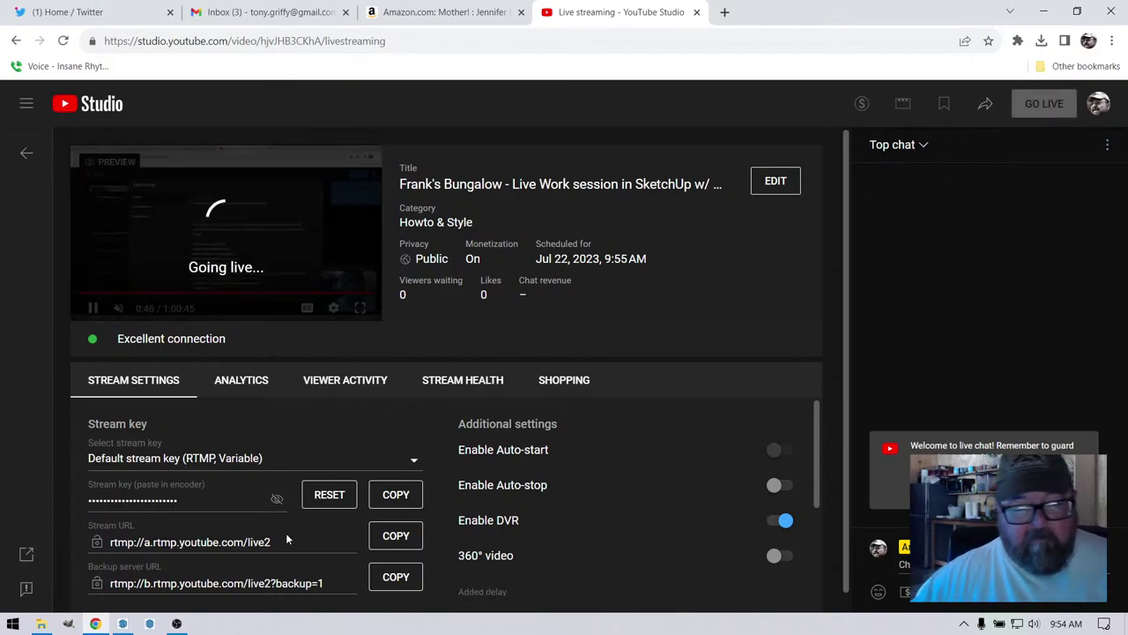
- Bring the Franks Home SketchUp model to the front after a quick look at OBS
click(123, 624)
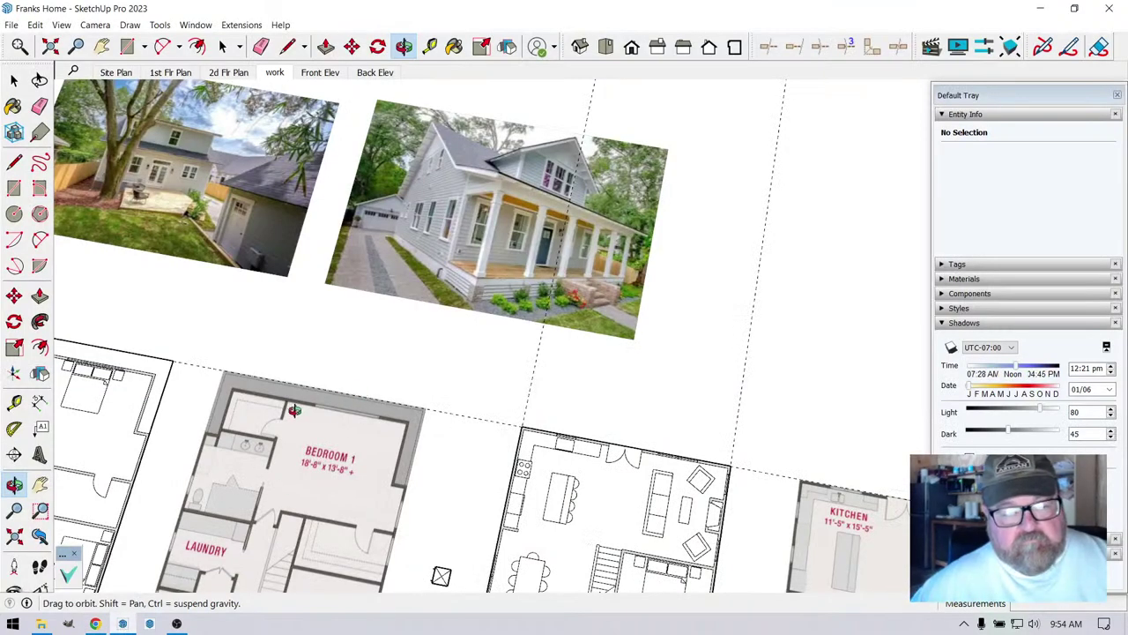
click(176, 624)
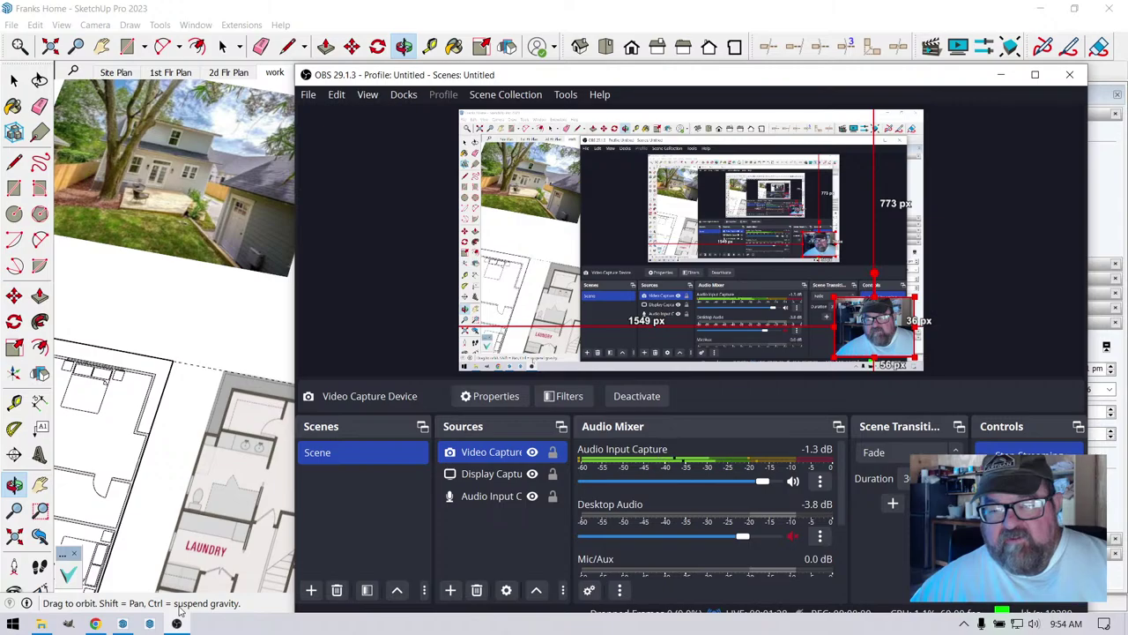
click(123, 624)
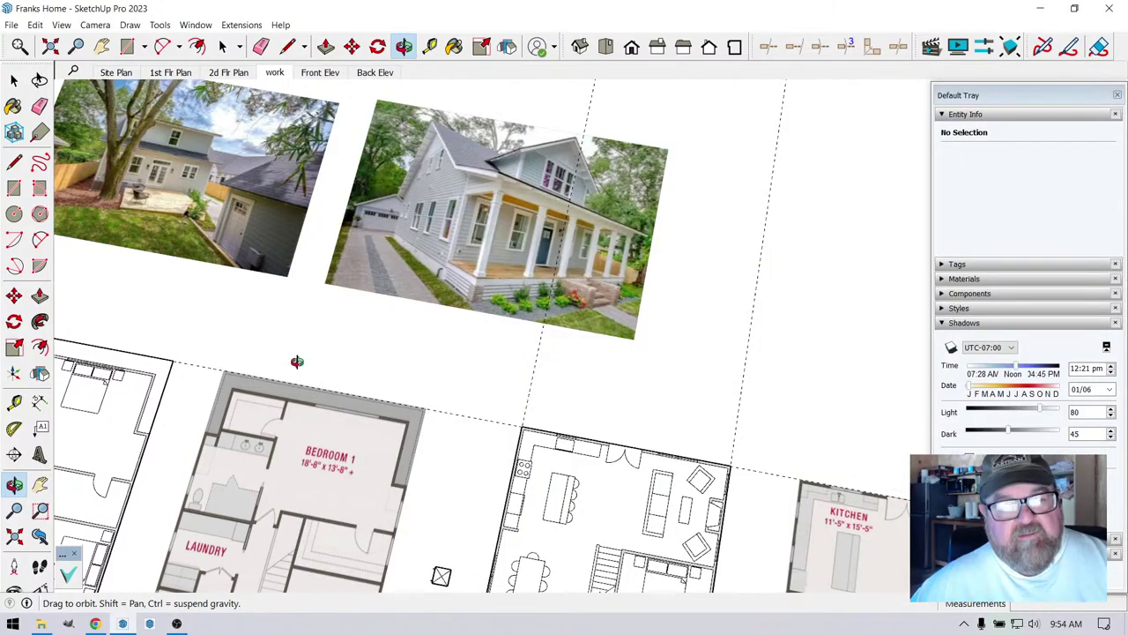
- Orbit and zoom across the two house photos and four floor plans, leveling the tilted photo
drag(325, 326, 312, 385)
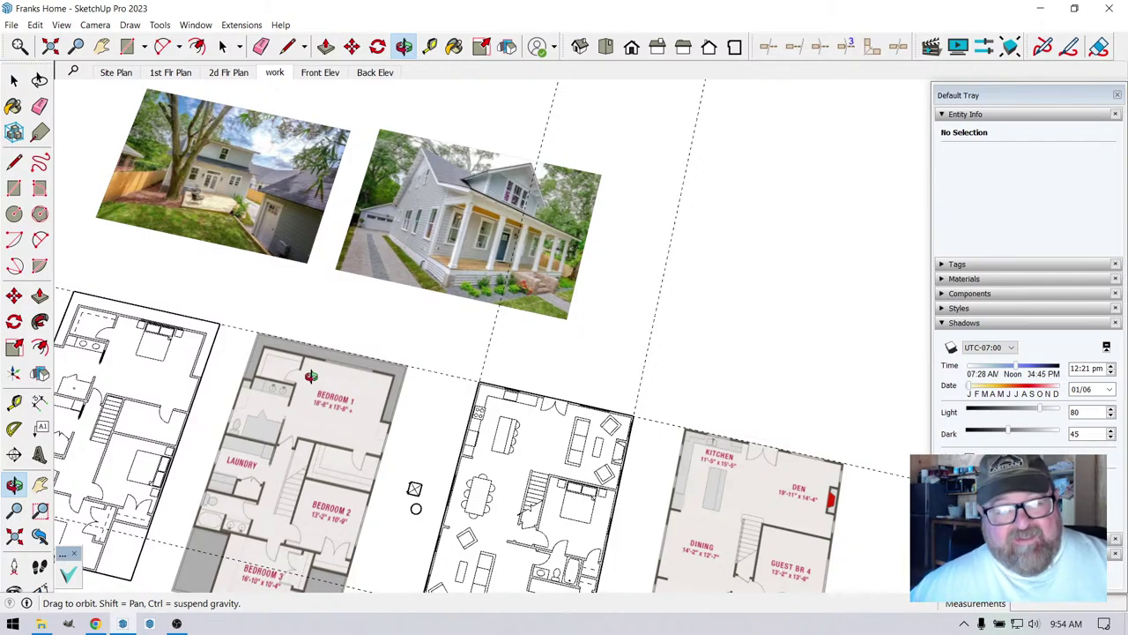
scroll(458, 256, up, 8)
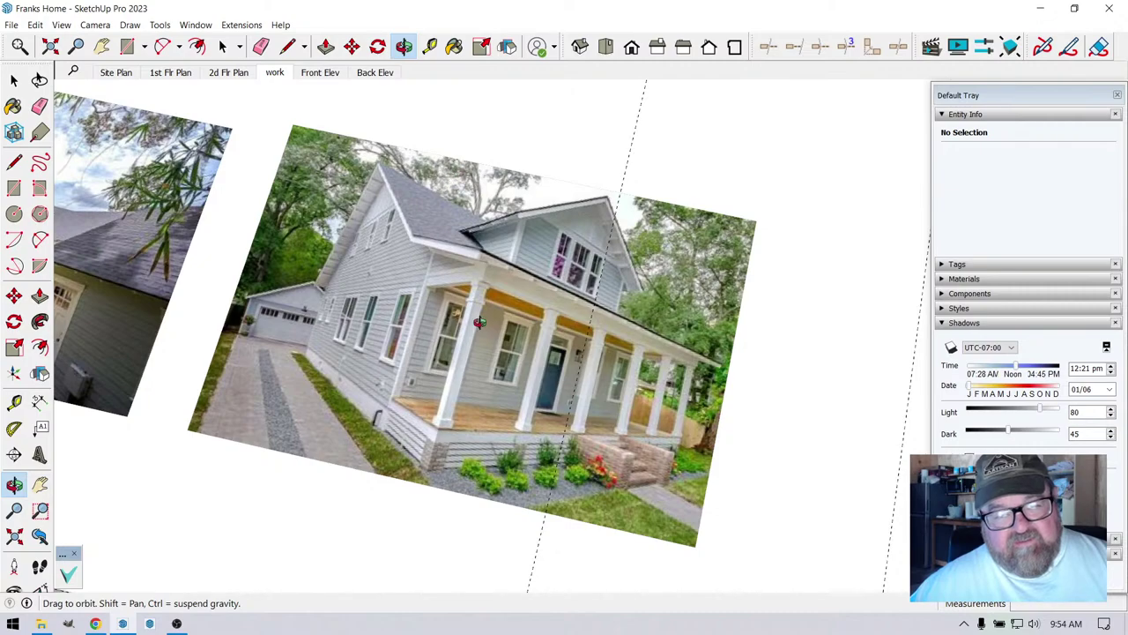
drag(478, 321, 535, 269)
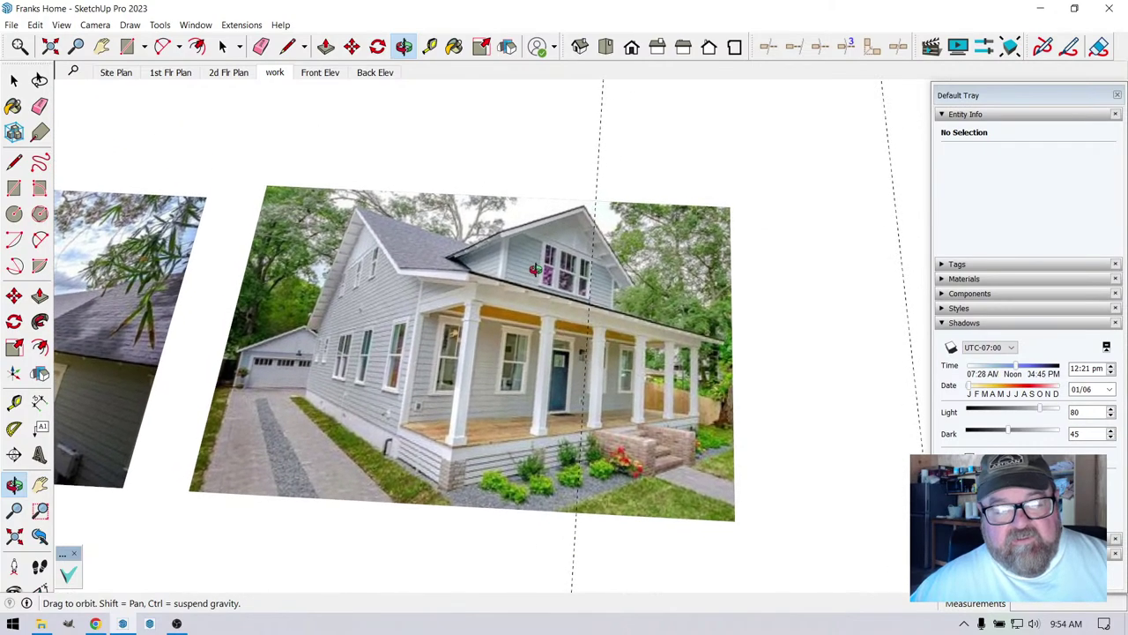
scroll(535, 268, up, 4)
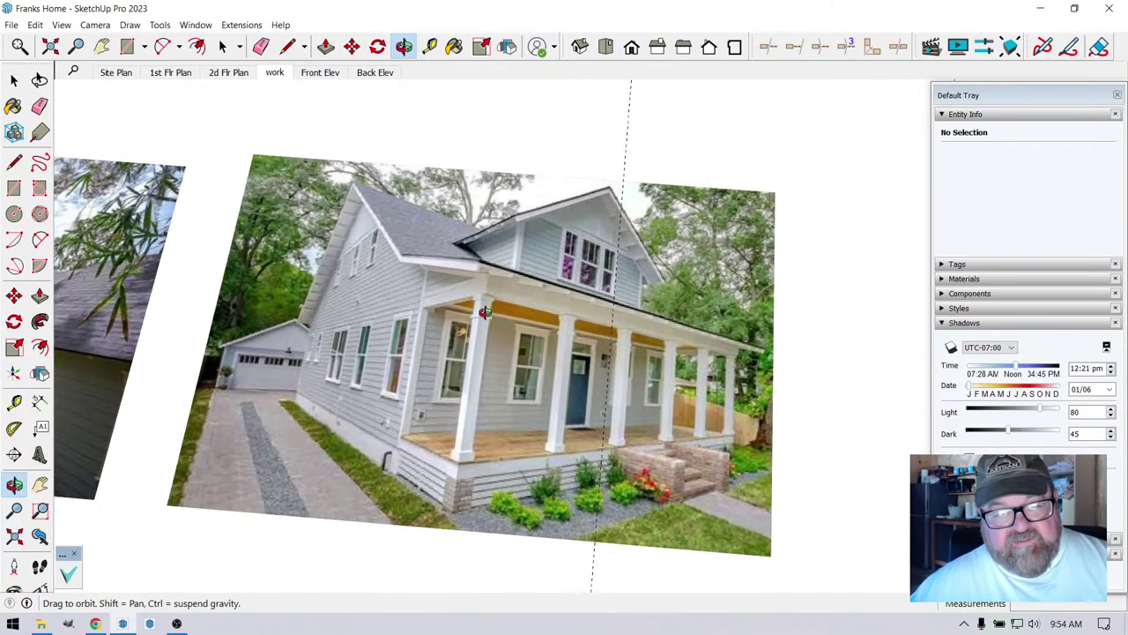
scroll(485, 312, up, 2)
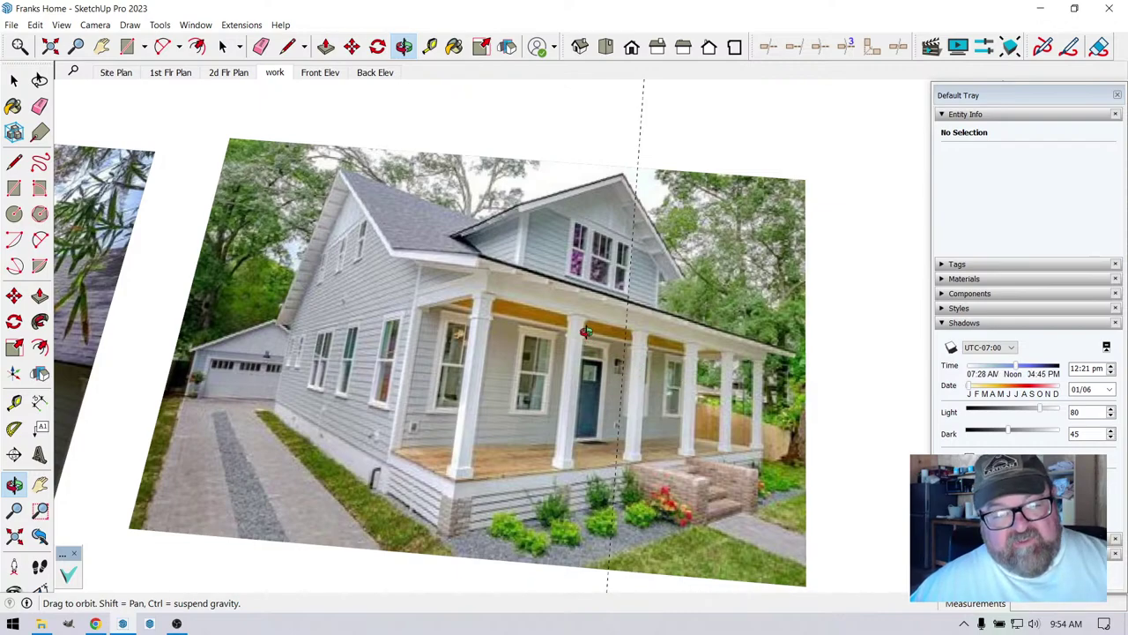
scroll(586, 331, down, 1)
scroll(521, 321, up, 1)
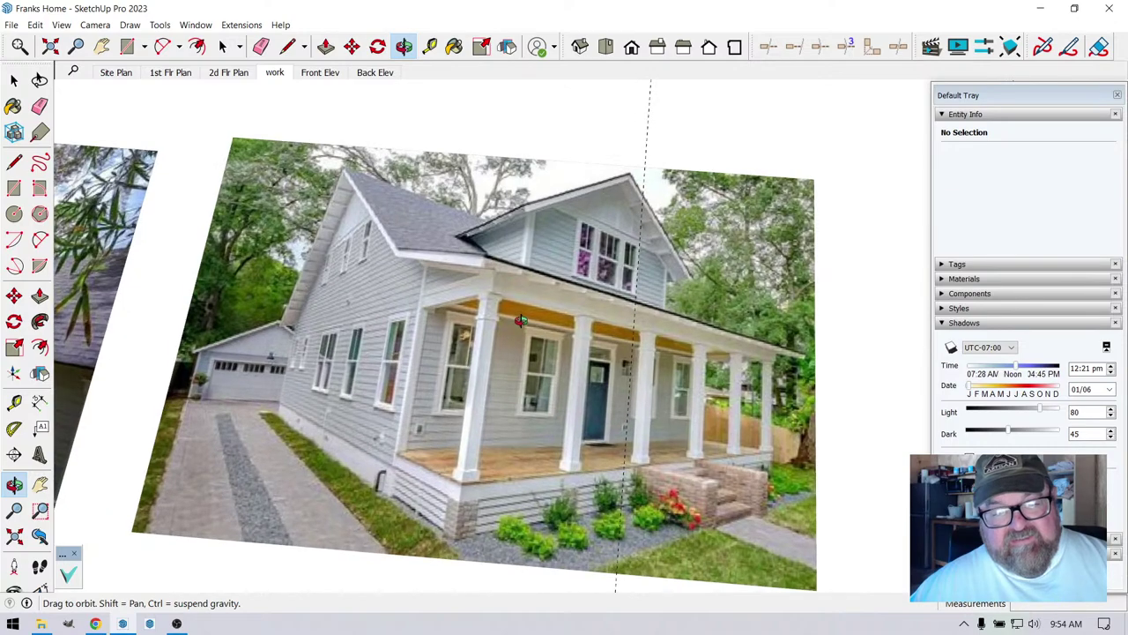
scroll(521, 322, down, 3)
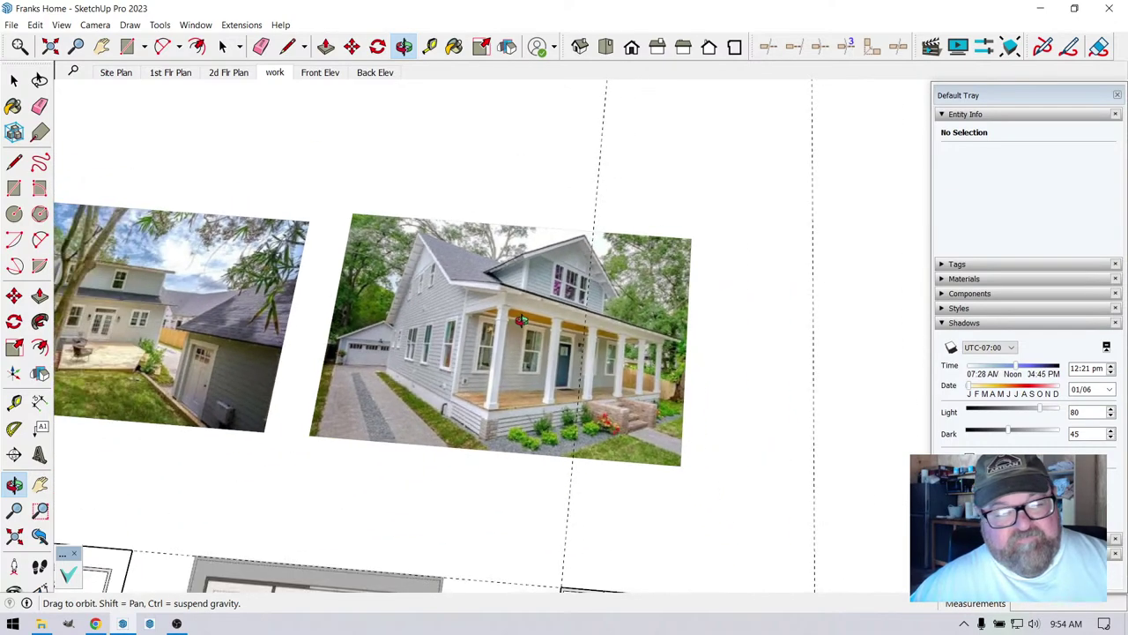
scroll(562, 319, up, 3)
scroll(562, 319, up, 2)
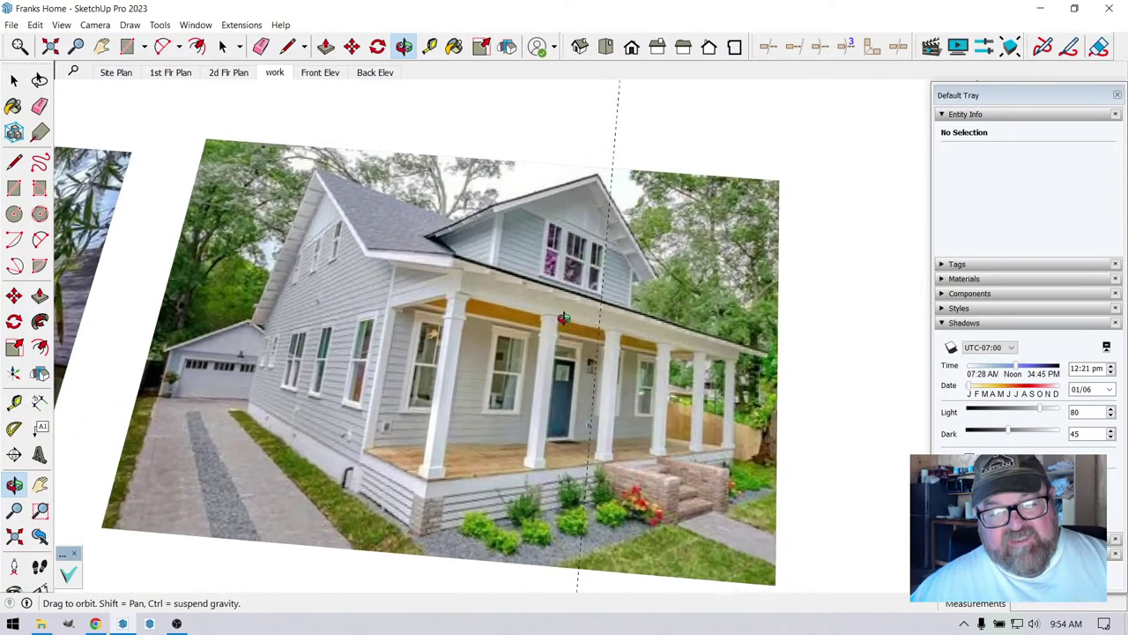
scroll(512, 265, down, 6)
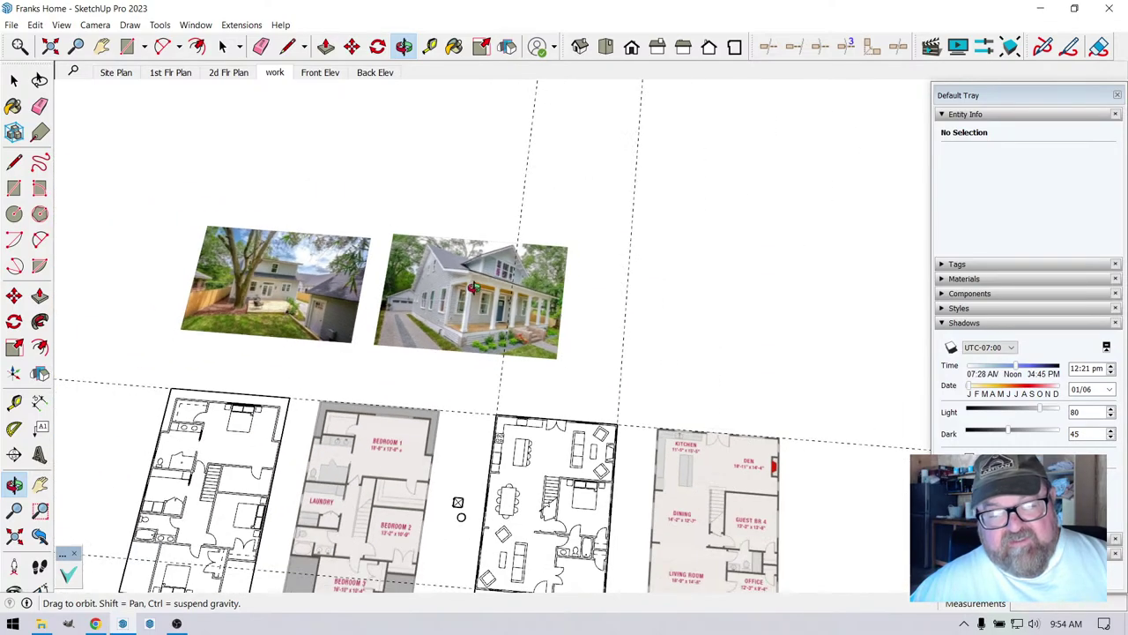
scroll(502, 539, up, 5)
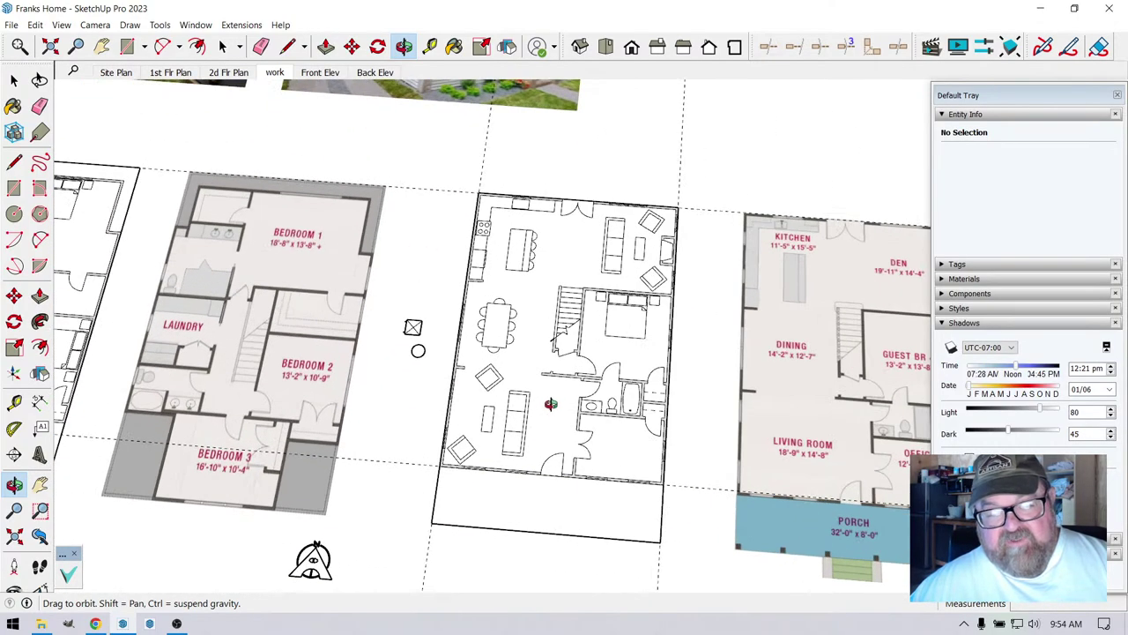
scroll(542, 429, down, 3)
scroll(588, 425, up, 6)
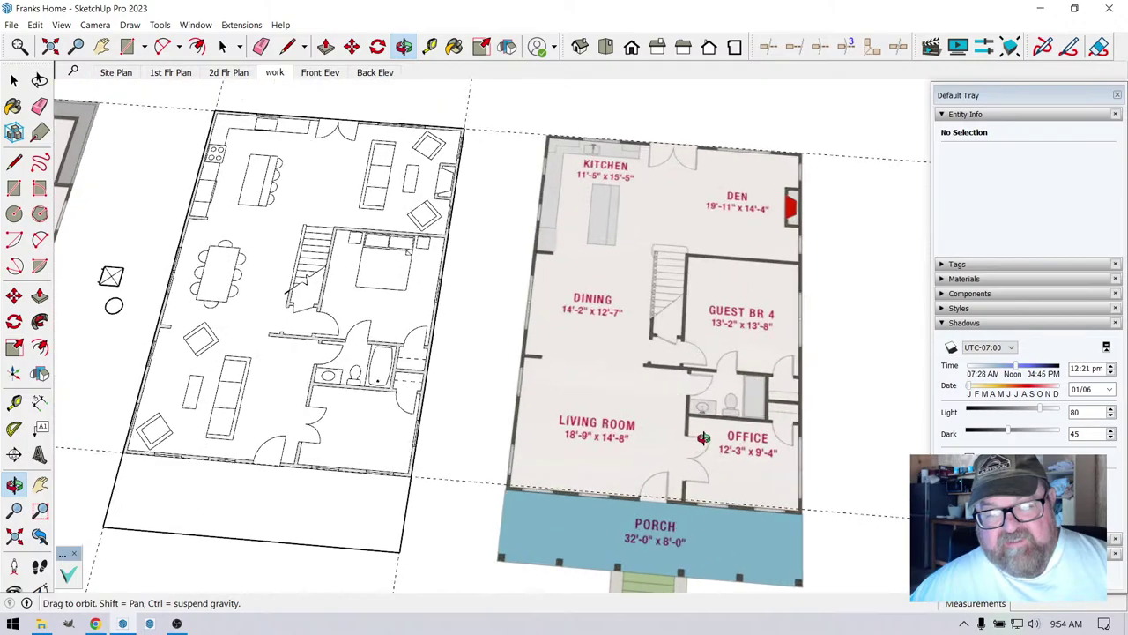
scroll(698, 445, down, 2)
scroll(656, 438, up, 3)
scroll(494, 419, down, 2)
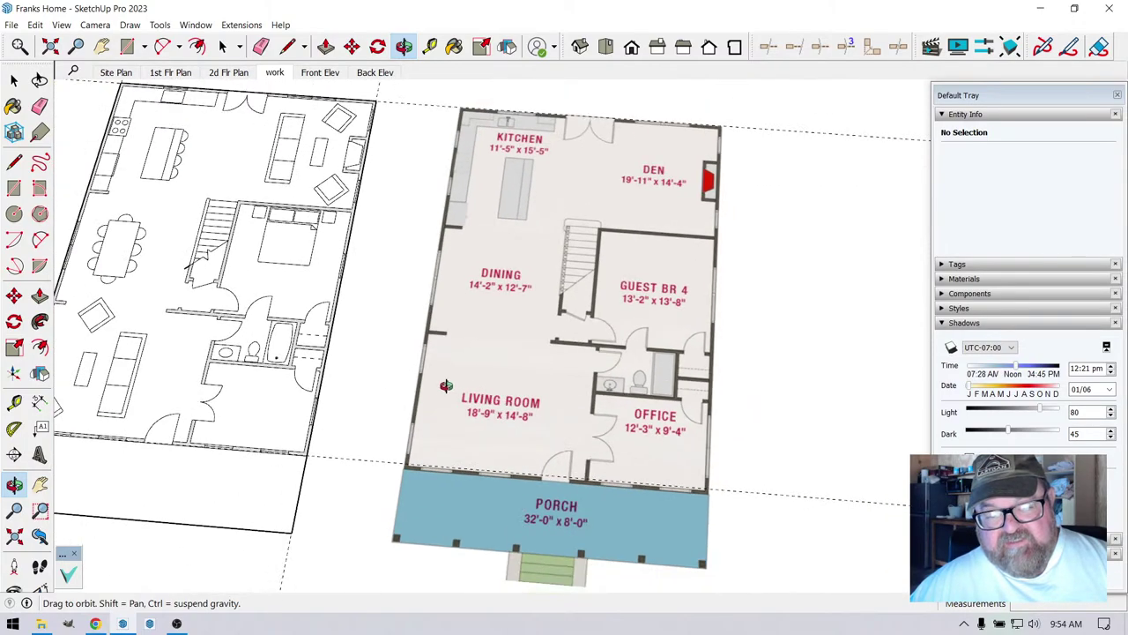
- Straighten the left floor plan and zoom over its traced line drawings
drag(454, 413, 463, 435)
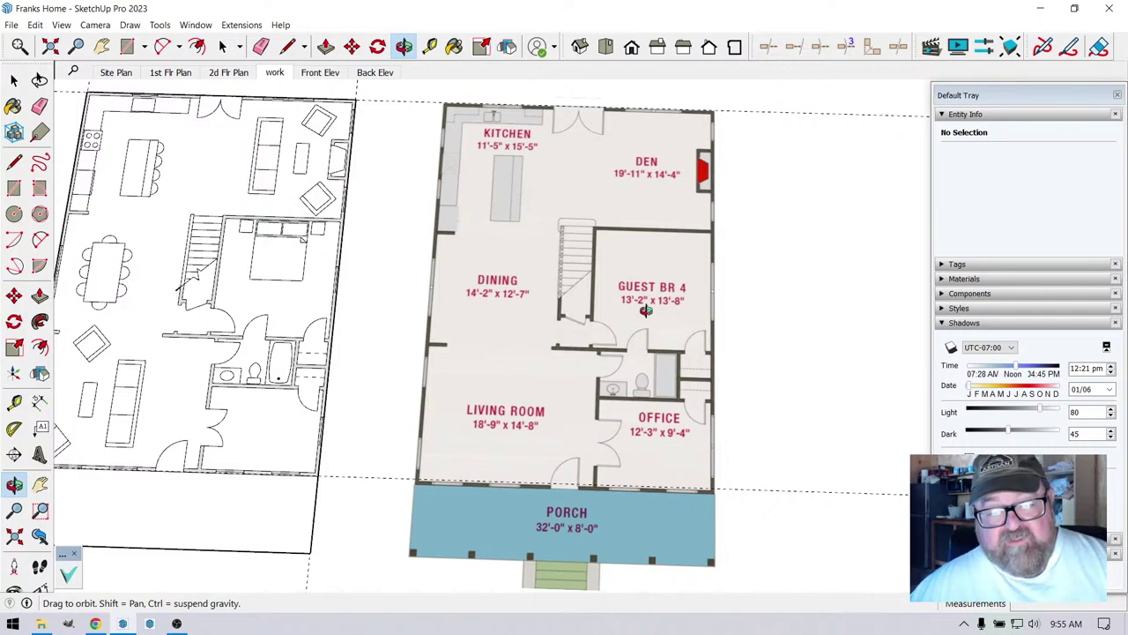
scroll(705, 471, down, 8)
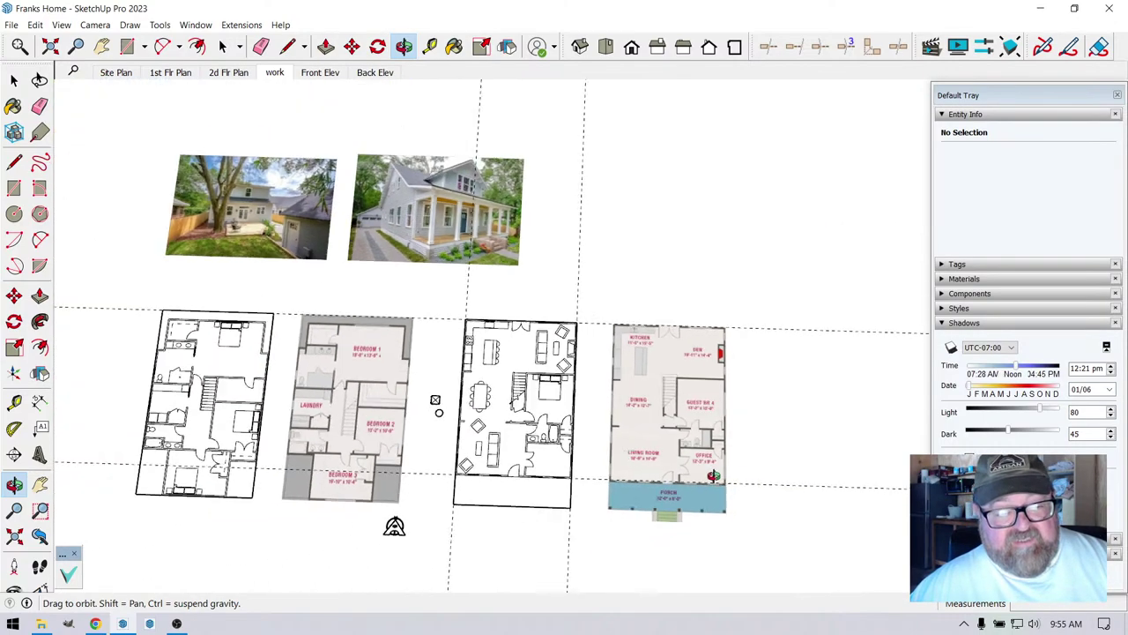
scroll(381, 456, up, 2)
scroll(384, 450, down, 2)
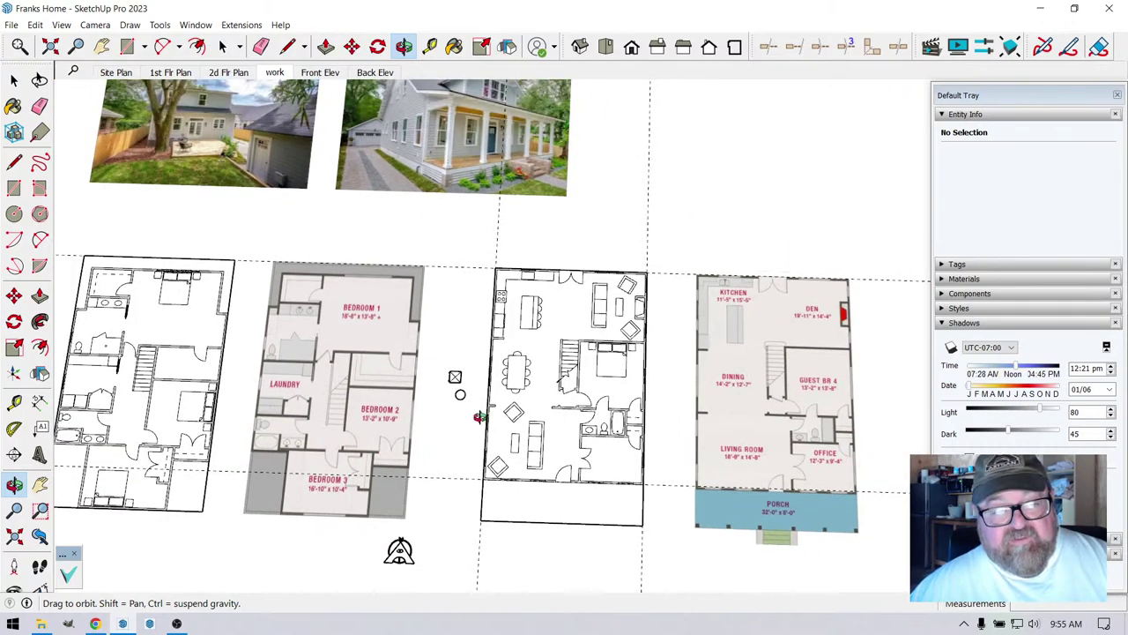
scroll(467, 387, down, 1)
scroll(459, 264, up, 4)
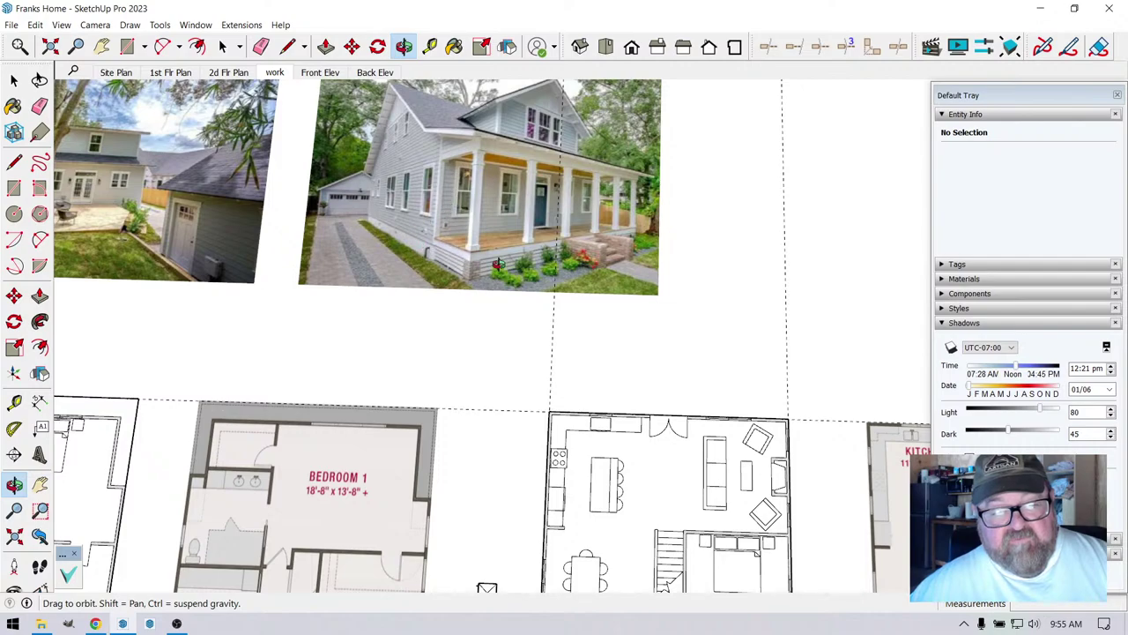
scroll(441, 227, down, 2)
scroll(486, 266, down, 1)
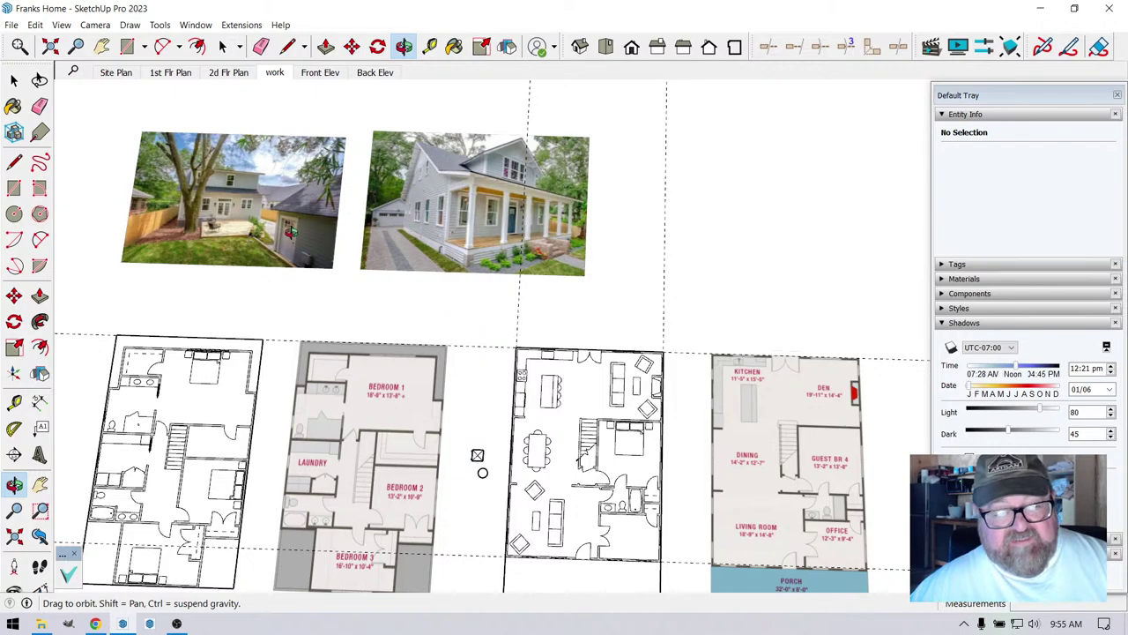
scroll(477, 455, down, 1)
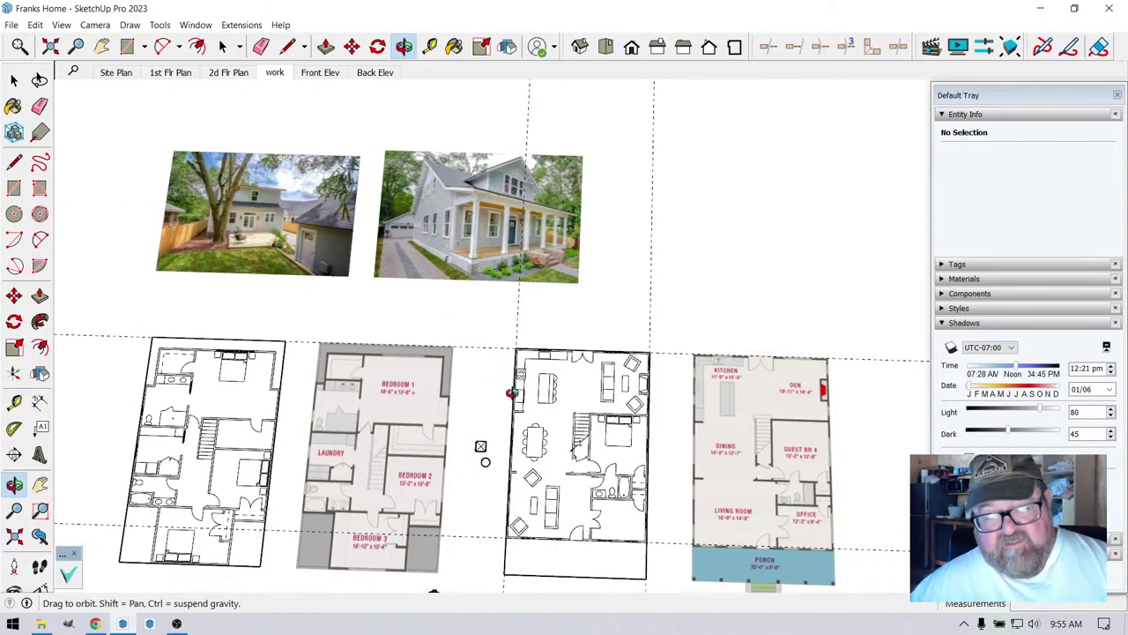
- Tilt the plans into perspective and zoom in on the hatched-wall kitchen corner
drag(480, 446, 484, 427)
scroll(546, 498, up, 3)
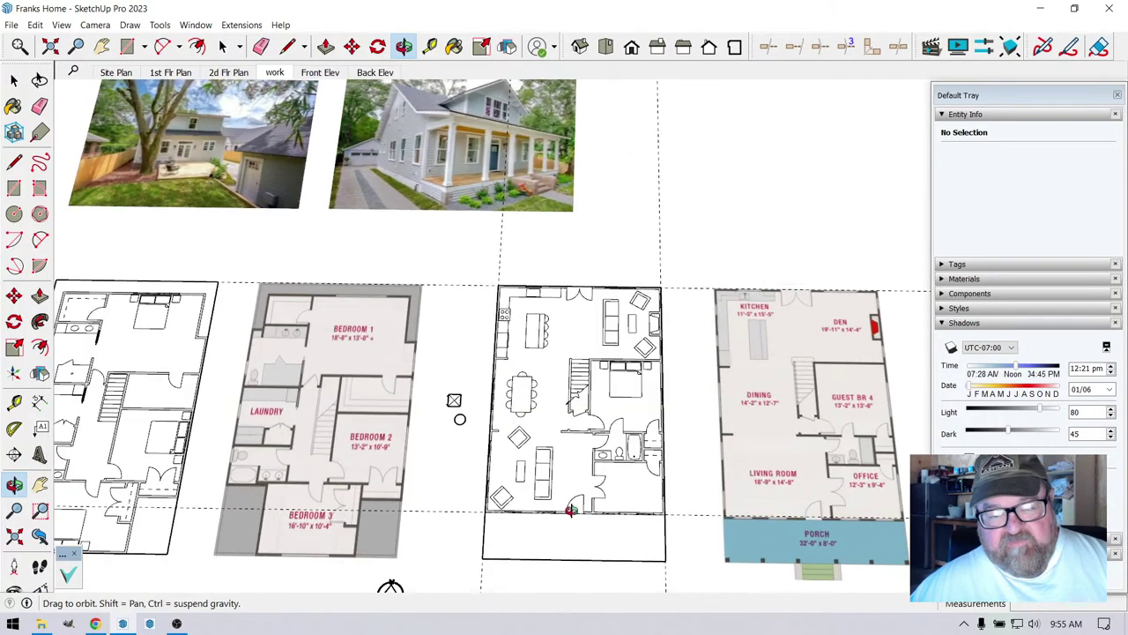
mouse_move(499, 449)
mouse_down()
mouse_move(511, 456)
mouse_move(569, 428)
mouse_move(553, 352)
mouse_move(537, 355)
mouse_move(533, 372)
mouse_move(555, 383)
mouse_move(710, 357)
mouse_move(543, 436)
mouse_move(622, 396)
mouse_up()
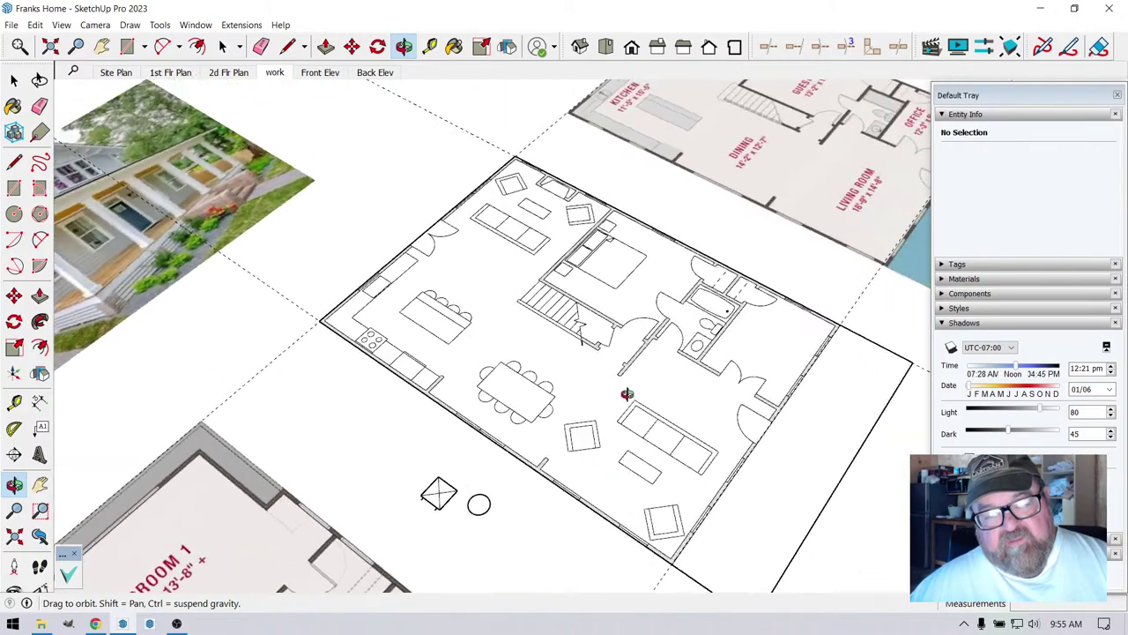
scroll(327, 411, up, 10)
scroll(275, 362, up, 3)
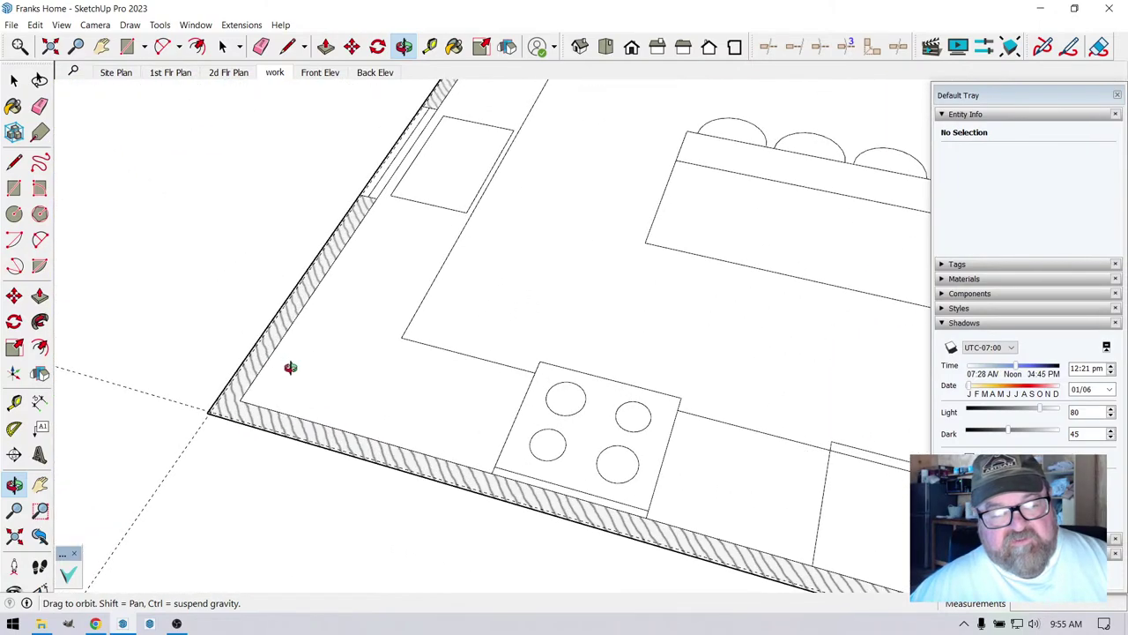
- Start the Medeek Draw Rectangular Wall Assembly tool from the Extensions menu
click(240, 26)
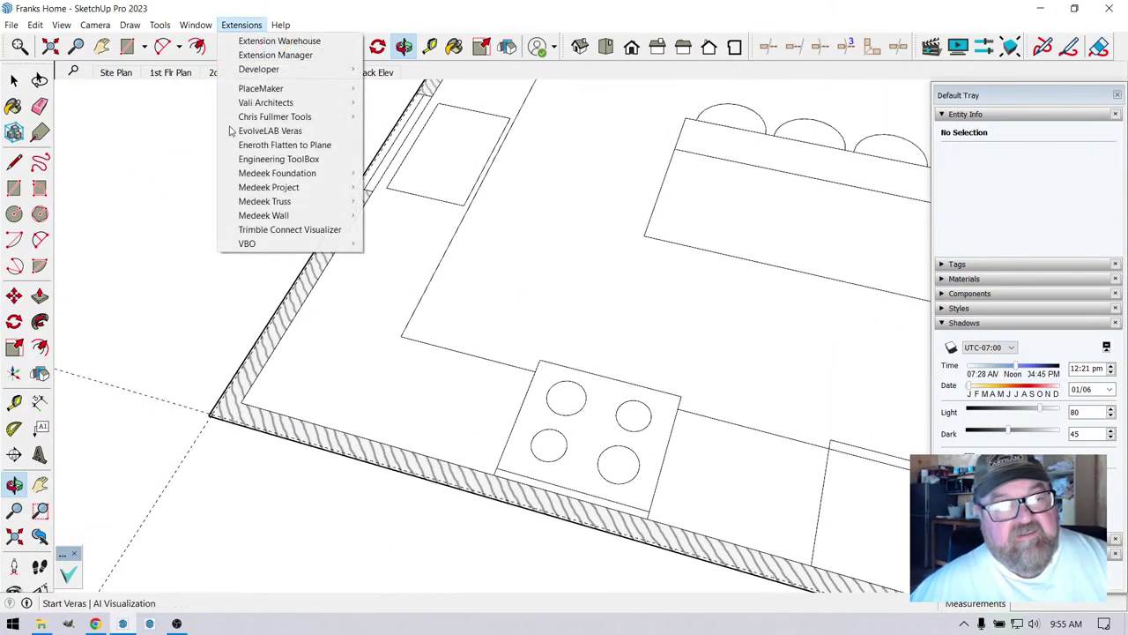
mouse_move(349, 215)
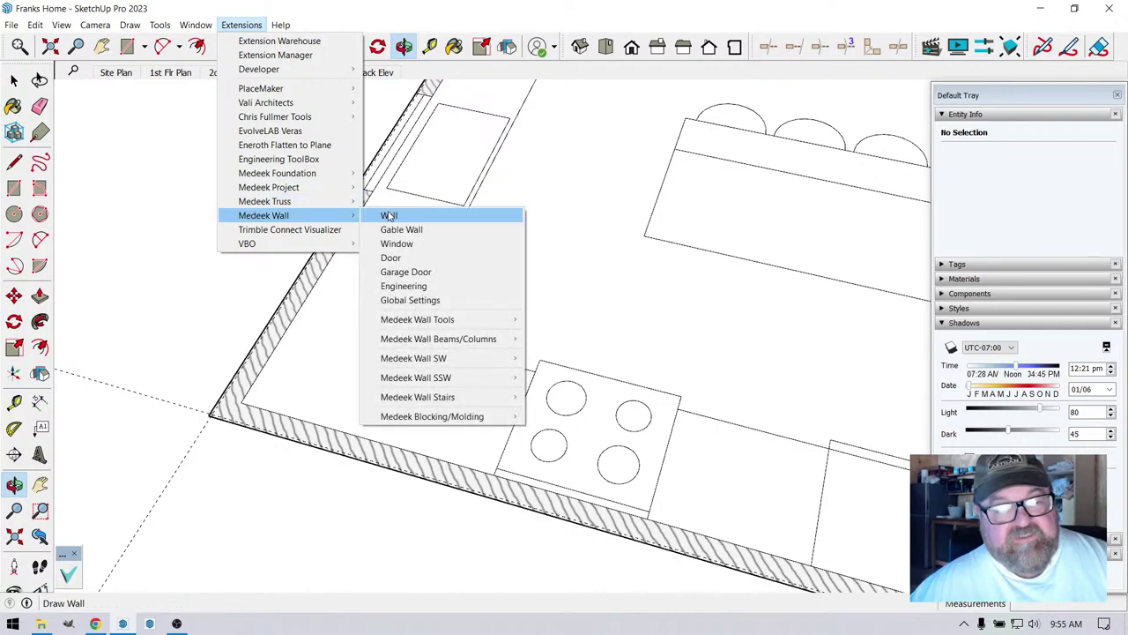
click(389, 216)
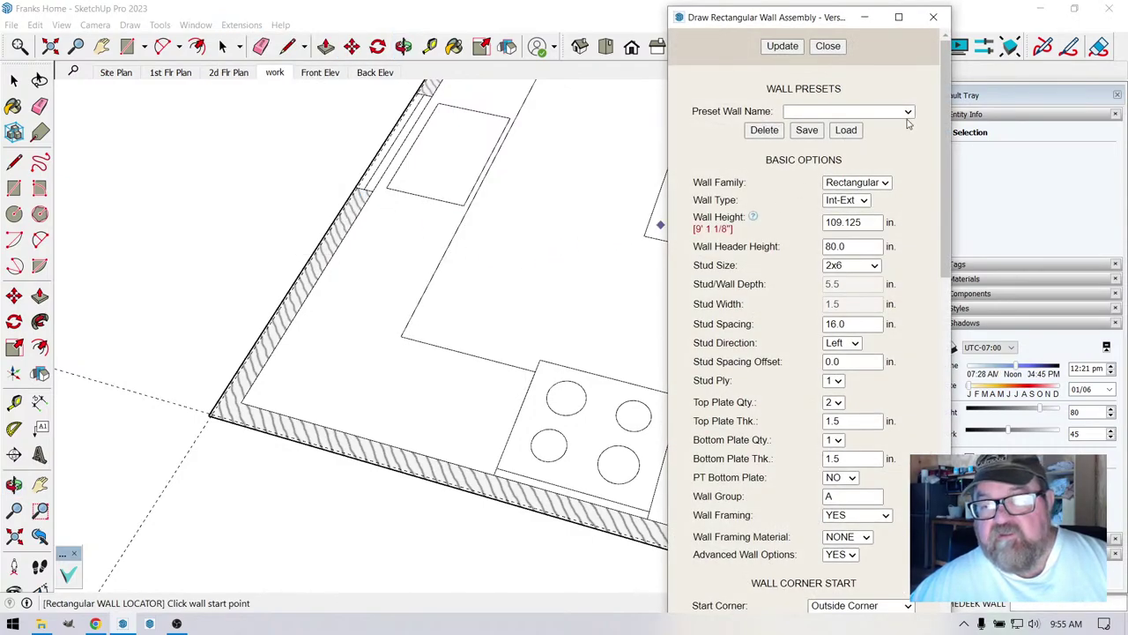
- Load the '2x4 9 ft Lap' preset (3.5 in studs, 109.125 in height) and zoom toward the start corner
click(908, 112)
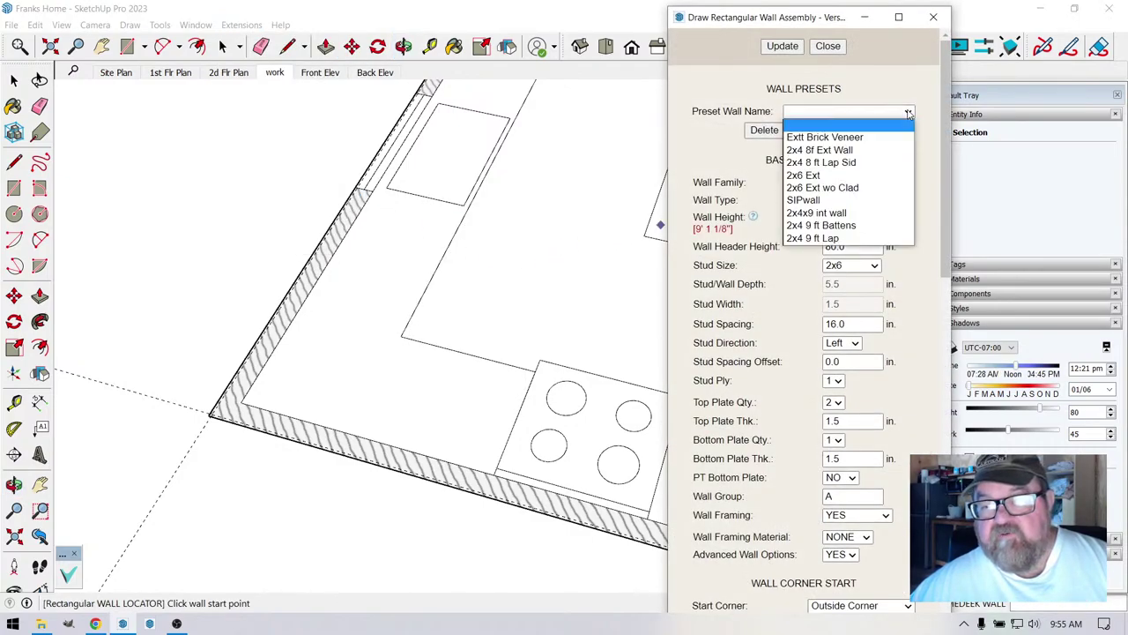
click(848, 238)
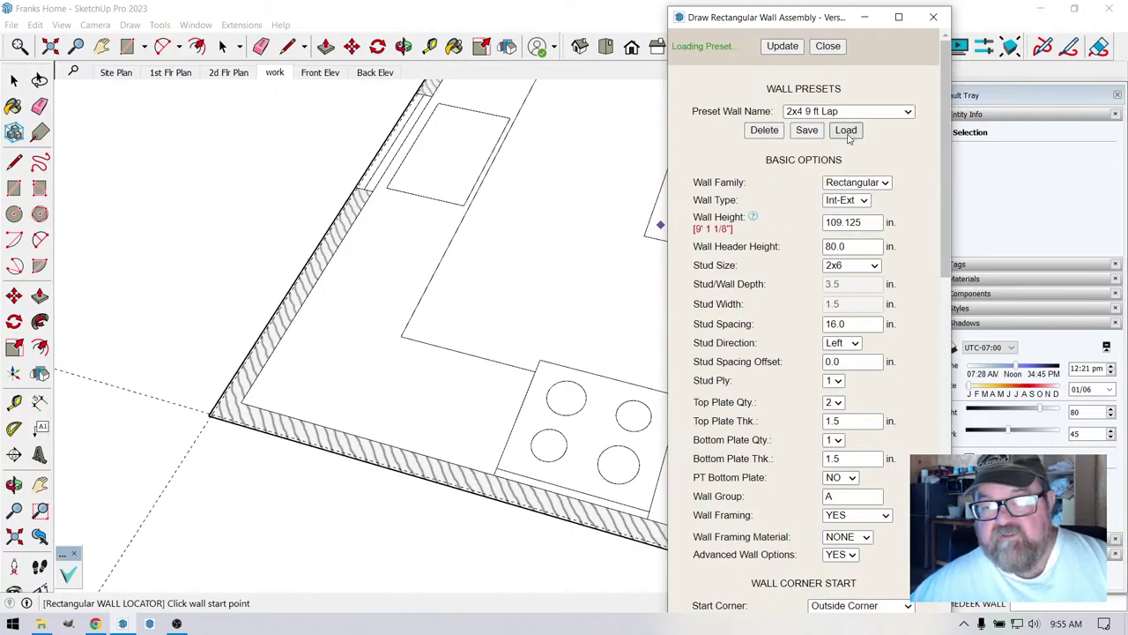
click(847, 132)
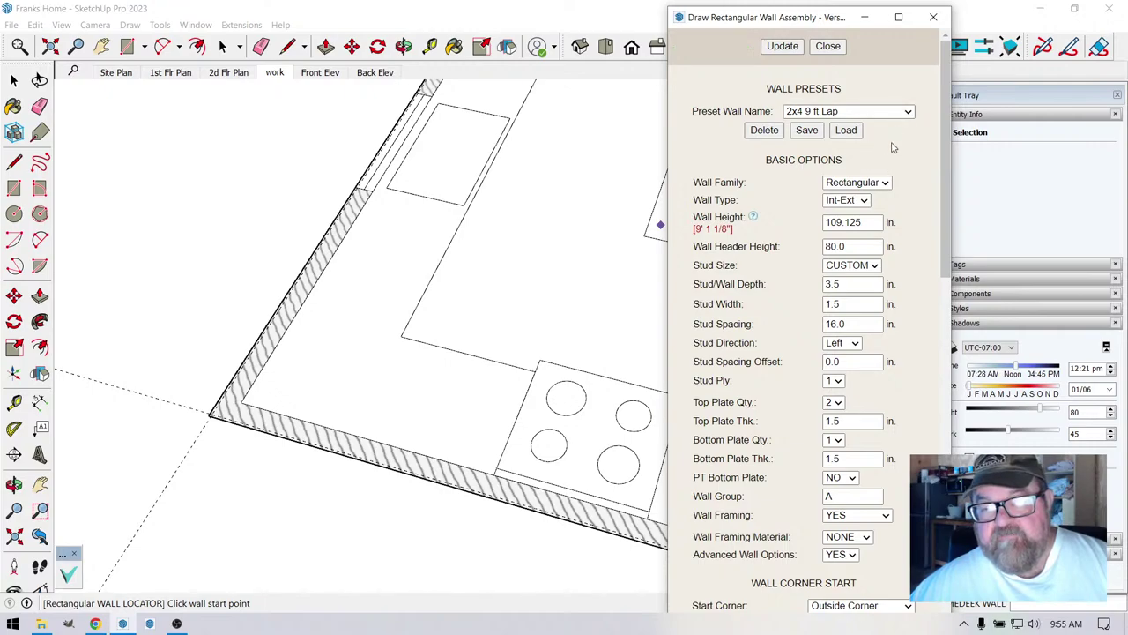
click(908, 119)
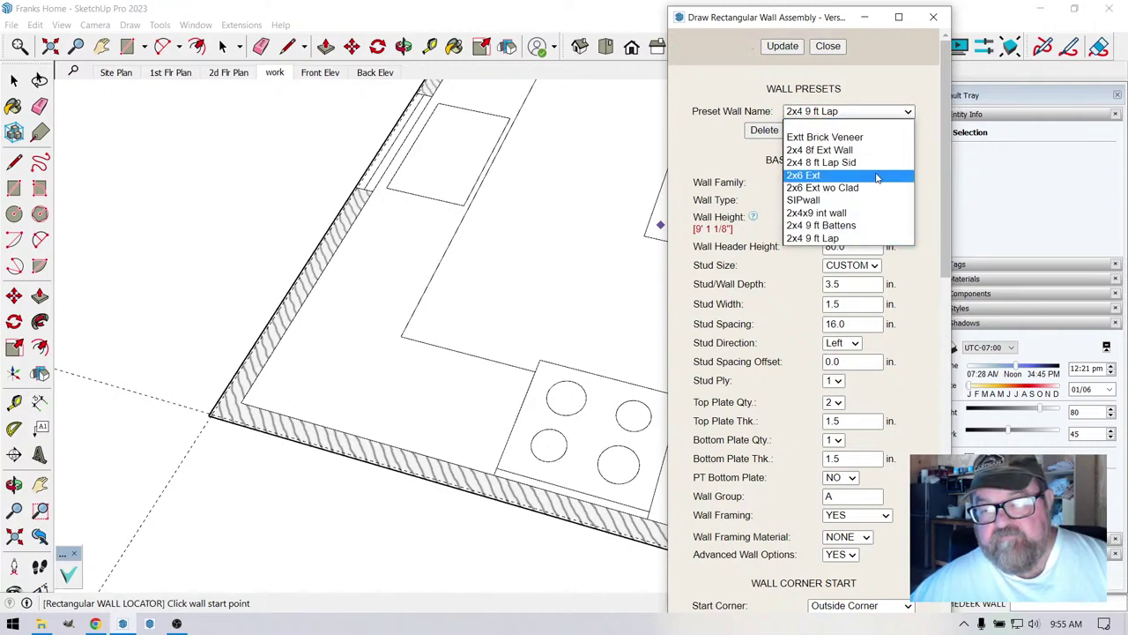
click(848, 238)
scroll(202, 398, up, 5)
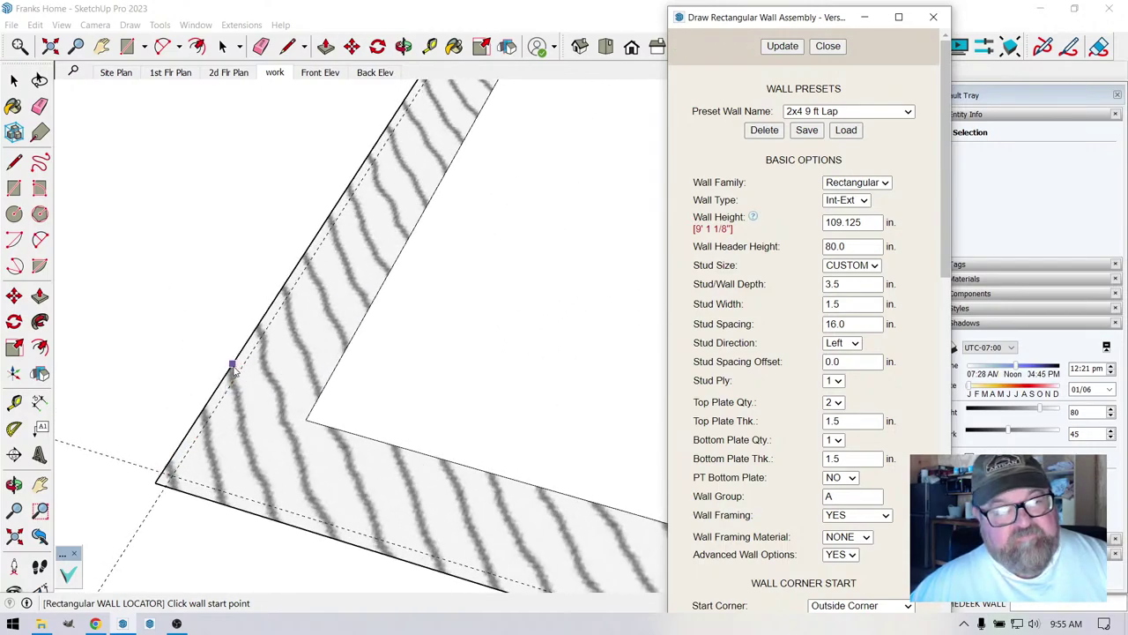
- Draw the first lap-sided exterior wall from the plan's start corner to the far corner
click(175, 478)
scroll(181, 406, down, 5)
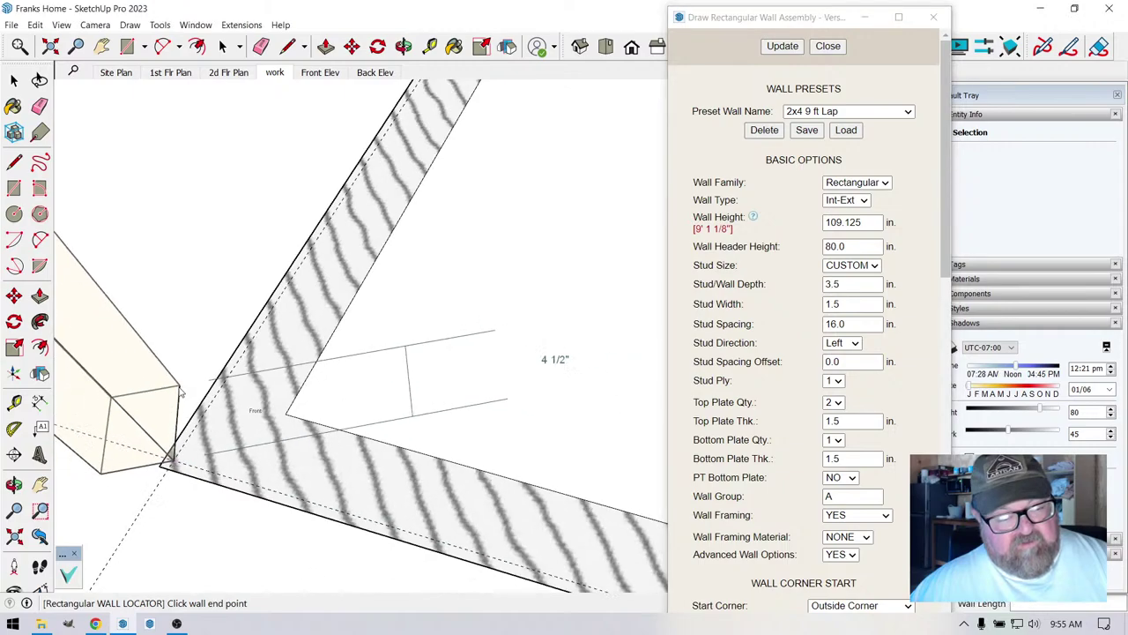
scroll(188, 391, down, 10)
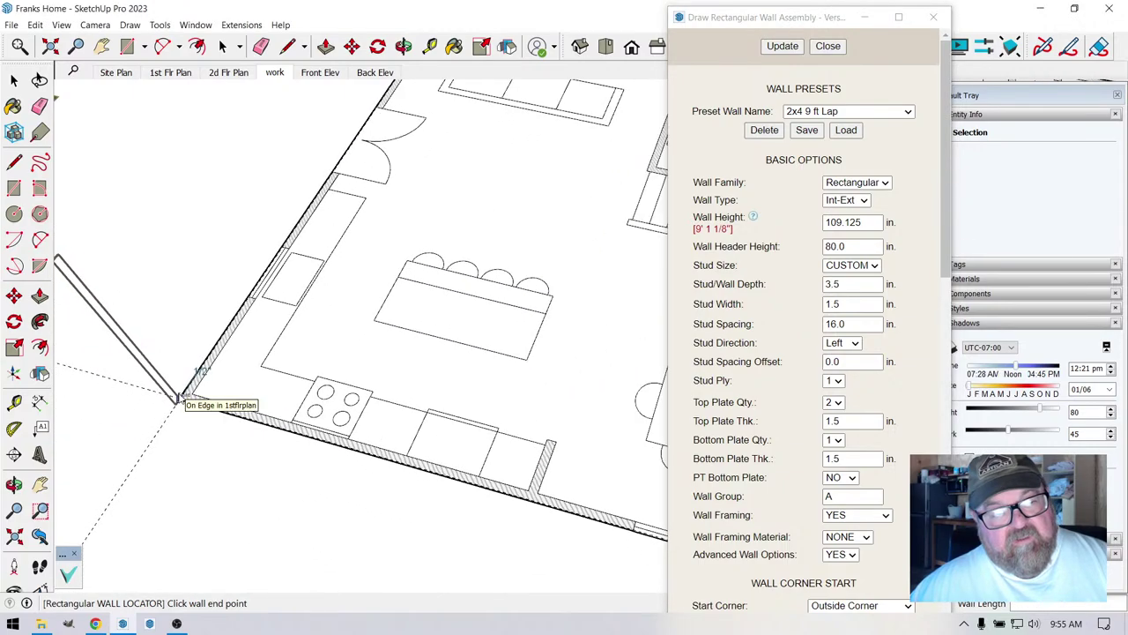
scroll(369, 474, up, 5)
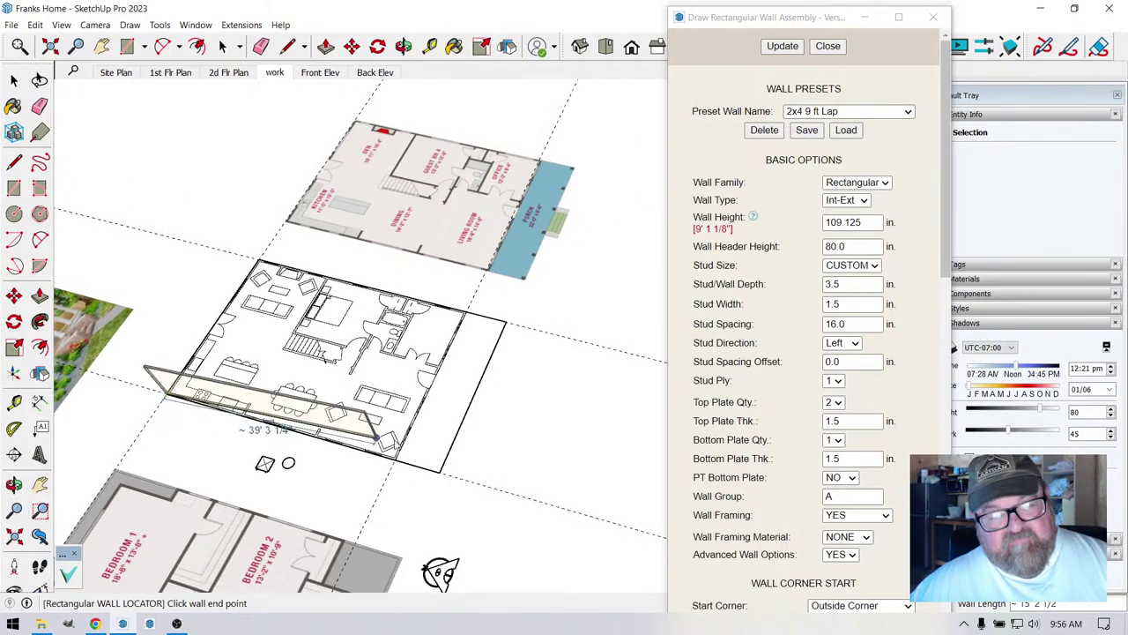
scroll(366, 473, up, 6)
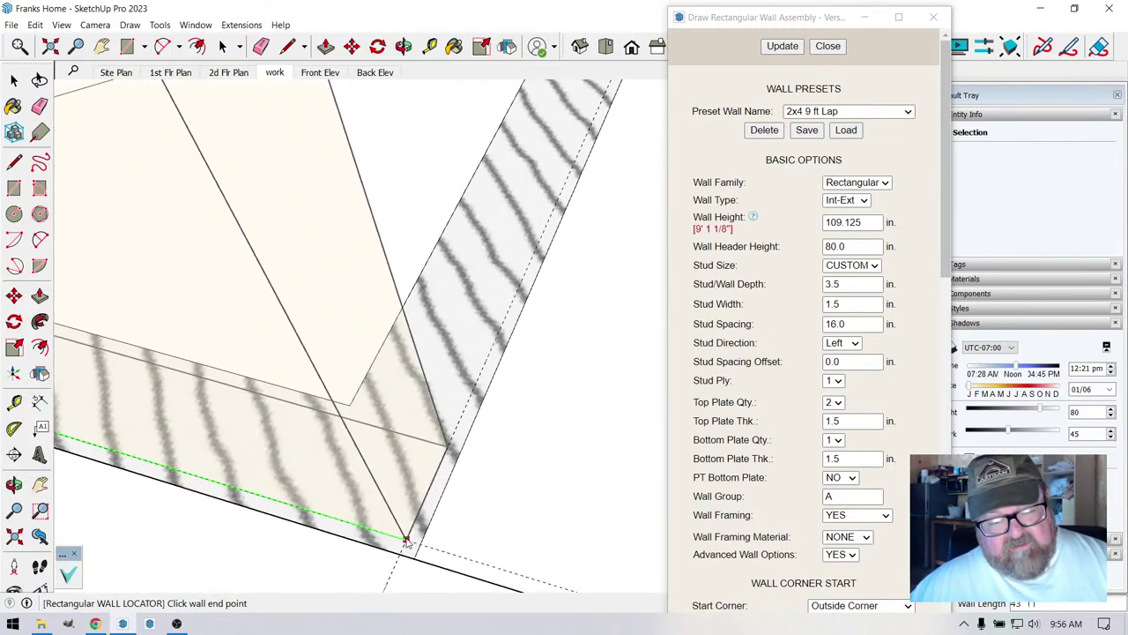
click(405, 539)
scroll(415, 538, up, 4)
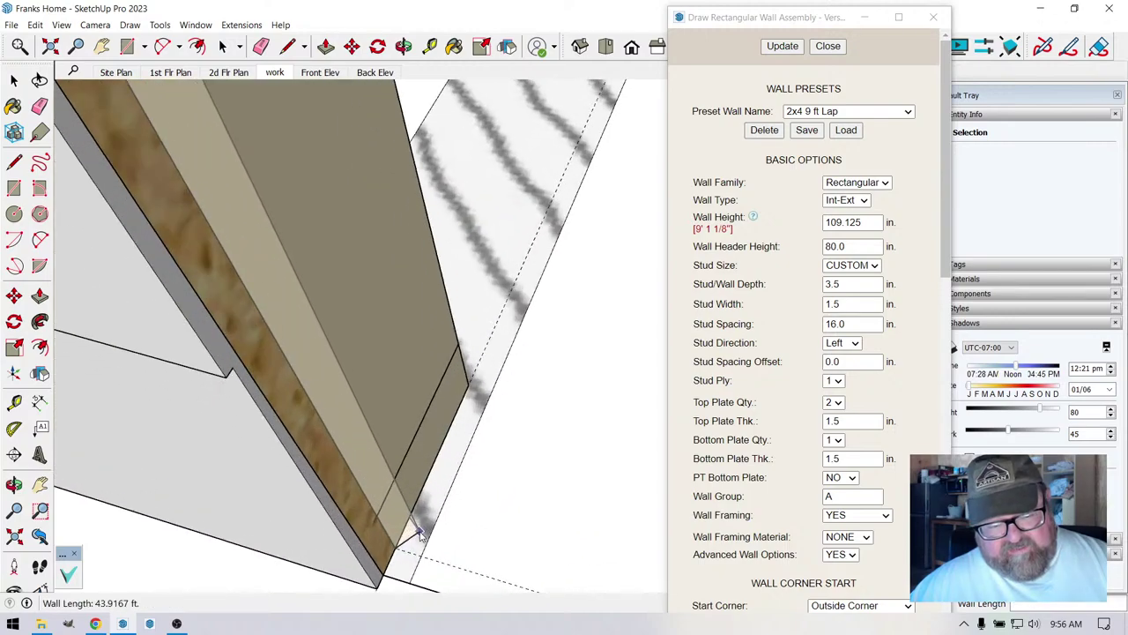
scroll(419, 534, down, 5)
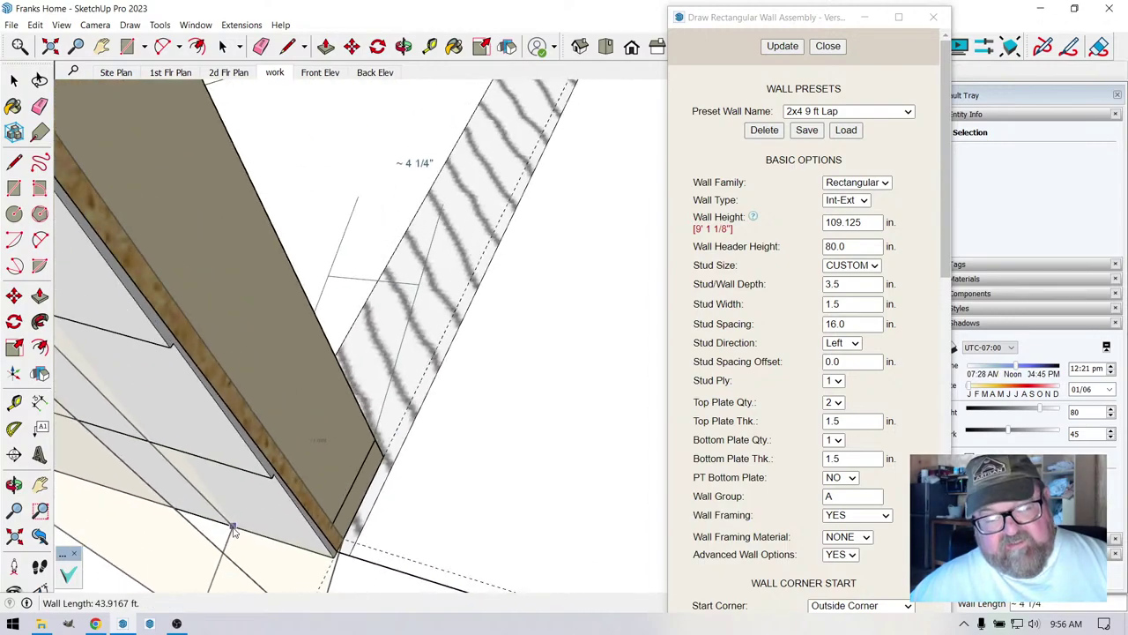
scroll(236, 525, down, 6)
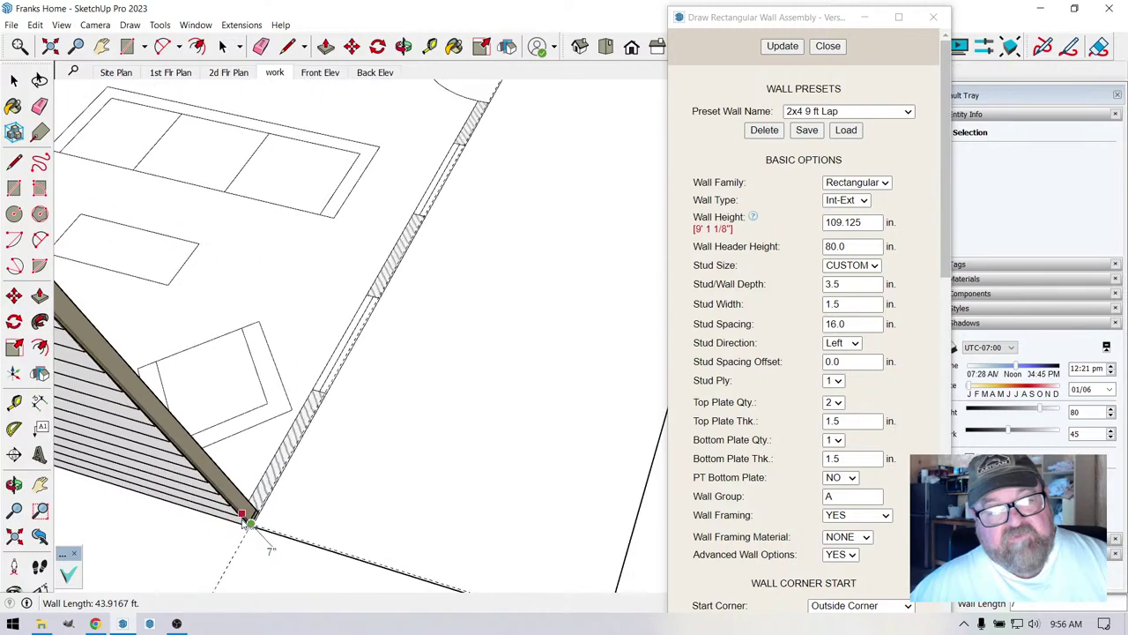
- Check the new wall by orbiting, then continue the next exterior wall from the building corner
click(404, 48)
mouse_move(423, 203)
mouse_down()
mouse_move(446, 232)
mouse_move(96, 315)
mouse_move(426, 220)
mouse_up()
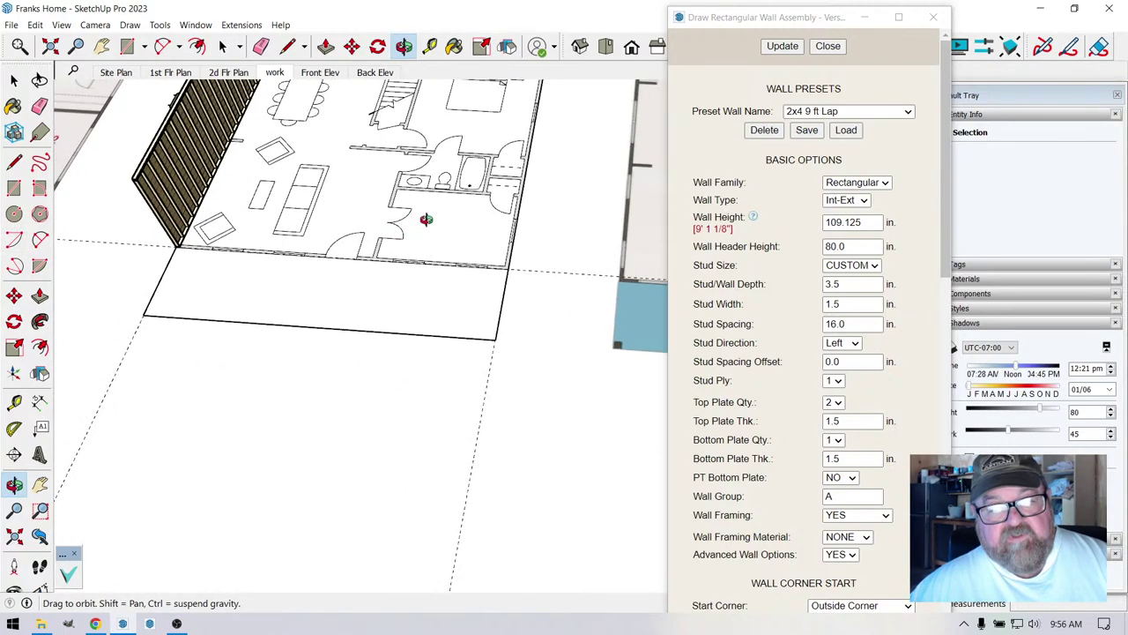
scroll(513, 272, up, 8)
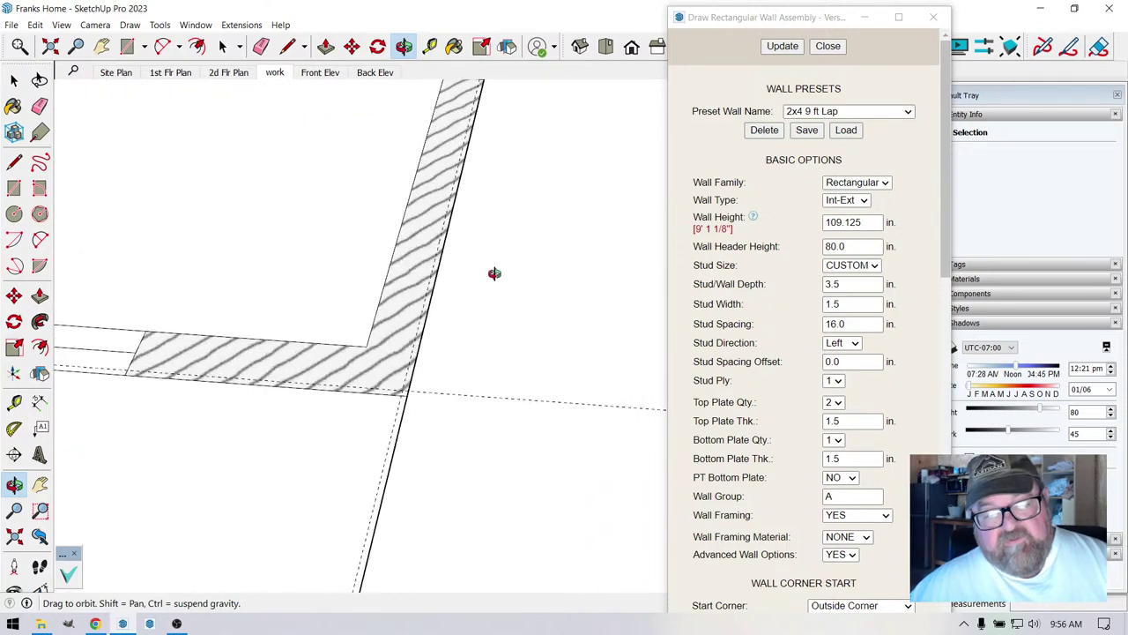
right_click(495, 279)
click(522, 285)
scroll(401, 423, up, 3)
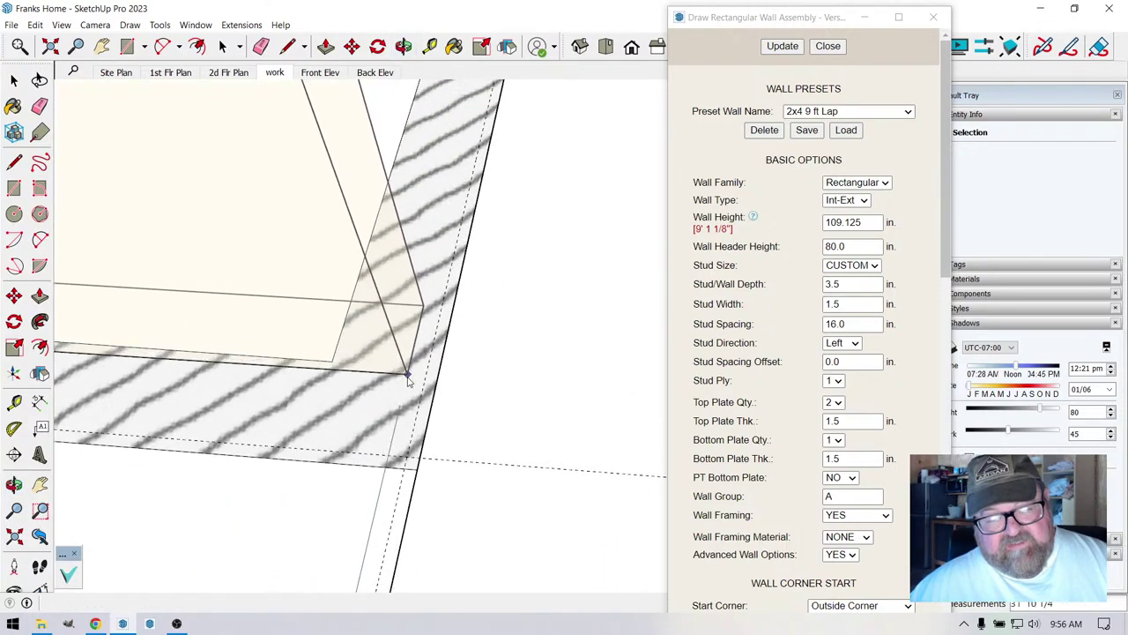
click(401, 457)
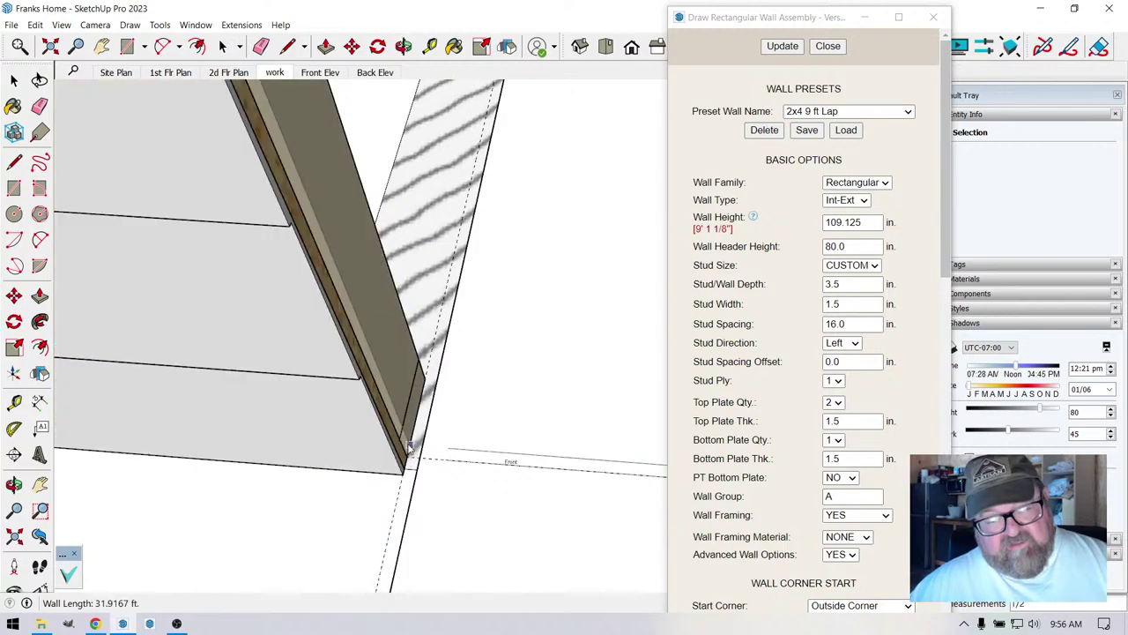
middle_drag(353, 88, 100, 230)
middle_drag(422, 310, 605, 332)
scroll(523, 322, up, 8)
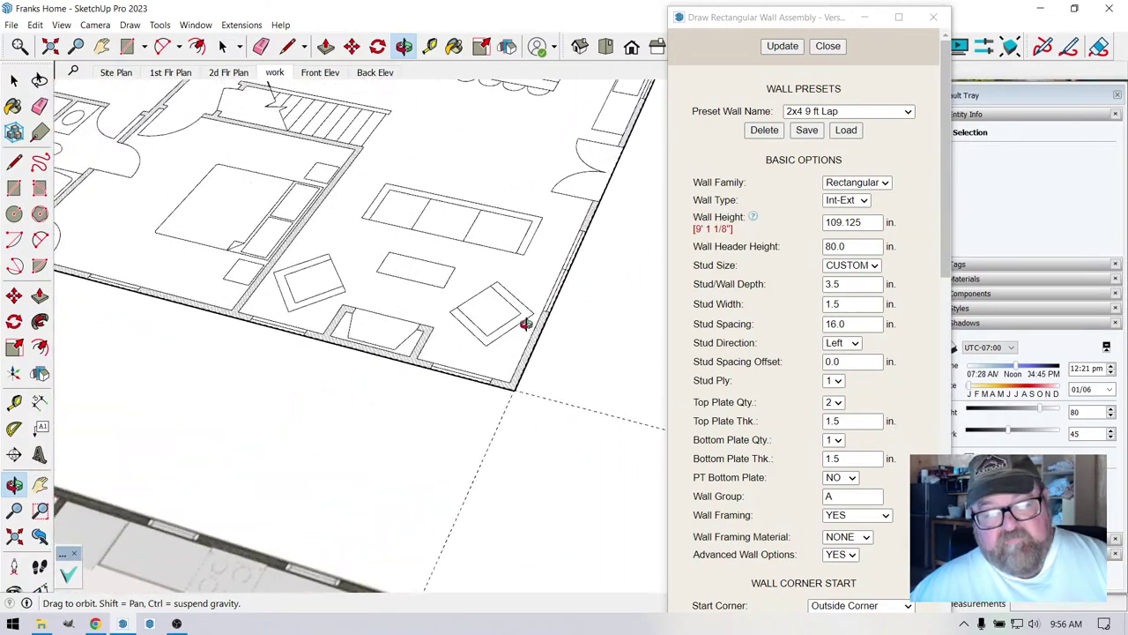
right_click(472, 396)
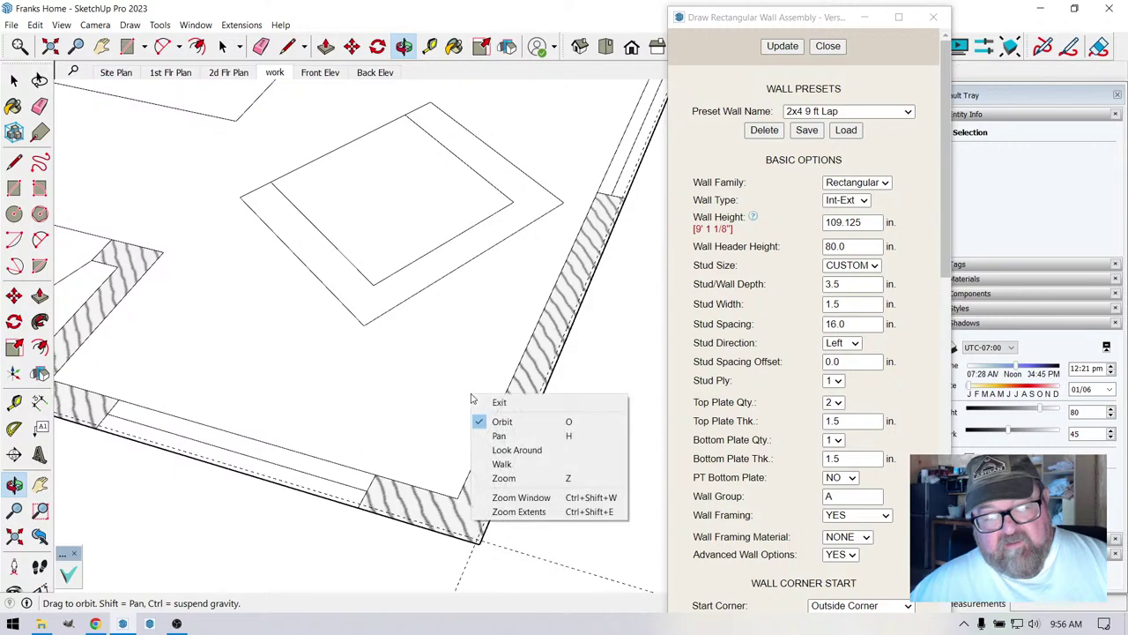
click(493, 402)
scroll(472, 493, up, 6)
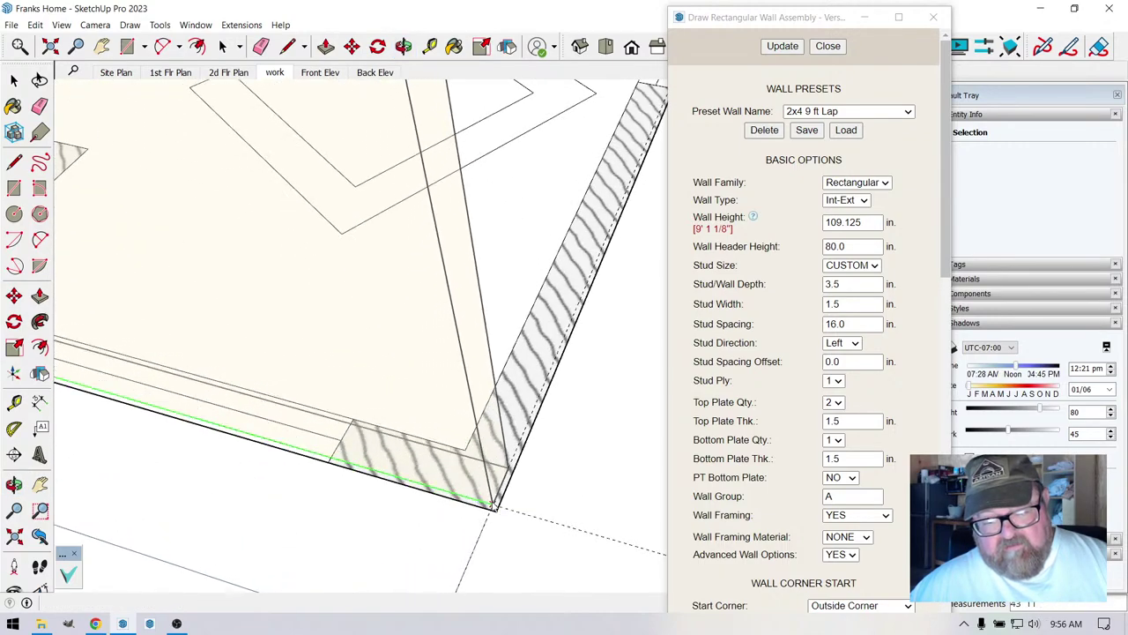
- Start another exterior wall from the corner point, viewing the plan corner from above
click(493, 506)
scroll(476, 511, down, 5)
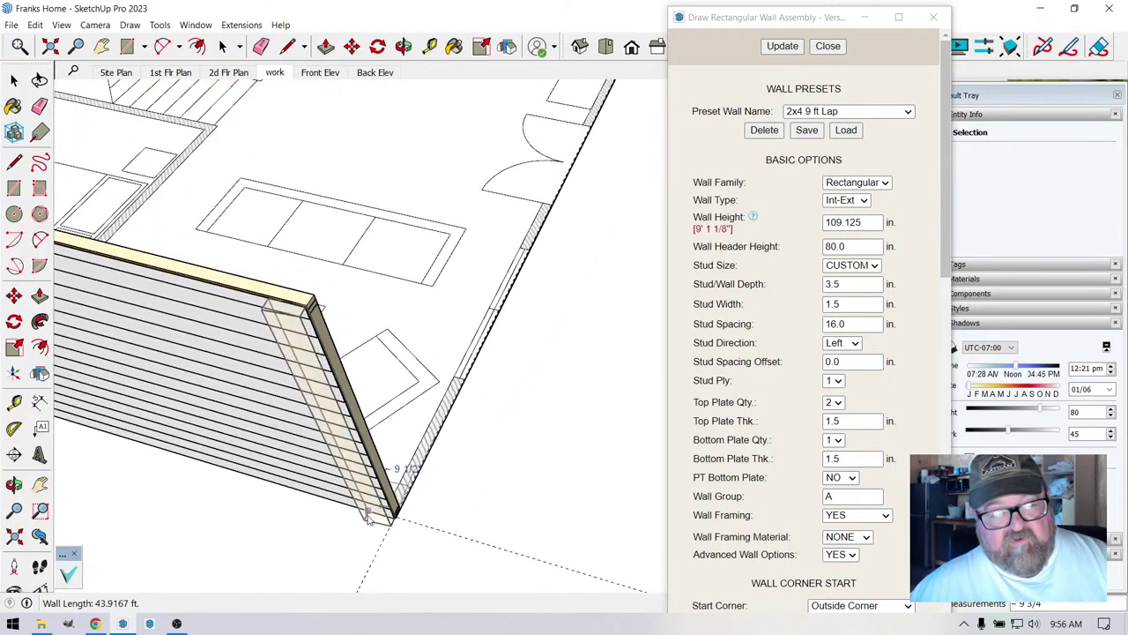
scroll(369, 519, down, 5)
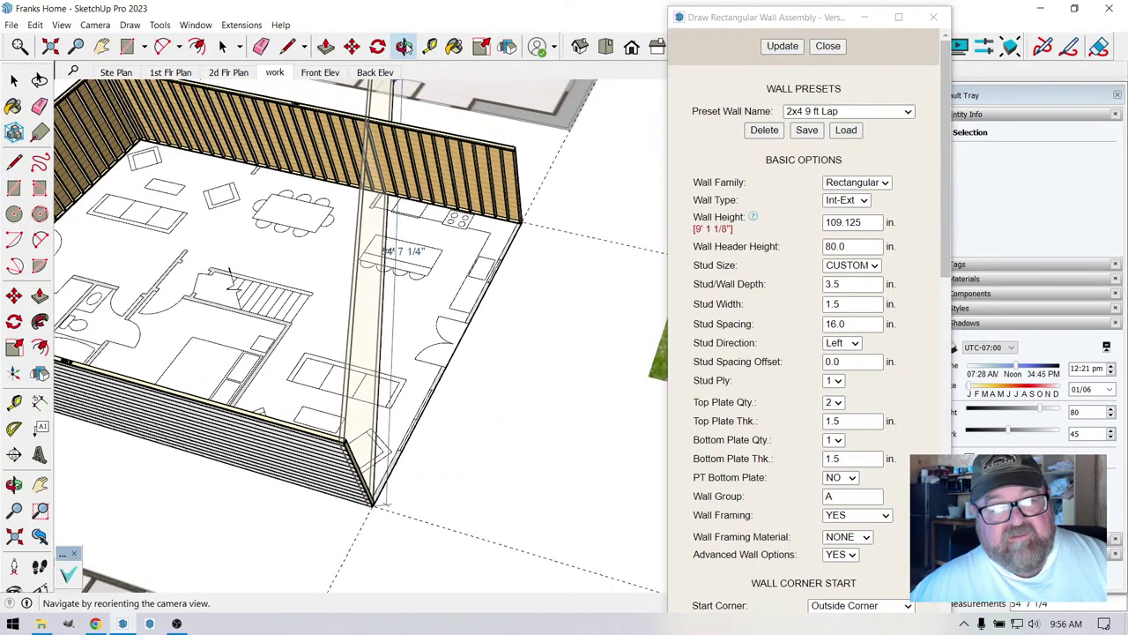
click(404, 46)
drag(220, 353, 339, 292)
right_click(335, 292)
click(352, 300)
scroll(417, 388, up, 5)
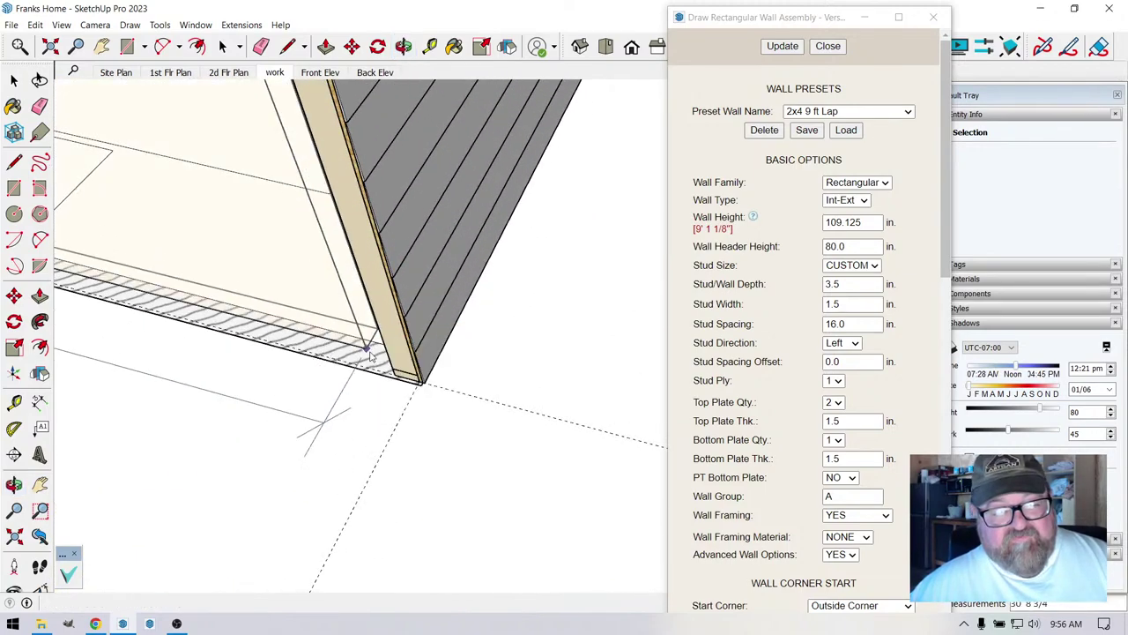
scroll(417, 388, up, 2)
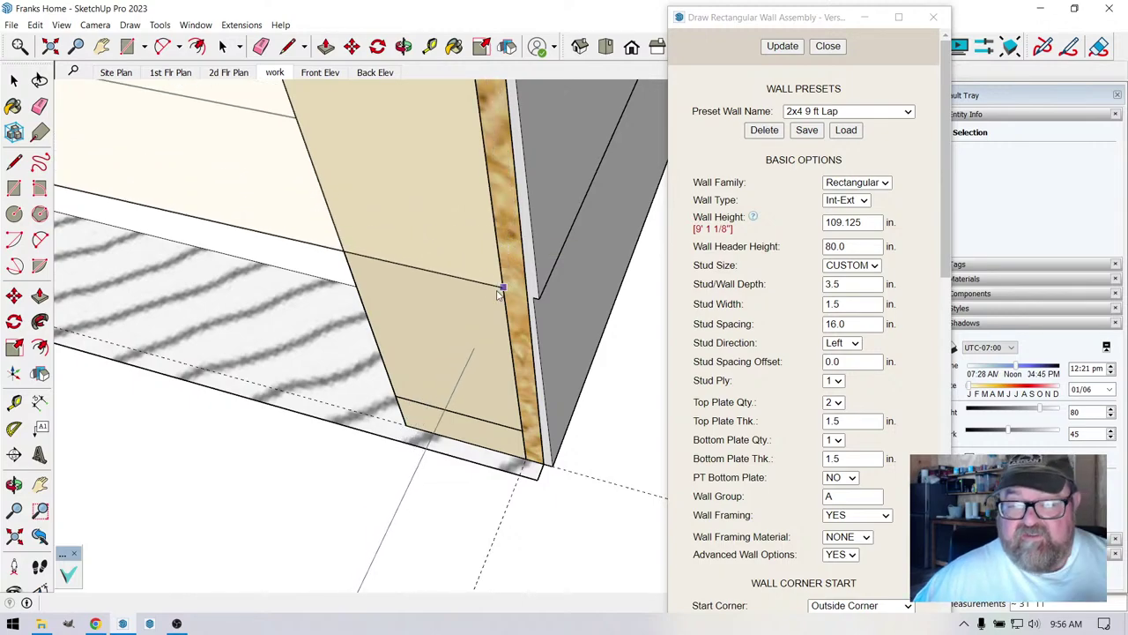
- Orbit around the finished wall enclosure to see the long sided wall and the floor plan
middle_drag(535, 291, 529, 481)
scroll(540, 407, up, 3)
scroll(542, 166, up, 3)
scroll(447, 209, down, 2)
scroll(438, 239, down, 1)
scroll(539, 520, up, 4)
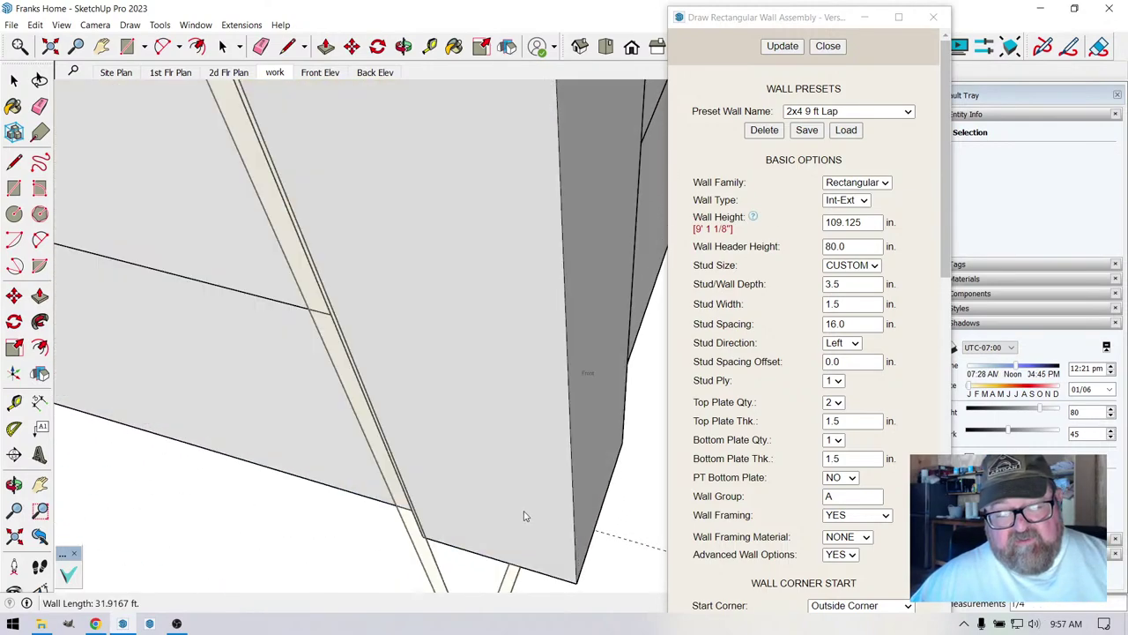
middle_drag(523, 516, 452, 500)
scroll(452, 500, down, 4)
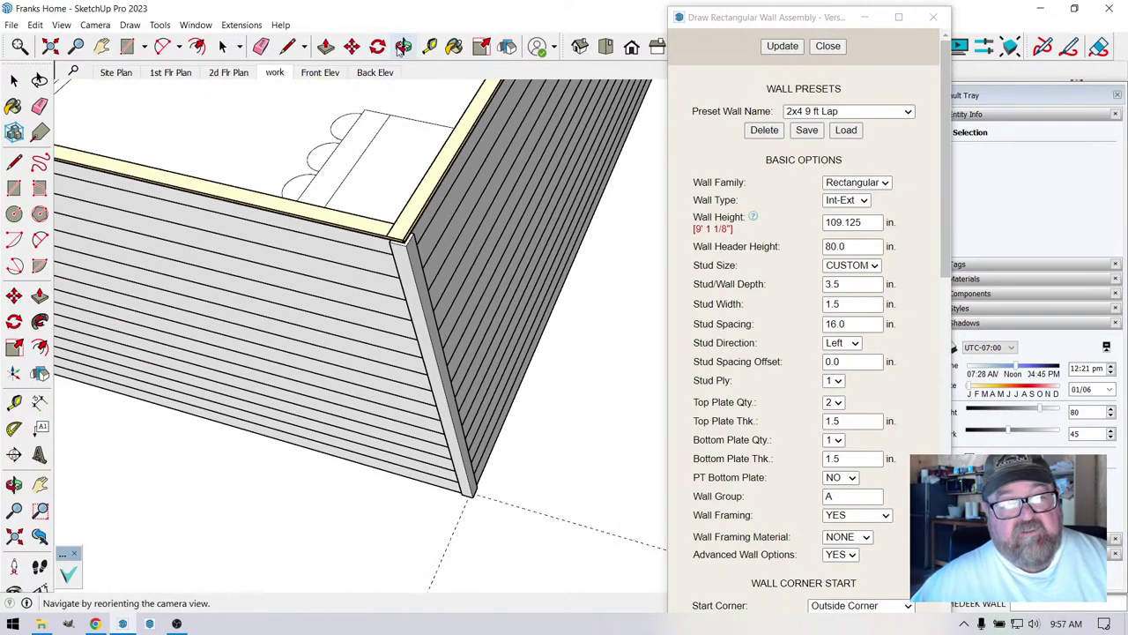
middle_drag(337, 355, 312, 329)
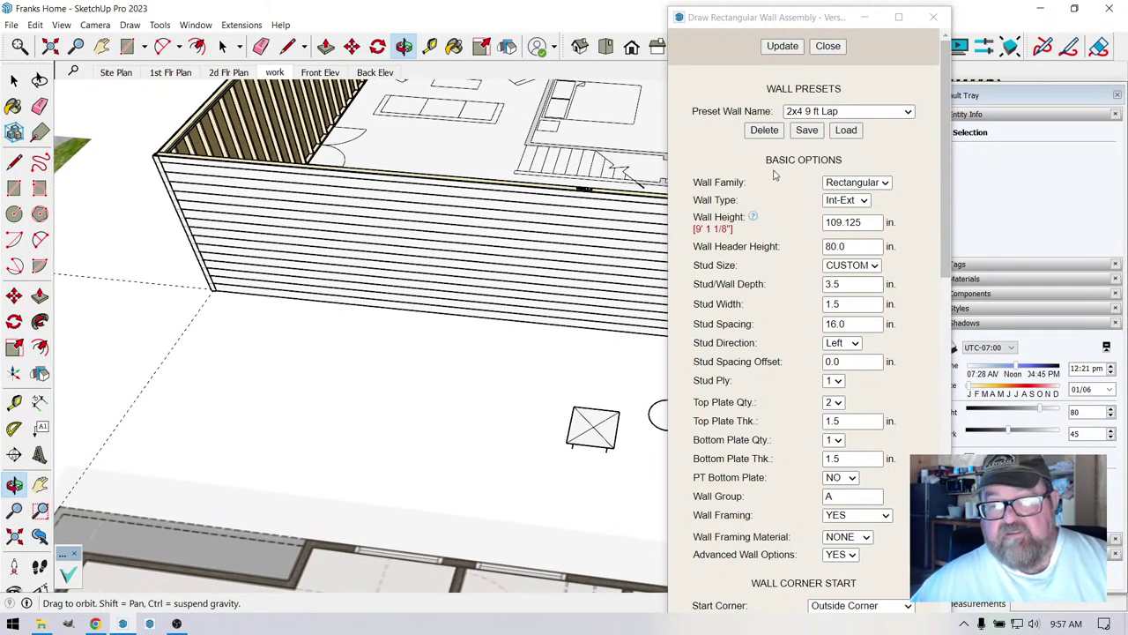
middle_drag(161, 236, 429, 252)
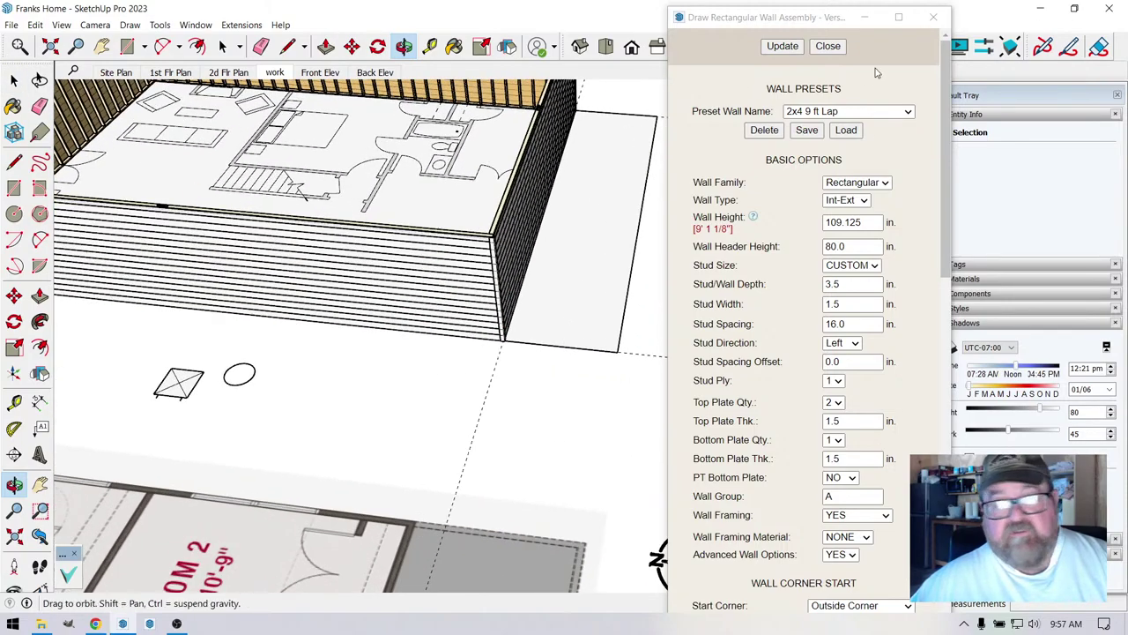
- Close the wall drawing settings and open the long siding wall's assembly for editing
click(840, 50)
scroll(114, 276, up, 3)
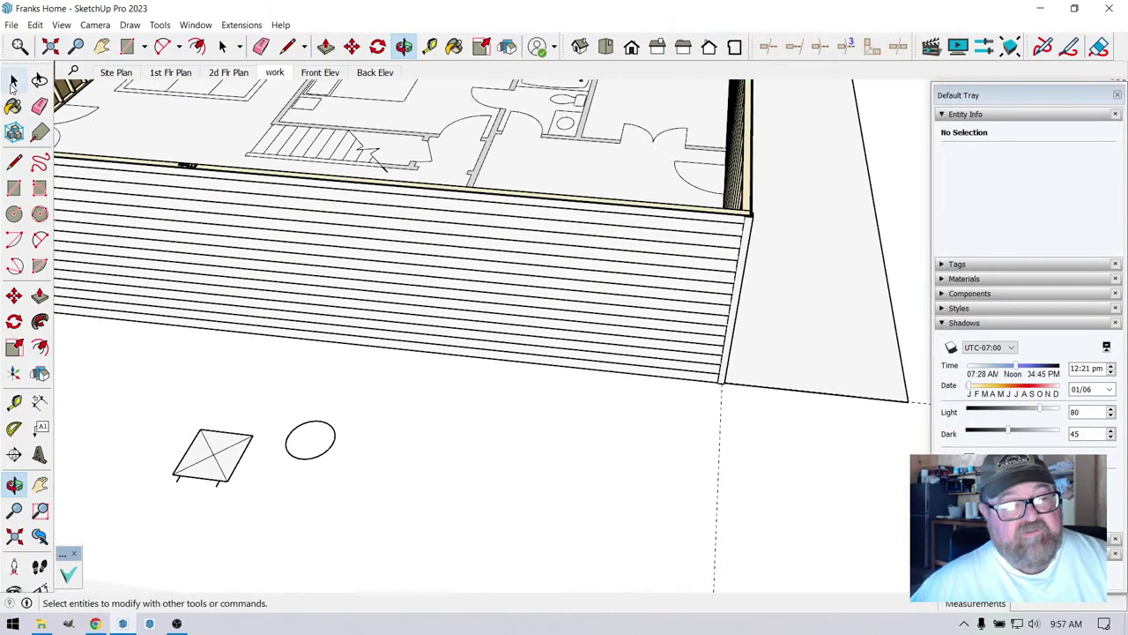
right_click(333, 231)
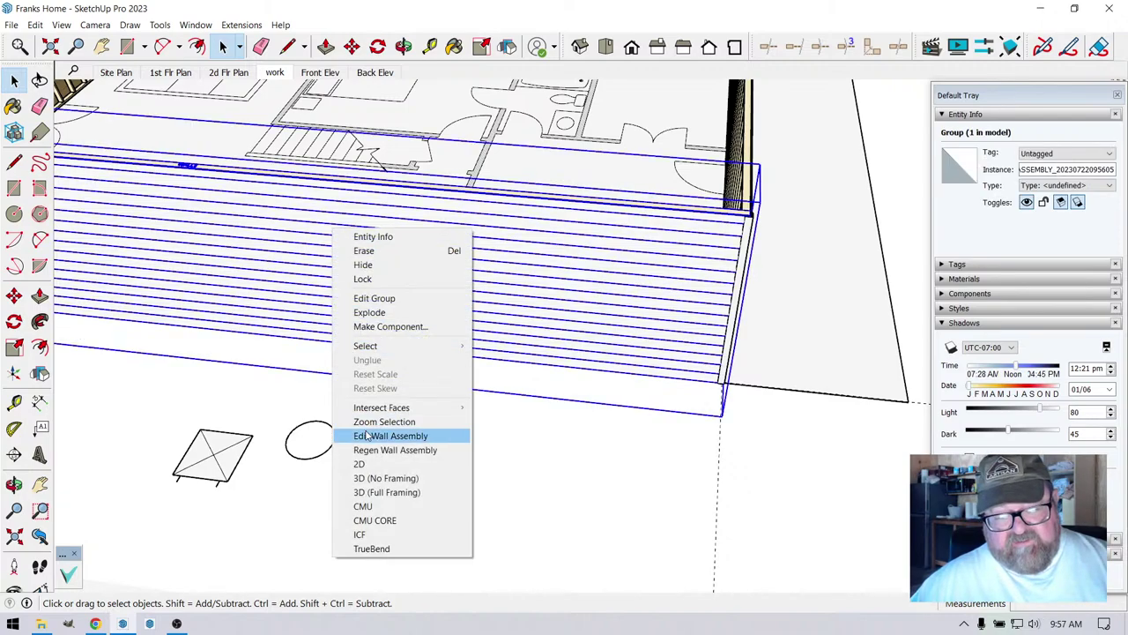
click(368, 435)
- Set the Wall Cladding Material to Night Gray and update the wall
scroll(888, 293, down, 5)
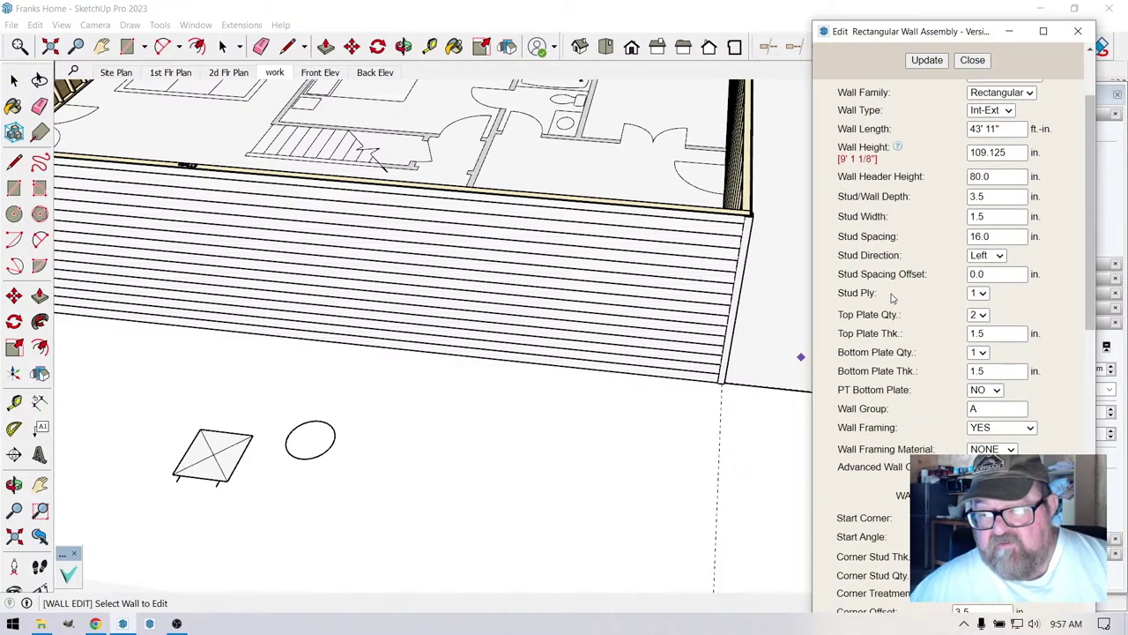
scroll(879, 324, down, 8)
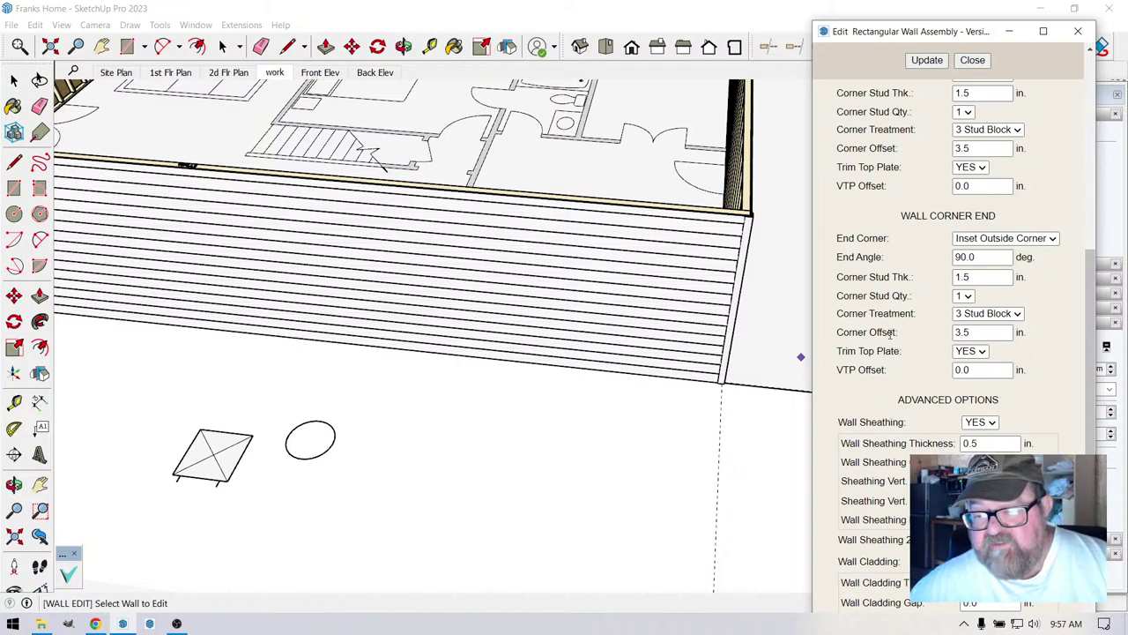
scroll(891, 332, up, 3)
scroll(890, 332, down, 15)
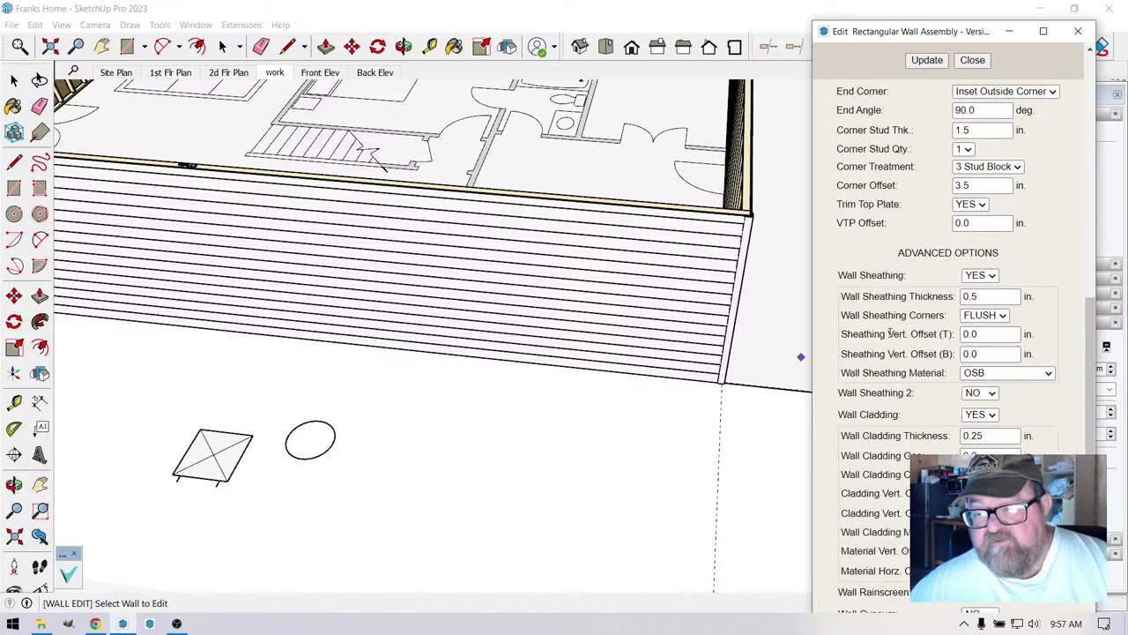
scroll(932, 395, down, 6)
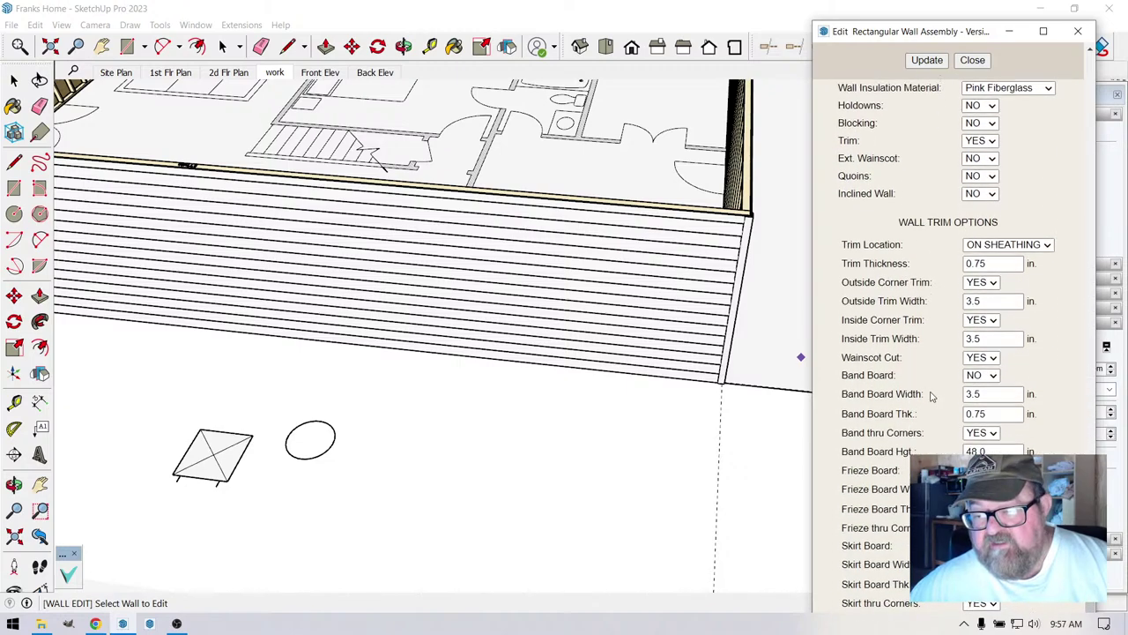
scroll(913, 371, up, 5)
scroll(912, 364, up, 5)
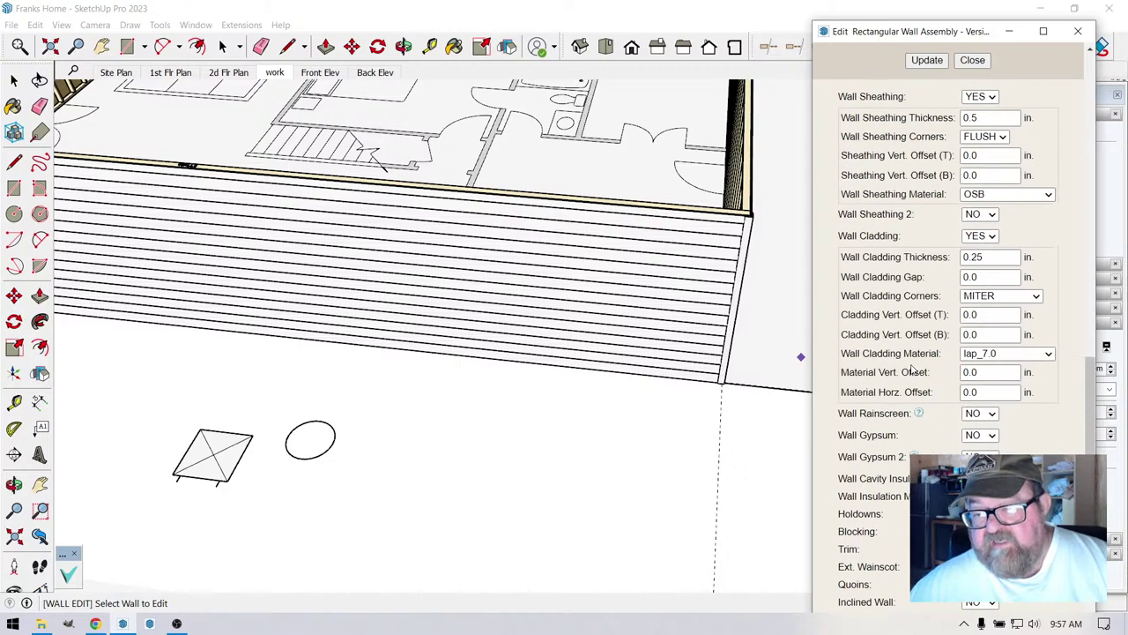
click(1049, 354)
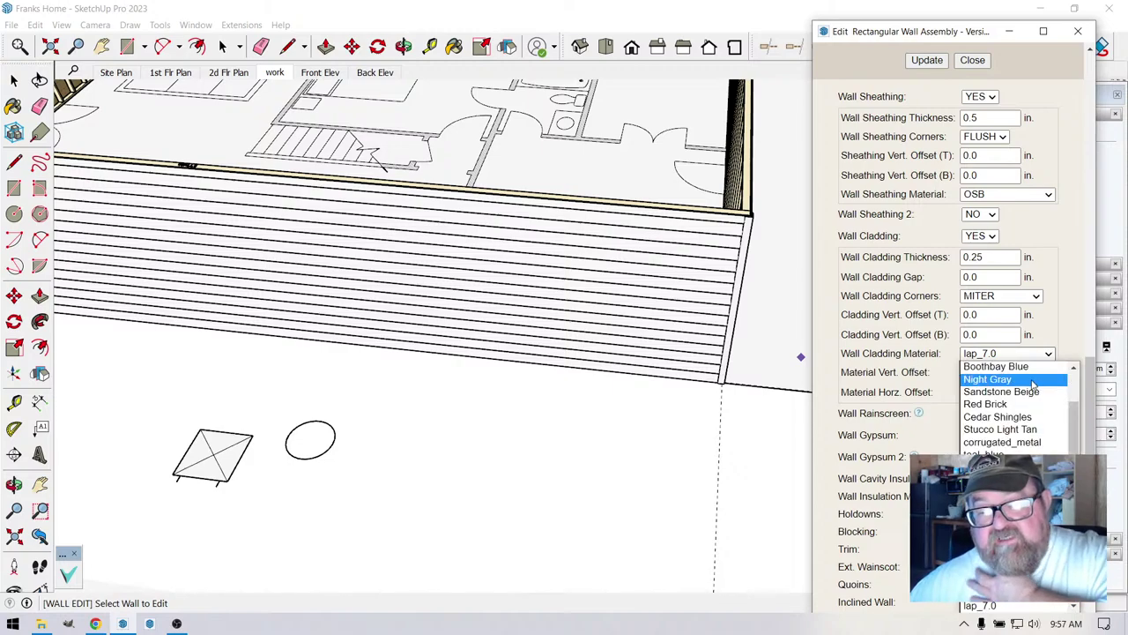
click(1031, 380)
click(927, 60)
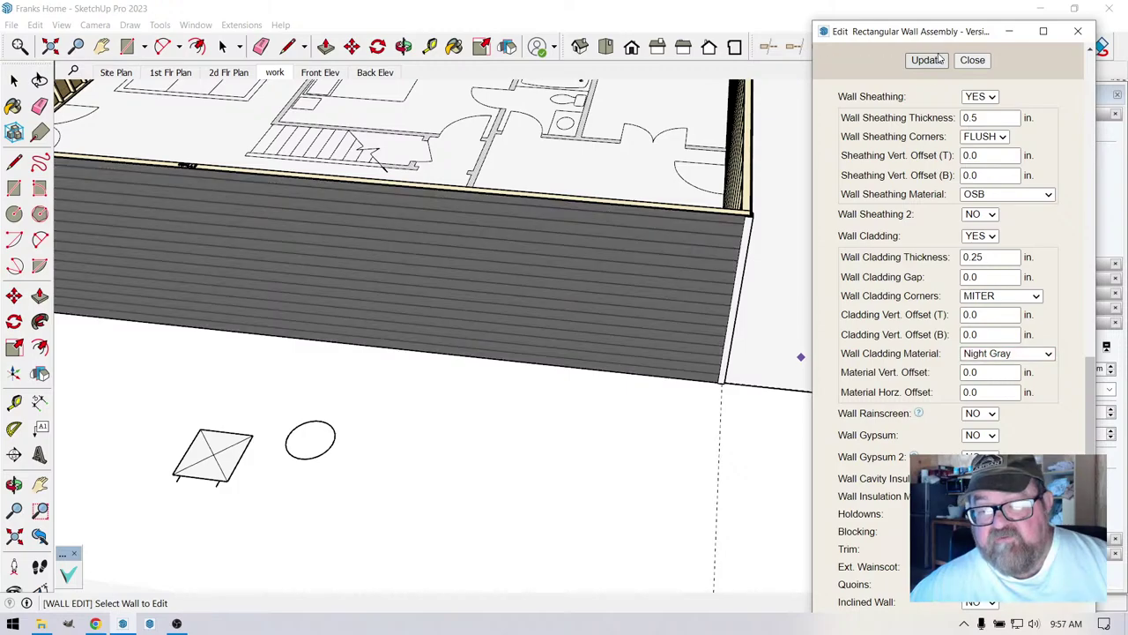
- Orbit around the clad wall box to view the dark wall edge-on, end-on and face-on
click(404, 46)
drag(670, 282, 365, 244)
scroll(627, 224, up, 5)
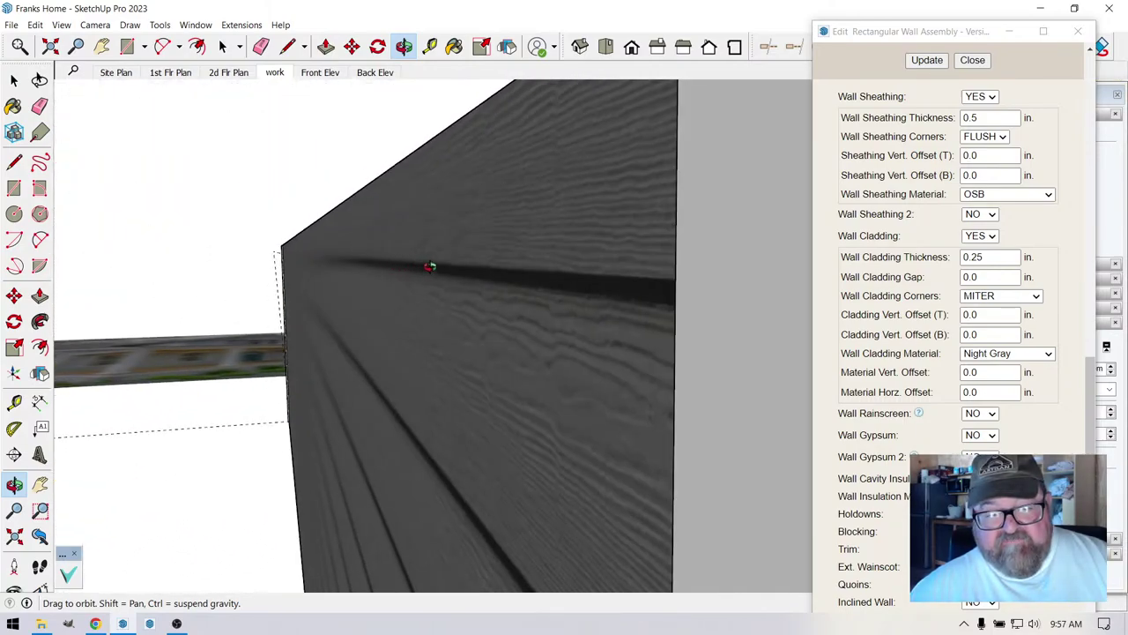
drag(431, 264, 510, 424)
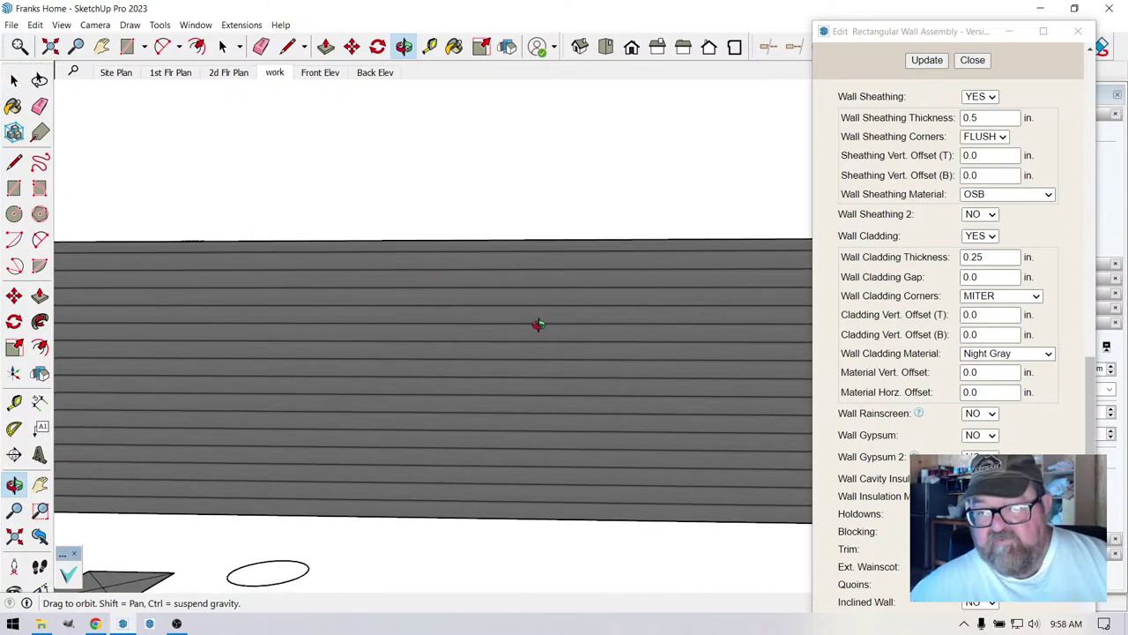
drag(538, 325, 719, 377)
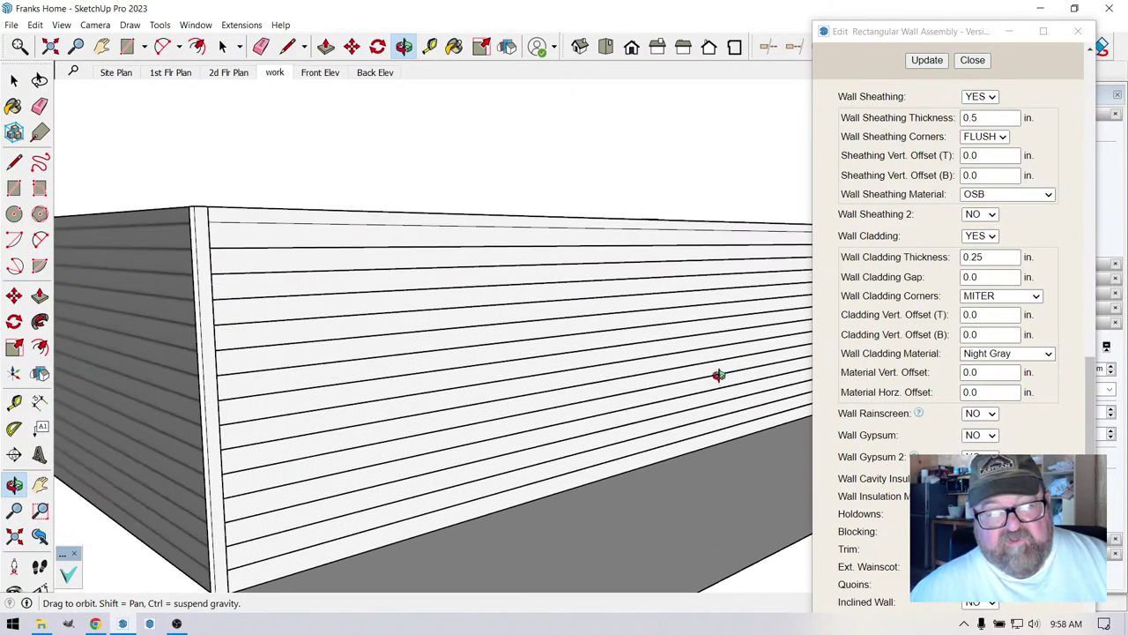
drag(343, 320, 122, 282)
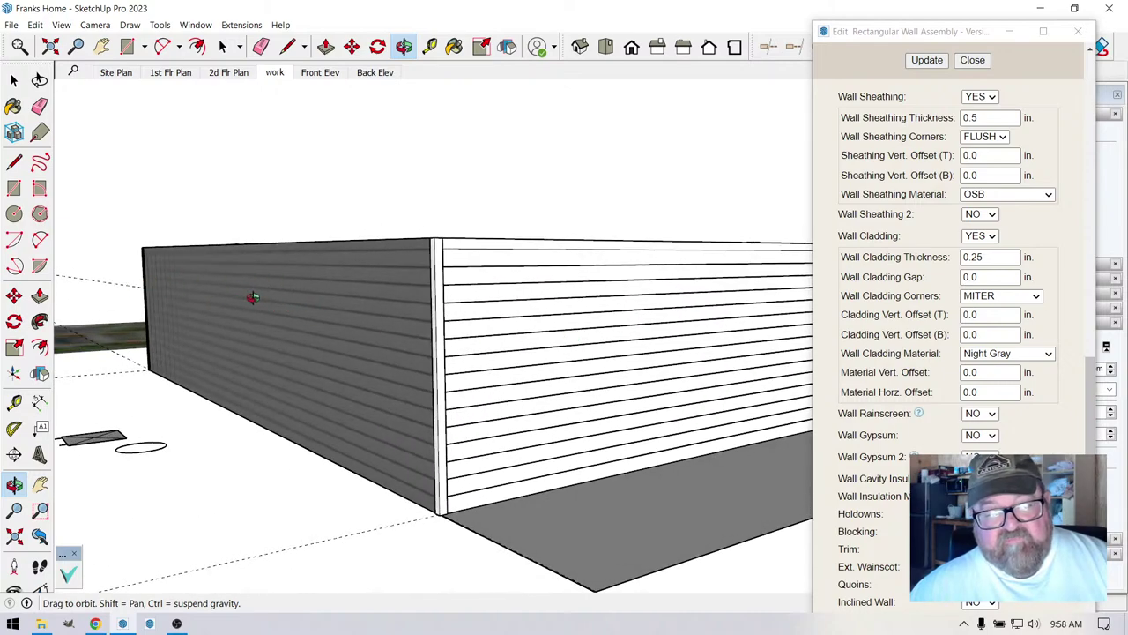
drag(252, 298, 413, 319)
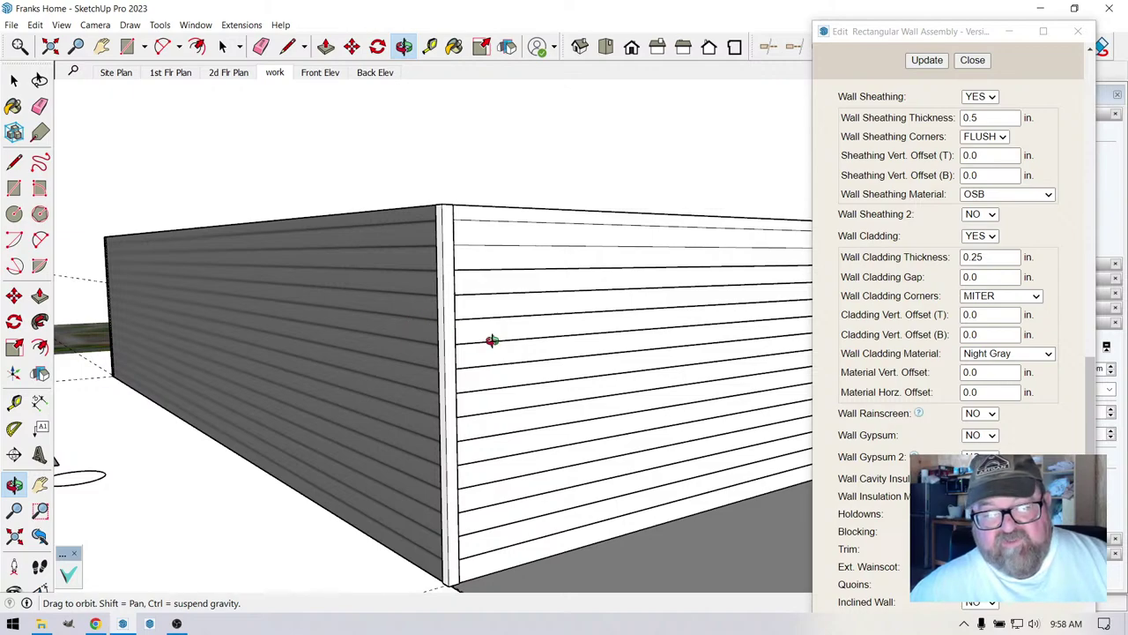
- Swing the grey side wall into view, then close the Edit Rectangular Wall Assembly dialog
drag(498, 342, 620, 314)
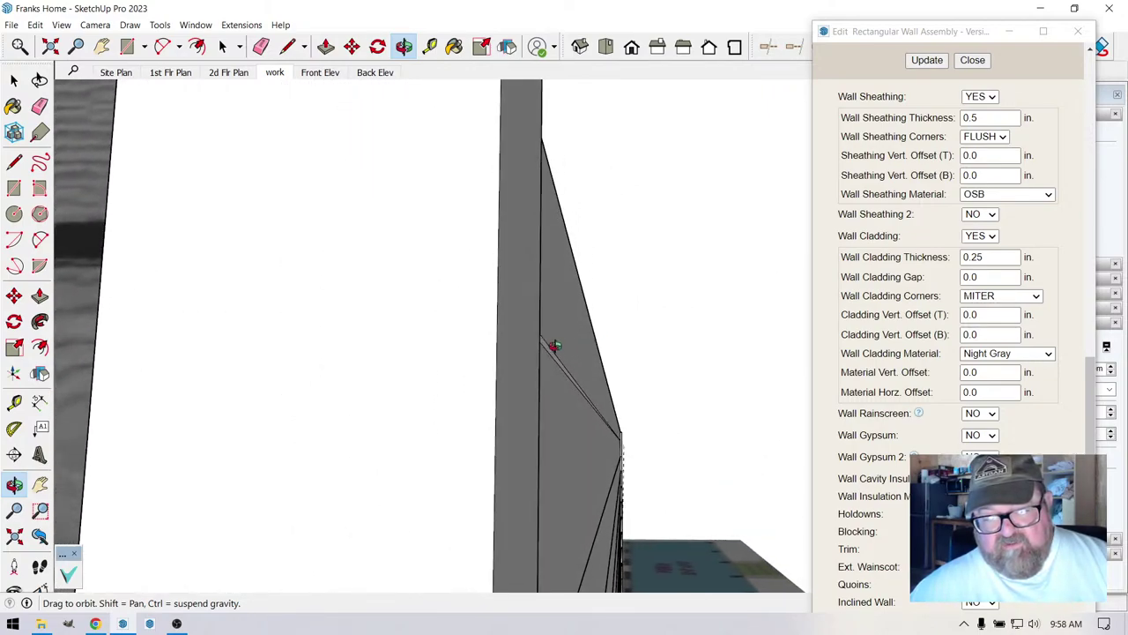
drag(552, 362, 461, 447)
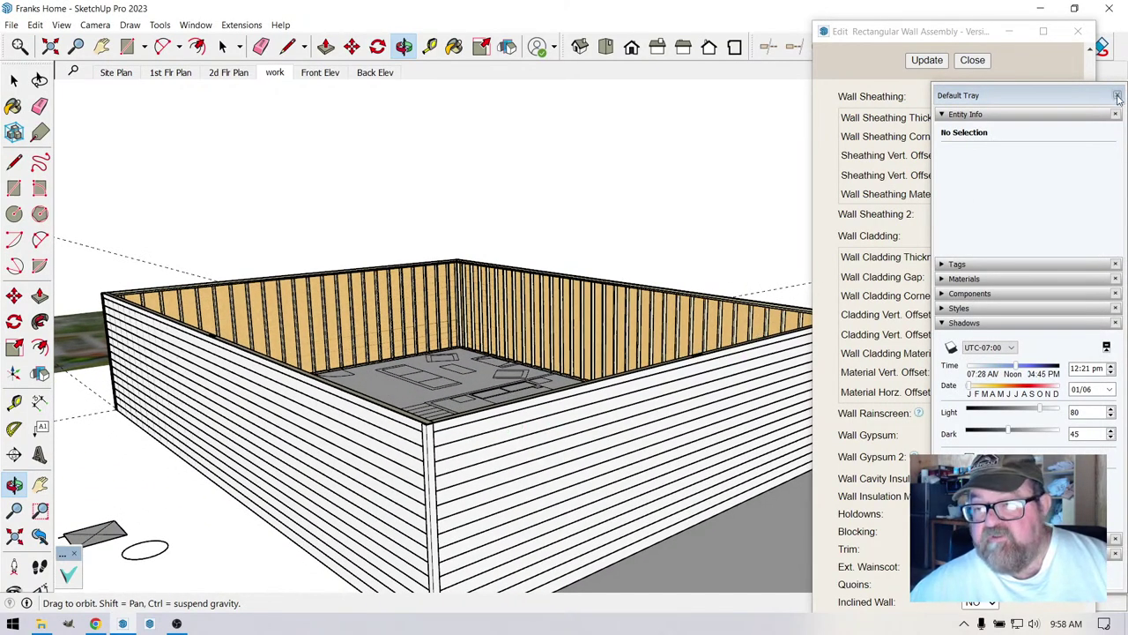
click(878, 60)
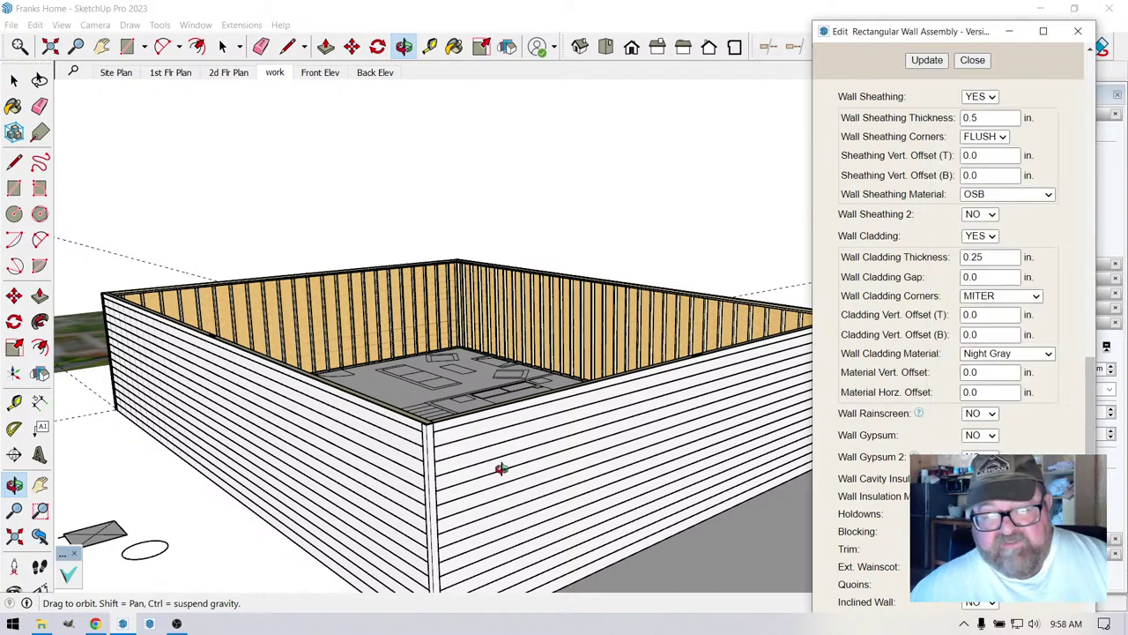
drag(488, 383, 446, 434)
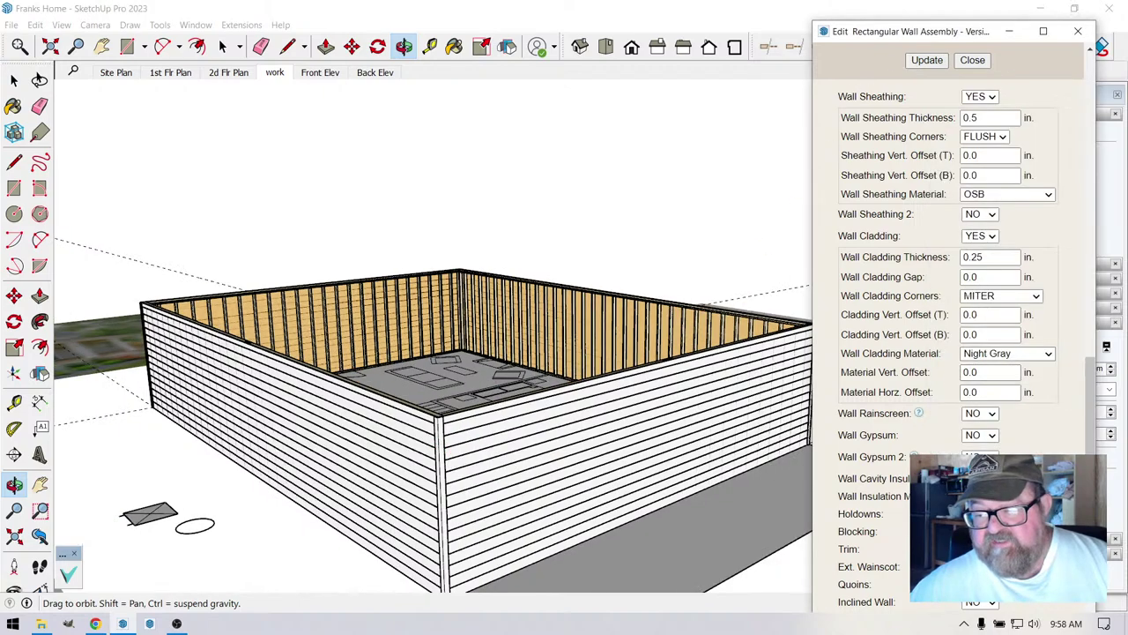
click(974, 60)
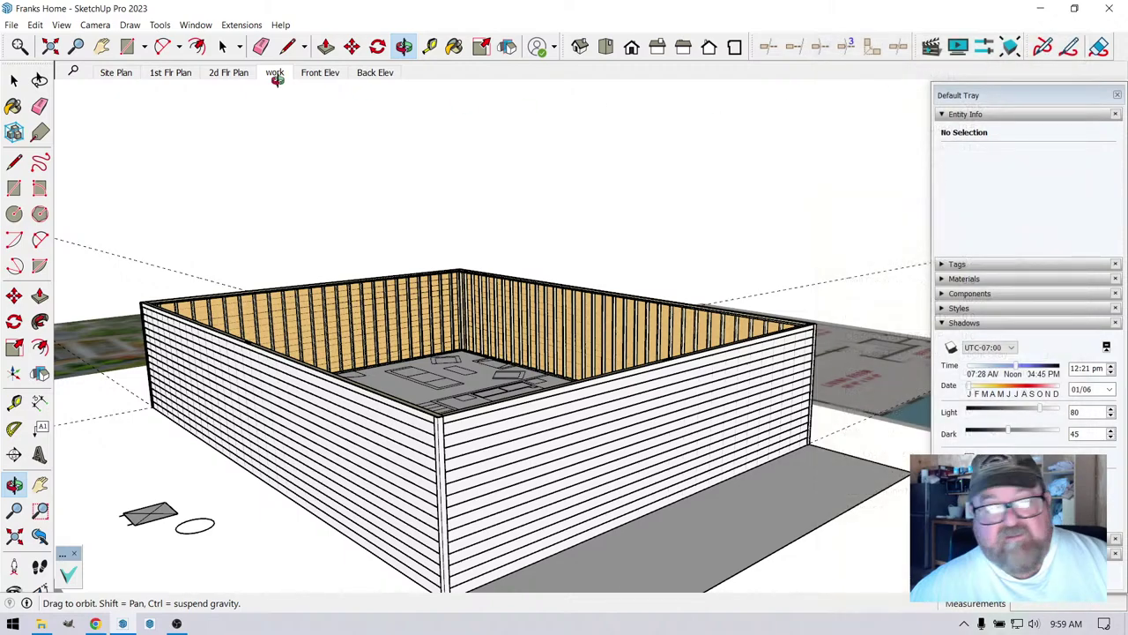
click(190, 25)
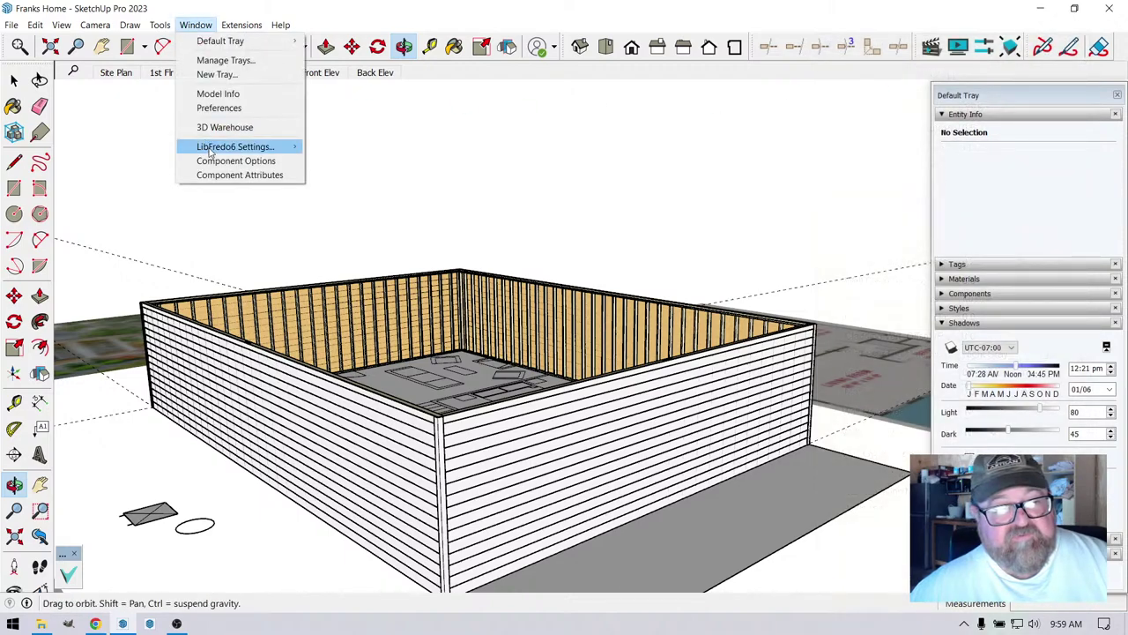
mouse_move(242, 24)
mouse_move(252, 215)
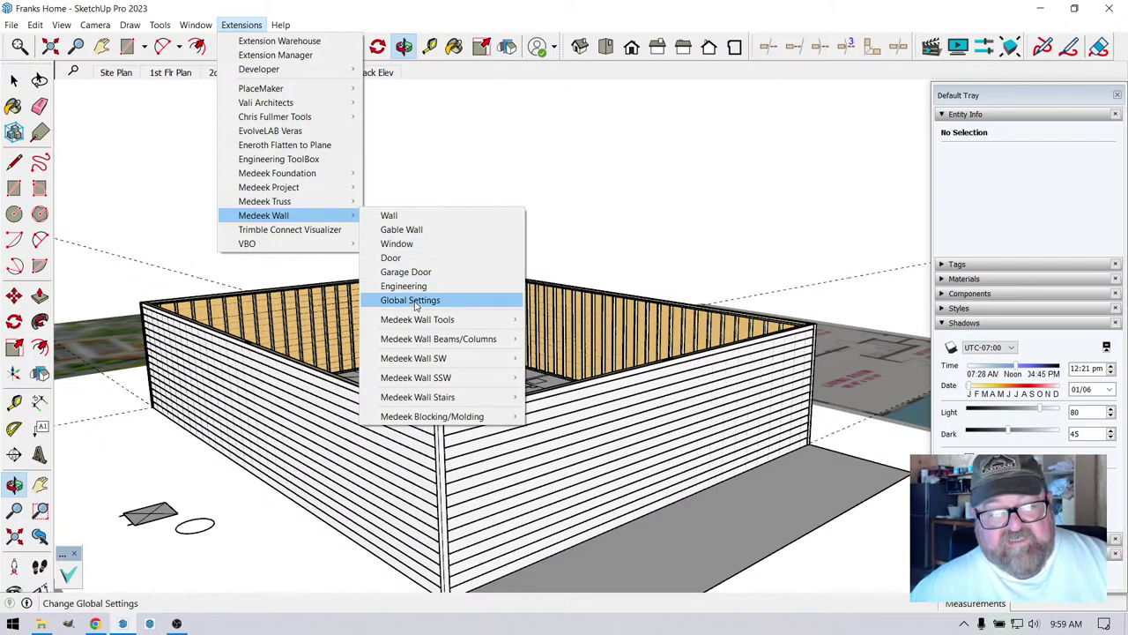
click(415, 304)
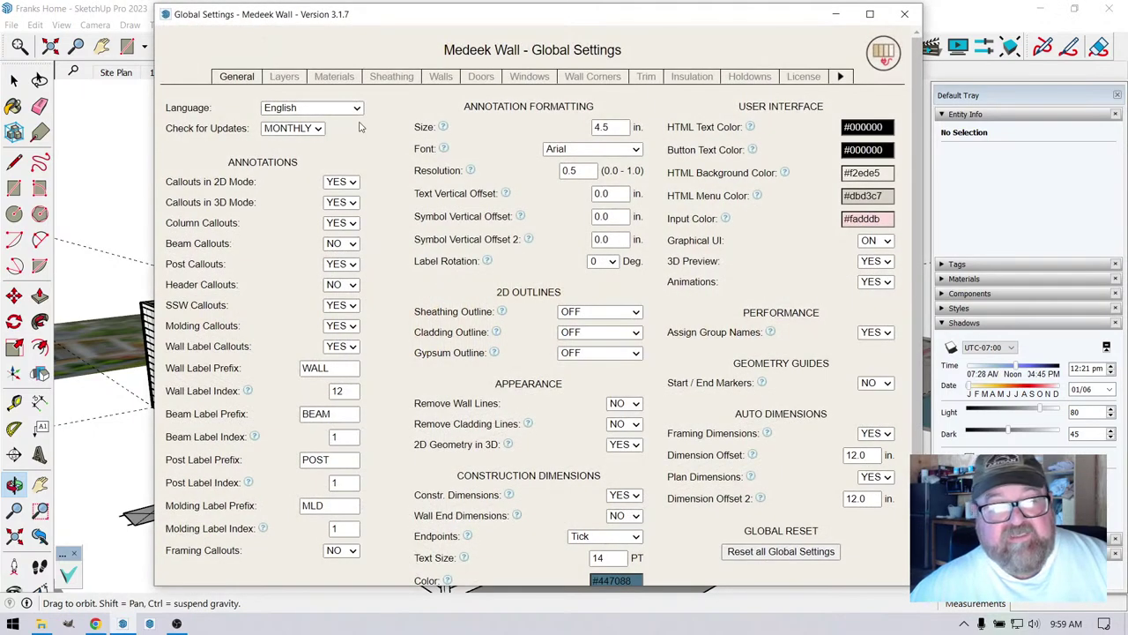
click(335, 77)
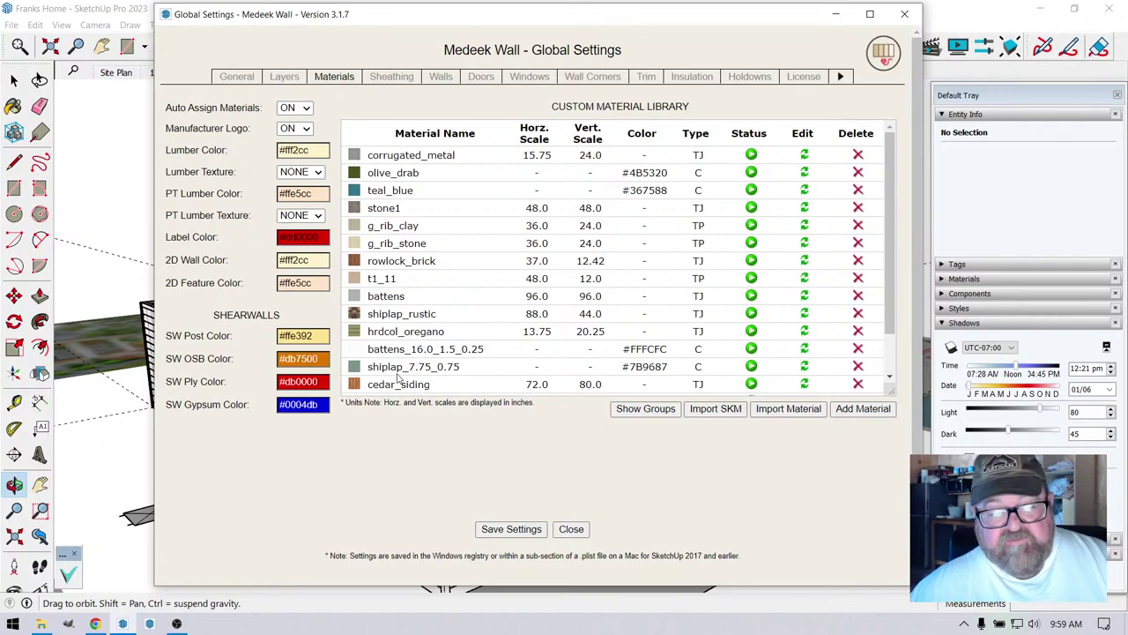
scroll(410, 350, down, 1)
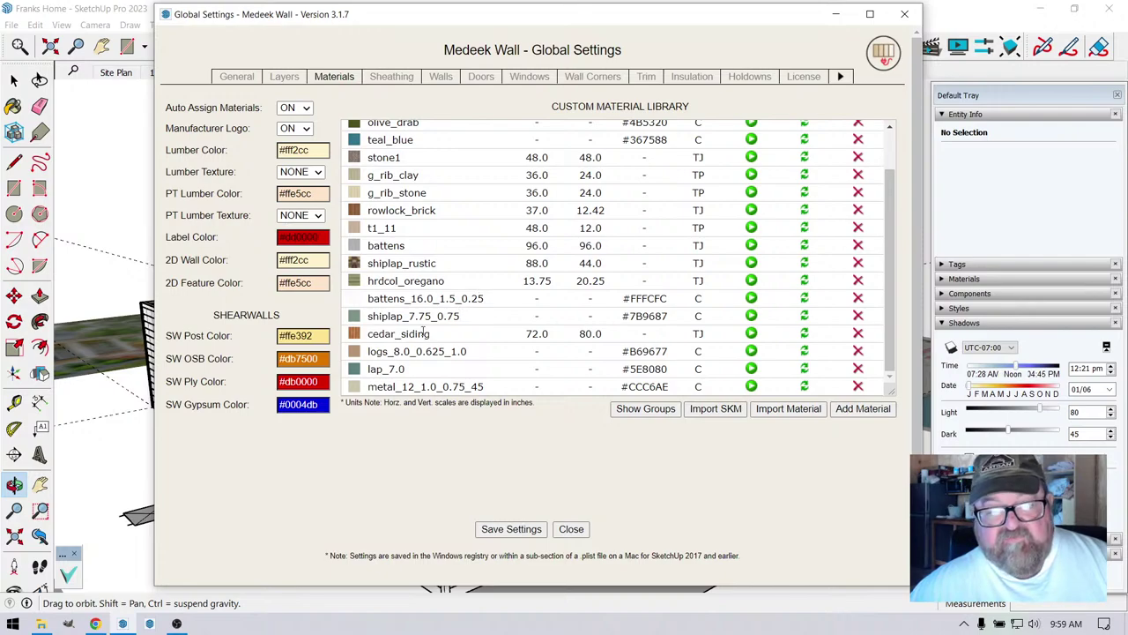
click(904, 14)
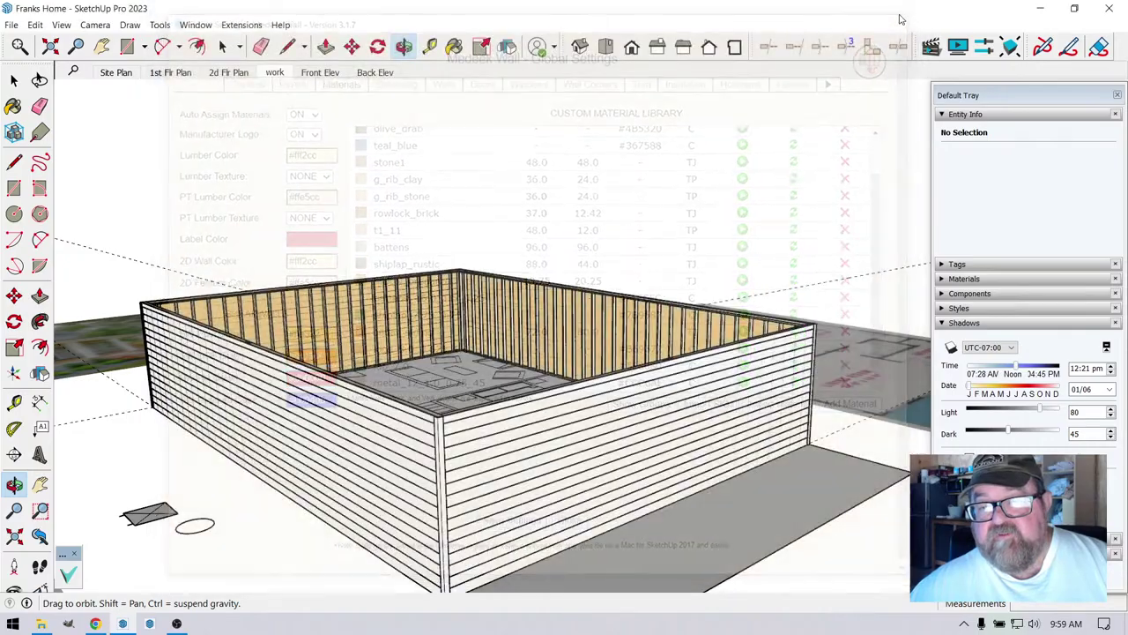
- Place Tape Measure guides along the bathroom wall edge and 1/2" from its corner
drag(477, 342, 667, 512)
scroll(396, 388, up, 6)
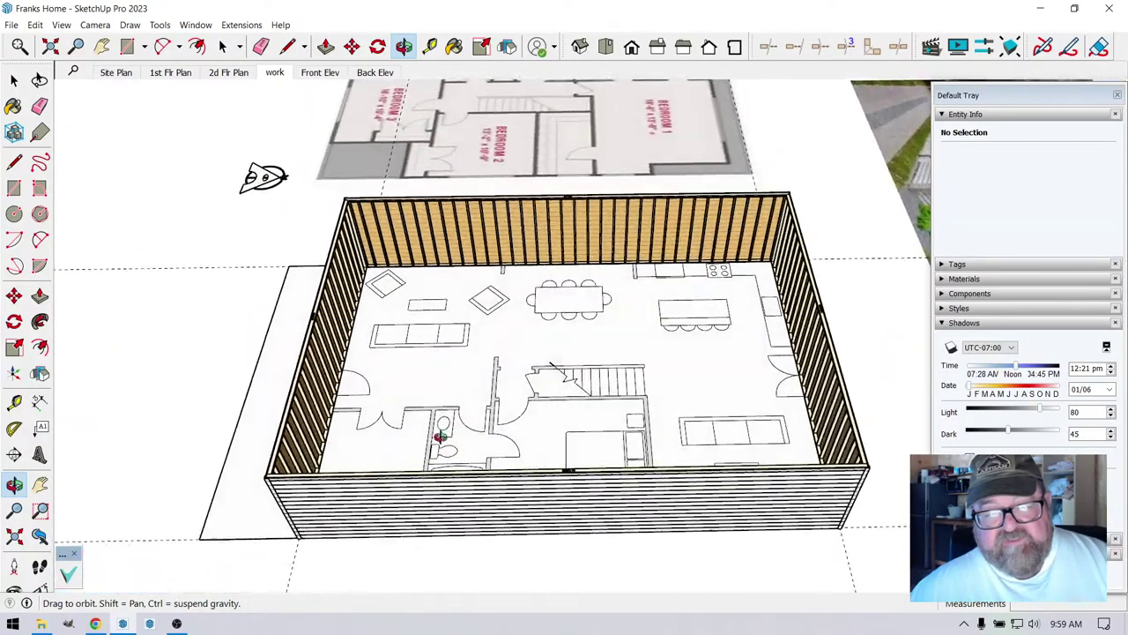
scroll(393, 368, up, 8)
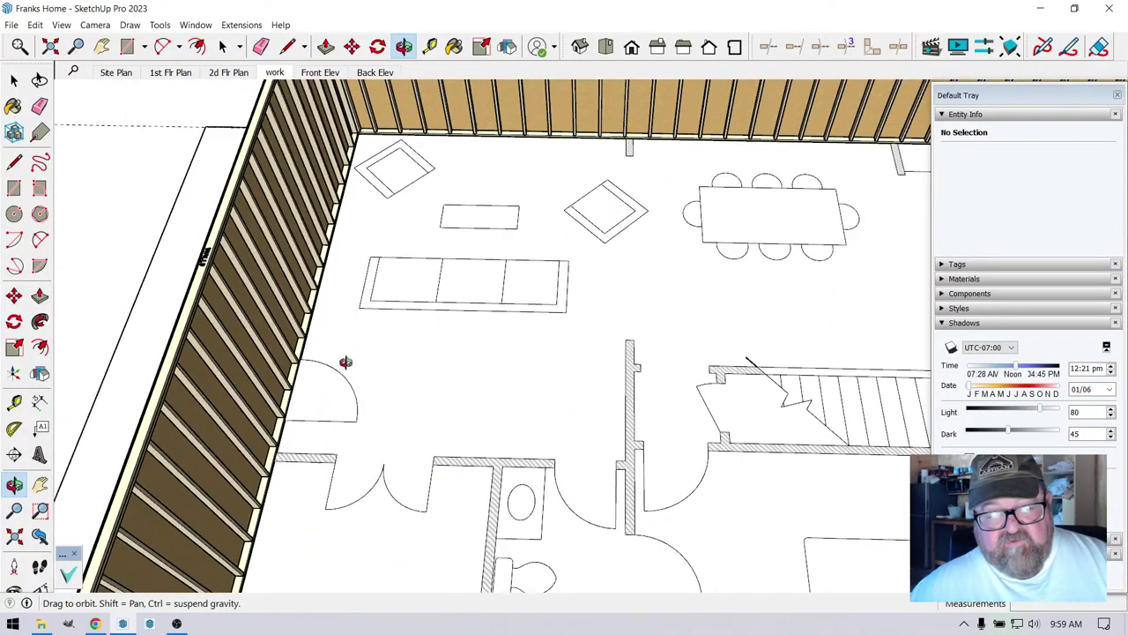
scroll(332, 414, up, 3)
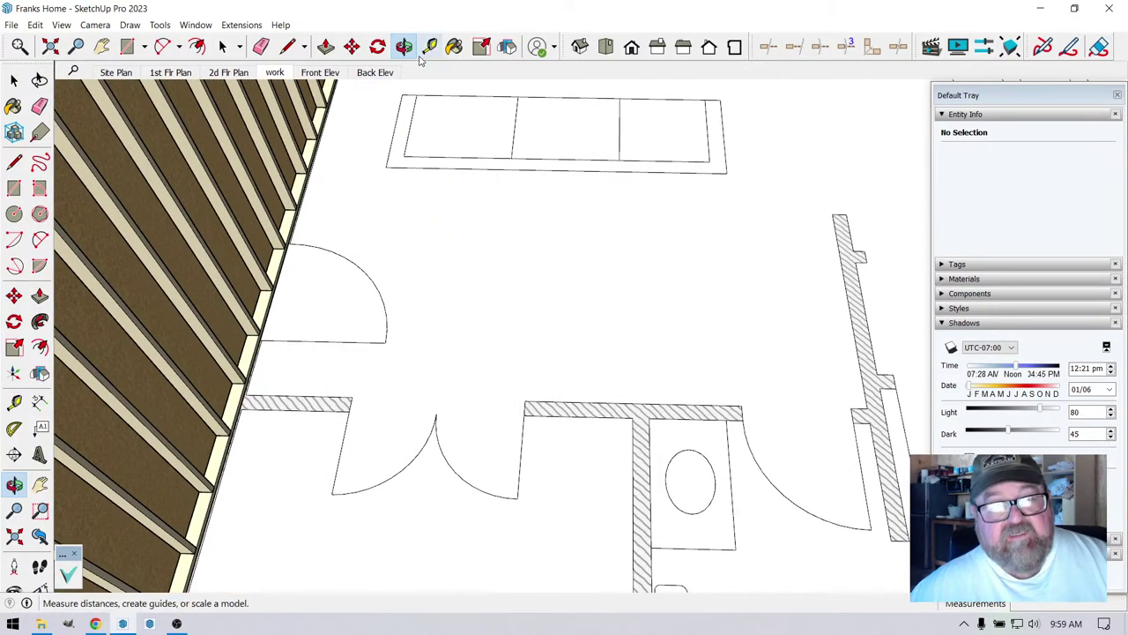
click(430, 46)
scroll(358, 265, up, 3)
click(300, 476)
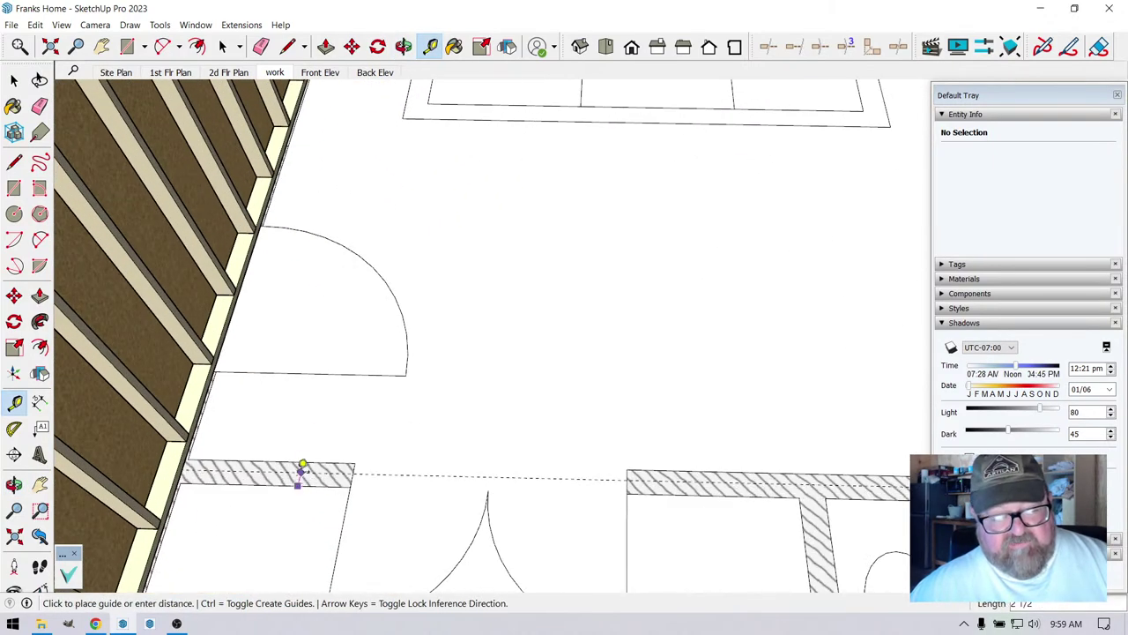
click(302, 465)
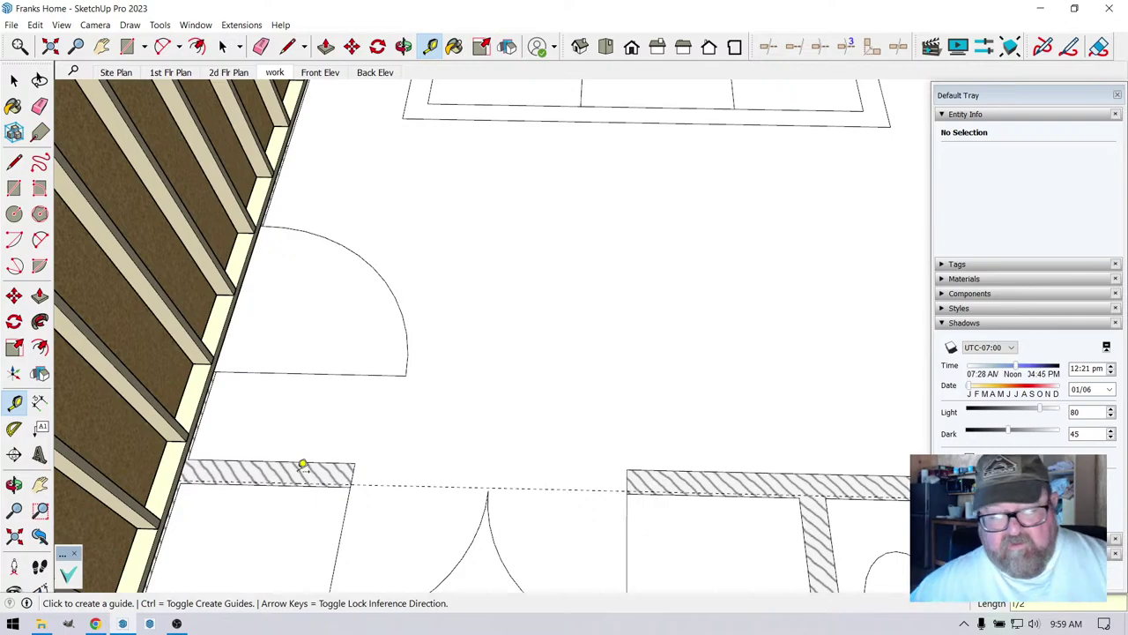
scroll(338, 368, down, 5)
scroll(414, 396, up, 3)
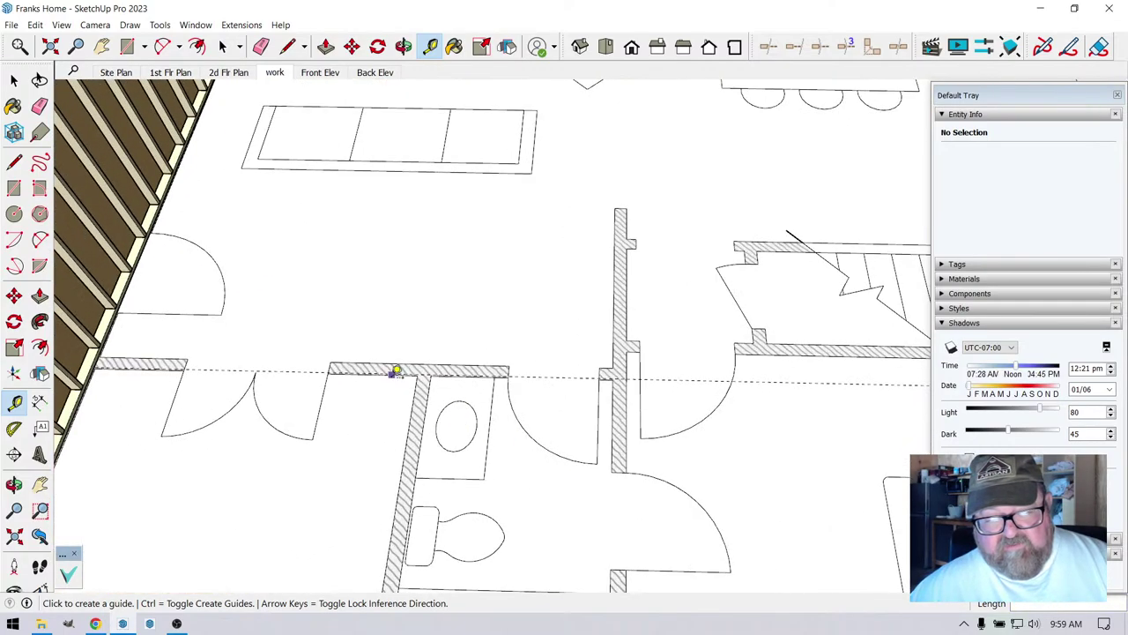
click(432, 381)
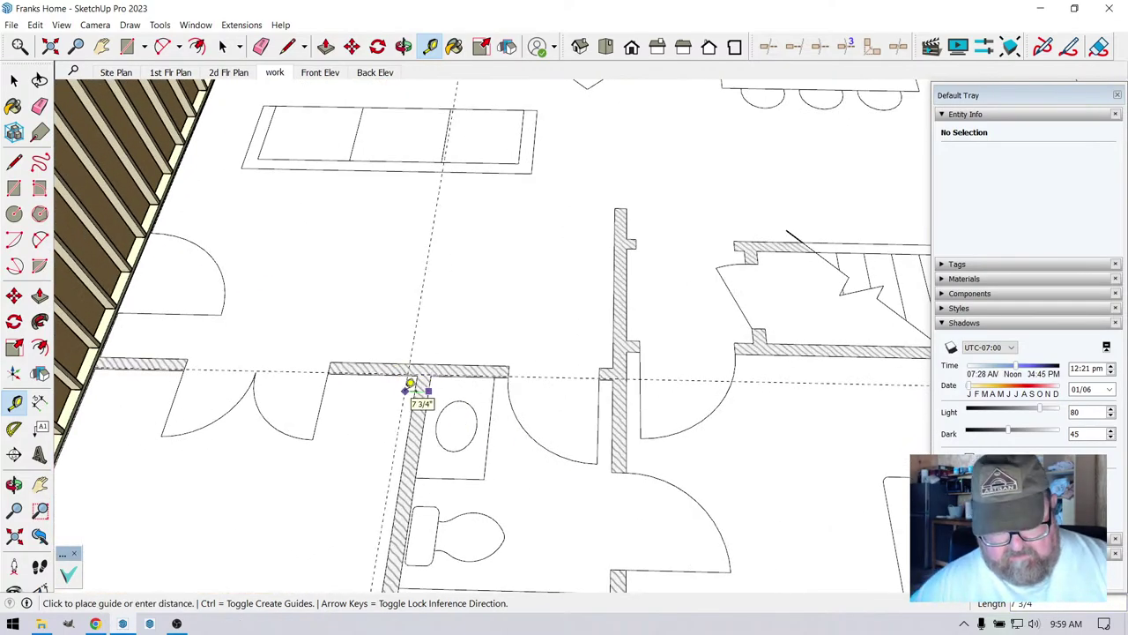
text(1/2)
key(Return)
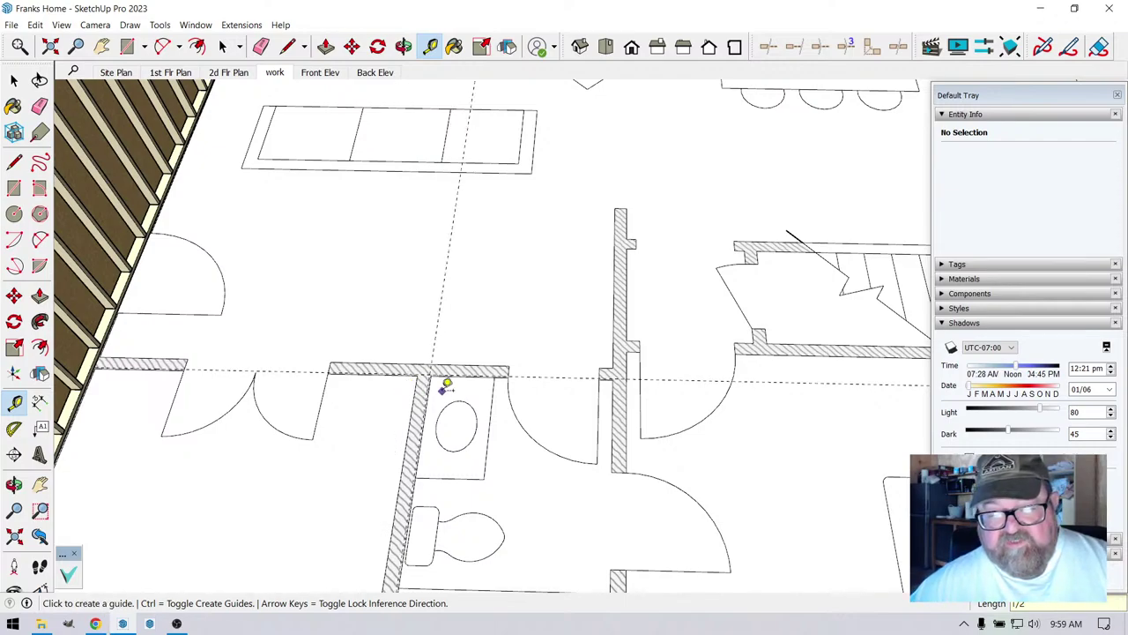
- Add a guide beside the wall by the stairs and guides offset from the stair landing corners
click(625, 411)
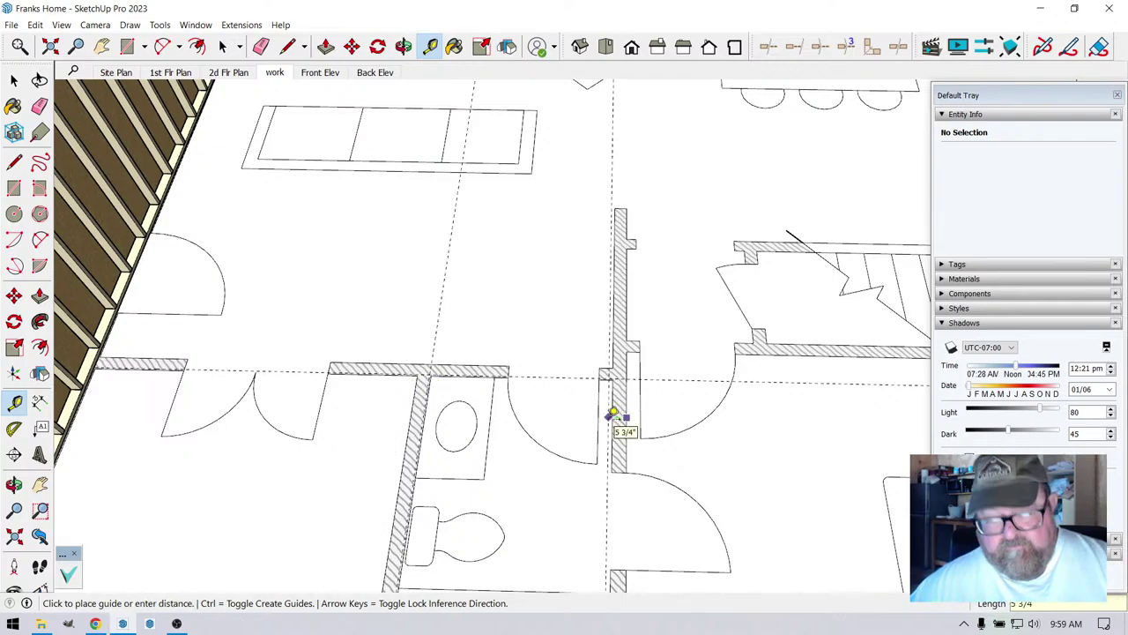
click(614, 413)
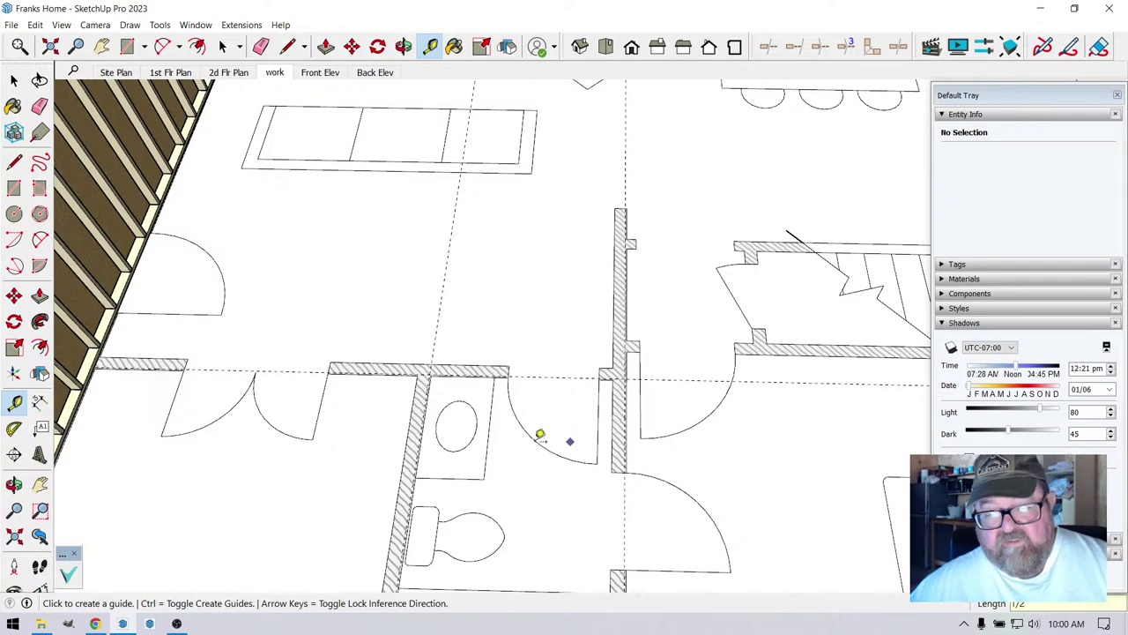
scroll(569, 443, down, 3)
scroll(668, 368, up, 3)
scroll(629, 380, up, 2)
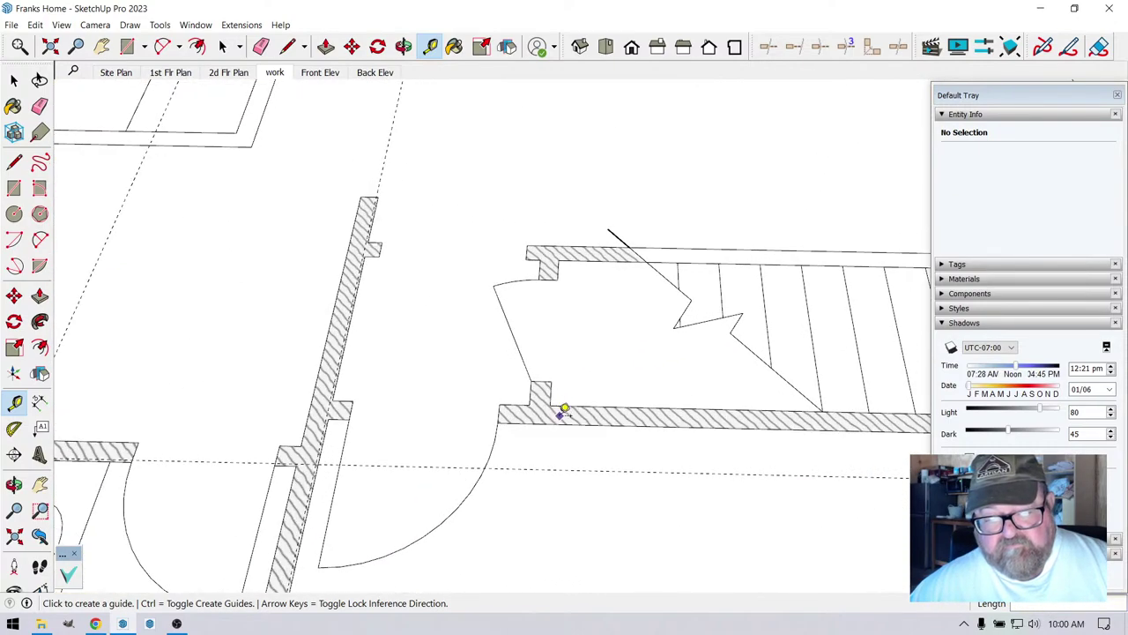
click(556, 423)
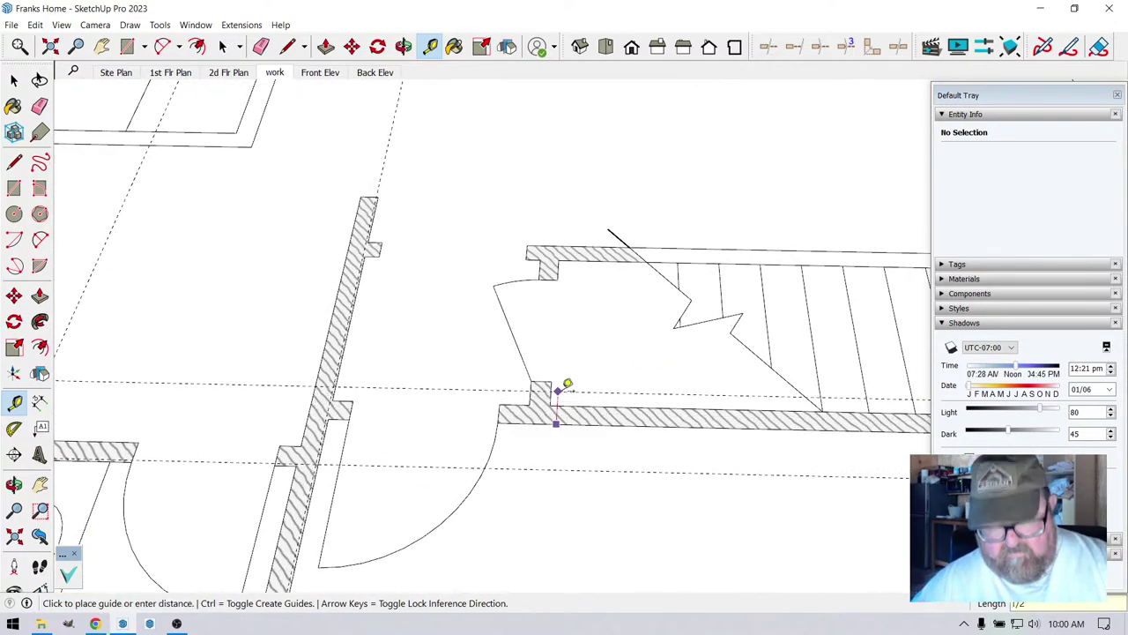
key(Return)
scroll(573, 254, up, 3)
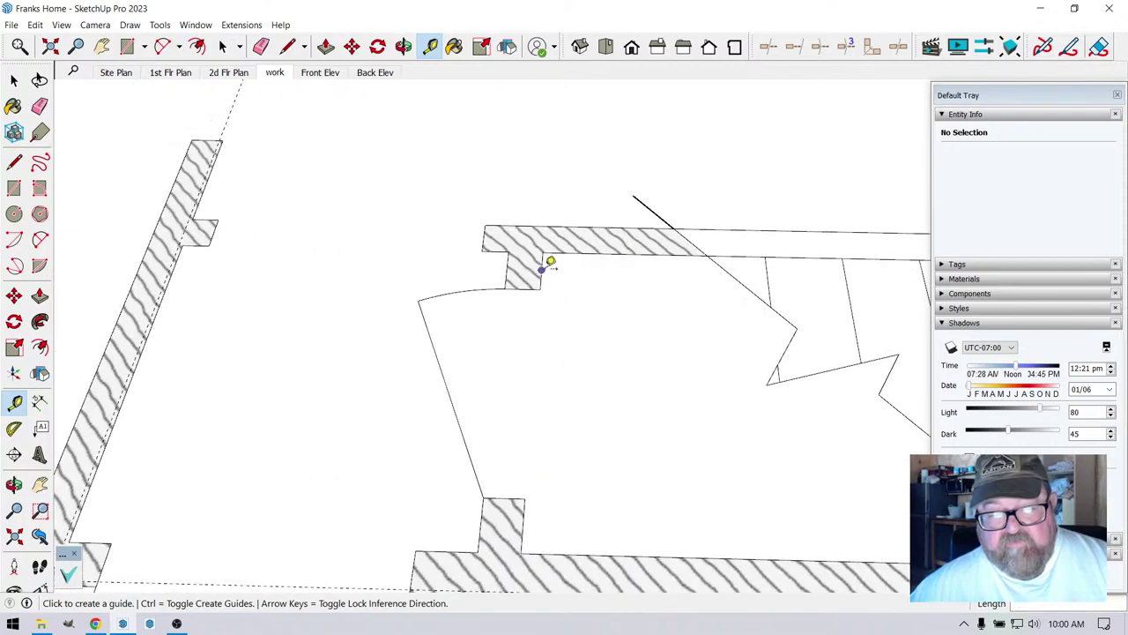
click(536, 261)
key(Return)
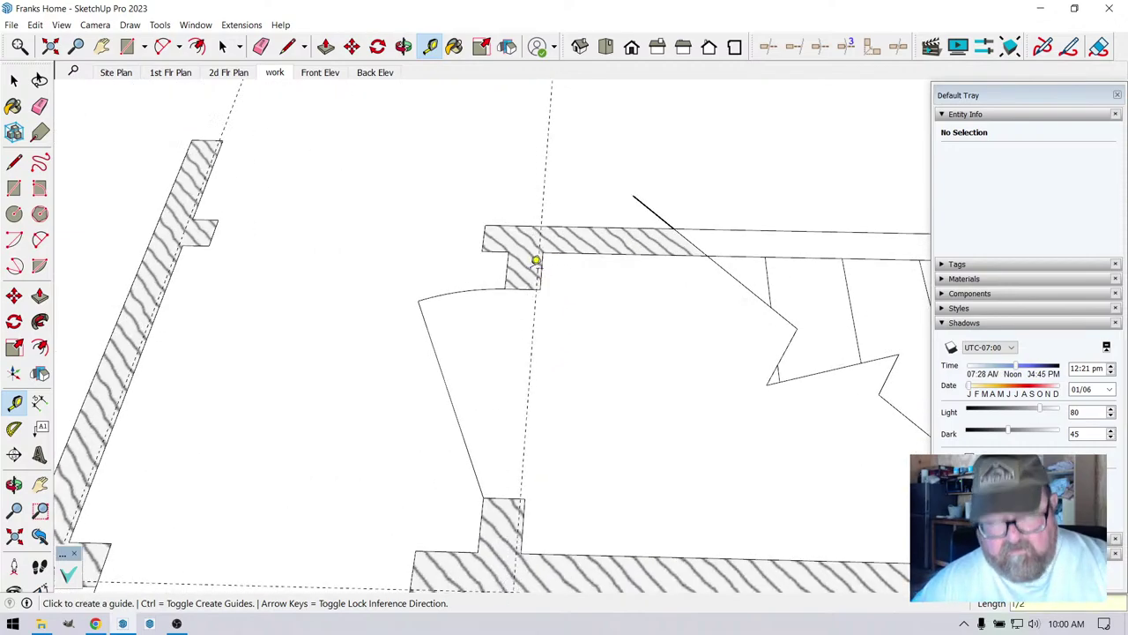
scroll(535, 262, down, 6)
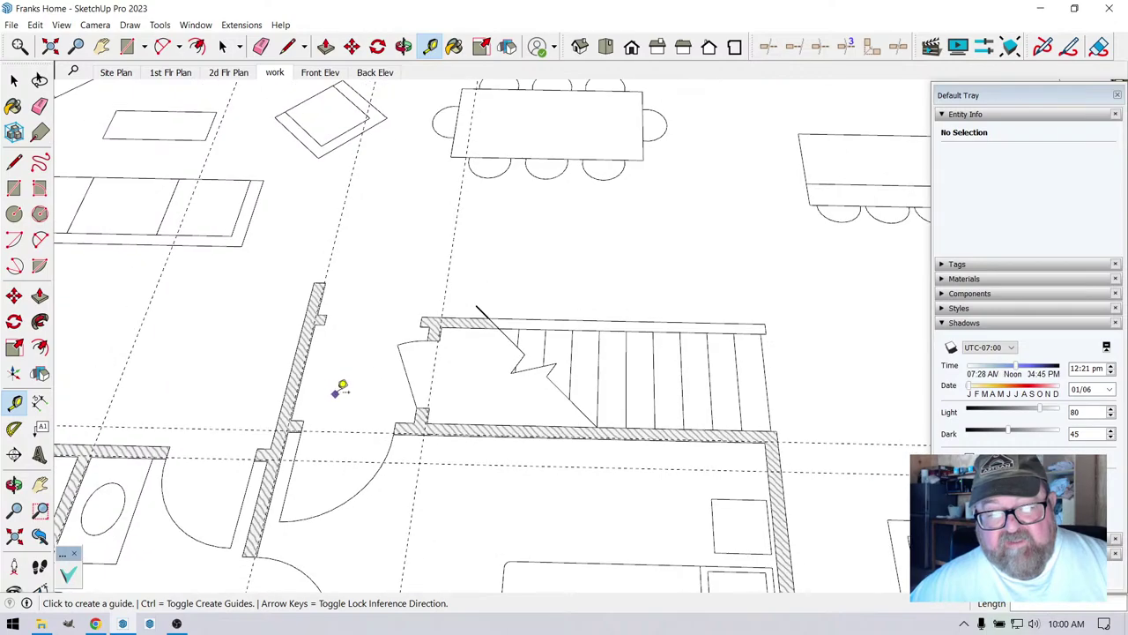
scroll(511, 278, down, 3)
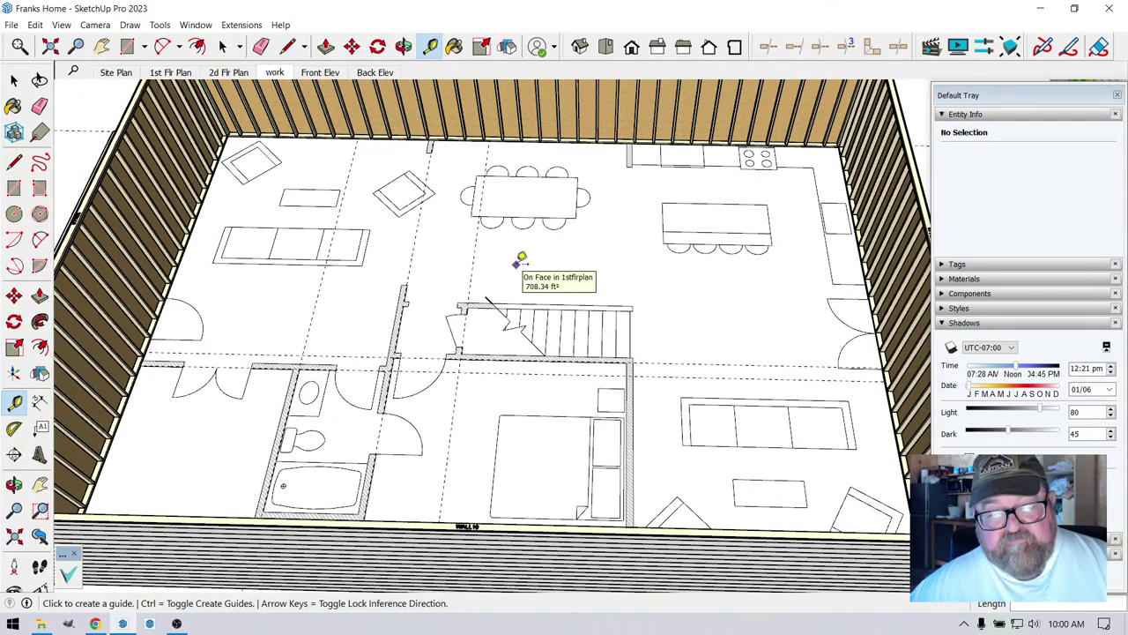
- Orbit to a more top-down view and place a guide parallel to the bedroom wall edge
click(404, 46)
drag(529, 239, 266, 349)
drag(527, 412, 717, 396)
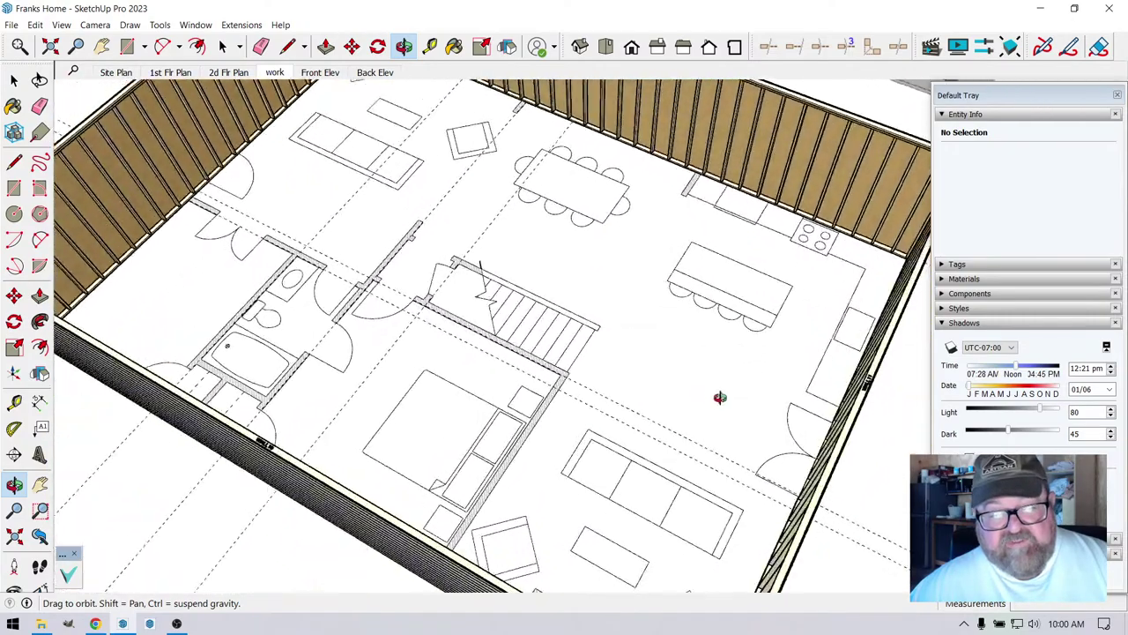
scroll(503, 427, up, 5)
click(430, 46)
scroll(576, 466, up, 5)
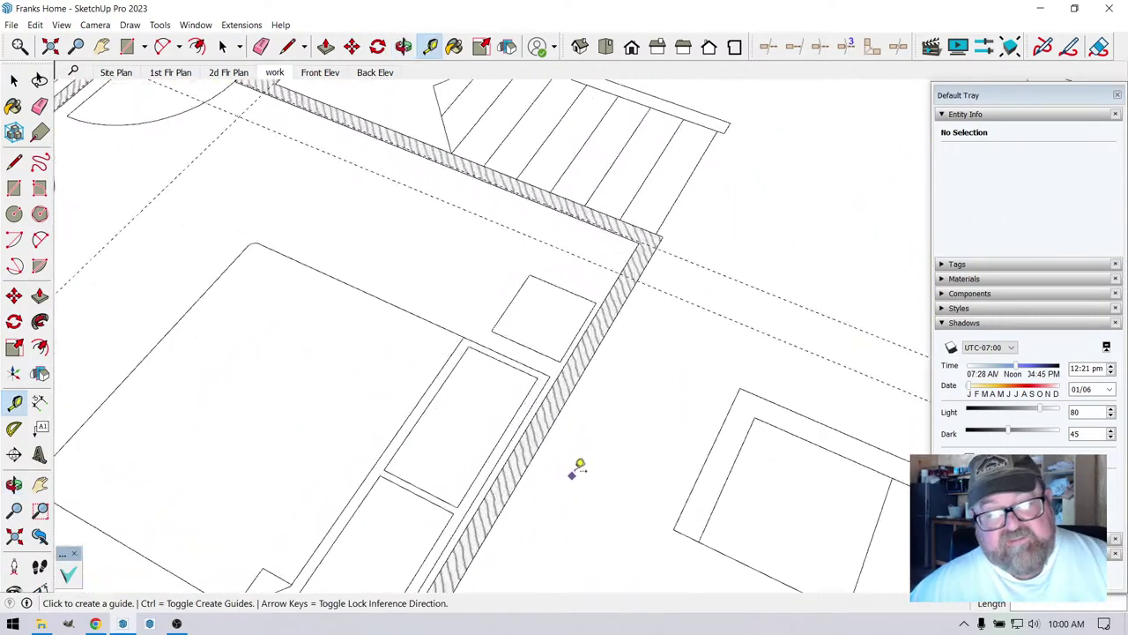
click(570, 361)
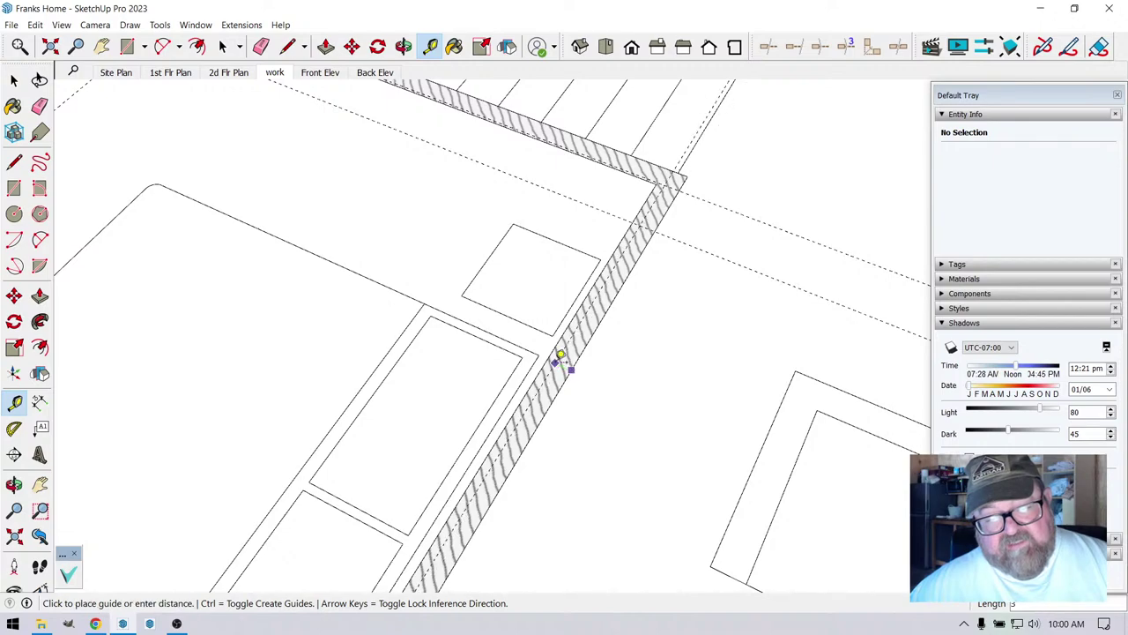
click(560, 355)
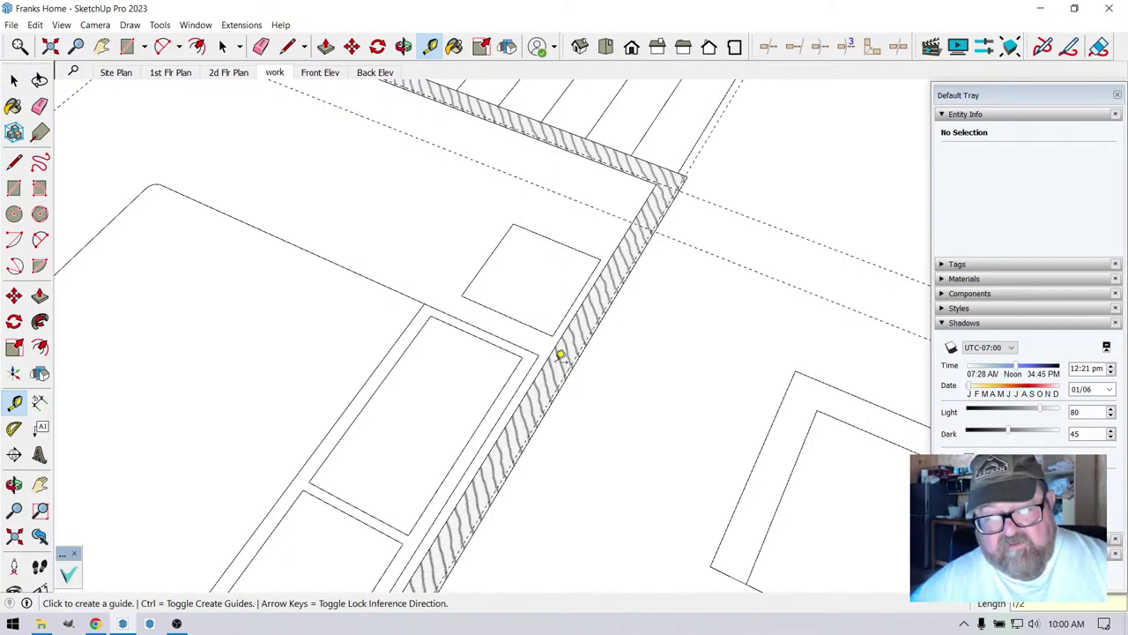
- Place another guide 4 1/2" from the bedroom wall edge, then zoom out
click(620, 247)
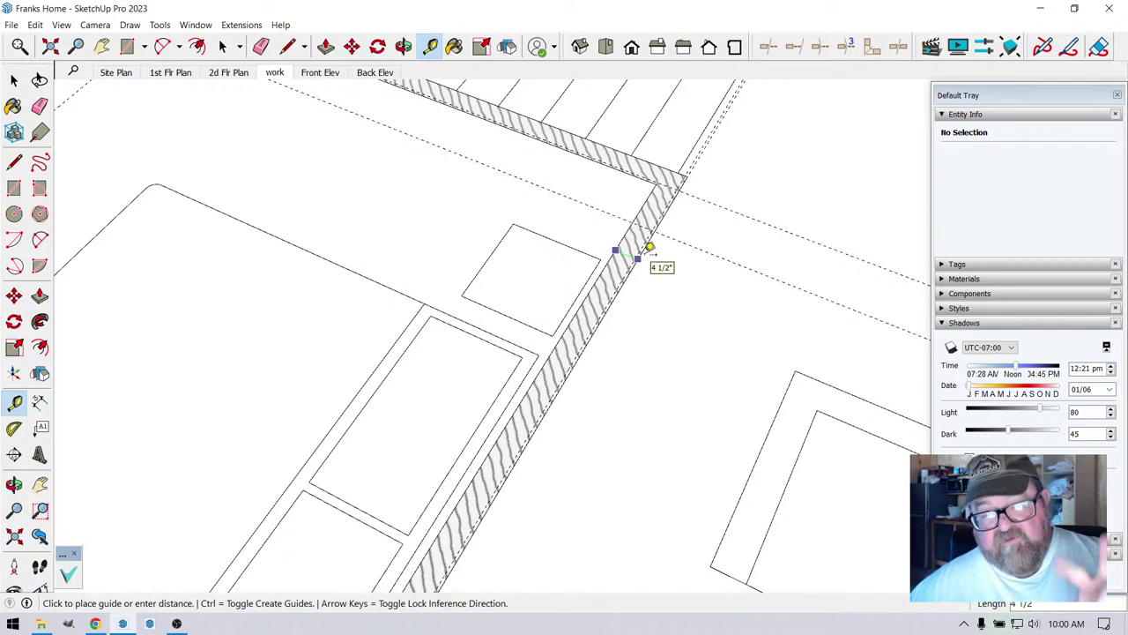
click(649, 247)
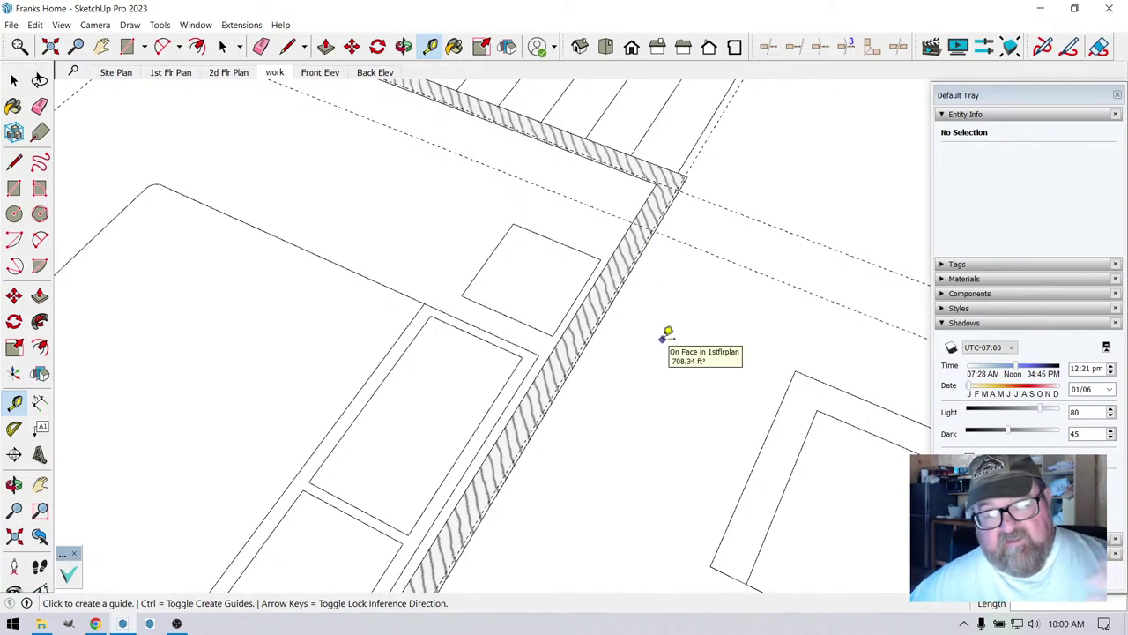
scroll(648, 410, down, 1)
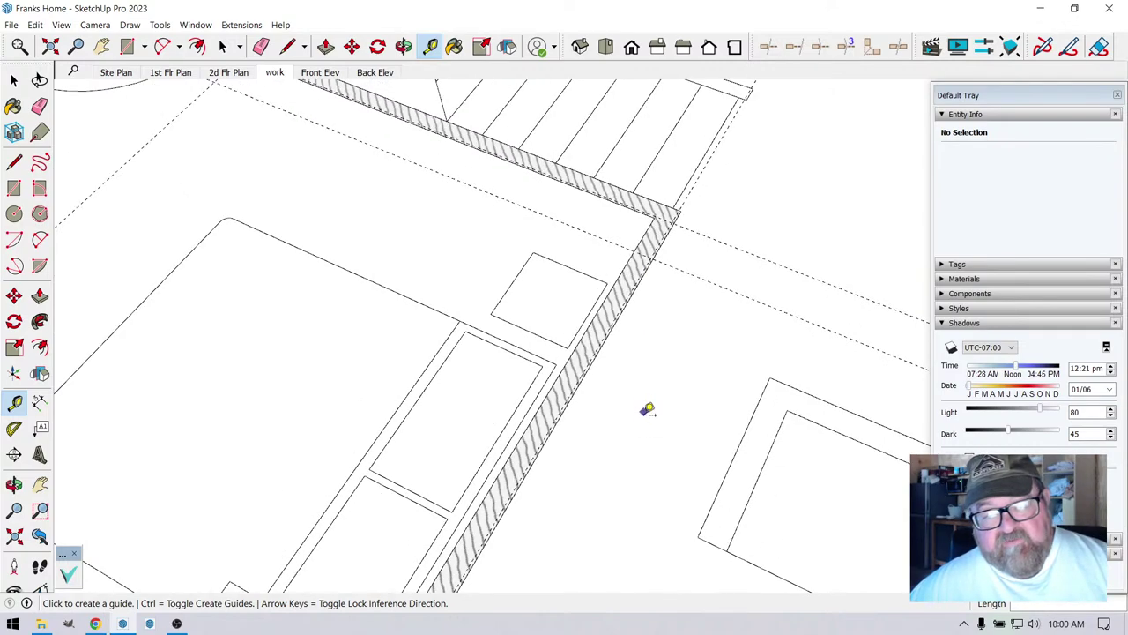
scroll(630, 424, down, 2)
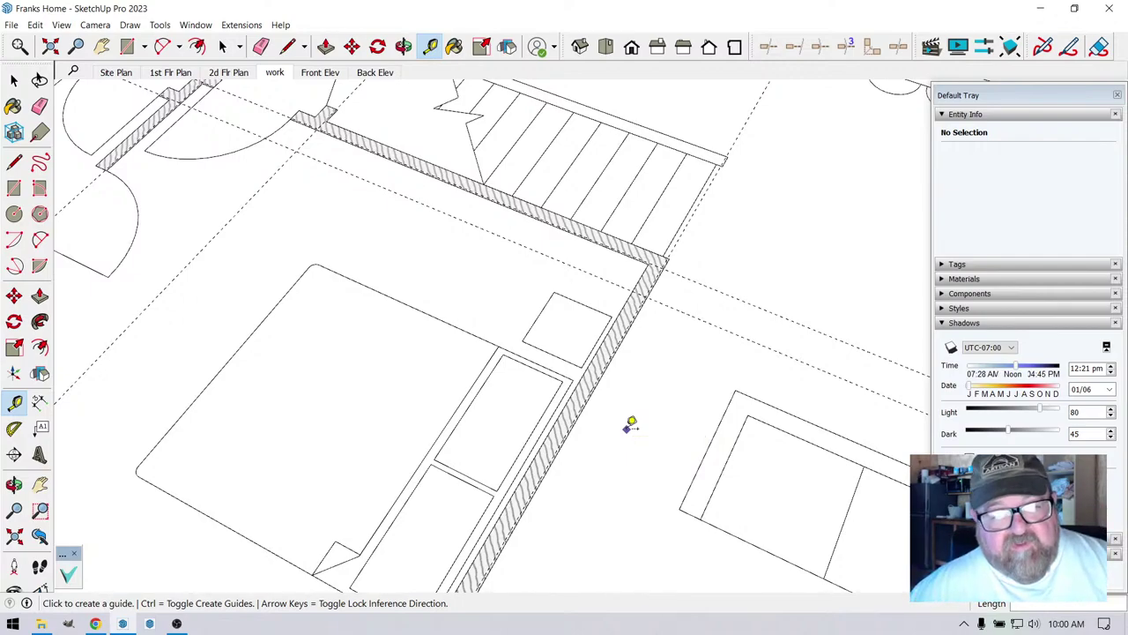
scroll(630, 424, down, 3)
scroll(645, 427, down, 1)
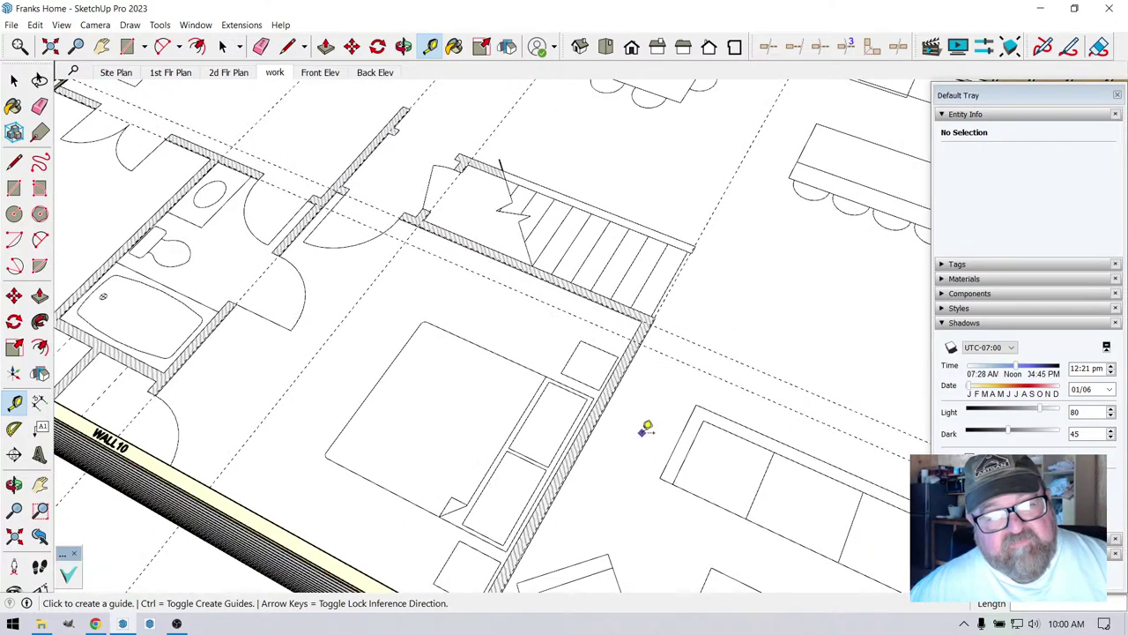
scroll(407, 197, up, 4)
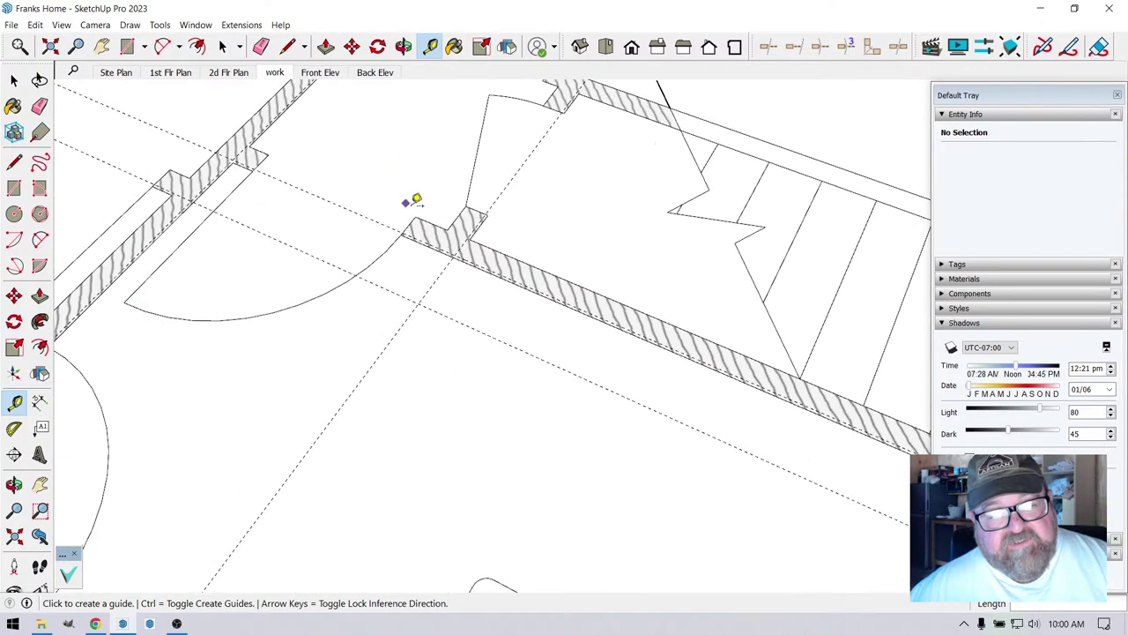
scroll(401, 292, down, 3)
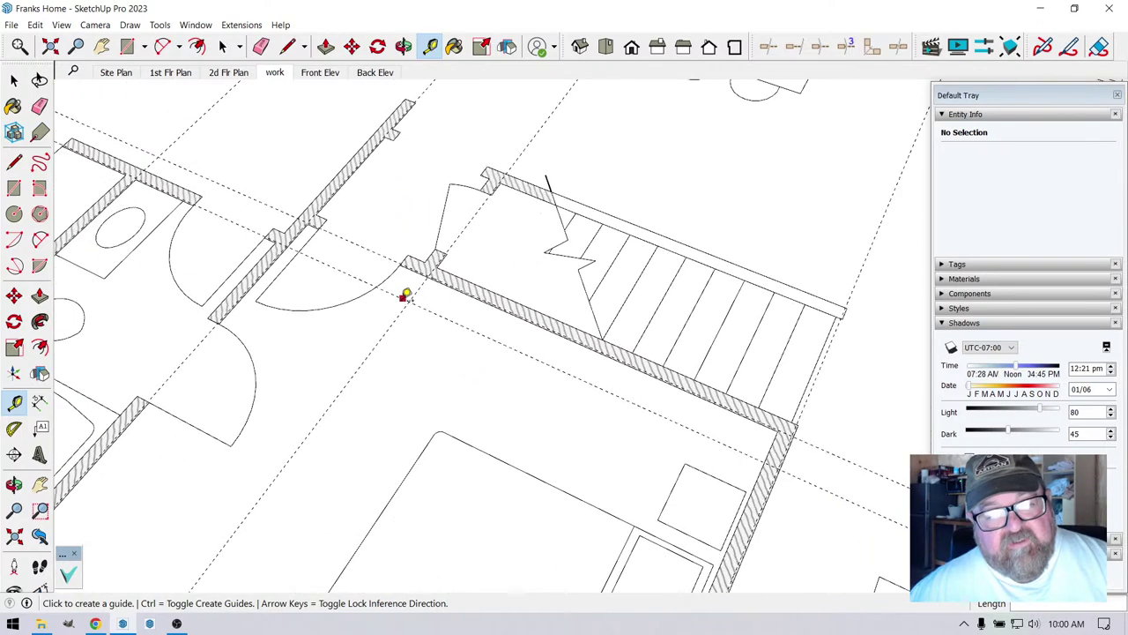
scroll(404, 294, down, 2)
scroll(513, 315, down, 3)
scroll(423, 273, down, 1)
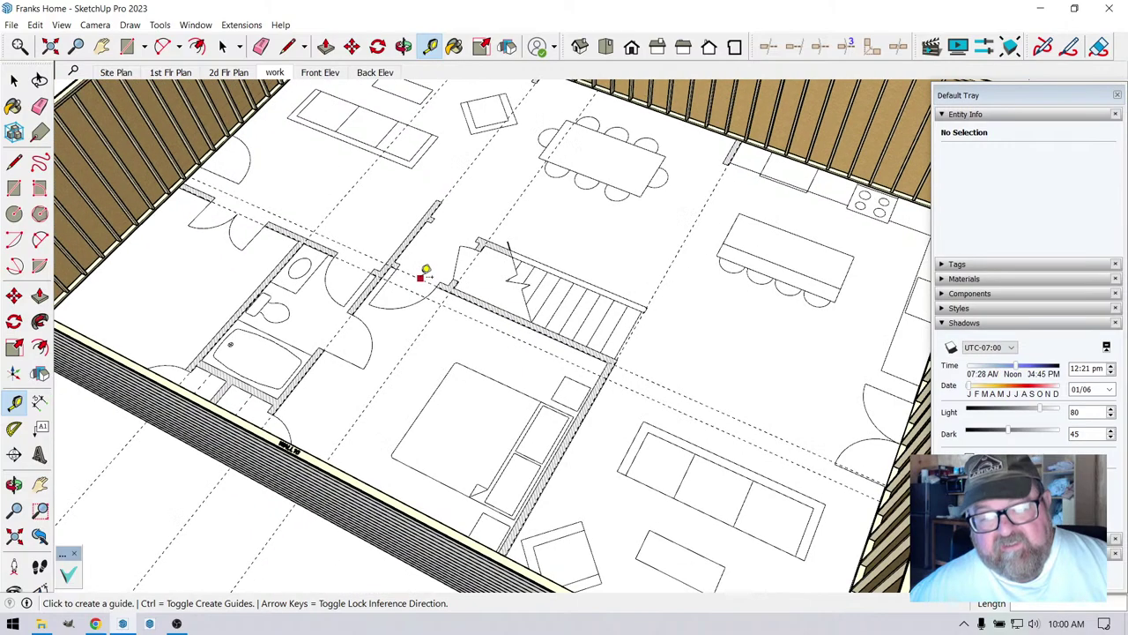
- Orbit to the exterior wall and place guides 1/2" in from the hatched piece's left and right edges
click(404, 46)
drag(431, 281, 232, 315)
drag(573, 435, 268, 422)
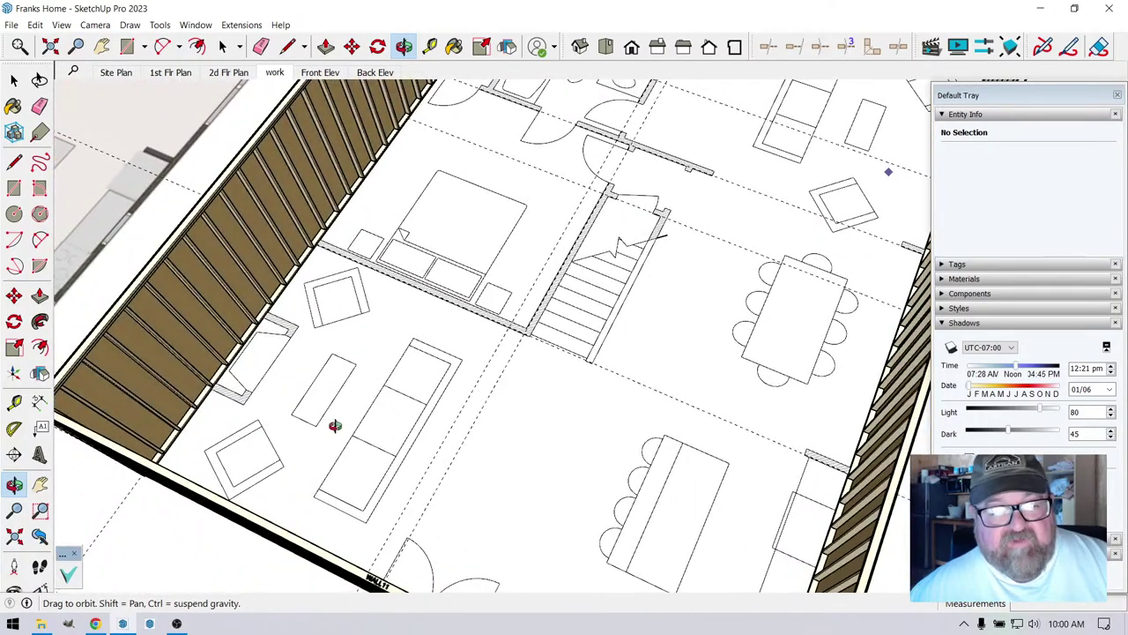
mouse_move(574, 449)
mouse_down()
mouse_move(440, 430)
mouse_move(532, 423)
mouse_move(569, 433)
mouse_move(561, 439)
mouse_up()
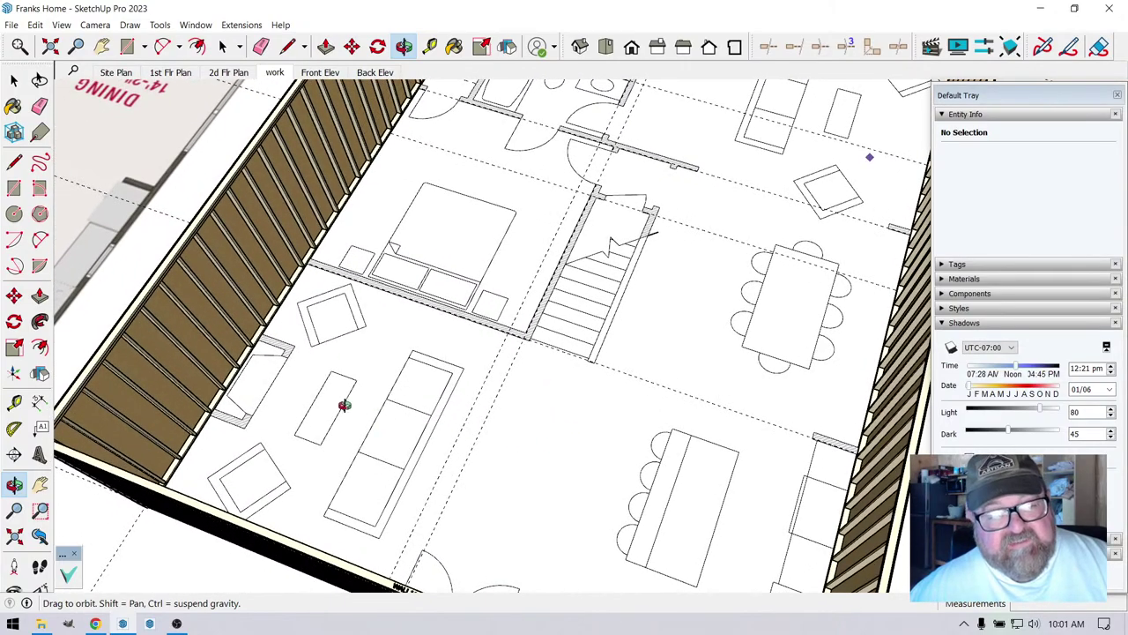
drag(344, 406, 277, 357)
drag(444, 410, 530, 348)
scroll(282, 537, up, 5)
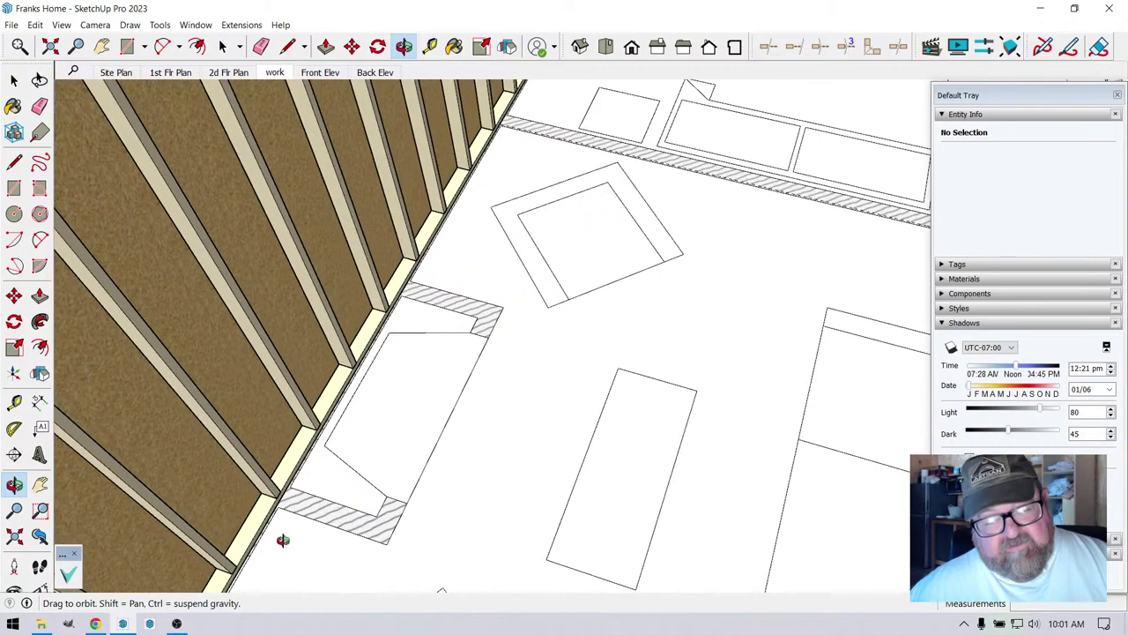
click(429, 48)
scroll(346, 447, up, 2)
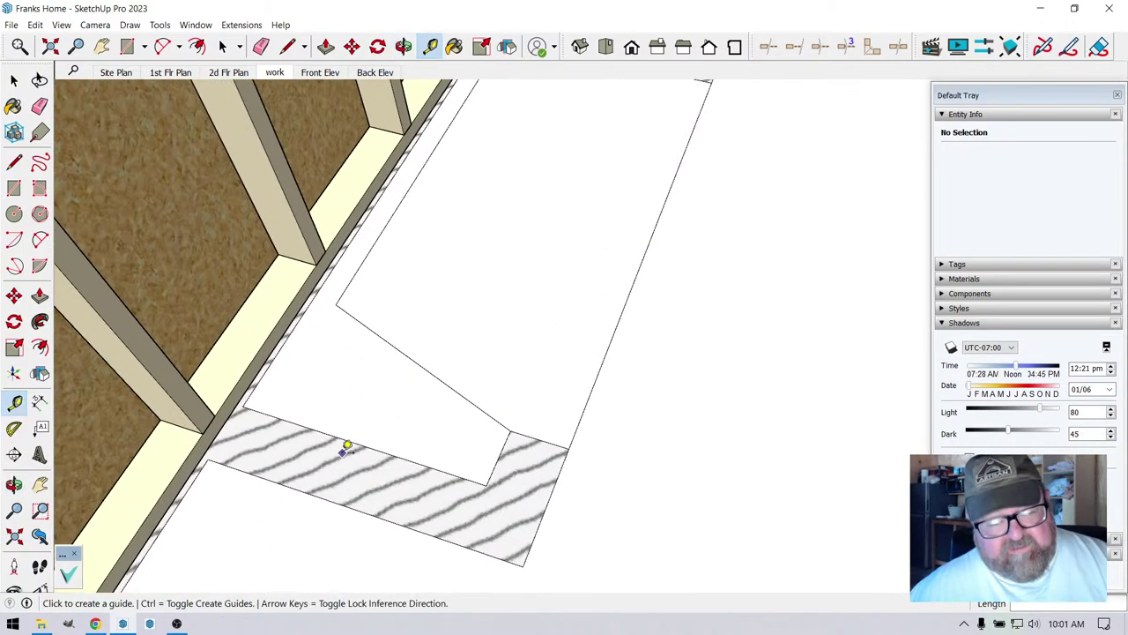
click(334, 489)
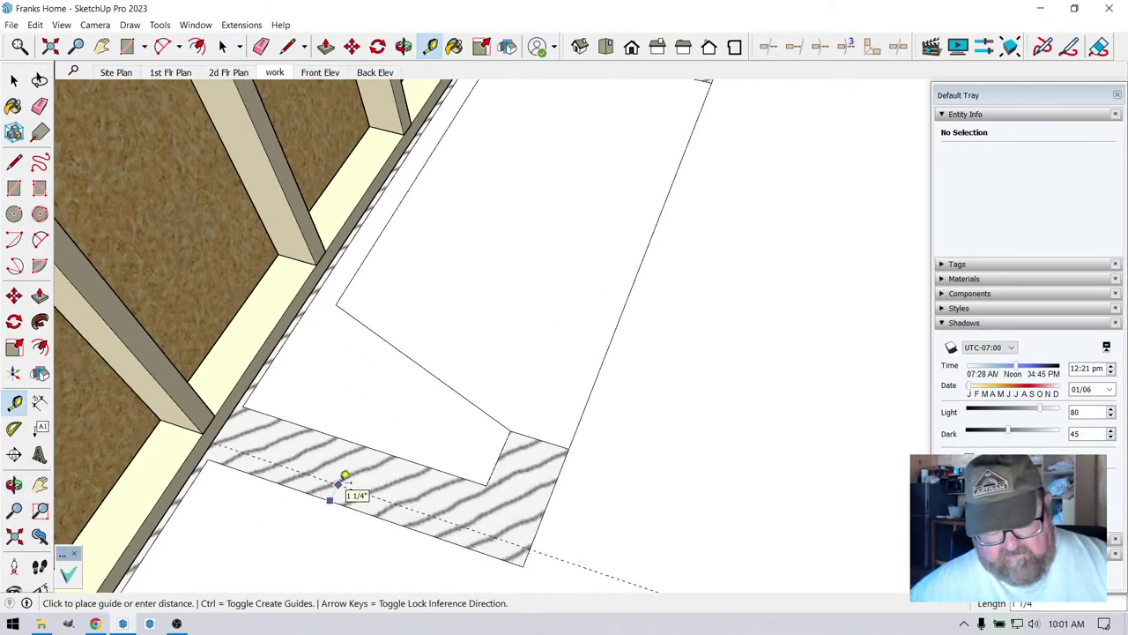
text(1/2)
key(Return)
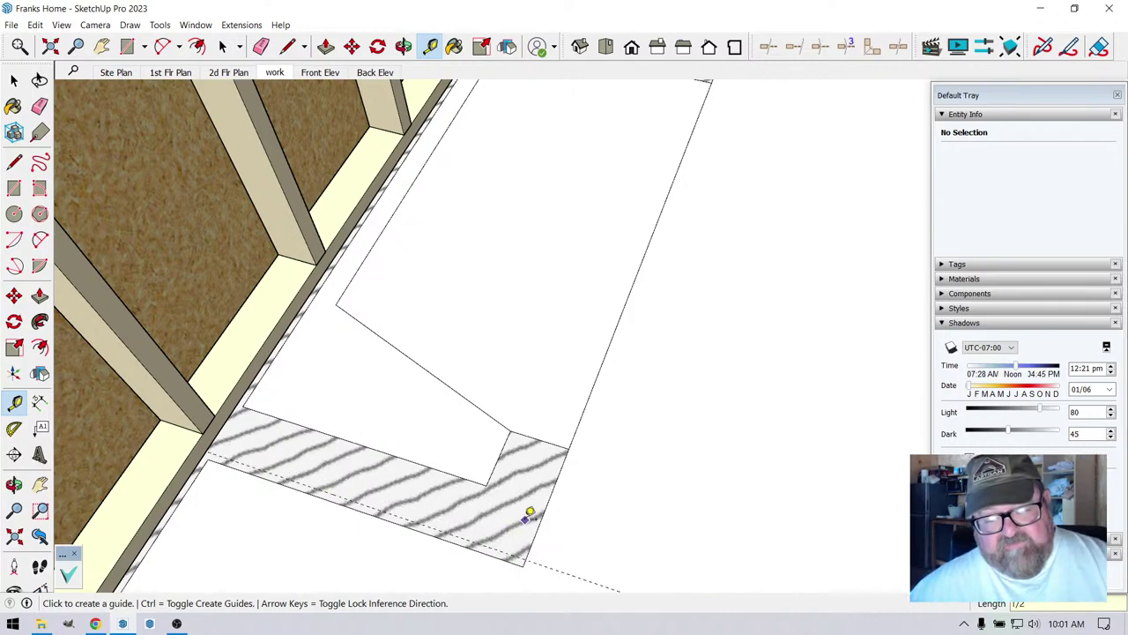
click(546, 503)
text(1/2)
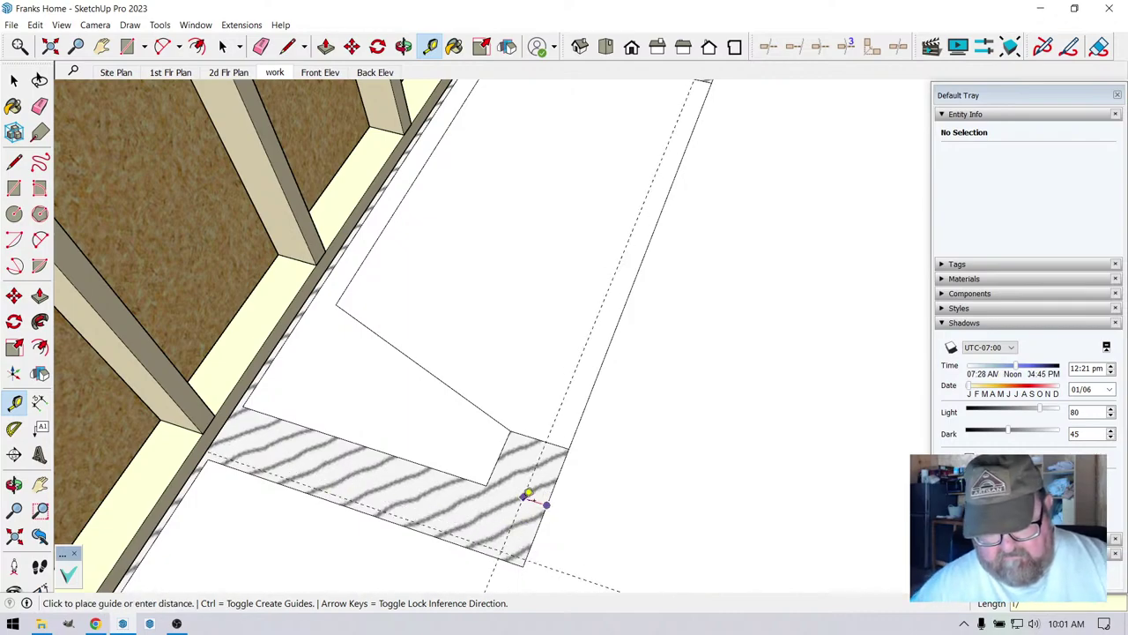
key(Return)
scroll(526, 495, down, 3)
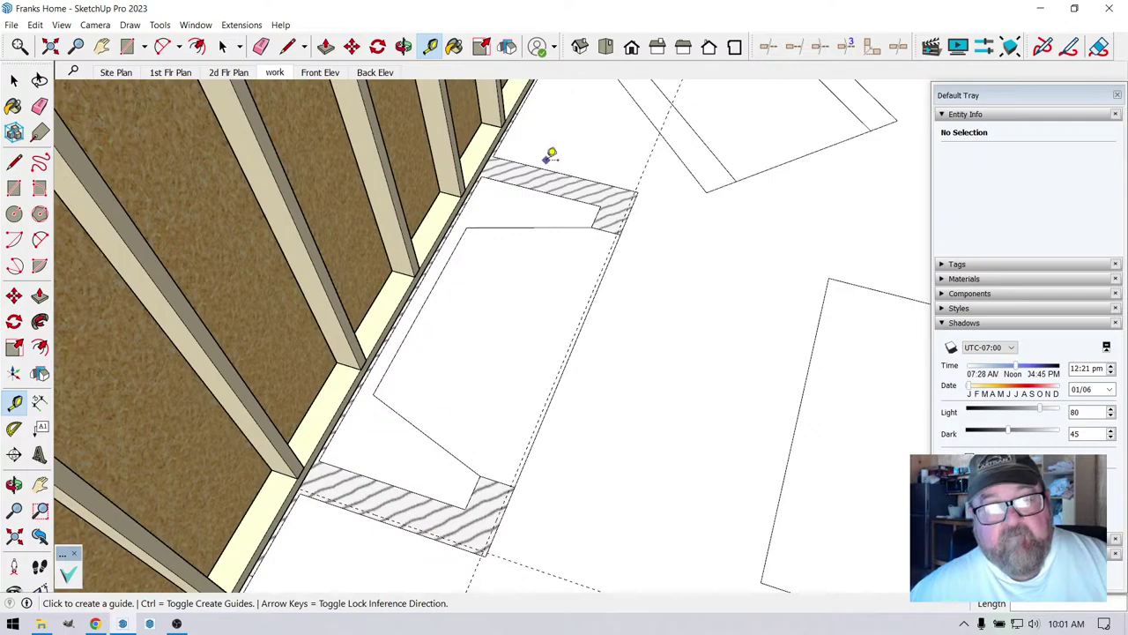
- Collapse the materials panel and place a guide 1/2" in from the other hatched wall piece
click(454, 47)
middle_drag(391, 239, 90, 266)
click(950, 278)
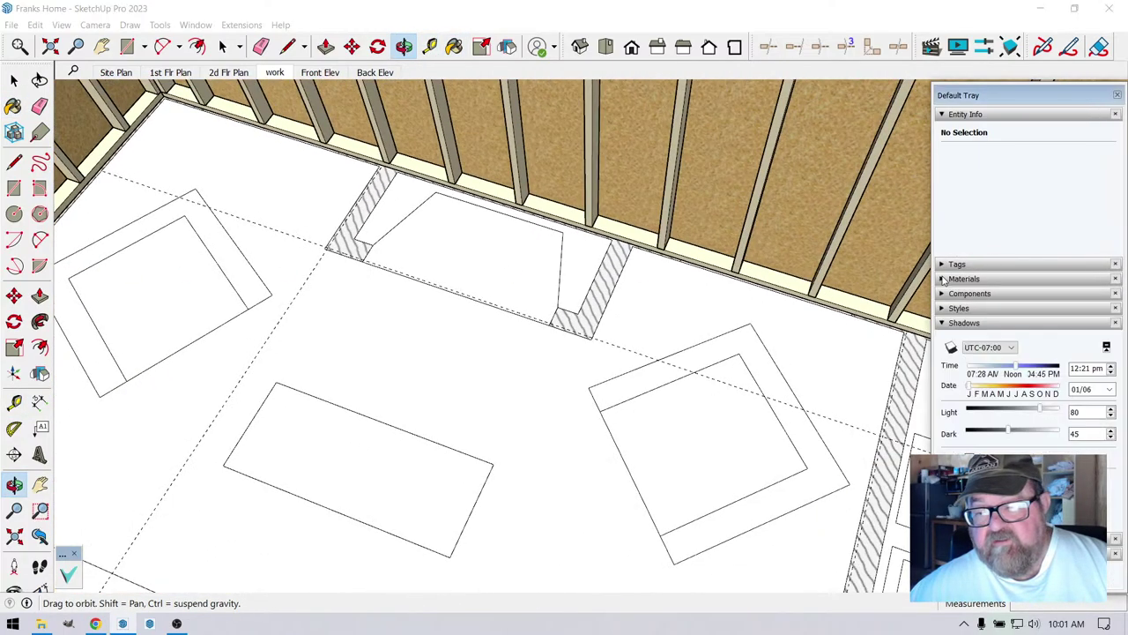
middle_drag(693, 274, 438, 143)
click(430, 46)
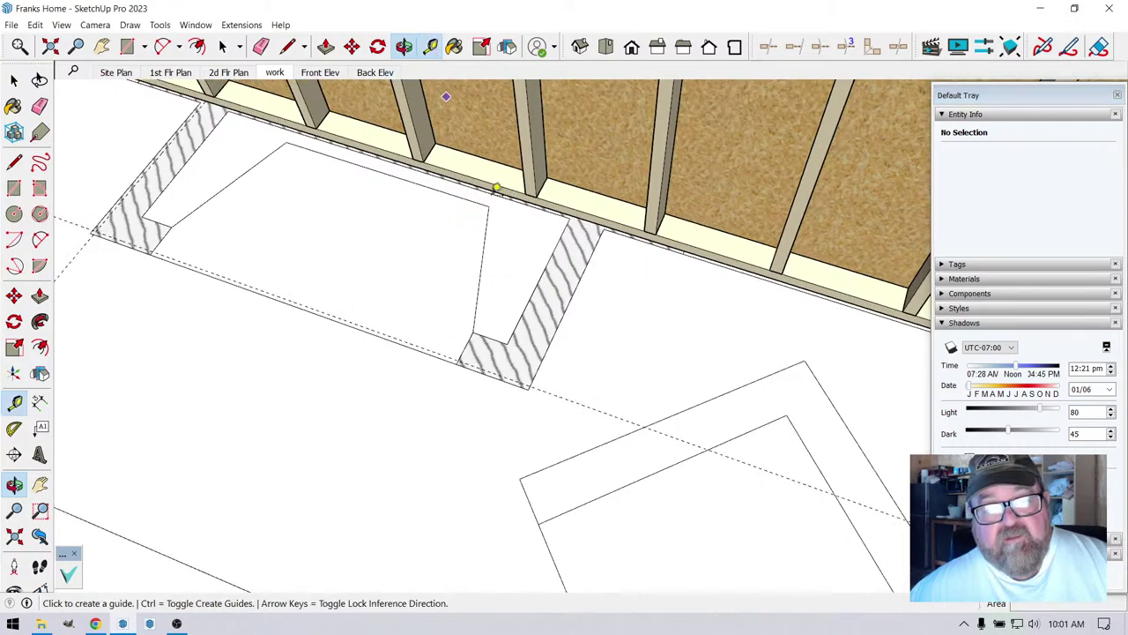
click(572, 298)
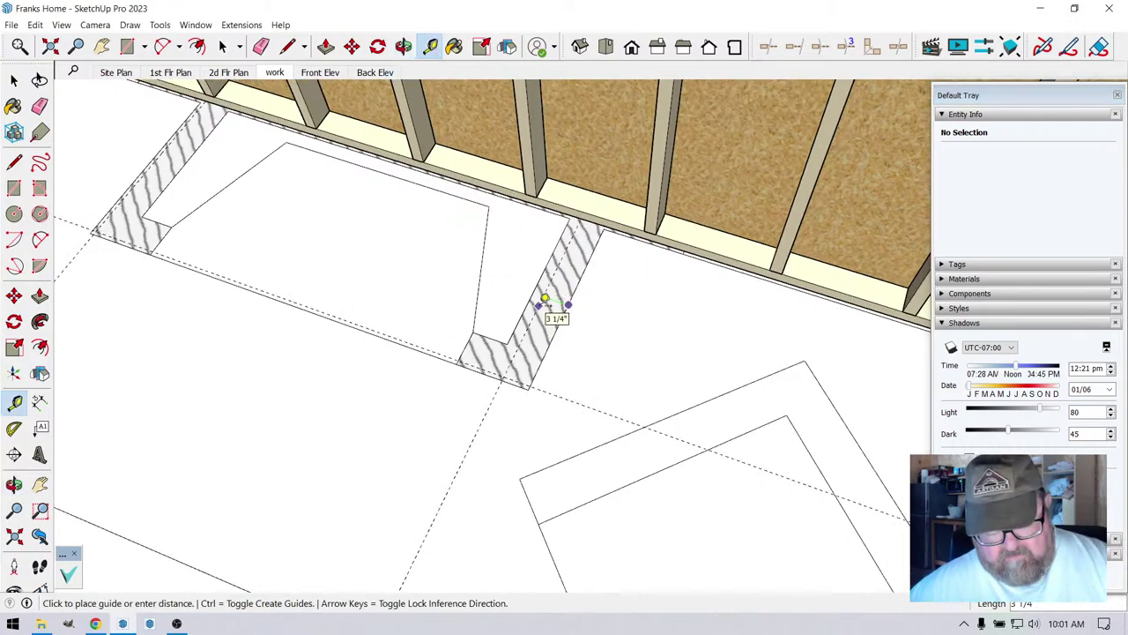
click(545, 300)
scroll(512, 294, down, 10)
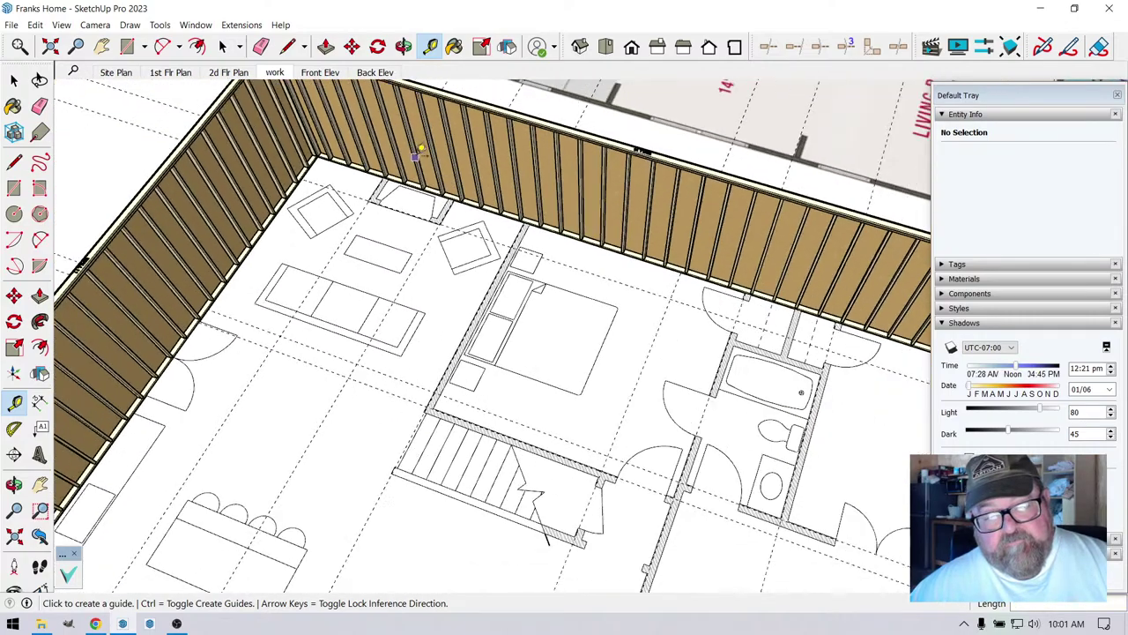
scroll(414, 154, down, 5)
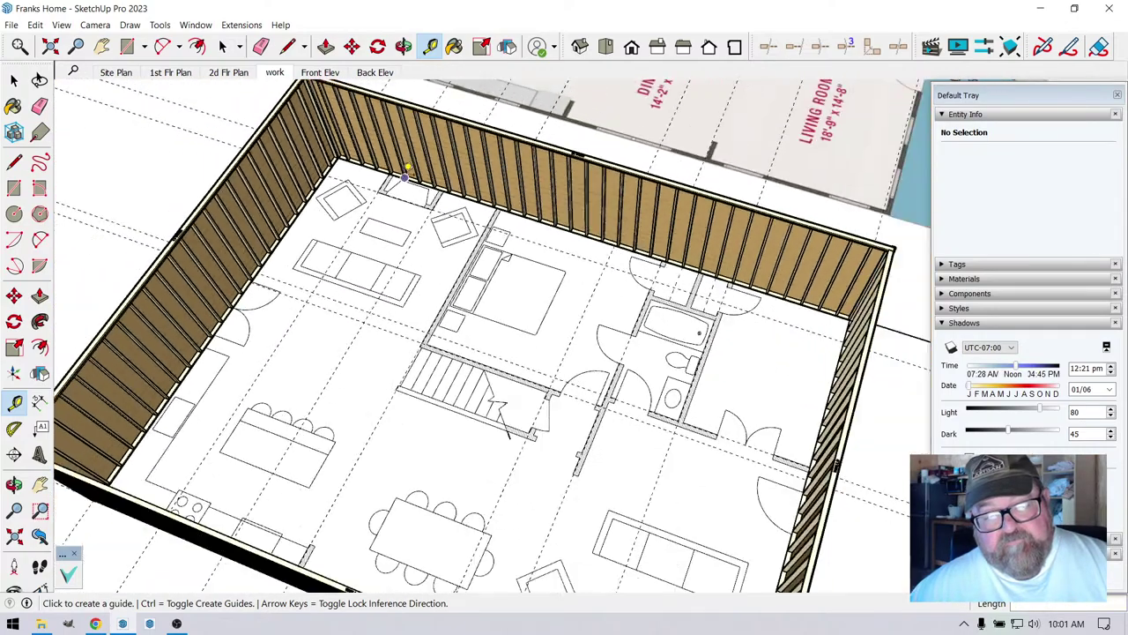
- Orbit and zoom from a near top-down view into a steeper perspective of the plan
click(404, 45)
drag(423, 290, 458, 467)
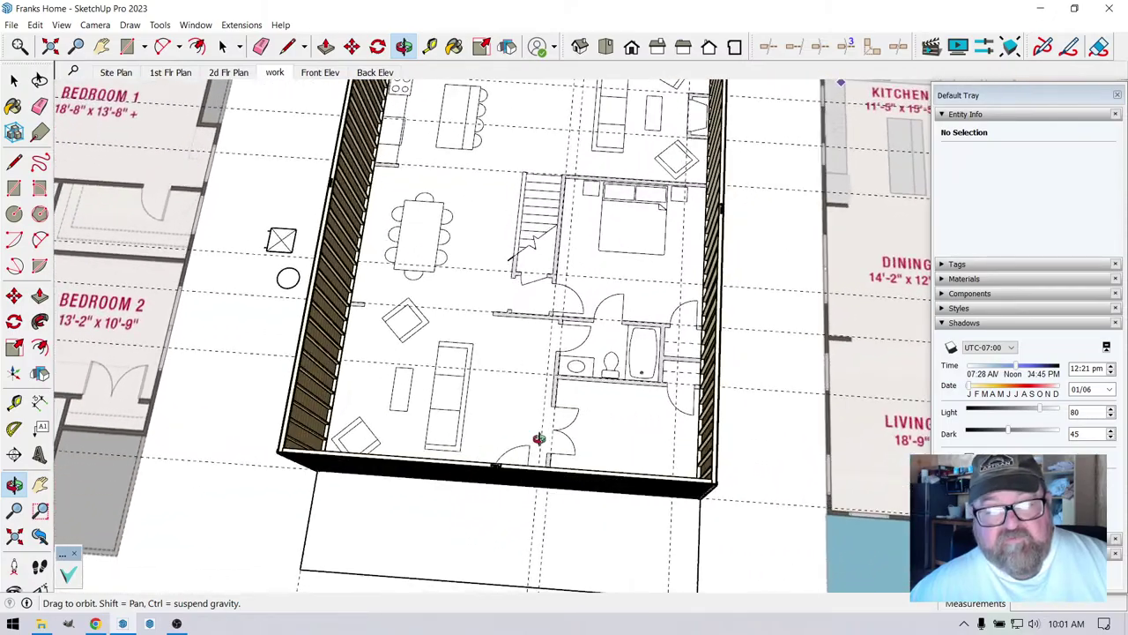
drag(539, 440, 588, 442)
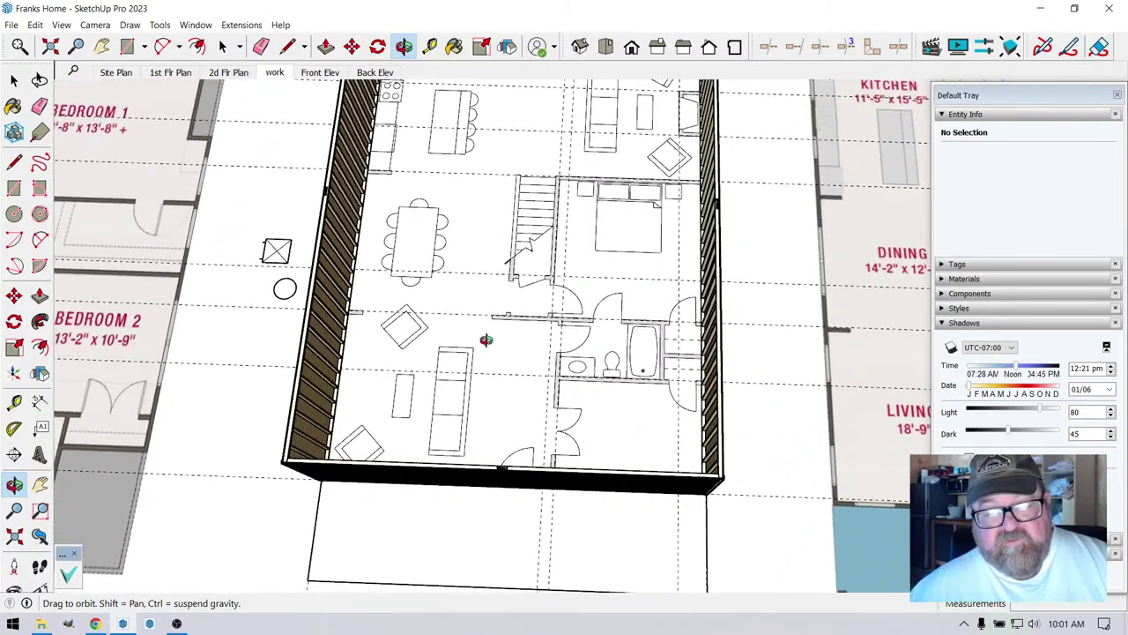
scroll(478, 335, up, 4)
scroll(470, 332, down, 3)
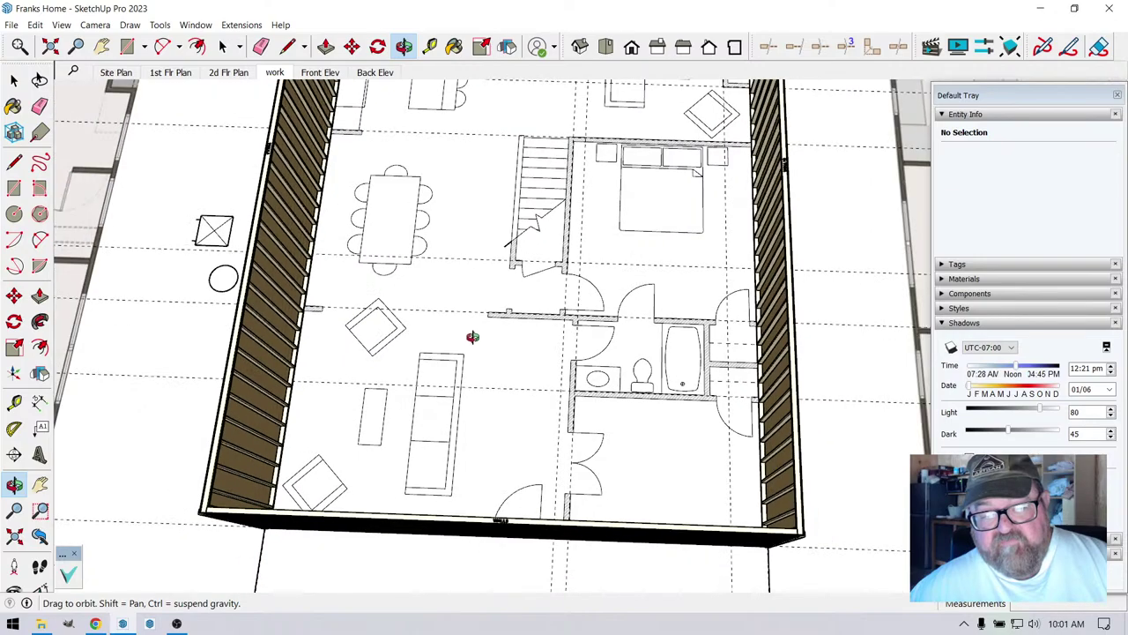
drag(468, 335, 468, 368)
scroll(470, 296, up, 4)
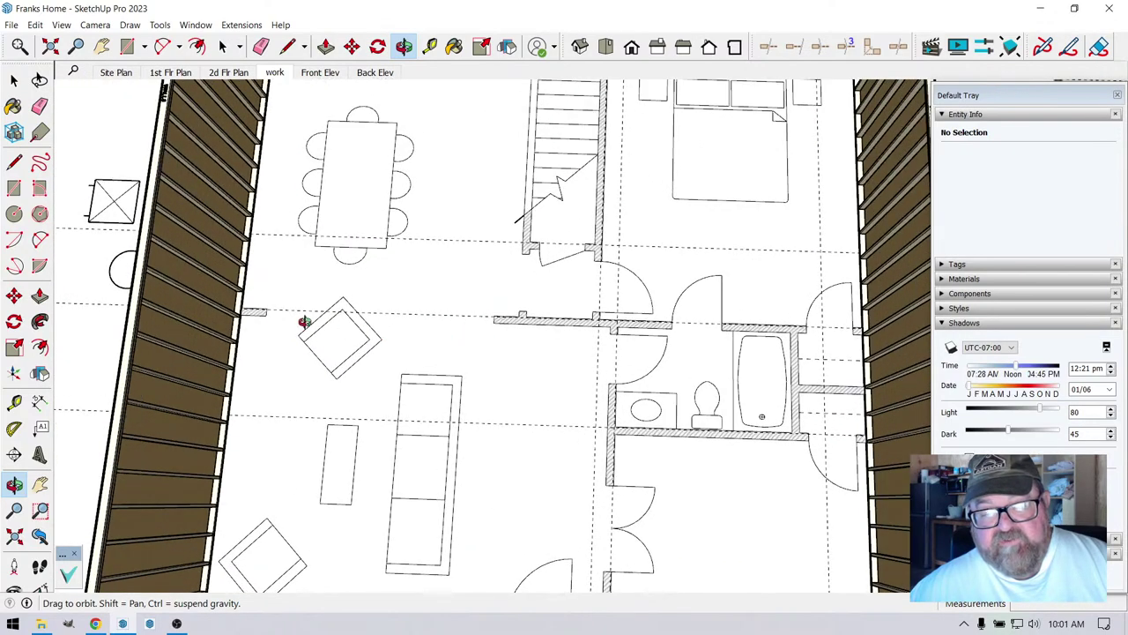
scroll(785, 328, down, 2)
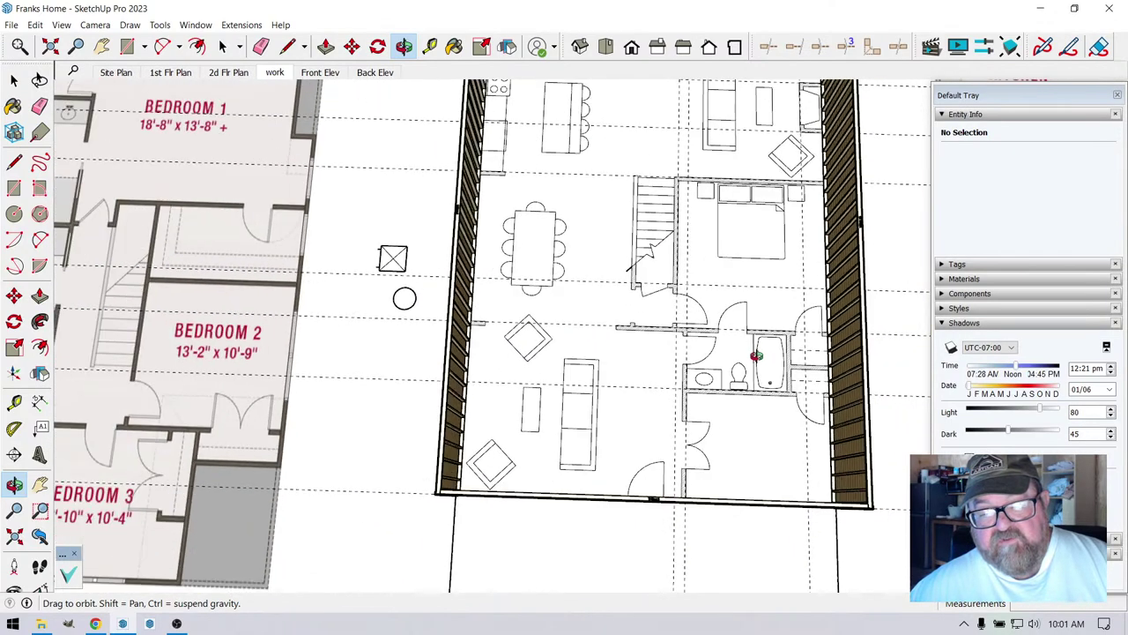
drag(659, 328, 690, 282)
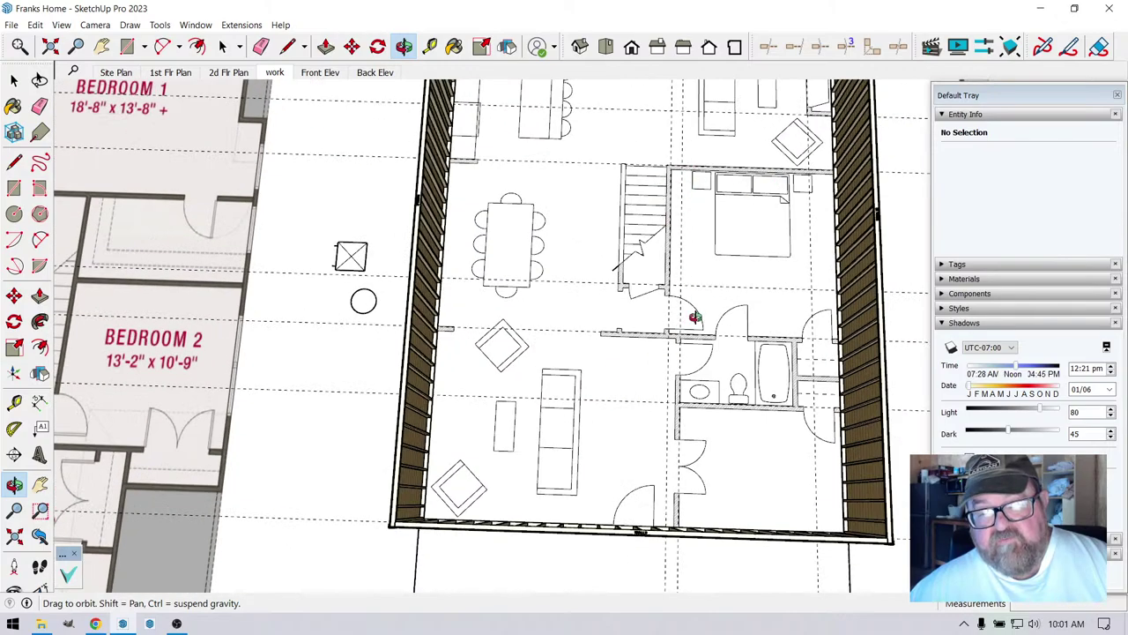
scroll(696, 317, up, 5)
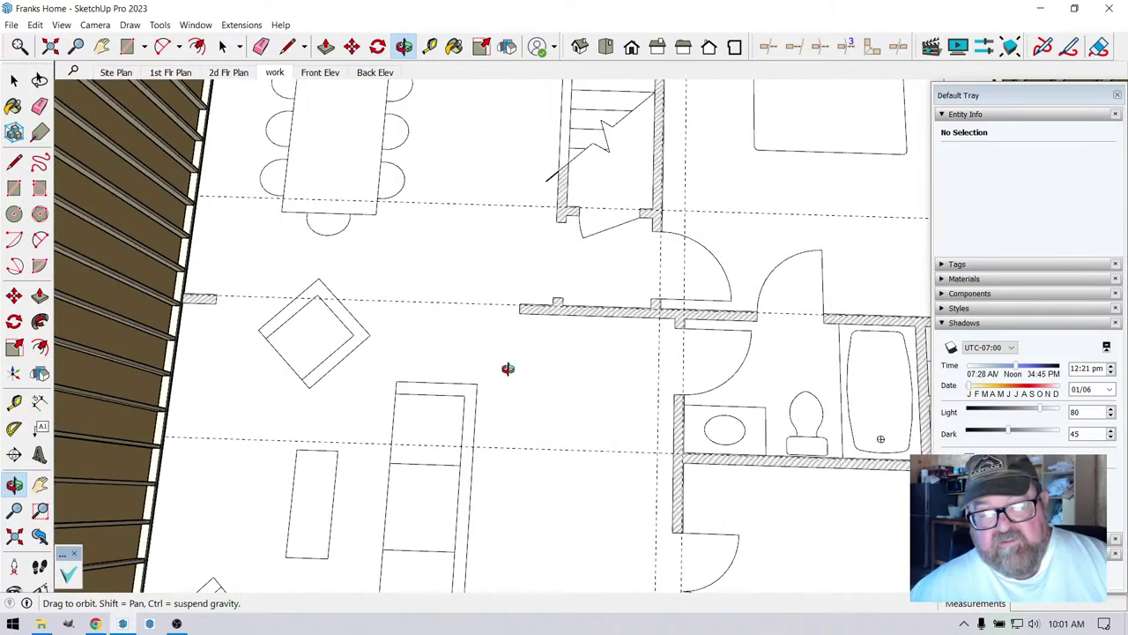
- Orbit the plan through angled and top-down views, then open the Extensions menu
drag(508, 368, 399, 367)
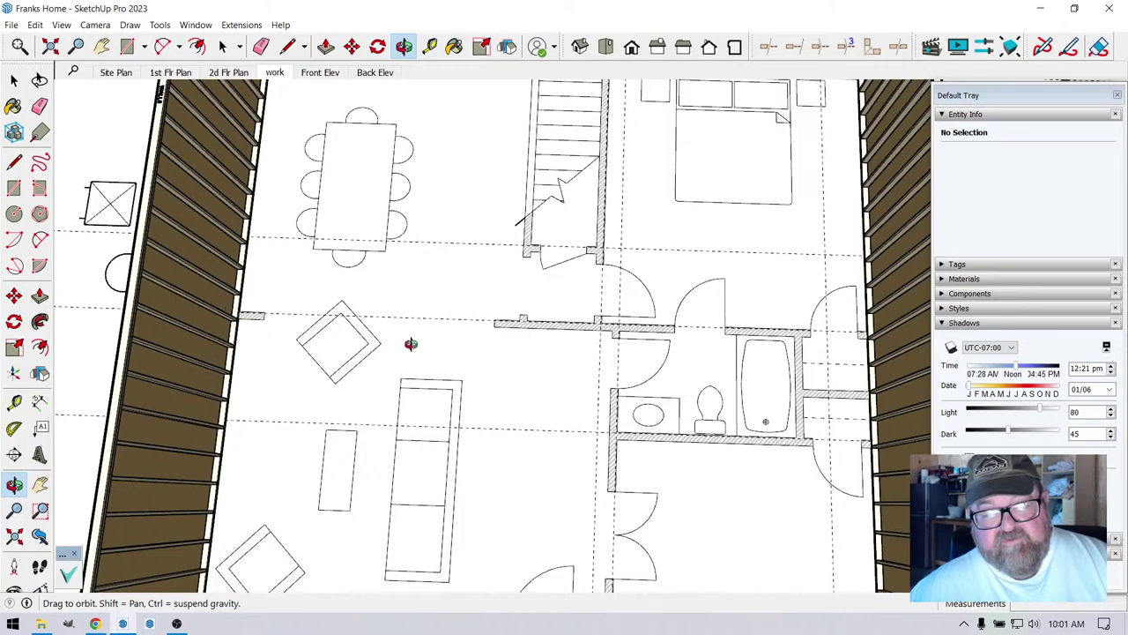
drag(487, 366, 262, 335)
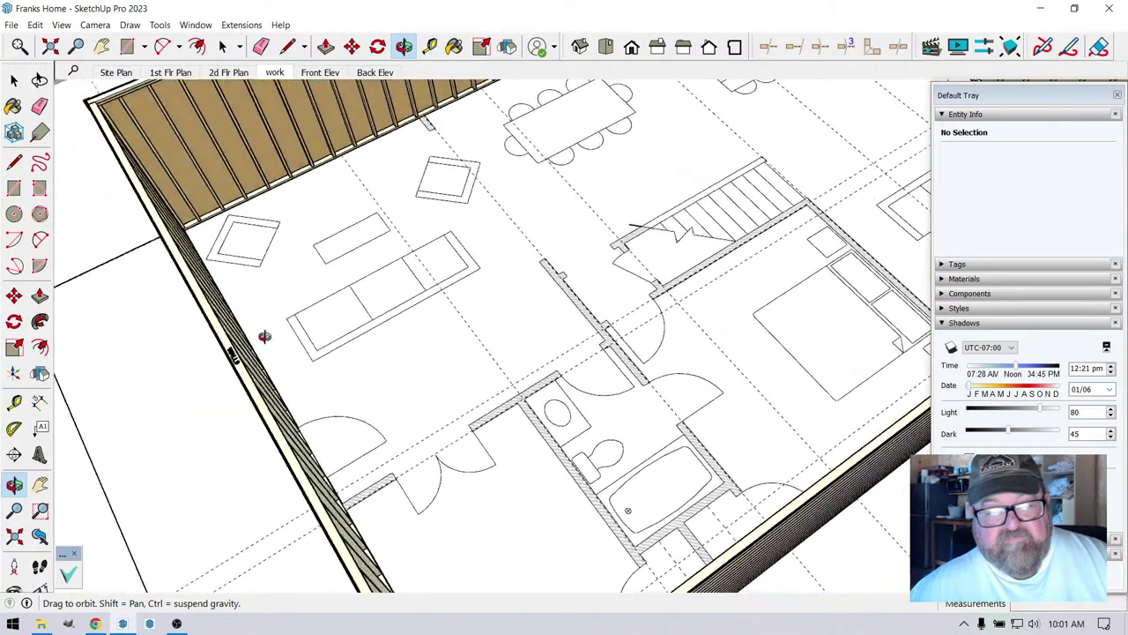
drag(524, 394, 624, 414)
drag(546, 408, 594, 411)
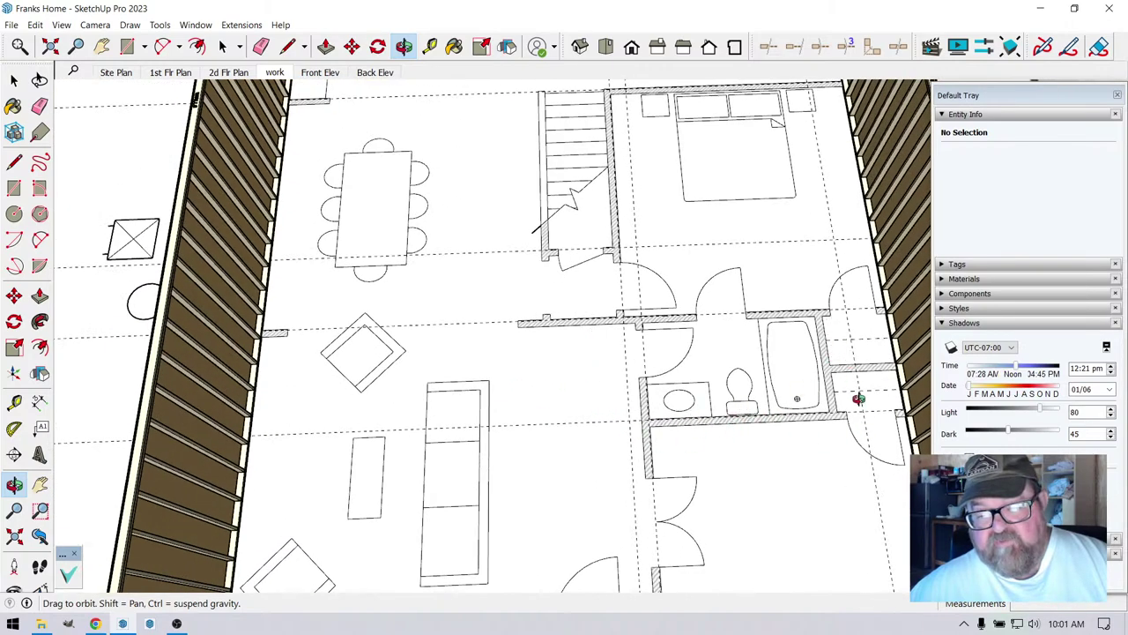
drag(795, 426, 544, 415)
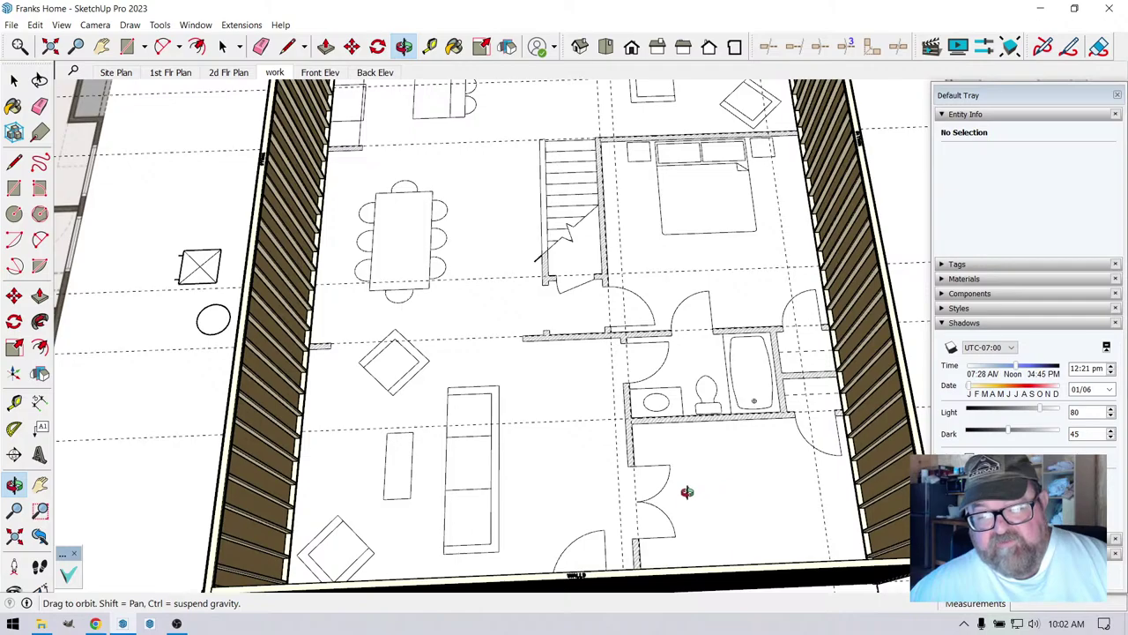
drag(587, 458, 482, 497)
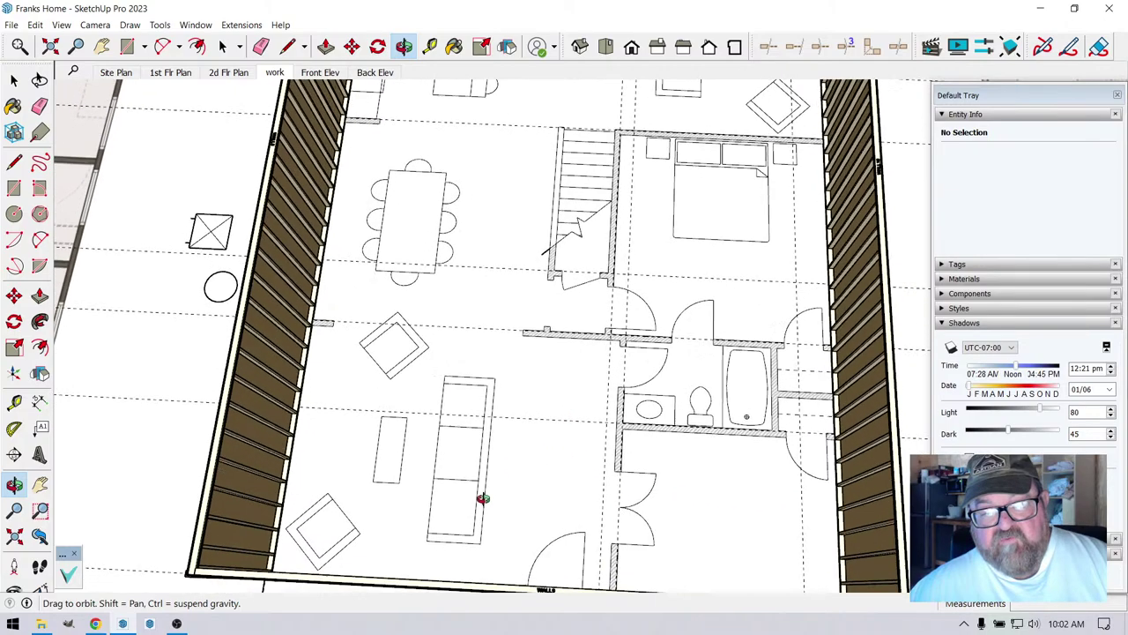
scroll(358, 265, up, 3)
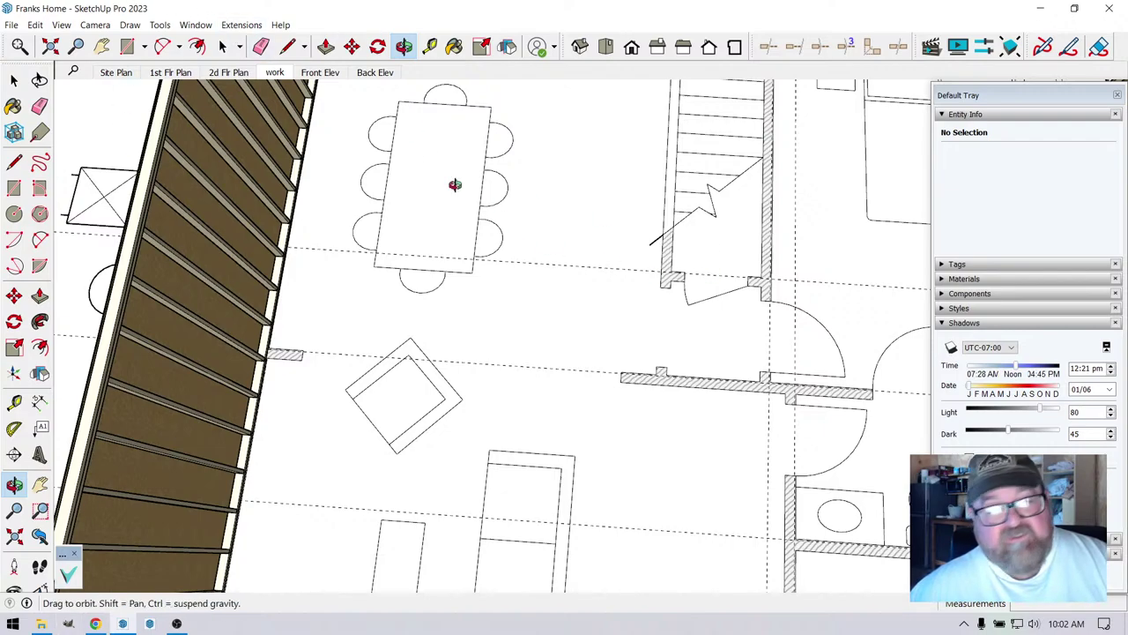
click(241, 24)
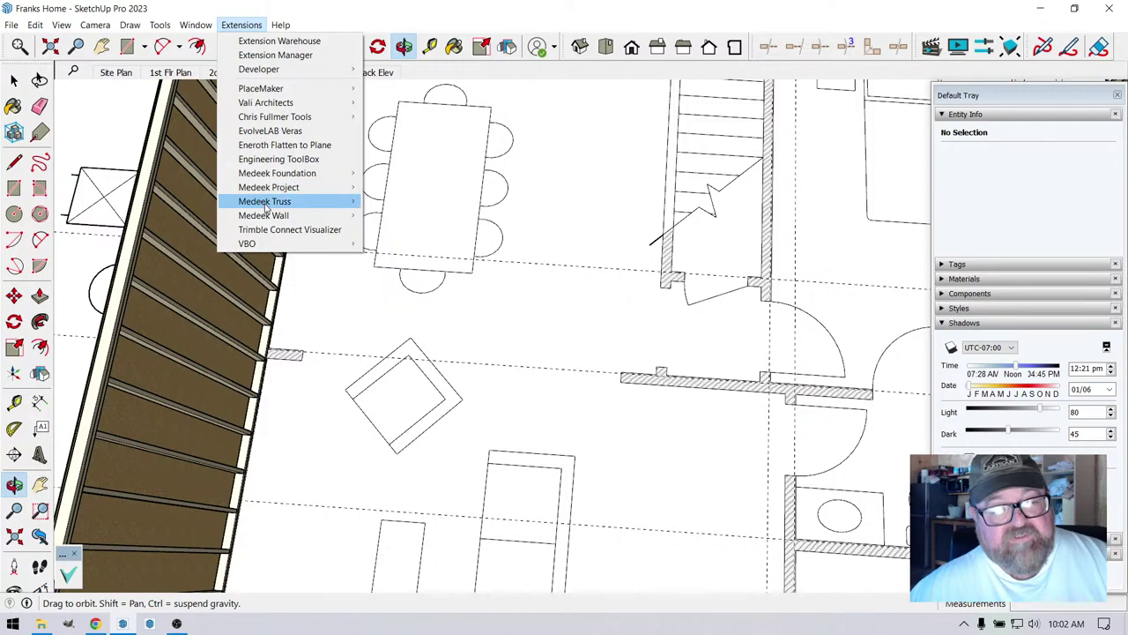
- Start a Medeek Wall and load the '2x4x9 int wall' preset (Int-Int, 83.5 in header, 3.5 in depth)
mouse_move(268, 215)
click(389, 215)
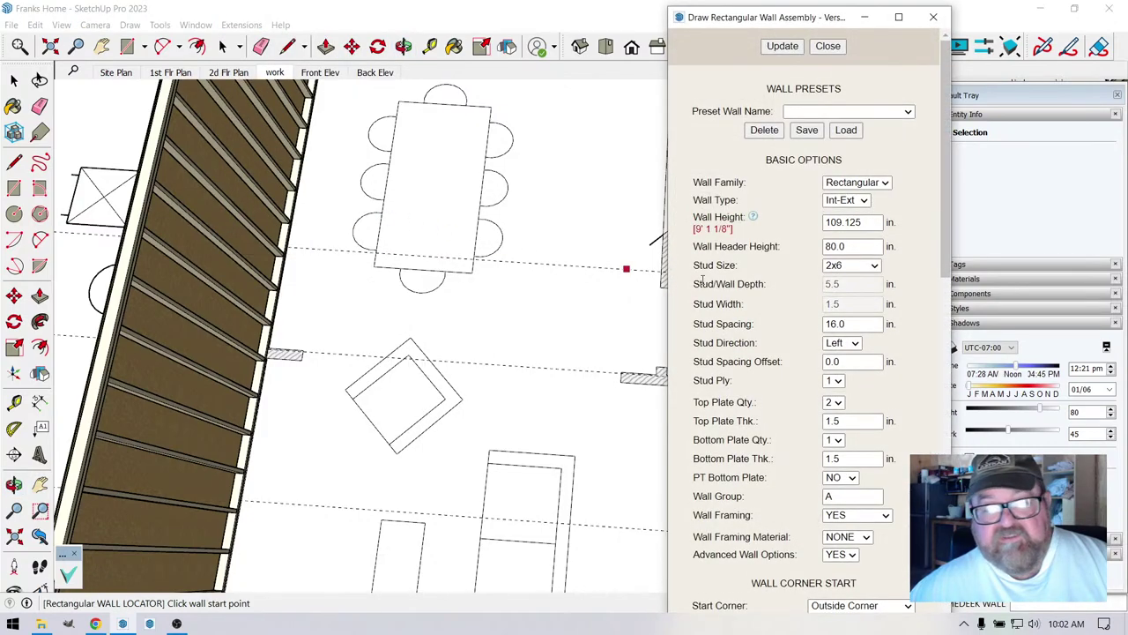
click(908, 112)
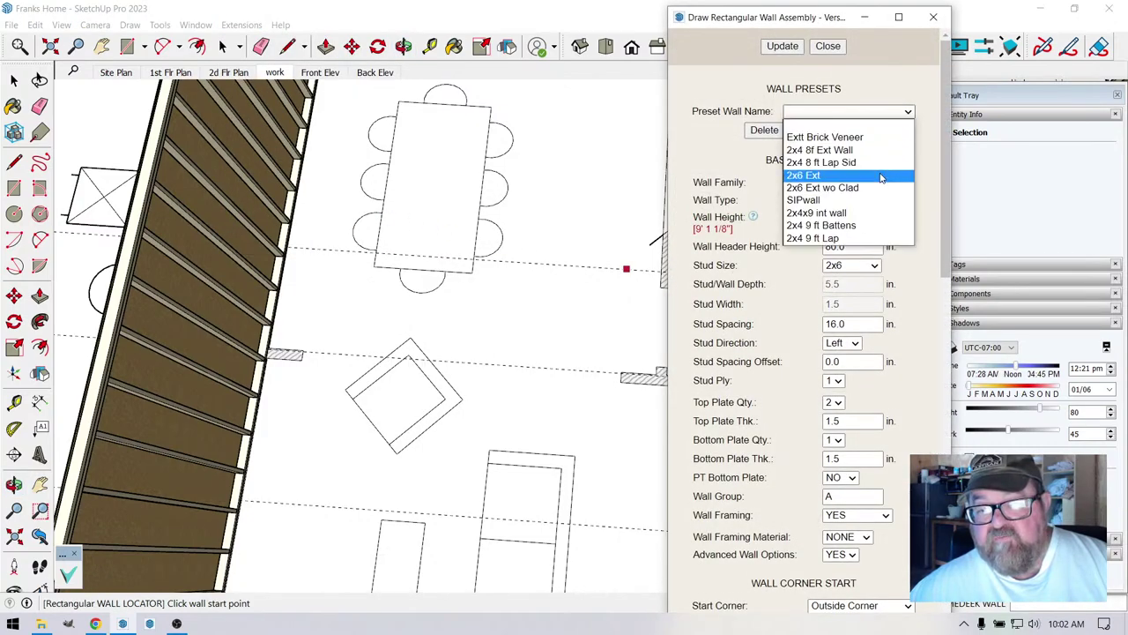
click(815, 214)
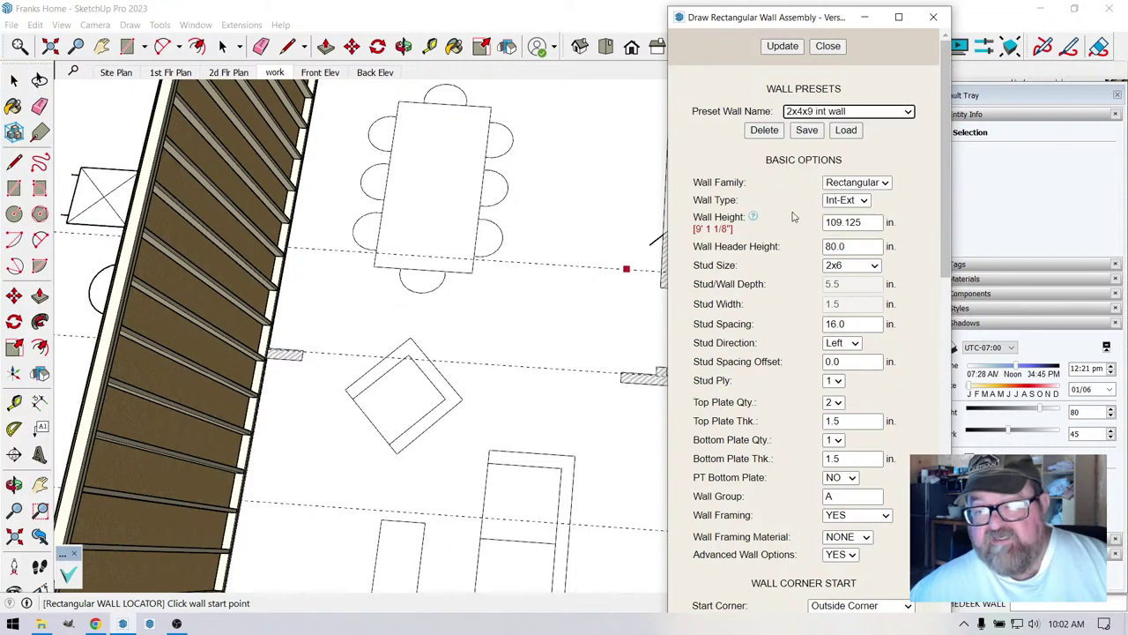
click(846, 131)
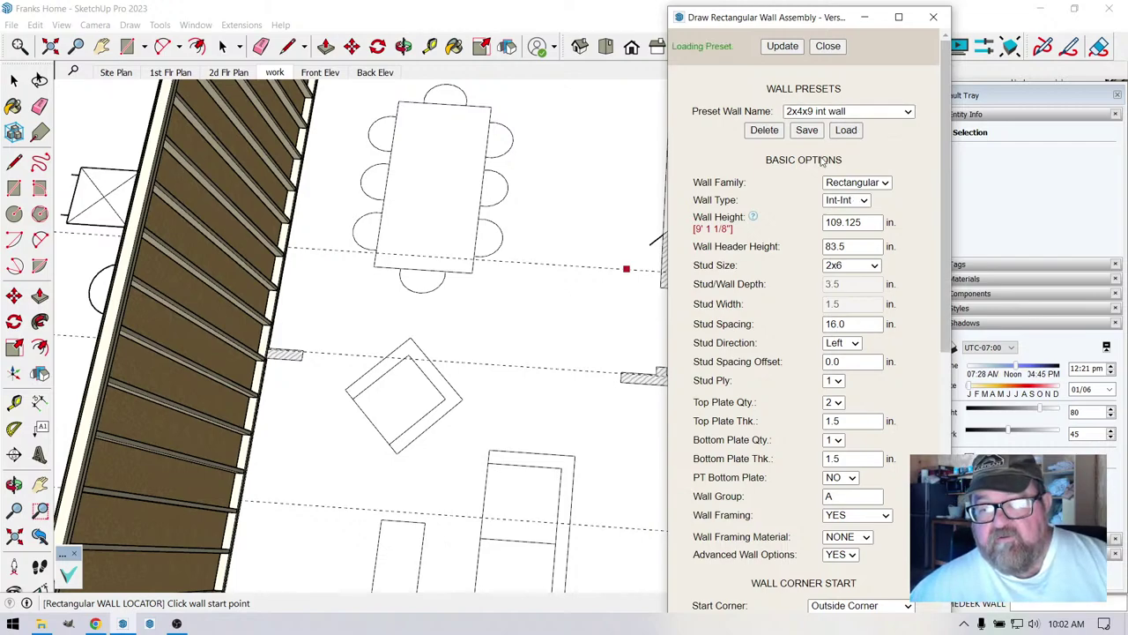
- Orbit and zoom toward the reference floor-plan image, then exit Orbit
scroll(307, 285, up, 5)
scroll(246, 445, down, 6)
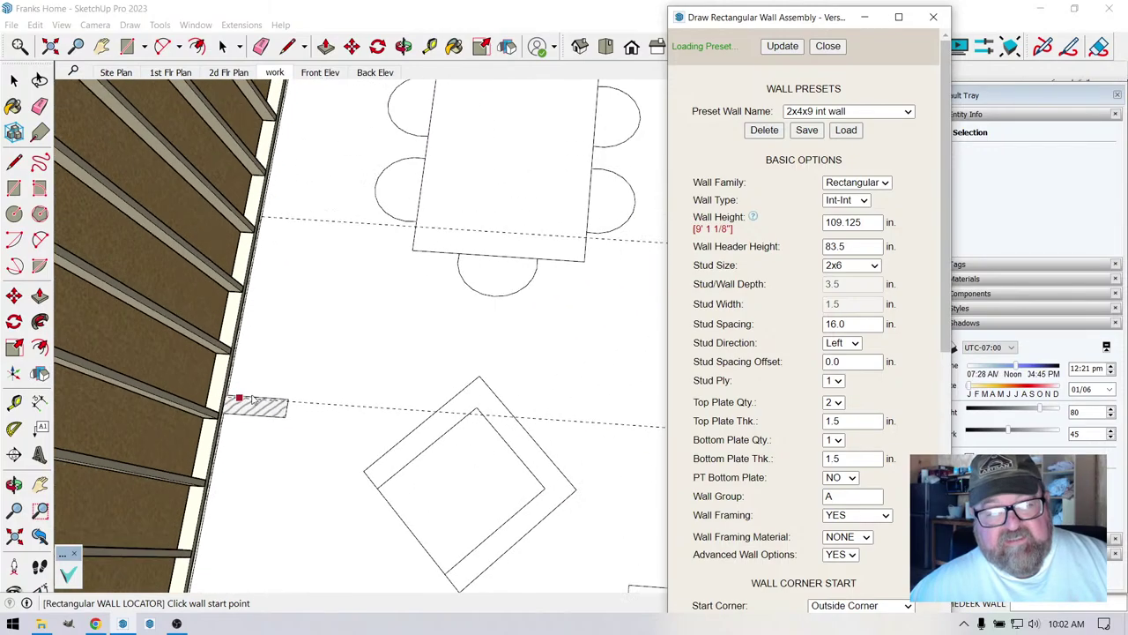
scroll(306, 328, down, 3)
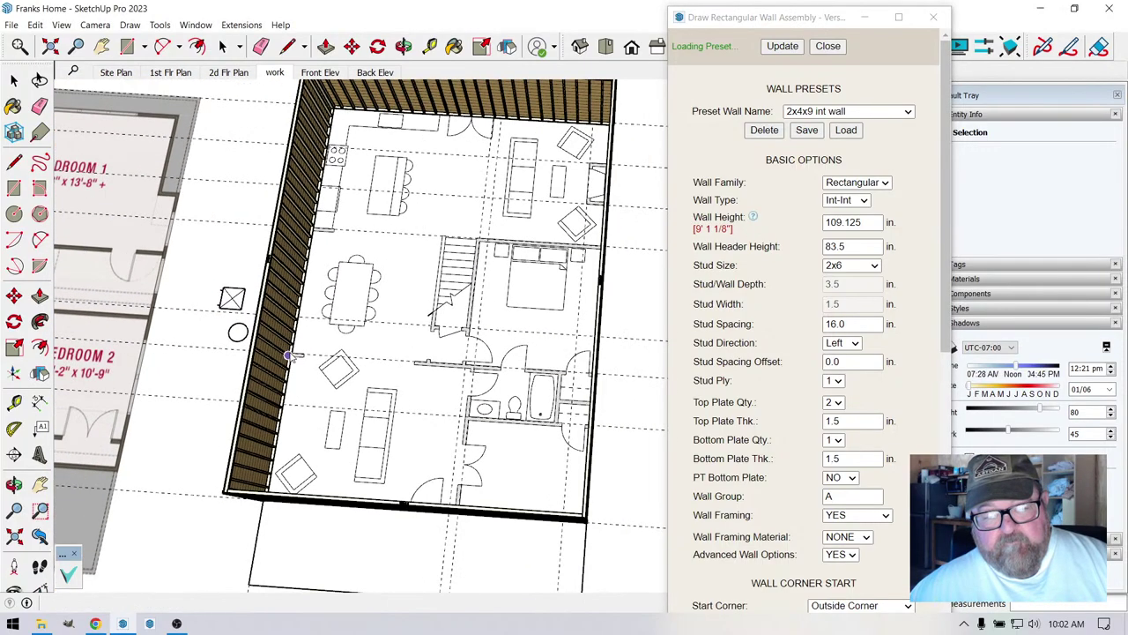
click(404, 47)
drag(308, 264, 392, 181)
scroll(305, 325, up, 4)
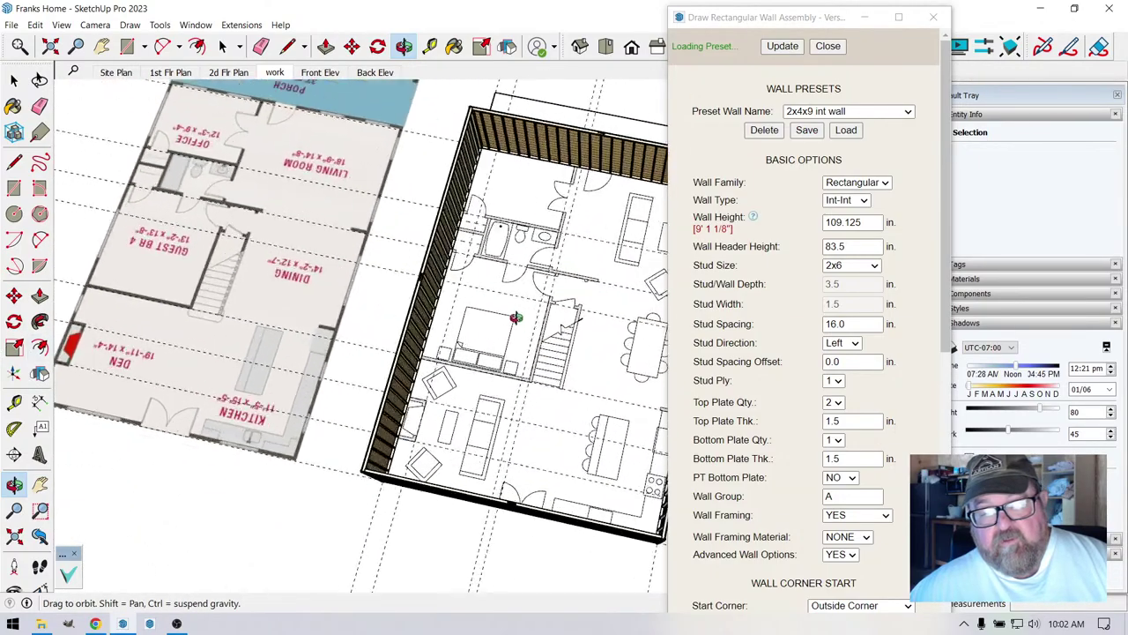
scroll(392, 181, up, 8)
scroll(393, 182, up, 3)
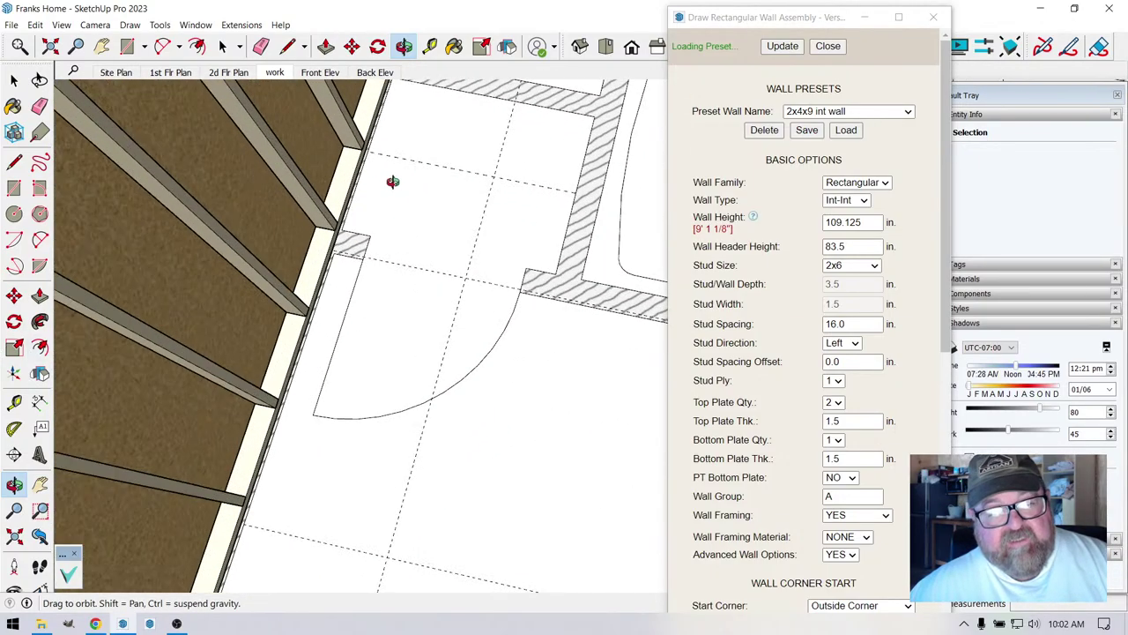
right_click(390, 184)
click(415, 189)
scroll(340, 240, up, 3)
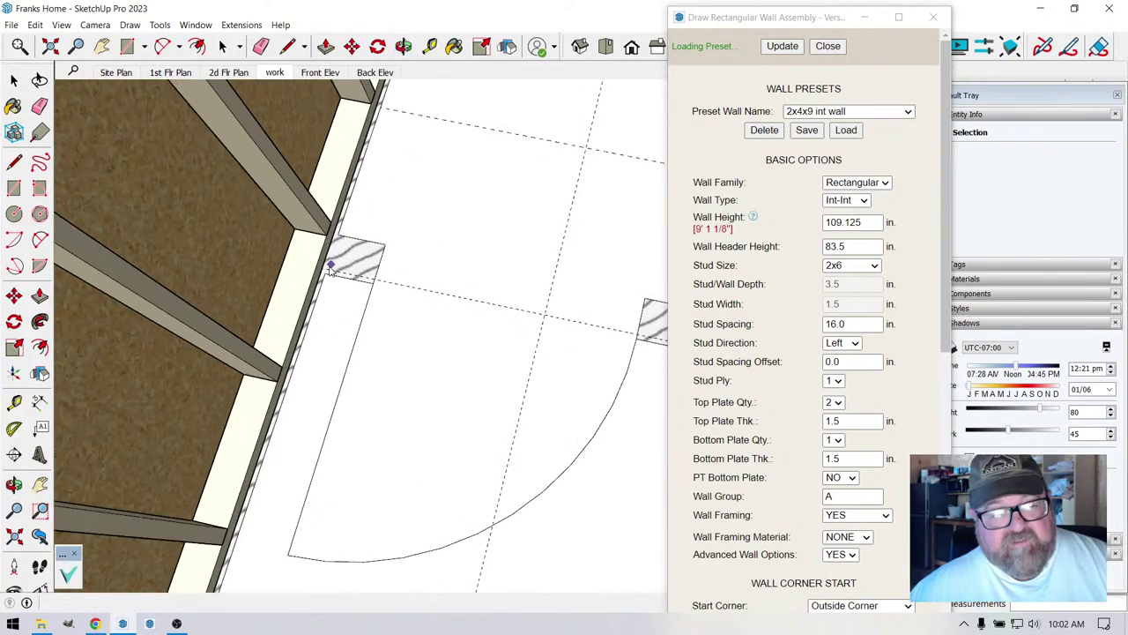
- Draw the roughly 2.8 ft interior wall off the exterior wall and select it
click(325, 271)
scroll(410, 285, down, 3)
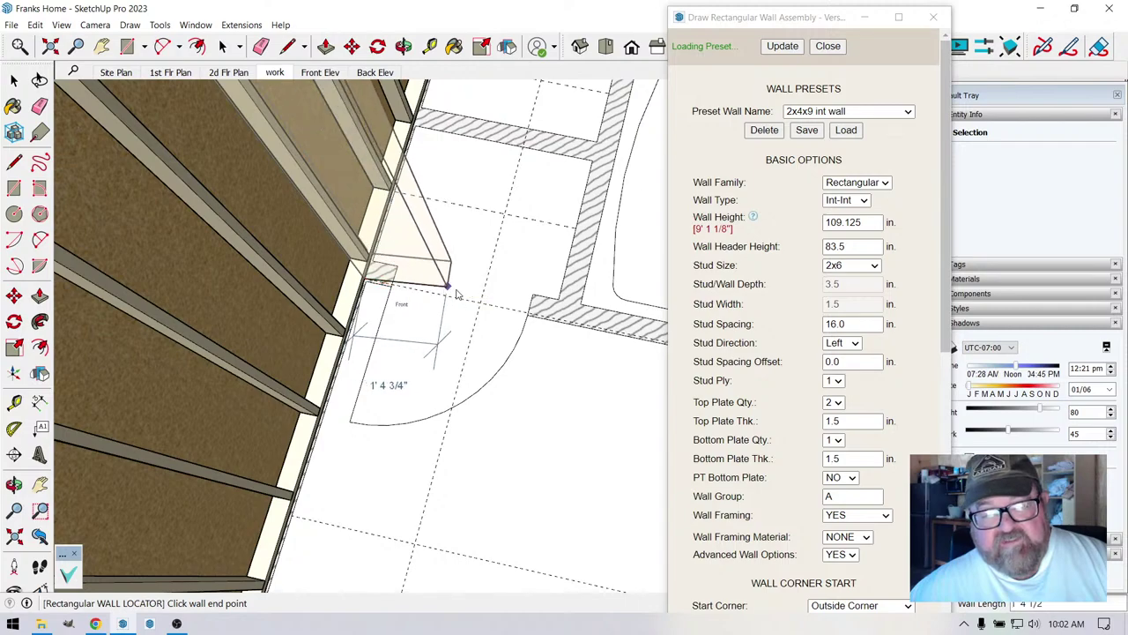
click(527, 310)
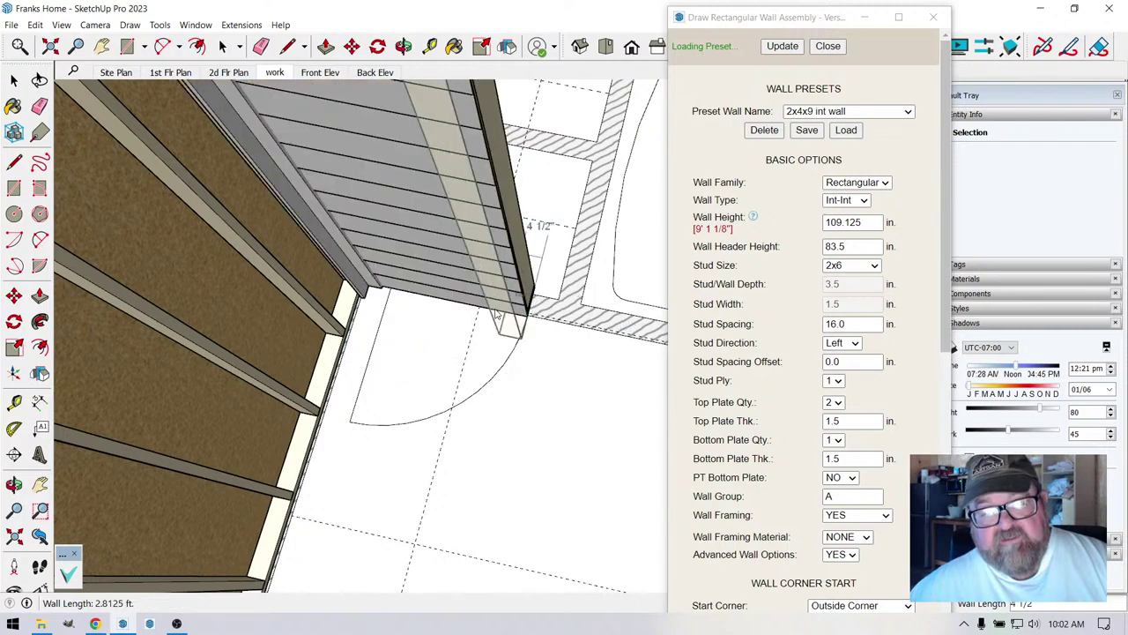
key(Escape)
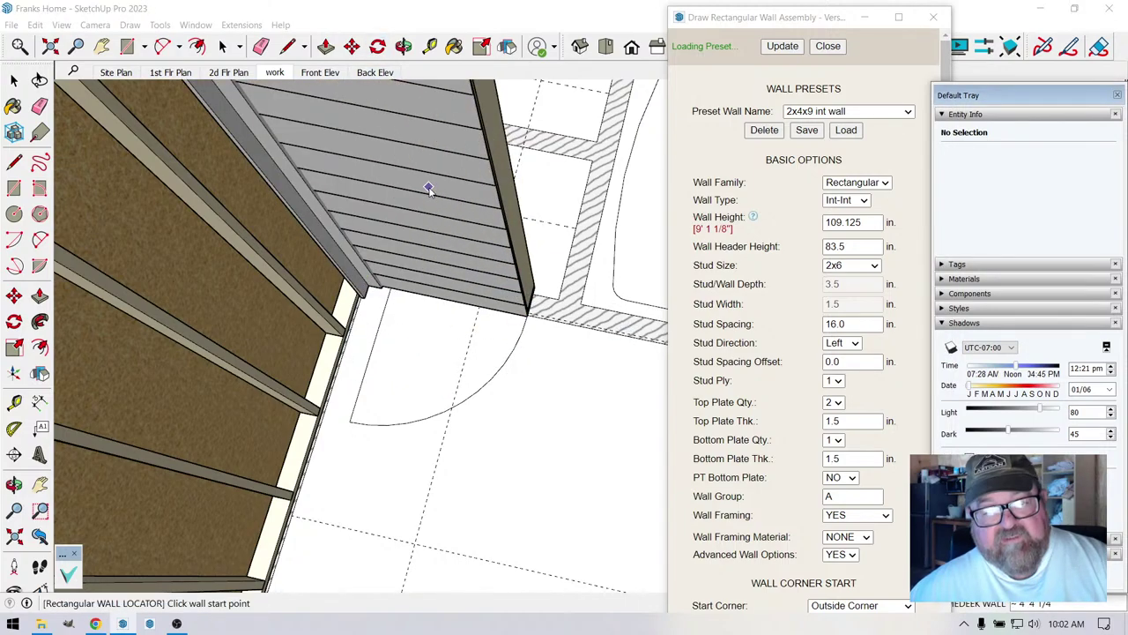
click(14, 80)
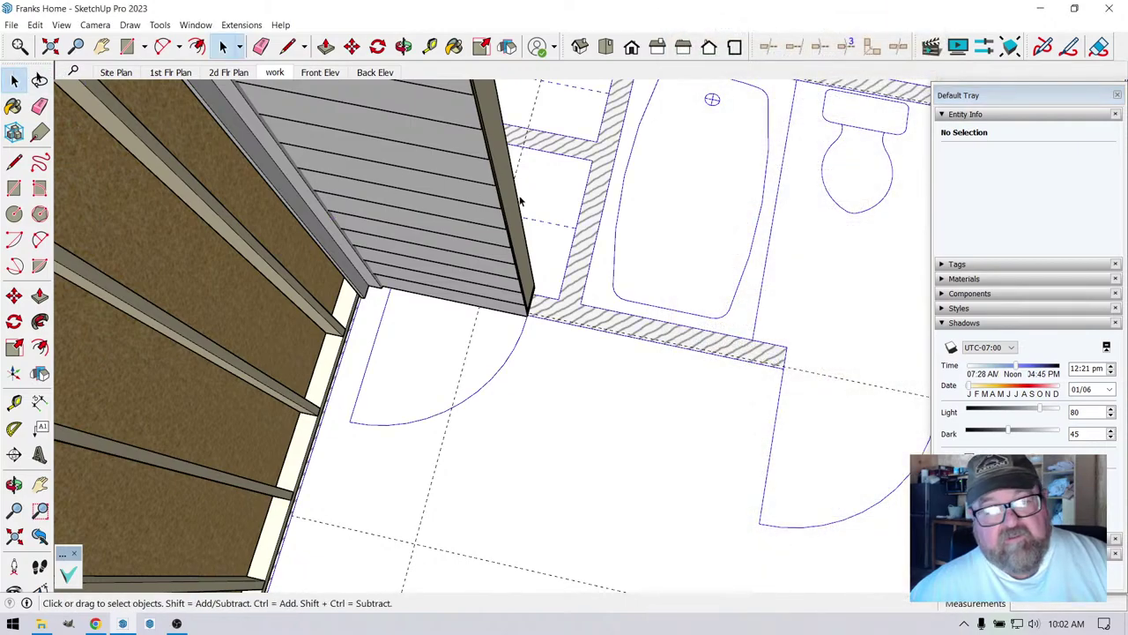
click(465, 202)
- Clear the selection and start another Medeek Wall with the '2x4x9 int wall' preset loaded
click(462, 201)
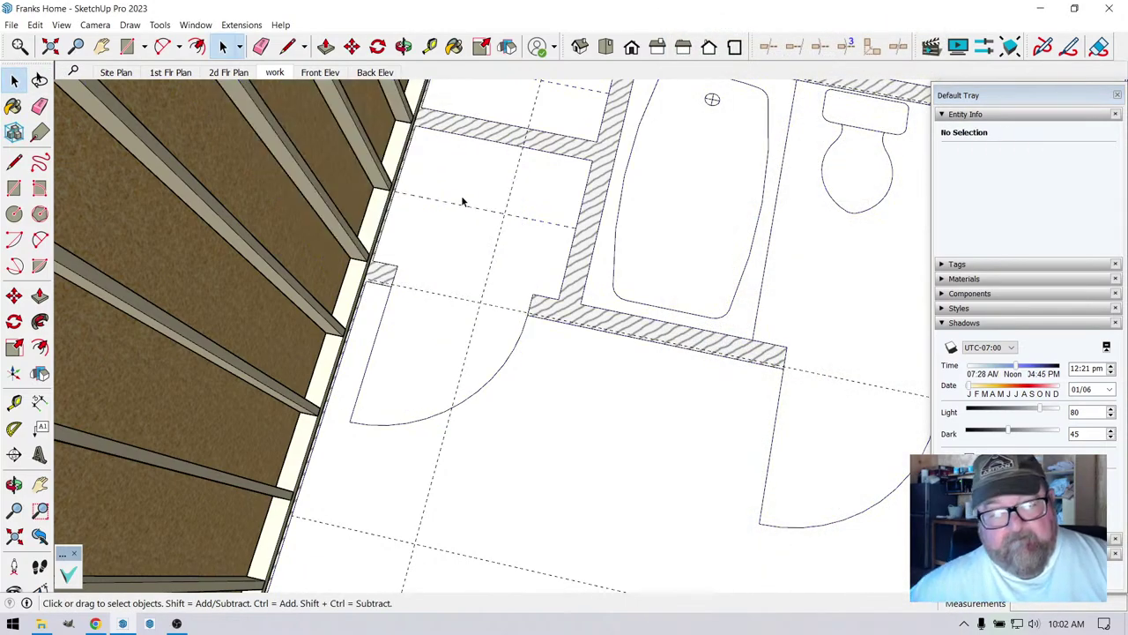
click(241, 25)
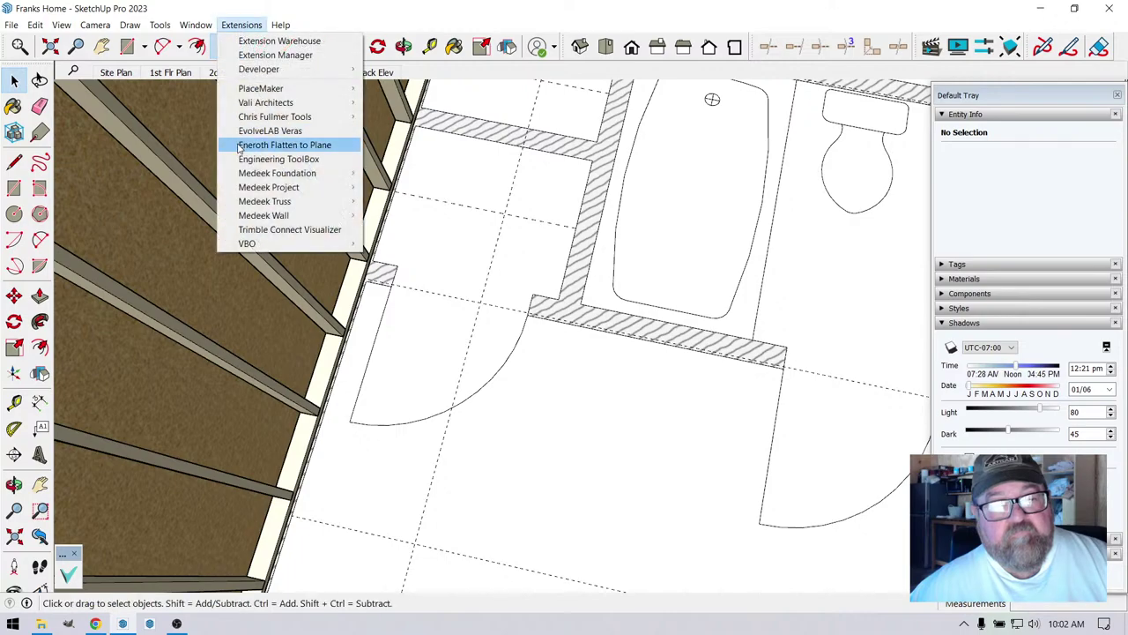
mouse_move(233, 215)
click(388, 215)
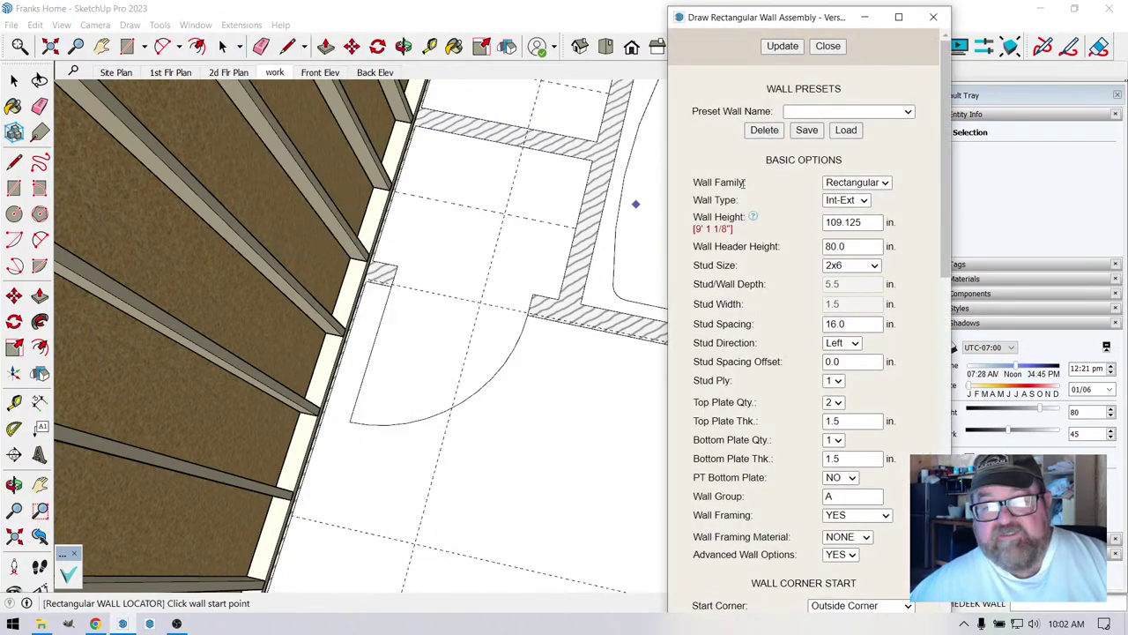
click(882, 111)
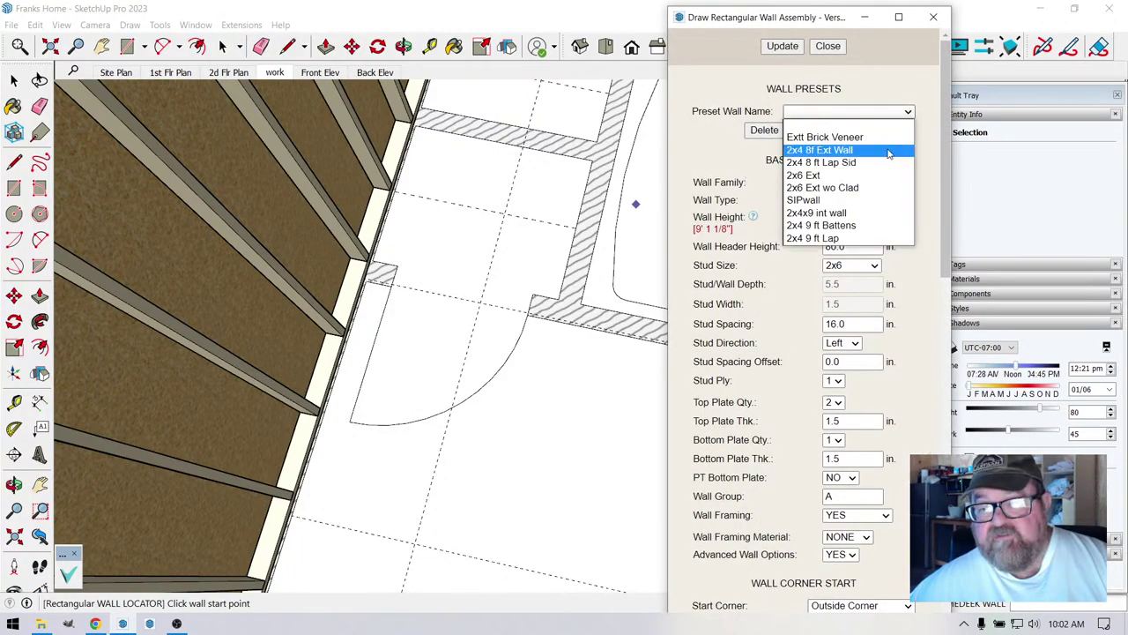
click(871, 214)
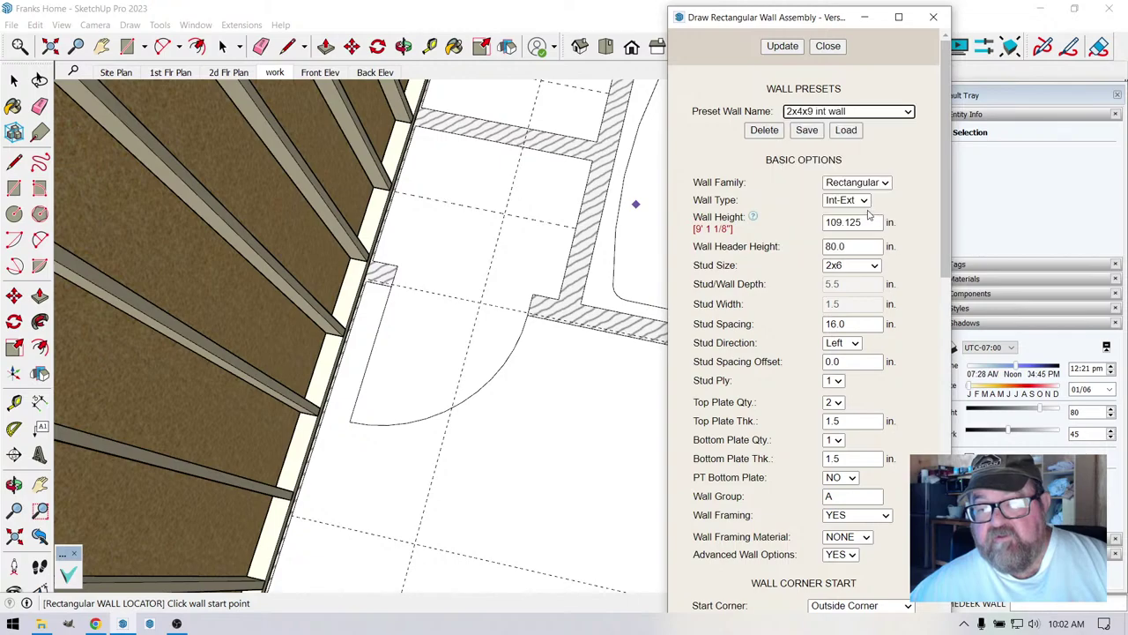
click(851, 130)
- Place the wall's start and end points near the bathroom and set Stud Size to 2x4
scroll(543, 270, down, 2)
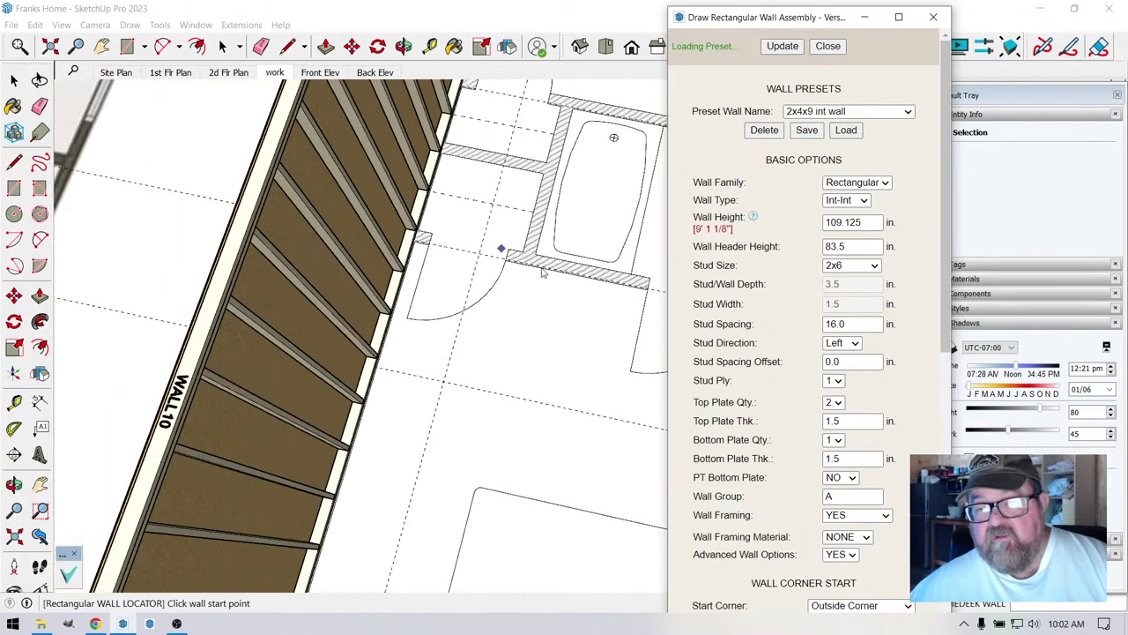
scroll(587, 290, up, 5)
click(457, 234)
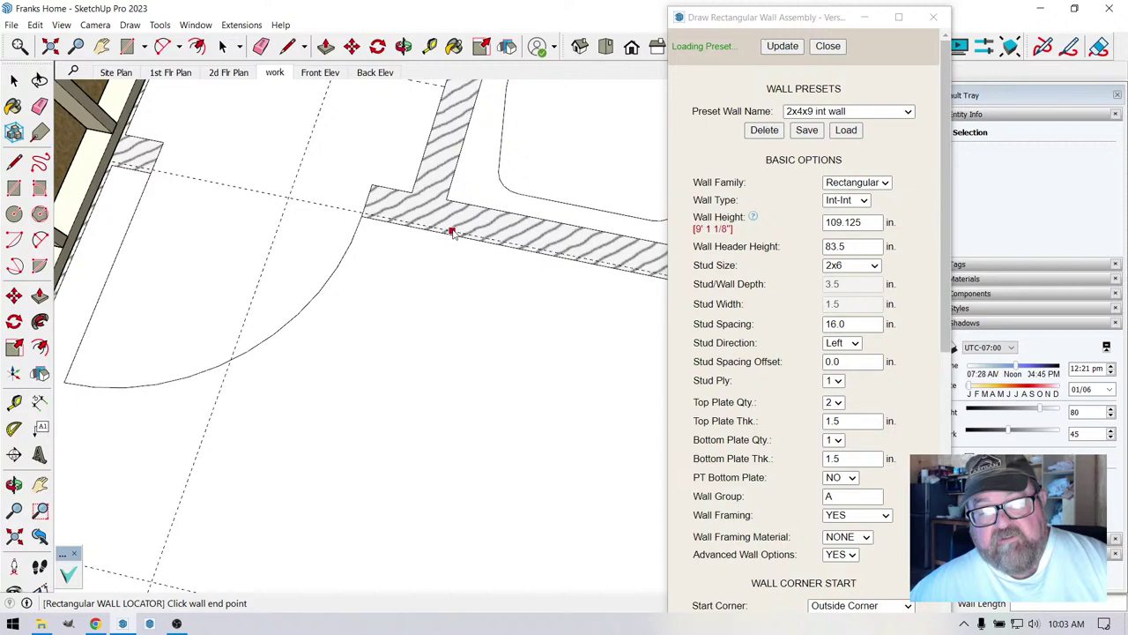
click(554, 253)
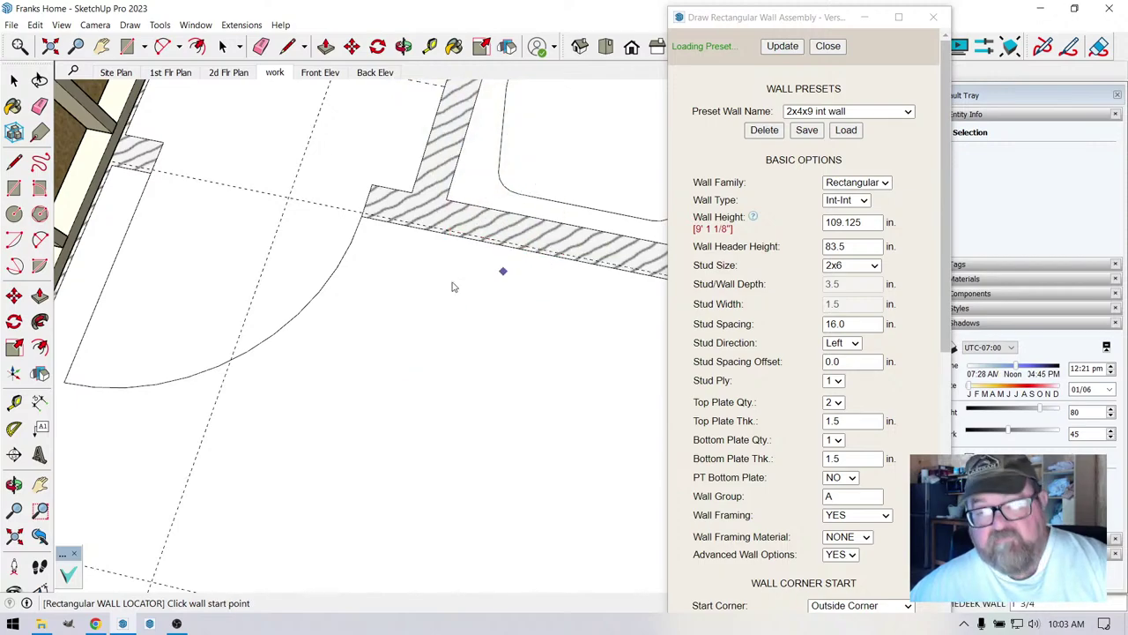
scroll(294, 281, down, 3)
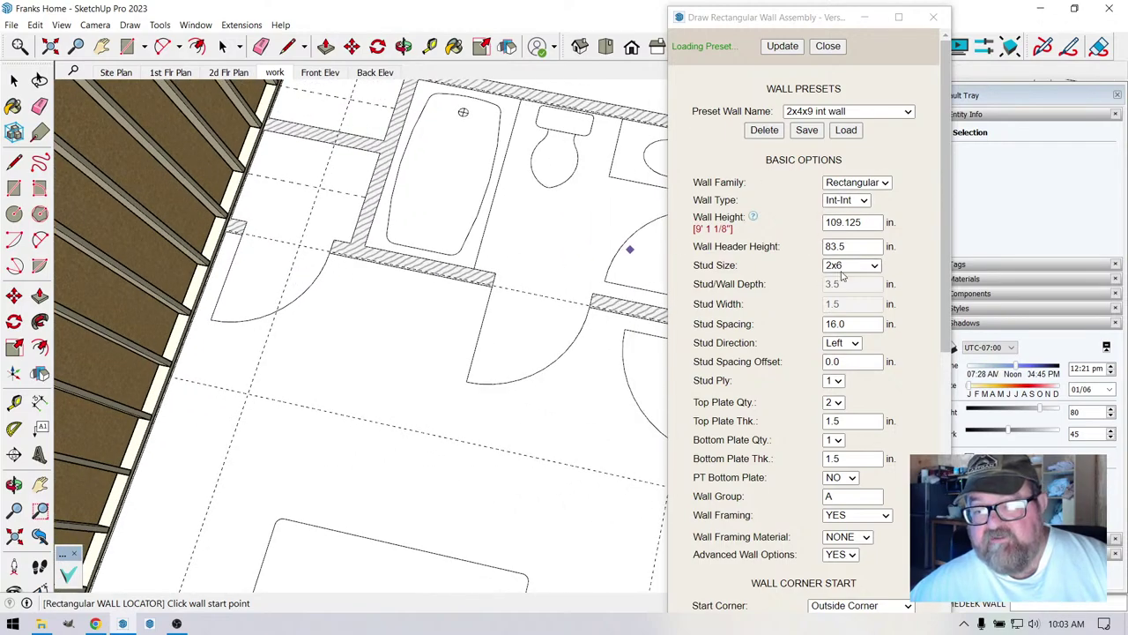
click(876, 268)
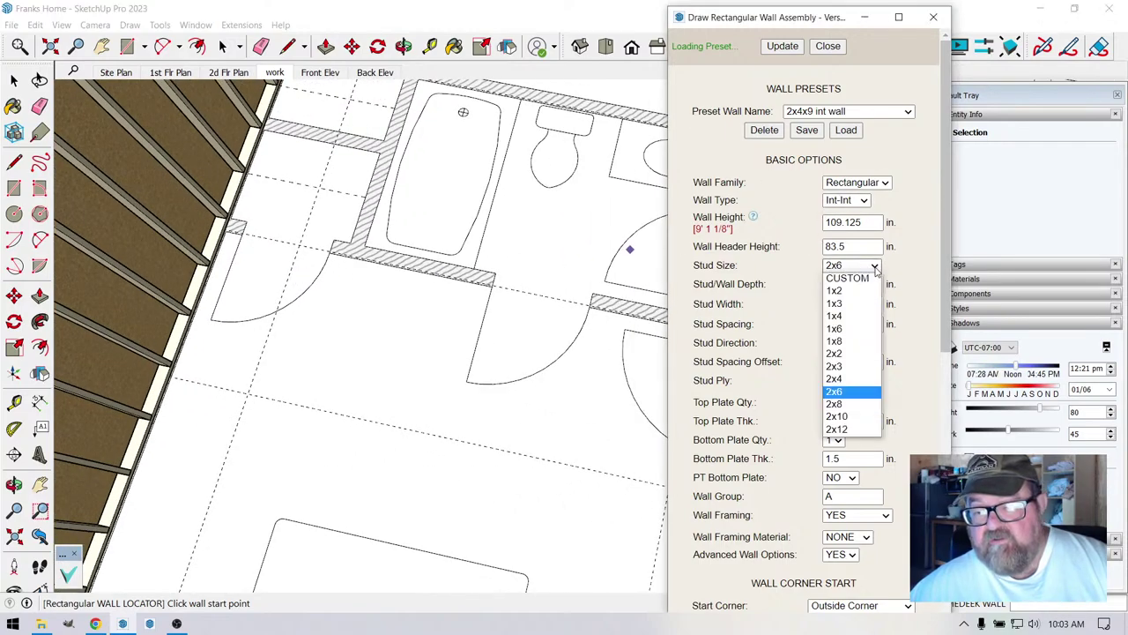
click(846, 378)
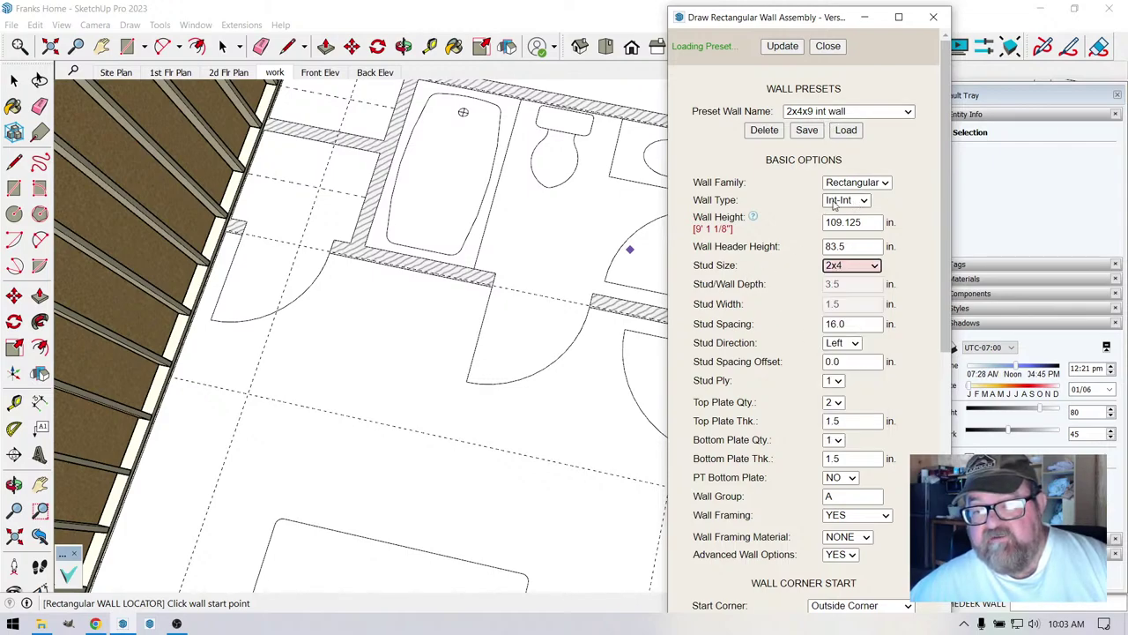
scroll(730, 300, down, 5)
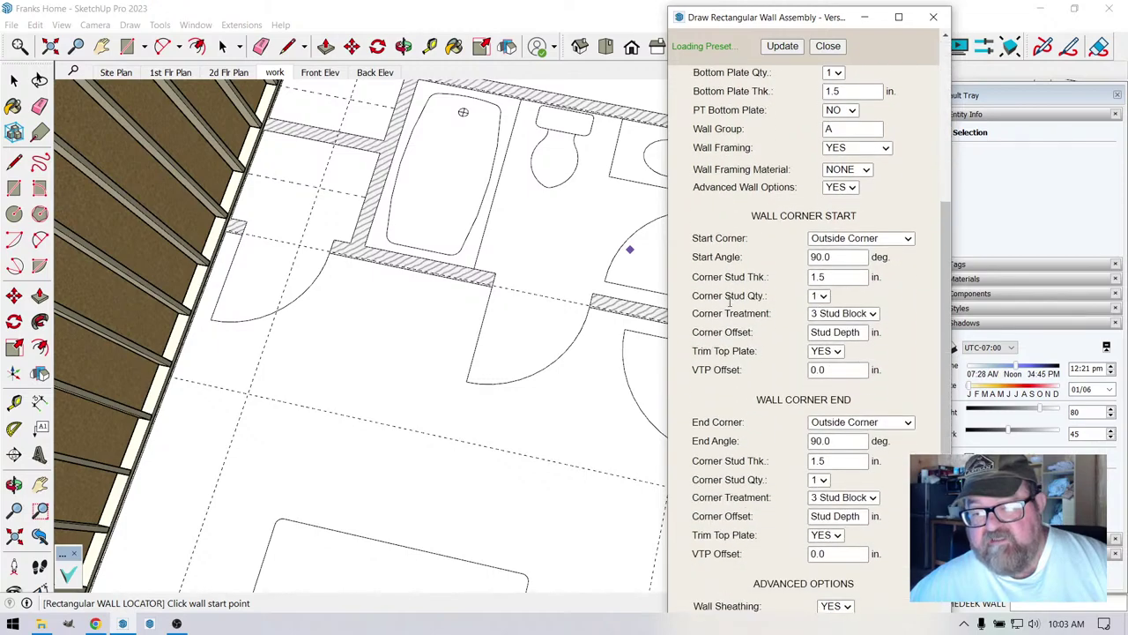
scroll(730, 300, down, 6)
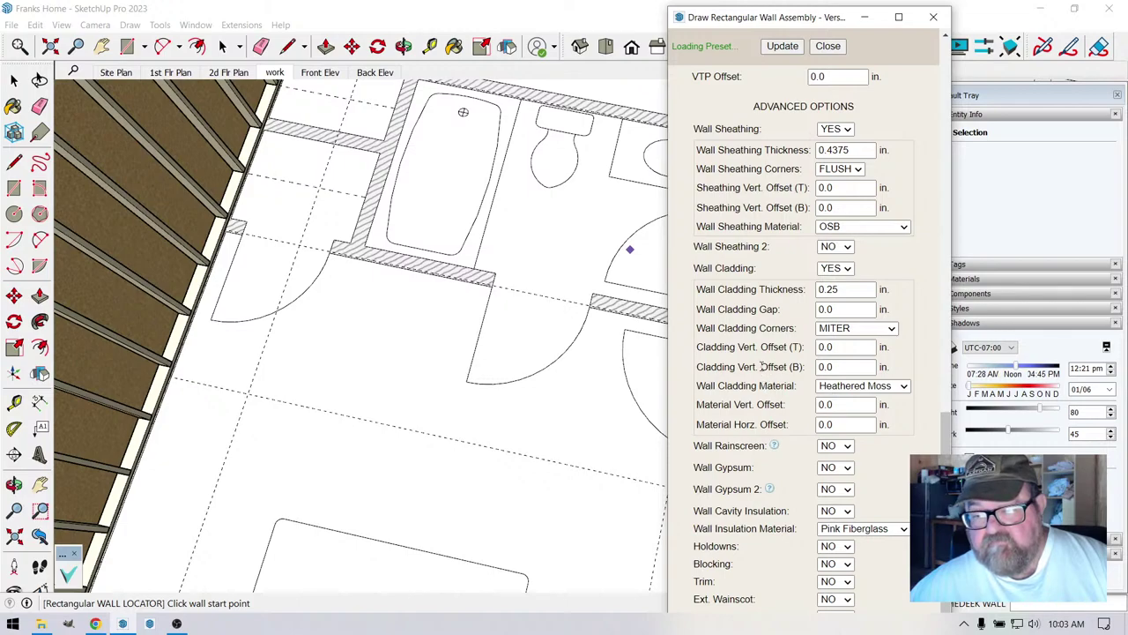
- Close the wall assembly dialog and start a new Medeek rectangular wall
click(828, 47)
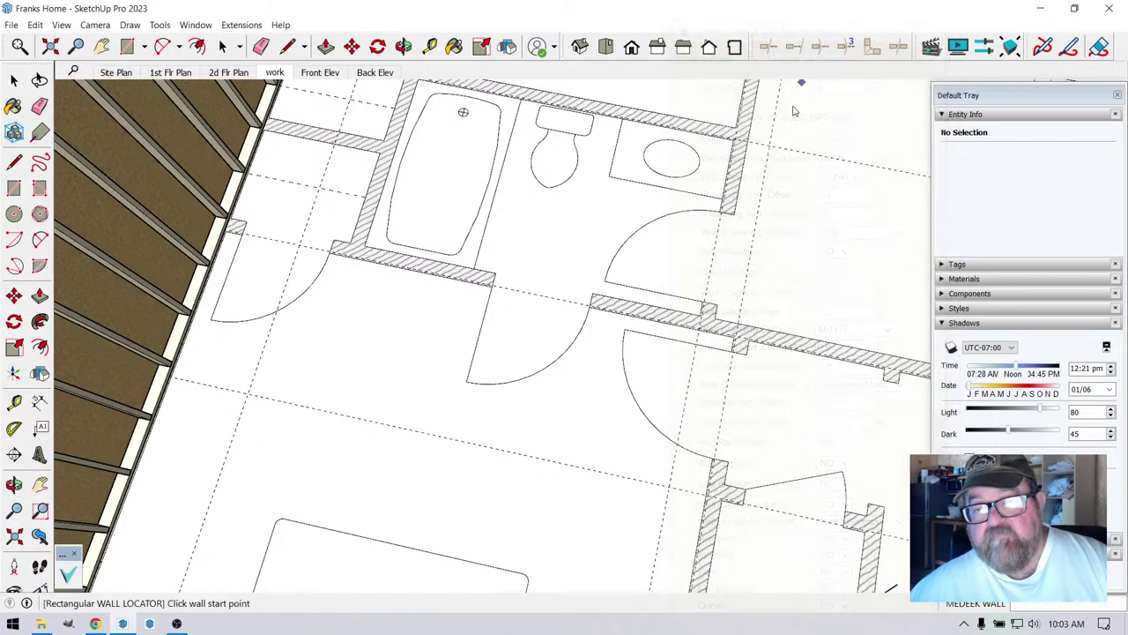
scroll(521, 449, down, 3)
scroll(541, 361, up, 3)
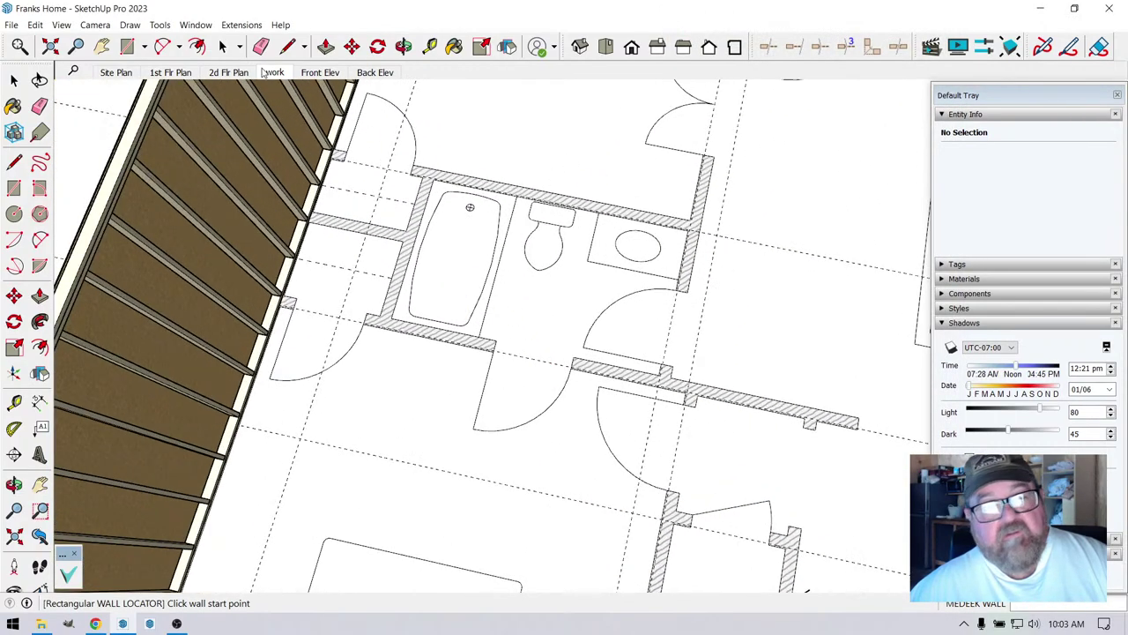
click(235, 25)
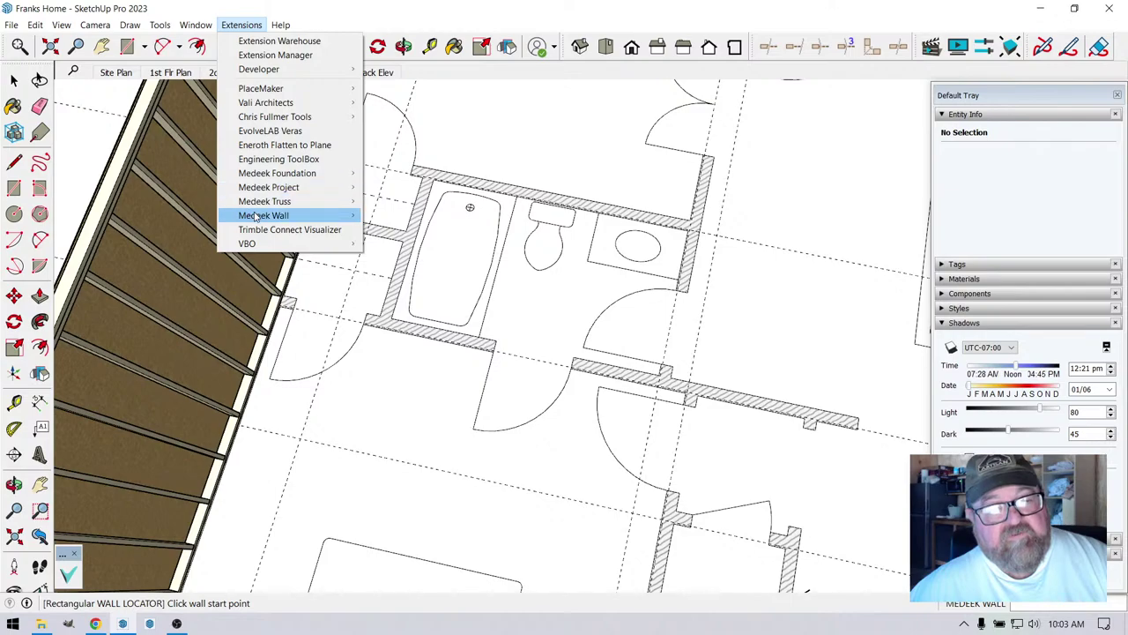
mouse_move(256, 216)
click(393, 215)
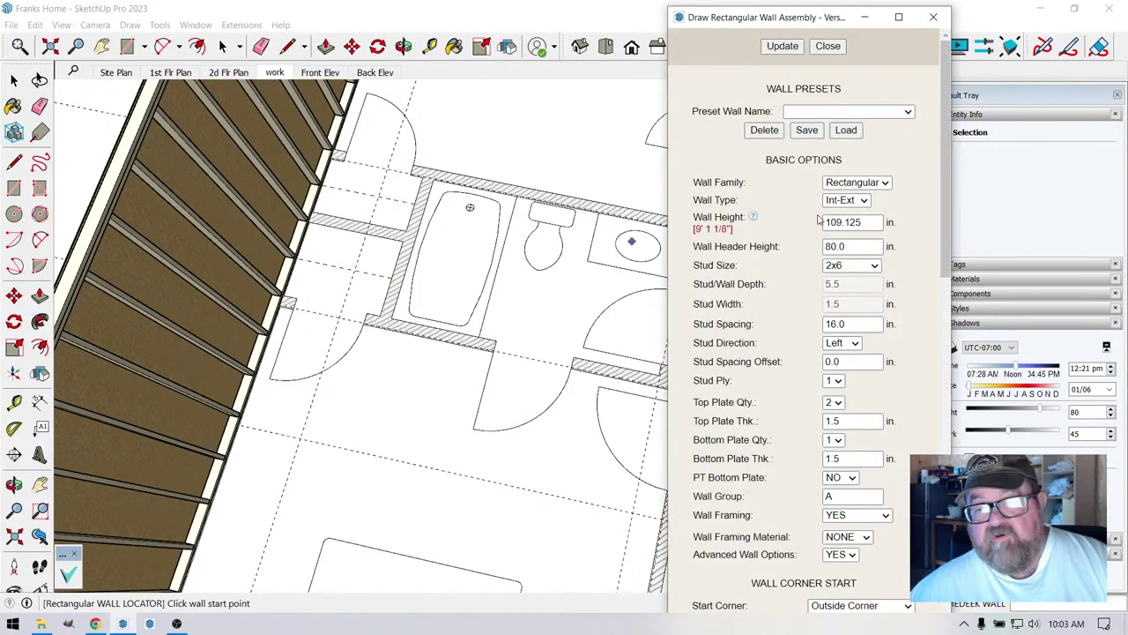
- Set Wall Type Int-Int, 2x4 studs and 83.5 in header height, then Update
click(863, 200)
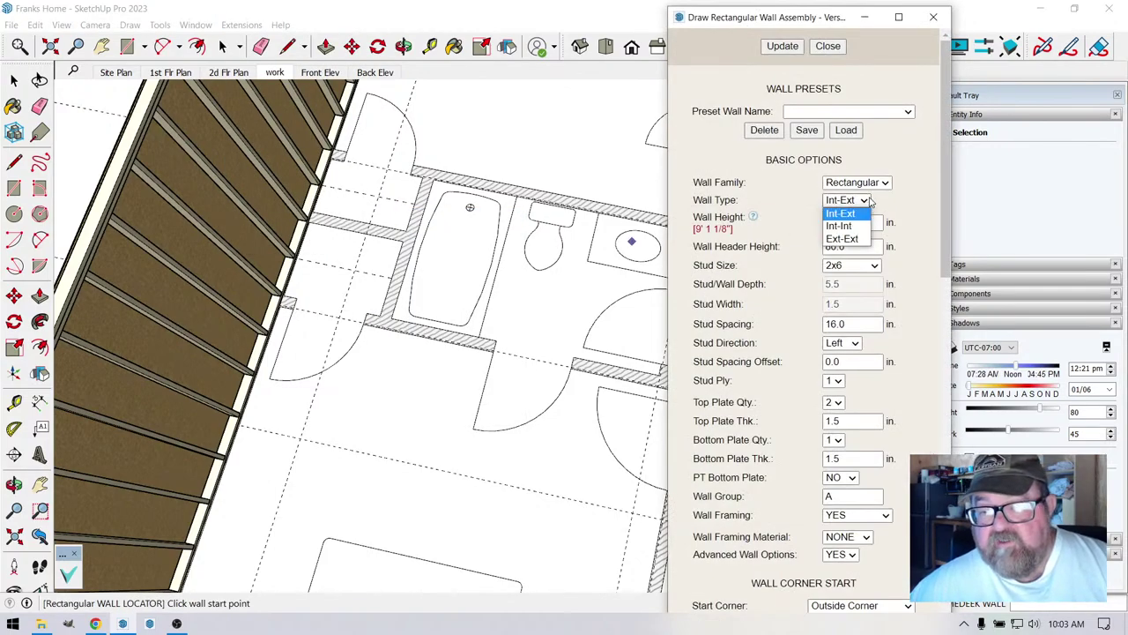
click(842, 226)
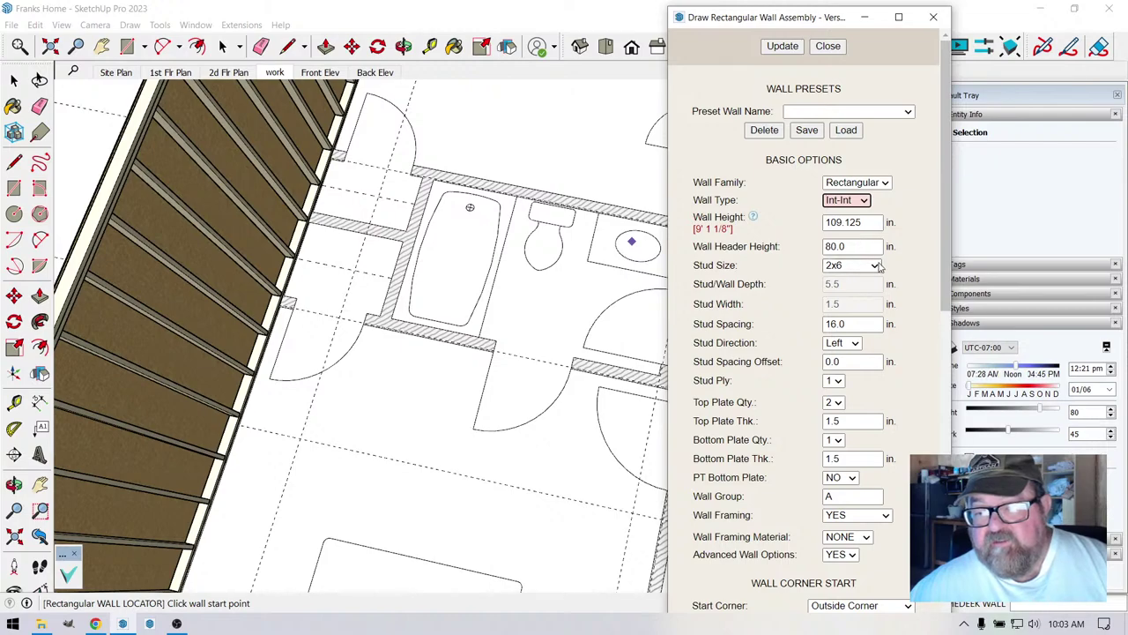
click(876, 266)
click(847, 376)
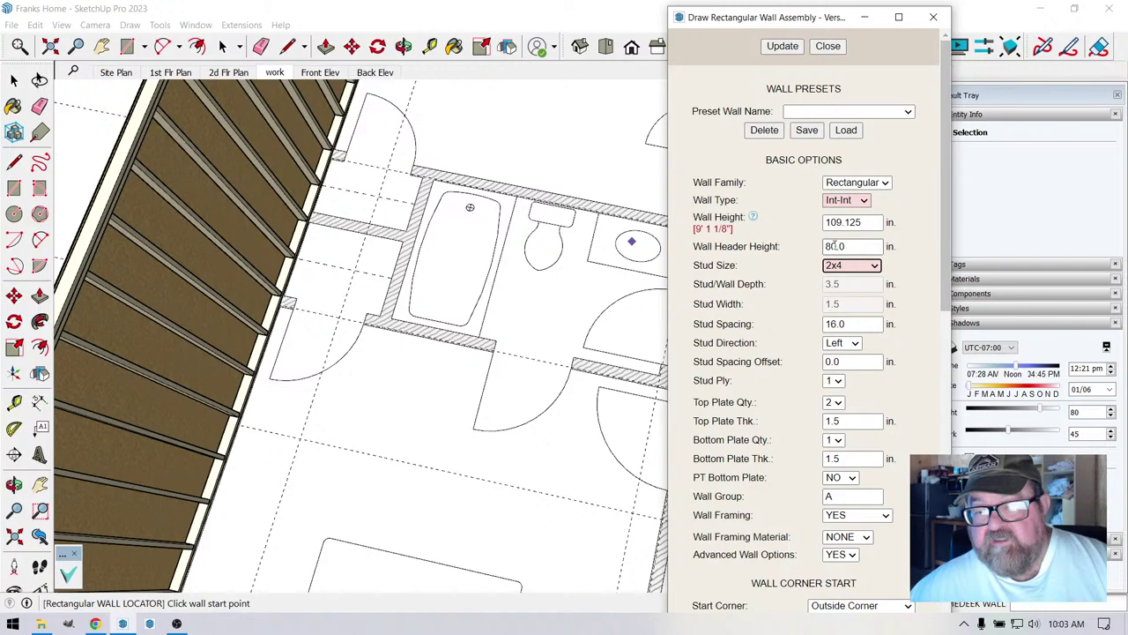
double_click(843, 246)
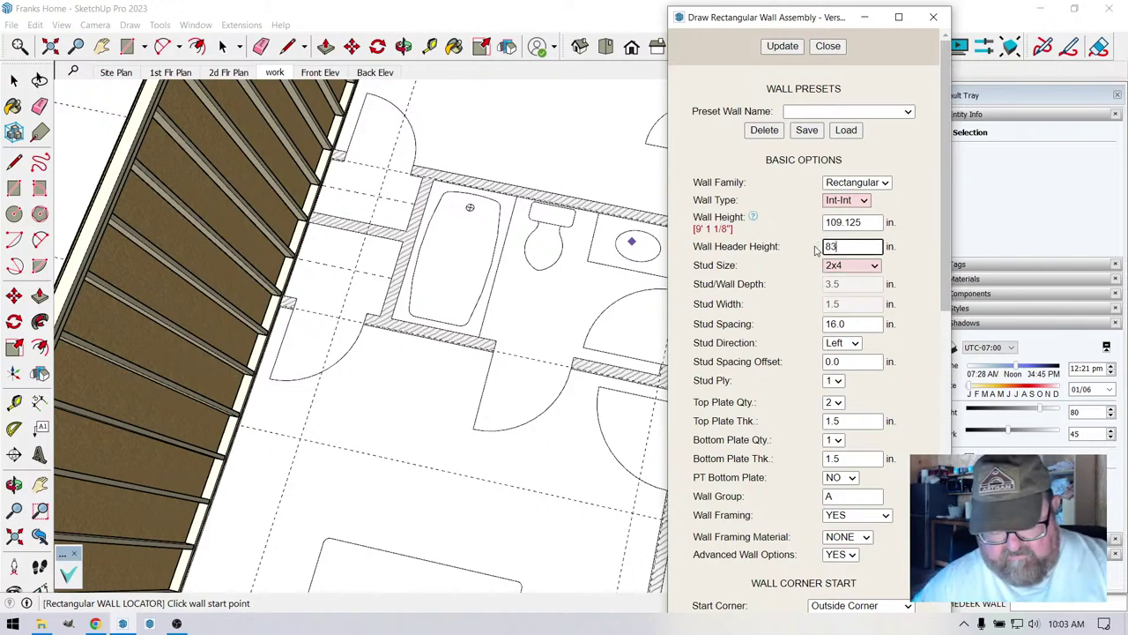
text(83.5)
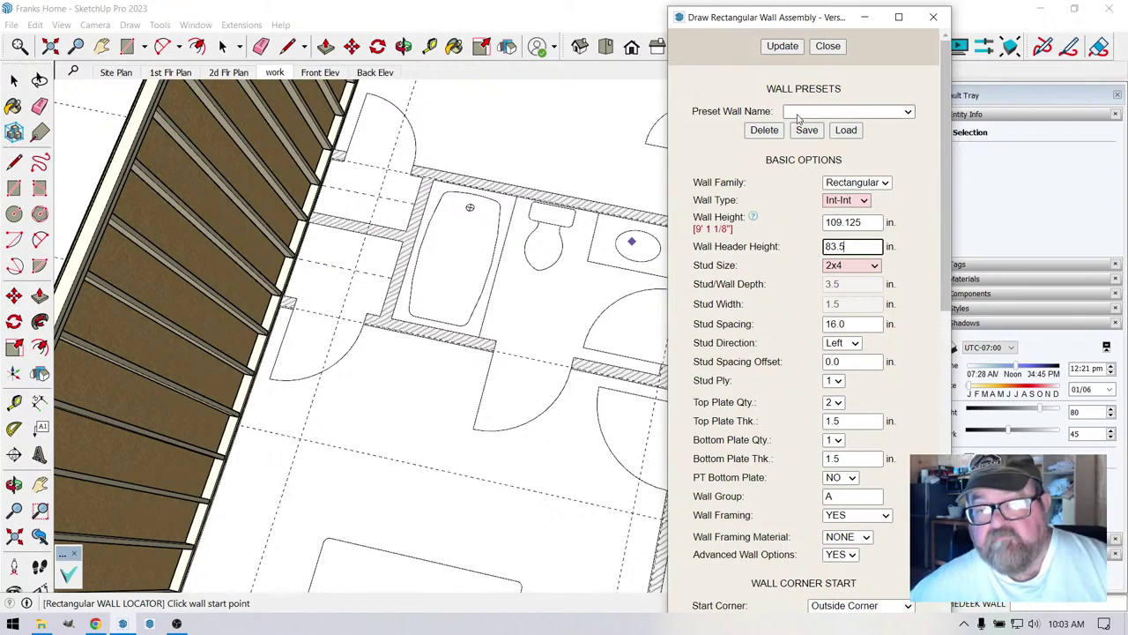
click(782, 46)
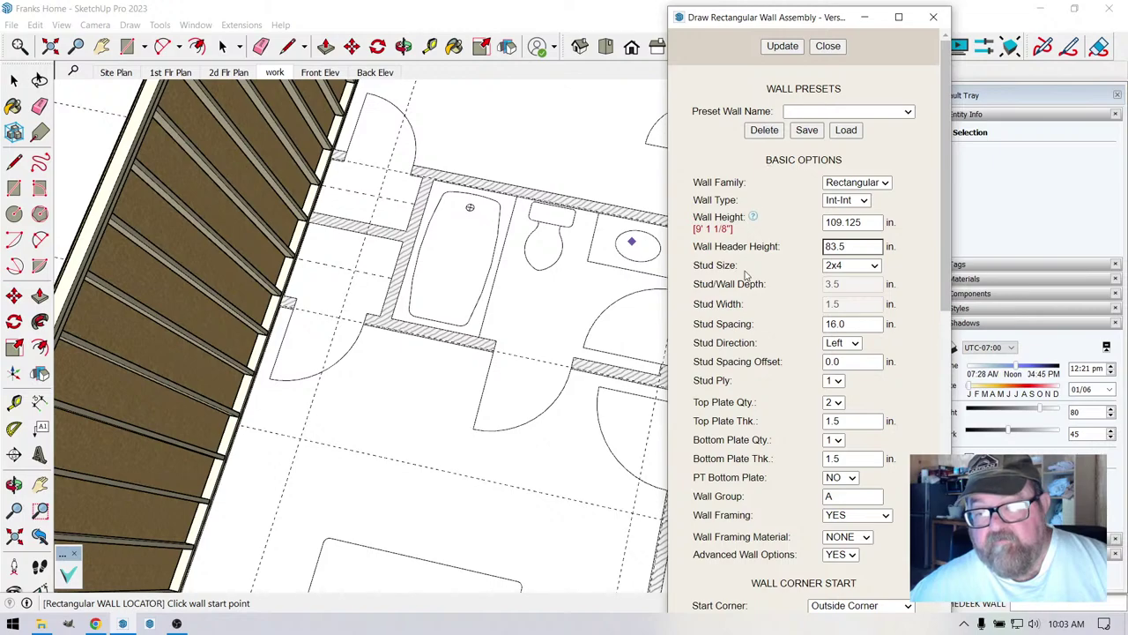
- Draw the 2x4 interior stud wall WALL13 from the exterior corner to the opposite exterior wall
scroll(414, 317, up, 2)
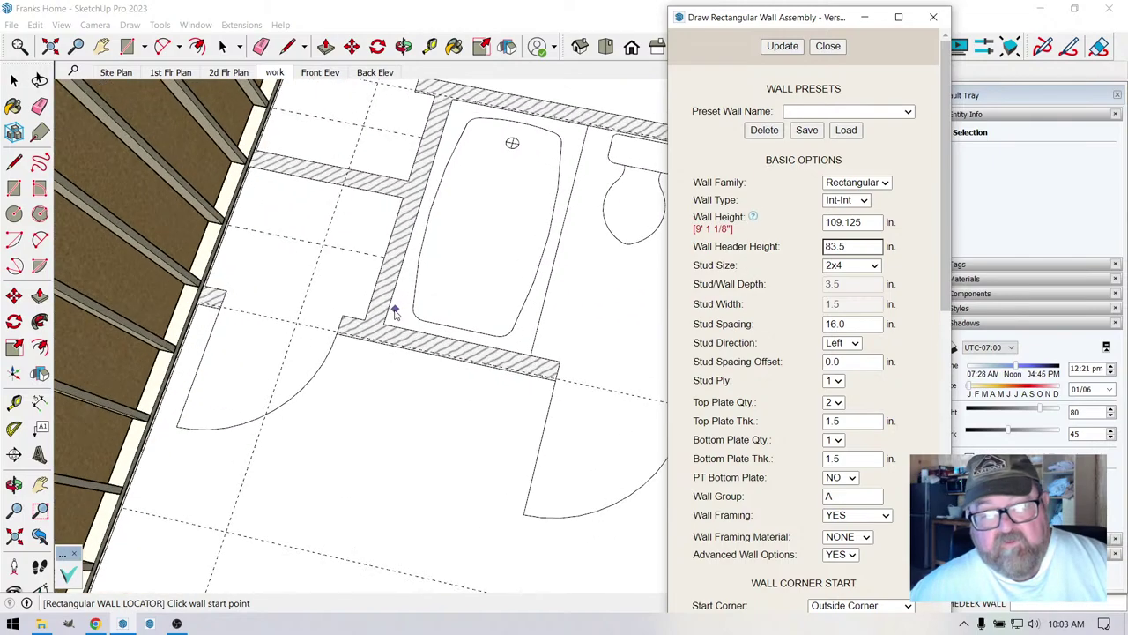
scroll(369, 313, up, 6)
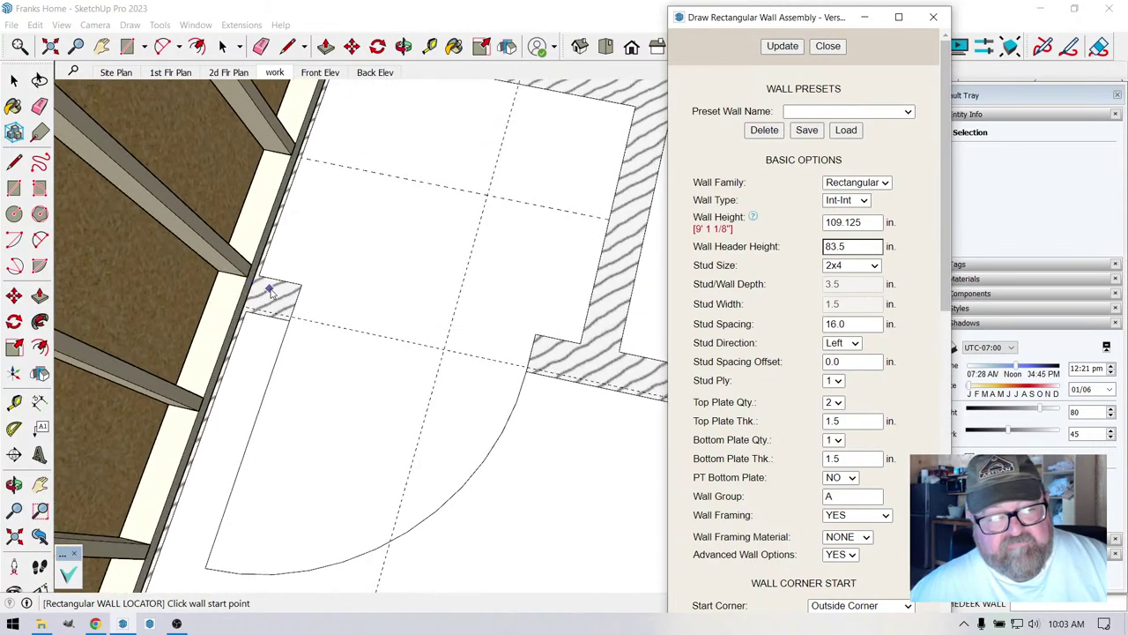
click(230, 320)
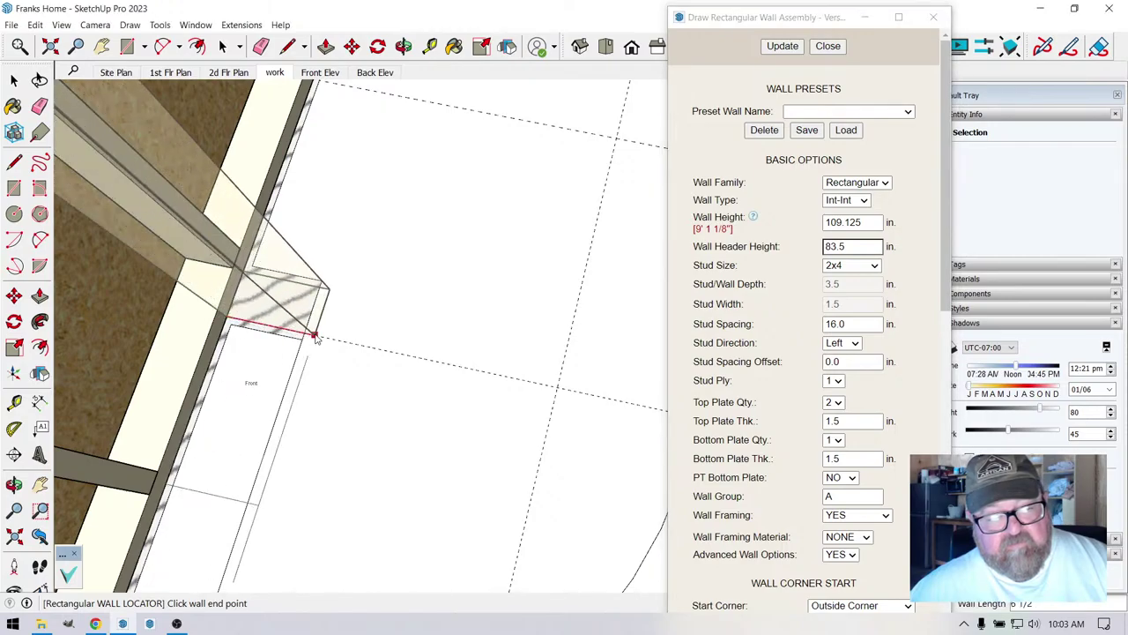
scroll(214, 291, down, 3)
scroll(213, 290, down, 8)
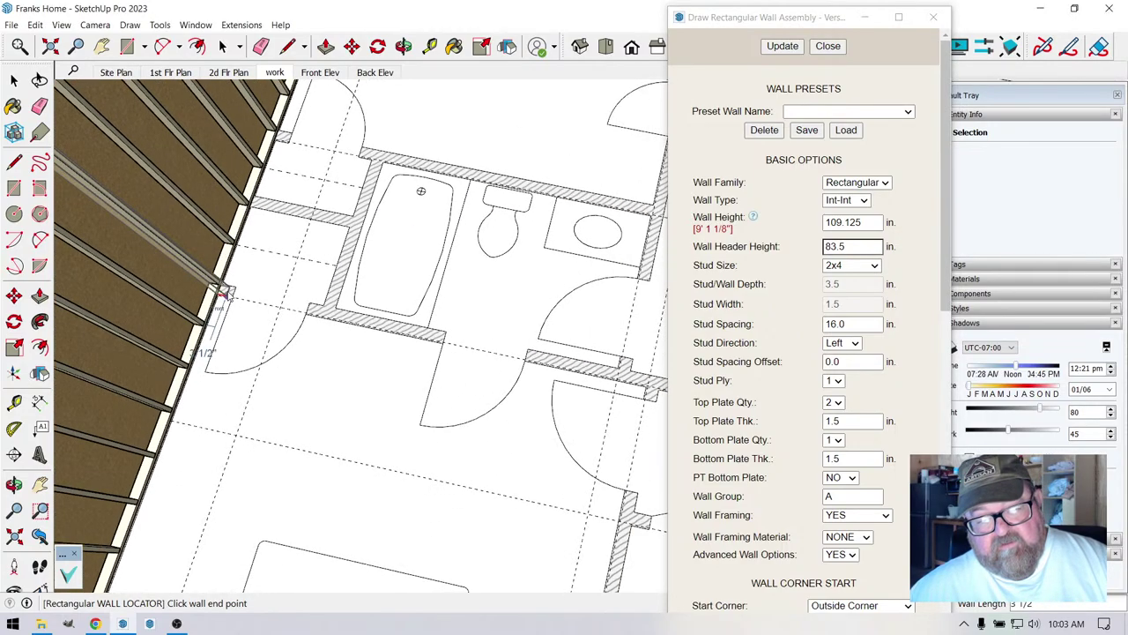
scroll(257, 304, down, 3)
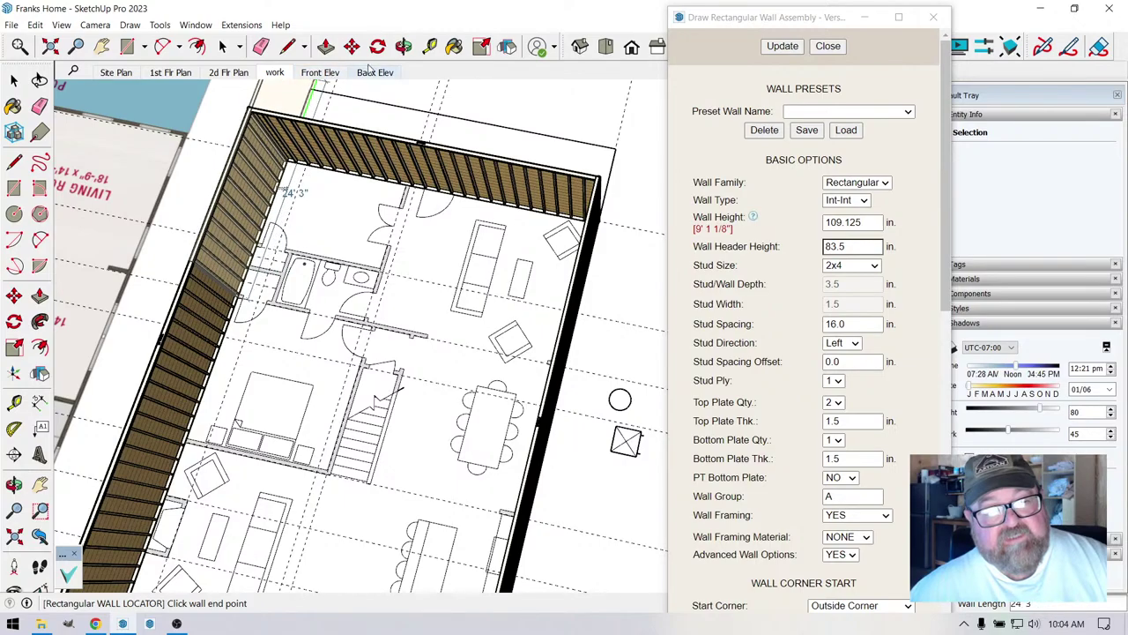
middle_drag(264, 304, 581, 439)
scroll(581, 439, up, 10)
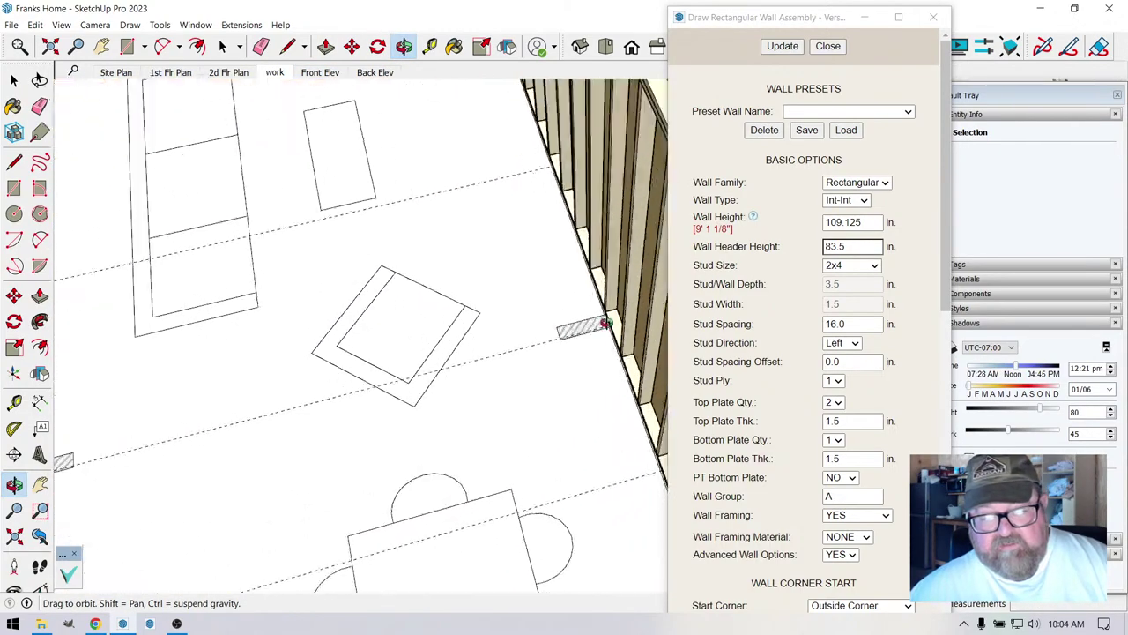
right_click(541, 325)
click(564, 331)
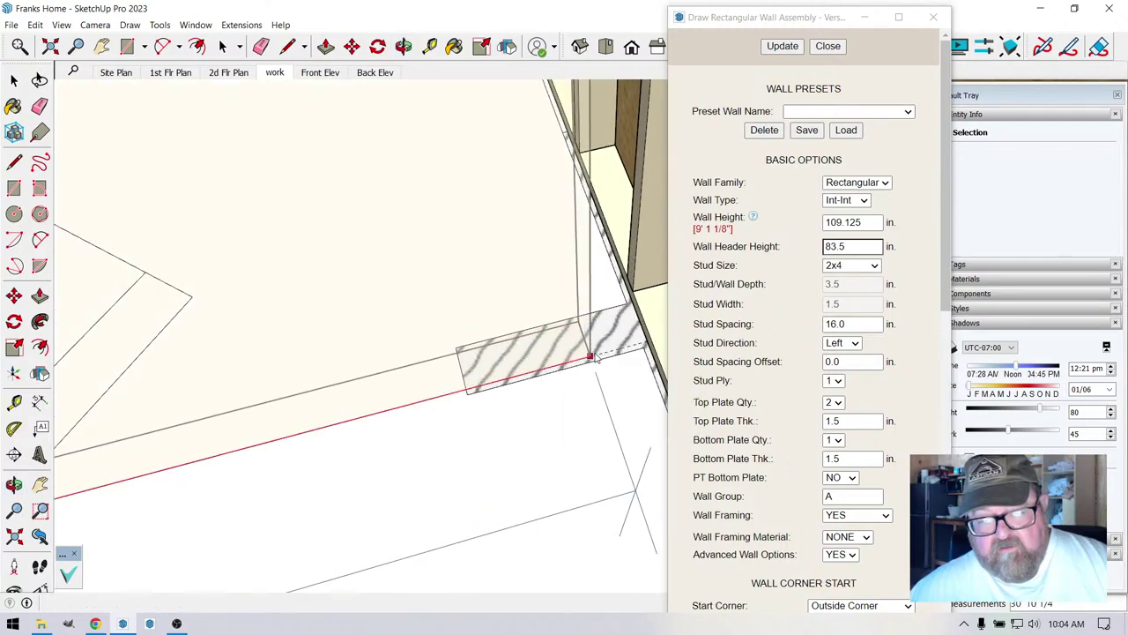
- Inspect the new framing from several angles, then close the wall settings and expand the tag list
mouse_move(564, 330)
middle_down()
mouse_move(372, 388)
mouse_move(557, 347)
middle_up()
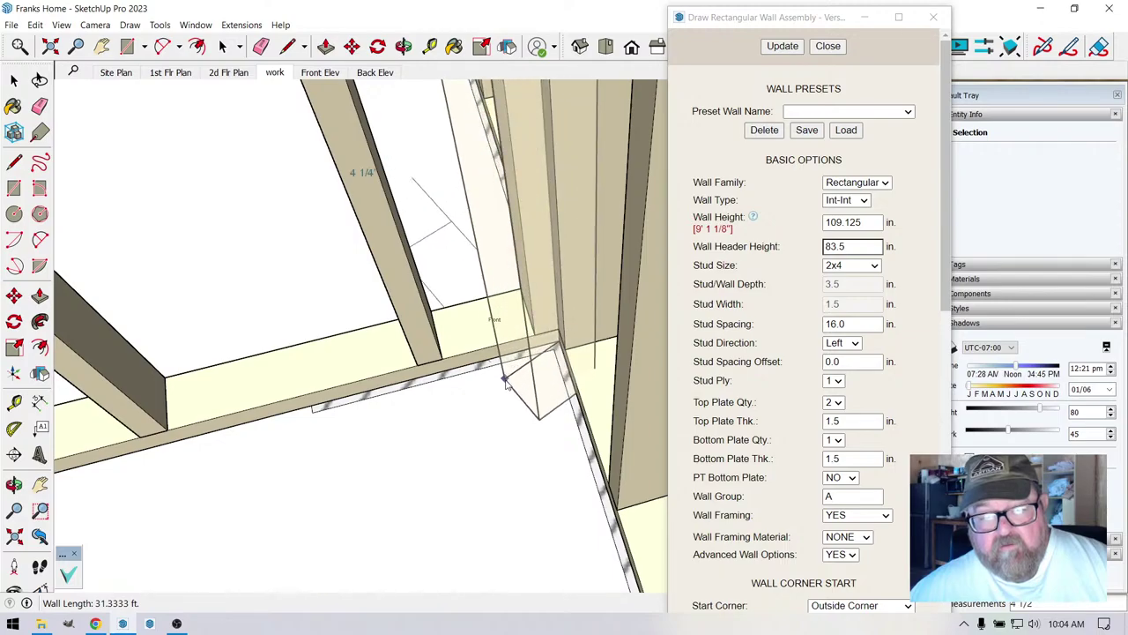
scroll(507, 386, down, 2)
scroll(509, 390, down, 5)
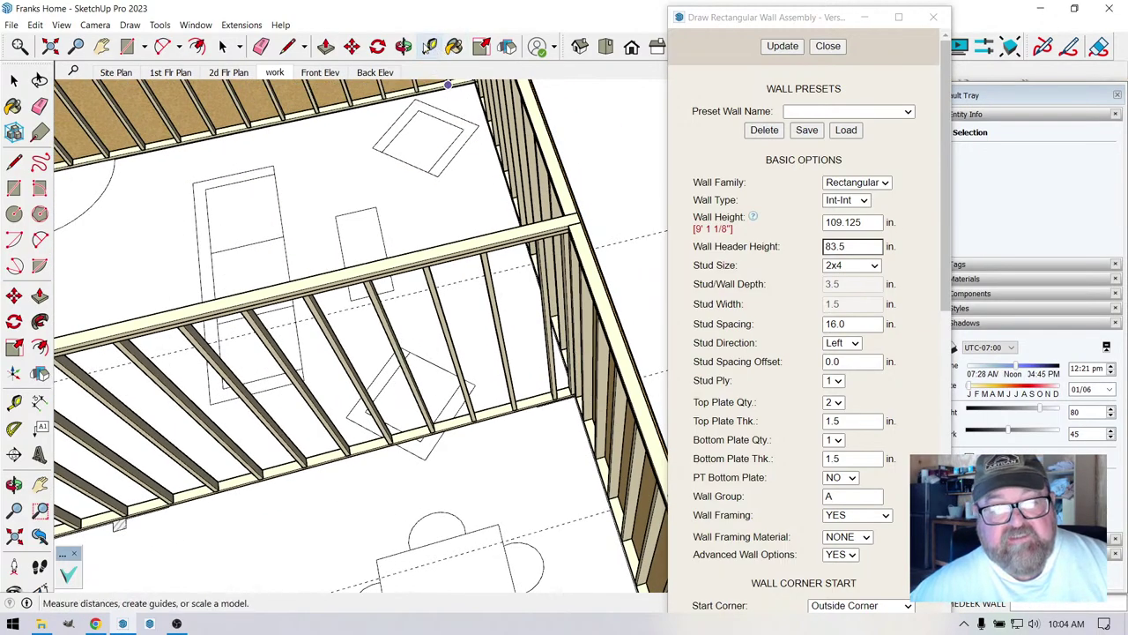
key(o)
drag(448, 262, 617, 189)
scroll(583, 255, up, 6)
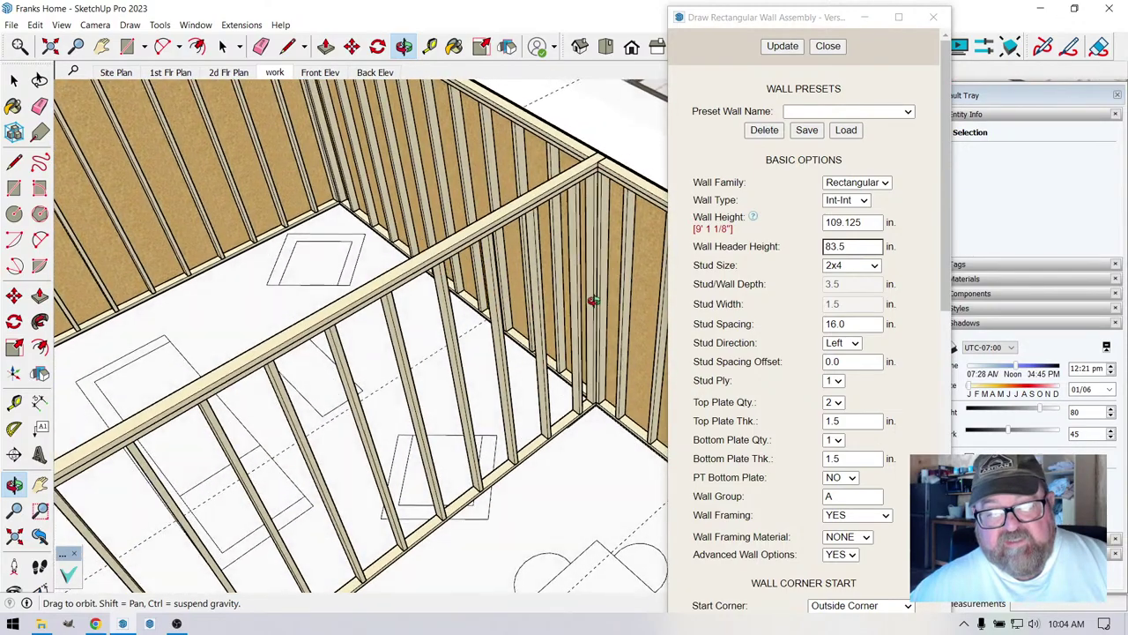
drag(577, 247, 342, 307)
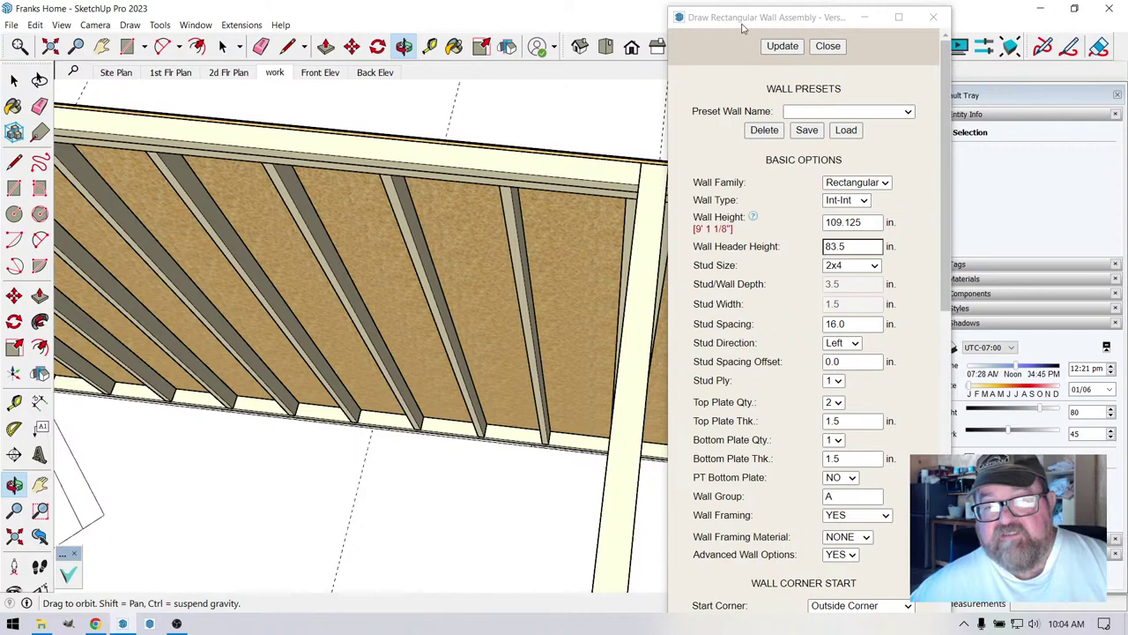
drag(742, 28, 912, 26)
drag(458, 219, 278, 328)
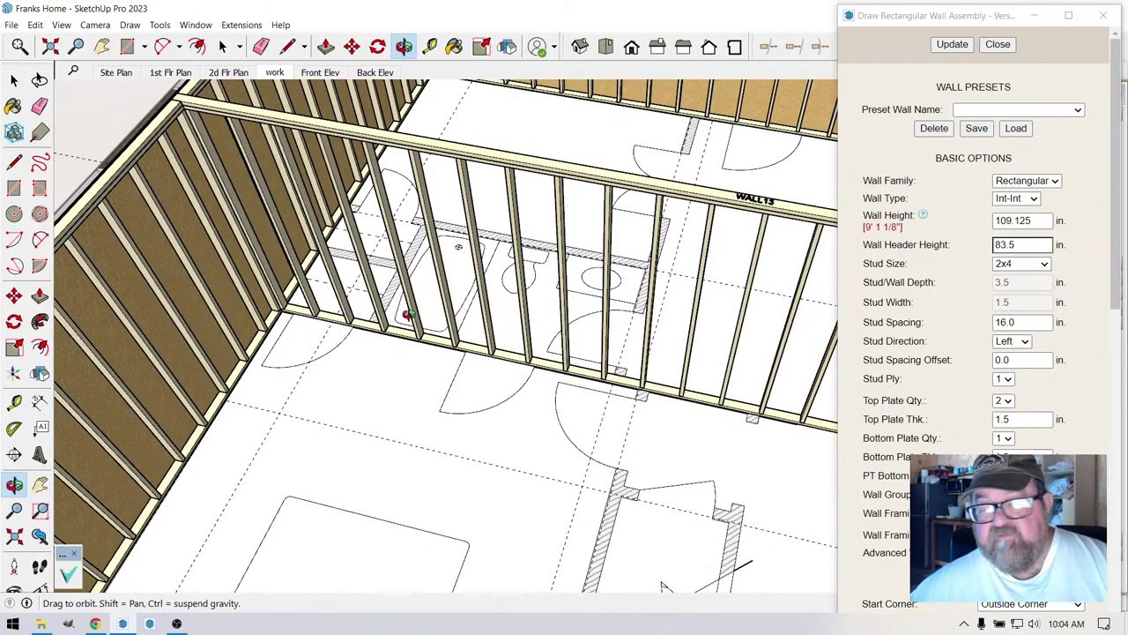
click(997, 44)
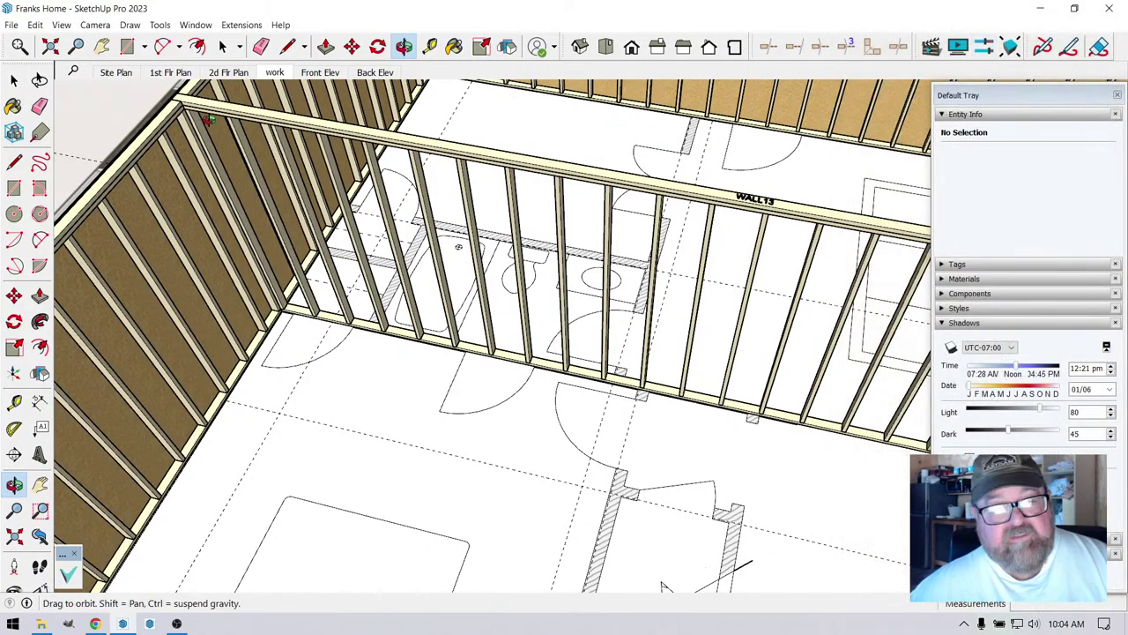
click(951, 265)
- Hide the wall_gypsum tag in the Tags panel and bring up the Materials panel
scroll(1005, 388, down, 3)
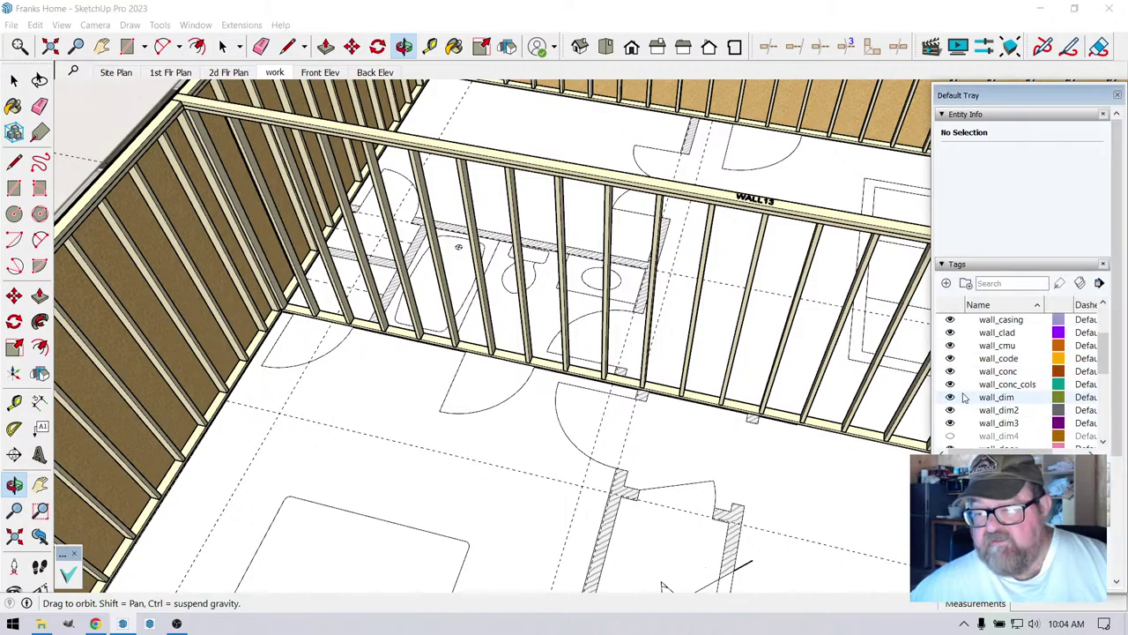
scroll(976, 399, down, 2)
scroll(967, 403, up, 3)
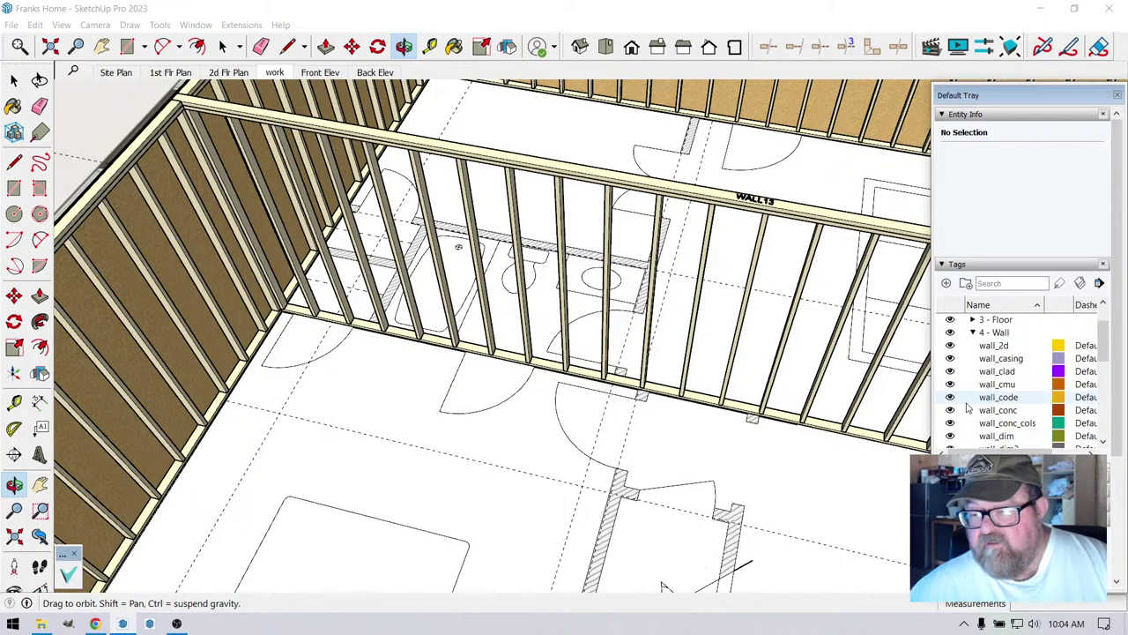
scroll(967, 404, down, 4)
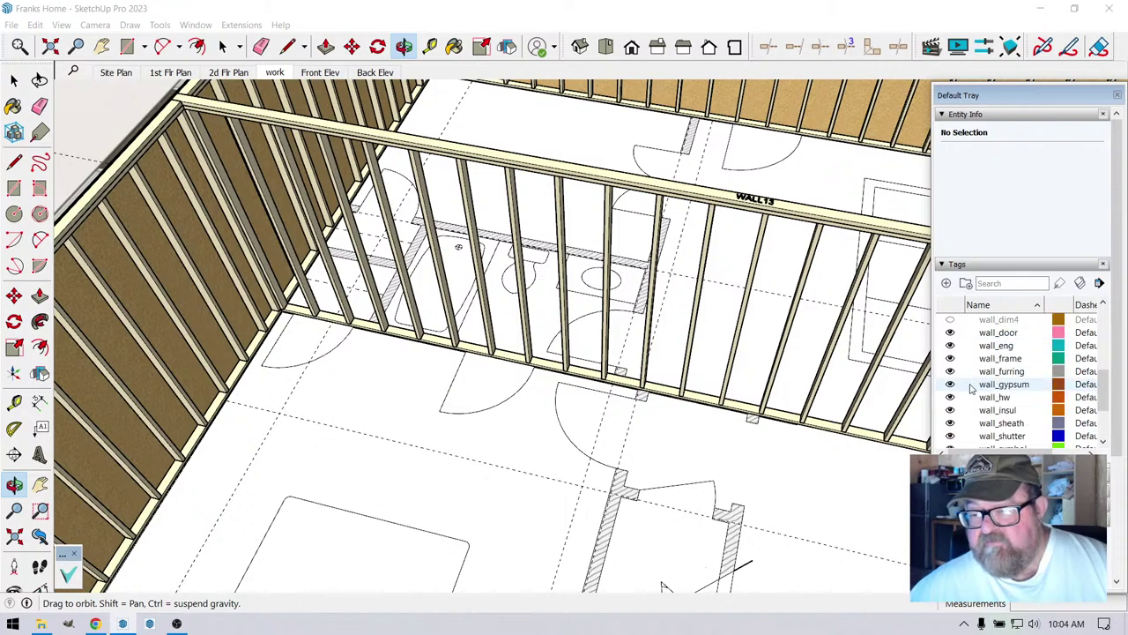
click(950, 385)
scroll(841, 169, down, 10)
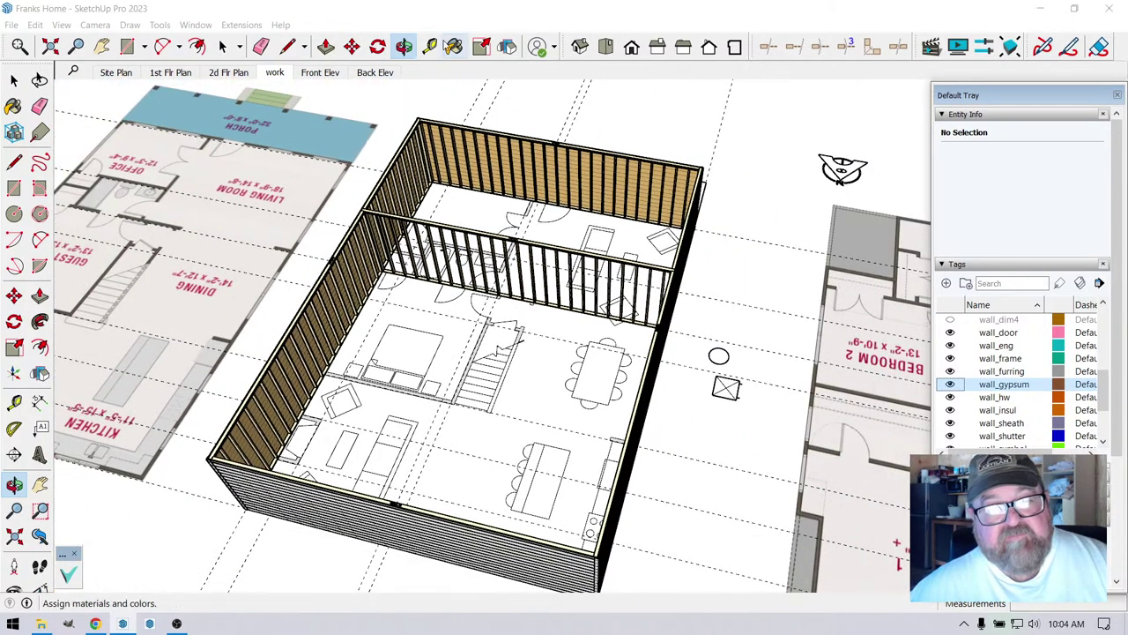
click(14, 106)
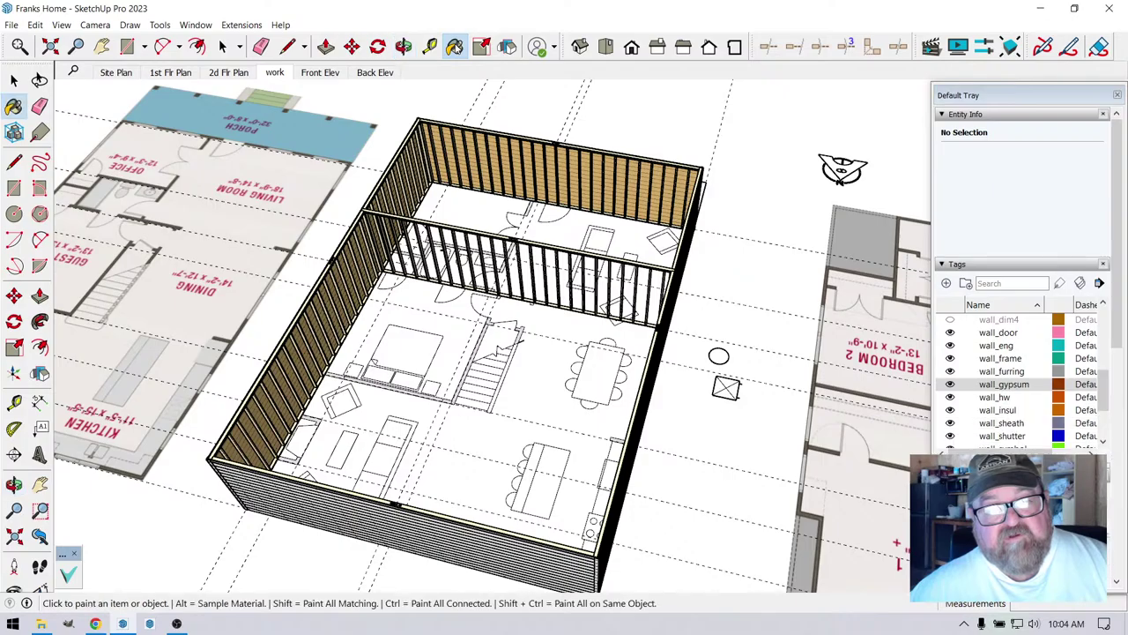
- Orbit and zoom in to a close view of the stair partition's starting corner
scroll(487, 212, up, 5)
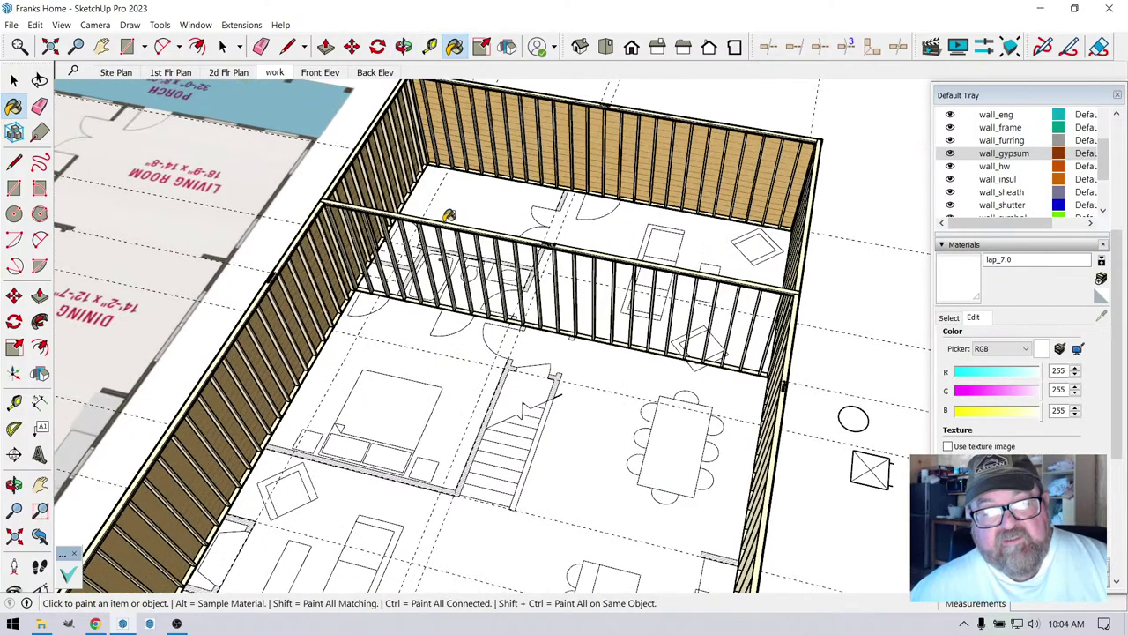
click(404, 46)
drag(569, 234, 386, 319)
drag(504, 332, 642, 385)
scroll(593, 335, up, 2)
drag(534, 388, 714, 434)
scroll(642, 437, up, 6)
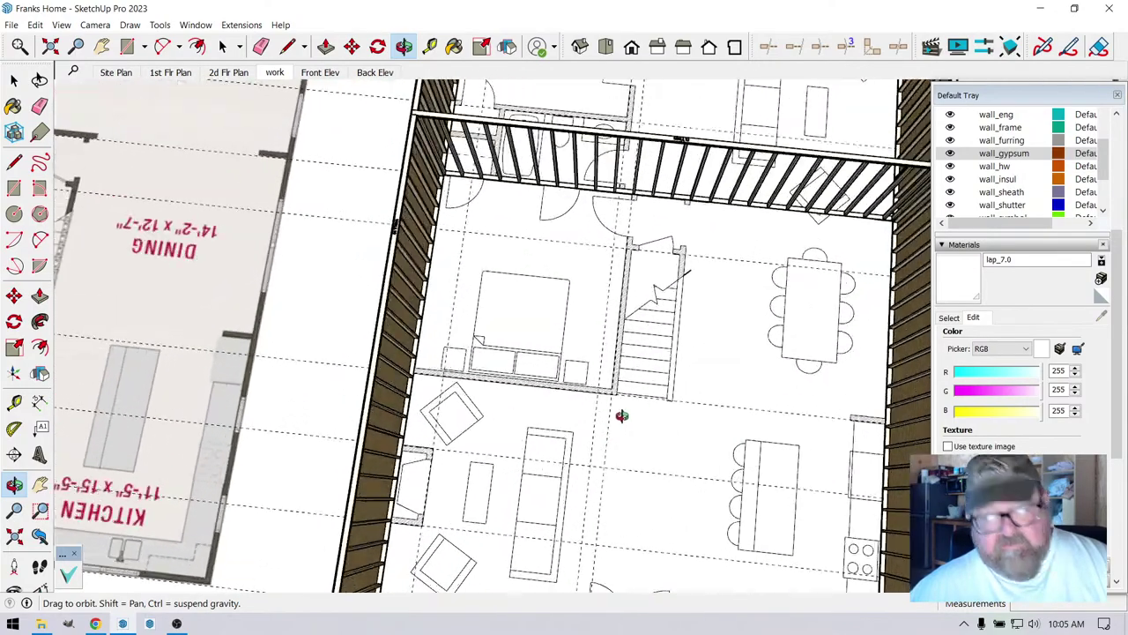
drag(537, 411, 278, 185)
scroll(264, 181, up, 5)
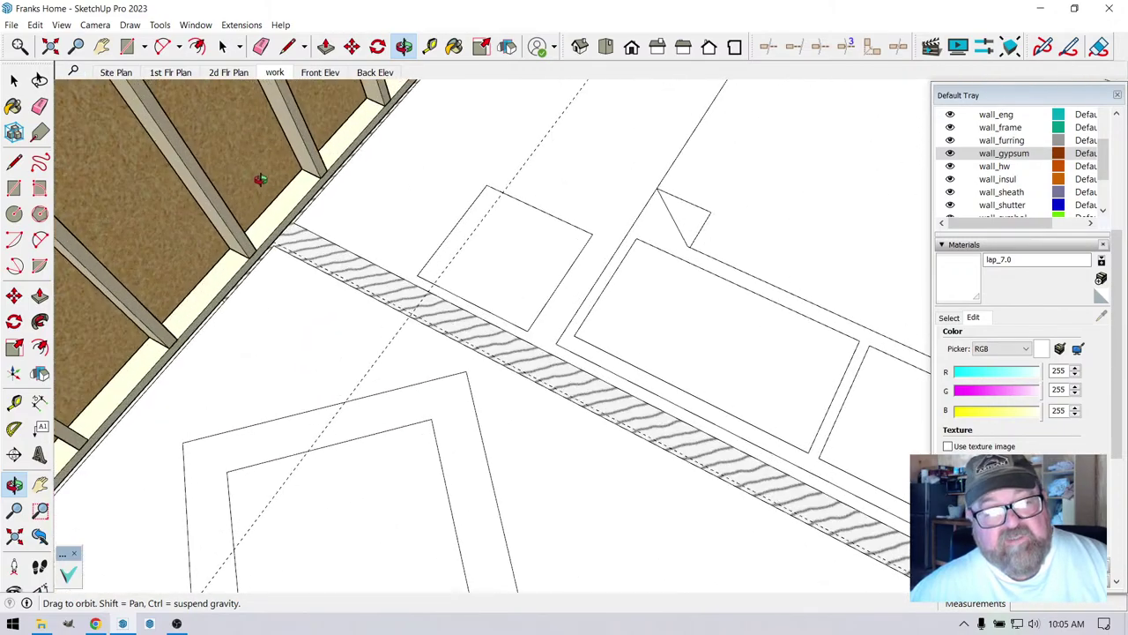
- Start Medeek Wall's rectangular wall tool and draw the first stud wall from the partition strip corner
click(241, 25)
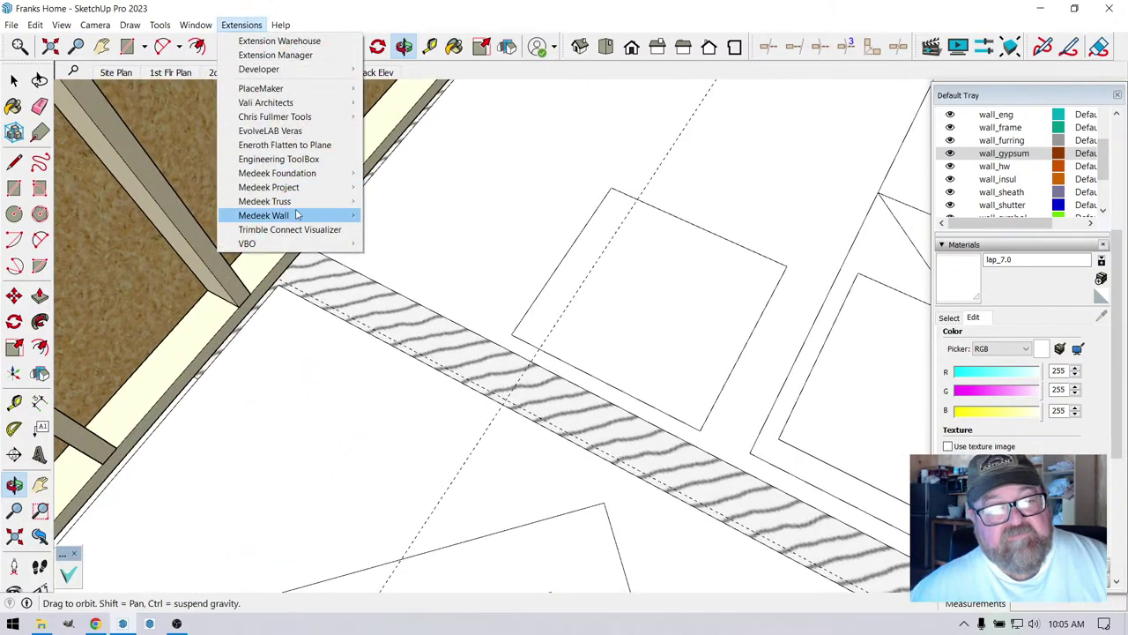
mouse_move(297, 215)
click(379, 213)
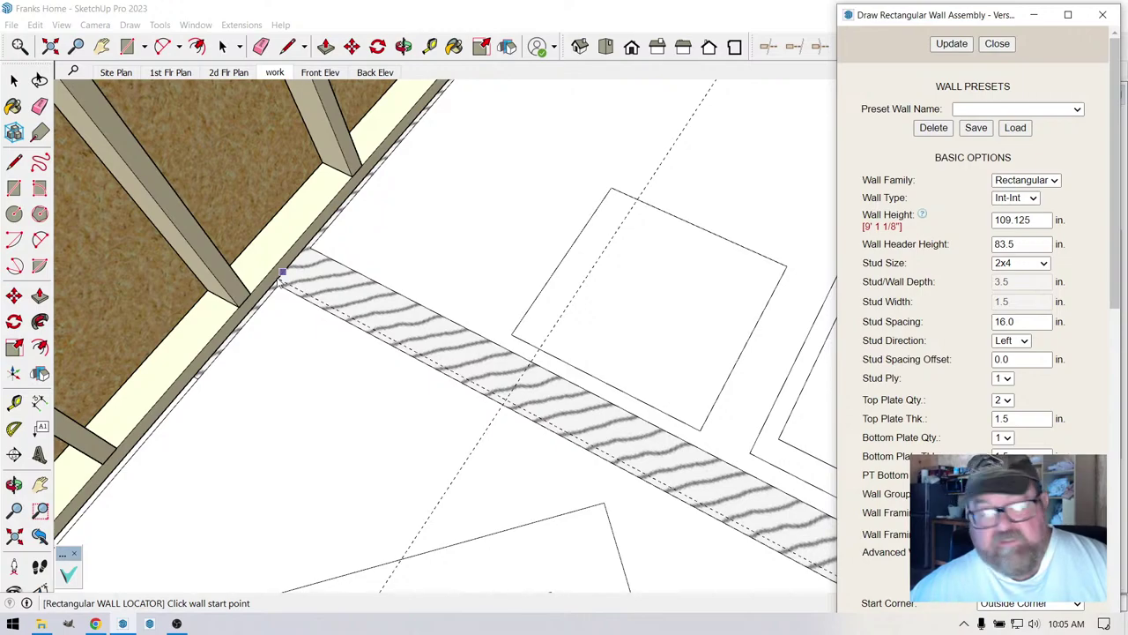
scroll(279, 279, up, 2)
click(287, 287)
scroll(459, 317, down, 5)
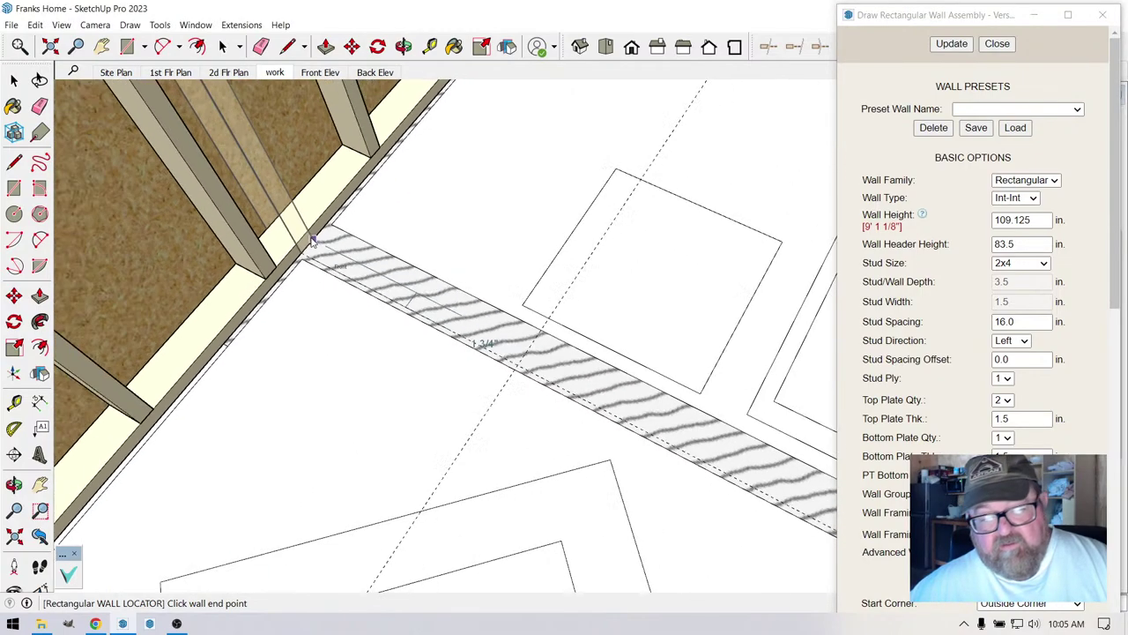
scroll(415, 256, down, 5)
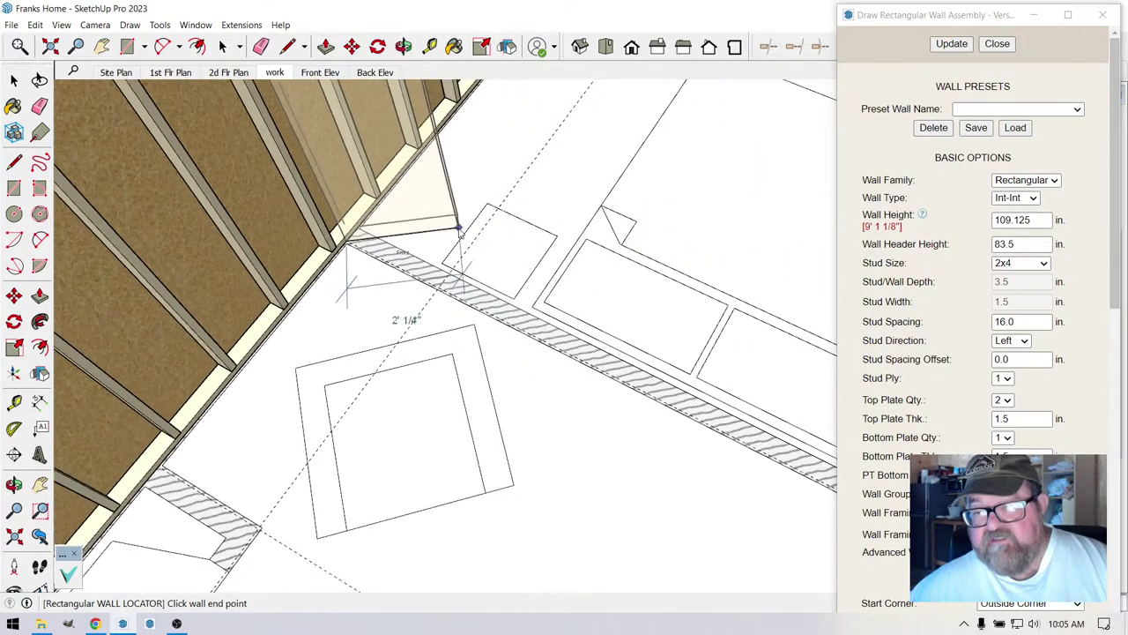
scroll(582, 335, up, 5)
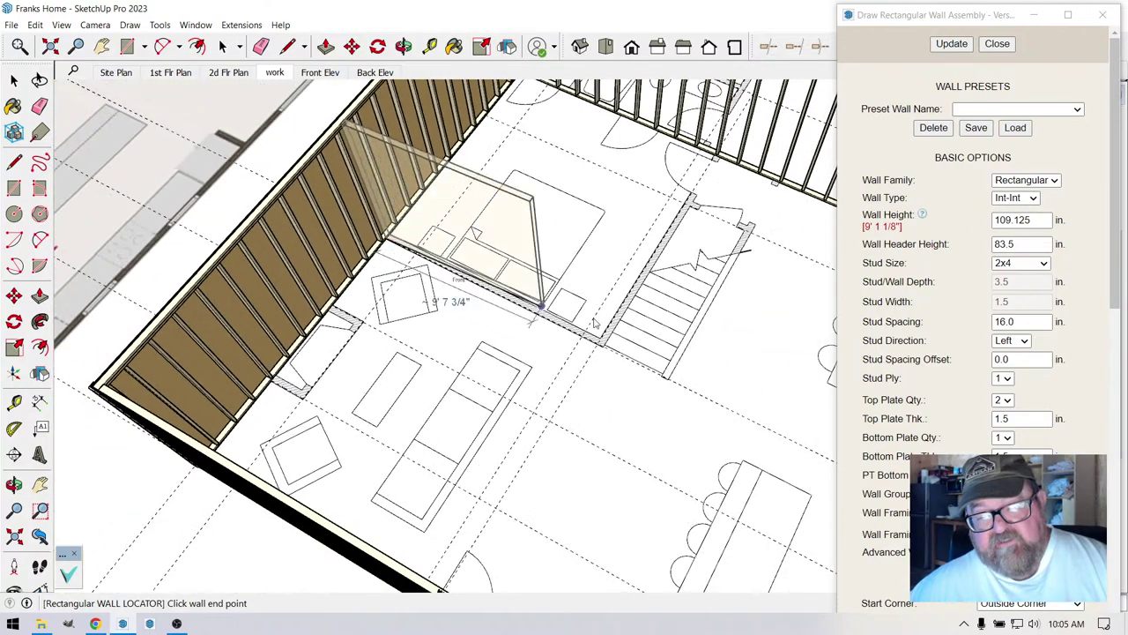
scroll(582, 333, up, 2)
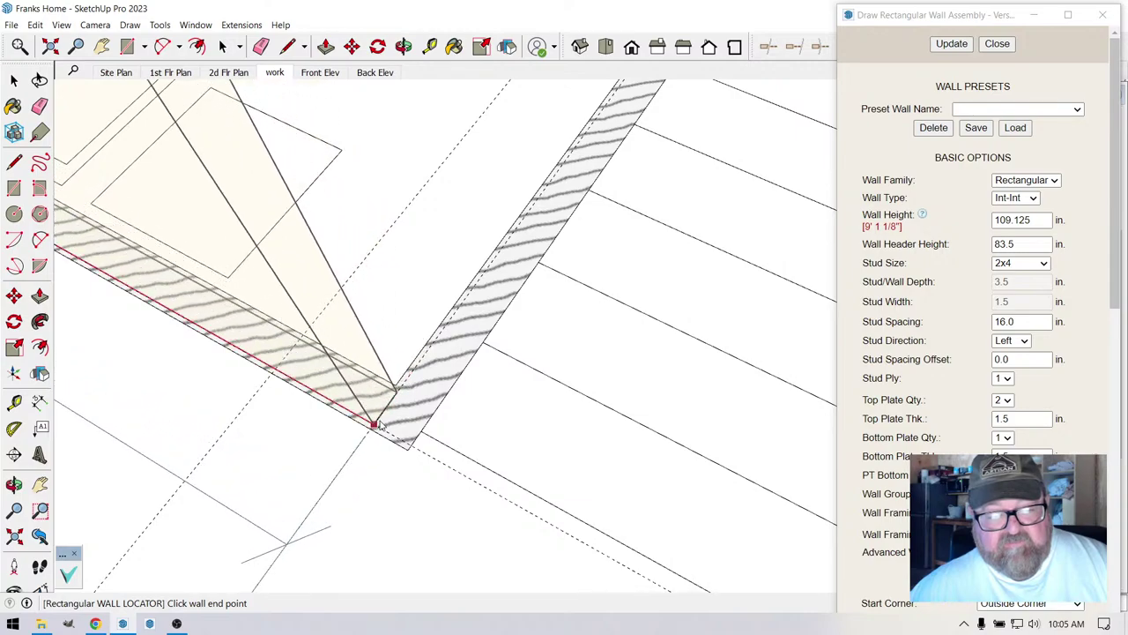
click(374, 424)
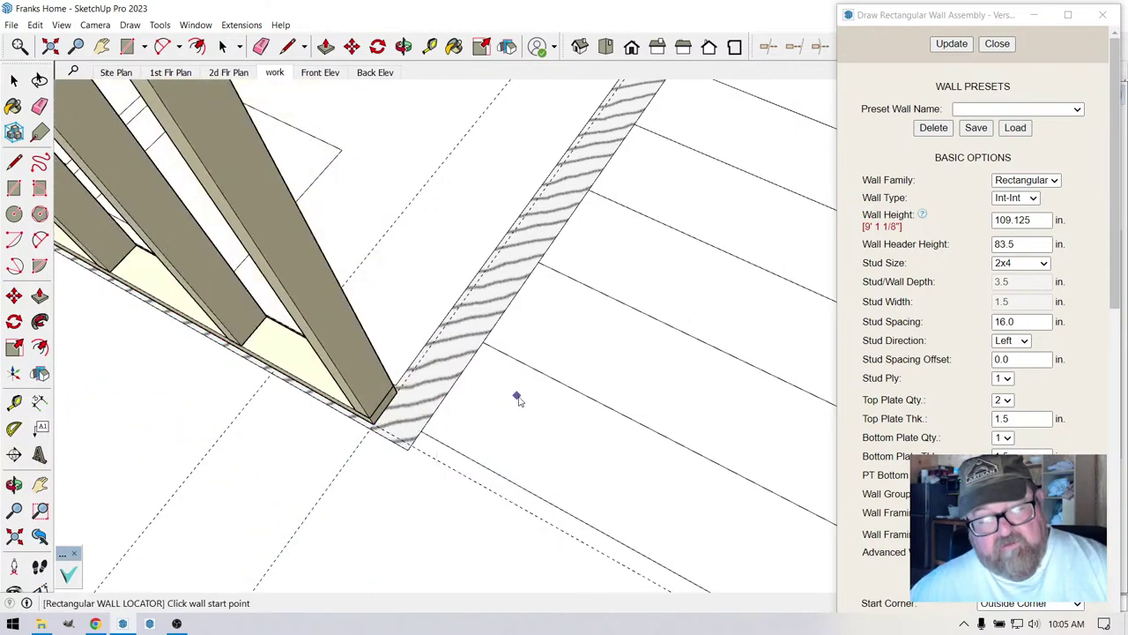
scroll(518, 400, down, 8)
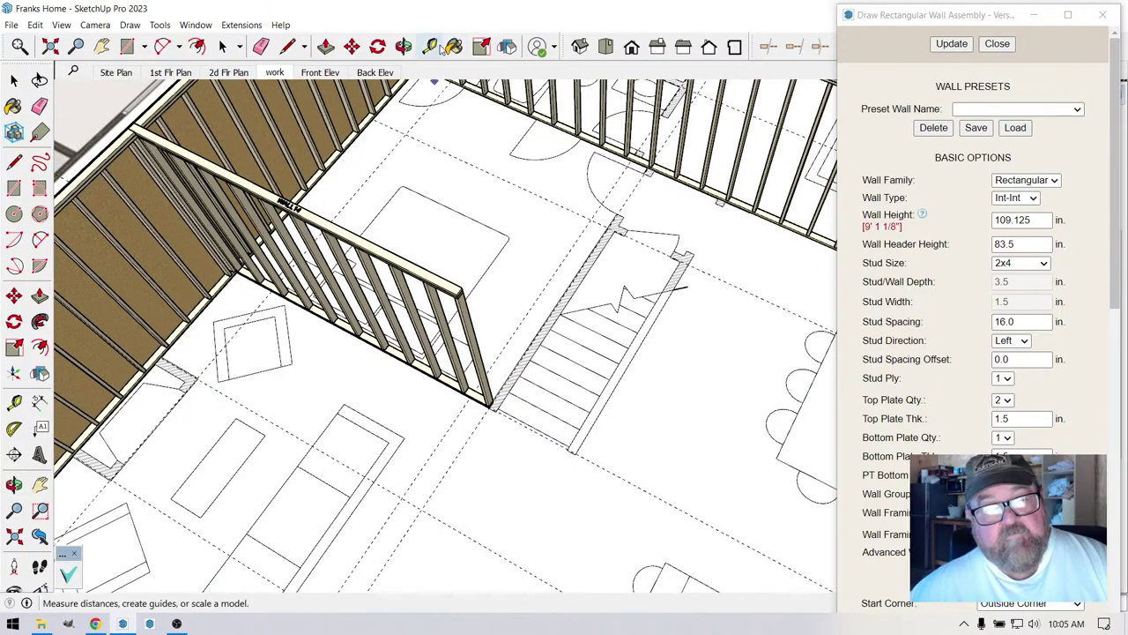
- Draw the second 2x4 stud wall, WALL14, along the stair partition line
click(404, 46)
drag(617, 282, 534, 315)
scroll(365, 294, up, 8)
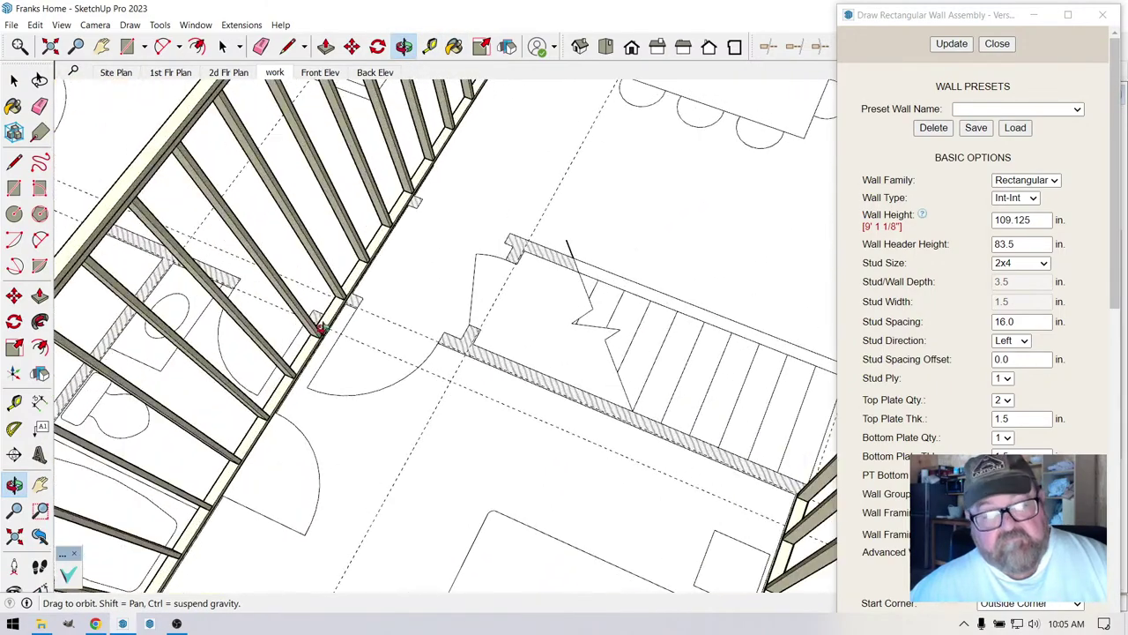
right_click(370, 292)
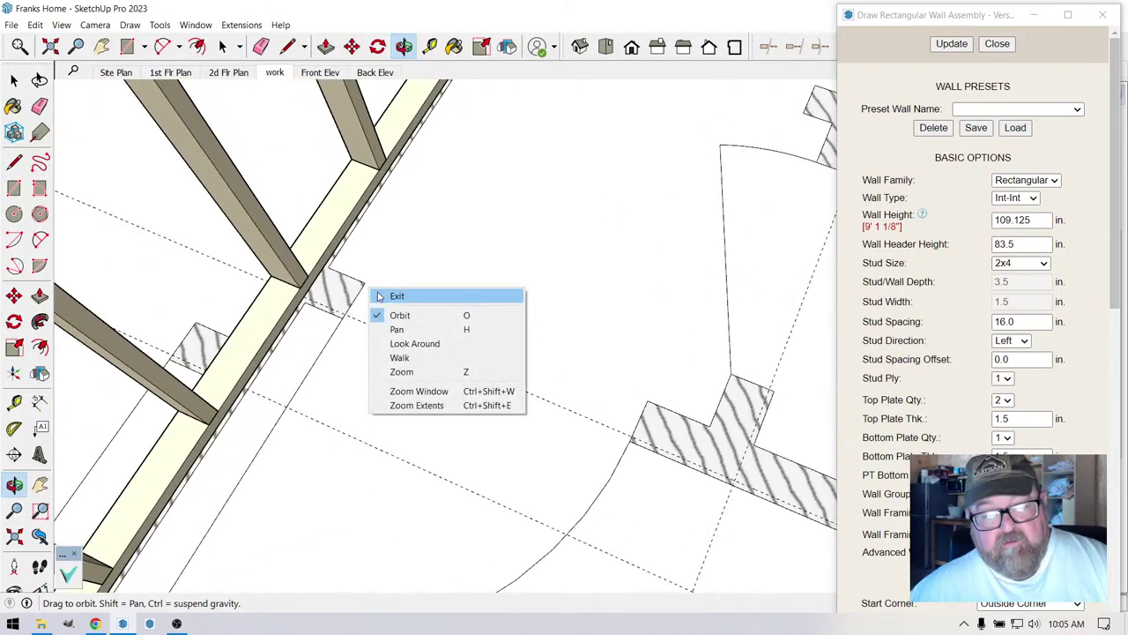
click(397, 296)
scroll(312, 299, up, 2)
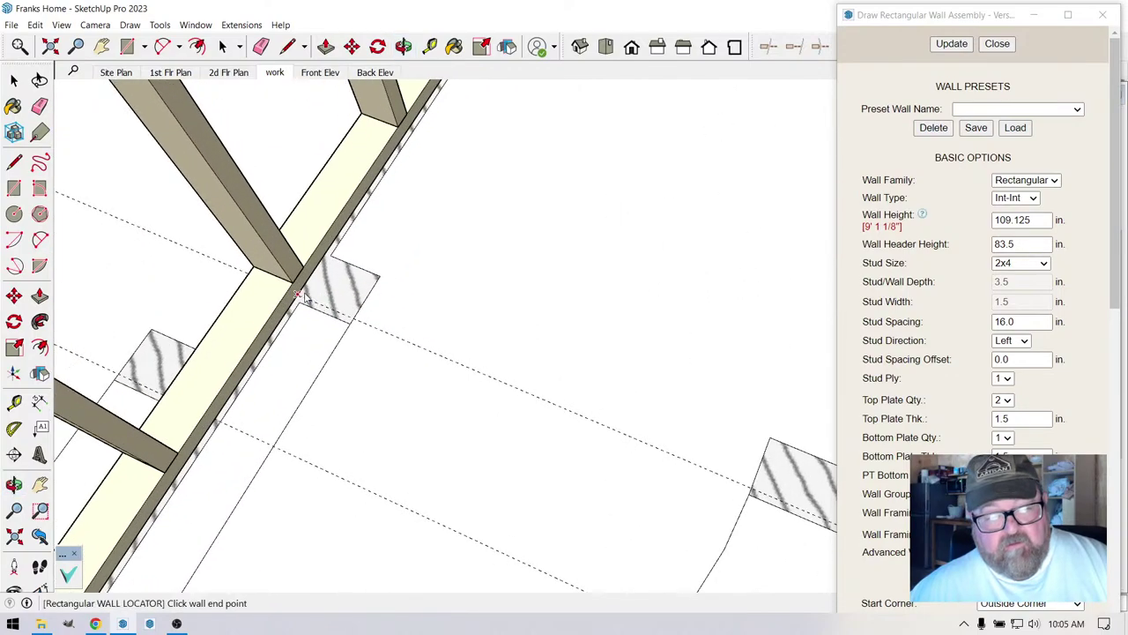
scroll(357, 327, down, 8)
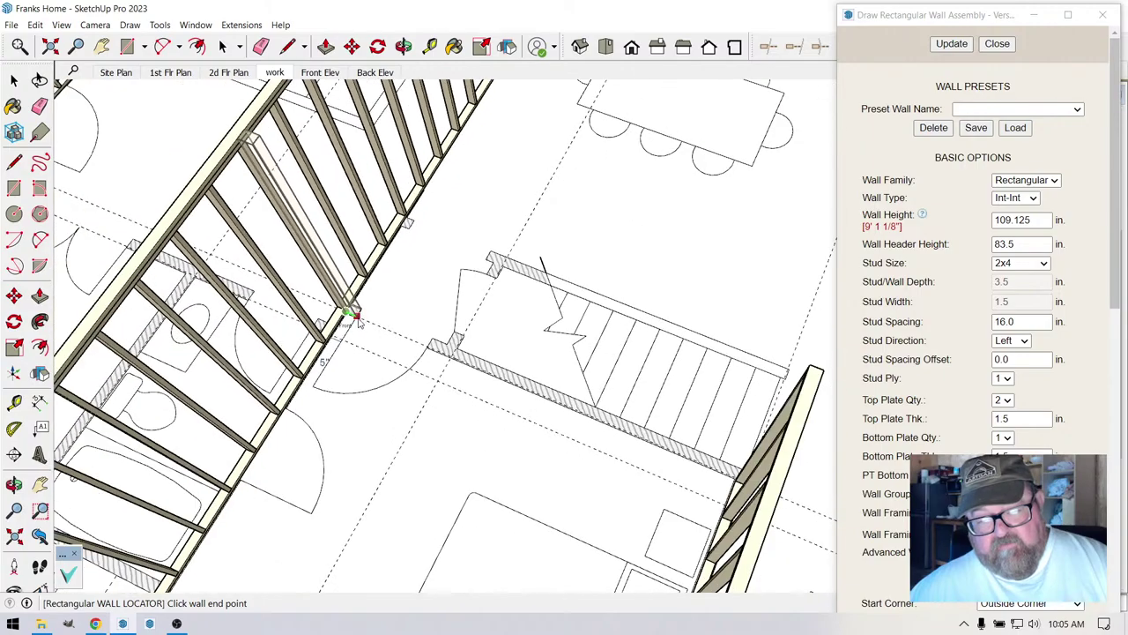
scroll(361, 325, up, 10)
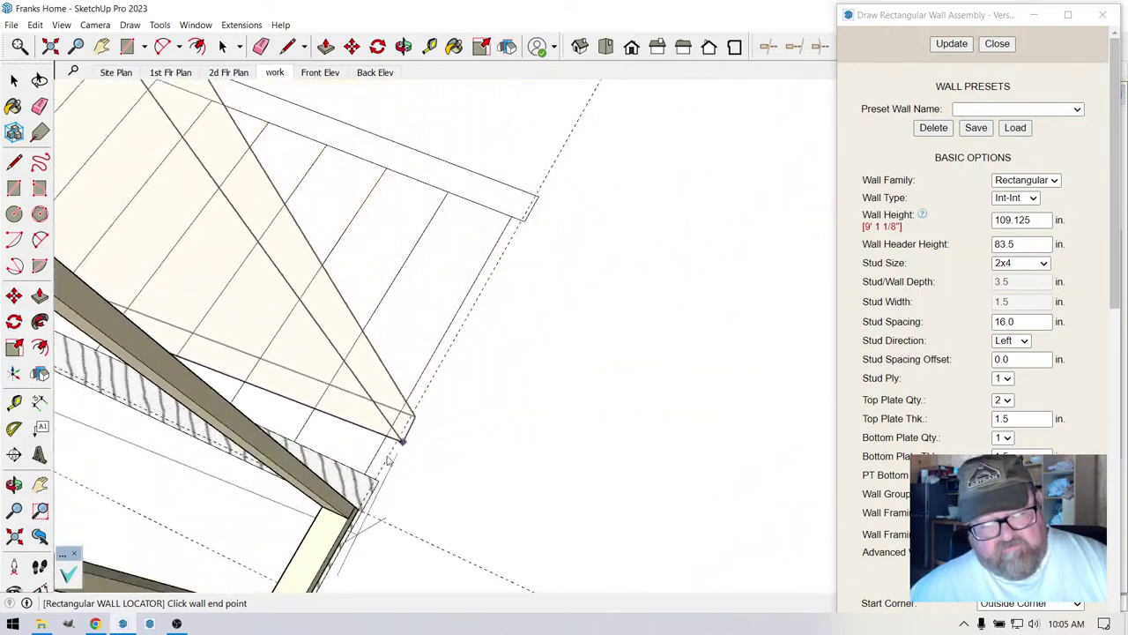
scroll(359, 494, up, 3)
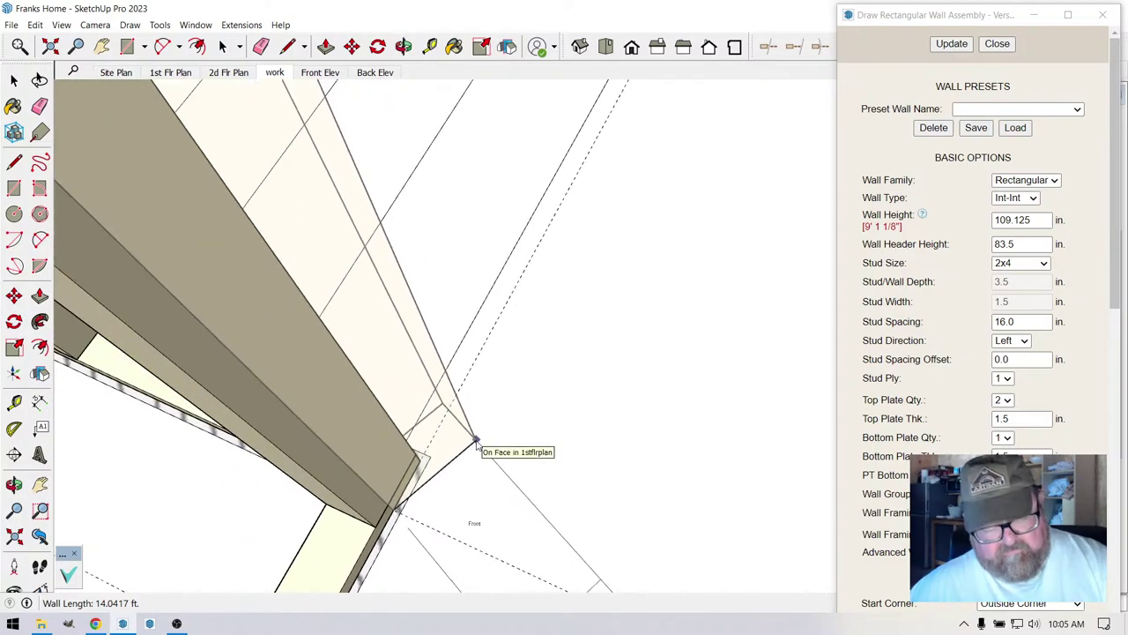
click(478, 447)
scroll(523, 486, down, 3)
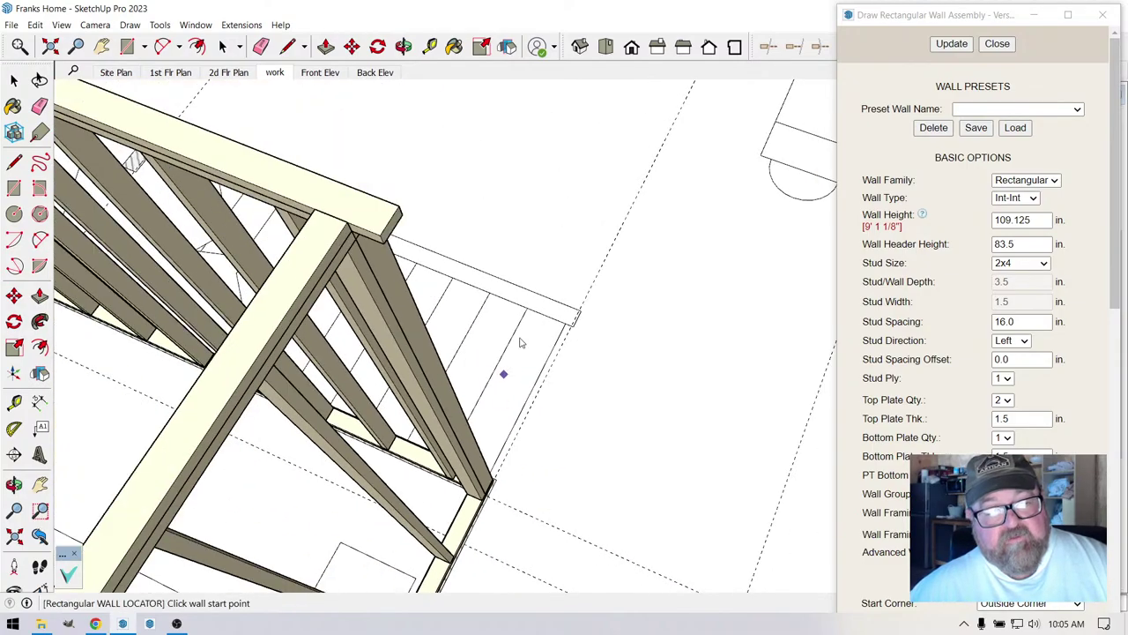
- Orbit around the new stair-side wall corner to inspect it from above and up close
middle_drag(520, 342, 443, 132)
click(404, 46)
drag(291, 194, 442, 313)
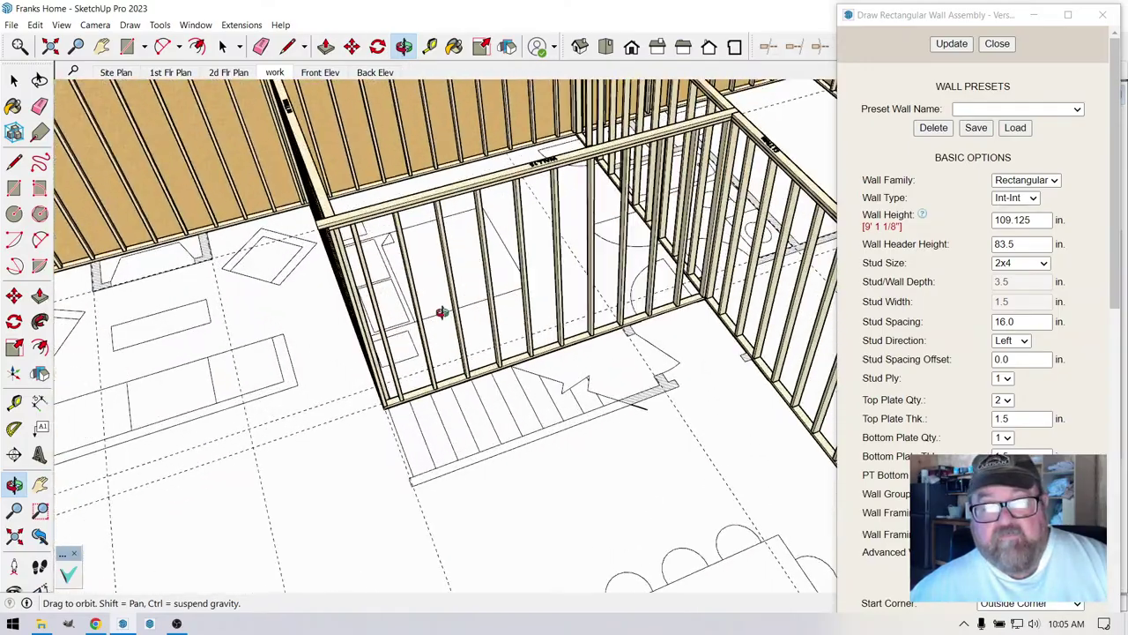
drag(319, 353, 495, 225)
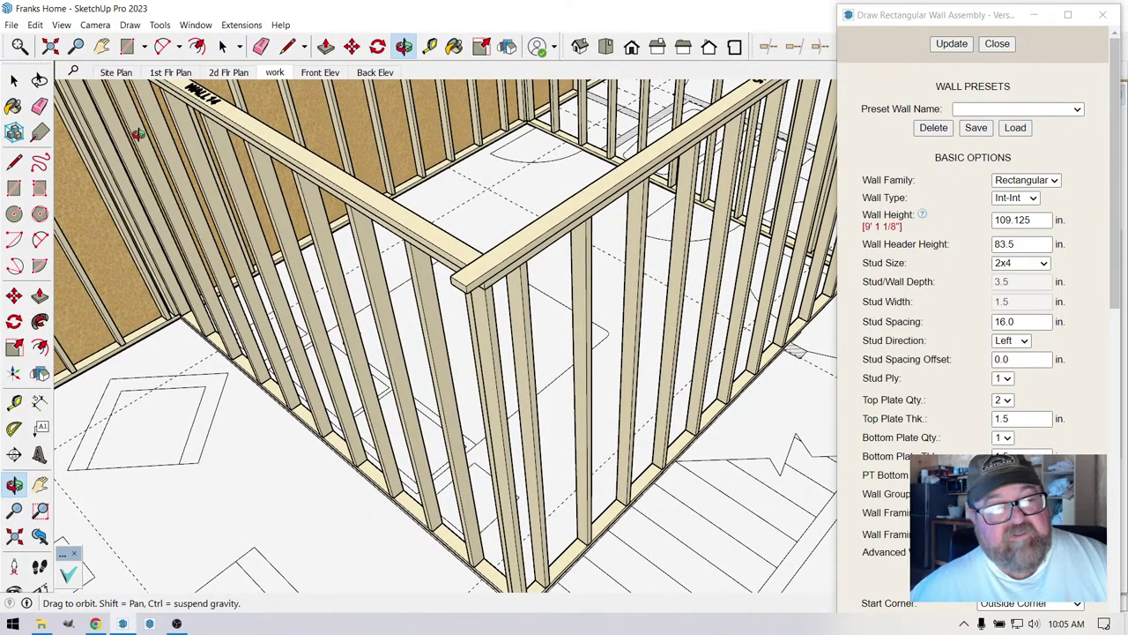
- Close the wall dialog with the Select tool and the Default Tray, viewing the stud wall corner
click(14, 80)
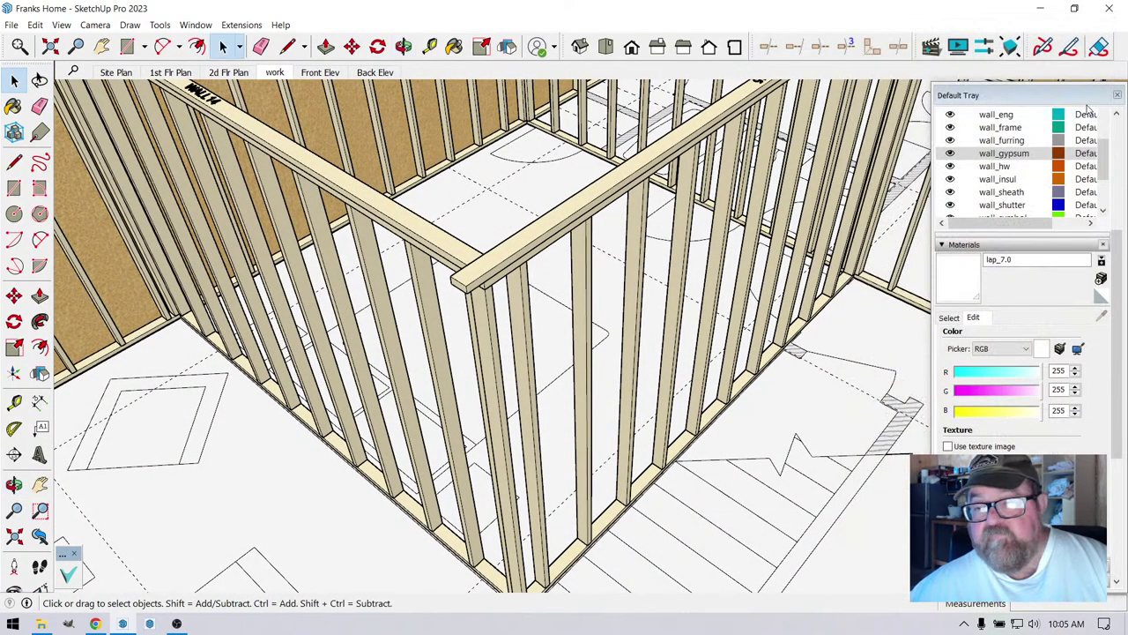
click(1116, 96)
middle_drag(547, 293, 348, 282)
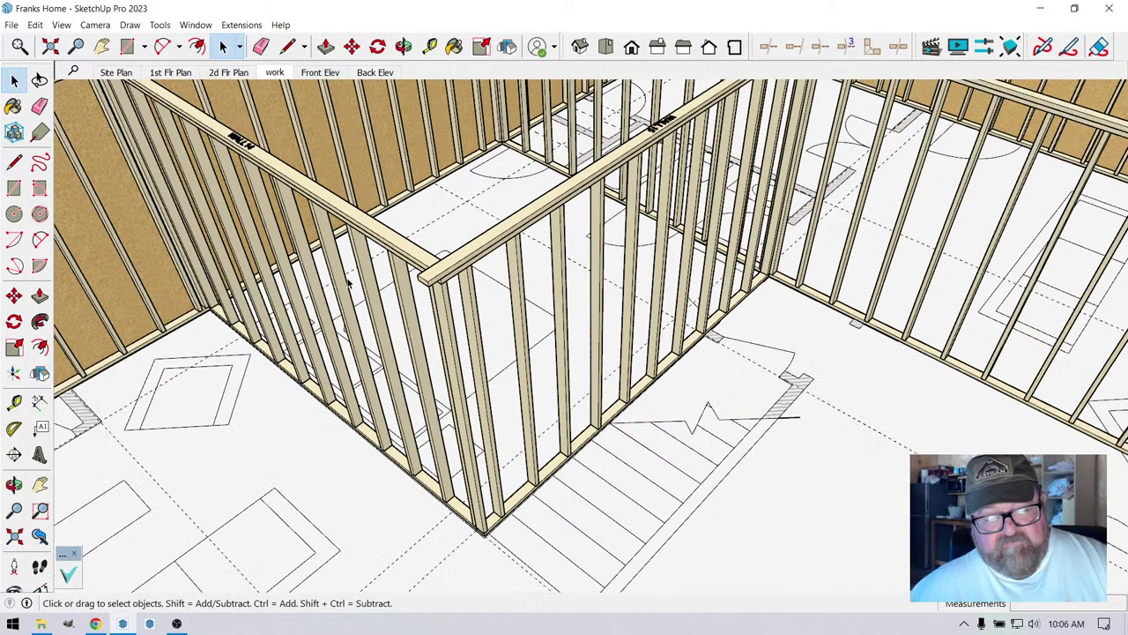
scroll(485, 555, up, 5)
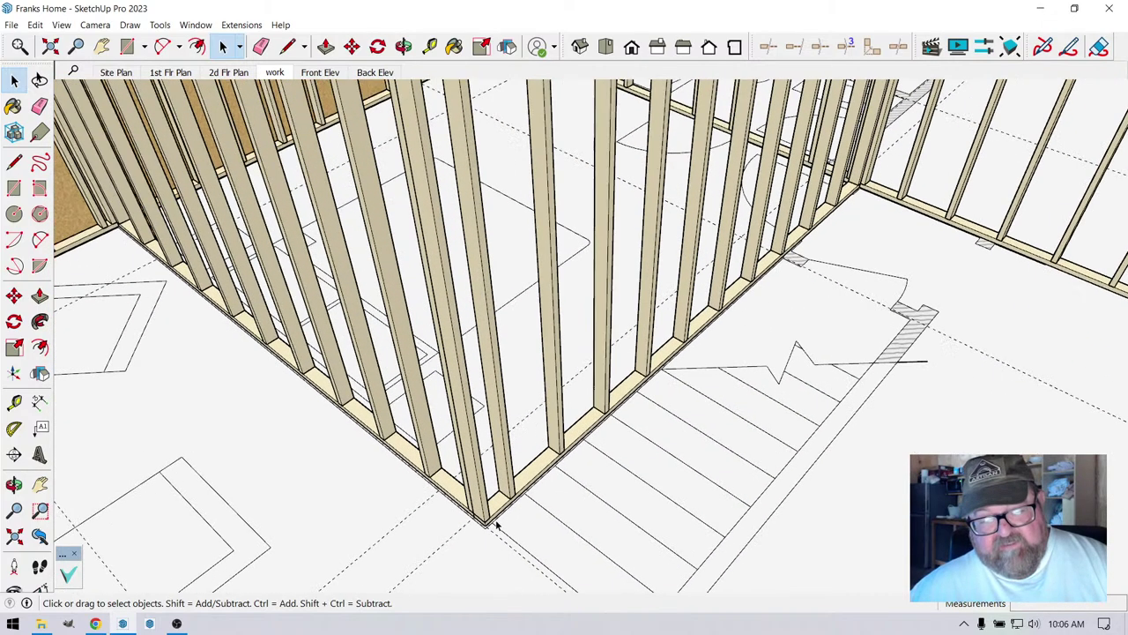
middle_drag(482, 551, 460, 321)
- Edit WALL15's assembly so its End Corner is Outside Corner, and update the wall
right_click(464, 251)
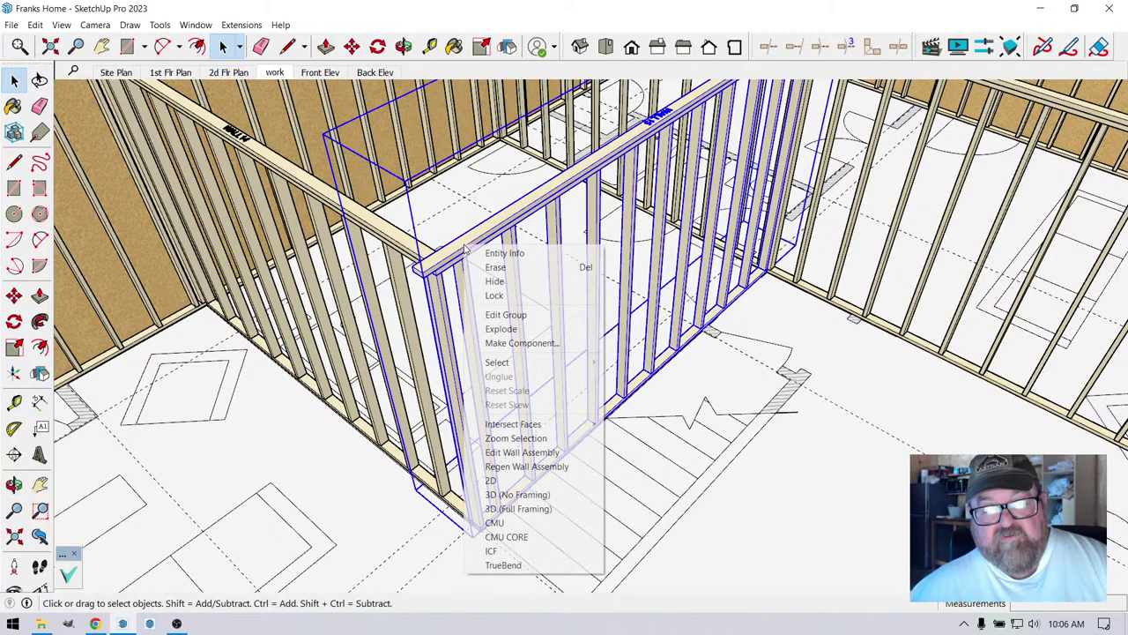
click(503, 459)
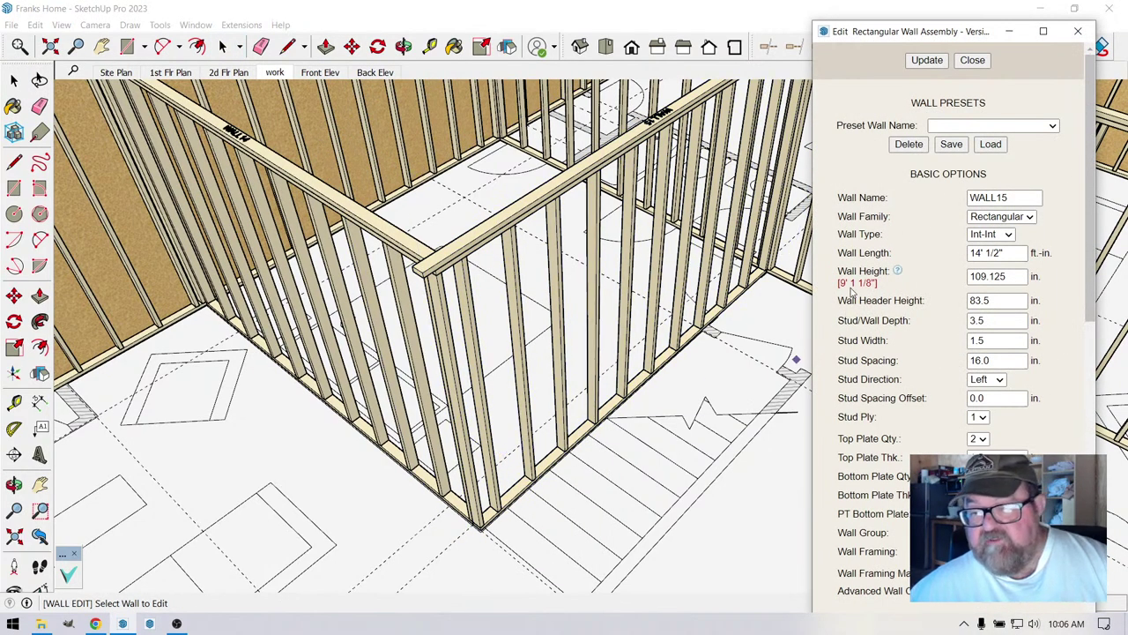
scroll(869, 308, down, 5)
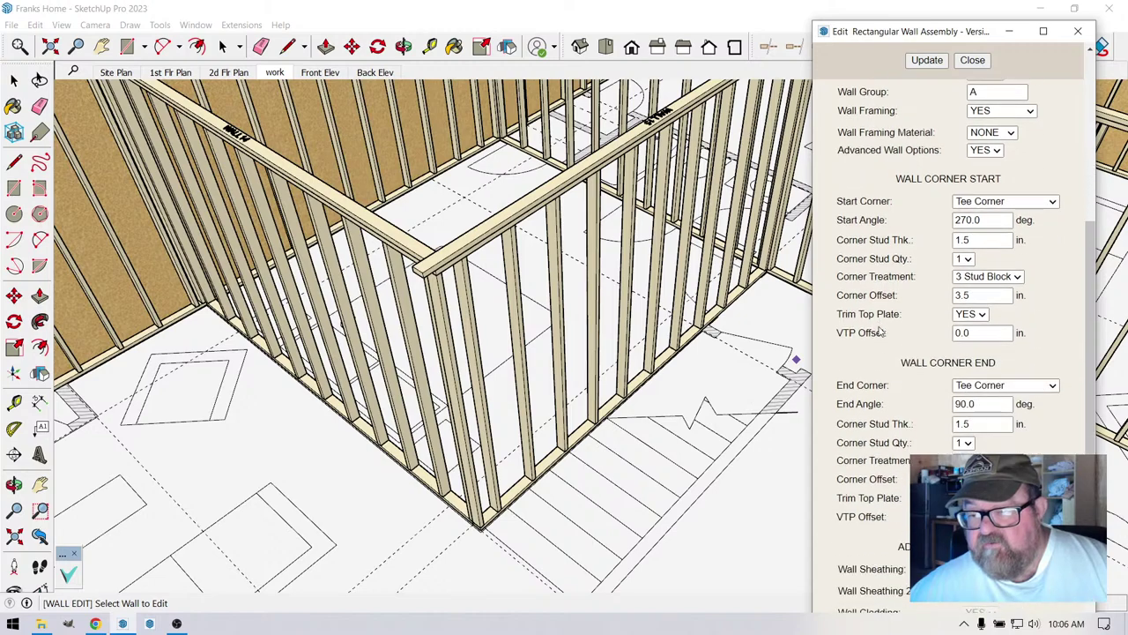
click(1053, 386)
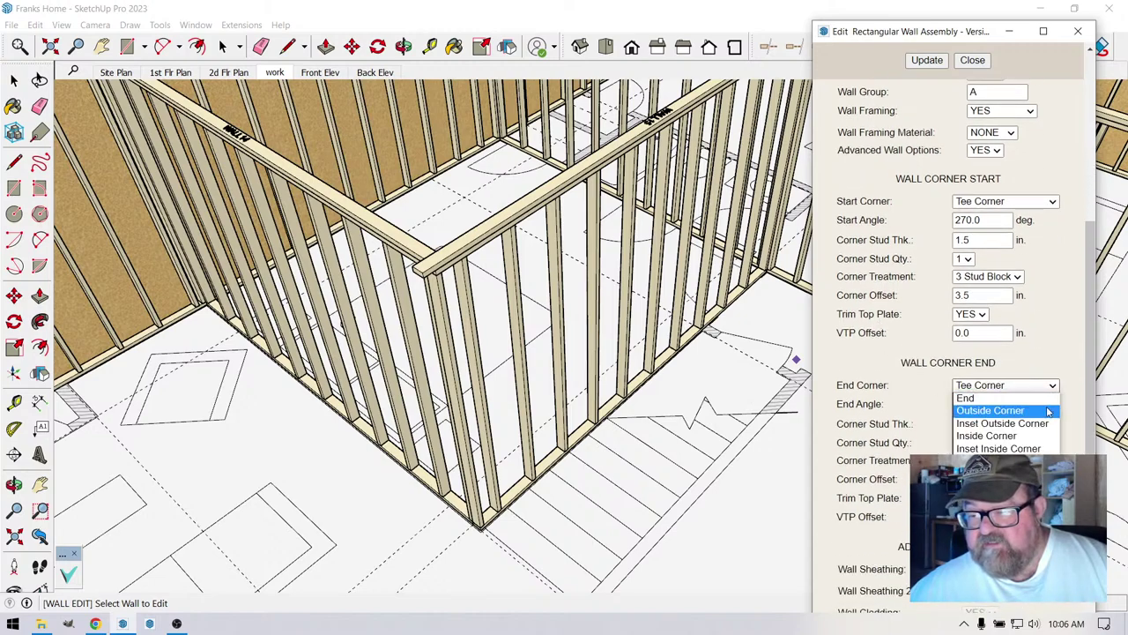
click(1045, 411)
click(915, 58)
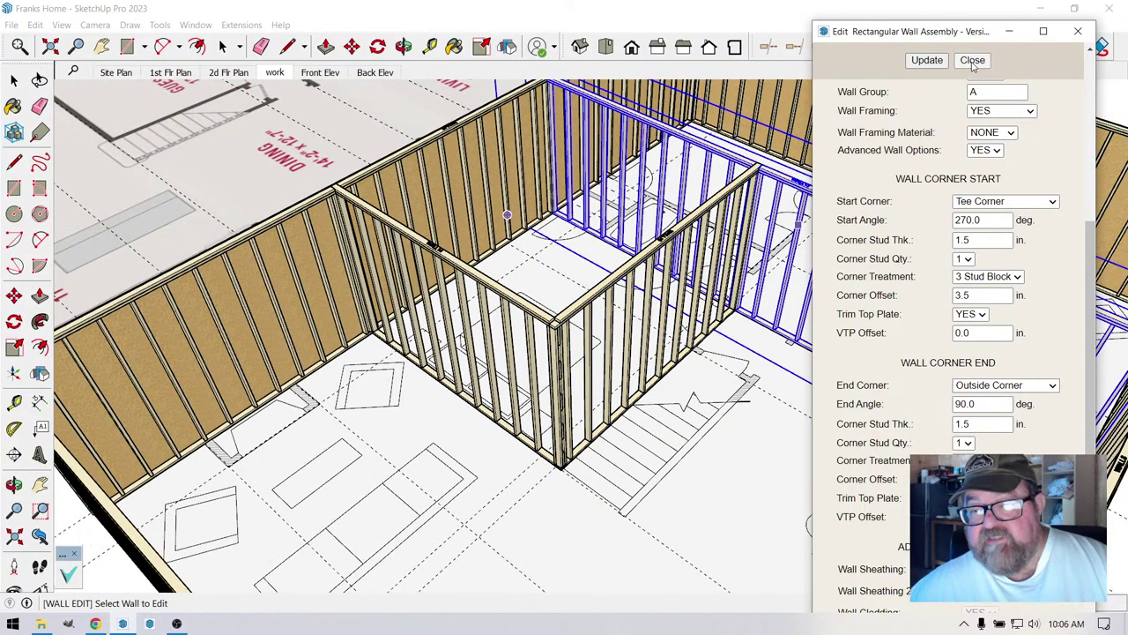
- Set WALL14's End Corner to Outside Corner and update the wall
click(973, 61)
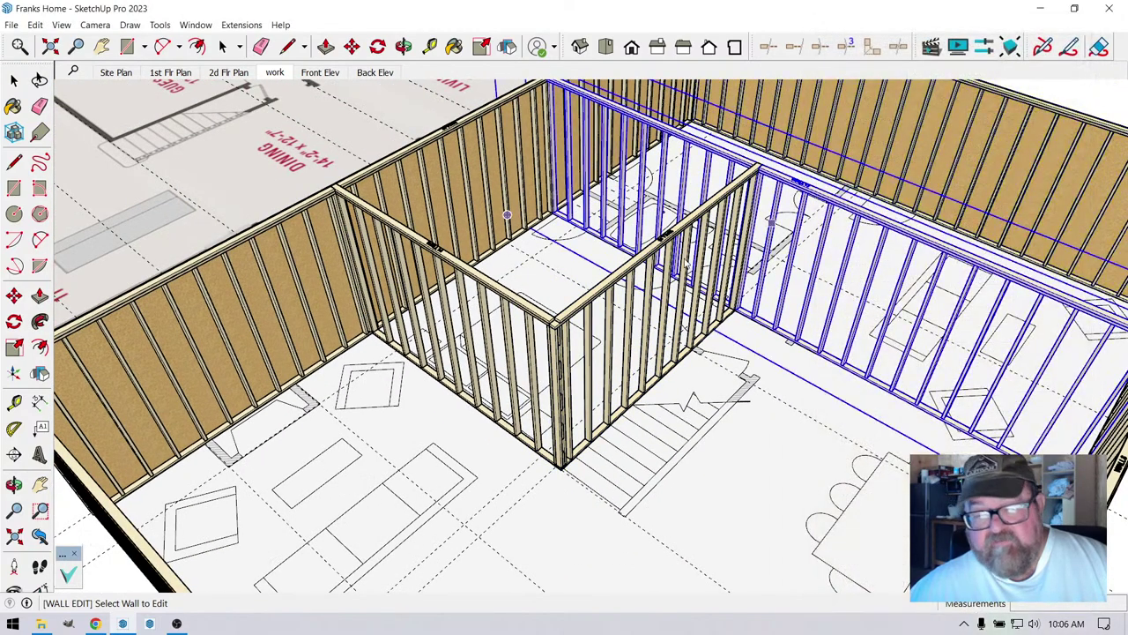
click(511, 301)
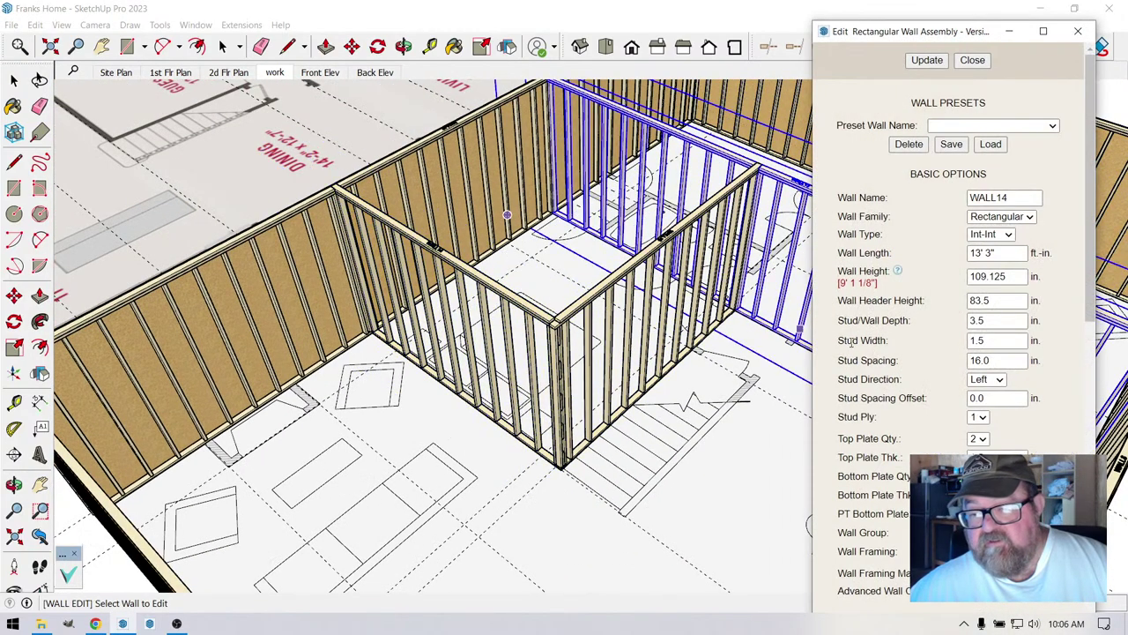
scroll(862, 354, down, 3)
scroll(1011, 302, down, 4)
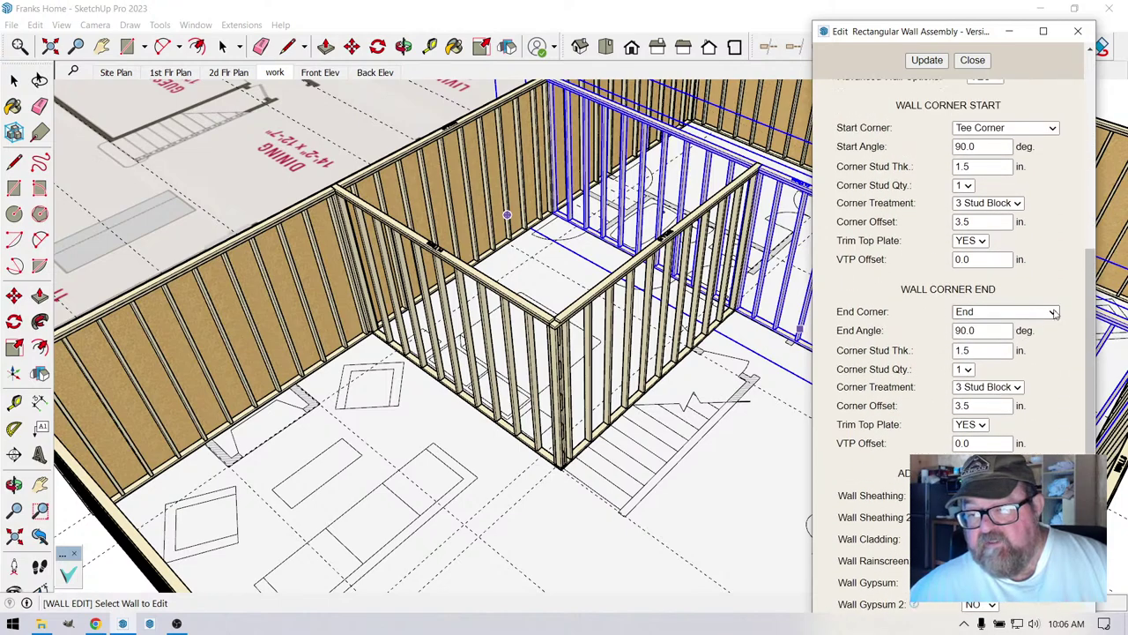
click(1054, 313)
click(1026, 334)
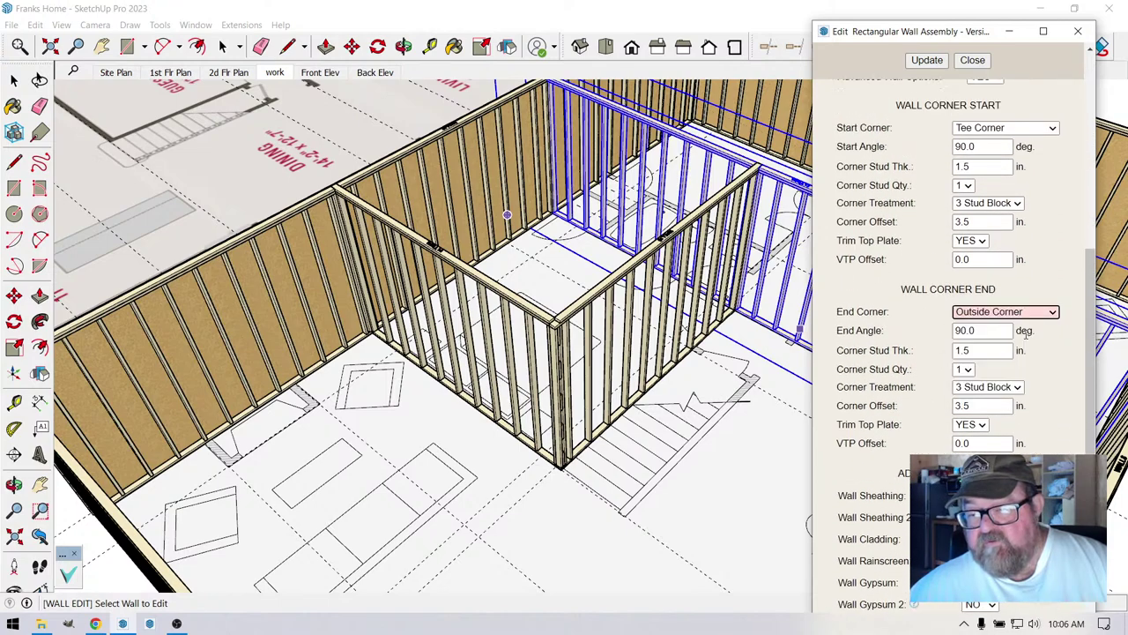
click(943, 65)
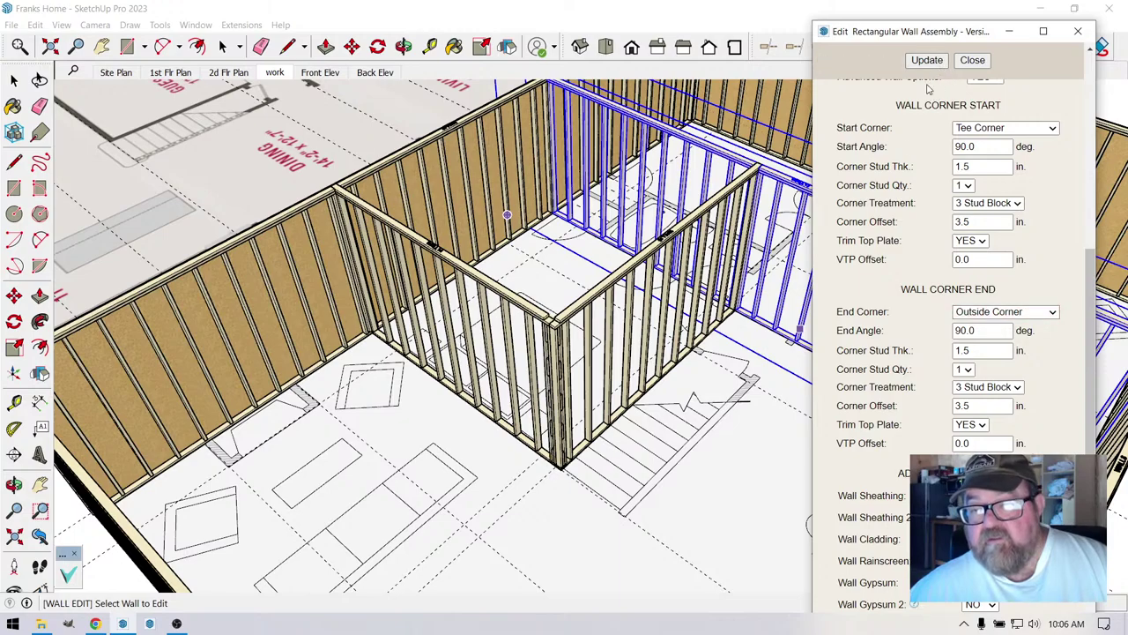
- Lengthen WALL14 from 13' 3" to 13' 6.5" and apply the change
scroll(674, 260, up, 5)
middle_drag(634, 264, 674, 260)
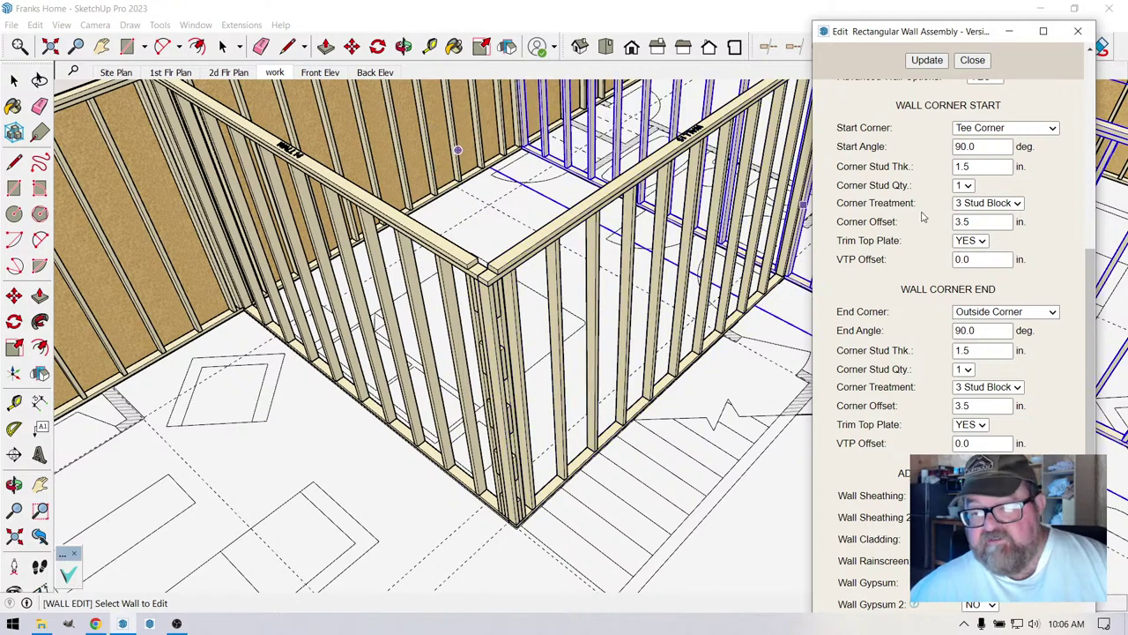
scroll(933, 205, up, 10)
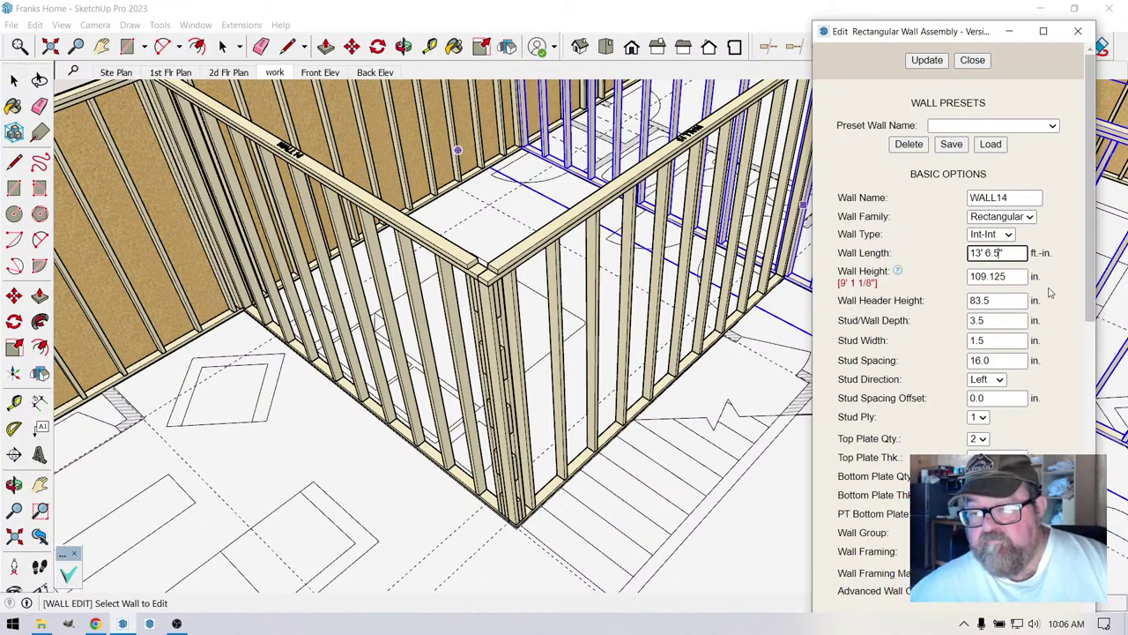
click(936, 65)
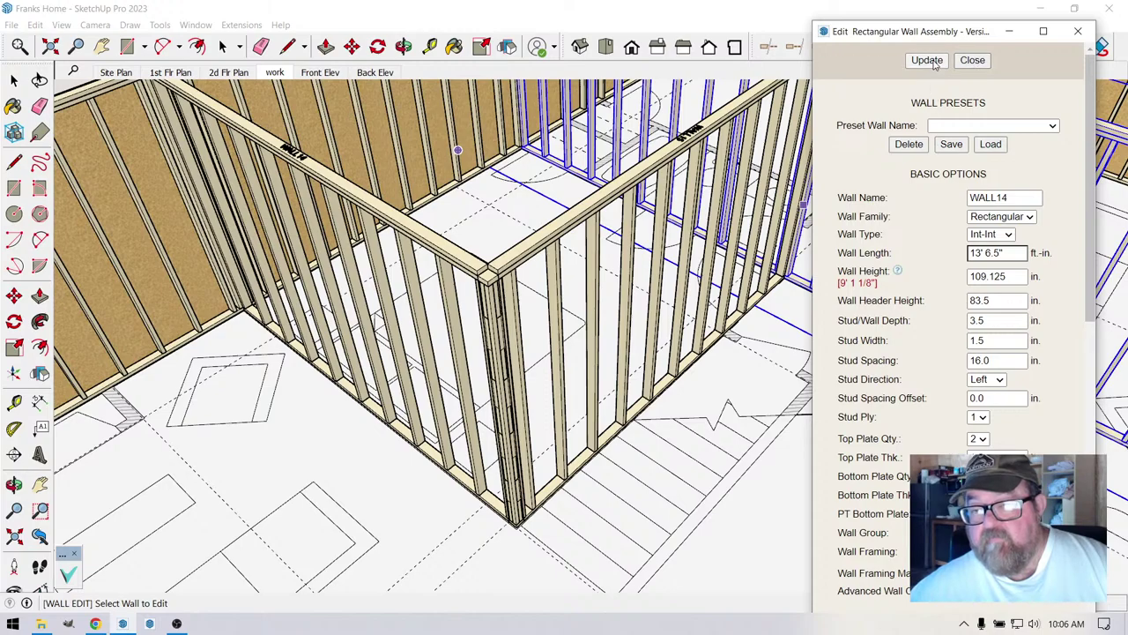
- Close the wall settings and regenerate WALL14's wall assembly from its context menu
click(972, 60)
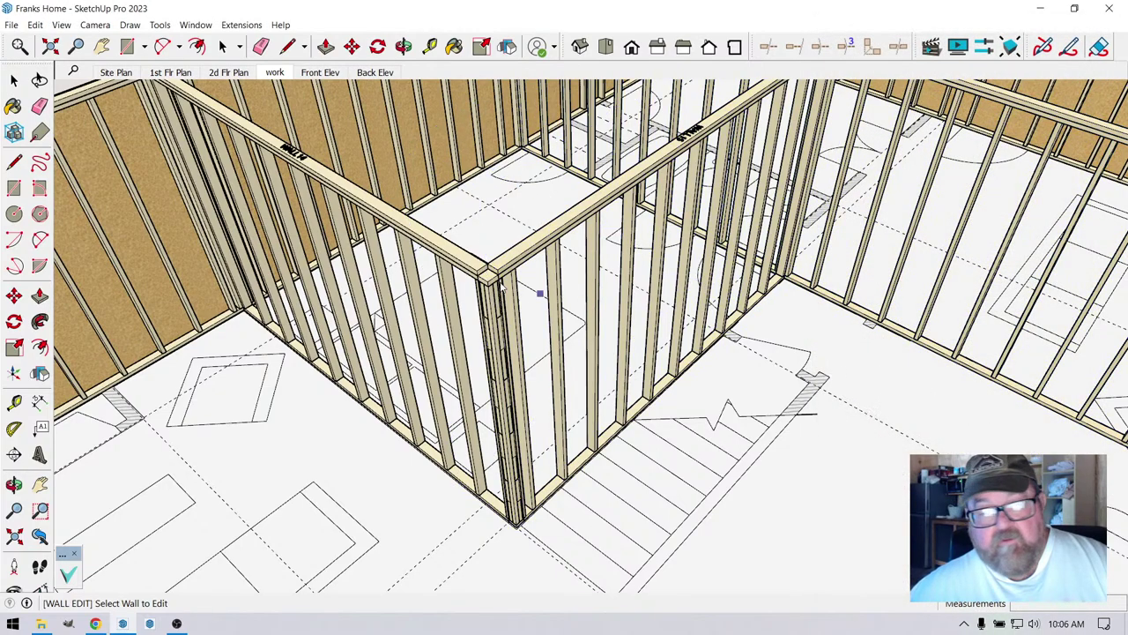
click(15, 80)
click(289, 167)
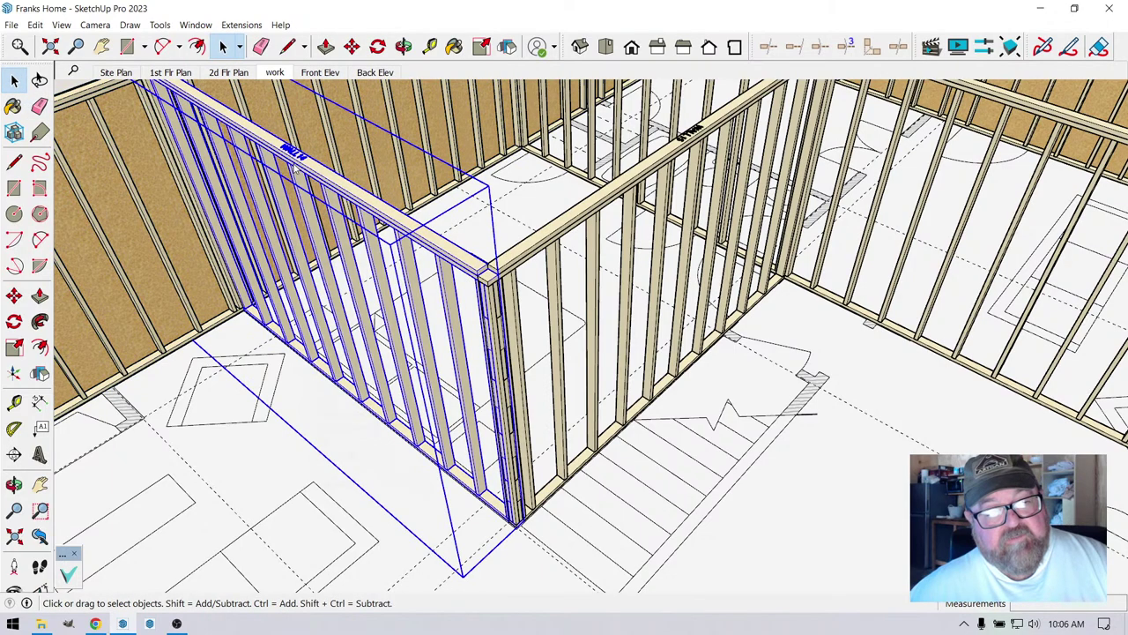
right_click(295, 166)
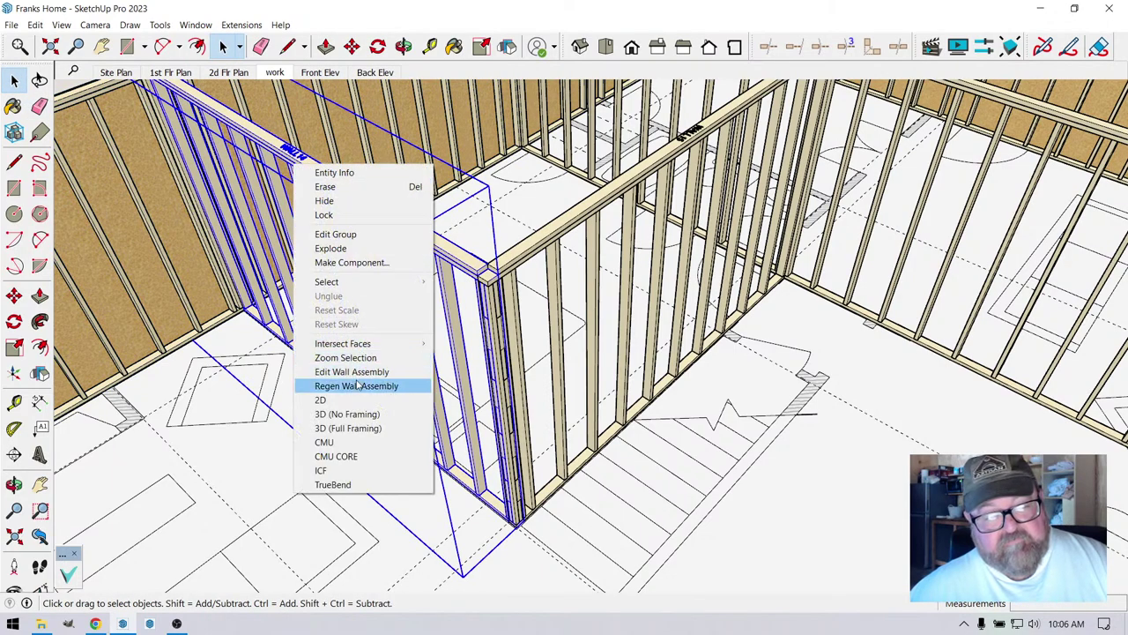
click(357, 385)
middle_drag(599, 418, 546, 446)
scroll(615, 426, up, 3)
scroll(575, 261, down, 3)
scroll(546, 445, down, 5)
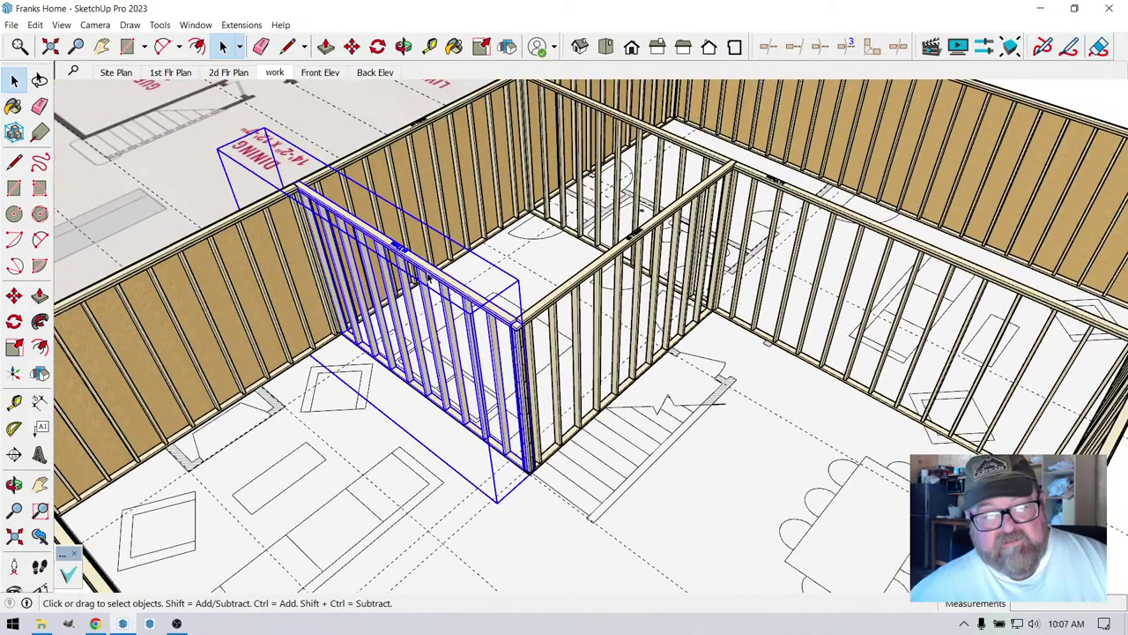
- Delete WALL14 and the other selected partition, leaving only the floor plan lines
key(Delete)
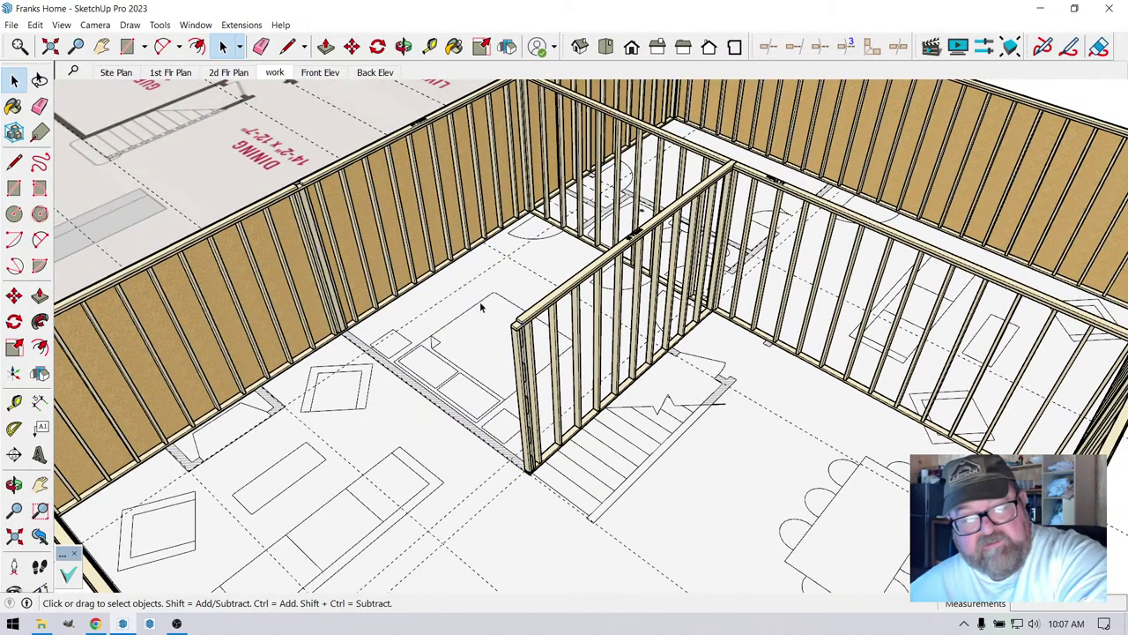
click(541, 316)
key(Delete)
scroll(554, 473, up, 8)
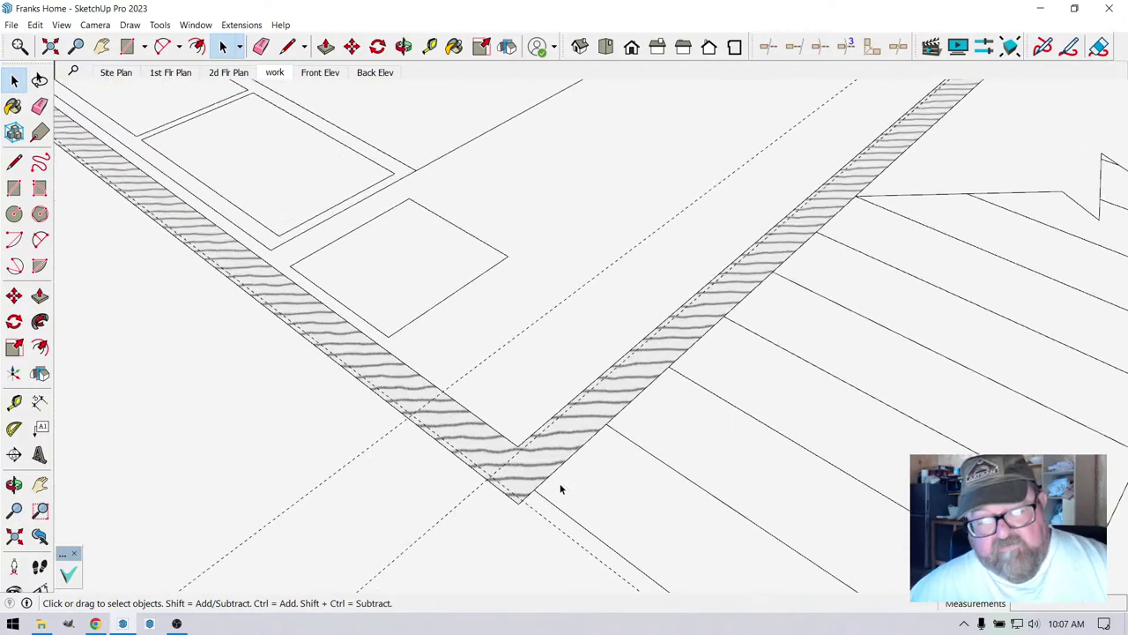
- Place a Tape Measure guide 1/2" from the hatched wall edge on the plan
key(t)
scroll(605, 419, up, 2)
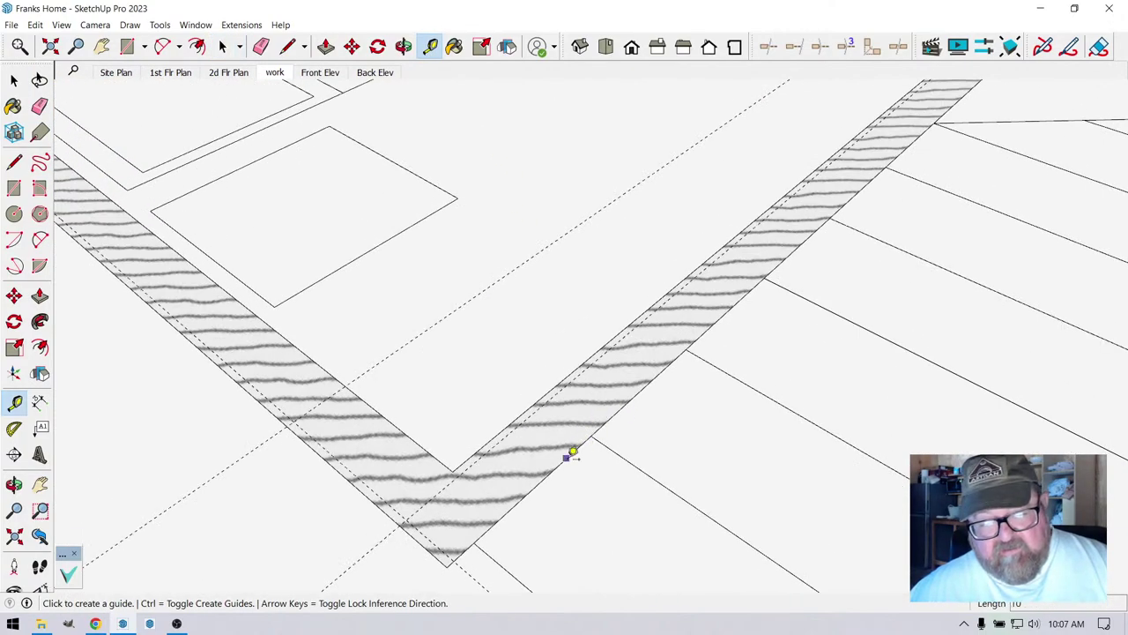
click(573, 453)
text(1/2)
key(Return)
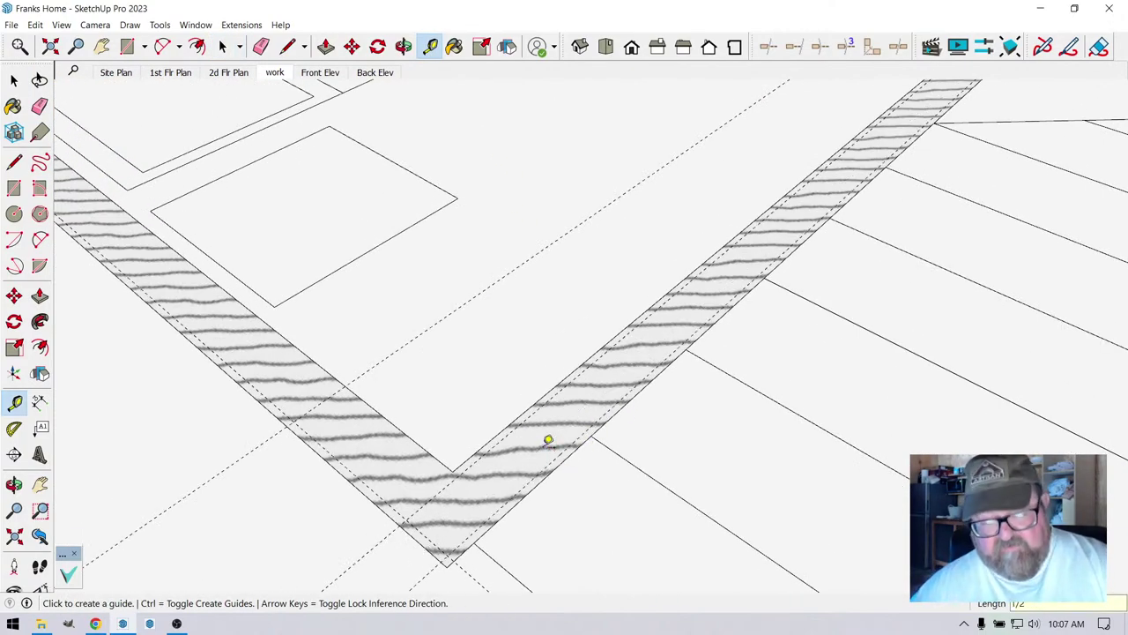
scroll(522, 445, down, 8)
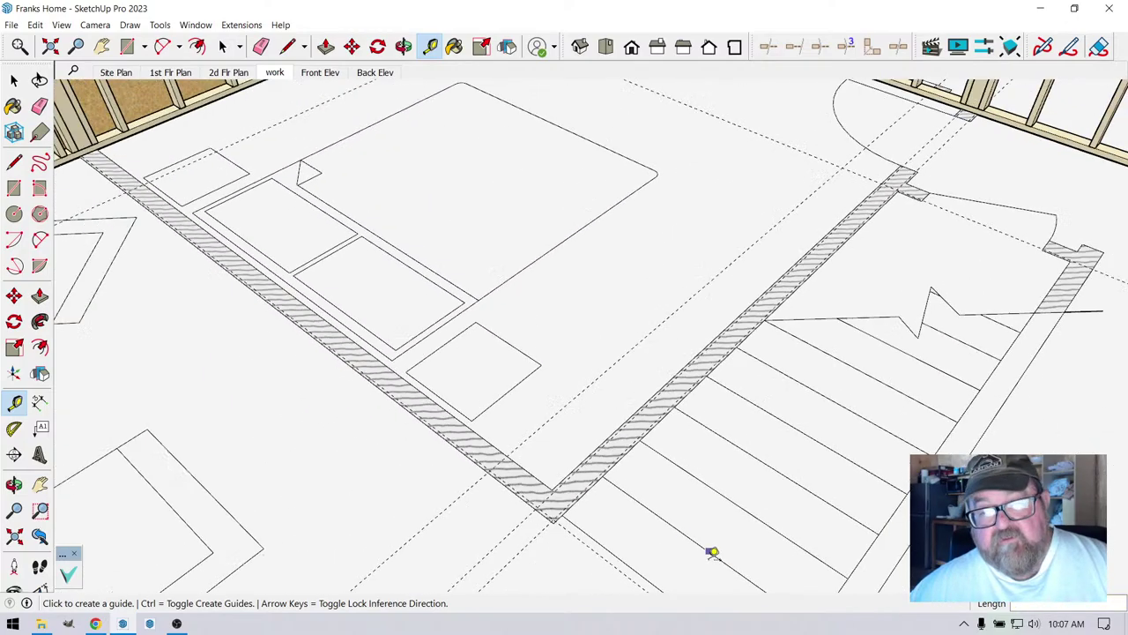
scroll(712, 532, down, 1)
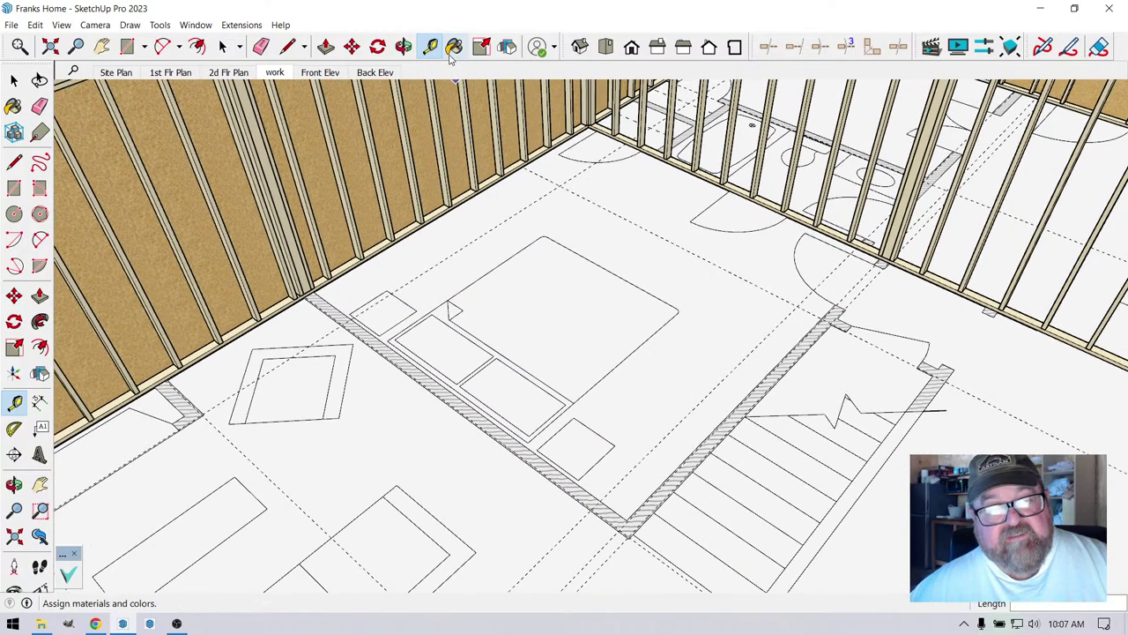
click(403, 46)
scroll(428, 277, up, 8)
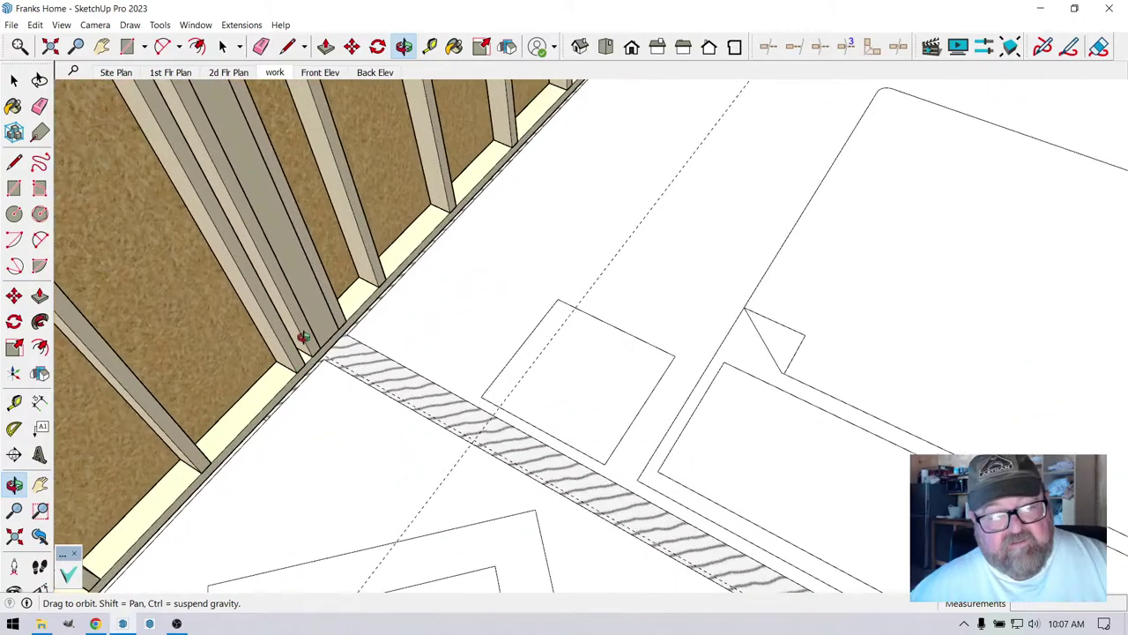
scroll(346, 325, up, 2)
- Start the Medeek rectangular wall tool and set the new wall's start at the stair corner
click(239, 24)
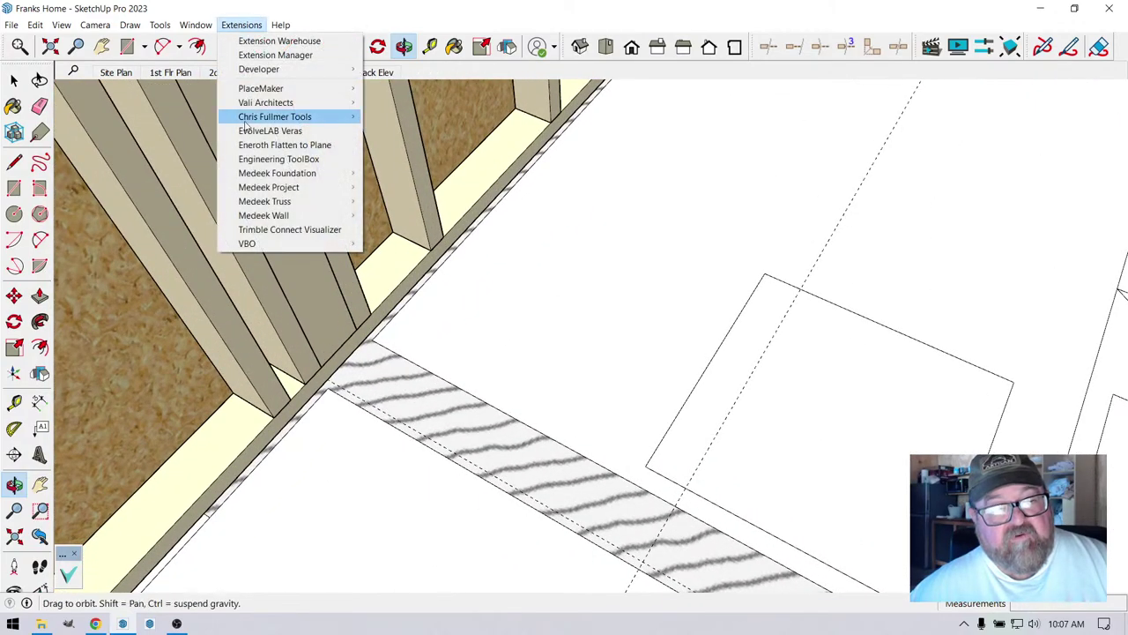
mouse_move(265, 214)
click(392, 213)
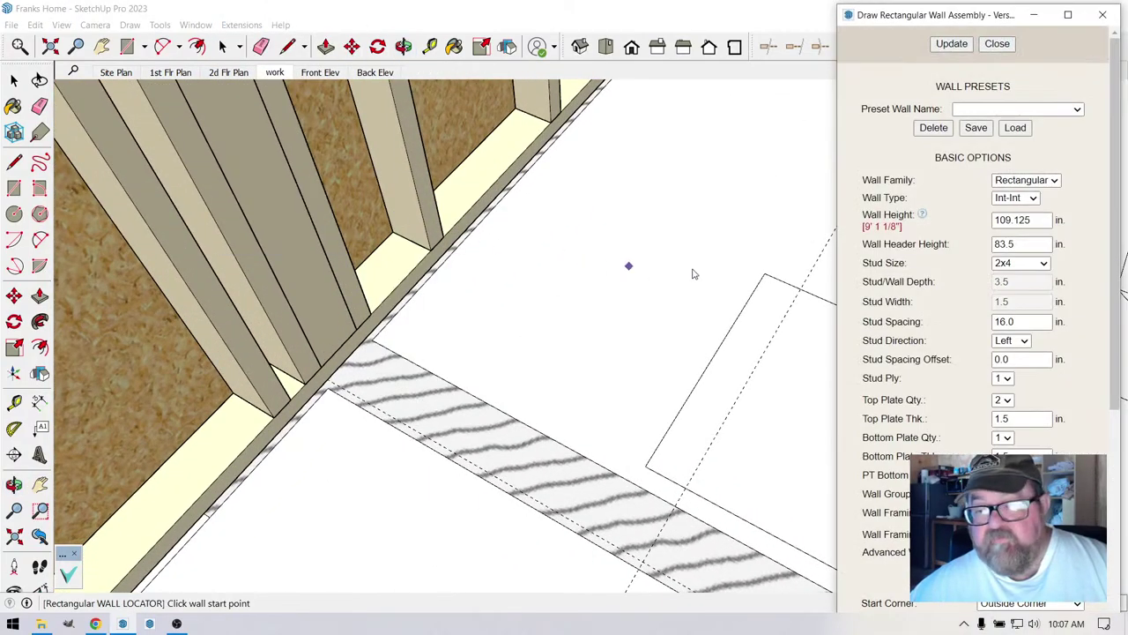
scroll(331, 379, up, 2)
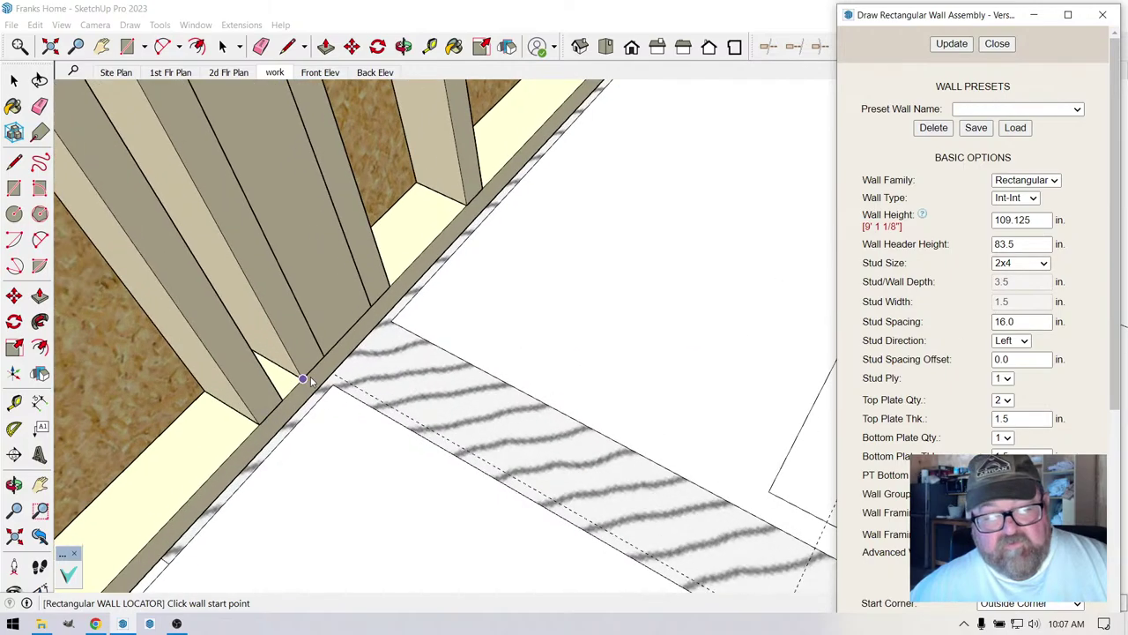
click(335, 377)
- Pick the far corner and final corner point to frame the stairwell partition walls
scroll(291, 335, up, 1)
scroll(290, 335, down, 4)
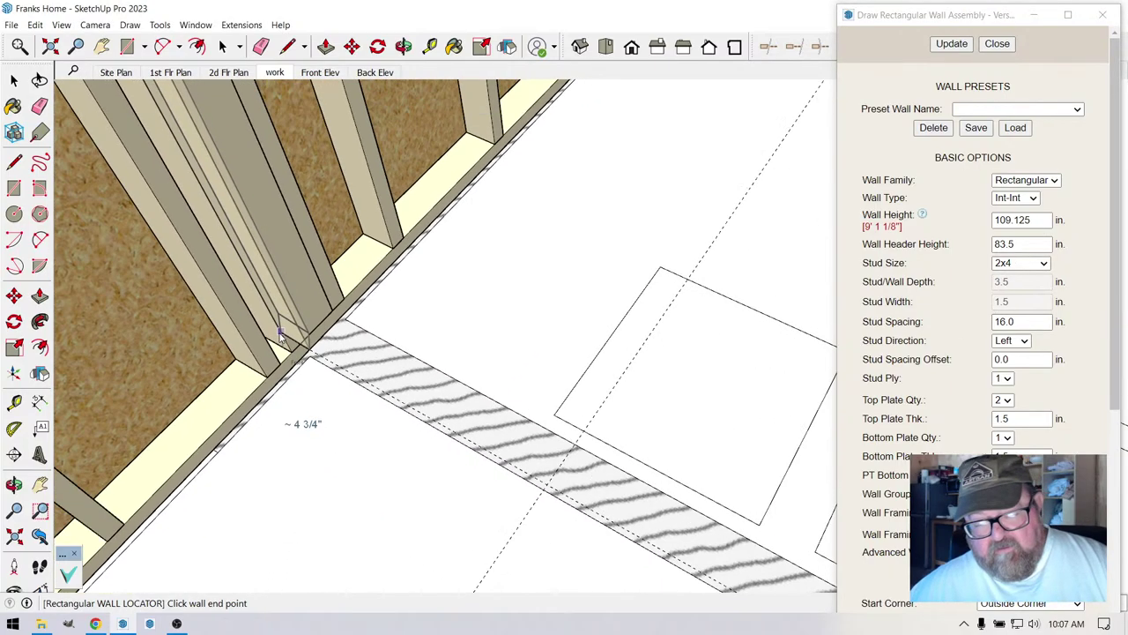
scroll(539, 504, up, 10)
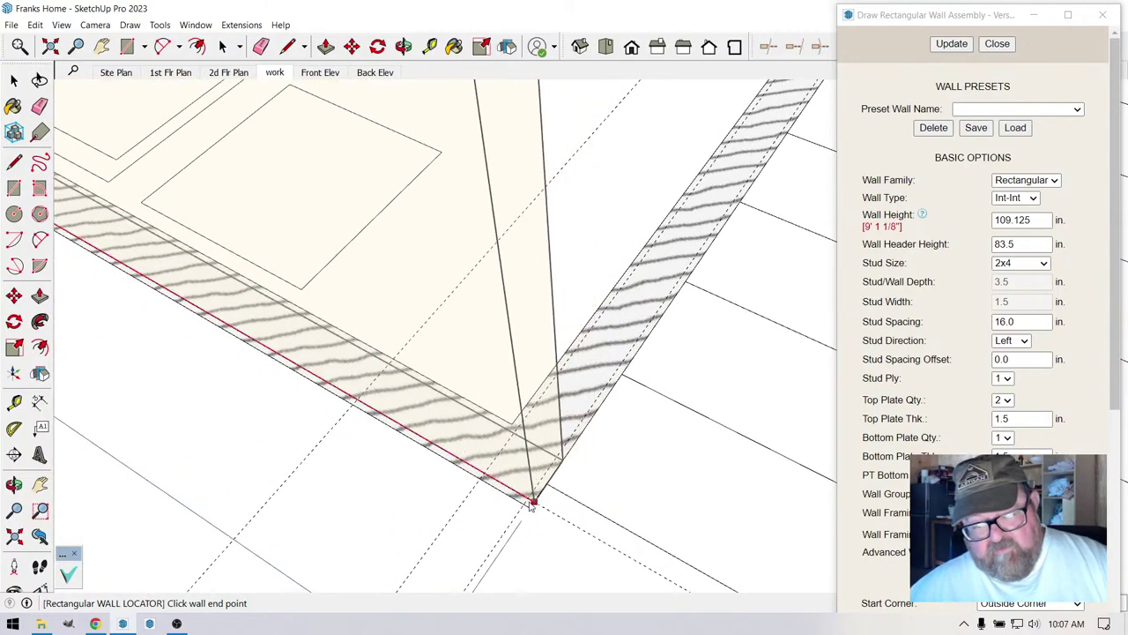
click(529, 503)
scroll(529, 500, down, 8)
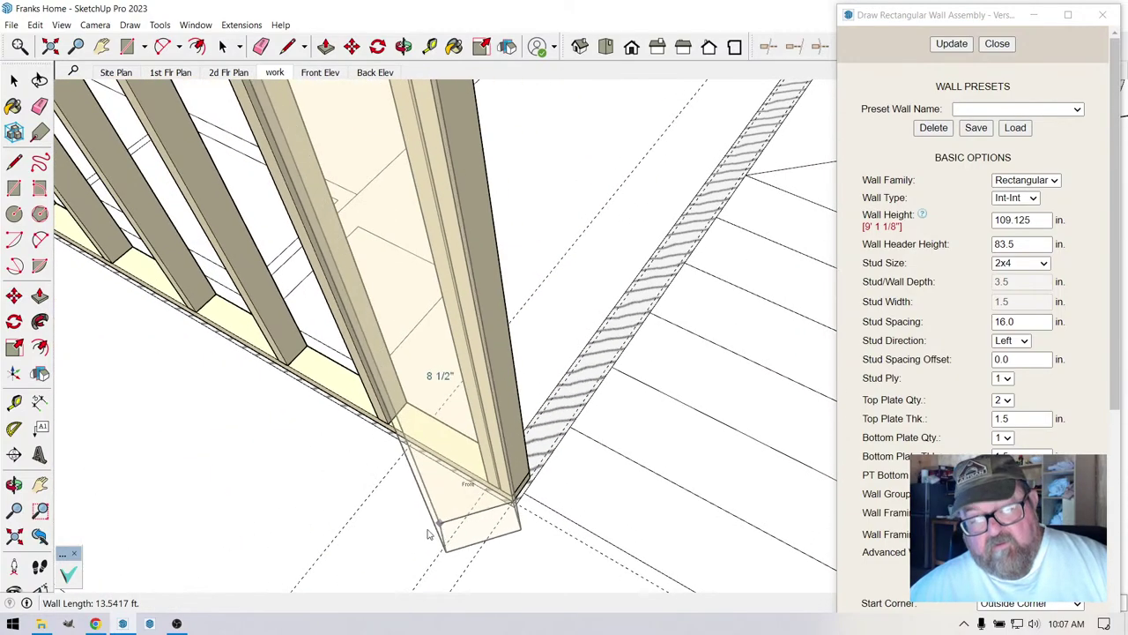
scroll(432, 518, down, 3)
scroll(494, 297, up, 10)
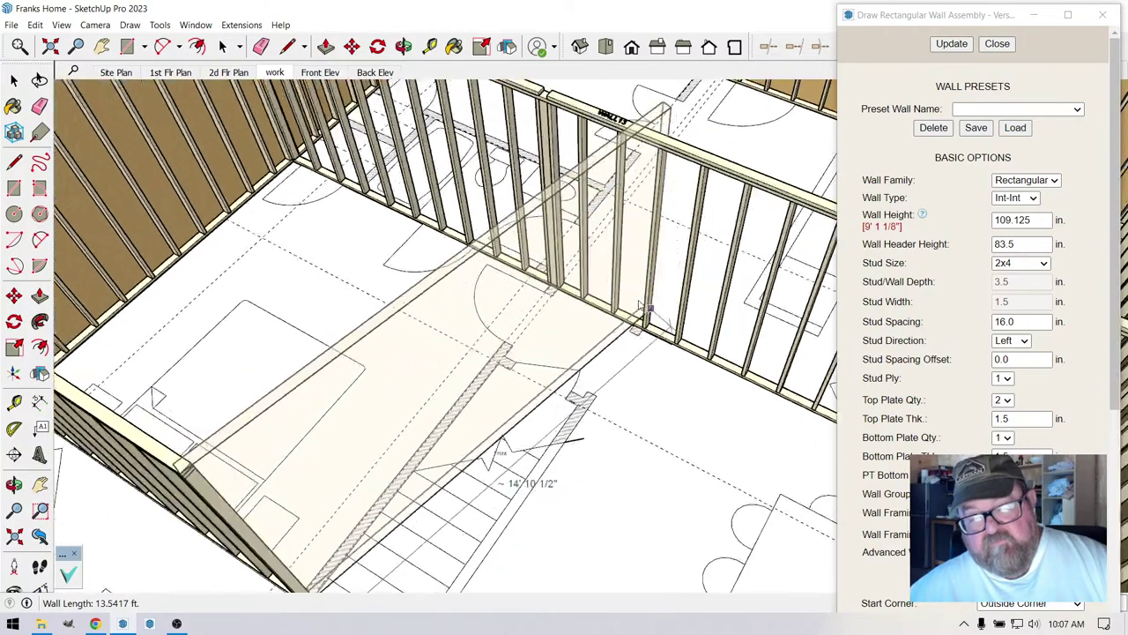
scroll(494, 297, up, 5)
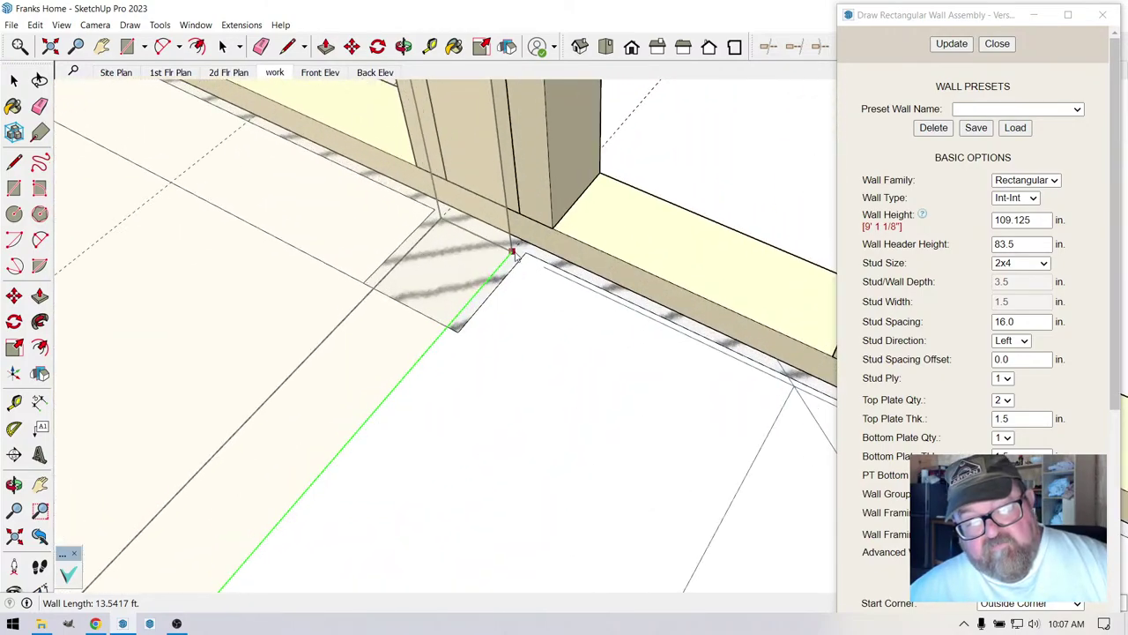
click(515, 289)
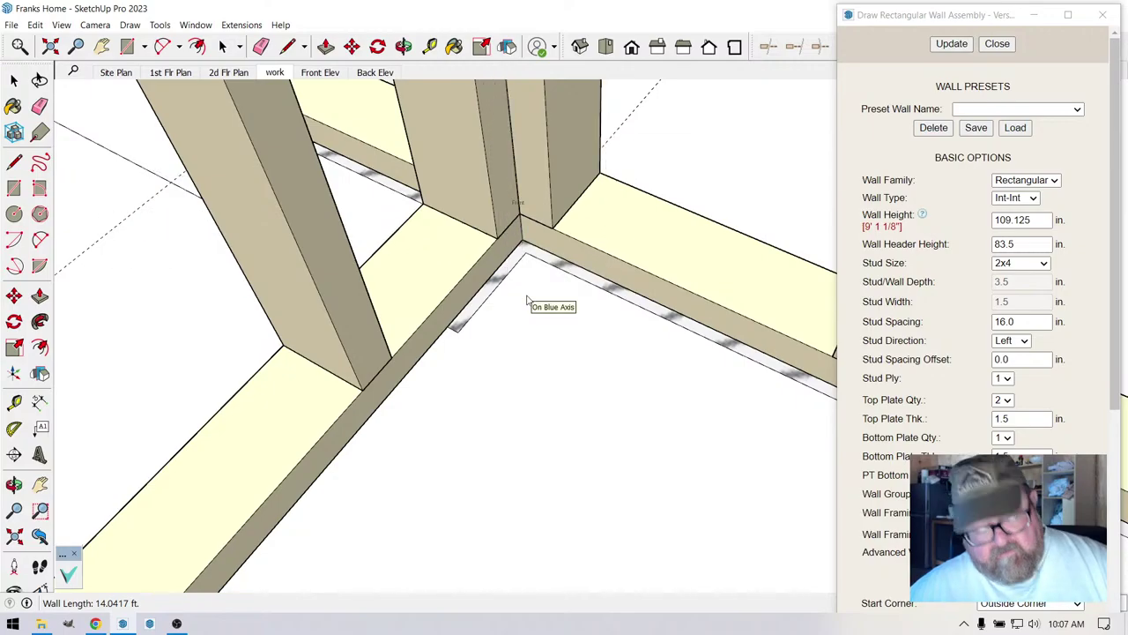
scroll(542, 331, down, 8)
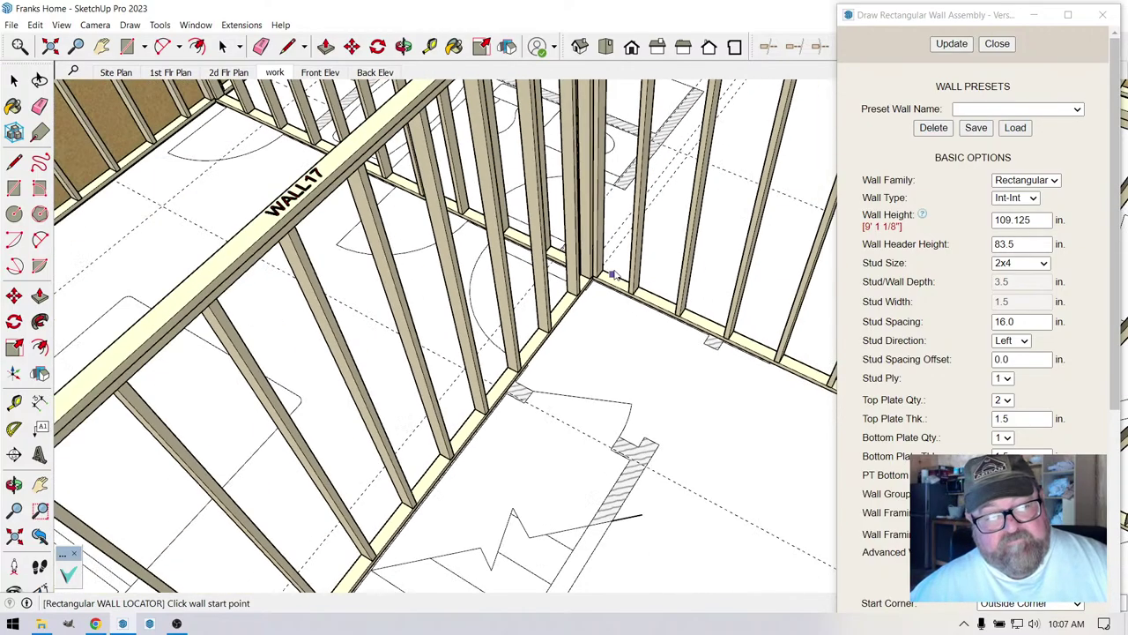
scroll(349, 486, up, 5)
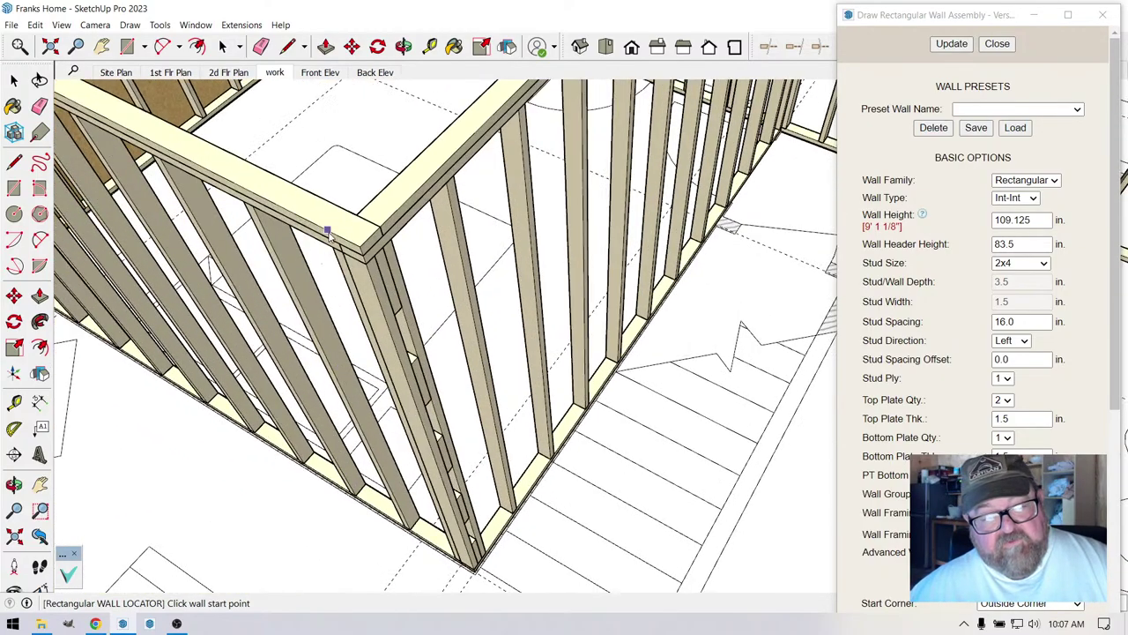
scroll(328, 231, up, 5)
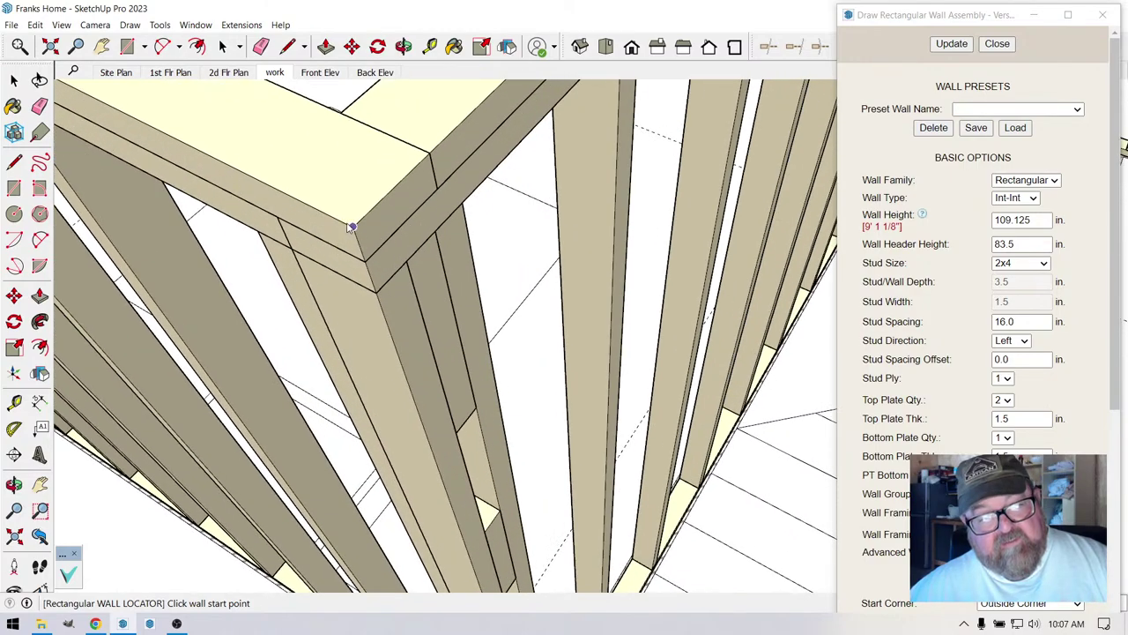
scroll(351, 228, down, 8)
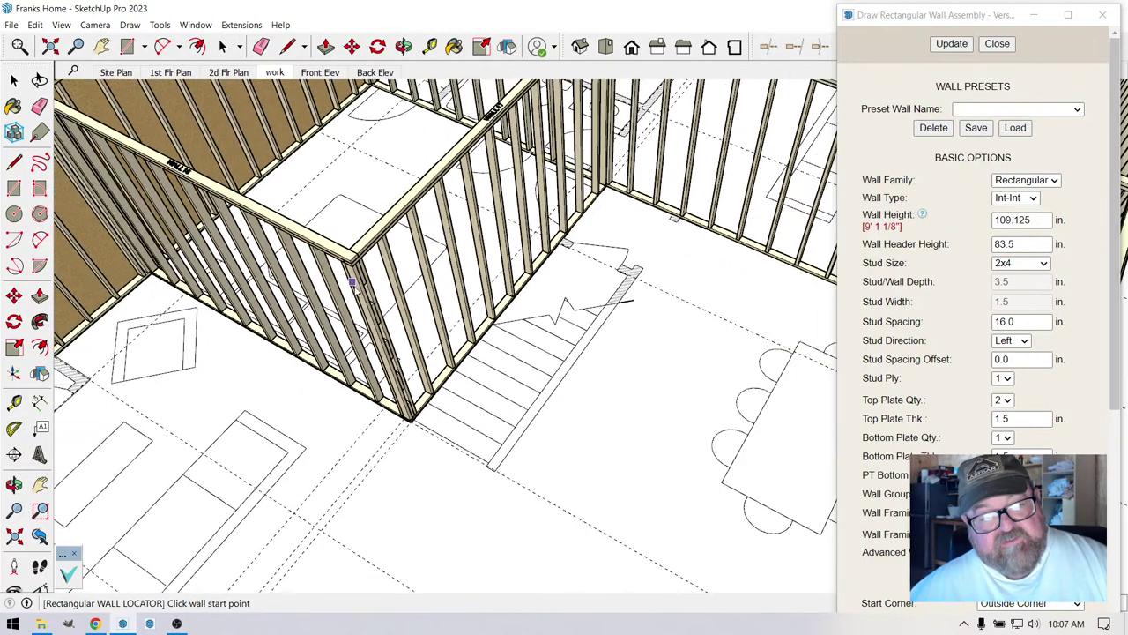
scroll(353, 284, down, 2)
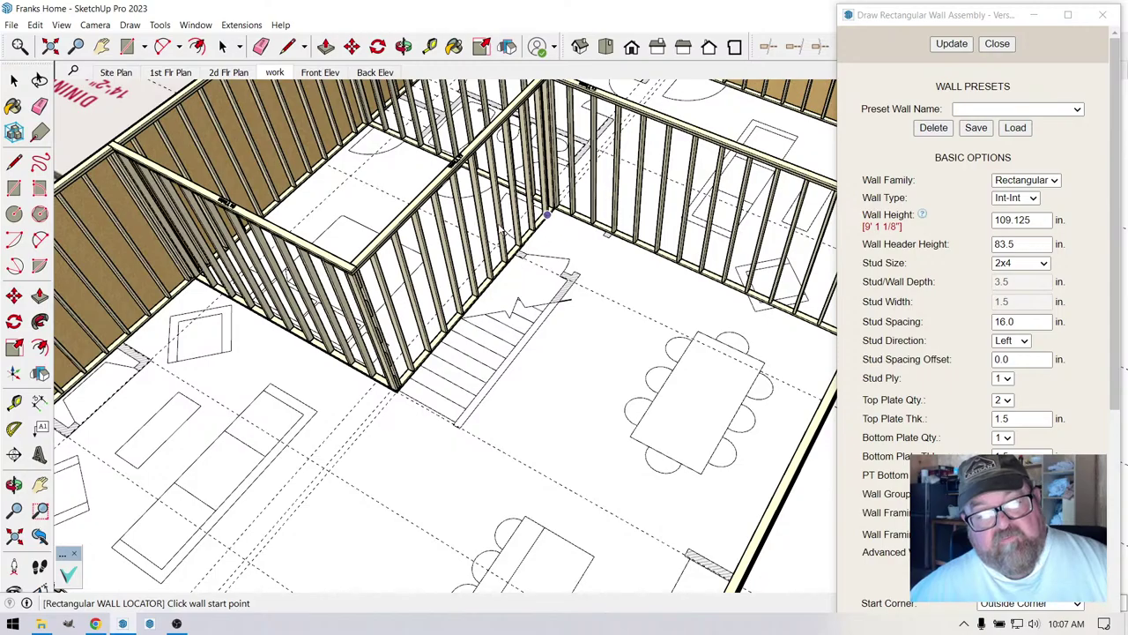
- Orbit to a top-down view of the stairwell framing
middle_drag(547, 215, 350, 261)
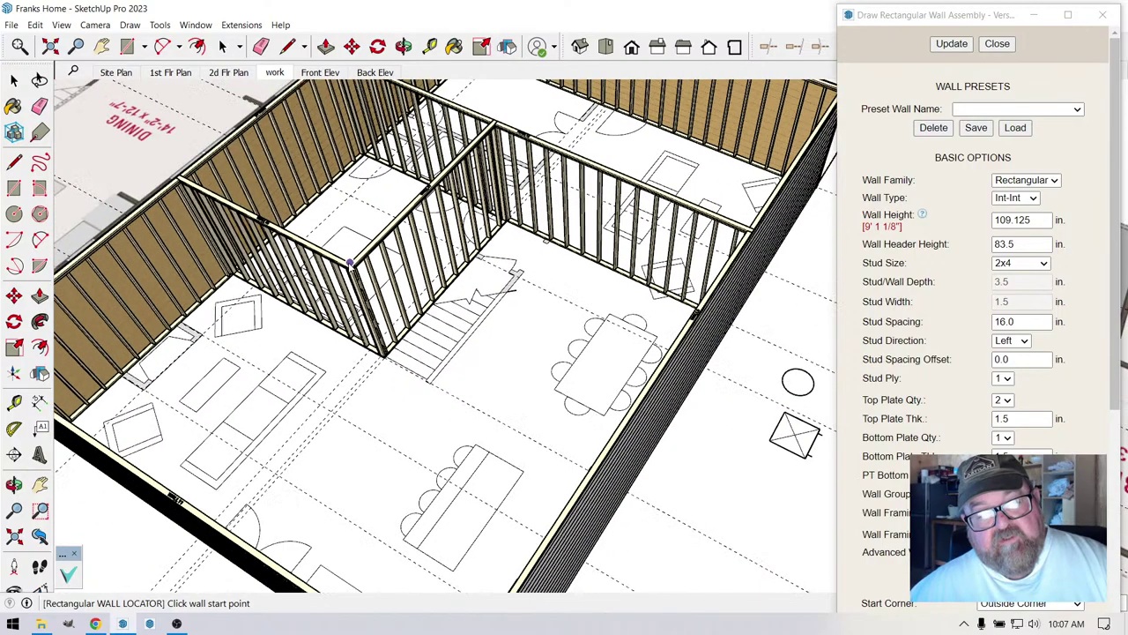
click(403, 46)
drag(467, 114, 584, 246)
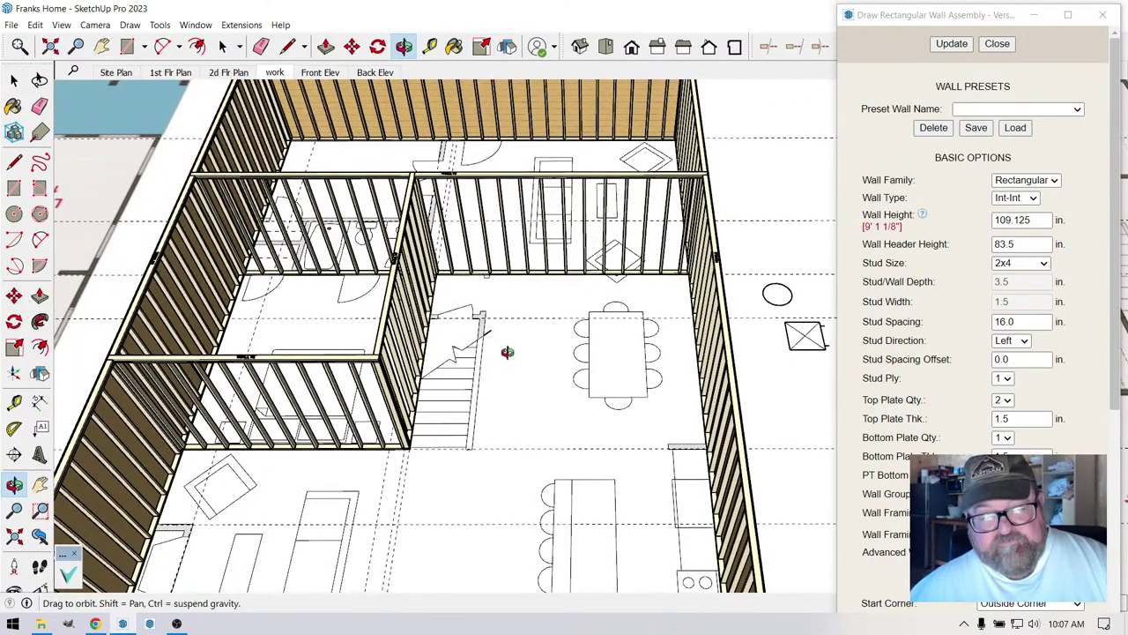
mouse_move(507, 351)
mouse_down()
mouse_move(446, 403)
mouse_move(502, 461)
mouse_move(500, 415)
mouse_move(595, 220)
mouse_move(566, 256)
mouse_move(114, 347)
mouse_move(269, 286)
mouse_up()
- Zoom in and snap a bathroom stud wall point at the hatched partition corner
scroll(594, 220, up, 6)
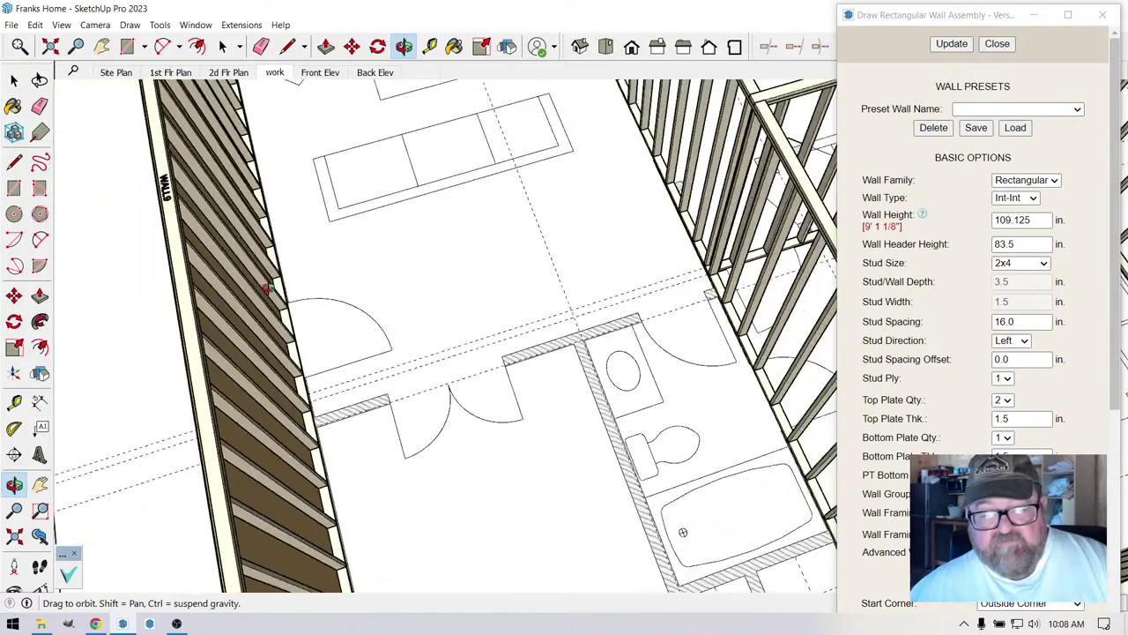
scroll(268, 286, up, 8)
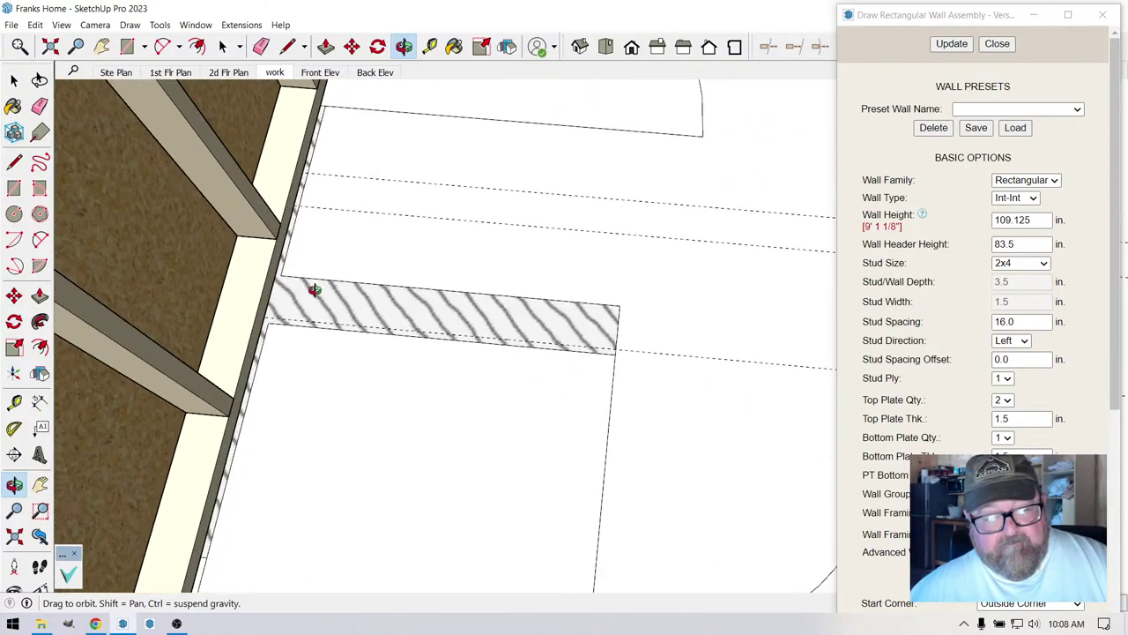
right_click(300, 295)
click(310, 319)
scroll(251, 324, up, 3)
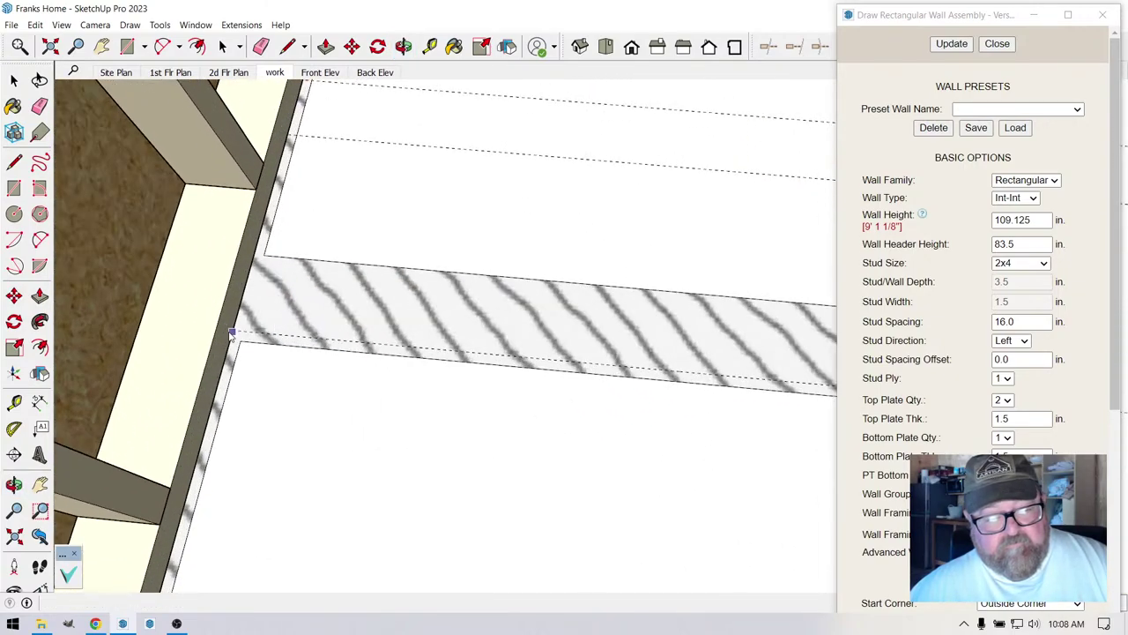
scroll(325, 325, down, 8)
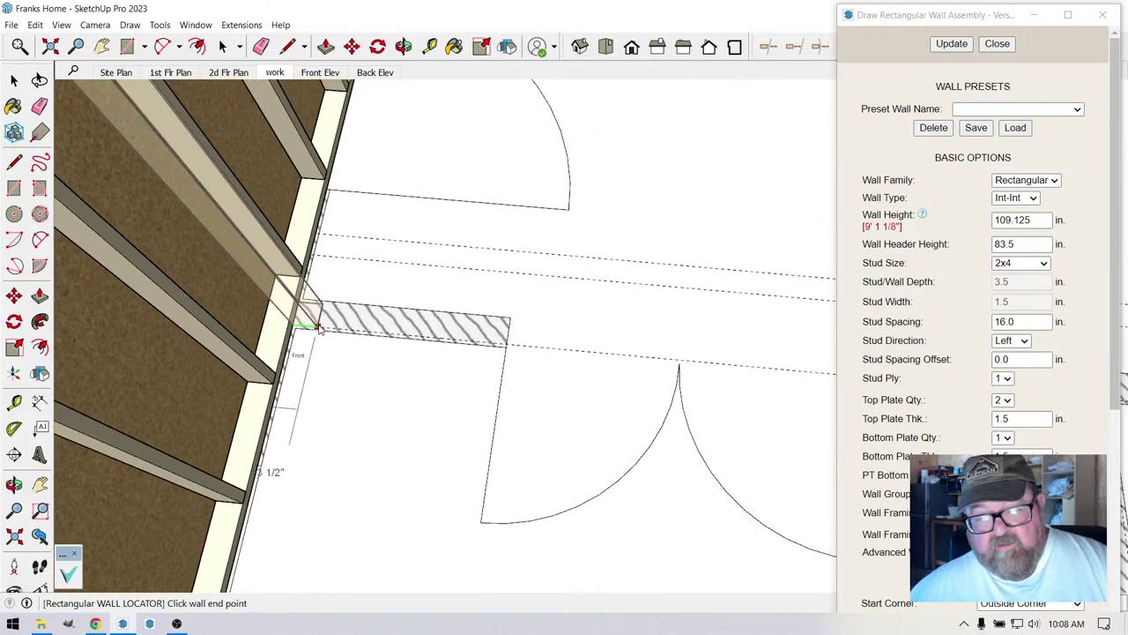
scroll(321, 326, up, 10)
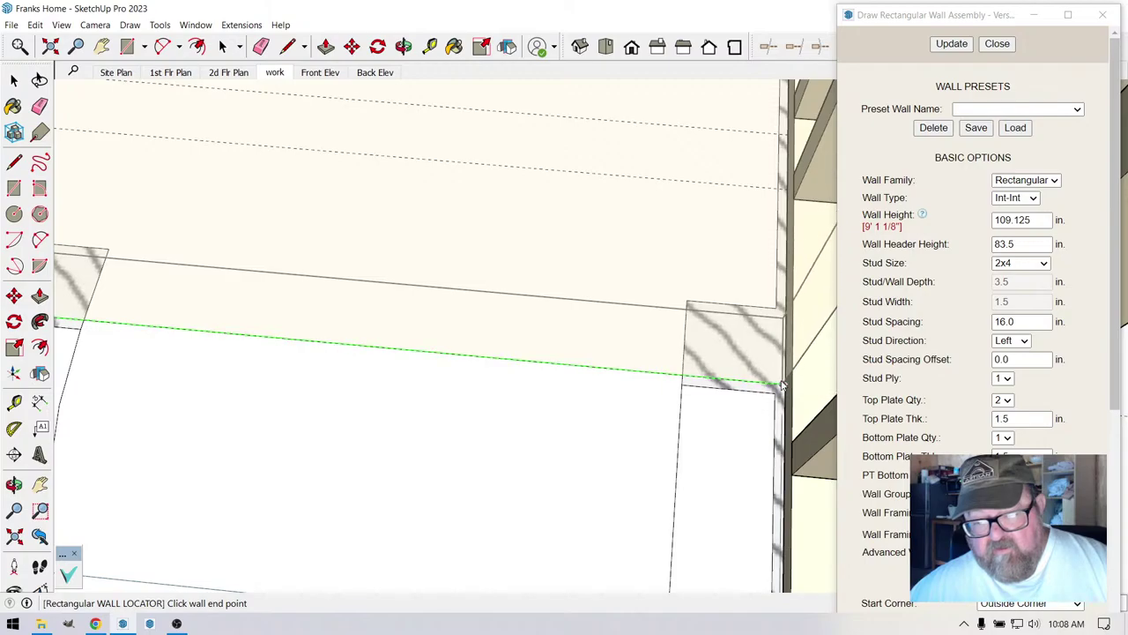
click(784, 385)
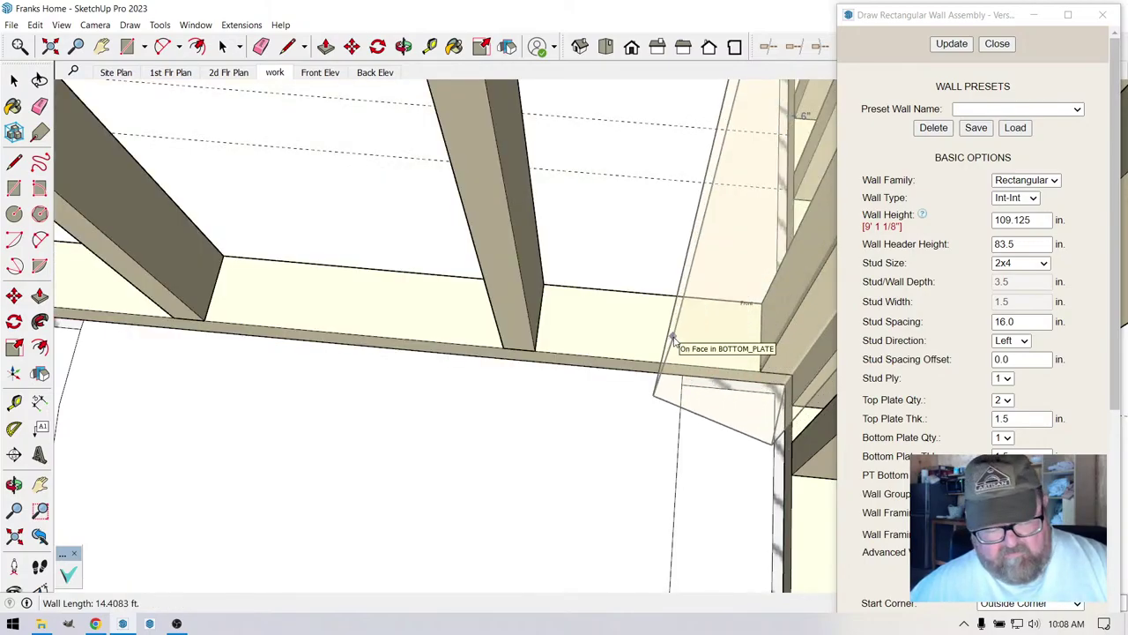
- View the bathroom from above and place the wall's end point, creating WALL19 (about 14.4 ft)
scroll(696, 285, down, 8)
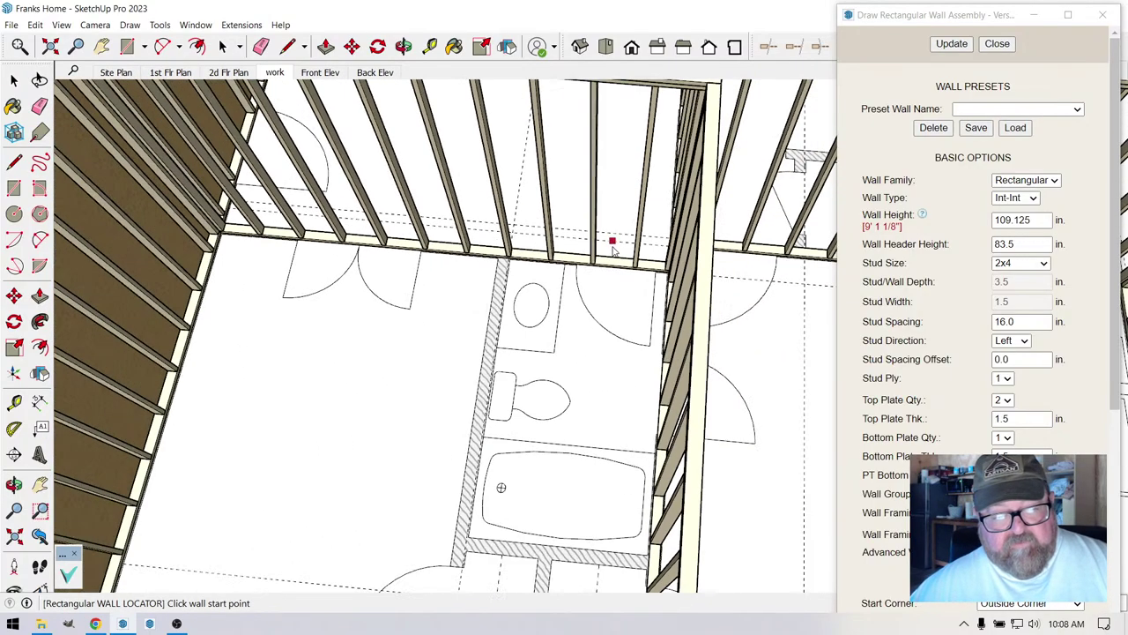
scroll(610, 253, down, 2)
click(404, 52)
drag(494, 309, 302, 323)
right_click(340, 284)
click(365, 288)
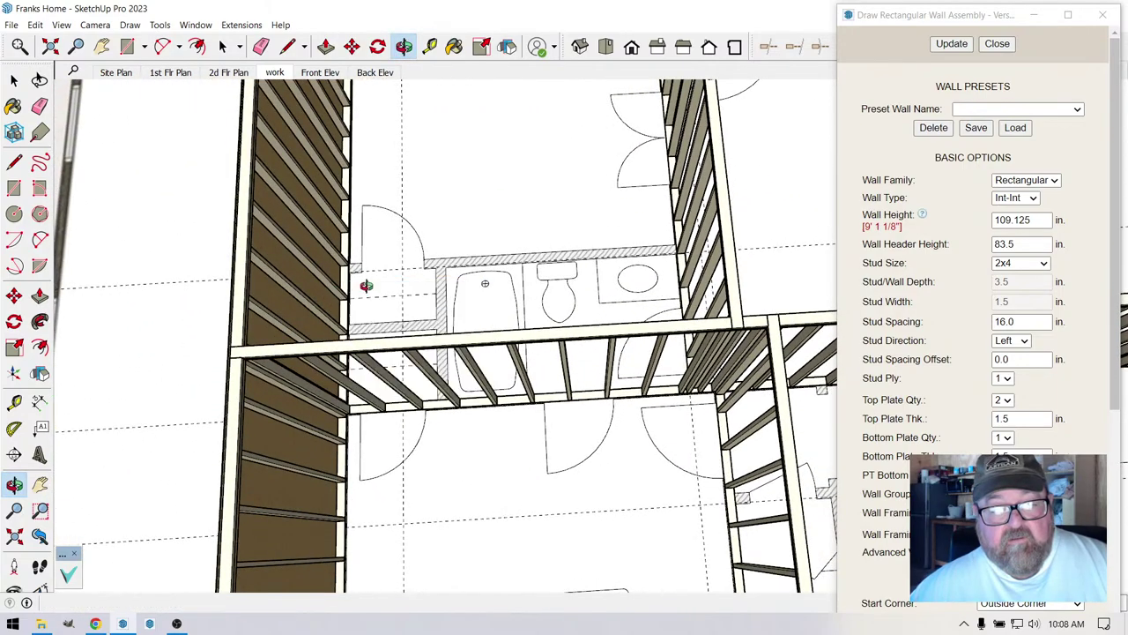
scroll(359, 261, up, 8)
scroll(339, 255, up, 2)
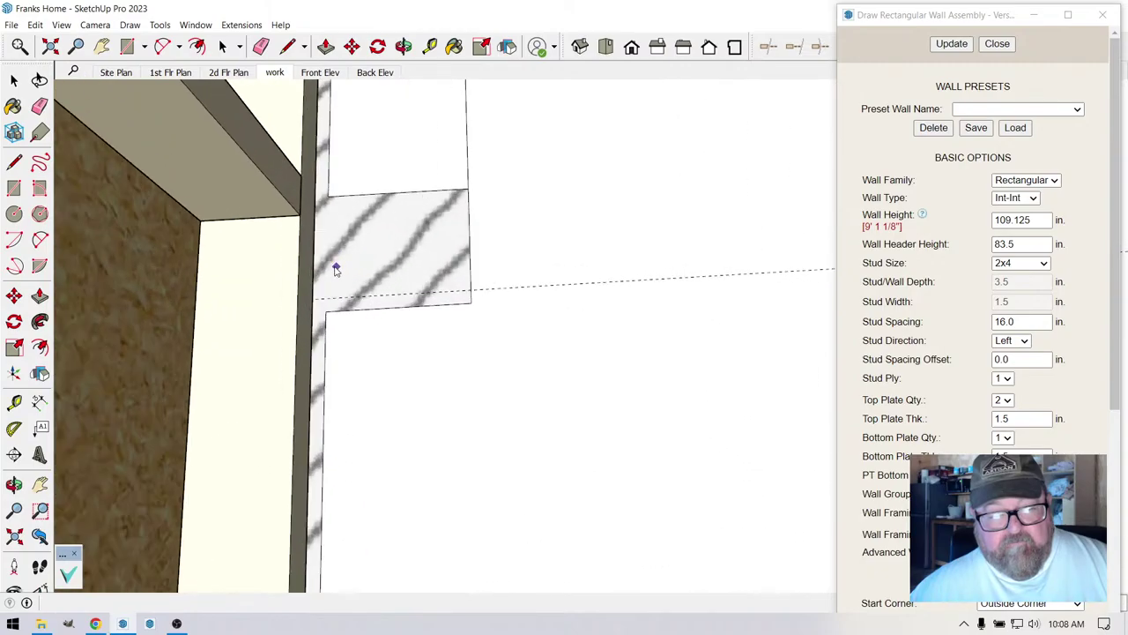
scroll(317, 298, down, 10)
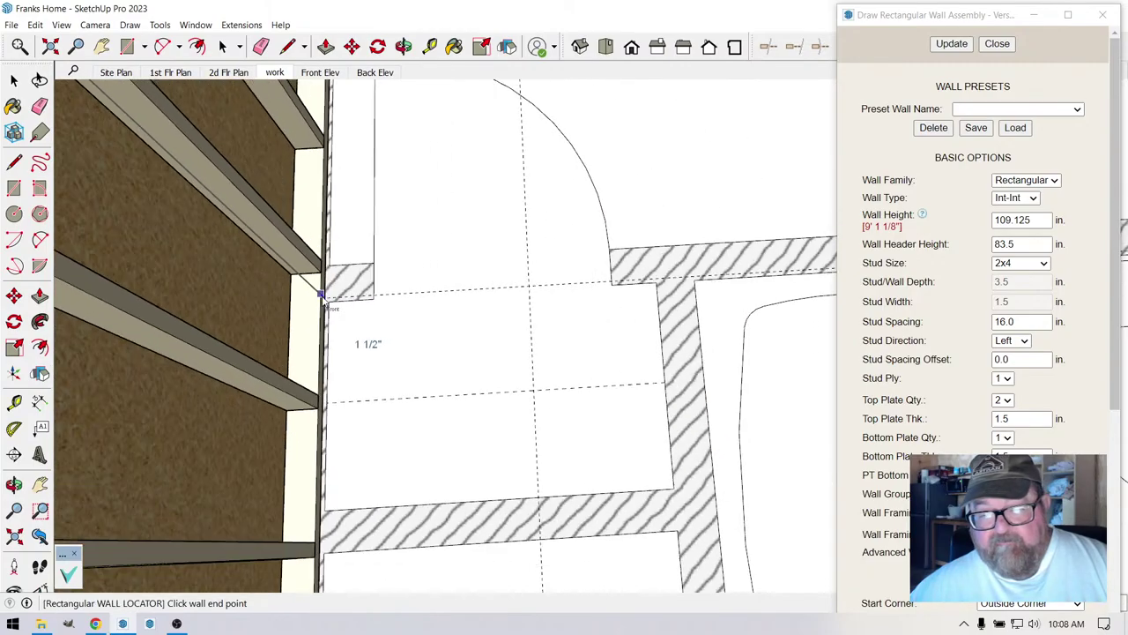
scroll(723, 274, up, 10)
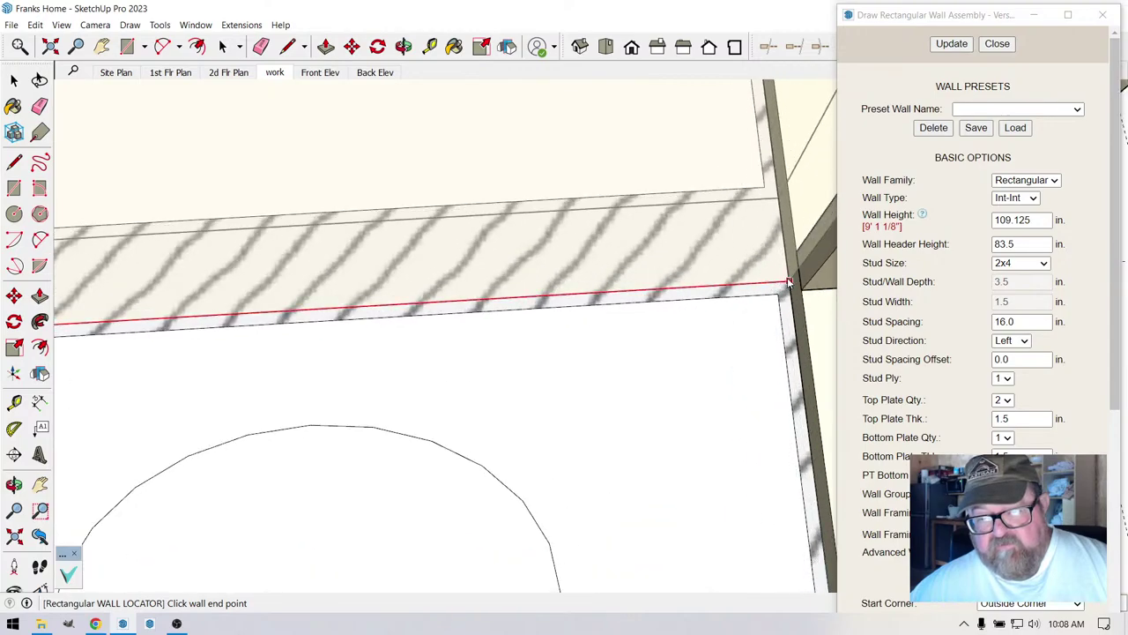
scroll(787, 282, down, 3)
click(740, 290)
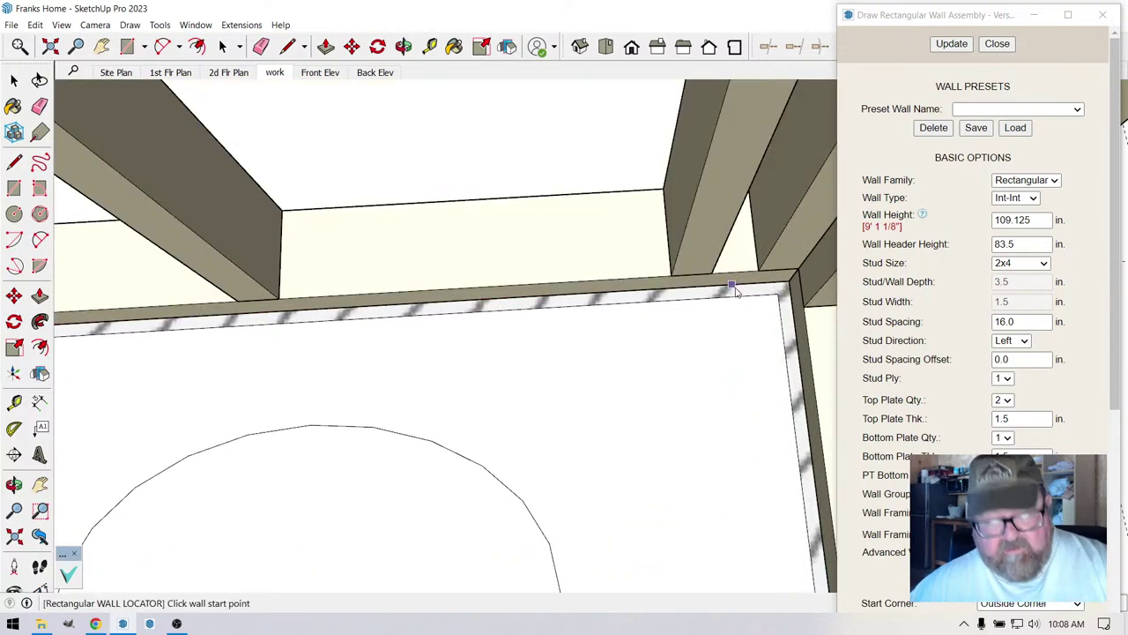
scroll(712, 299, down, 3)
scroll(713, 300, down, 5)
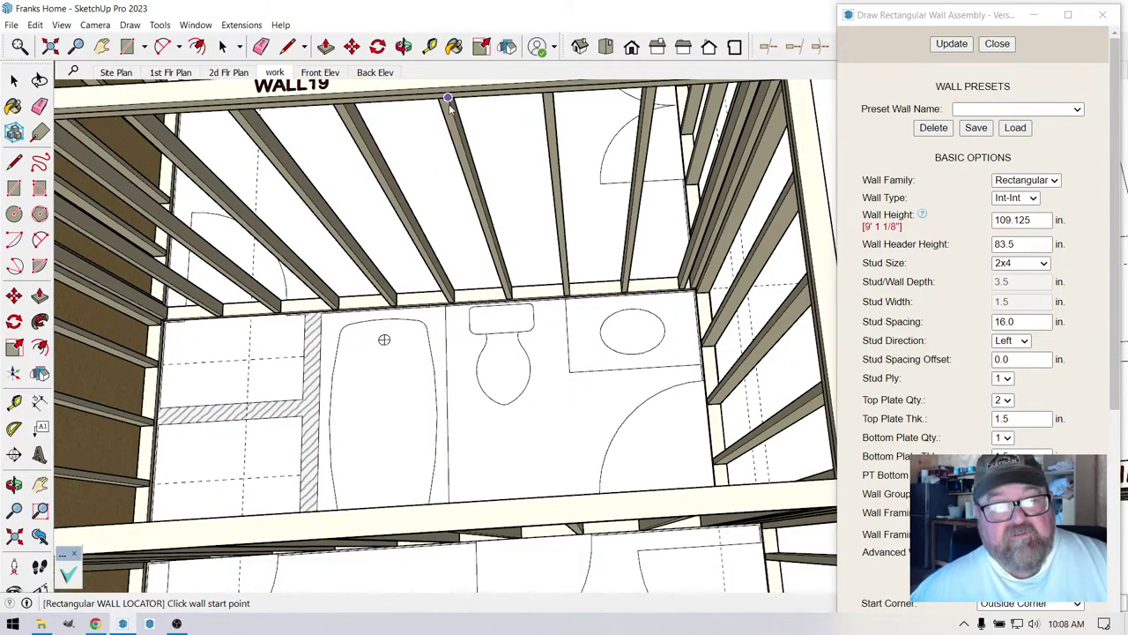
scroll(448, 99, down, 2)
- Place guides 1/2 in from the vertical and horizontal hatched bathroom partition edges
scroll(423, 92, up, 2)
click(431, 46)
scroll(410, 326, up, 2)
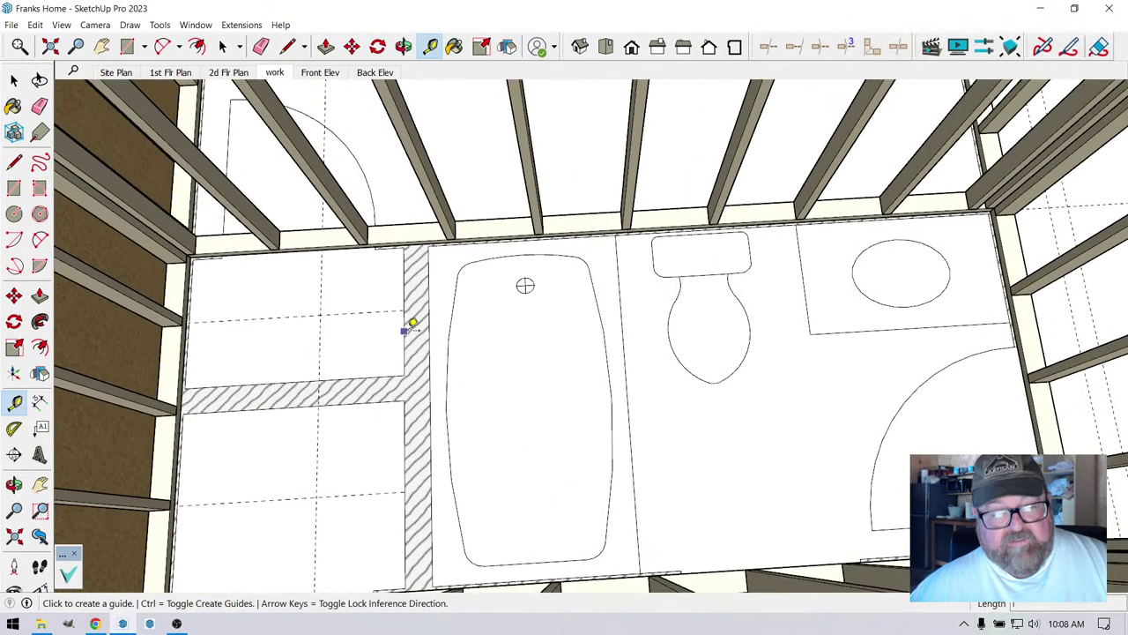
click(426, 312)
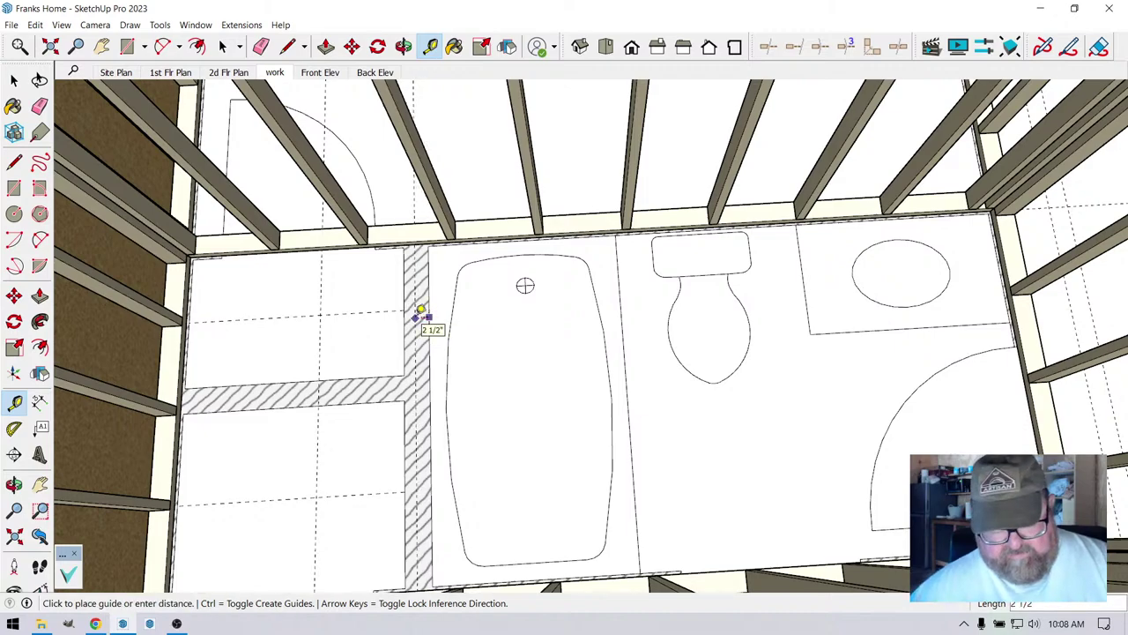
text(1/2)
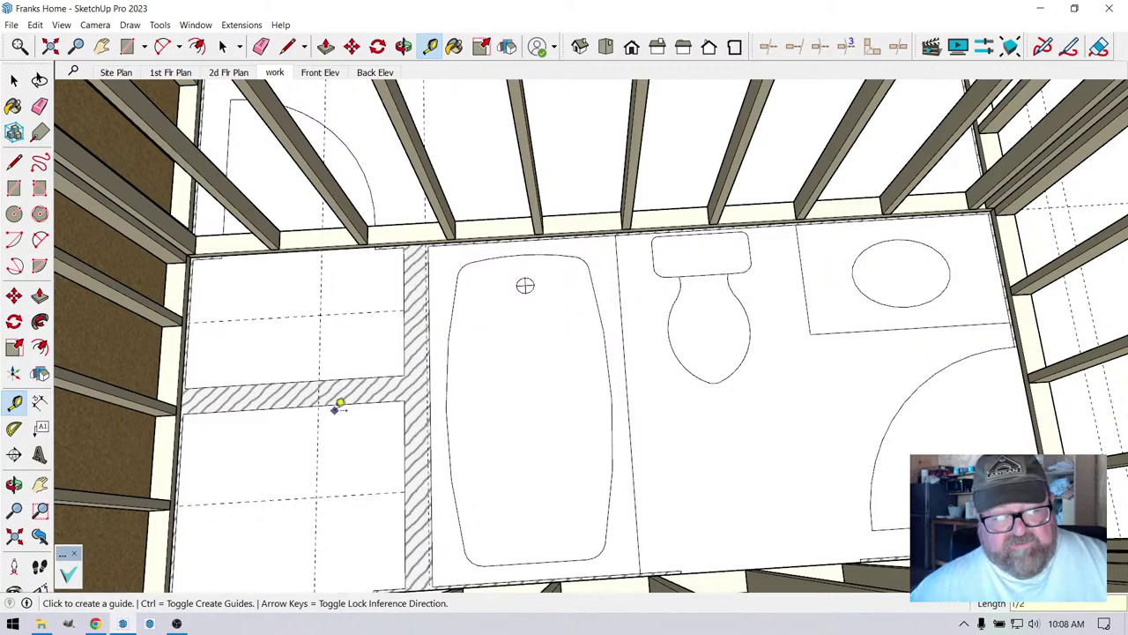
click(339, 407)
text(1/)
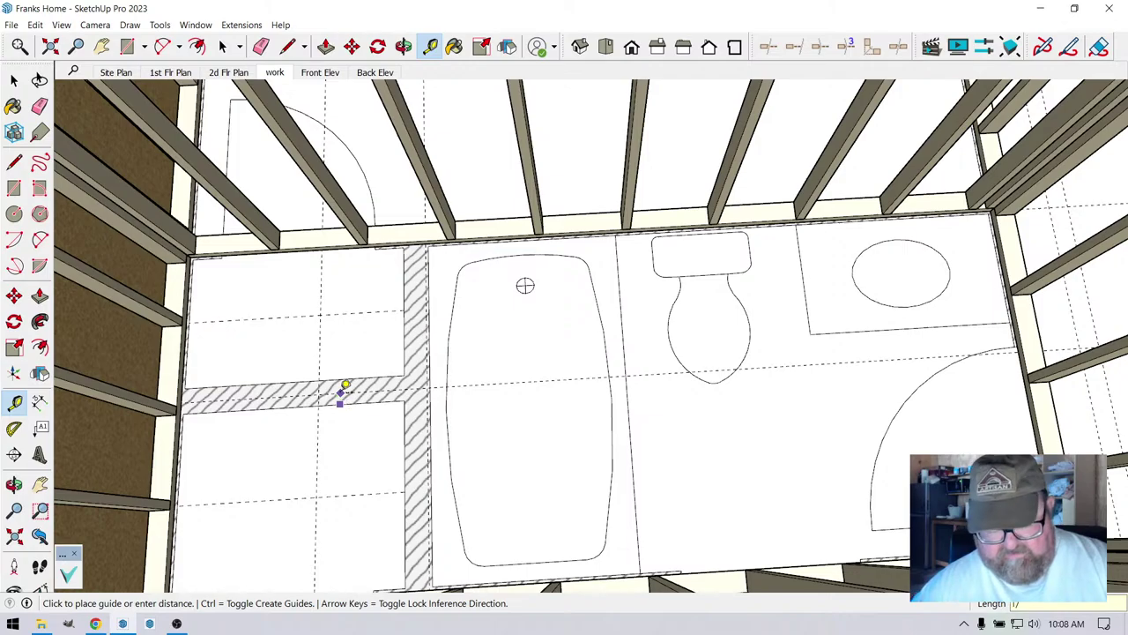
text(2)
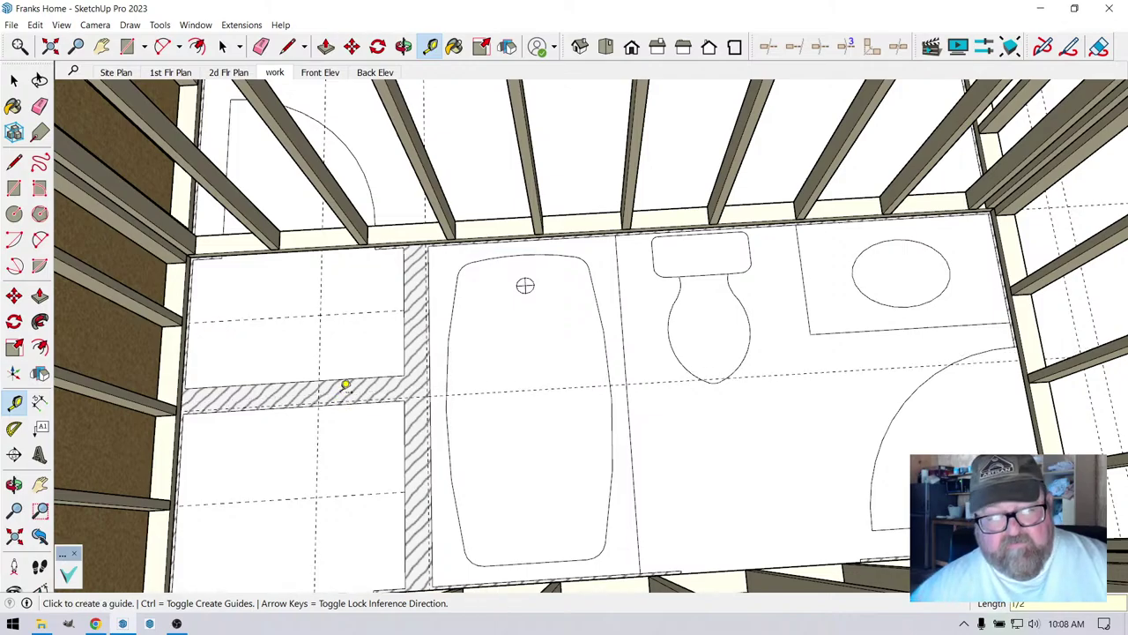
click(405, 46)
drag(423, 291, 462, 185)
scroll(460, 167, up, 3)
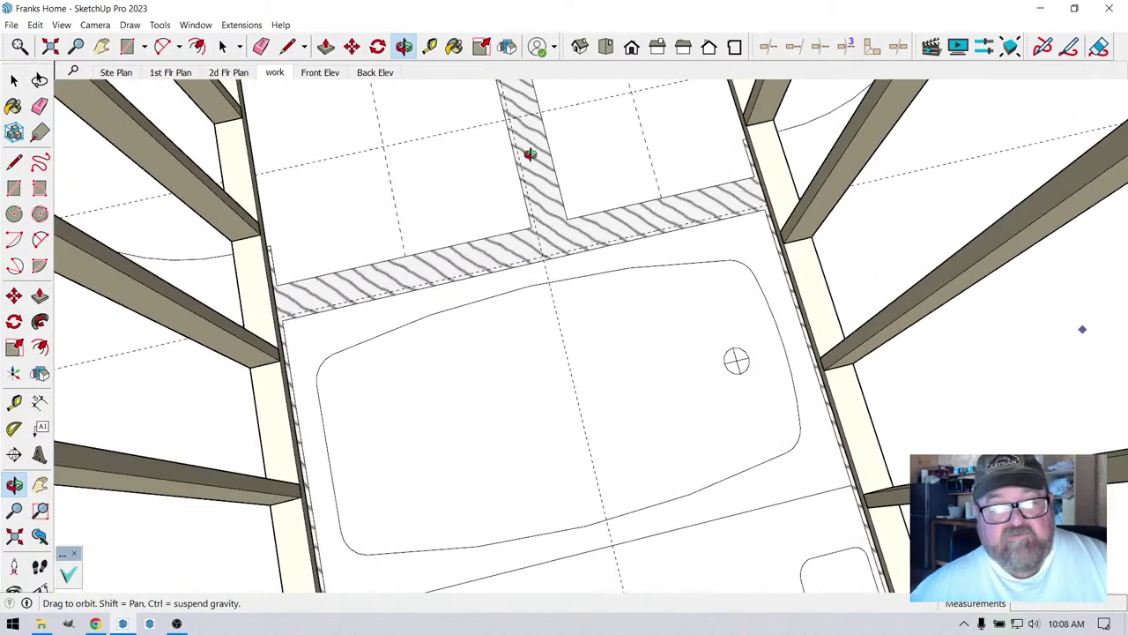
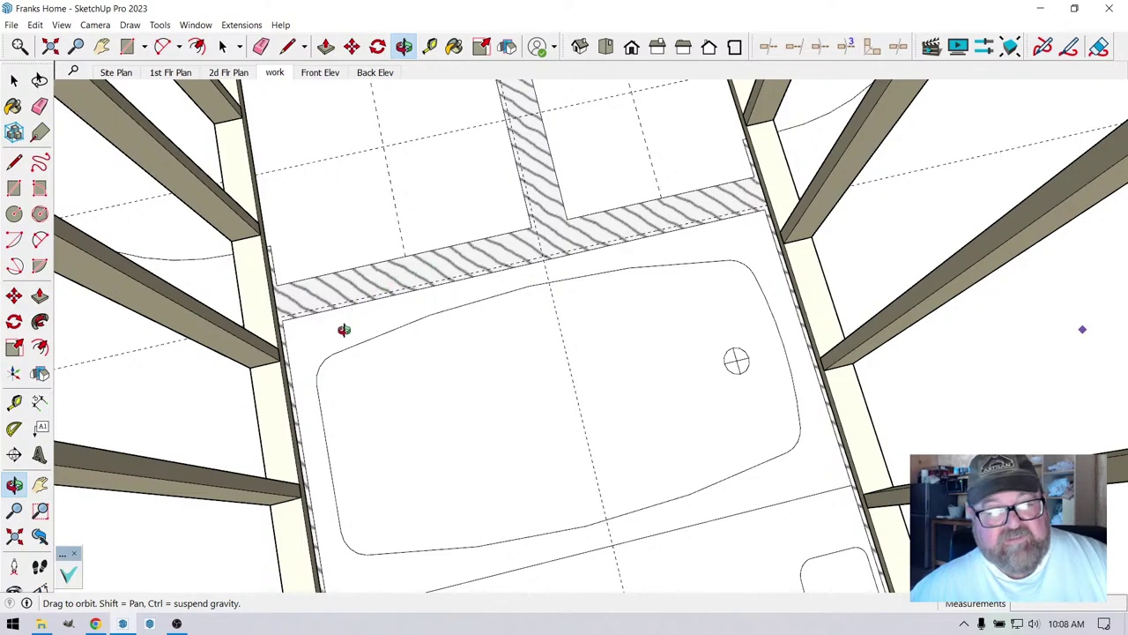
- Frame the first 2x4 Medeek stud wall from the header's left end along the hatched line
click(242, 25)
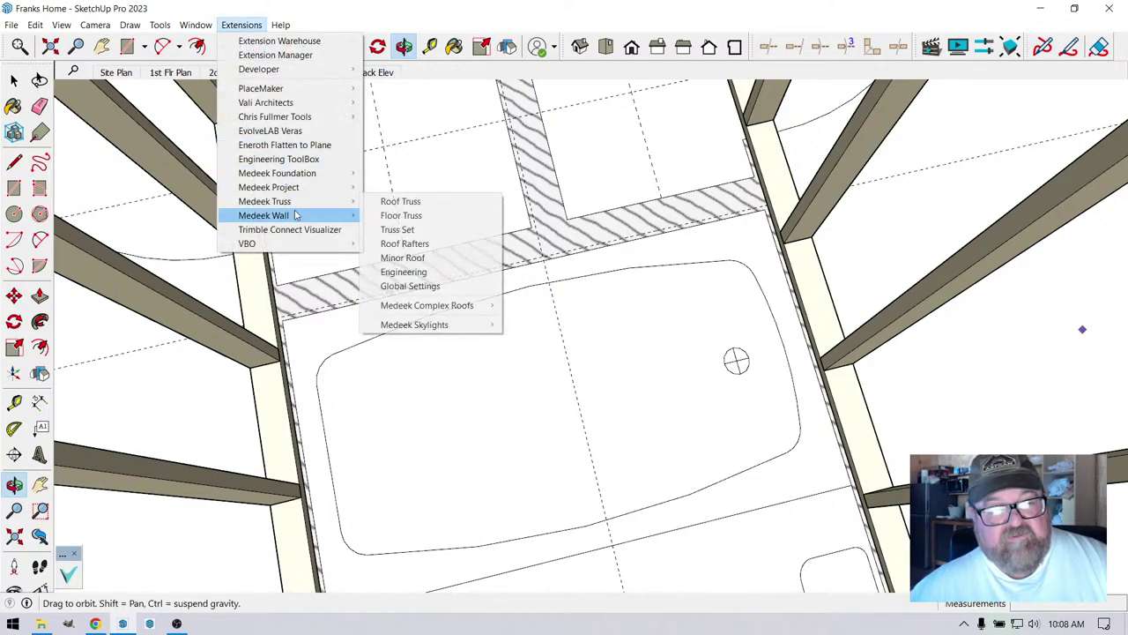
mouse_move(296, 215)
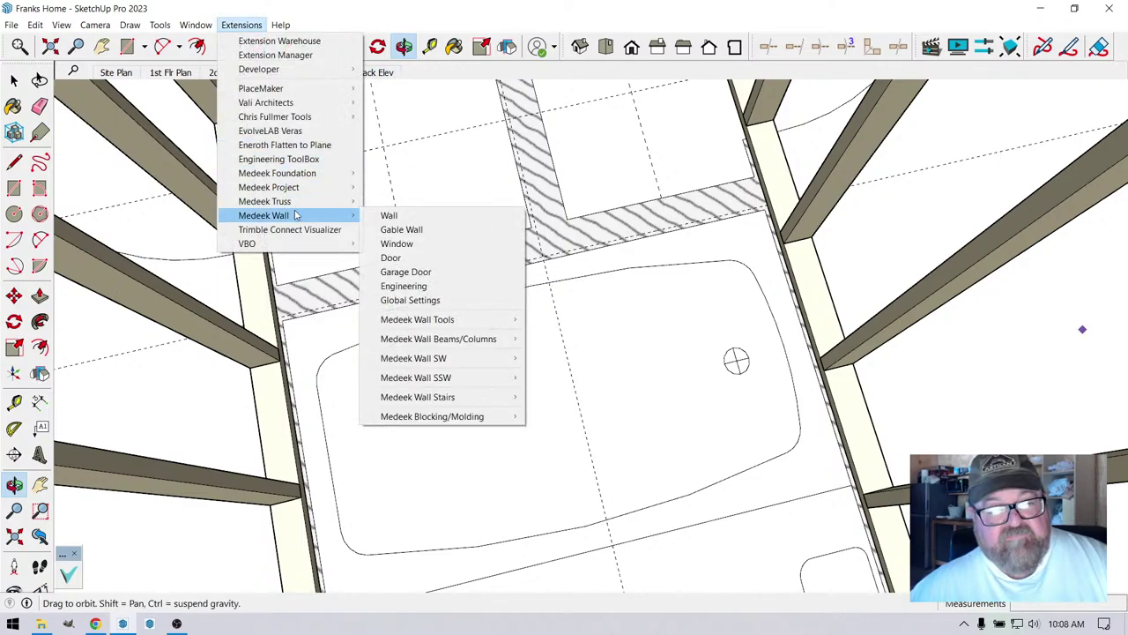
click(415, 215)
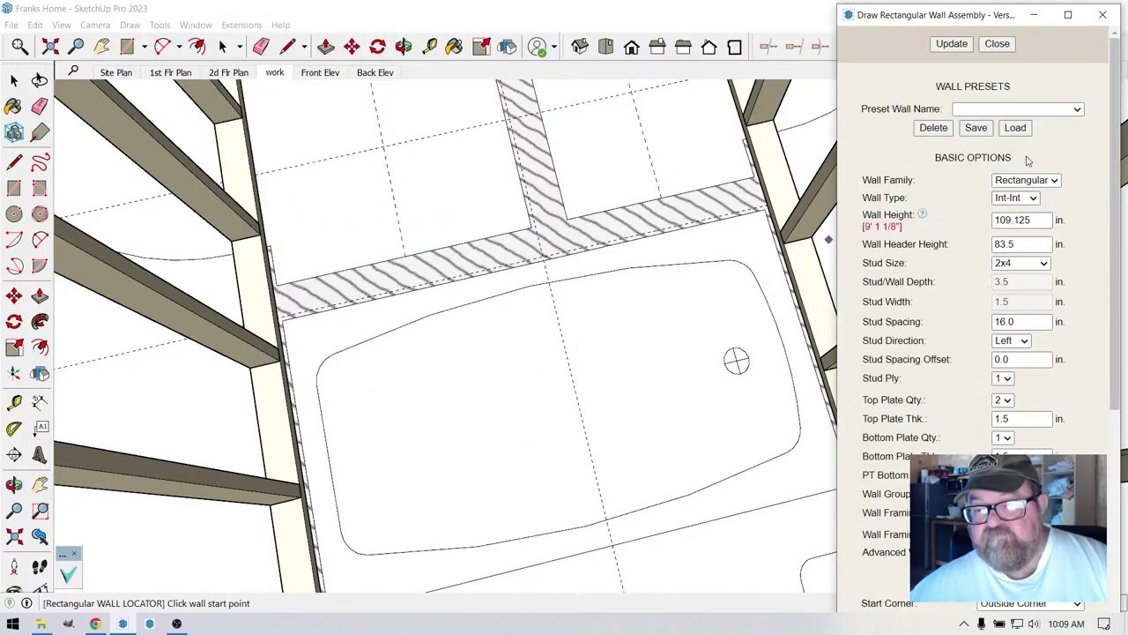
scroll(356, 292, up, 4)
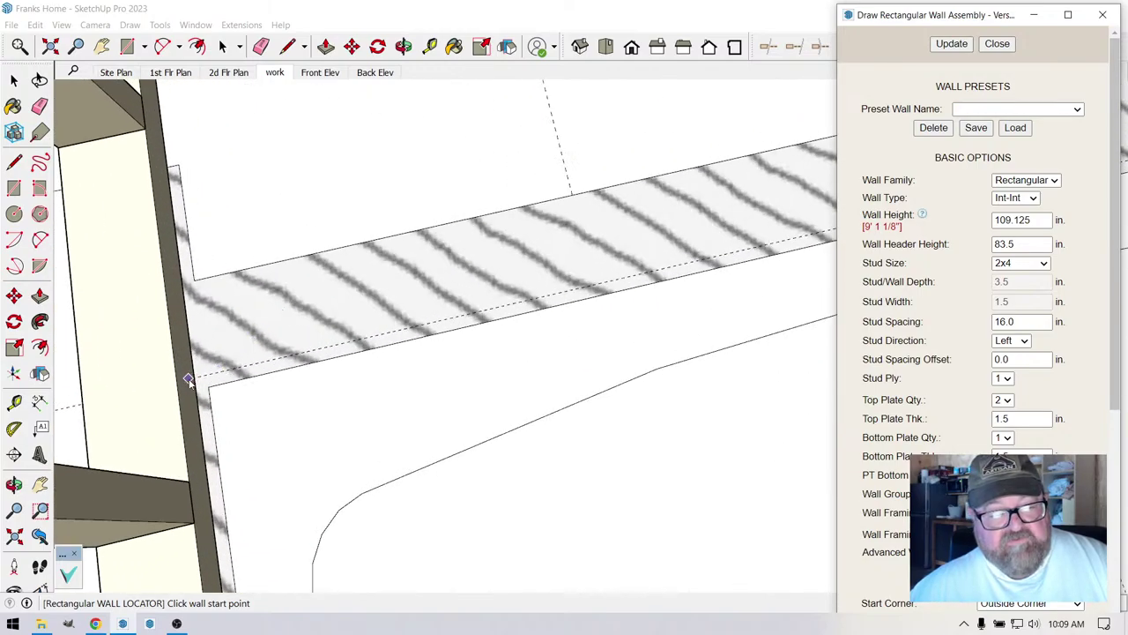
click(194, 379)
scroll(196, 377, down, 5)
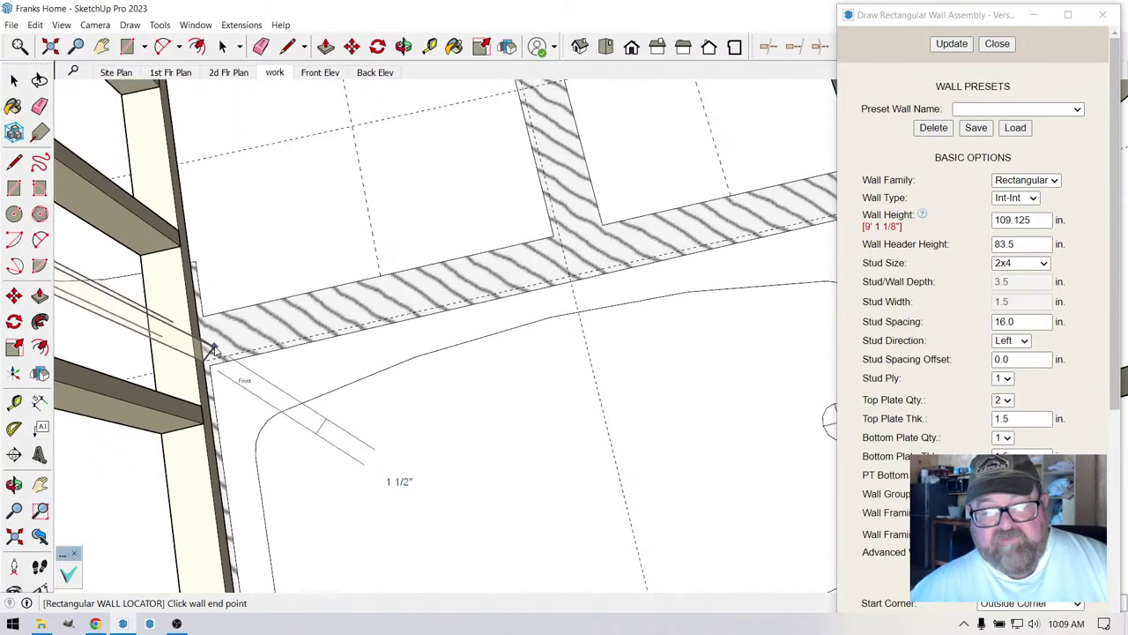
scroll(652, 248, up, 5)
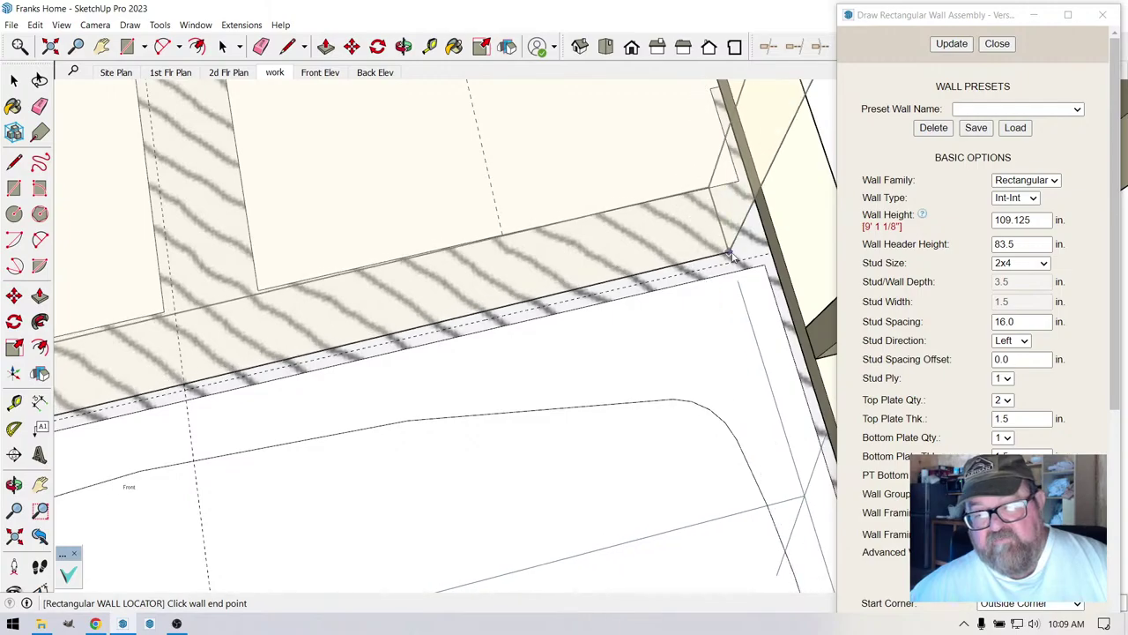
scroll(608, 298, down, 4)
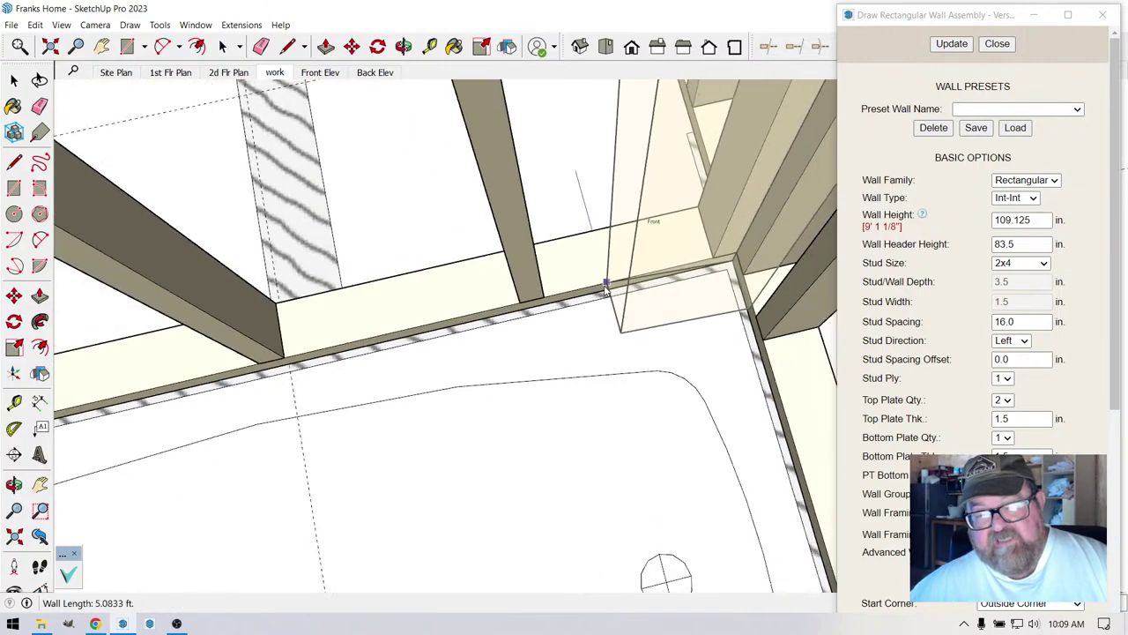
click(600, 294)
scroll(590, 304, down, 3)
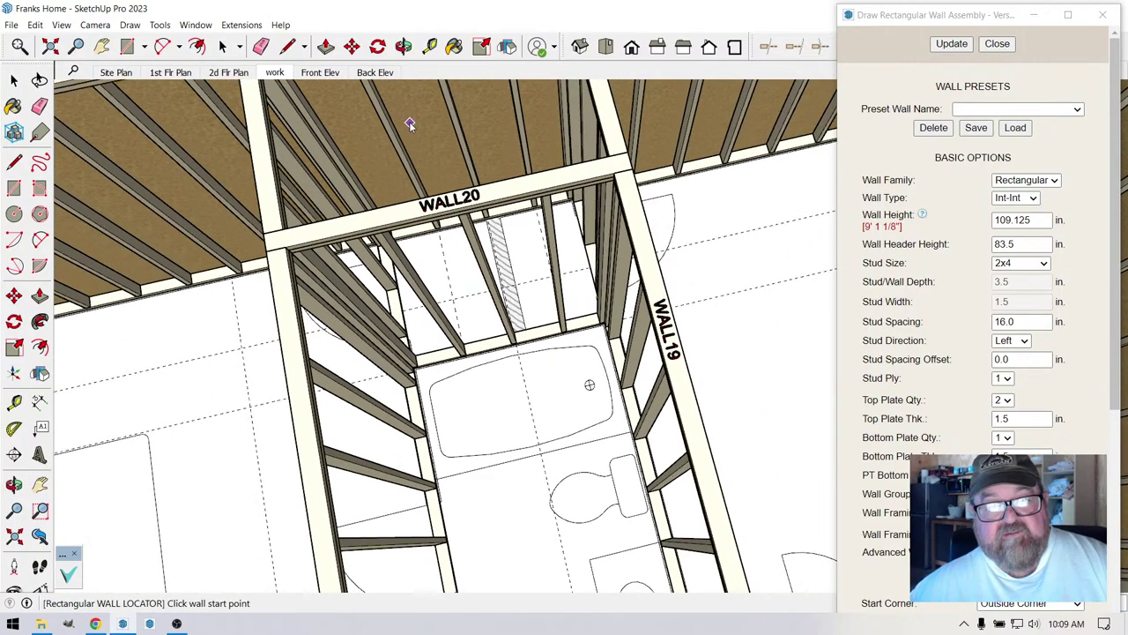
- Frame the second stud wall from the hatched intersection along the next wall line near the tub
click(403, 46)
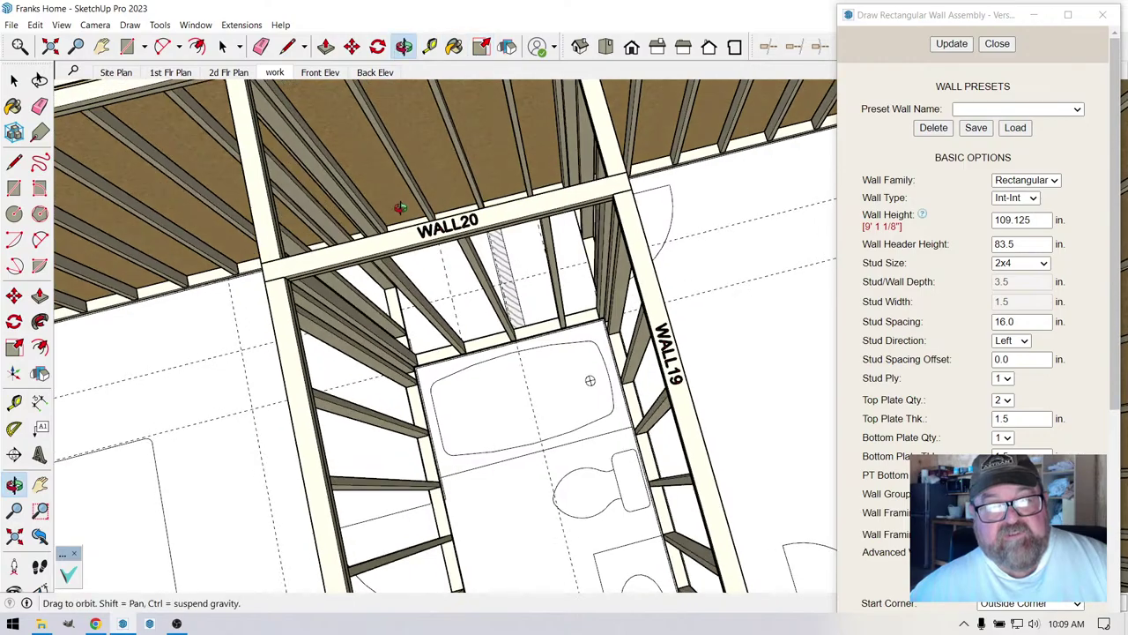
drag(396, 208, 796, 210)
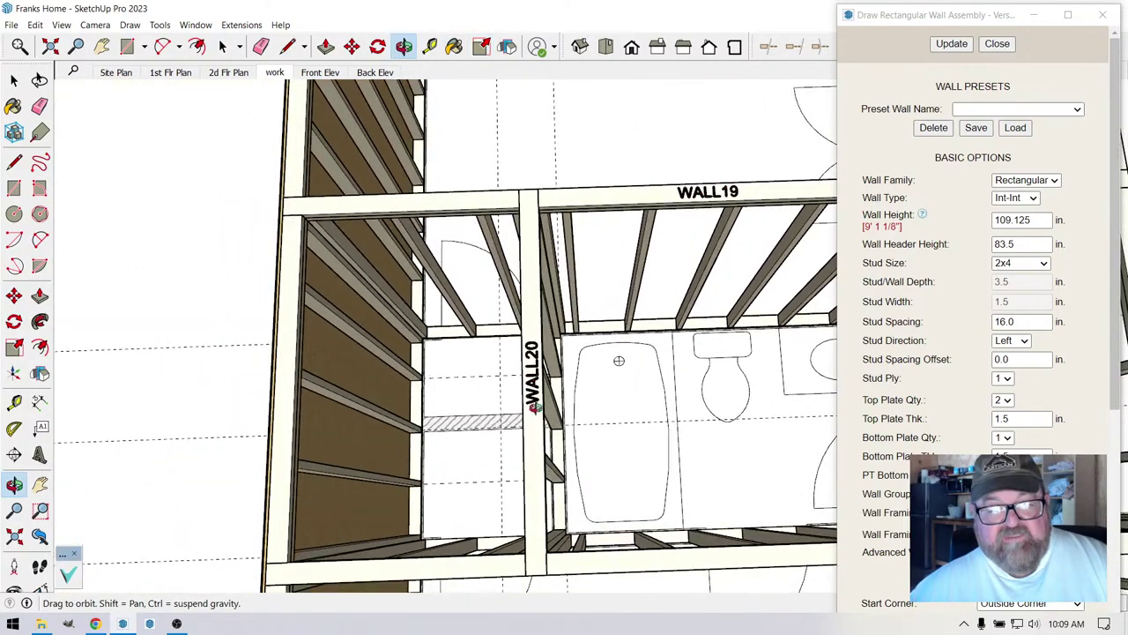
scroll(423, 468, up, 8)
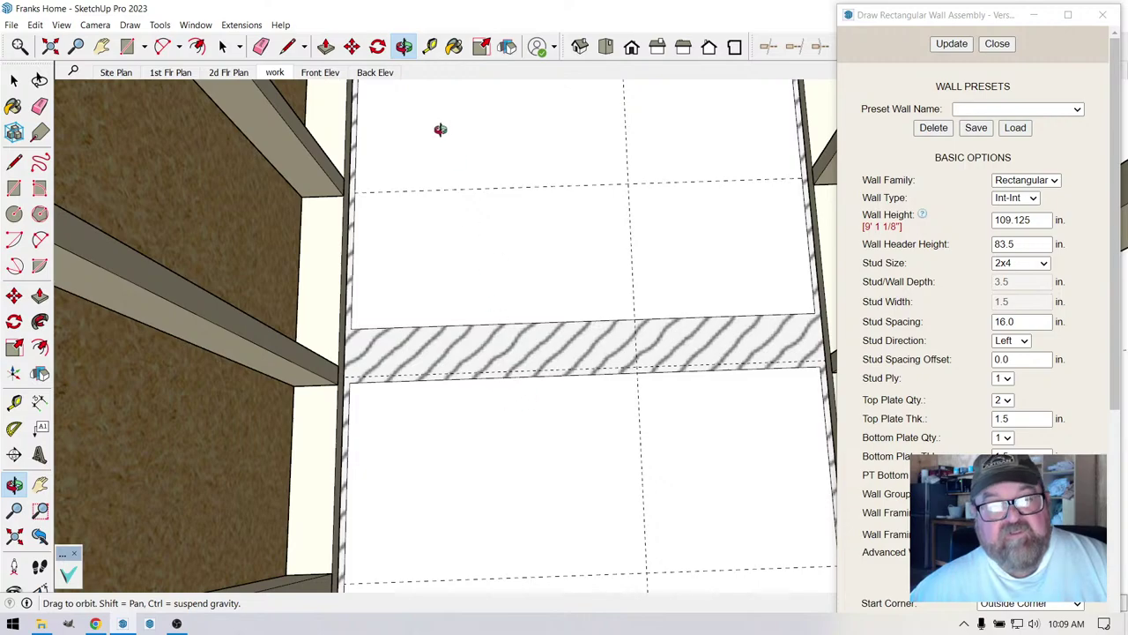
right_click(413, 208)
click(419, 244)
scroll(379, 300, up, 3)
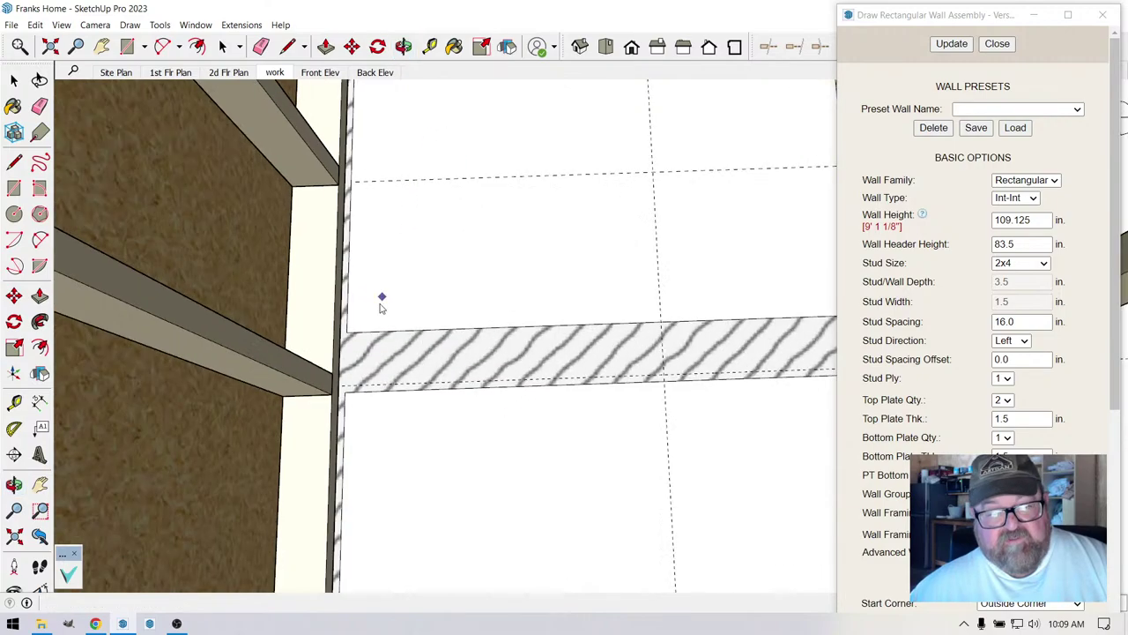
click(328, 407)
scroll(379, 415, down, 5)
scroll(411, 446, up, 6)
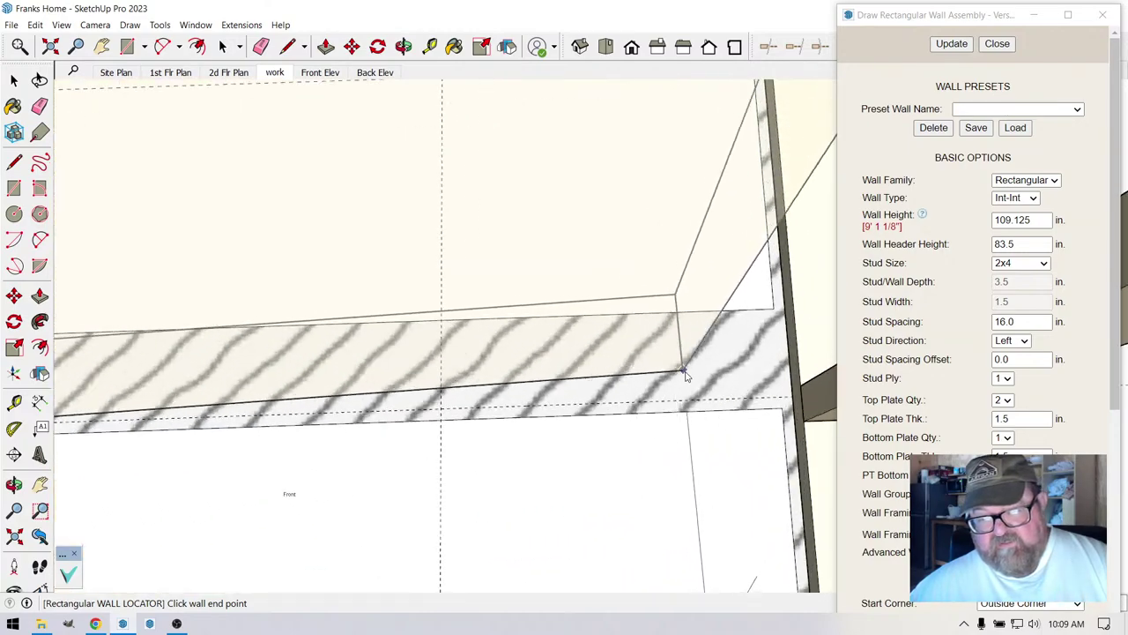
scroll(670, 375, up, 3)
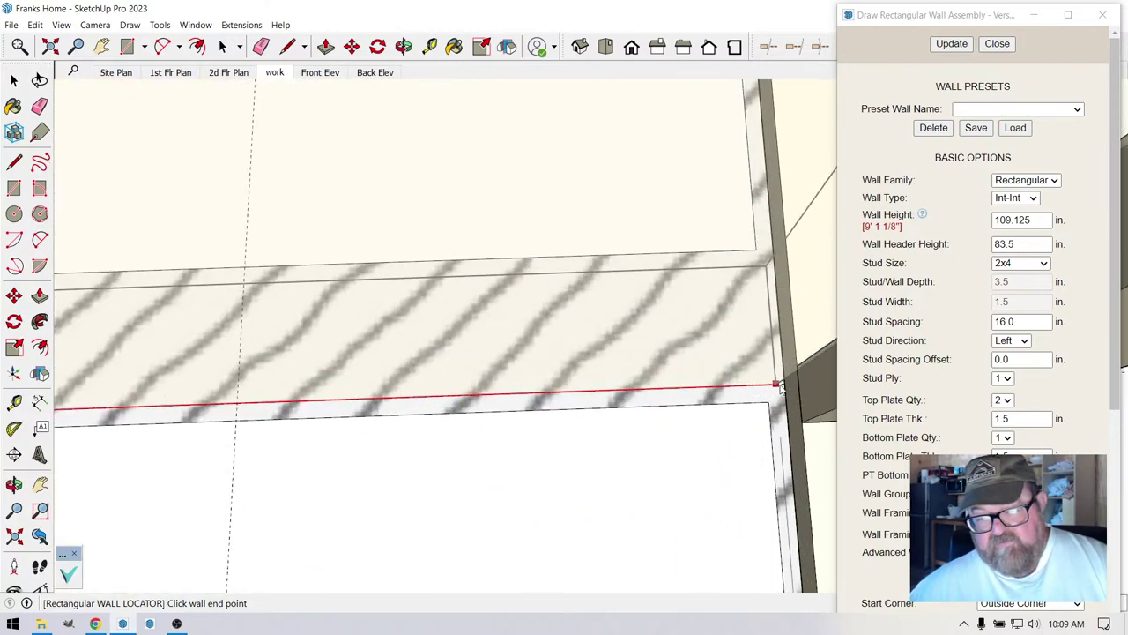
scroll(783, 388, down, 3)
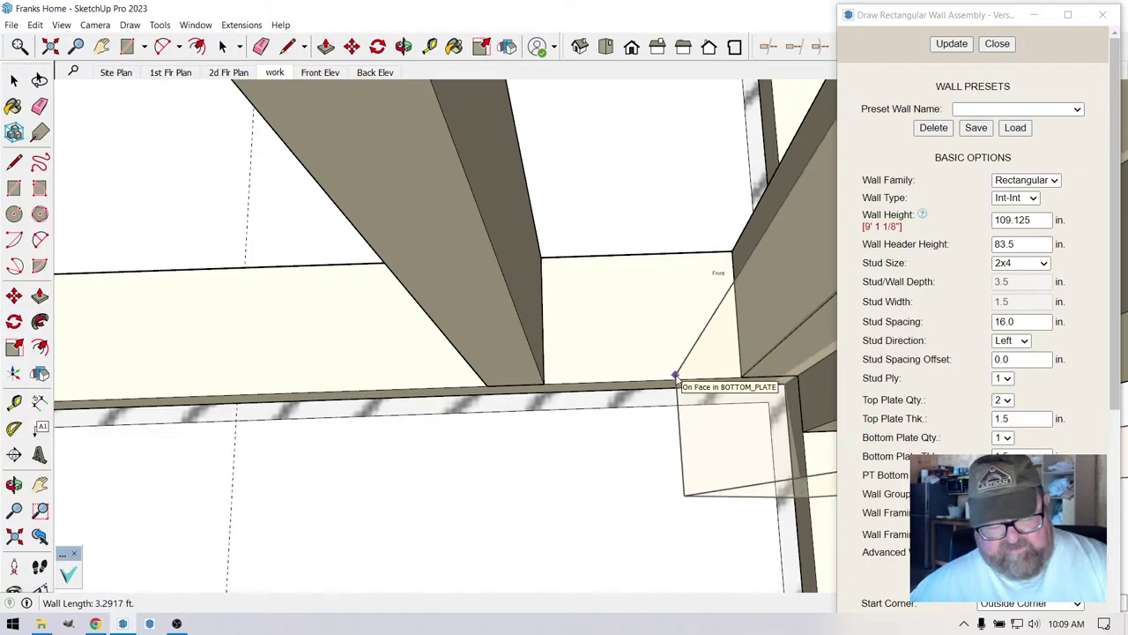
click(675, 383)
middle_drag(675, 383, 547, 321)
scroll(458, 315, down, 3)
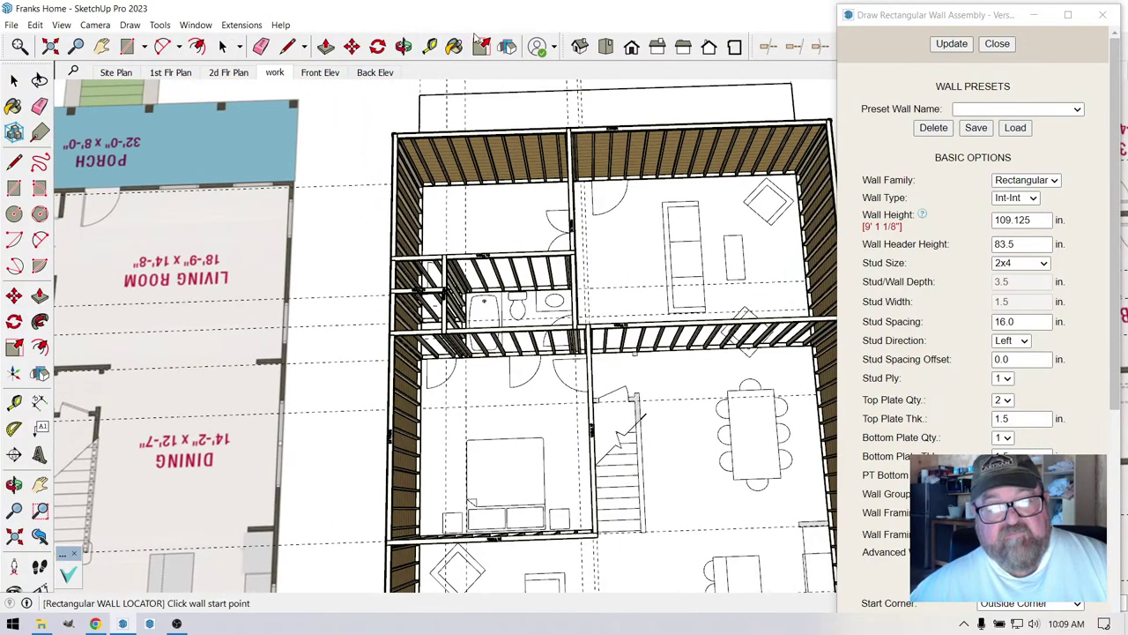
click(405, 47)
scroll(788, 340, down, 2)
drag(788, 340, 523, 361)
scroll(523, 361, up, 2)
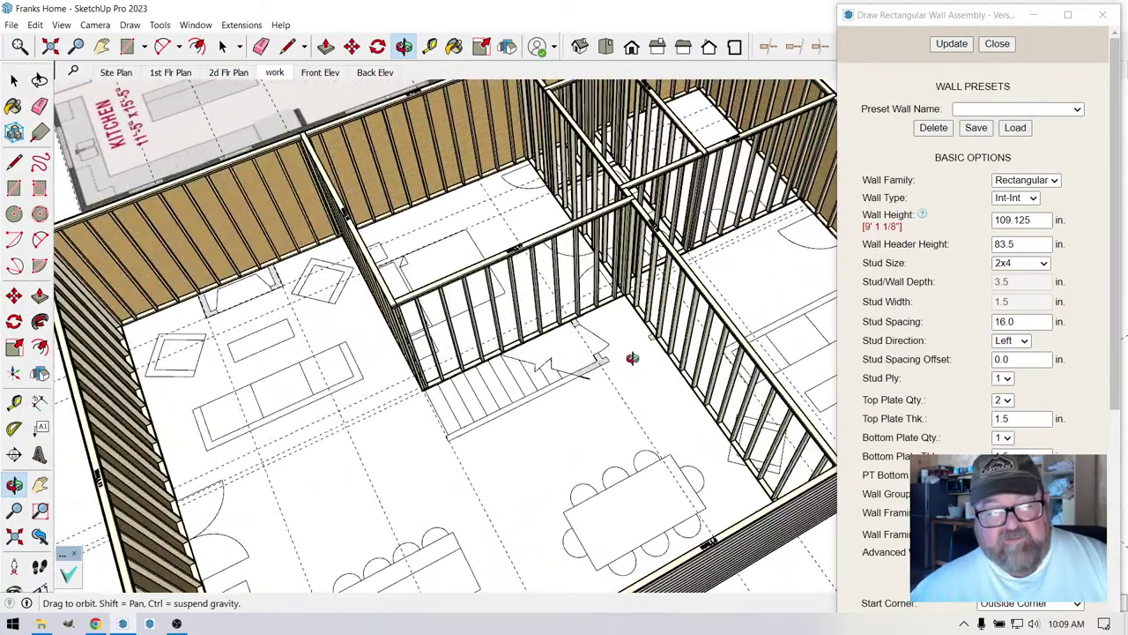
drag(632, 358, 433, 216)
scroll(420, 360, down, 3)
scroll(425, 154, up, 2)
scroll(599, 221, up, 1)
drag(600, 221, 618, 208)
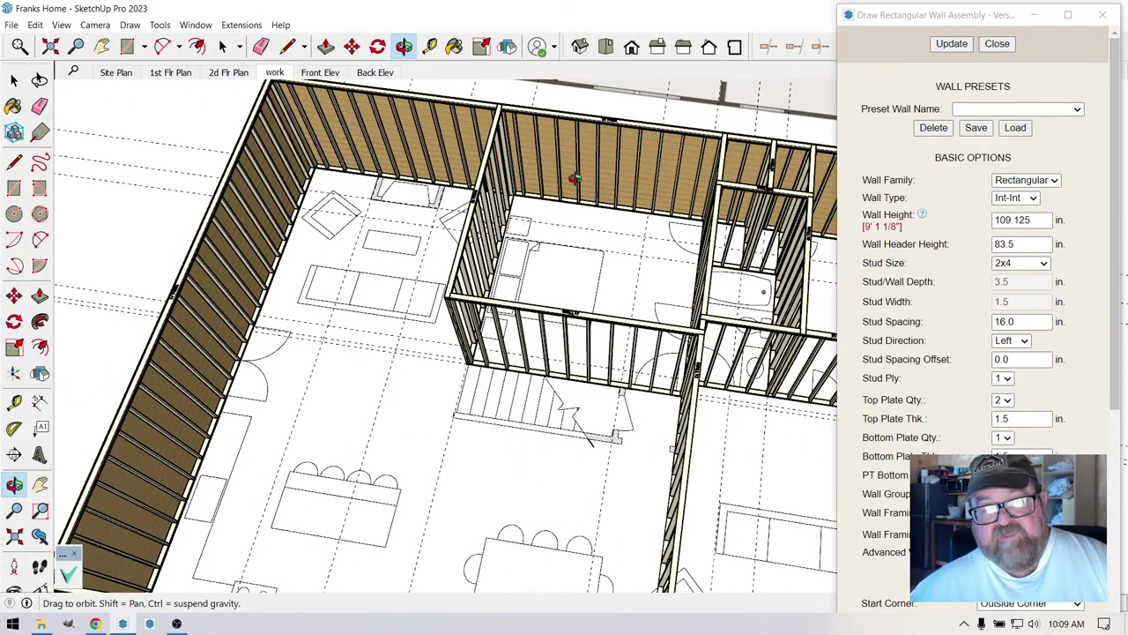
scroll(574, 178, up, 2)
drag(574, 178, 452, 142)
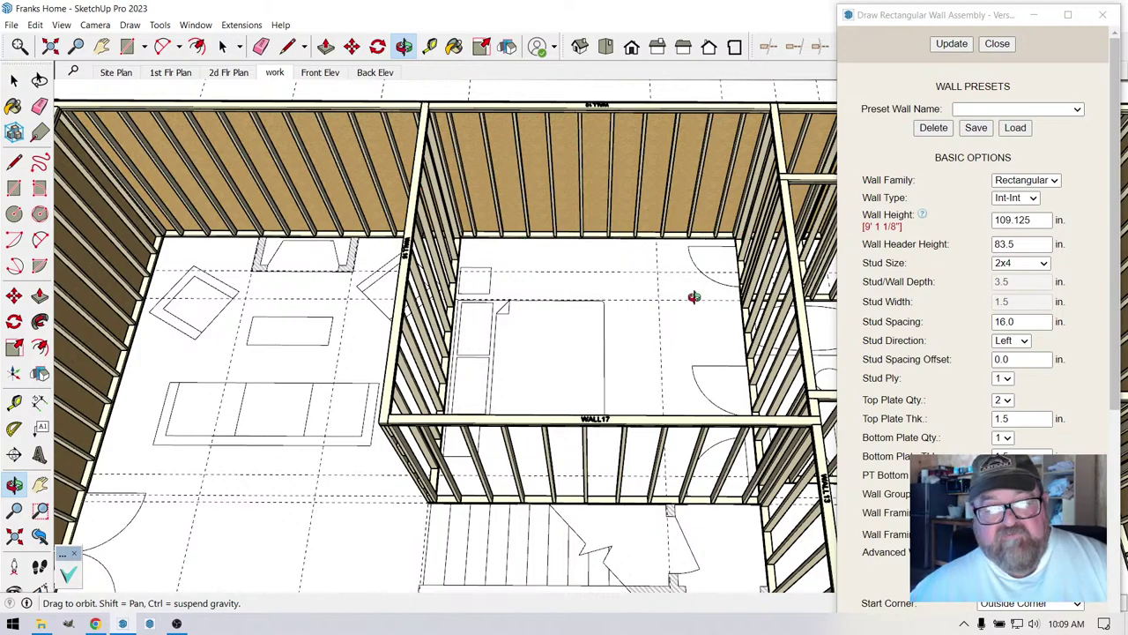
scroll(462, 294, up, 6)
mouse_move(493, 282)
mouse_down()
mouse_move(461, 295)
mouse_move(323, 277)
mouse_move(466, 327)
mouse_move(761, 292)
mouse_move(748, 252)
mouse_move(450, 508)
mouse_move(458, 433)
mouse_up()
- Frame a 2x4 stud wall between the two ends of the hatched strip beside the sheathed exterior wall
right_click(467, 387)
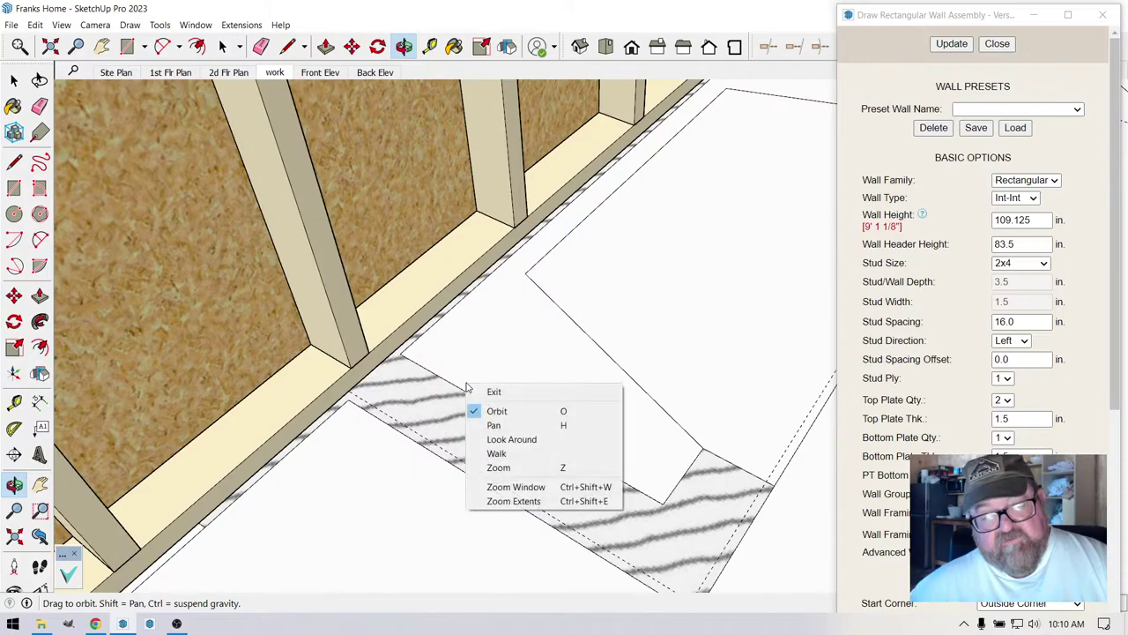
click(490, 393)
click(350, 394)
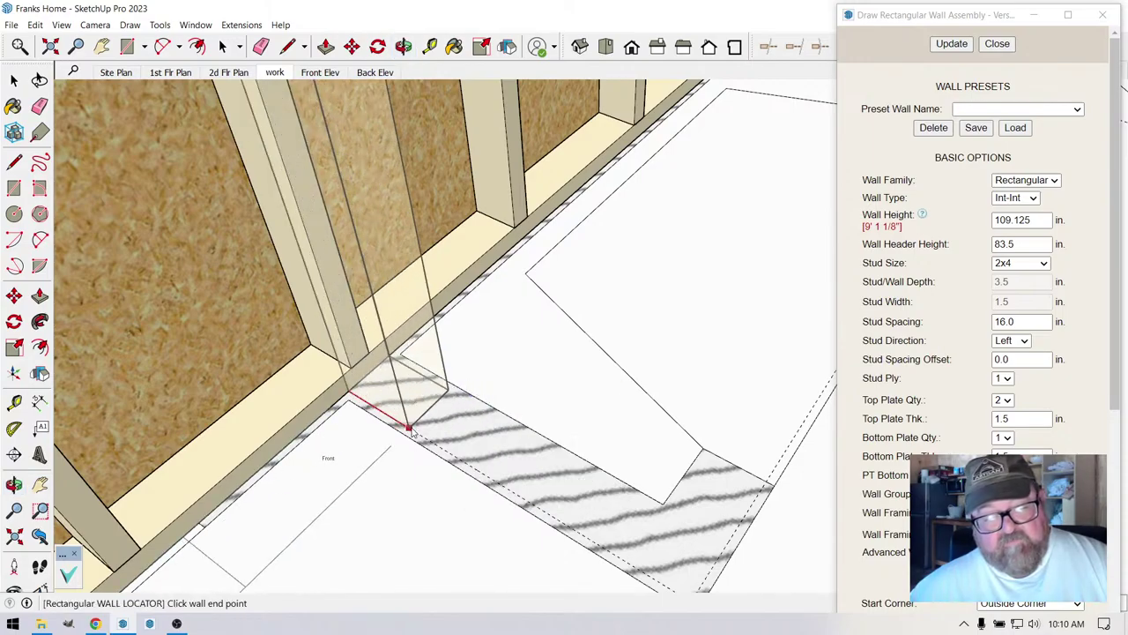
middle_drag(327, 456, 365, 449)
middle_drag(589, 532, 488, 330)
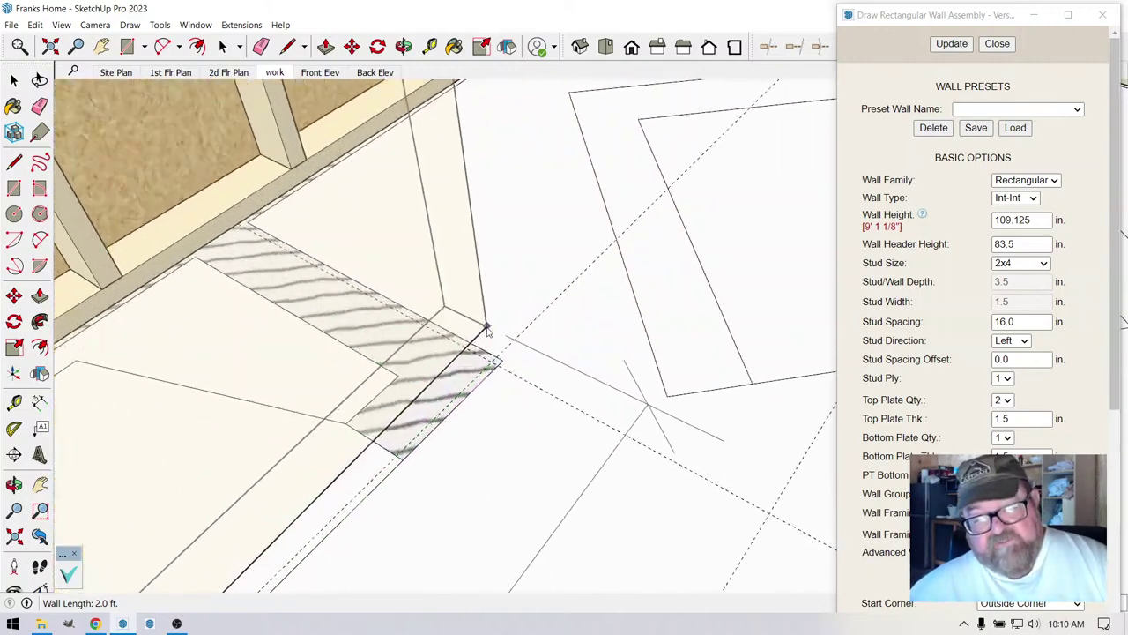
click(491, 361)
scroll(366, 295, up, 6)
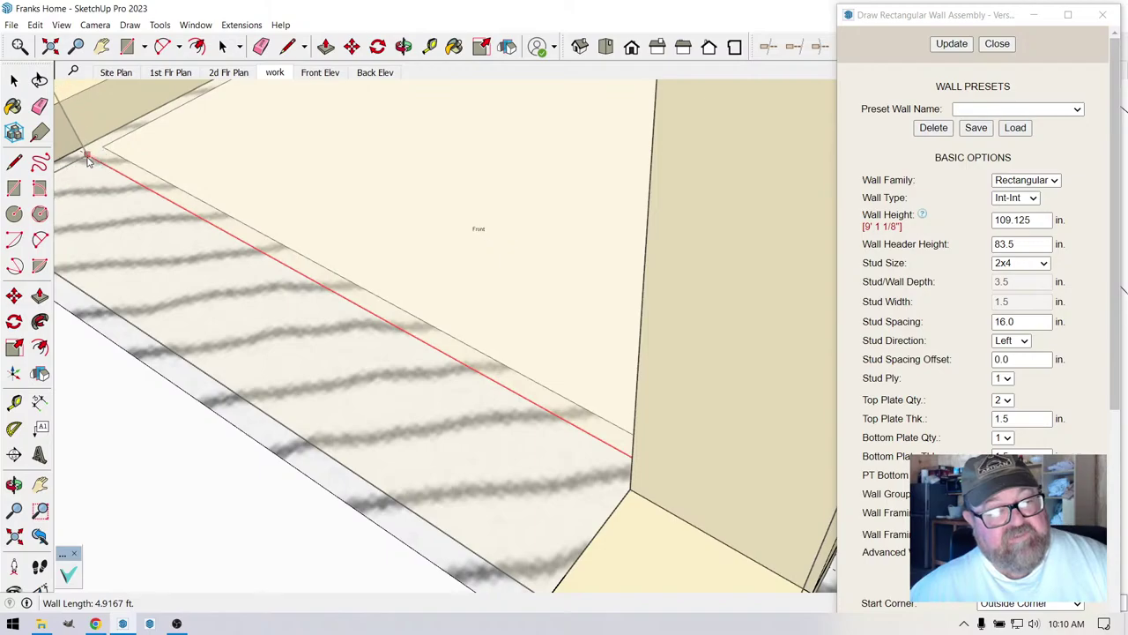
middle_drag(79, 155, 86, 180)
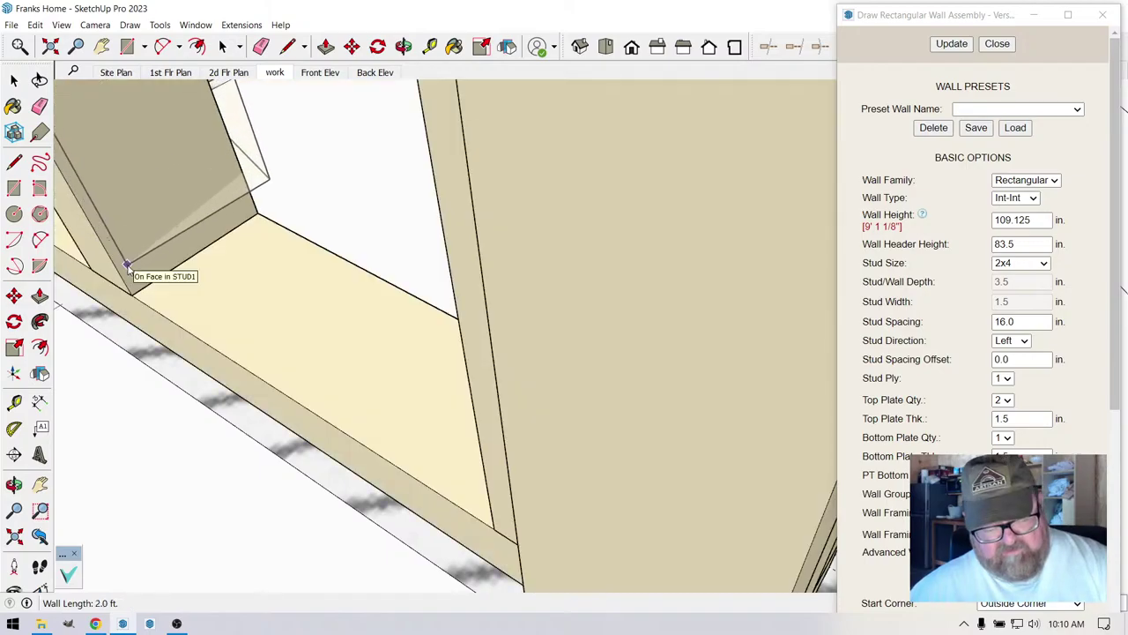
scroll(476, 317, down, 10)
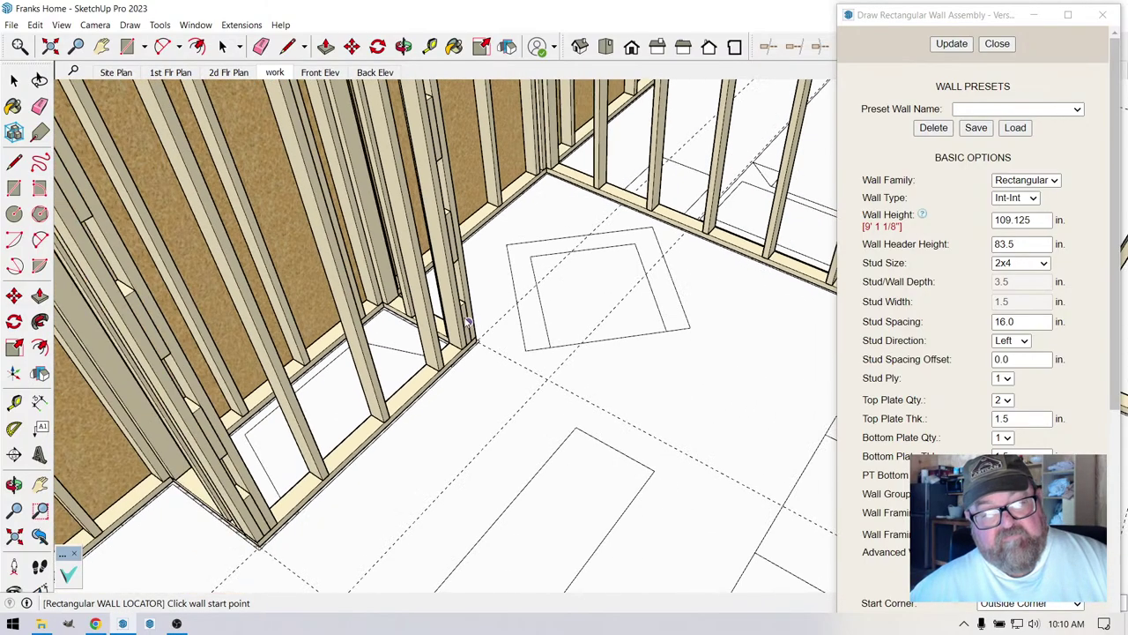
scroll(467, 321, down, 10)
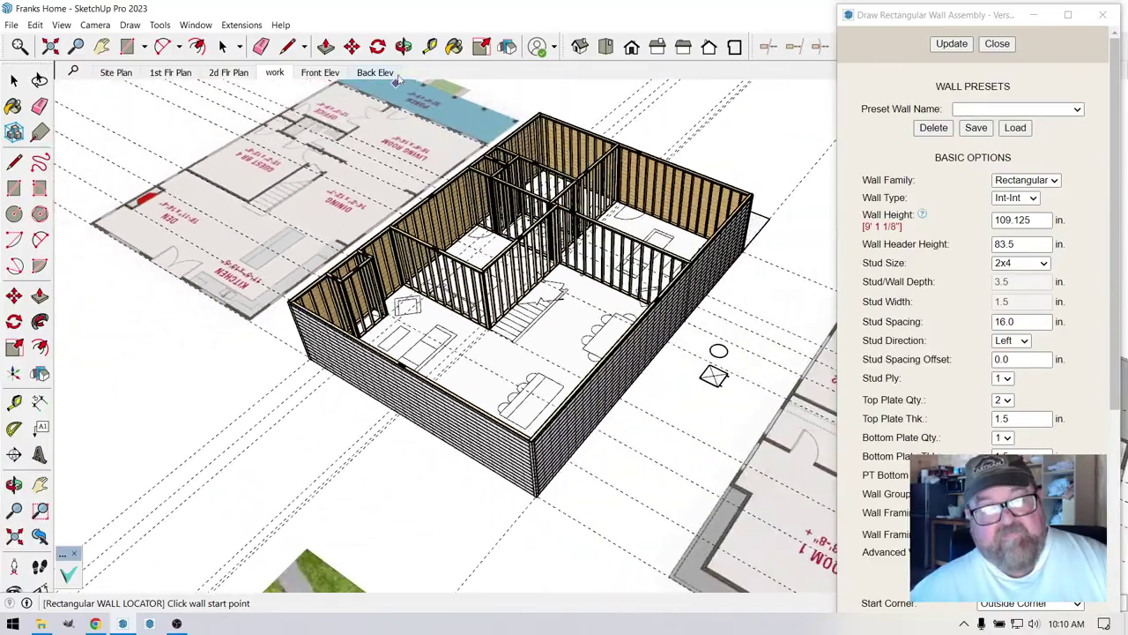
- From a near top-down view, place a wall from the plate's left corner to its right corner
click(404, 46)
drag(483, 242, 249, 351)
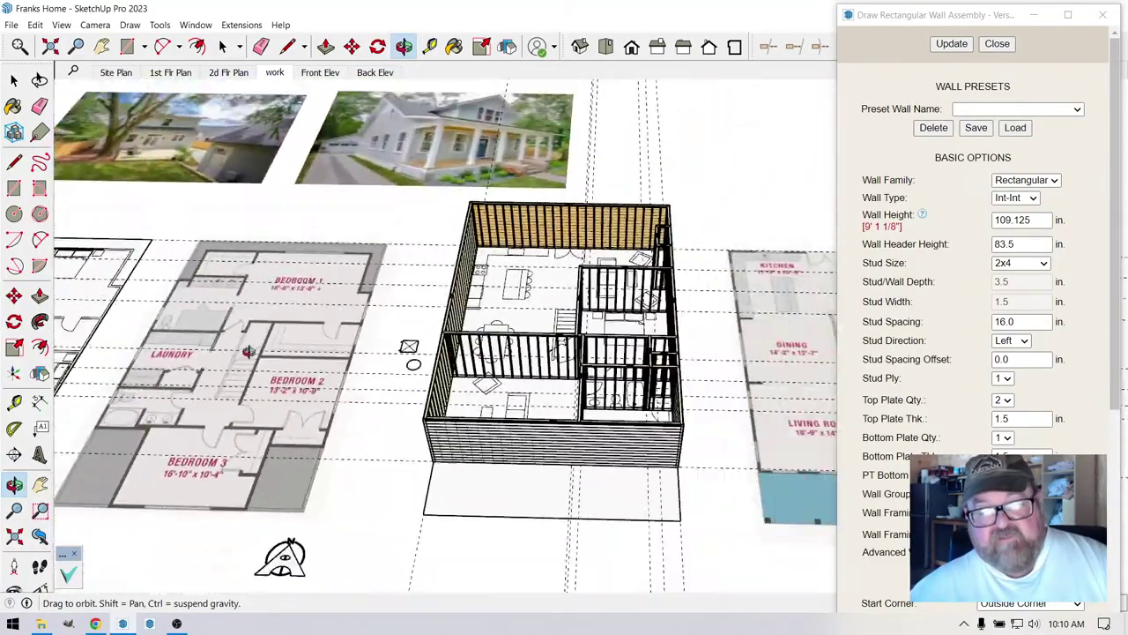
scroll(529, 310, up, 8)
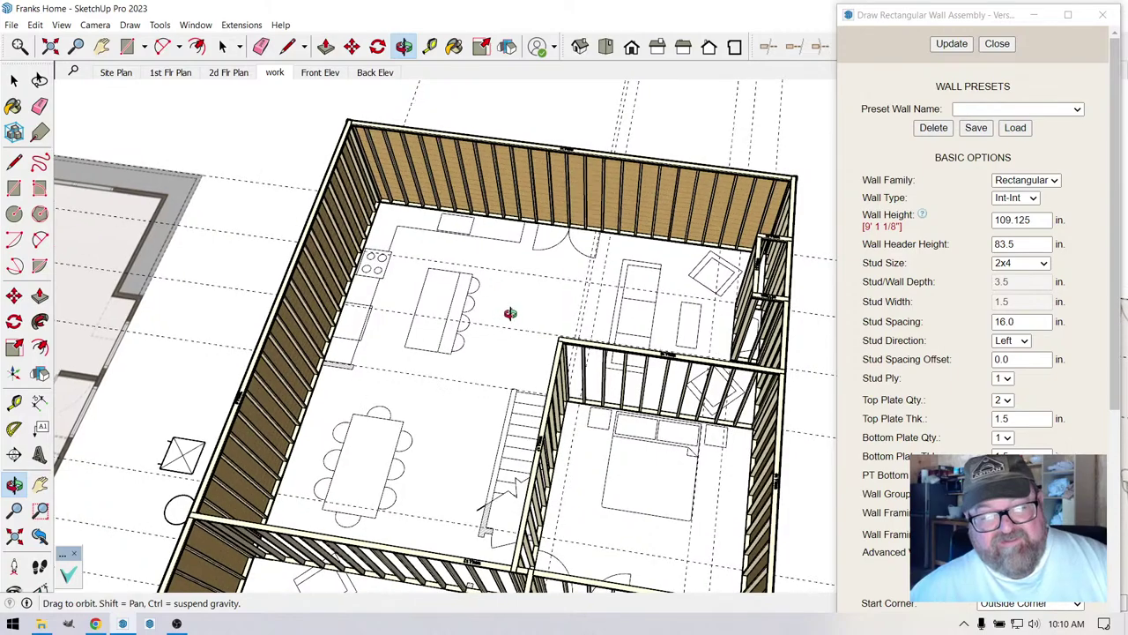
drag(510, 313, 456, 297)
scroll(468, 332, down, 2)
scroll(378, 332, up, 8)
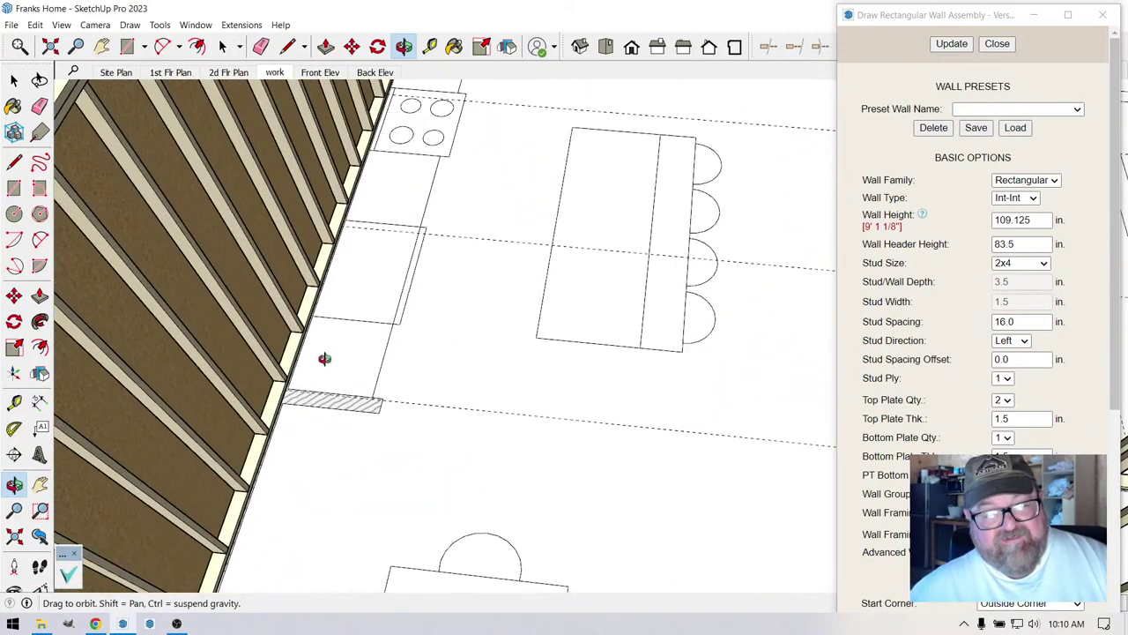
scroll(325, 361, up, 2)
right_click(326, 372)
key(Escape)
scroll(291, 388, up, 3)
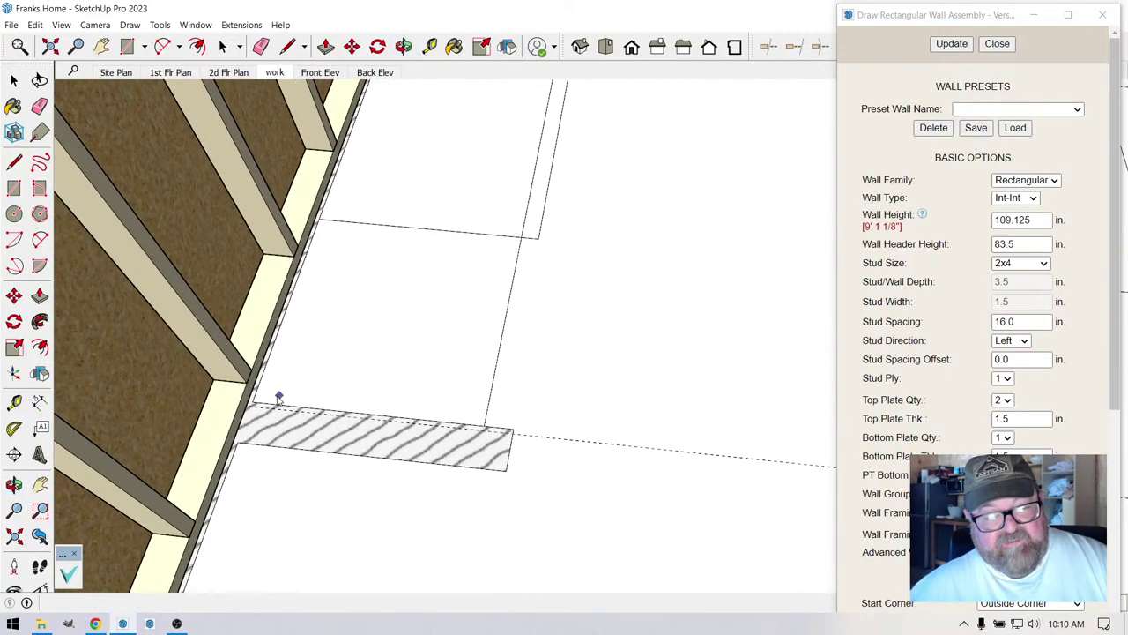
scroll(256, 414, up, 3)
scroll(208, 434, down, 1)
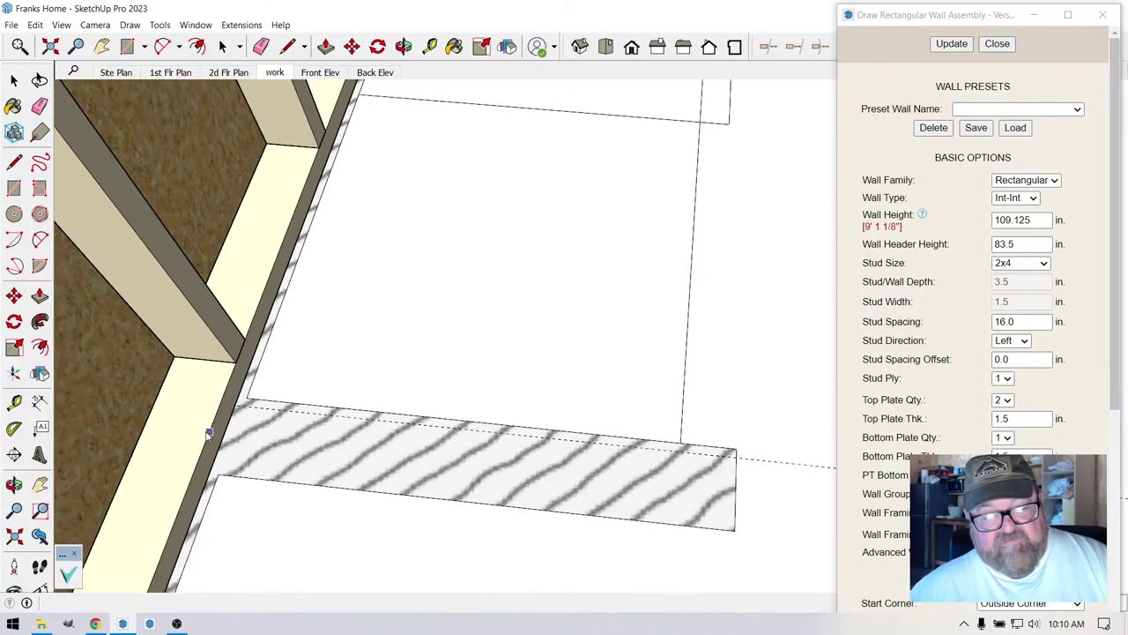
click(237, 406)
scroll(318, 407, down, 2)
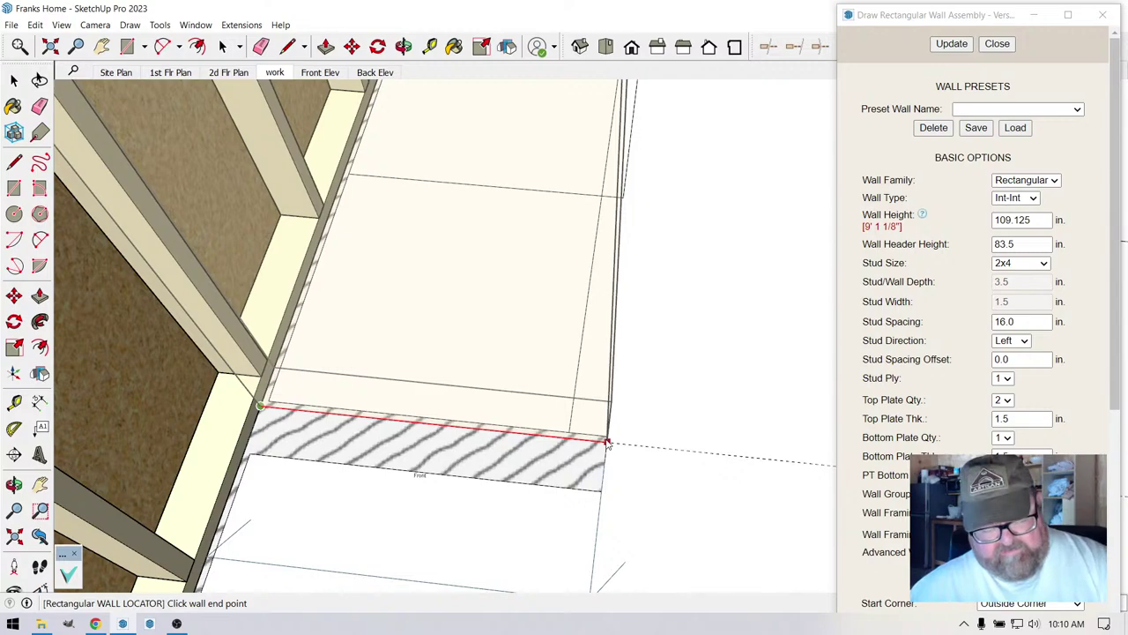
click(606, 443)
- Add a Tape Measure guide line 1/2 inch in from the hatched plate's edge
click(428, 48)
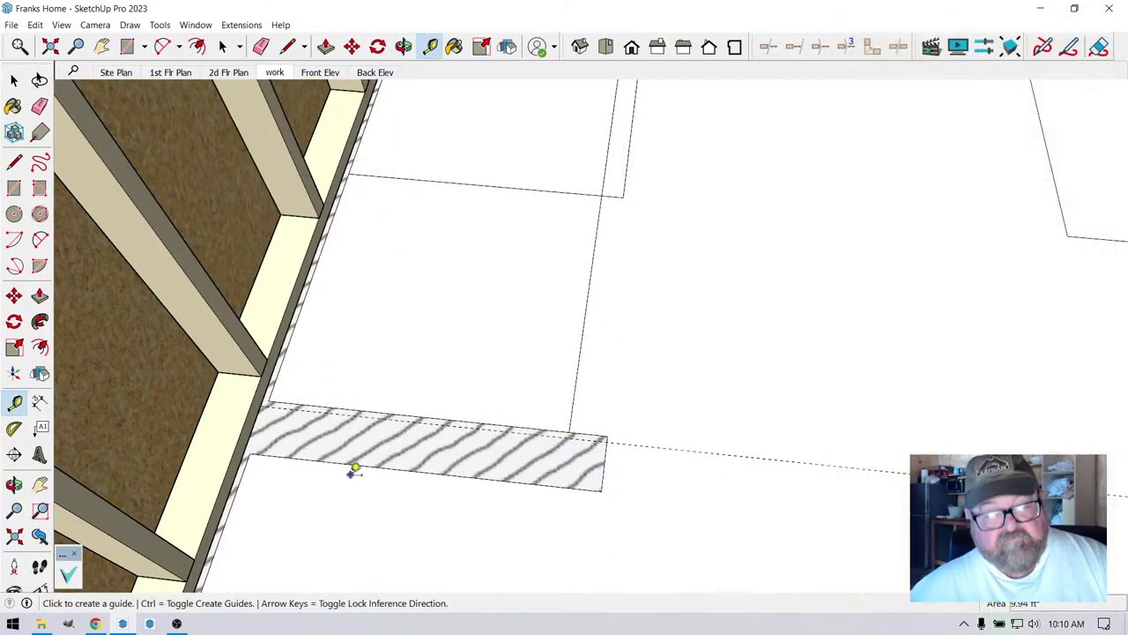
click(357, 458)
text(1/)
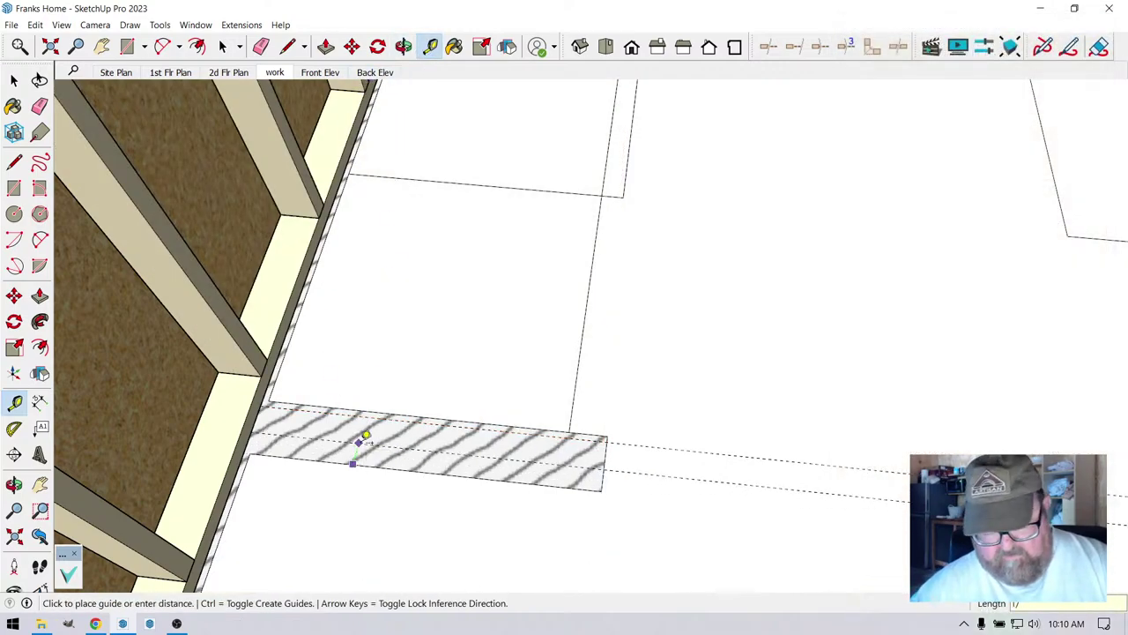
text(2)
key(Return)
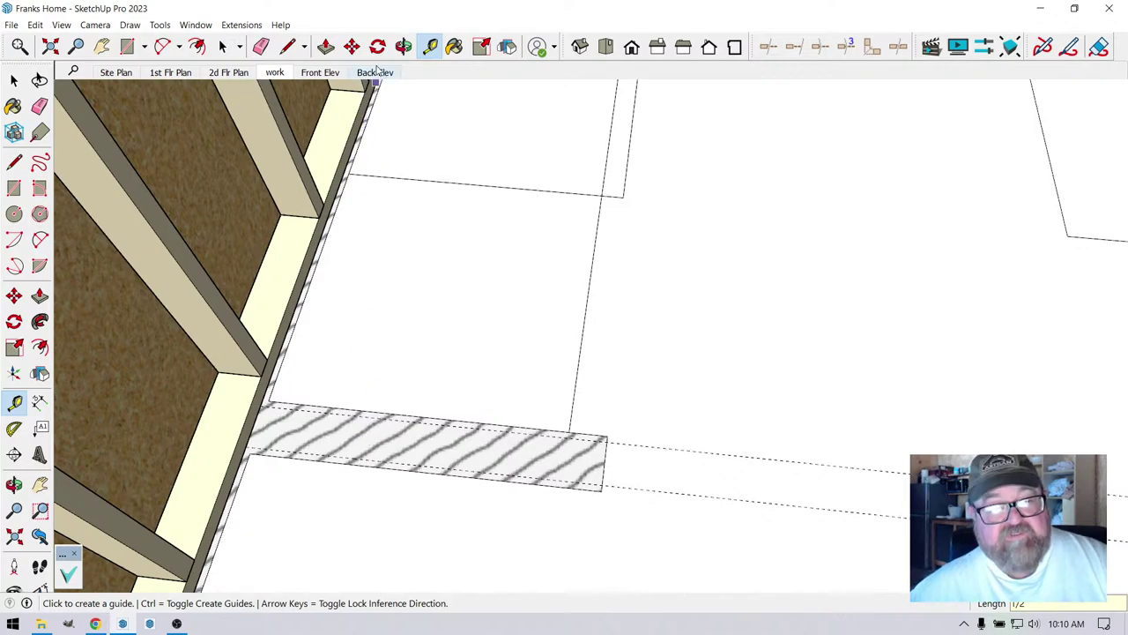
click(252, 26)
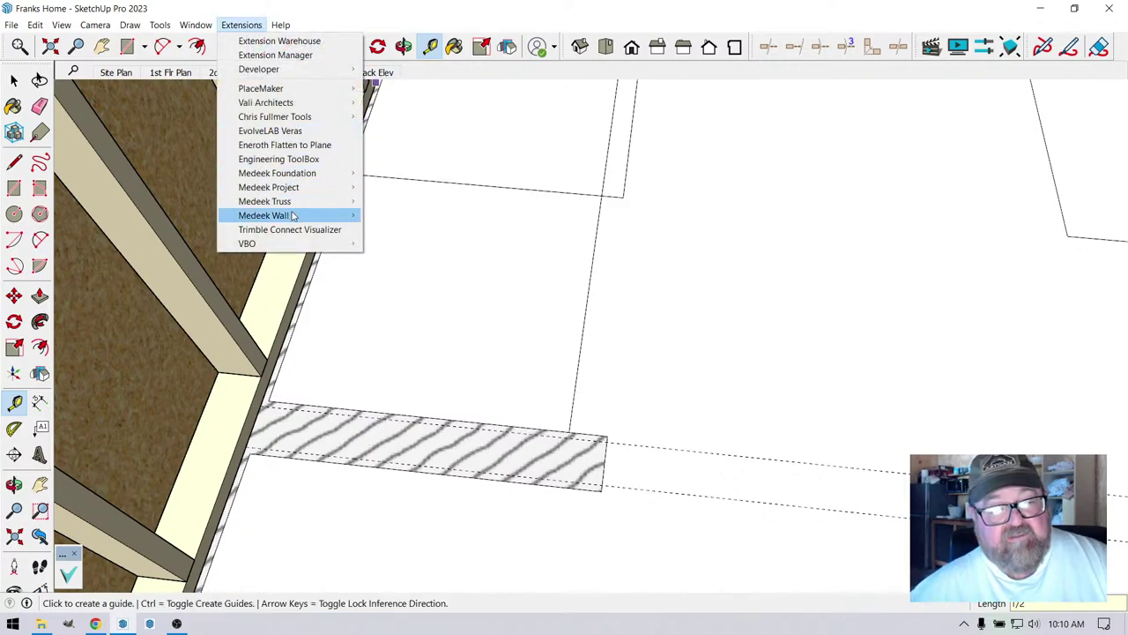
- Frame a 2x4 Medeek stud wall from the hatched strip's left end to its right end
mouse_move(295, 216)
click(388, 216)
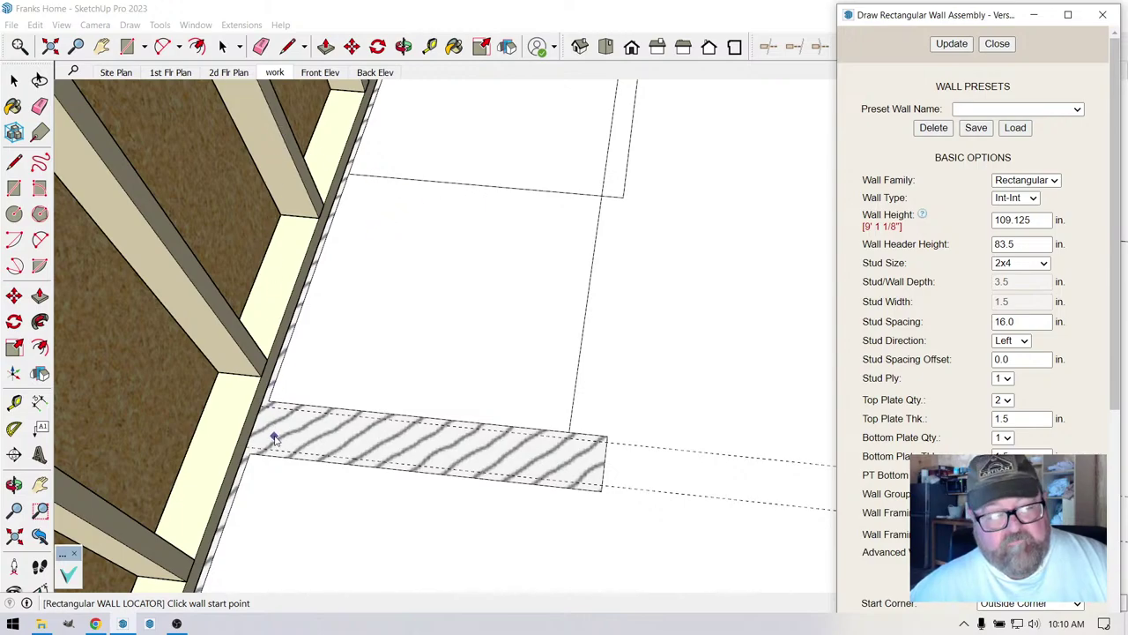
click(247, 448)
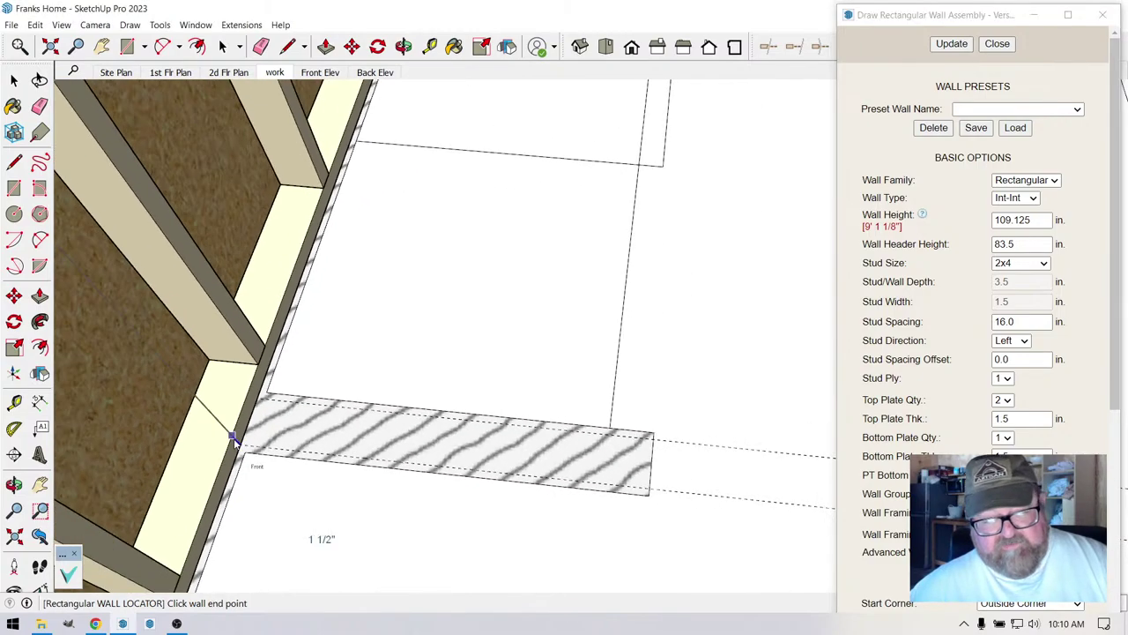
scroll(509, 487, up, 3)
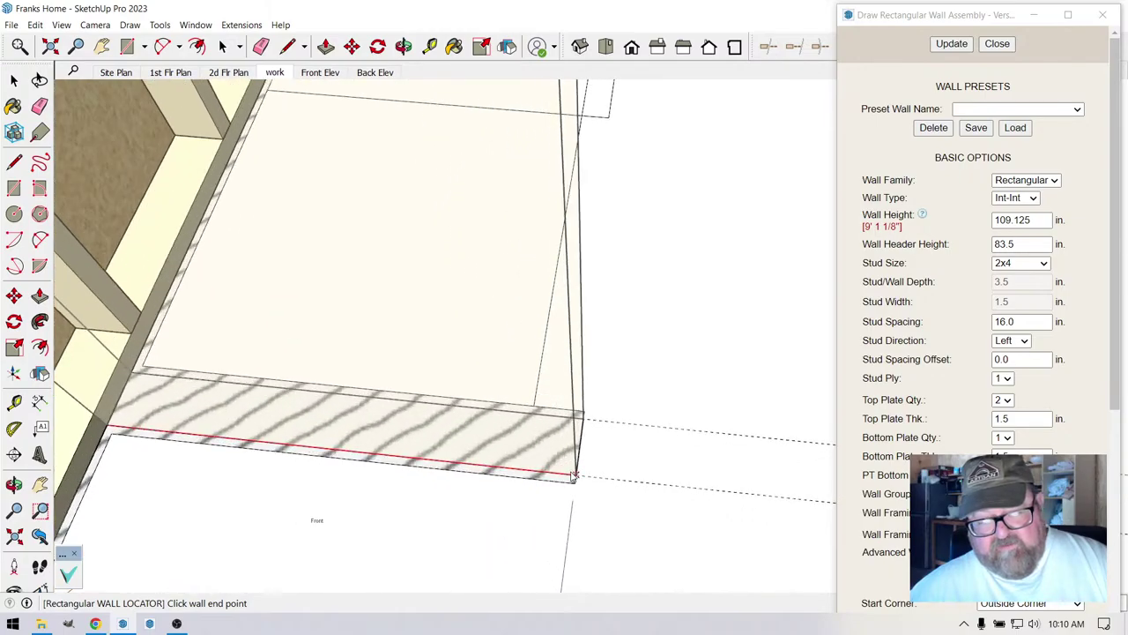
click(573, 476)
scroll(414, 518, up, 4)
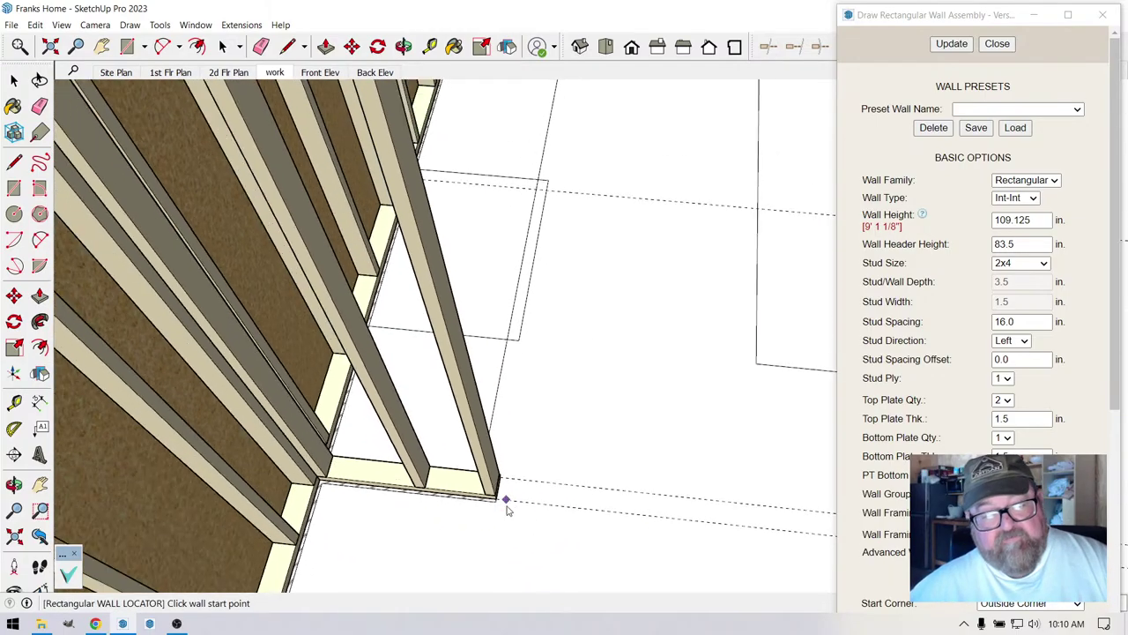
scroll(507, 506, down, 5)
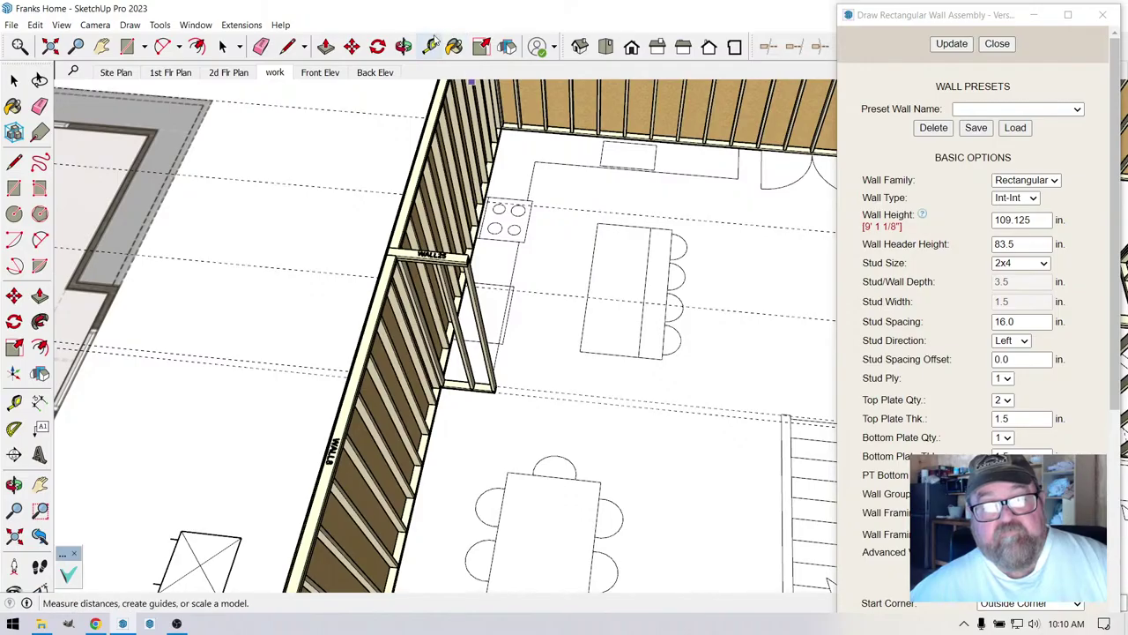
- Close the Draw Rectangular Wall Assembly dialog and orbit around the framed first-floor walls
click(404, 46)
drag(617, 335, 251, 253)
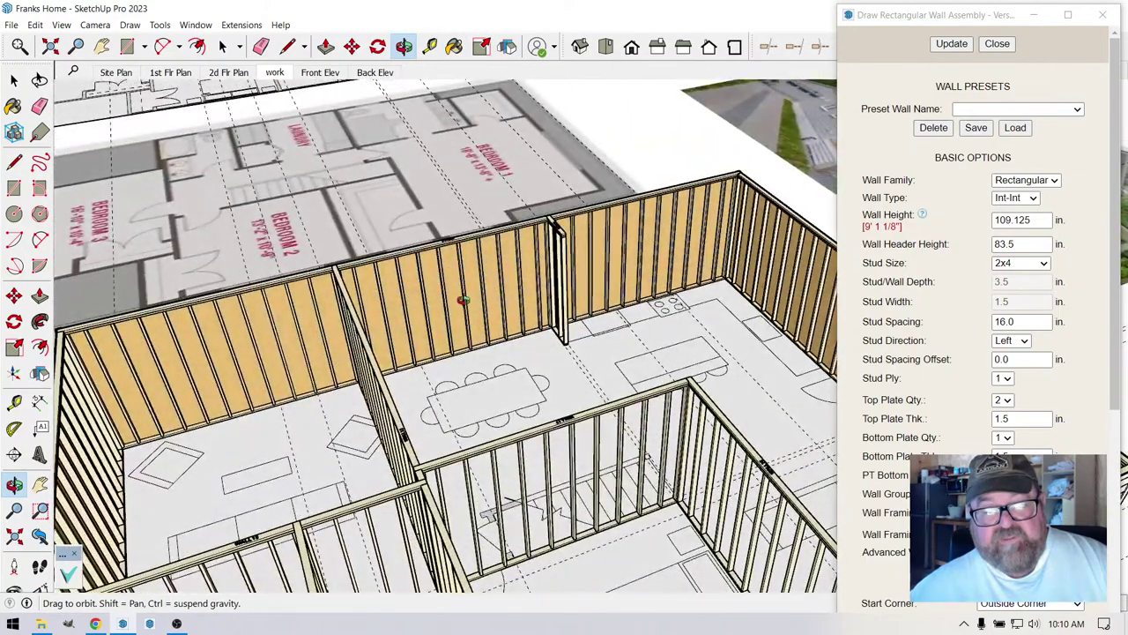
drag(447, 310, 253, 229)
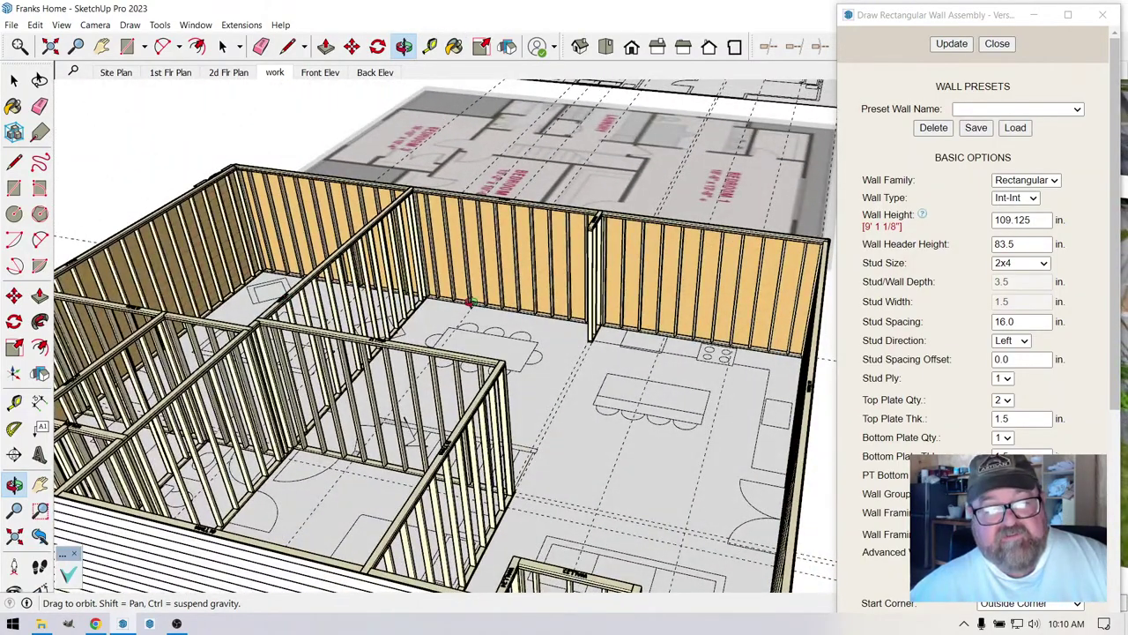
scroll(469, 302, down, 5)
mouse_move(587, 360)
mouse_down()
mouse_move(529, 265)
mouse_move(485, 110)
mouse_up()
scroll(484, 110, up, 5)
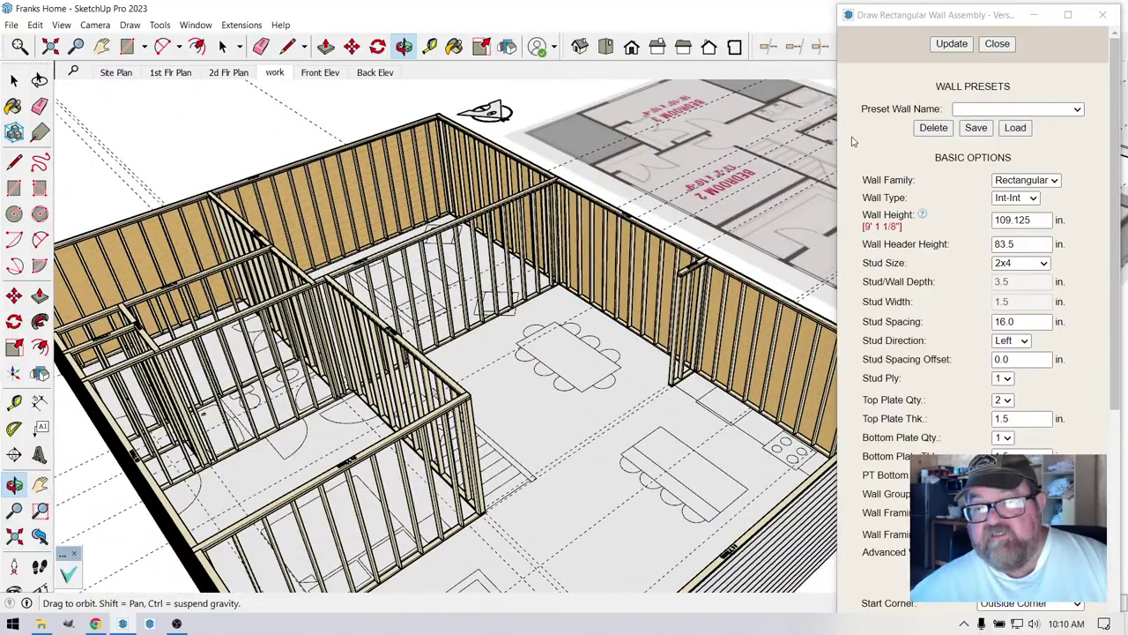
click(992, 46)
mouse_move(688, 145)
mouse_down()
mouse_move(578, 139)
mouse_move(625, 260)
mouse_move(705, 221)
mouse_move(749, 291)
mouse_move(782, 310)
mouse_move(691, 238)
mouse_move(642, 294)
mouse_move(750, 286)
mouse_move(724, 426)
mouse_move(796, 417)
mouse_move(587, 459)
mouse_move(489, 340)
mouse_move(650, 438)
mouse_move(343, 511)
mouse_up()
scroll(577, 139, down, 4)
scroll(656, 327, up, 4)
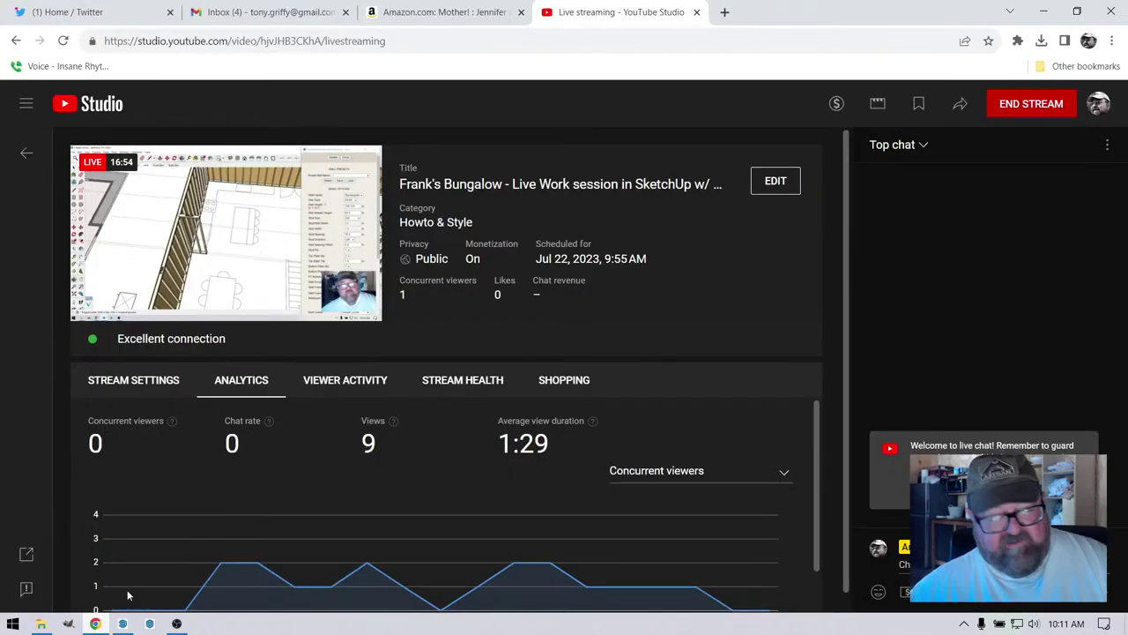
click(95, 623)
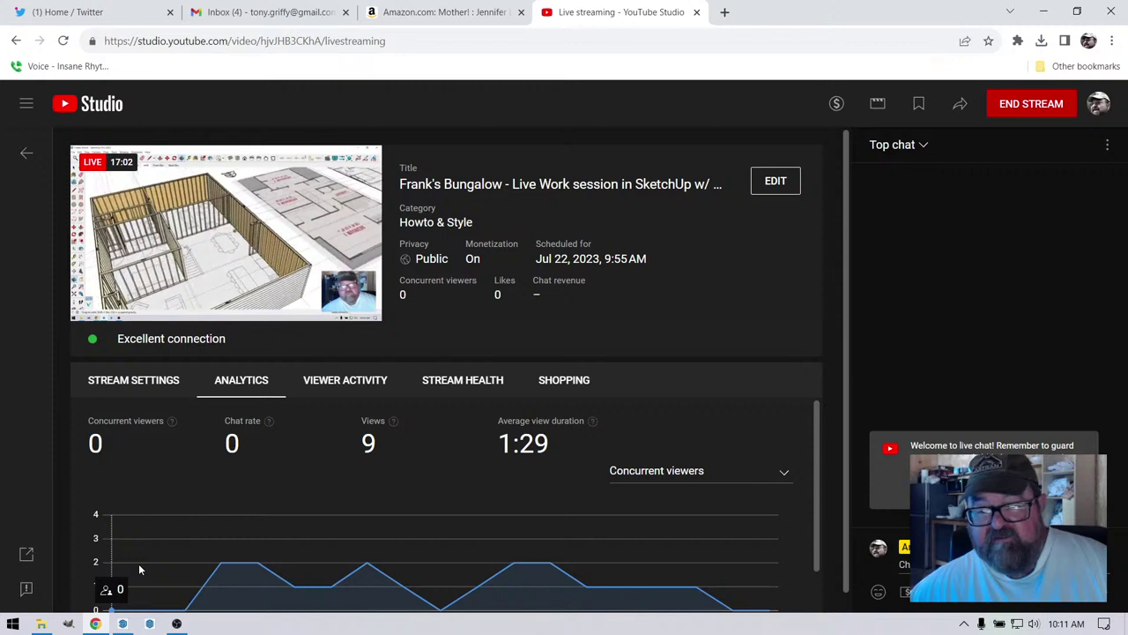
click(97, 625)
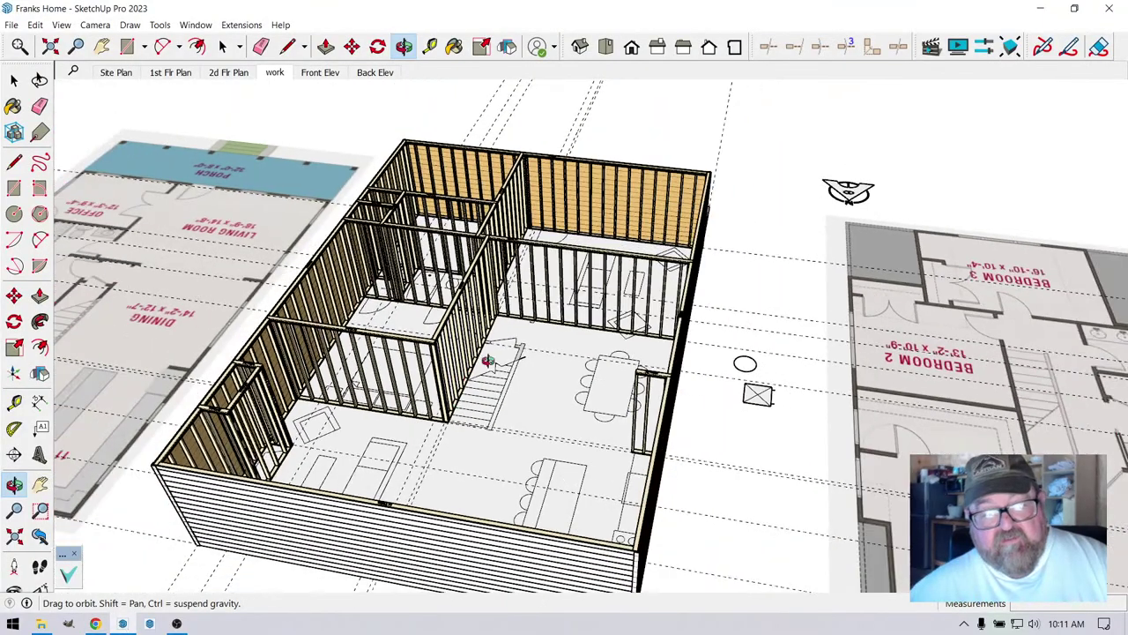
- Orbit and zoom the view in close on the stair and the door beside it
drag(487, 360, 520, 467)
scroll(517, 327, up, 8)
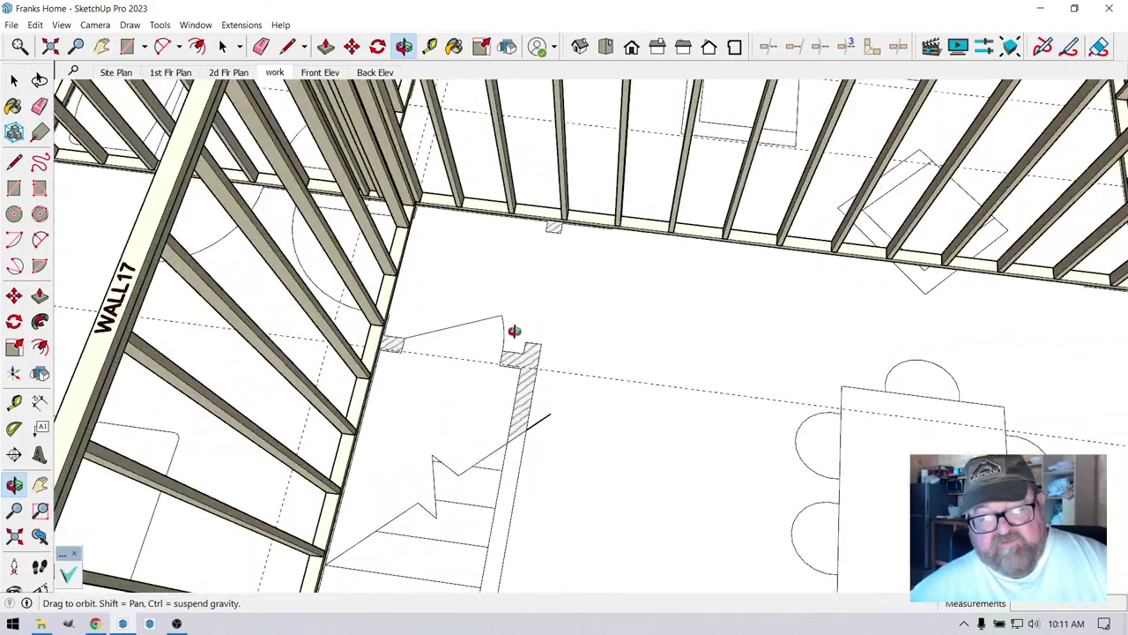
scroll(533, 317, down, 3)
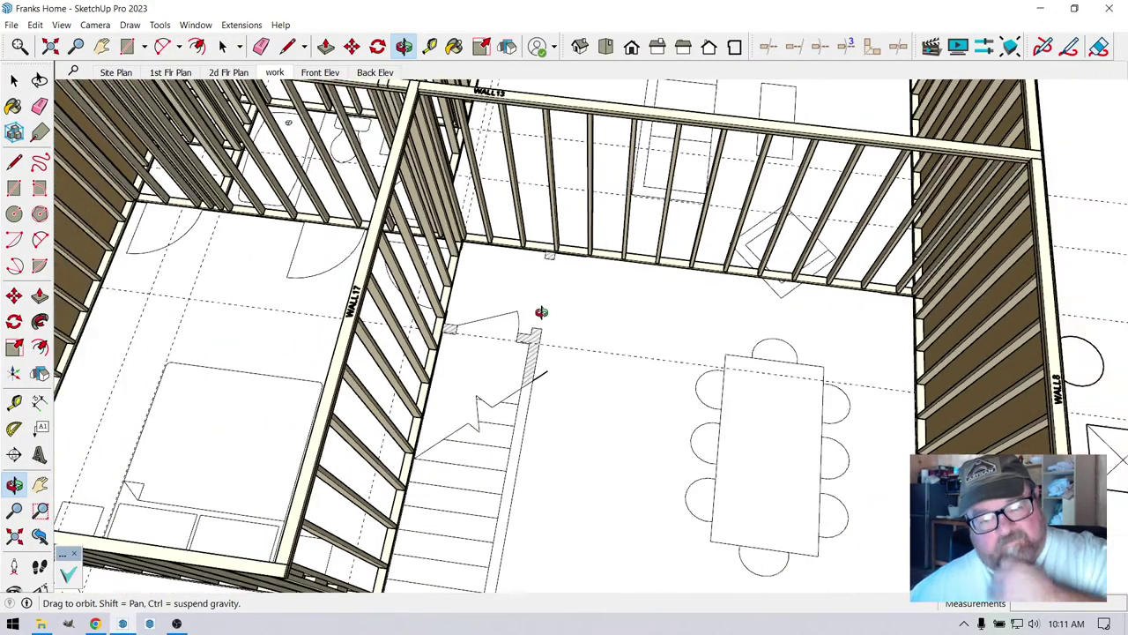
drag(553, 394, 347, 368)
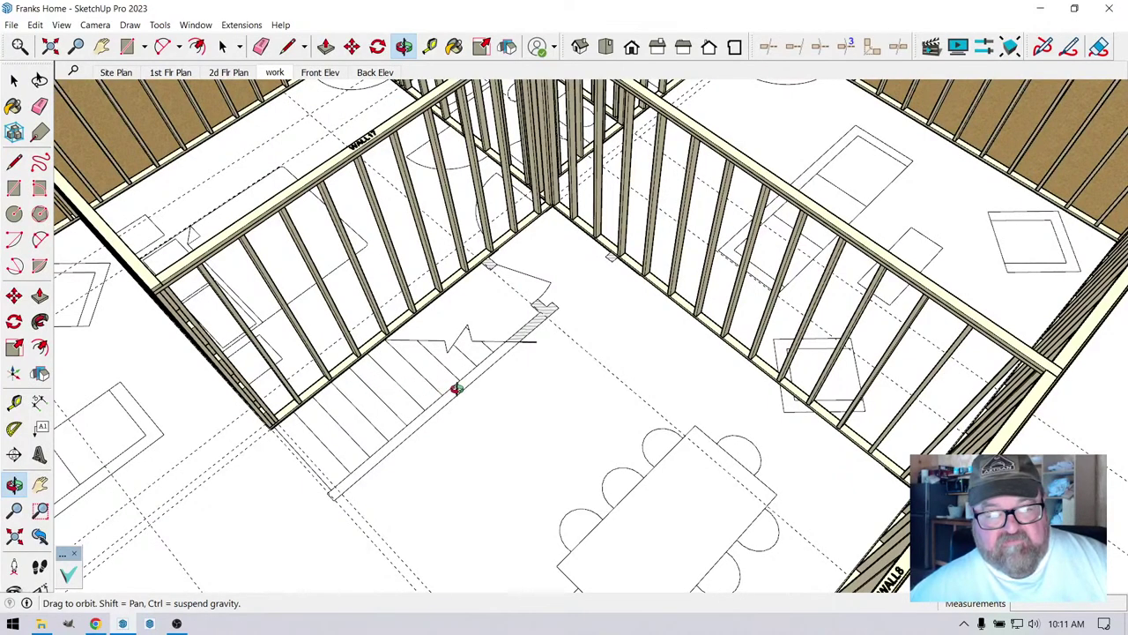
drag(456, 389, 349, 375)
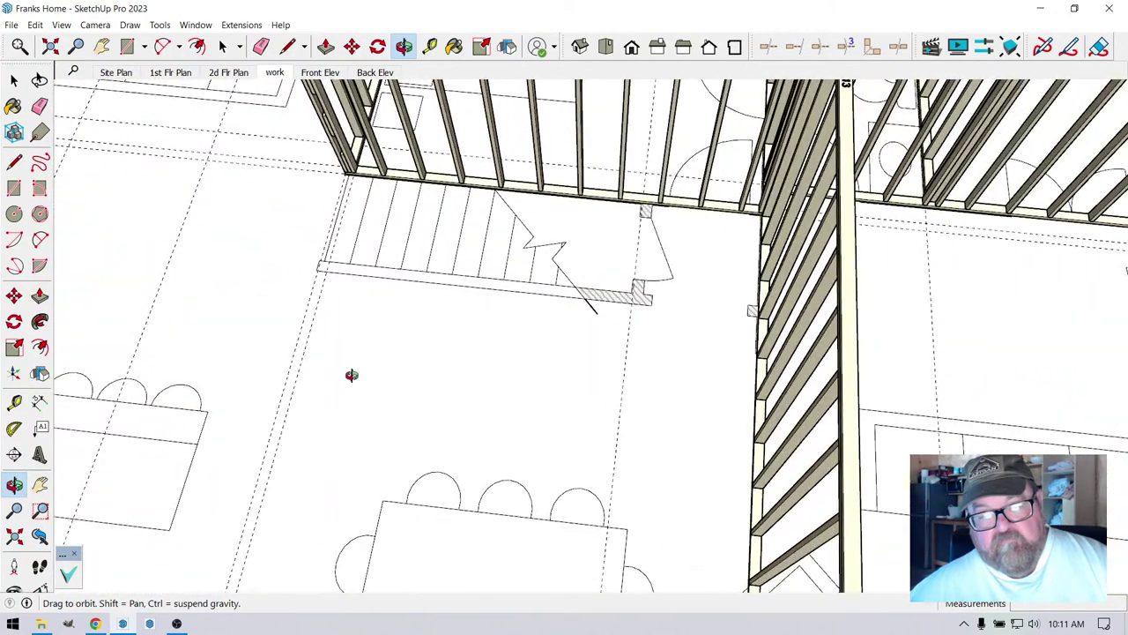
scroll(592, 241, up, 3)
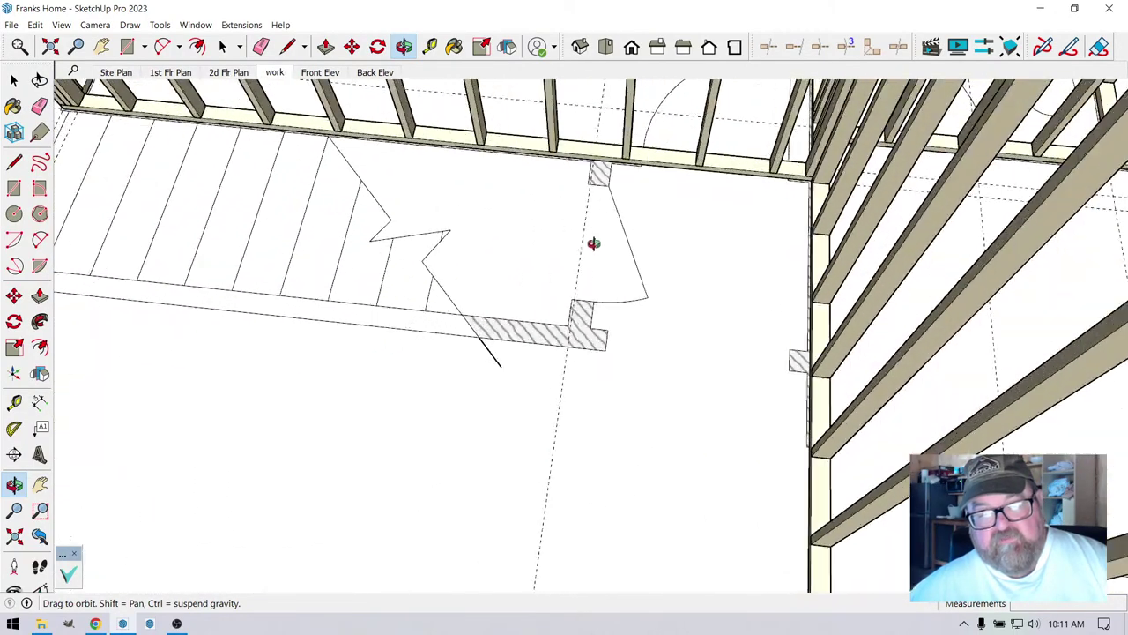
- Place two guide lines off the hatched wall strip's edges, the second 1/2 inch out
click(429, 46)
scroll(593, 338, up, 2)
click(605, 302)
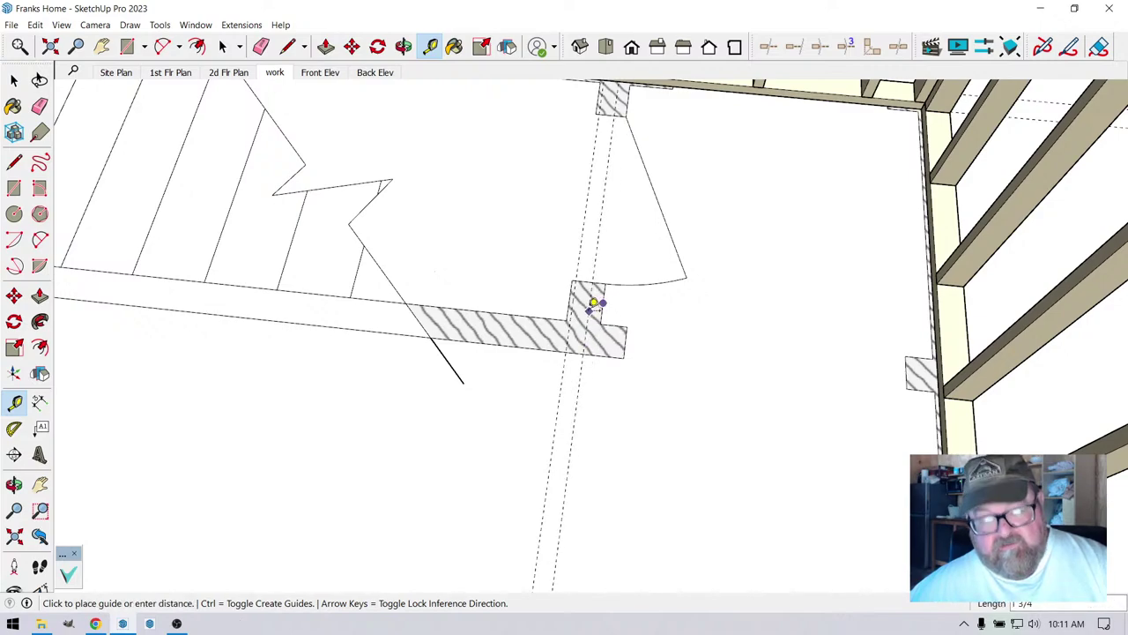
click(595, 301)
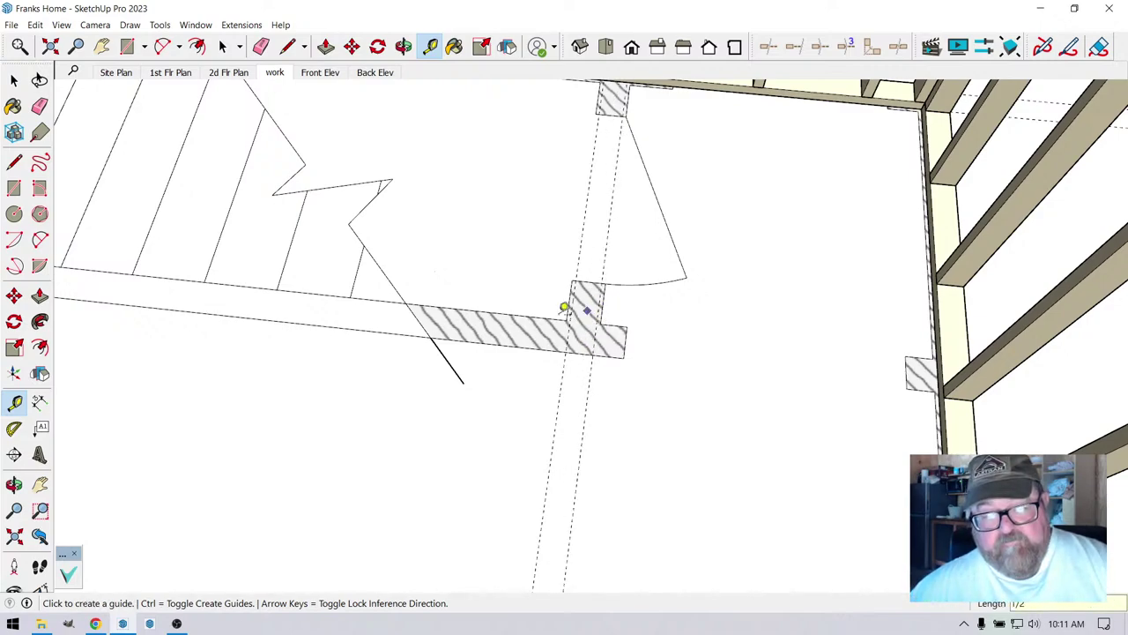
click(510, 339)
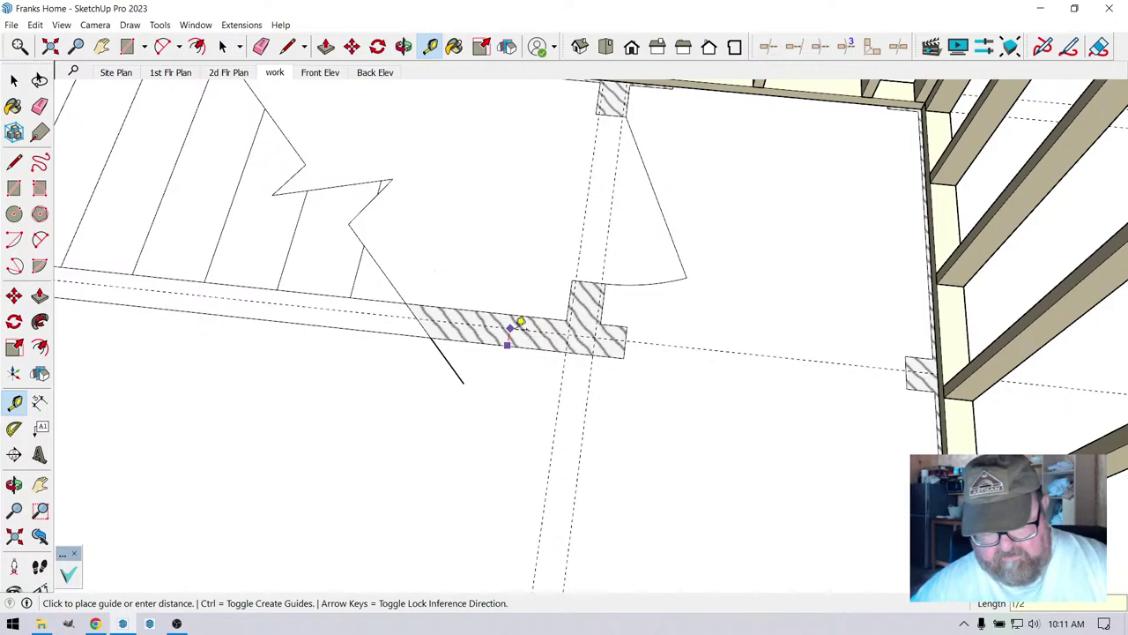
click(520, 324)
scroll(697, 335, down, 4)
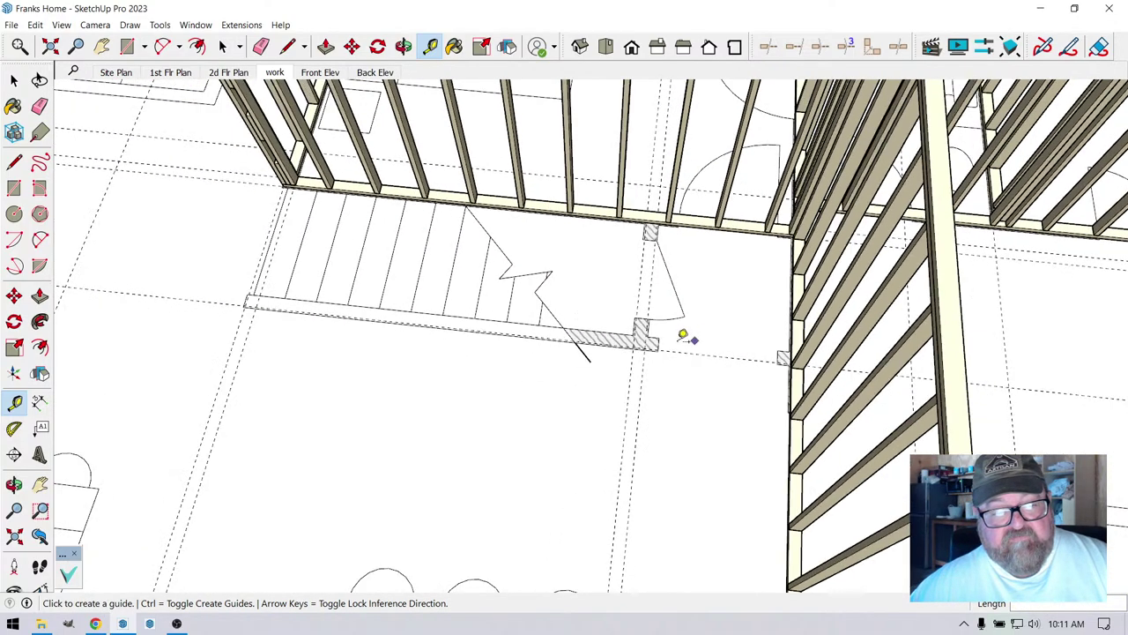
scroll(169, 252, up, 6)
scroll(170, 202, up, 1)
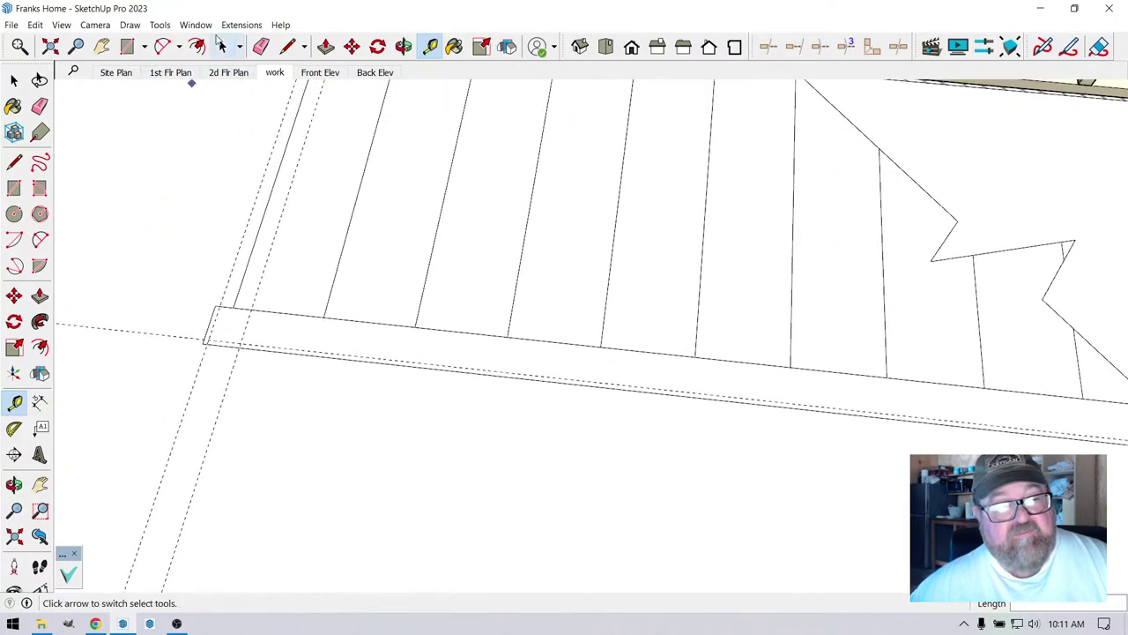
- Frame the 2x4 Medeek wall WALL26 from the plan corner along the stair-side strip to the far corner
click(241, 25)
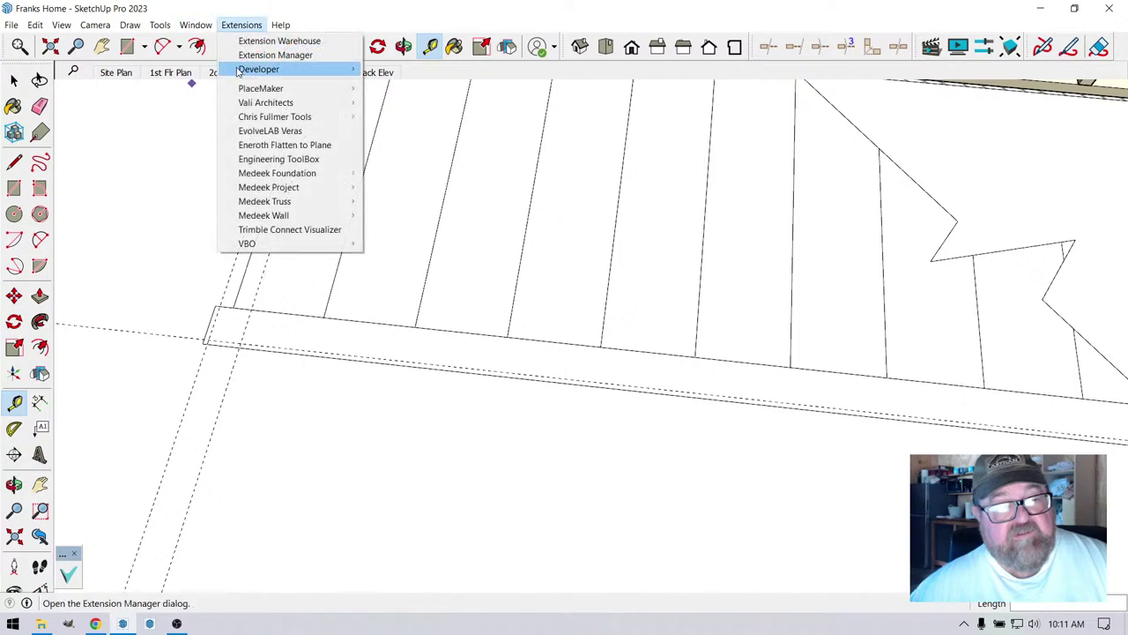
mouse_move(256, 217)
click(441, 215)
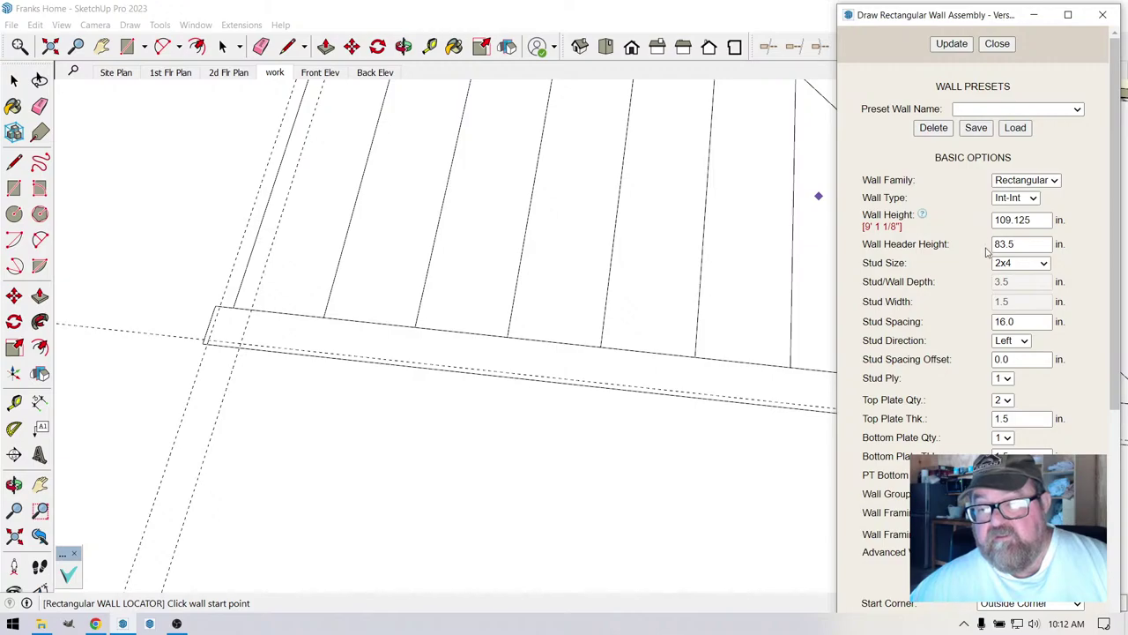
scroll(252, 347, up, 3)
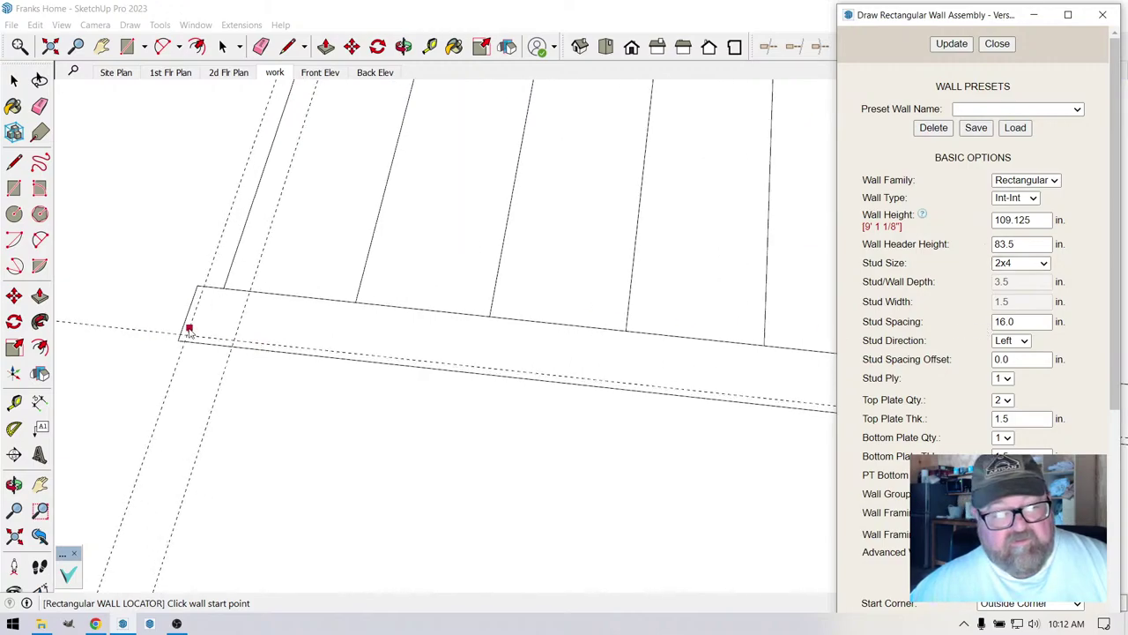
click(187, 337)
scroll(121, 314, down, 5)
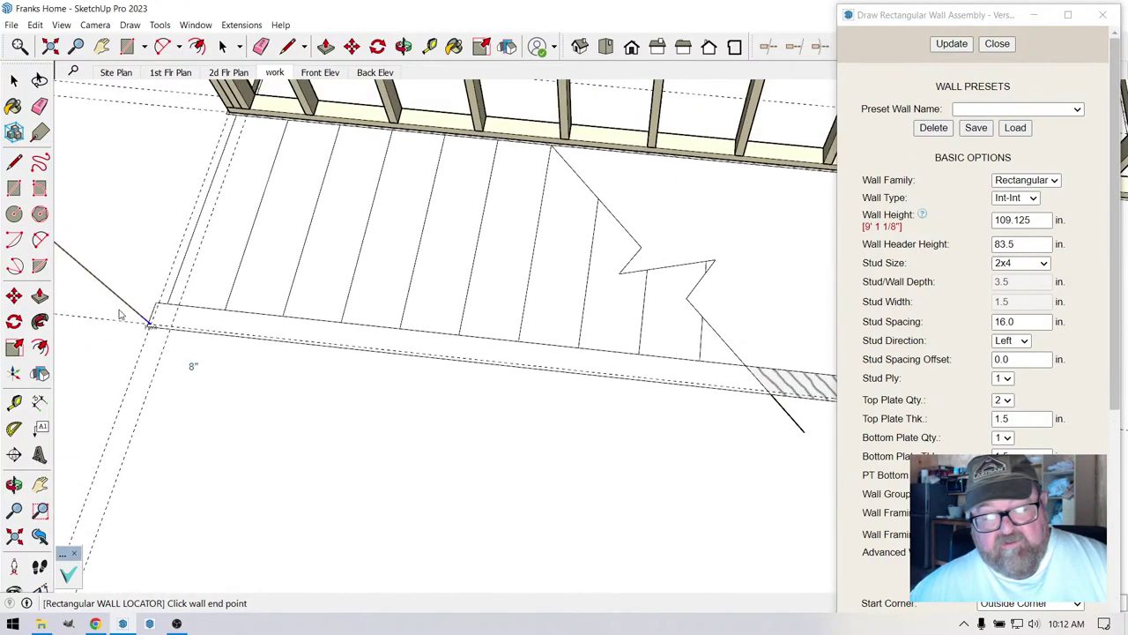
scroll(608, 304, up, 4)
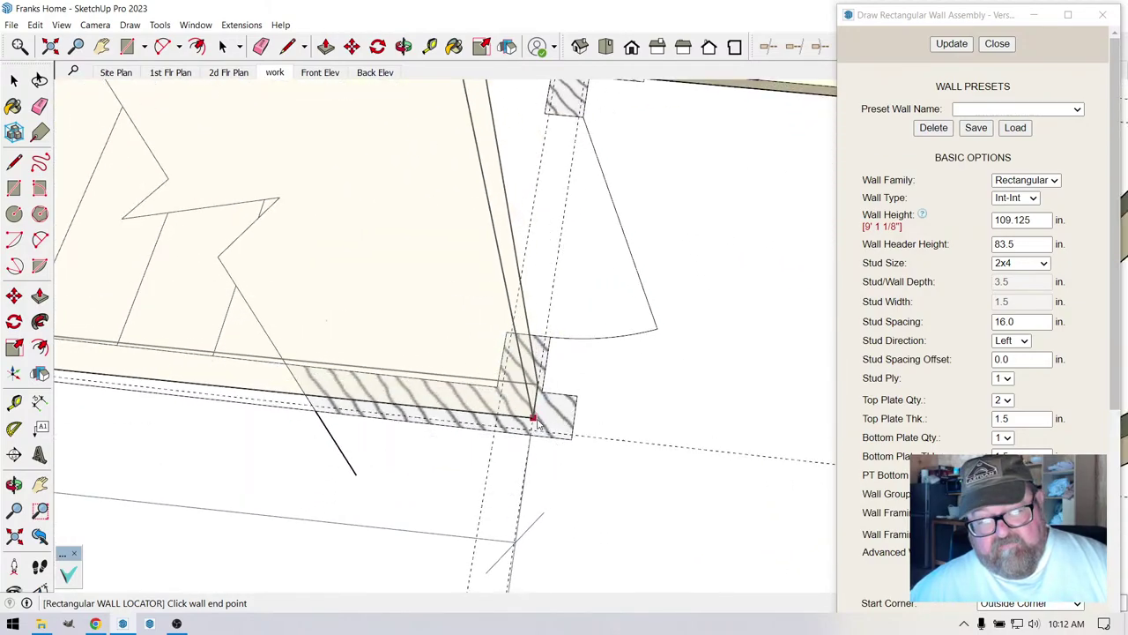
click(535, 431)
scroll(472, 300, up, 3)
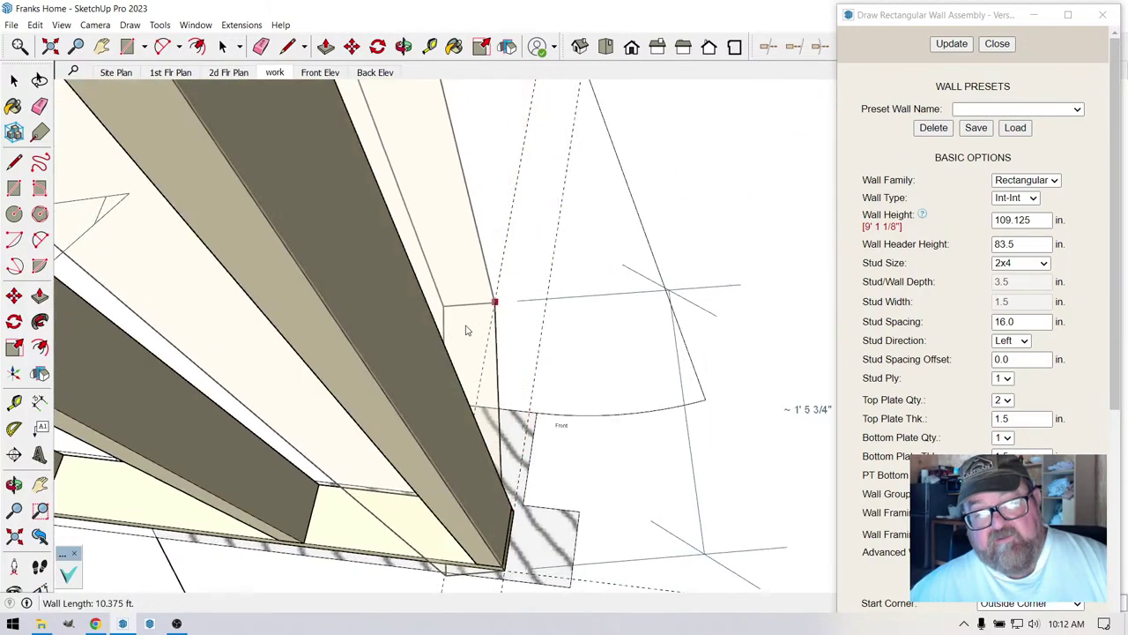
middle_drag(481, 277, 641, 298)
click(641, 298)
scroll(637, 294, down, 5)
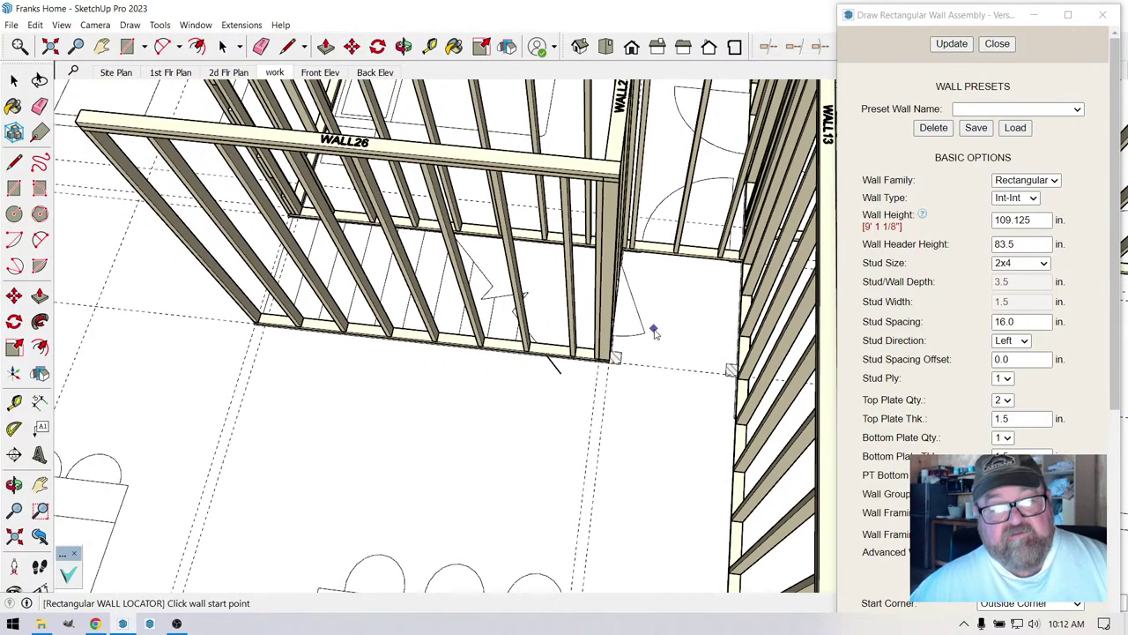
click(404, 46)
drag(494, 221, 486, 271)
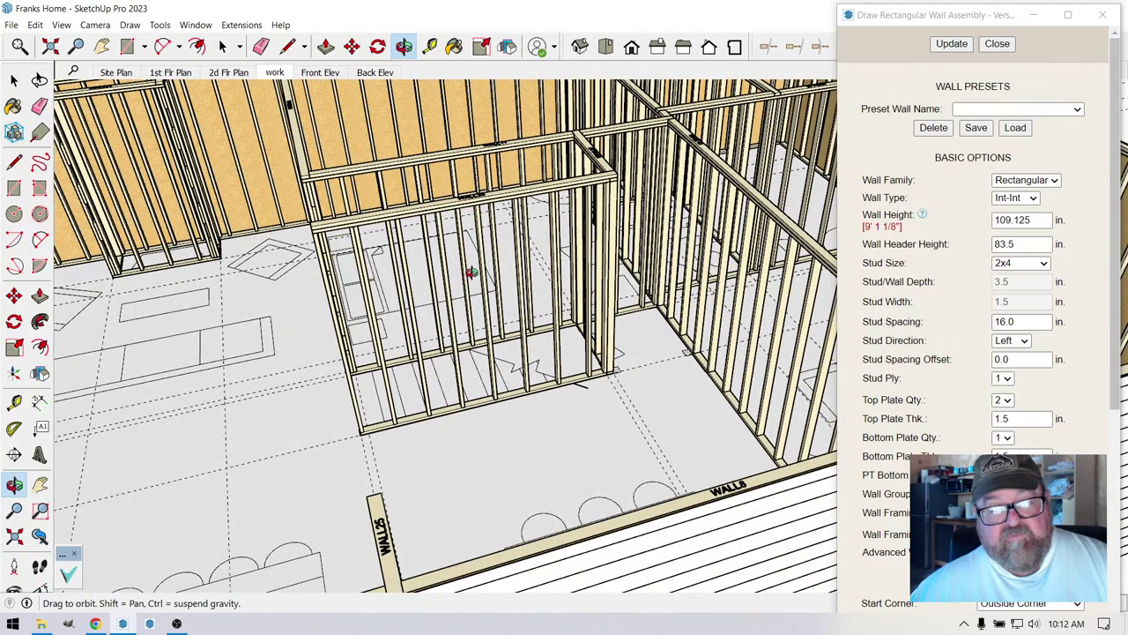
drag(471, 216, 503, 220)
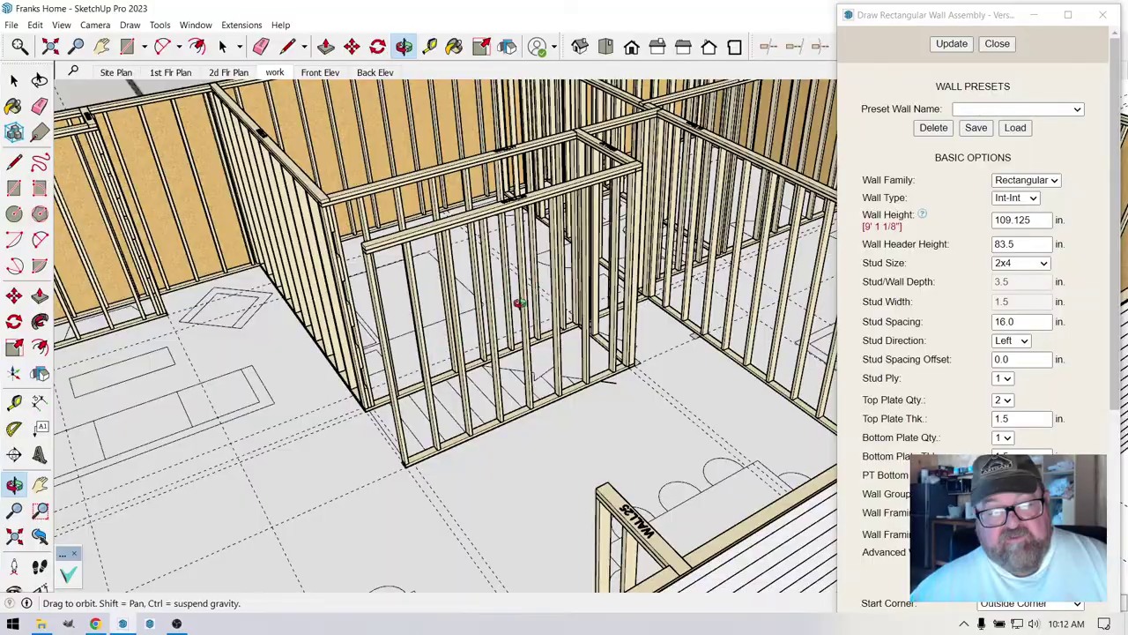
drag(520, 303, 457, 413)
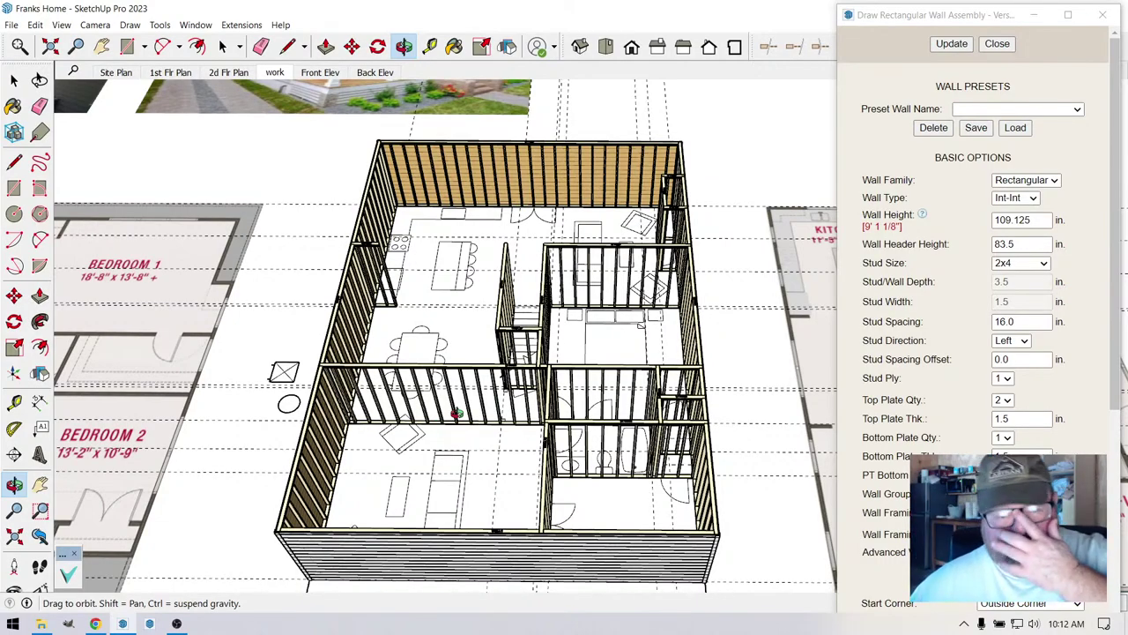
scroll(669, 408, down, 5)
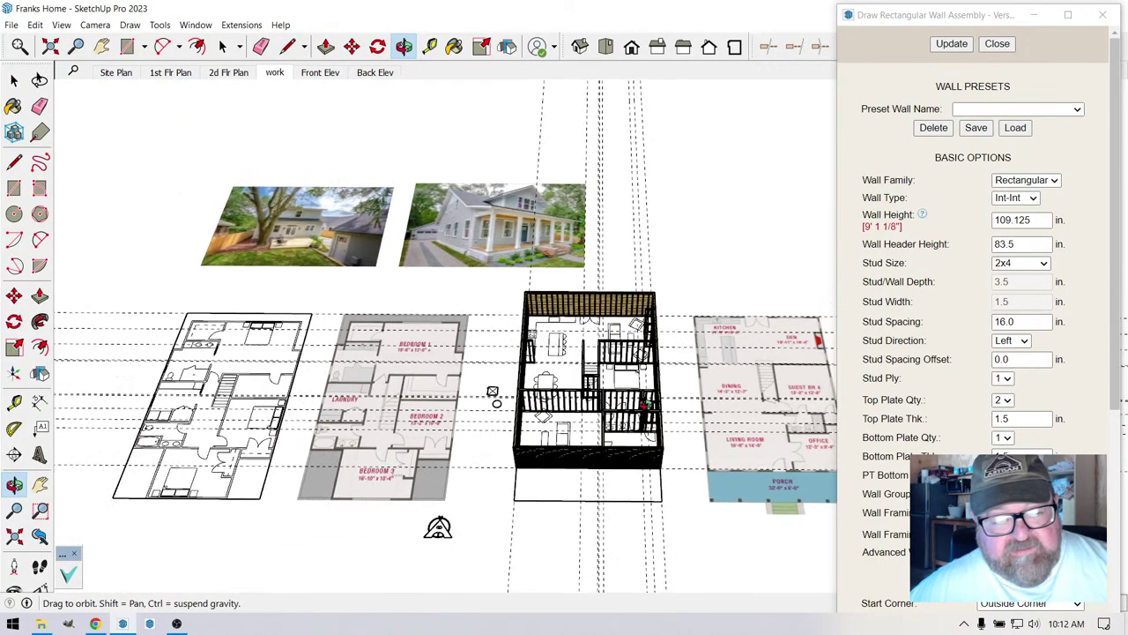
scroll(516, 255, up, 10)
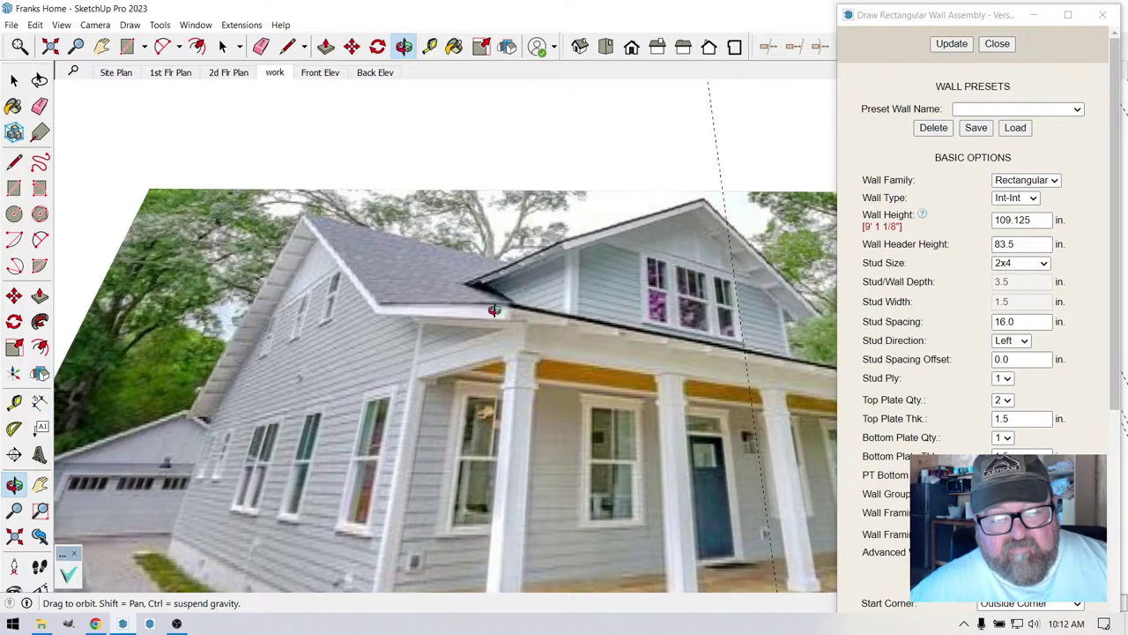
mouse_move(492, 320)
mouse_down()
mouse_move(515, 349)
mouse_move(582, 326)
mouse_move(558, 388)
mouse_up()
scroll(582, 326, down, 3)
scroll(529, 362, up, 3)
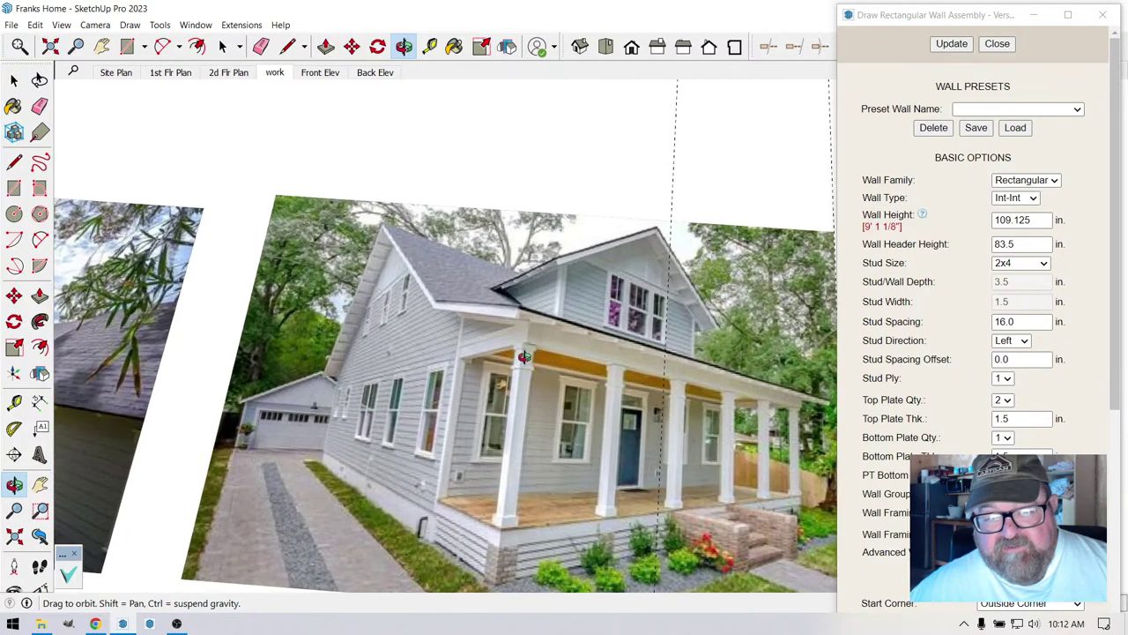
mouse_move(523, 354)
mouse_down()
mouse_move(673, 327)
mouse_move(632, 322)
mouse_move(494, 397)
mouse_move(400, 478)
mouse_move(534, 442)
mouse_up()
drag(475, 350, 501, 341)
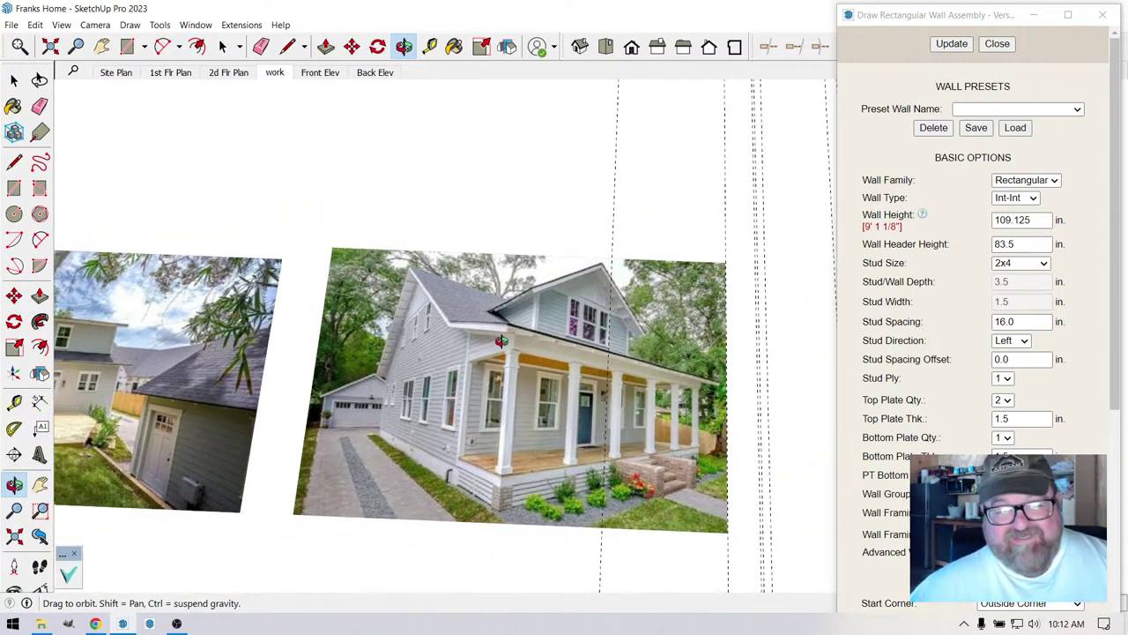
scroll(499, 338, down, 5)
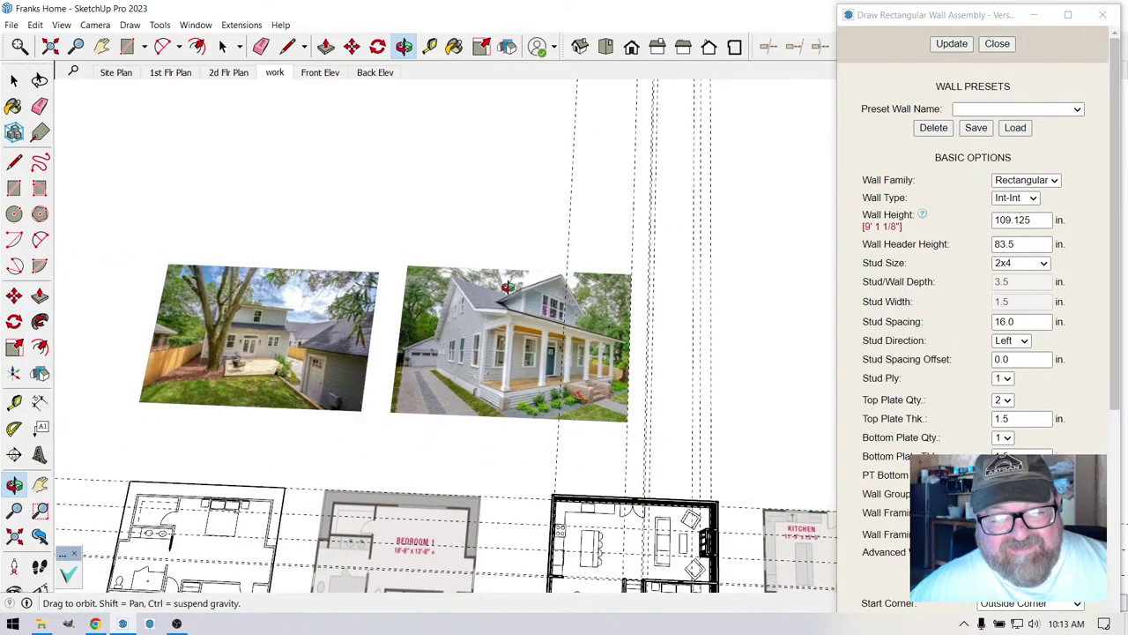
scroll(520, 432, up, 4)
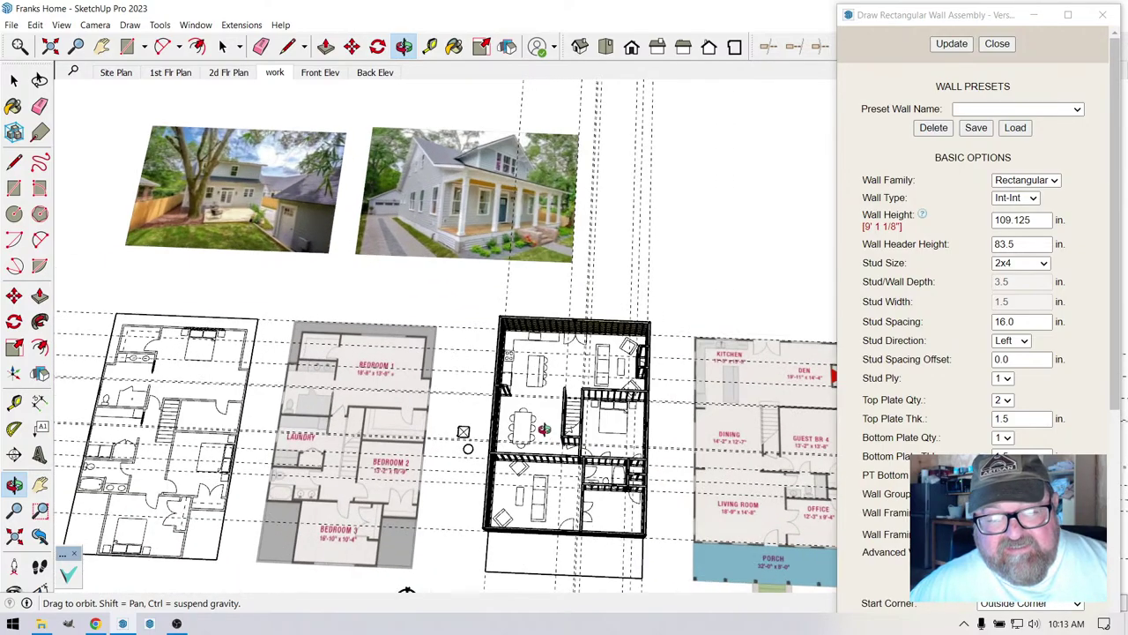
scroll(481, 404, down, 2)
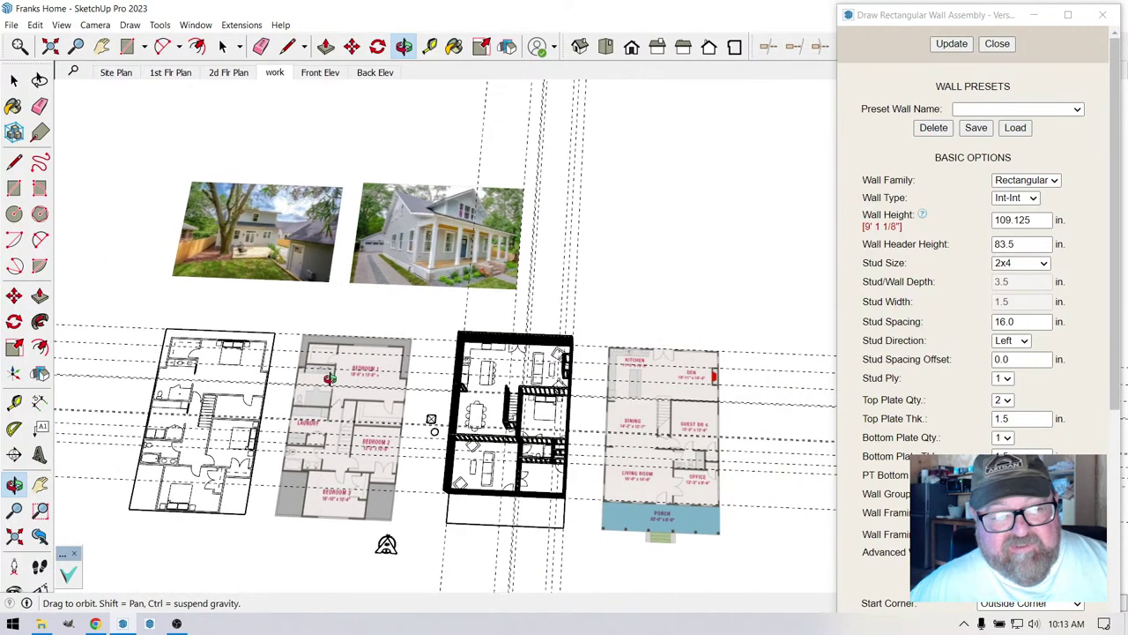
scroll(511, 410, up, 3)
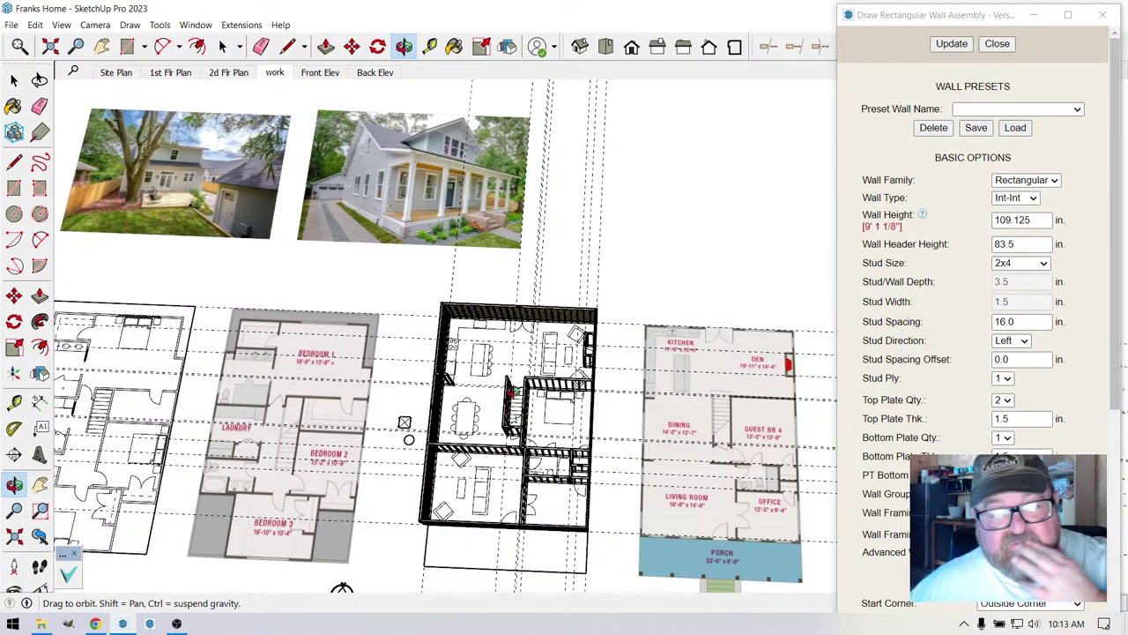
mouse_move(405, 423)
mouse_down()
mouse_move(392, 414)
mouse_move(401, 420)
mouse_up()
mouse_move(499, 394)
mouse_down()
mouse_move(562, 377)
mouse_move(444, 374)
mouse_move(456, 382)
mouse_move(296, 300)
mouse_up()
mouse_move(282, 377)
mouse_down()
mouse_move(312, 246)
mouse_move(323, 523)
mouse_move(359, 561)
mouse_move(346, 574)
mouse_up()
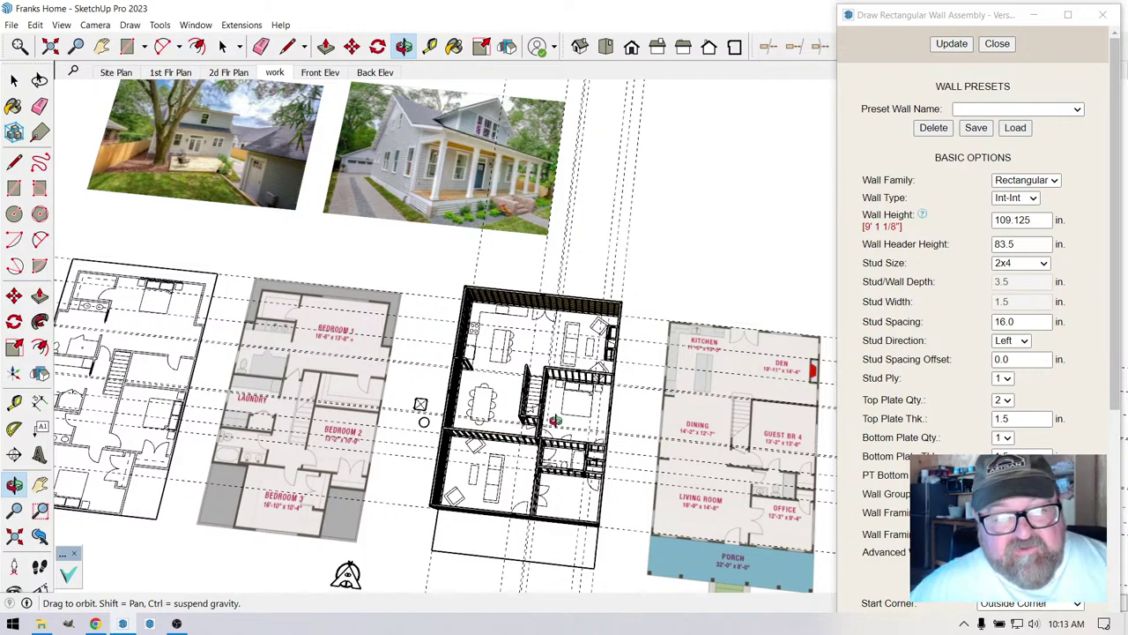
drag(346, 574, 367, 561)
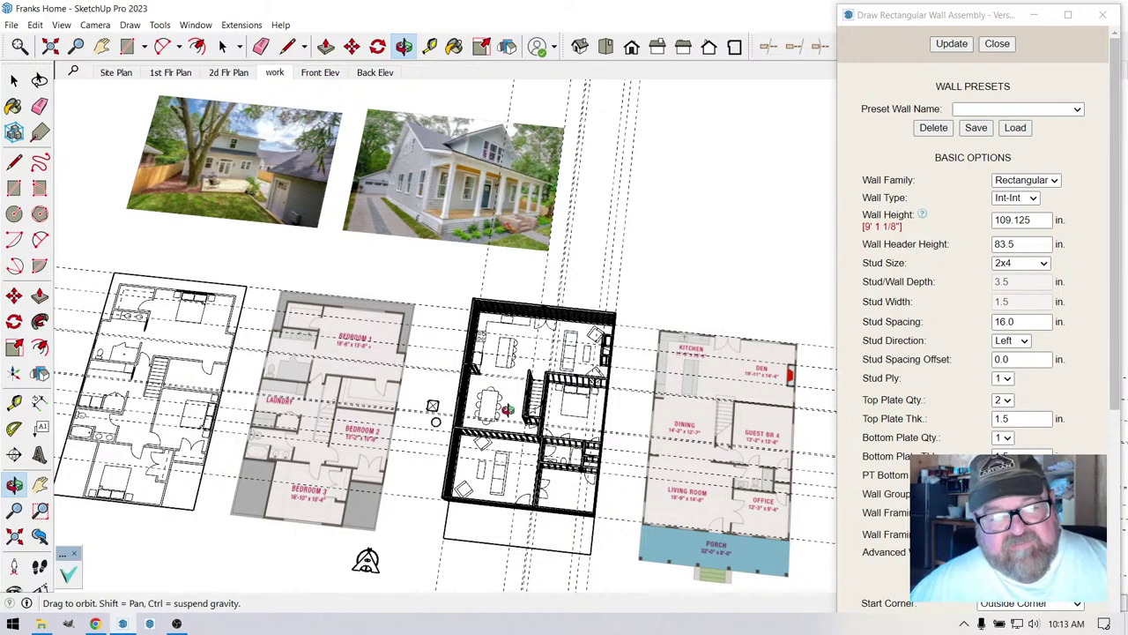
drag(508, 409, 512, 407)
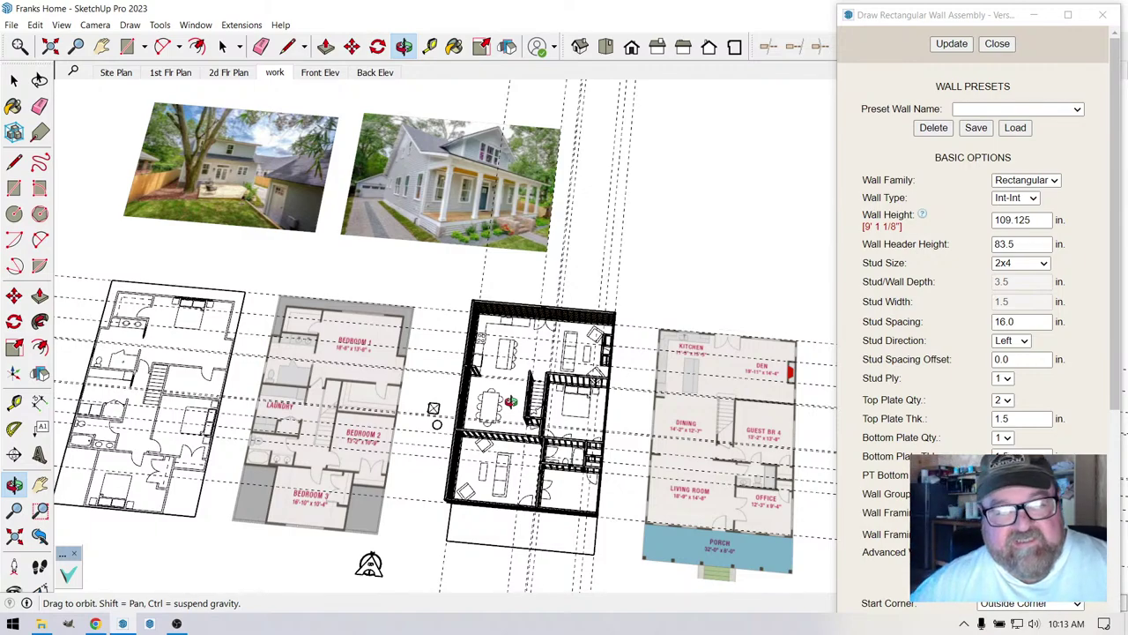
drag(511, 252, 517, 253)
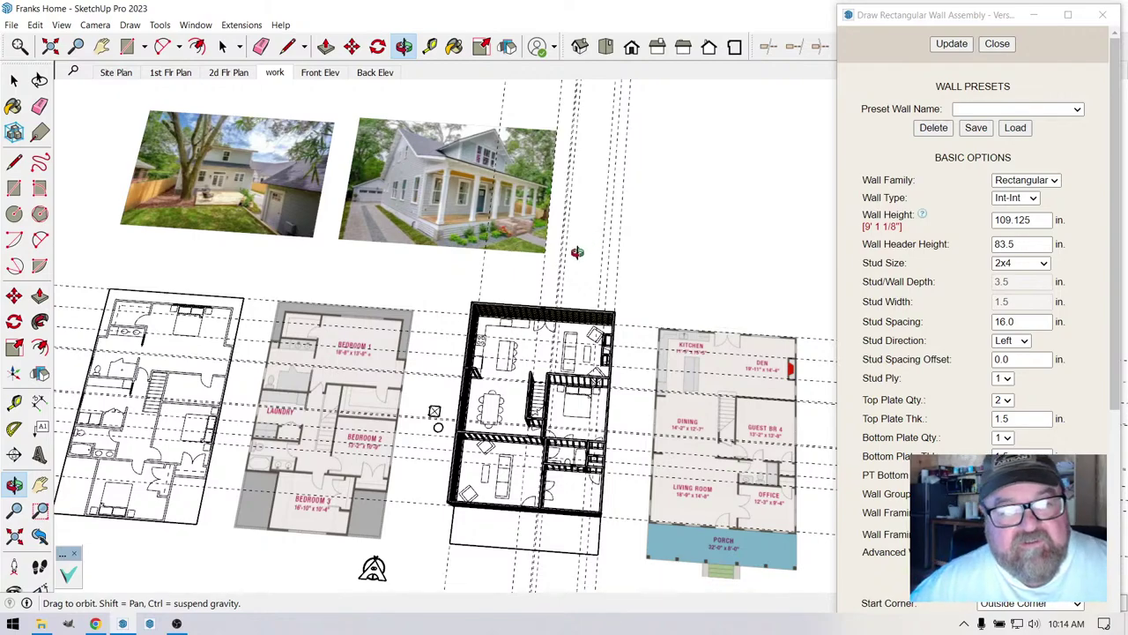
drag(577, 252, 515, 330)
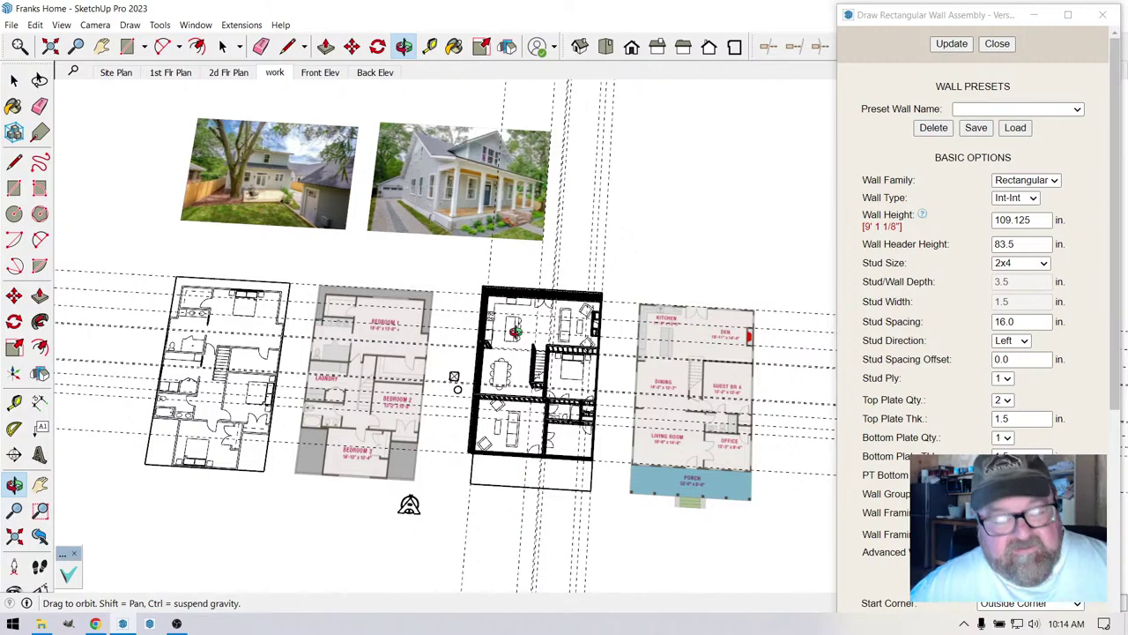
drag(516, 327, 405, 256)
drag(276, 395, 614, 527)
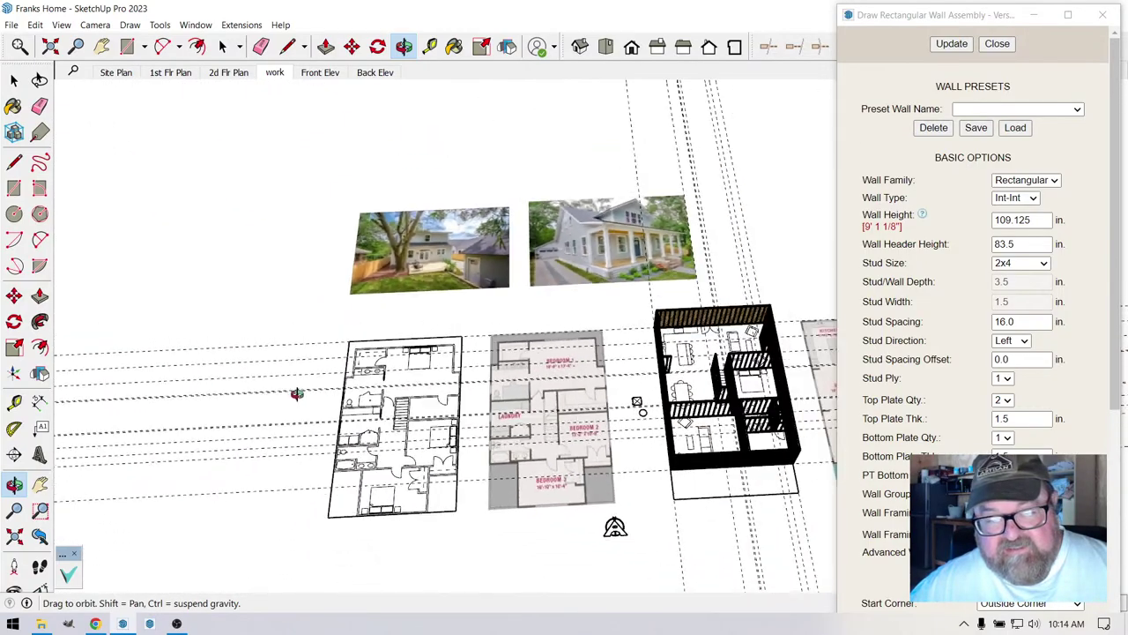
drag(552, 499, 284, 542)
drag(557, 427, 493, 486)
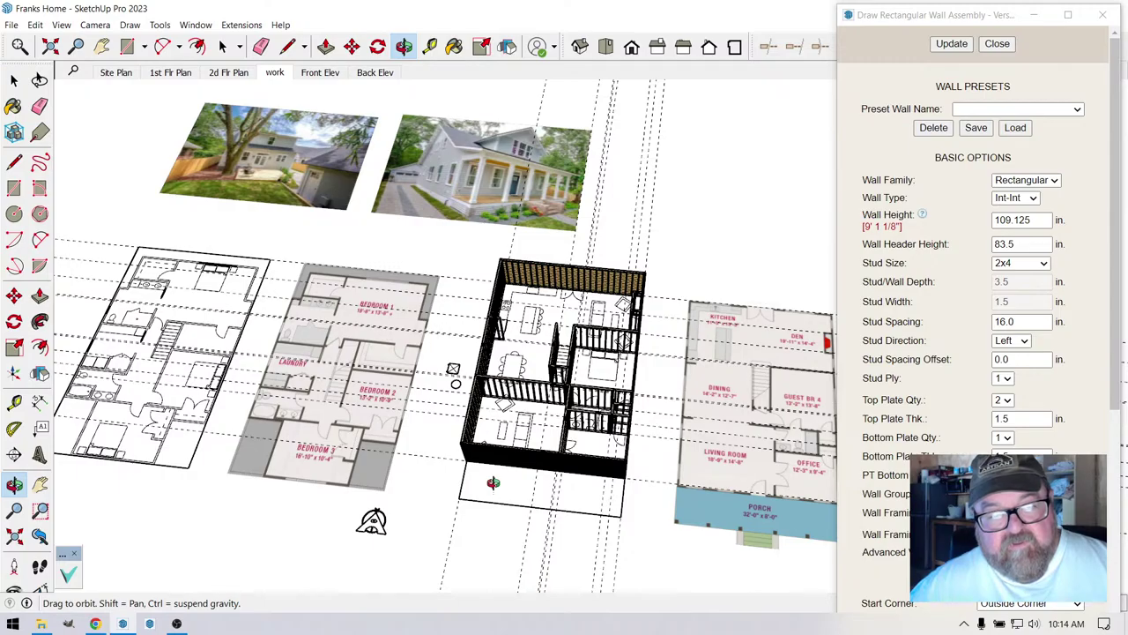
scroll(493, 482, up, 10)
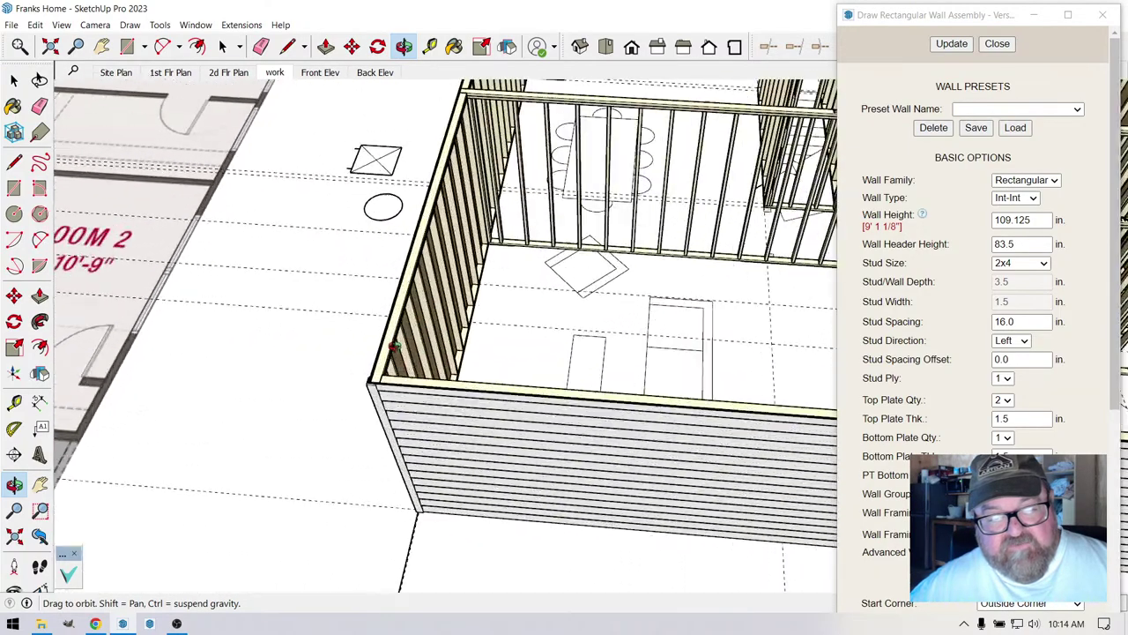
scroll(394, 346, down, 6)
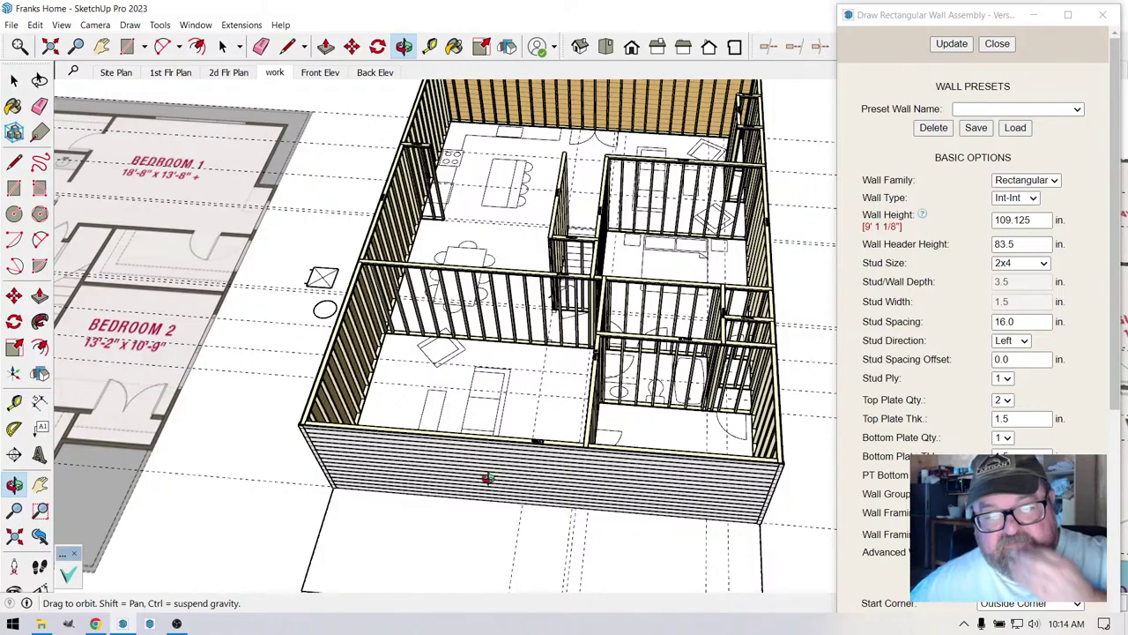
scroll(487, 477, down, 2)
drag(487, 477, 264, 291)
- Measure from the top-left wall corner across to the right wall corner
key(t)
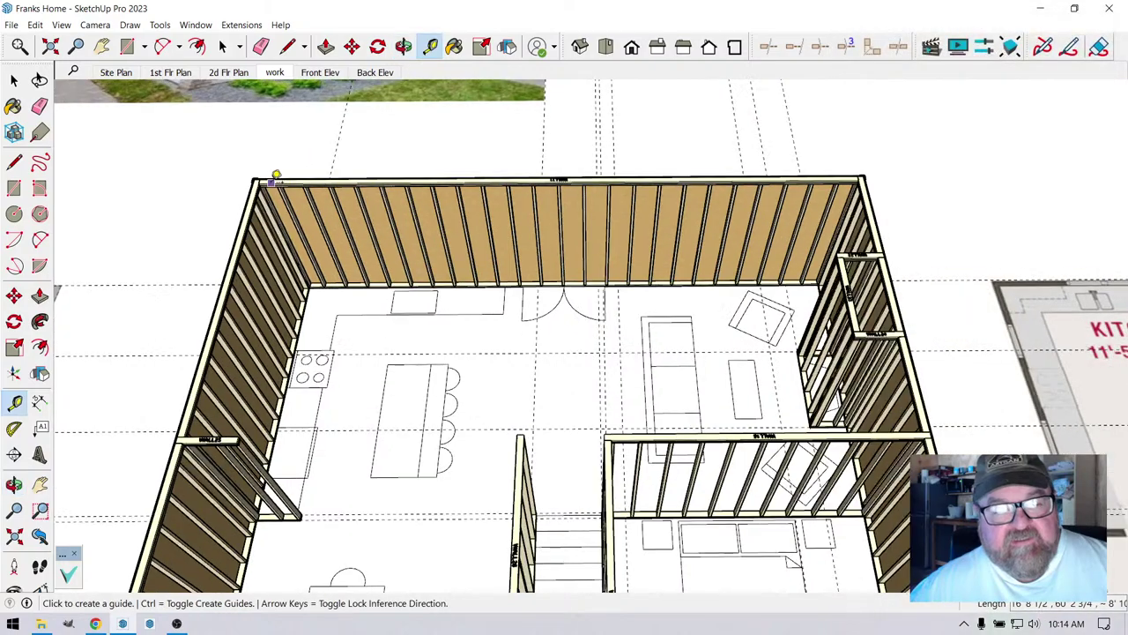
scroll(243, 232, up, 3)
scroll(238, 240, up, 2)
click(227, 243)
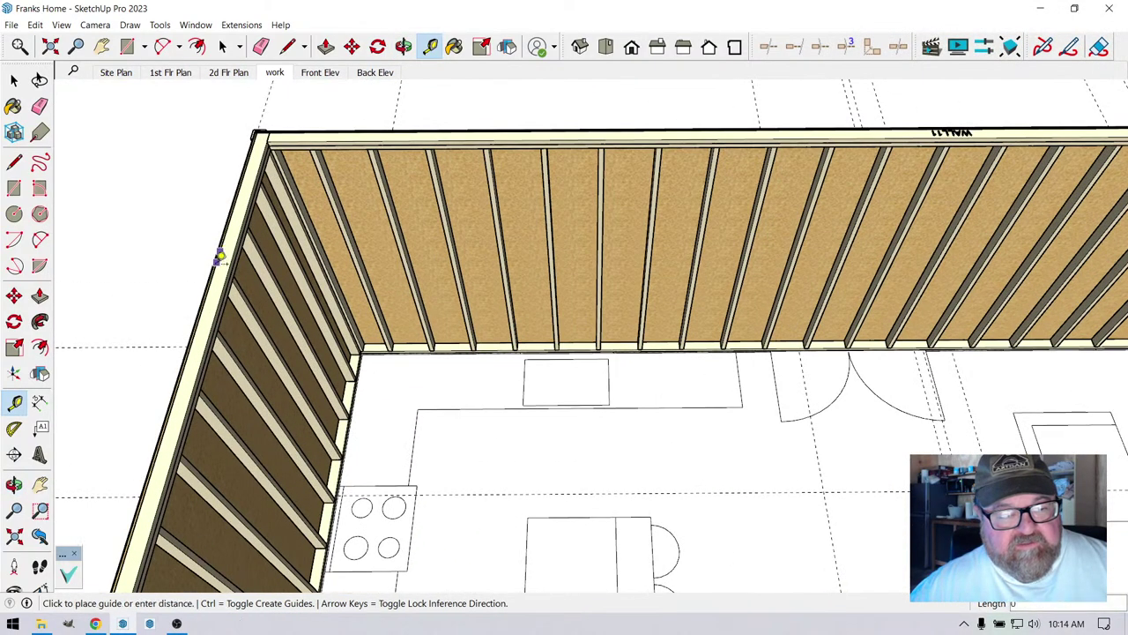
scroll(219, 252, down, 3)
scroll(793, 262, up, 4)
scroll(775, 261, up, 2)
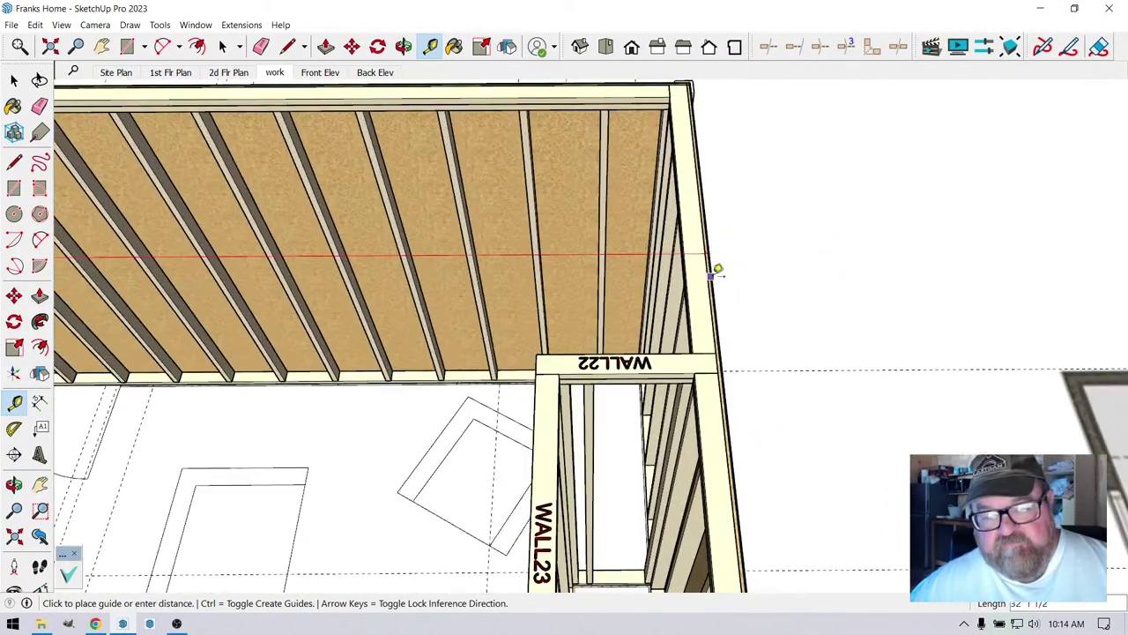
click(710, 275)
scroll(740, 287, down, 8)
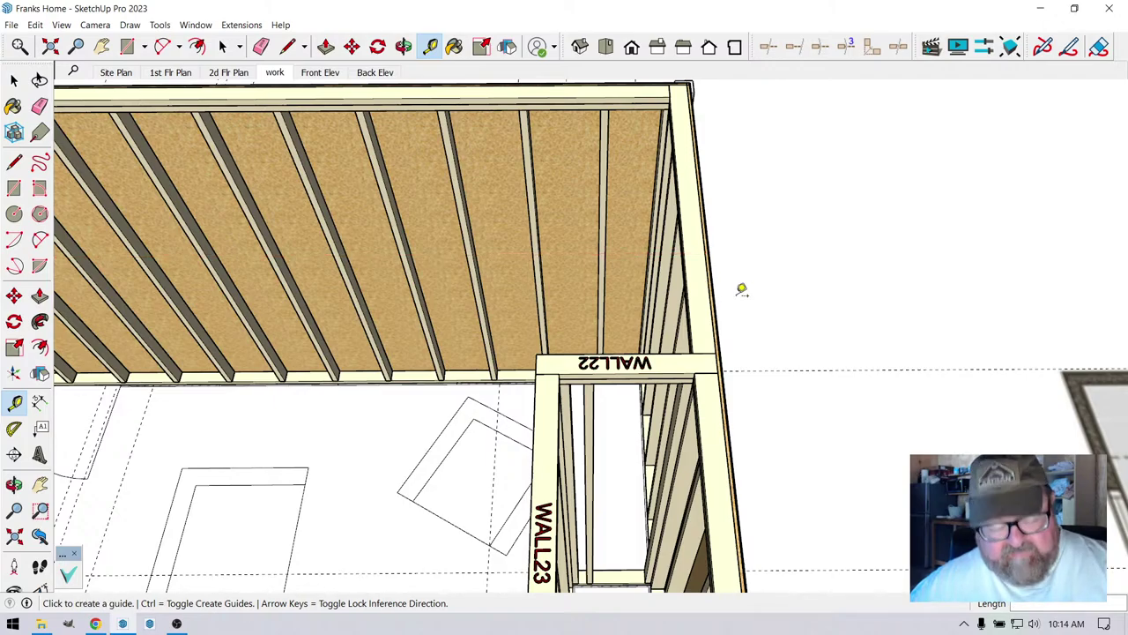
scroll(688, 253, down, 3)
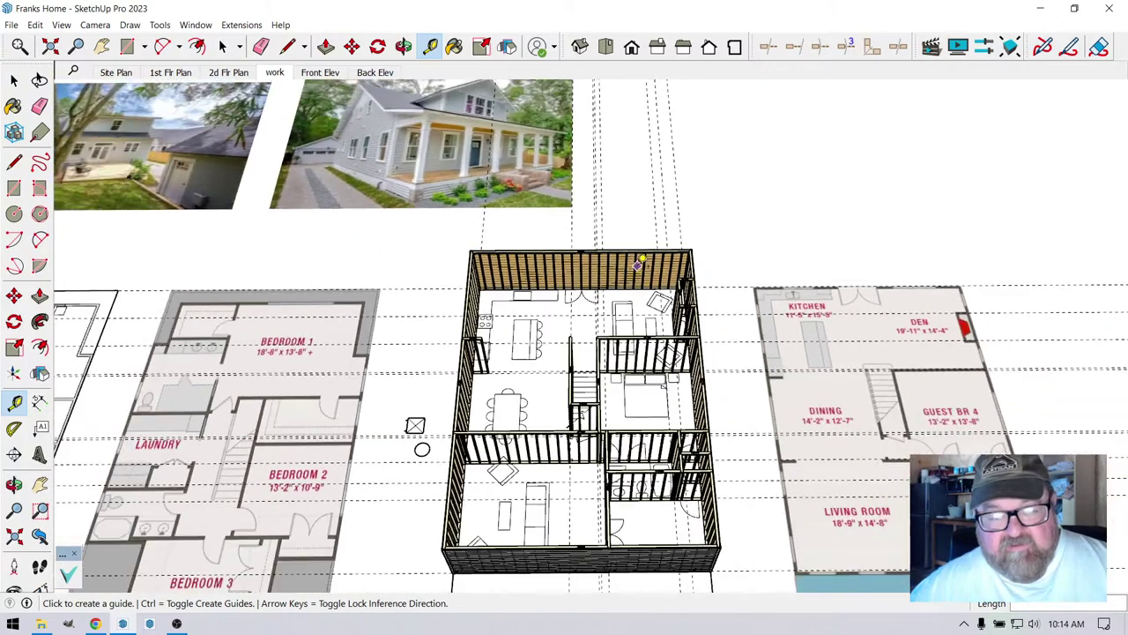
scroll(626, 407, up, 5)
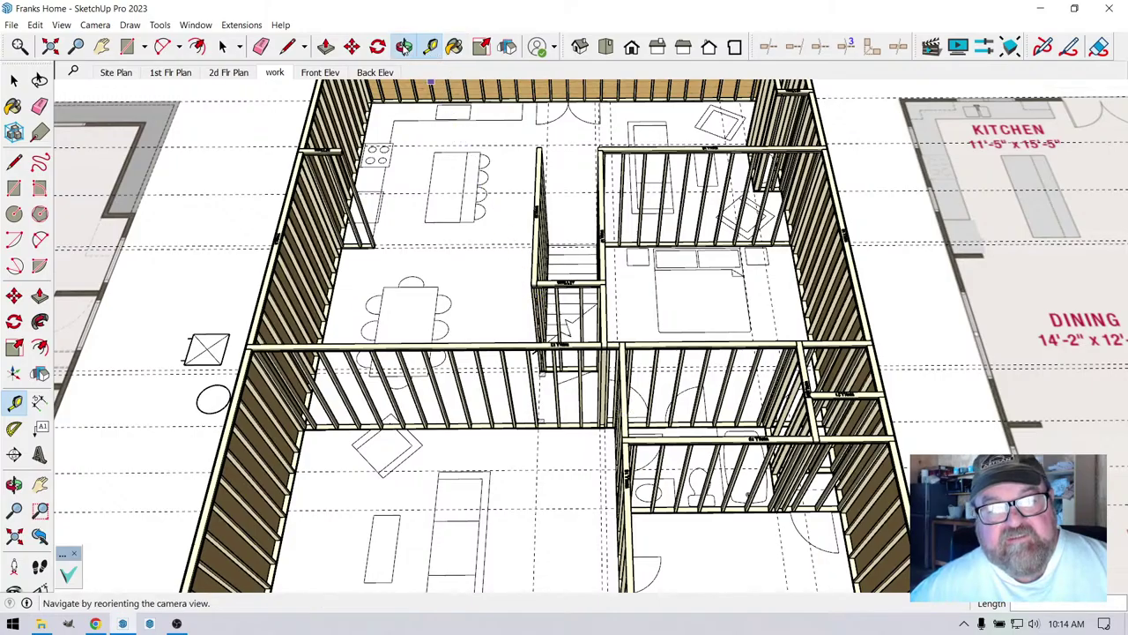
- Measure from the upper-left wall corner to WALL16, about 15' 2"
click(403, 46)
drag(493, 286, 493, 265)
scroll(498, 291, down, 3)
mouse_move(504, 327)
mouse_down()
mouse_move(443, 259)
mouse_move(527, 294)
mouse_move(600, 281)
mouse_move(549, 282)
mouse_move(558, 304)
mouse_up()
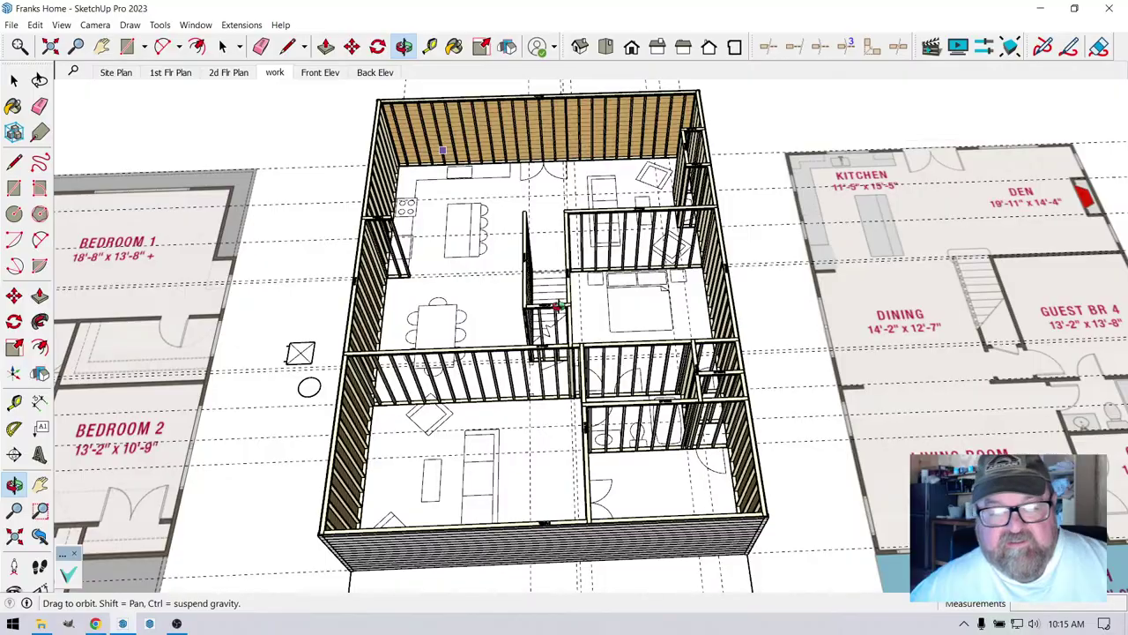
drag(557, 305, 755, 352)
click(430, 46)
scroll(300, 180, up, 6)
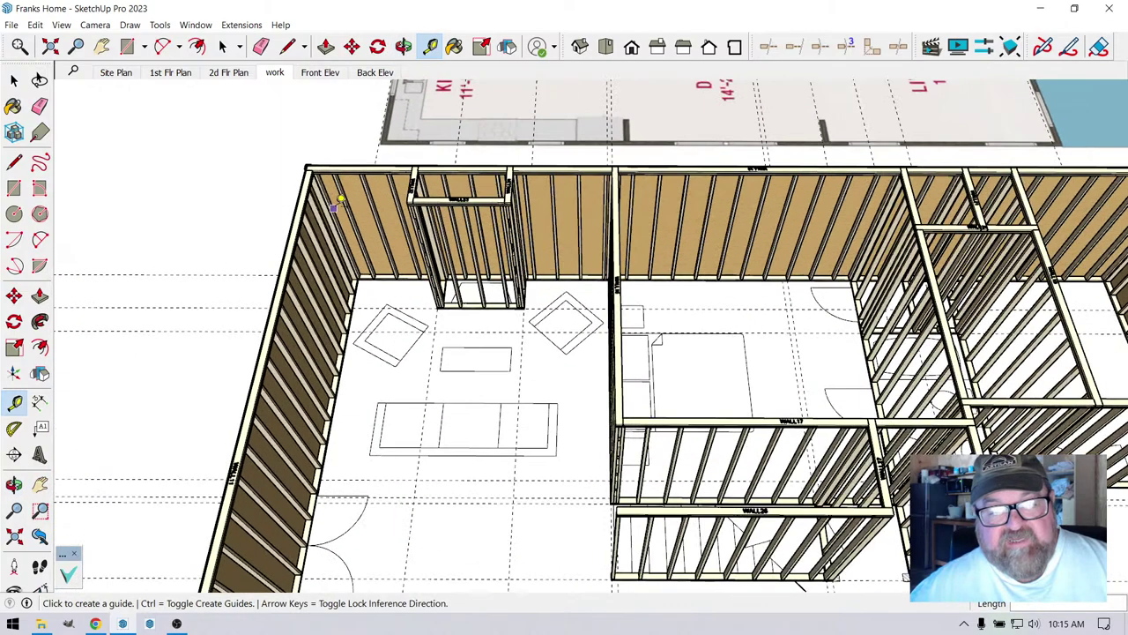
scroll(300, 180, up, 2)
click(292, 179)
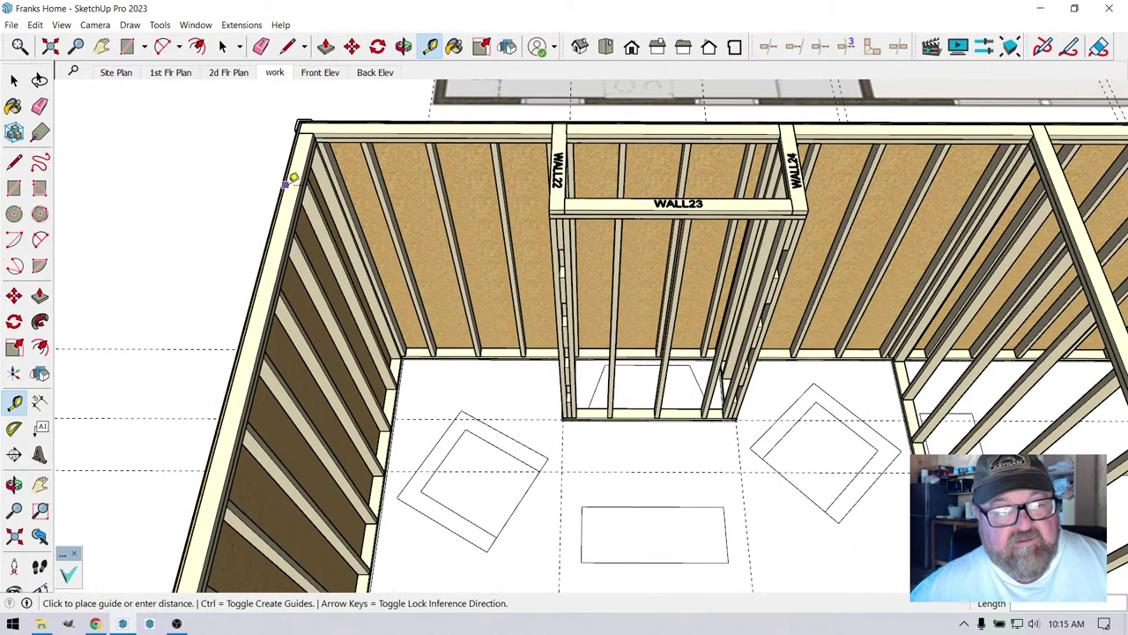
scroll(334, 179, down, 4)
scroll(750, 213, up, 5)
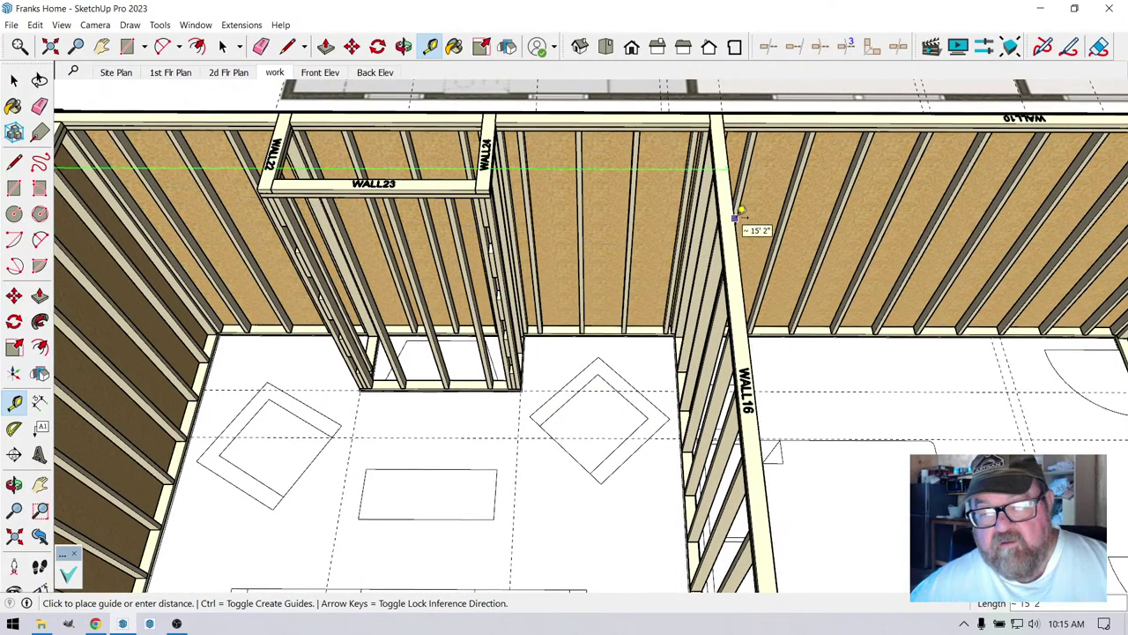
click(740, 212)
scroll(554, 182, down, 5)
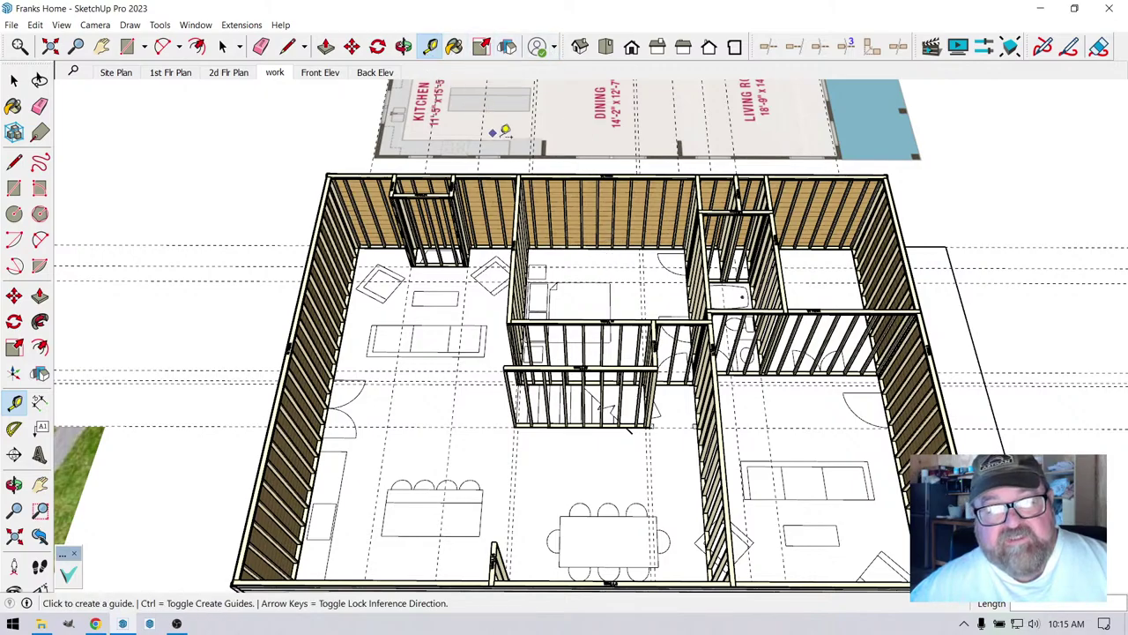
- Measure from the top plate edge to near WALL13, about 14' 5"
click(403, 46)
drag(504, 257, 794, 313)
scroll(687, 337, up, 2)
scroll(793, 313, up, 5)
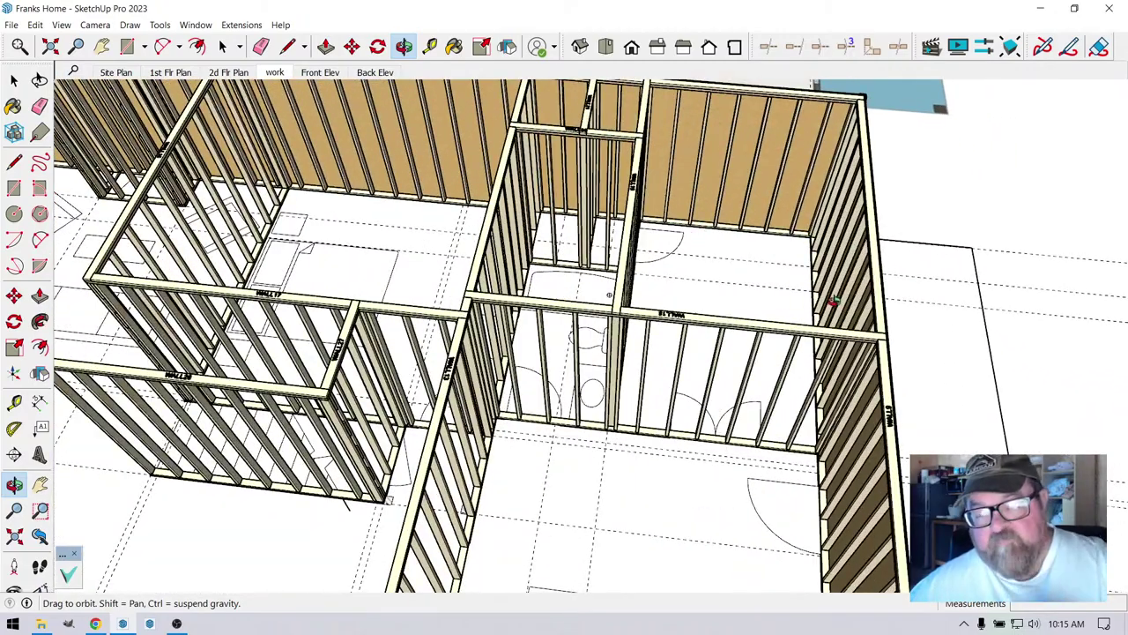
click(430, 47)
scroll(884, 343, up, 3)
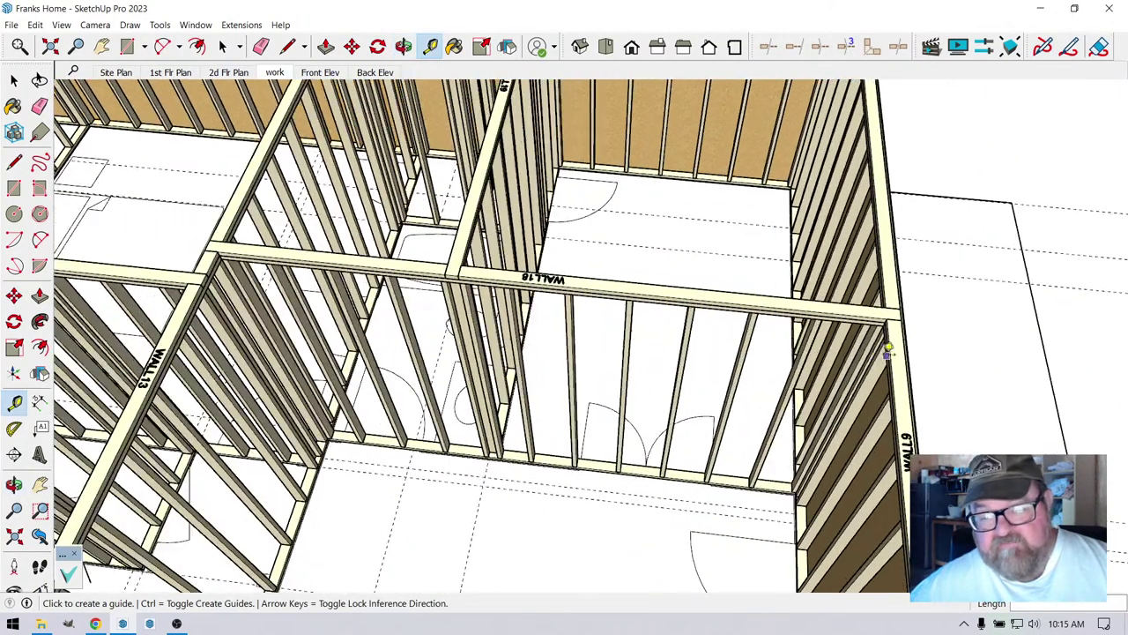
click(894, 344)
middle_drag(895, 343, 499, 311)
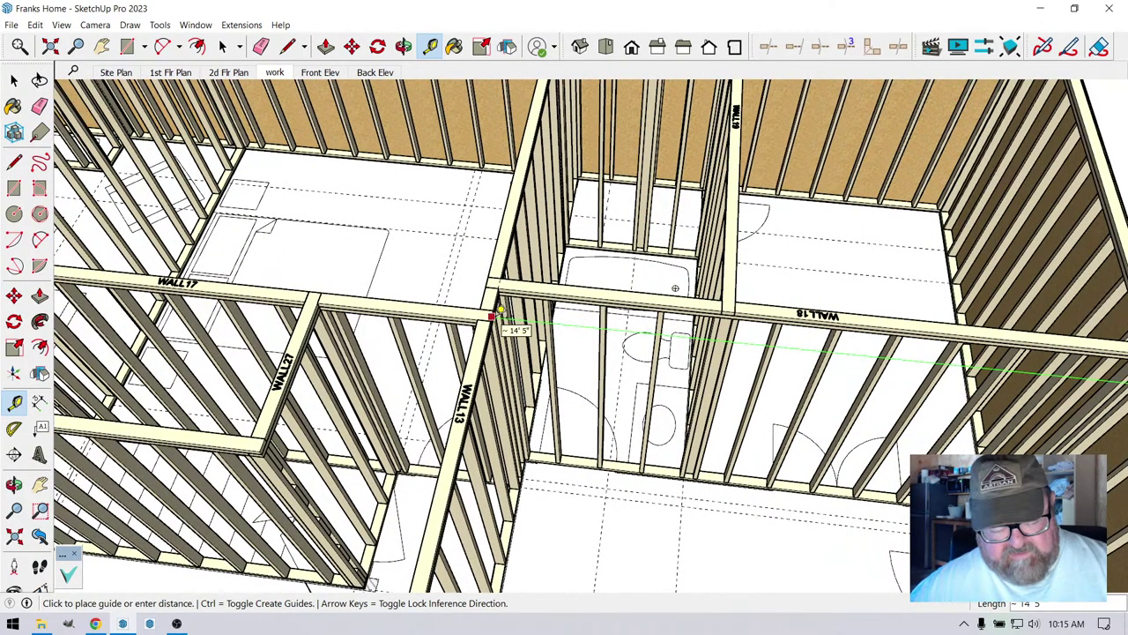
click(499, 310)
scroll(499, 310, down, 10)
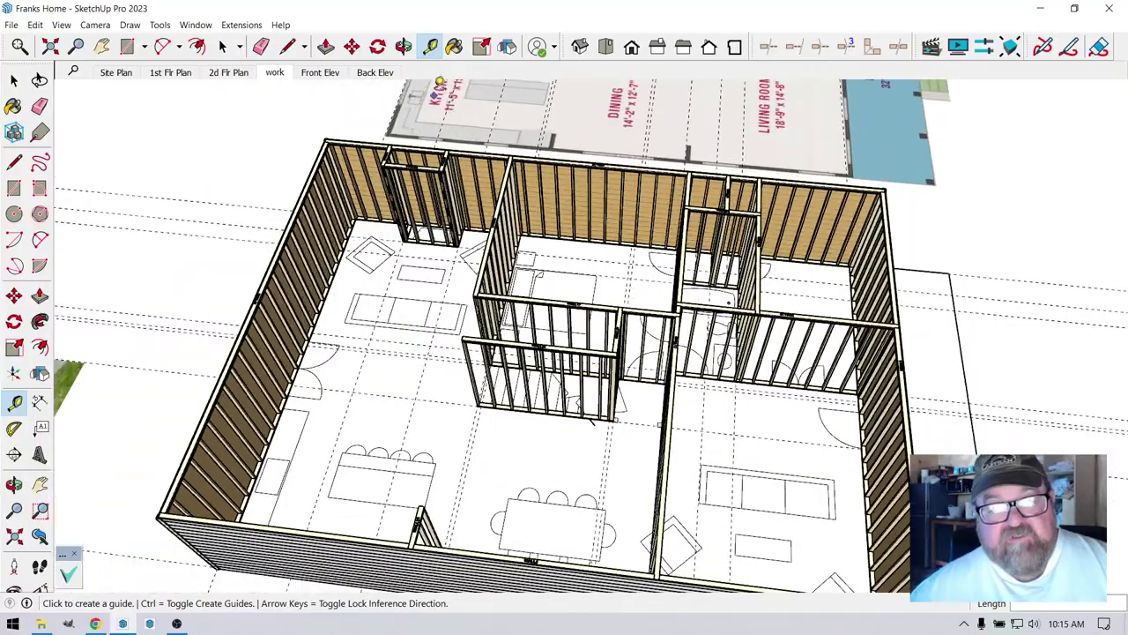
click(403, 47)
drag(564, 256, 457, 366)
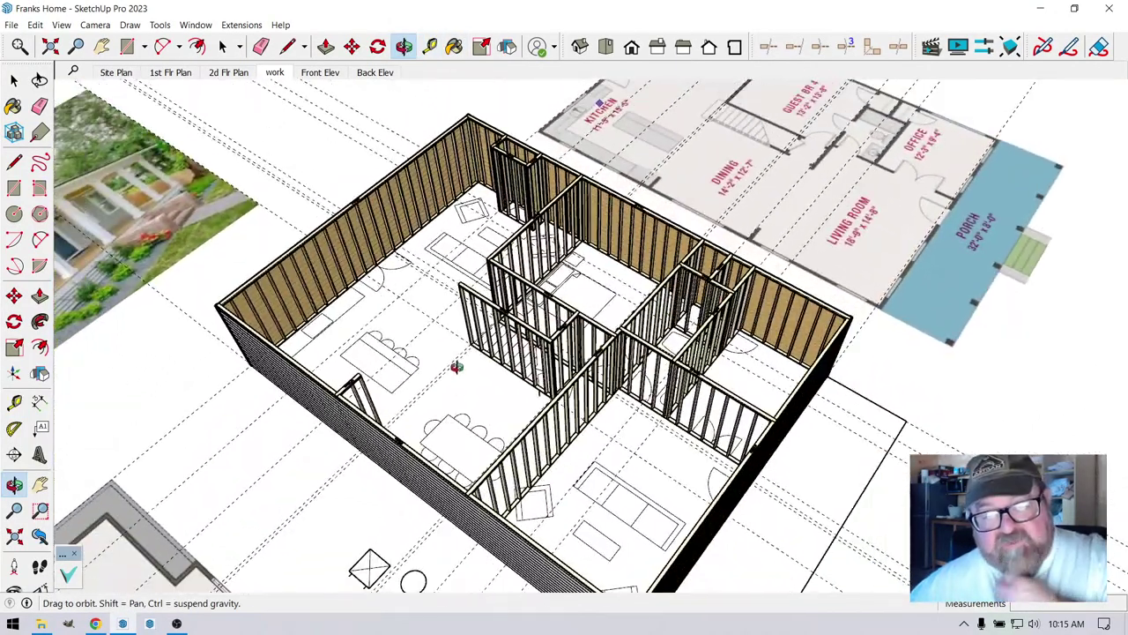
- Orbit around the framed house and zoom in where the front-left corner's sheathing meets the studs
drag(536, 379, 443, 438)
drag(373, 460, 584, 322)
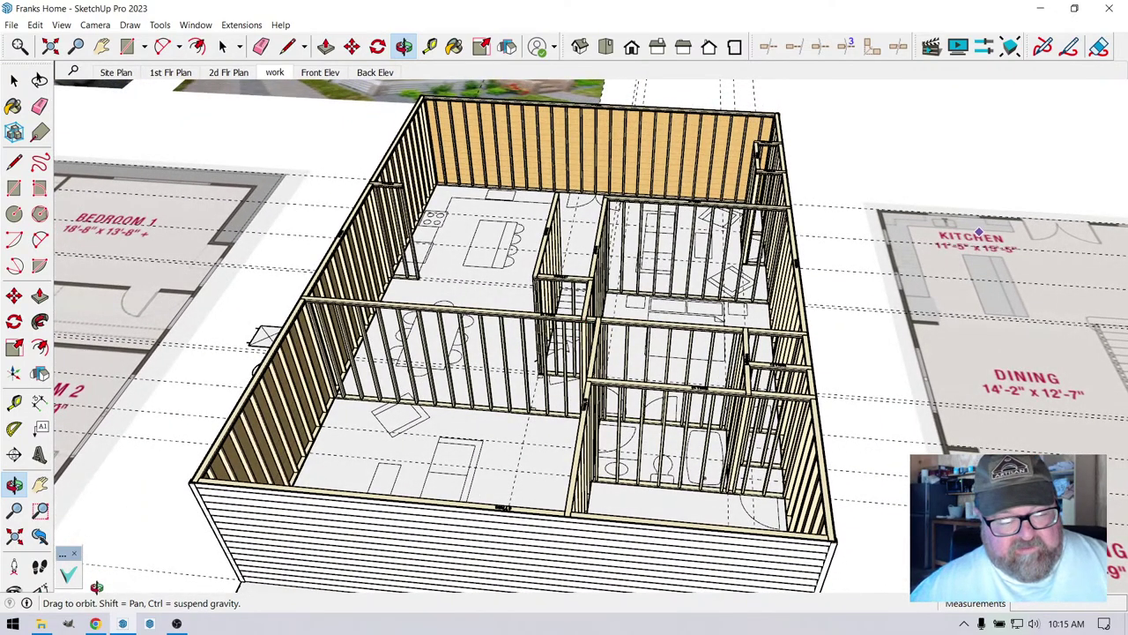
scroll(564, 335, down, 2)
scroll(352, 335, up, 4)
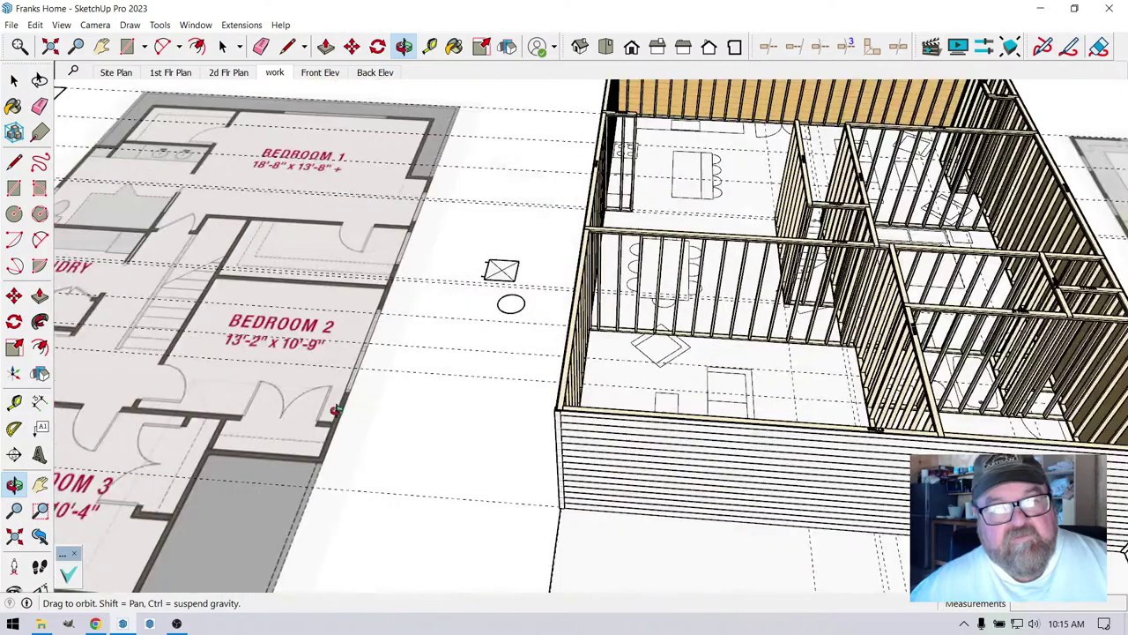
scroll(328, 424, down, 5)
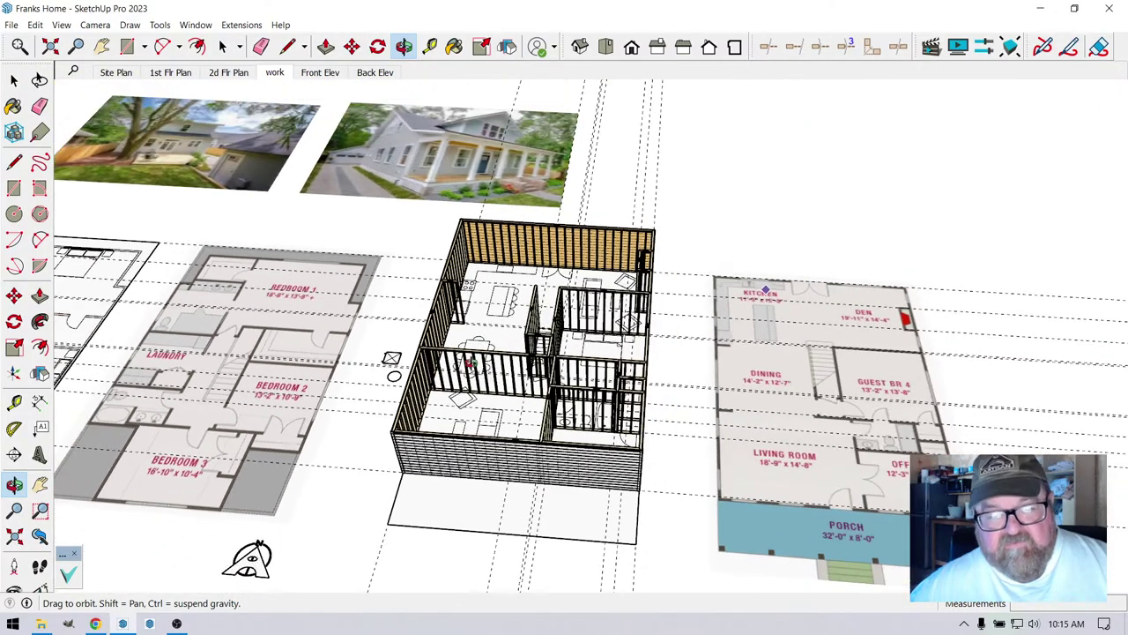
scroll(547, 307, up, 3)
scroll(547, 310, down, 3)
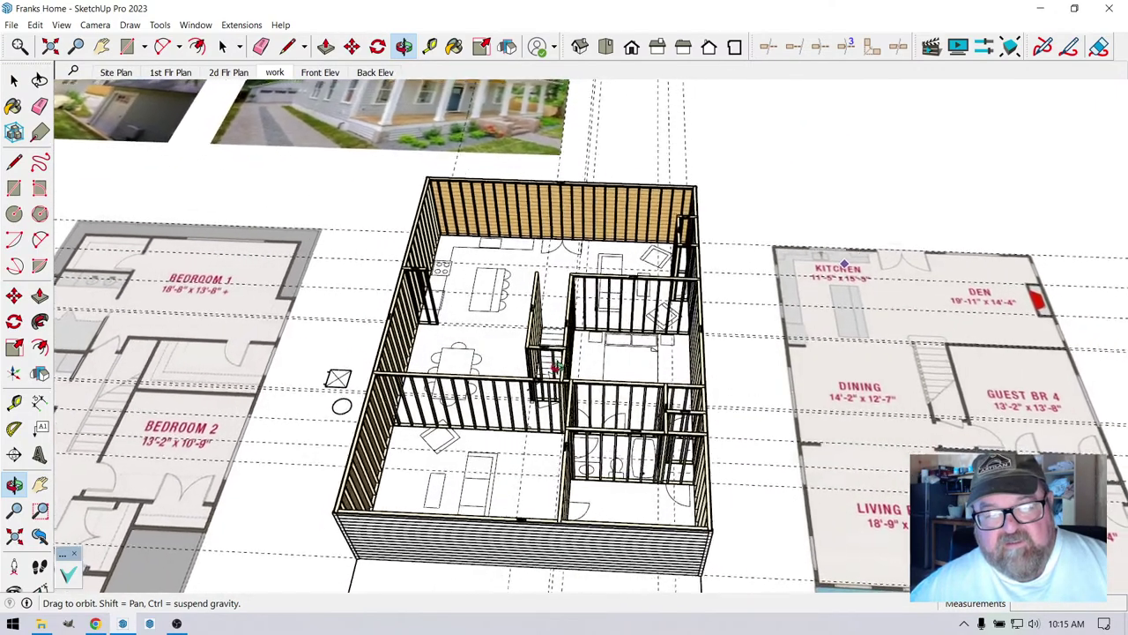
scroll(562, 444, up, 3)
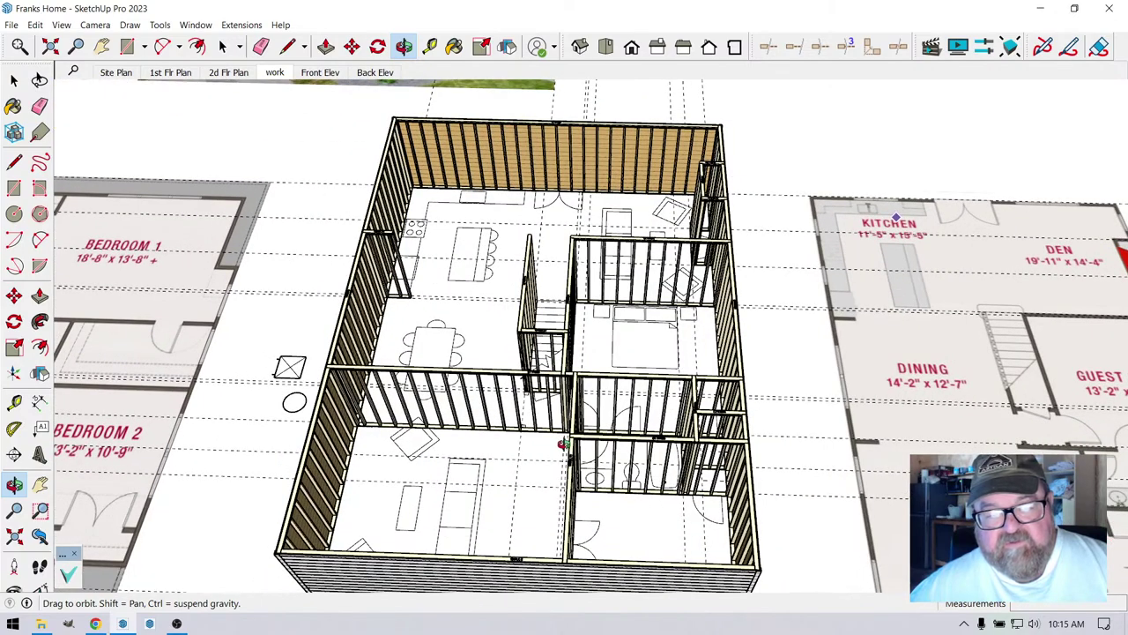
drag(561, 438, 486, 394)
scroll(326, 411, up, 2)
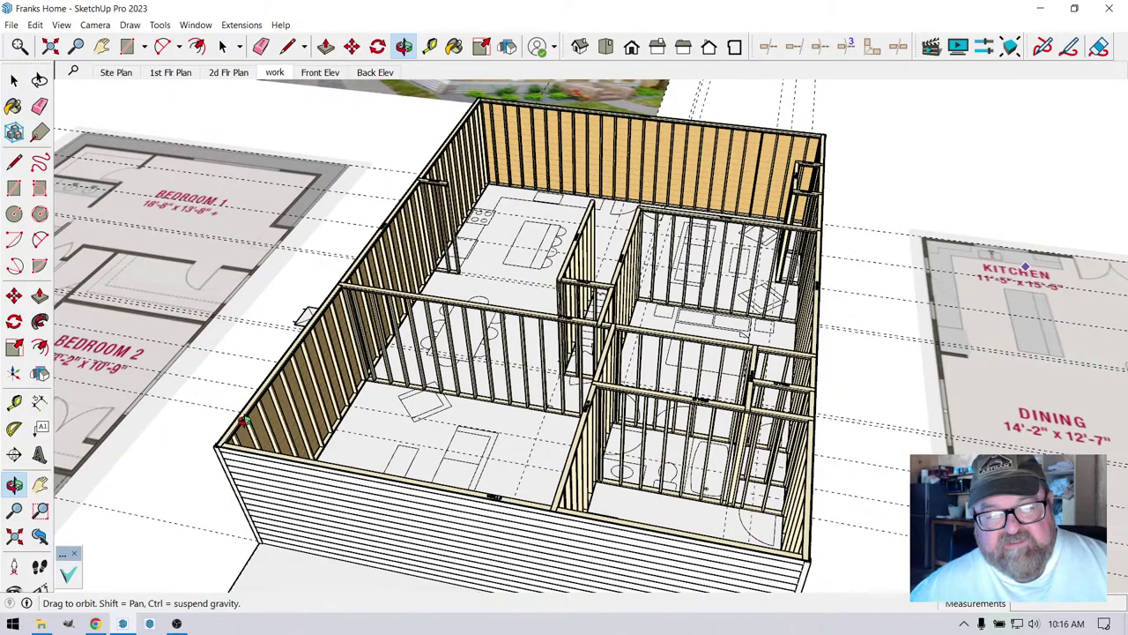
scroll(231, 438, up, 5)
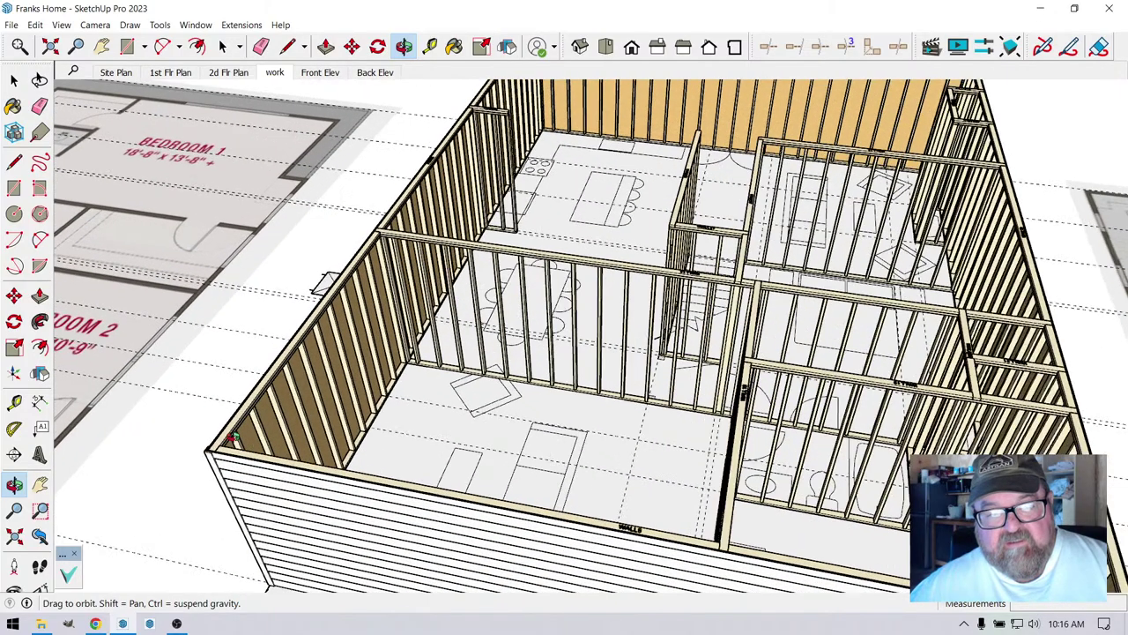
scroll(301, 437, up, 5)
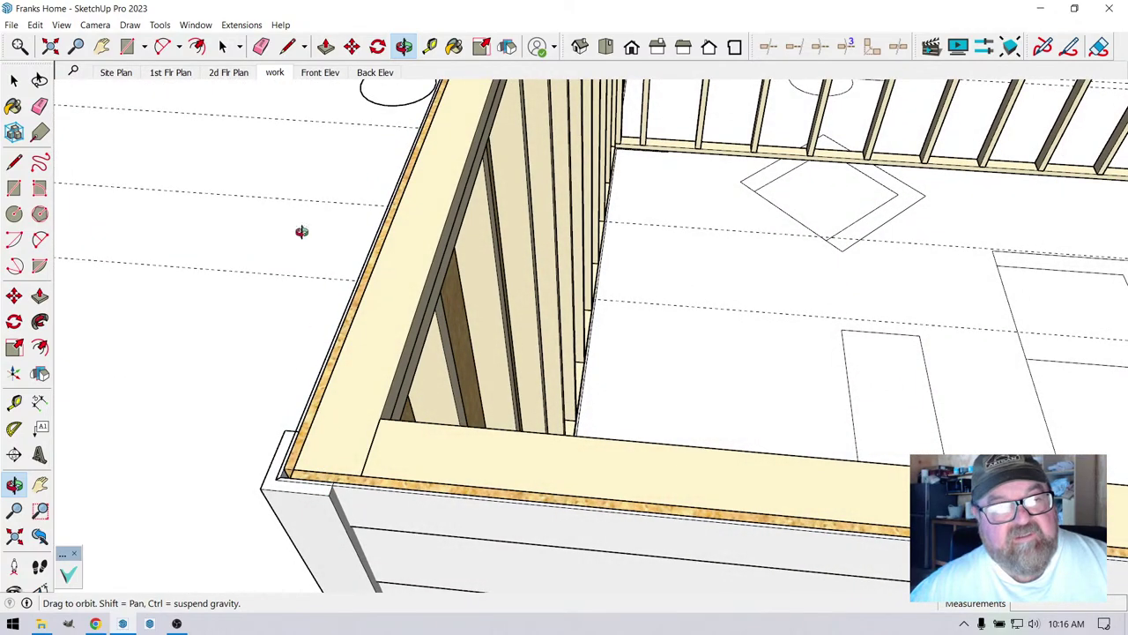
- Open the Medeek roof truss set chooser from Extensions, then close it unused
click(241, 25)
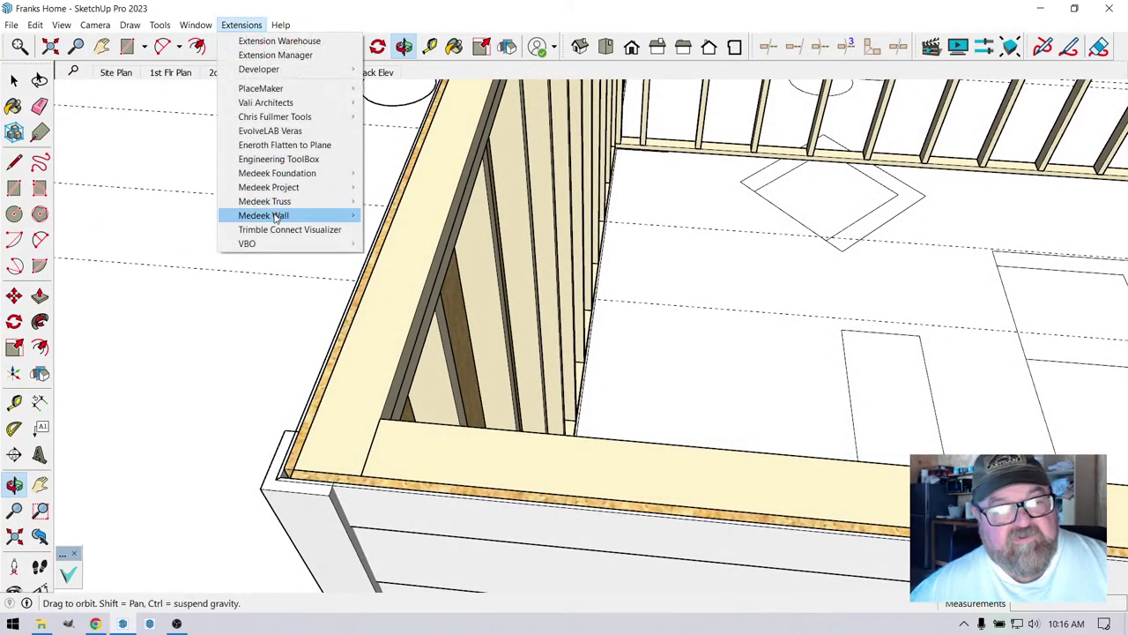
mouse_move(335, 201)
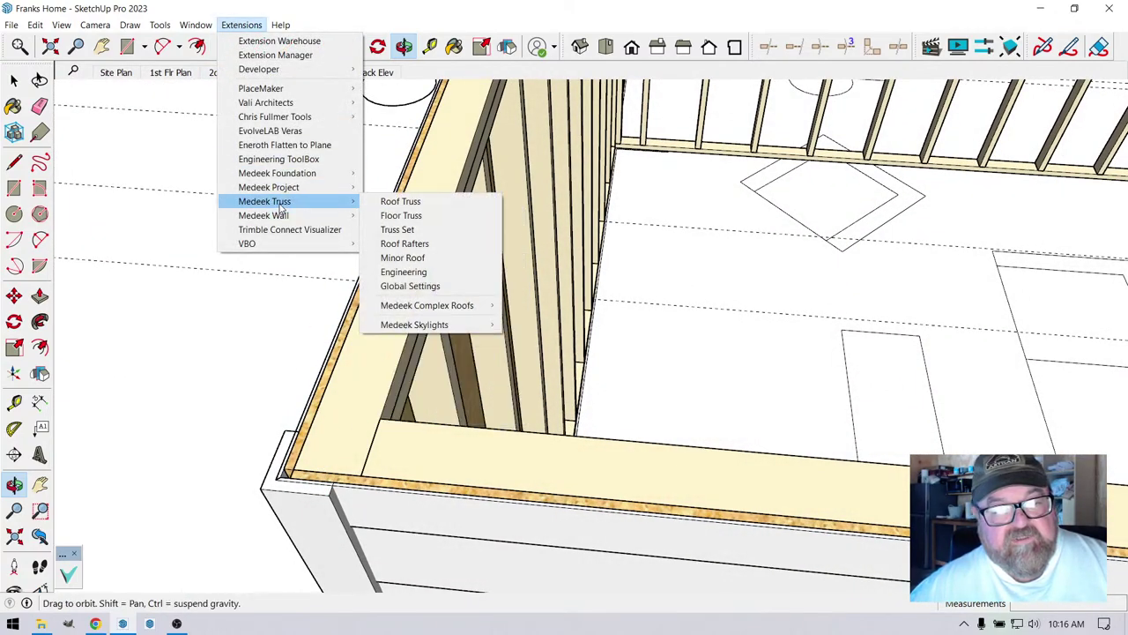
click(401, 232)
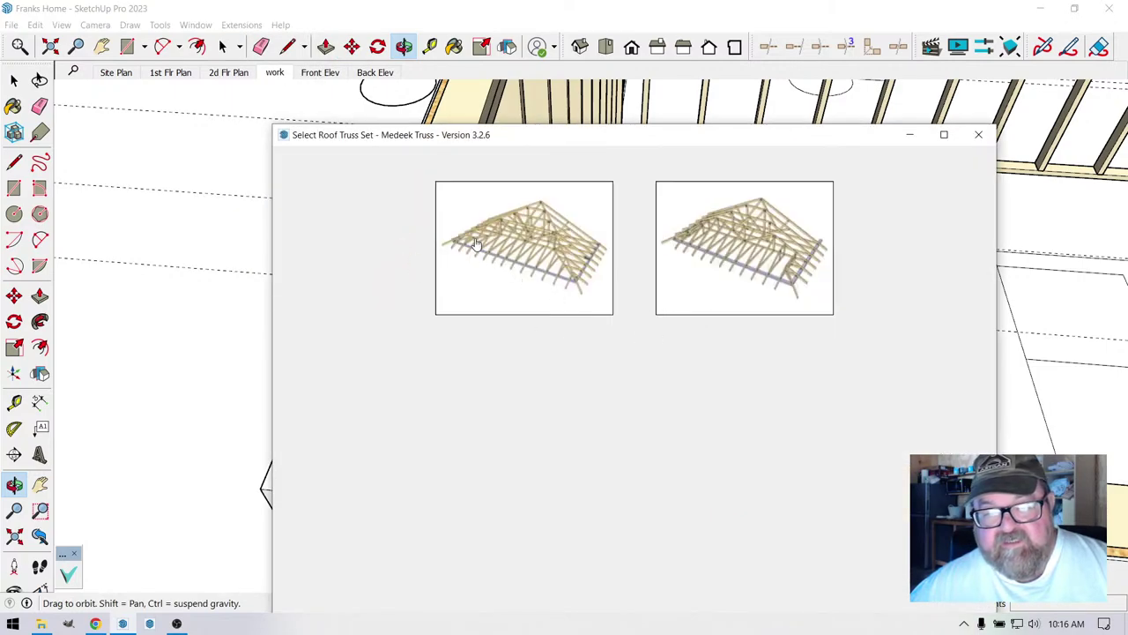
click(979, 134)
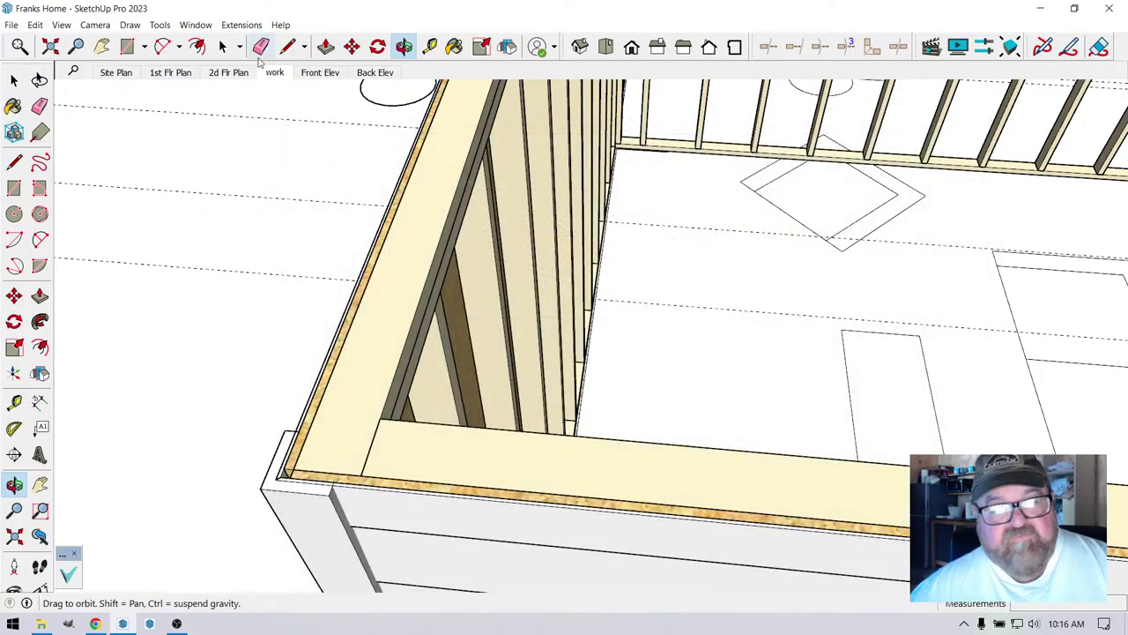
- Start a new Medeek floor truss layout with the BCI Floor family and a Rectangle outline
click(242, 24)
mouse_move(284, 204)
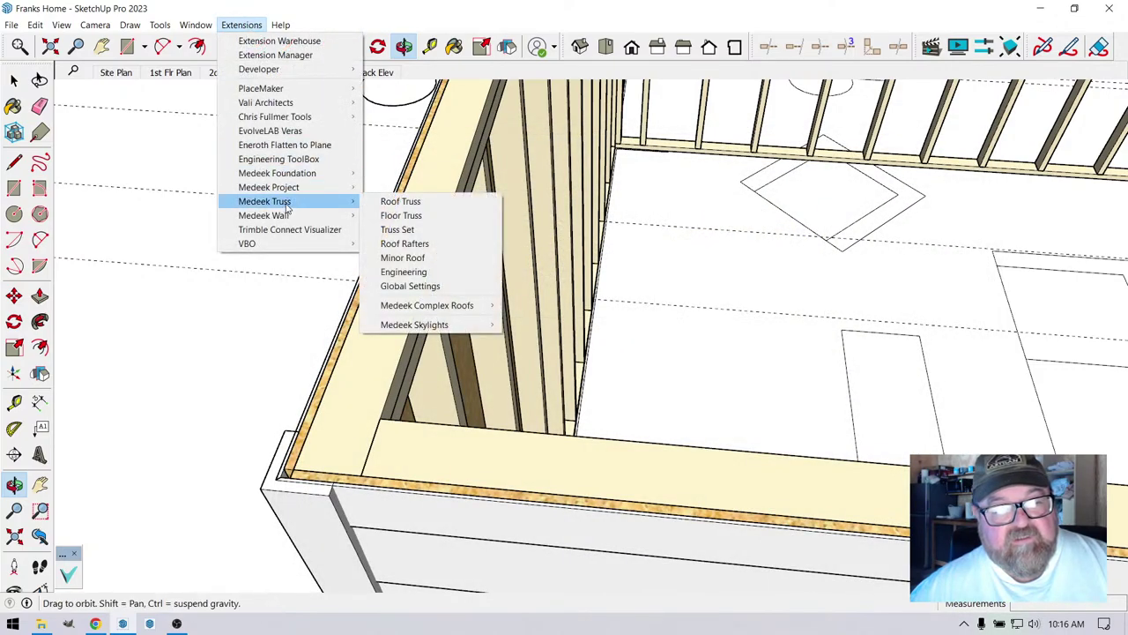
click(407, 215)
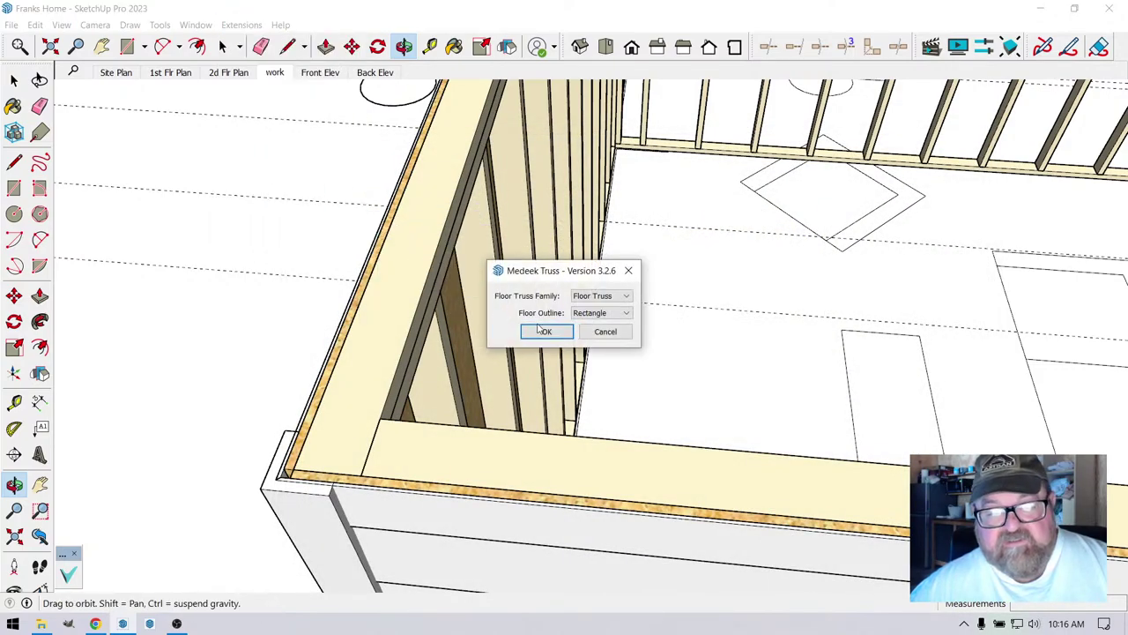
click(628, 296)
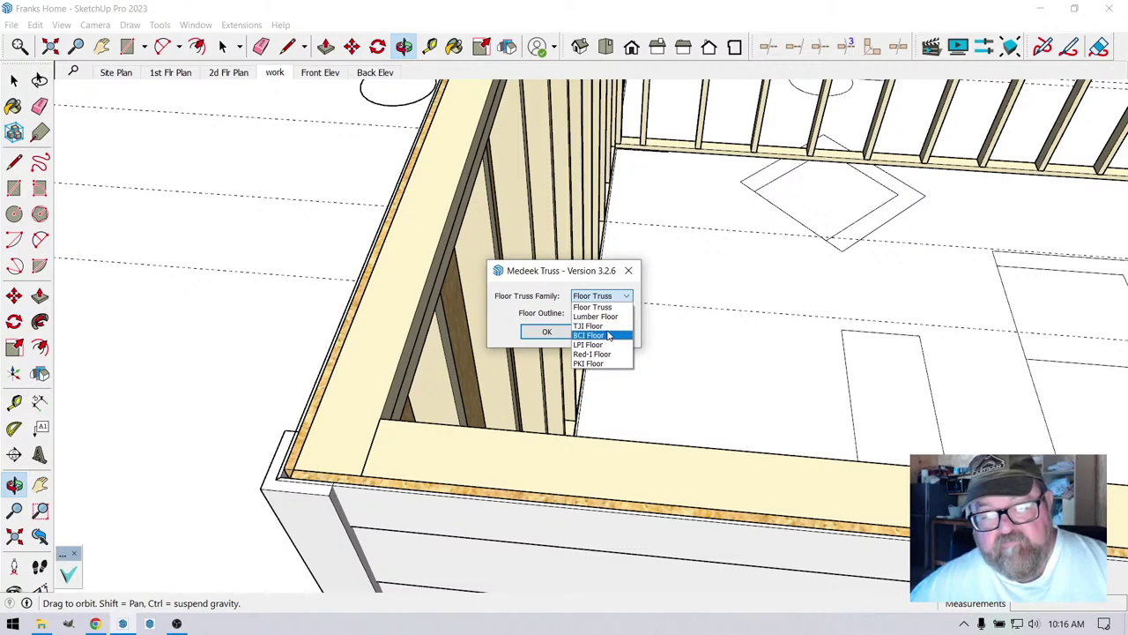
click(608, 336)
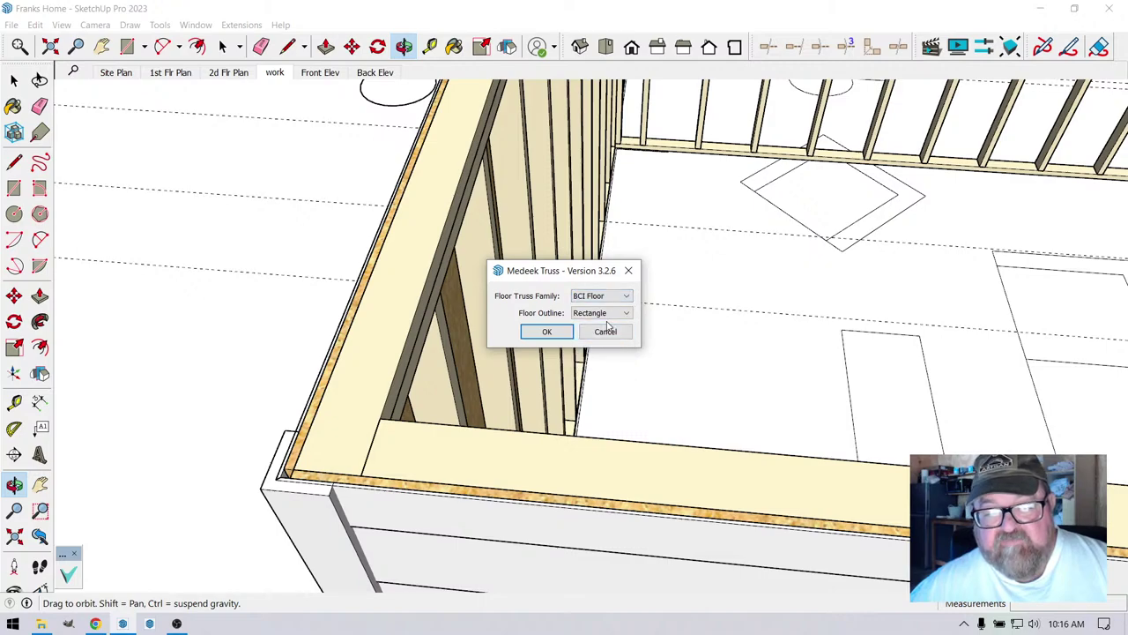
click(542, 333)
- Pick the floor's front-left, second front and rear corners at the wall sheathing
scroll(300, 426, up, 3)
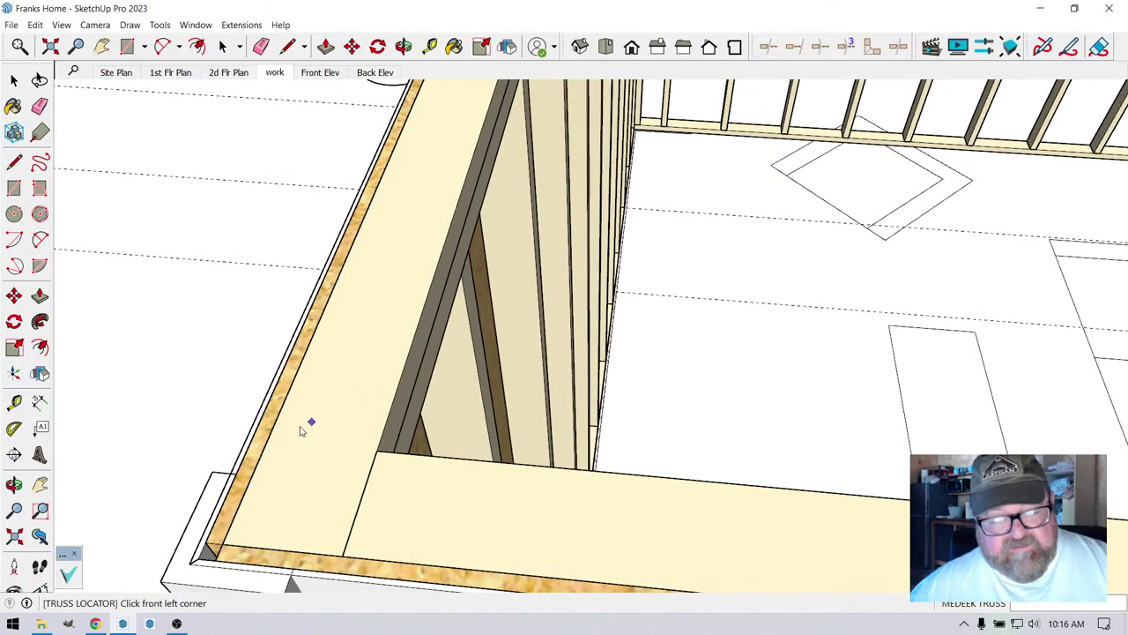
scroll(264, 423, down, 1)
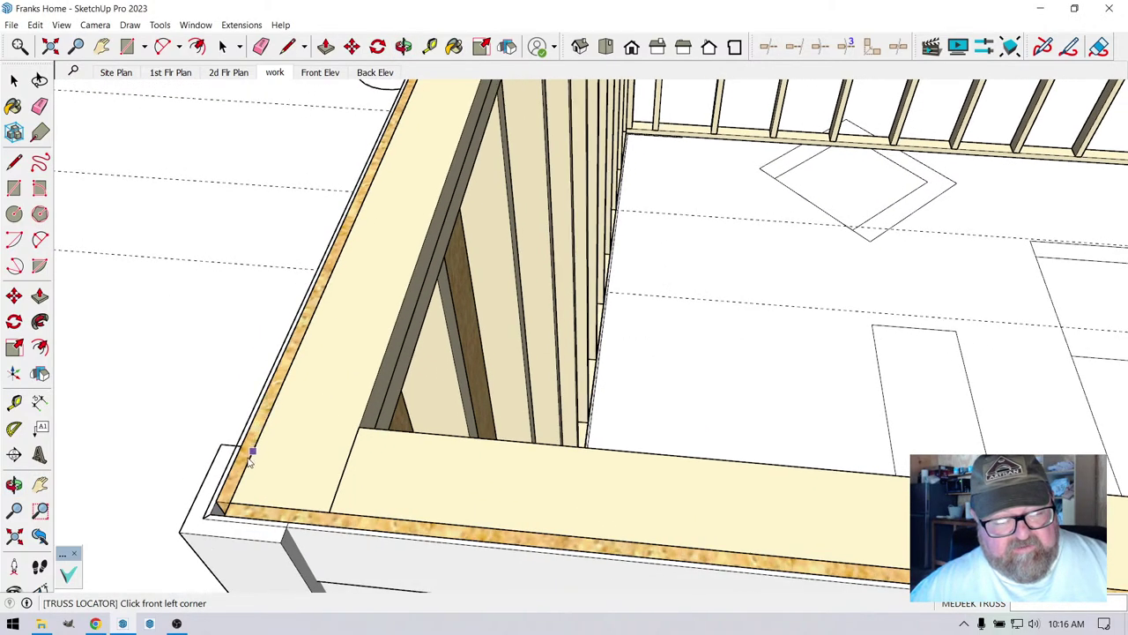
click(229, 502)
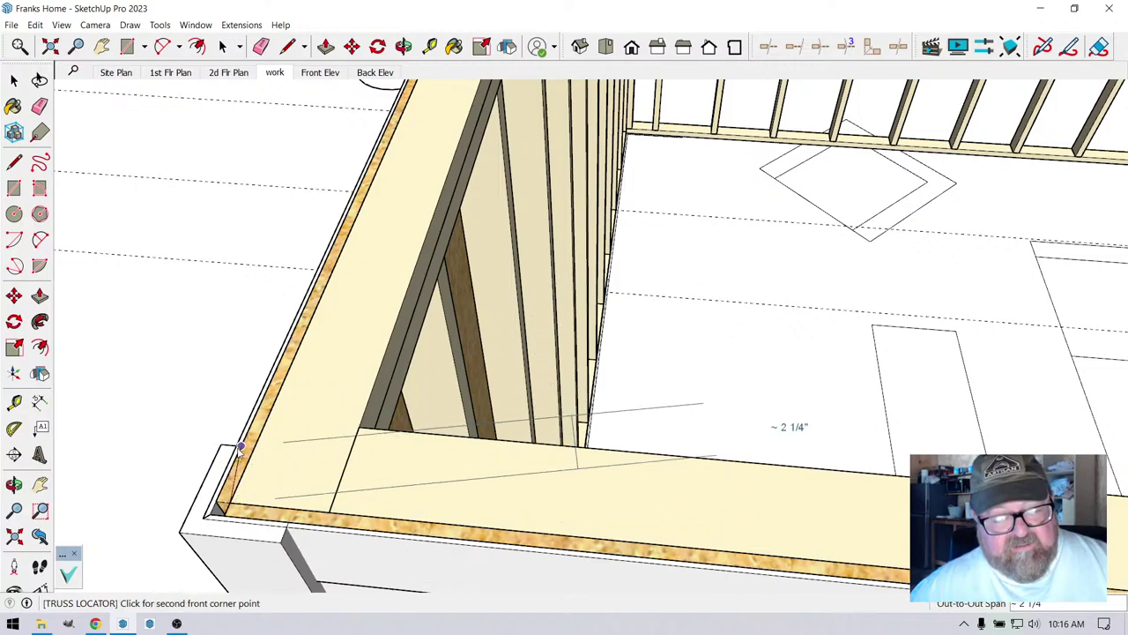
scroll(236, 451, down, 10)
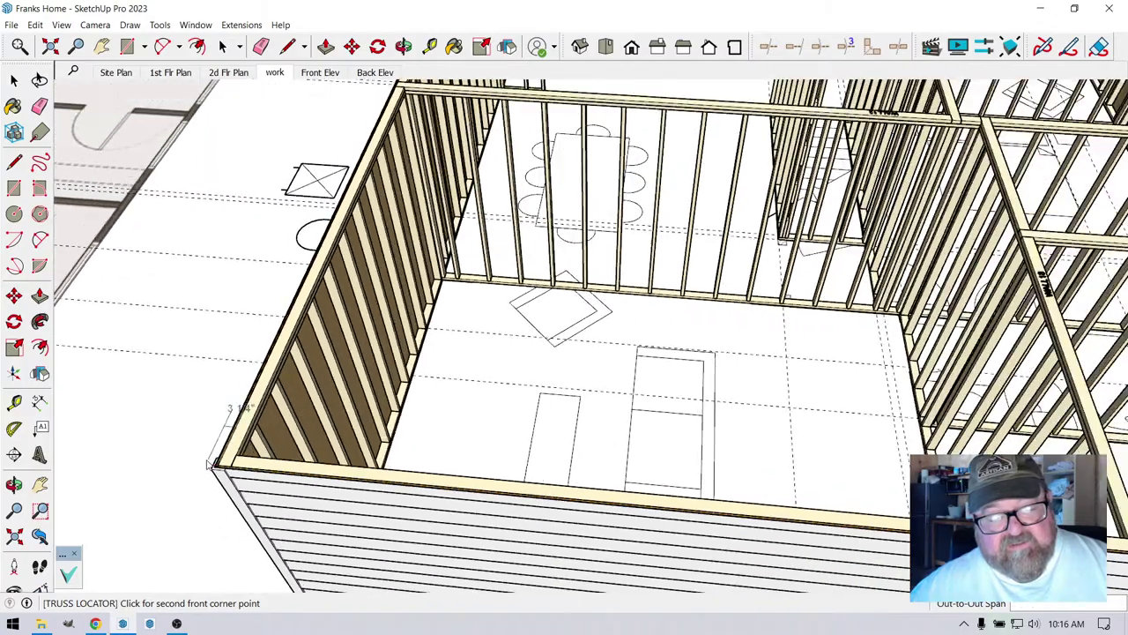
scroll(211, 465, down, 4)
scroll(622, 460, up, 8)
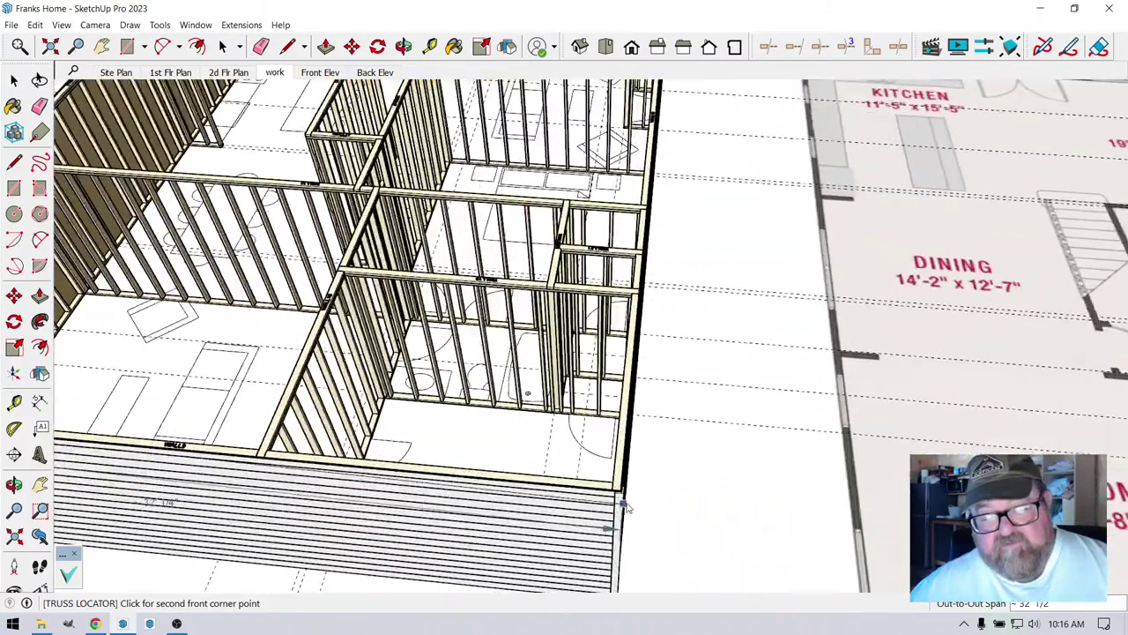
scroll(622, 460, up, 5)
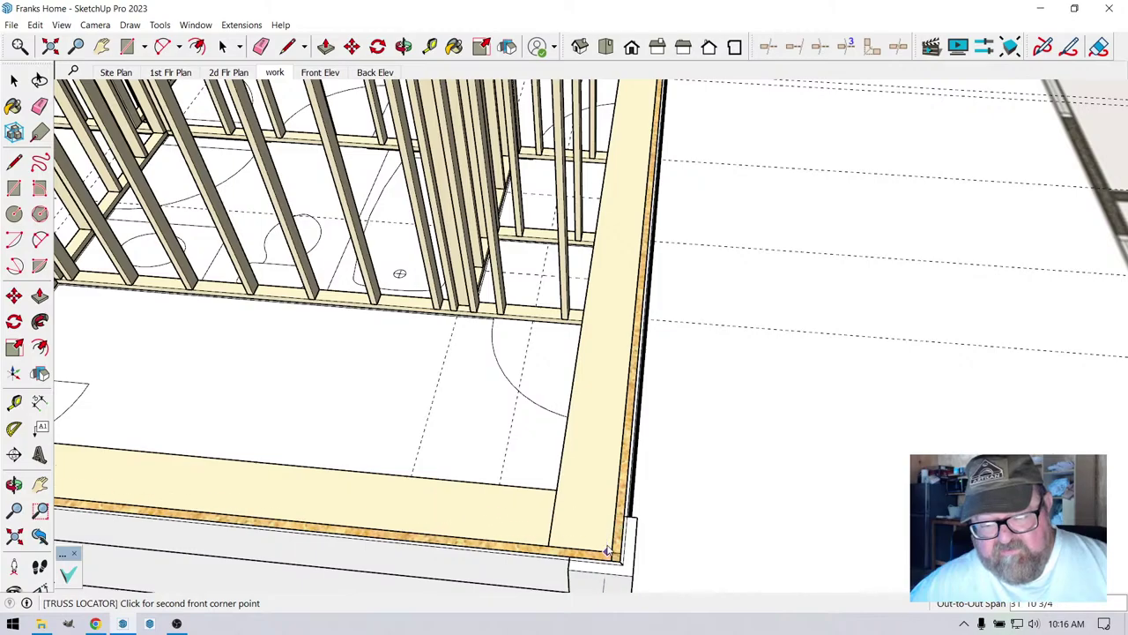
click(611, 553)
scroll(496, 527, down, 4)
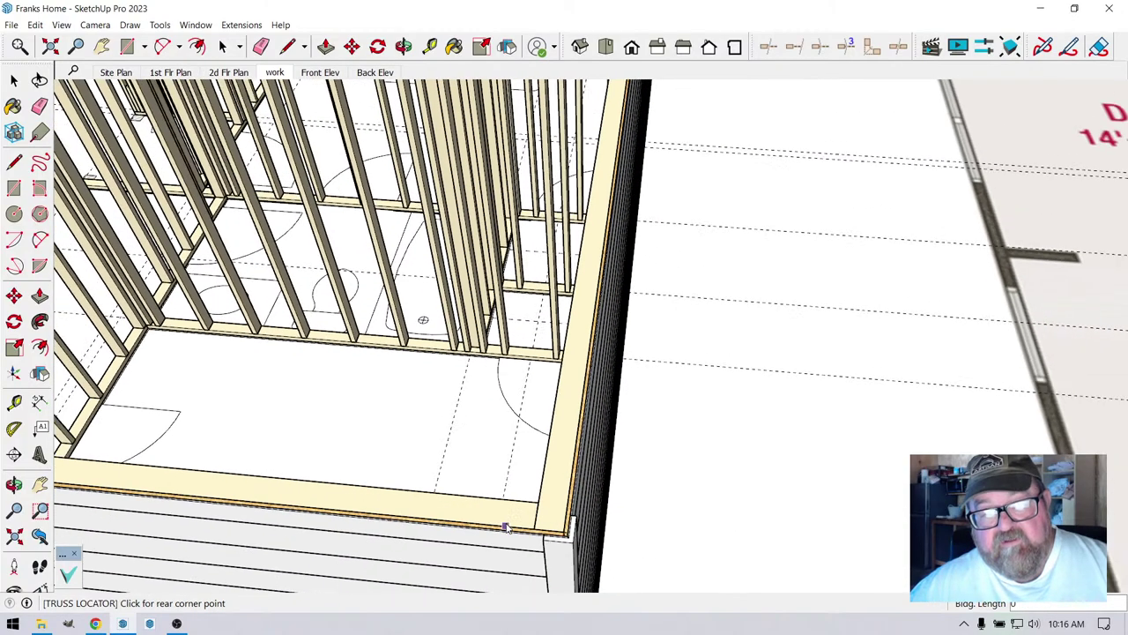
scroll(497, 527, down, 5)
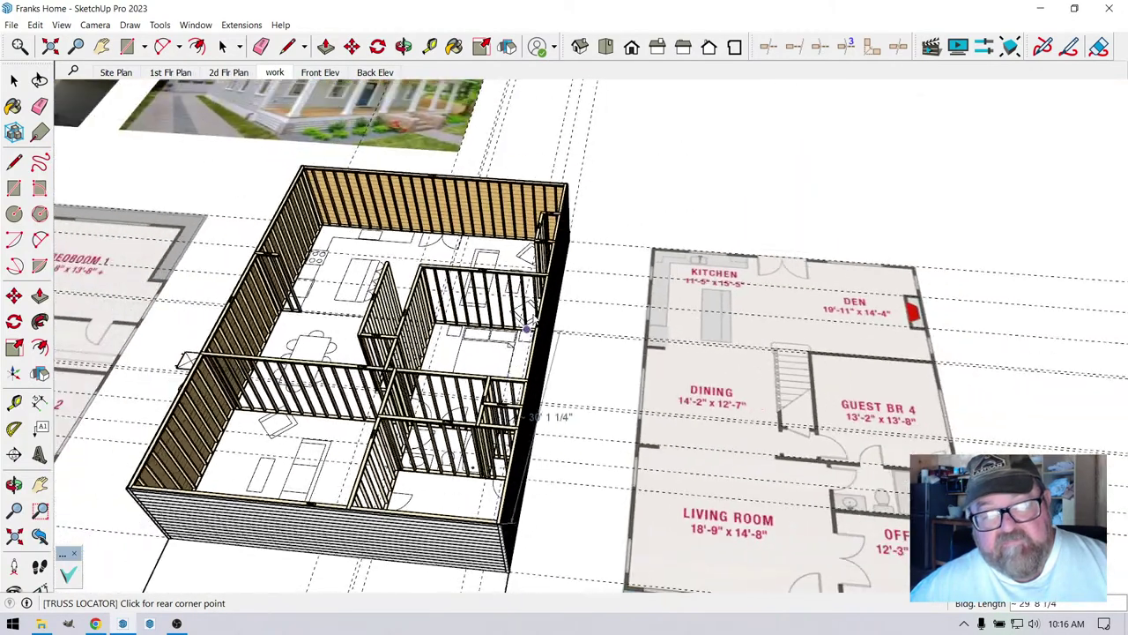
scroll(591, 159, up, 2)
scroll(592, 159, up, 7)
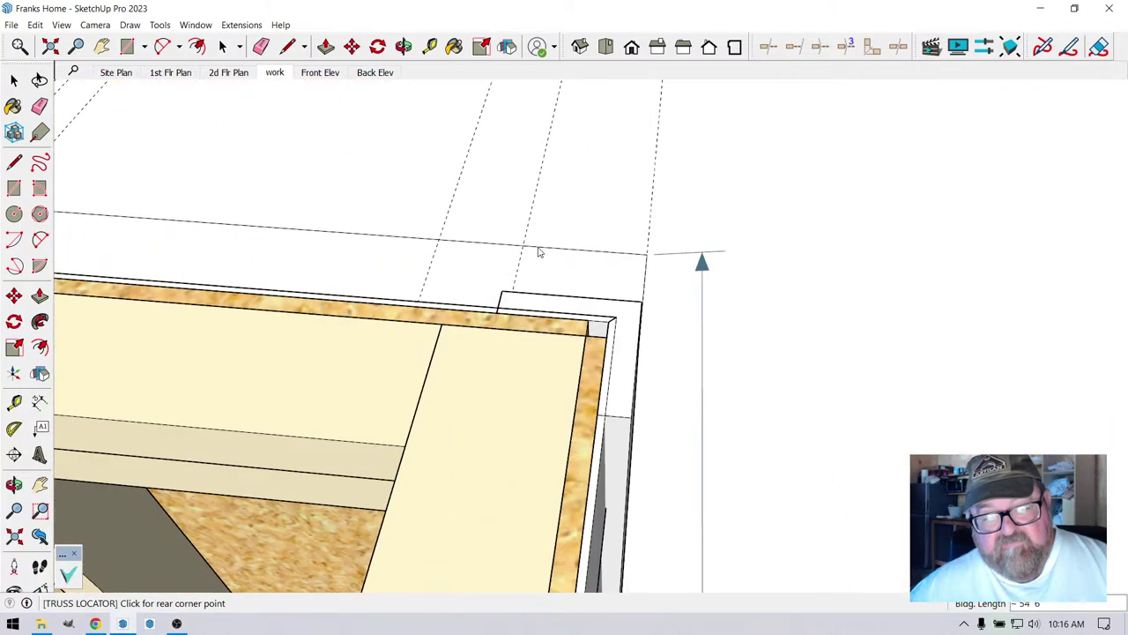
scroll(541, 283, down, 3)
scroll(552, 306, up, 2)
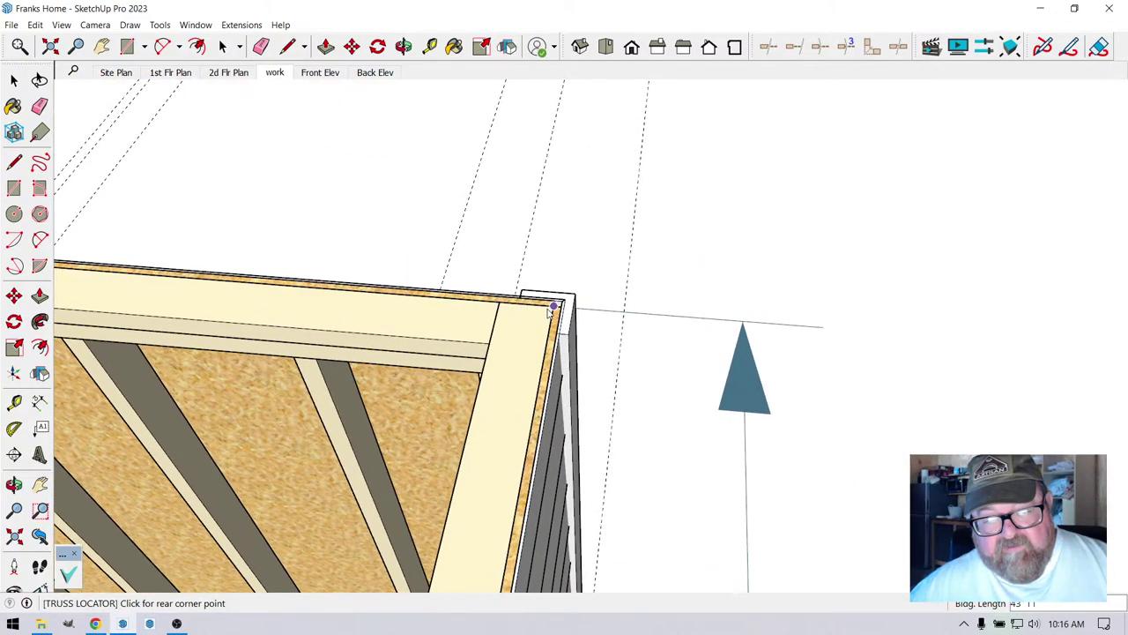
scroll(553, 306, up, 1)
click(554, 307)
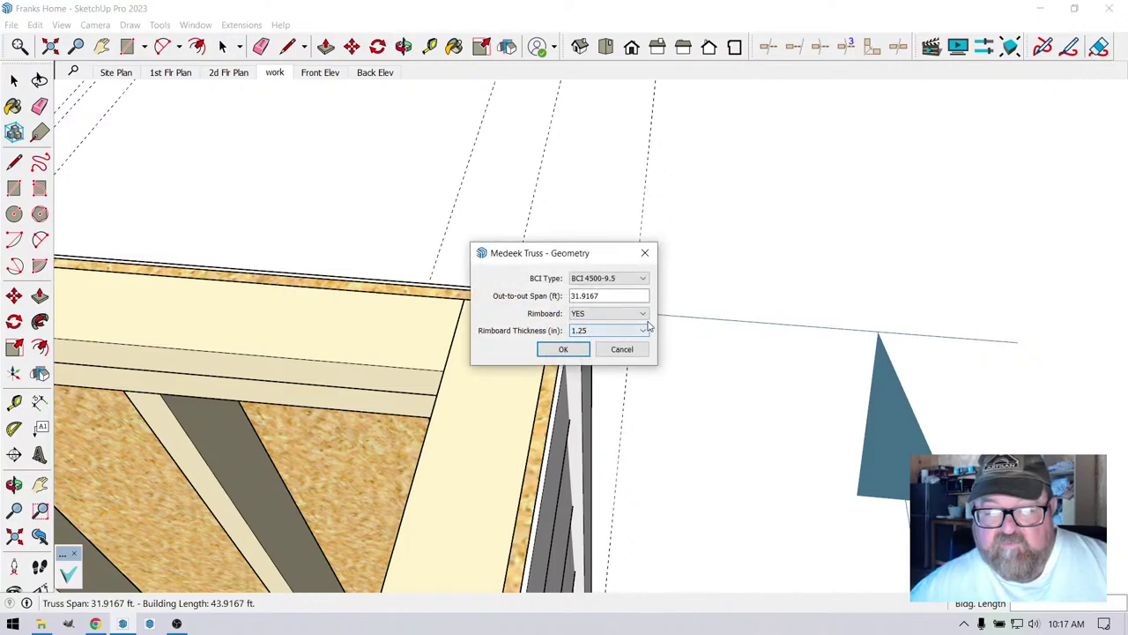
- Accept the BCI 4500-9.5 geometry, enable Advanced Floor Options at 16-inch spacing, and turn off the sill plate
click(565, 349)
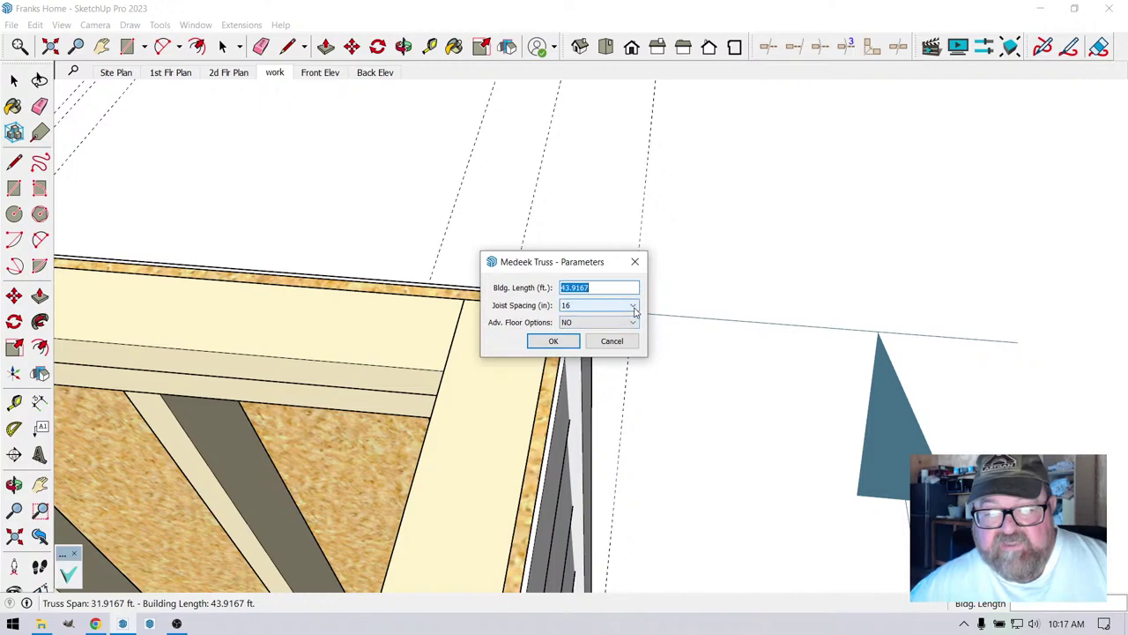
click(573, 323)
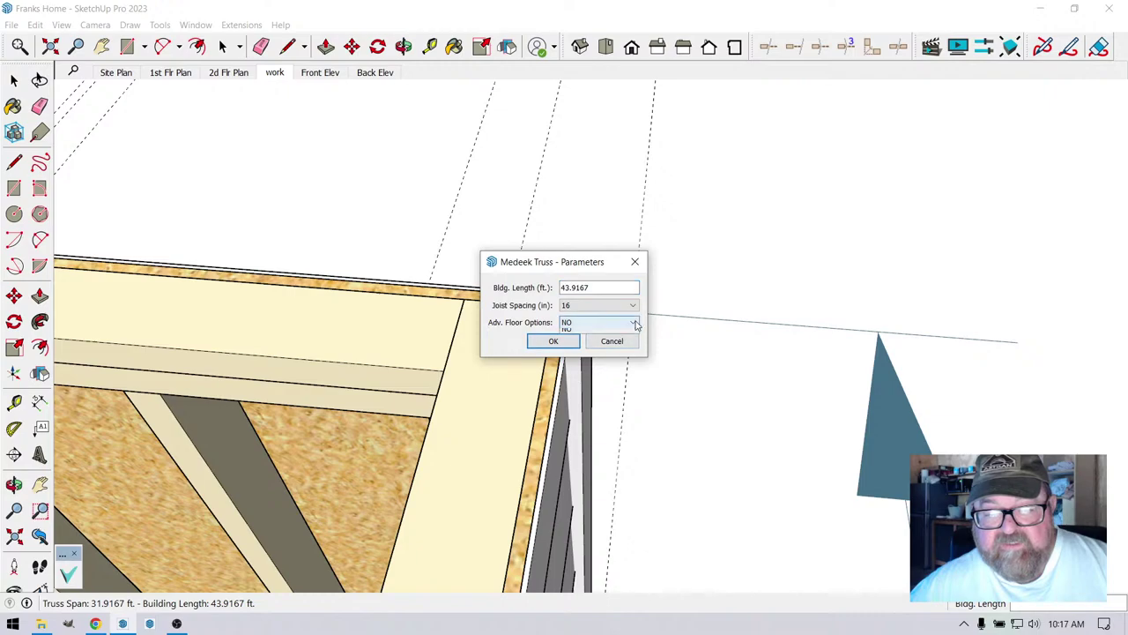
click(560, 339)
click(561, 342)
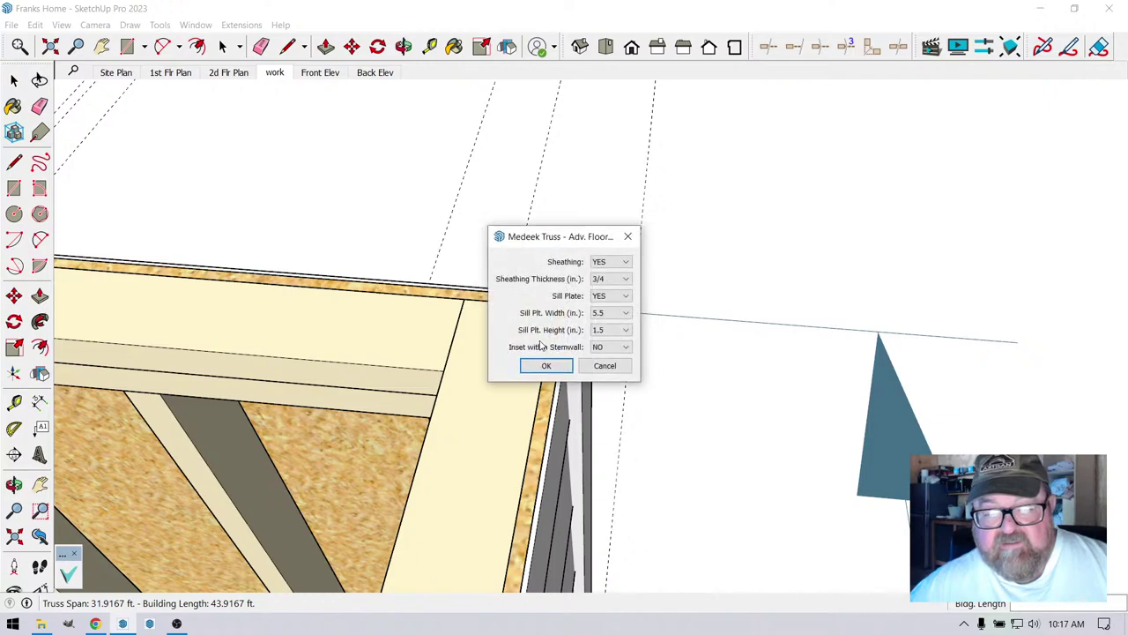
click(626, 296)
click(622, 308)
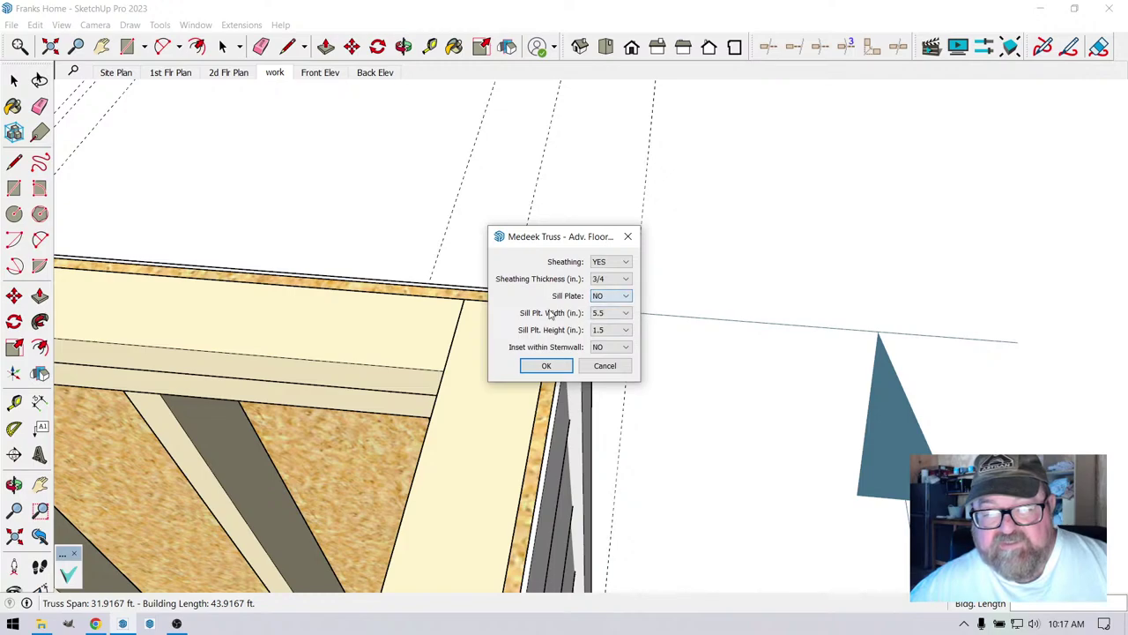
- Generate the BCI floor and orbit outside to inspect the new sheathed deck and rimboard
click(546, 366)
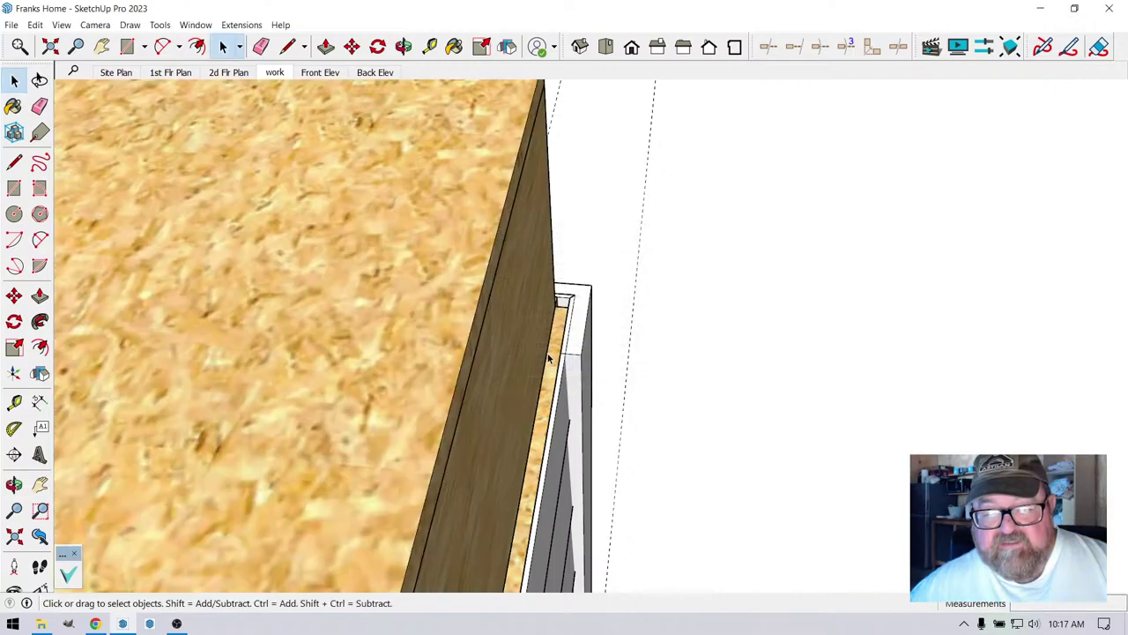
scroll(631, 251, down, 5)
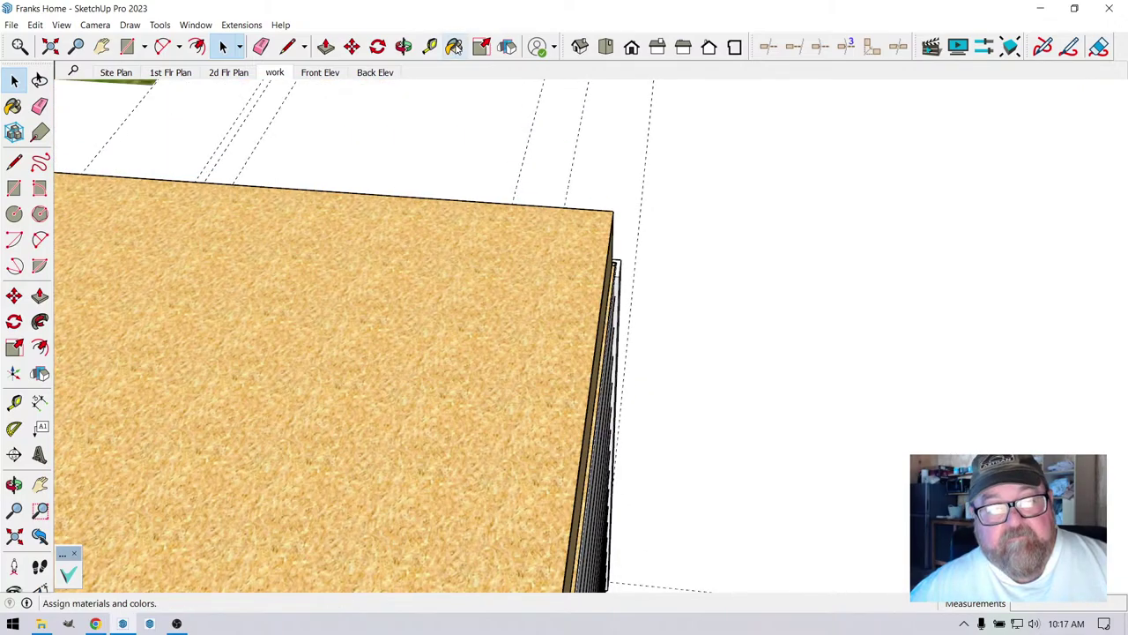
click(403, 46)
drag(549, 318, 678, 373)
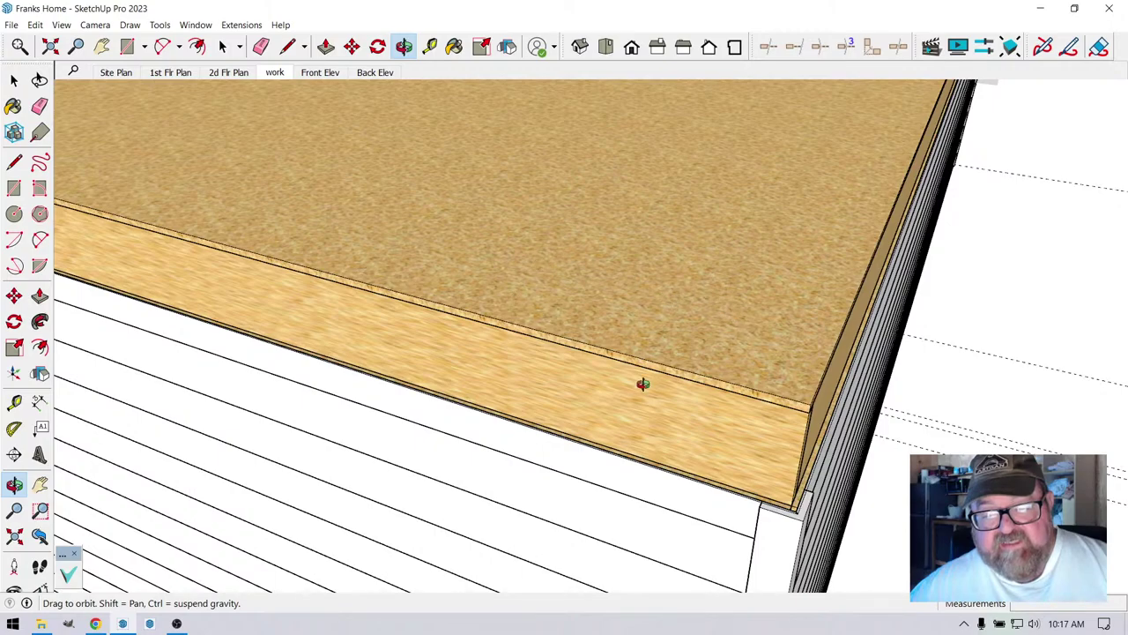
drag(642, 383, 544, 269)
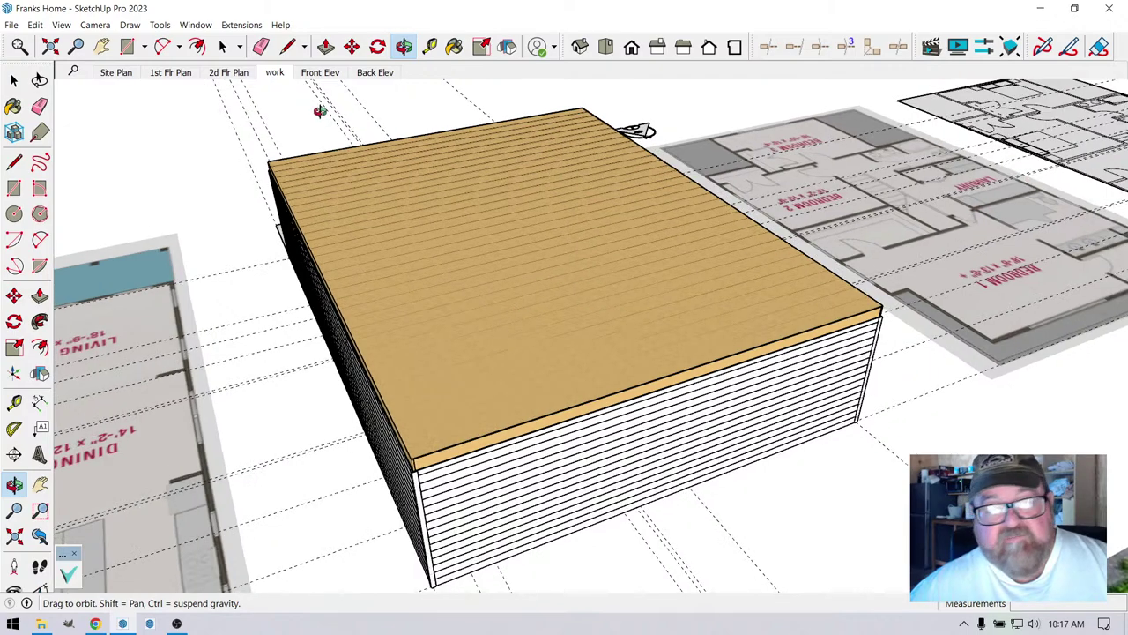
click(195, 24)
- Show the Default Tray and hide the floor_sheath tag under 3 - Floor to reveal the joists
mouse_move(202, 44)
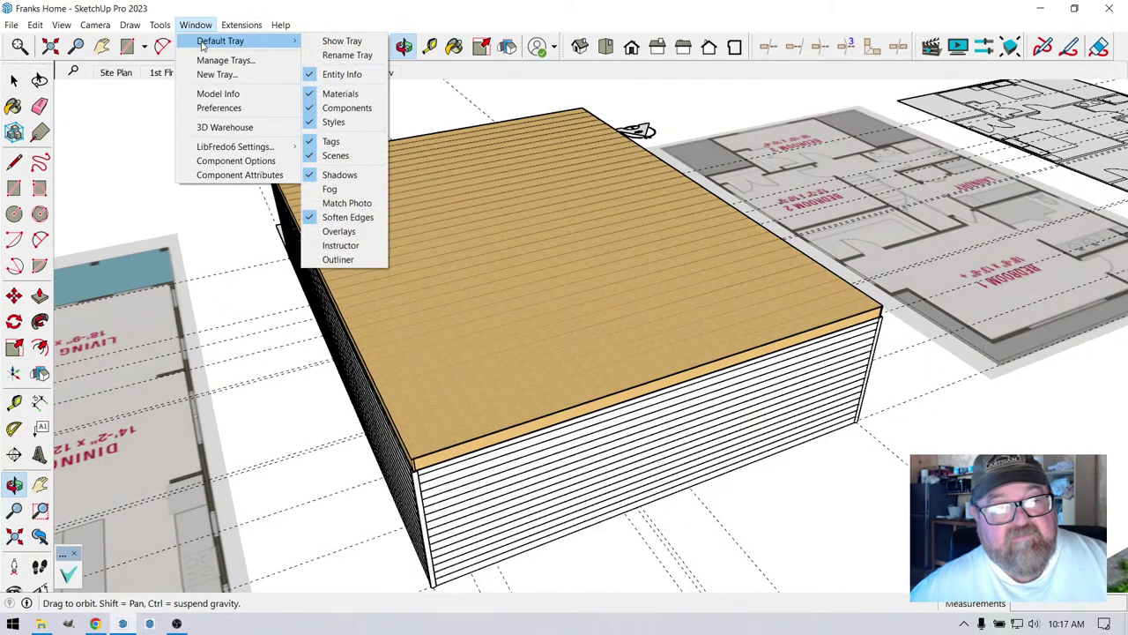
click(335, 39)
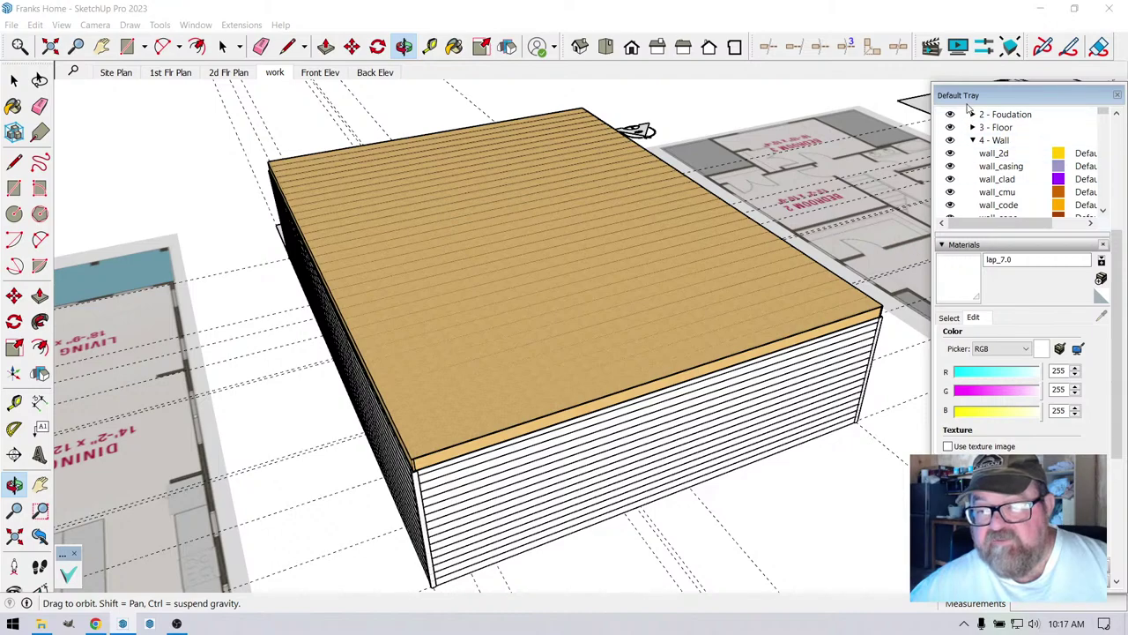
drag(979, 95, 973, 76)
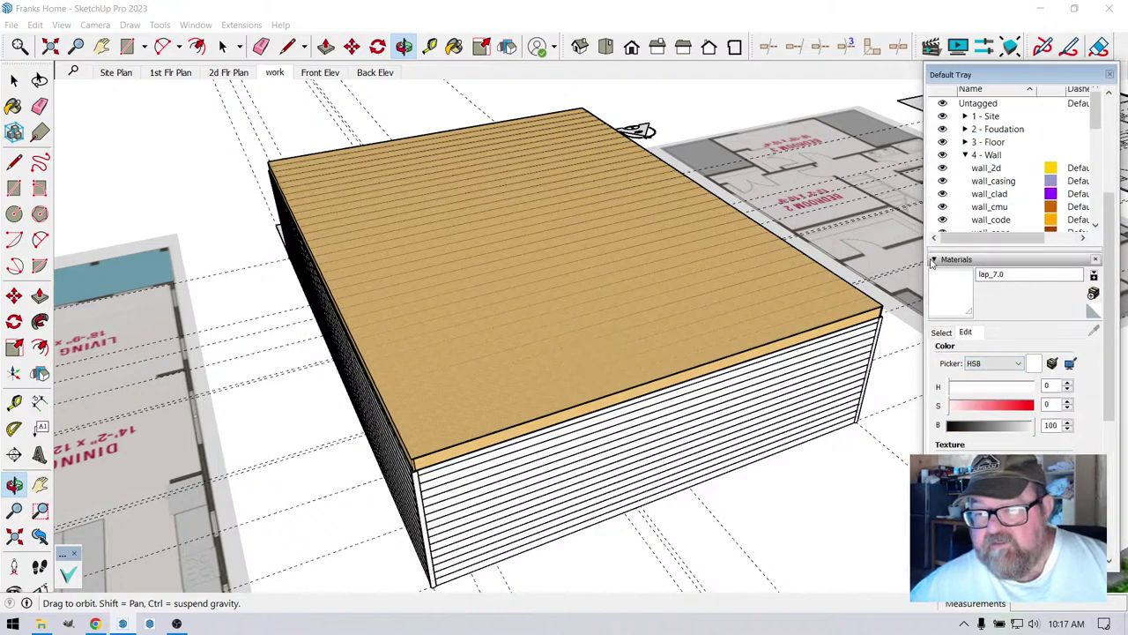
click(964, 238)
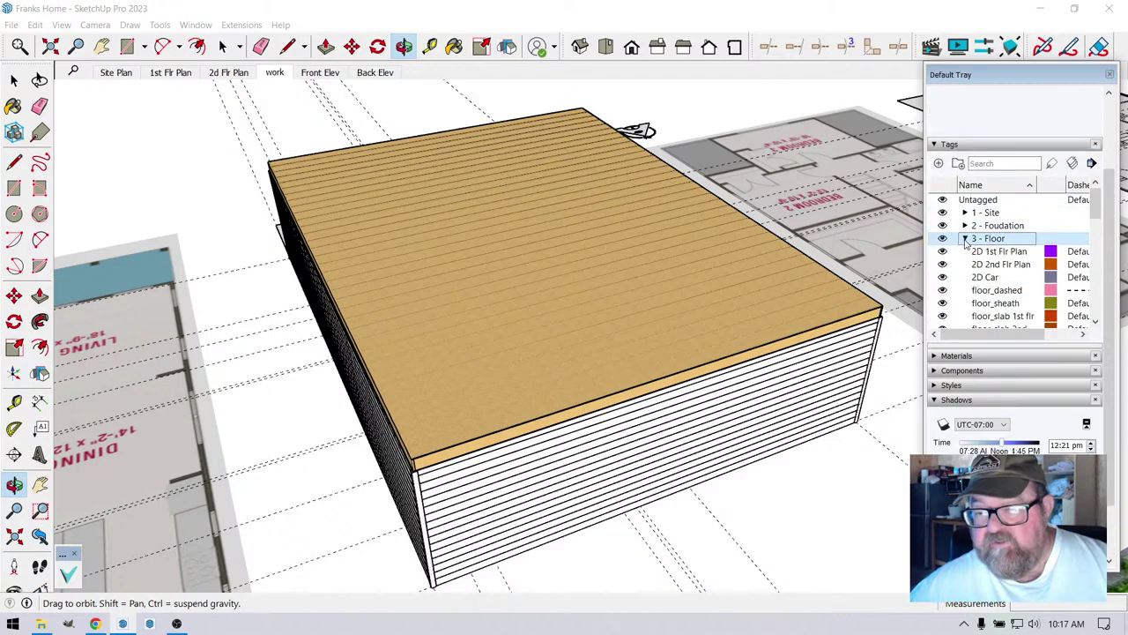
scroll(974, 291, down, 1)
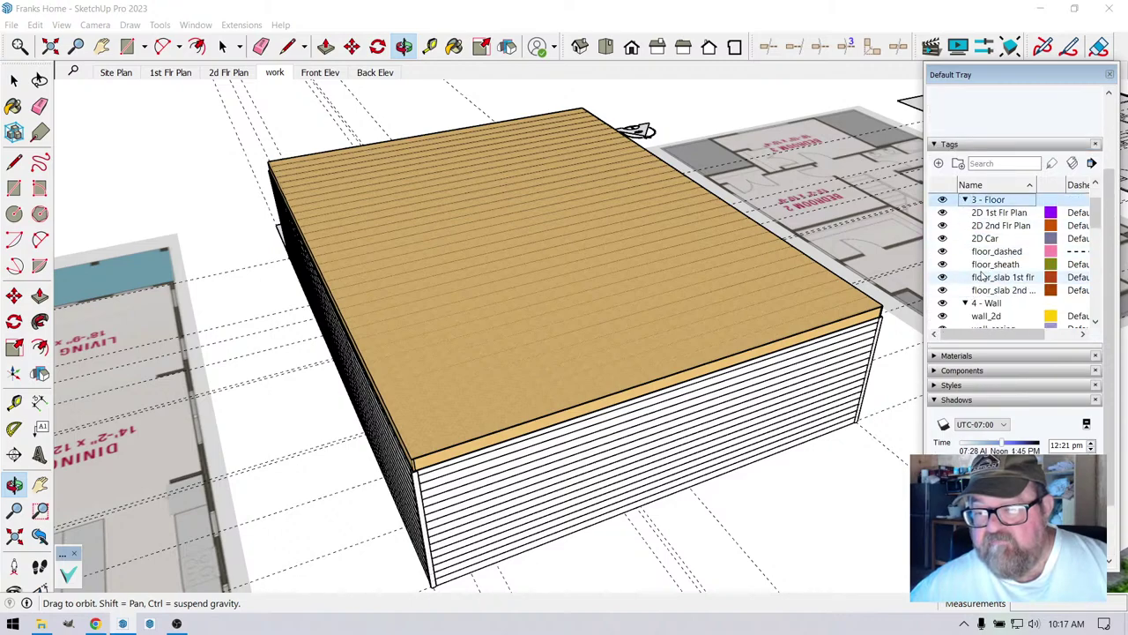
click(943, 263)
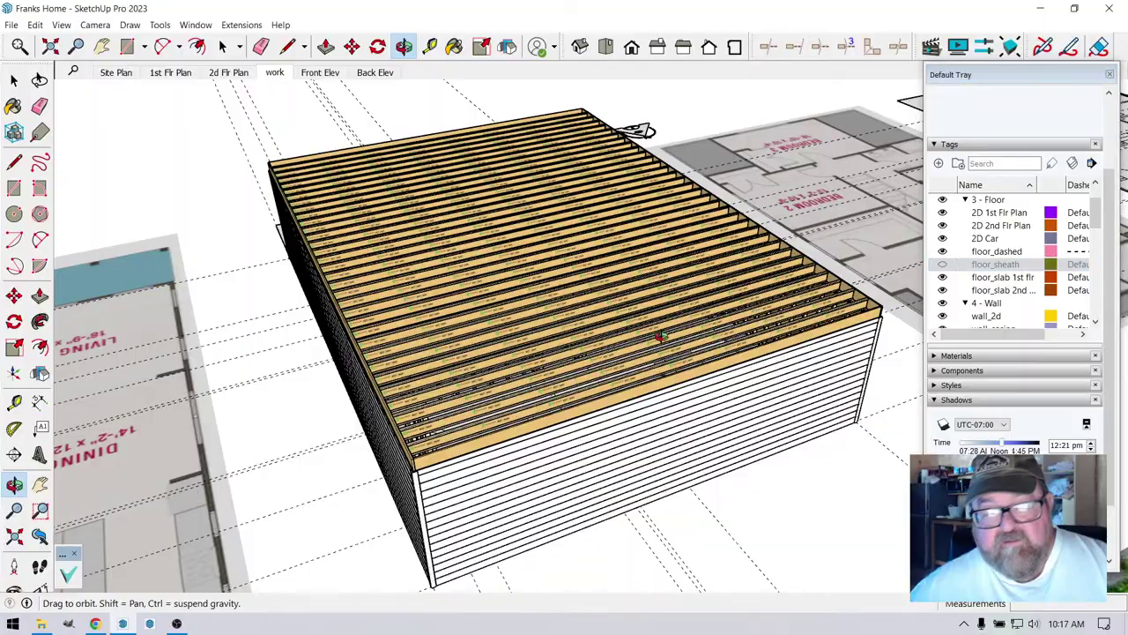
- Place a Tape Measure guide at the joist height, then switch to the Chrome browser
drag(654, 332, 265, 388)
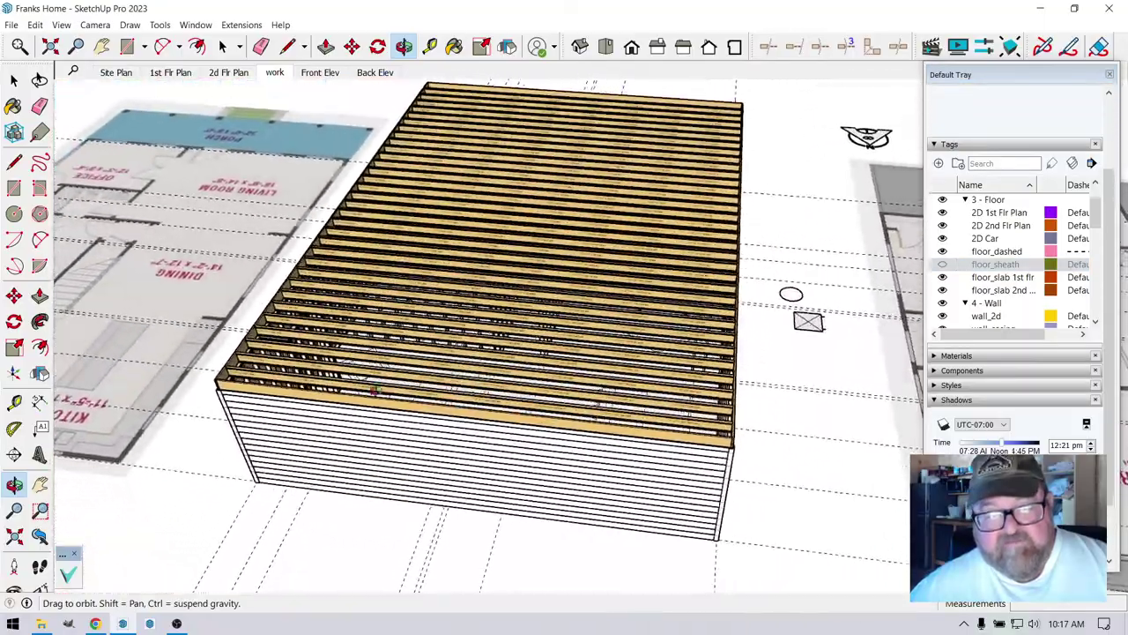
scroll(255, 396, up, 6)
scroll(382, 265, up, 4)
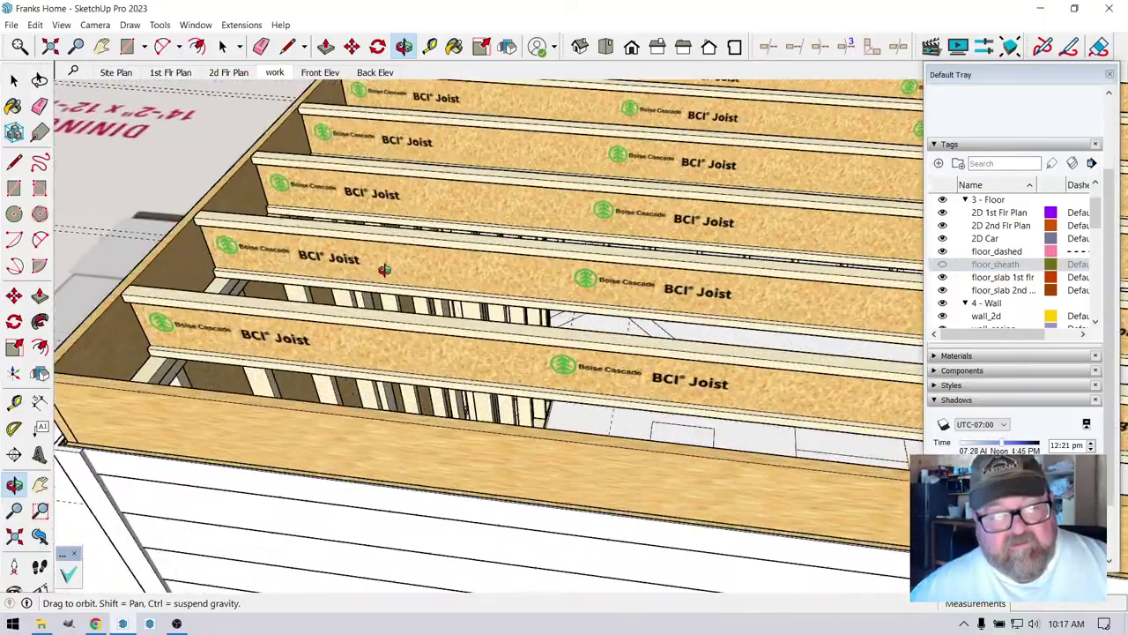
click(429, 45)
scroll(339, 422, up, 2)
click(339, 422)
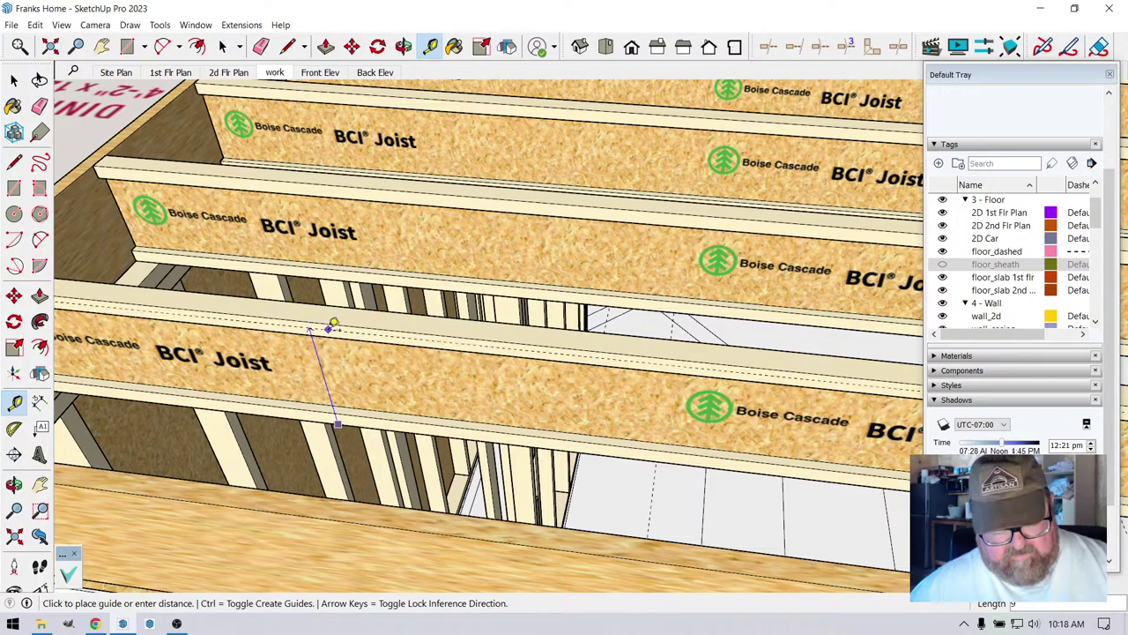
click(336, 321)
scroll(331, 324, down, 5)
scroll(300, 357, down, 2)
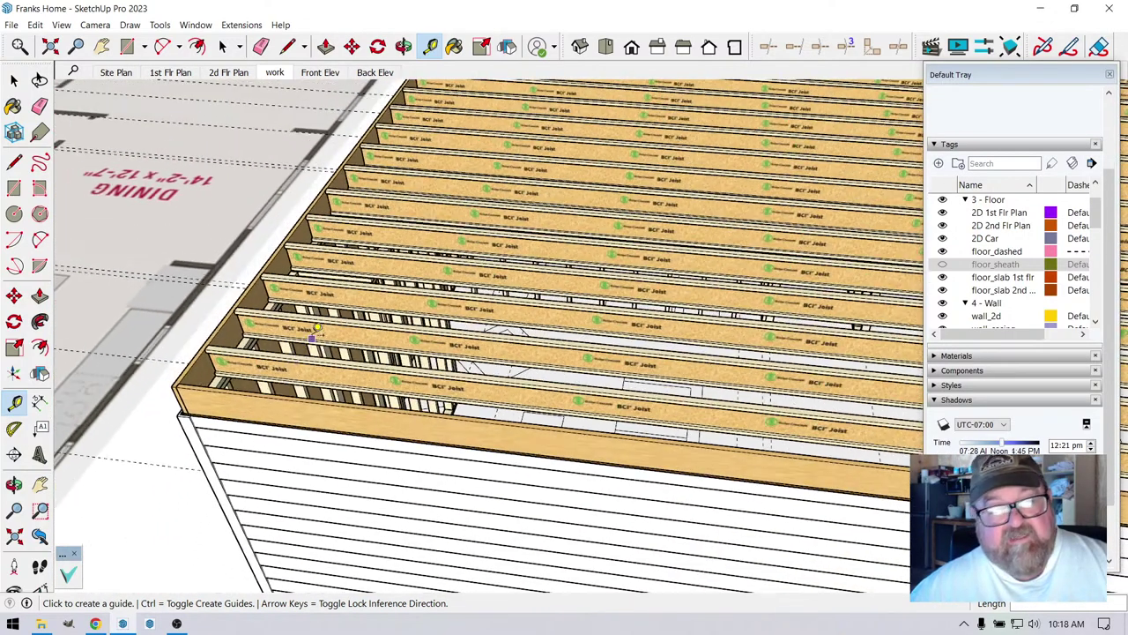
click(95, 623)
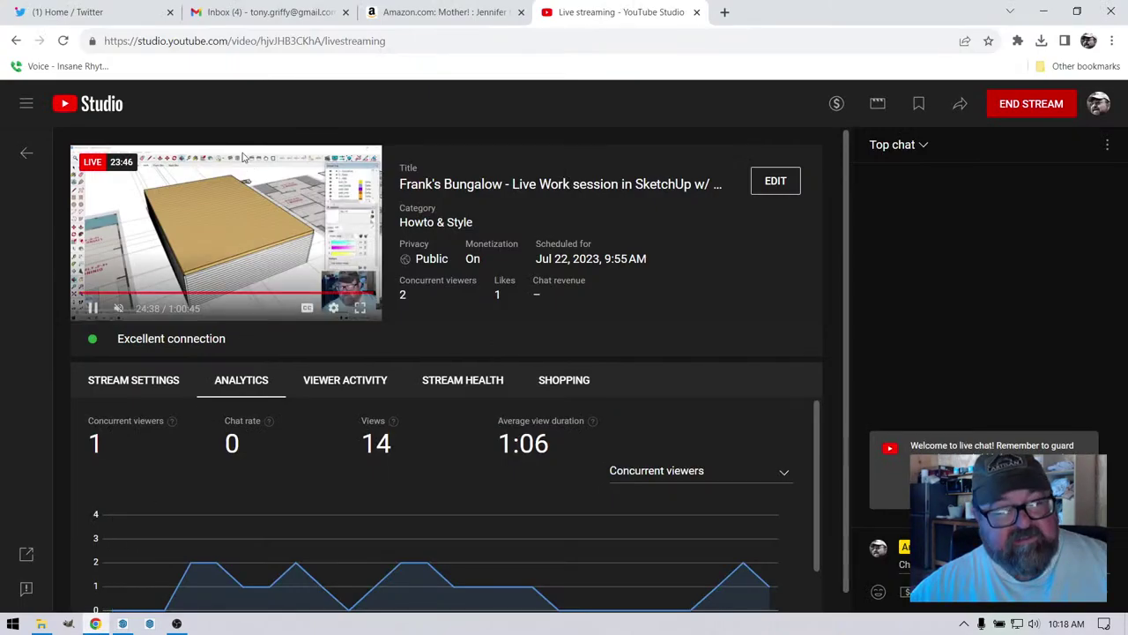
- Google 'cbci floor span tables' in a new tab and open Boise Cascade's BCI joist span charts page
click(722, 12)
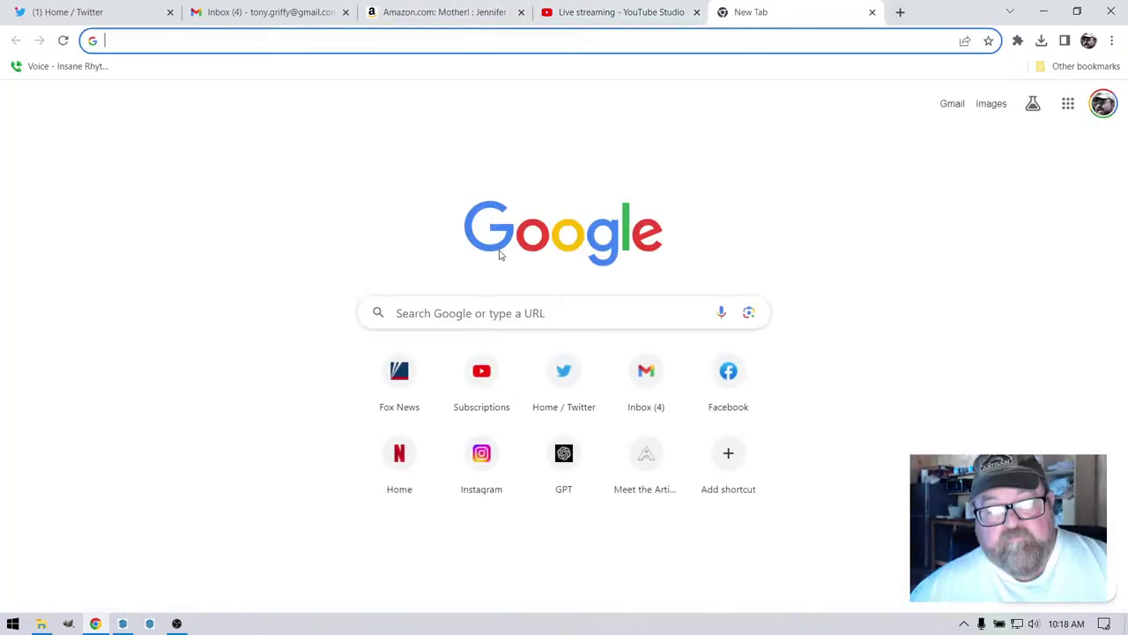
click(413, 305)
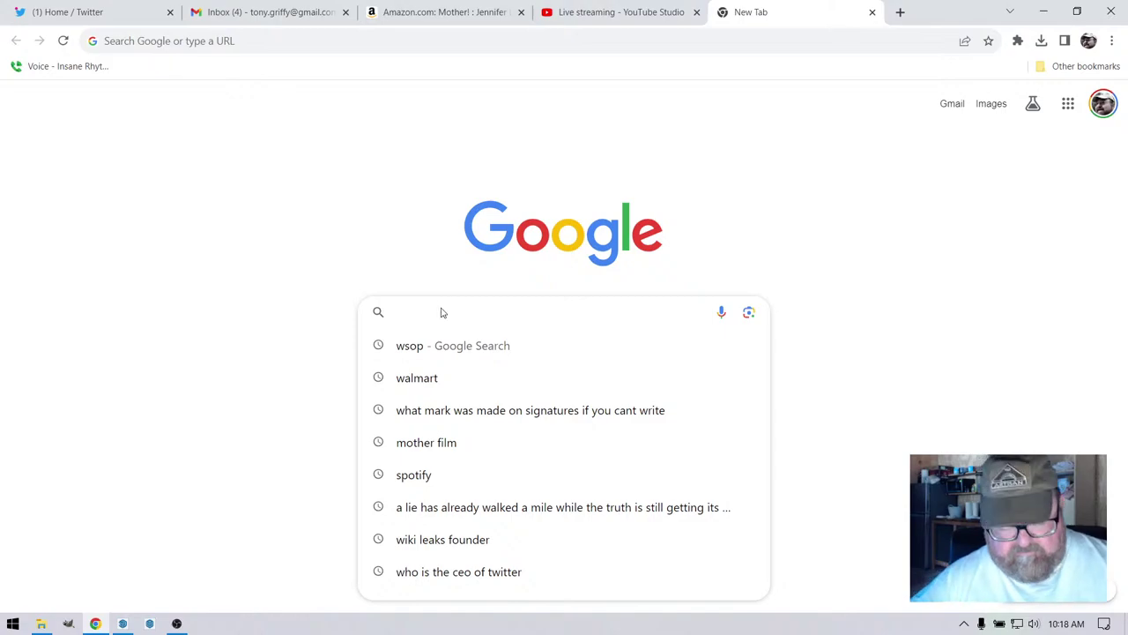
text(c)
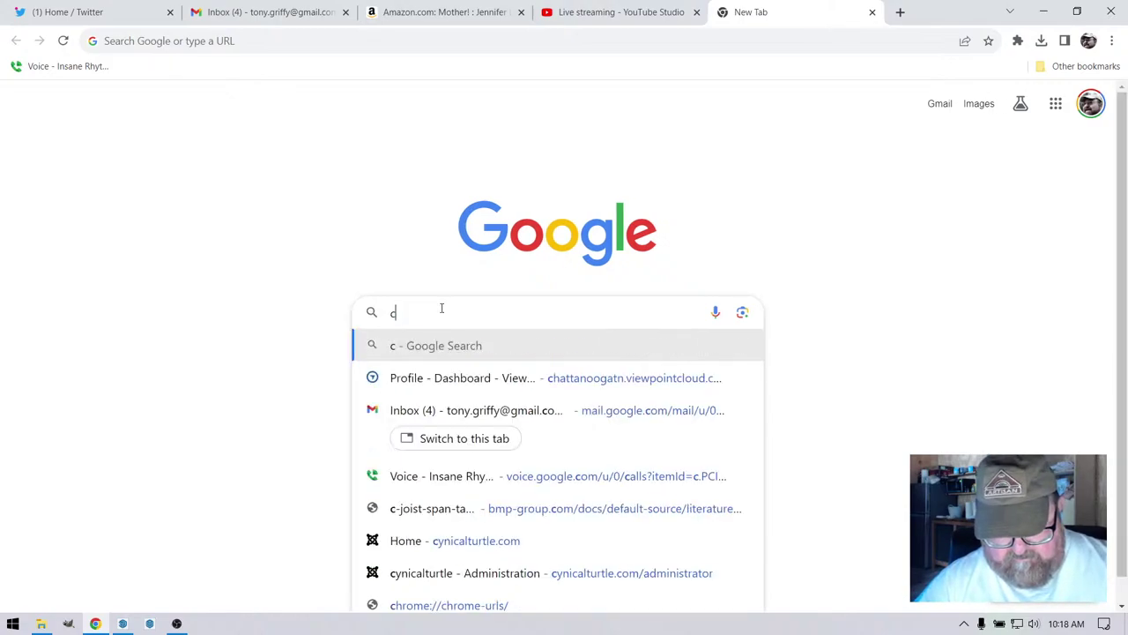
text(bci fl)
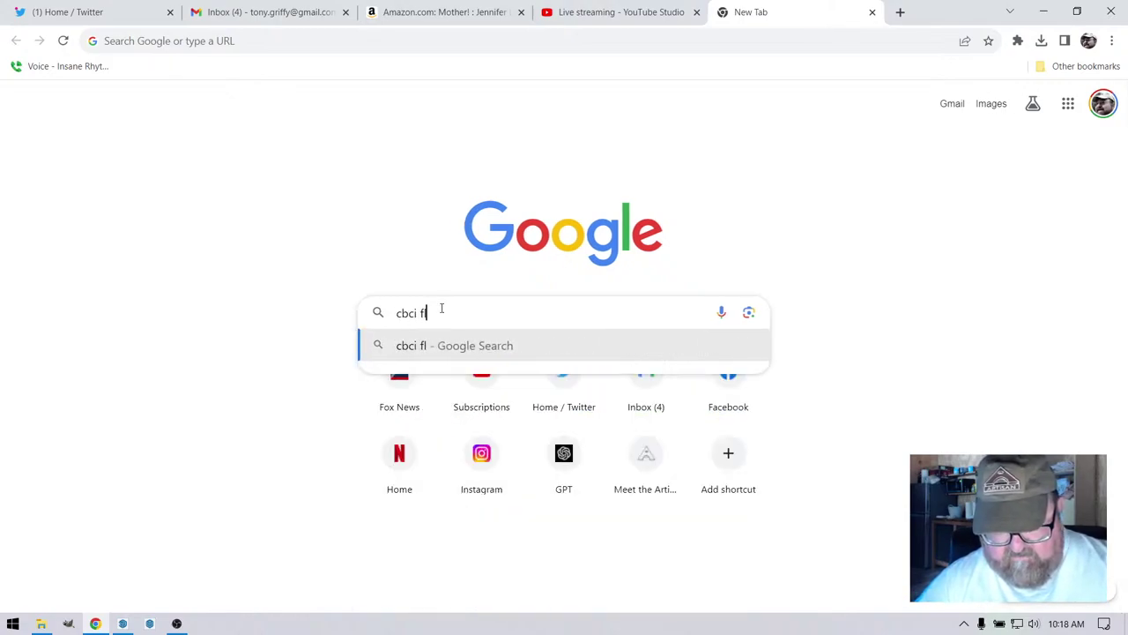
text(oor spa)
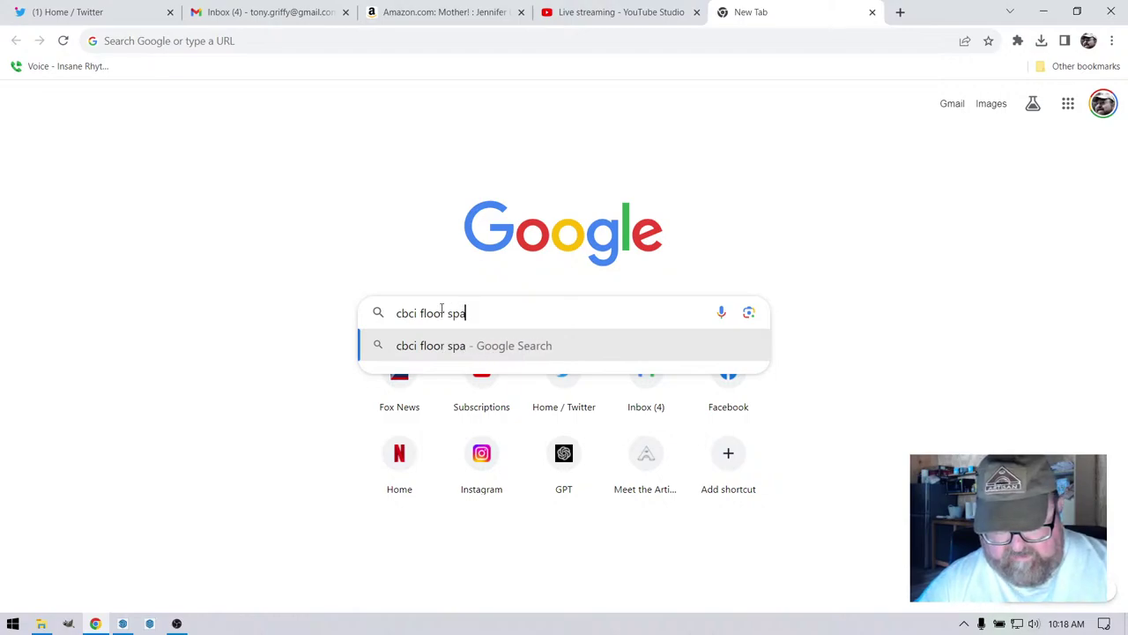
text(n tab;es)
key(Return)
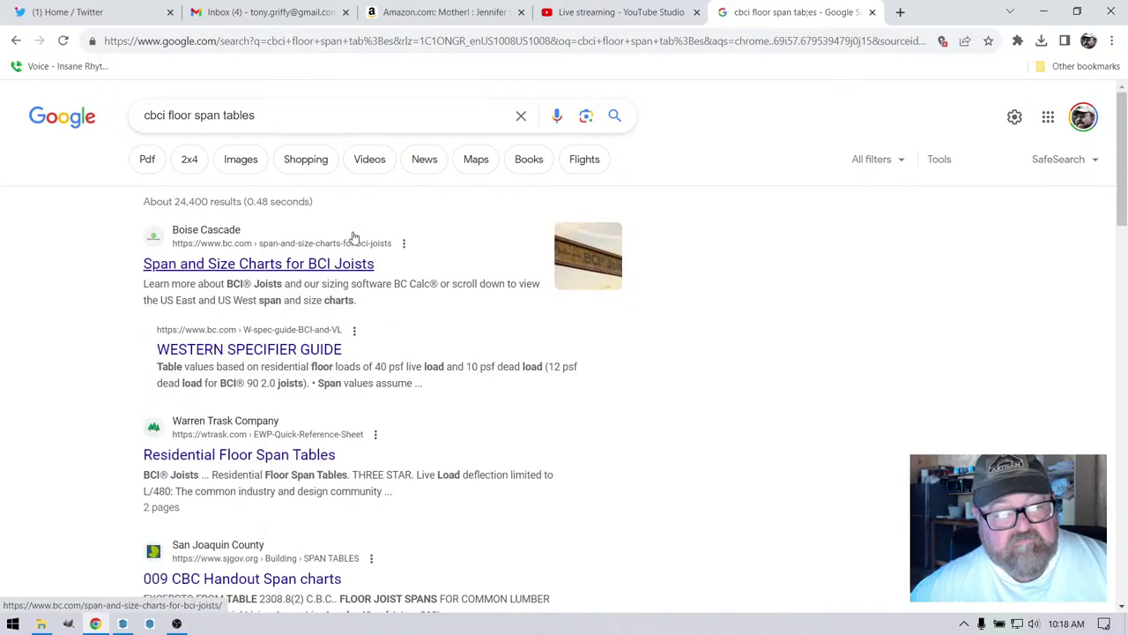
click(284, 265)
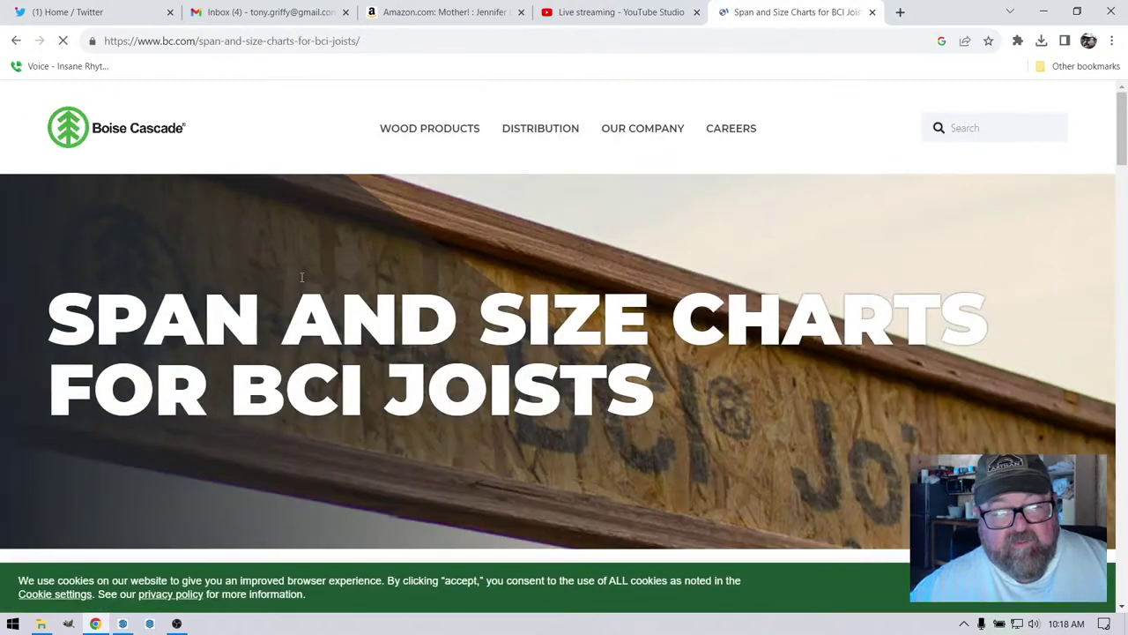
scroll(288, 308, down, 10)
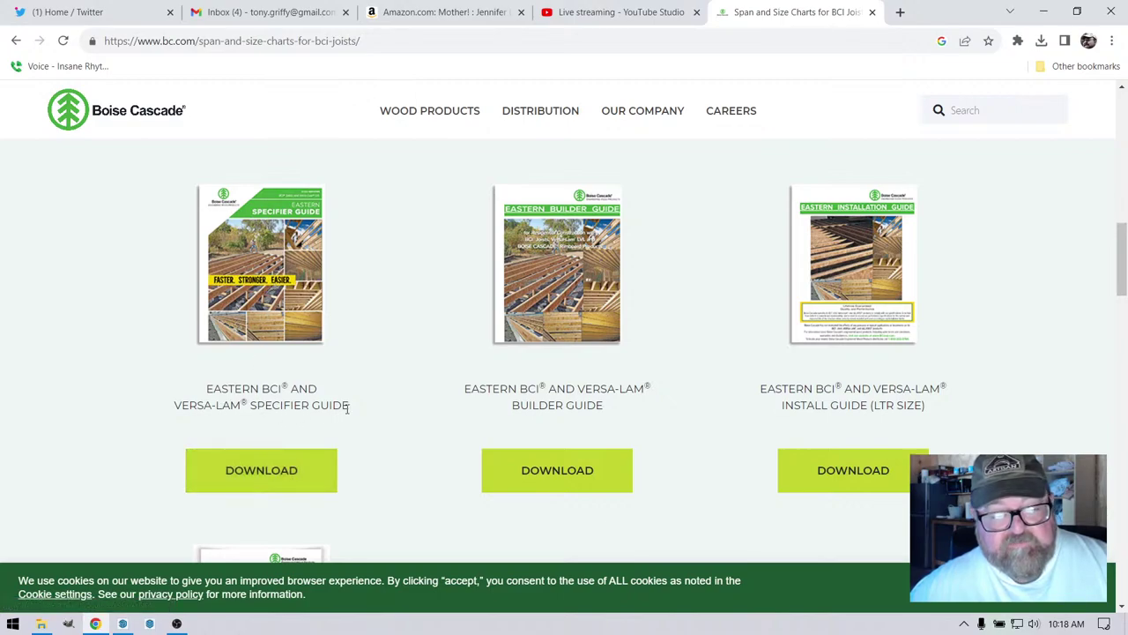
- Open the Eastern BCI specifier guide PDF and scroll to the Residential Floor Span Tables on page 4
click(273, 467)
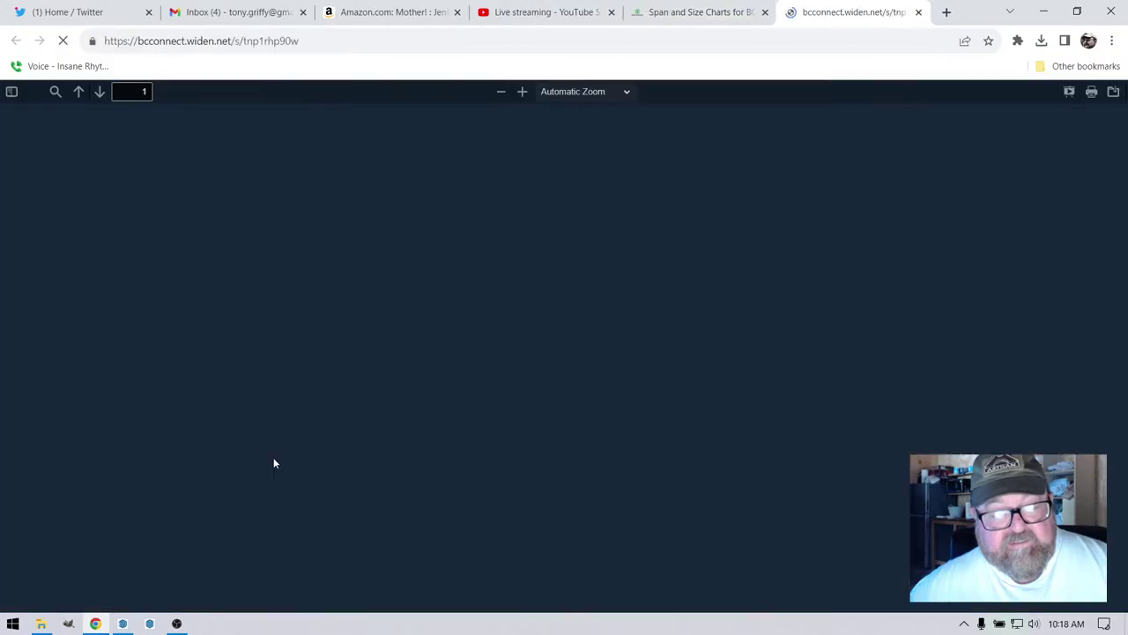
scroll(388, 300, down, 15)
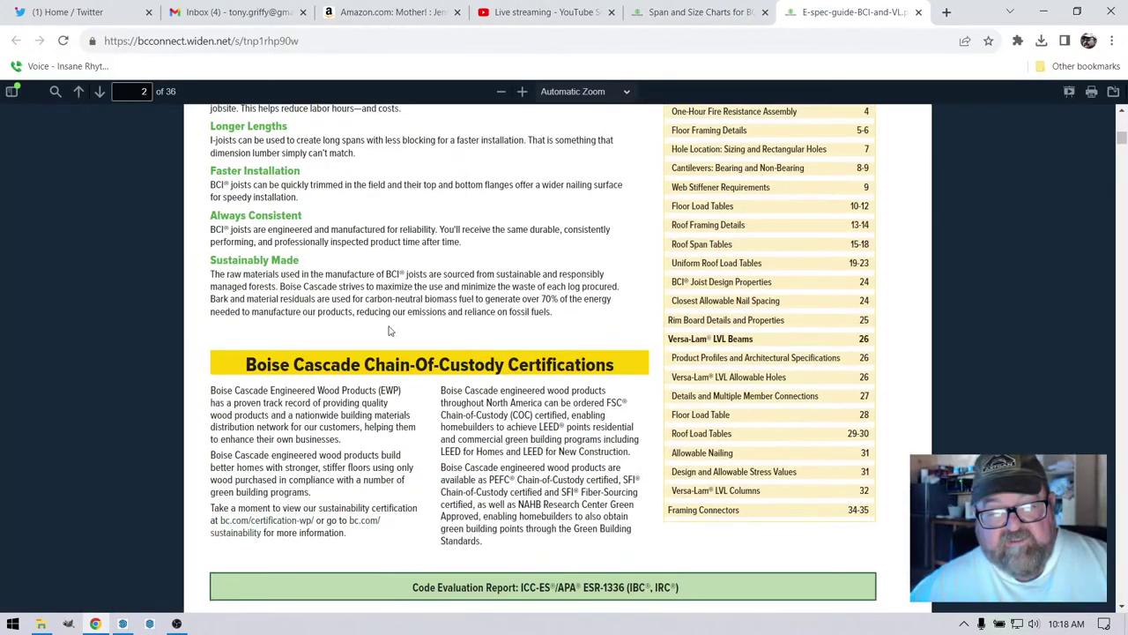
scroll(392, 325, down, 3)
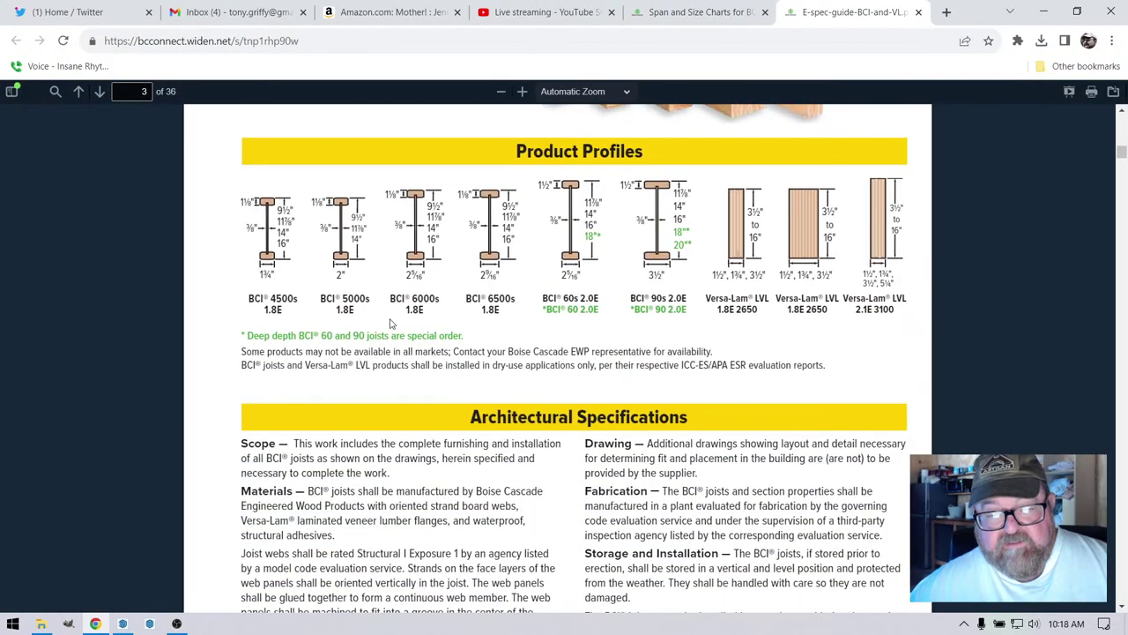
scroll(391, 325, up, 3)
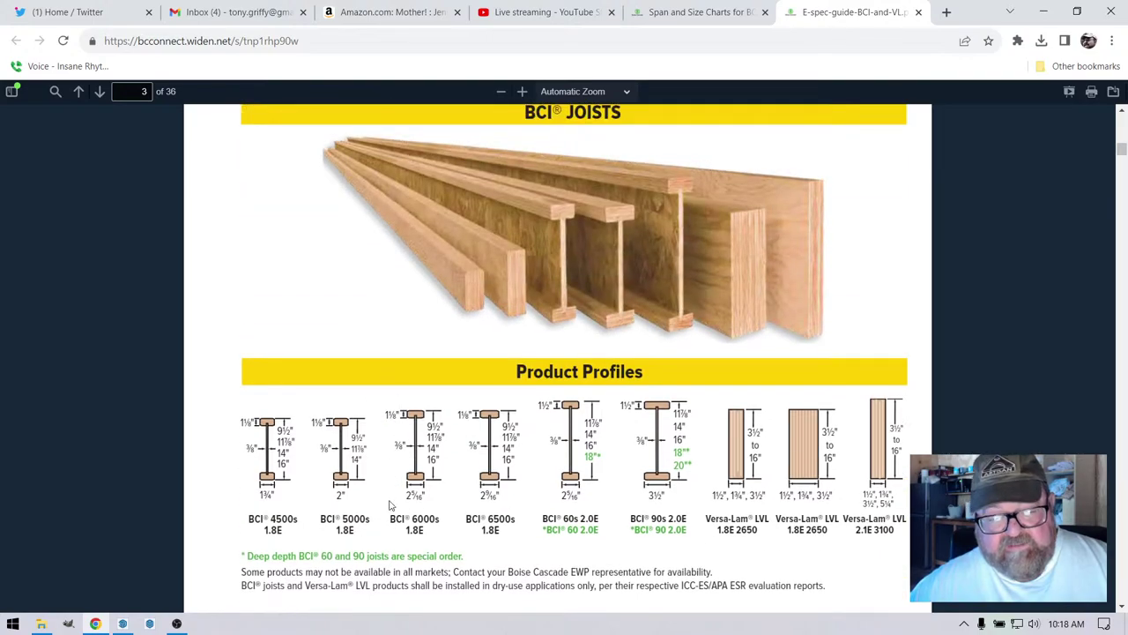
scroll(390, 503, up, 2)
scroll(391, 499, down, 4)
scroll(420, 364, up, 1)
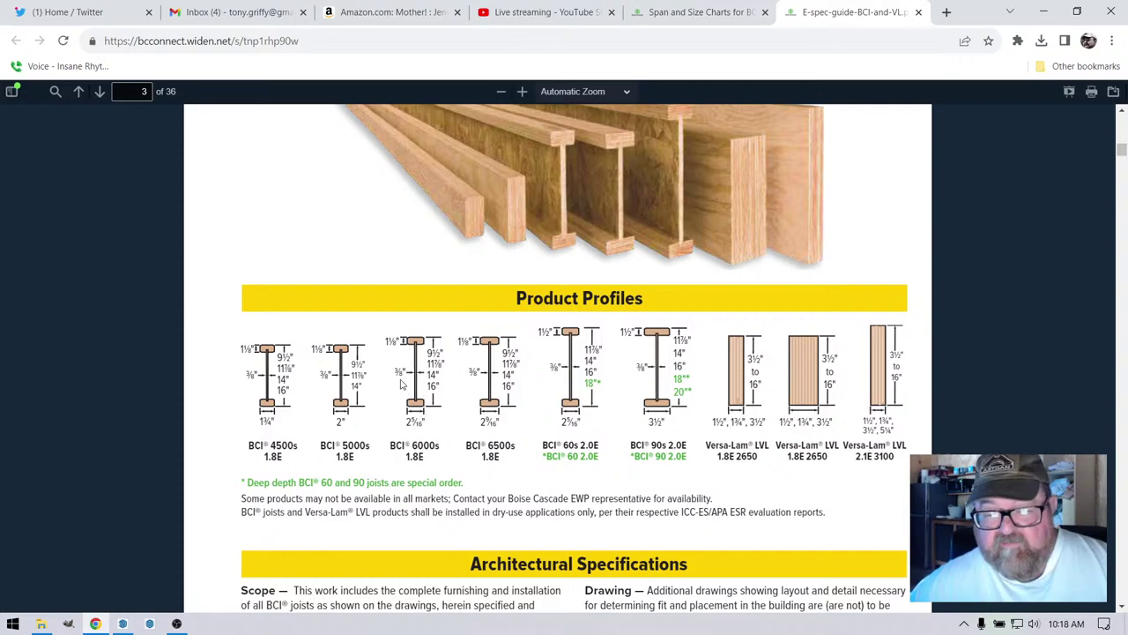
scroll(401, 382, down, 6)
scroll(404, 370, up, 8)
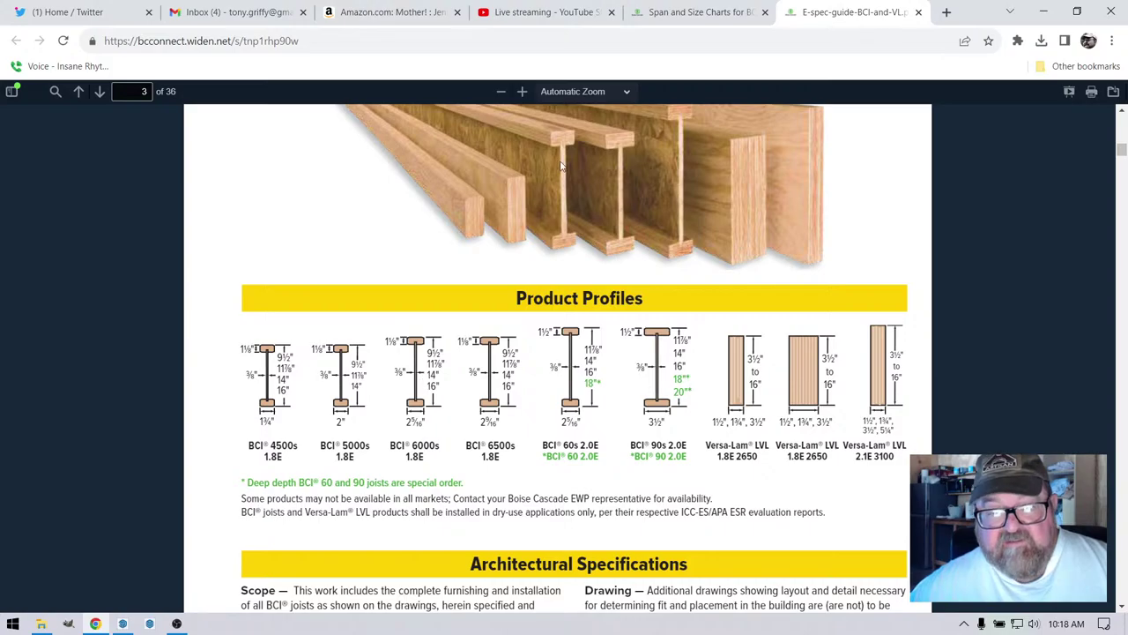
scroll(564, 282, up, 2)
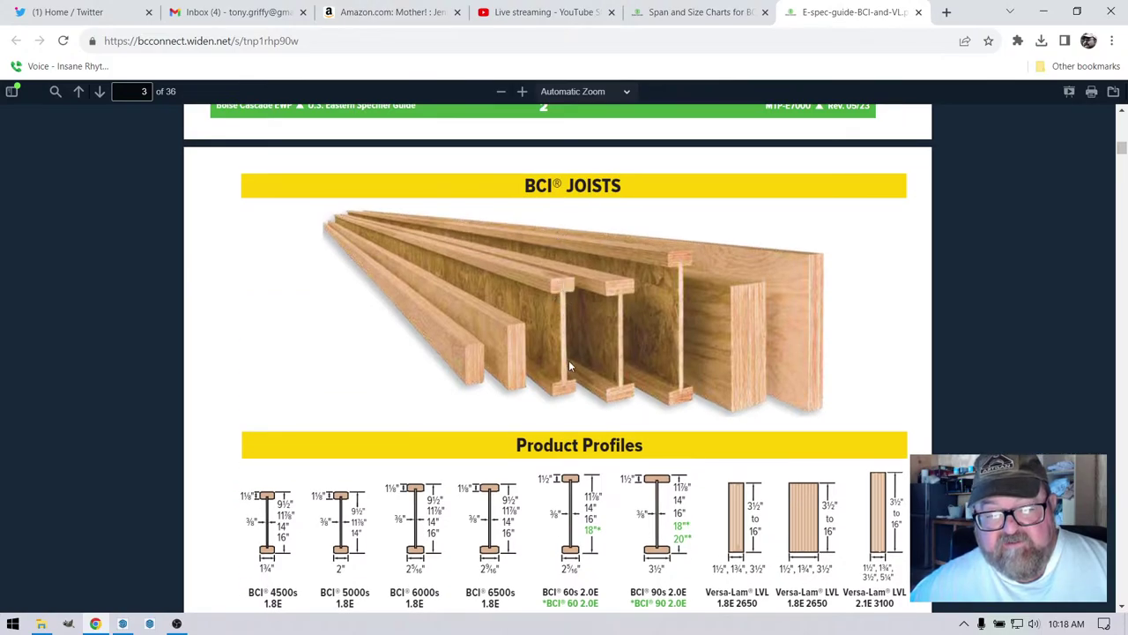
scroll(505, 268, down, 12)
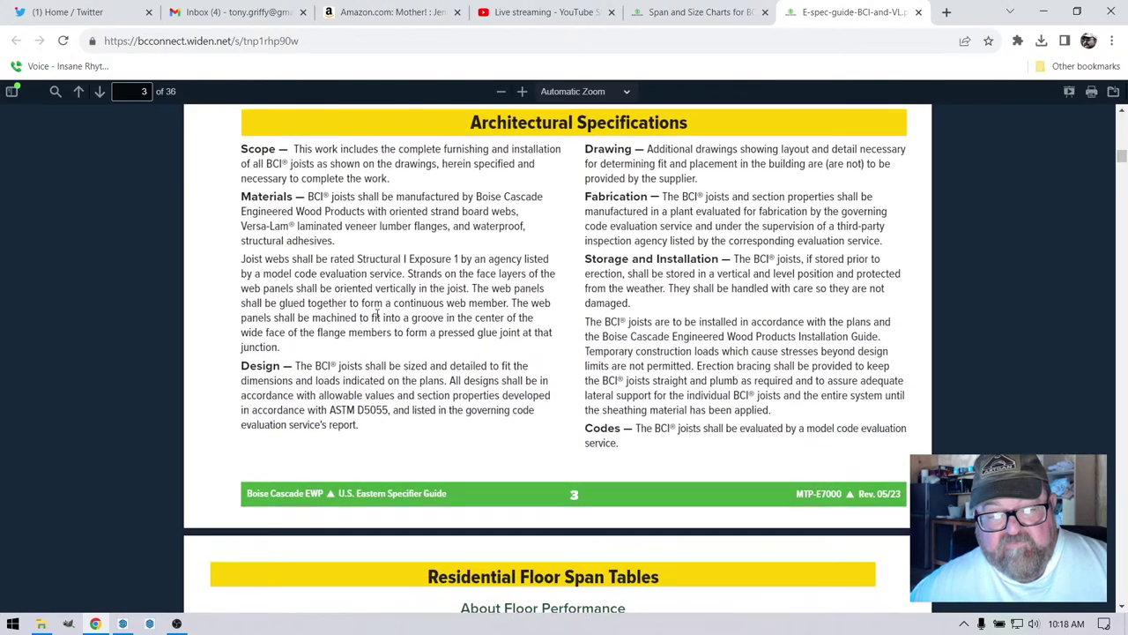
scroll(368, 326, down, 2)
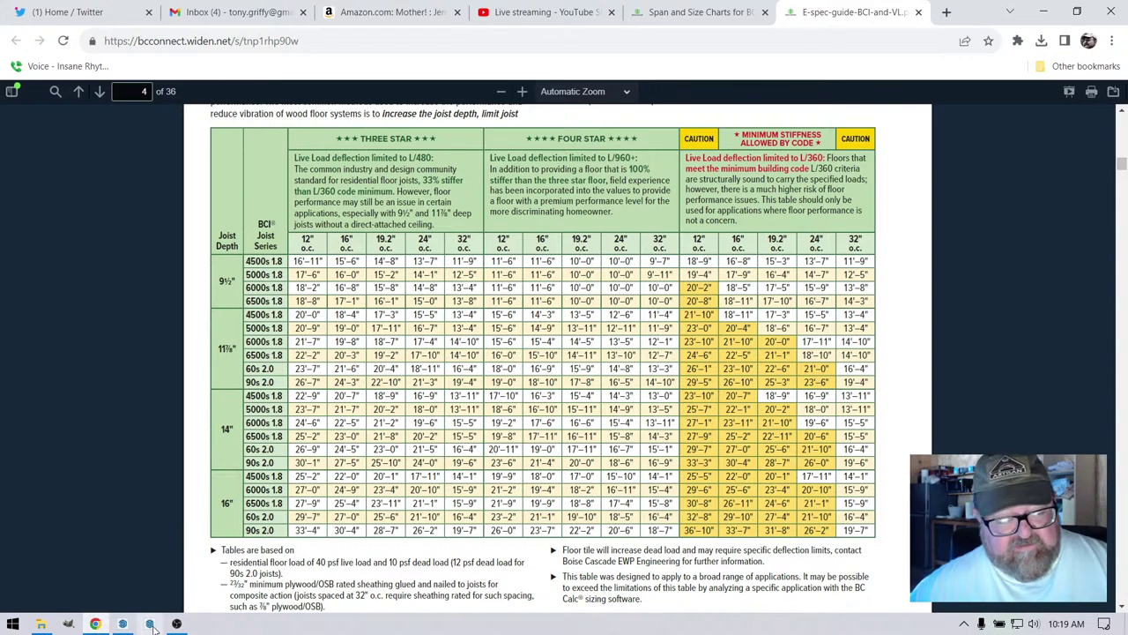
- Back in SketchUp, select the joist floor group and open its Edit Floor Assembly settings
click(123, 623)
scroll(371, 381, up, 3)
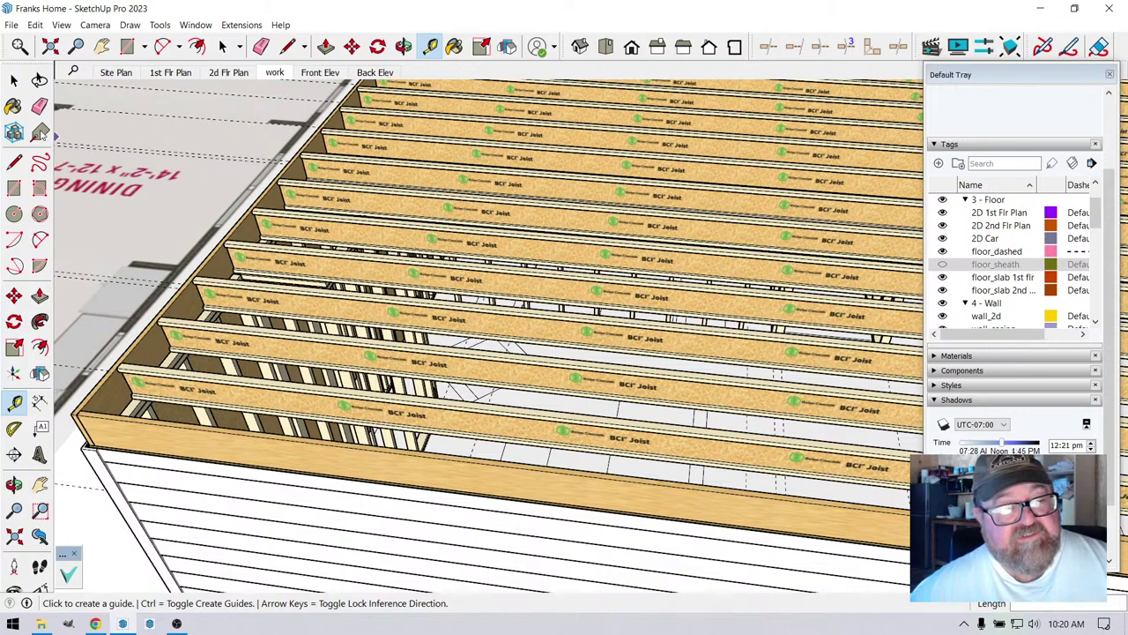
click(14, 80)
click(375, 269)
scroll(322, 314, down, 2)
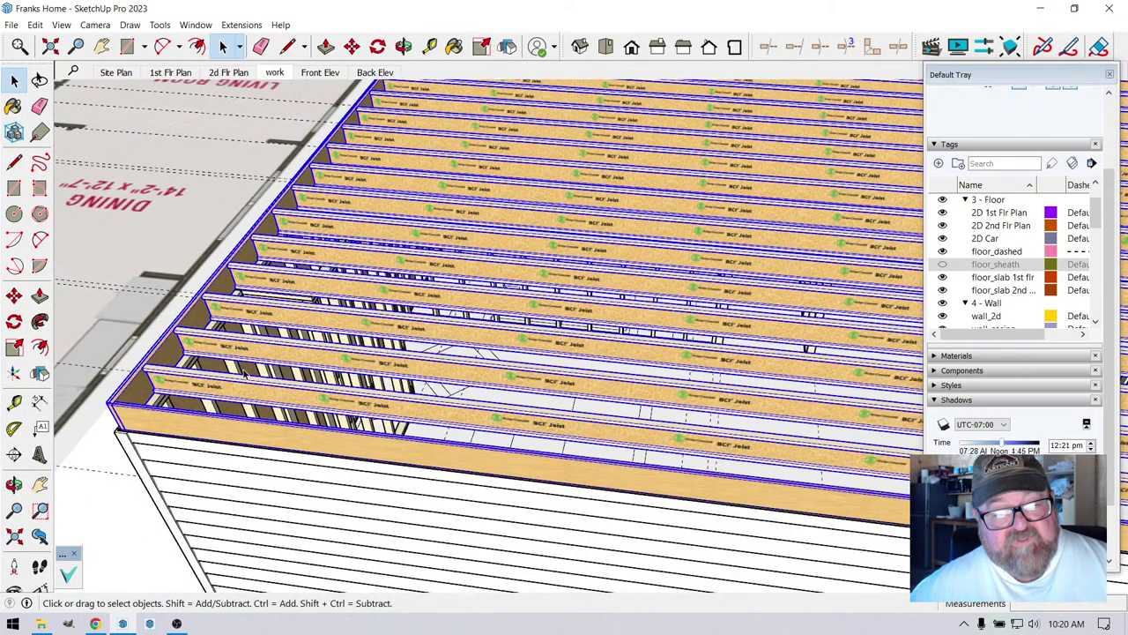
right_click(302, 318)
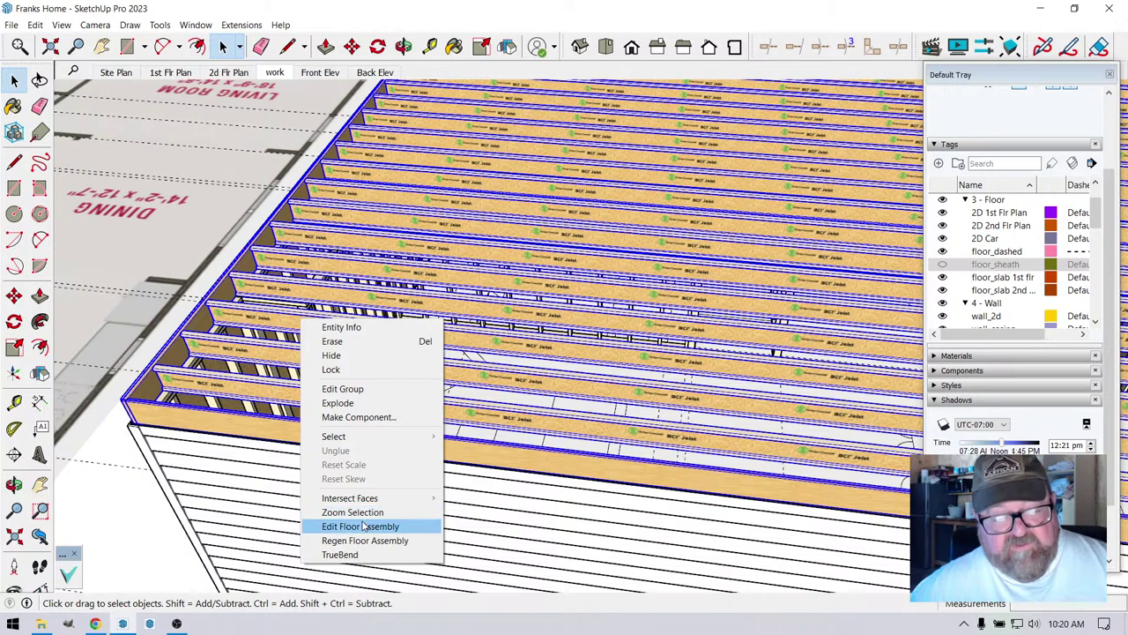
click(366, 527)
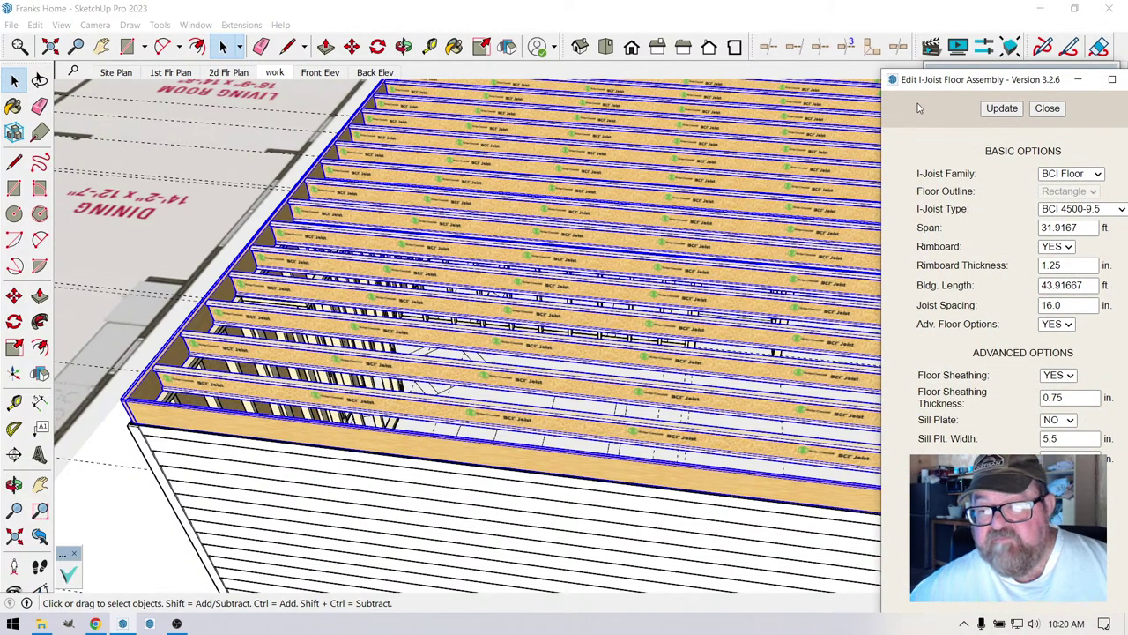
- Change the I-joist type to BCI 4500-11.875 and update the floor assembly
drag(930, 86, 890, 29)
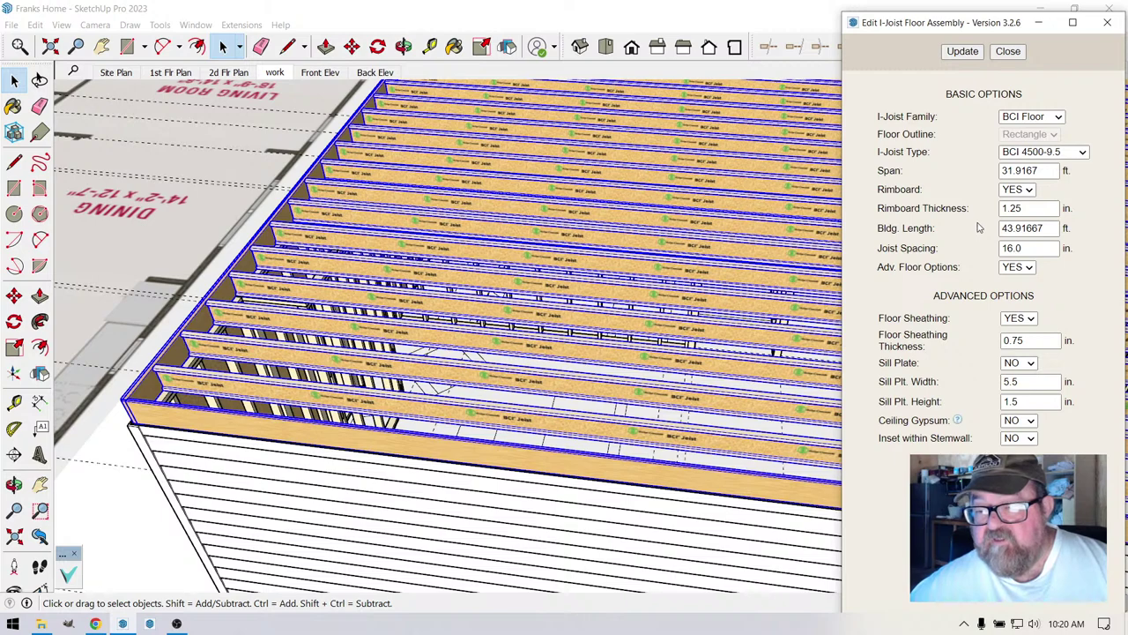
click(1085, 153)
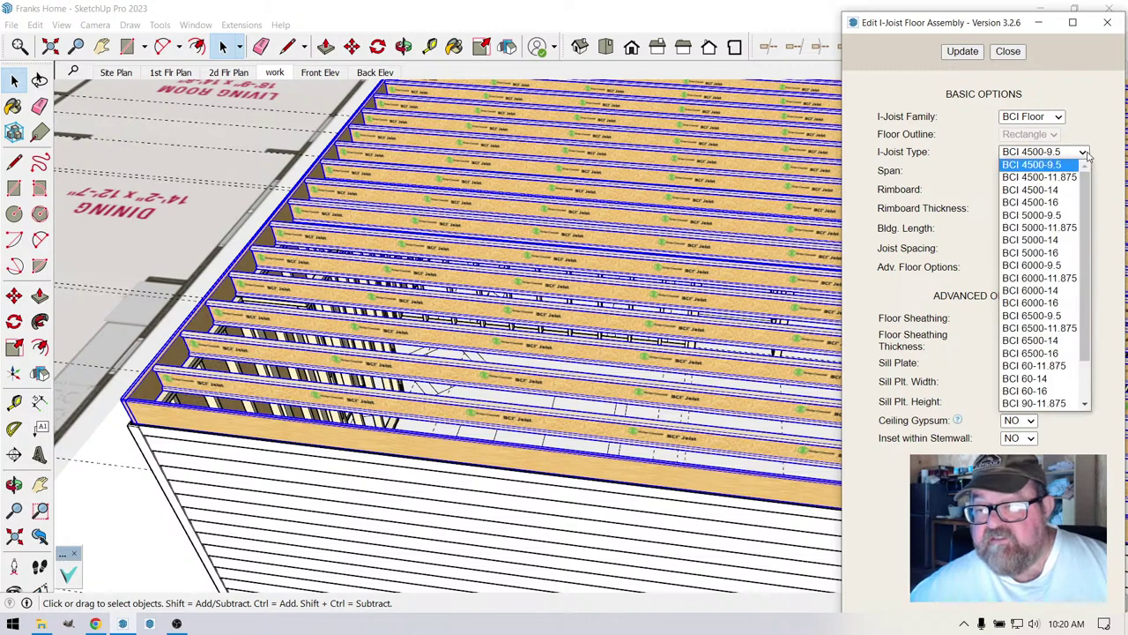
click(1066, 179)
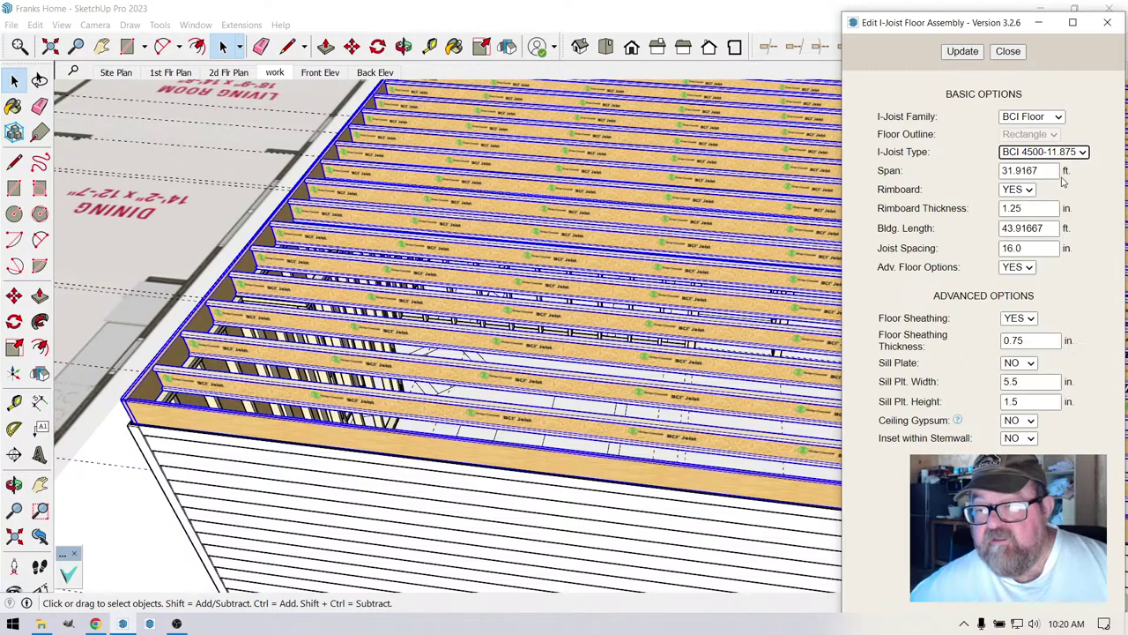
click(969, 53)
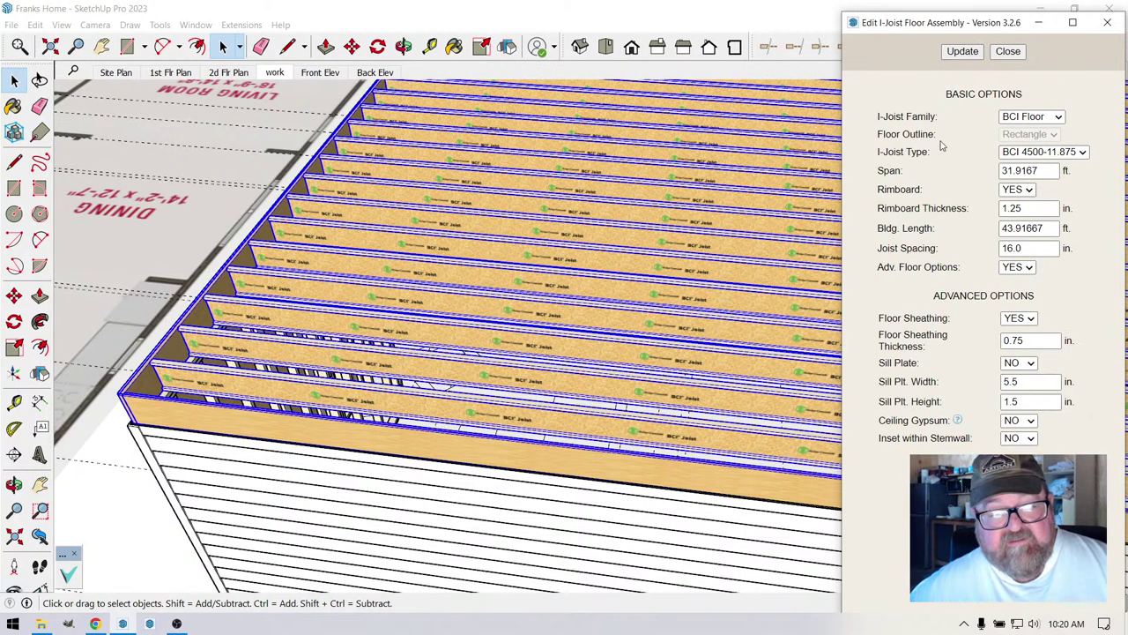
click(1007, 51)
- Orbit and zoom around the rebuilt BCI 4500-11.875 joist block to look between the joists
scroll(598, 315, down, 5)
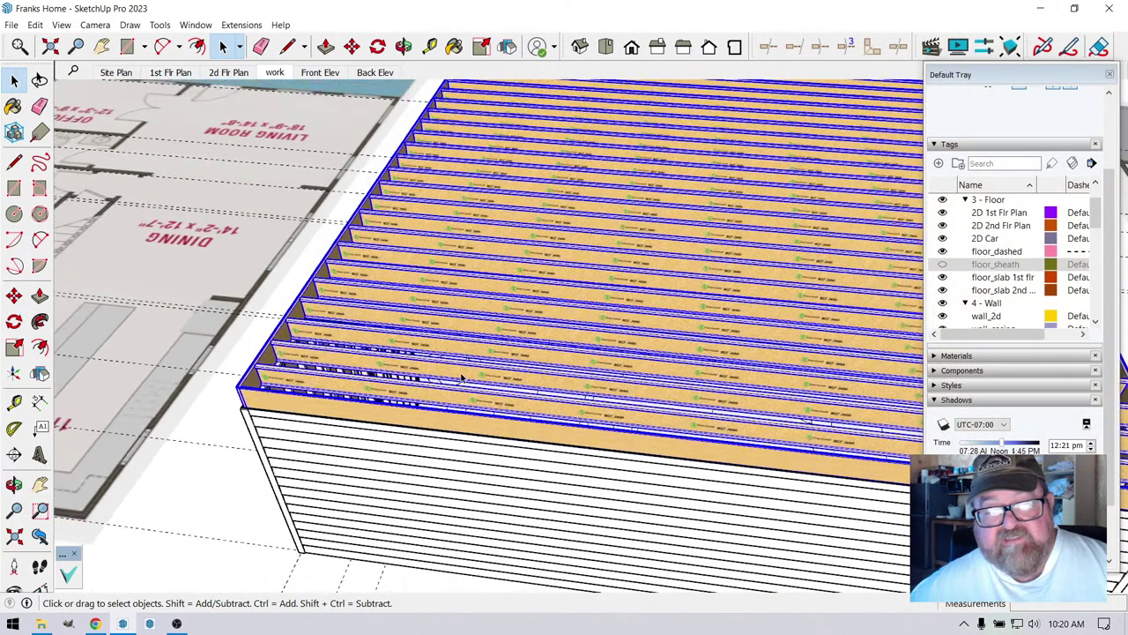
scroll(307, 363, up, 5)
scroll(307, 363, up, 2)
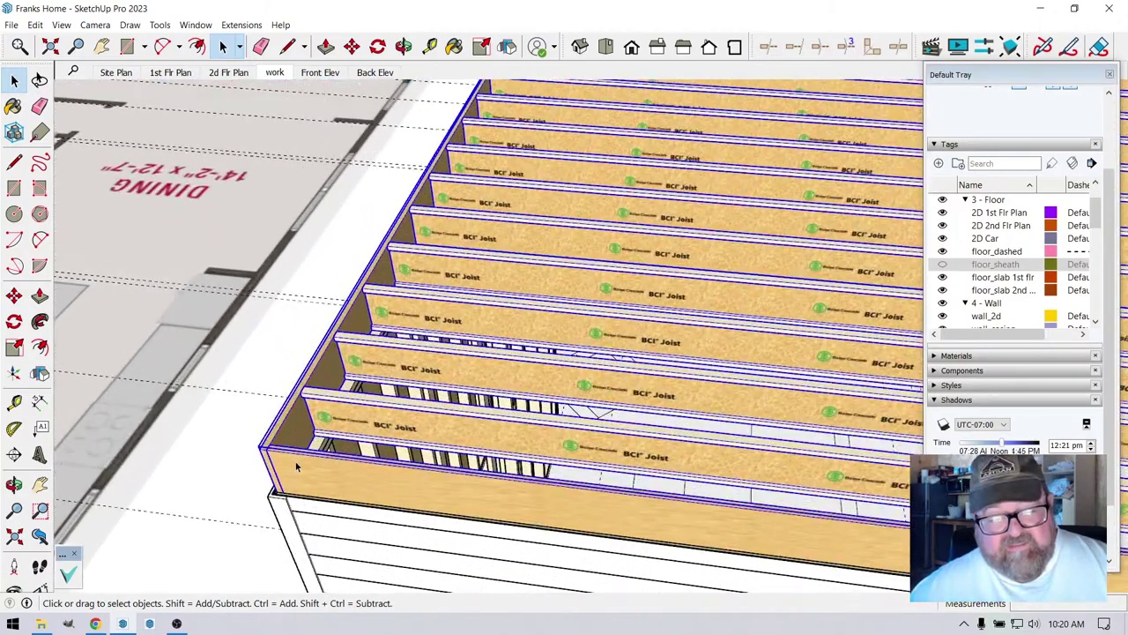
scroll(302, 472, down, 5)
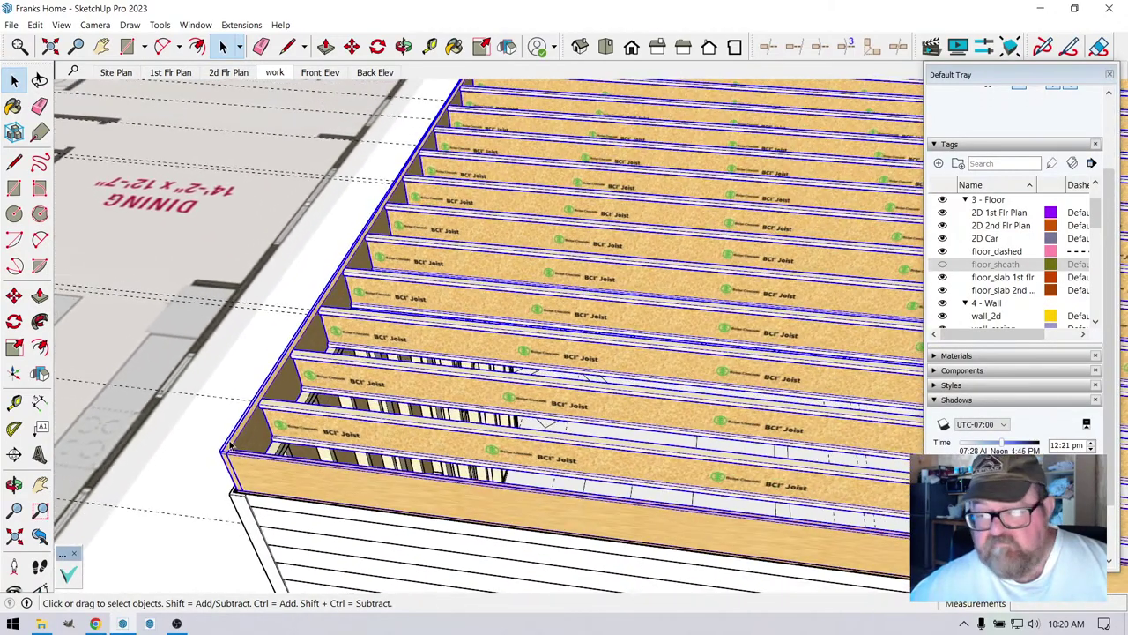
scroll(228, 448, down, 8)
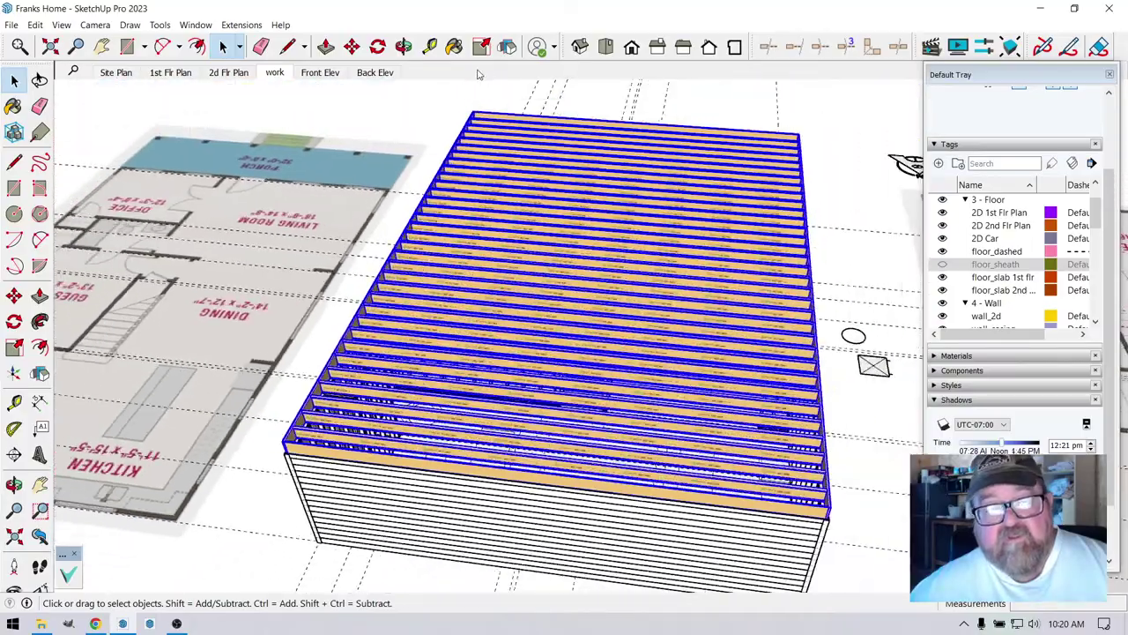
click(403, 45)
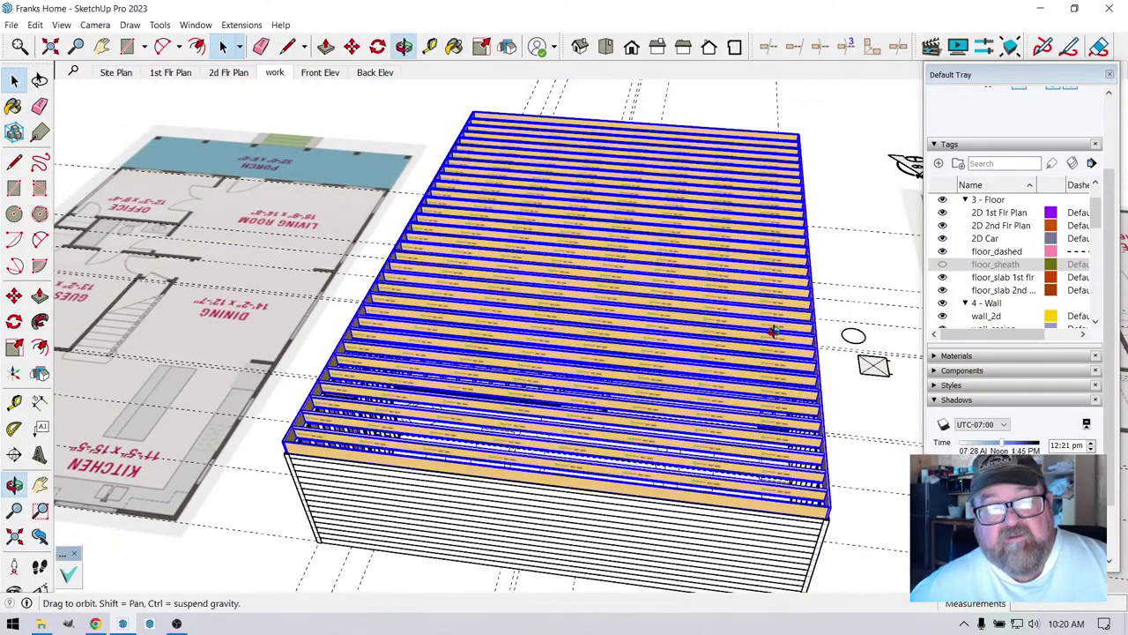
drag(768, 409, 399, 385)
click(13, 80)
click(249, 195)
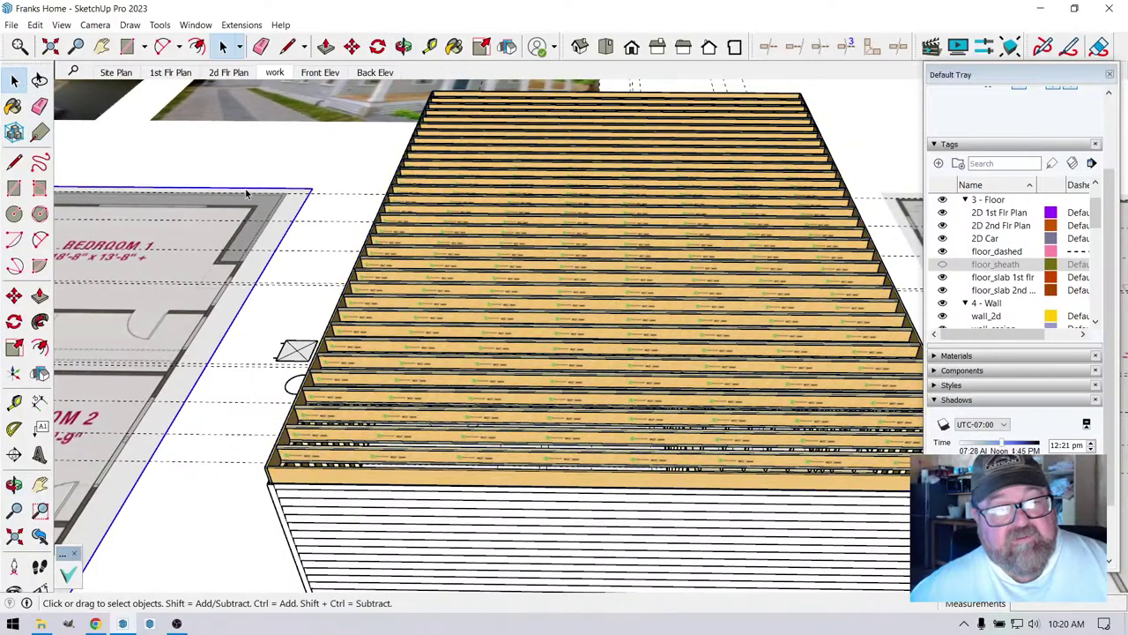
click(13, 484)
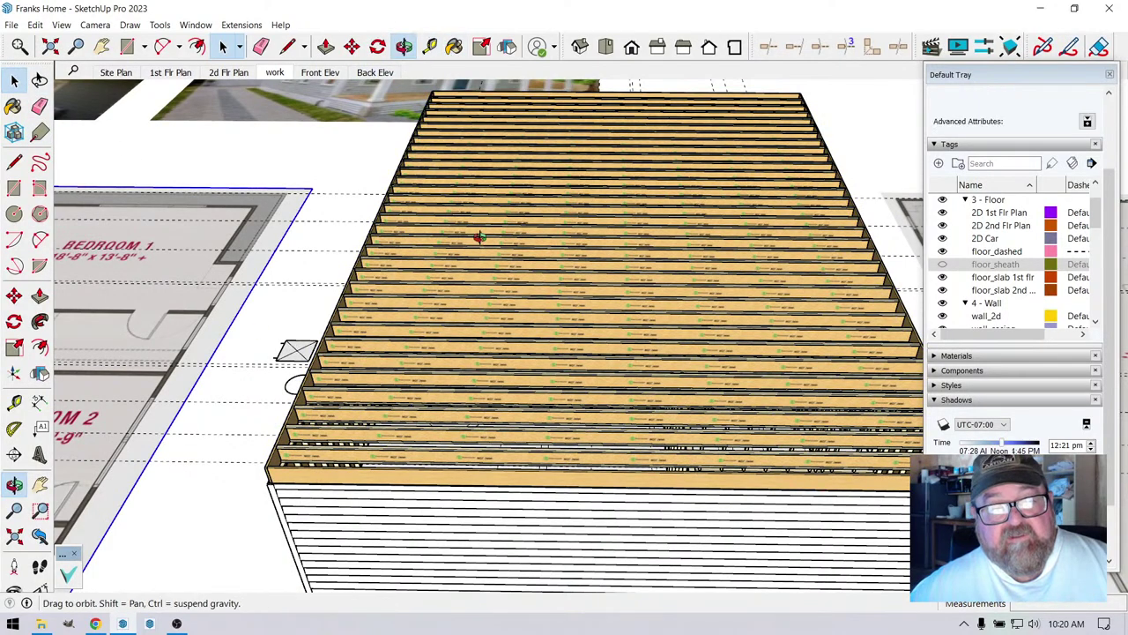
drag(478, 235, 608, 236)
drag(587, 240, 627, 207)
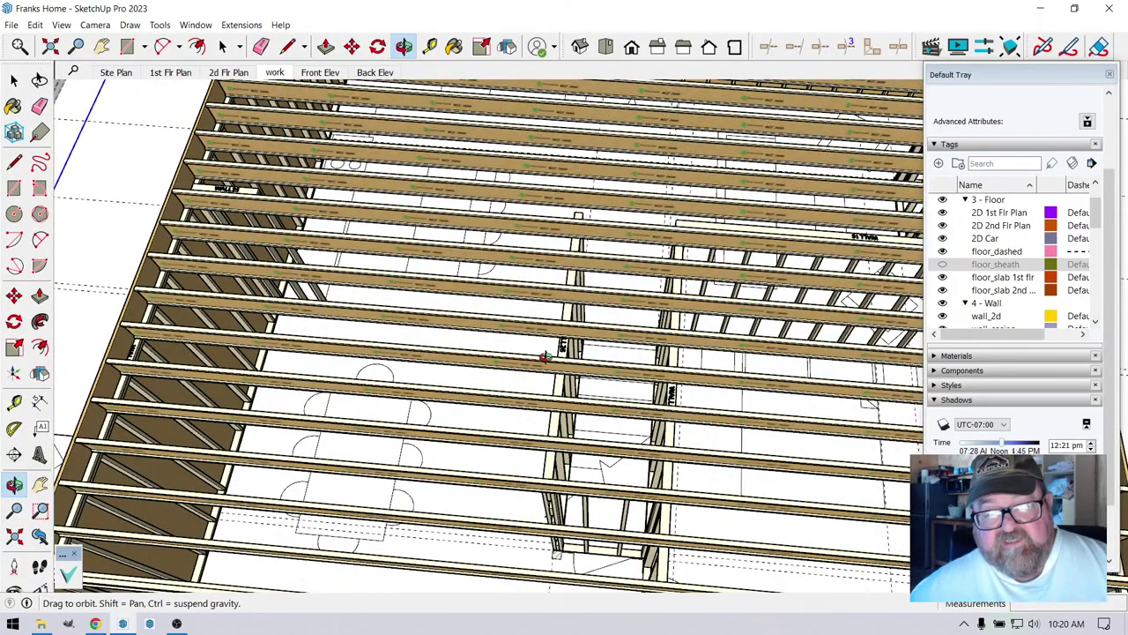
scroll(670, 221, down, 6)
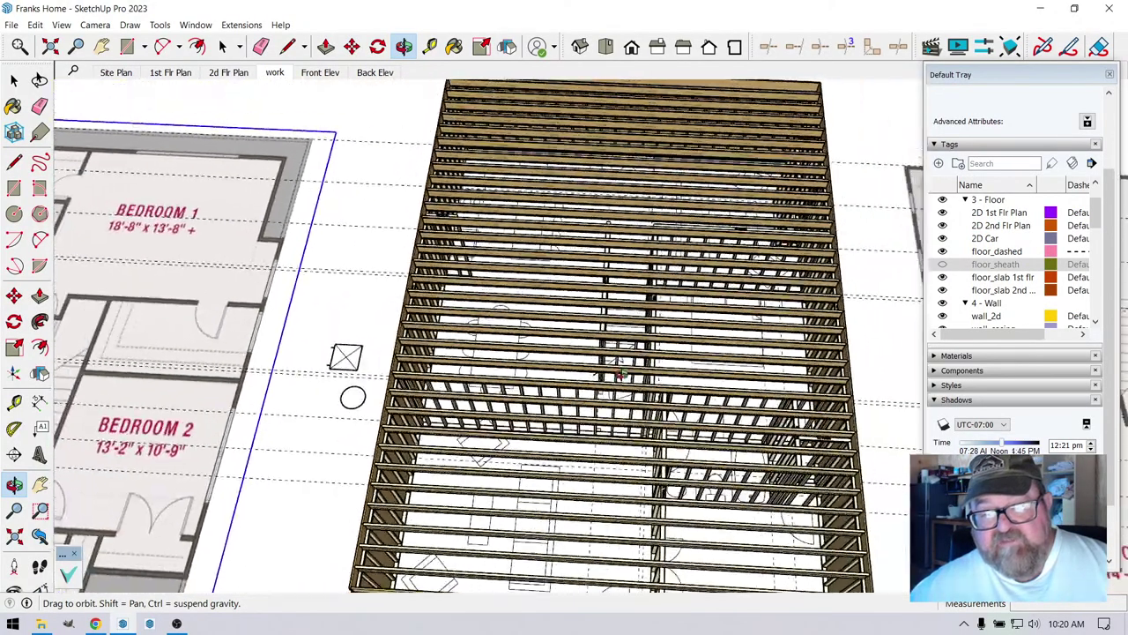
drag(547, 317, 537, 353)
scroll(536, 353, up, 2)
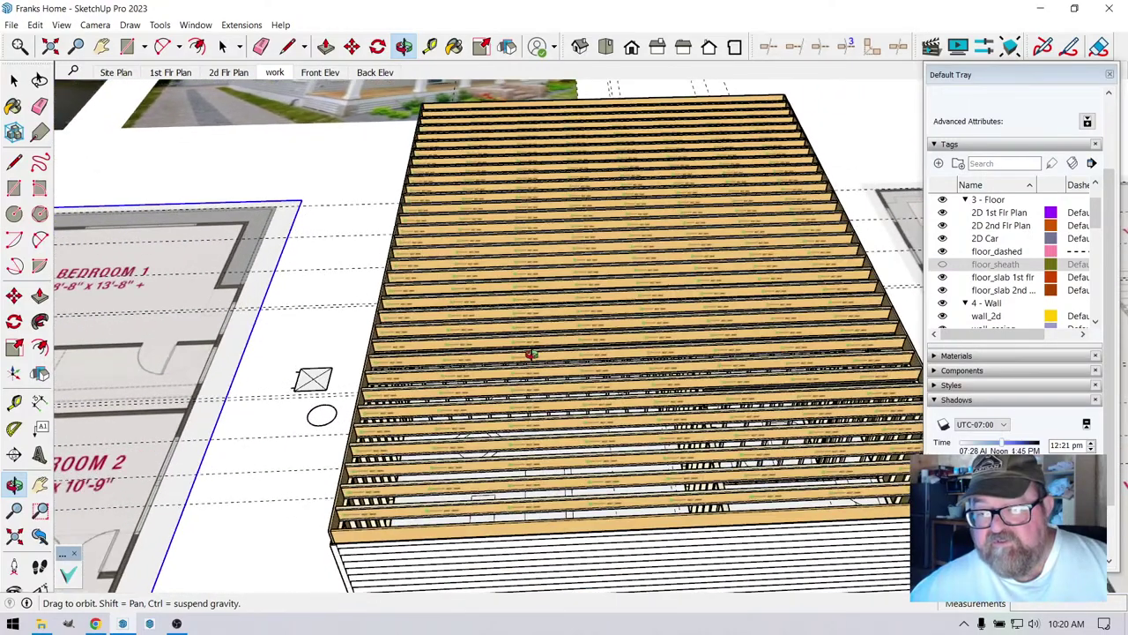
- Show the floor_sheath tag again and remove all guide lines with Edit > Delete Guides
click(943, 263)
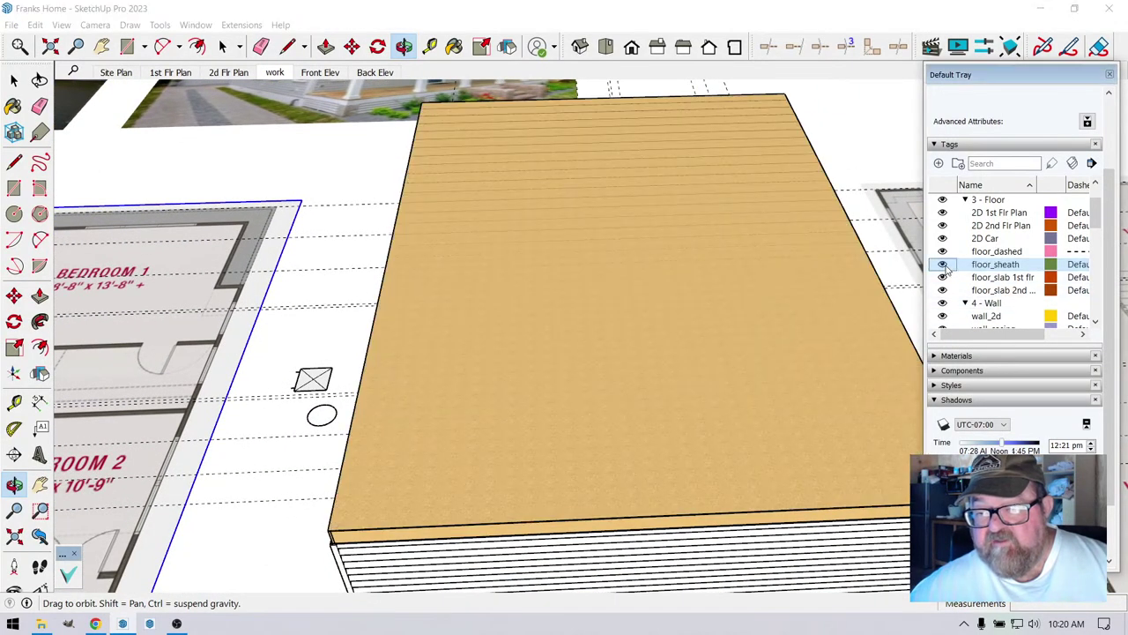
scroll(590, 300, down, 2)
scroll(589, 300, down, 5)
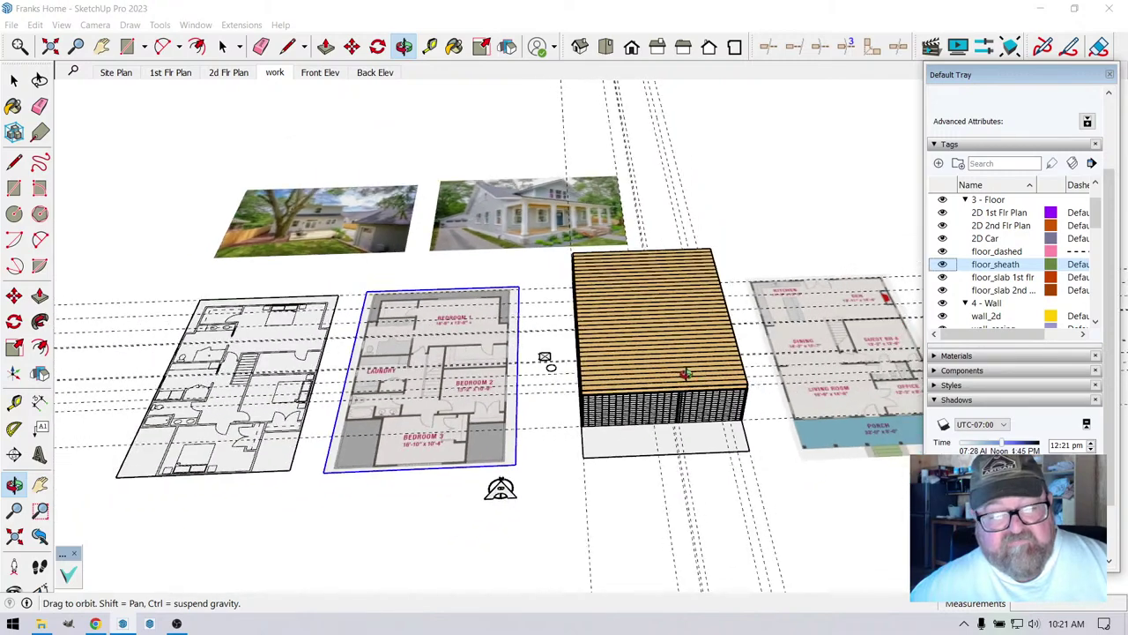
click(14, 79)
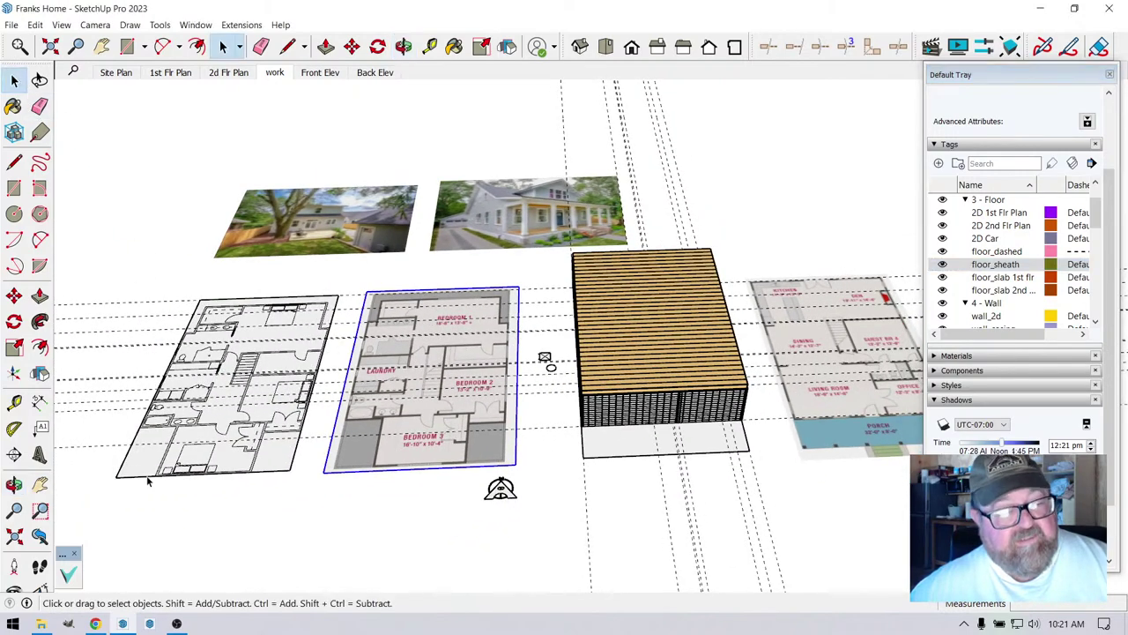
click(148, 459)
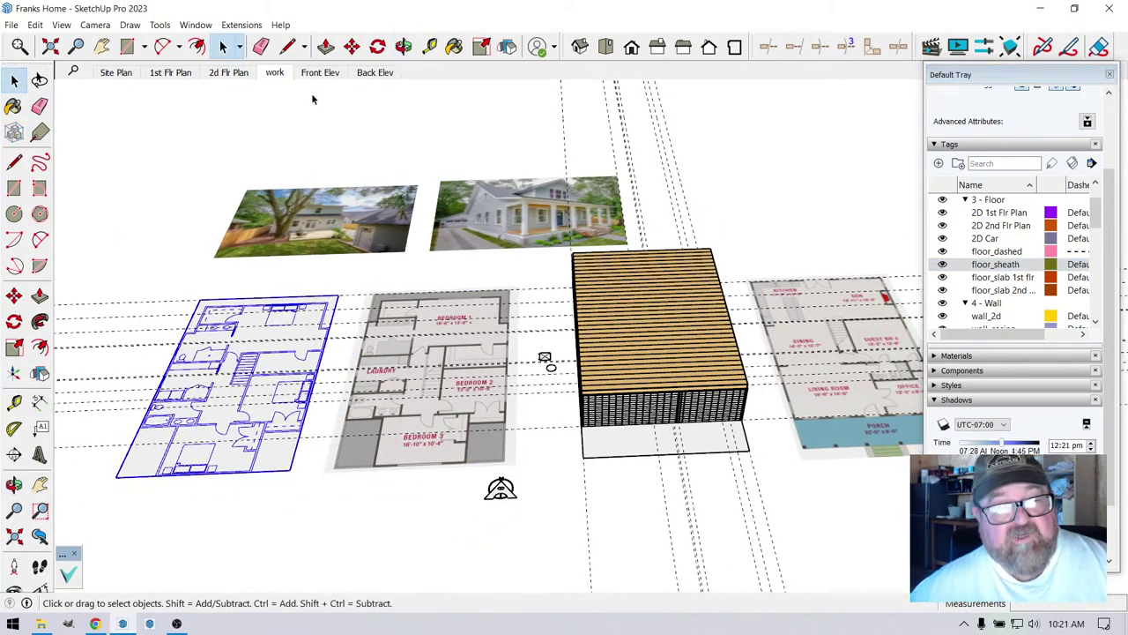
scroll(146, 408, up, 2)
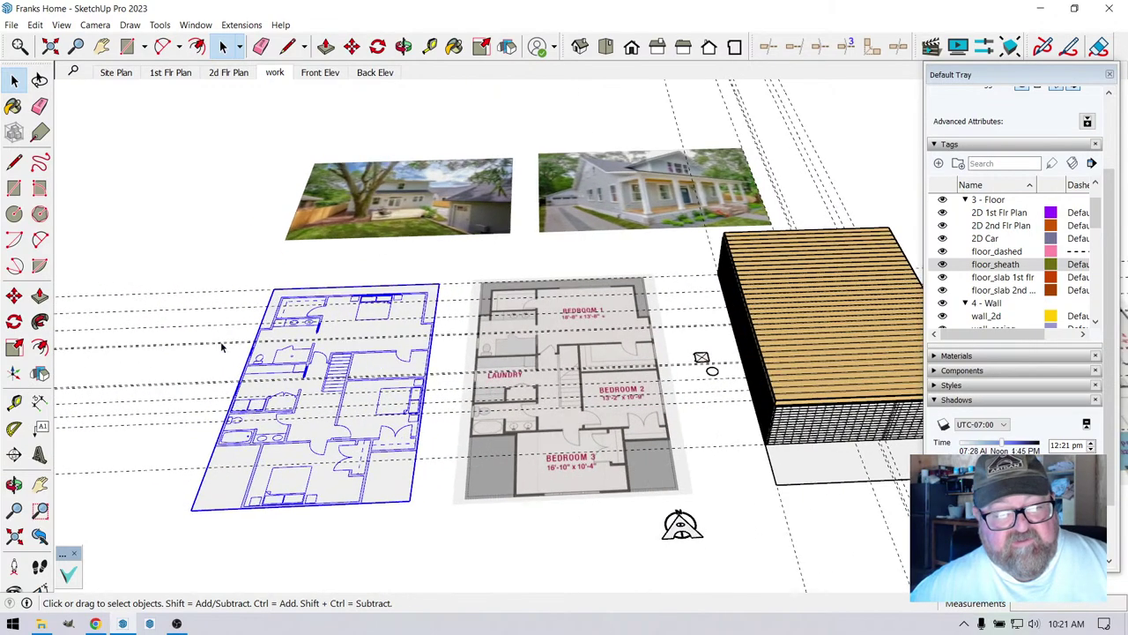
click(35, 25)
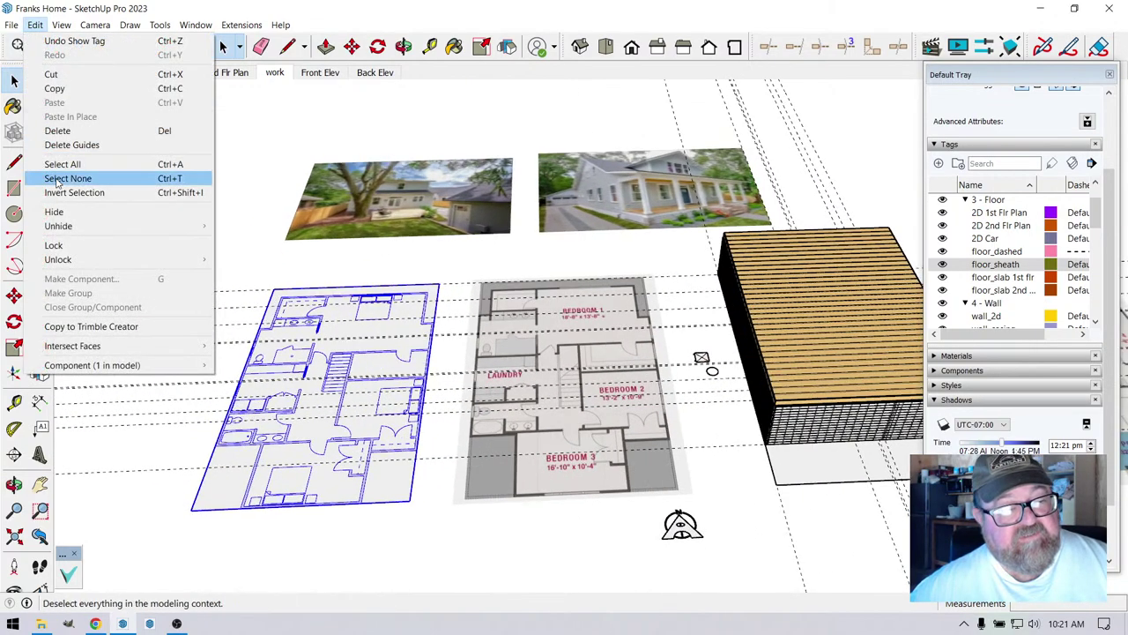
click(67, 146)
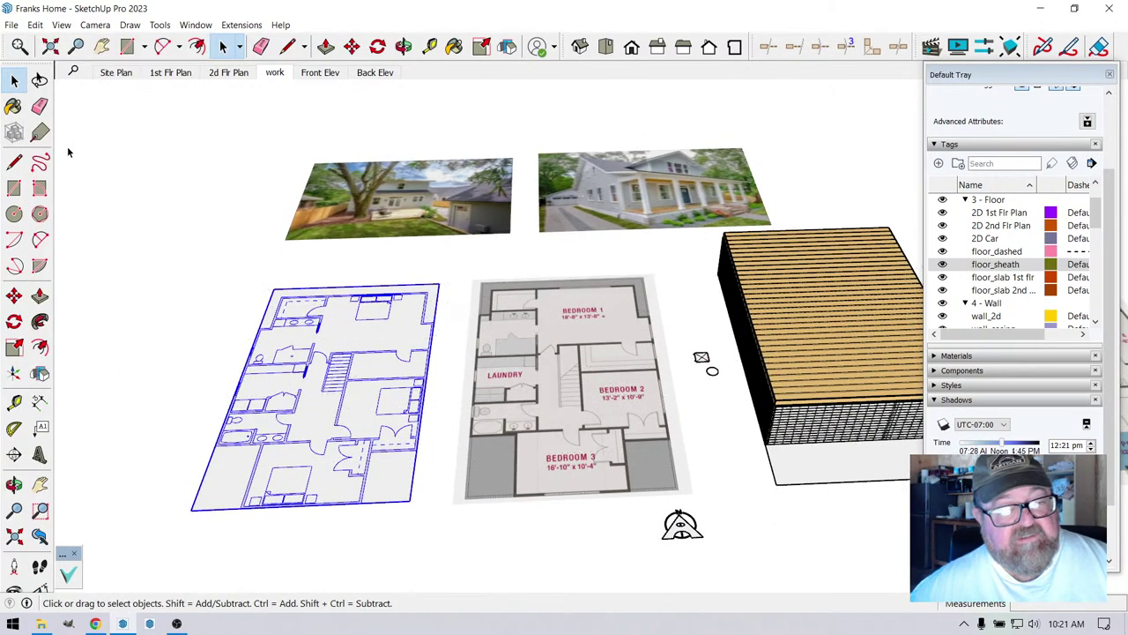
- Orbit to a top-down view of the traced second-floor plan beside its reference image
click(403, 45)
drag(392, 220, 291, 479)
scroll(265, 471, up, 3)
scroll(251, 468, up, 1)
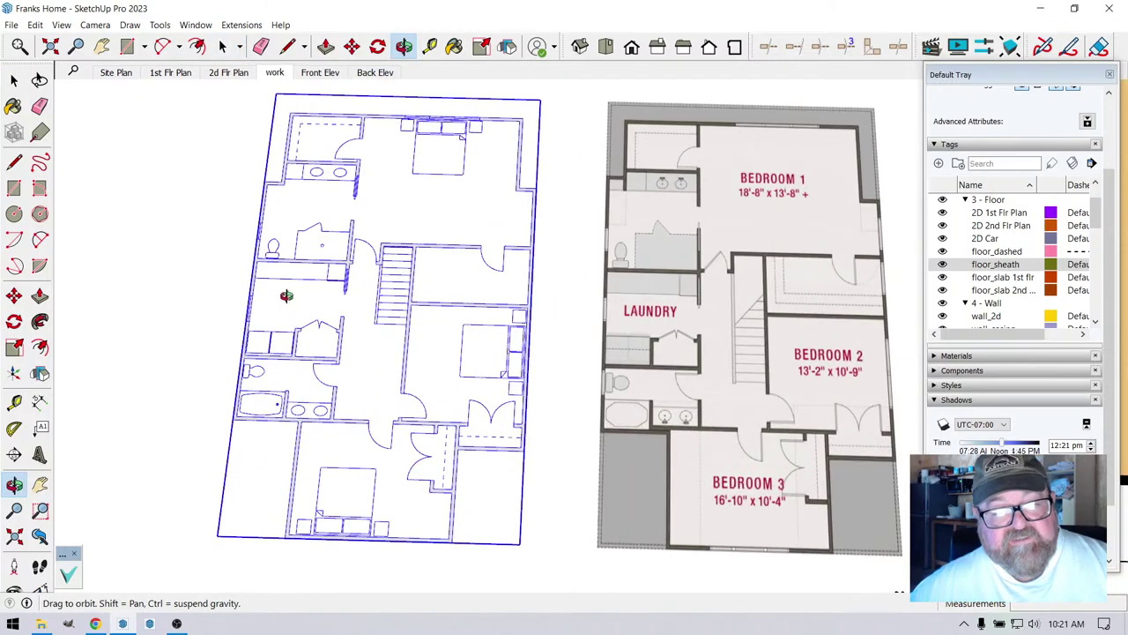
click(14, 80)
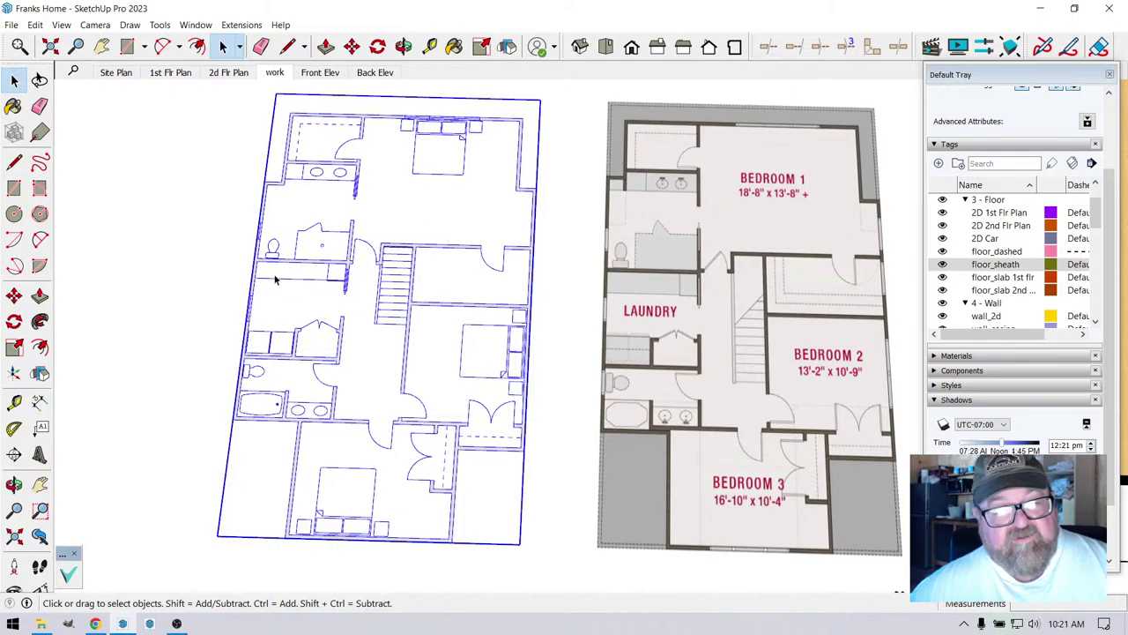
scroll(190, 313, down, 2)
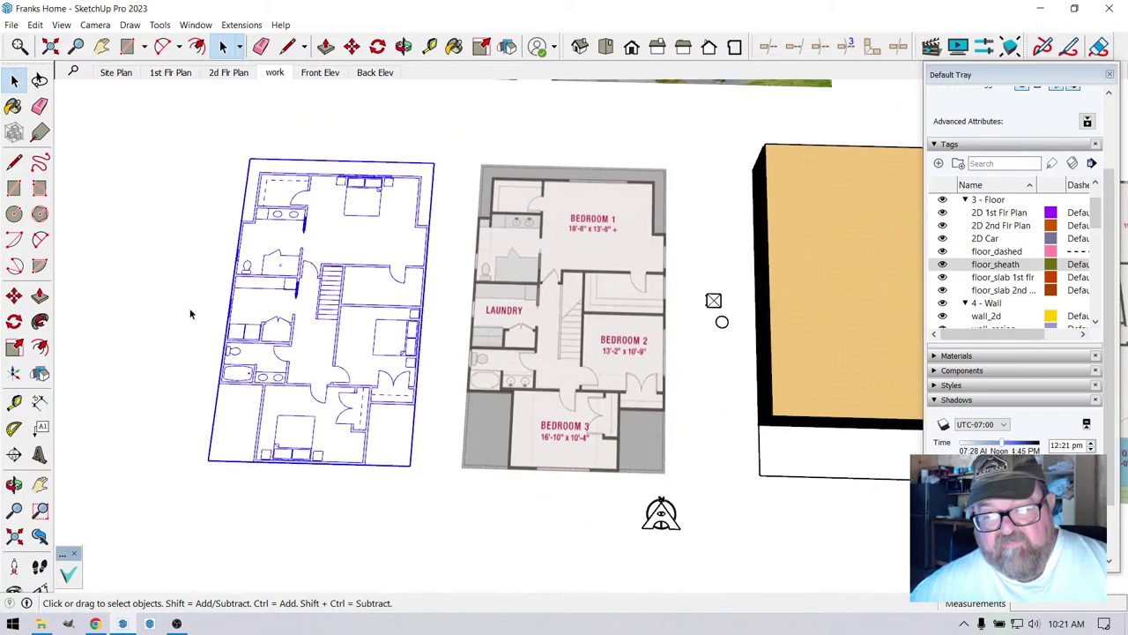
scroll(232, 320, up, 1)
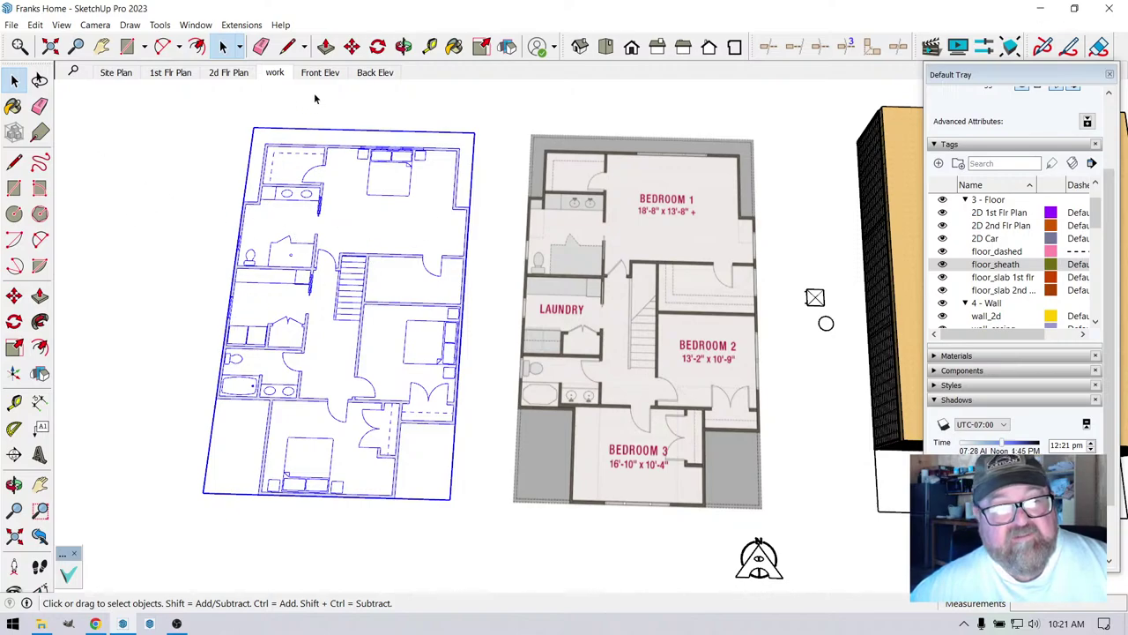
right_click(313, 241)
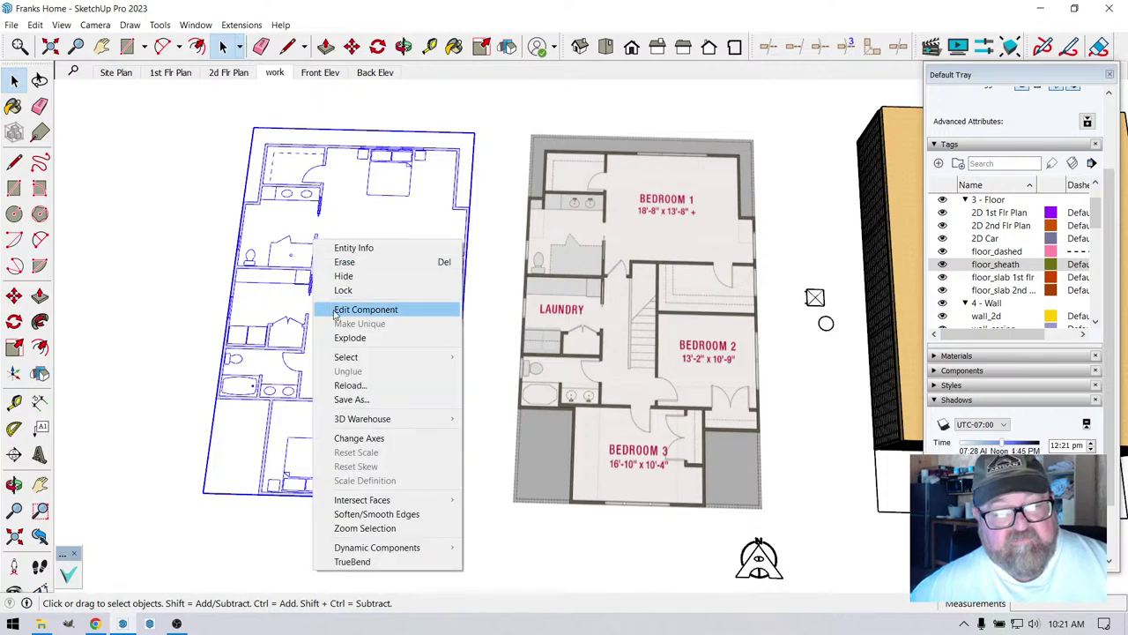
click(272, 250)
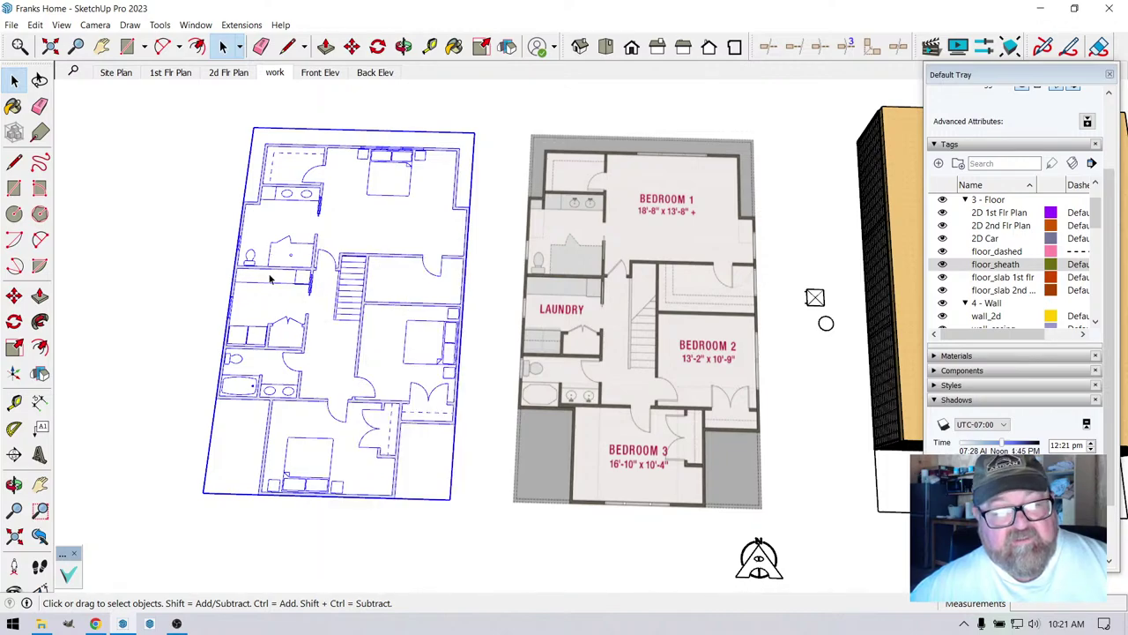
click(351, 46)
scroll(220, 500, up, 5)
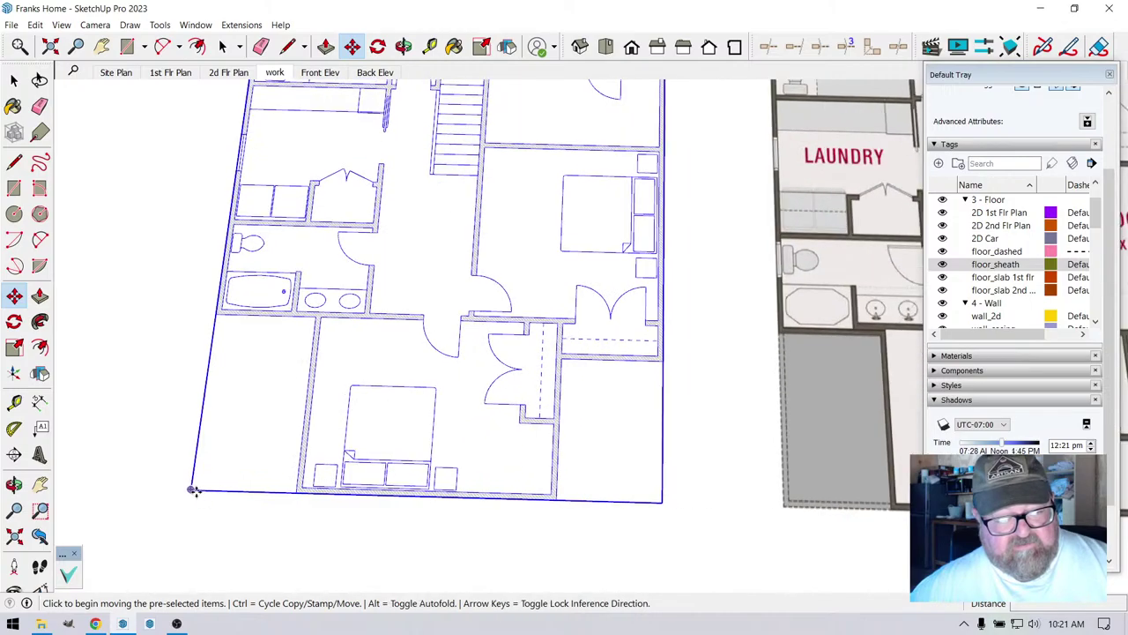
- Copy the second-floor plan from its lower-left corner and set the copy against the wall base
scroll(190, 490, down, 3)
key(ctrl)
click(189, 490)
scroll(198, 348, down, 6)
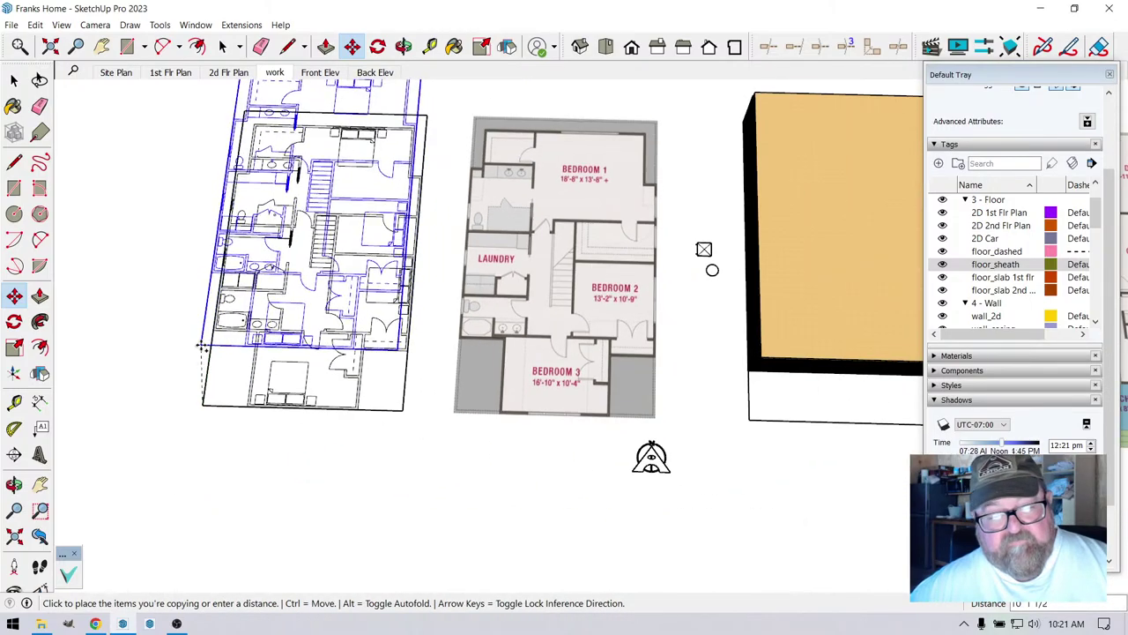
scroll(536, 382, up, 10)
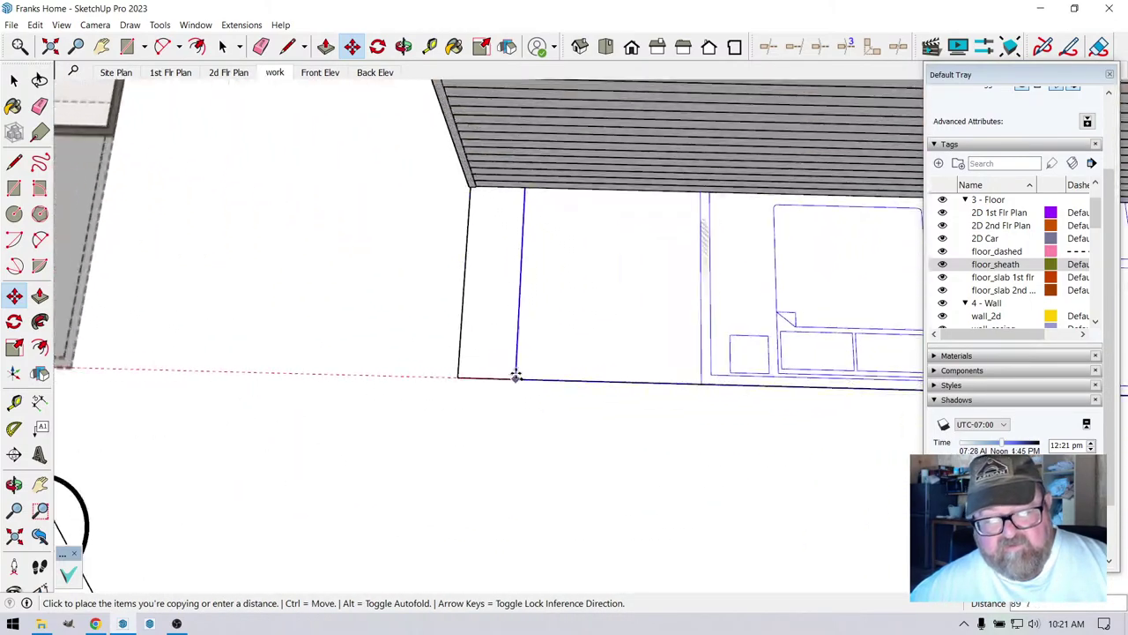
click(462, 377)
scroll(431, 396, down, 4)
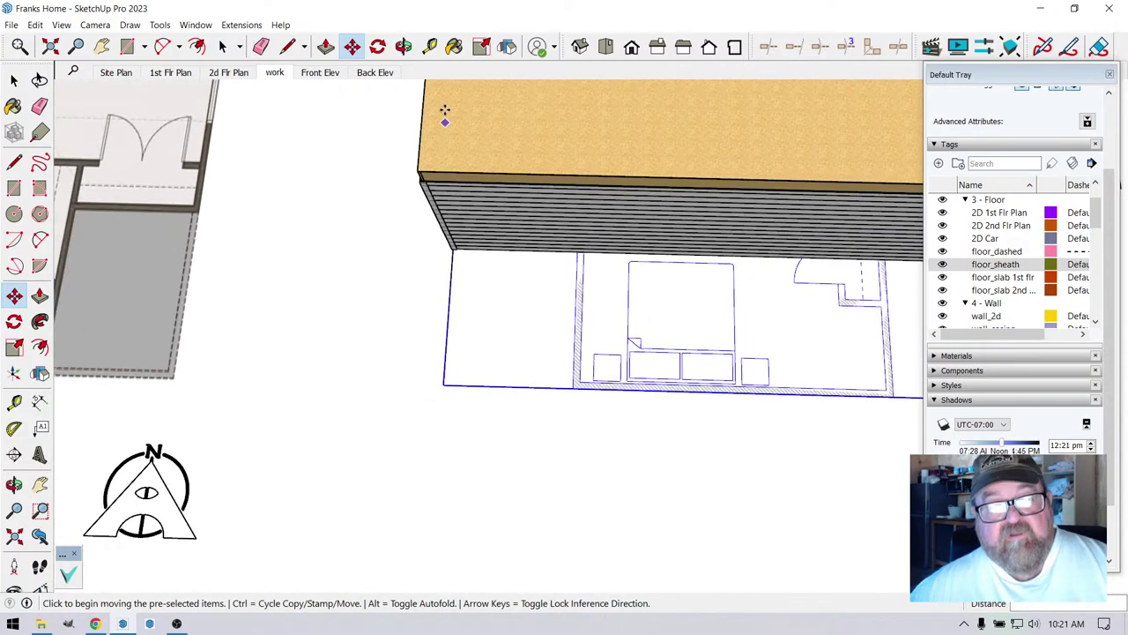
click(454, 46)
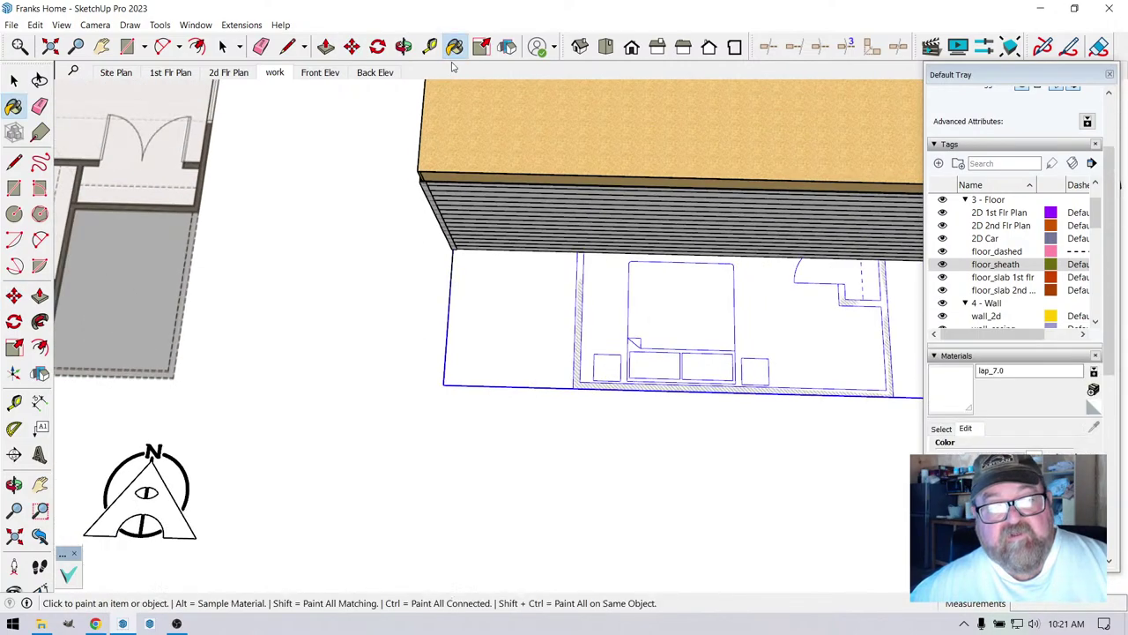
click(403, 47)
drag(452, 322, 394, 223)
- Lift the plan by its corner onto the top corner of the floor sheathing
click(351, 47)
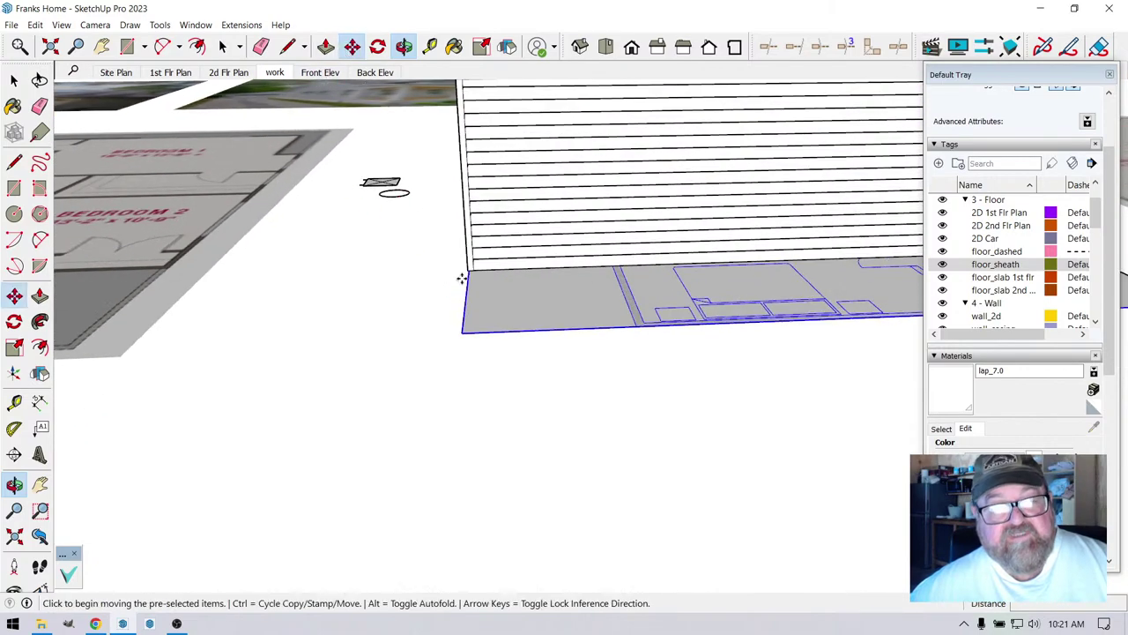
click(466, 332)
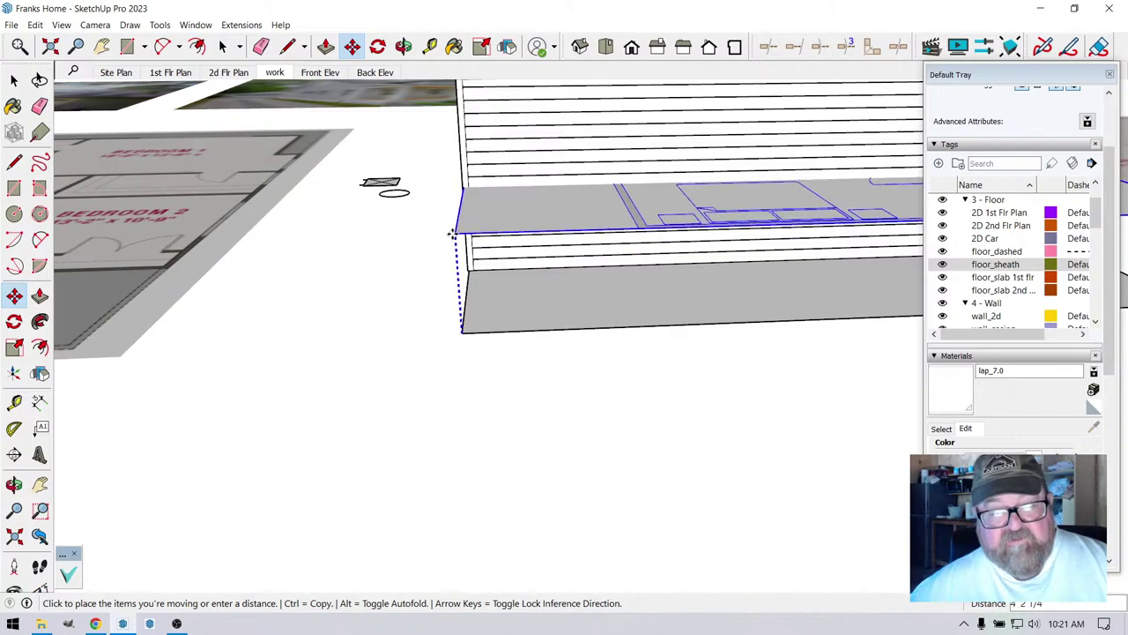
scroll(455, 264, down, 2)
scroll(441, 148, up, 5)
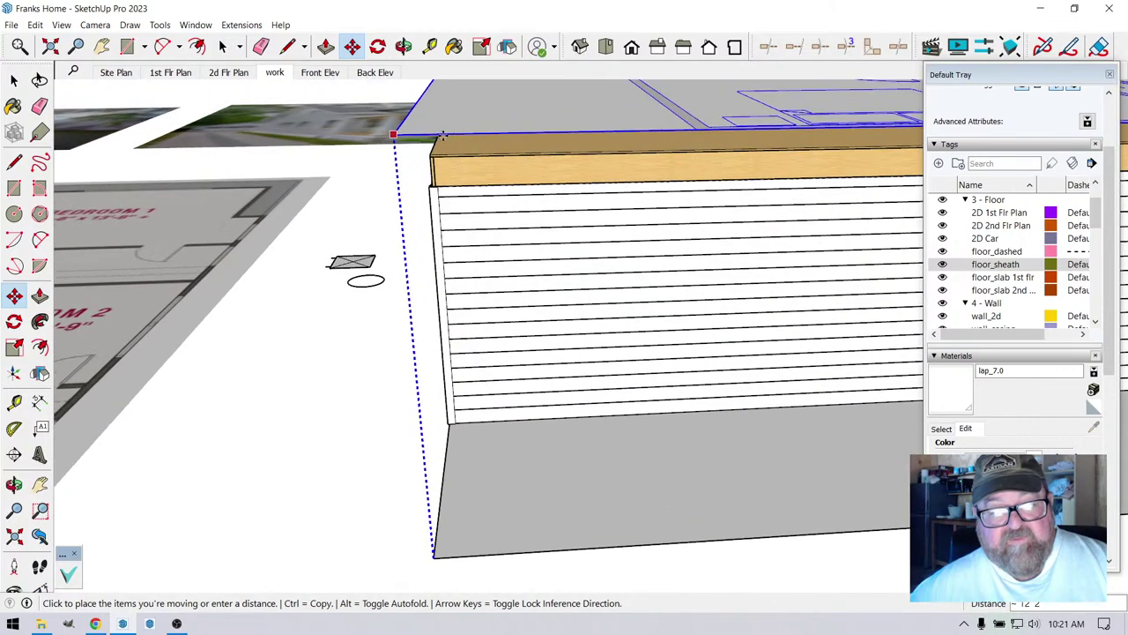
scroll(434, 152, up, 3)
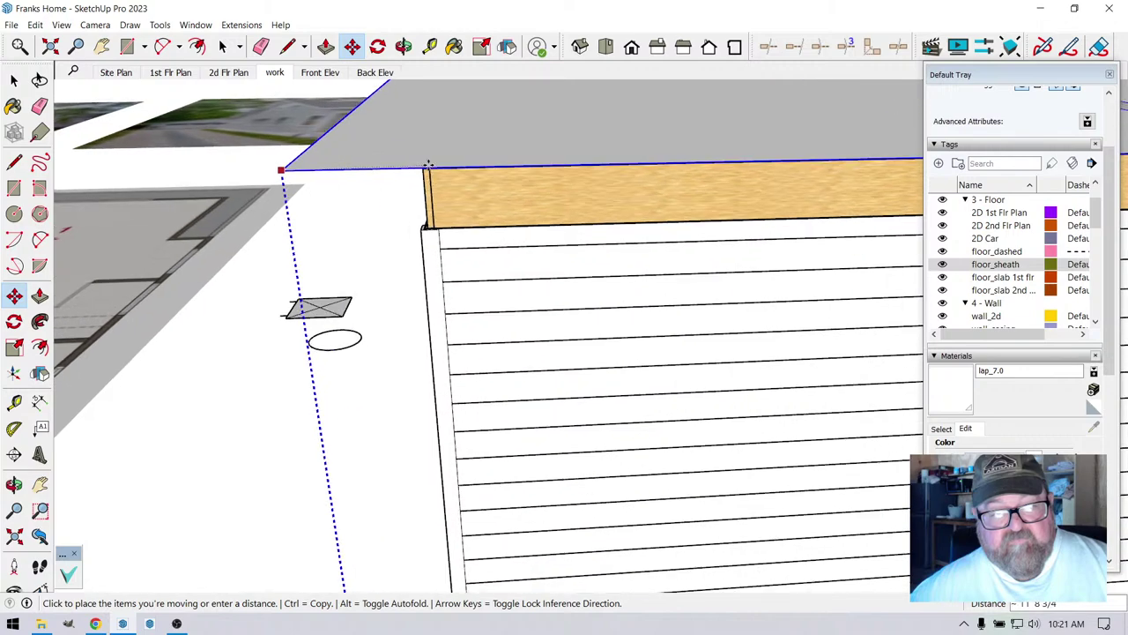
scroll(429, 160, up, 3)
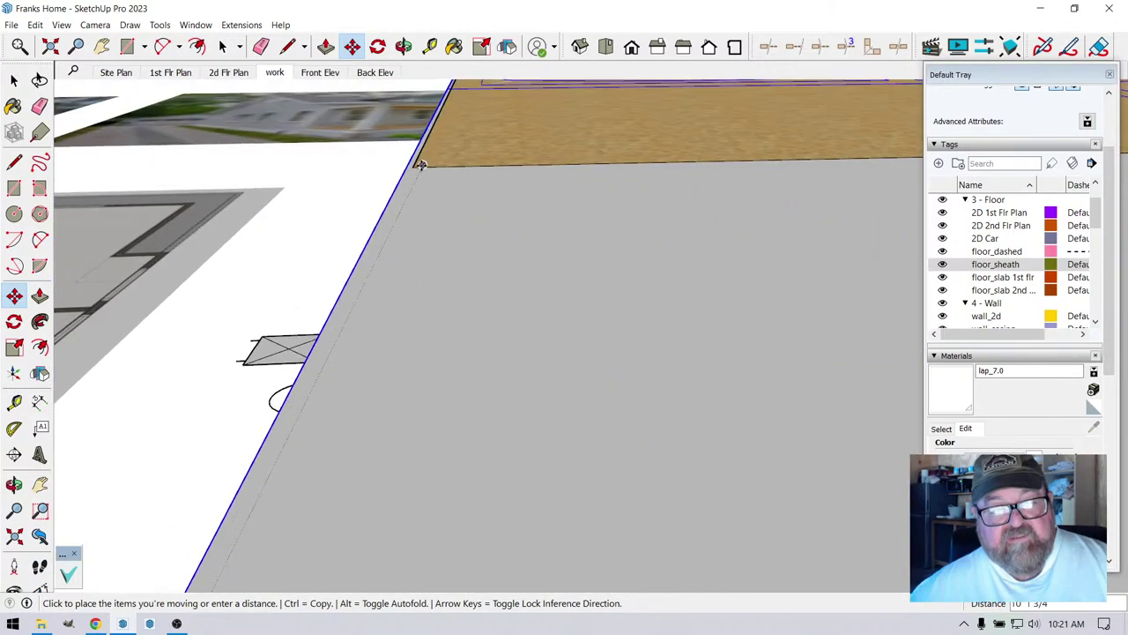
click(416, 166)
scroll(432, 233, down, 2)
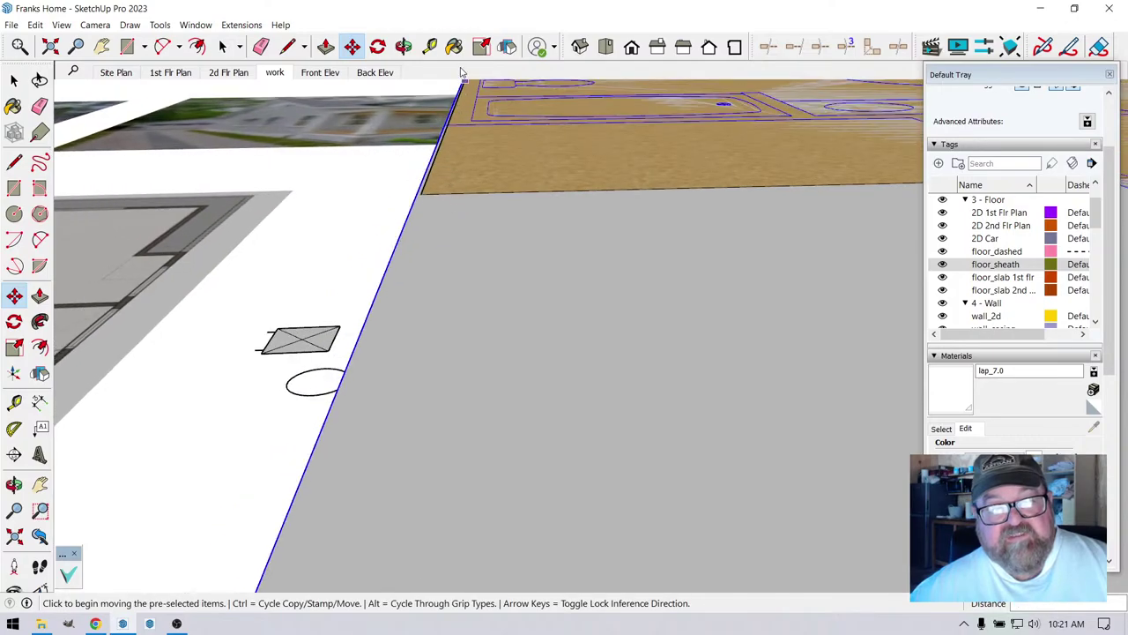
click(402, 47)
drag(441, 168, 386, 247)
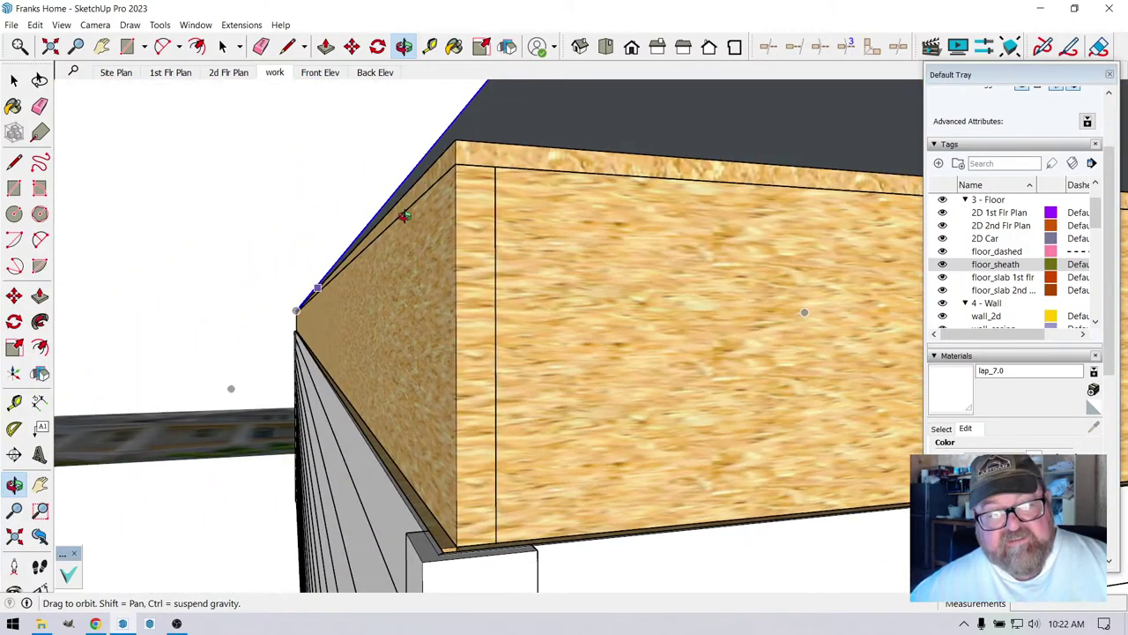
drag(385, 288, 556, 430)
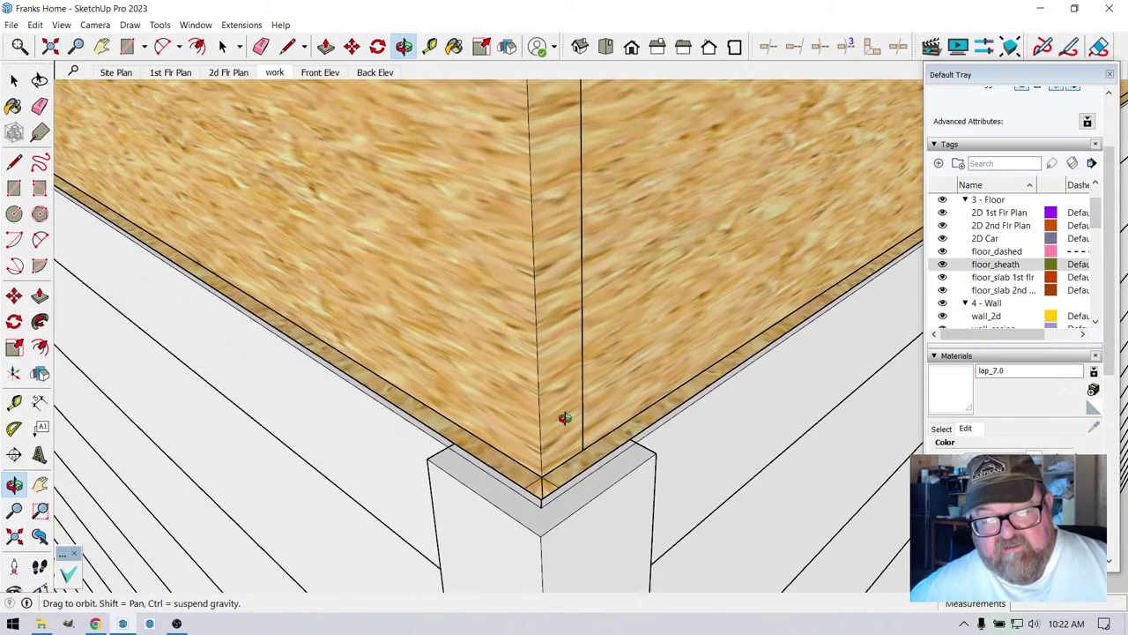
scroll(655, 385, down, 3)
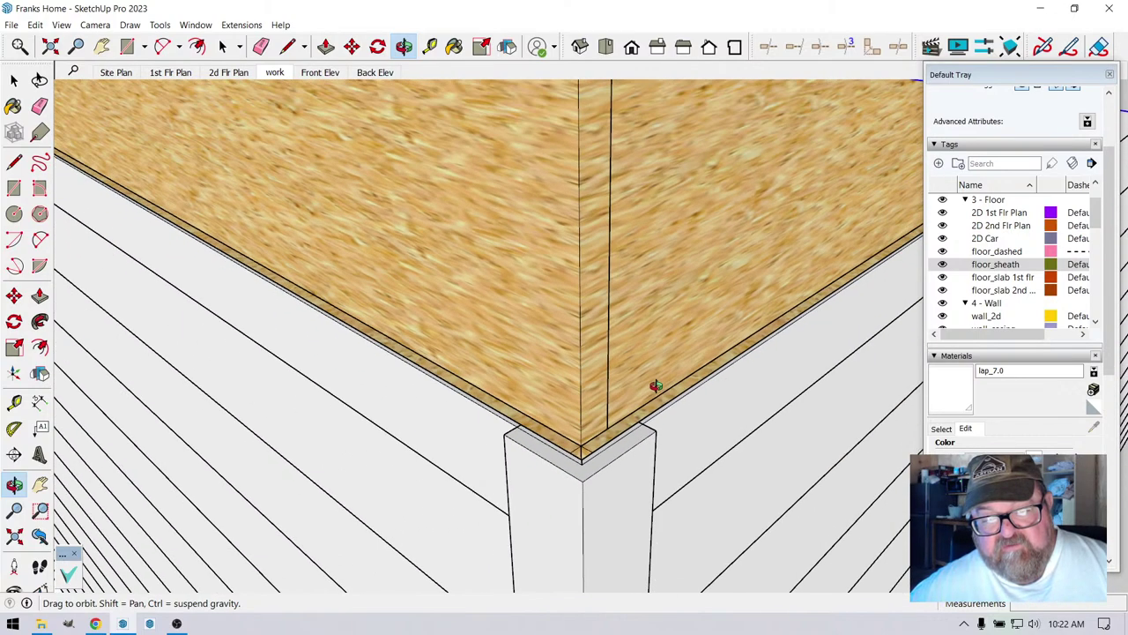
drag(656, 385, 618, 372)
drag(433, 290, 519, 343)
scroll(520, 346, up, 10)
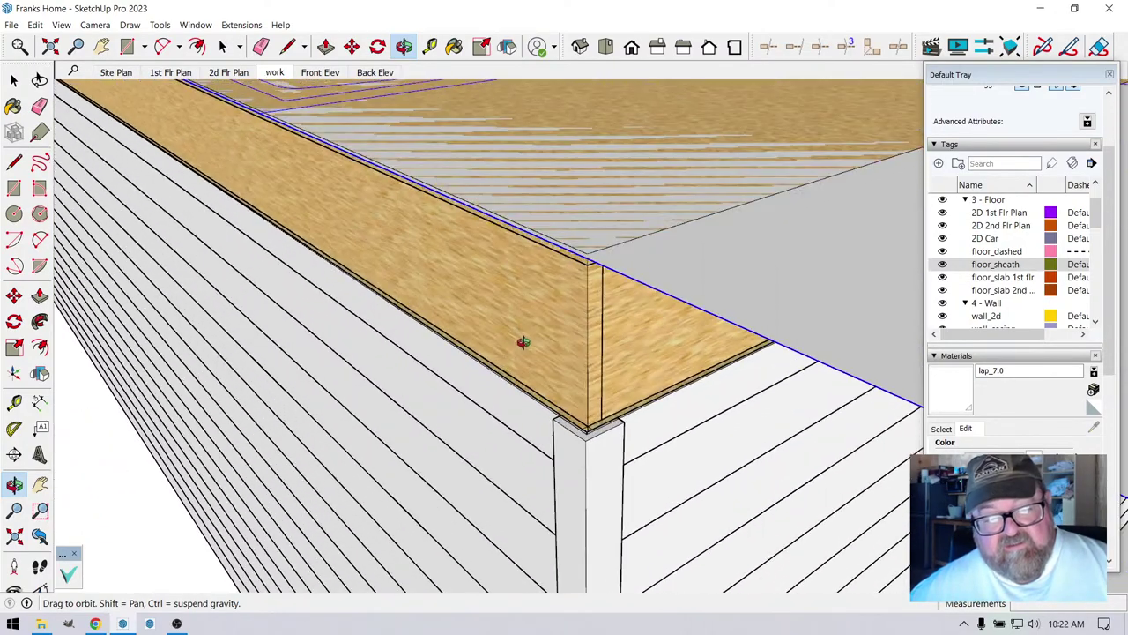
scroll(556, 379, up, 4)
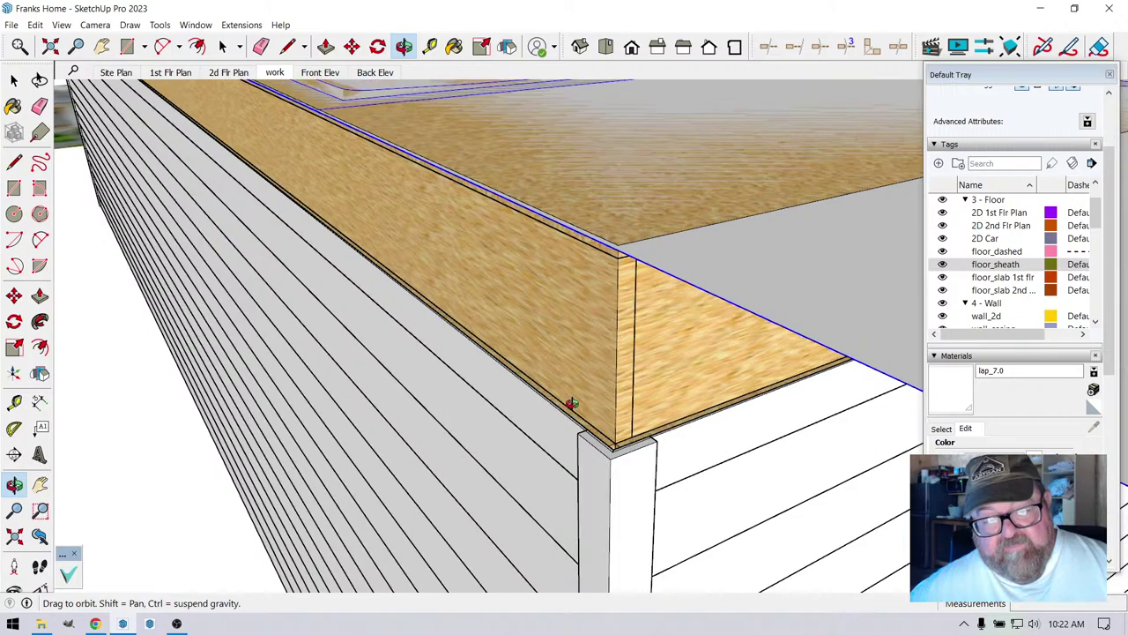
scroll(589, 429, down, 3)
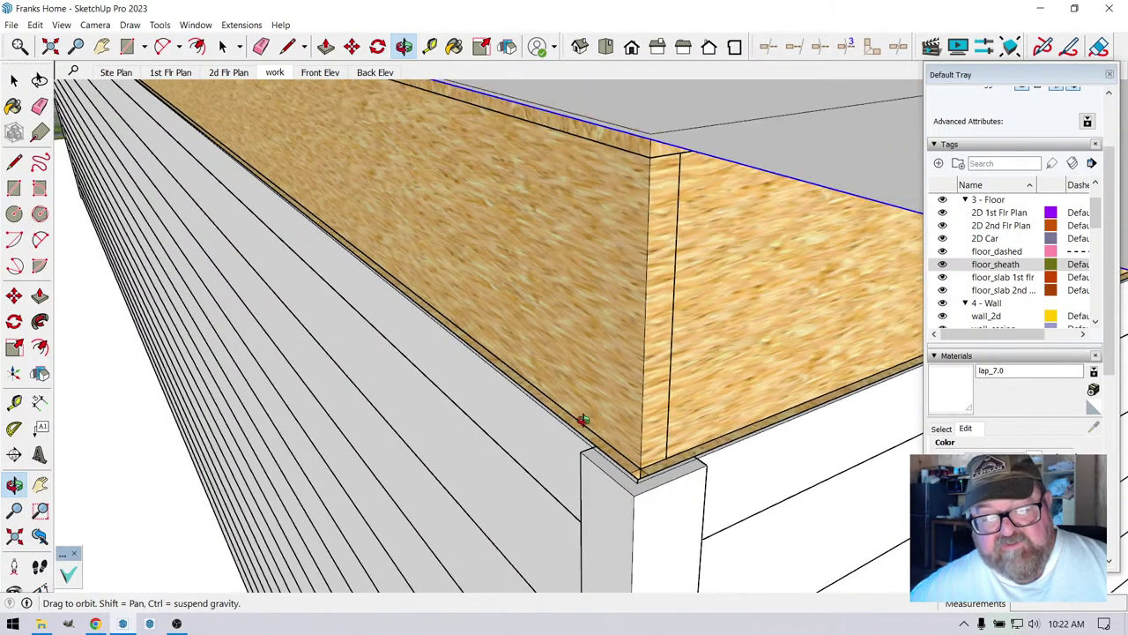
drag(585, 423, 562, 336)
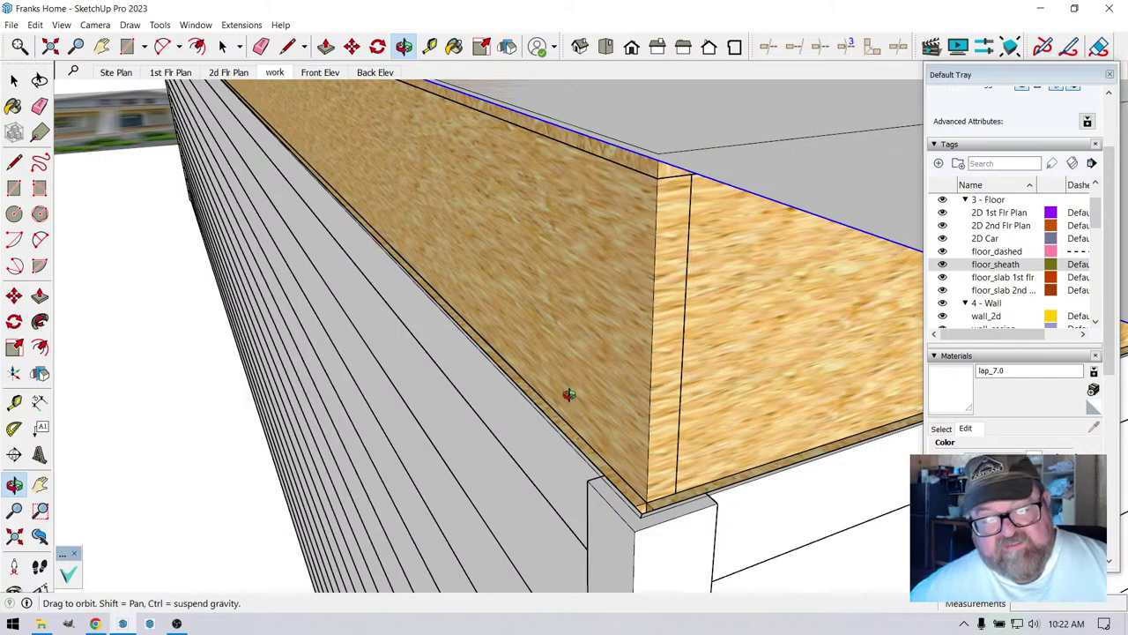
drag(540, 389, 507, 319)
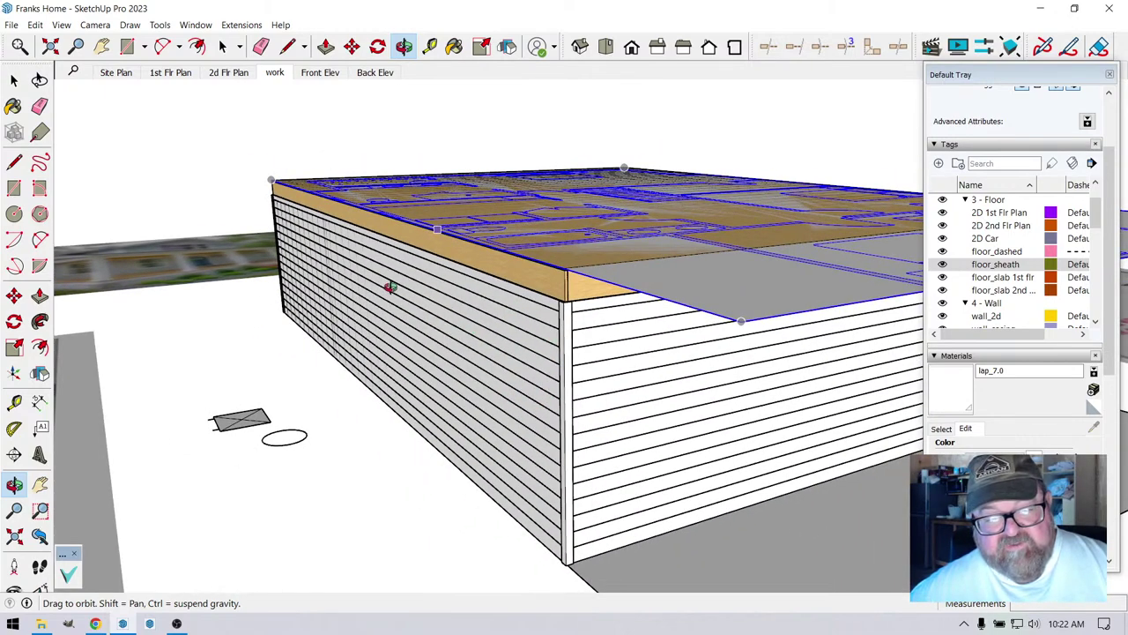
drag(532, 316, 518, 291)
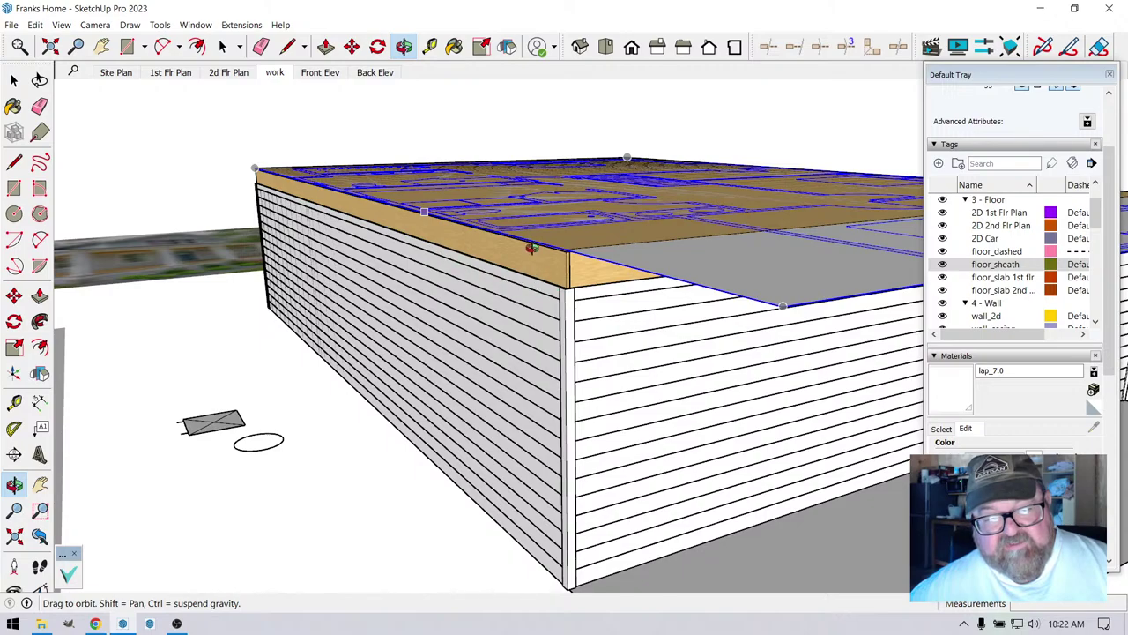
scroll(532, 248, up, 3)
scroll(588, 256, up, 2)
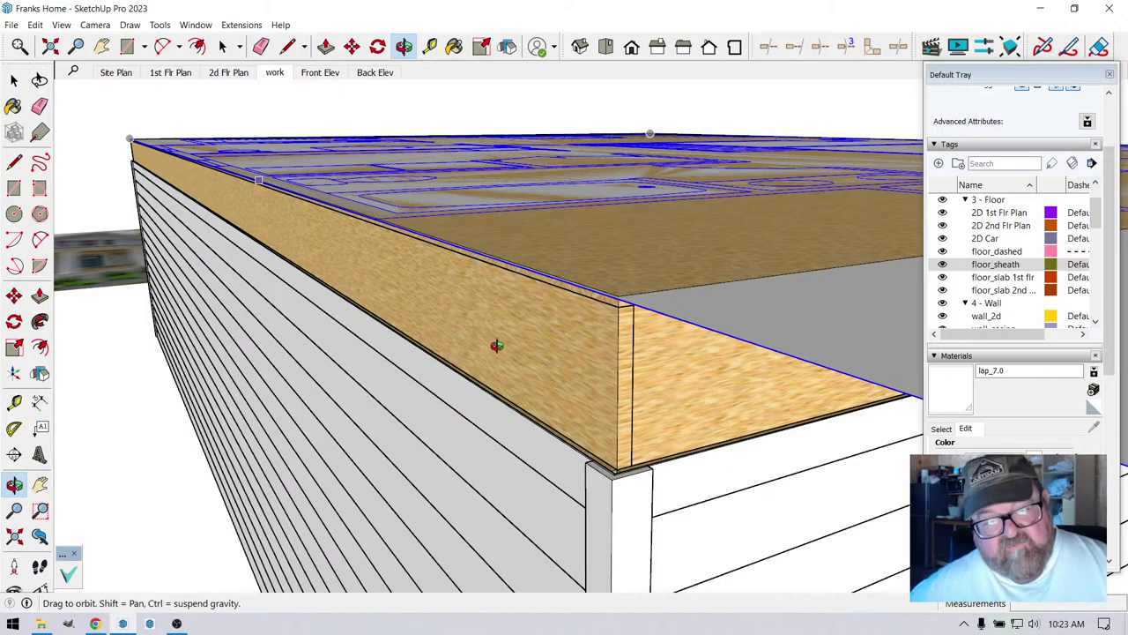
drag(496, 346, 480, 308)
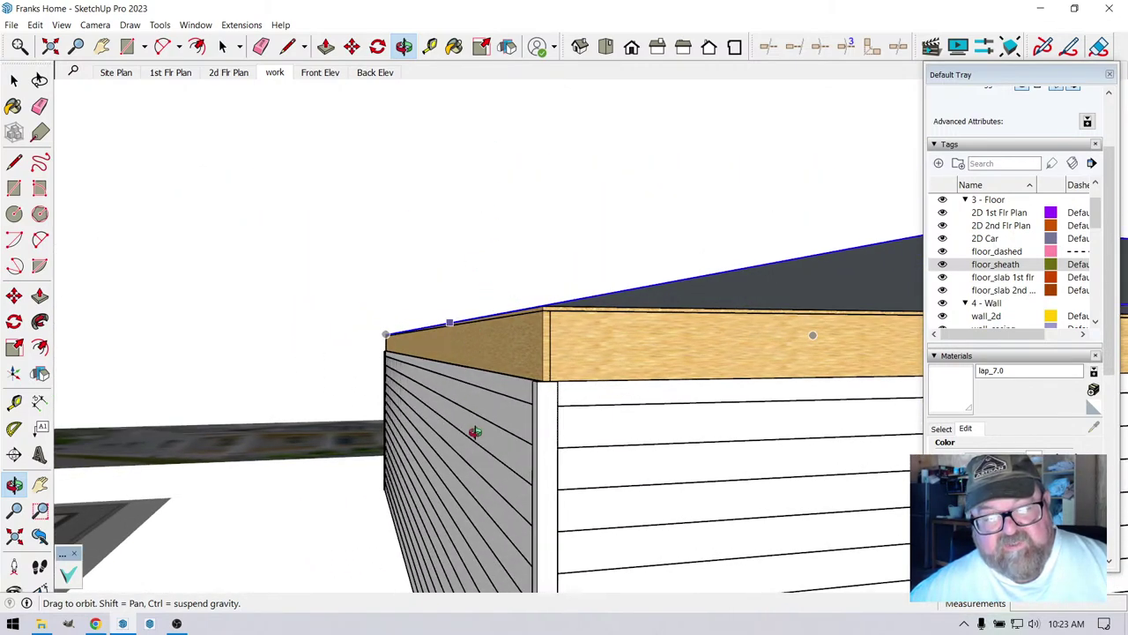
drag(460, 404, 541, 434)
drag(653, 320, 555, 407)
drag(571, 231, 602, 419)
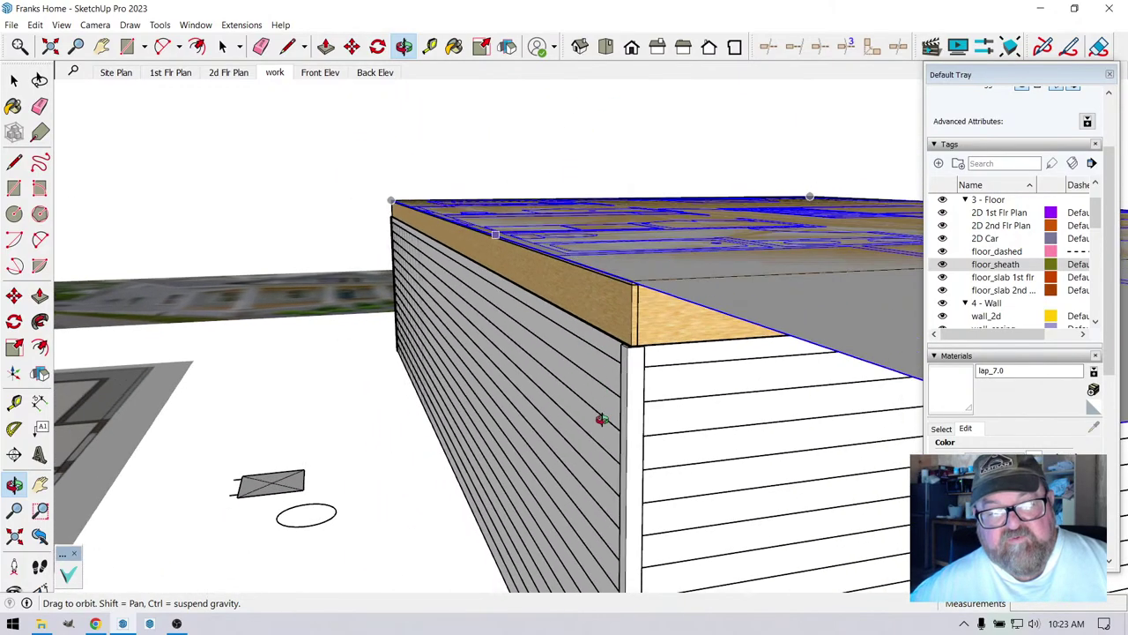
drag(591, 290, 573, 493)
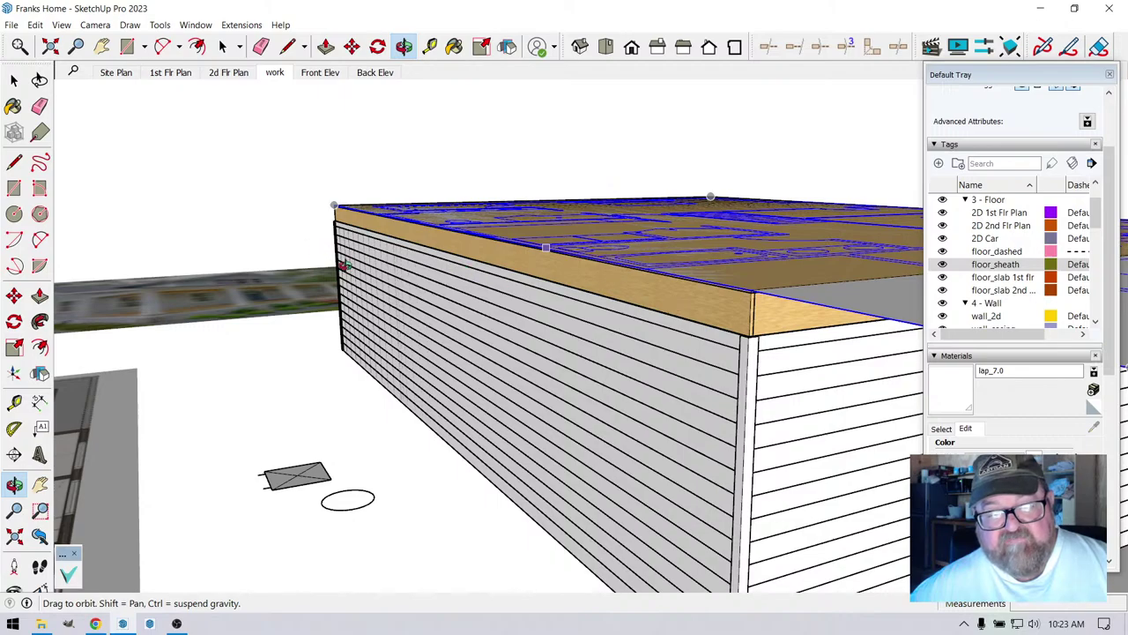
drag(345, 265, 475, 211)
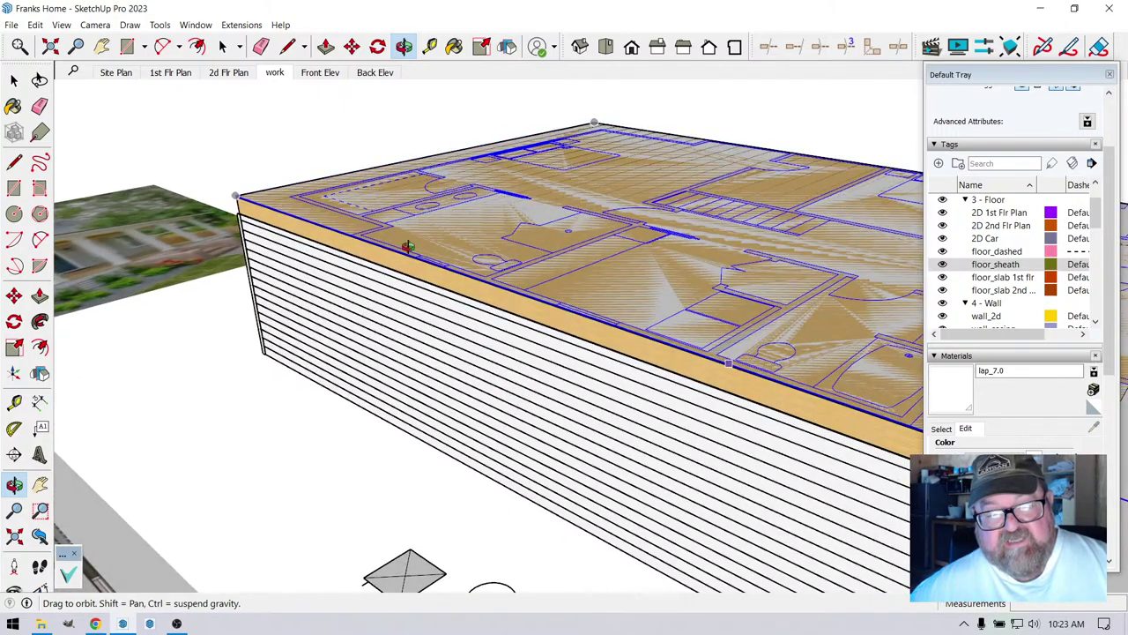
- Turn off the floor_sheath tag so the traced plan shows without the sheathing's wood texture
drag(408, 246, 528, 479)
drag(697, 397, 490, 413)
scroll(755, 468, up, 8)
scroll(790, 454, down, 5)
scroll(615, 352, up, 1)
scroll(476, 409, up, 4)
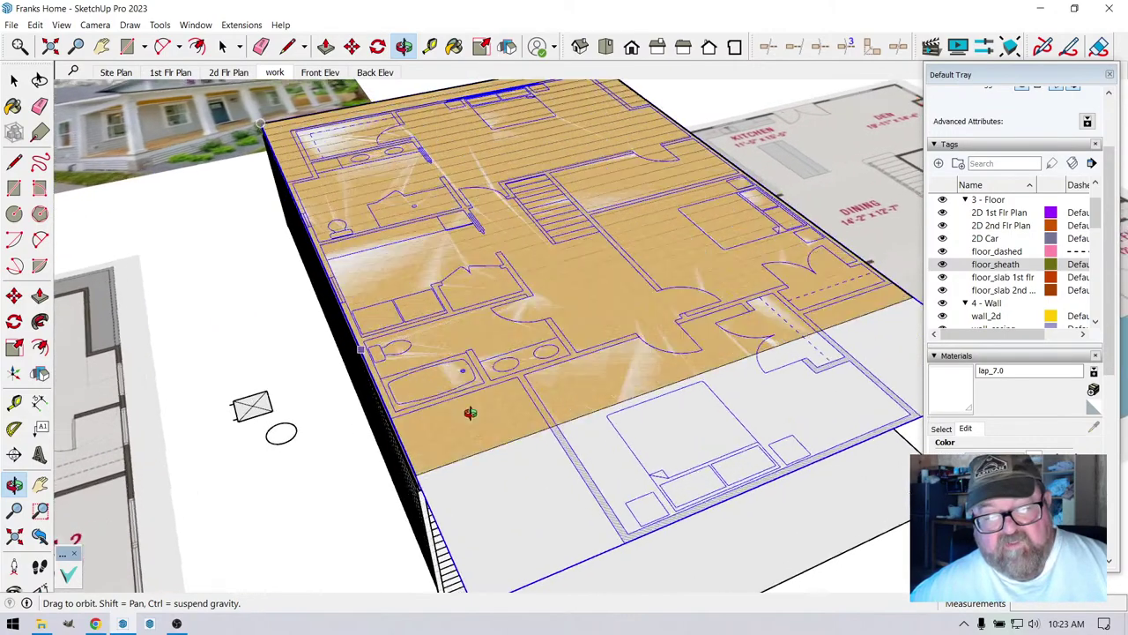
drag(470, 412, 476, 428)
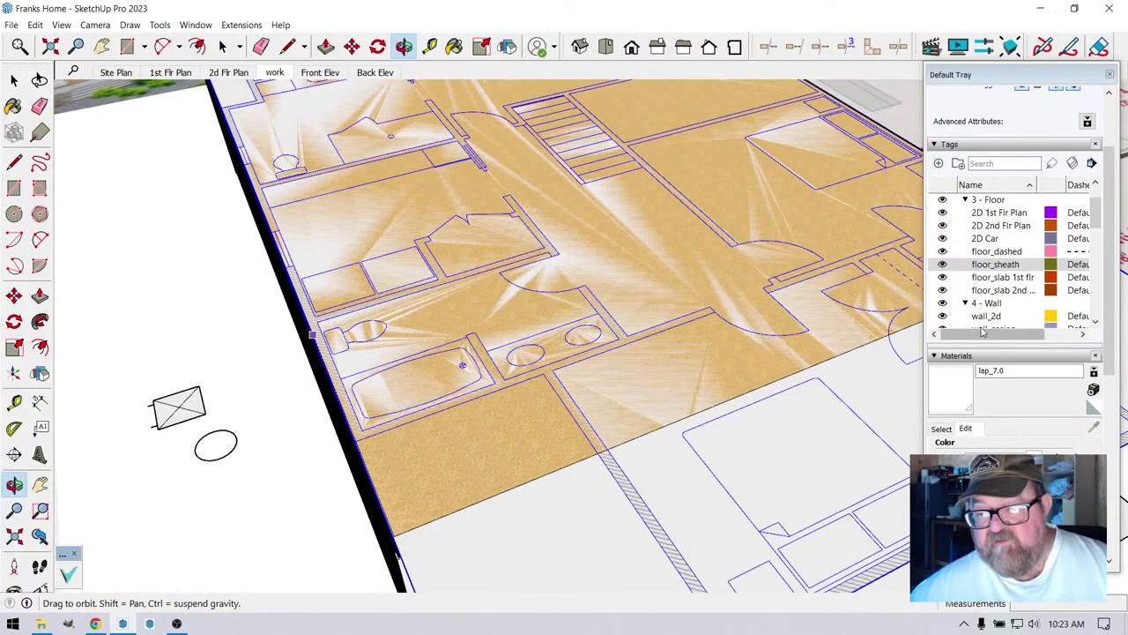
click(942, 265)
scroll(590, 324, down, 5)
middle_drag(587, 329, 788, 370)
scroll(567, 342, up, 3)
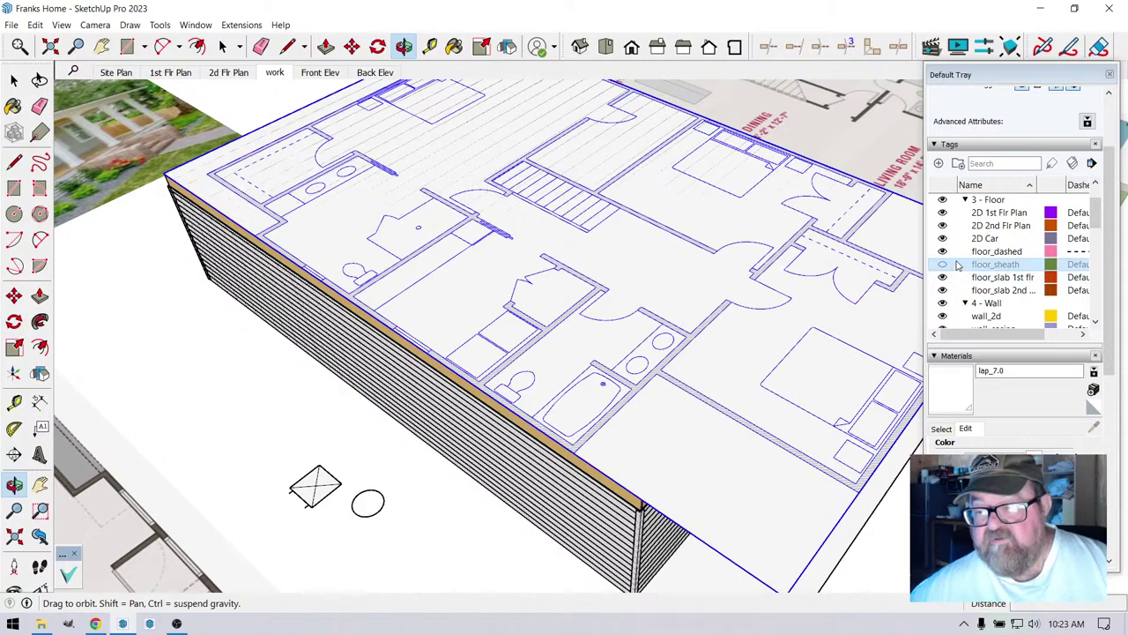
scroll(958, 265, up, 2)
- Put floor_frame, floor_joist and floor_truss into the 3 - Floor folder, collapsing 4 - Wall and 3 - Floor
scroll(957, 278, down, 6)
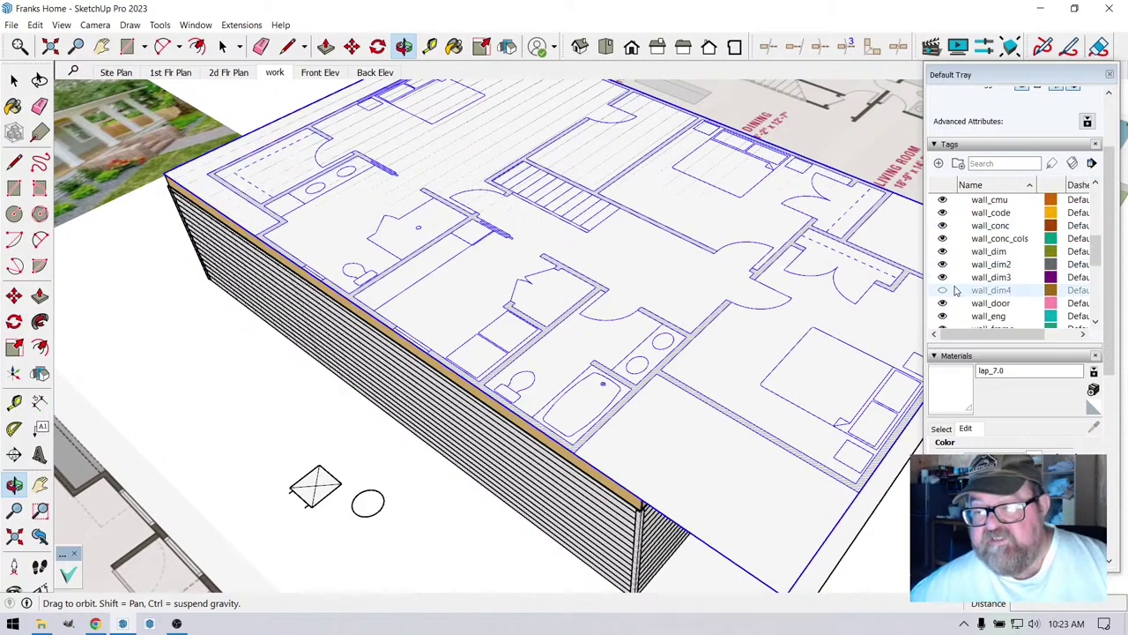
scroll(956, 291, up, 3)
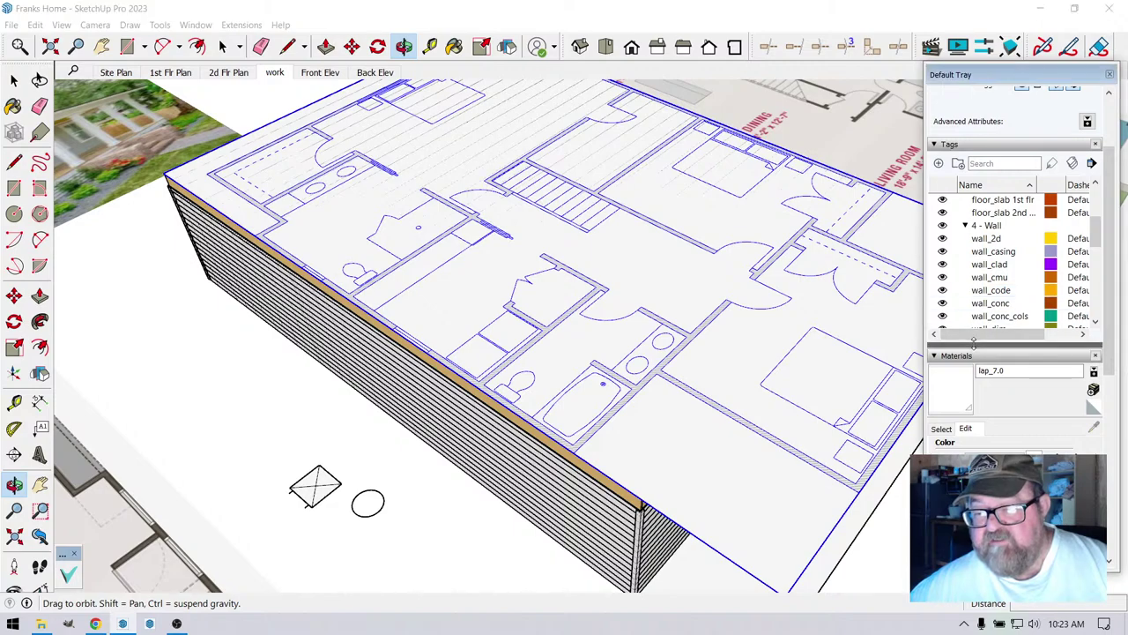
drag(973, 340, 973, 406)
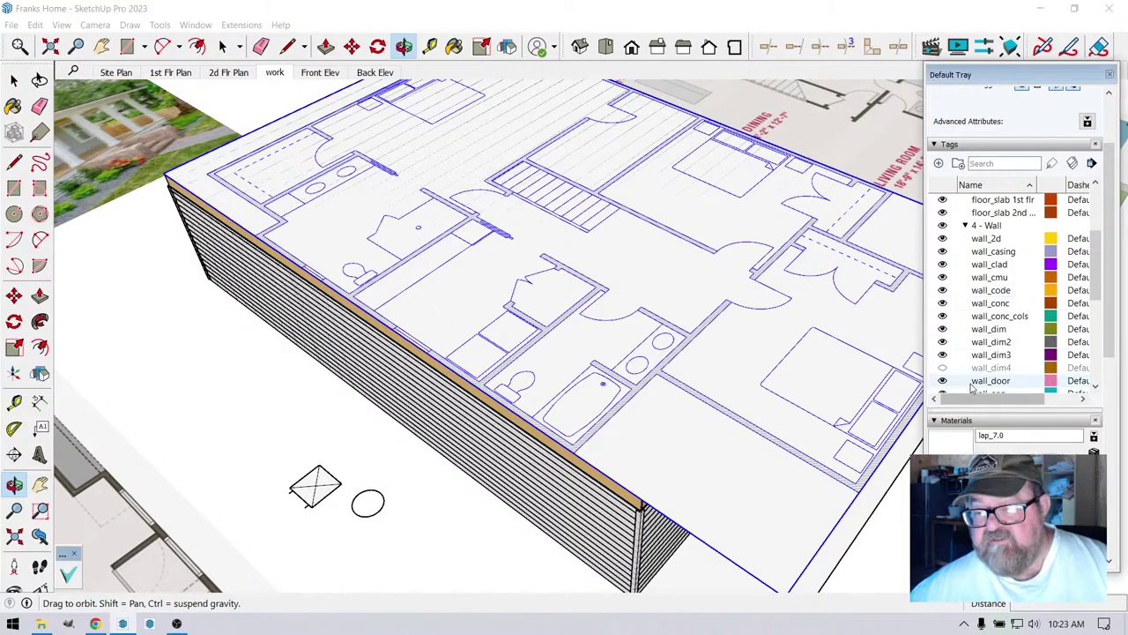
click(966, 227)
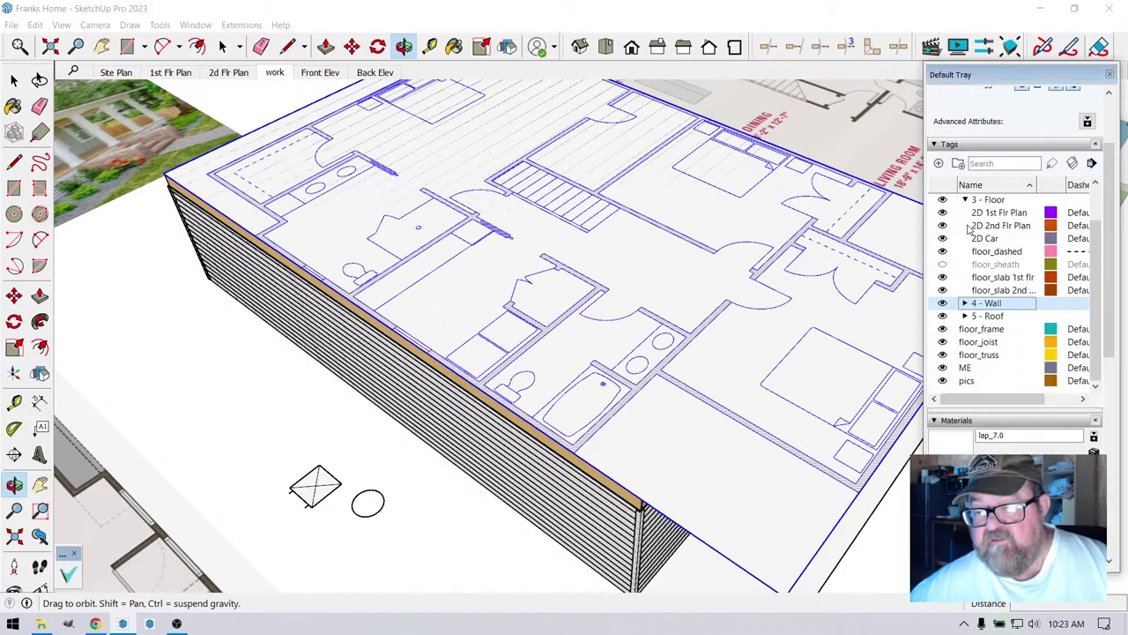
click(994, 331)
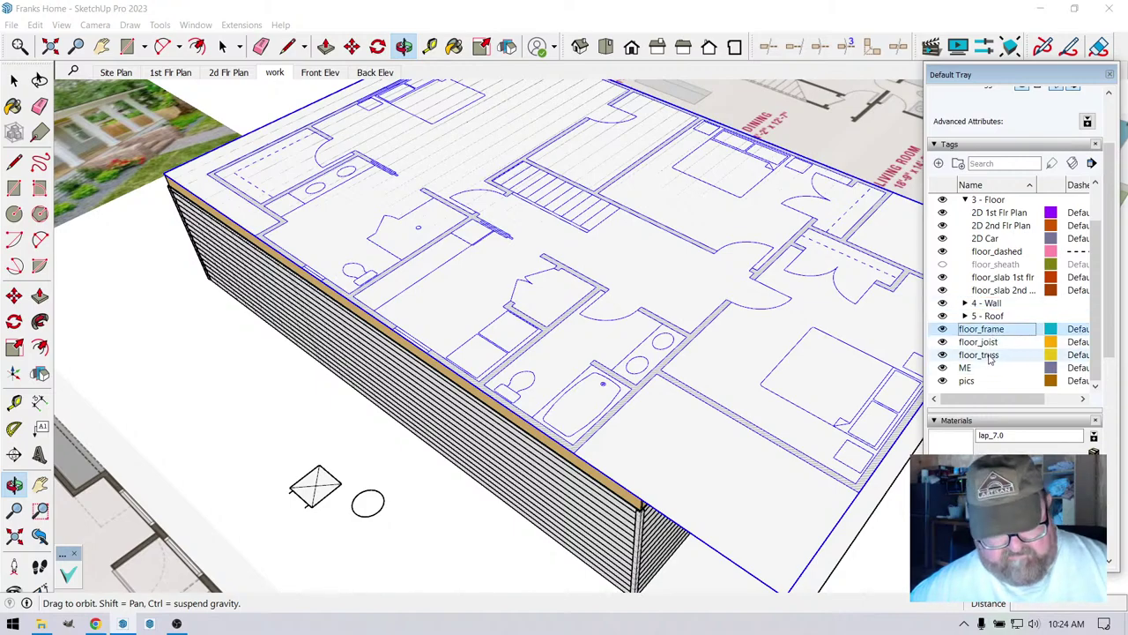
shift+click(990, 355)
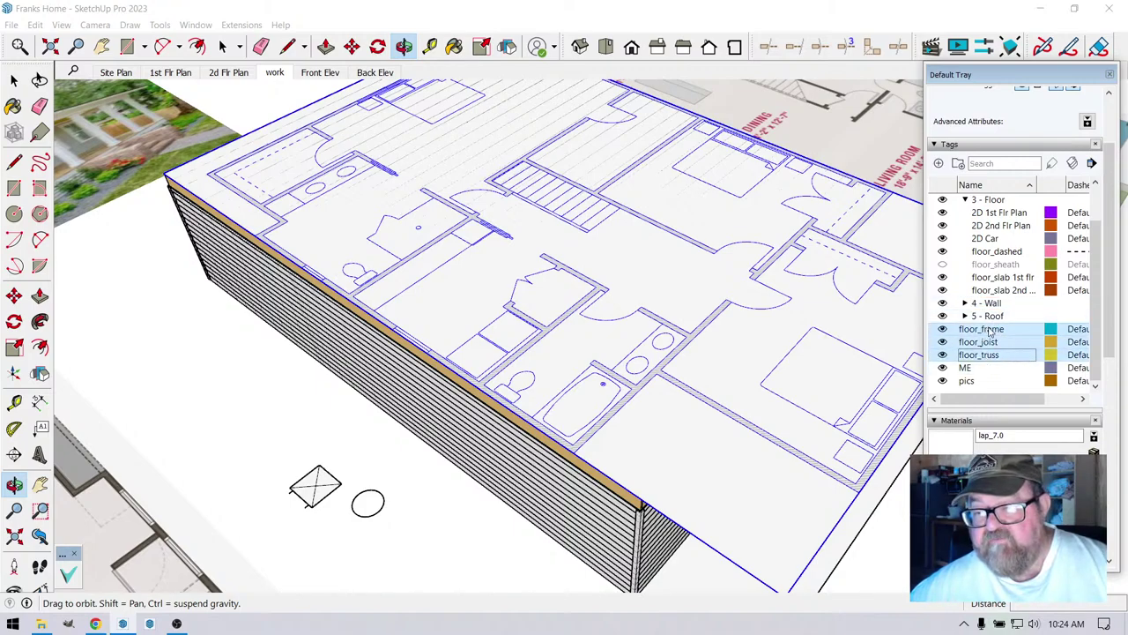
drag(1005, 326, 969, 242)
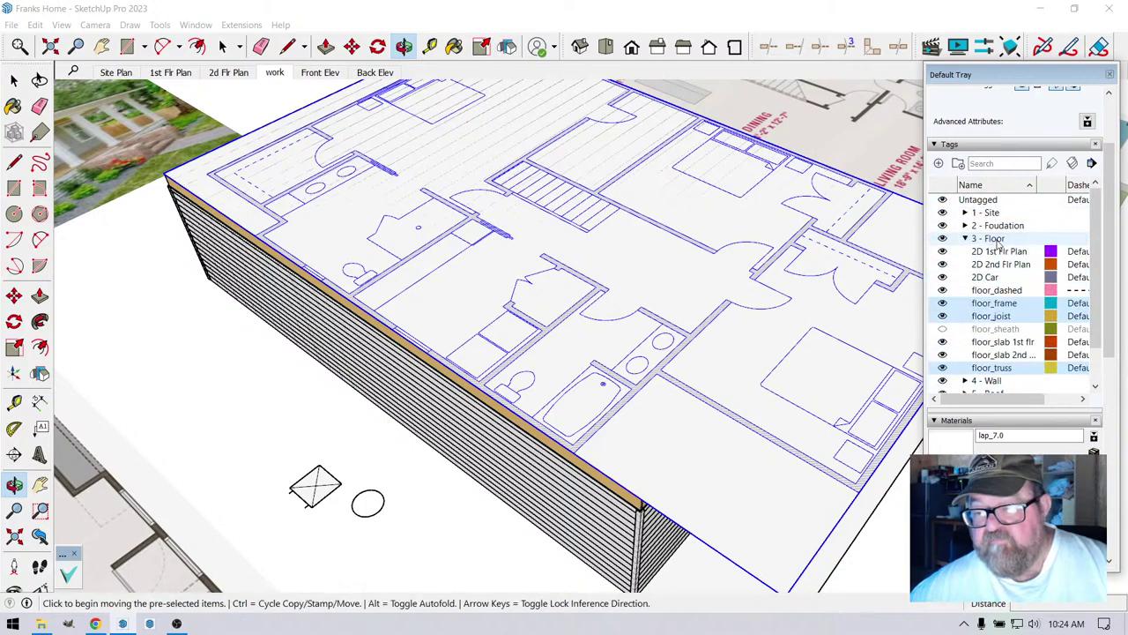
click(962, 241)
scroll(979, 249, up, 3)
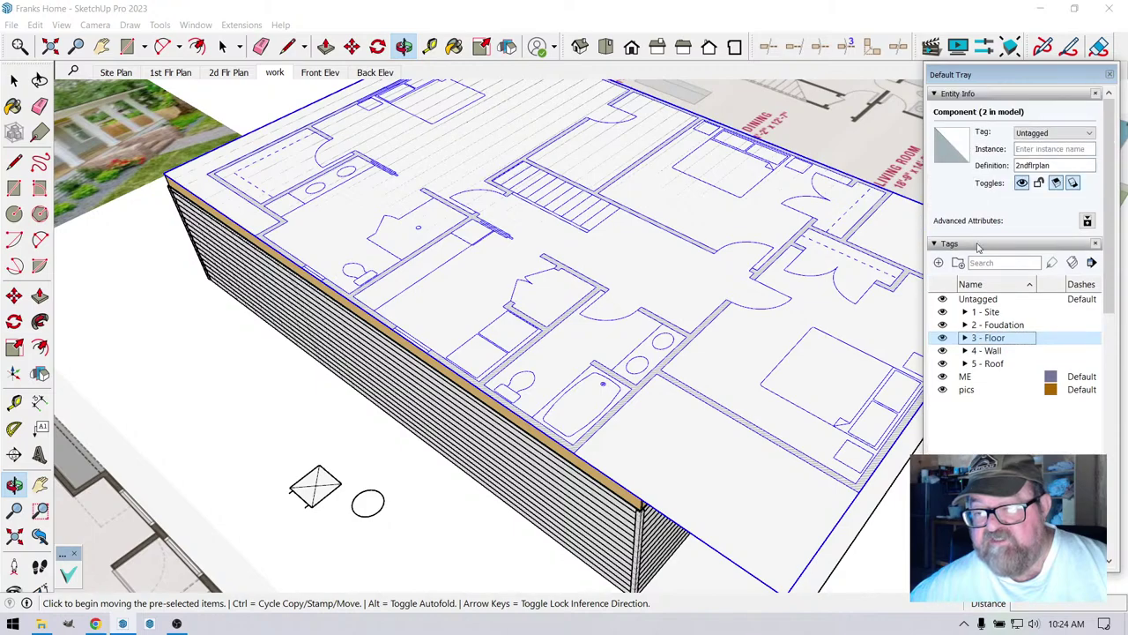
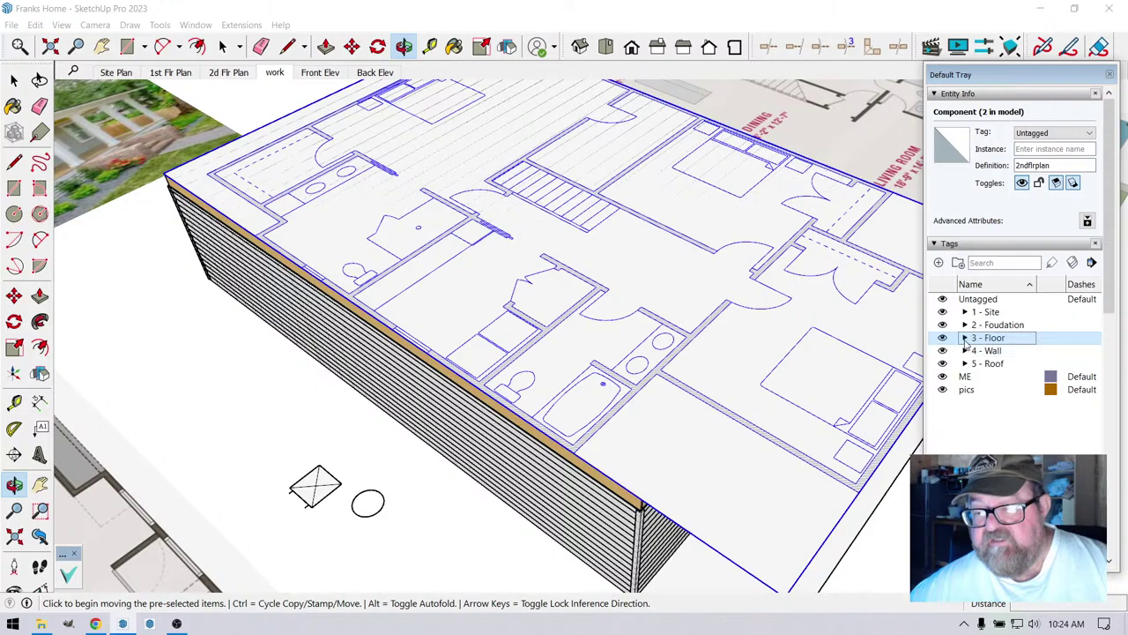
- Hide the 3 - Floor tag and orbit over the floor-plan model
click(942, 338)
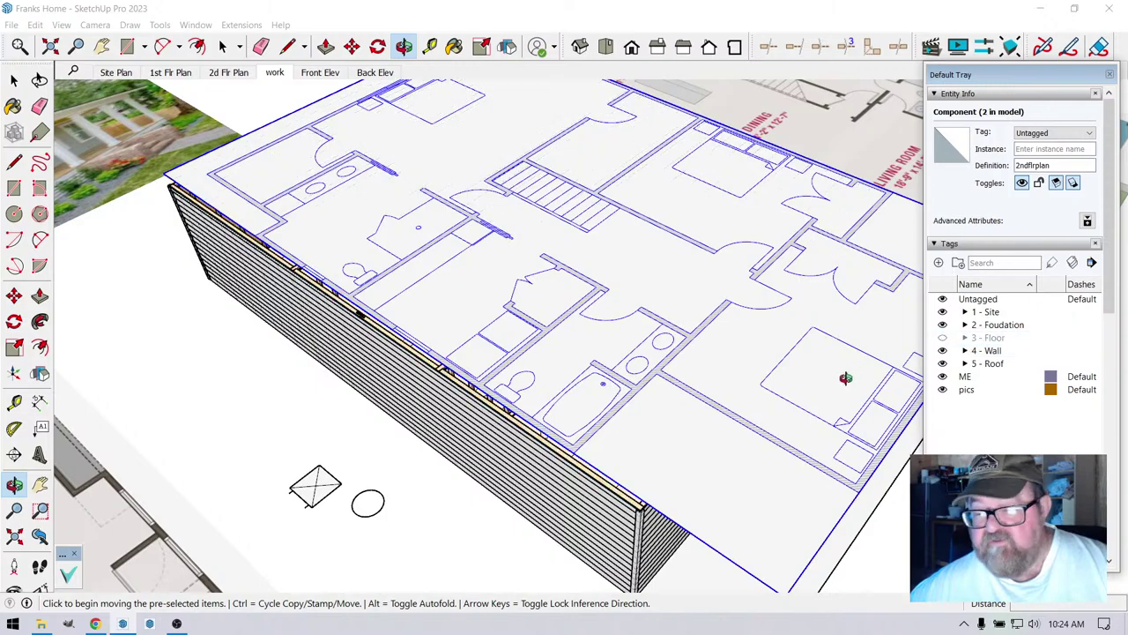
middle_drag(687, 408, 519, 387)
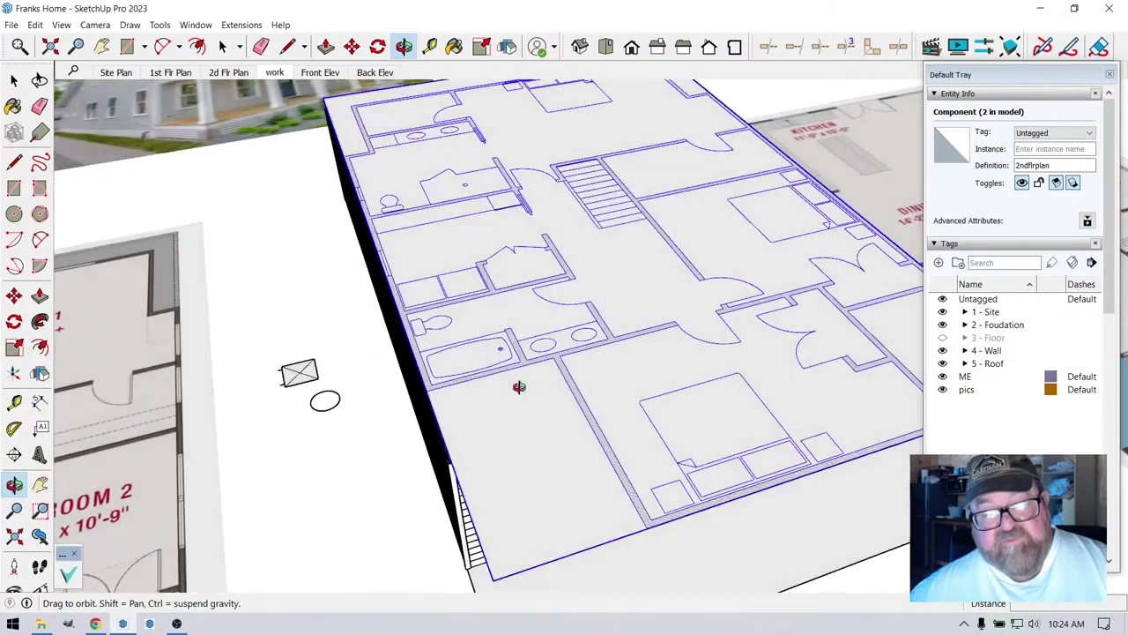
middle_drag(447, 287, 577, 352)
scroll(577, 352, down, 3)
scroll(396, 213, up, 10)
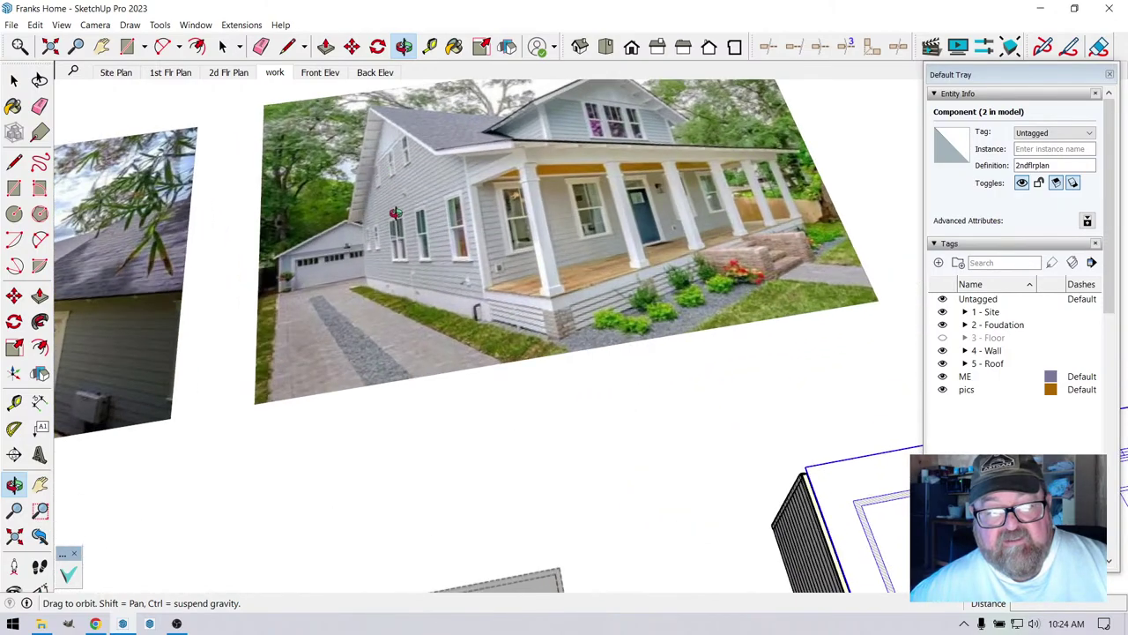
- Orbit and zoom to a straight, flat view of the craftsman house photo
middle_drag(397, 213, 596, 188)
middle_drag(504, 227, 353, 243)
scroll(349, 242, up, 8)
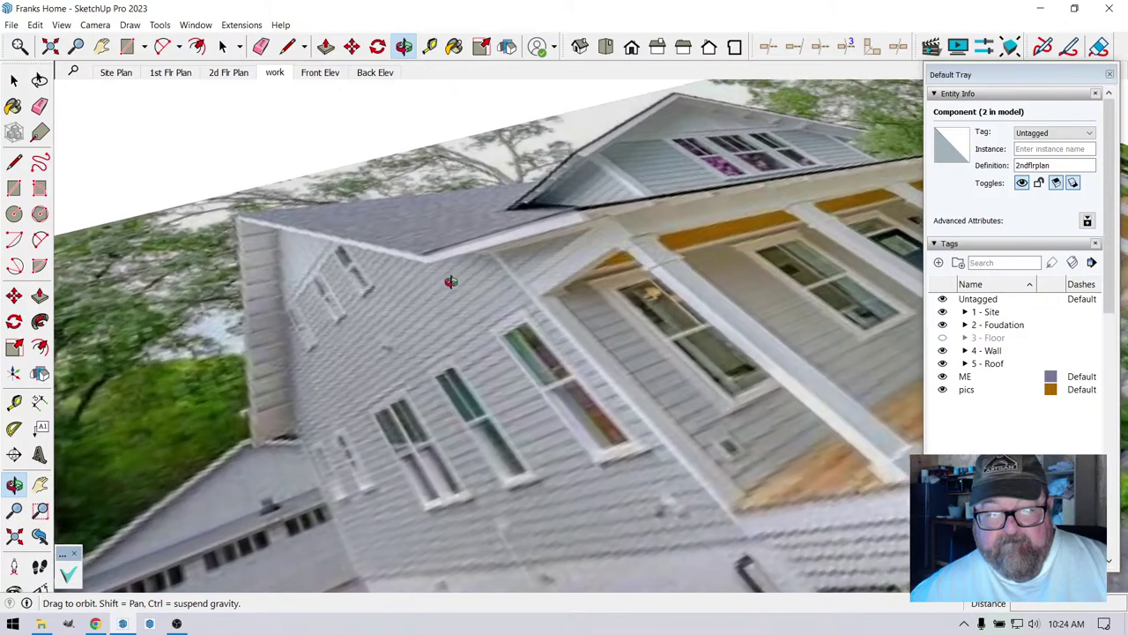
middle_drag(451, 281, 529, 292)
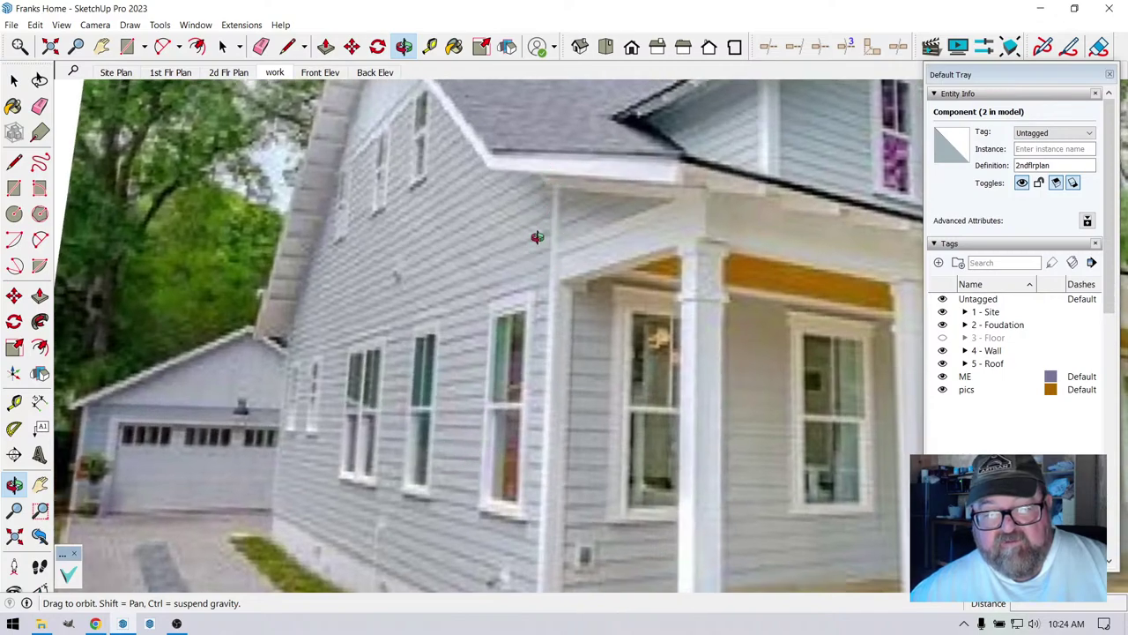
middle_drag(542, 249, 655, 291)
scroll(655, 291, down, 10)
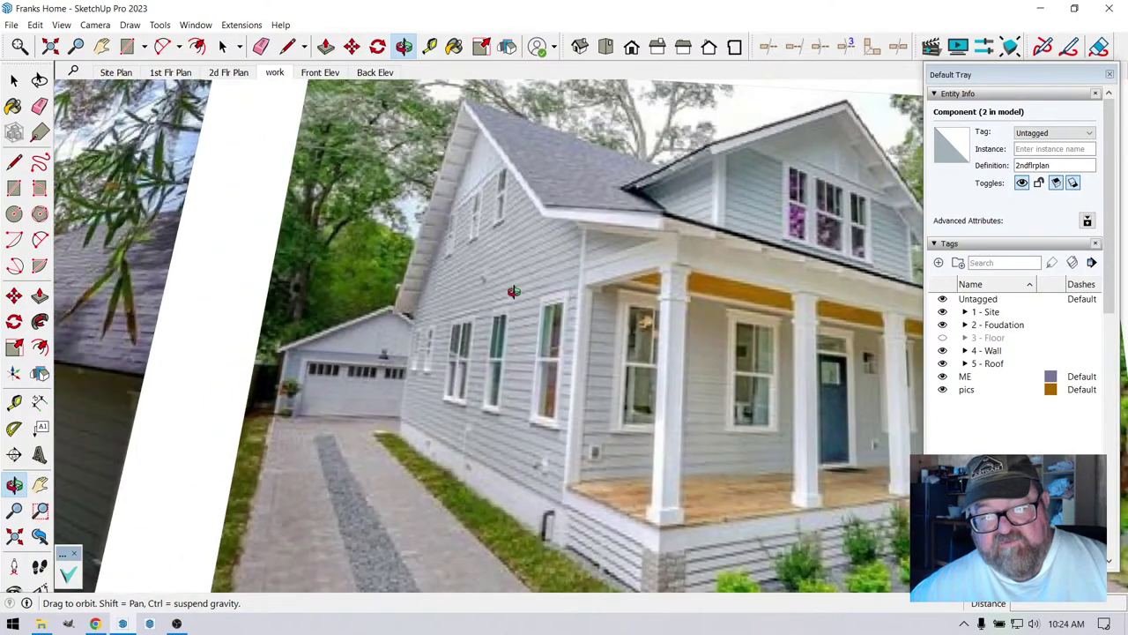
- Zoom and orbit down to a low view of the framed walls
scroll(422, 284, down, 3)
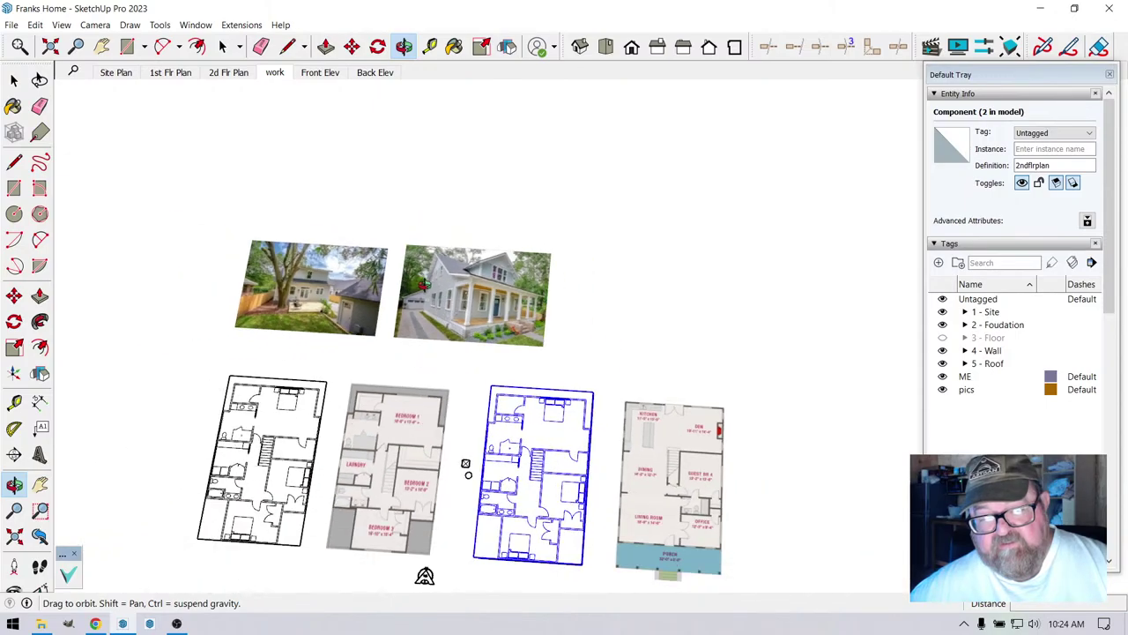
scroll(515, 485, up, 5)
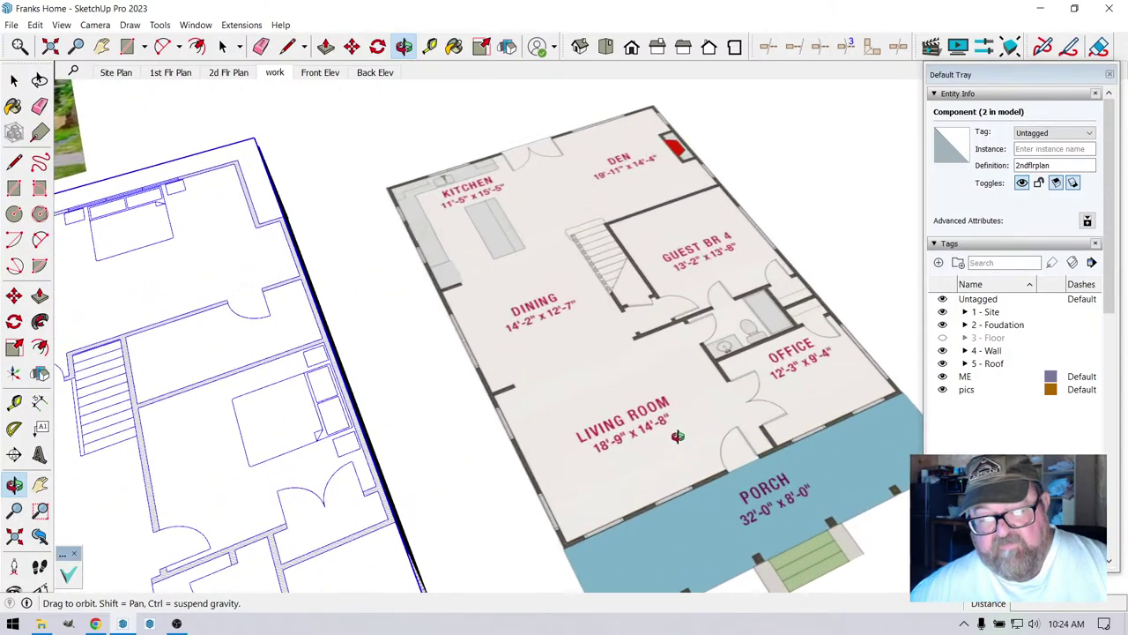
scroll(390, 467, down, 3)
scroll(524, 486, up, 3)
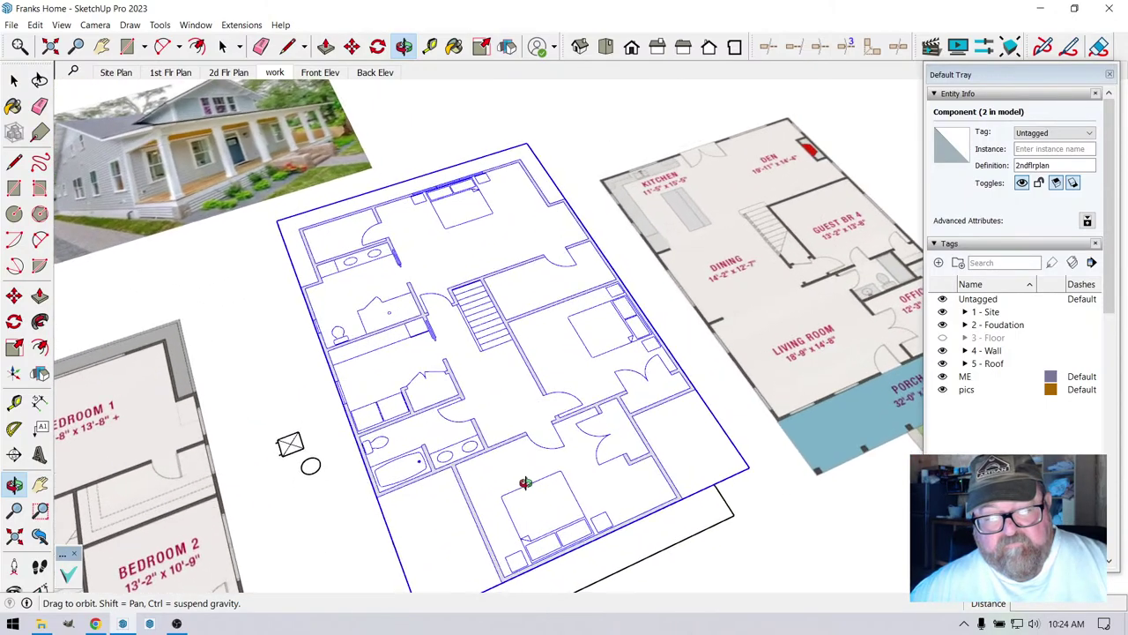
drag(523, 485, 528, 458)
scroll(529, 459, up, 5)
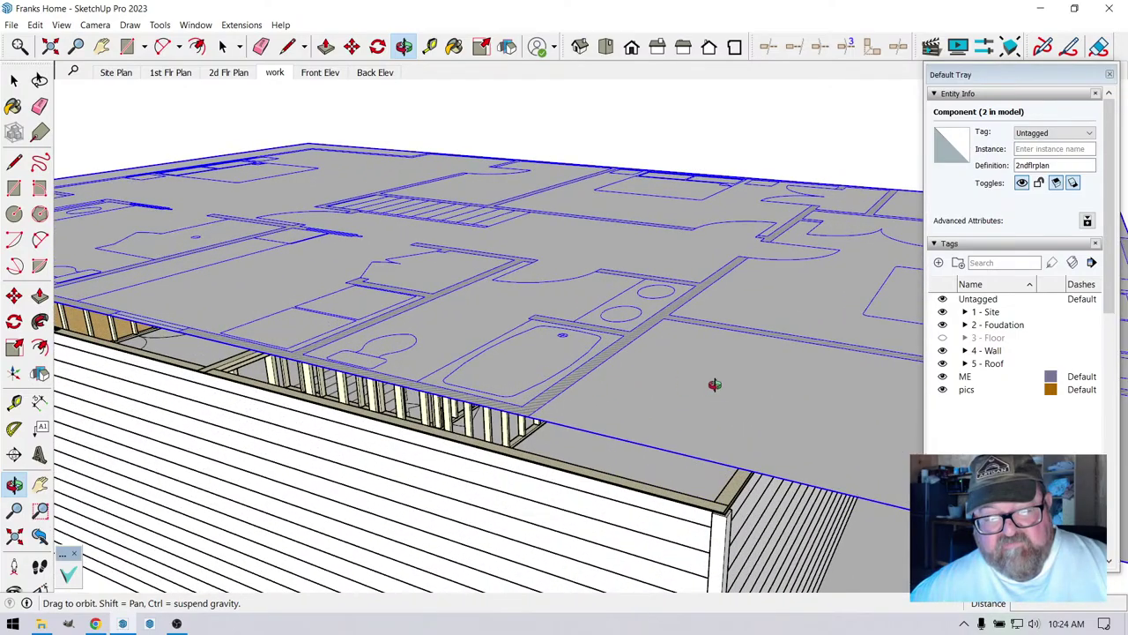
scroll(564, 392, down, 2)
scroll(573, 397, up, 5)
scroll(581, 401, down, 3)
scroll(580, 400, down, 4)
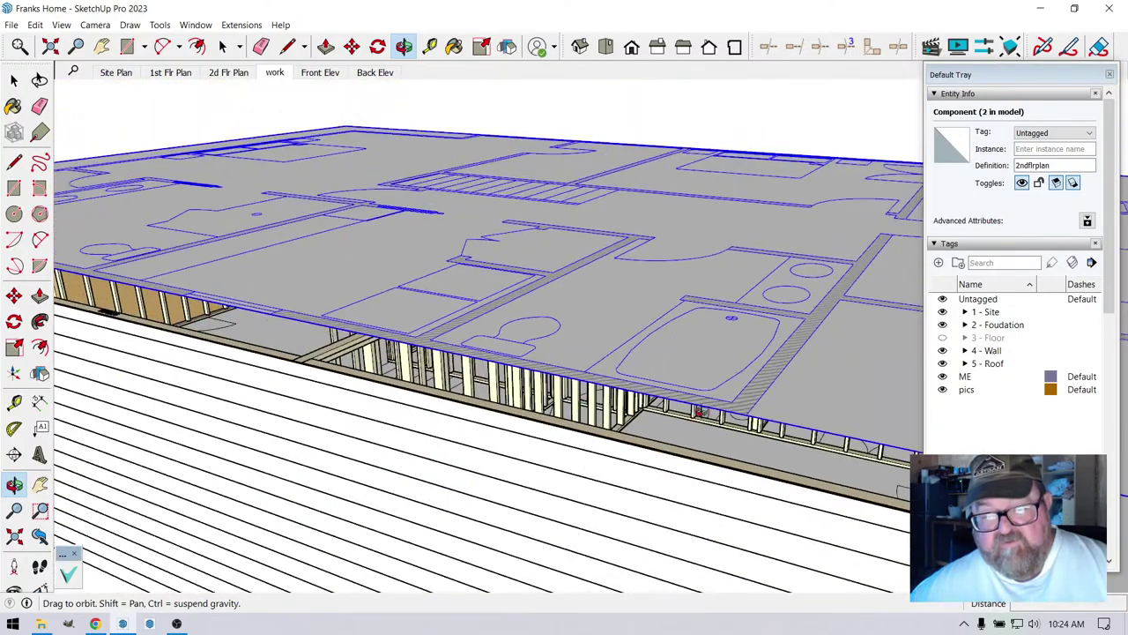
scroll(699, 410, up, 3)
scroll(699, 410, down, 4)
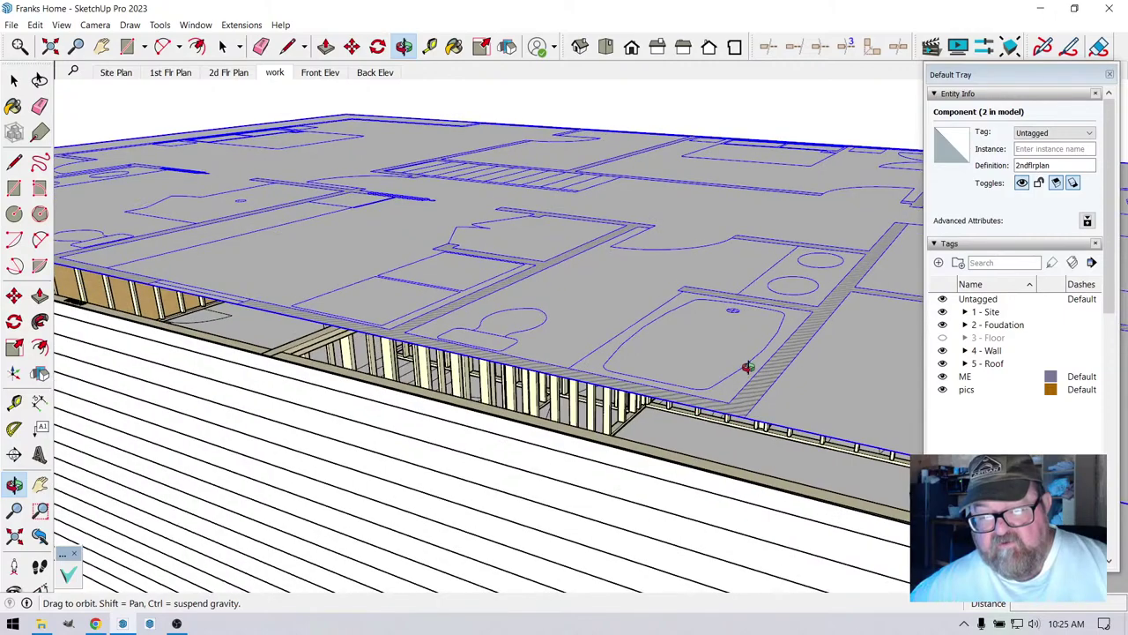
scroll(492, 380, up, 2)
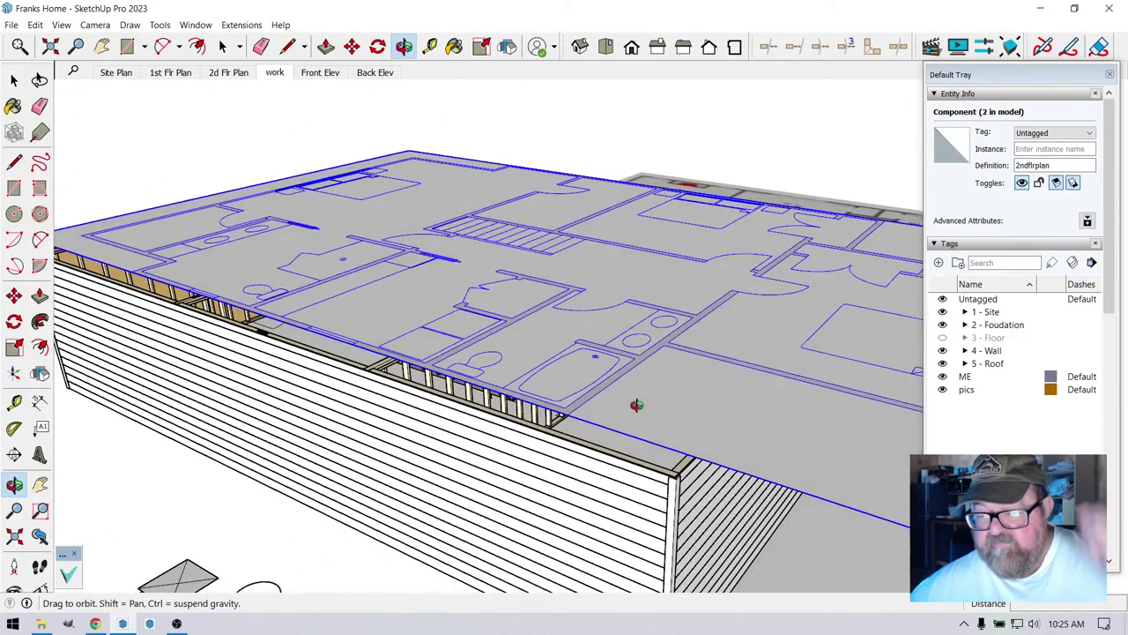
- Orbit over the slab and walls to a near top-down view of the 2ndflrplan
drag(637, 405, 632, 385)
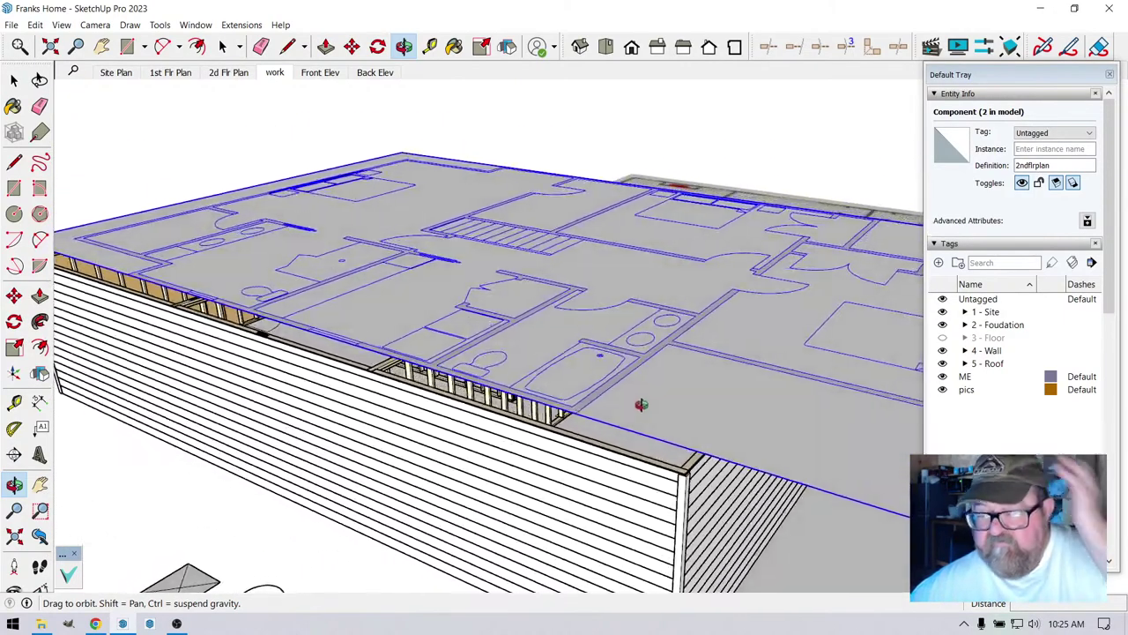
scroll(617, 432, up, 5)
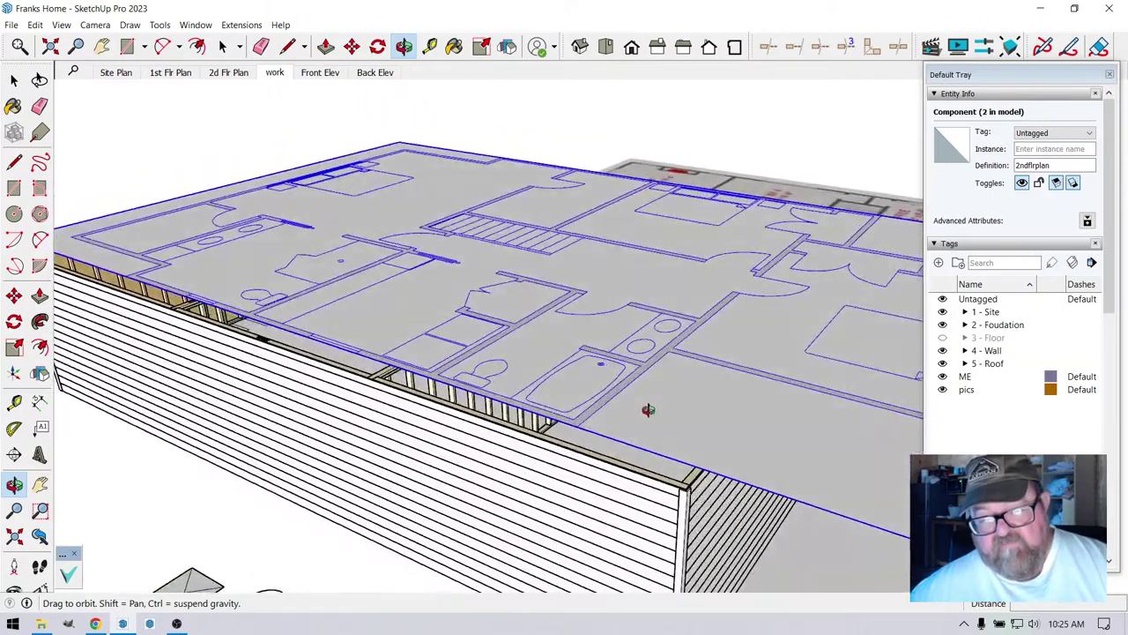
scroll(645, 472, up, 2)
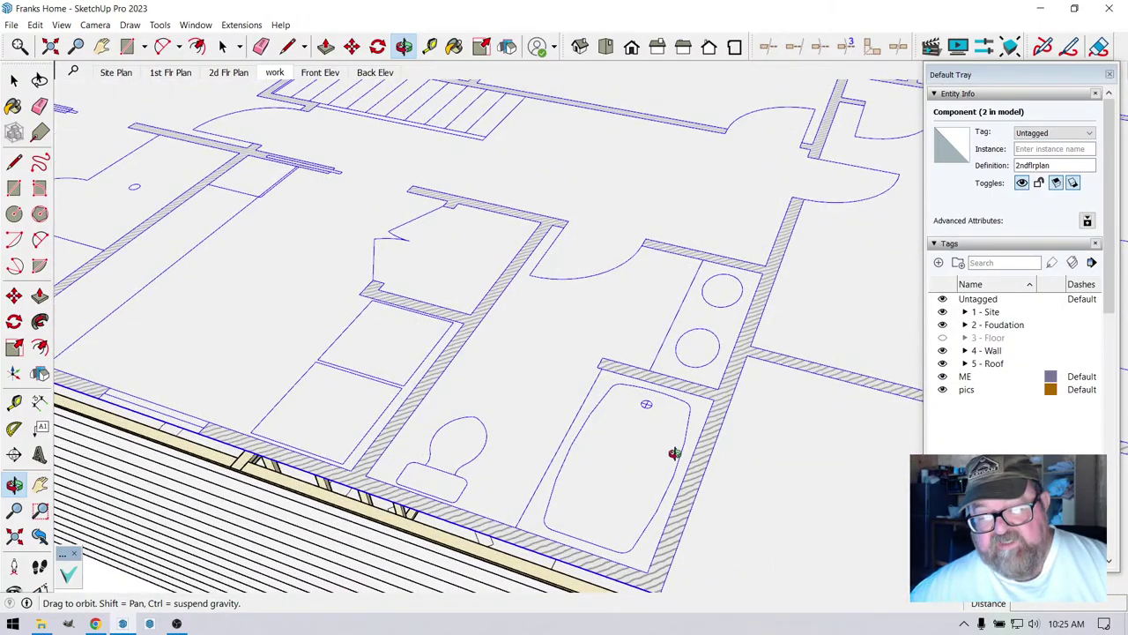
drag(674, 453, 602, 329)
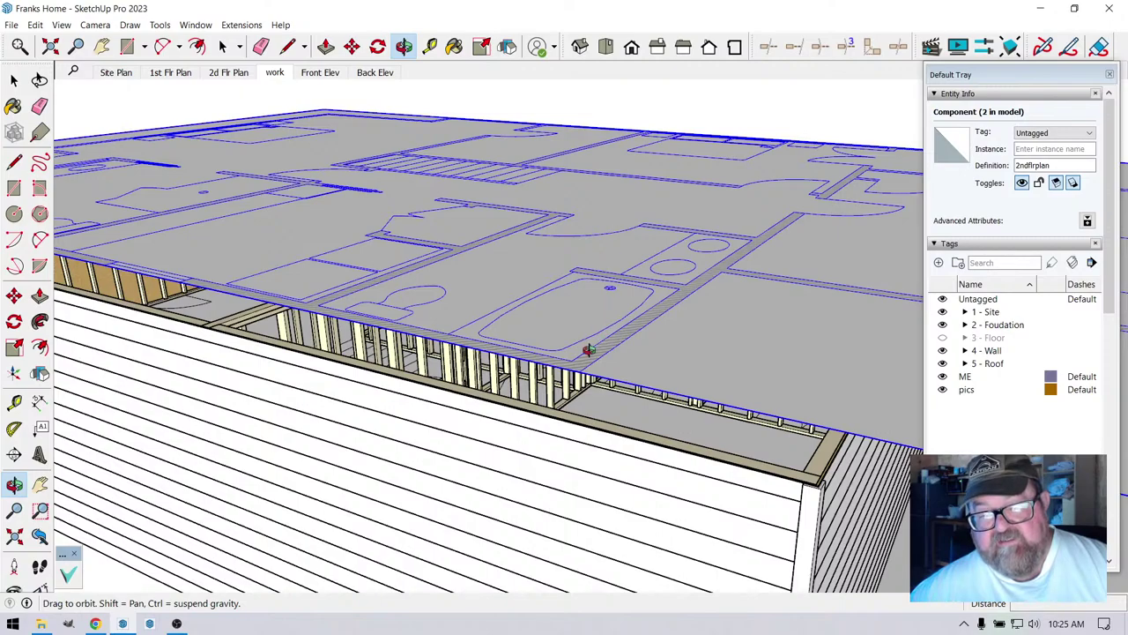
drag(589, 350, 736, 477)
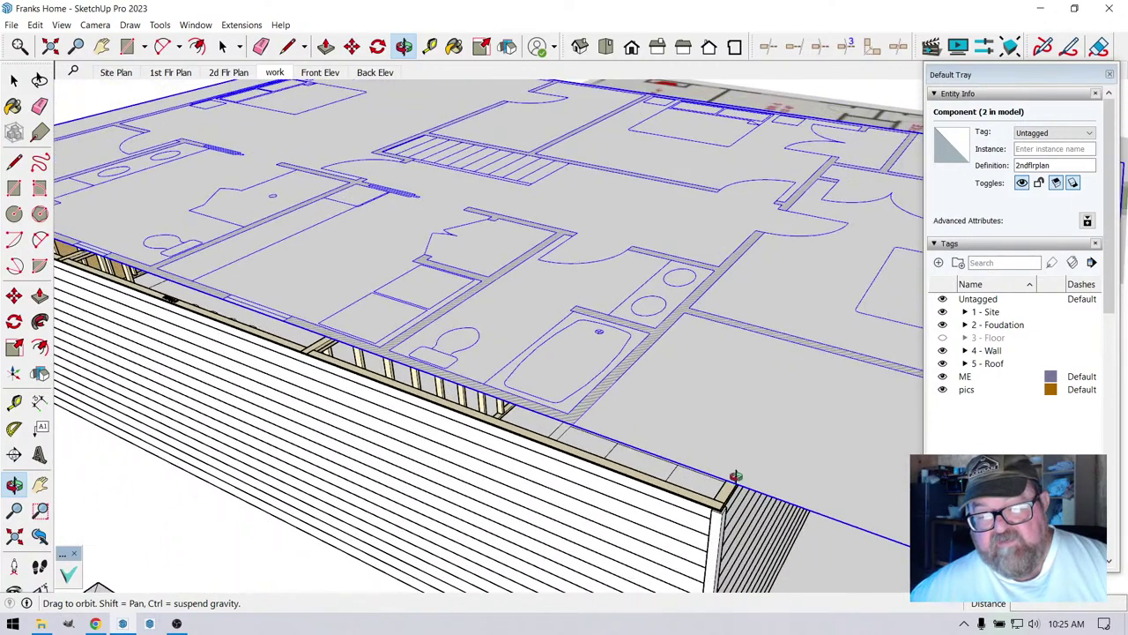
drag(742, 430, 406, 518)
scroll(388, 527, down, 3)
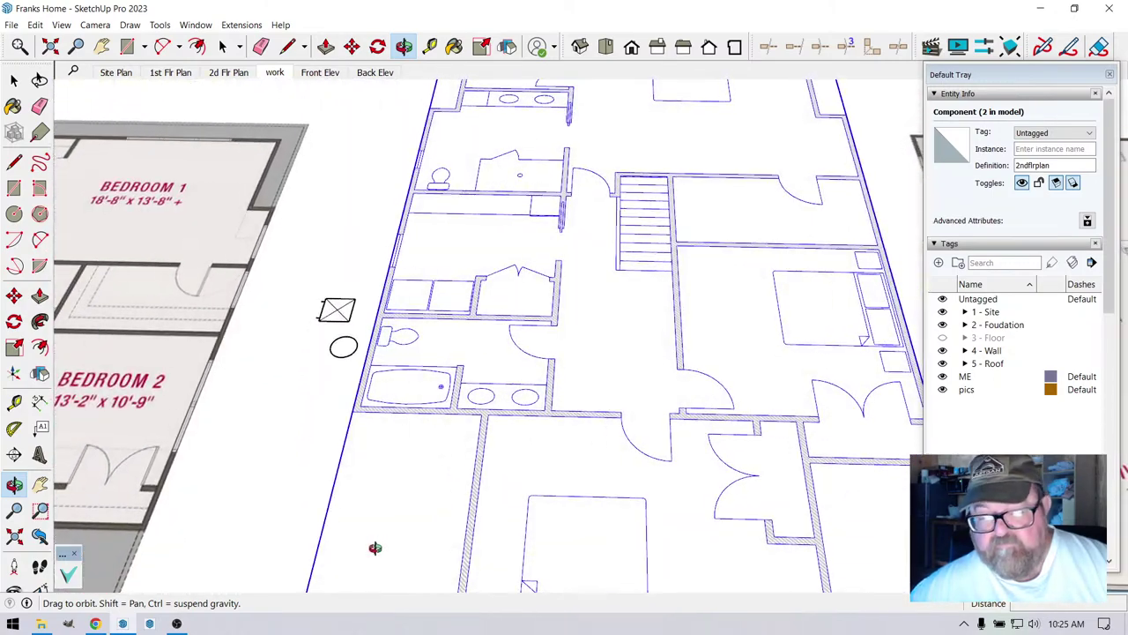
scroll(420, 405, down, 2)
scroll(468, 445, up, 5)
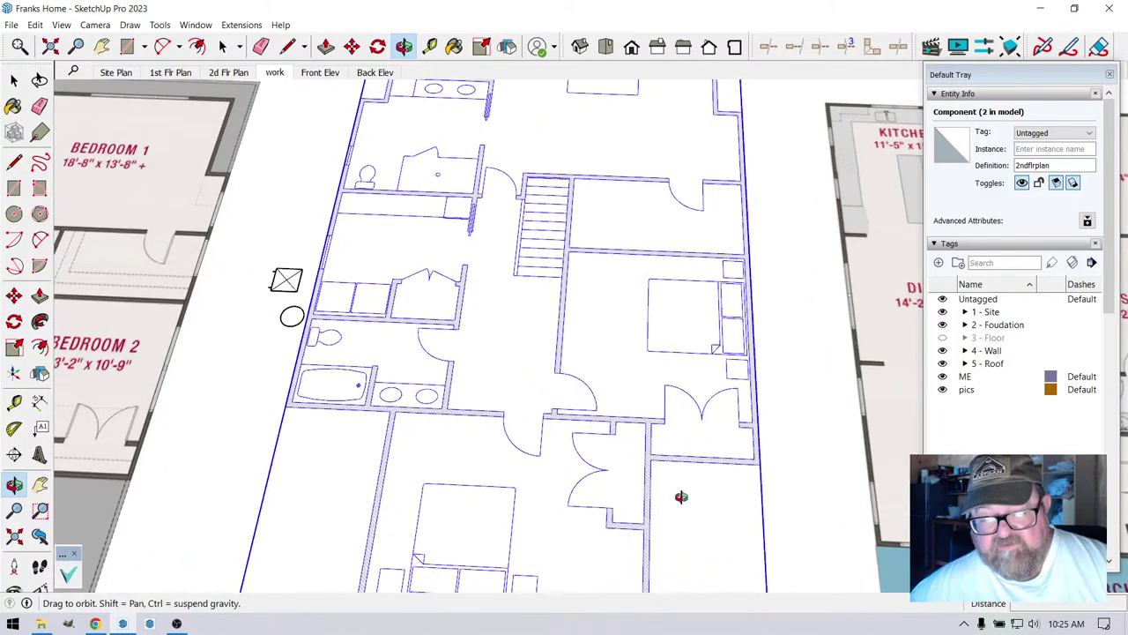
scroll(441, 213, down, 2)
- With Tape Measure active, zoom out until all floor plans and photos are visible
click(427, 49)
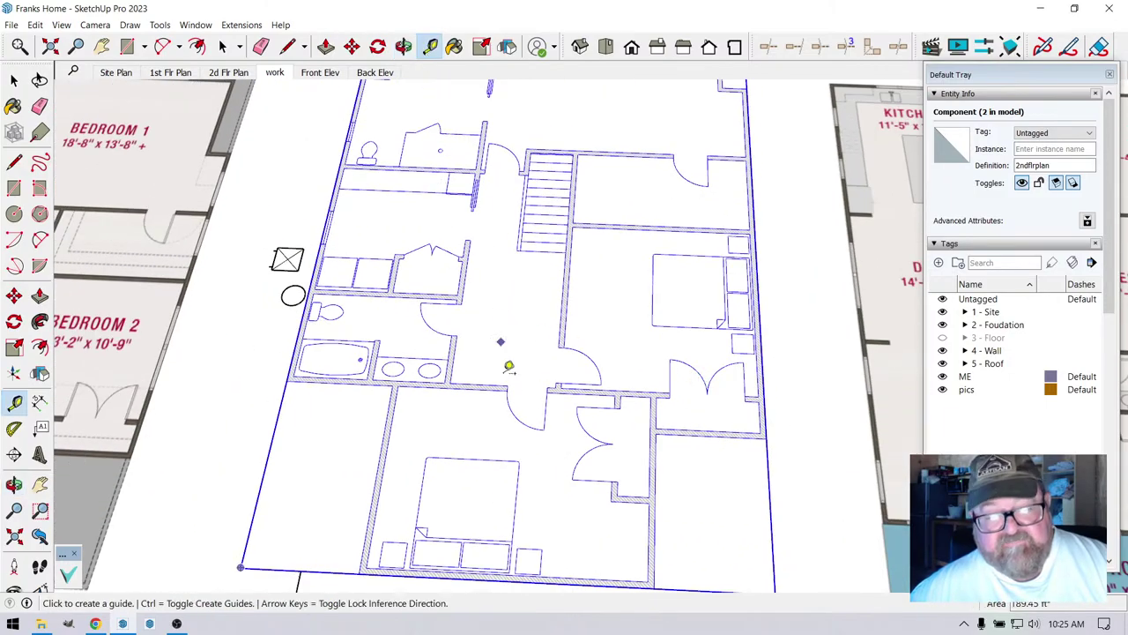
scroll(405, 449, down, 5)
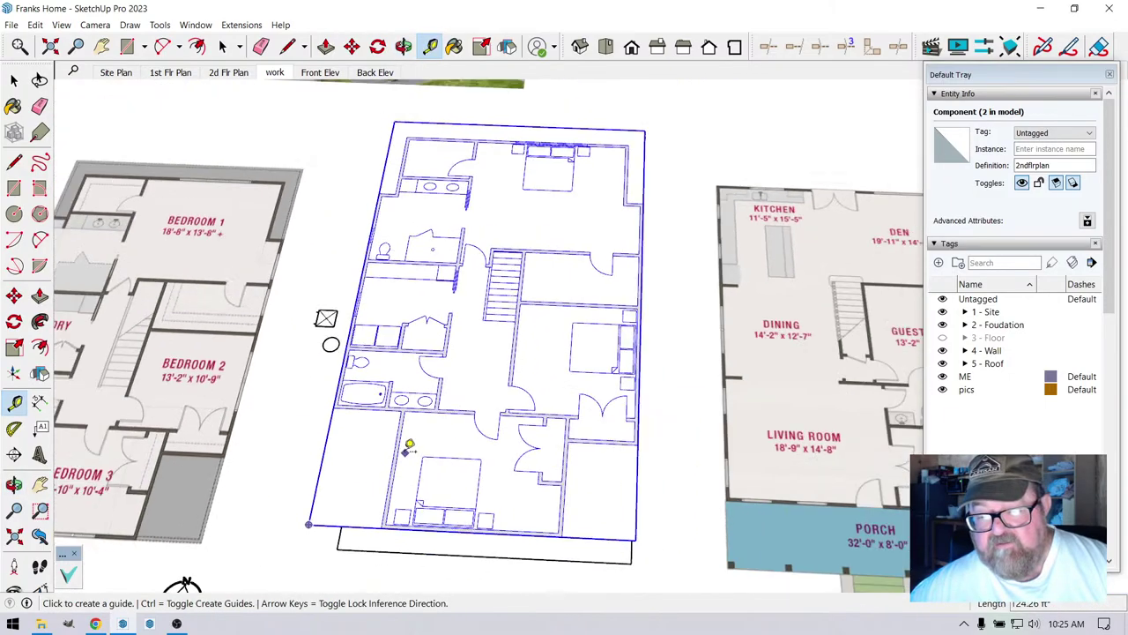
scroll(238, 441, up, 5)
scroll(252, 434, up, 2)
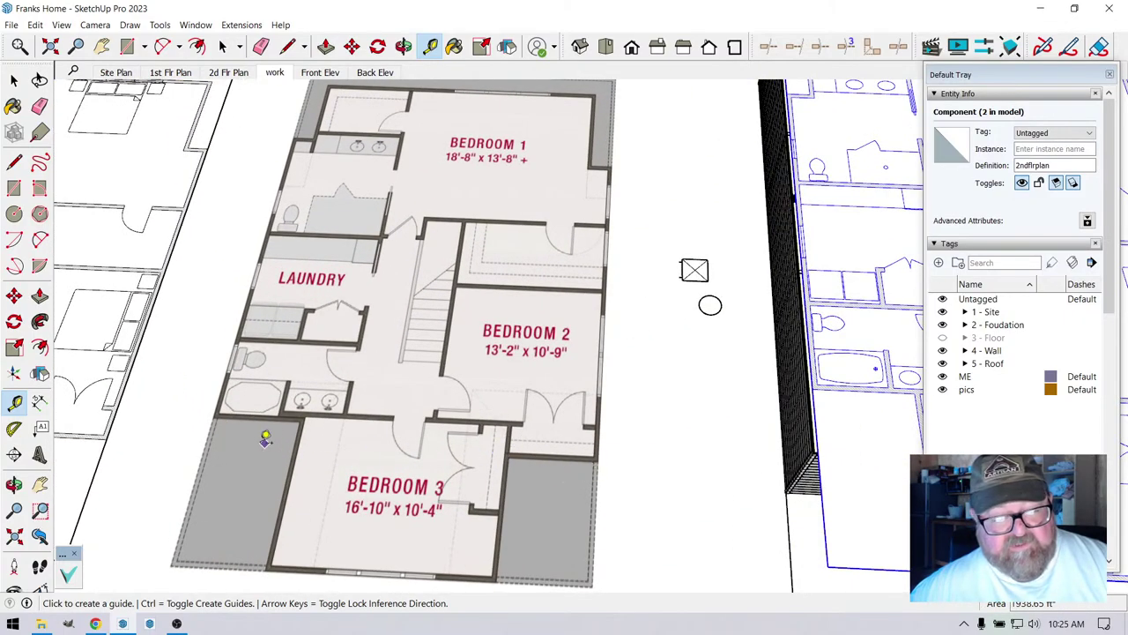
scroll(214, 438, down, 3)
scroll(652, 438, up, 4)
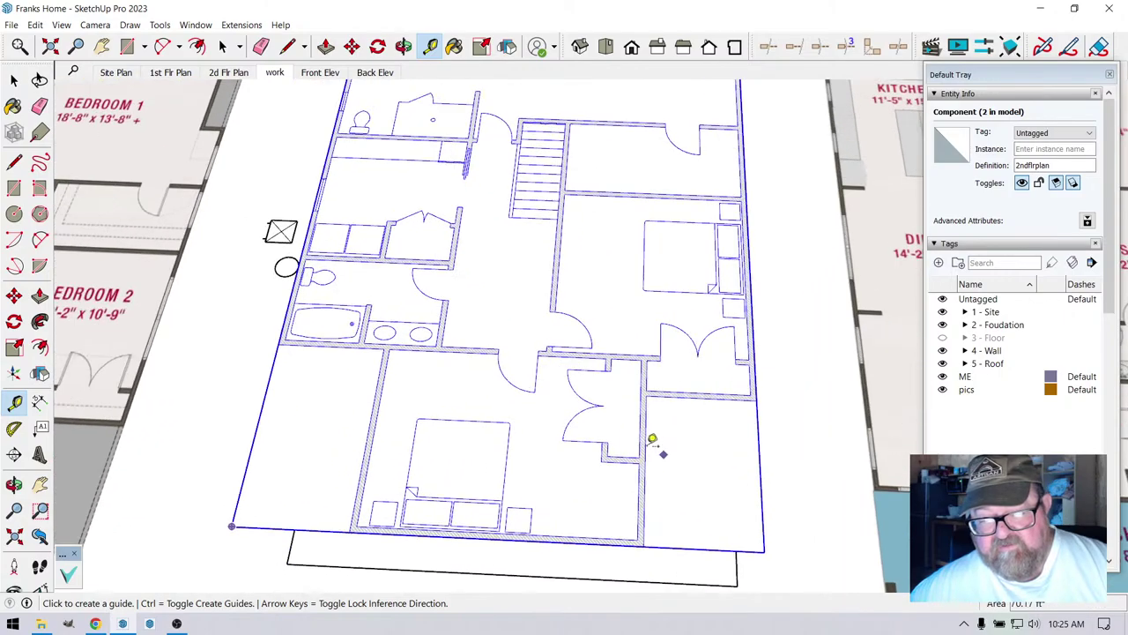
scroll(617, 300, up, 3)
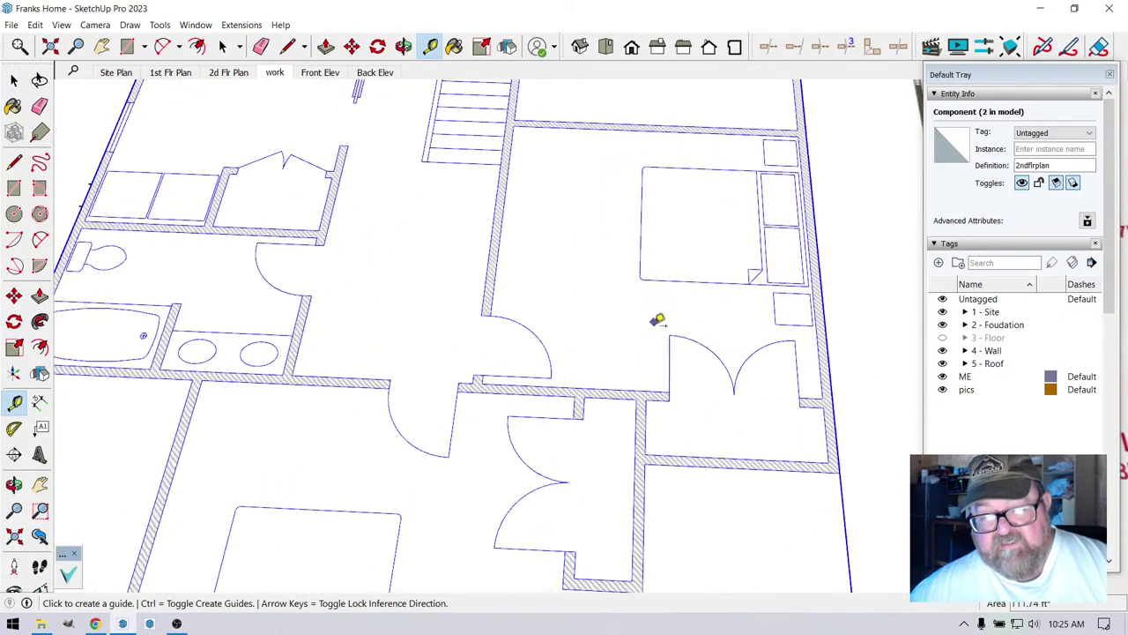
scroll(672, 431, down, 3)
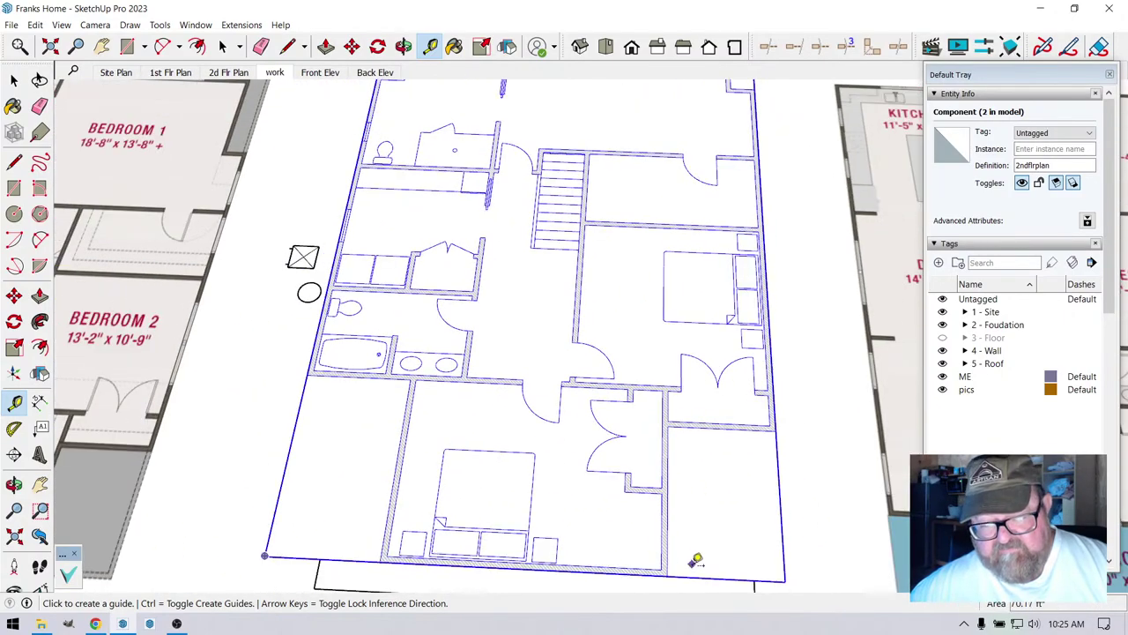
- Start a measurement at the plan's bottom edge, cancel it, and shift the plan into view
click(697, 573)
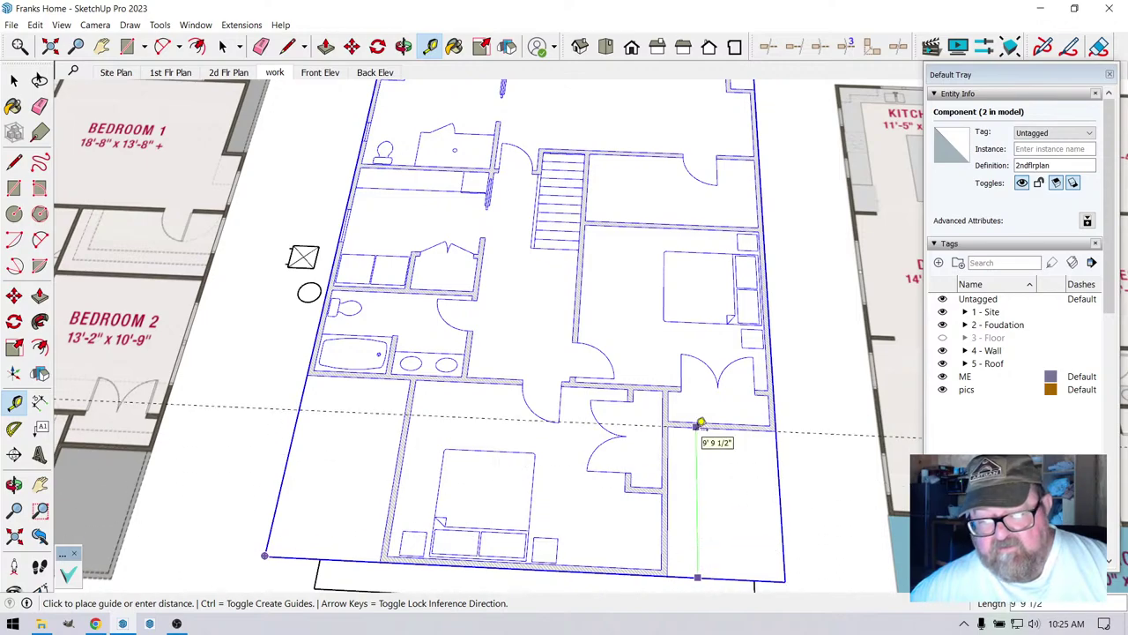
key(Escape)
middle_drag(735, 458, 511, 467)
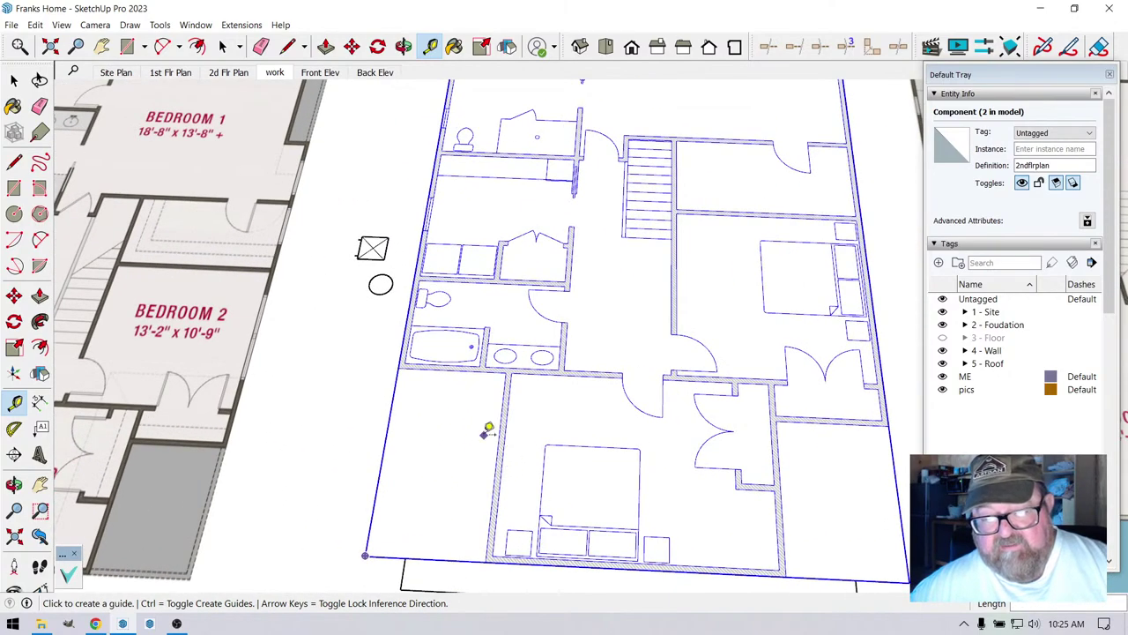
scroll(372, 377, down, 4)
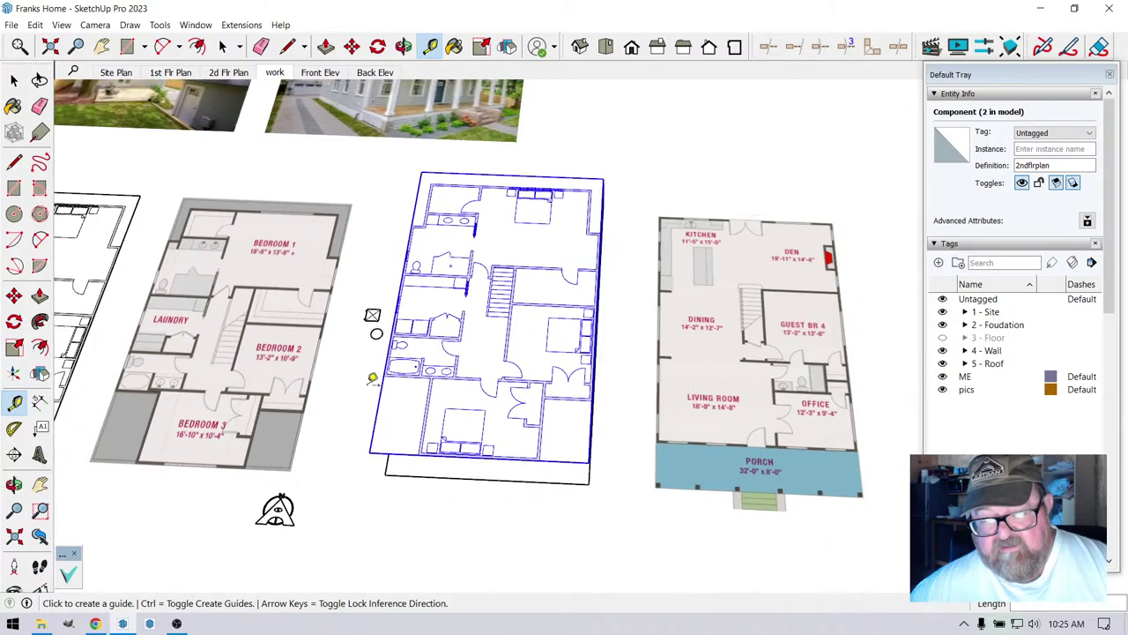
- Orbit around the second-floor plan to a low perspective of the walls
click(404, 46)
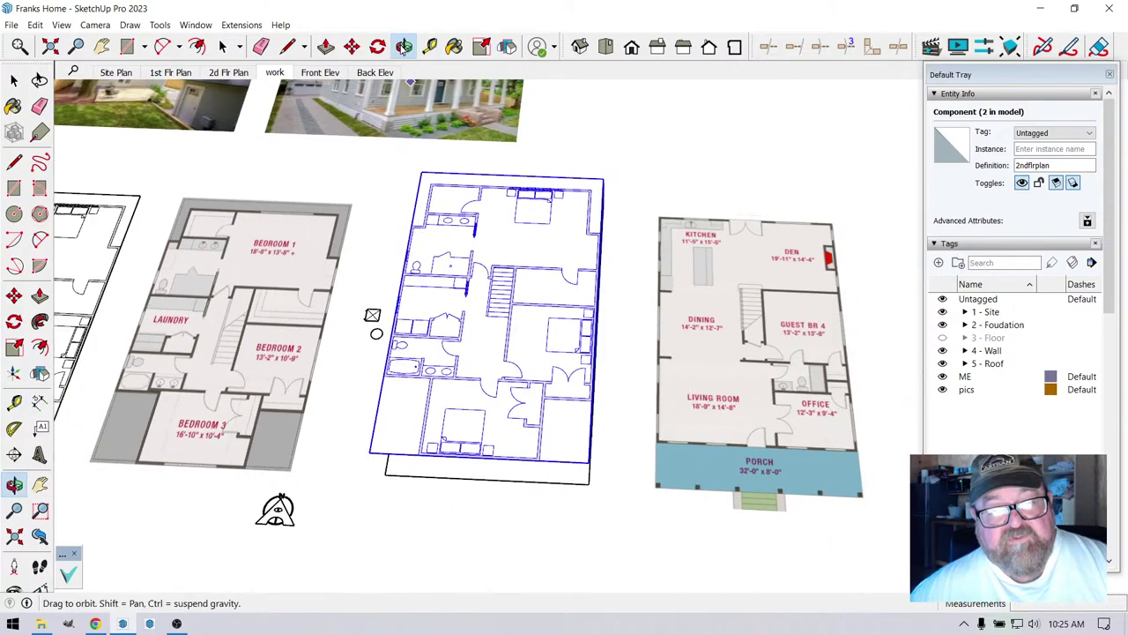
drag(441, 291, 736, 479)
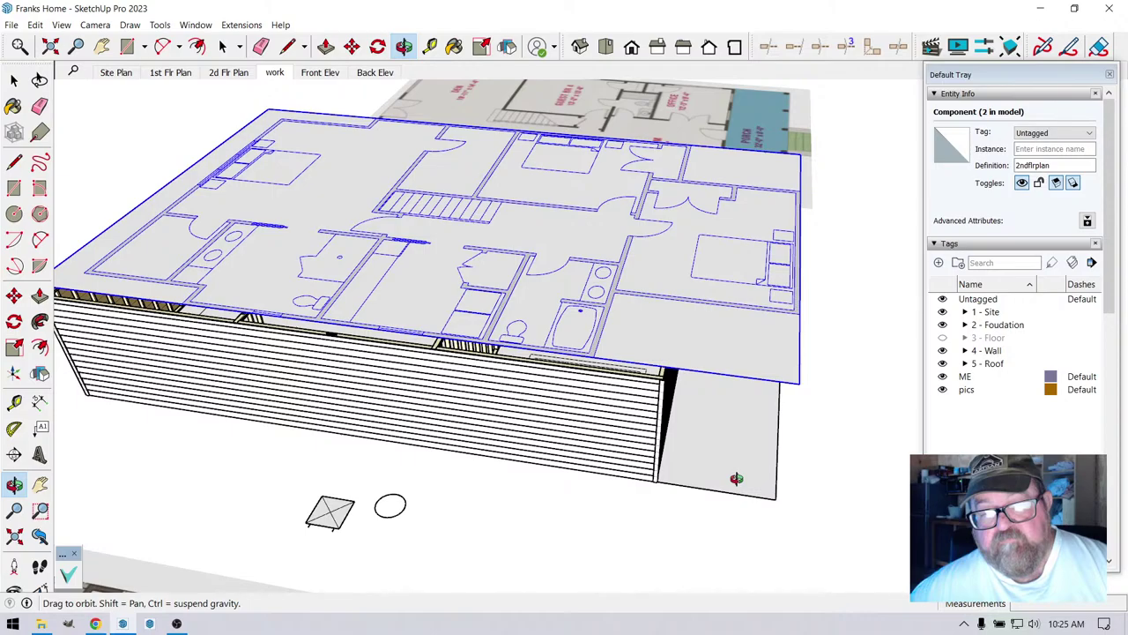
drag(736, 478, 310, 473)
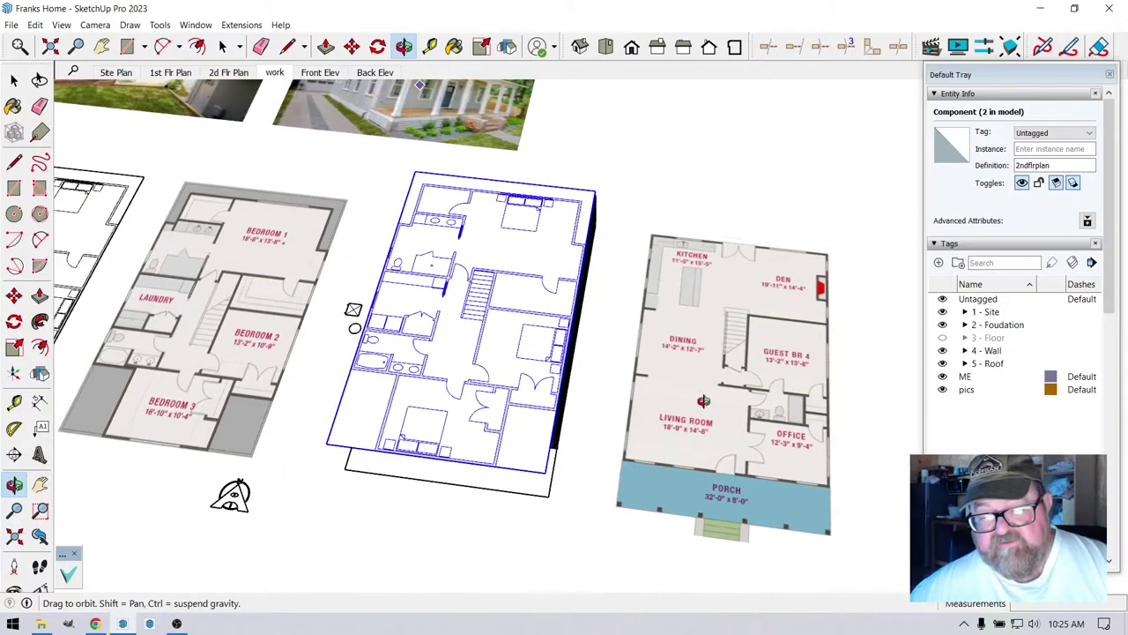
drag(372, 454, 675, 464)
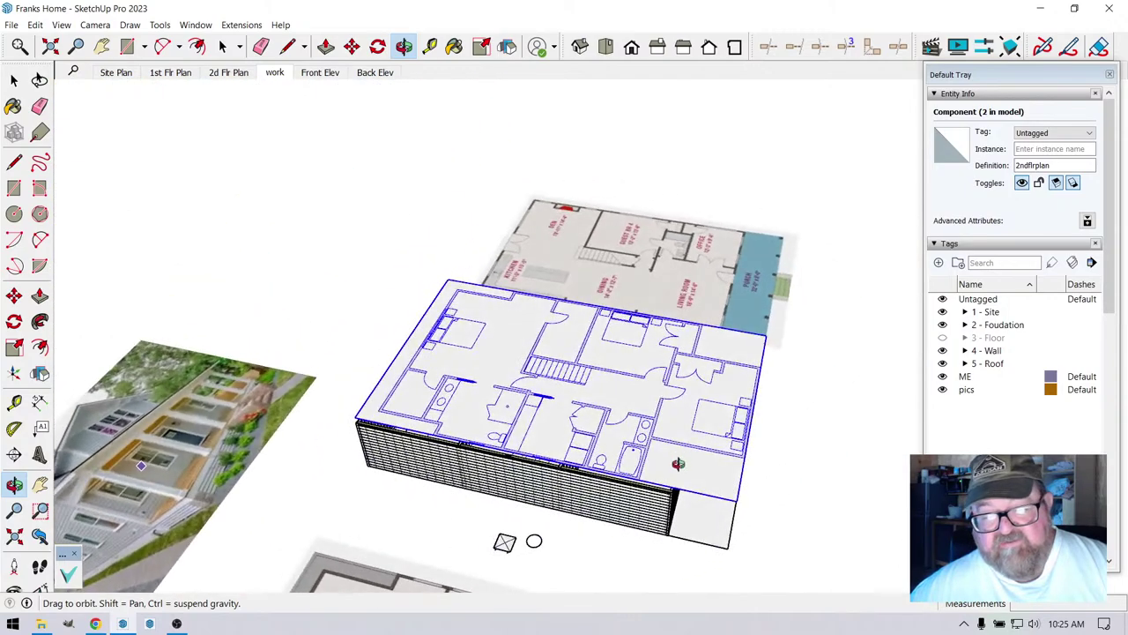
scroll(675, 465, up, 5)
drag(660, 425, 611, 537)
scroll(687, 502, up, 3)
drag(687, 502, 696, 413)
- Zoom in on the exterior wall corner and the roof framing behind it
scroll(696, 412, up, 5)
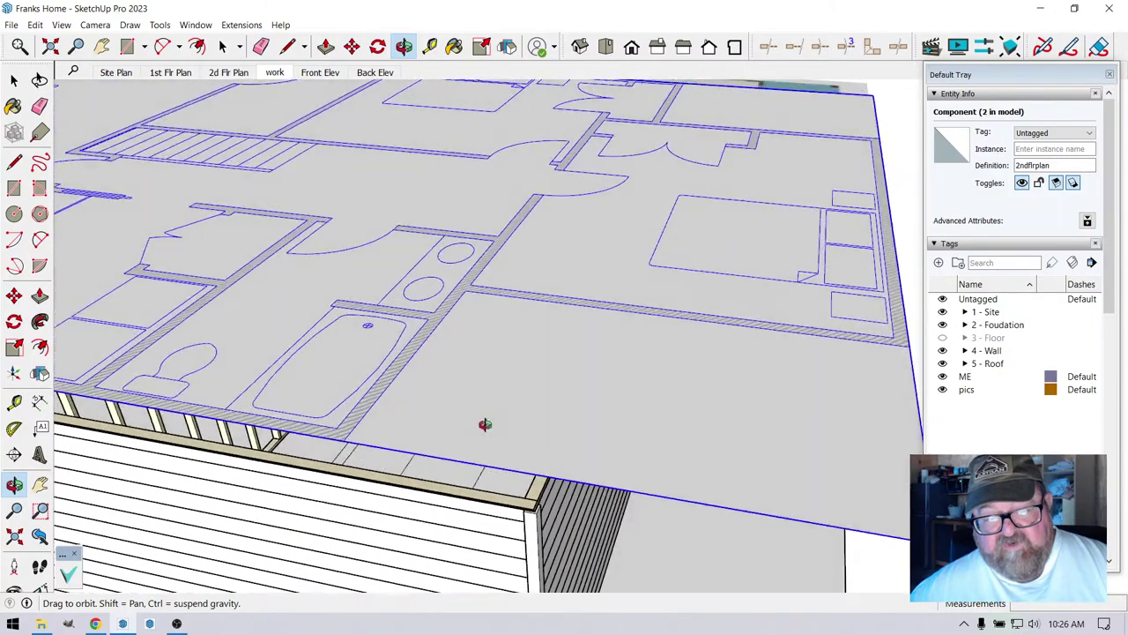
scroll(485, 423, up, 2)
drag(496, 427, 646, 295)
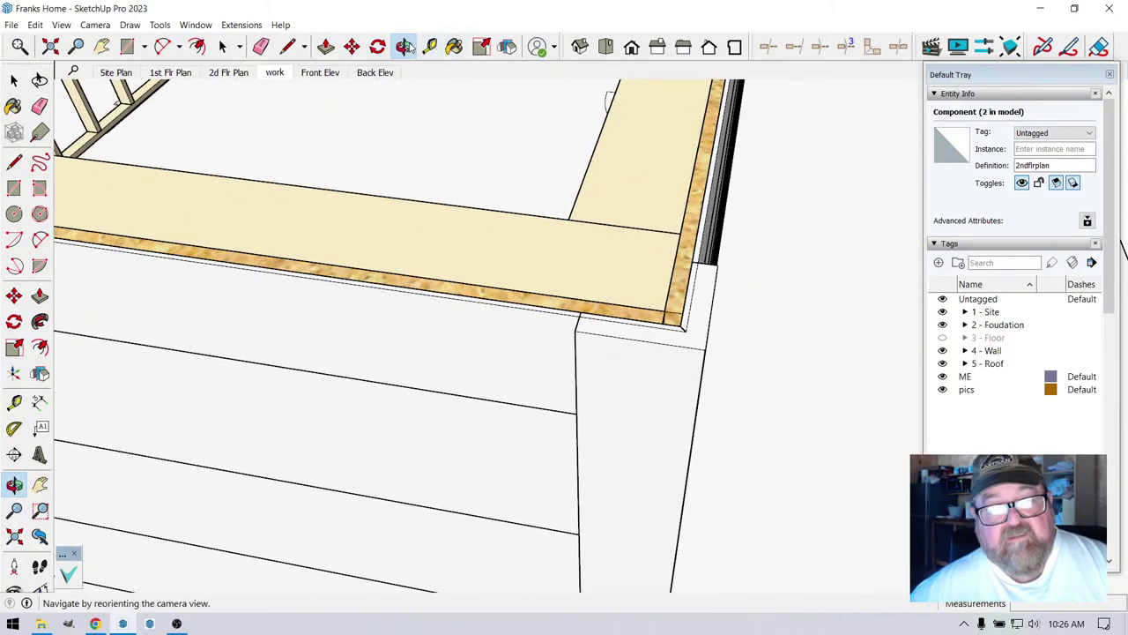
drag(529, 203, 716, 213)
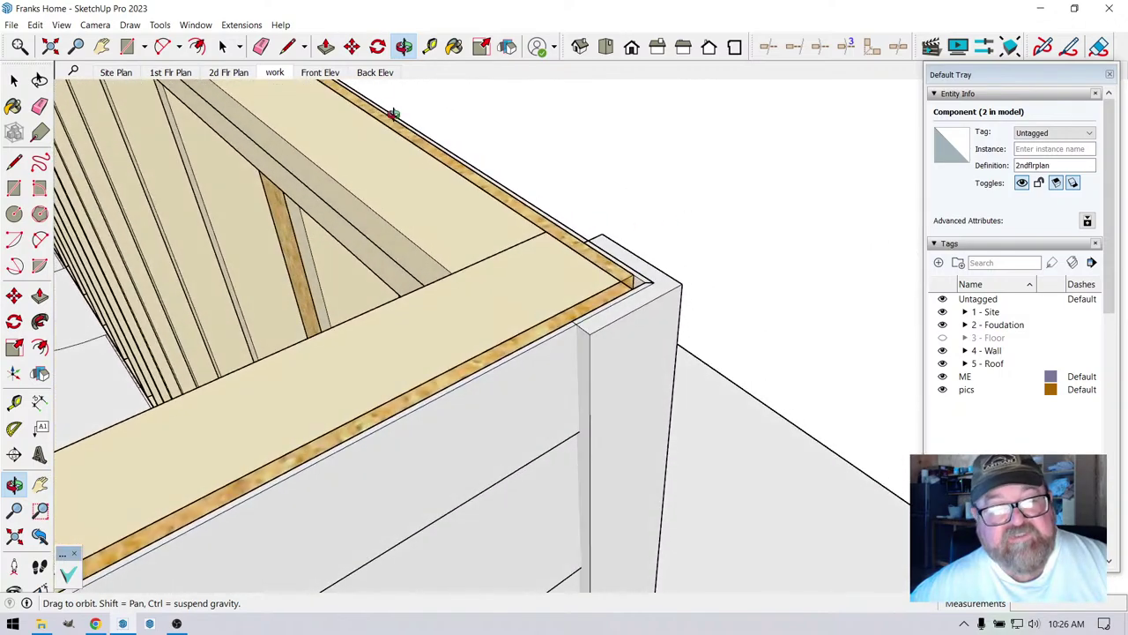
- Place a vertical guide rising from the wall's top-plate corner
click(430, 45)
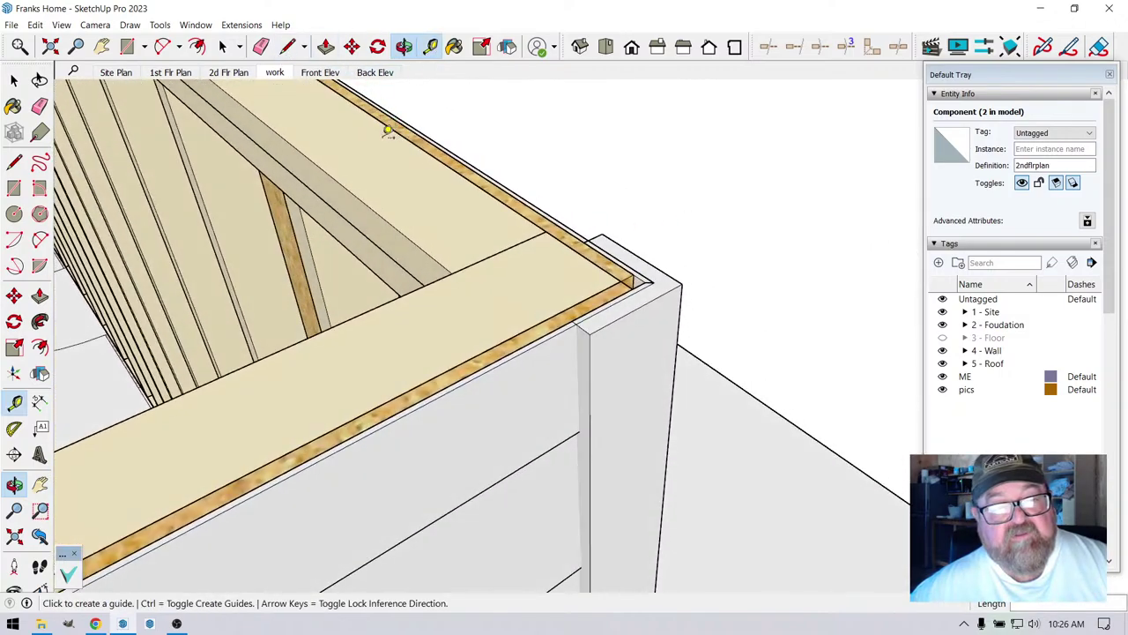
click(307, 233)
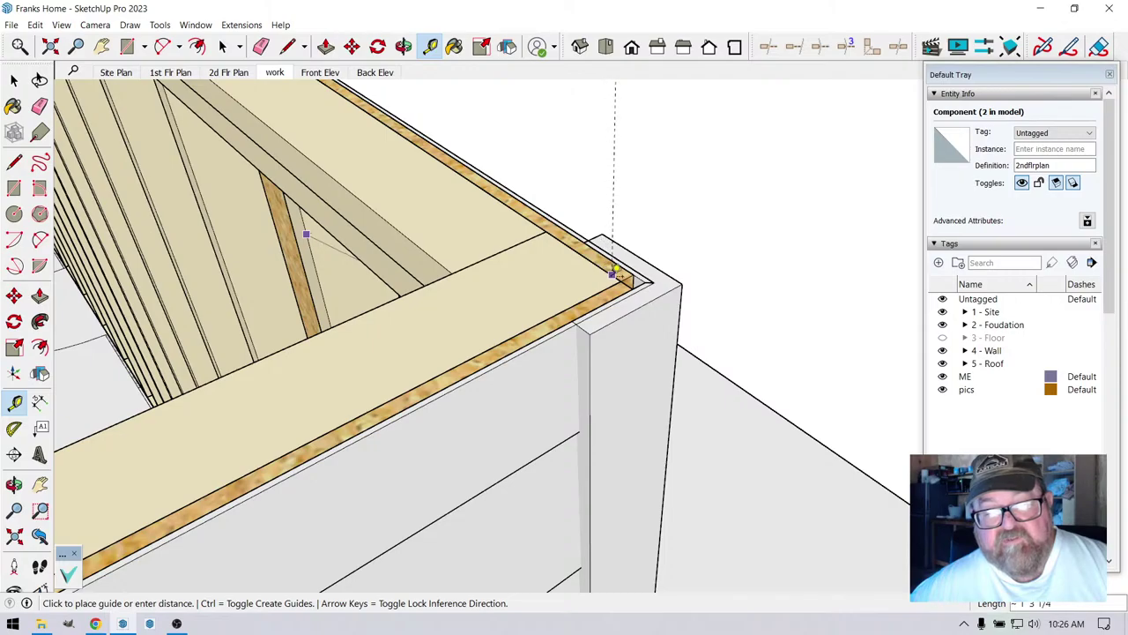
click(622, 277)
scroll(481, 410, down, 5)
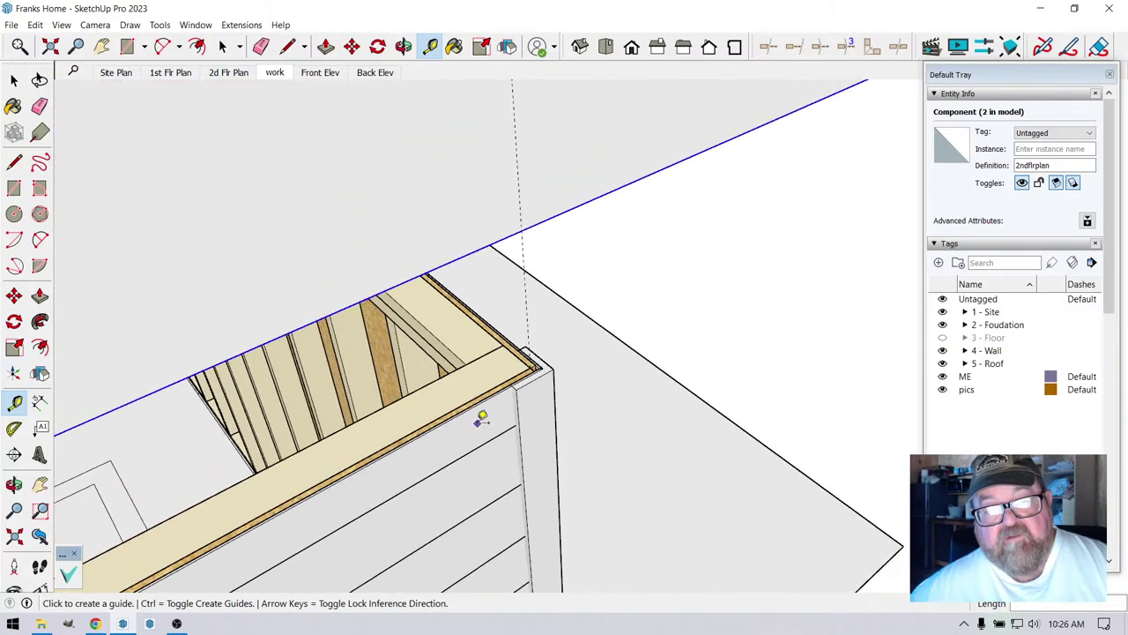
- Orbit and zoom to the 2ndflrplan corner above the new guide
click(404, 46)
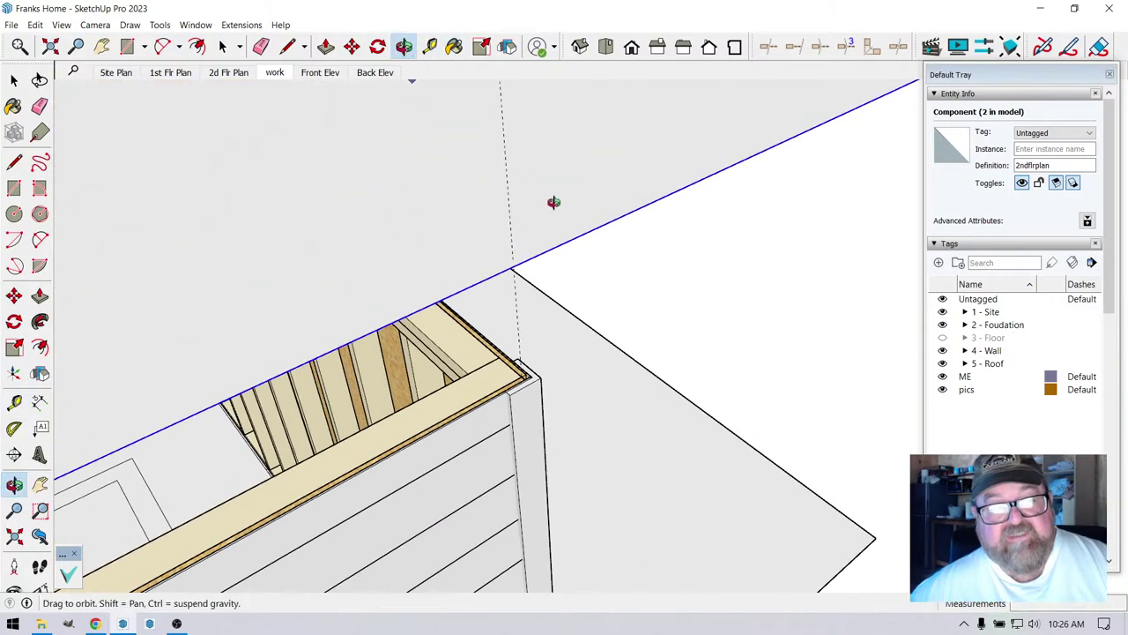
drag(554, 202, 495, 407)
scroll(408, 449, down, 5)
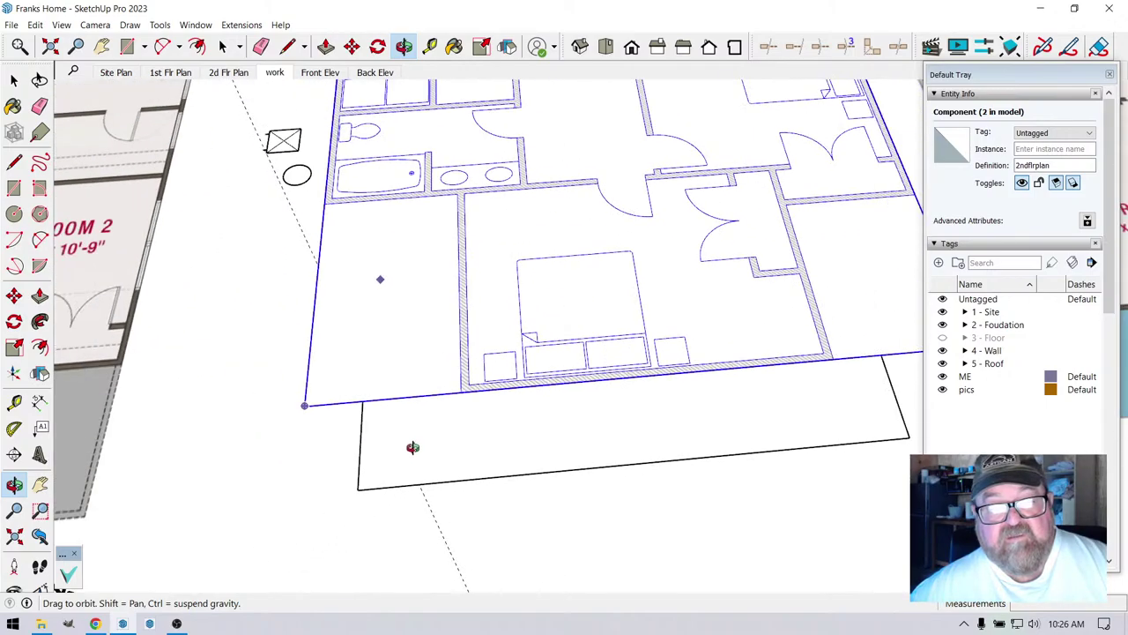
drag(414, 449, 133, 282)
scroll(499, 384, up, 8)
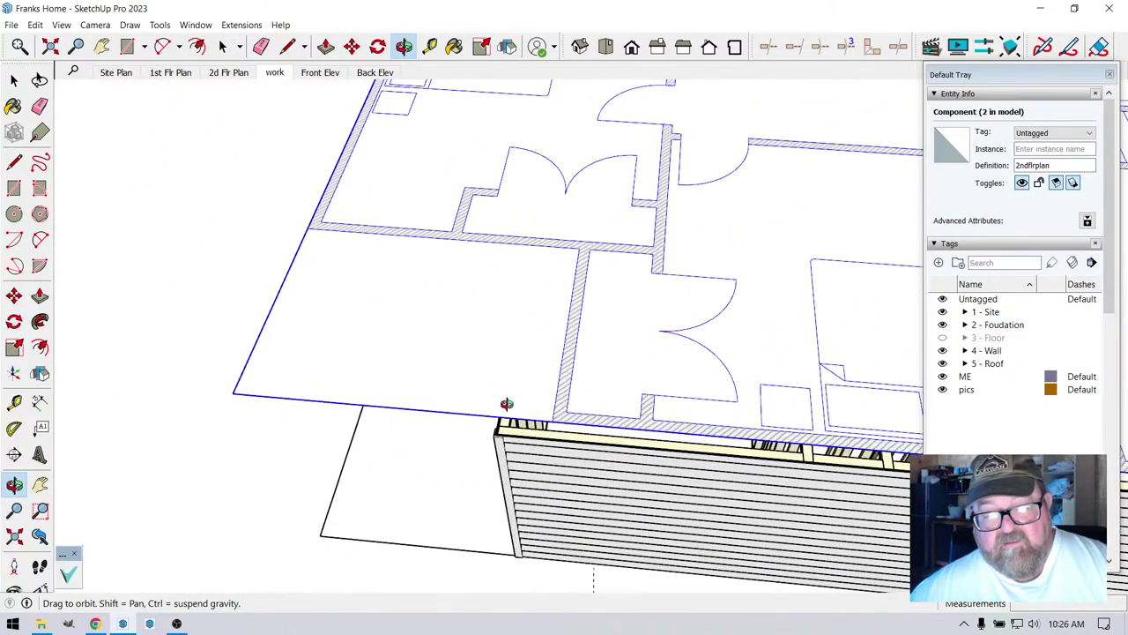
scroll(464, 376, down, 6)
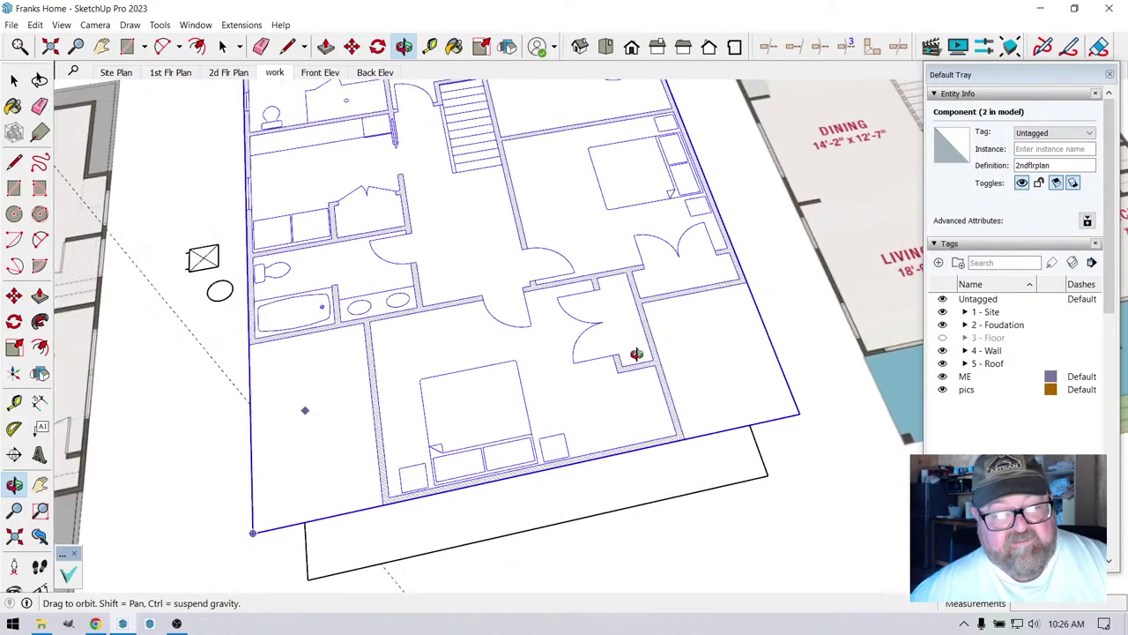
drag(637, 353, 252, 435)
scroll(218, 302, up, 6)
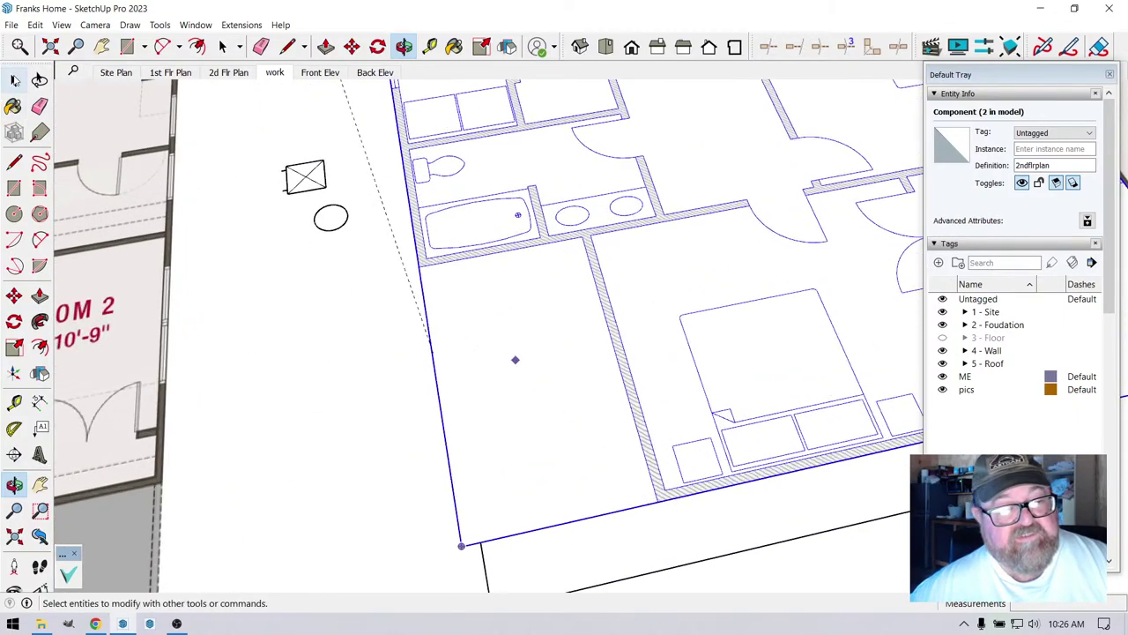
- Slide the spare 2ndflrplan further left along the red axis
click(14, 80)
scroll(539, 373, down, 8)
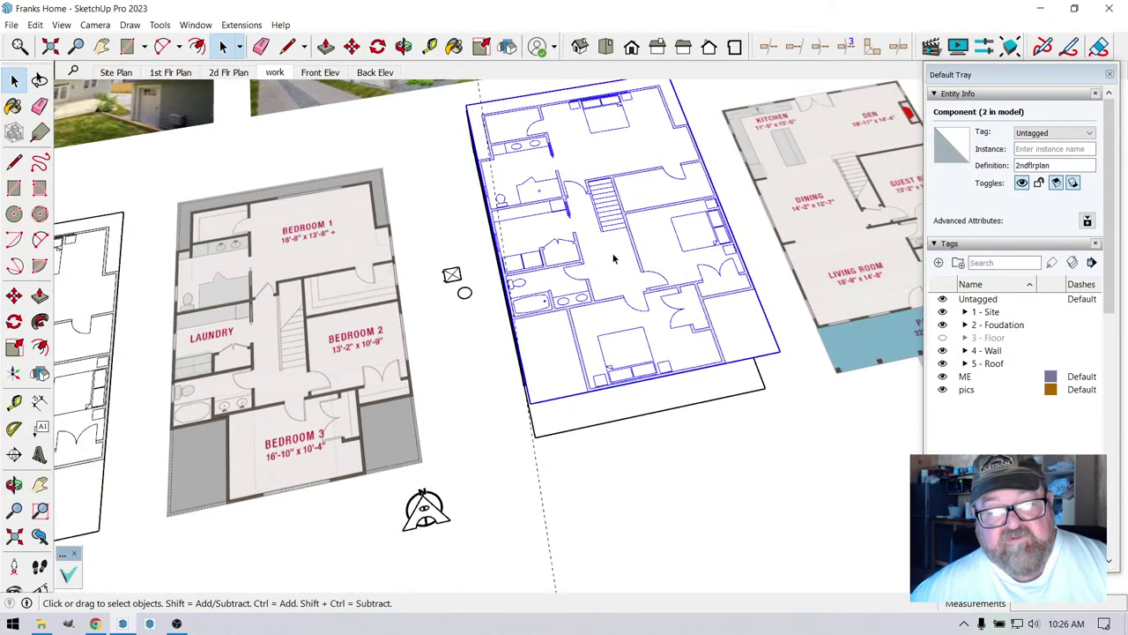
scroll(631, 307, down, 2)
scroll(749, 361, down, 2)
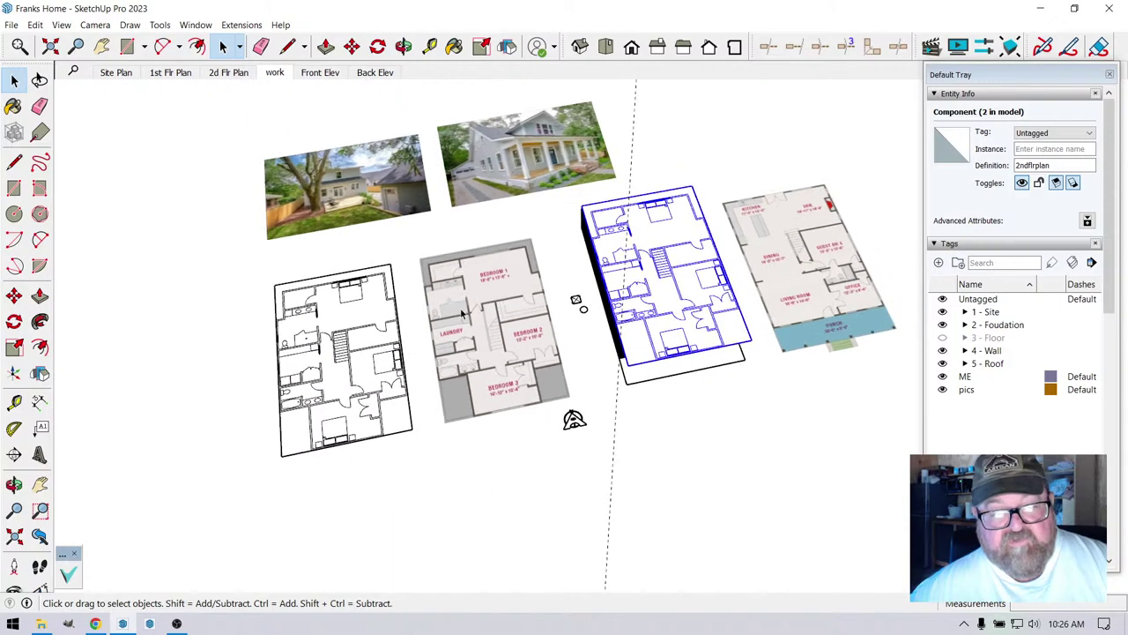
scroll(641, 309, up, 5)
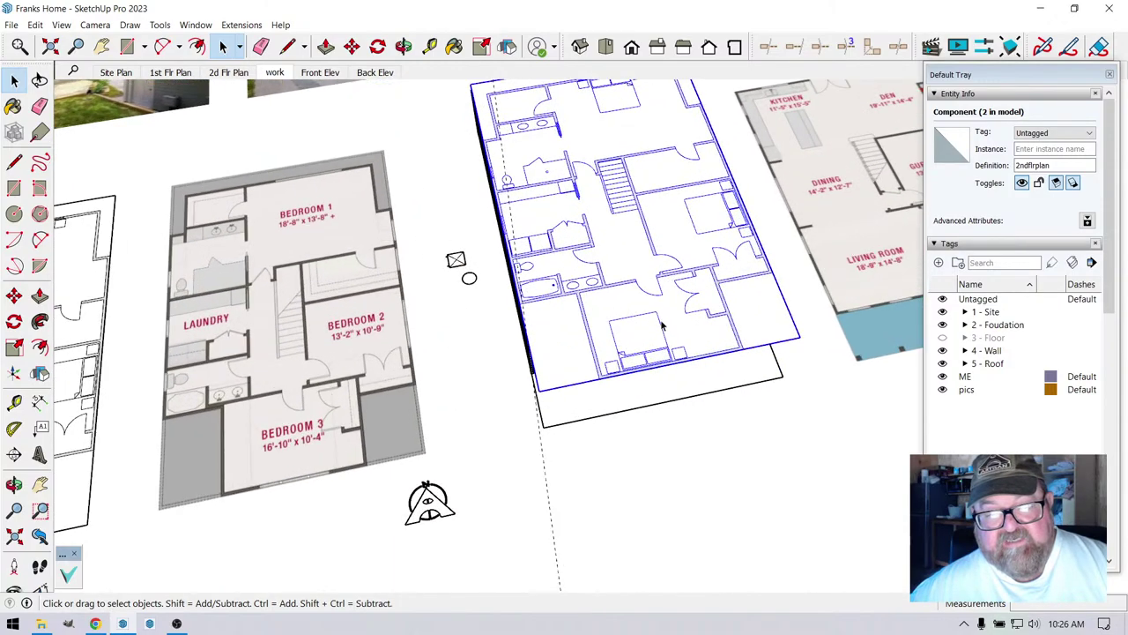
scroll(665, 277, down, 3)
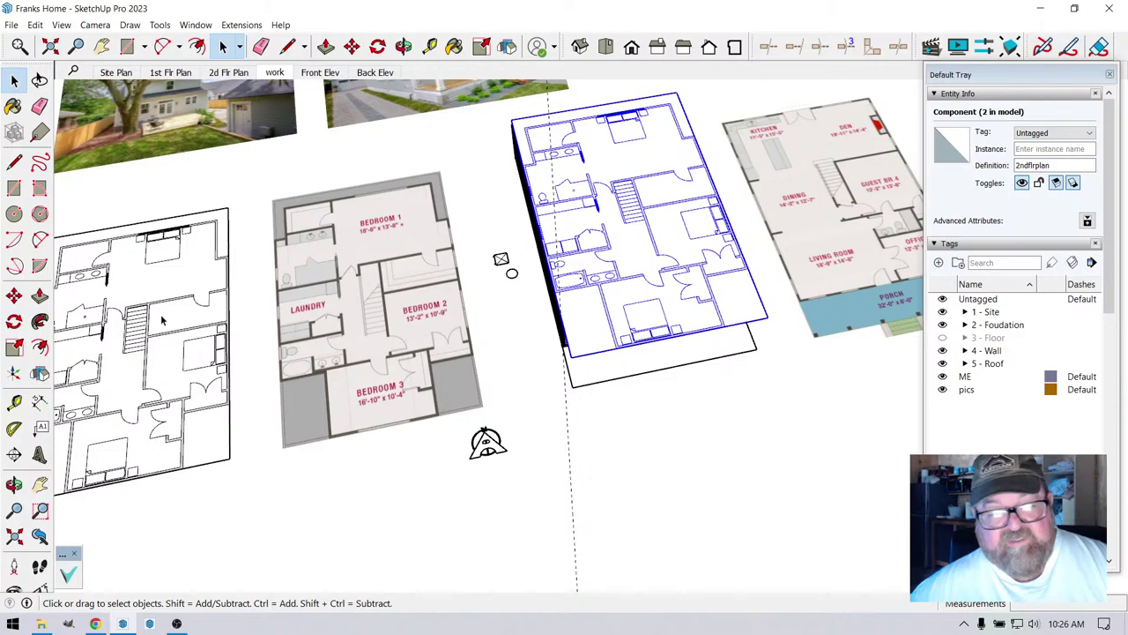
scroll(630, 321, up, 3)
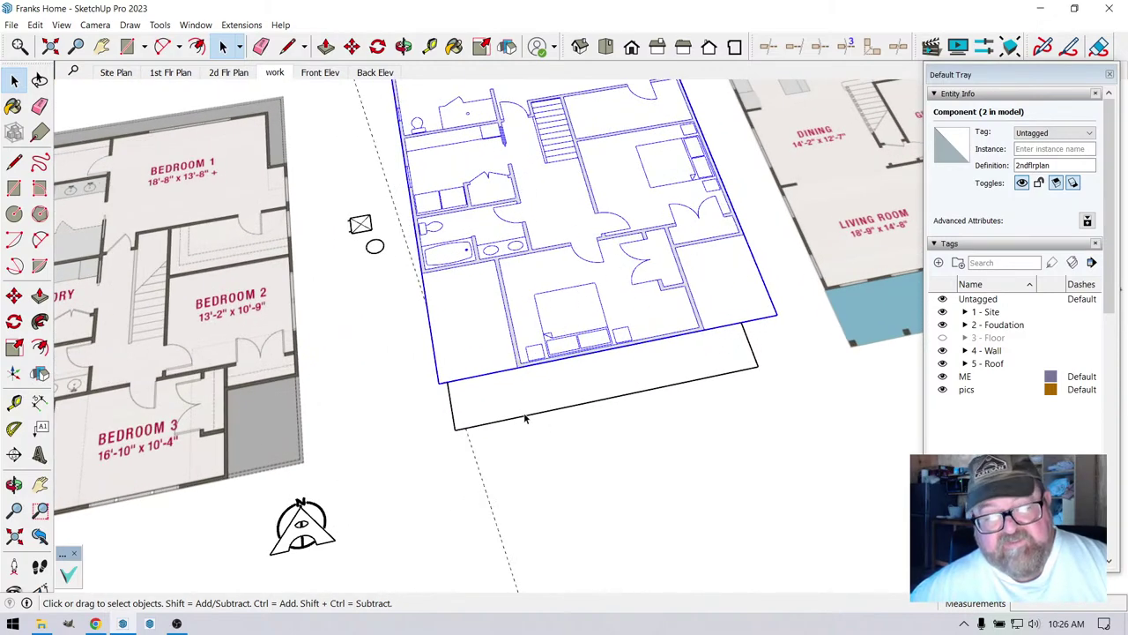
scroll(732, 379, down, 6)
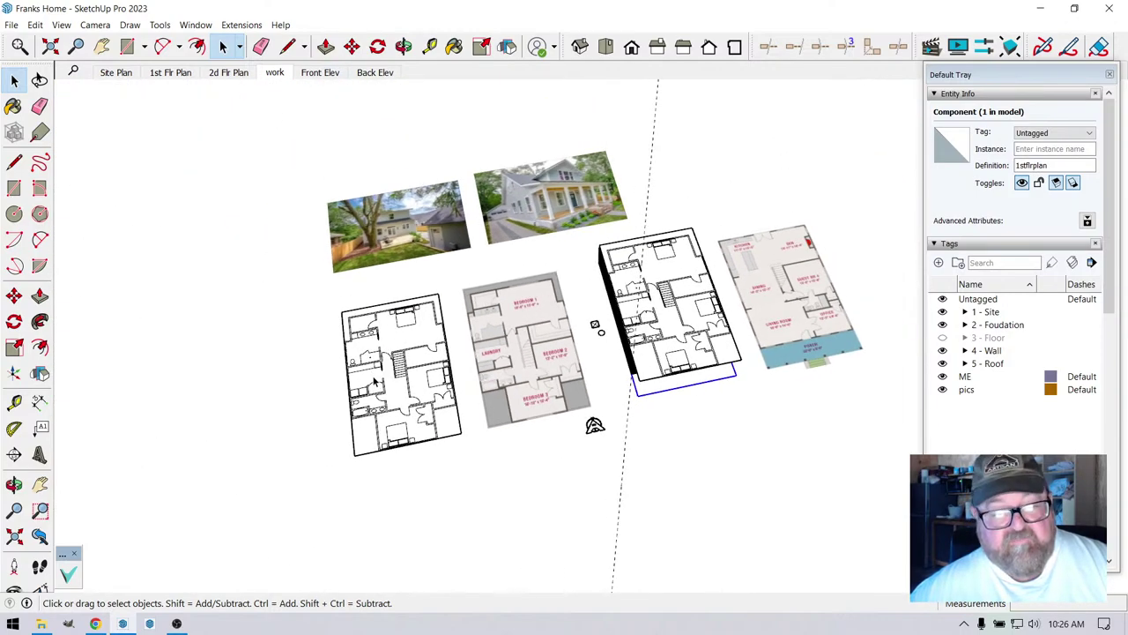
click(352, 46)
click(285, 277)
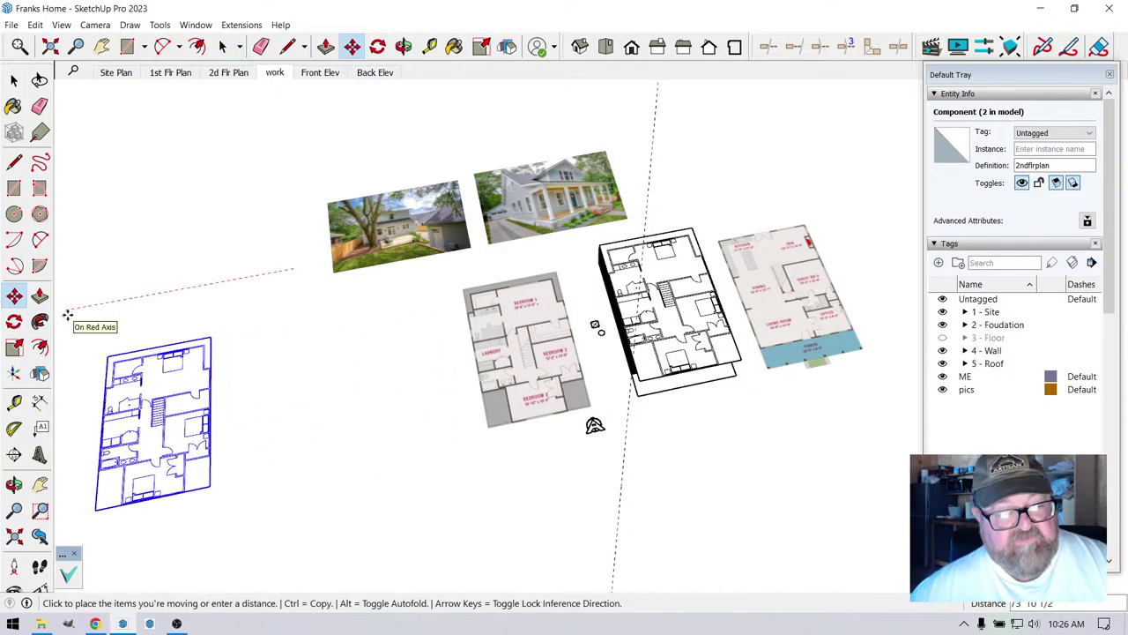
click(76, 314)
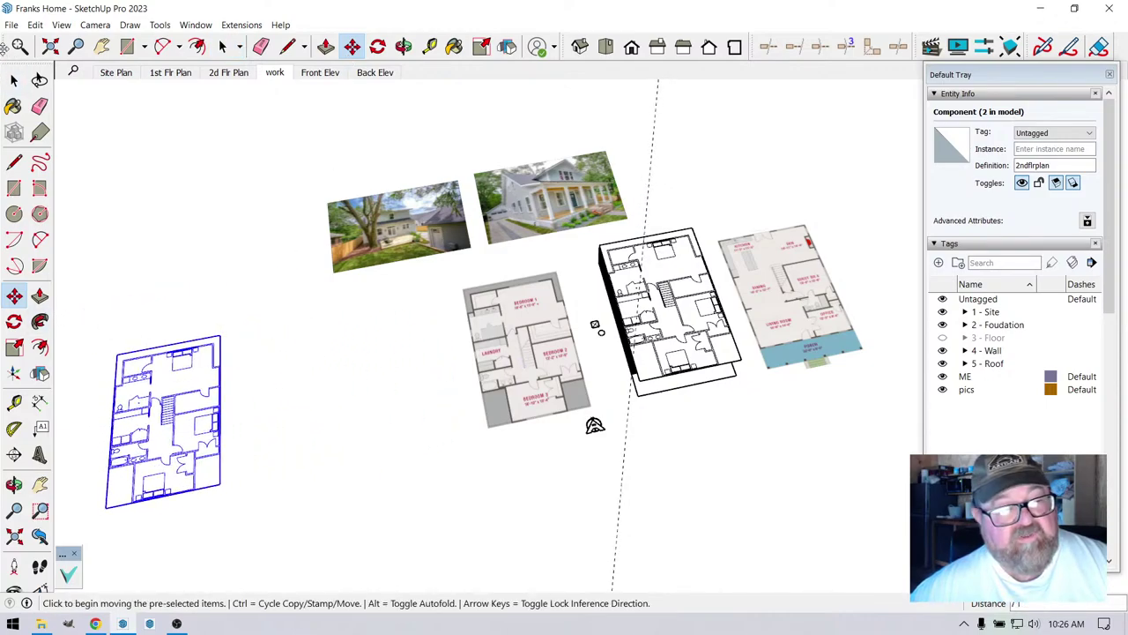
- Copy the 1stflrplan left along the red axis, beside the moved plan
click(13, 79)
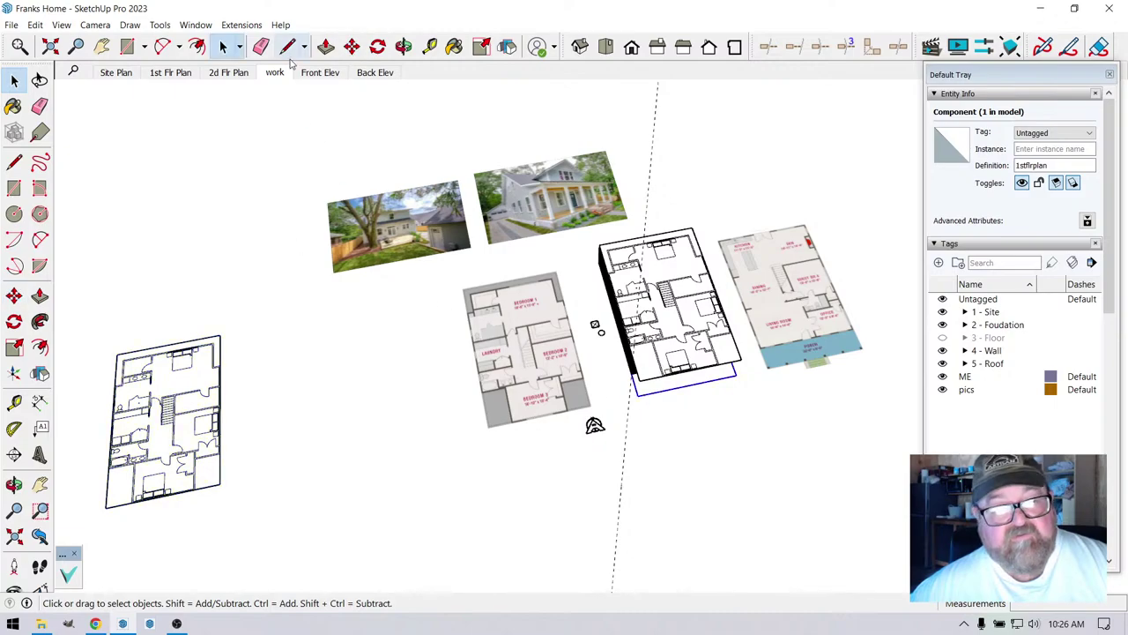
click(352, 46)
key(ctrl)
click(709, 440)
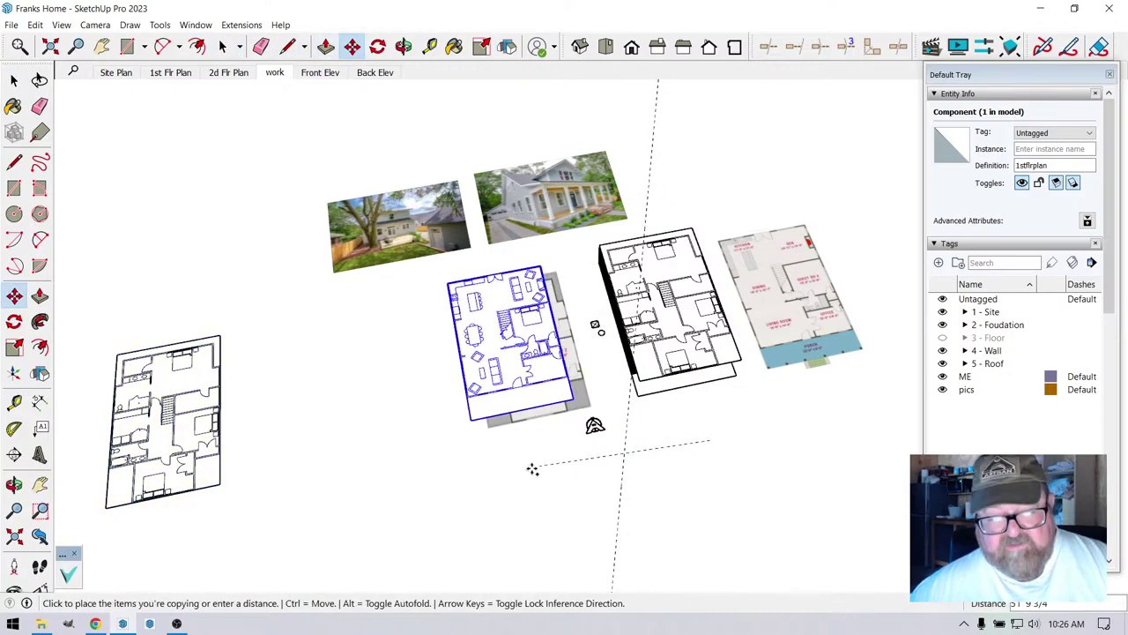
click(326, 520)
scroll(582, 295, up, 6)
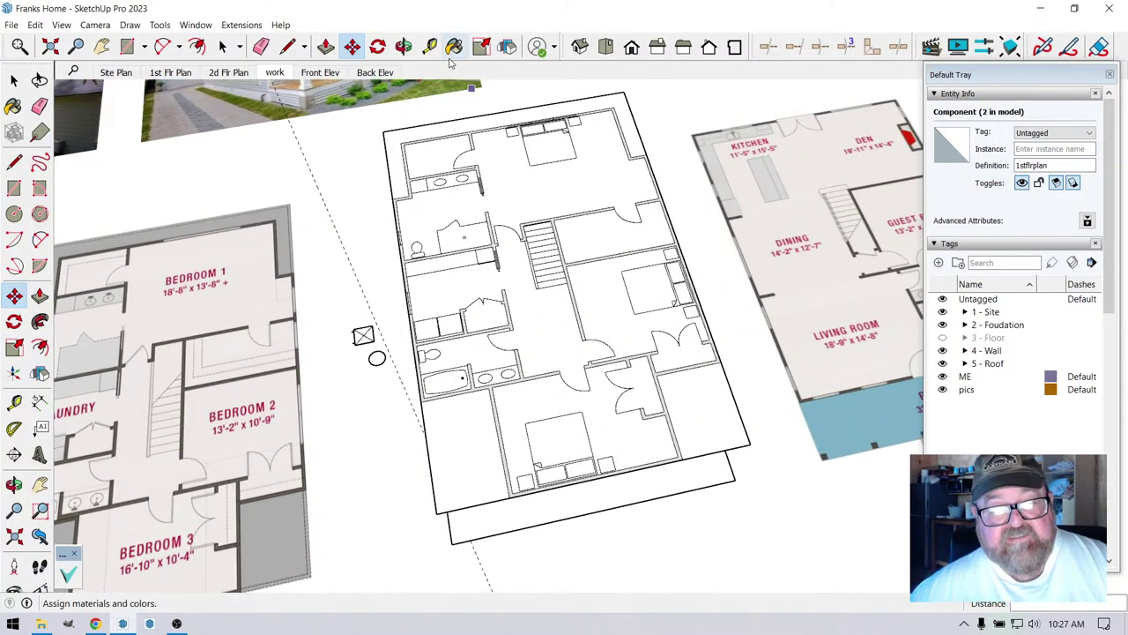
scroll(617, 370, down, 2)
- Open the 2ndflrplan component for editing
key(space)
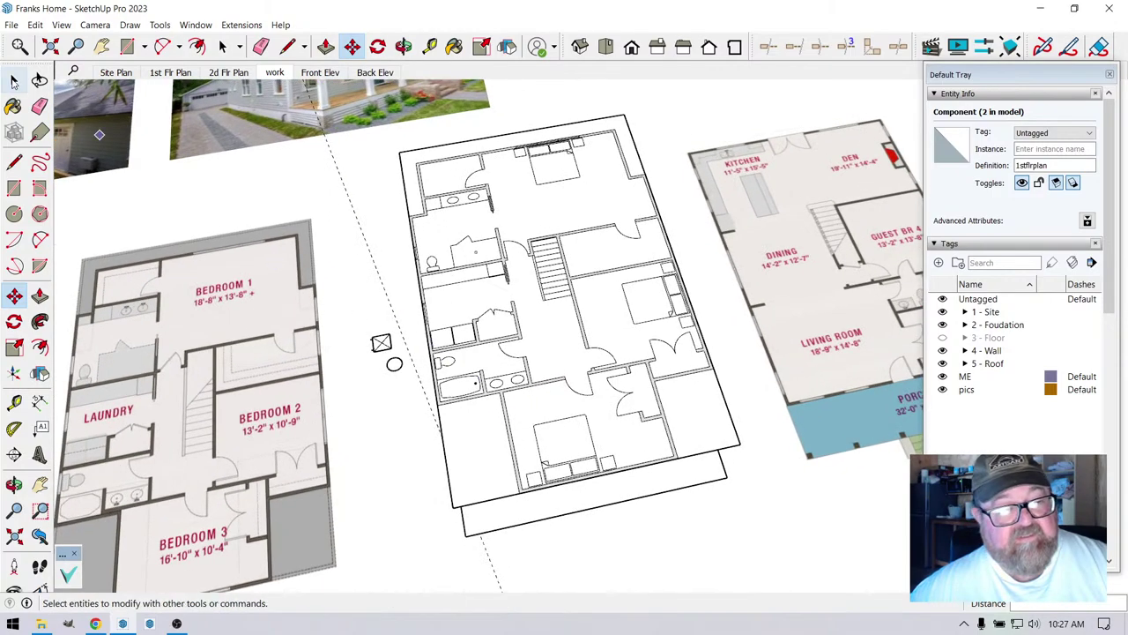
scroll(659, 392, up, 1)
double_click(468, 371)
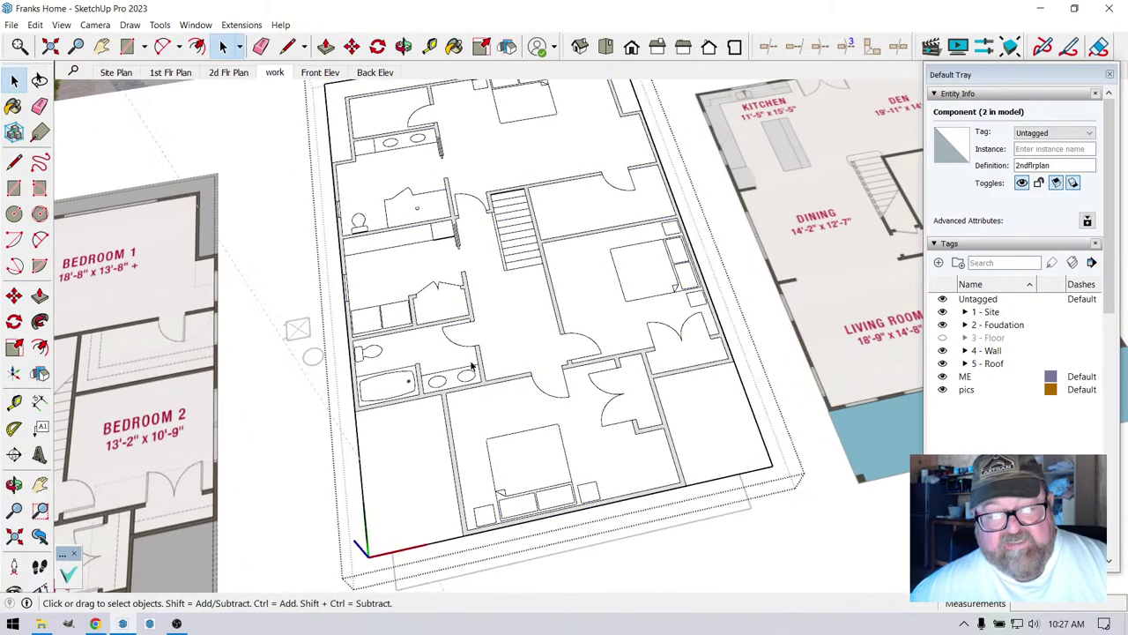
scroll(691, 402, down, 3)
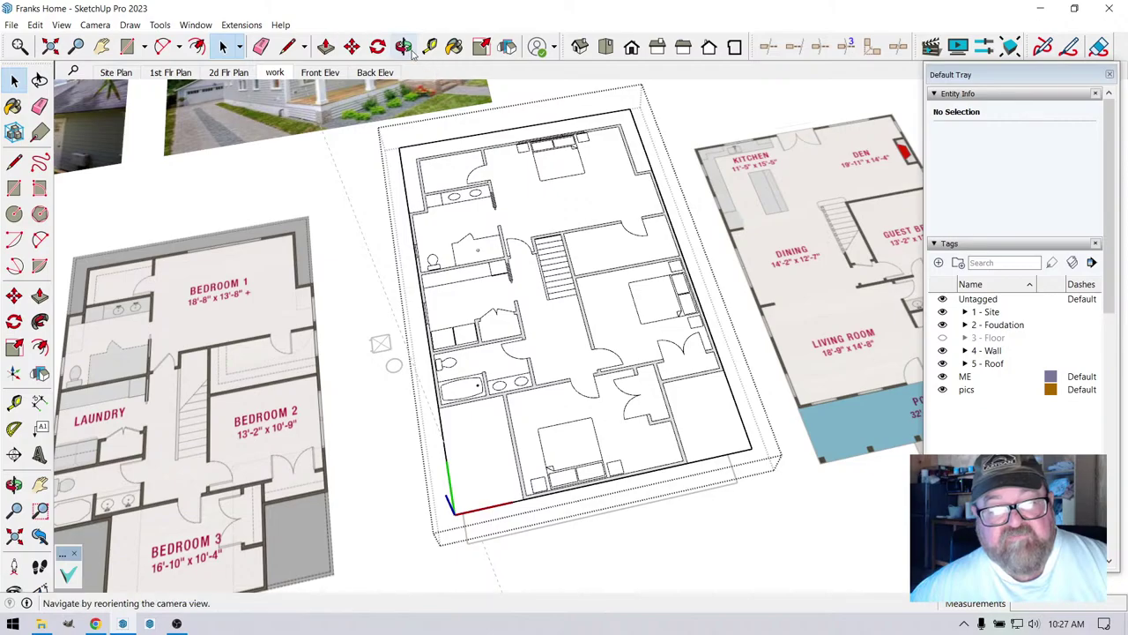
- Orbit and zoom onto the second-floor plan's lower-left corner
click(404, 46)
drag(529, 291, 473, 322)
scroll(473, 322, up, 3)
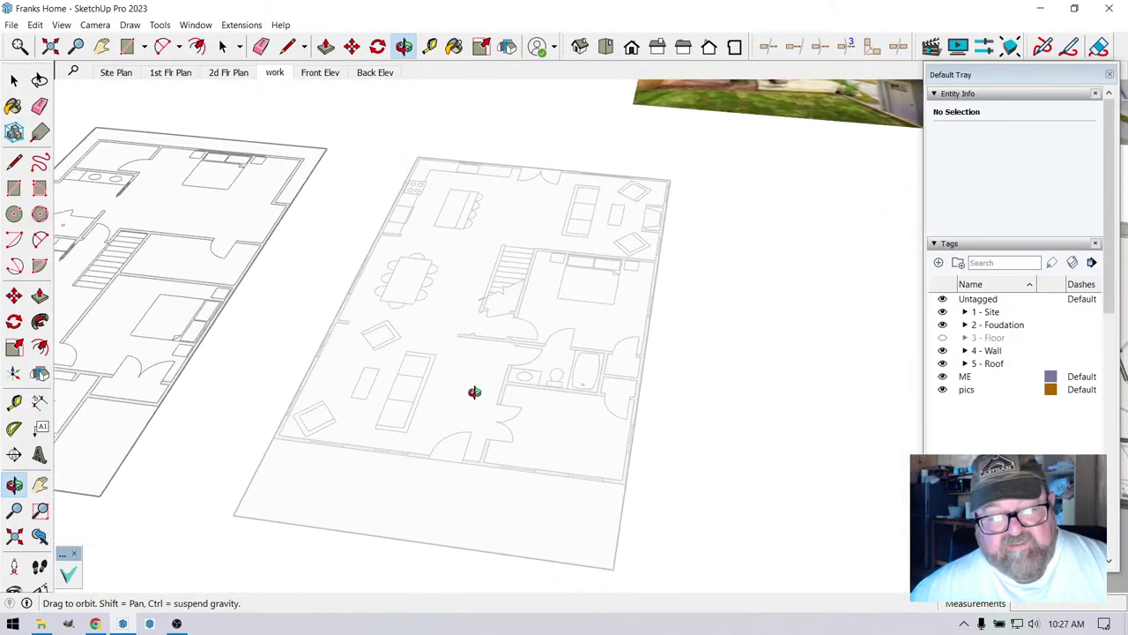
scroll(229, 393, down, 5)
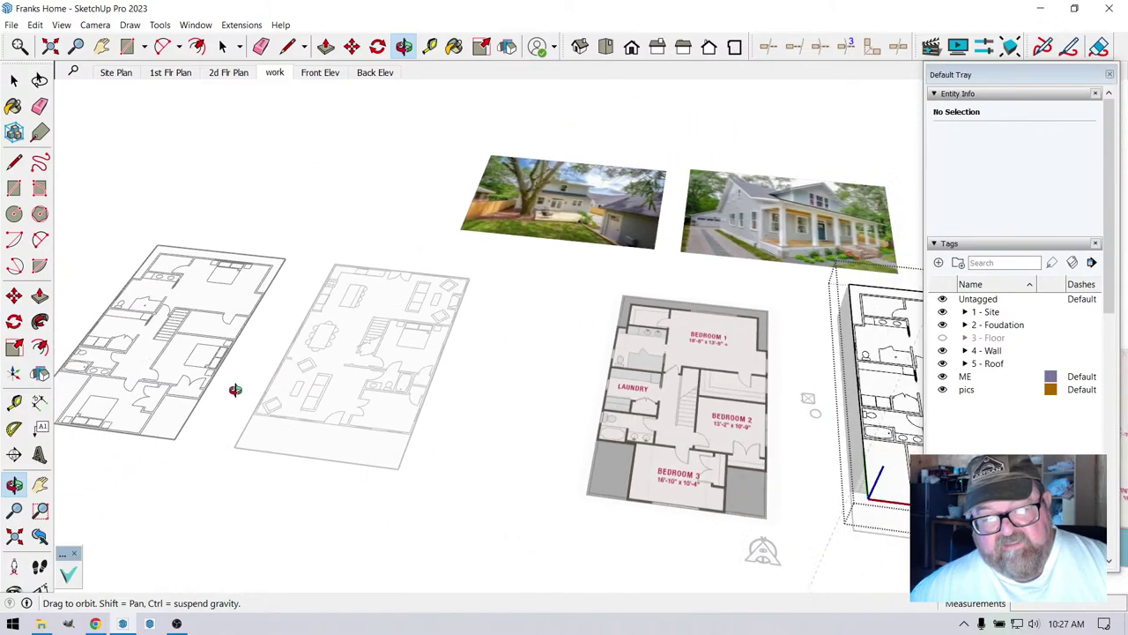
scroll(428, 420, down, 2)
scroll(536, 318, up, 8)
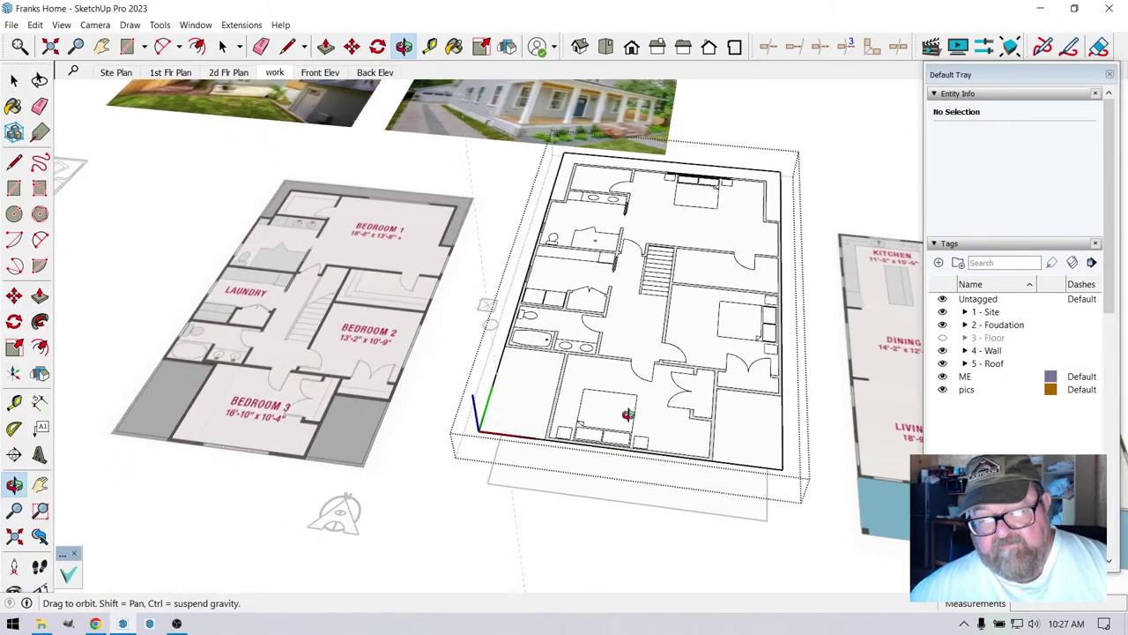
drag(484, 319, 482, 401)
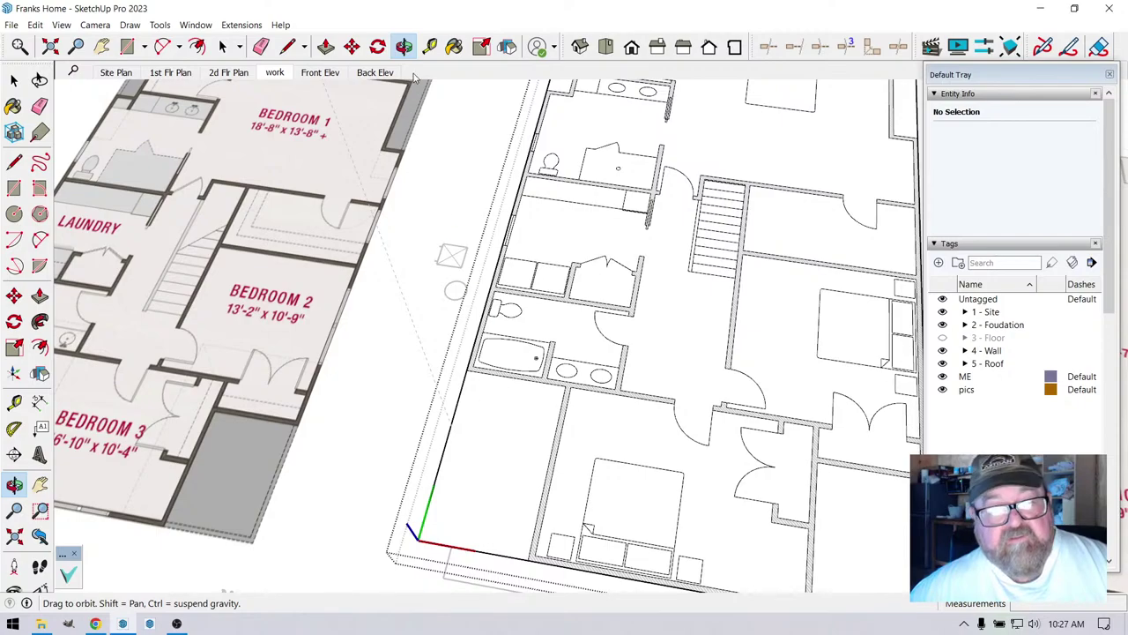
click(430, 46)
scroll(446, 499, up, 3)
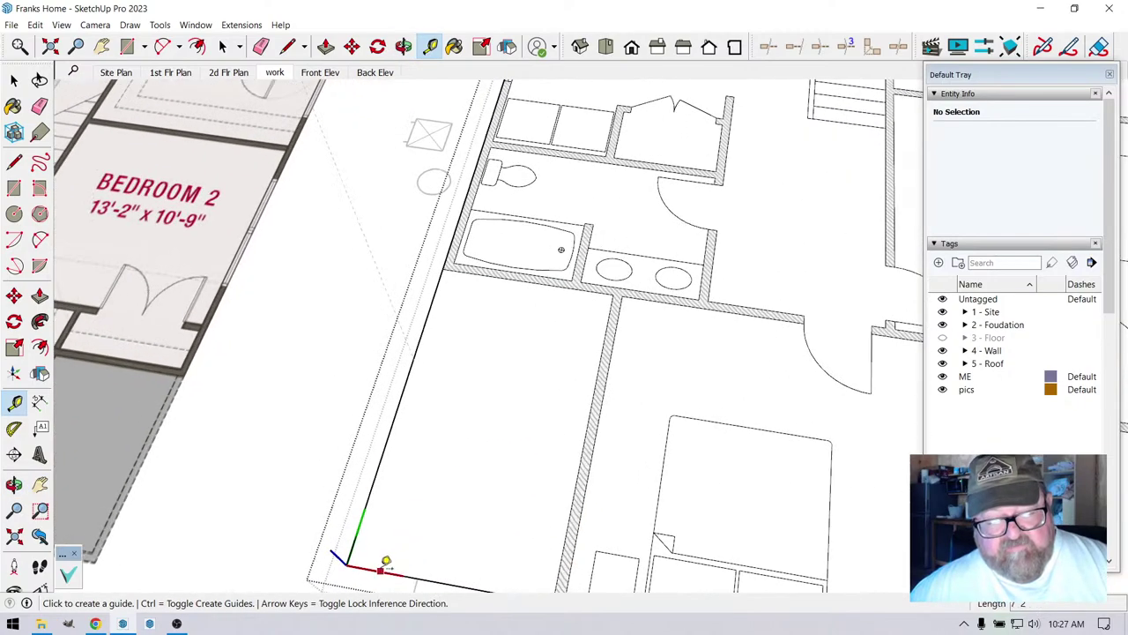
- Place a guide from the plan's corner edge beside the wall
click(380, 569)
scroll(403, 396, up, 6)
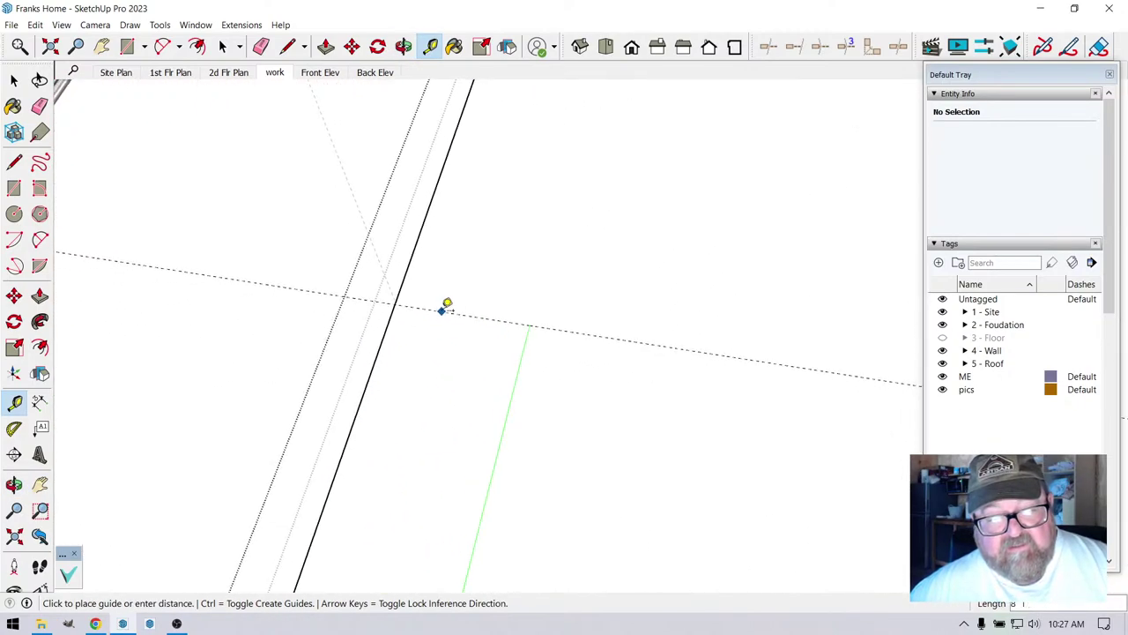
scroll(448, 289, up, 2)
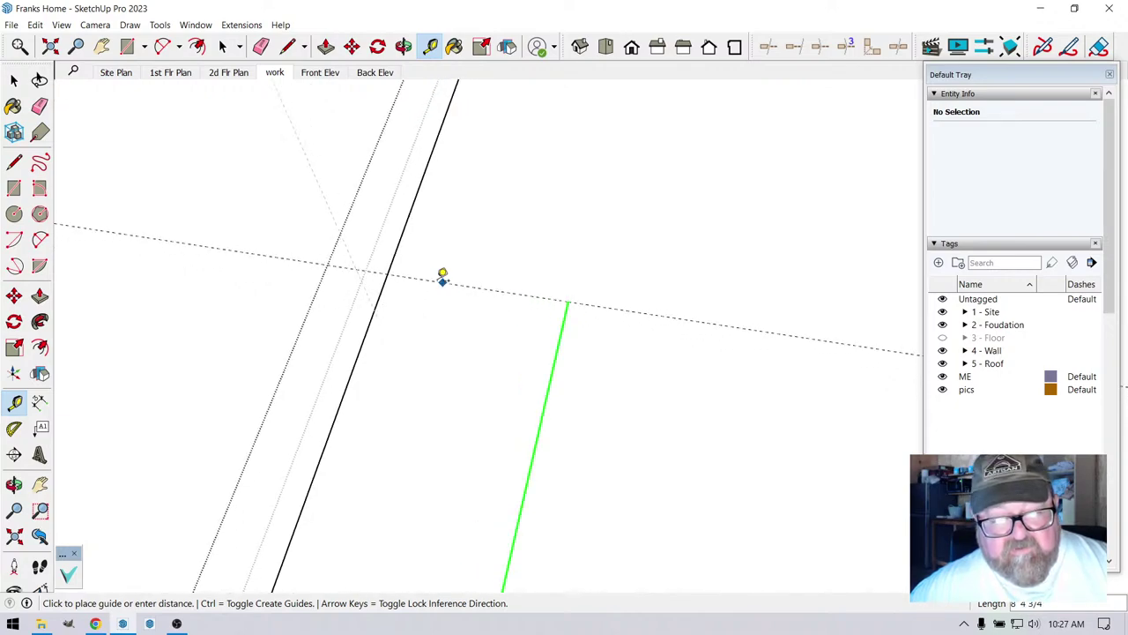
click(382, 307)
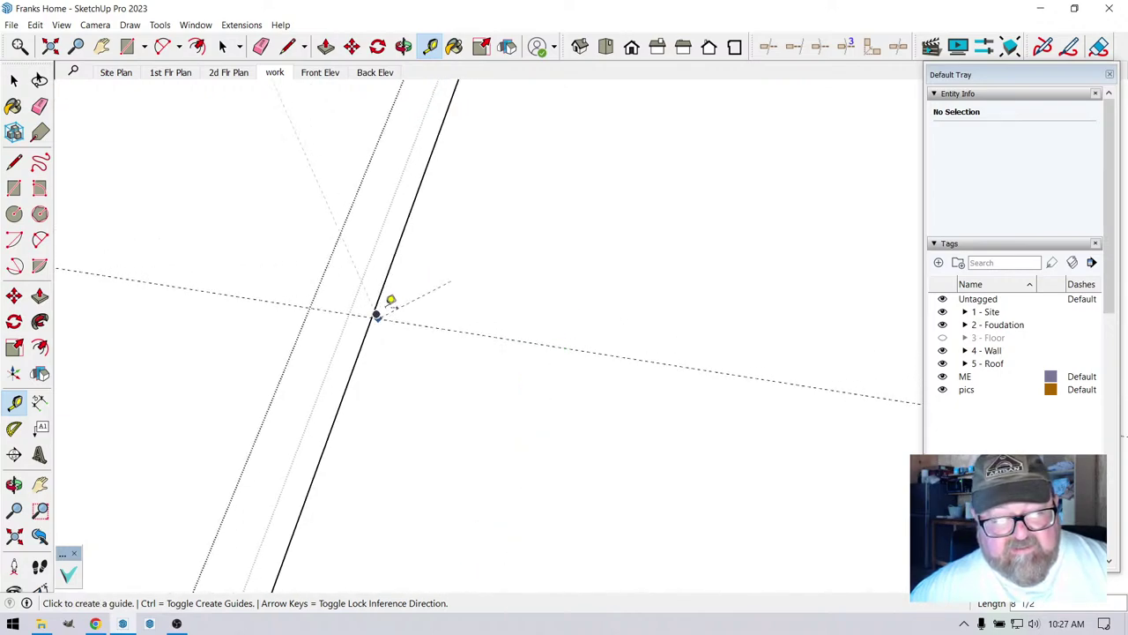
mouse_move(529, 211)
middle_down()
mouse_move(567, 234)
mouse_move(611, 388)
mouse_move(464, 491)
mouse_move(419, 479)
mouse_move(476, 482)
mouse_move(635, 411)
mouse_move(632, 302)
mouse_move(498, 458)
mouse_move(262, 493)
mouse_move(317, 506)
mouse_move(451, 461)
mouse_move(585, 484)
mouse_move(475, 369)
middle_up()
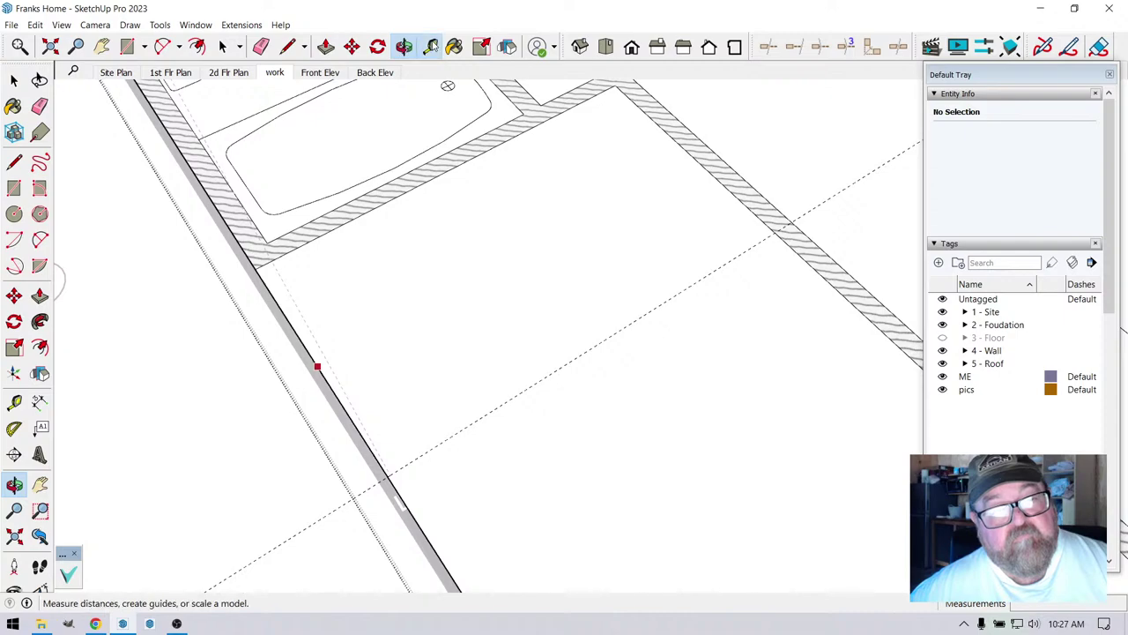
- Add a guide offset 1/2" from an outer wall edge
click(430, 45)
scroll(243, 224, up, 2)
scroll(244, 224, up, 1)
click(240, 257)
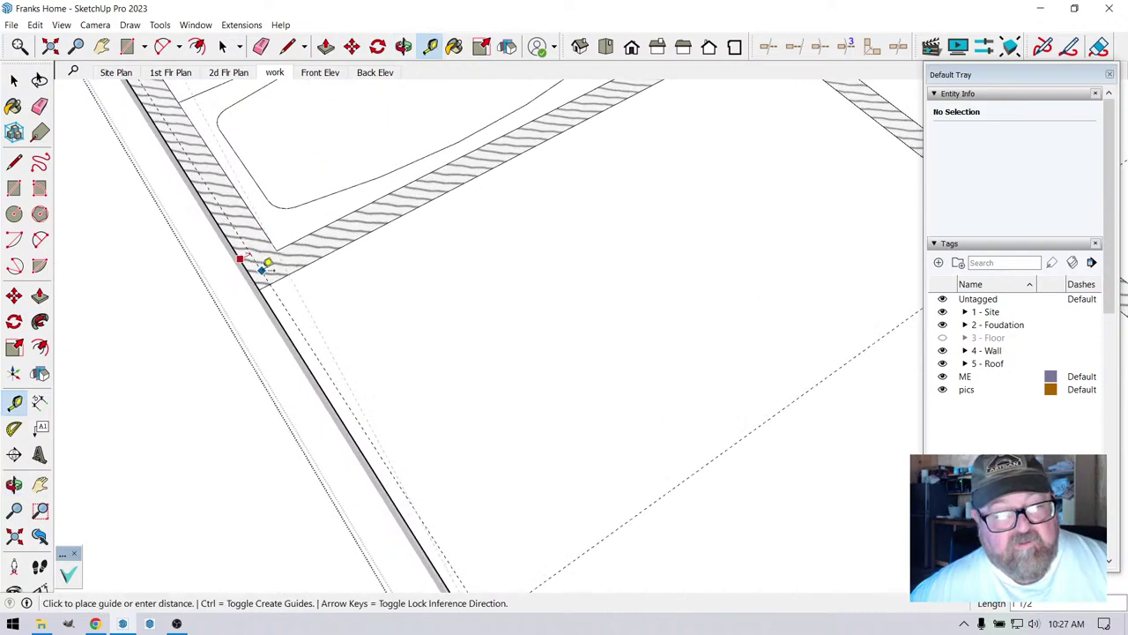
text(1/2)
key(Return)
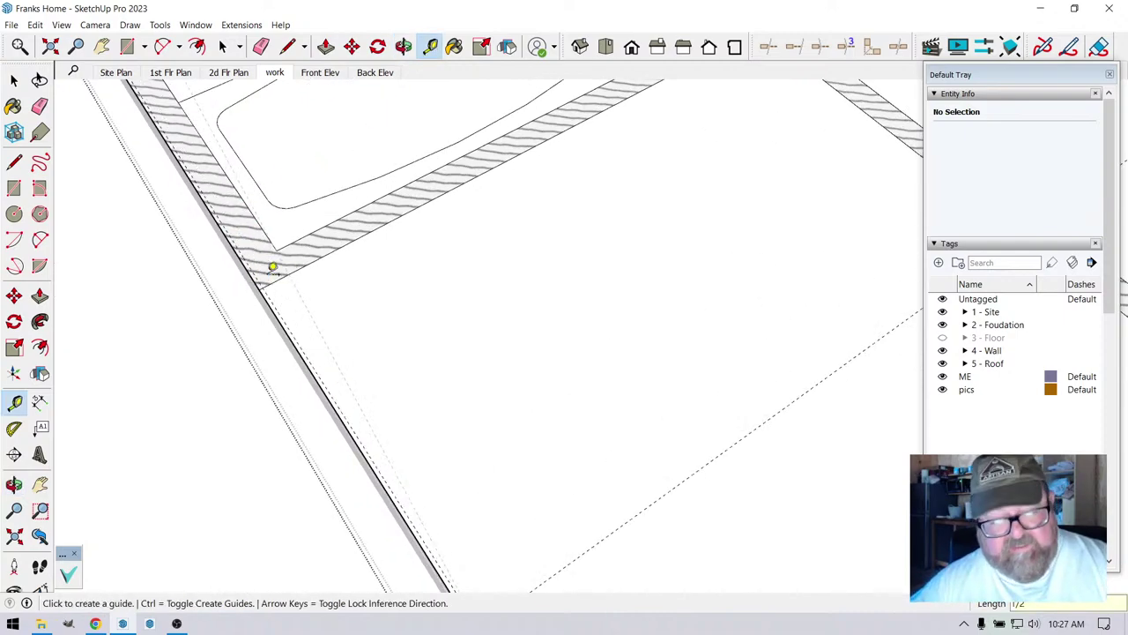
scroll(273, 267, down, 3)
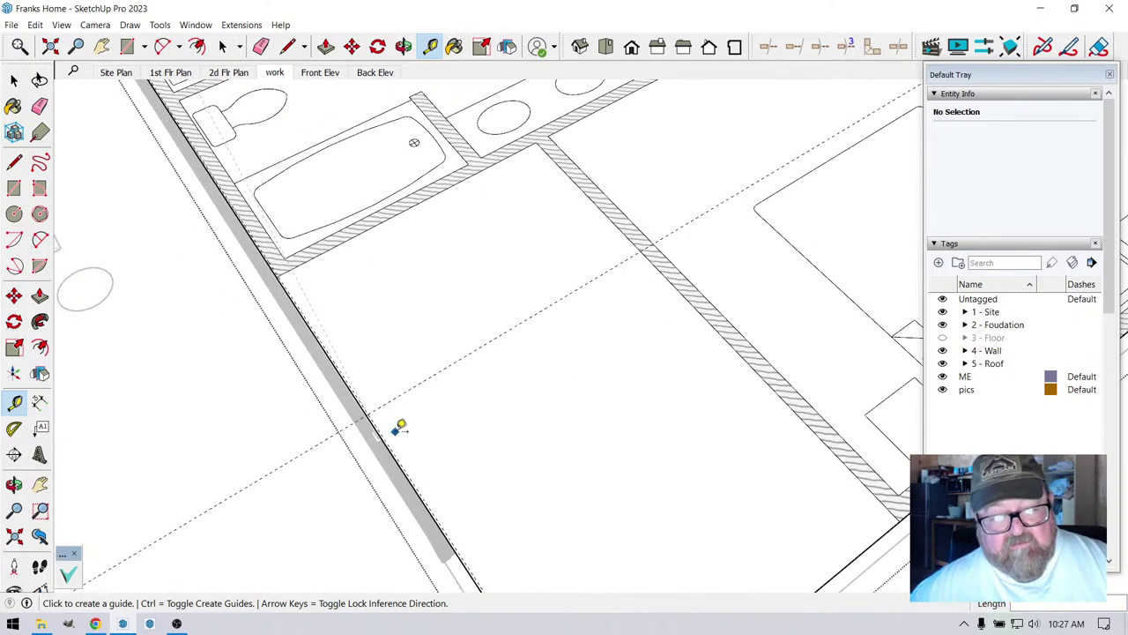
scroll(398, 422, up, 5)
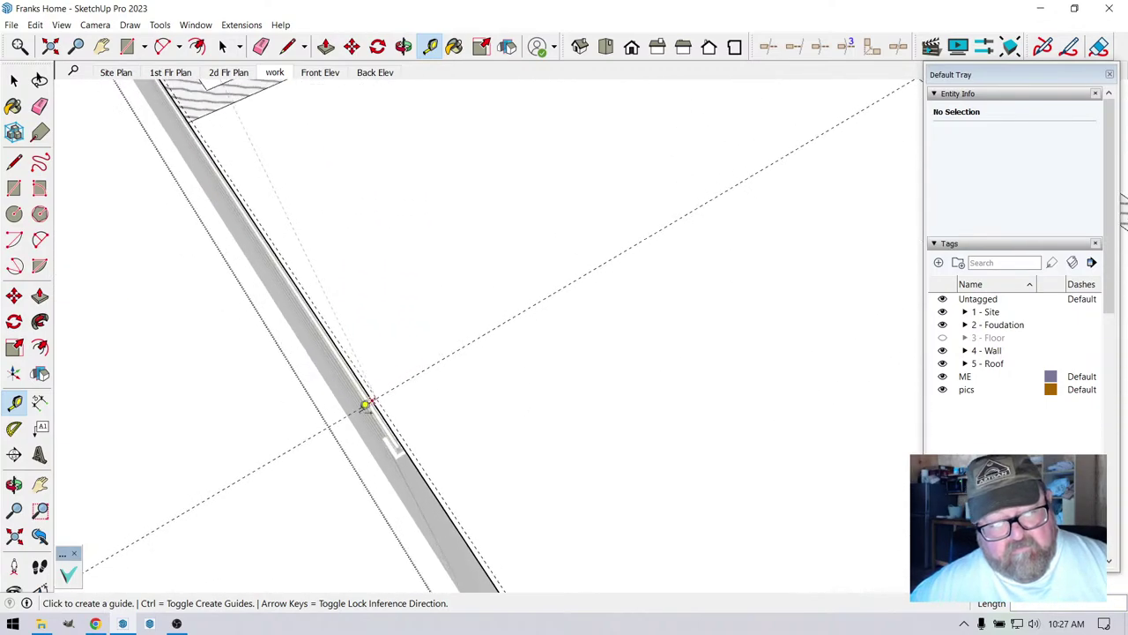
scroll(365, 404, down, 6)
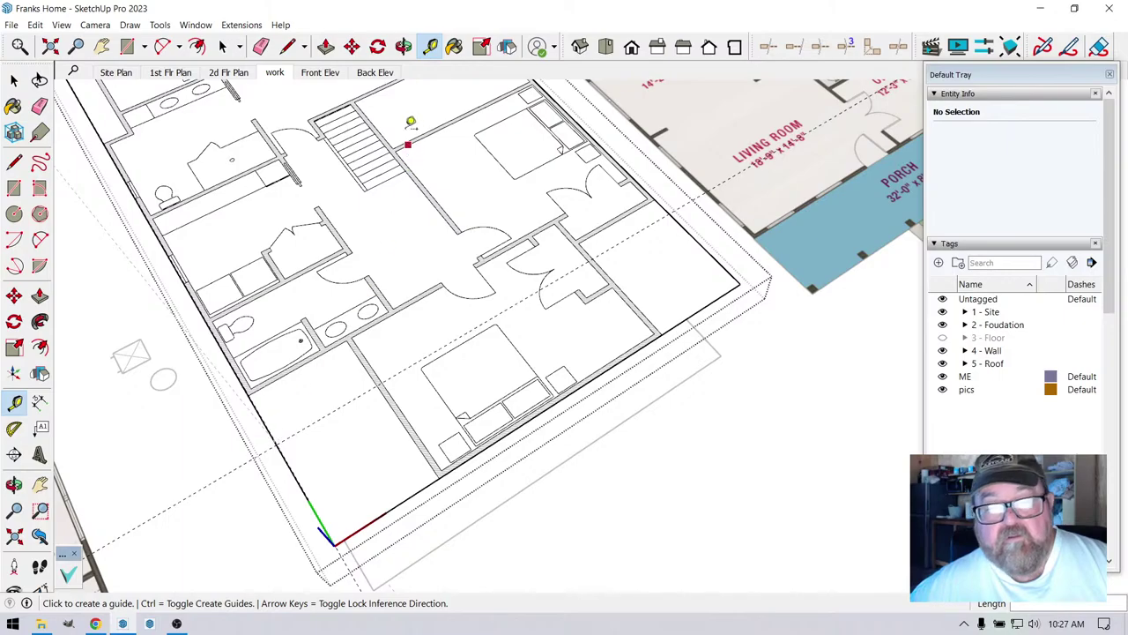
- Add a second 1/2" guide parallel to the next outer wall edge
click(403, 46)
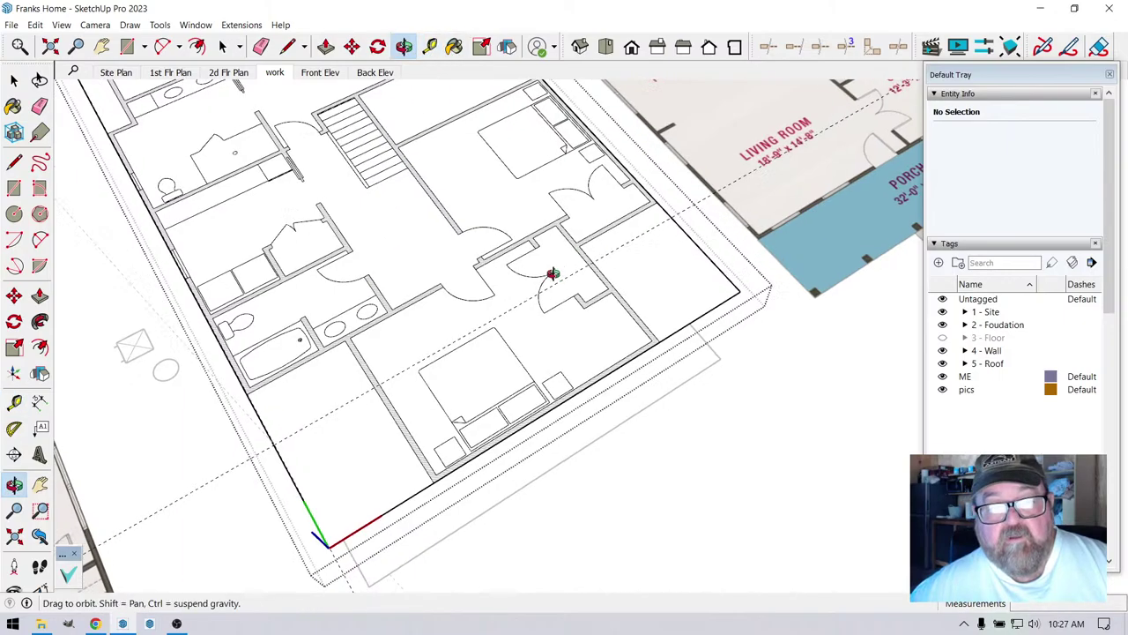
drag(552, 270, 631, 284)
scroll(635, 278, up, 5)
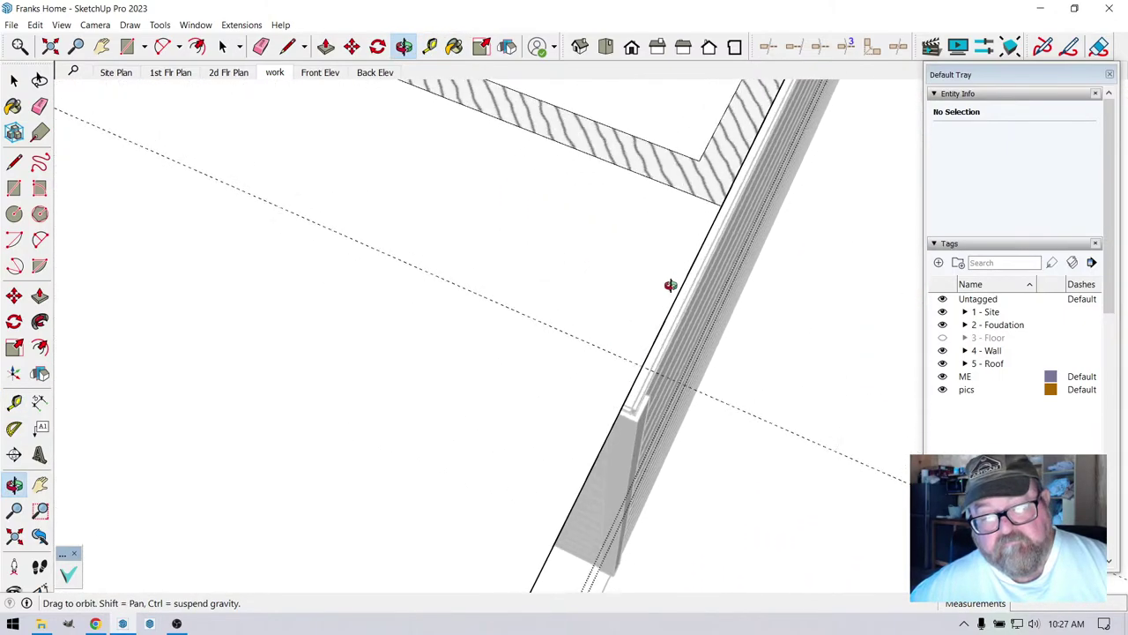
scroll(652, 278, up, 2)
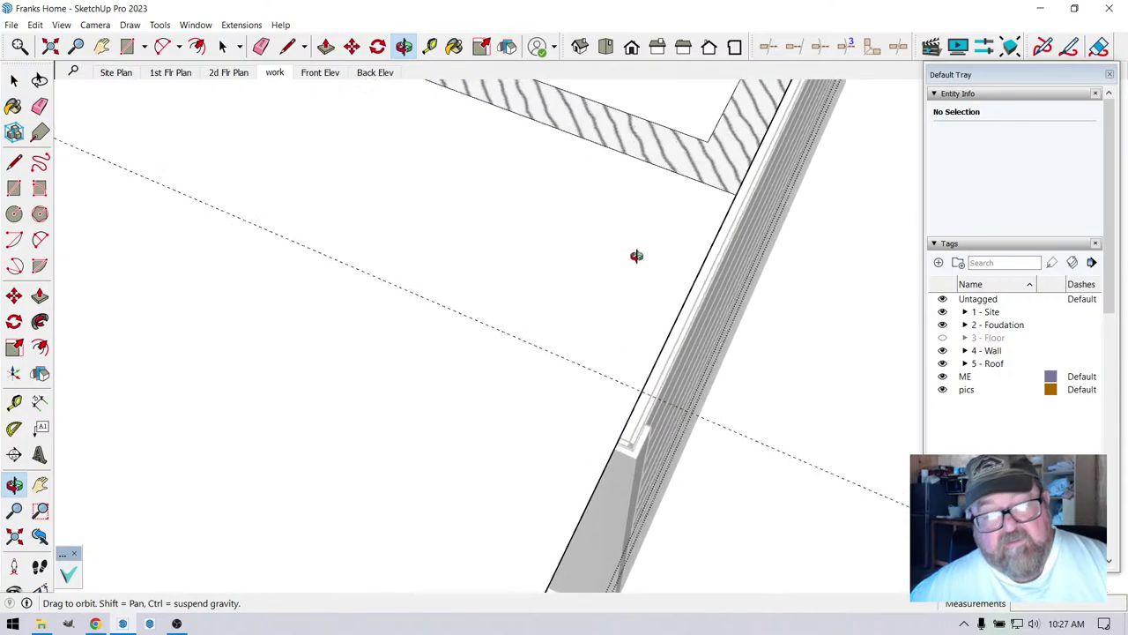
click(430, 45)
scroll(705, 344, up, 3)
scroll(564, 389, down, 1)
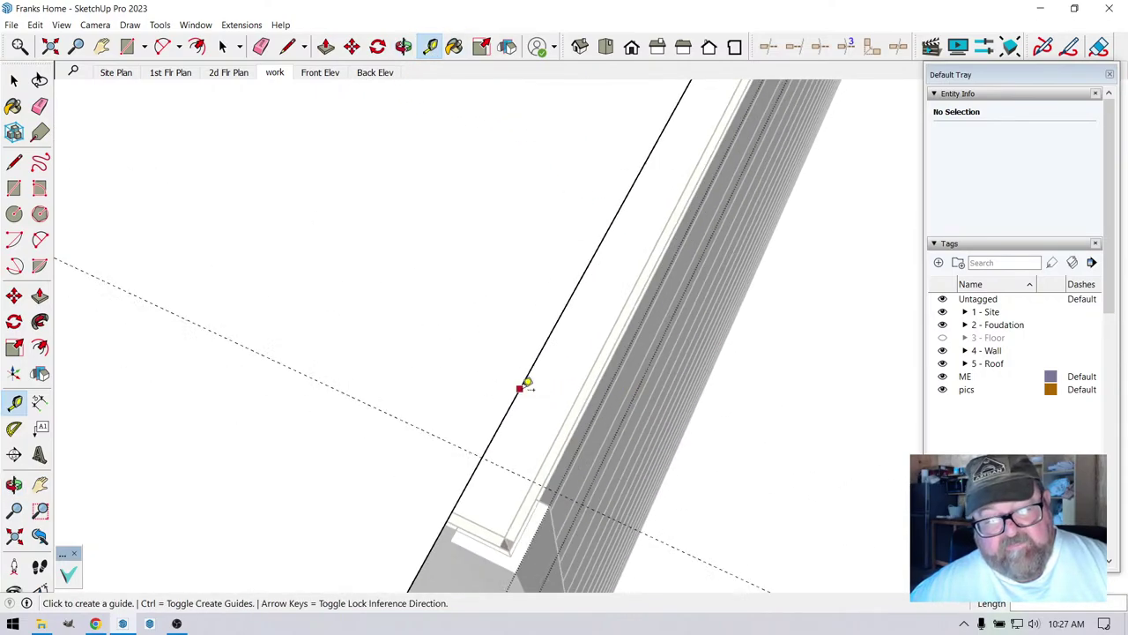
click(520, 389)
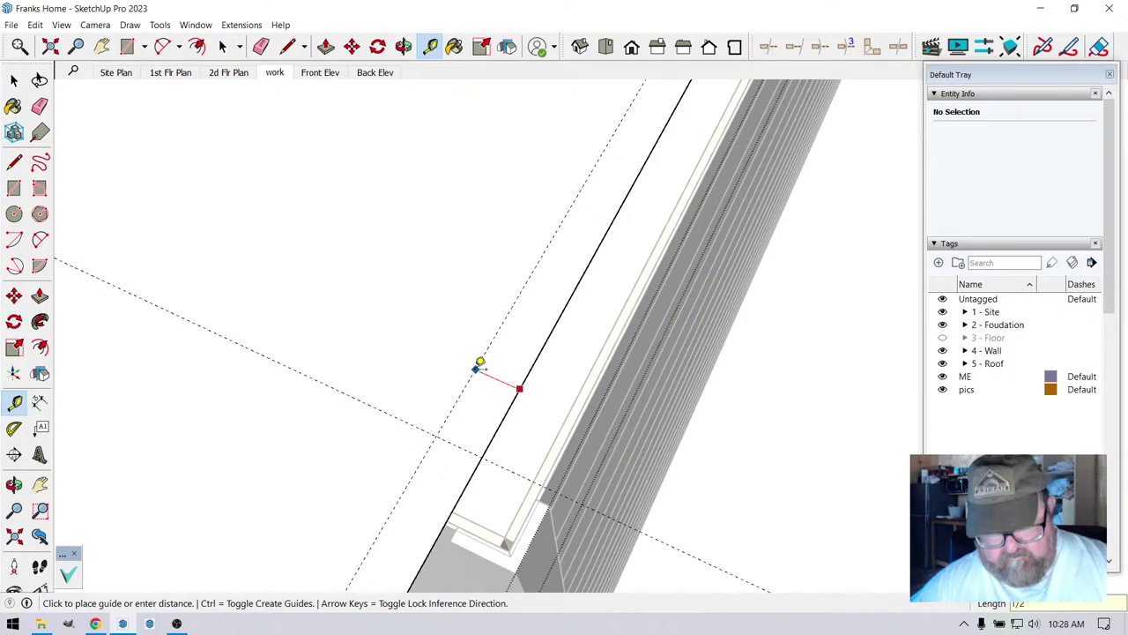
key(Return)
scroll(635, 415, down, 5)
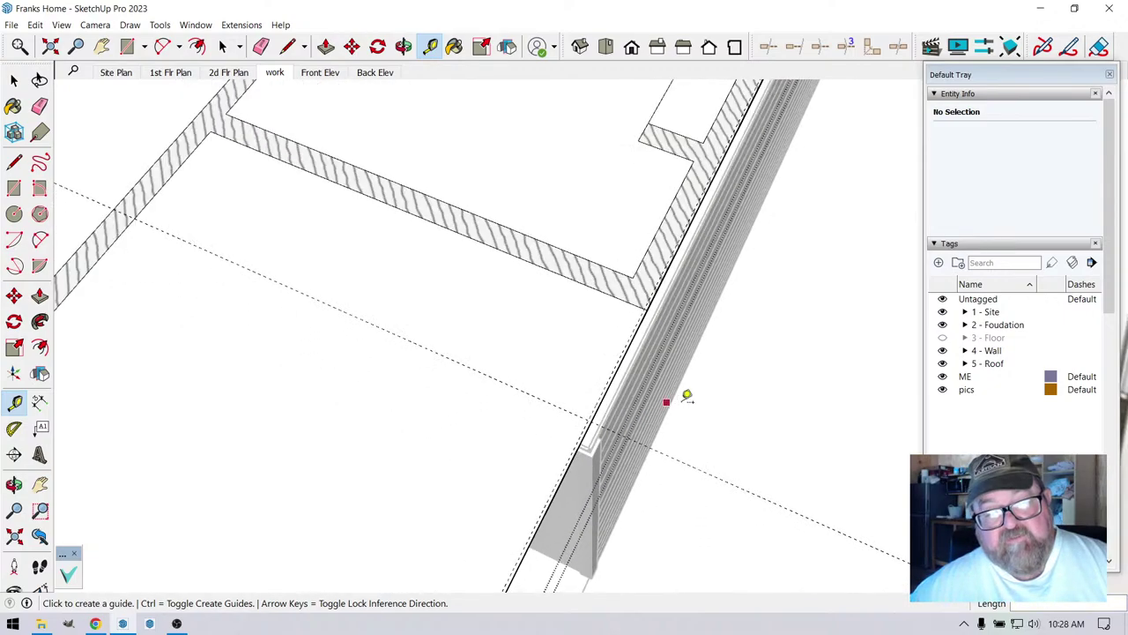
scroll(679, 395, down, 4)
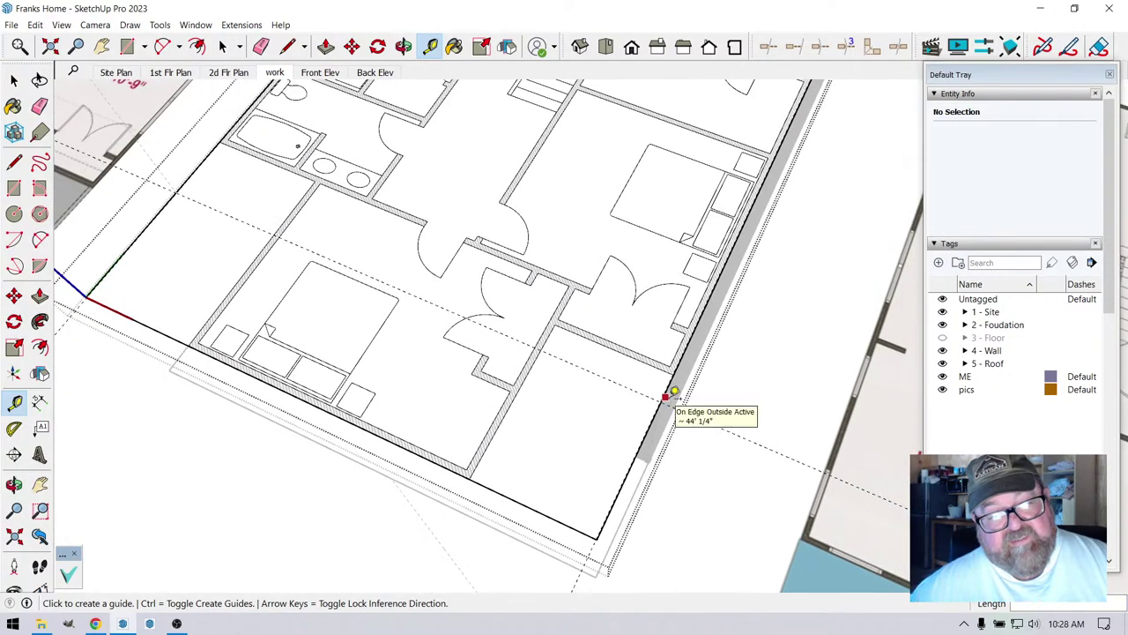
scroll(166, 168, up, 3)
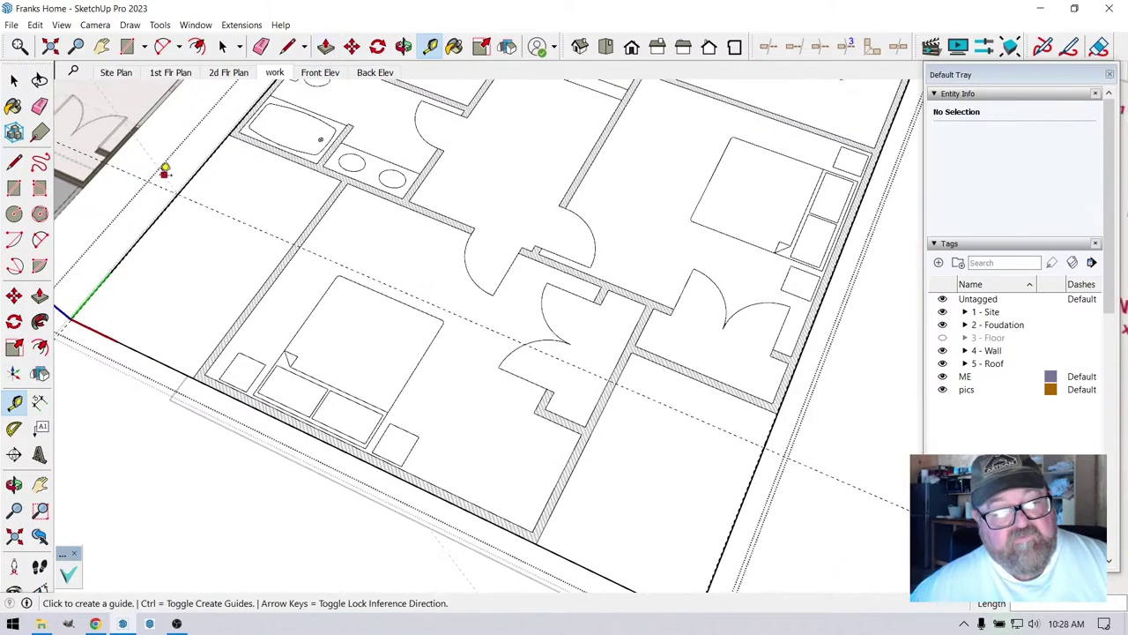
- Orbit in on the guides at the plan's left wall corner
click(404, 46)
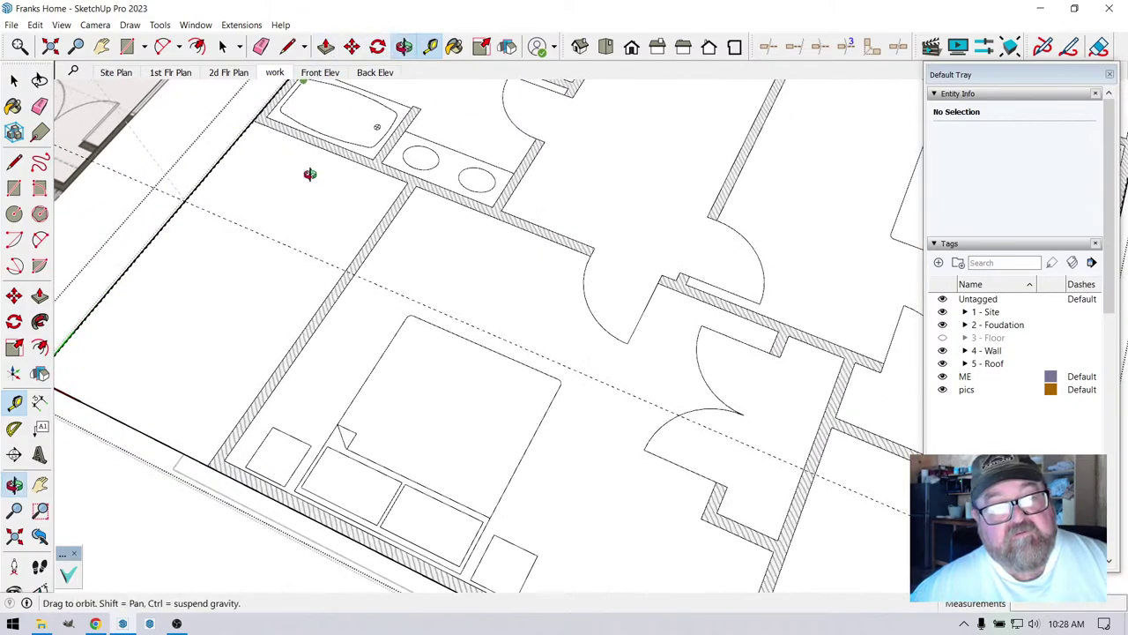
drag(310, 173, 229, 313)
drag(310, 205, 224, 244)
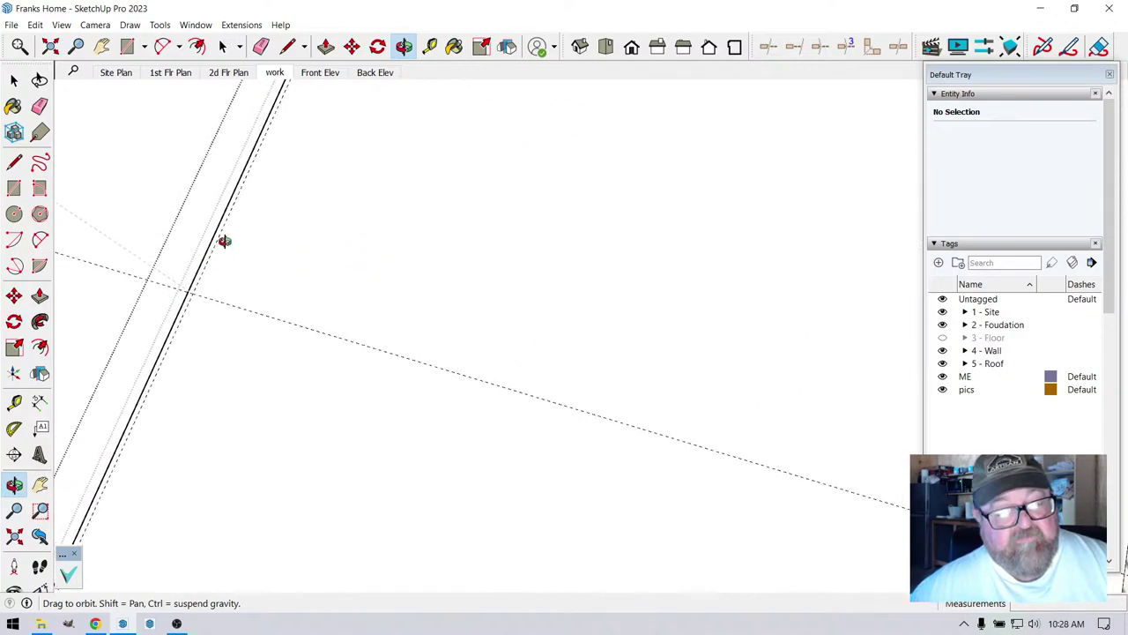
click(241, 25)
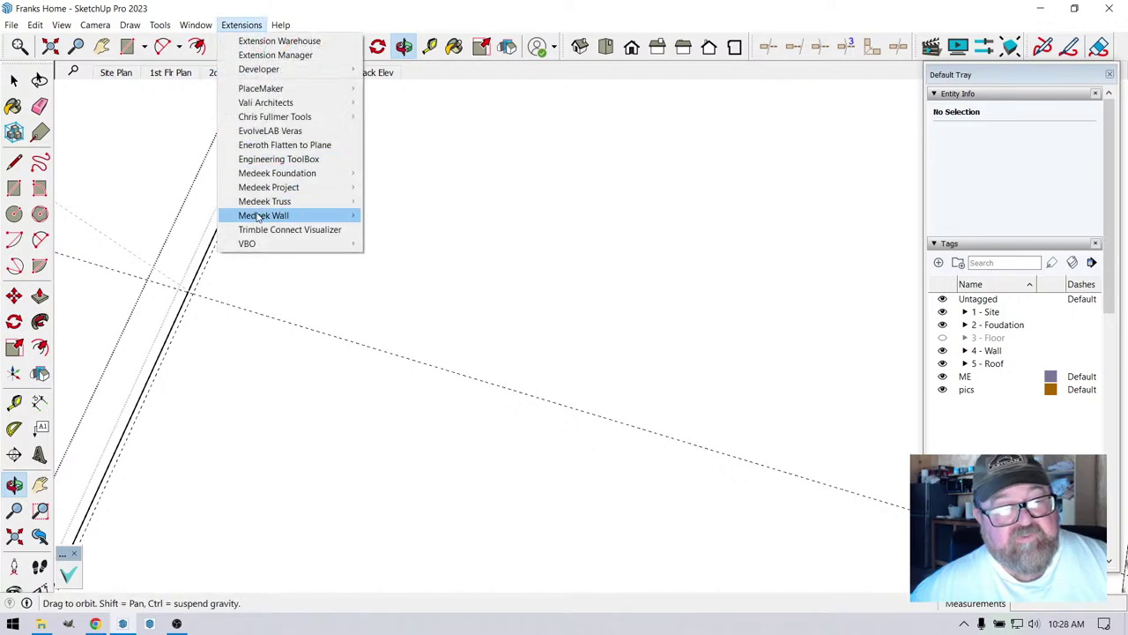
- Draw a 24 in. Medeek framed wall from the guide intersection to the hatched wall
mouse_move(290, 216)
click(384, 215)
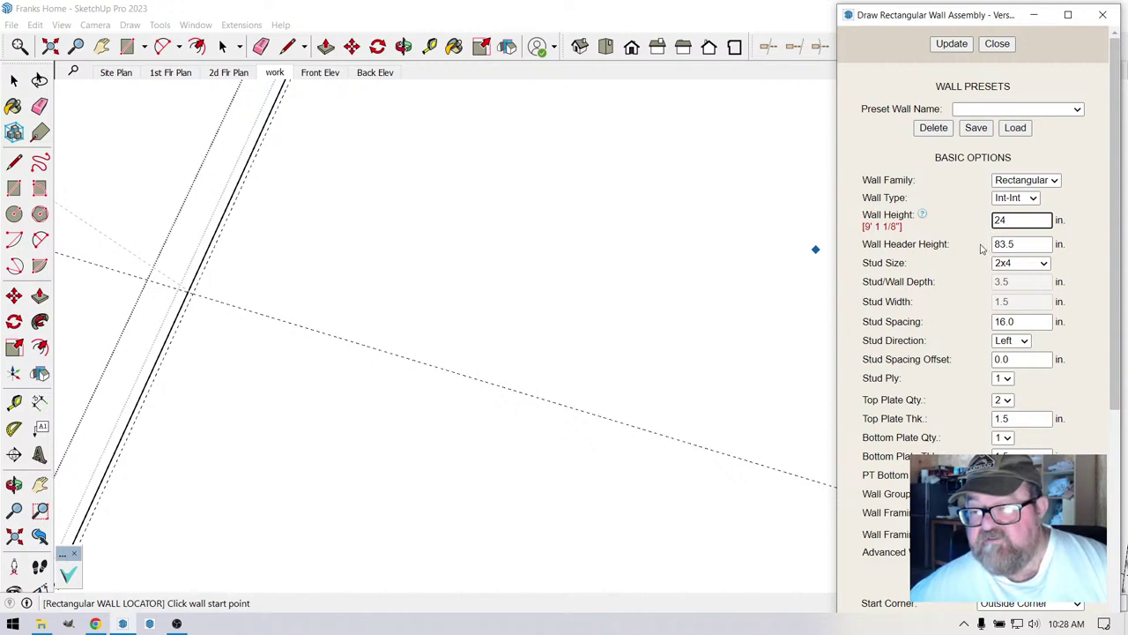
click(956, 48)
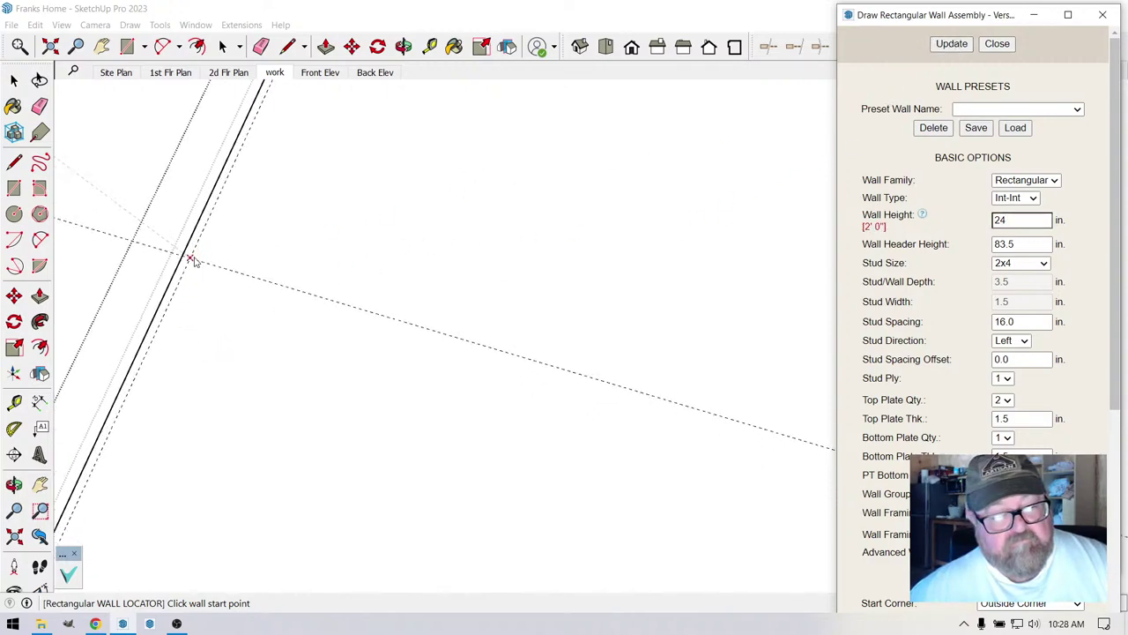
click(191, 259)
scroll(251, 275, down, 5)
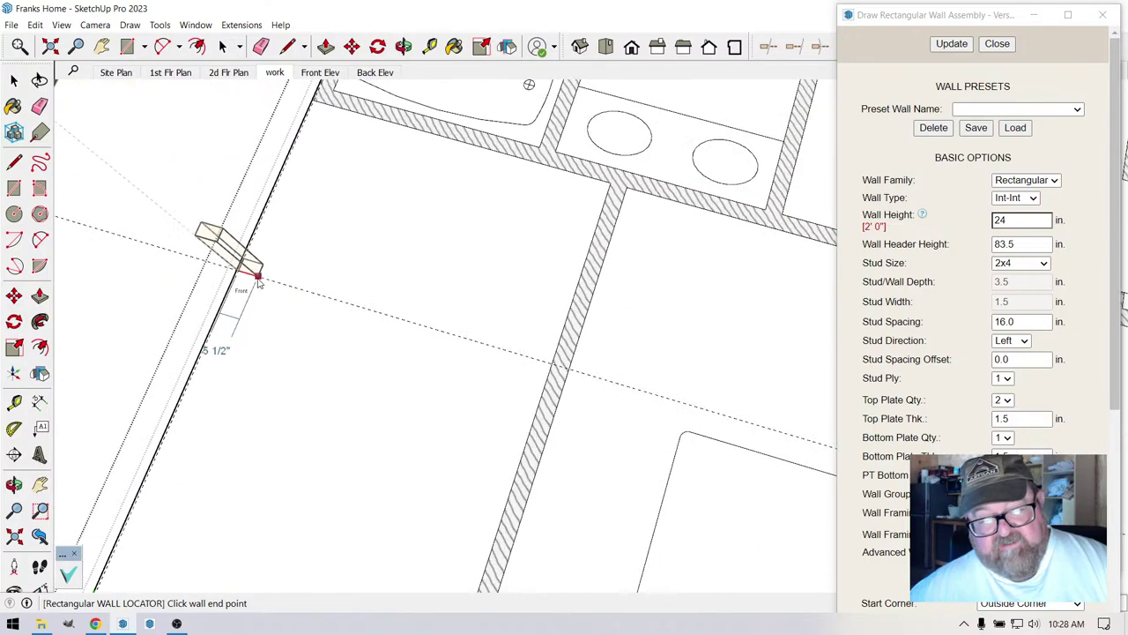
scroll(265, 287, down, 2)
scroll(194, 365, up, 8)
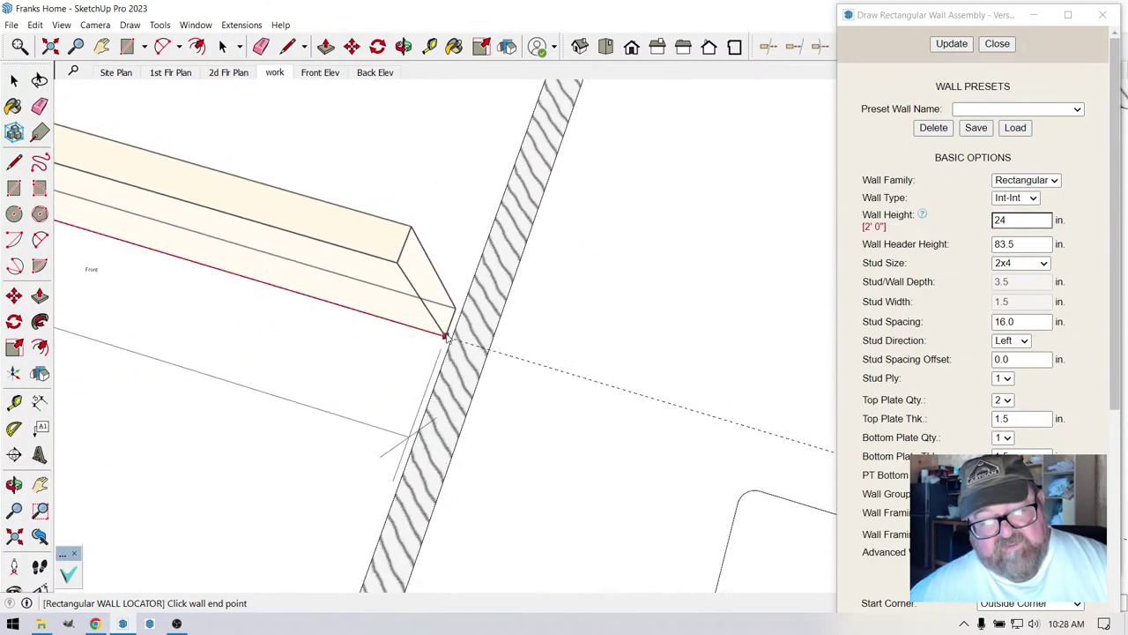
scroll(450, 343, up, 1)
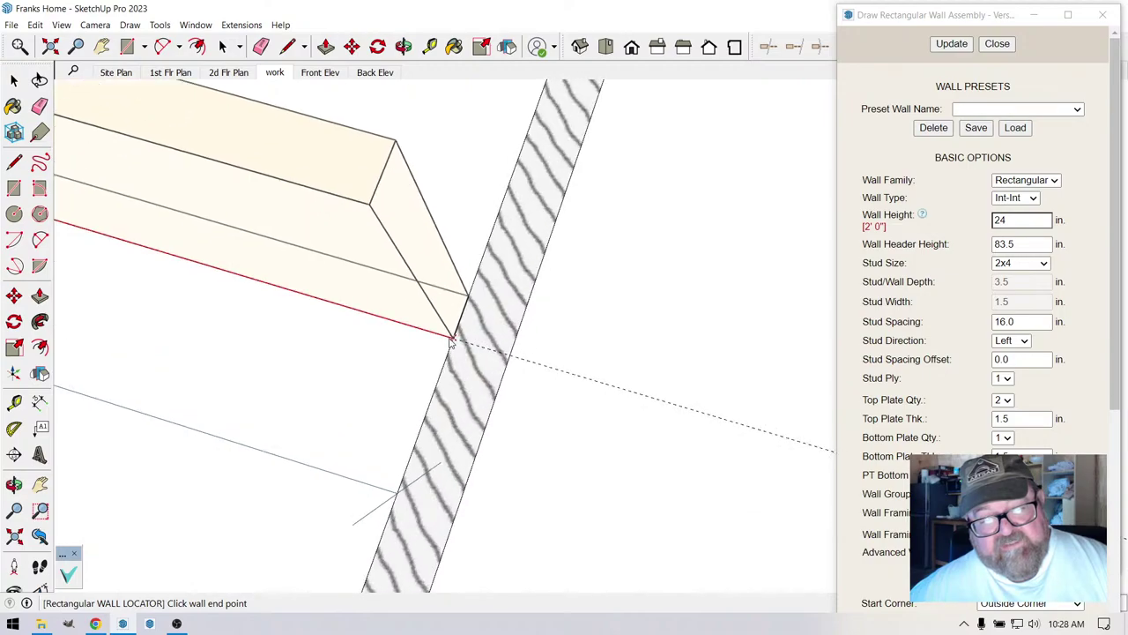
click(451, 341)
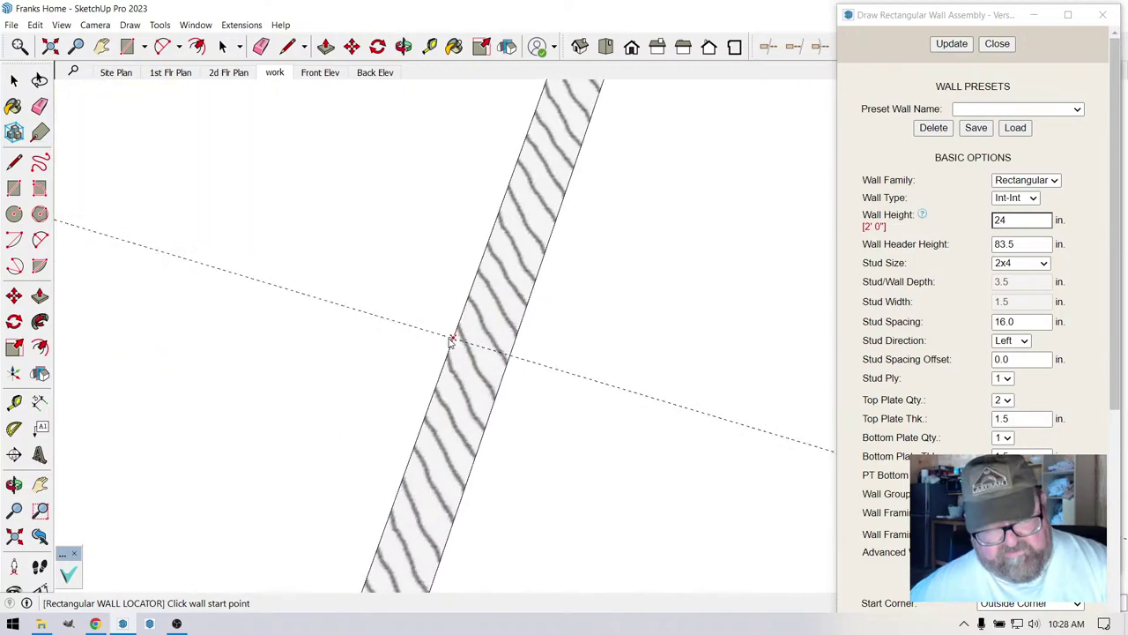
click(430, 46)
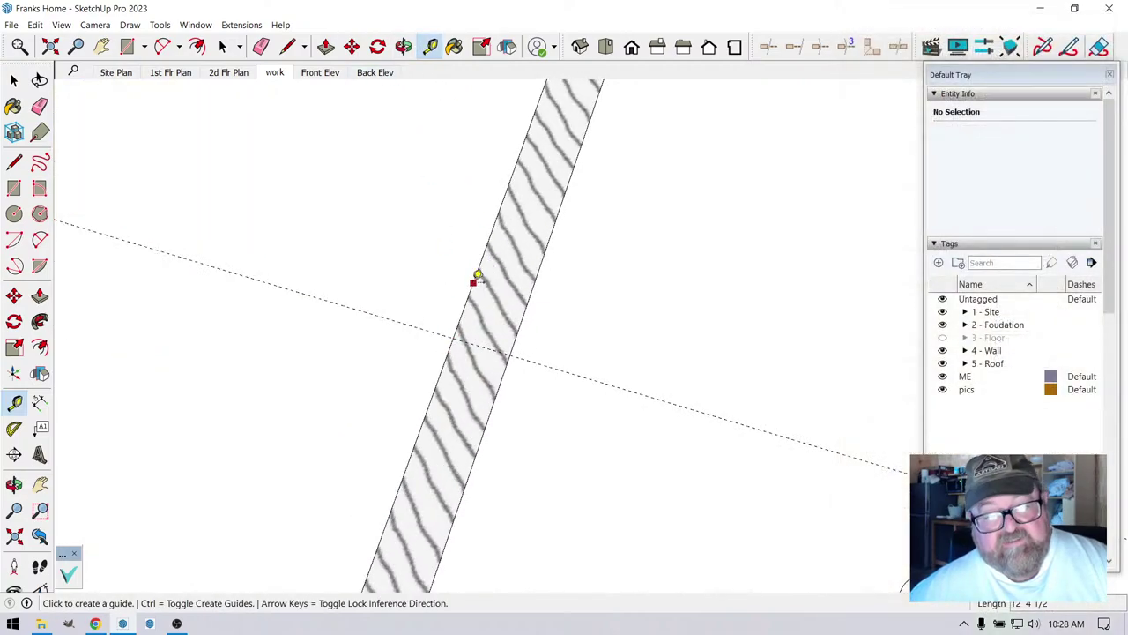
- Place guides off the hatched wall edges, one offset 1/2 in
click(476, 276)
text(1/2)
key(Return)
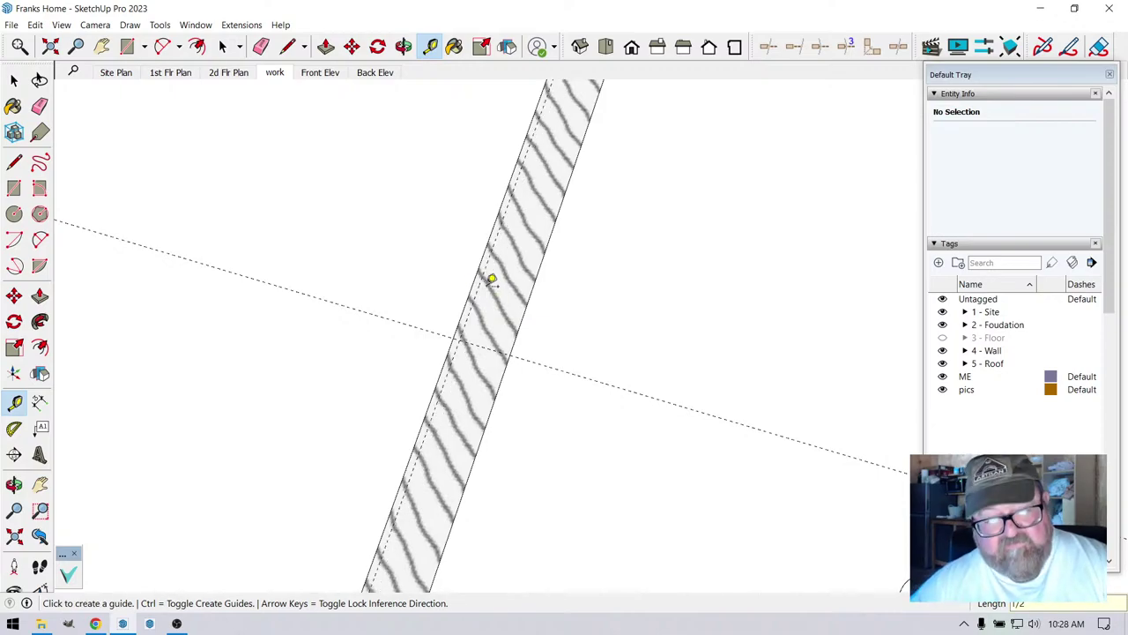
scroll(322, 254, down, 10)
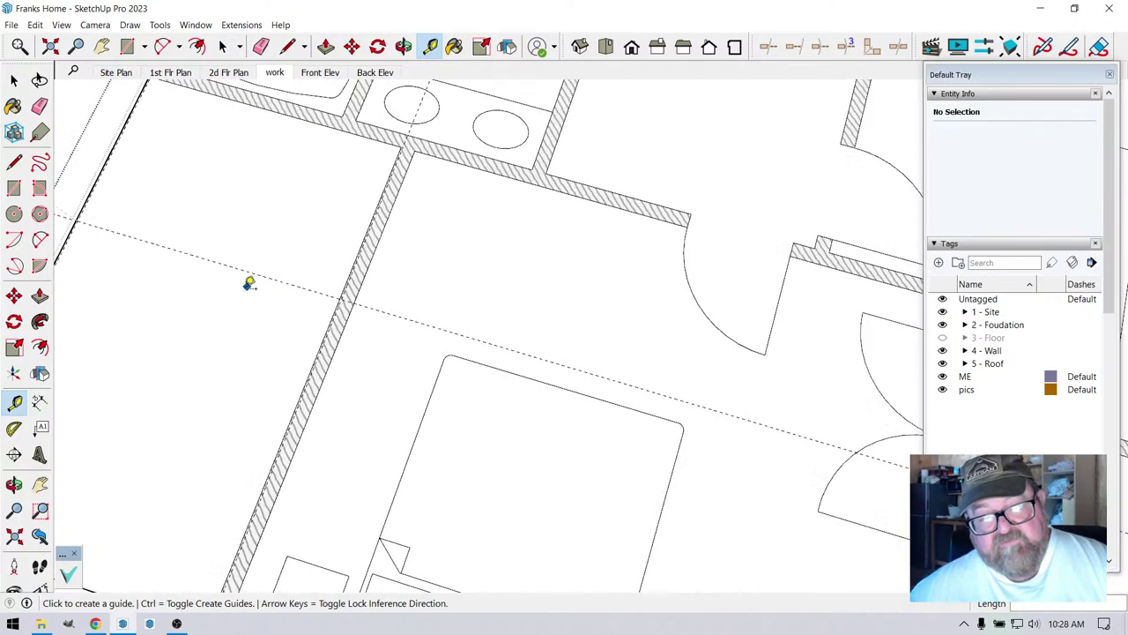
scroll(658, 398, up, 6)
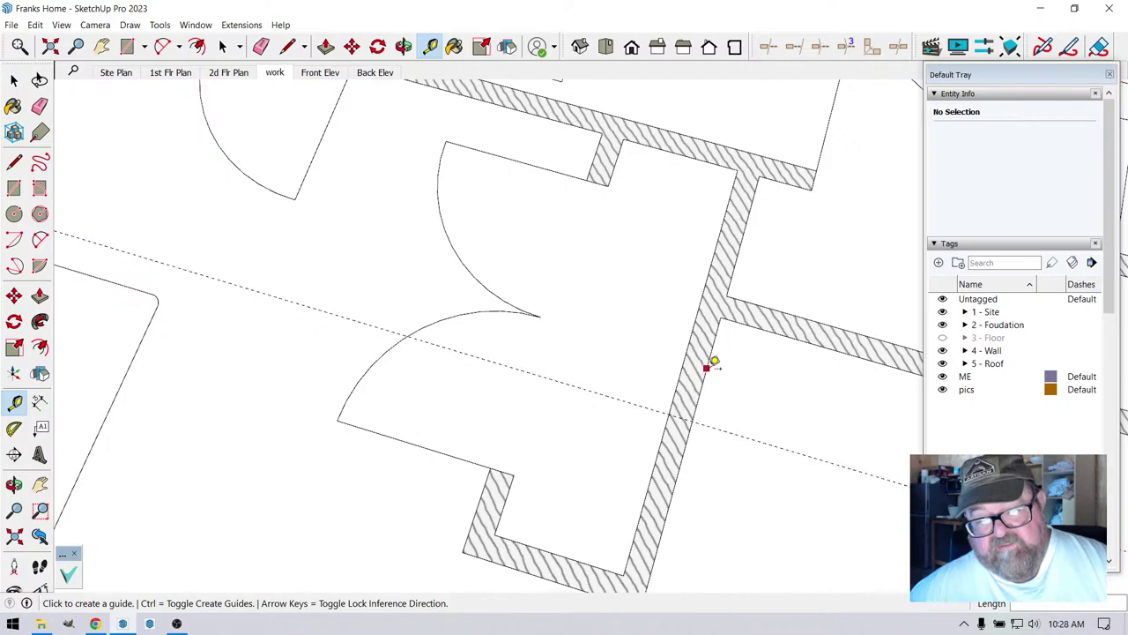
click(707, 366)
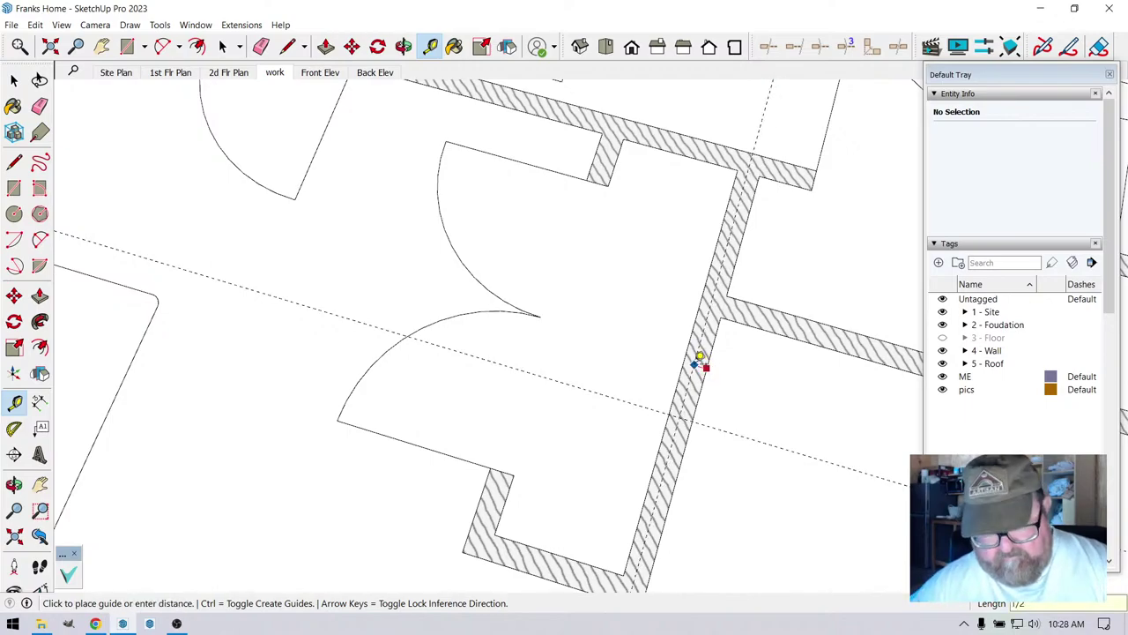
click(701, 360)
- Select the 2ndflrplan component and open it for editing
scroll(781, 461, down, 3)
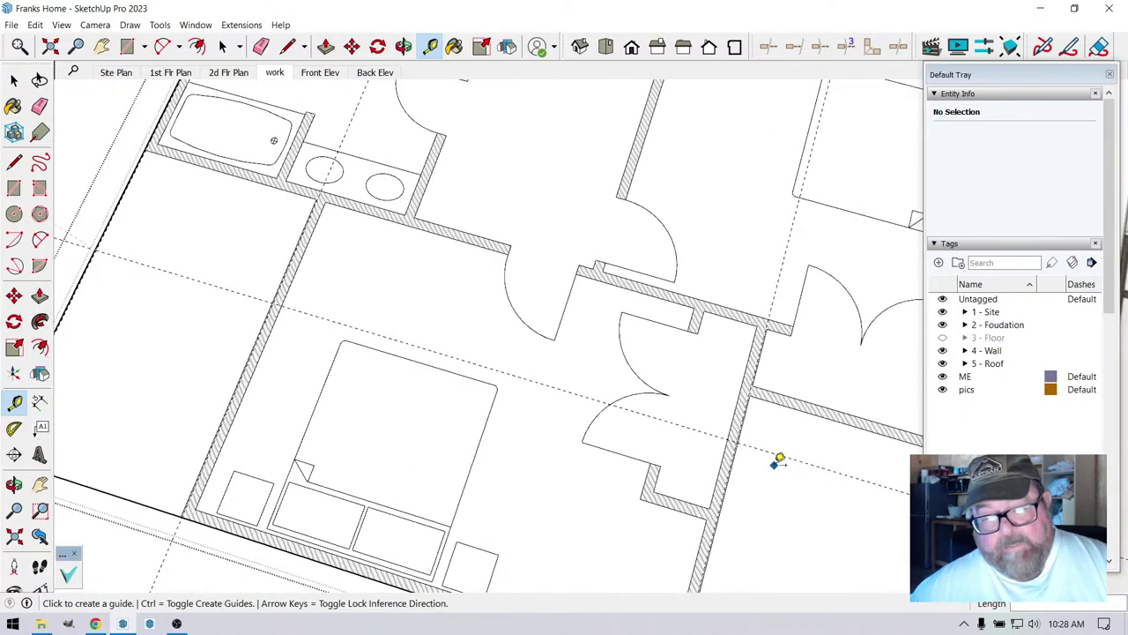
scroll(746, 461, down, 2)
scroll(381, 302, up, 3)
scroll(220, 273, up, 5)
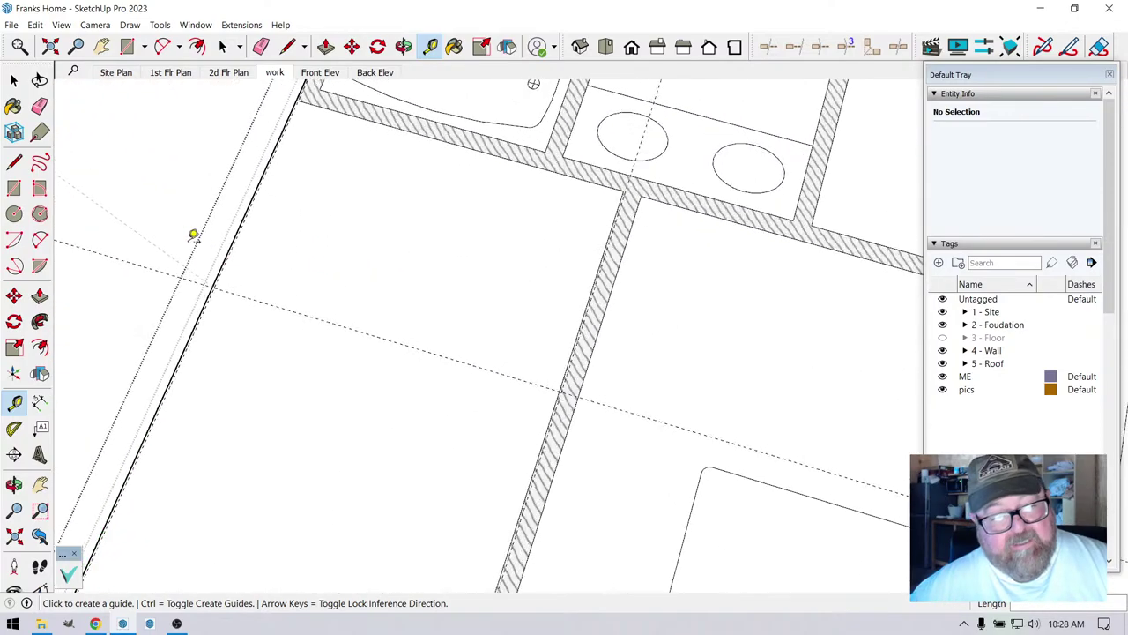
right_click(230, 283)
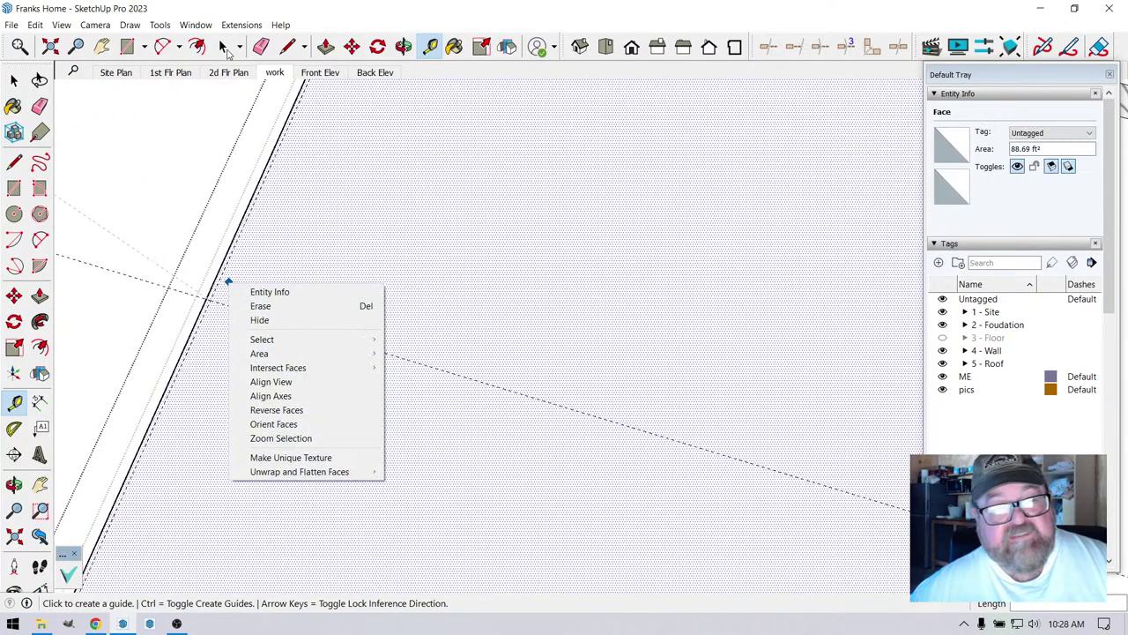
click(241, 24)
mouse_move(254, 217)
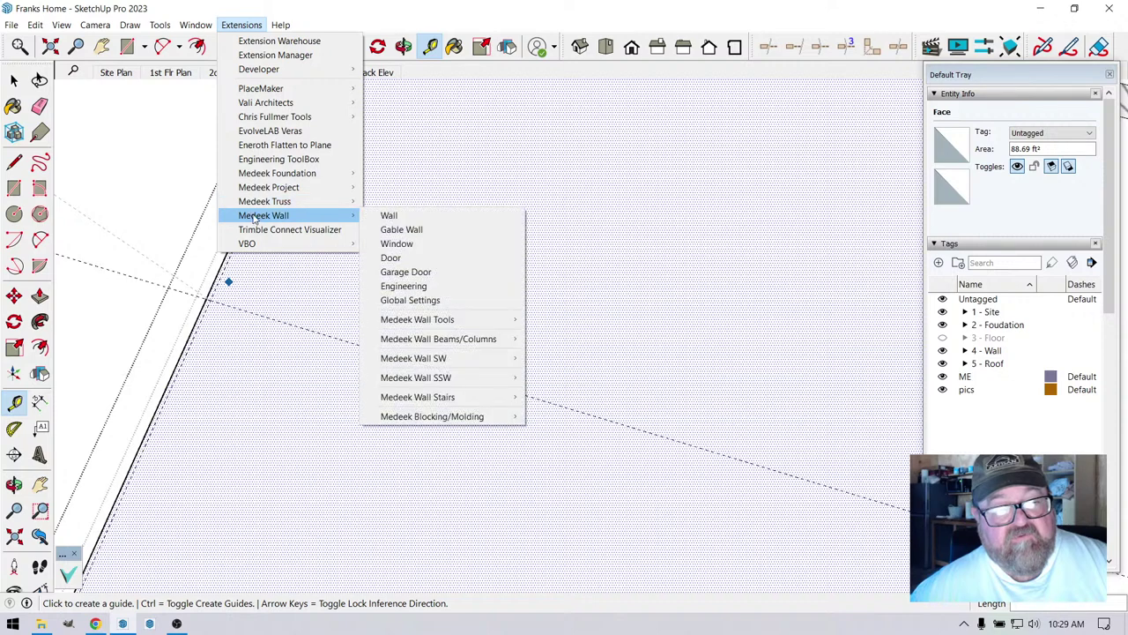
click(175, 187)
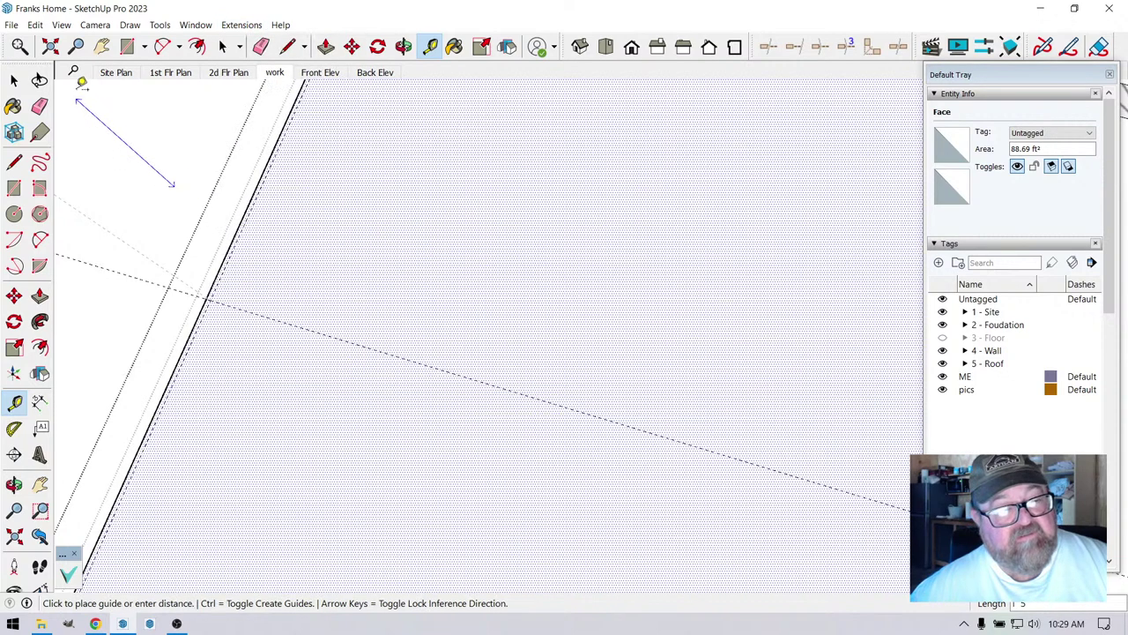
key(space)
scroll(362, 229, down, 5)
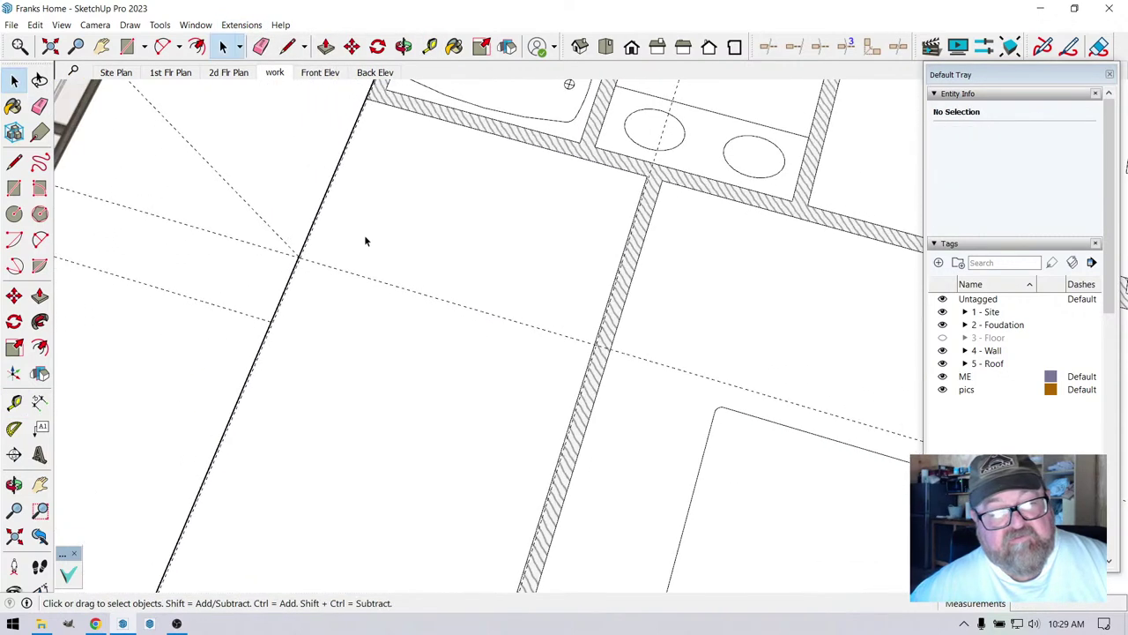
click(331, 233)
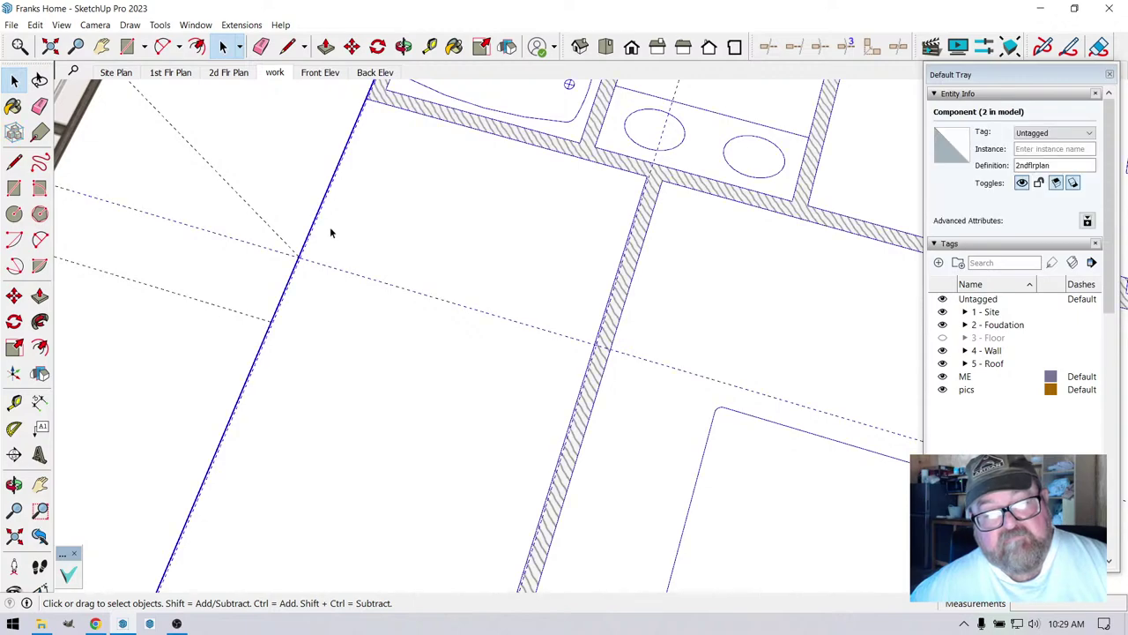
double_click(336, 279)
- Add a guide parallel to the long guide, 3 1/2 in away, inside 2ndflrplan
scroll(331, 269, up, 3)
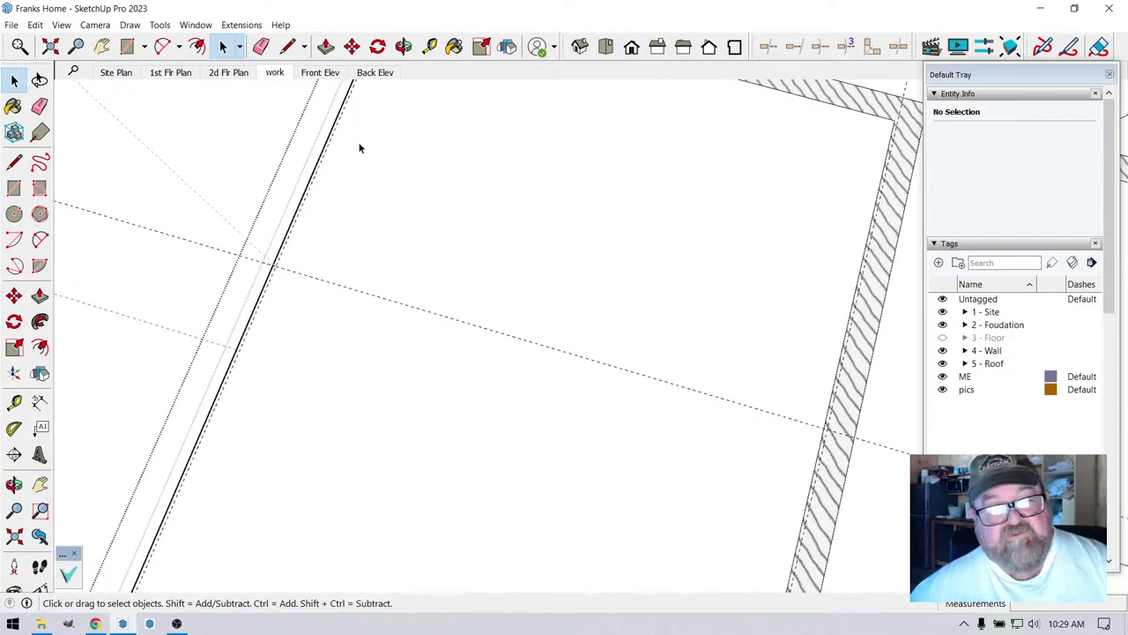
scroll(342, 258, down, 2)
scroll(374, 126, up, 3)
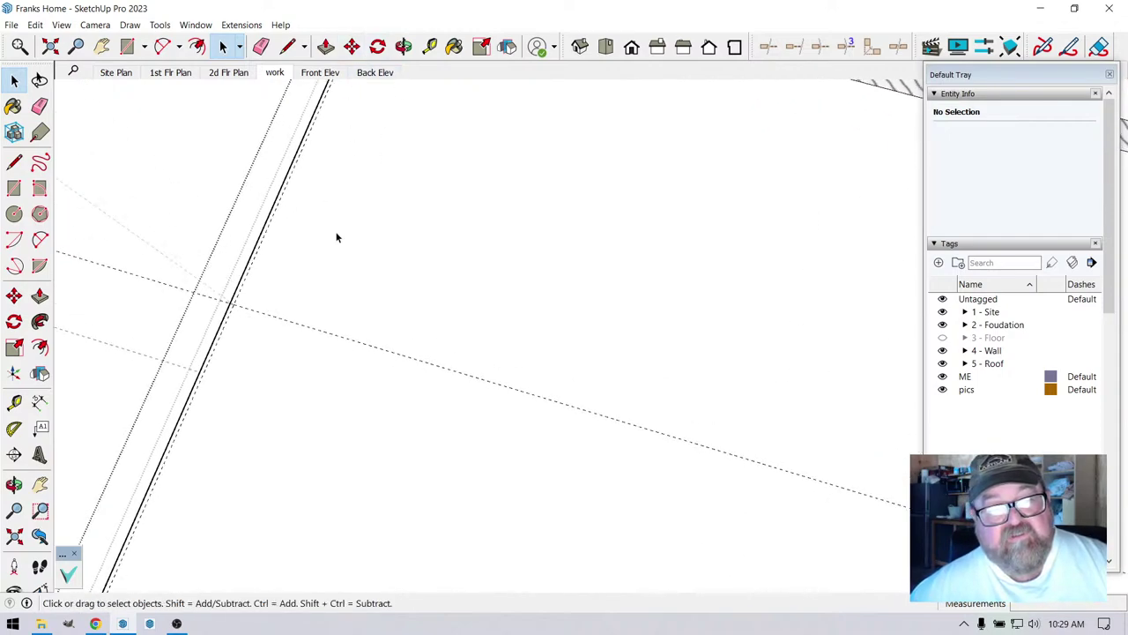
scroll(305, 294, down, 2)
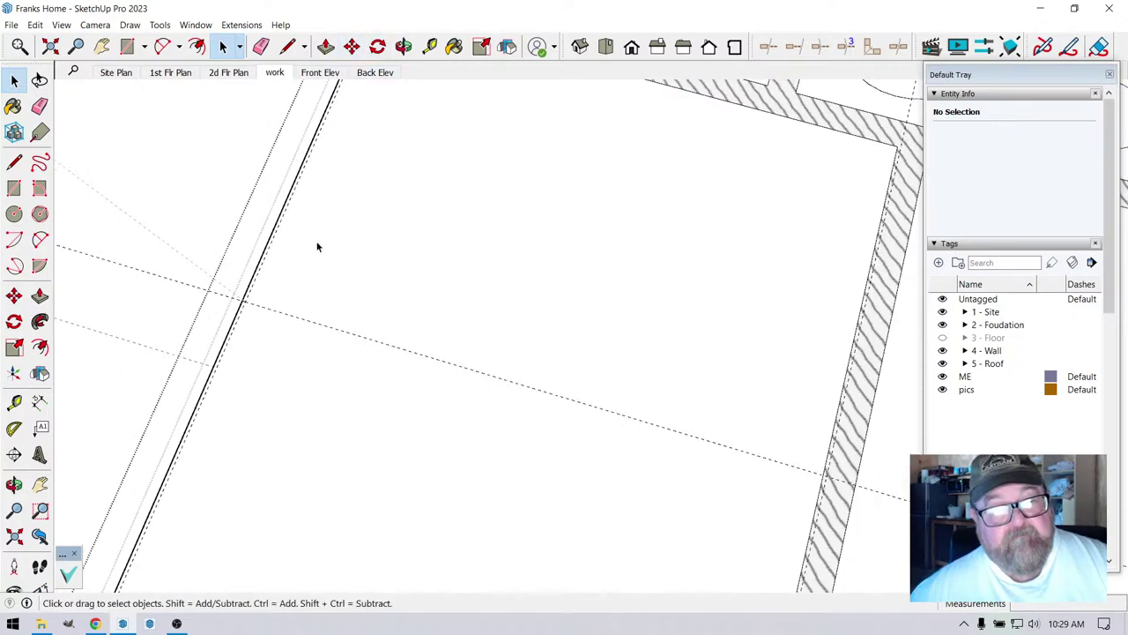
click(679, 289)
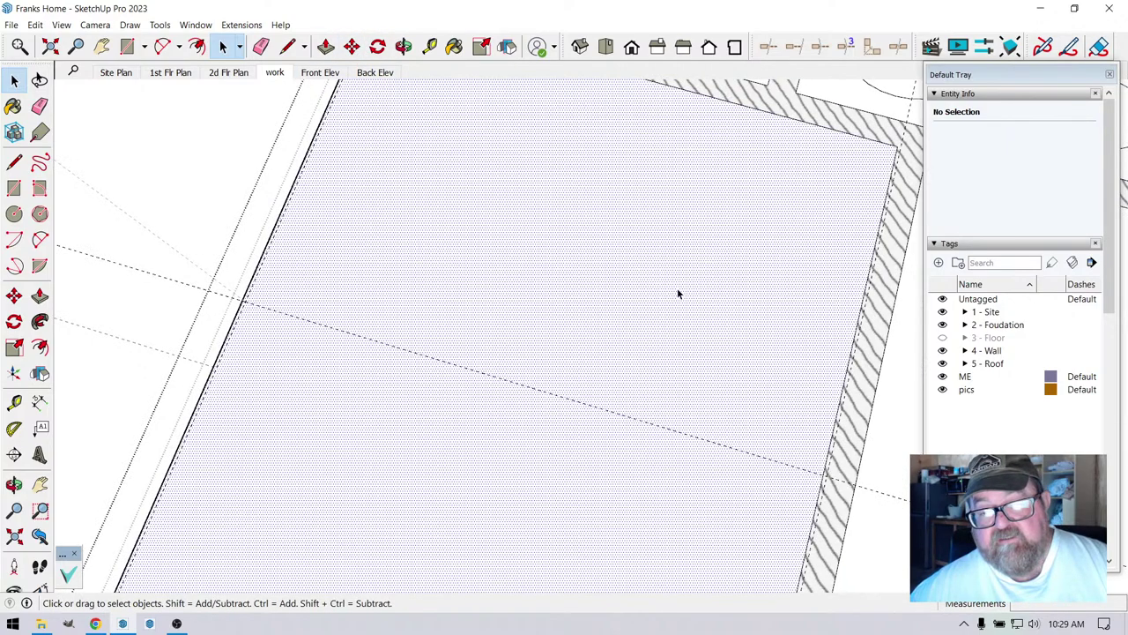
click(430, 46)
click(316, 321)
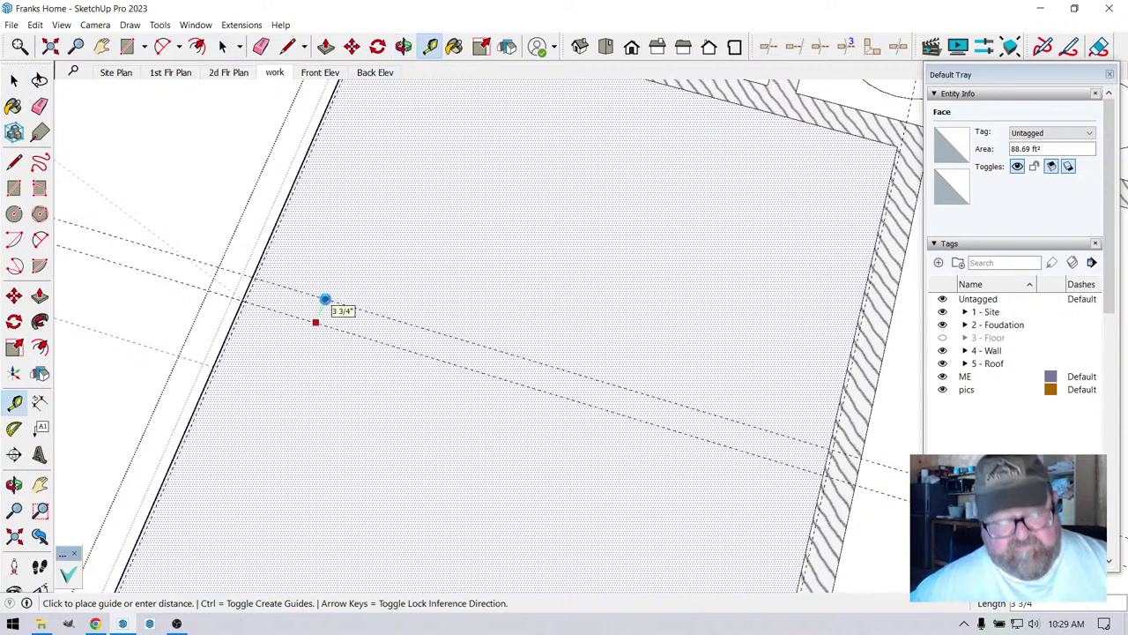
click(328, 295)
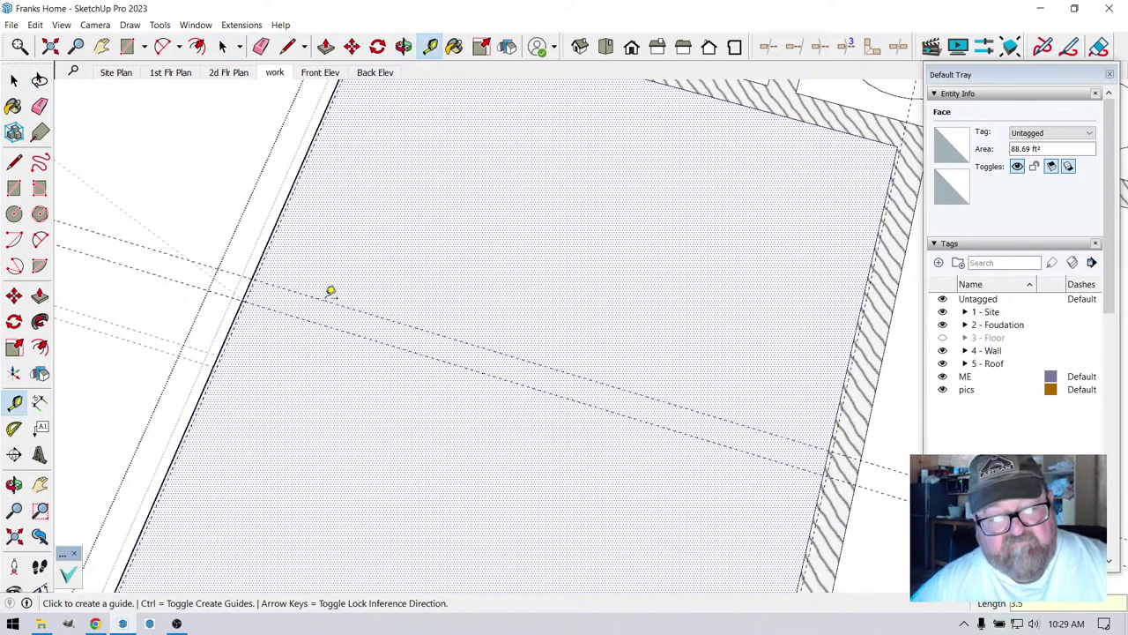
click(127, 46)
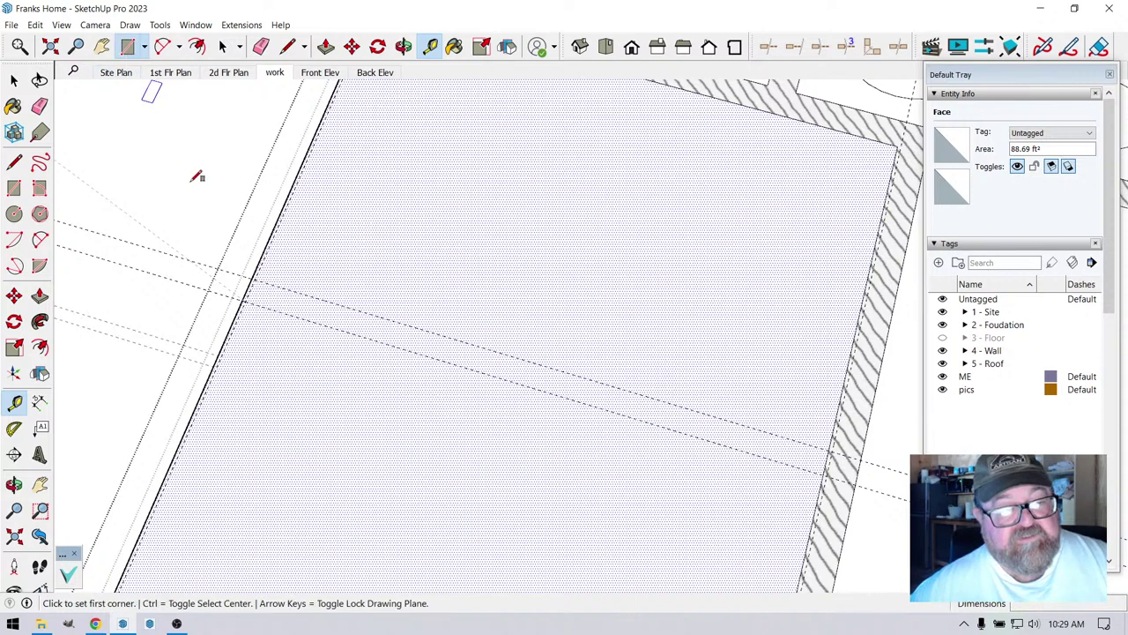
- Draw a rectangle from the wall to the far guide, cutting a 3 1/2" floor strip
click(260, 279)
scroll(714, 412, up, 5)
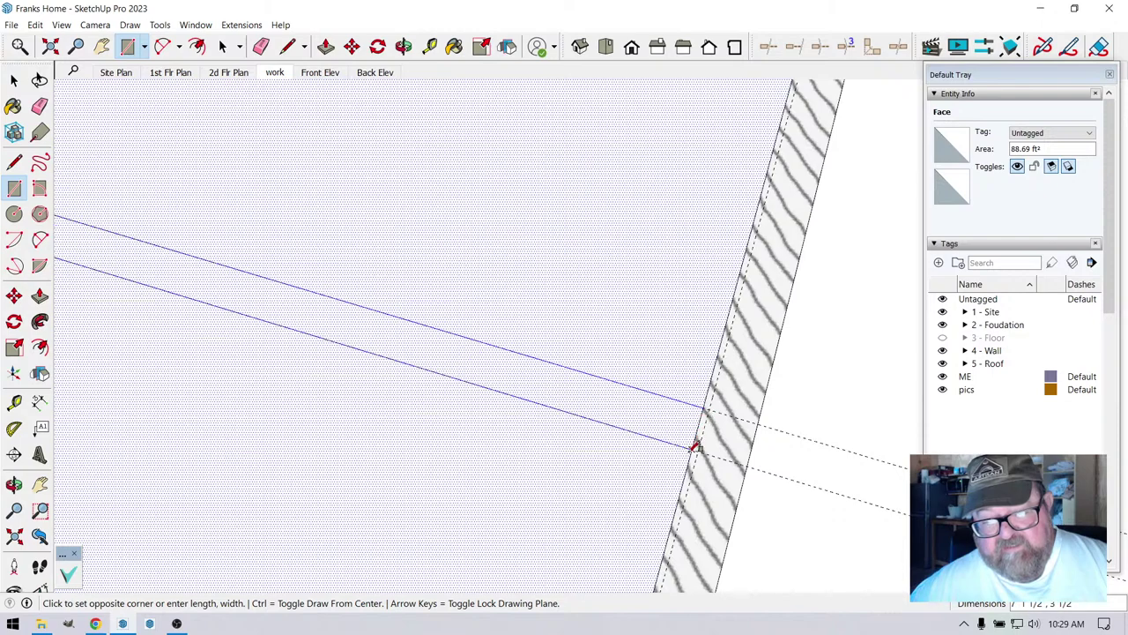
click(695, 447)
scroll(294, 352, down, 6)
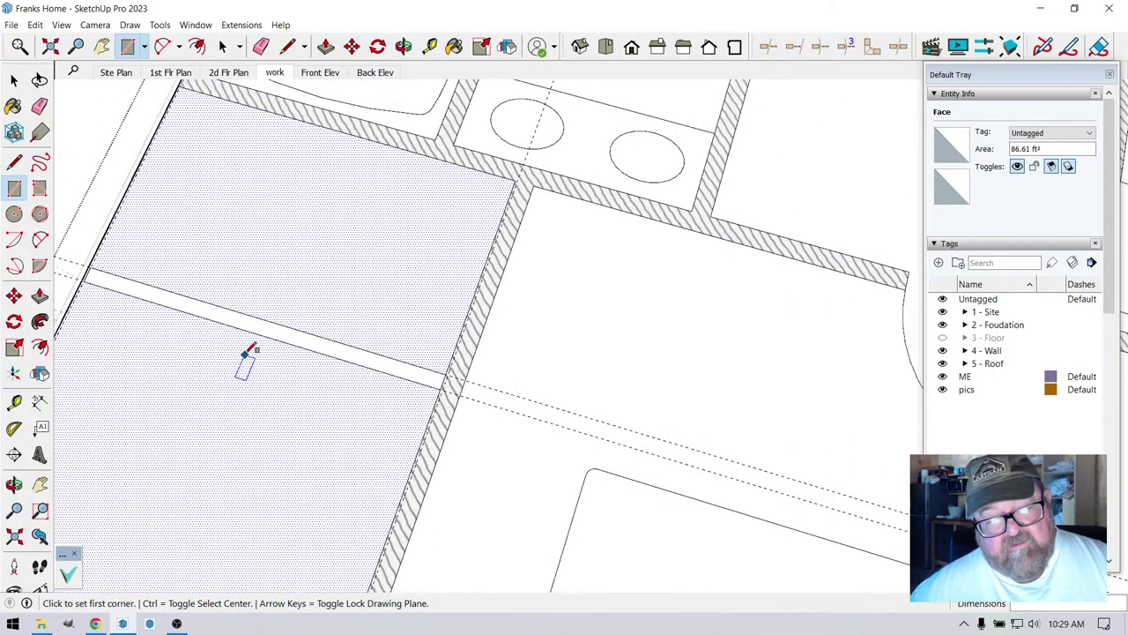
scroll(340, 315, down, 4)
scroll(781, 467, up, 6)
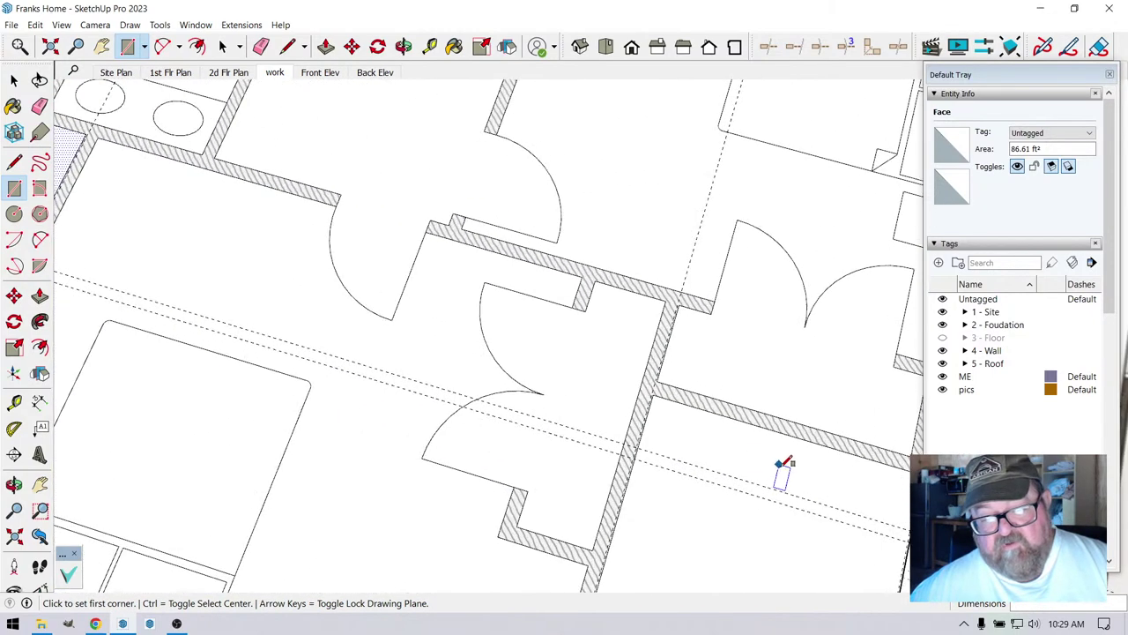
scroll(617, 455, up, 3)
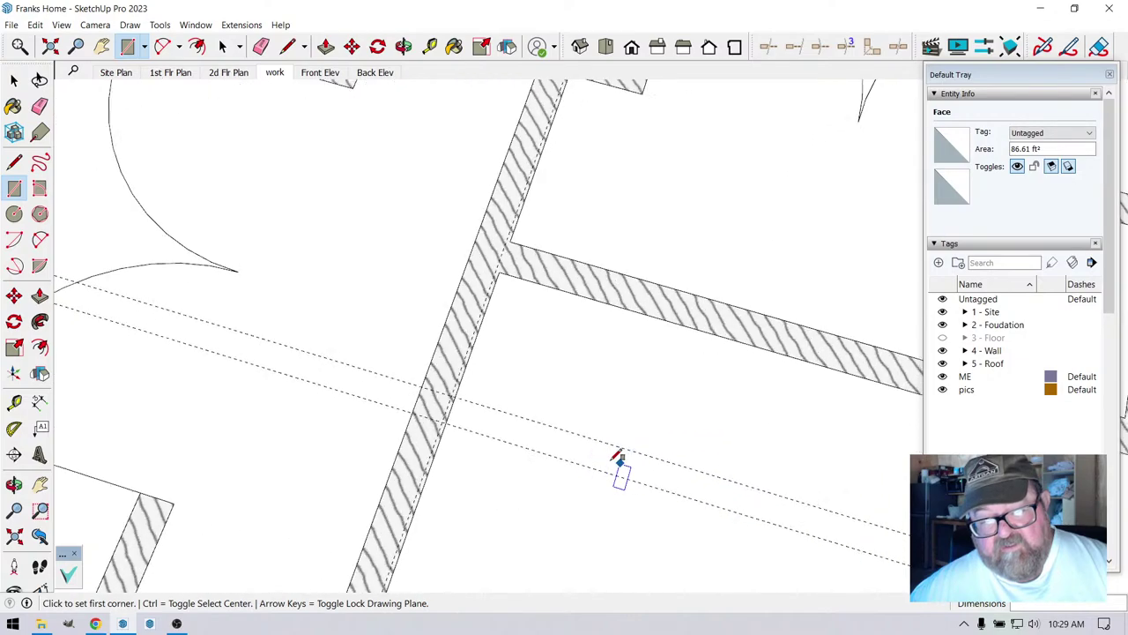
- Draw a second thin rectangle along the parallel guides from the wall junction
click(443, 388)
scroll(411, 396, down, 5)
scroll(678, 472, up, 5)
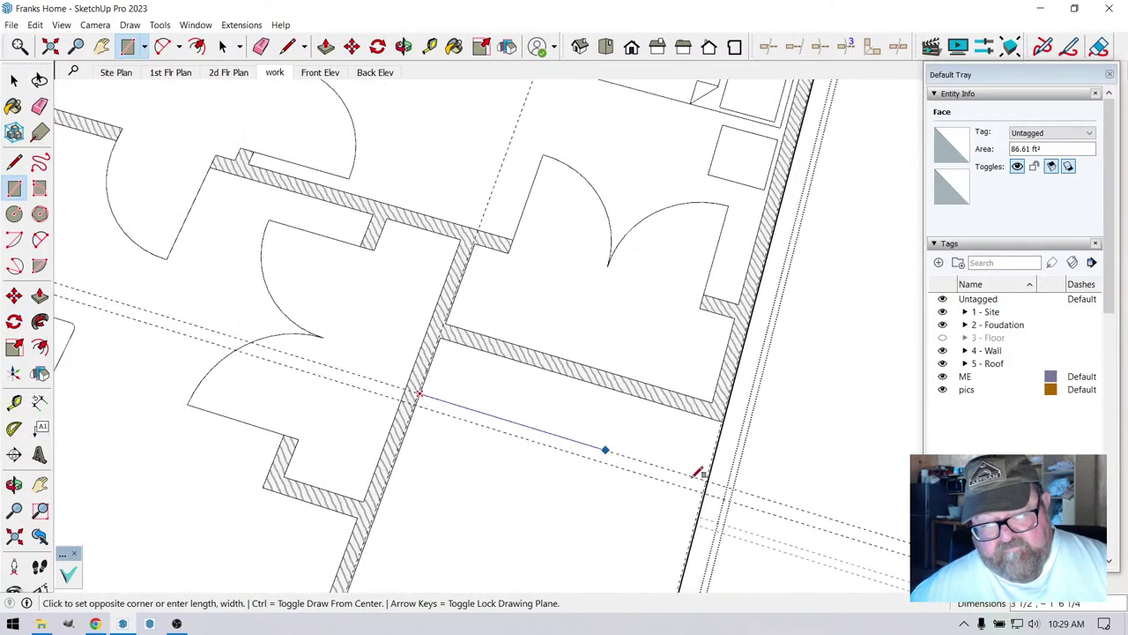
scroll(659, 469, up, 2)
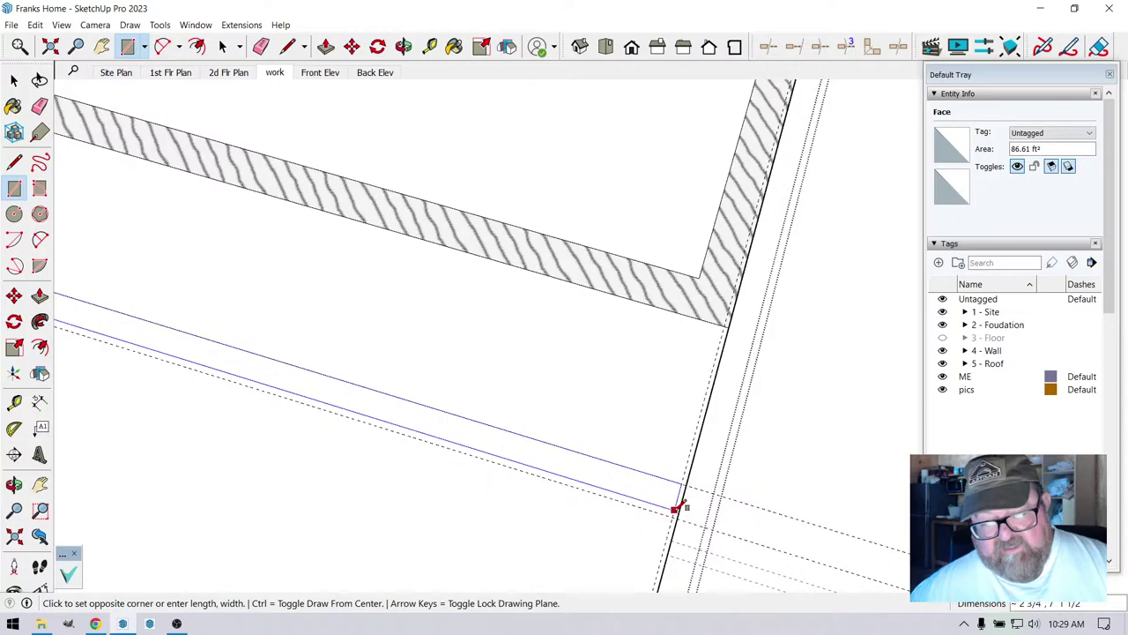
click(675, 513)
scroll(737, 432, down, 8)
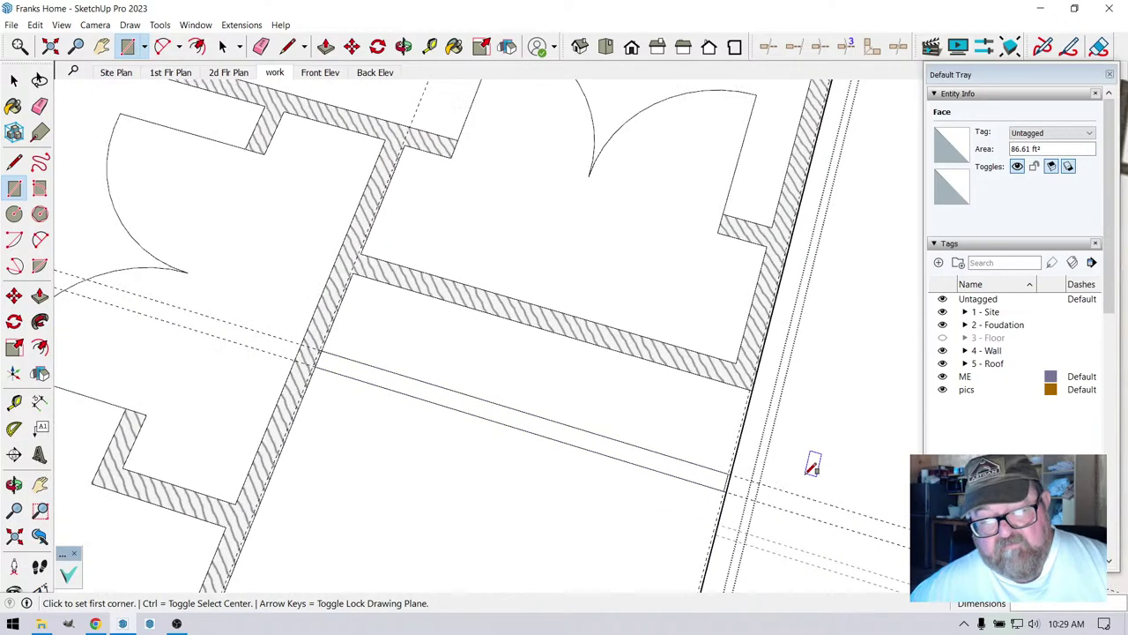
scroll(567, 456, down, 3)
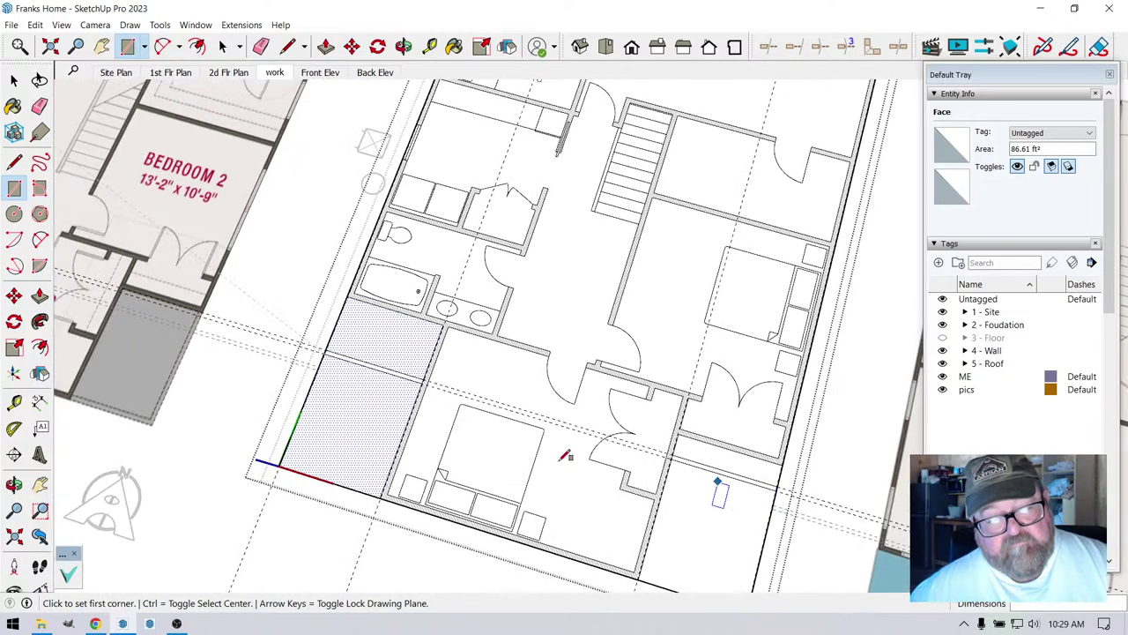
scroll(233, 375, up, 5)
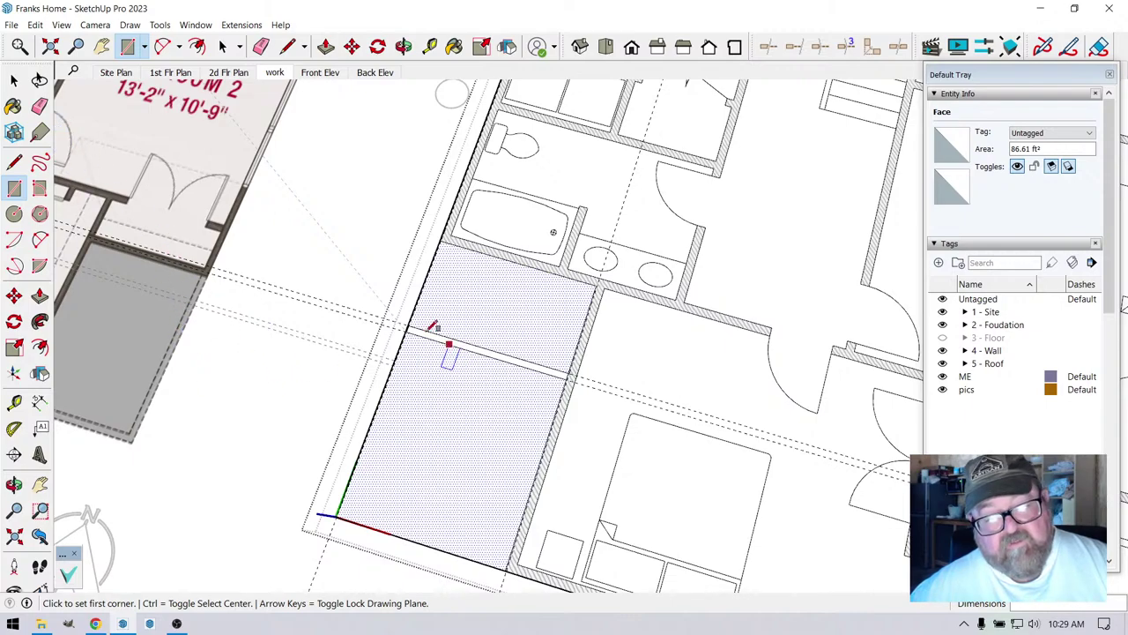
scroll(530, 333, up, 4)
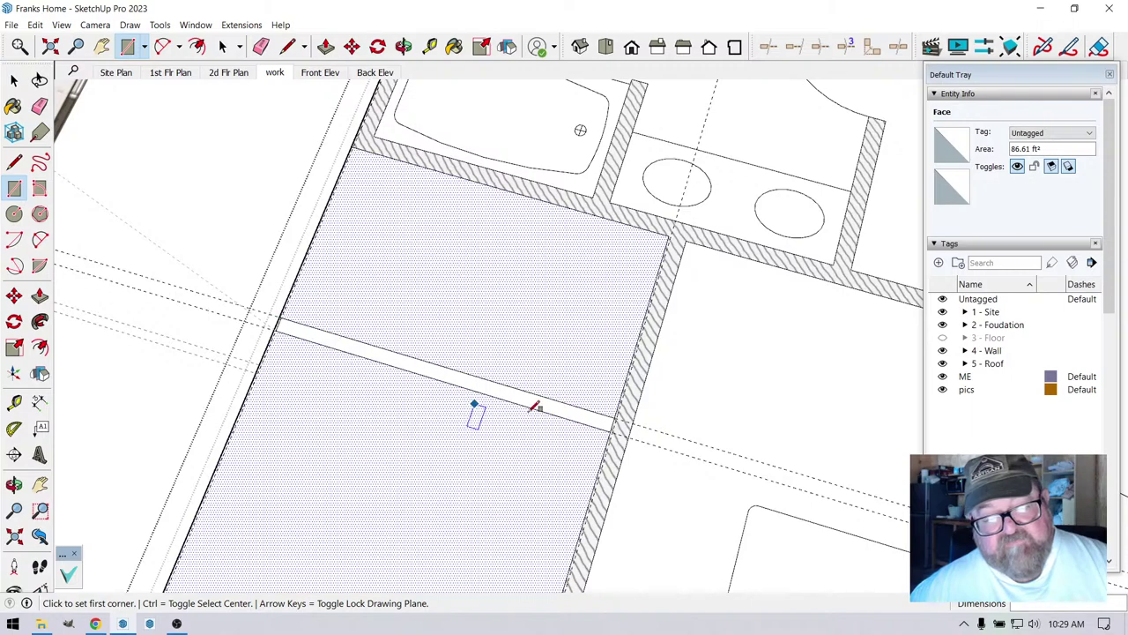
scroll(486, 377, up, 2)
scroll(221, 340, down, 6)
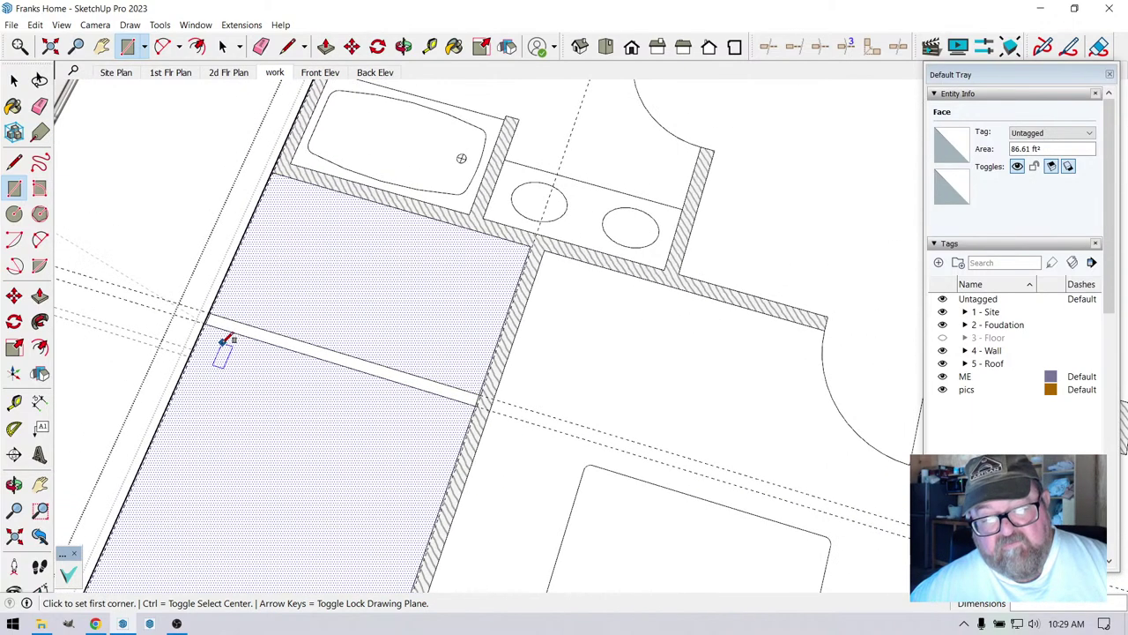
scroll(186, 319, up, 2)
scroll(185, 319, up, 5)
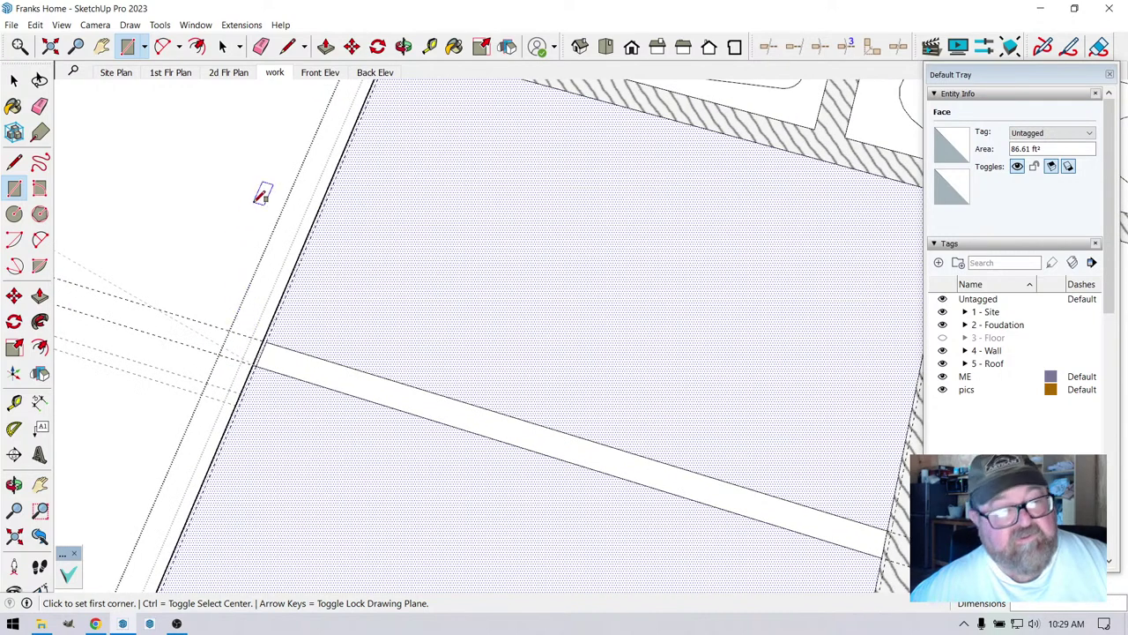
click(241, 25)
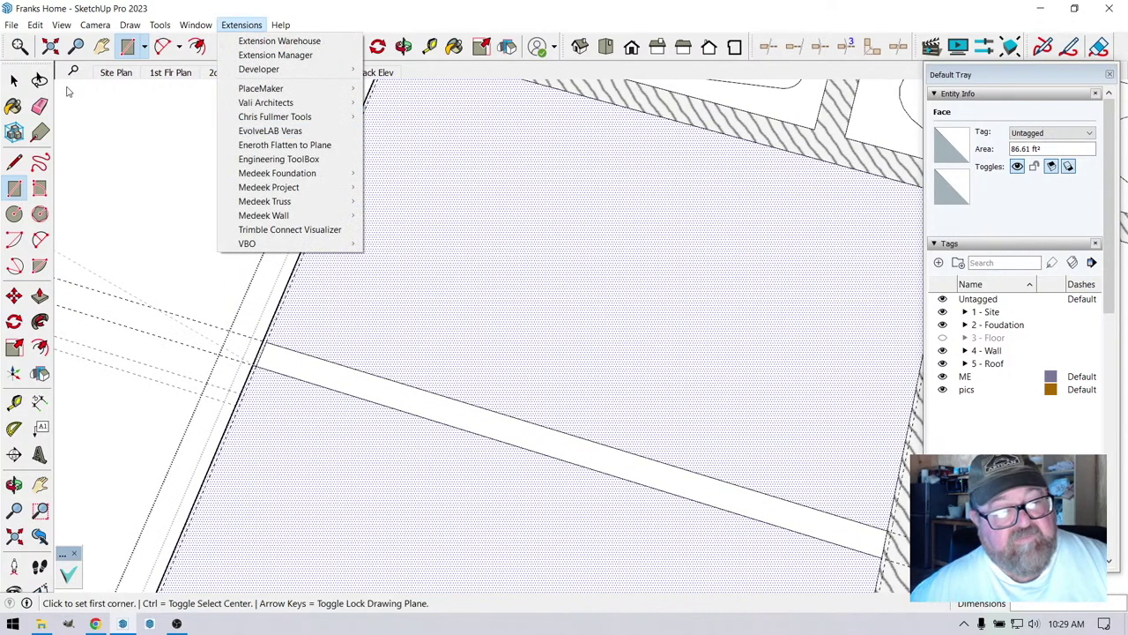
- Clear the floor-face selection and start a Medeek wall assembly with 24 in. height
click(14, 80)
click(179, 209)
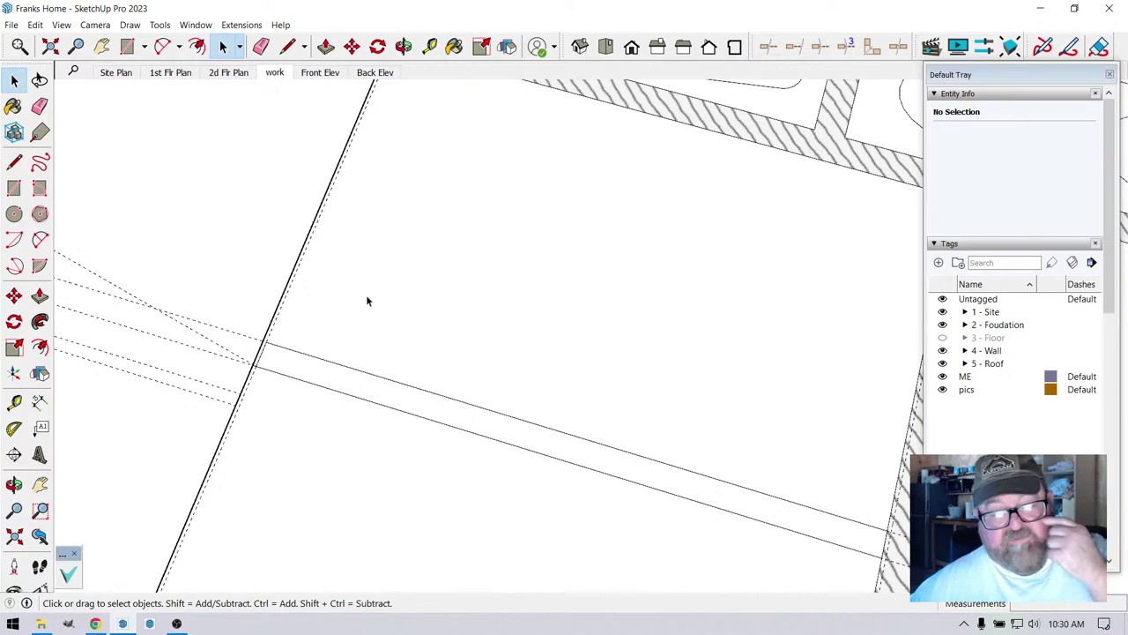
scroll(241, 324, up, 1)
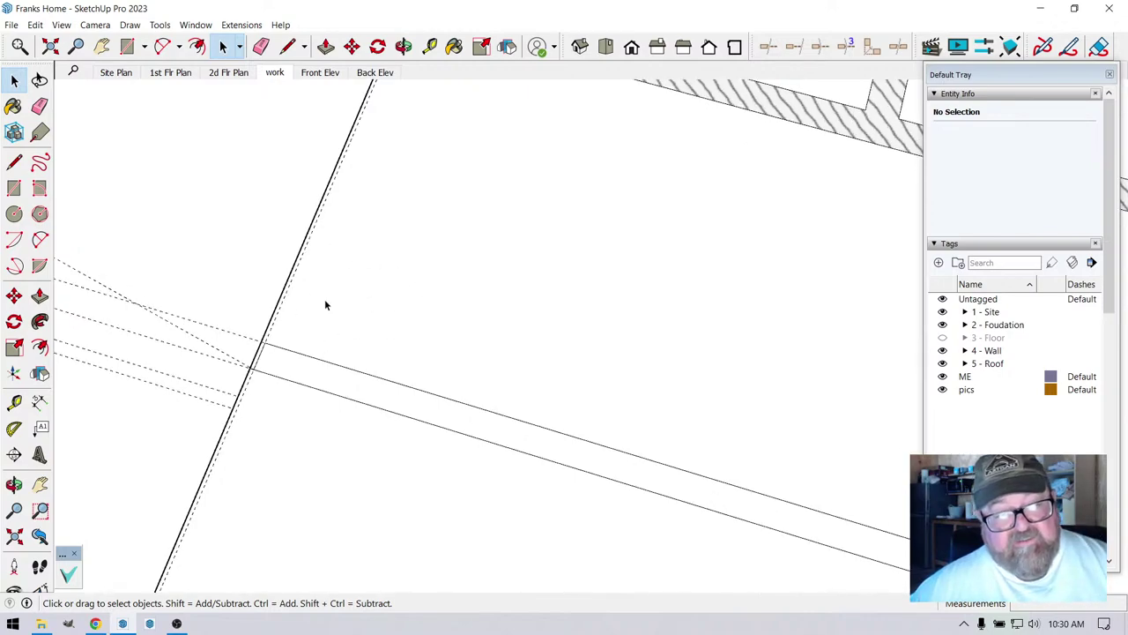
scroll(271, 348, up, 1)
click(241, 24)
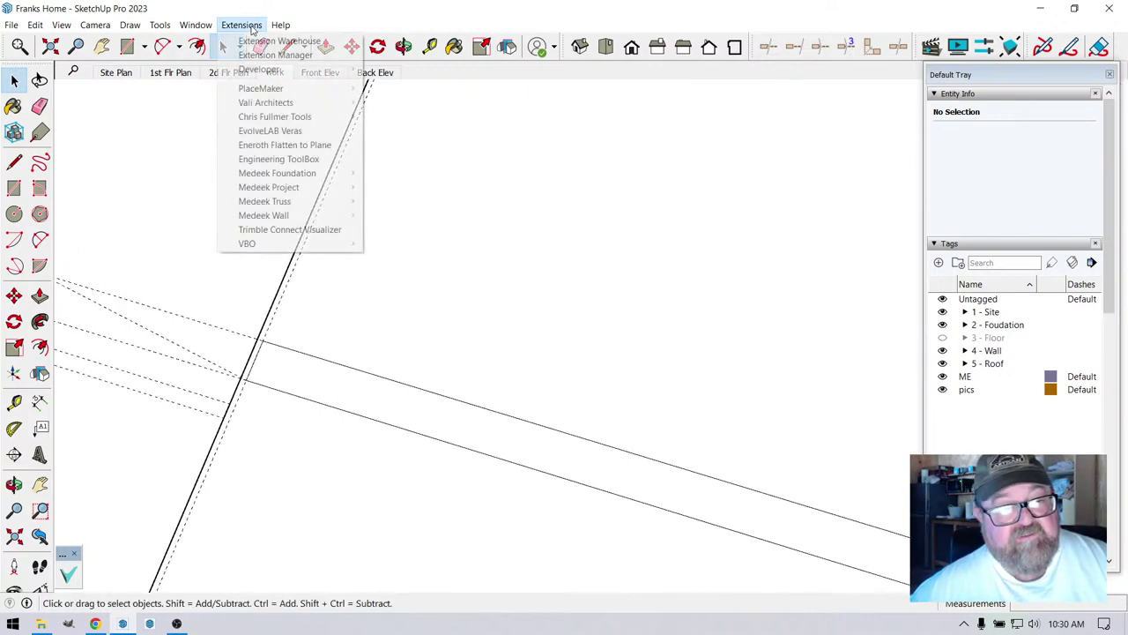
mouse_move(258, 221)
click(386, 215)
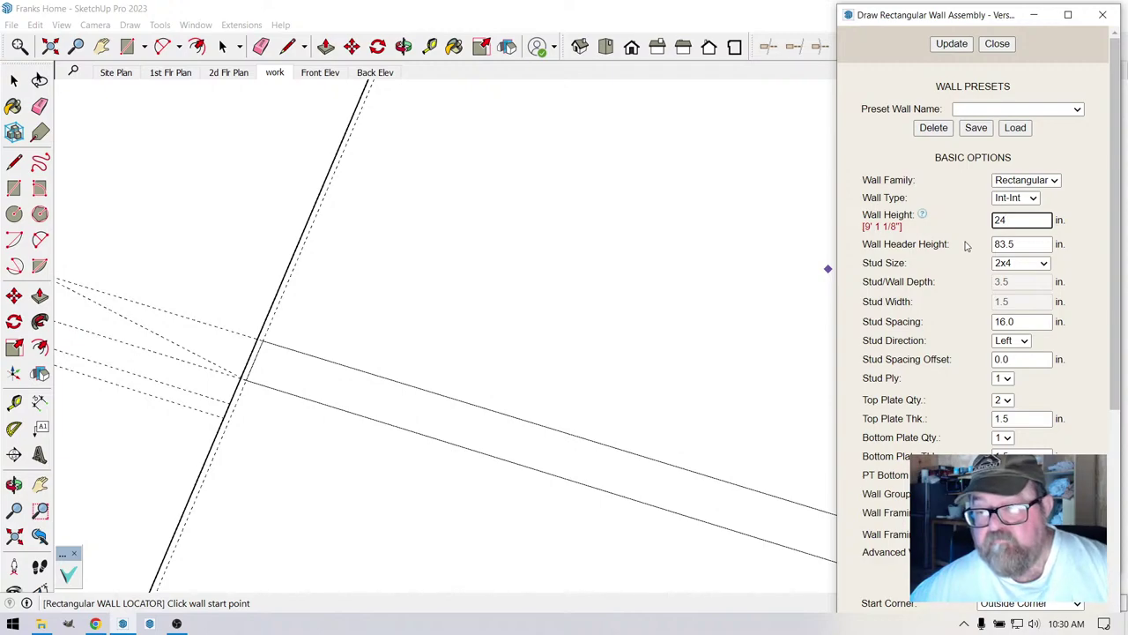
click(955, 47)
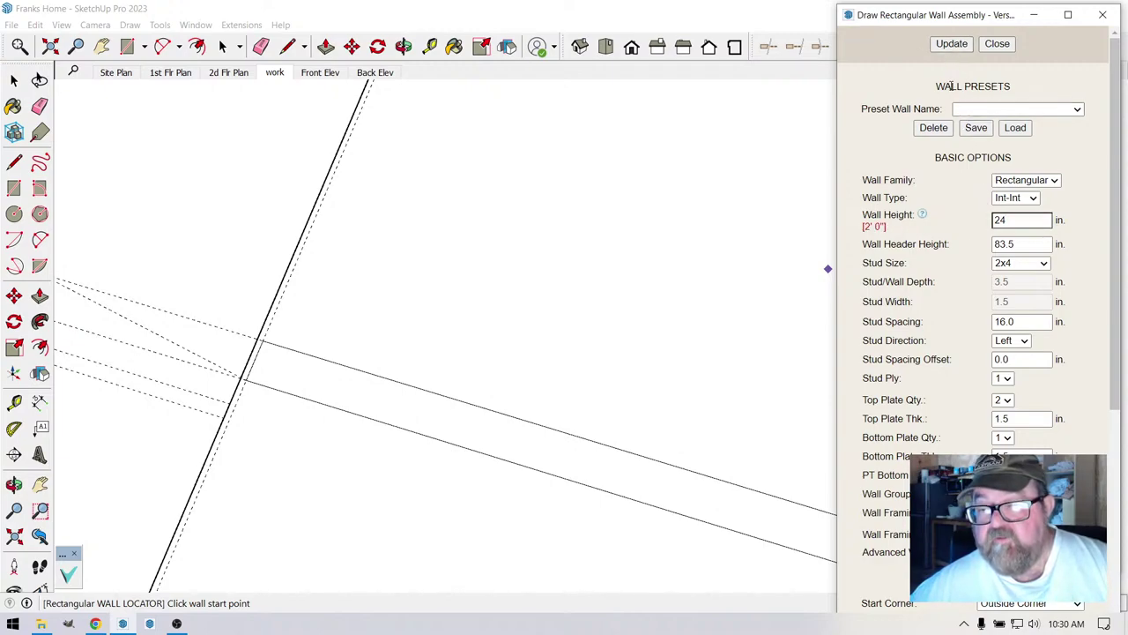
- Frame the first 24 in. wall from the strip's left end to the hatched wall
middle_drag(295, 353, 247, 375)
click(231, 392)
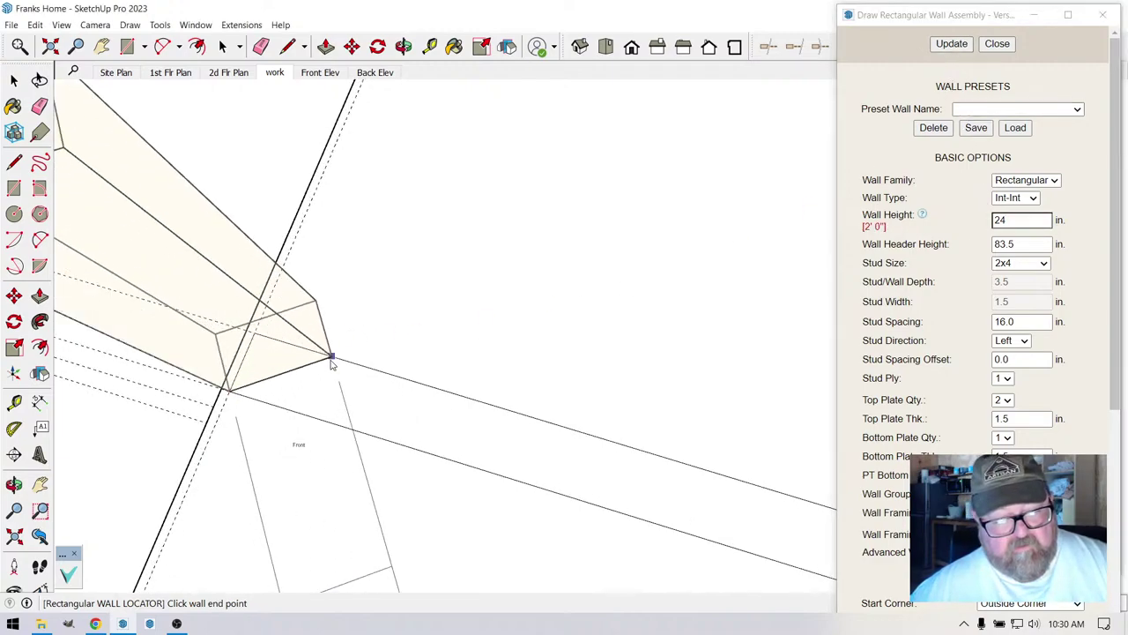
scroll(319, 371, down, 5)
scroll(326, 388, down, 2)
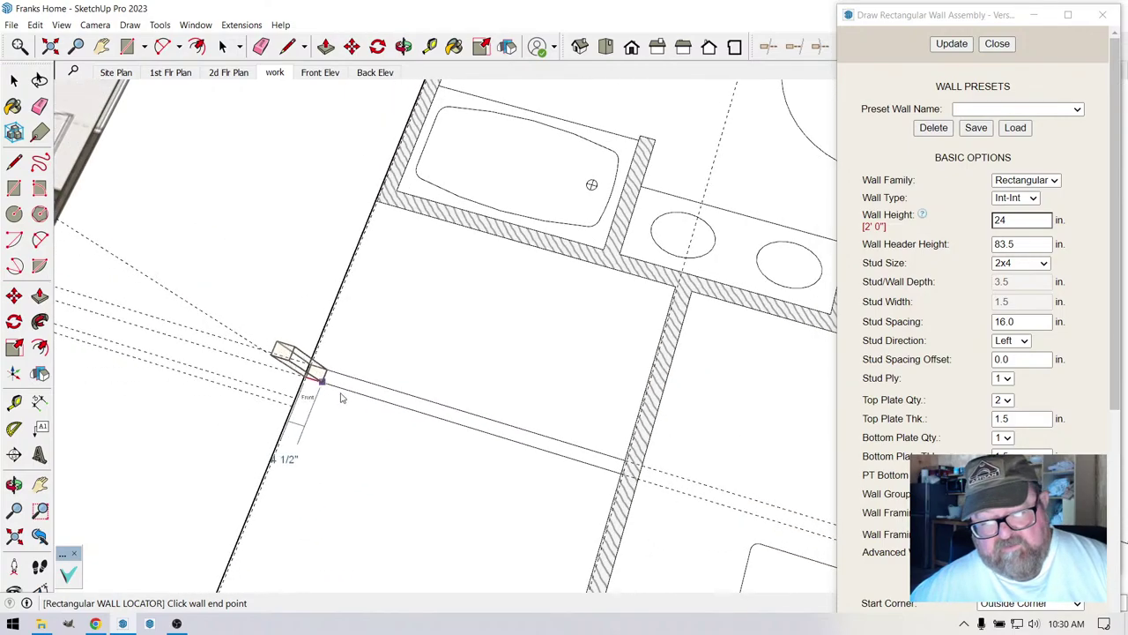
scroll(679, 414, up, 6)
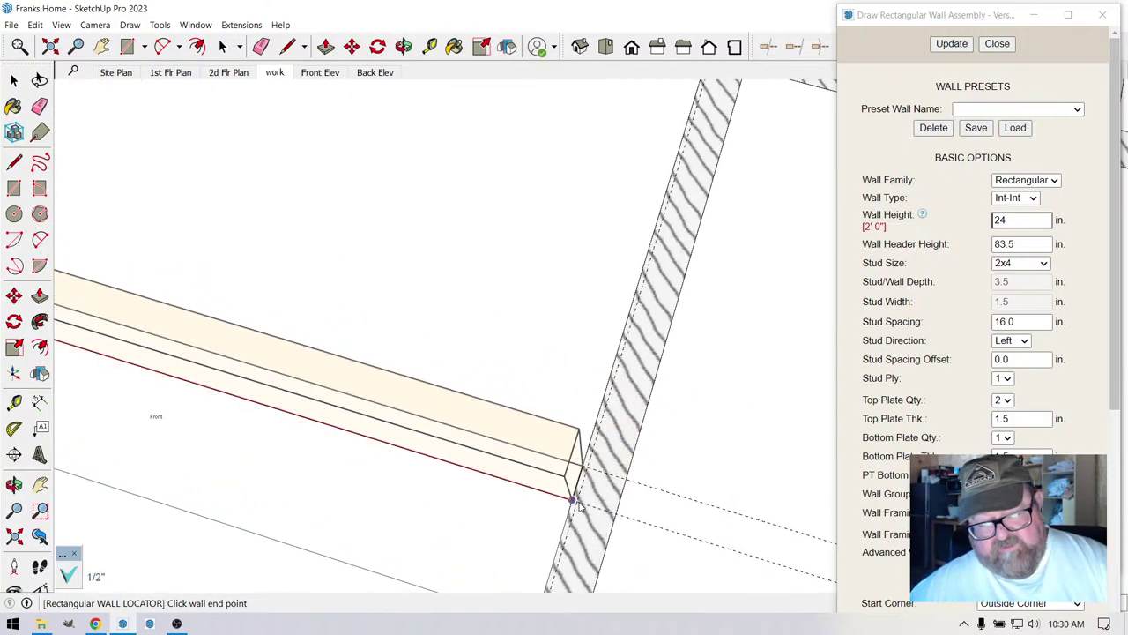
scroll(573, 501, up, 3)
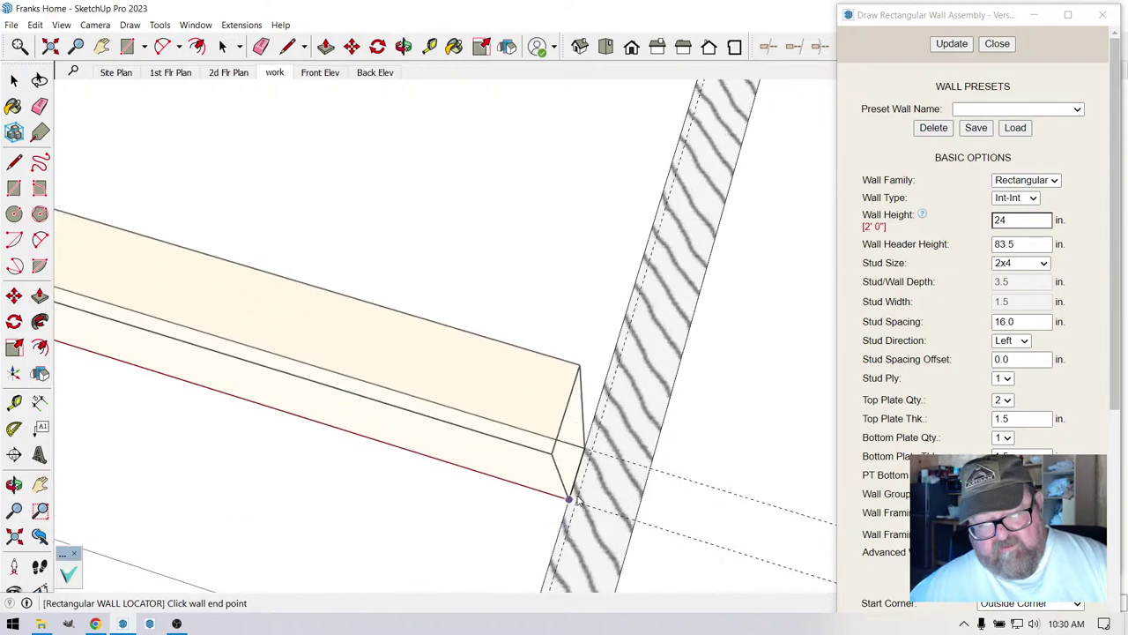
click(577, 507)
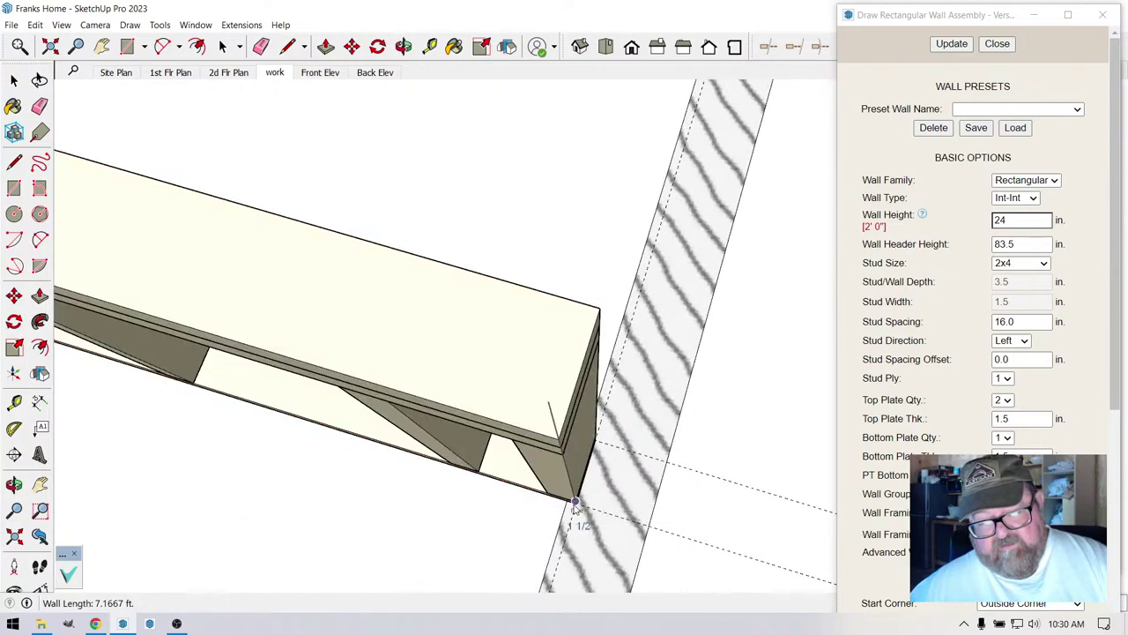
- Frame the second 24 in. 2x4 wall, about 7.17 ft long, ending at the hatched wall
scroll(529, 476, down, 3)
scroll(253, 337, down, 6)
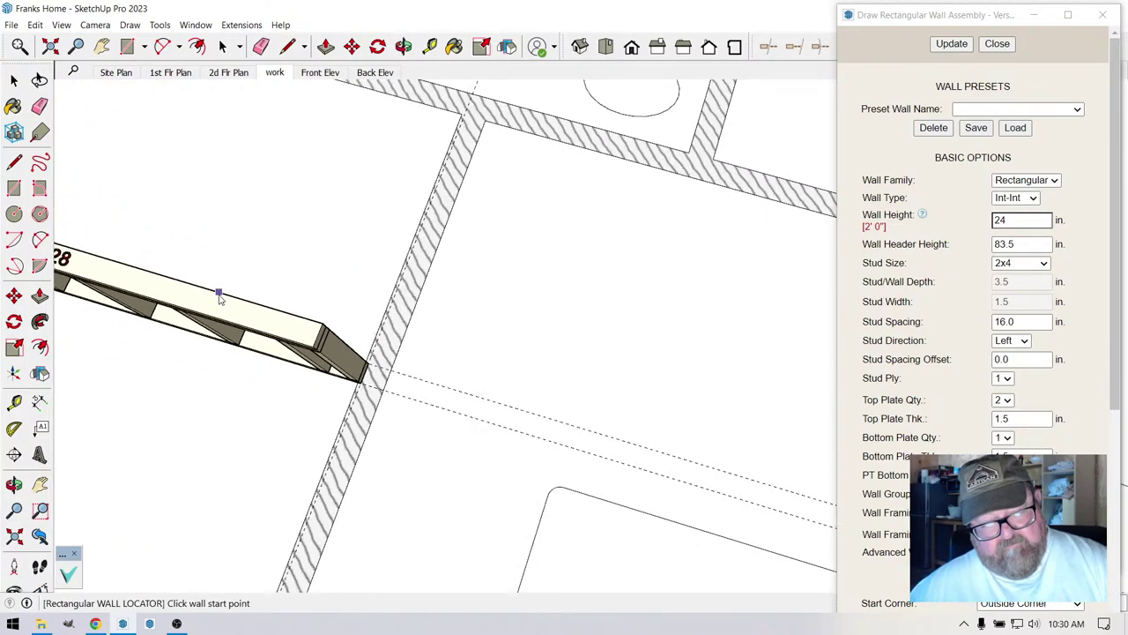
scroll(326, 377, down, 2)
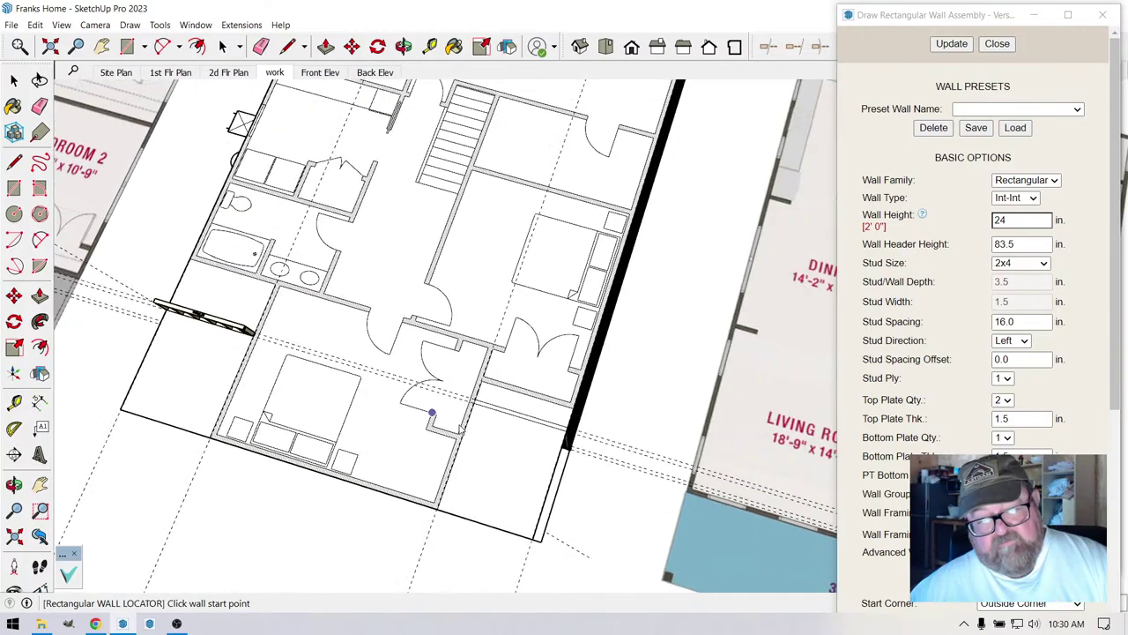
scroll(526, 426, up, 10)
scroll(370, 319, up, 2)
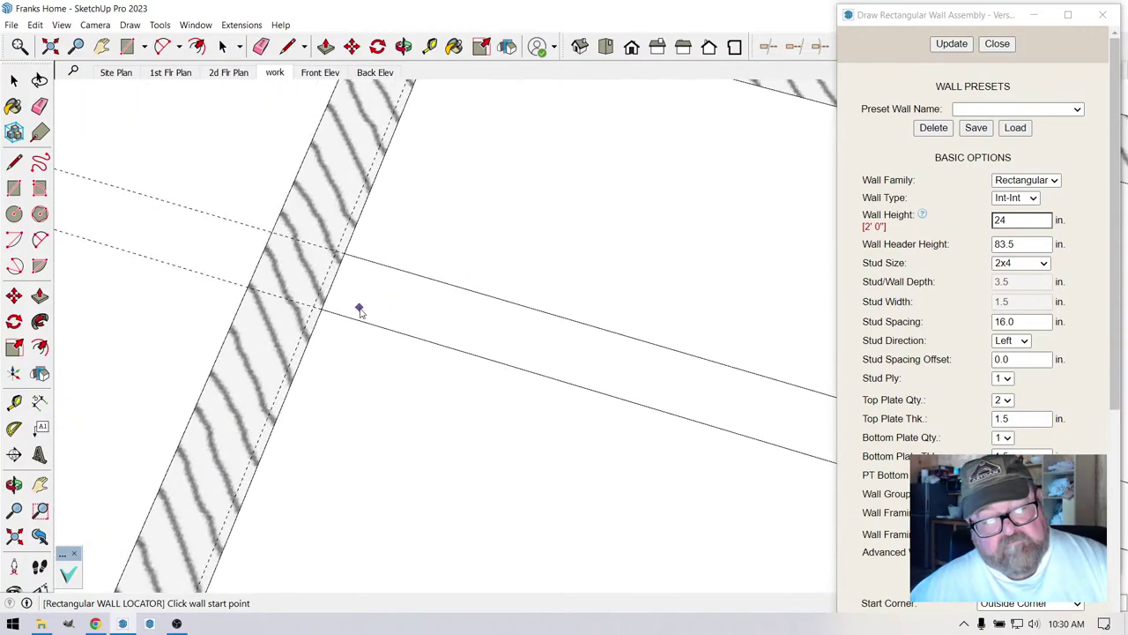
scroll(314, 307, down, 5)
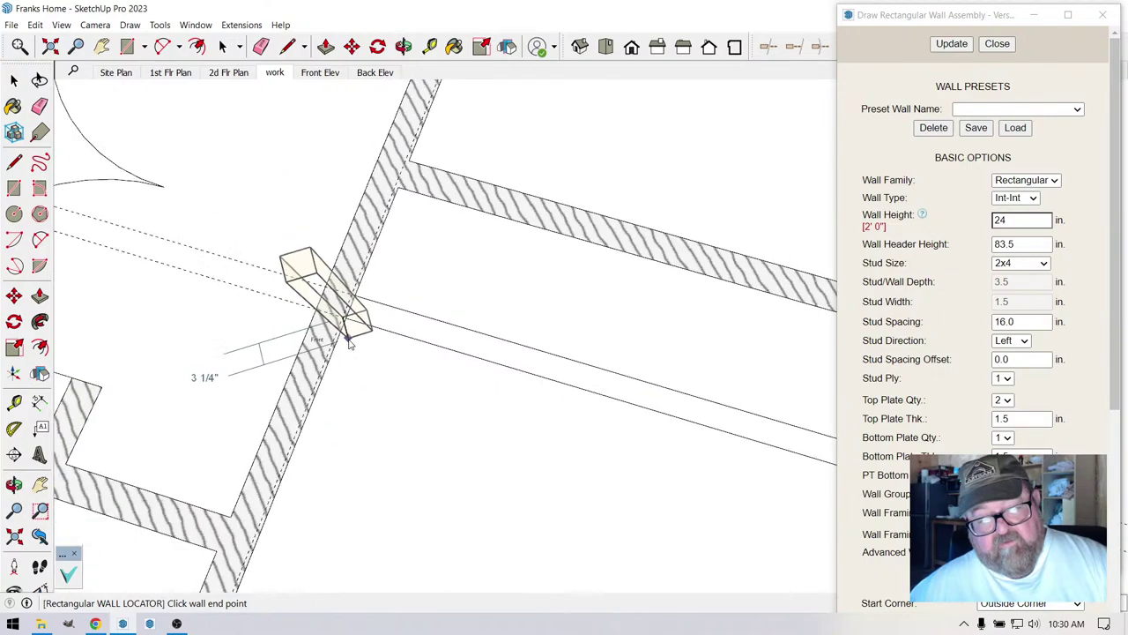
scroll(634, 412, up, 5)
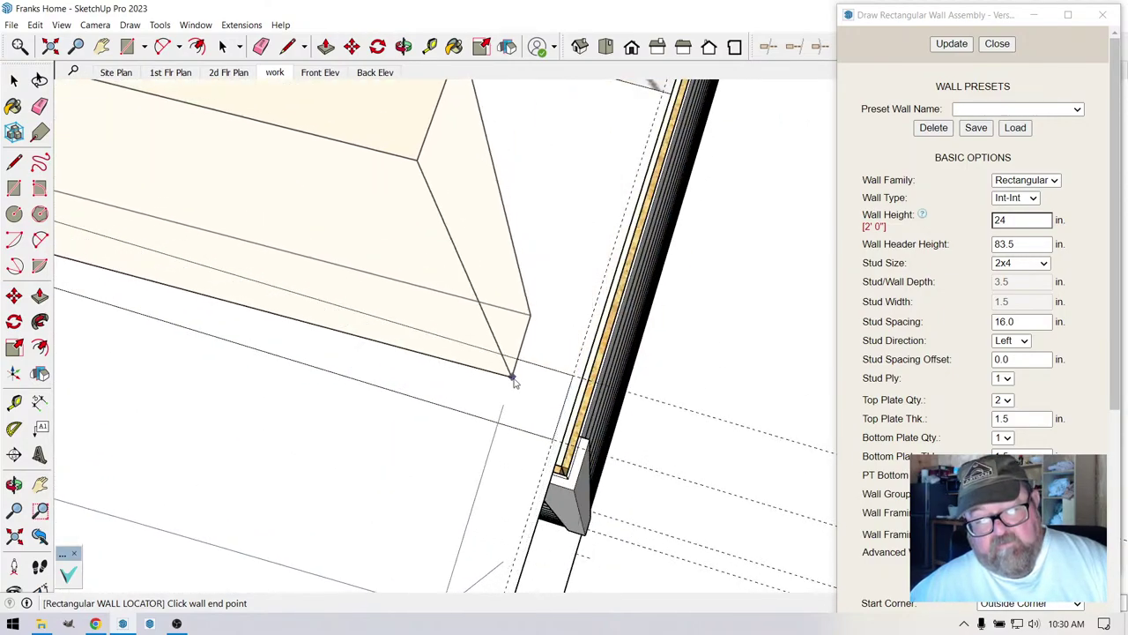
click(566, 433)
scroll(652, 419, down, 10)
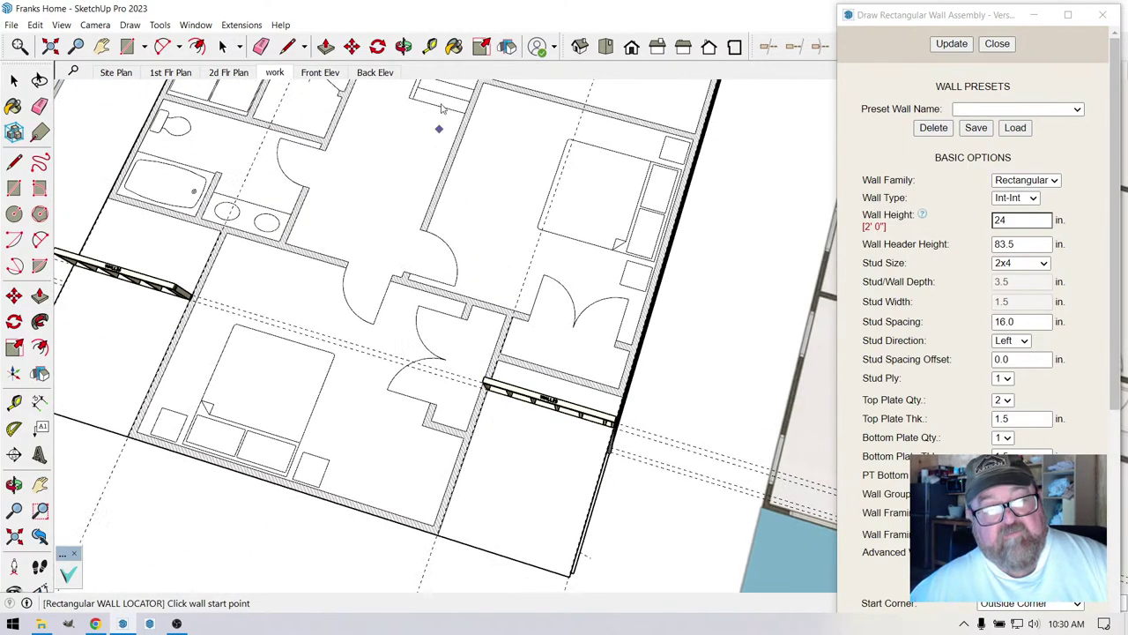
click(14, 485)
drag(456, 456, 398, 343)
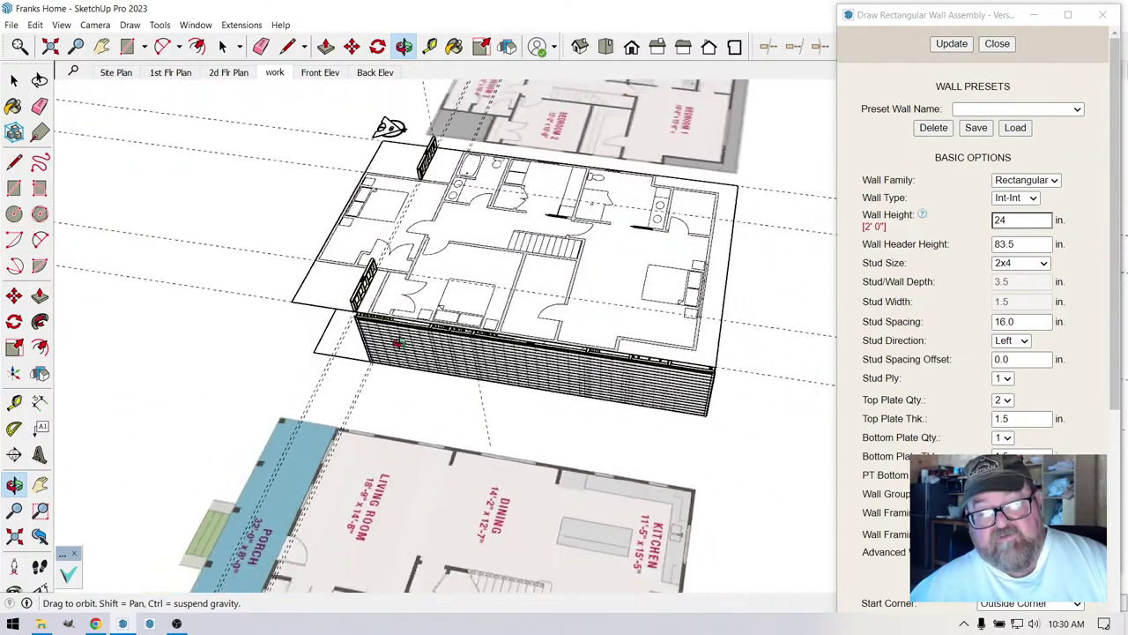
drag(601, 307, 277, 342)
scroll(717, 403, up, 5)
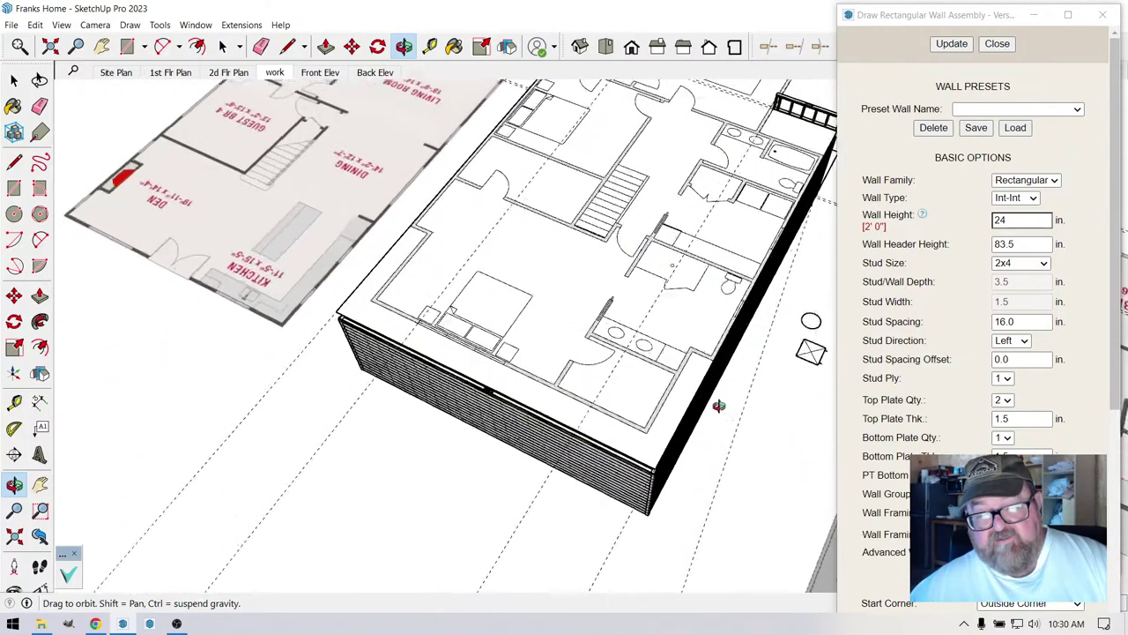
scroll(553, 399, down, 5)
drag(553, 400, 553, 485)
scroll(554, 485, up, 3)
drag(324, 193, 282, 242)
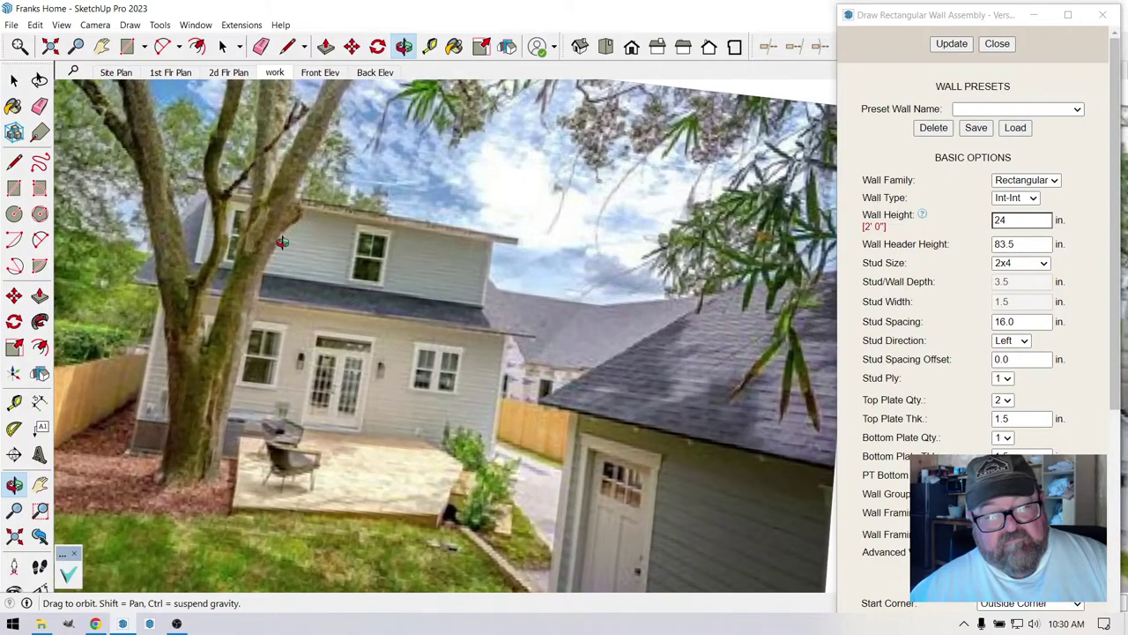
drag(228, 209, 470, 430)
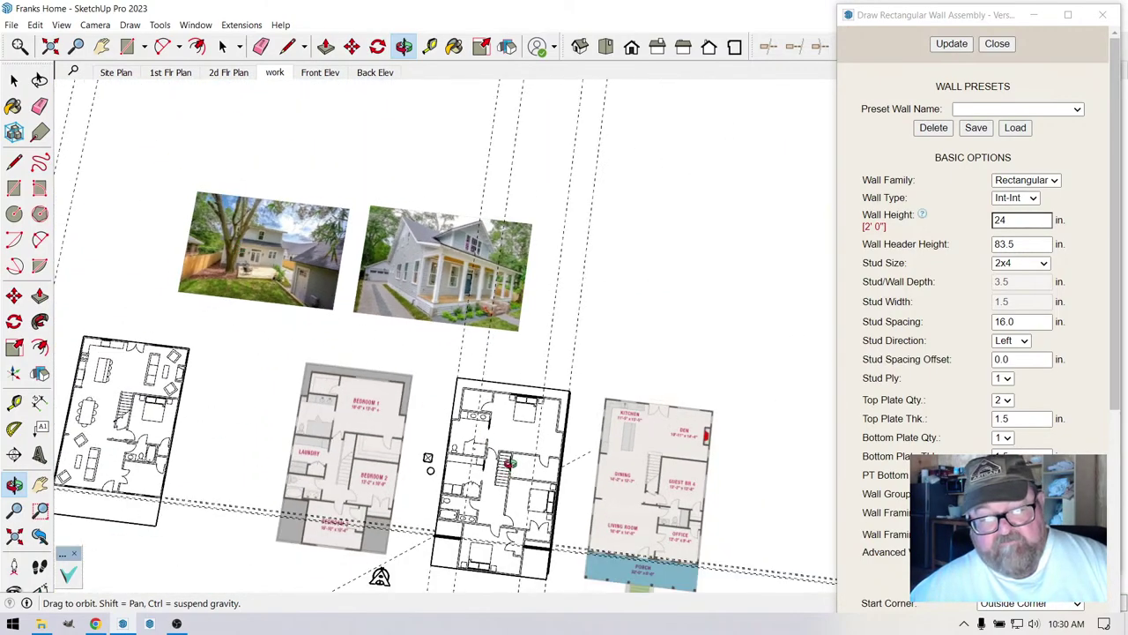
scroll(273, 271, up, 5)
scroll(274, 269, up, 2)
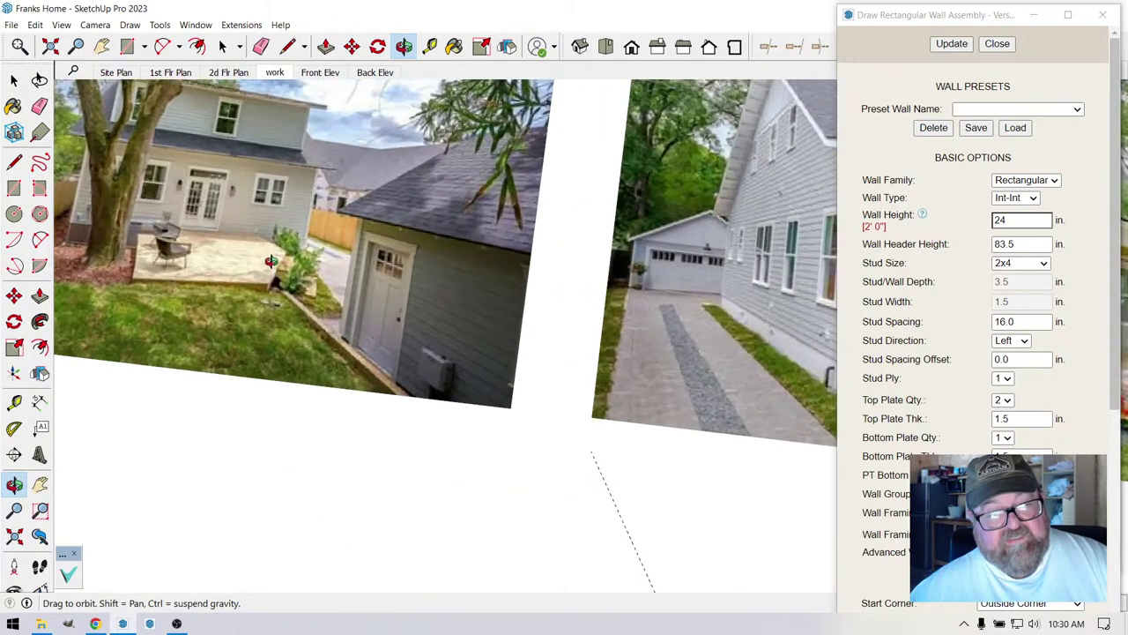
drag(276, 246, 296, 253)
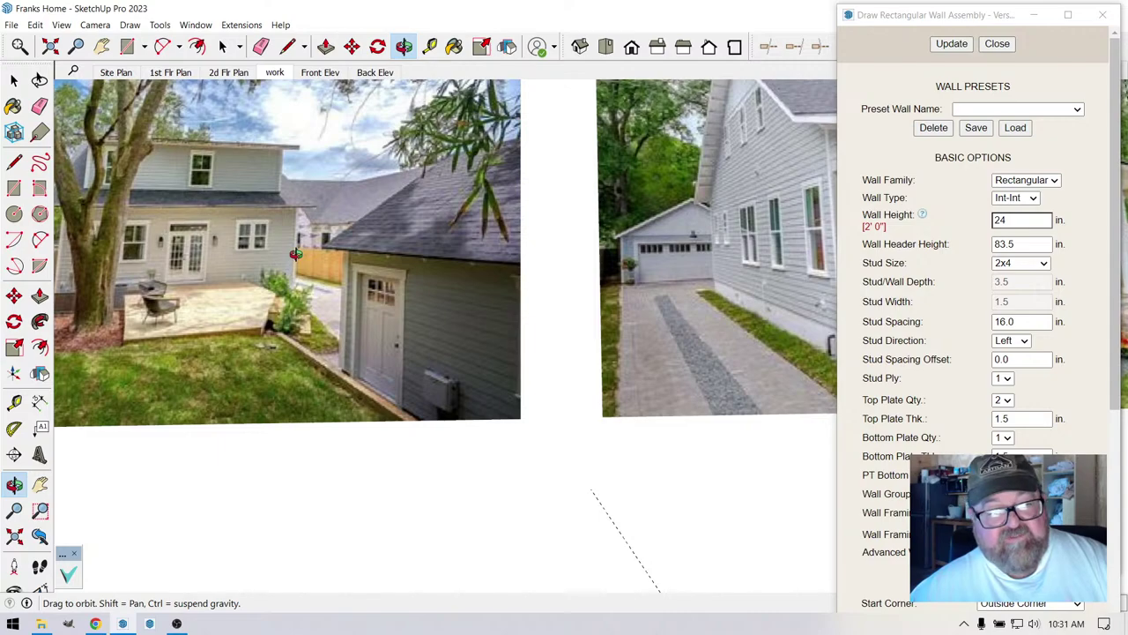
scroll(529, 449, down, 10)
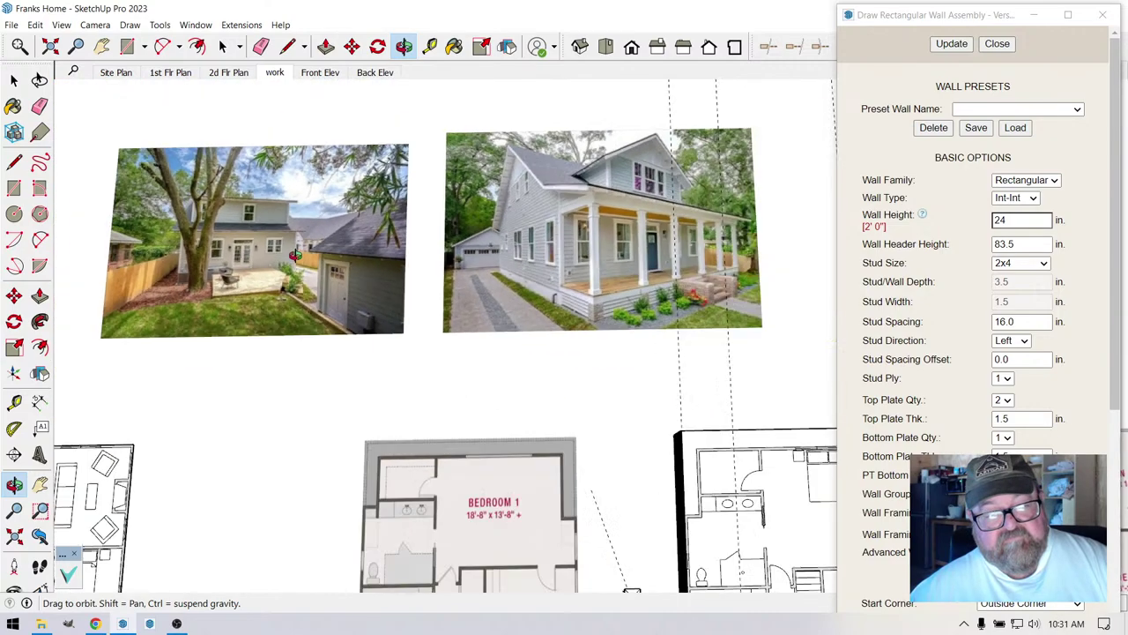
drag(550, 442, 469, 347)
scroll(387, 306, up, 5)
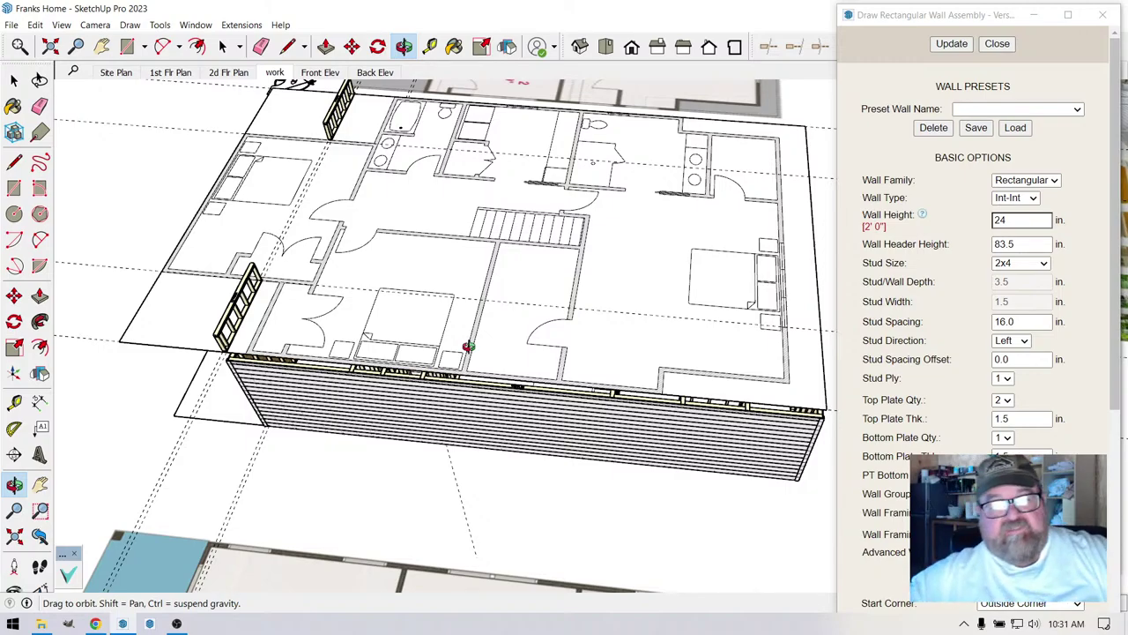
- Orbit and zoom around the framed walls and floor plan, then swing toward the house photos
scroll(468, 347, down, 3)
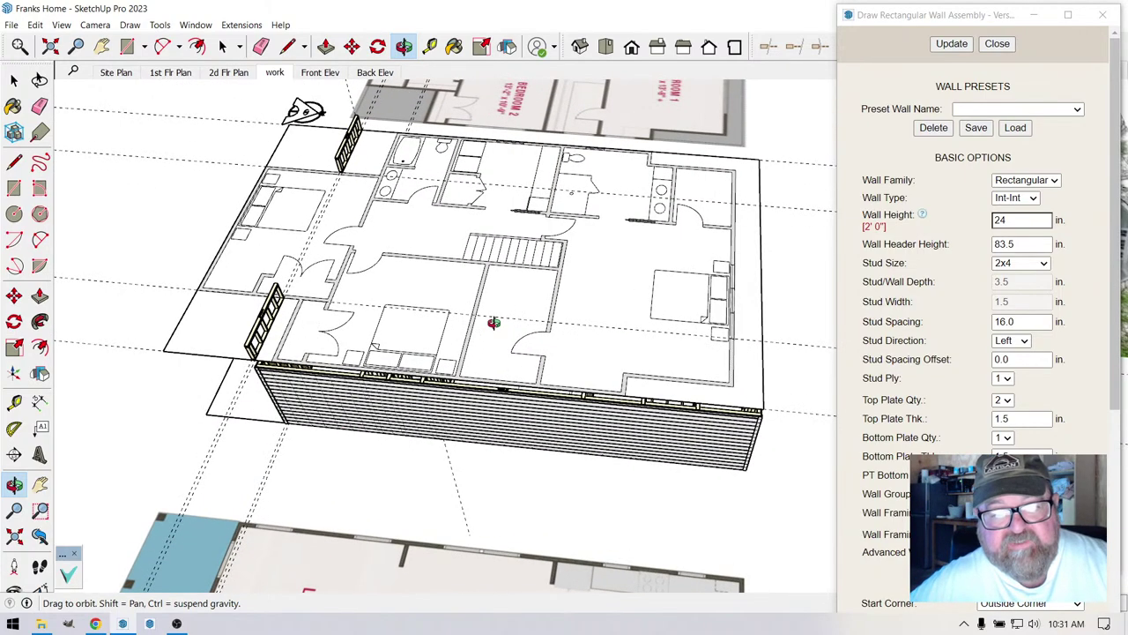
mouse_move(576, 350)
mouse_down()
mouse_move(480, 232)
mouse_move(482, 259)
mouse_up()
scroll(511, 275, up, 3)
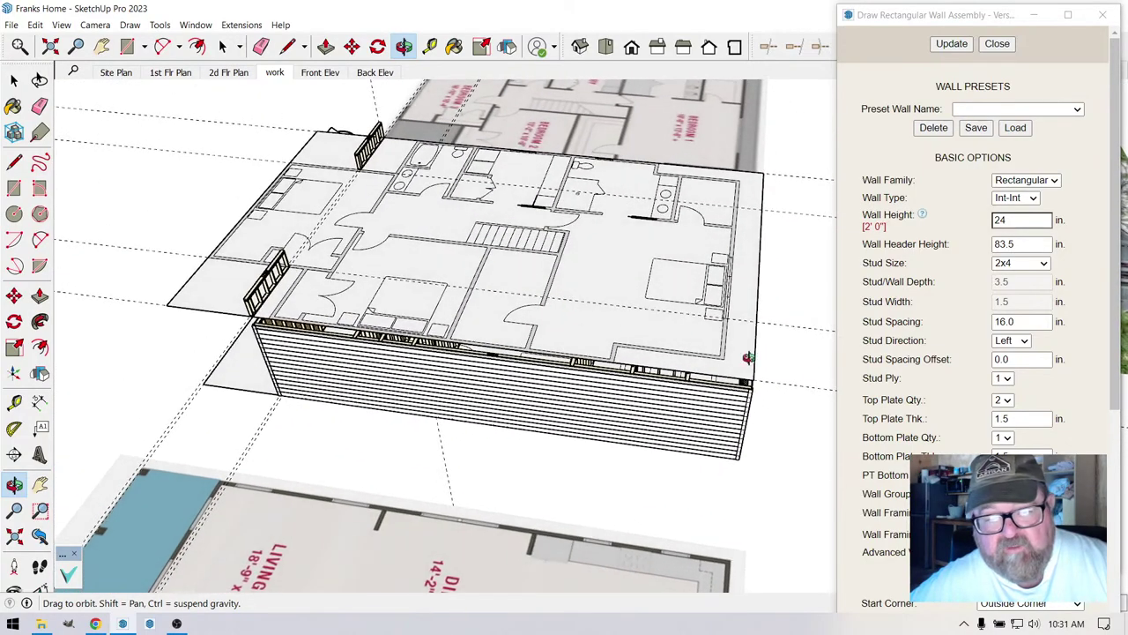
scroll(758, 349, up, 5)
drag(665, 384, 588, 297)
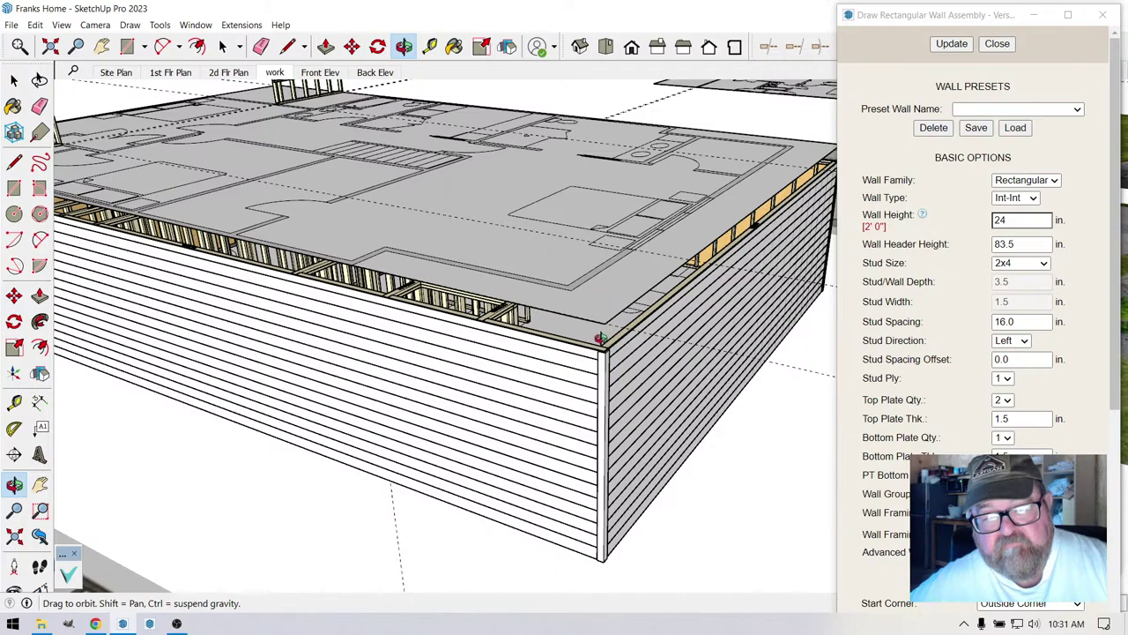
scroll(597, 446, down, 5)
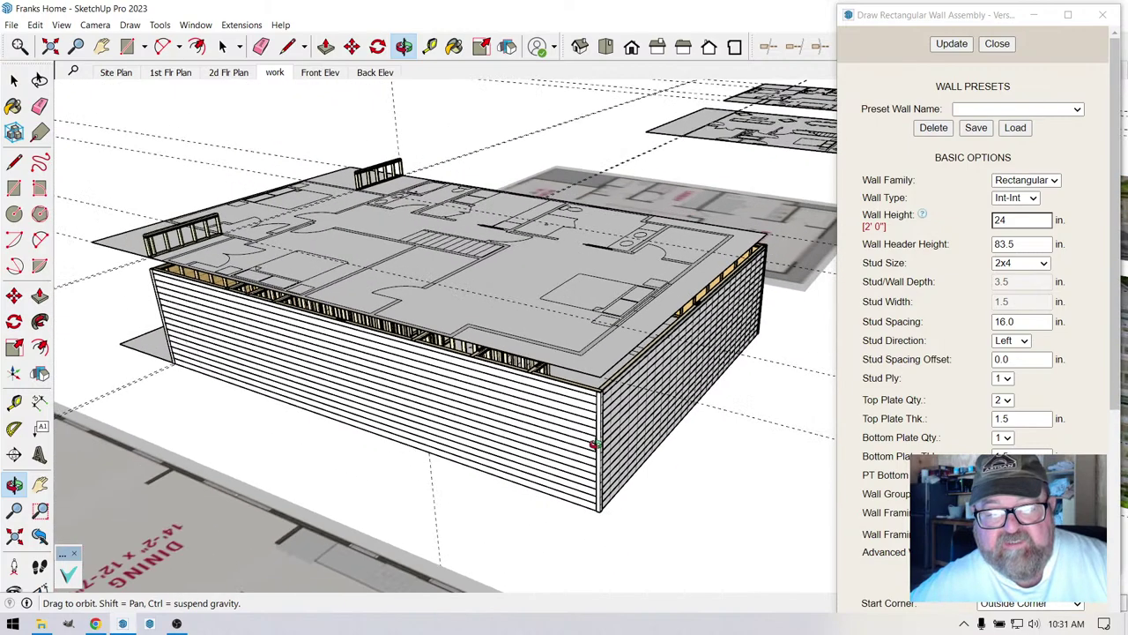
scroll(605, 456, up, 3)
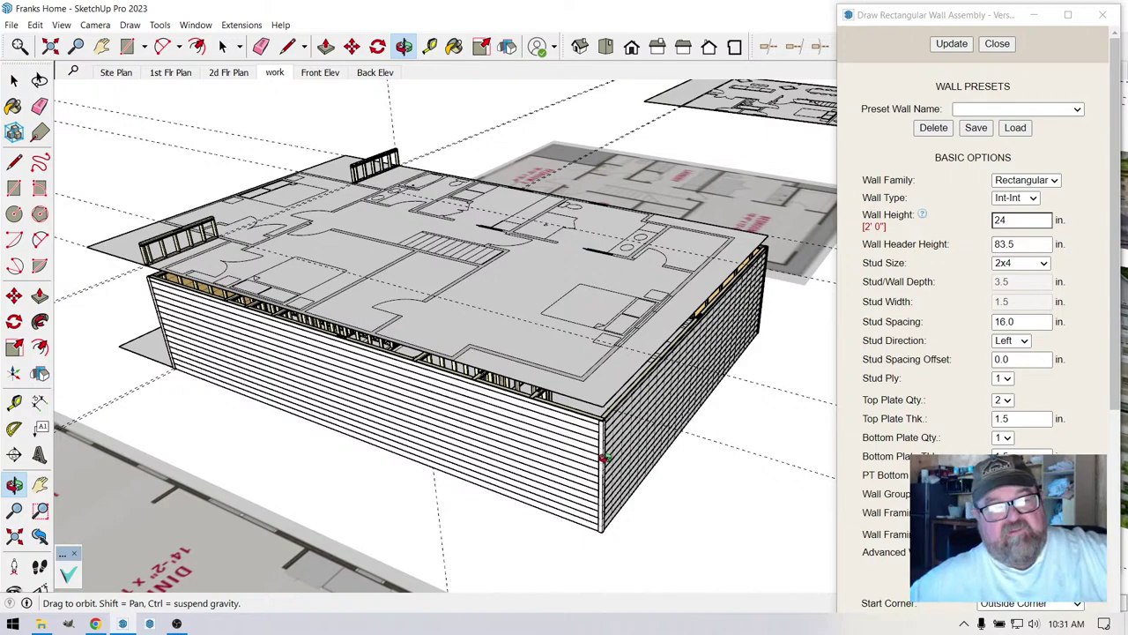
drag(604, 457, 384, 486)
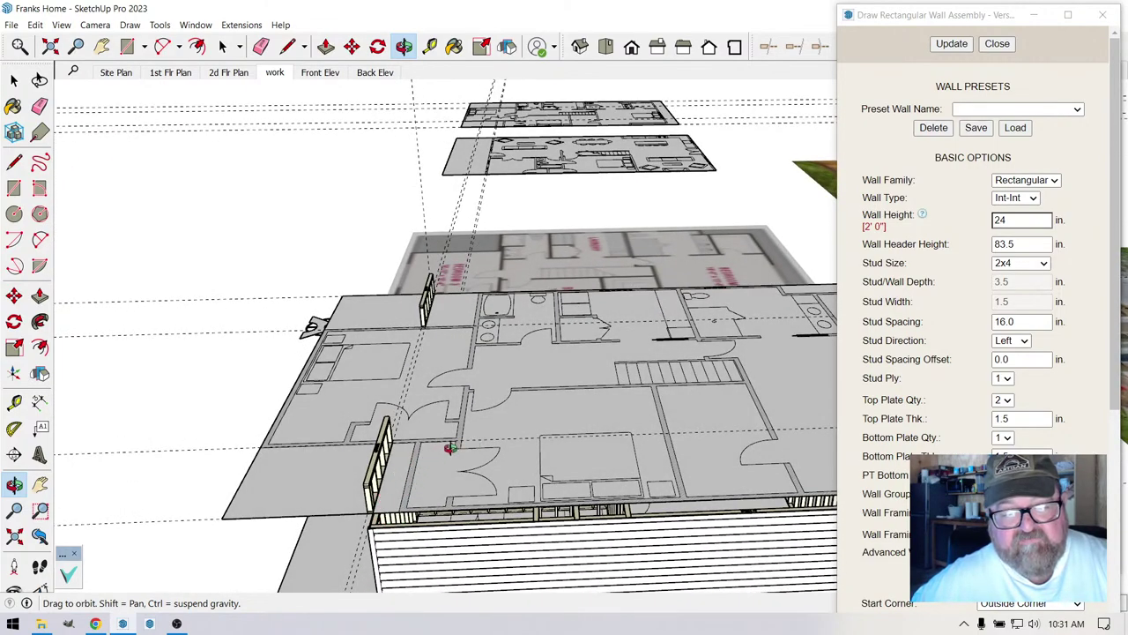
drag(436, 450, 398, 543)
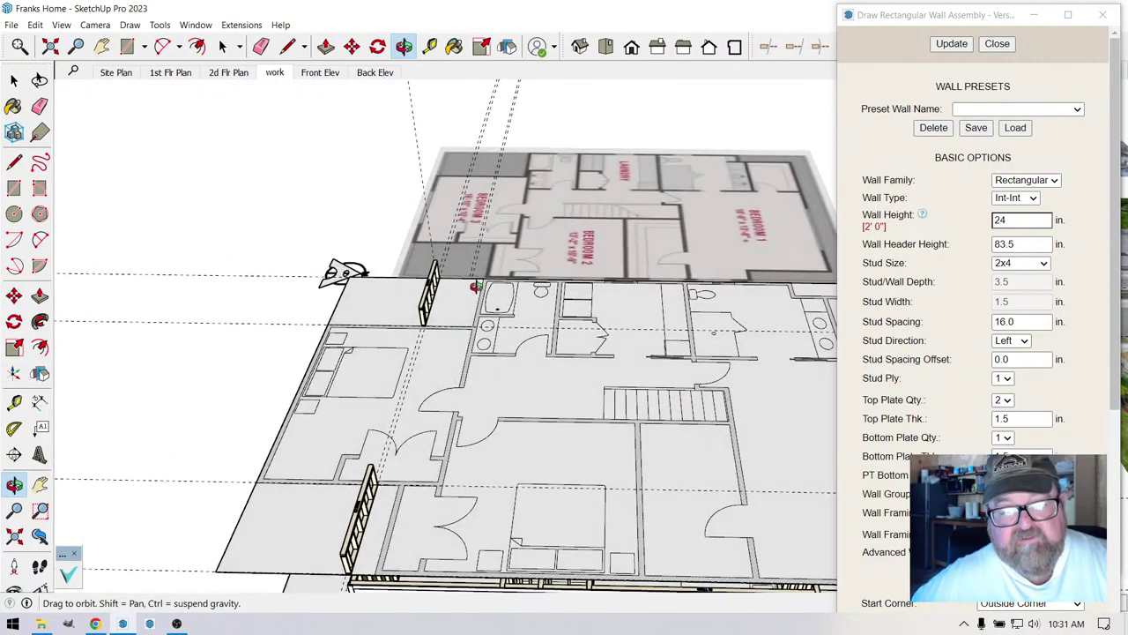
drag(471, 306, 457, 322)
drag(353, 276, 448, 551)
- Zoom into the front-porch reference photo and tilt to inspect the roof
scroll(608, 203, up, 10)
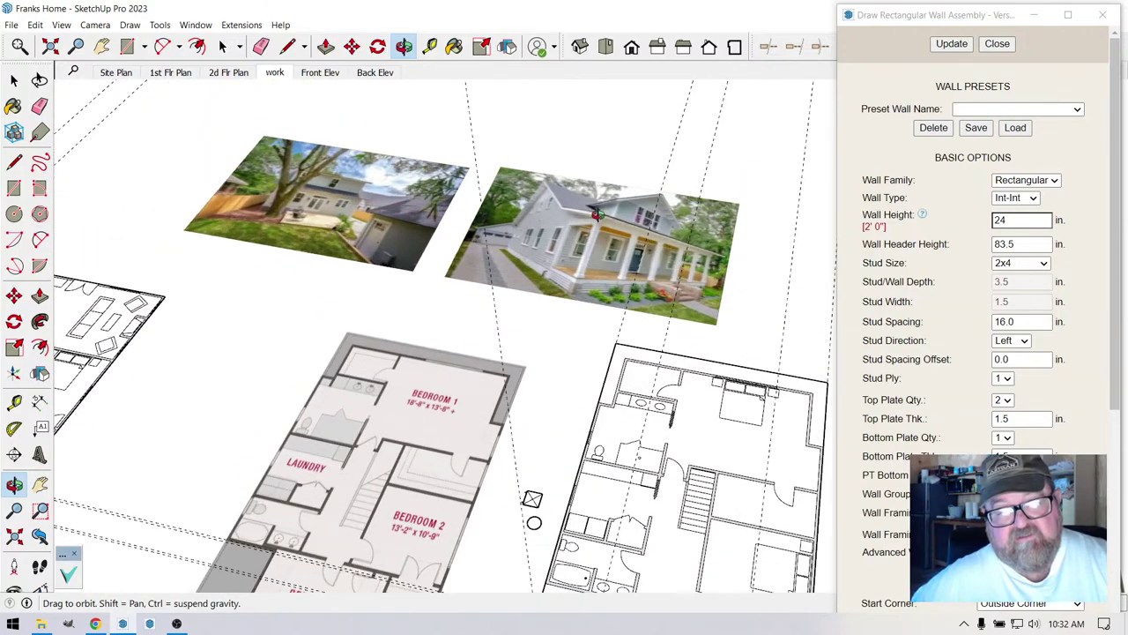
scroll(614, 355, up, 5)
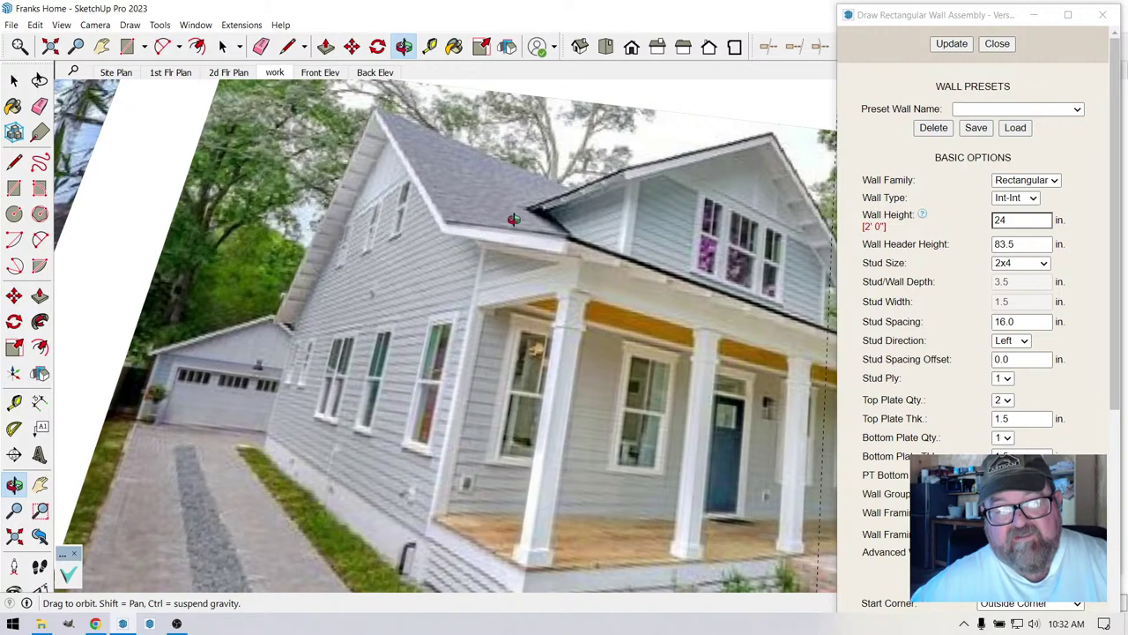
drag(485, 325, 483, 403)
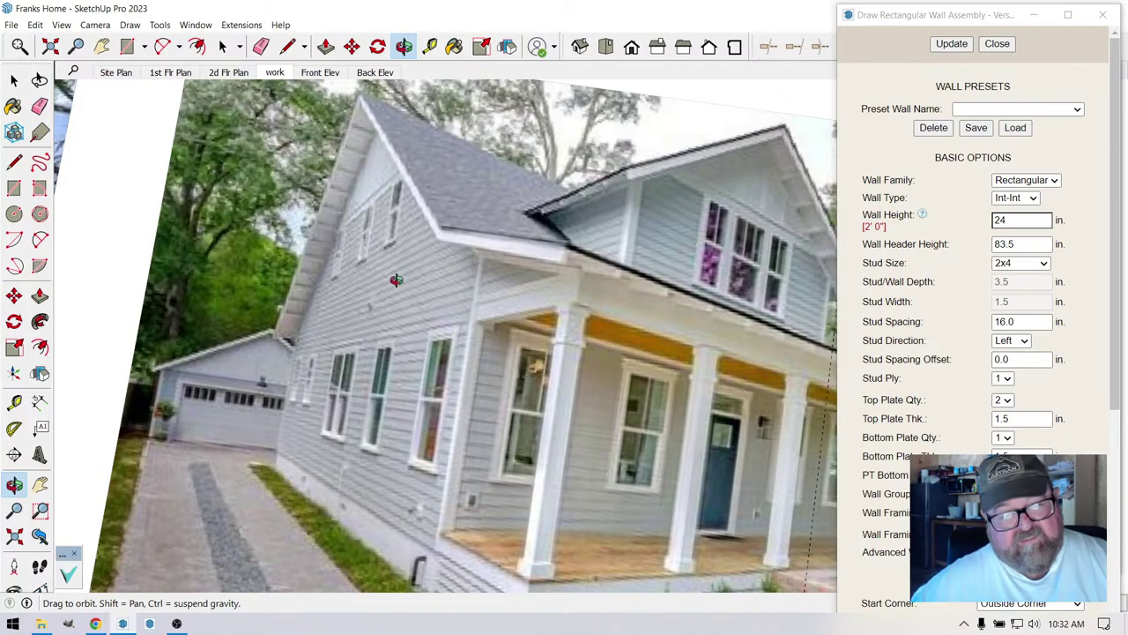
- Zoom out and orbit back to a low side view of the framed wall model
scroll(428, 273, down, 10)
scroll(428, 274, down, 5)
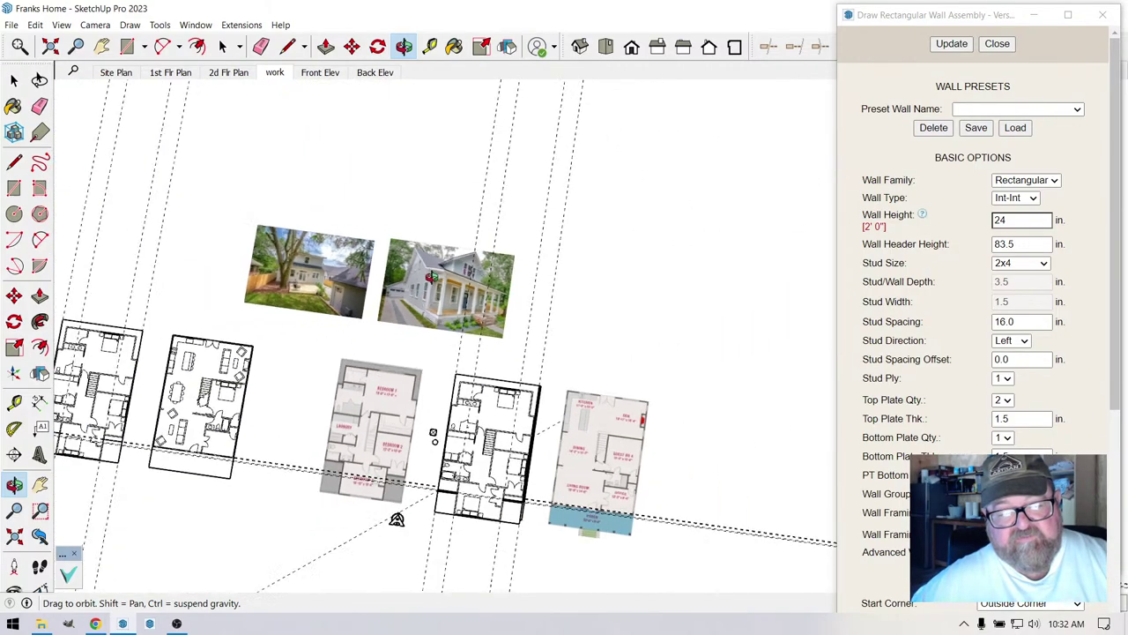
drag(504, 393, 404, 334)
scroll(399, 319, up, 5)
drag(270, 361, 448, 340)
scroll(448, 341, up, 5)
scroll(495, 362, down, 5)
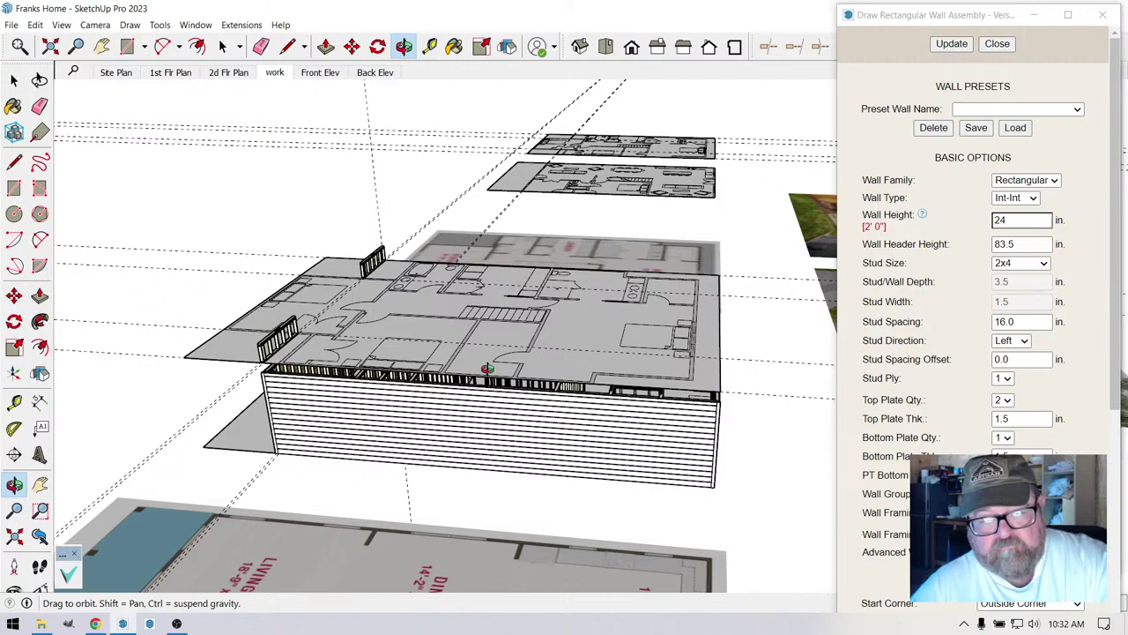
- Circle the framed model, then zoom in on the backyard reference photo
drag(488, 369, 373, 319)
scroll(373, 319, up, 3)
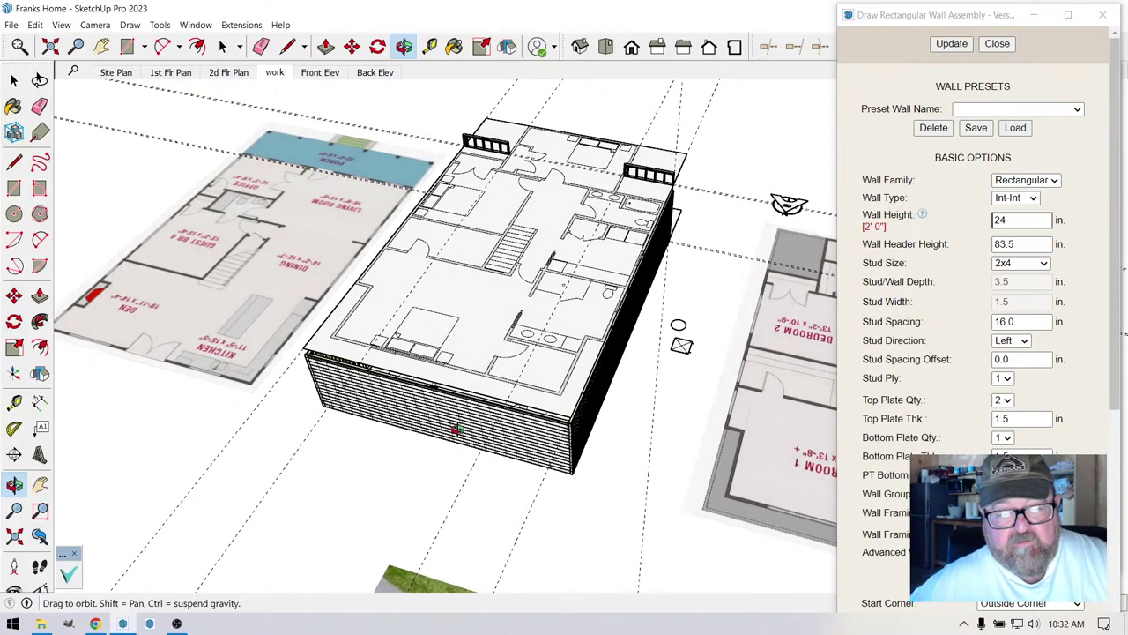
scroll(298, 337, up, 3)
scroll(298, 338, down, 6)
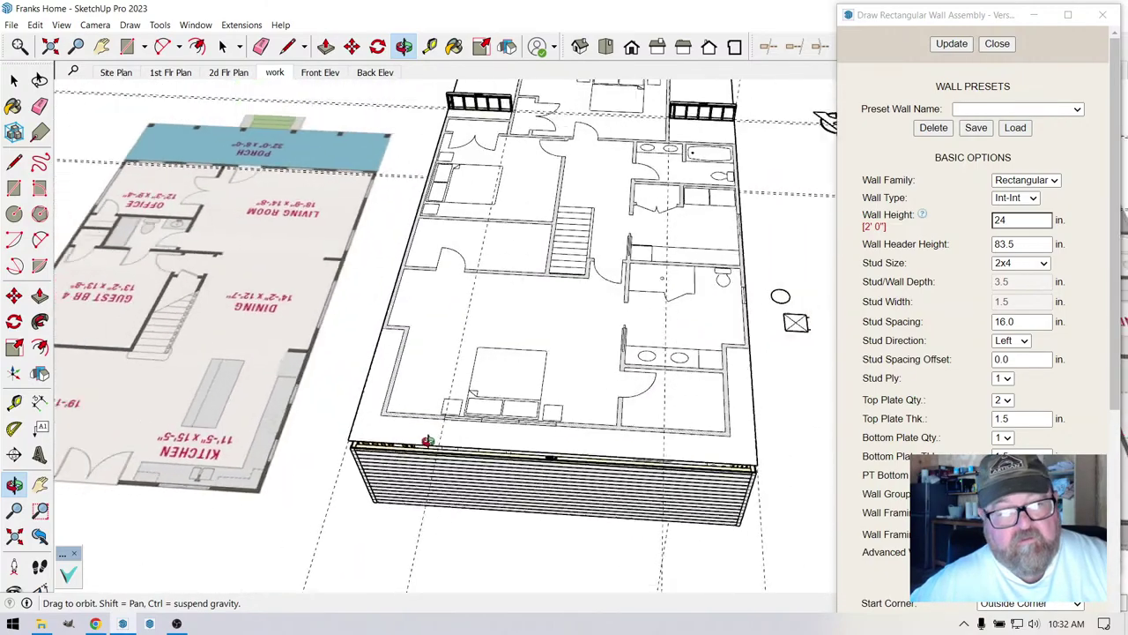
scroll(467, 443, down, 2)
drag(532, 408, 453, 235)
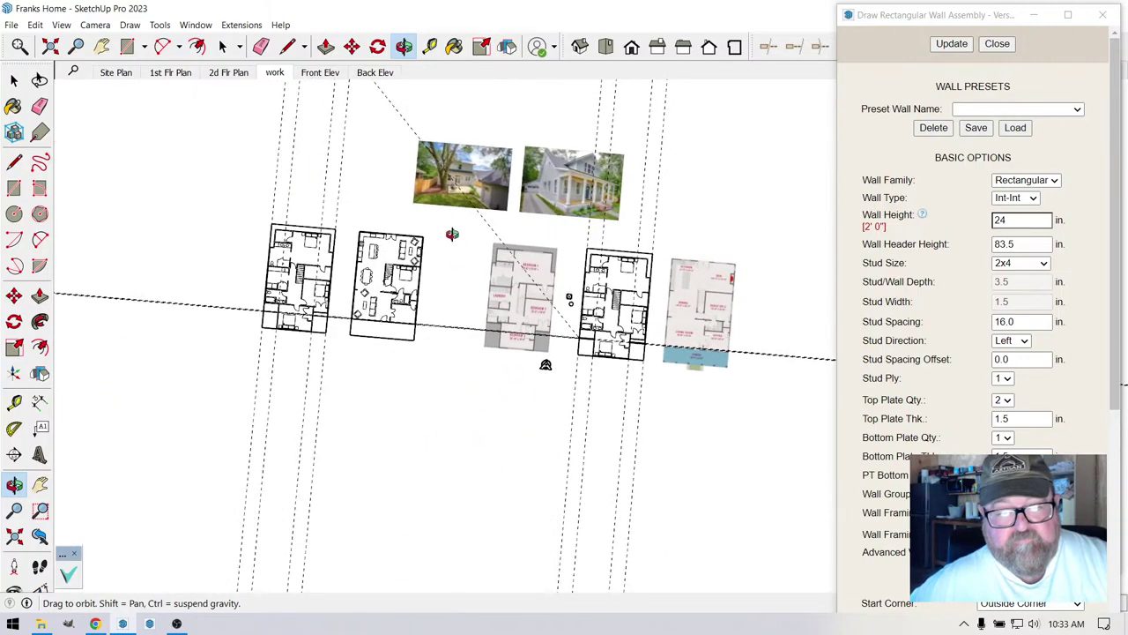
scroll(458, 196, up, 5)
scroll(476, 126, up, 6)
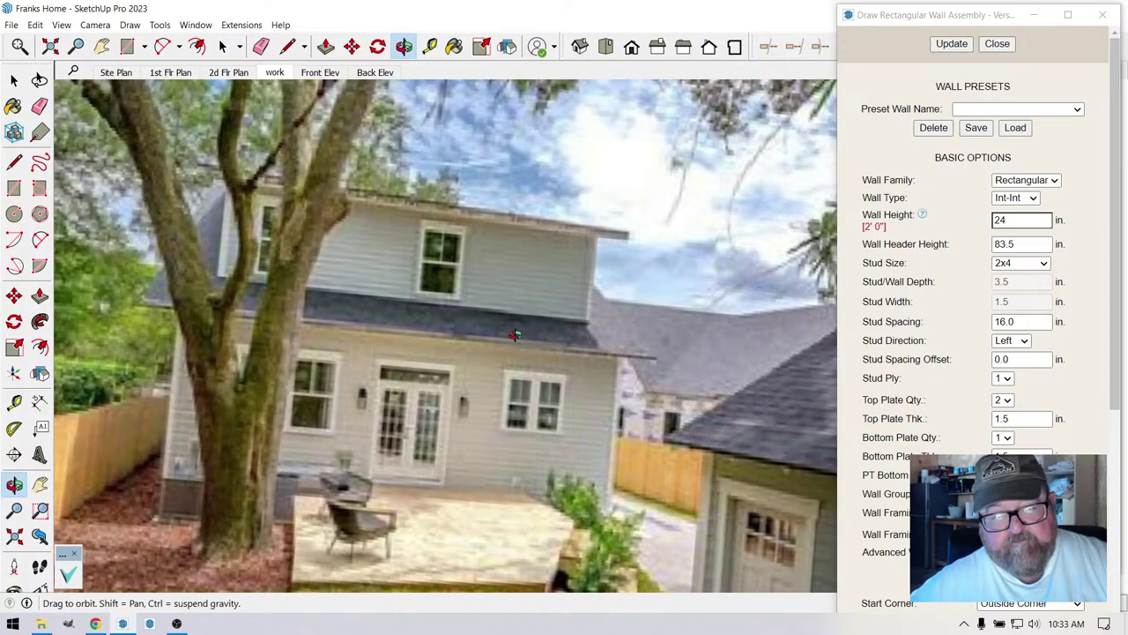
- Zoom between the backyard and front-porch photos, then out to show all photos and plans
scroll(516, 335, down, 6)
scroll(696, 323, up, 3)
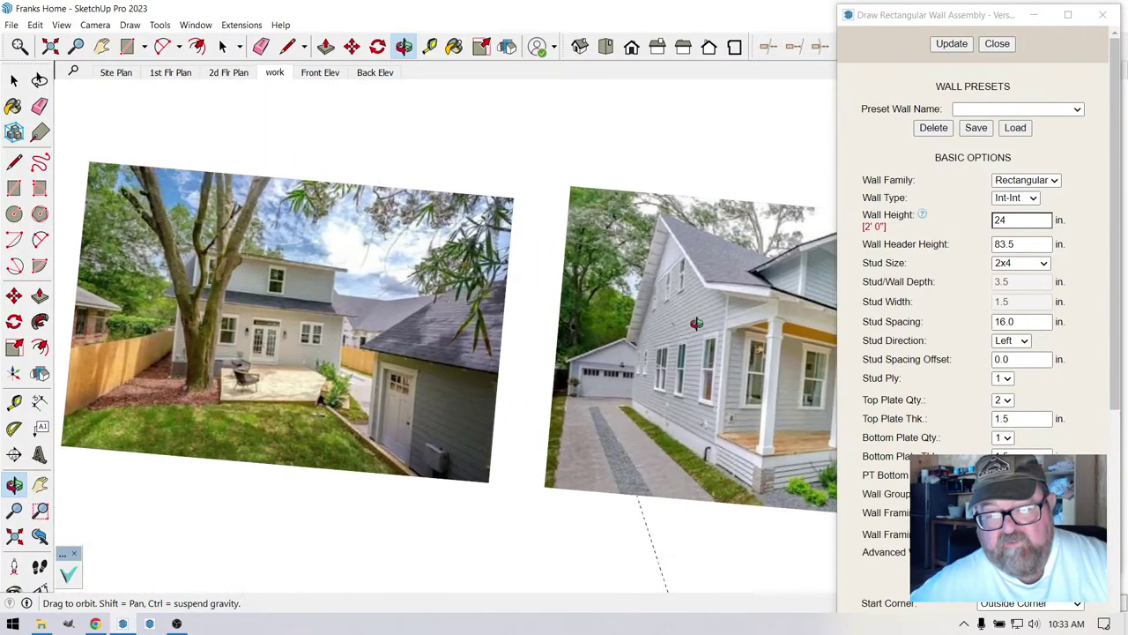
scroll(696, 323, up, 4)
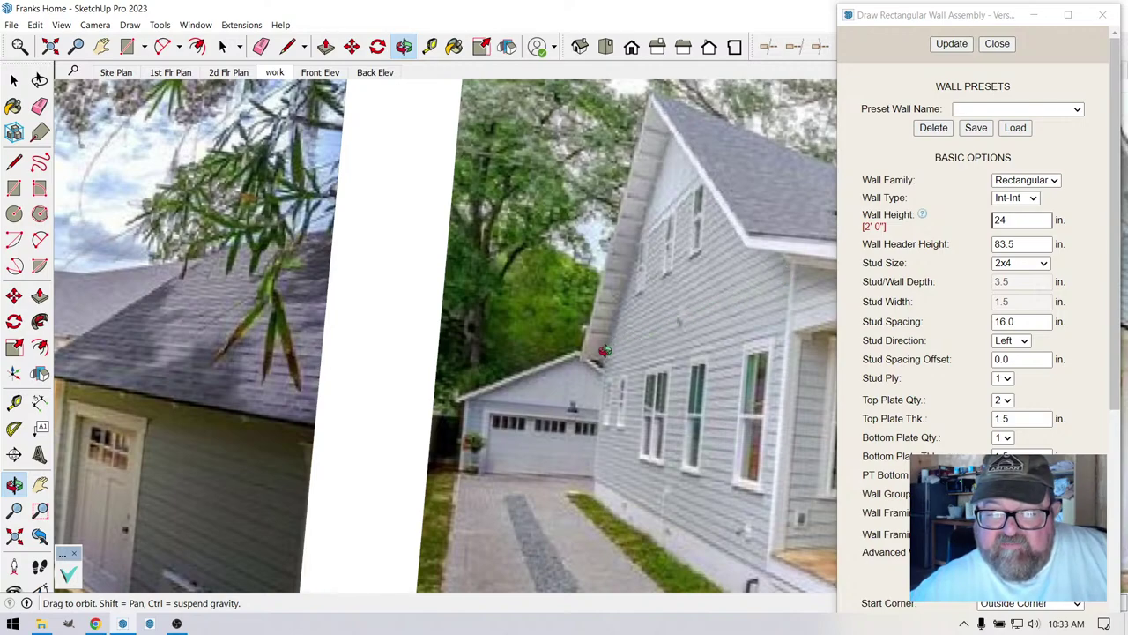
scroll(614, 349, down, 4)
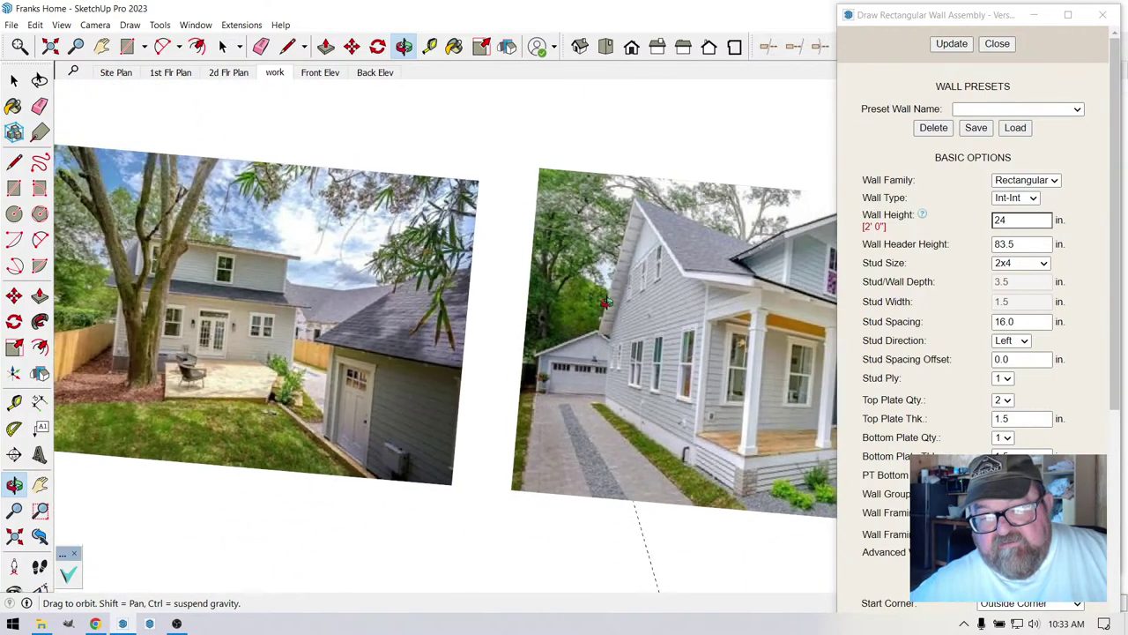
scroll(611, 300, down, 2)
scroll(611, 300, up, 3)
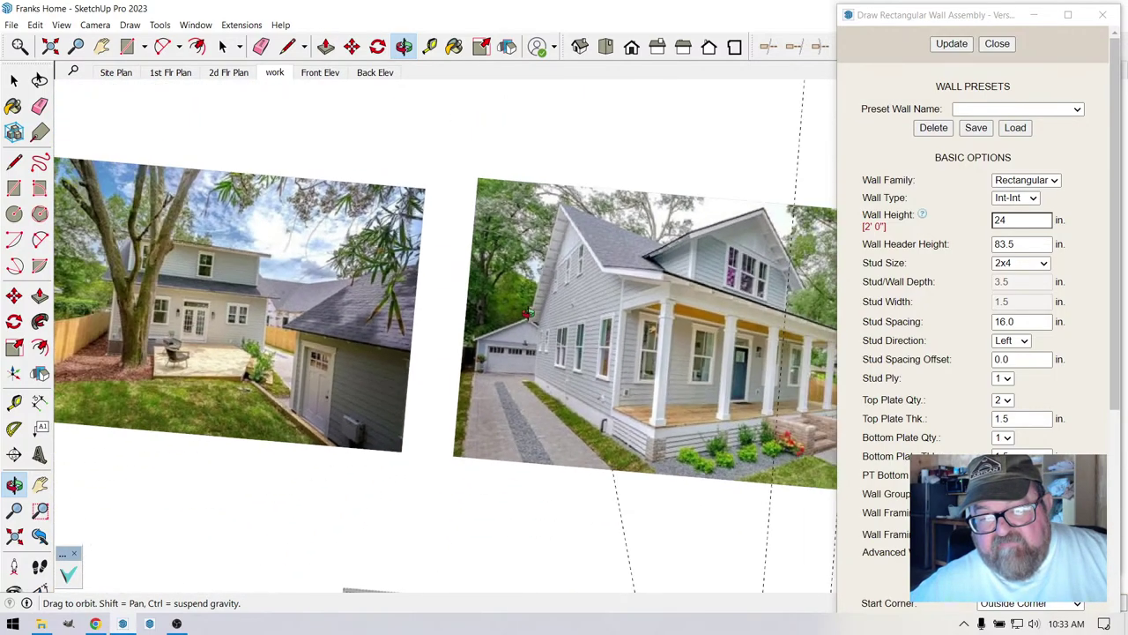
scroll(672, 332, up, 2)
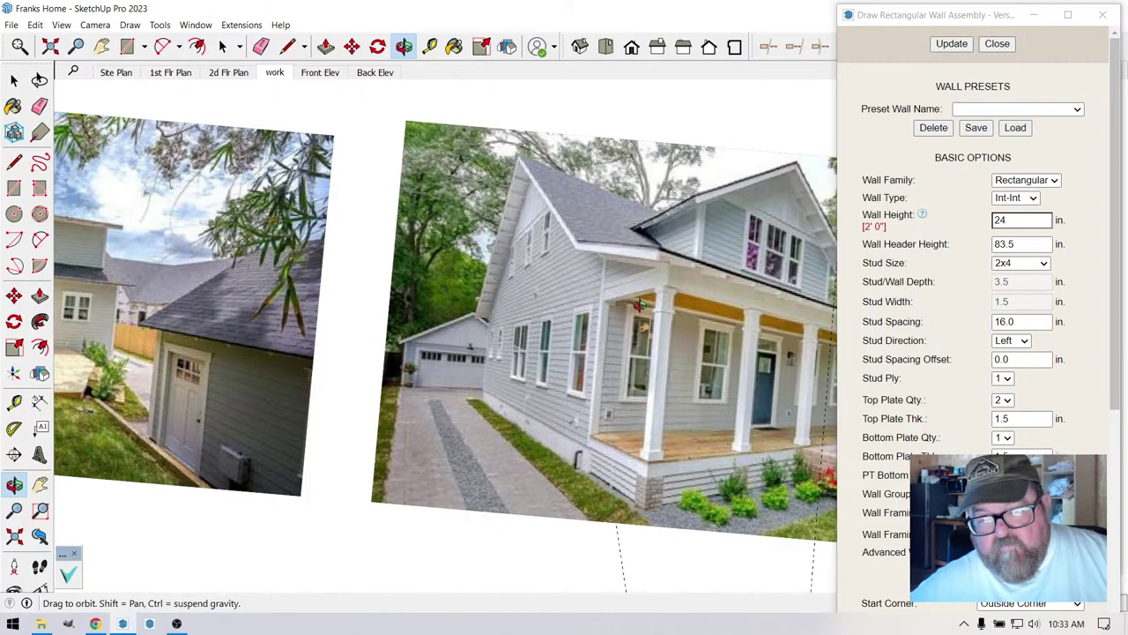
scroll(585, 249, down, 6)
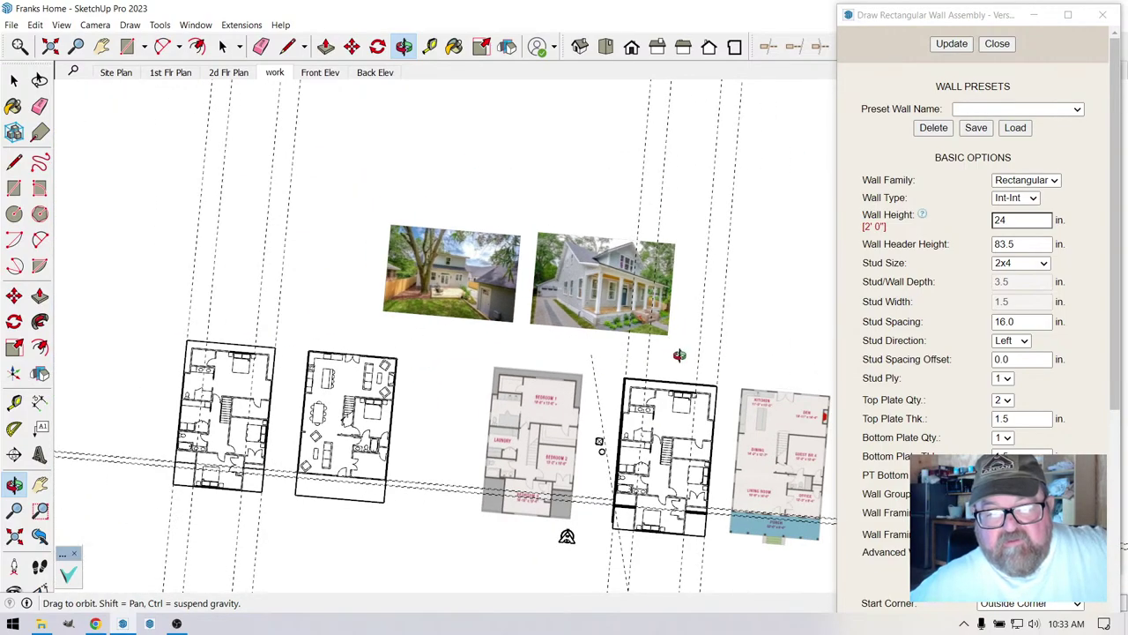
- Orbit and zoom to the second-floor plan's house corner, ready to measure a guide
scroll(494, 333, up, 2)
drag(478, 512, 403, 327)
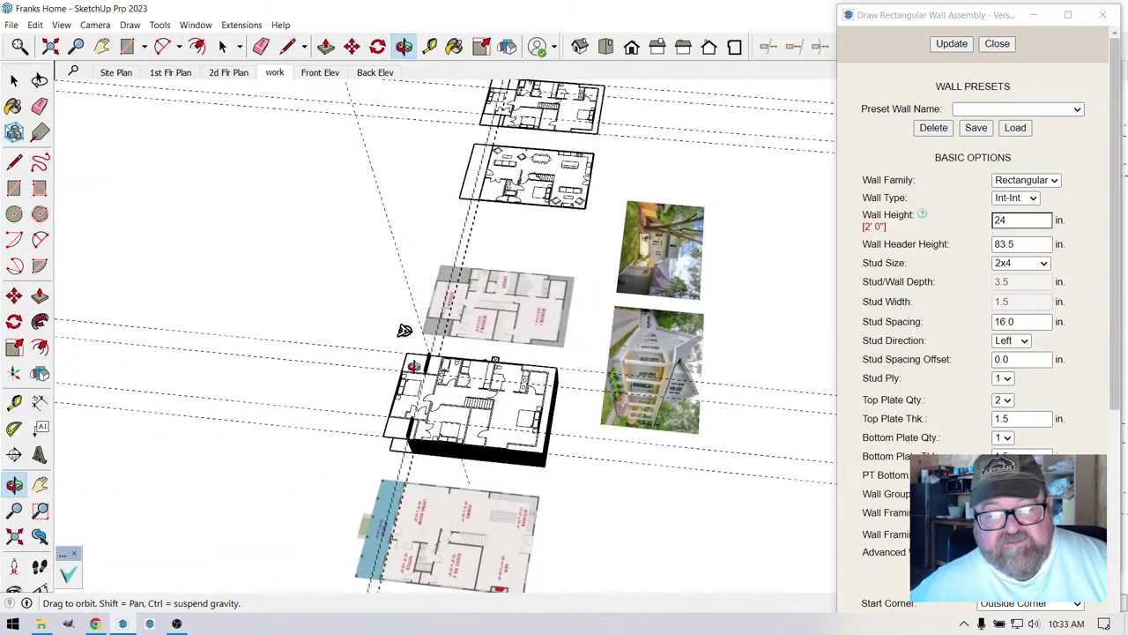
scroll(373, 262, up, 5)
scroll(440, 405, down, 2)
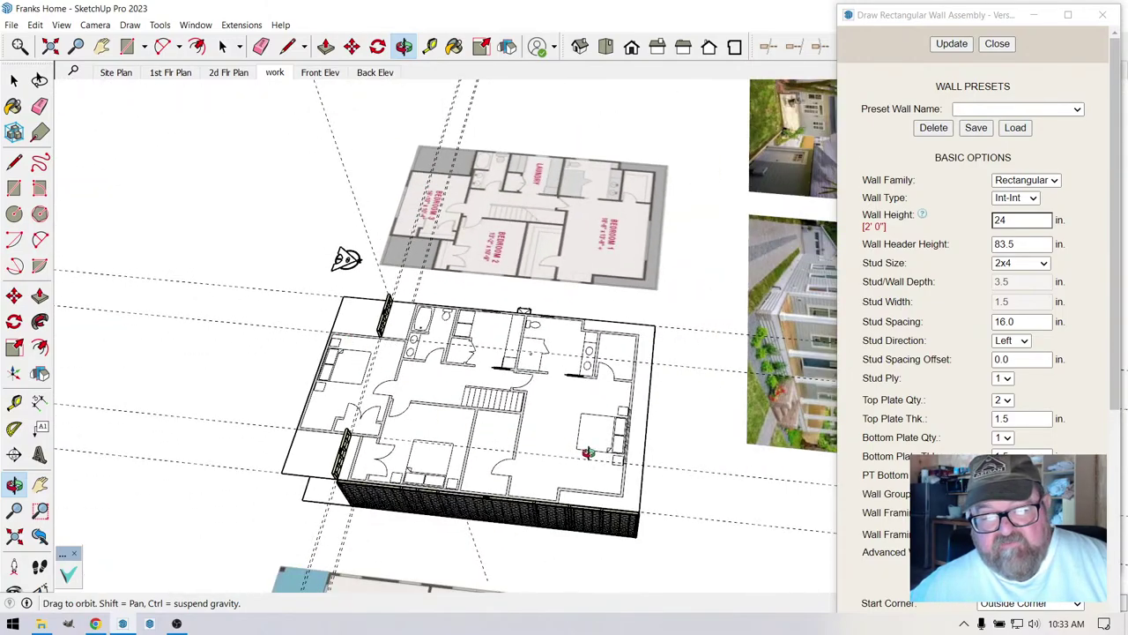
drag(346, 258, 315, 431)
scroll(383, 312, up, 5)
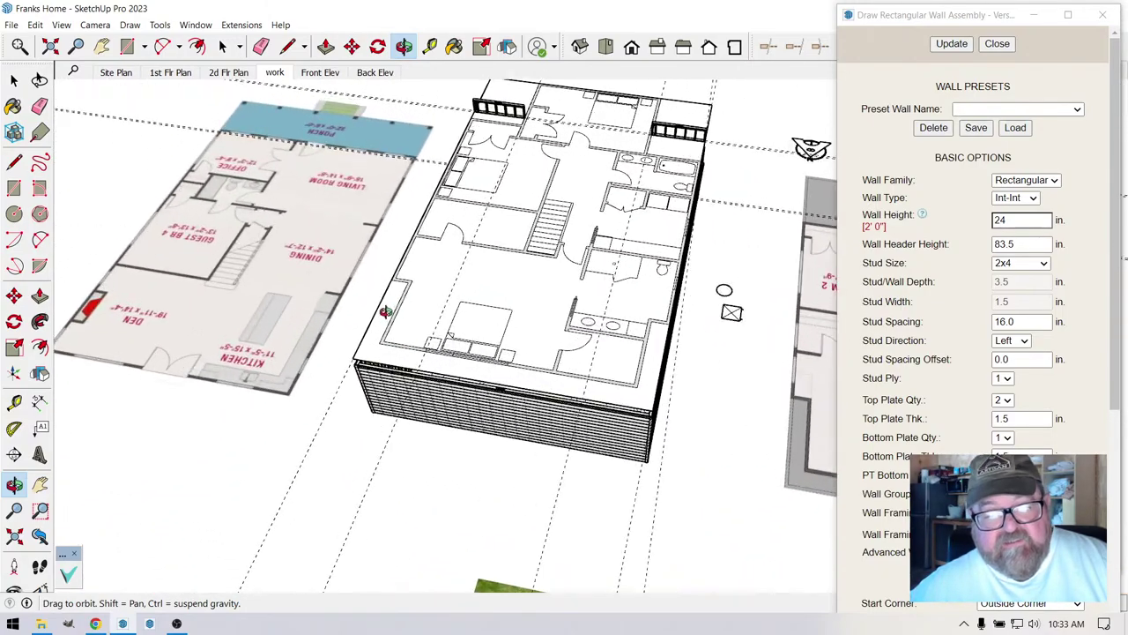
scroll(370, 349, up, 3)
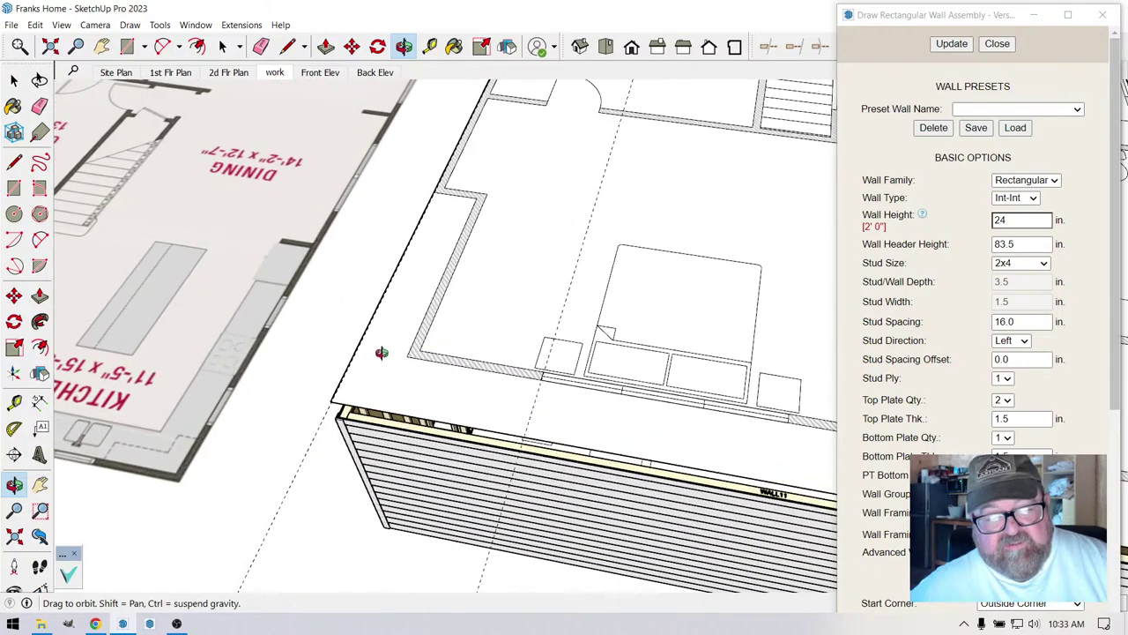
scroll(360, 403, up, 2)
scroll(322, 361, up, 3)
click(429, 46)
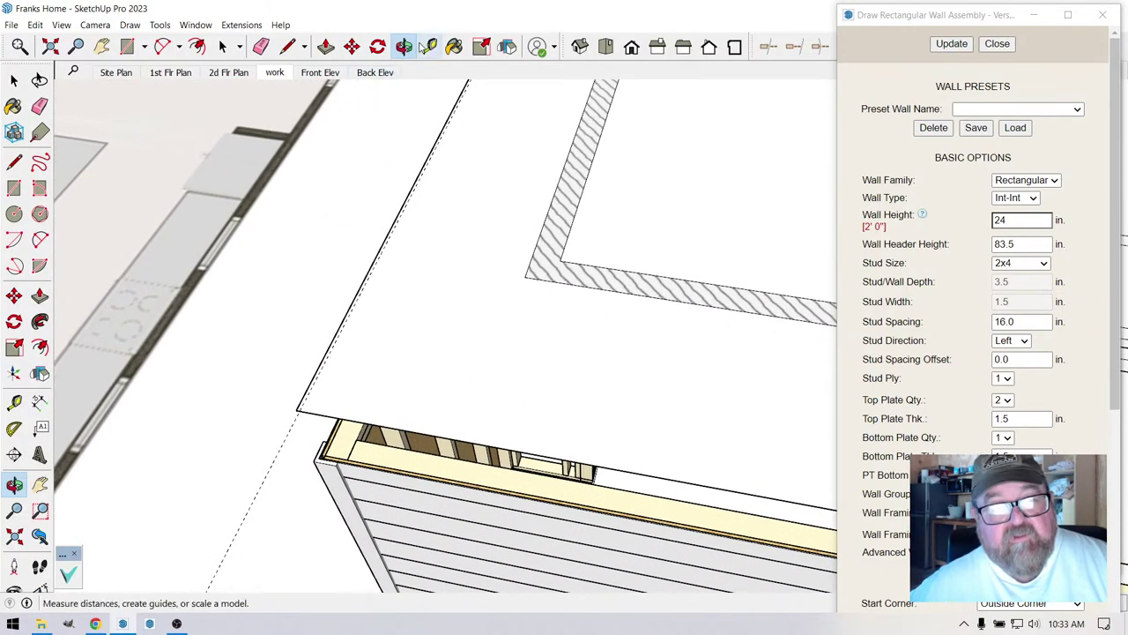
scroll(382, 274, up, 3)
- Place a guide 1/2 inch in from the second-floor plan edge
click(310, 504)
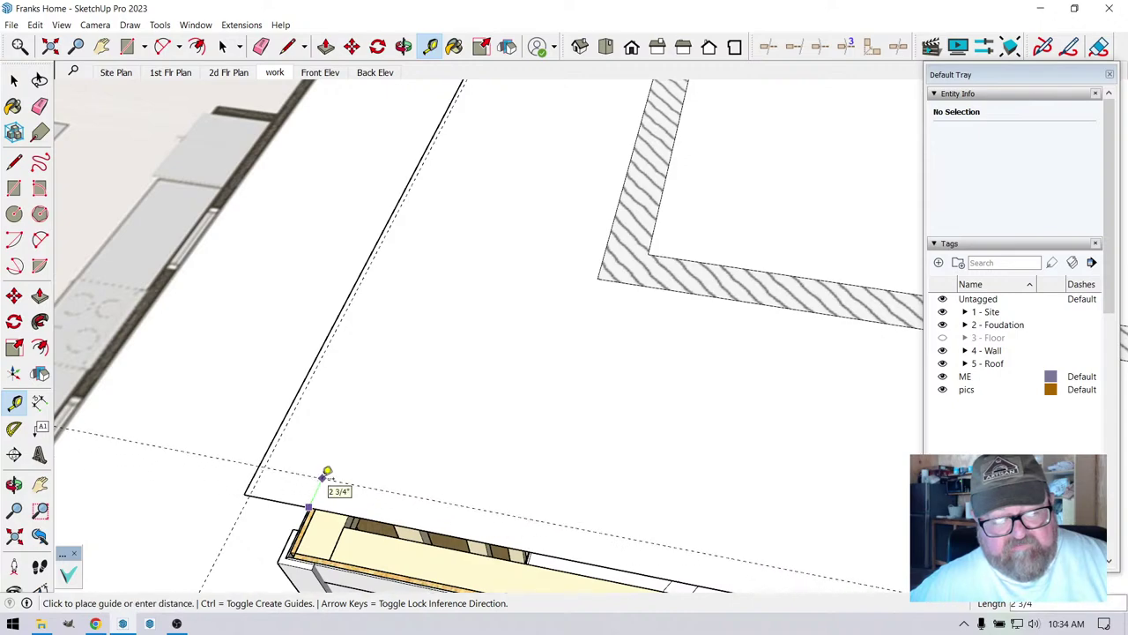
text(1/2)
key(Return)
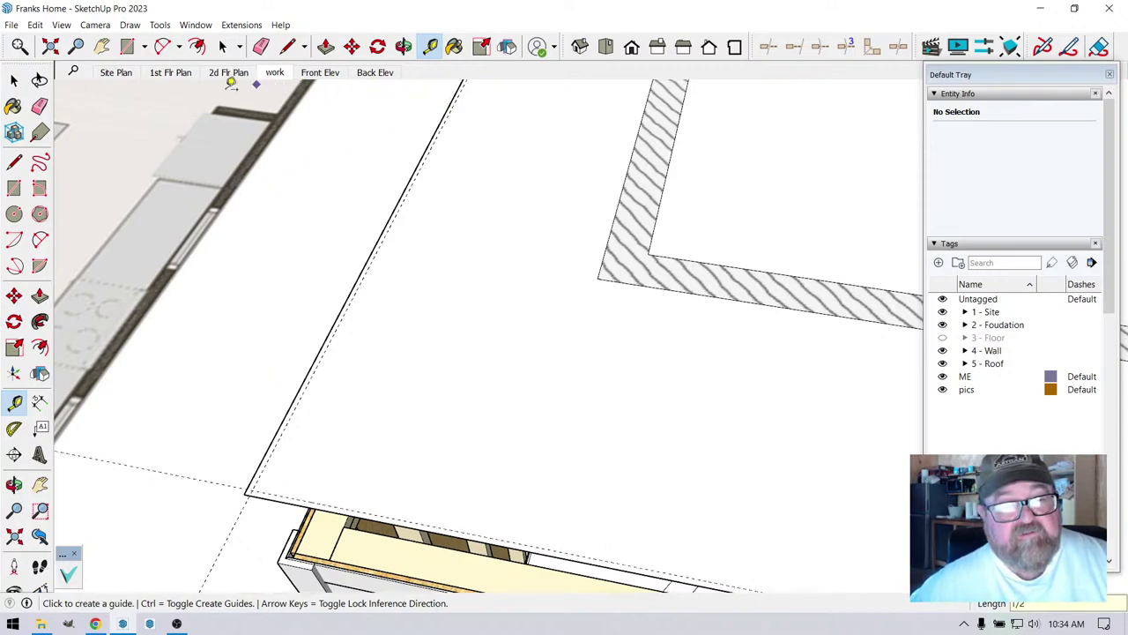
- Start a 24-inch-high 2x4 Medeek framed wall at the floor corner
click(242, 24)
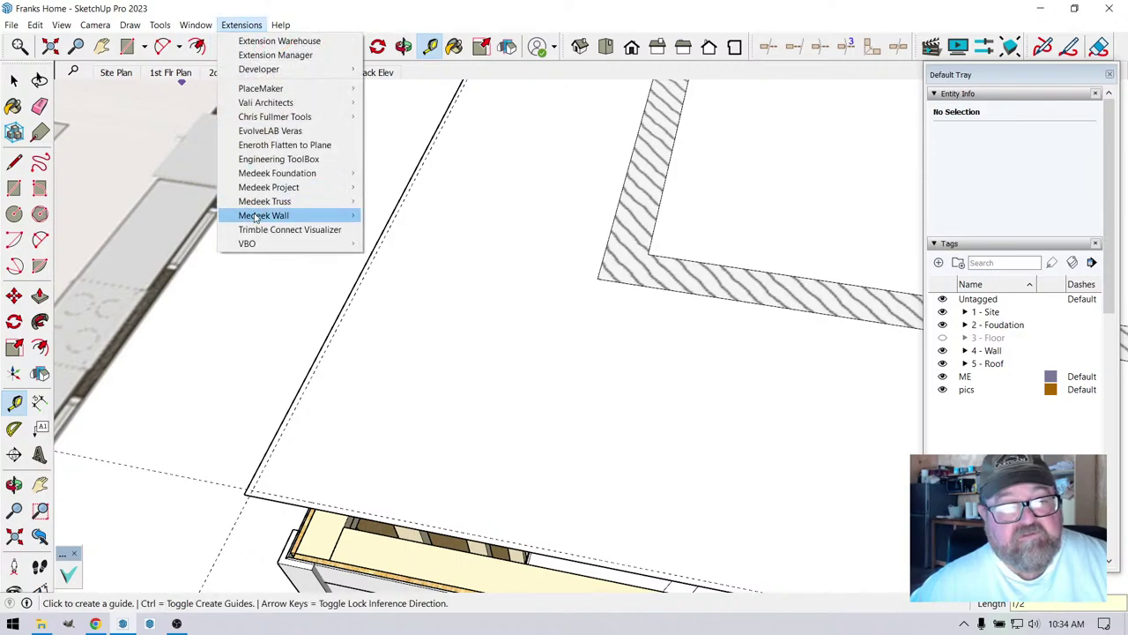
mouse_move(281, 216)
click(389, 216)
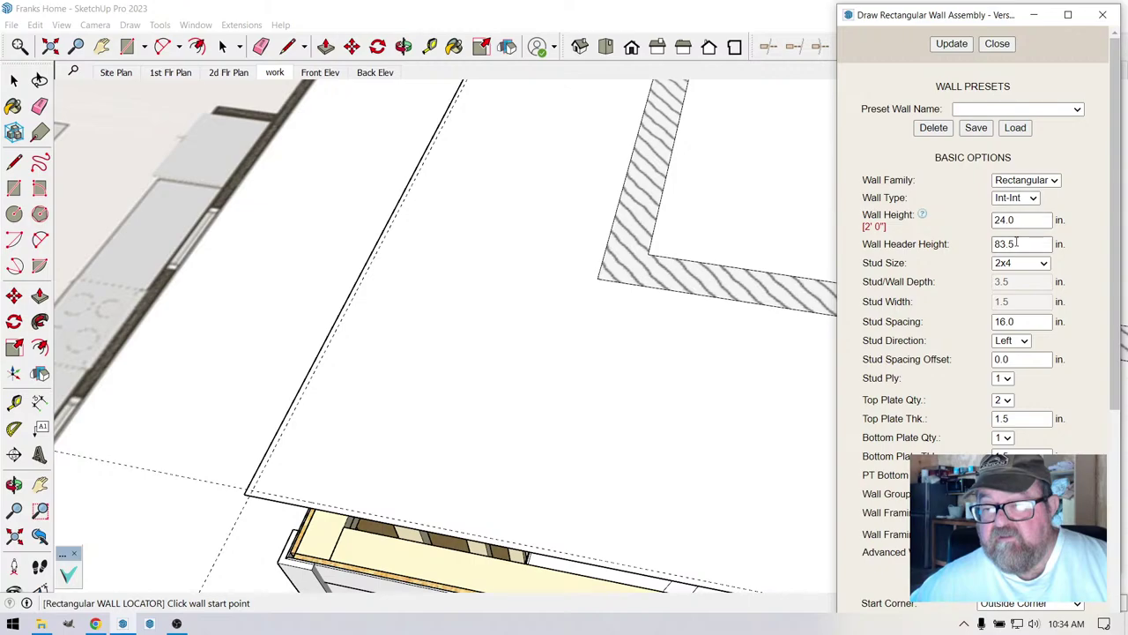
scroll(302, 390, up, 3)
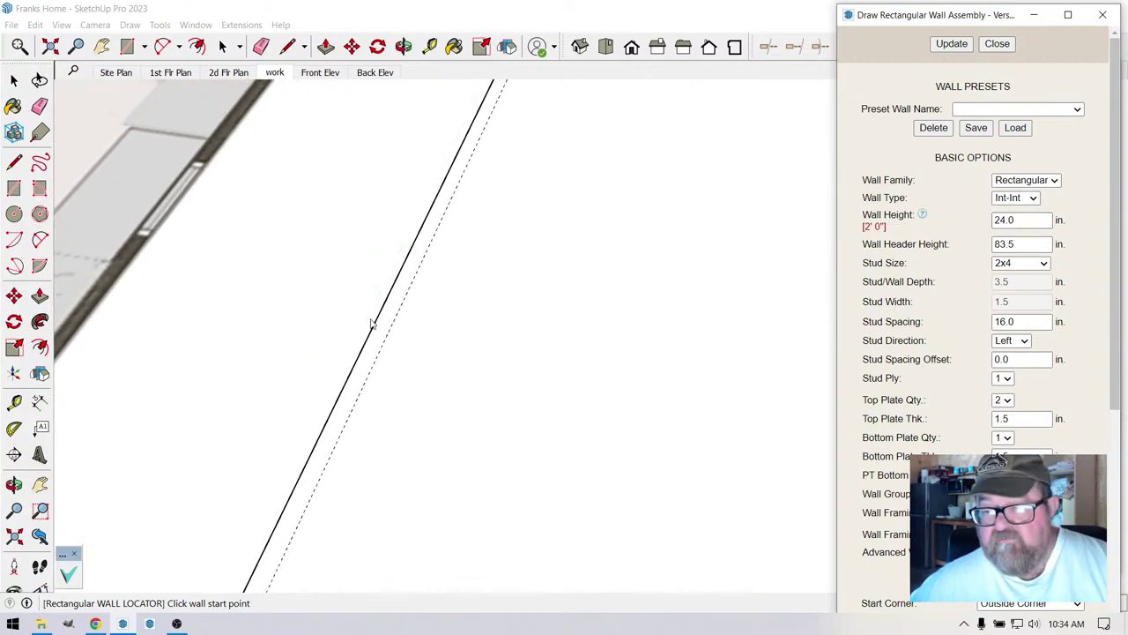
scroll(297, 488, down, 3)
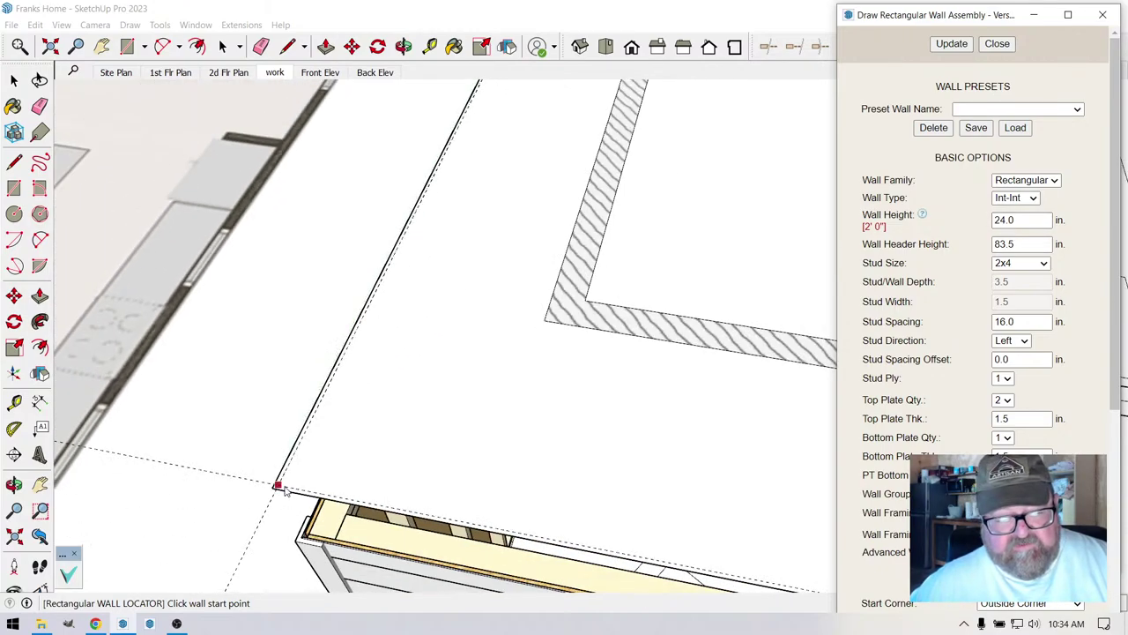
scroll(282, 490, up, 1)
click(275, 490)
- End the knee wall at the far corner along the front edge and finish it
scroll(239, 465, down, 10)
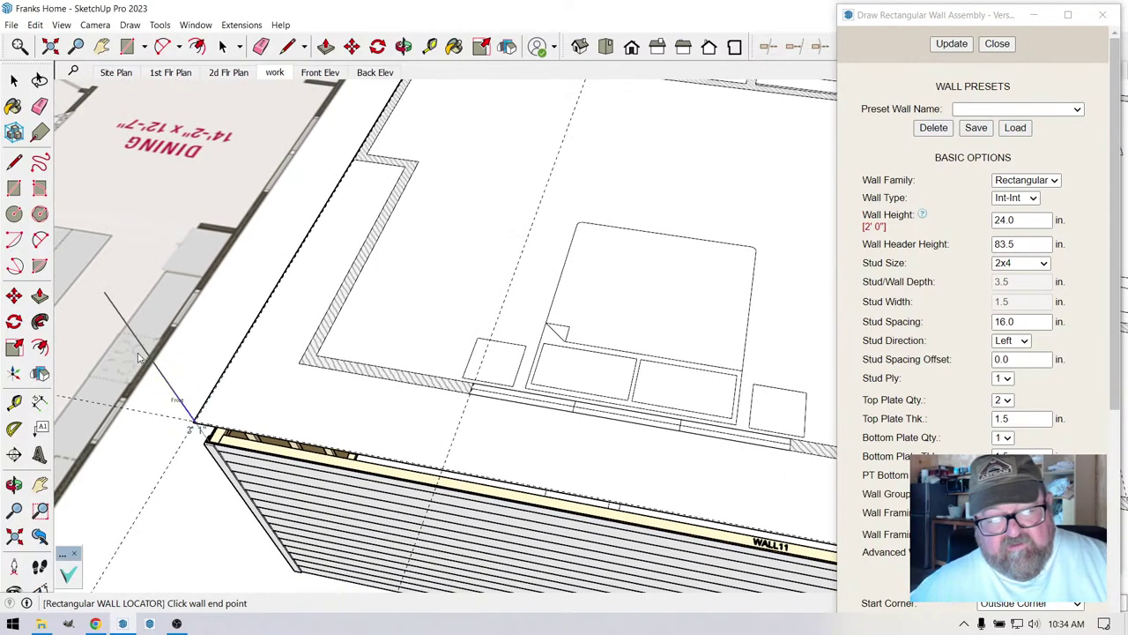
scroll(141, 366, up, 10)
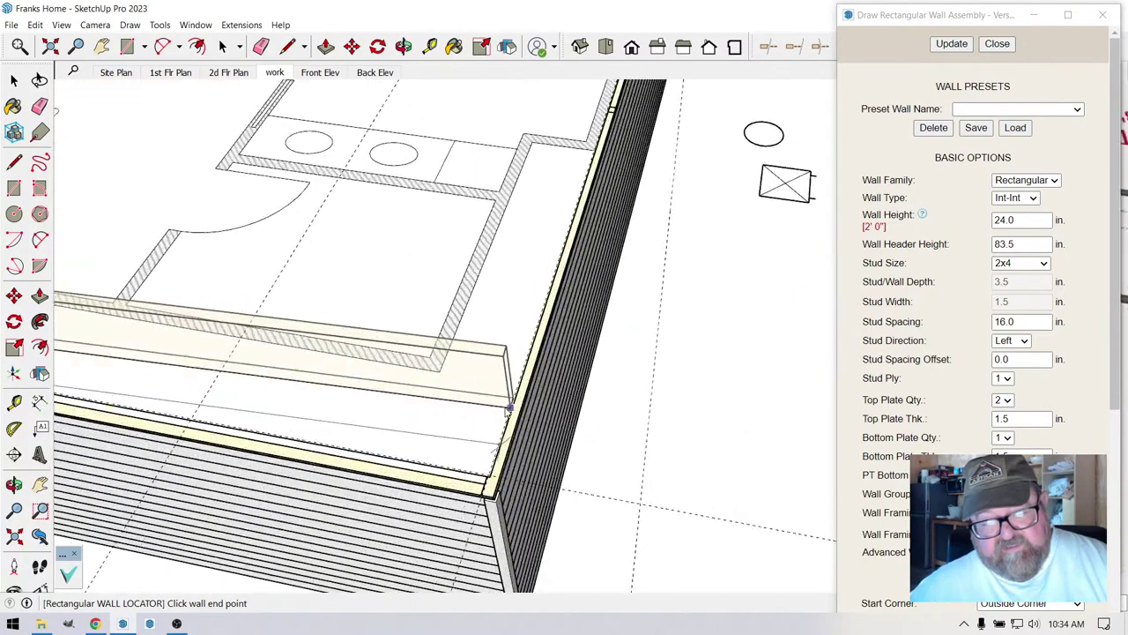
scroll(464, 509, up, 1)
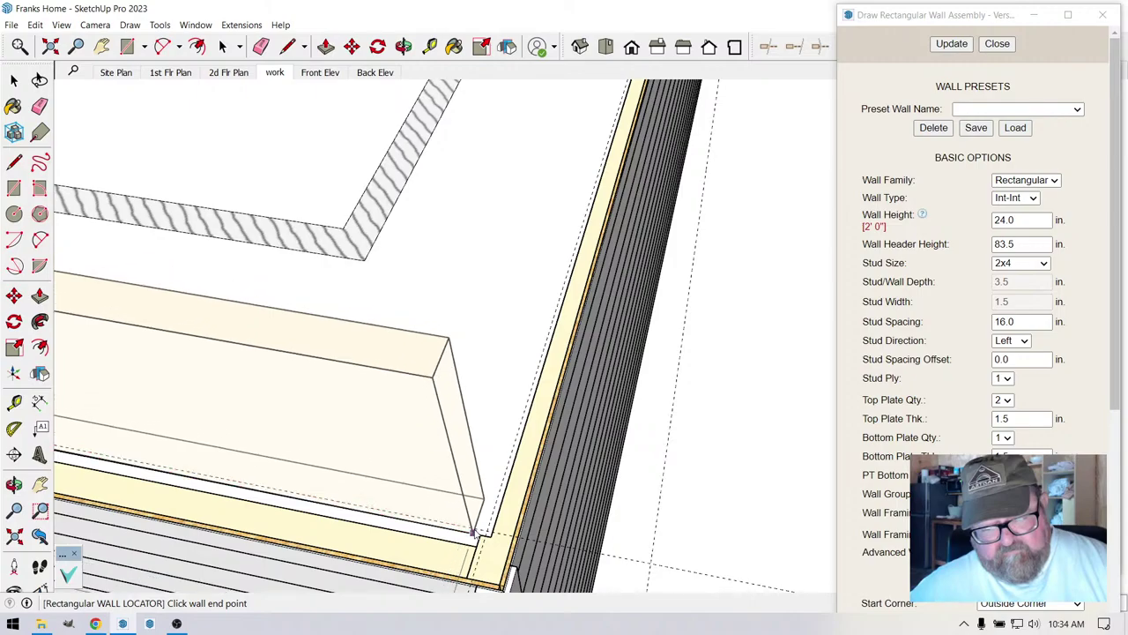
click(485, 527)
scroll(529, 507, down, 7)
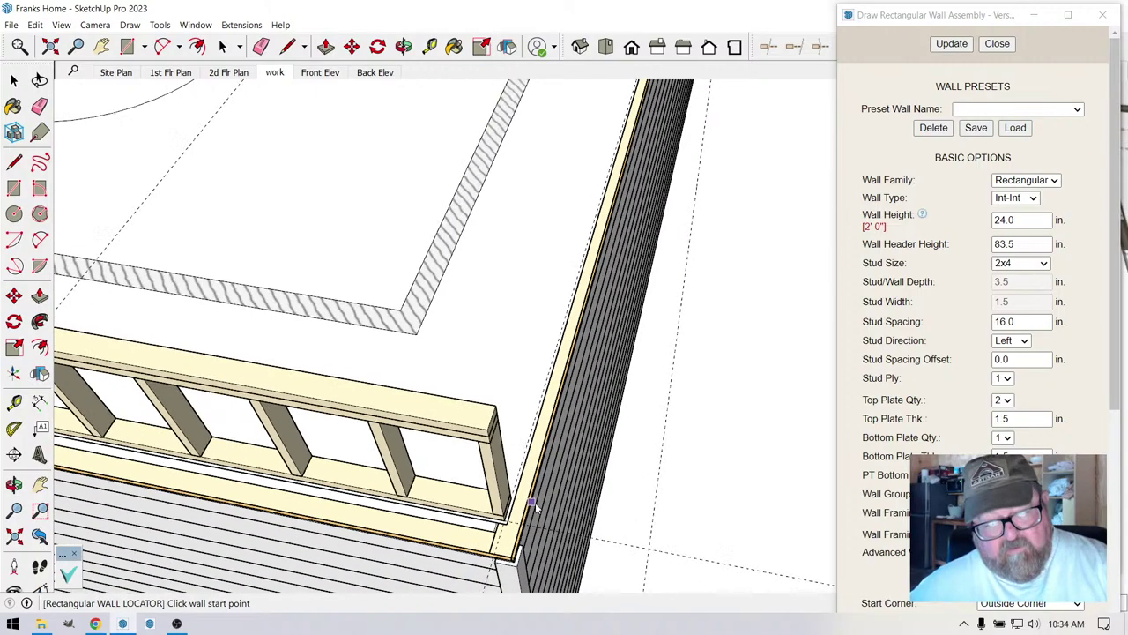
scroll(546, 500, down, 2)
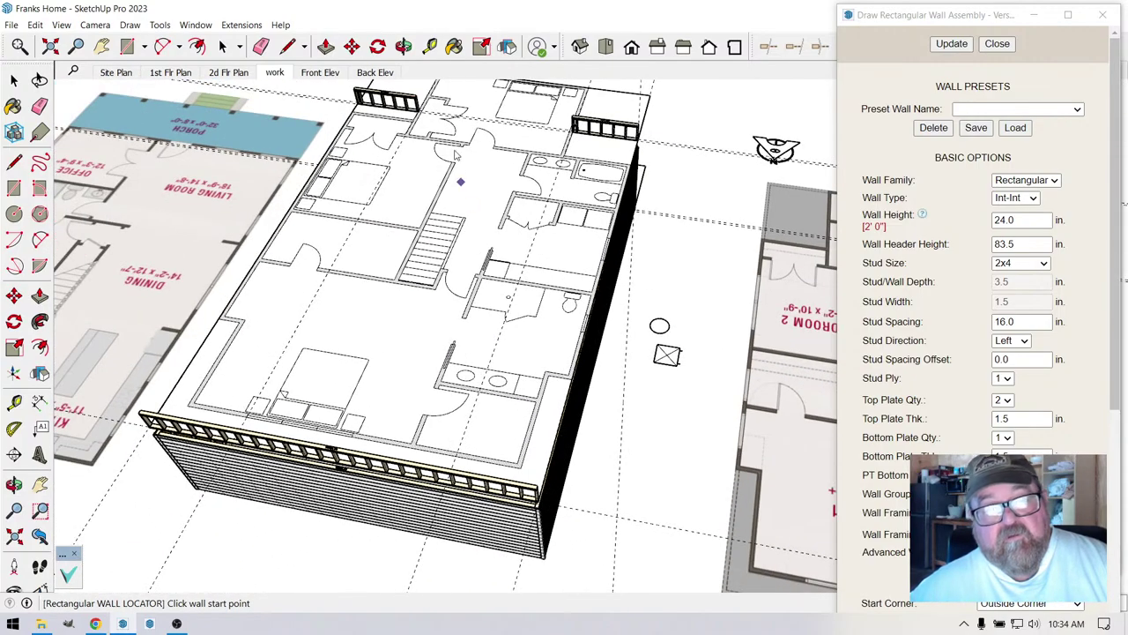
click(454, 46)
click(403, 45)
drag(423, 388, 356, 242)
scroll(355, 242, up, 4)
drag(504, 344, 705, 476)
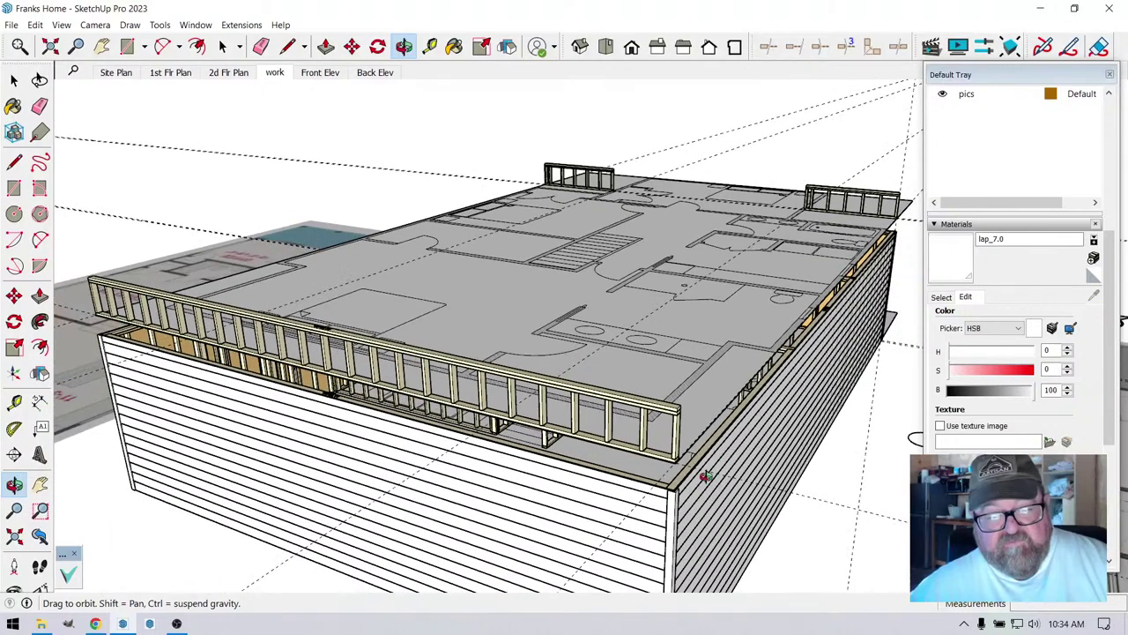
drag(464, 389, 498, 399)
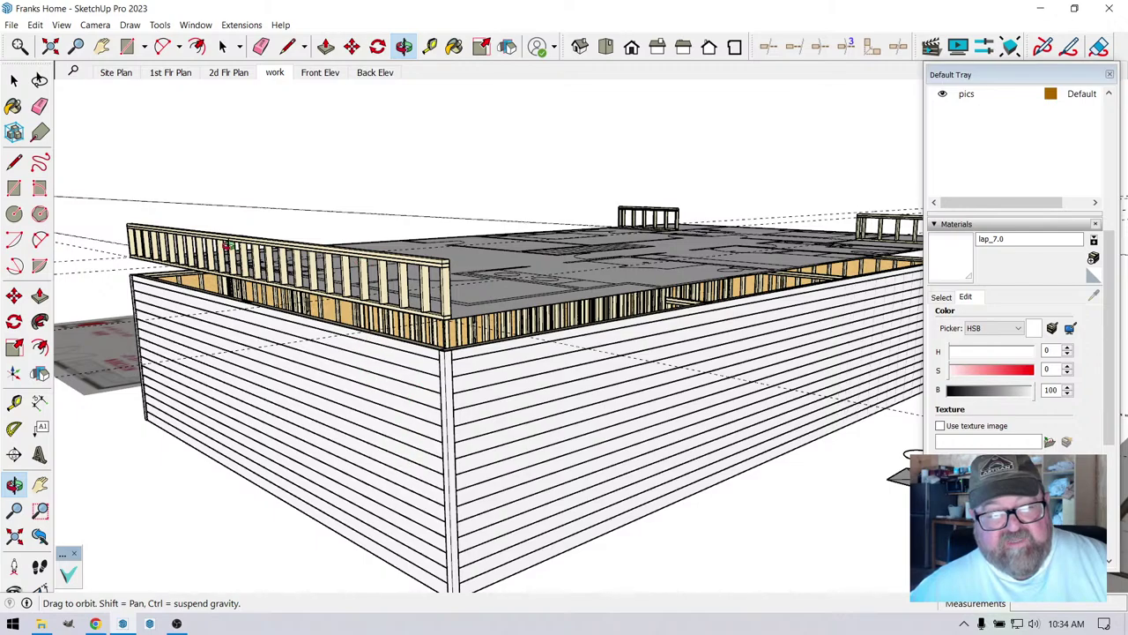
drag(228, 245, 352, 407)
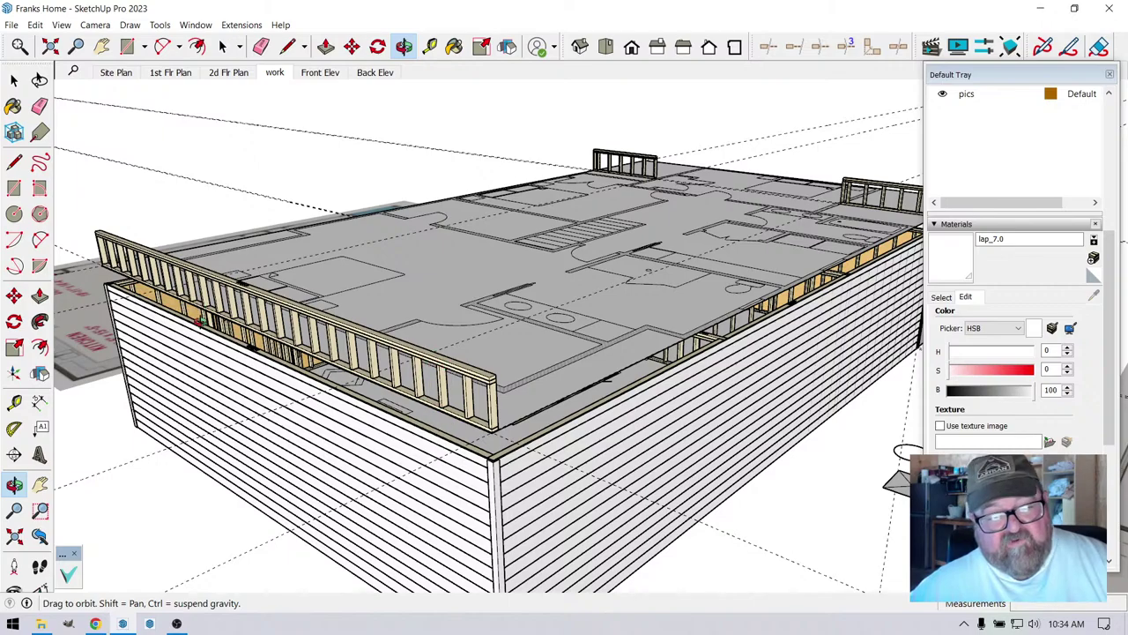
drag(539, 443, 399, 462)
scroll(612, 451, up, 5)
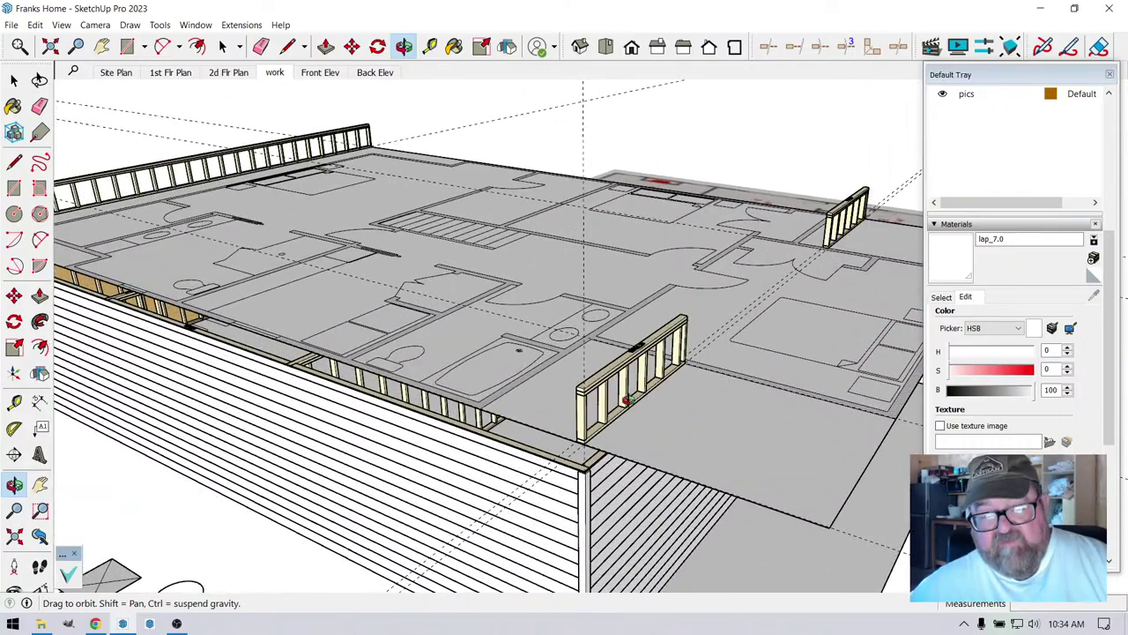
drag(624, 401, 556, 421)
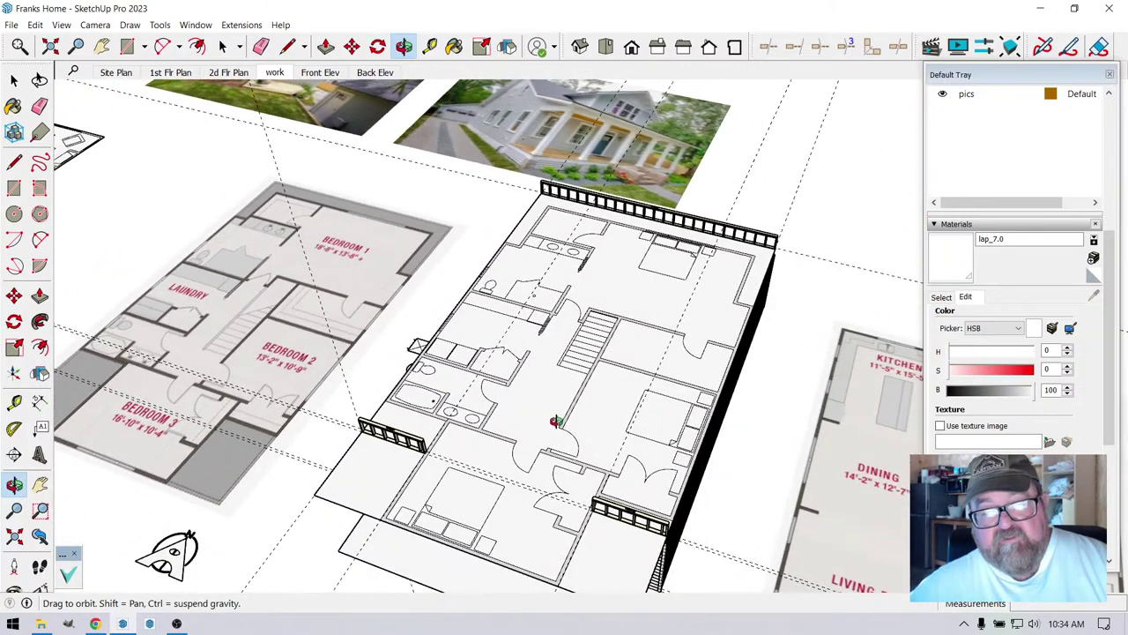
click(250, 26)
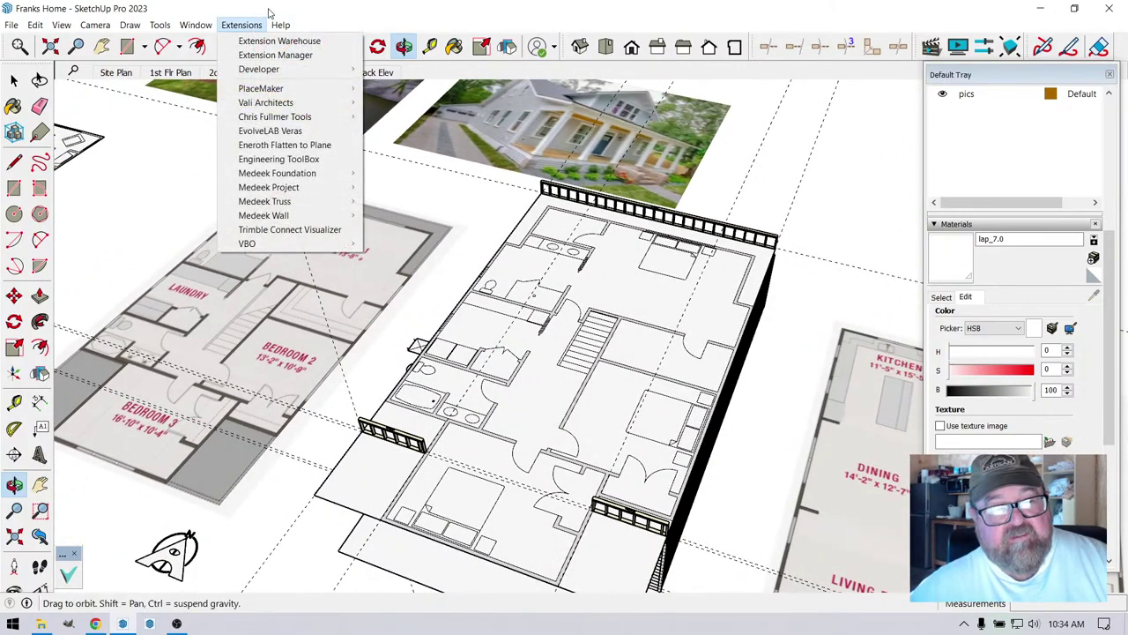
click(269, 12)
click(95, 623)
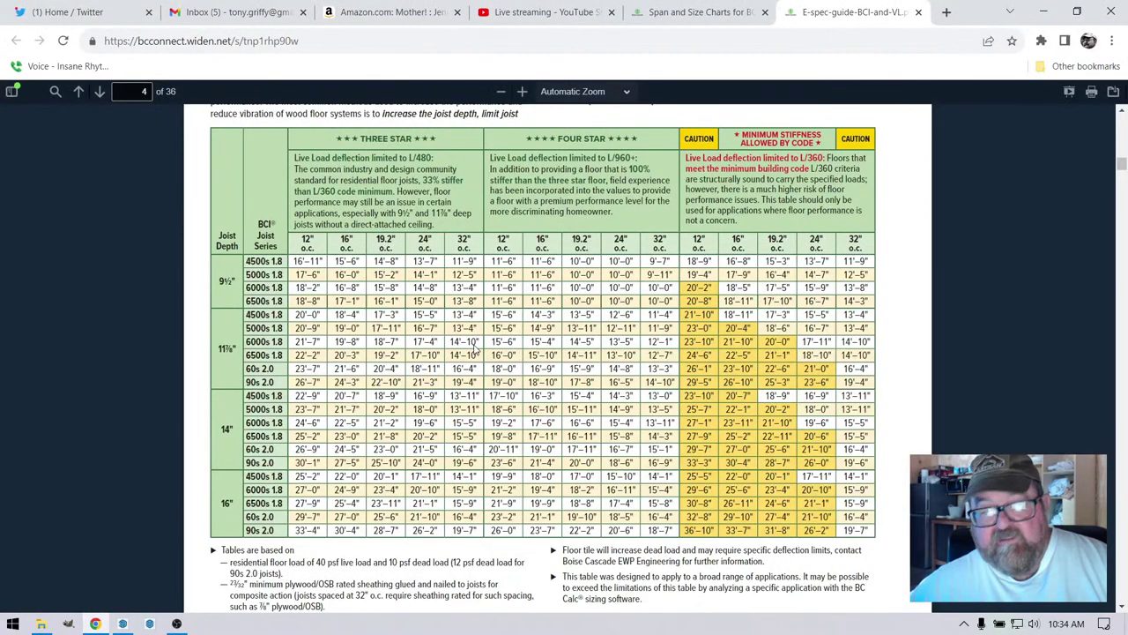
click(110, 13)
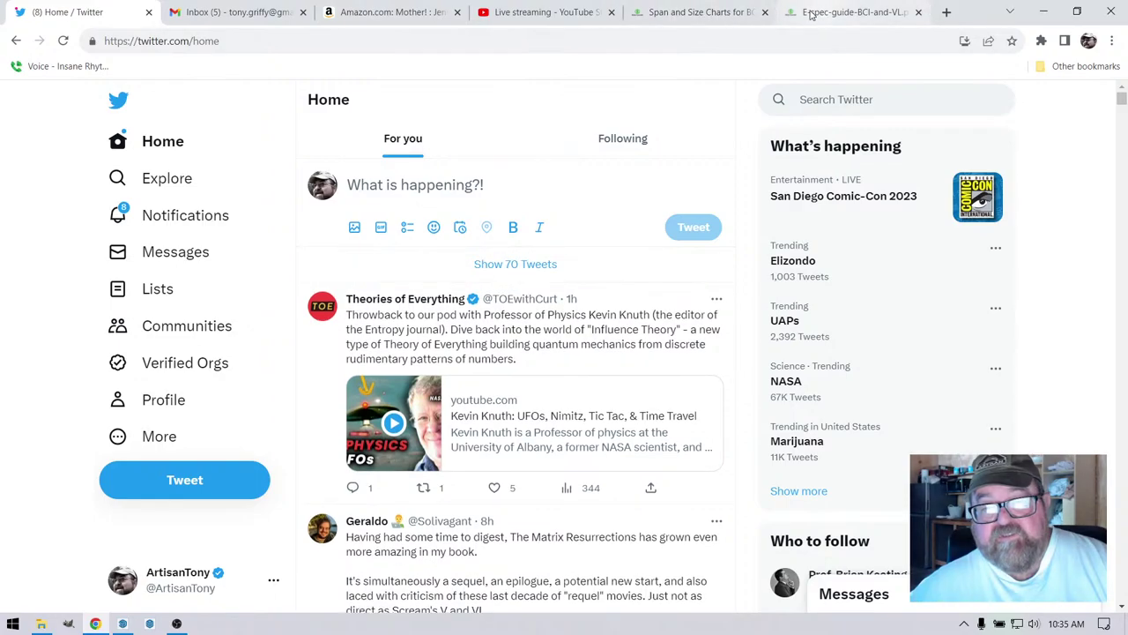
click(541, 13)
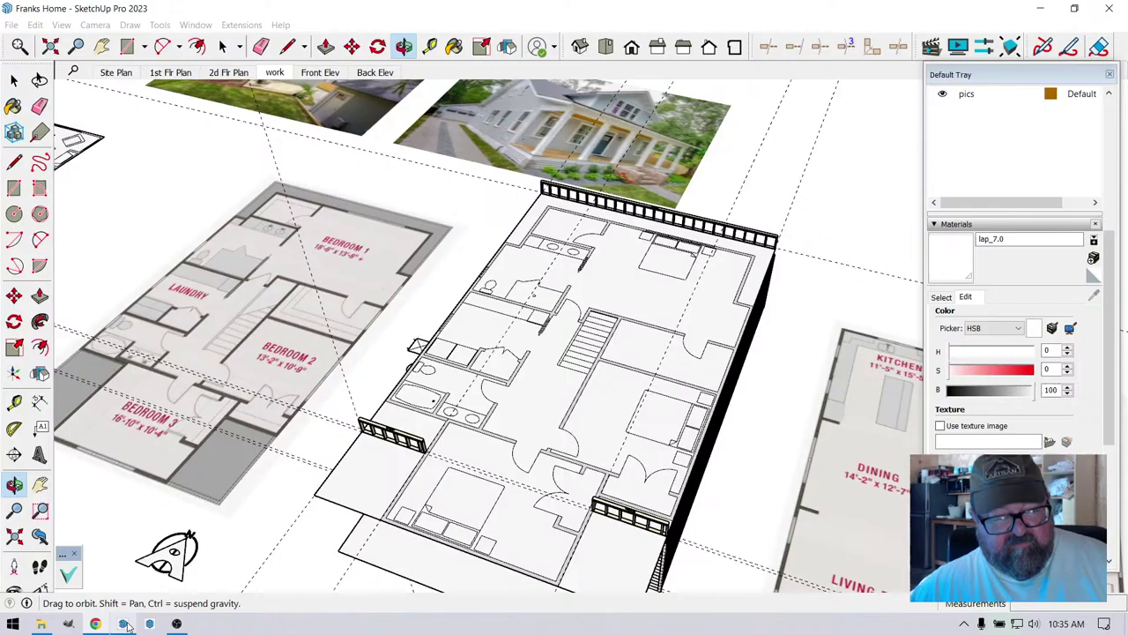
click(122, 623)
drag(504, 356, 252, 428)
drag(464, 412, 410, 353)
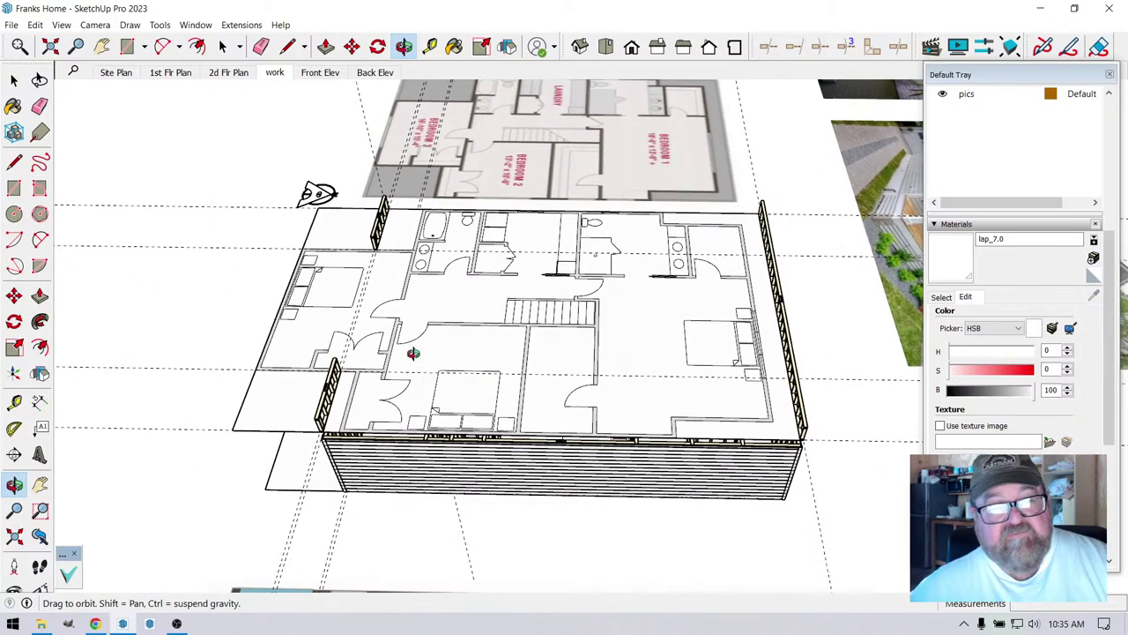
- Begin a Medeek roof rafter assembly using the Gable Roof type
click(242, 25)
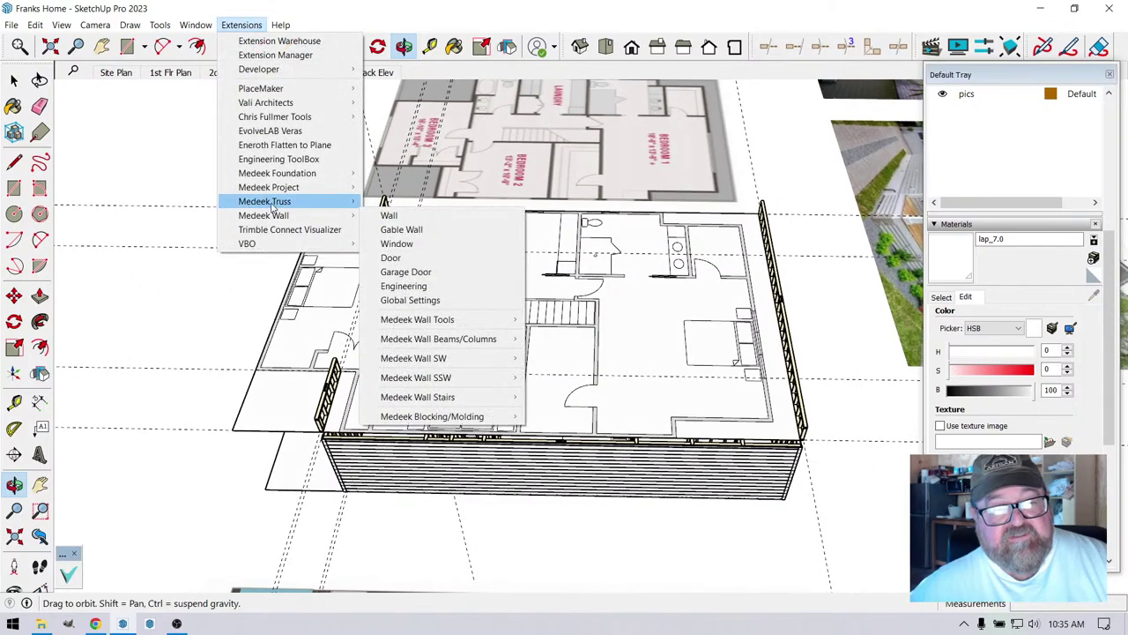
mouse_move(290, 201)
click(404, 243)
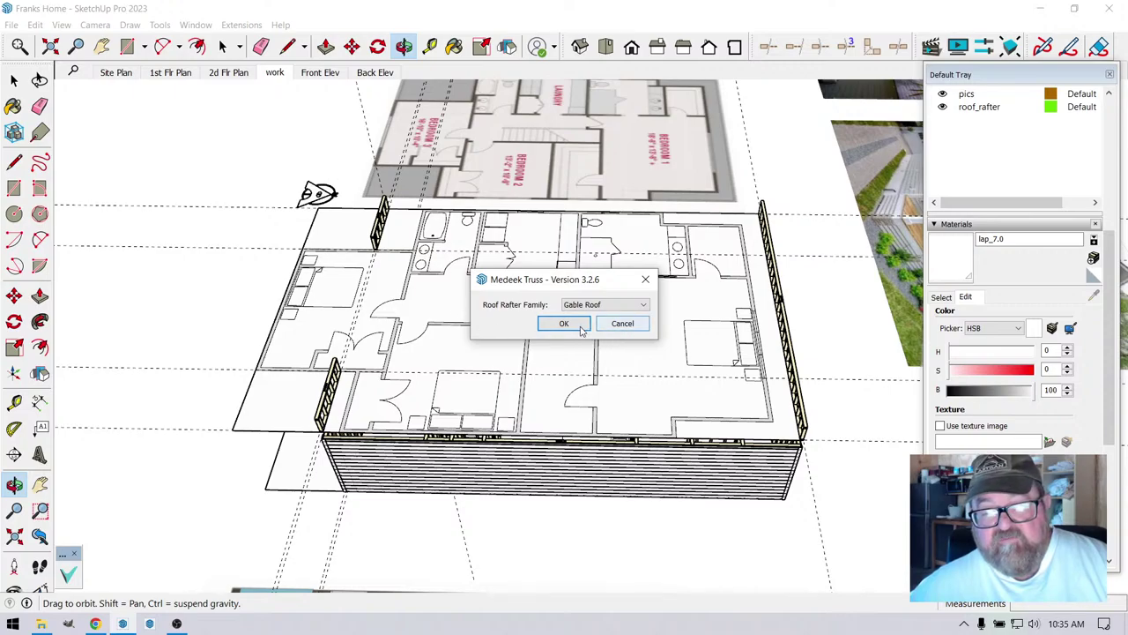
click(580, 327)
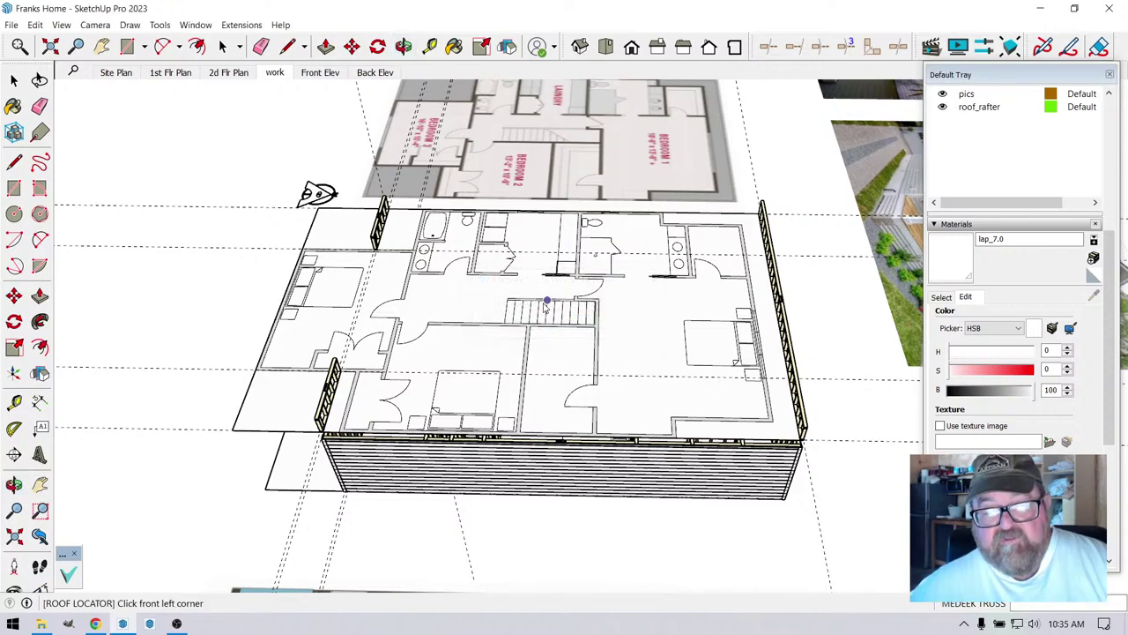
- Pick the front-left, second front and rear wall corners to set the 43.916667 ft span
scroll(309, 423, up, 10)
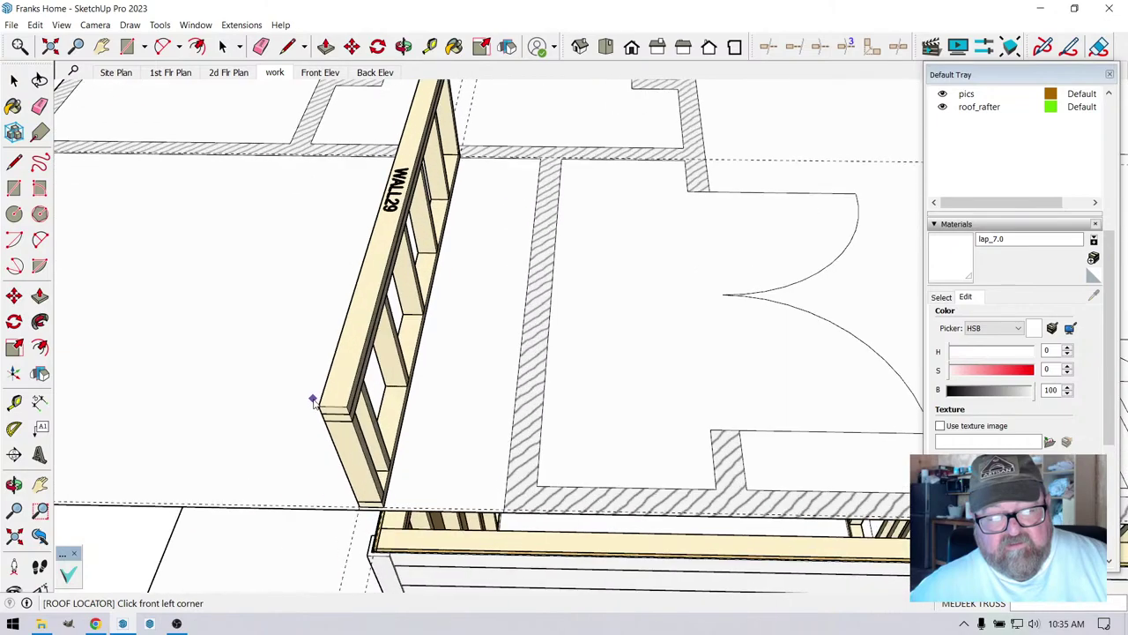
click(320, 408)
scroll(239, 396, down, 10)
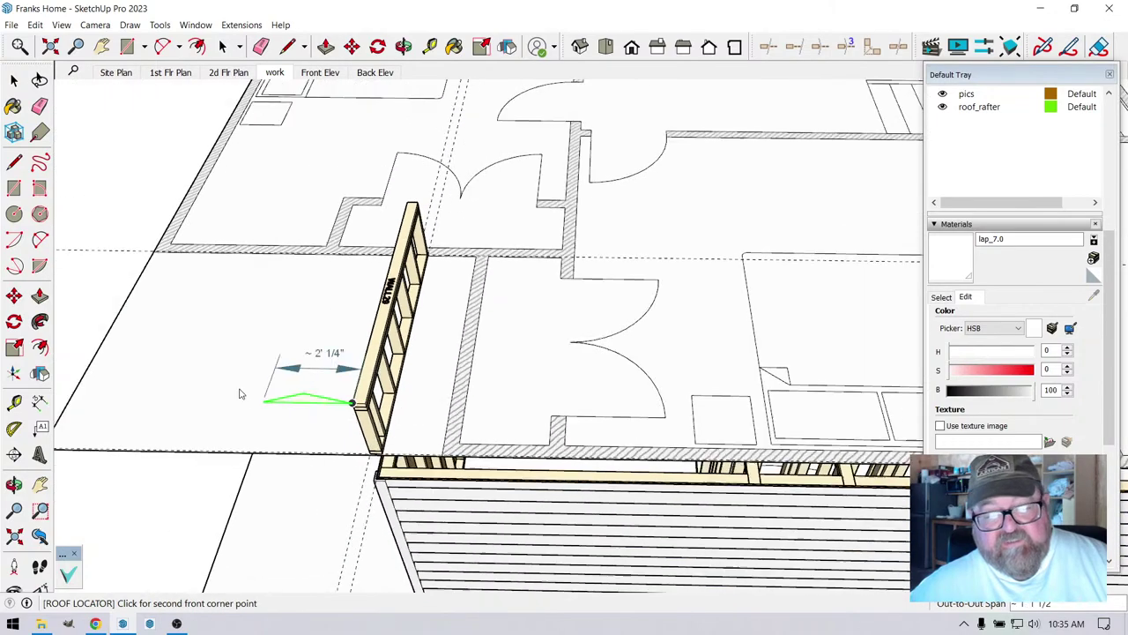
scroll(693, 379, up, 10)
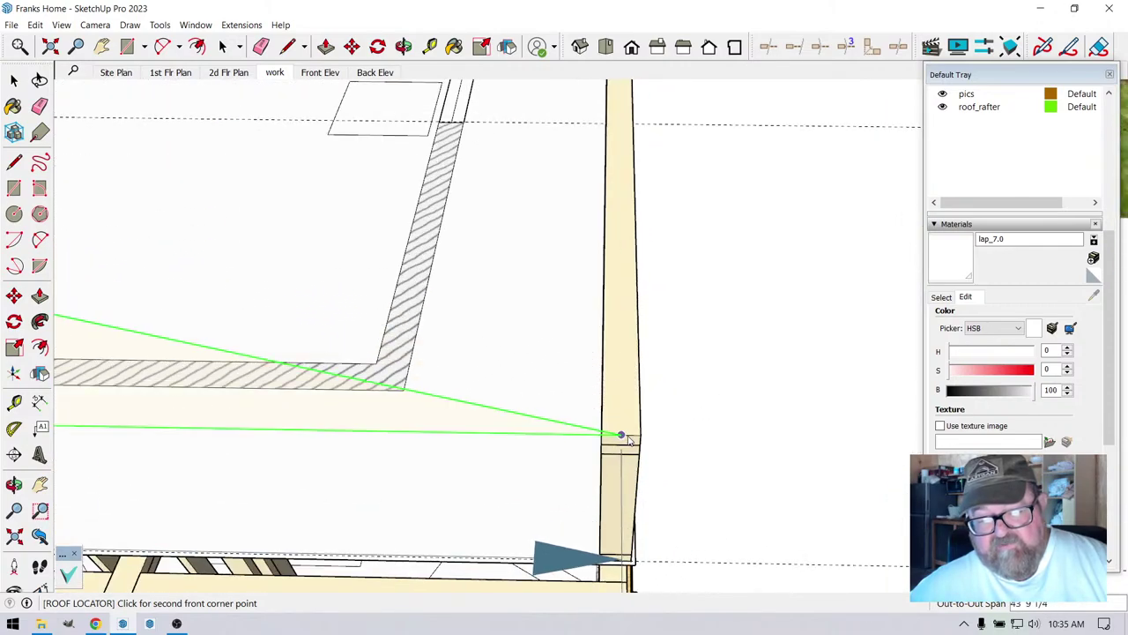
click(625, 433)
scroll(593, 443, down, 1)
scroll(595, 439, down, 8)
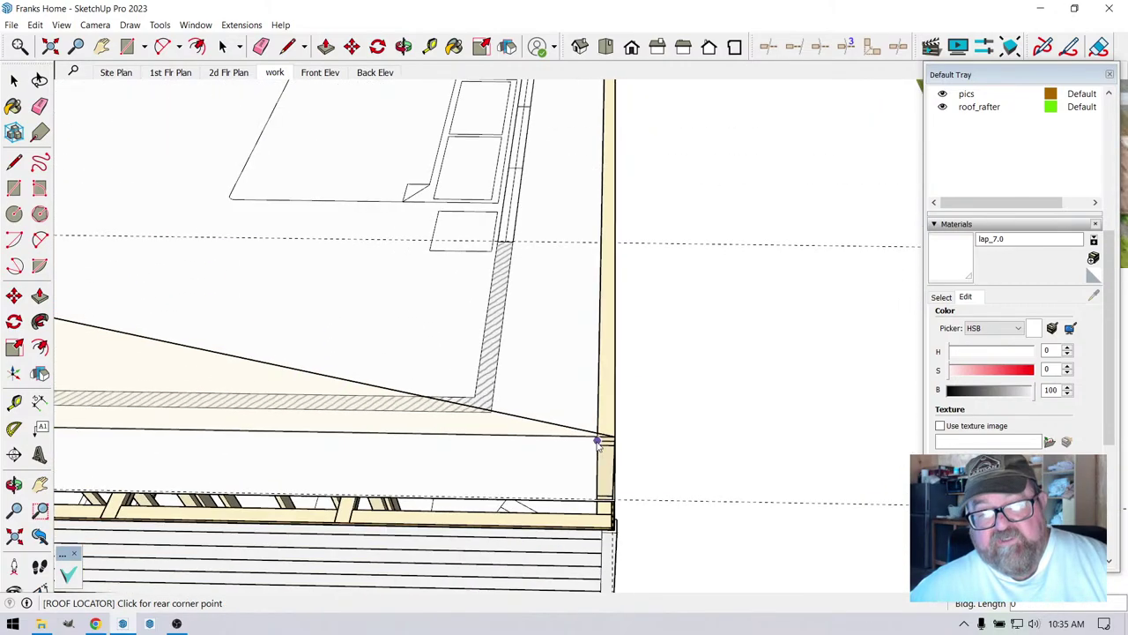
scroll(620, 197, up, 10)
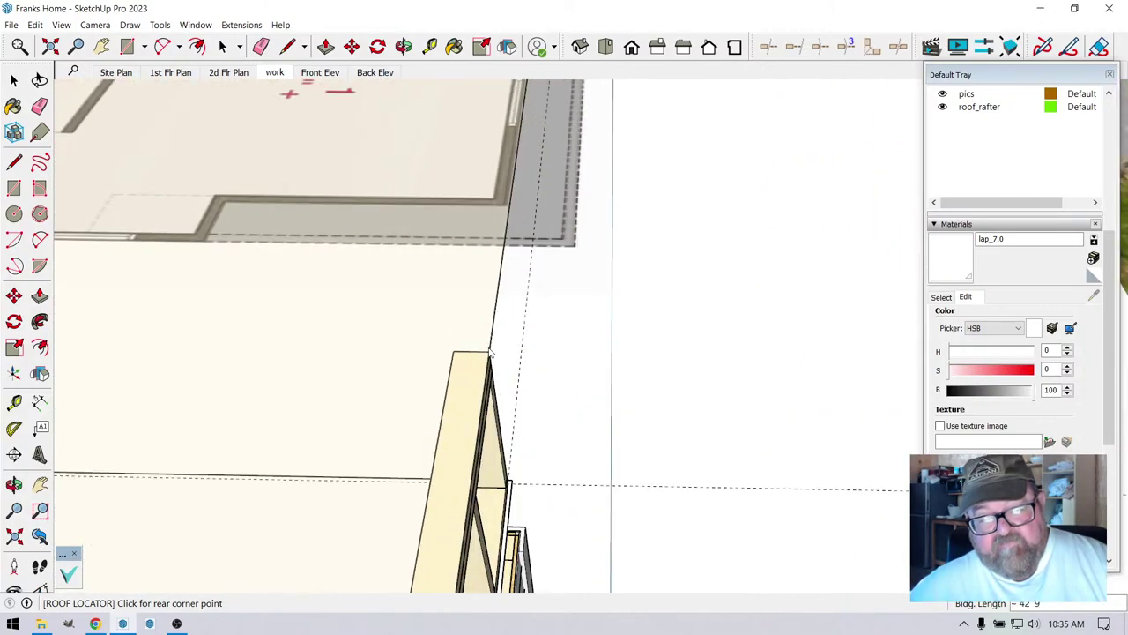
click(491, 353)
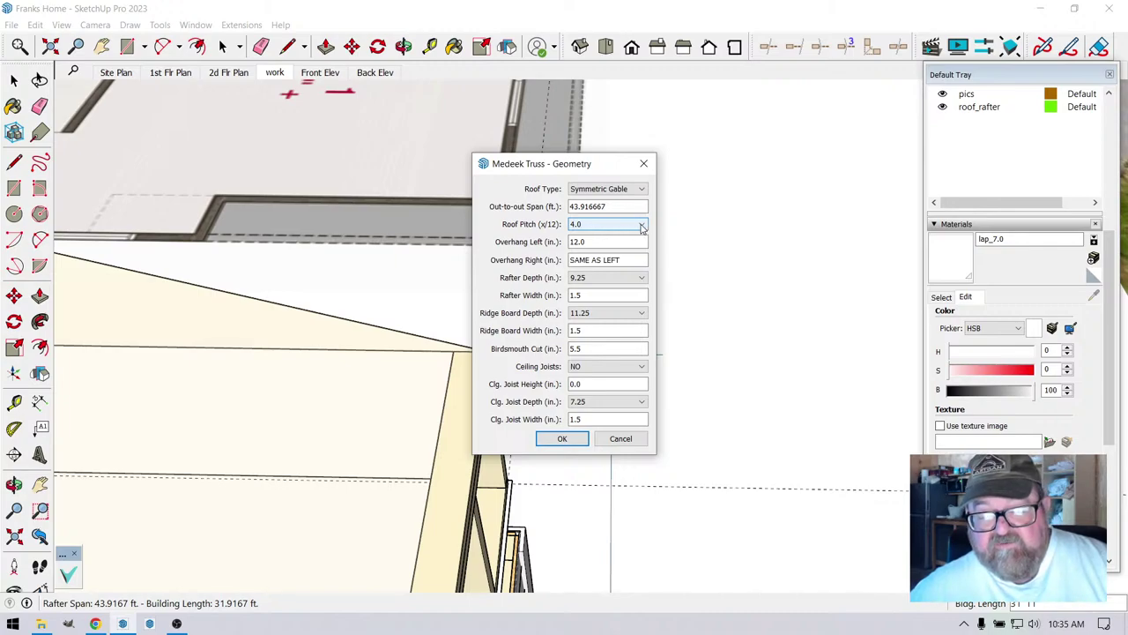
- Set the roof geometry to a 10/12 pitch with 16-inch overhang
click(641, 226)
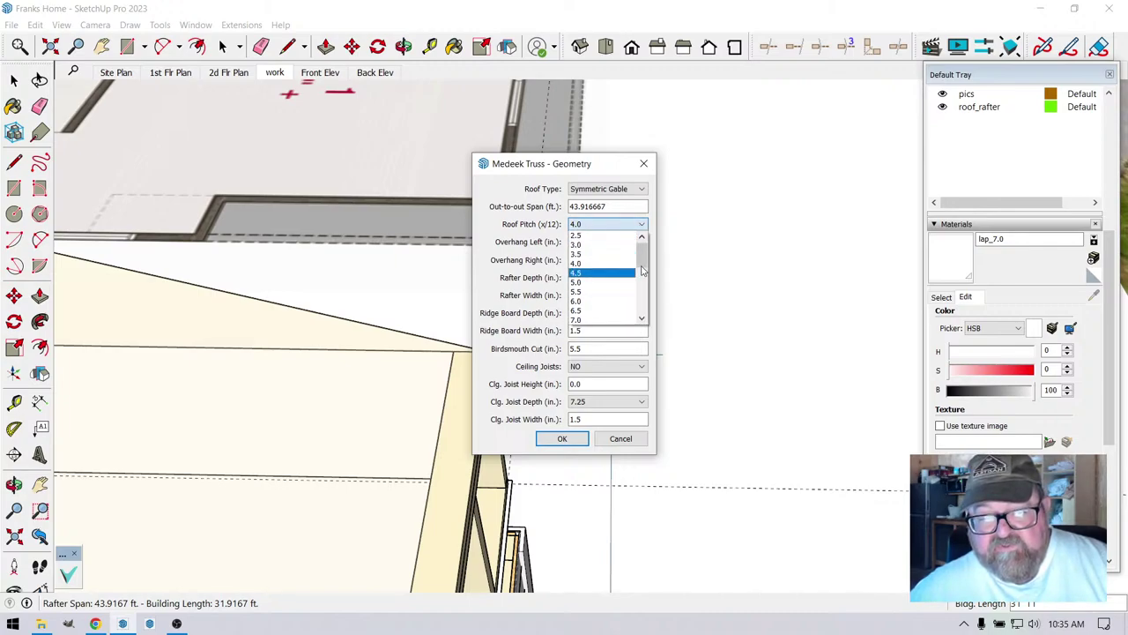
scroll(646, 256, down, 3)
click(612, 275)
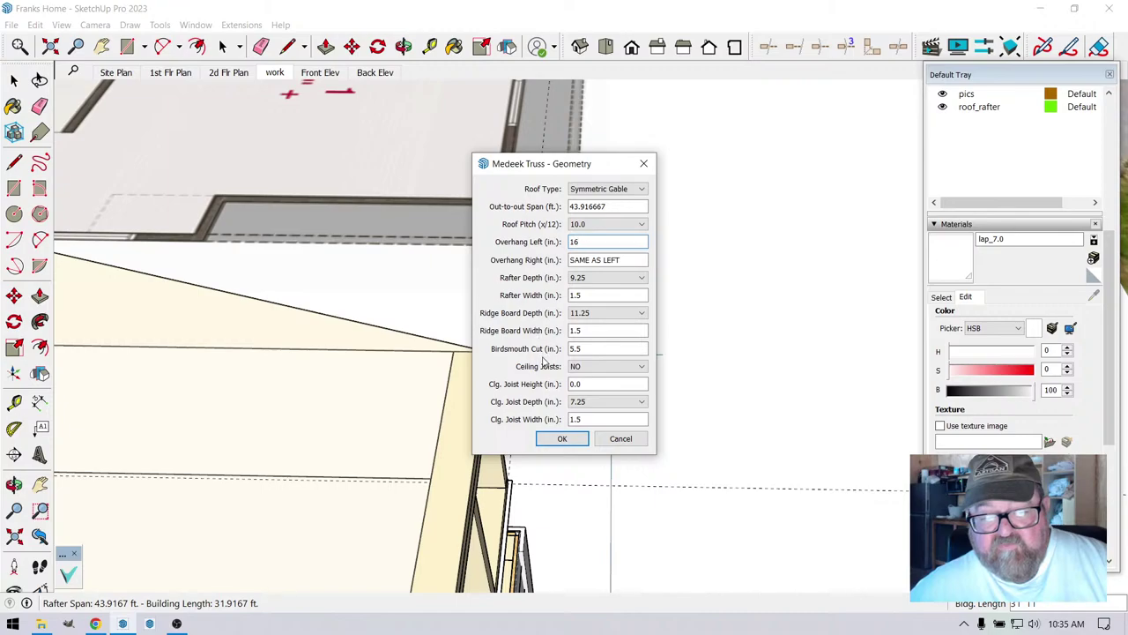
click(558, 438)
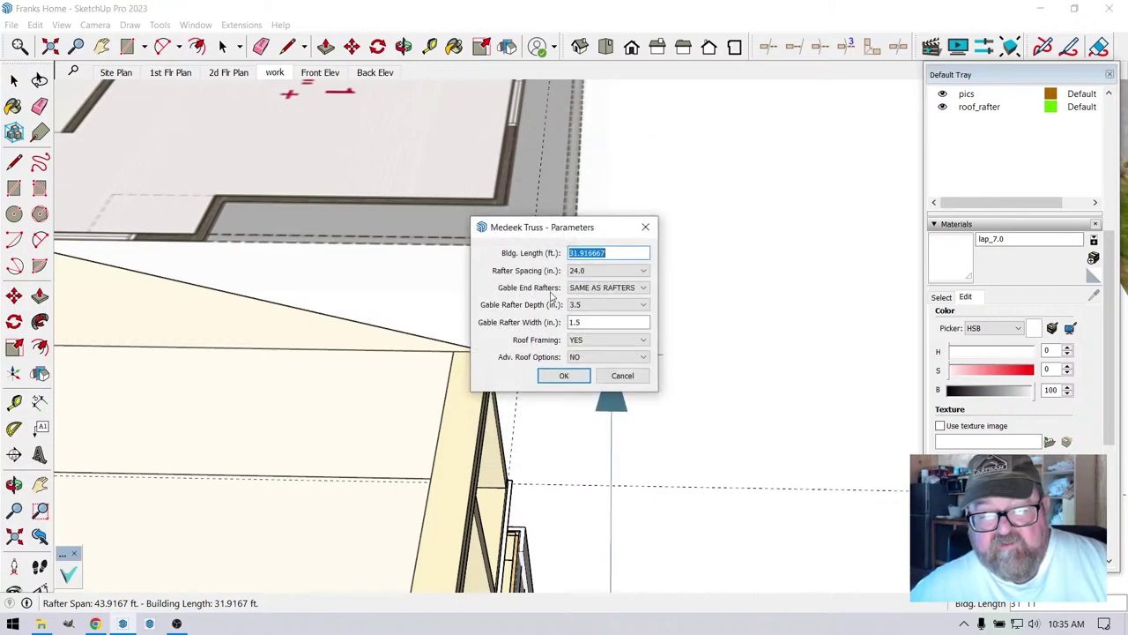
- Use 16.0-inch rafter spacing, enable advanced roof options, and generate the sheathed roof
click(643, 271)
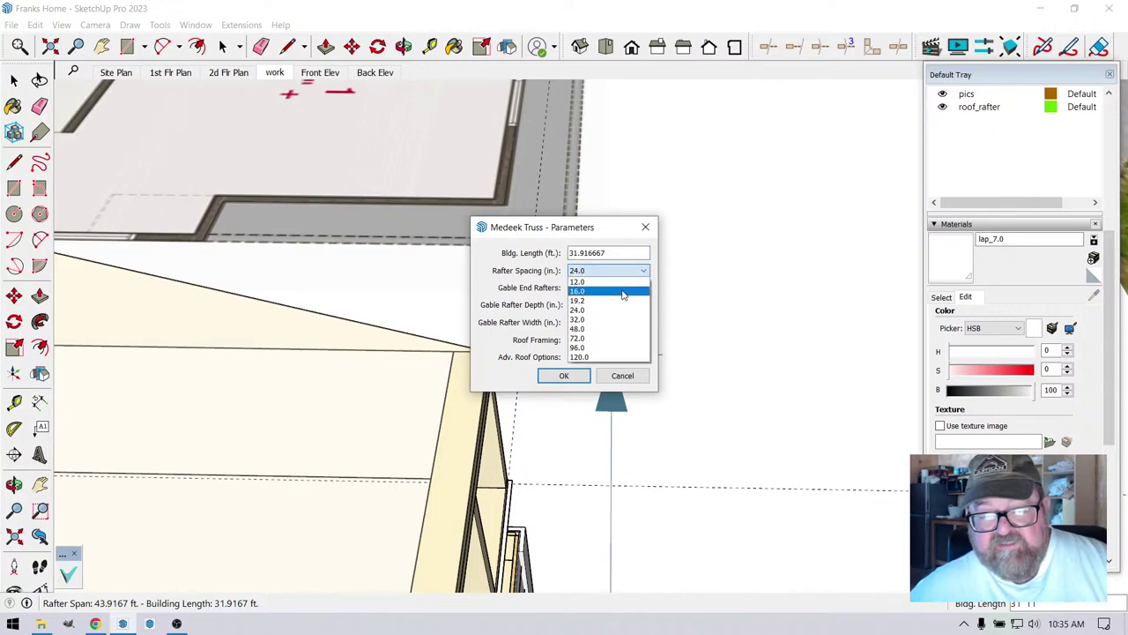
click(622, 293)
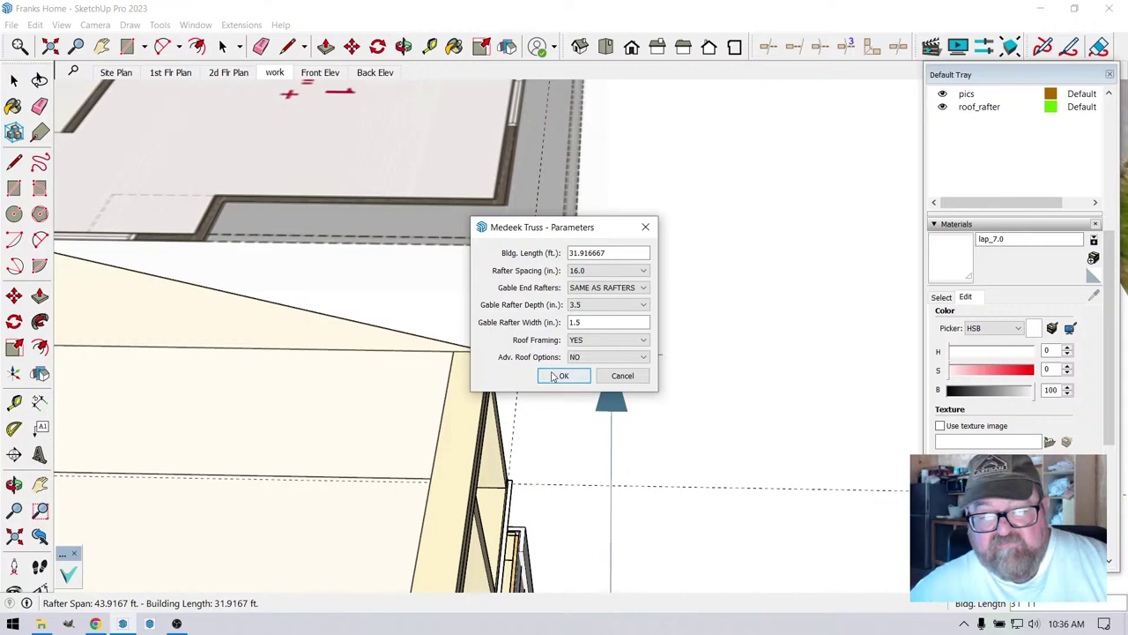
click(643, 357)
click(608, 379)
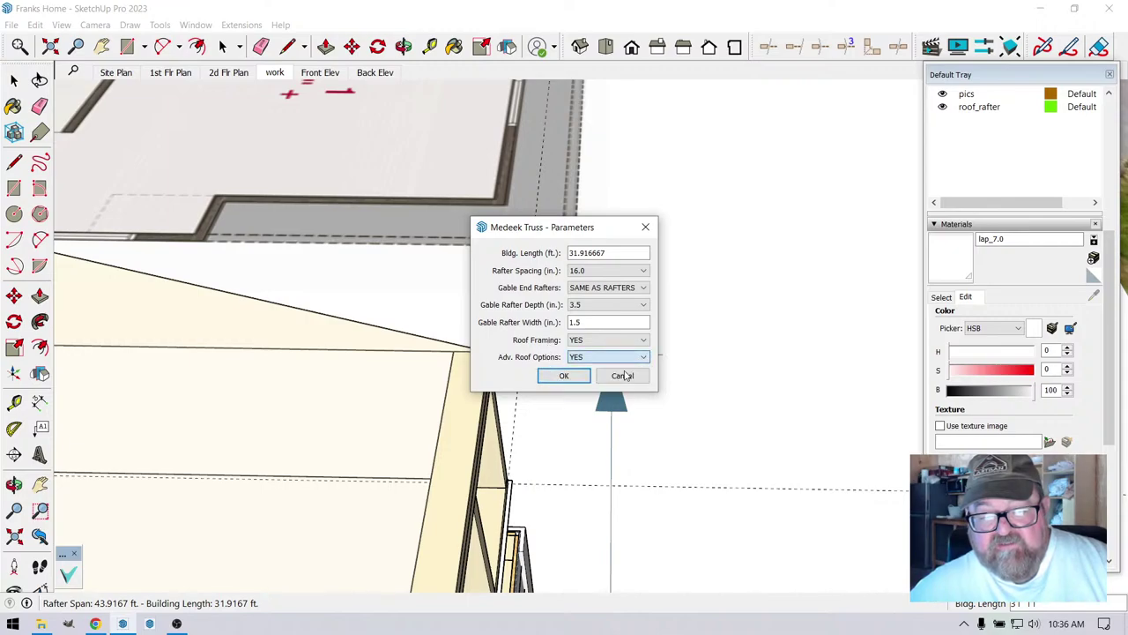
click(564, 376)
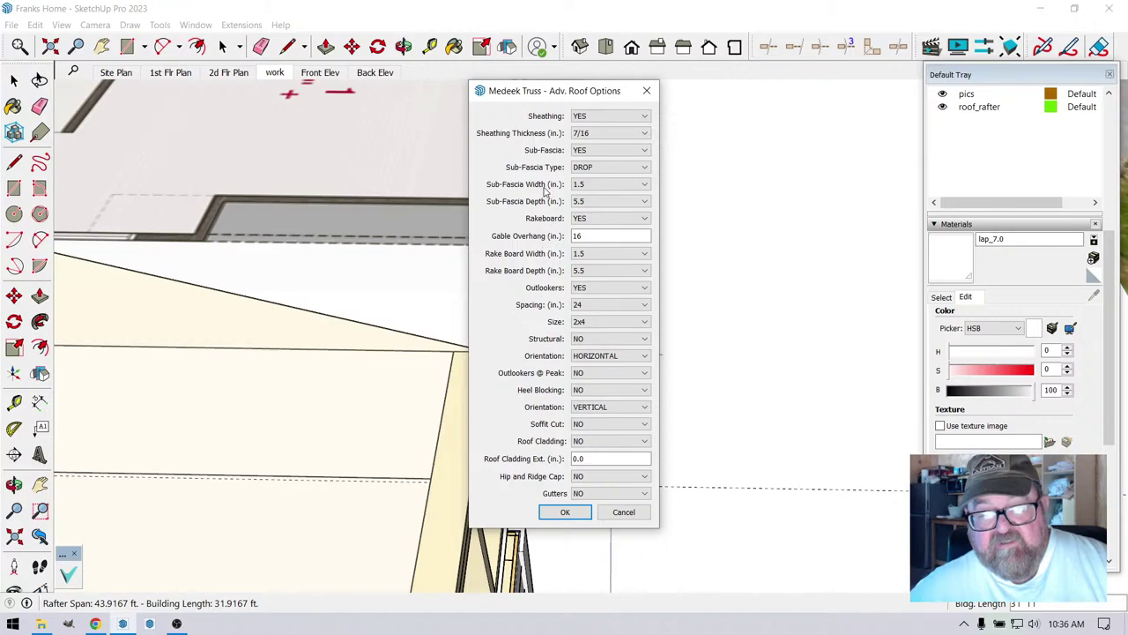
click(564, 513)
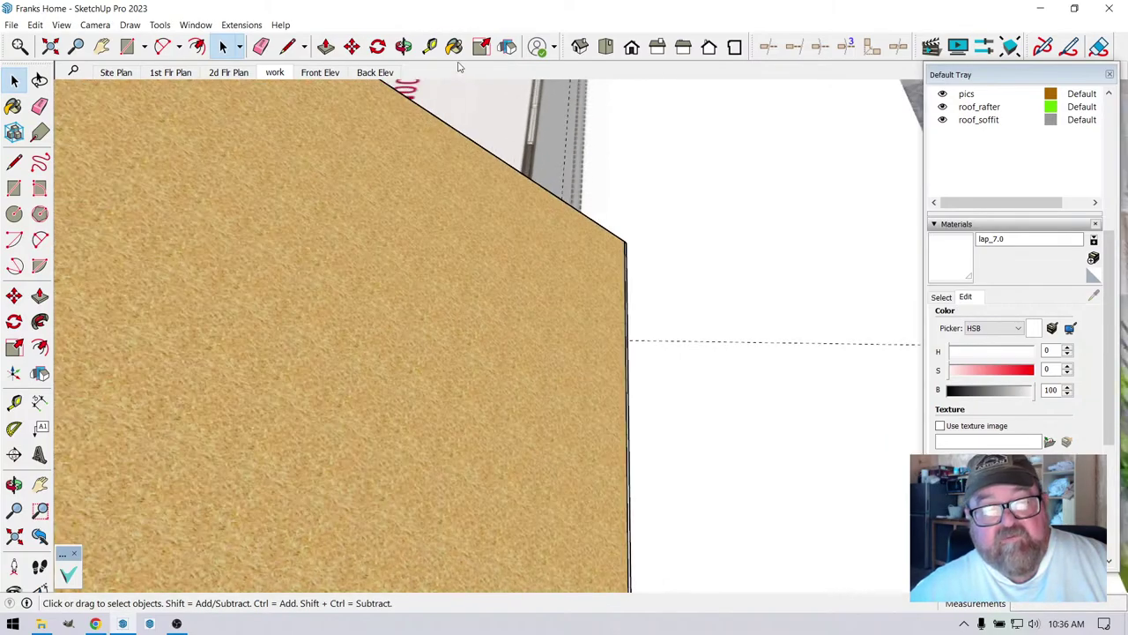
click(402, 45)
drag(592, 272, 401, 308)
click(15, 80)
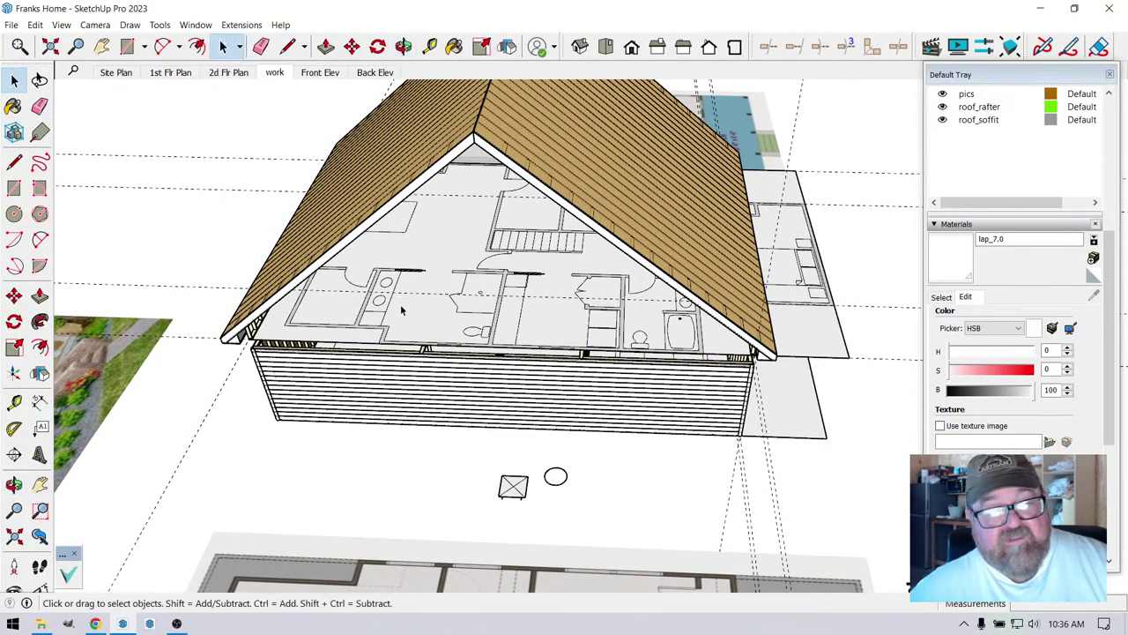
scroll(401, 310, down, 2)
click(537, 187)
scroll(560, 354, down, 3)
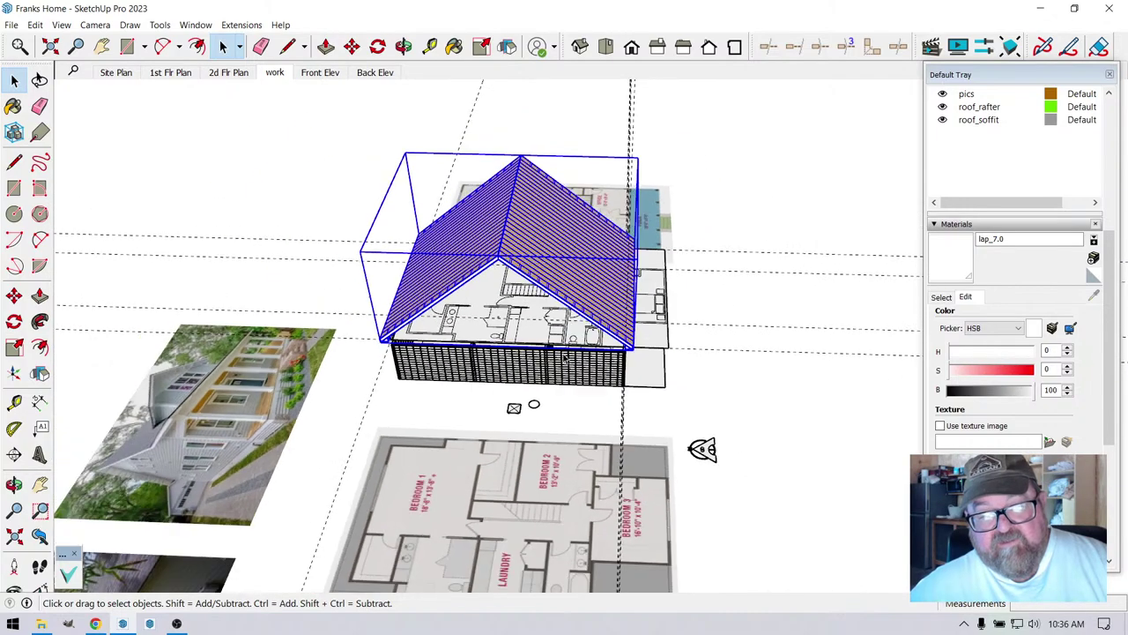
click(404, 45)
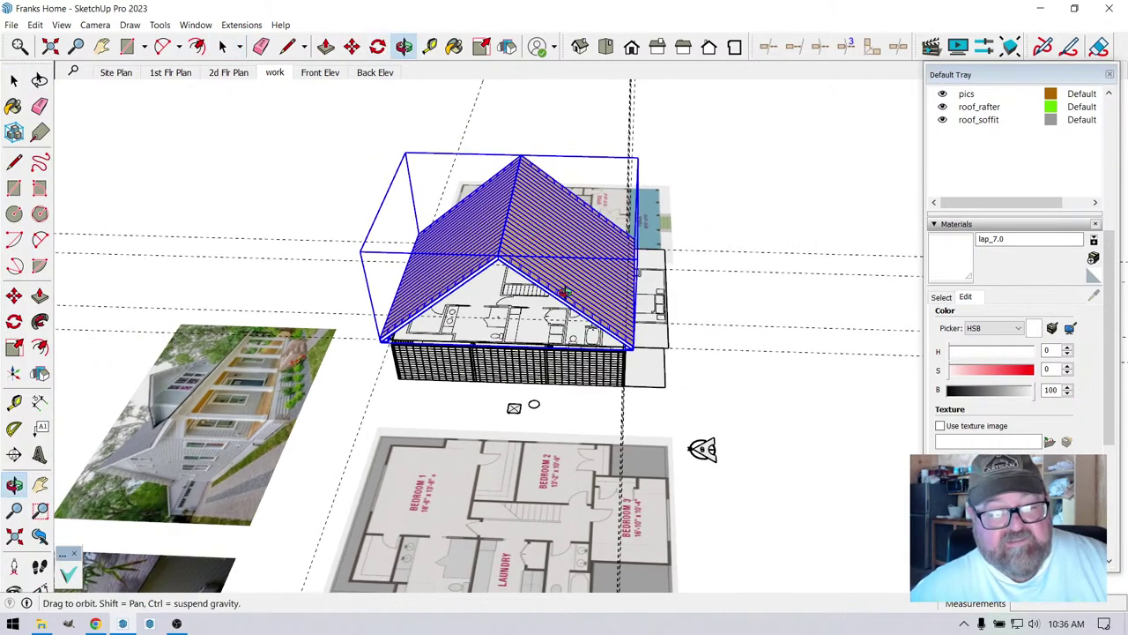
drag(566, 292, 599, 385)
scroll(327, 220, up, 10)
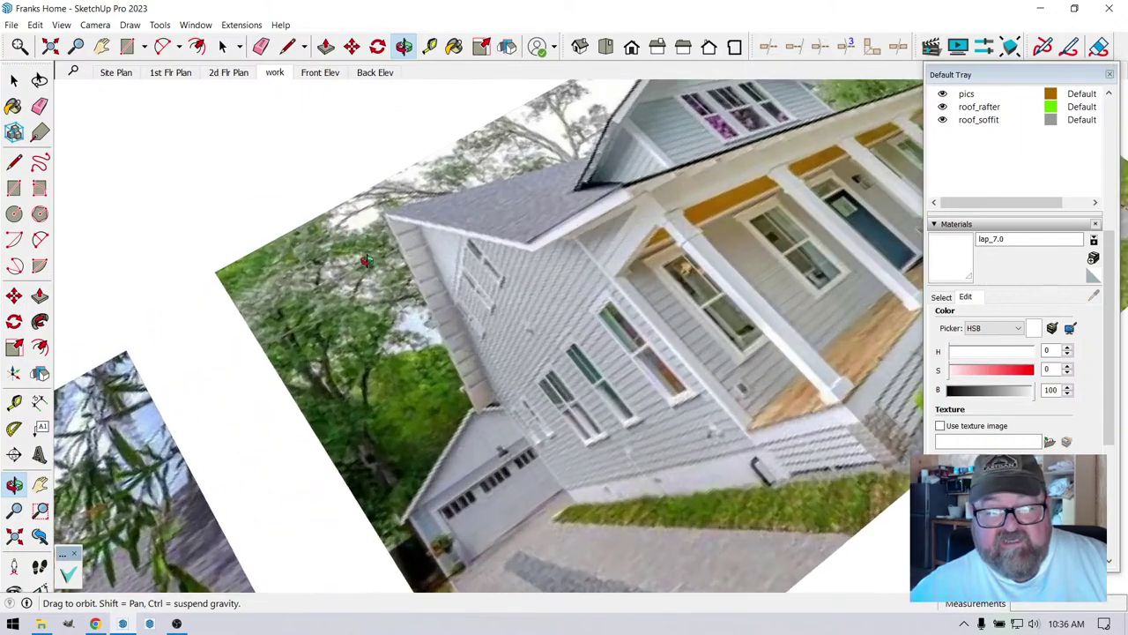
drag(367, 259, 455, 229)
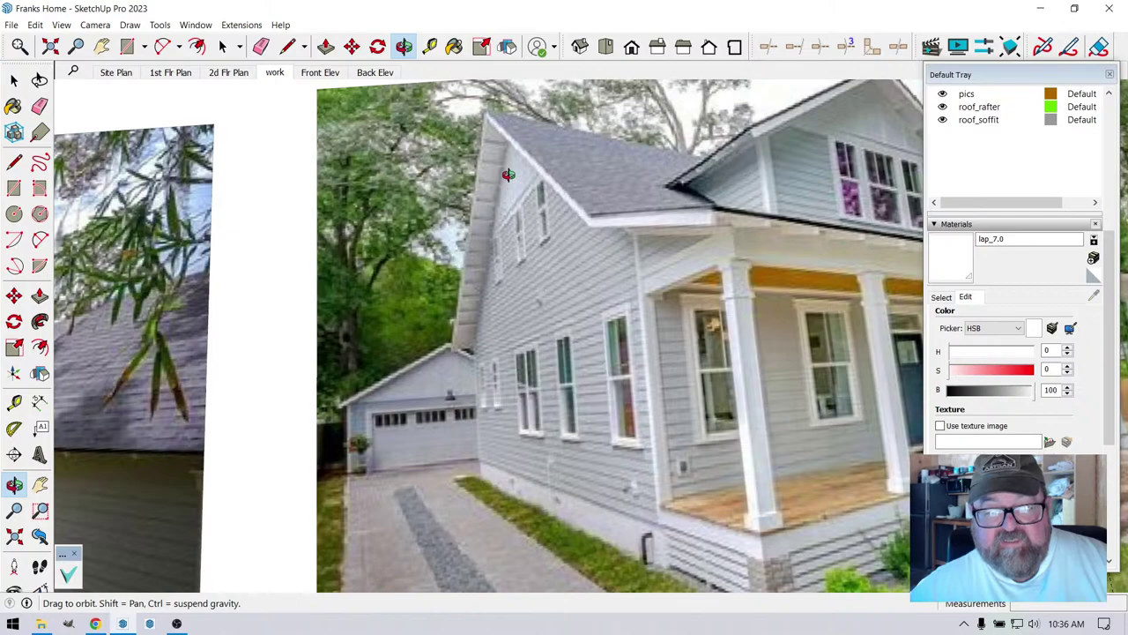
drag(507, 141, 488, 586)
drag(429, 251, 587, 377)
middle_drag(586, 377, 653, 364)
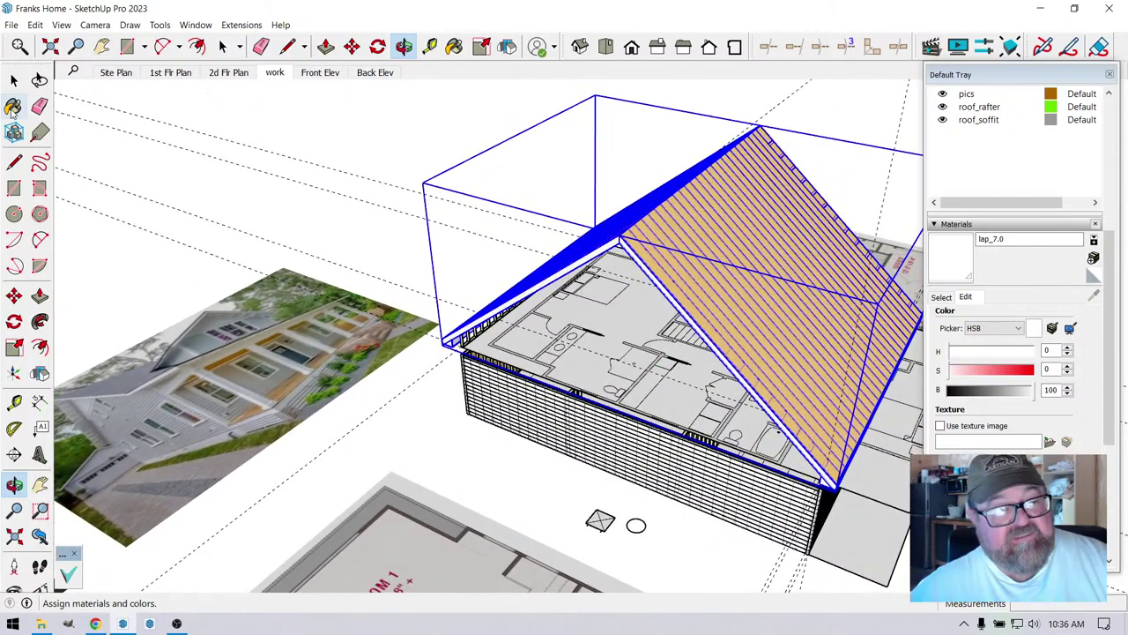
- Edit the gable rafter assembly and rebuild it at an 8:12 pitch (33.690°)
click(15, 79)
right_click(682, 214)
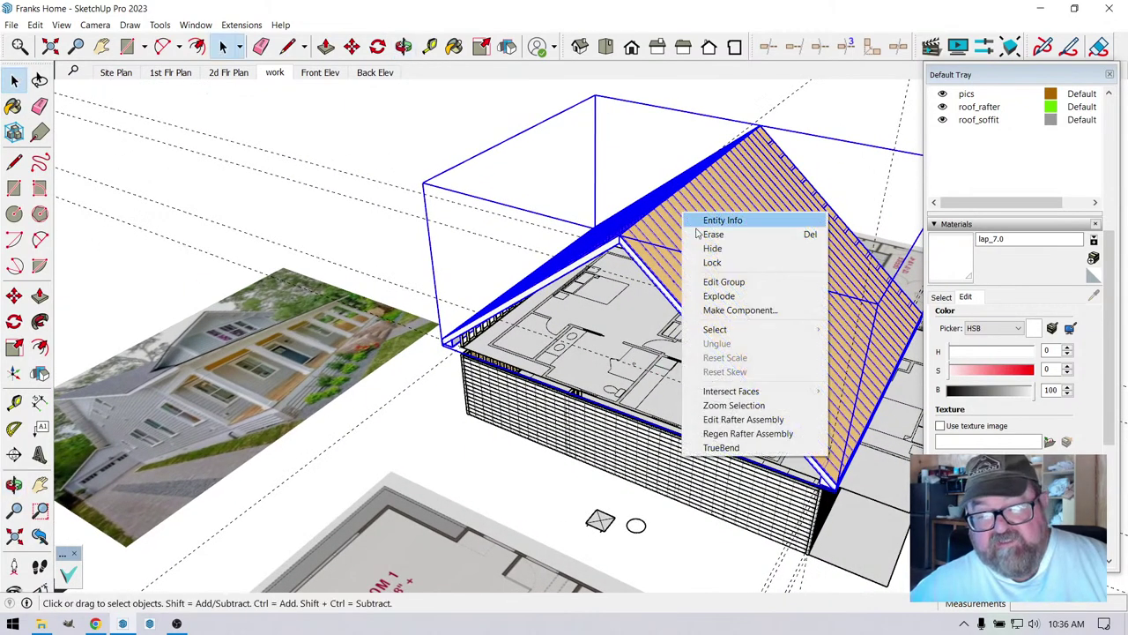
click(728, 418)
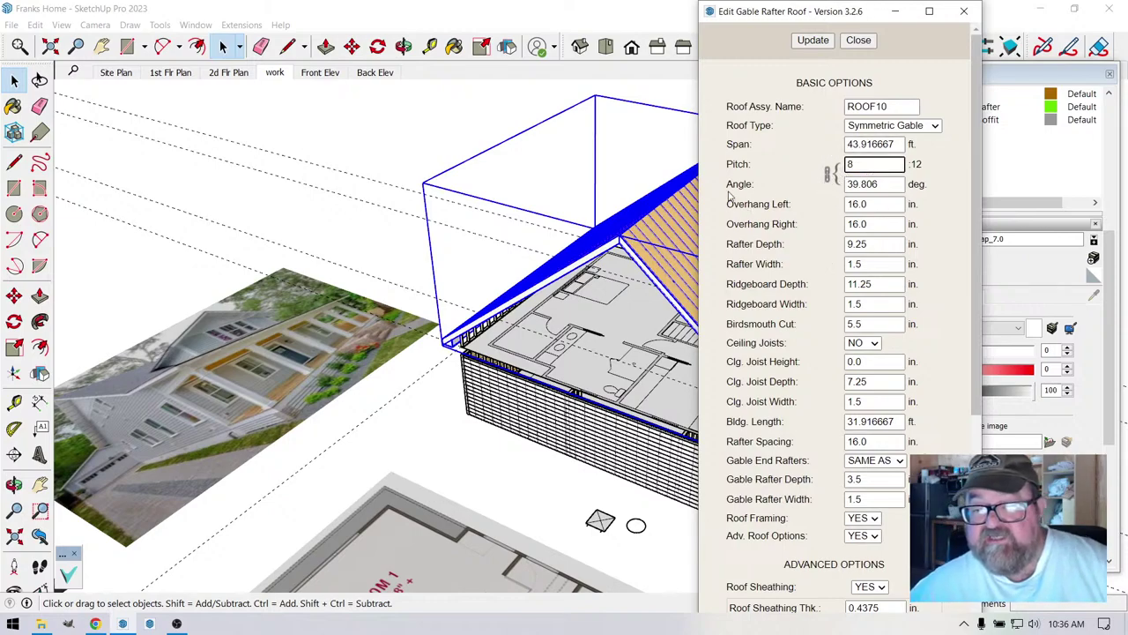
click(811, 40)
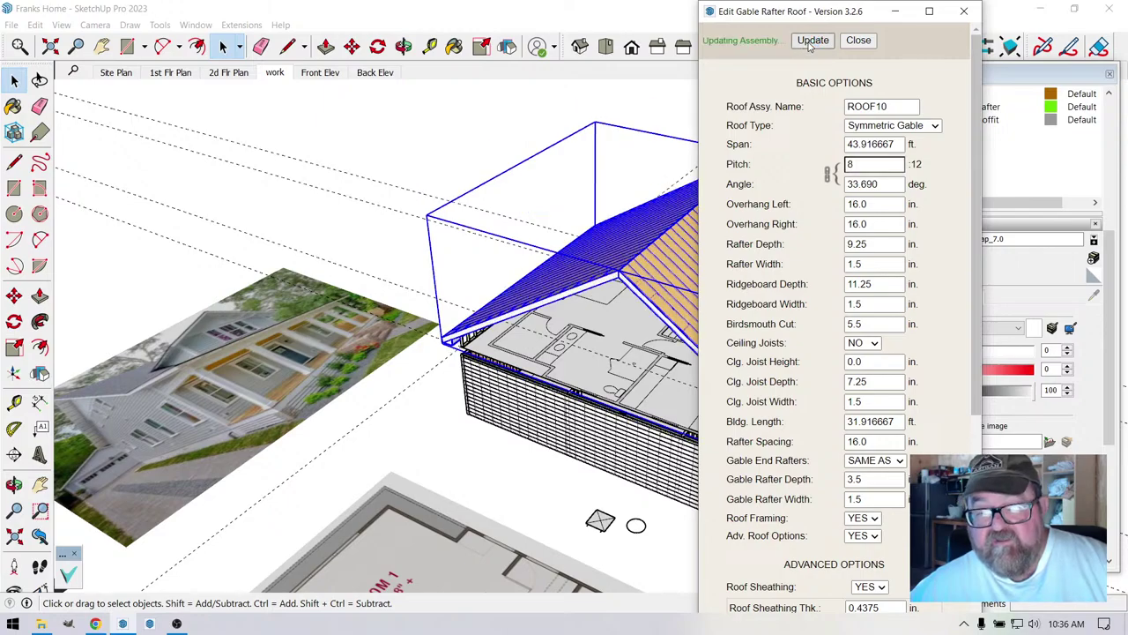
click(859, 40)
scroll(573, 273, up, 5)
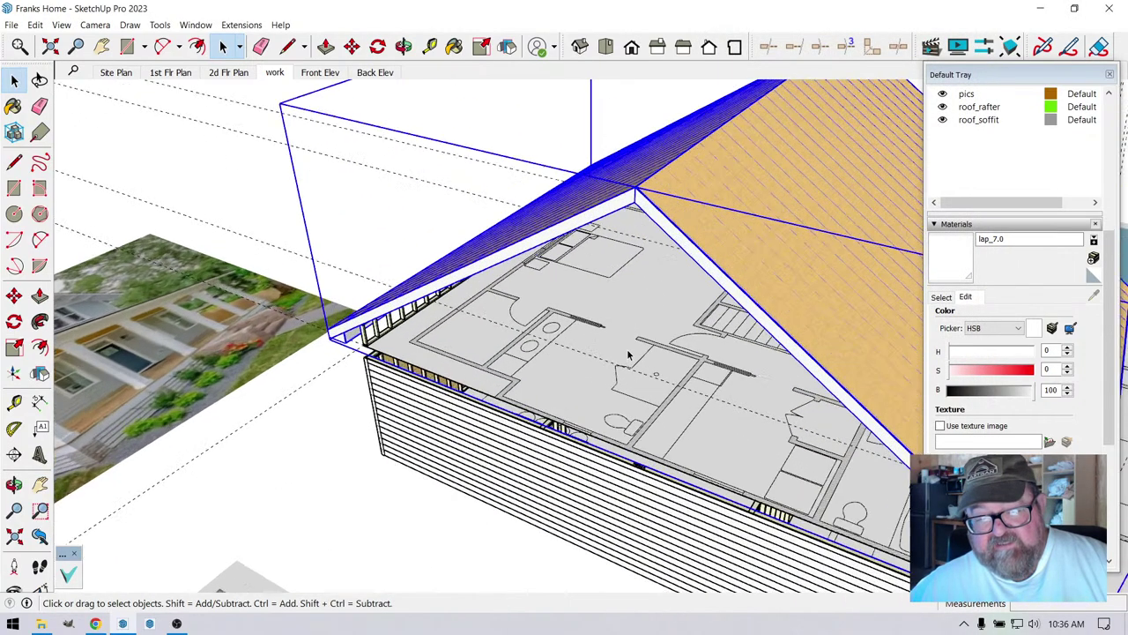
click(402, 46)
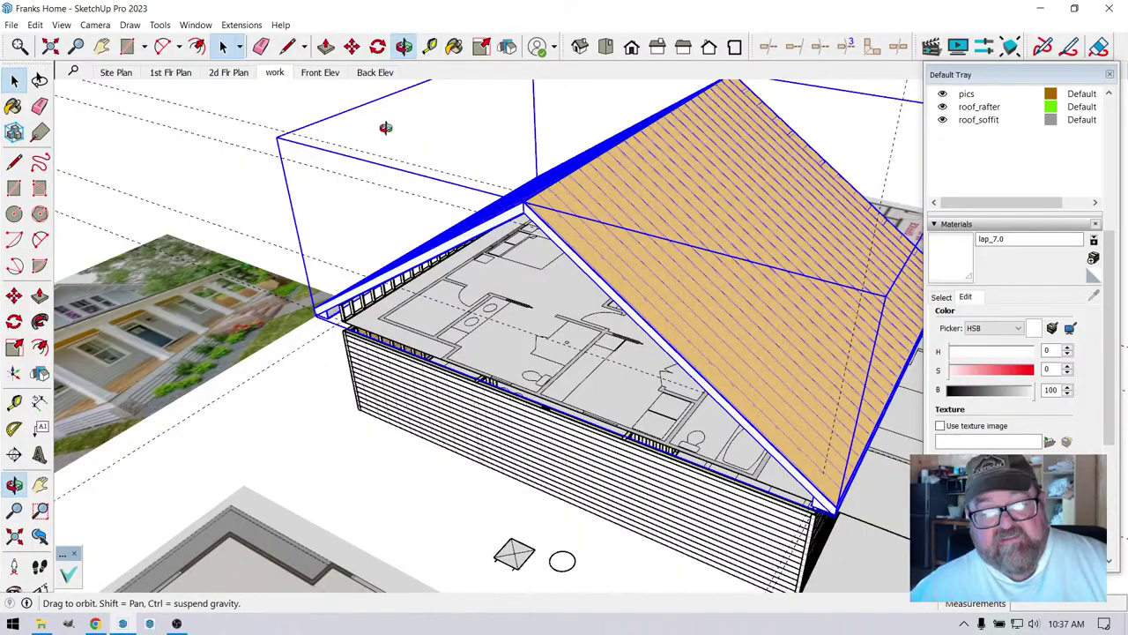
drag(537, 318, 800, 391)
scroll(723, 299, up, 5)
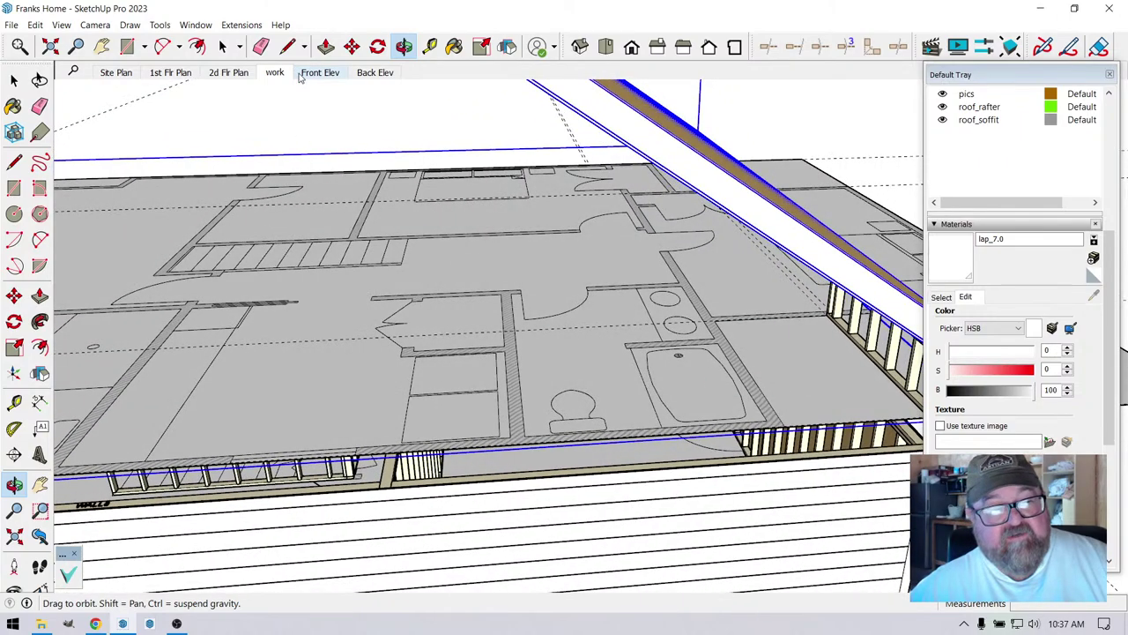
click(287, 46)
scroll(760, 355, up, 2)
click(792, 457)
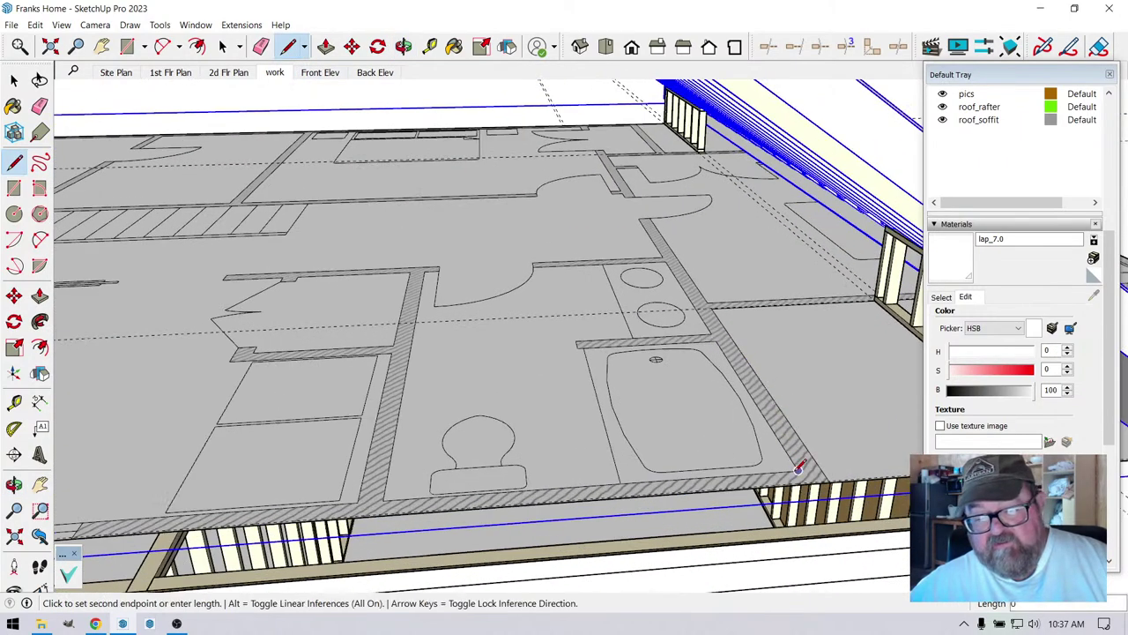
scroll(797, 456, down, 3)
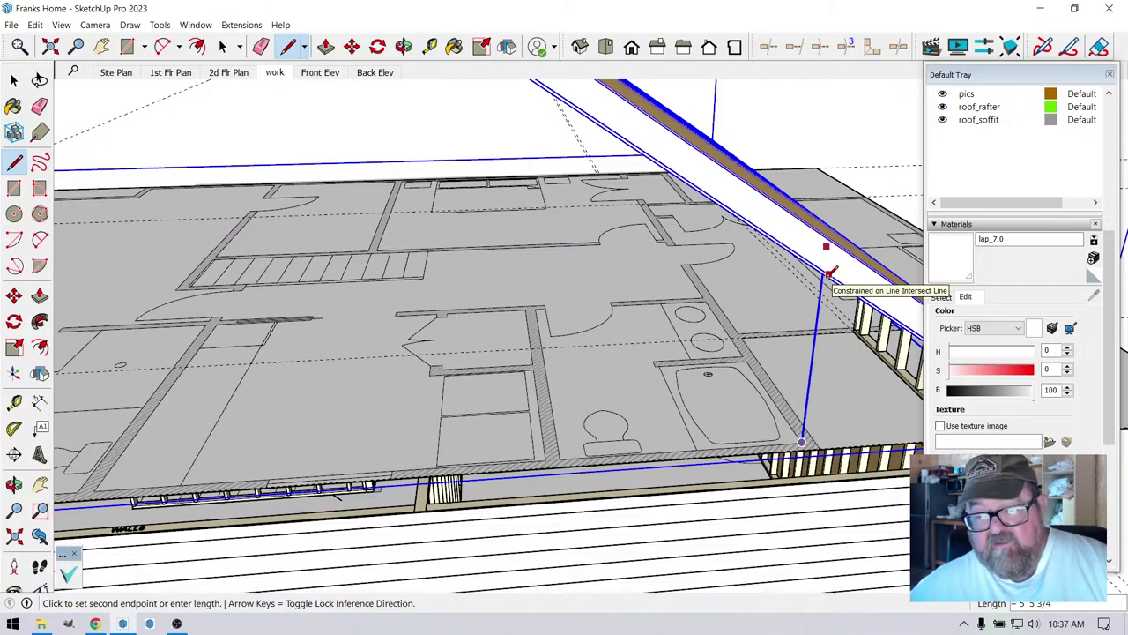
key(Escape)
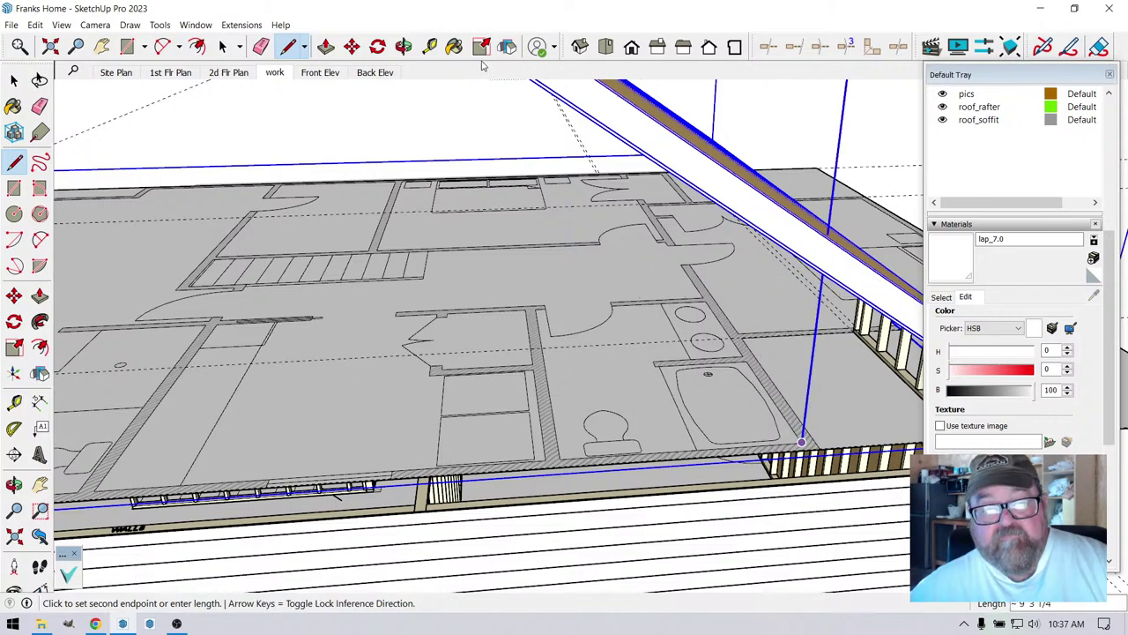
click(404, 46)
drag(546, 273, 761, 213)
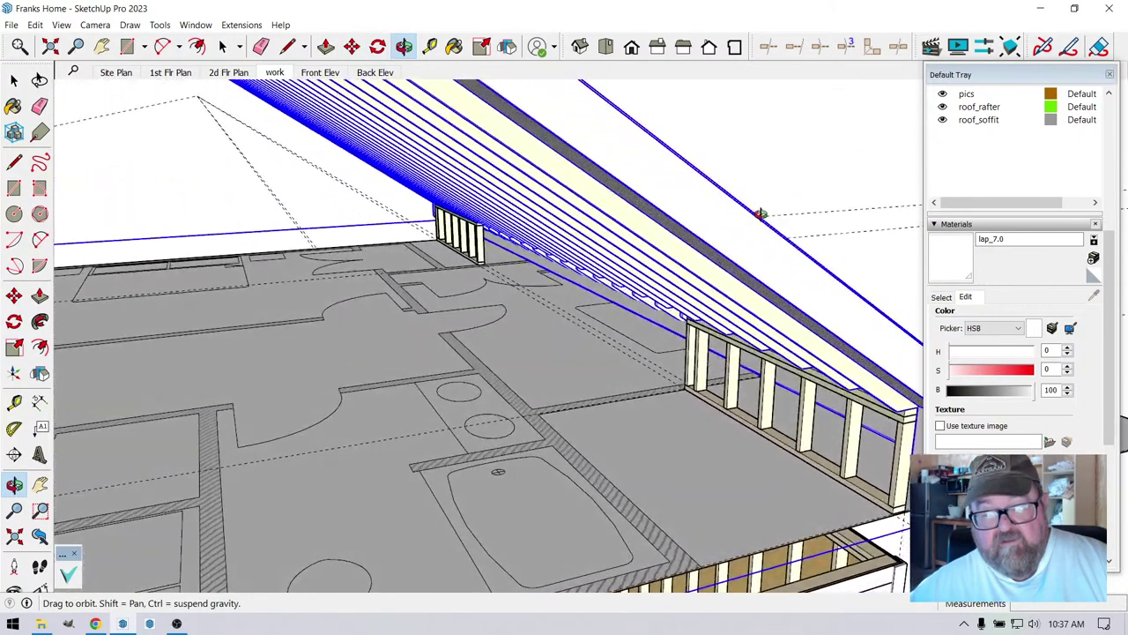
right_click(589, 332)
click(608, 343)
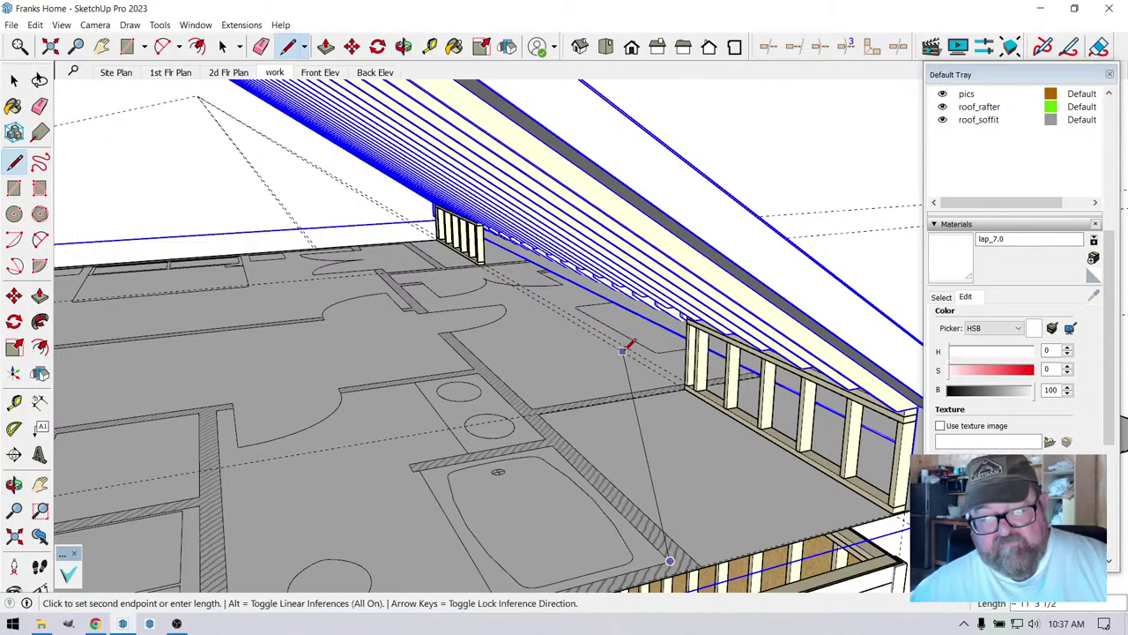
key(Up)
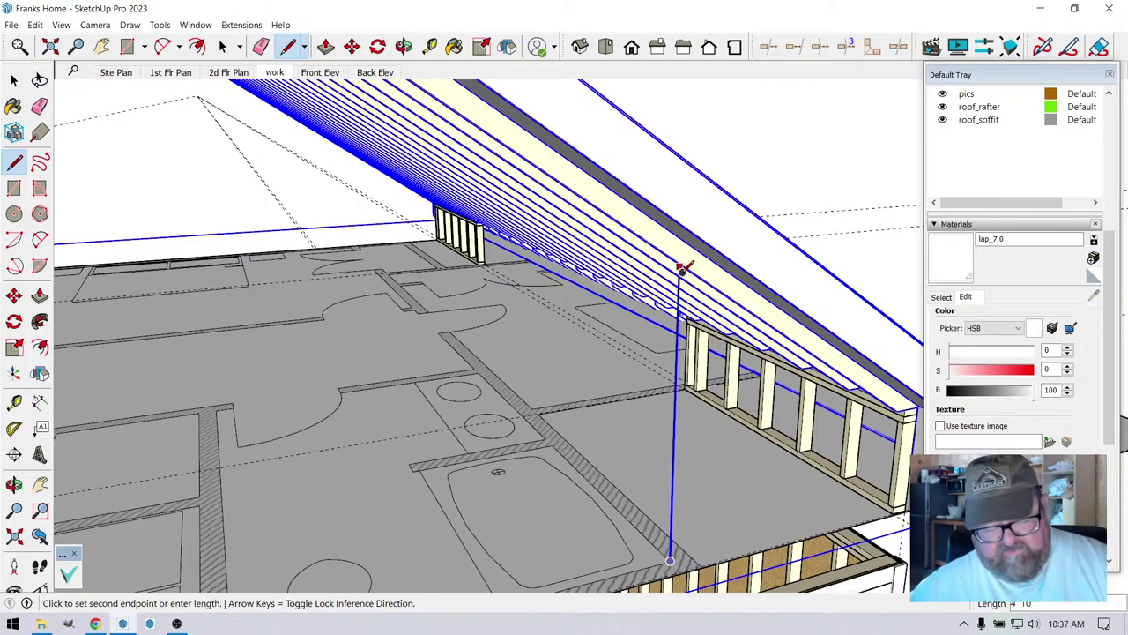
key(Escape)
middle_drag(672, 294, 493, 85)
click(403, 46)
drag(574, 216, 385, 385)
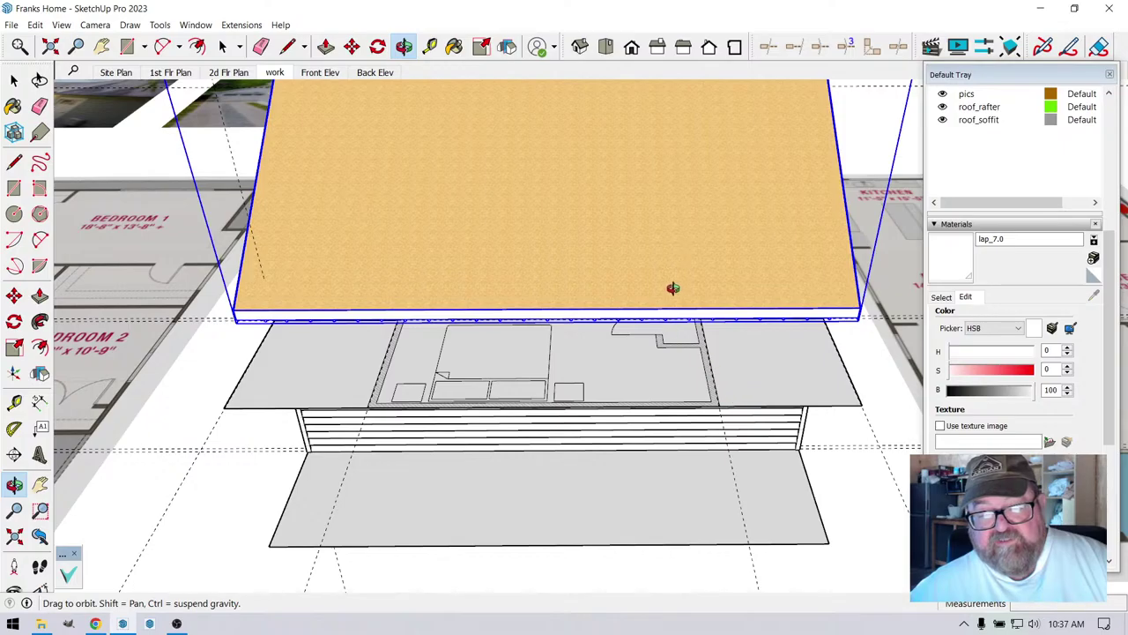
drag(488, 351, 796, 302)
drag(805, 253, 734, 224)
drag(730, 367, 472, 177)
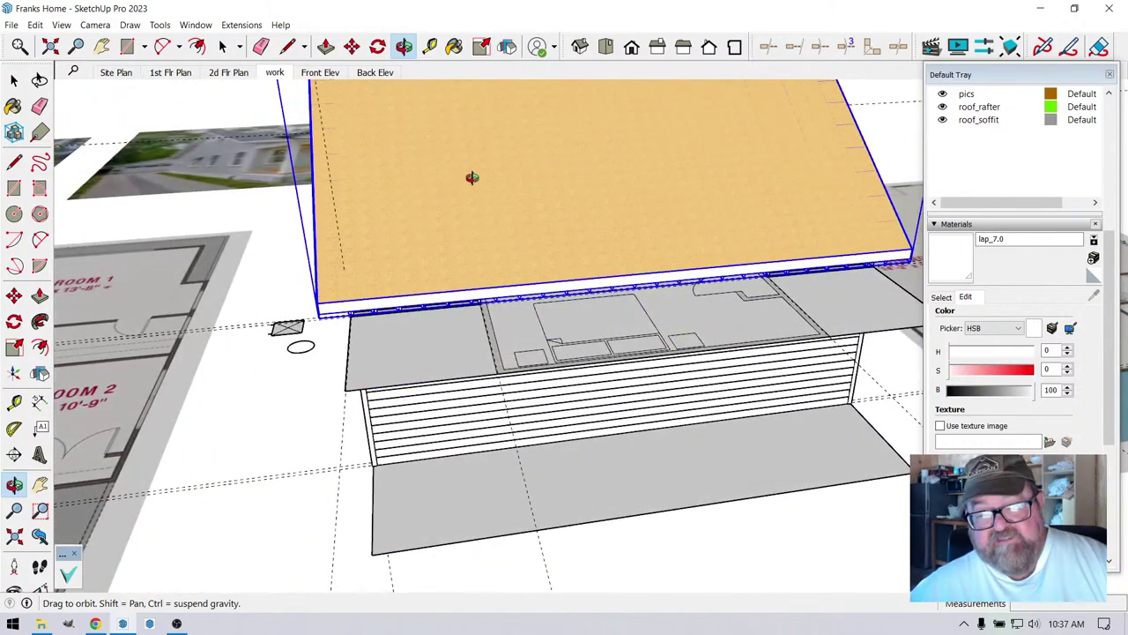
drag(528, 260, 764, 316)
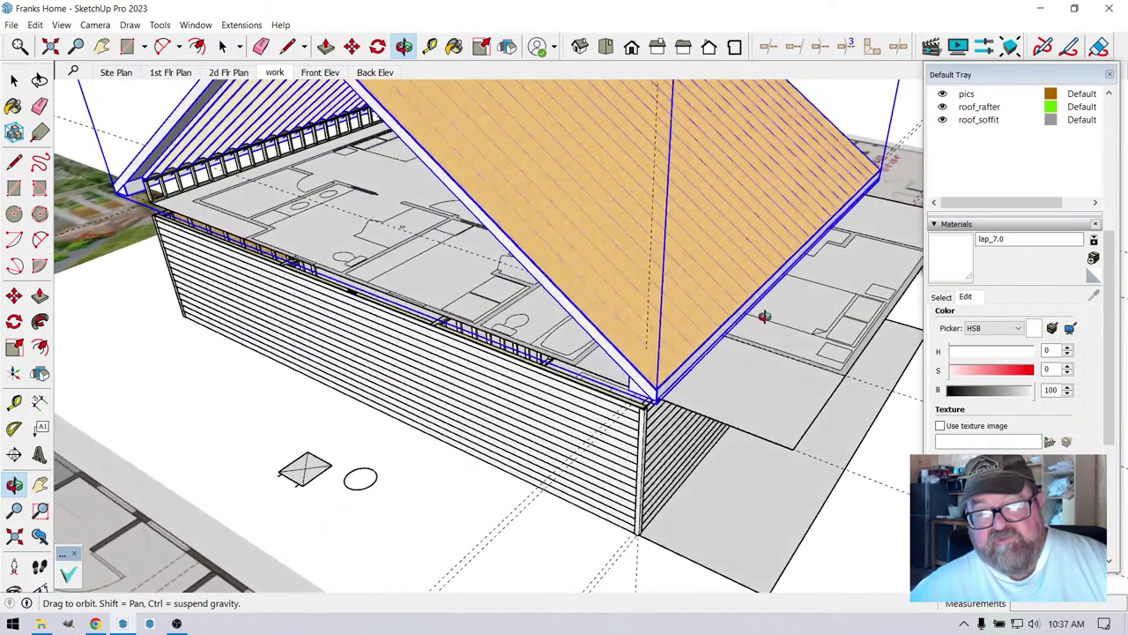
drag(726, 223, 667, 314)
scroll(617, 310, up, 5)
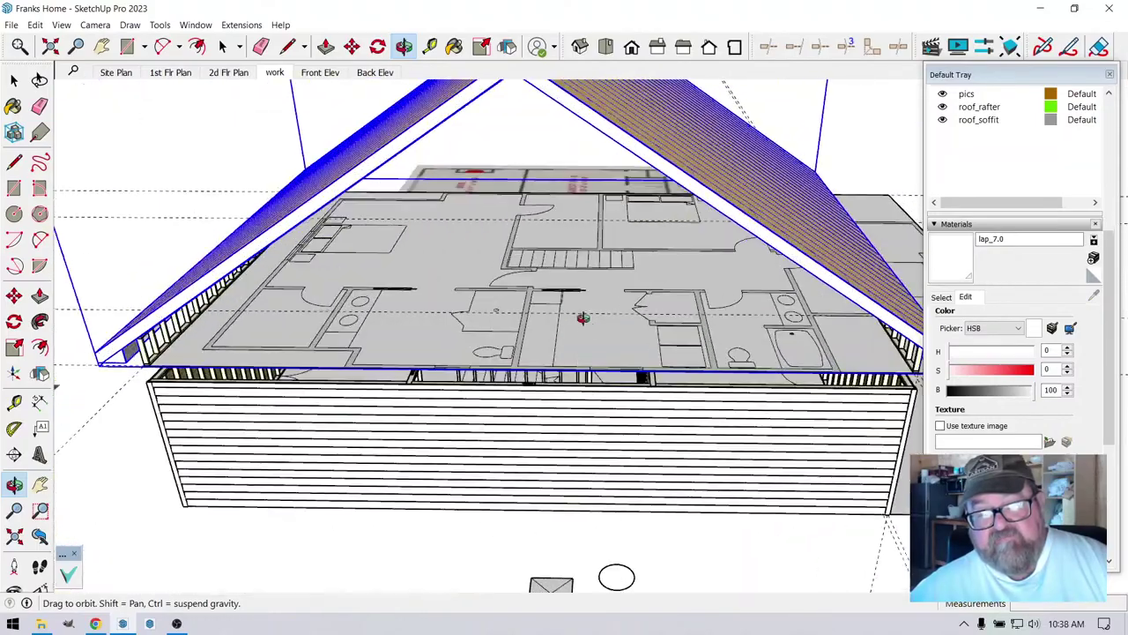
drag(584, 315, 893, 301)
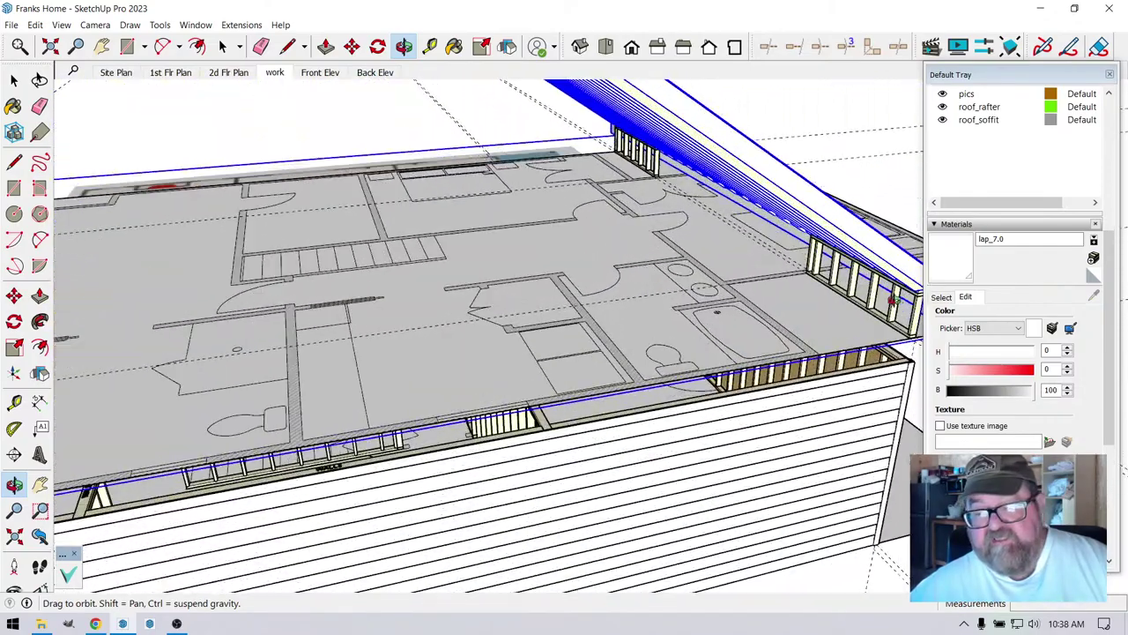
drag(734, 214, 567, 113)
drag(246, 362, 226, 239)
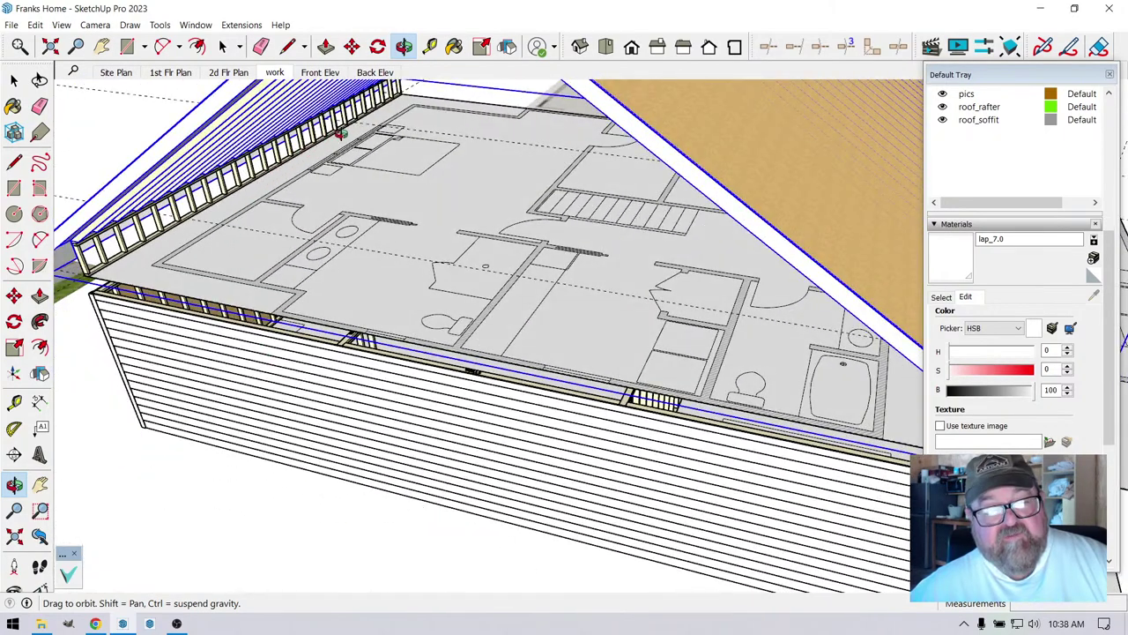
drag(353, 223, 216, 296)
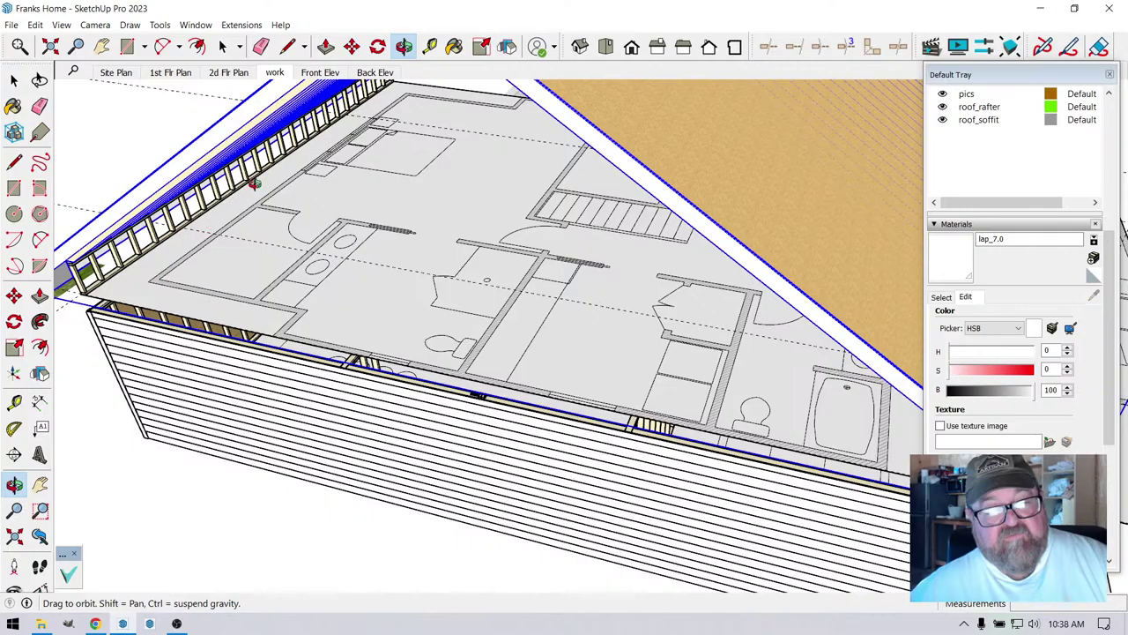
drag(254, 183, 218, 363)
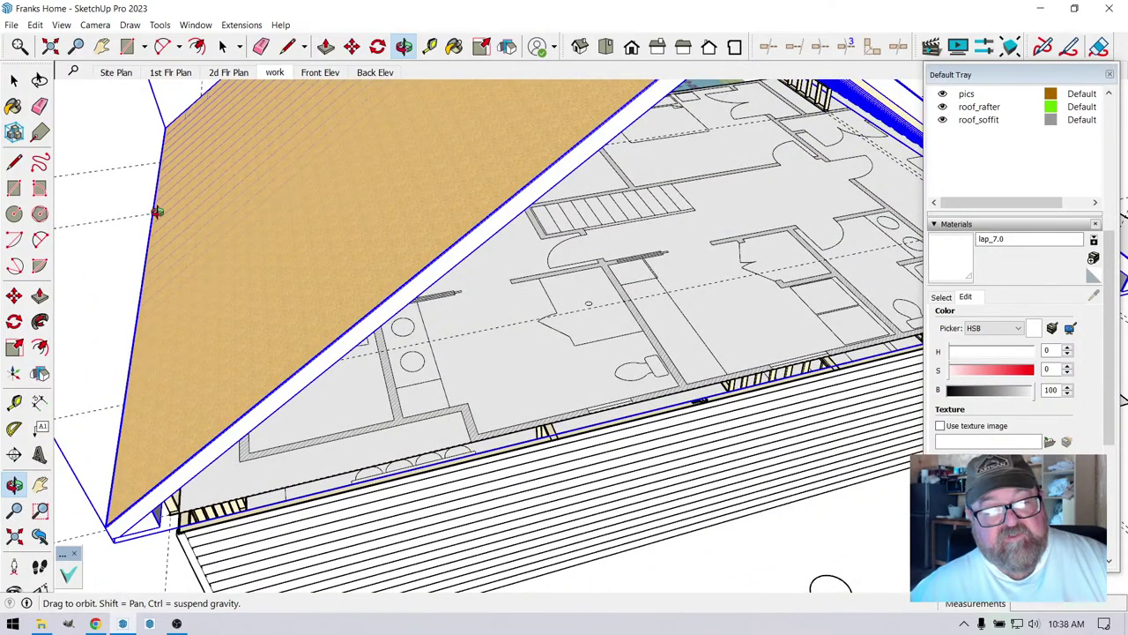
drag(157, 211, 697, 361)
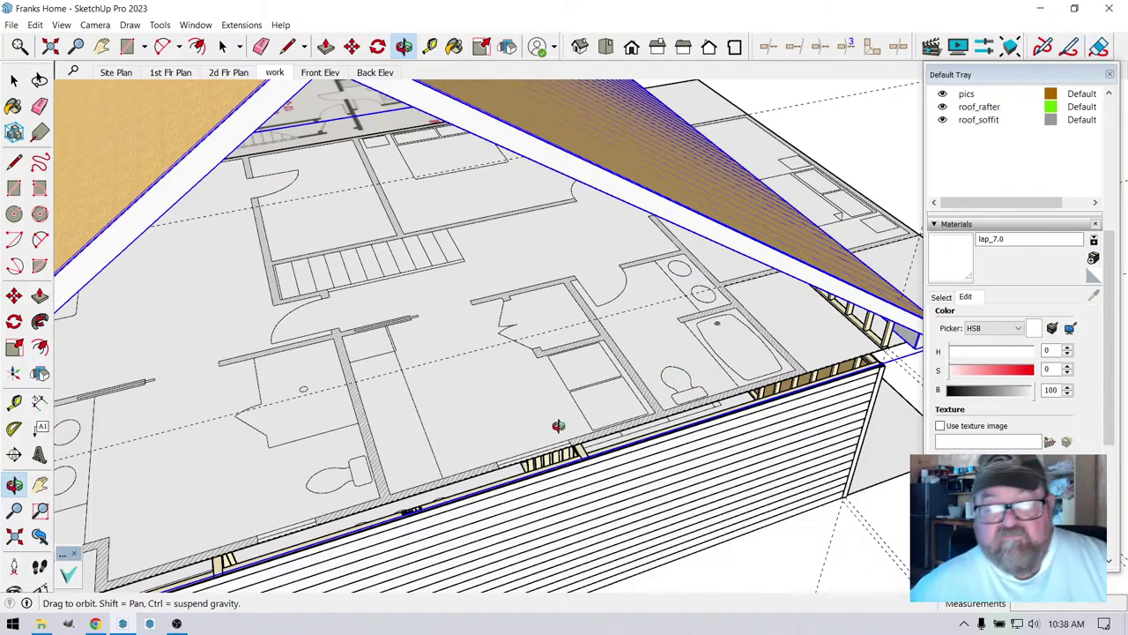
drag(558, 426, 690, 405)
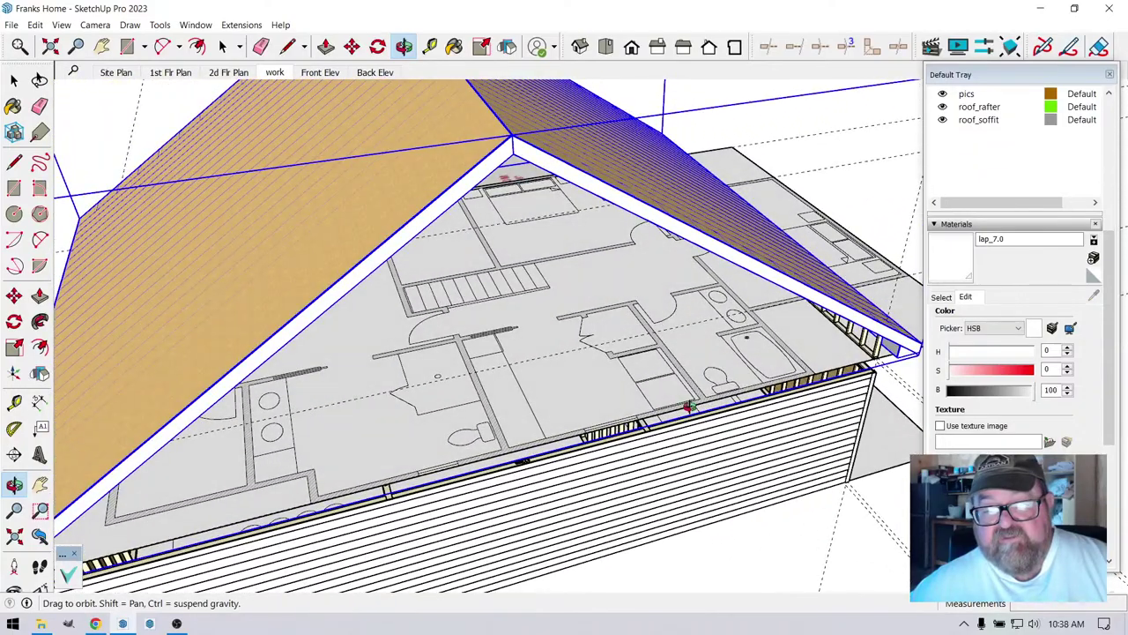
drag(687, 361, 687, 398)
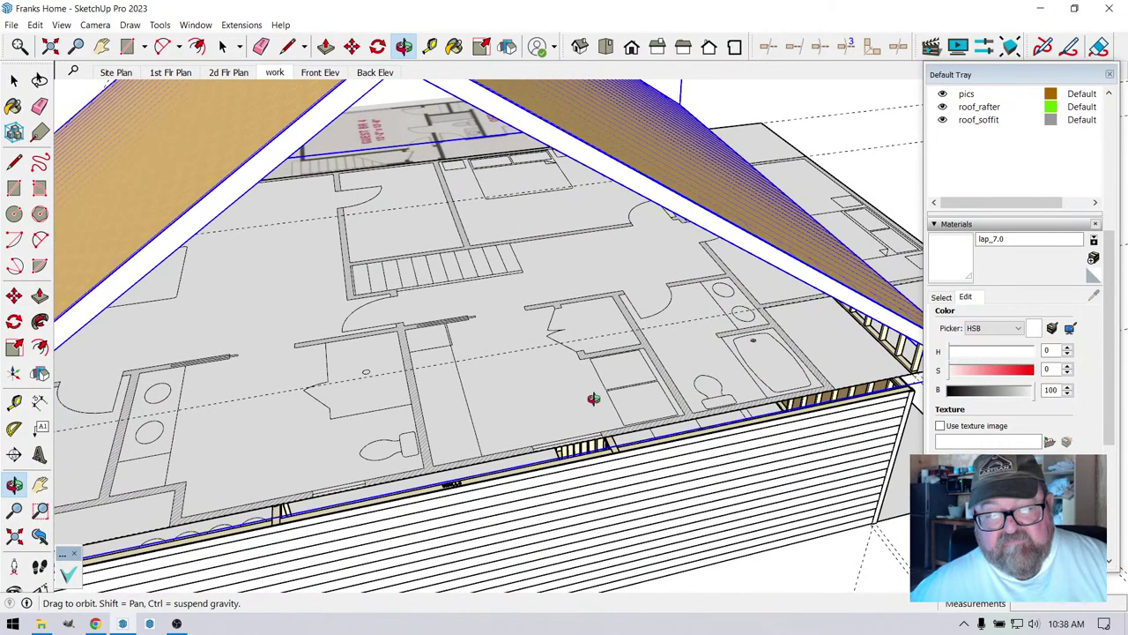
drag(597, 392, 743, 223)
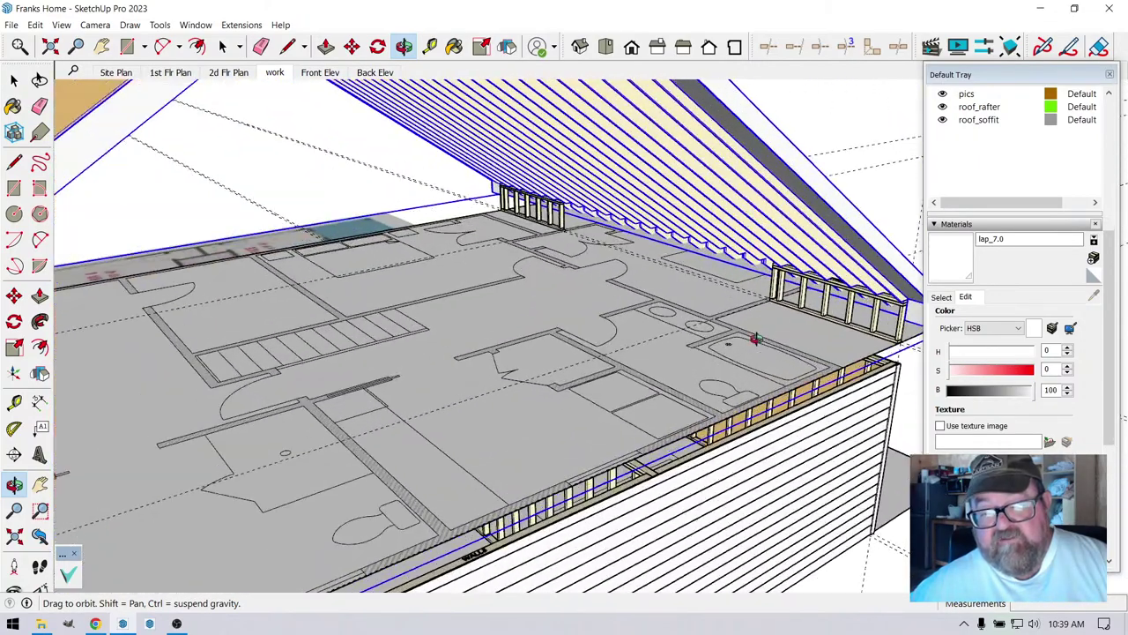
drag(756, 339, 713, 399)
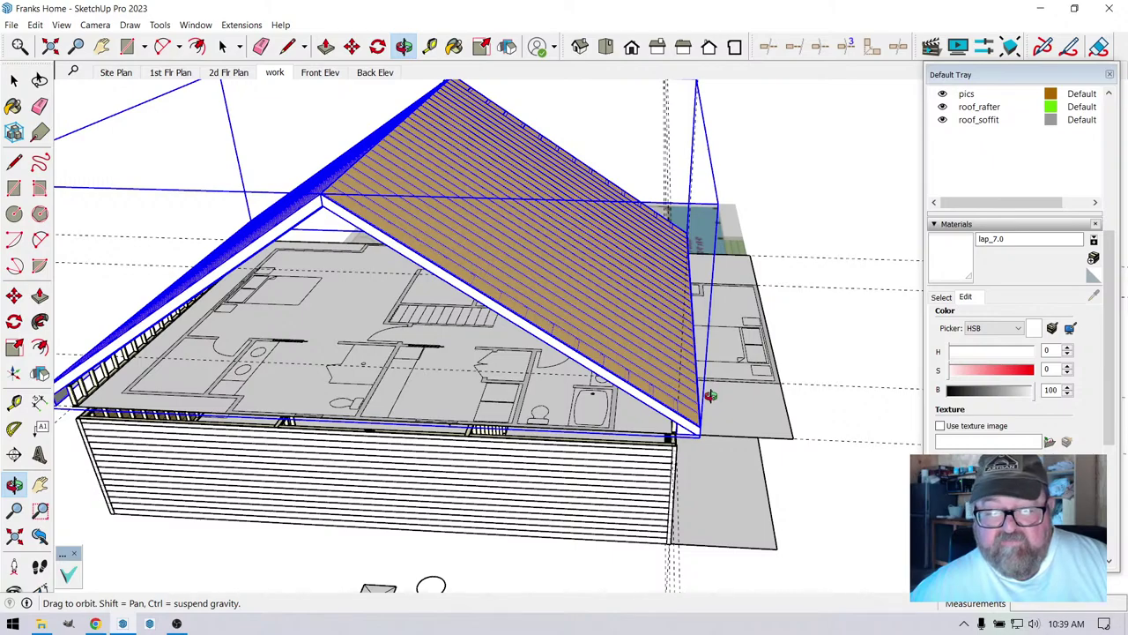
drag(688, 394, 617, 411)
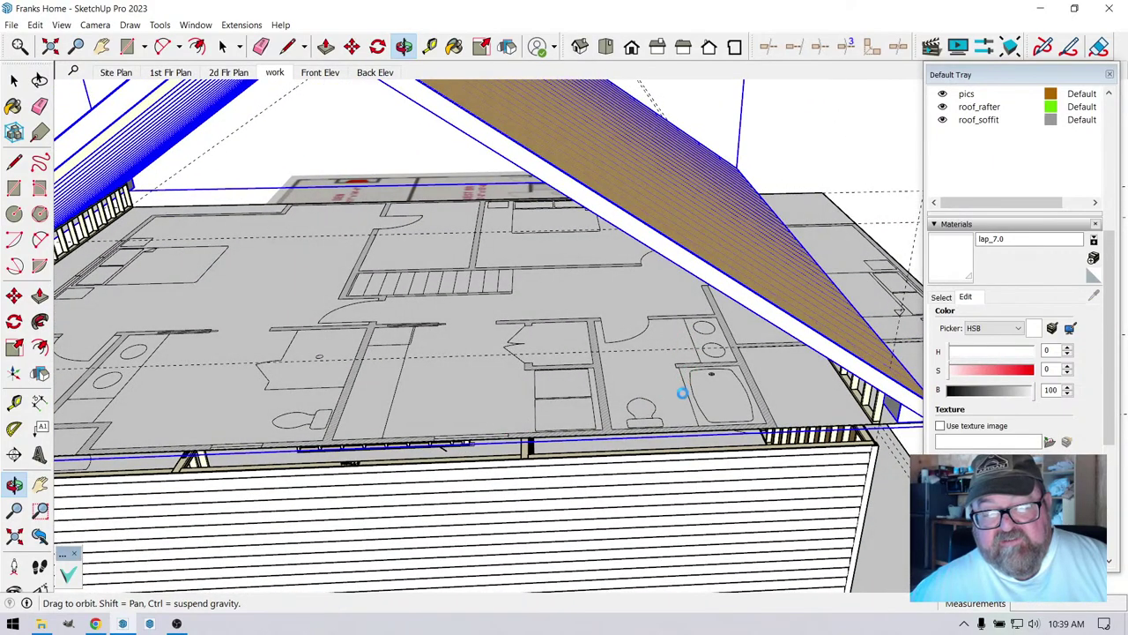
drag(683, 394, 712, 387)
drag(577, 401, 681, 306)
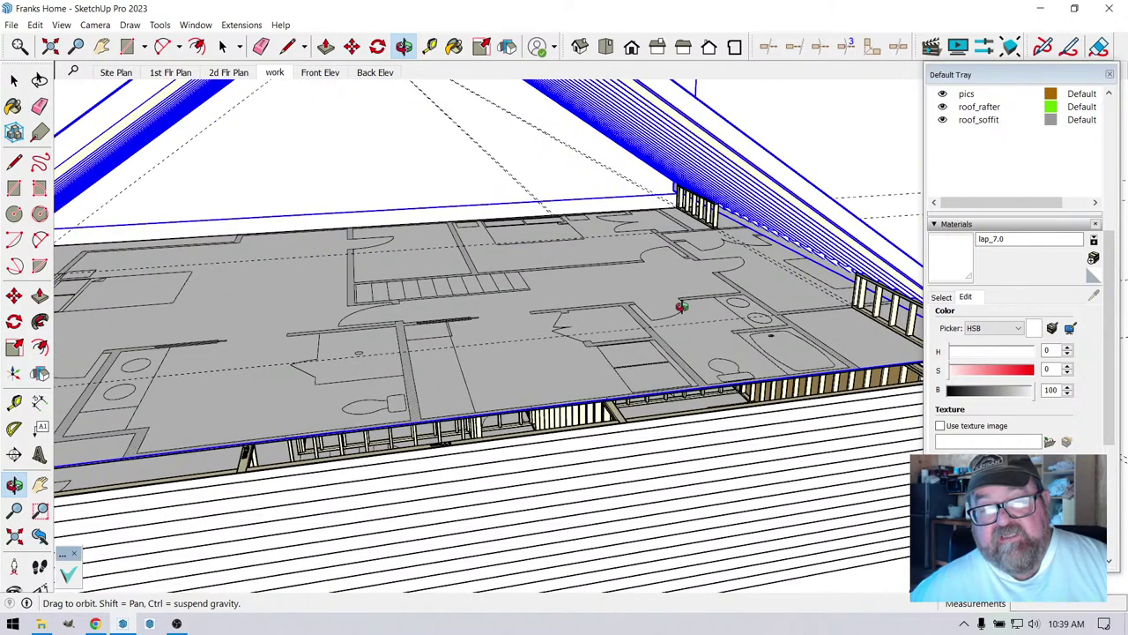
click(287, 46)
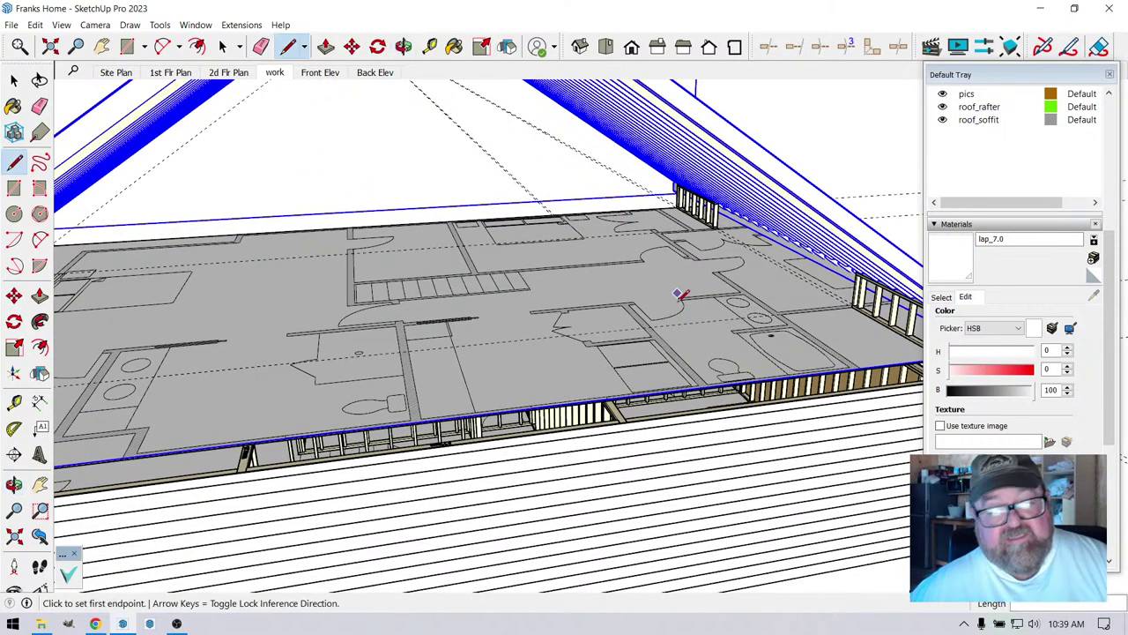
scroll(698, 381, up, 2)
click(699, 385)
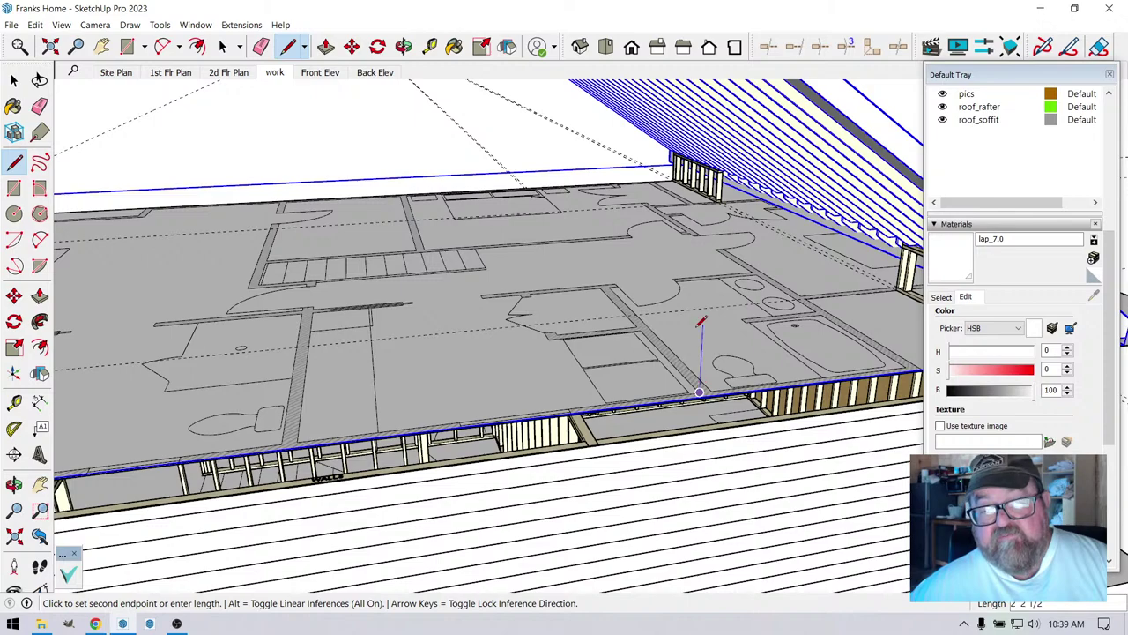
scroll(701, 323, down, 1)
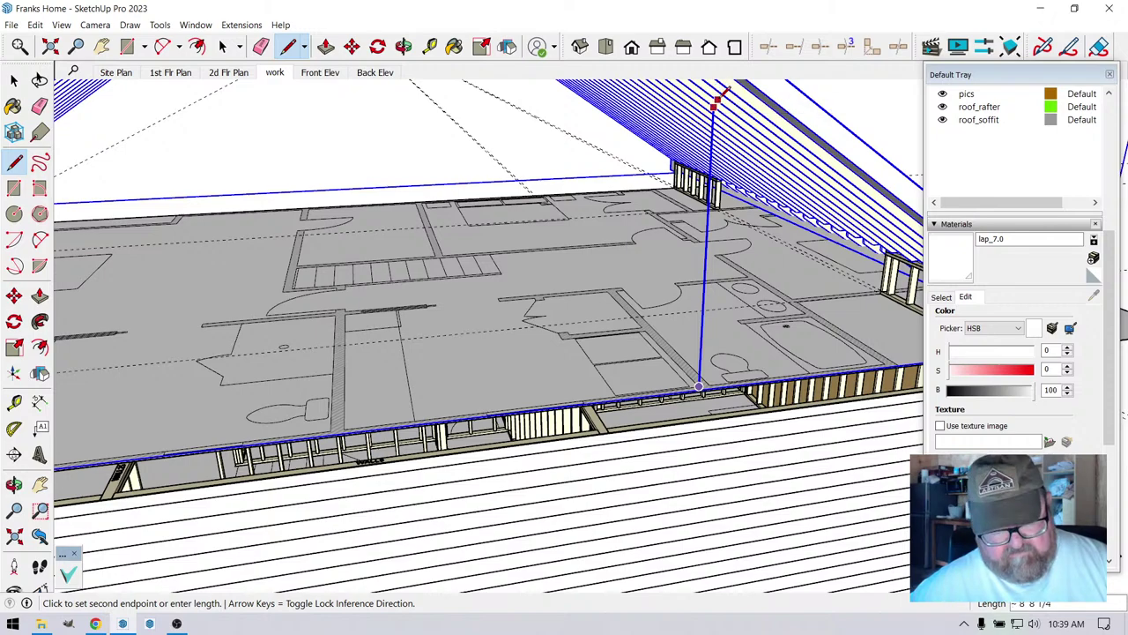
middle_drag(715, 101, 705, 280)
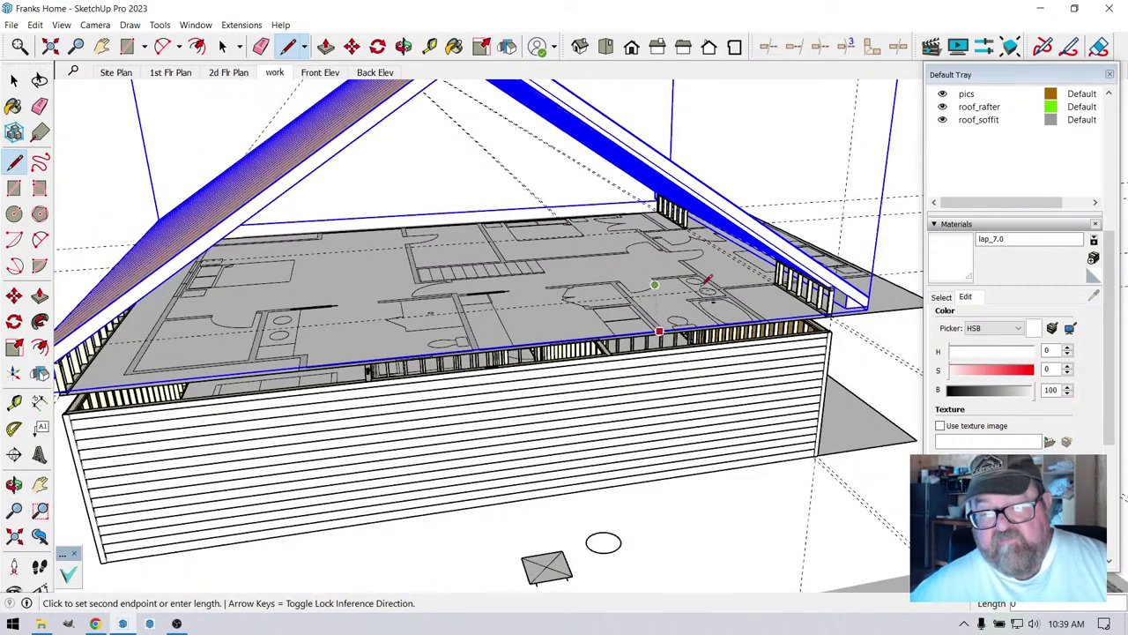
scroll(707, 280, up, 3)
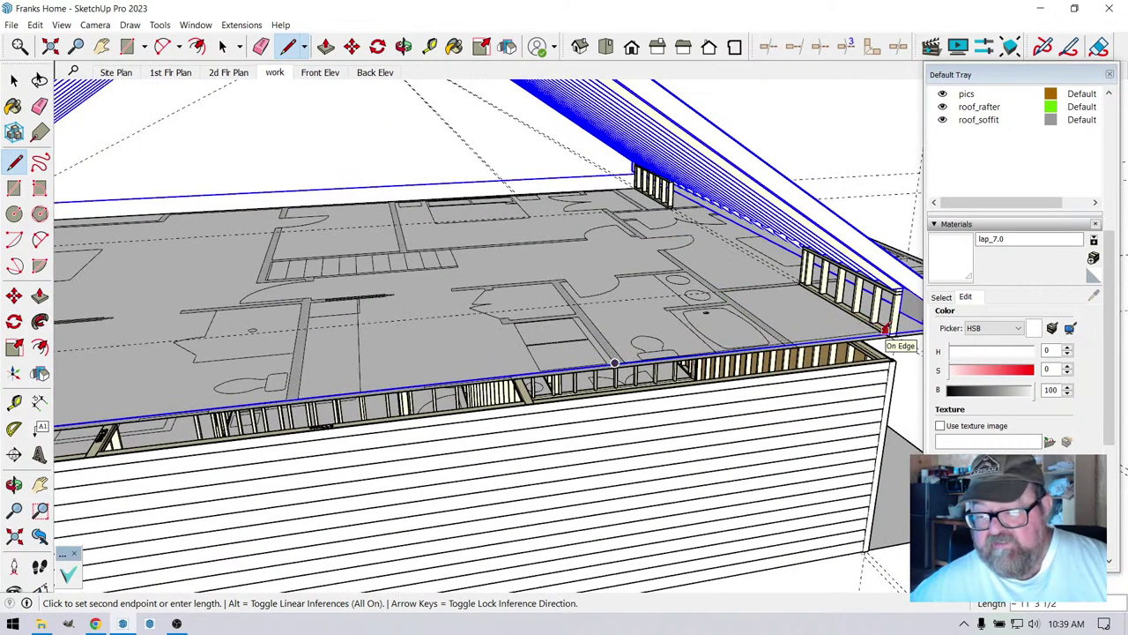
key(Escape)
middle_drag(610, 255, 610, 227)
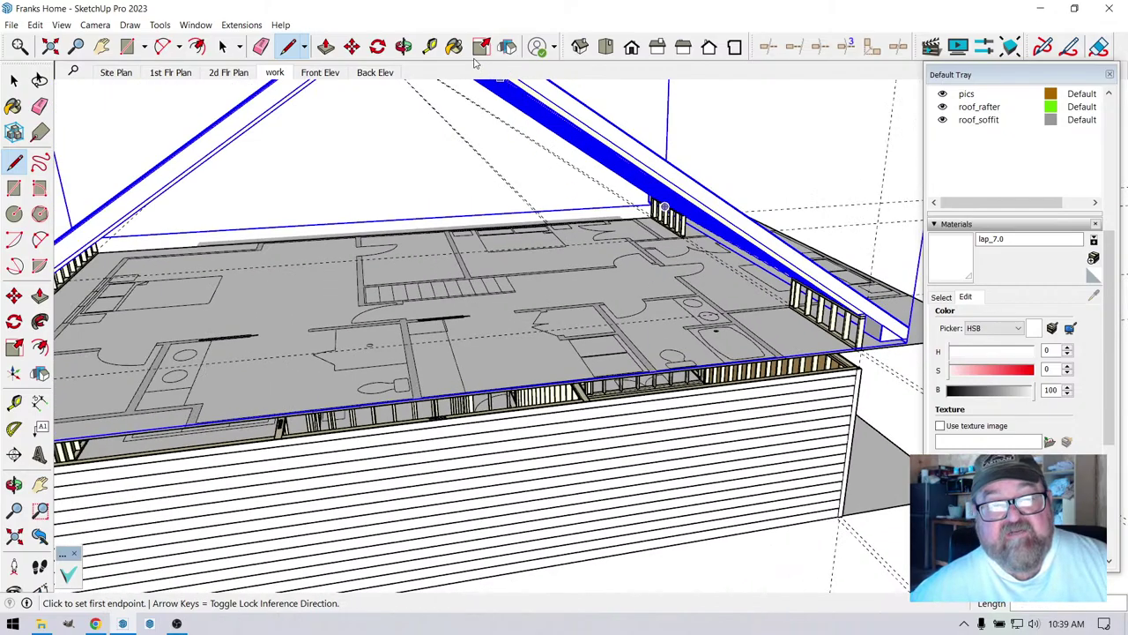
click(404, 46)
drag(617, 176, 542, 535)
scroll(436, 295, up, 5)
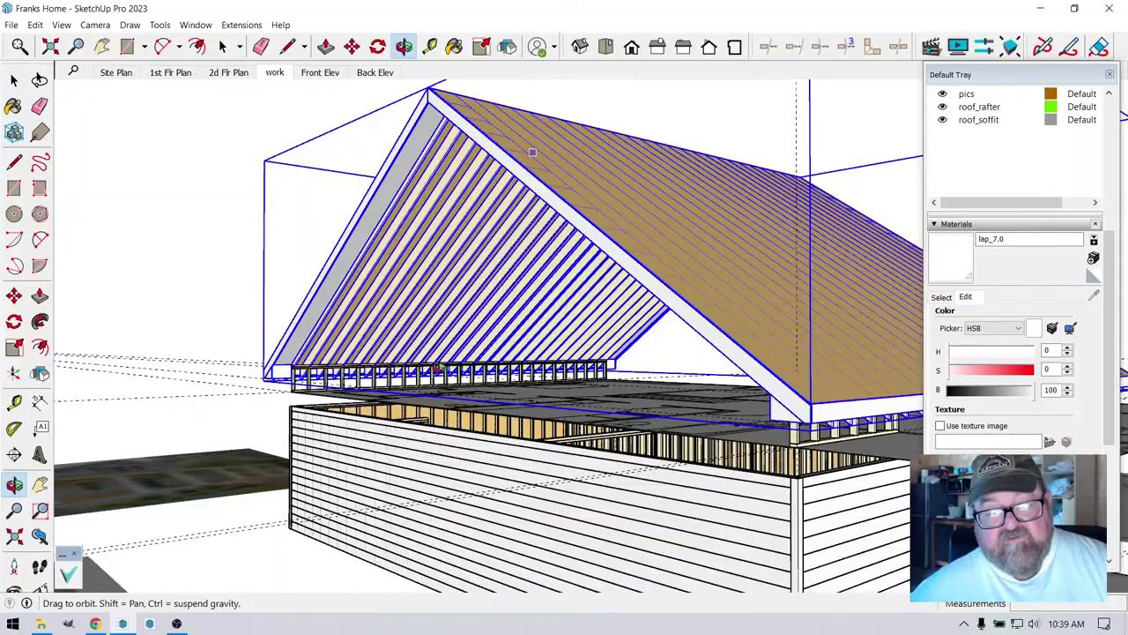
drag(532, 152, 524, 400)
scroll(634, 426, down, 5)
scroll(520, 405, up, 5)
scroll(564, 512, up, 3)
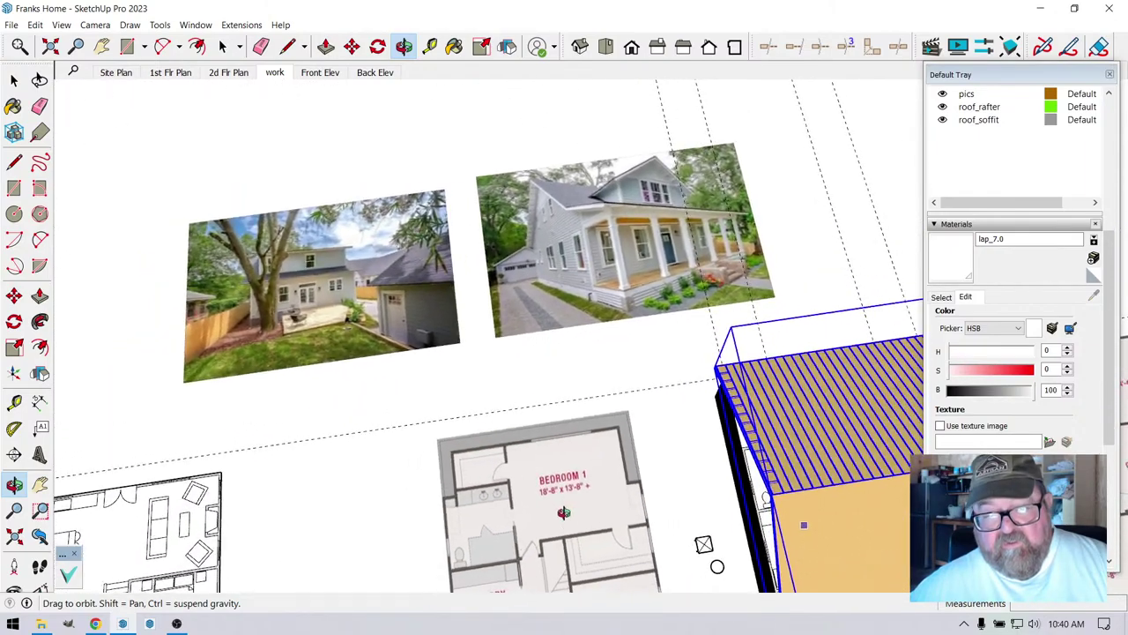
drag(564, 512, 591, 288)
scroll(591, 288, up, 5)
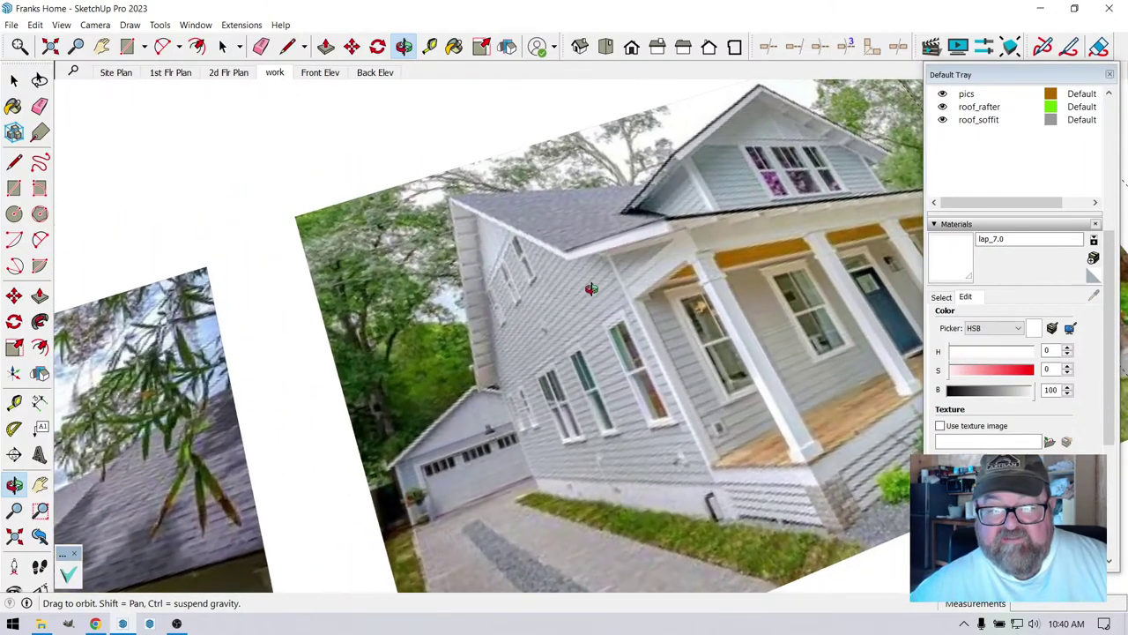
drag(511, 311, 490, 279)
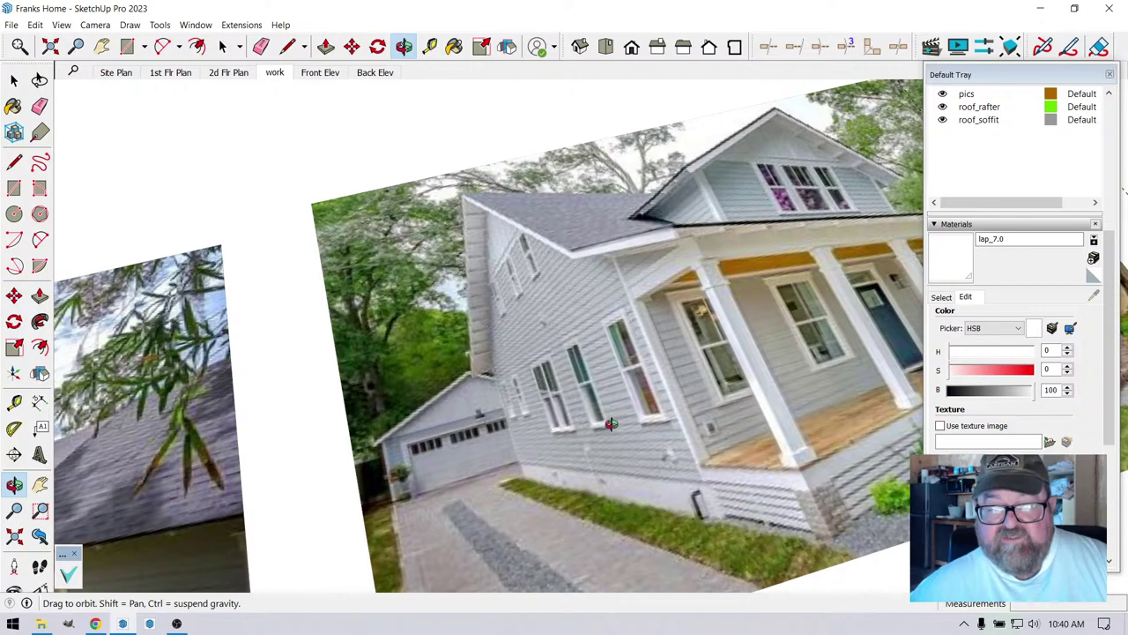
drag(611, 424, 528, 354)
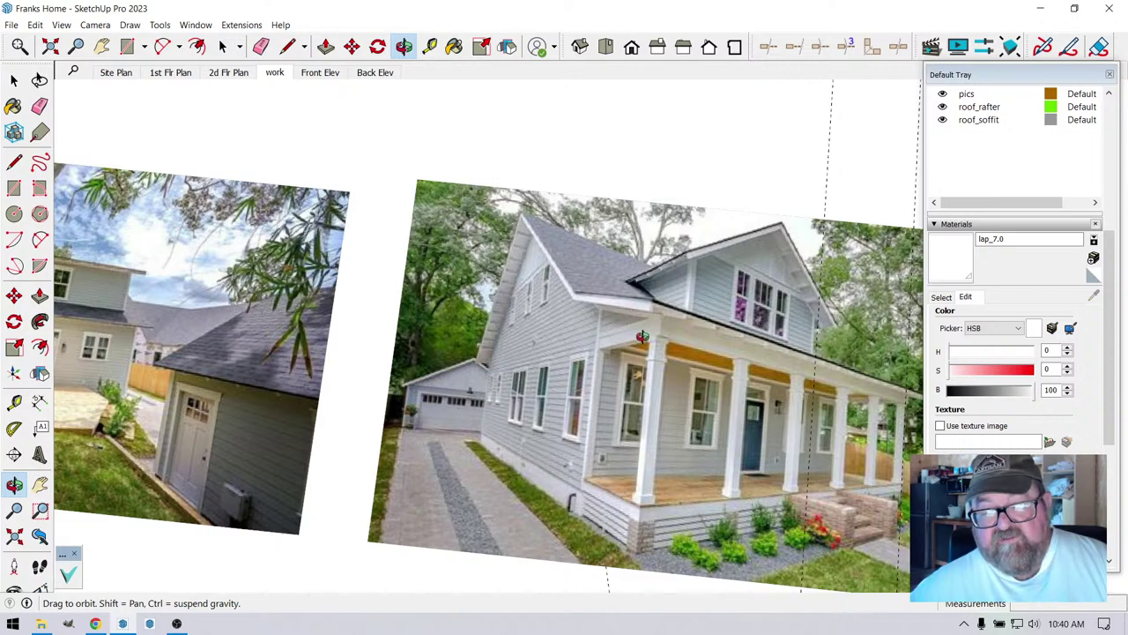
drag(642, 335, 664, 332)
scroll(617, 291, down, 4)
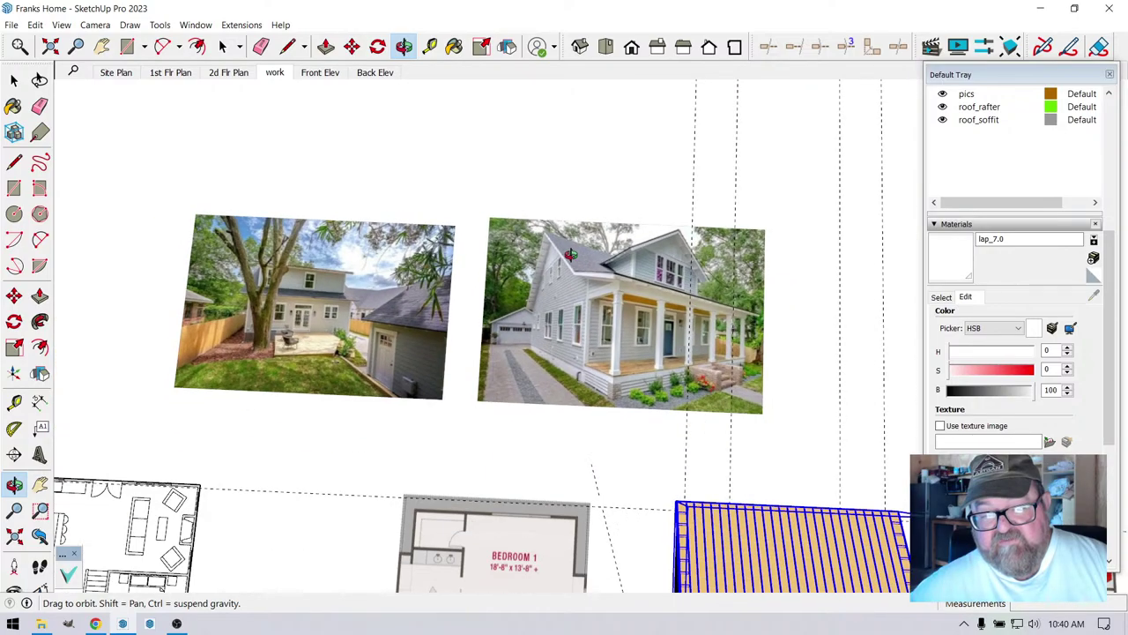
scroll(612, 521, down, 4)
drag(602, 456, 624, 448)
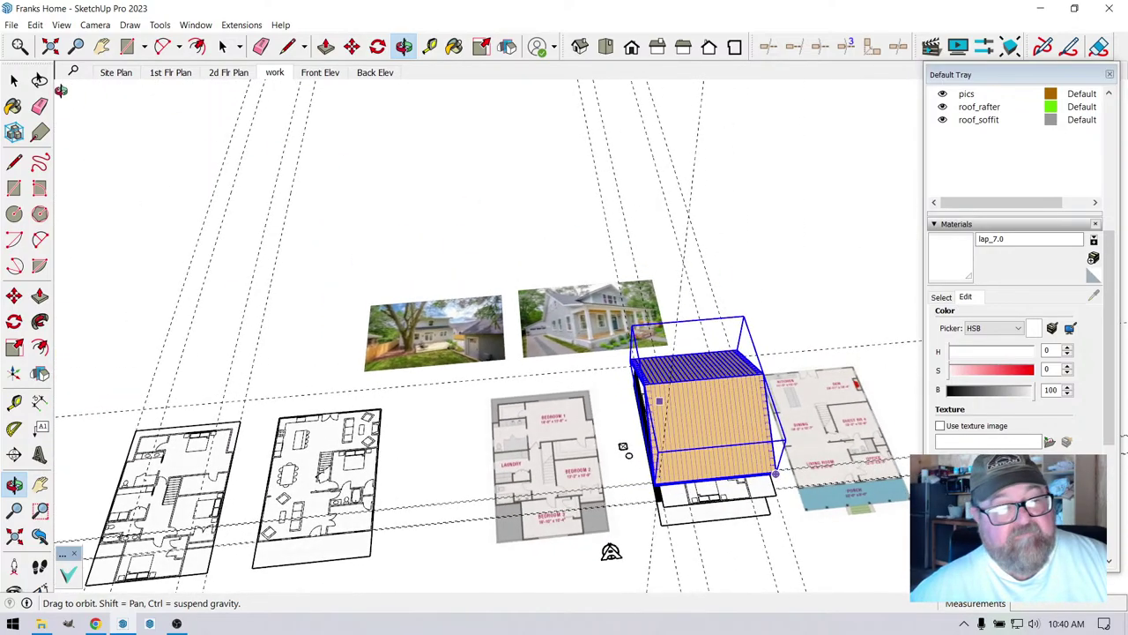
key(space)
click(403, 254)
scroll(675, 408, up, 3)
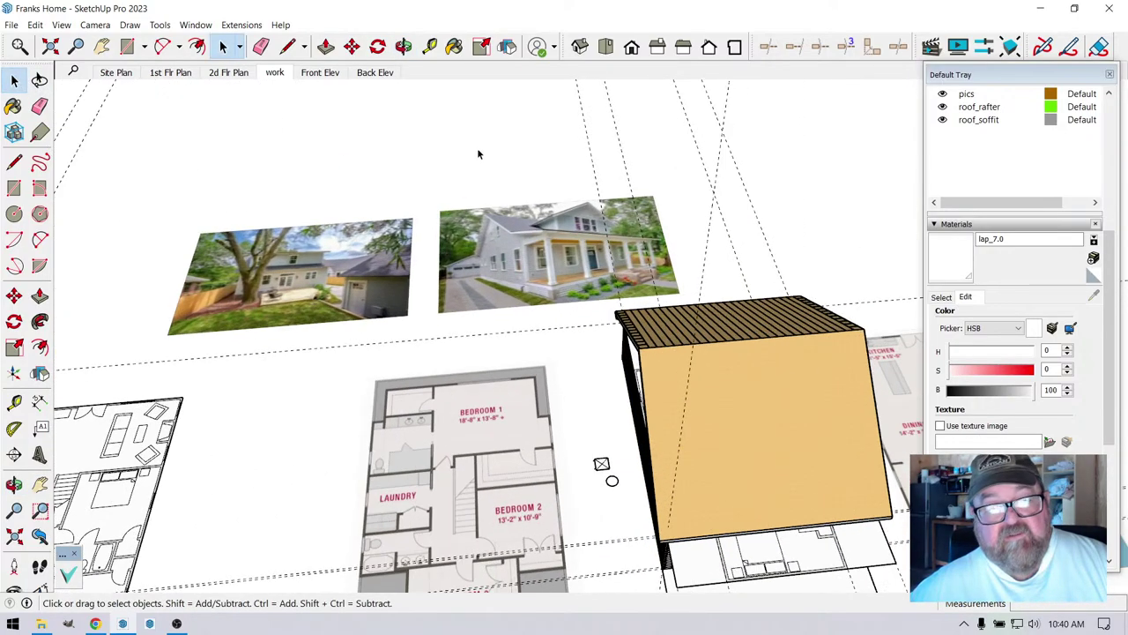
click(404, 45)
drag(680, 375, 799, 525)
scroll(708, 452, up, 5)
drag(521, 445, 655, 490)
scroll(743, 463, down, 4)
mouse_move(579, 389)
mouse_down()
mouse_move(695, 395)
mouse_move(685, 433)
mouse_move(529, 335)
mouse_up()
scroll(455, 224, up, 5)
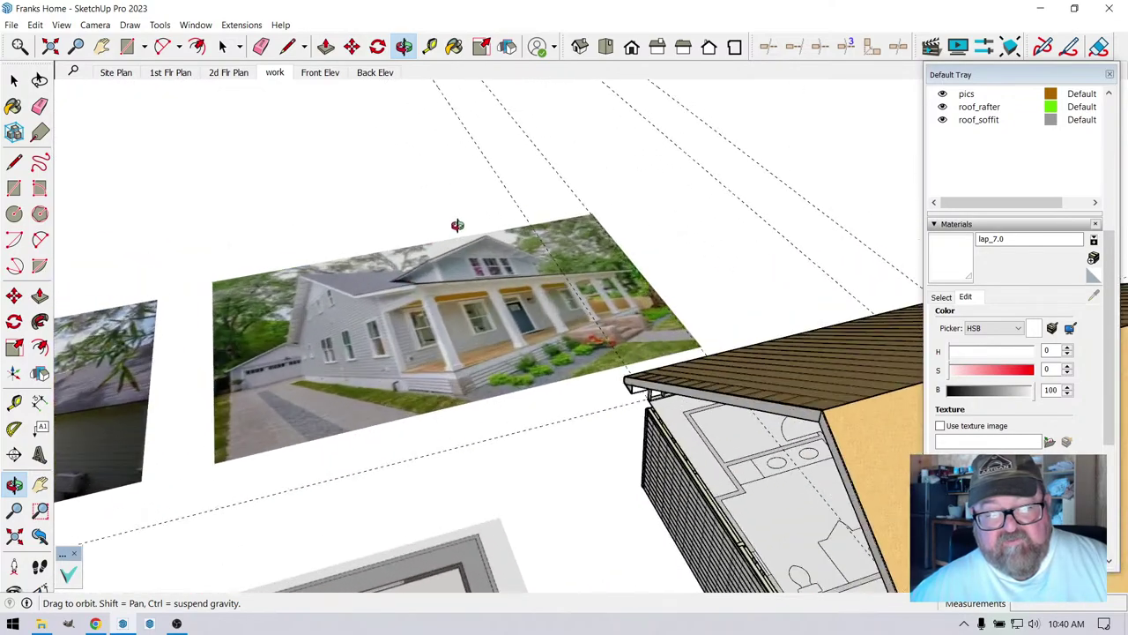
scroll(458, 244, up, 2)
drag(476, 293, 411, 505)
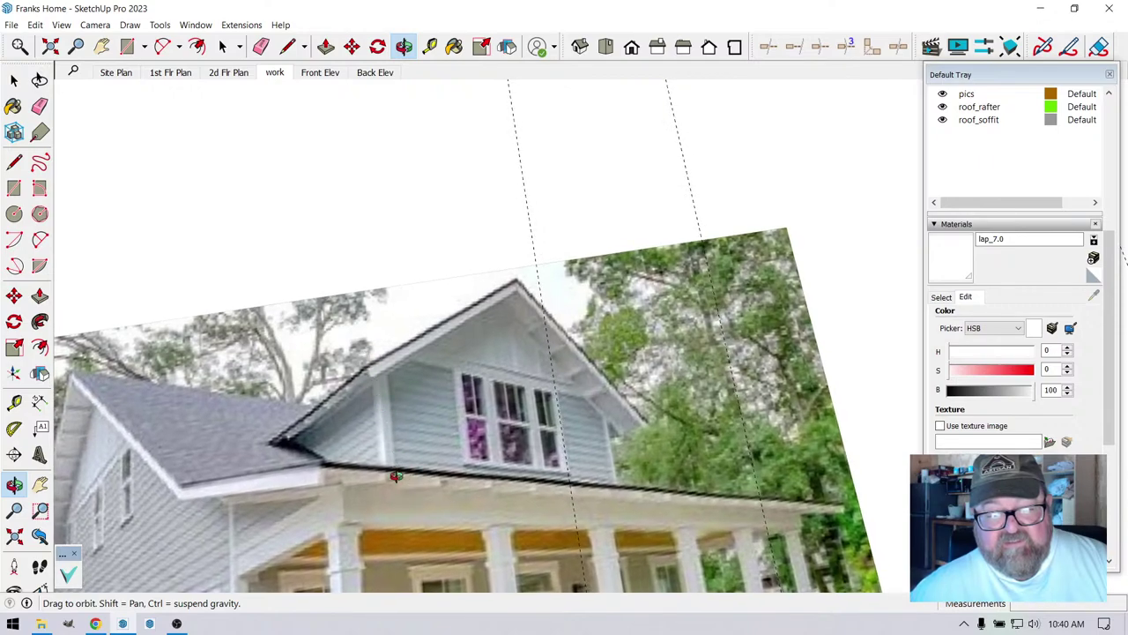
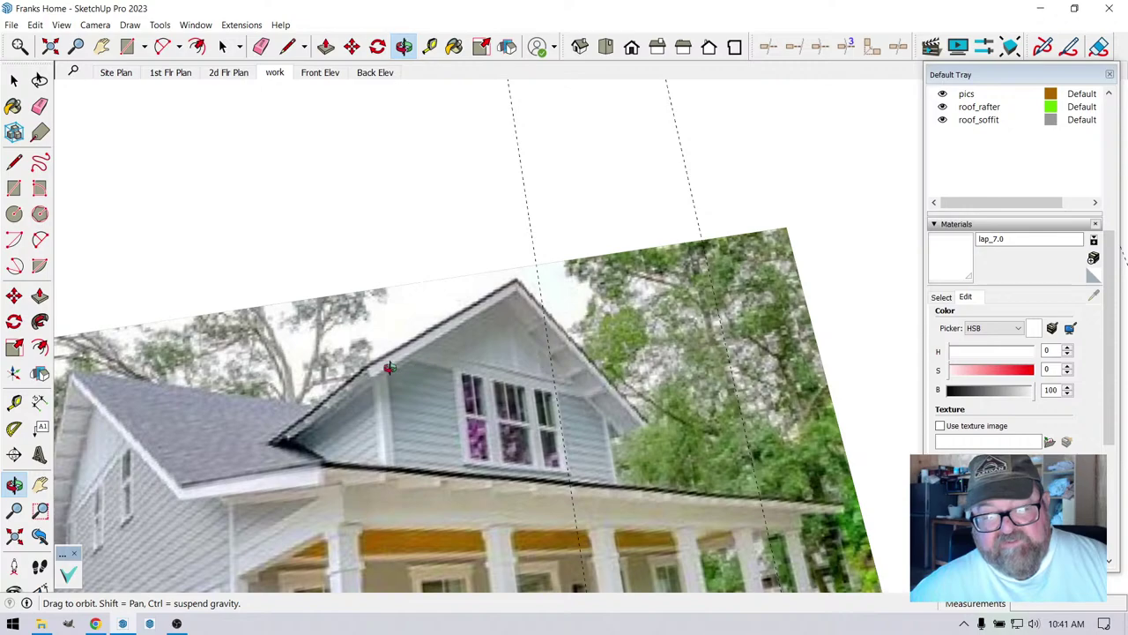
- Orbit to the gable roof and collapse the Materials panel to reveal the tags
drag(565, 376, 519, 424)
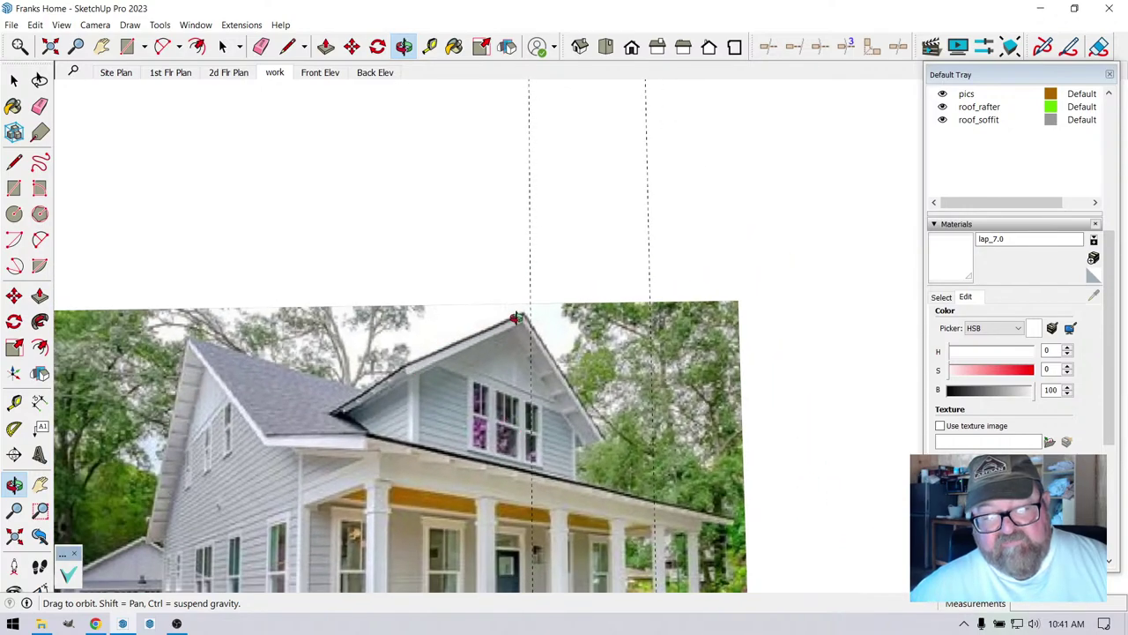
scroll(494, 333, down, 2)
scroll(495, 333, down, 5)
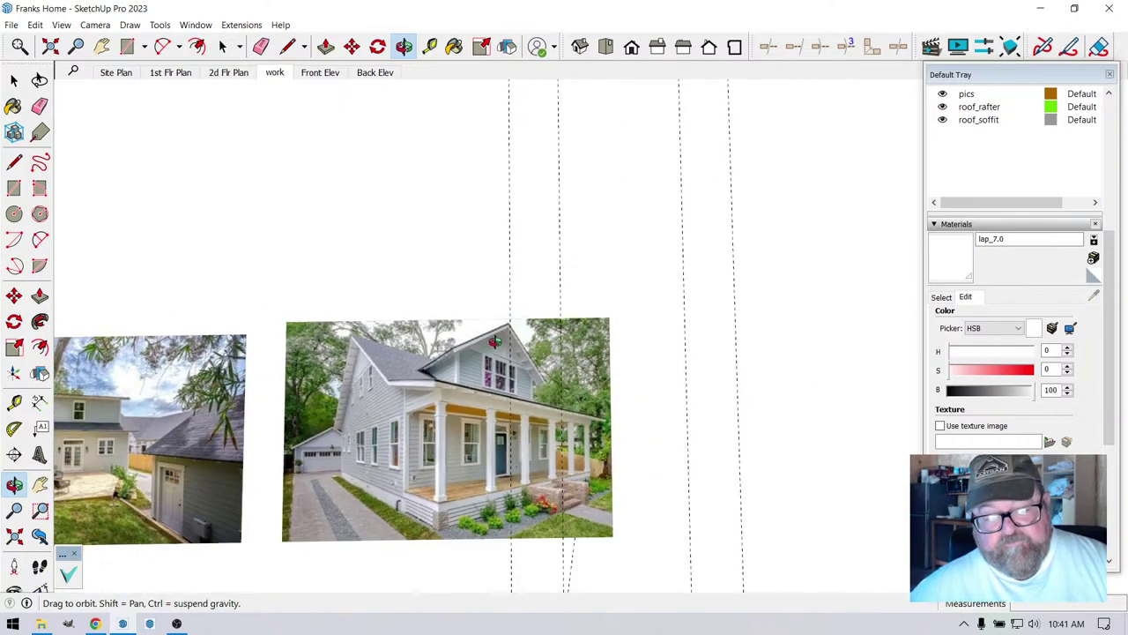
drag(498, 387, 529, 354)
scroll(490, 533, up, 5)
drag(549, 480, 496, 335)
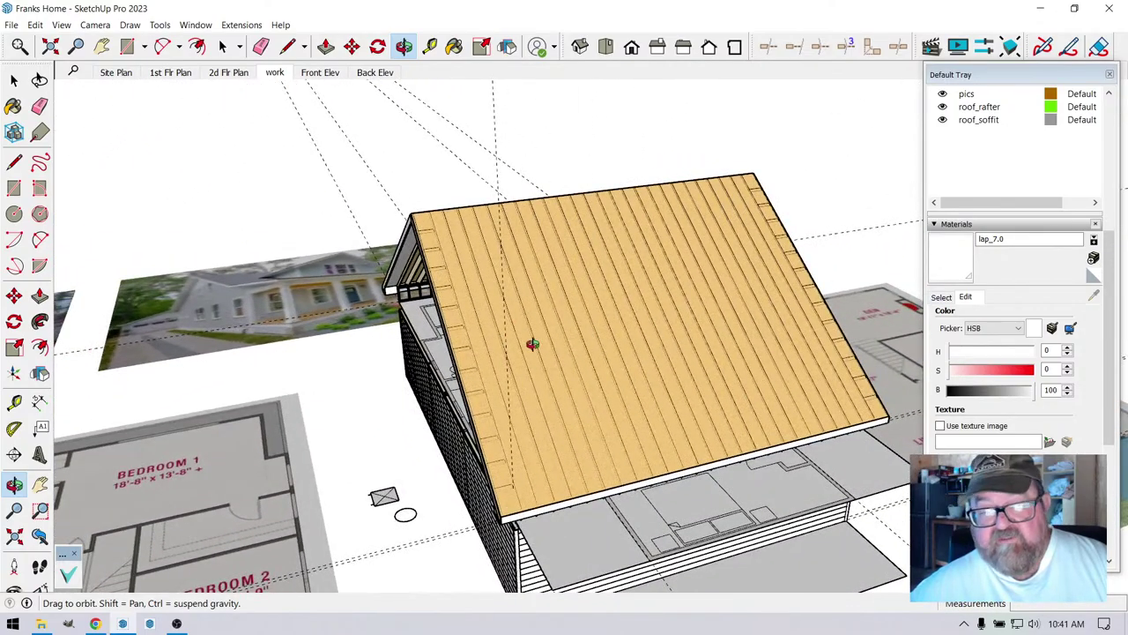
drag(533, 344, 572, 441)
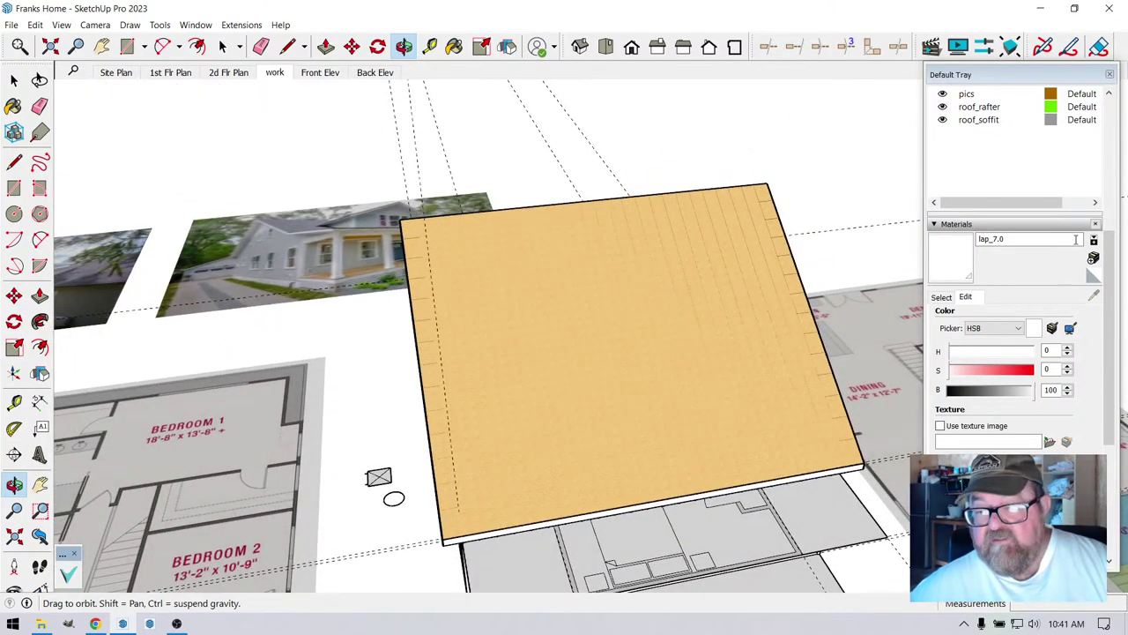
click(936, 226)
click(936, 227)
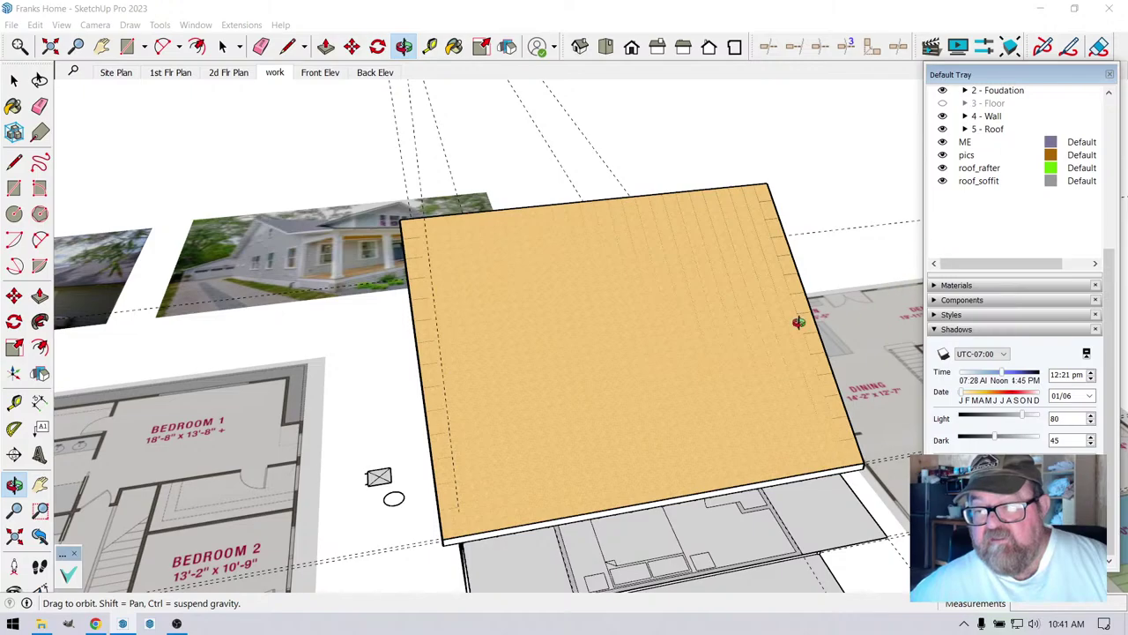
- Move roof_rafter and roof_soffit into the 5 - Roof folder and hide that folder
drag(599, 317, 839, 187)
scroll(960, 196, up, 2)
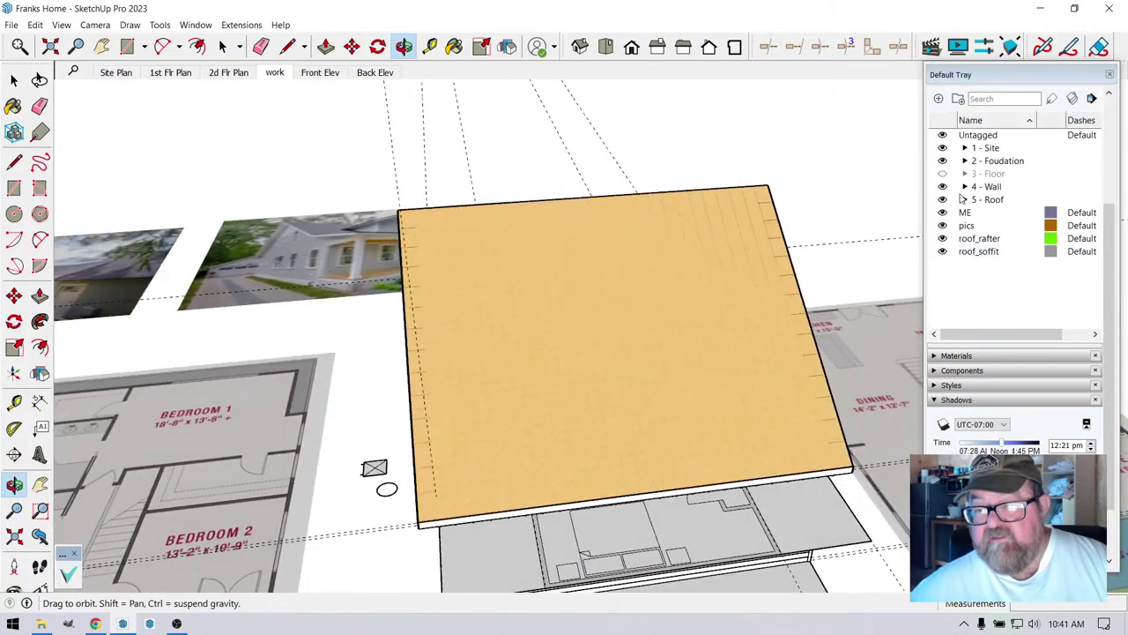
drag(974, 243, 980, 199)
drag(970, 245, 976, 202)
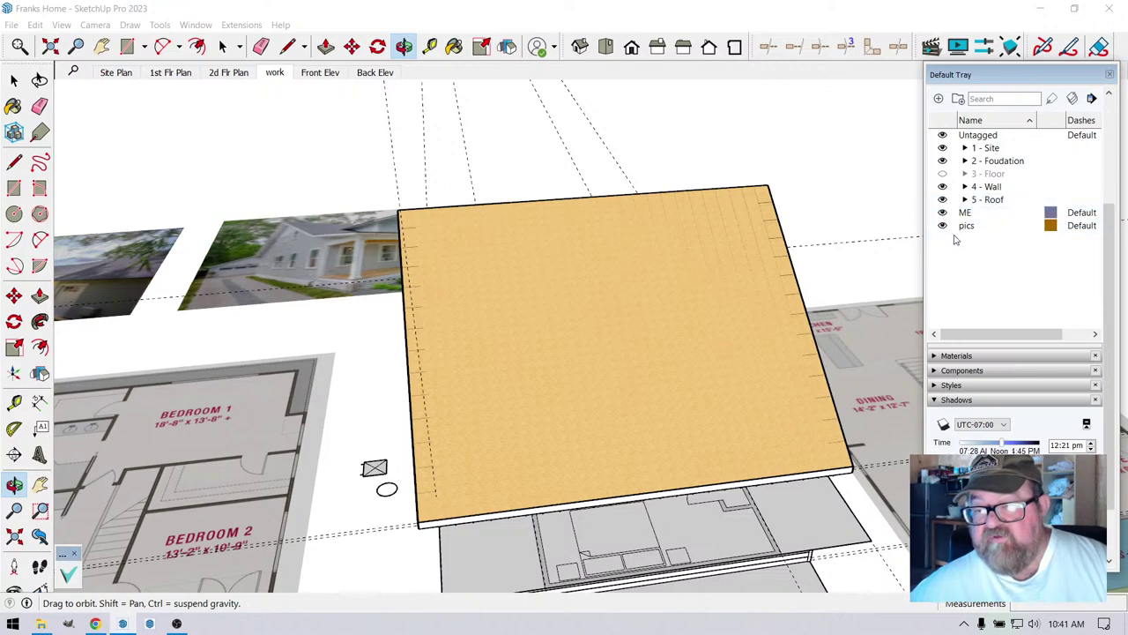
click(942, 199)
drag(545, 327, 385, 393)
scroll(388, 394, up, 5)
scroll(387, 394, up, 6)
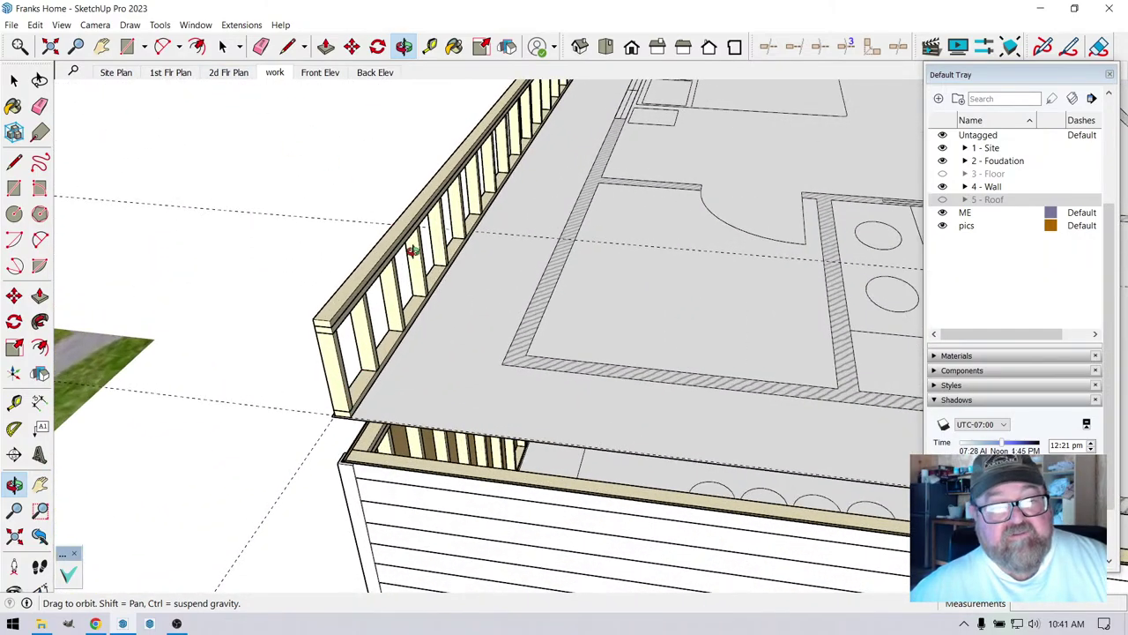
drag(412, 251, 291, 133)
click(242, 24)
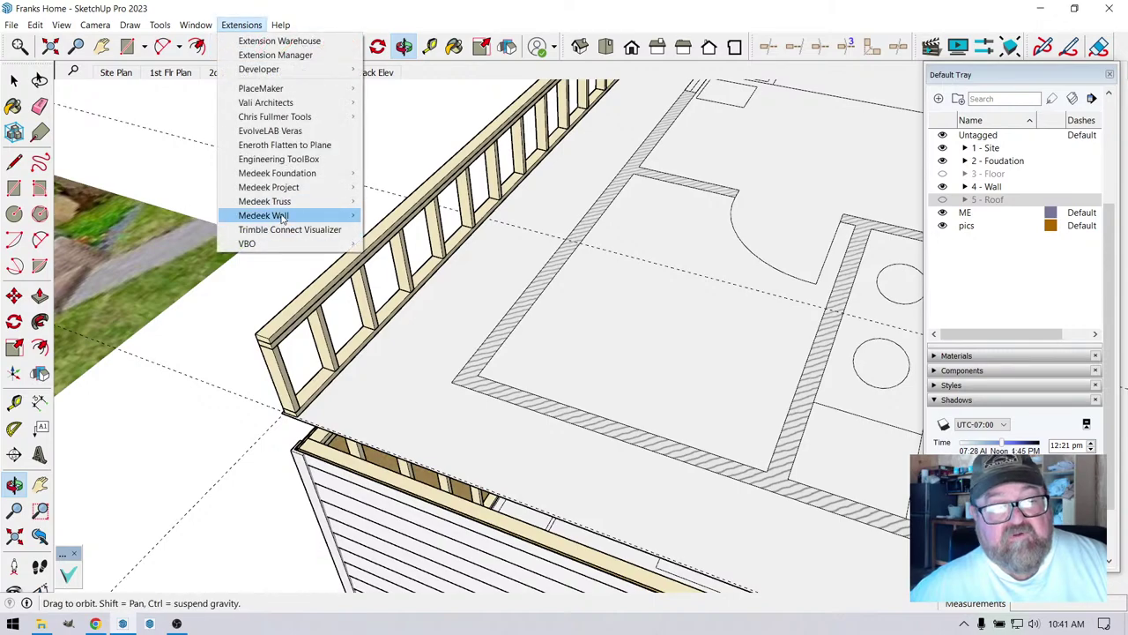
- Start the Medeek Gable Wall tool with the plain Gable wall type
mouse_move(282, 217)
click(404, 230)
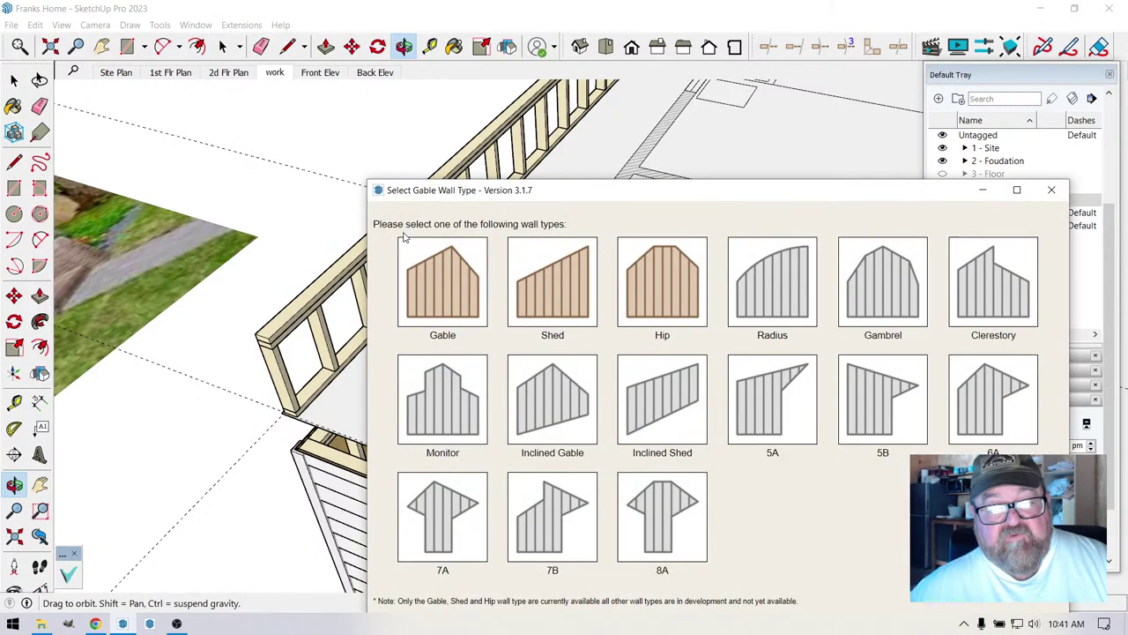
click(445, 277)
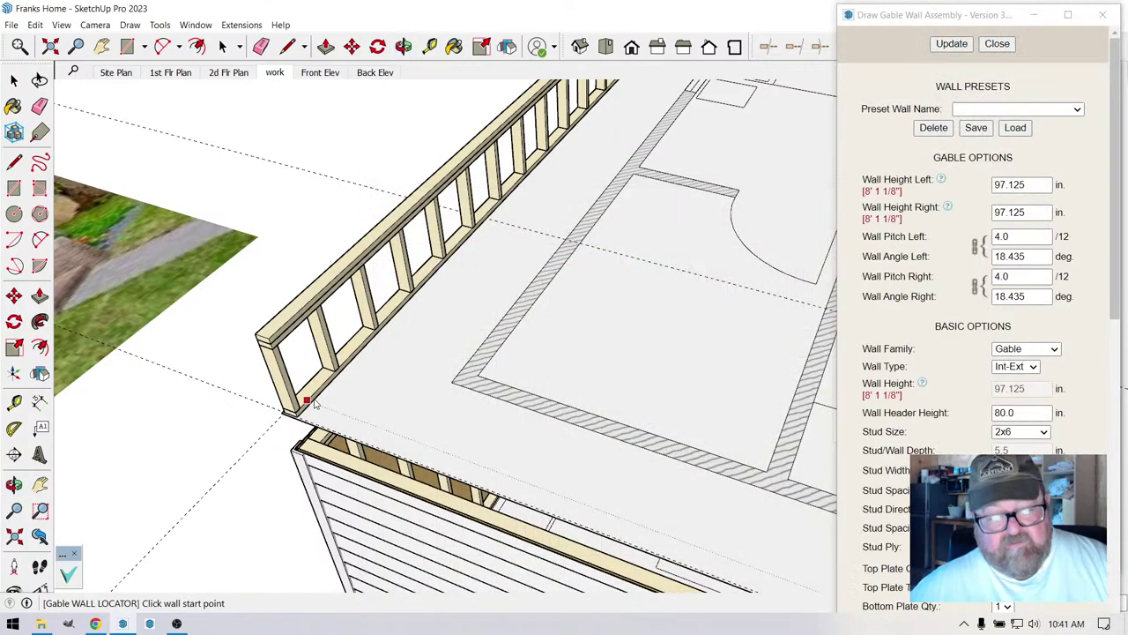
scroll(304, 397, up, 3)
scroll(304, 397, up, 3)
- Place the gable wall from the corner to the end point along the floor edge
click(276, 474)
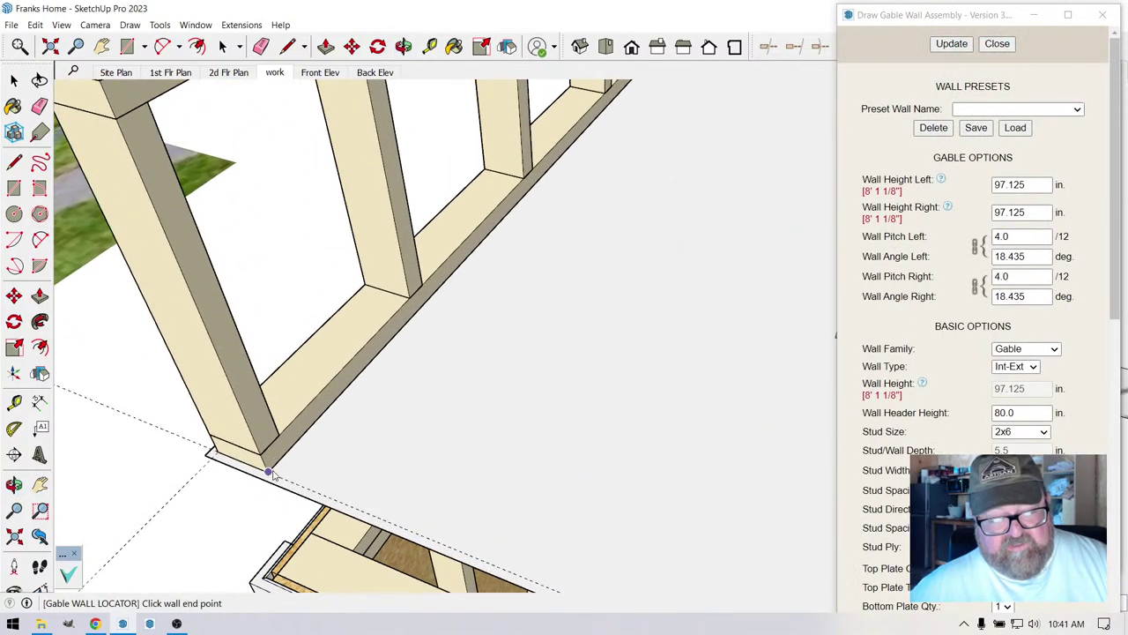
scroll(291, 396, down, 2)
scroll(308, 348, down, 6)
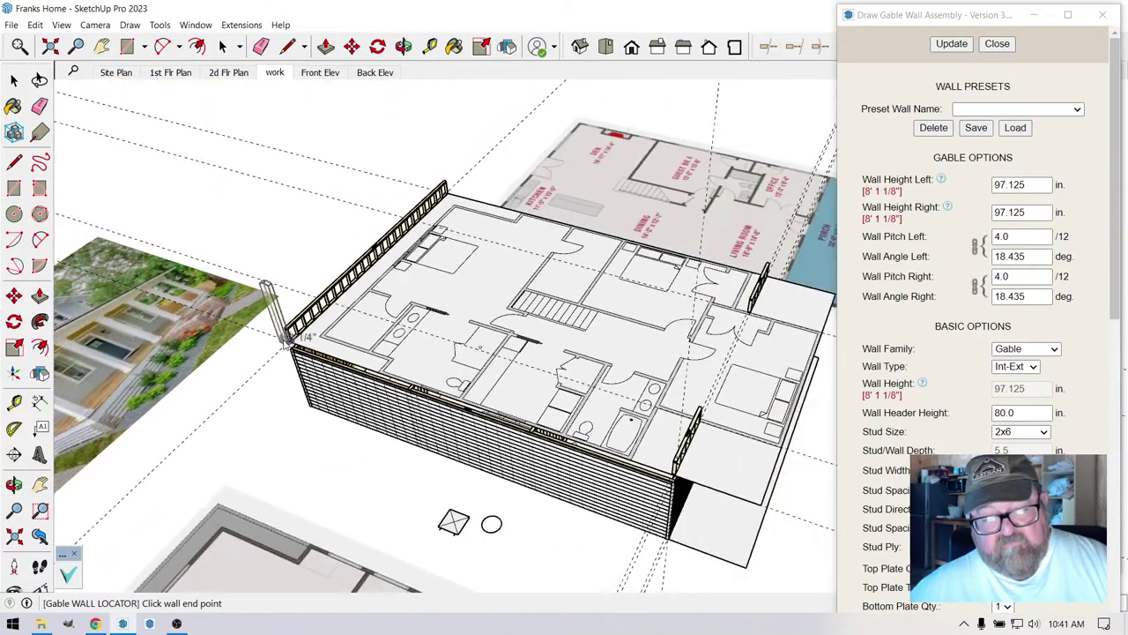
scroll(509, 414, up, 8)
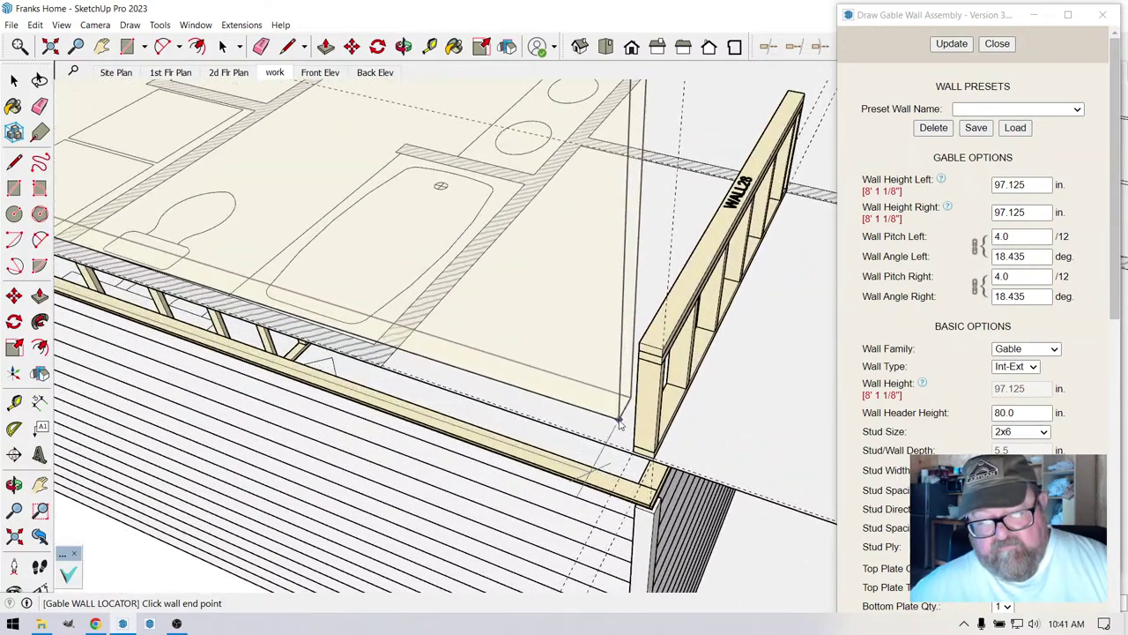
scroll(620, 441, up, 2)
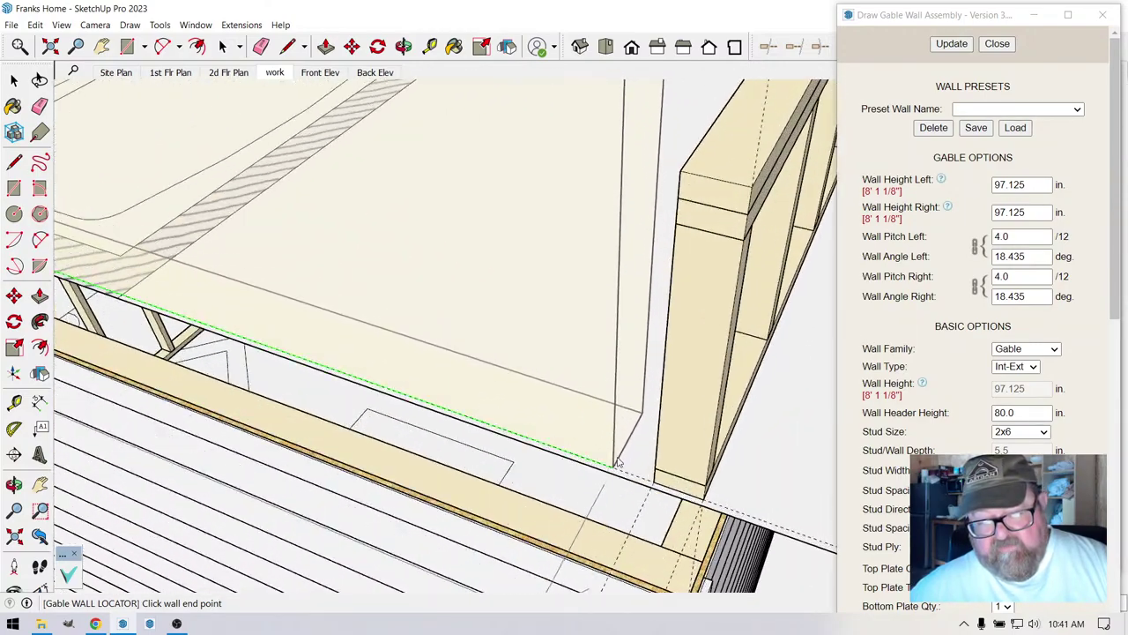
click(654, 483)
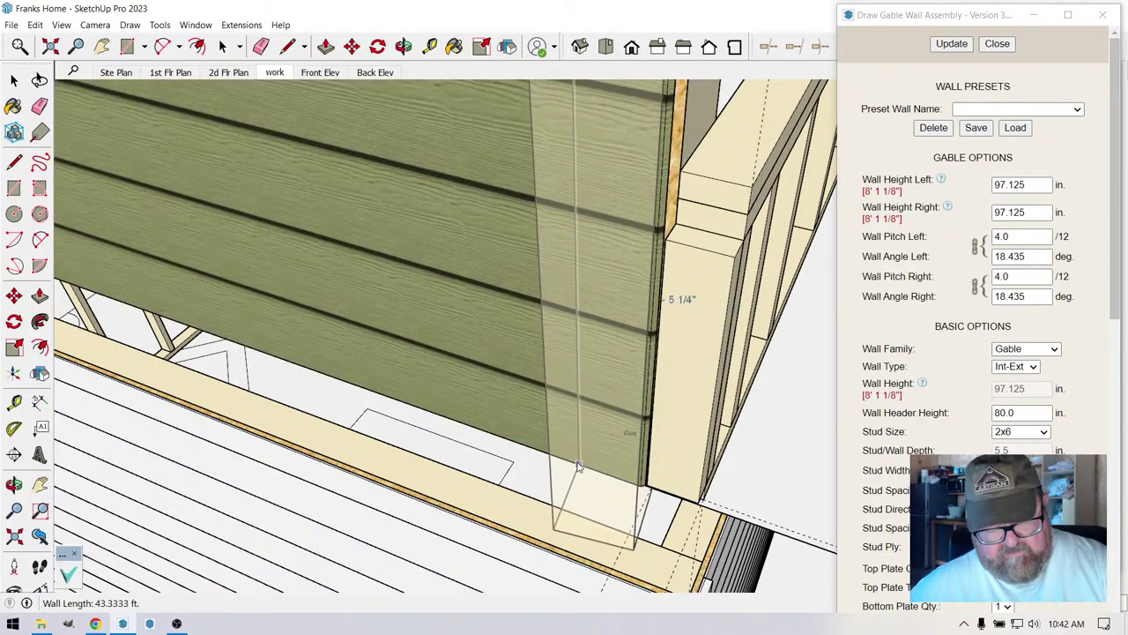
scroll(533, 491, down, 4)
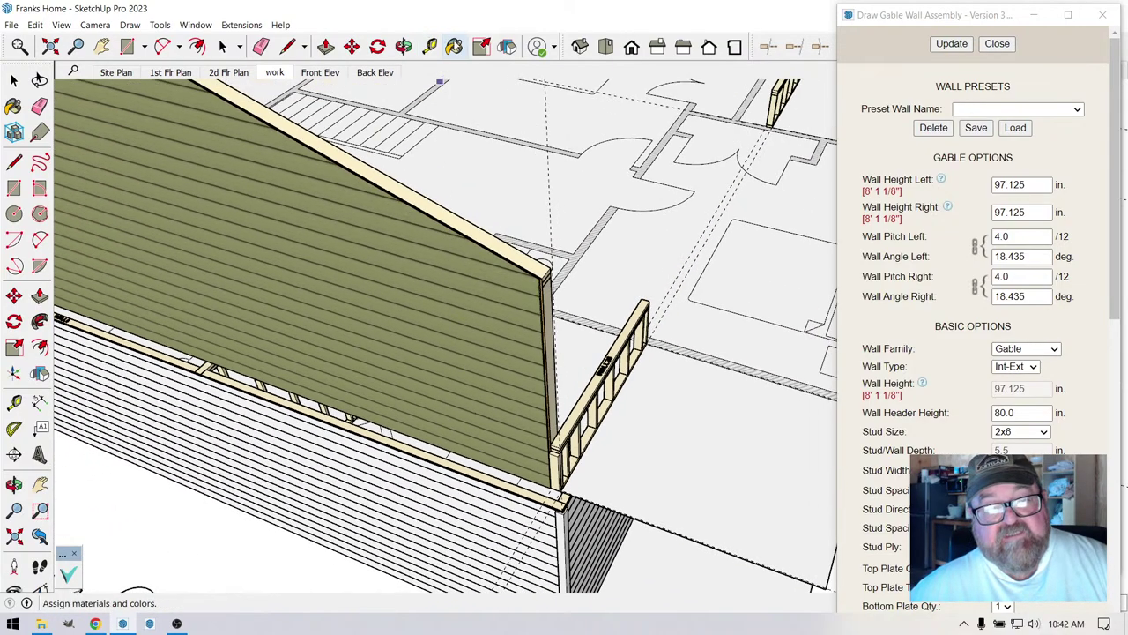
middle_drag(408, 88, 264, 290)
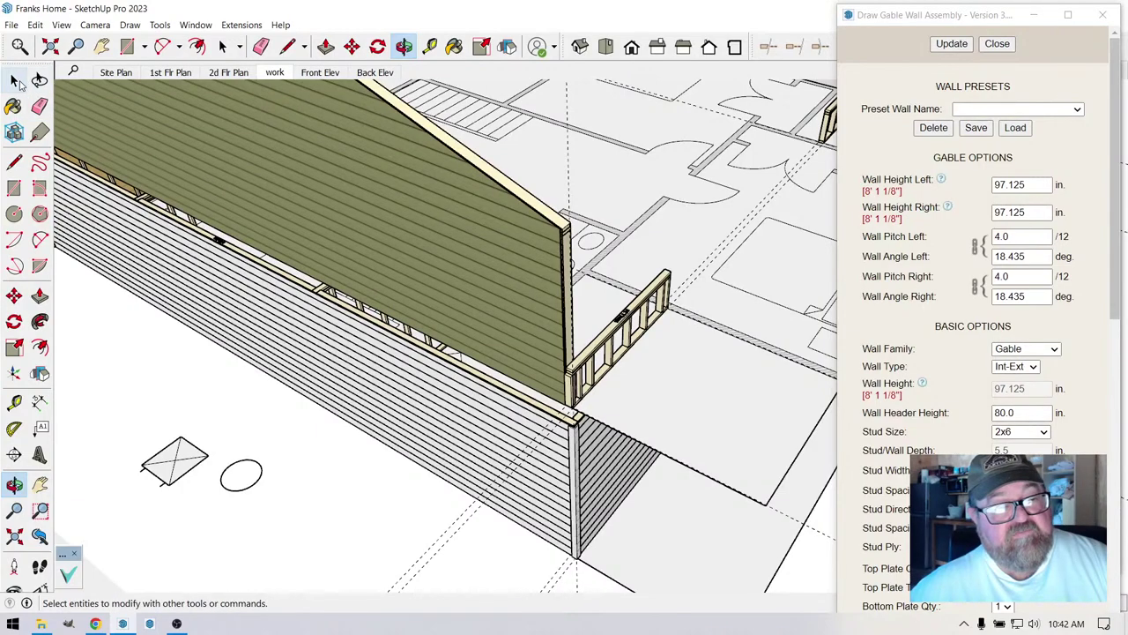
click(14, 79)
- Set the gable wall's Wall Cladding Material to lap_7.0 and update the assembly
click(301, 149)
right_click(301, 149)
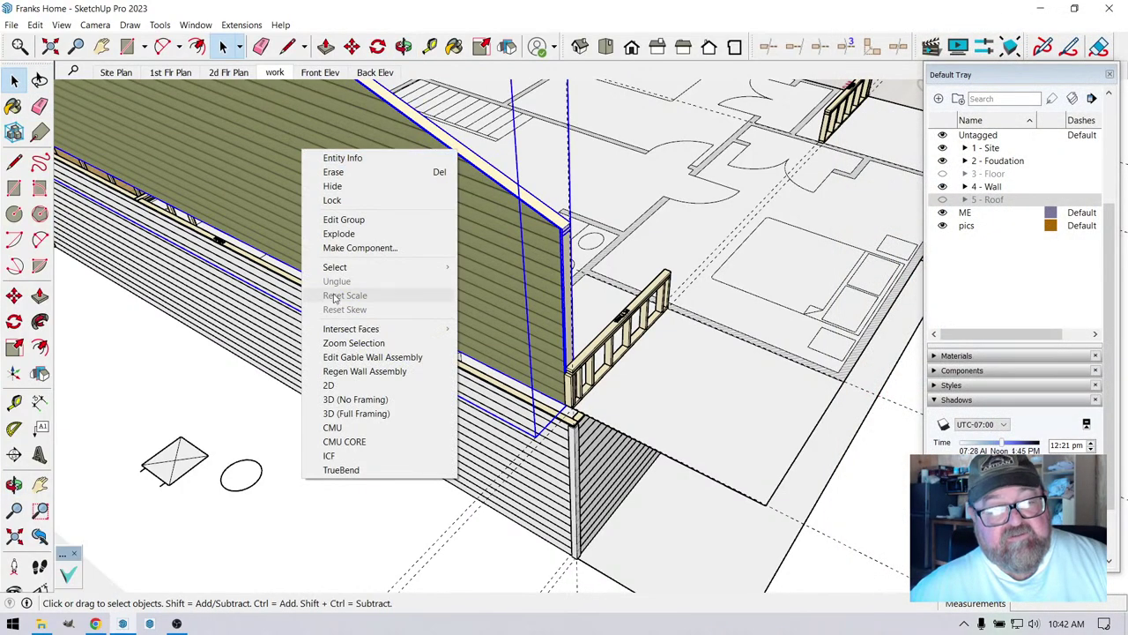
click(333, 357)
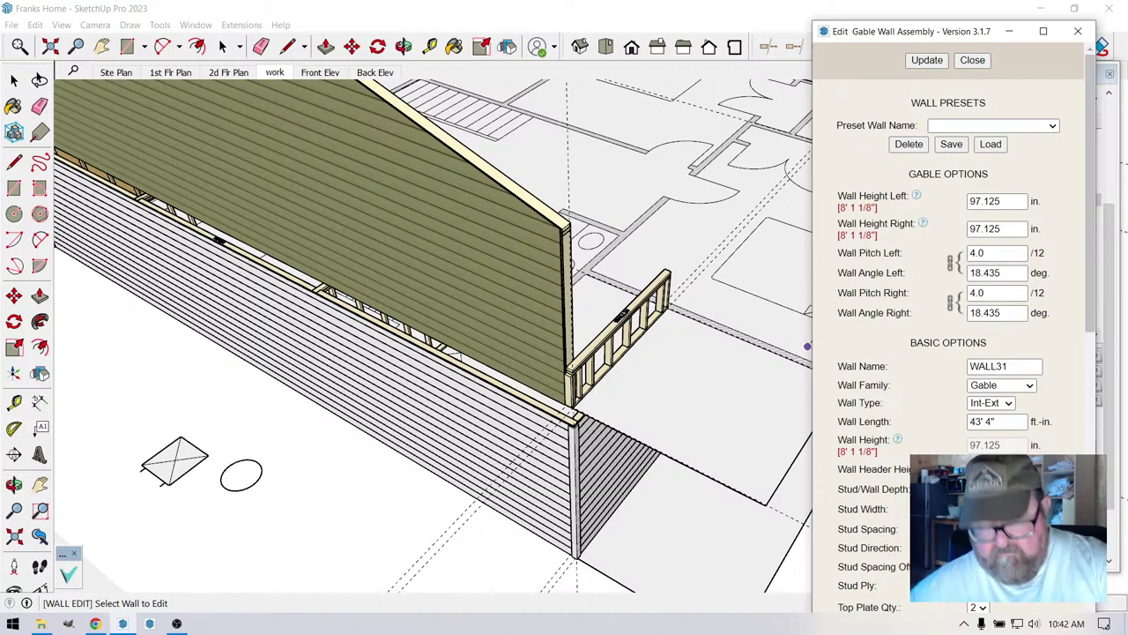
scroll(908, 414, down, 4)
scroll(908, 414, down, 2)
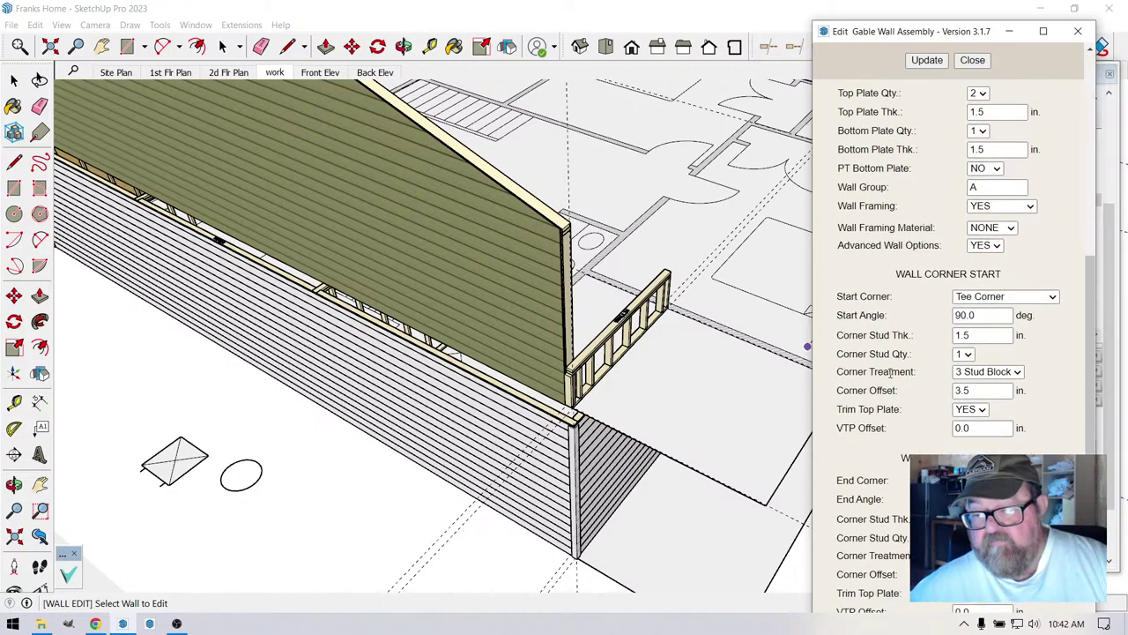
scroll(901, 371, down, 6)
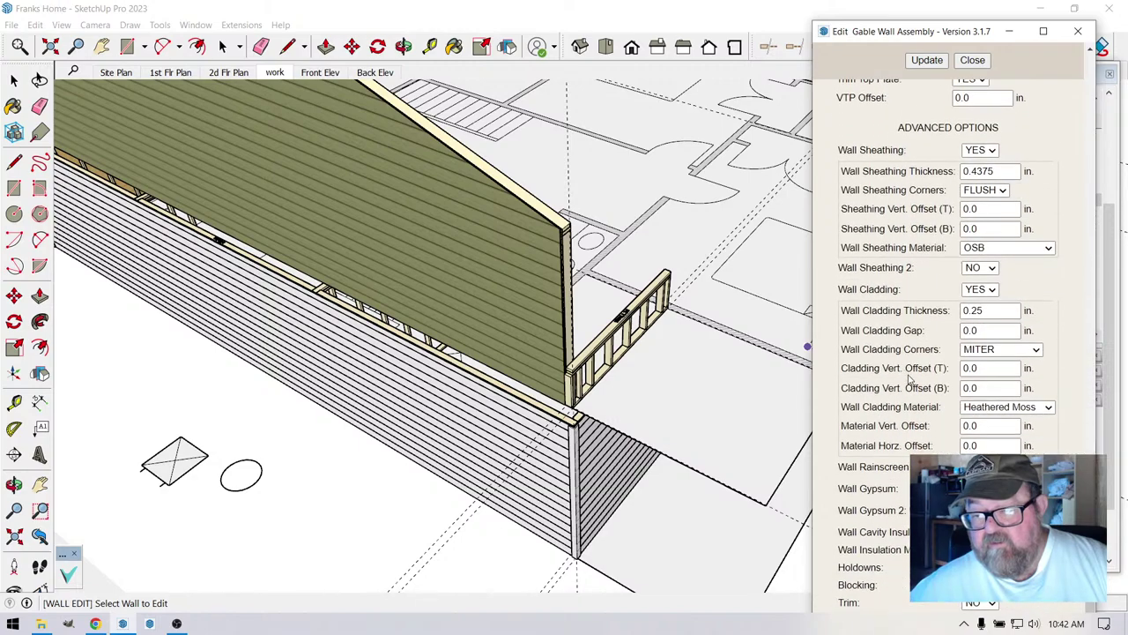
click(1048, 407)
scroll(1044, 392, down, 1)
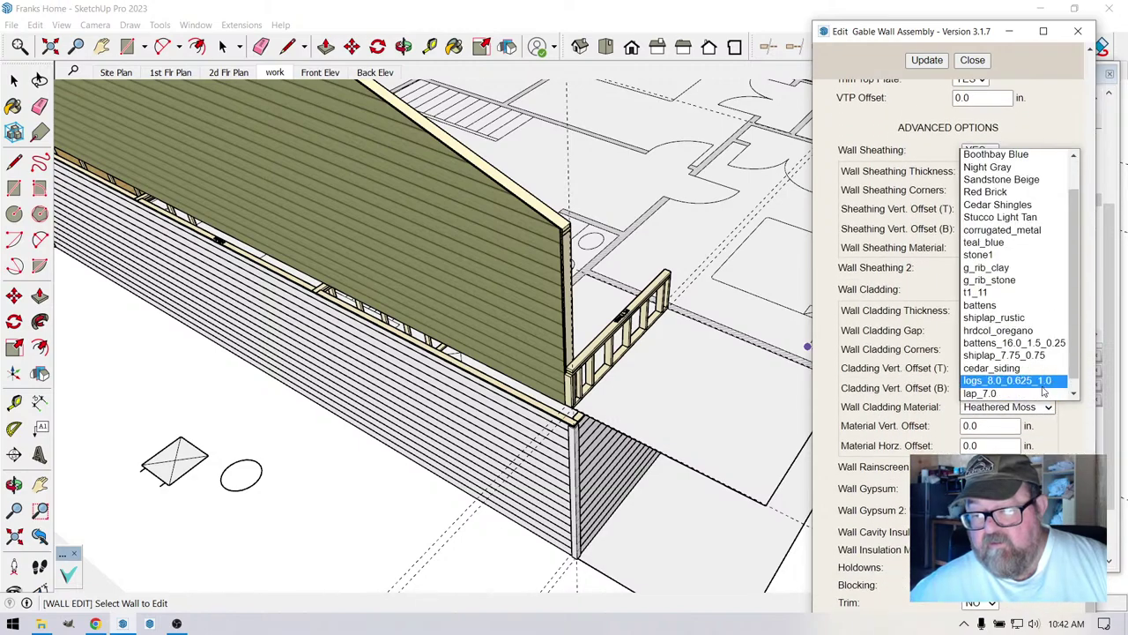
click(1027, 393)
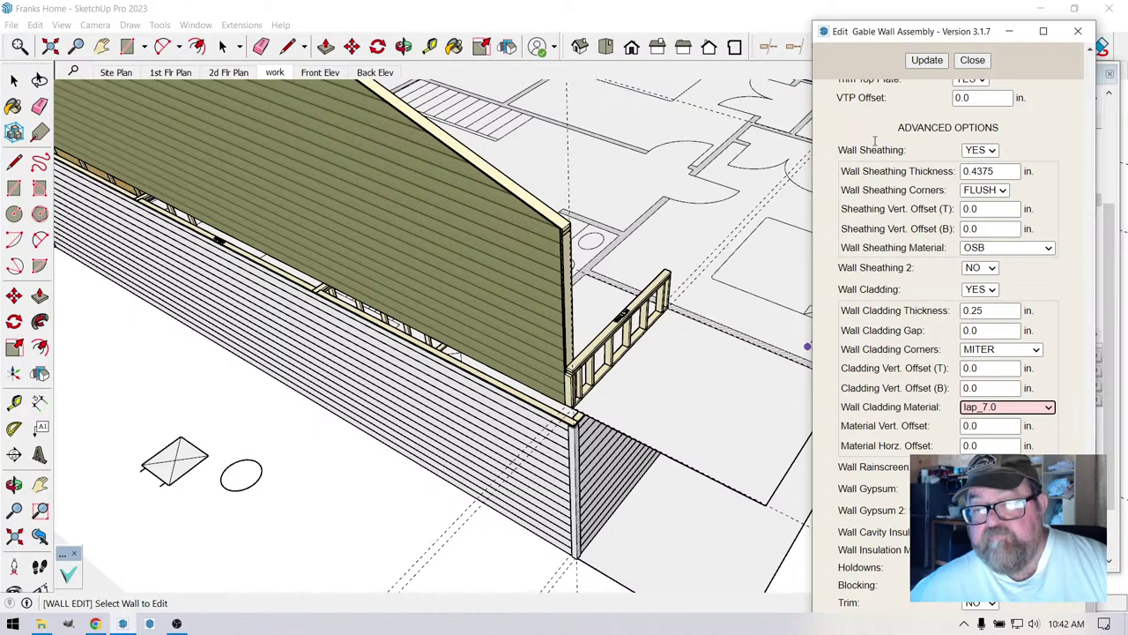
click(917, 59)
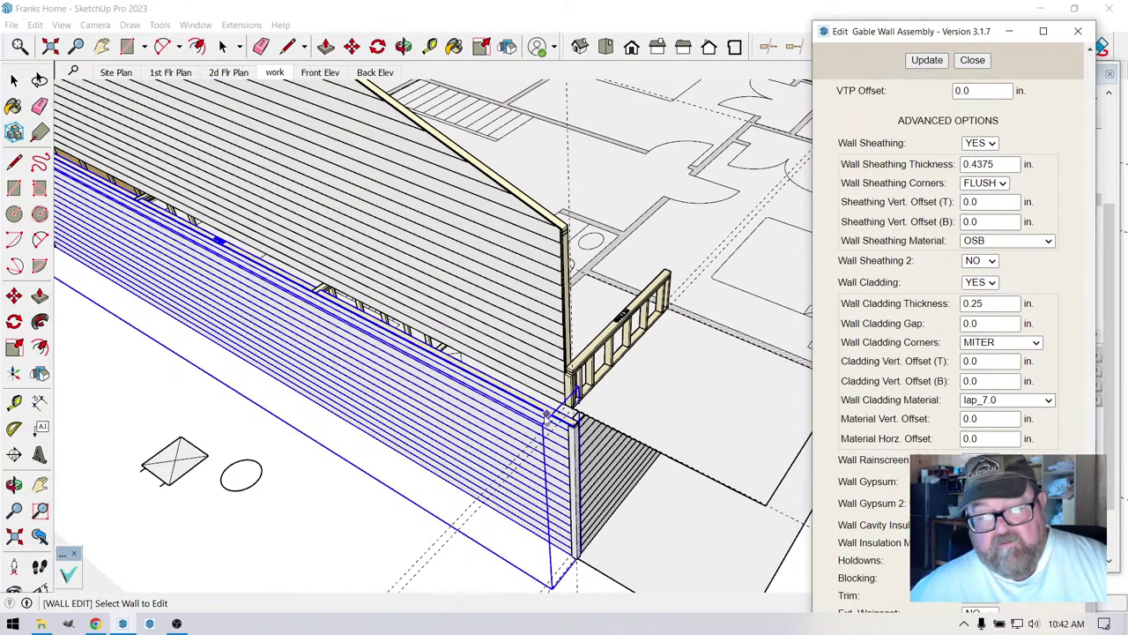
- Orbit to inspect the re-clad gable wall, then close the assembly editor
click(404, 46)
drag(494, 373, 473, 285)
scroll(472, 285, up, 5)
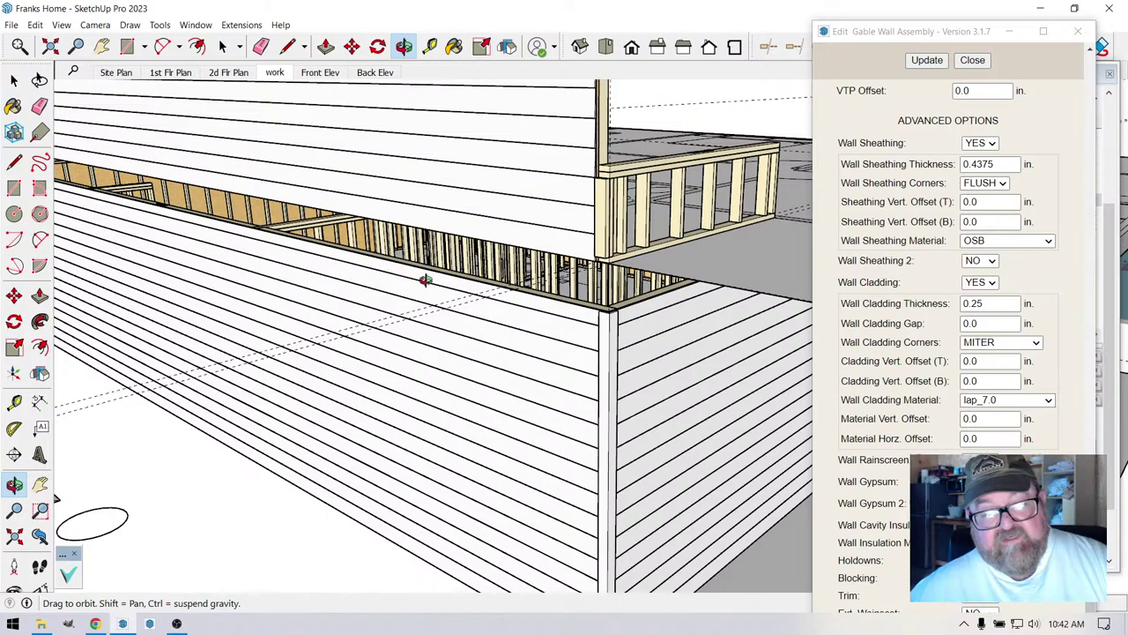
scroll(426, 280, down, 3)
drag(447, 294, 564, 362)
scroll(579, 370, up, 3)
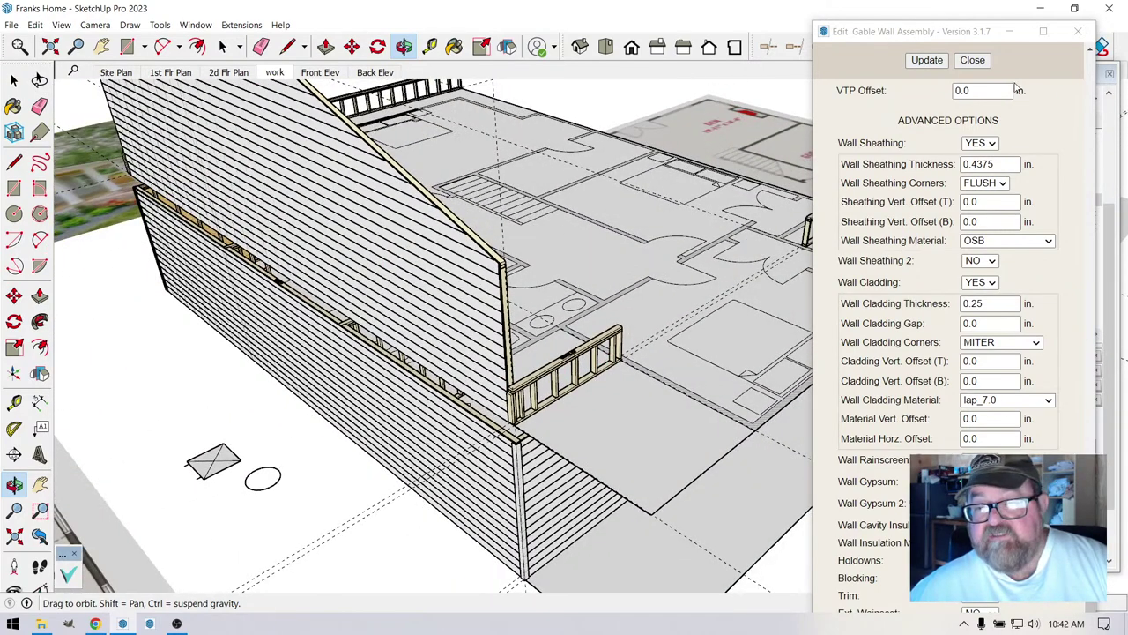
click(972, 60)
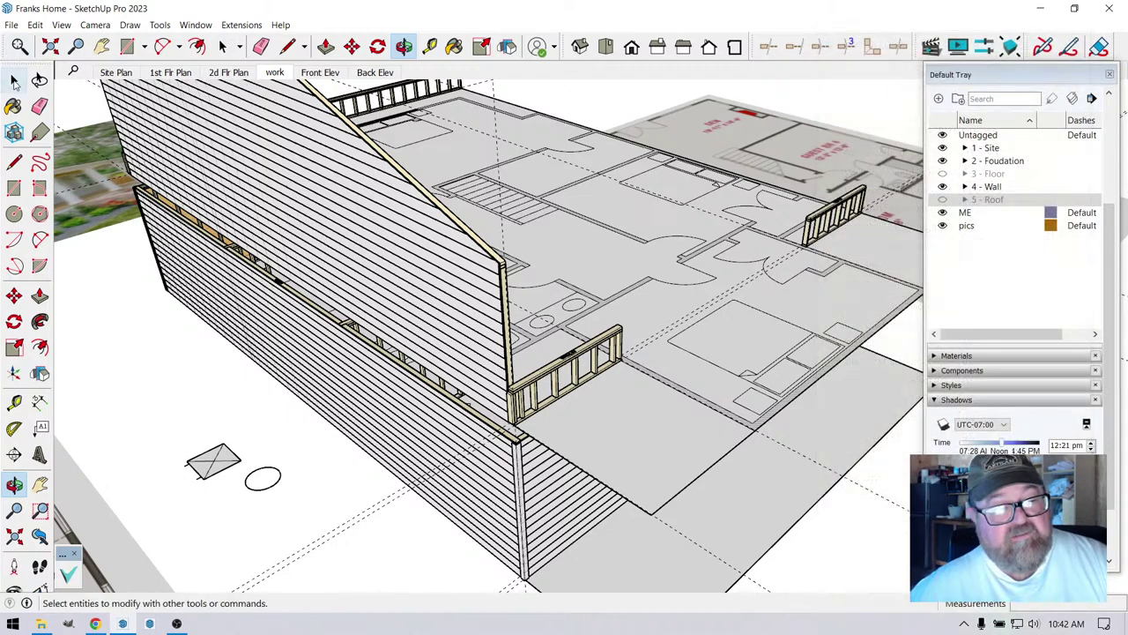
- Give the gable wall 24 in left and right heights and an 8:12 left pitch
click(14, 80)
scroll(402, 250, up, 2)
click(492, 268)
scroll(526, 359, up, 1)
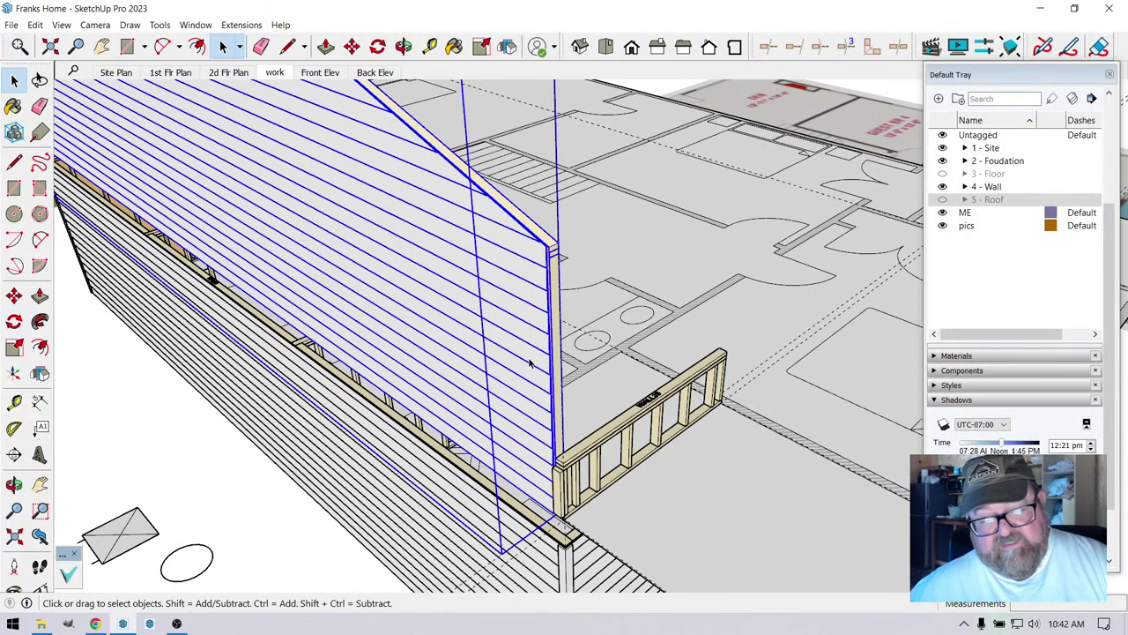
right_click(530, 355)
click(569, 230)
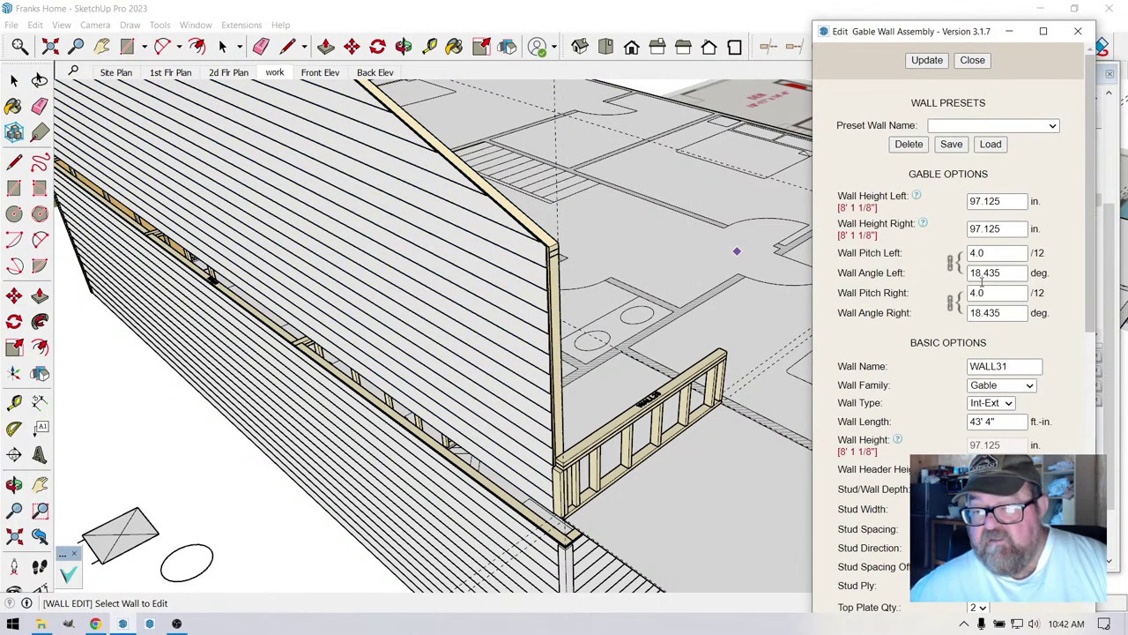
drag(1002, 202, 980, 201)
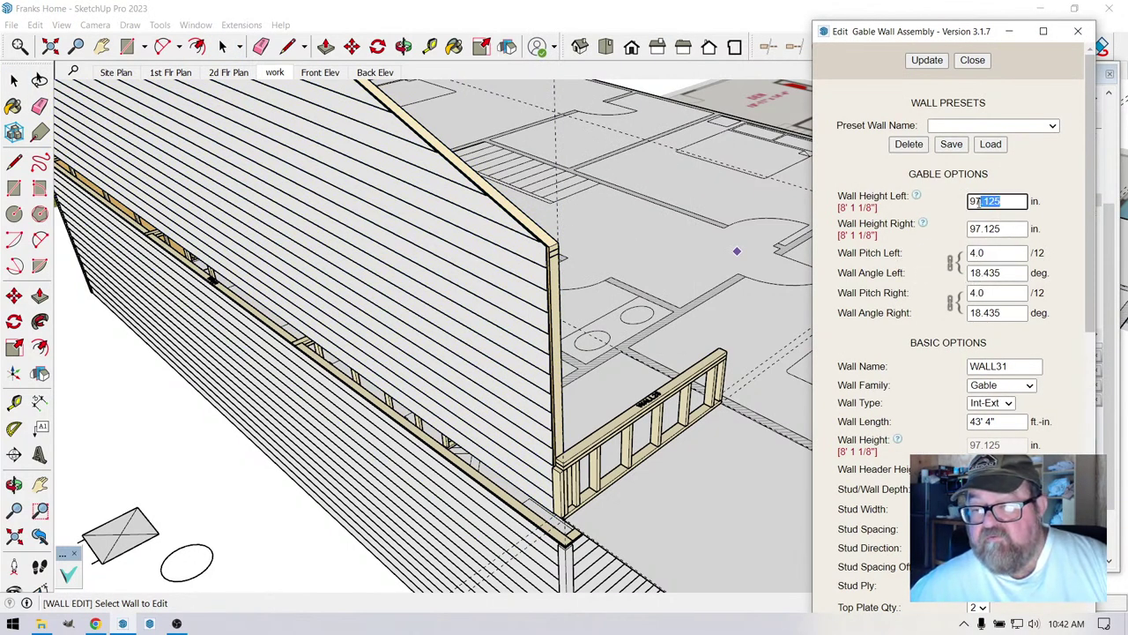
text(24)
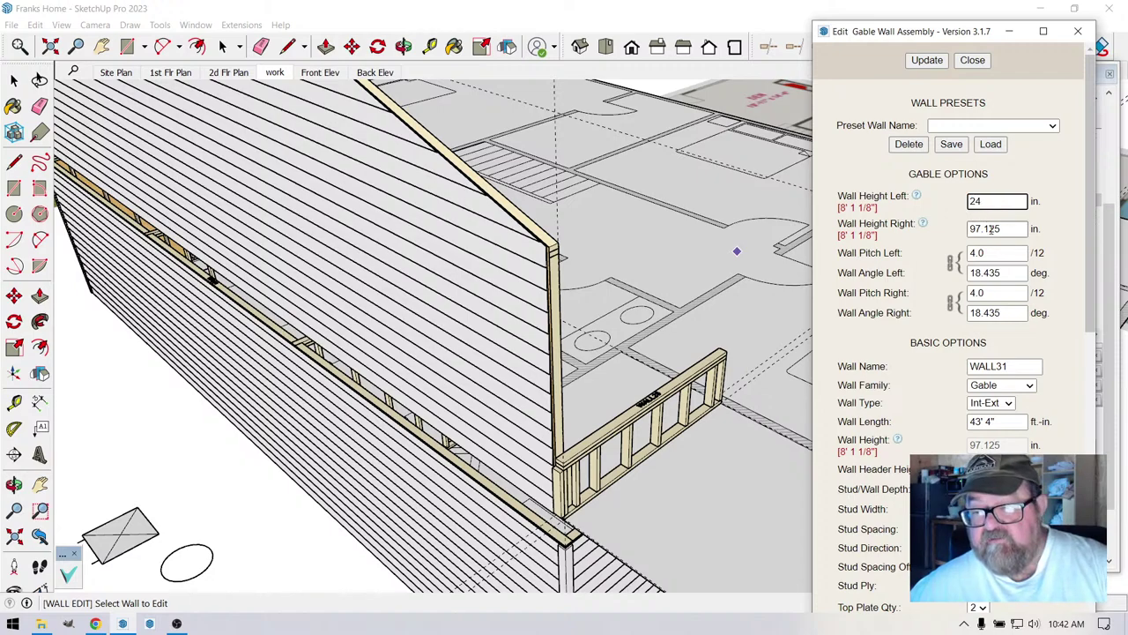
key(Tab)
text(24)
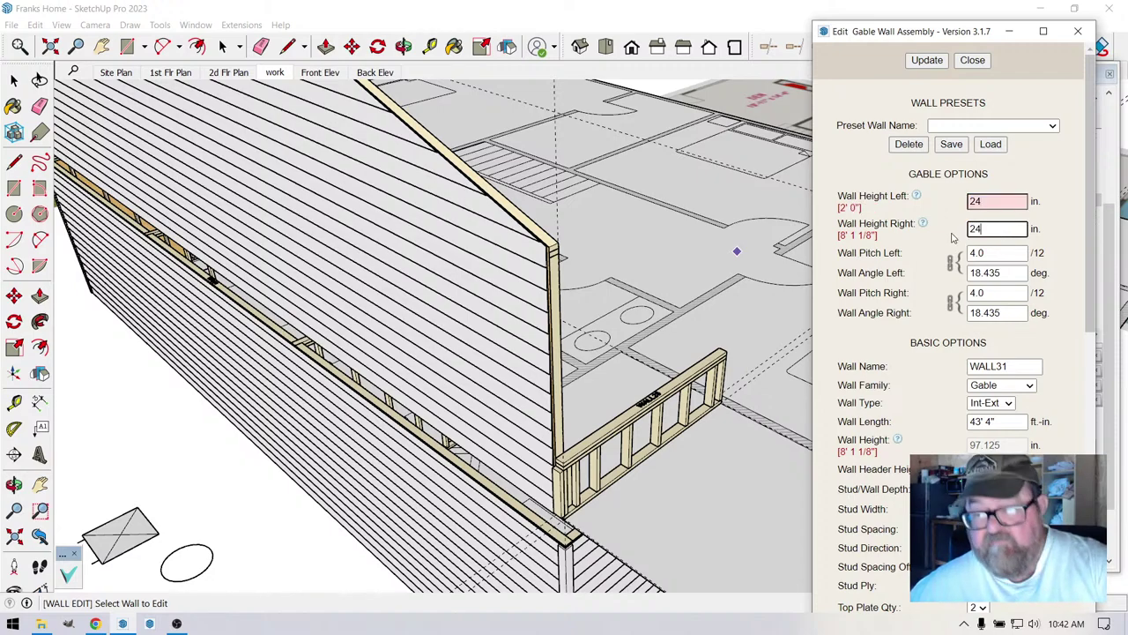
key(Tab)
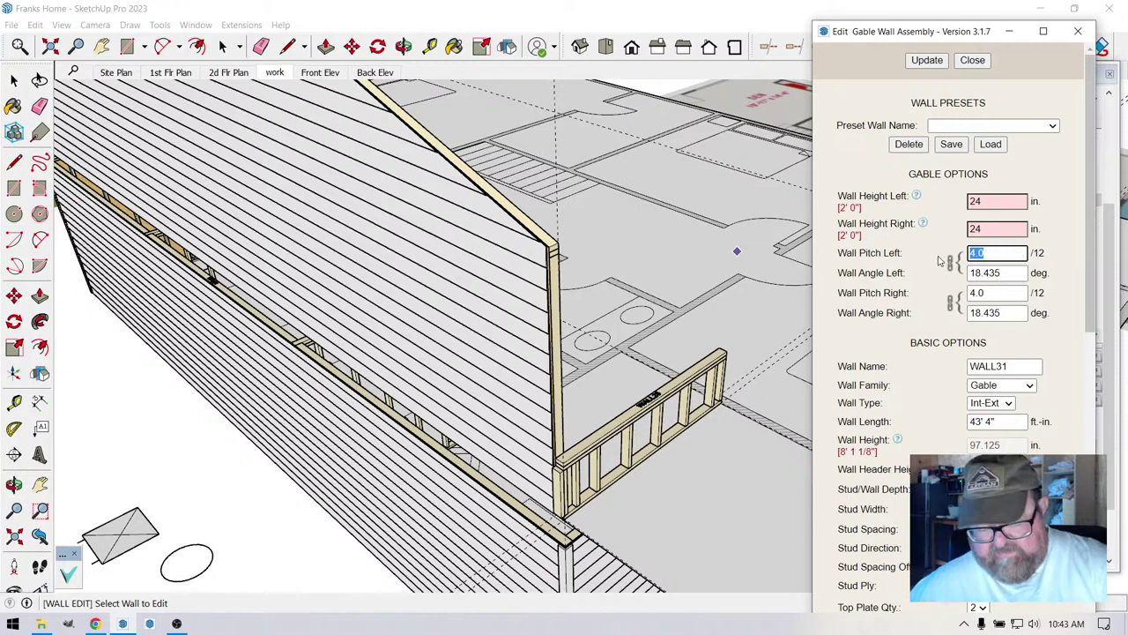
text(8)
click(926, 60)
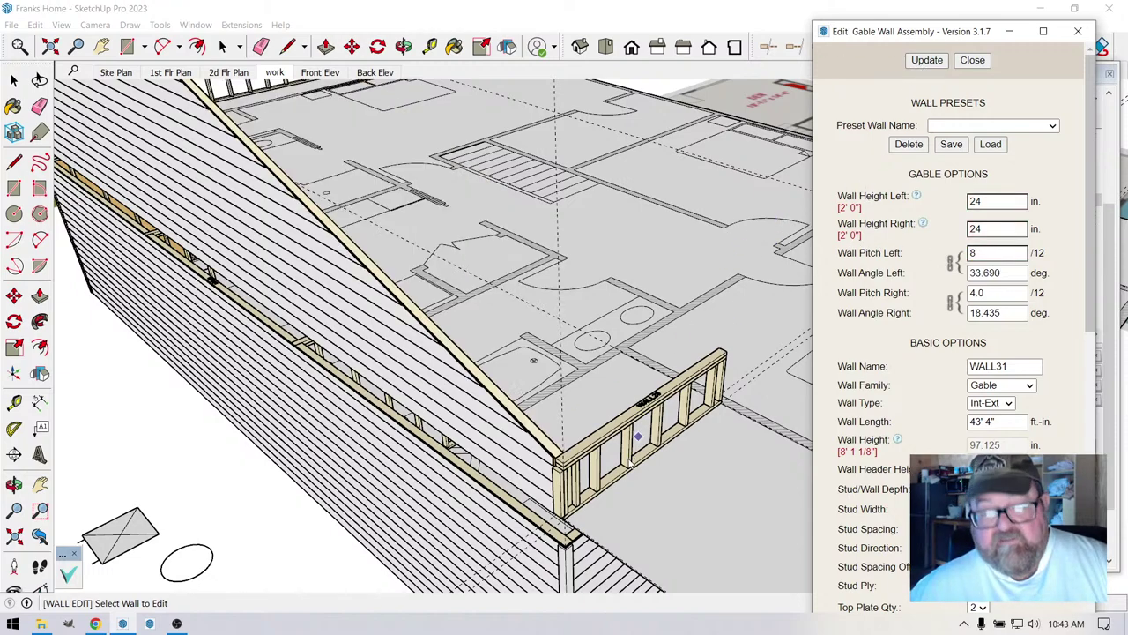
- Close the gable wall settings and orbit to face the sided gable wall
scroll(554, 427, up, 4)
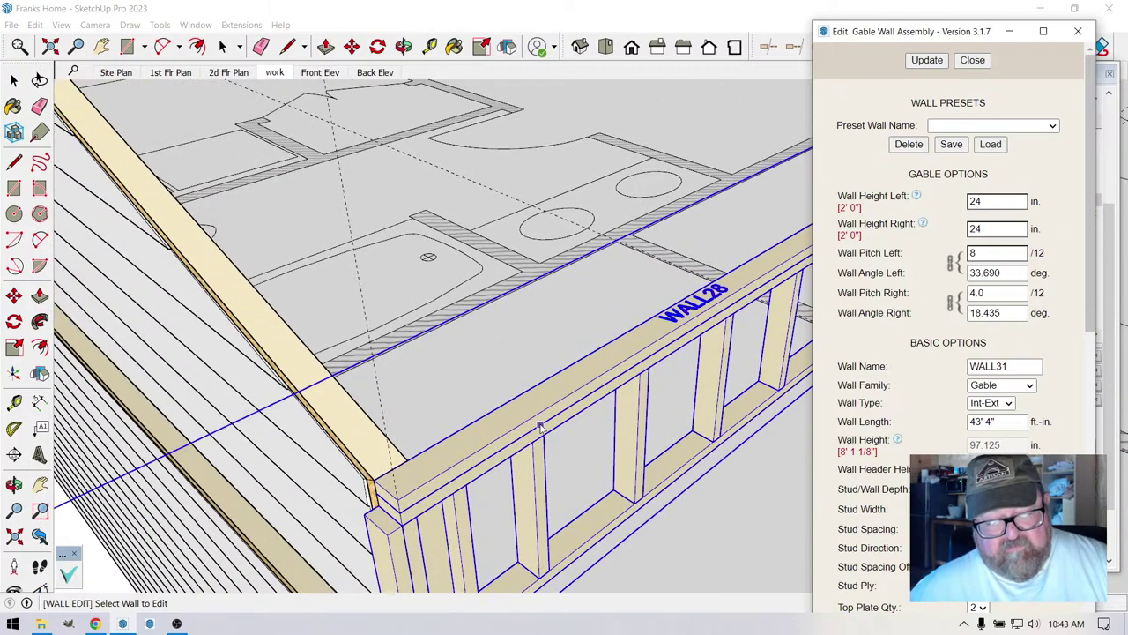
click(972, 60)
scroll(805, 298, down, 3)
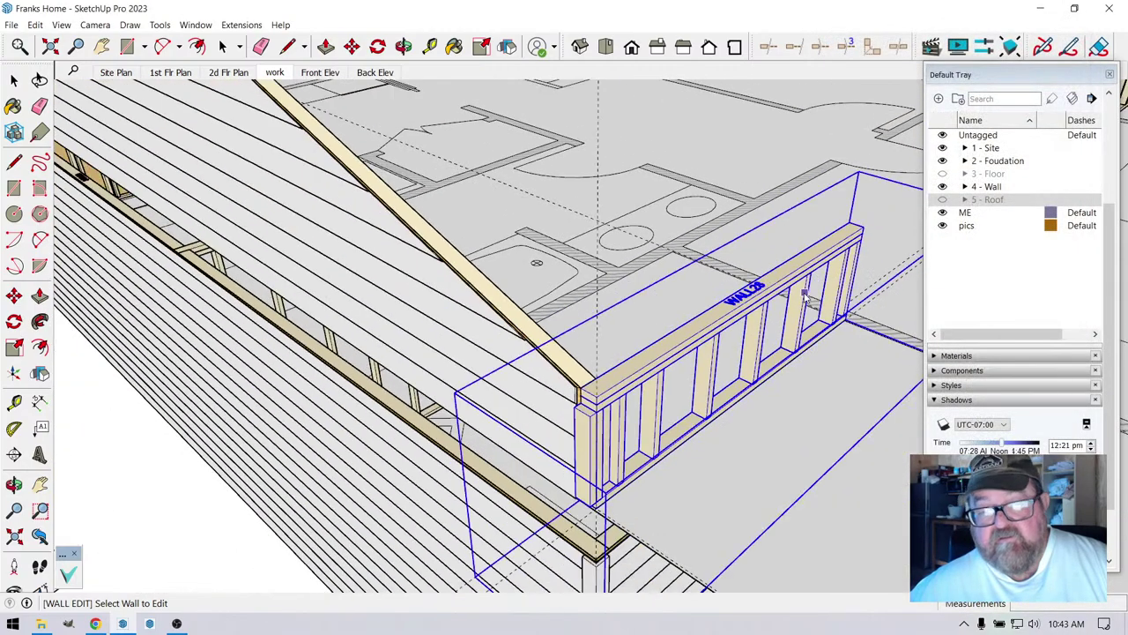
scroll(805, 298, down, 5)
click(402, 46)
drag(617, 290, 646, 205)
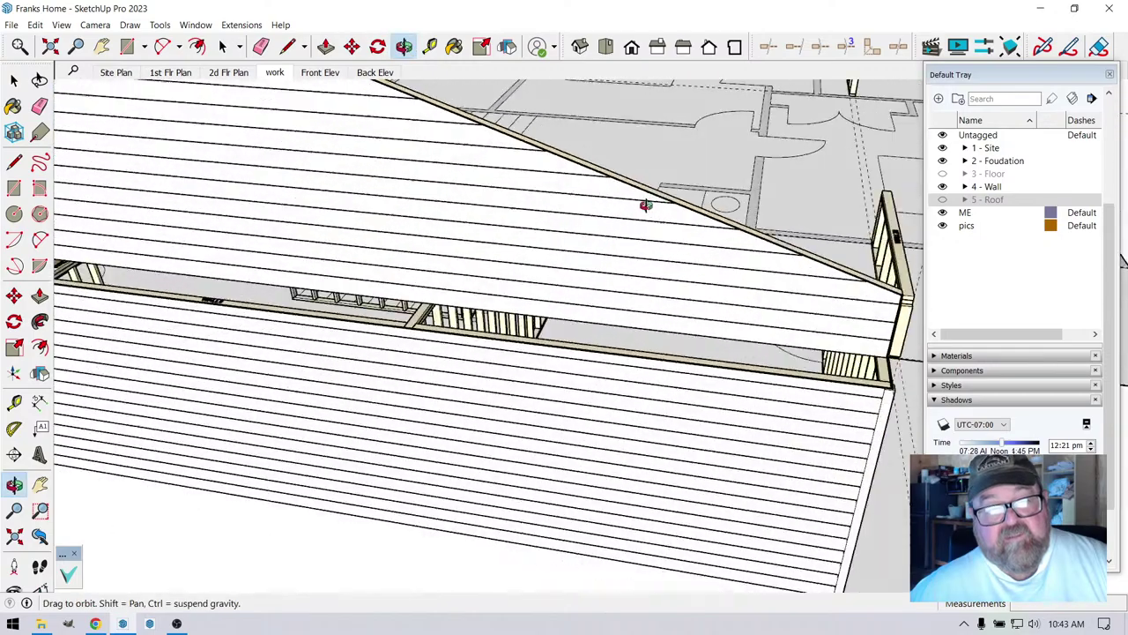
scroll(646, 206, down, 8)
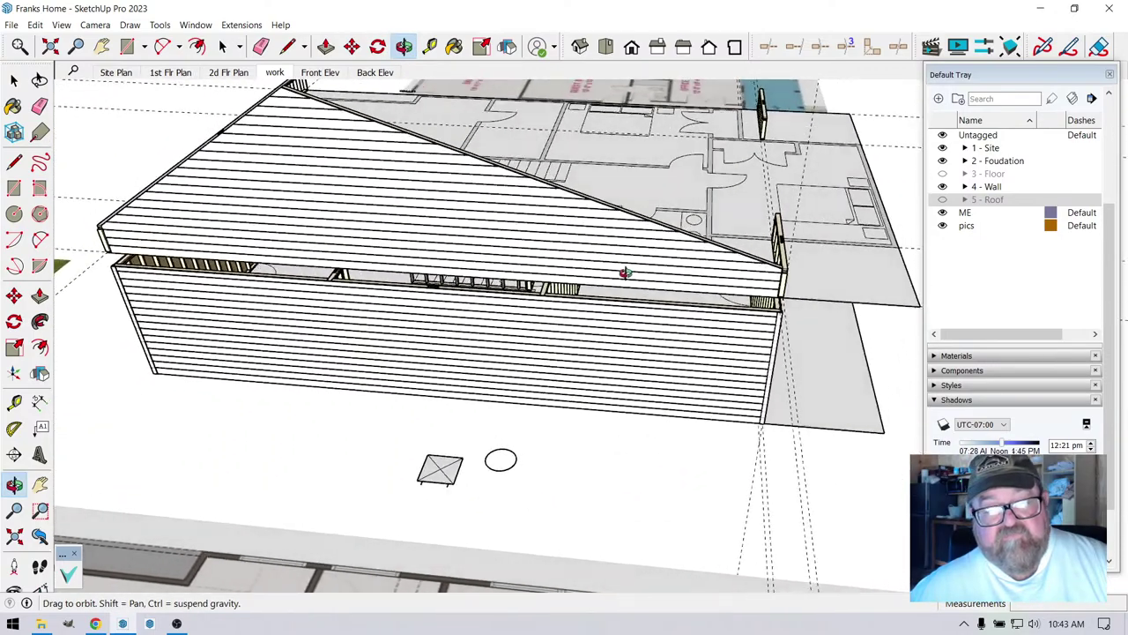
drag(625, 273, 625, 248)
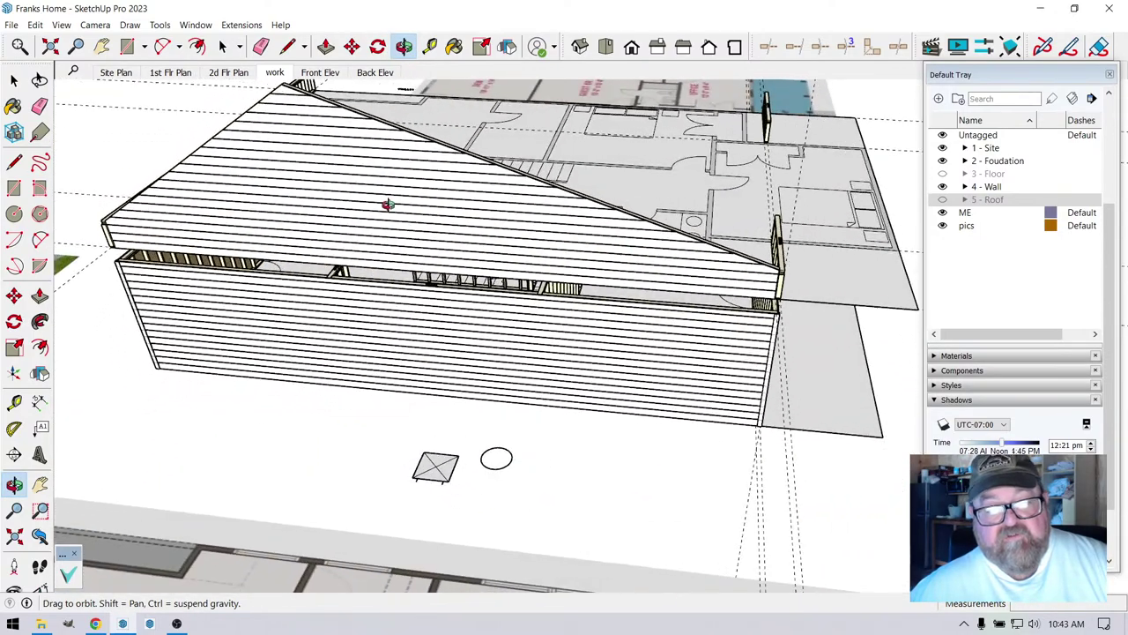
drag(442, 212, 434, 185)
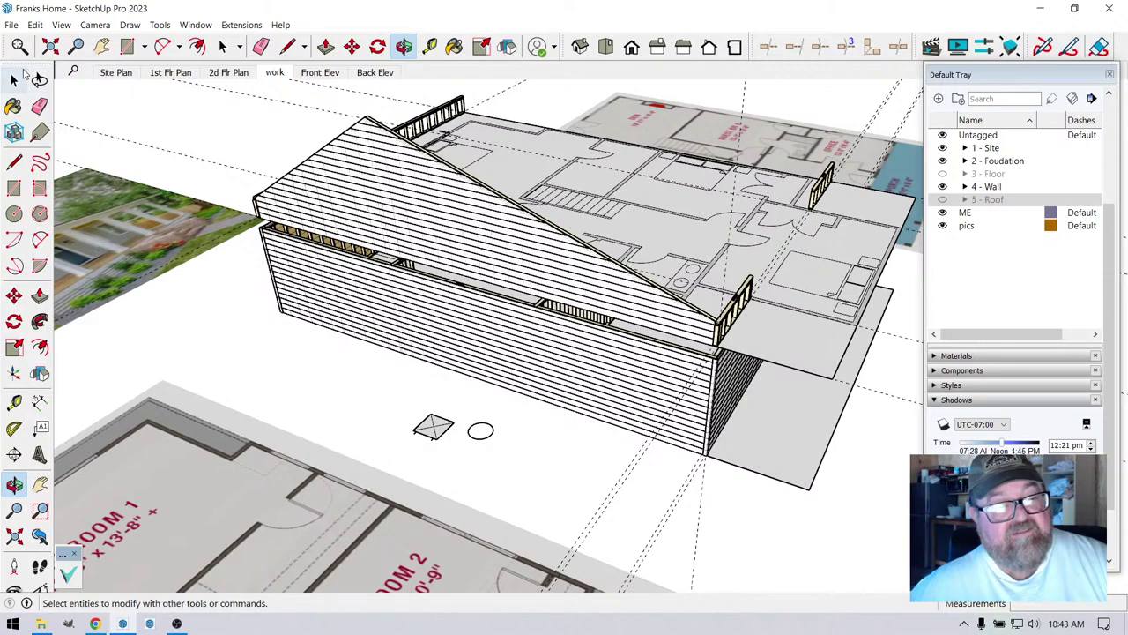
- Set the gable wall's right pitch to 8:12 and update it
click(14, 80)
click(383, 182)
right_click(384, 182)
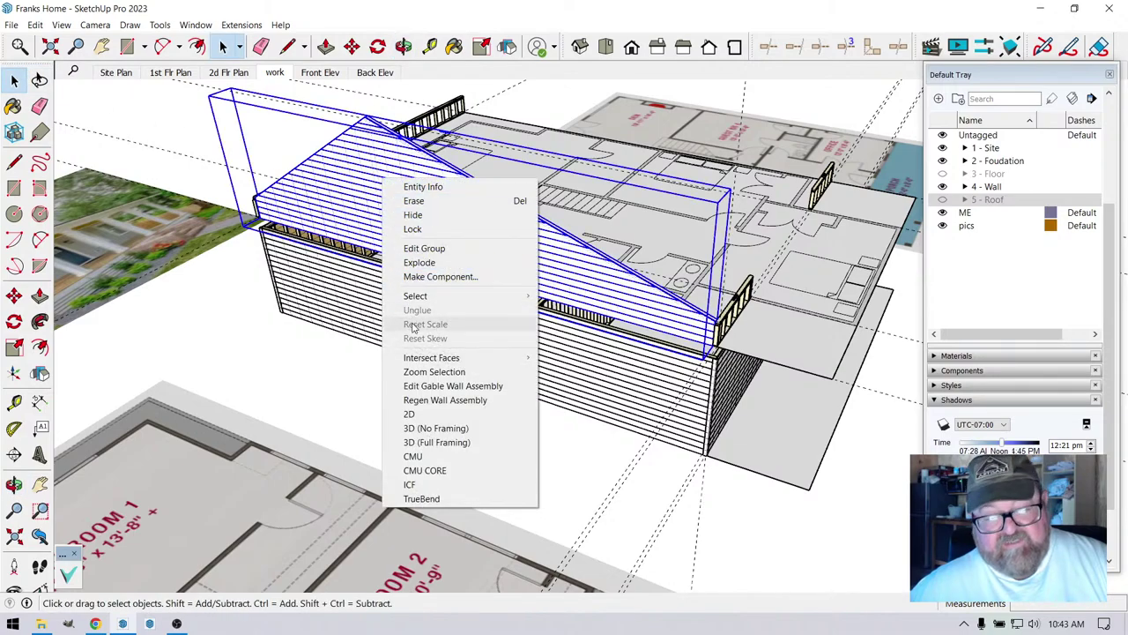
click(424, 385)
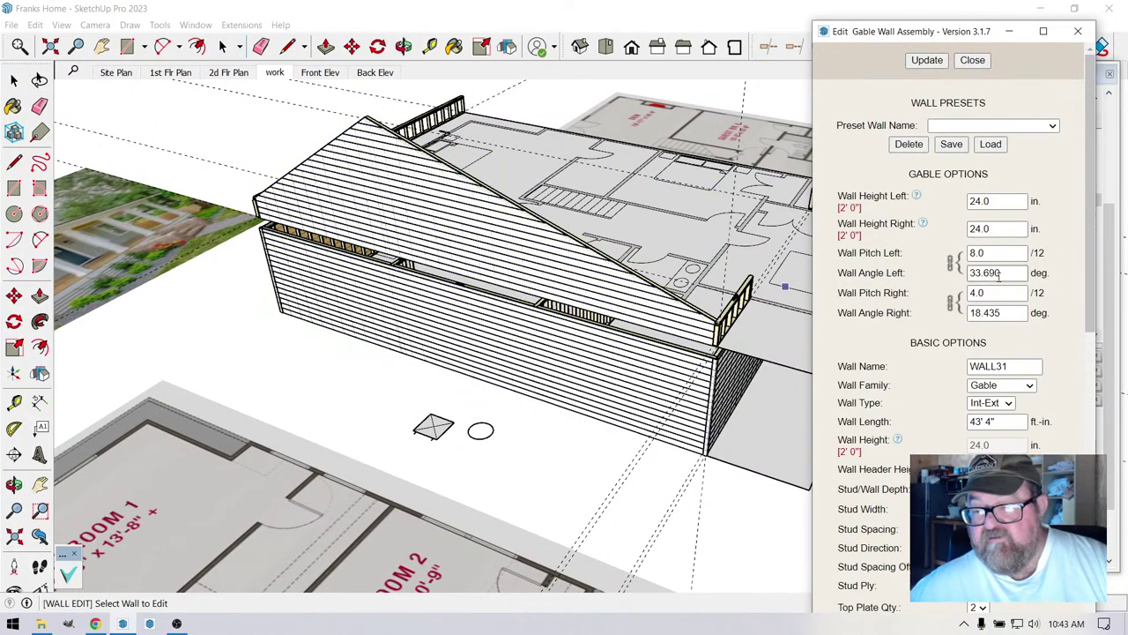
click(981, 294)
text(8)
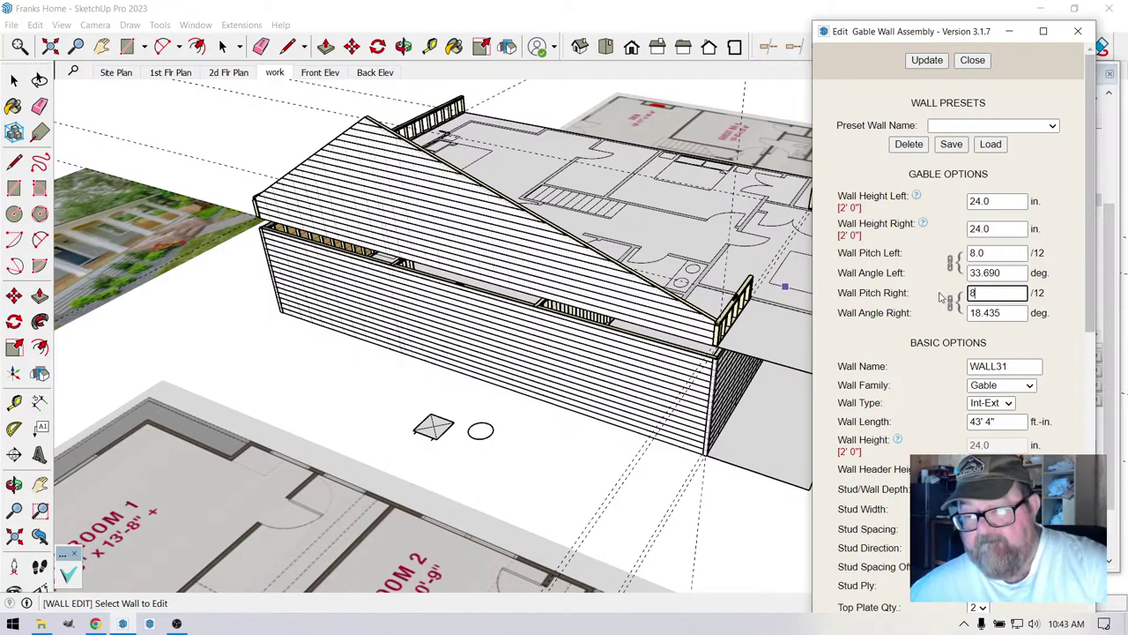
click(927, 62)
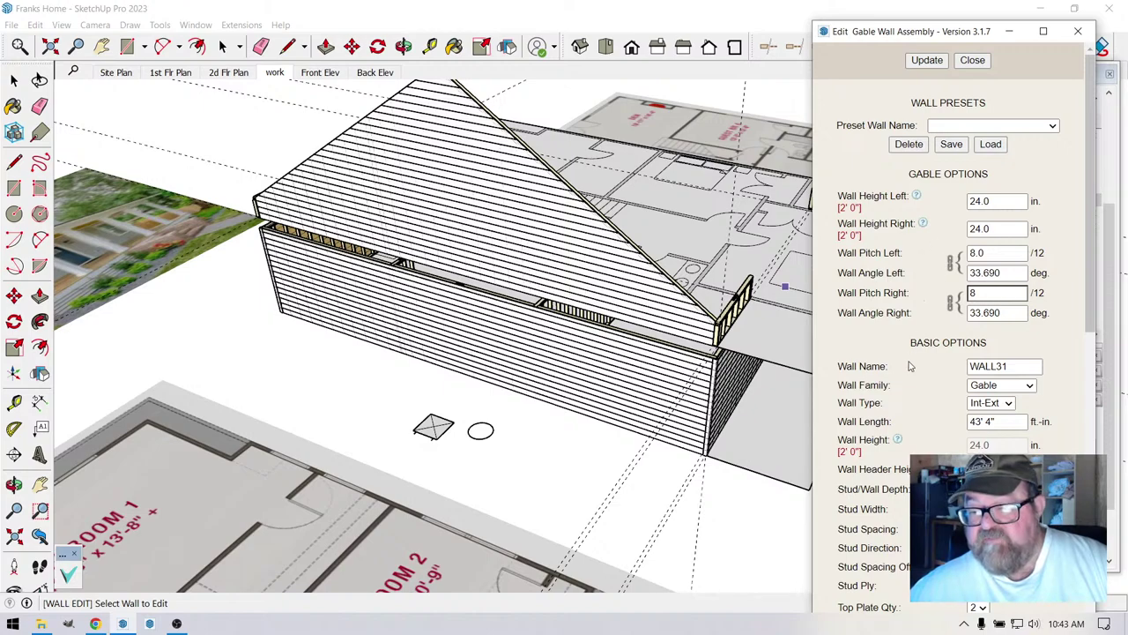
- Change the gable wall length to 43' 11" and update it
click(992, 423)
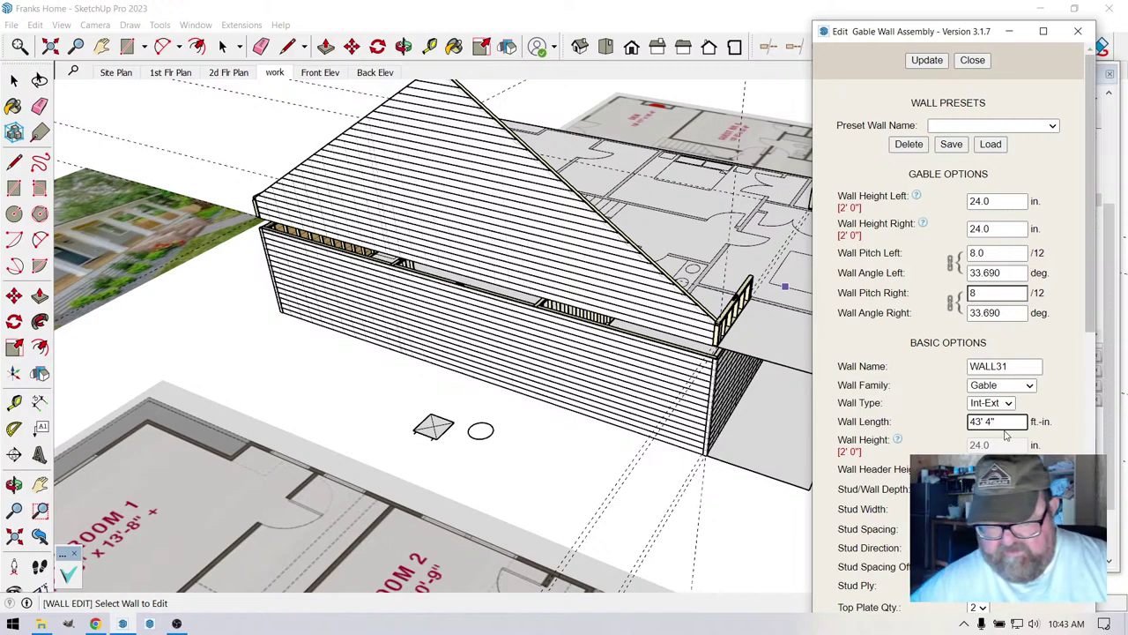
key(BackSpace)
text(11)
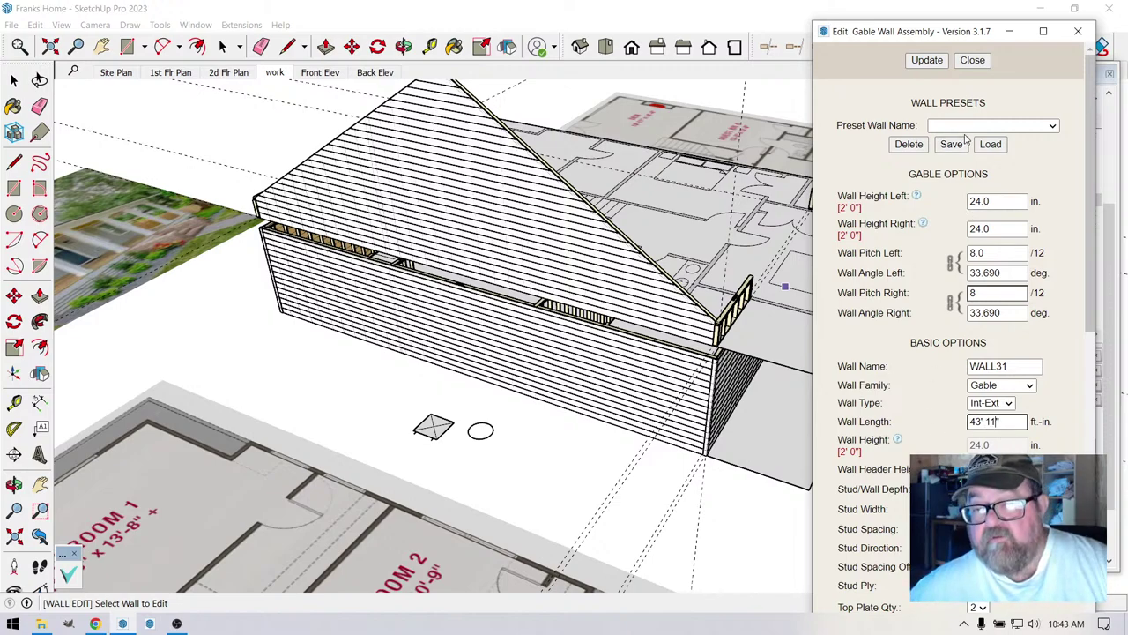
click(936, 62)
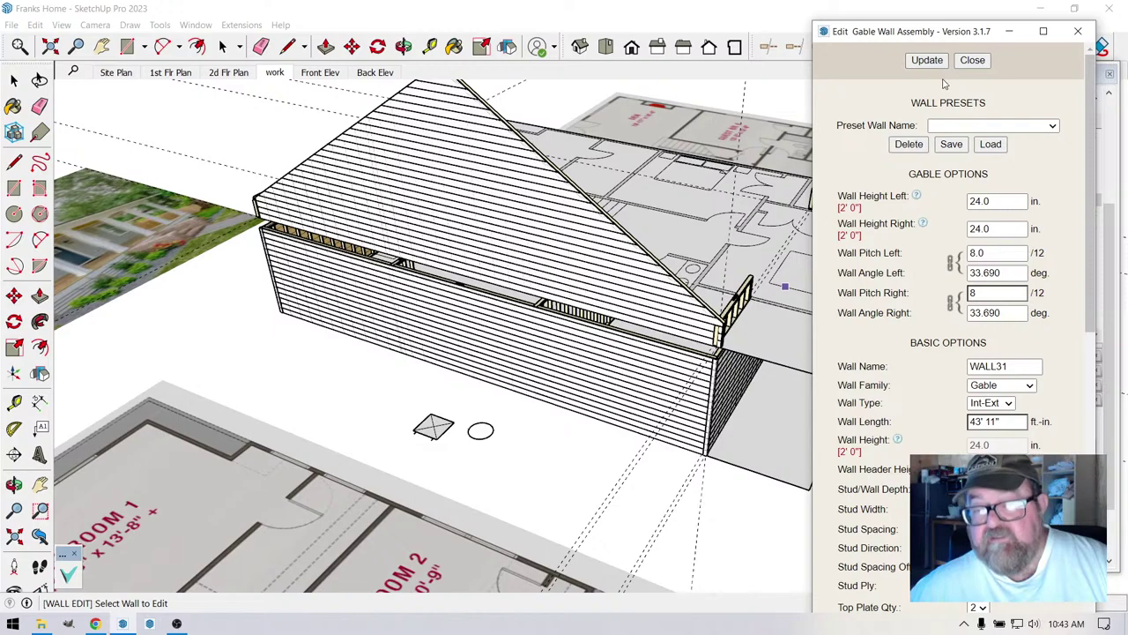
- Close the settings and move the gable assembly 3 1/2 in. onto the wall corner
click(972, 59)
scroll(733, 270, up, 3)
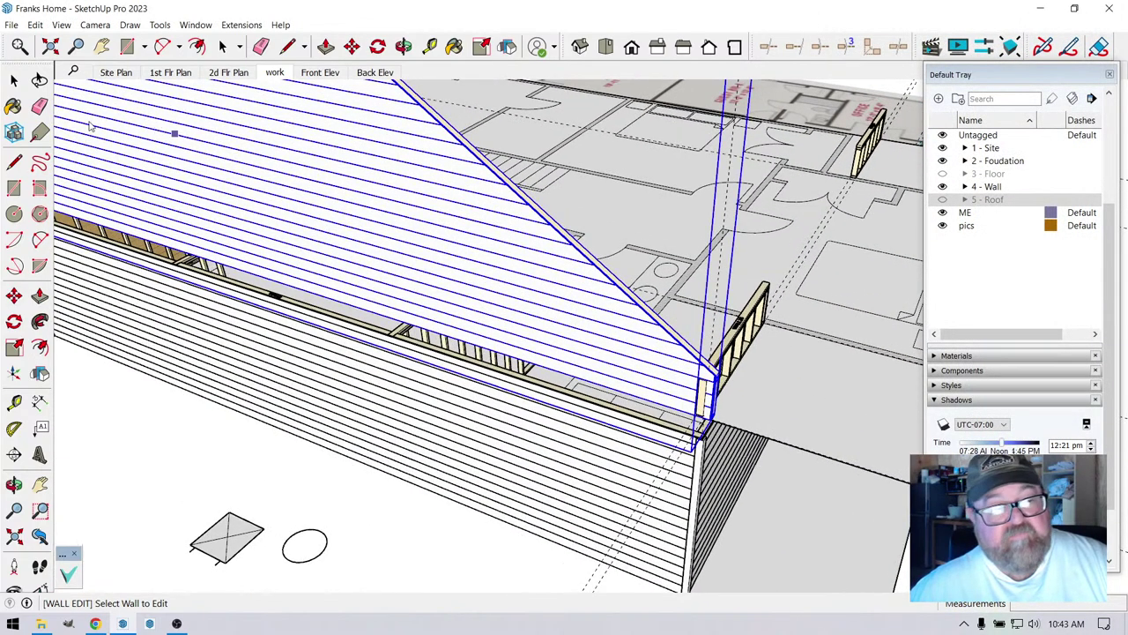
click(14, 80)
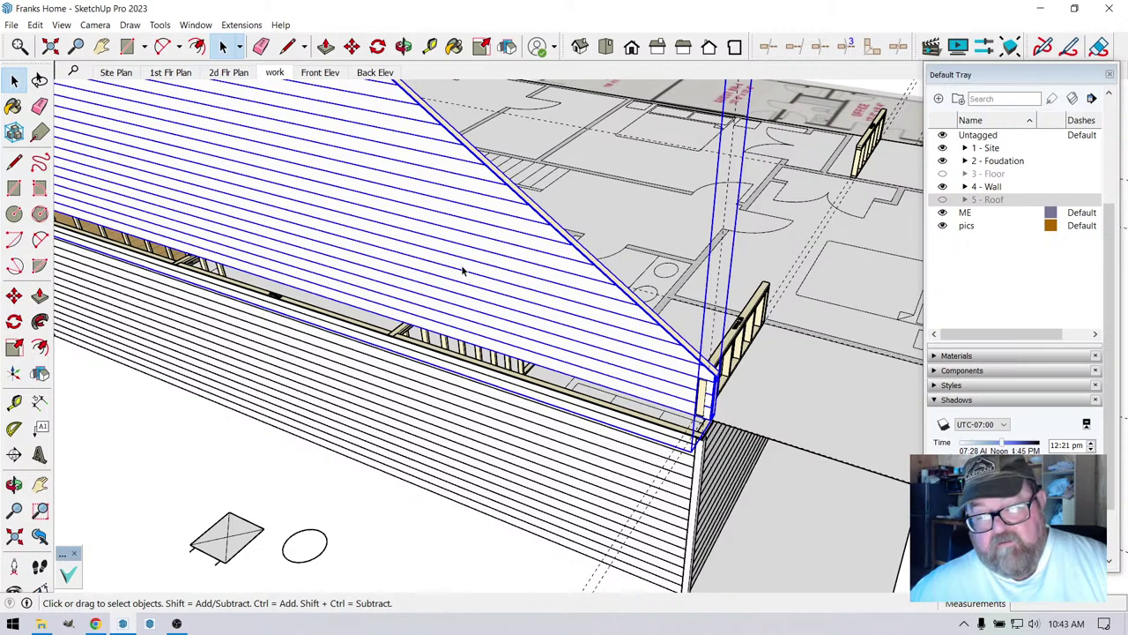
scroll(377, 227, down, 3)
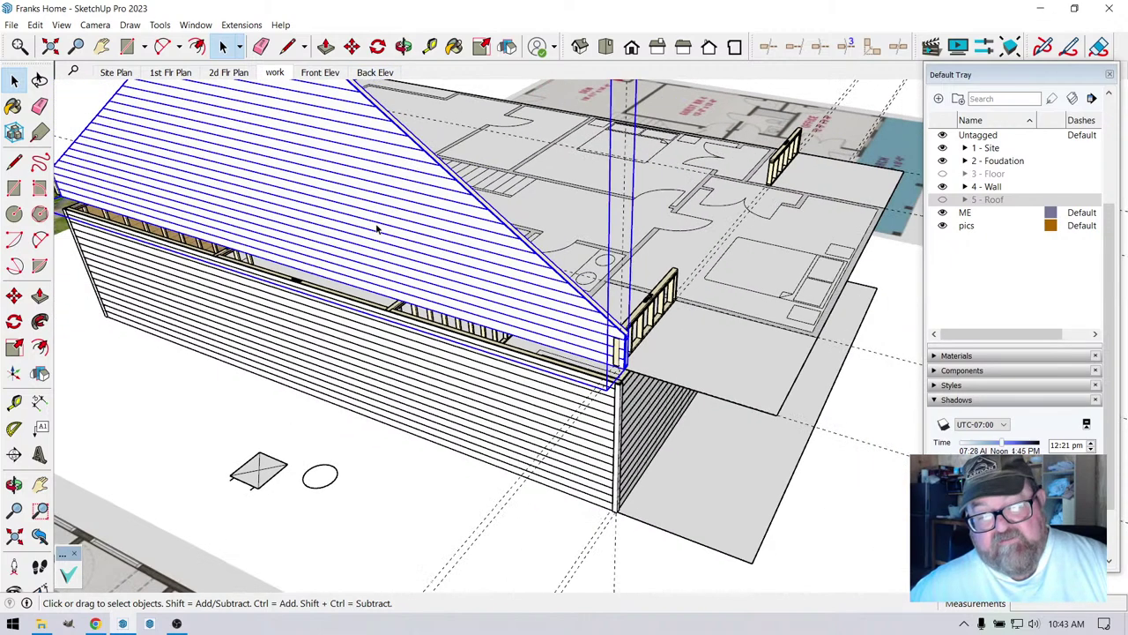
key(q)
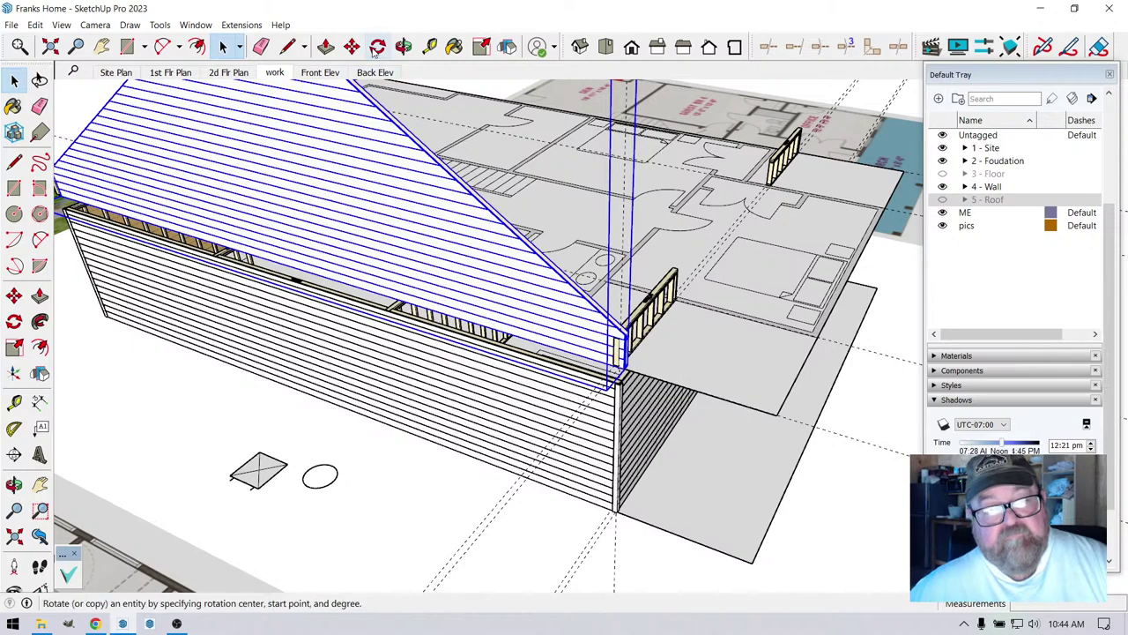
key(m)
scroll(600, 302, up, 3)
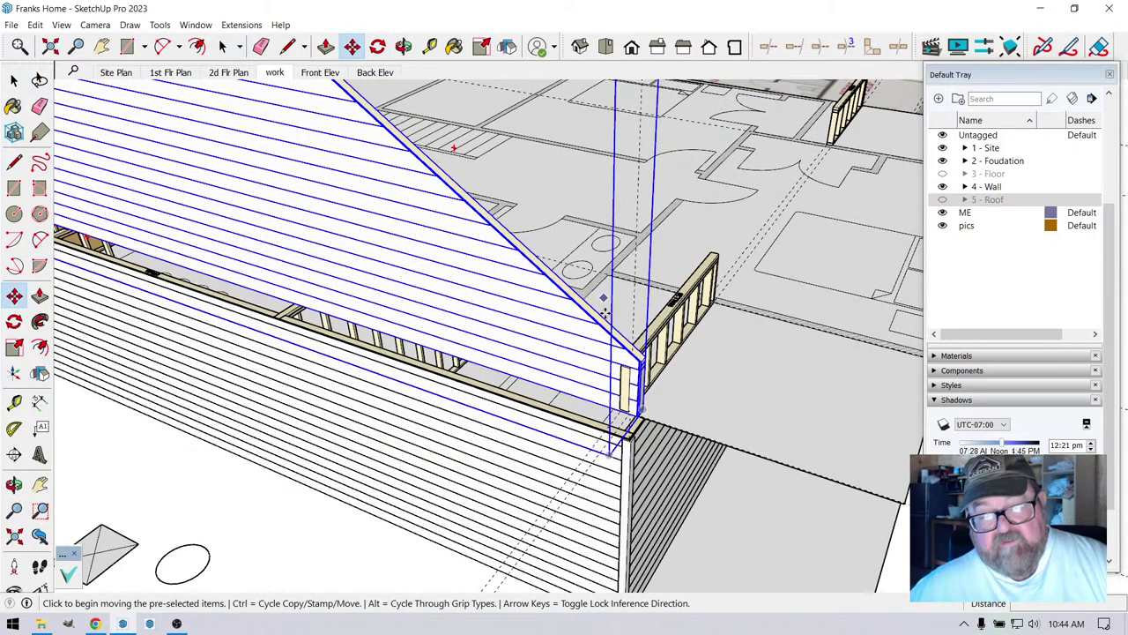
click(763, 436)
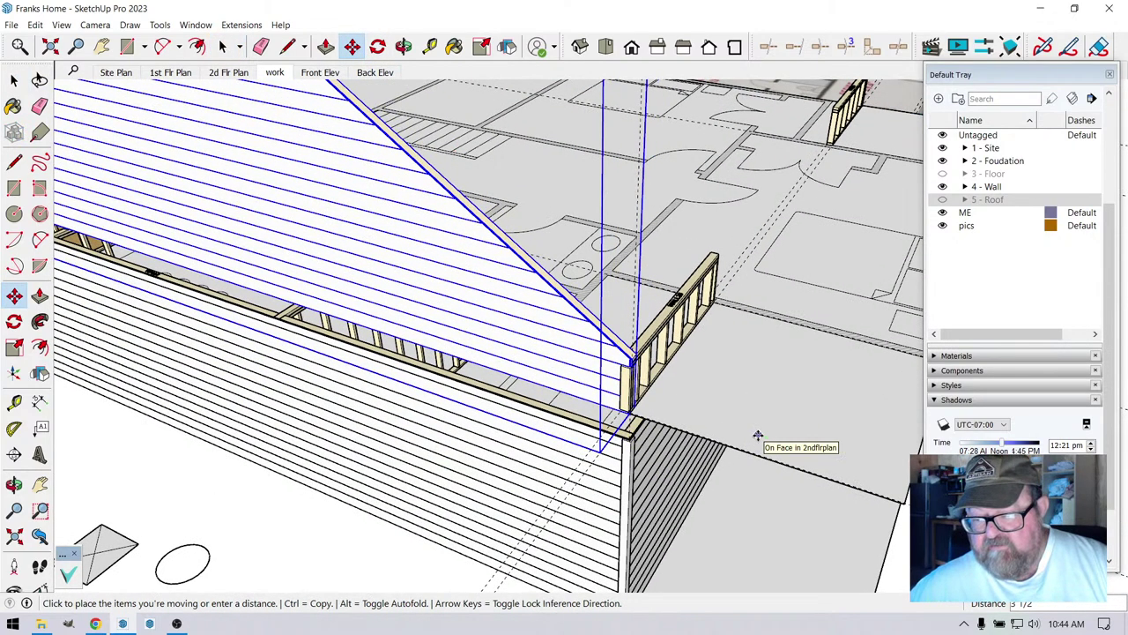
click(758, 434)
- Orbit around the corner to check the gable sits flush with the framing
scroll(771, 466, down, 4)
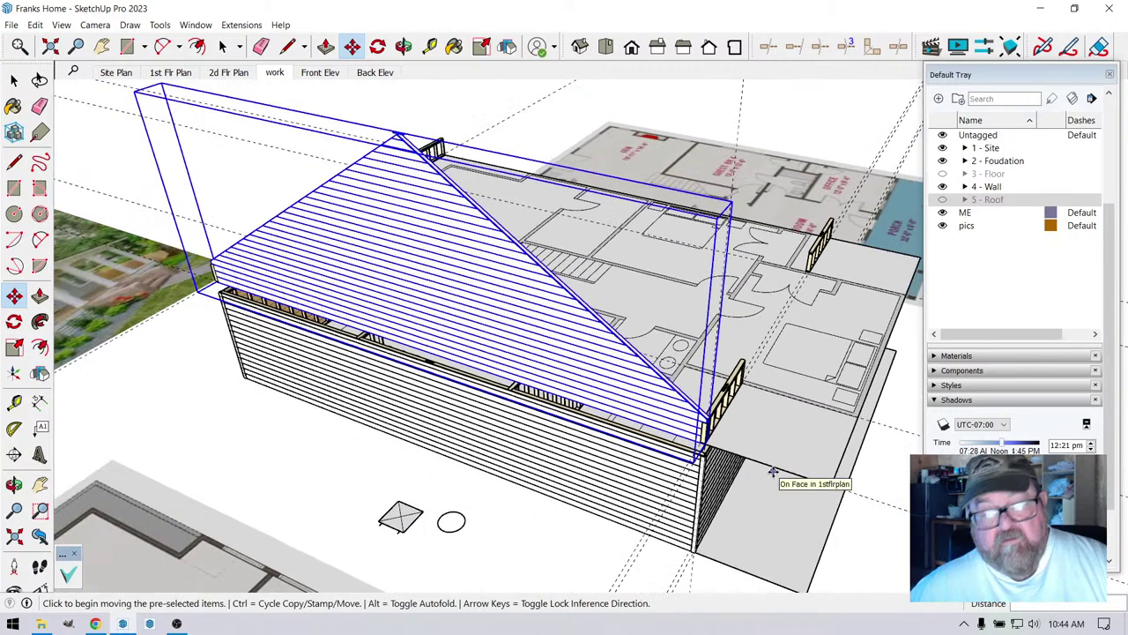
click(403, 46)
drag(696, 469, 501, 445)
scroll(516, 457, up, 8)
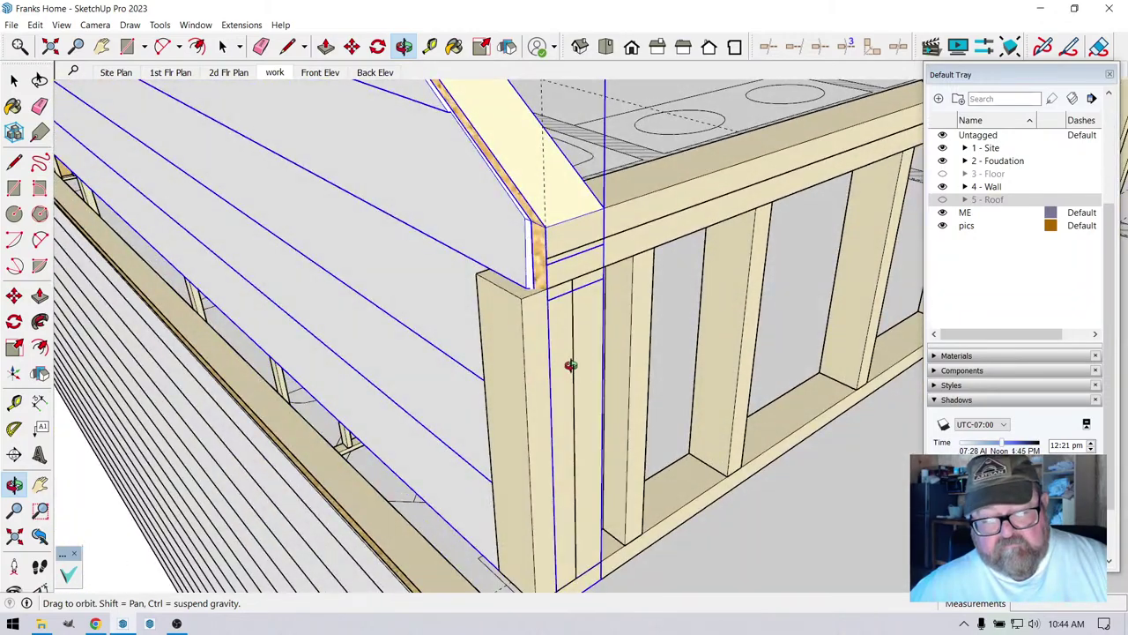
drag(571, 365, 367, 315)
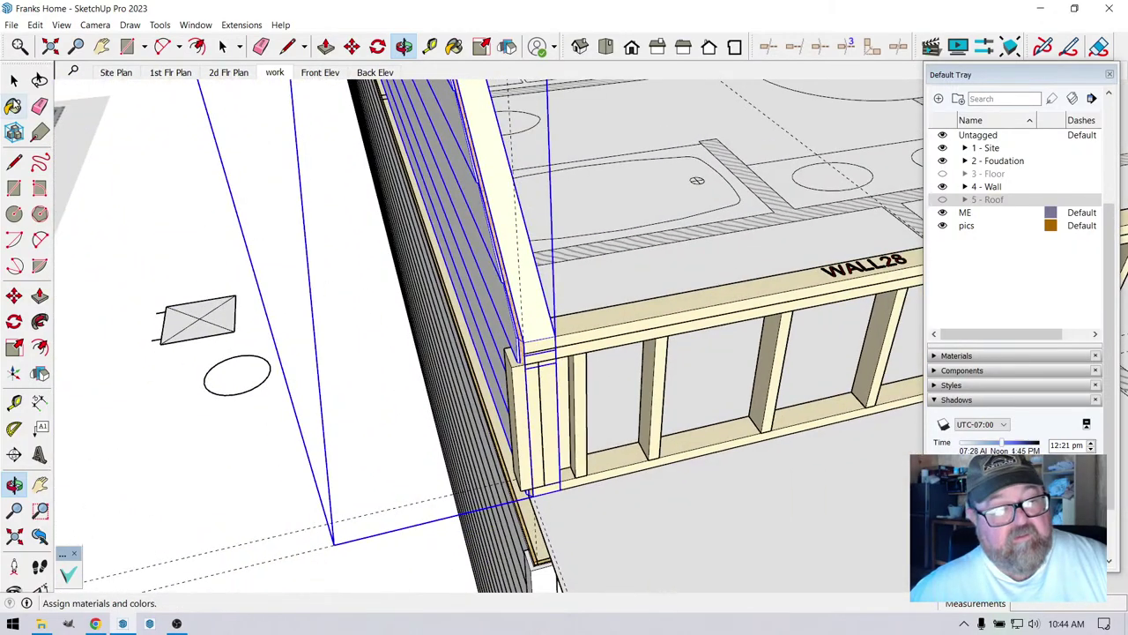
click(14, 79)
middle_drag(360, 277, 605, 357)
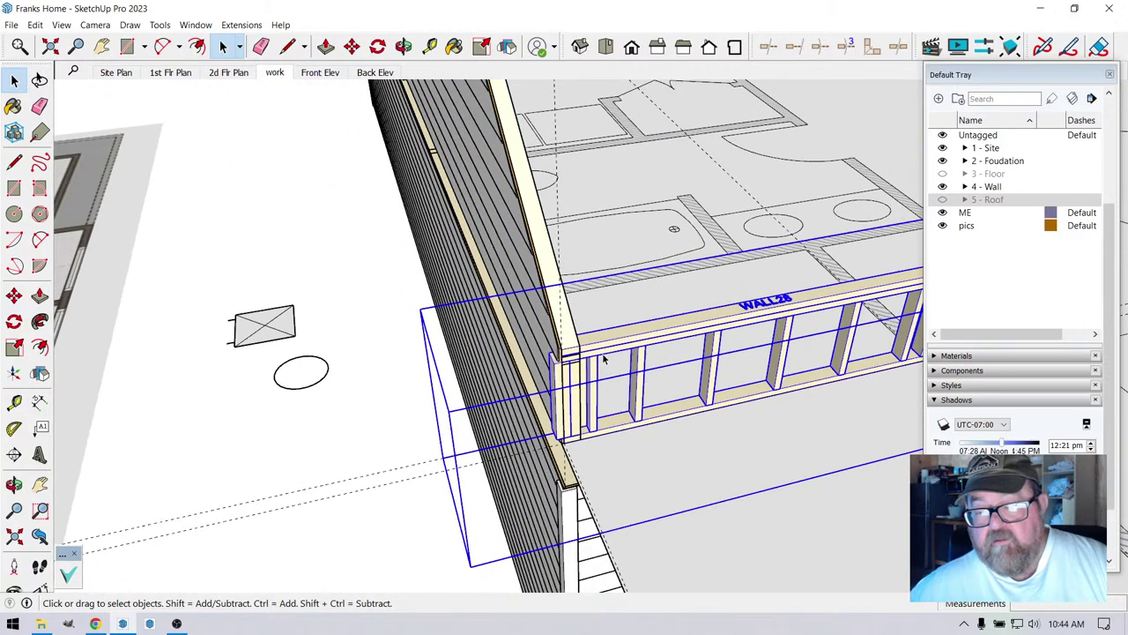
- Set WALL28's End Corner to Outside Corner and rebuild its framing
right_click(640, 335)
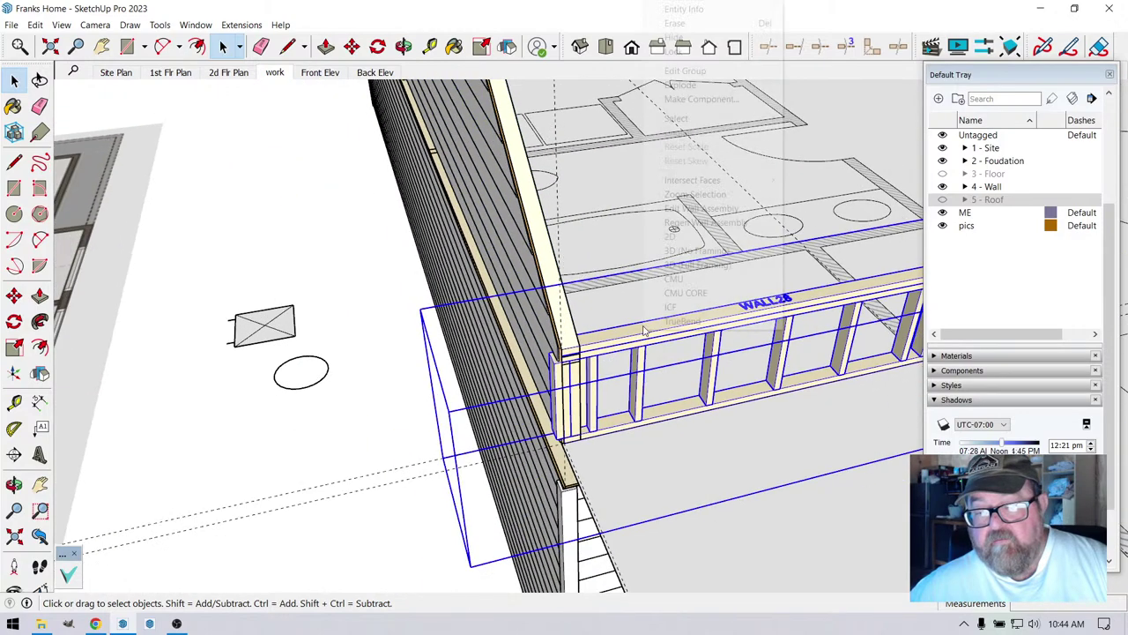
click(680, 208)
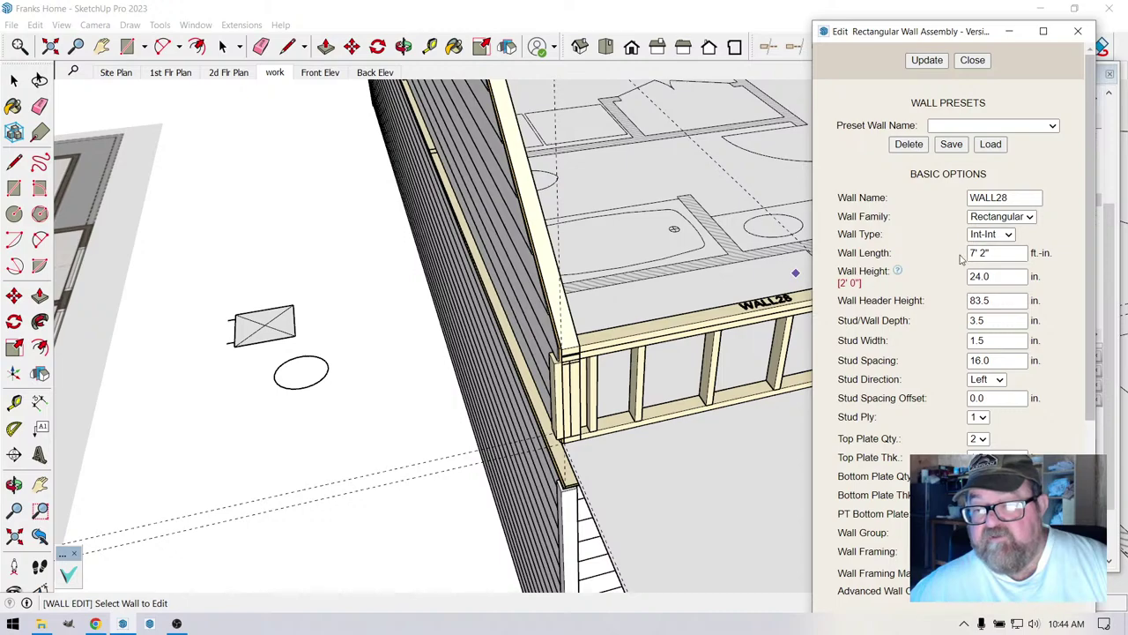
scroll(943, 373, down, 15)
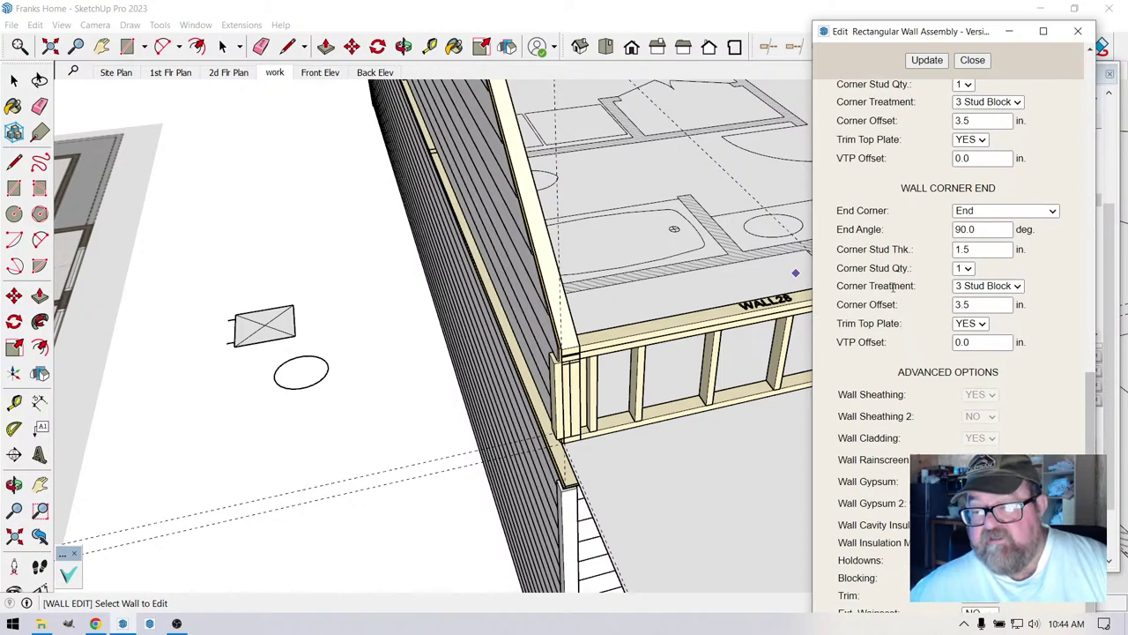
click(1053, 214)
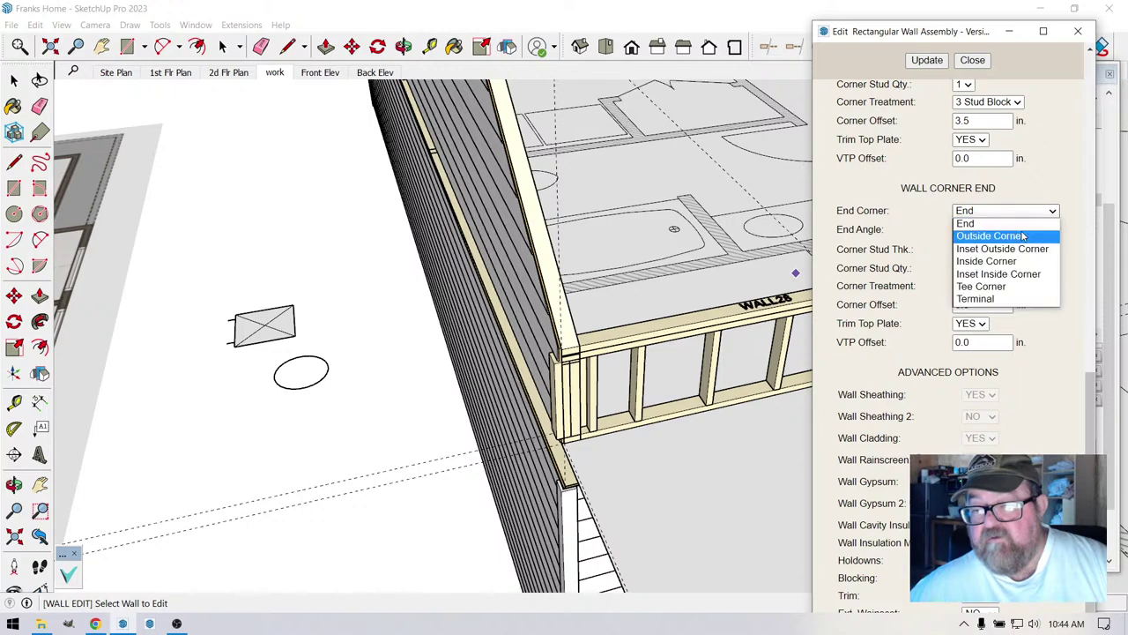
click(1022, 233)
click(929, 61)
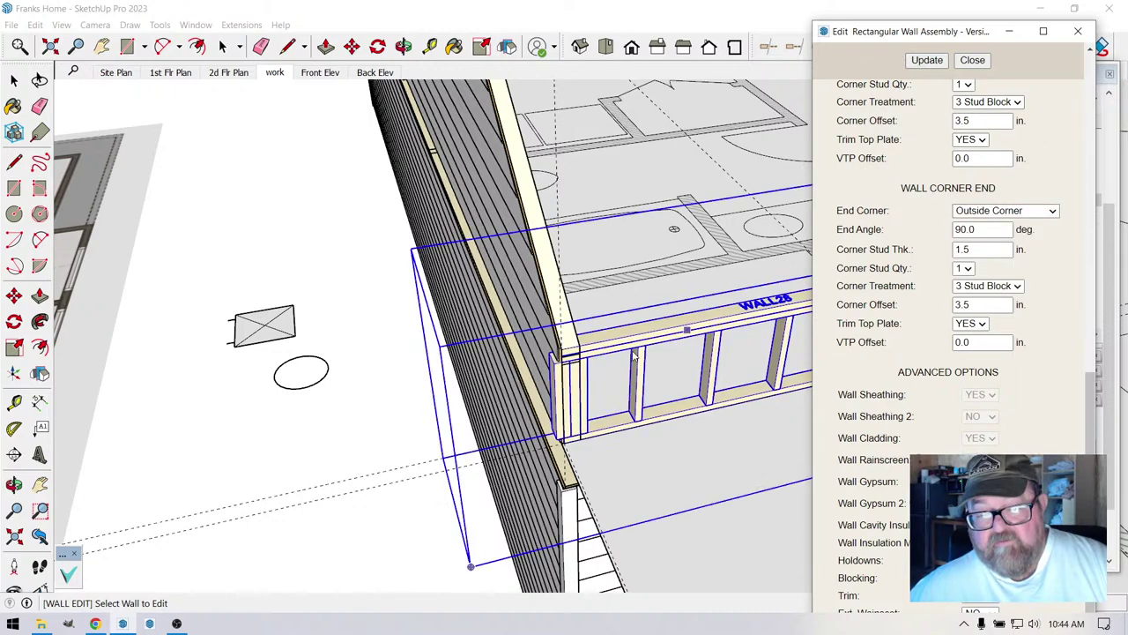
click(14, 80)
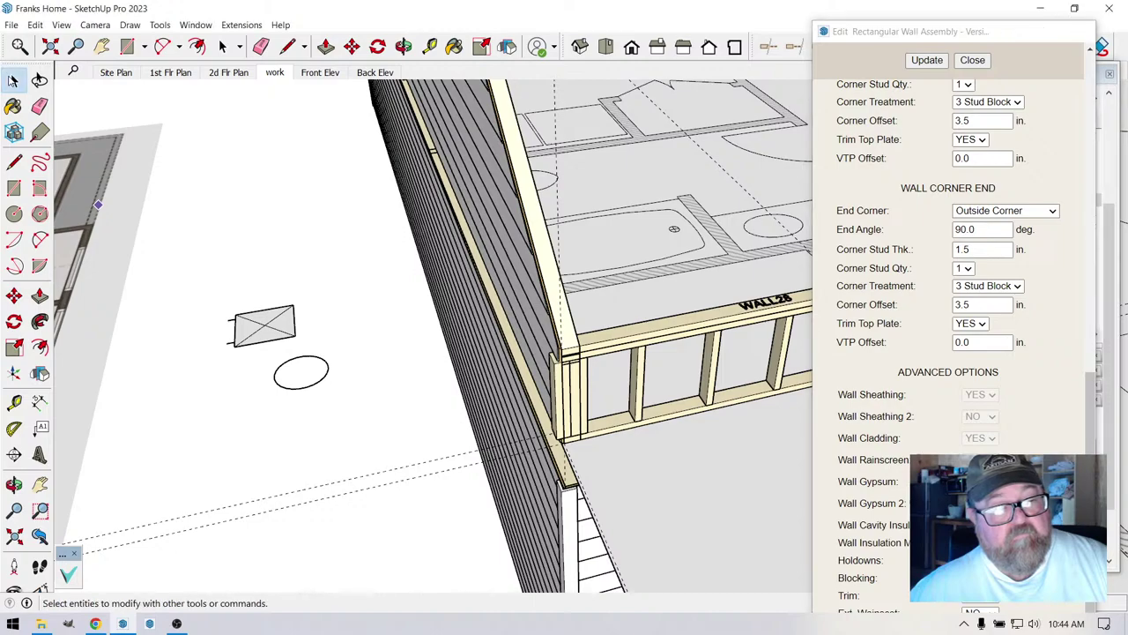
scroll(472, 340, down, 3)
- Set the gable wall's End Corner to Outside Corner and update it
click(472, 340)
right_click(473, 341)
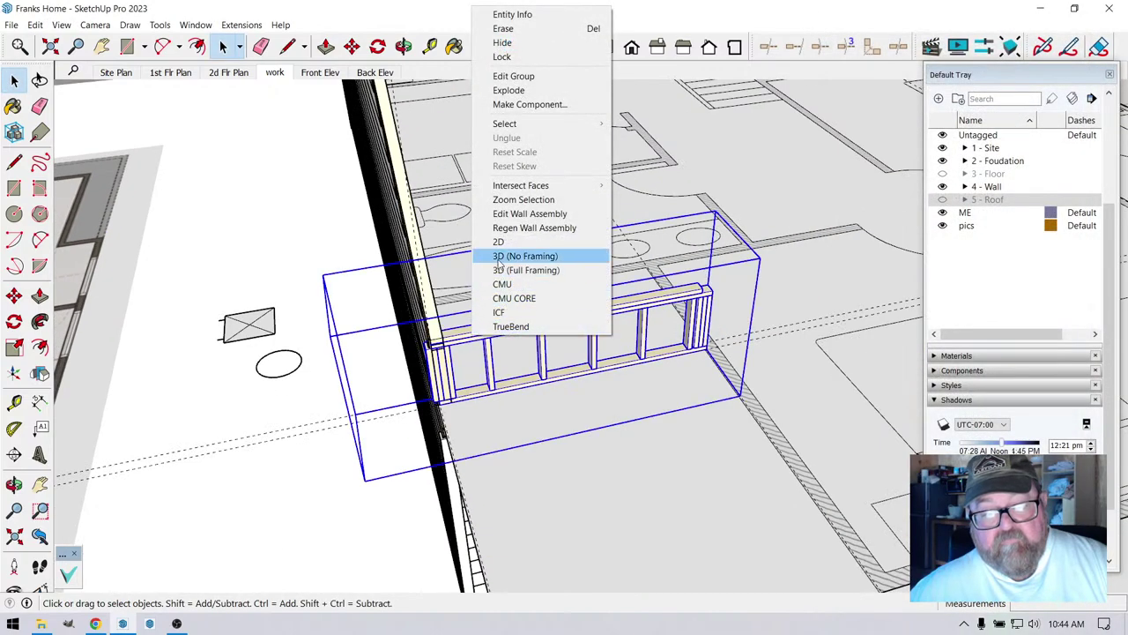
click(508, 217)
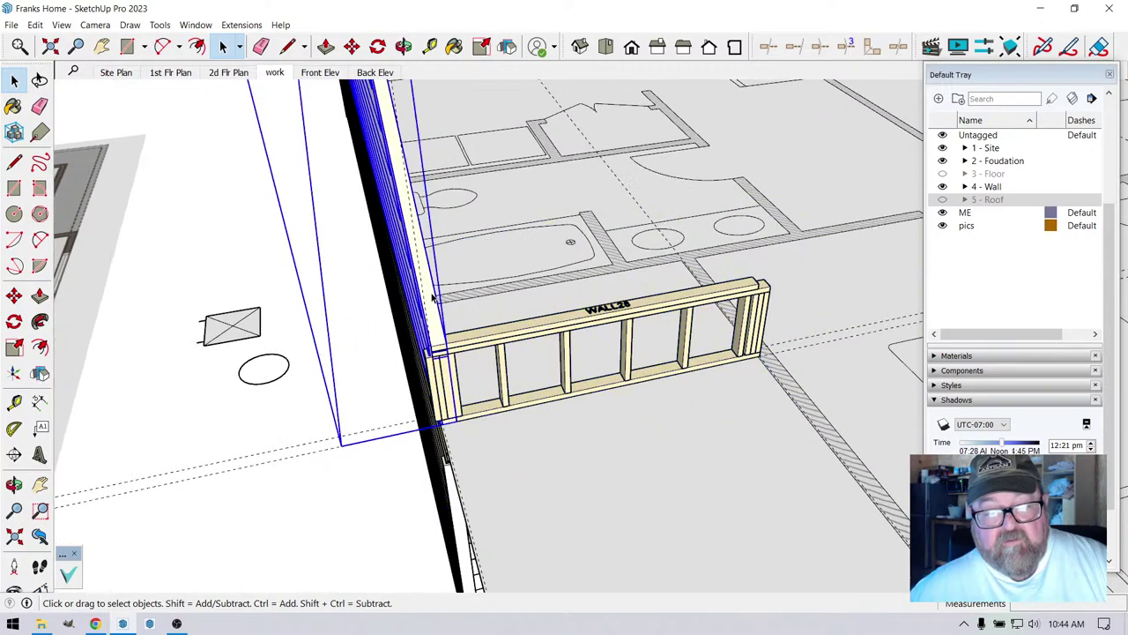
right_click(389, 194)
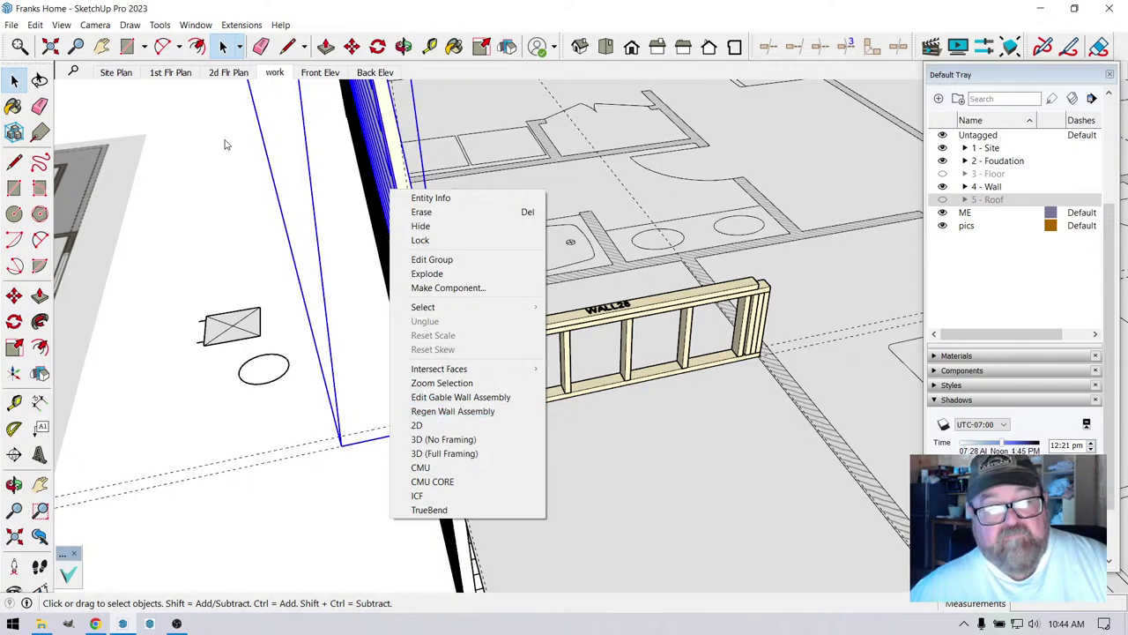
click(452, 398)
scroll(888, 425, down, 6)
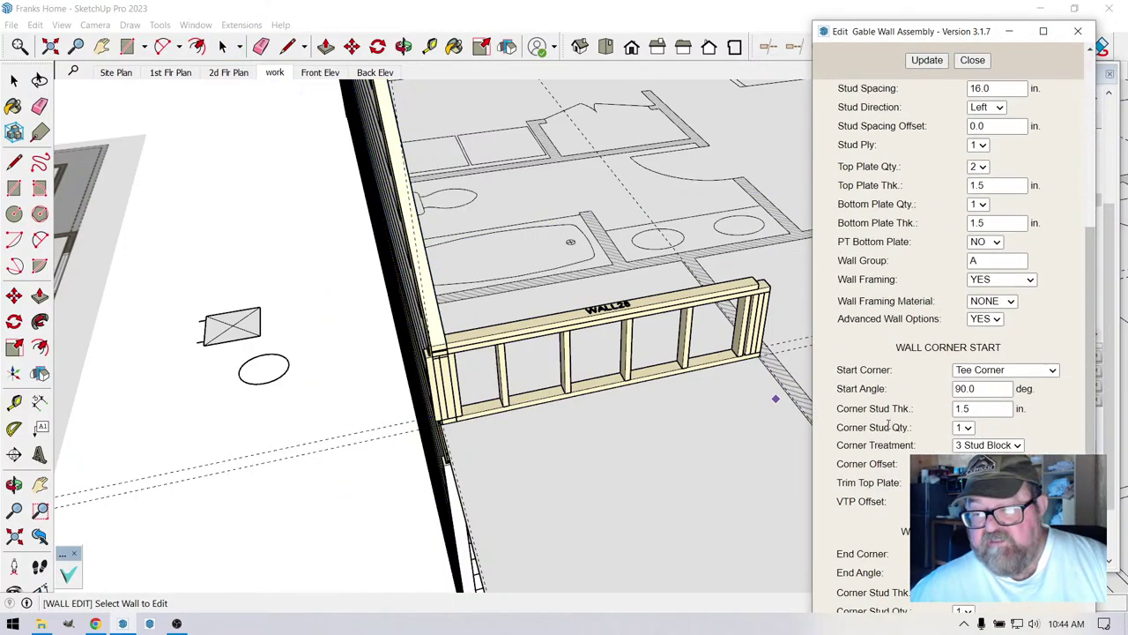
scroll(889, 425, down, 5)
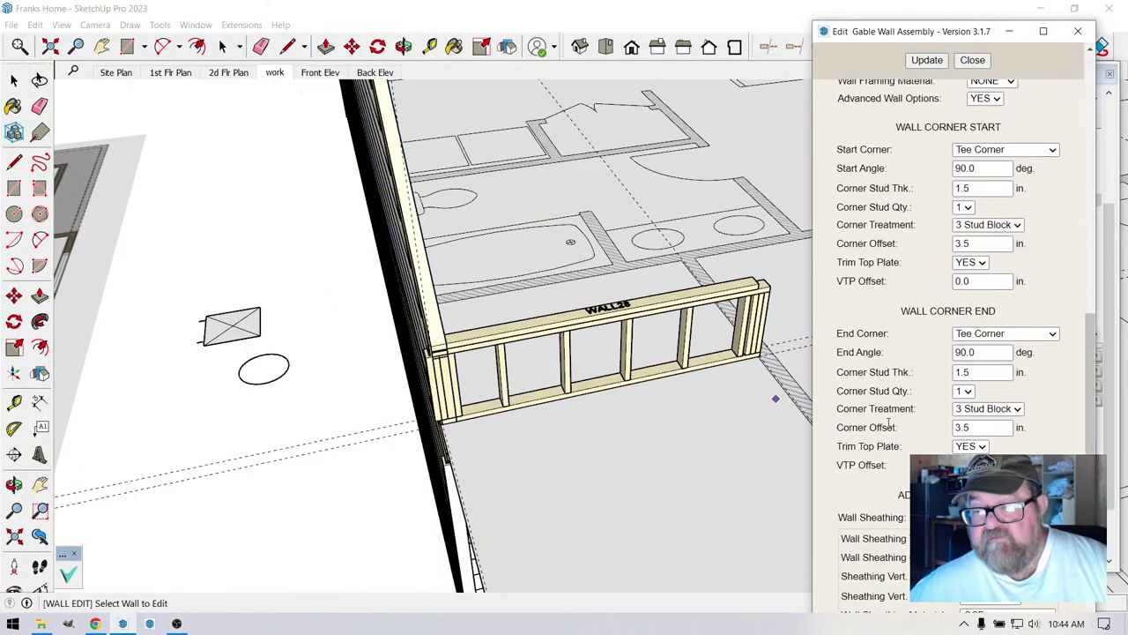
click(1051, 333)
click(1025, 361)
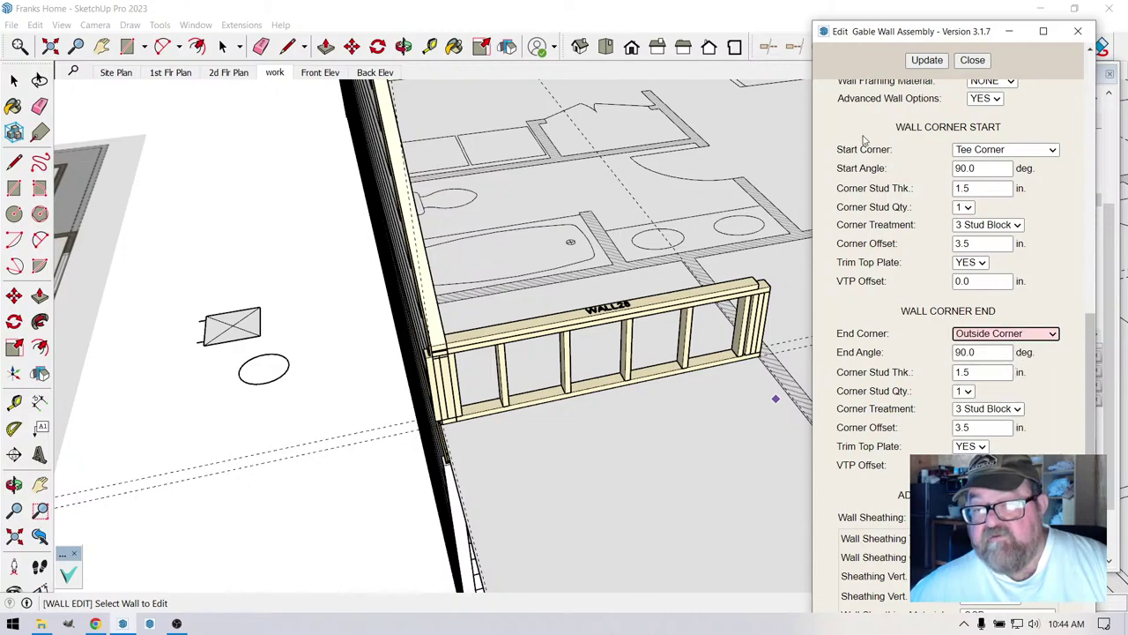
click(938, 63)
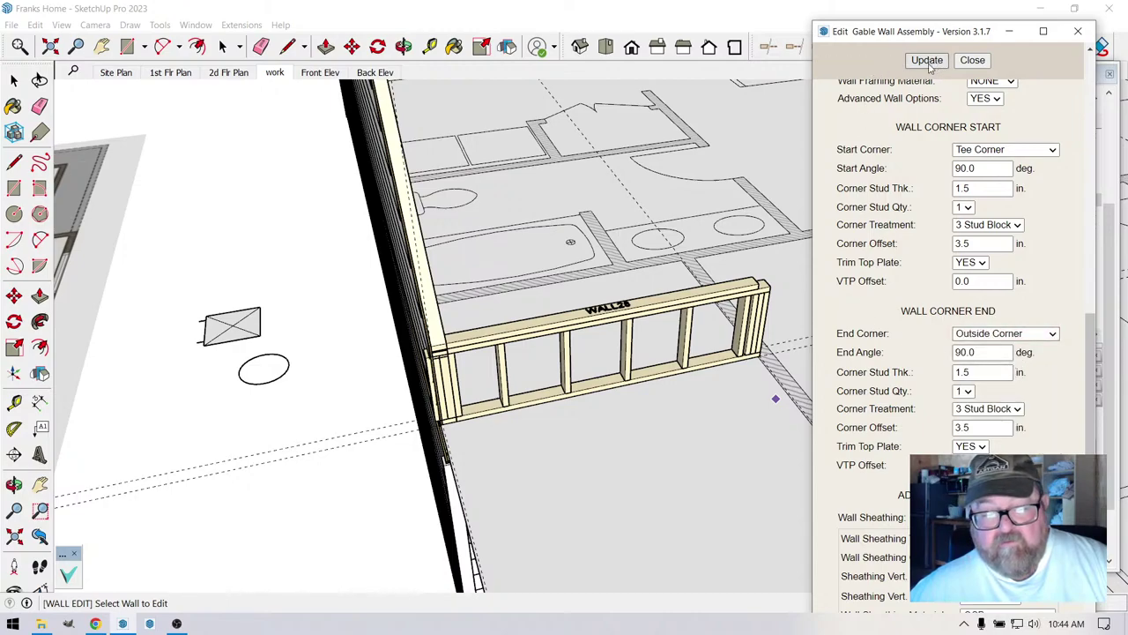
- Set the gable wall's Start Corner to Outside Corner and update it
scroll(872, 257, down, 3)
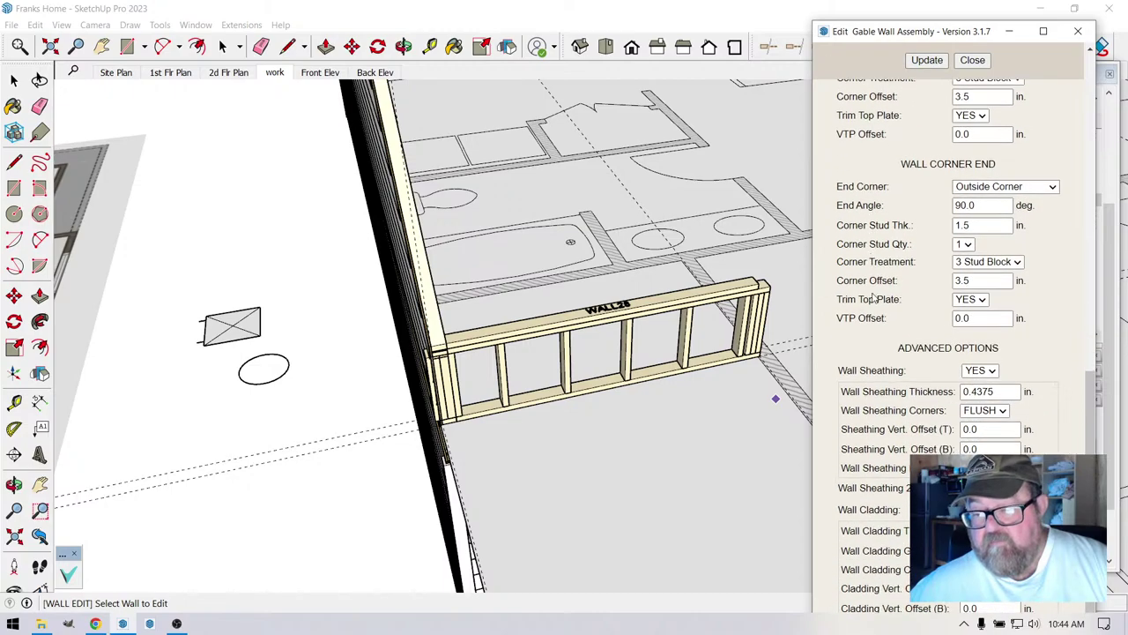
scroll(894, 410, up, 5)
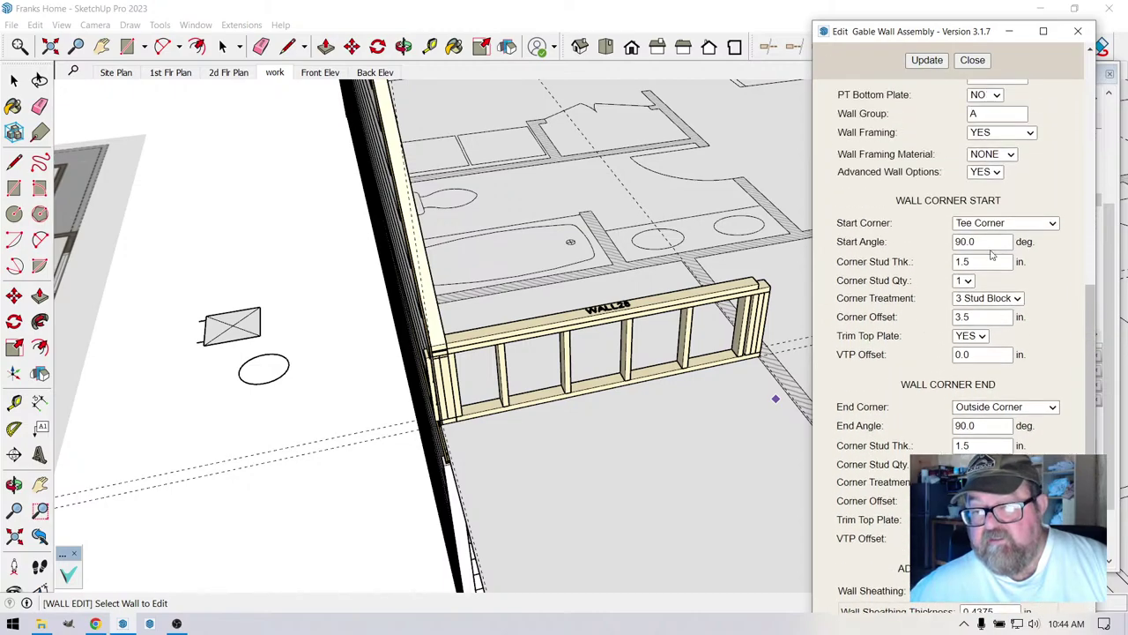
click(1052, 224)
click(1024, 249)
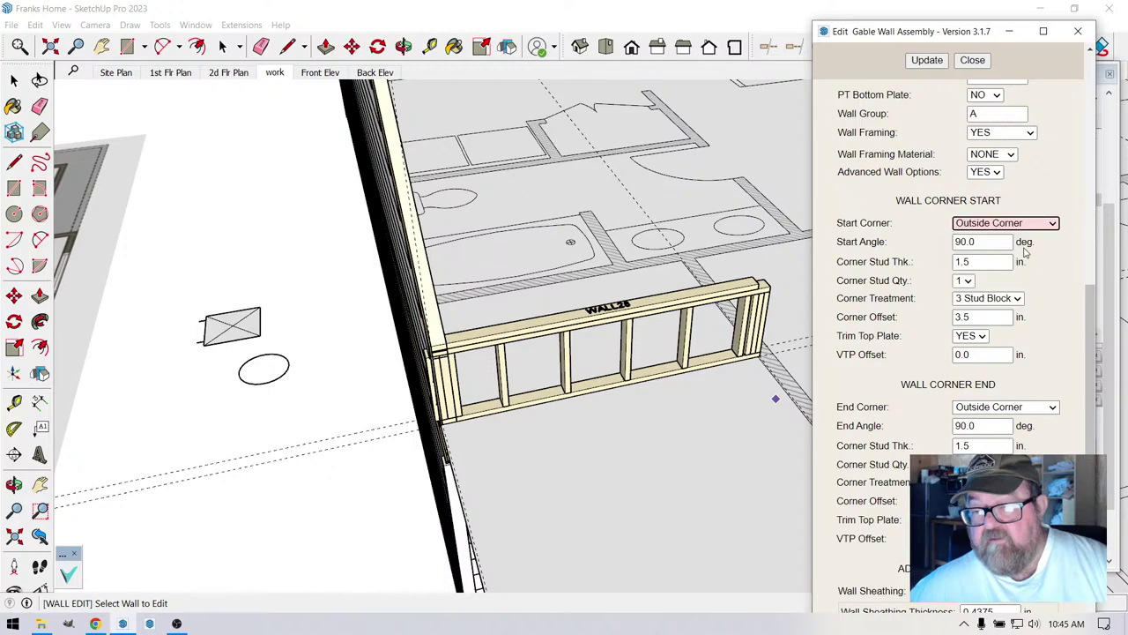
click(926, 60)
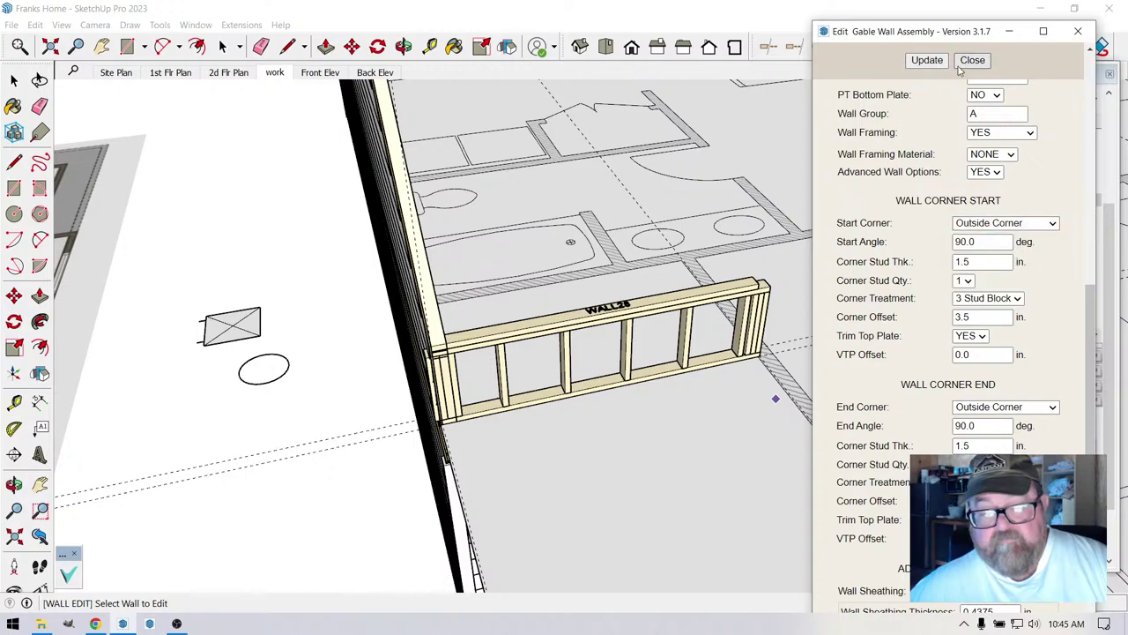
key(space)
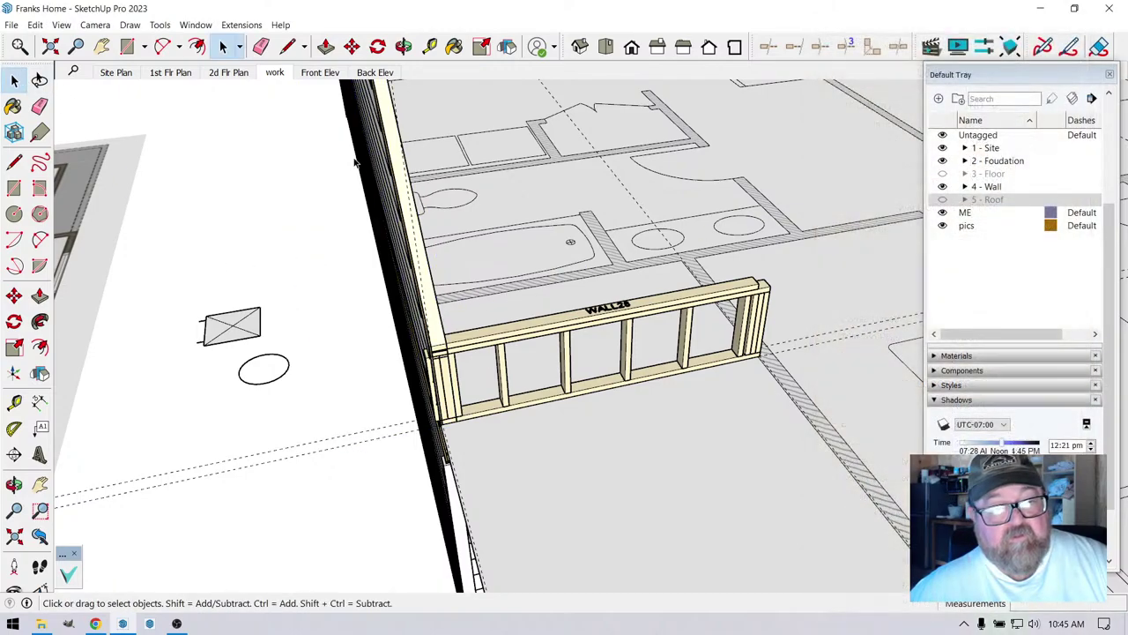
click(385, 163)
right_click(385, 160)
click(413, 378)
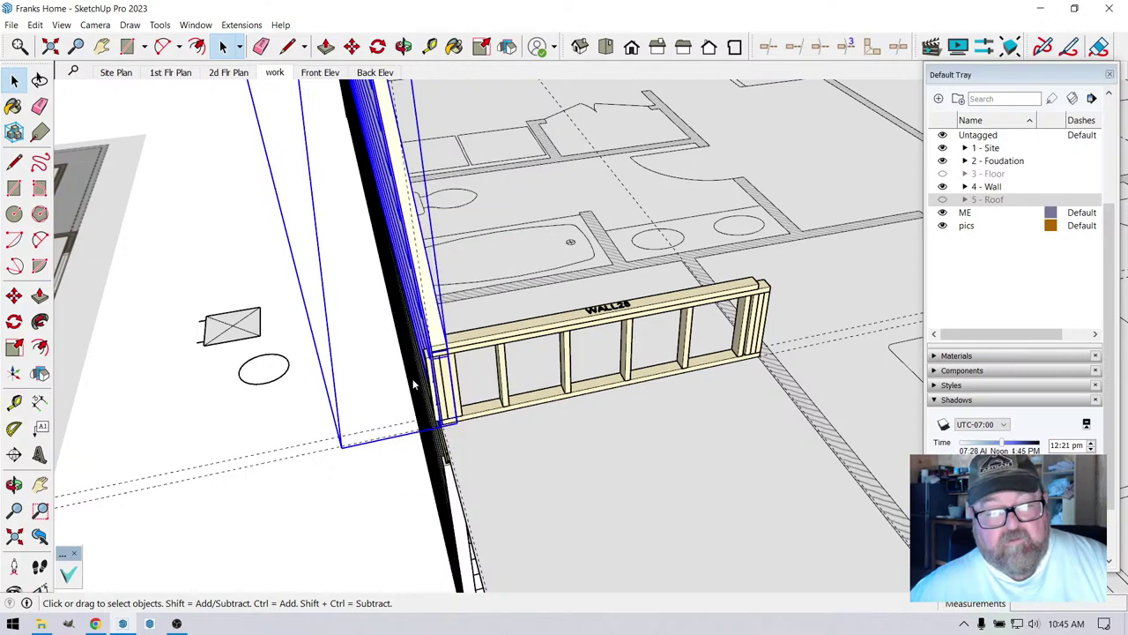
scroll(413, 379, up, 5)
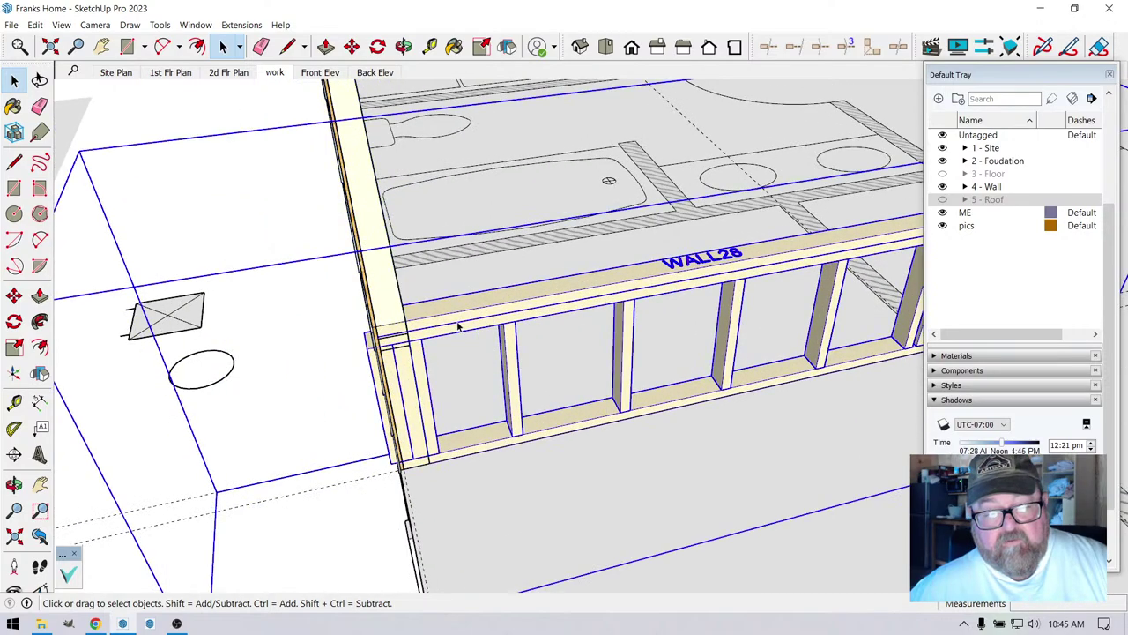
scroll(457, 327, down, 4)
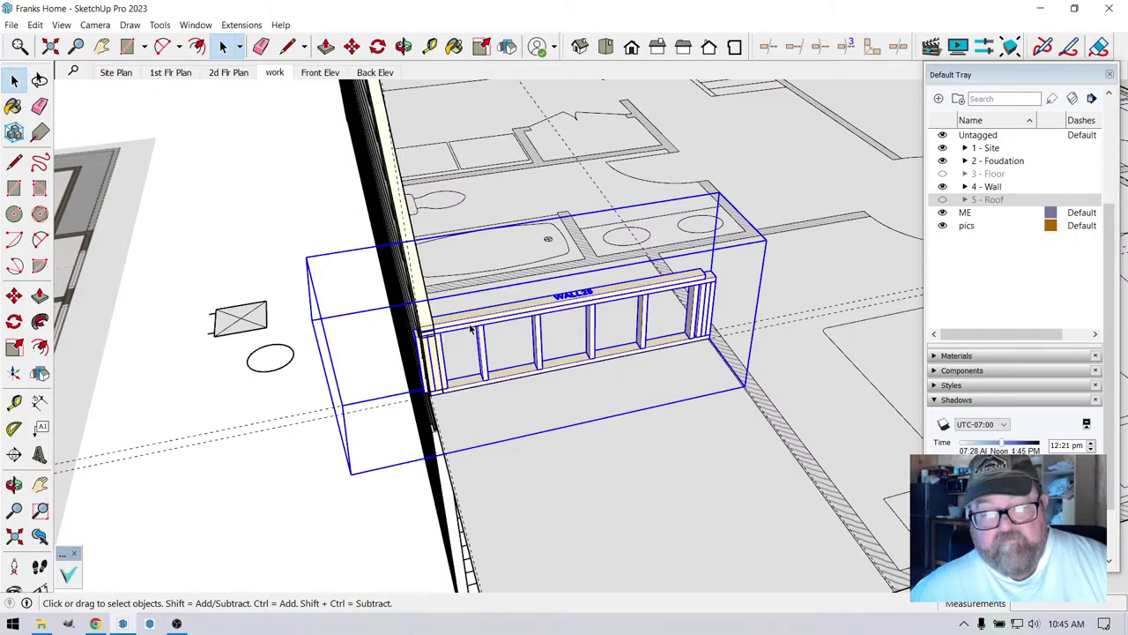
click(403, 46)
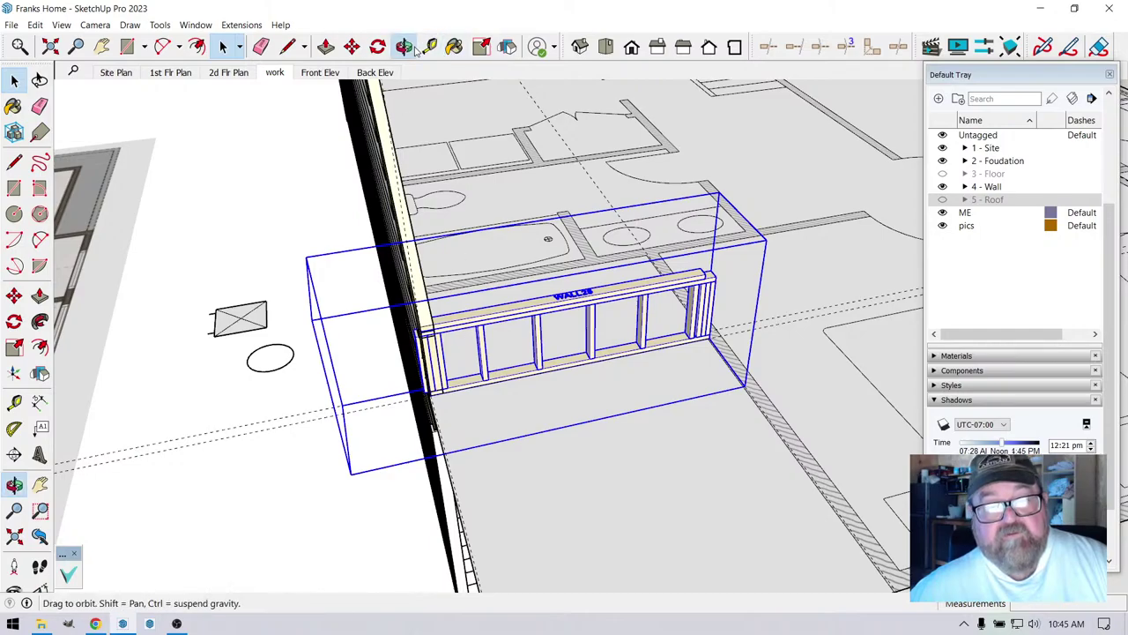
drag(670, 231, 483, 327)
click(14, 81)
click(14, 81)
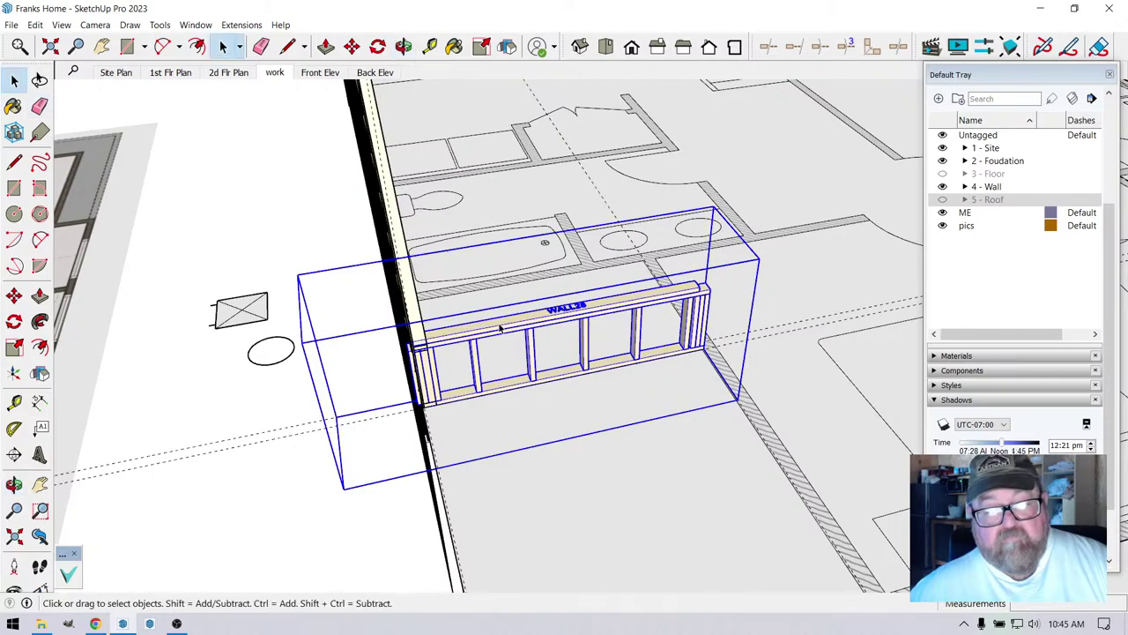
double_click(499, 328)
click(502, 332)
click(244, 286)
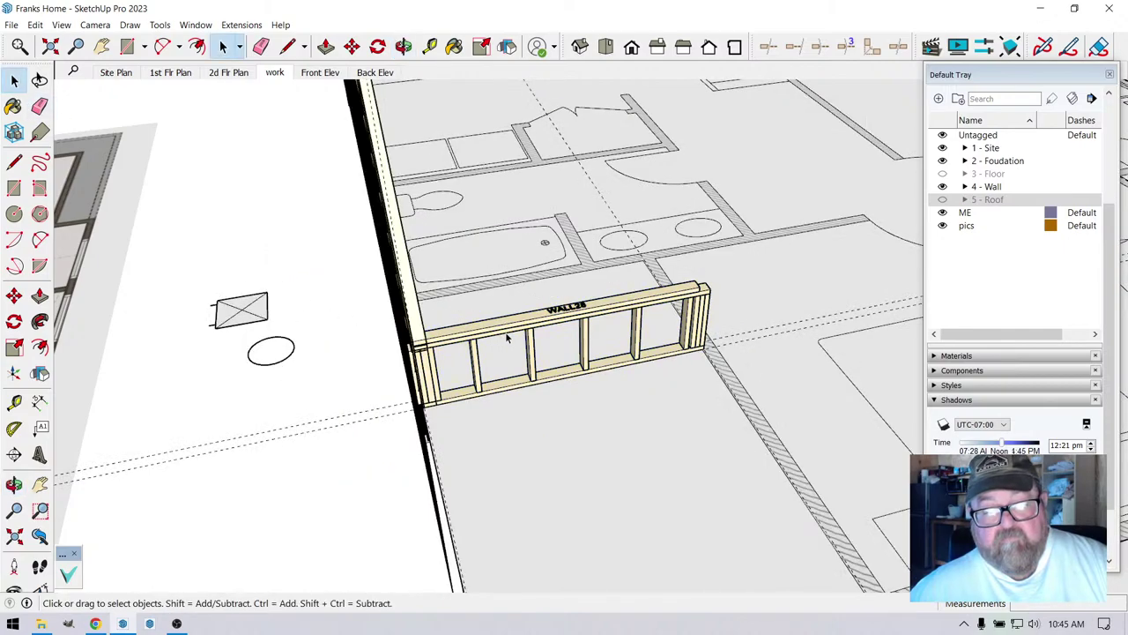
scroll(403, 371, up, 4)
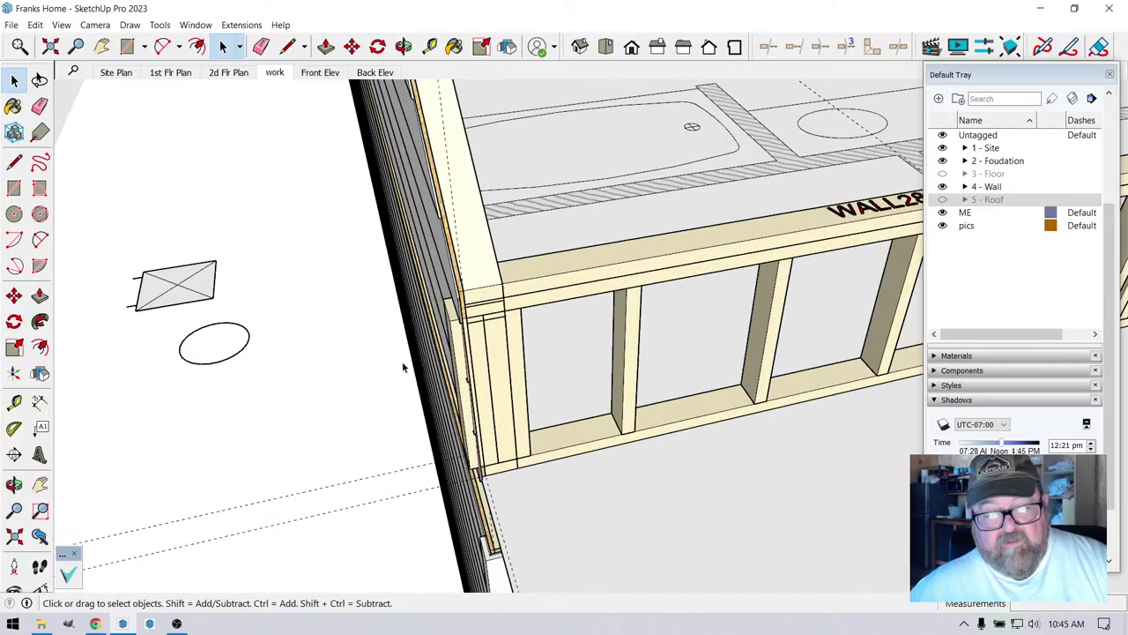
scroll(402, 366, down, 5)
click(521, 324)
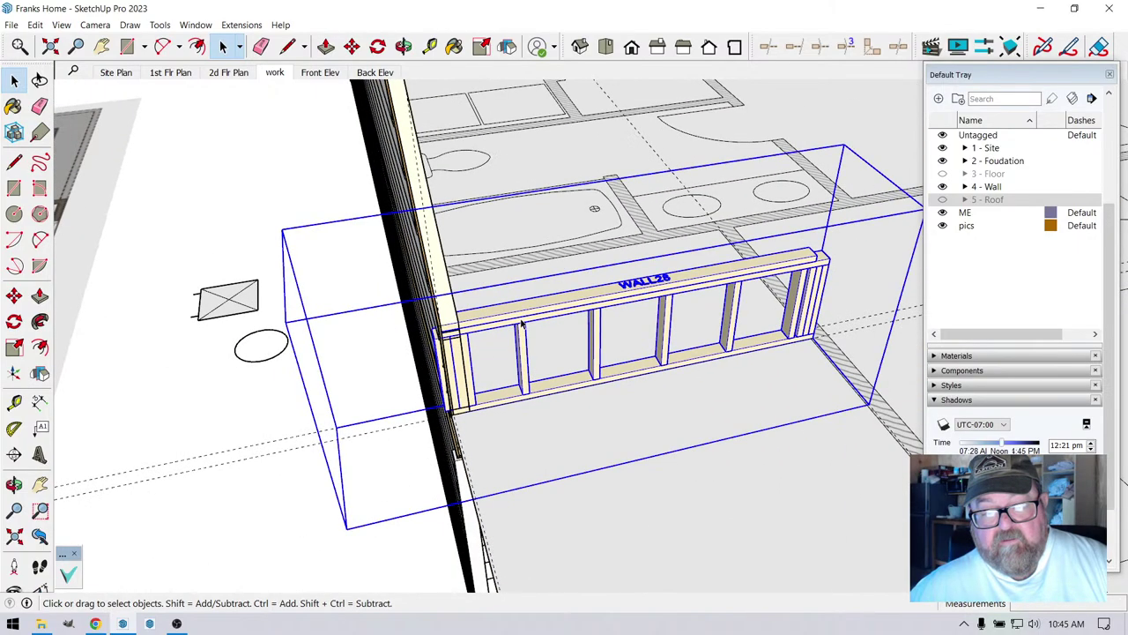
right_click(520, 324)
click(562, 216)
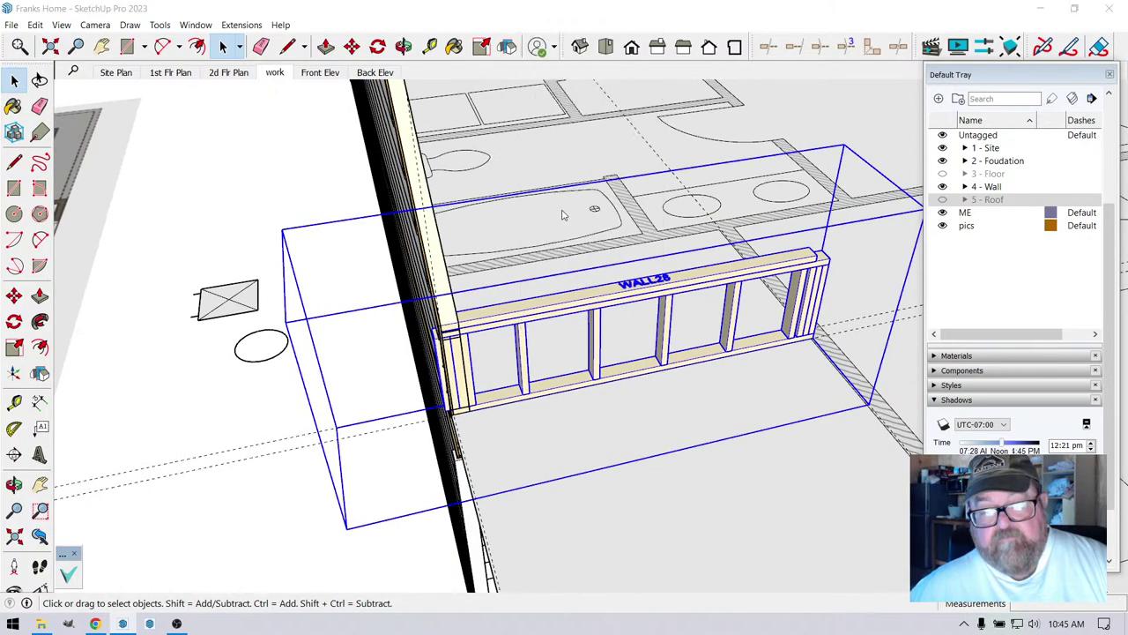
- Switch WALL28's Start Corner to Outside Corner, rebuild it, and close the editor
scroll(923, 359, down, 5)
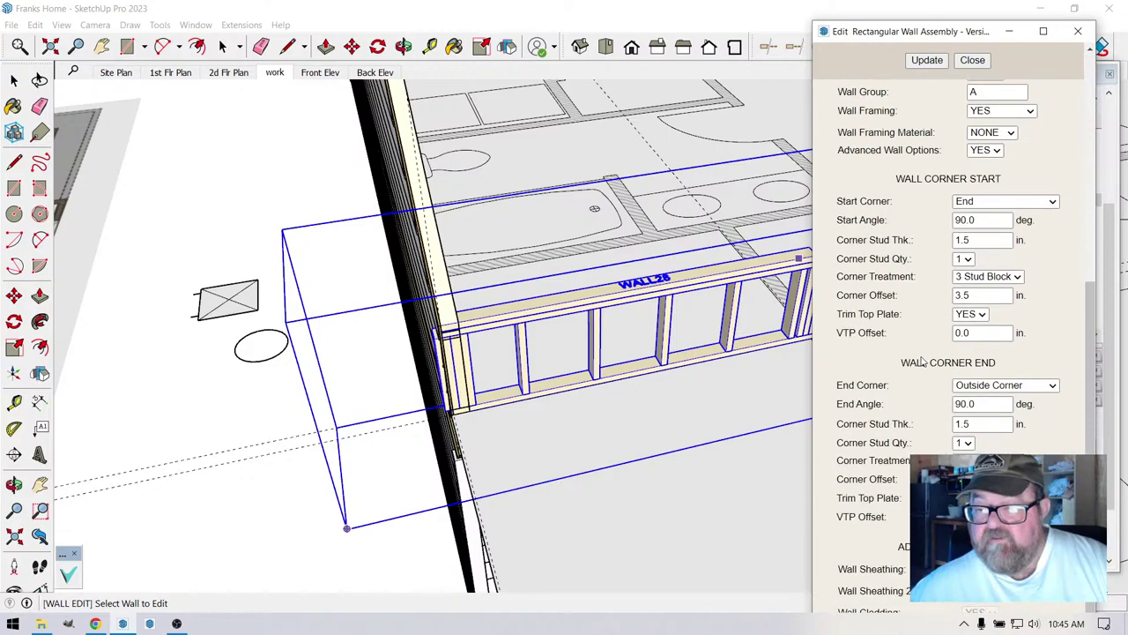
click(1054, 202)
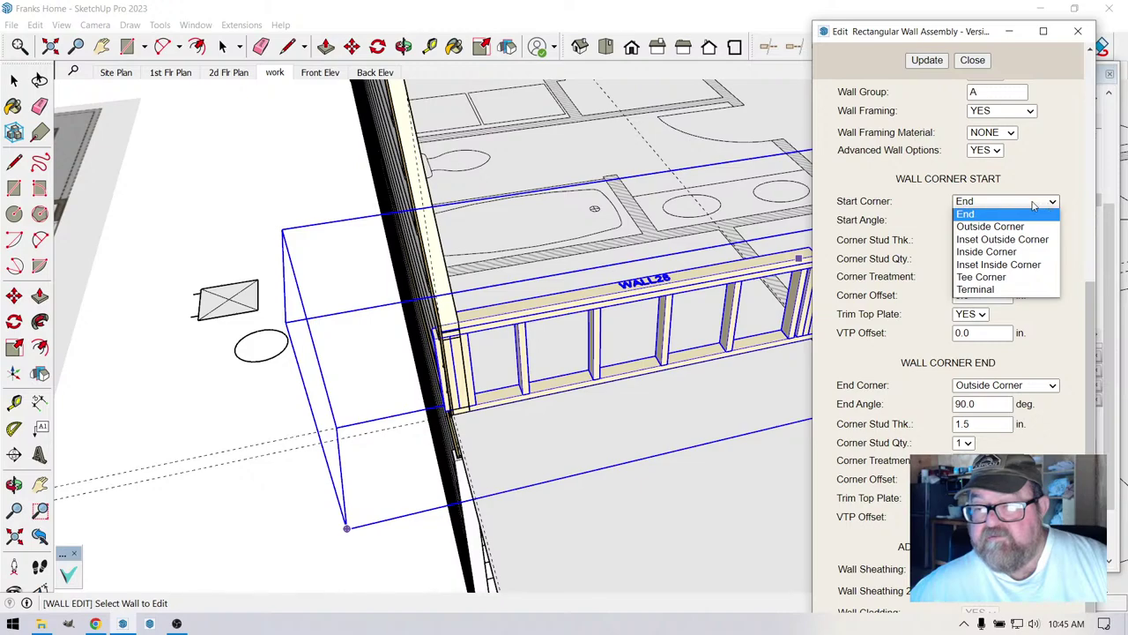
click(1018, 225)
click(924, 62)
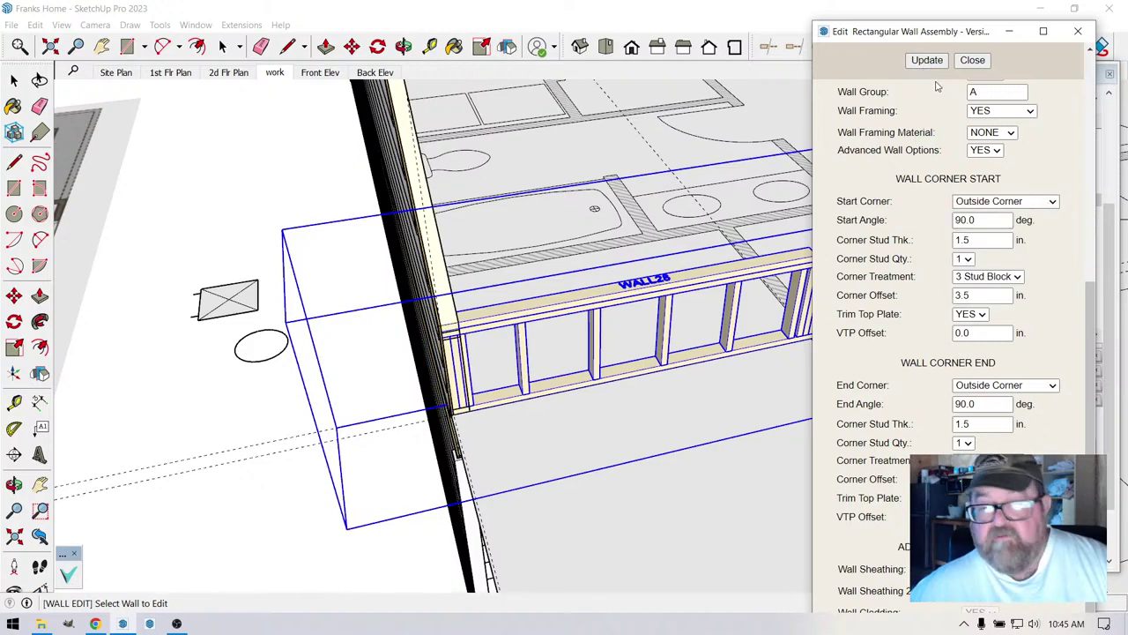
click(972, 60)
scroll(401, 349, up, 4)
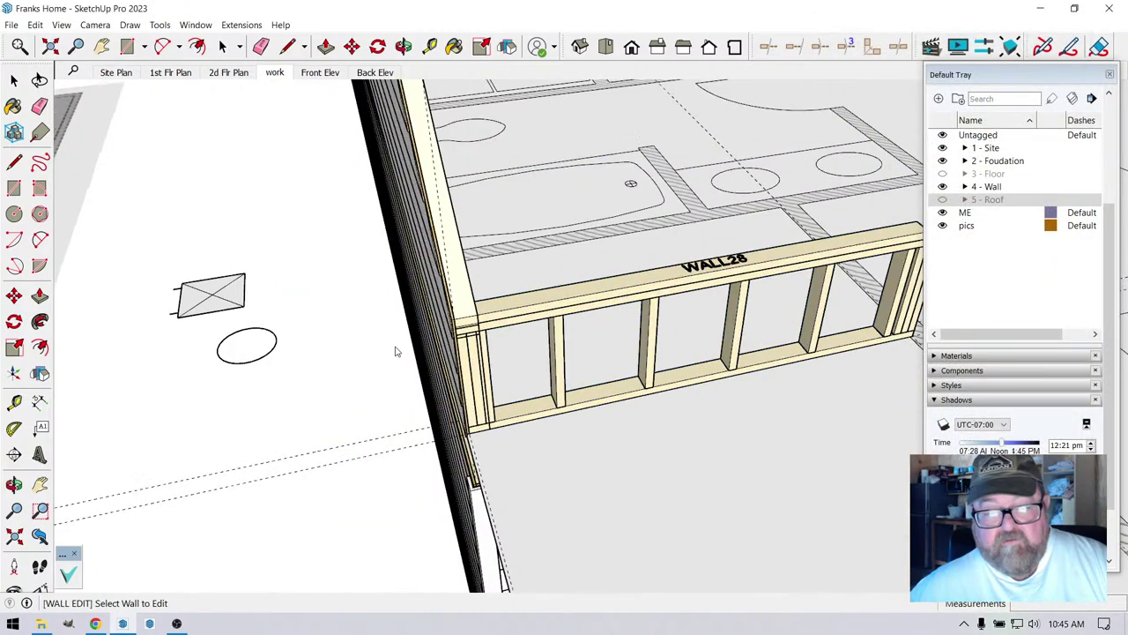
click(411, 347)
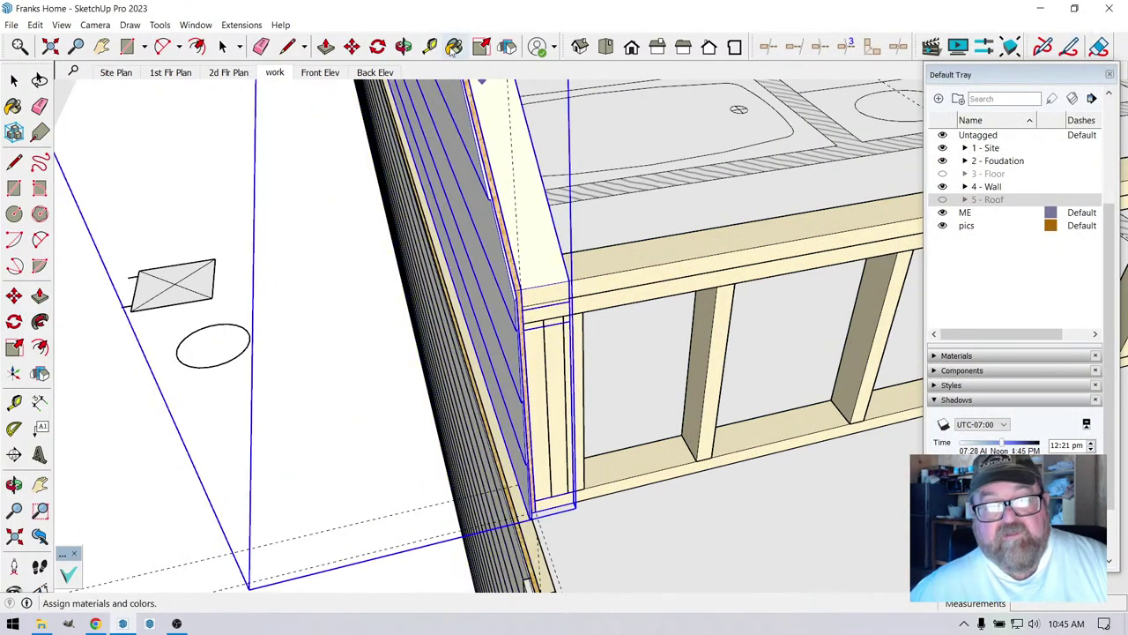
click(403, 46)
drag(465, 401, 100, 156)
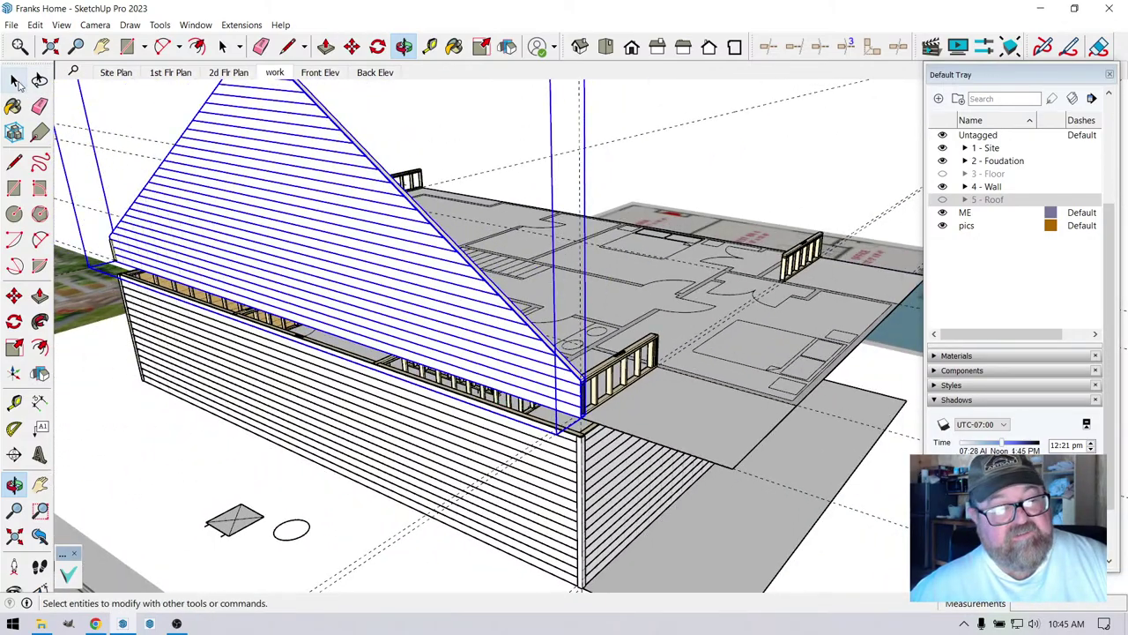
click(14, 80)
click(118, 160)
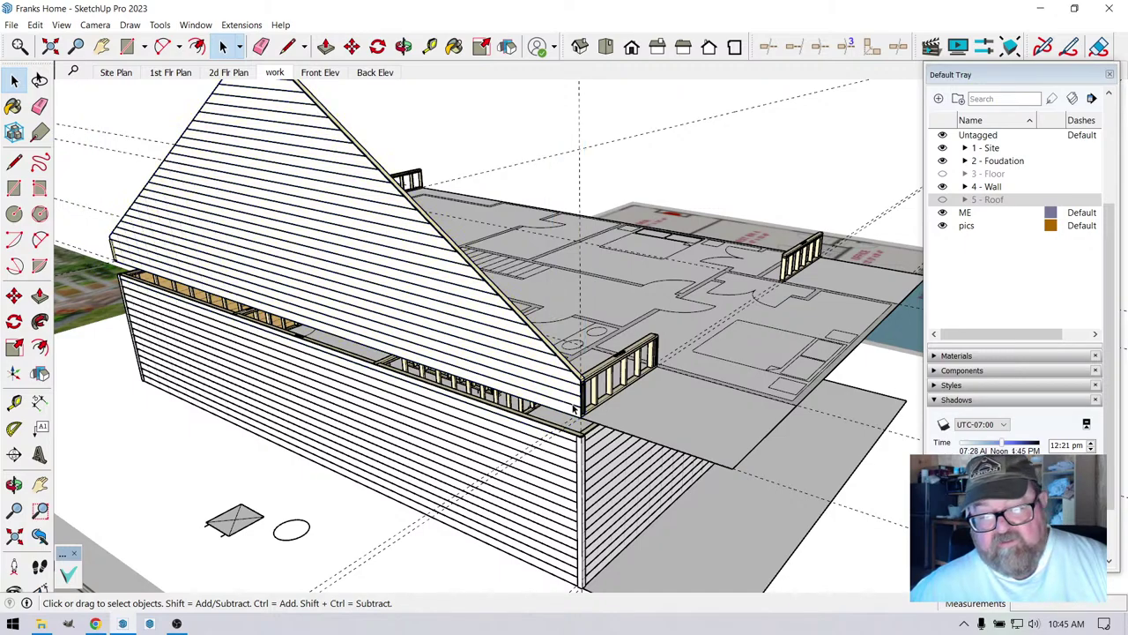
scroll(634, 467, down, 5)
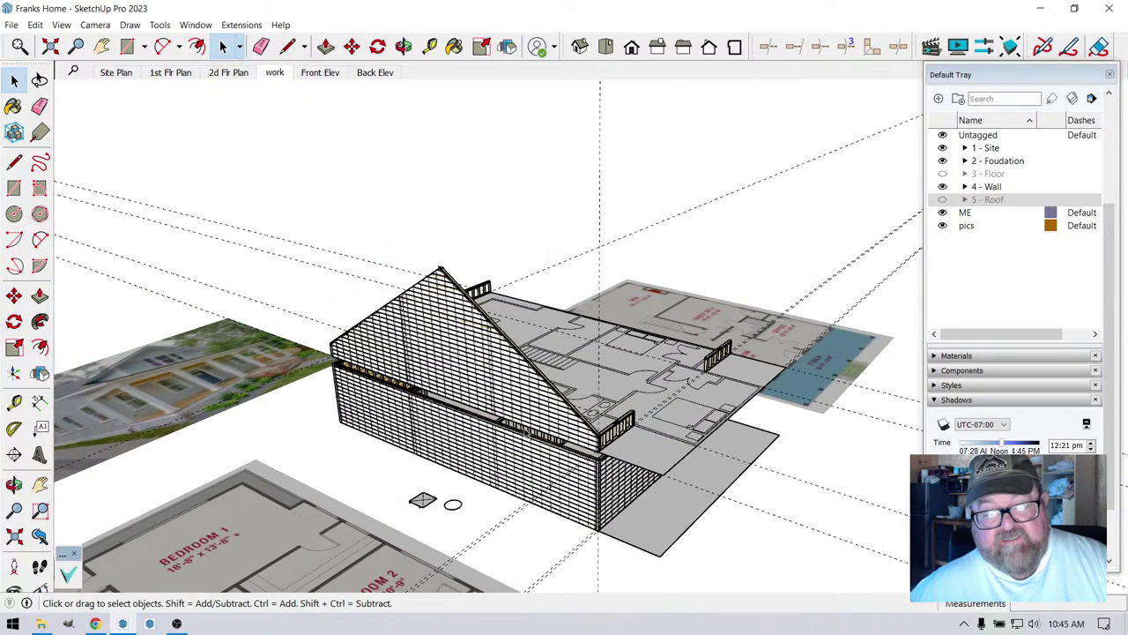
scroll(424, 376, up, 5)
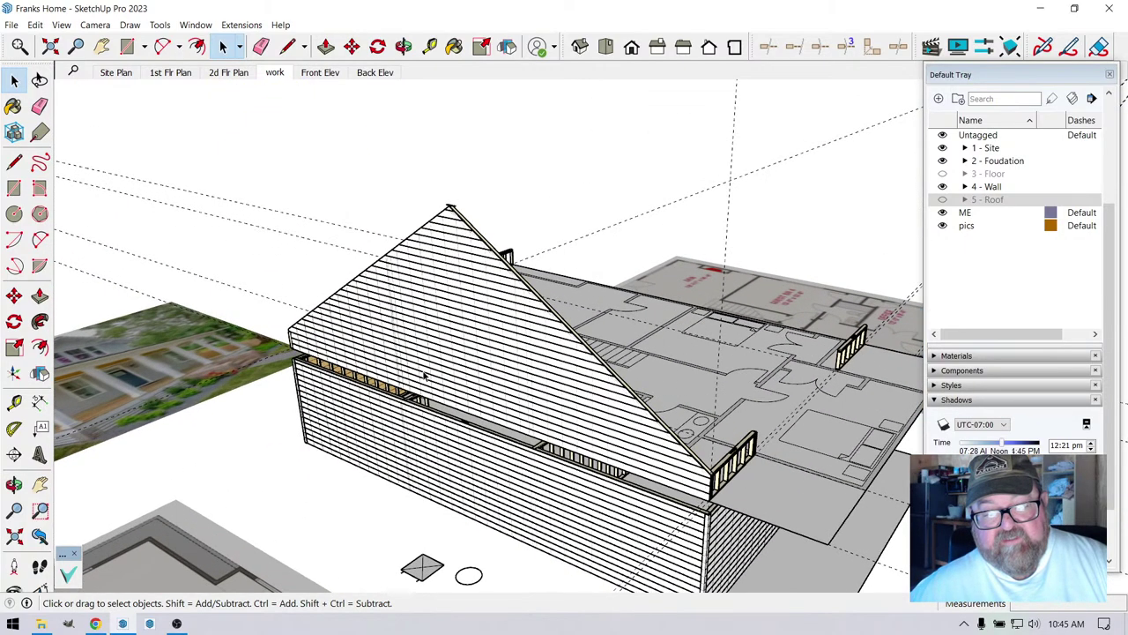
click(430, 46)
click(403, 46)
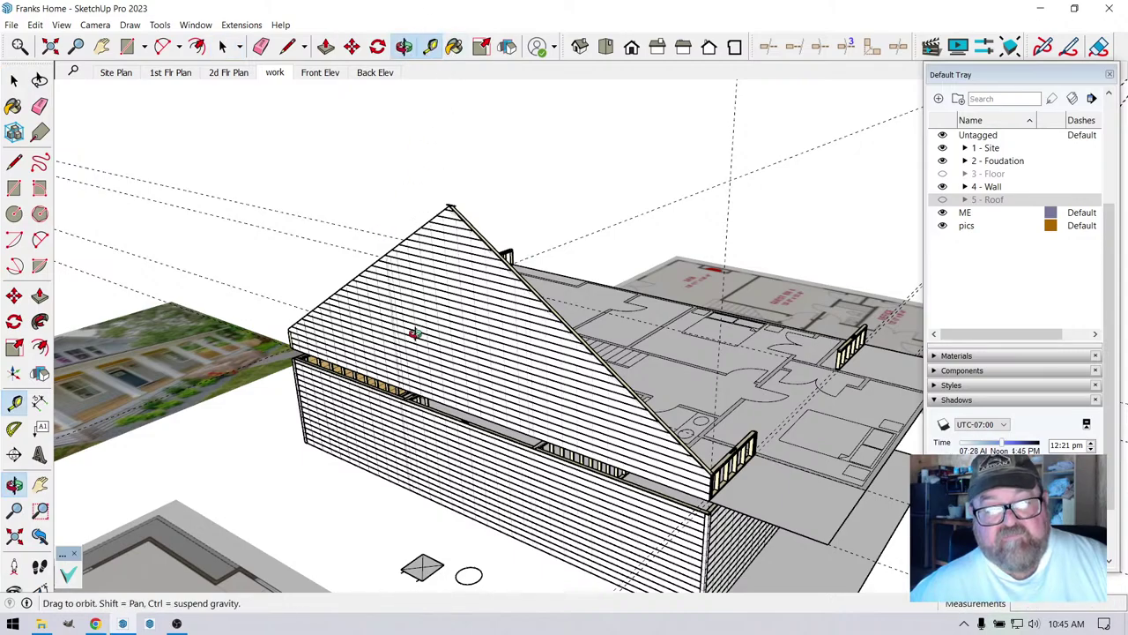
drag(414, 327, 588, 345)
scroll(425, 402, up, 5)
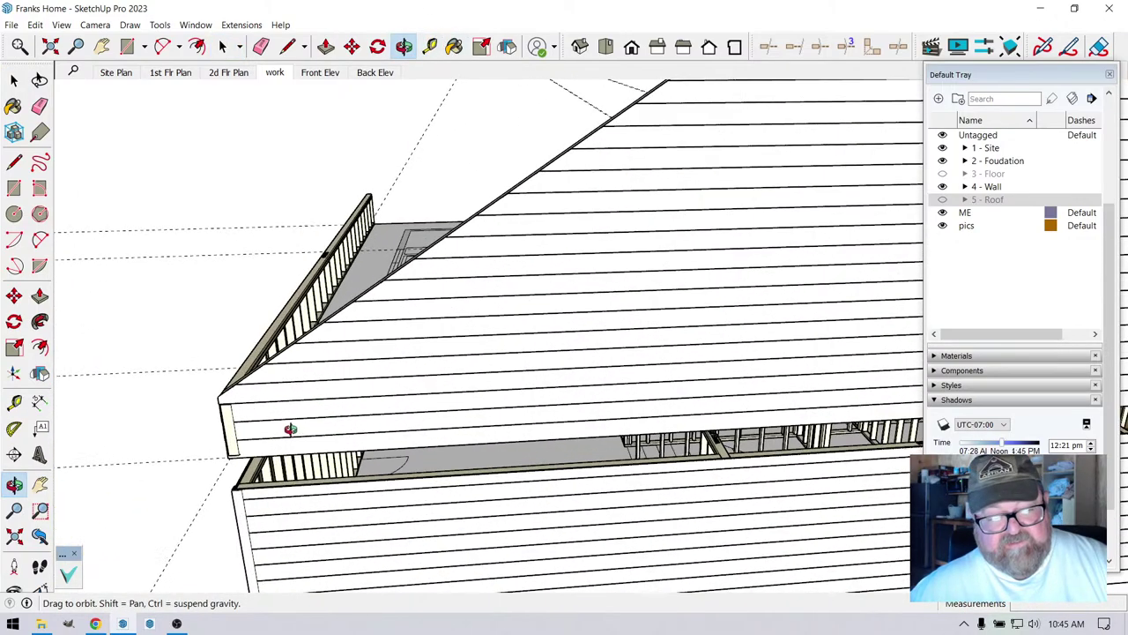
drag(290, 428, 529, 379)
scroll(599, 459, up, 3)
click(14, 80)
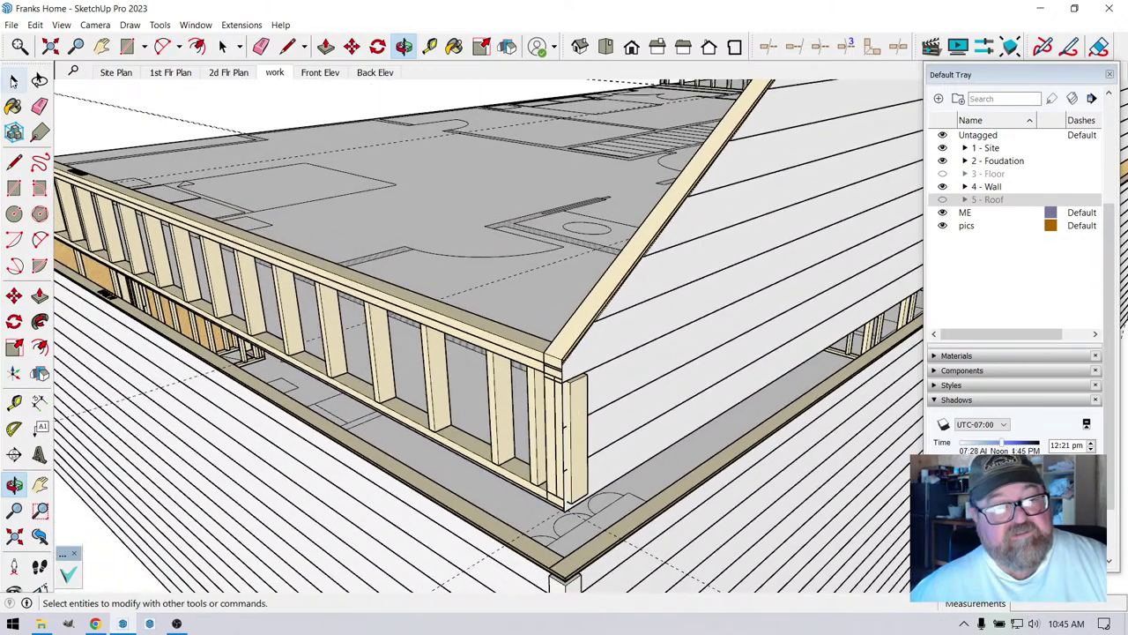
click(502, 343)
- Set the side wall's Start Corner and End Corner to Outside Corner and rebuild it
right_click(503, 343)
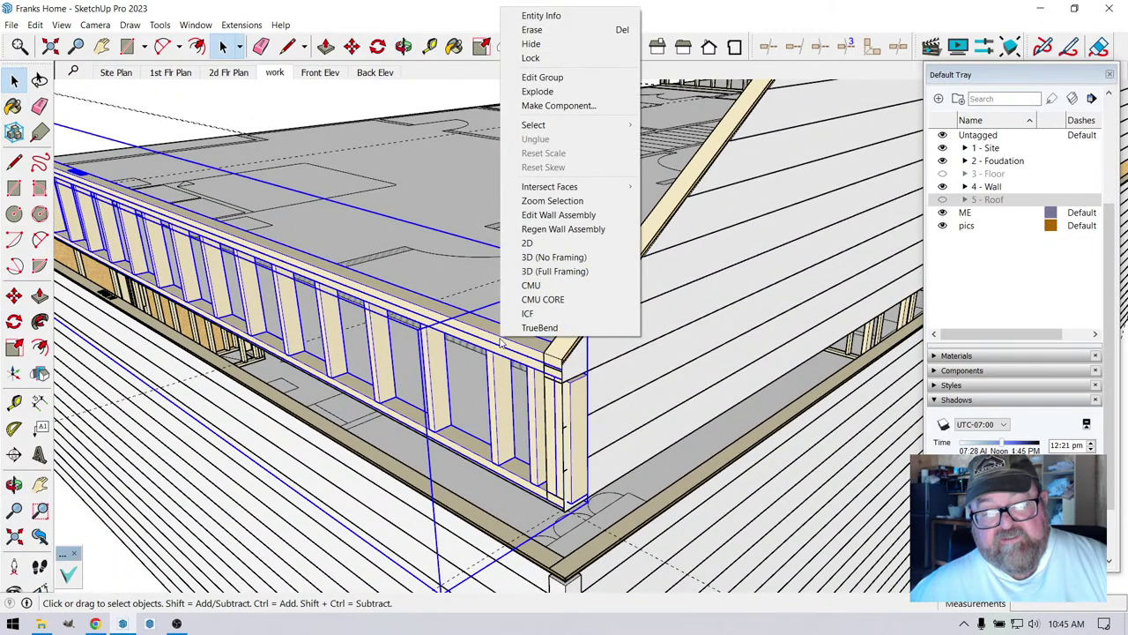
click(544, 214)
scroll(870, 399, down, 8)
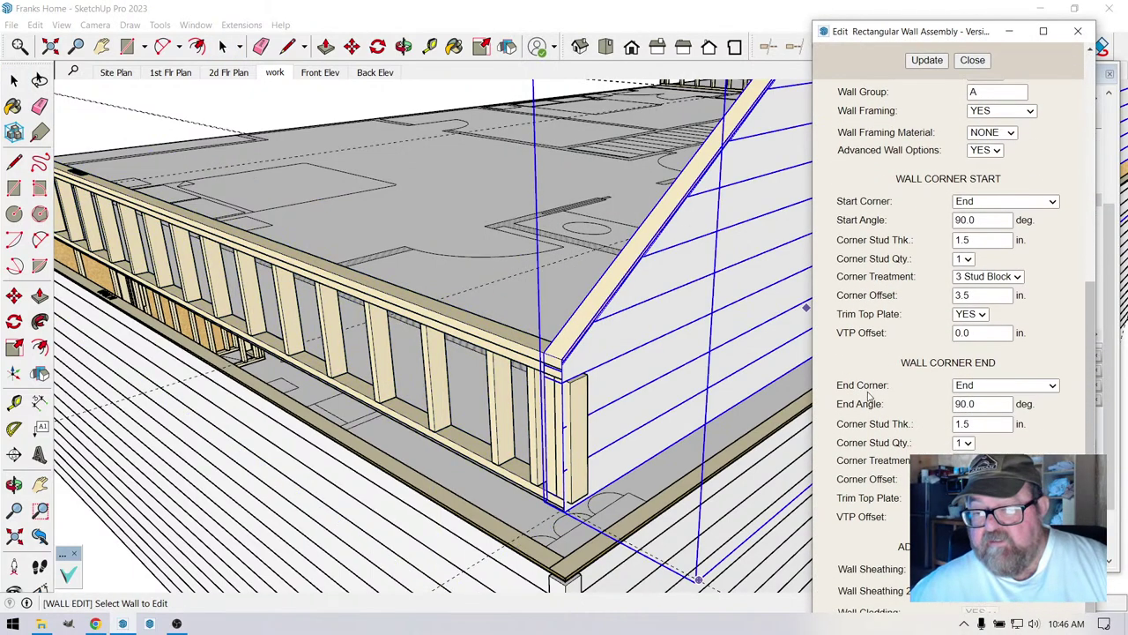
click(1052, 201)
click(992, 226)
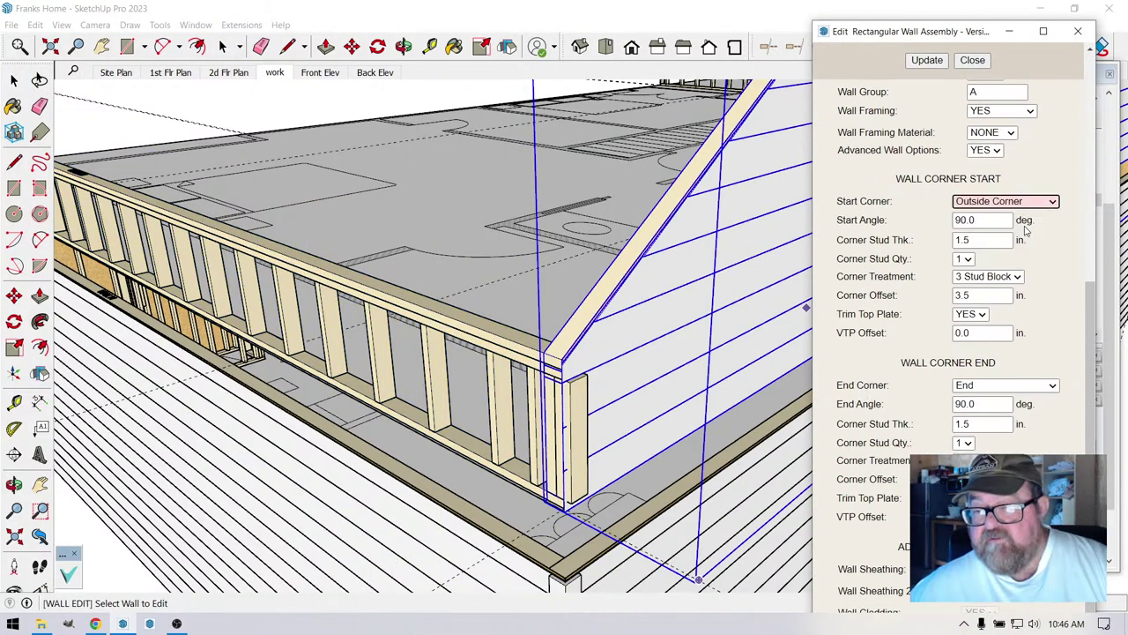
click(1053, 385)
click(1026, 411)
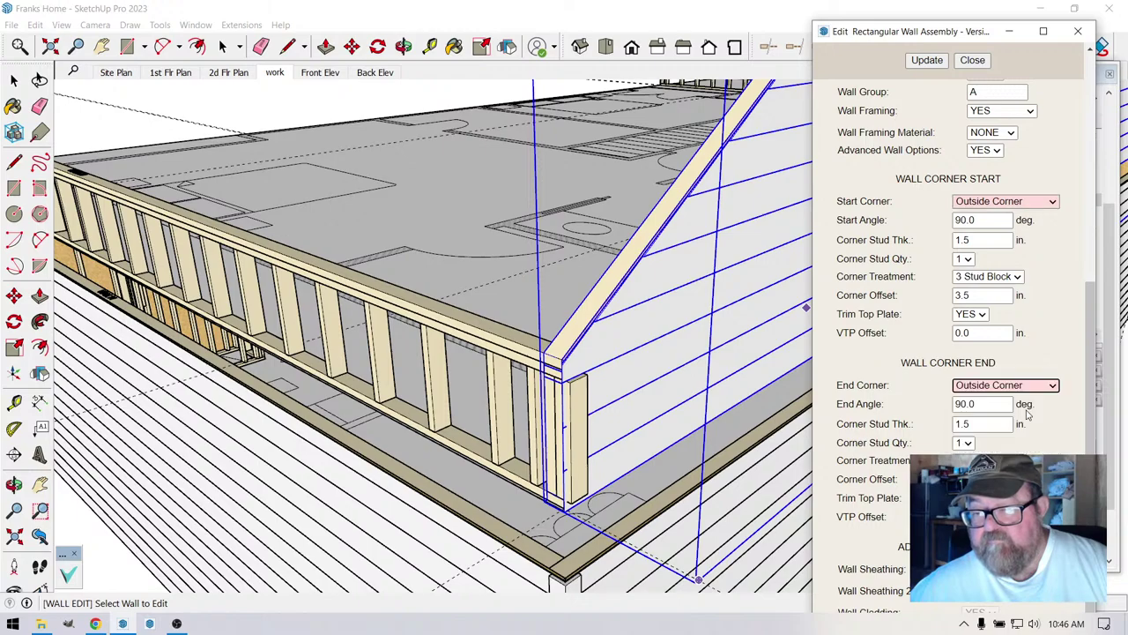
click(925, 61)
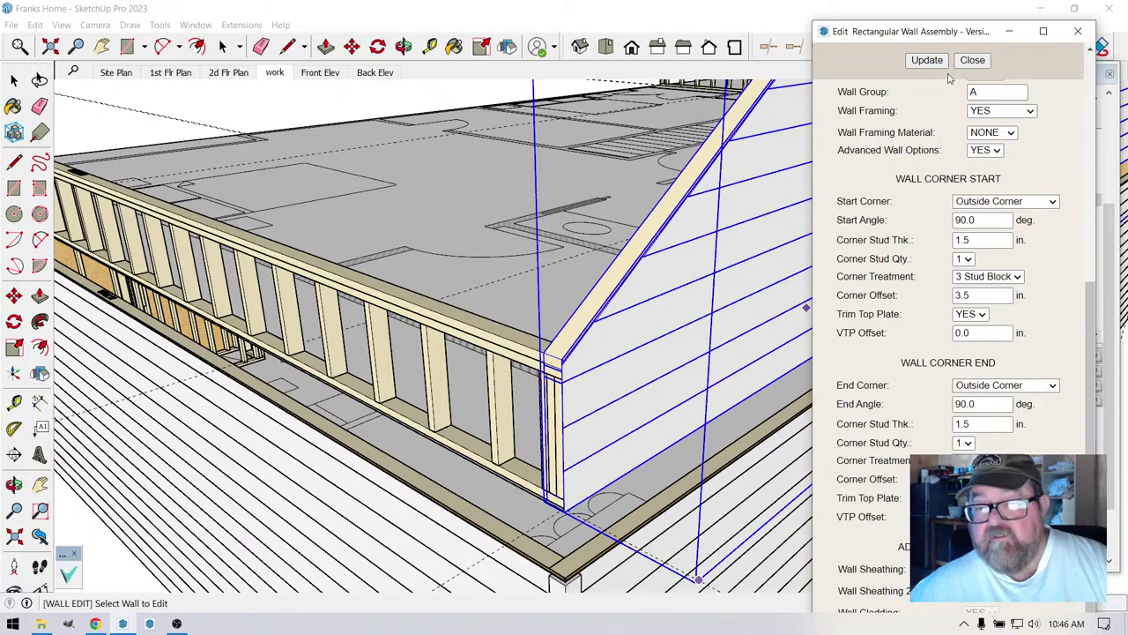
click(972, 59)
- Orbit the house so the gable end faces forward
middle_drag(806, 302, 214, 264)
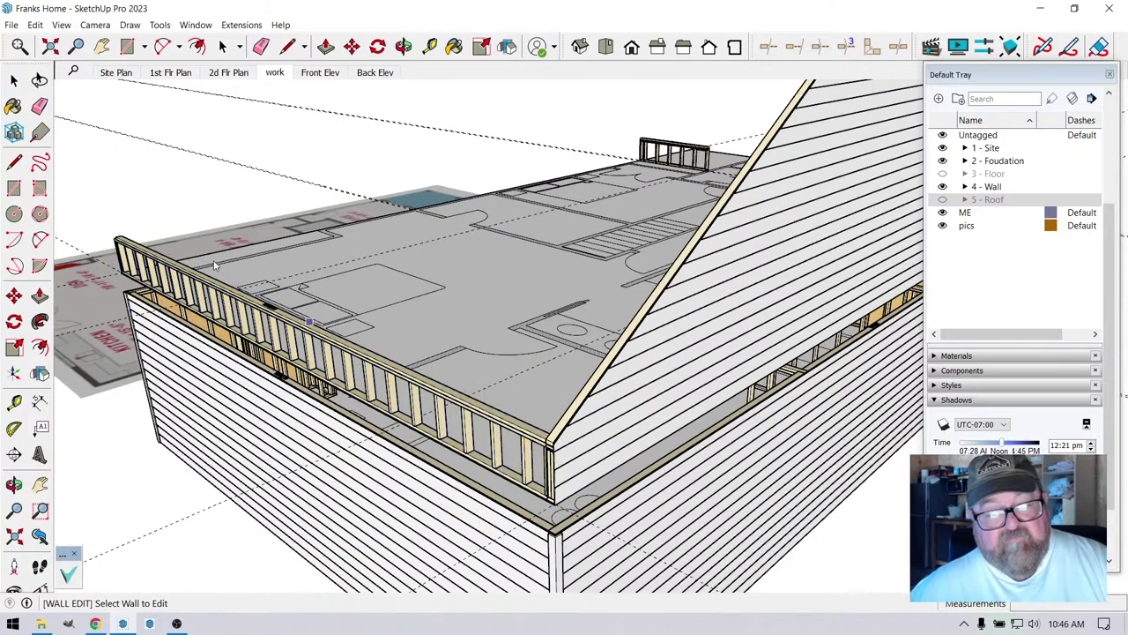
click(14, 80)
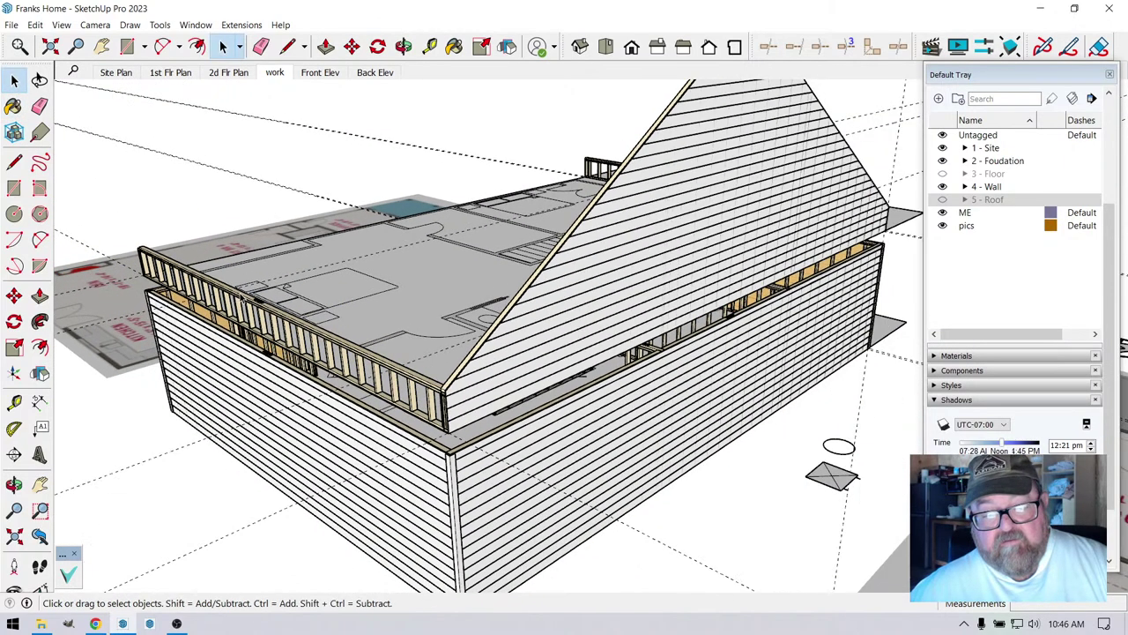
middle_drag(552, 357, 480, 362)
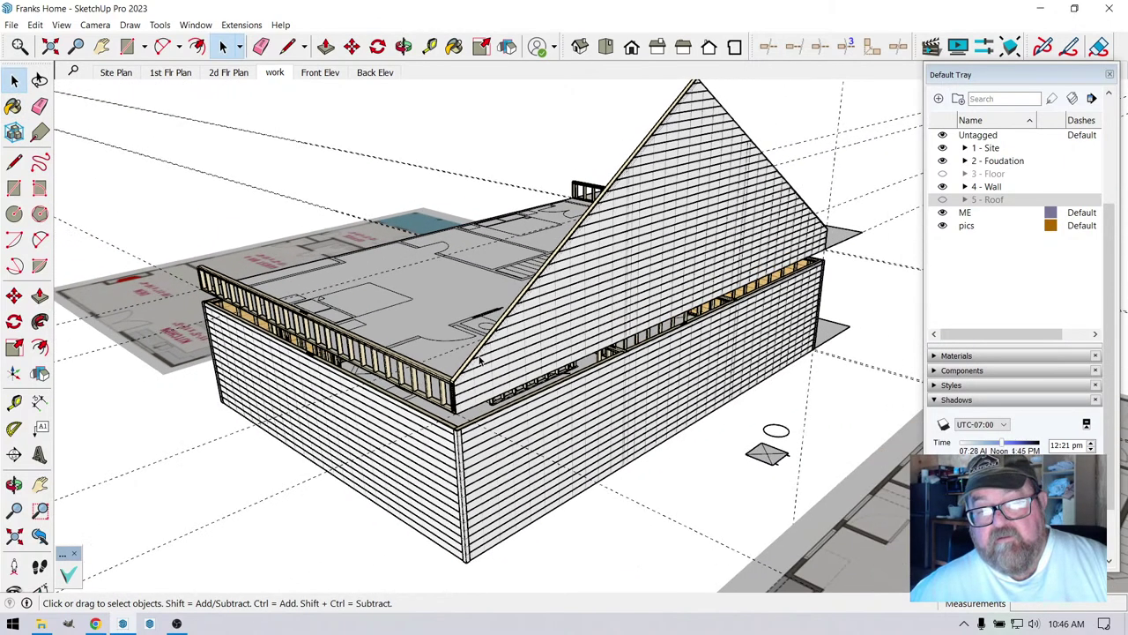
click(404, 46)
drag(705, 299, 349, 330)
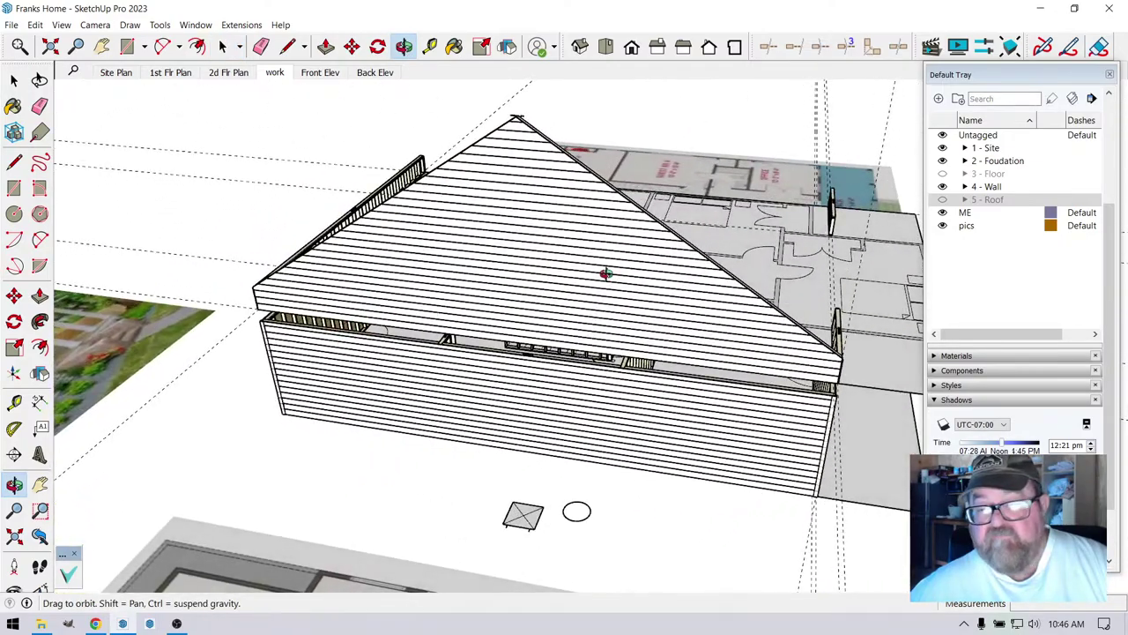
click(942, 200)
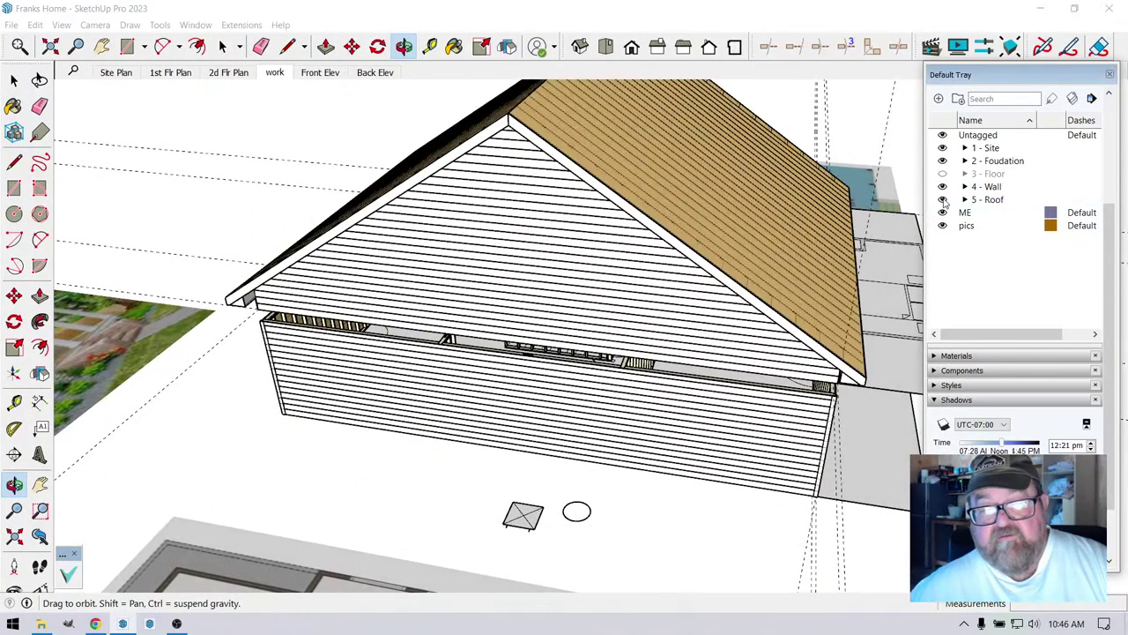
drag(544, 285, 750, 361)
scroll(460, 285, down, 3)
scroll(549, 260, up, 5)
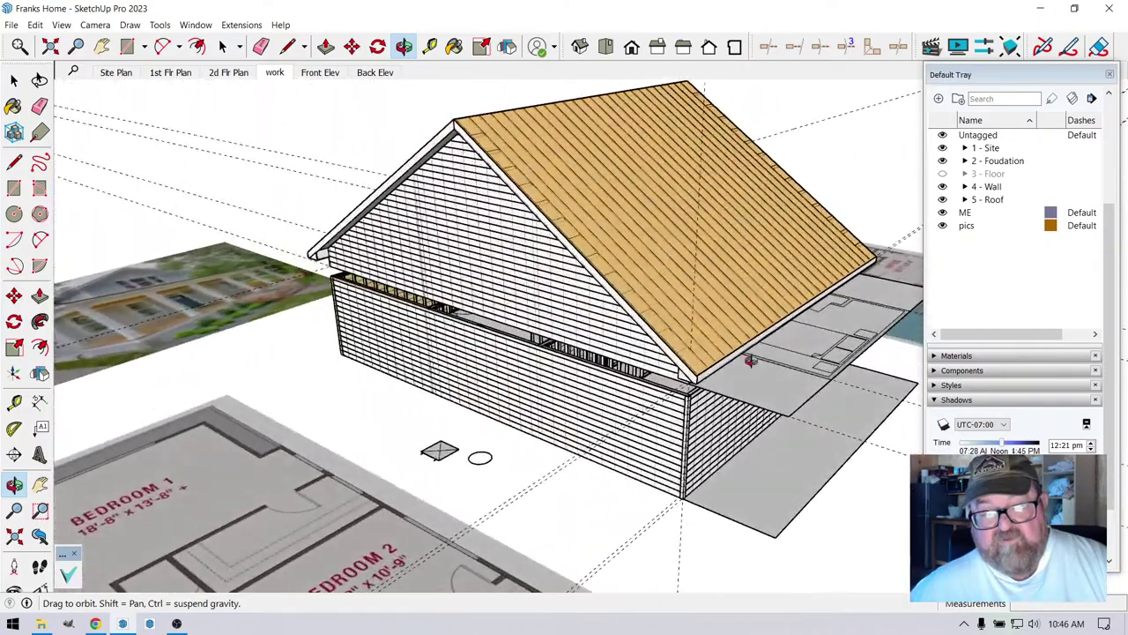
drag(705, 301, 297, 491)
- Bring the YouTube Studio livestream dashboard forward, showing 26 views and a chat rate of 1
click(96, 623)
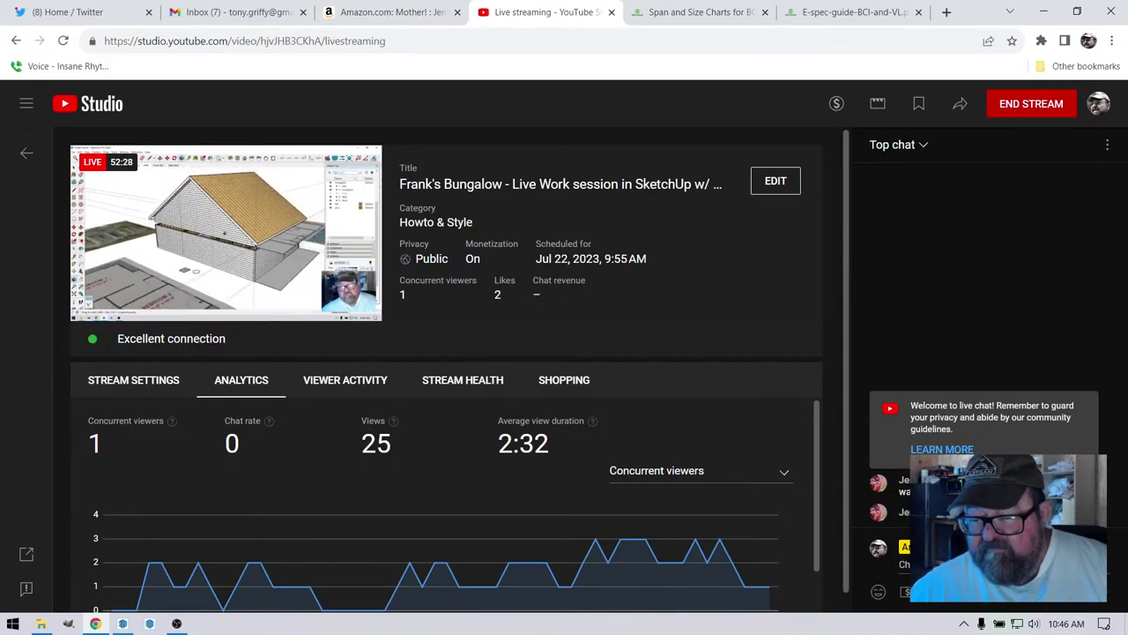
mouse_move(215, 230)
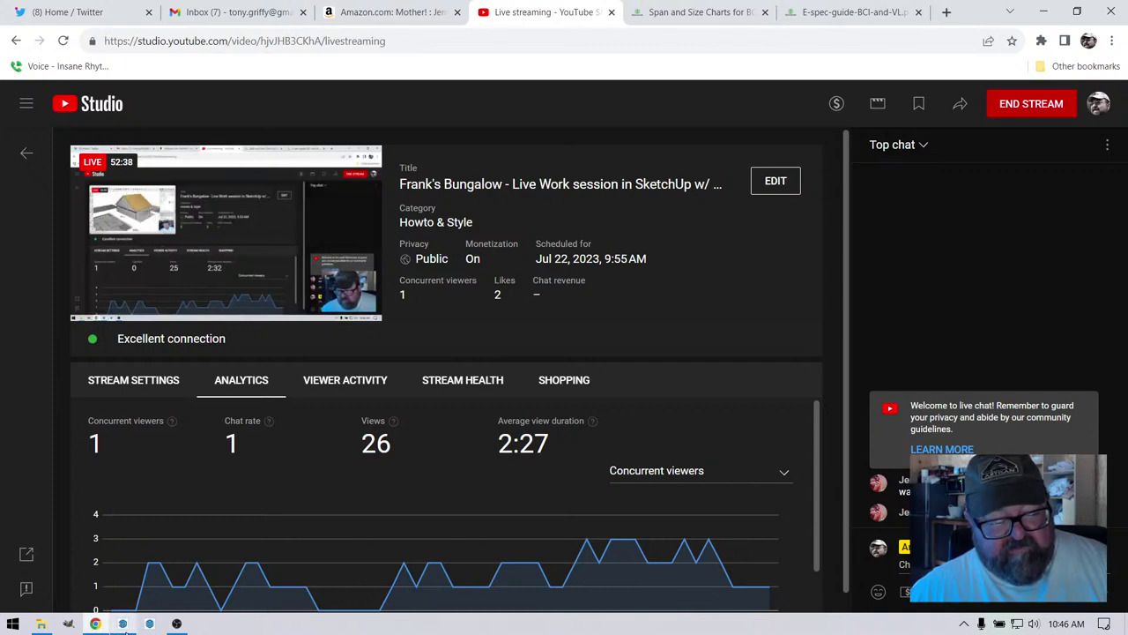
- Back in SketchUp, orbit out to the whole gabled house and hide the 4 - Wall tag
click(122, 623)
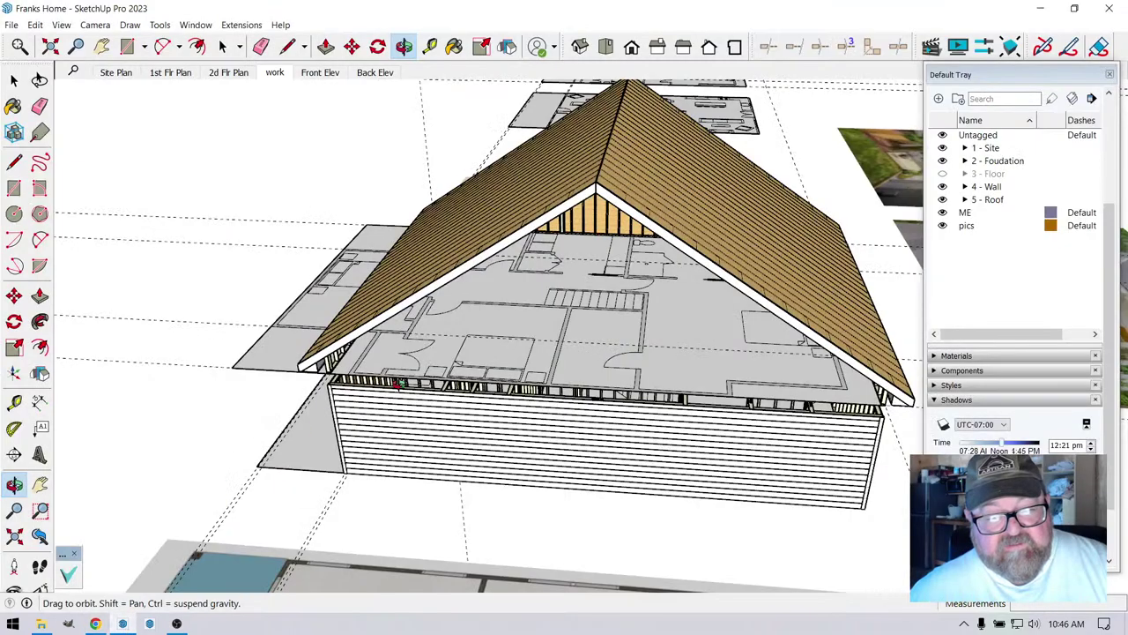
drag(397, 339, 339, 367)
scroll(329, 267, up, 5)
scroll(319, 300, down, 3)
scroll(339, 359, up, 2)
drag(556, 306, 383, 345)
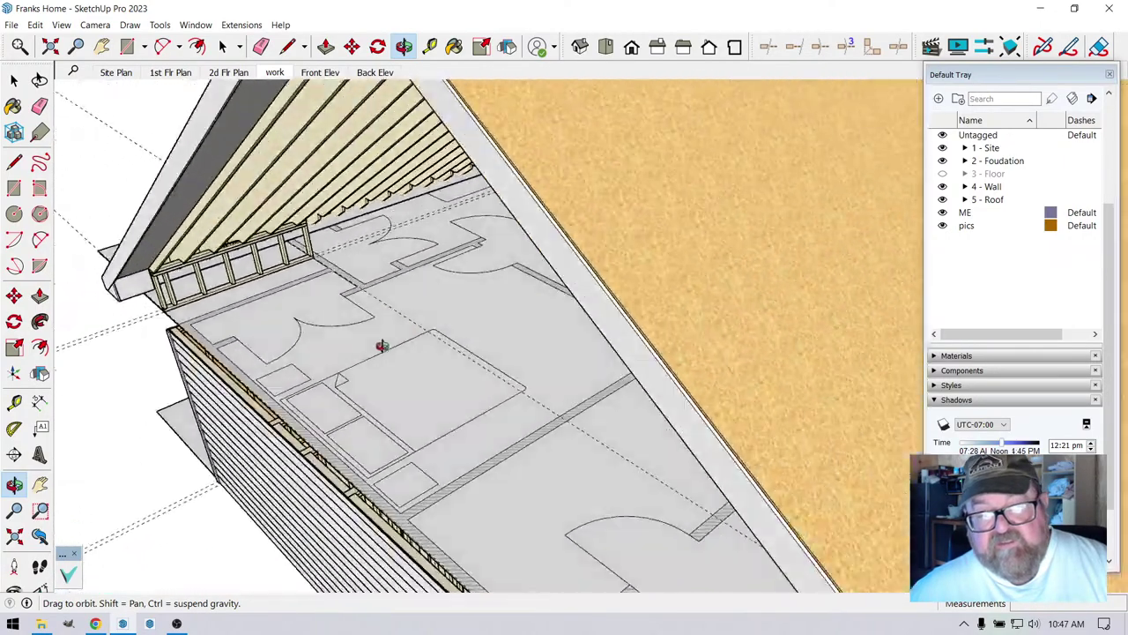
scroll(378, 390, down, 3)
drag(378, 391, 371, 244)
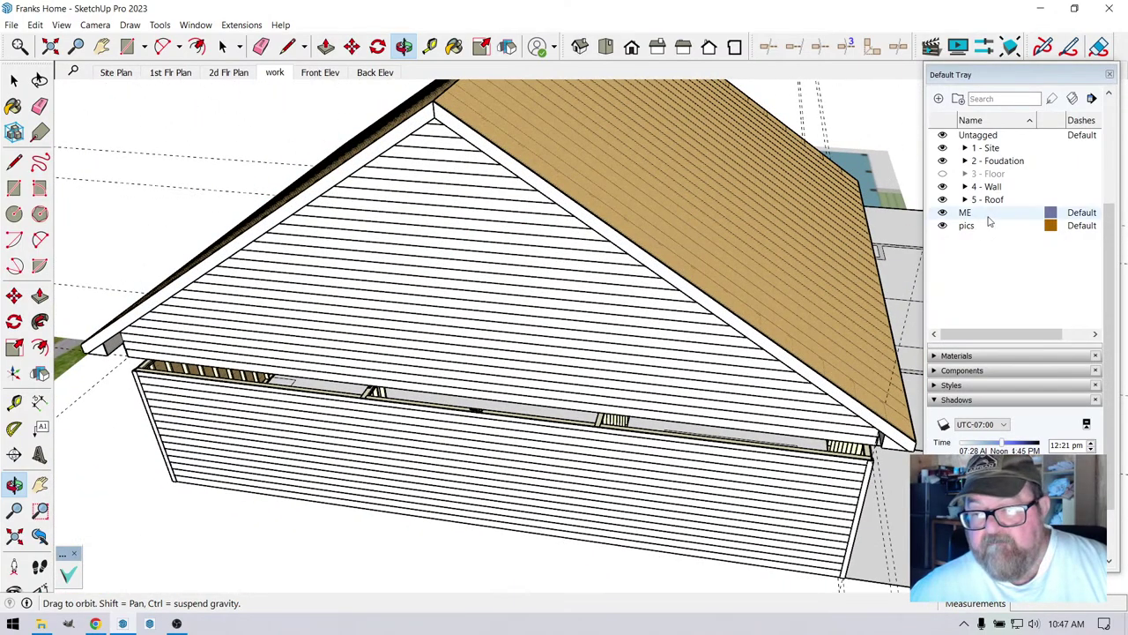
click(942, 186)
drag(517, 459, 807, 298)
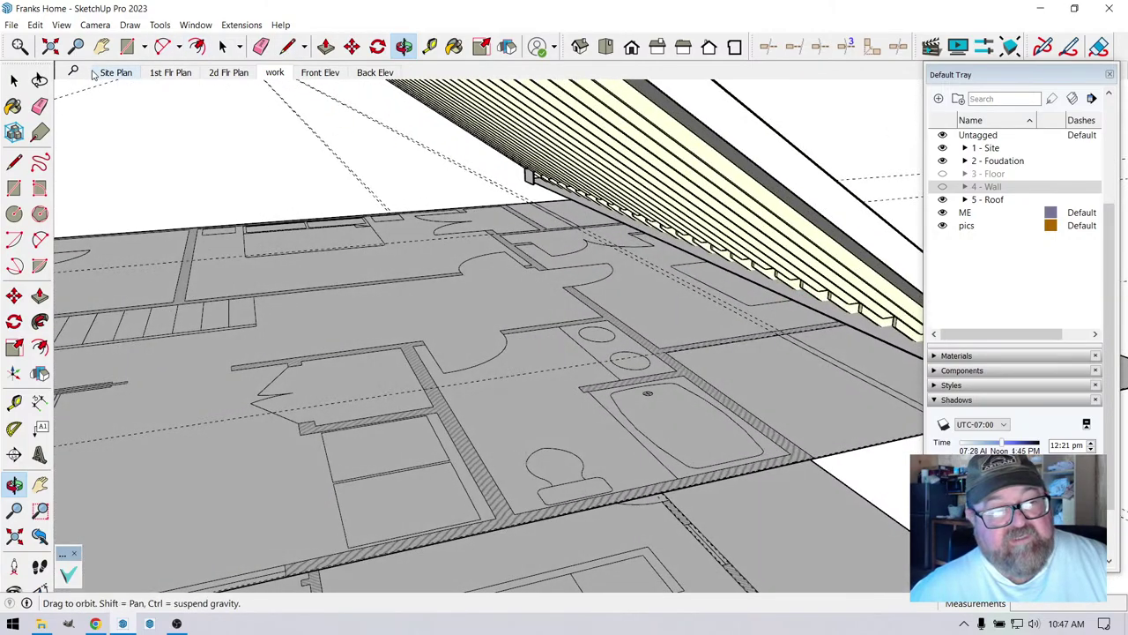
- Draw a reference line from the floor-plan wall corner up to the roof edge
click(14, 80)
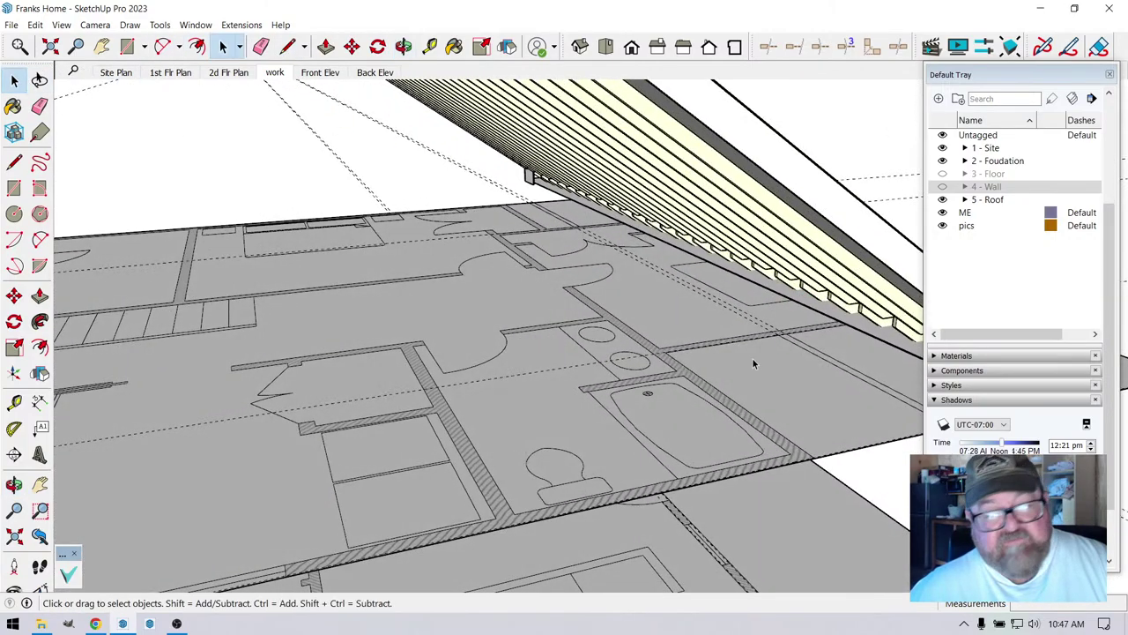
click(288, 46)
click(791, 452)
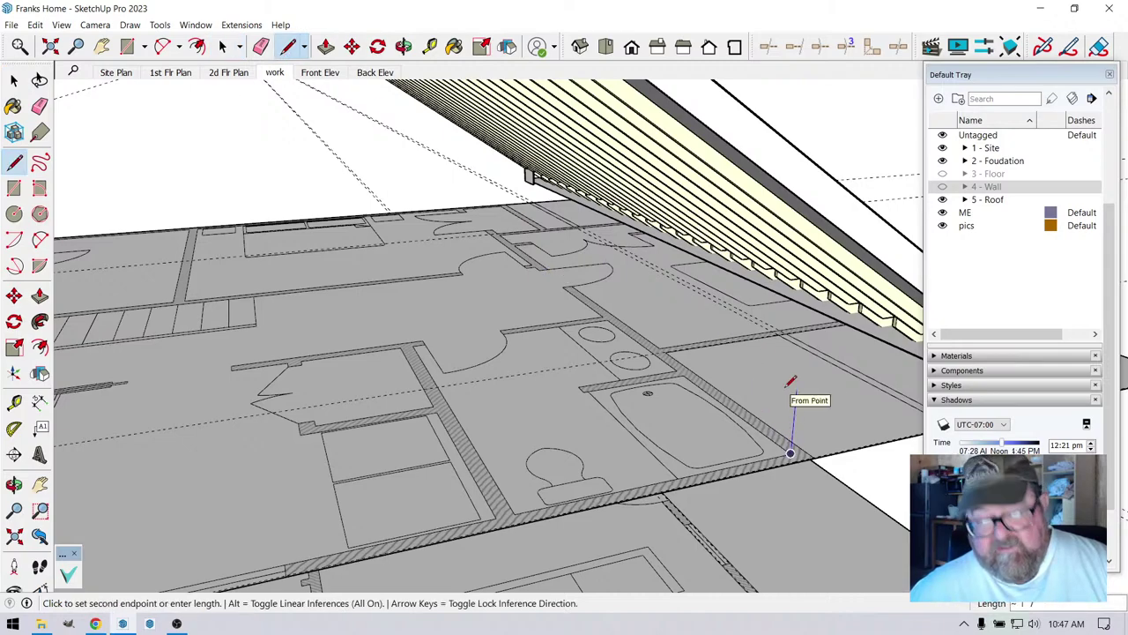
click(810, 239)
key(Escape)
- Orbit around until the roof's shingled top surface is visible
middle_drag(798, 252, 752, 436)
click(403, 46)
drag(705, 370, 756, 373)
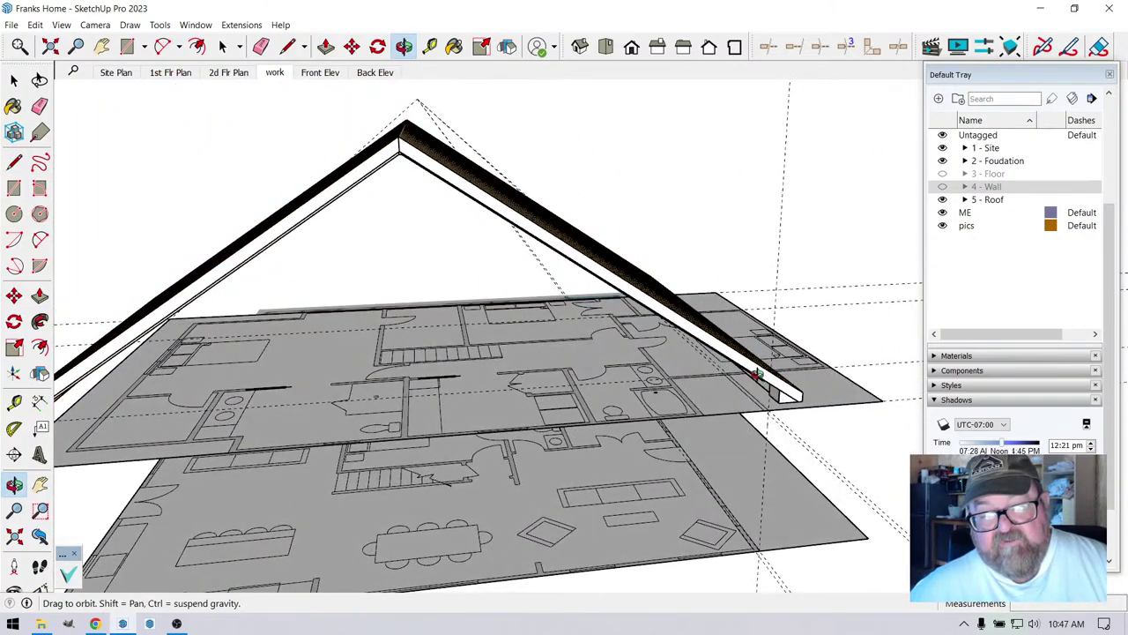
drag(603, 228, 780, 337)
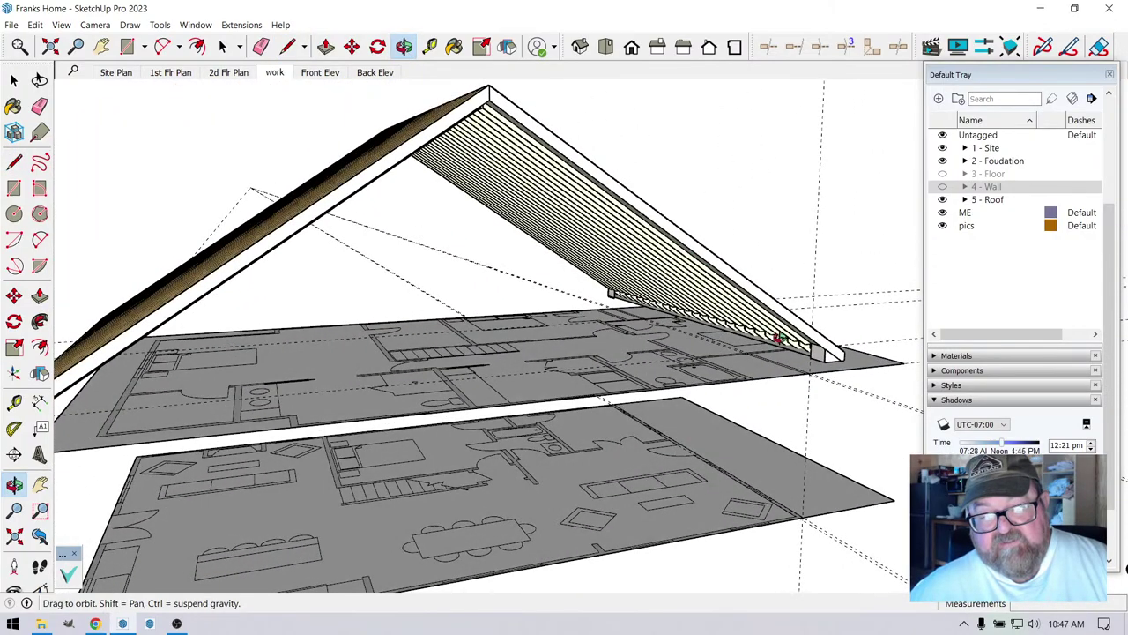
drag(721, 290, 740, 340)
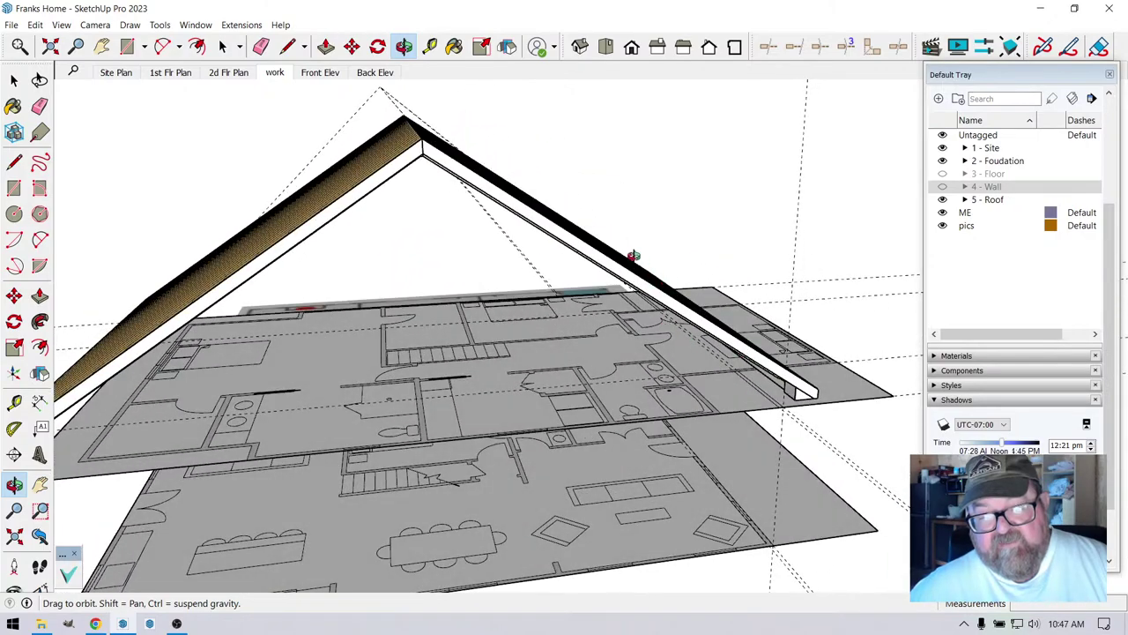
drag(540, 205, 608, 257)
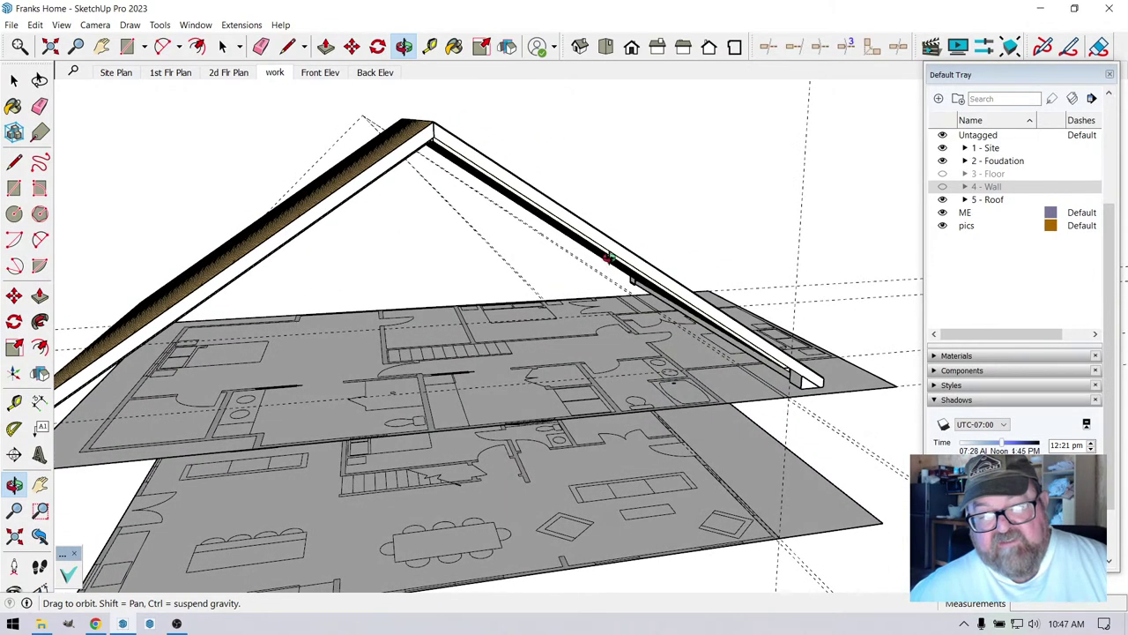
drag(702, 326, 663, 351)
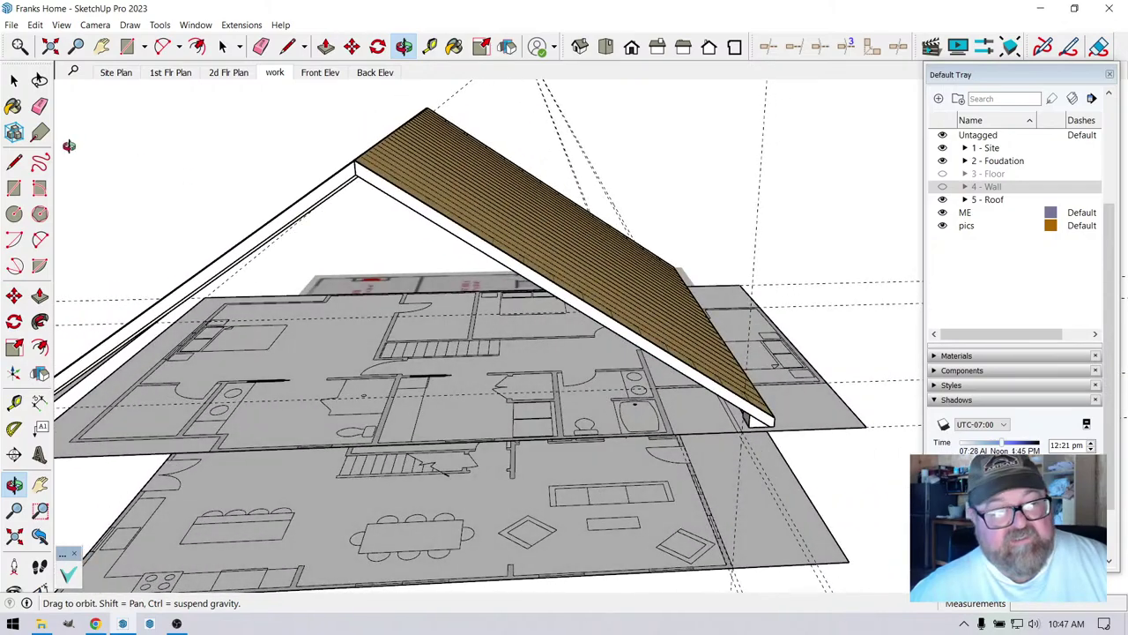
click(13, 79)
- Rebuild the rafter roof with pitch 12 and a 12 in. left overhang
click(430, 203)
right_click(430, 202)
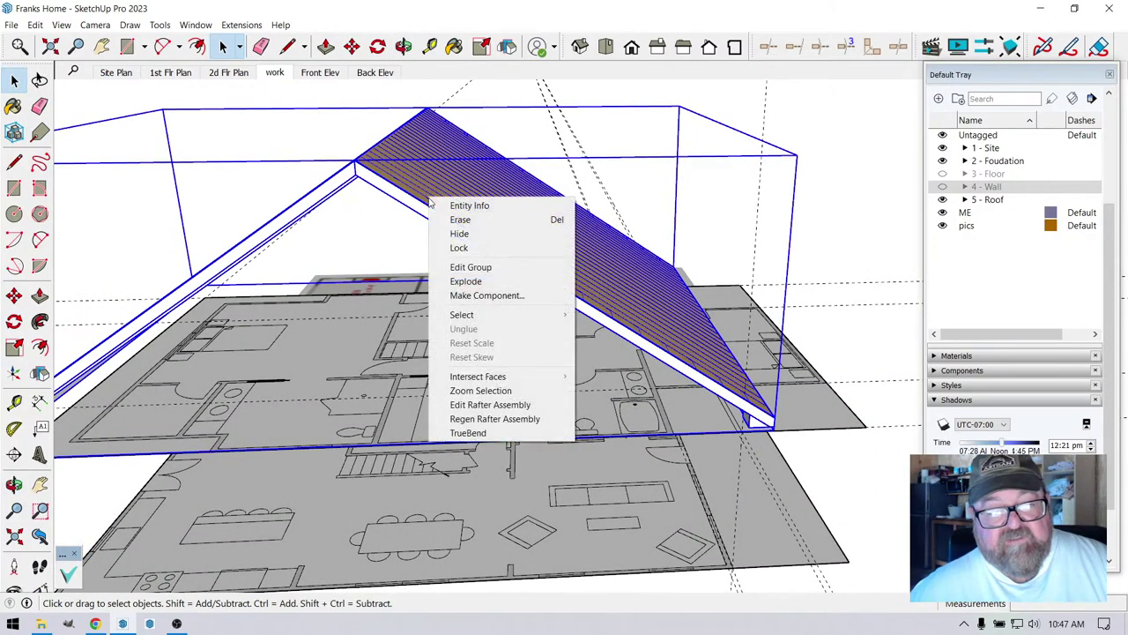
click(490, 405)
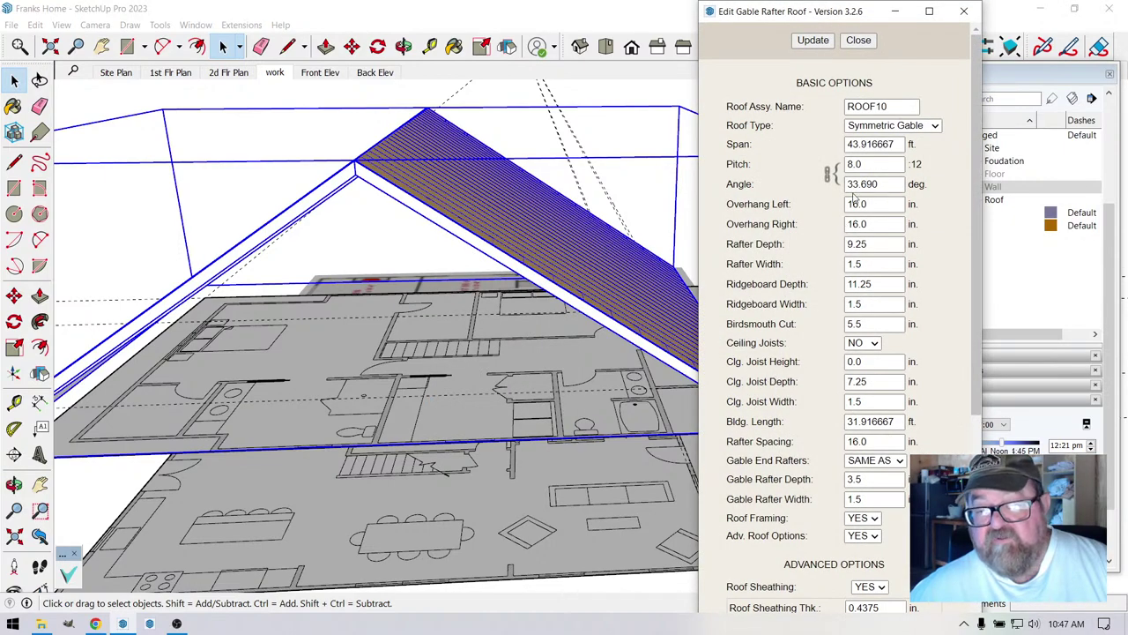
click(869, 163)
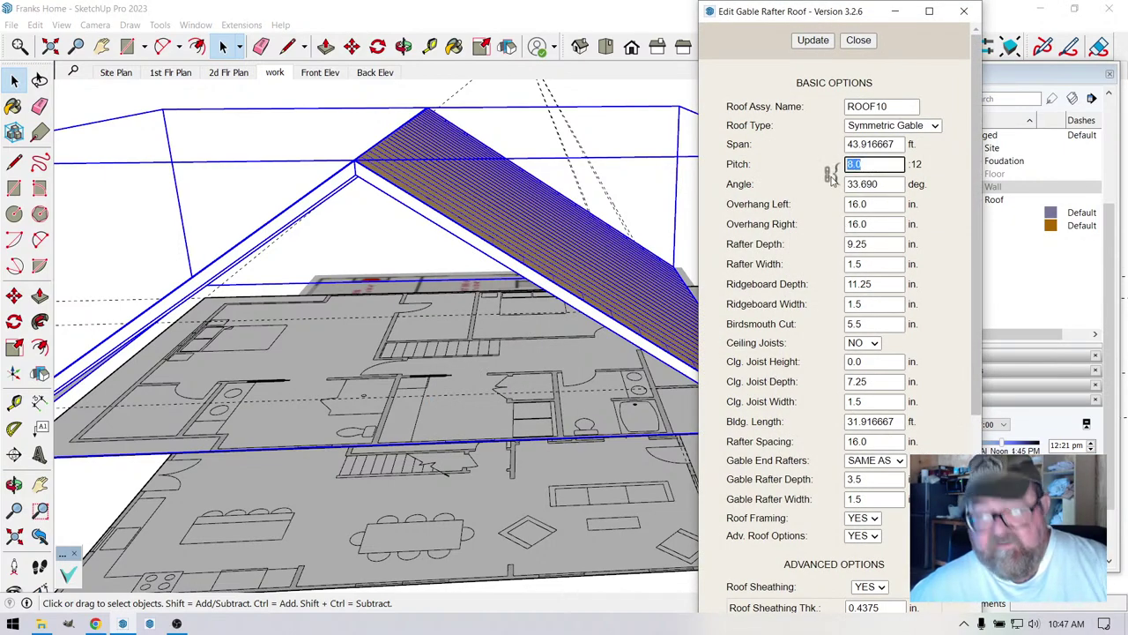
text(12)
key(Tab)
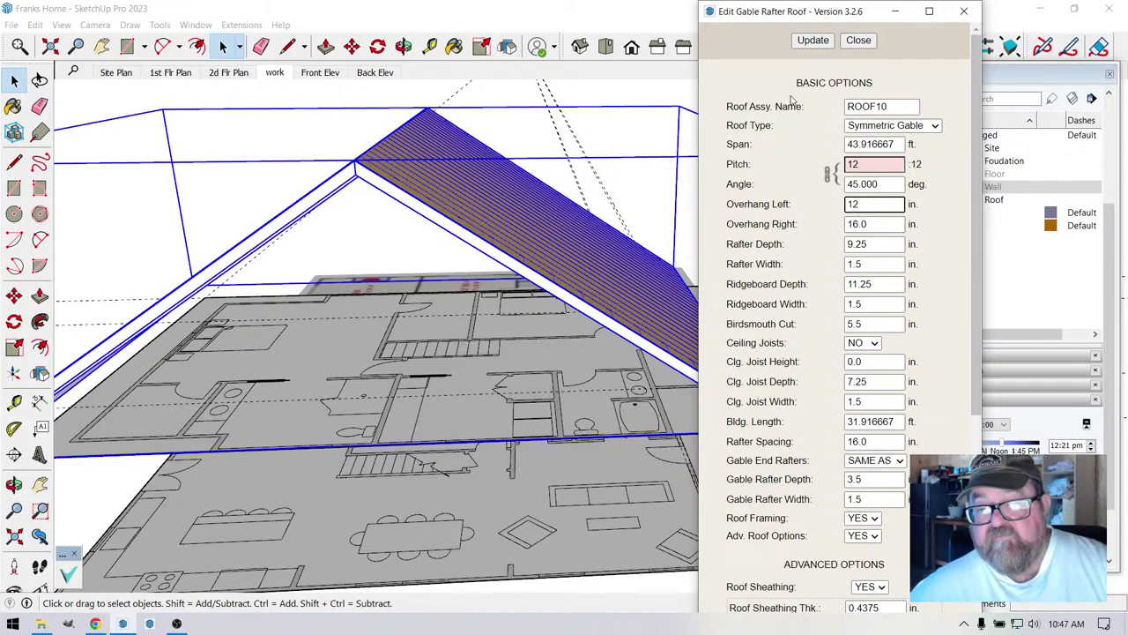
text(12)
click(812, 41)
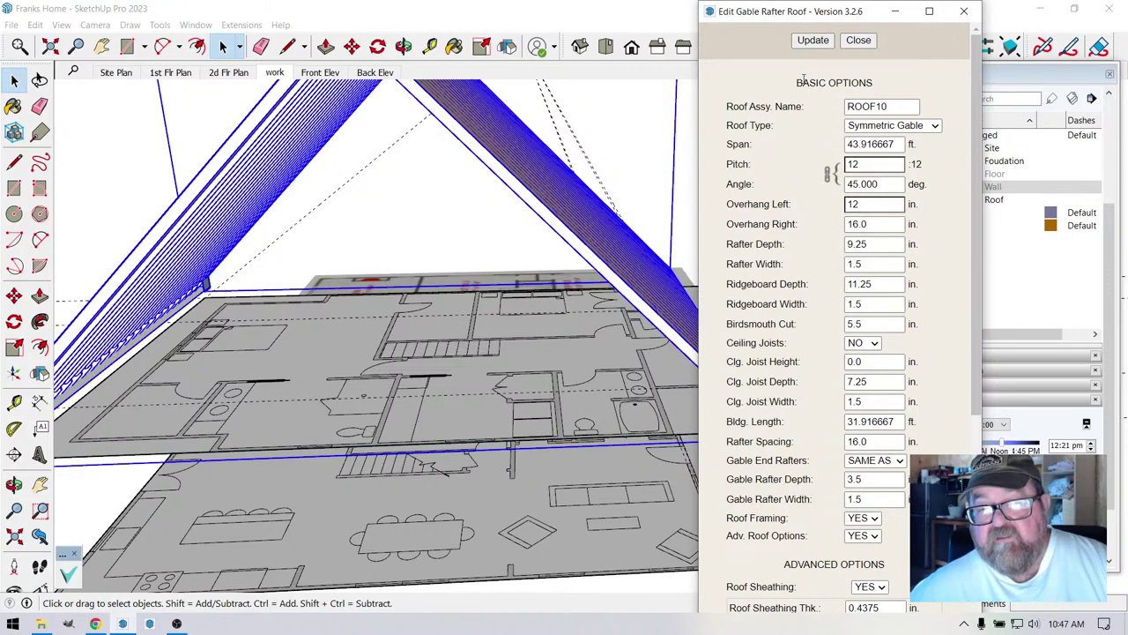
- Orbit around the rebuilt roof and floor plans to inspect the roof slope
scroll(504, 208, down, 5)
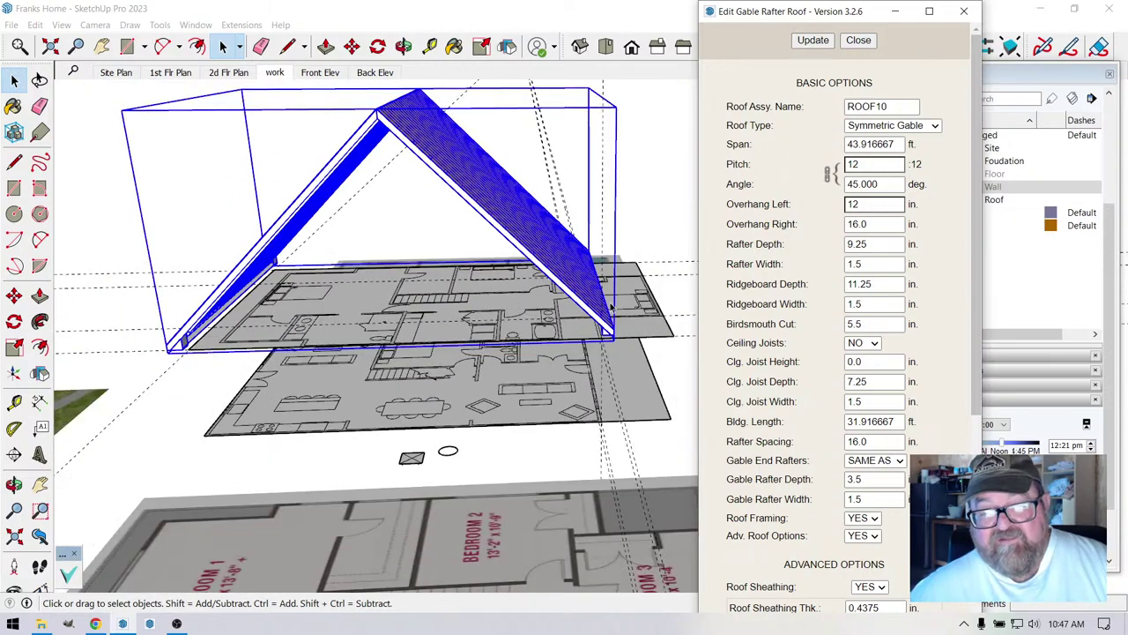
scroll(547, 290, up, 5)
scroll(379, 318, down, 3)
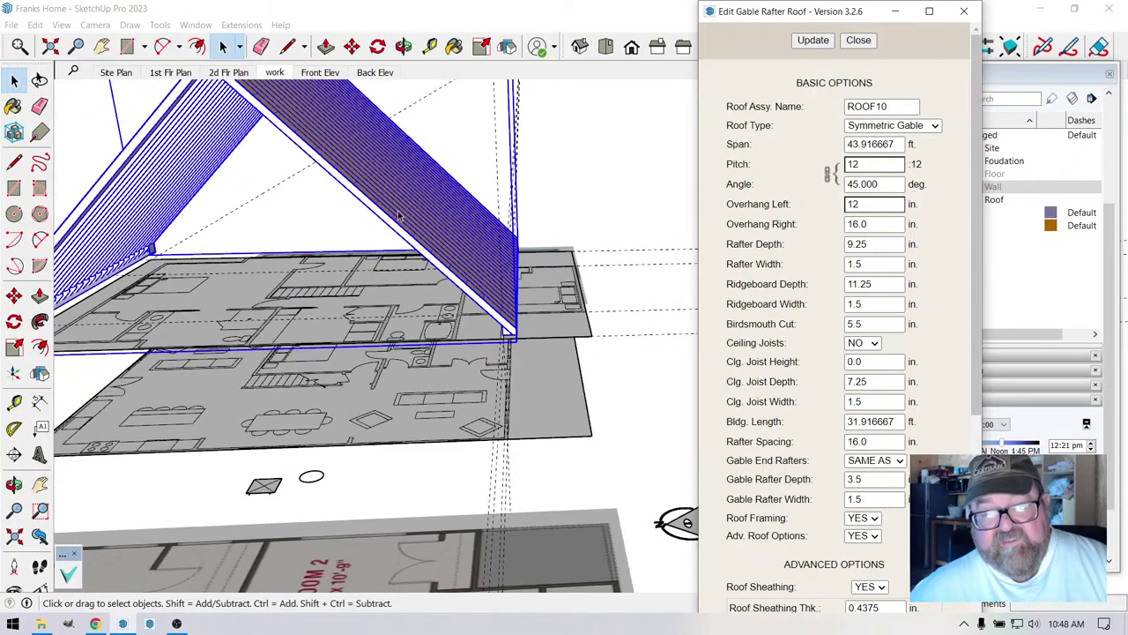
click(403, 46)
drag(441, 265, 567, 366)
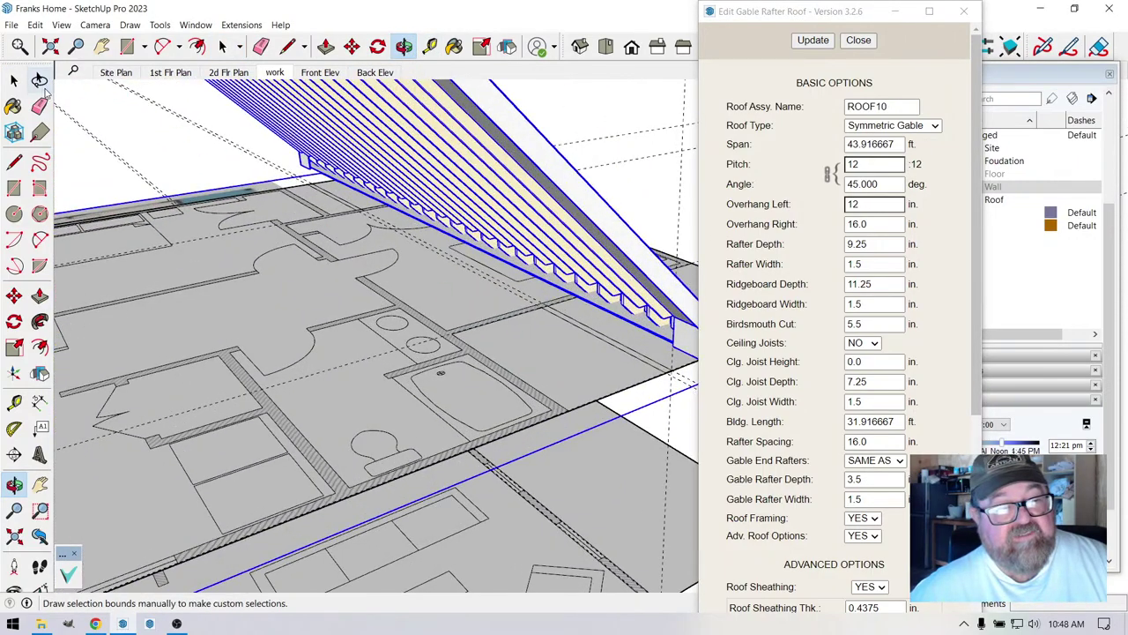
click(287, 45)
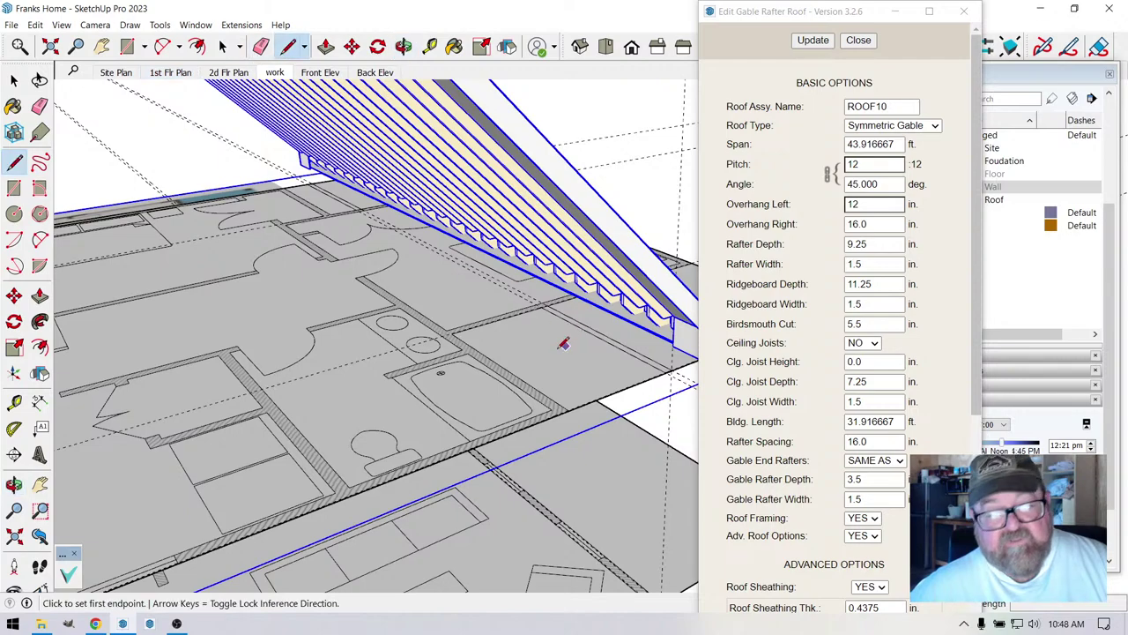
click(552, 408)
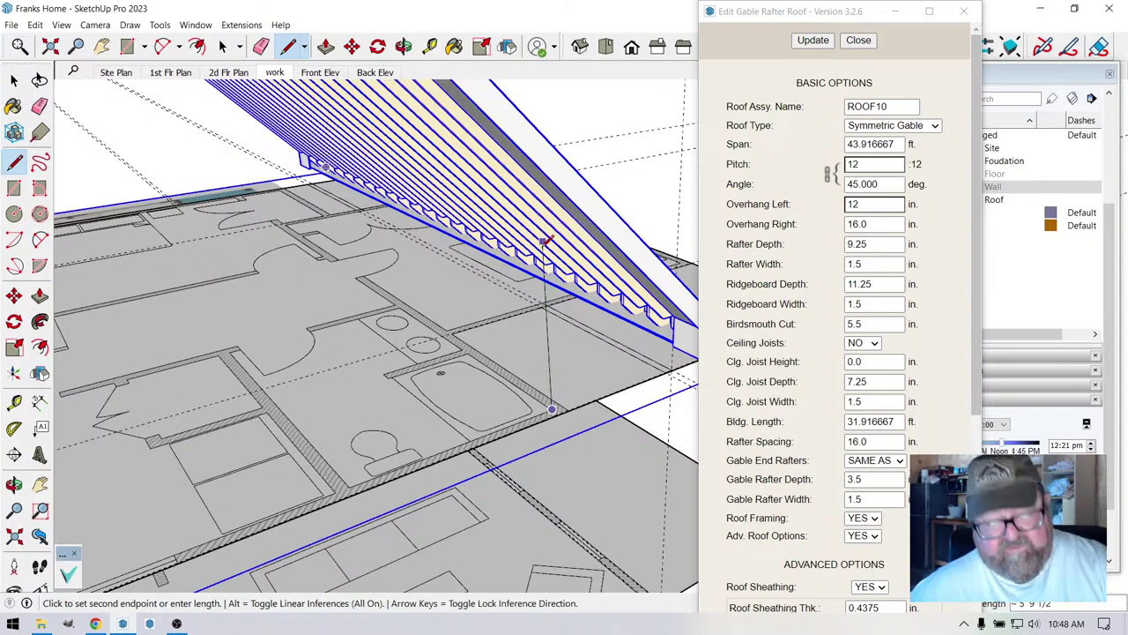
key(Escape)
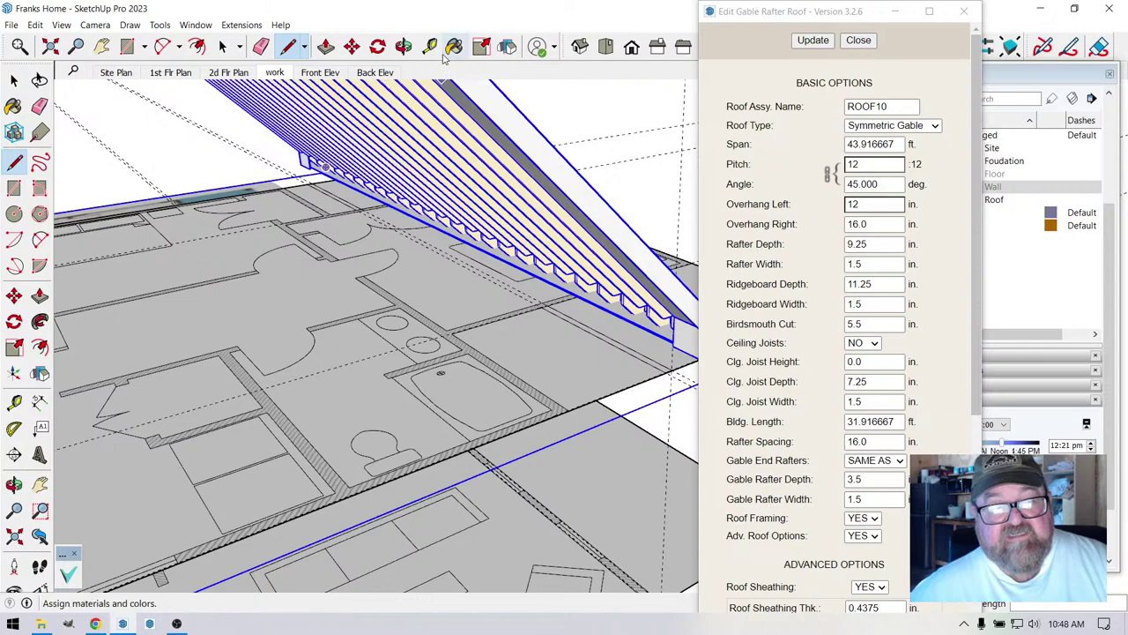
click(403, 46)
drag(493, 274, 598, 285)
drag(538, 313, 344, 255)
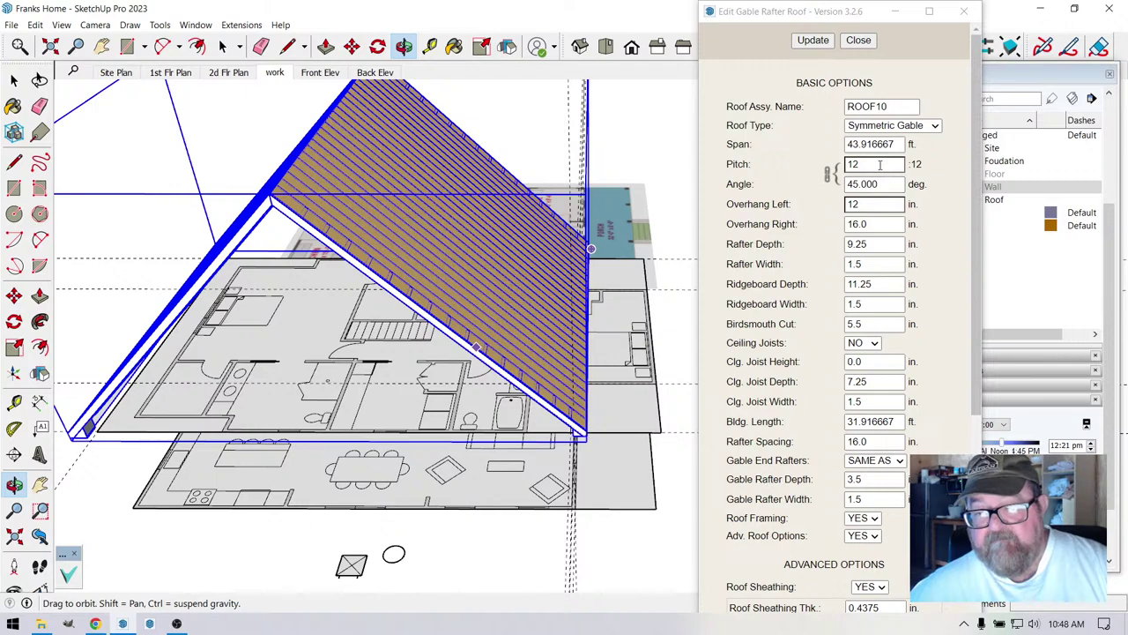
- Rebuild the roof at 8:12 pitch with 8 in. left overhang, then show the 4 - Wall tag
double_click(880, 164)
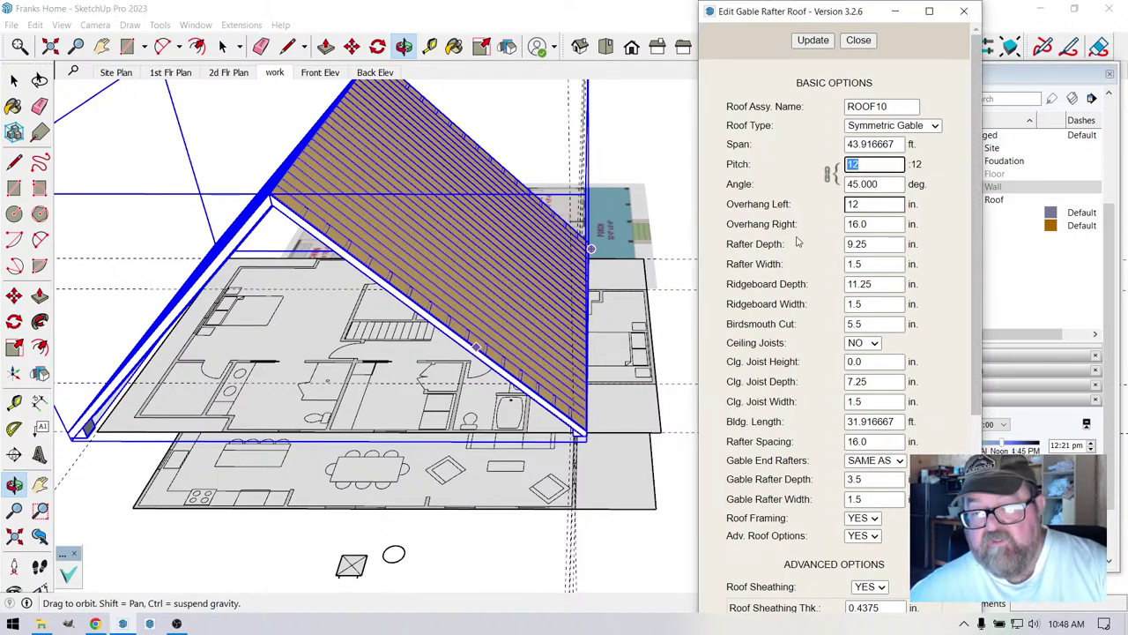
text(8)
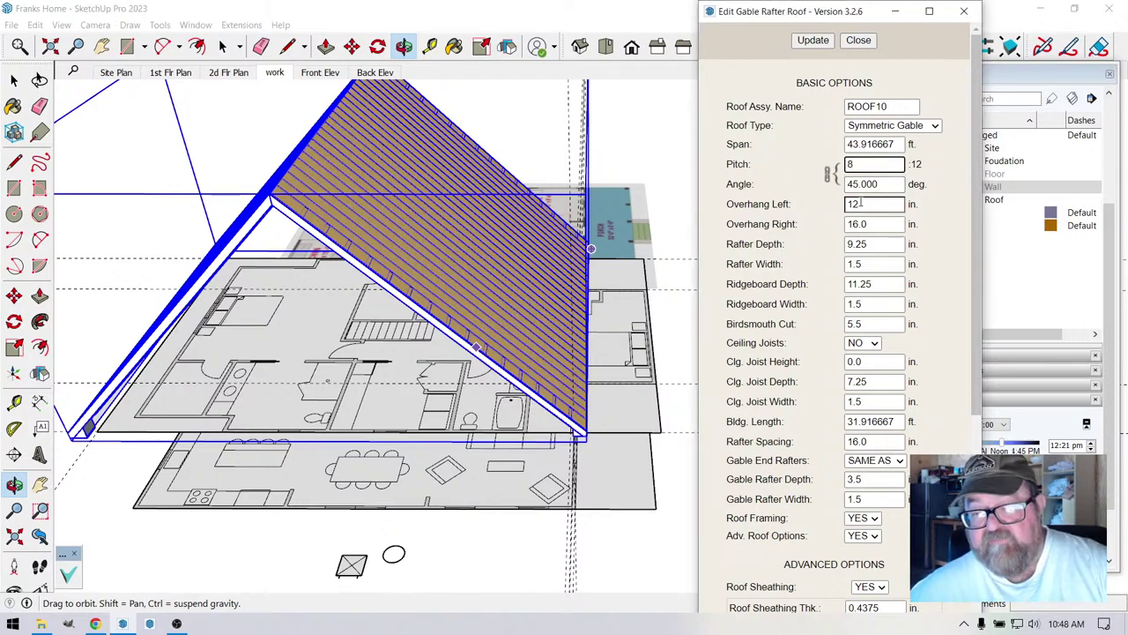
double_click(860, 203)
text(8)
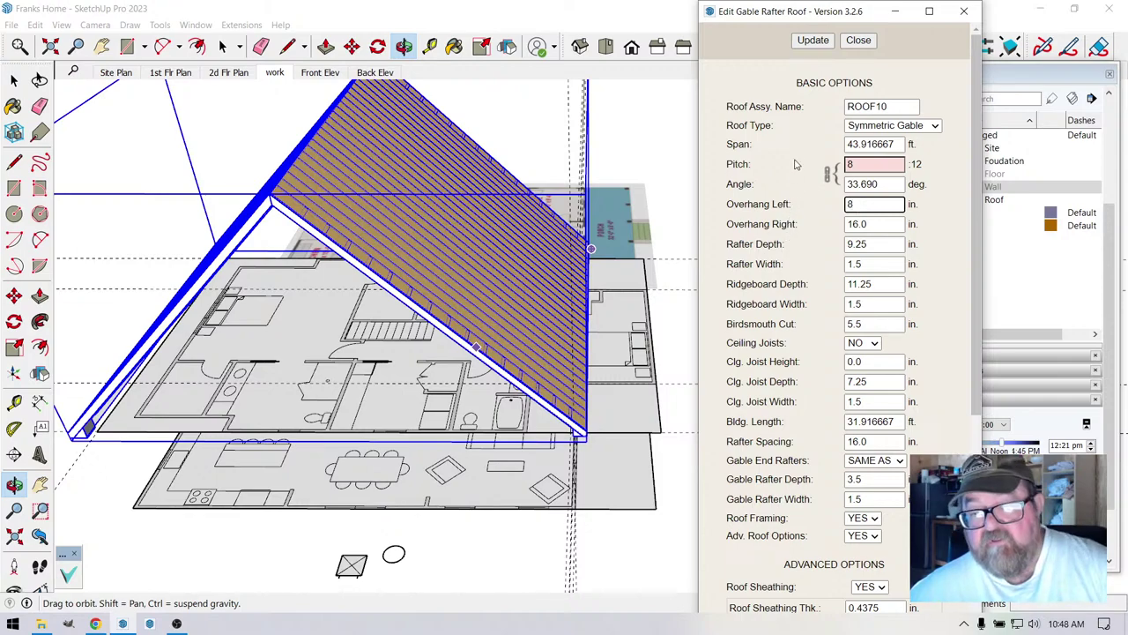
click(812, 41)
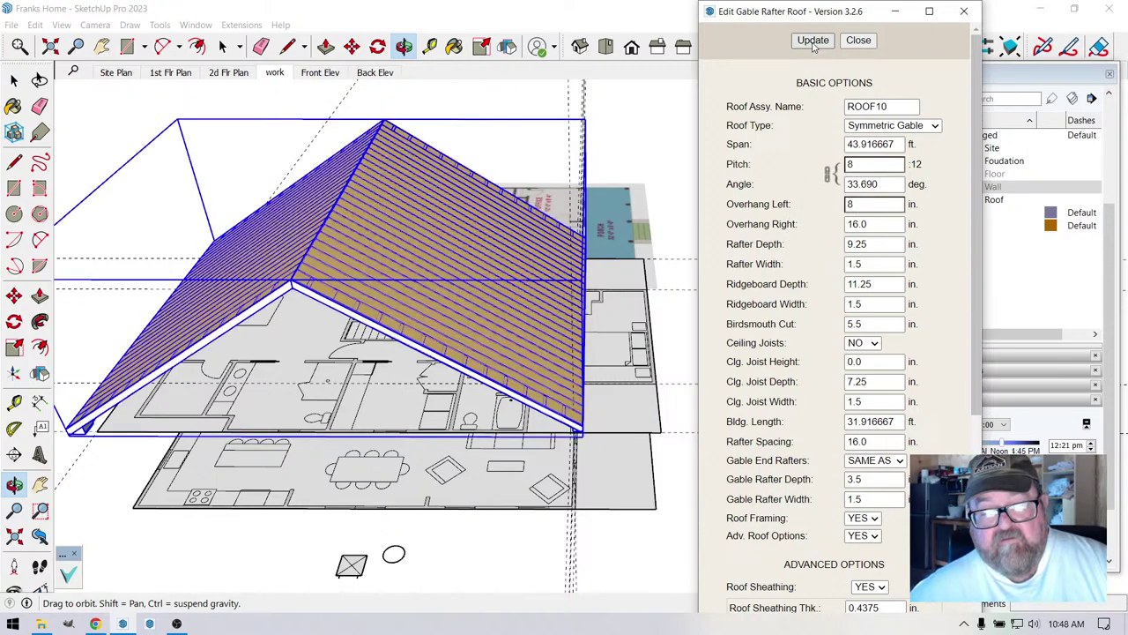
click(858, 40)
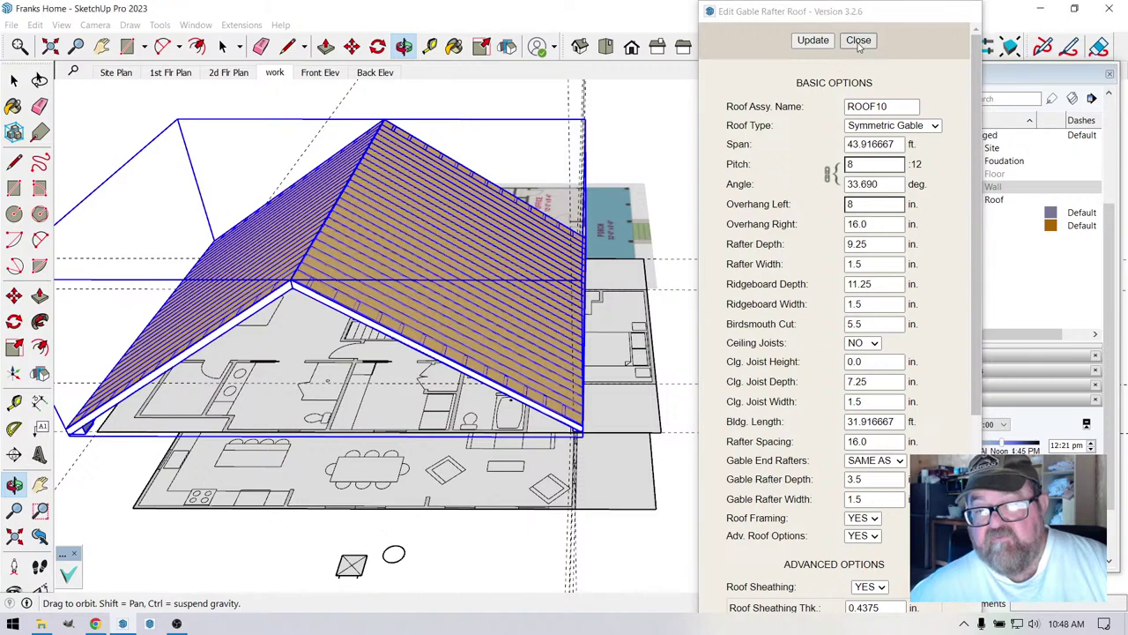
click(942, 186)
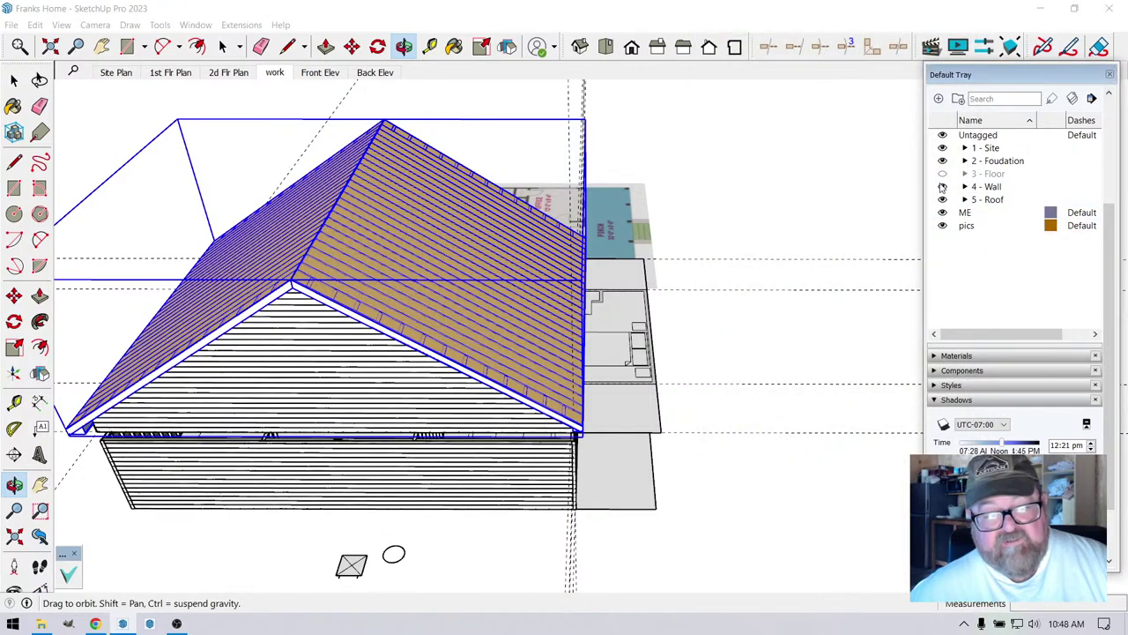
click(942, 187)
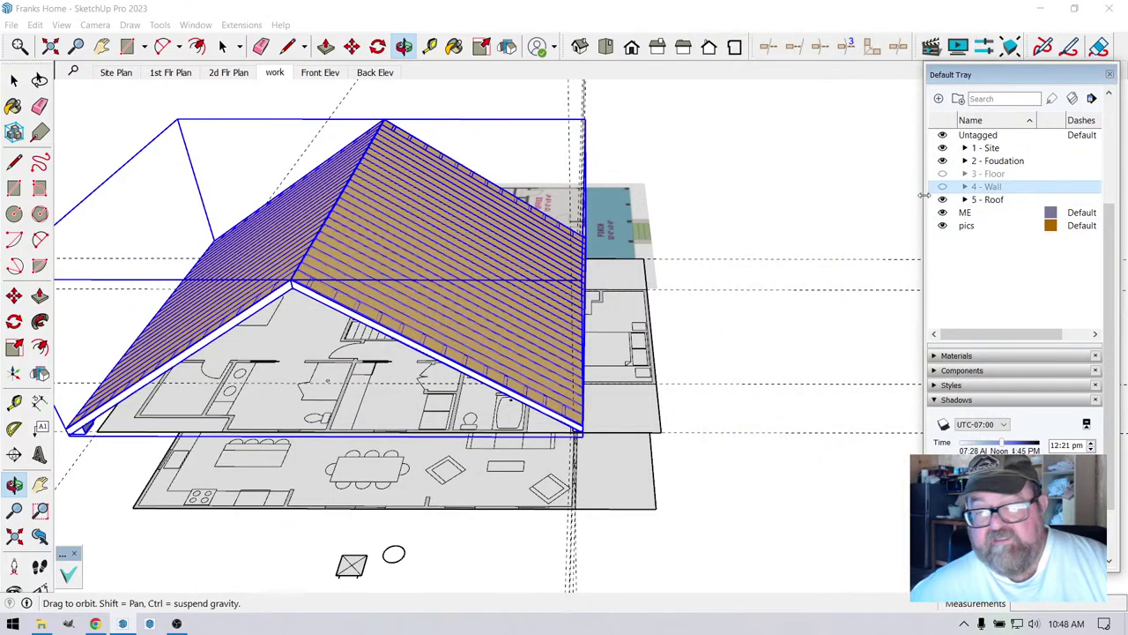
click(403, 47)
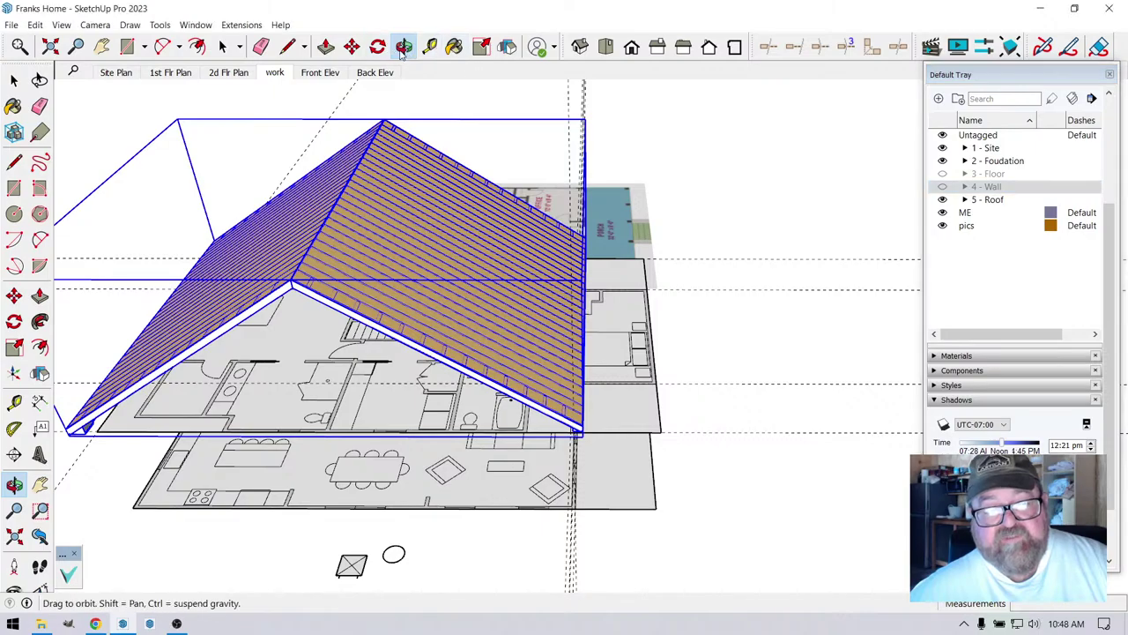
drag(462, 294, 846, 308)
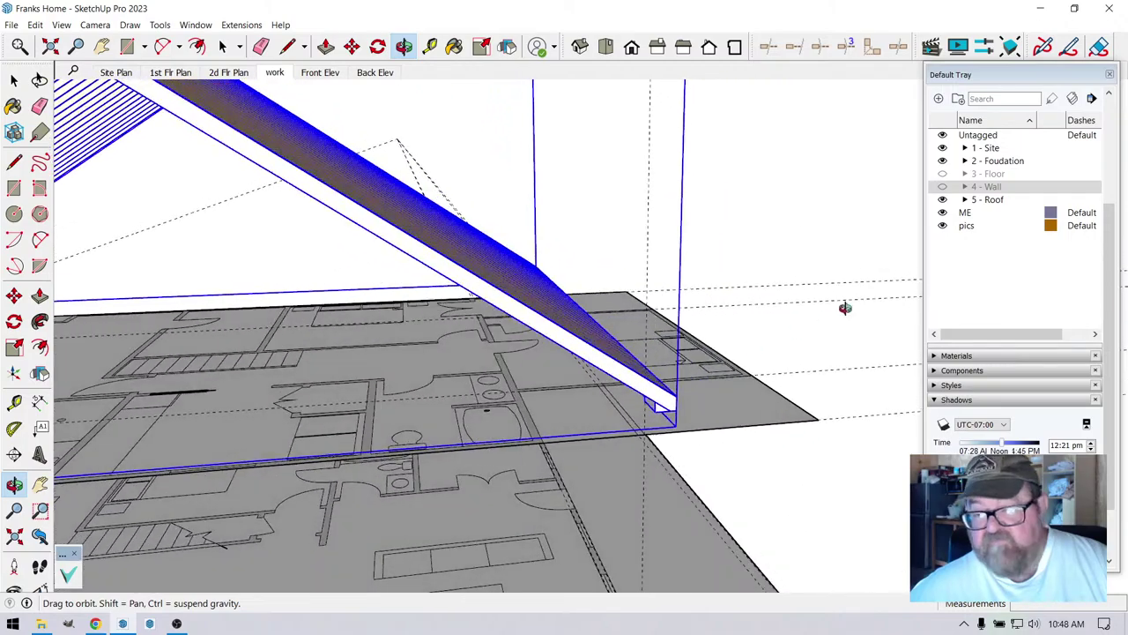
click(943, 186)
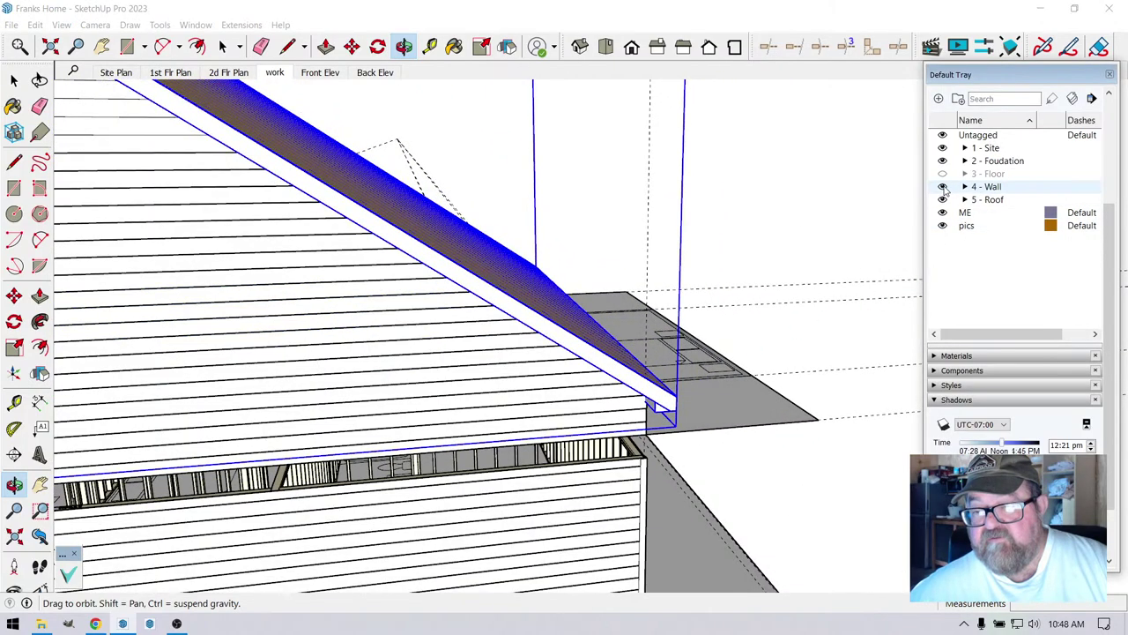
click(964, 187)
scroll(966, 189, down, 1)
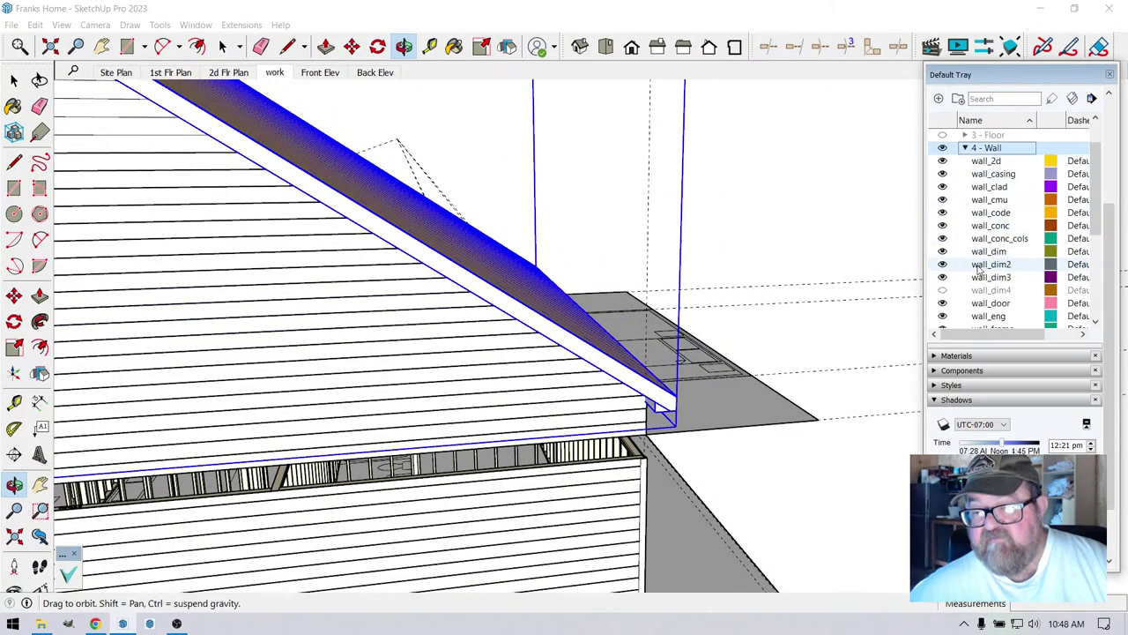
click(942, 187)
scroll(979, 265, down, 2)
scroll(977, 264, down, 1)
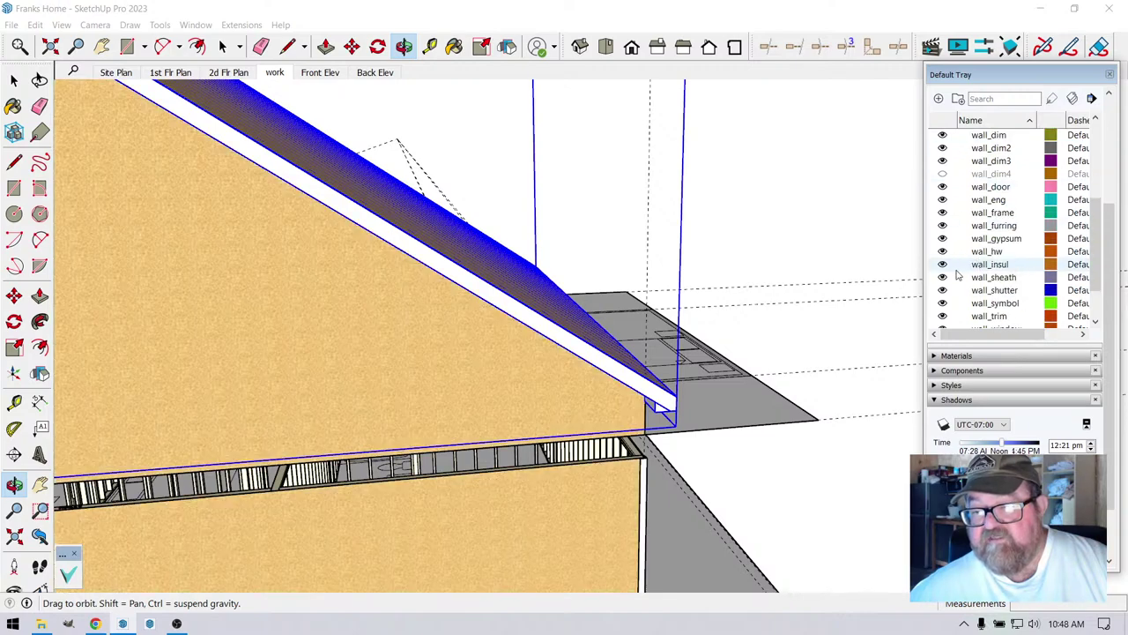
click(942, 277)
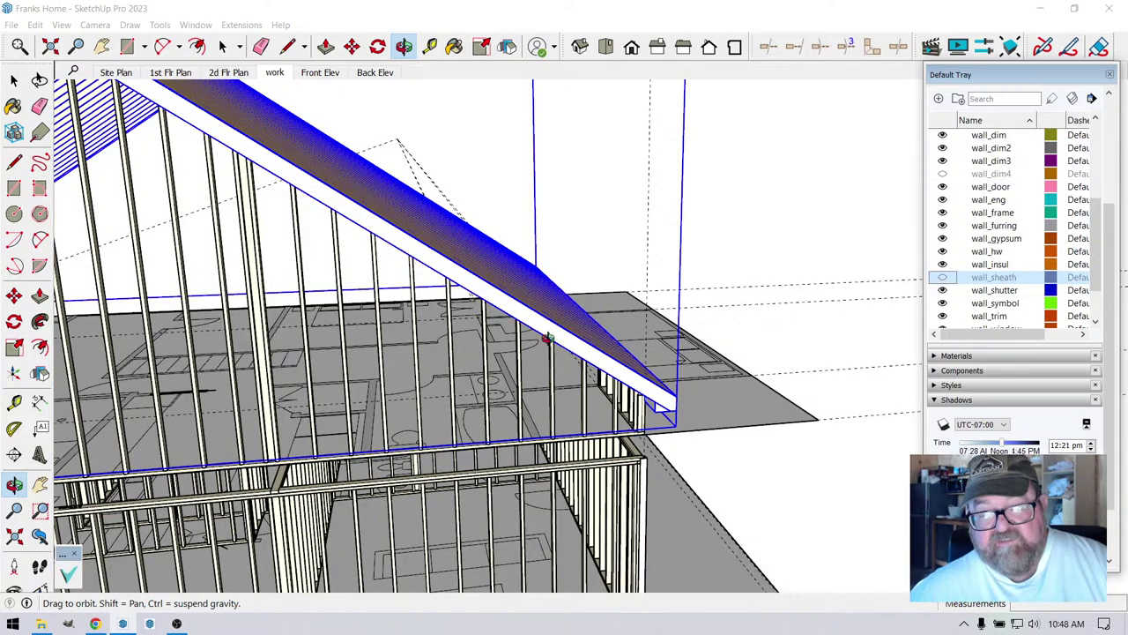
scroll(546, 337, up, 6)
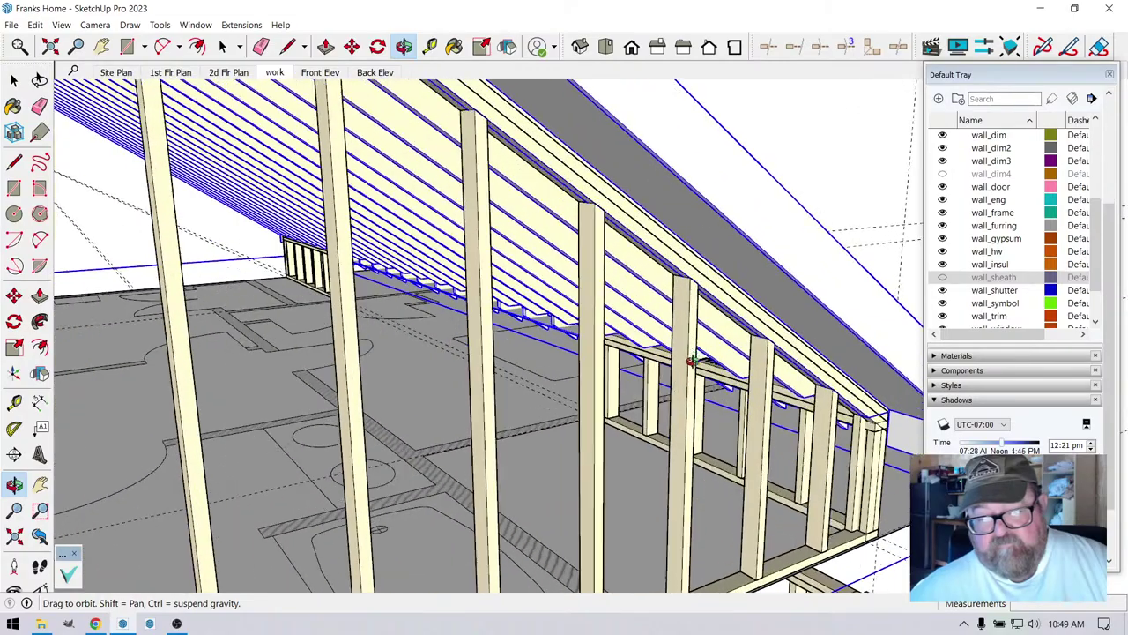
drag(690, 360, 705, 416)
scroll(743, 396, down, 10)
scroll(345, 423, up, 8)
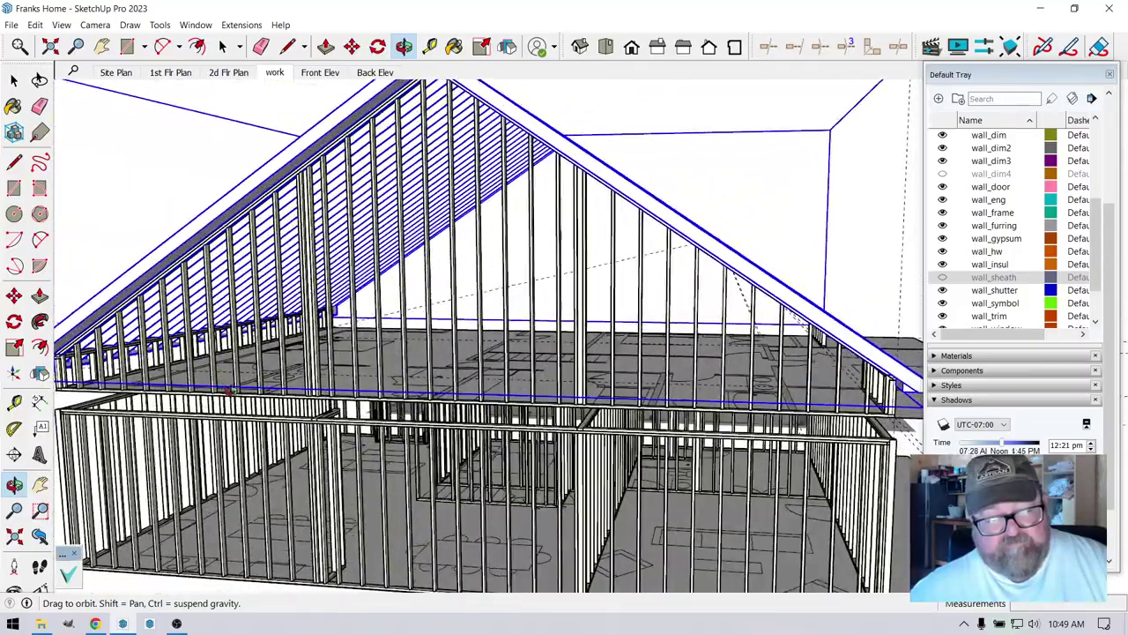
scroll(313, 424, down, 6)
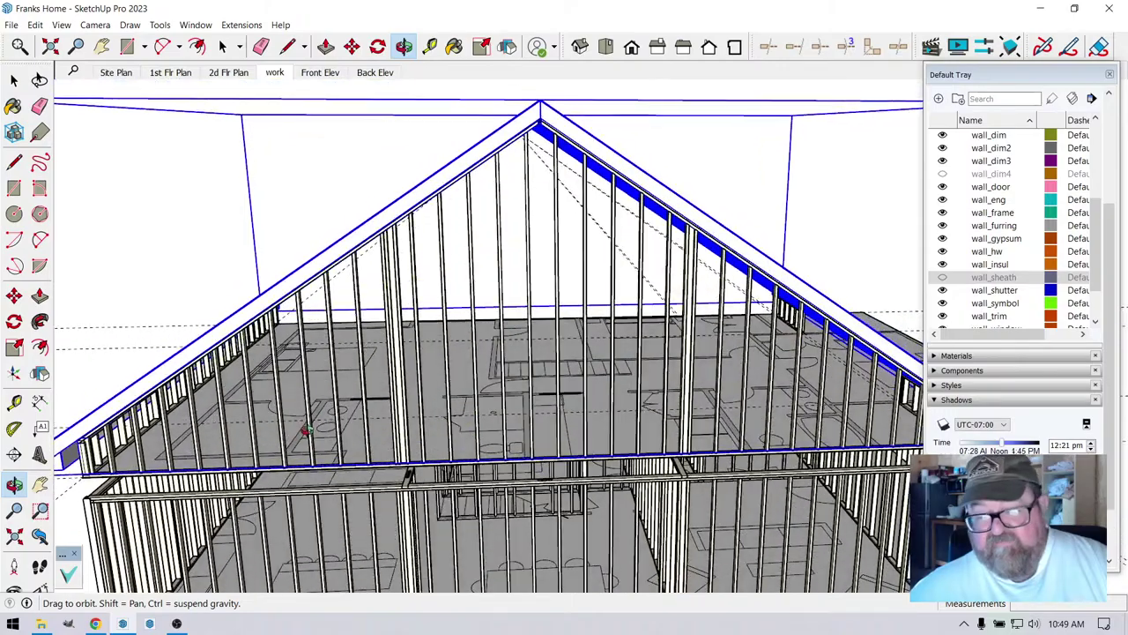
scroll(389, 421, up, 8)
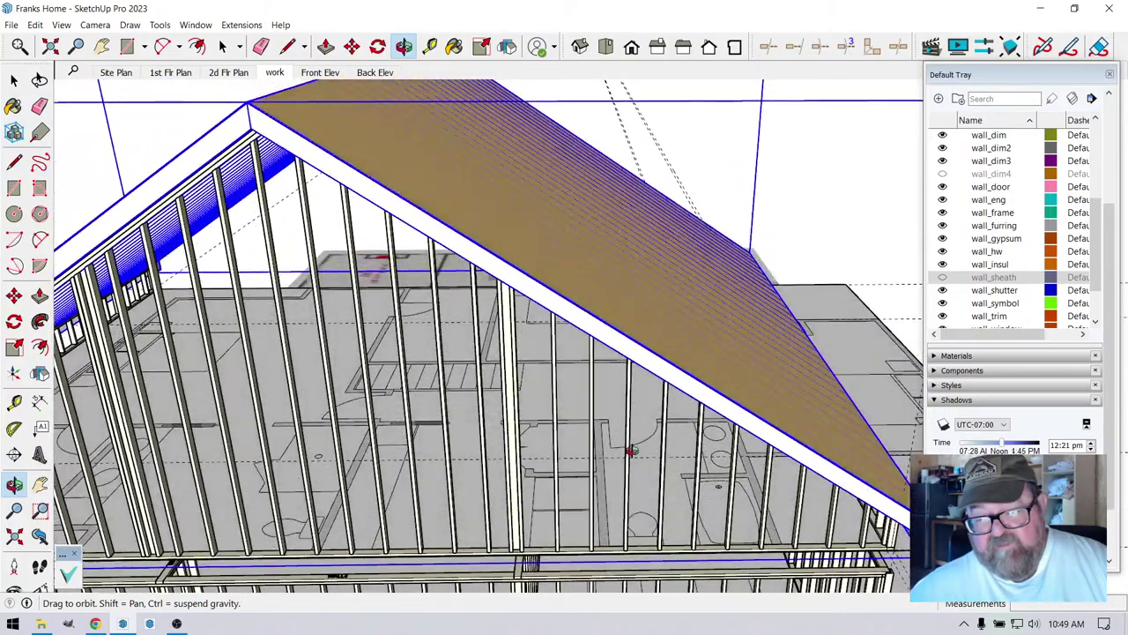
scroll(721, 445, up, 3)
scroll(679, 457, down, 6)
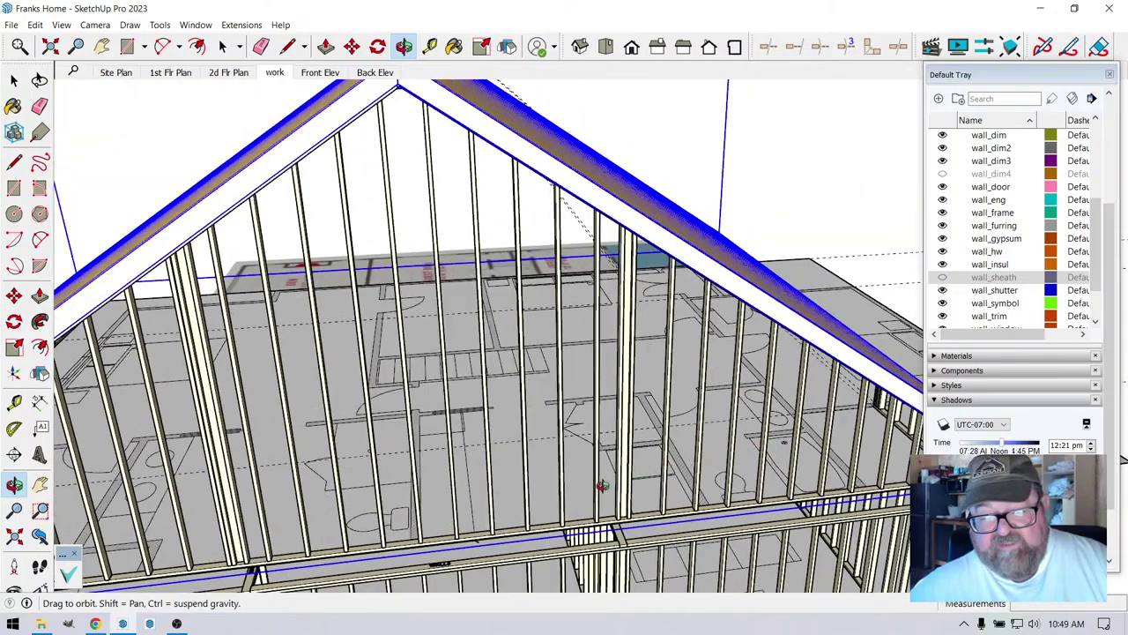
drag(514, 492, 86, 388)
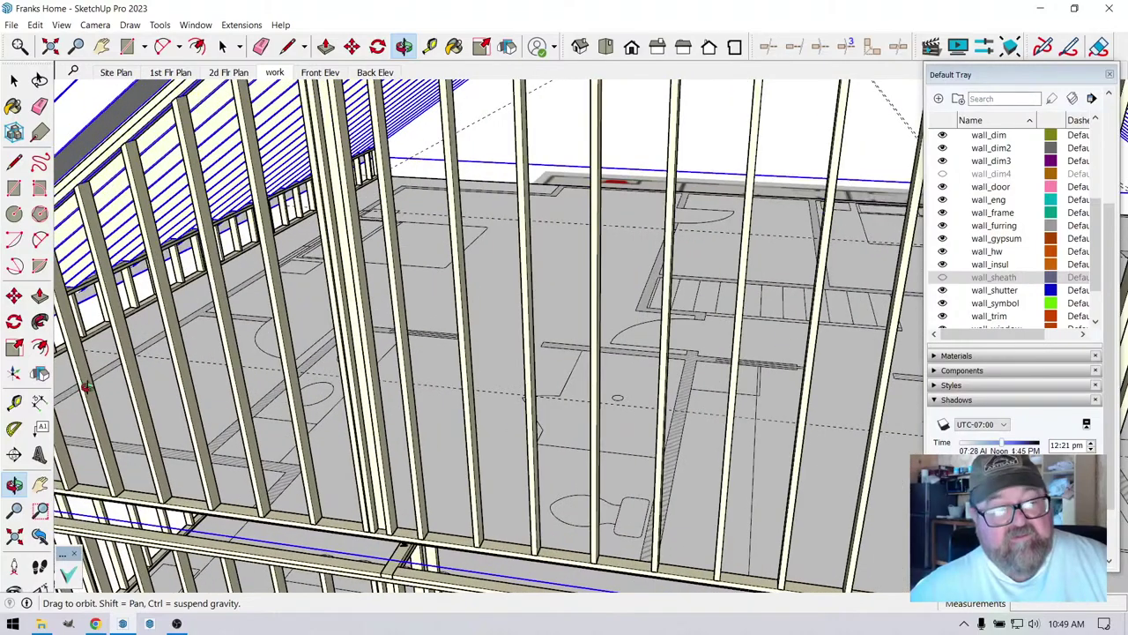
drag(166, 381, 421, 414)
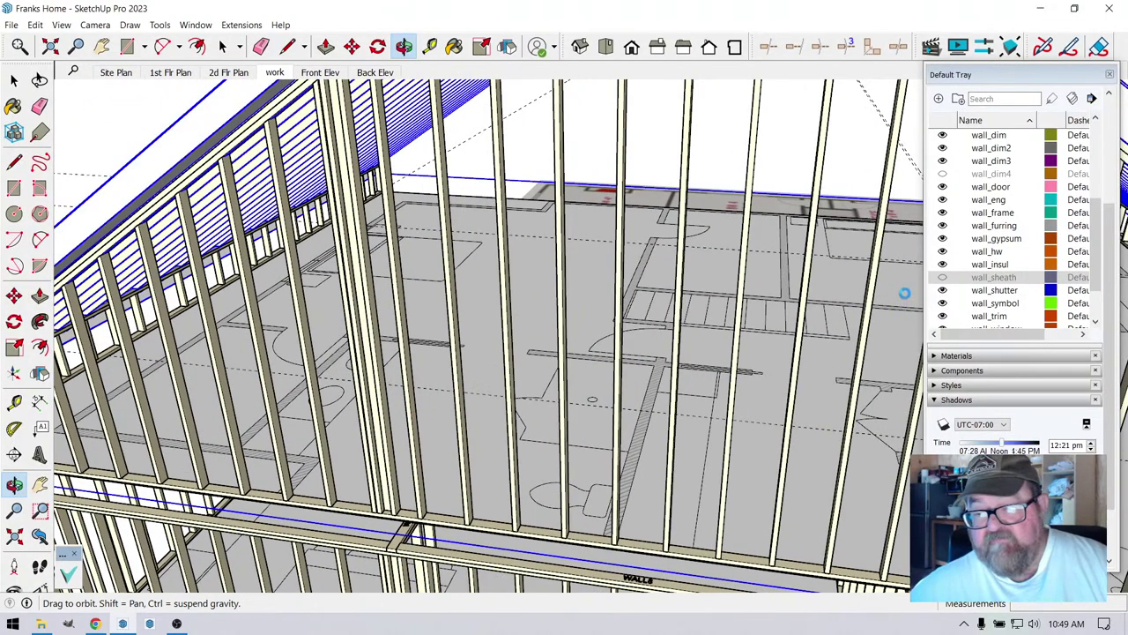
scroll(948, 242, up, 5)
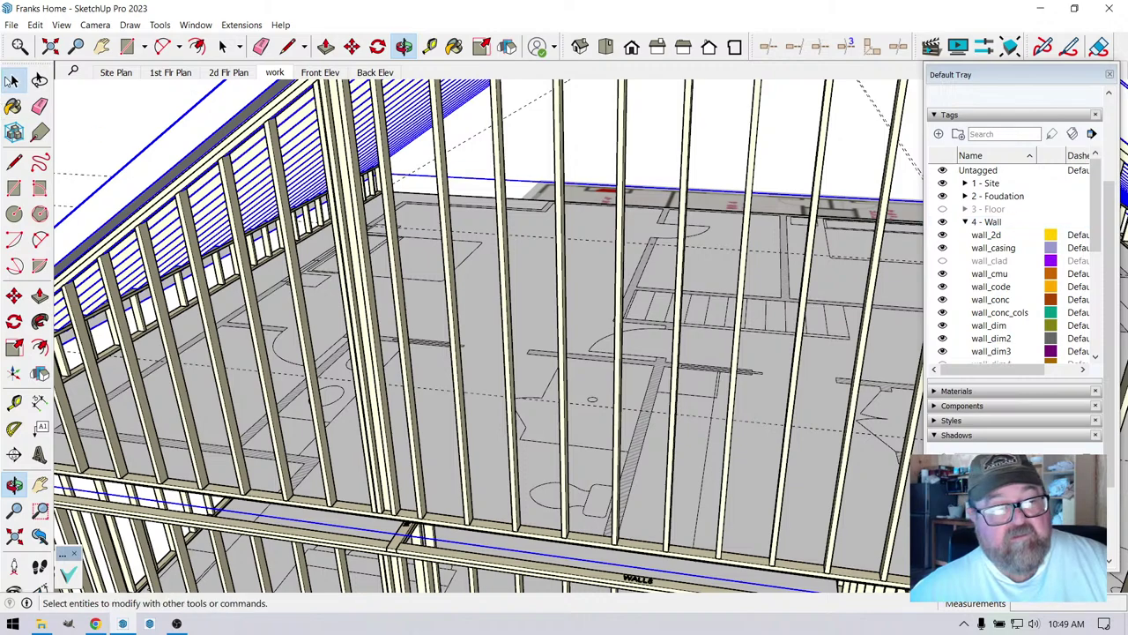
- Hide the 4 - Wall tag and sketch a line from a plan wall corner to the roof edge
click(12, 81)
click(943, 222)
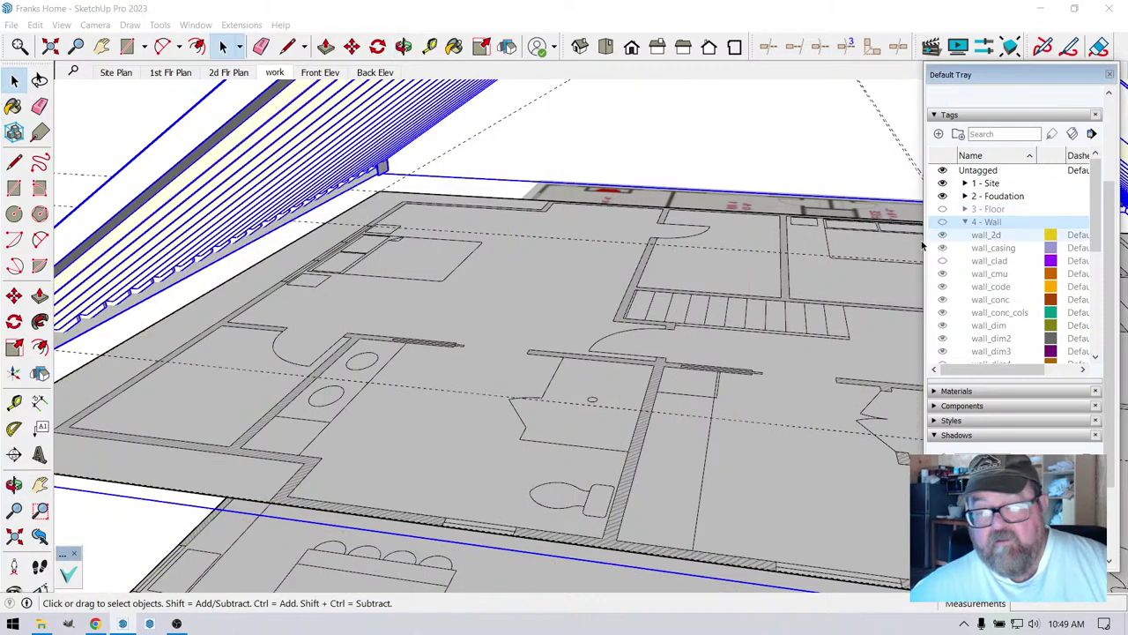
click(287, 46)
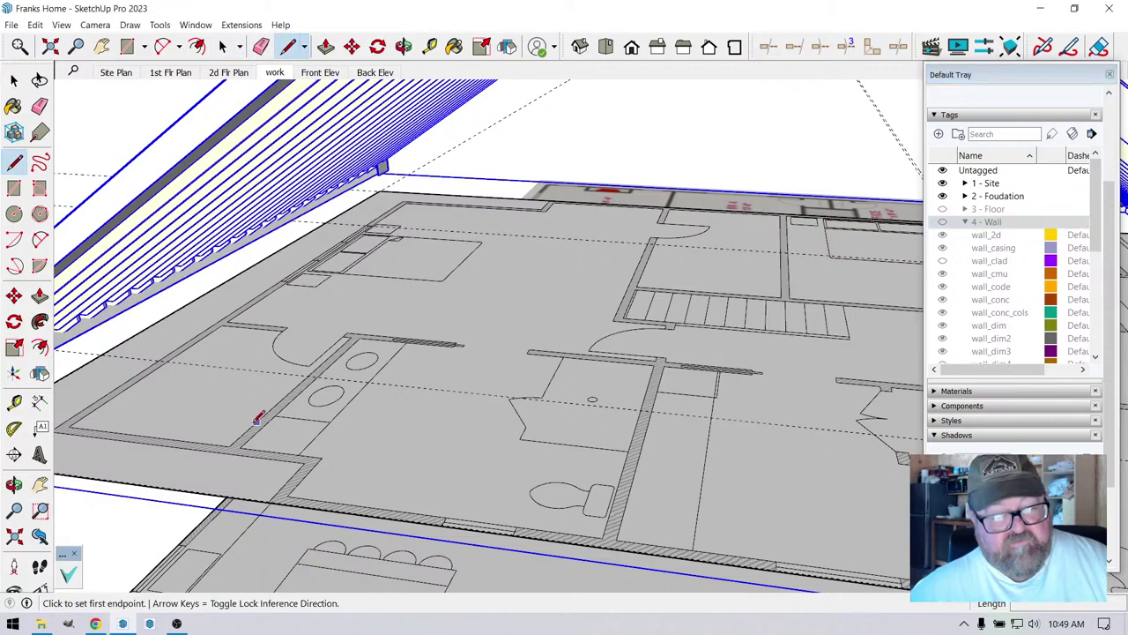
click(241, 445)
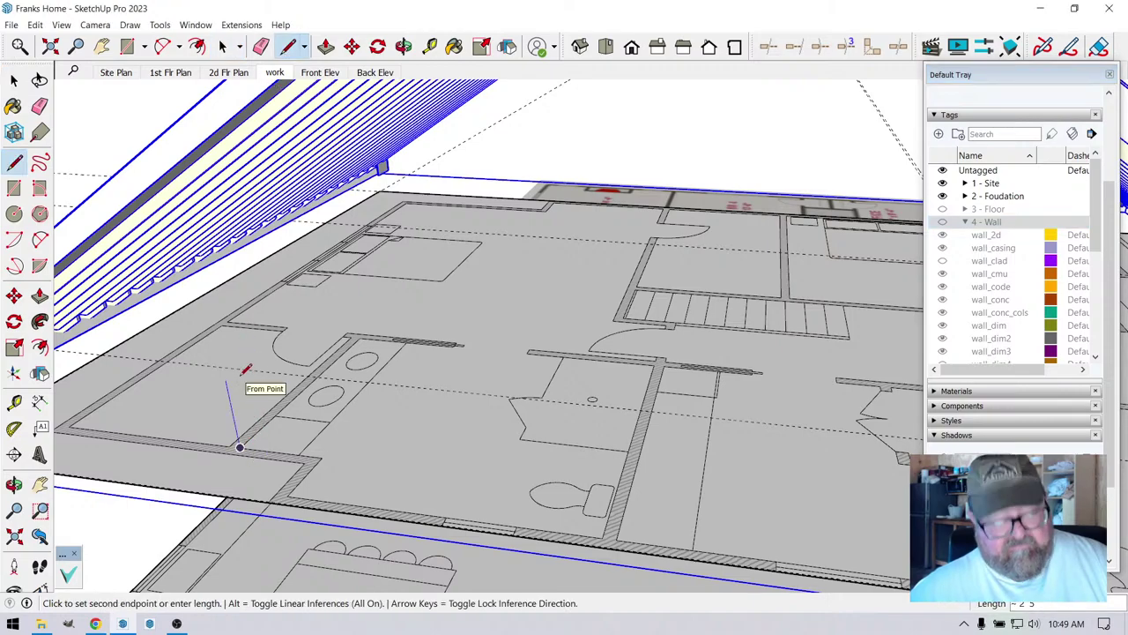
click(184, 190)
- Orbit around to see the roof overhanging both floor plans
middle_drag(184, 191, 231, 204)
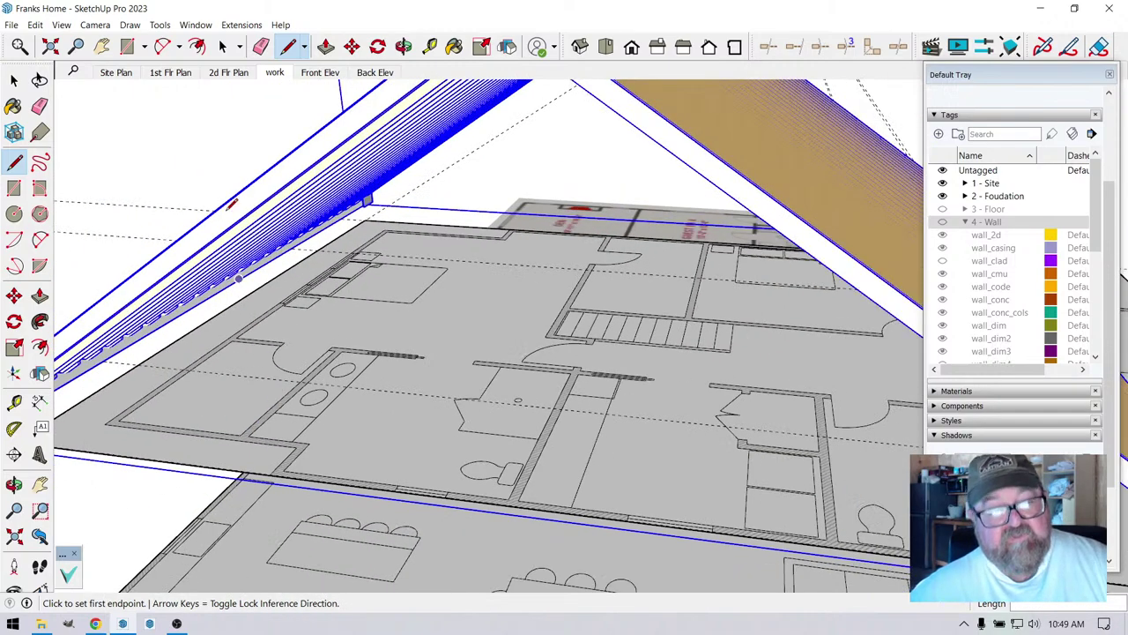
click(404, 46)
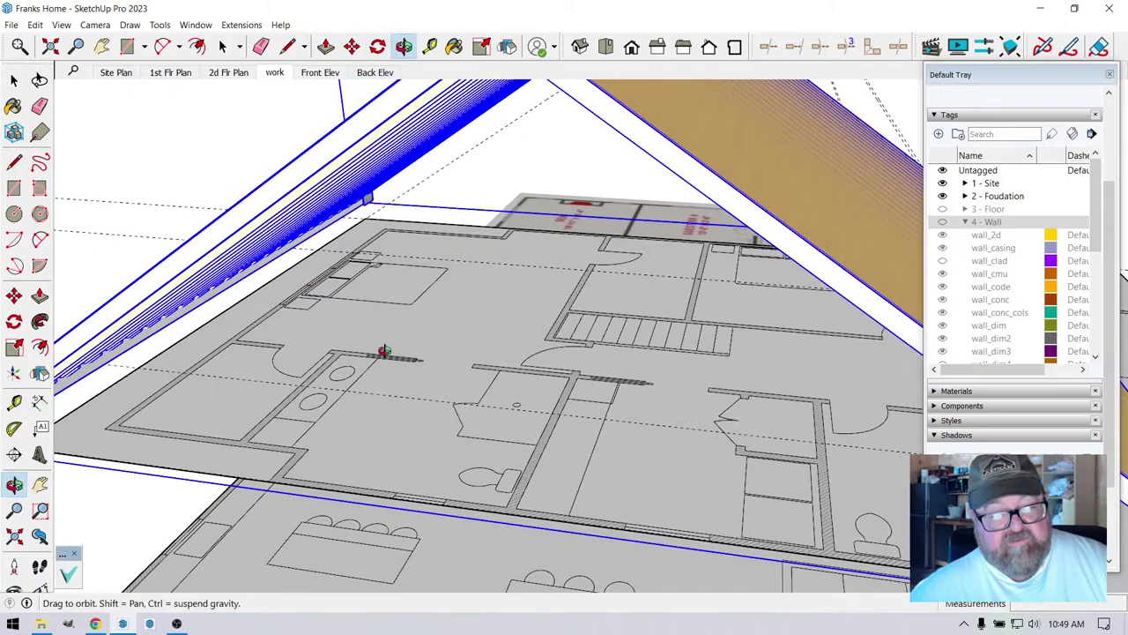
mouse_move(385, 351)
mouse_down()
mouse_move(370, 398)
mouse_move(400, 336)
mouse_up()
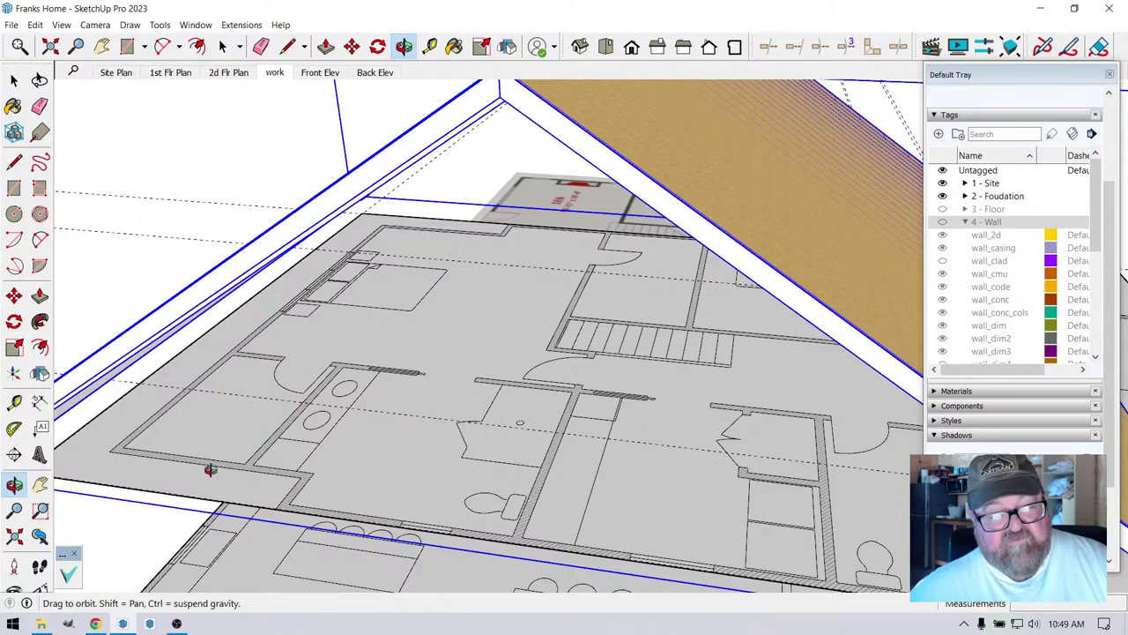
drag(392, 374, 288, 443)
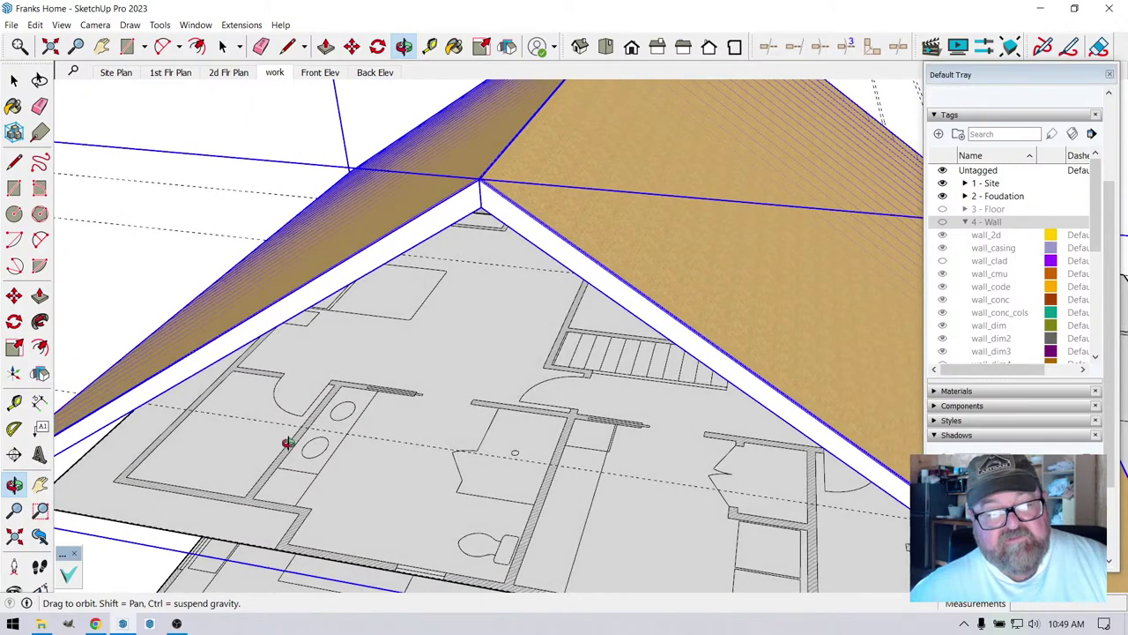
drag(272, 399, 400, 424)
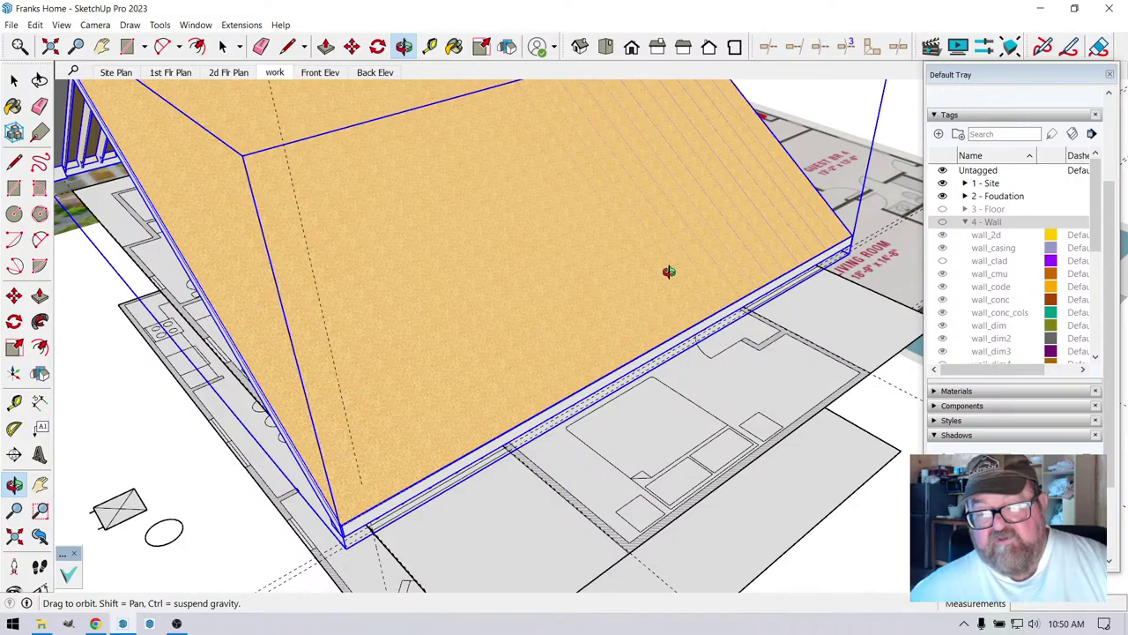
drag(669, 271, 722, 263)
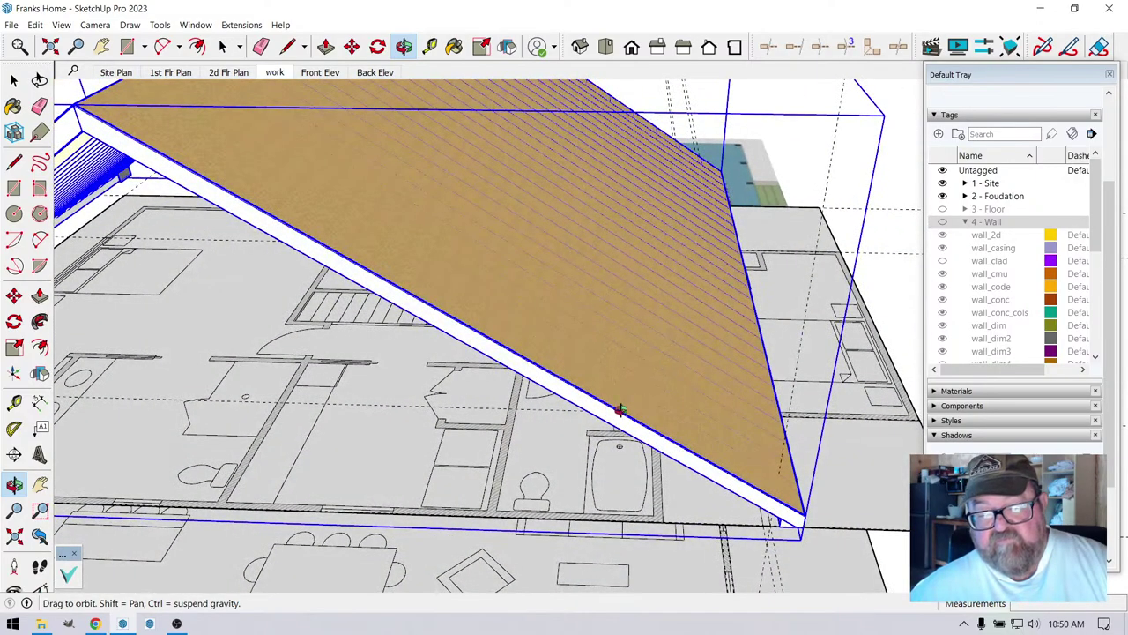
drag(620, 410, 461, 494)
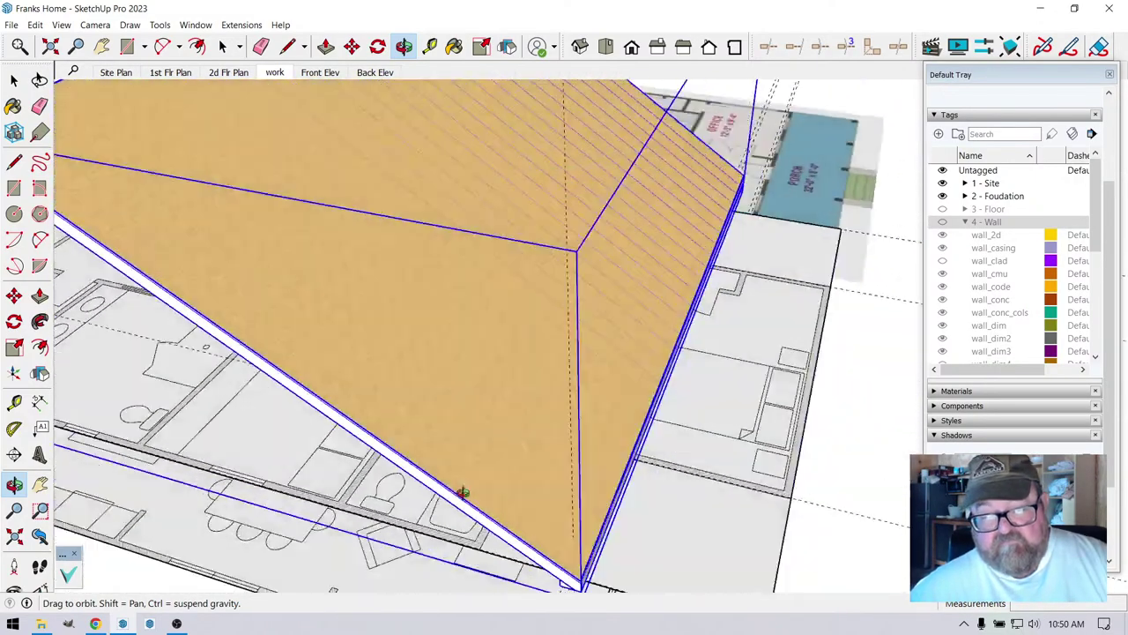
scroll(679, 451, down, 8)
drag(652, 426, 511, 468)
scroll(300, 176, up, 6)
scroll(310, 227, up, 5)
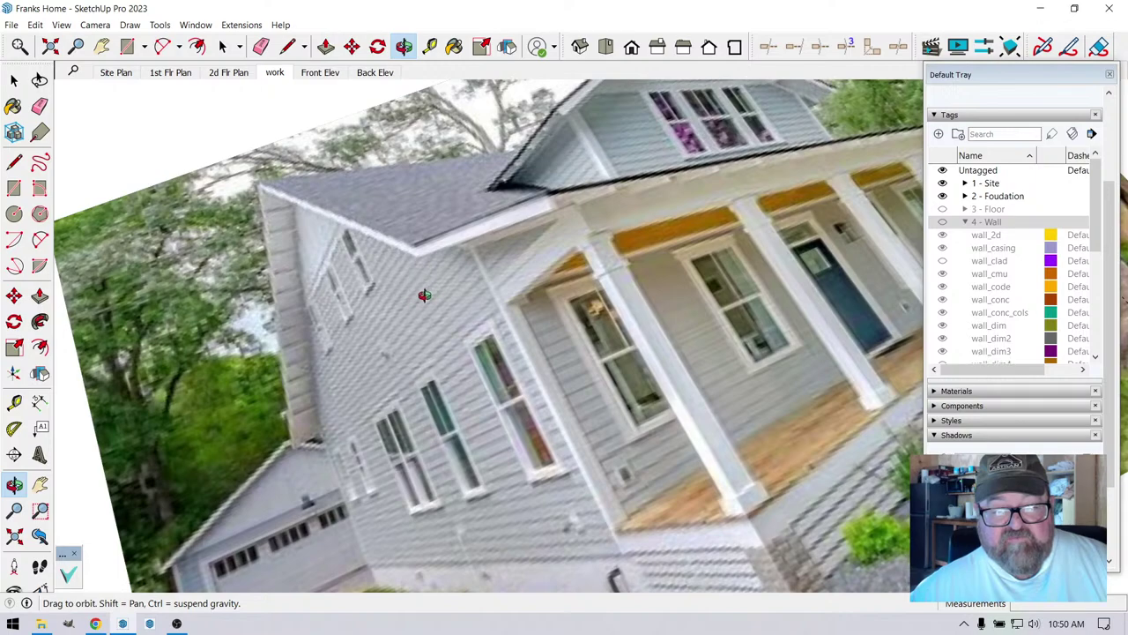
scroll(449, 299, up, 3)
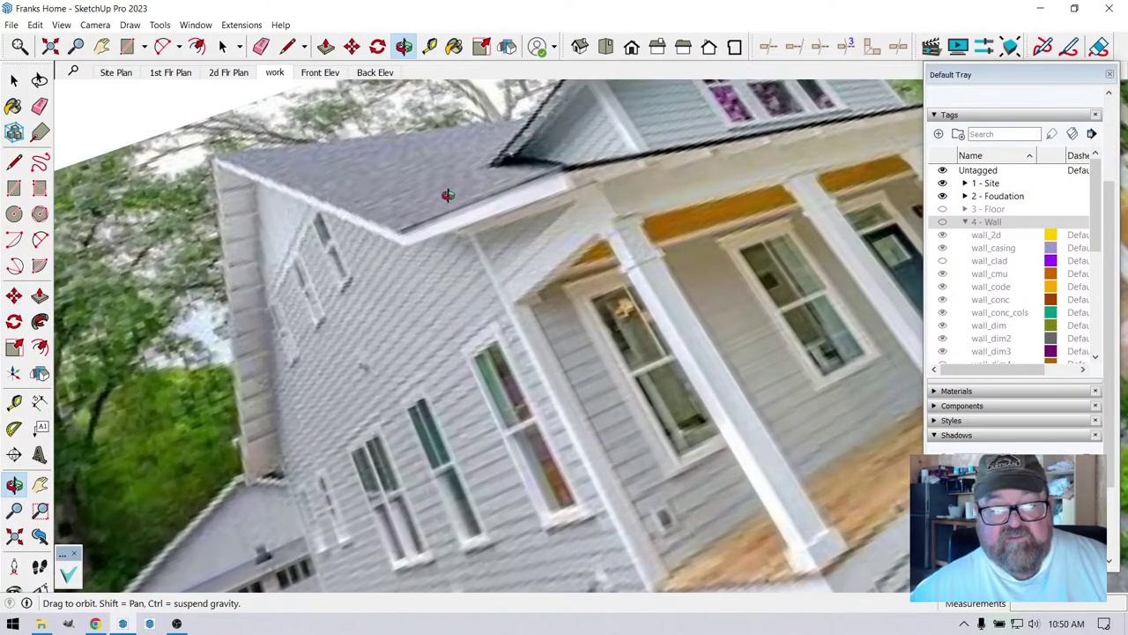
scroll(420, 264, down, 10)
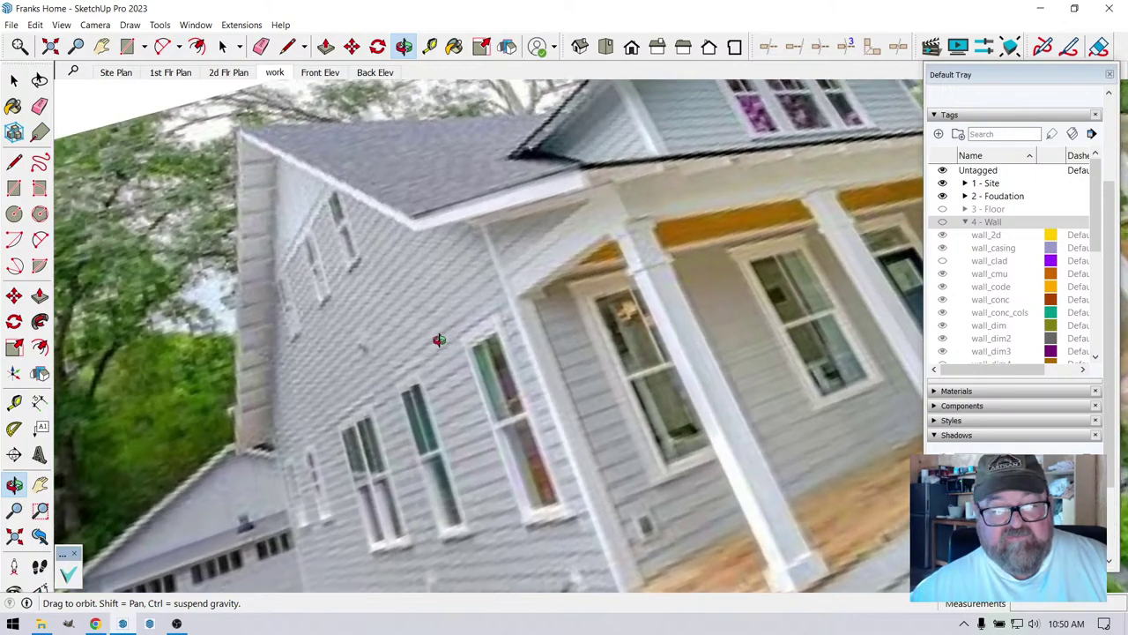
scroll(437, 404, down, 3)
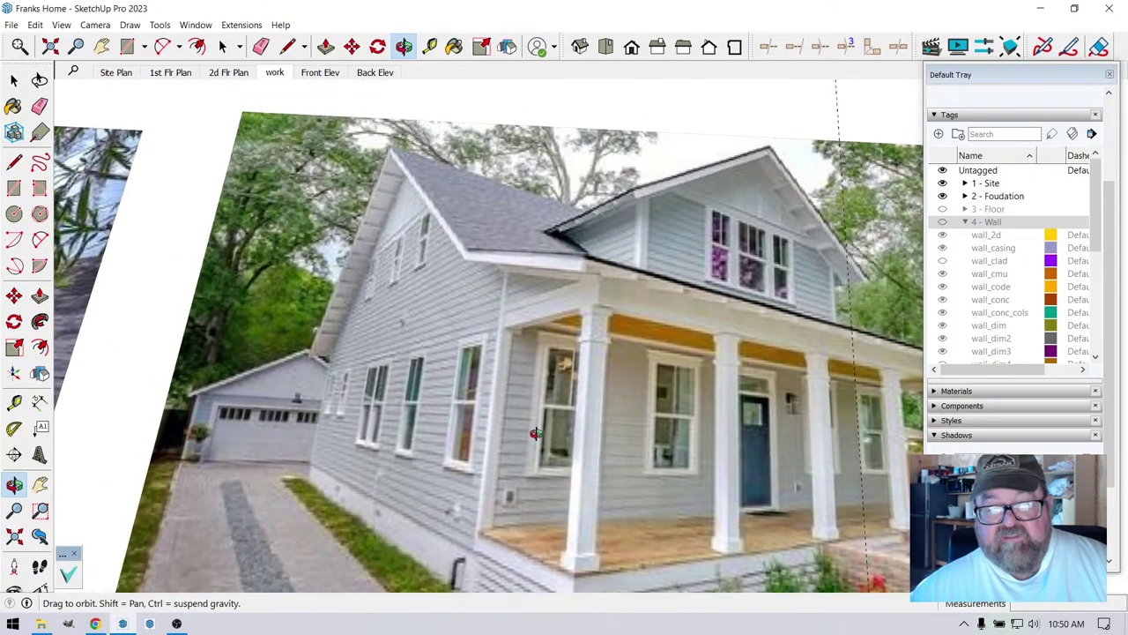
mouse_move(438, 403)
middle_down()
mouse_move(510, 423)
mouse_move(438, 409)
middle_up()
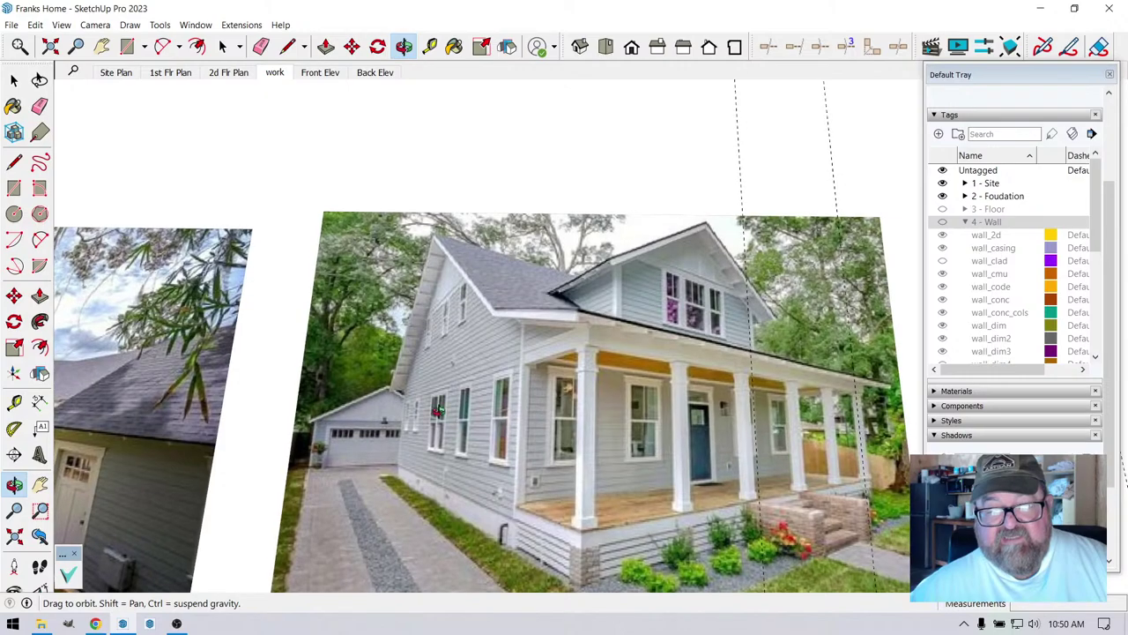
scroll(452, 326, down, 10)
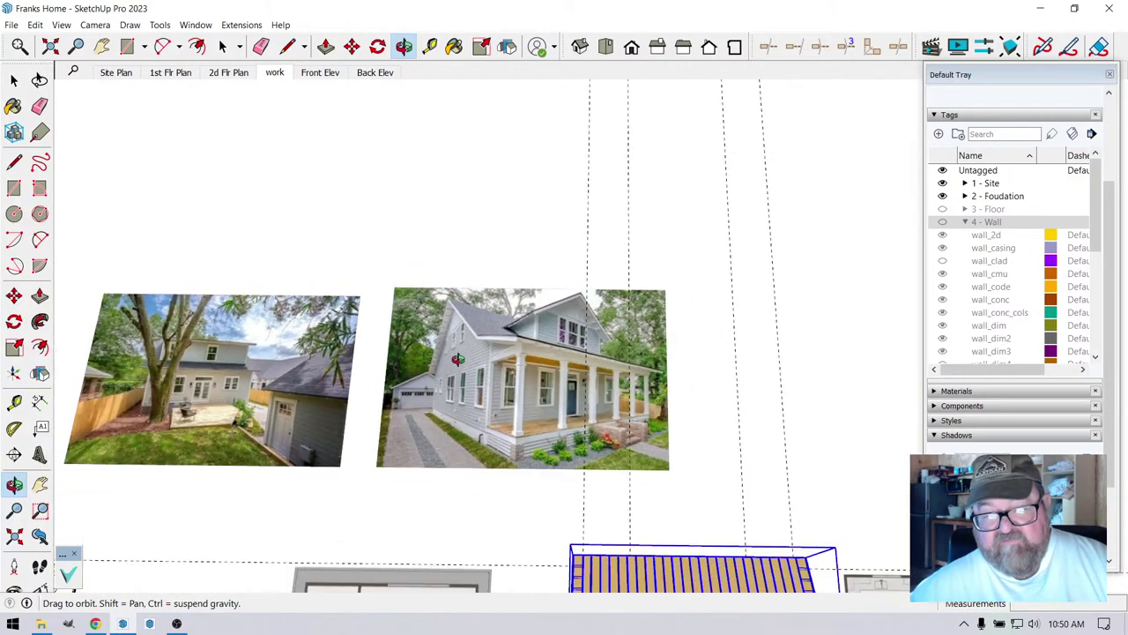
scroll(457, 575, down, 2)
middle_drag(461, 539, 650, 572)
scroll(565, 499, up, 5)
scroll(610, 446, up, 3)
middle_drag(617, 441, 592, 411)
scroll(629, 408, up, 2)
scroll(629, 408, up, 1)
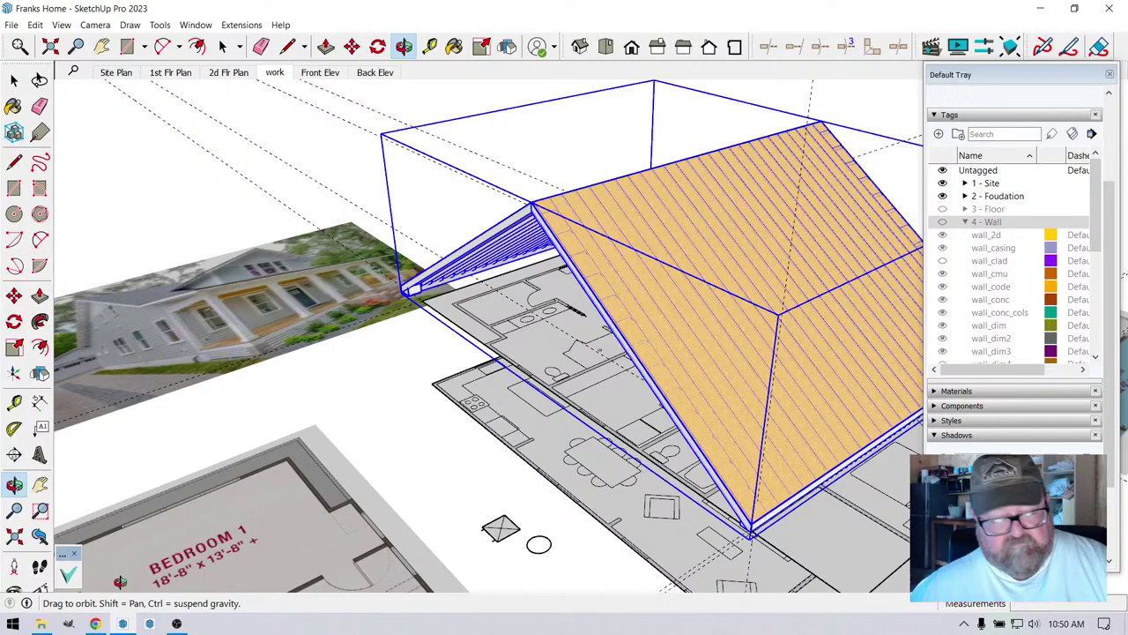
click(97, 624)
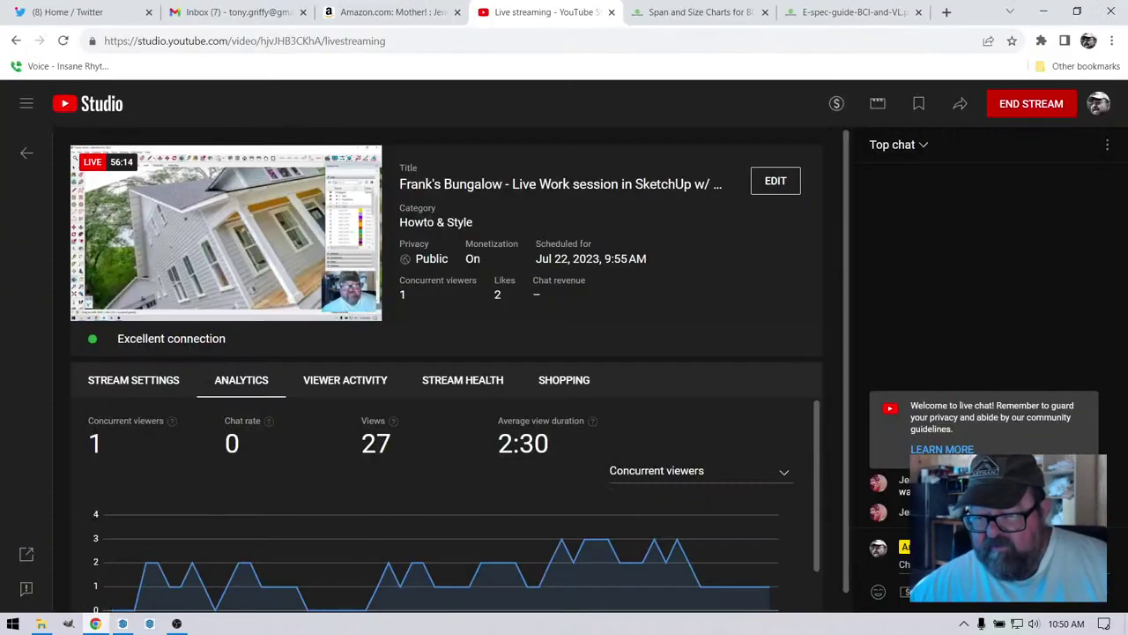
- Back in SketchUp, orbit the roof, toggle 4 - Wall off, and collapse its sub-tags to reveal 5 - Roof
click(96, 623)
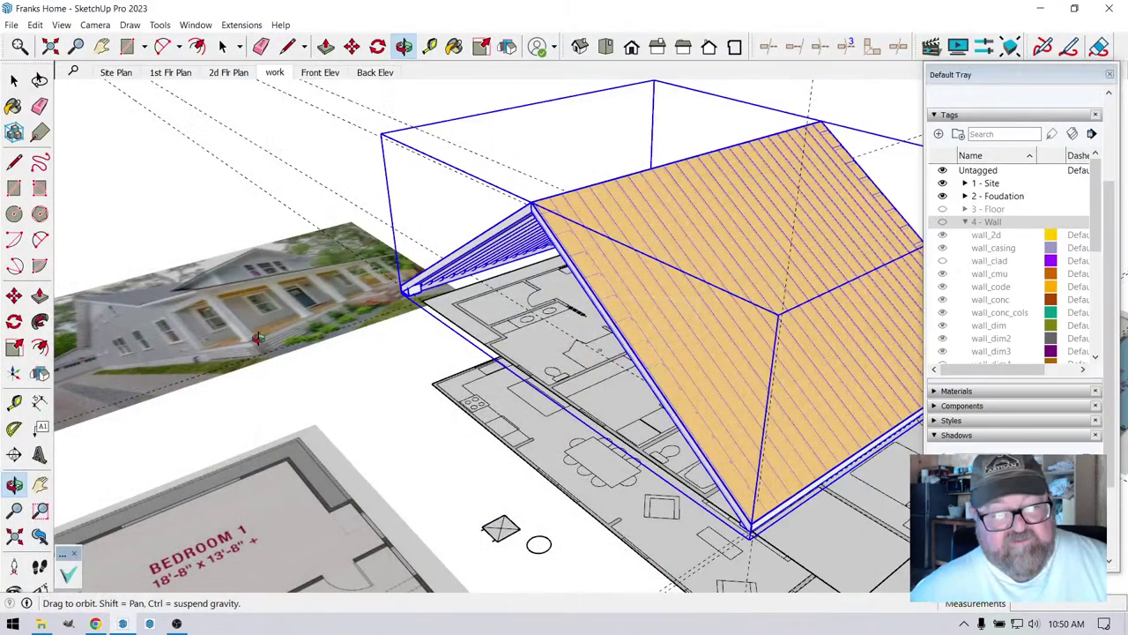
drag(258, 339, 703, 463)
drag(652, 411, 670, 346)
scroll(797, 356, up, 3)
scroll(796, 355, up, 3)
scroll(808, 361, down, 4)
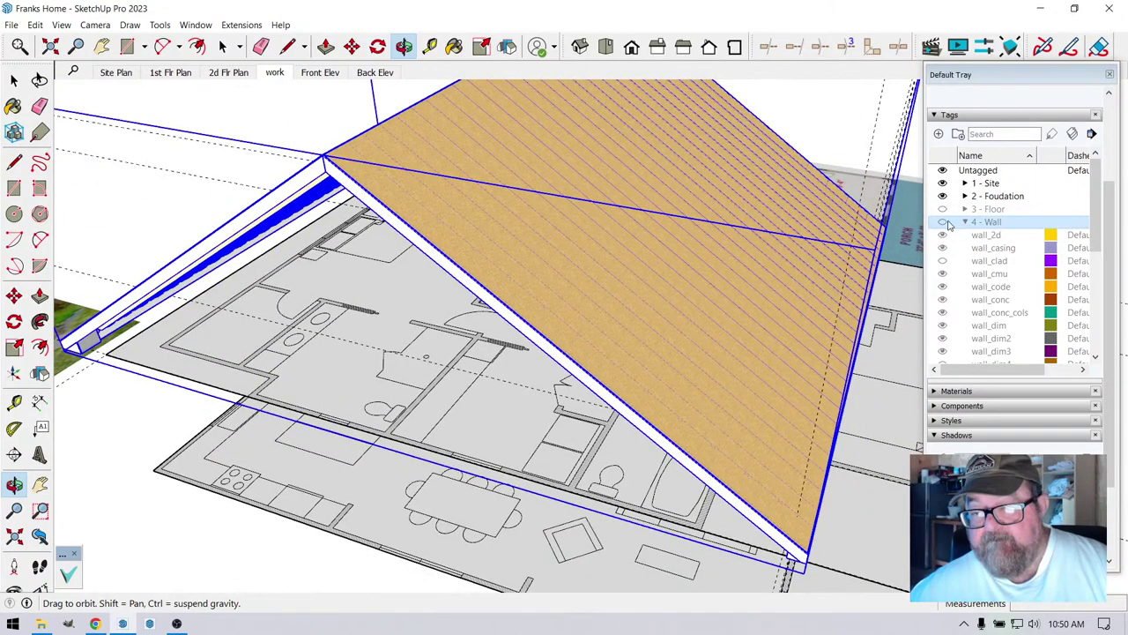
click(943, 222)
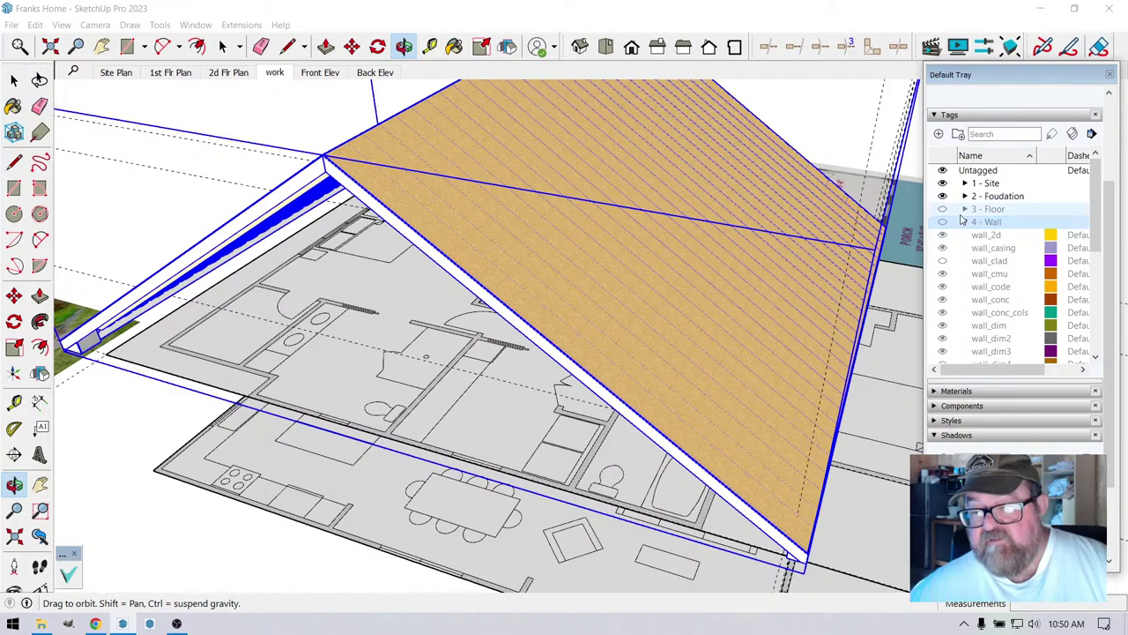
click(964, 222)
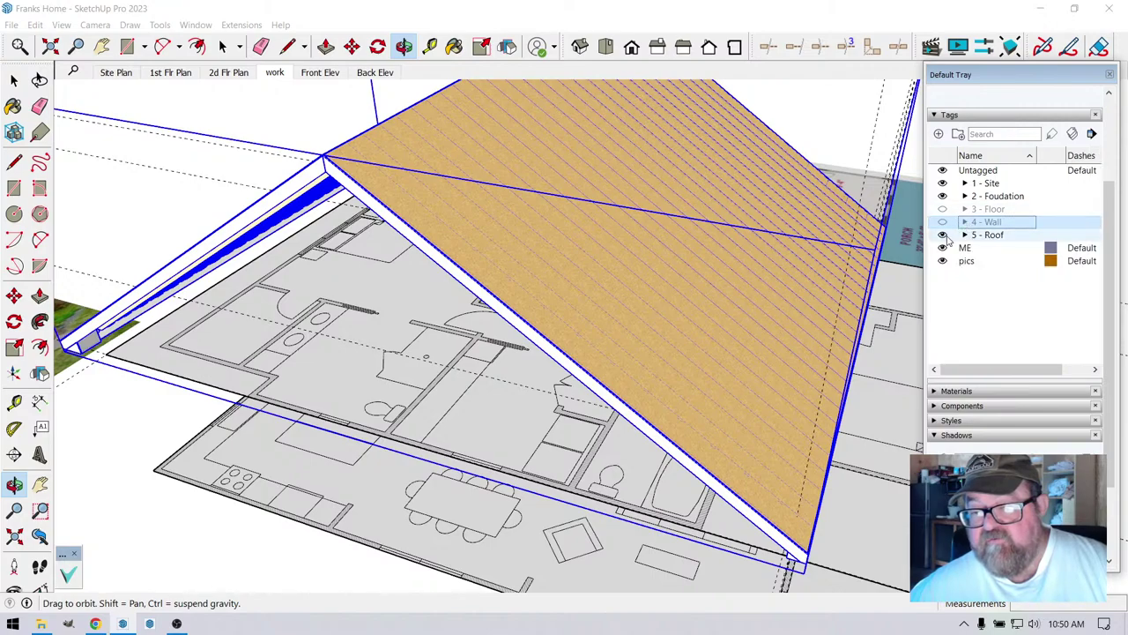
- Hide the 5 - Roof tag and orbit to a top-down view of the floor plans
click(942, 234)
drag(707, 314, 408, 461)
scroll(511, 411, up, 5)
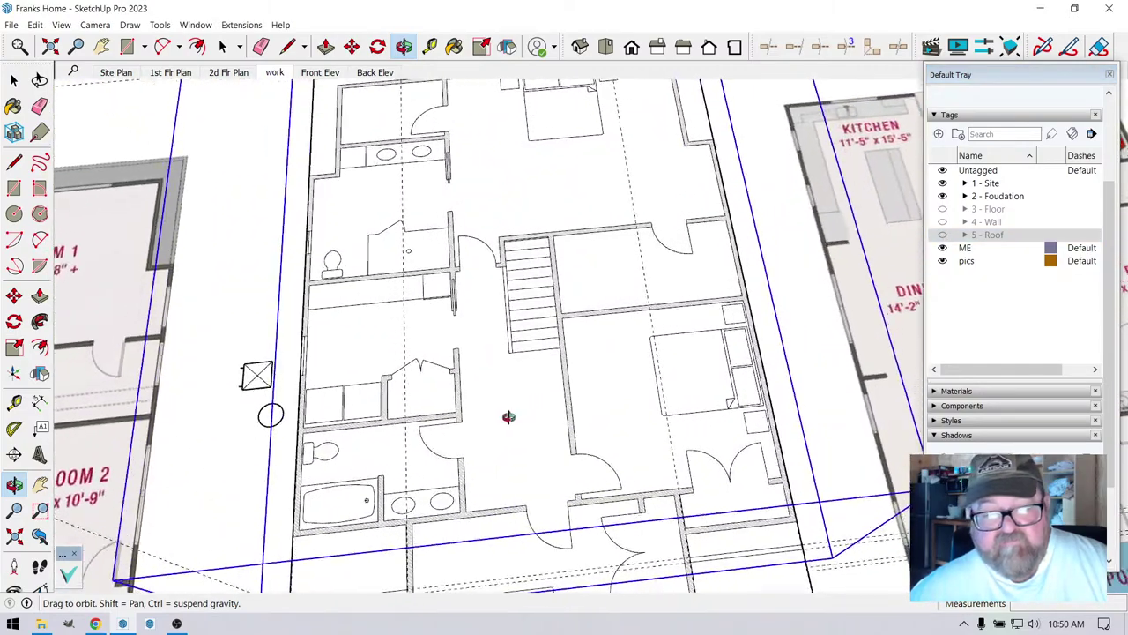
scroll(423, 359, down, 2)
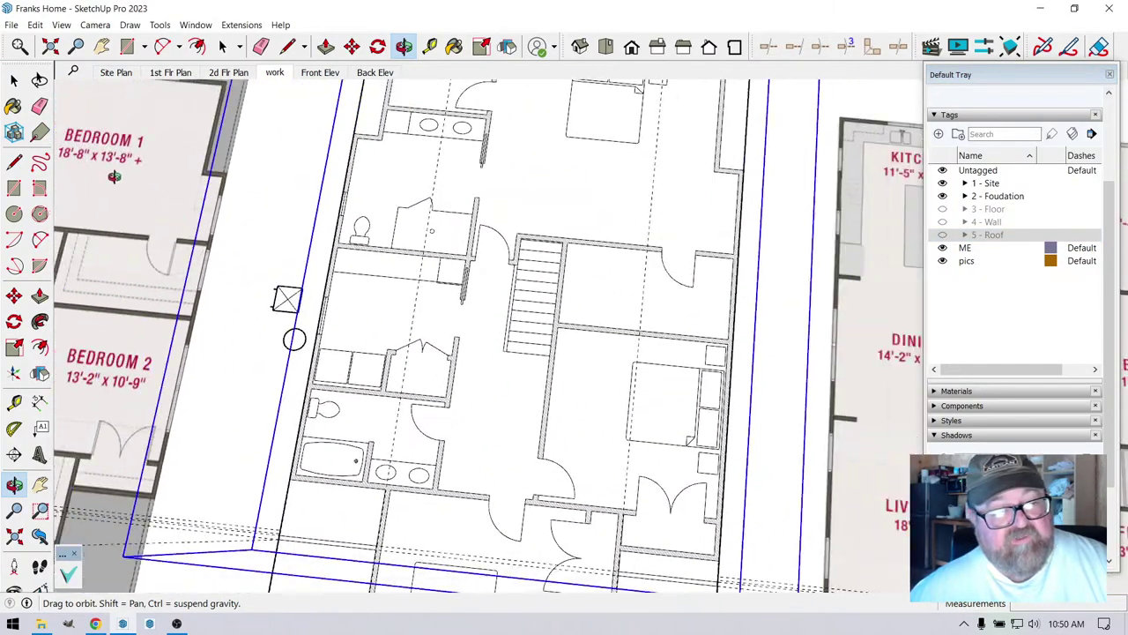
click(14, 81)
scroll(379, 316, down, 4)
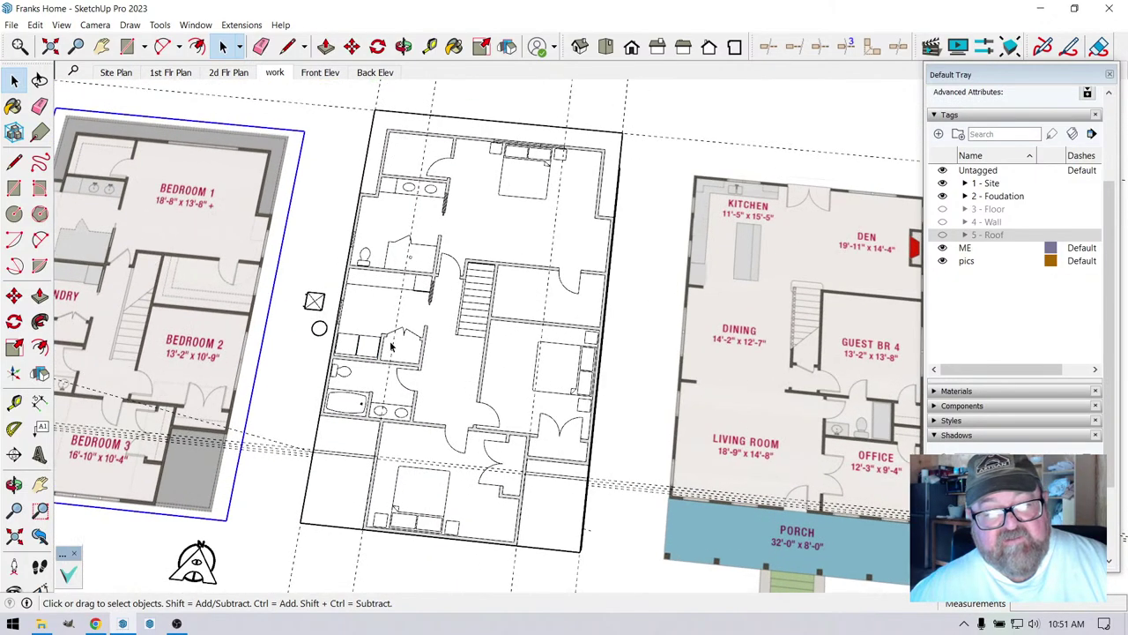
scroll(833, 411, down, 1)
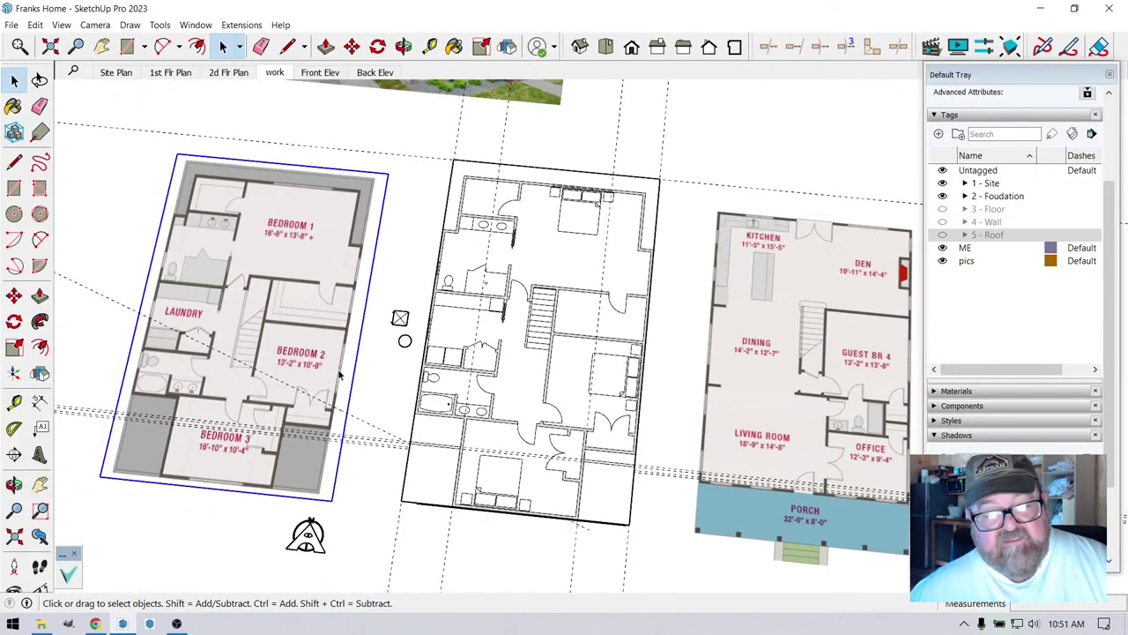
scroll(536, 388, down, 2)
- Zoom across the plans to locate the second-floor bathroom area
middle_drag(536, 388, 529, 450)
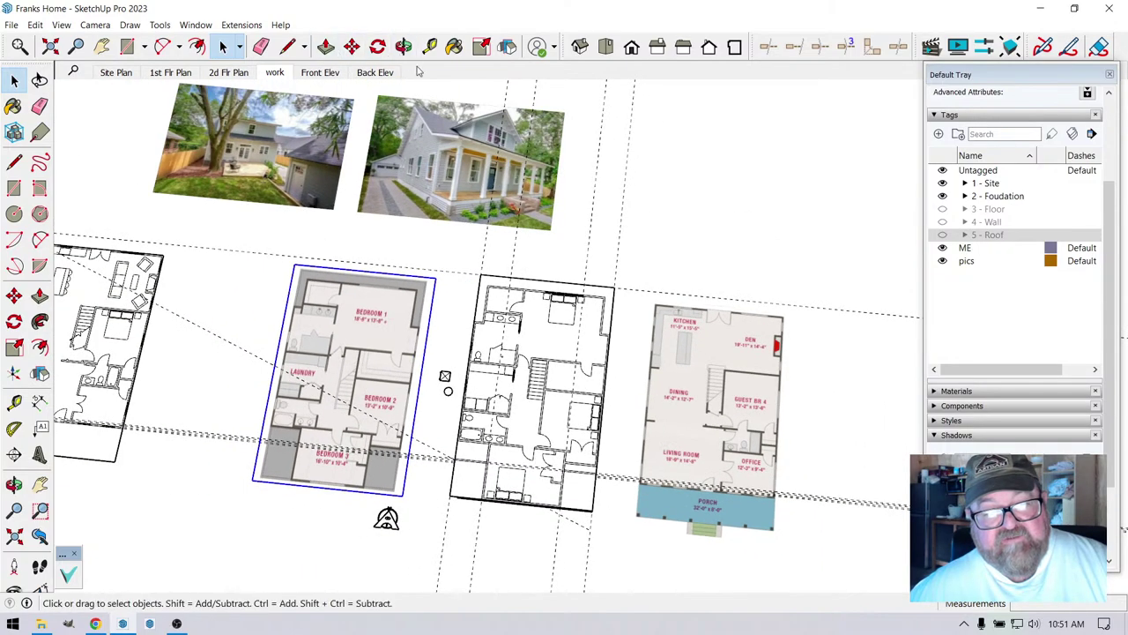
scroll(393, 139, up, 2)
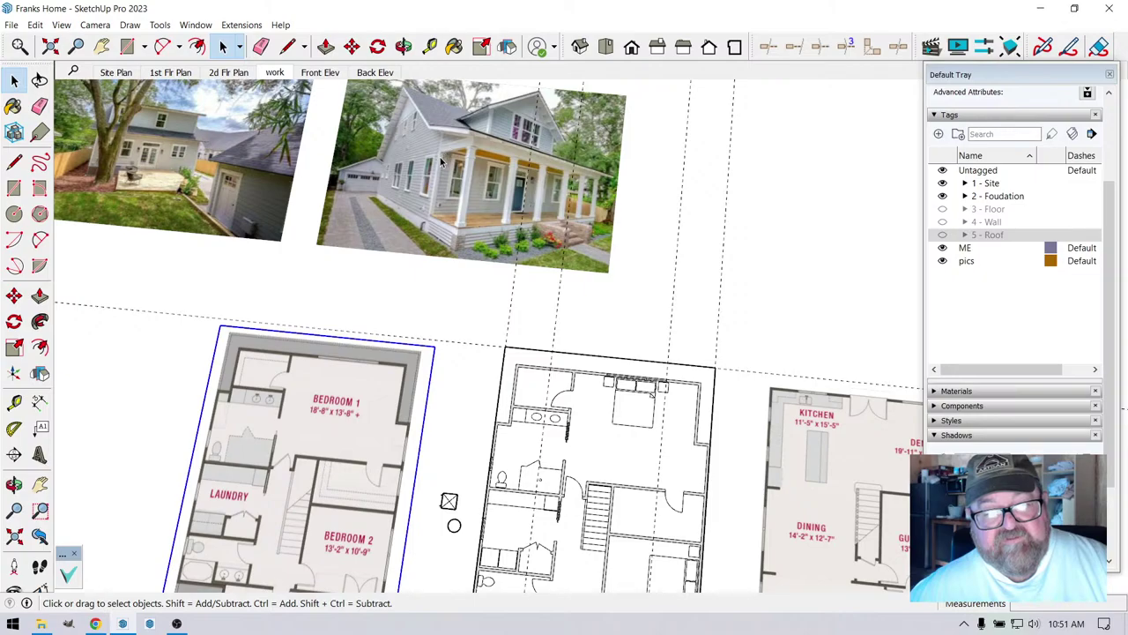
scroll(442, 161, down, 1)
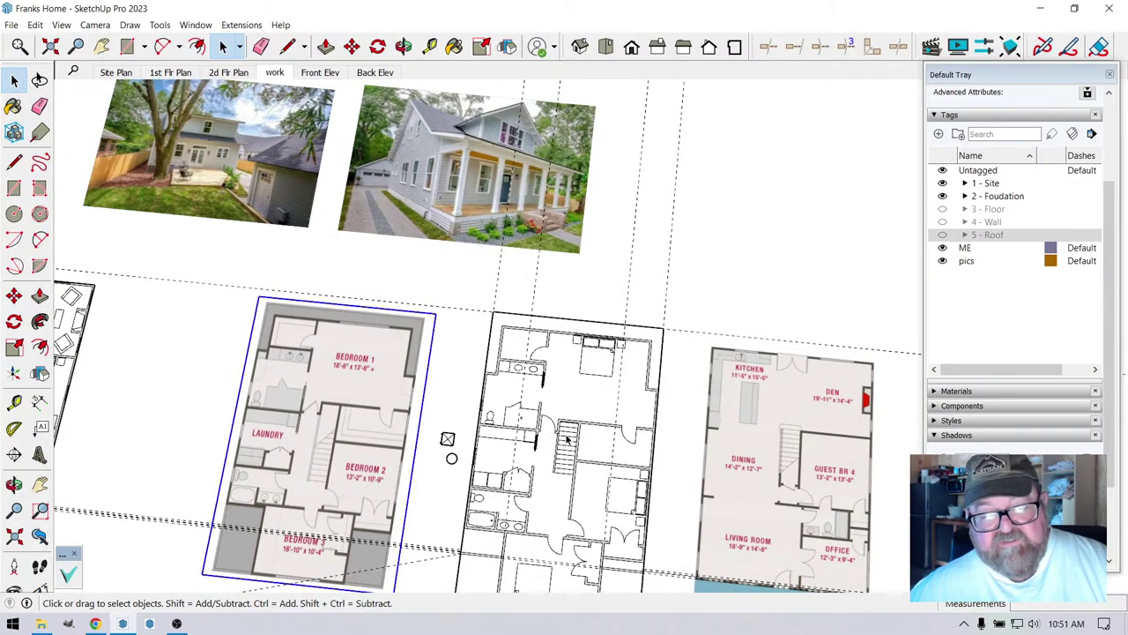
scroll(510, 569, up, 3)
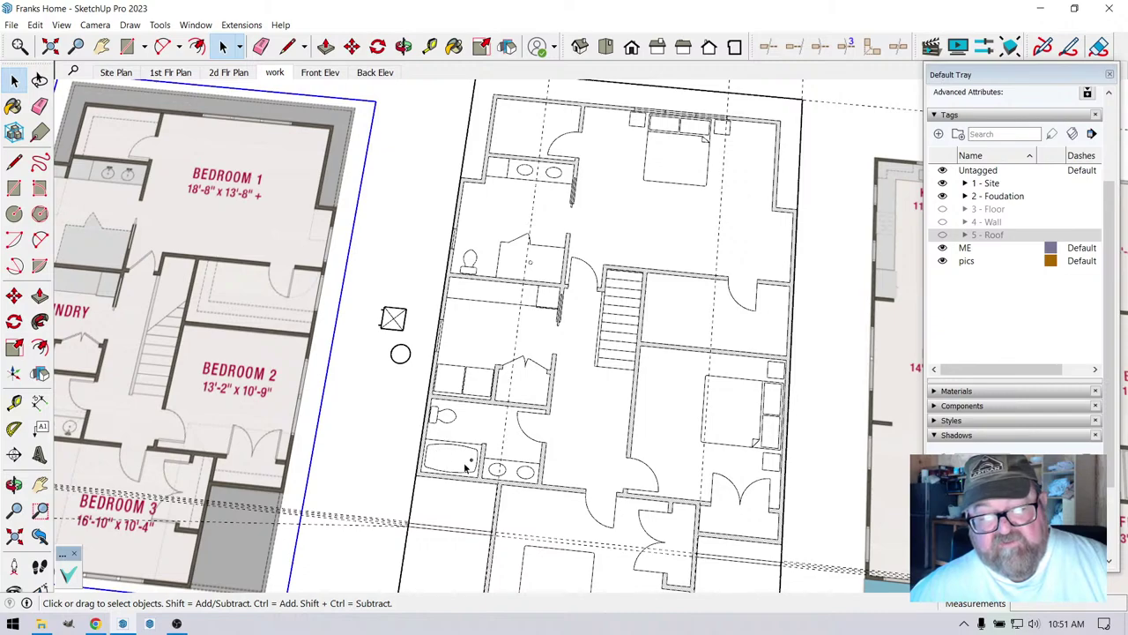
scroll(656, 541, down, 1)
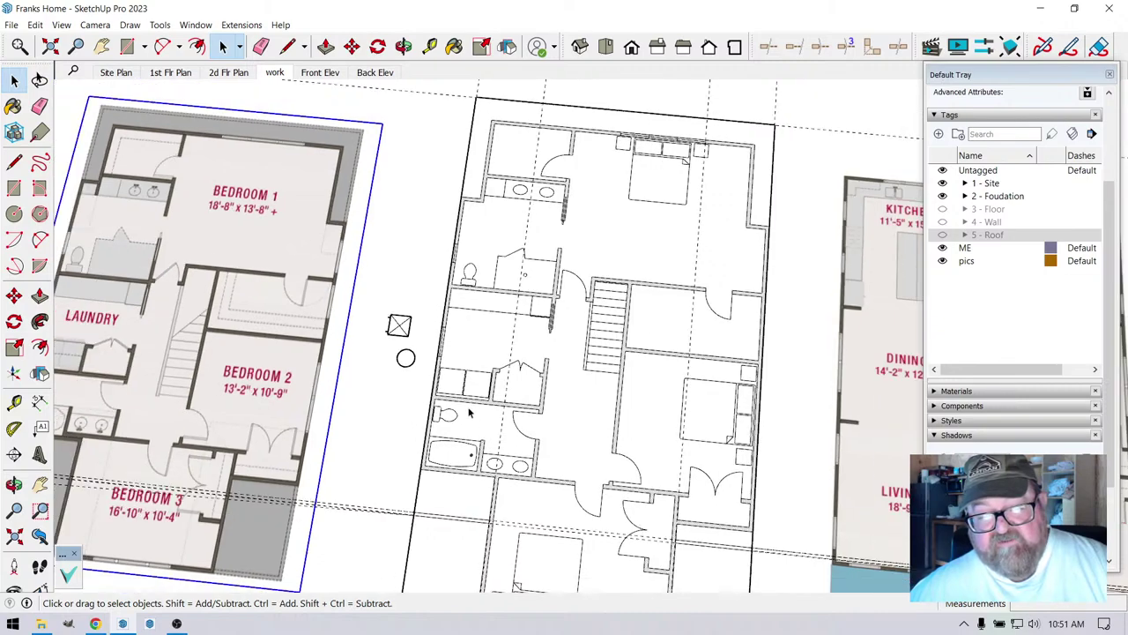
scroll(640, 516, up, 3)
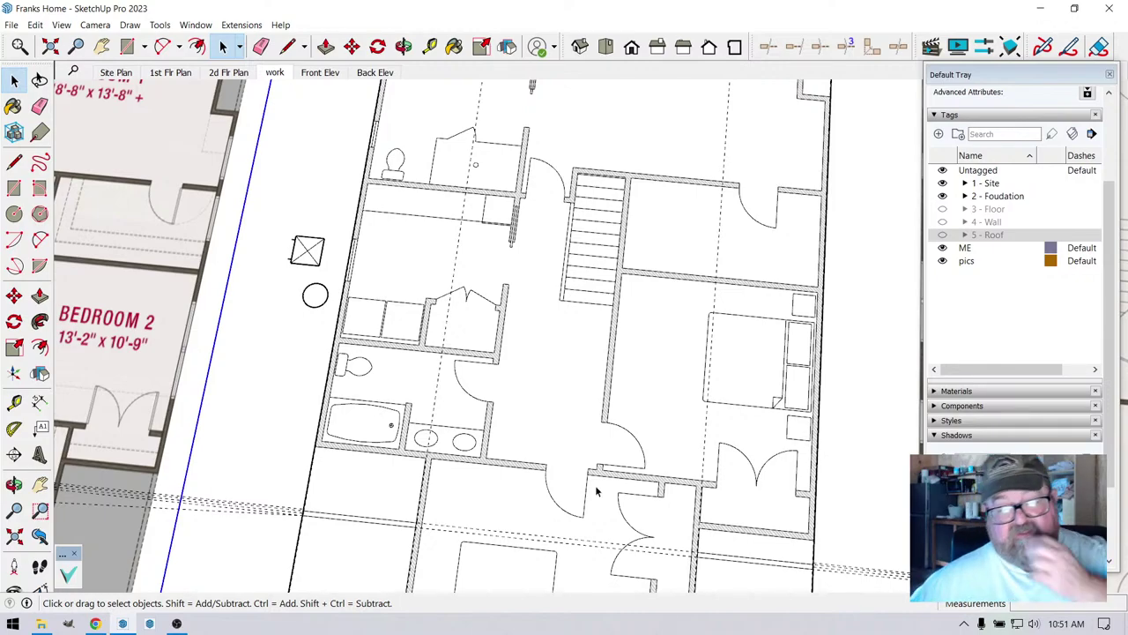
scroll(545, 499, down, 2)
scroll(503, 473, down, 2)
scroll(534, 521, down, 1)
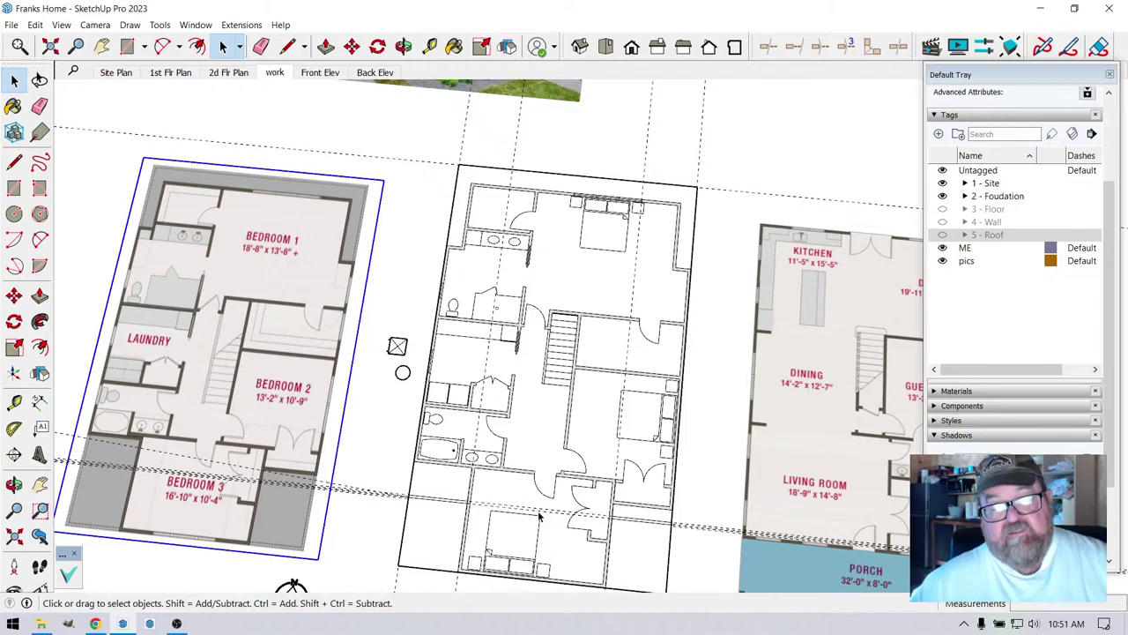
- Tilt the plans into a close perspective view of the second-floor bathroom
click(537, 450)
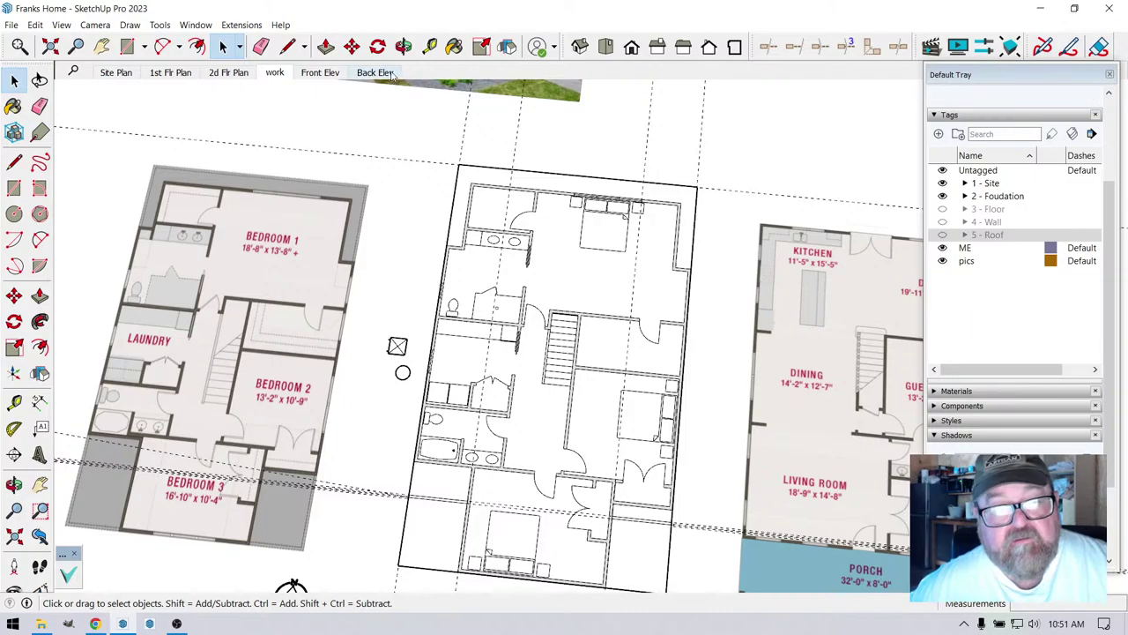
key(o)
drag(537, 451, 508, 500)
scroll(441, 408, up, 3)
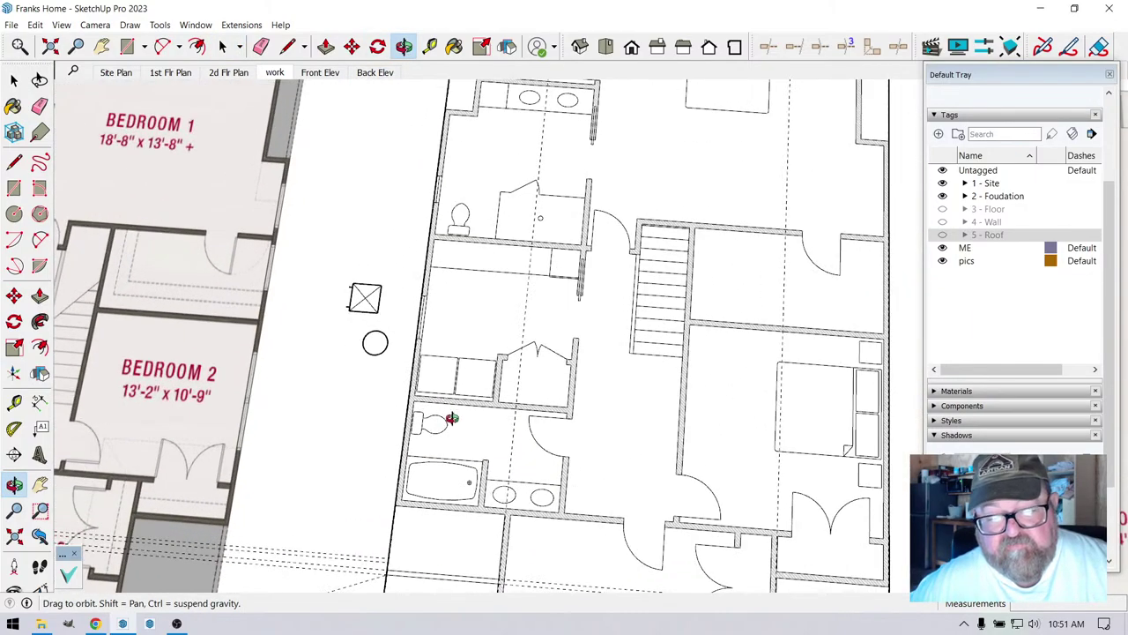
scroll(519, 390, down, 3)
scroll(537, 434, up, 2)
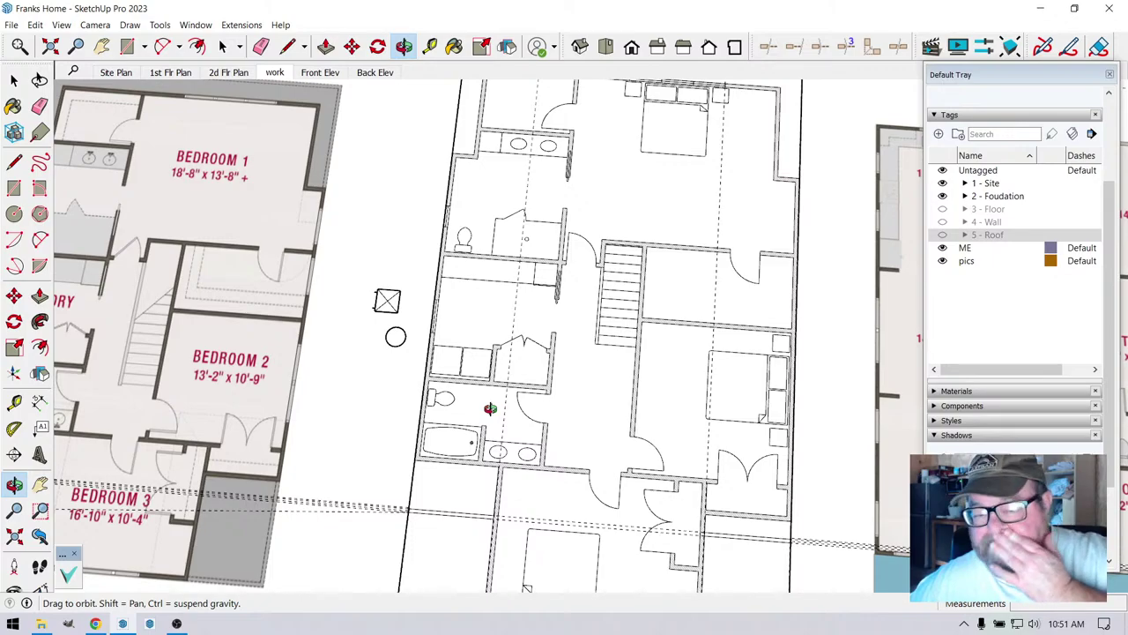
drag(490, 408, 619, 355)
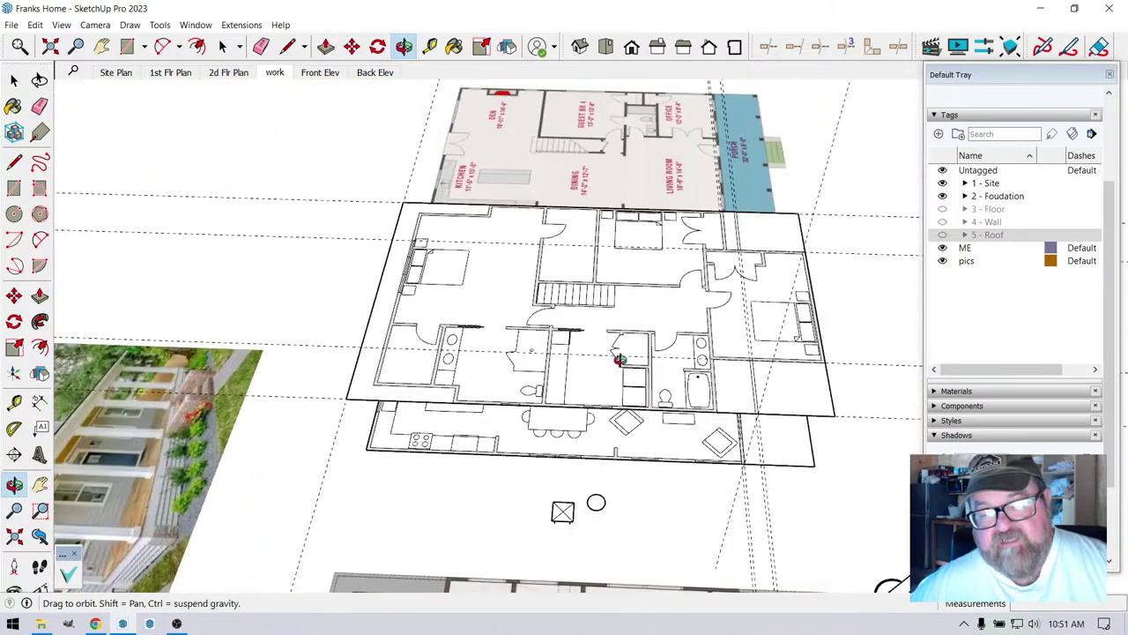
scroll(708, 350, up, 8)
drag(605, 403, 600, 396)
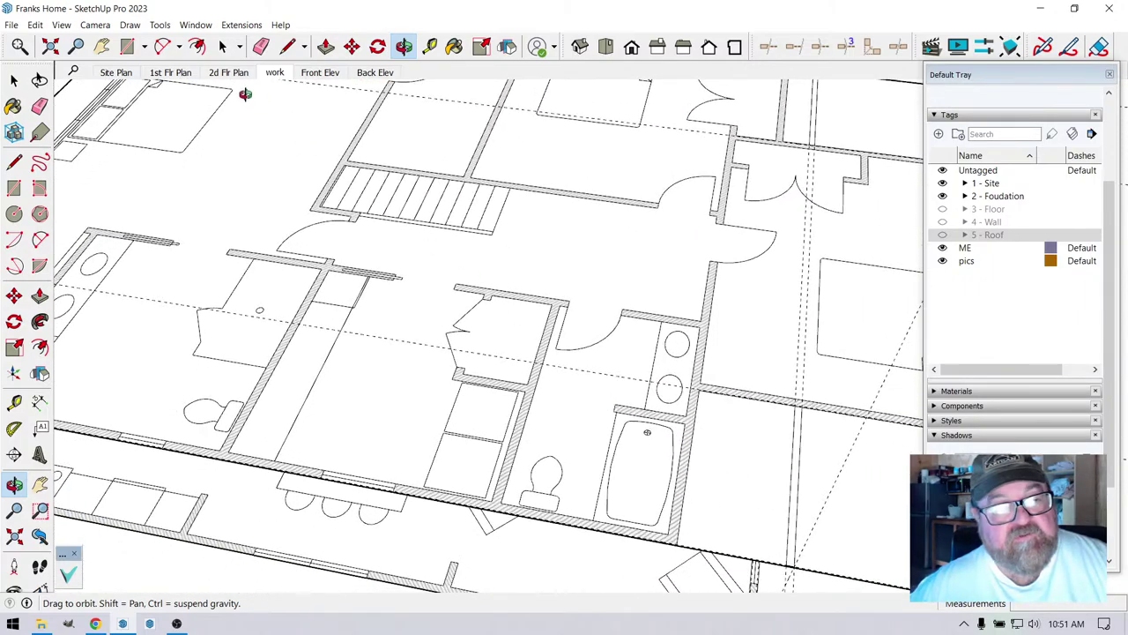
- Draw a rectangle across the closet floor beside the bathroom
click(127, 46)
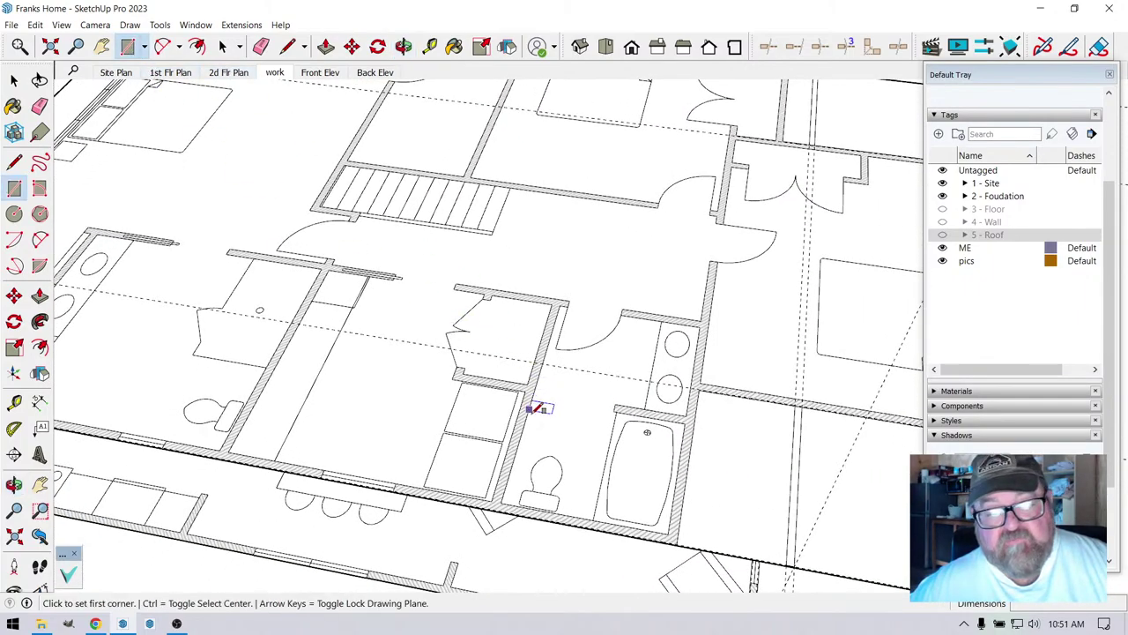
scroll(539, 408, down, 3)
click(14, 79)
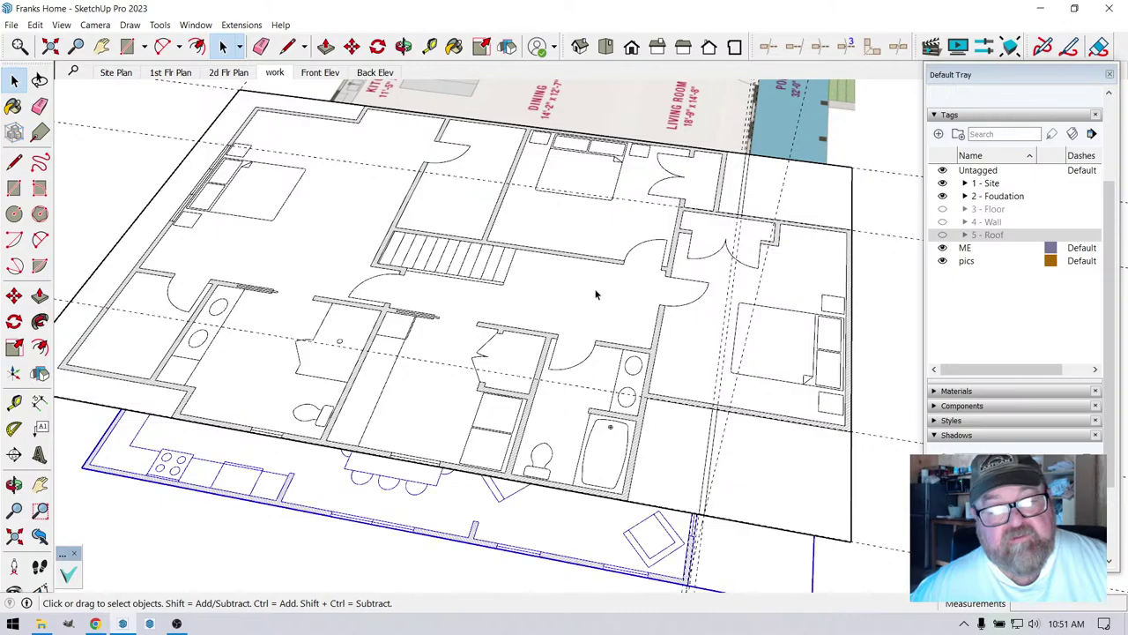
scroll(538, 324, down, 2)
scroll(476, 319, up, 3)
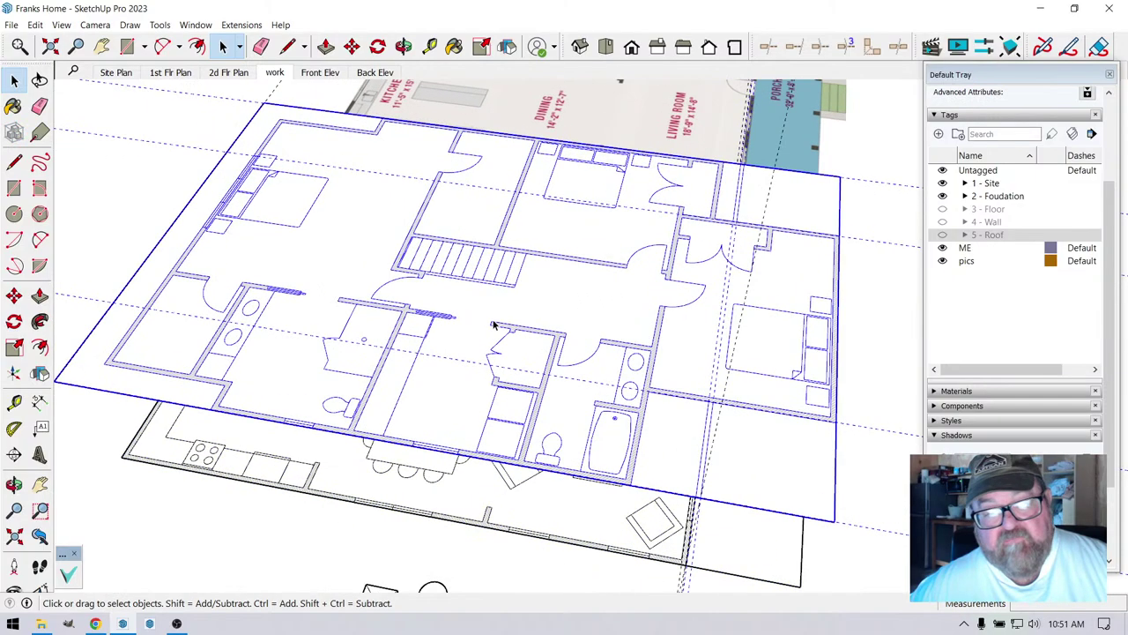
click(127, 46)
scroll(461, 322, up, 2)
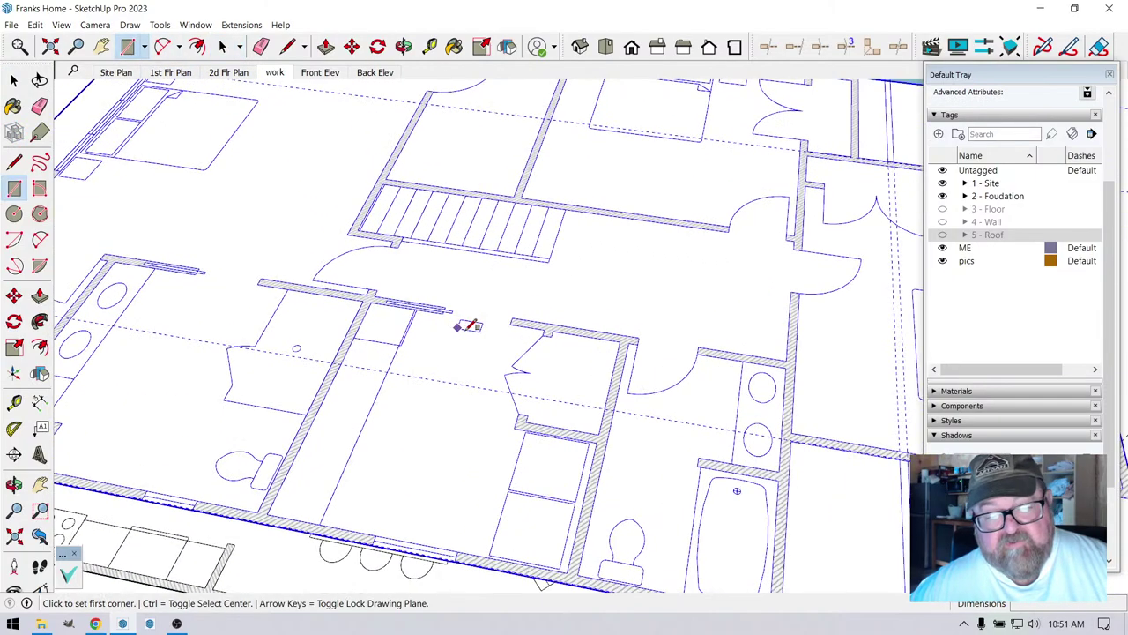
scroll(624, 340, down, 1)
scroll(600, 385, down, 2)
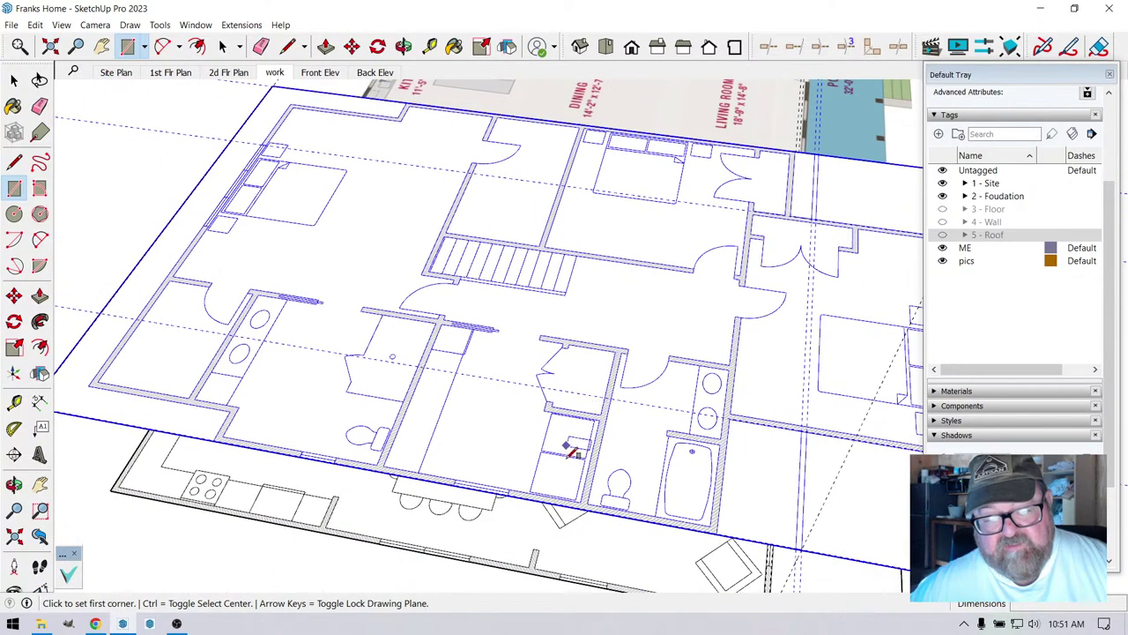
scroll(589, 430, up, 3)
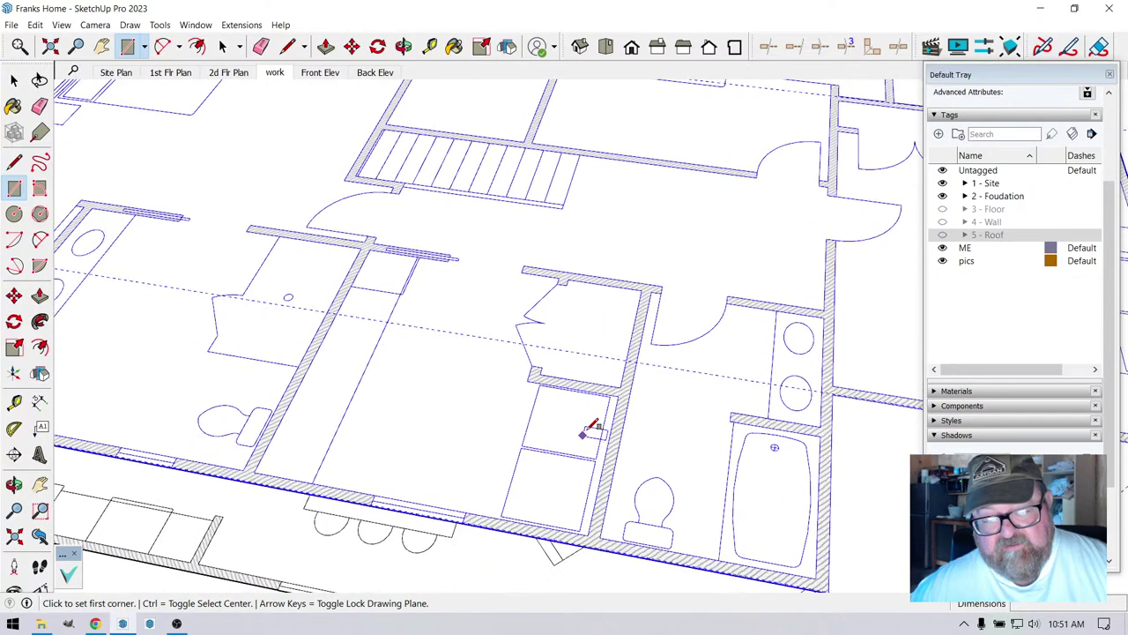
click(619, 395)
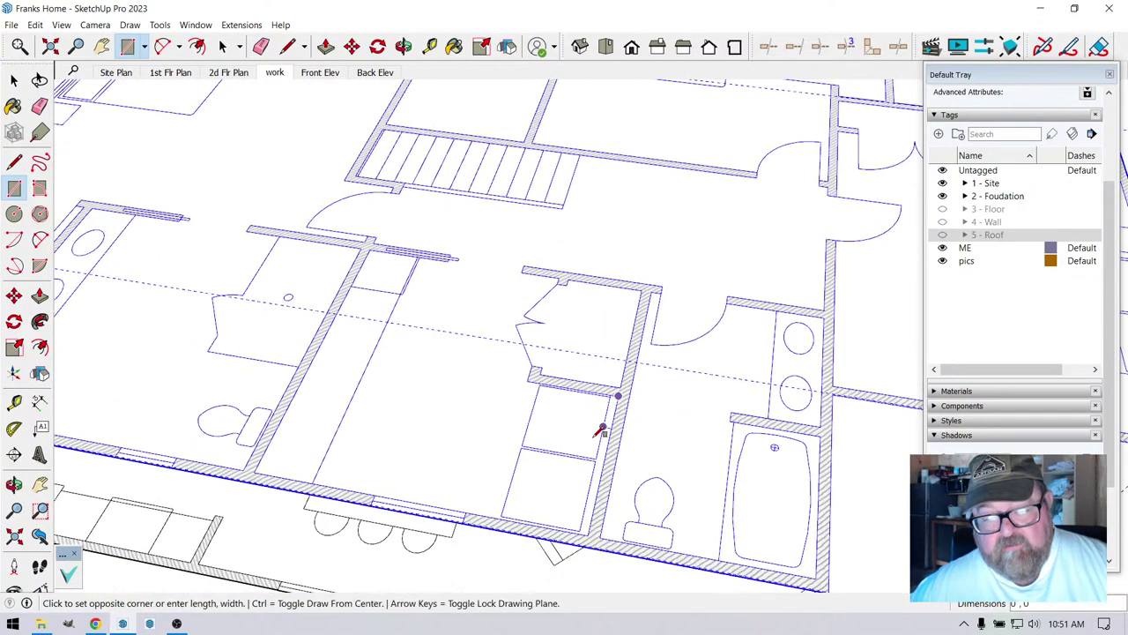
scroll(501, 514, up, 2)
click(490, 513)
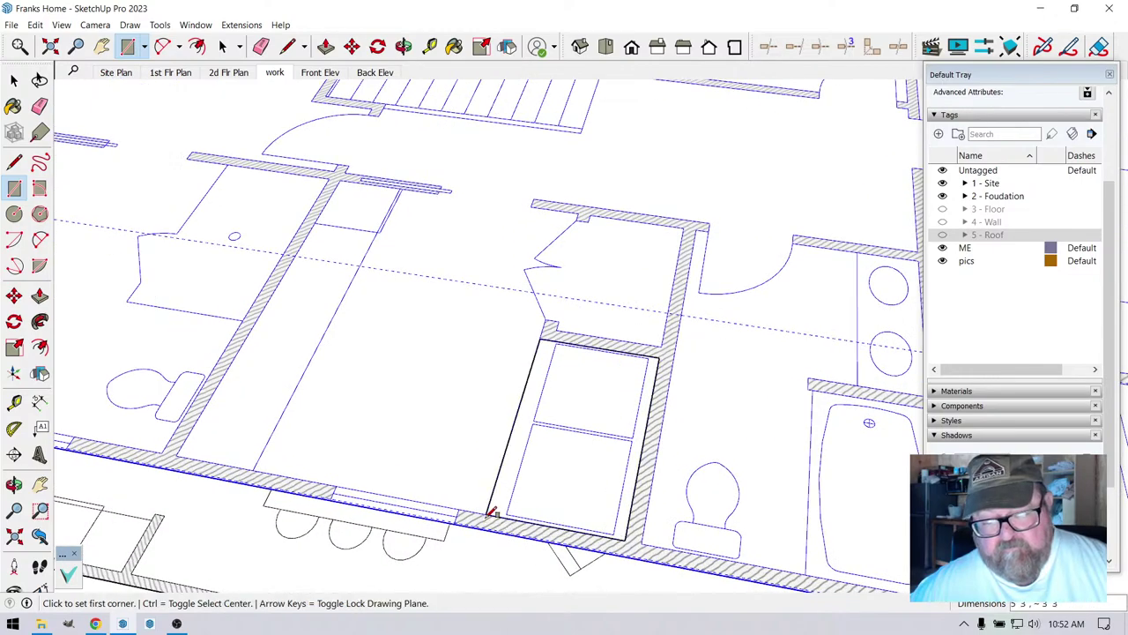
- Push/Pull the closet rectangle upward into a tall box
click(326, 46)
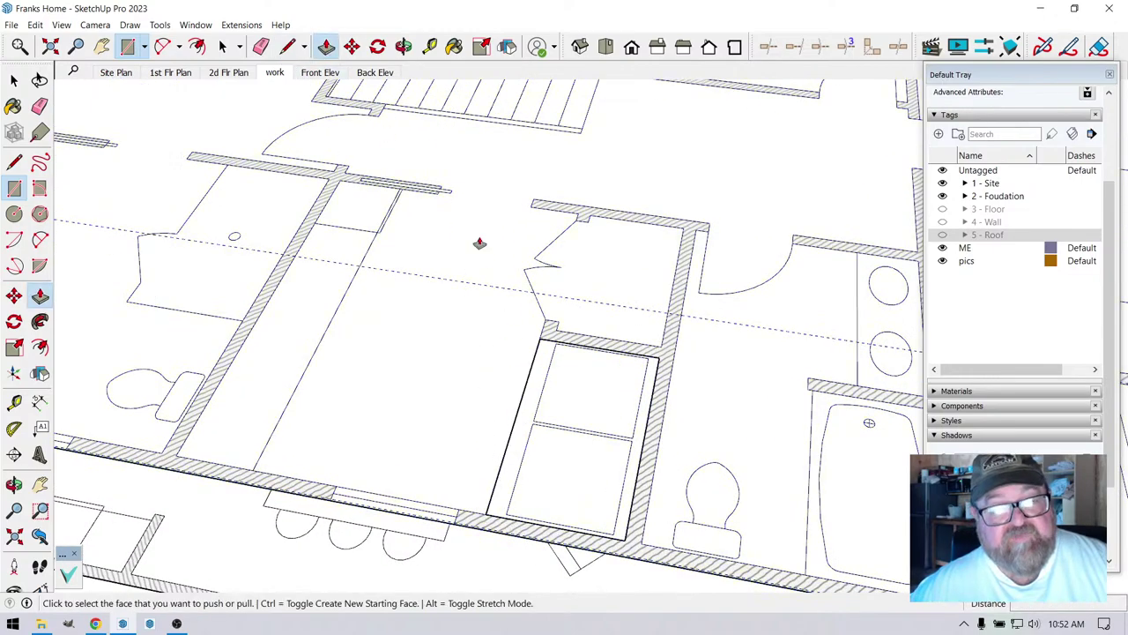
click(585, 413)
click(577, 342)
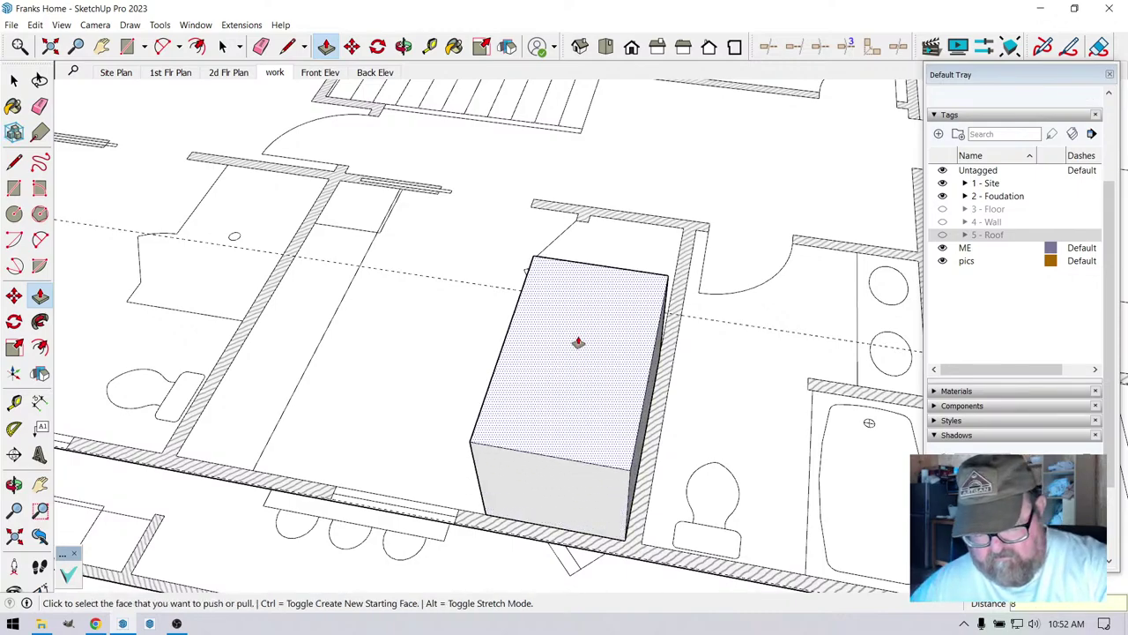
double_click(578, 342)
click(577, 342)
scroll(511, 377, down, 3)
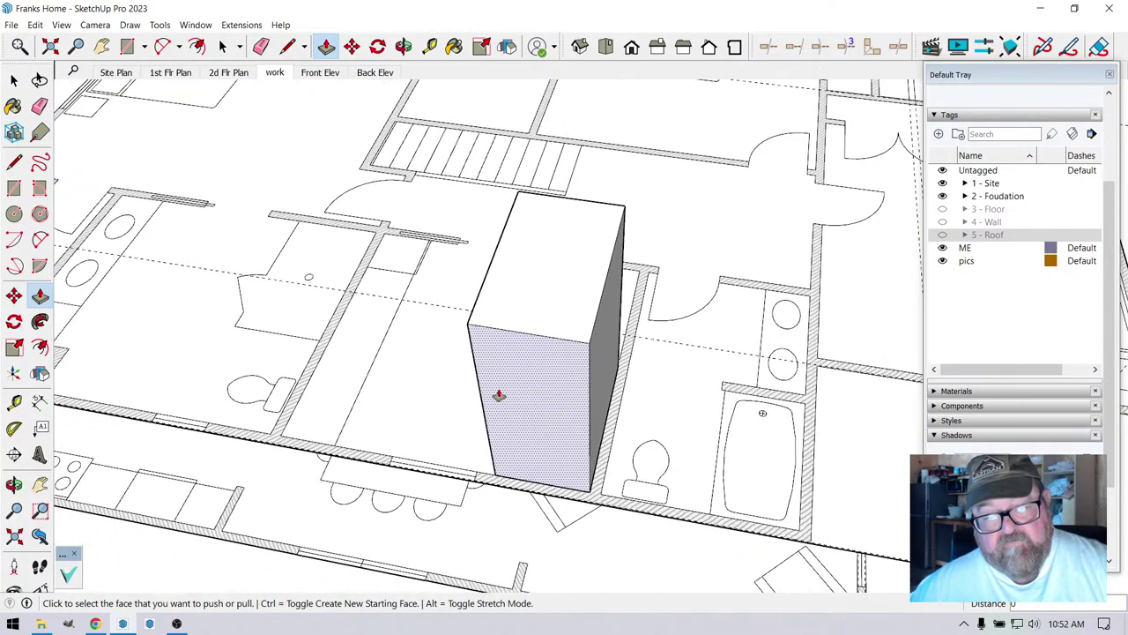
- Select the entire box and make it a group
click(13, 81)
triple_click(544, 306)
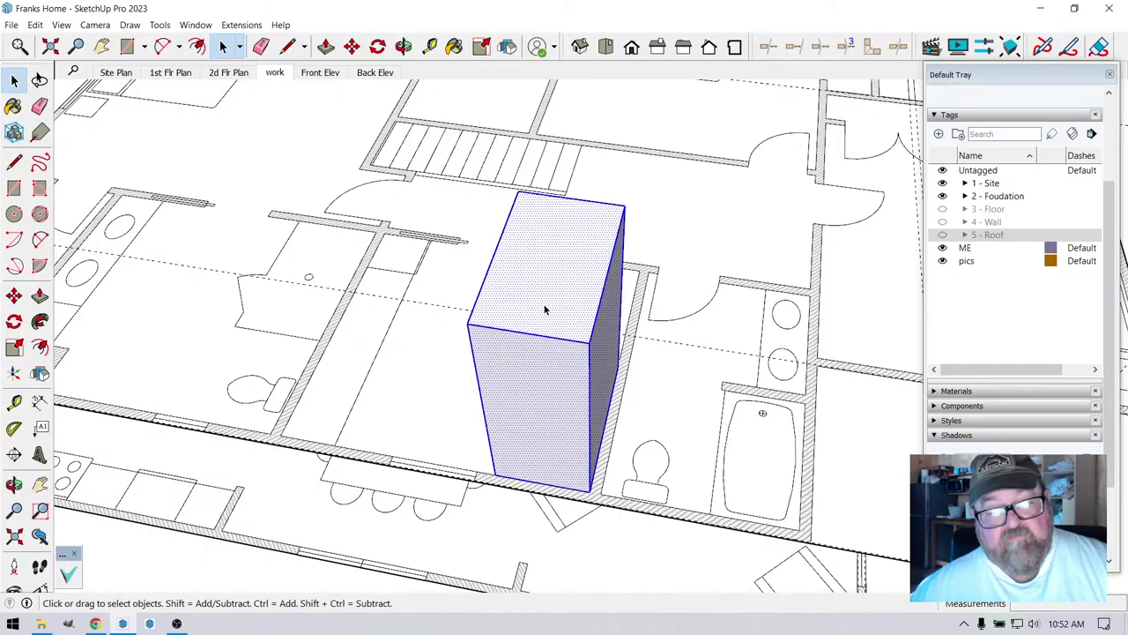
right_click(544, 309)
click(564, 425)
scroll(561, 422, down, 1)
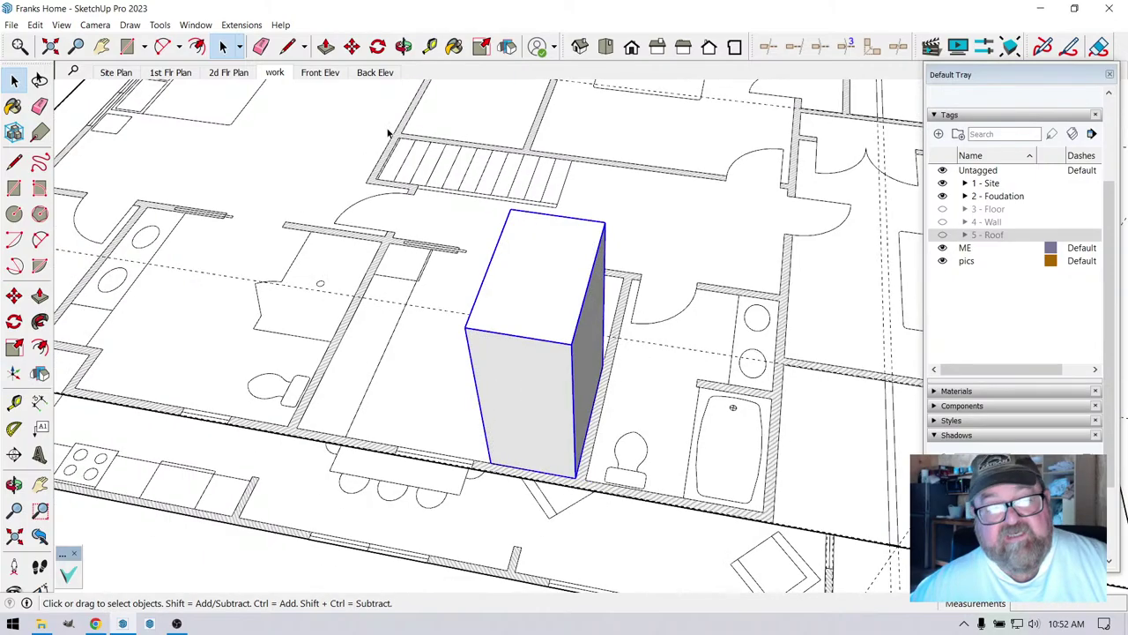
mouse_move(538, 291)
middle_down()
mouse_move(523, 247)
mouse_move(436, 347)
mouse_move(712, 330)
middle_up()
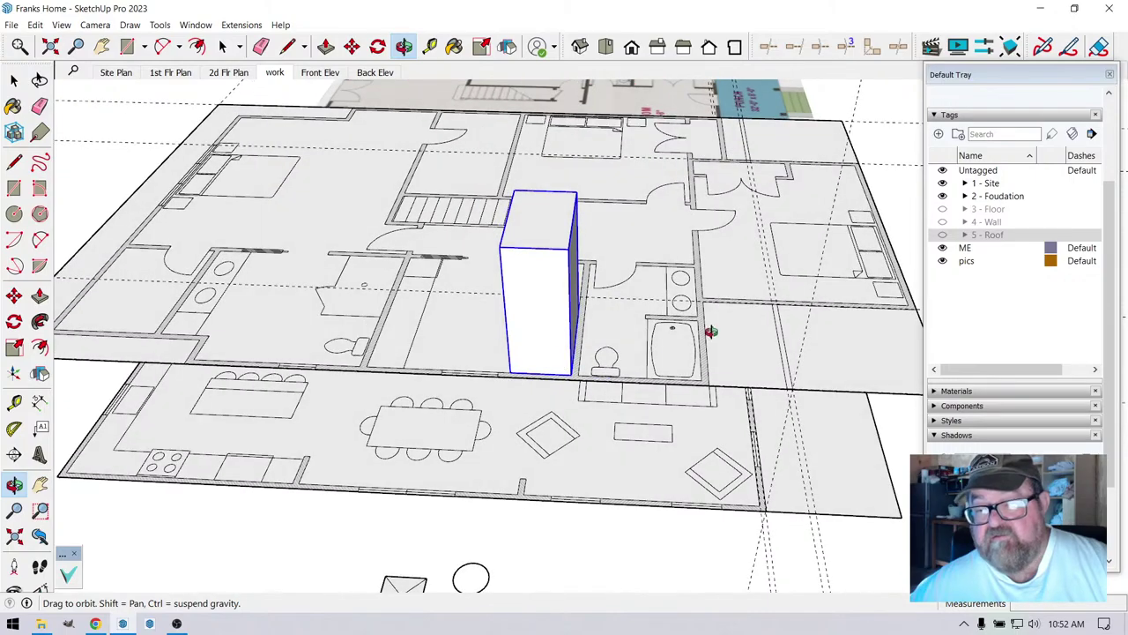
- Turn on the 5 - Roof tag and orbit down toward the box and plan
click(942, 234)
mouse_move(599, 240)
middle_down()
mouse_move(617, 255)
mouse_move(647, 252)
mouse_move(596, 323)
mouse_move(629, 315)
mouse_move(534, 350)
mouse_move(717, 305)
mouse_move(738, 288)
mouse_move(723, 299)
mouse_move(719, 272)
middle_up()
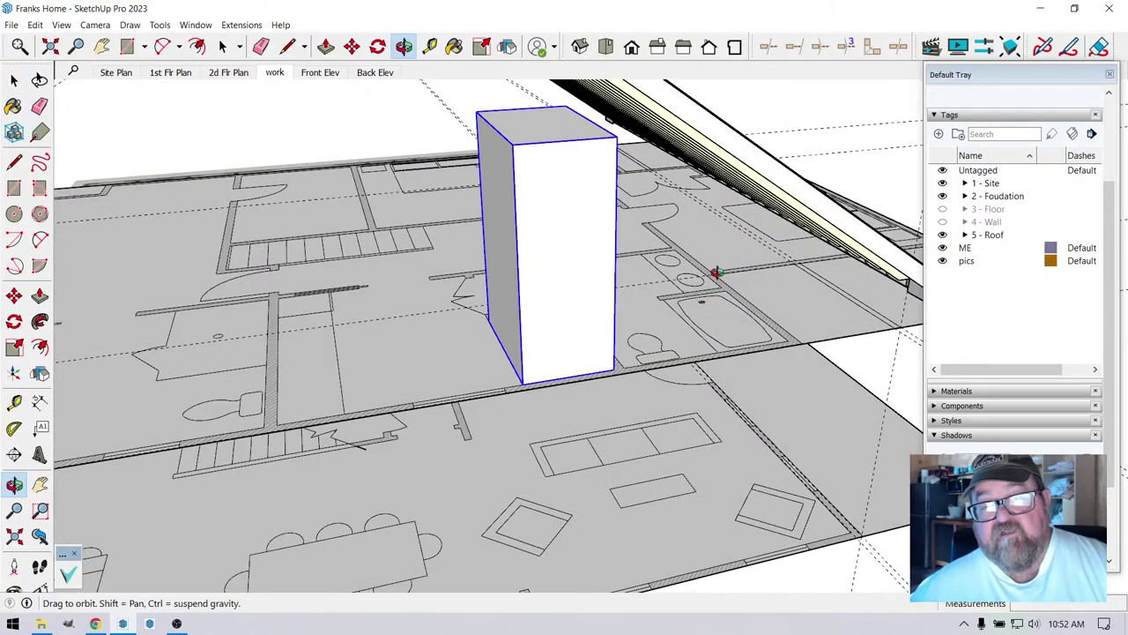
middle_drag(573, 211, 552, 241)
- Inside the box group, push/pull the top face up 1.125, then exit the group
key(space)
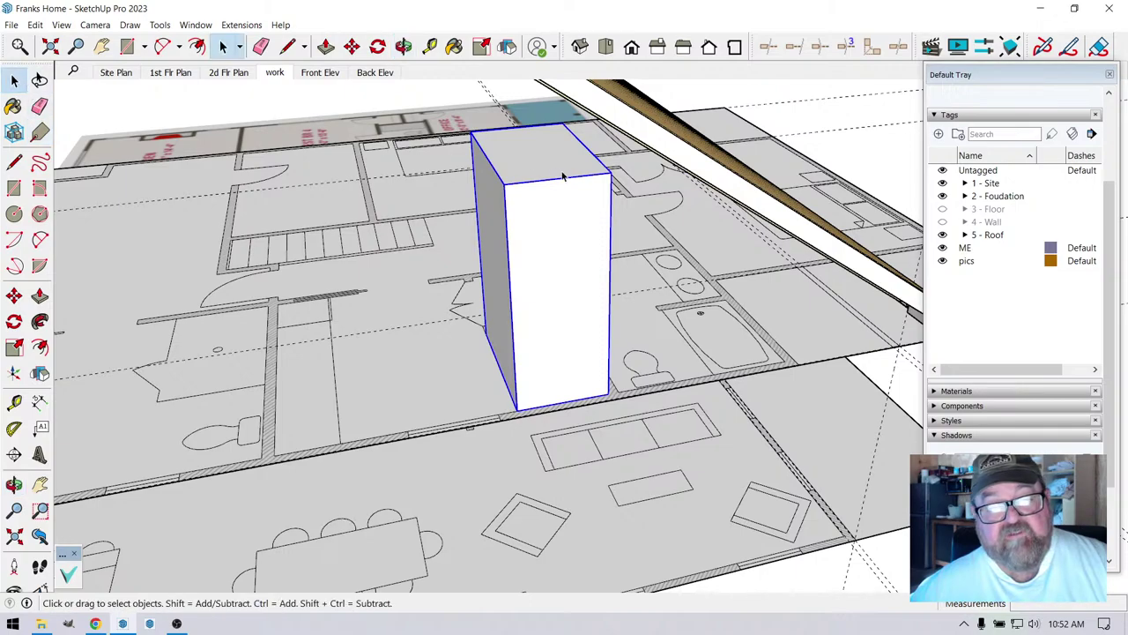
double_click(562, 176)
middle_drag(544, 164, 529, 203)
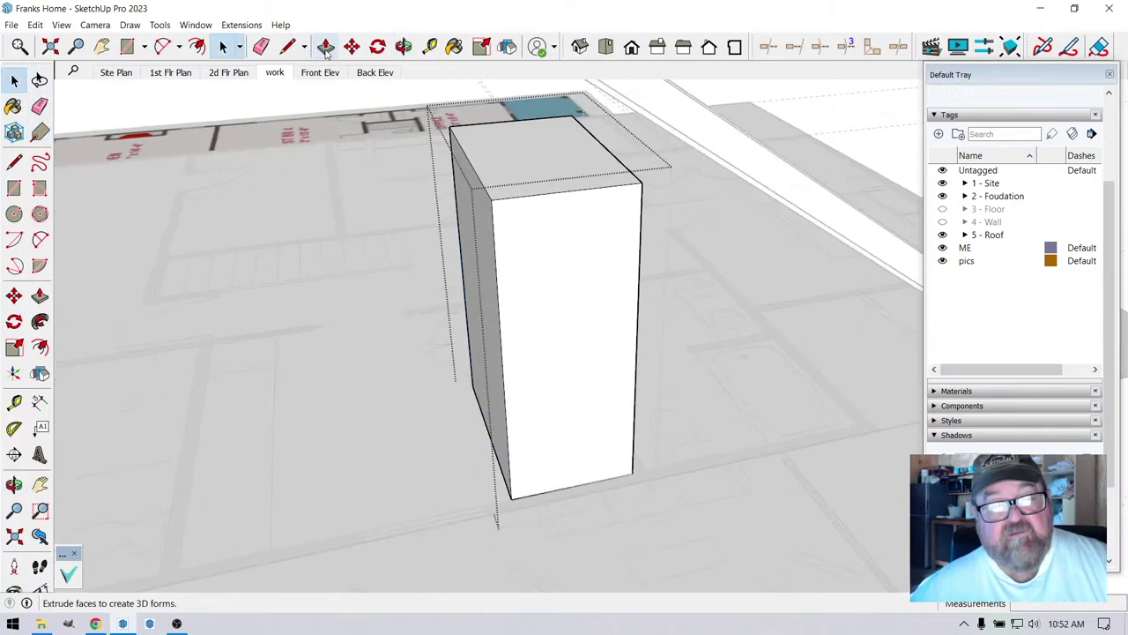
click(325, 46)
click(510, 154)
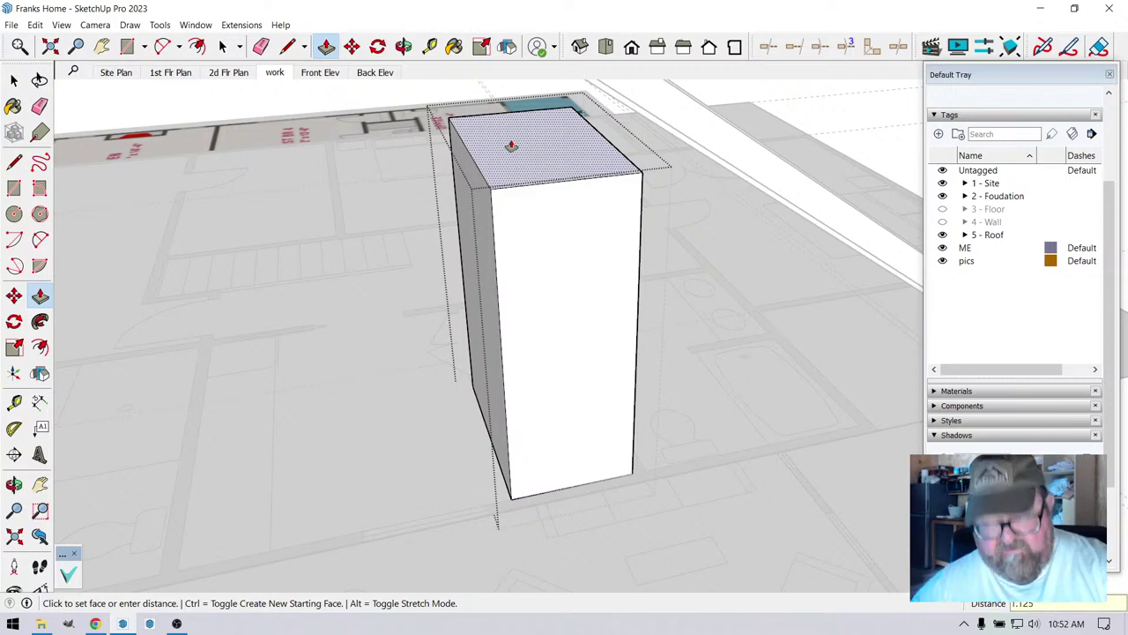
text(1.125)
key(Return)
click(13, 79)
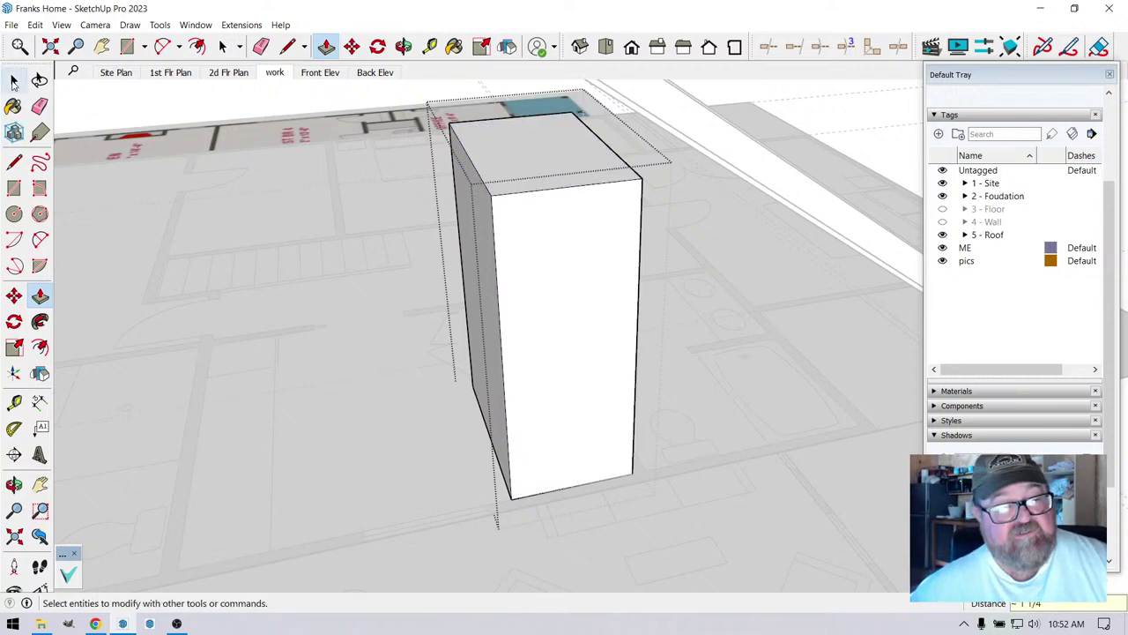
key(Escape)
- Move the tall box group right toward the bathroom wall, under the roof rafters
middle_drag(423, 335, 470, 362)
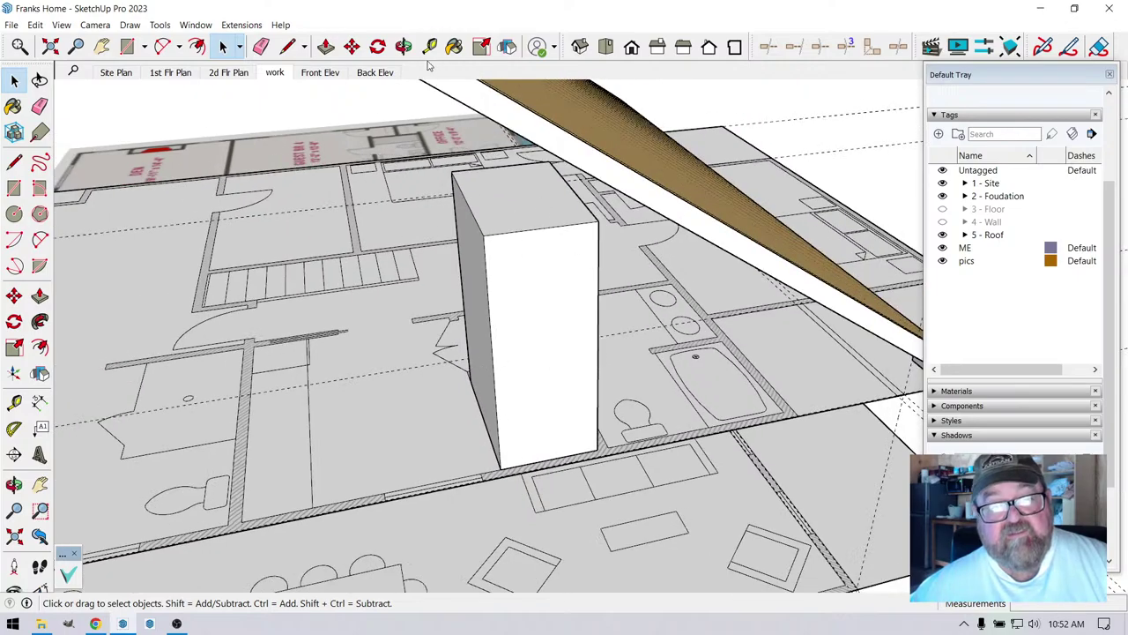
click(404, 46)
drag(532, 274, 563, 250)
key(space)
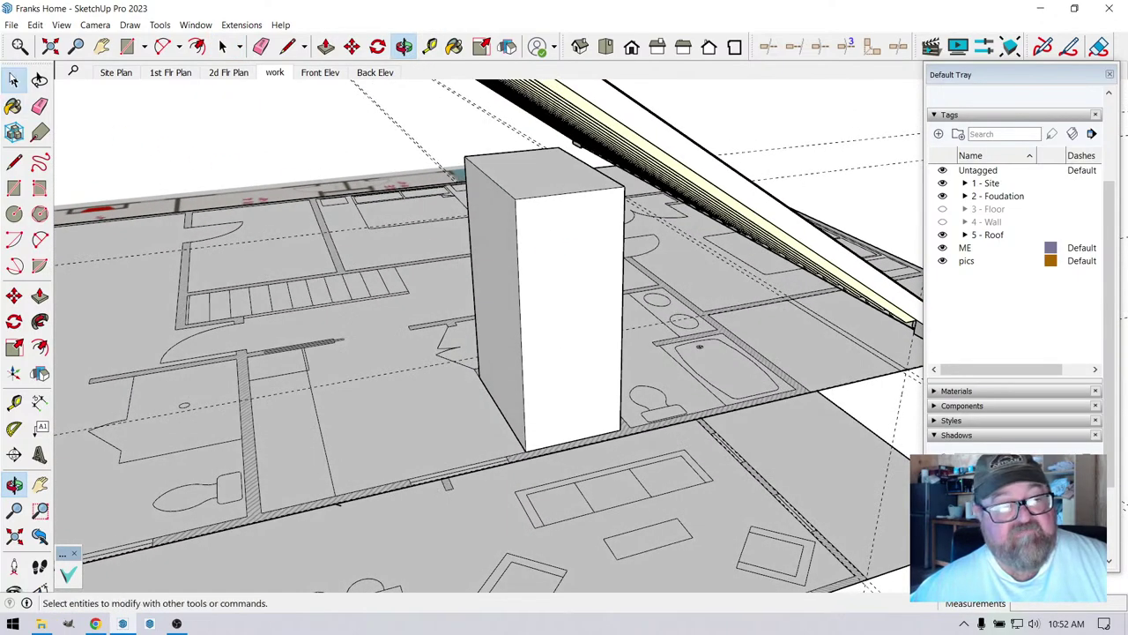
click(519, 220)
scroll(582, 227, up, 3)
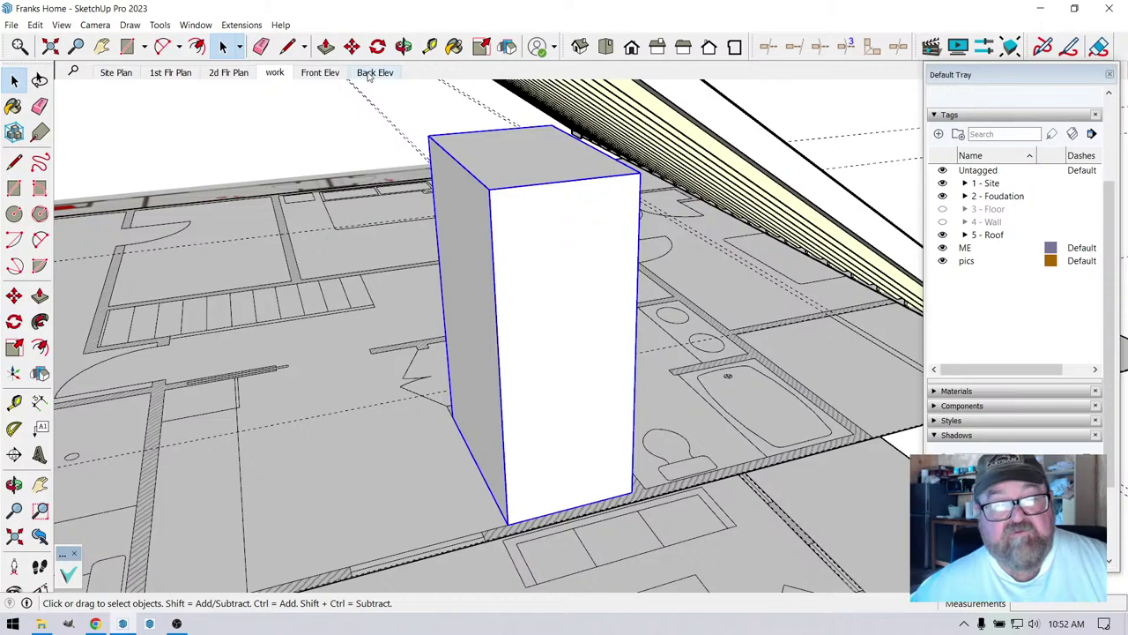
click(352, 46)
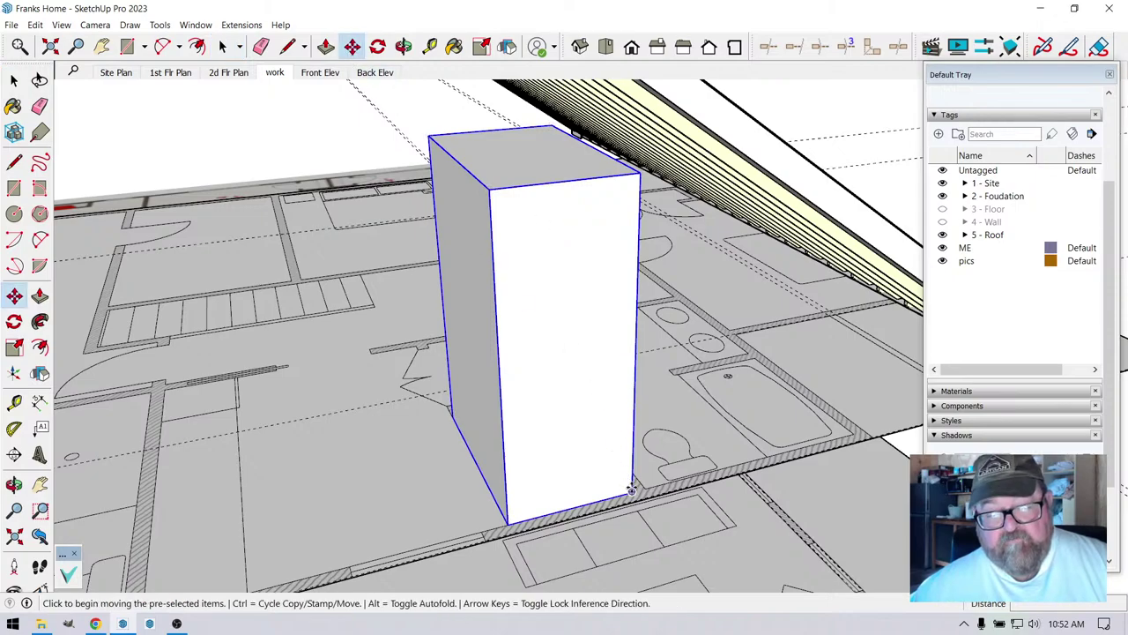
click(631, 490)
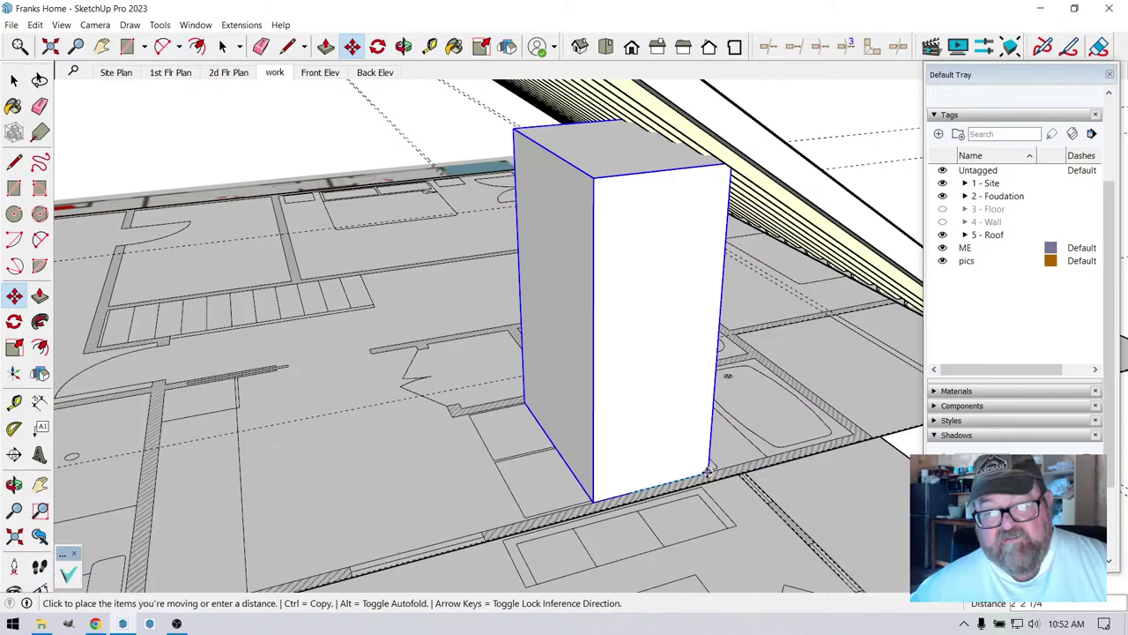
click(708, 471)
click(402, 46)
drag(564, 441, 454, 120)
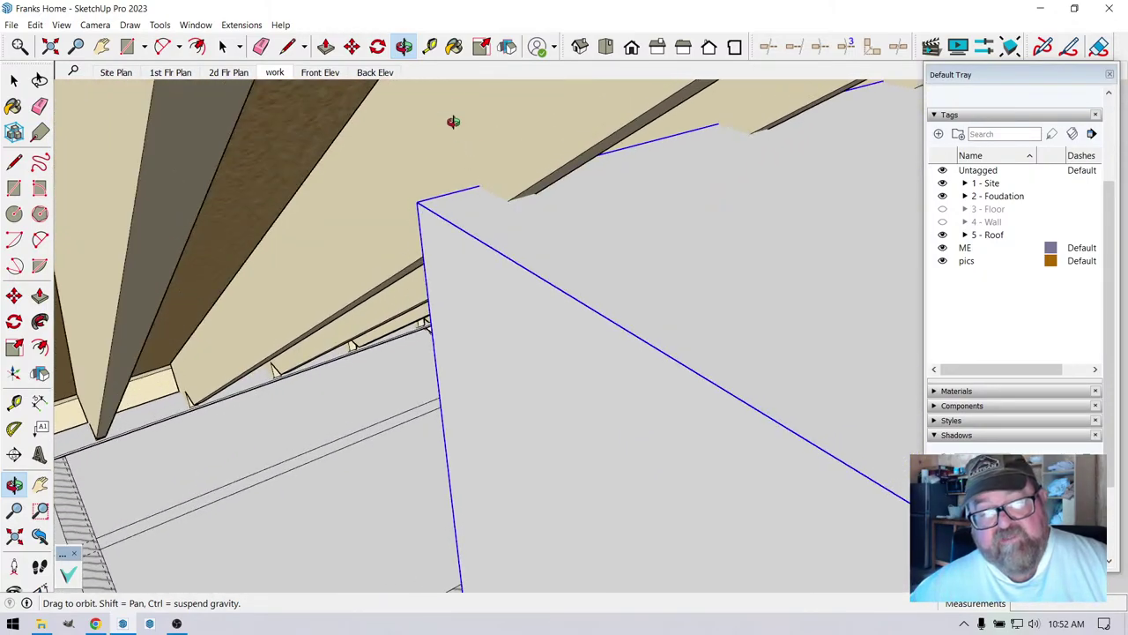
- Nudge the box 1 inch along the green axis
click(430, 45)
click(459, 184)
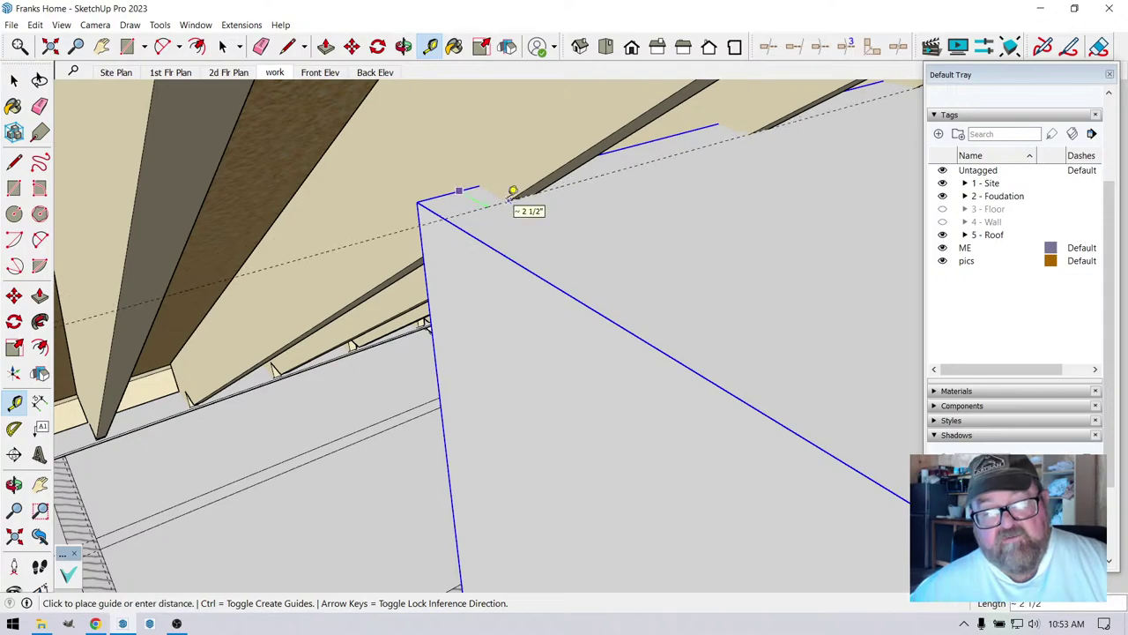
click(352, 46)
click(597, 275)
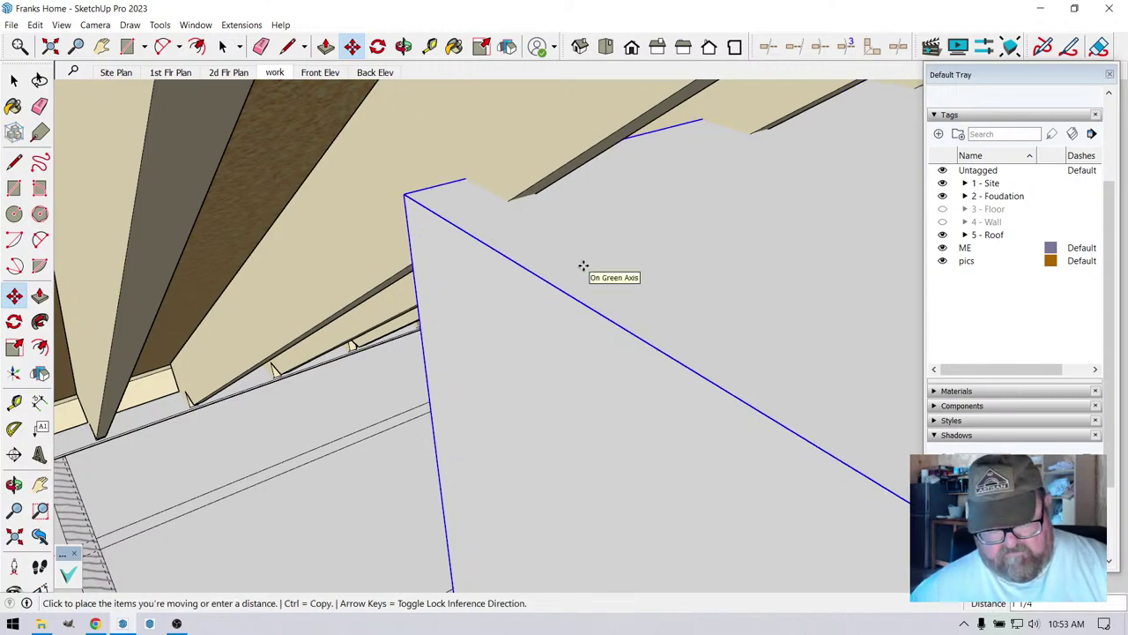
text(1)
key(Return)
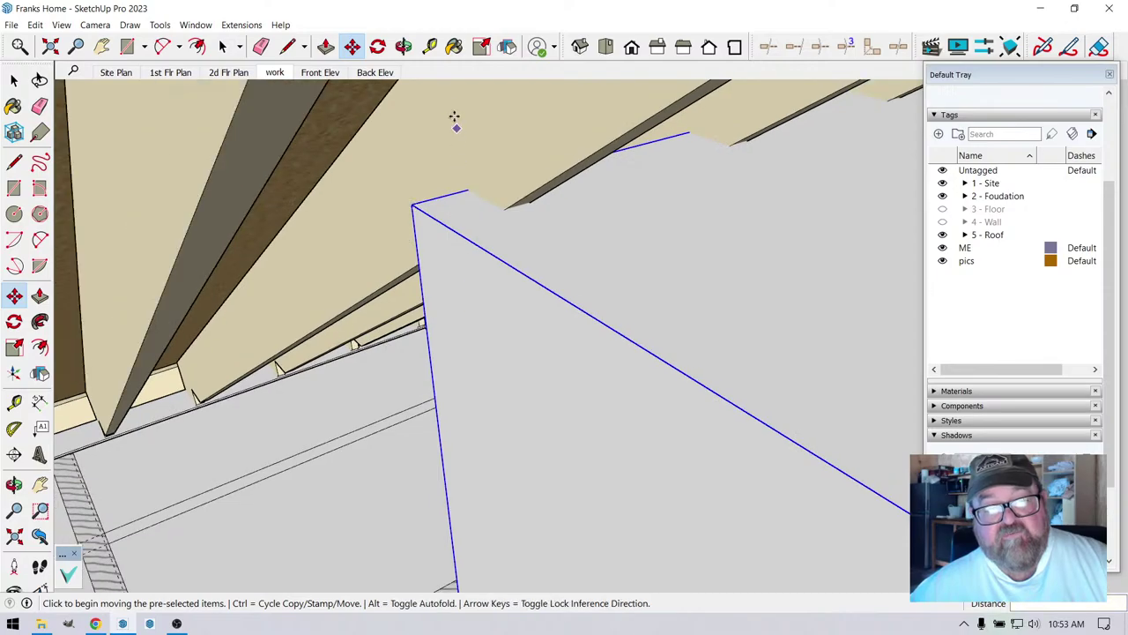
- Orbit to check the ceiling joists, the roof gable over the plan and the box's side face
click(403, 46)
drag(614, 262, 697, 462)
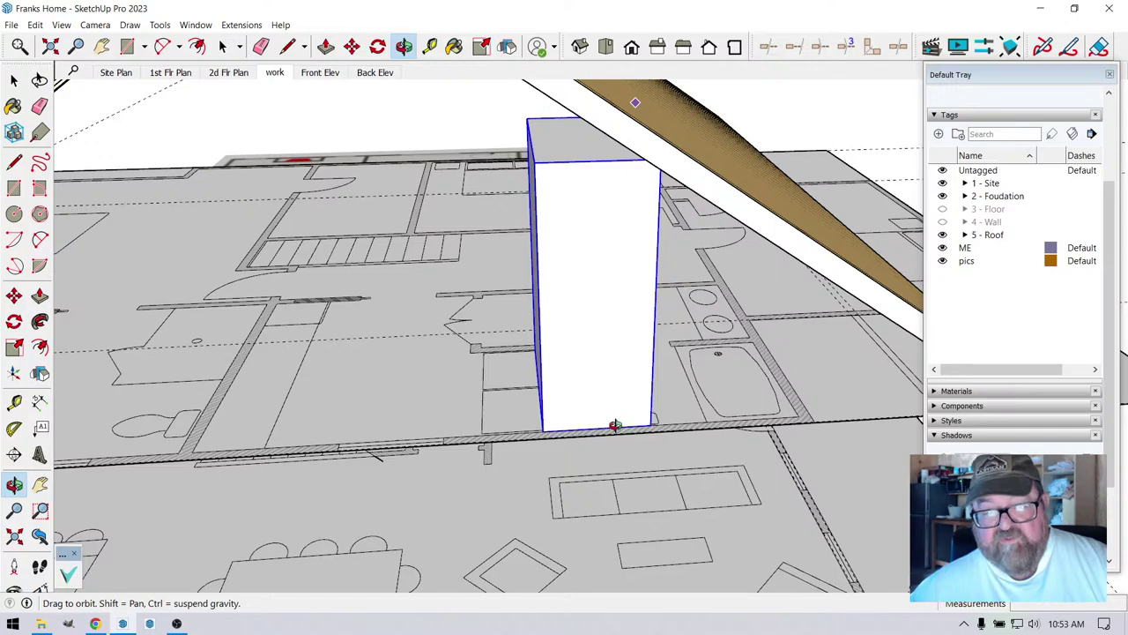
drag(615, 425, 749, 444)
drag(641, 428, 640, 397)
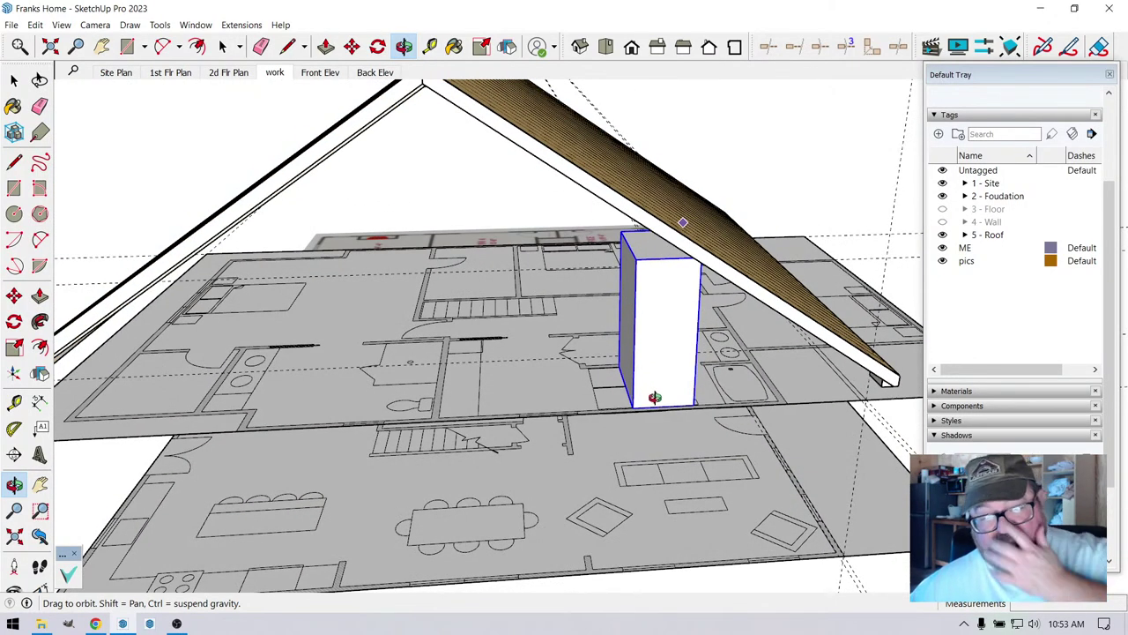
scroll(655, 398, up, 5)
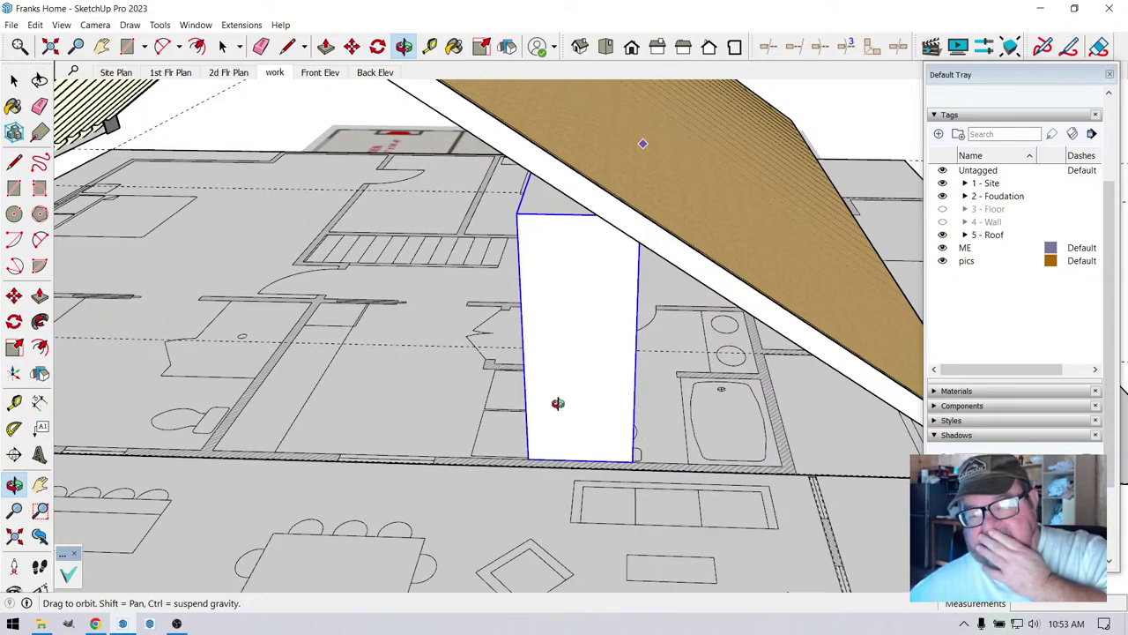
drag(558, 403, 574, 463)
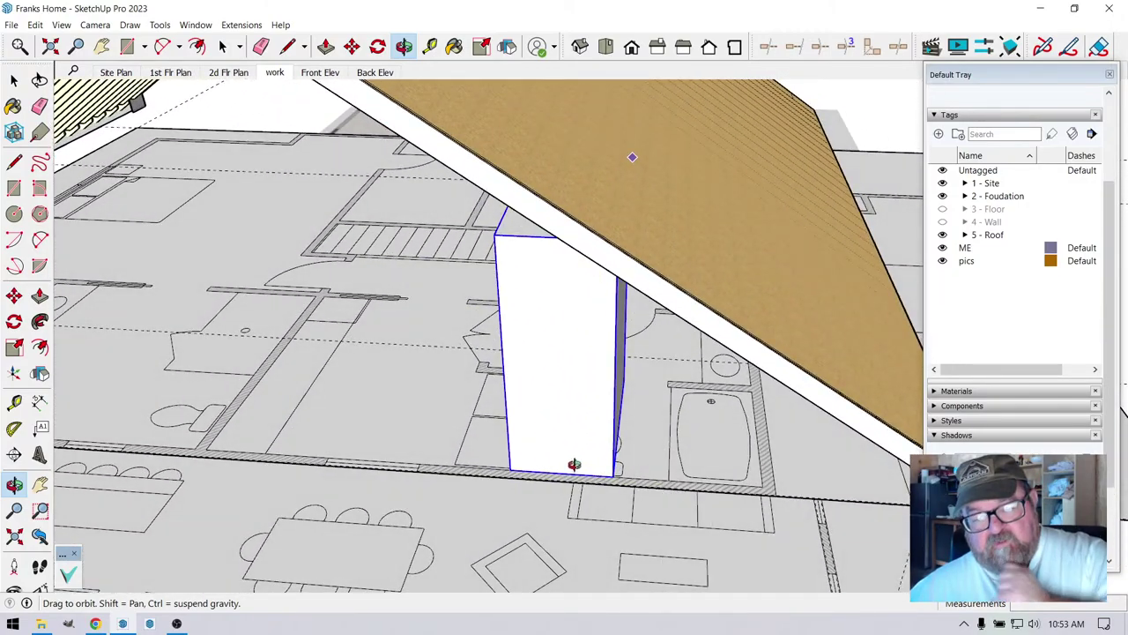
- Add a Tape Measure guideline from the bathroom wall edge to the box's corner
click(430, 46)
scroll(712, 512, up, 3)
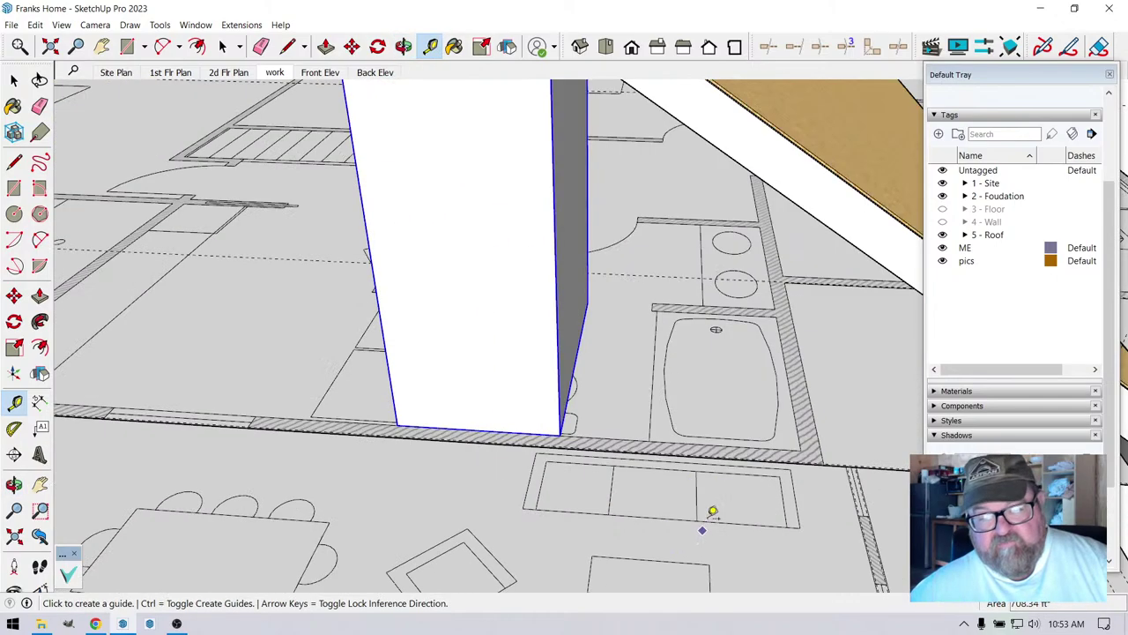
click(810, 394)
scroll(593, 426, up, 2)
click(568, 414)
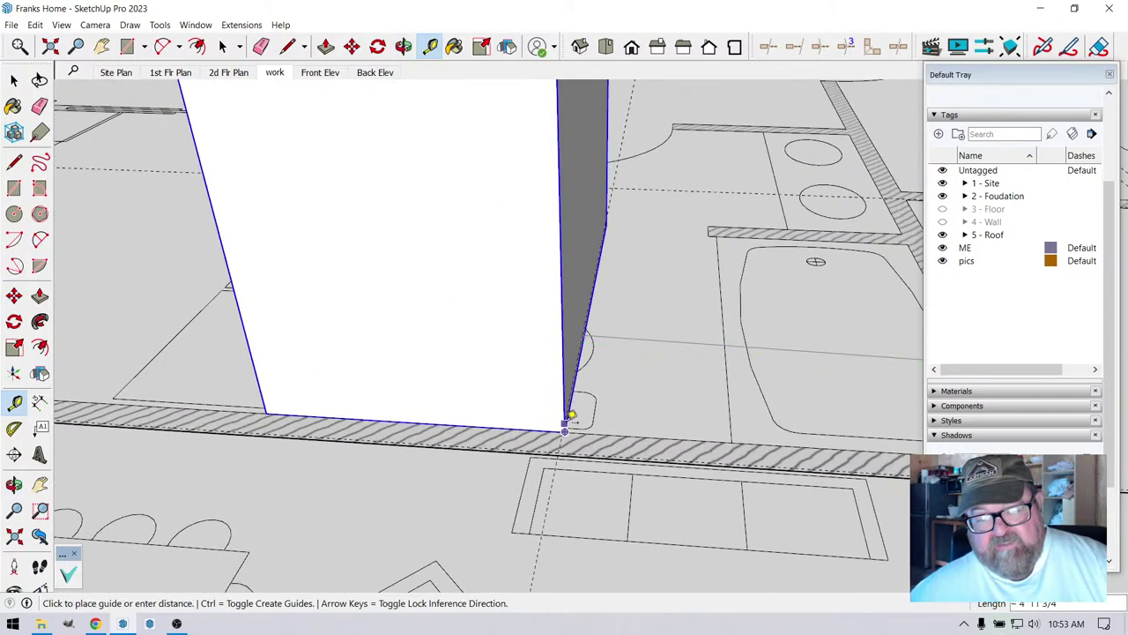
scroll(557, 468, down, 3)
scroll(685, 429, down, 1)
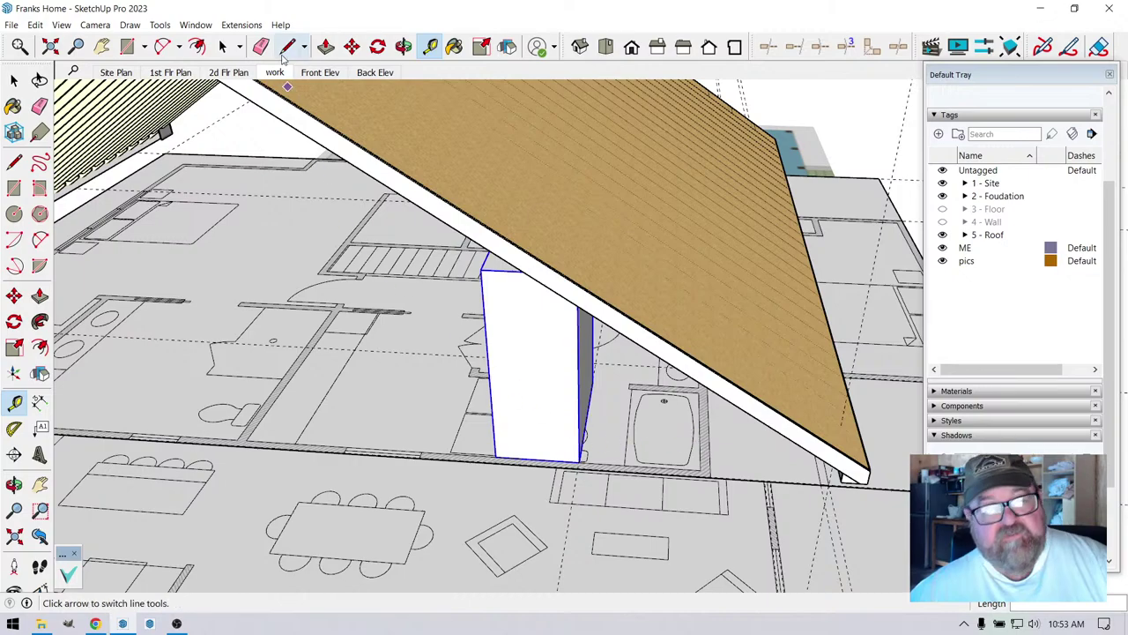
click(352, 46)
scroll(529, 361, down, 2)
click(523, 337)
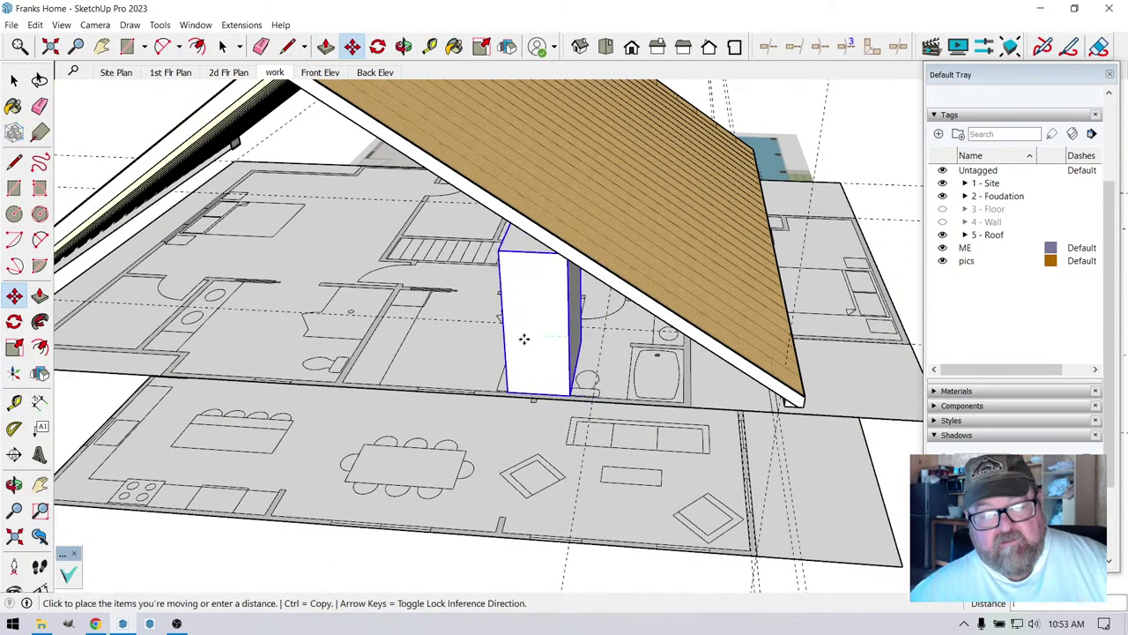
click(220, 317)
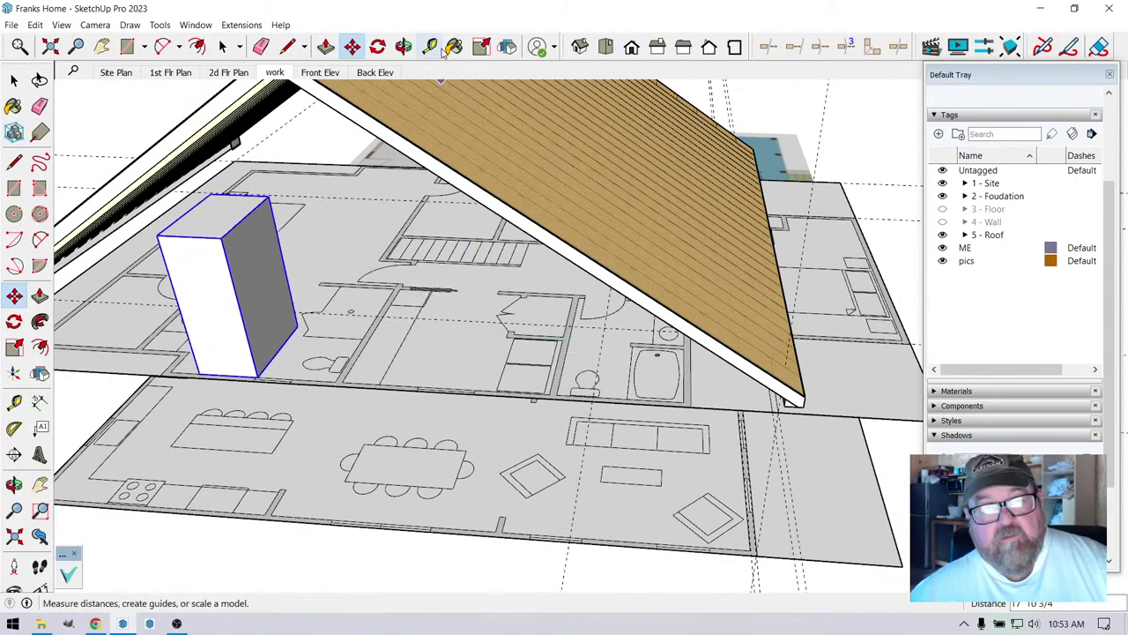
click(403, 46)
drag(480, 291, 652, 385)
scroll(731, 397, up, 5)
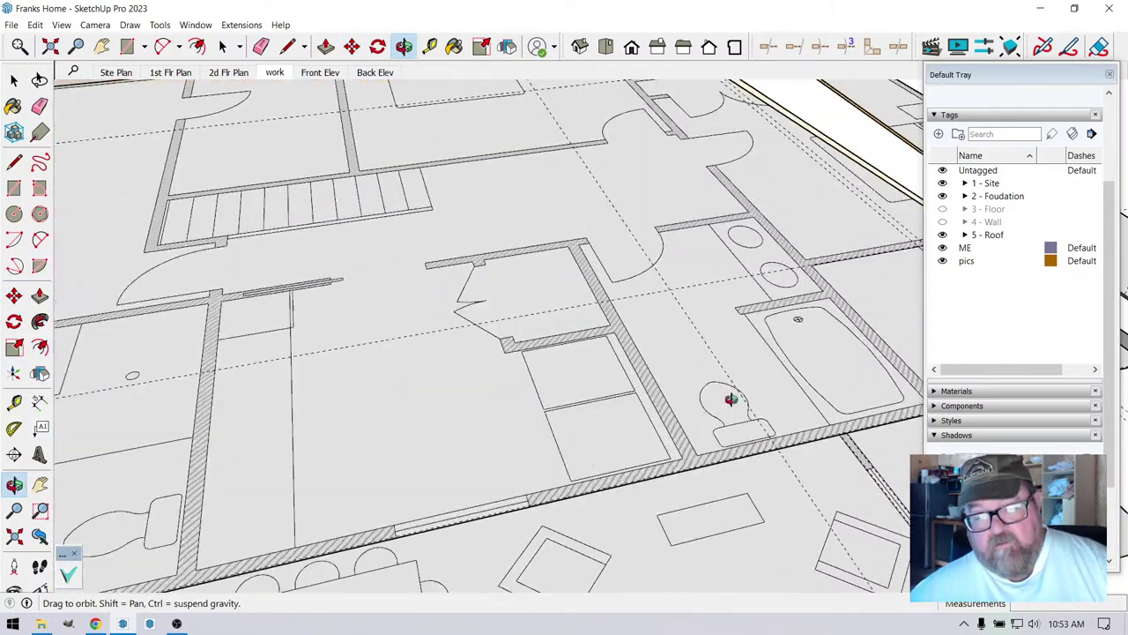
drag(716, 423, 581, 452)
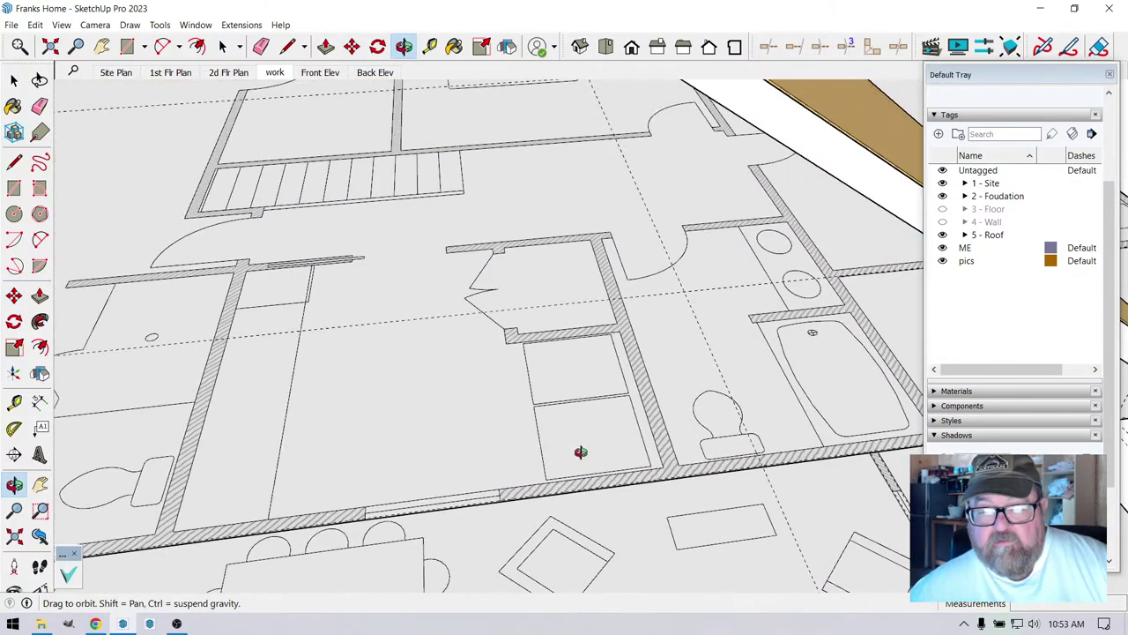
mouse_move(662, 410)
mouse_down()
mouse_move(735, 396)
mouse_move(681, 412)
mouse_up()
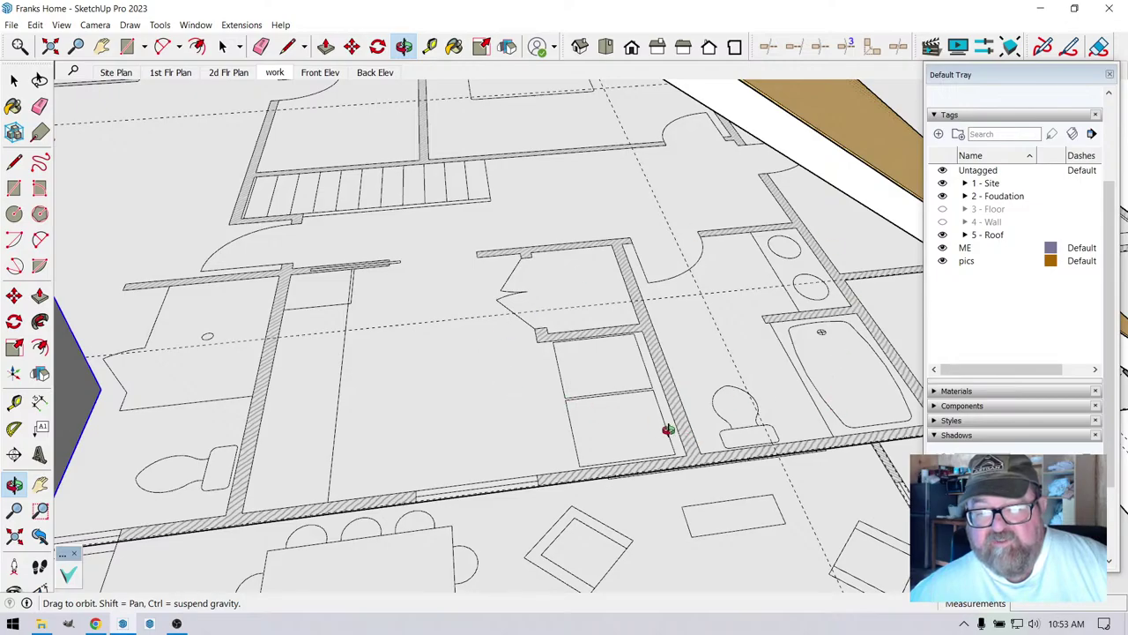
mouse_move(647, 406)
mouse_down()
mouse_move(709, 407)
mouse_move(647, 397)
mouse_move(644, 411)
mouse_up()
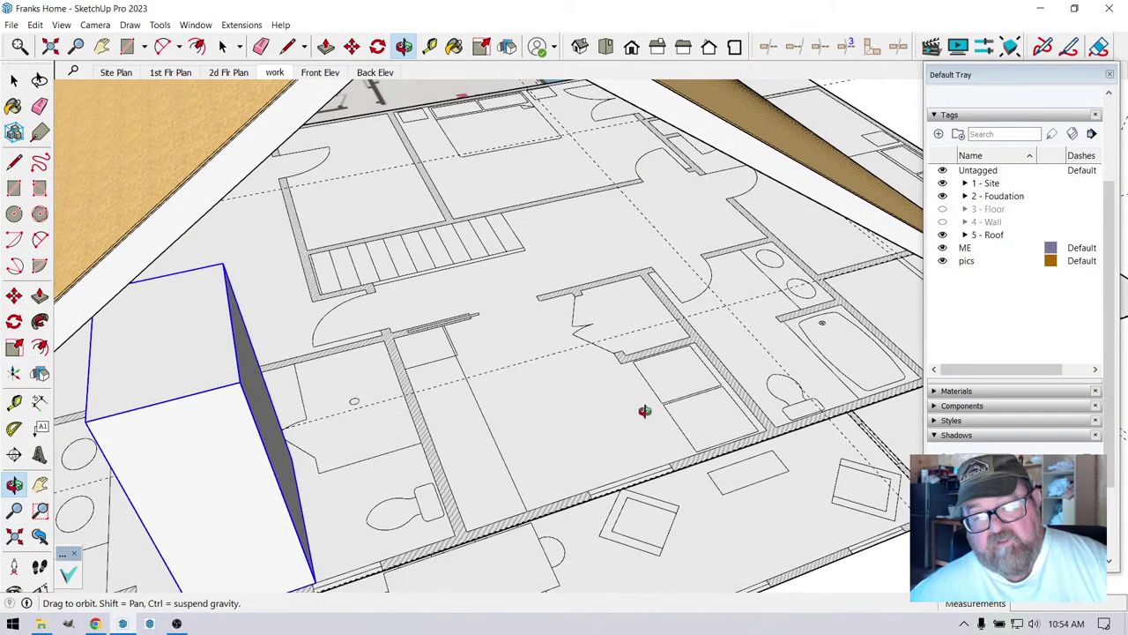
scroll(644, 410, up, 2)
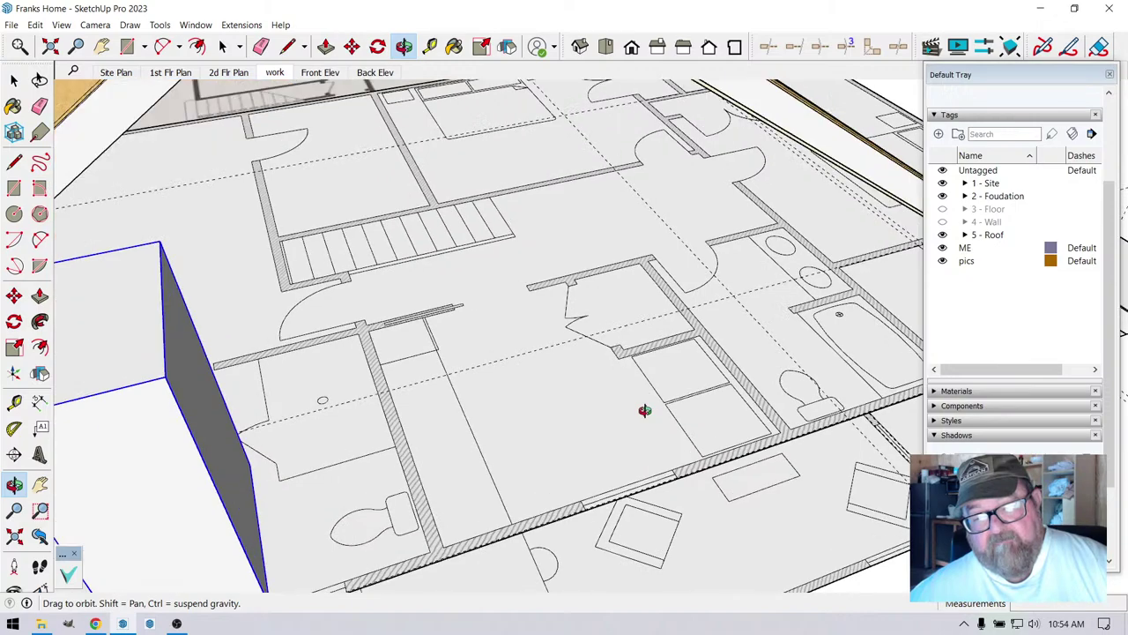
scroll(641, 400, down, 5)
scroll(644, 403, up, 3)
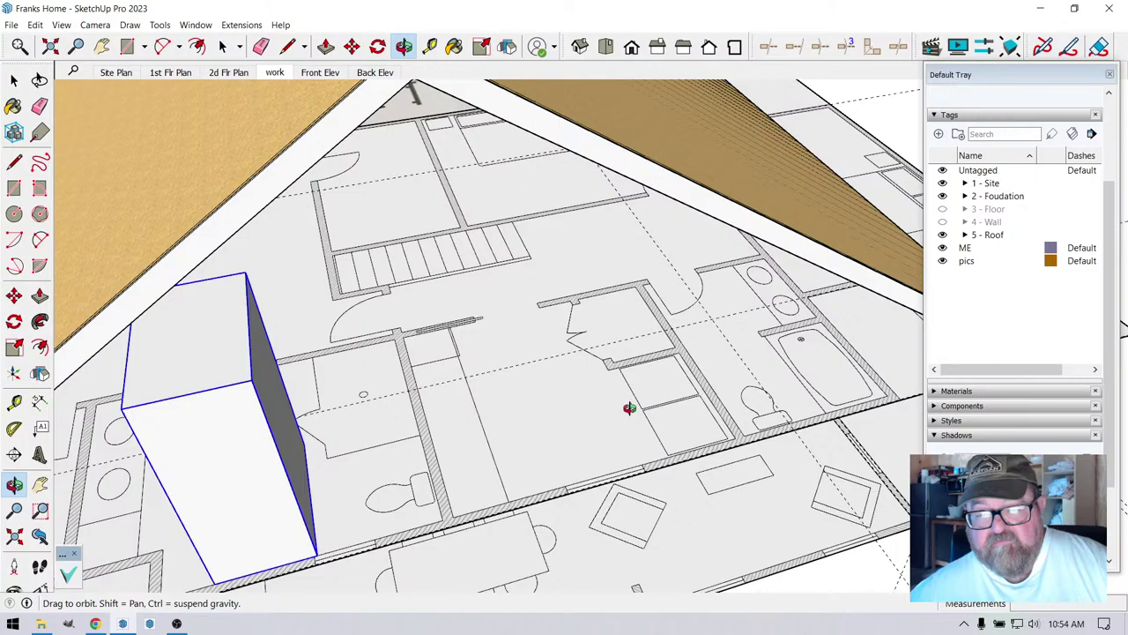
drag(628, 408, 647, 392)
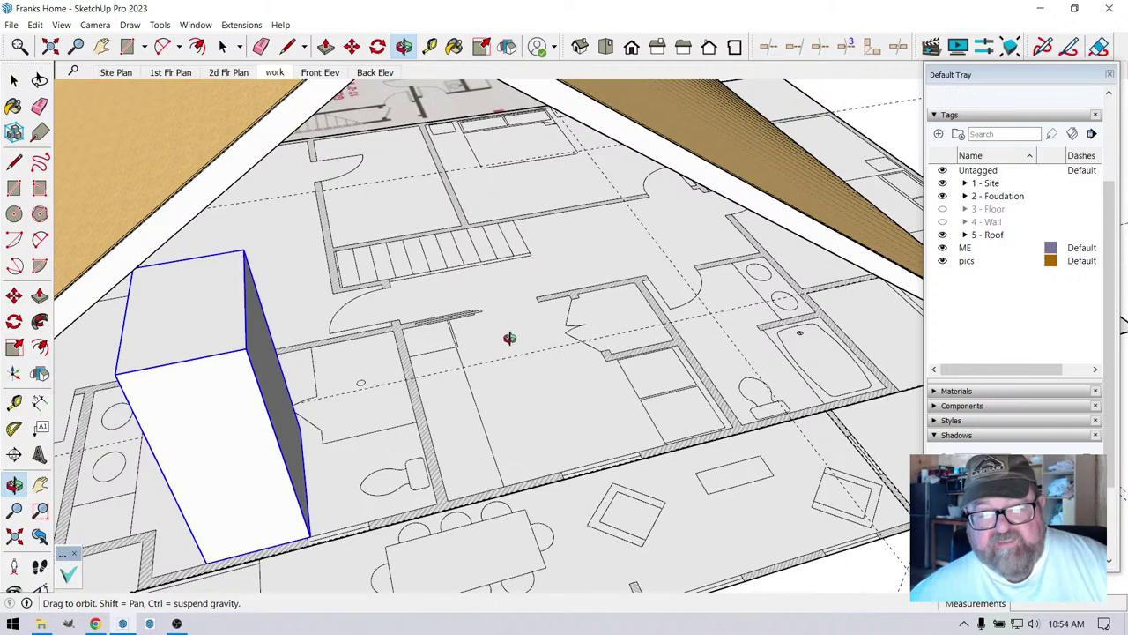
click(430, 46)
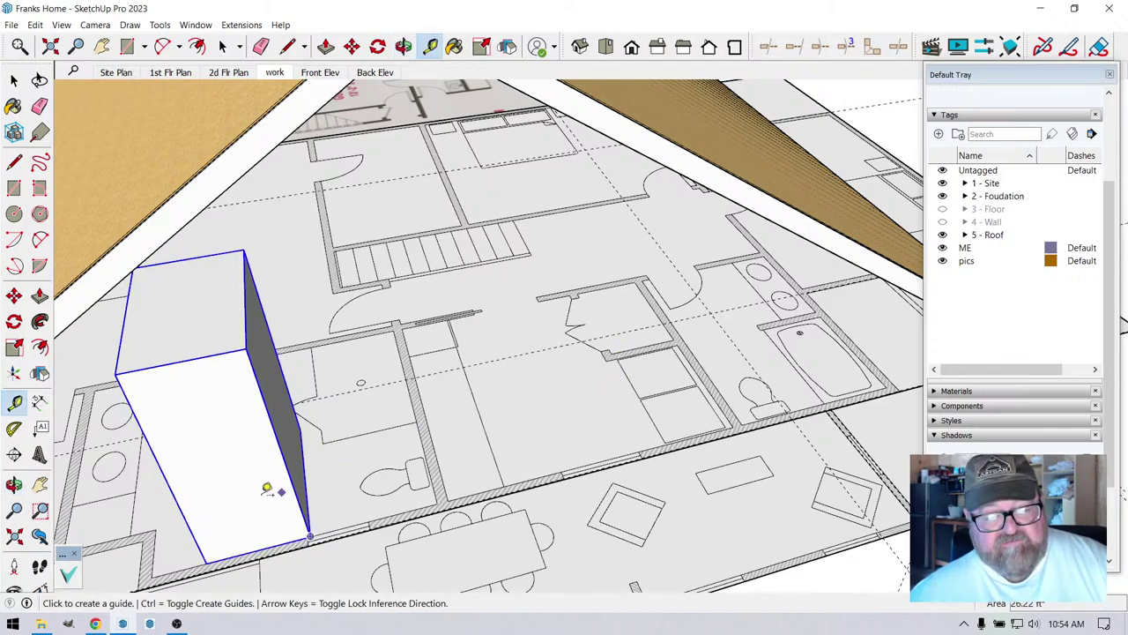
middle_drag(538, 404, 425, 204)
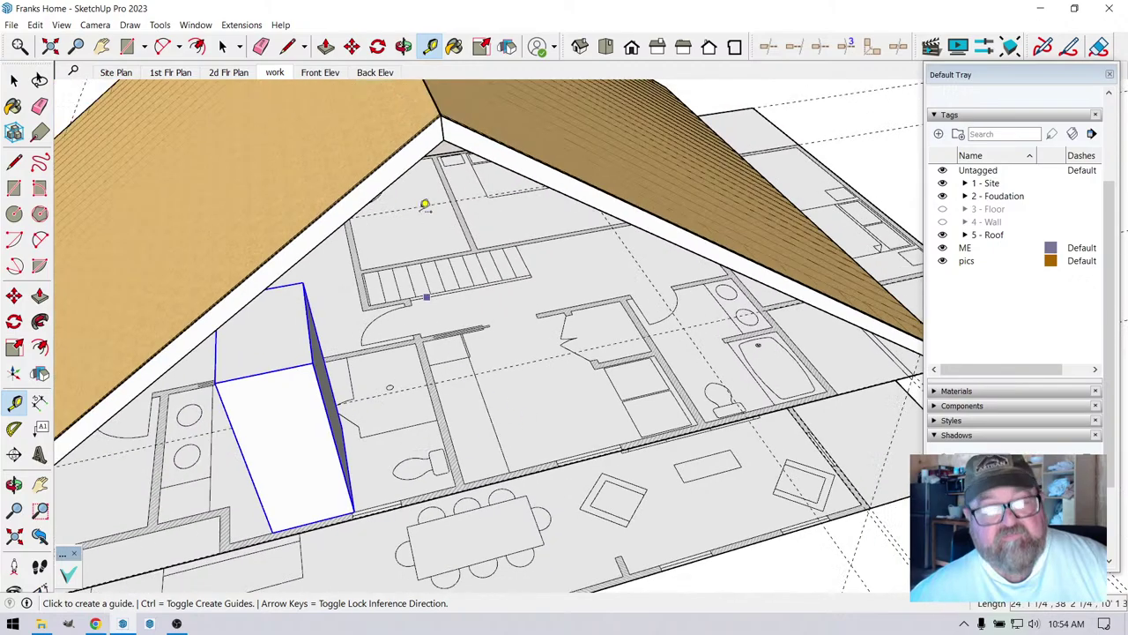
click(403, 46)
drag(458, 370, 303, 408)
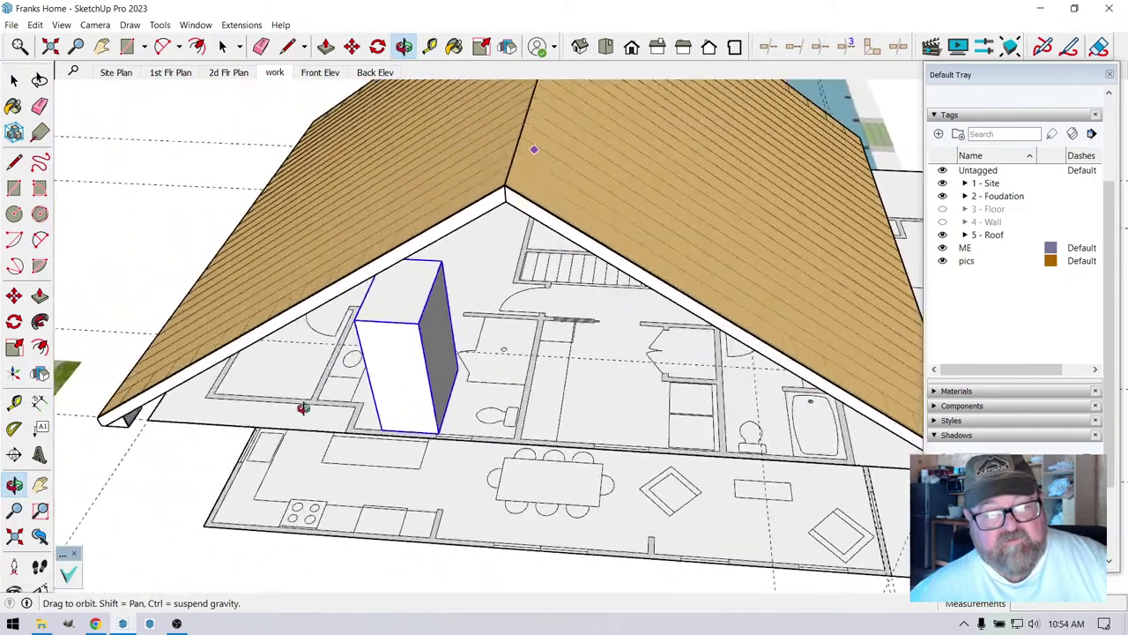
scroll(303, 407, up, 3)
scroll(396, 396, up, 4)
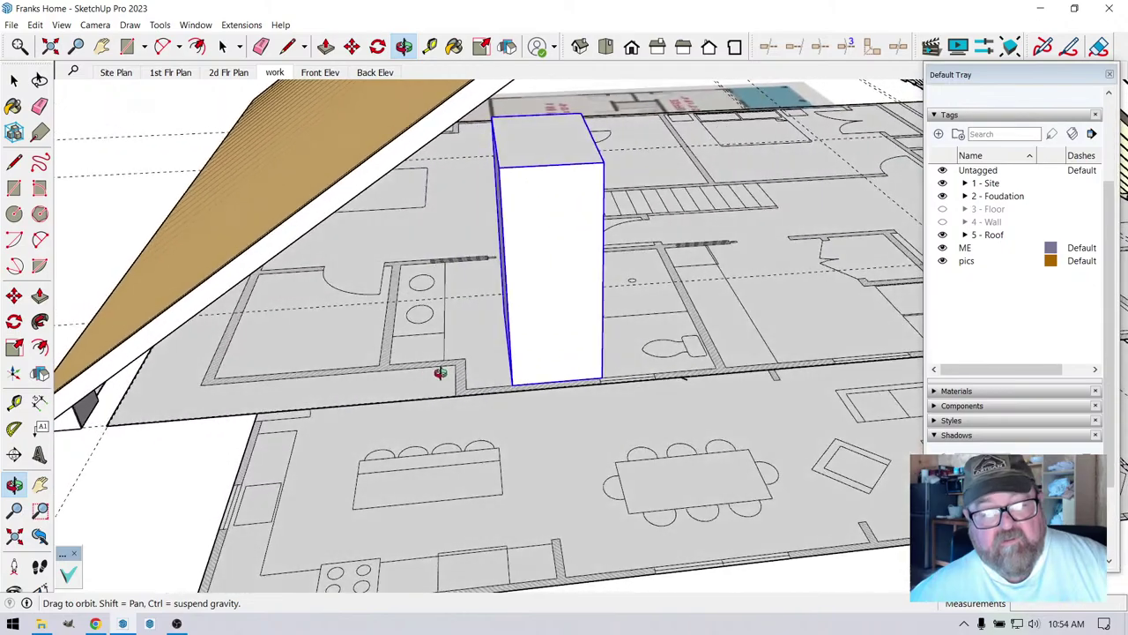
drag(440, 372, 302, 401)
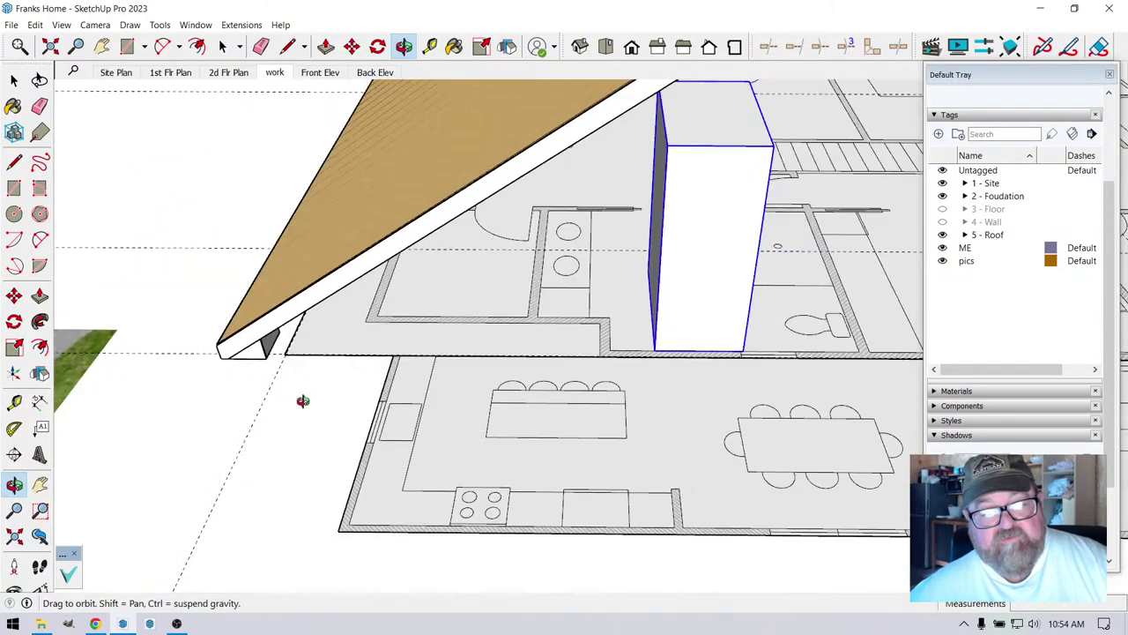
drag(351, 363, 585, 360)
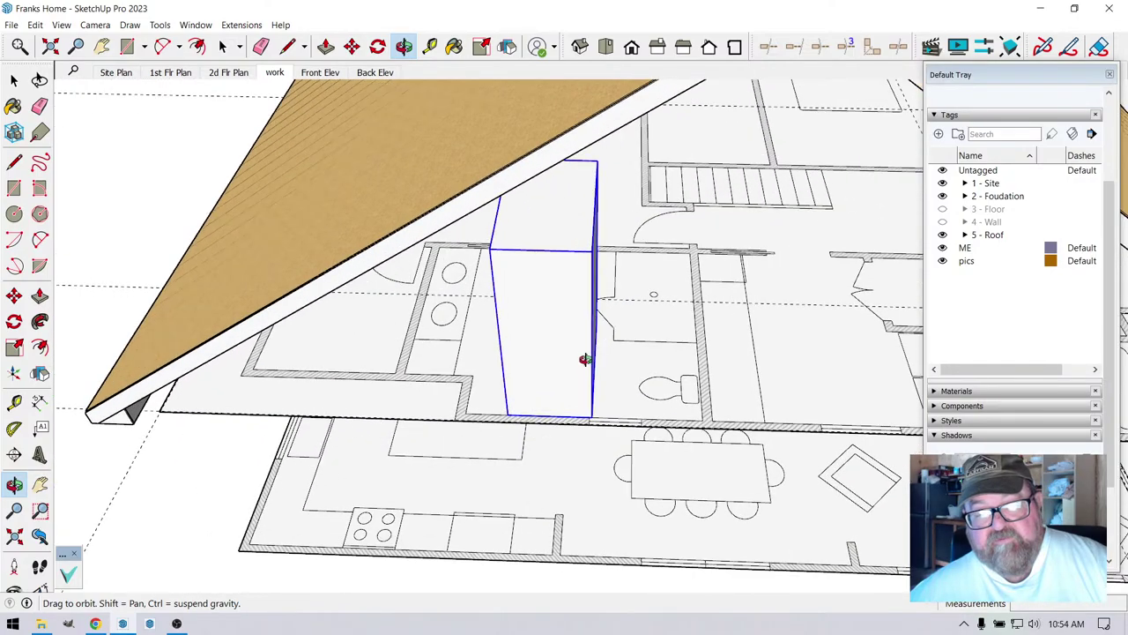
drag(440, 373, 354, 373)
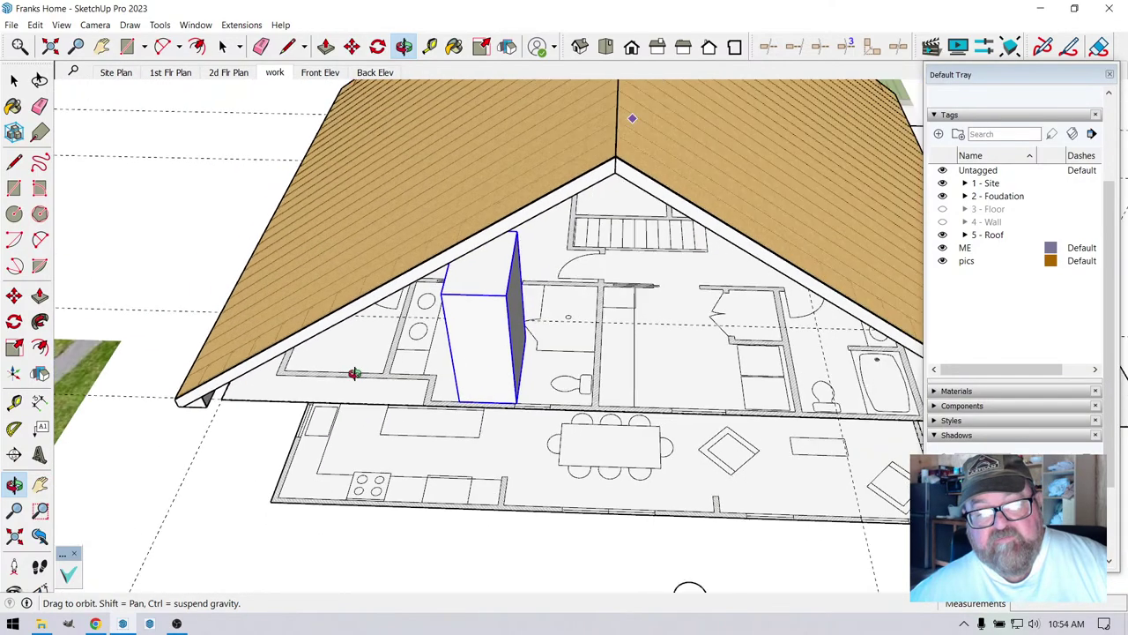
- Move the box left so it sits under the roof slope near the eave
click(352, 49)
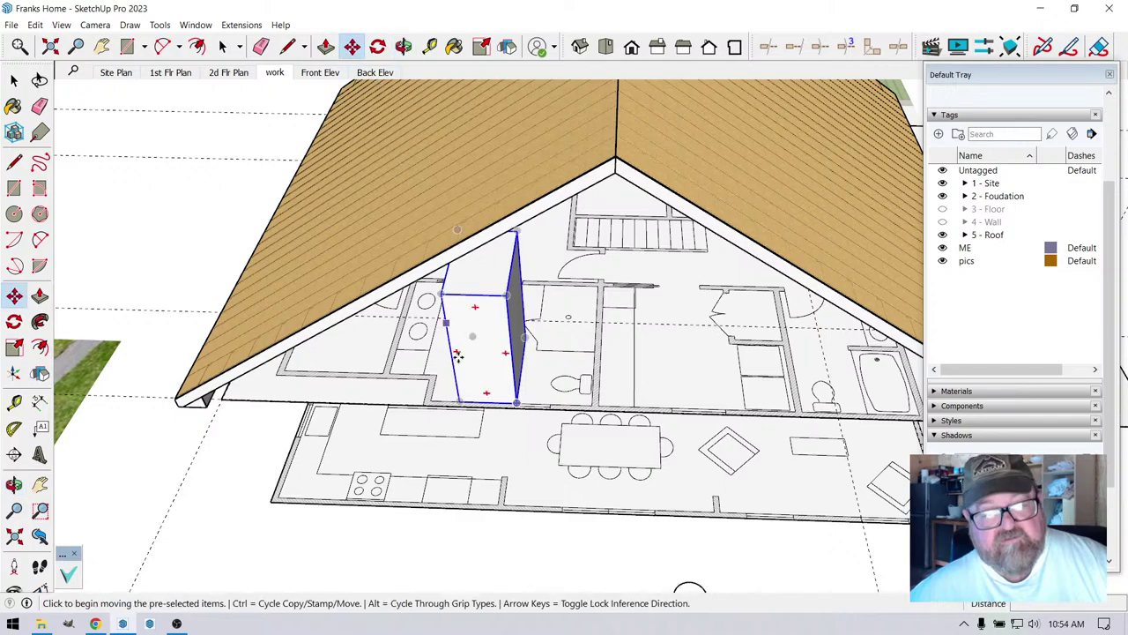
scroll(461, 360, up, 5)
click(462, 438)
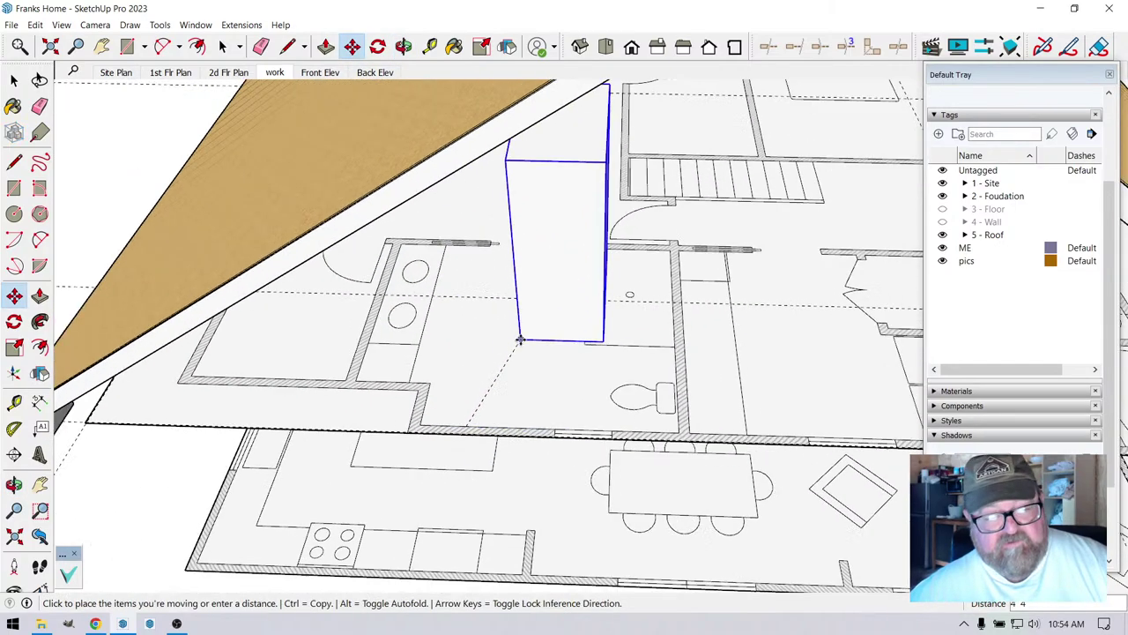
scroll(352, 370, up, 3)
scroll(141, 407, down, 2)
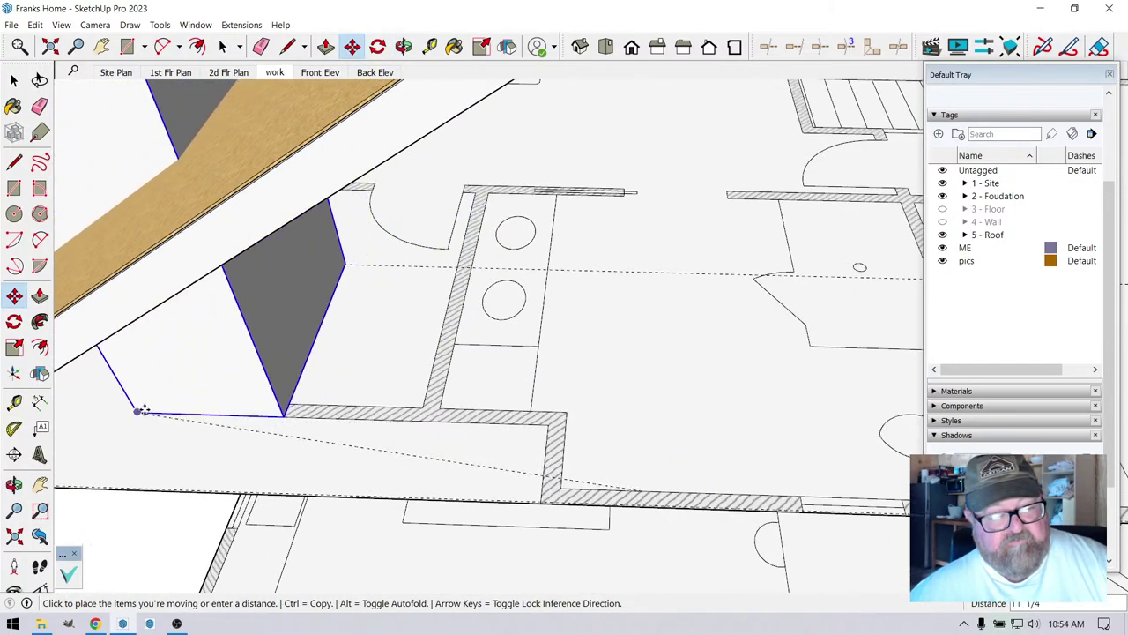
click(139, 408)
scroll(139, 408, down, 4)
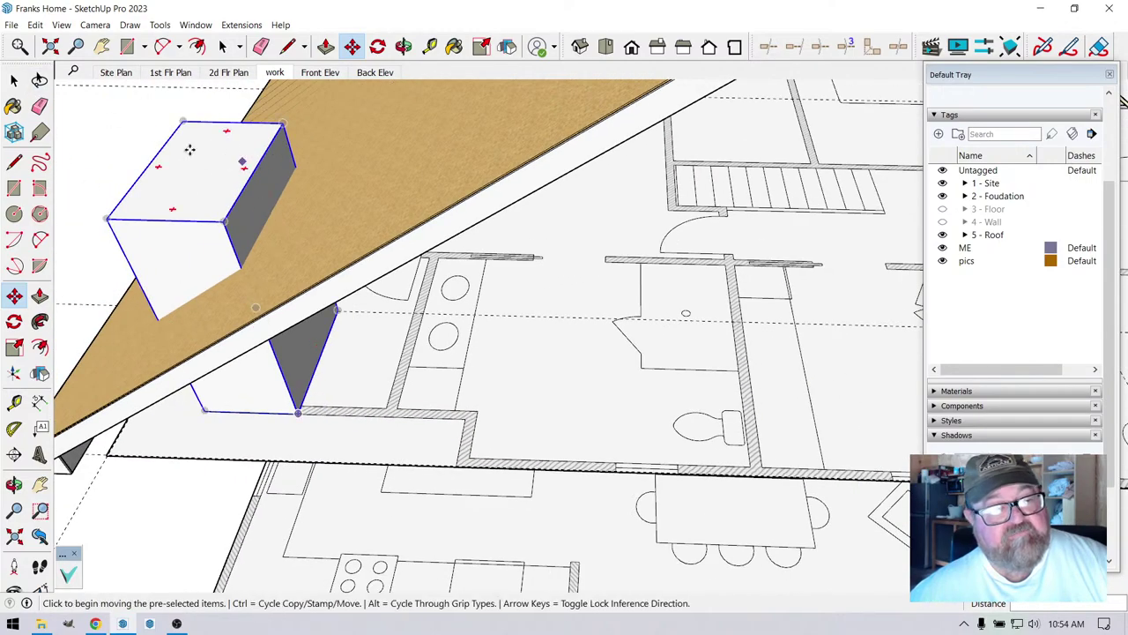
- Open the box group and begin stretching its side face, cancelling that first attempt
click(13, 80)
double_click(211, 180)
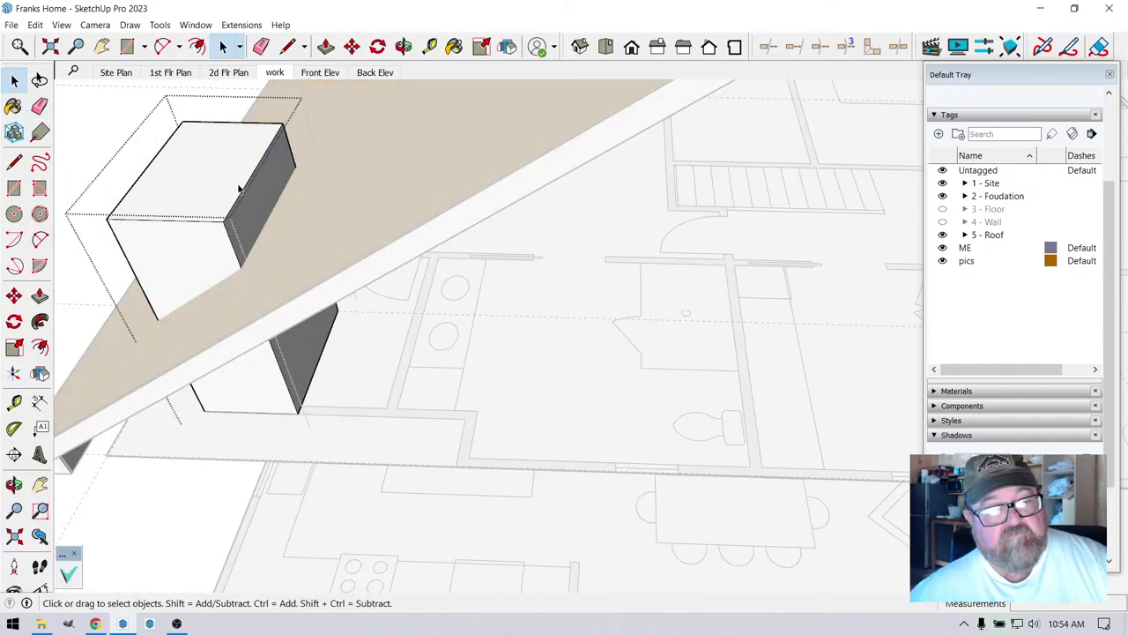
click(325, 46)
click(234, 257)
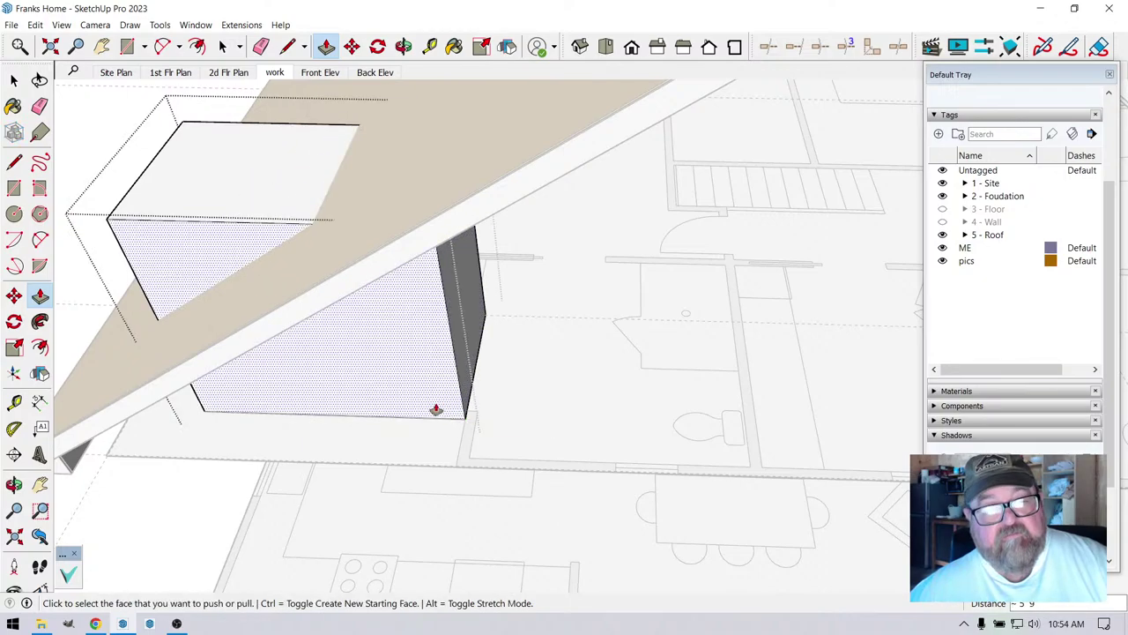
key(Escape)
click(404, 45)
drag(529, 309, 734, 240)
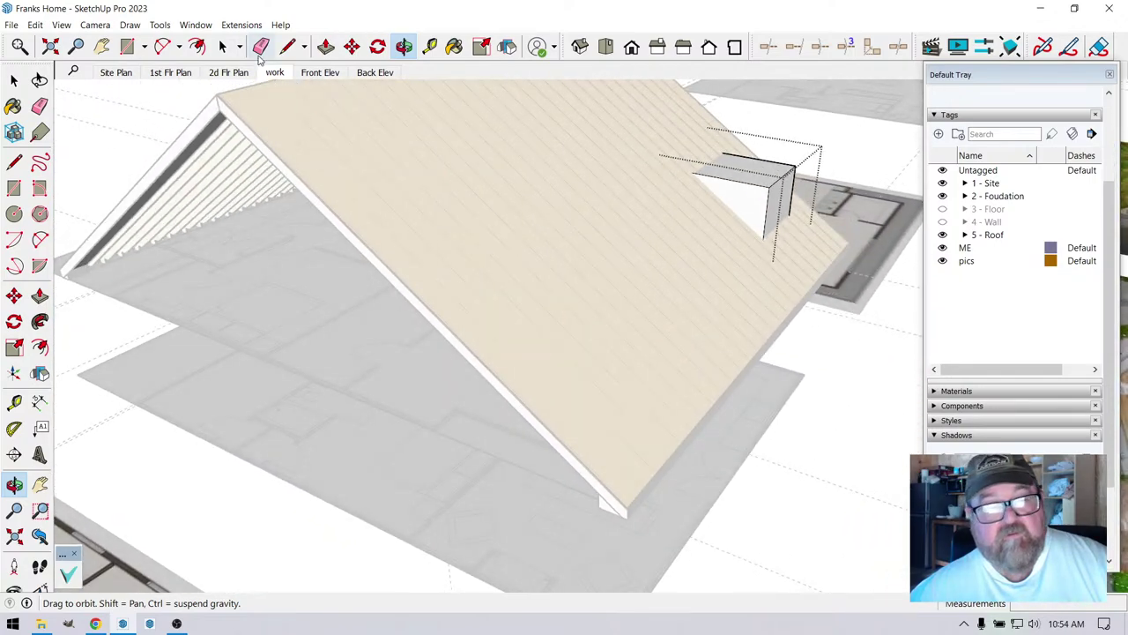
- Push/pull the box face along the roof so it projects through the slope as a dormer
click(326, 46)
click(722, 195)
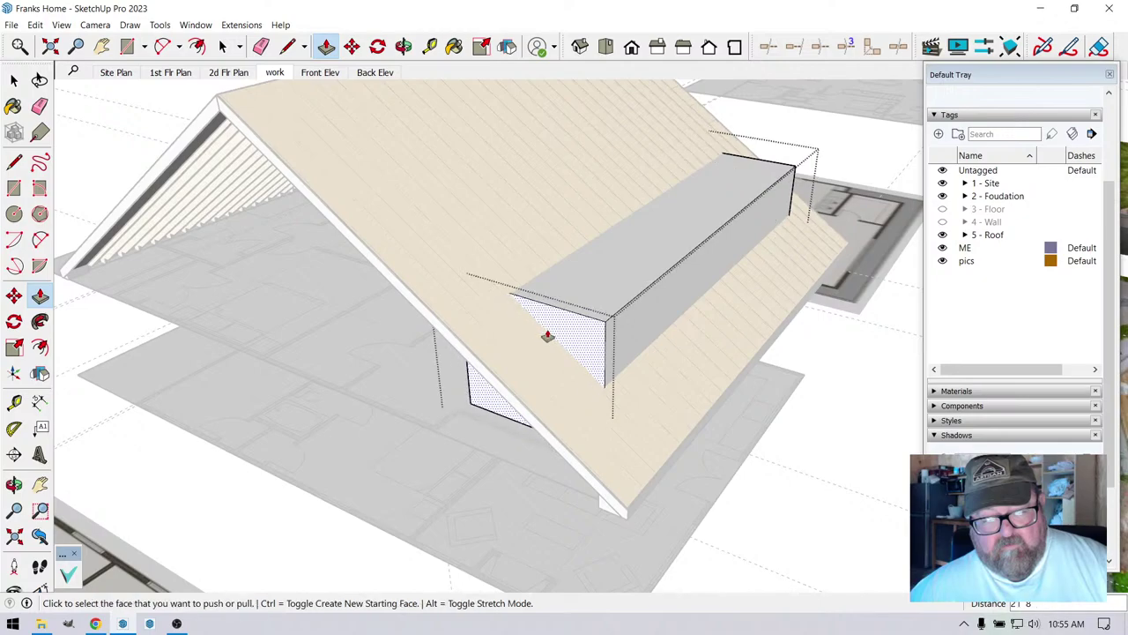
scroll(479, 408, up, 5)
click(480, 445)
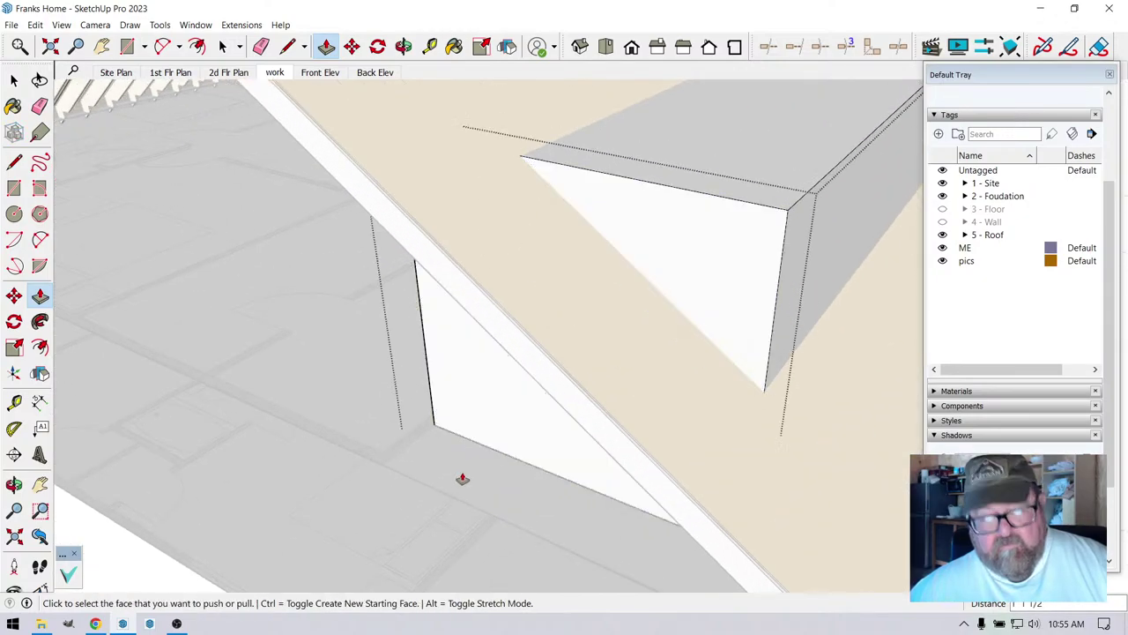
scroll(461, 476, down, 6)
key(o)
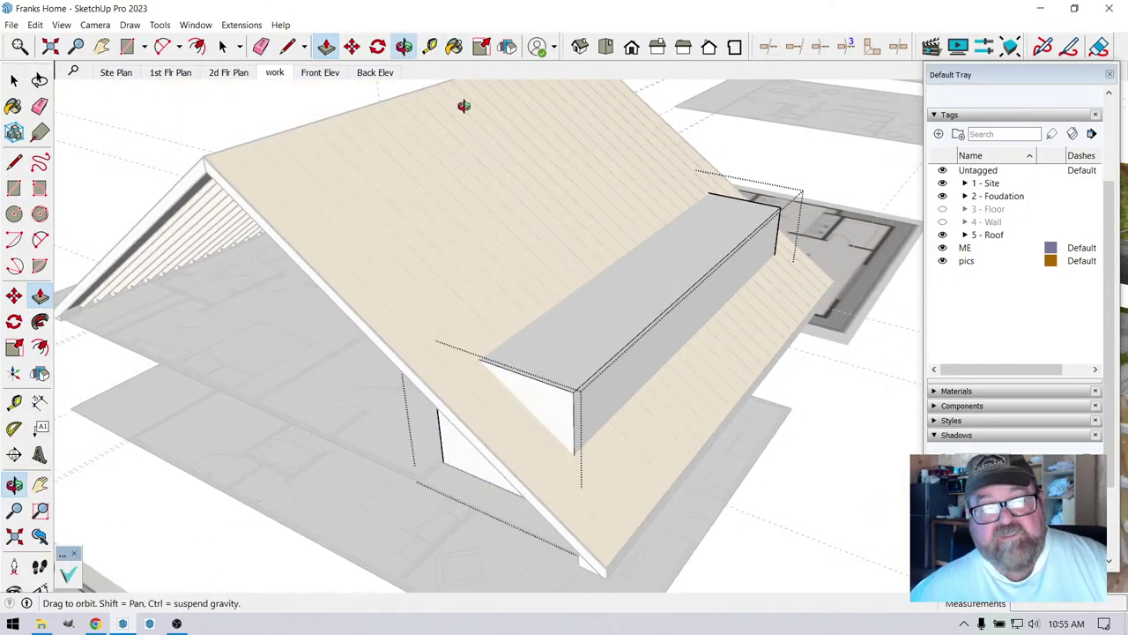
drag(461, 106, 390, 279)
scroll(625, 231, up, 3)
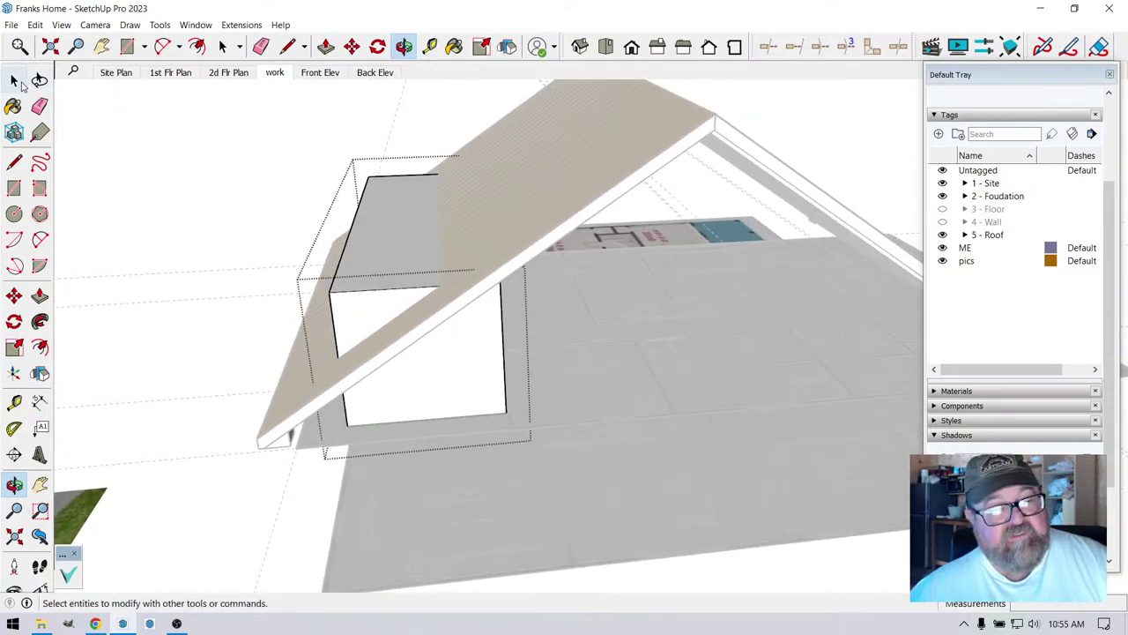
click(14, 80)
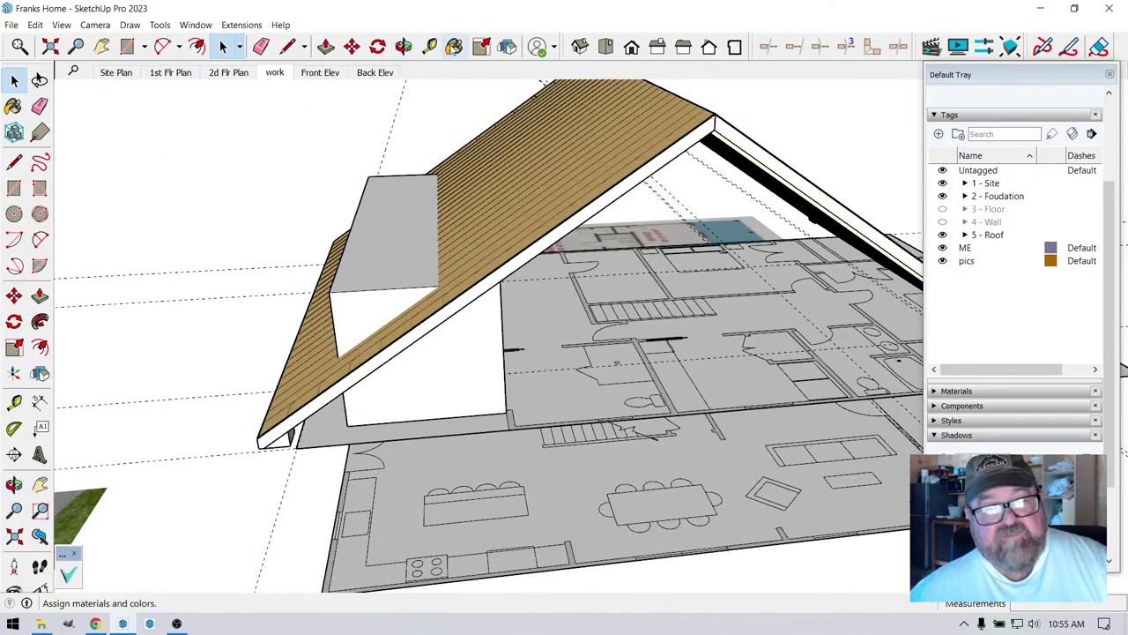
click(403, 49)
drag(459, 158, 447, 133)
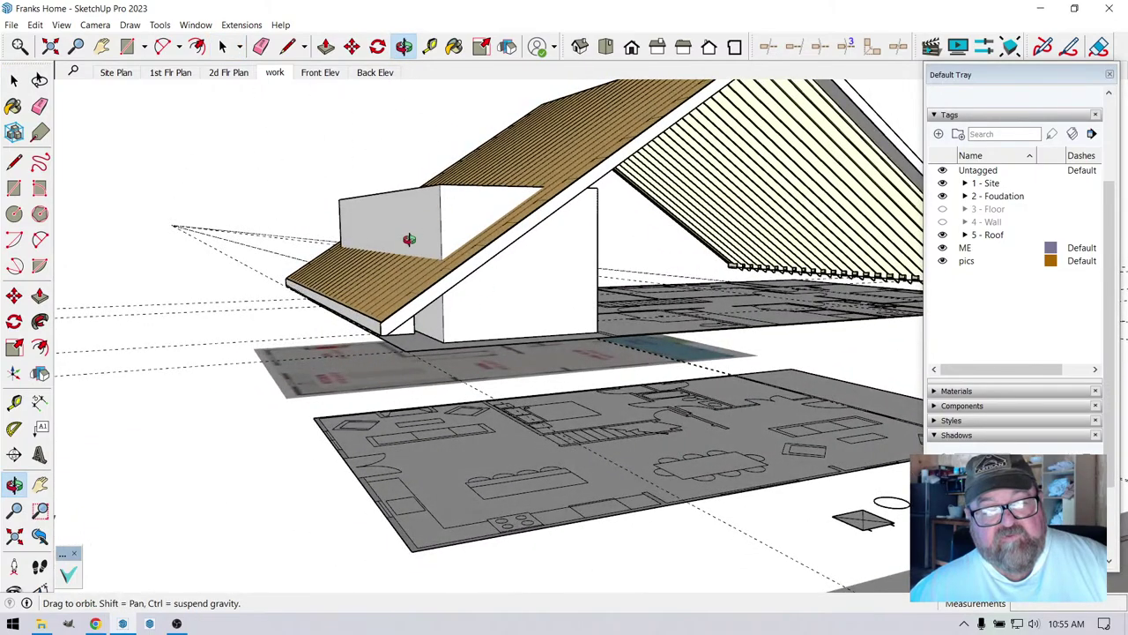
drag(409, 239, 617, 343)
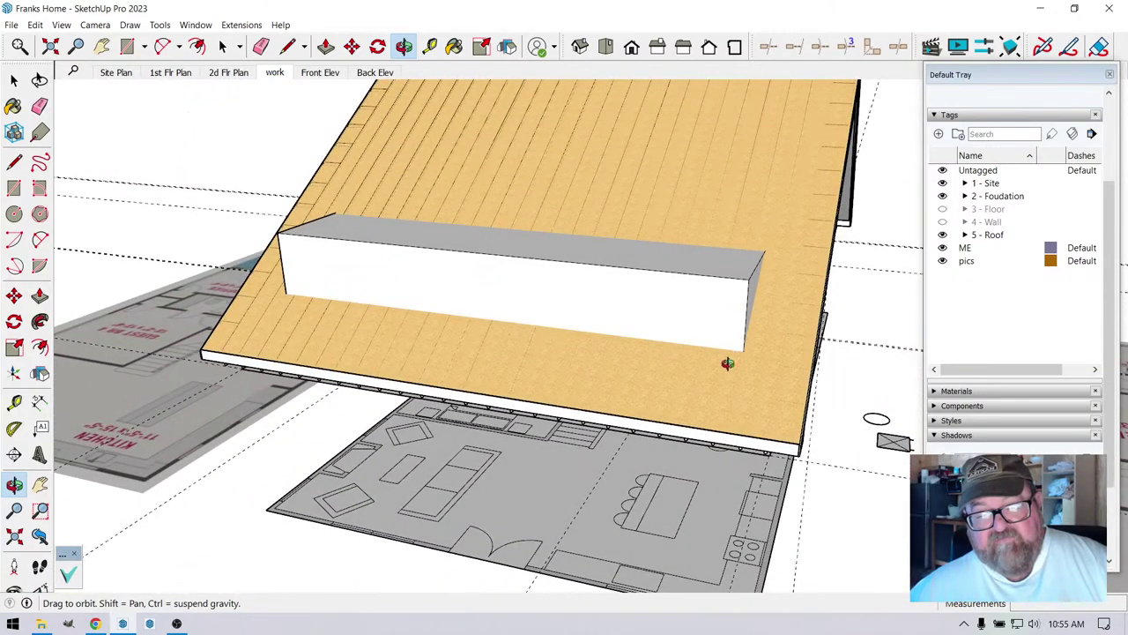
drag(697, 372, 677, 352)
scroll(677, 353, up, 5)
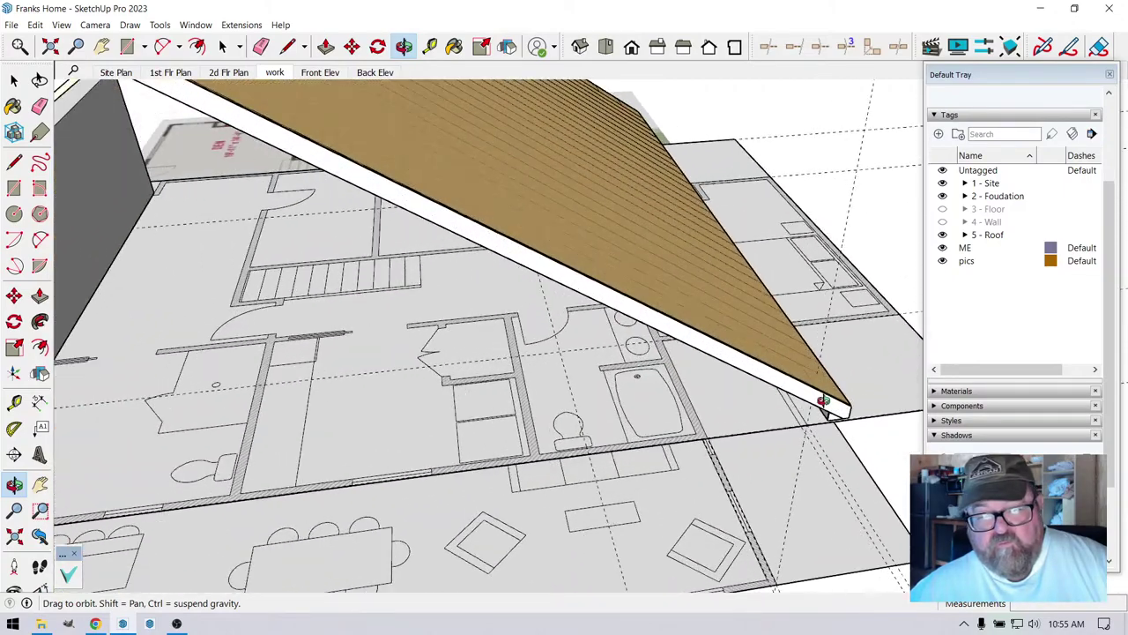
drag(831, 403, 660, 439)
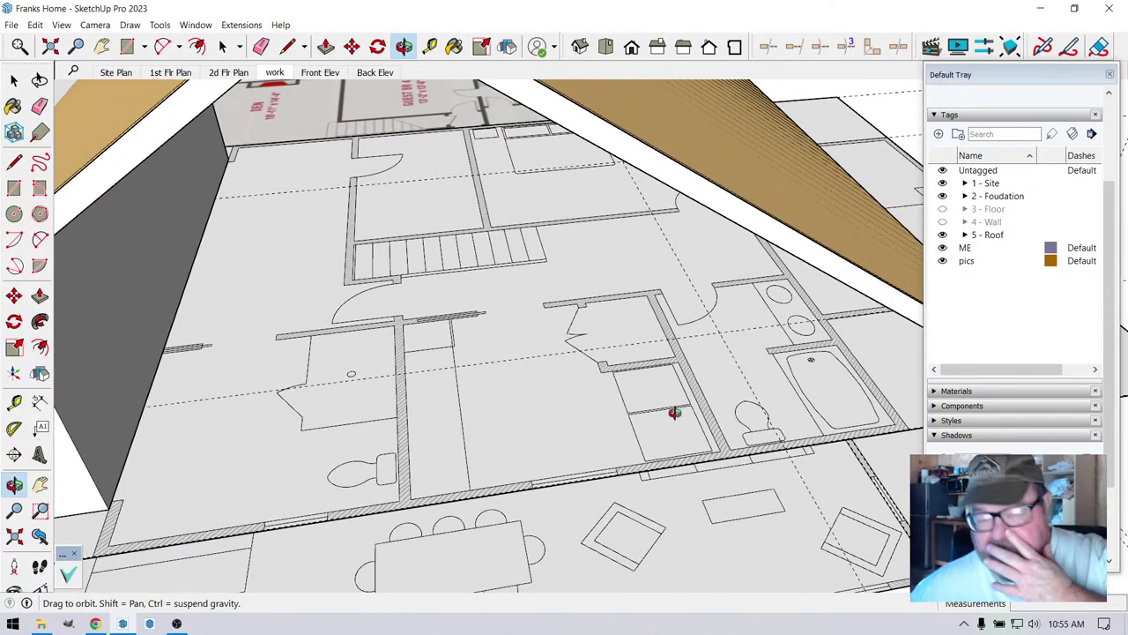
mouse_move(666, 414)
mouse_down()
mouse_move(435, 368)
mouse_move(684, 418)
mouse_up()
click(14, 81)
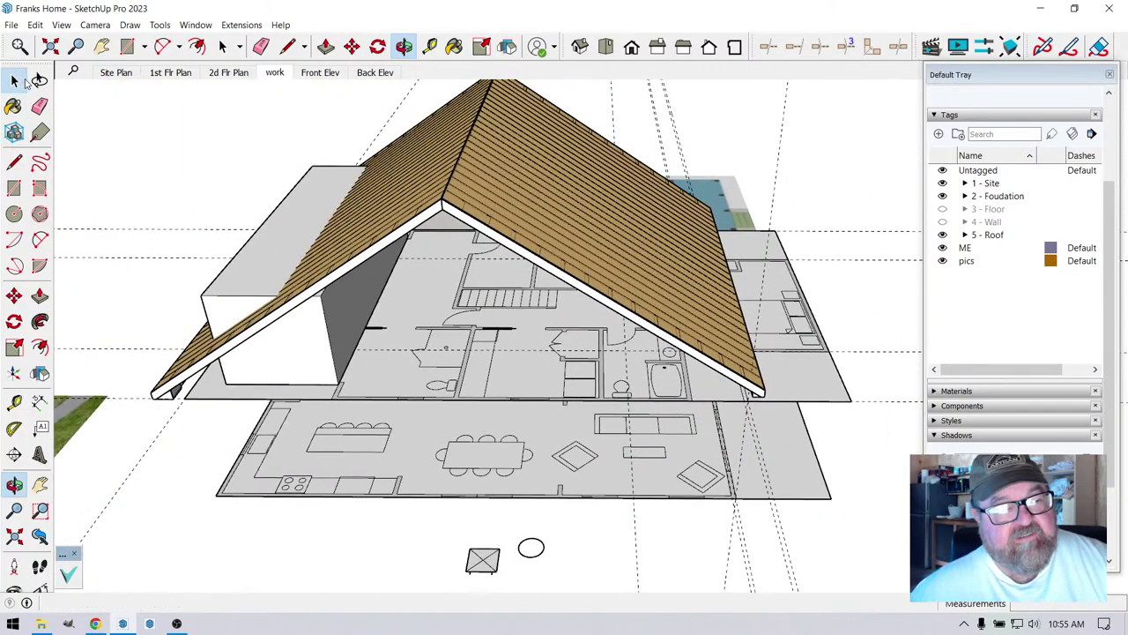
click(520, 231)
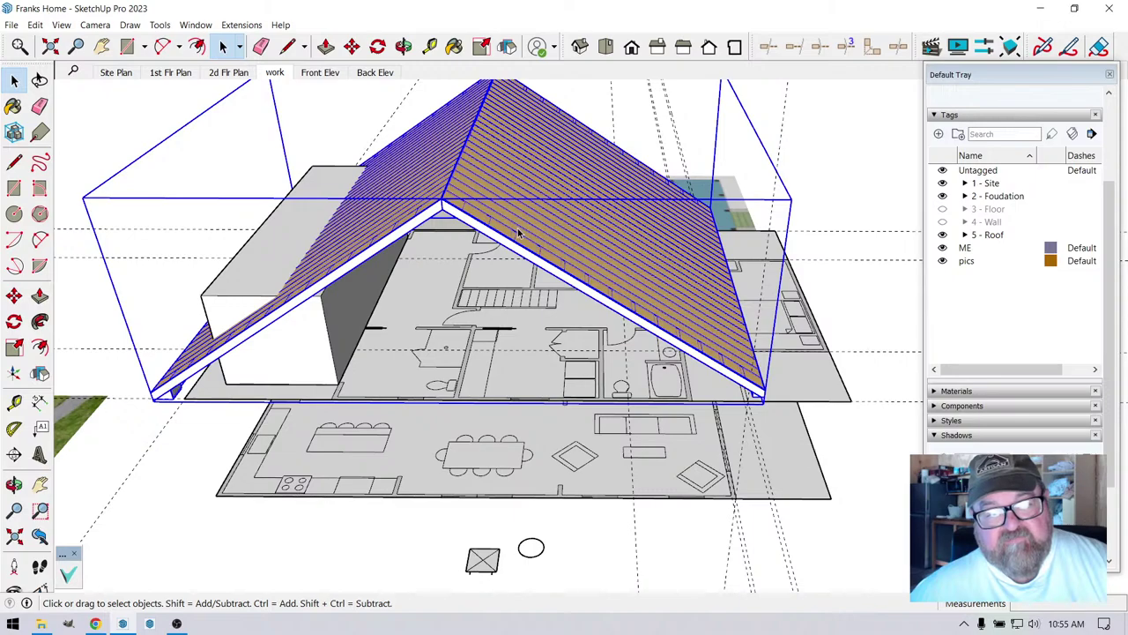
- Choose Edit Rafter Assembly on the roof group to show ROOF10's Edit Gable Rafter Roof dialog
right_click(520, 232)
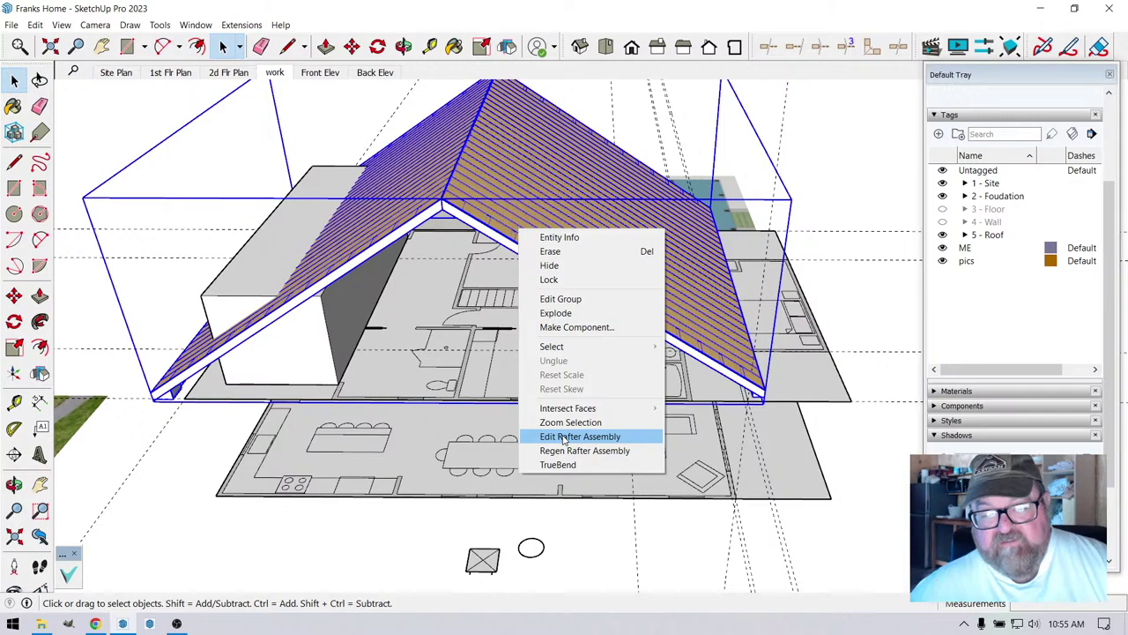
click(565, 438)
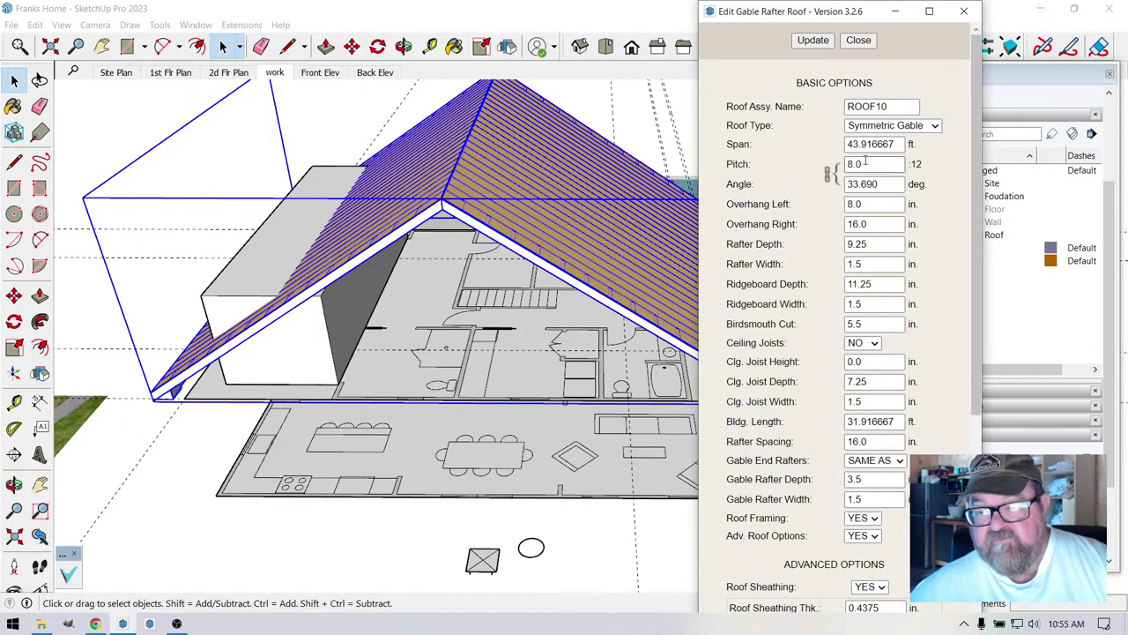
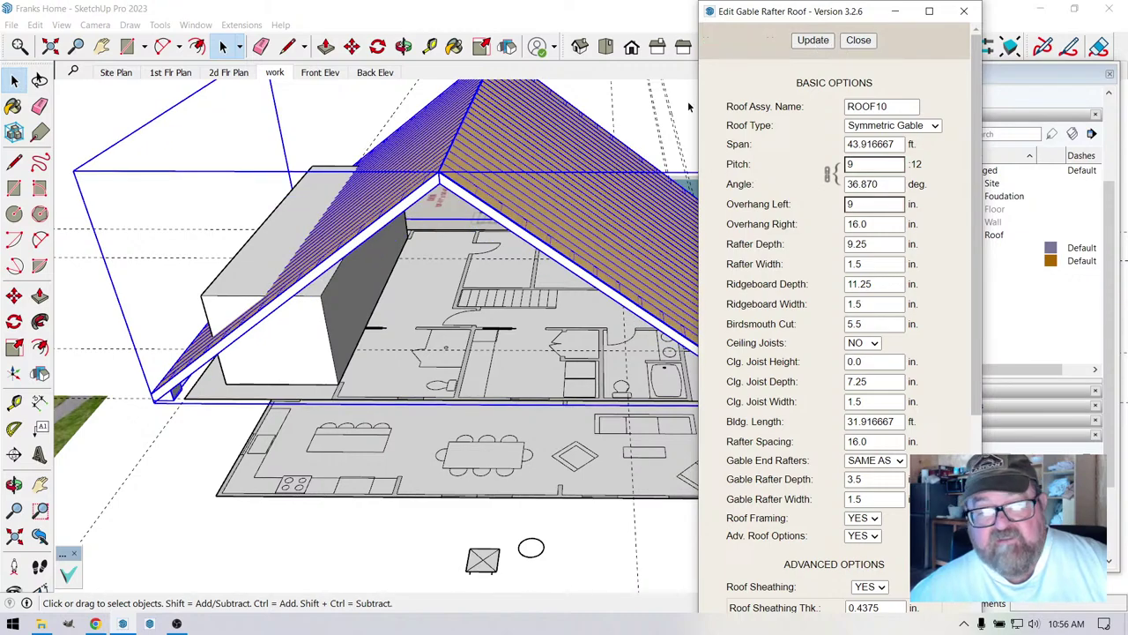
- Close the Edit Gable Rafter Roof dialog and orbit the model to a new angle
click(858, 39)
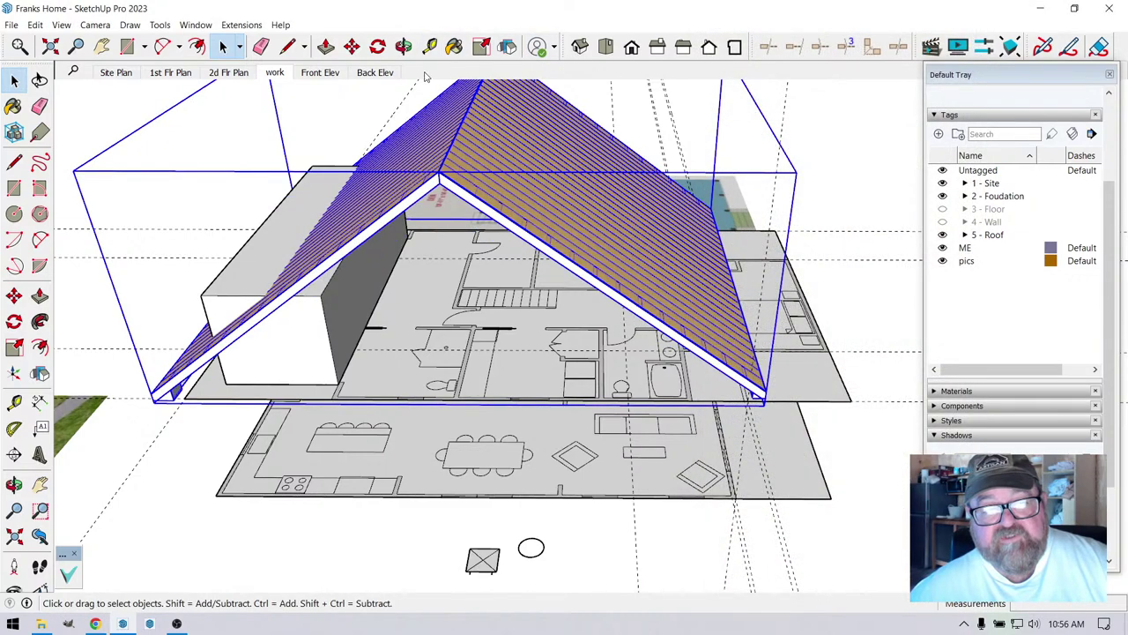
click(404, 46)
drag(398, 115, 512, 124)
drag(393, 240, 326, 306)
- Inside the box group, Push/Pull its end face to extend the box lengthwise under the roof
click(14, 80)
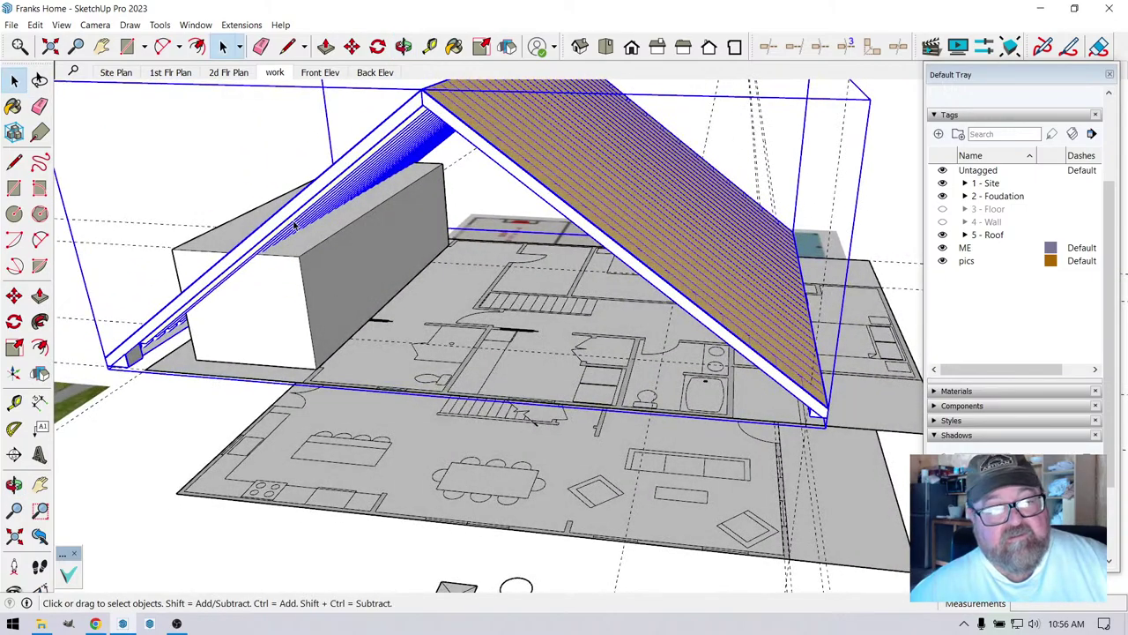
double_click(358, 245)
key(p)
click(348, 285)
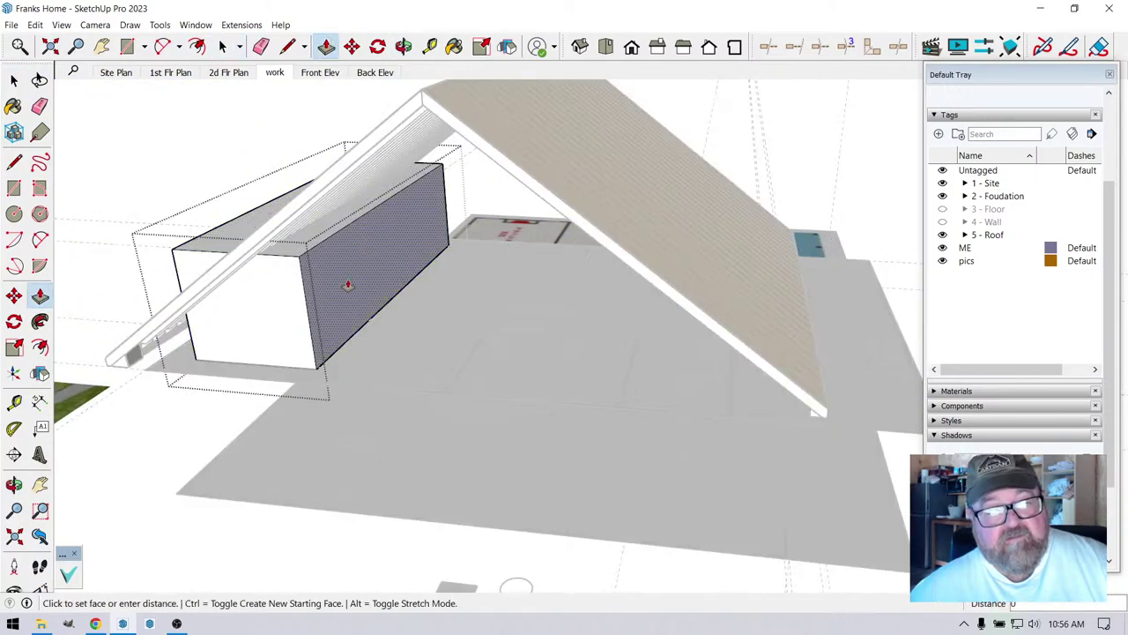
click(854, 394)
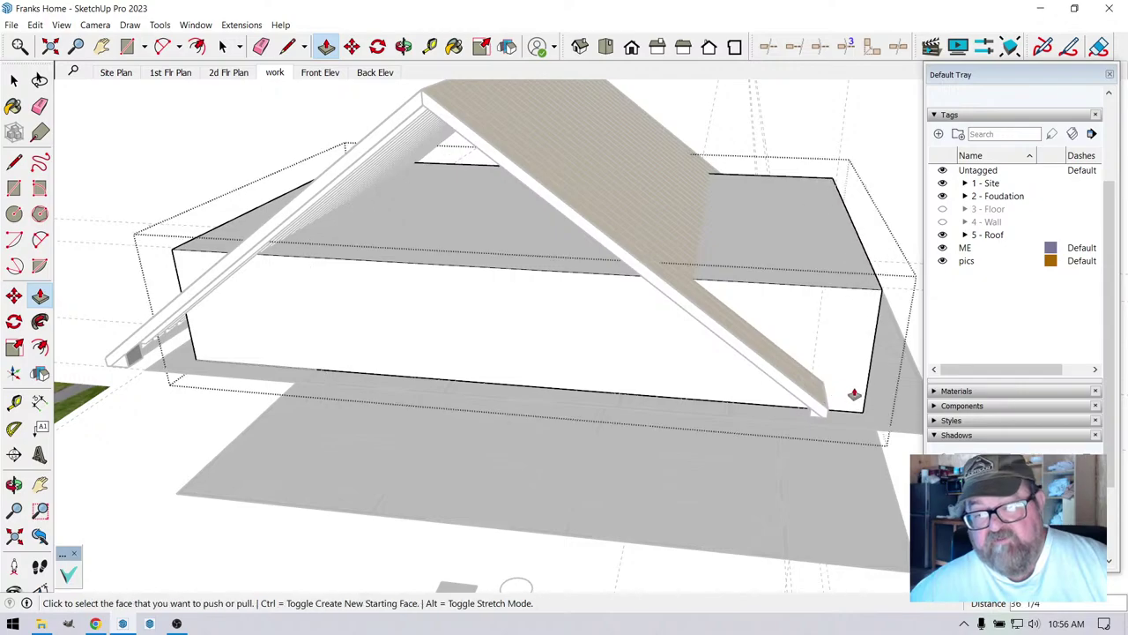
click(403, 45)
drag(503, 221, 583, 164)
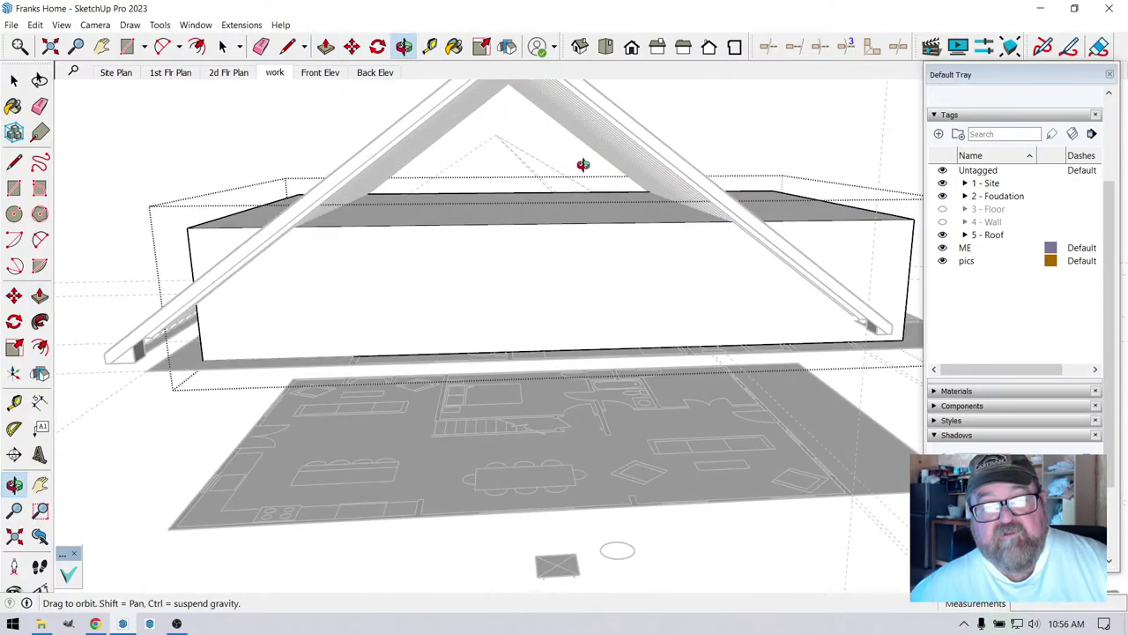
drag(416, 124, 467, 291)
- Undo the box extension and exit the box group
key(ctrl+z)
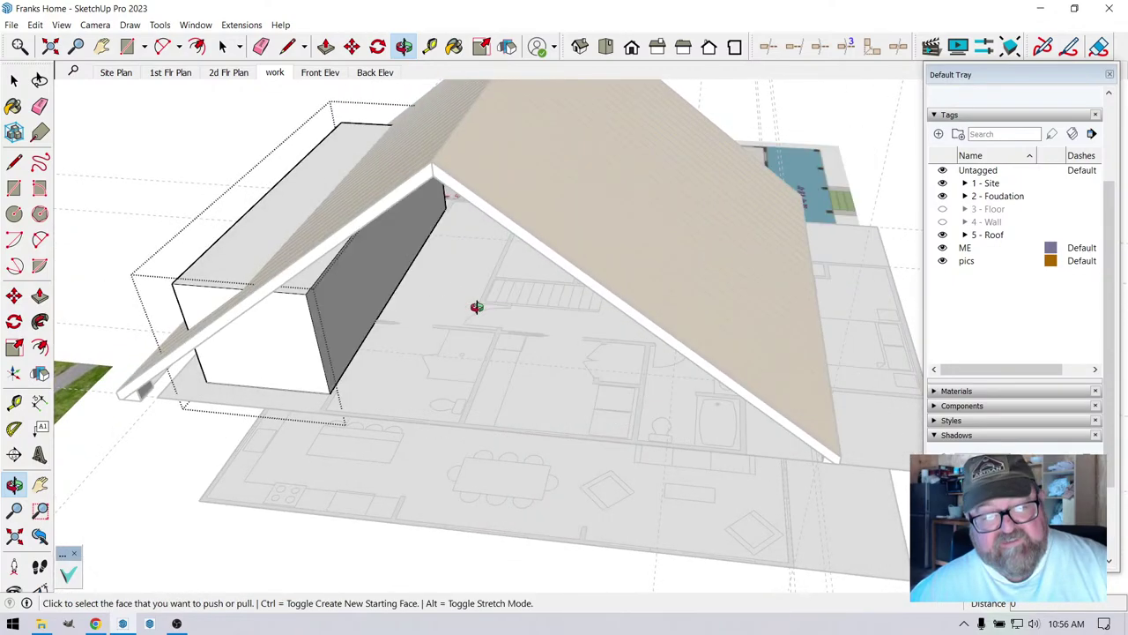
key(e)
key(space)
click(185, 175)
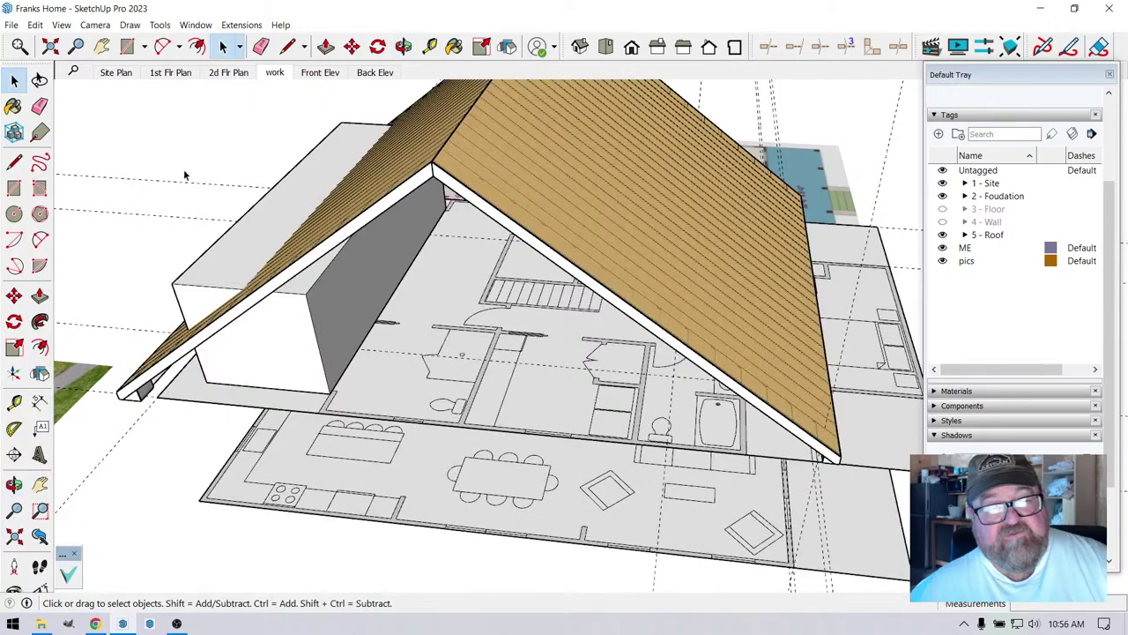
- Orbit around the roof to view the floor plans underneath it
click(404, 46)
drag(585, 240, 504, 107)
drag(519, 167, 703, 201)
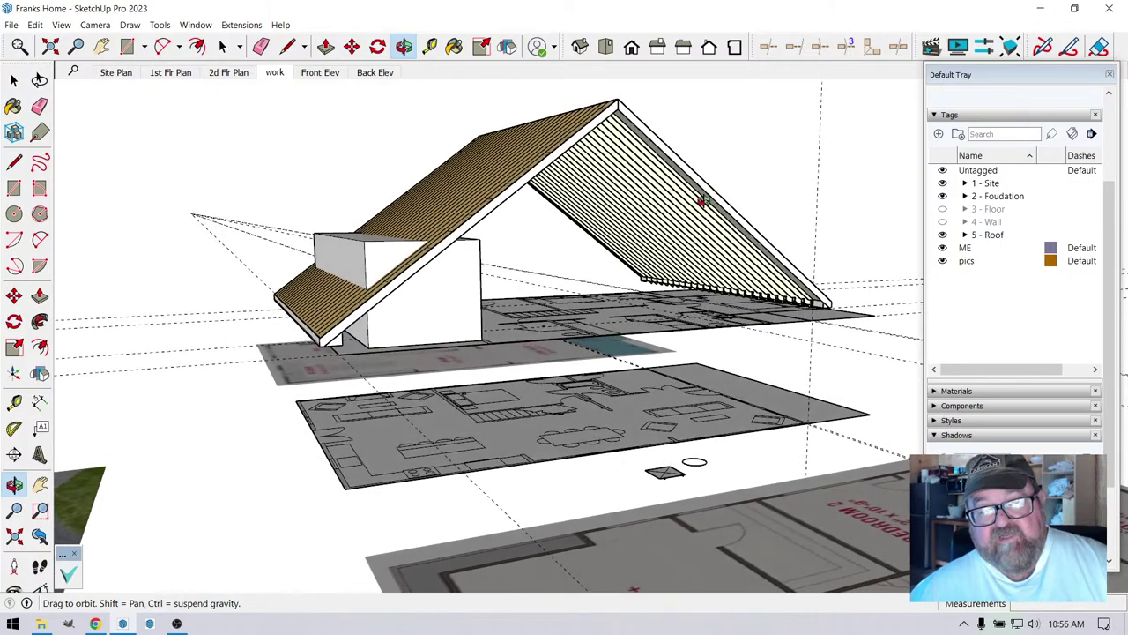
drag(606, 129, 559, 107)
drag(512, 159, 339, 209)
drag(475, 244, 742, 285)
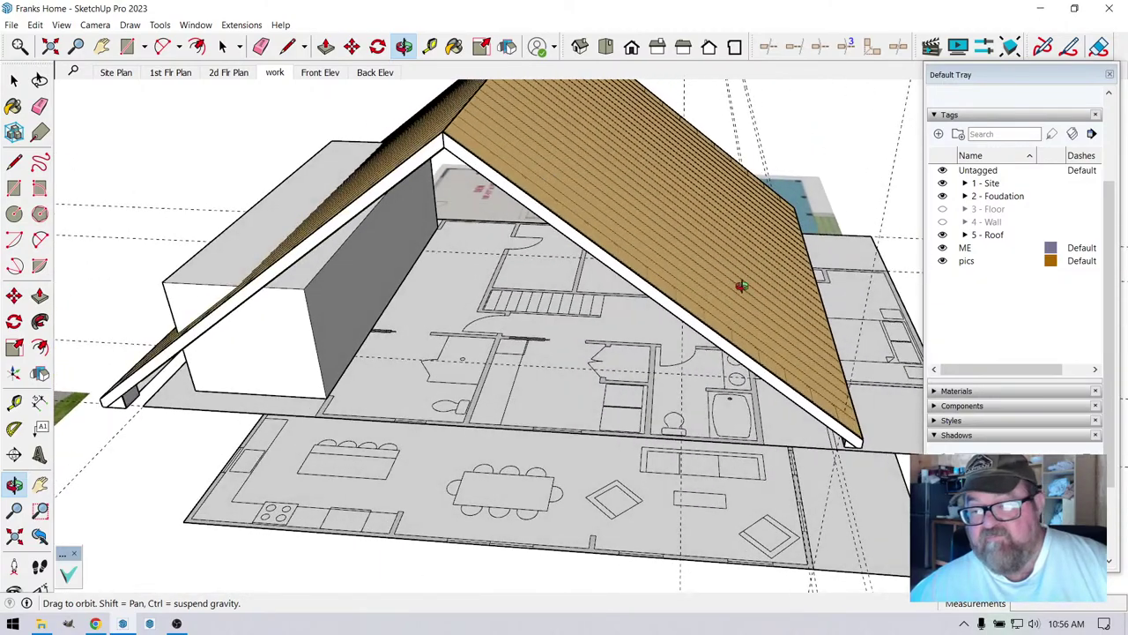
click(14, 79)
right_click(640, 178)
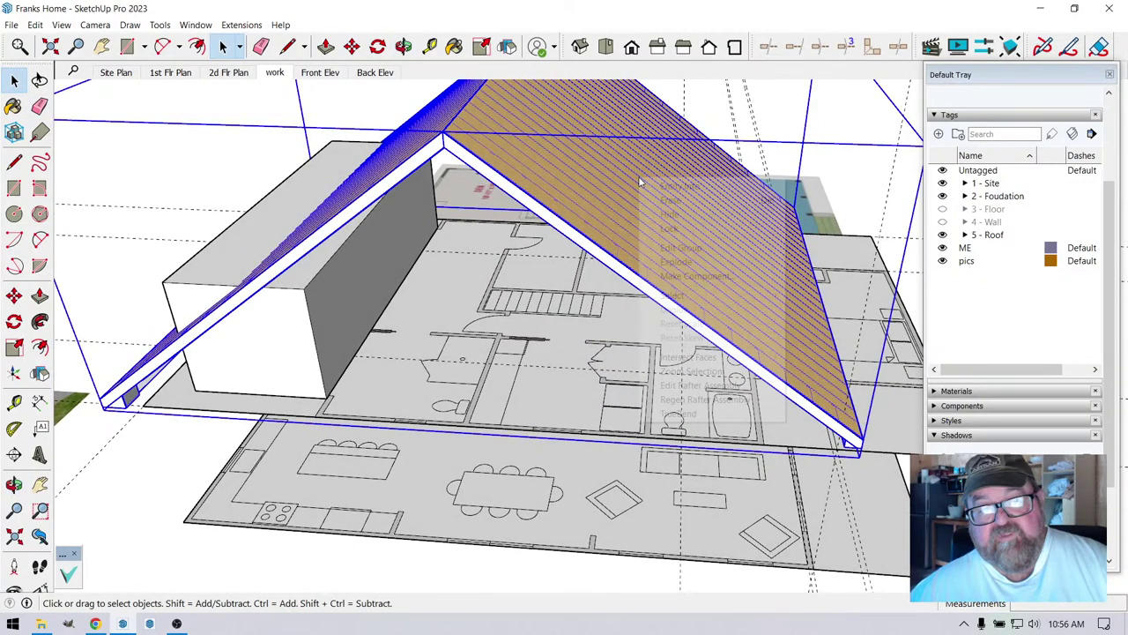
click(701, 385)
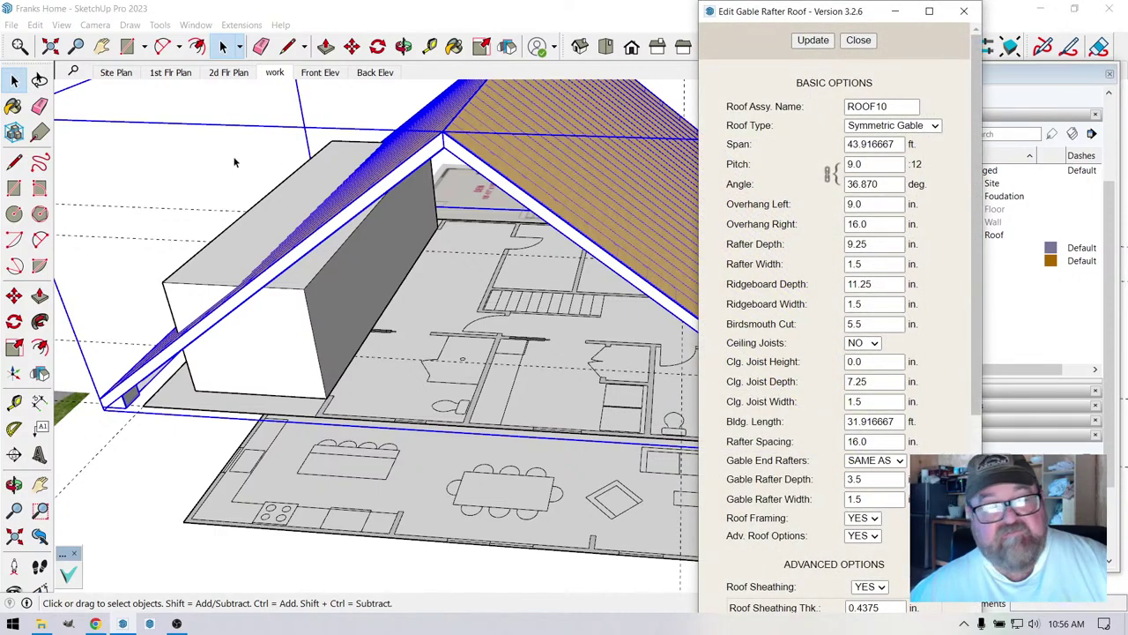
click(207, 426)
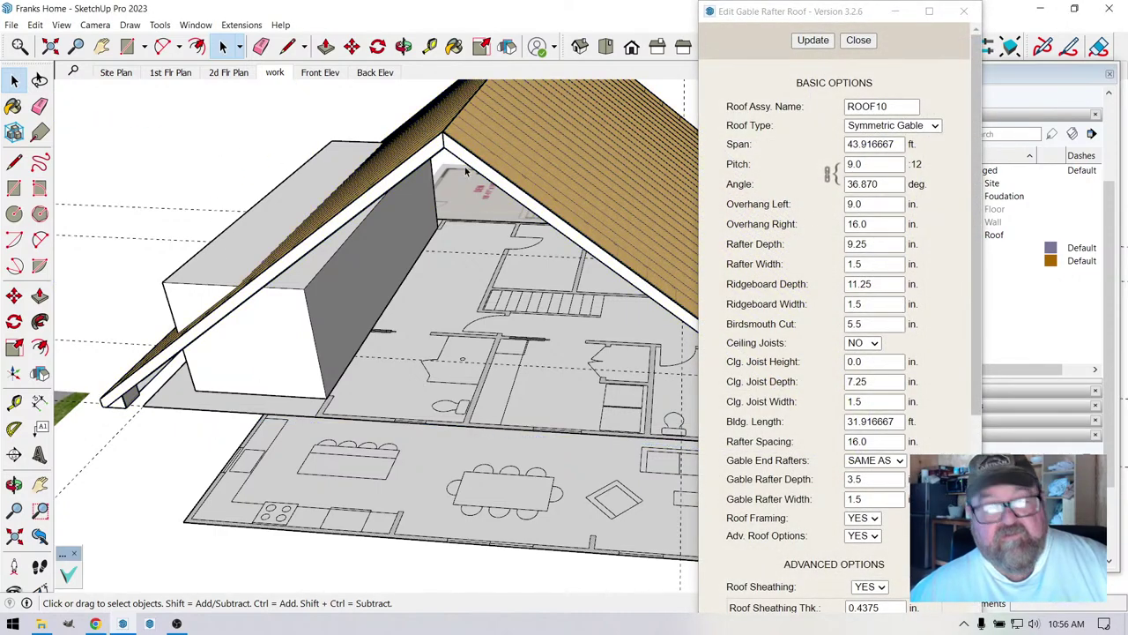
click(859, 41)
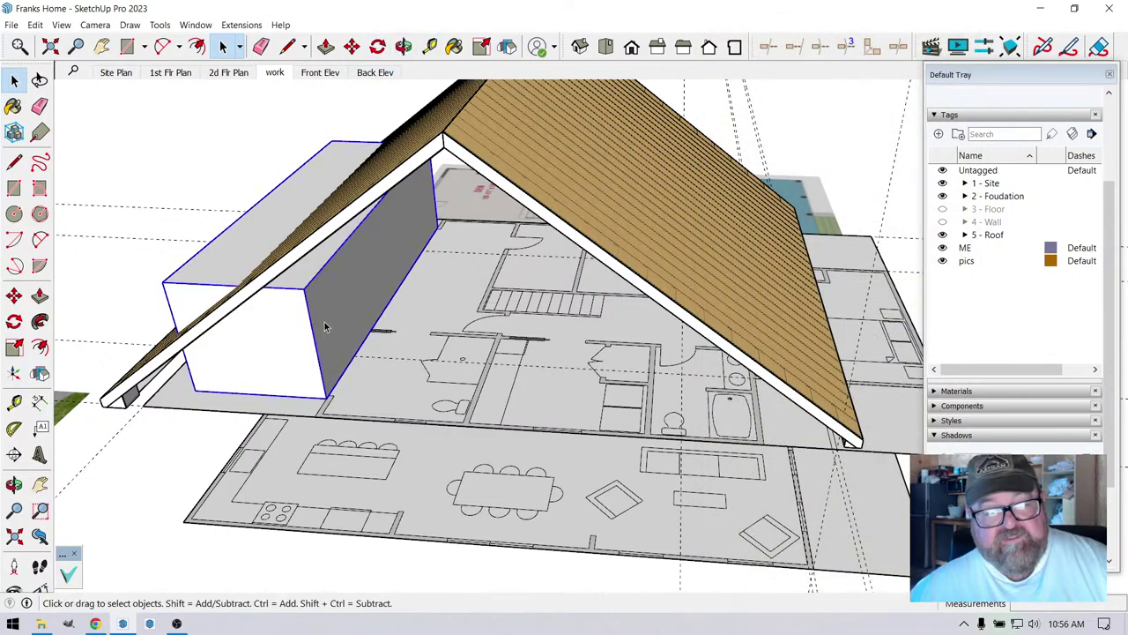
click(351, 46)
scroll(338, 391, up, 3)
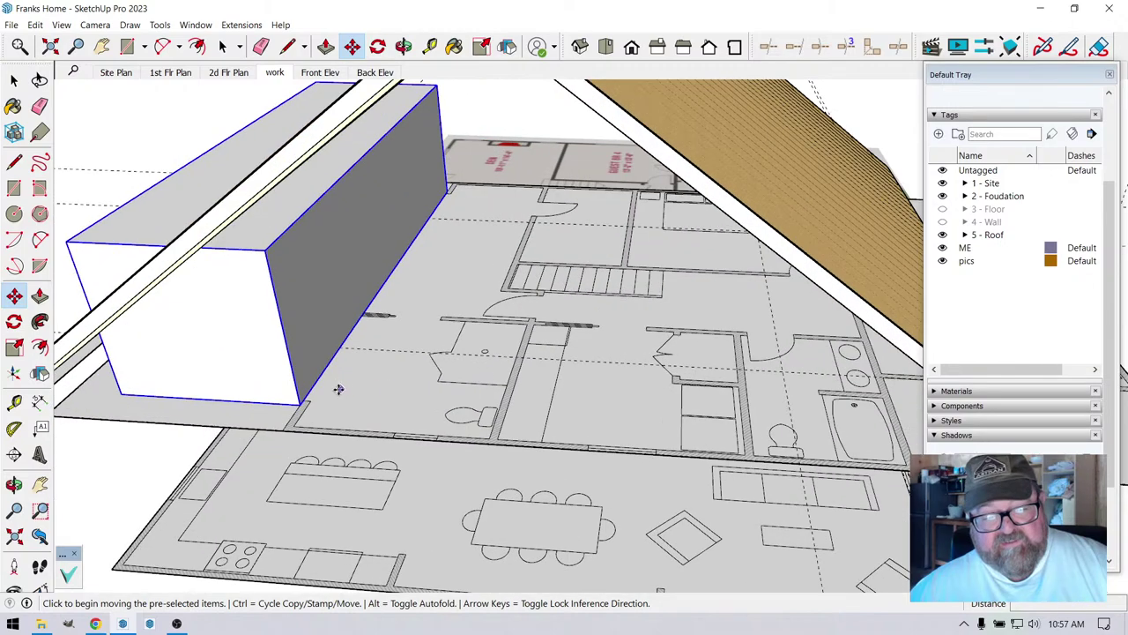
click(301, 404)
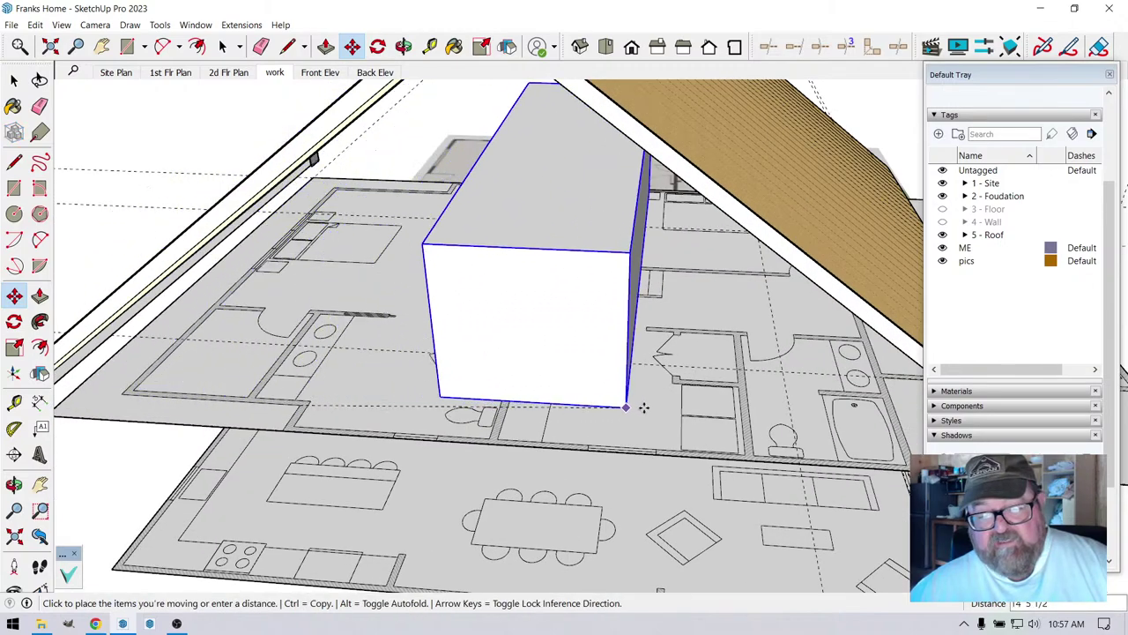
click(815, 434)
click(430, 46)
click(403, 46)
drag(502, 352, 720, 221)
scroll(738, 423, up, 5)
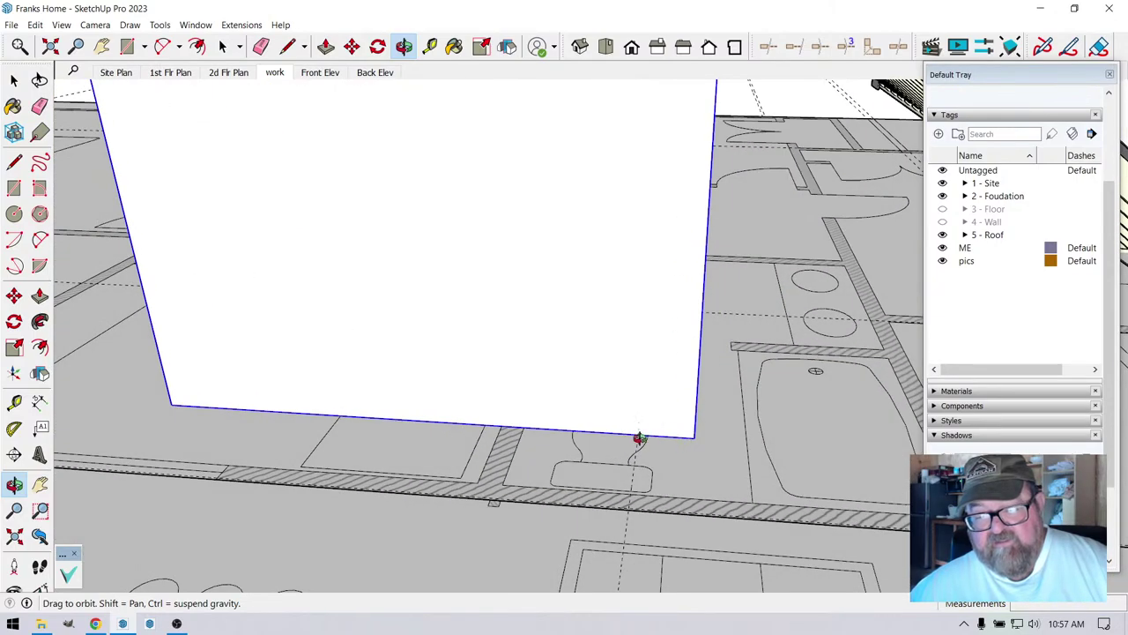
scroll(639, 438, down, 6)
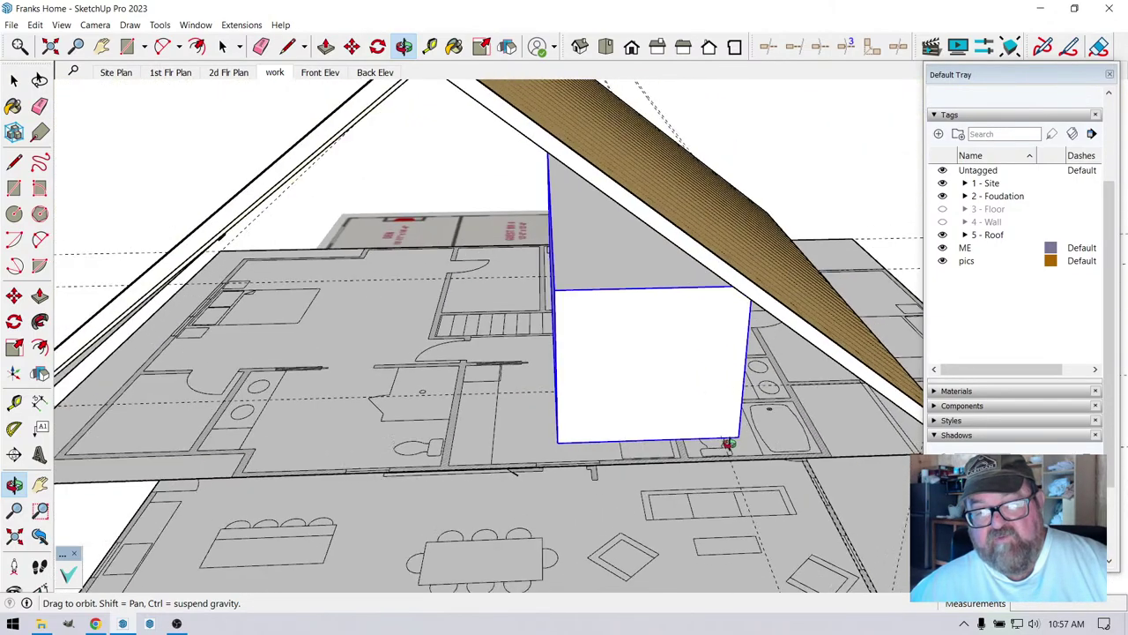
drag(728, 444, 493, 123)
drag(671, 378, 616, 345)
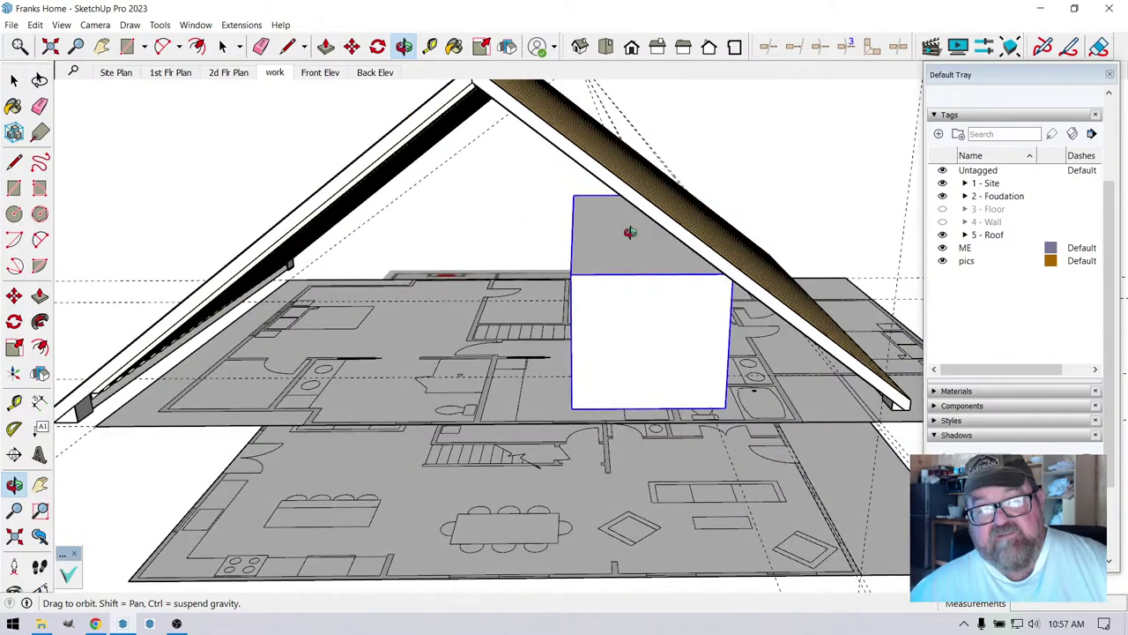
drag(647, 389, 380, 150)
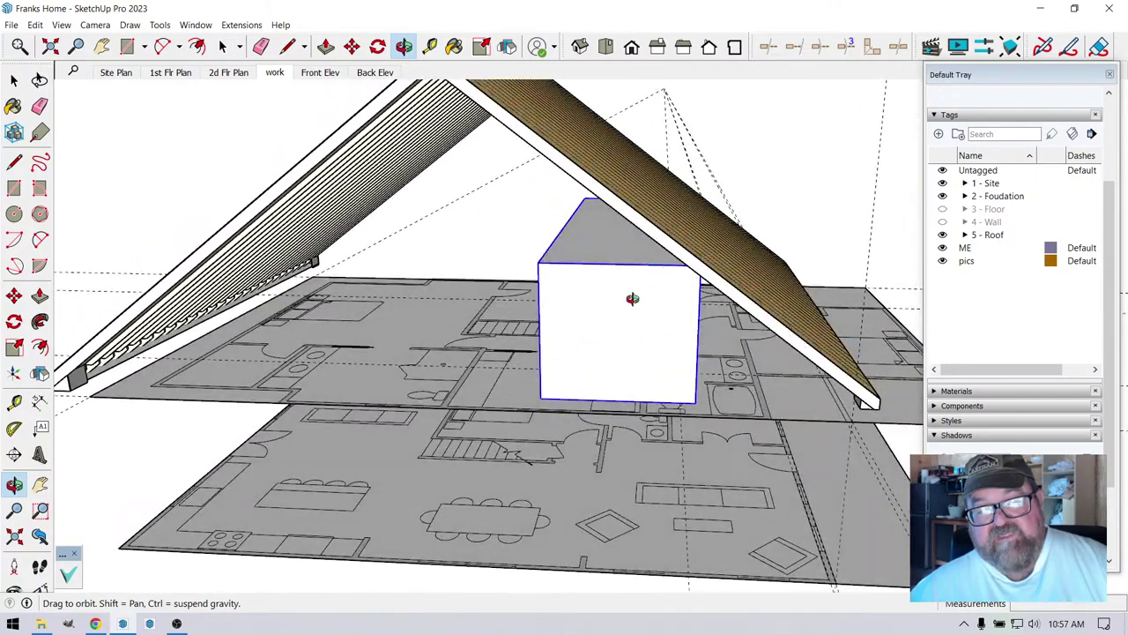
drag(632, 299, 629, 391)
key(Escape)
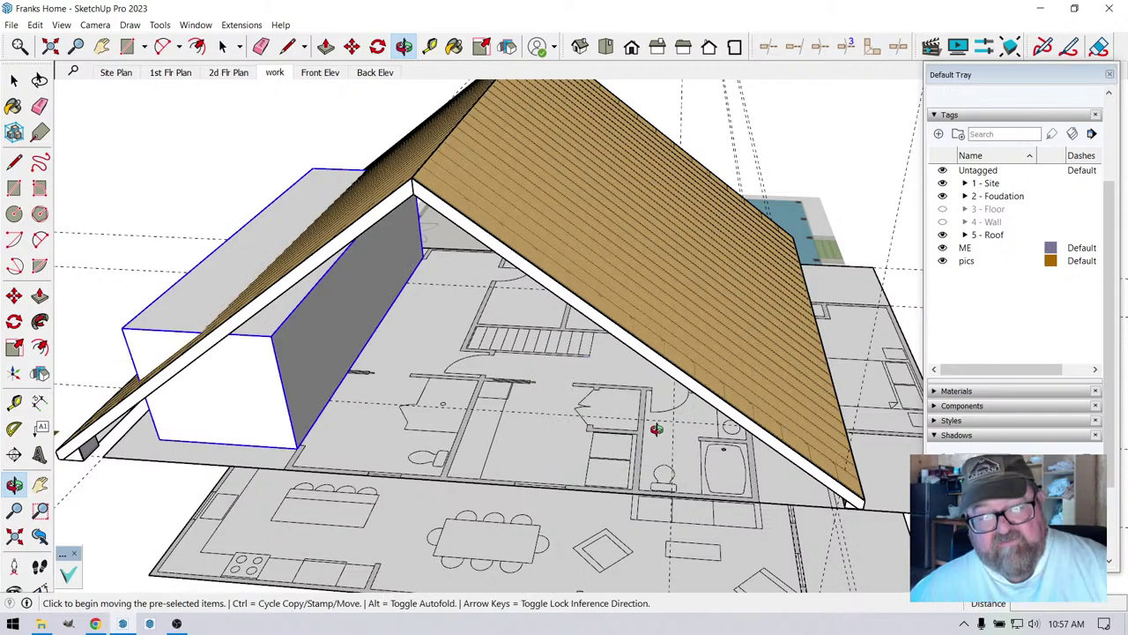
click(14, 79)
click(520, 181)
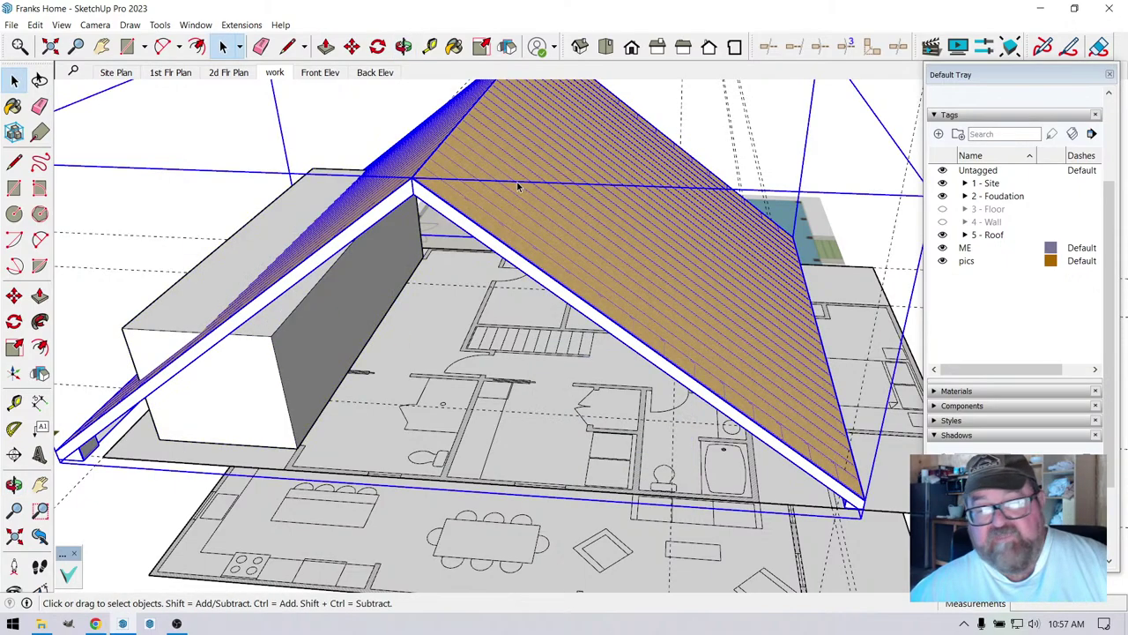
- Reopen the gable roof settings from the roof group and accept the new pitch
right_click(628, 243)
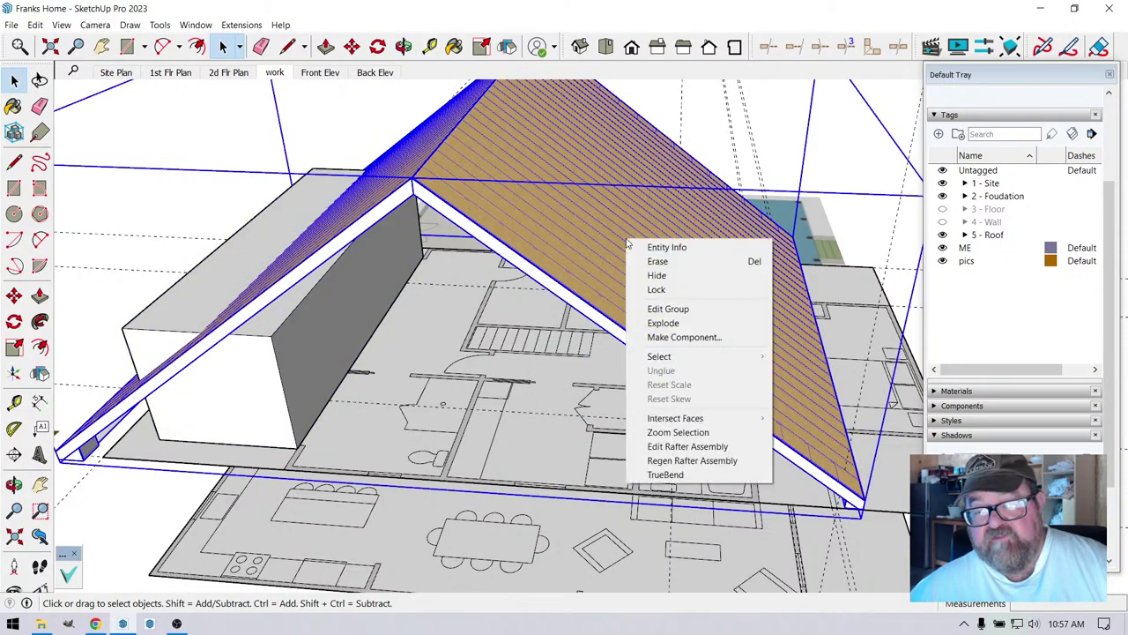
click(669, 447)
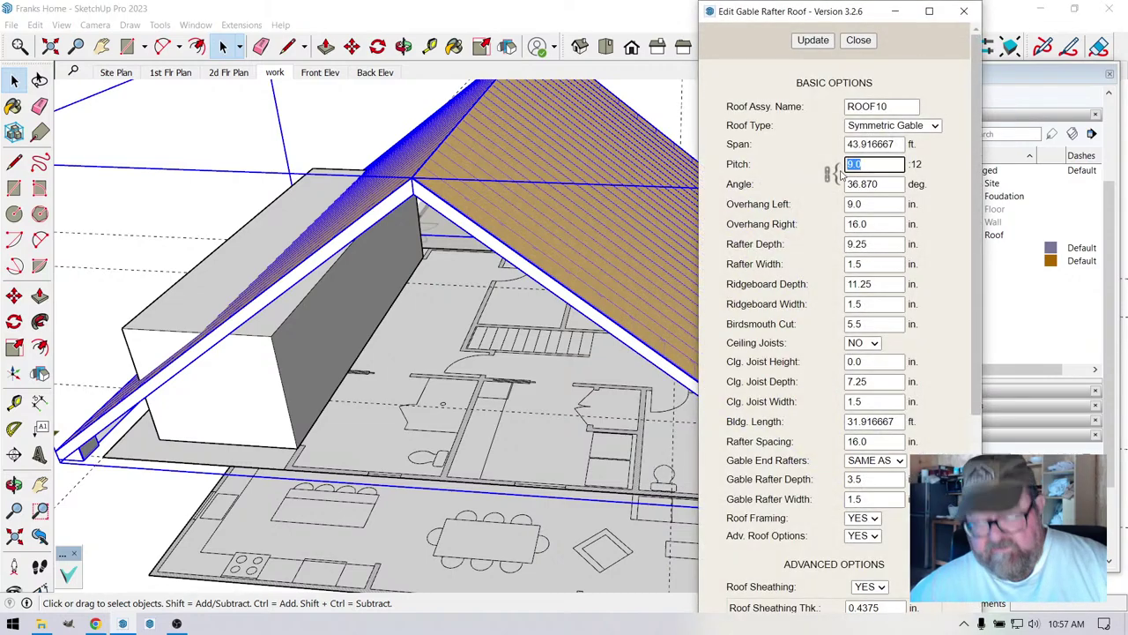
click(872, 205)
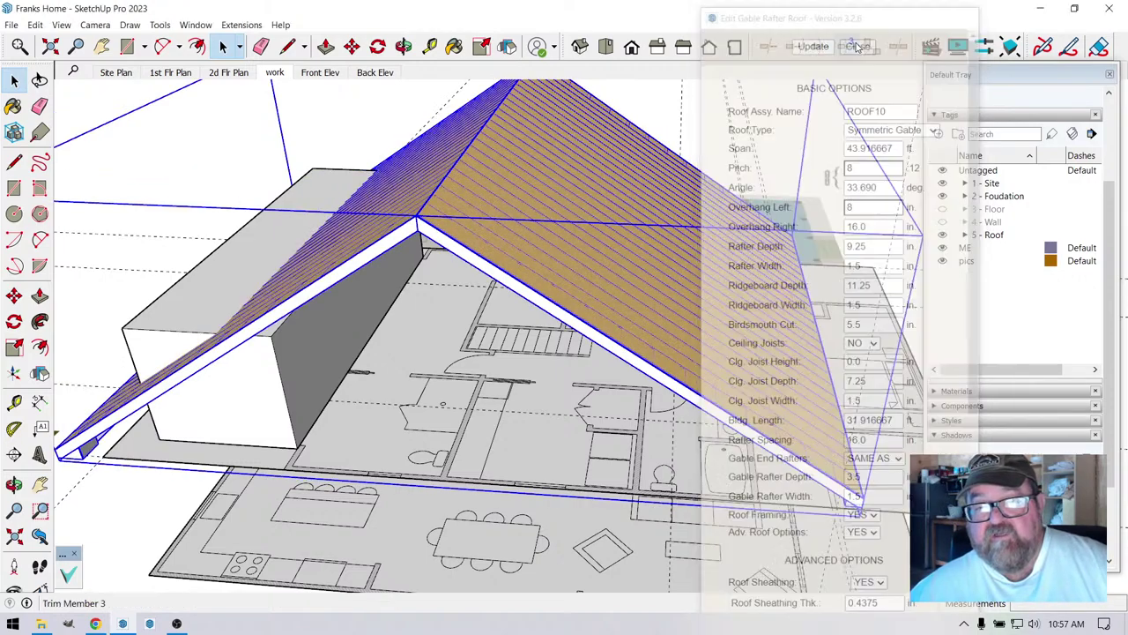
- Orbit around the roof to see the roof and floor plans from above
click(405, 47)
drag(494, 141, 419, 292)
scroll(361, 281, up, 6)
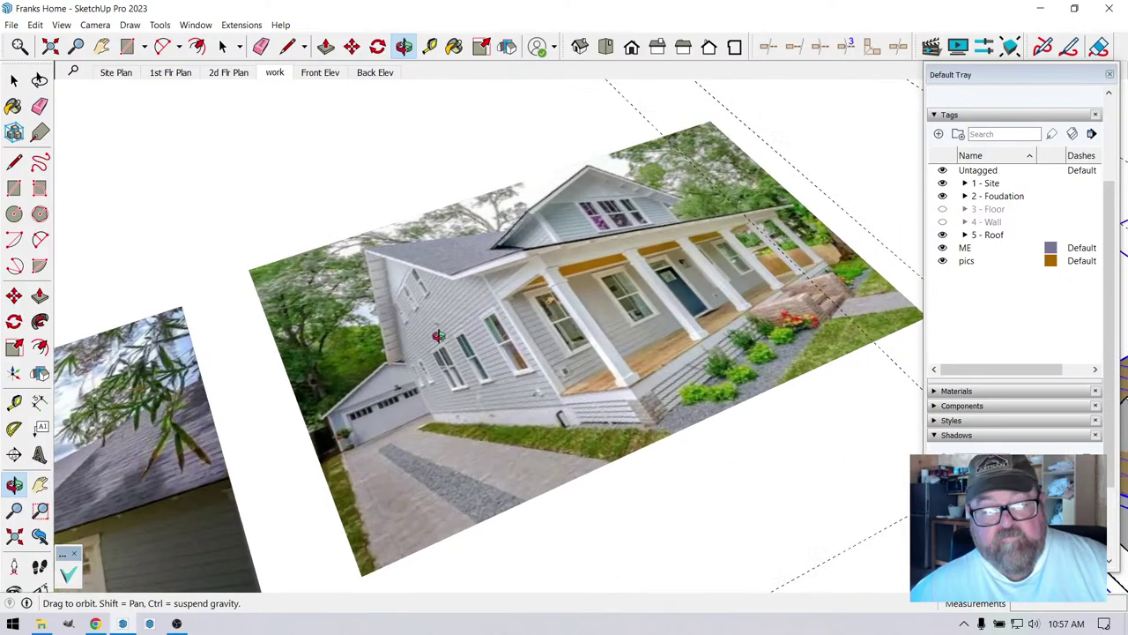
scroll(438, 336, down, 6)
drag(617, 388, 832, 484)
- Zoom in and orbit down to look onto the second-floor plan beneath the roof
scroll(752, 428, up, 2)
scroll(750, 400, up, 4)
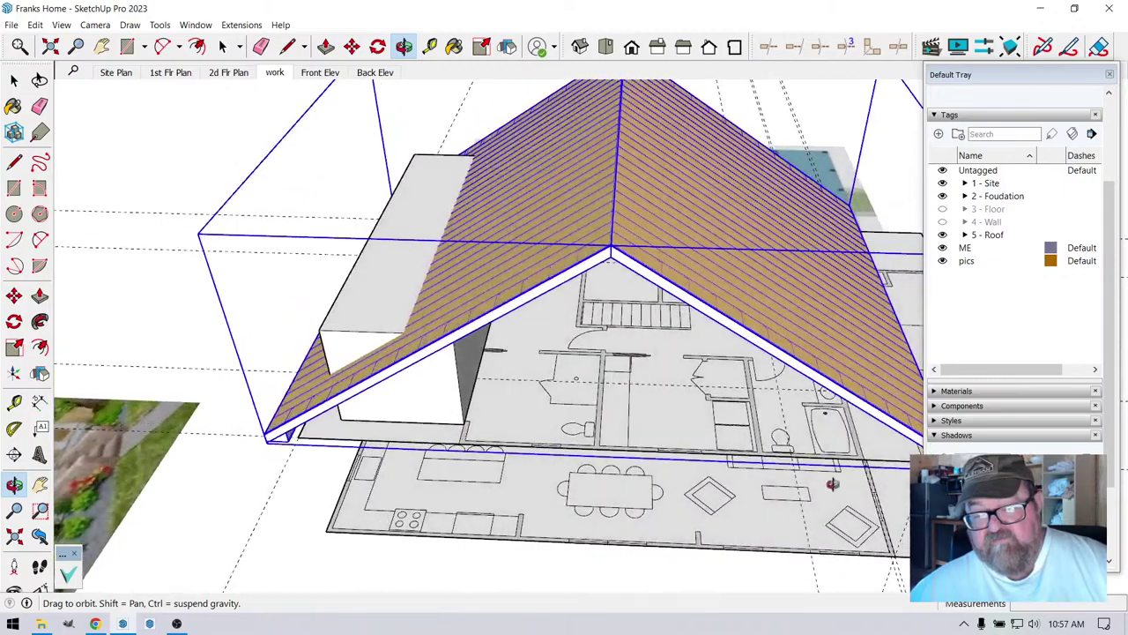
scroll(832, 484, up, 5)
scroll(741, 484, up, 2)
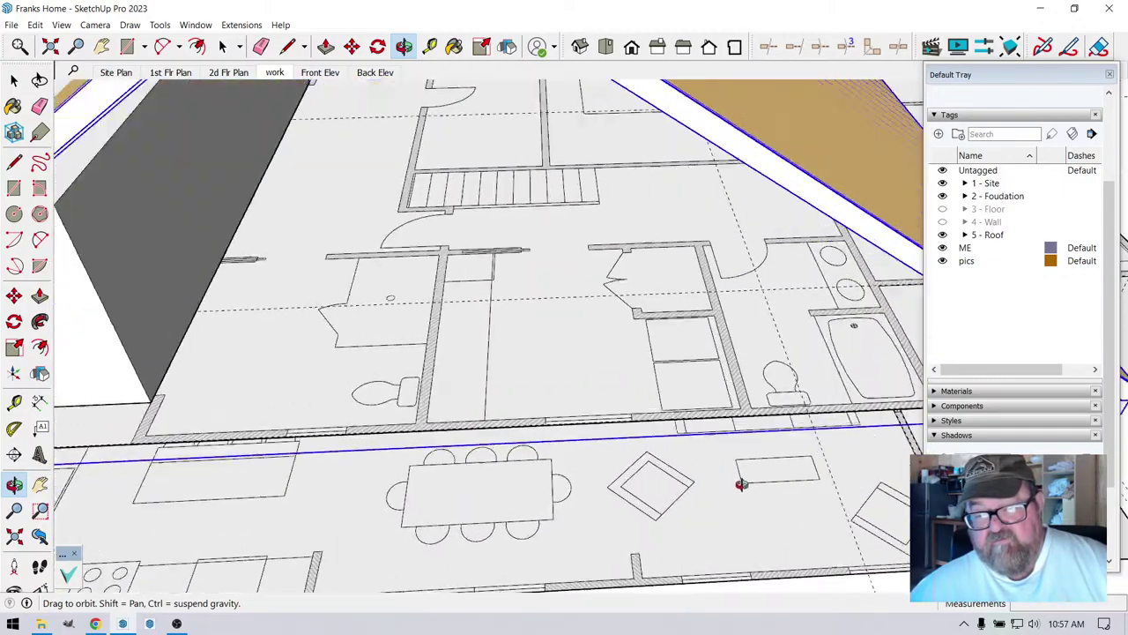
drag(741, 484, 713, 429)
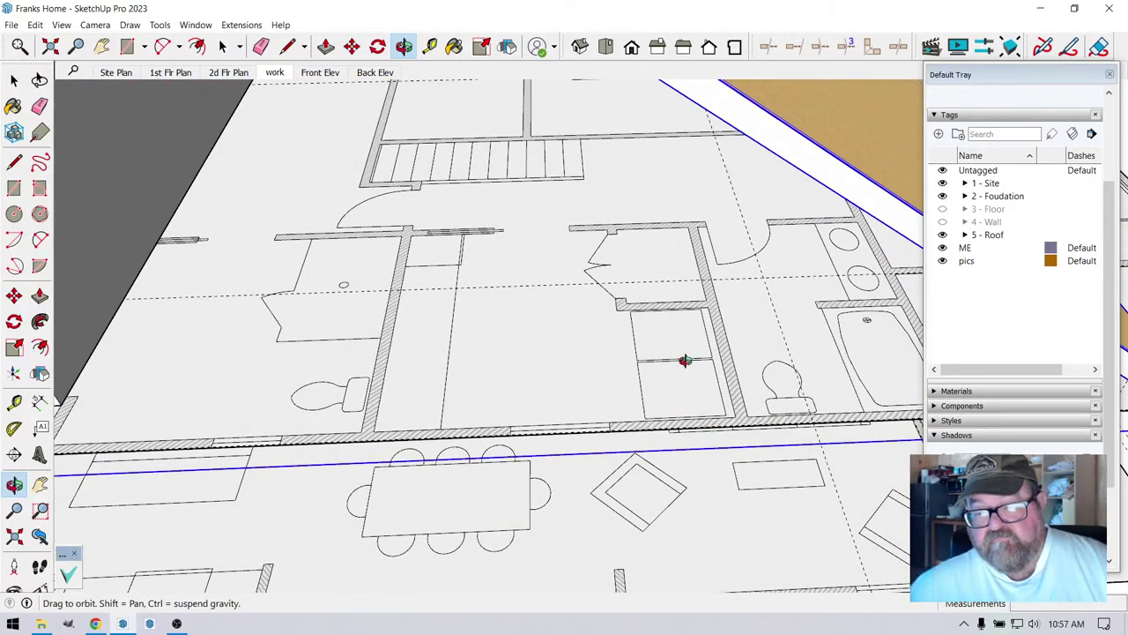
drag(614, 355, 464, 385)
drag(539, 380, 500, 383)
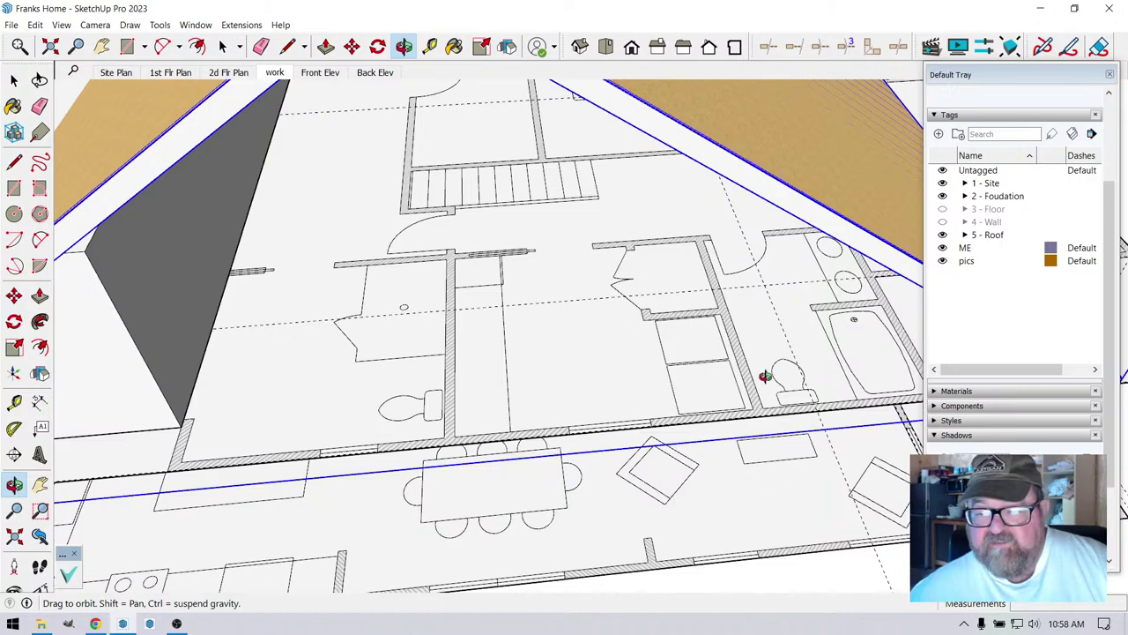
drag(476, 340, 404, 294)
- Measure the distance beside the tub (about 4' 11 3/4") and the room width (6' 2 3/4")
click(430, 46)
scroll(697, 388, up, 2)
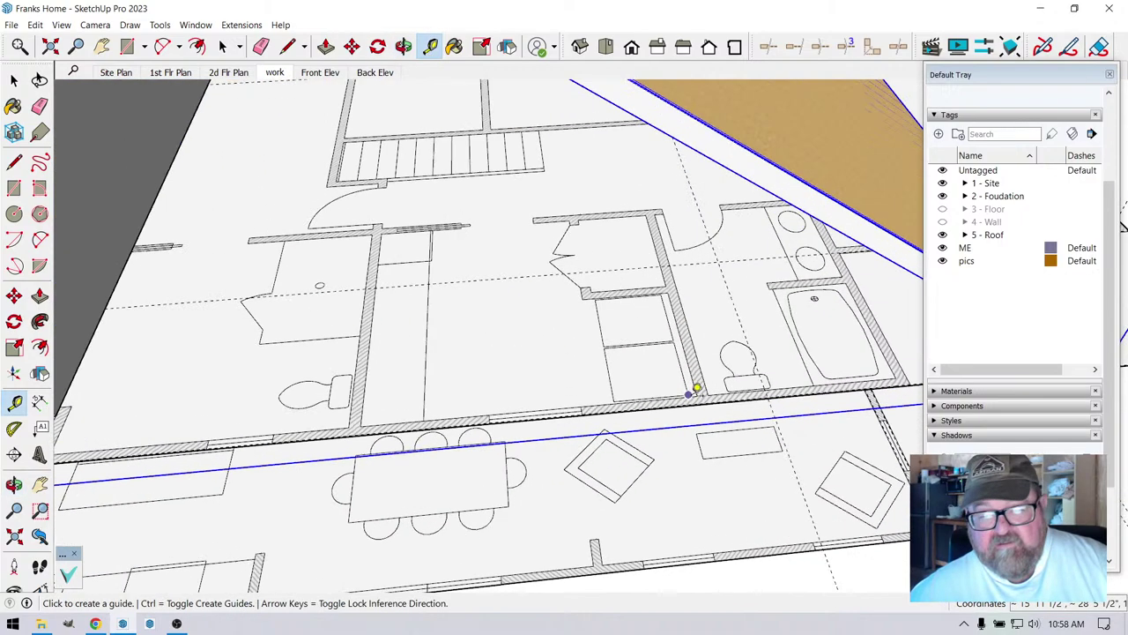
click(871, 310)
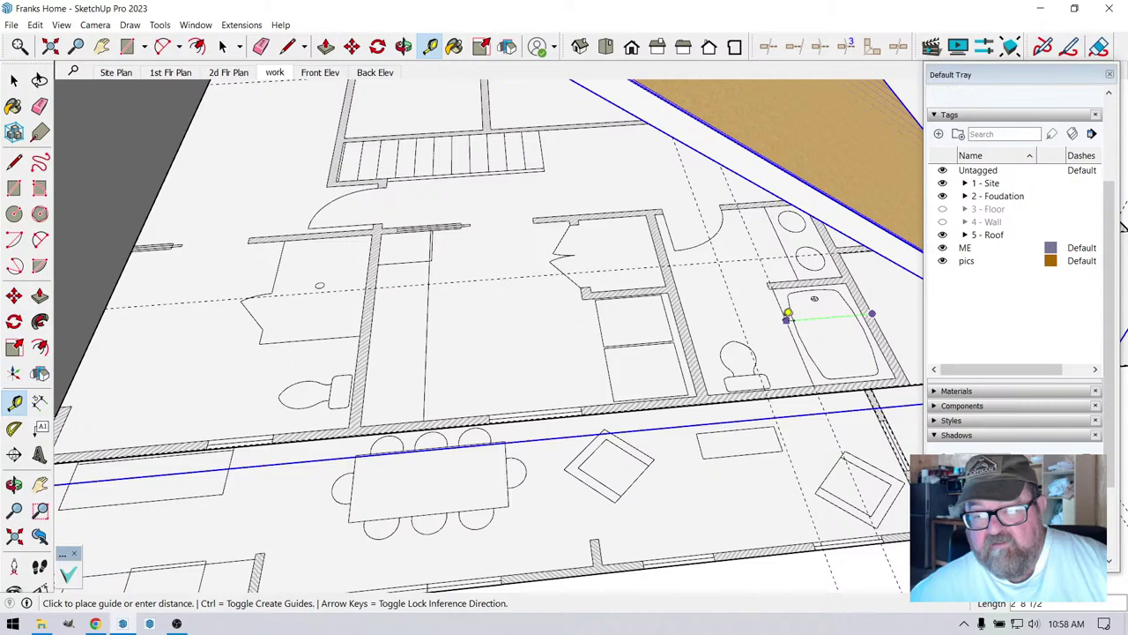
click(742, 319)
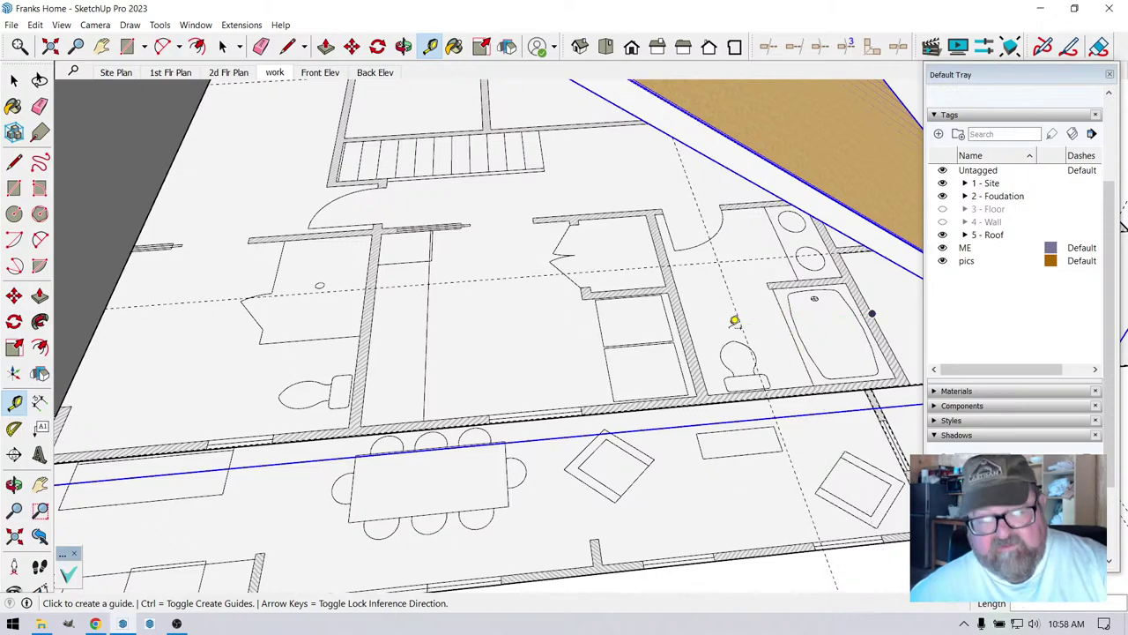
click(602, 334)
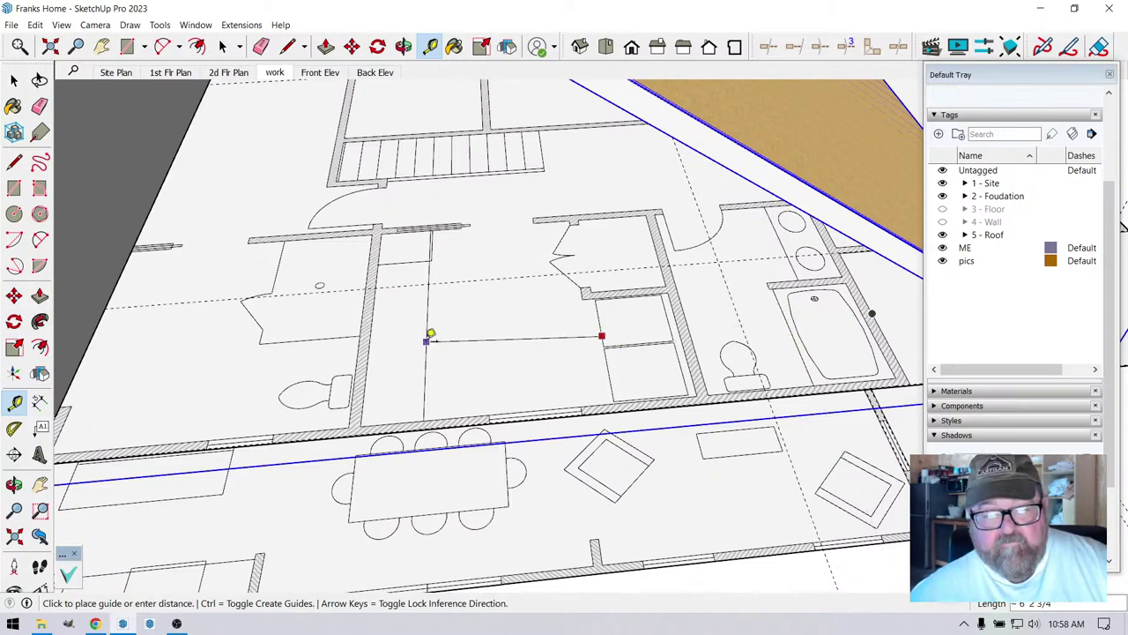
click(430, 346)
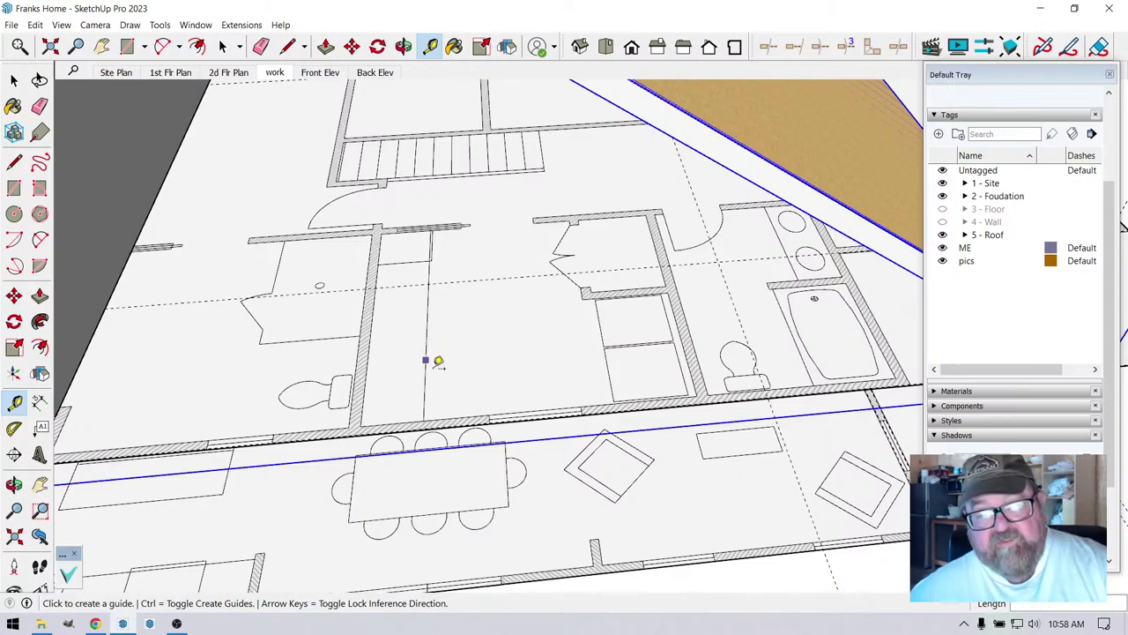
scroll(682, 408, down, 3)
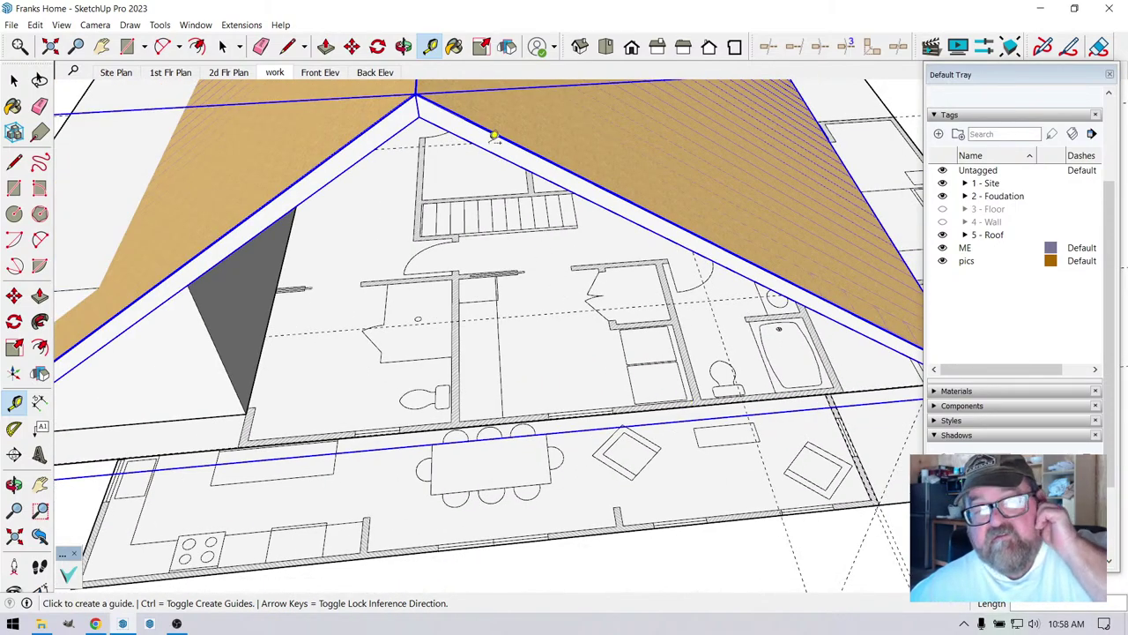
scroll(536, 301, down, 1)
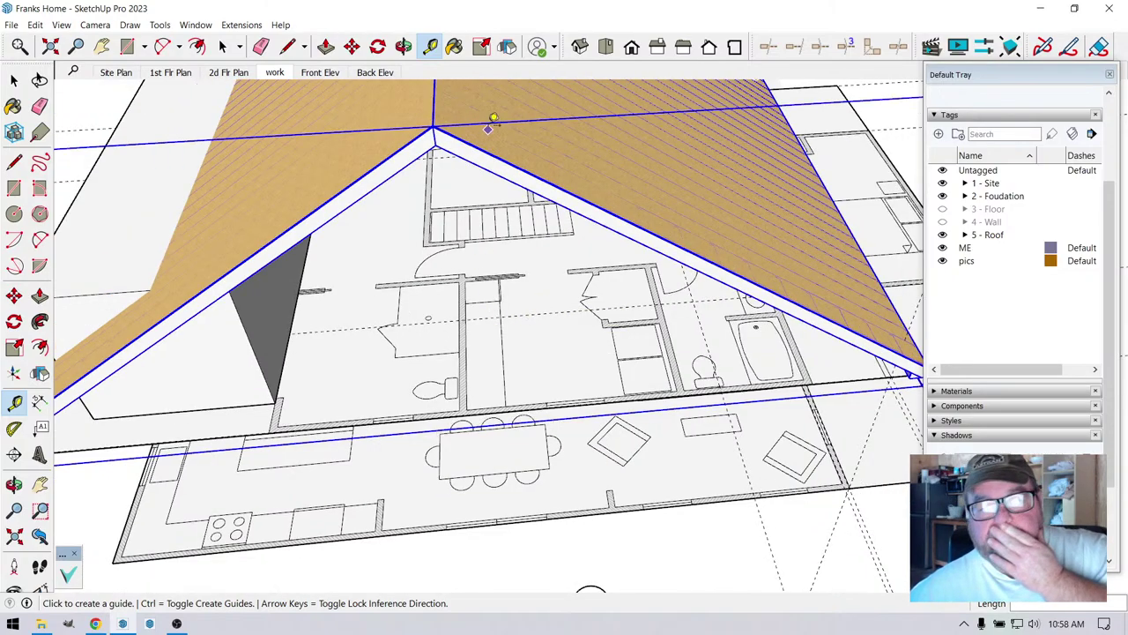
- Move the roof by 12, then view it toward the eave
click(403, 46)
drag(547, 264, 606, 273)
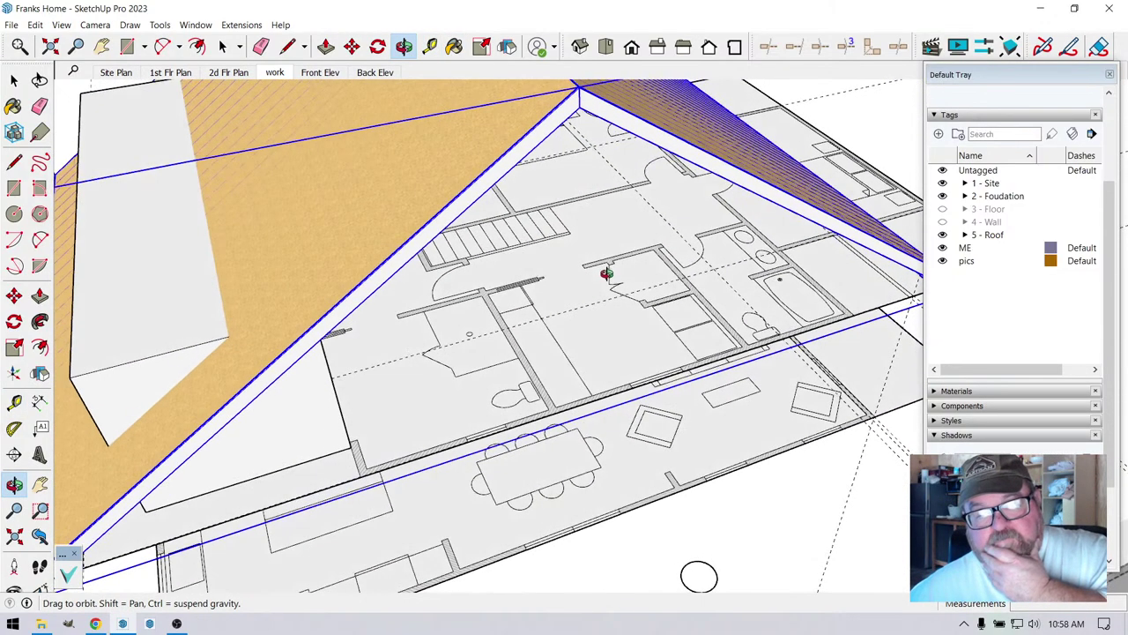
scroll(637, 344, up, 4)
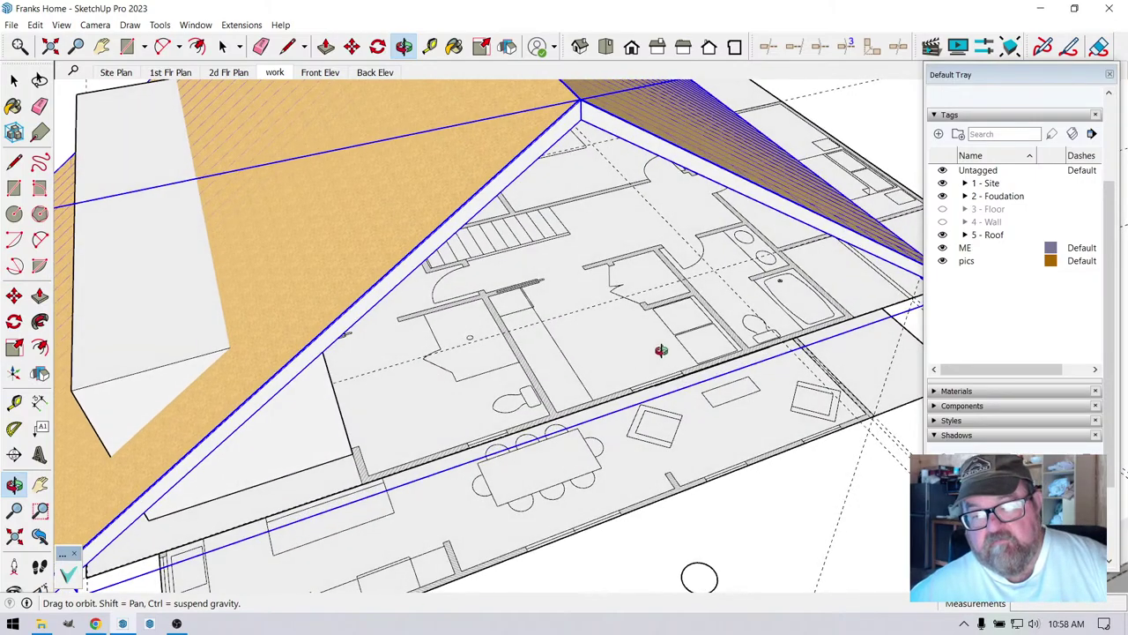
drag(676, 352, 394, 328)
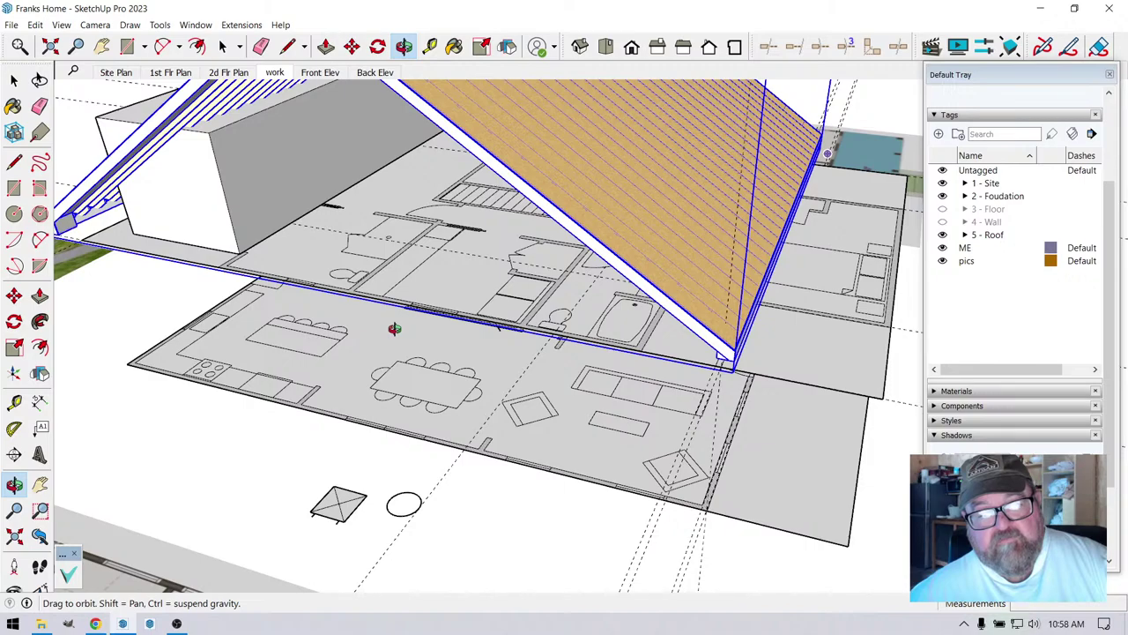
drag(394, 328, 622, 357)
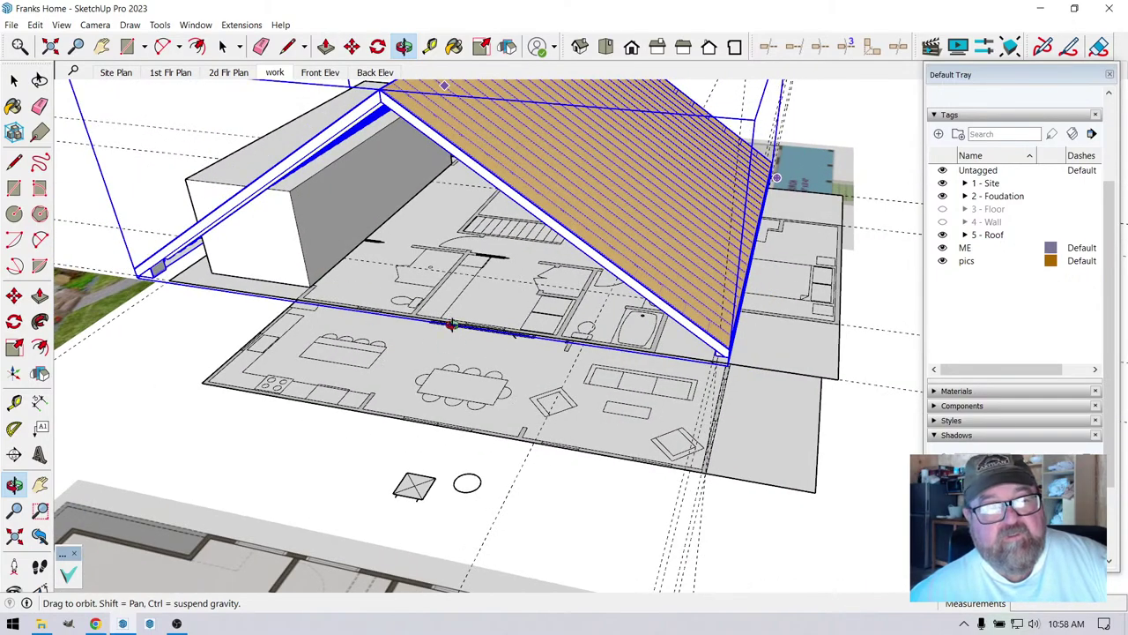
click(352, 46)
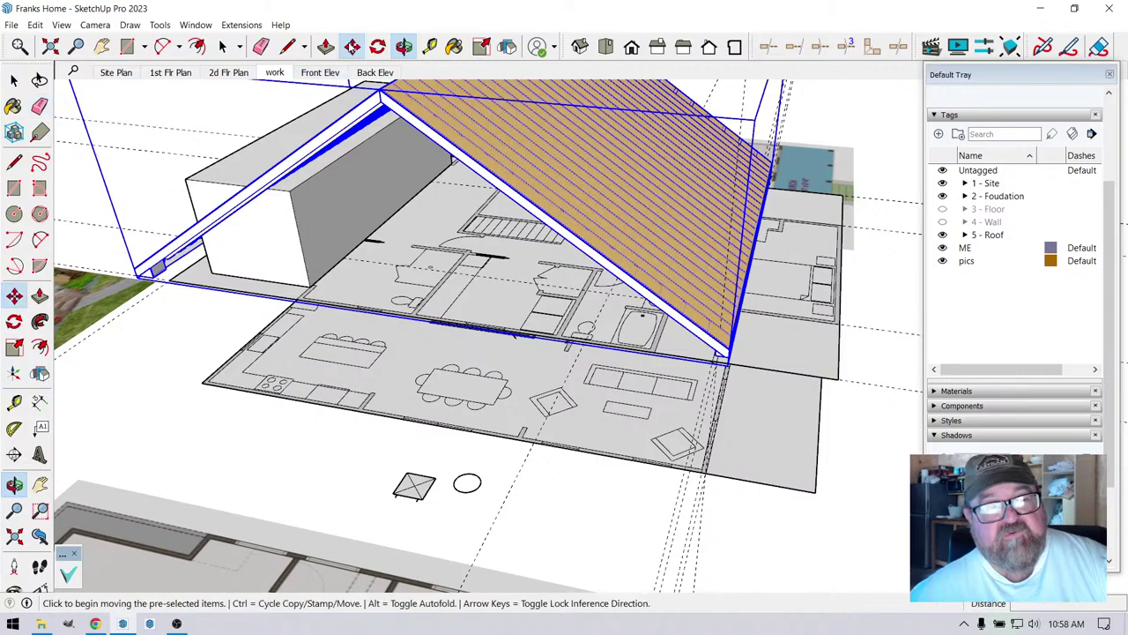
click(305, 273)
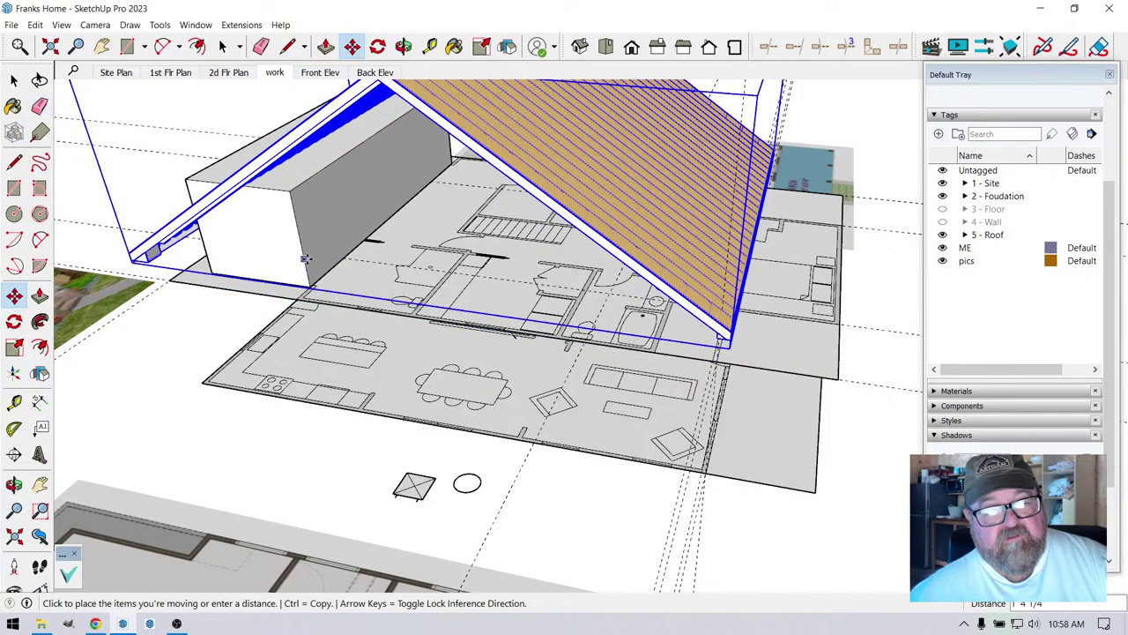
text(12)
key(Return)
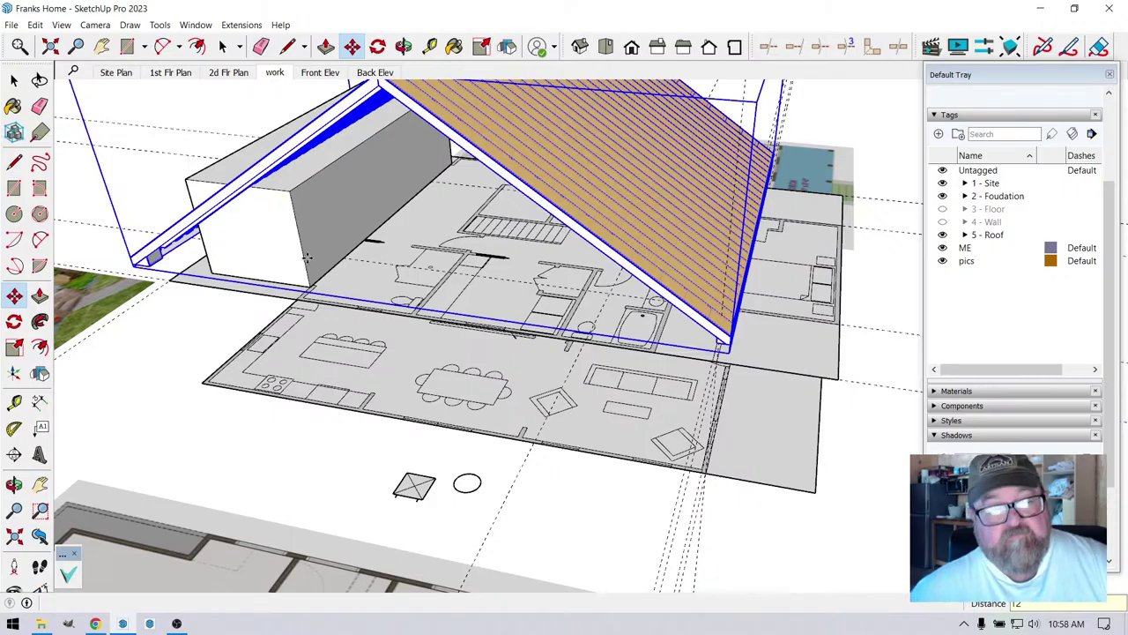
key(o)
drag(328, 142, 226, 207)
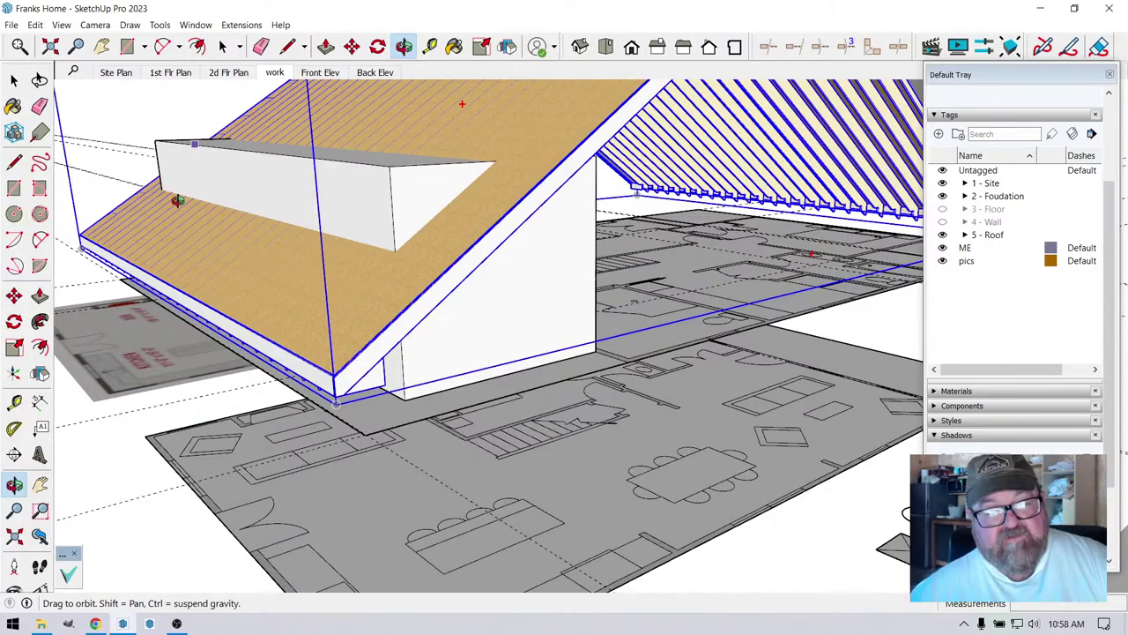
drag(329, 287, 343, 417)
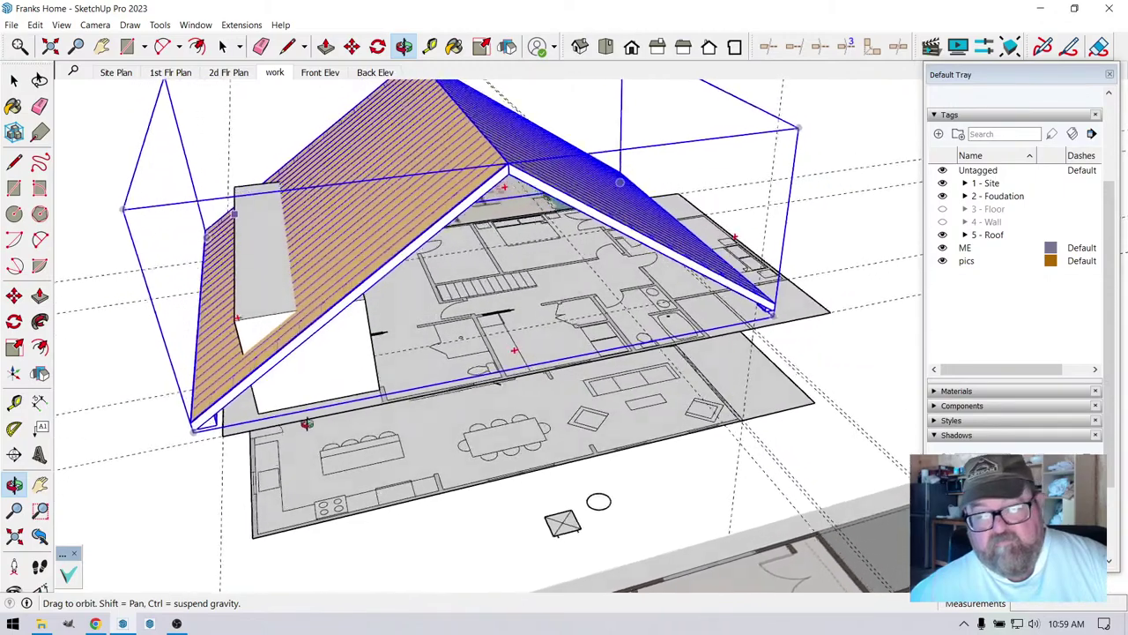
scroll(507, 370, up, 6)
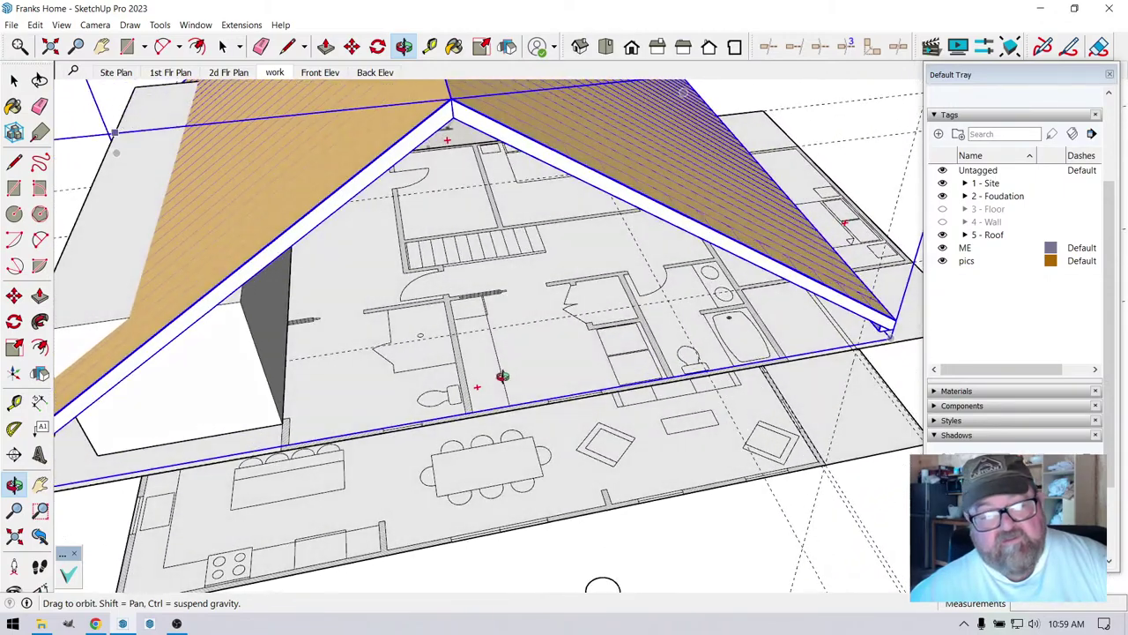
drag(502, 376, 524, 327)
drag(396, 361, 496, 385)
scroll(538, 317, up, 5)
drag(538, 316, 596, 371)
drag(386, 226, 359, 316)
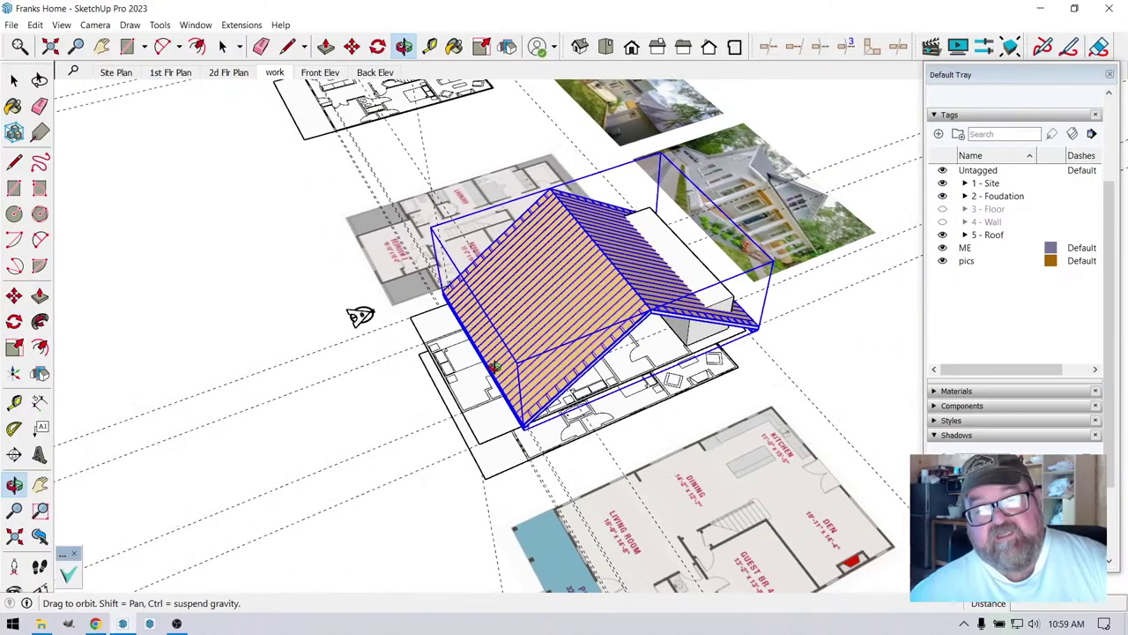
scroll(745, 172, up, 5)
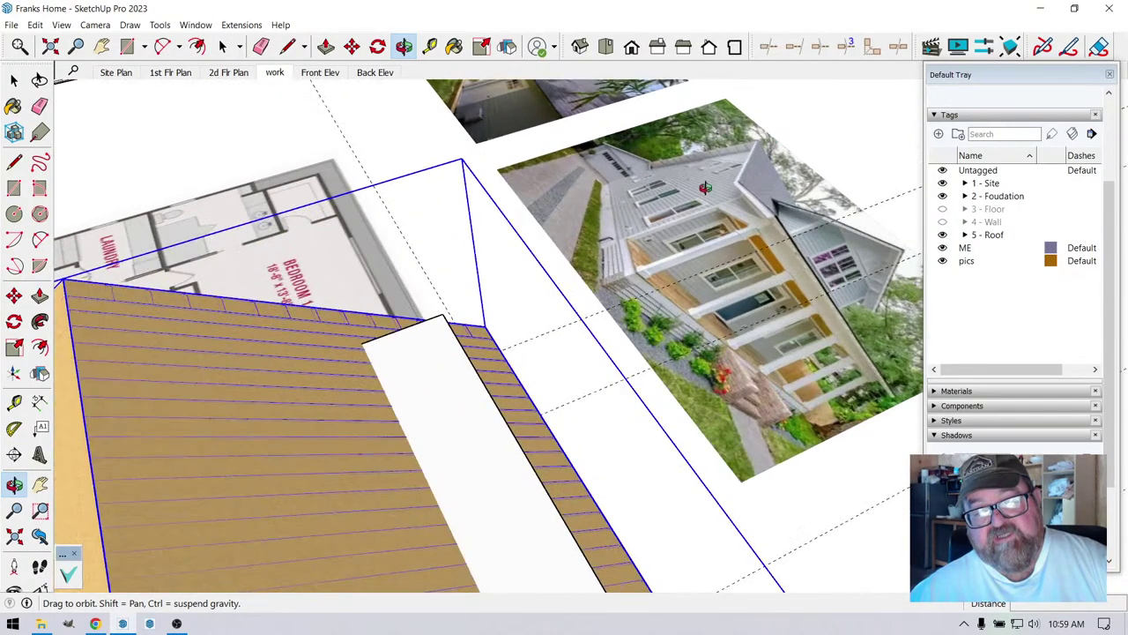
scroll(723, 183, down, 8)
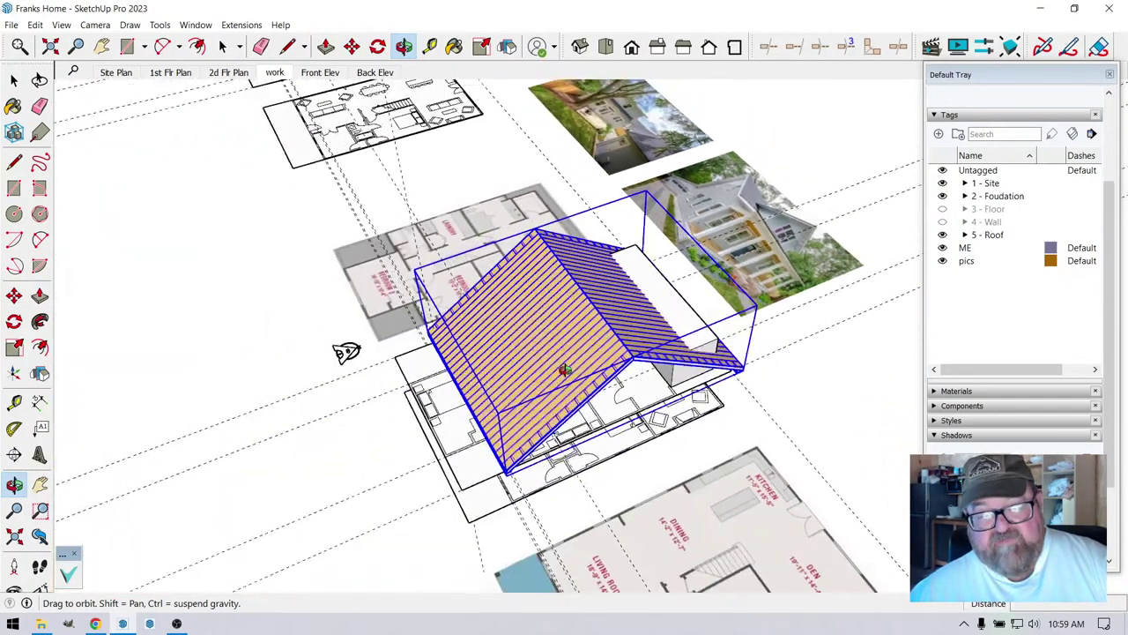
drag(564, 370, 447, 319)
scroll(514, 355, up, 4)
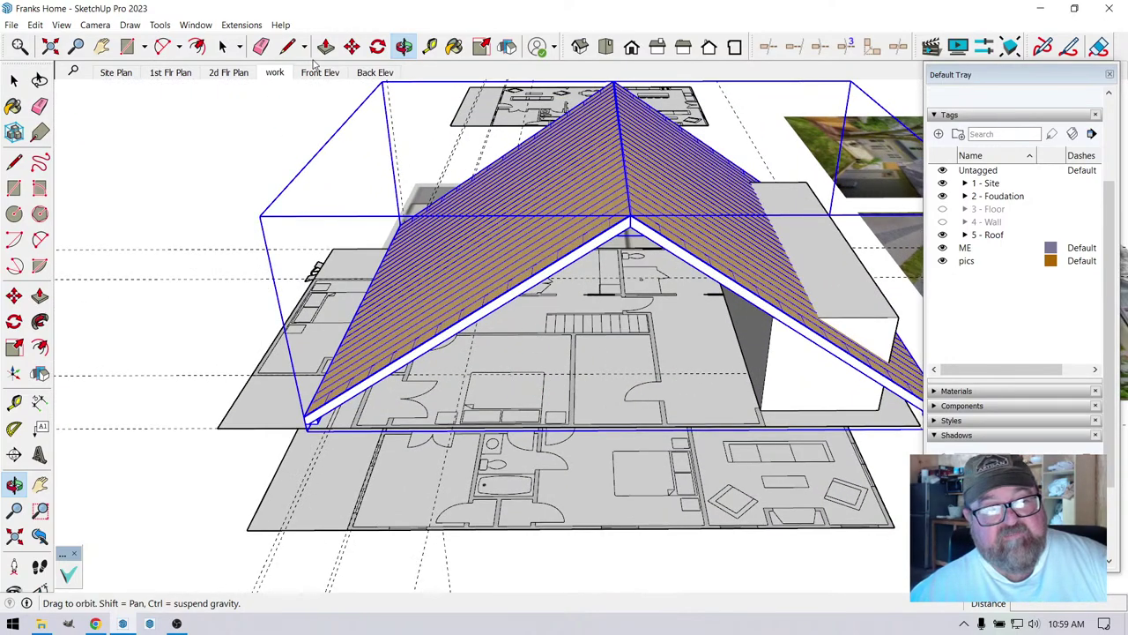
click(13, 79)
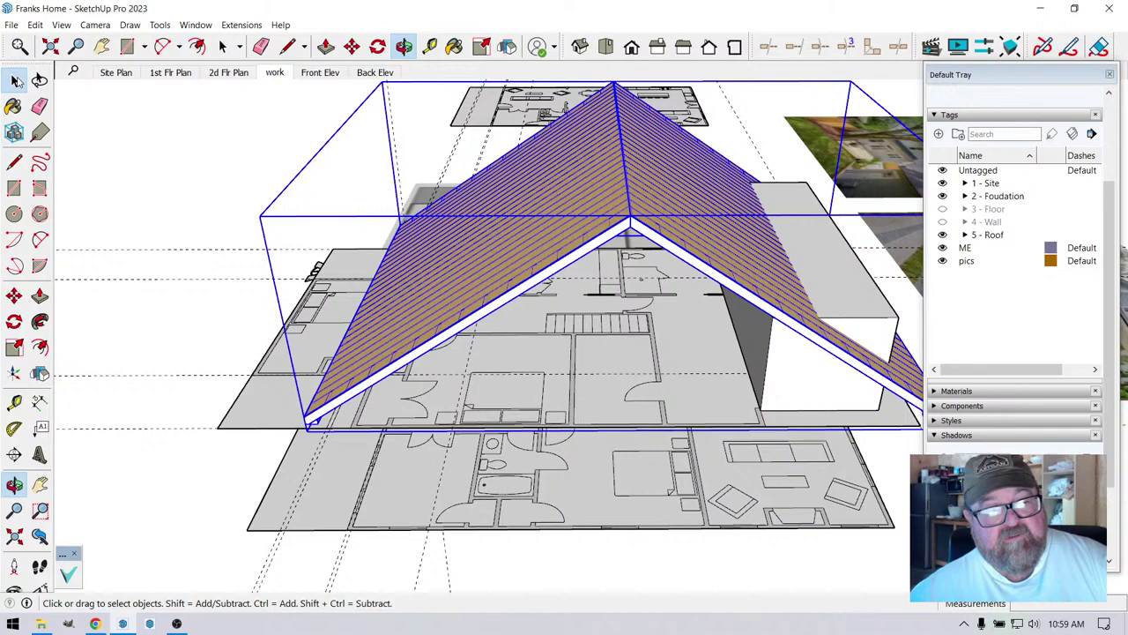
click(803, 388)
key(q)
key(m)
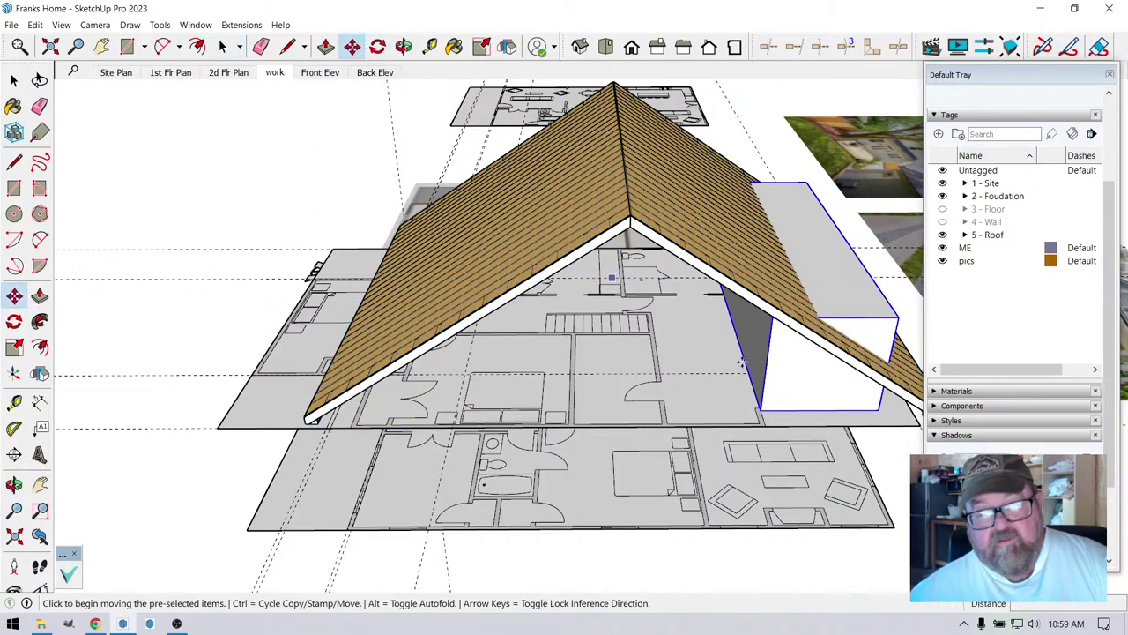
click(761, 409)
key(ctrl)
scroll(454, 390, up, 6)
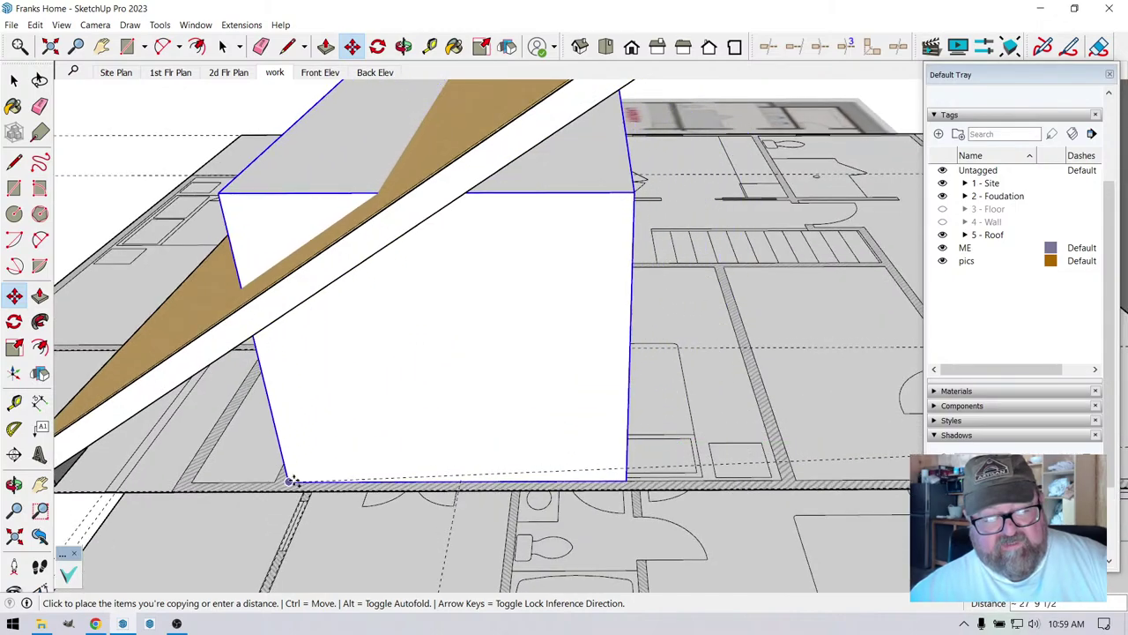
click(294, 482)
middle_drag(295, 481, 421, 452)
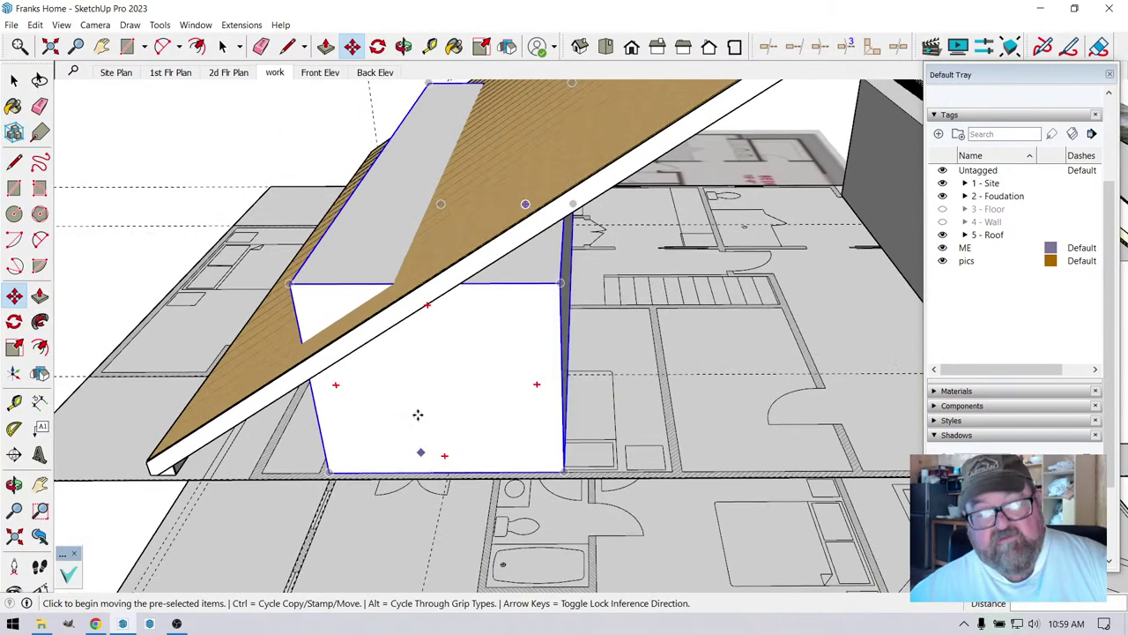
click(403, 47)
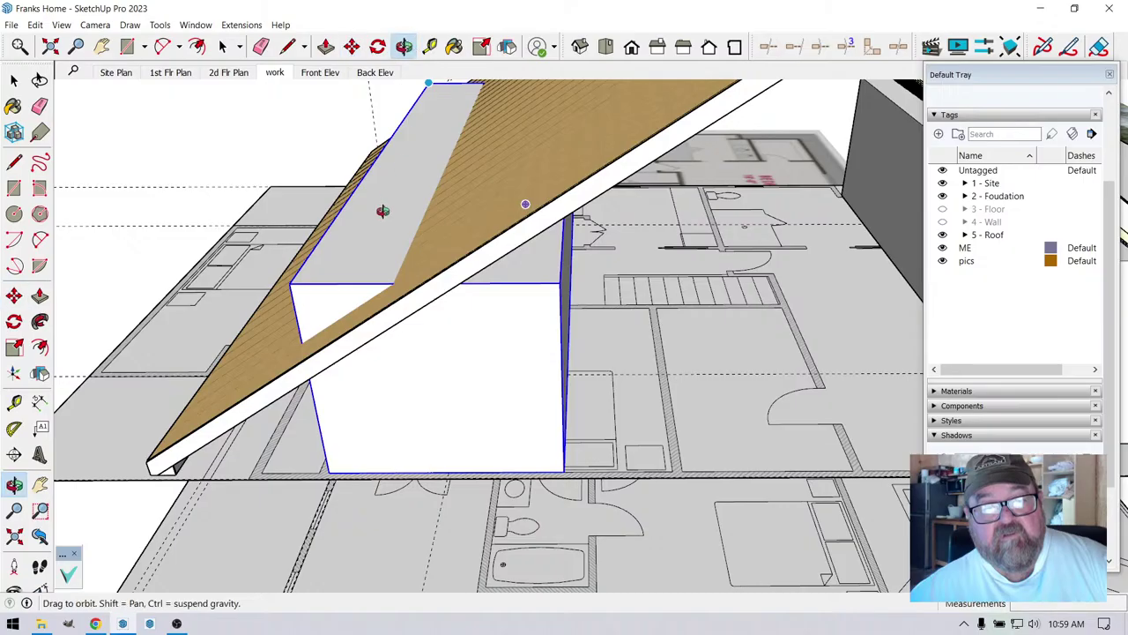
drag(383, 209, 151, 371)
drag(476, 359, 365, 499)
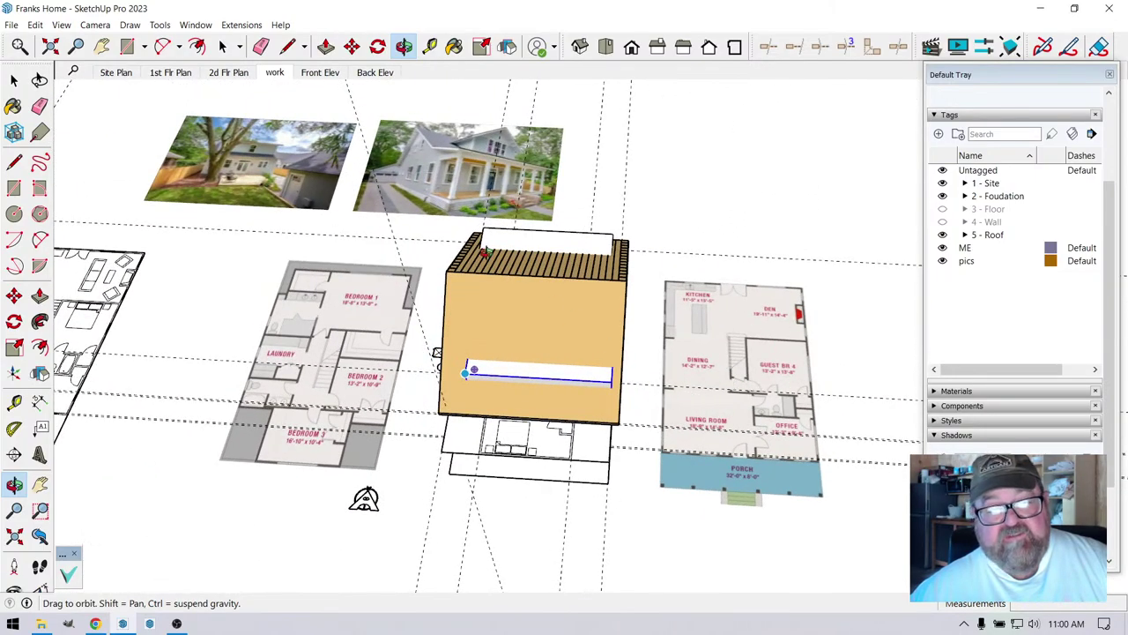
drag(365, 498, 443, 536)
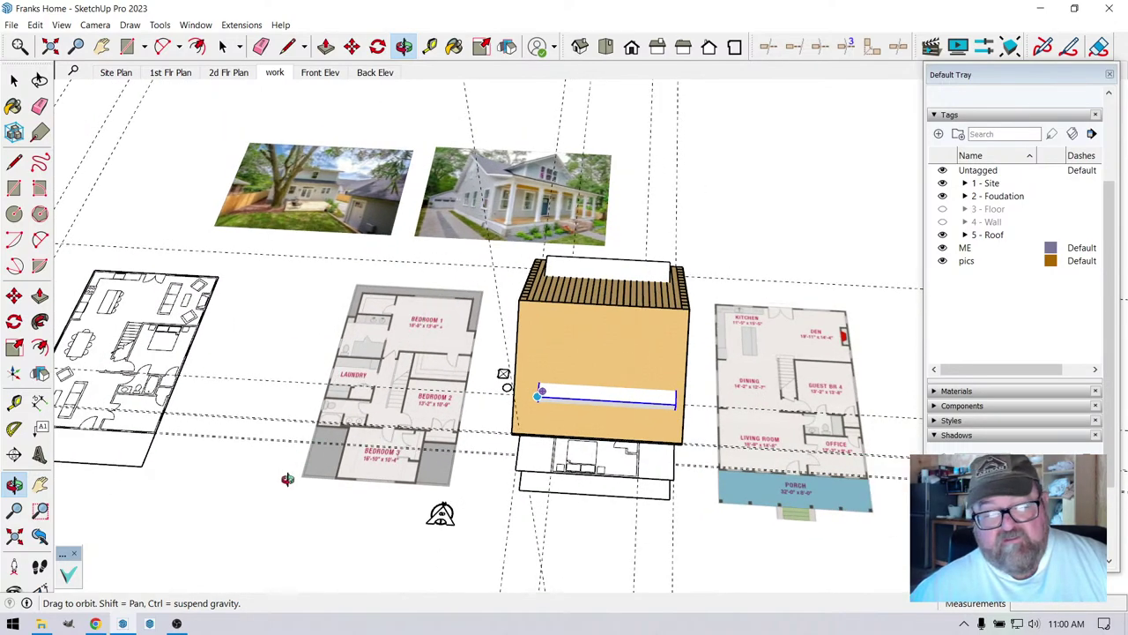
scroll(390, 418, up, 10)
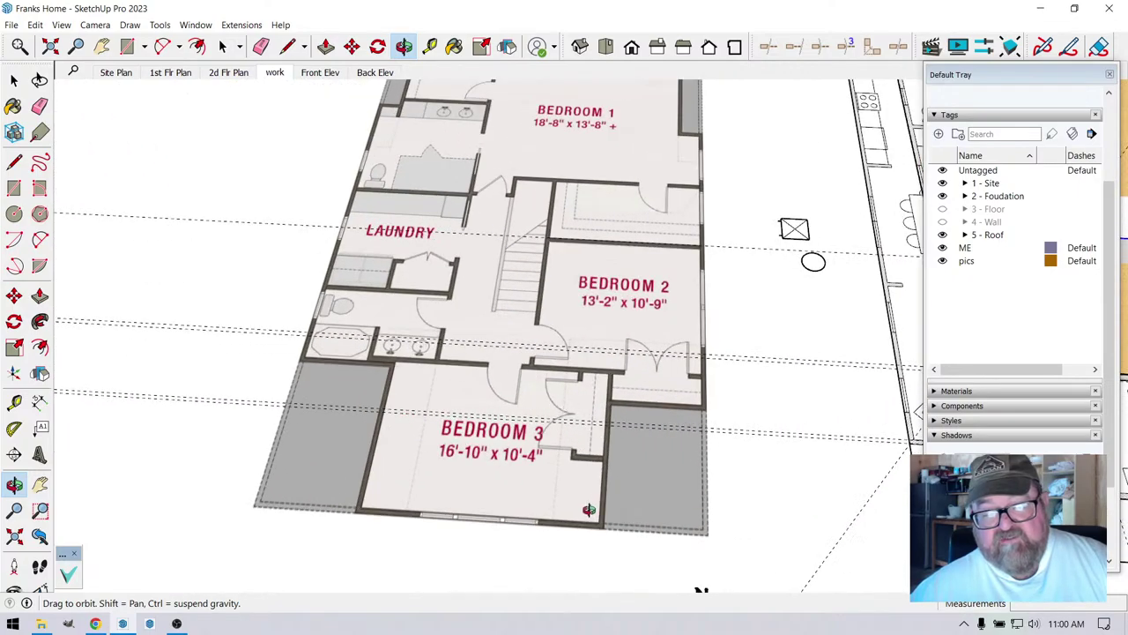
scroll(558, 457, down, 8)
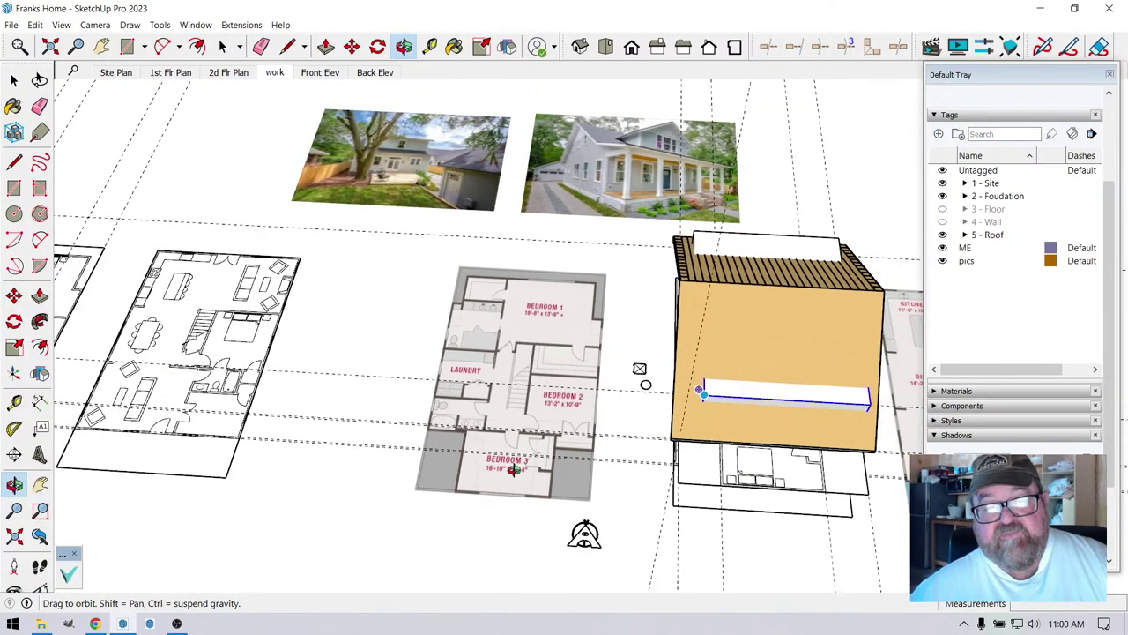
drag(543, 283, 566, 148)
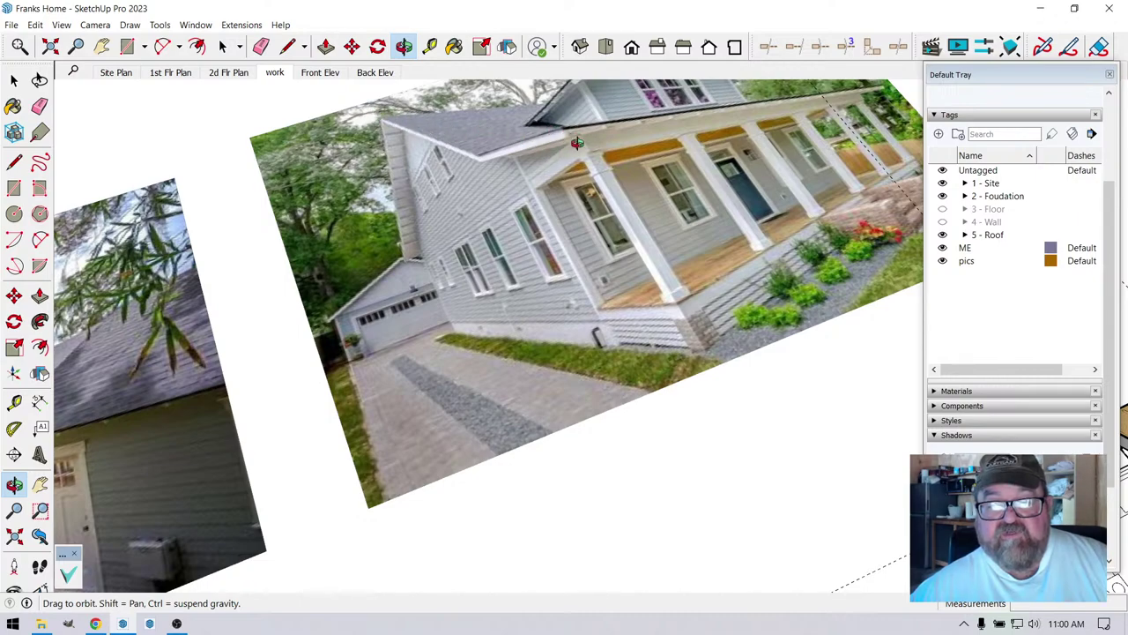
drag(536, 152, 398, 352)
scroll(499, 385, up, 6)
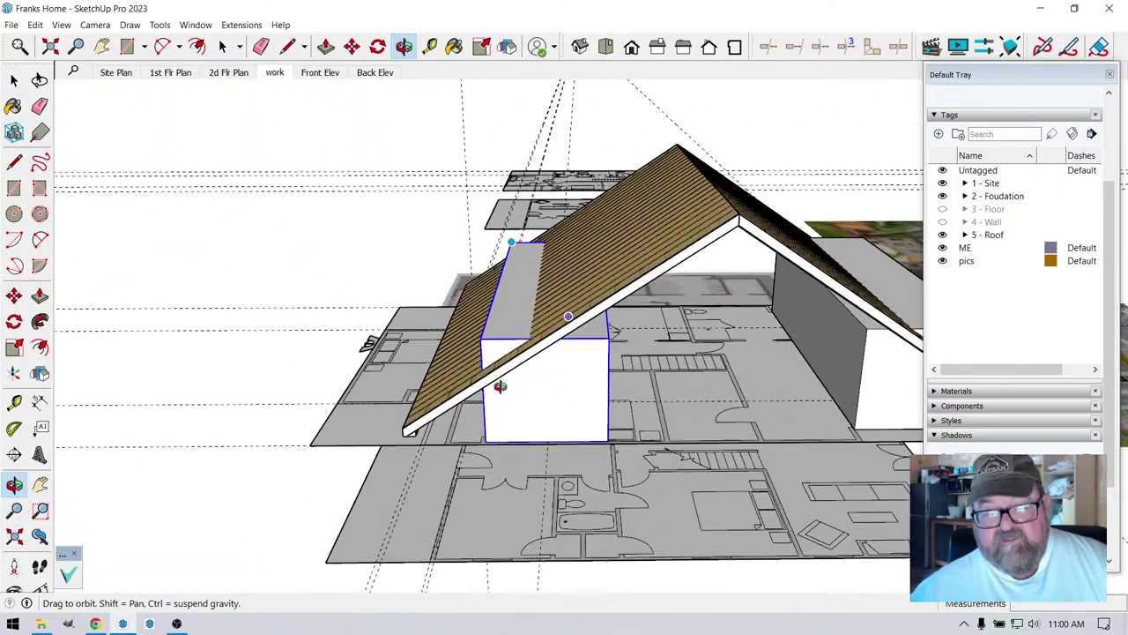
drag(491, 386, 364, 241)
drag(372, 289, 124, 209)
- Select the roof group and move it left along the axis over the plan and boxes
click(13, 81)
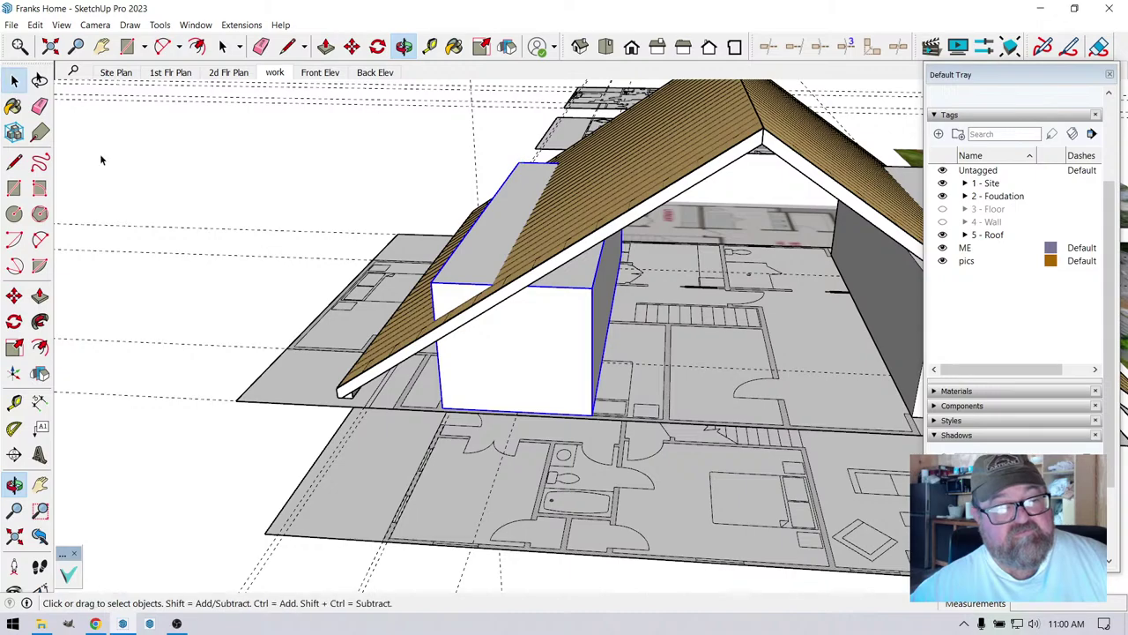
click(404, 349)
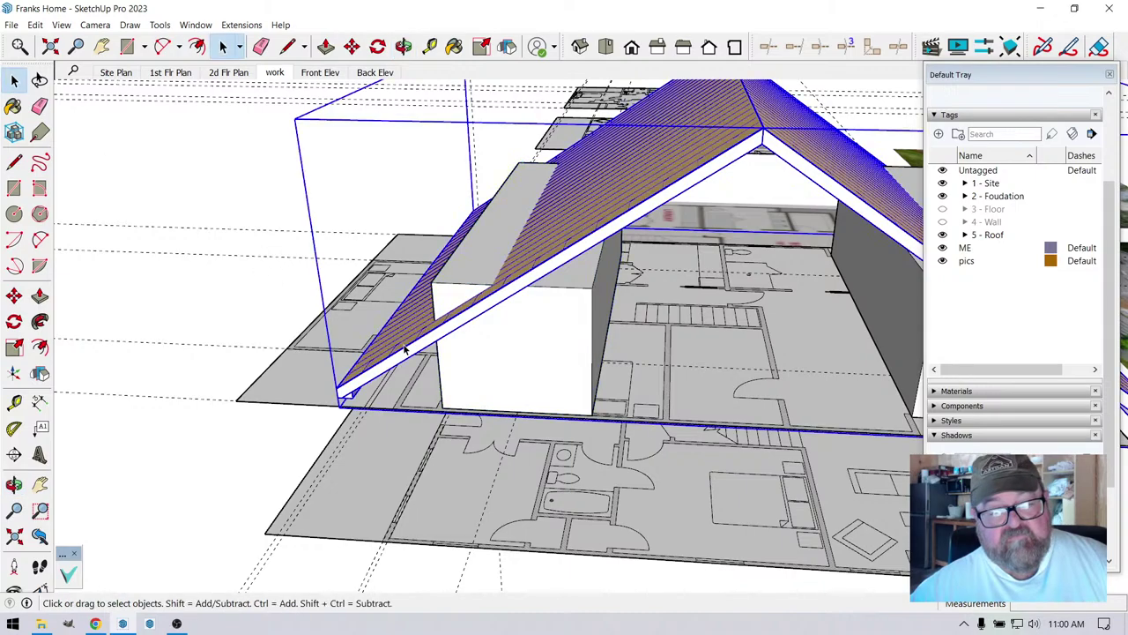
click(352, 46)
click(417, 407)
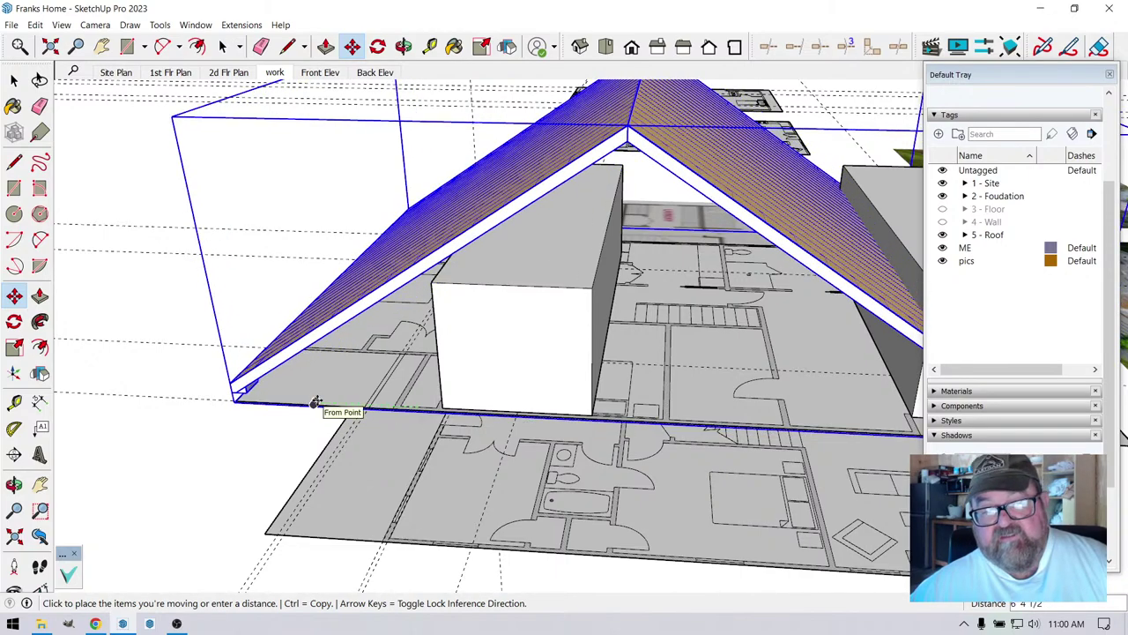
click(364, 404)
middle_drag(364, 404, 438, 411)
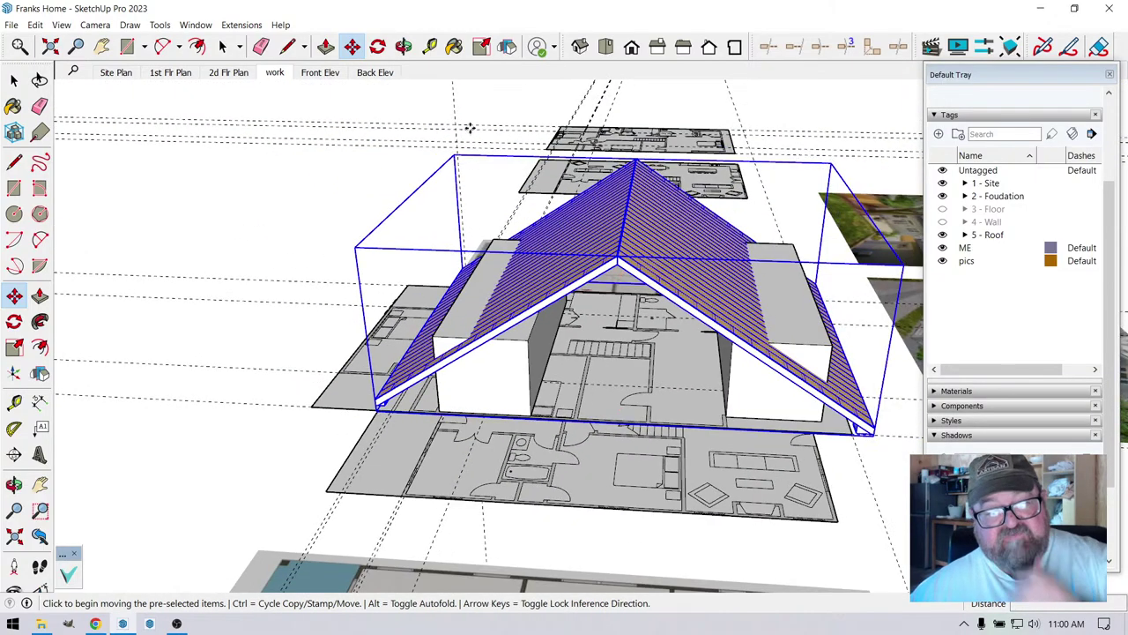
- Orbit around the model to check the moved roof and its gable end
click(404, 46)
drag(370, 335, 748, 298)
scroll(698, 360, up, 5)
scroll(667, 282, up, 5)
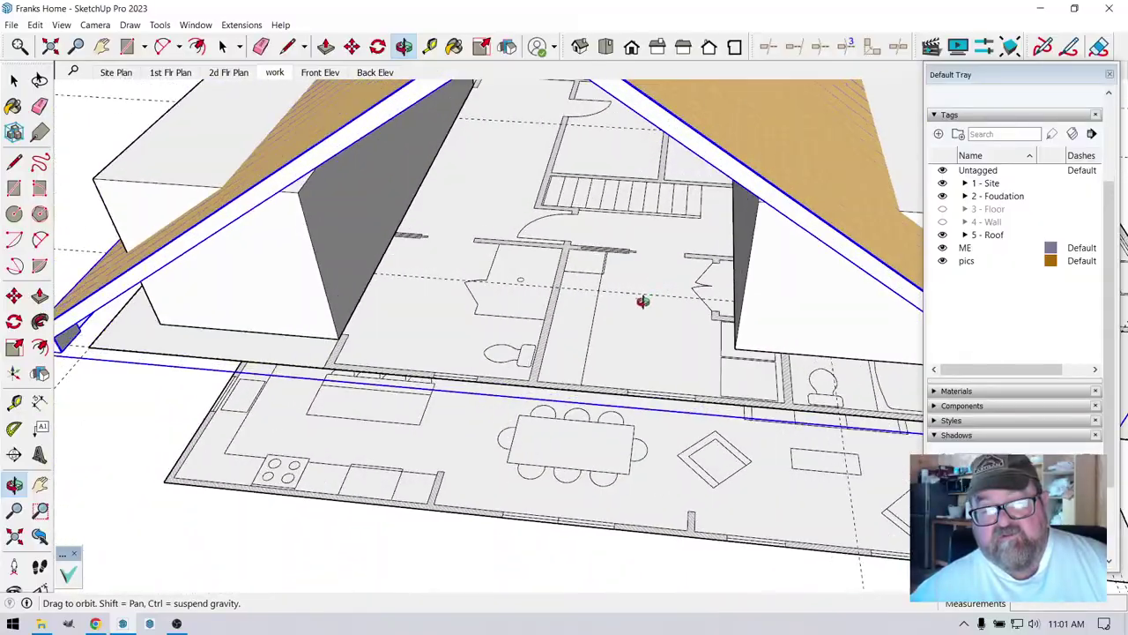
scroll(643, 302, down, 8)
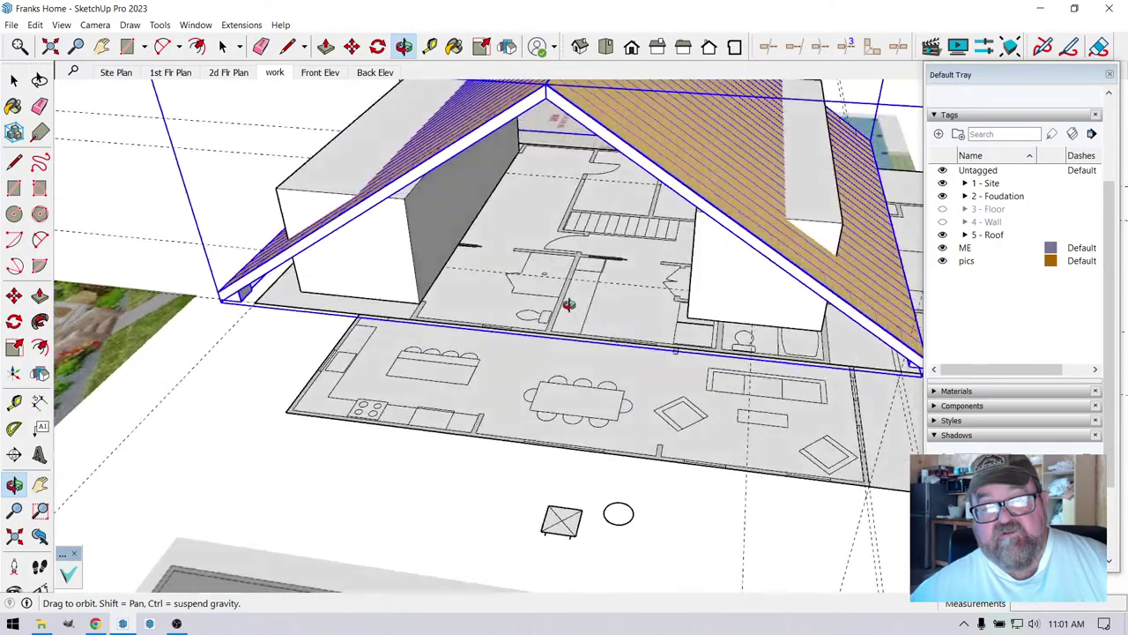
drag(569, 304, 382, 382)
scroll(643, 383, down, 3)
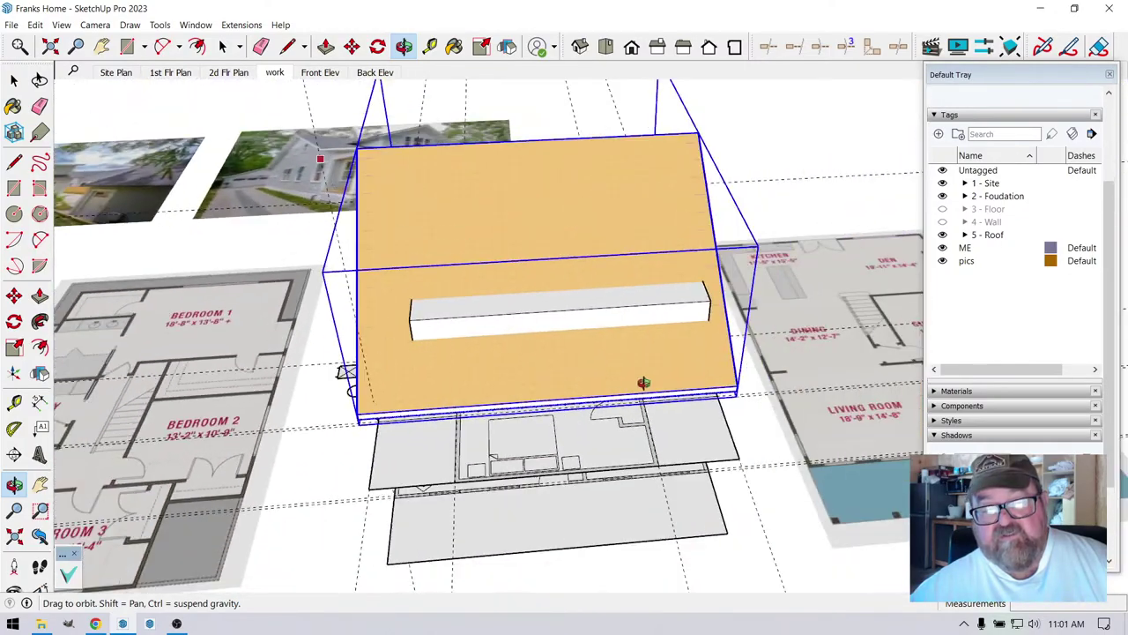
drag(643, 382, 224, 333)
scroll(467, 329, up, 2)
scroll(264, 339, up, 3)
drag(313, 331, 877, 326)
drag(517, 291, 702, 338)
- Inside the roof group, Push/Pull the roof's gable end face outward
click(23, 82)
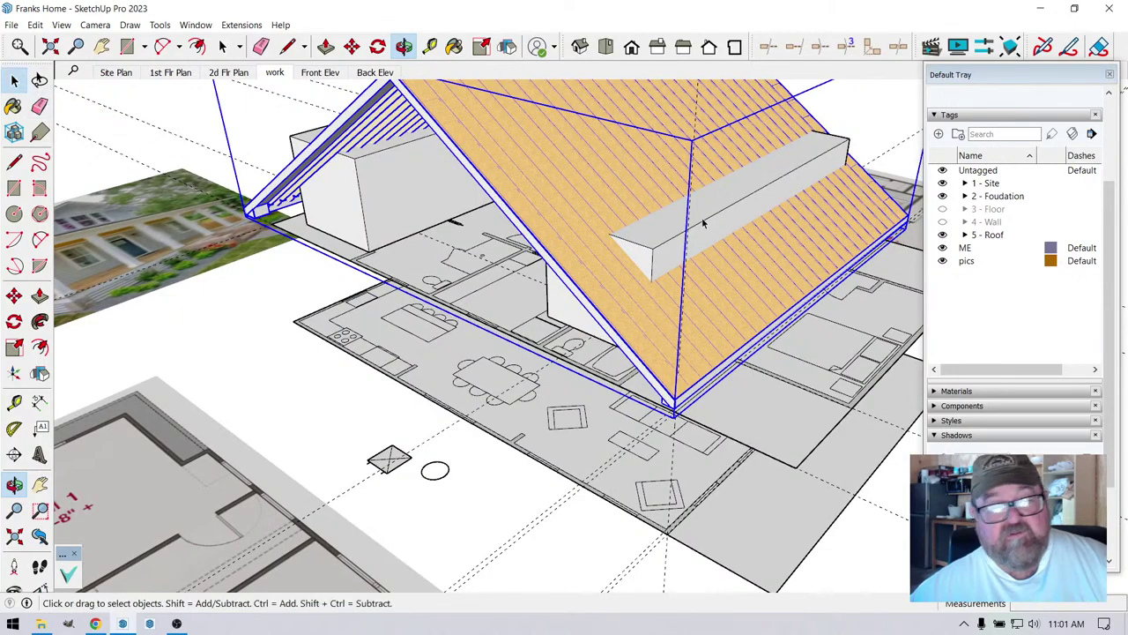
double_click(692, 229)
scroll(617, 282, up, 5)
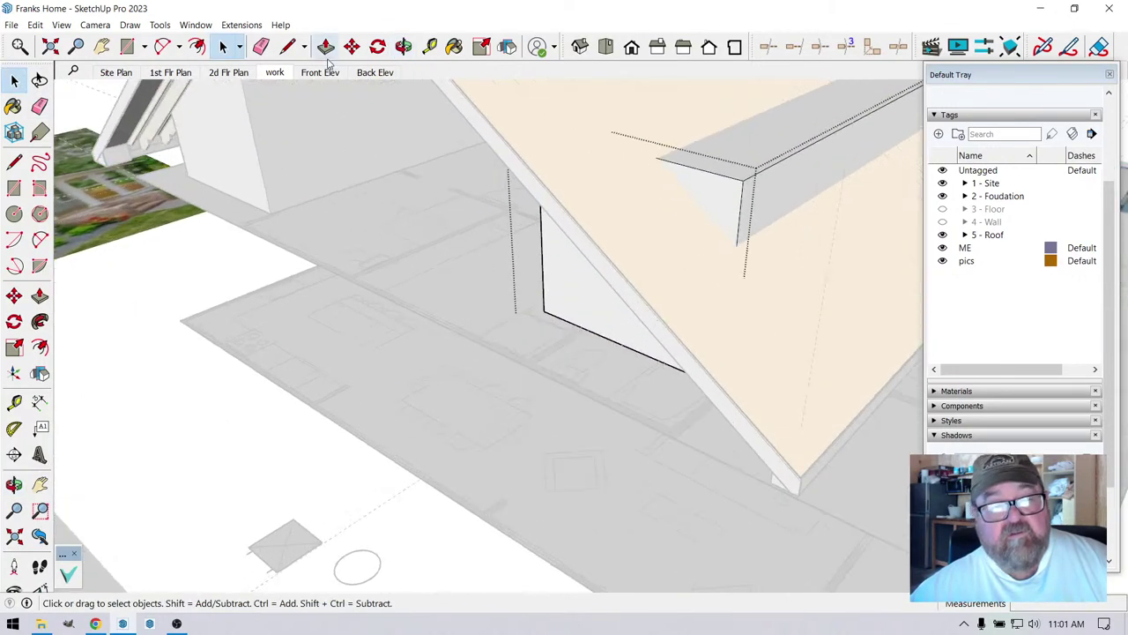
click(326, 48)
scroll(653, 330, up, 2)
click(635, 346)
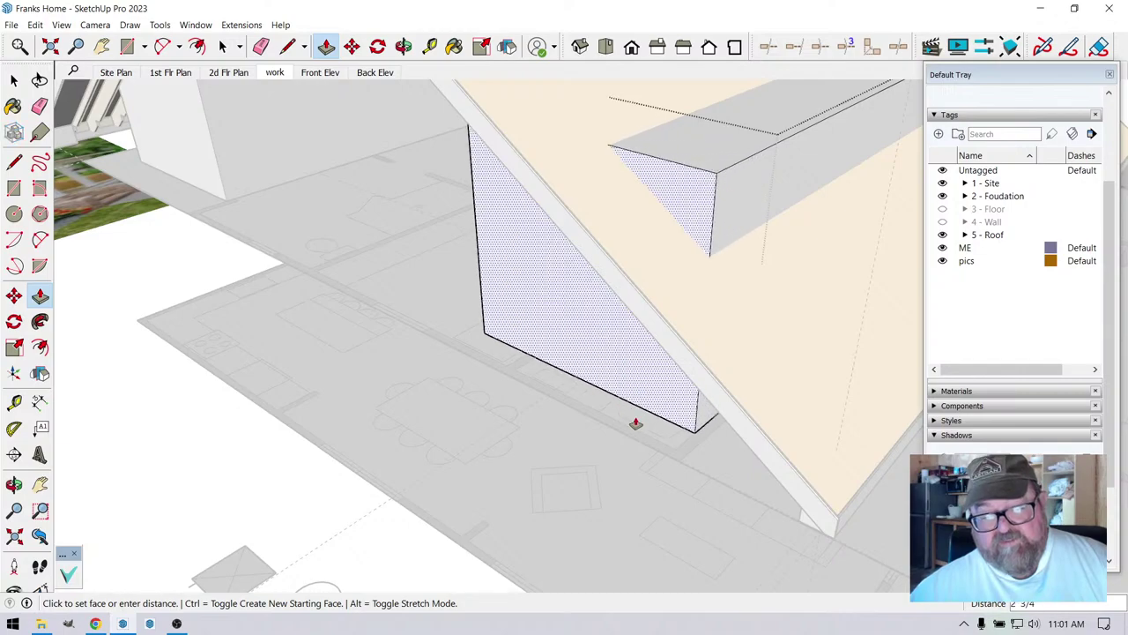
click(642, 445)
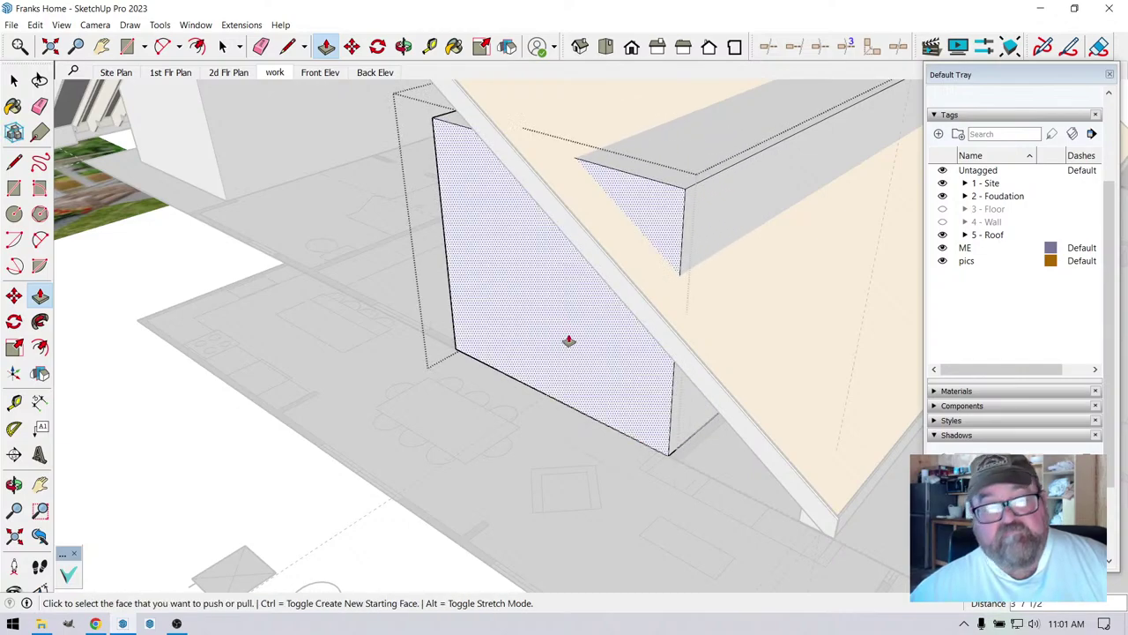
- Pull the wall box's front face outward
click(403, 45)
drag(493, 150, 258, 394)
click(325, 46)
scroll(323, 380, up, 3)
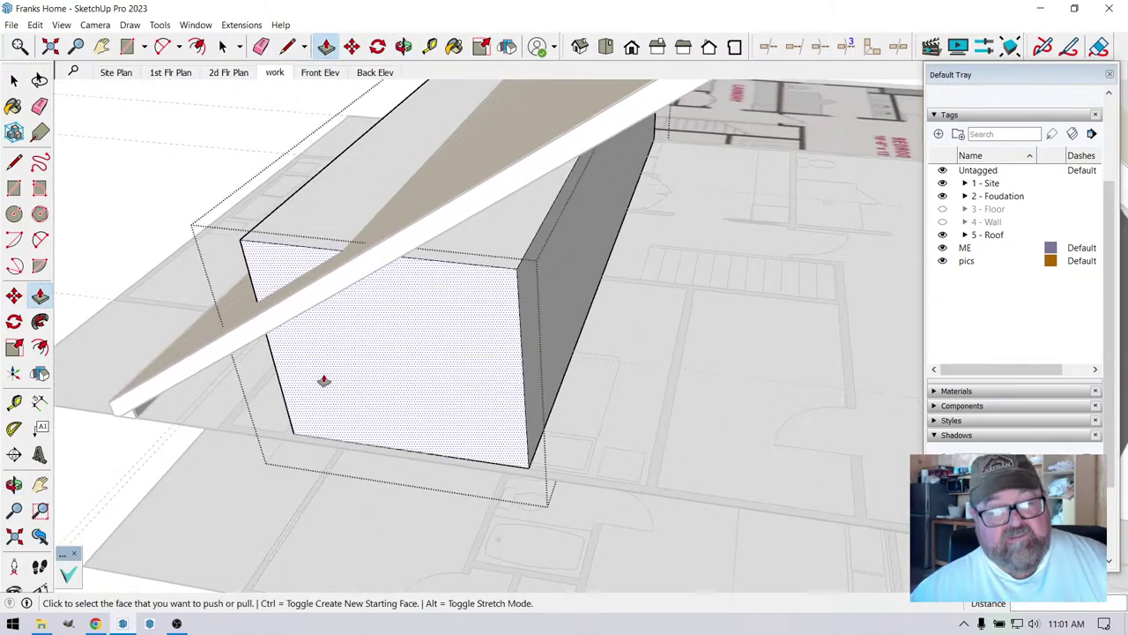
click(348, 446)
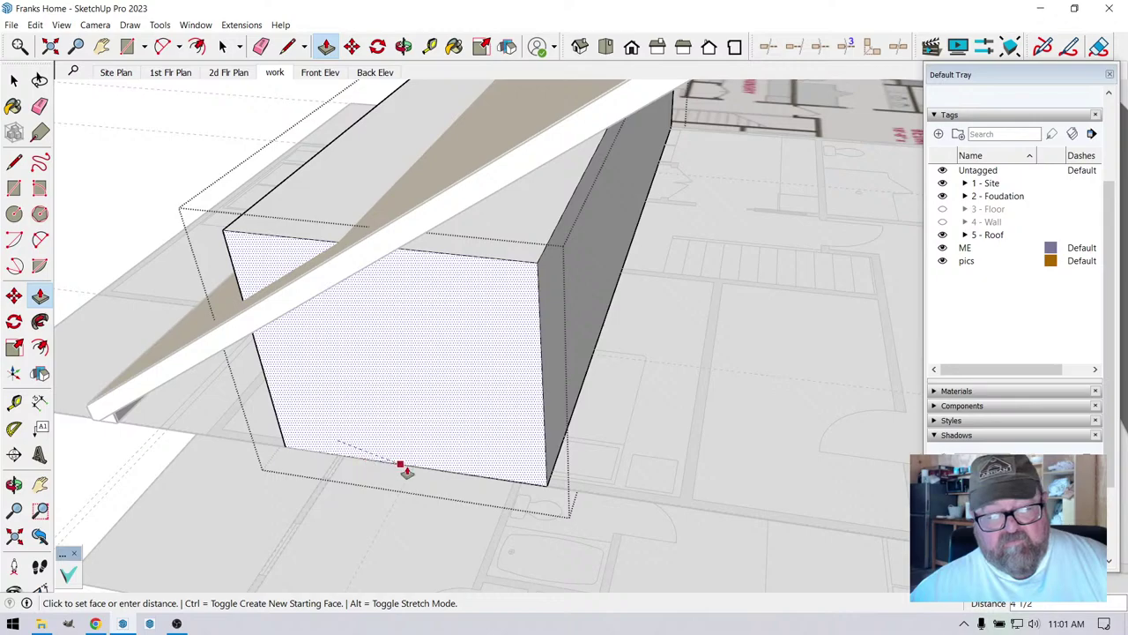
key(Escape)
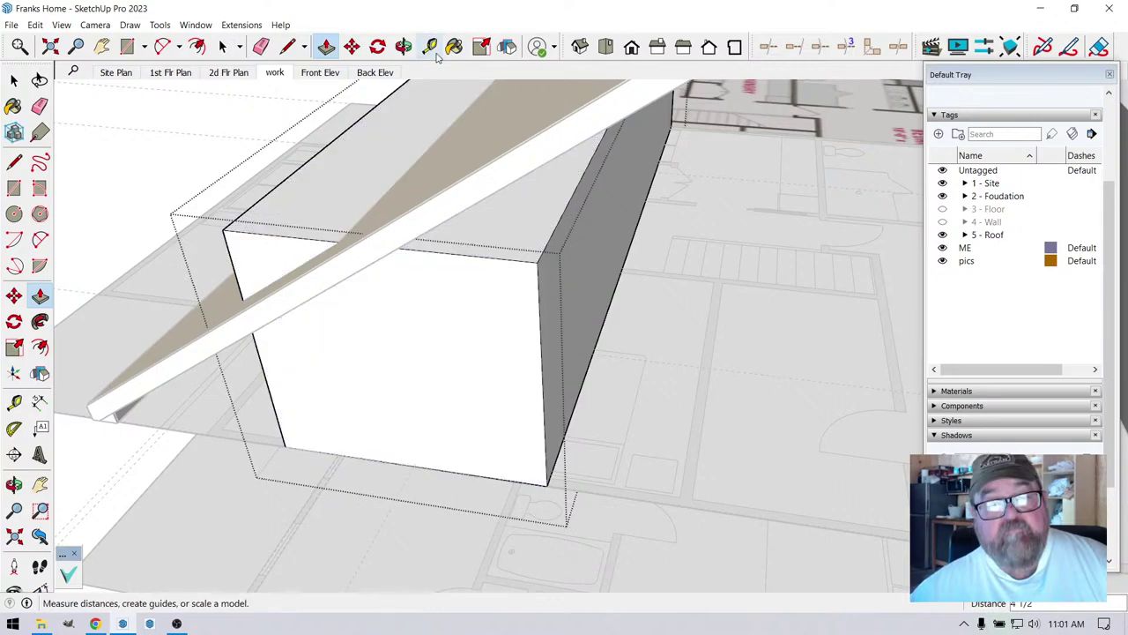
- Draw a line across the box's side face from its edge endpoint
click(403, 45)
drag(356, 166, 303, 85)
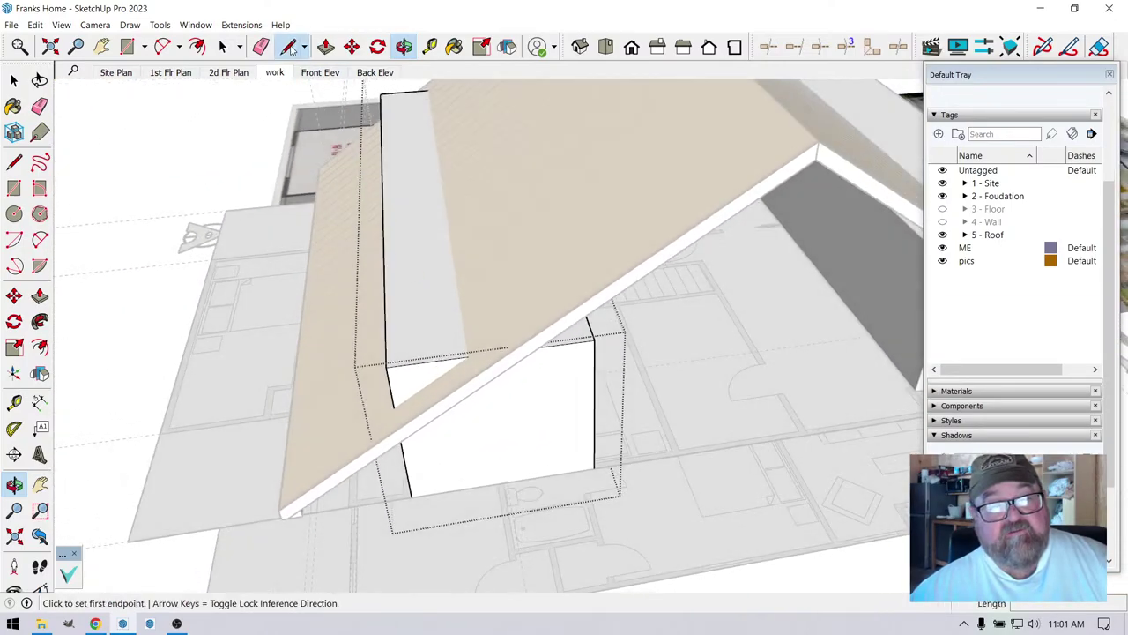
click(383, 193)
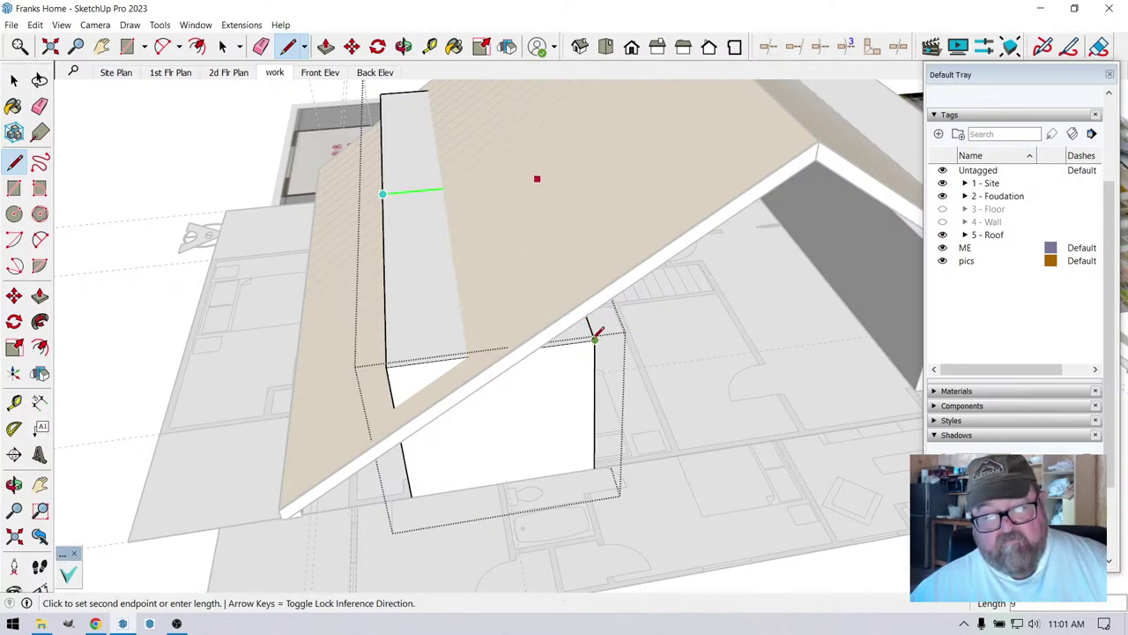
click(14, 81)
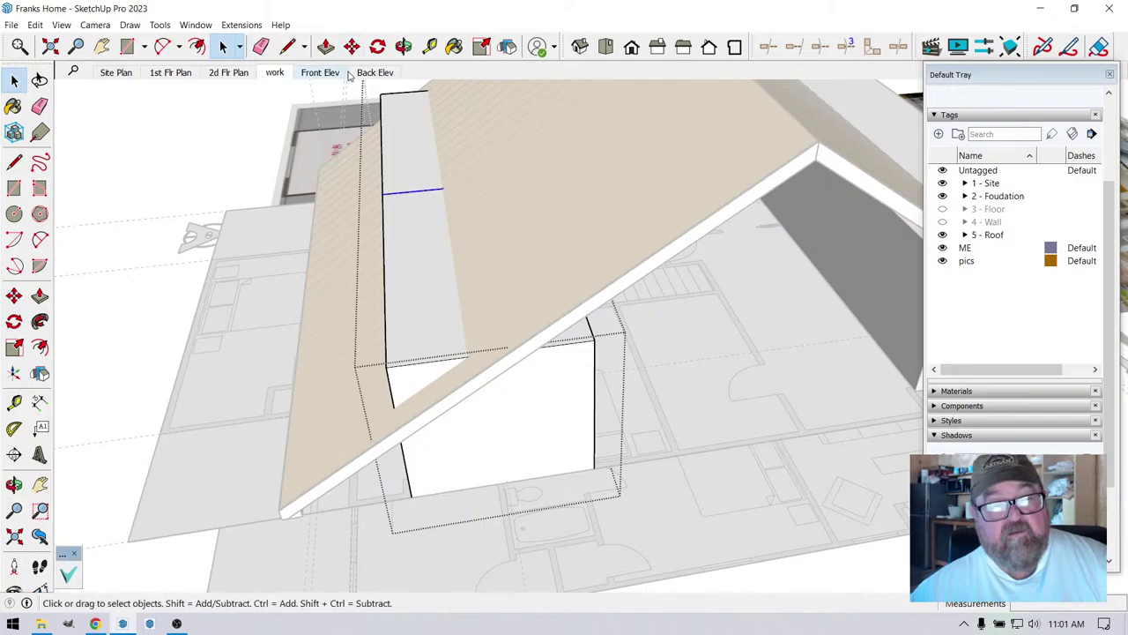
- Move the block's top ridge edge straight up to the roof peak
click(404, 46)
drag(565, 229, 534, 152)
drag(302, 117, 381, 260)
click(351, 46)
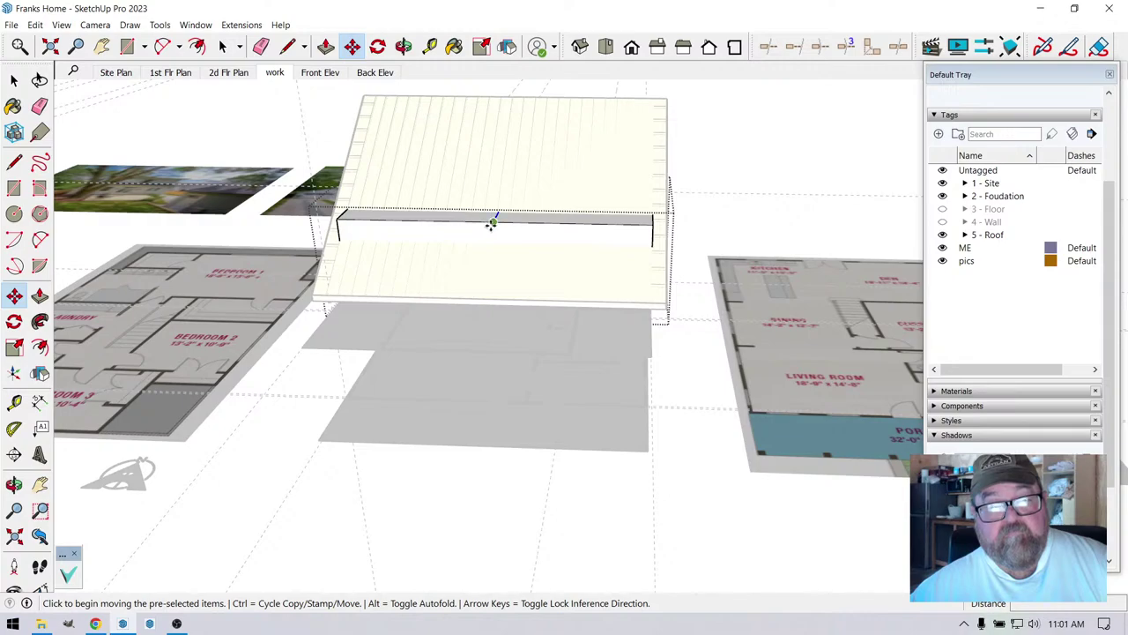
click(491, 224)
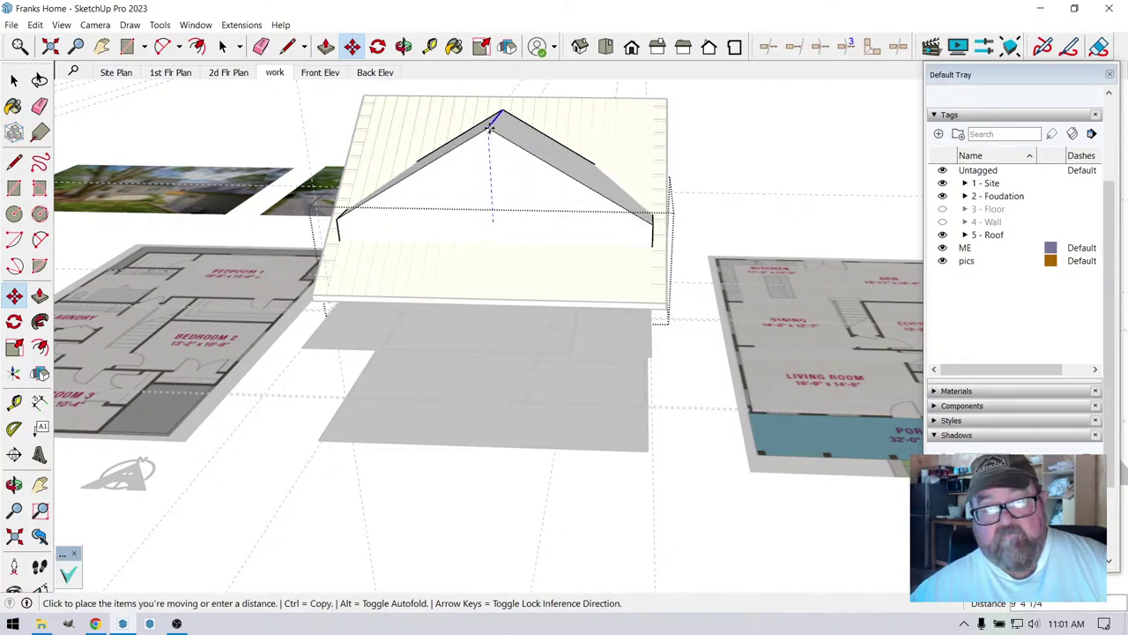
click(496, 113)
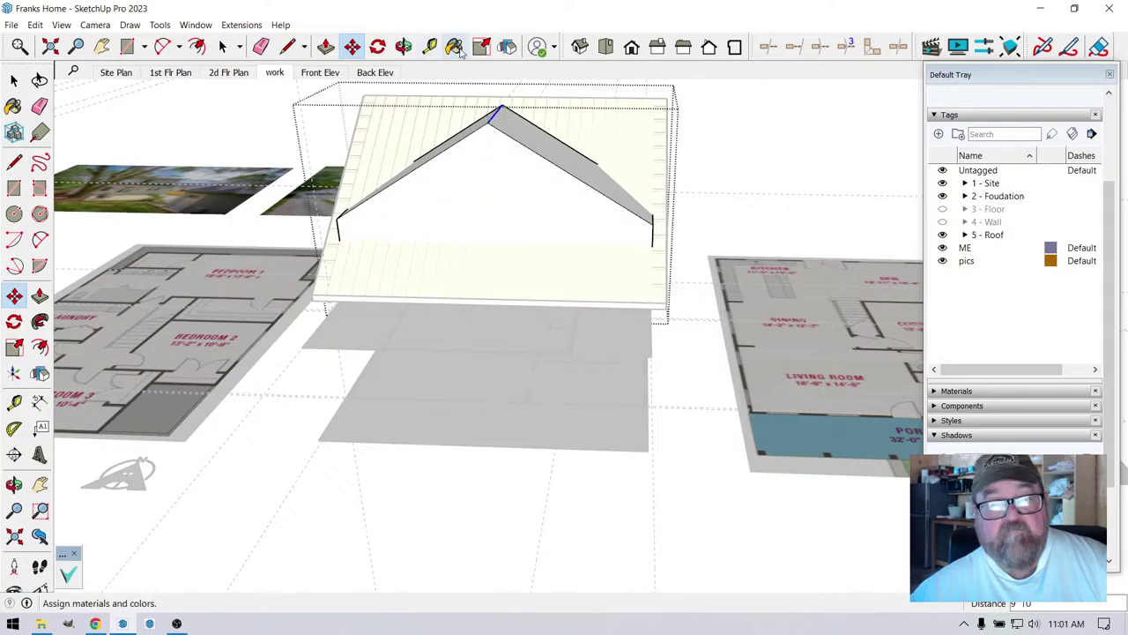
- Push/Pull the box's side face to end at the roof endpoint
click(403, 46)
drag(529, 232, 340, 282)
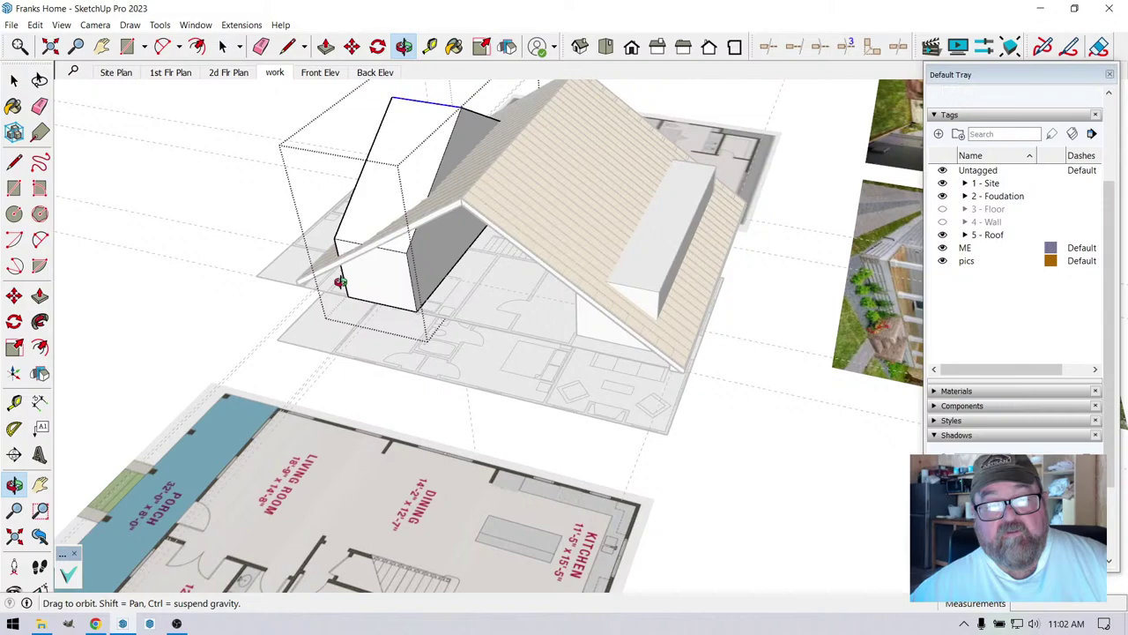
click(326, 46)
click(452, 199)
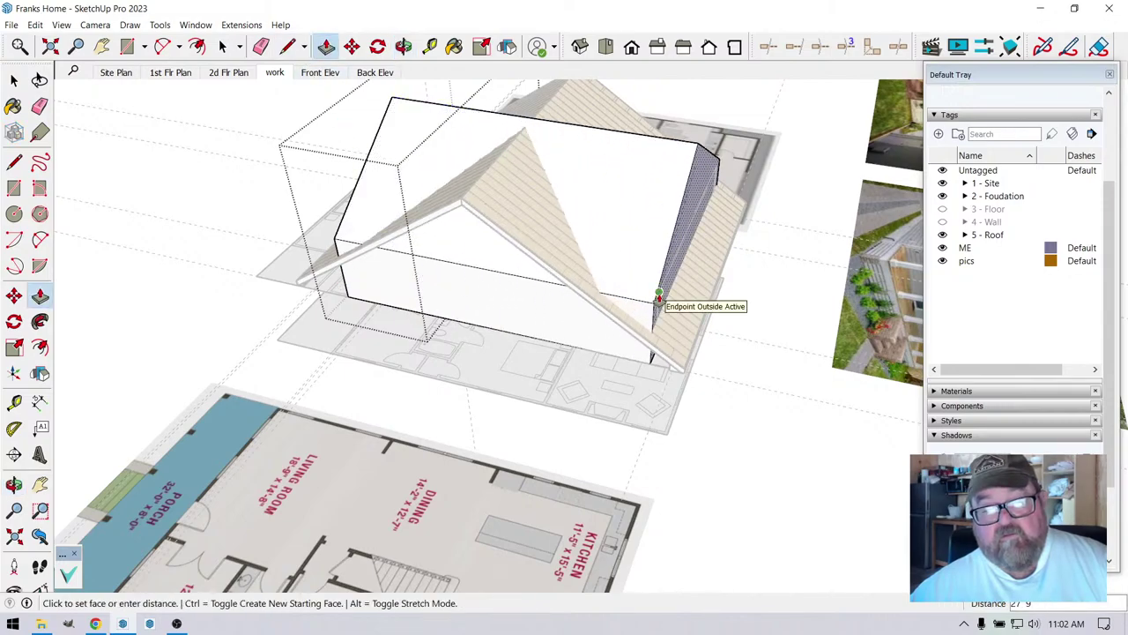
click(657, 298)
- Orbit past the gable end, porch and Bedroom 1 plan to a close view of the roof
click(403, 46)
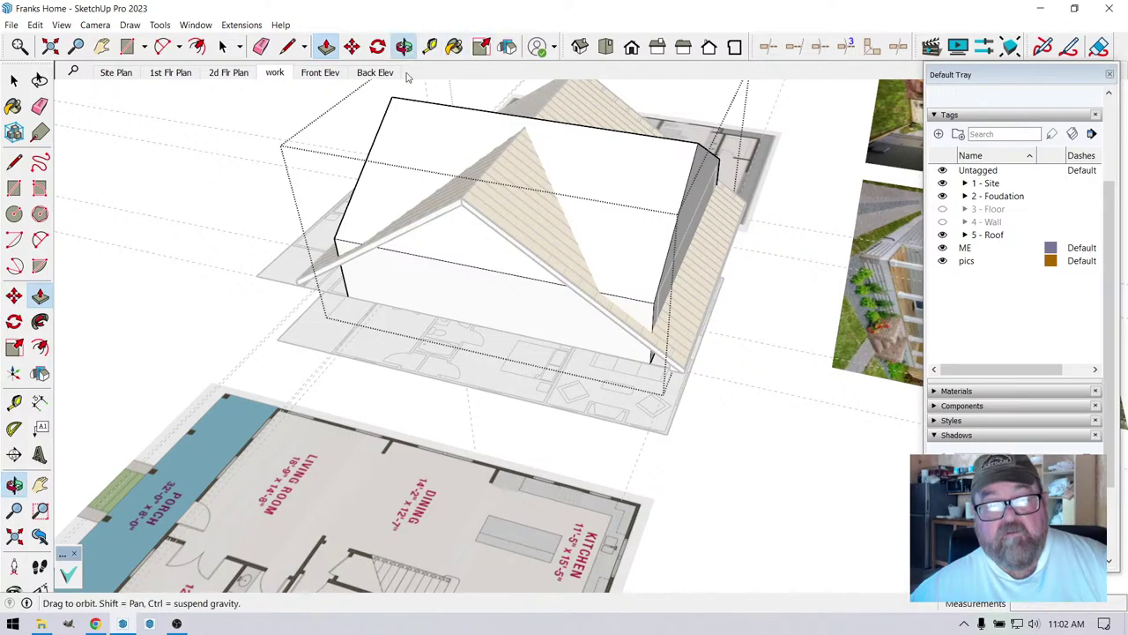
drag(423, 133, 629, 390)
drag(485, 342, 431, 239)
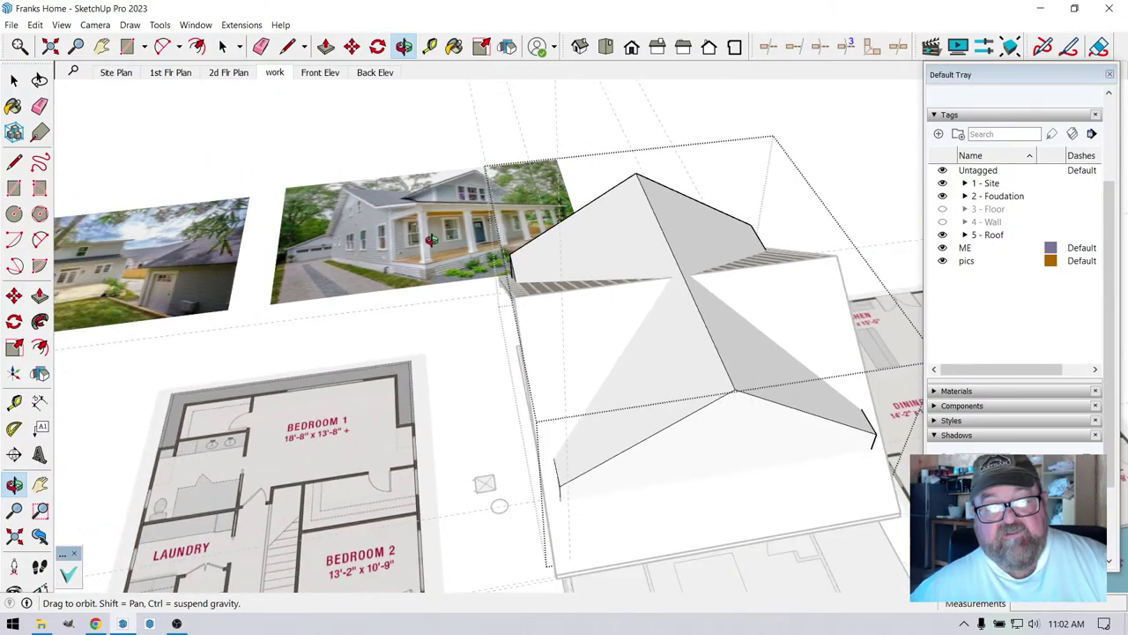
drag(451, 188, 545, 196)
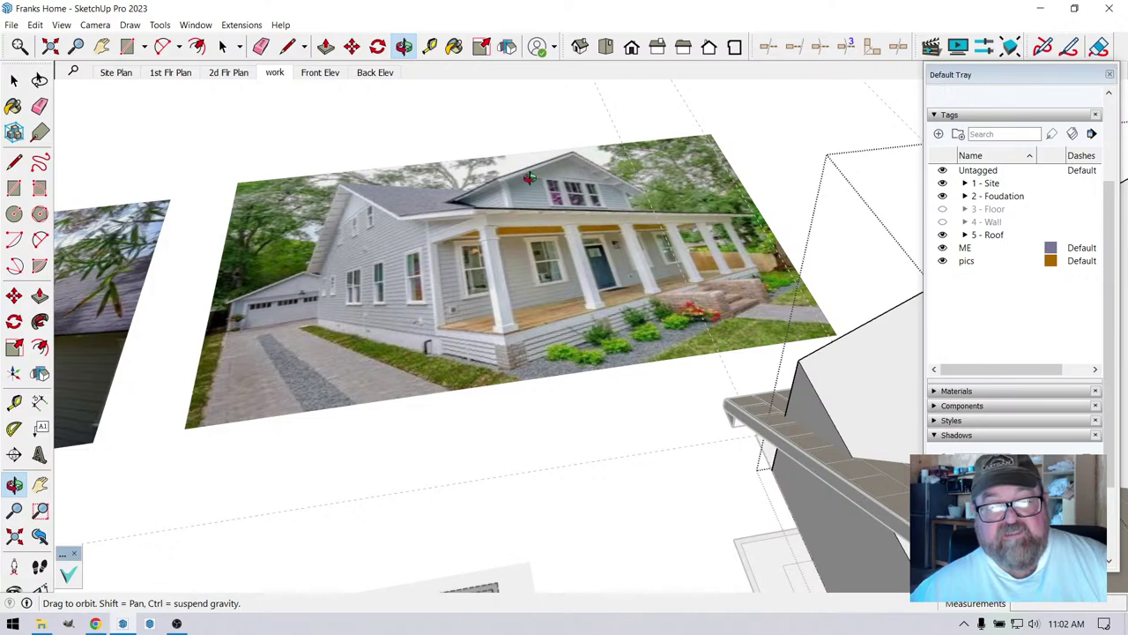
drag(365, 232, 596, 347)
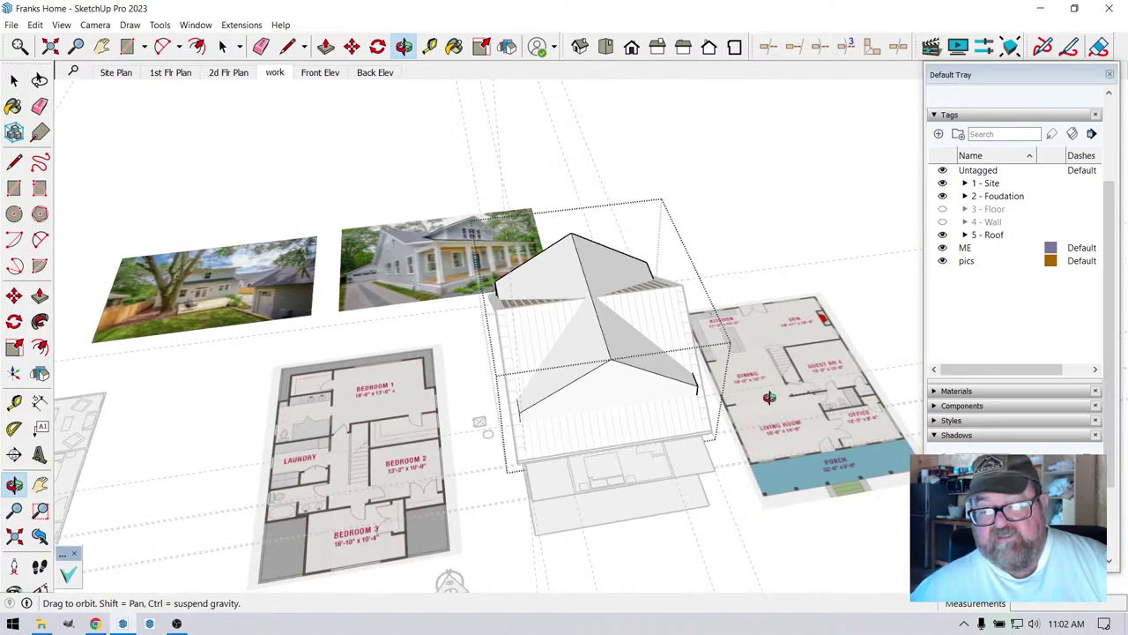
drag(770, 397, 348, 402)
drag(597, 442, 246, 291)
drag(585, 393, 654, 418)
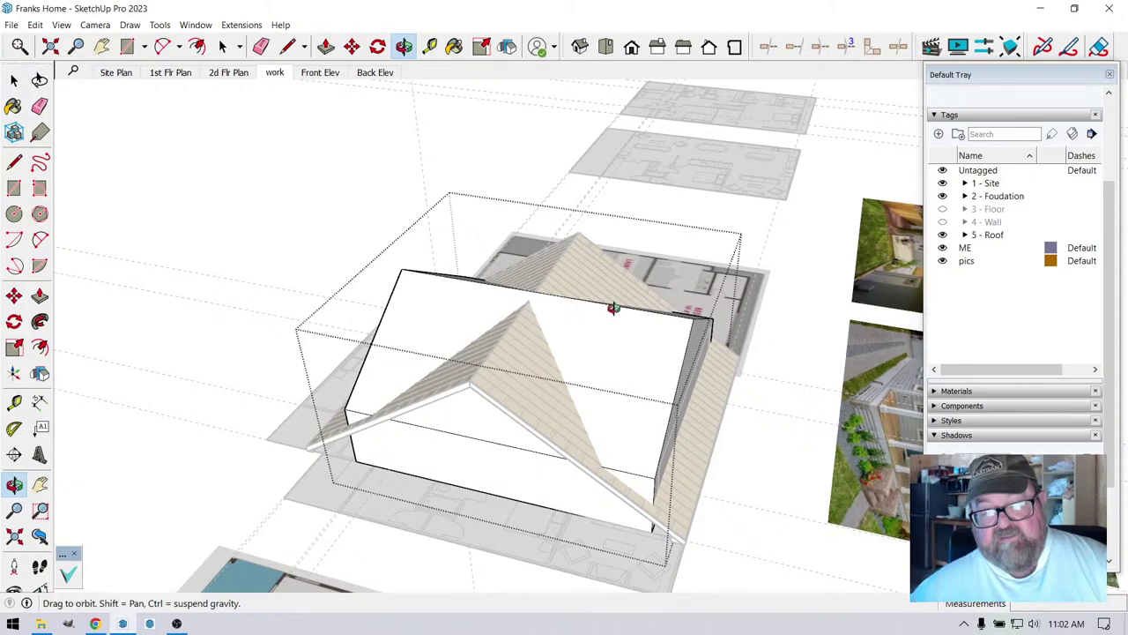
drag(613, 307, 573, 302)
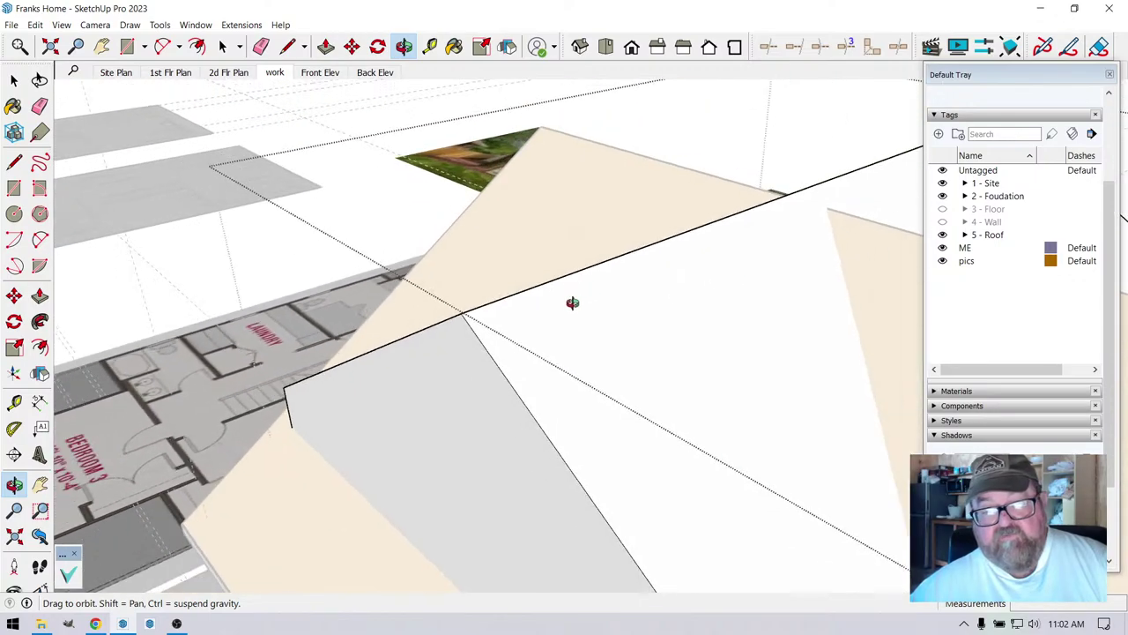
- Move the roof block's edge higher along the vertical blue axis
click(14, 80)
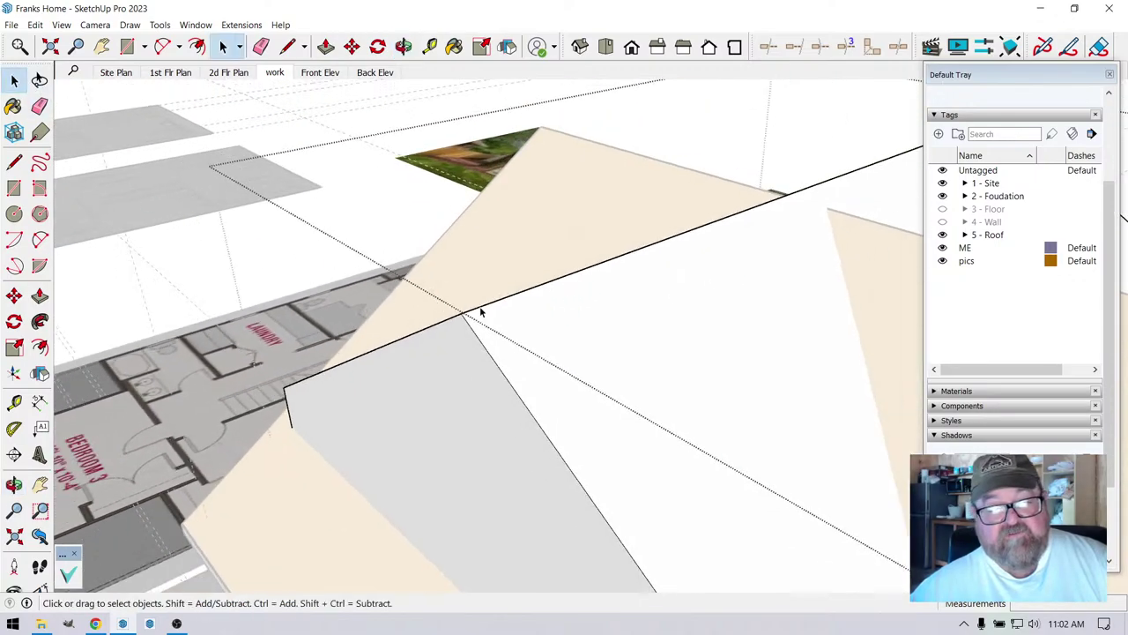
click(351, 46)
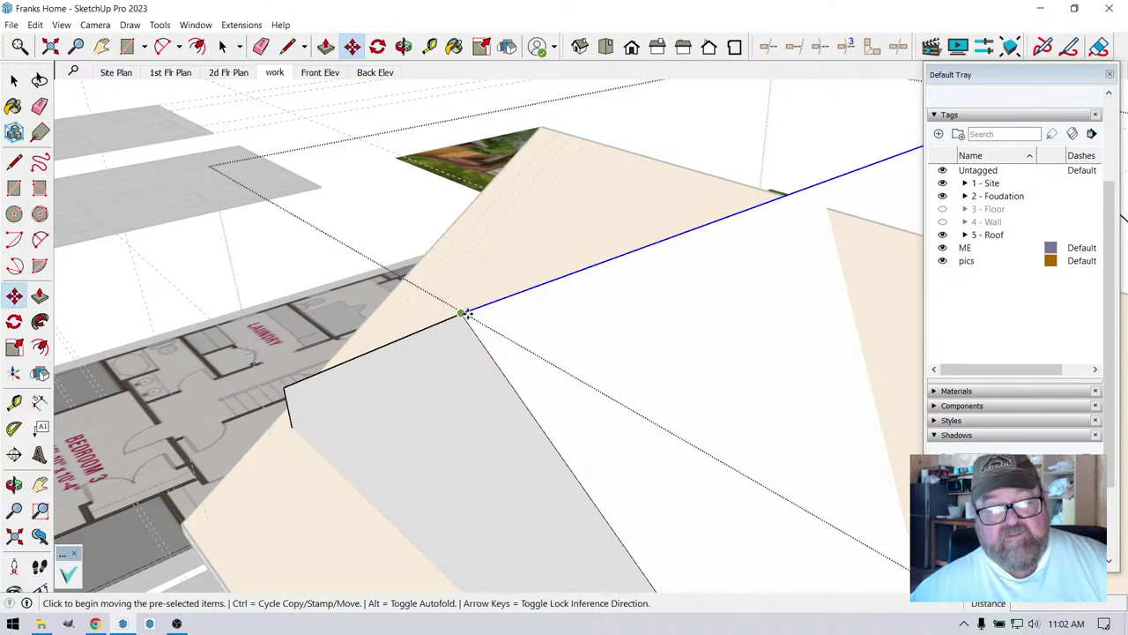
click(462, 314)
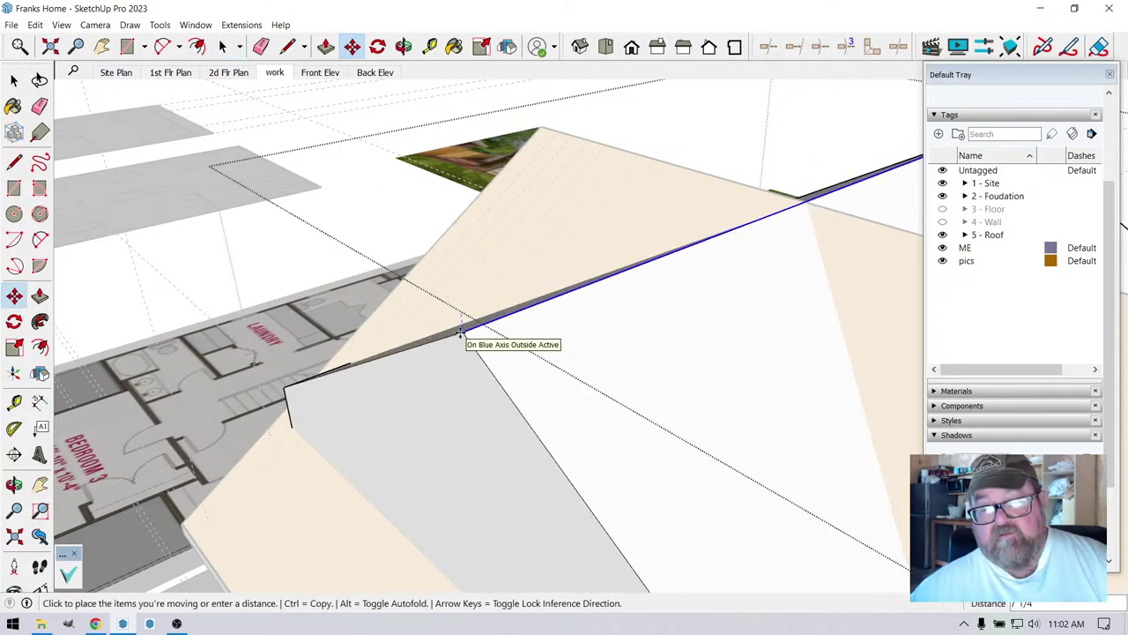
click(462, 332)
middle_drag(462, 333, 429, 160)
- Leave and re-enter the roof group's editing, ready to Push/Pull
click(404, 47)
drag(476, 220, 375, 348)
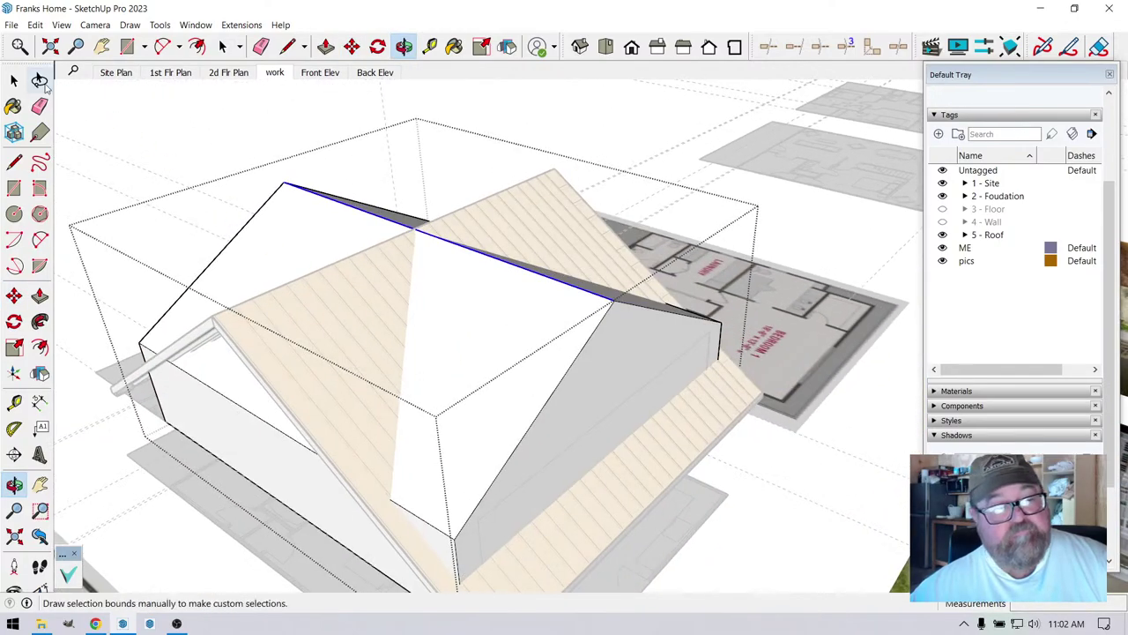
click(14, 81)
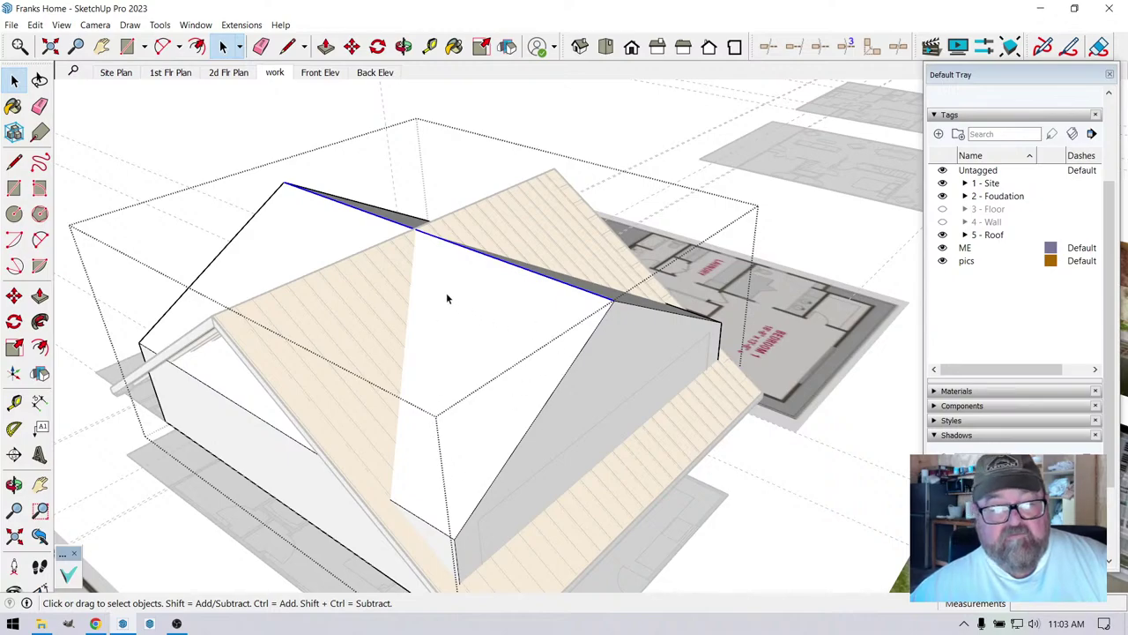
middle_drag(446, 293, 614, 326)
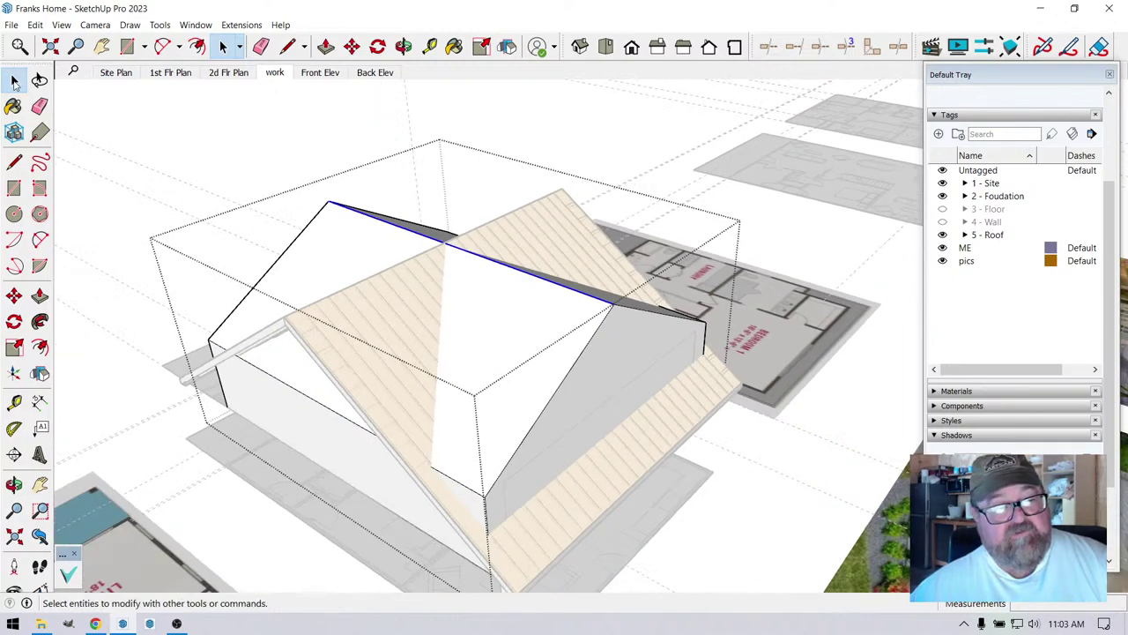
click(201, 131)
double_click(603, 370)
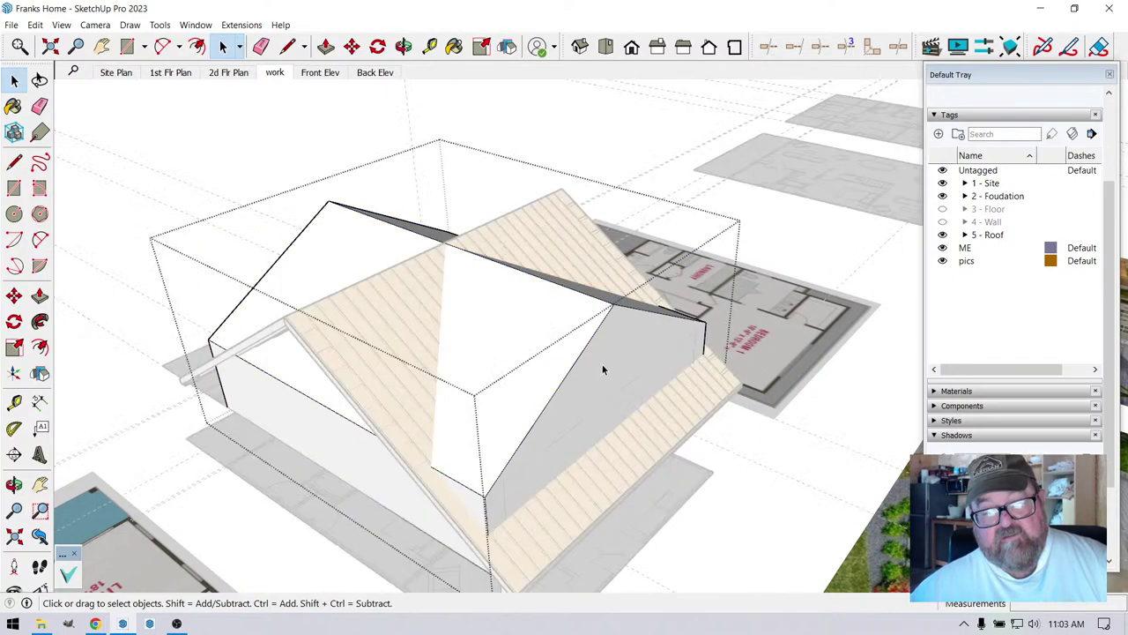
click(325, 46)
- Extrude the triangular roof face into a box, close the roof group, and select the box
click(516, 479)
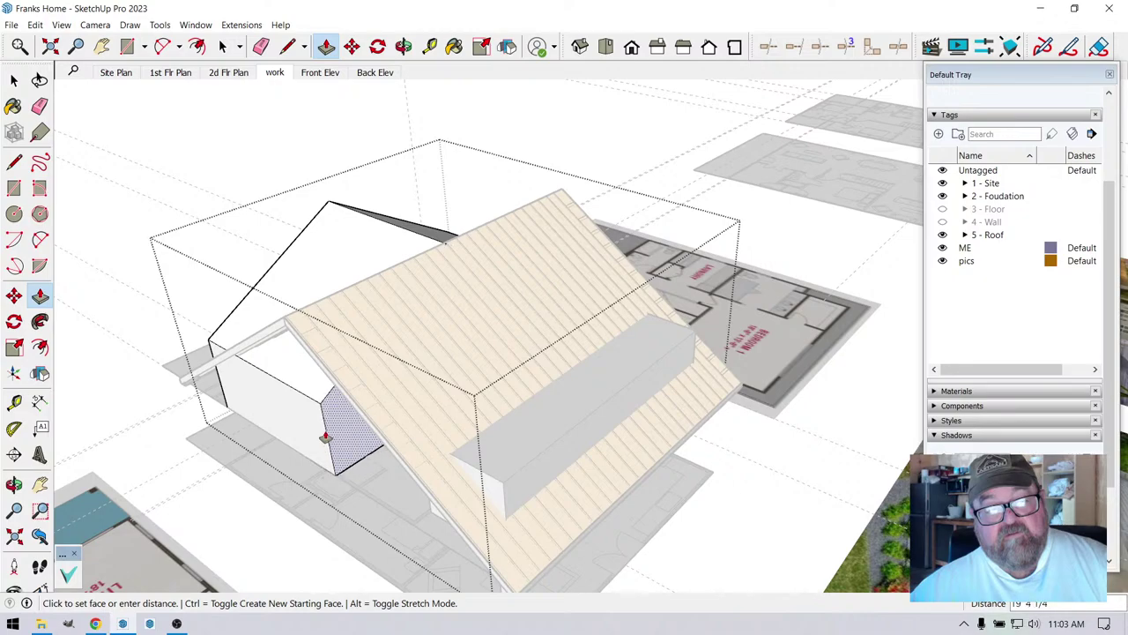
click(325, 438)
click(13, 80)
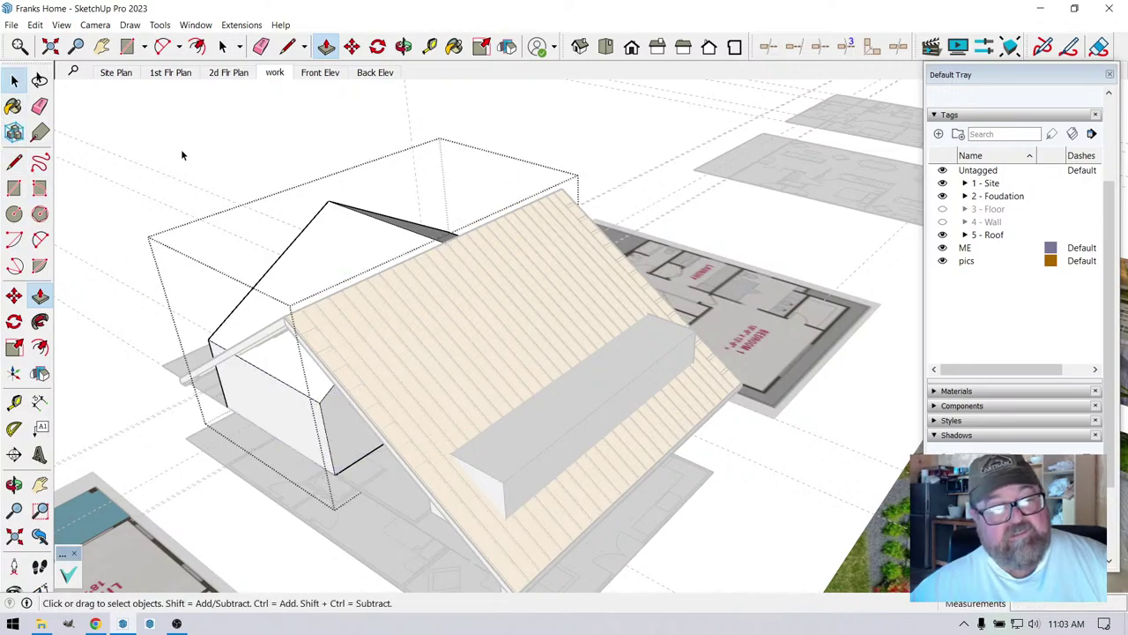
click(181, 149)
click(548, 447)
middle_drag(549, 447, 556, 393)
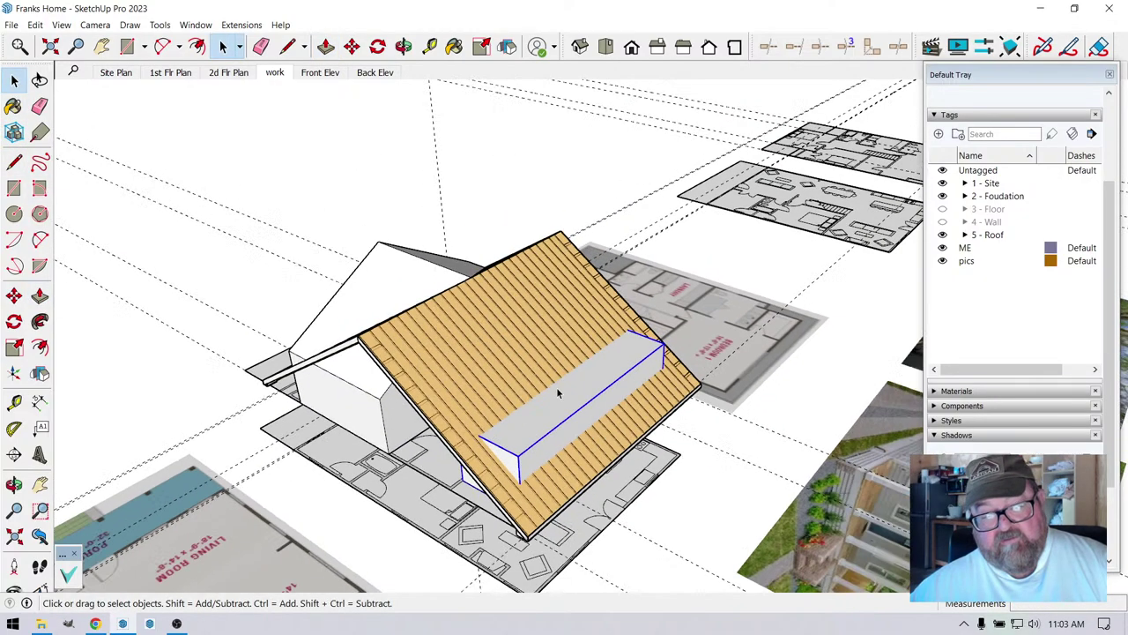
click(404, 46)
drag(617, 405, 562, 462)
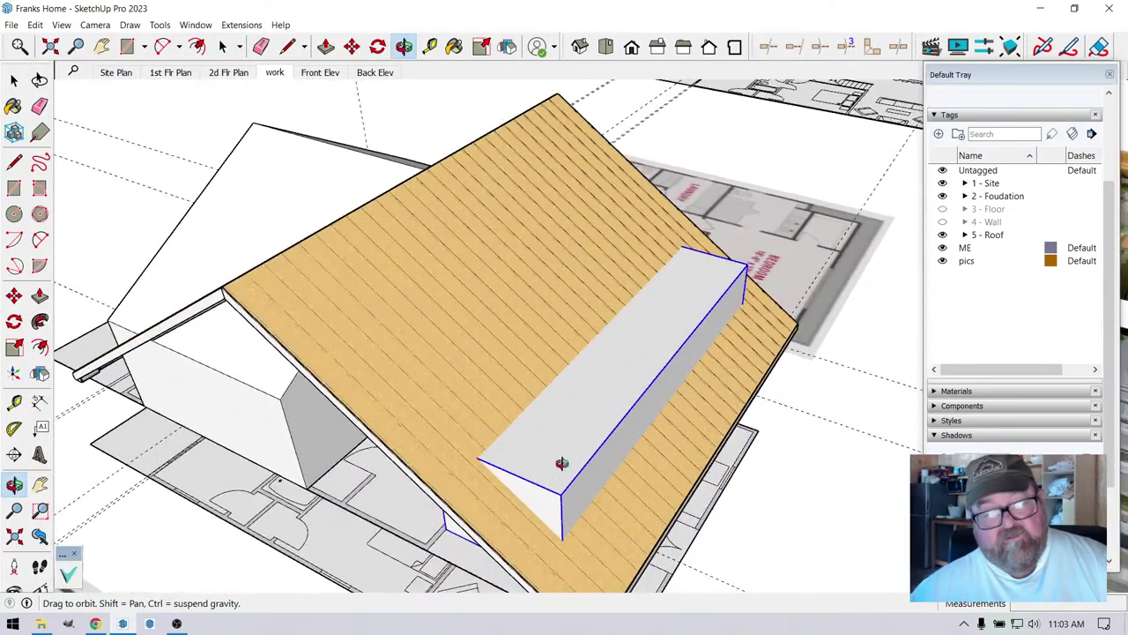
- Inside the box group, Push/Pull the box's side face outward
click(286, 48)
click(560, 495)
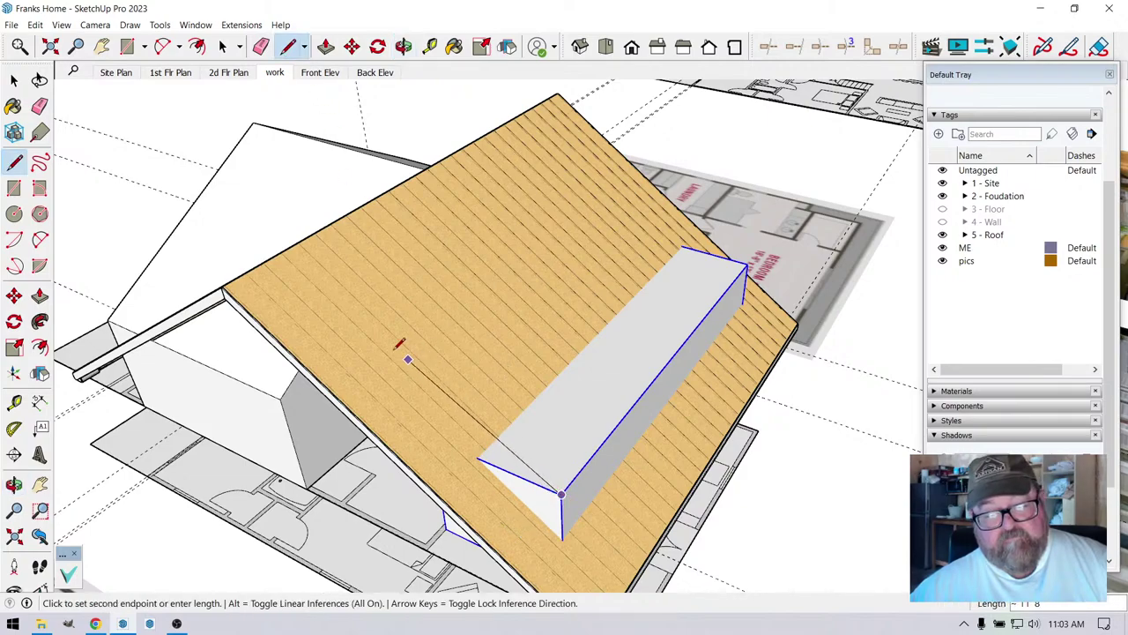
key(Escape)
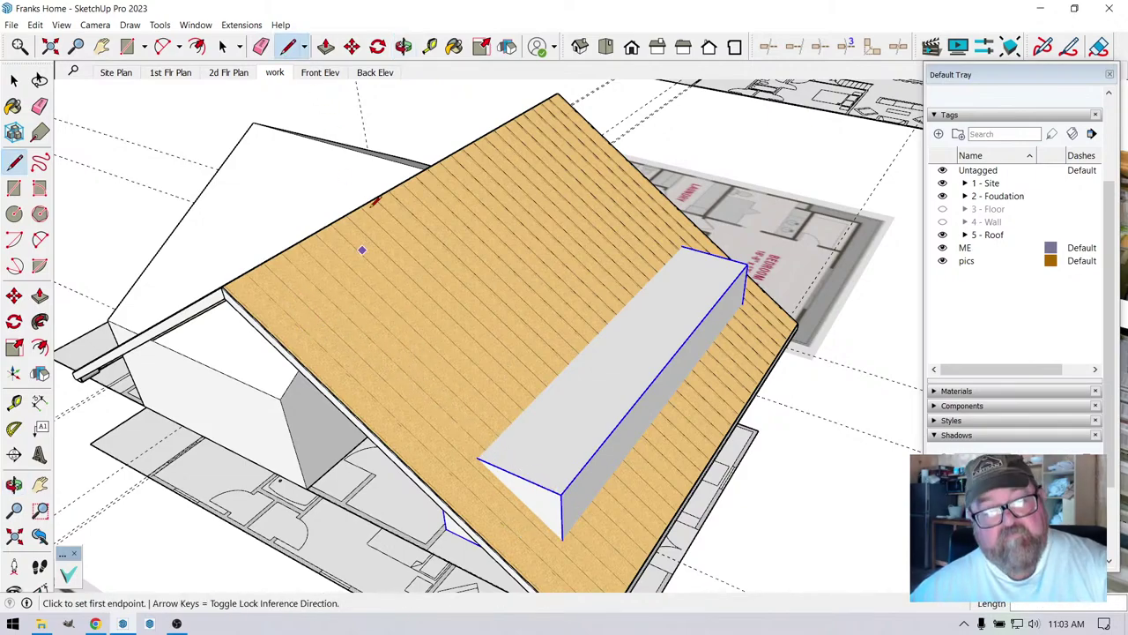
click(404, 46)
drag(529, 265, 640, 231)
key(space)
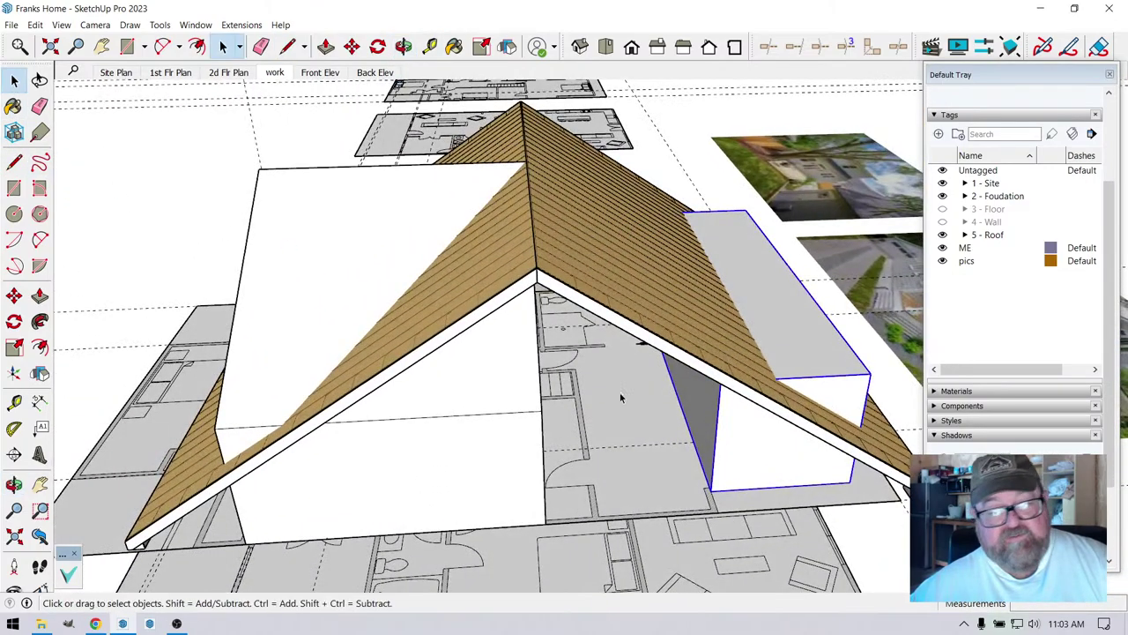
double_click(693, 401)
click(326, 48)
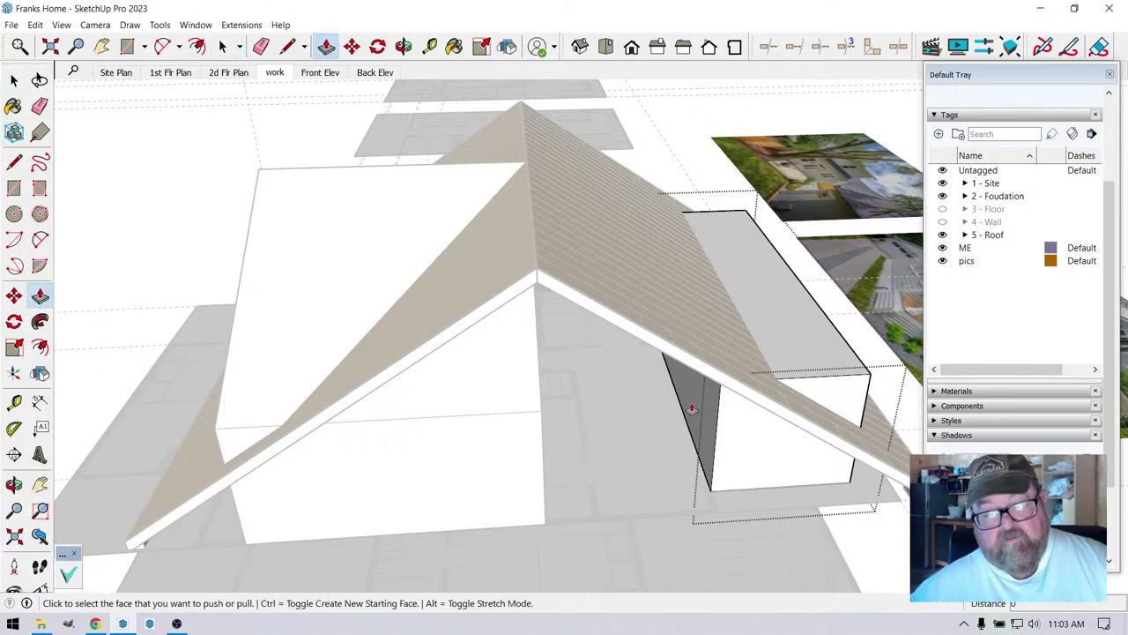
click(702, 413)
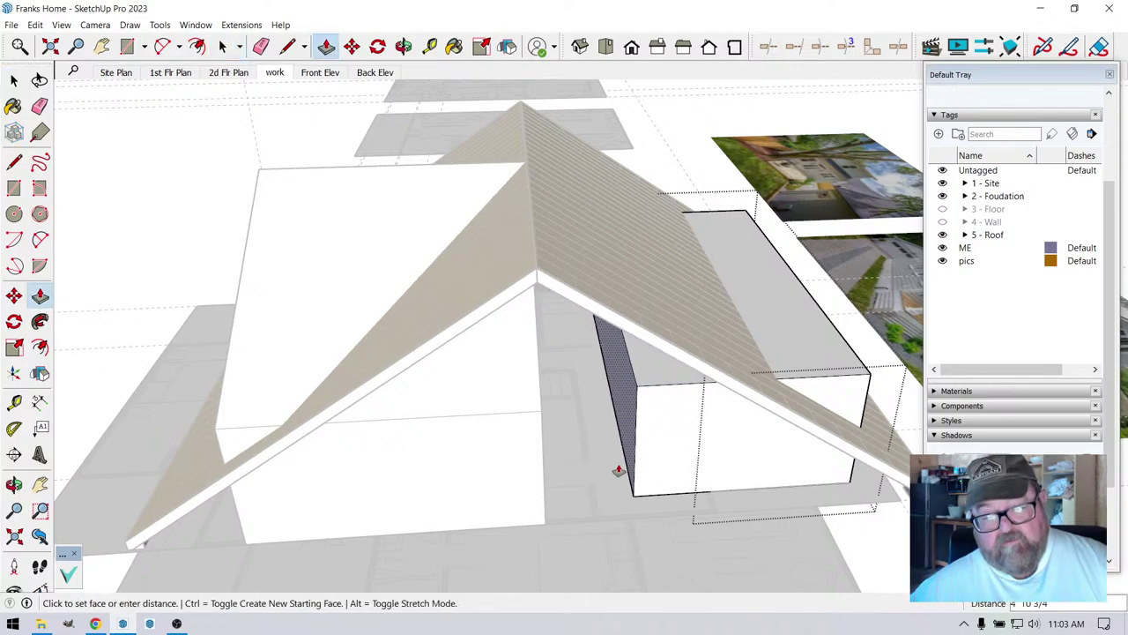
click(547, 526)
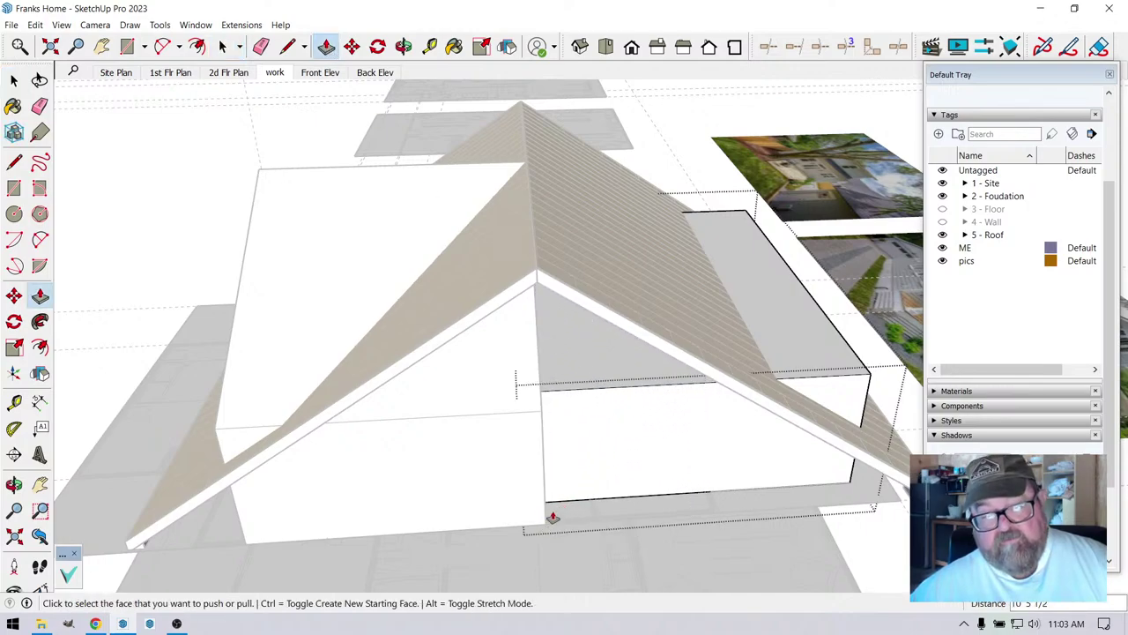
- Move the box's top edge up to the roof peak, forming a sloped cross-gable
click(455, 46)
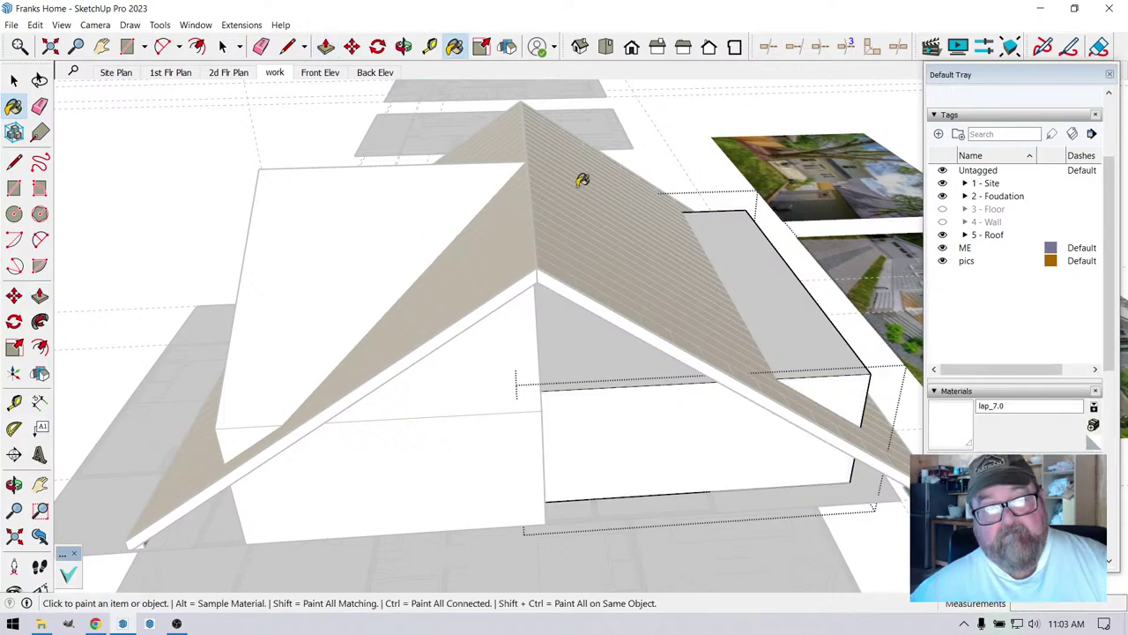
click(404, 46)
drag(528, 252, 88, 123)
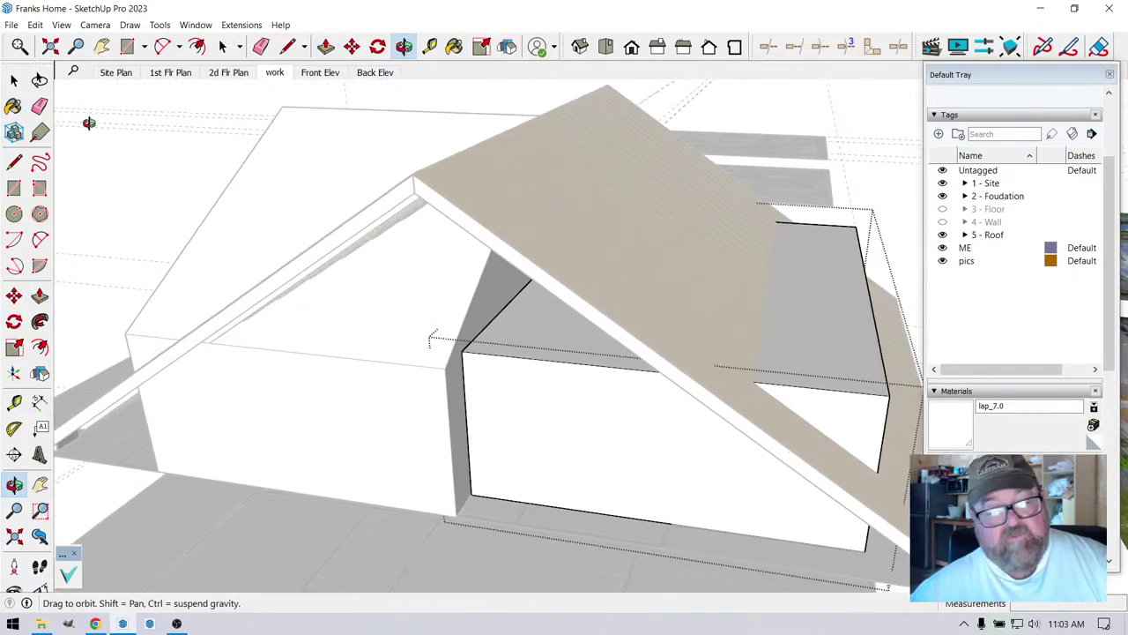
click(8, 82)
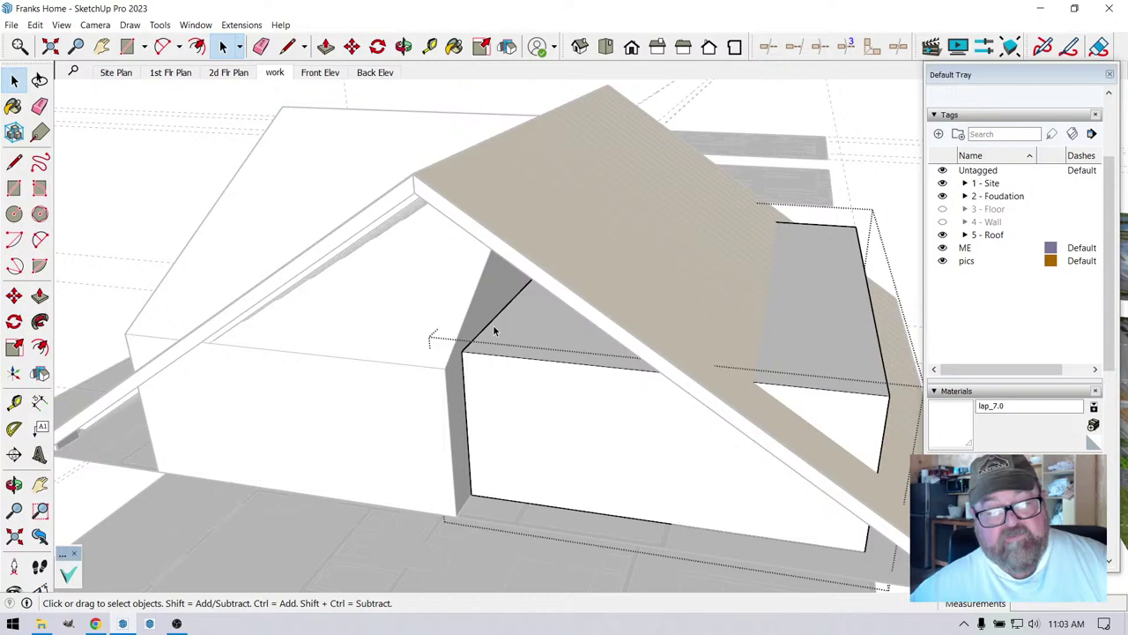
click(491, 323)
key(m)
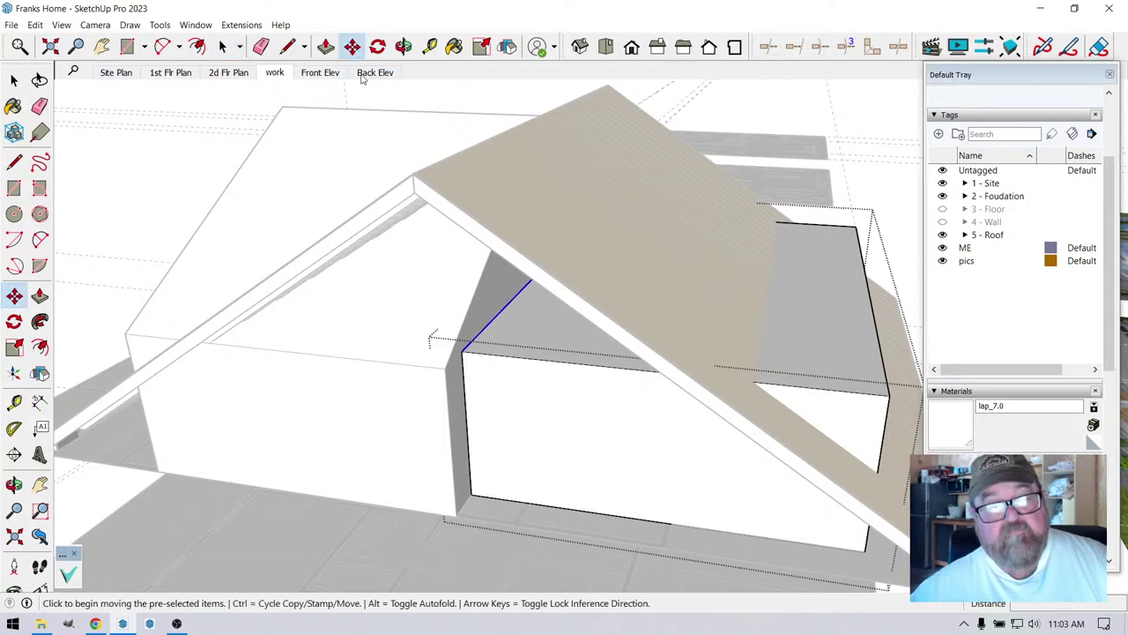
click(472, 497)
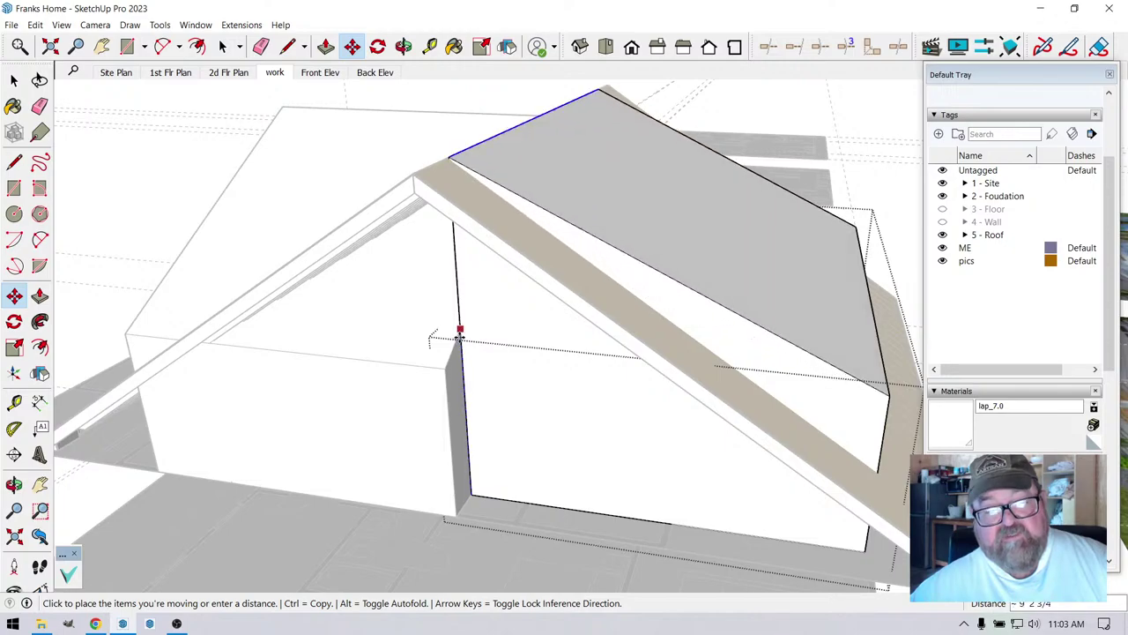
click(460, 333)
- Orbit around the house to review the cross-gable and the gable end
middle_drag(459, 333, 490, 337)
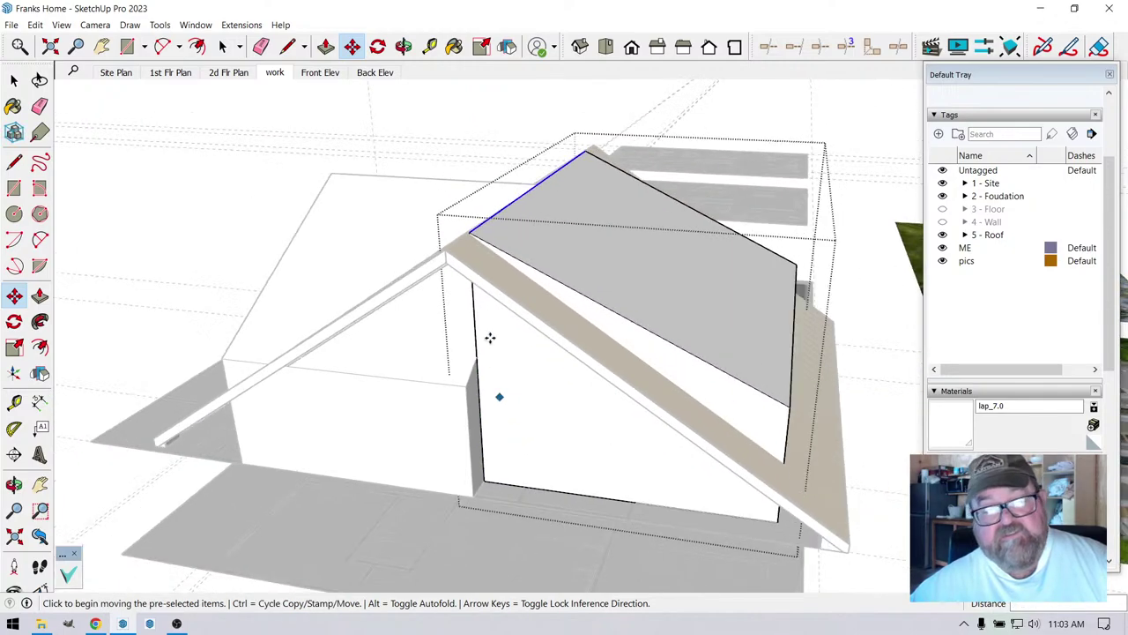
click(404, 46)
drag(609, 294, 97, 316)
mouse_move(343, 326)
mouse_down()
mouse_move(151, 354)
mouse_move(667, 350)
mouse_move(740, 325)
mouse_move(468, 362)
mouse_move(291, 291)
mouse_up()
- Edit the dormer wall group and push its first gable face out to the roof
click(16, 81)
click(302, 148)
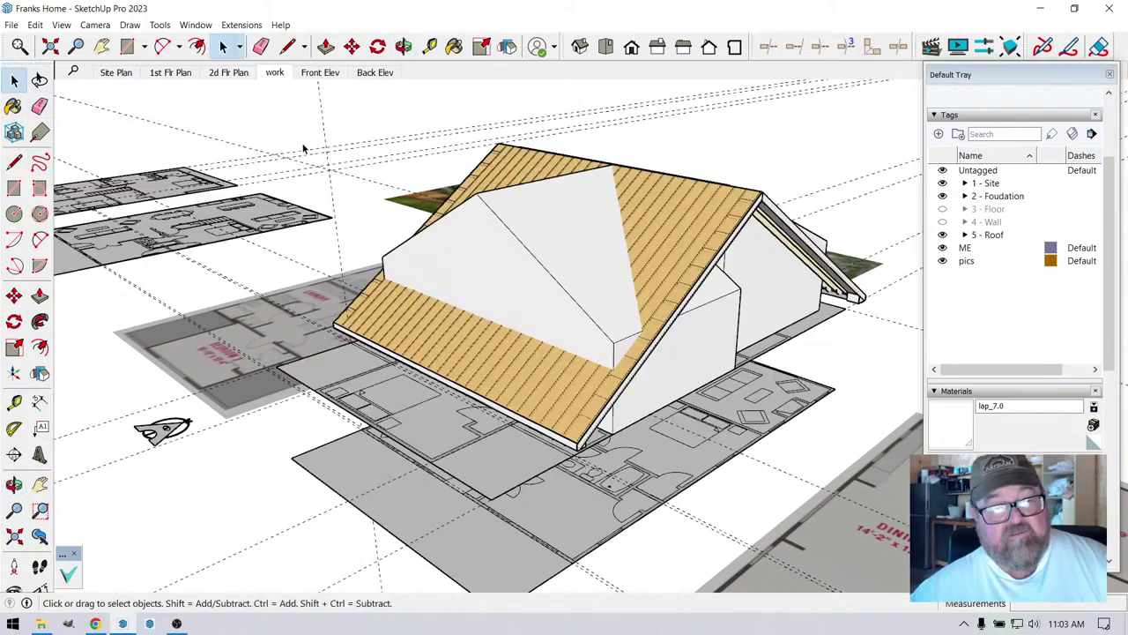
click(404, 52)
scroll(591, 302, up, 10)
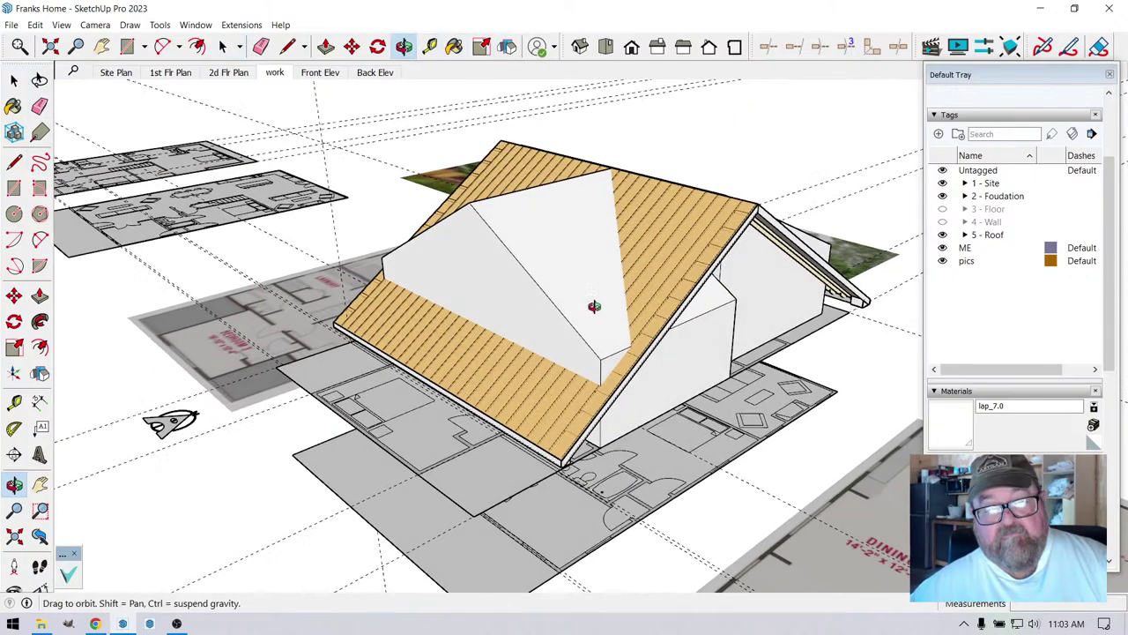
drag(550, 387, 497, 388)
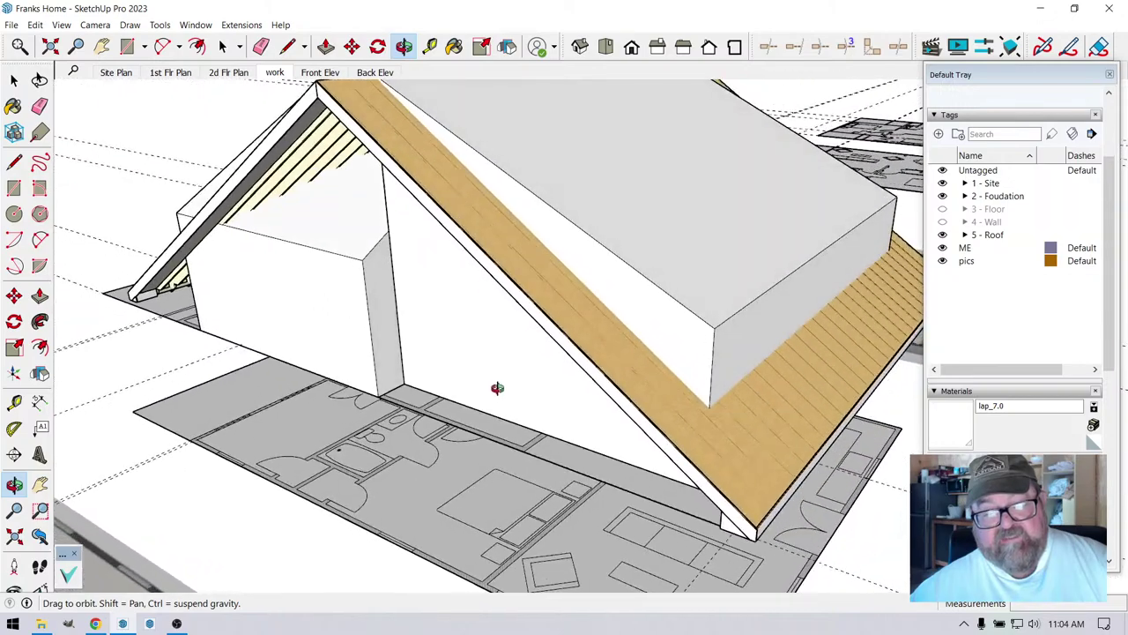
click(16, 81)
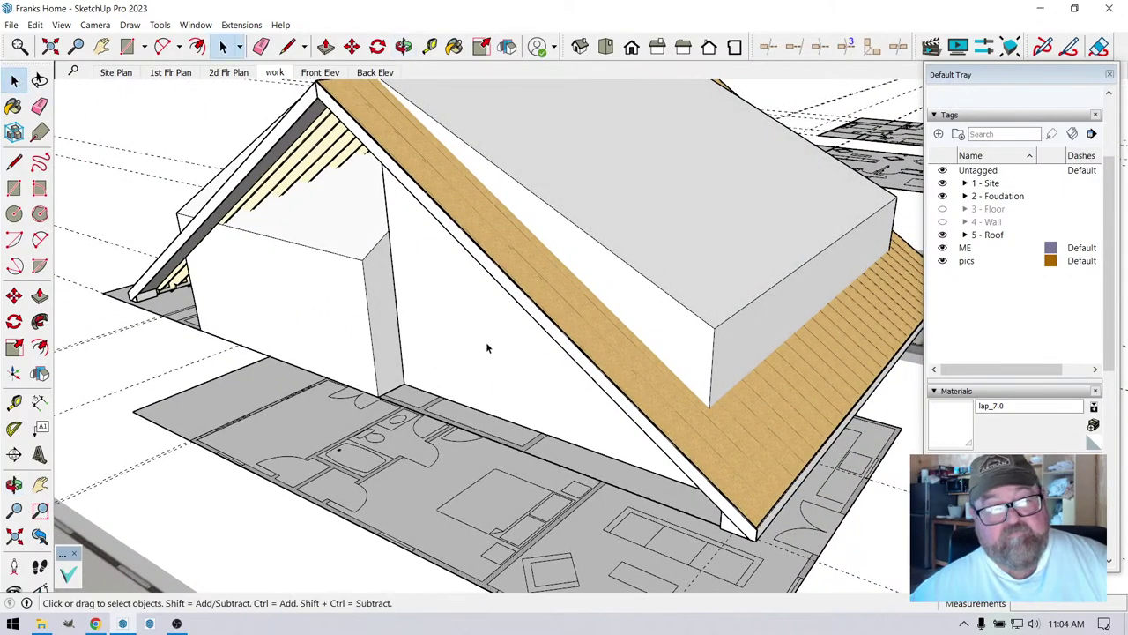
double_click(486, 341)
click(325, 47)
click(378, 351)
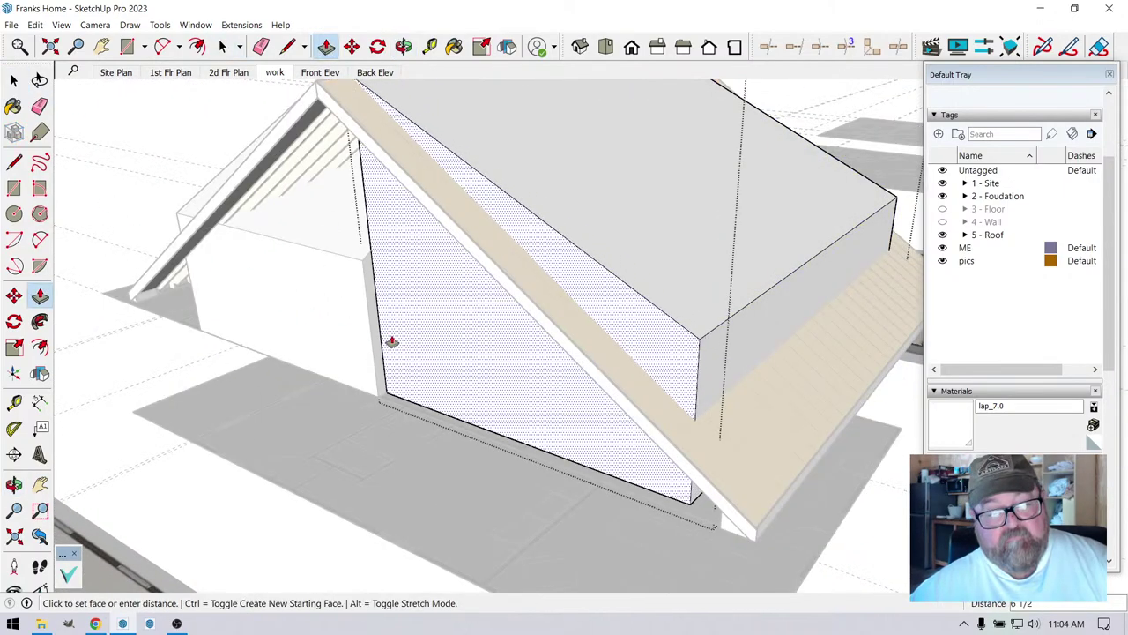
click(365, 315)
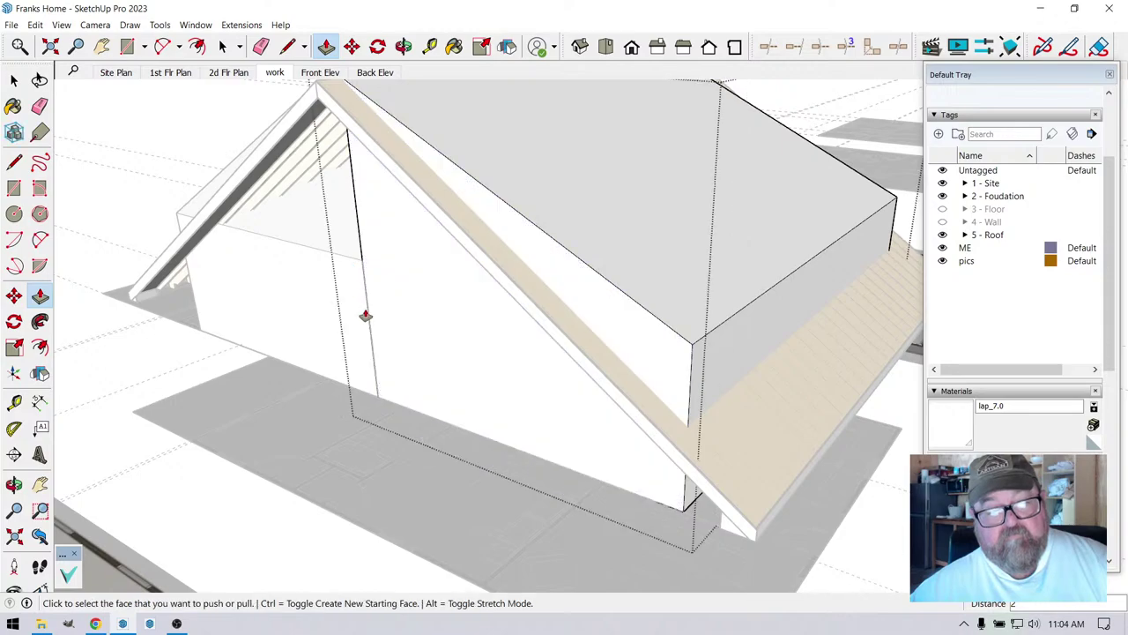
- Push the opposite gable face and another wall face outward, then view the whole house
click(404, 47)
drag(652, 274, 291, 304)
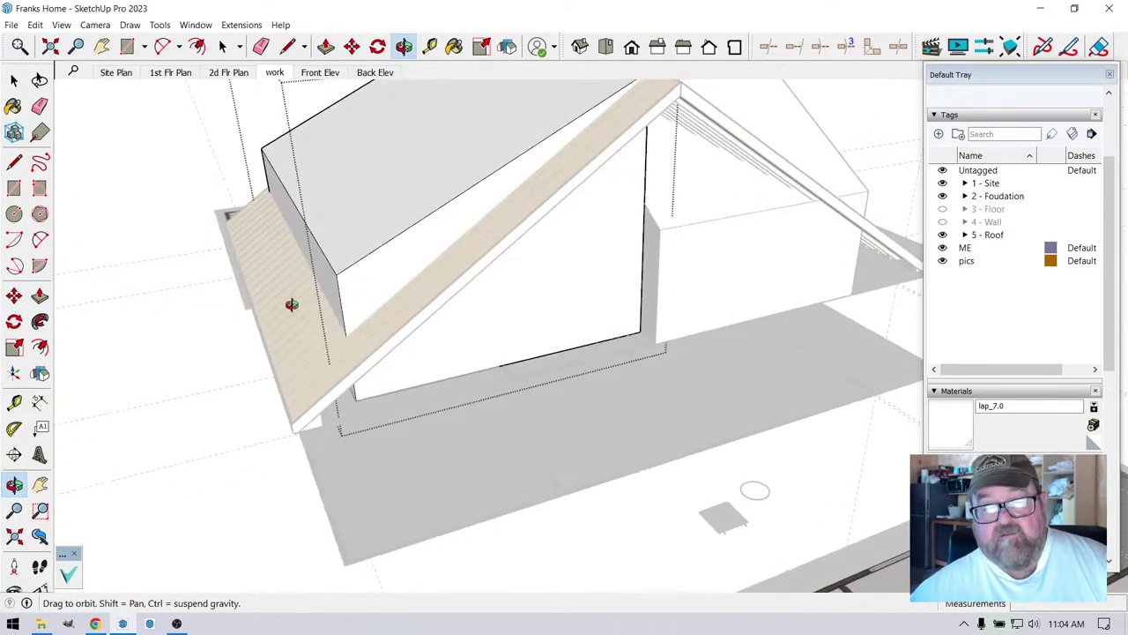
click(326, 47)
click(619, 232)
click(667, 196)
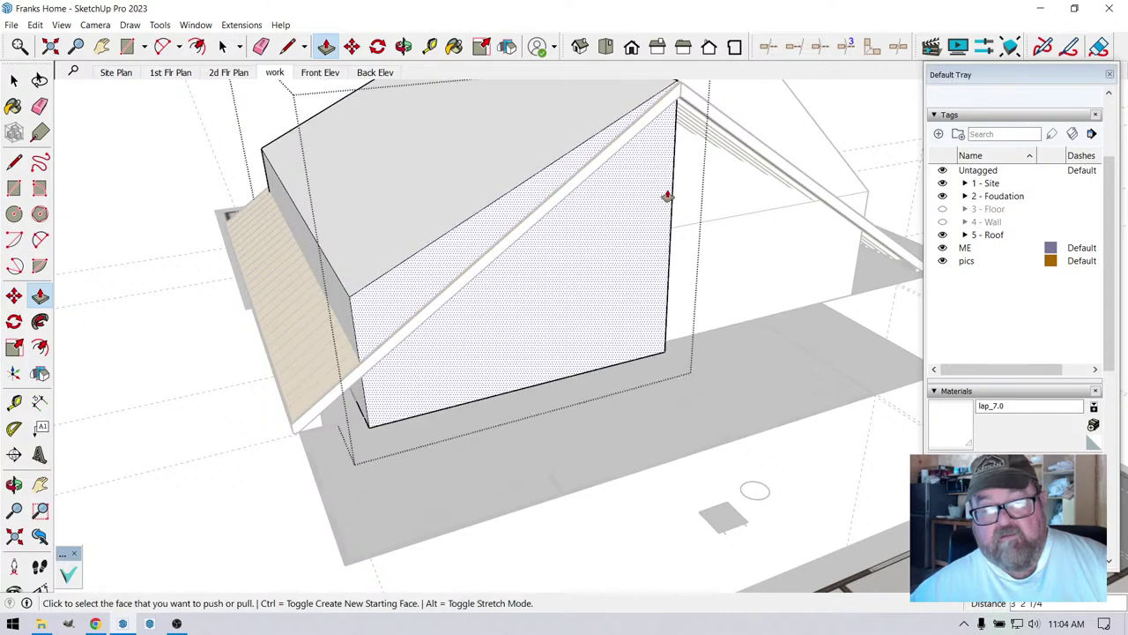
click(663, 292)
click(642, 340)
middle_drag(641, 340, 599, 300)
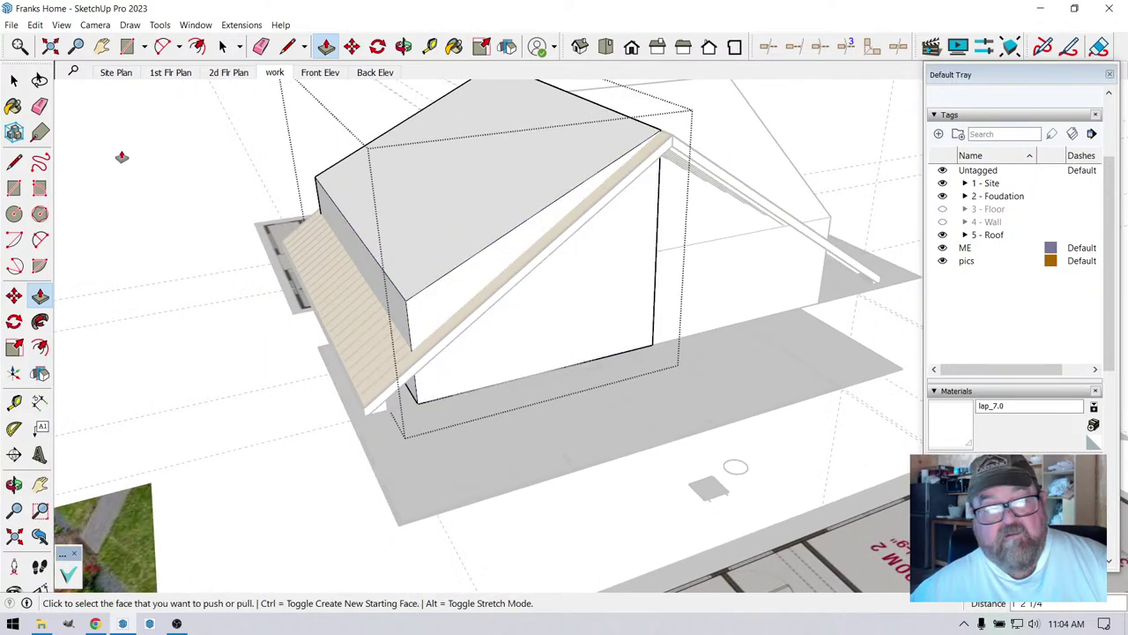
click(13, 80)
scroll(109, 164, down, 5)
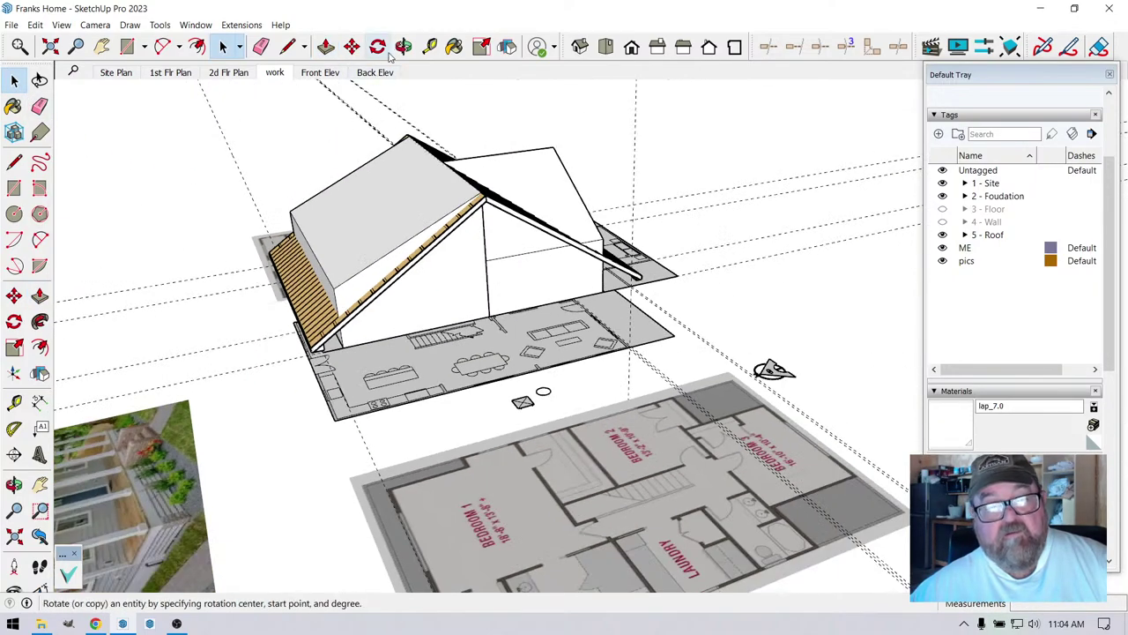
click(403, 46)
drag(418, 126, 217, 242)
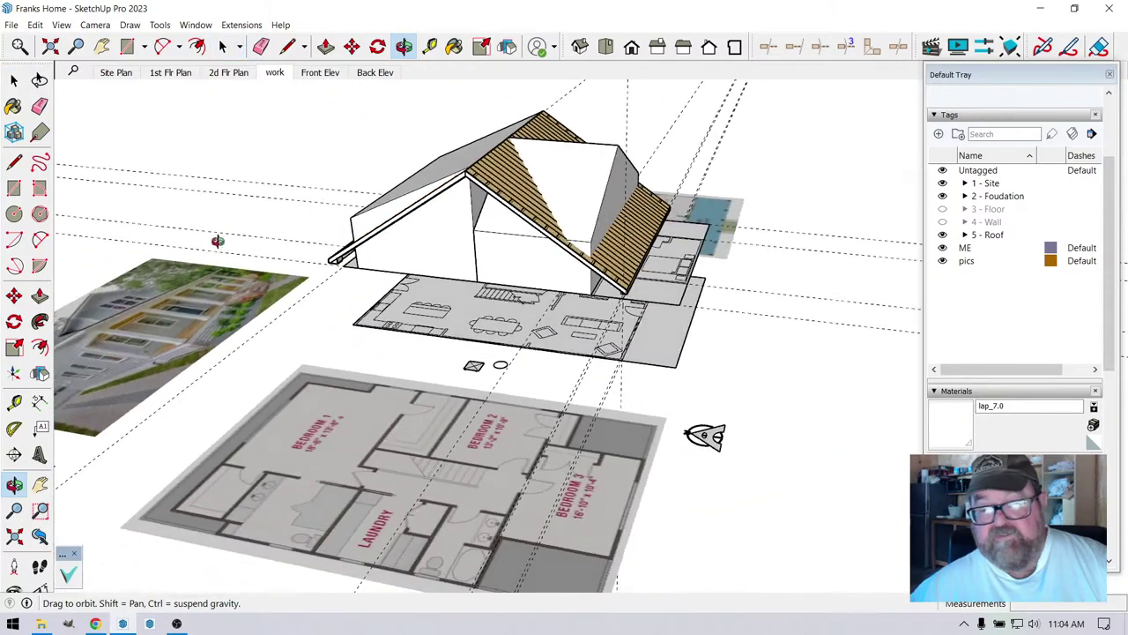
- Turn on the 4 - Wall tag, show wall_clad lap siding, and hide wall_frame
click(942, 222)
scroll(520, 223, up, 3)
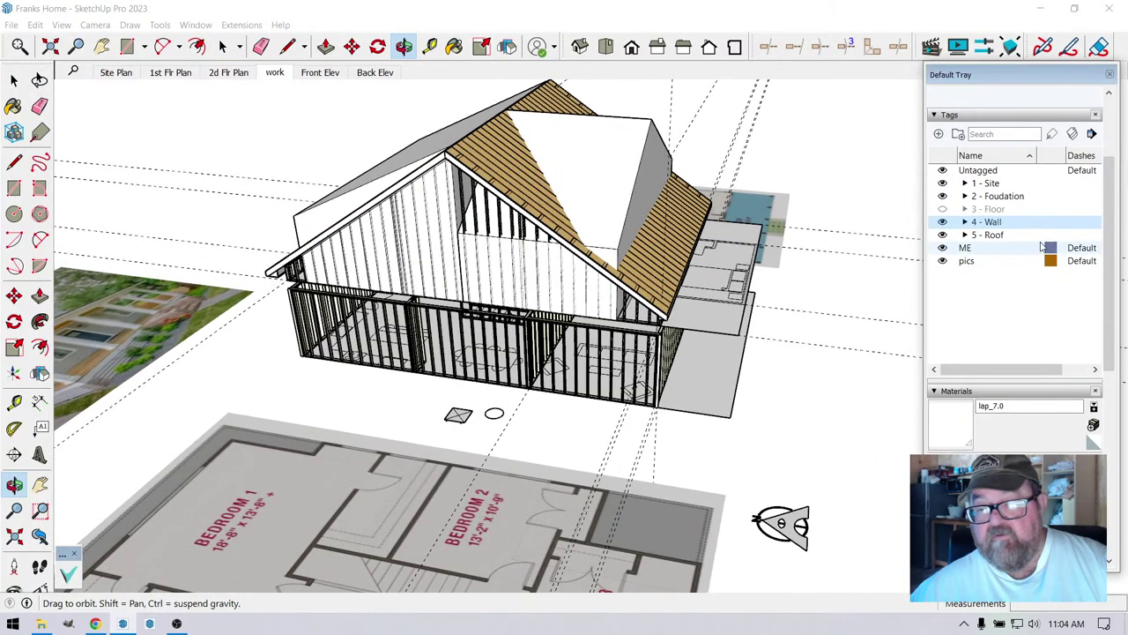
click(965, 222)
click(942, 261)
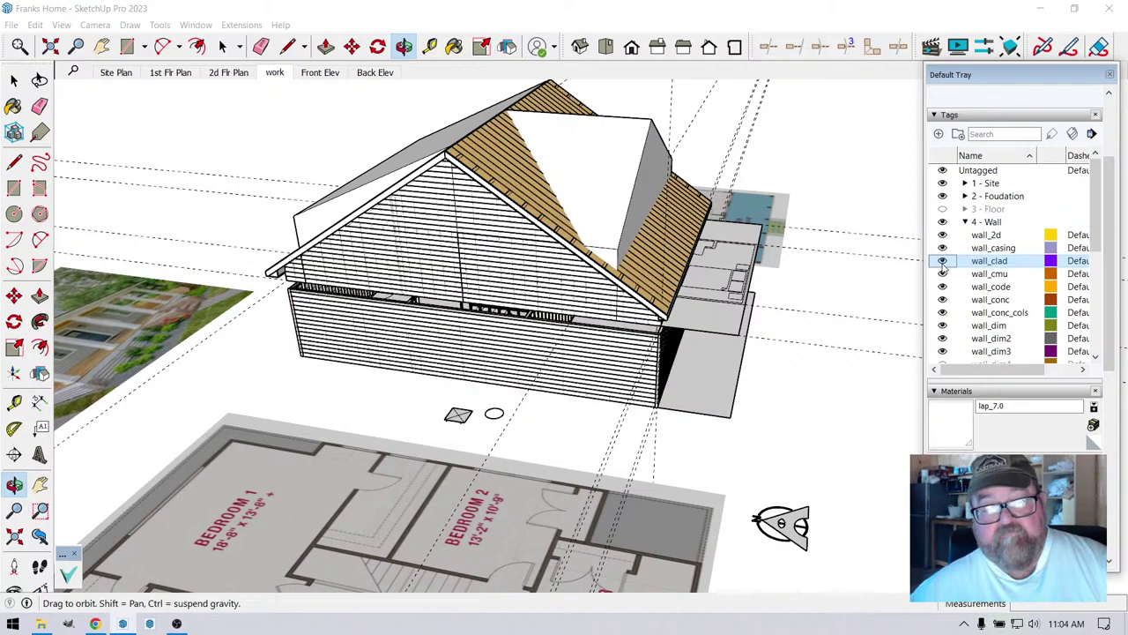
scroll(488, 281, up, 2)
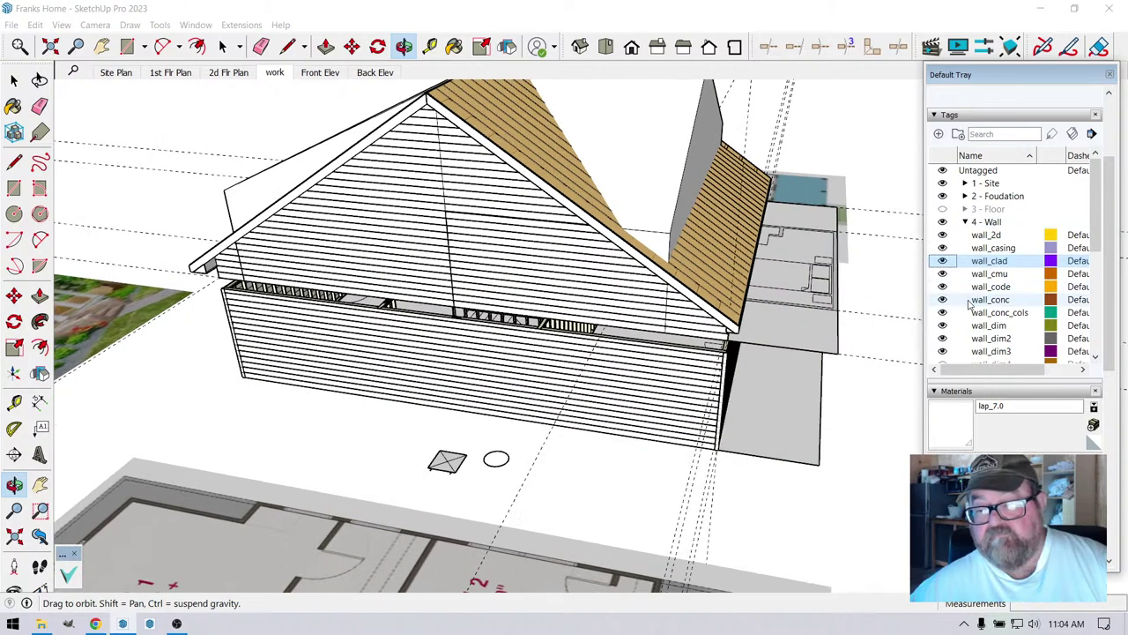
scroll(964, 331, down, 2)
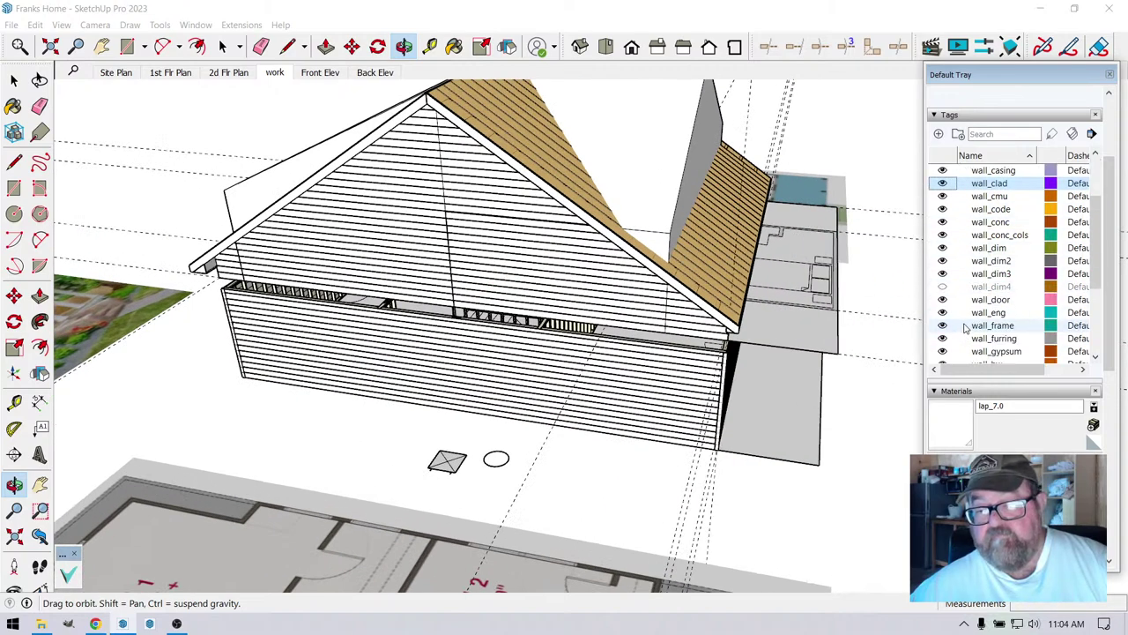
click(942, 326)
- From a lower viewing angle, start a line at the floor-plan slab corner
middle_drag(730, 343, 699, 359)
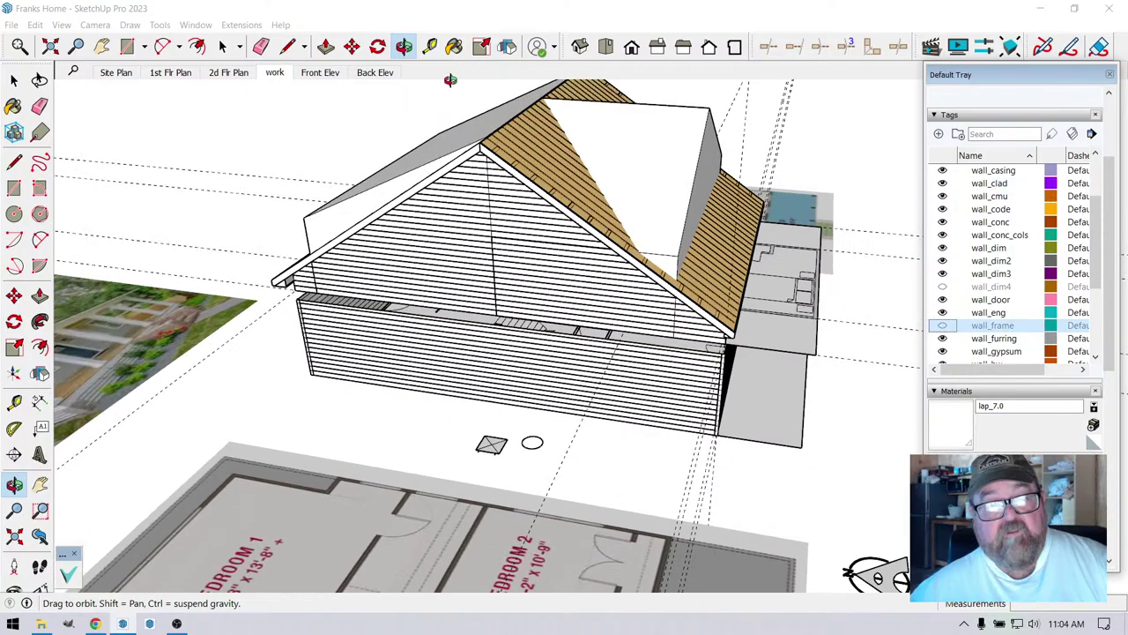
mouse_move(548, 284)
mouse_down()
mouse_move(418, 194)
mouse_move(783, 242)
mouse_move(720, 260)
mouse_move(591, 267)
mouse_move(594, 378)
mouse_move(496, 379)
mouse_move(435, 368)
mouse_move(411, 209)
mouse_move(428, 370)
mouse_move(282, 352)
mouse_move(293, 351)
mouse_up()
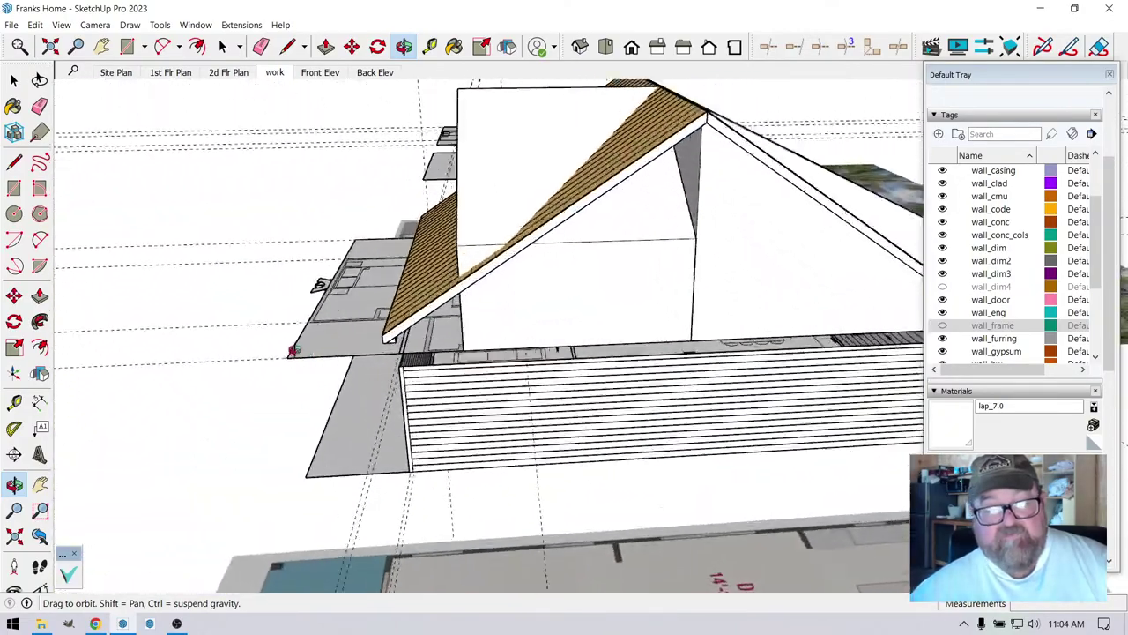
scroll(294, 351, up, 5)
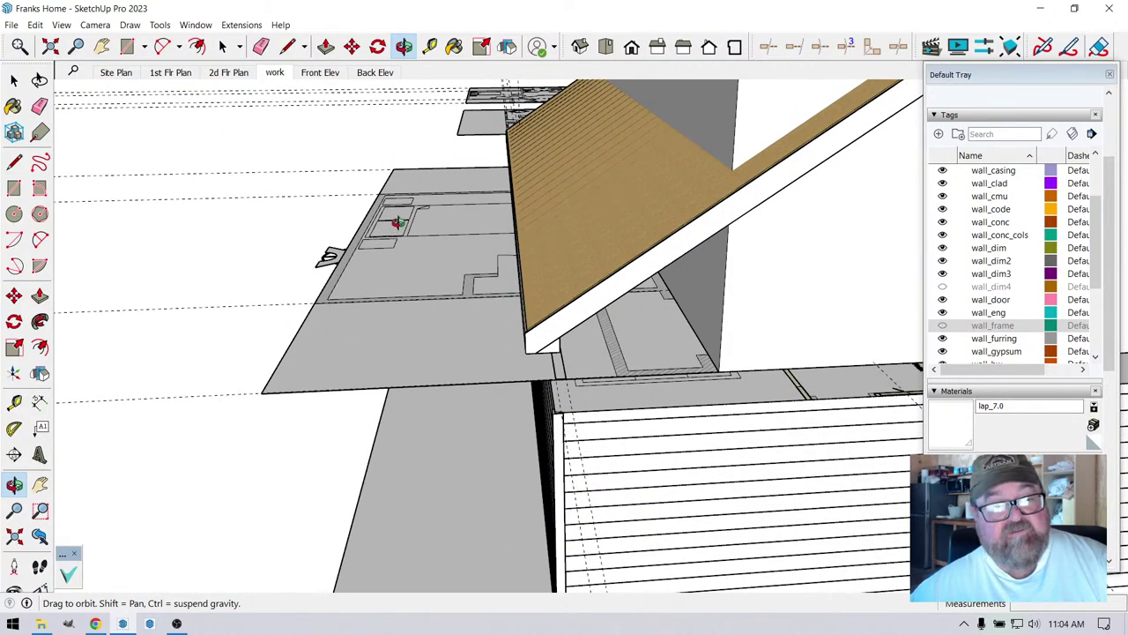
key(l)
click(261, 393)
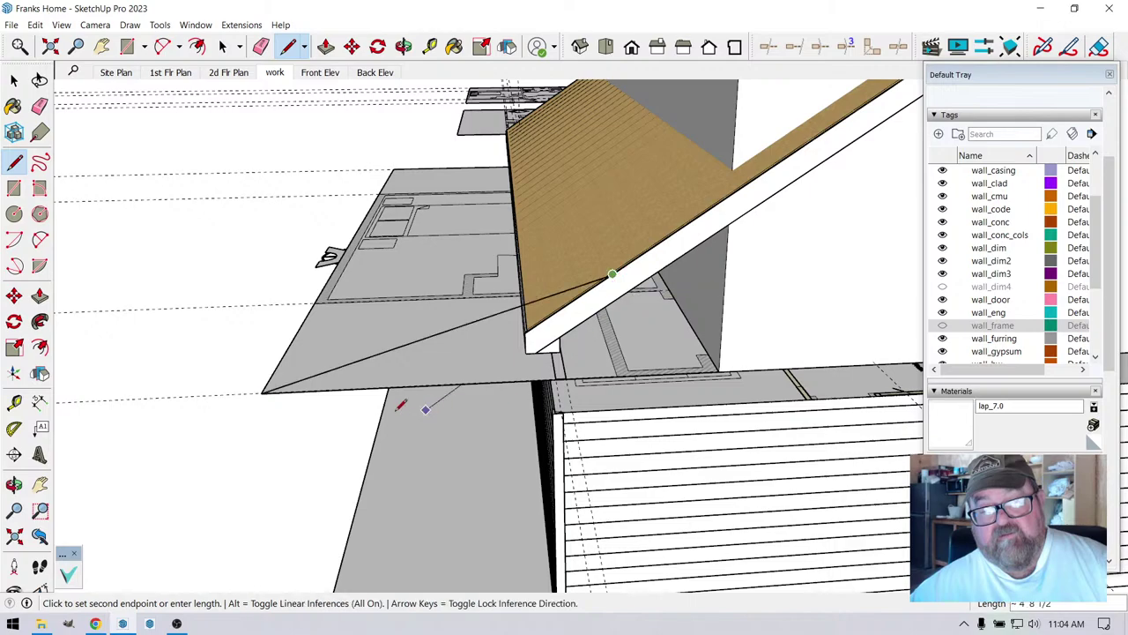
middle_drag(428, 397, 370, 416)
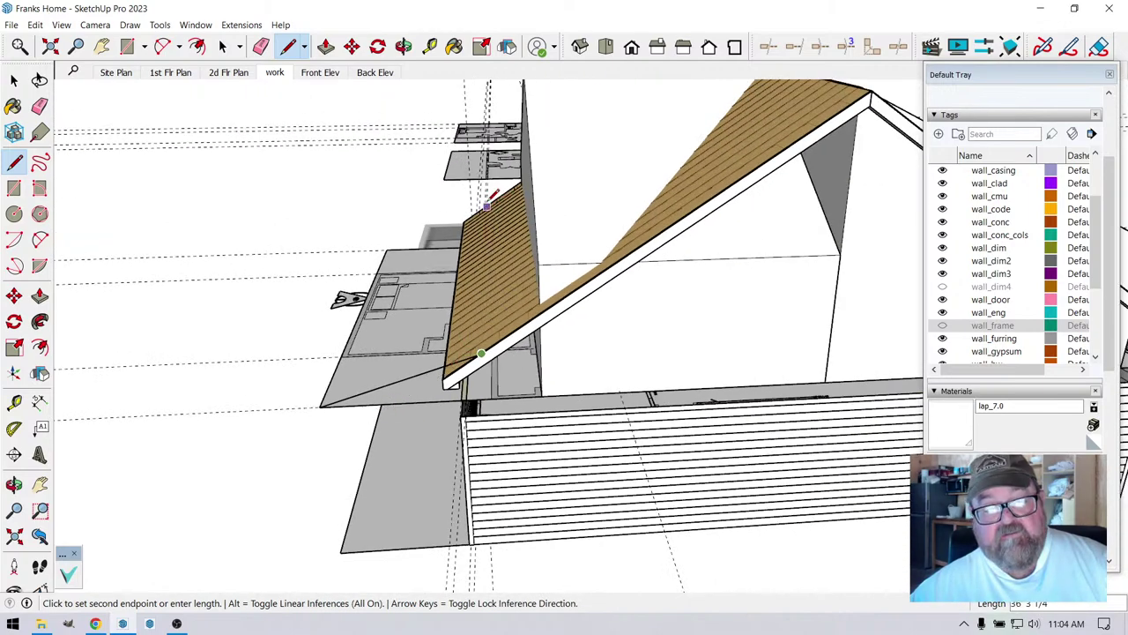
- Close the line triangle from the slab corner to the roof edge to create a face
click(387, 249)
click(320, 405)
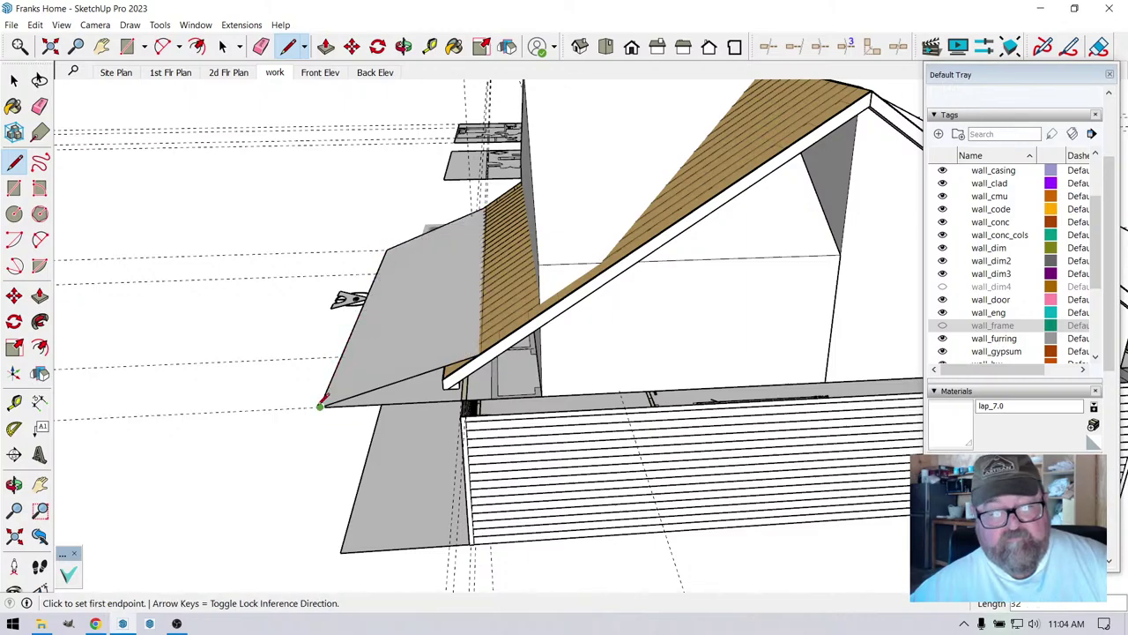
click(404, 47)
drag(405, 141, 409, 385)
scroll(642, 335, up, 3)
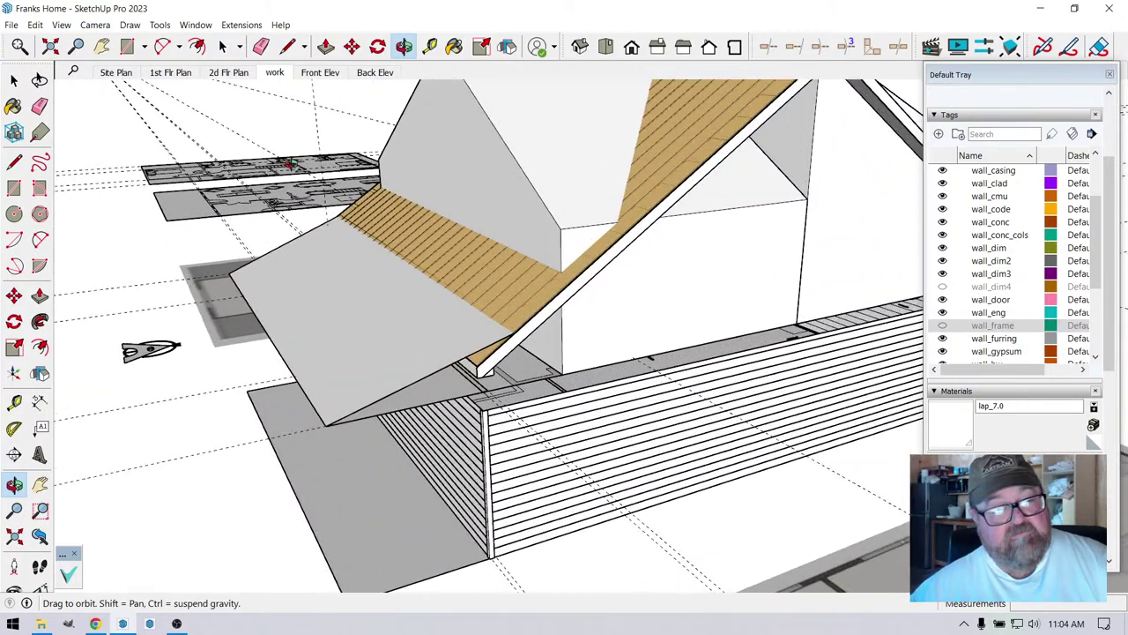
- Window-select the small component near the roof
key(space)
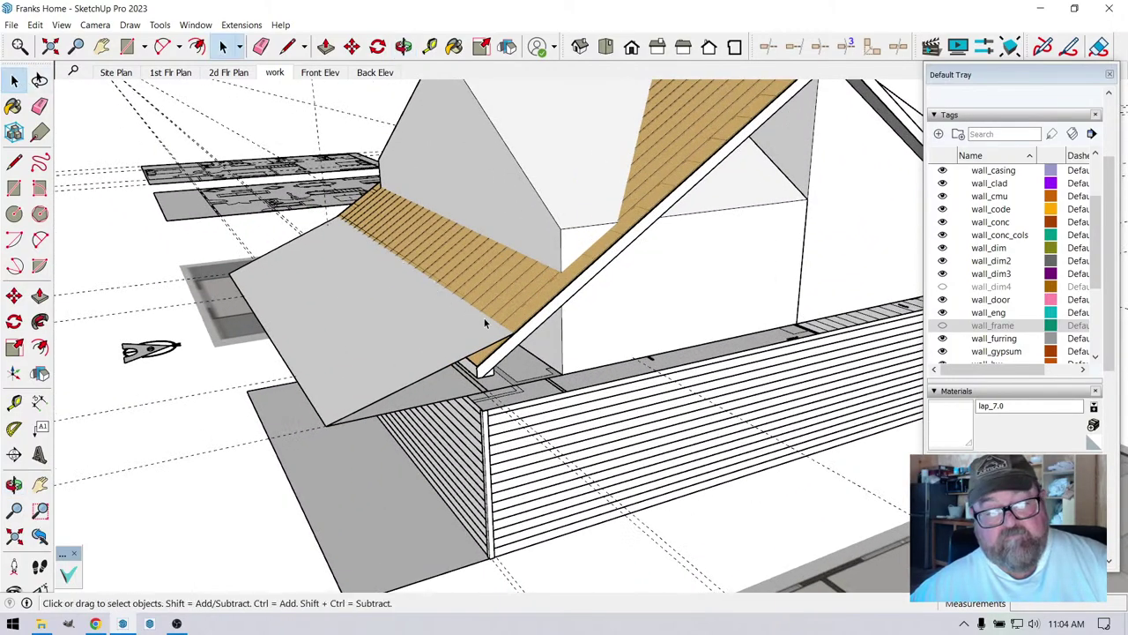
middle_drag(496, 320, 357, 322)
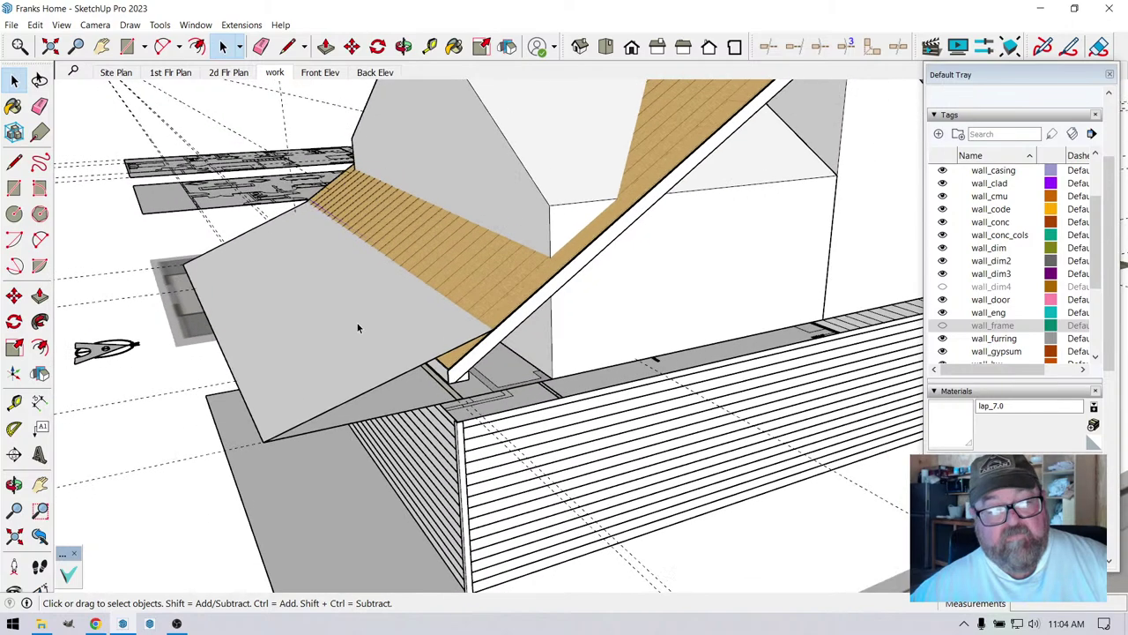
drag(504, 339, 505, 339)
scroll(520, 353, up, 2)
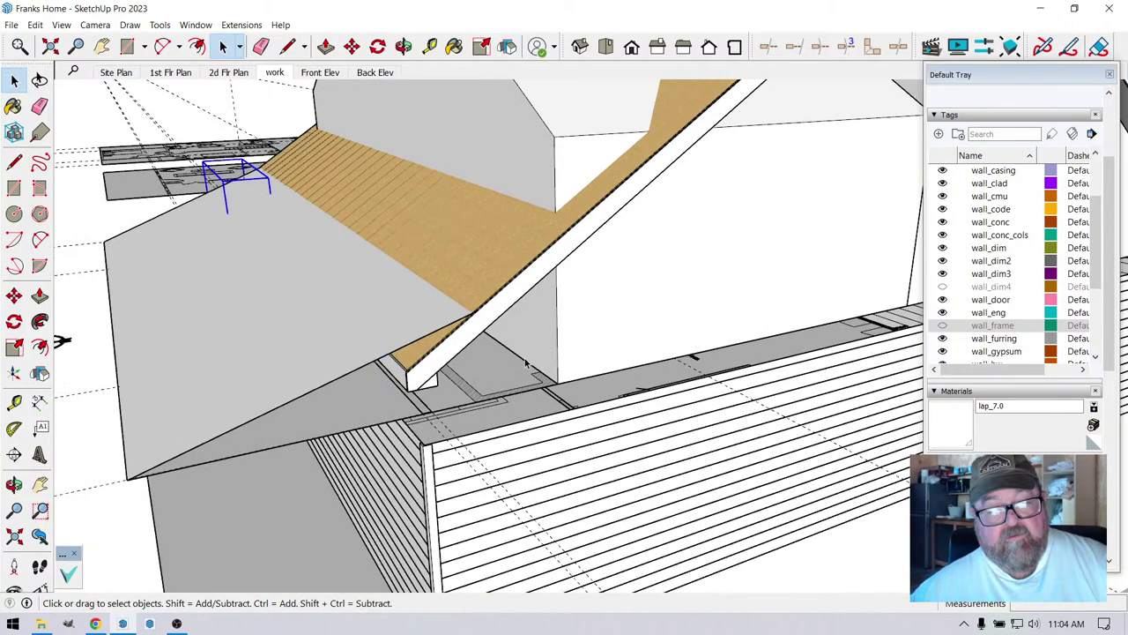
click(404, 46)
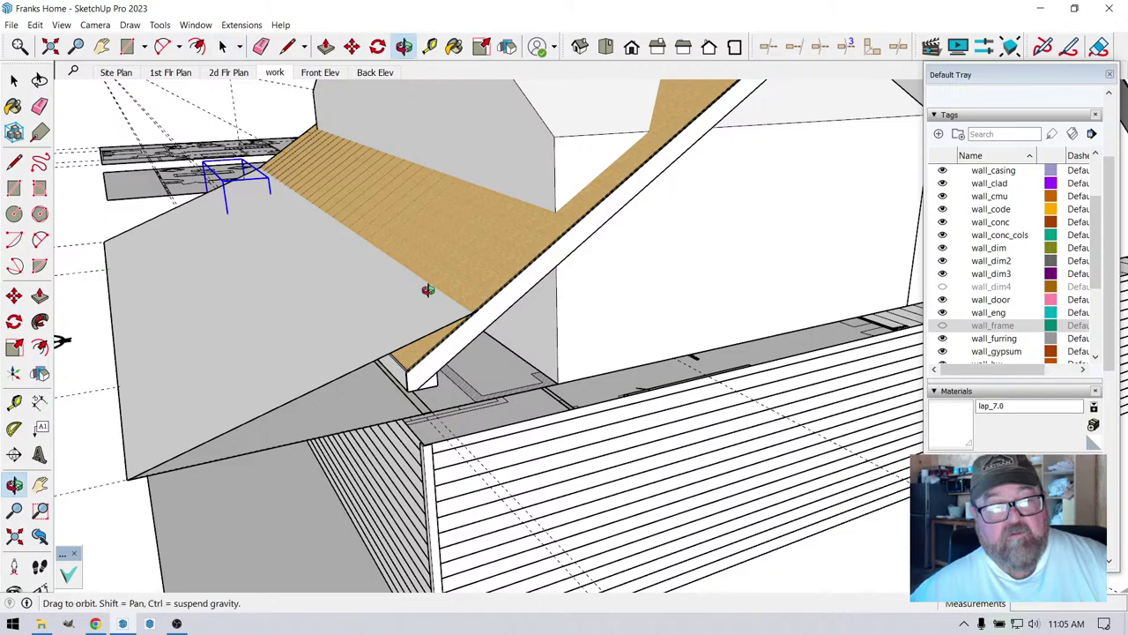
drag(428, 290, 641, 329)
- Move the selected component a short distance along the edge
click(13, 80)
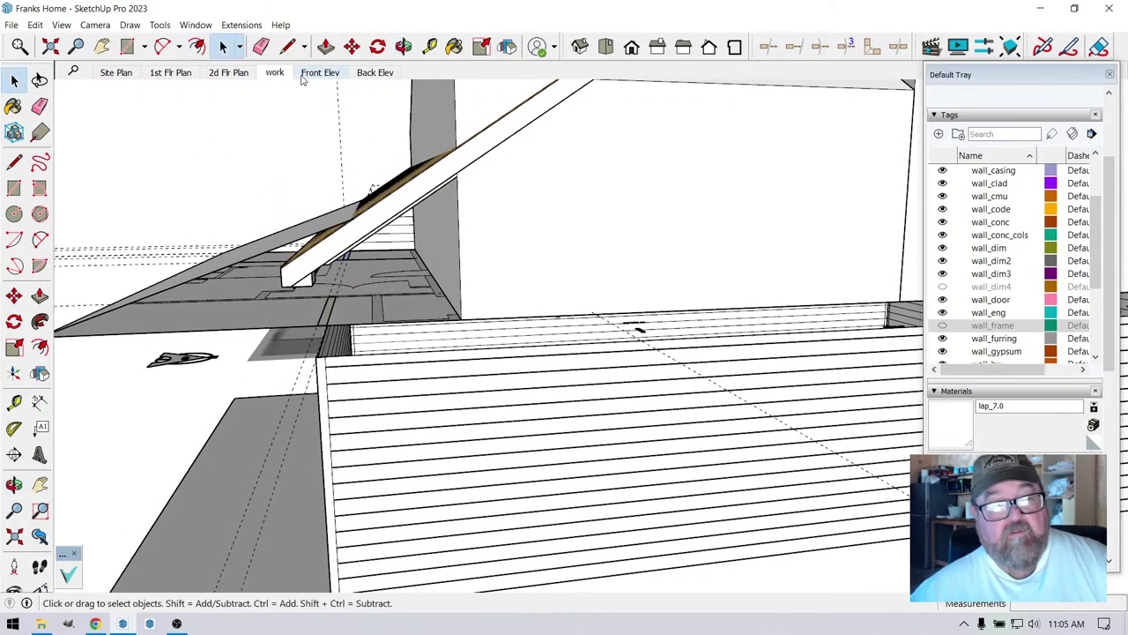
click(325, 47)
click(352, 47)
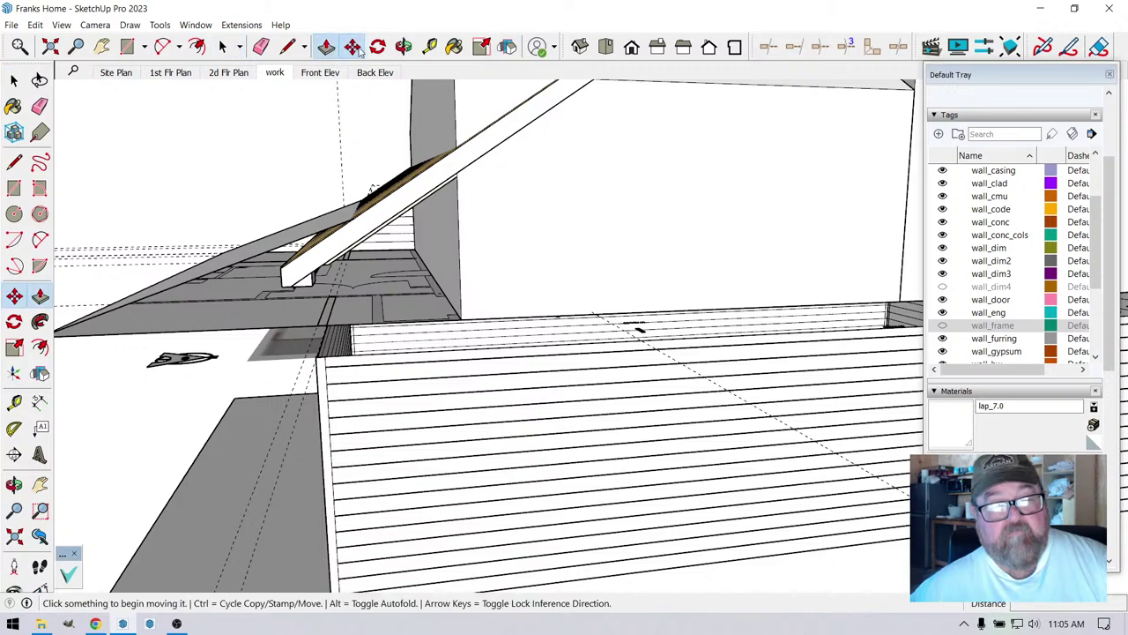
click(13, 80)
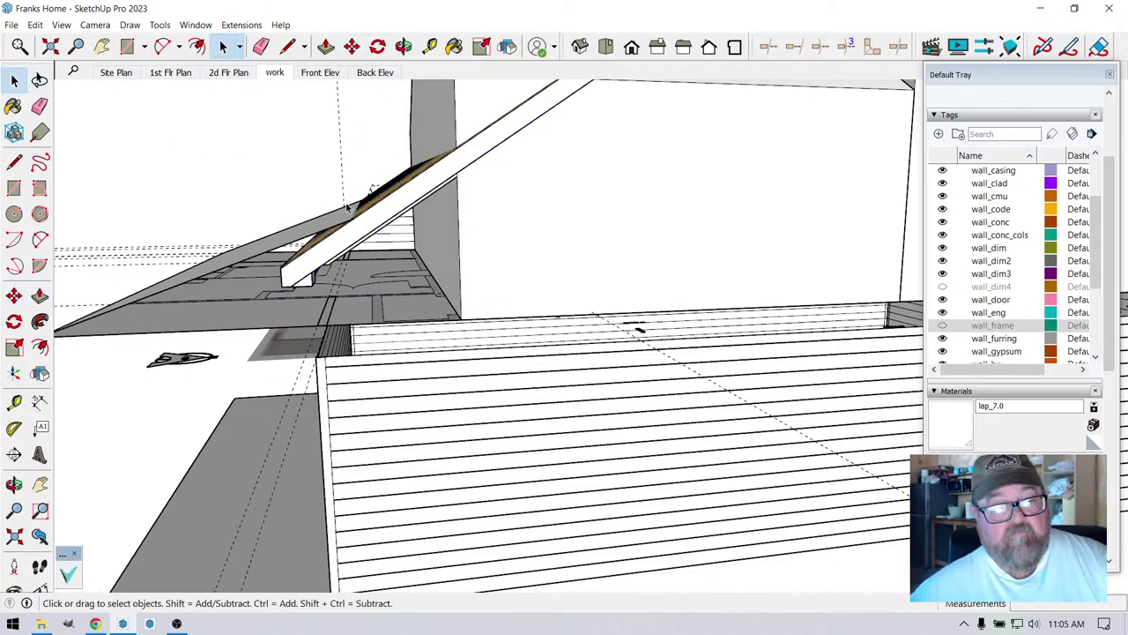
click(352, 47)
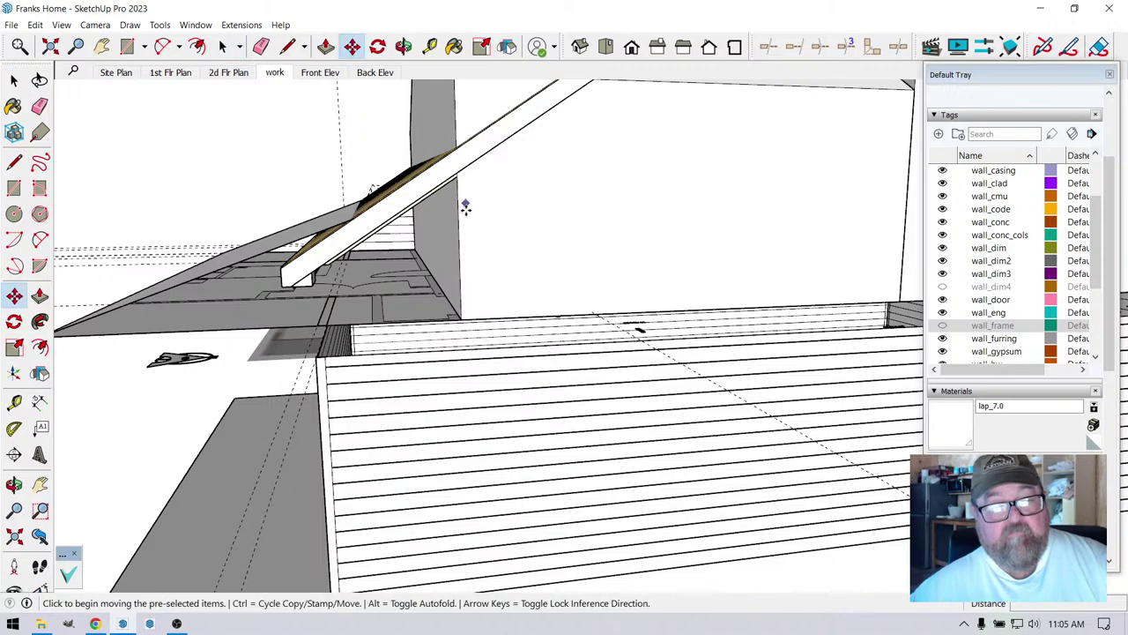
click(462, 222)
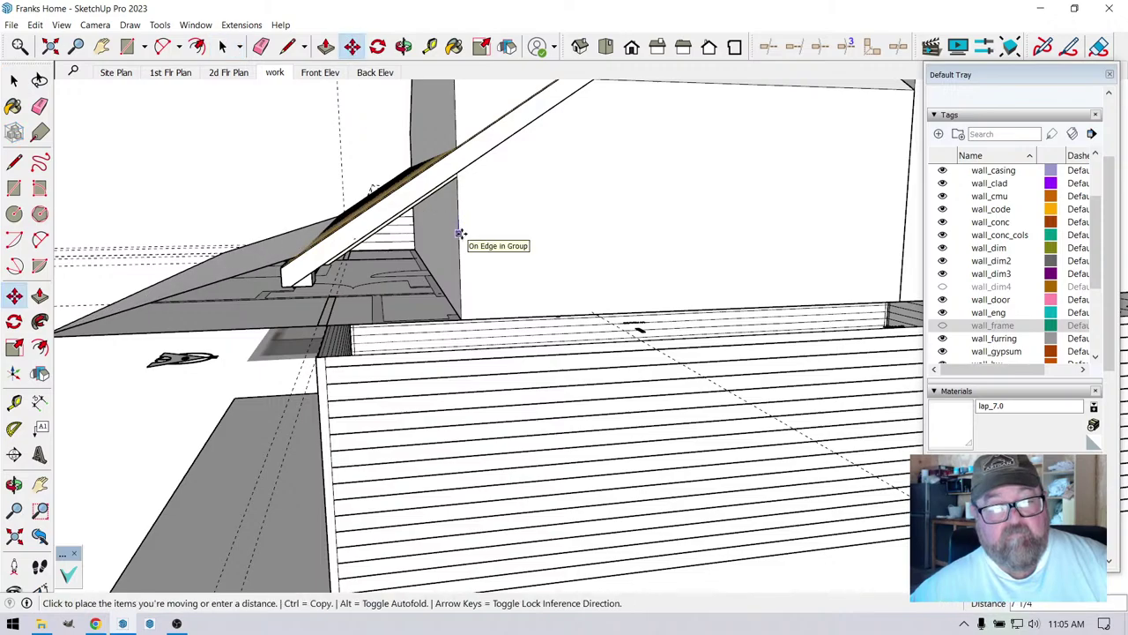
click(460, 232)
- Orbit over the roof slope, gable wall and siding, then switch to the YouTube Studio livestream in Chrome
click(404, 47)
drag(437, 137, 430, 348)
drag(638, 395, 470, 389)
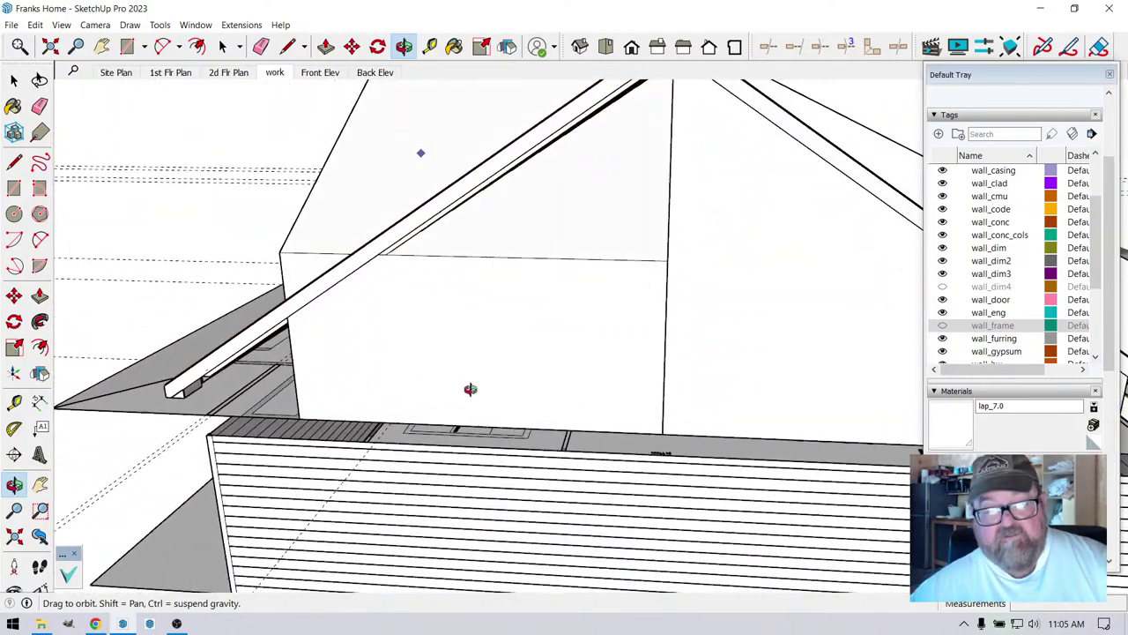
drag(386, 279, 626, 310)
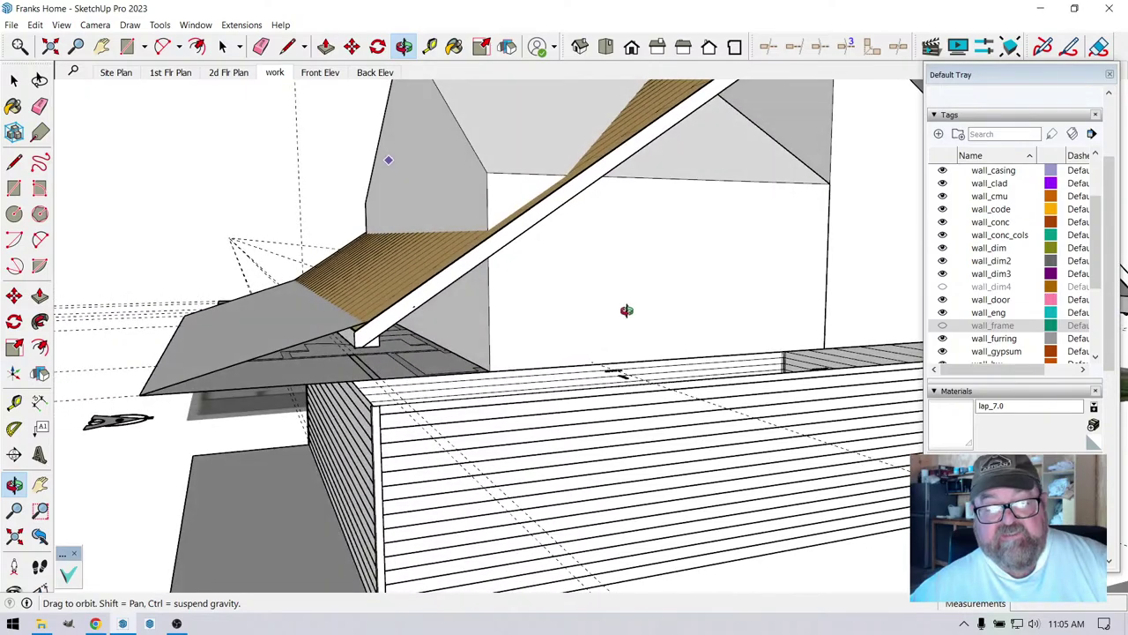
drag(548, 347, 328, 383)
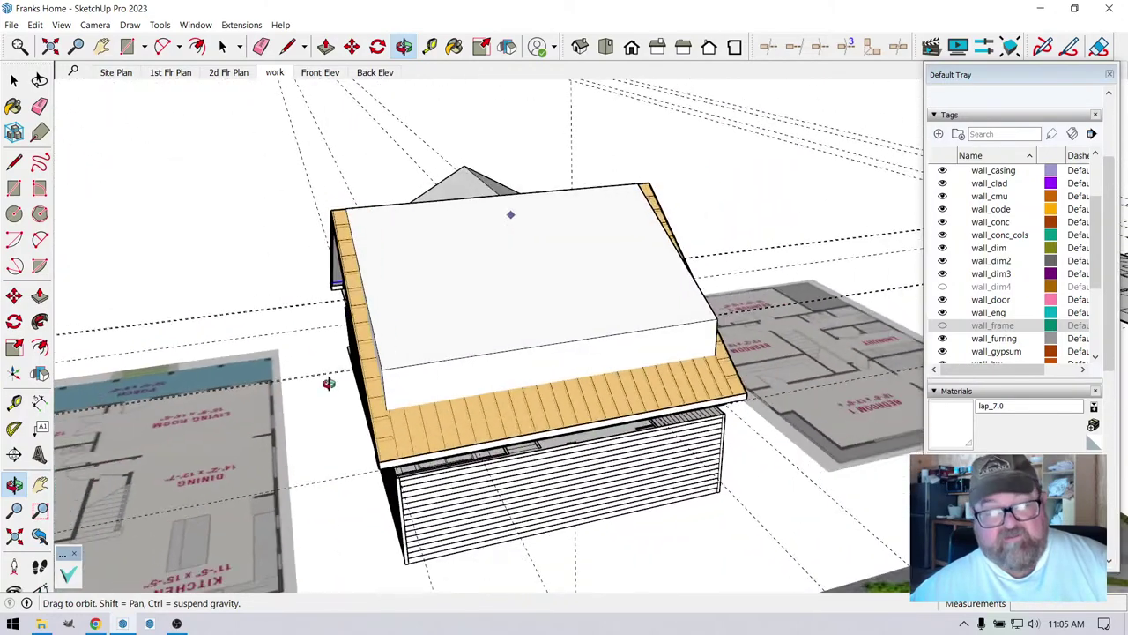
click(93, 623)
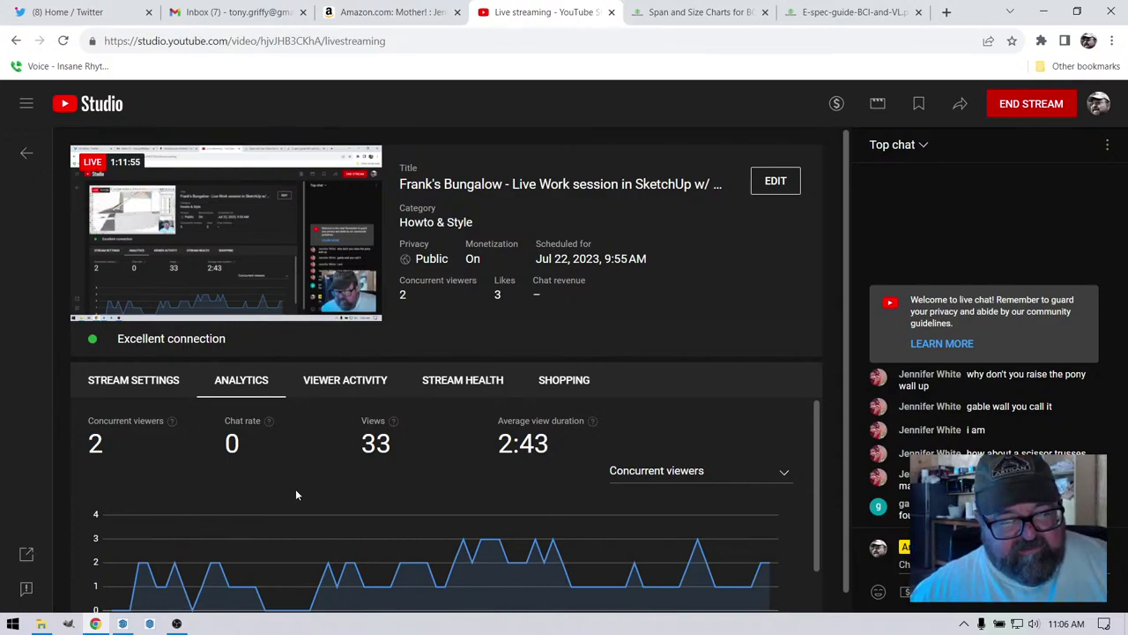
- Back in SketchUp, select the white roof block together with its gable piece
click(68, 624)
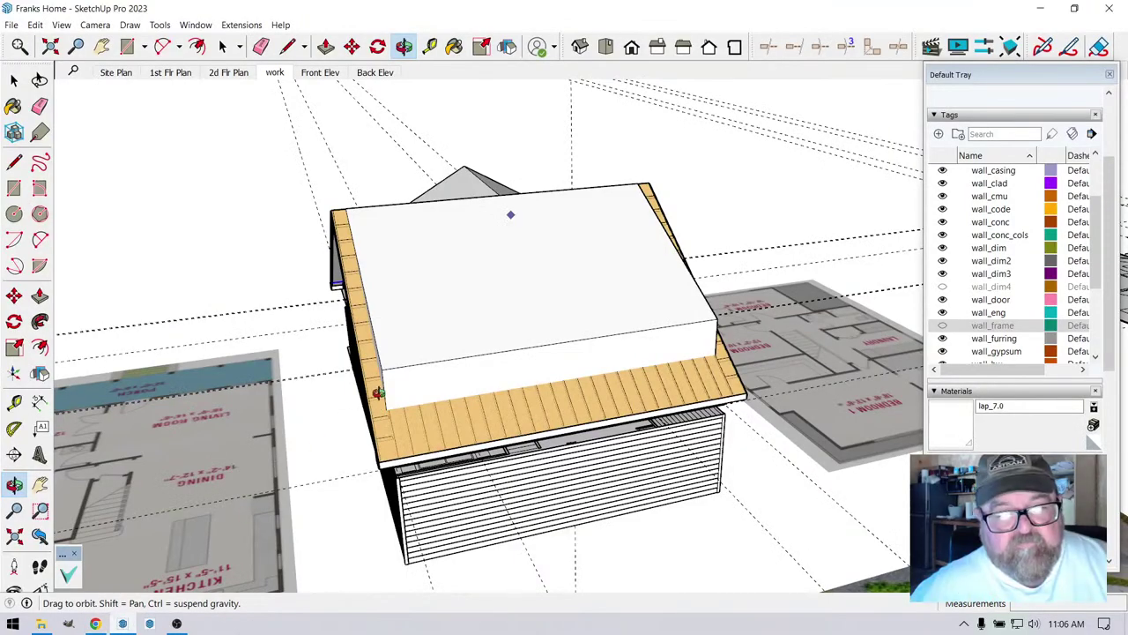
mouse_move(379, 392)
middle_down()
mouse_move(565, 371)
mouse_move(584, 396)
mouse_move(583, 304)
middle_up()
scroll(582, 304, up, 3)
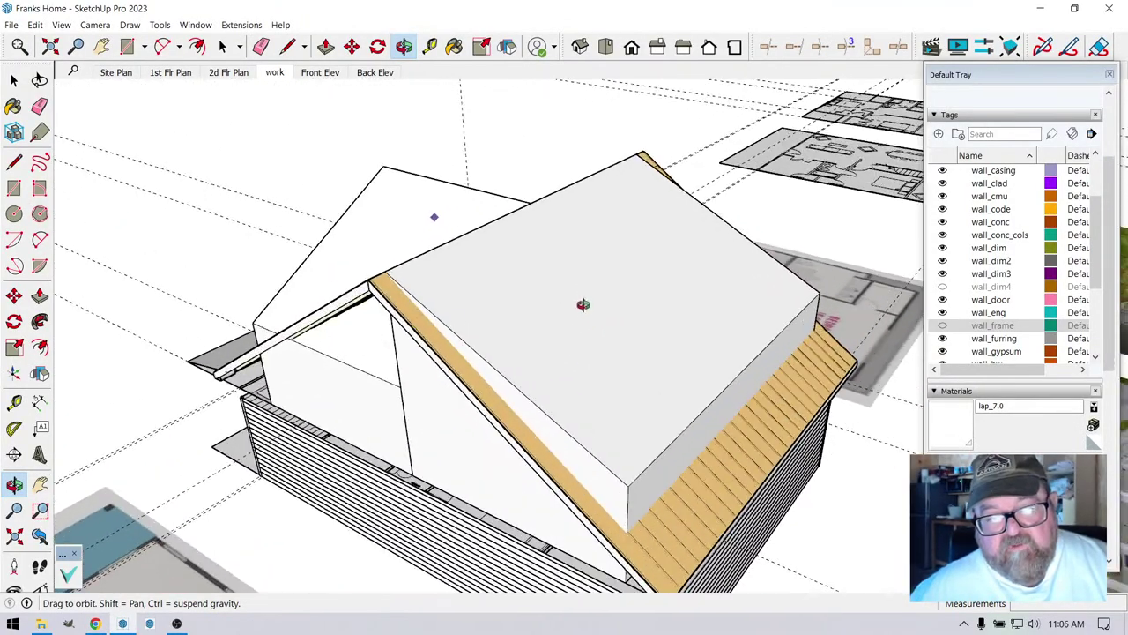
scroll(547, 336, down, 3)
key(space)
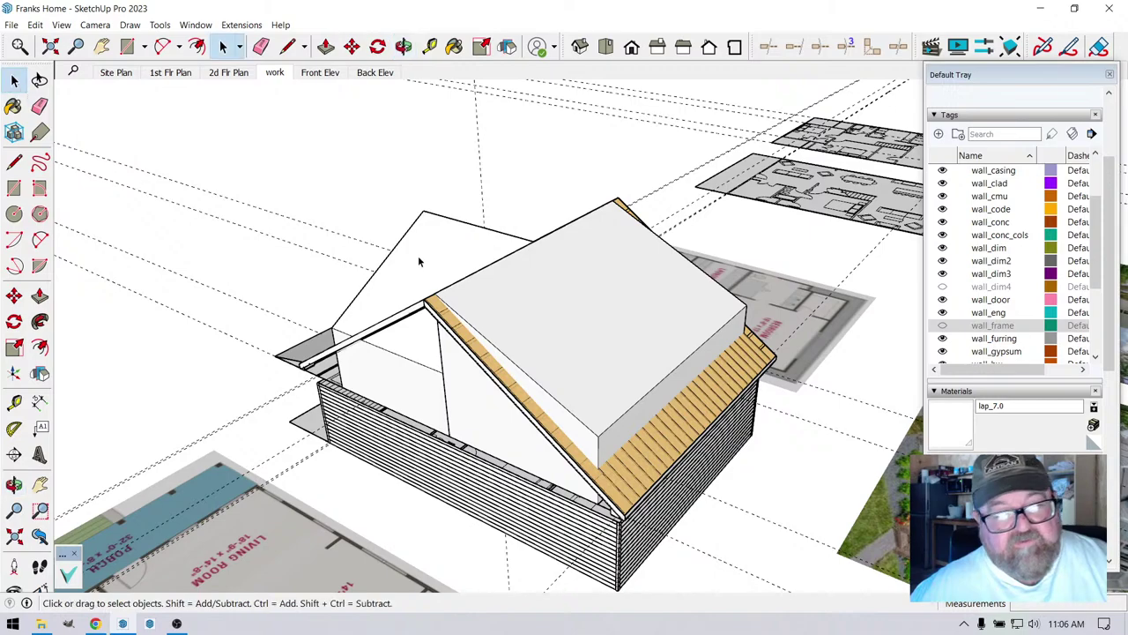
click(627, 307)
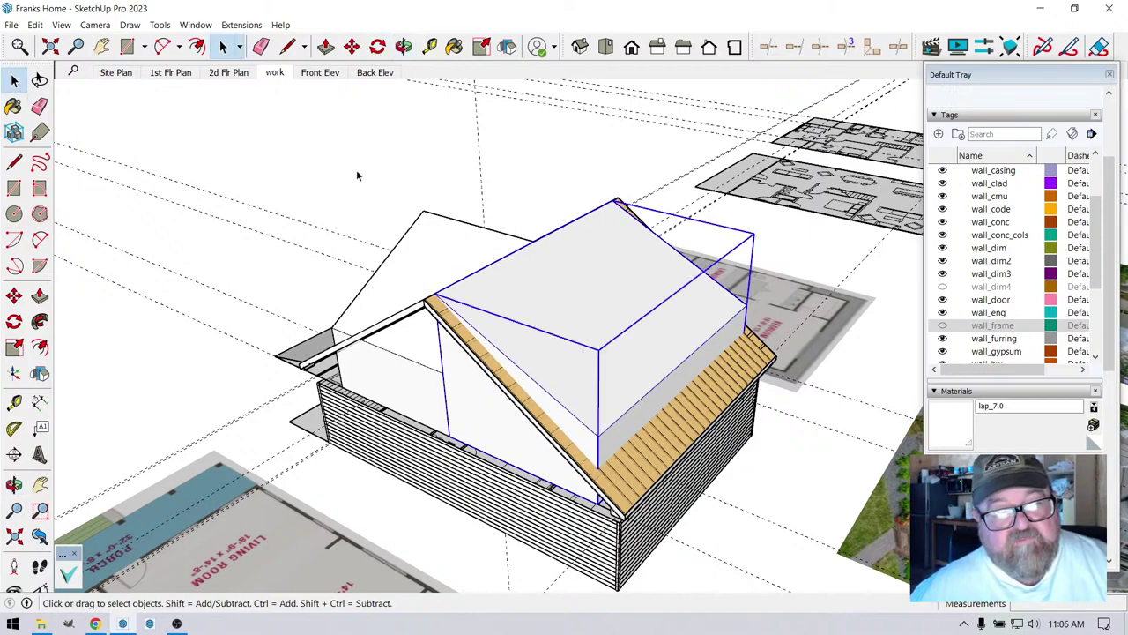
shift+click(437, 250)
scroll(481, 277, down, 2)
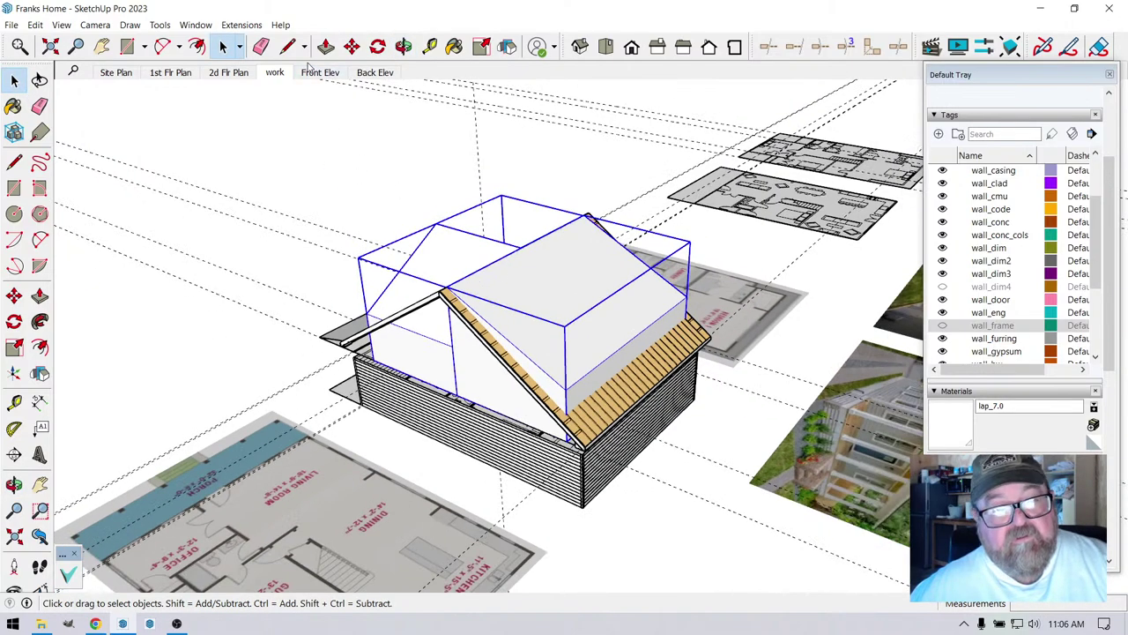
- Move the roof block and gable off the house to the upper left, about 80 along green
click(352, 45)
click(447, 479)
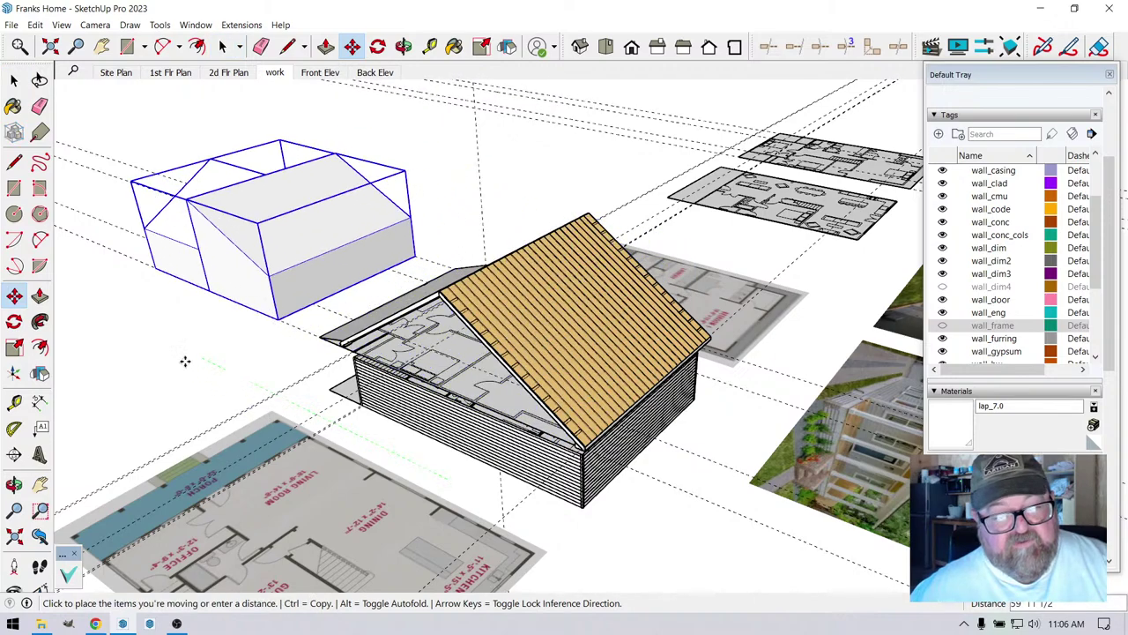
click(141, 335)
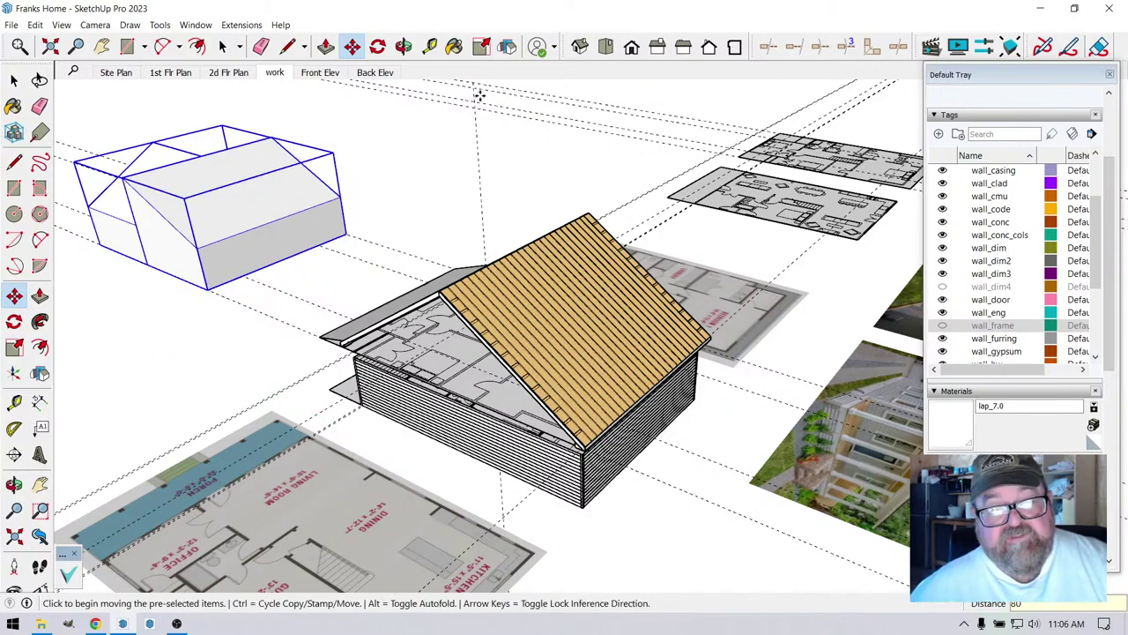
click(404, 46)
drag(518, 336, 596, 371)
- Collapse the 4 - Wall tag folder and hide the 5 - Roof tag
scroll(952, 268, up, 5)
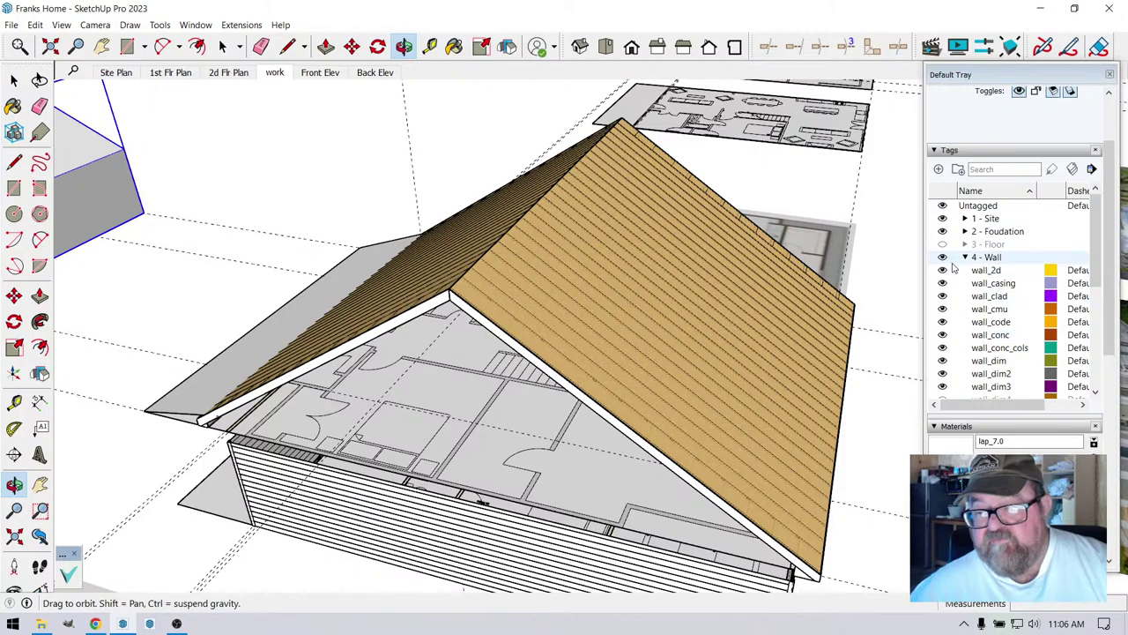
click(965, 257)
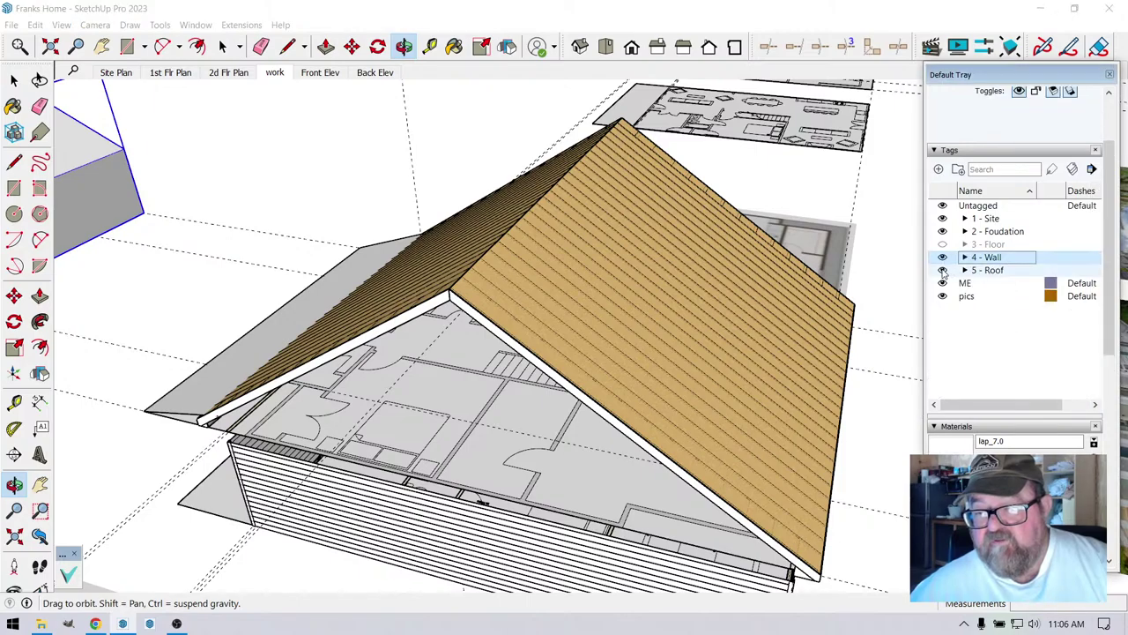
click(942, 270)
- Delete the grey sloped panel on the left of the floor plan
drag(616, 302, 502, 340)
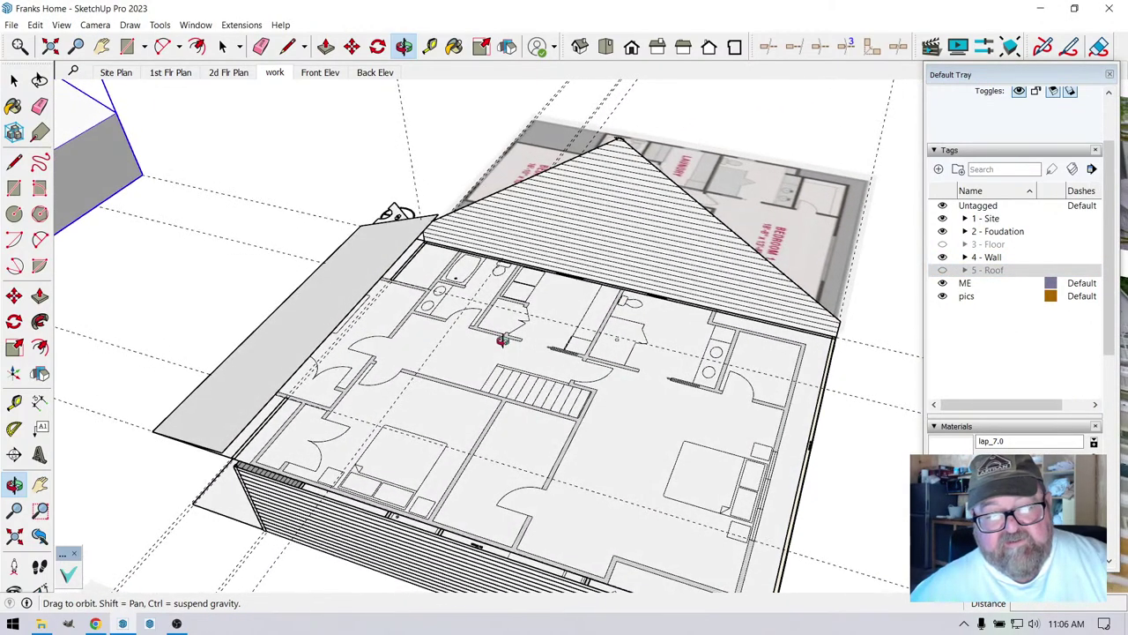
key(space)
click(329, 296)
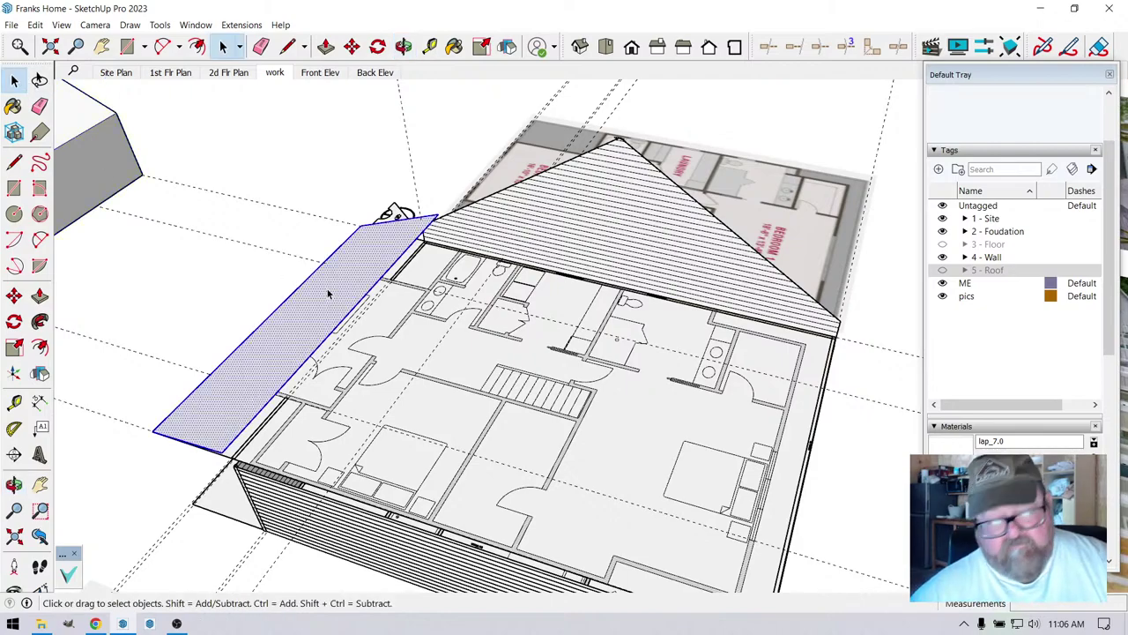
key(Delete)
scroll(449, 293, down, 2)
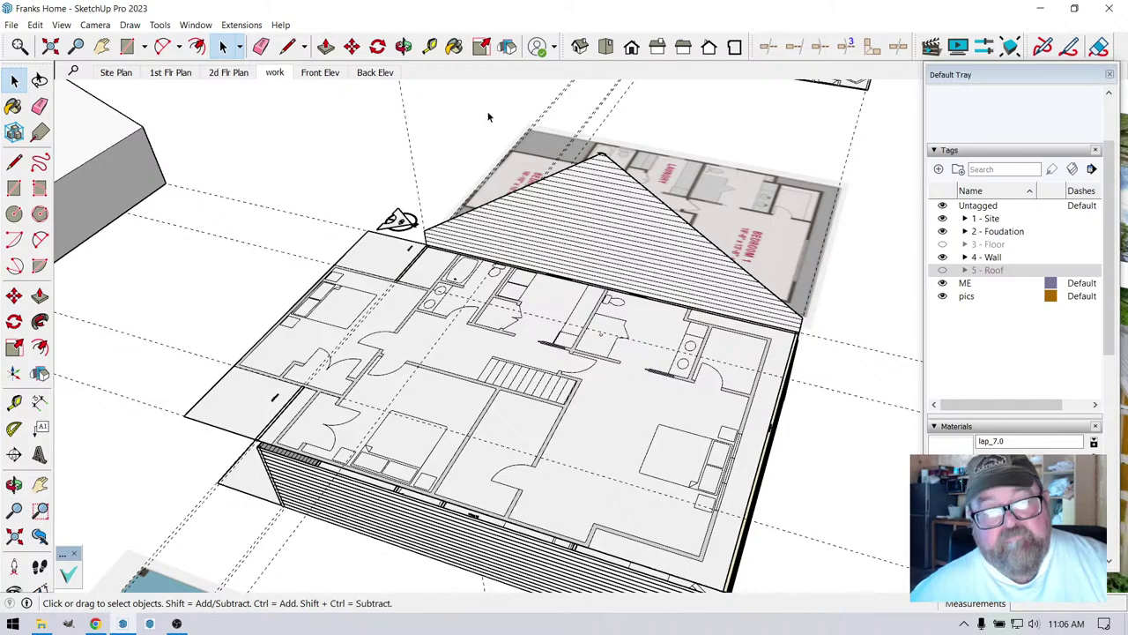
click(405, 49)
drag(493, 229, 557, 322)
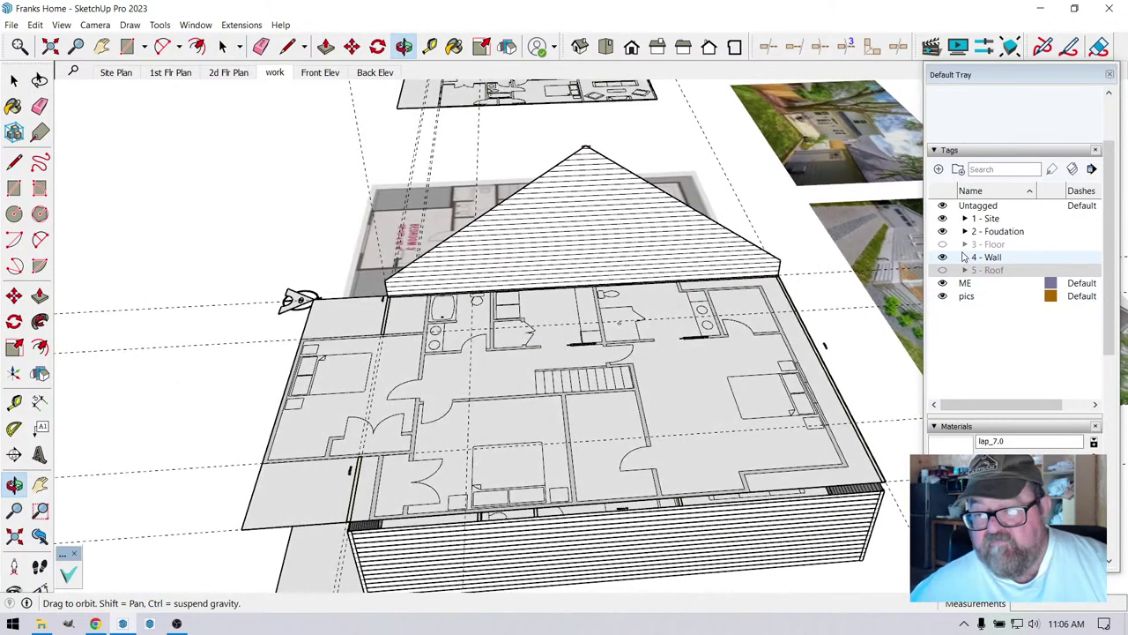
- Turn on the wall_frame sub-tag under 4 - Wall and zoom in on the stud framing
click(964, 256)
scroll(964, 264, down, 3)
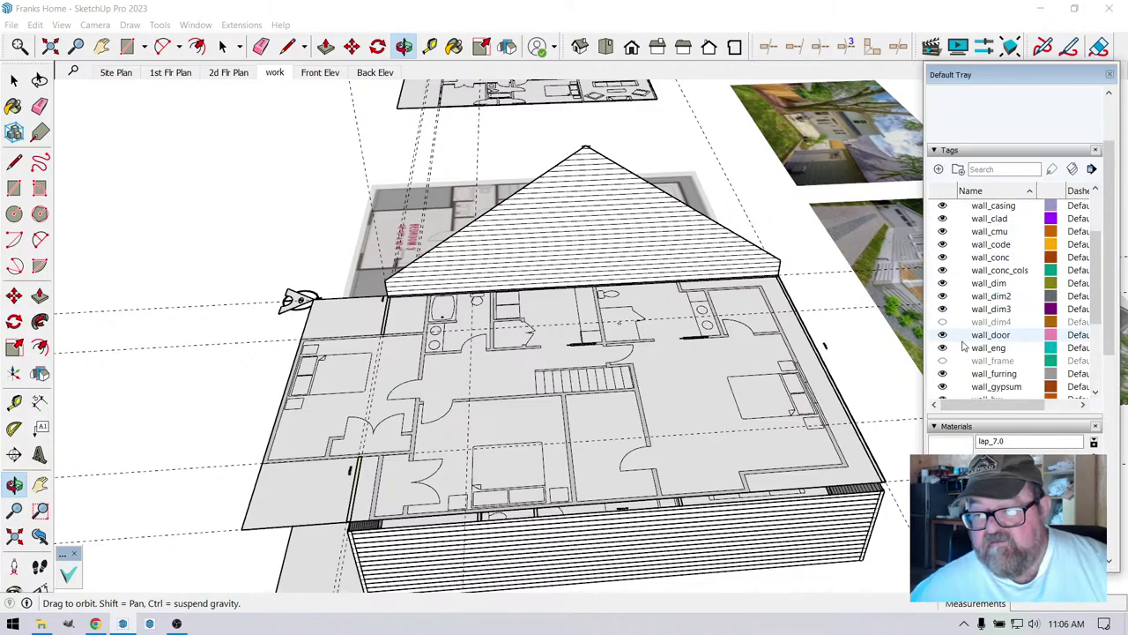
click(942, 360)
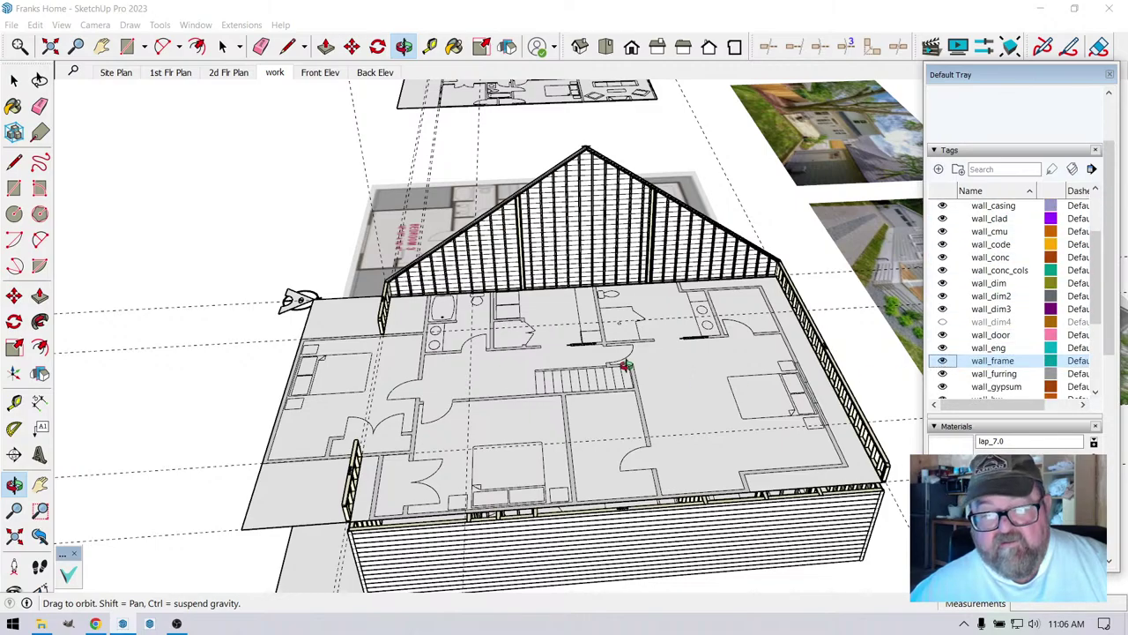
drag(625, 367, 517, 383)
scroll(493, 397, up, 3)
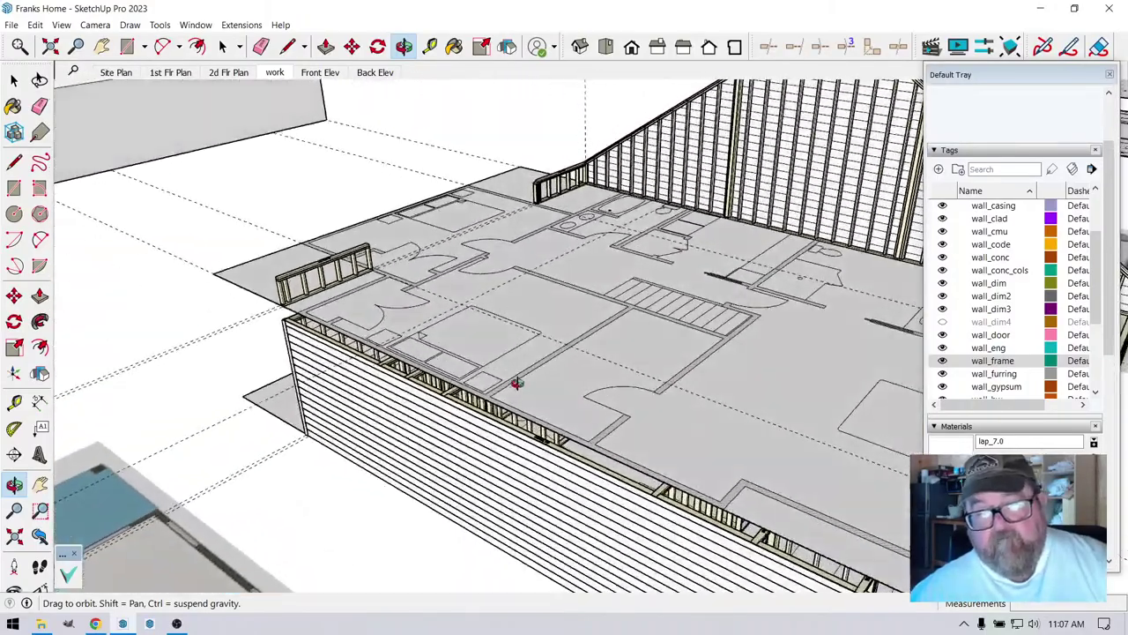
scroll(517, 383, up, 6)
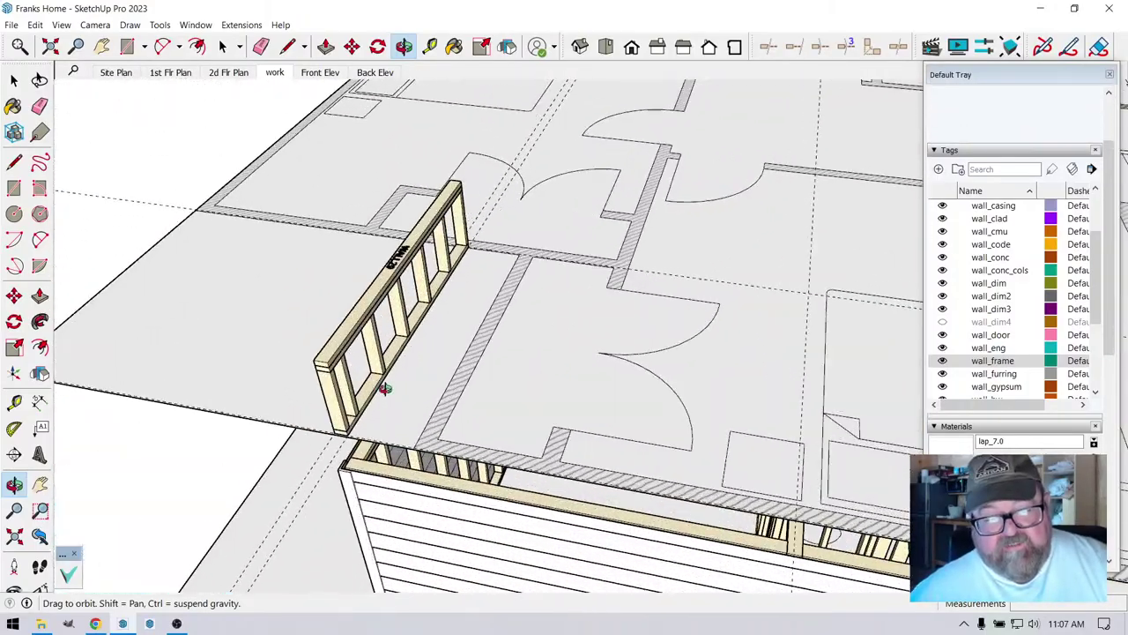
scroll(385, 389, up, 5)
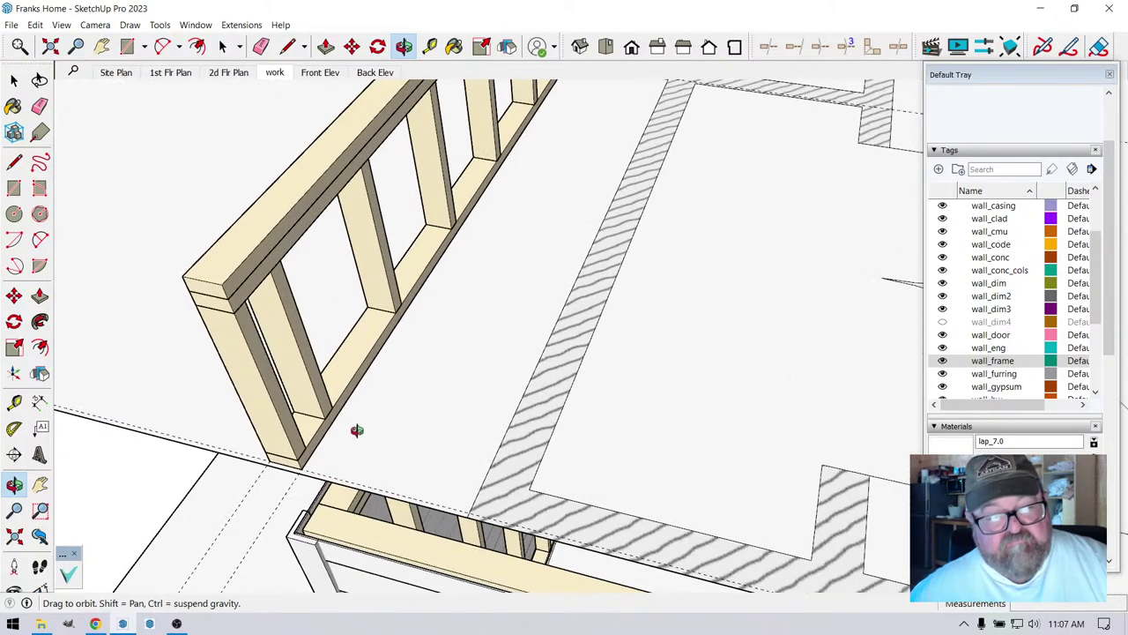
scroll(532, 413, down, 3)
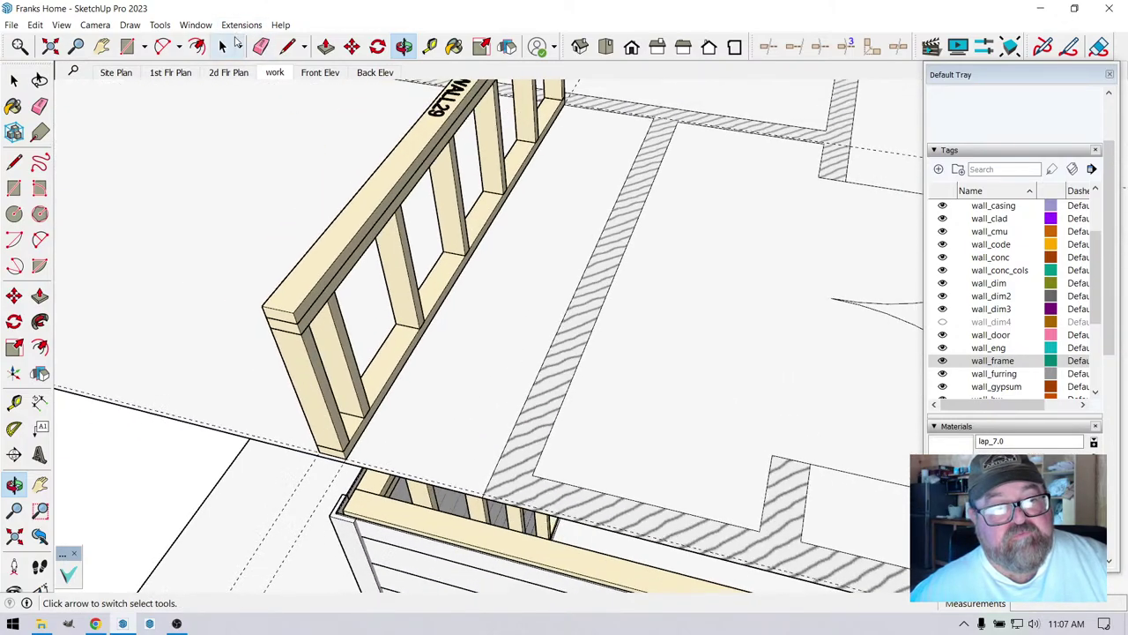
- Draw a Medeek gable wall, ending it at the floor corner for a 43.9 ft, 2x6, 4/12 wall
click(240, 24)
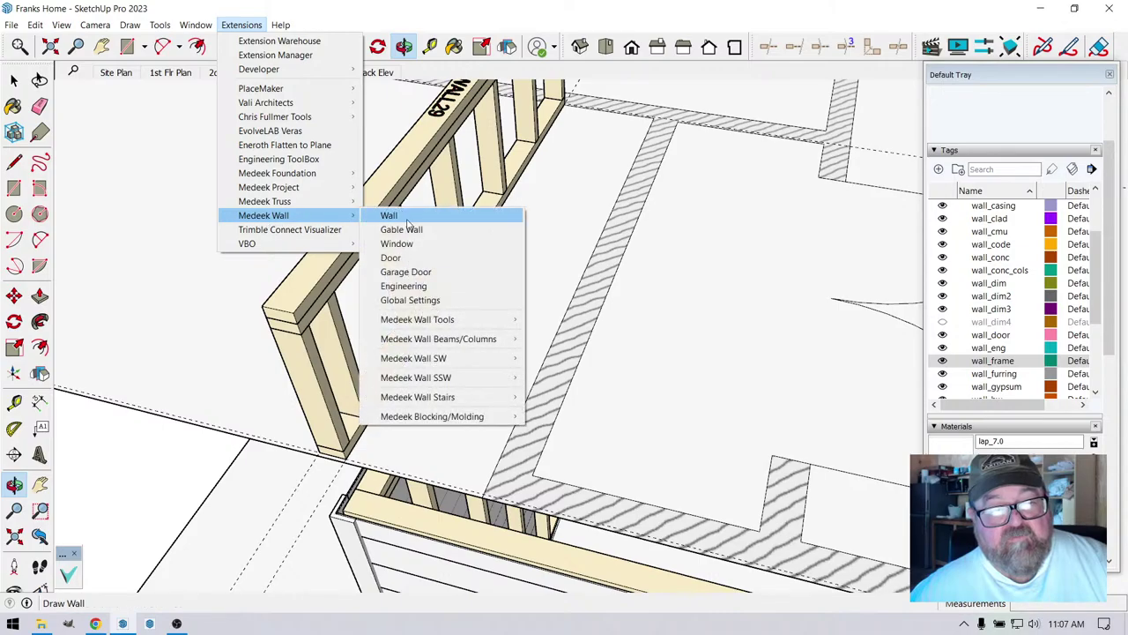
click(402, 230)
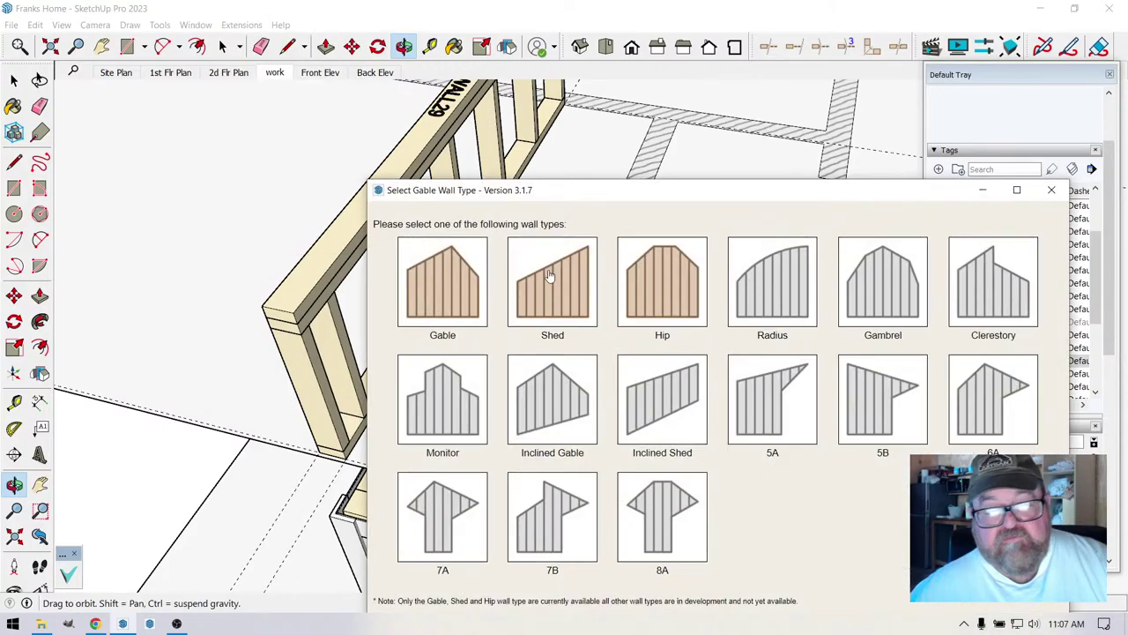
click(434, 309)
scroll(317, 441, up, 5)
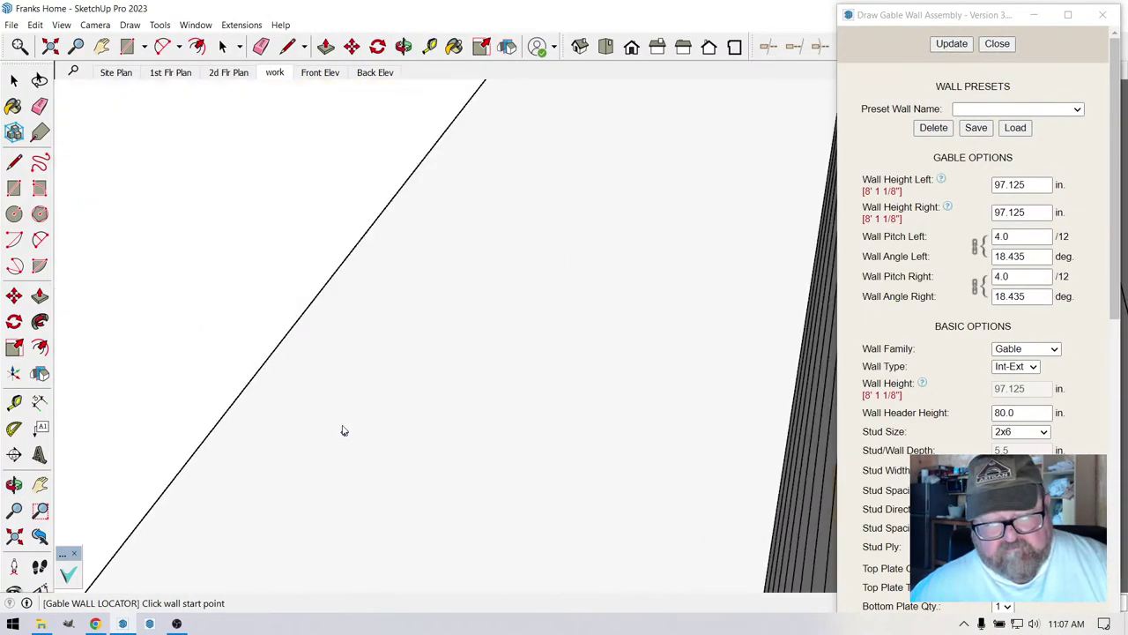
scroll(308, 405, down, 3)
middle_drag(308, 382, 357, 366)
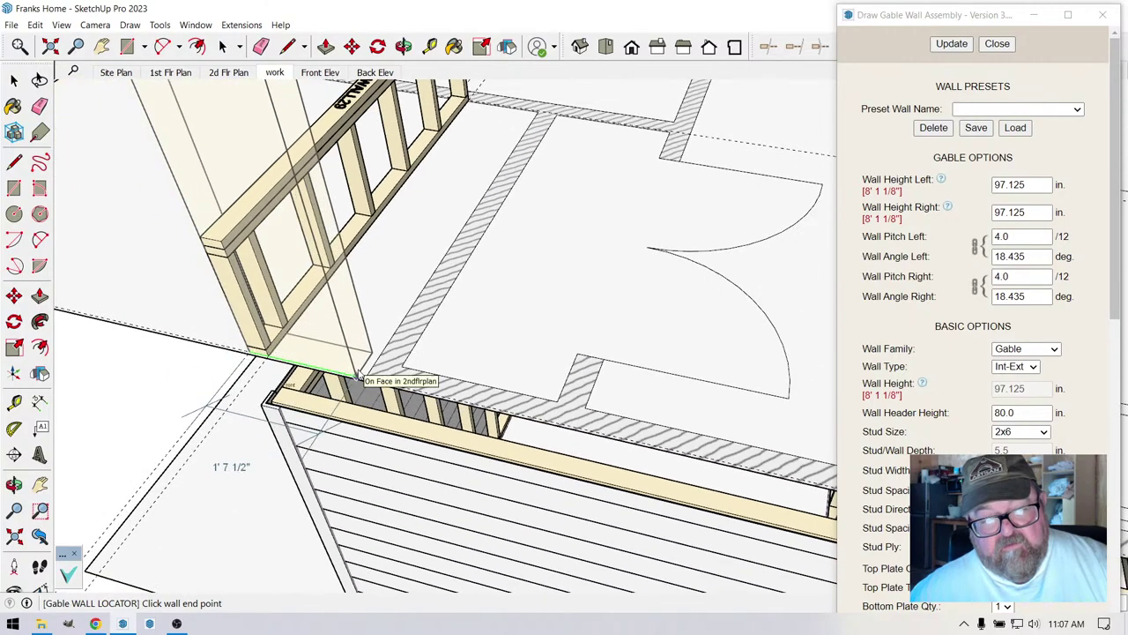
scroll(176, 326, down, 5)
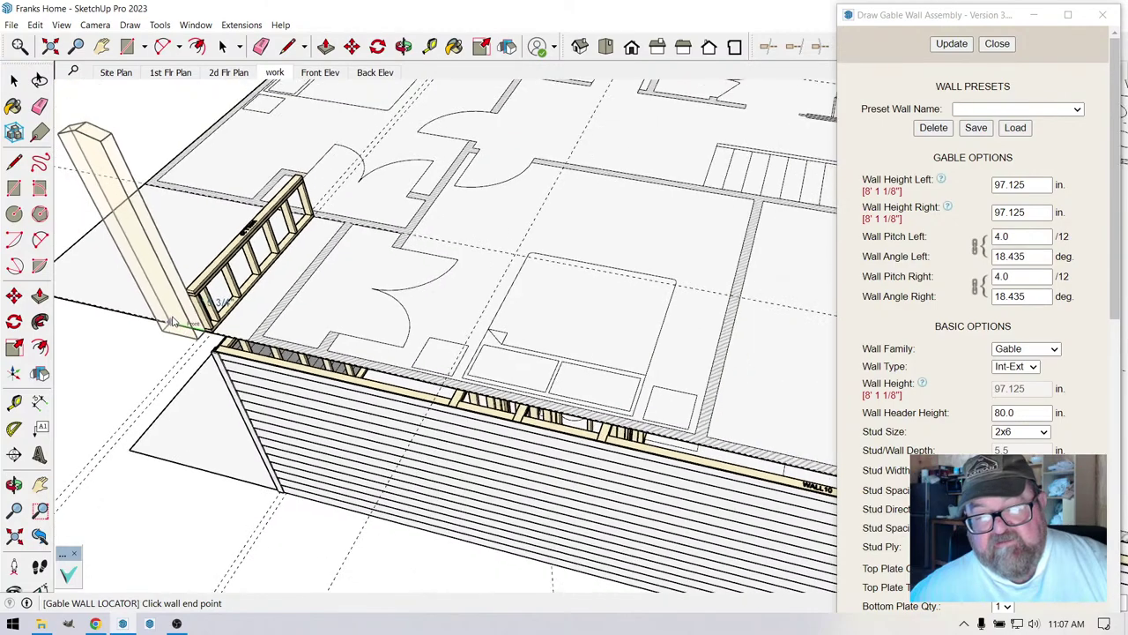
scroll(174, 323, down, 8)
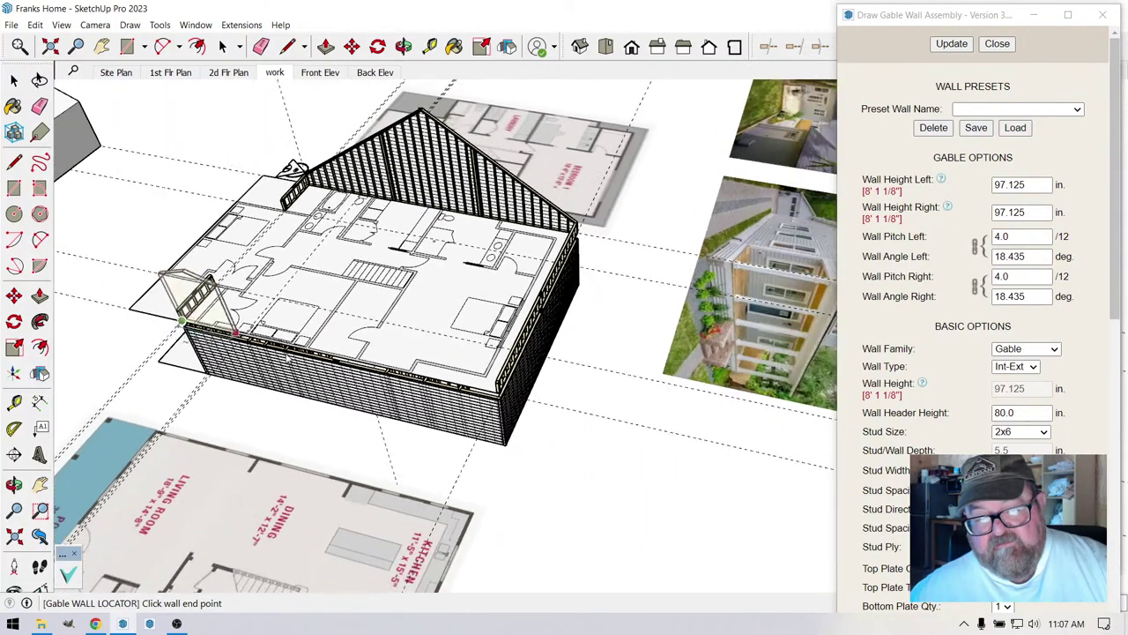
scroll(287, 358, up, 10)
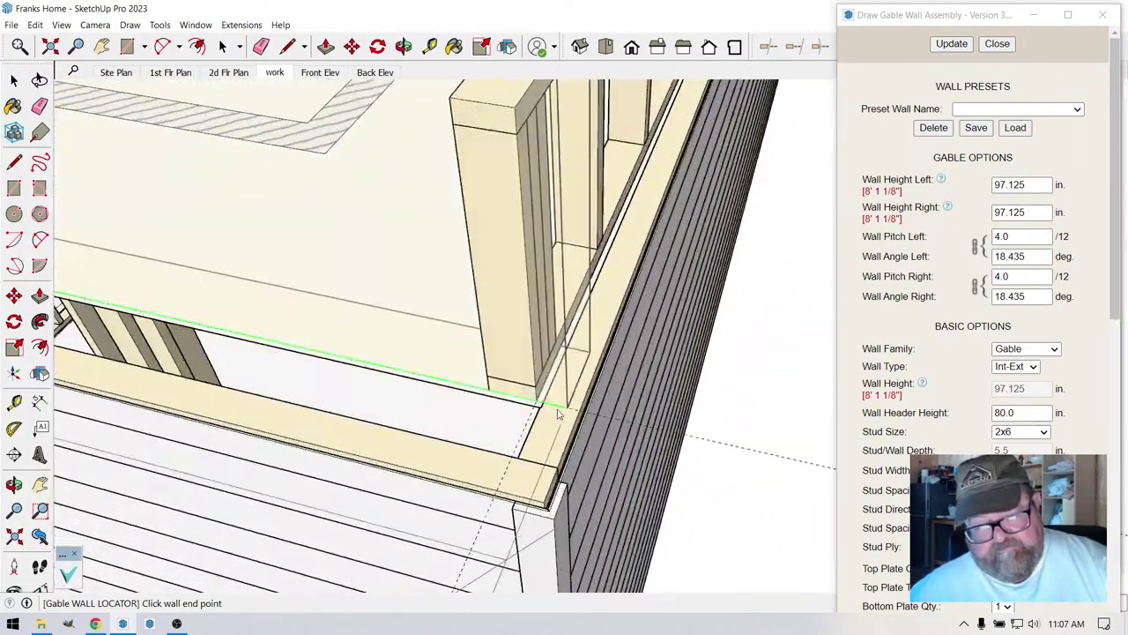
scroll(557, 414, down, 3)
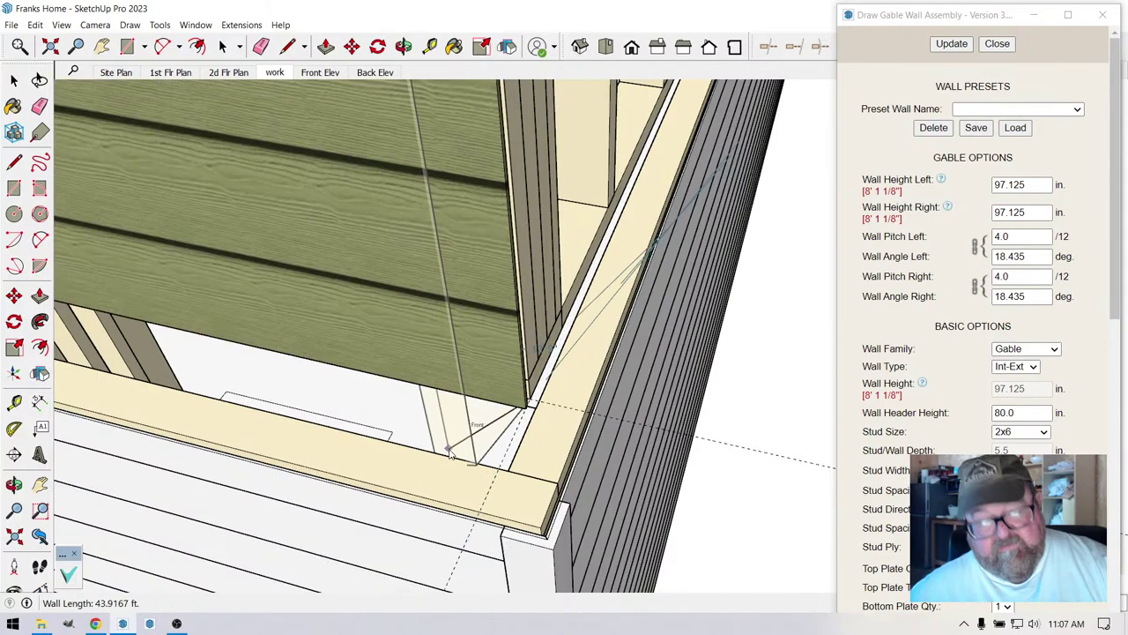
click(450, 454)
scroll(453, 472, down, 5)
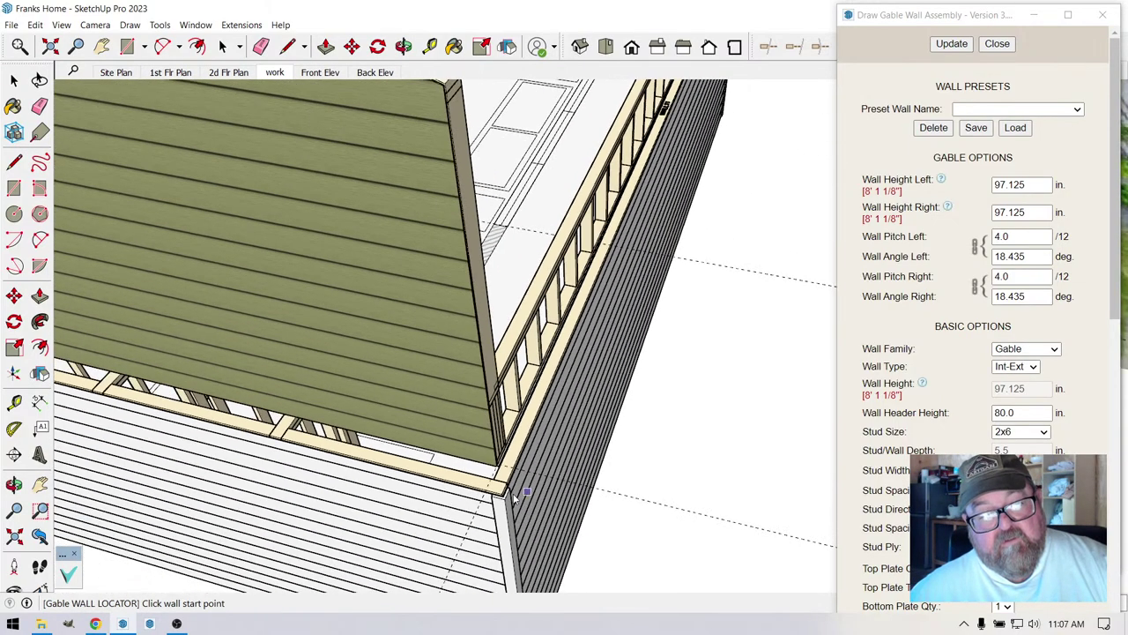
- Edit the gable wall assembly to 24 in. side heights and an 8/12 pitch
drag(461, 169, 277, 263)
click(12, 80)
click(291, 213)
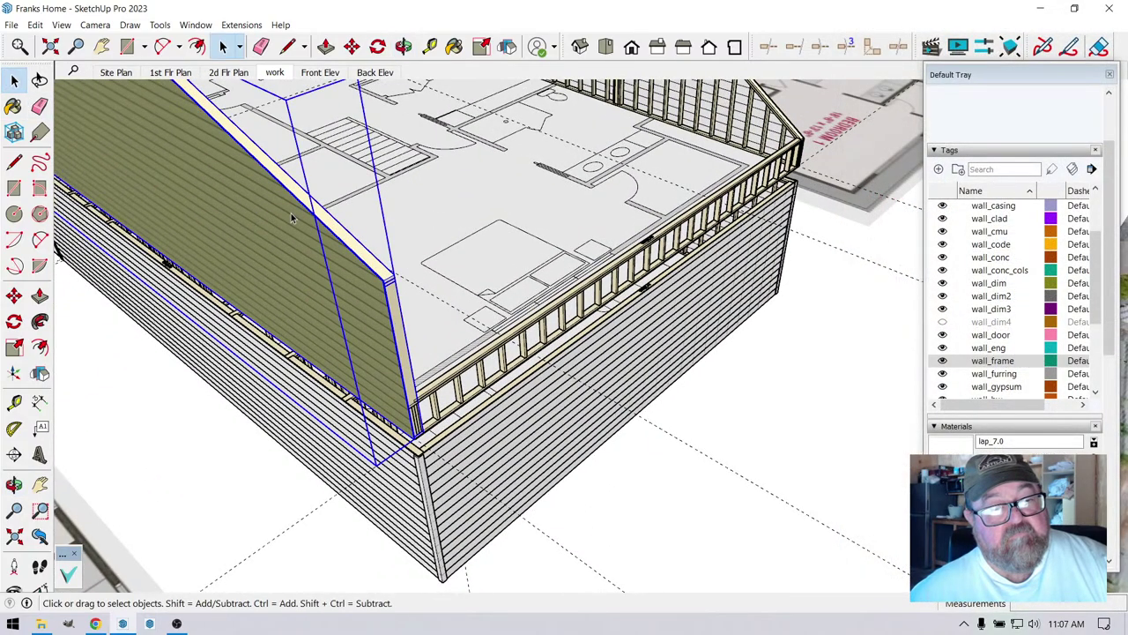
right_click(291, 214)
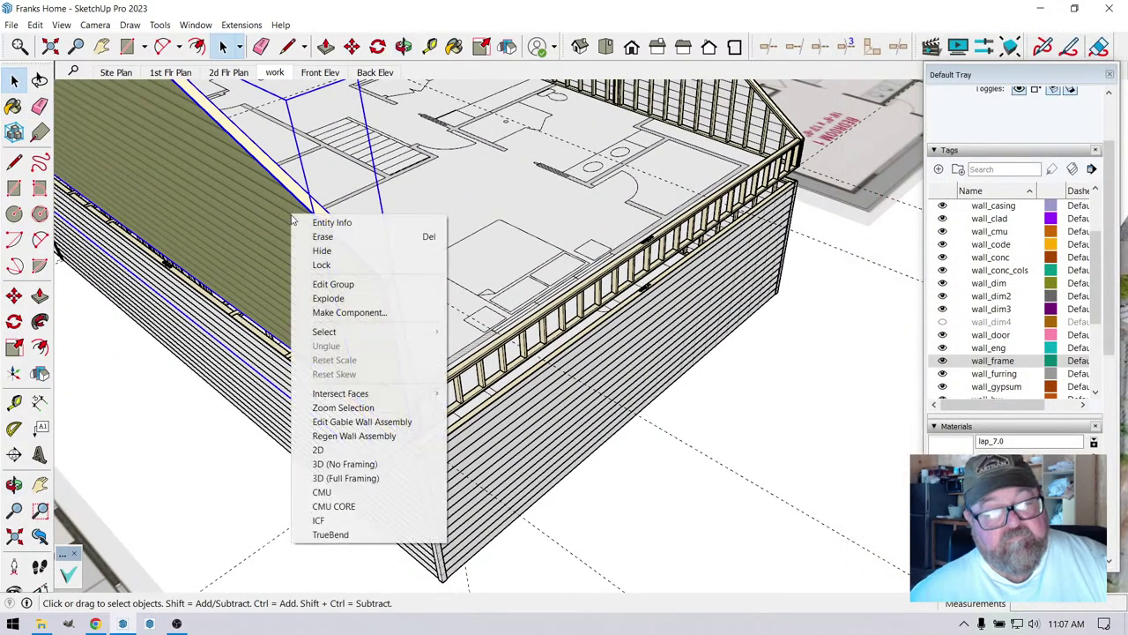
click(319, 424)
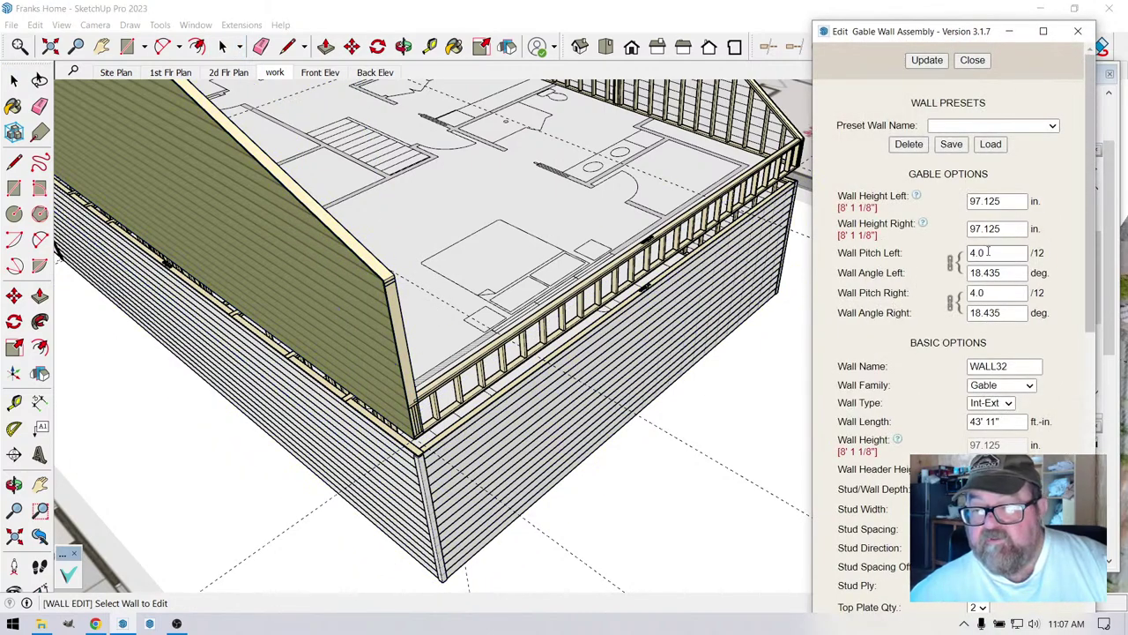
drag(1013, 201, 963, 201)
text(24)
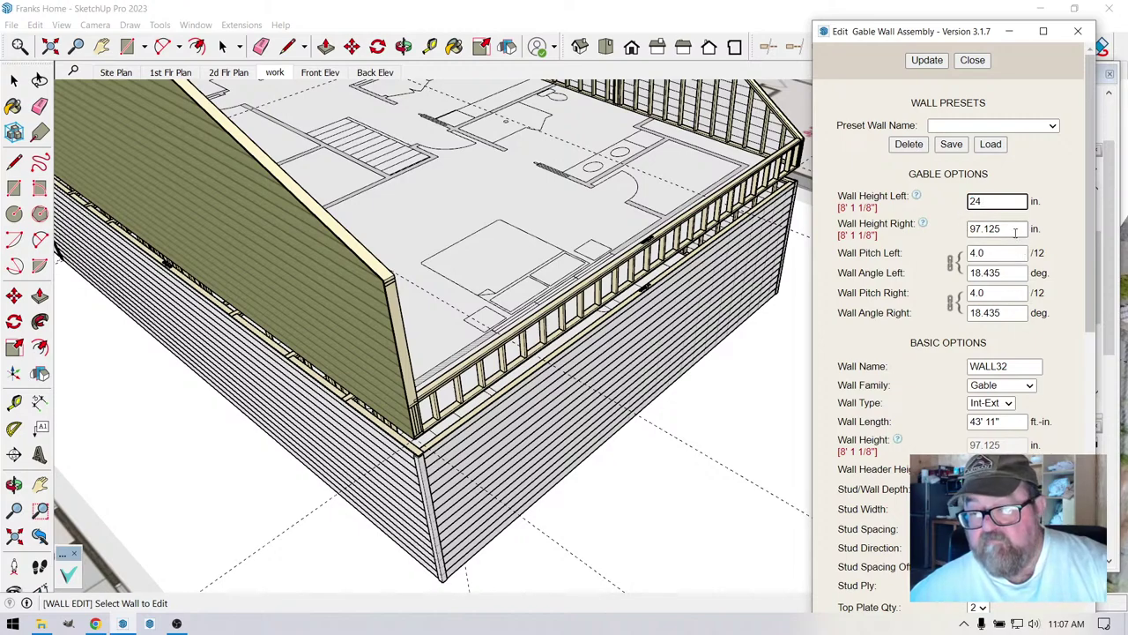
drag(1016, 232, 959, 251)
text(24)
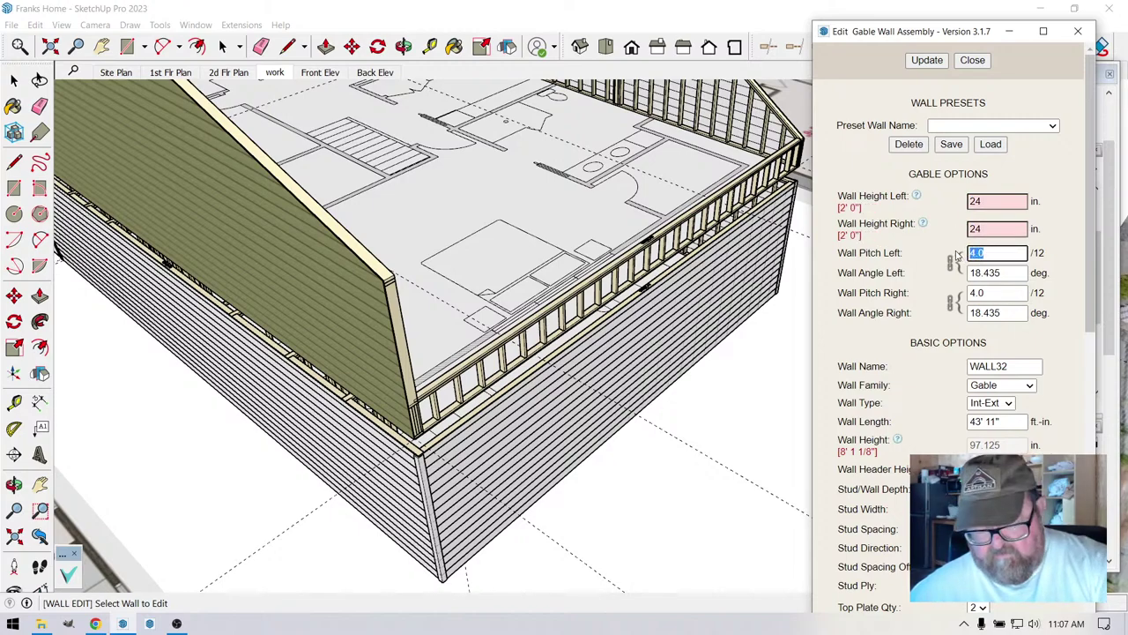
text(8)
drag(998, 295, 949, 295)
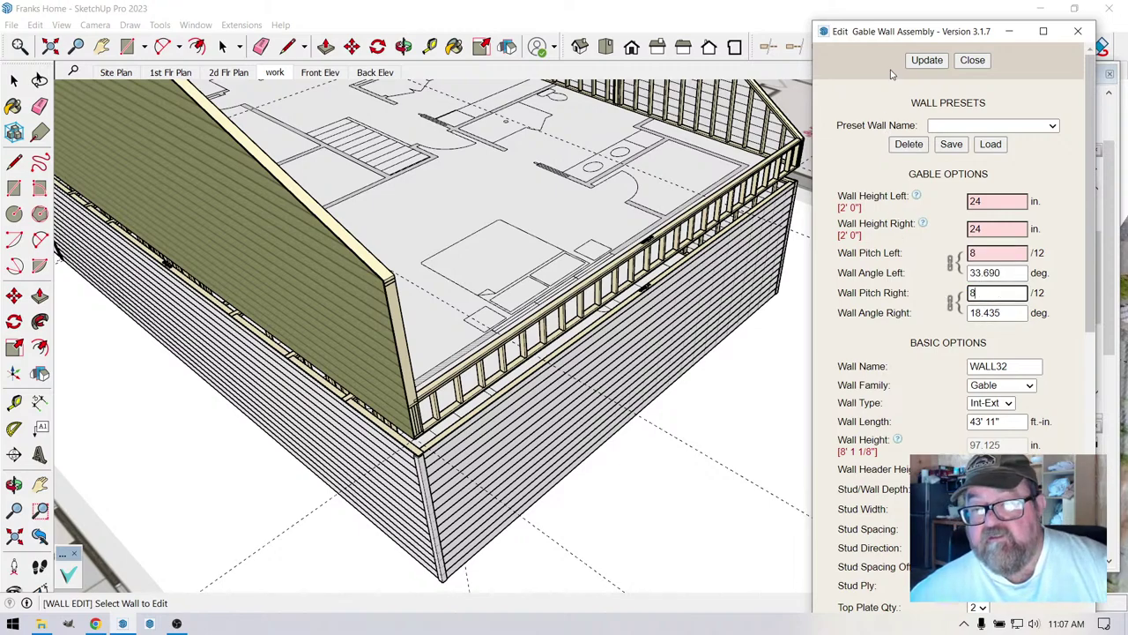
click(926, 60)
- Change the gable wall's cladding to lap_7.0 siding
scroll(899, 312, down, 15)
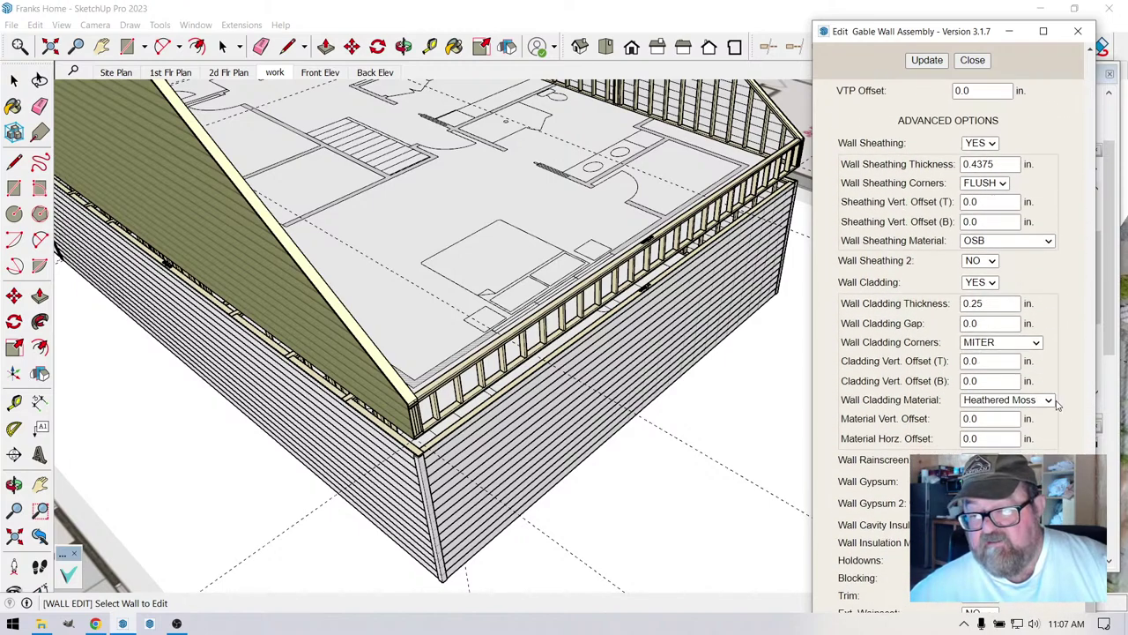
click(1049, 400)
scroll(1044, 391, down, 1)
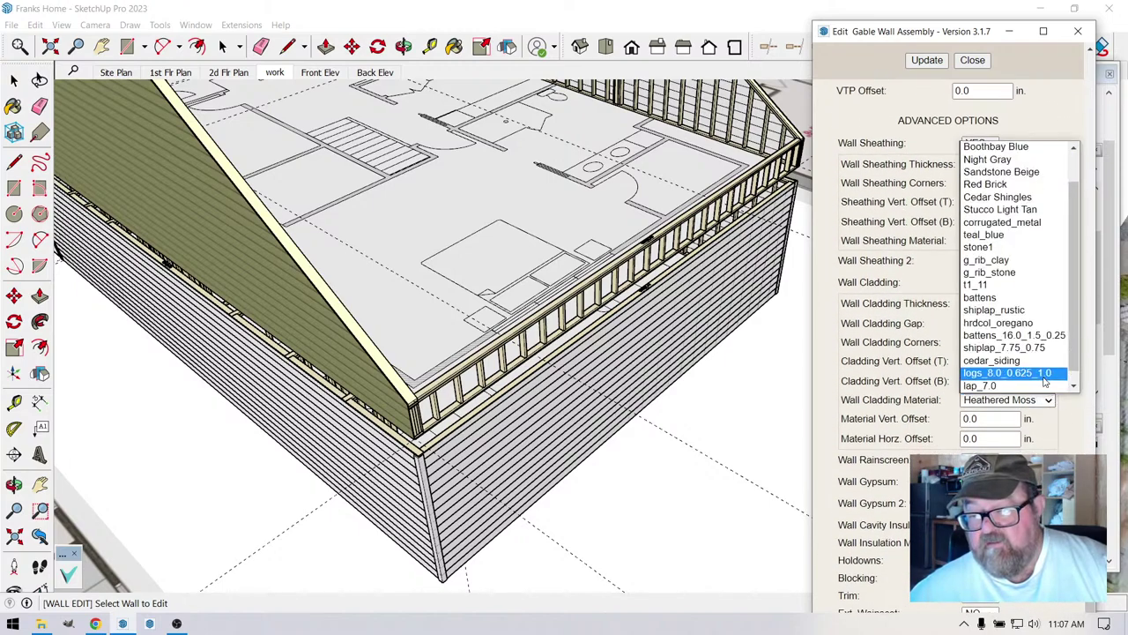
click(1031, 387)
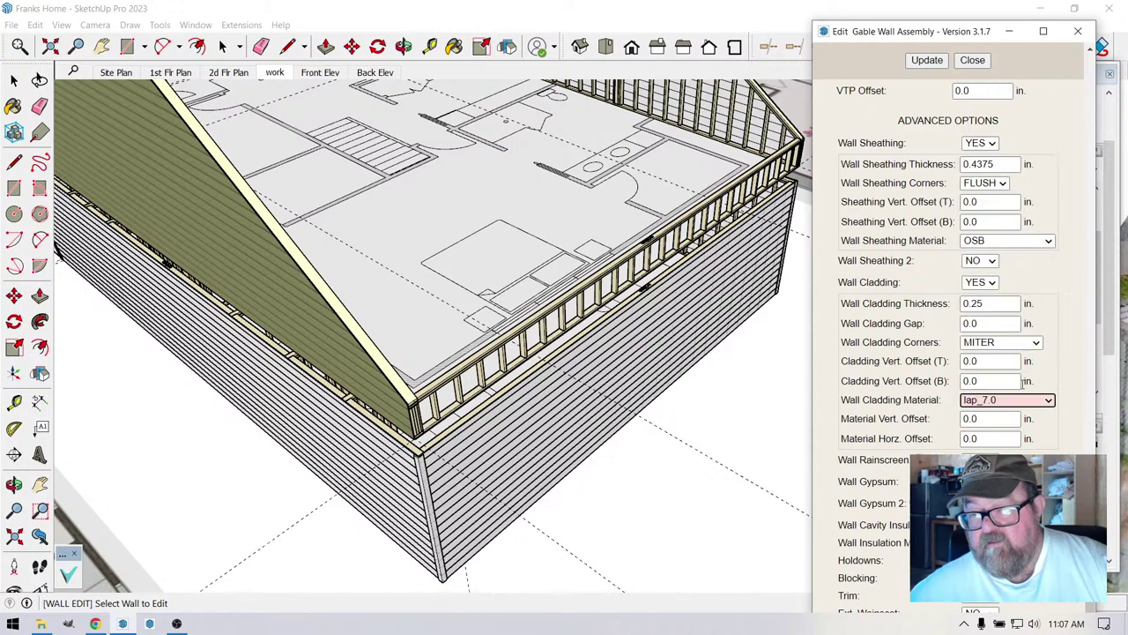
click(926, 60)
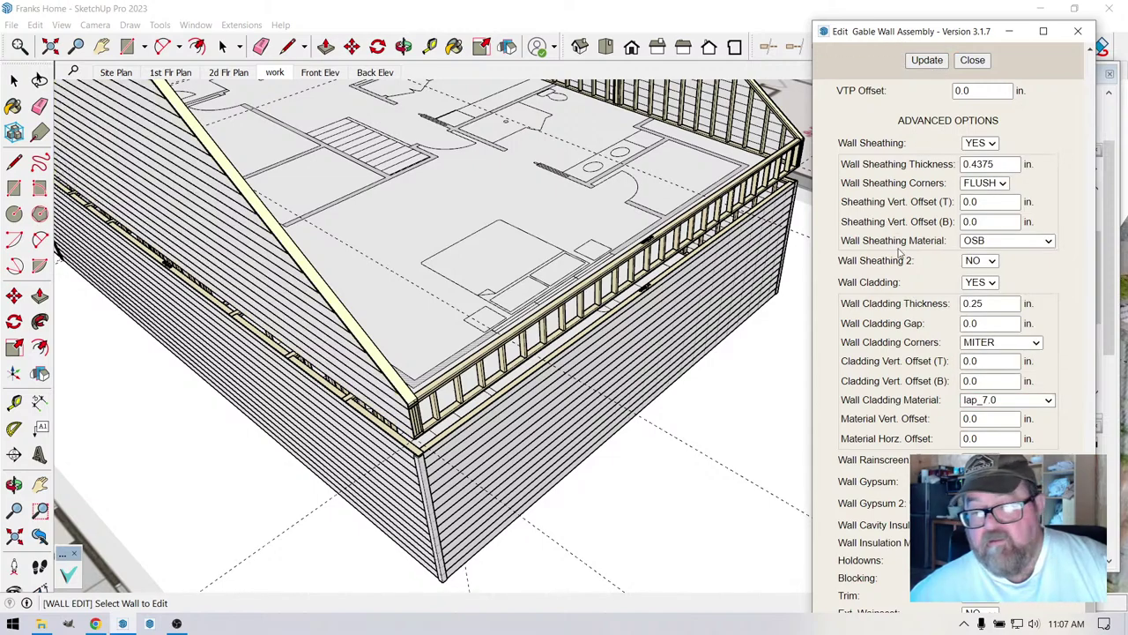
- Set the gable wall's stud depth to 3.5 in. and close its settings
scroll(908, 253, up, 8)
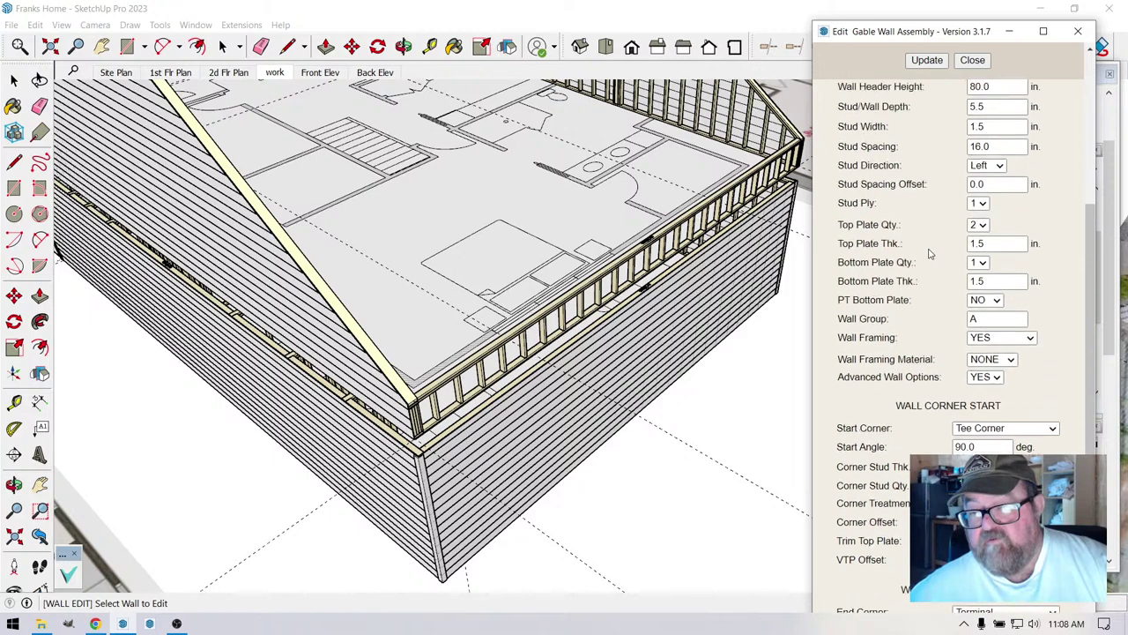
scroll(928, 253, up, 3)
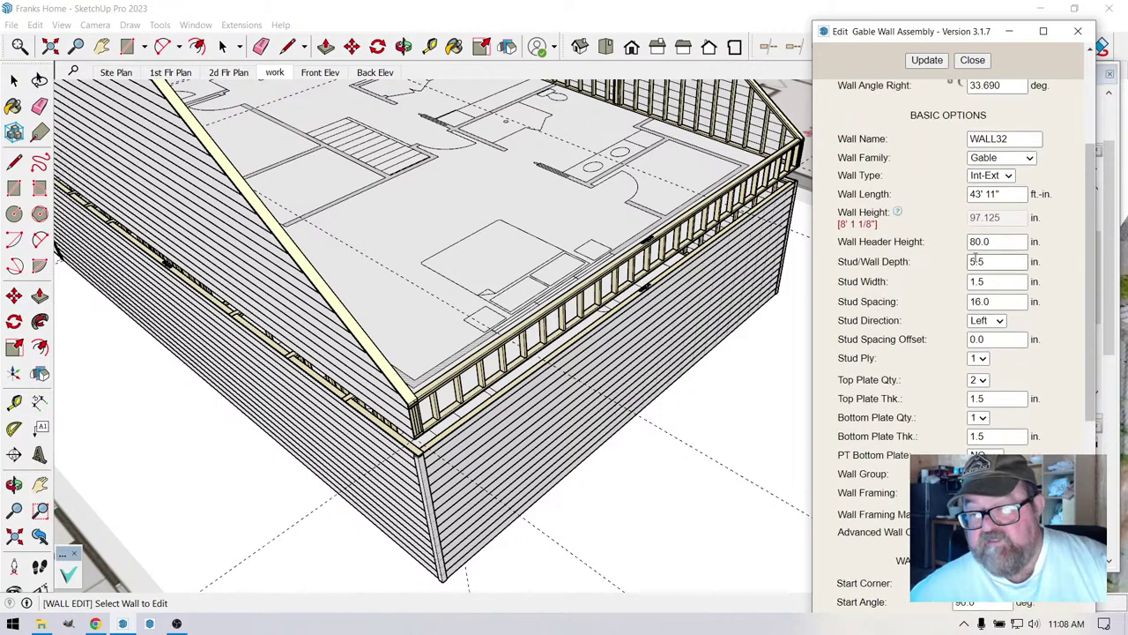
double_click(975, 258)
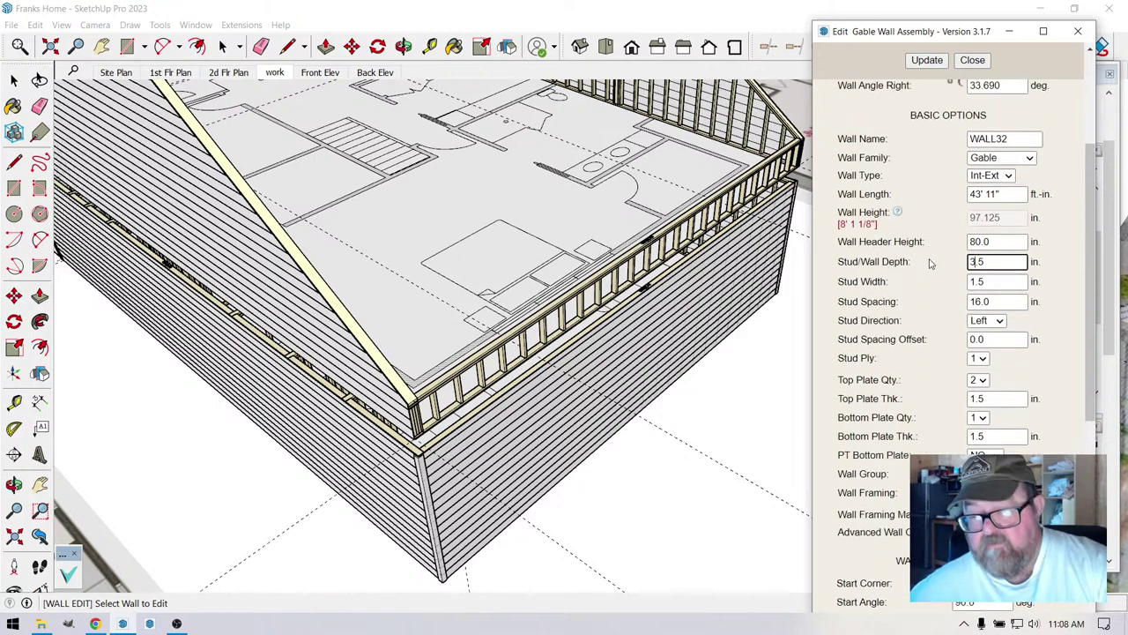
click(926, 60)
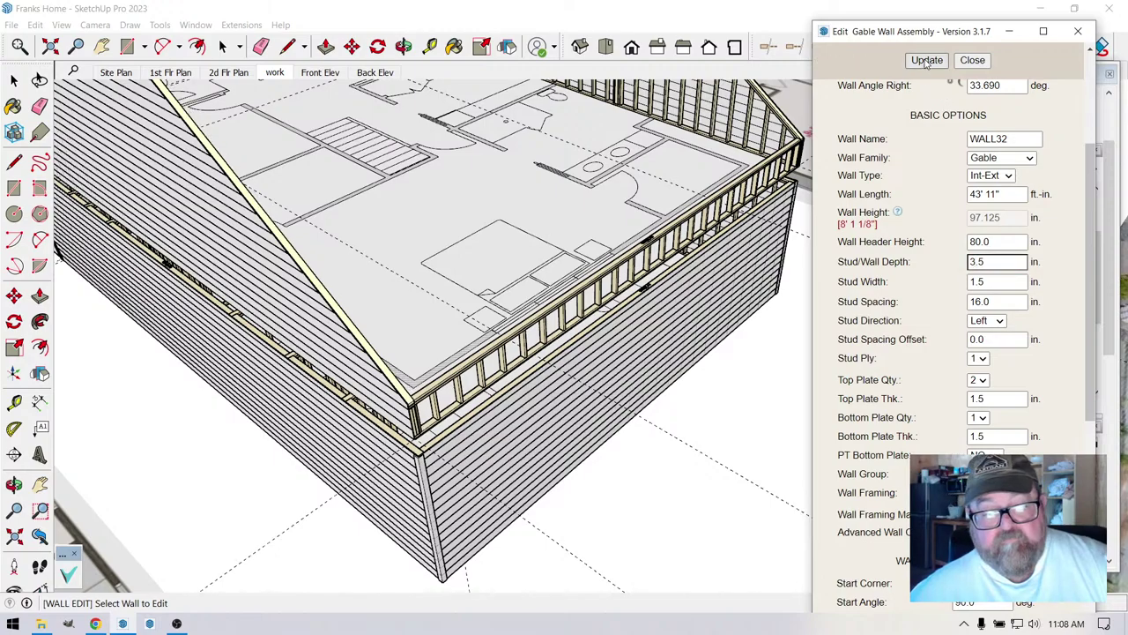
click(972, 60)
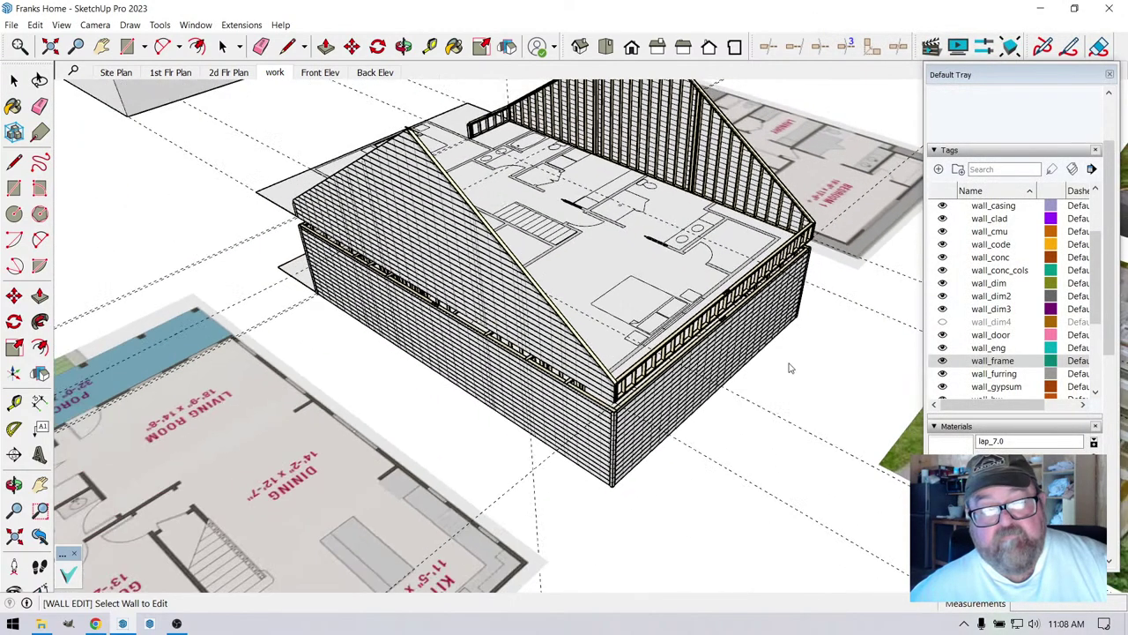
- Orbit and zoom around the model to look over the reference house photo
click(404, 47)
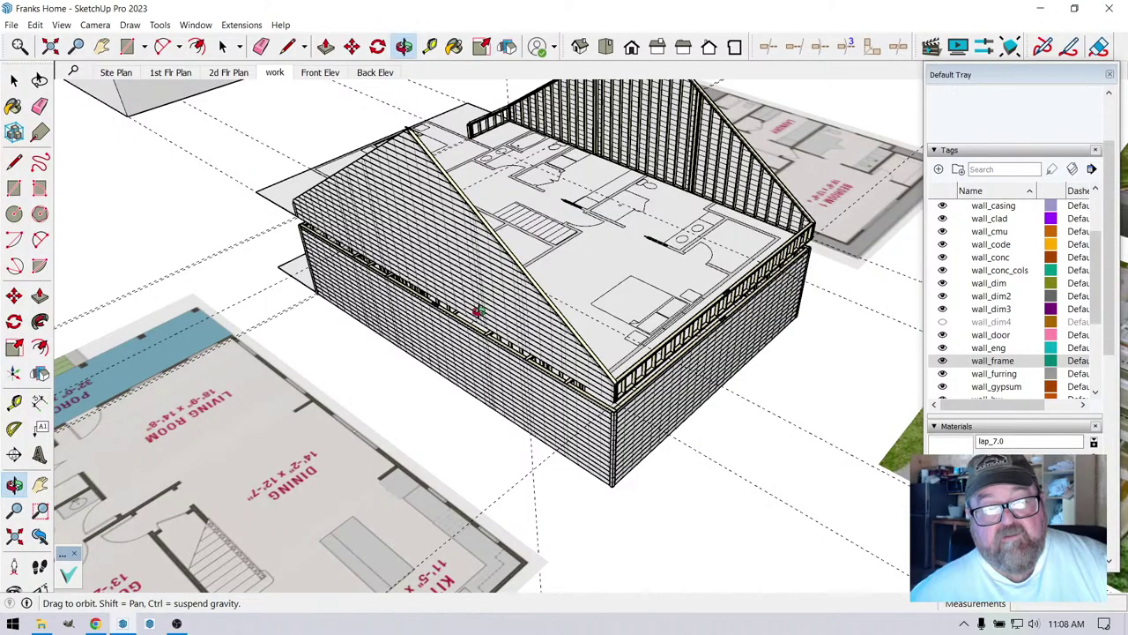
drag(479, 312, 376, 298)
drag(663, 435, 415, 441)
scroll(415, 441, up, 5)
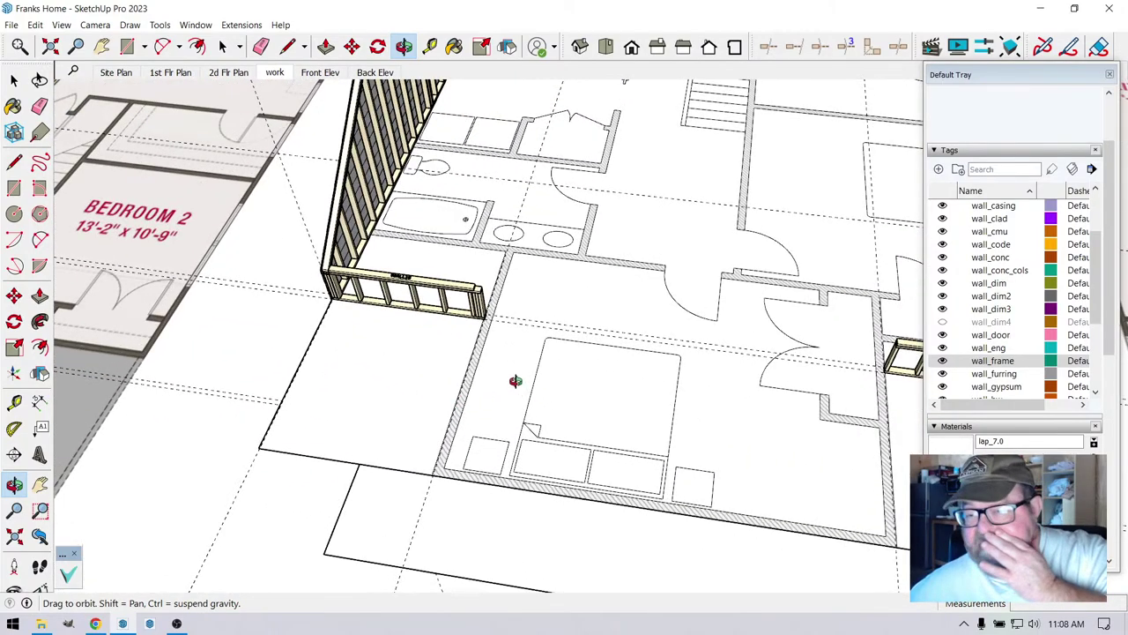
drag(516, 380, 502, 377)
scroll(503, 378, down, 10)
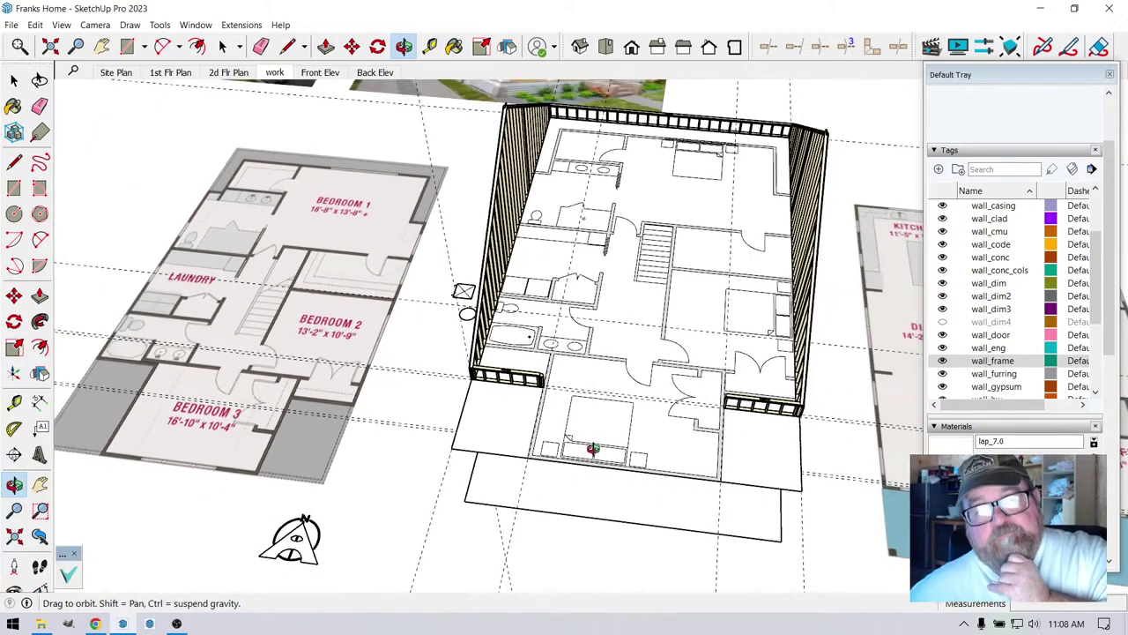
scroll(611, 142, up, 15)
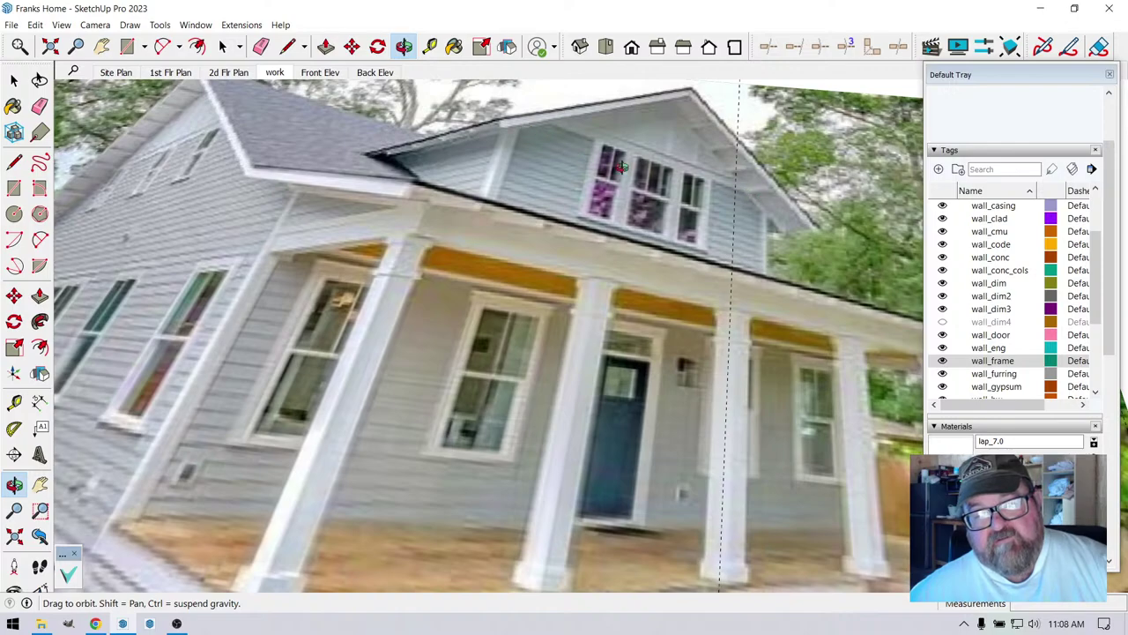
scroll(621, 165, down, 10)
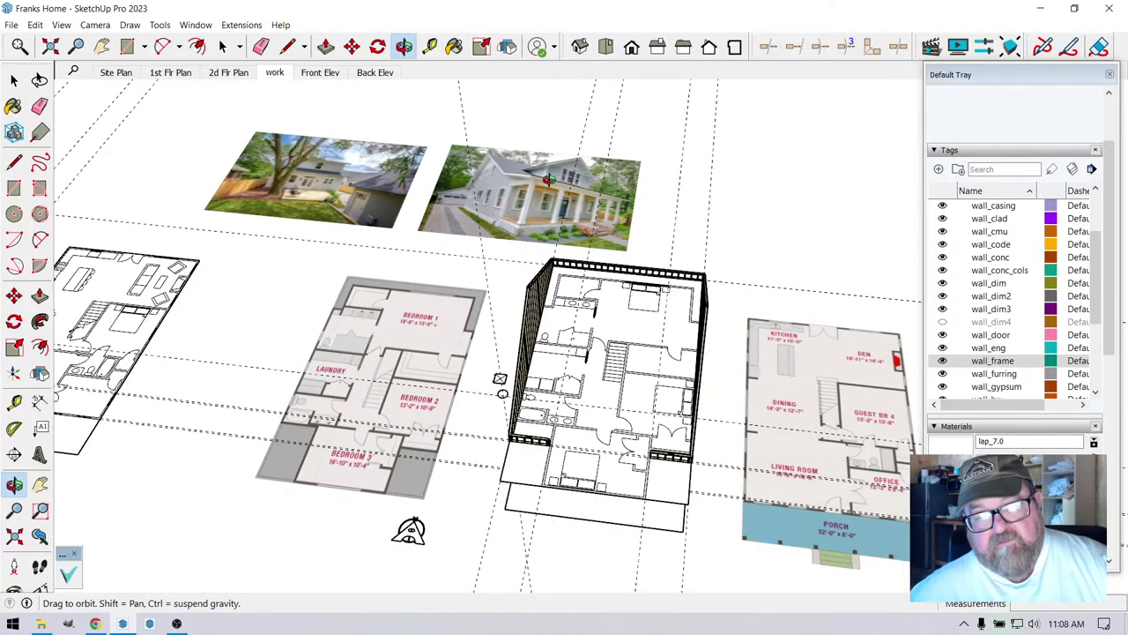
scroll(548, 179, up, 8)
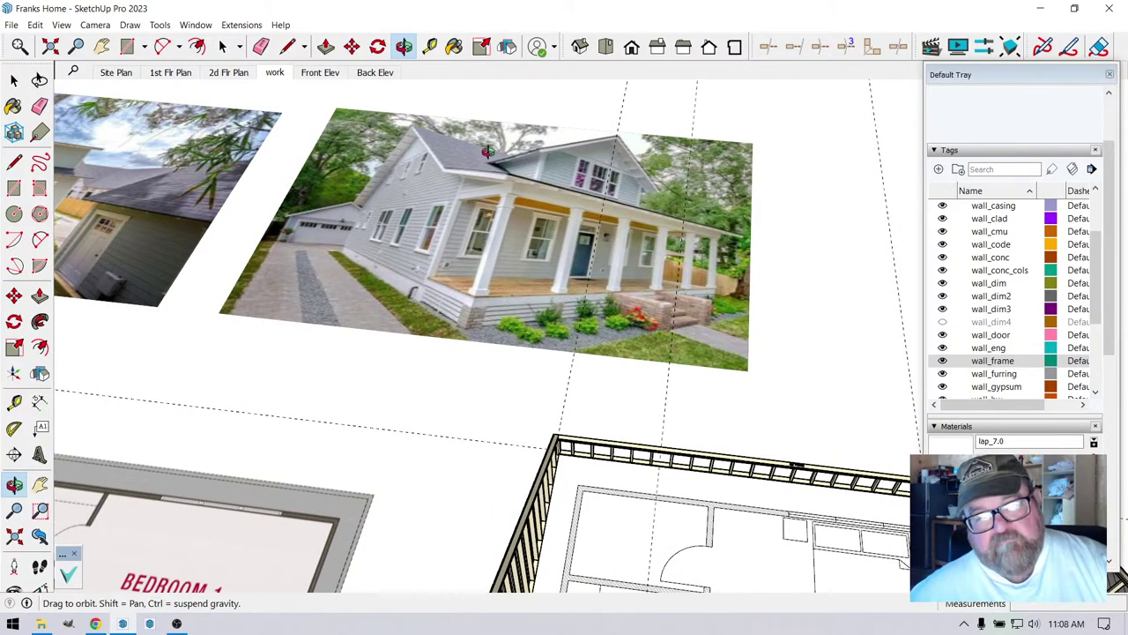
scroll(488, 152, down, 8)
drag(487, 168, 381, 432)
scroll(652, 397, up, 5)
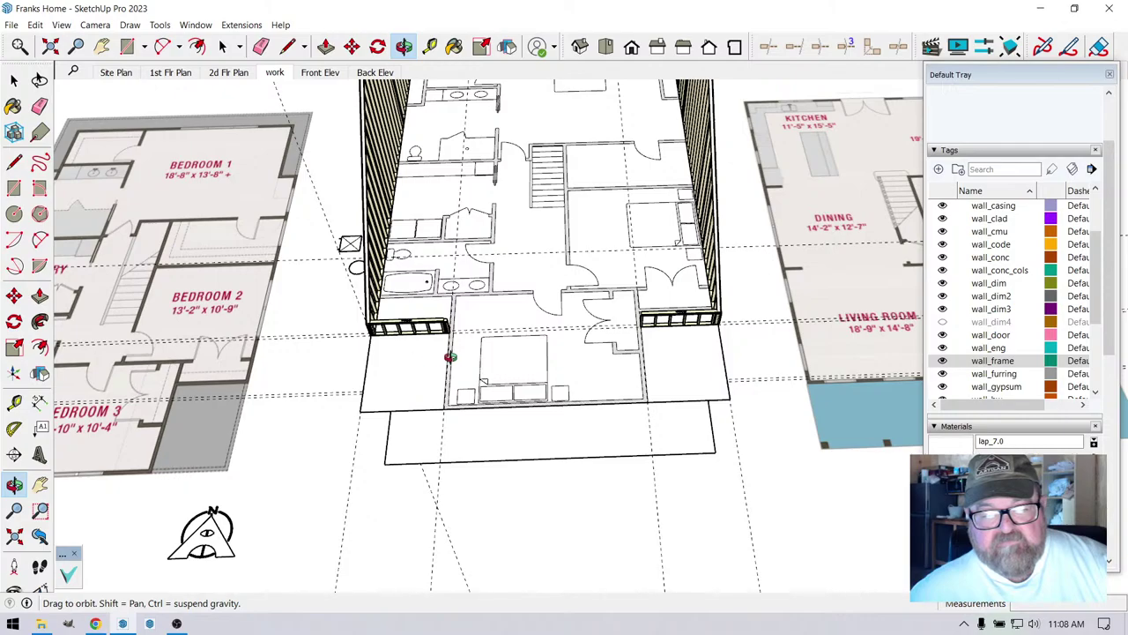
drag(449, 356, 656, 353)
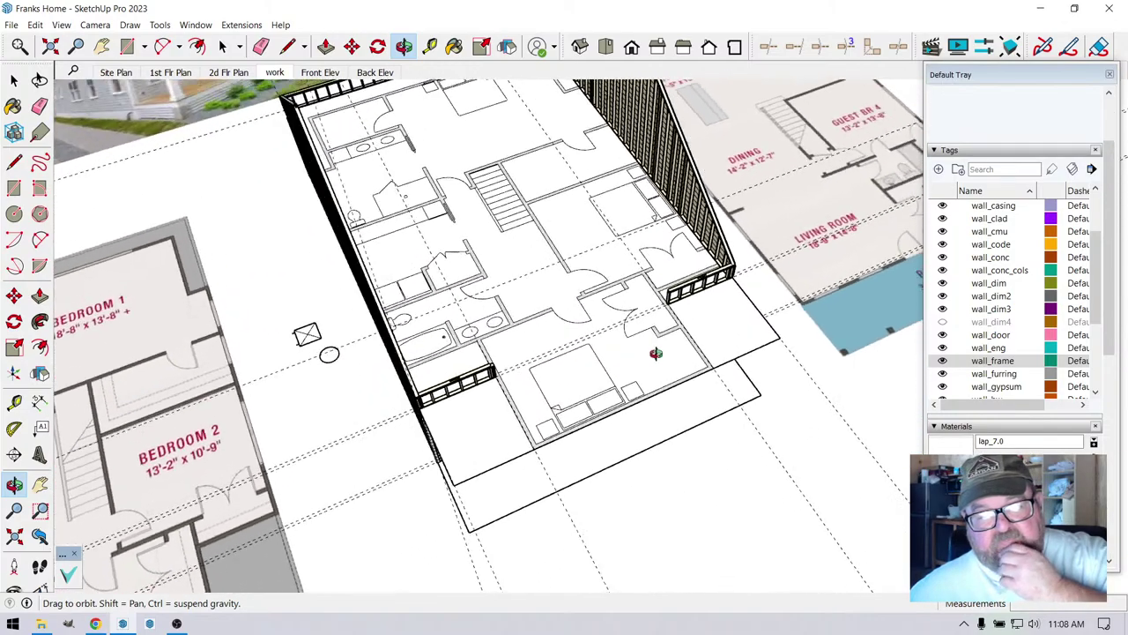
scroll(655, 353, down, 8)
drag(731, 373, 679, 471)
scroll(673, 558, up, 5)
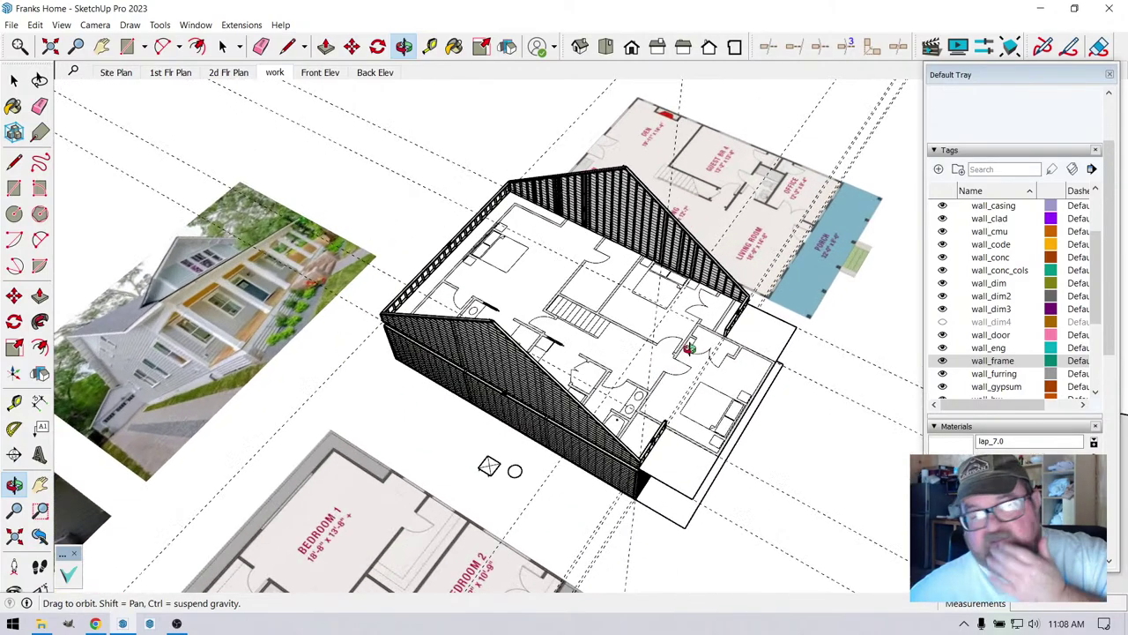
scroll(776, 431, up, 4)
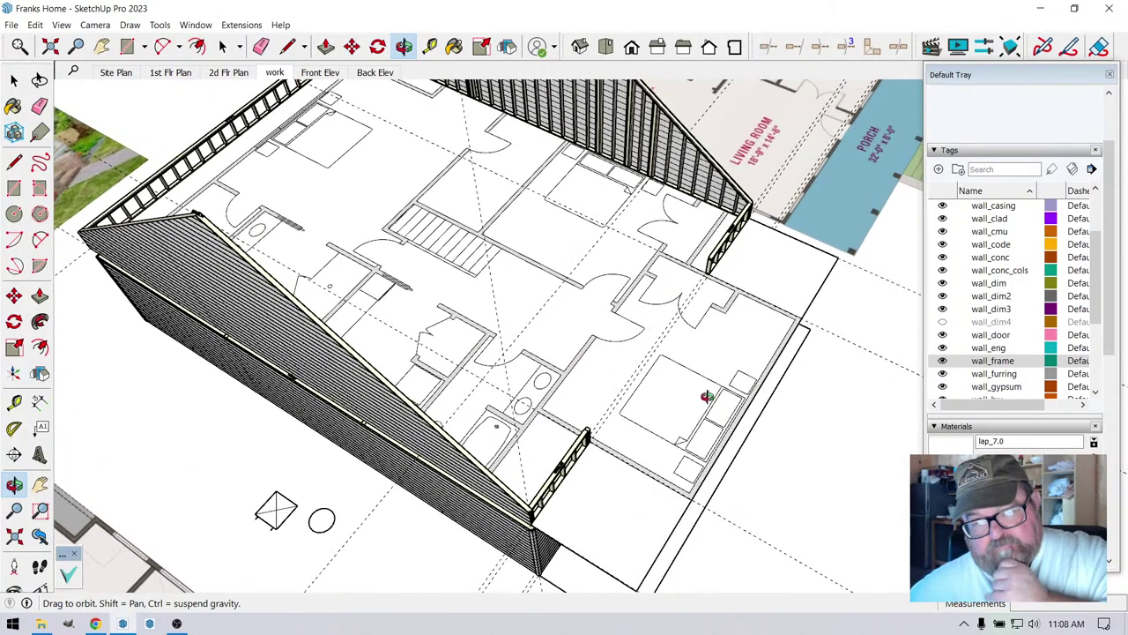
scroll(721, 385, down, 1)
scroll(721, 385, up, 4)
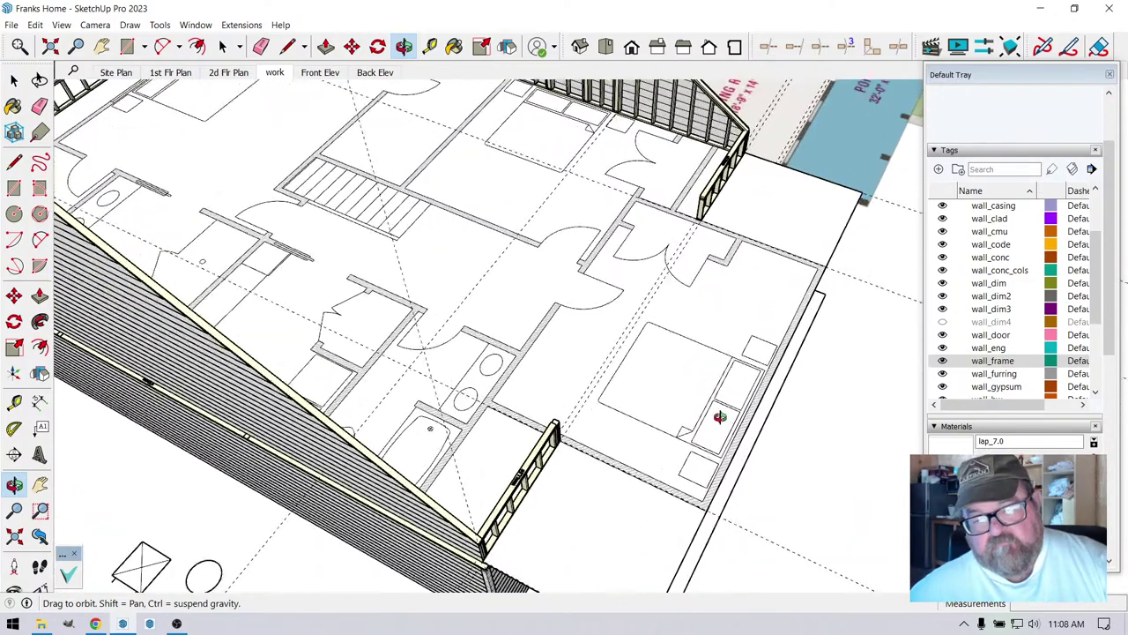
scroll(593, 400, up, 1)
- Zoom and orbit to a near top-down view of the bath area beside WALL28
drag(593, 399, 392, 168)
scroll(387, 167, up, 2)
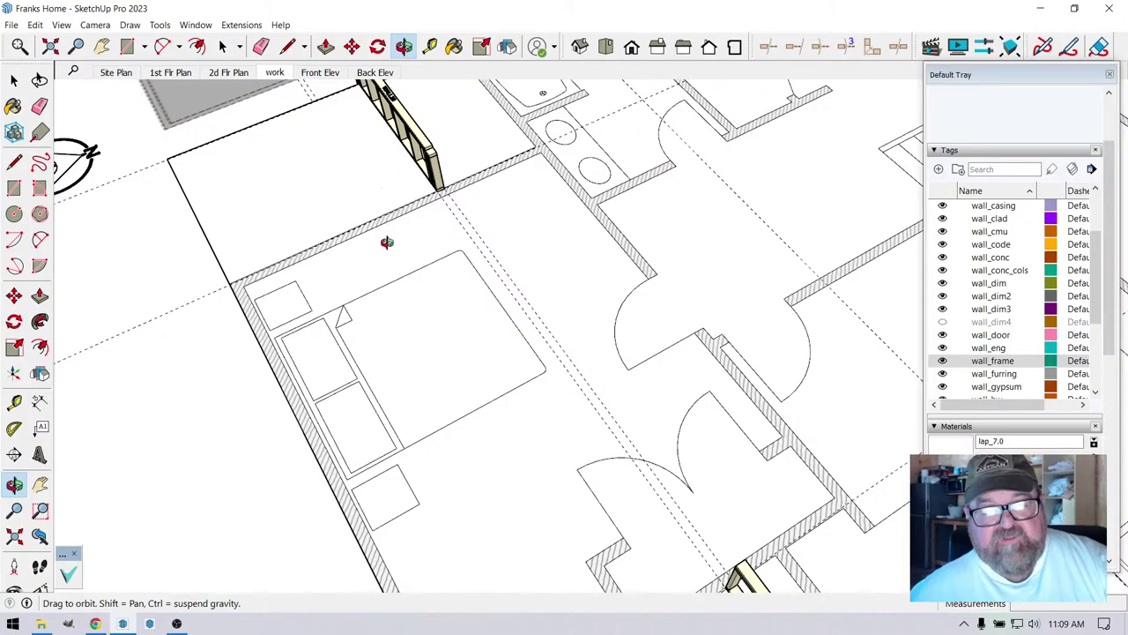
scroll(202, 219, down, 8)
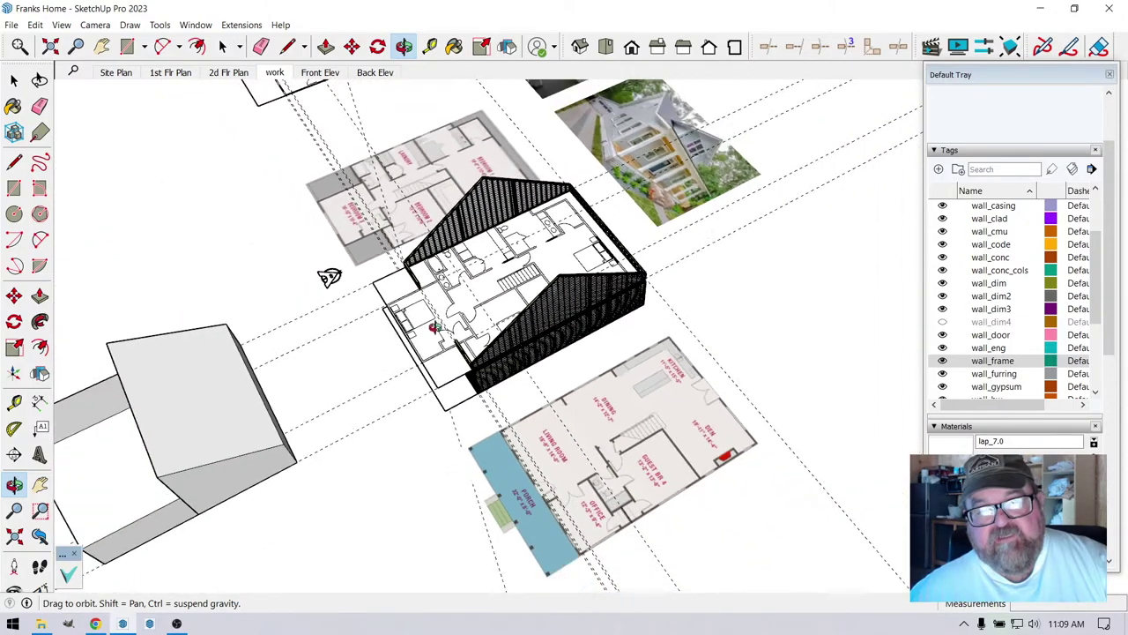
scroll(524, 165, up, 10)
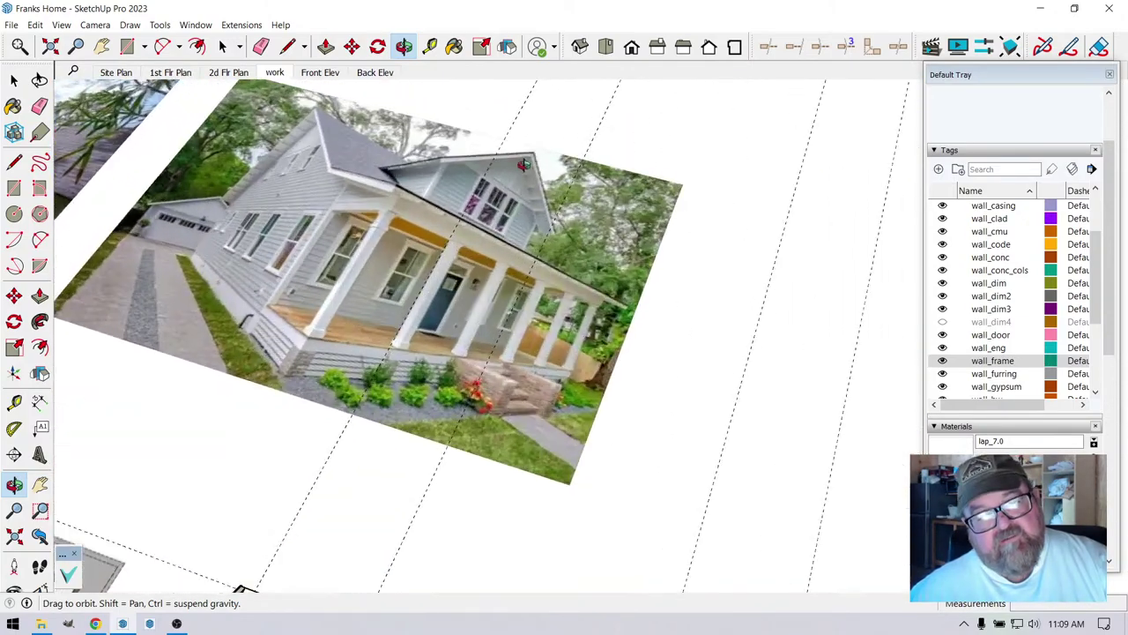
scroll(524, 164, up, 3)
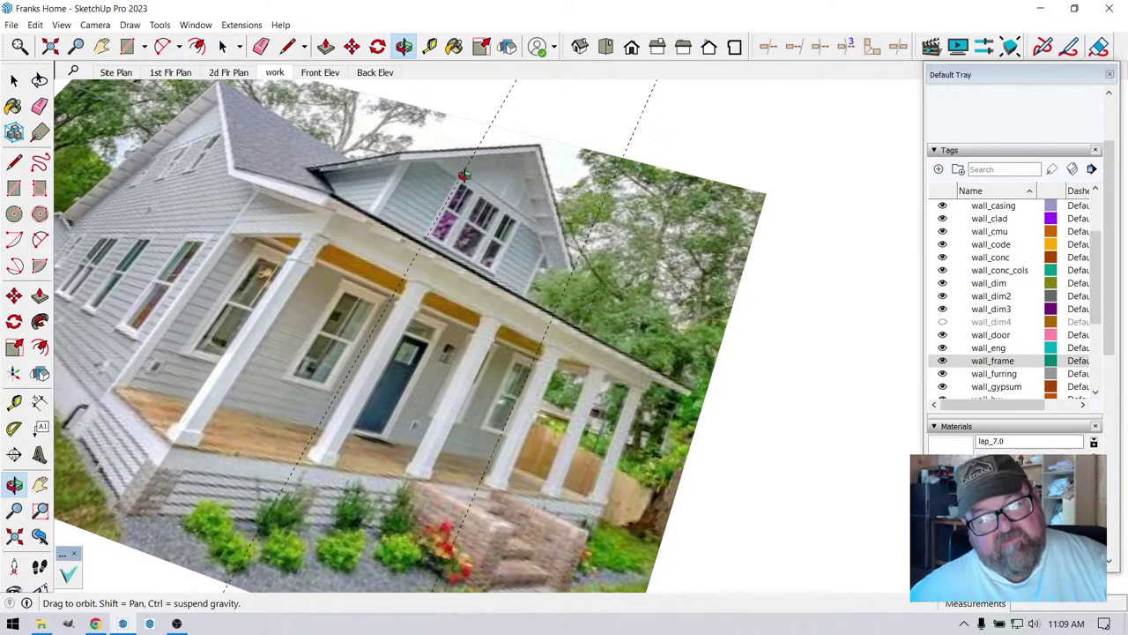
scroll(529, 210, up, 3)
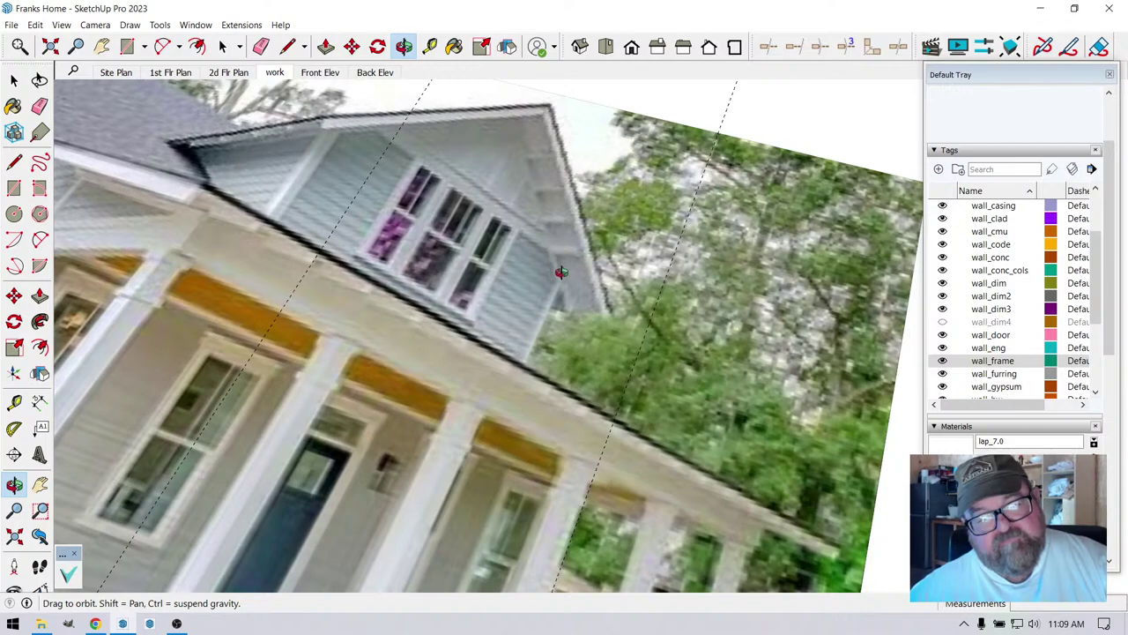
drag(543, 256, 233, 437)
scroll(326, 379, up, 6)
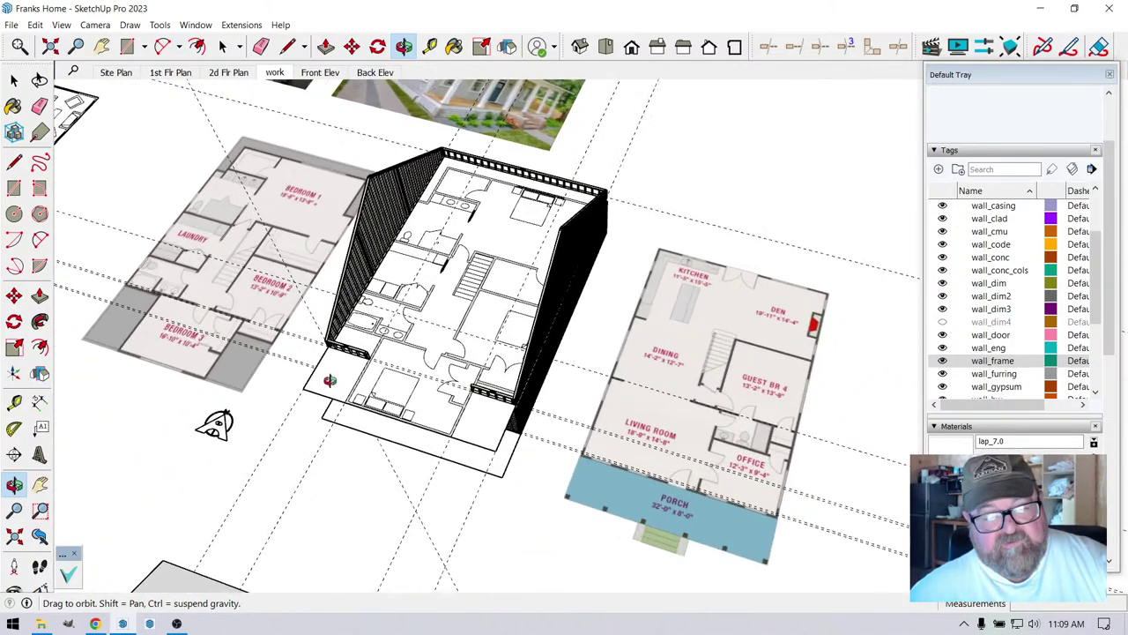
drag(245, 349, 336, 173)
scroll(315, 256, up, 4)
scroll(384, 246, up, 4)
scroll(430, 271, up, 2)
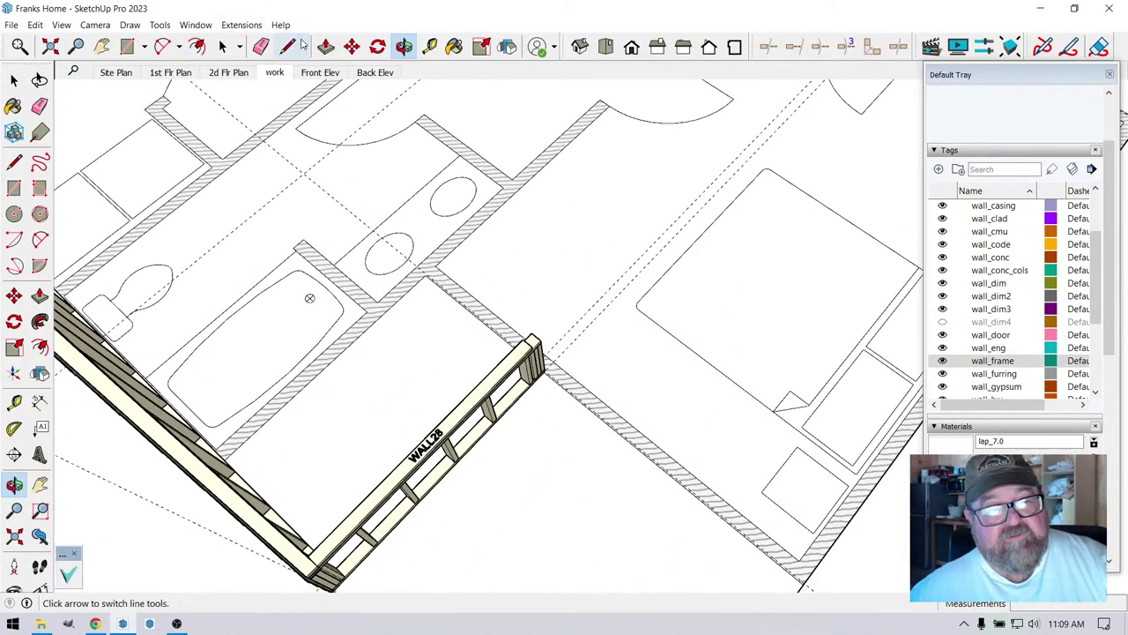
- Start a Medeek rectangular wall set to 72 in. height with 2x4 studs
click(242, 25)
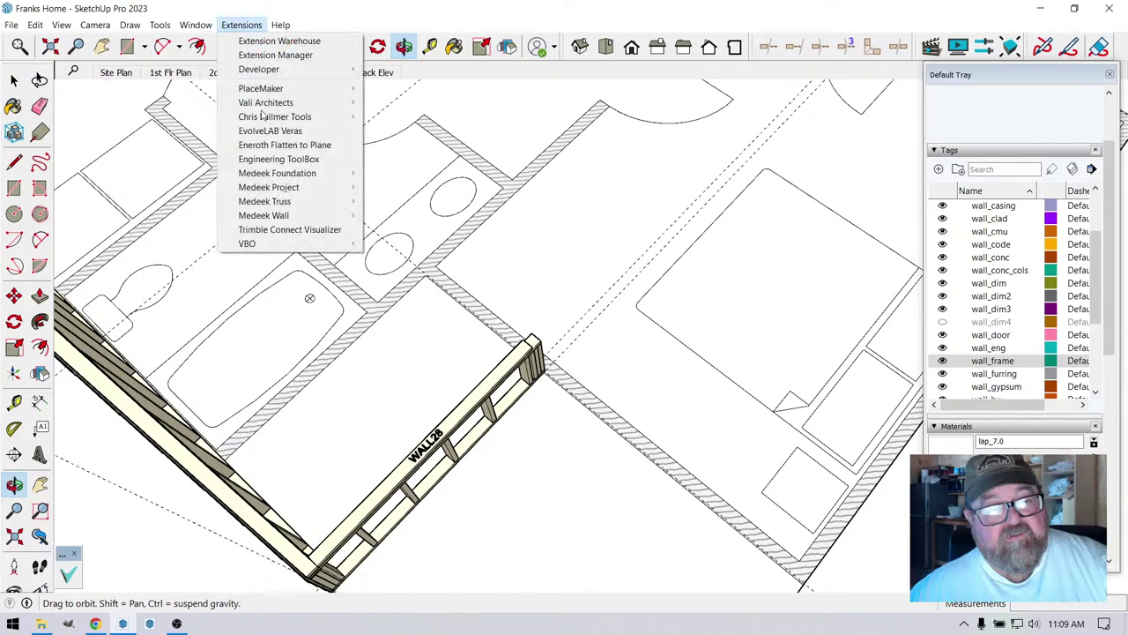
mouse_move(268, 221)
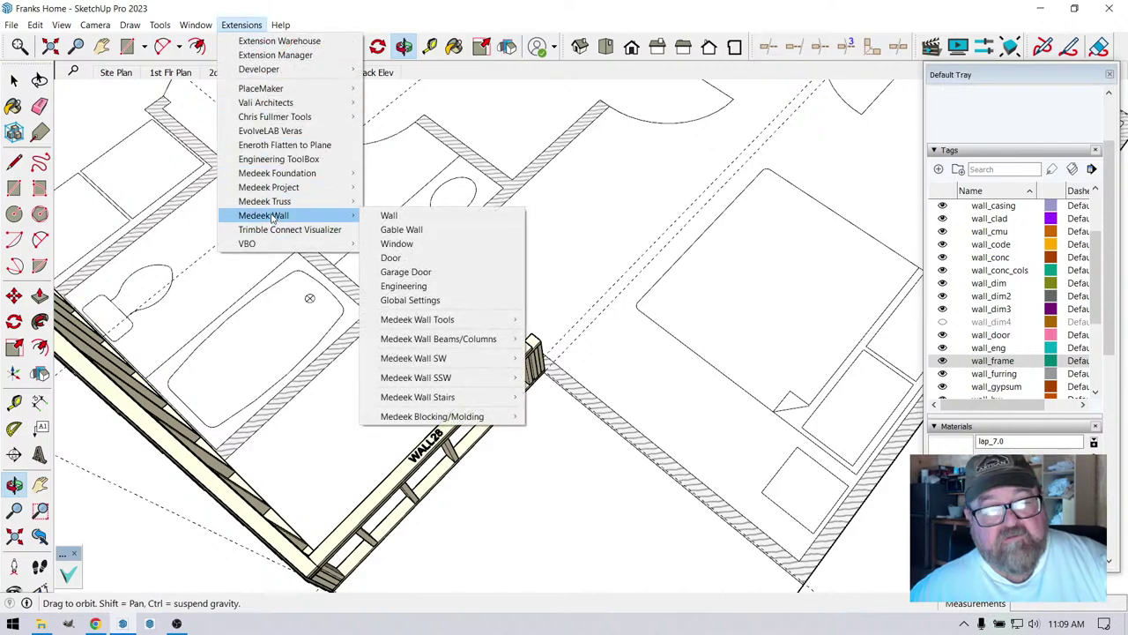
click(391, 216)
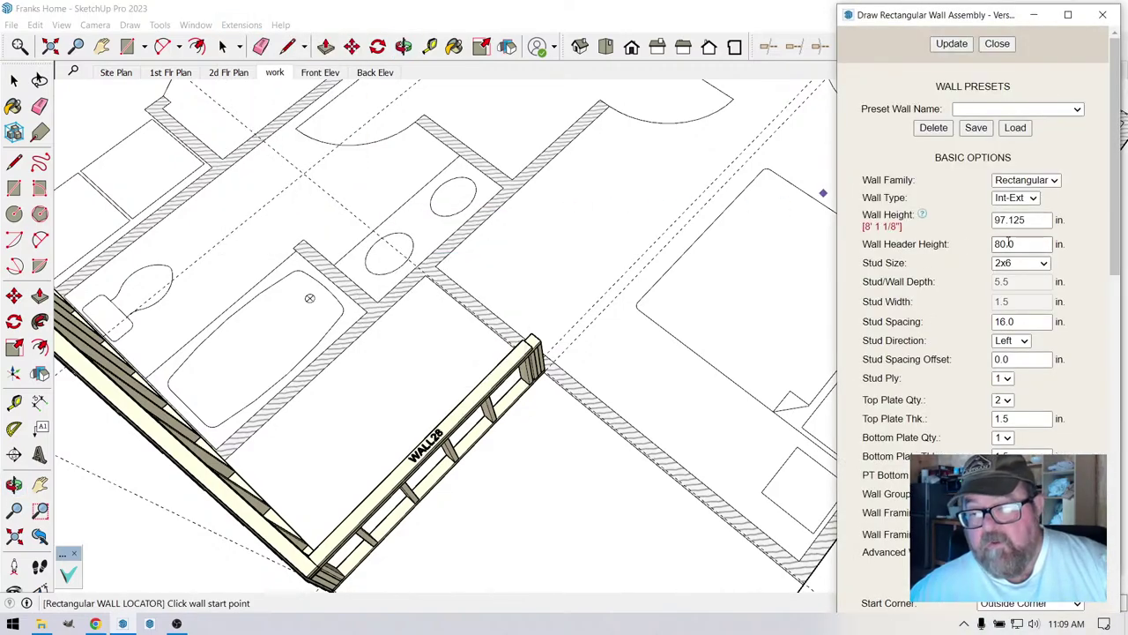
drag(1028, 220, 974, 222)
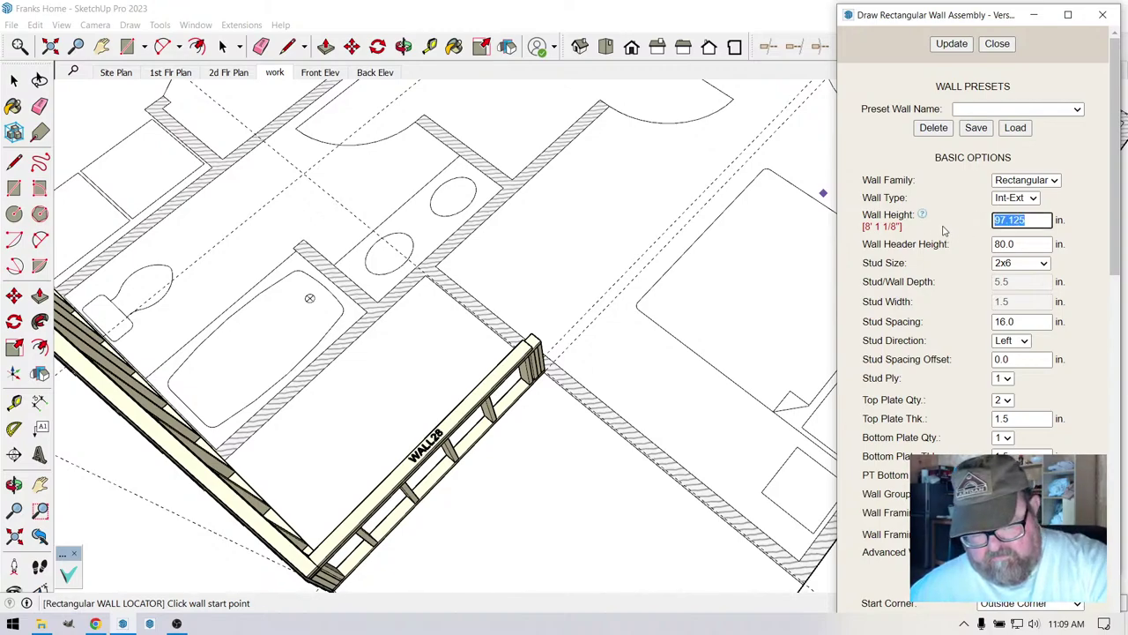
text(72)
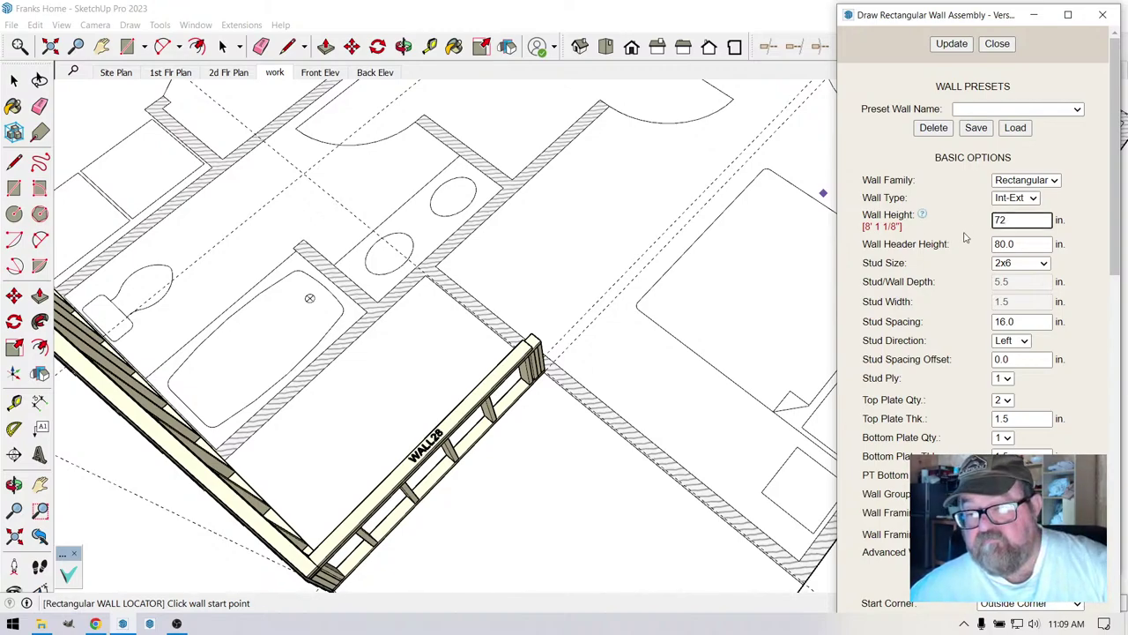
click(1045, 263)
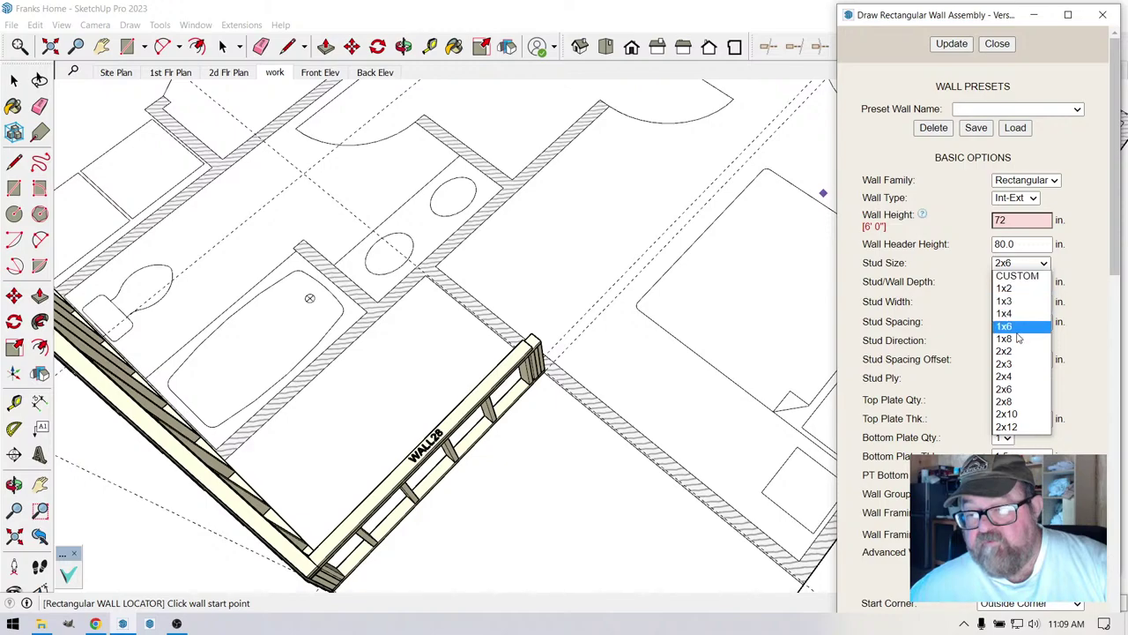
click(1020, 377)
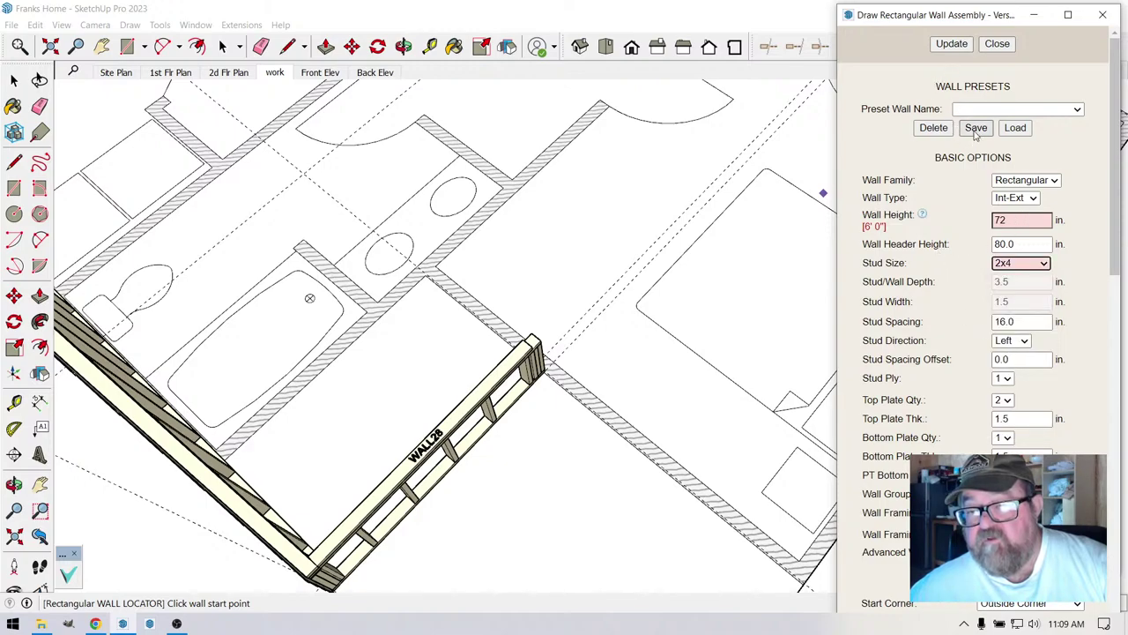
click(951, 44)
scroll(502, 252, up, 5)
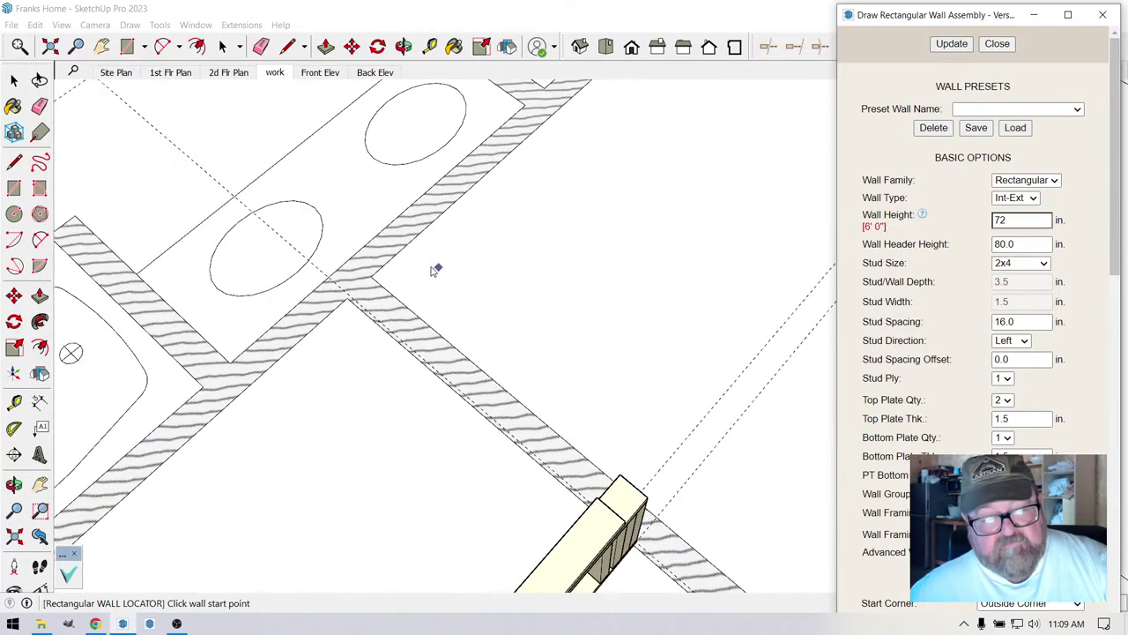
scroll(344, 293, up, 2)
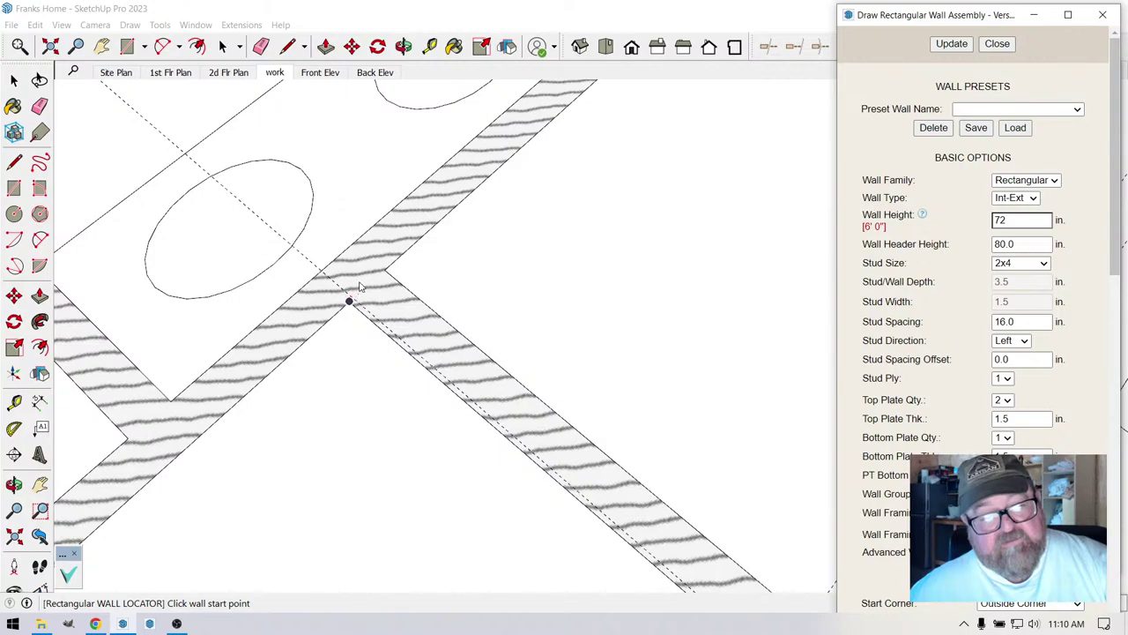
click(430, 46)
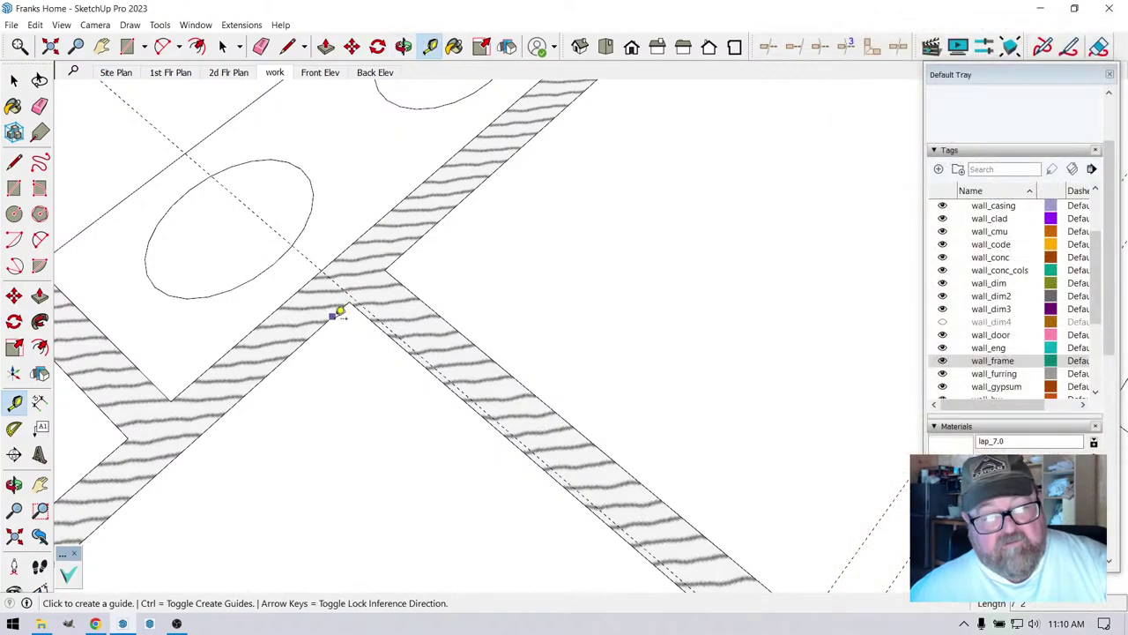
- Place two guides marking the corner where the interior plan walls meet
click(340, 311)
click(324, 292)
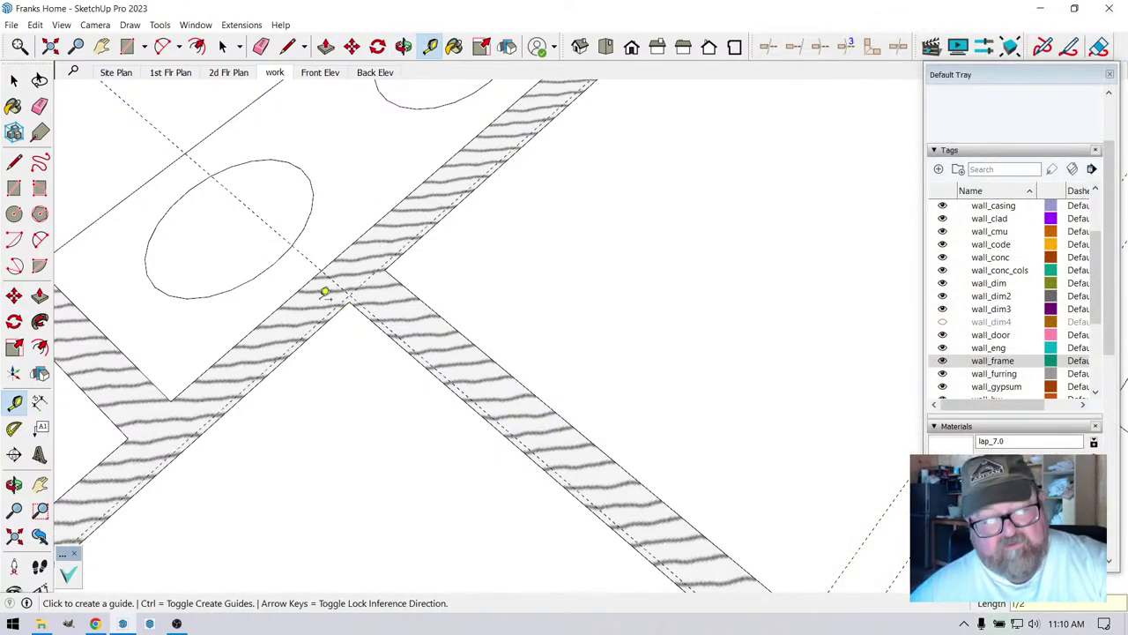
right_click(412, 325)
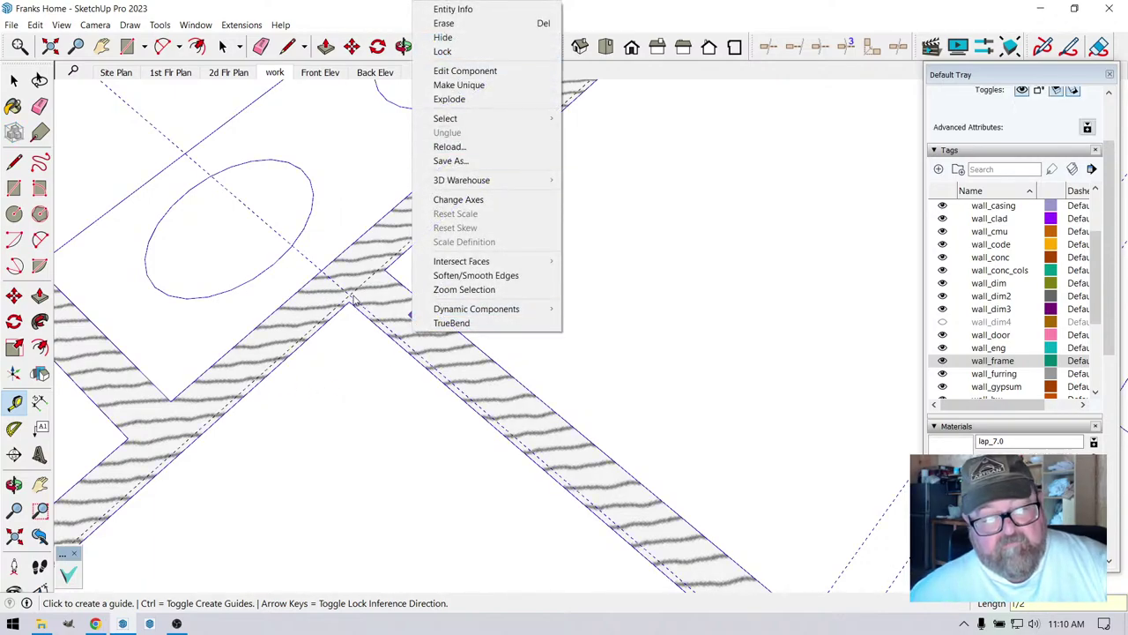
click(351, 300)
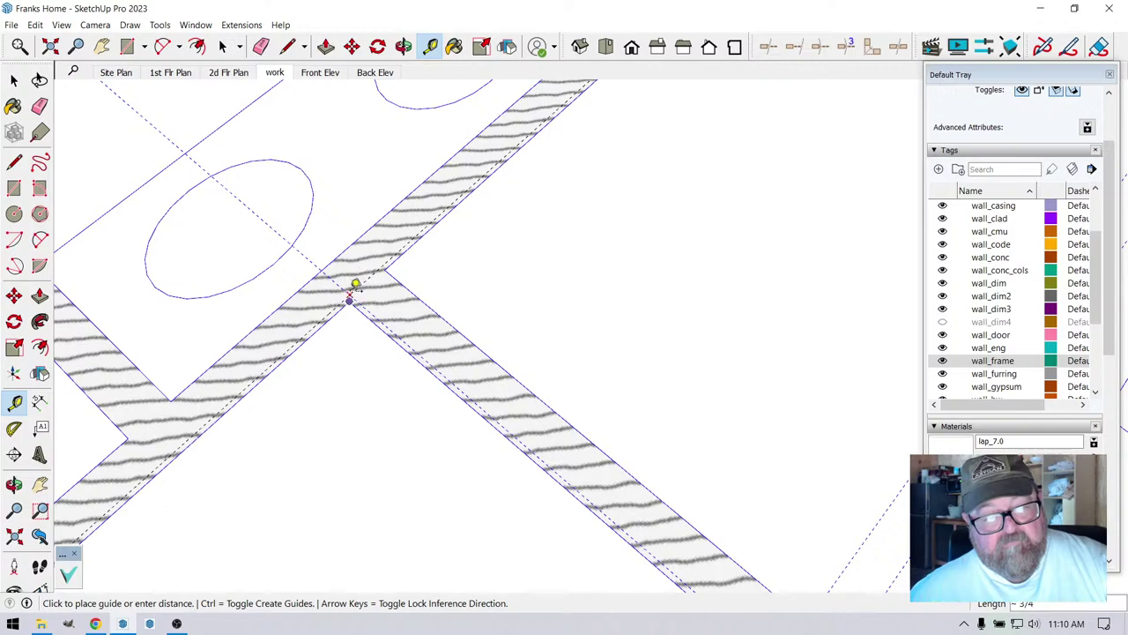
click(352, 292)
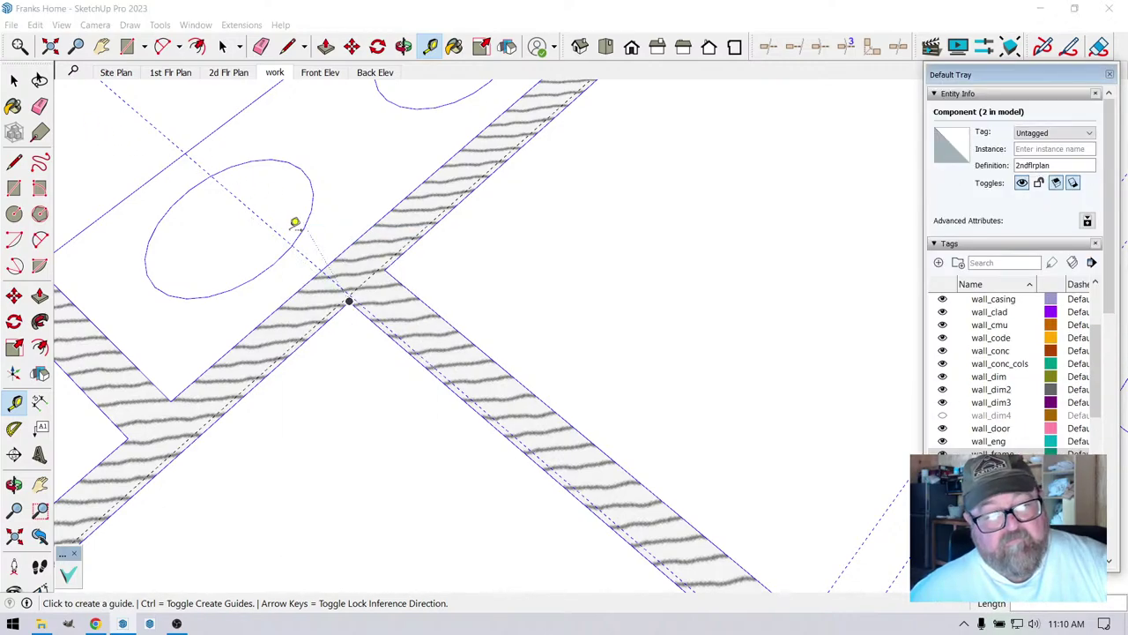
right_click(339, 286)
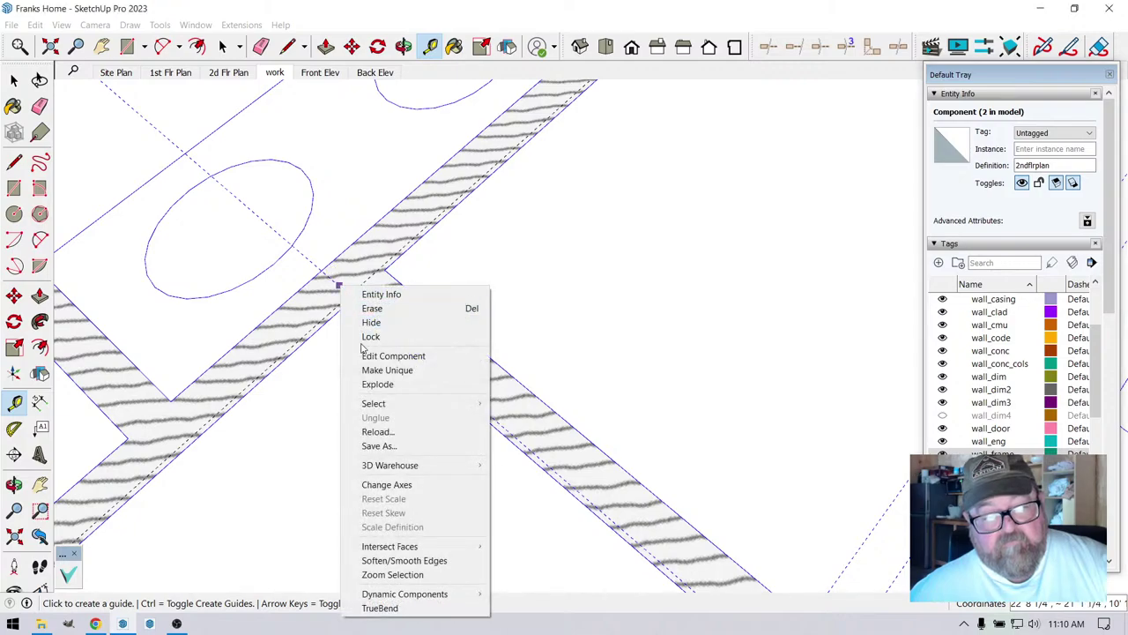
click(374, 252)
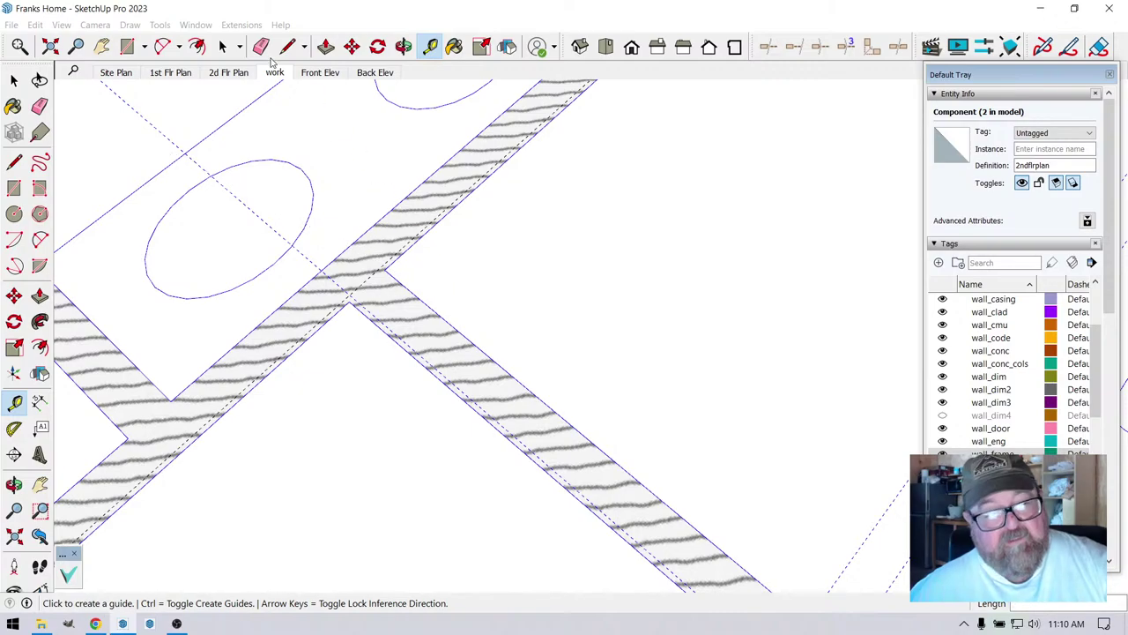
click(242, 24)
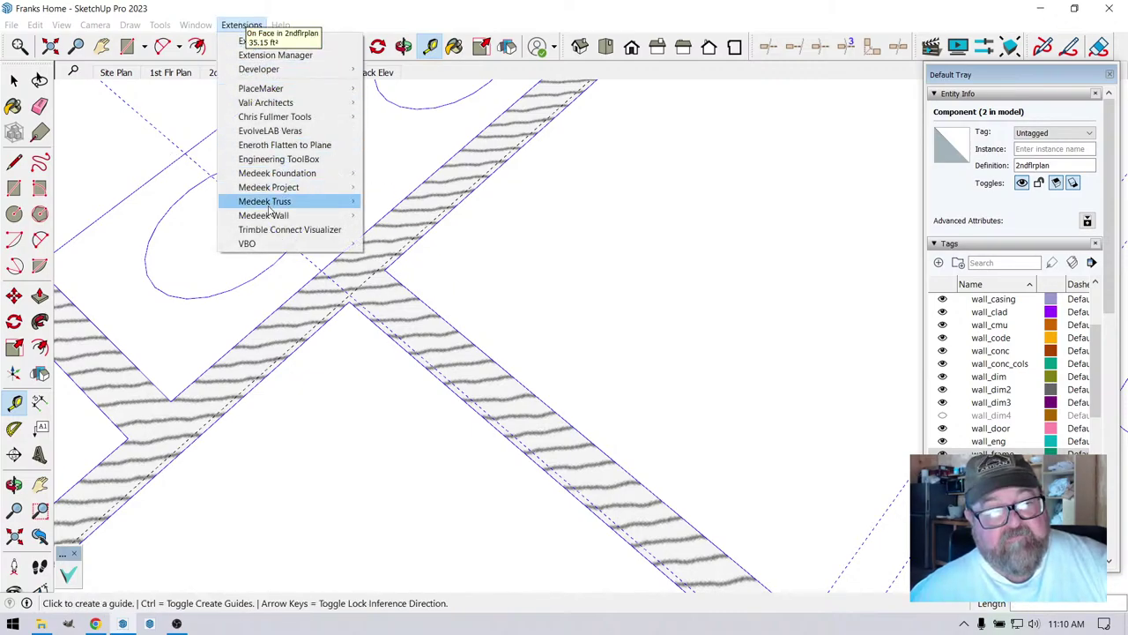
- Start another Medeek rectangular wall with 72 in. height and 2x4 studs
mouse_move(267, 217)
click(388, 215)
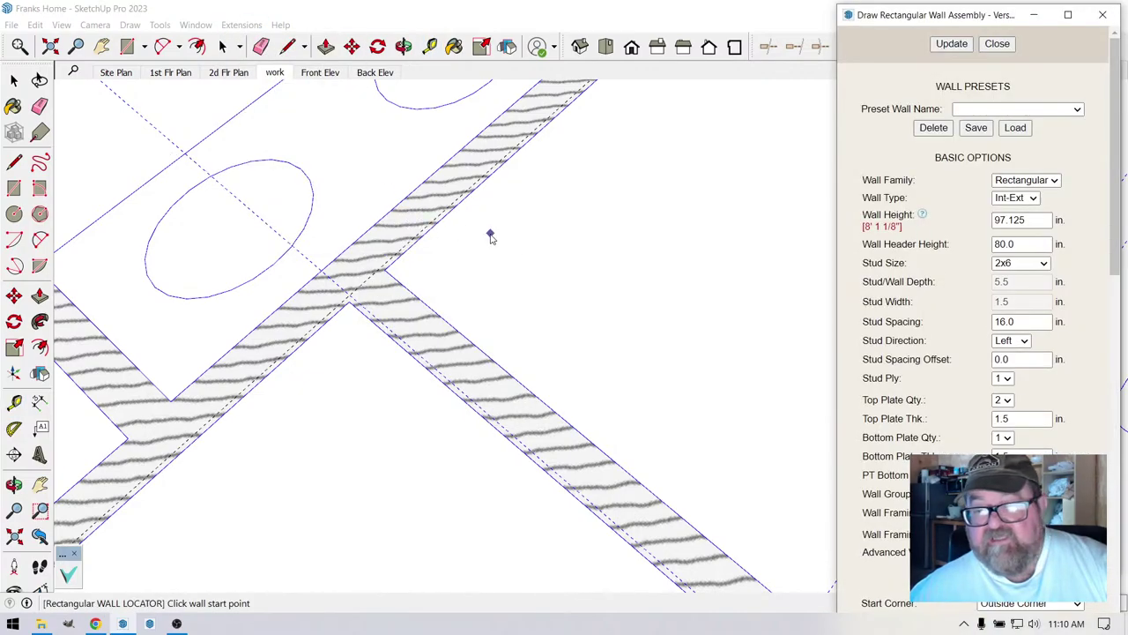
click(1027, 220)
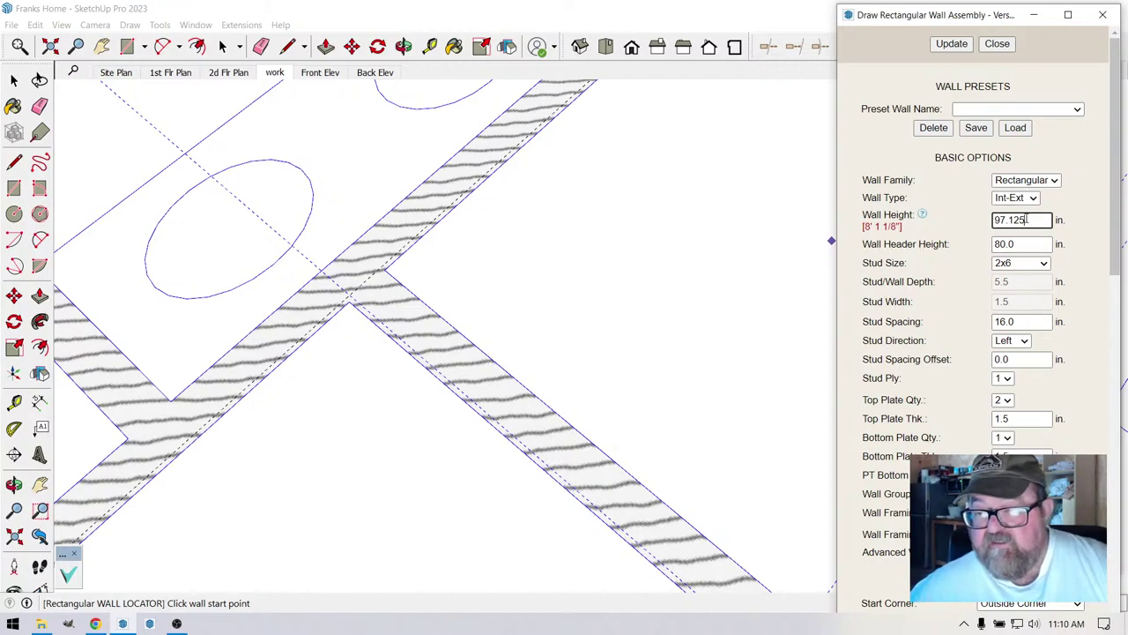
text(72)
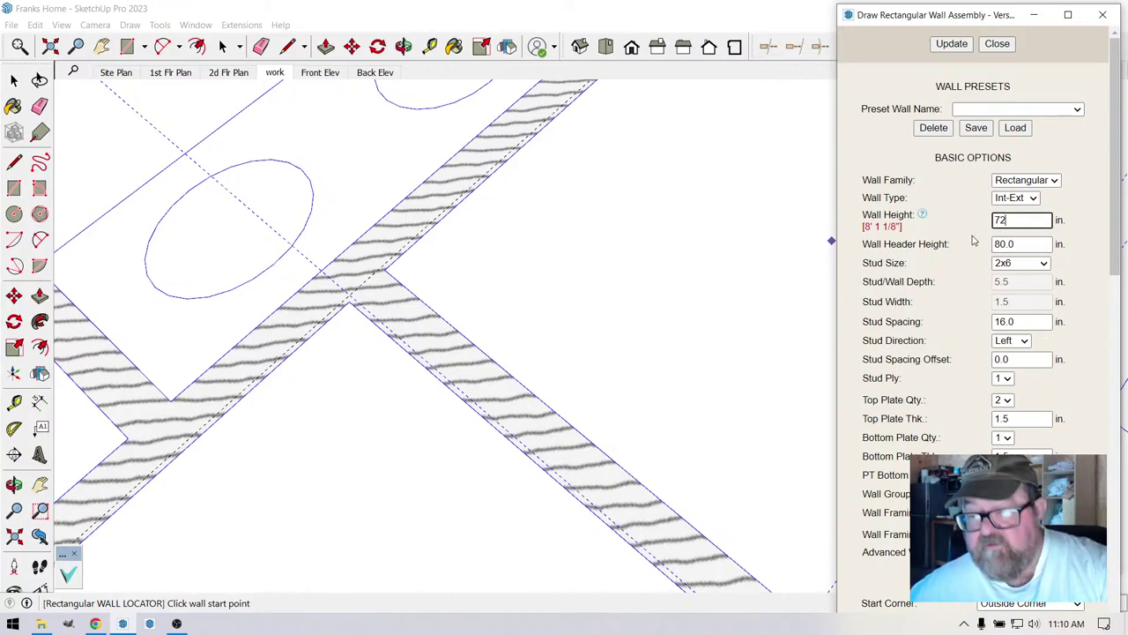
click(1021, 262)
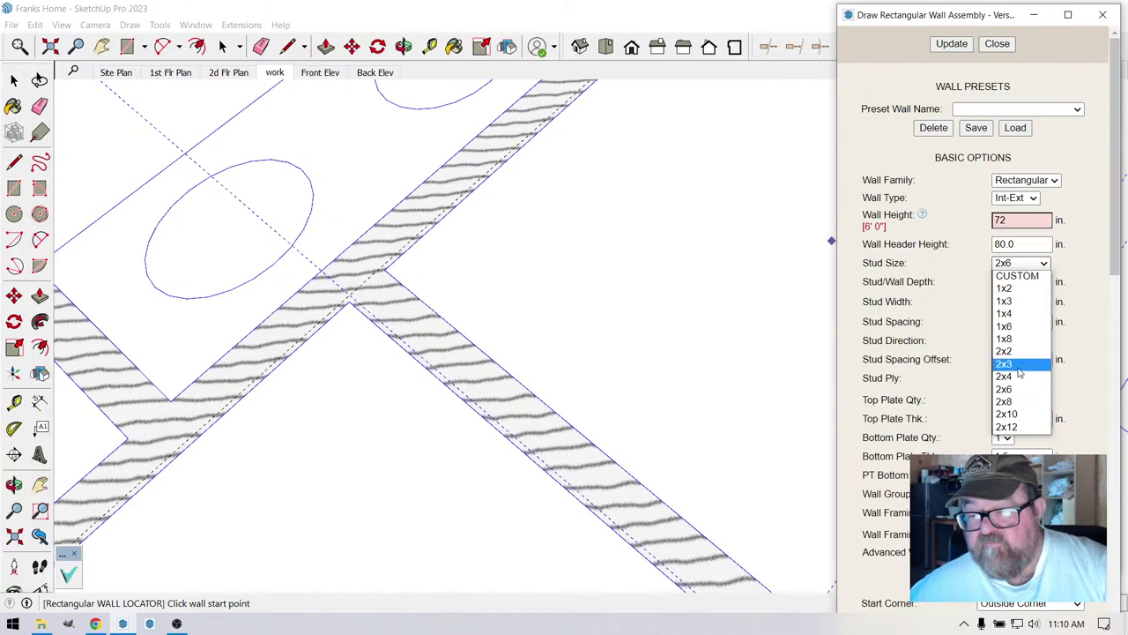
click(998, 344)
click(950, 47)
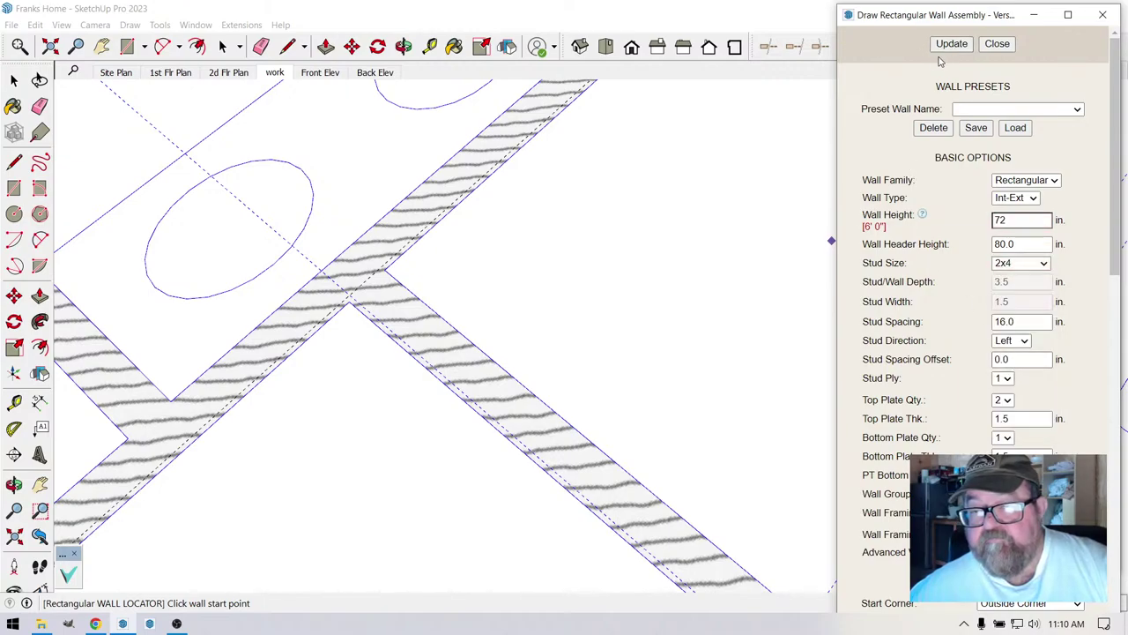
- Draw the knee wall from the plan corner to the room corner and inspect it
click(345, 295)
scroll(327, 282, down, 3)
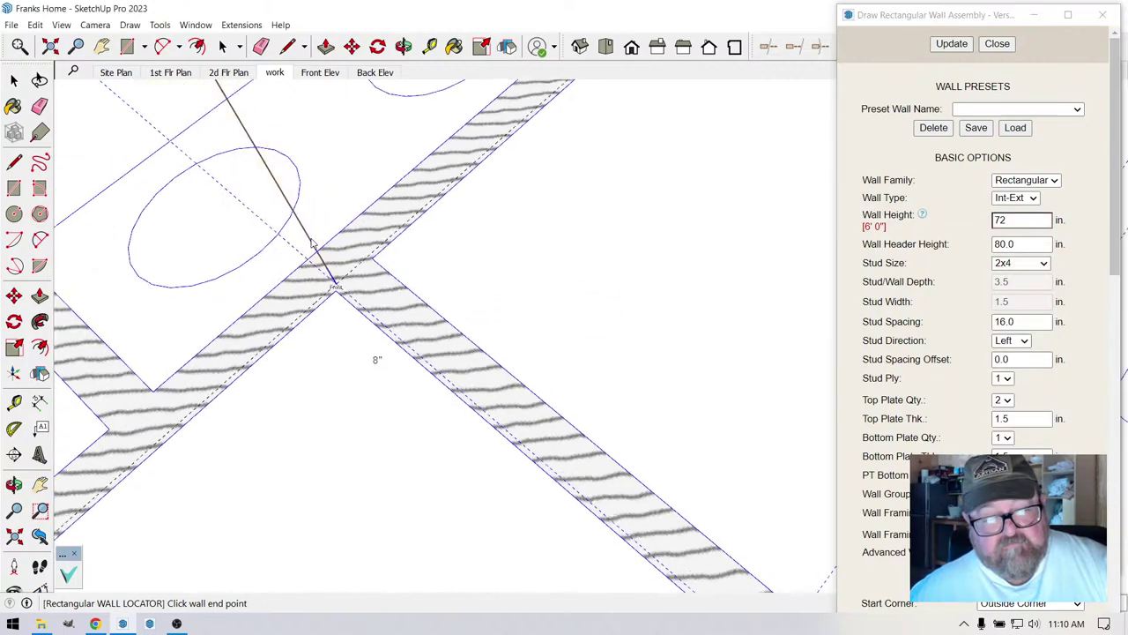
scroll(299, 252, down, 4)
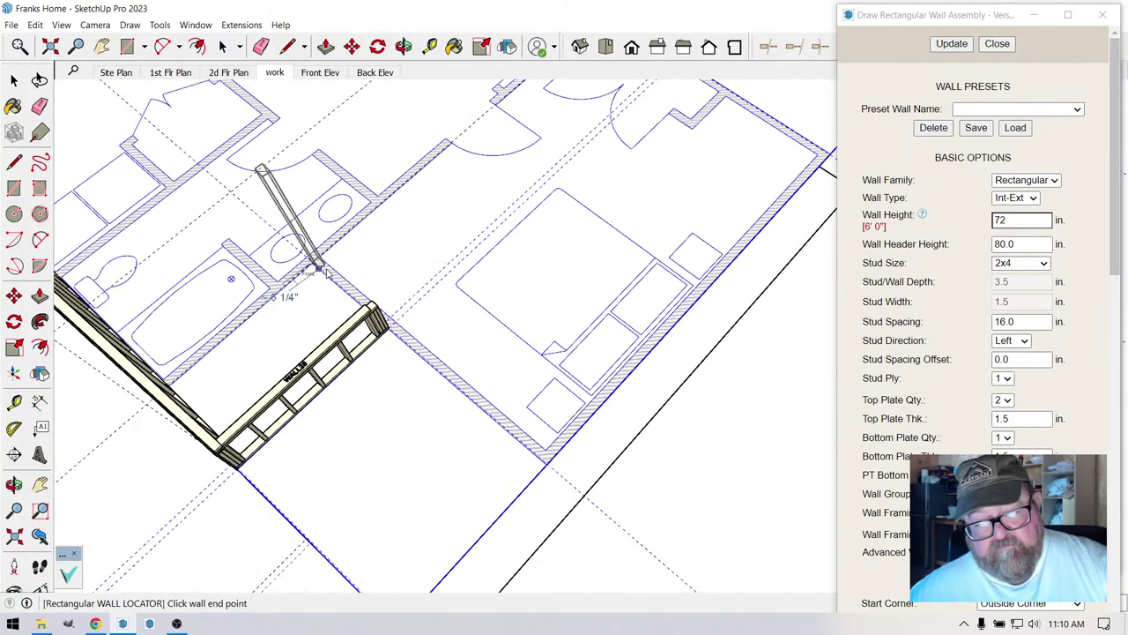
scroll(570, 420, up, 3)
scroll(568, 421, up, 3)
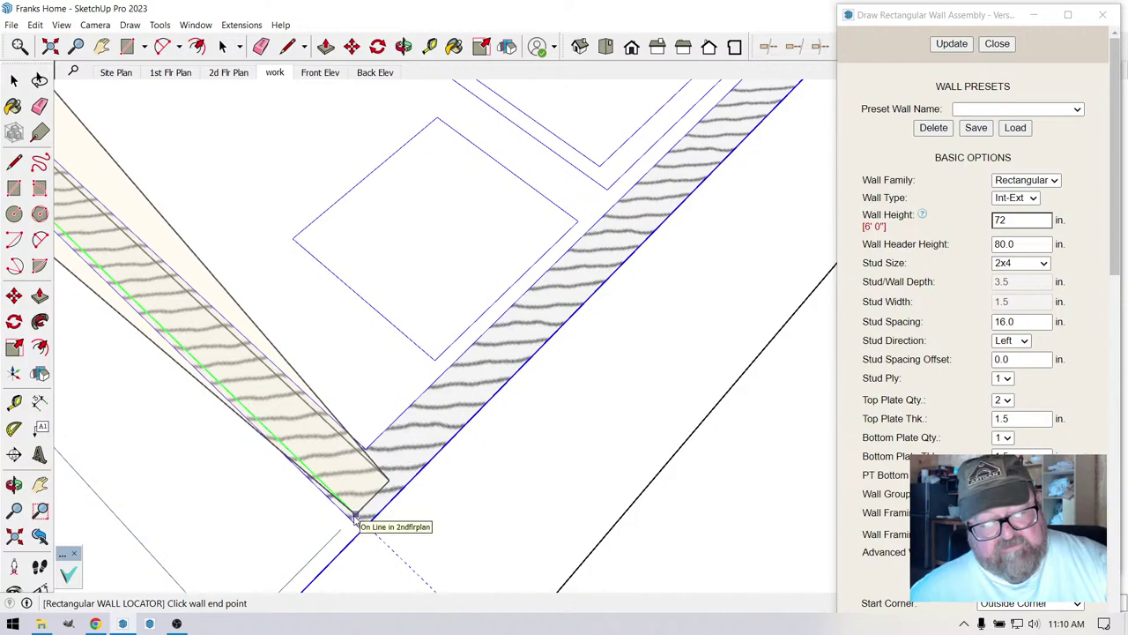
click(364, 529)
mouse_move(365, 529)
middle_down()
mouse_move(466, 468)
mouse_move(493, 398)
mouse_move(409, 245)
middle_up()
scroll(494, 398, down, 5)
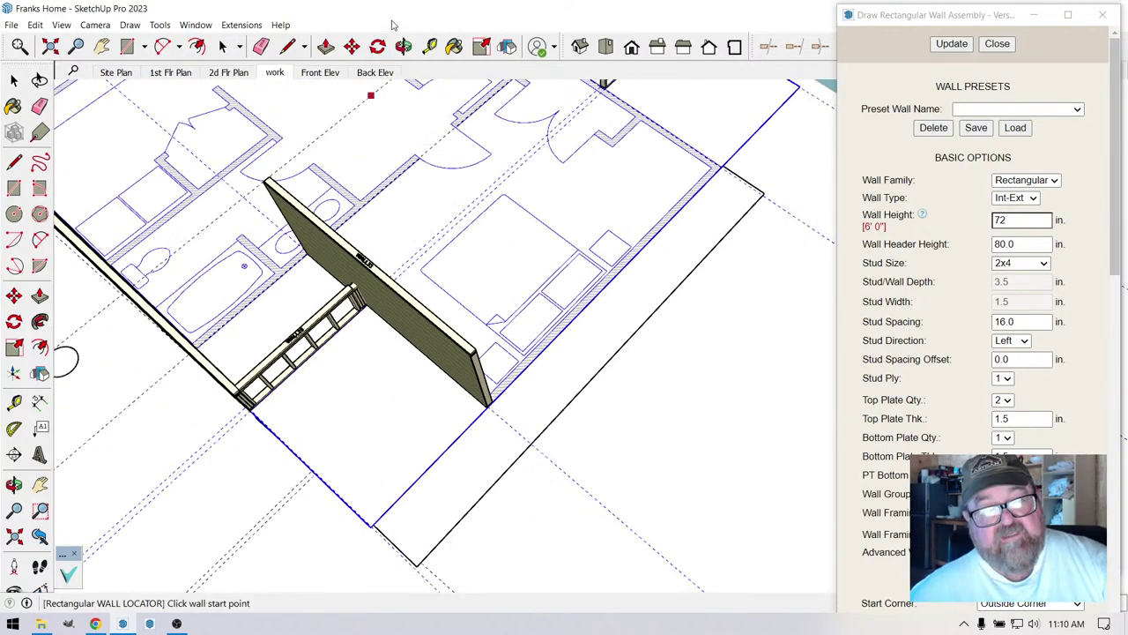
click(404, 46)
drag(414, 291, 452, 161)
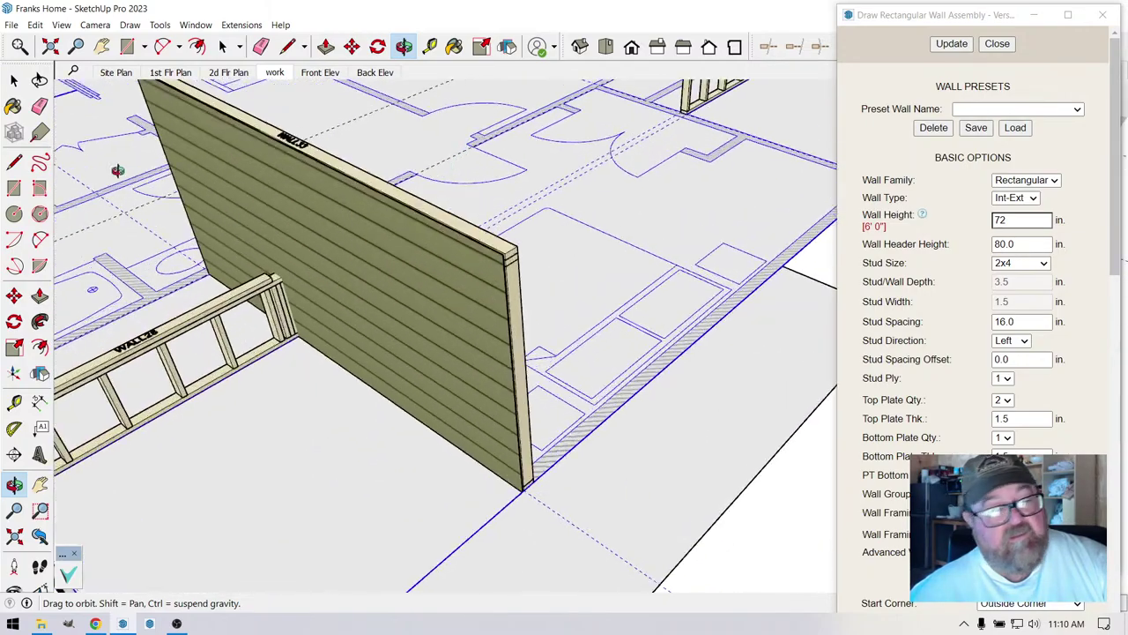
key(space)
- Open the knee wall's assembly settings and set its length to 12' 4 1/2"
click(340, 238)
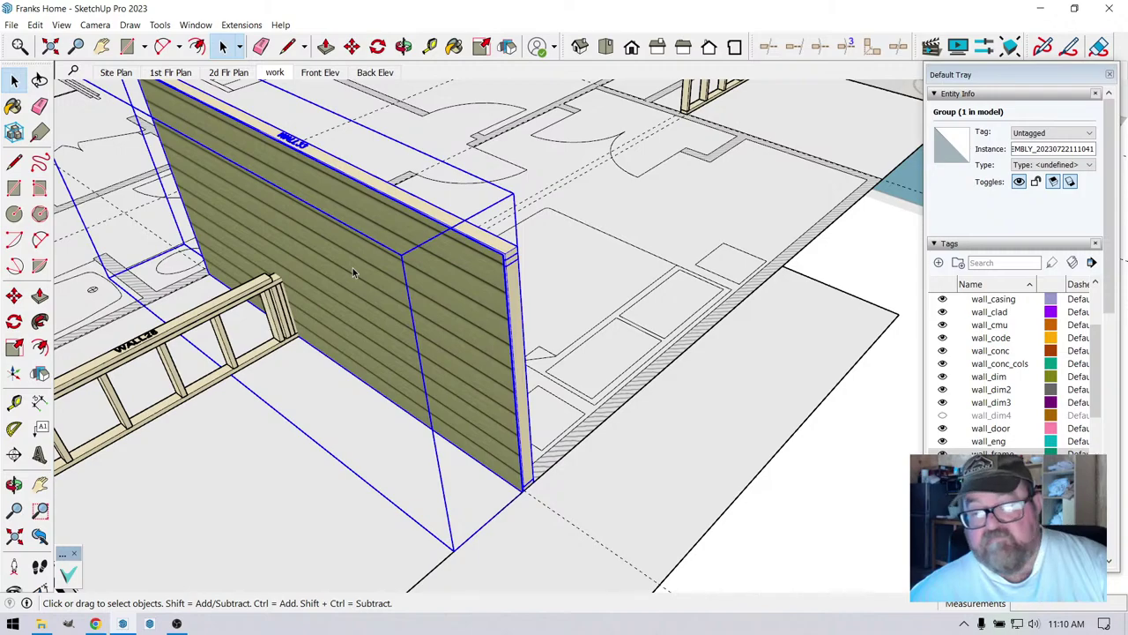
right_click(352, 268)
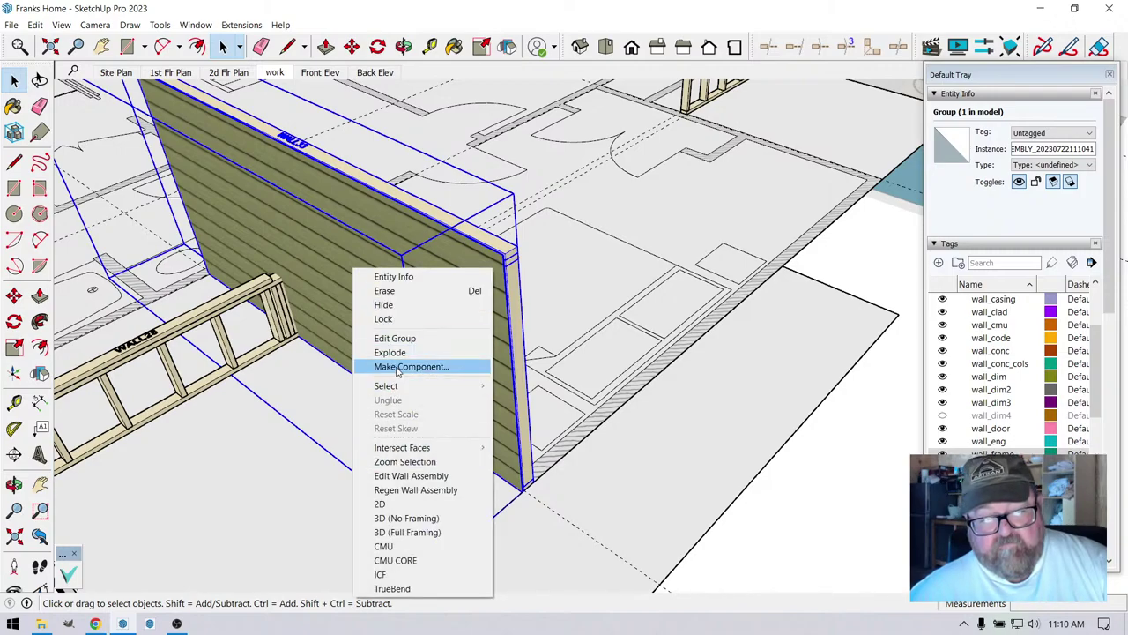
click(411, 475)
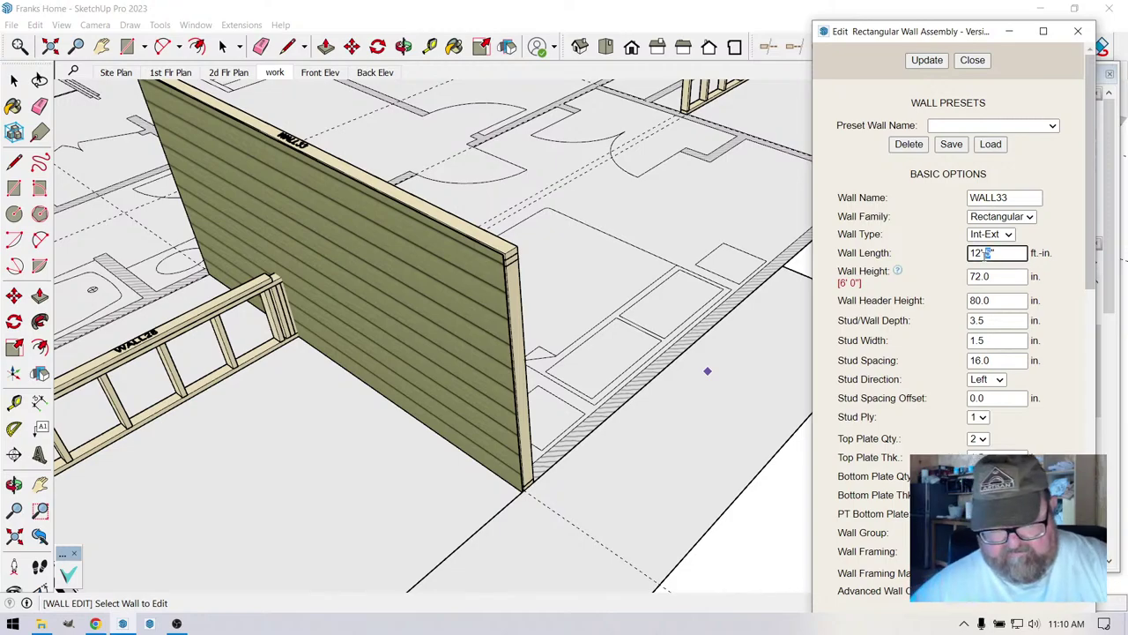
text(4)
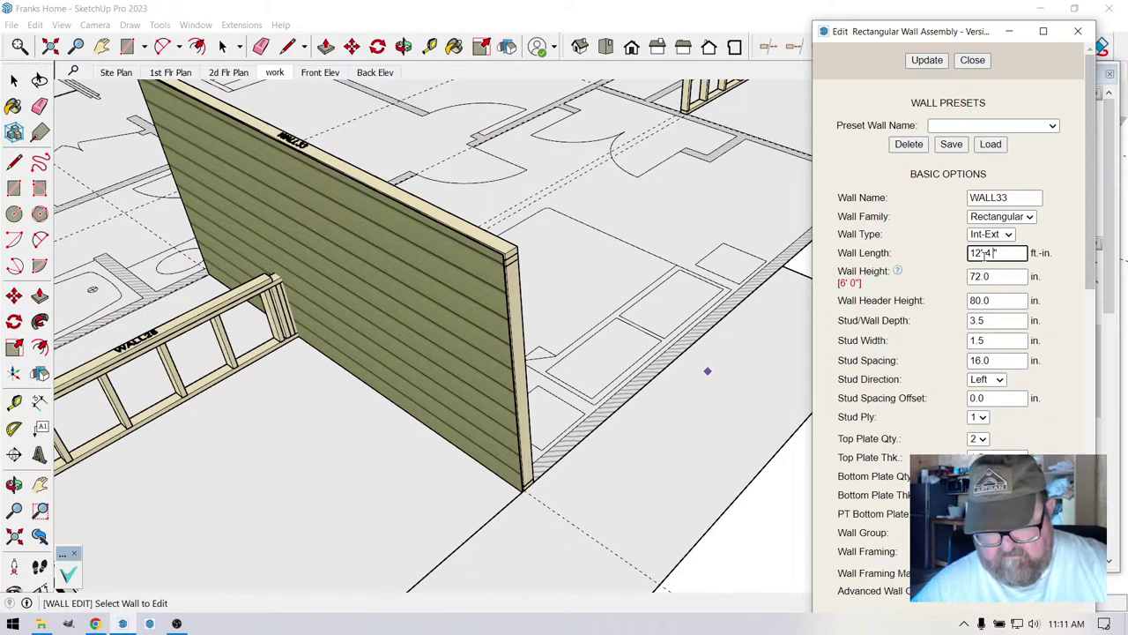
text( 1/2")
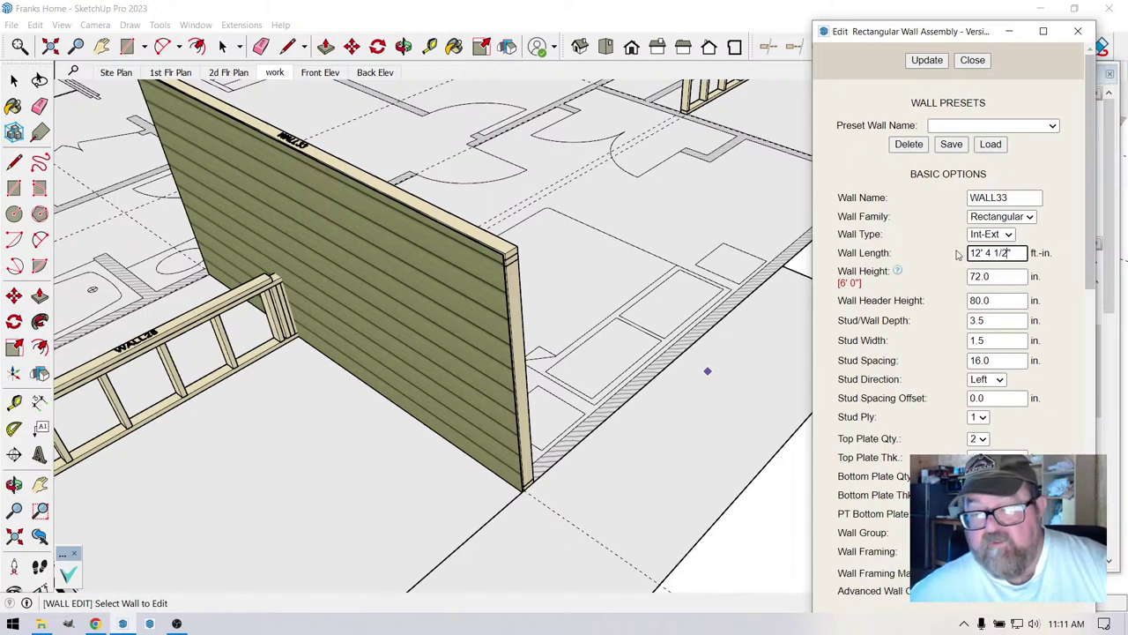
- Switch the knee wall's cladding to lap_7.0 and regenerate it
scroll(908, 247, down, 15)
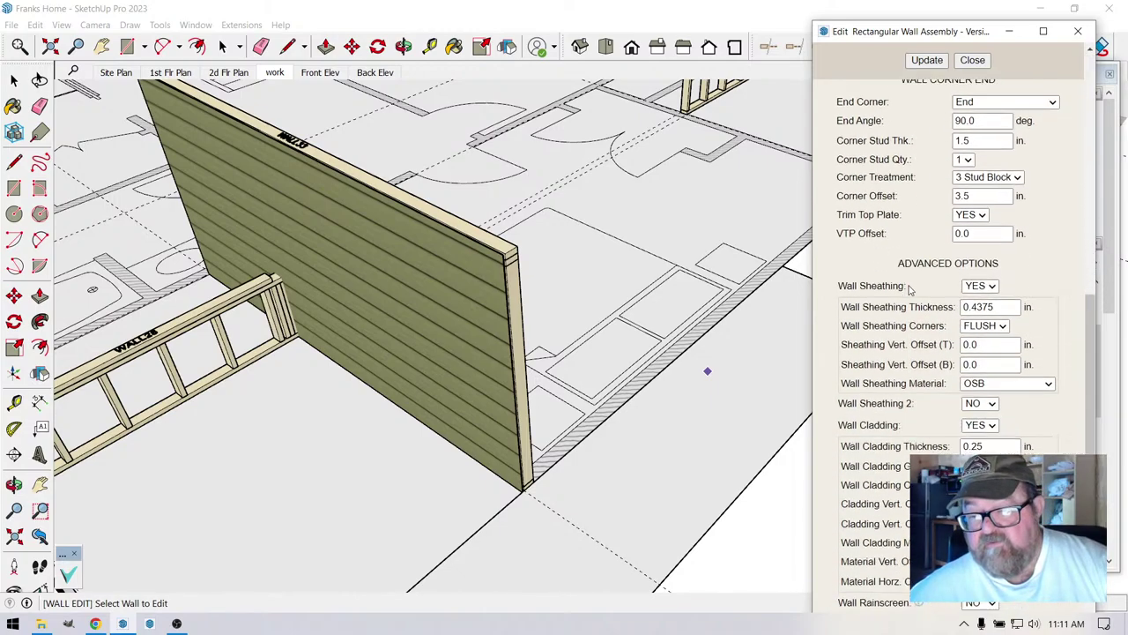
click(1049, 166)
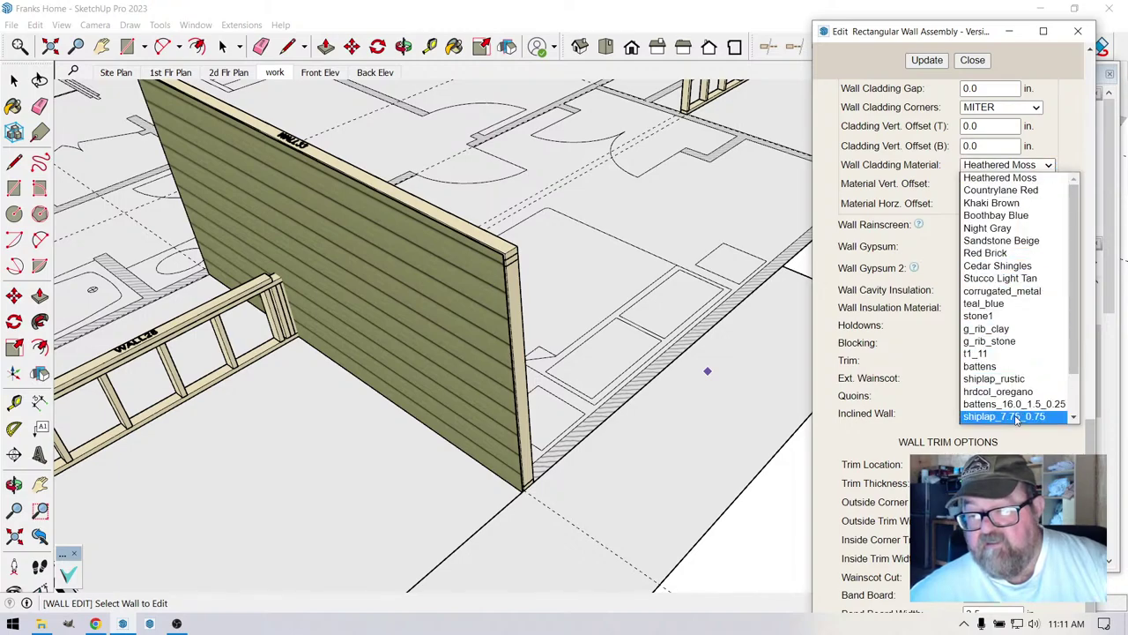
scroll(1009, 381, down, 1)
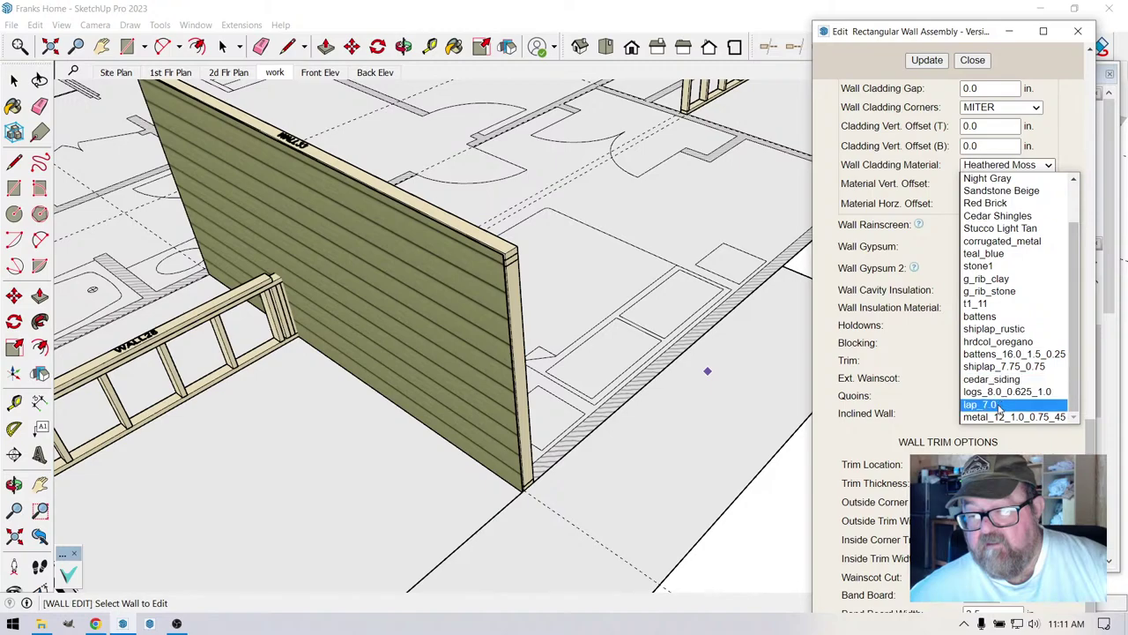
click(982, 404)
click(939, 63)
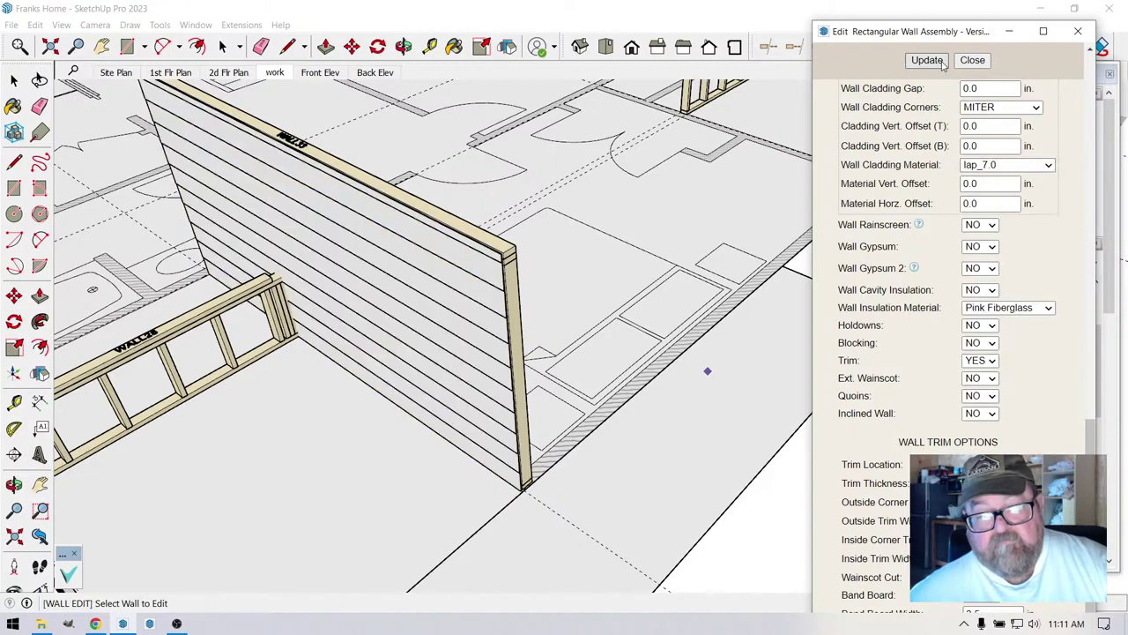
scroll(529, 502, up, 6)
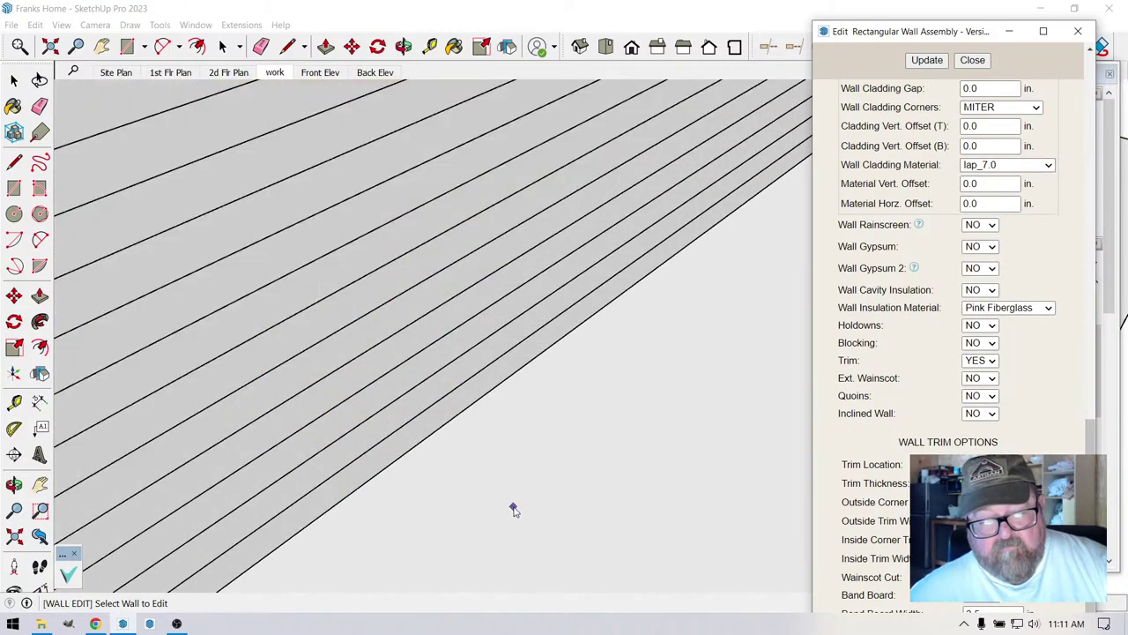
scroll(511, 509, down, 2)
scroll(510, 519, down, 8)
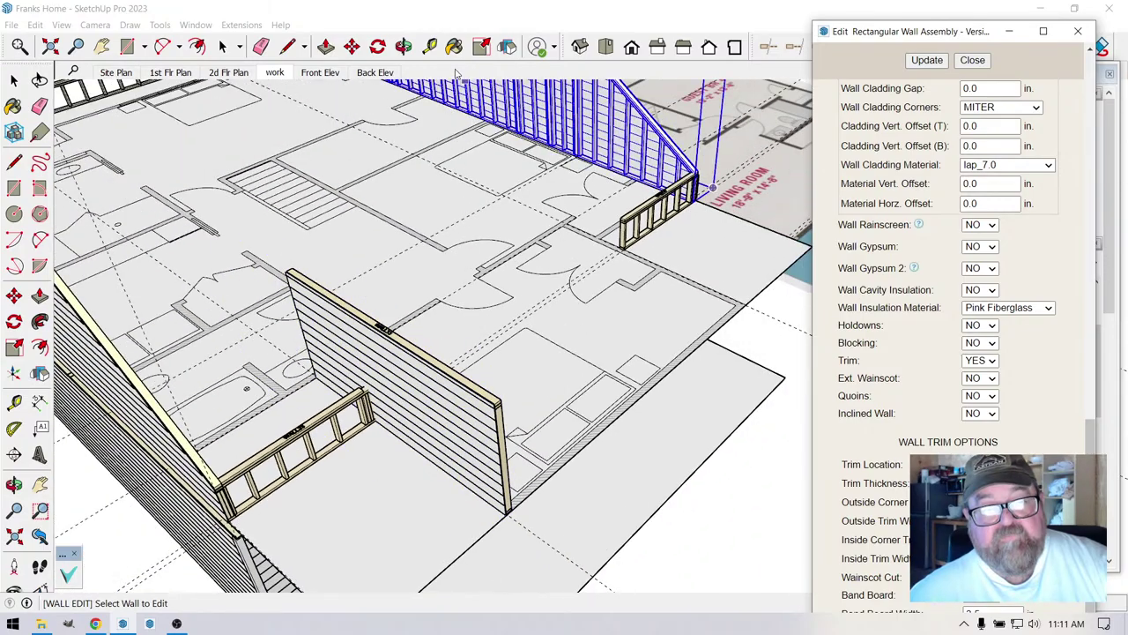
click(402, 50)
drag(414, 353, 323, 322)
scroll(324, 335, up, 5)
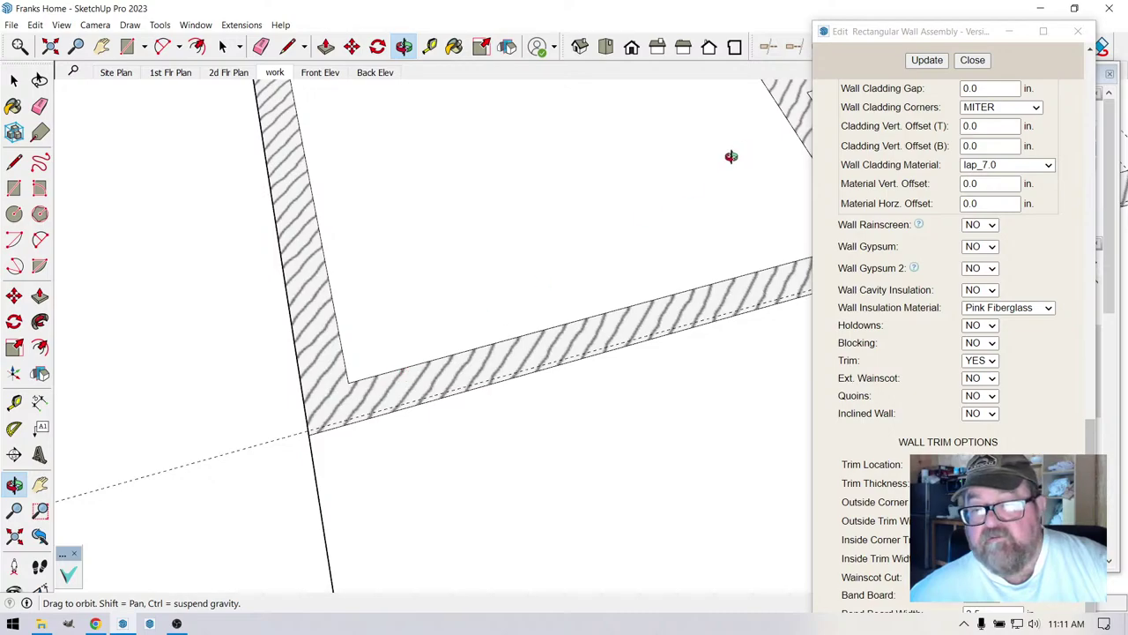
- Draw another Medeek rectangular wall, WALL34, about 12' 5" long from the room corner
click(972, 60)
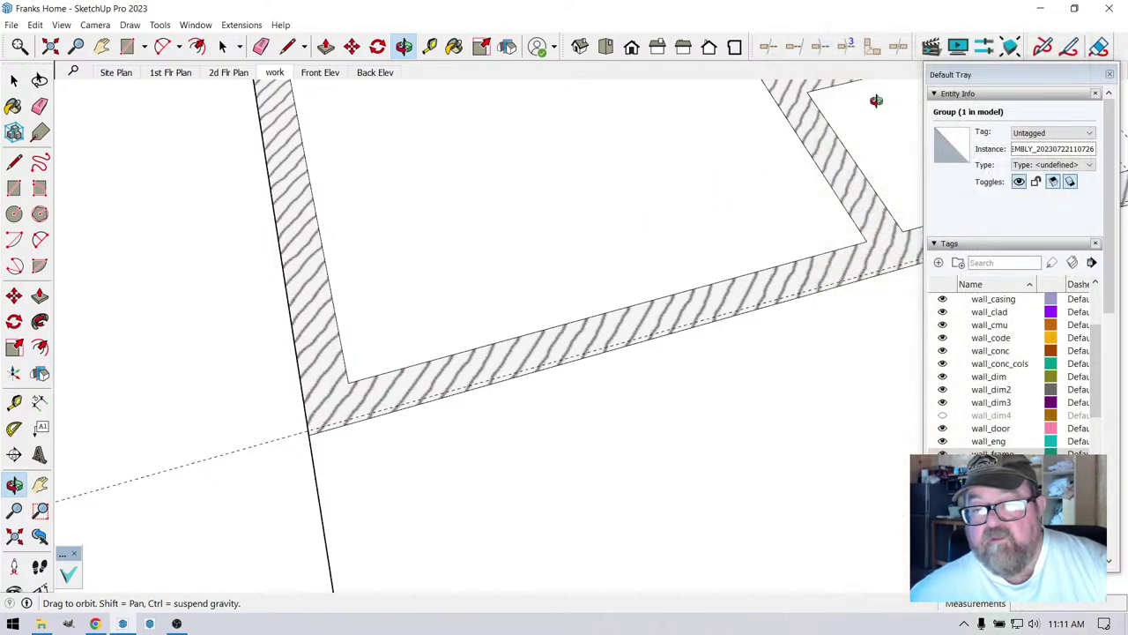
click(188, 25)
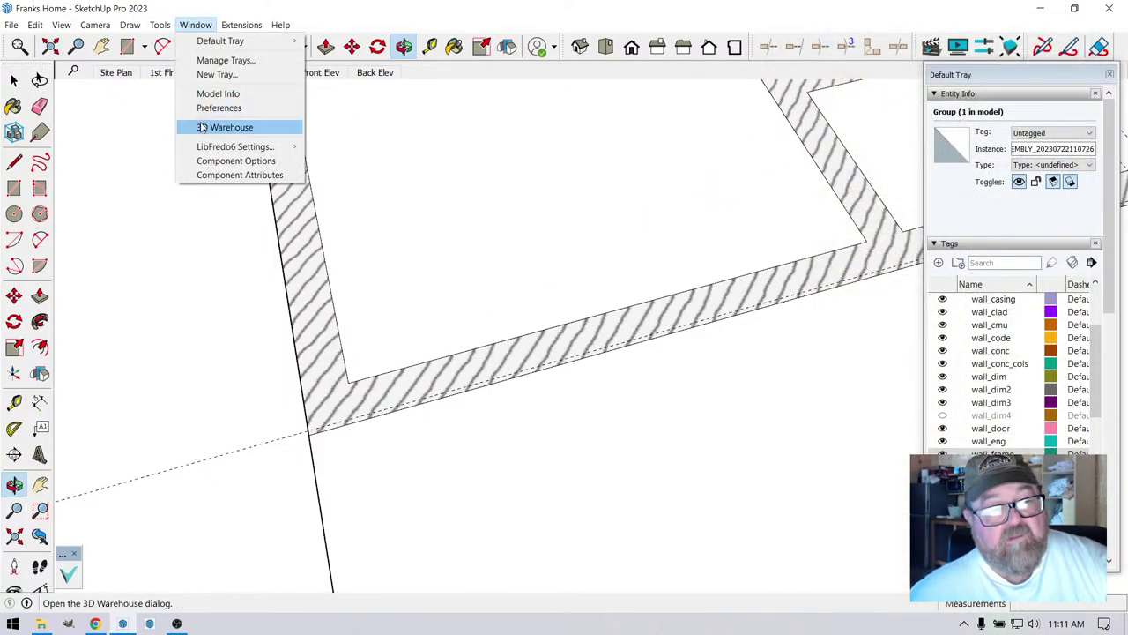
click(236, 24)
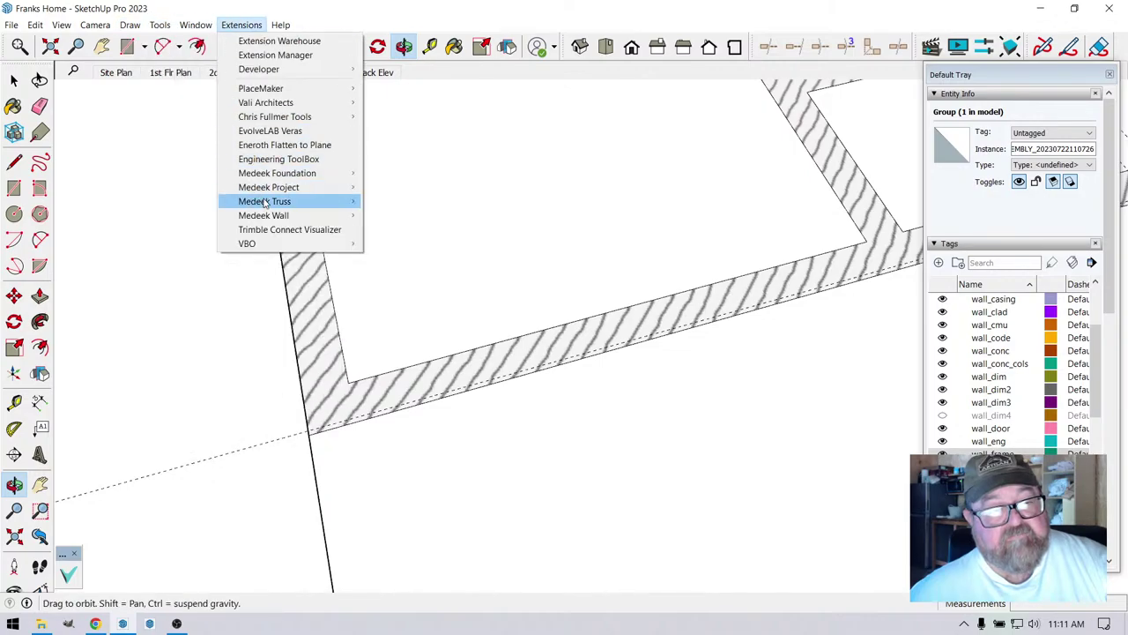
mouse_move(263, 215)
click(389, 215)
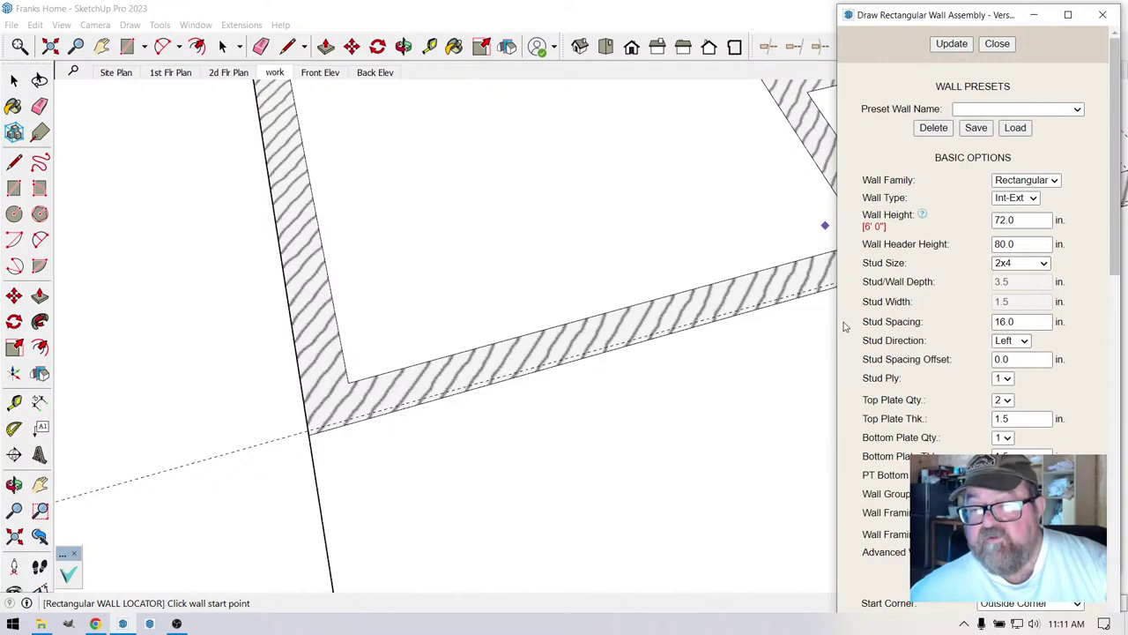
scroll(323, 394, up, 2)
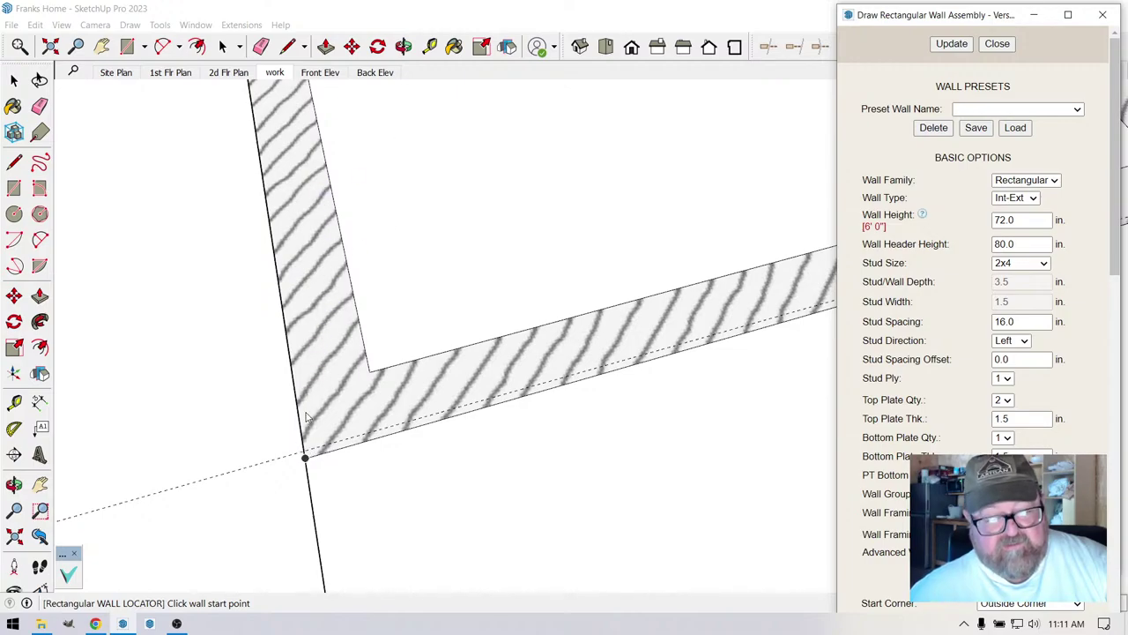
click(305, 453)
scroll(304, 453, down, 6)
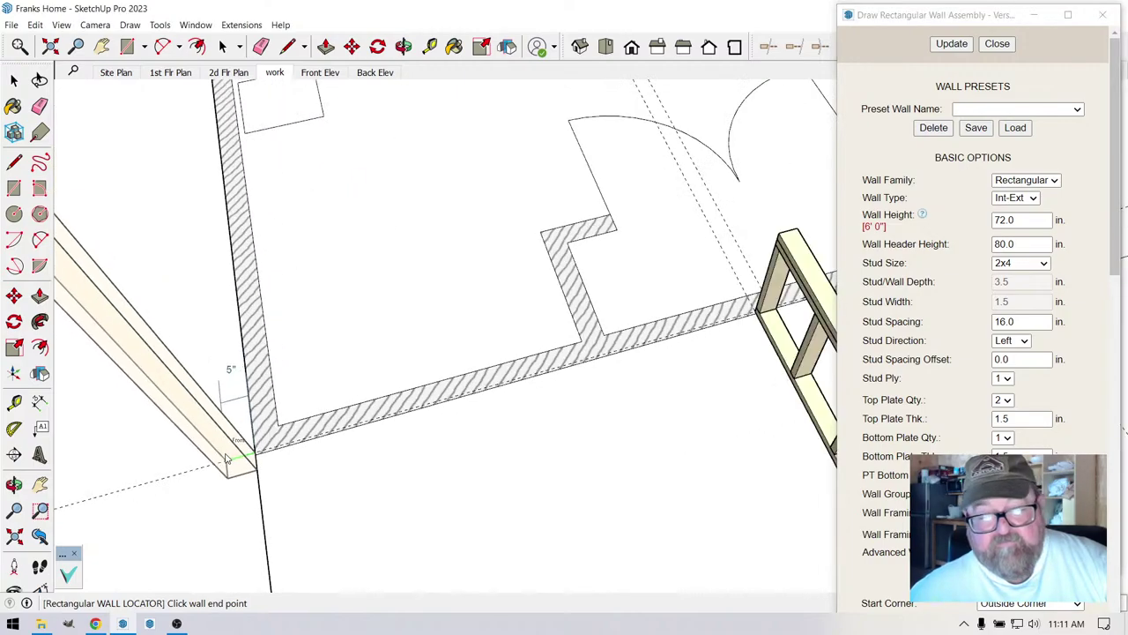
scroll(657, 378, up, 6)
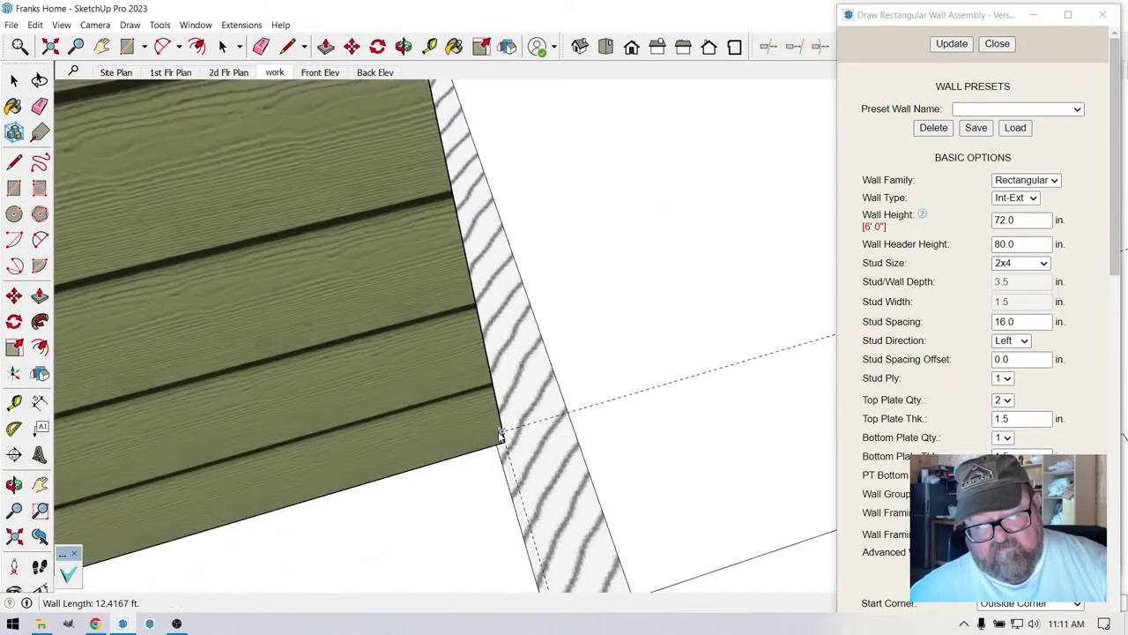
scroll(652, 387, down, 3)
click(688, 375)
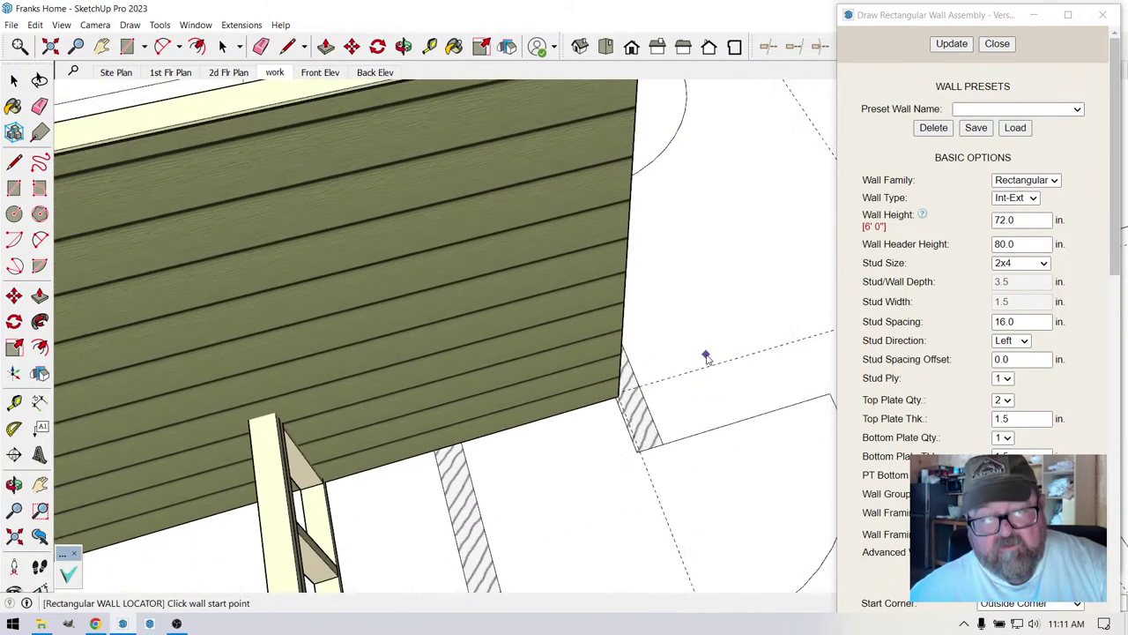
scroll(709, 357, down, 3)
scroll(679, 237, up, 2)
scroll(674, 212, down, 2)
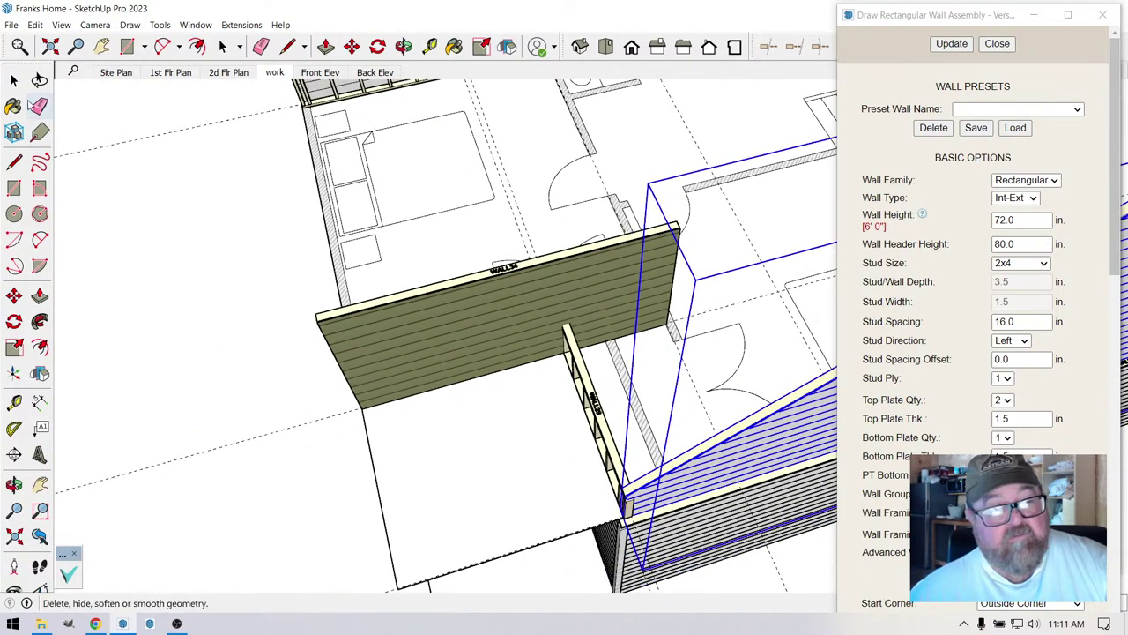
- Select WALL34 and open its Edit Wall Assembly settings
click(14, 80)
scroll(379, 355, up, 1)
scroll(384, 332, up, 1)
click(384, 332)
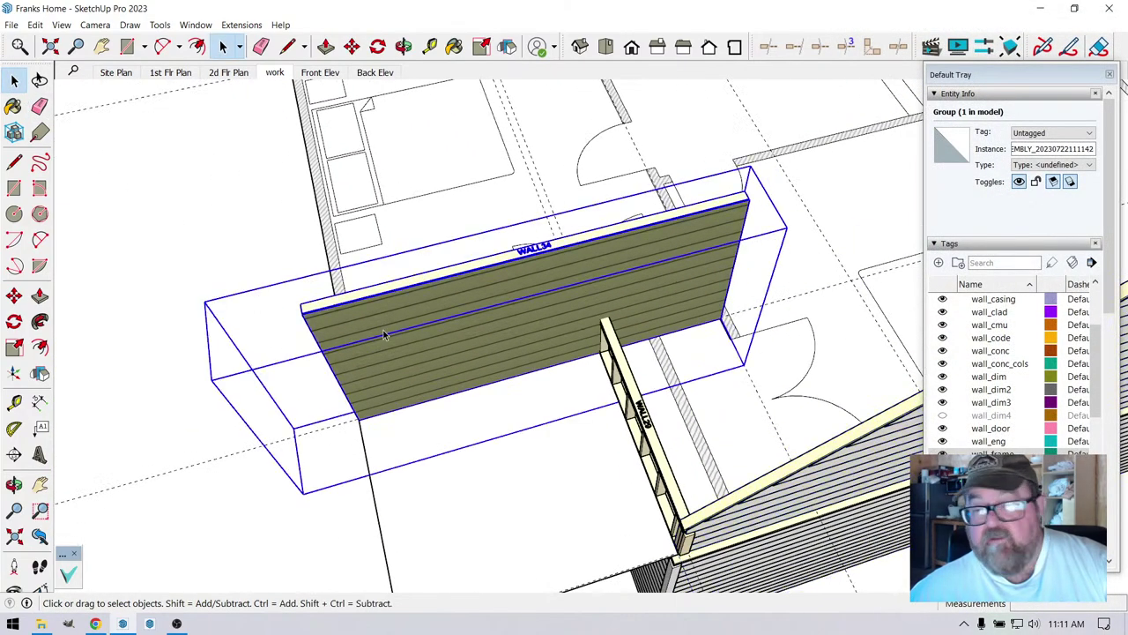
right_click(384, 333)
click(441, 206)
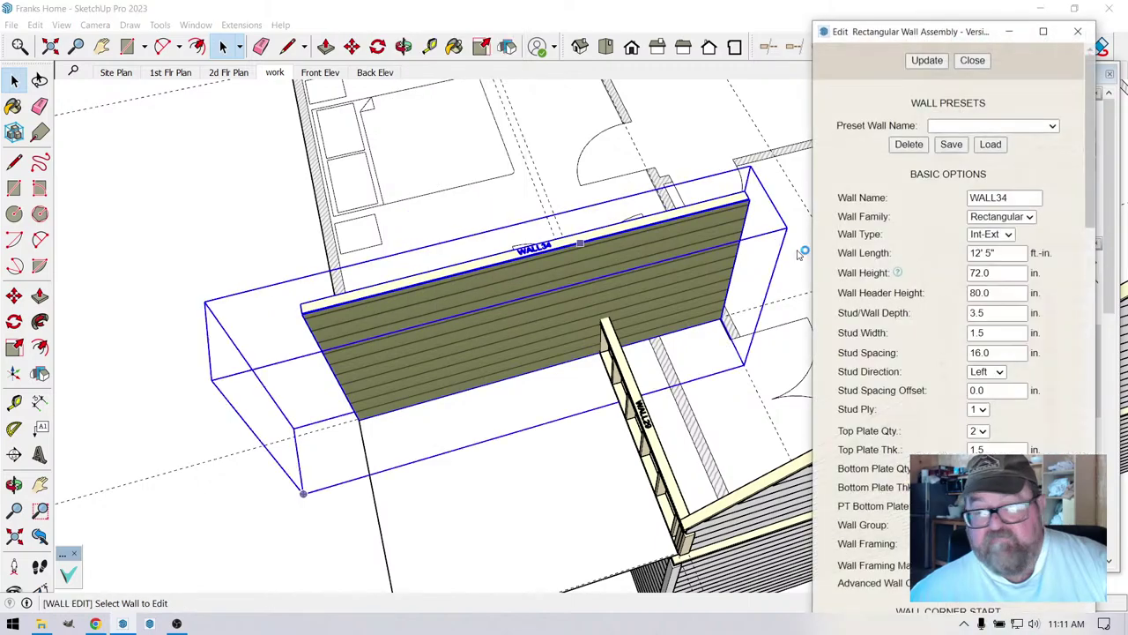
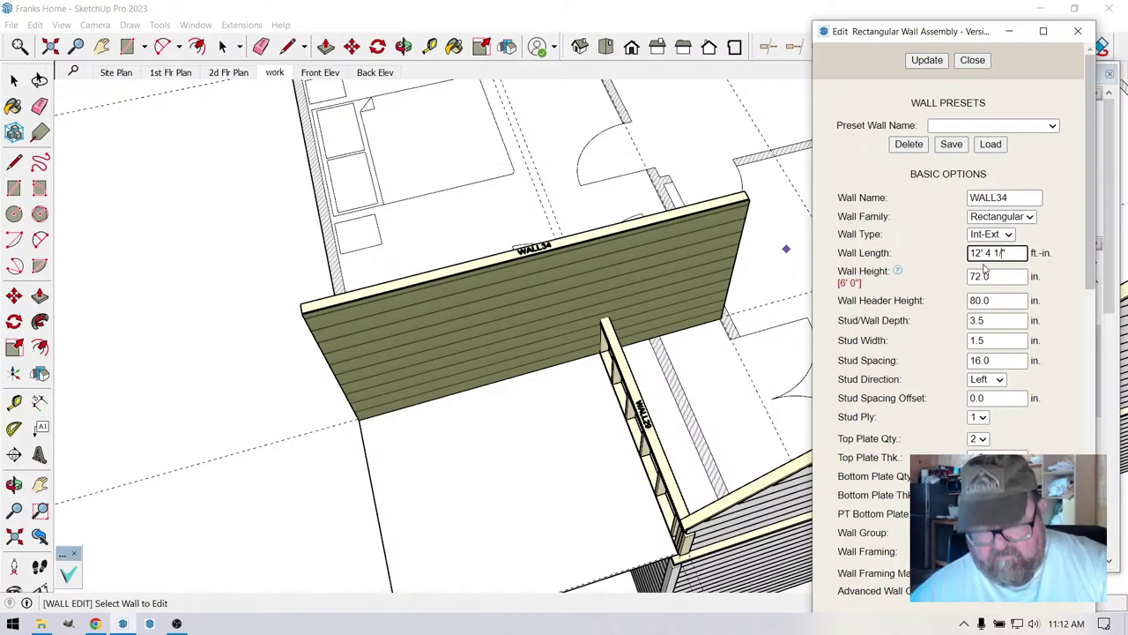
- Switch WALL34's cladding material to lap_7.0, apply the update, and close the Edit Wall dialog
scroll(925, 388, down, 15)
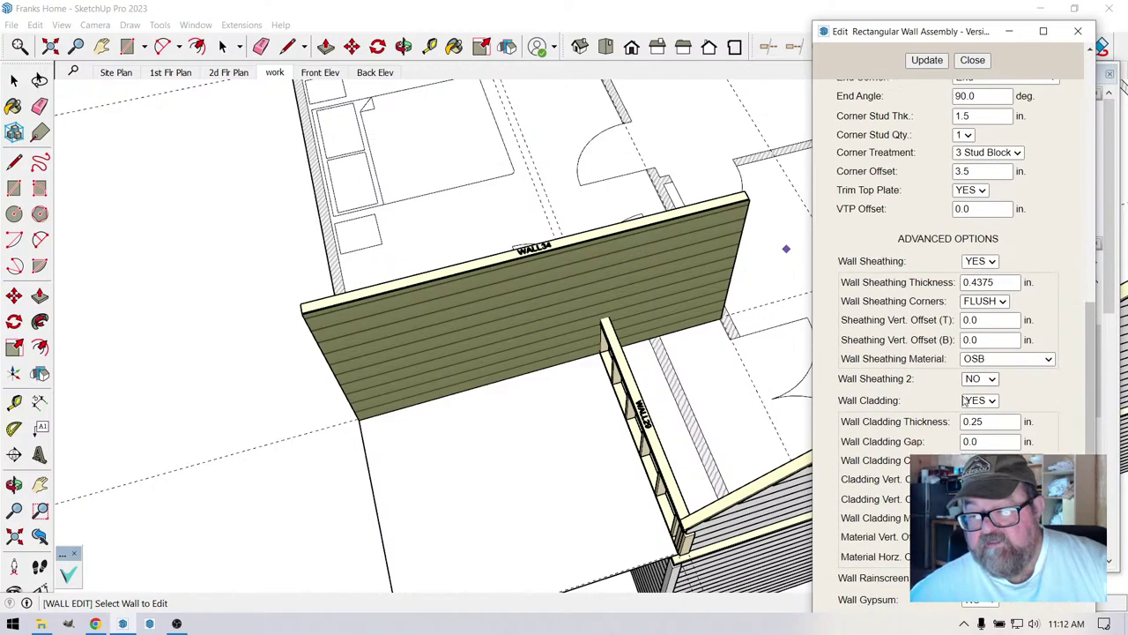
scroll(1036, 368, down, 3)
scroll(1036, 369, up, 5)
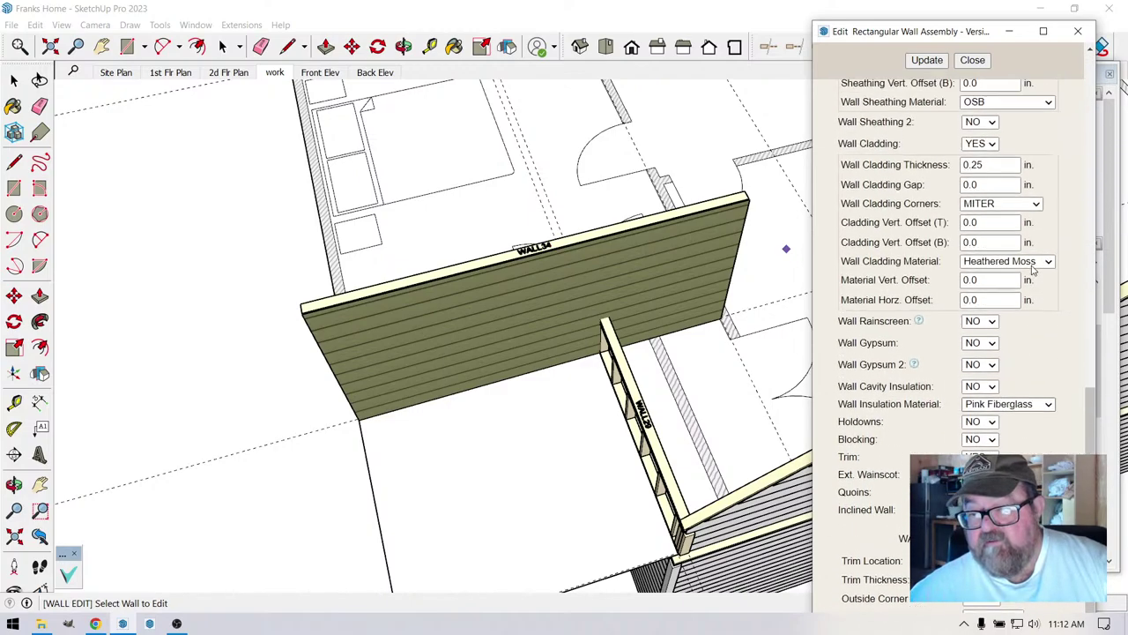
click(1049, 312)
scroll(1013, 436, down, 2)
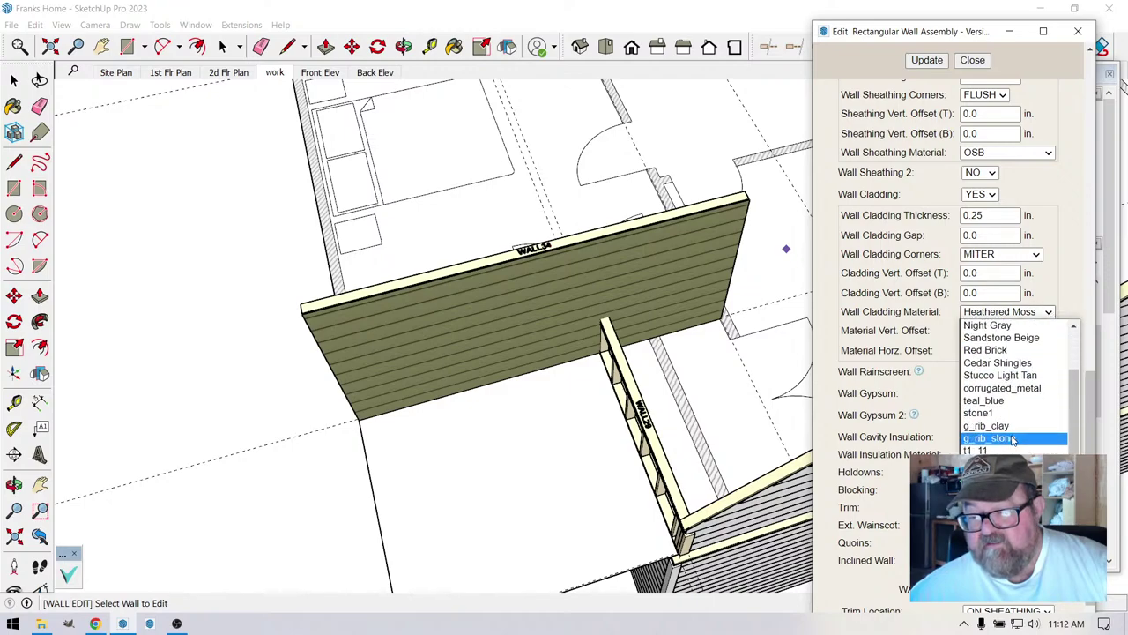
click(996, 463)
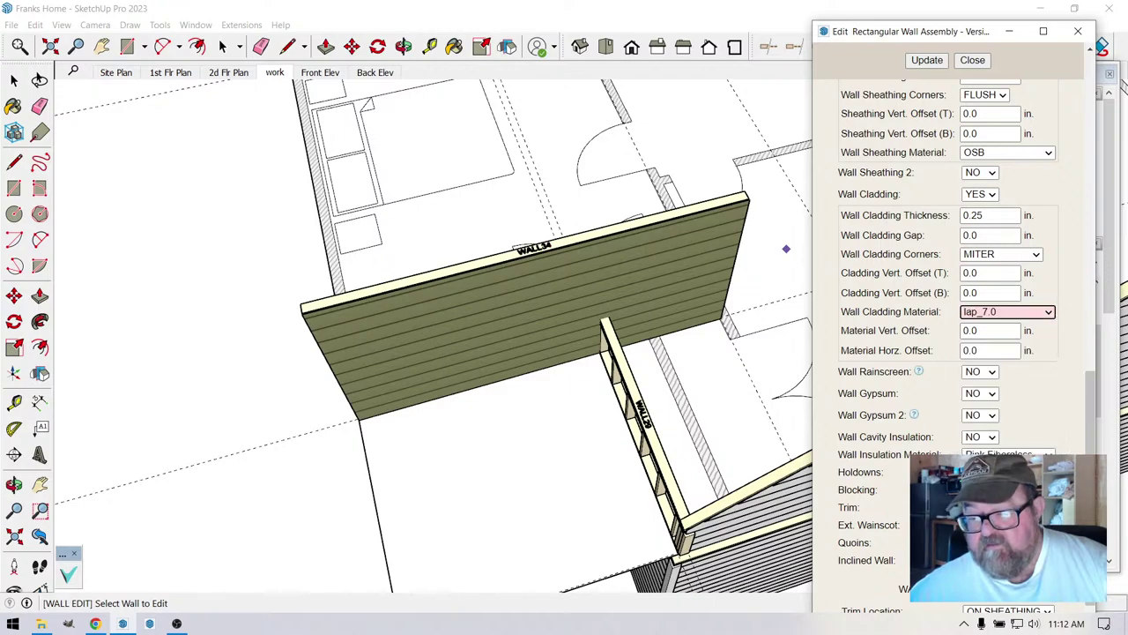
click(927, 60)
click(972, 60)
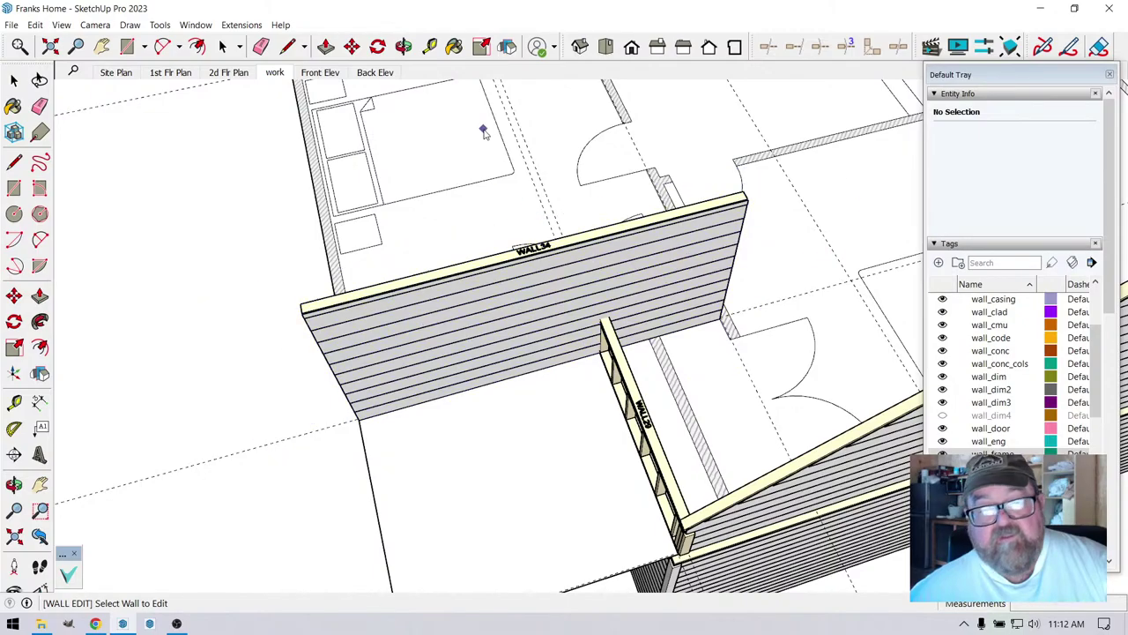
- Orbit to the bedroom walls and start a standard Medeek gable wall
click(404, 46)
drag(572, 265, 396, 270)
scroll(378, 365, up, 4)
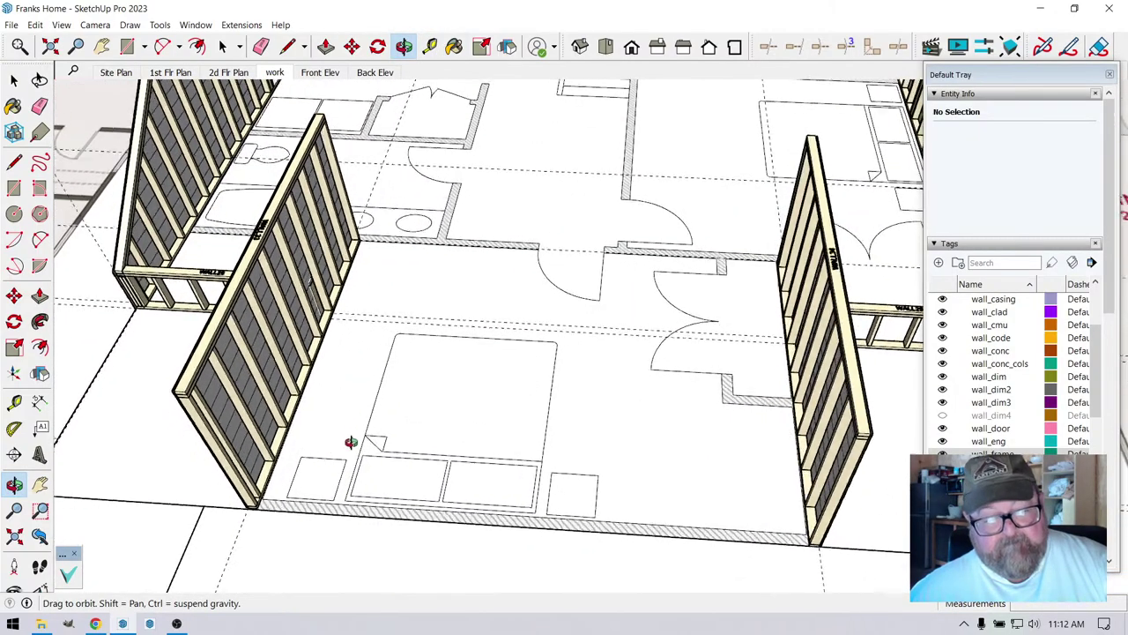
scroll(365, 403, down, 3)
scroll(368, 440, up, 4)
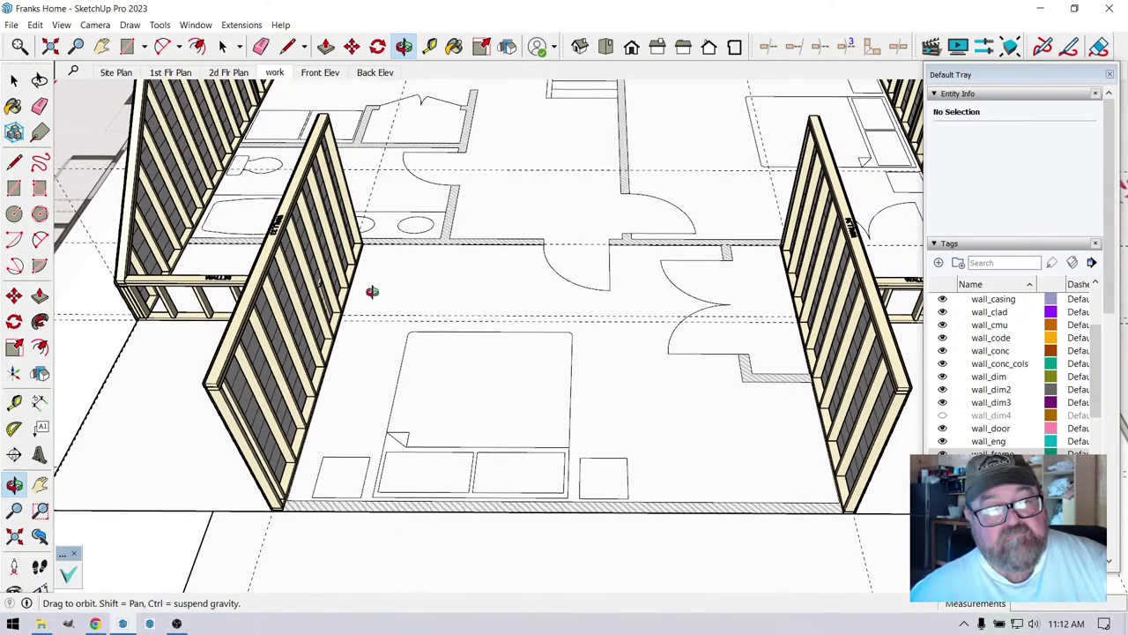
scroll(372, 292, down, 3)
mouse_move(503, 362)
mouse_down()
mouse_move(356, 282)
mouse_move(521, 355)
mouse_up()
scroll(521, 355, up, 4)
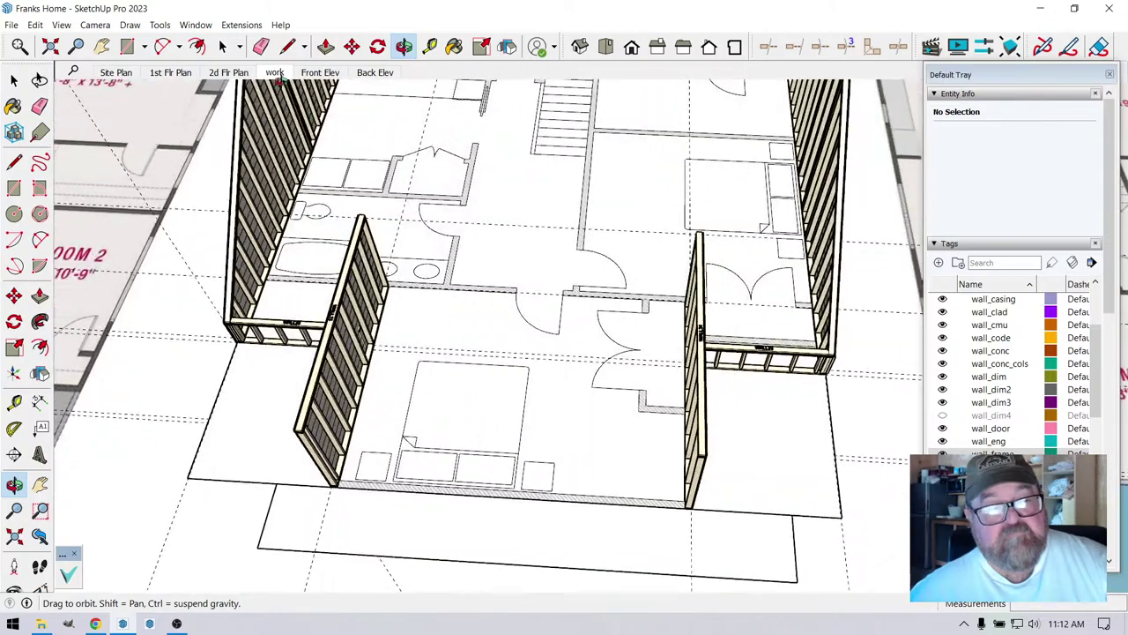
click(241, 24)
mouse_move(264, 215)
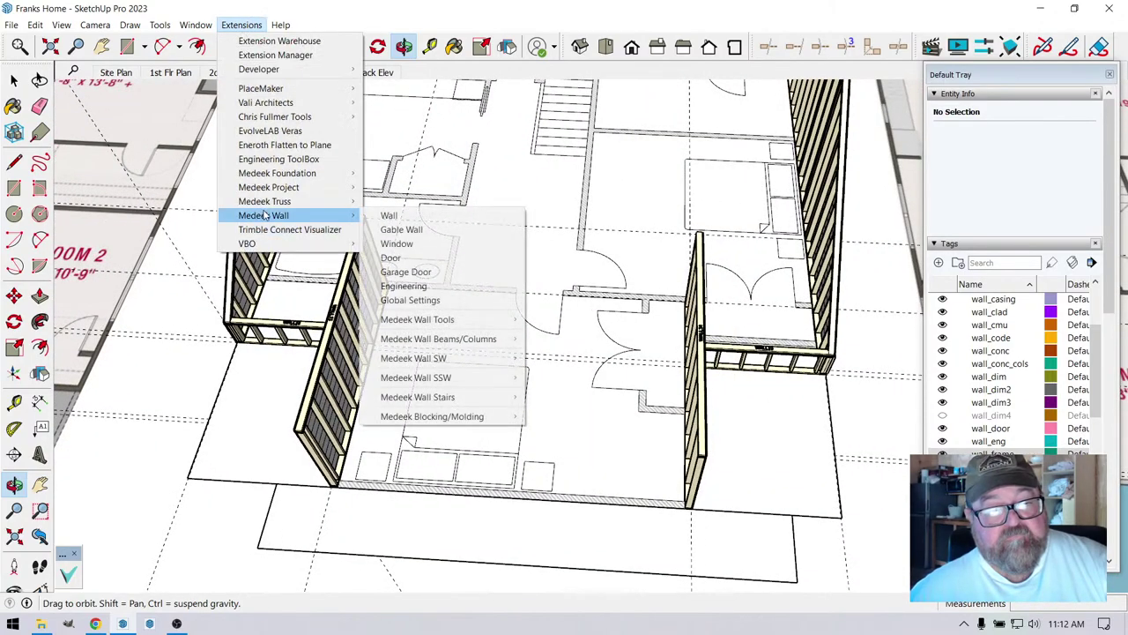
click(401, 229)
click(457, 291)
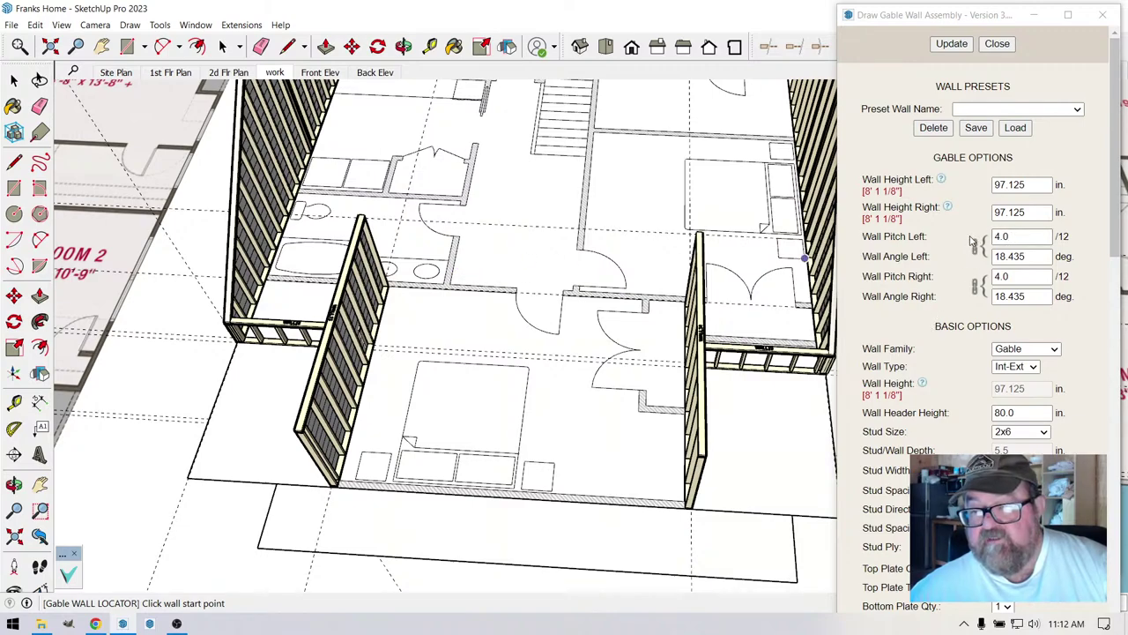
- Set the gable wall pitches to 8/12 and both side heights to 72 in
double_click(1018, 235)
text(8)
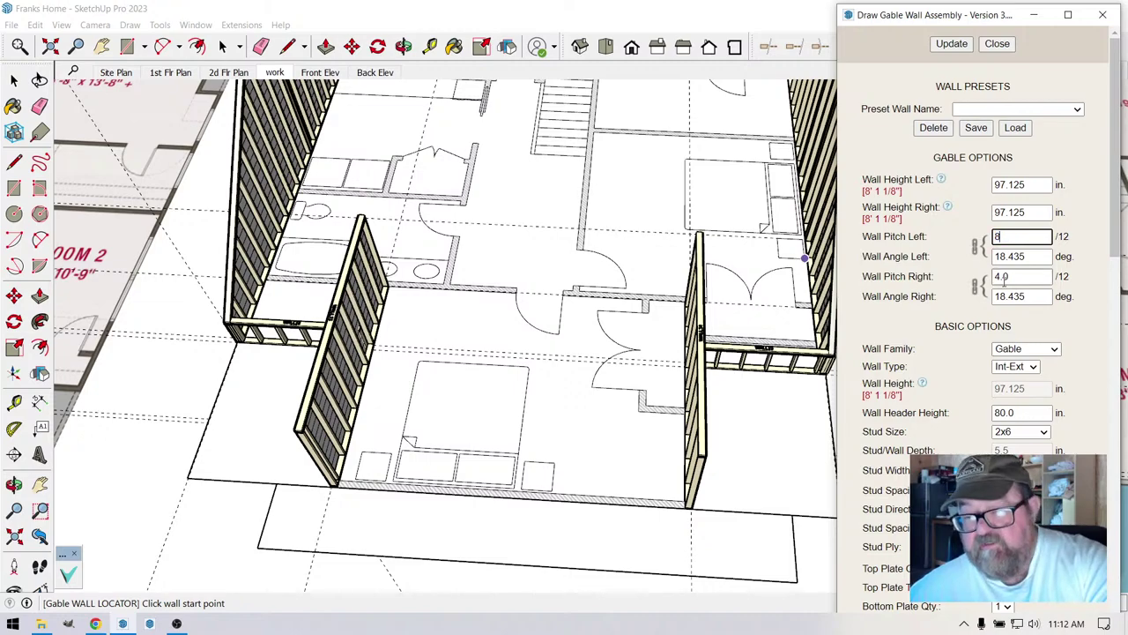
double_click(1014, 277)
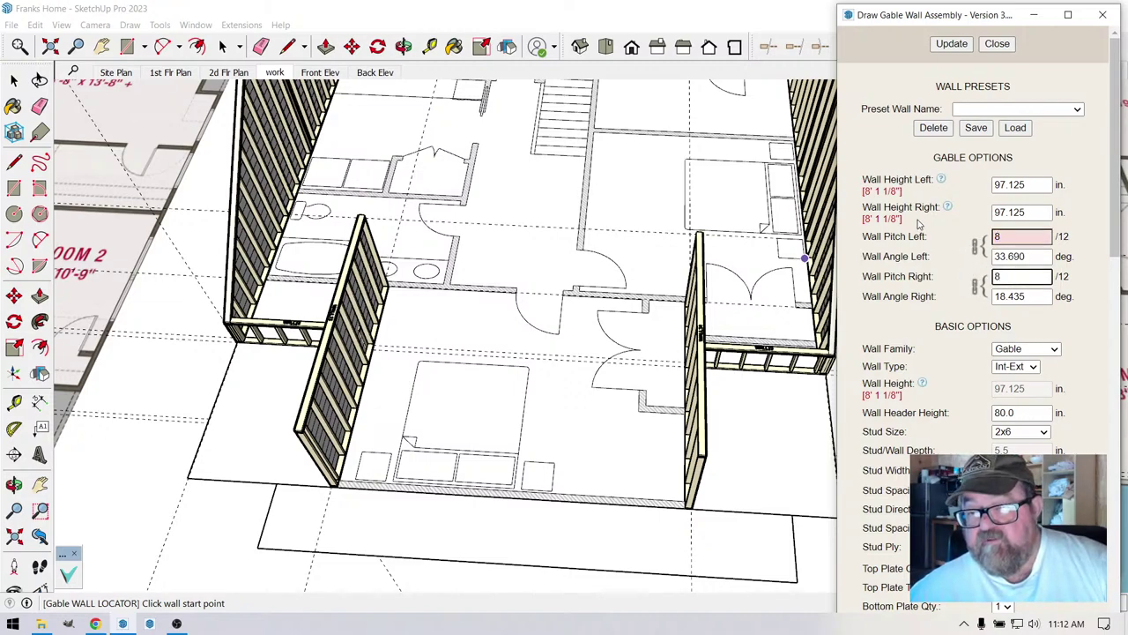
double_click(1022, 186)
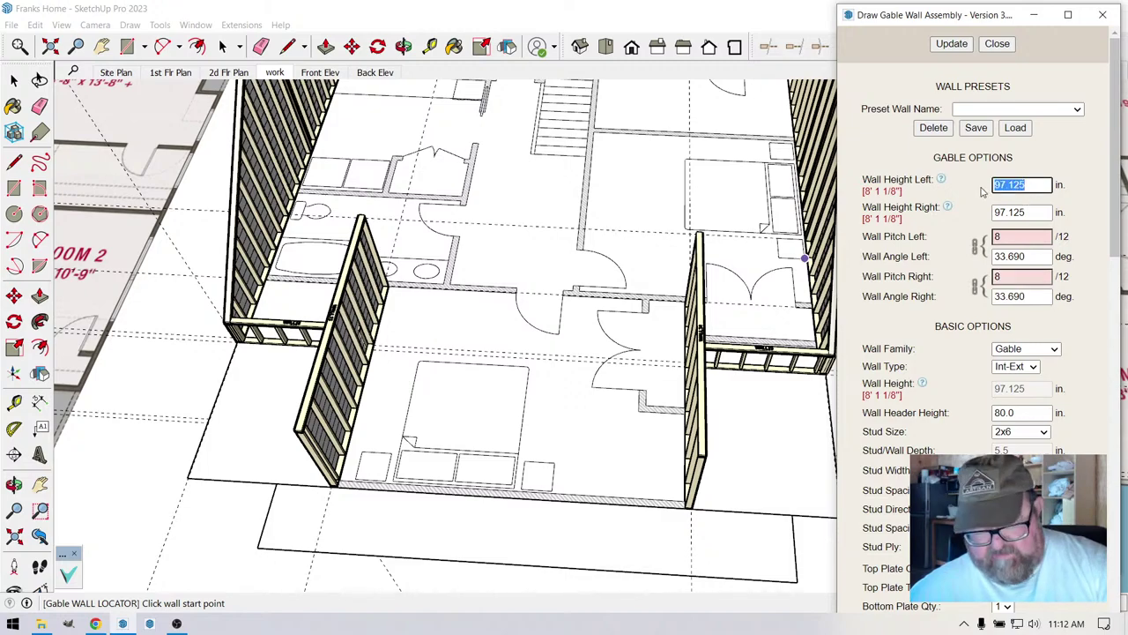
text(72)
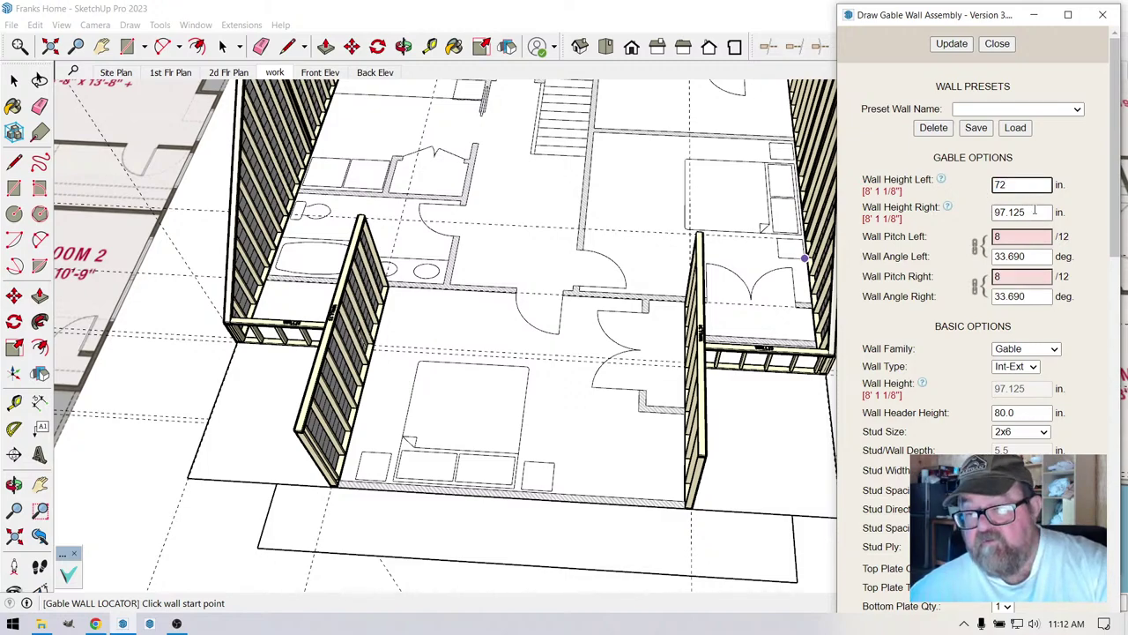
double_click(1033, 211)
text(7)
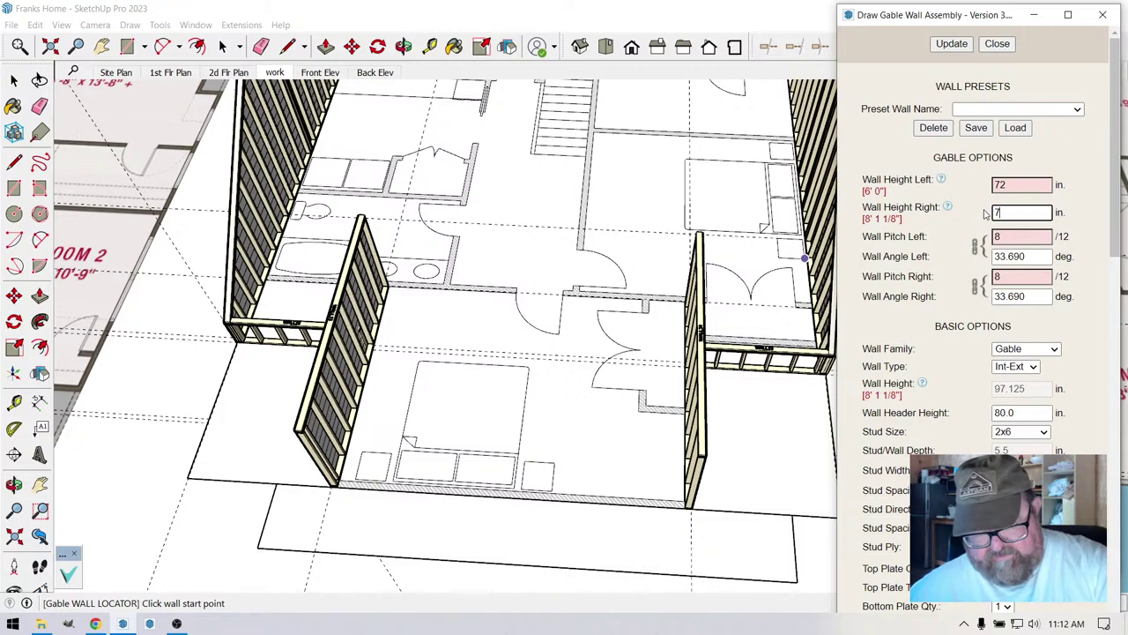
text(2)
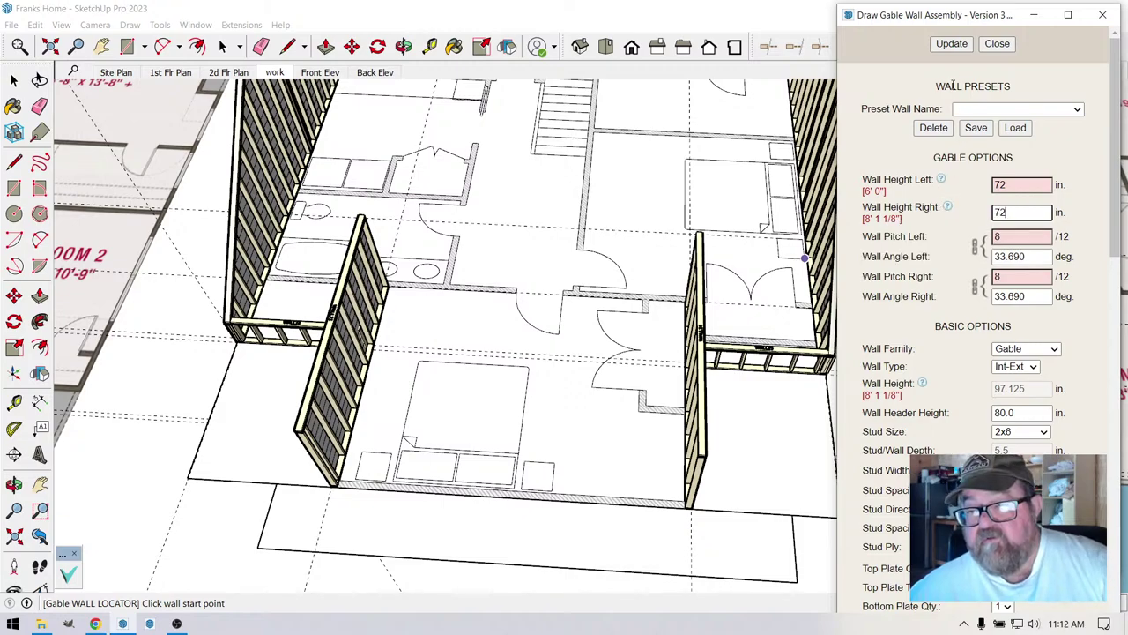
click(952, 43)
- Set the gable wall's cladding material to lap_7.0
scroll(926, 264, down, 6)
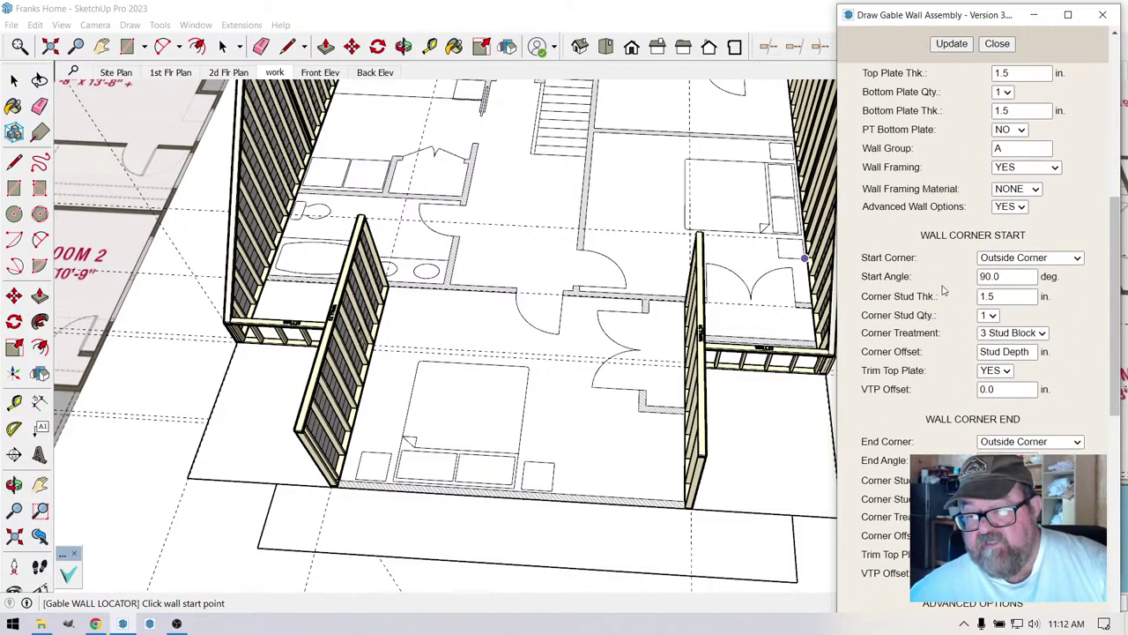
scroll(943, 289, down, 10)
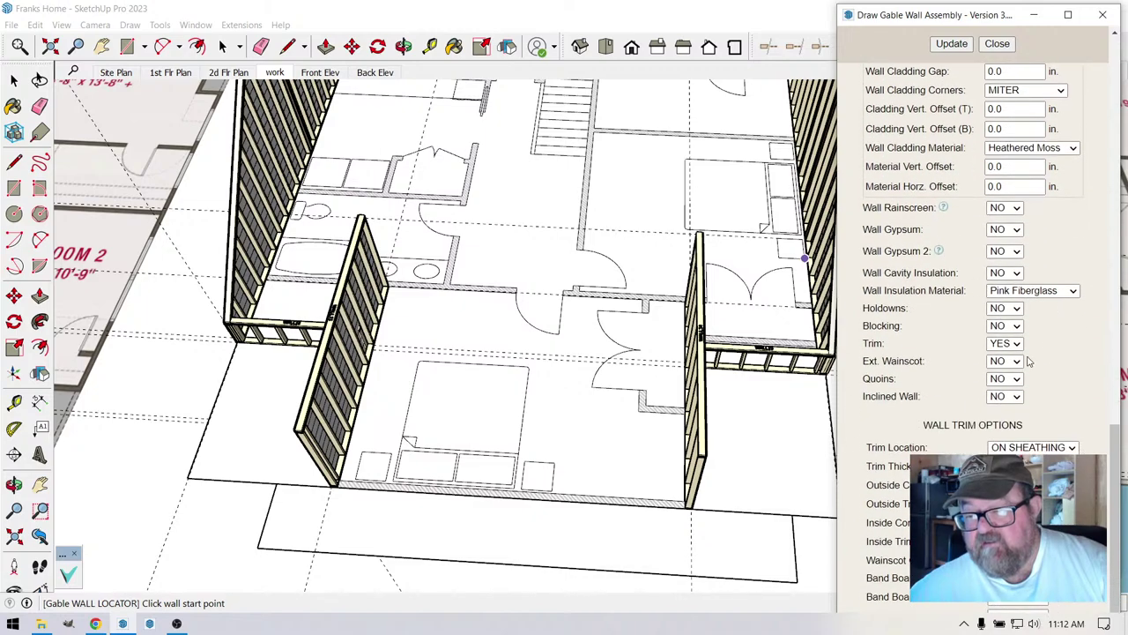
scroll(1027, 361, down, 6)
scroll(959, 345, up, 9)
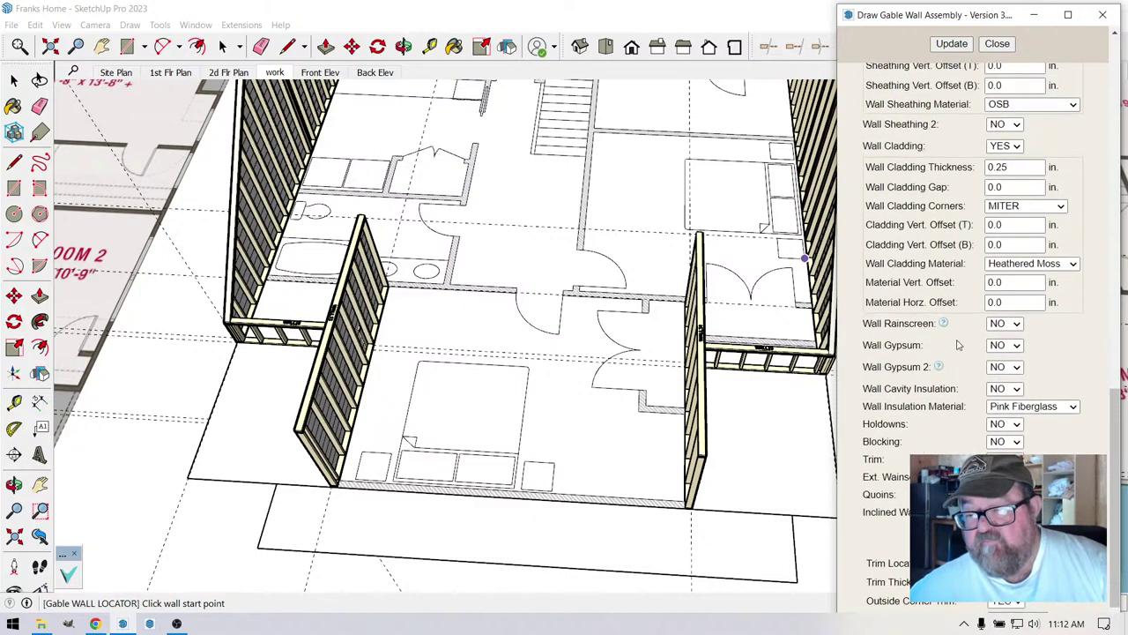
click(1072, 264)
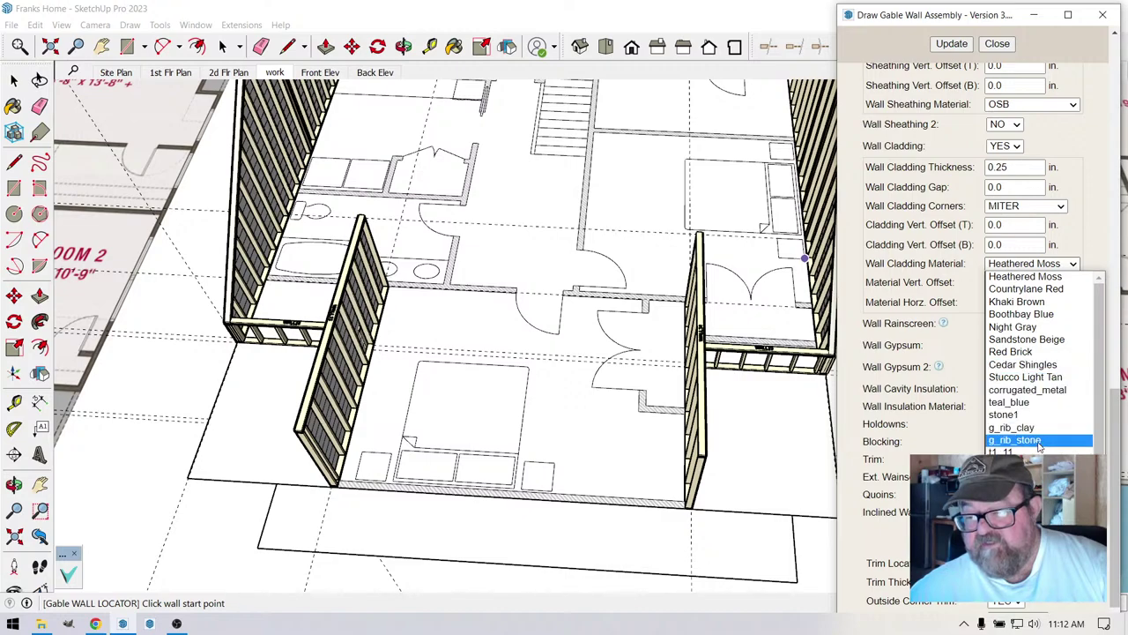
key(Down)
key(Down)
key(Down)
key(Down)
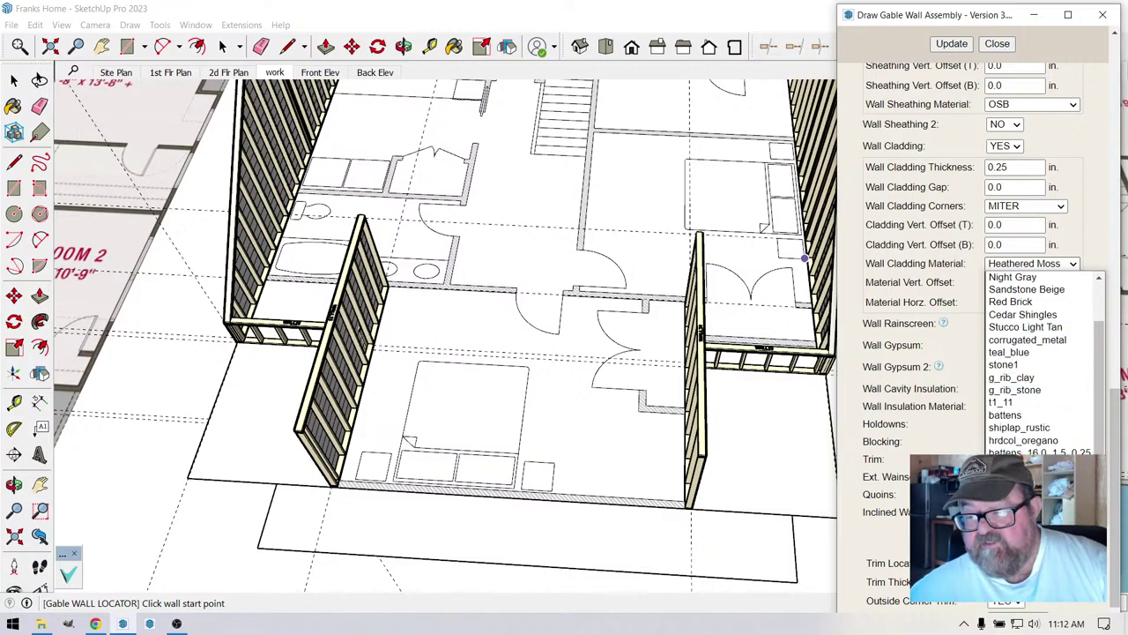
key(Return)
click(952, 49)
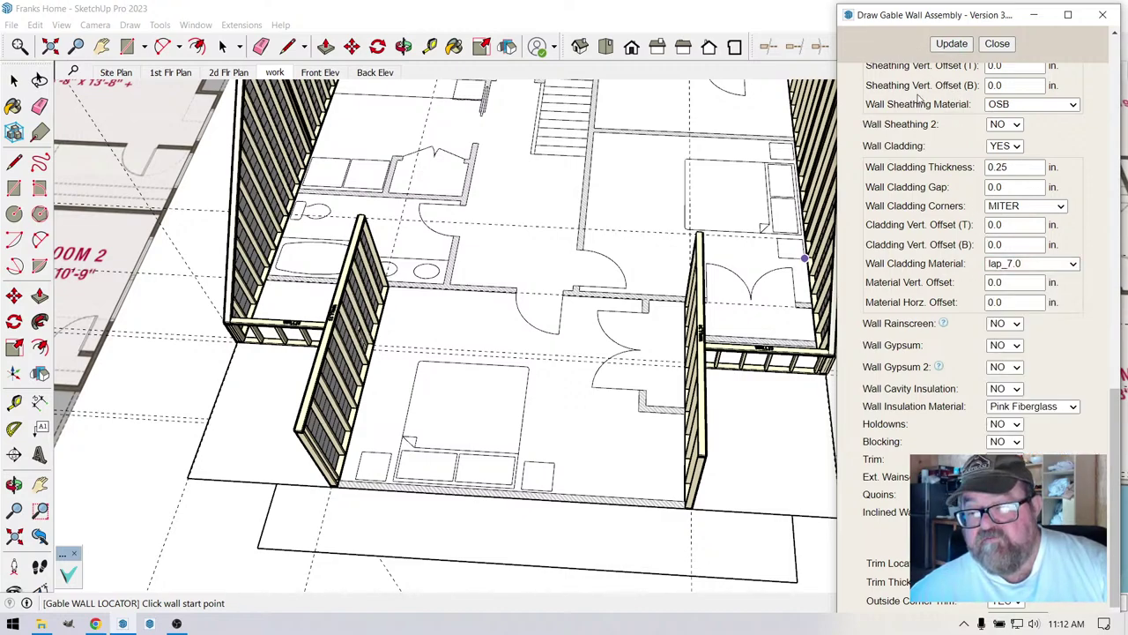
scroll(379, 457, up, 8)
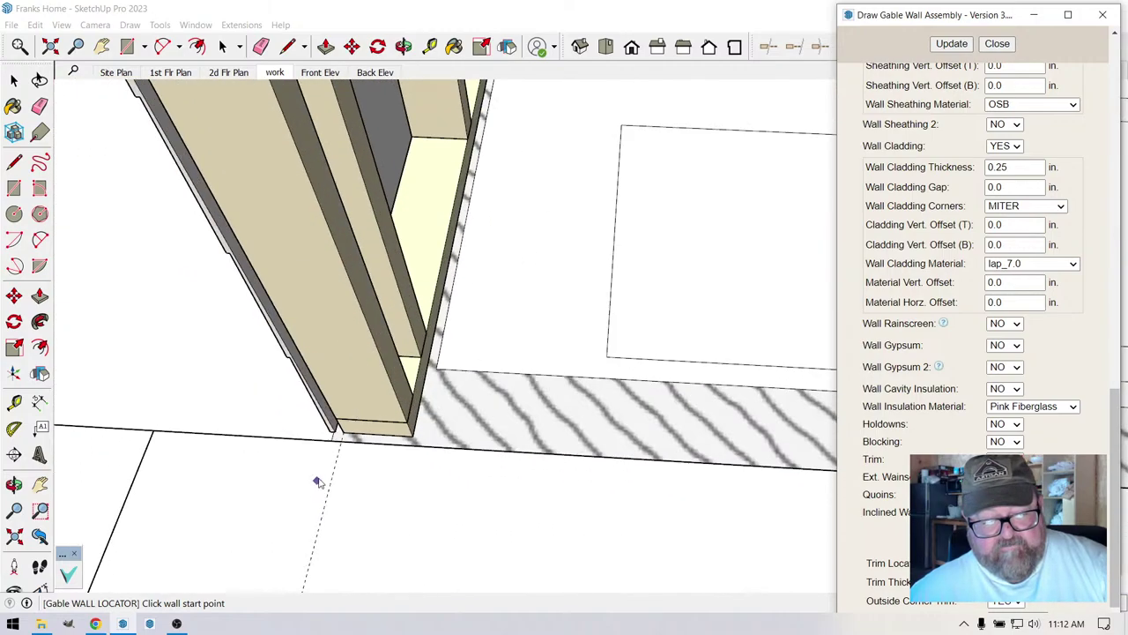
- Place the gable wall from one bedroom front corner to the opposite corner
click(333, 440)
scroll(335, 436, down, 5)
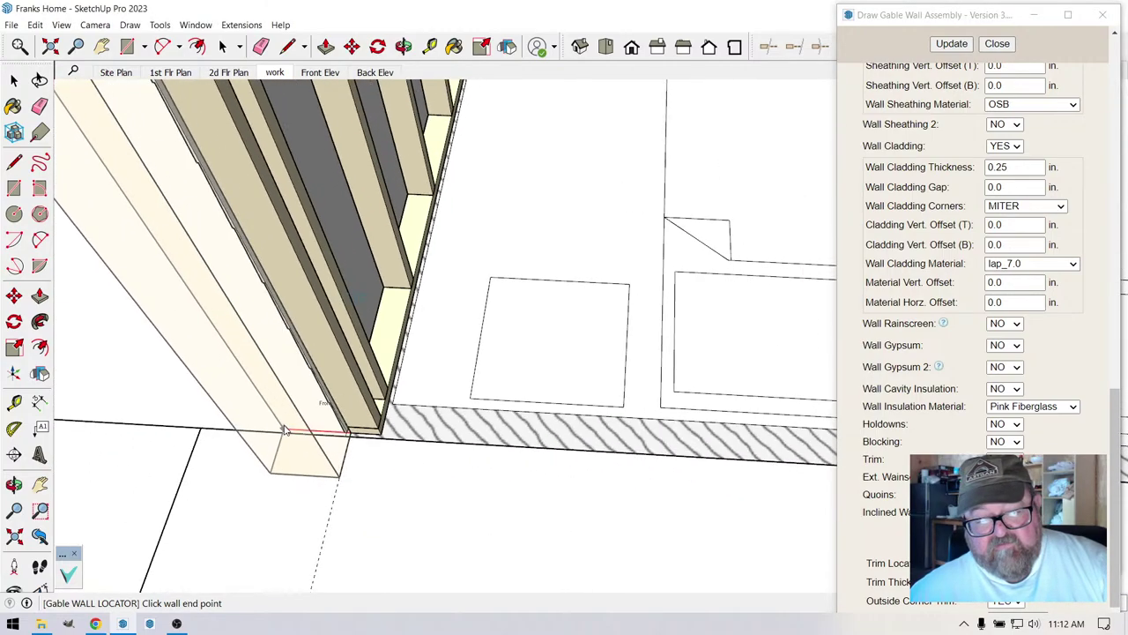
scroll(291, 434, down, 5)
scroll(326, 443, up, 1)
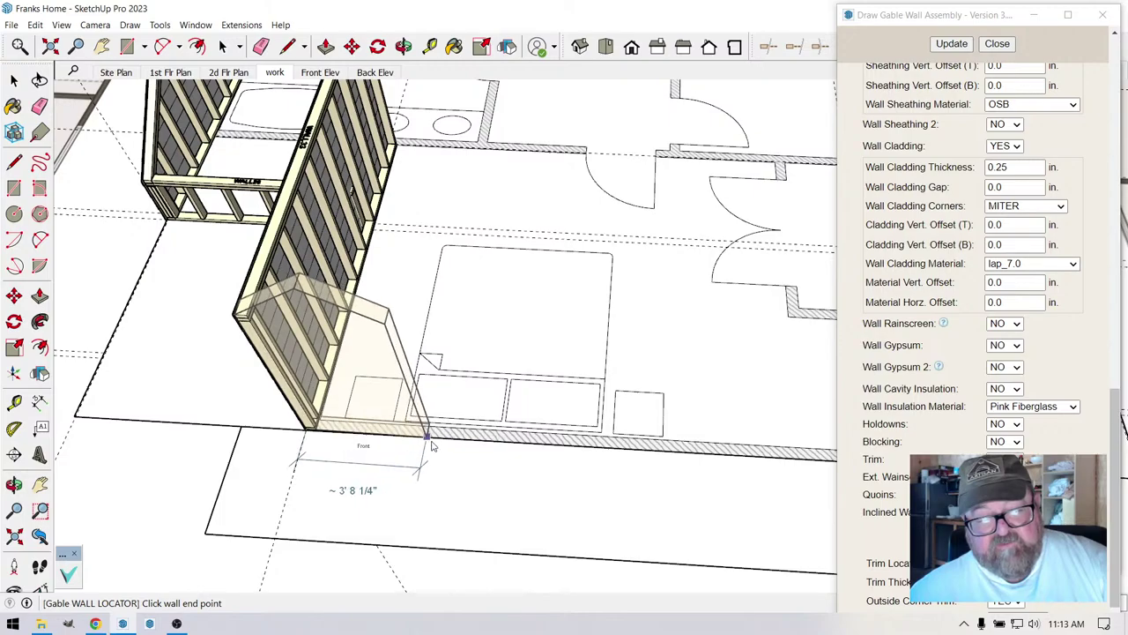
scroll(337, 447, down, 5)
scroll(521, 450, up, 10)
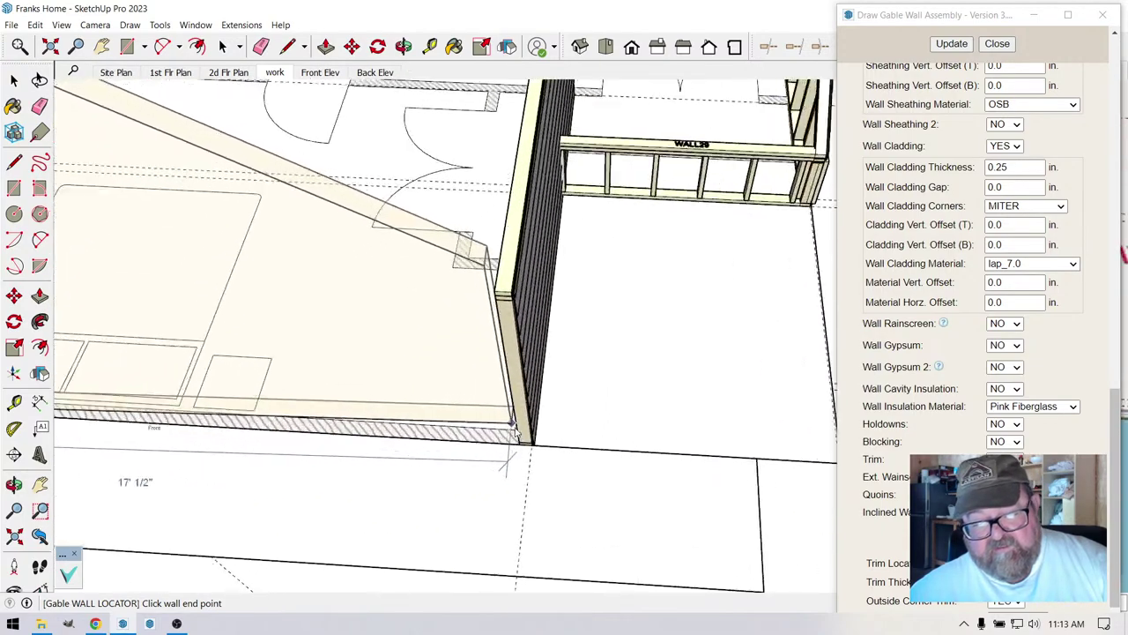
scroll(520, 451, up, 4)
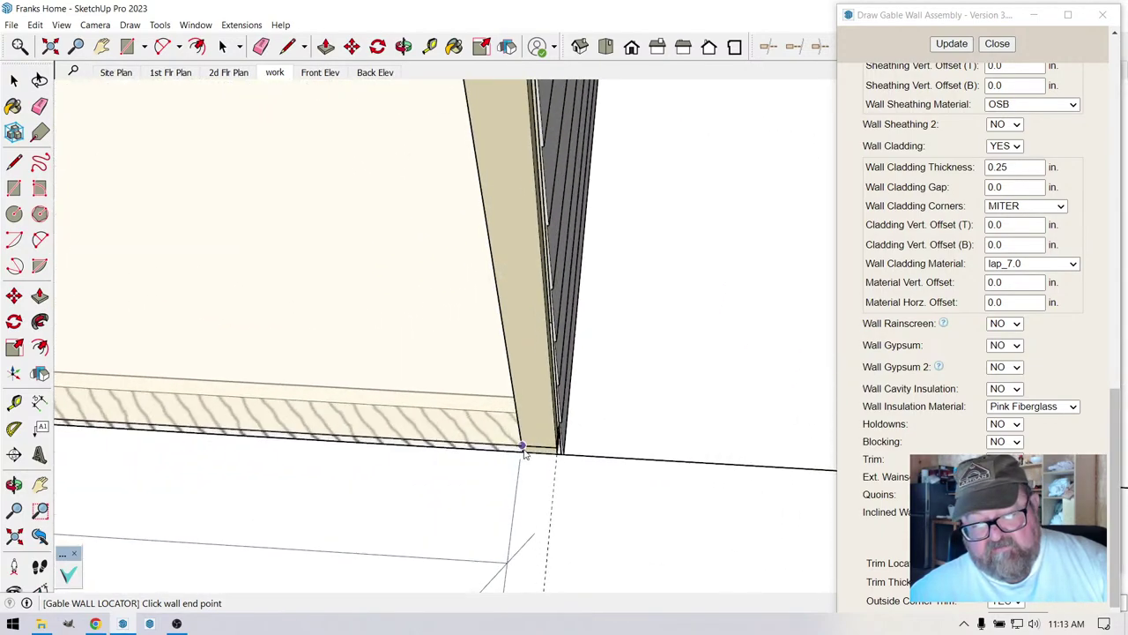
click(569, 466)
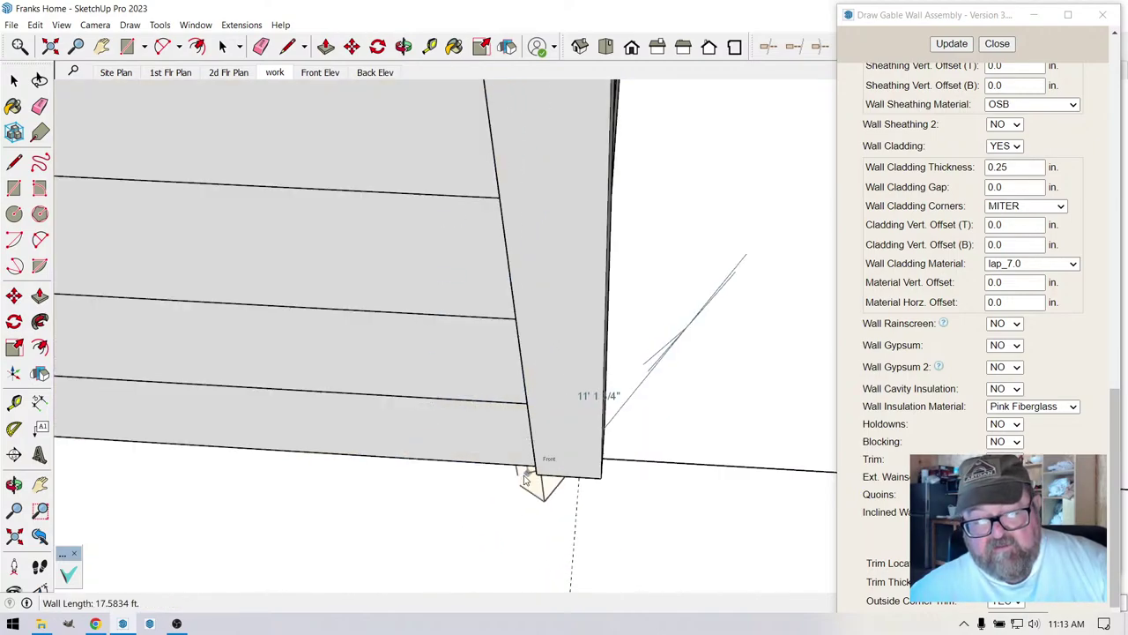
scroll(650, 504, down, 5)
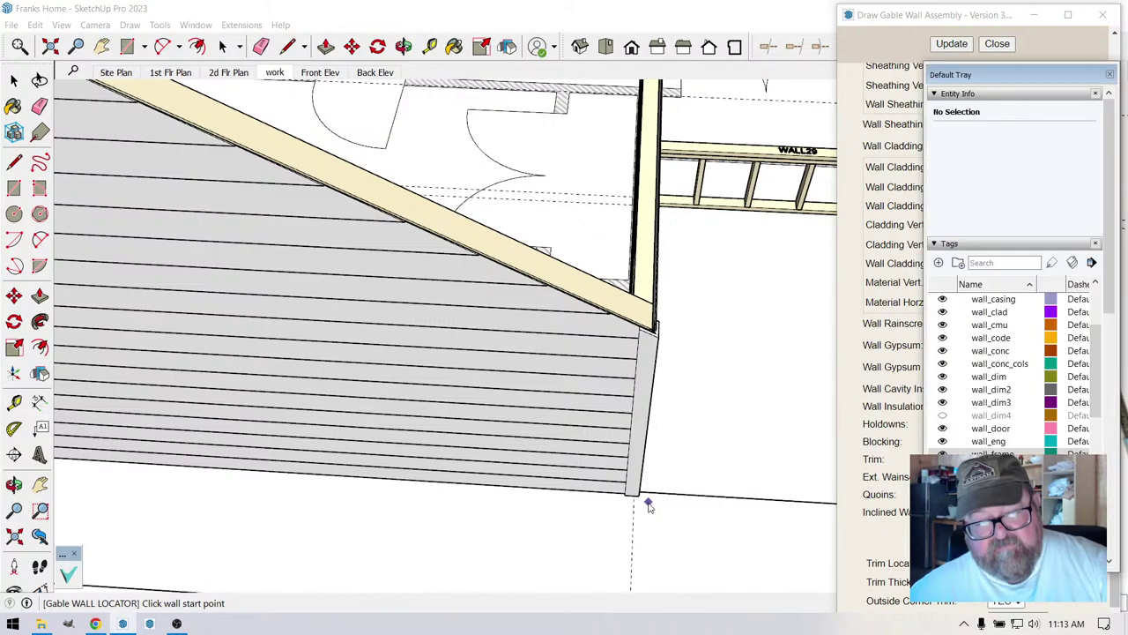
scroll(704, 506, down, 4)
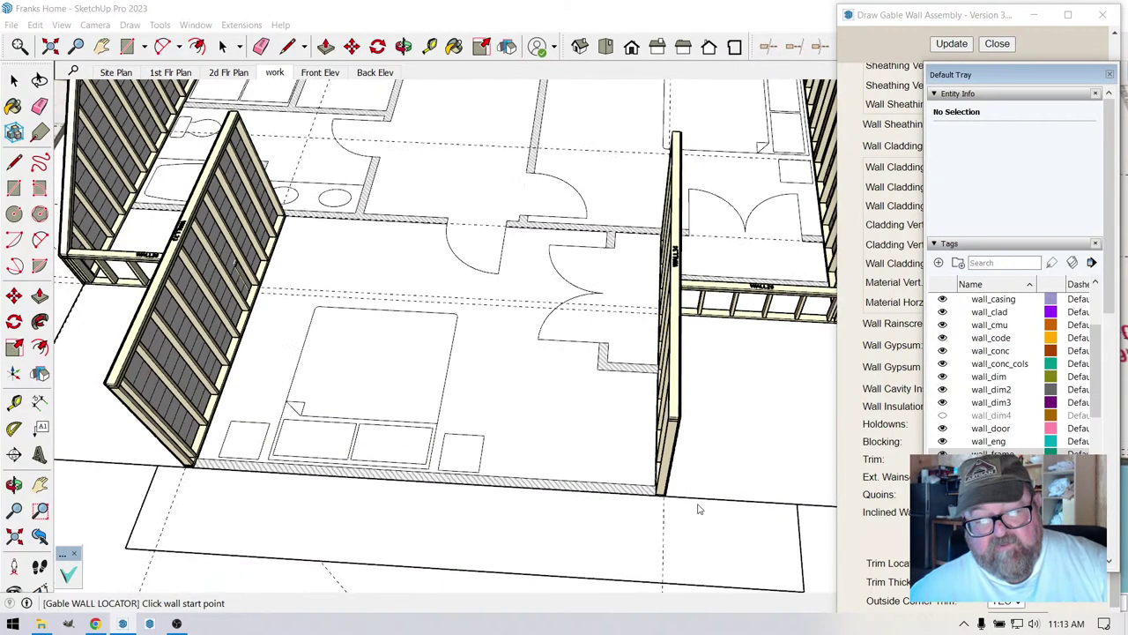
- Place a Tape Measure guide 1 3/4 in from the wall edge
click(13, 401)
scroll(237, 503, up, 6)
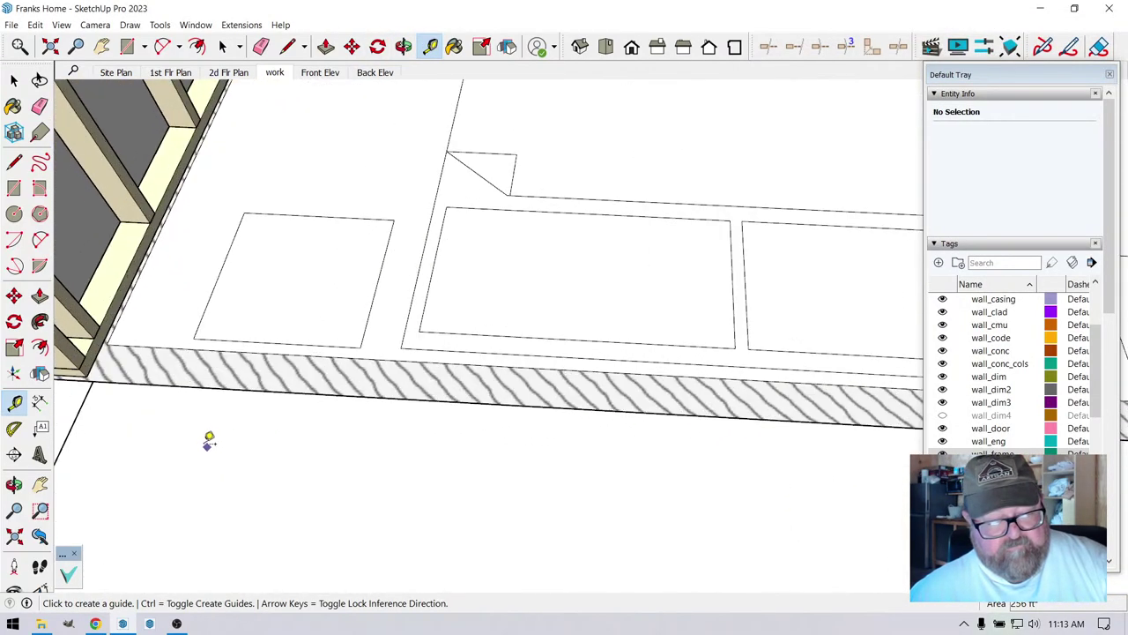
click(220, 340)
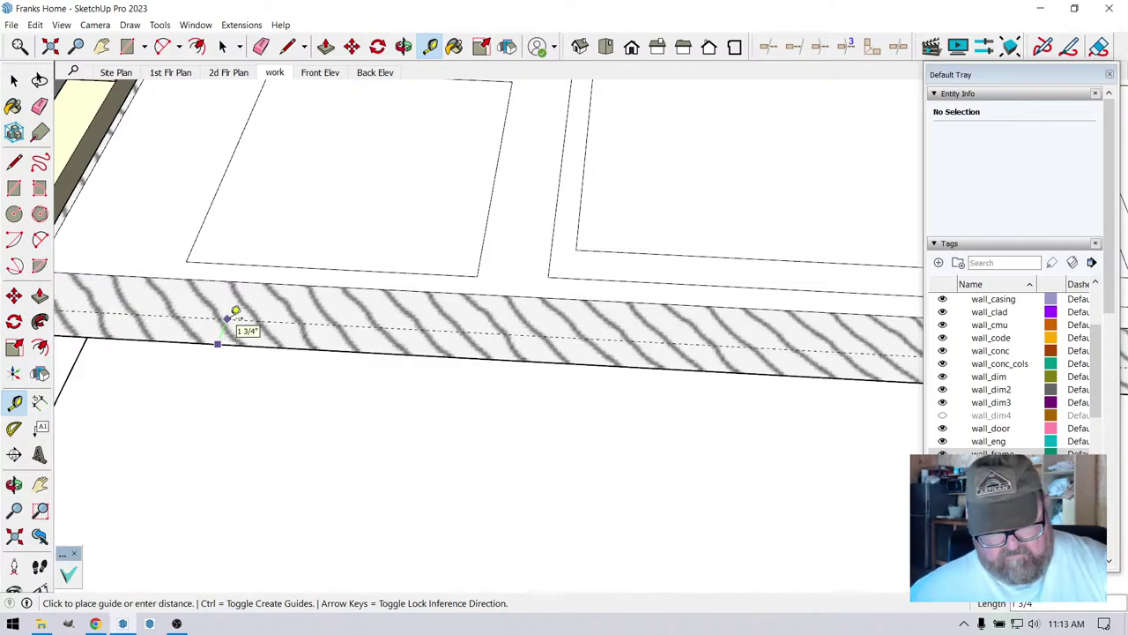
click(235, 311)
scroll(200, 431, down, 3)
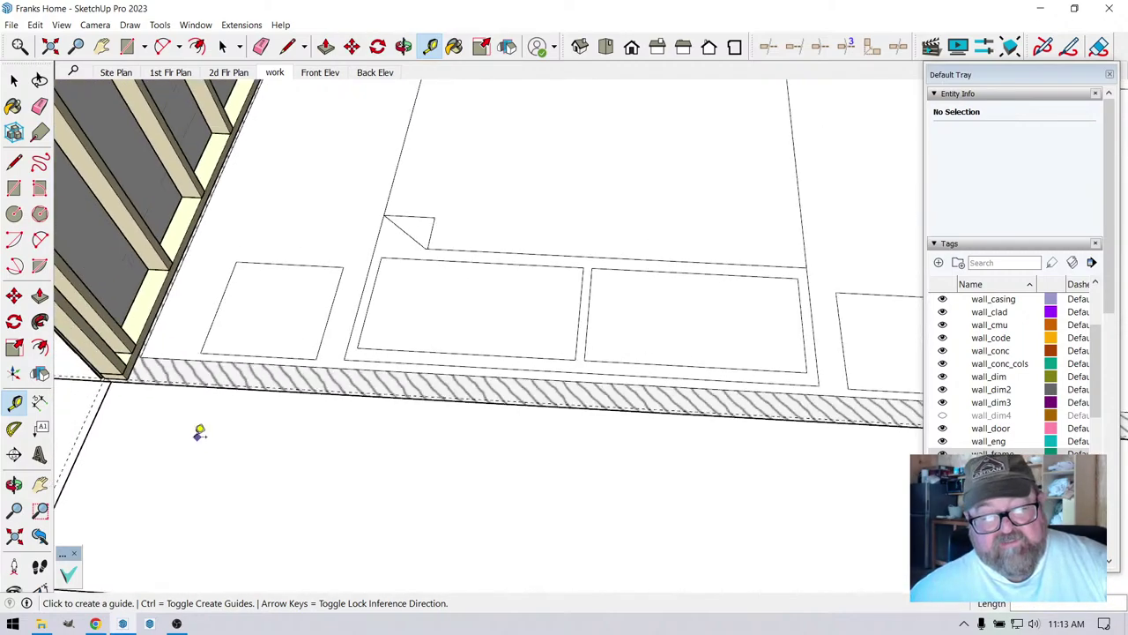
scroll(200, 431, down, 5)
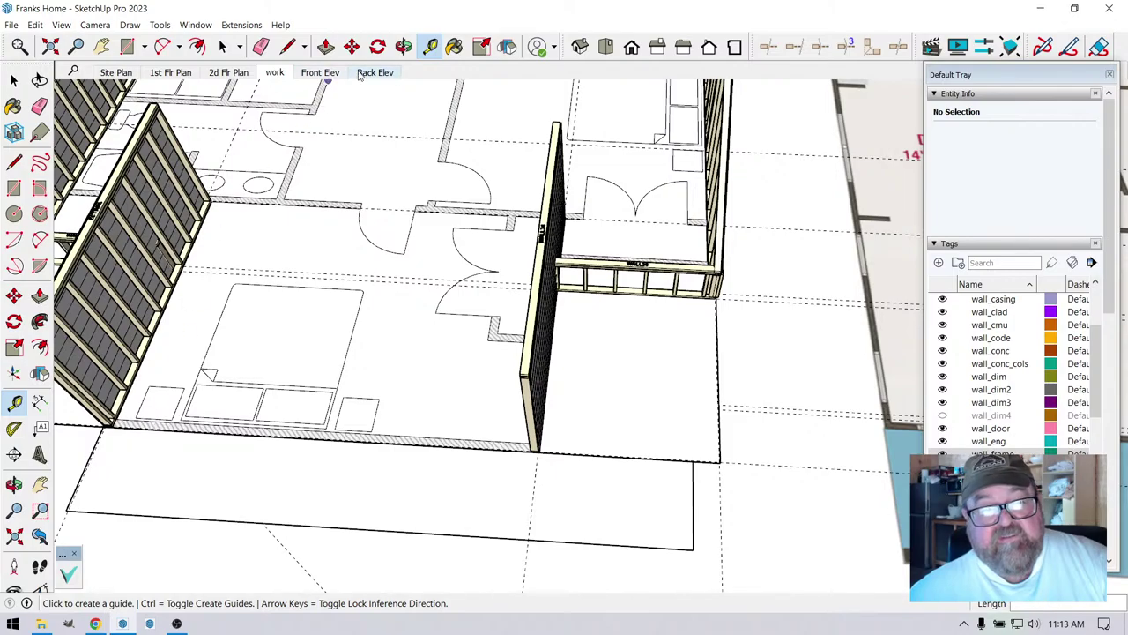
- Orbit to a steeper view and select the clad wall group
click(404, 46)
drag(504, 212, 564, 162)
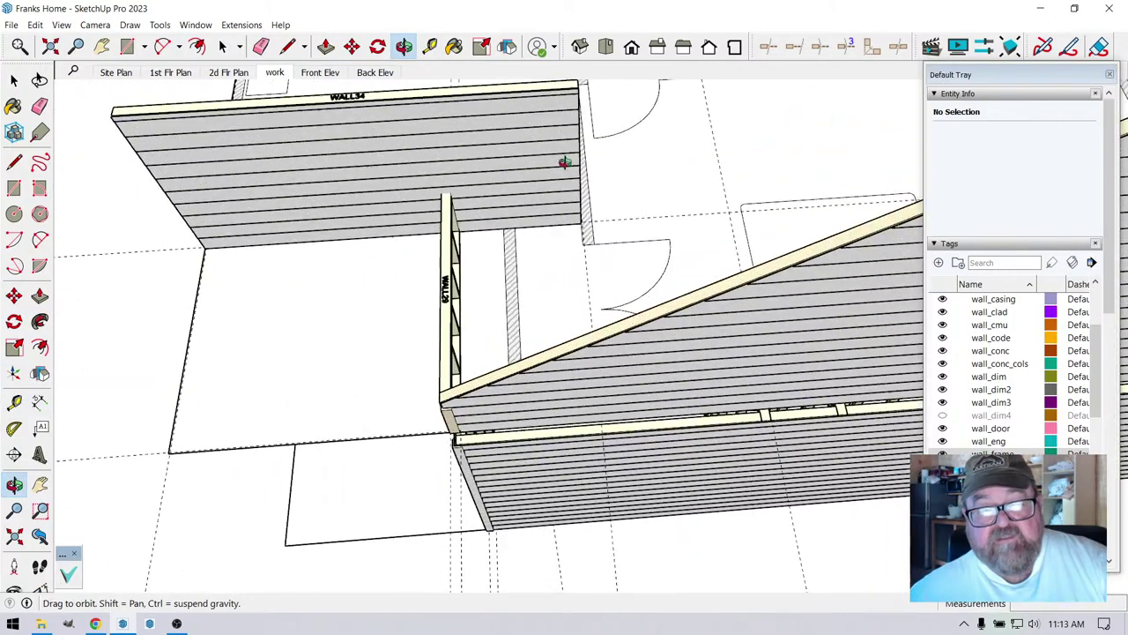
scroll(564, 162, up, 5)
drag(567, 232, 183, 106)
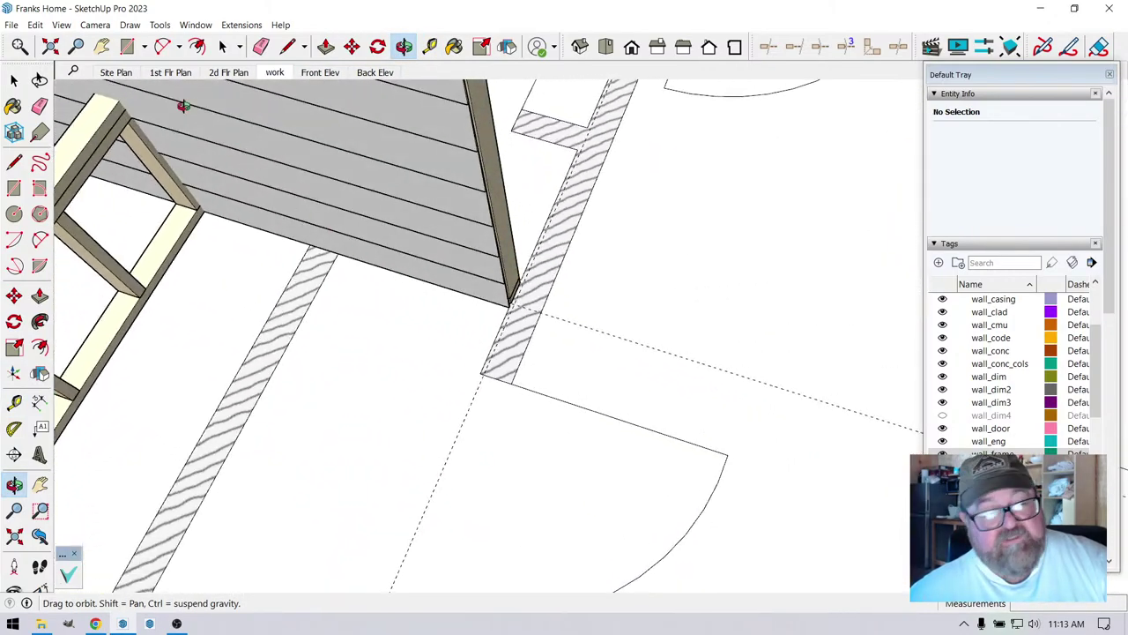
click(13, 79)
click(331, 131)
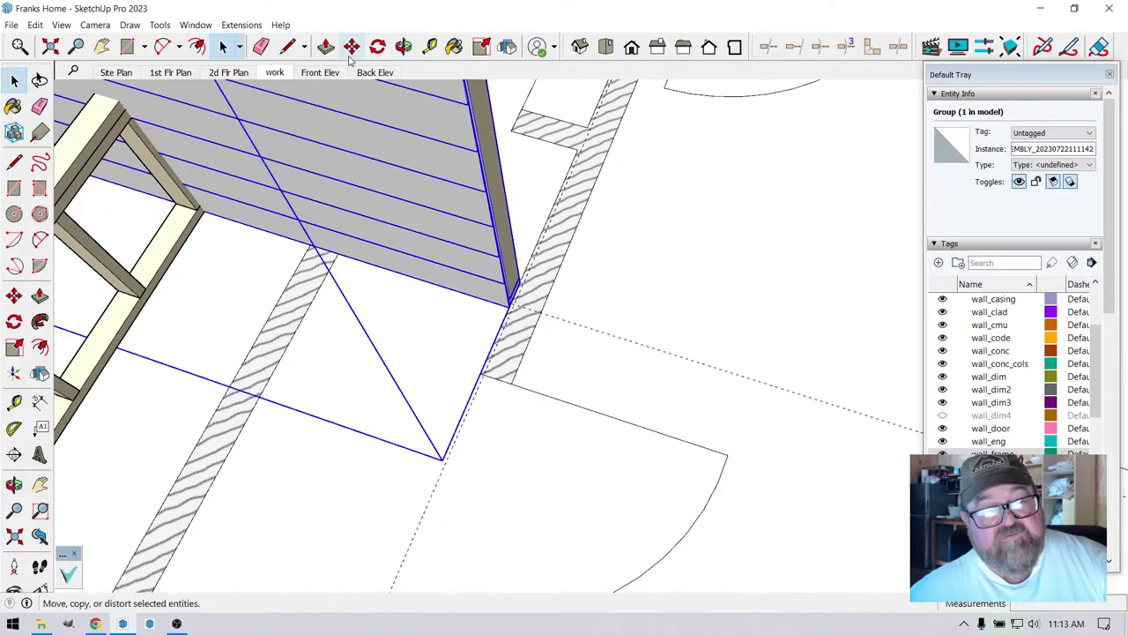
- Move the clad wall group along the wall, entering 3/4 in then 1/2 in
click(14, 295)
scroll(526, 319, up, 1)
scroll(526, 319, up, 1)
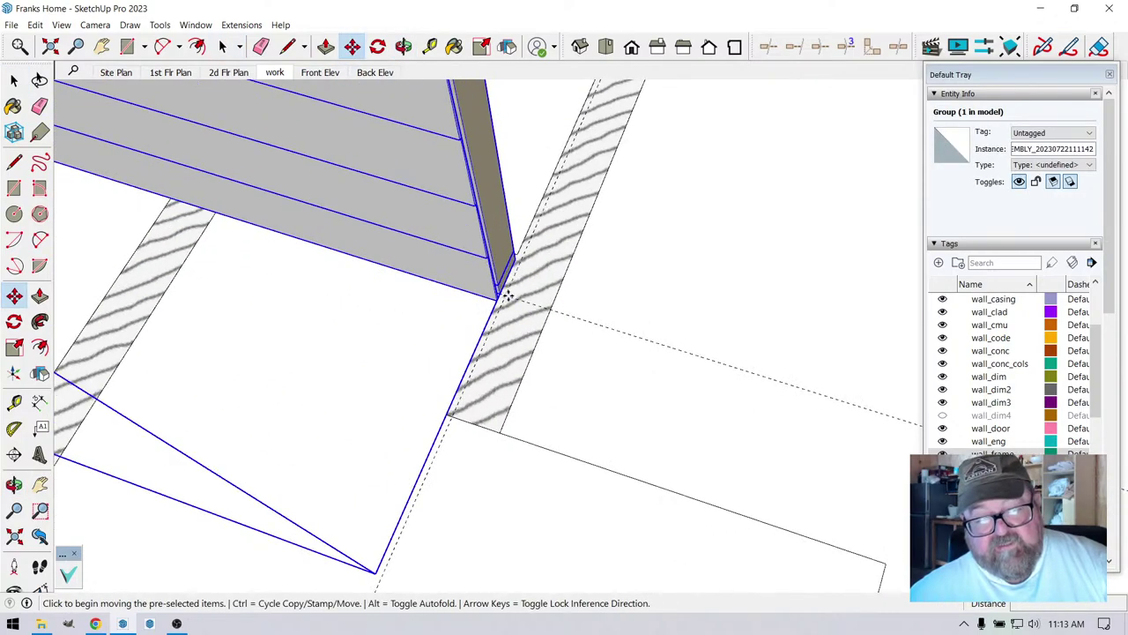
click(508, 297)
text(3/4)
key(Return)
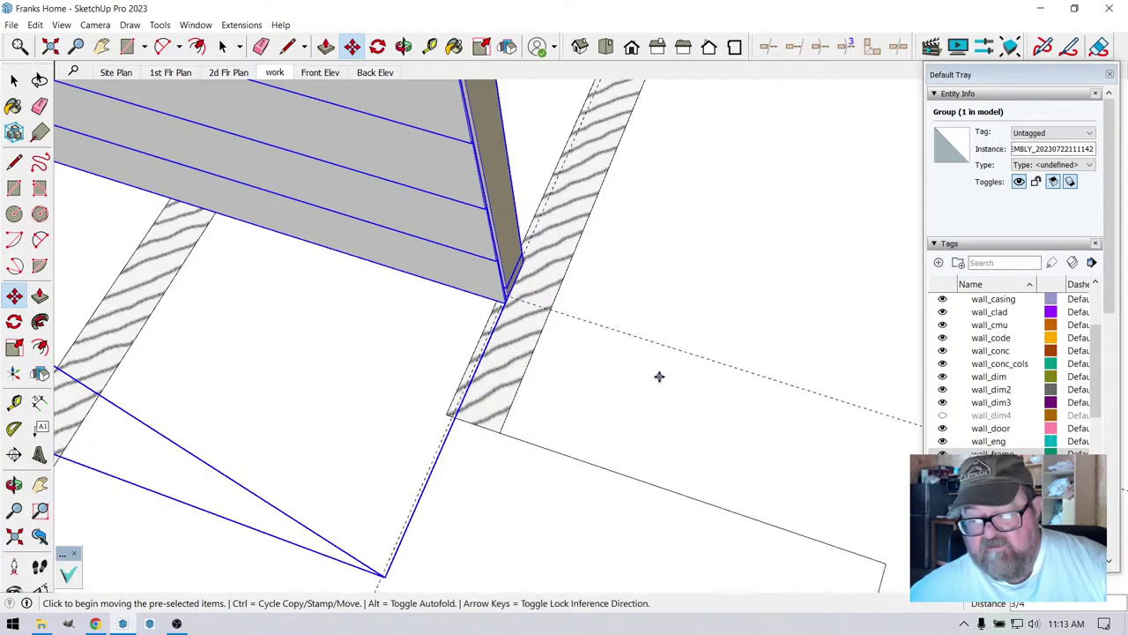
text(1/2)
key(Return)
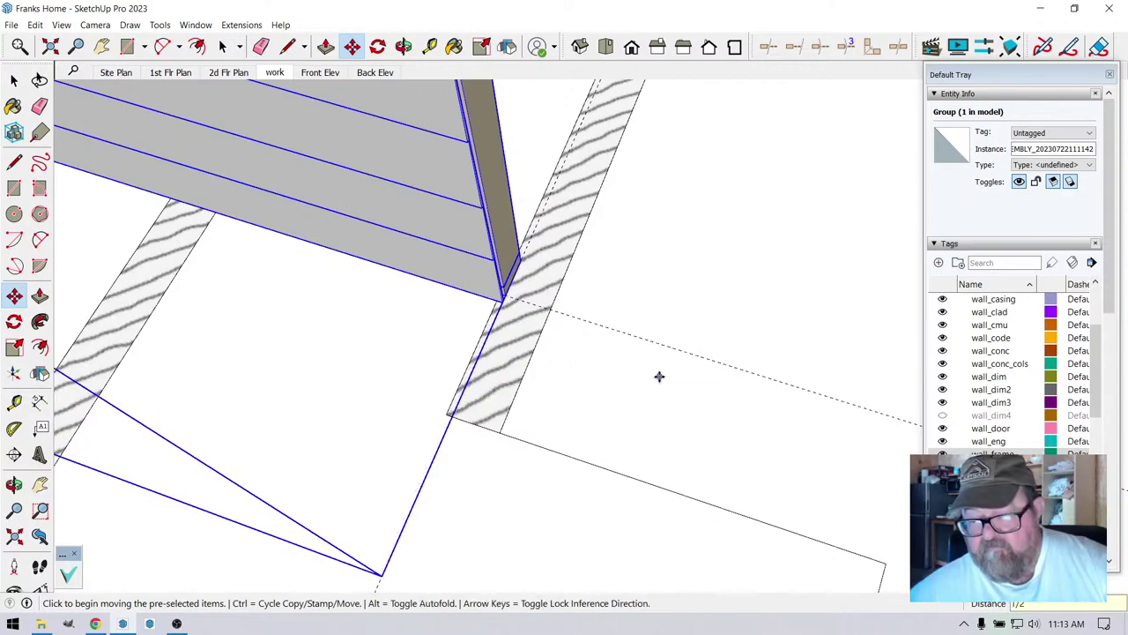
scroll(617, 406, down, 8)
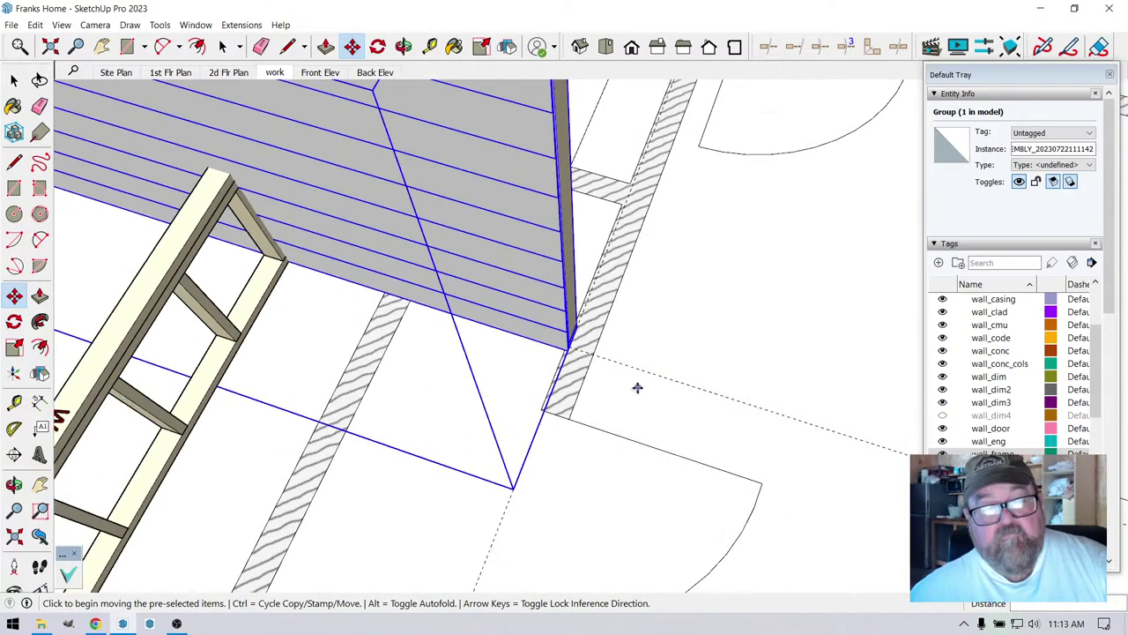
scroll(562, 380, down, 2)
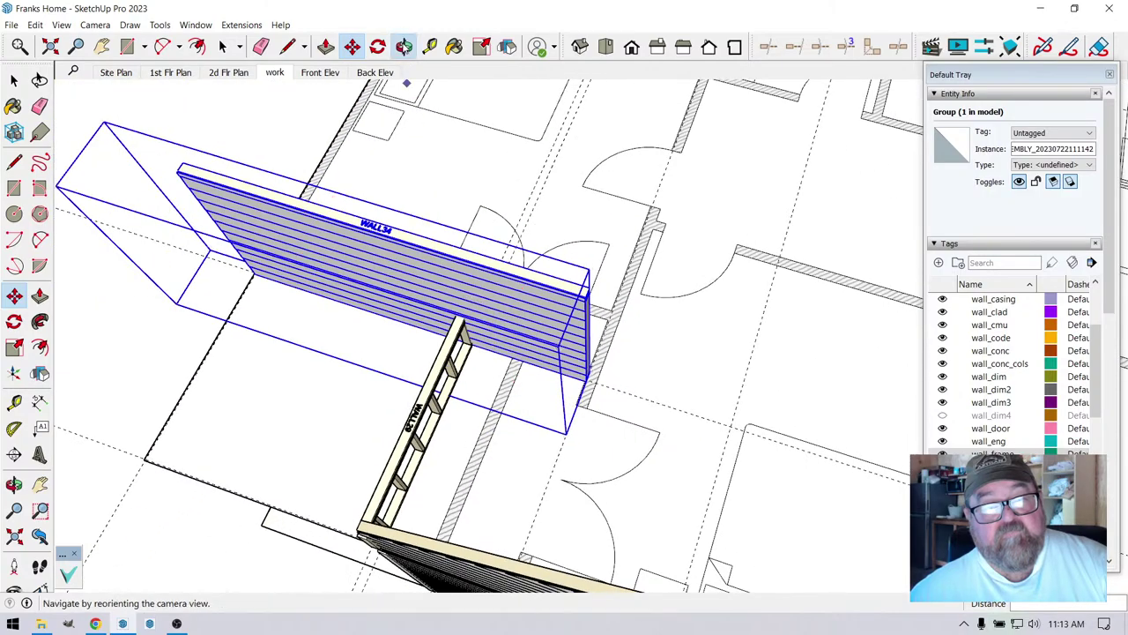
click(403, 46)
drag(705, 194, 559, 337)
- Launch Medeek Wall's Gable Wall command for the opposite bedroom wall
scroll(453, 458, up, 8)
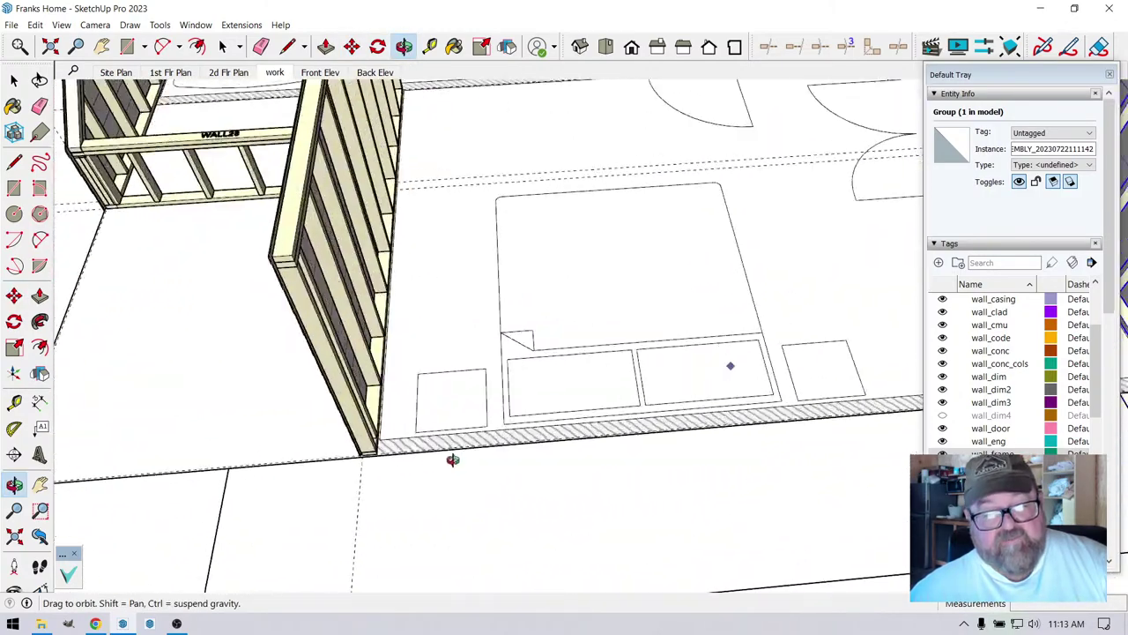
scroll(312, 413, up, 3)
scroll(303, 408, down, 4)
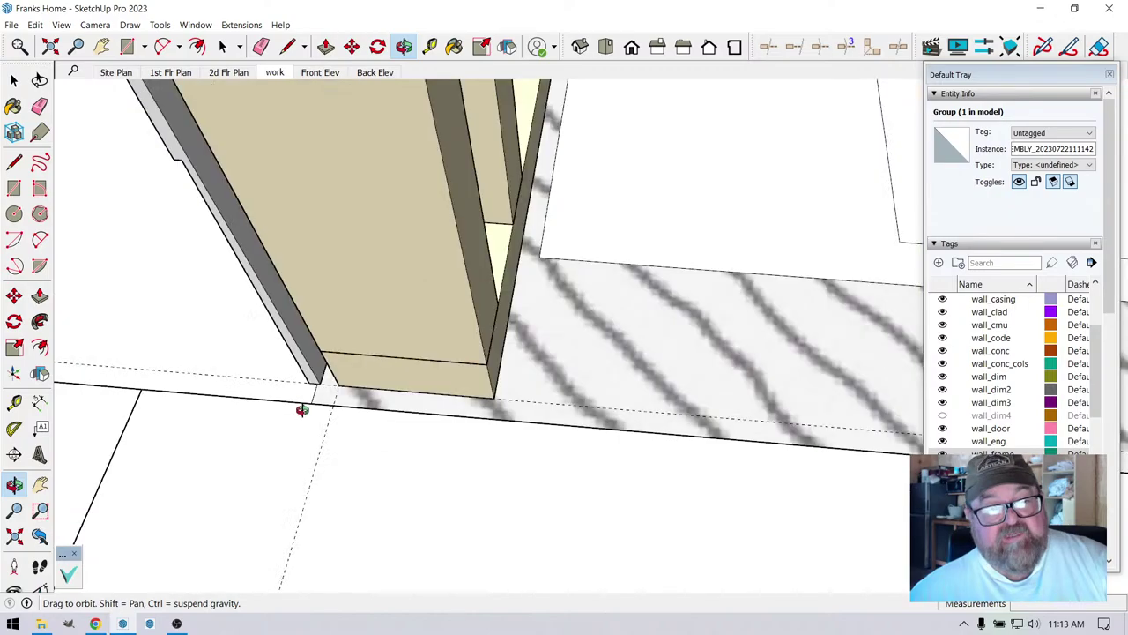
click(241, 24)
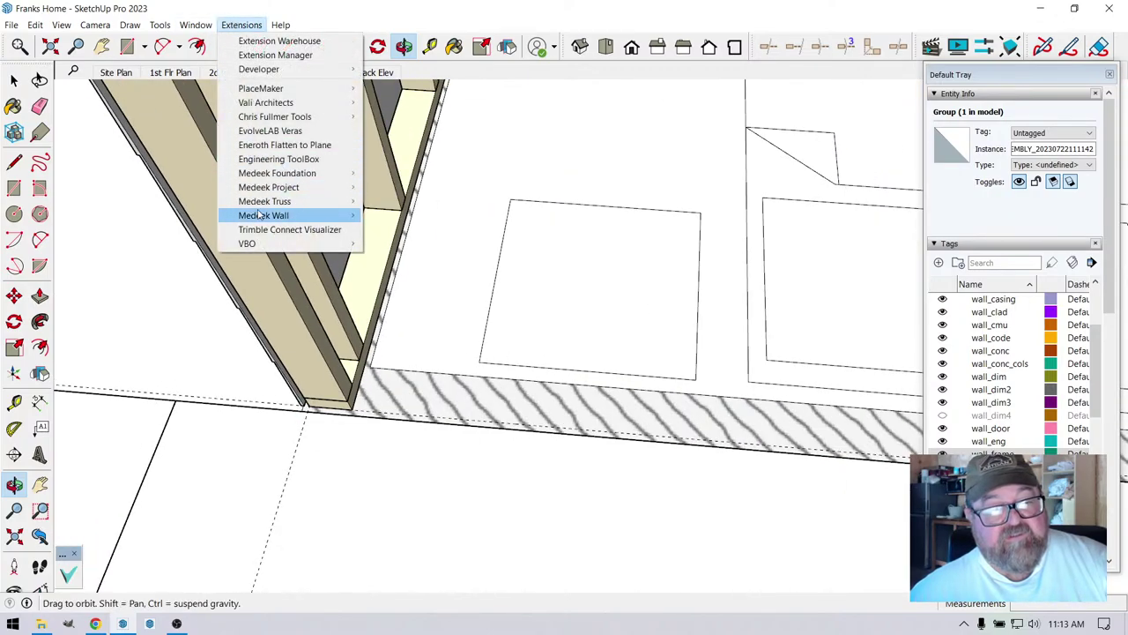
mouse_move(265, 215)
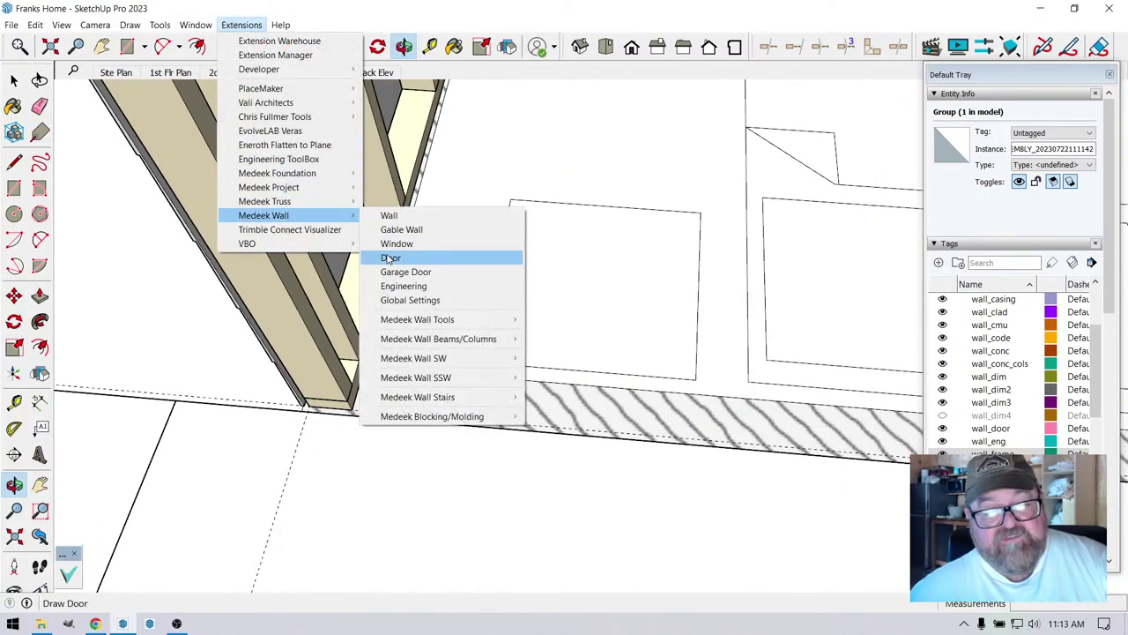
click(396, 230)
- Choose the Gable type with 8/12 pitches and 72 in wall heights
click(454, 293)
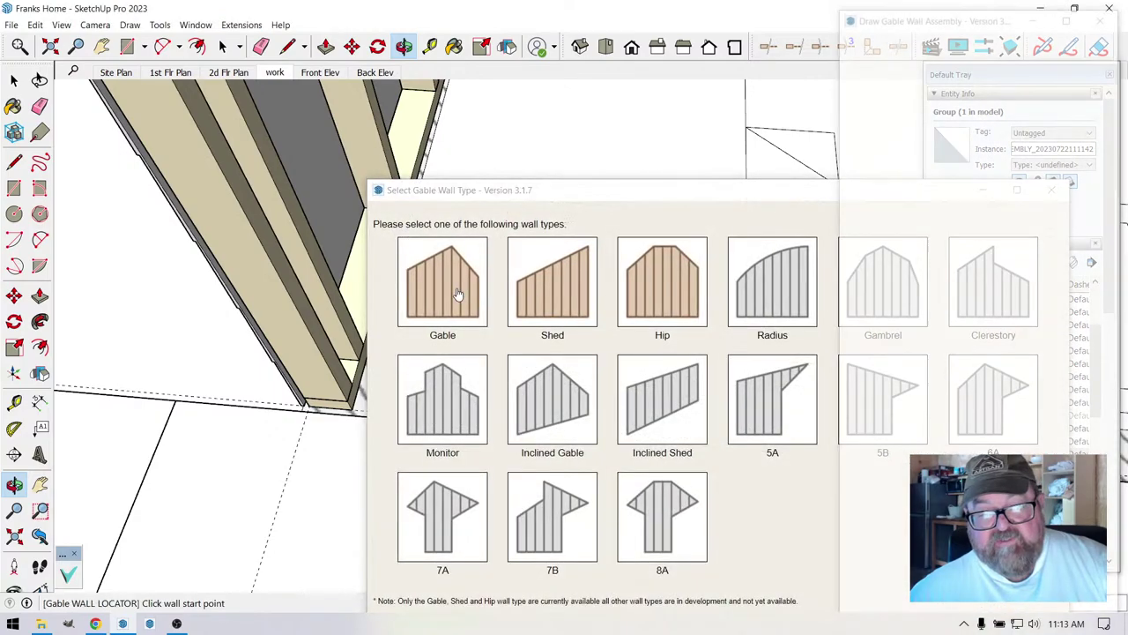
double_click(1025, 236)
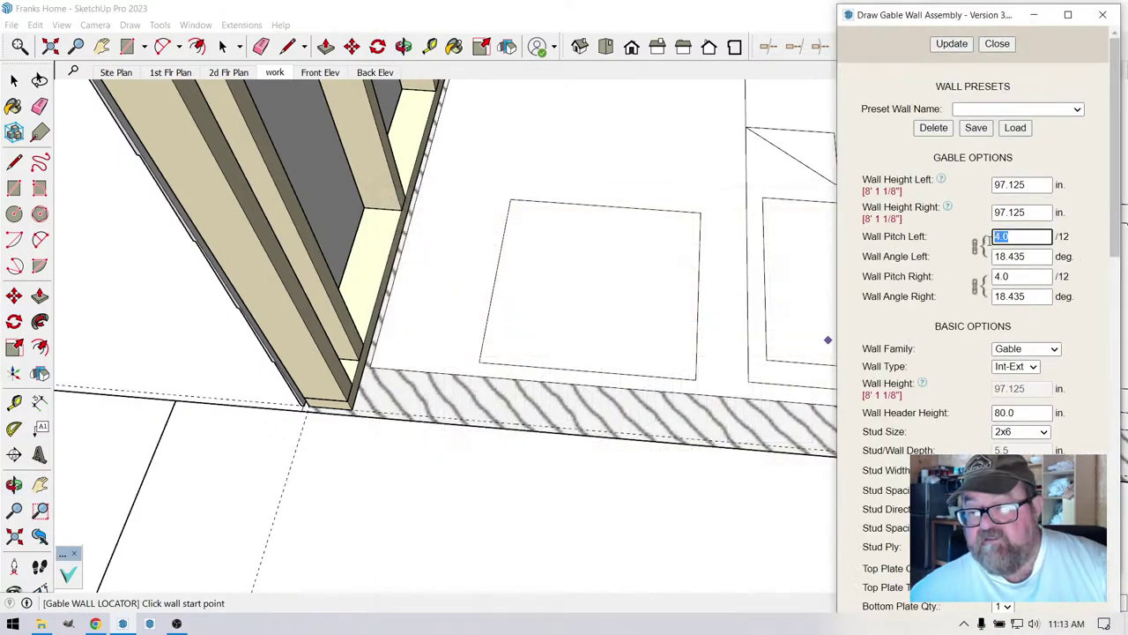
text(8)
double_click(1004, 277)
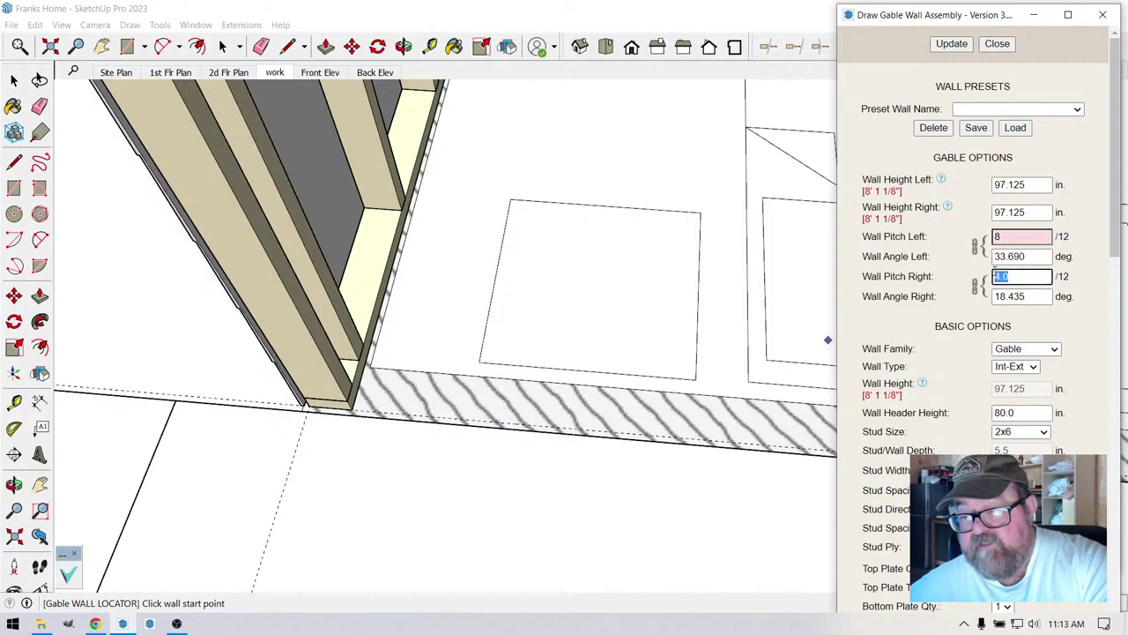
text(8)
double_click(988, 213)
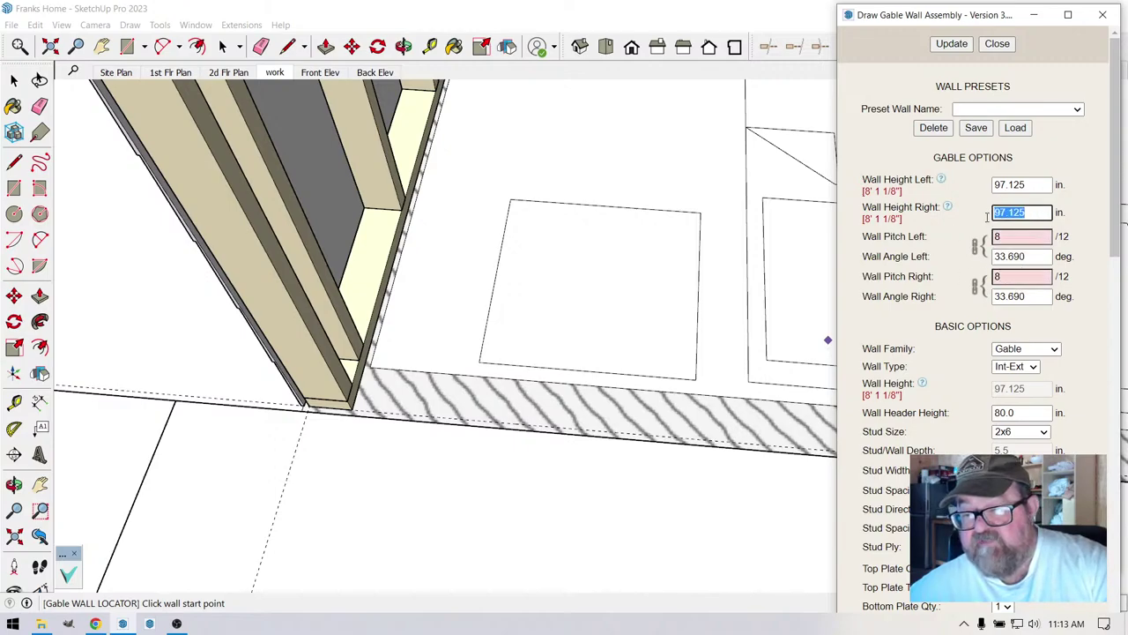
text(7)
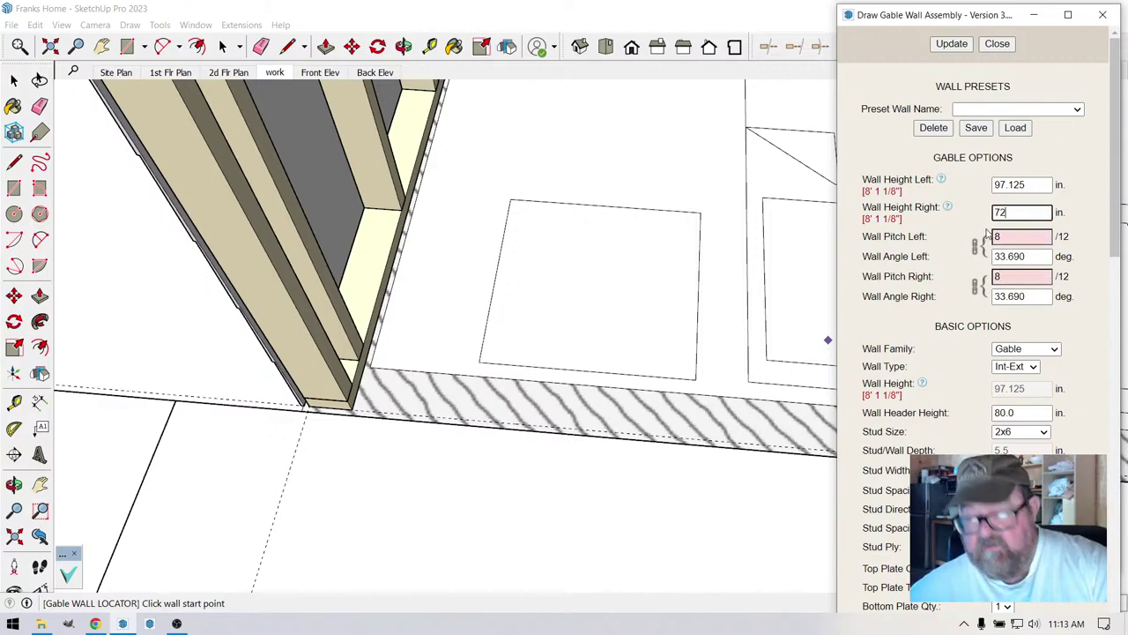
text(2)
double_click(1032, 184)
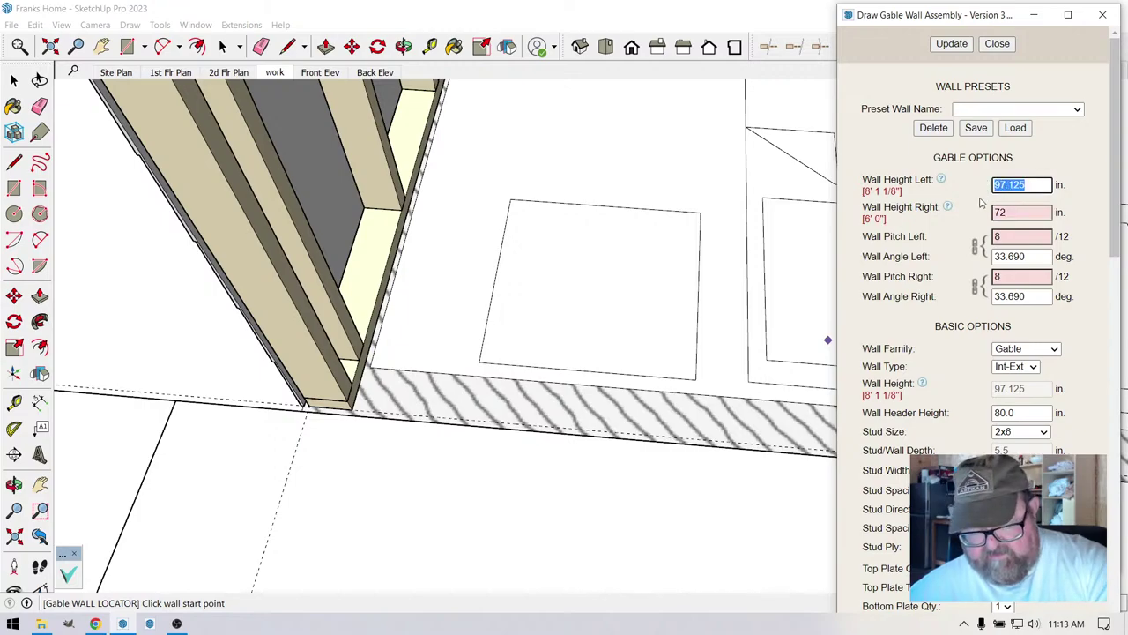
text(72)
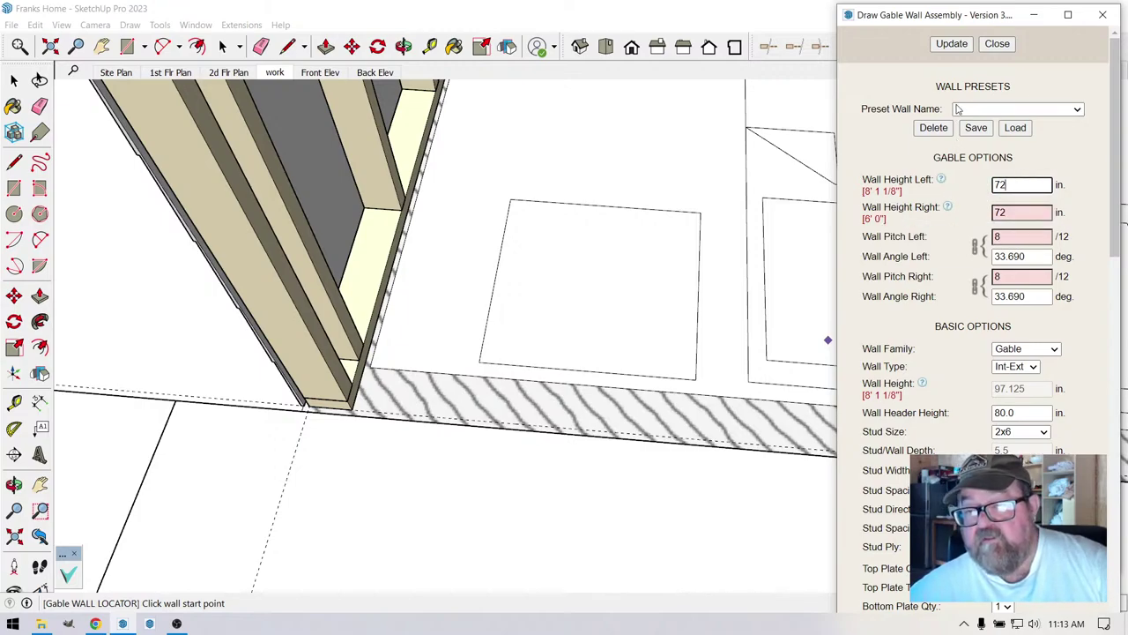
click(960, 45)
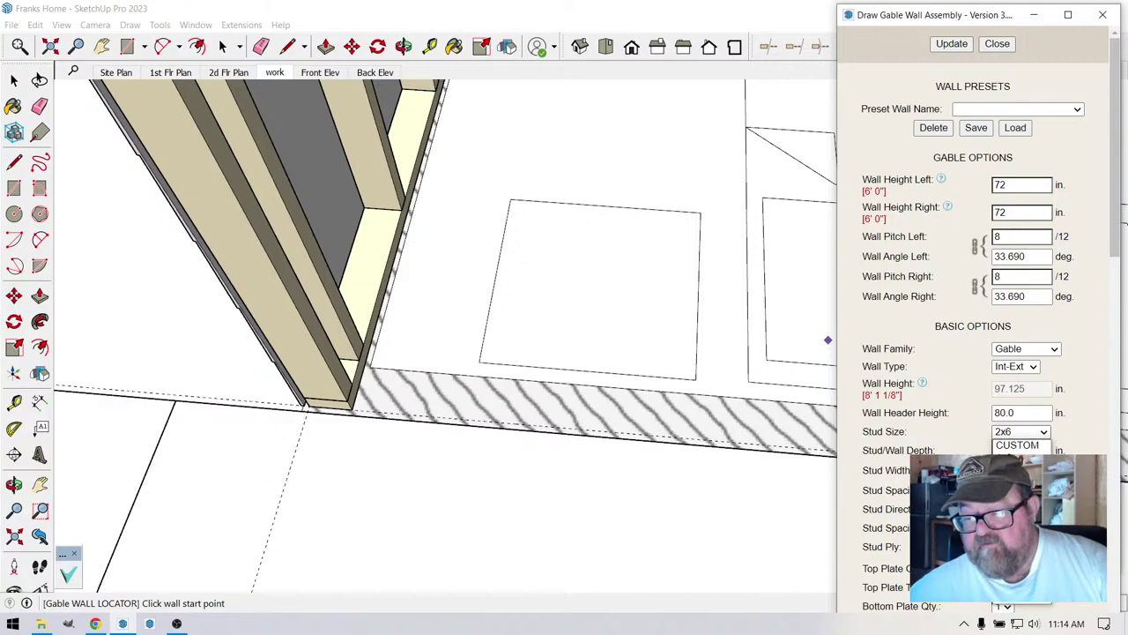
- Set the gable wall's cladding material to lap_7.0
scroll(930, 335, down, 12)
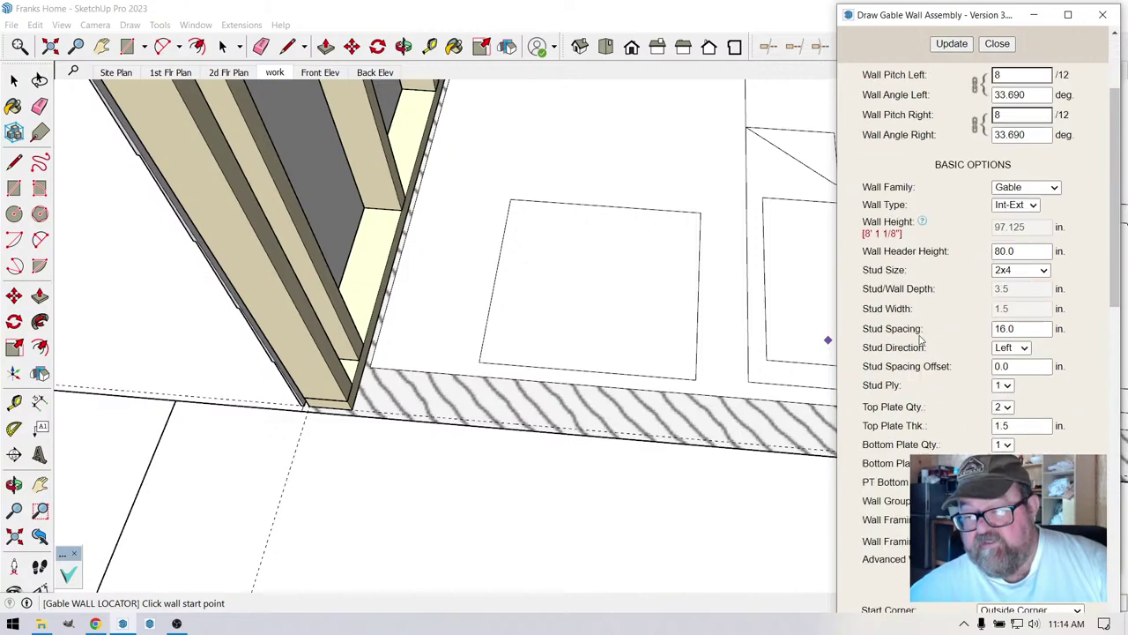
scroll(917, 351, down, 3)
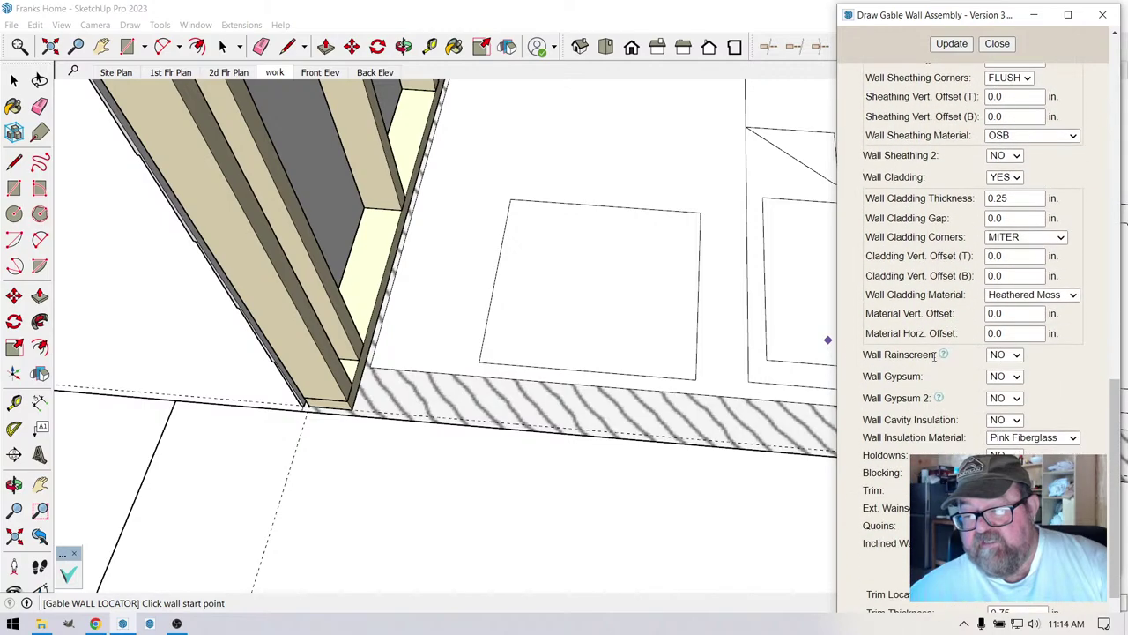
click(1074, 295)
scroll(1040, 379, down, 1)
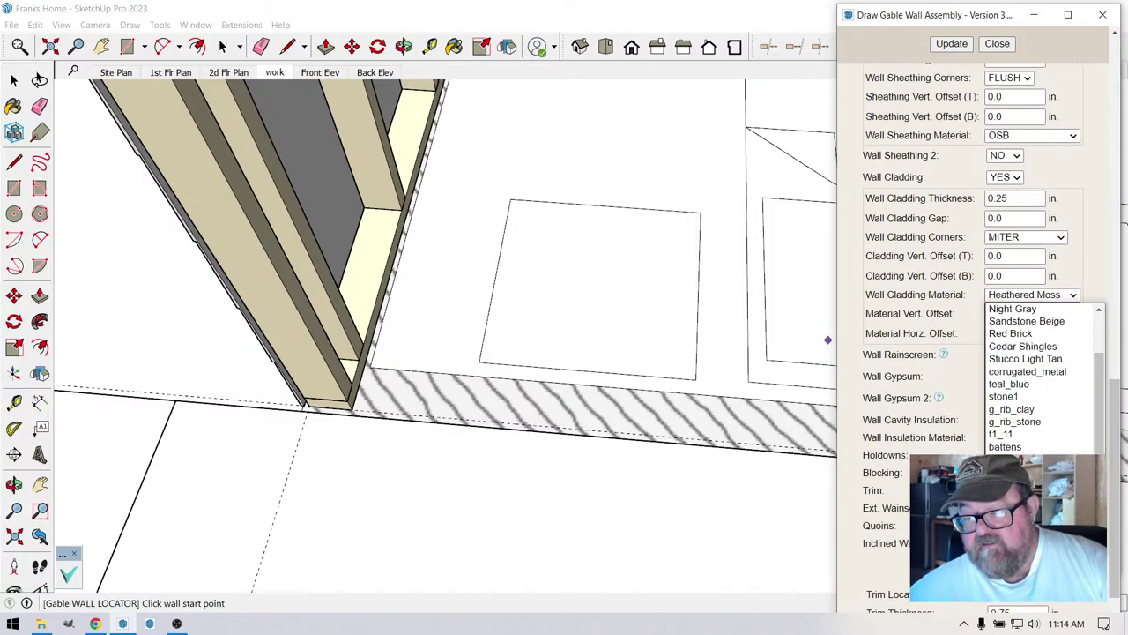
click(1022, 423)
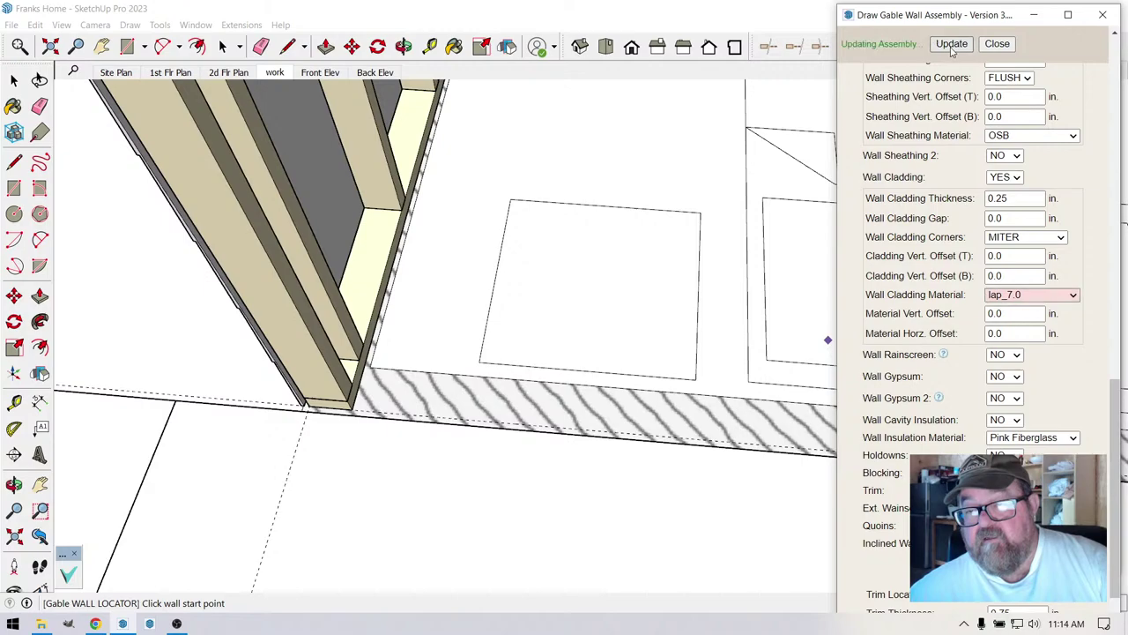
scroll(388, 388, up, 5)
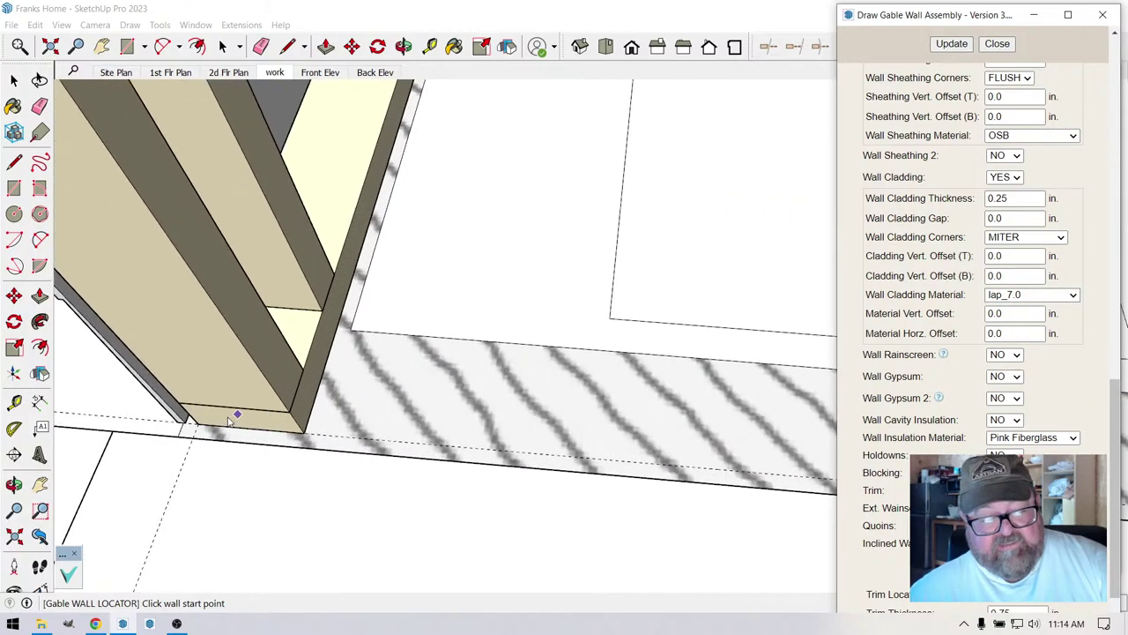
- Place the second gable wall from the wall corner to its end point, then orbit to check it
click(199, 427)
scroll(216, 420, down, 4)
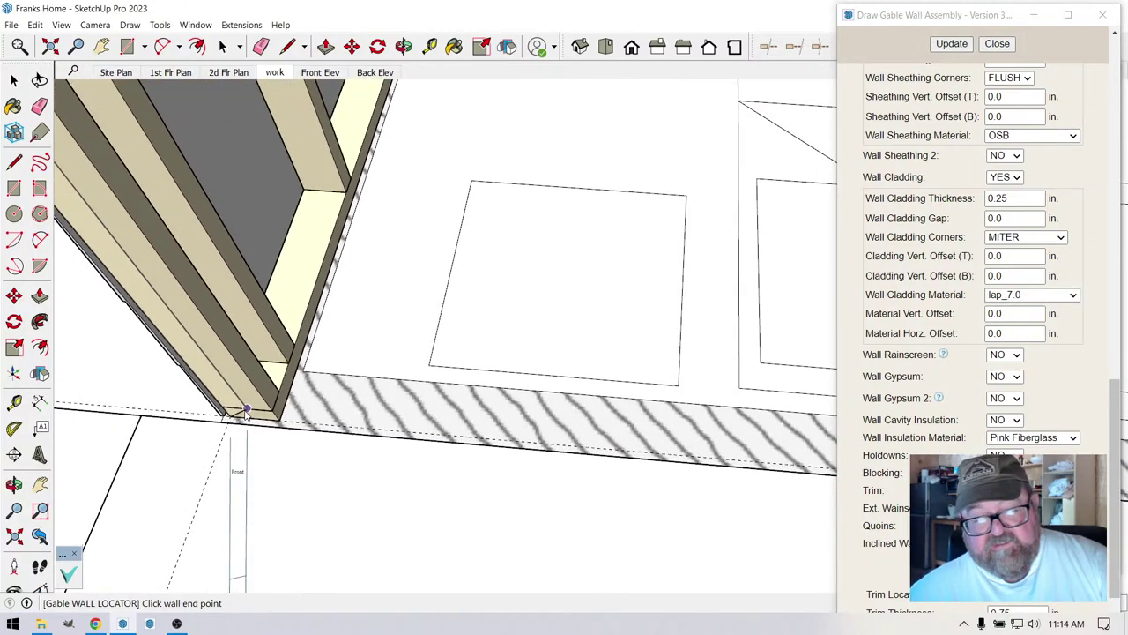
scroll(234, 413, down, 2)
middle_drag(251, 411, 265, 414)
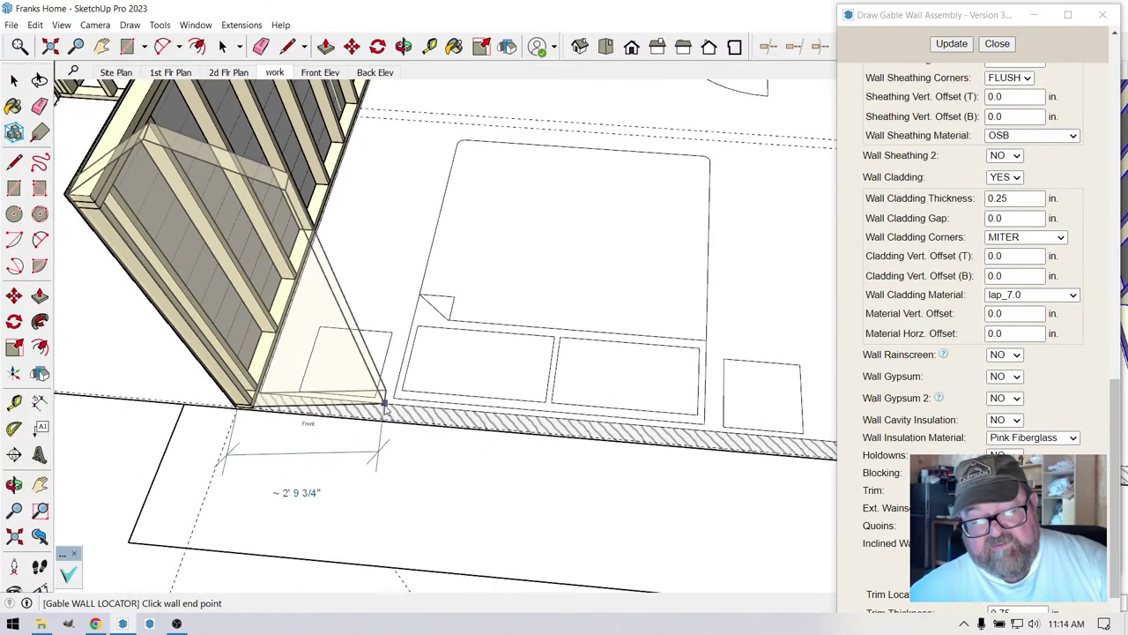
scroll(370, 416, down, 4)
scroll(652, 454, up, 5)
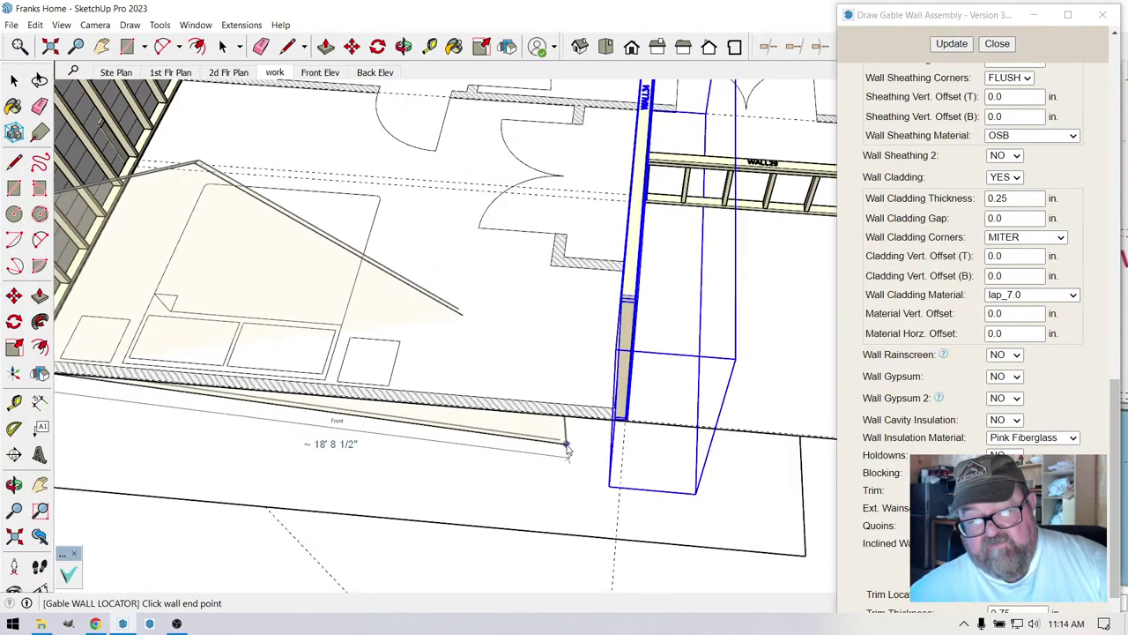
scroll(646, 429, up, 4)
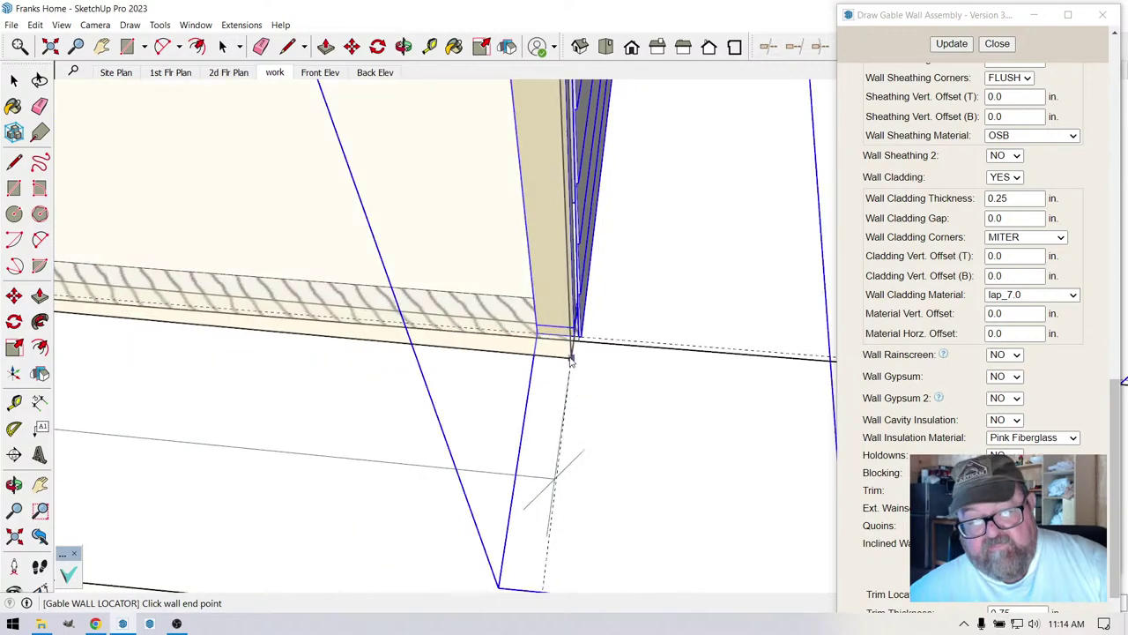
scroll(570, 344, down, 2)
scroll(573, 304, up, 2)
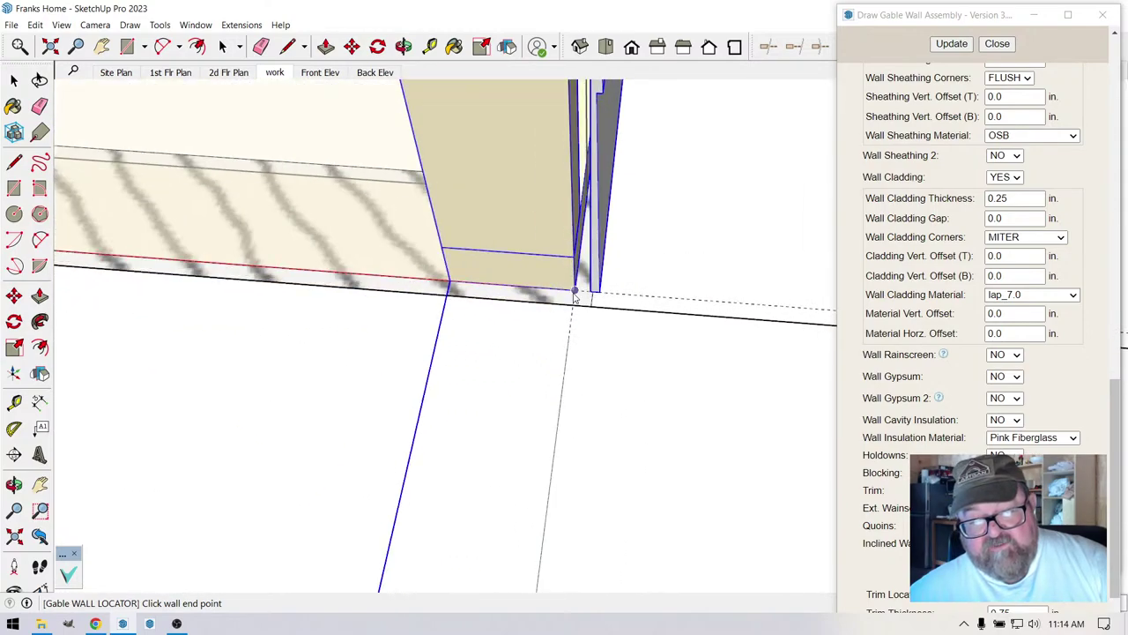
click(570, 298)
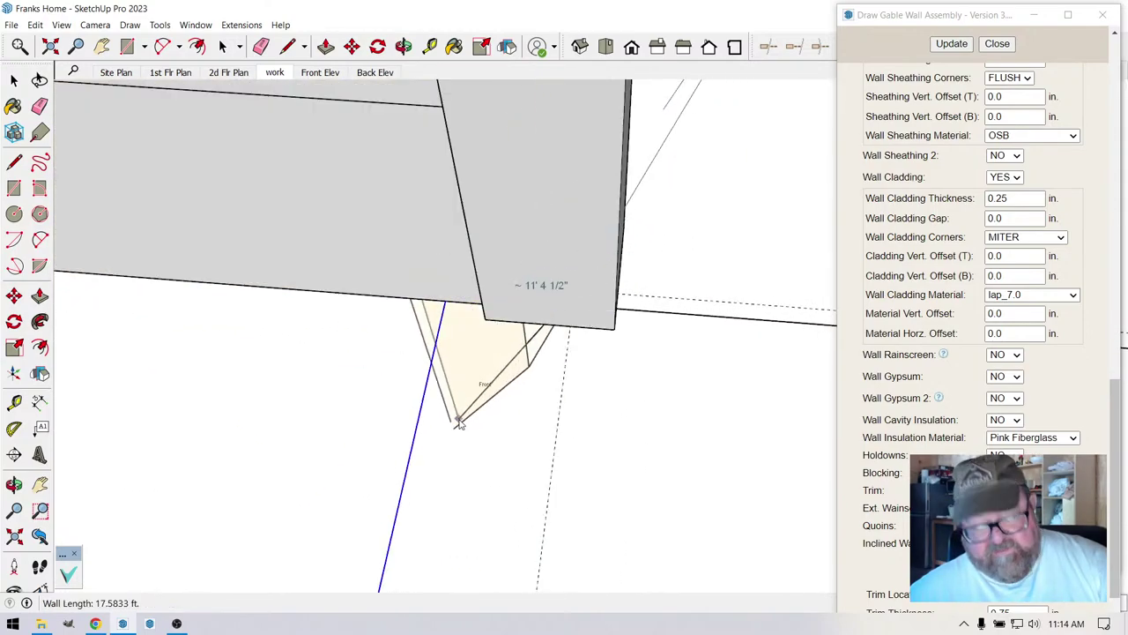
scroll(582, 485, up, 2)
scroll(608, 492, down, 5)
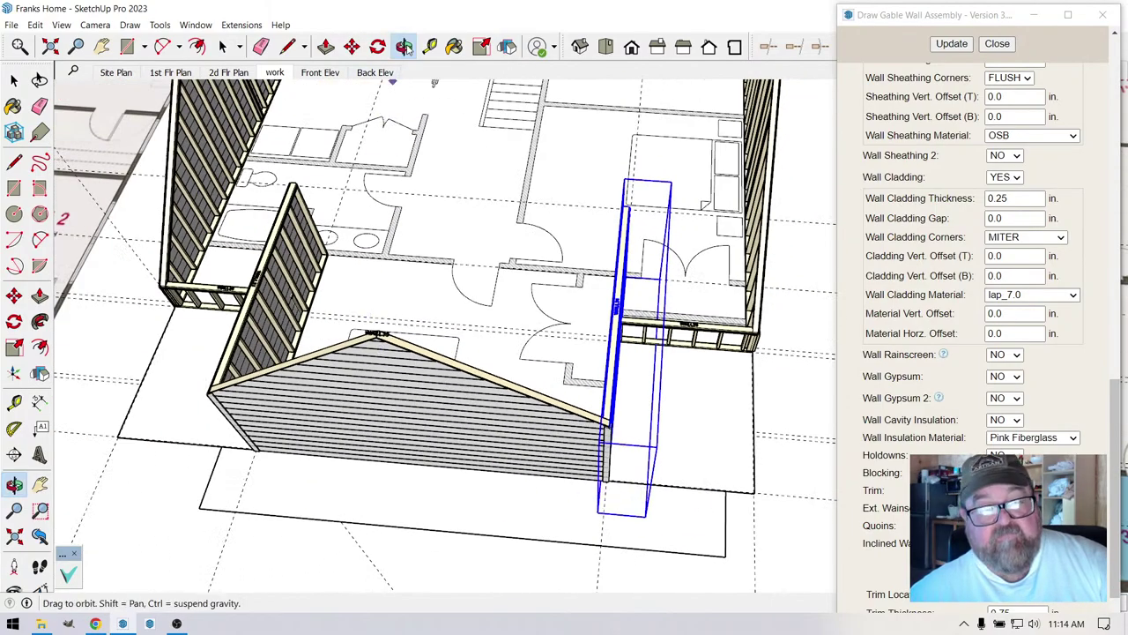
drag(388, 158, 252, 269)
- Commit the new gable wall by switching to the Select tool
click(13, 81)
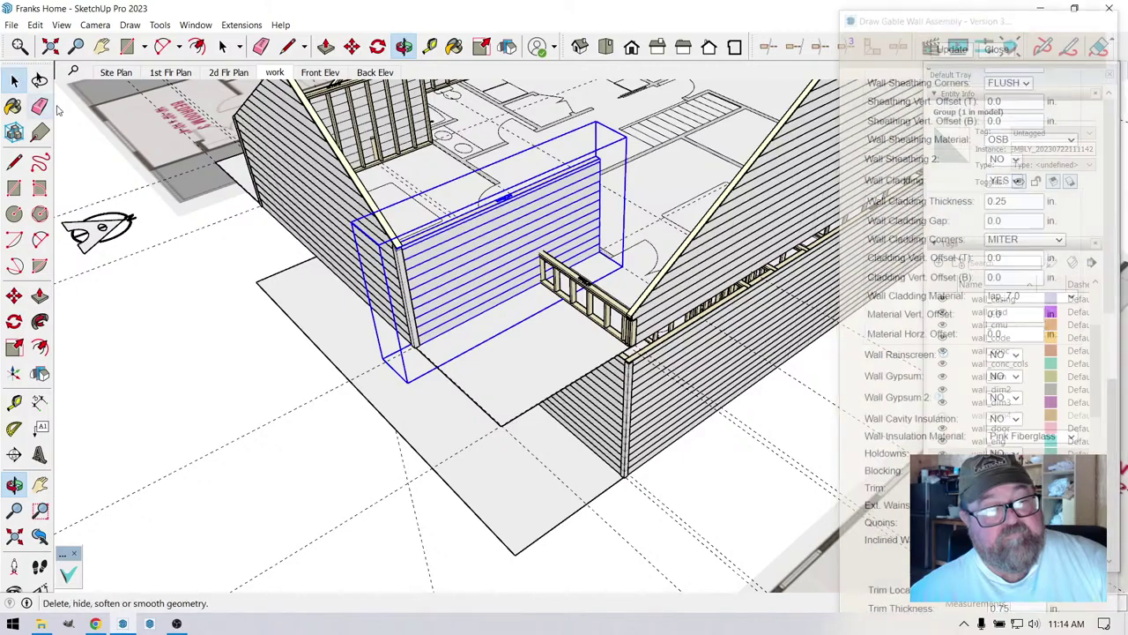
scroll(316, 393, down, 3)
scroll(331, 284, up, 2)
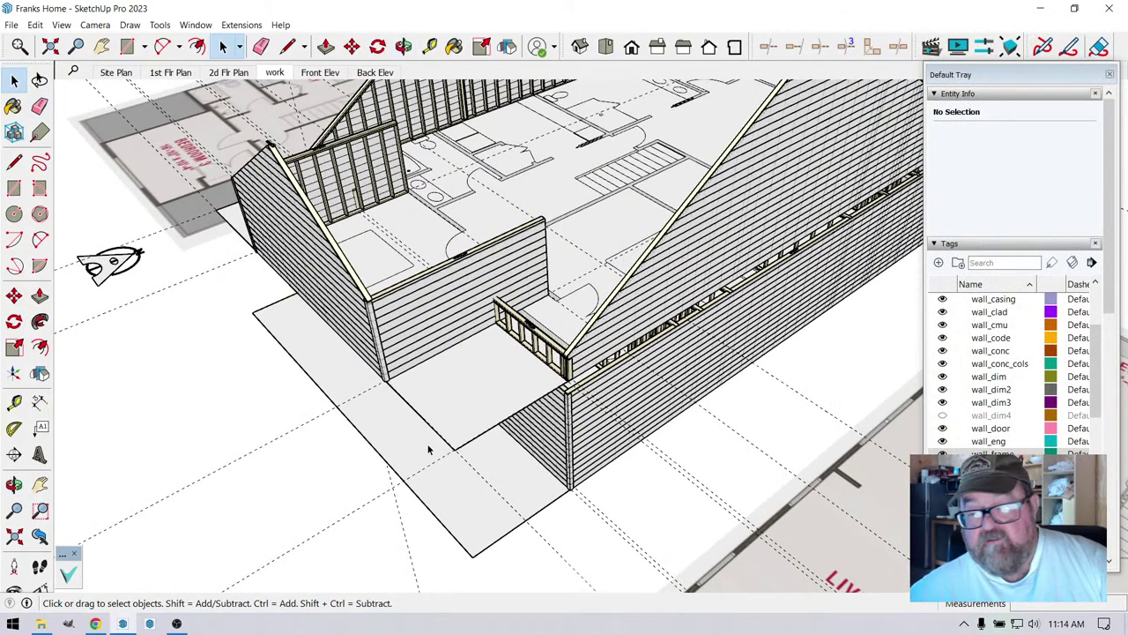
scroll(942, 374, up, 3)
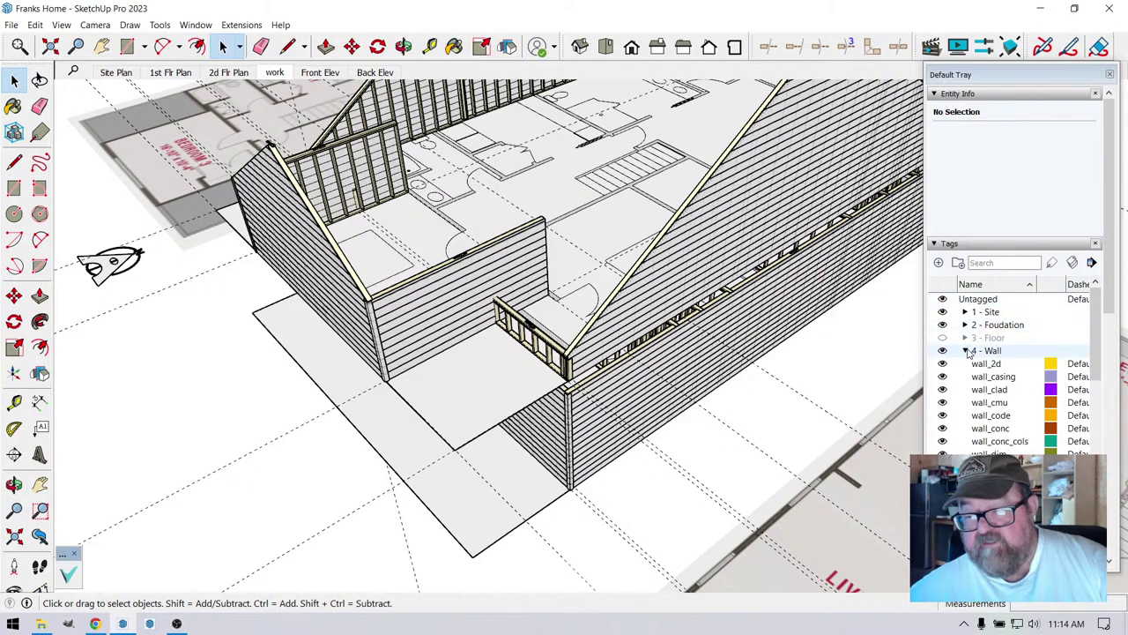
- Collapse the 4 - Wall tag, turn on 5 - Roof, and orbit around the house
click(966, 350)
click(988, 363)
click(942, 363)
scroll(598, 343, down, 2)
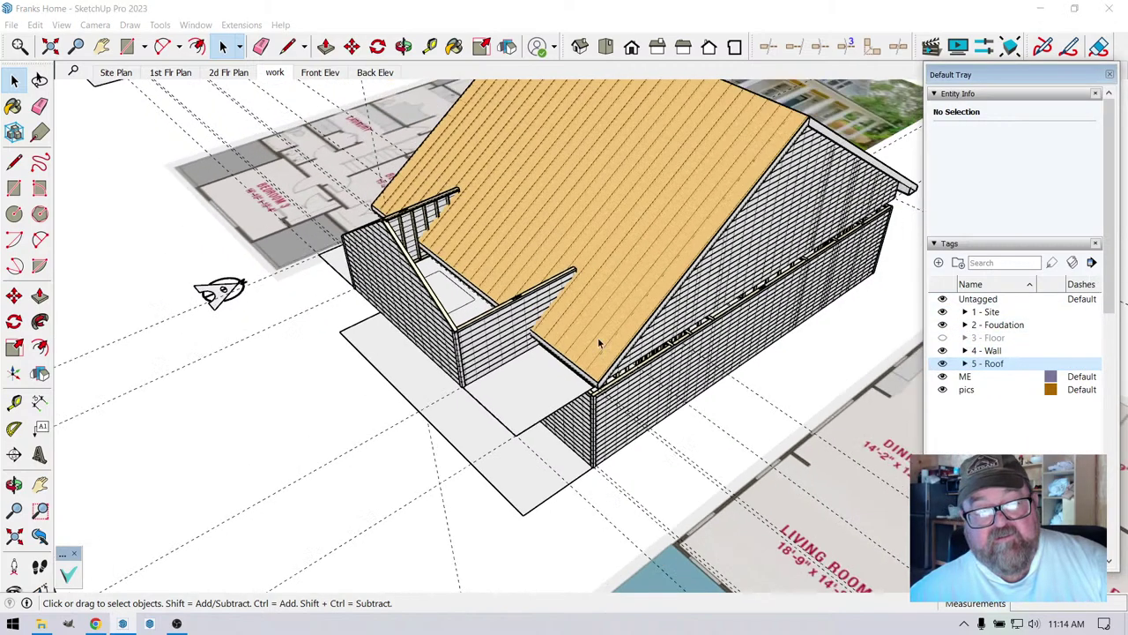
click(403, 46)
drag(564, 291, 440, 361)
drag(541, 408, 575, 391)
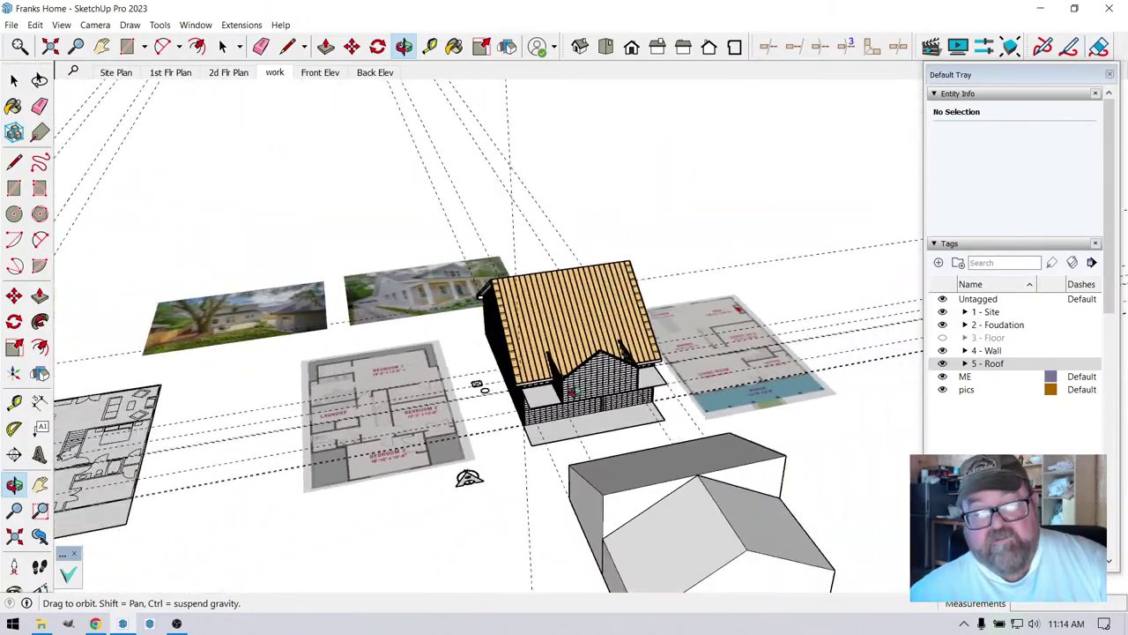
drag(469, 477, 478, 440)
scroll(517, 173, up, 6)
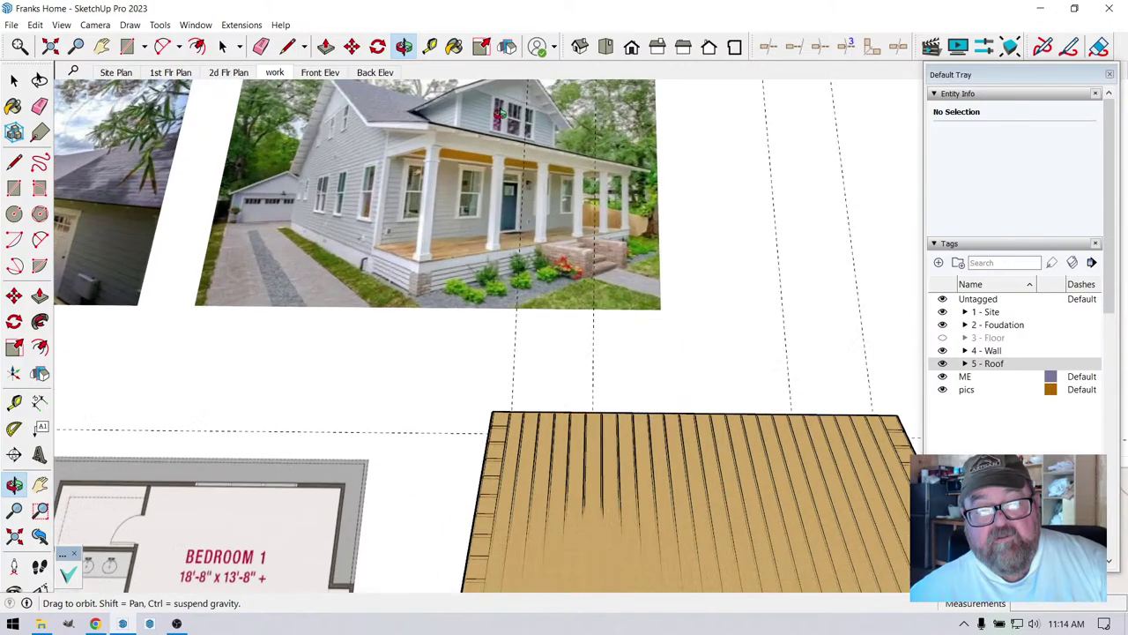
scroll(500, 113, up, 3)
scroll(508, 148, up, 2)
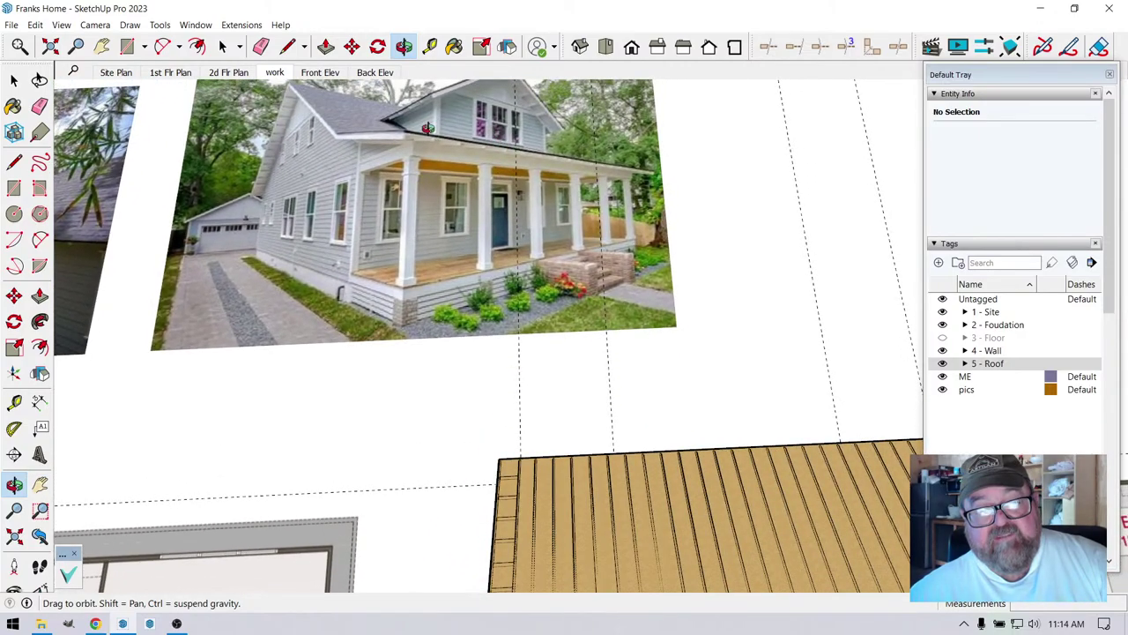
scroll(448, 135, down, 8)
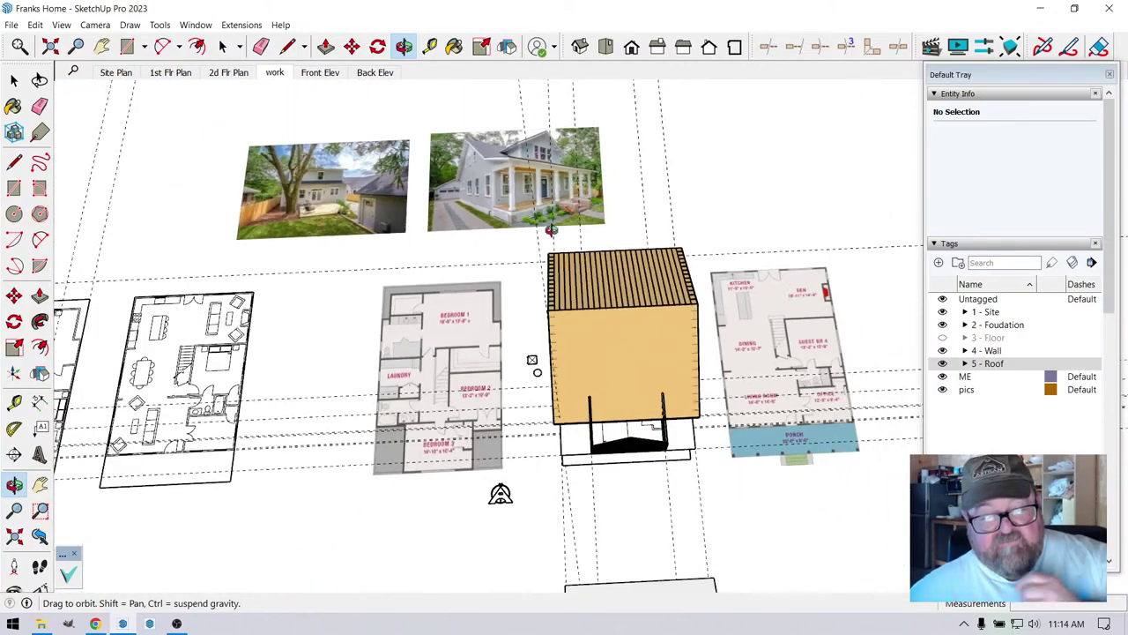
drag(497, 302, 465, 371)
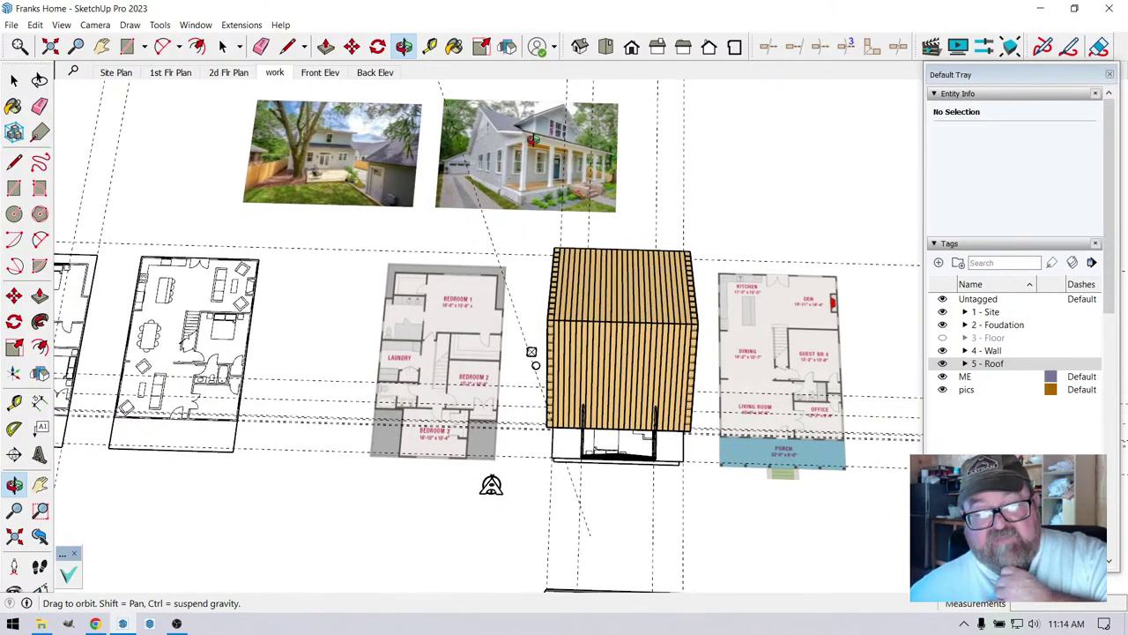
scroll(491, 484, up, 1)
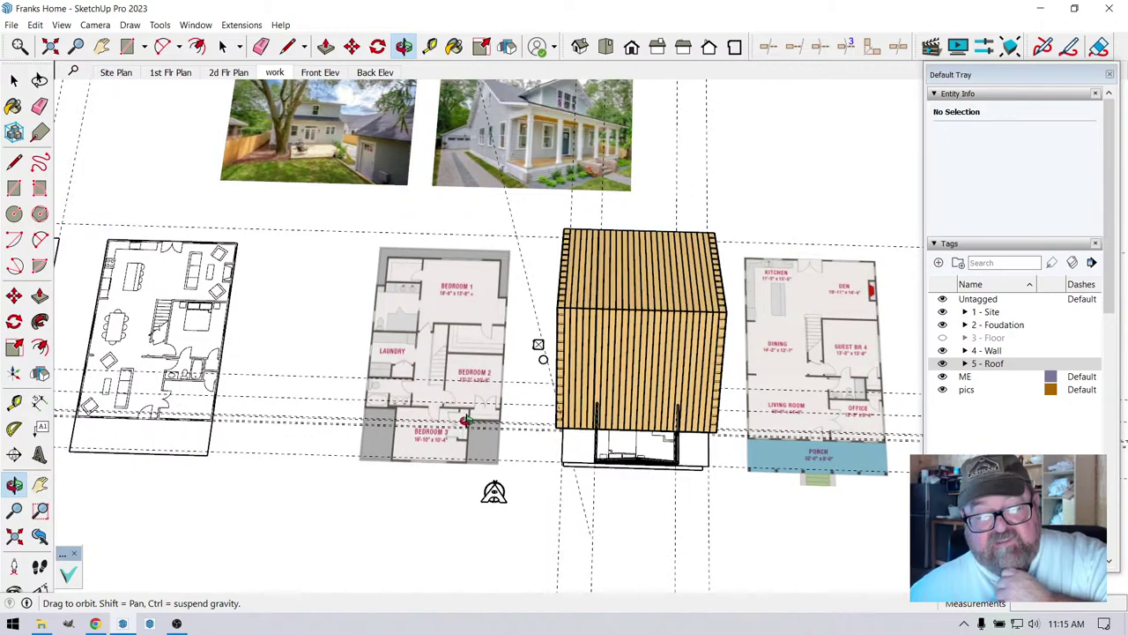
scroll(493, 491, up, 2)
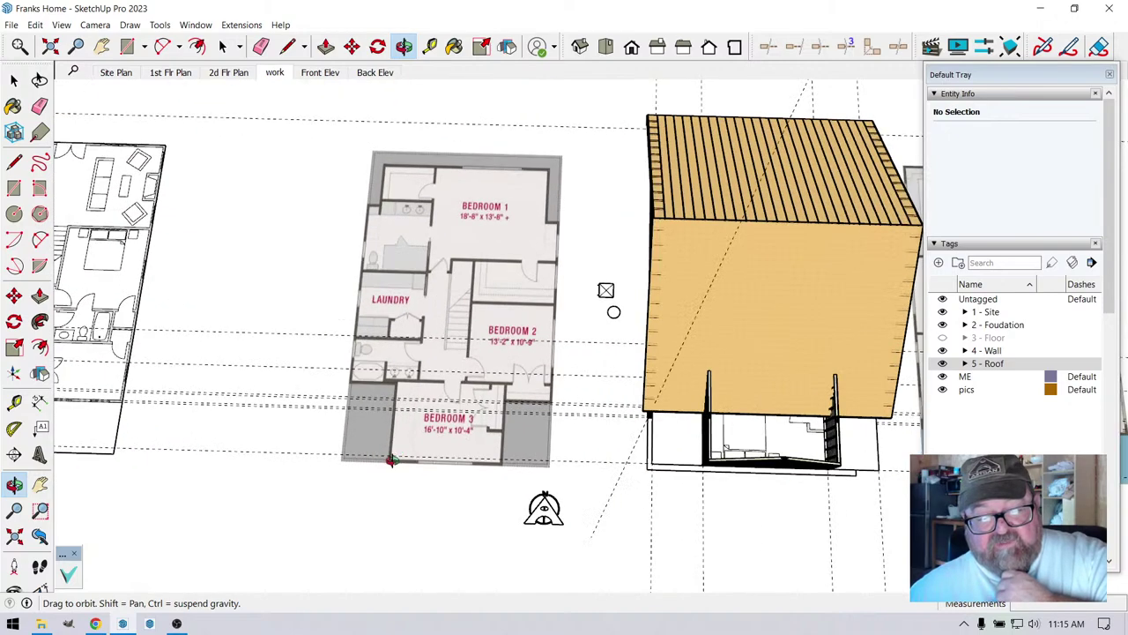
scroll(470, 496, down, 2)
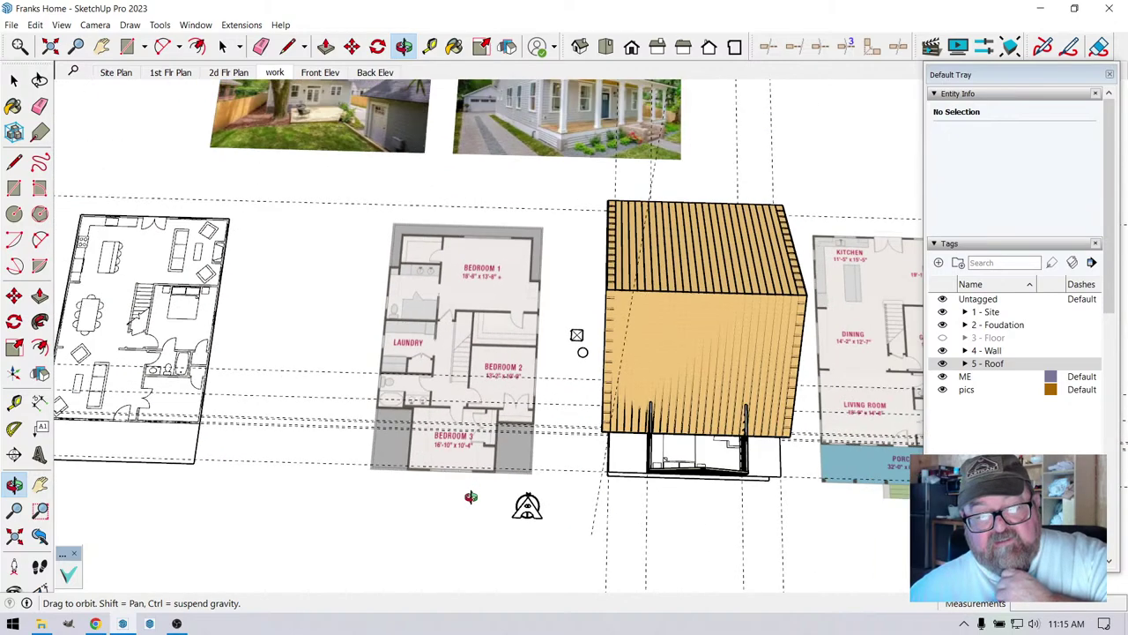
drag(527, 505, 758, 465)
drag(692, 393, 501, 453)
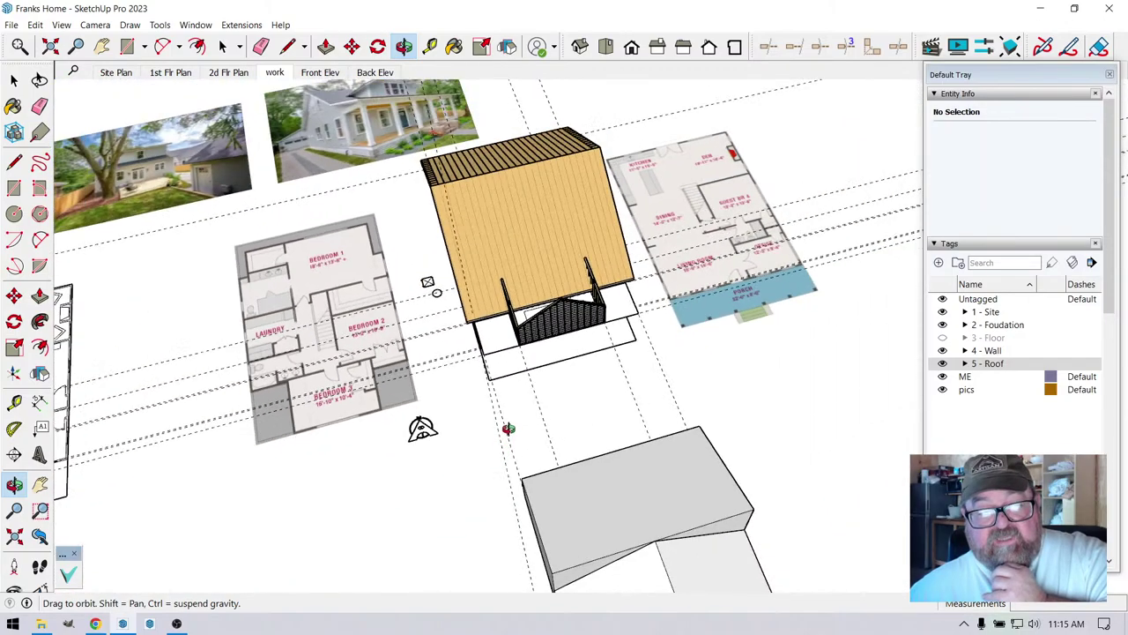
drag(423, 429, 242, 471)
scroll(491, 436, up, 5)
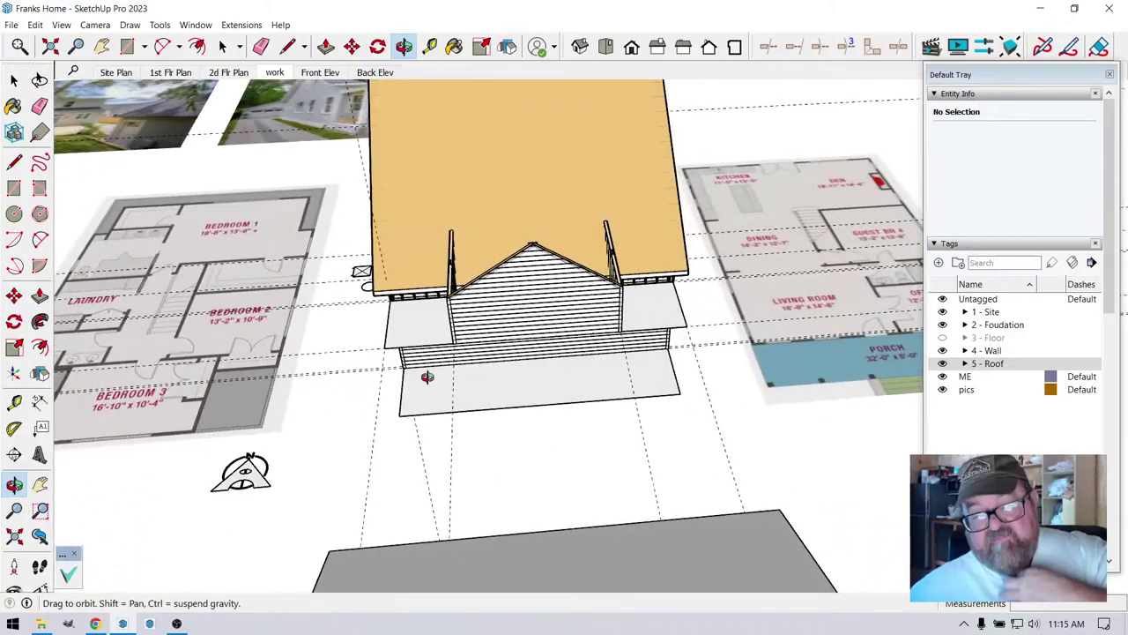
drag(462, 332, 512, 396)
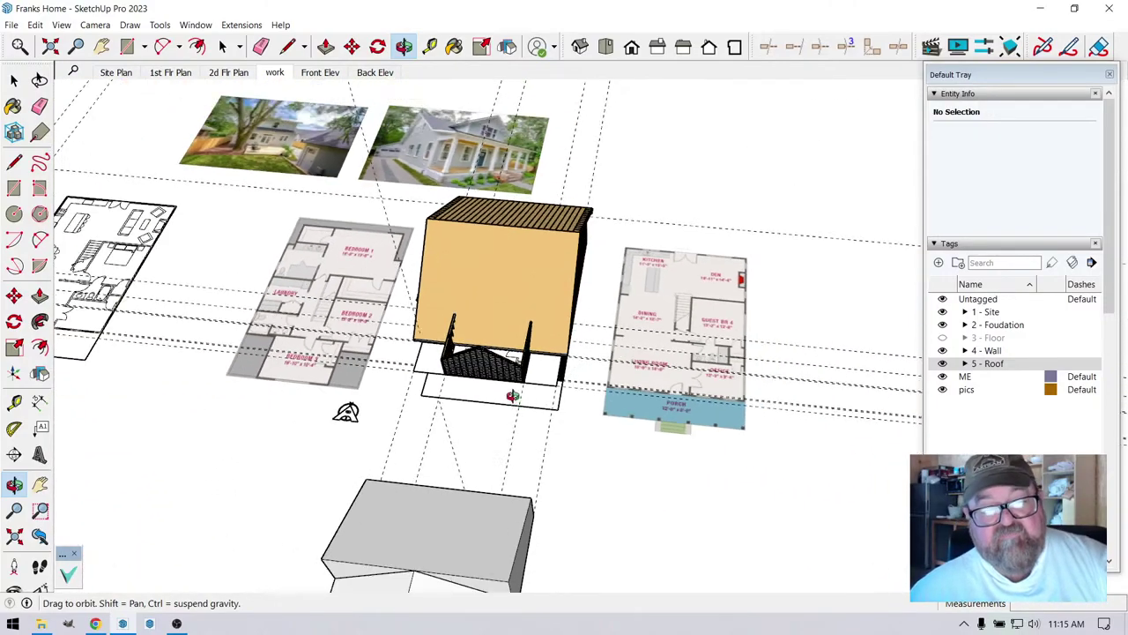
drag(346, 411, 185, 135)
drag(203, 379, 239, 361)
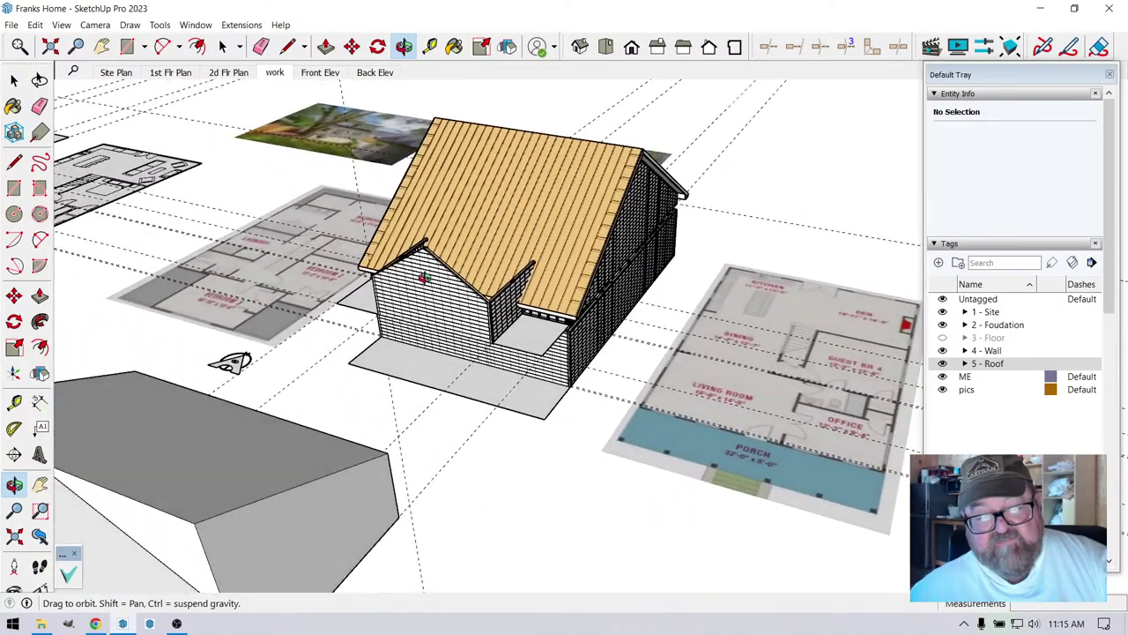
scroll(144, 397, up, 3)
drag(491, 282, 593, 347)
scroll(680, 347, down, 3)
drag(680, 347, 514, 342)
scroll(238, 416, up, 3)
scroll(514, 342, down, 3)
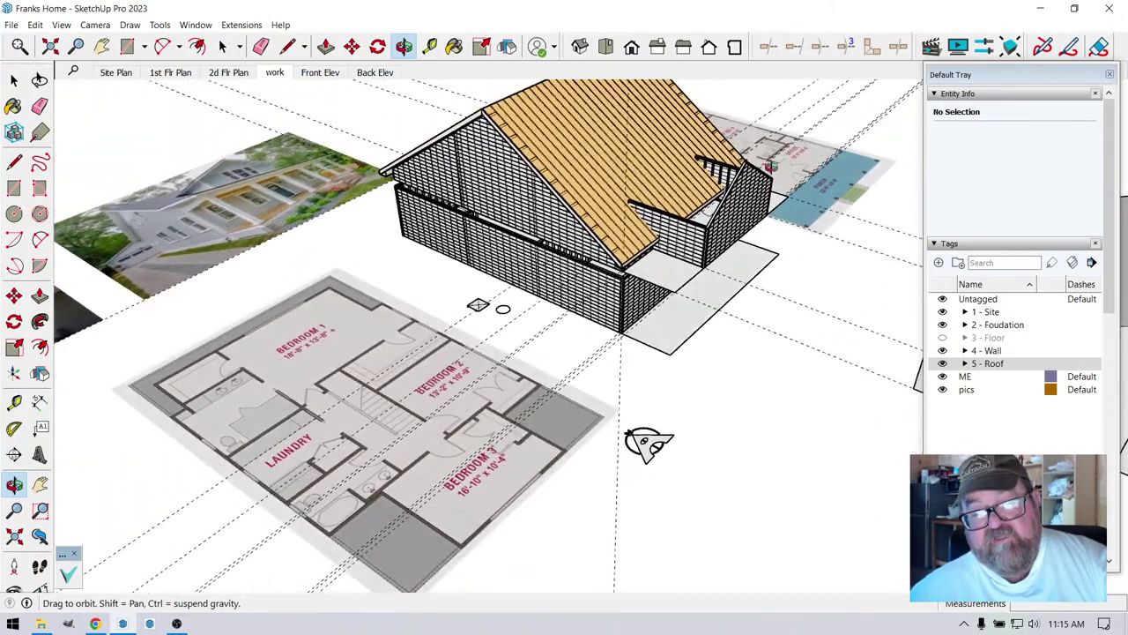
drag(648, 443, 607, 481)
scroll(395, 156, down, 2)
scroll(403, 151, up, 8)
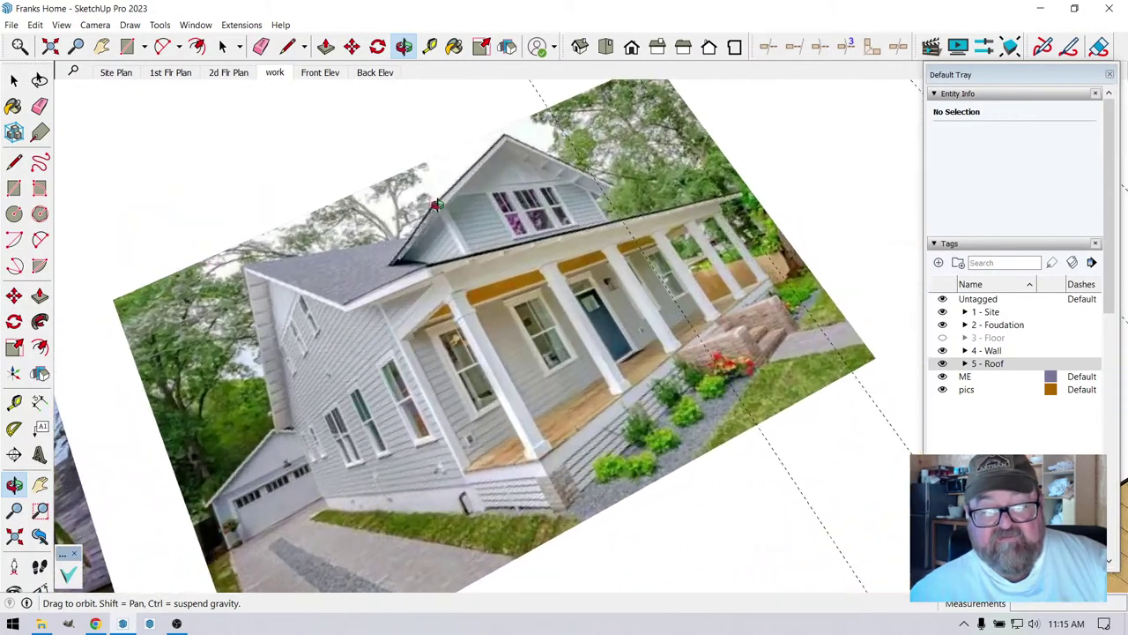
drag(434, 205, 470, 228)
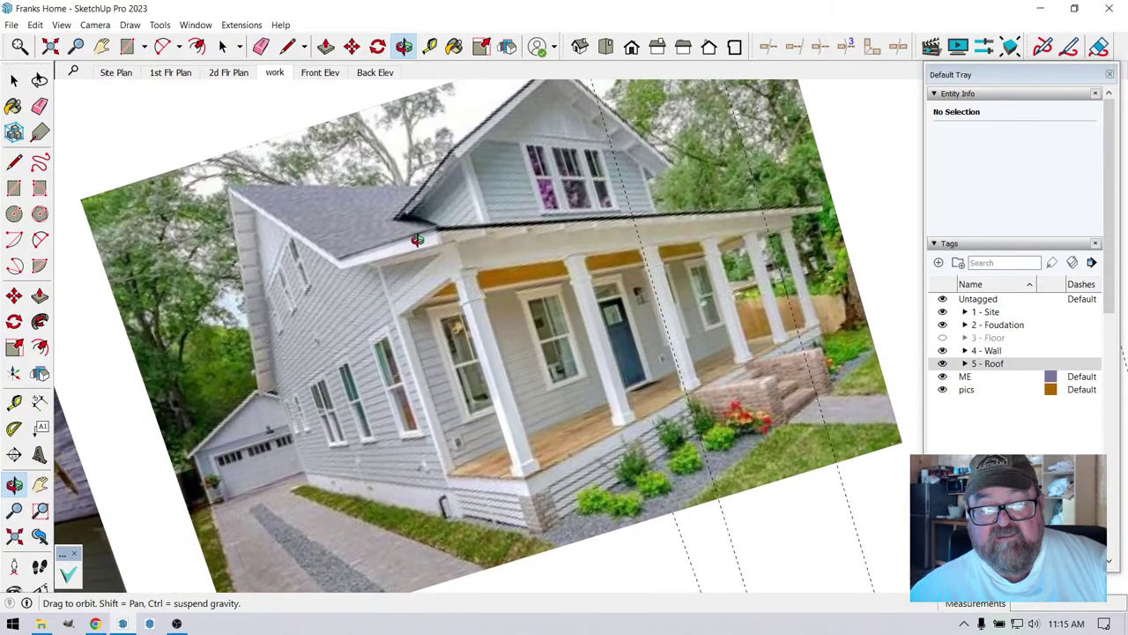
scroll(546, 261, down, 2)
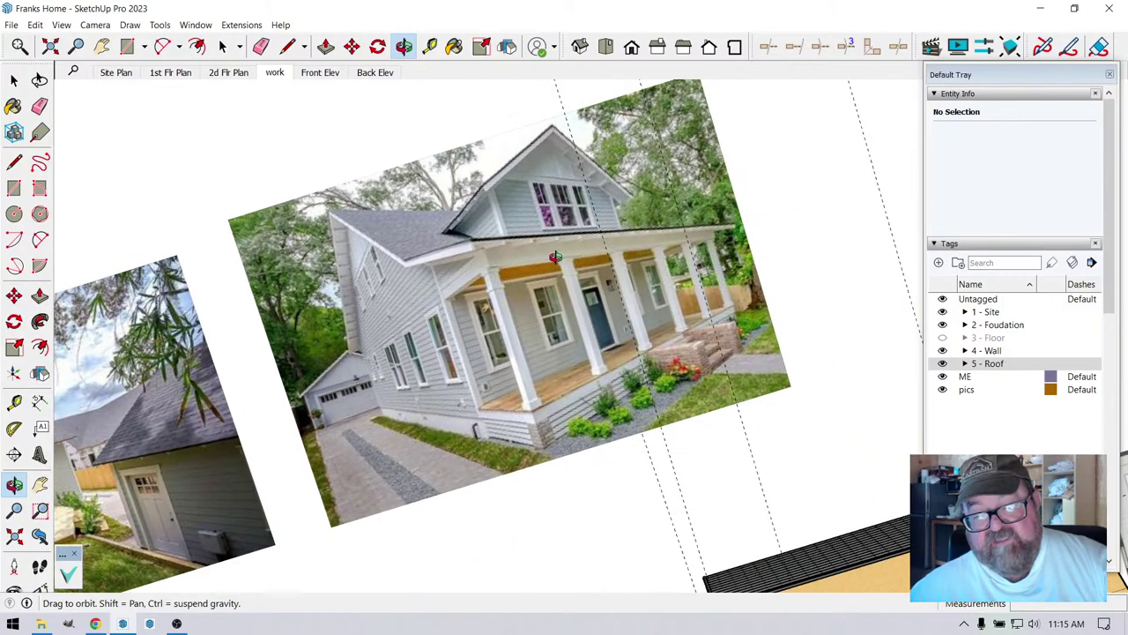
scroll(595, 245, down, 8)
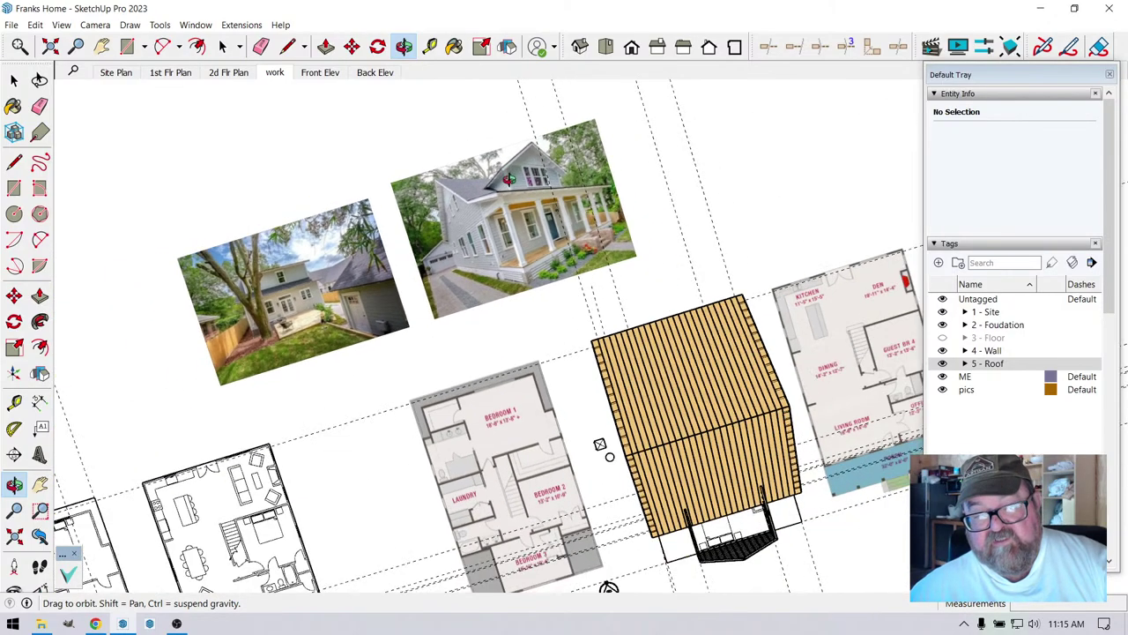
scroll(644, 199, up, 6)
drag(643, 199, 334, 474)
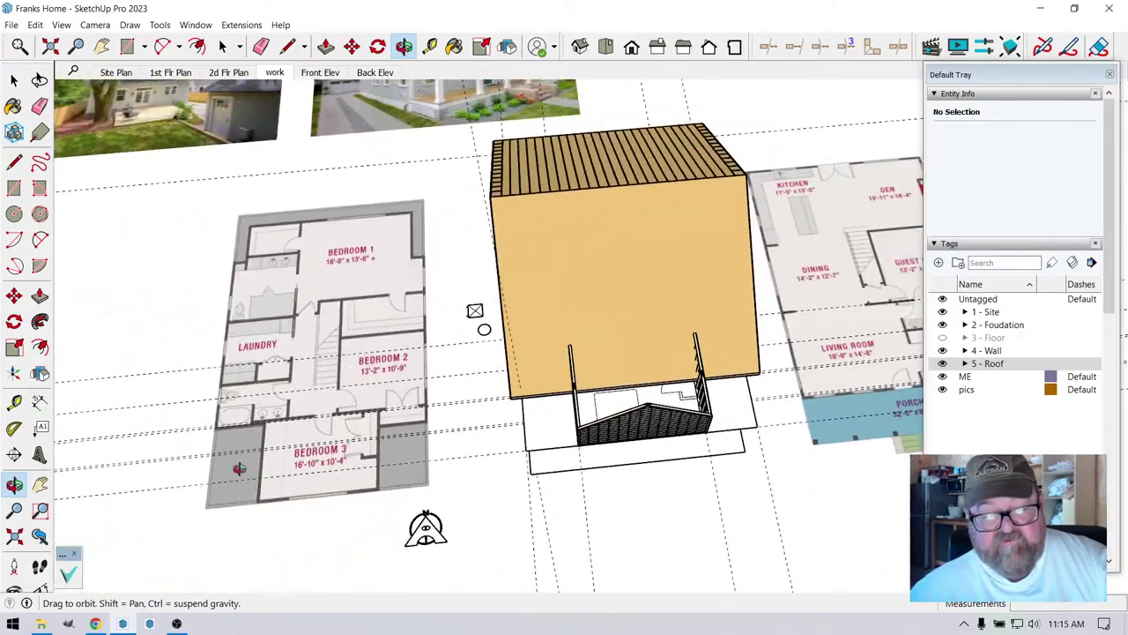
scroll(333, 474, up, 8)
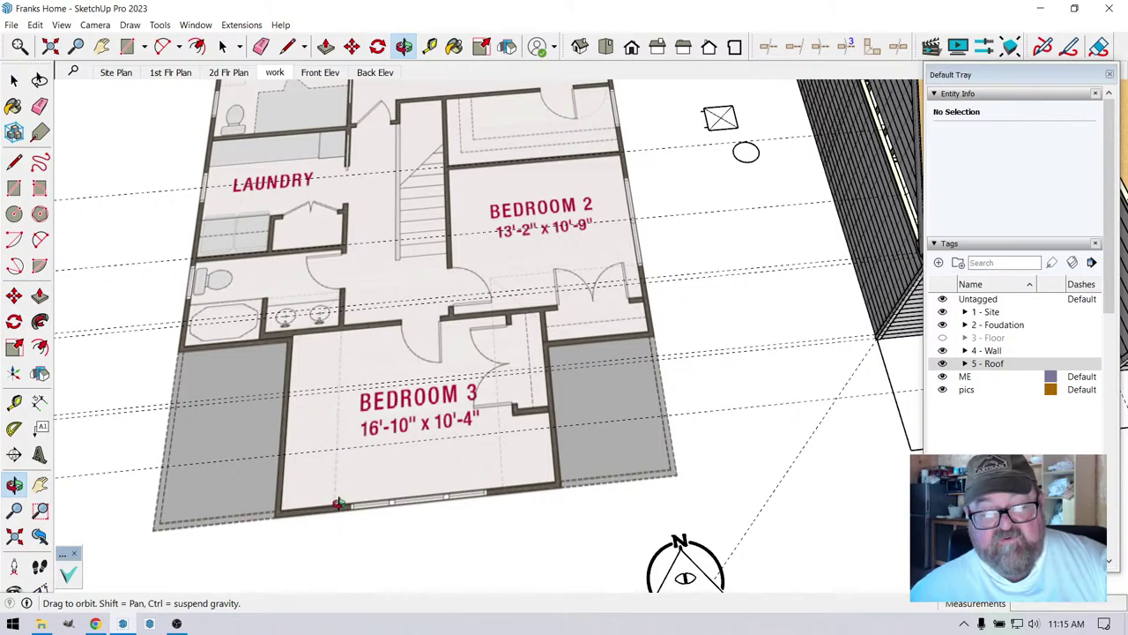
drag(333, 383, 636, 412)
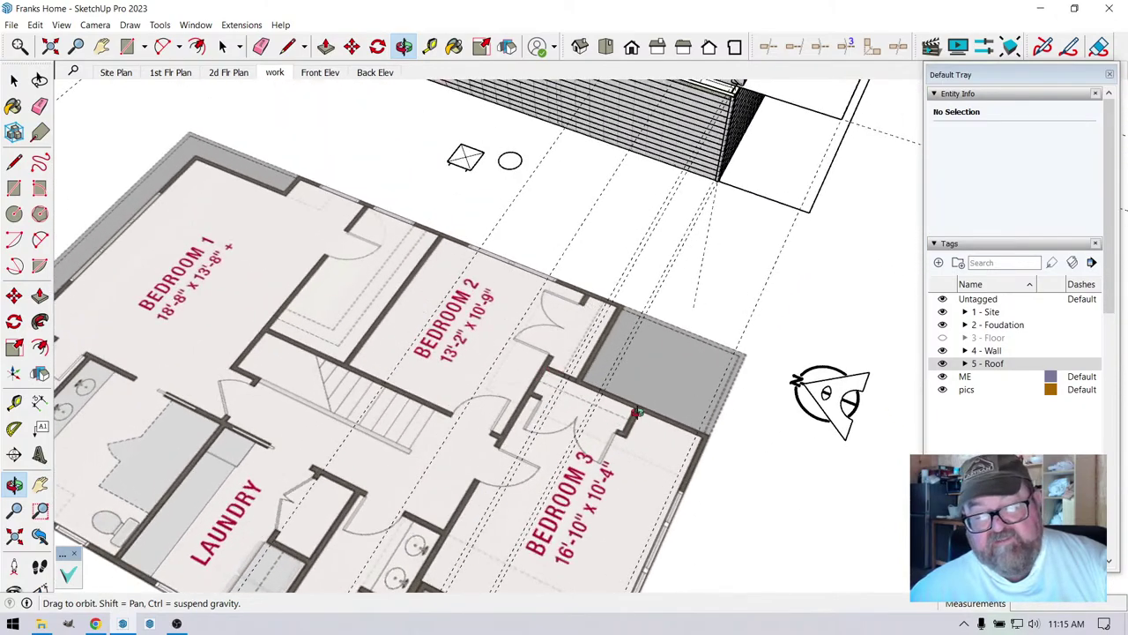
scroll(657, 410, down, 4)
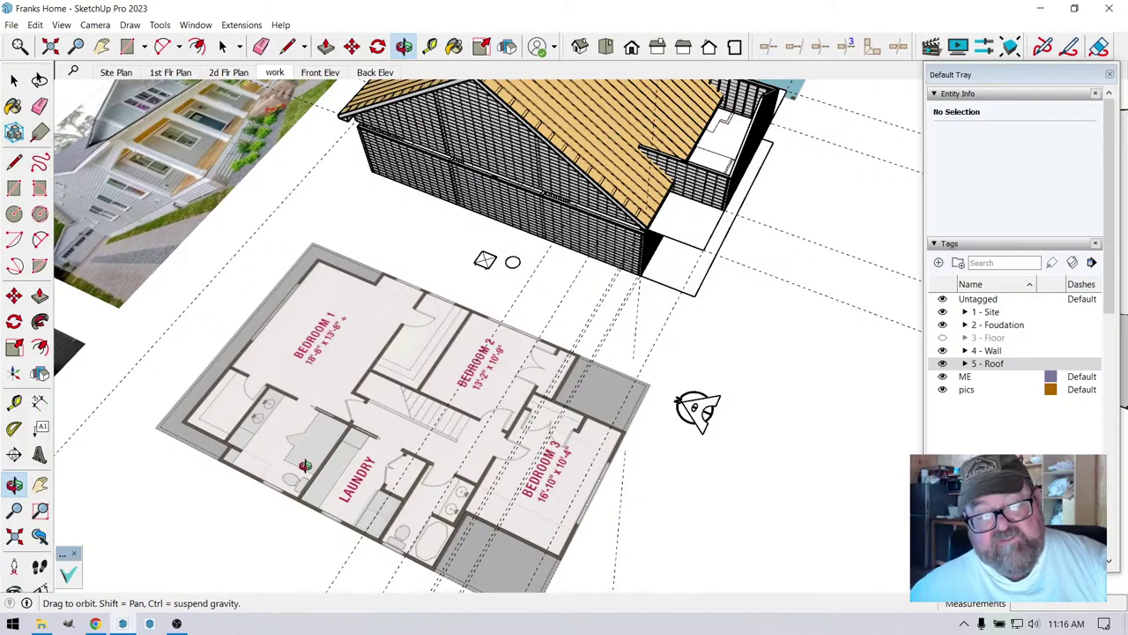
drag(696, 410, 519, 517)
scroll(519, 517, up, 3)
drag(668, 221, 373, 363)
scroll(370, 285, down, 3)
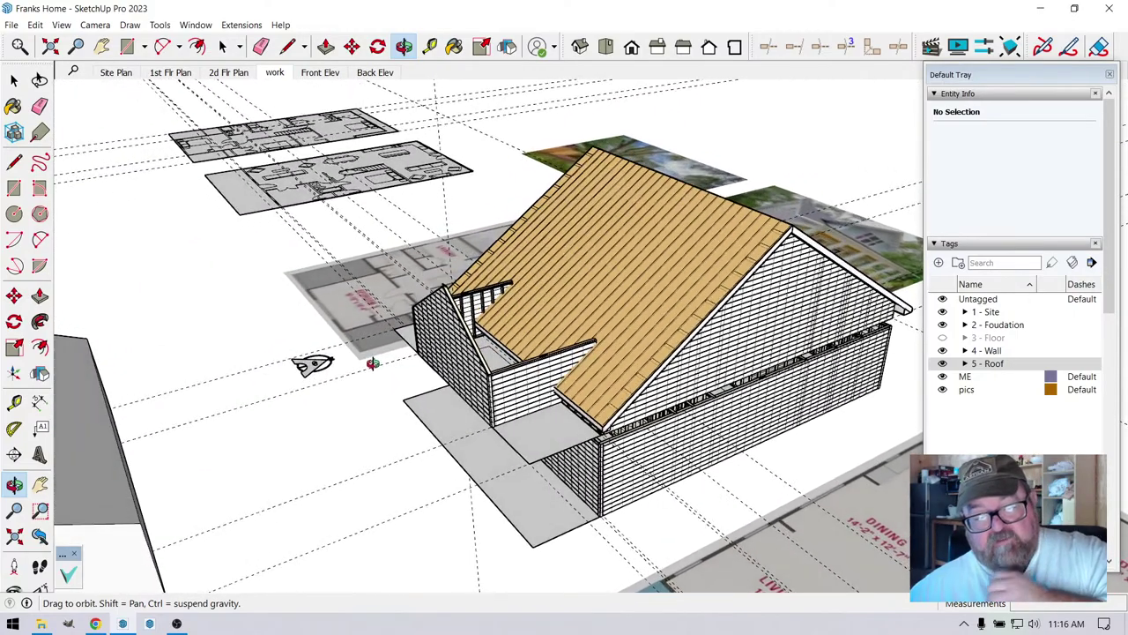
scroll(458, 381, up, 8)
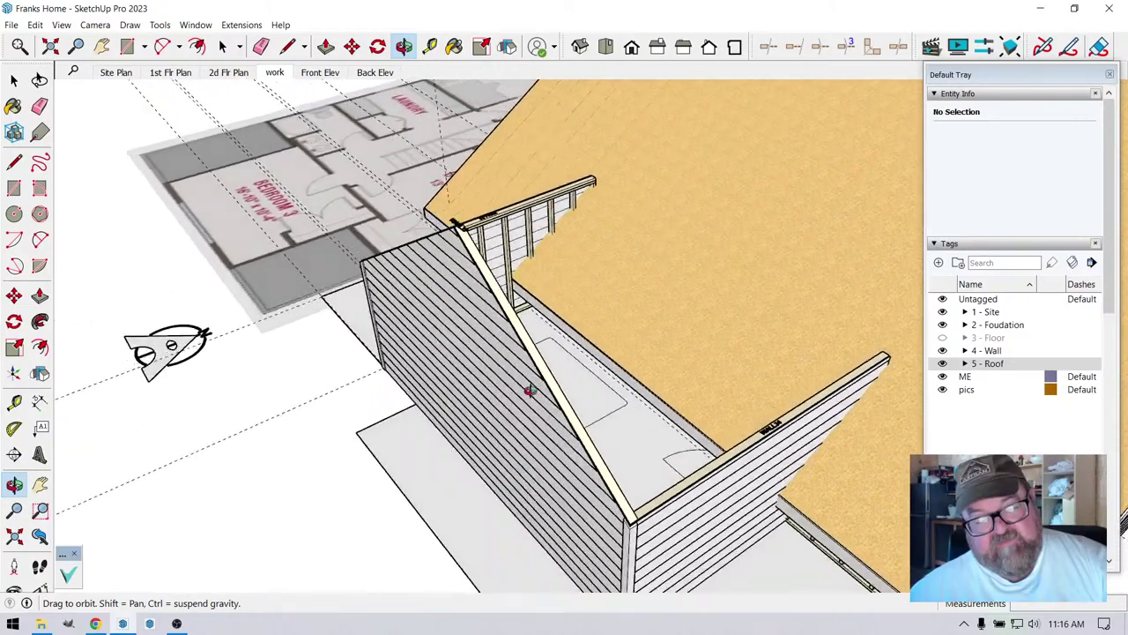
drag(529, 391, 628, 425)
scroll(524, 399, up, 5)
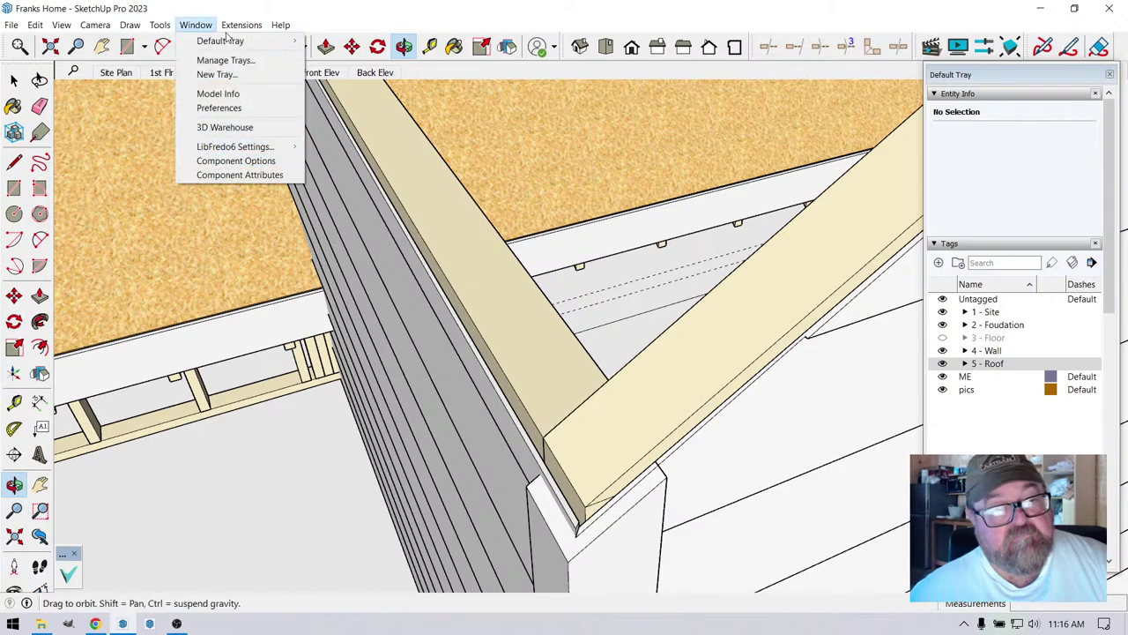
- Start a Medeek Truss gable roof and pick its front-left corner
mouse_move(239, 24)
mouse_move(291, 201)
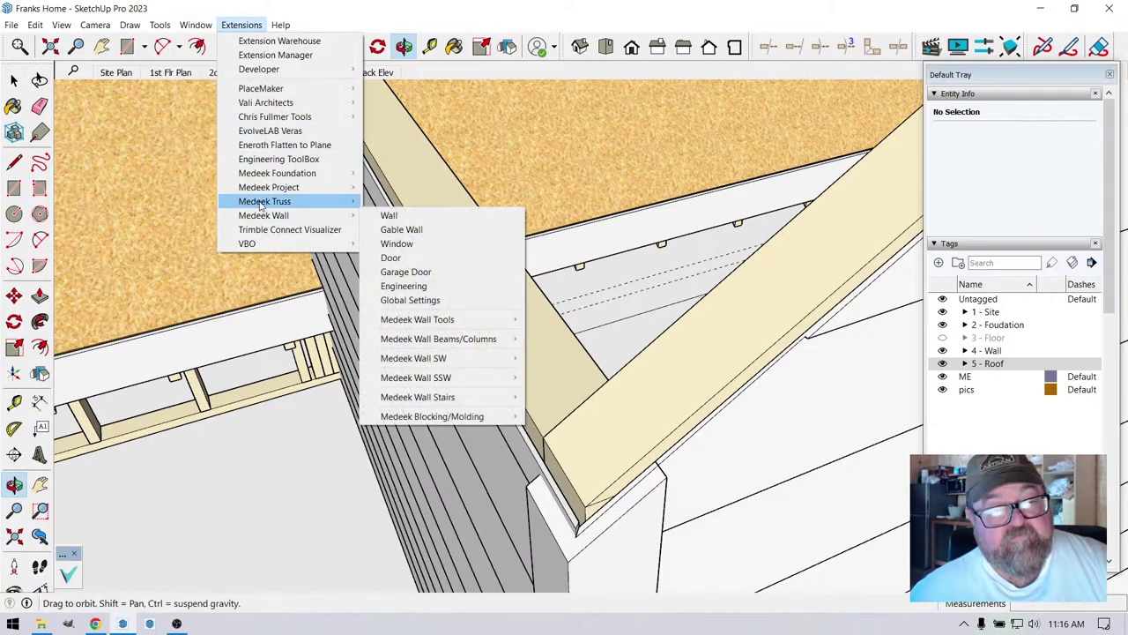
click(395, 229)
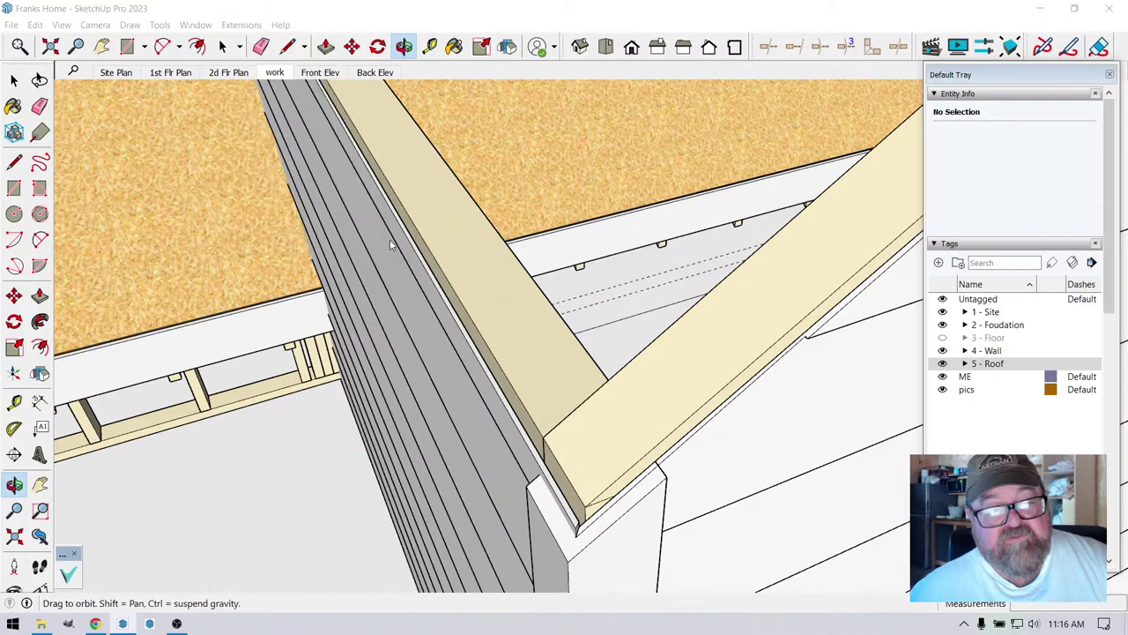
click(564, 322)
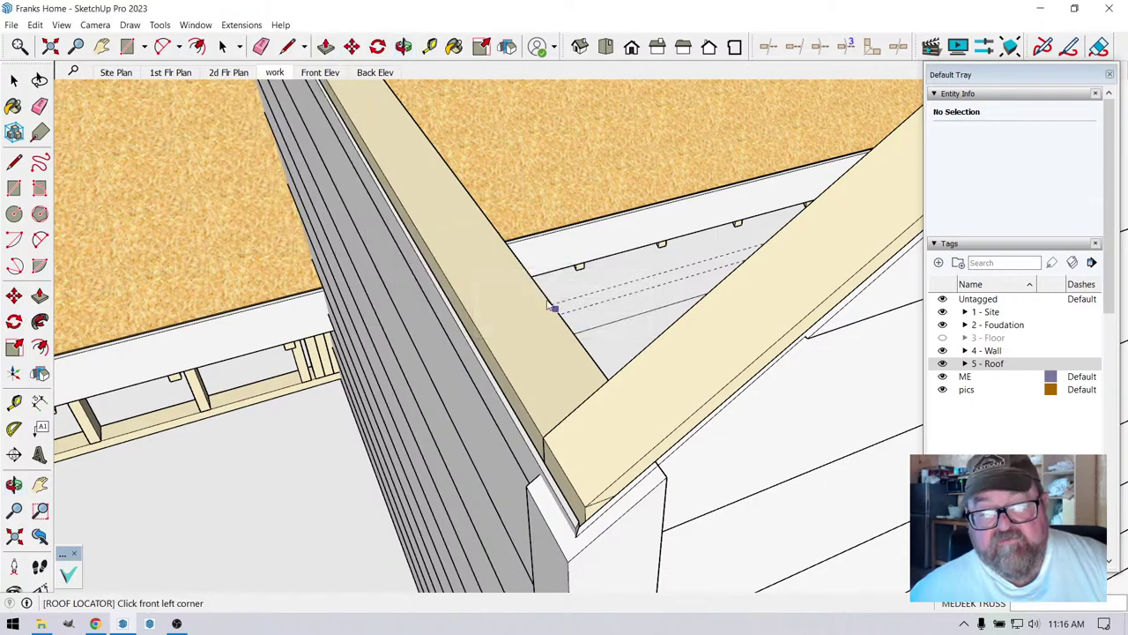
scroll(603, 498, up, 1)
click(576, 513)
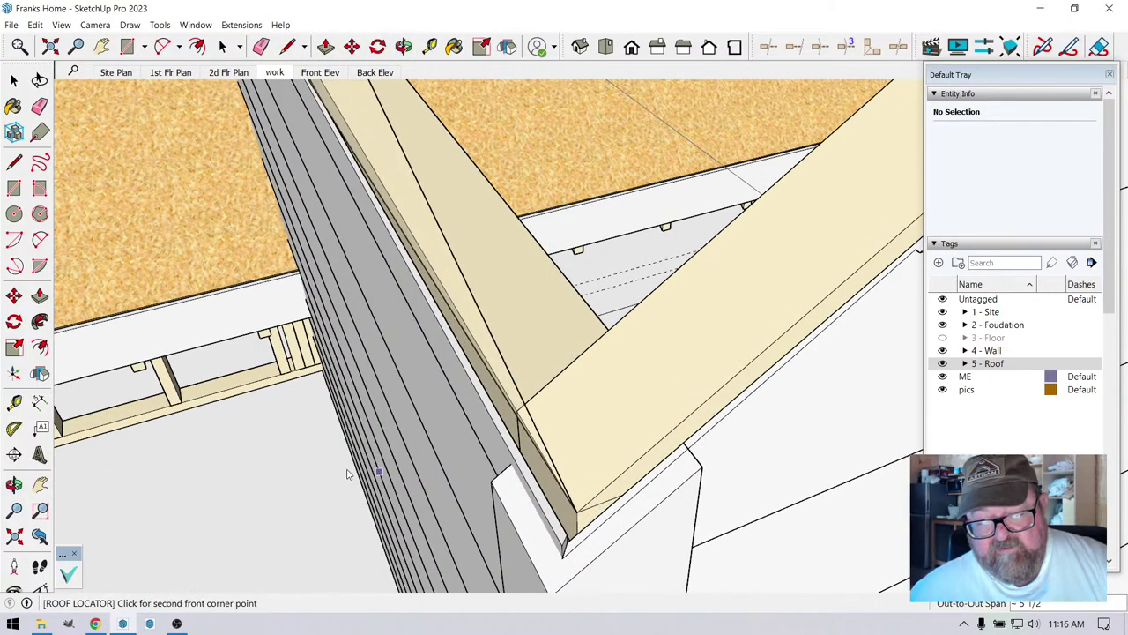
- Orbit toward the next wall corner and resume picking roof corners
scroll(189, 468, down, 6)
scroll(202, 470, up, 10)
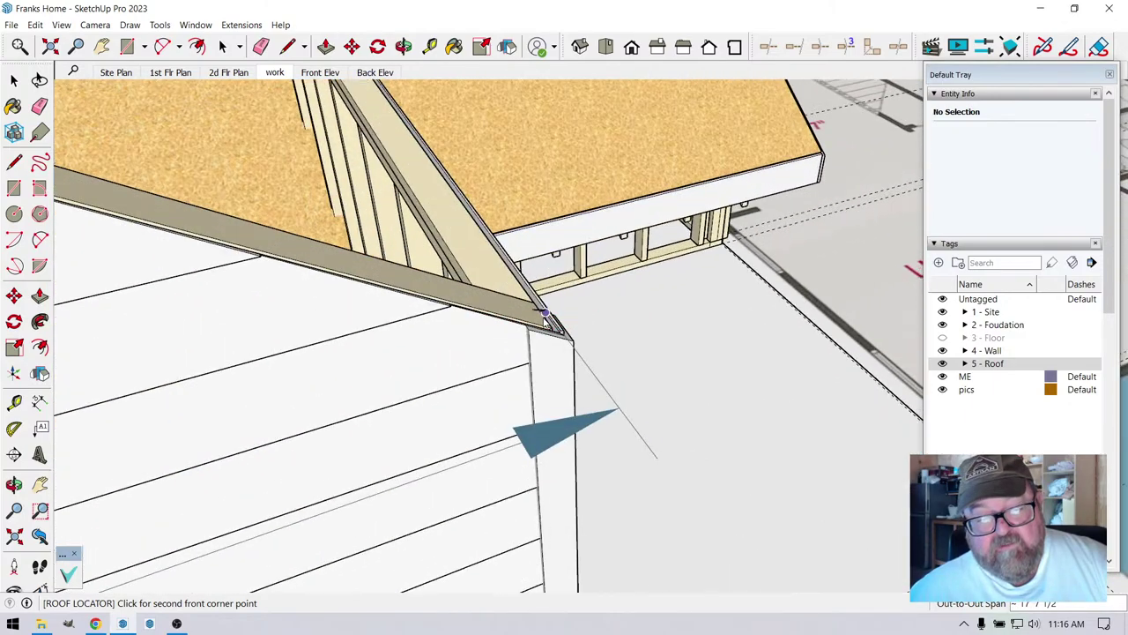
click(404, 46)
drag(410, 83, 349, 368)
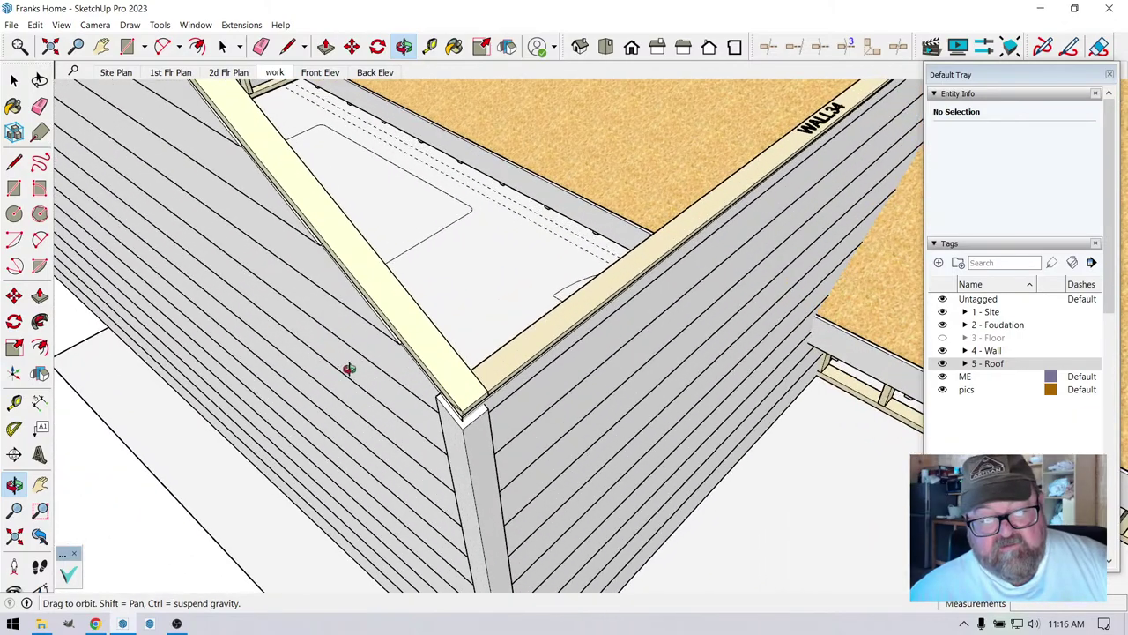
right_click(426, 306)
click(442, 315)
scroll(455, 370, up, 6)
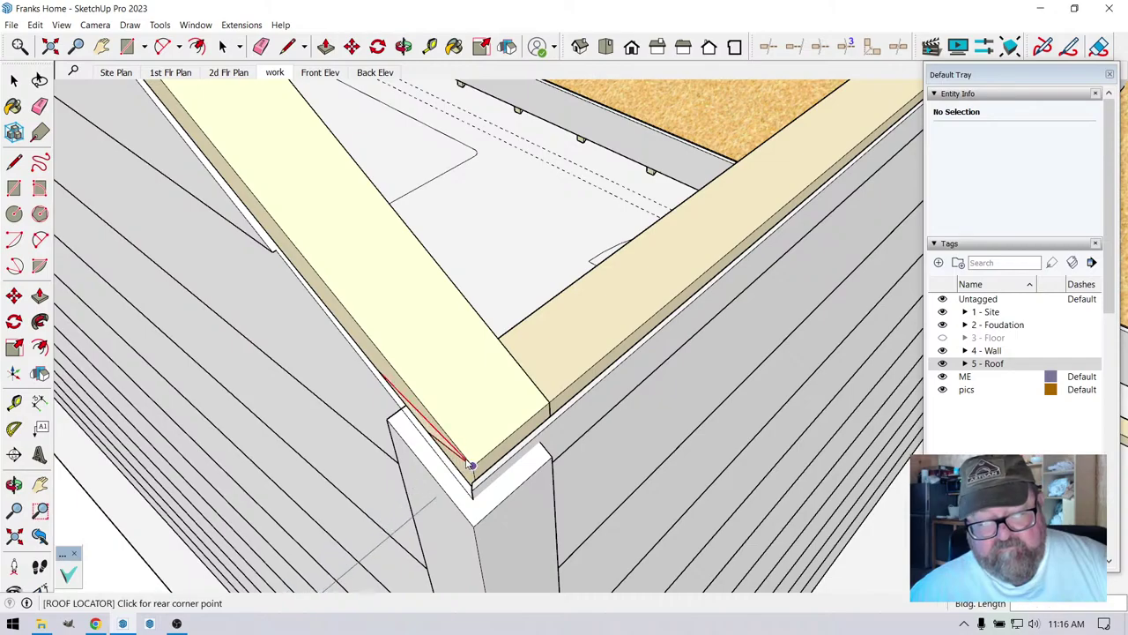
scroll(470, 464, down, 6)
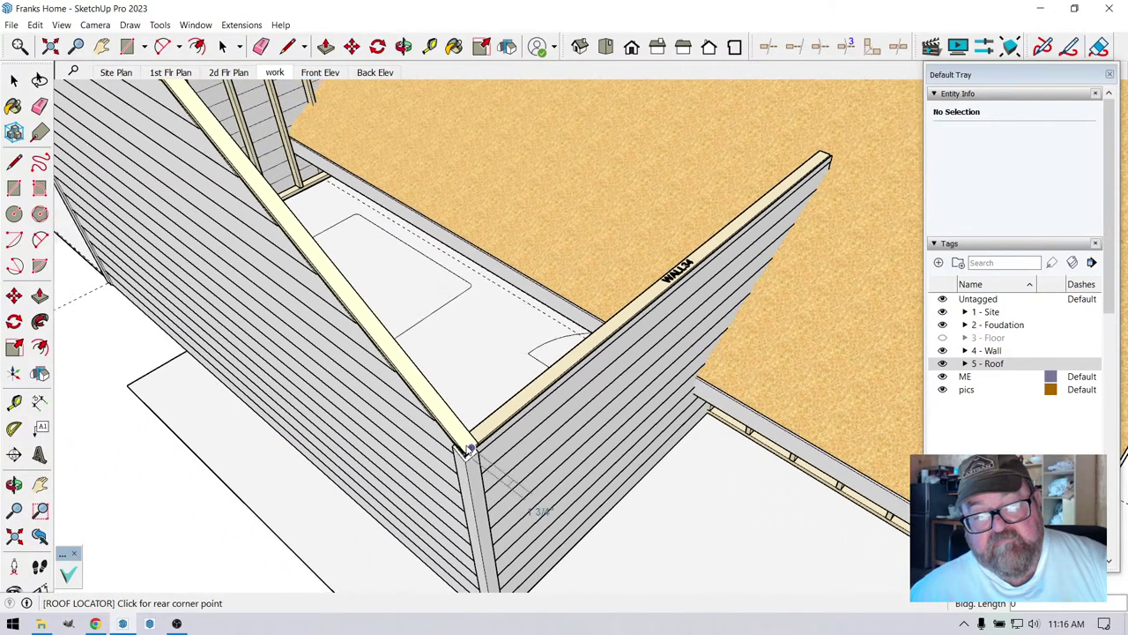
middle_drag(467, 449, 573, 352)
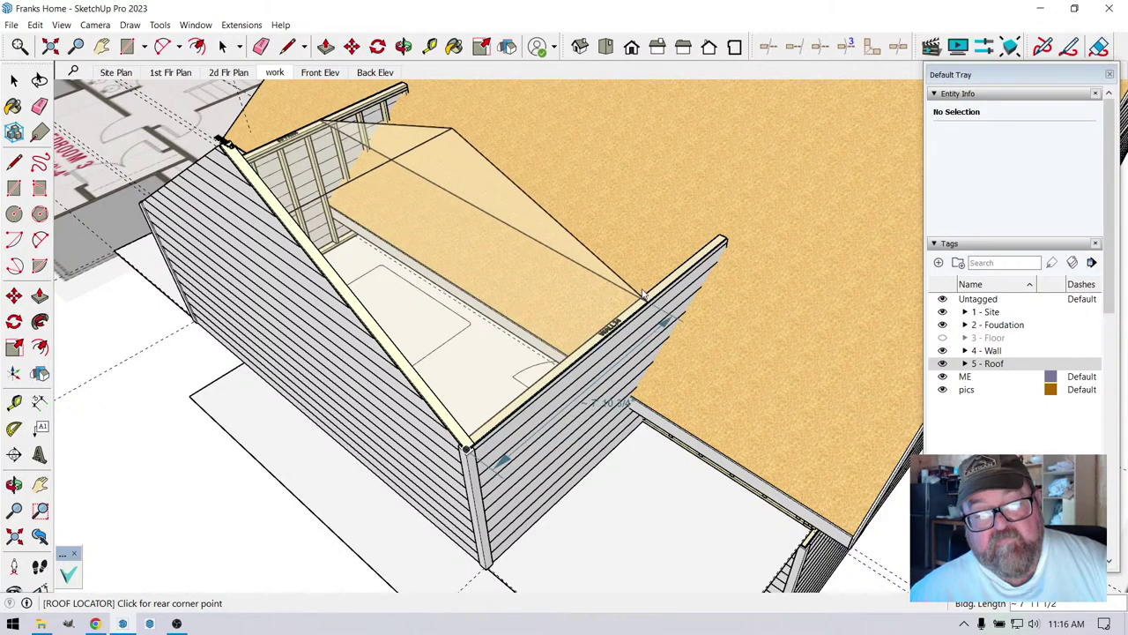
scroll(652, 282, down, 3)
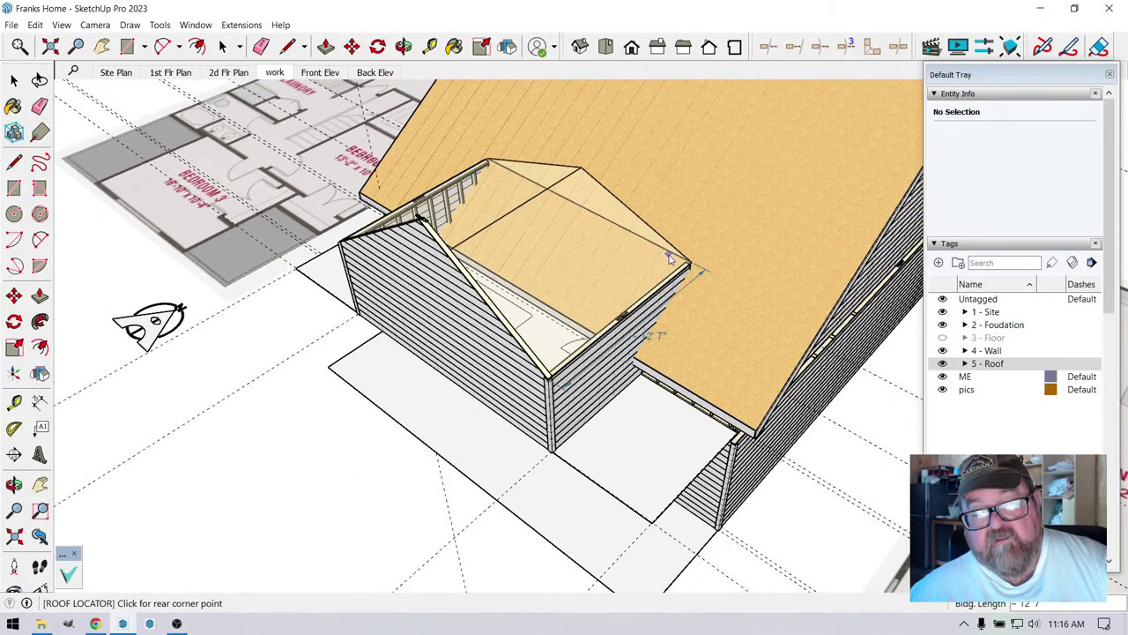
- Pick the rear corner, accept the geometry, and build the roof with 16 in rafter spacing
click(771, 189)
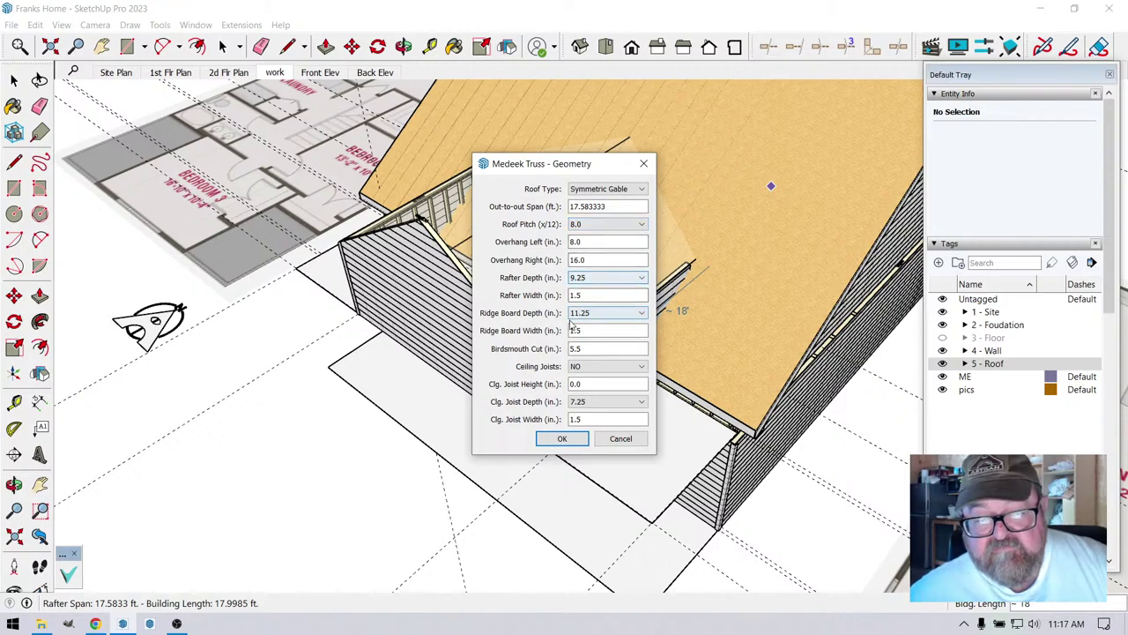
click(559, 438)
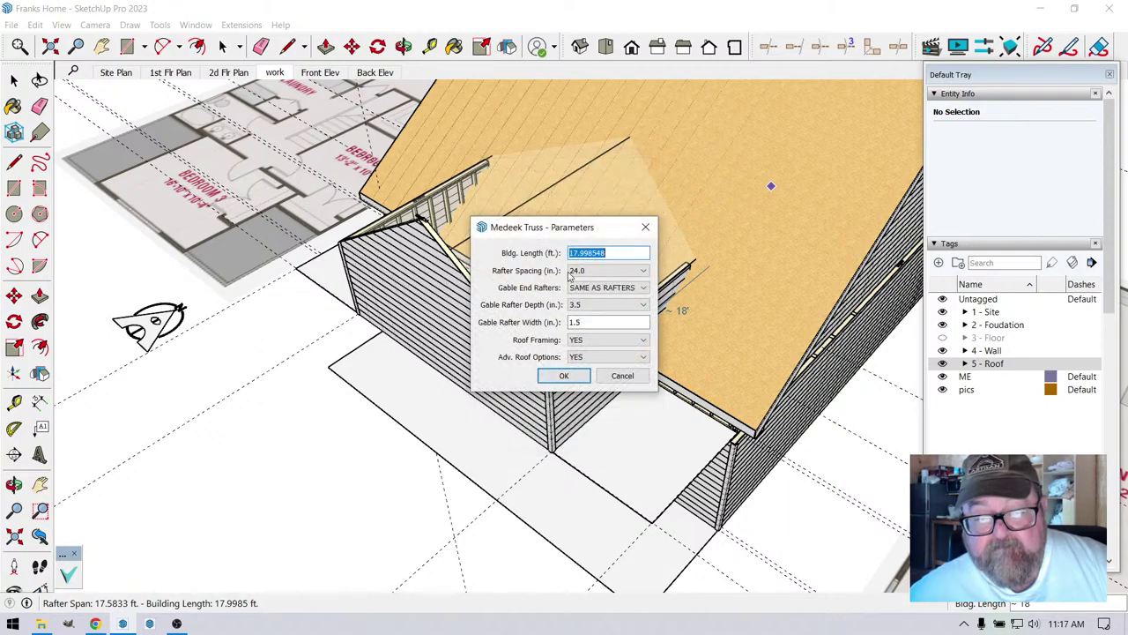
click(643, 273)
click(621, 291)
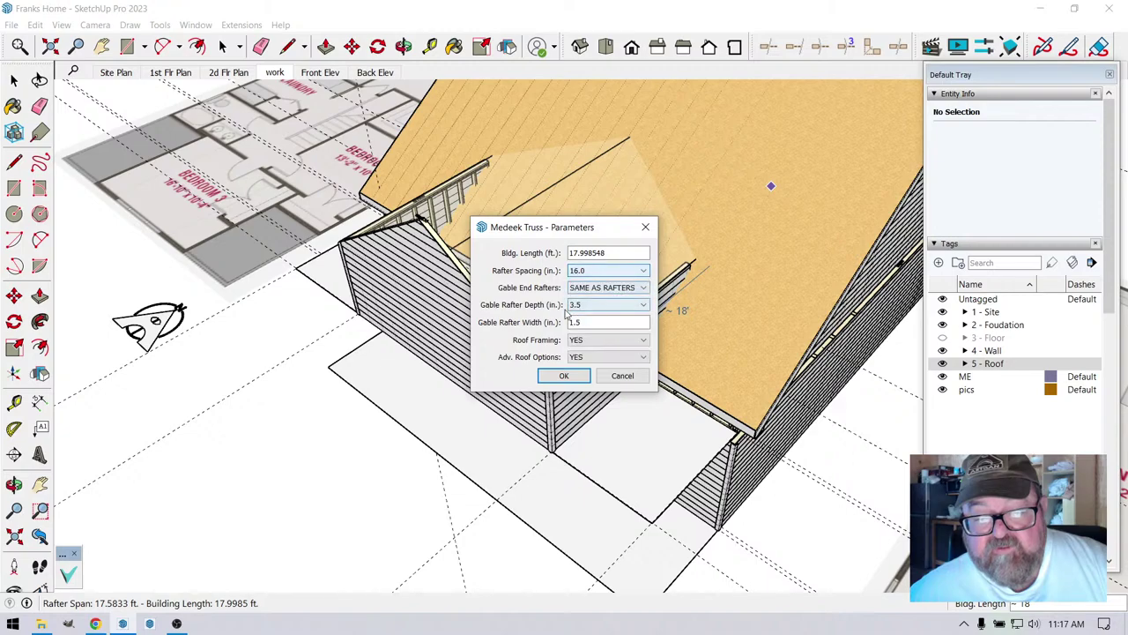
click(546, 376)
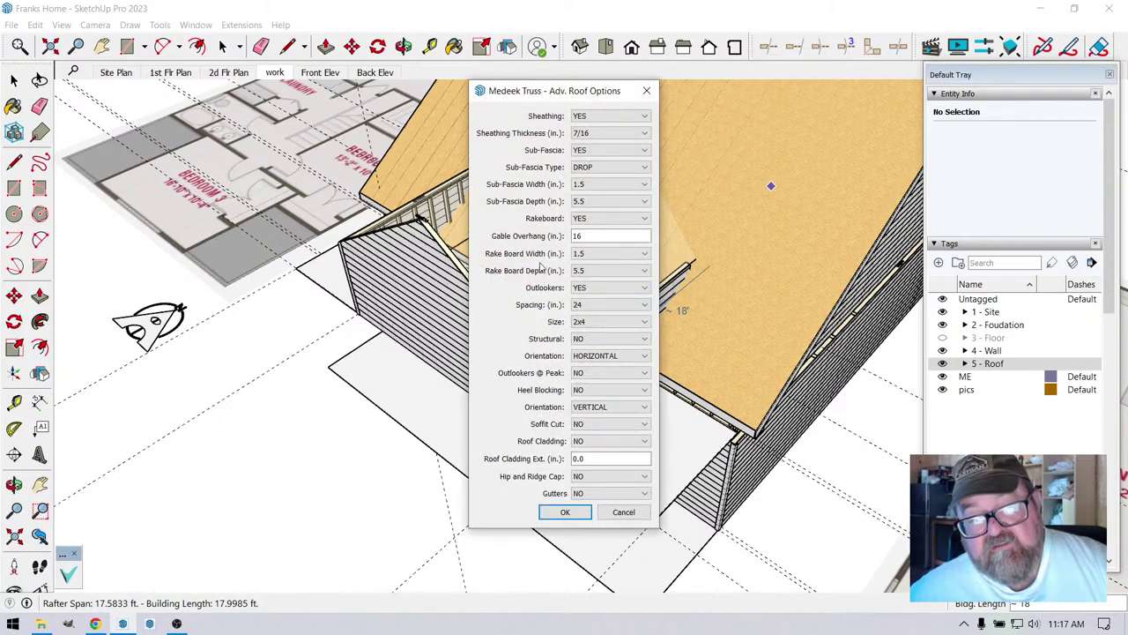
click(565, 513)
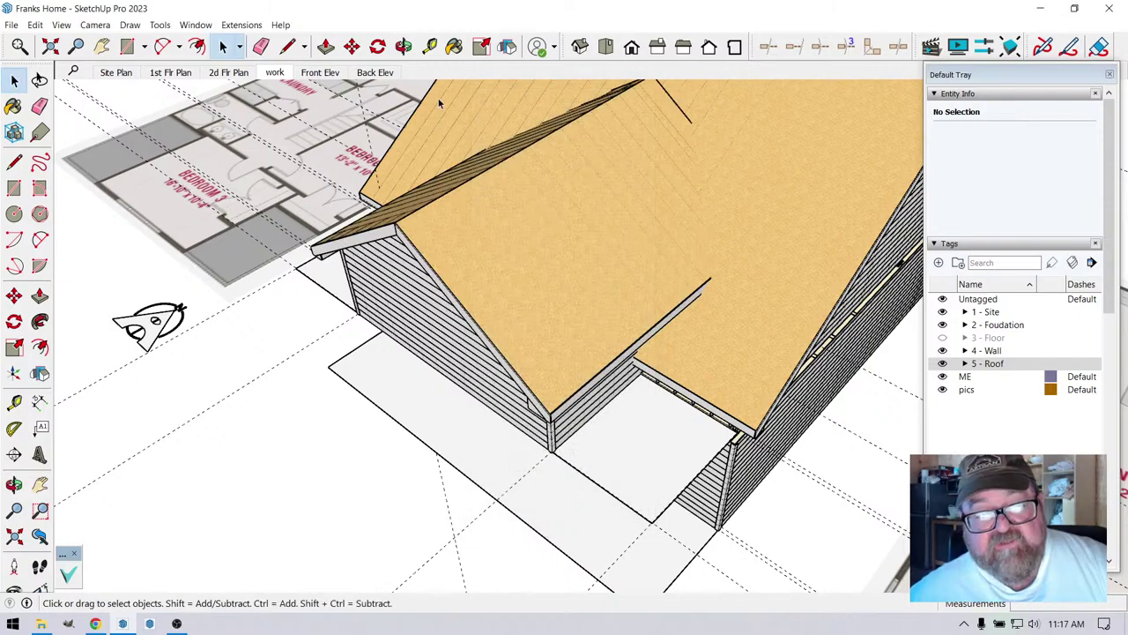
drag(414, 143, 382, 242)
drag(574, 377, 459, 349)
drag(433, 307, 622, 312)
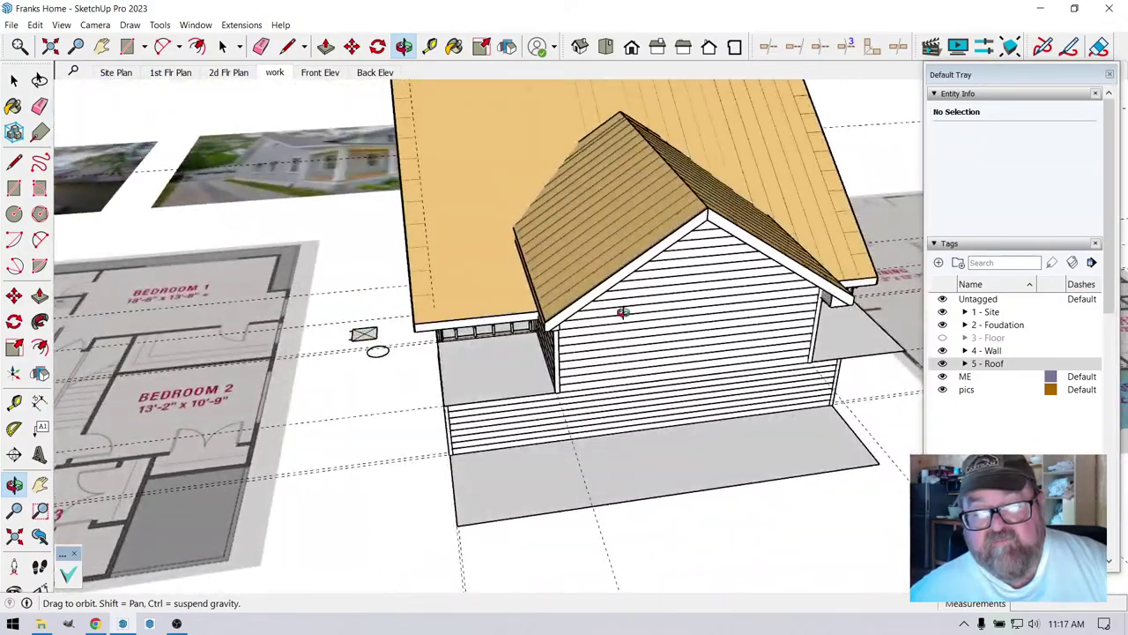
drag(549, 348, 680, 341)
drag(571, 371, 603, 338)
drag(538, 306, 697, 390)
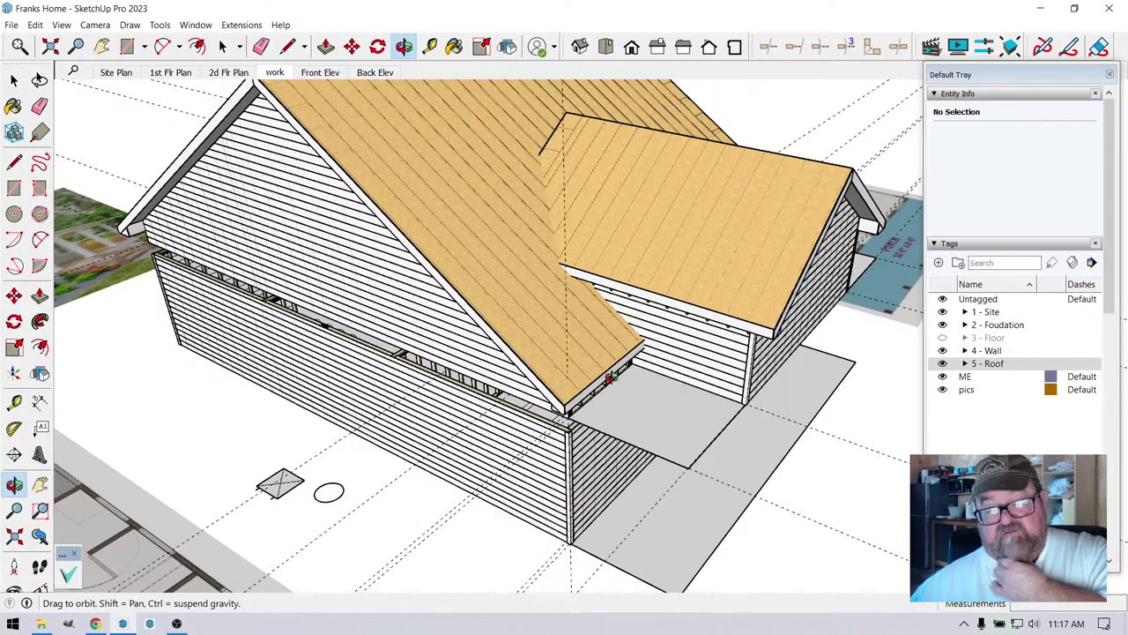
scroll(598, 407, down, 4)
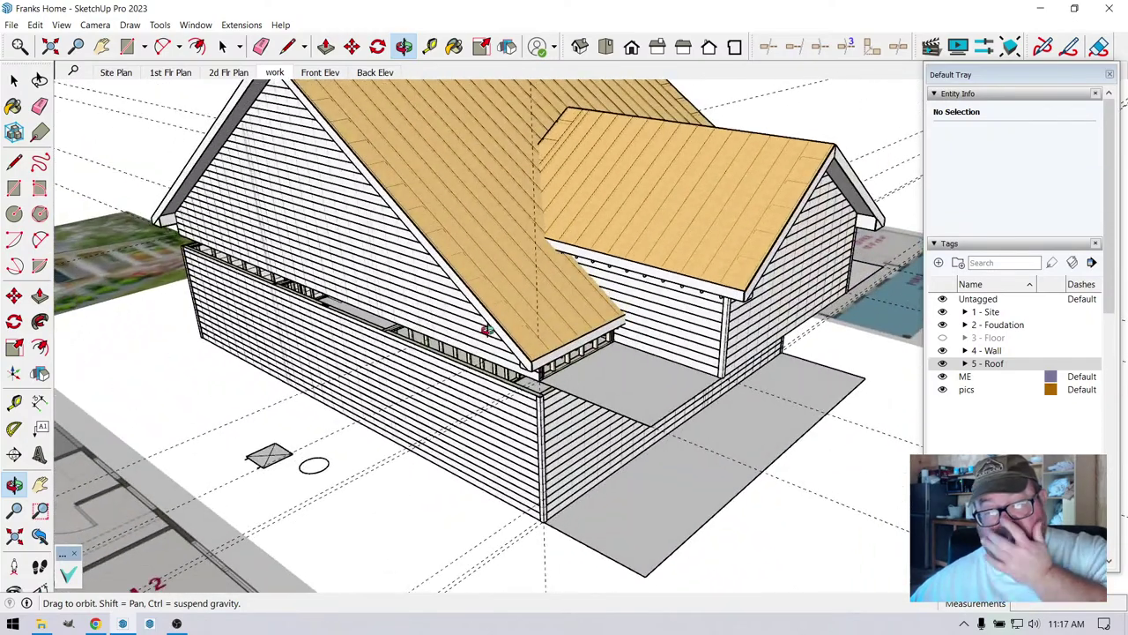
scroll(488, 331, down, 3)
drag(476, 331, 624, 339)
scroll(559, 325, up, 3)
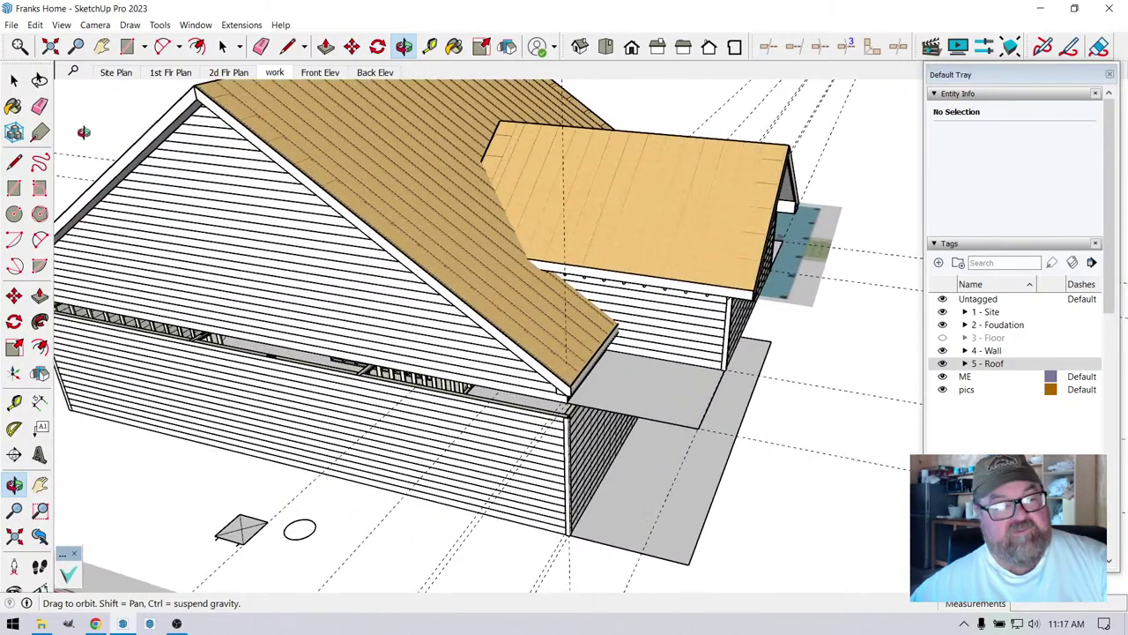
click(13, 79)
- Open the Edit Rafter Assembly settings for the selected main gable roof
click(299, 132)
middle_drag(299, 132, 381, 174)
right_click(381, 173)
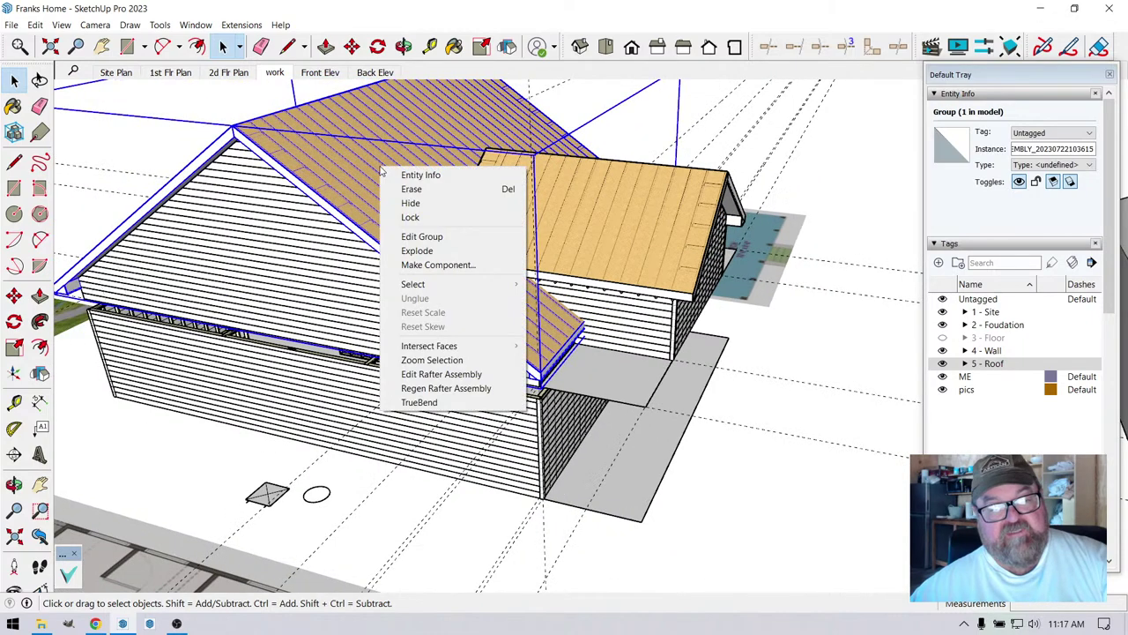
click(409, 115)
right_click(410, 111)
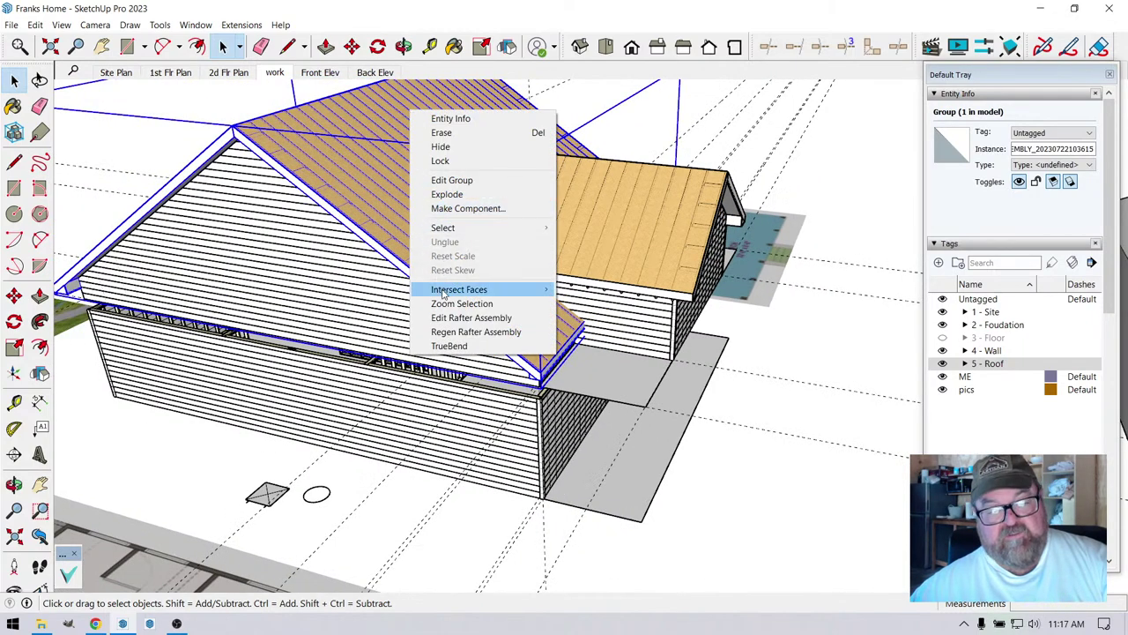
click(446, 318)
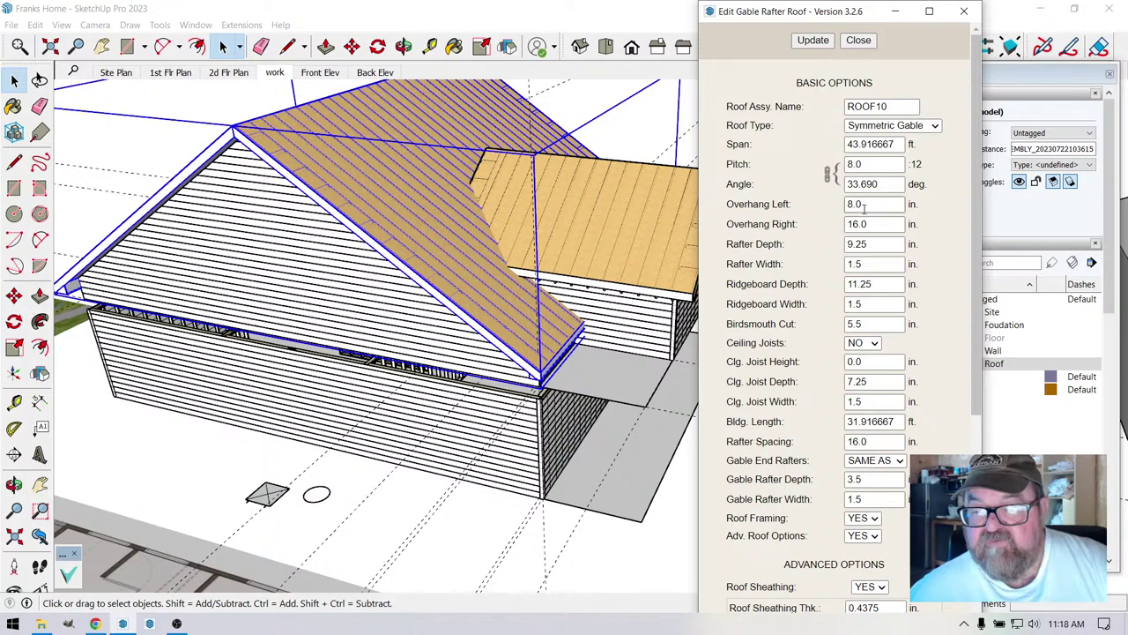
- Set Overhang Left to 16 in and rebuild, then change it to 0 and rebuild
drag(864, 207, 854, 205)
text(16)
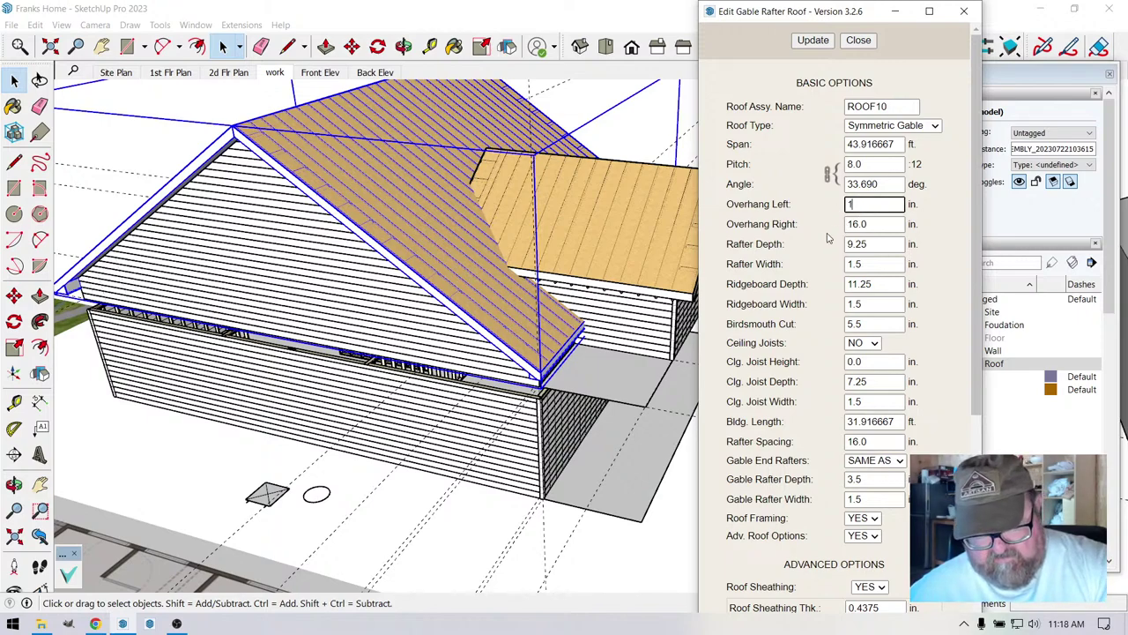
click(816, 41)
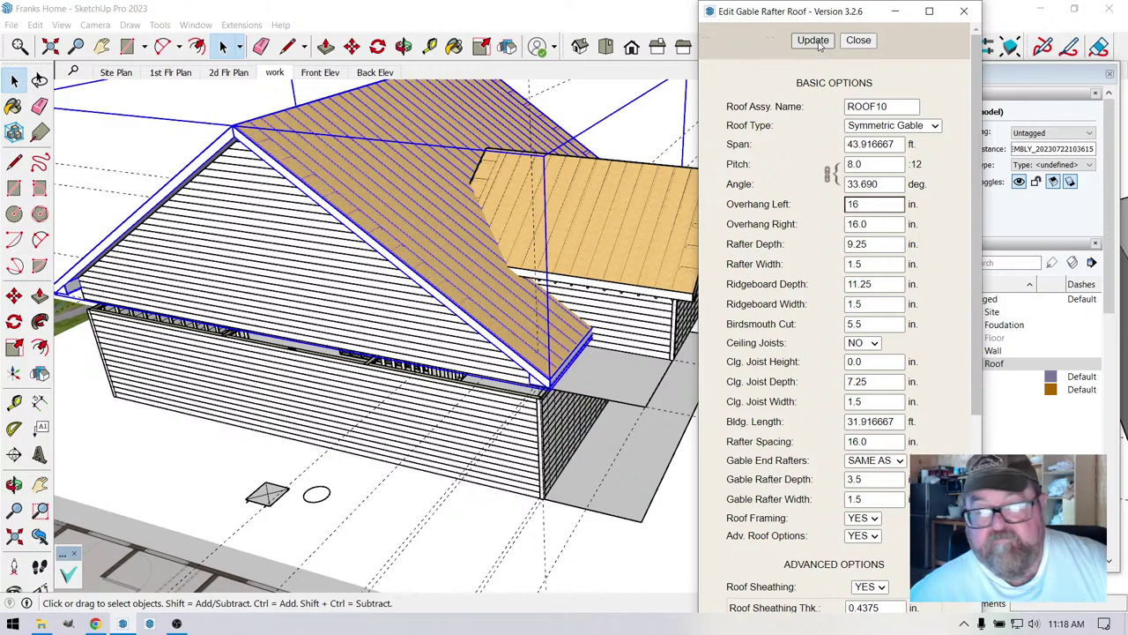
text(0)
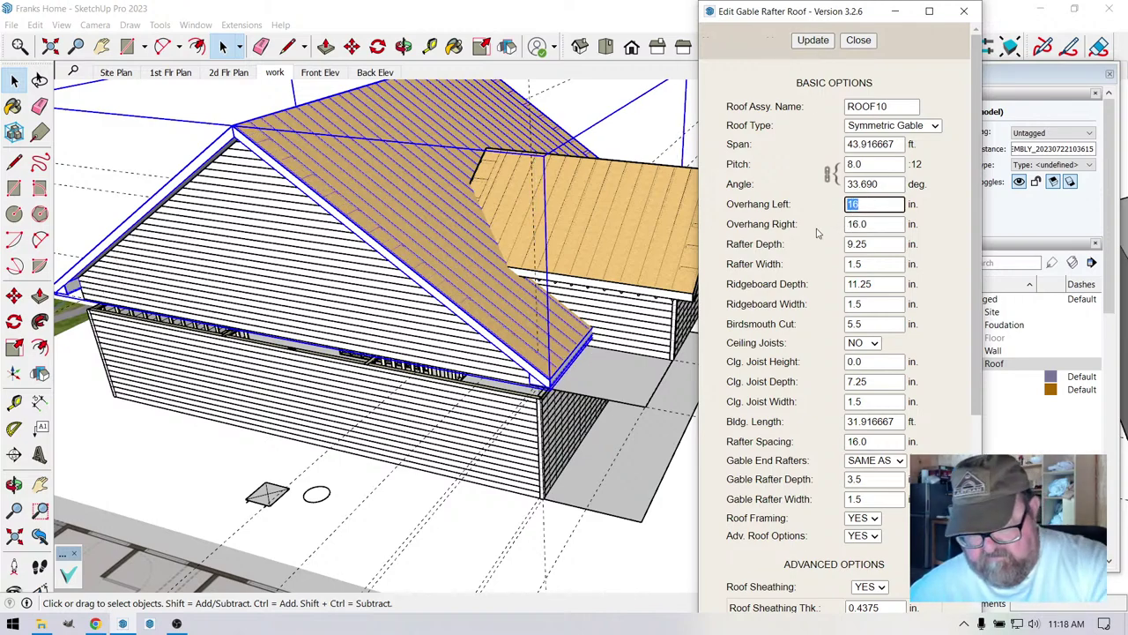
click(804, 43)
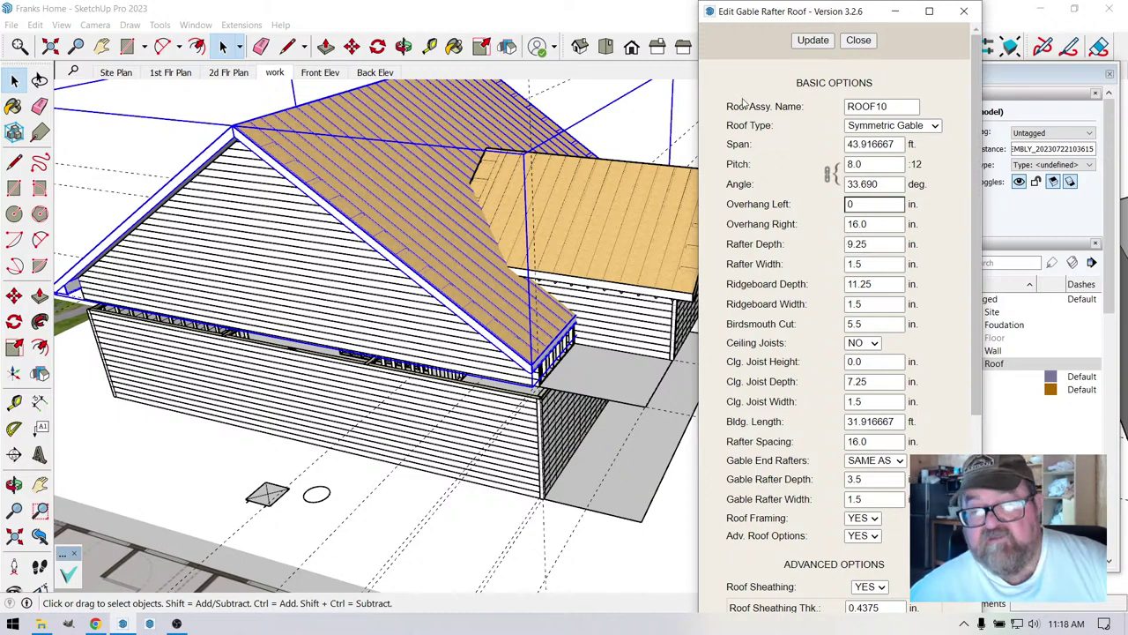
click(811, 44)
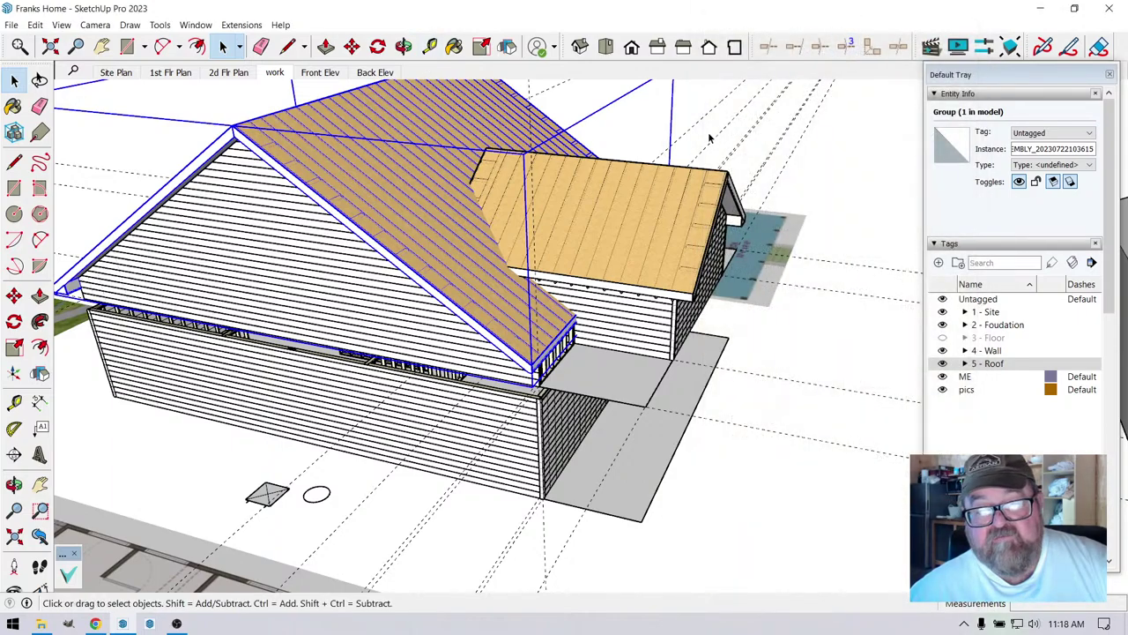
click(710, 139)
- Orbit and zoom to an eye-level close view of the porch roof and wall
click(404, 46)
drag(493, 220, 365, 295)
scroll(528, 282, up, 2)
scroll(503, 300, up, 2)
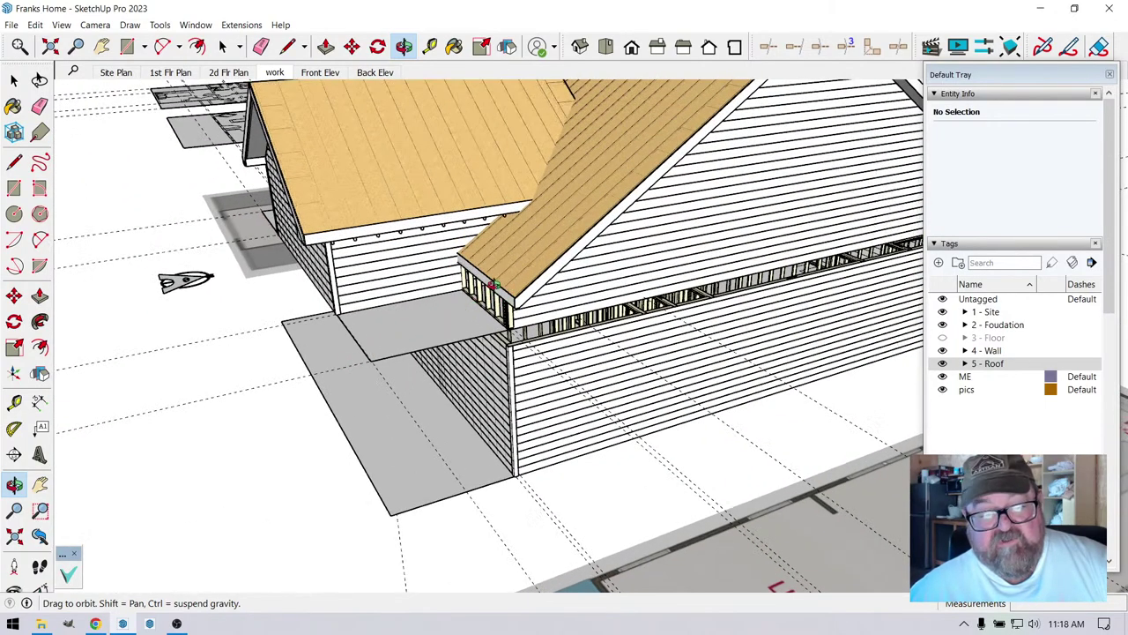
drag(354, 362, 373, 267)
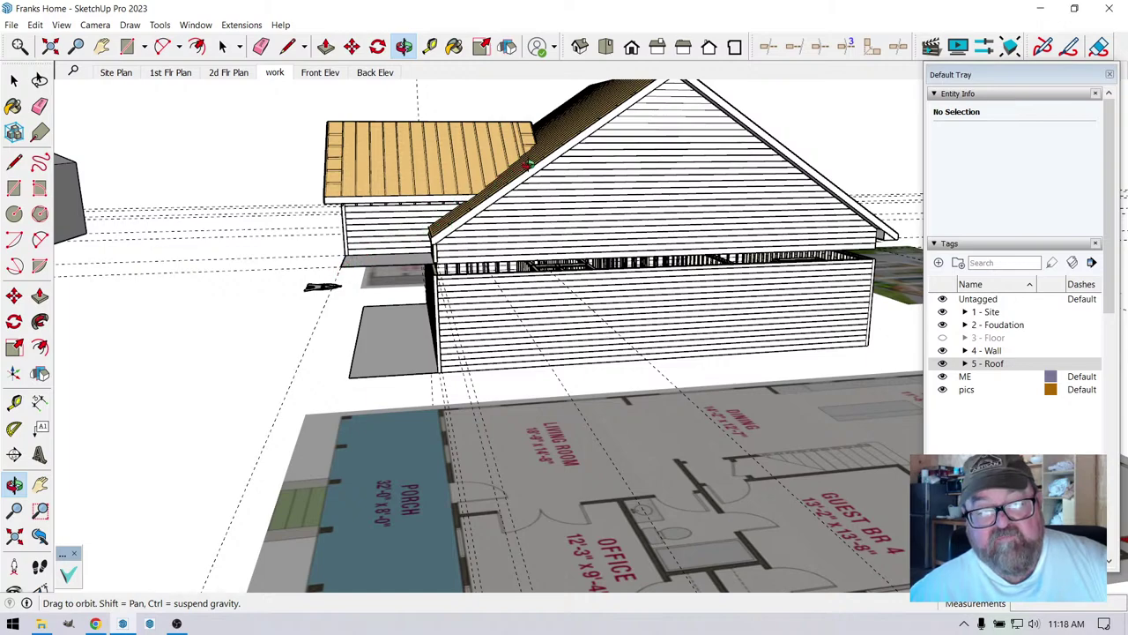
drag(426, 228, 447, 282)
scroll(388, 251, up, 3)
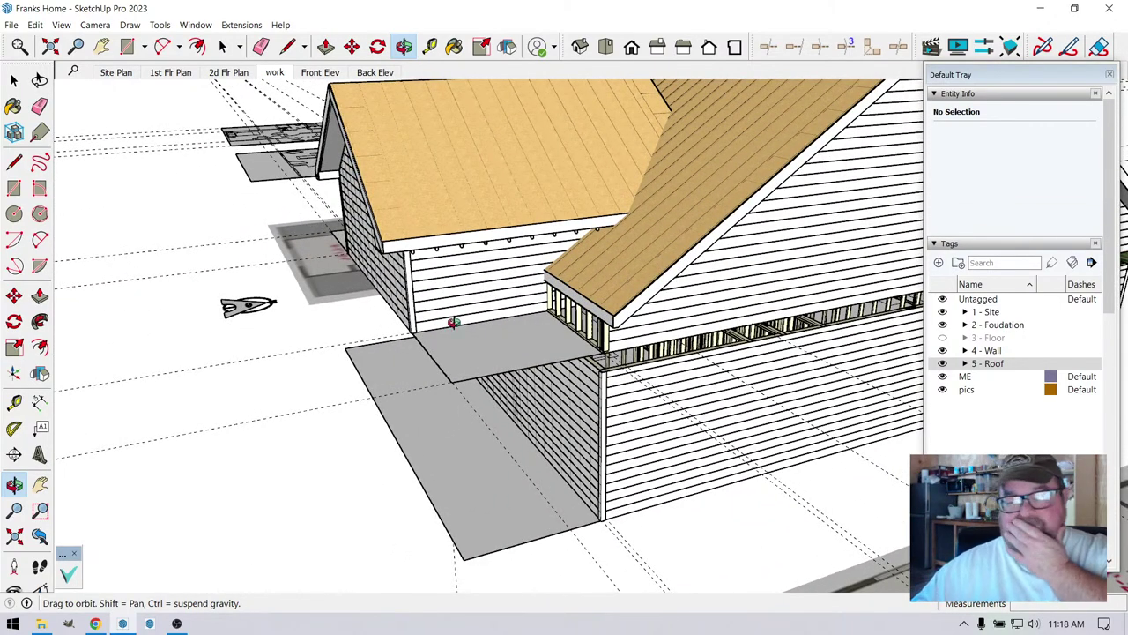
drag(525, 356, 415, 323)
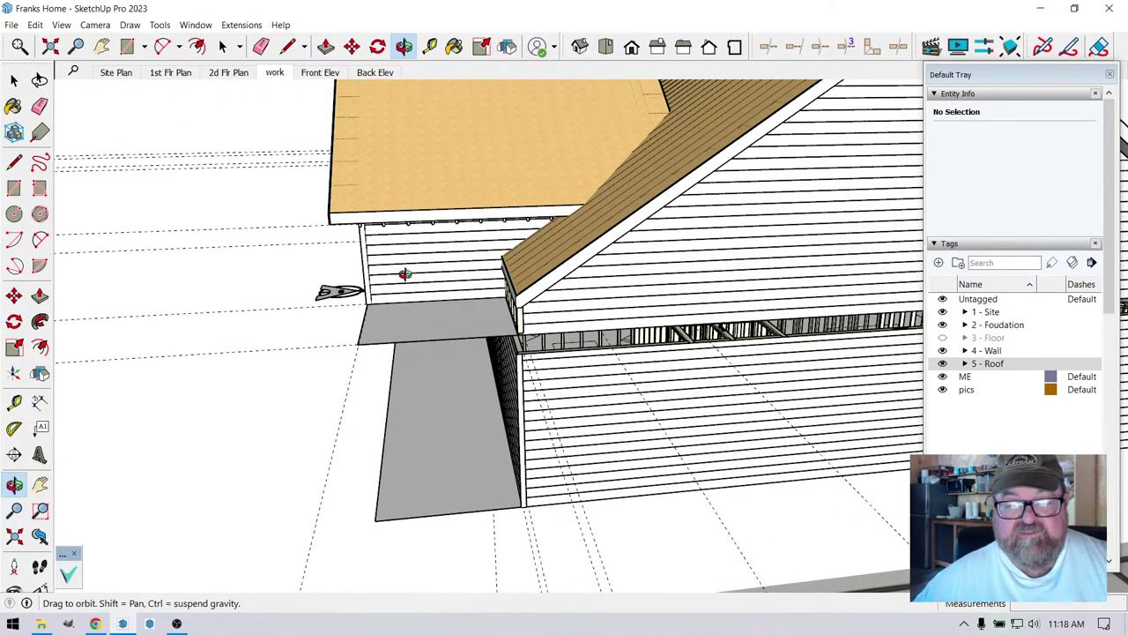
drag(426, 246, 593, 314)
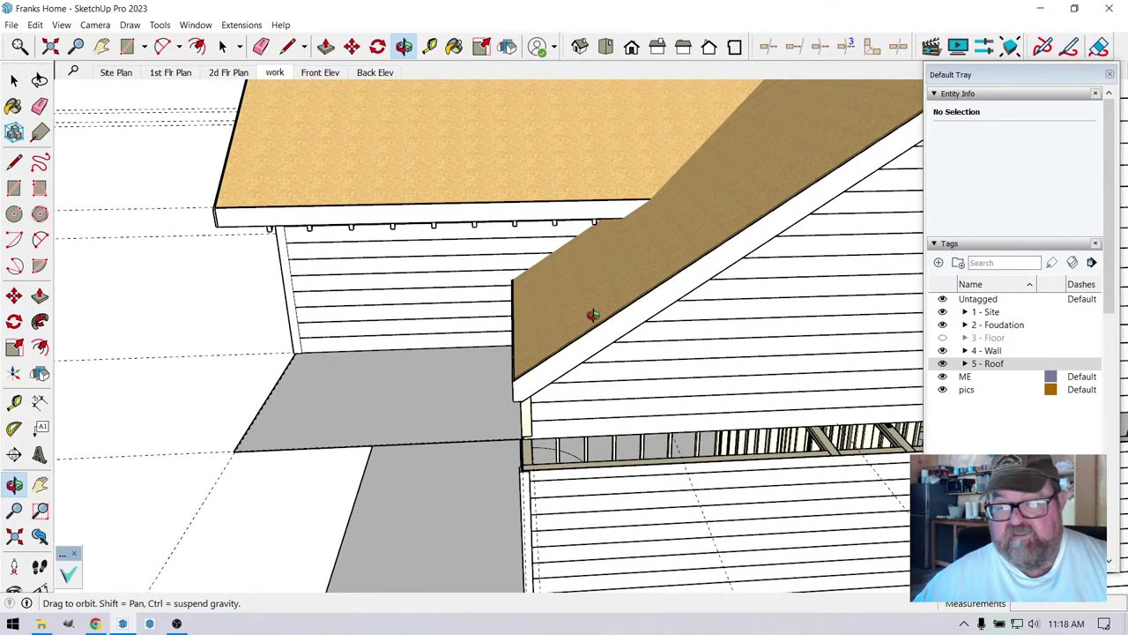
- Expand the 5 - Roof tag and hide roof_sheath, then view the rafters from below
click(964, 363)
scroll(973, 415, down, 3)
scroll(973, 420, up, 3)
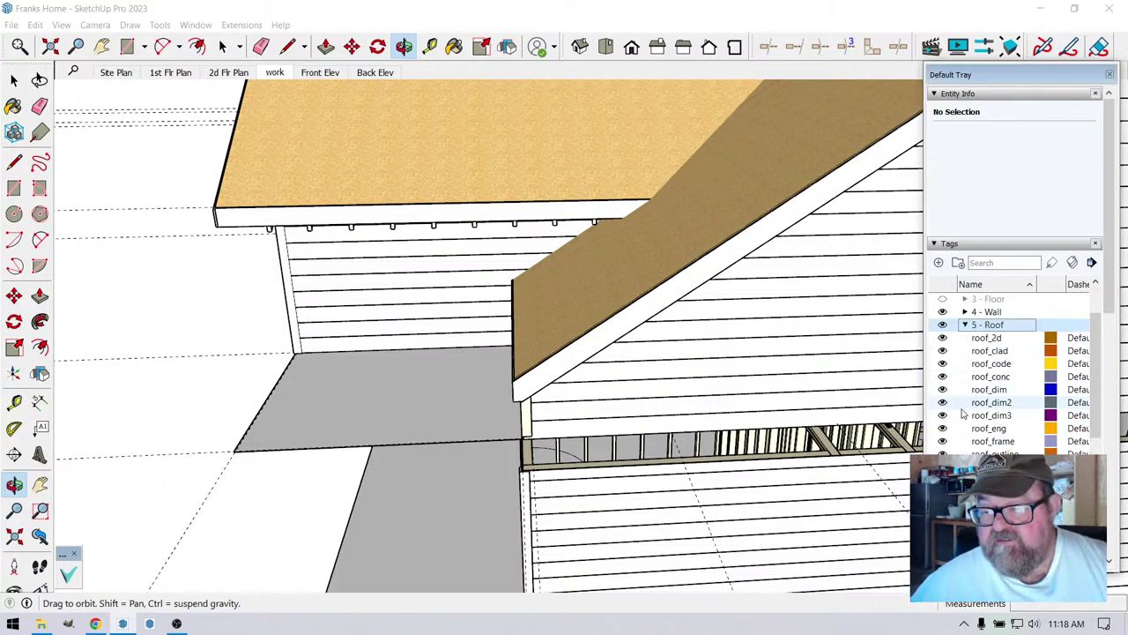
scroll(948, 406, down, 2)
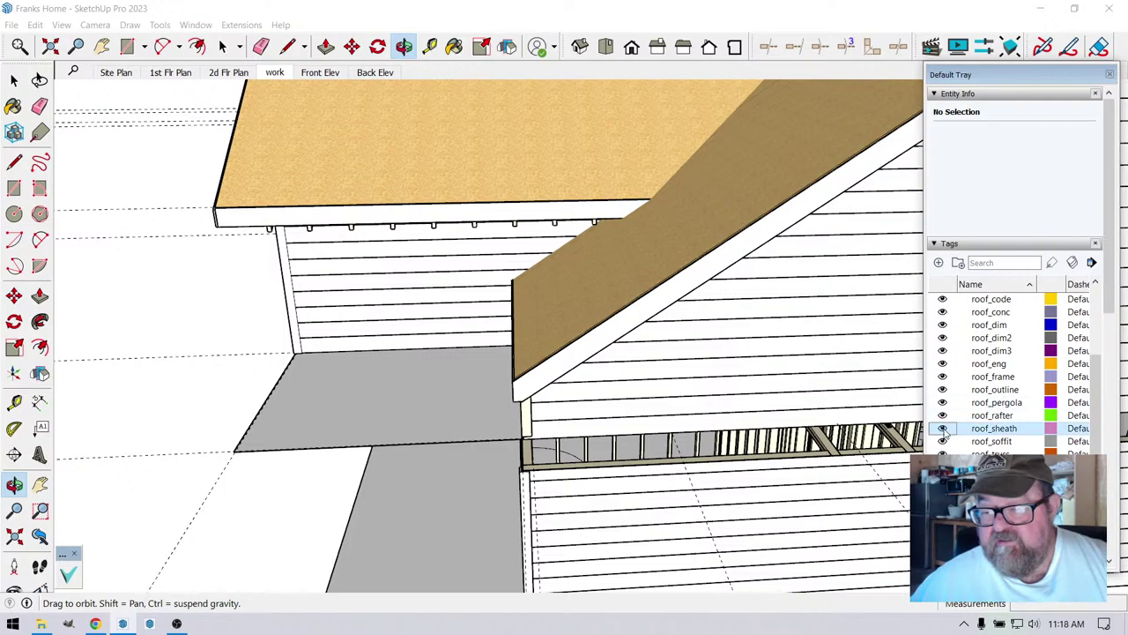
click(942, 428)
scroll(573, 353, up, 5)
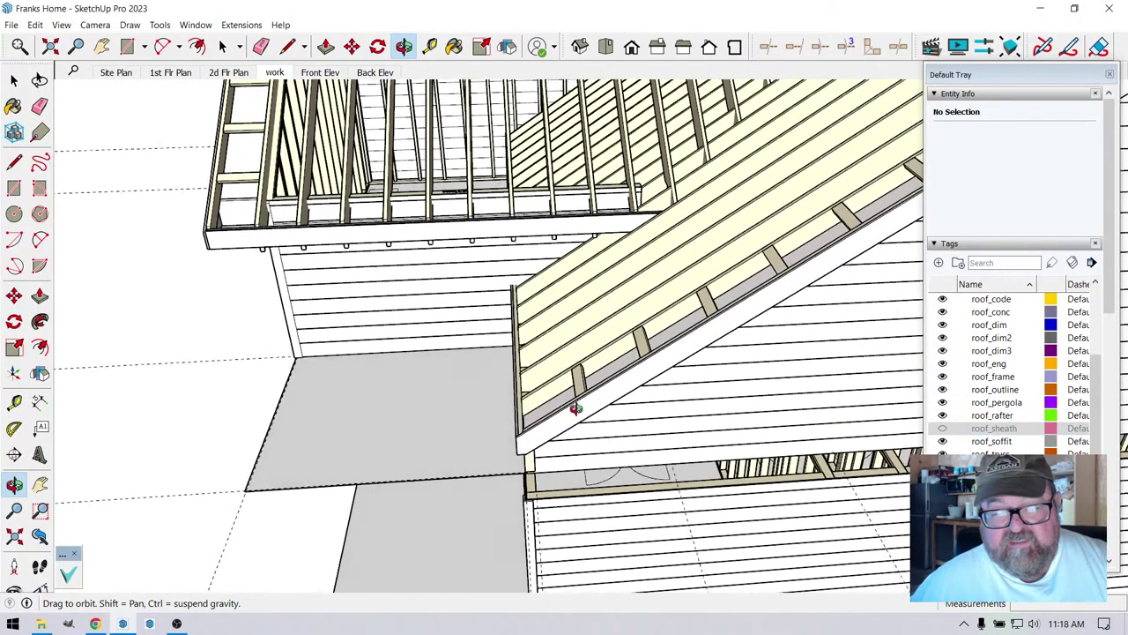
drag(589, 348, 508, 338)
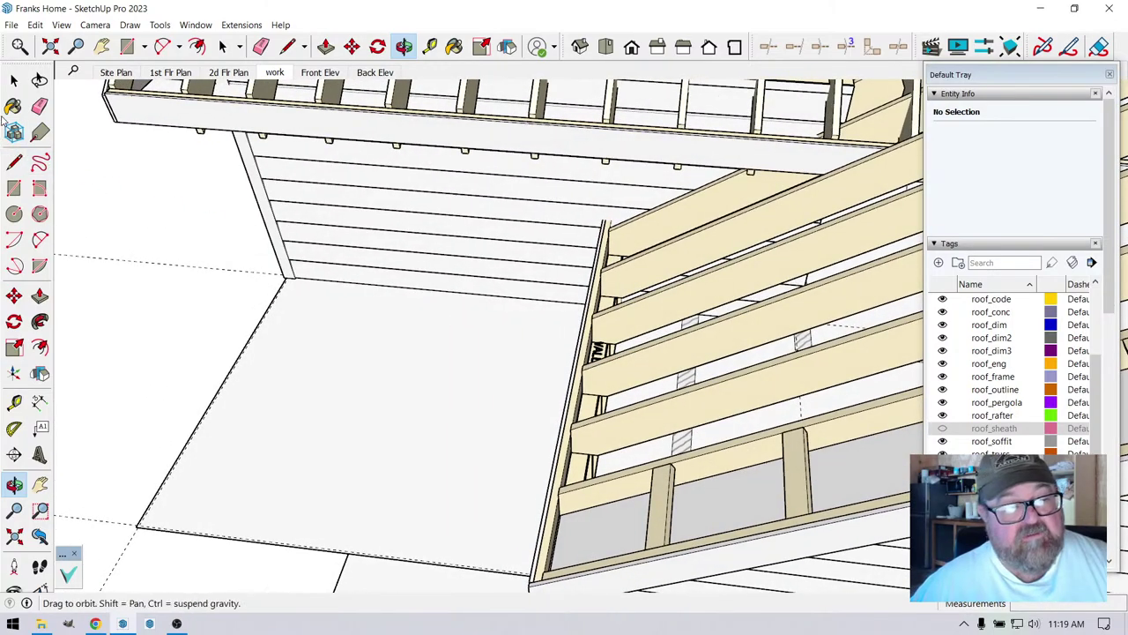
click(15, 80)
- In the roof's Edit Rafter Assembly, set Birdsmouth Cut to 3.5 in and update the rafters
click(677, 324)
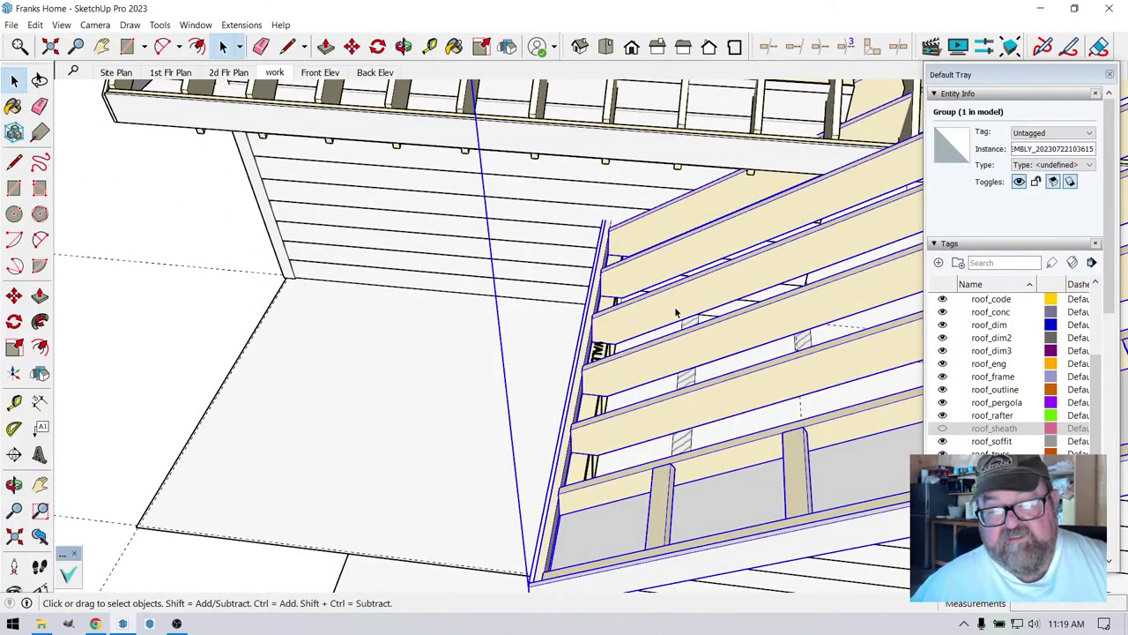
right_click(677, 310)
click(716, 515)
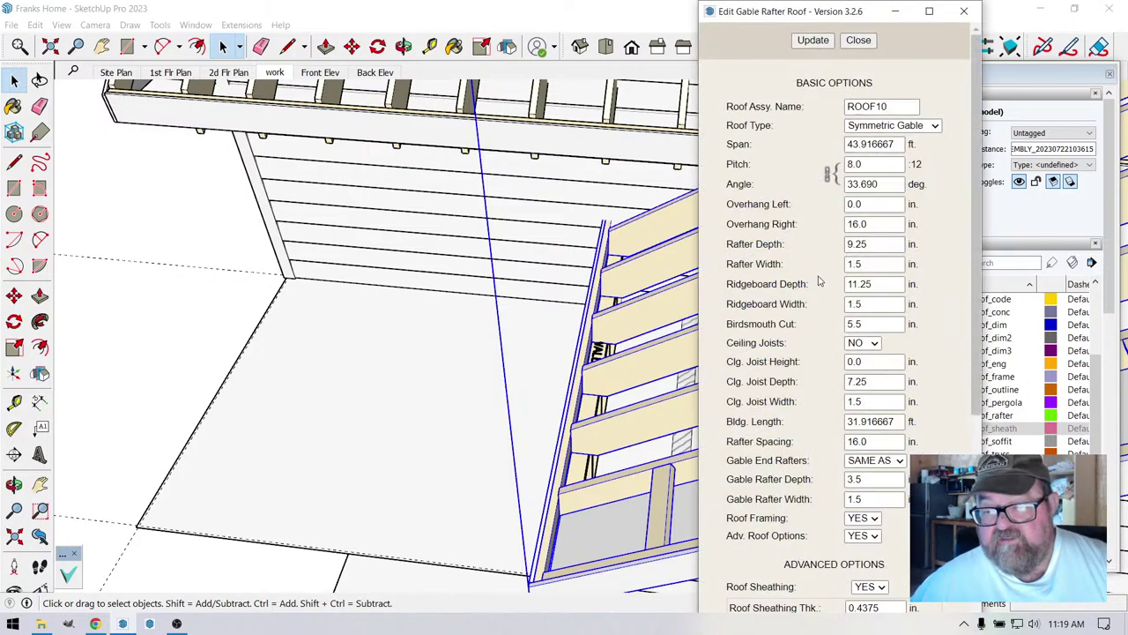
double_click(852, 325)
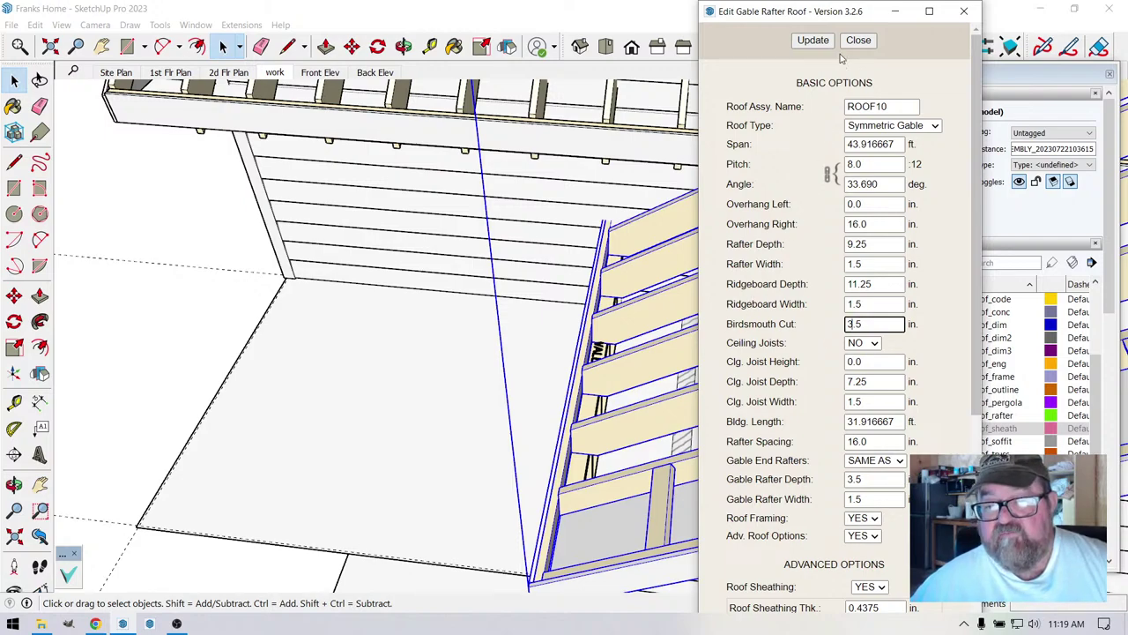
click(815, 42)
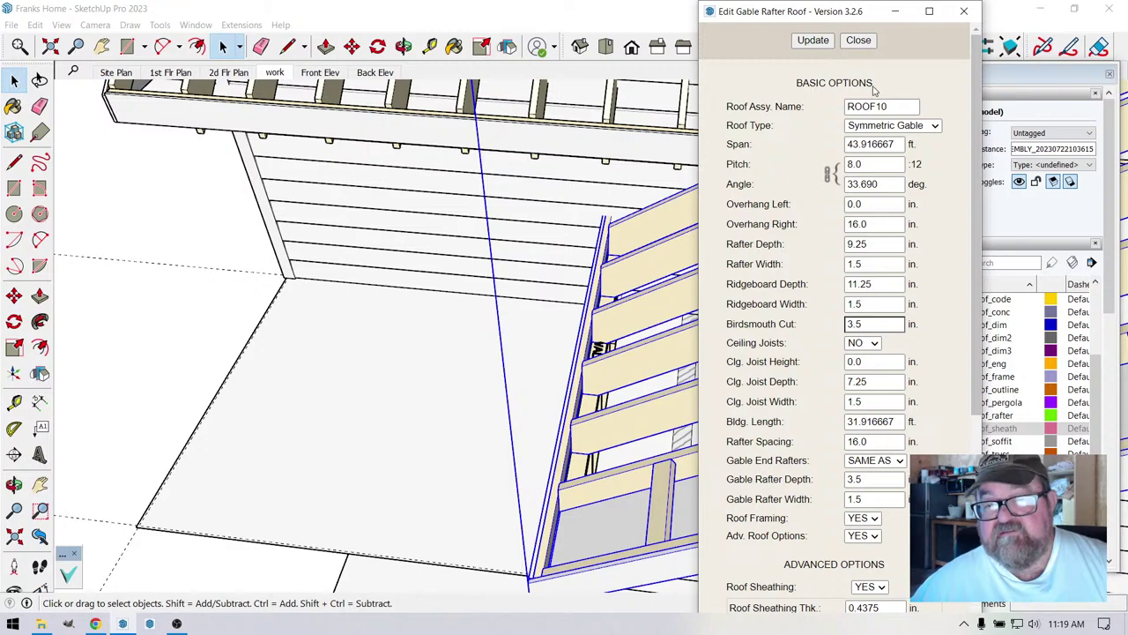
click(858, 40)
- Try Tape Measure from the rafter edge and floor edge, cancelling both measurements
scroll(592, 357, up, 3)
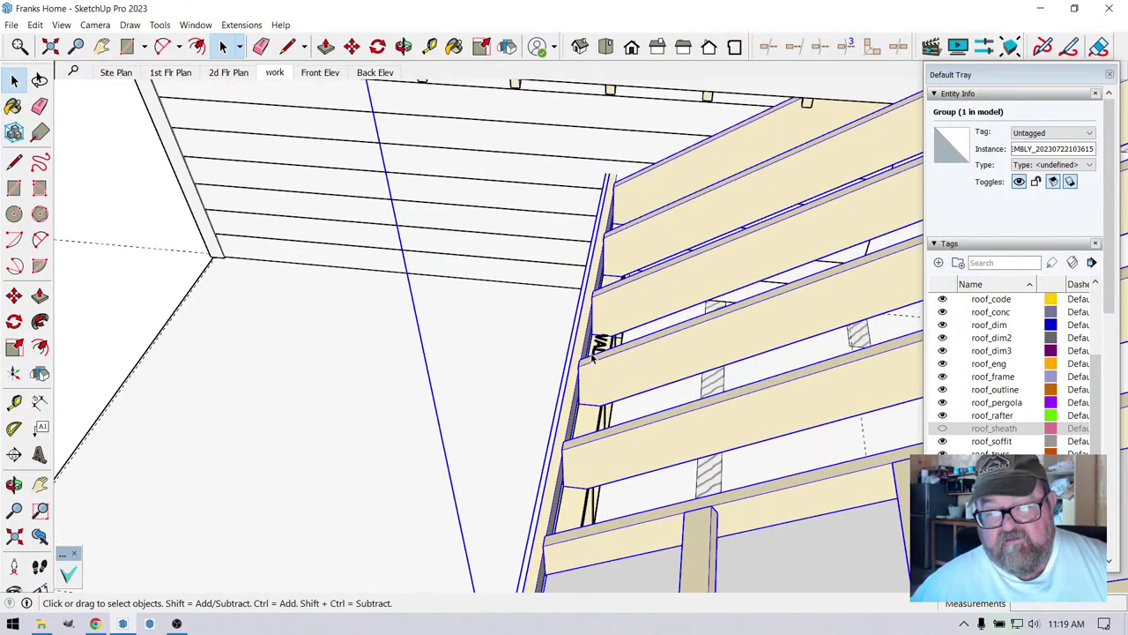
scroll(675, 333, down, 5)
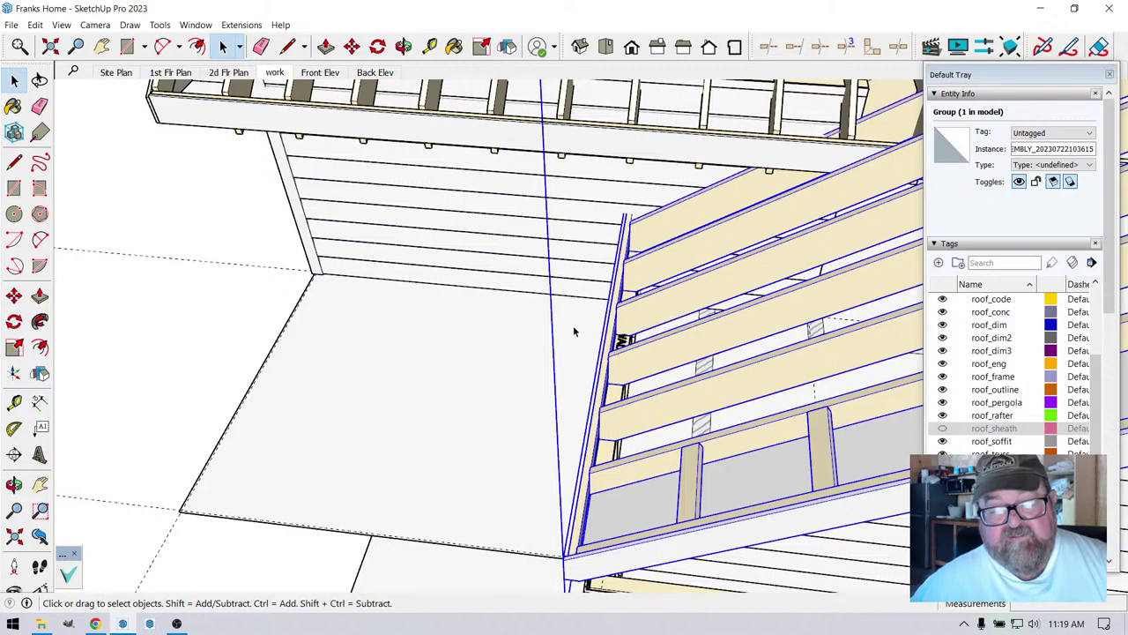
click(430, 48)
scroll(669, 353, up, 2)
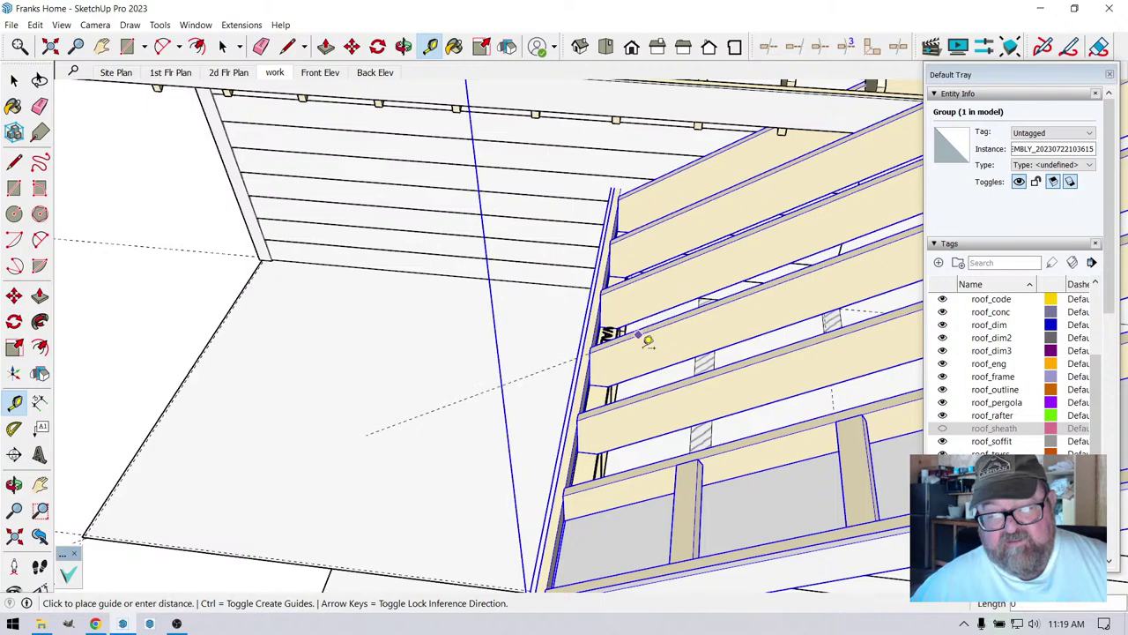
scroll(539, 363, down, 2)
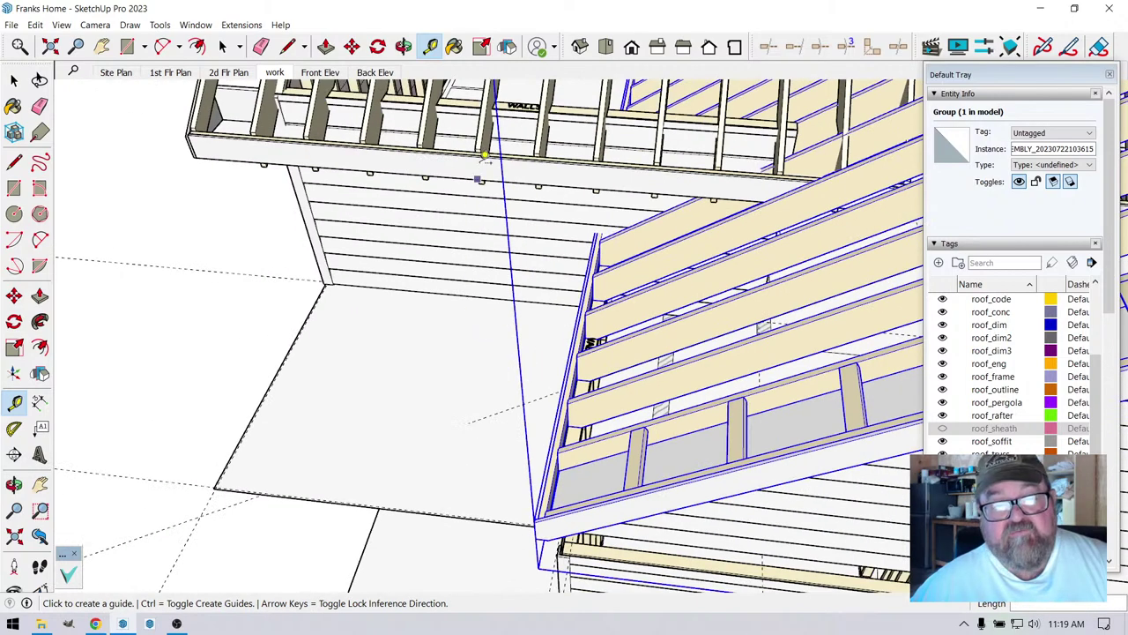
scroll(627, 353, down, 1)
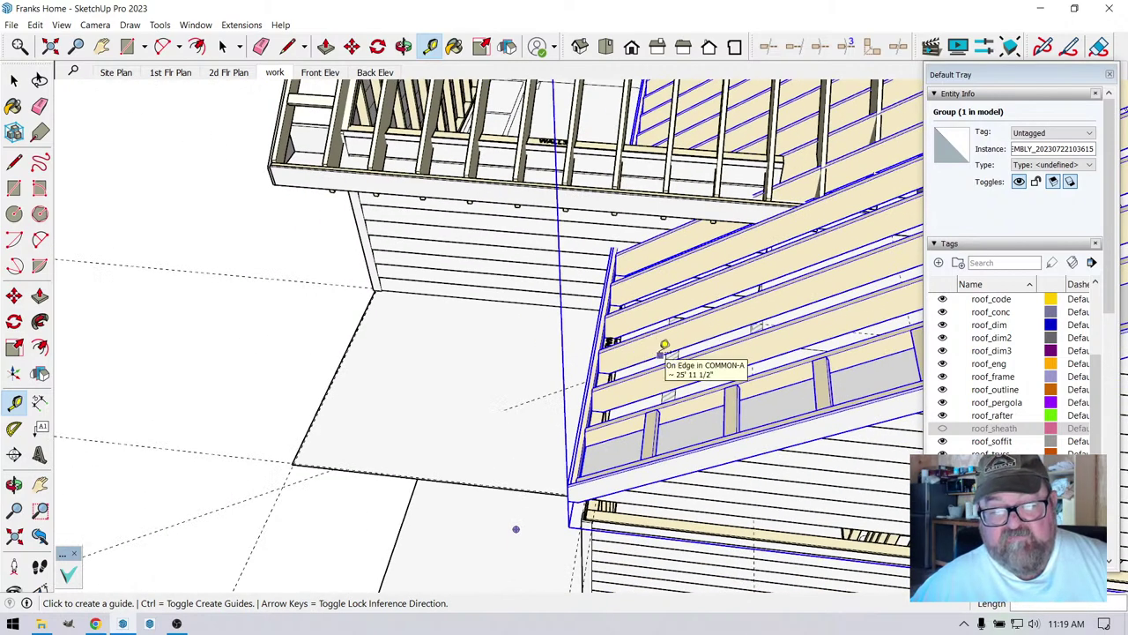
click(661, 354)
key(Escape)
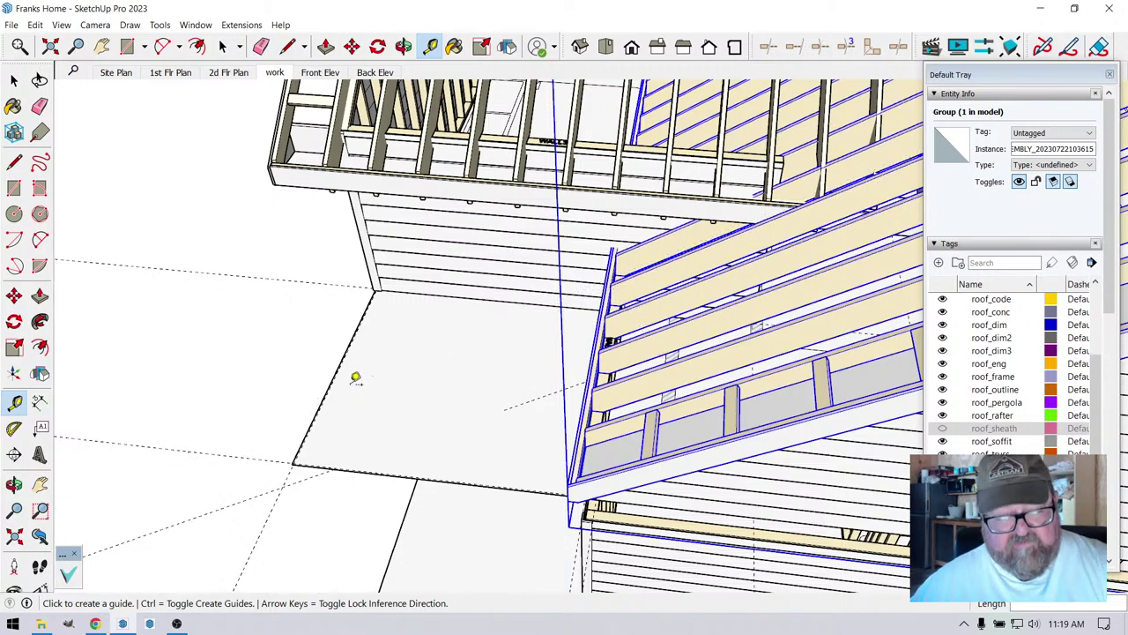
click(328, 388)
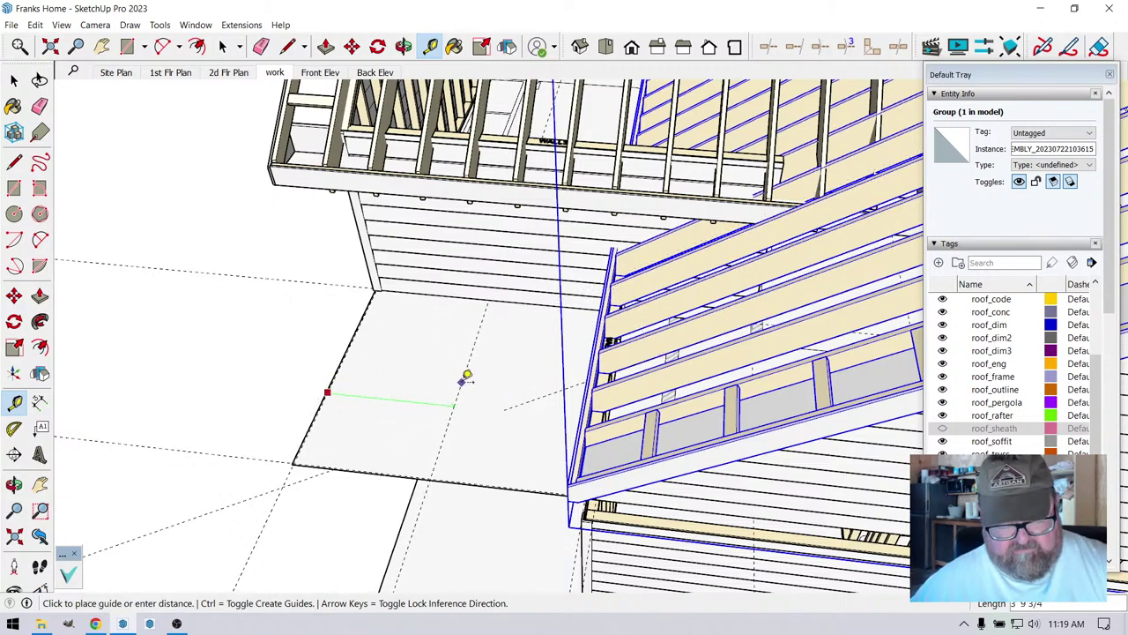
key(Escape)
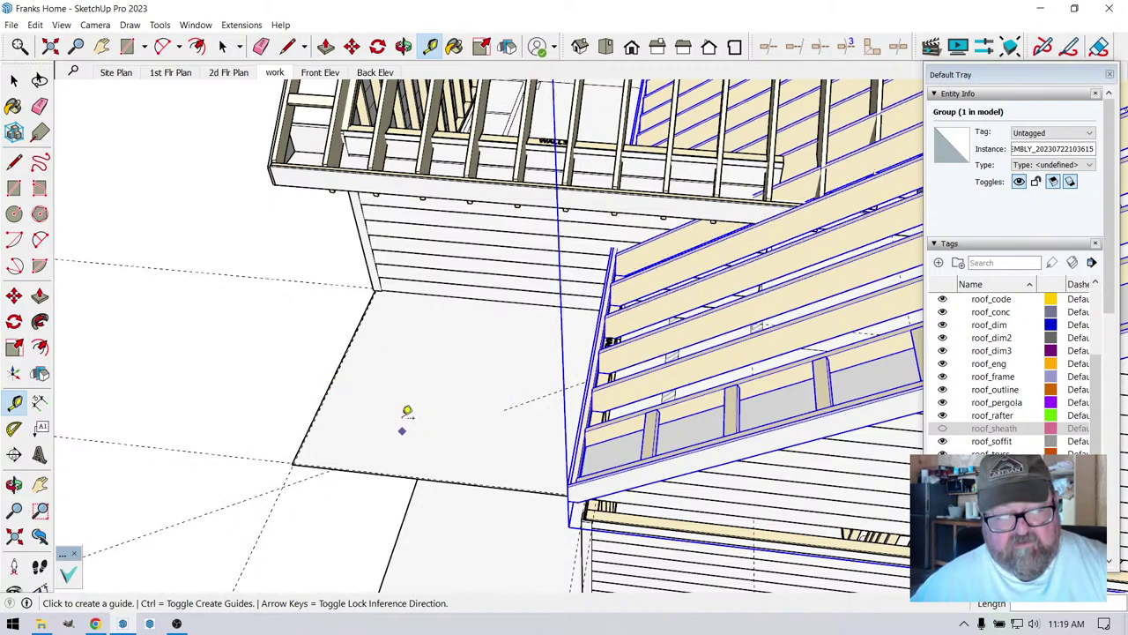
- Draw a reference line from the floor's outer edge to the rafter edge
click(287, 46)
click(328, 387)
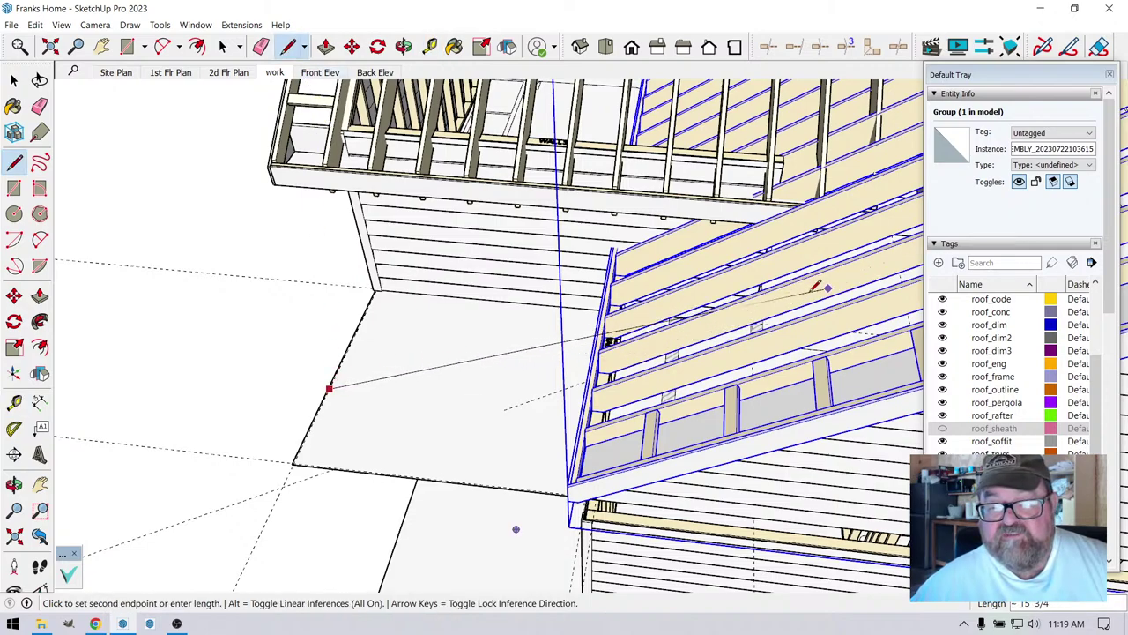
click(632, 364)
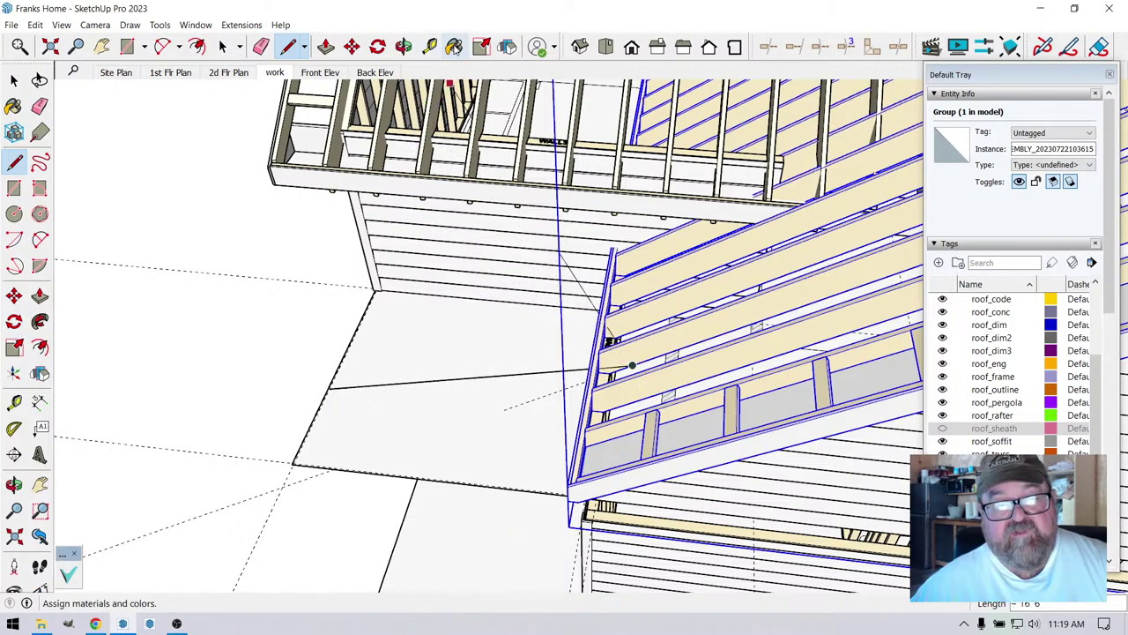
click(404, 46)
drag(632, 364, 527, 339)
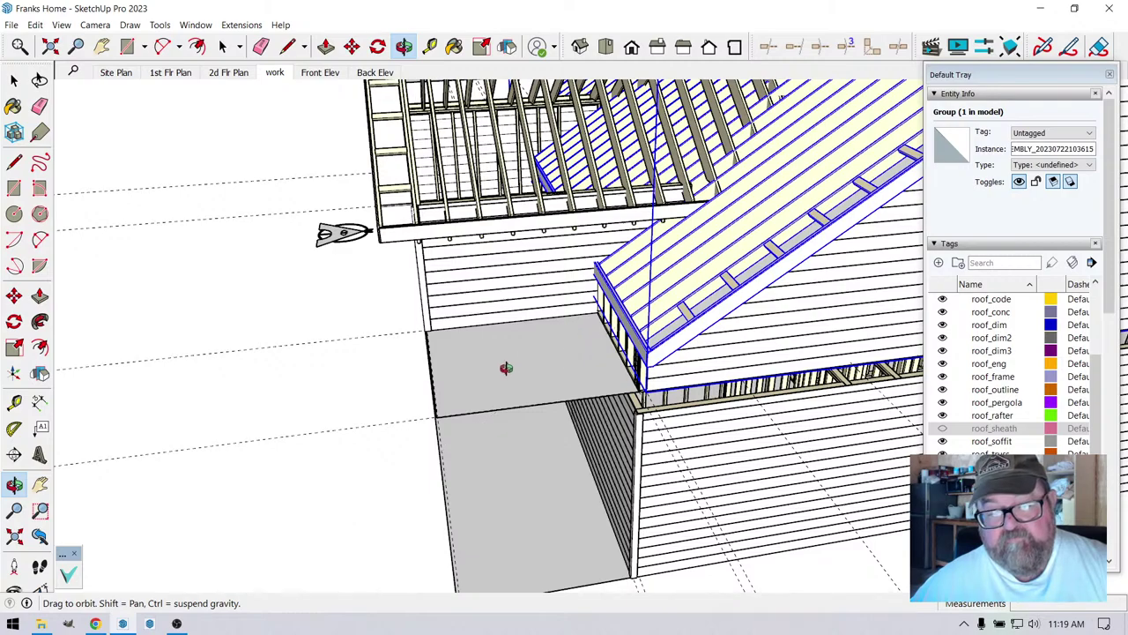
- Orbit above the wing roof to show the gable end
drag(512, 394, 483, 430)
drag(542, 350, 349, 289)
scroll(527, 337, up, 8)
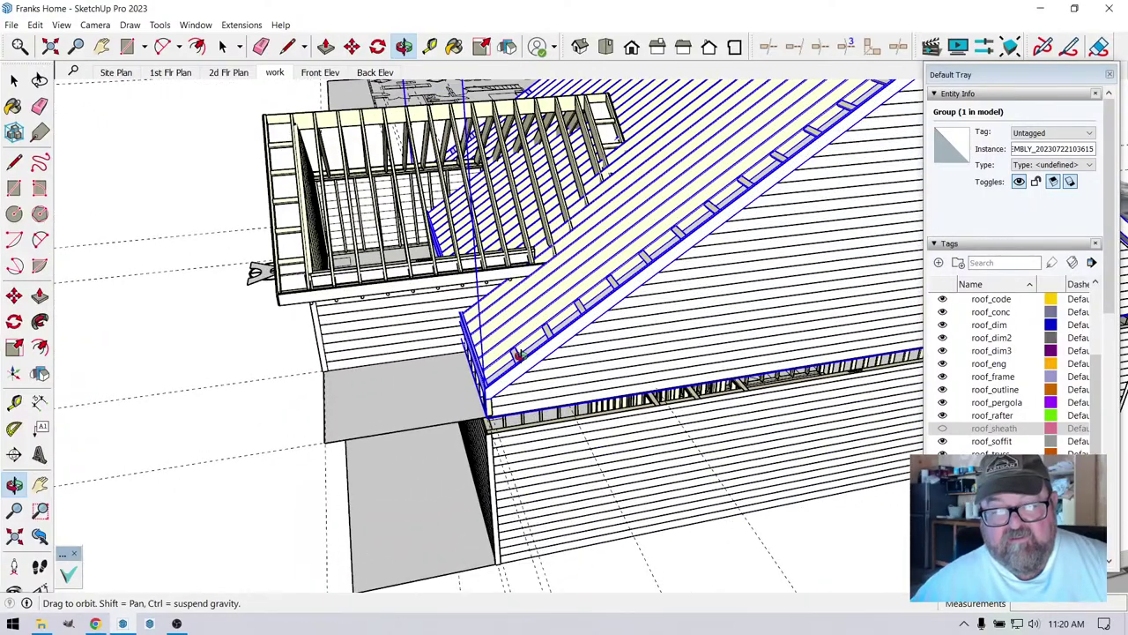
scroll(546, 356, down, 5)
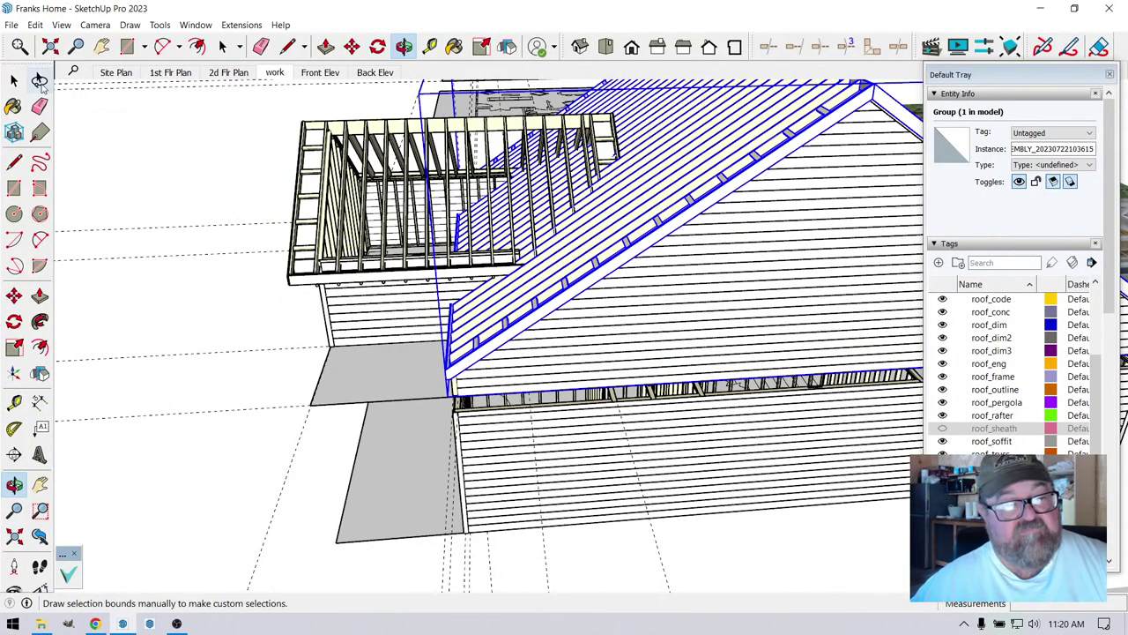
click(13, 79)
scroll(382, 284, up, 4)
scroll(464, 346, up, 1)
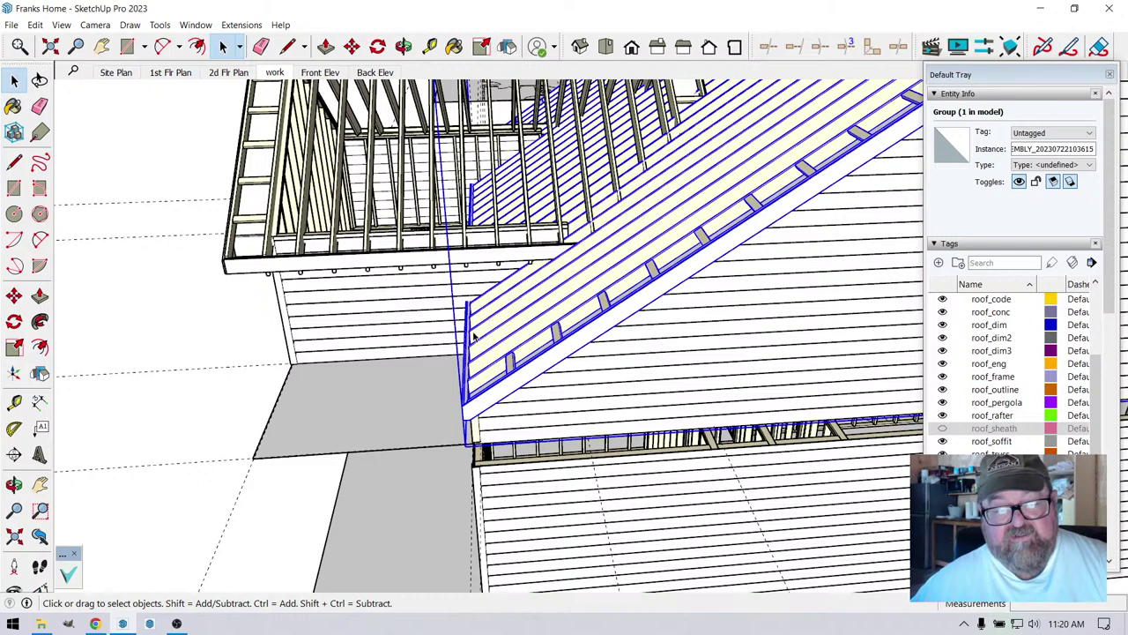
click(325, 46)
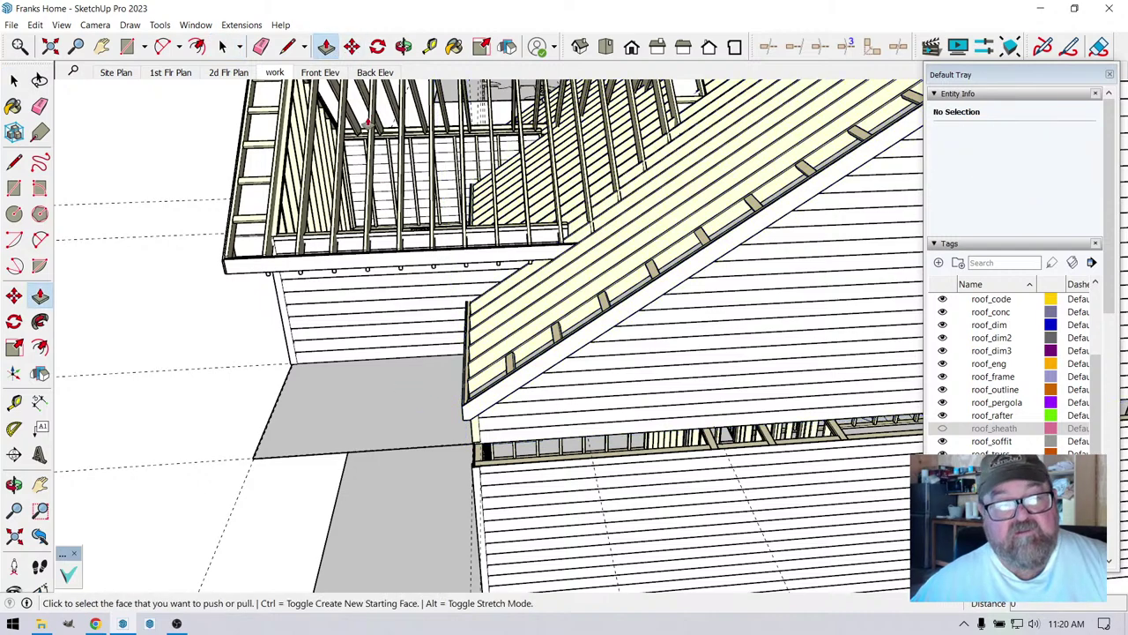
click(13, 80)
- Move the lower rafter roof group from a cladding endpoint onto the cladding edge
click(507, 307)
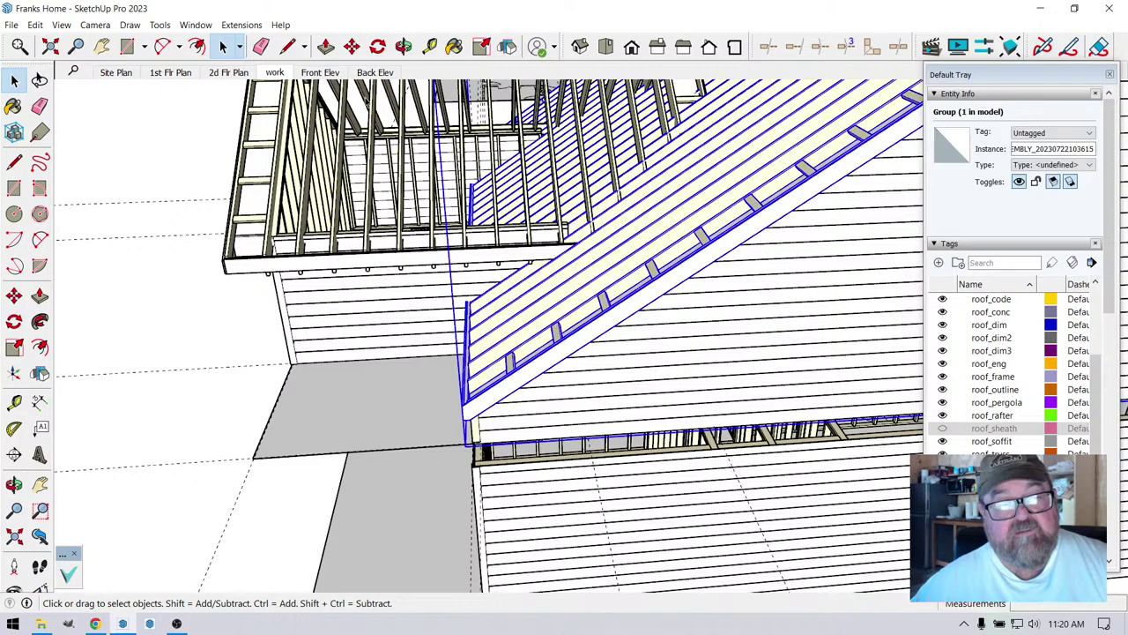
key(m)
scroll(445, 406, down, 3)
scroll(451, 438, up, 5)
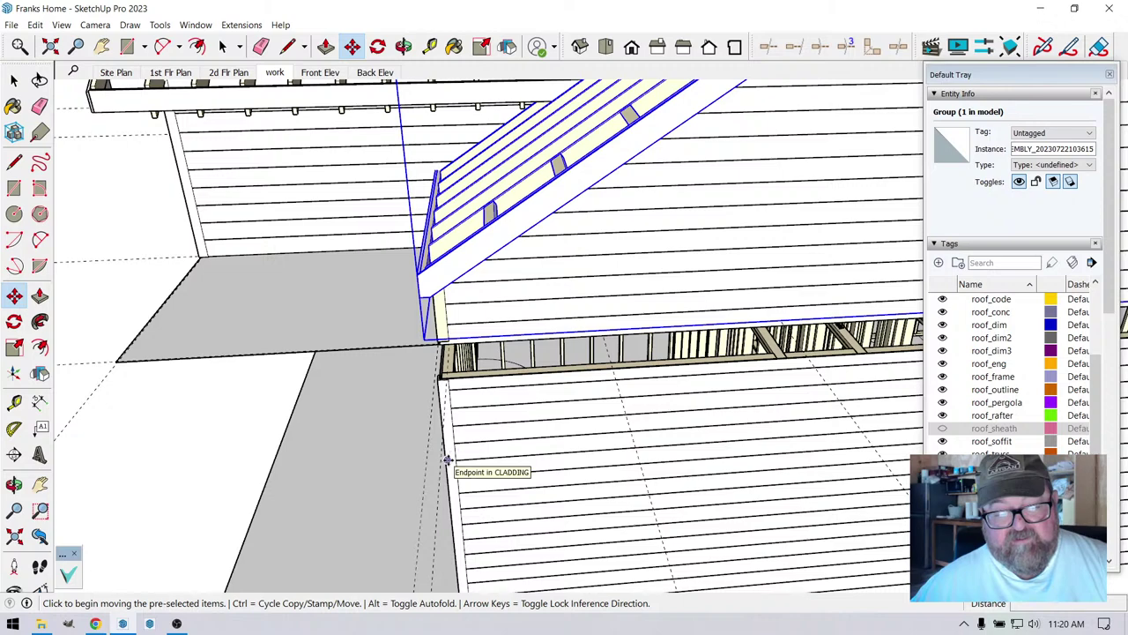
click(448, 463)
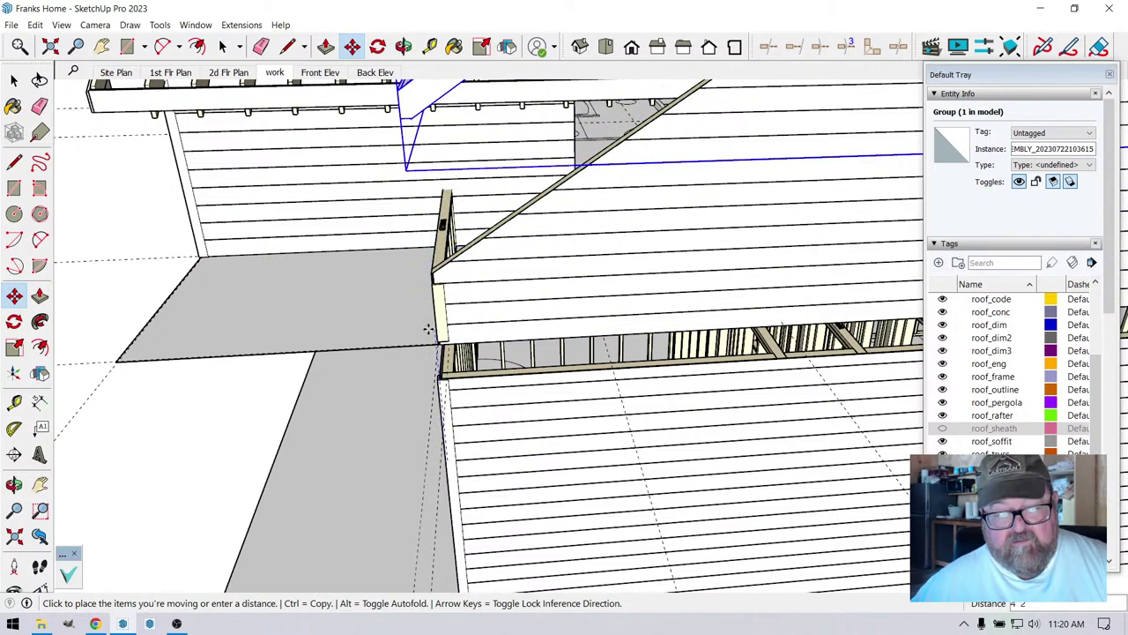
click(416, 209)
scroll(416, 213, down, 1)
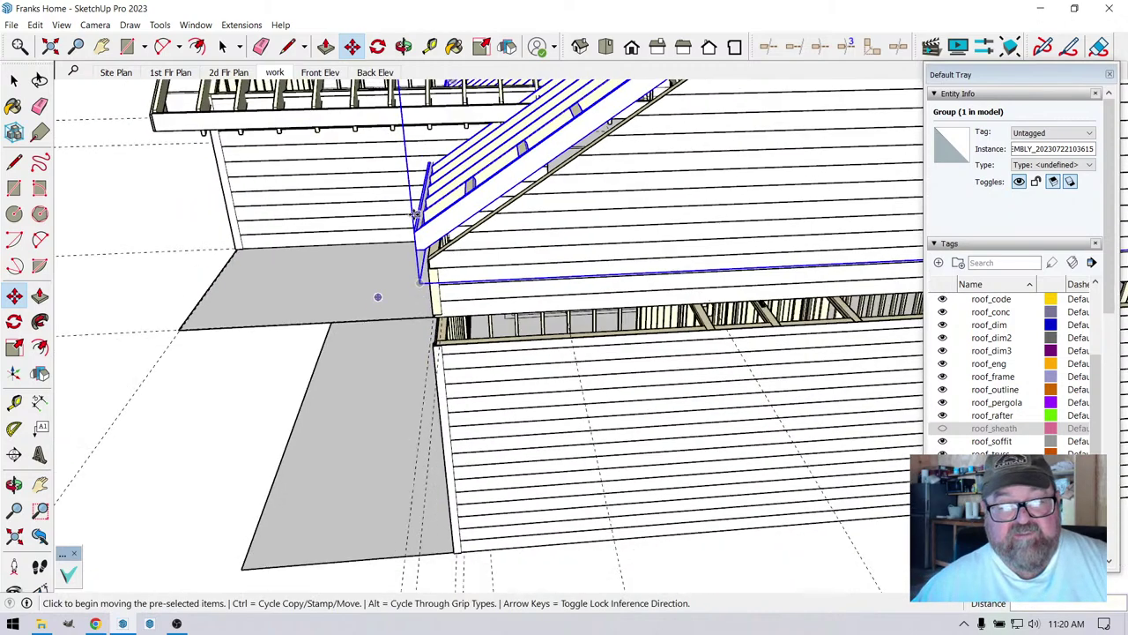
scroll(288, 230, up, 3)
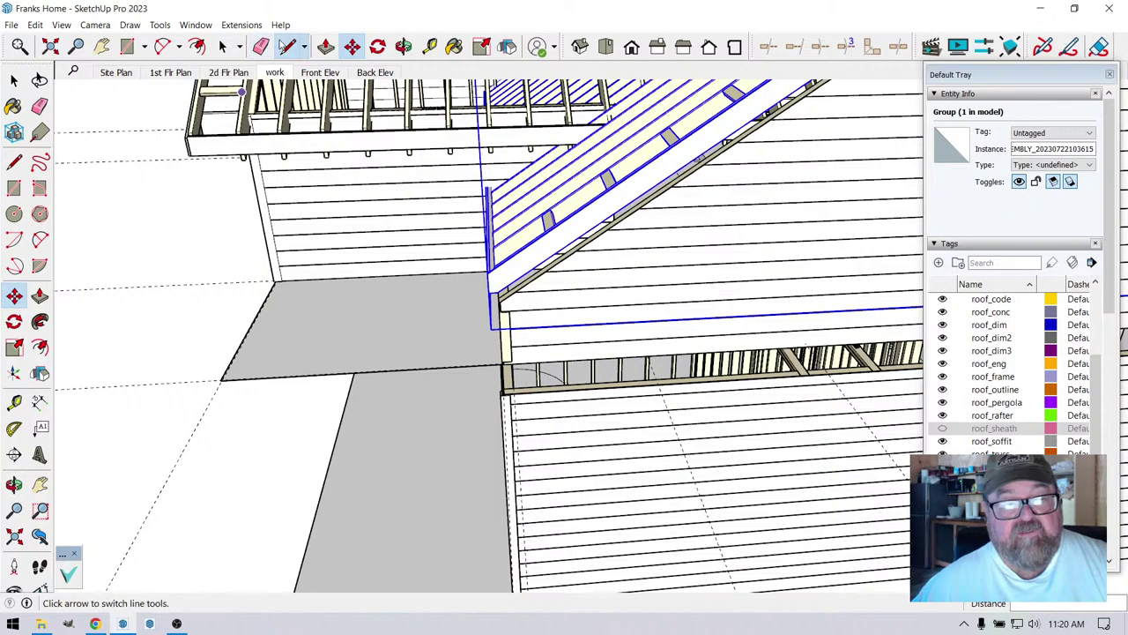
- Cancel a stray line started on the roof edge and return to Select
click(287, 47)
click(523, 227)
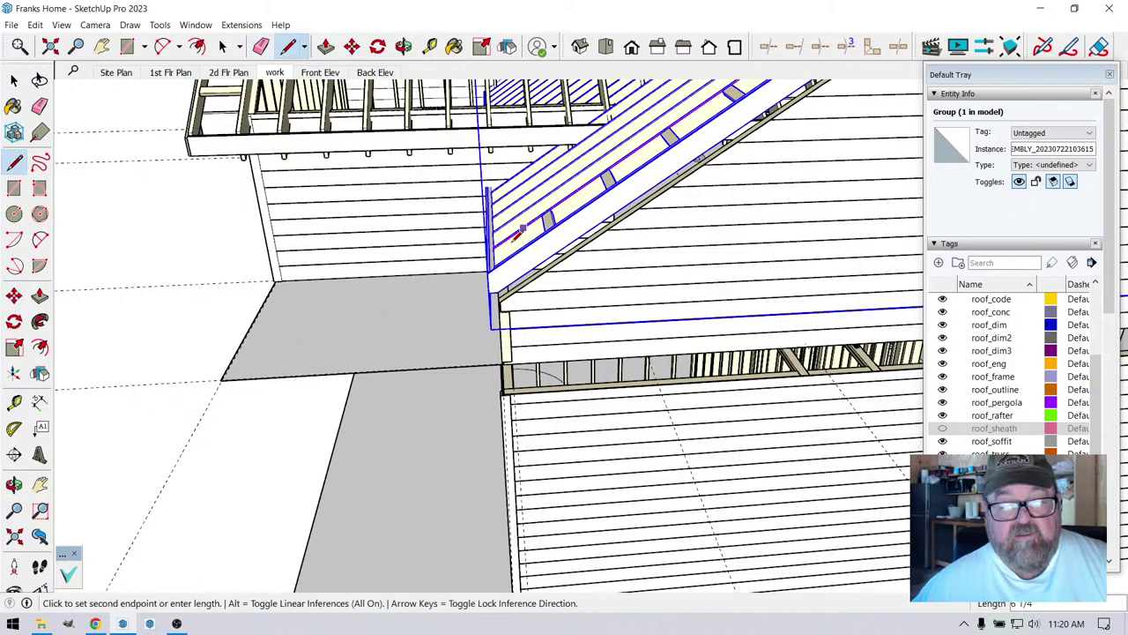
key(Escape)
scroll(339, 343, down, 2)
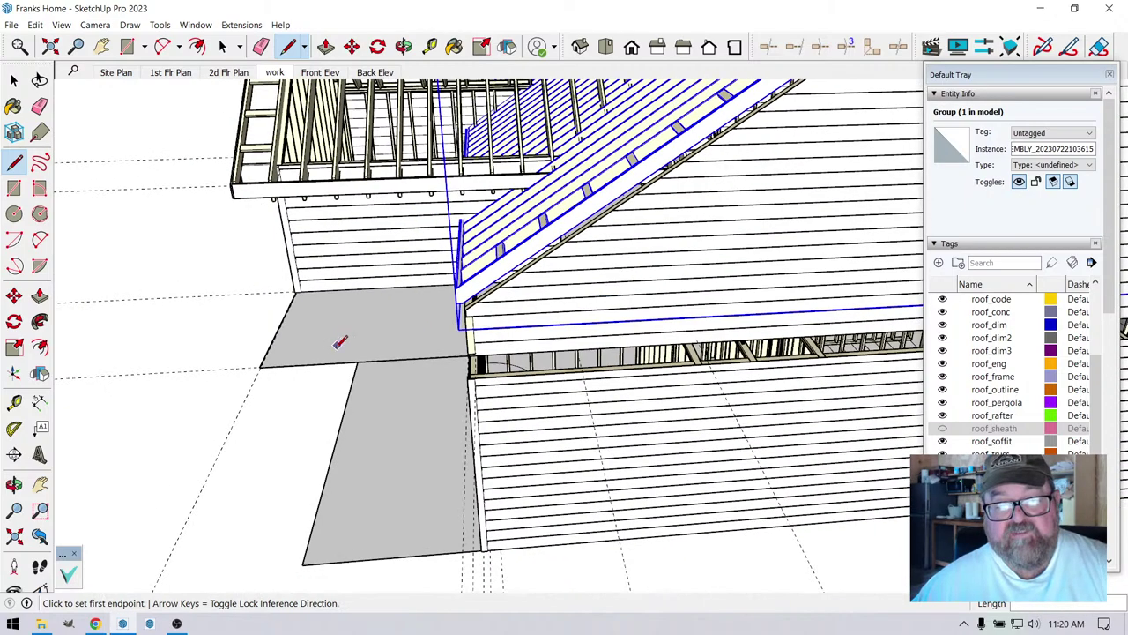
scroll(339, 344, down, 2)
key(space)
scroll(569, 182, up, 2)
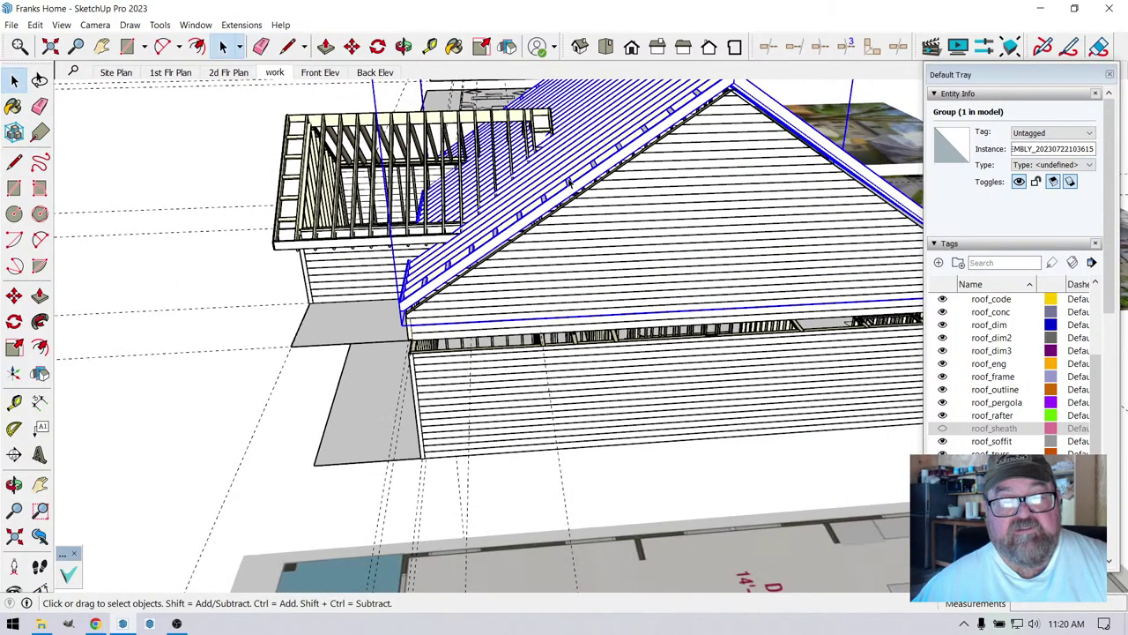
- Set ROOF10's pitch to 7 and left overhang to 7 in, then update the roof
right_click(574, 172)
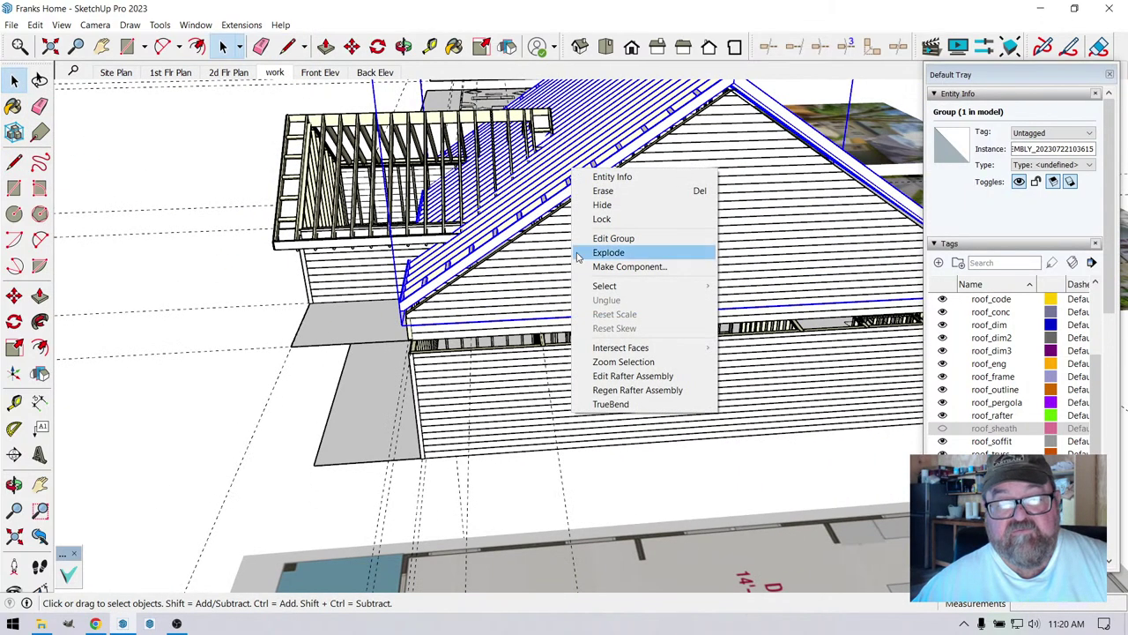
click(605, 378)
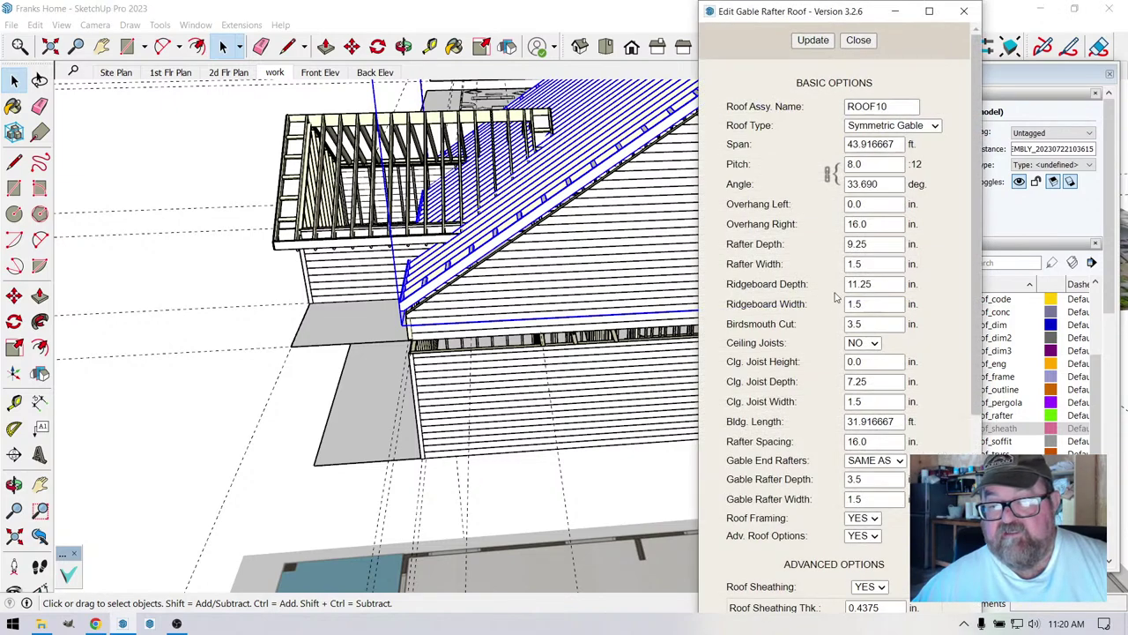
double_click(865, 165)
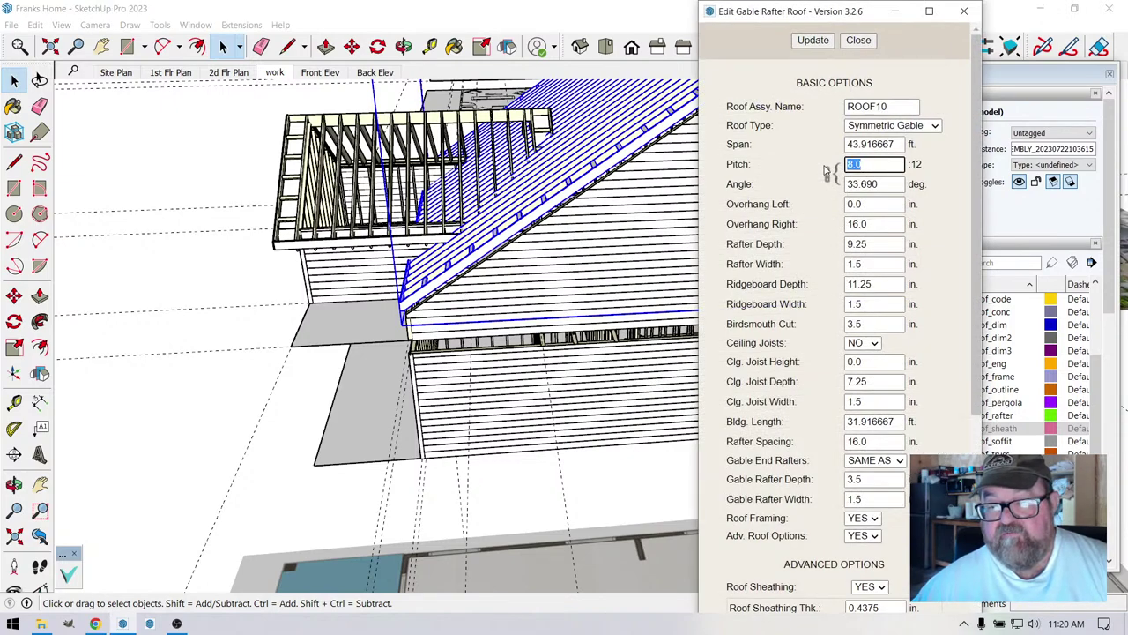
text(7)
click(858, 205)
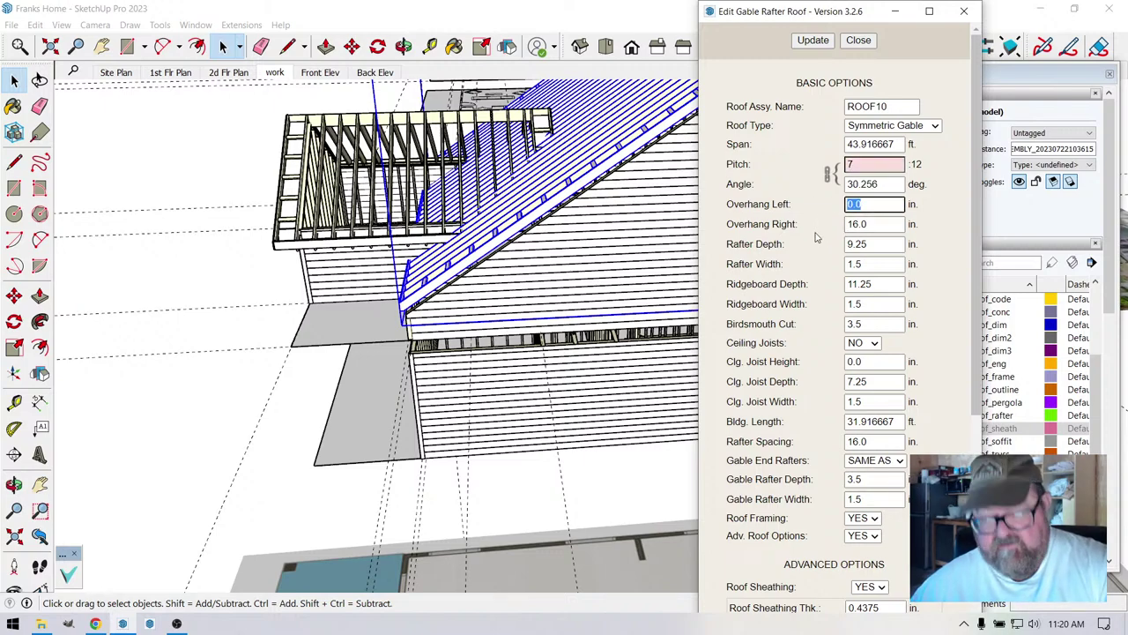
text(7)
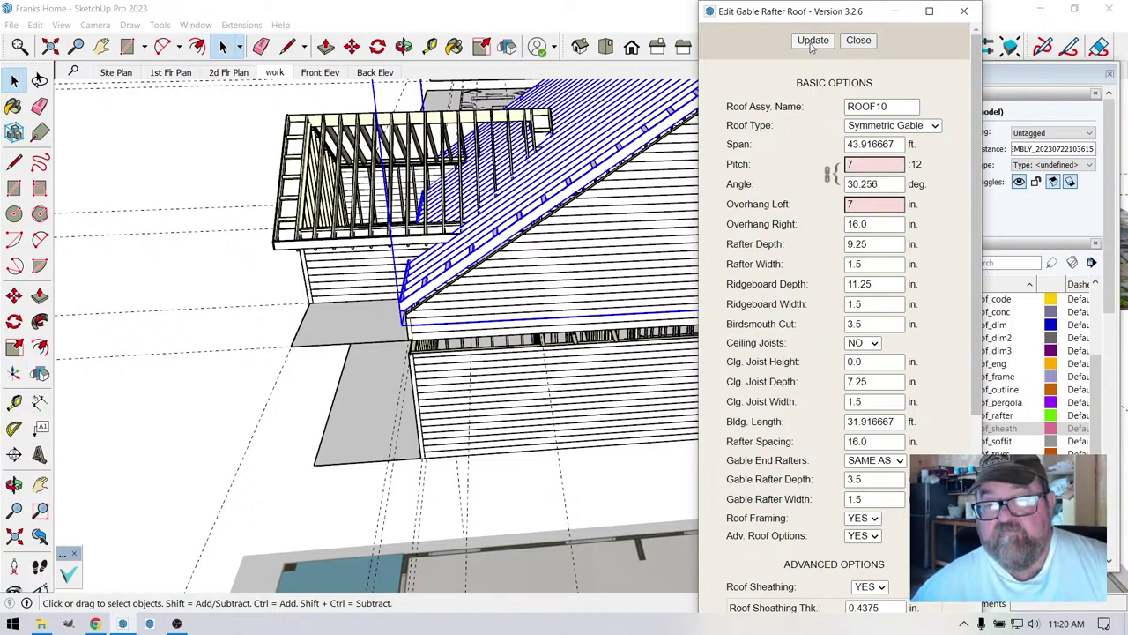
click(811, 44)
- Orbit around the wall-rafter corner to inspect the rafters above Bedroom 2
scroll(344, 278, up, 5)
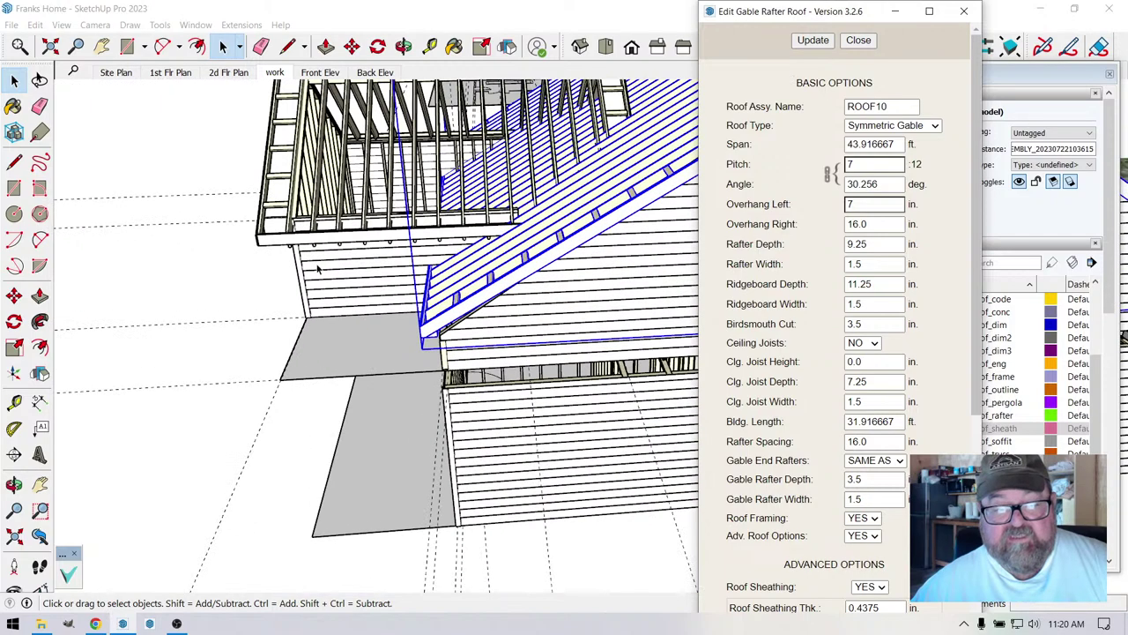
click(430, 46)
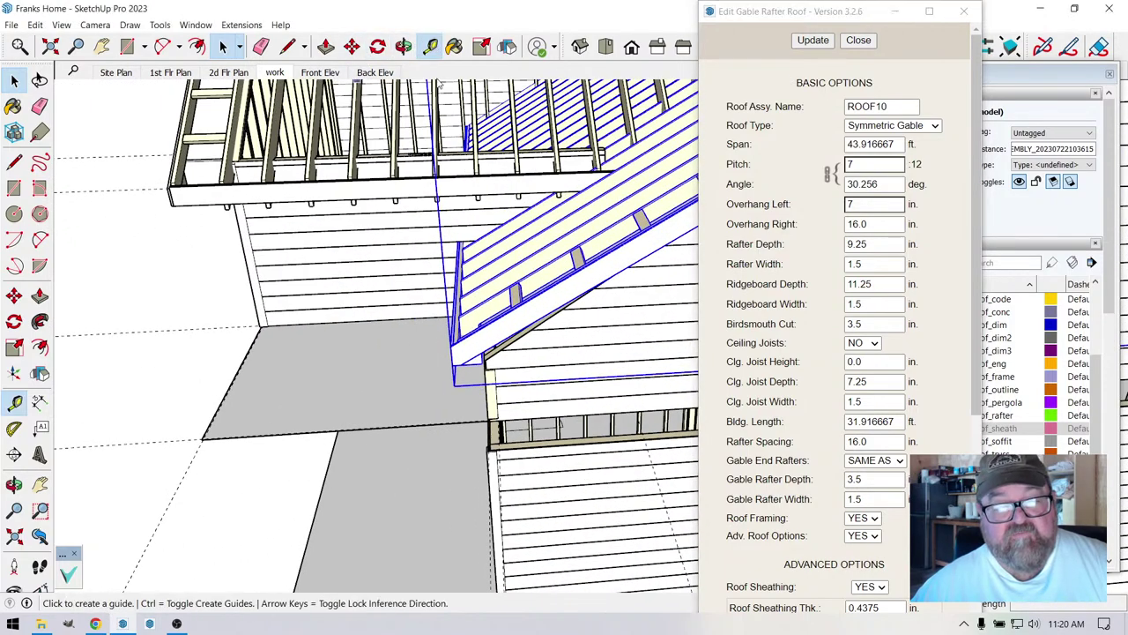
scroll(501, 238, up, 3)
scroll(468, 314, up, 5)
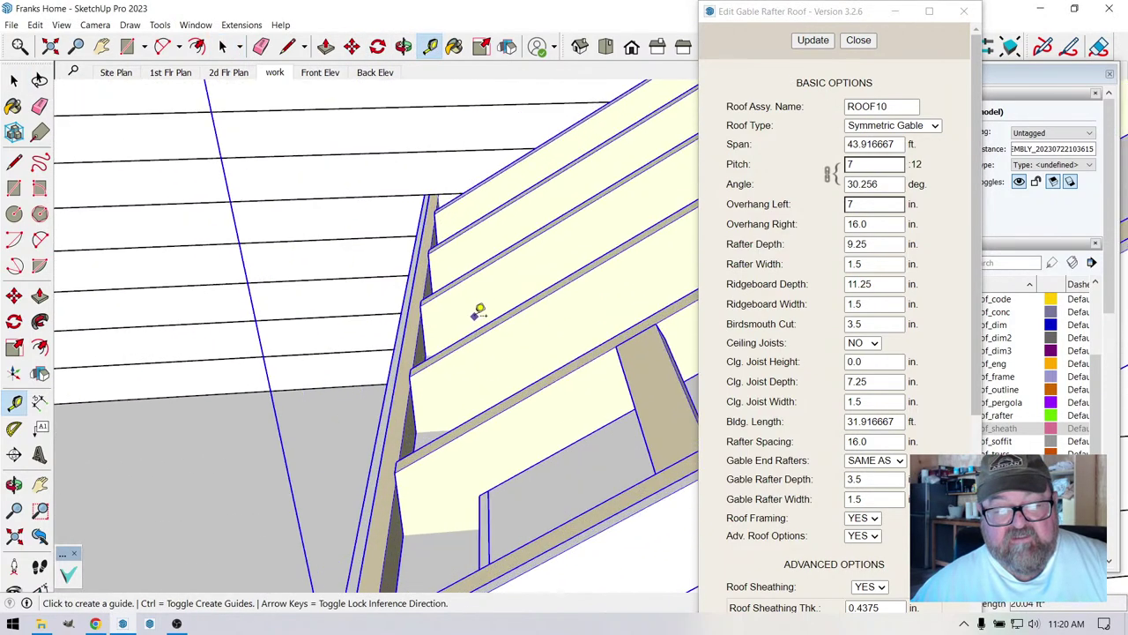
scroll(586, 378, down, 5)
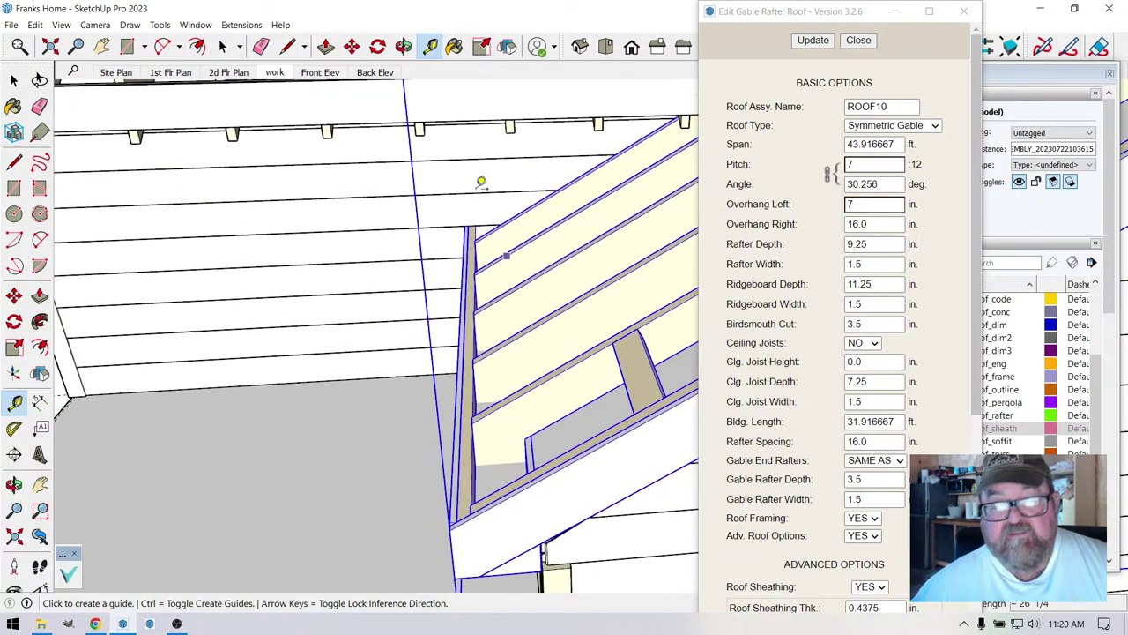
click(403, 46)
drag(476, 220, 438, 196)
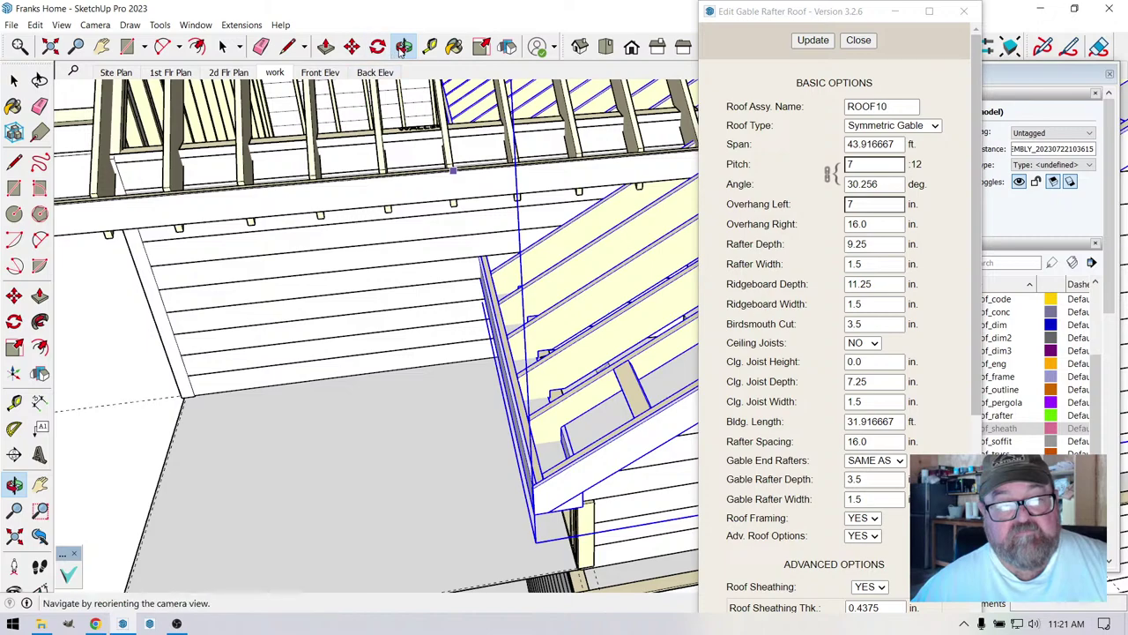
key(t)
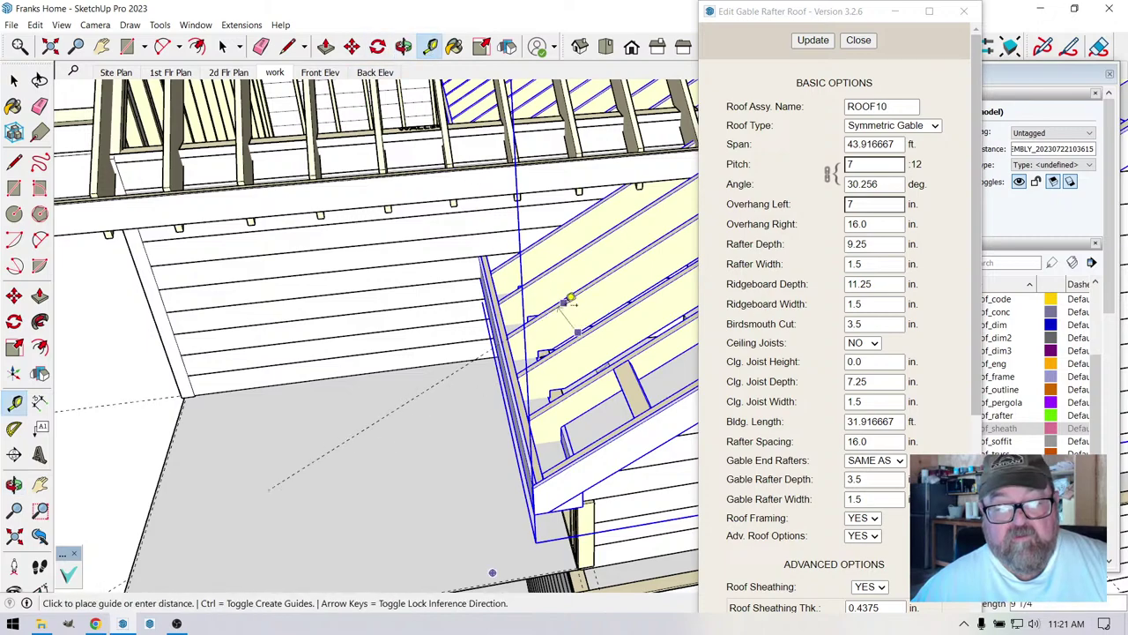
middle_drag(581, 322, 415, 268)
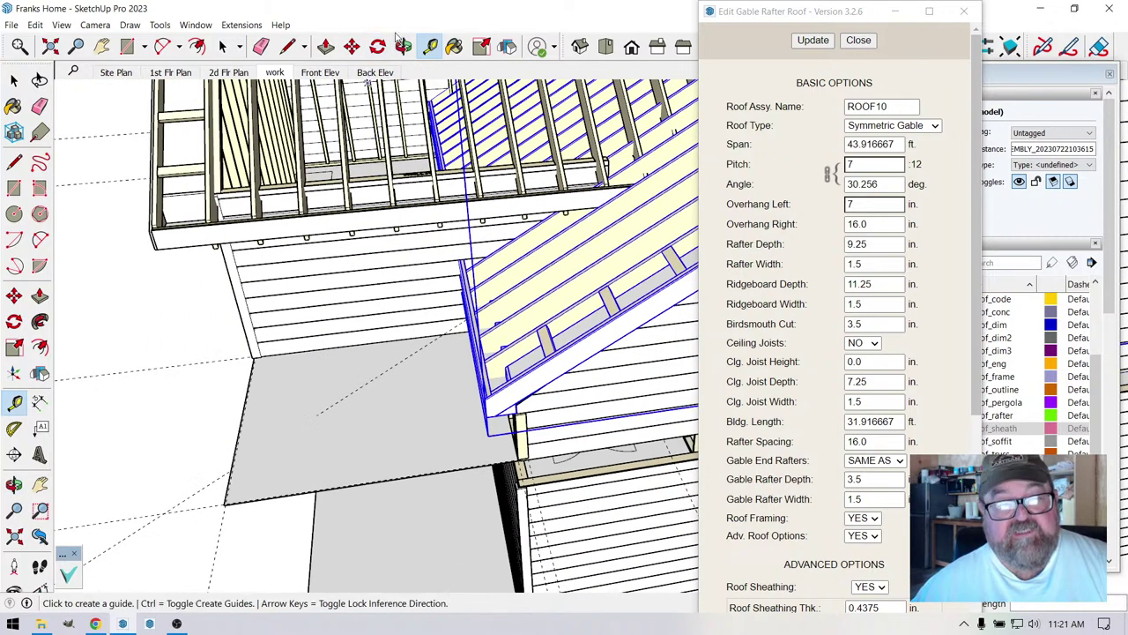
middle_drag(320, 335, 410, 267)
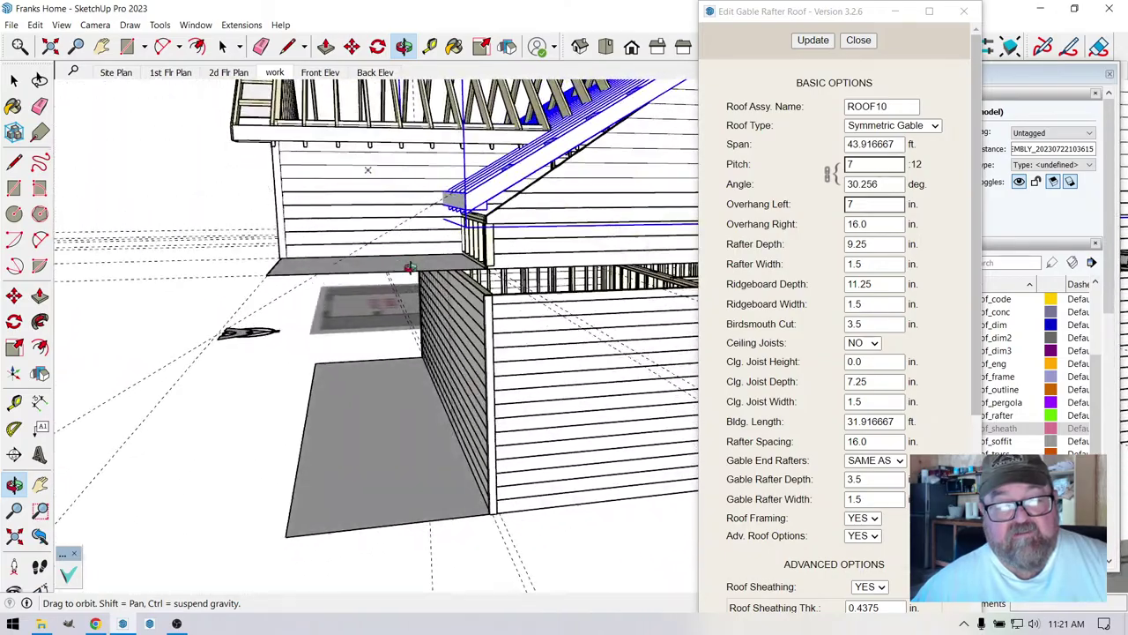
middle_drag(274, 267, 273, 522)
scroll(434, 344, up, 6)
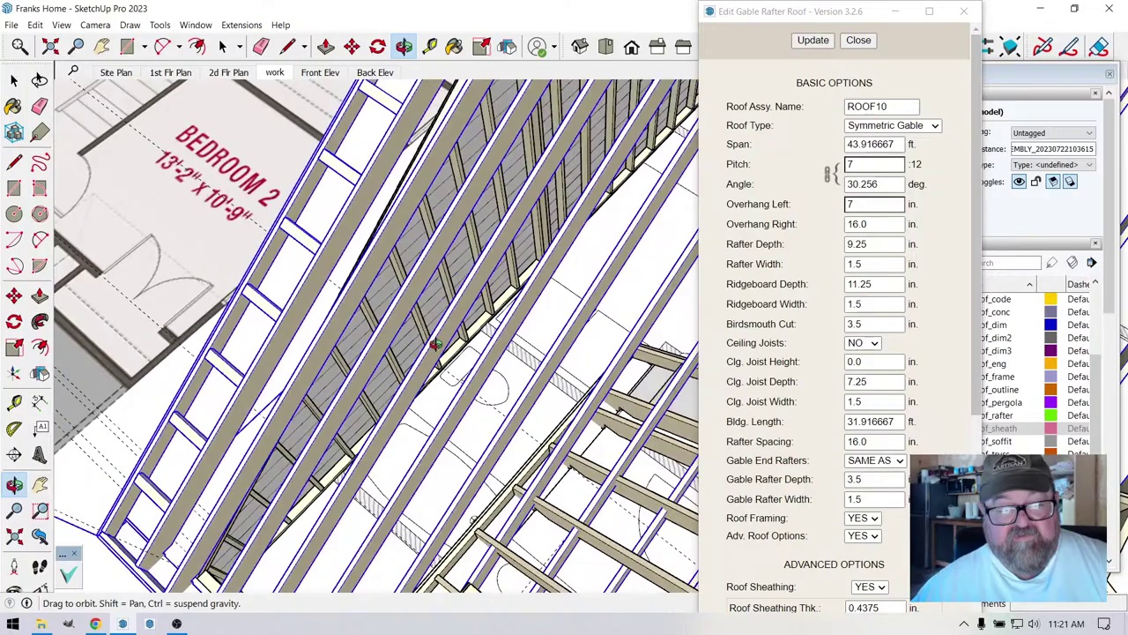
middle_drag(434, 343, 277, 331)
scroll(282, 310, up, 3)
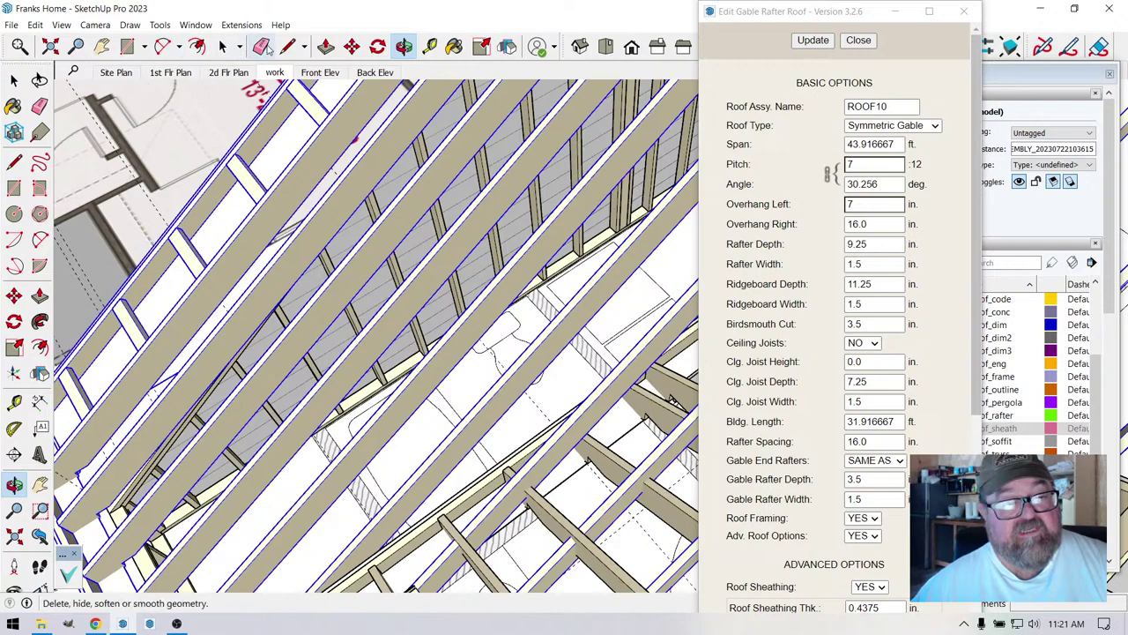
- Start a line on the rafters and orbit into the attic to view the knee wall
click(287, 45)
click(333, 437)
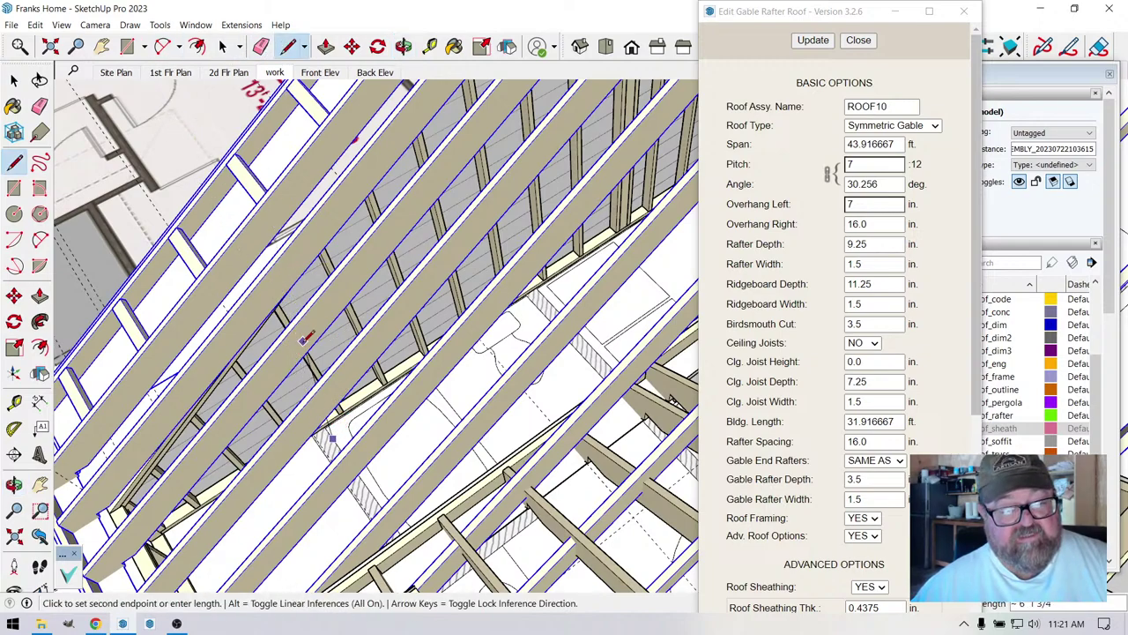
scroll(336, 412, up, 3)
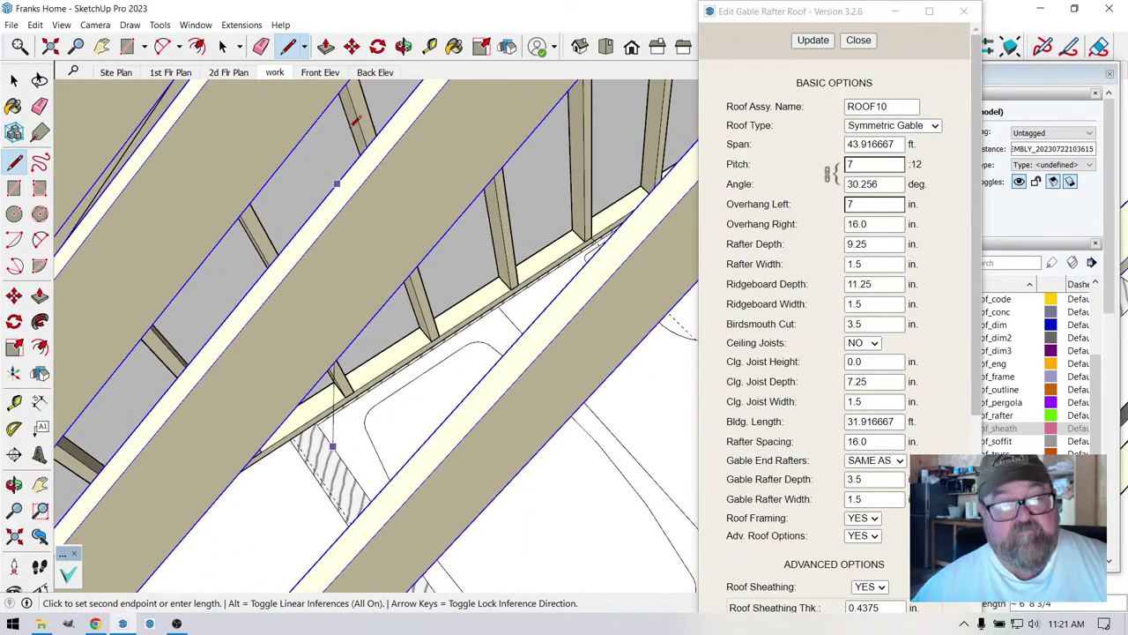
click(404, 46)
drag(501, 383, 280, 317)
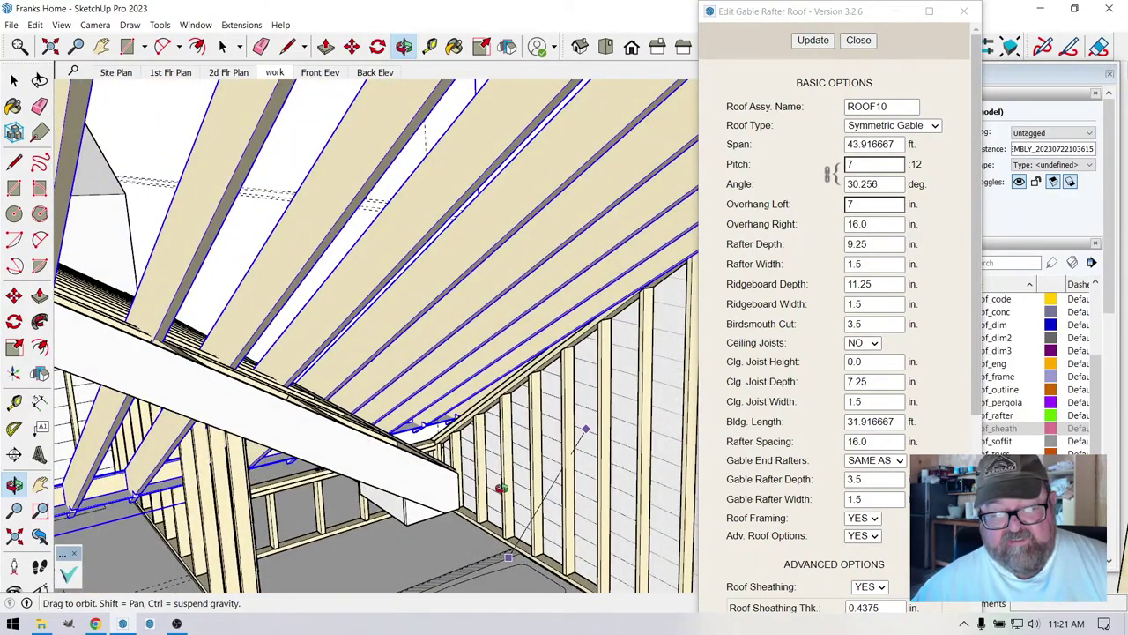
right_click(500, 488)
click(522, 494)
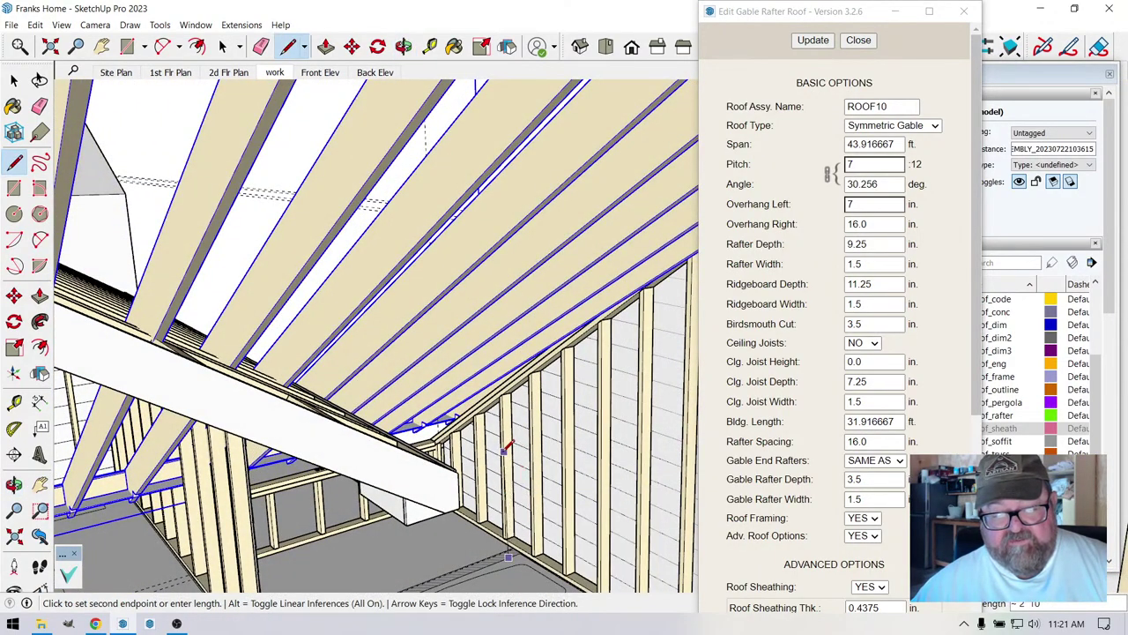
scroll(509, 522, up, 5)
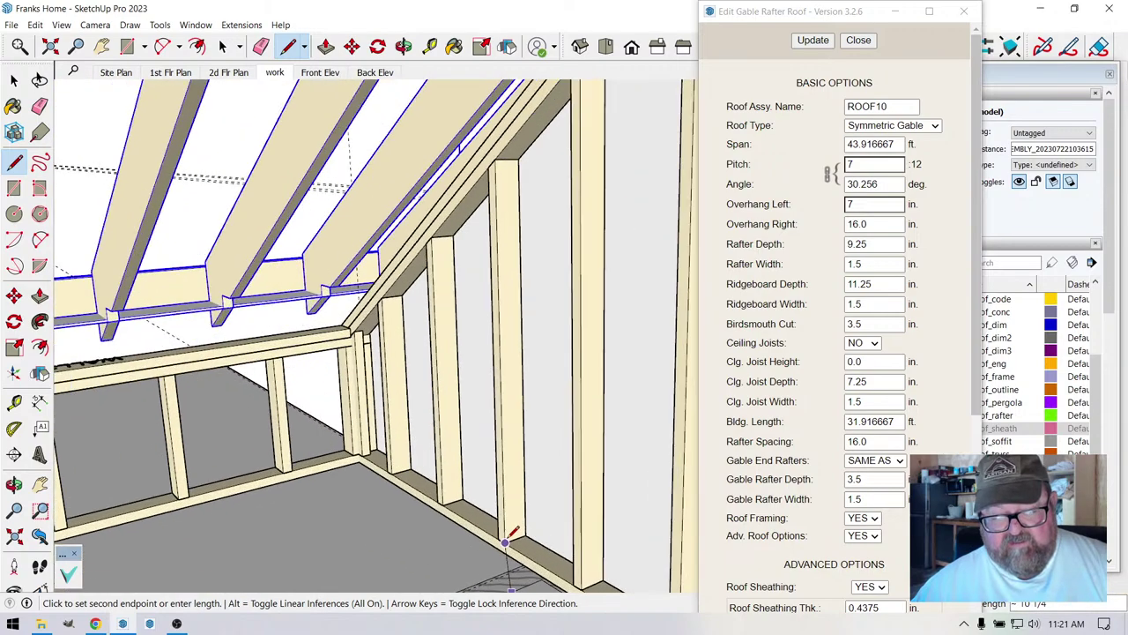
scroll(506, 537, down, 3)
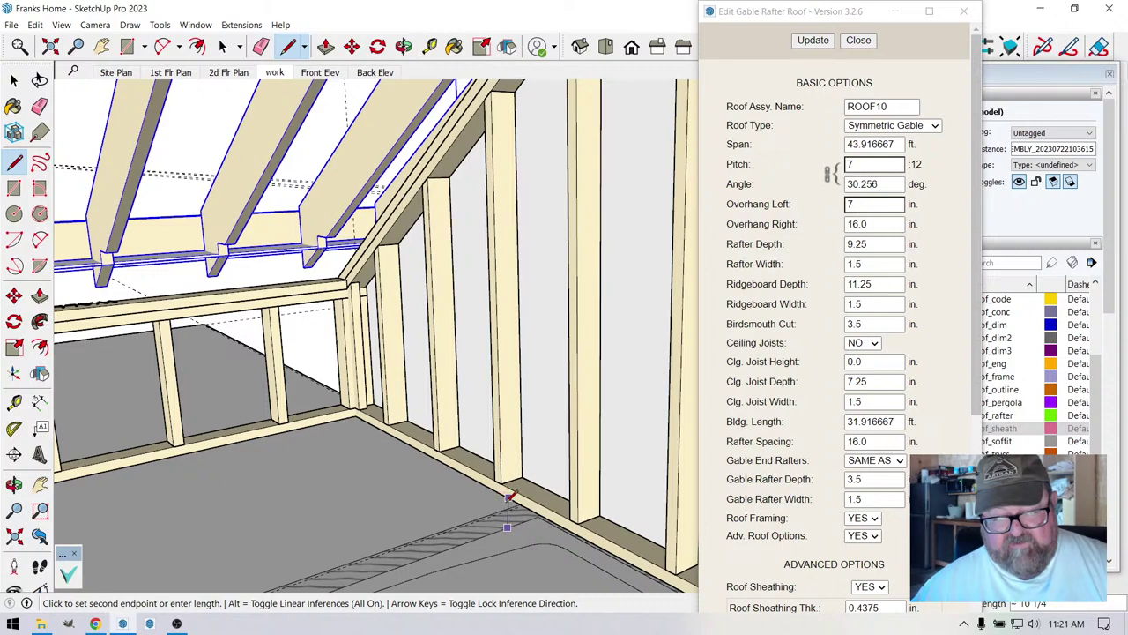
scroll(508, 510, up, 2)
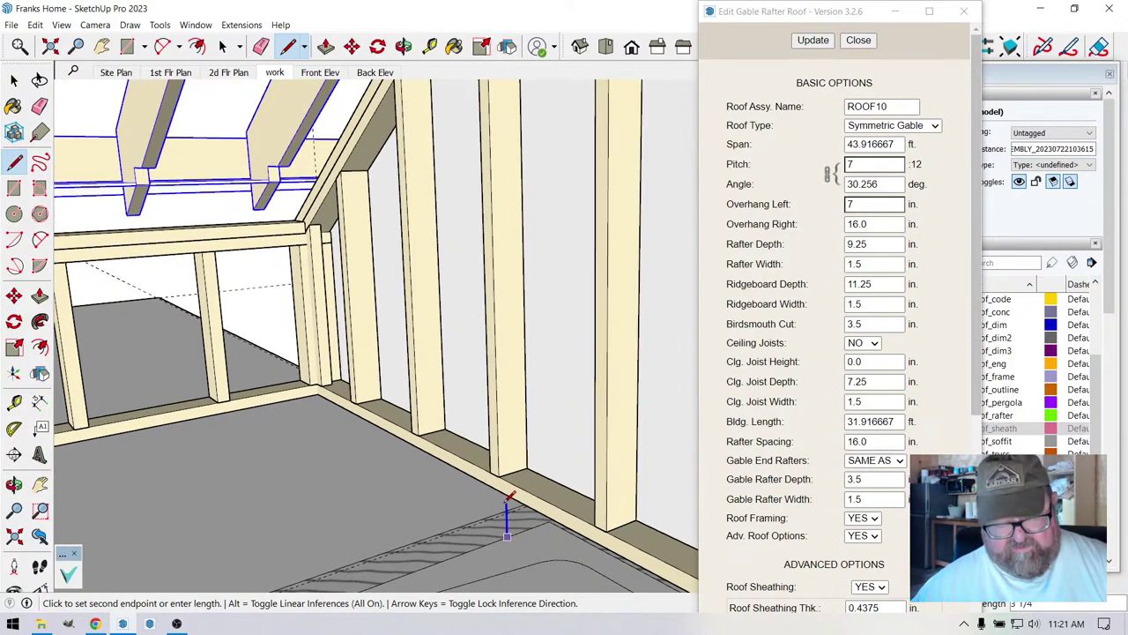
scroll(510, 496, down, 5)
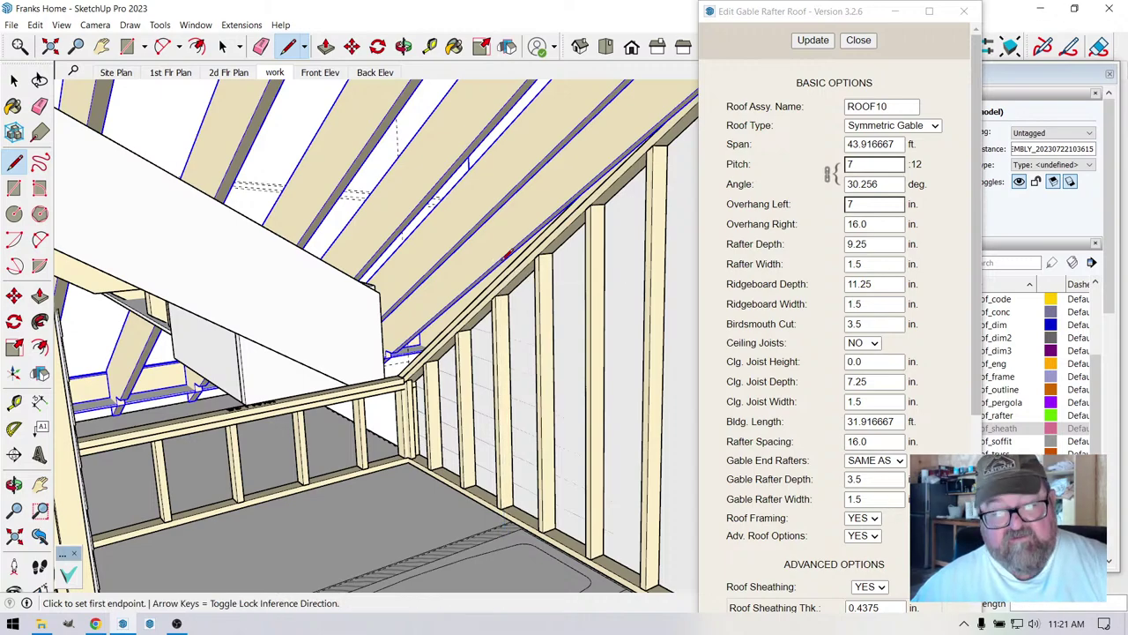
click(403, 45)
drag(415, 150, 526, 327)
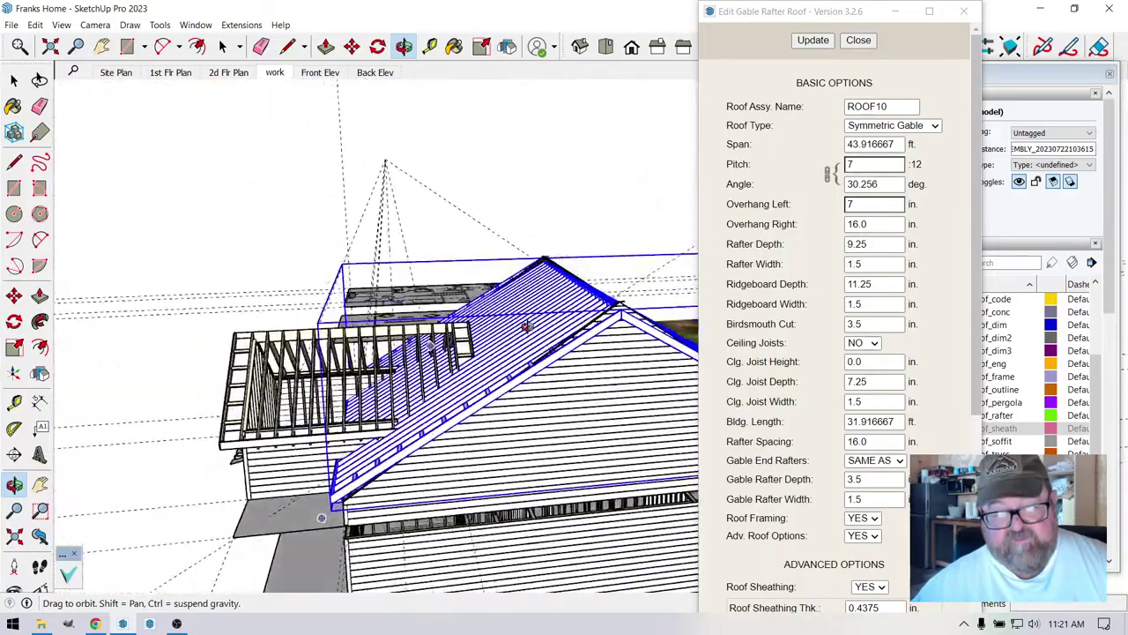
drag(448, 396, 362, 366)
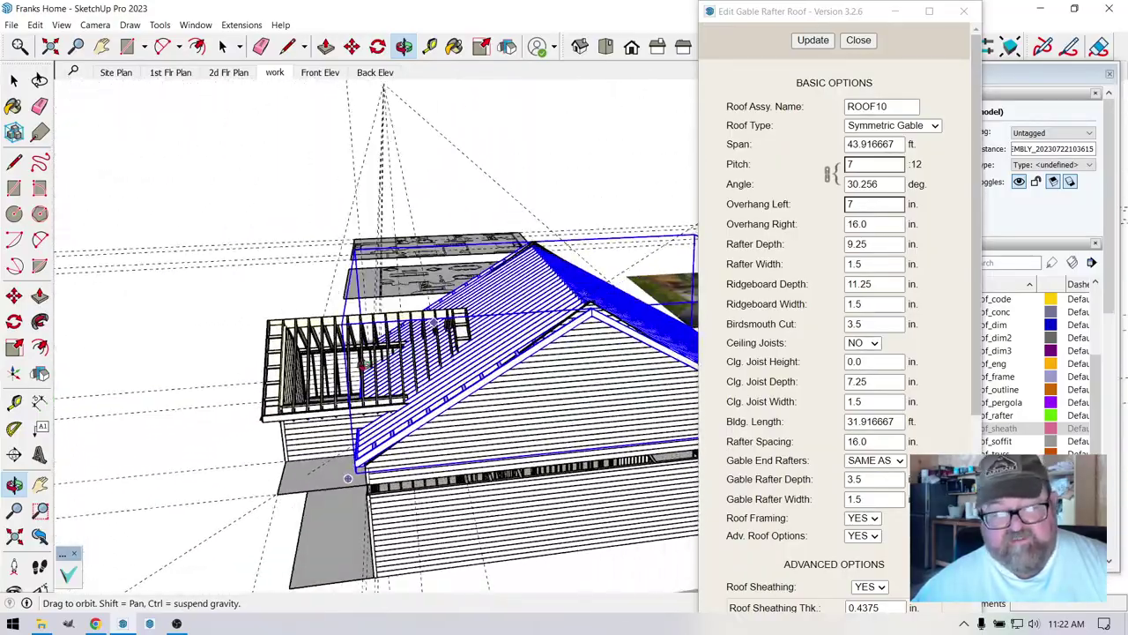
drag(355, 483, 334, 400)
scroll(388, 411, down, 5)
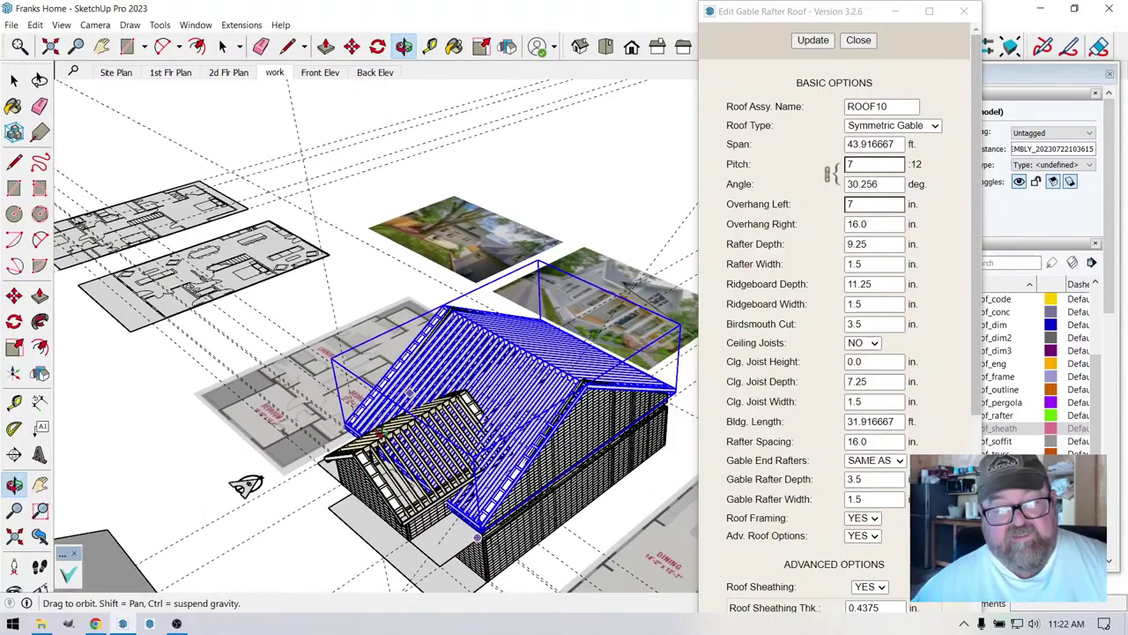
drag(245, 485, 428, 164)
scroll(428, 164, up, 6)
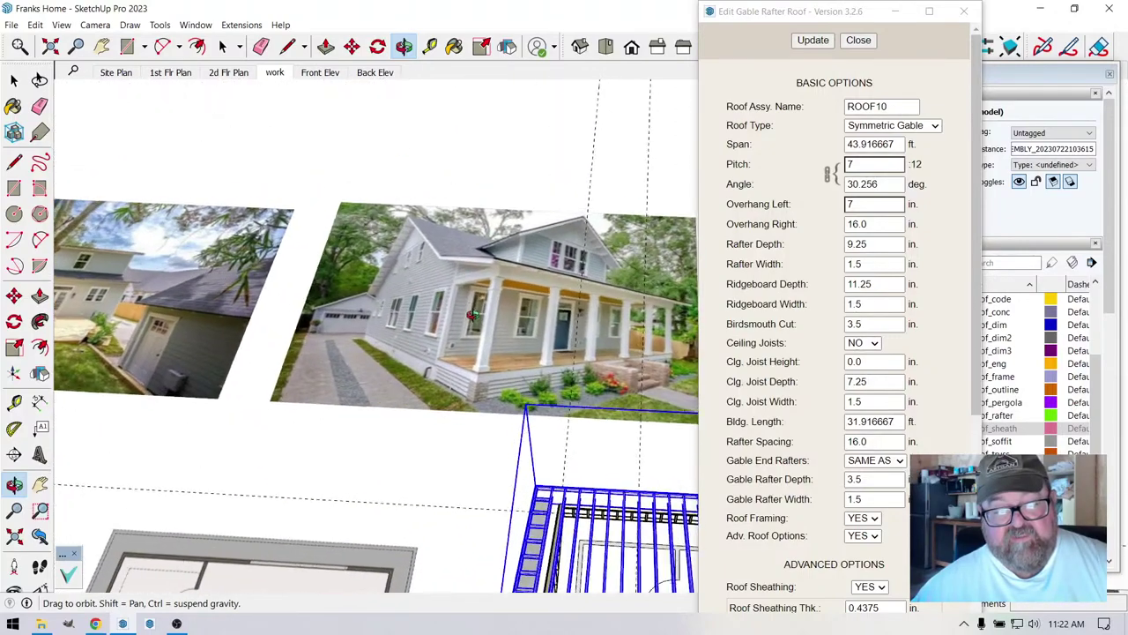
drag(472, 314, 452, 253)
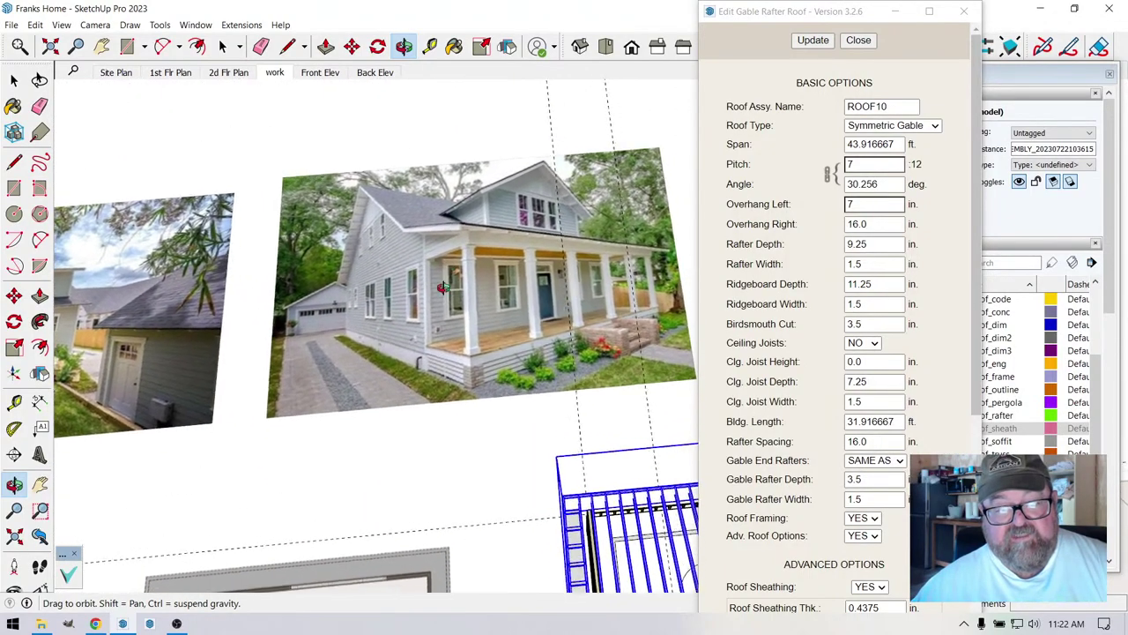
scroll(471, 178, up, 3)
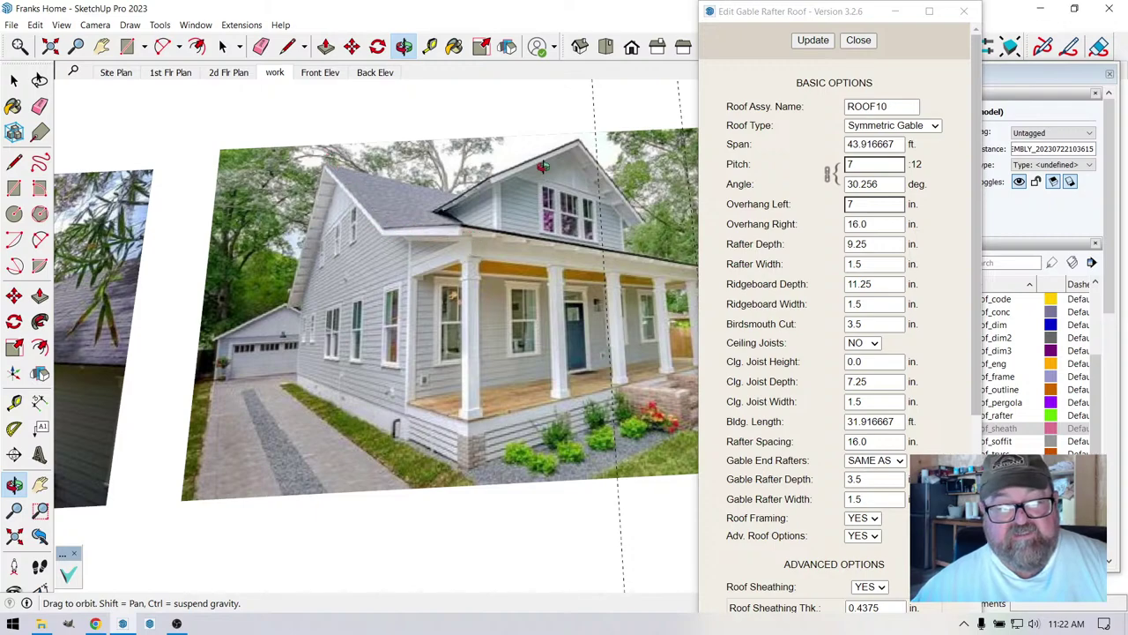
scroll(544, 166, up, 3)
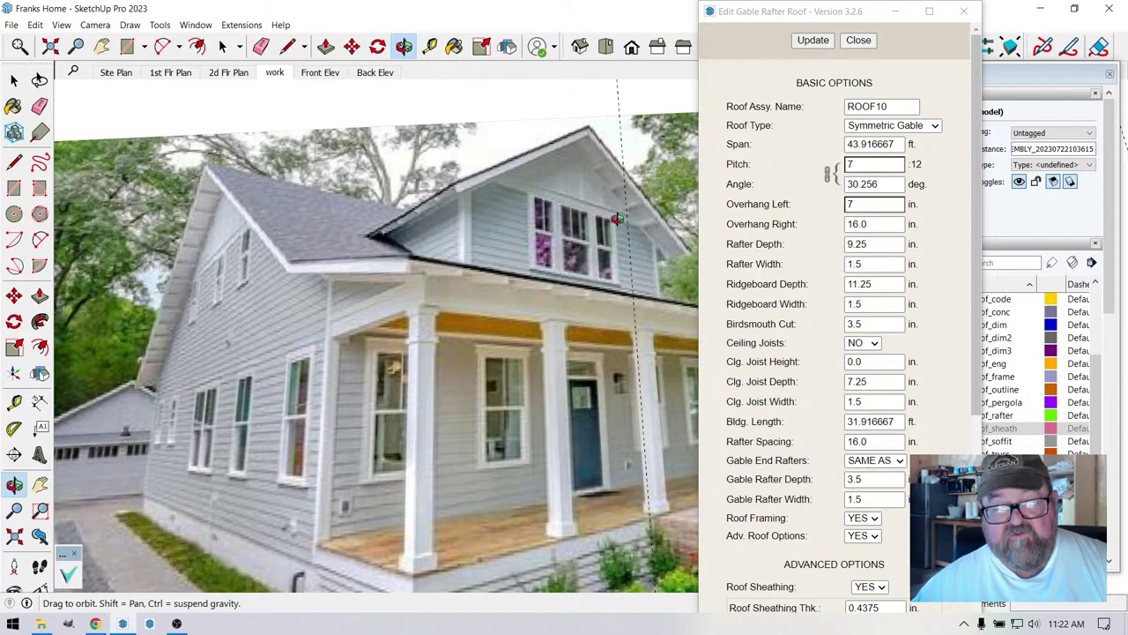
scroll(448, 250, down, 2)
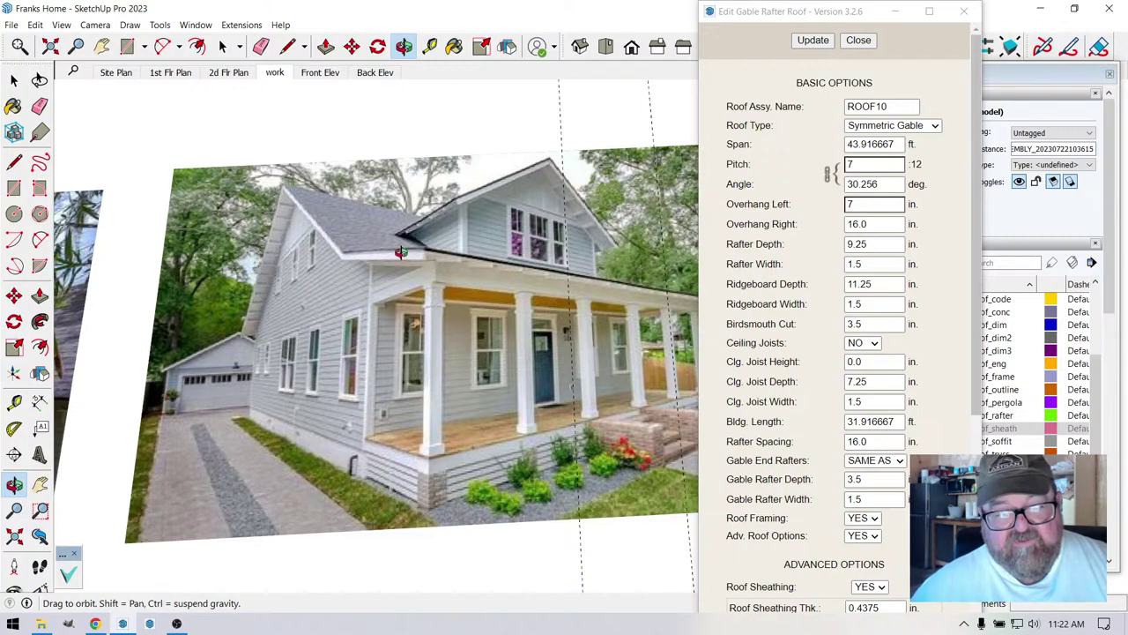
scroll(401, 252, down, 5)
drag(401, 252, 303, 362)
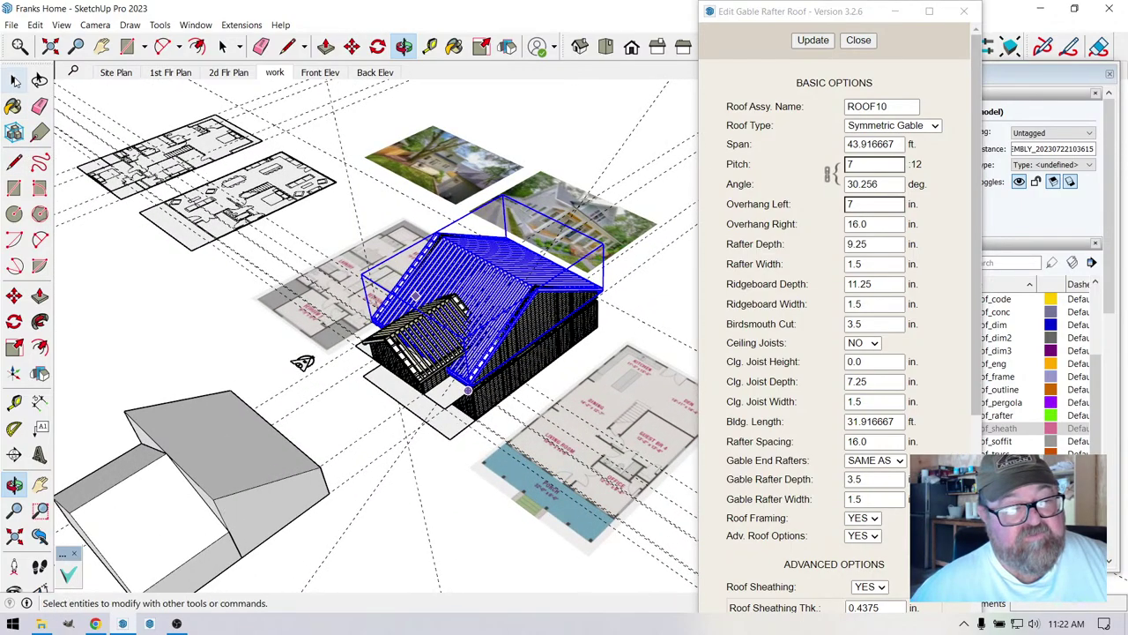
- Close the roof editing window, clear the selection, and orbit to a side view of the house
click(14, 80)
click(631, 280)
scroll(632, 280, up, 5)
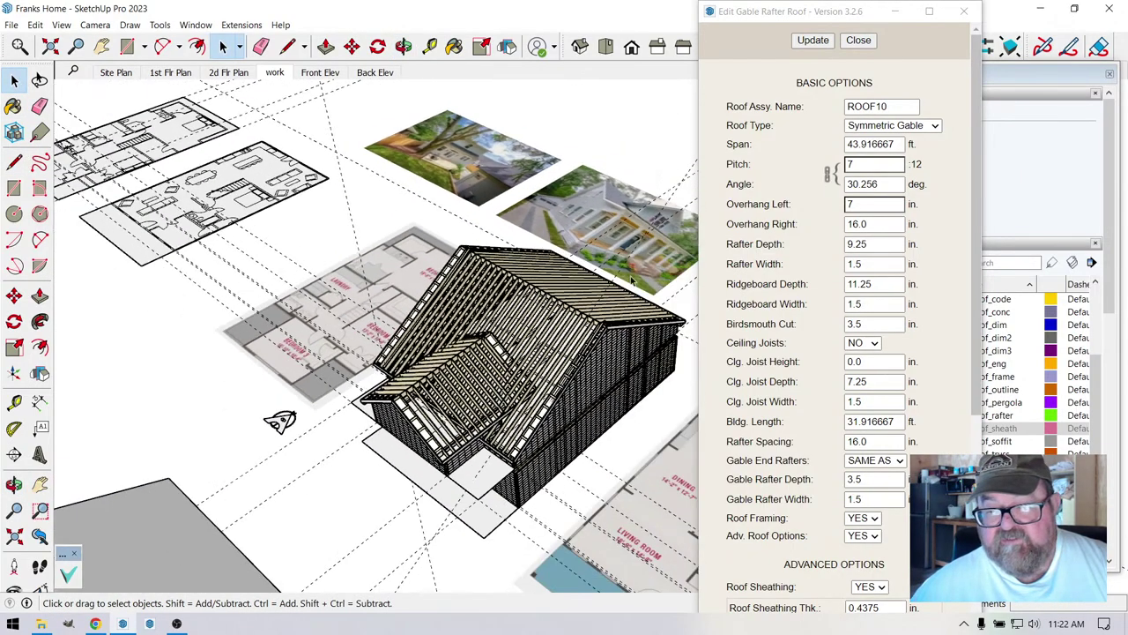
click(859, 40)
scroll(423, 265, up, 3)
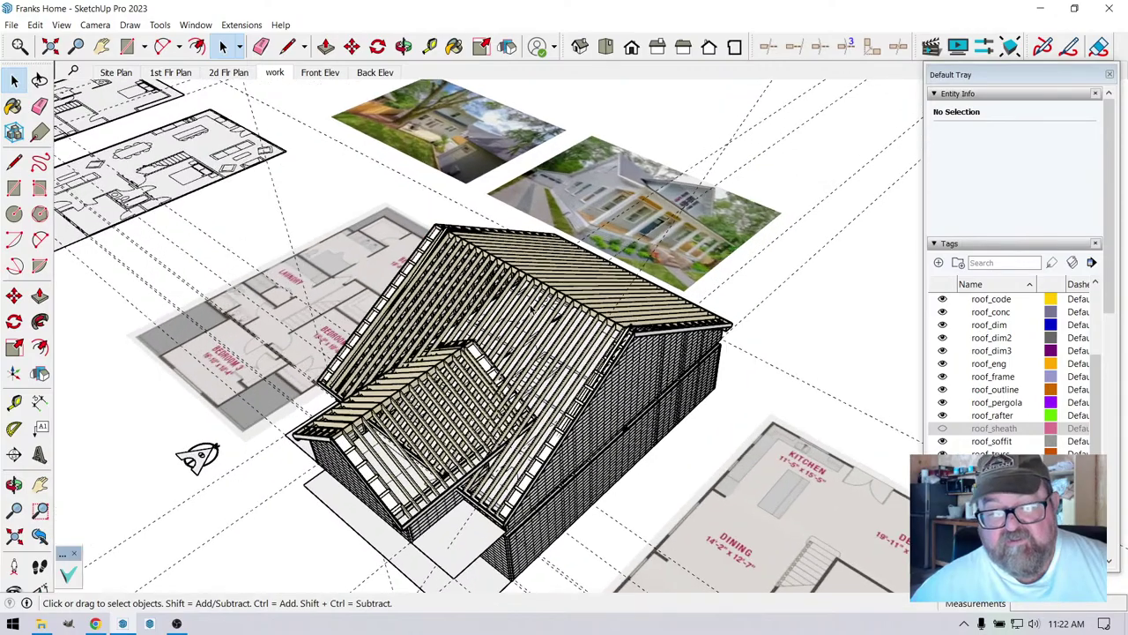
click(404, 46)
drag(388, 150, 370, 406)
click(13, 79)
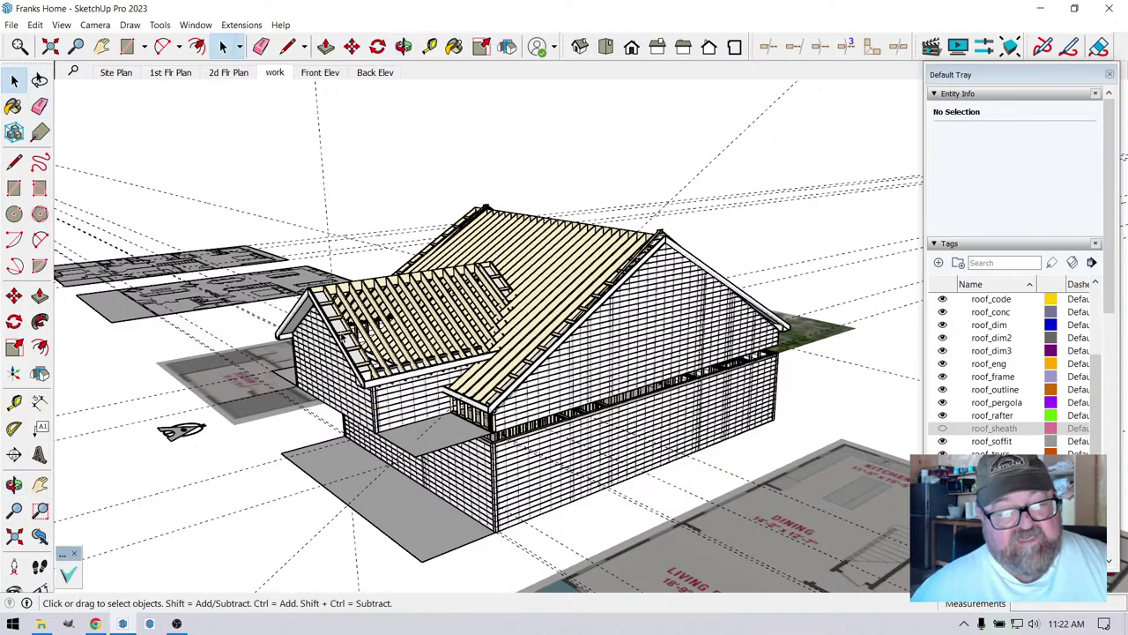
scroll(388, 300, up, 2)
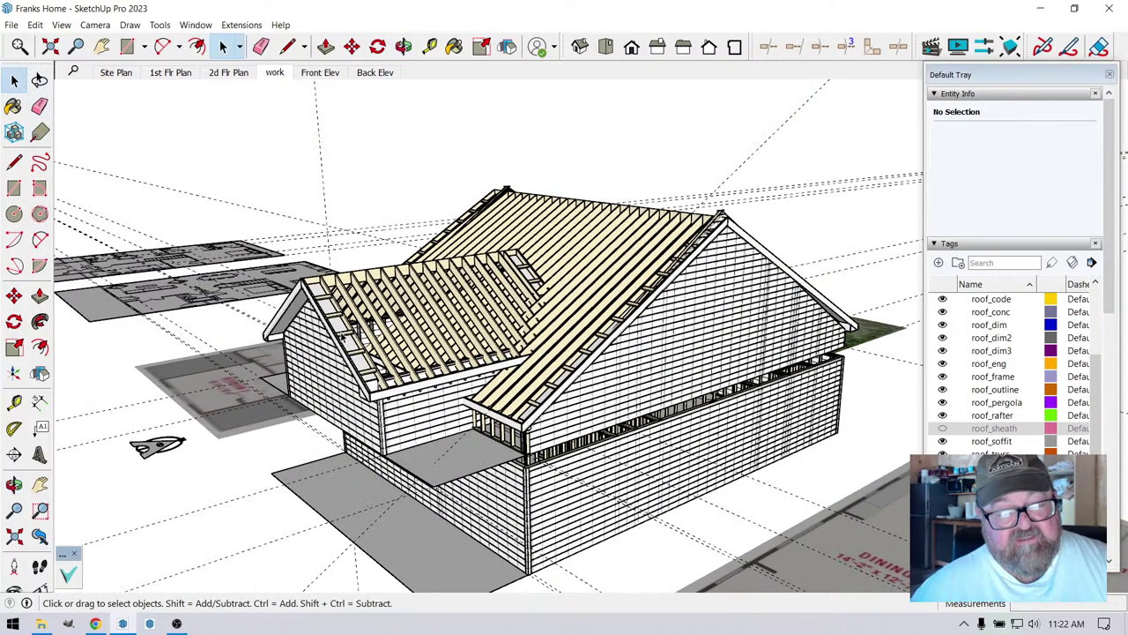
click(404, 46)
drag(379, 220, 355, 240)
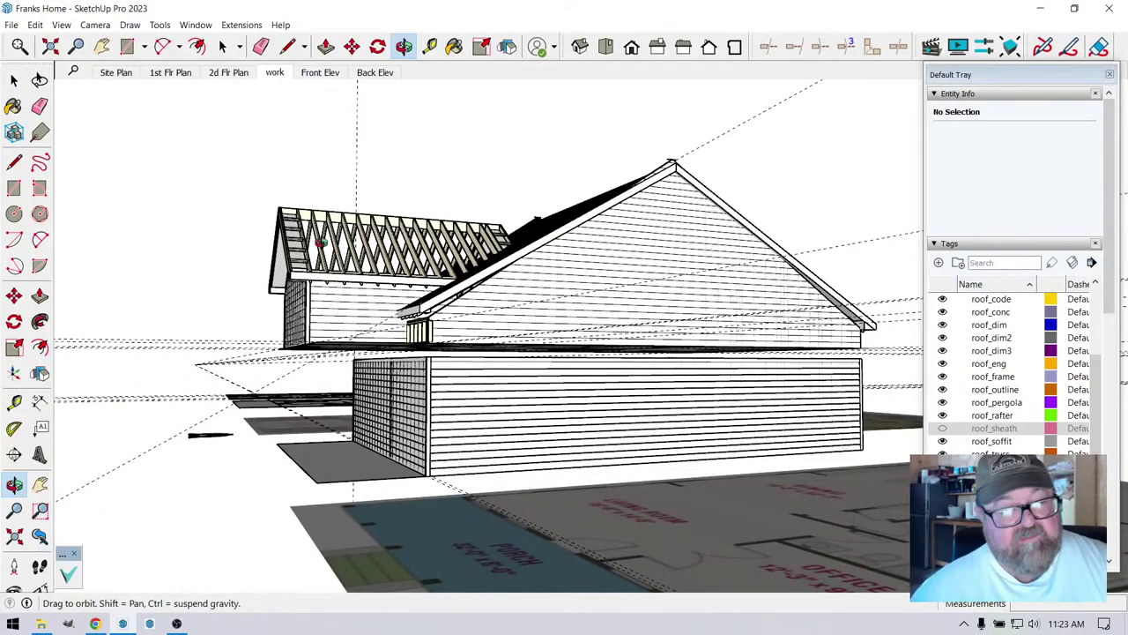
click(13, 80)
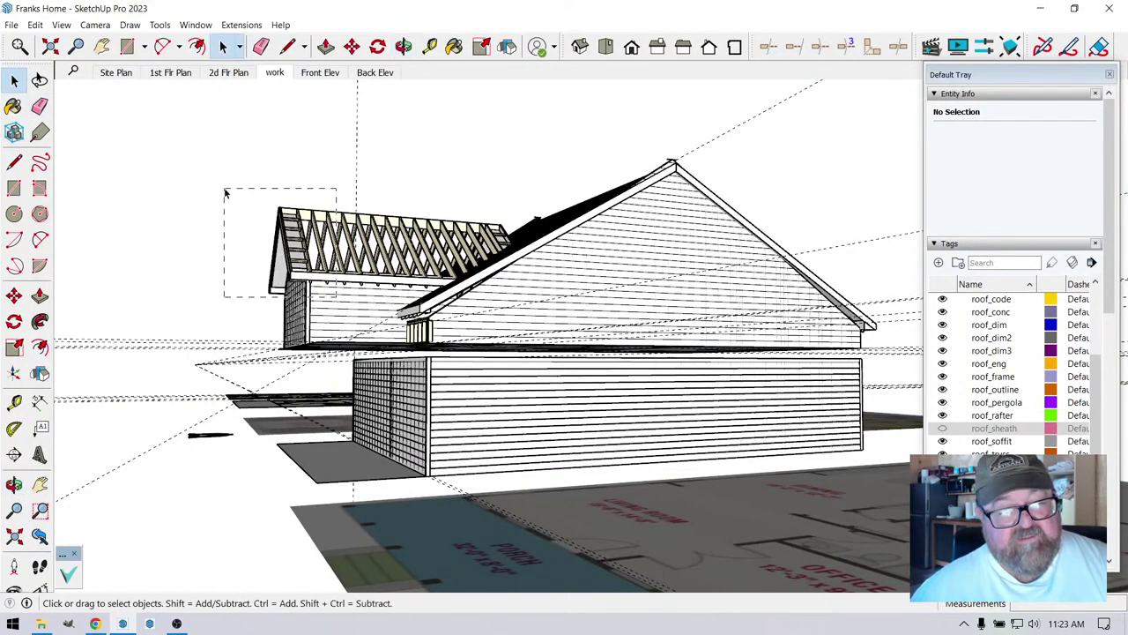
- Crossing-select the wing's four roof framing groups, start moving them, then cancel the move
drag(225, 193, 216, 172)
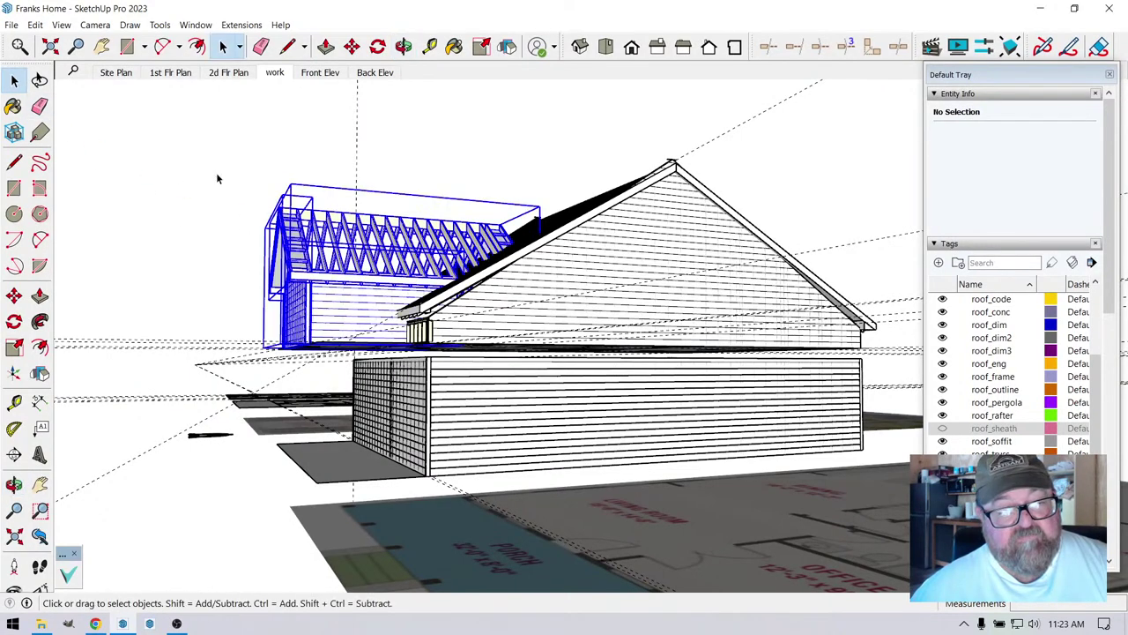
click(350, 51)
click(318, 480)
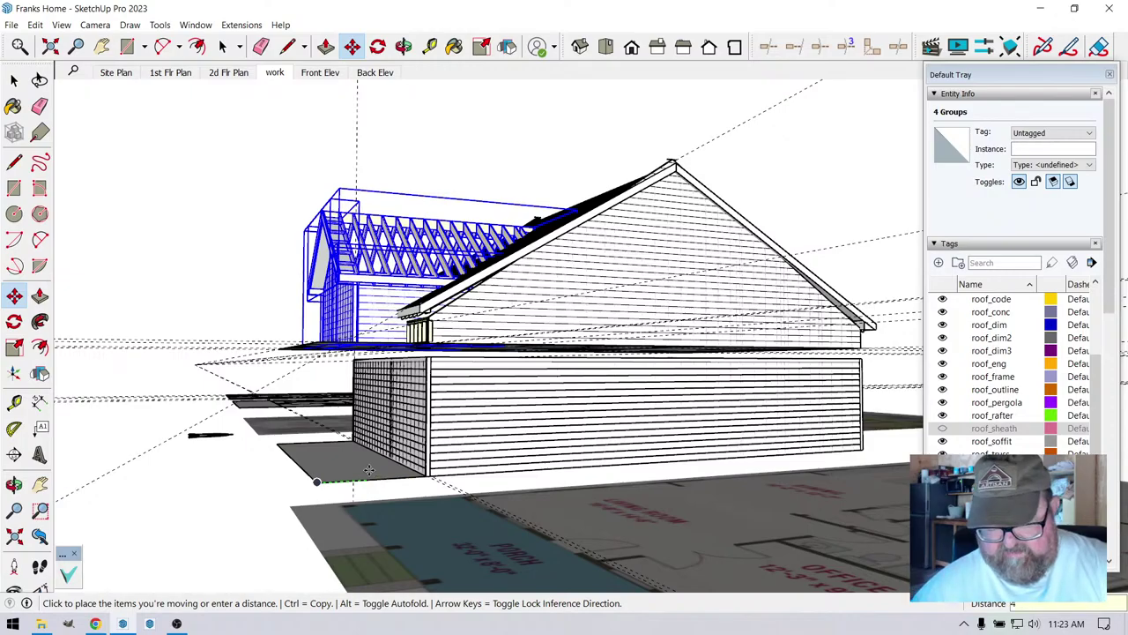
key(Escape)
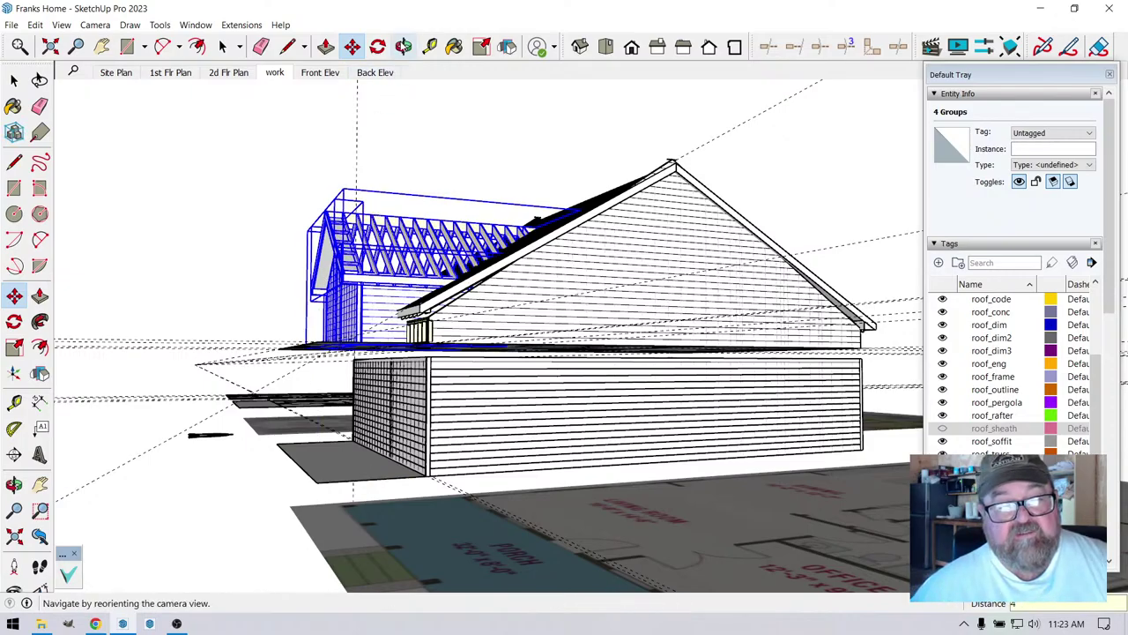
click(14, 484)
drag(476, 405, 488, 360)
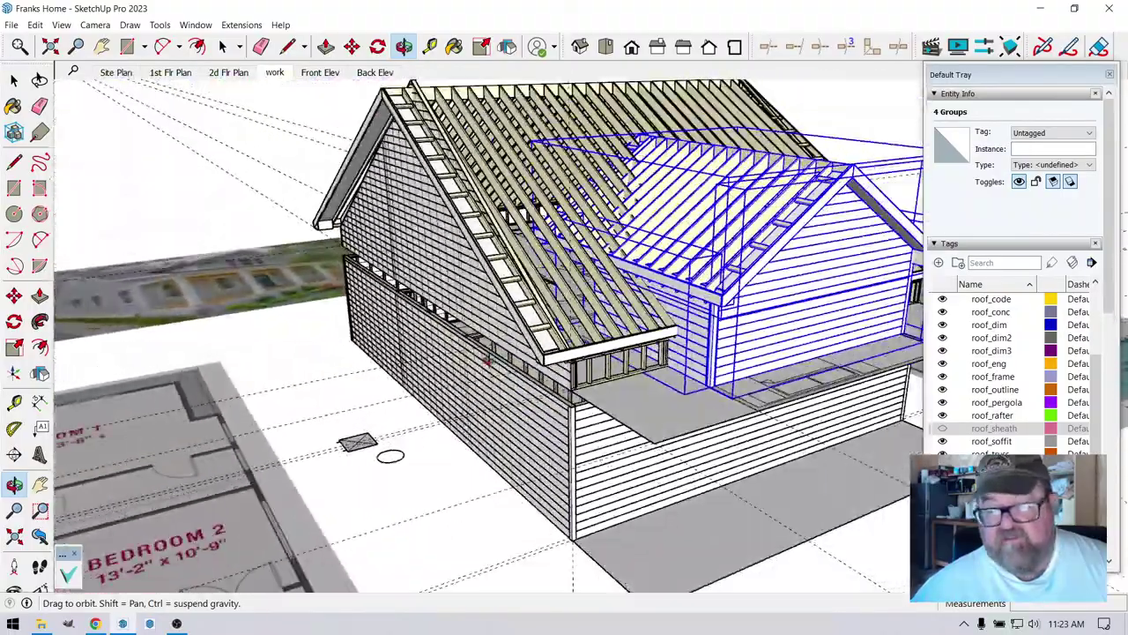
scroll(486, 360, down, 3)
drag(703, 349, 516, 414)
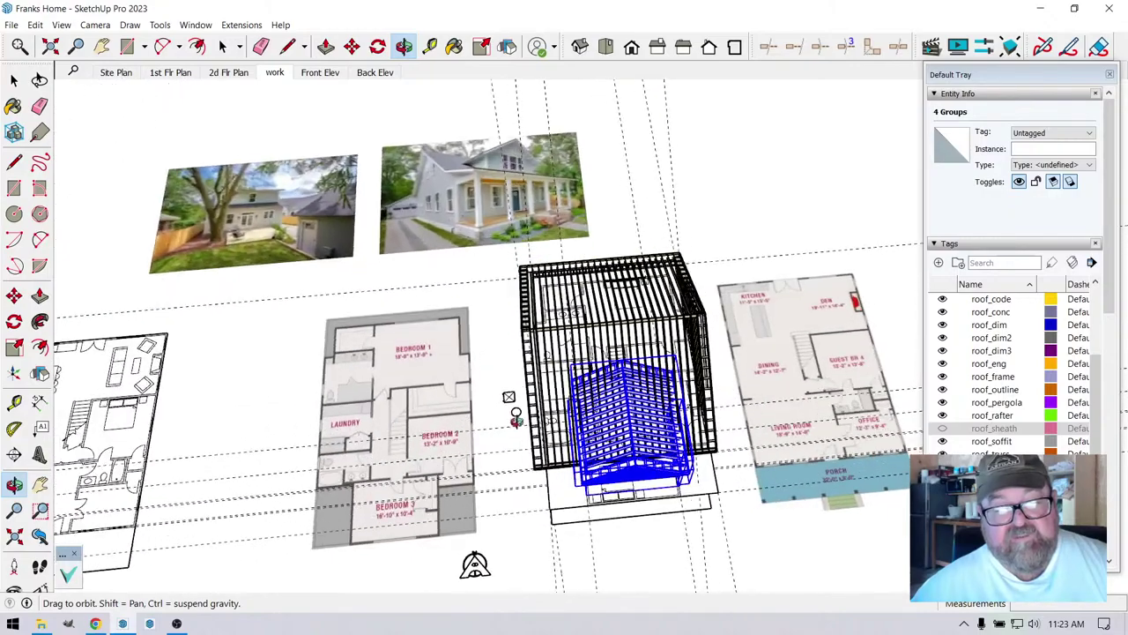
scroll(489, 217, up, 10)
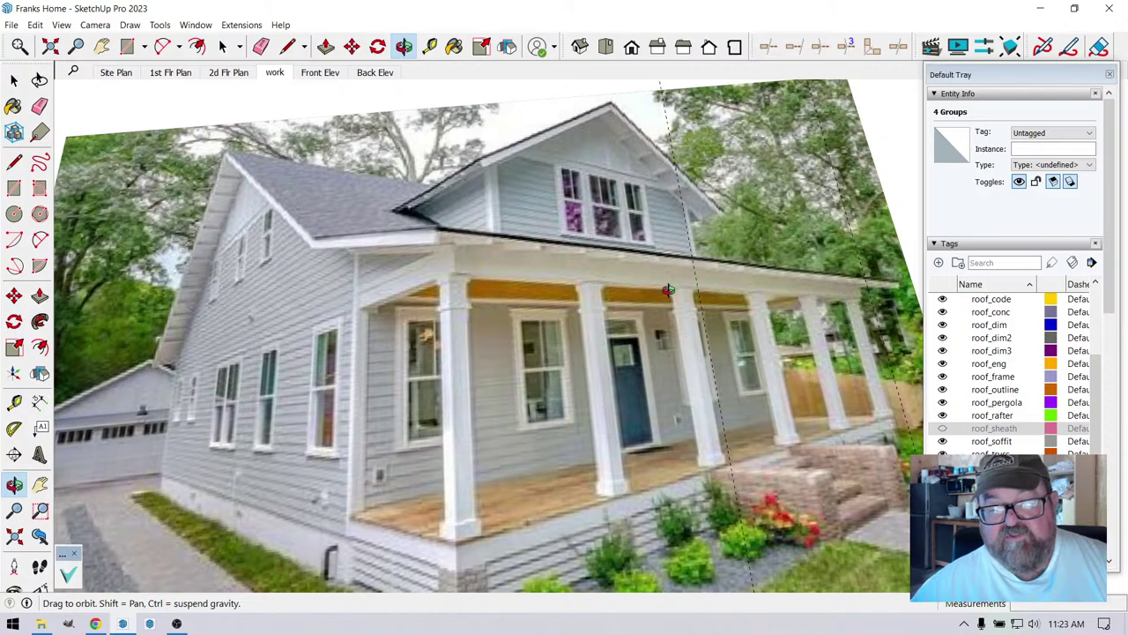
scroll(669, 290, down, 10)
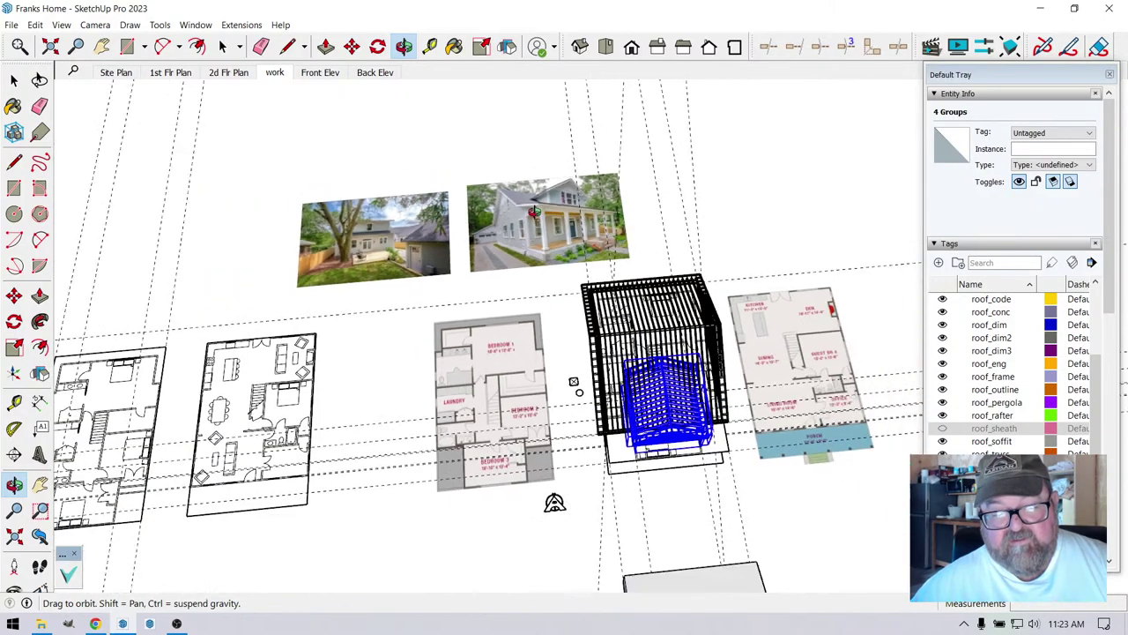
scroll(494, 494, up, 6)
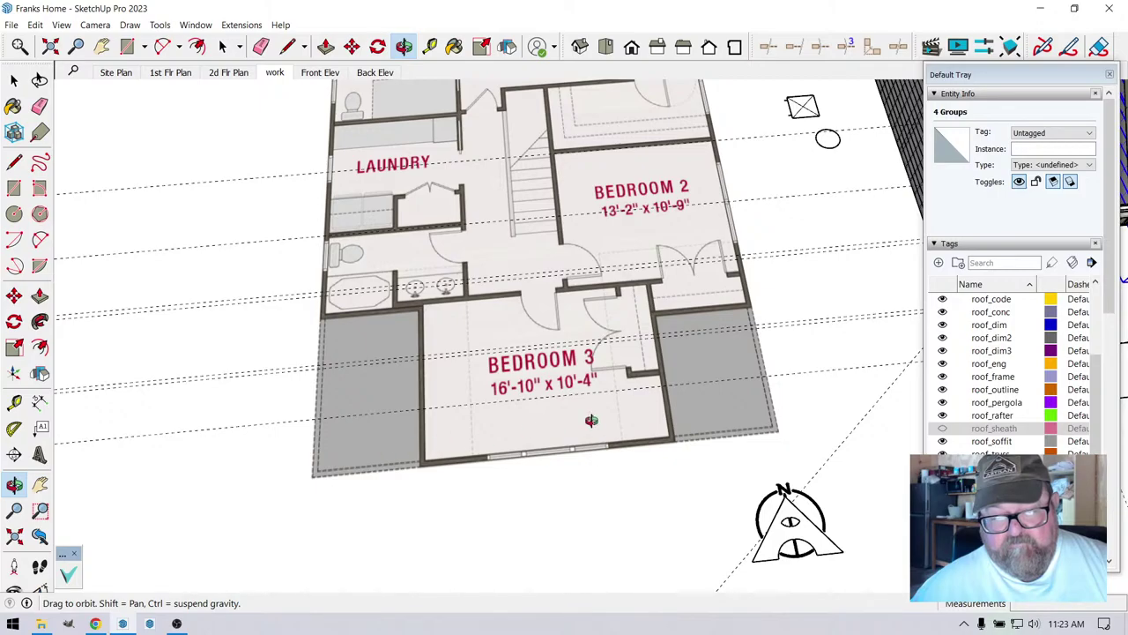
scroll(600, 444, down, 4)
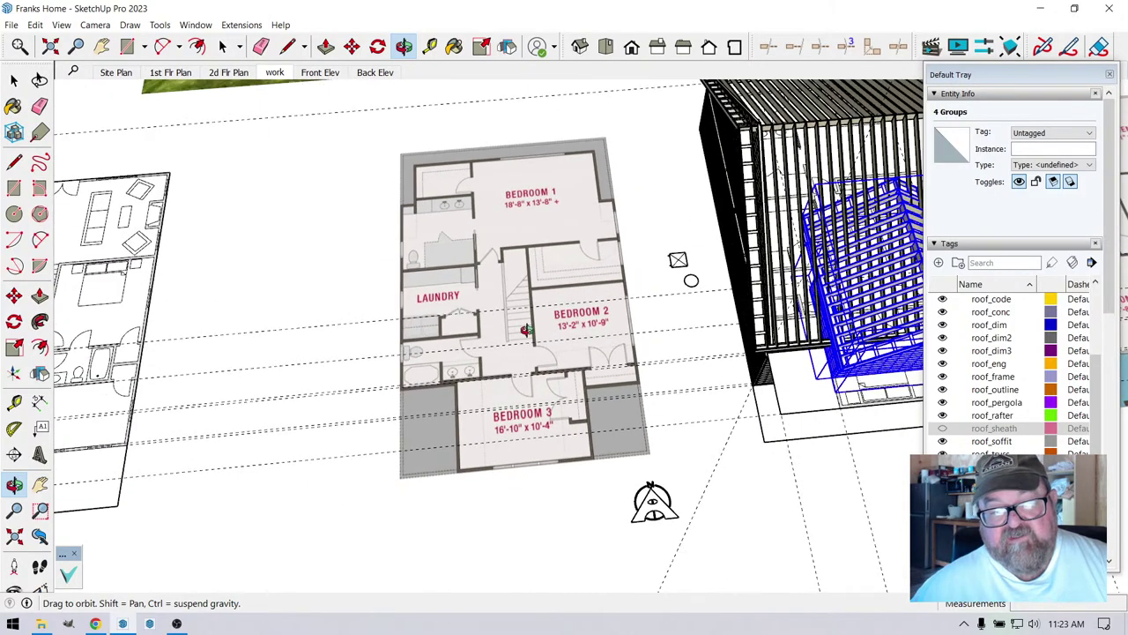
scroll(424, 410, down, 5)
scroll(584, 161, up, 8)
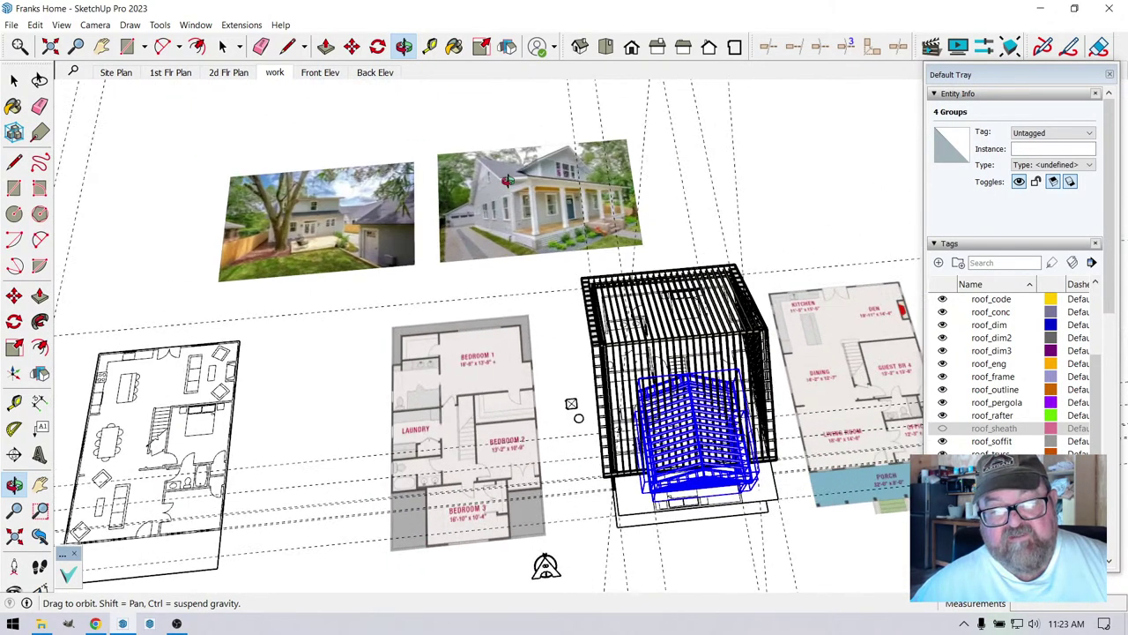
scroll(499, 182, up, 2)
scroll(526, 294, down, 6)
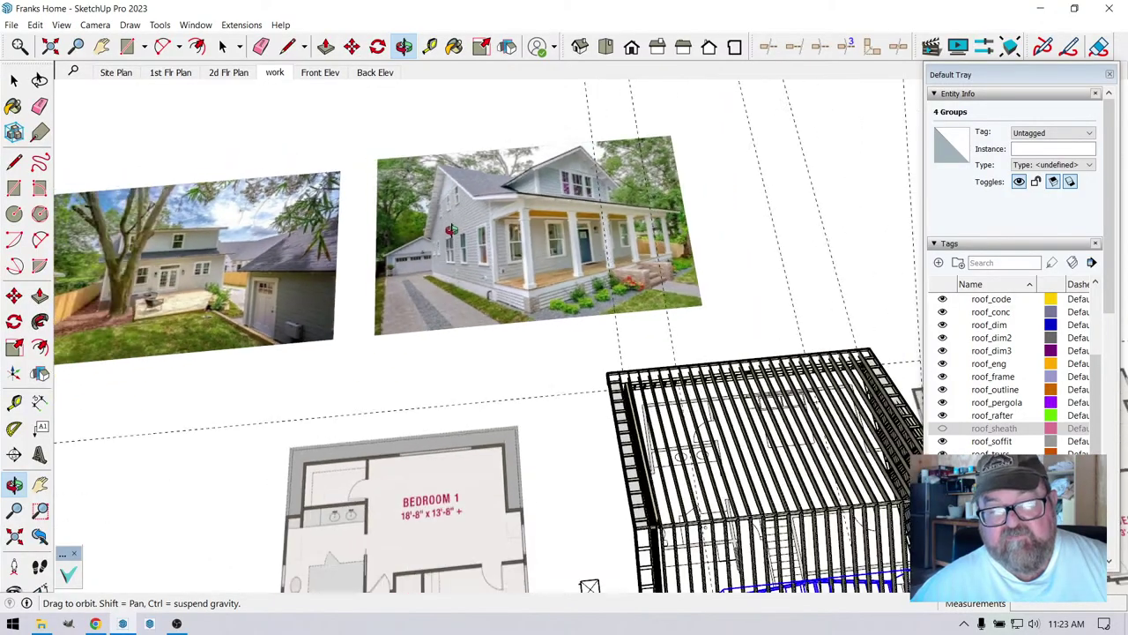
drag(529, 444, 213, 397)
drag(473, 414, 370, 493)
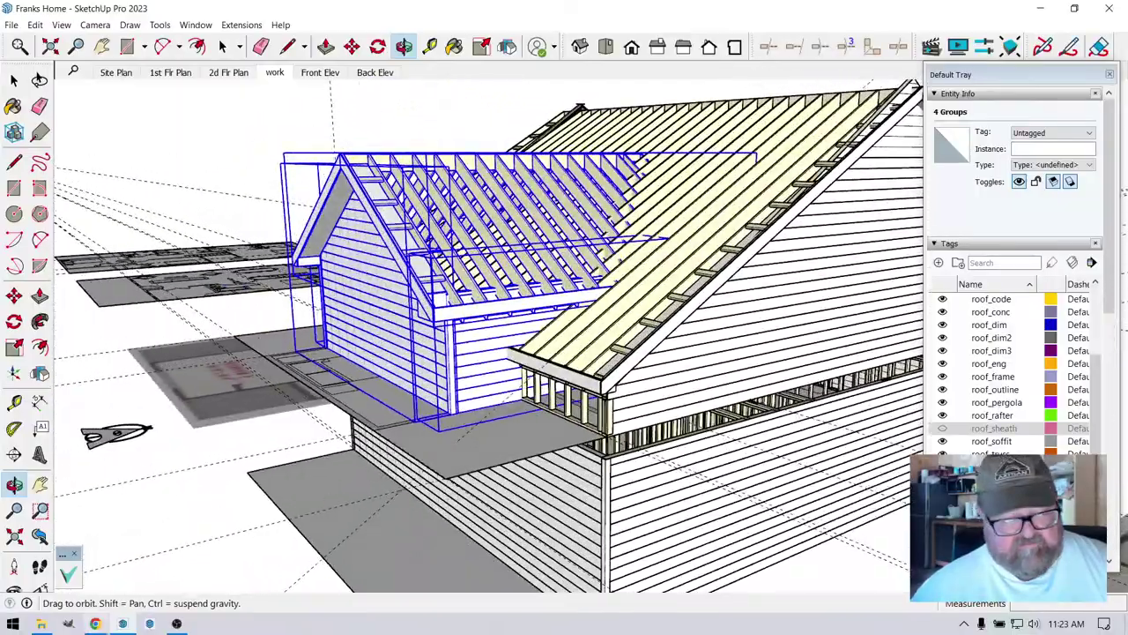
click(96, 623)
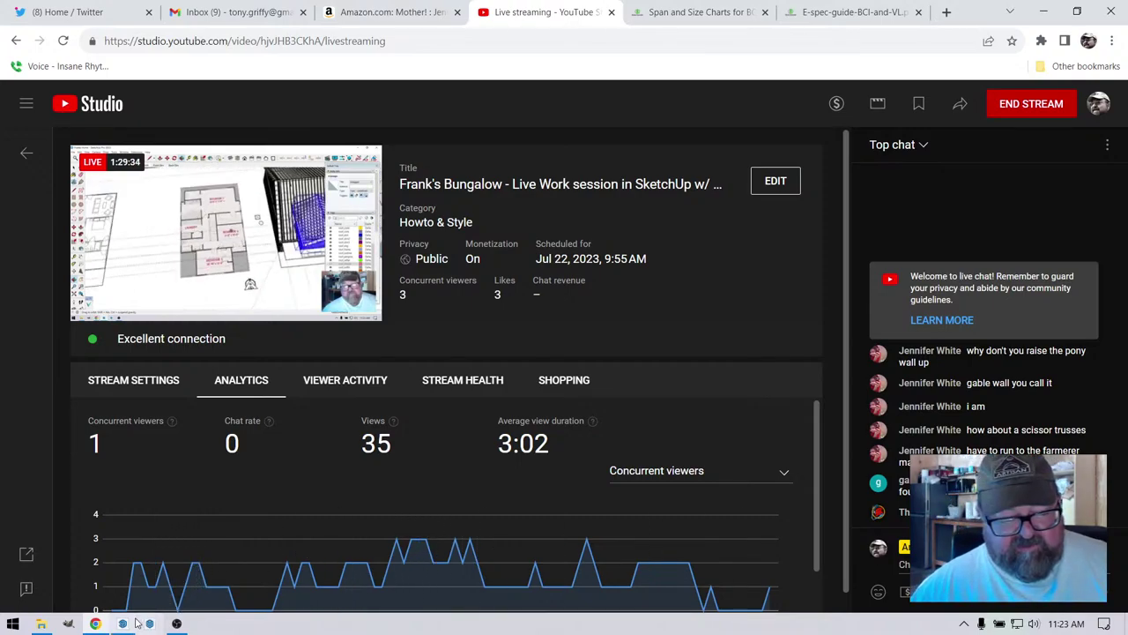
mouse_move(122, 624)
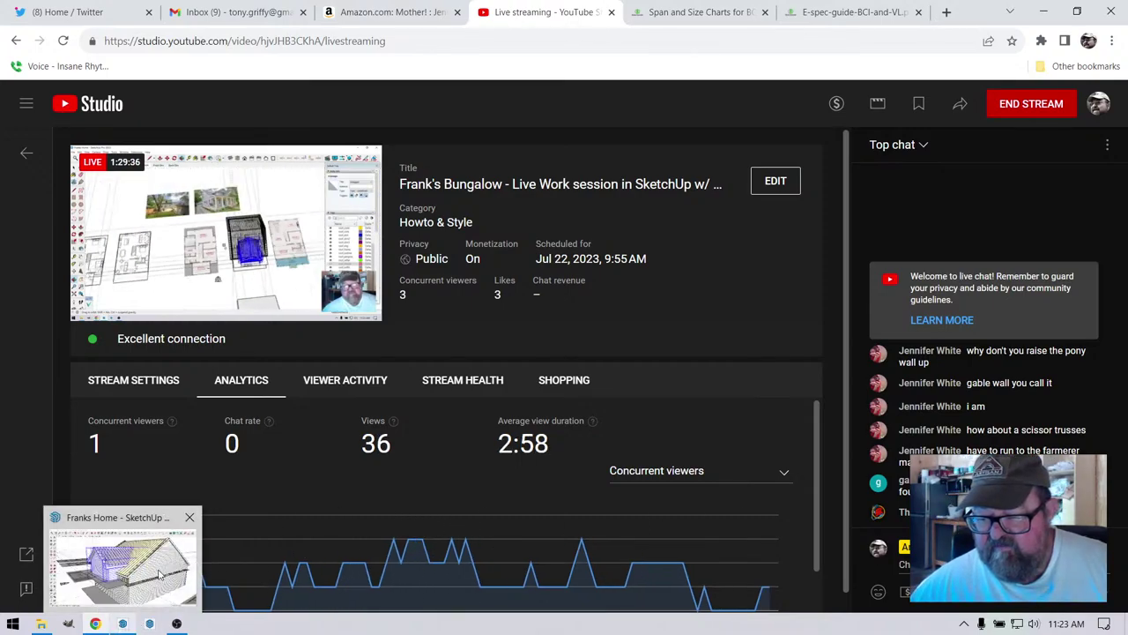
- Return to the house model and orbit and zoom onto the two floor plans
click(122, 624)
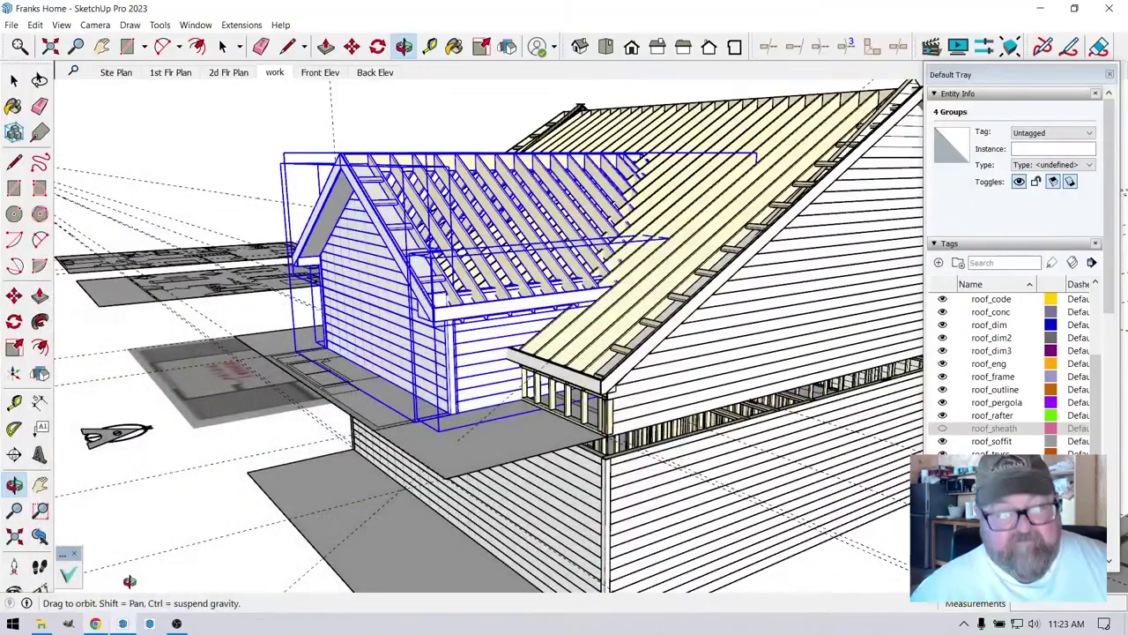
drag(361, 309, 382, 339)
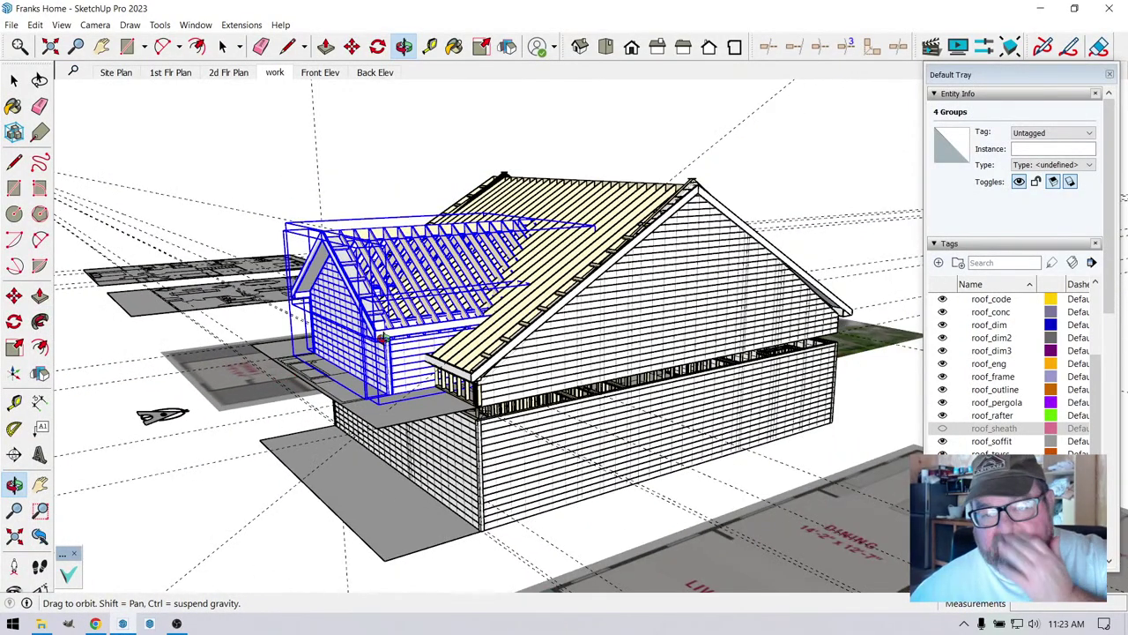
drag(539, 319, 483, 439)
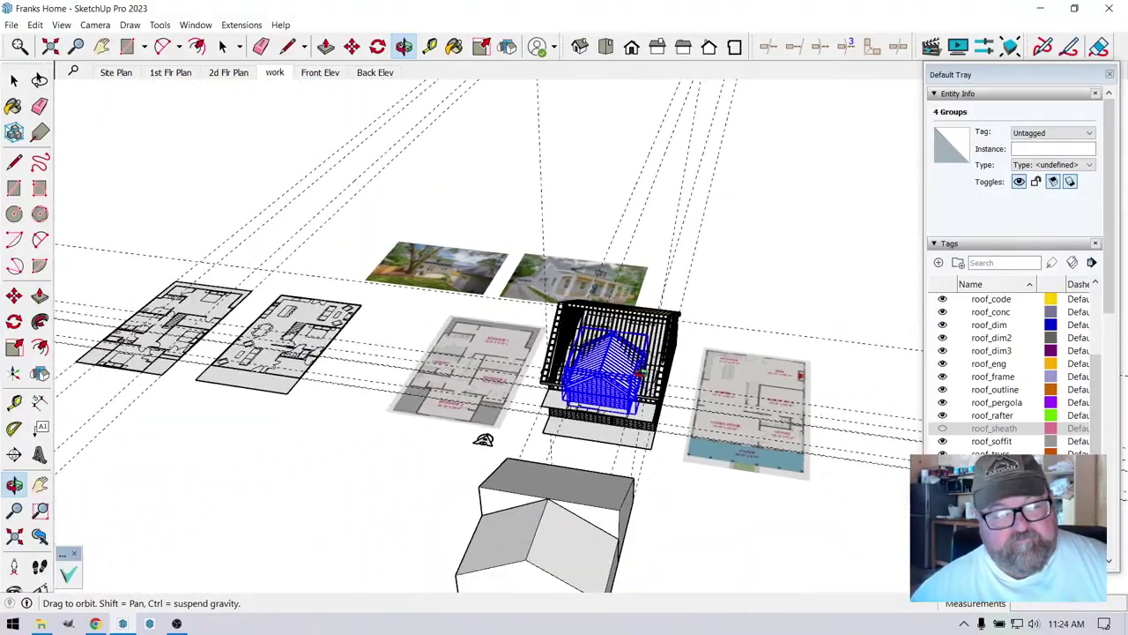
scroll(247, 343, up, 8)
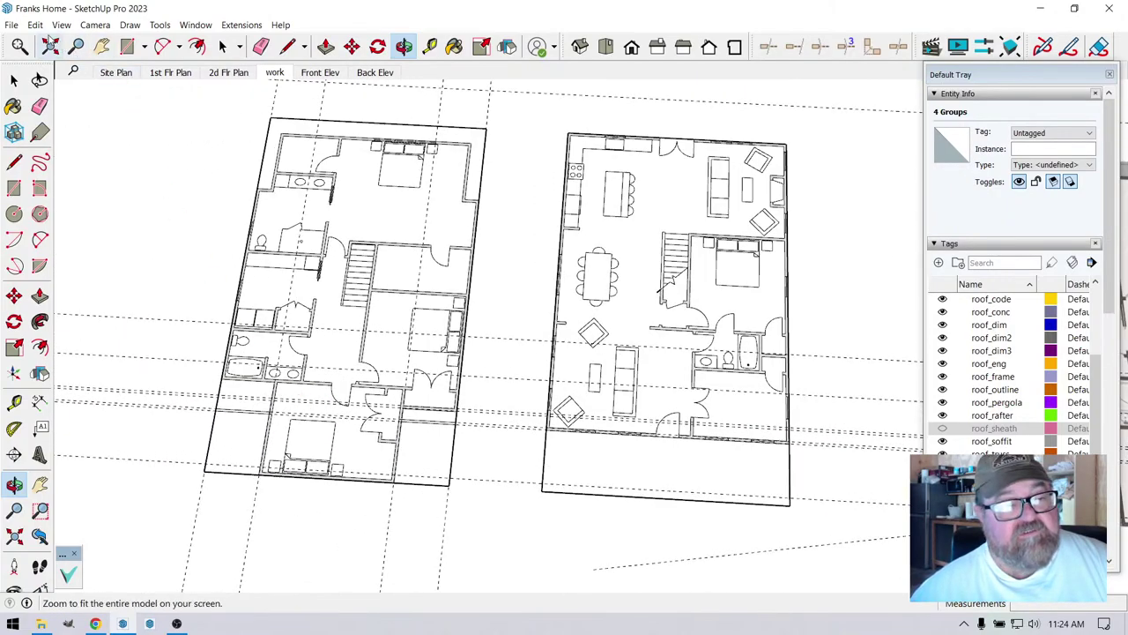
- Delete all guide lines from the model with Edit > Delete Guides
click(36, 24)
click(53, 146)
scroll(244, 352, up, 2)
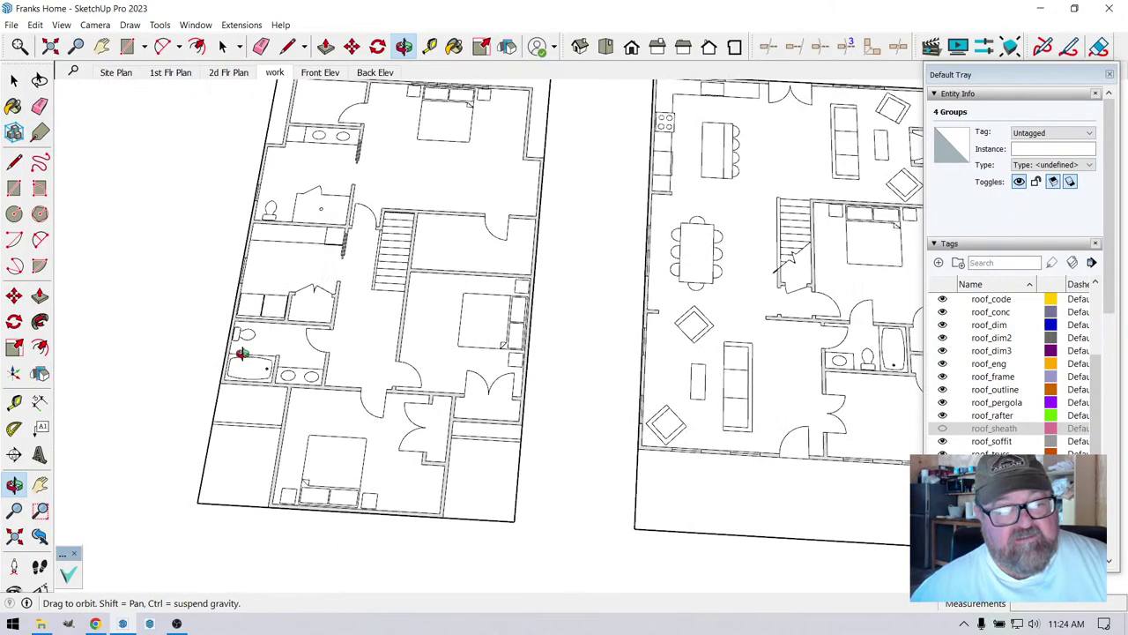
scroll(390, 453, down, 2)
scroll(344, 327, up, 2)
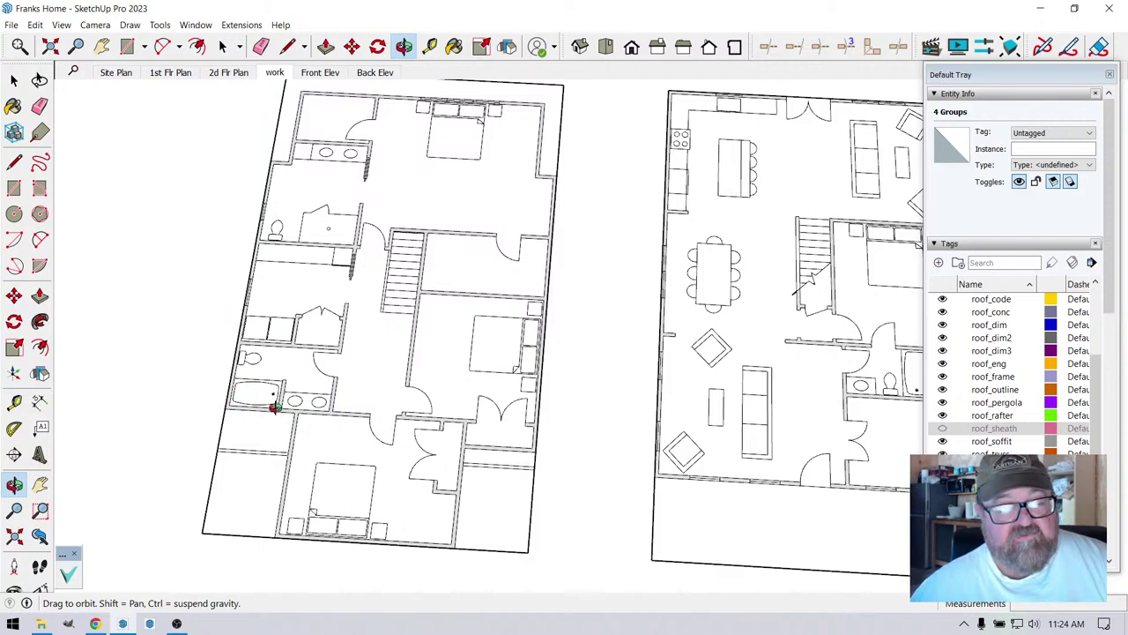
- Tilt and zoom over the floor plans to review the bedrooms, baths and stairs
drag(234, 397, 276, 358)
scroll(276, 348, up, 2)
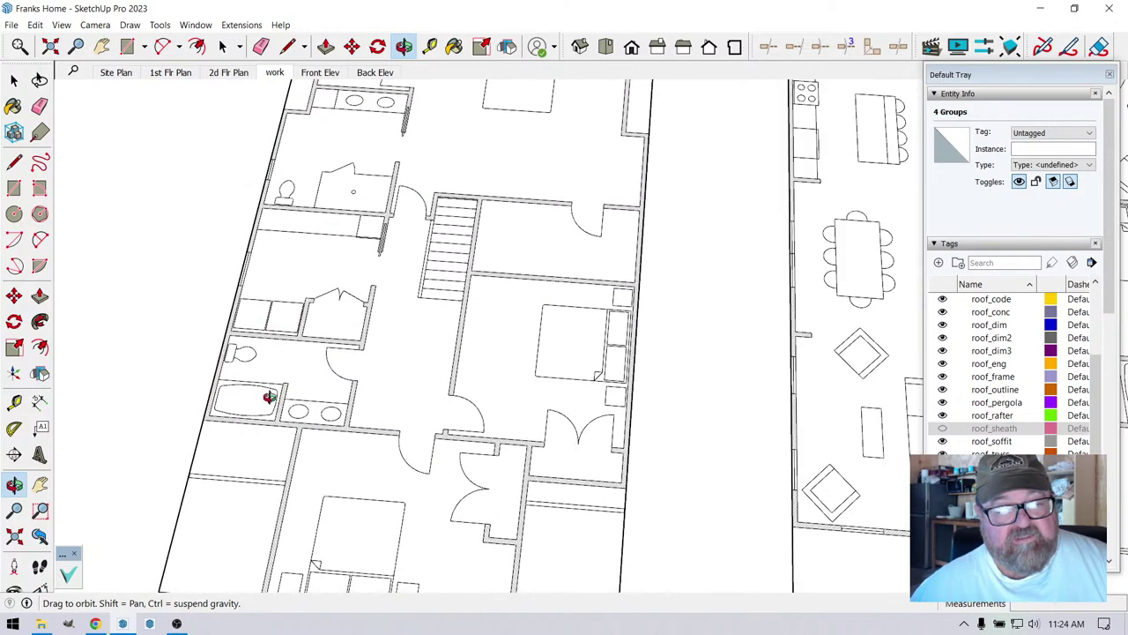
scroll(299, 399, down, 3)
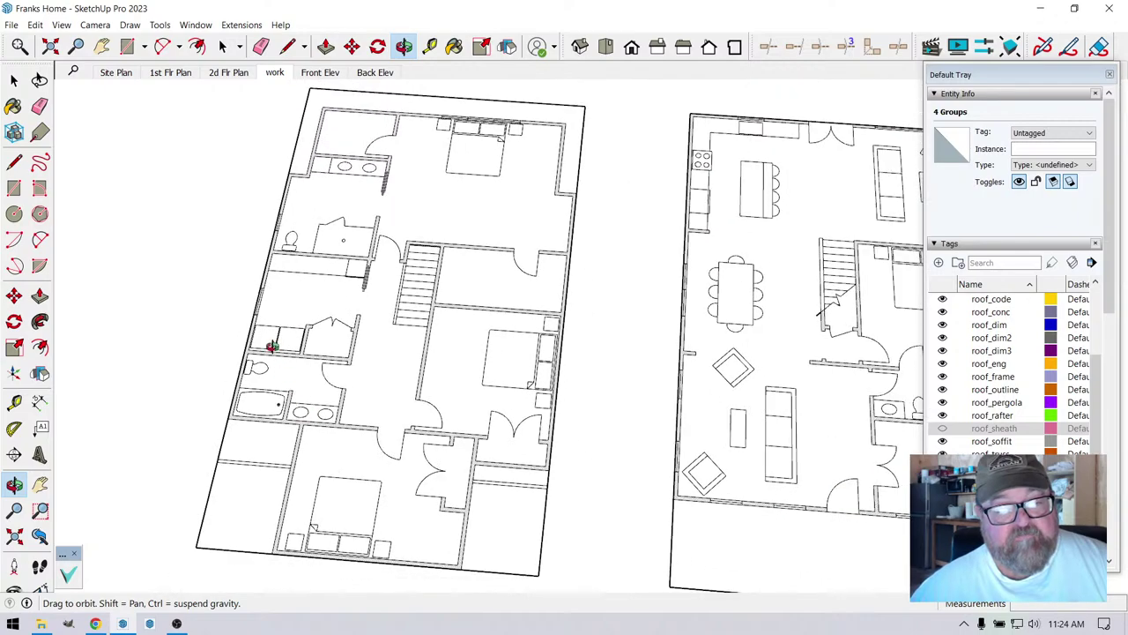
scroll(274, 344, up, 2)
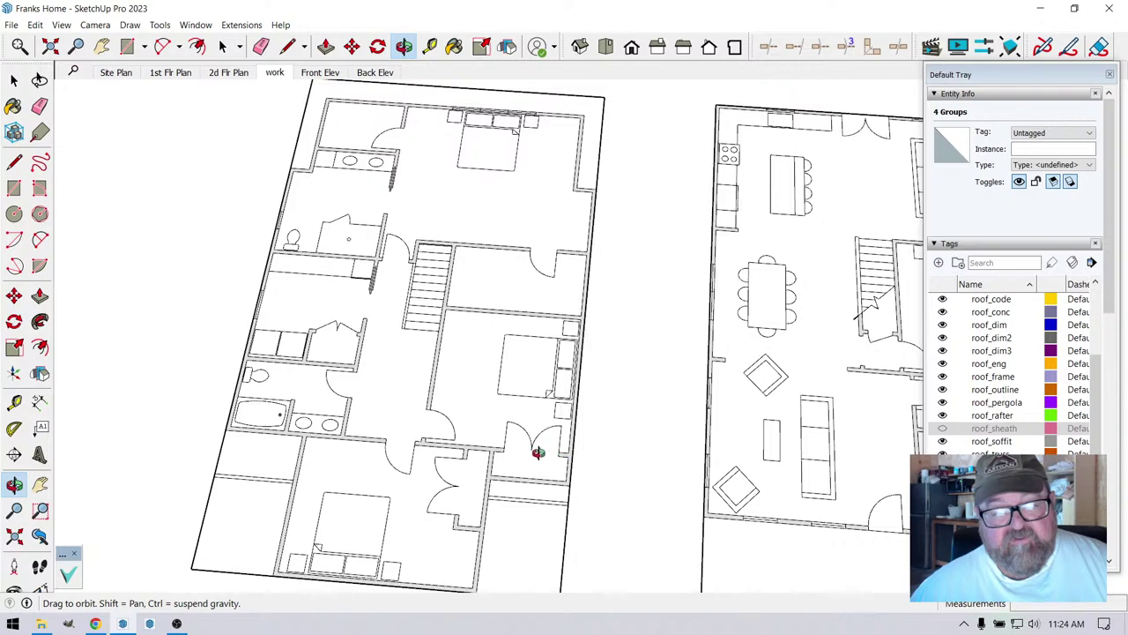
scroll(227, 398, up, 2)
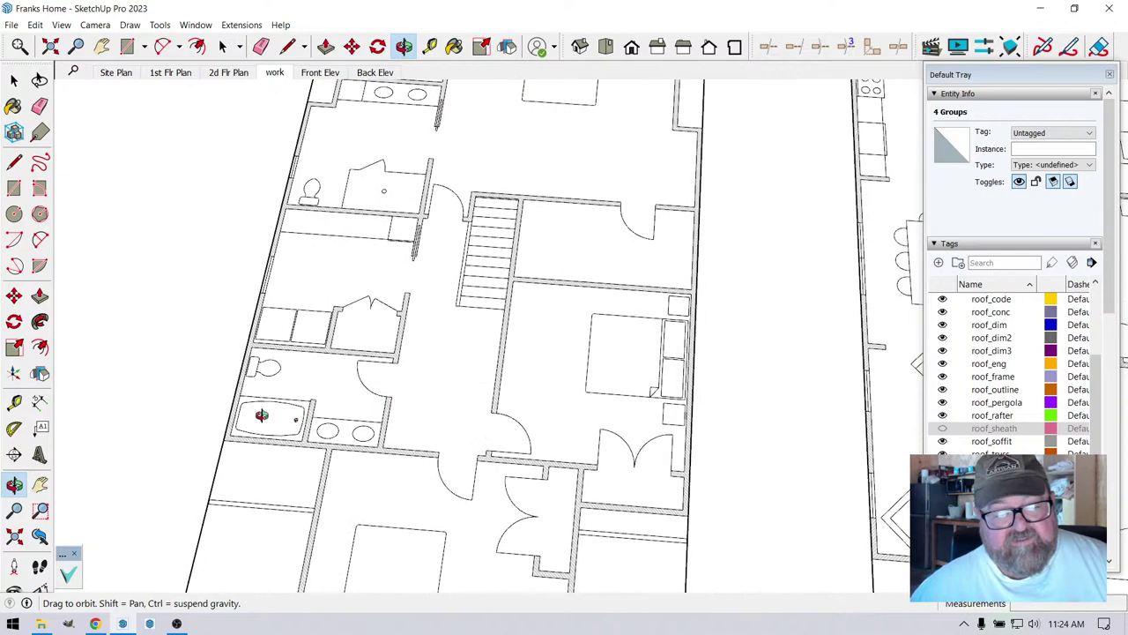
scroll(423, 468, down, 1)
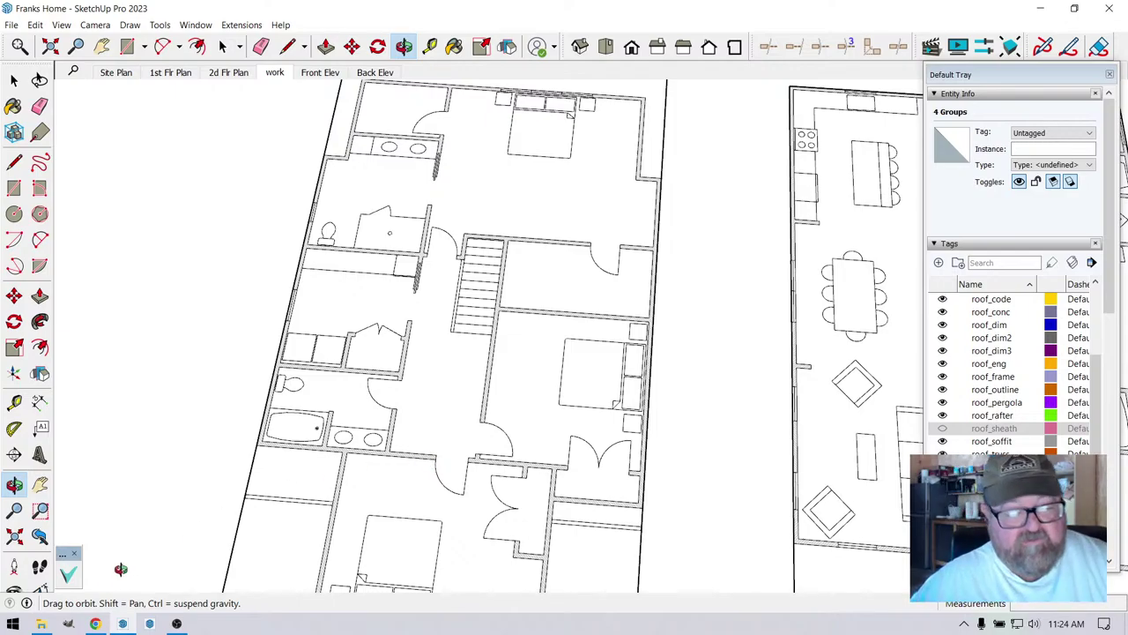
- In a new Chrome tab, open the bookmarked GPT-4 page and launch ChatGPT Plus
click(95, 623)
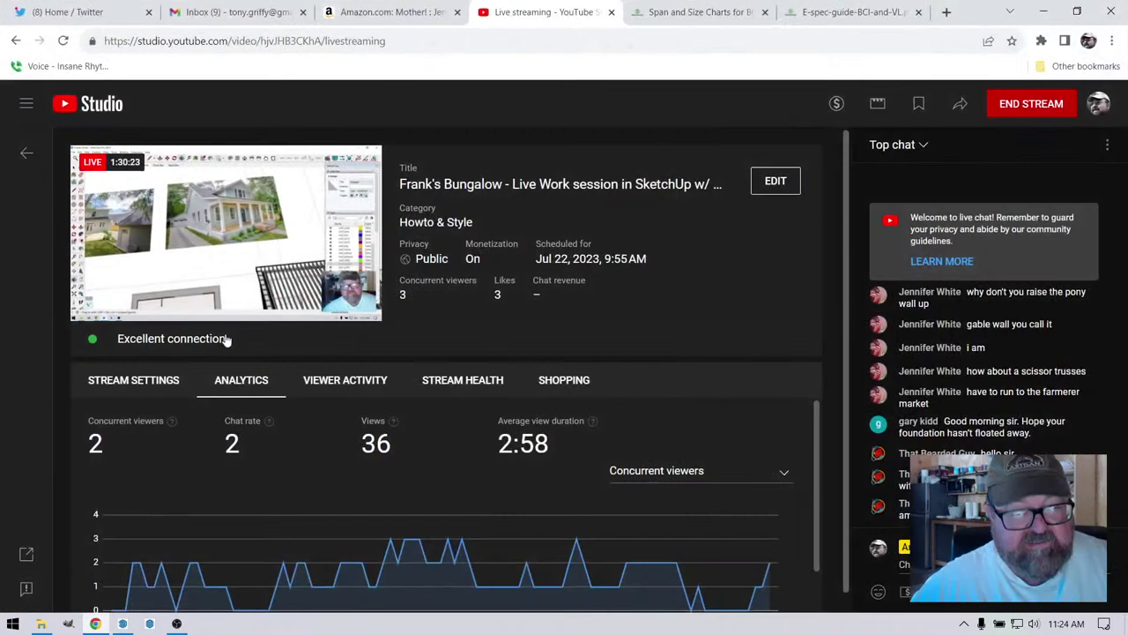
click(854, 13)
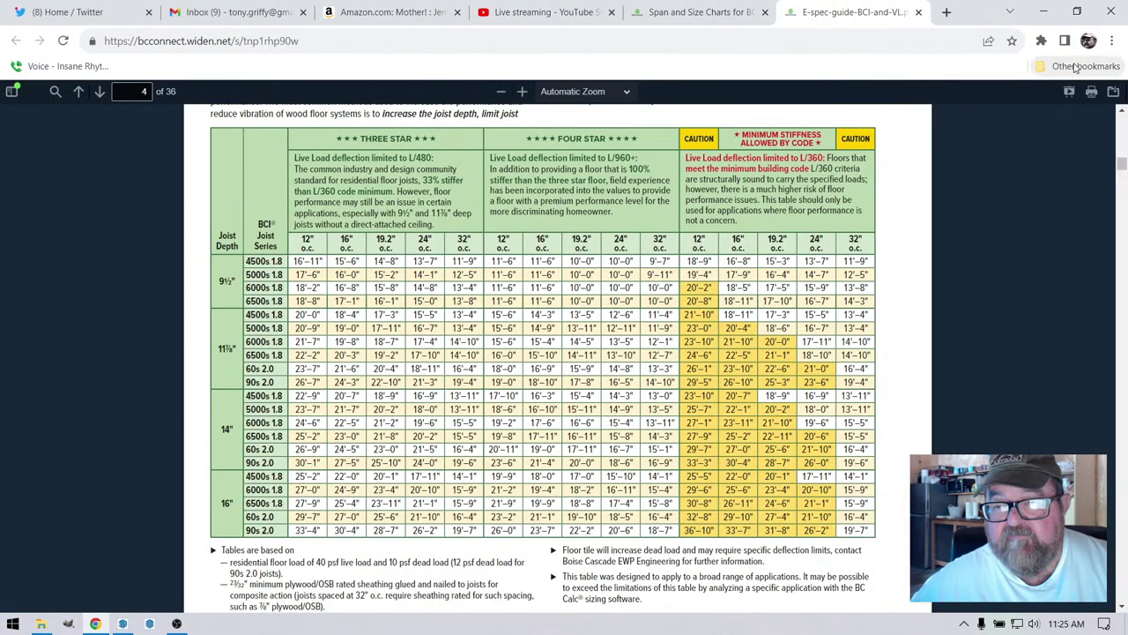
click(946, 13)
click(1079, 67)
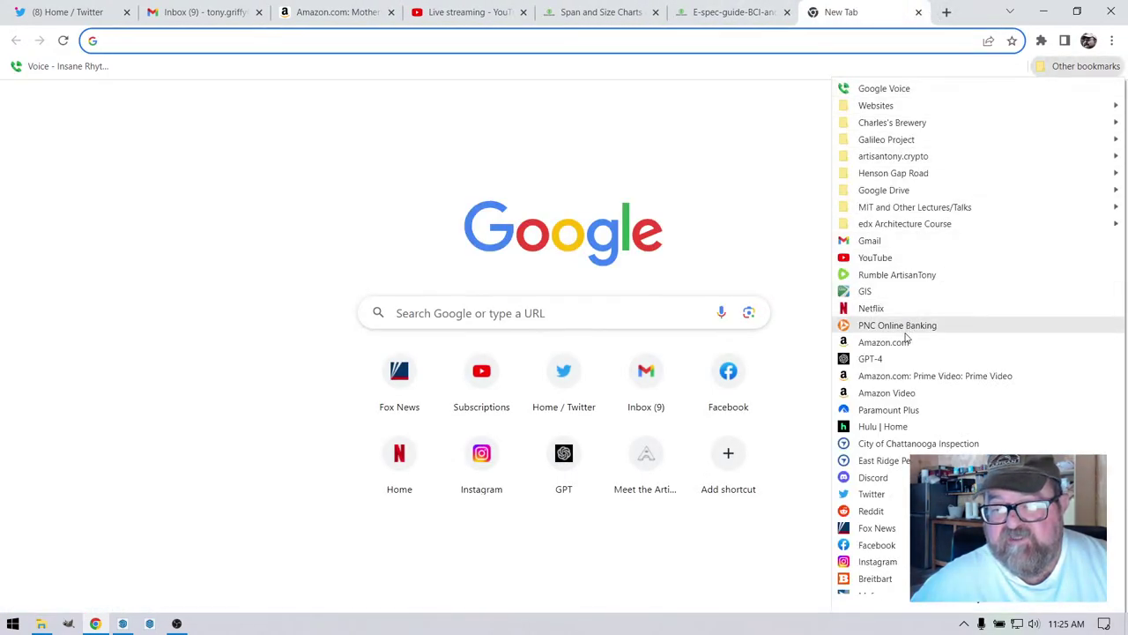
click(881, 359)
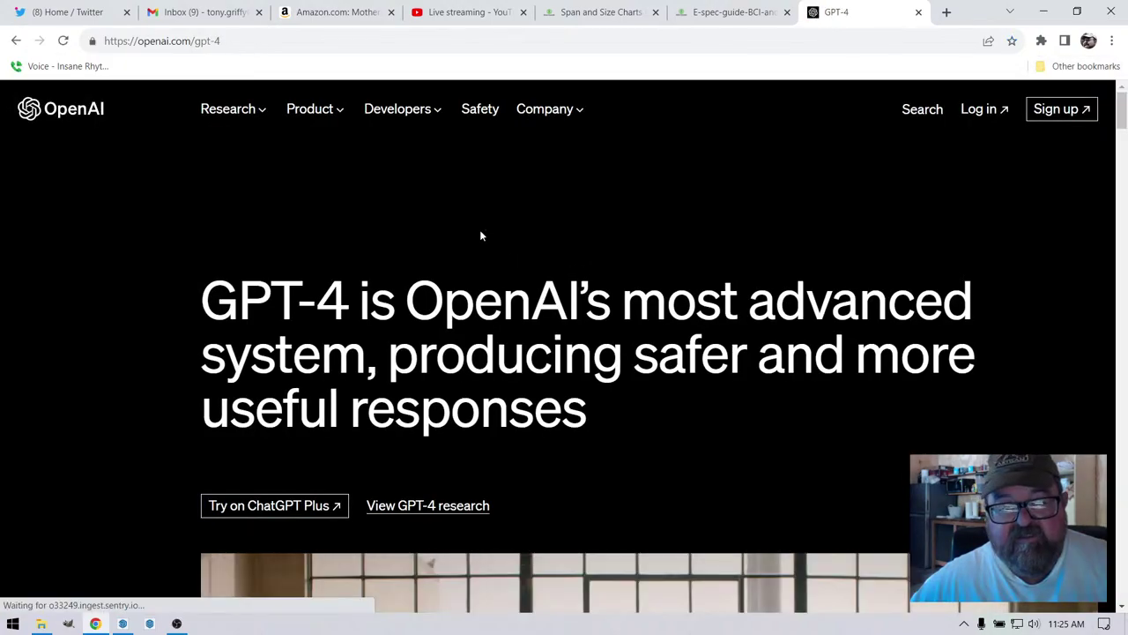
click(338, 505)
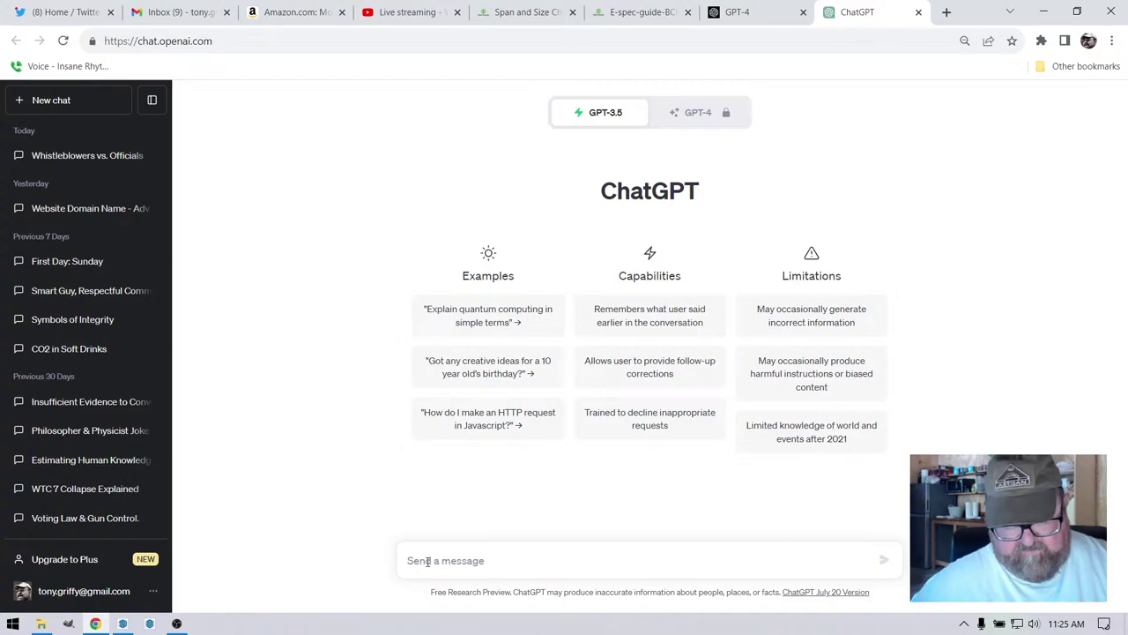
- Ask ChatGPT 'what does the IRC say about slope ceilings in bathrooms and kitchens', fixing the 'deilings' typo
text(what does )
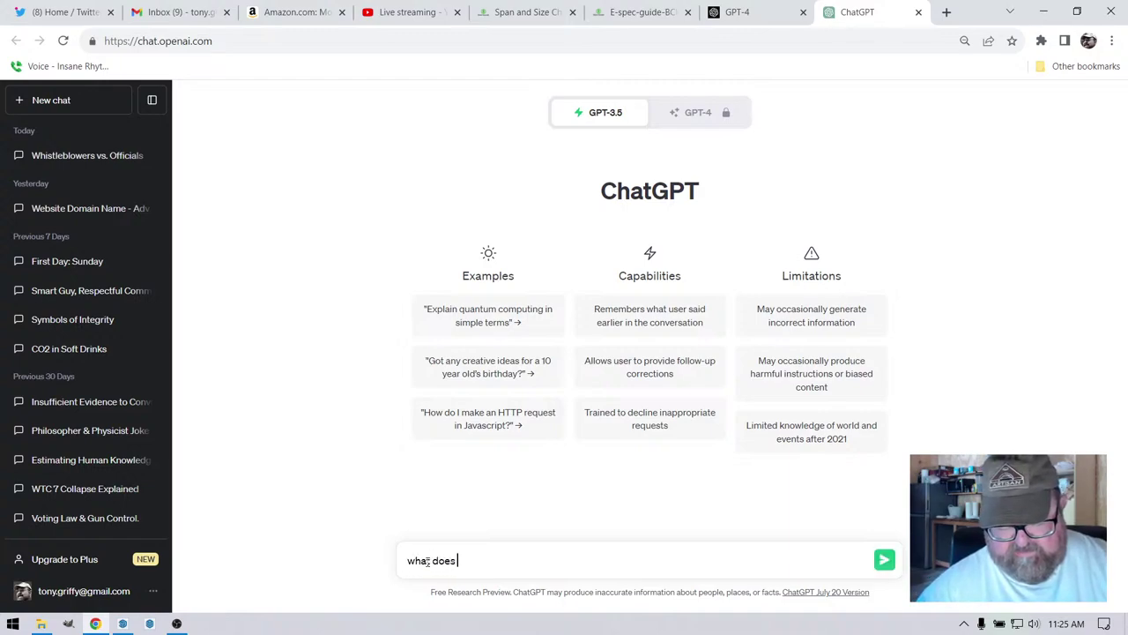
text(the IR)
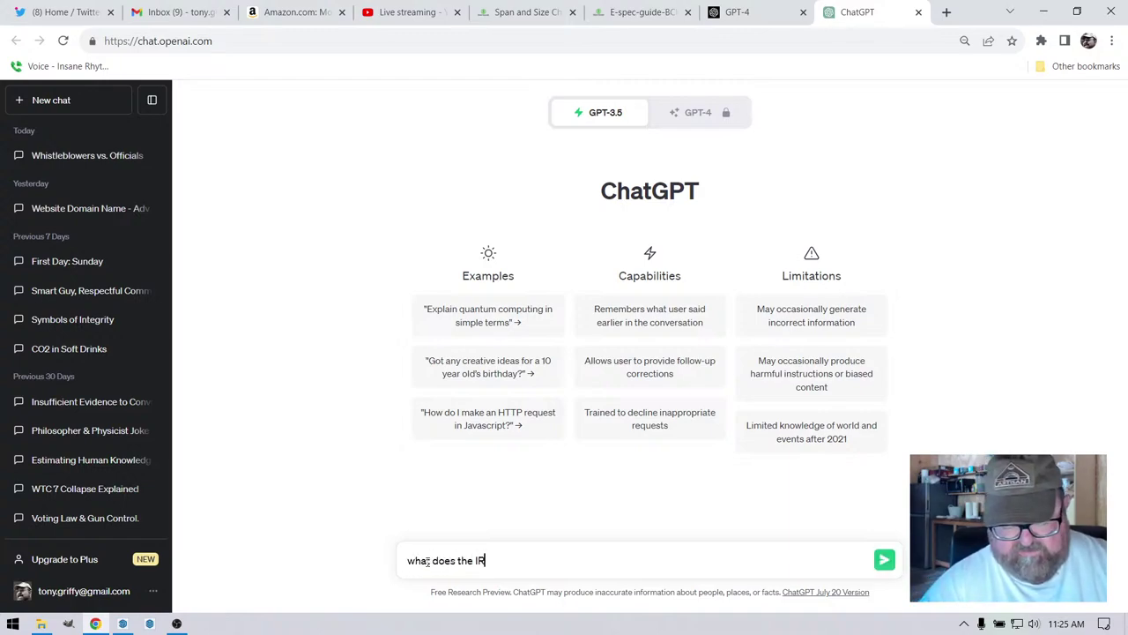
text(C s)
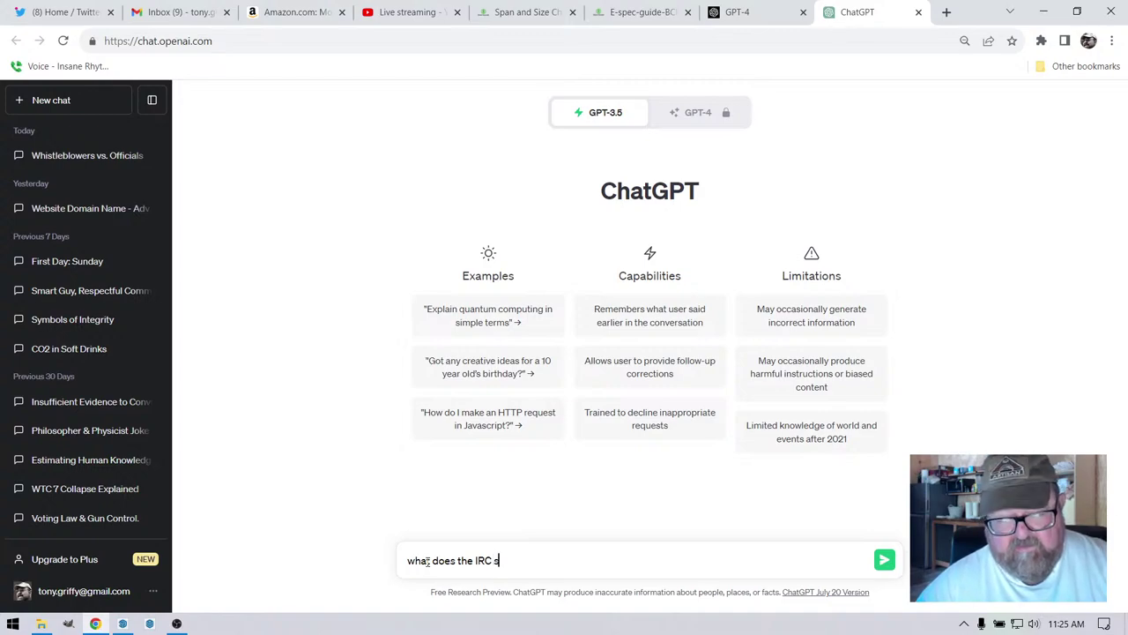
text(ay)
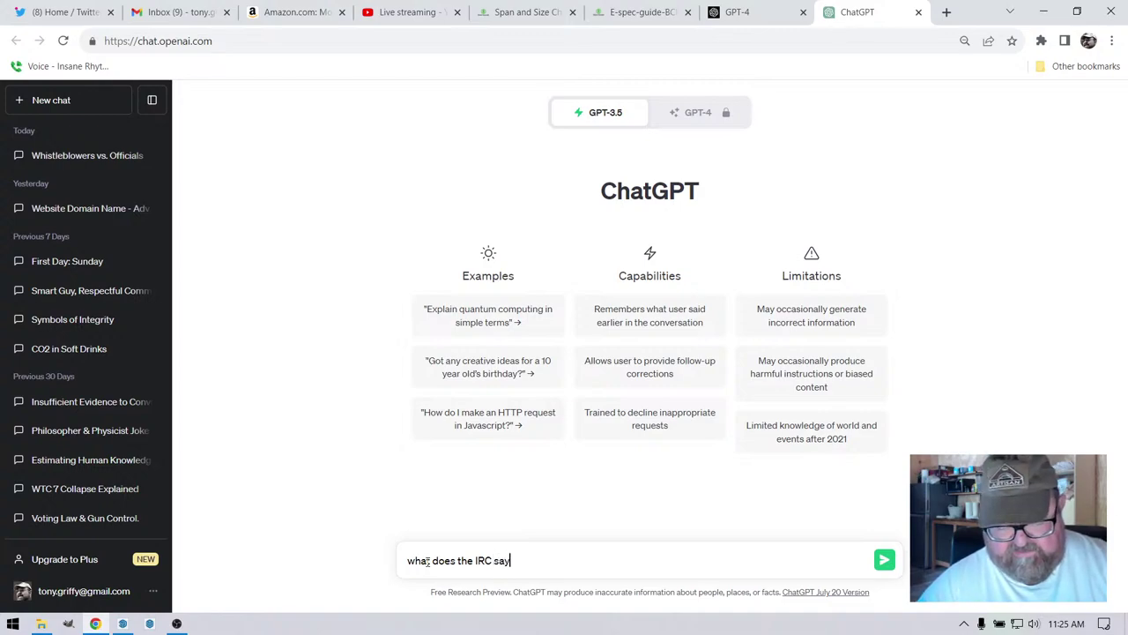
text( about s)
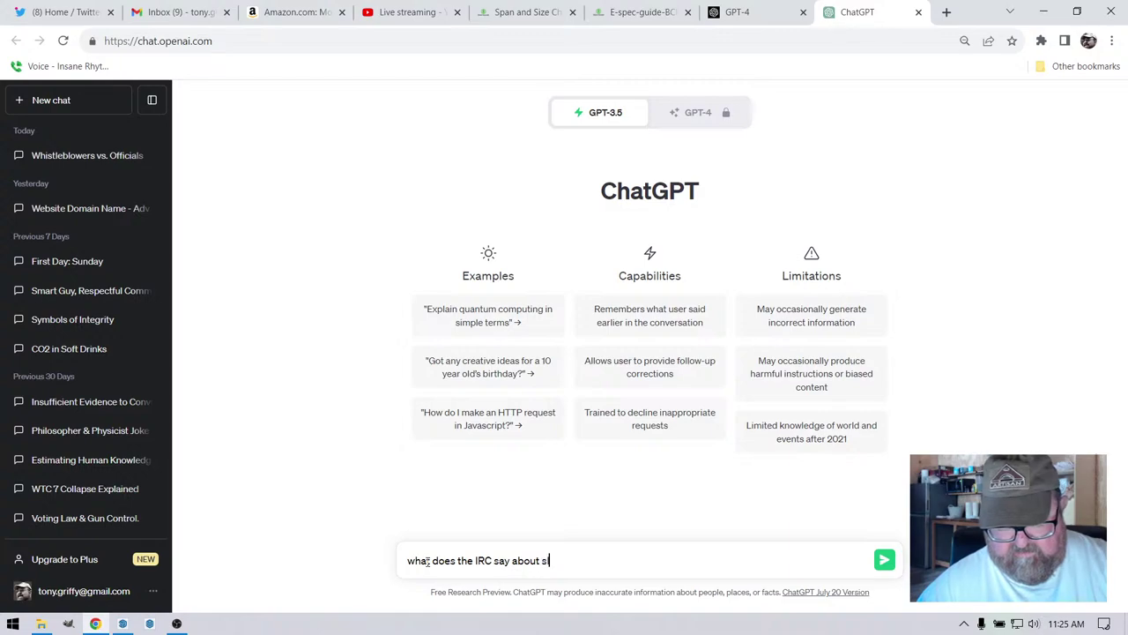
text(lope de)
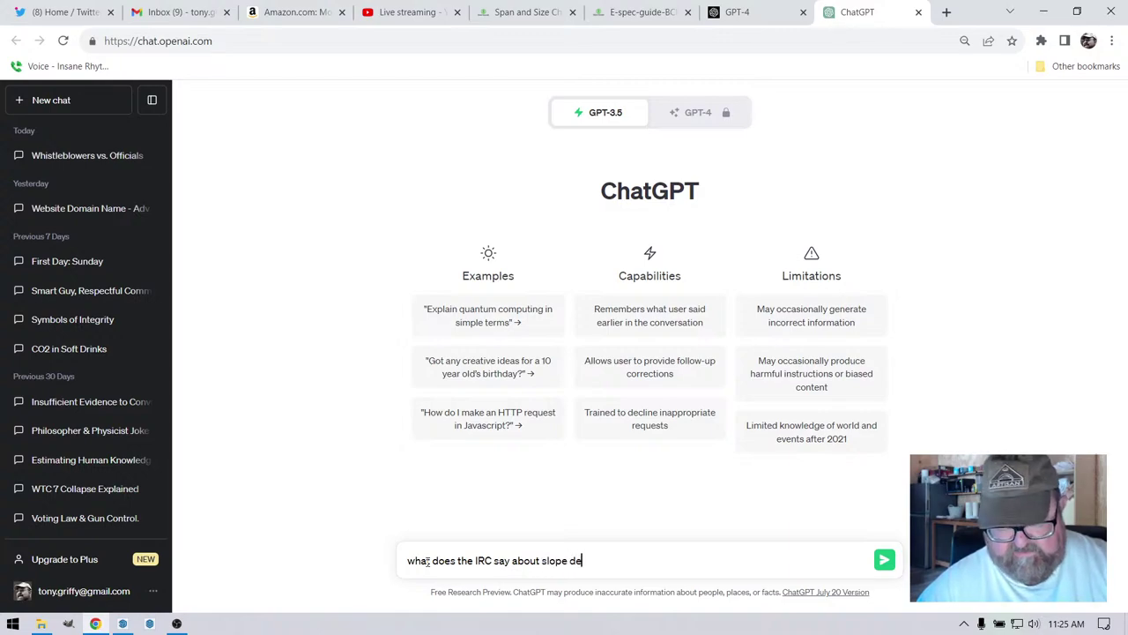
text(ilings in )
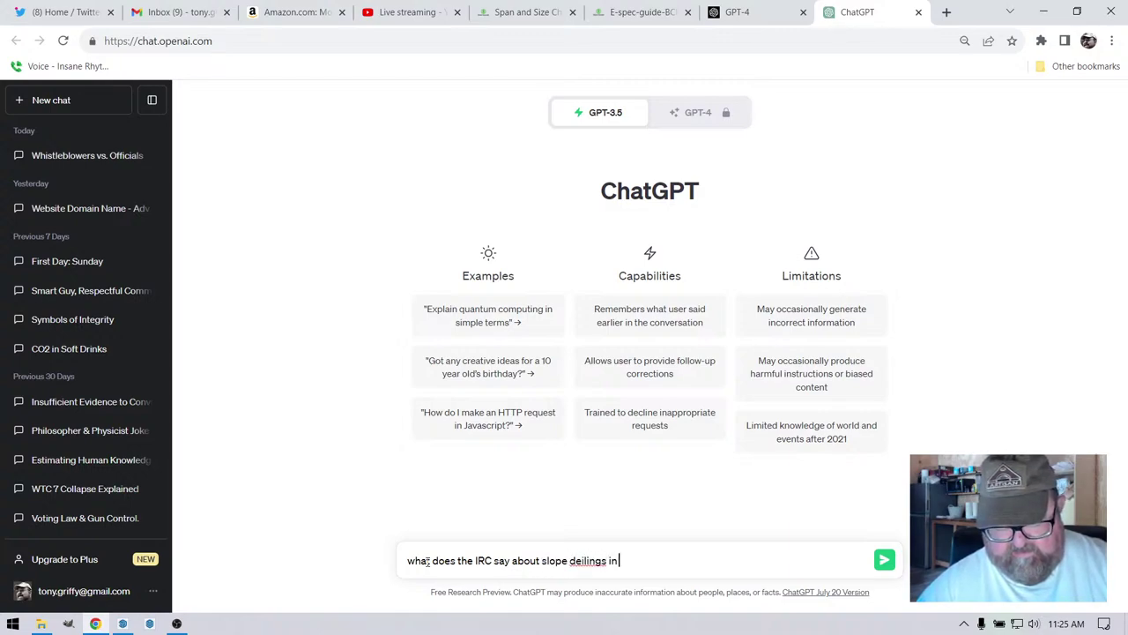
text(bathrooms a)
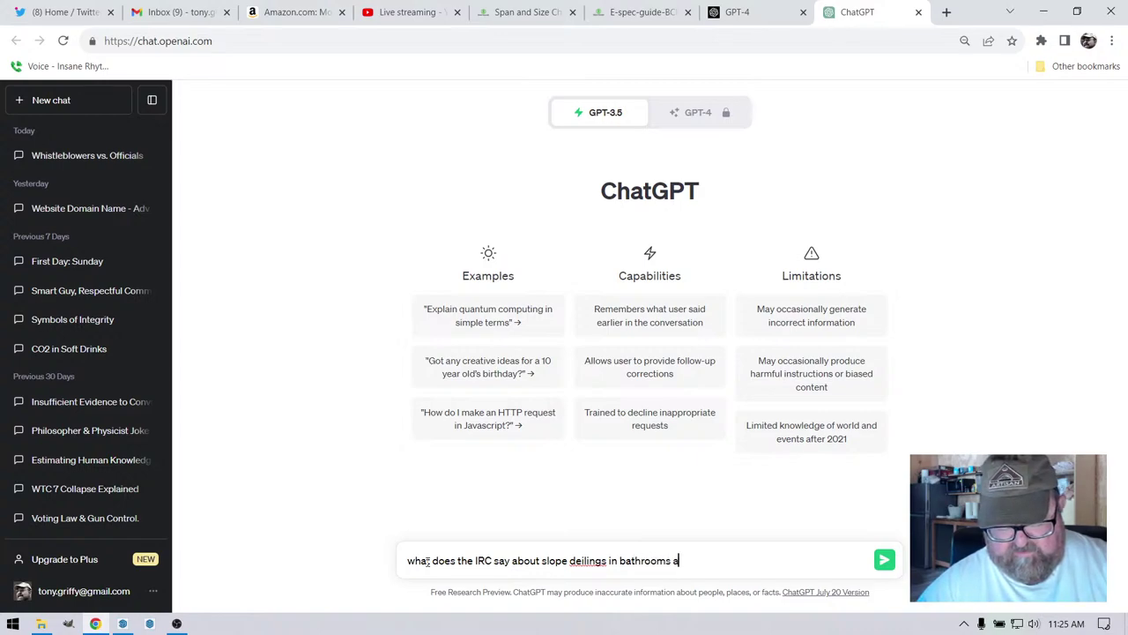
text(nd kitchens)
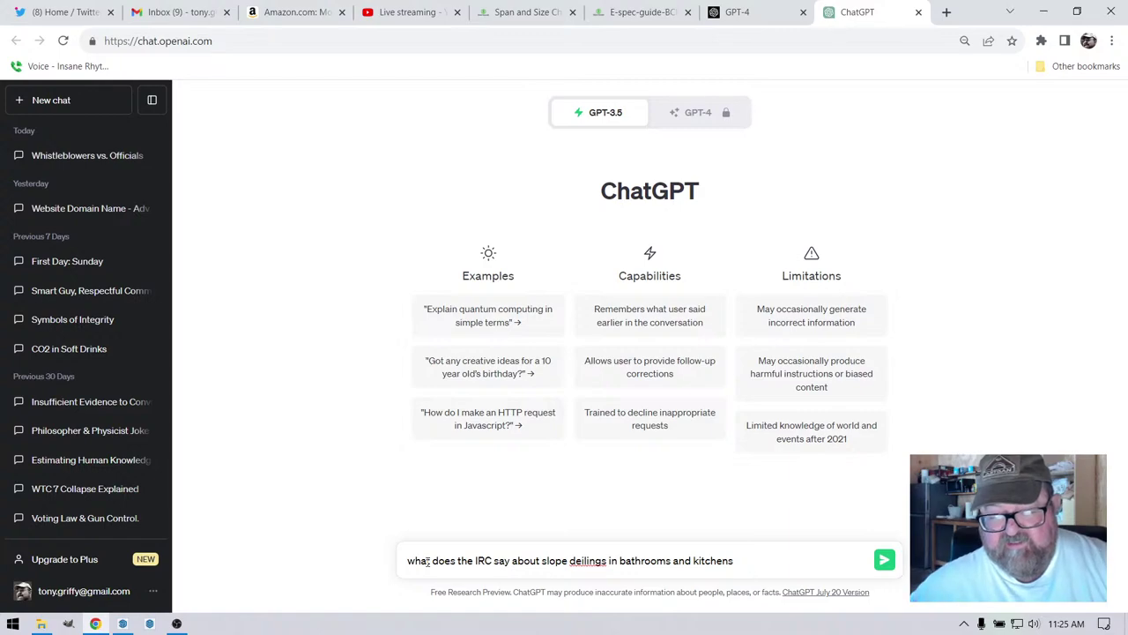
click(575, 561)
key(BackSpace)
text(c)
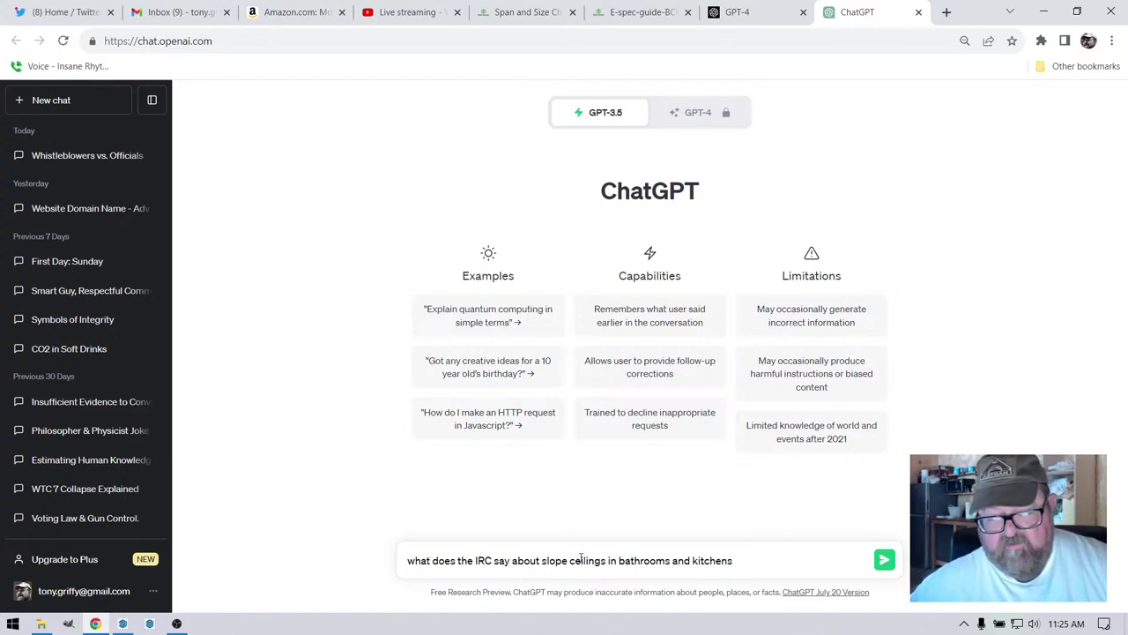
click(885, 562)
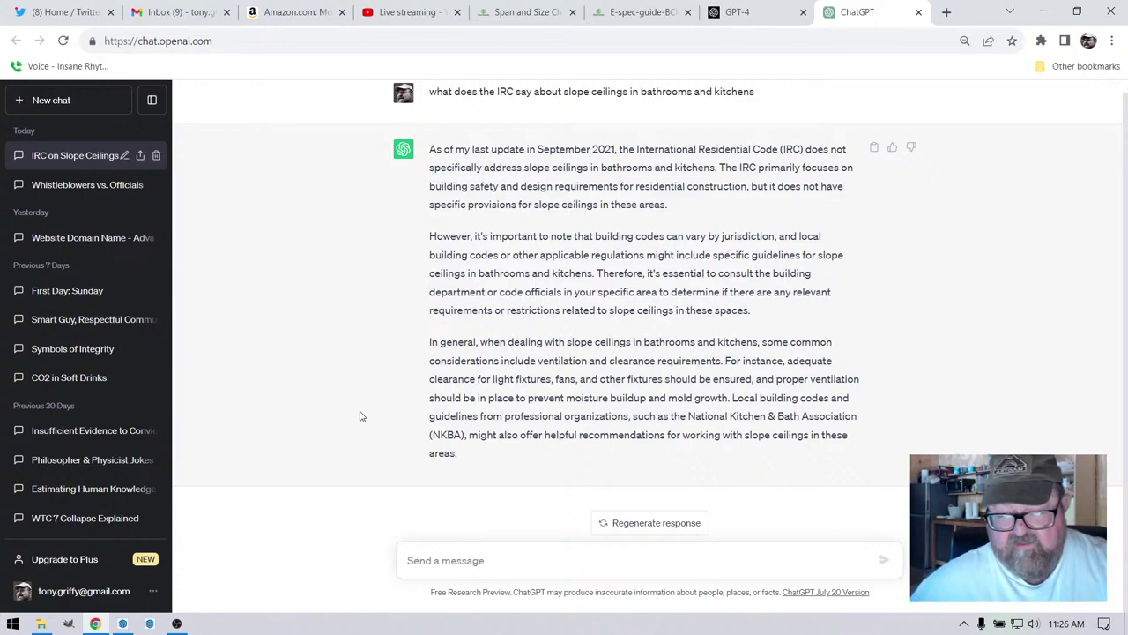
- Send the follow-up 'I think the IRC does address minimum ceiling heights in baths and kitchens'
click(444, 559)
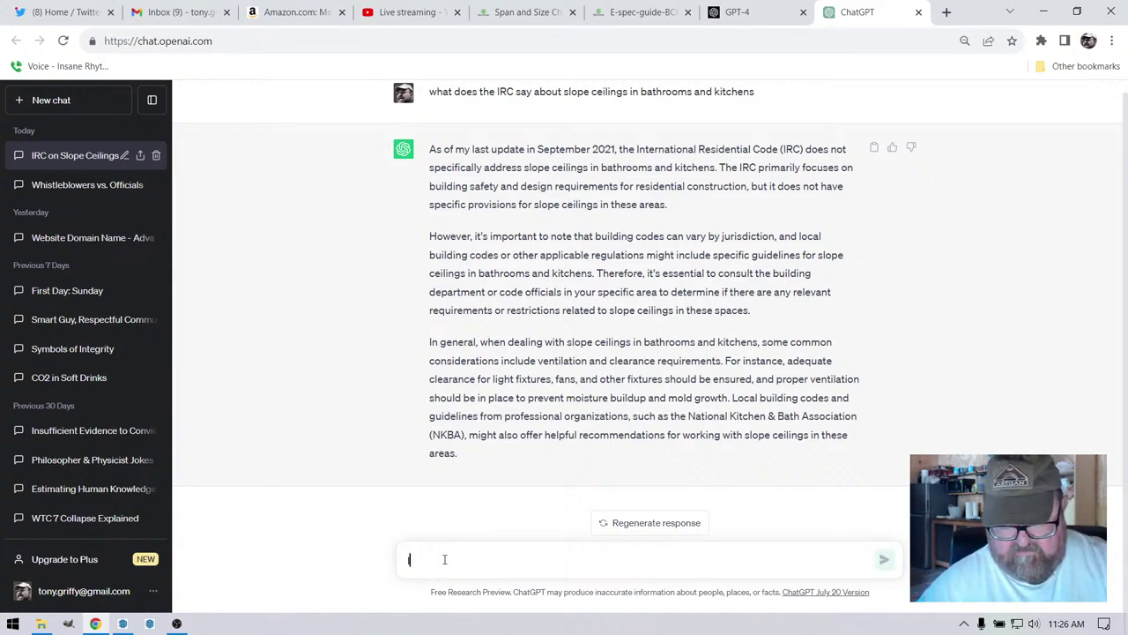
text(I think the)
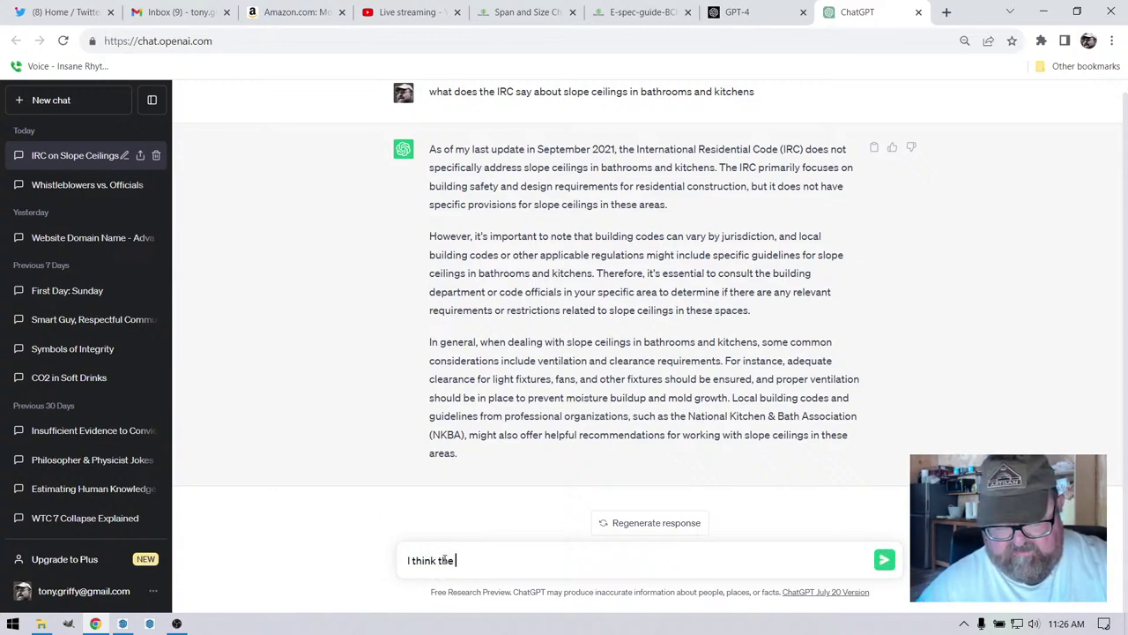
text( IRC does a)
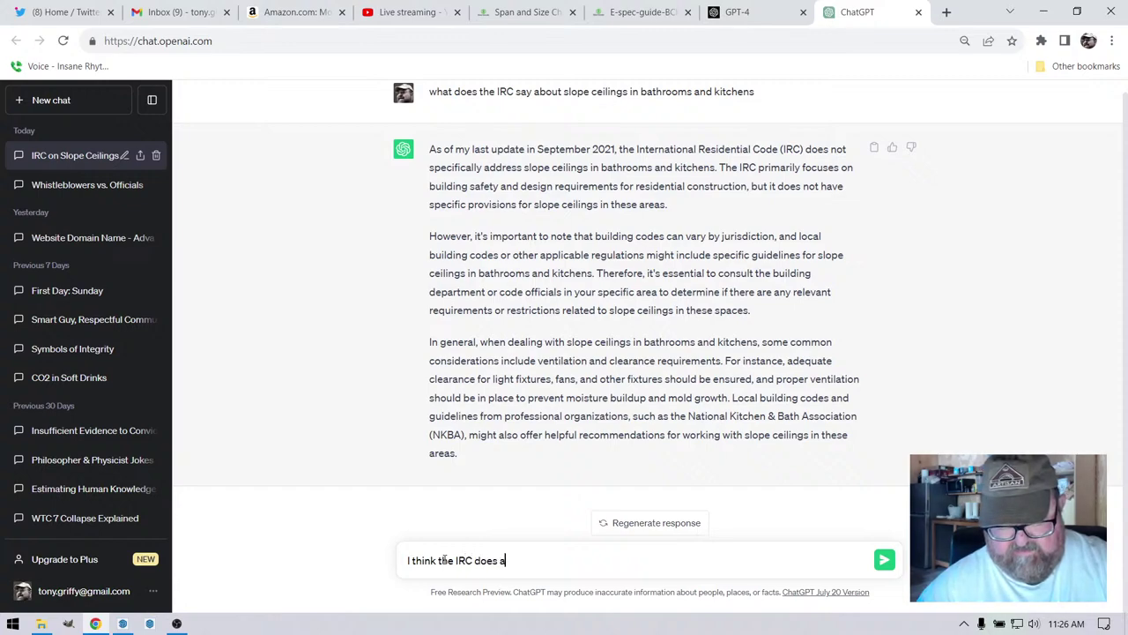
text(ddress )
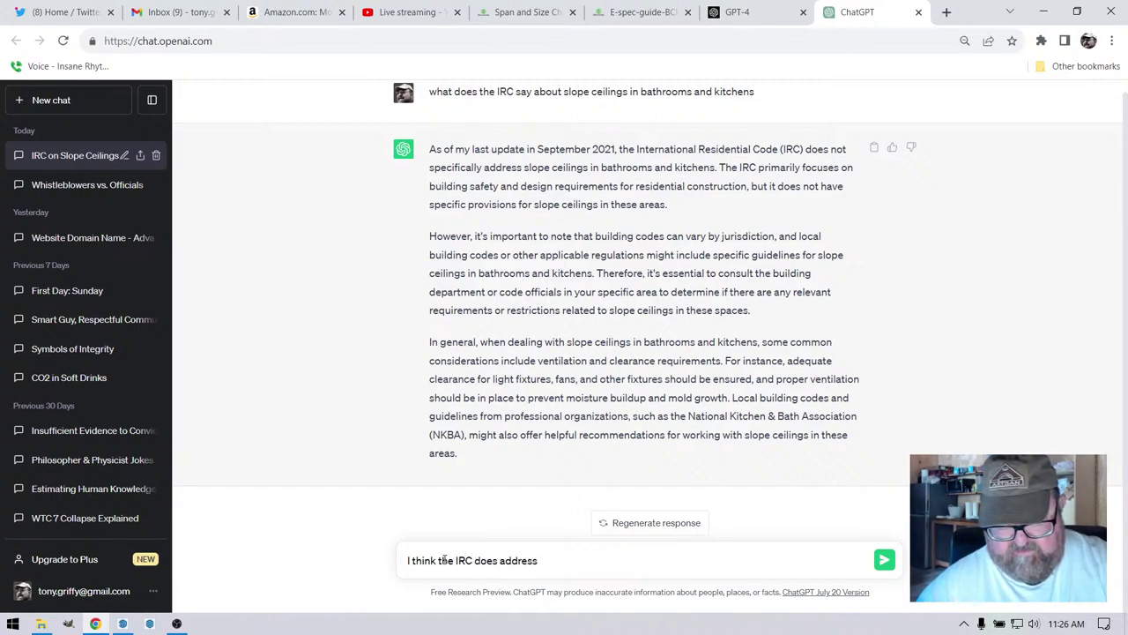
text(m)
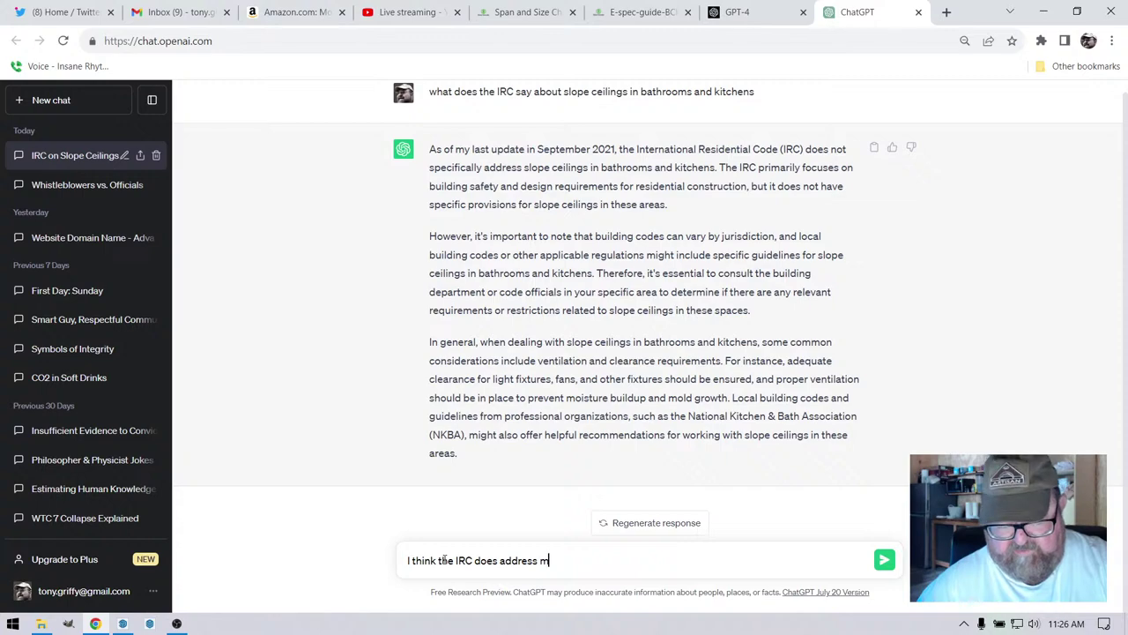
text(in ceilin)
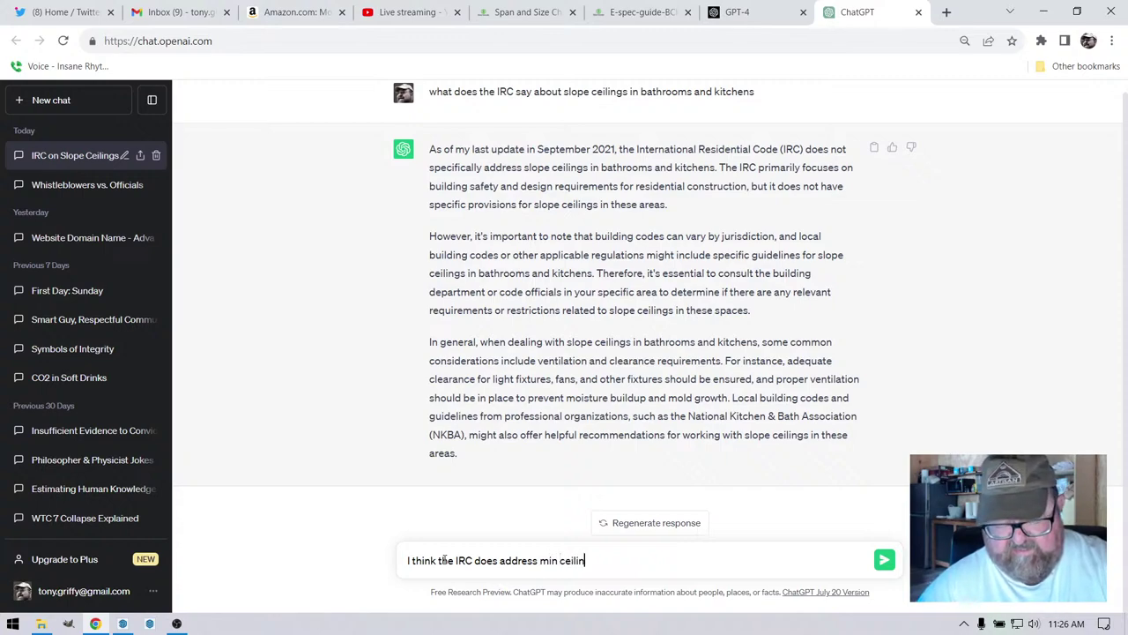
text(g heights)
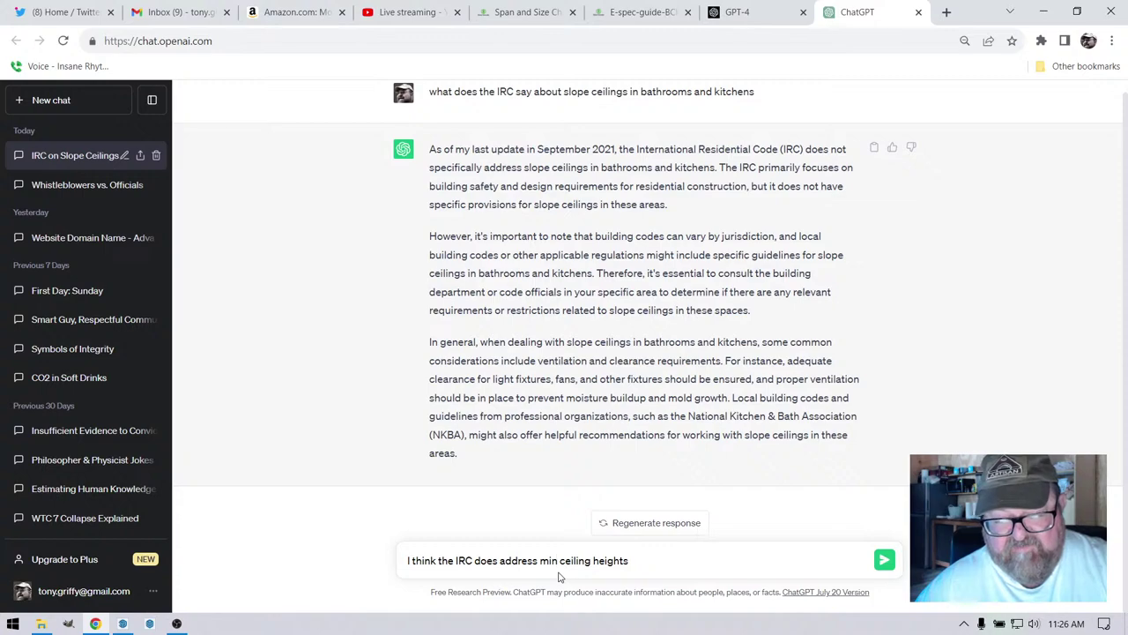
text(imum ce)
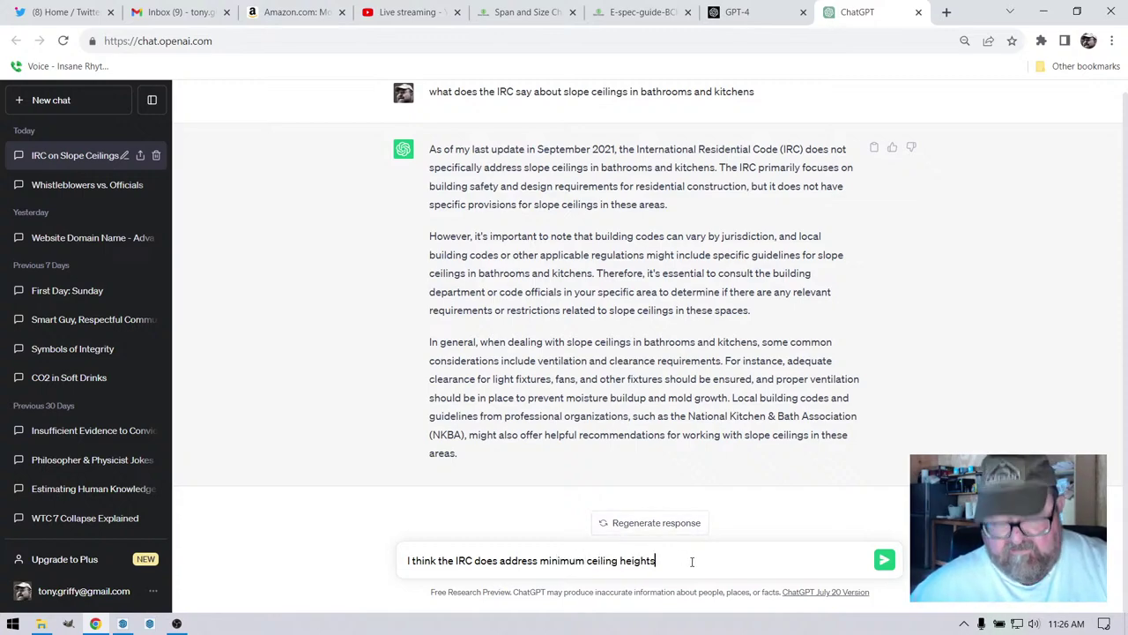
text(iling heights in baths a)
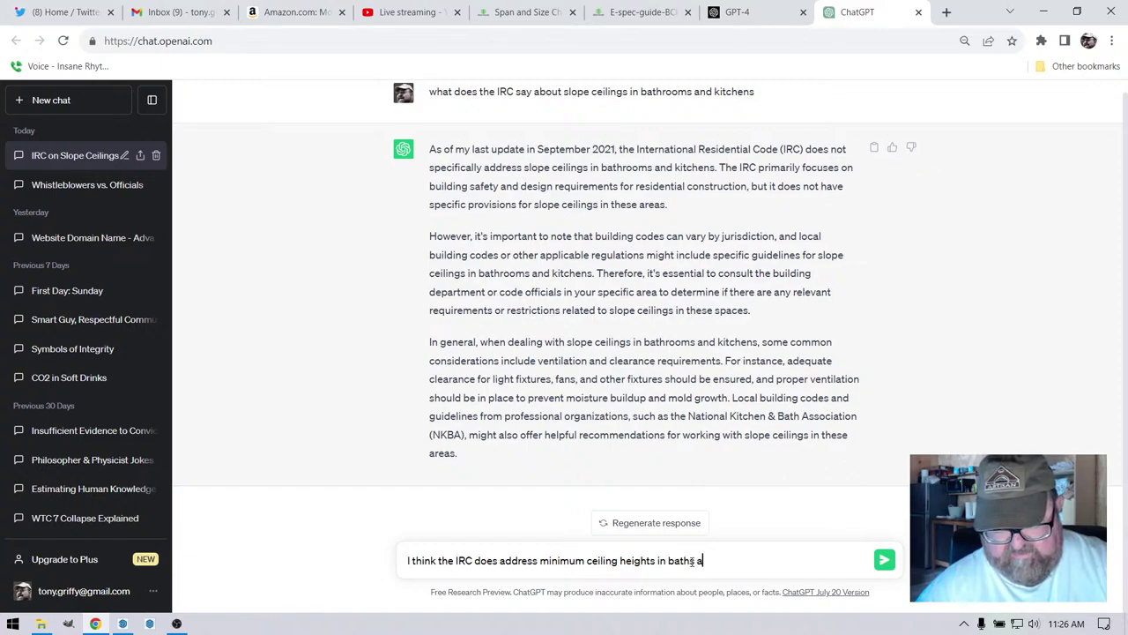
text(nd kitchens)
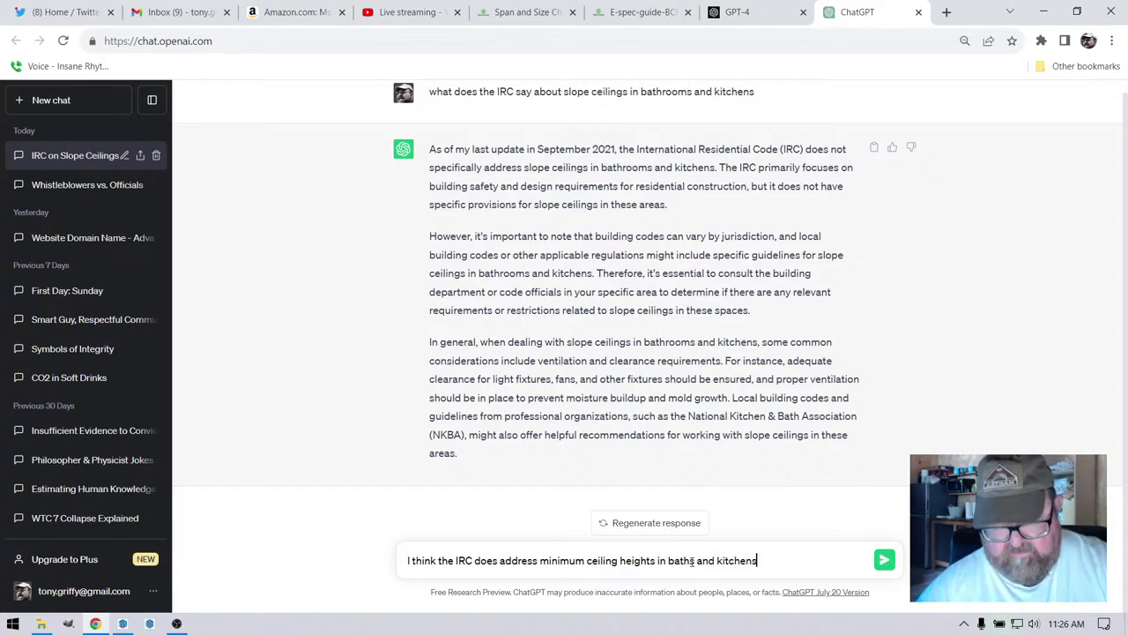
key(Return)
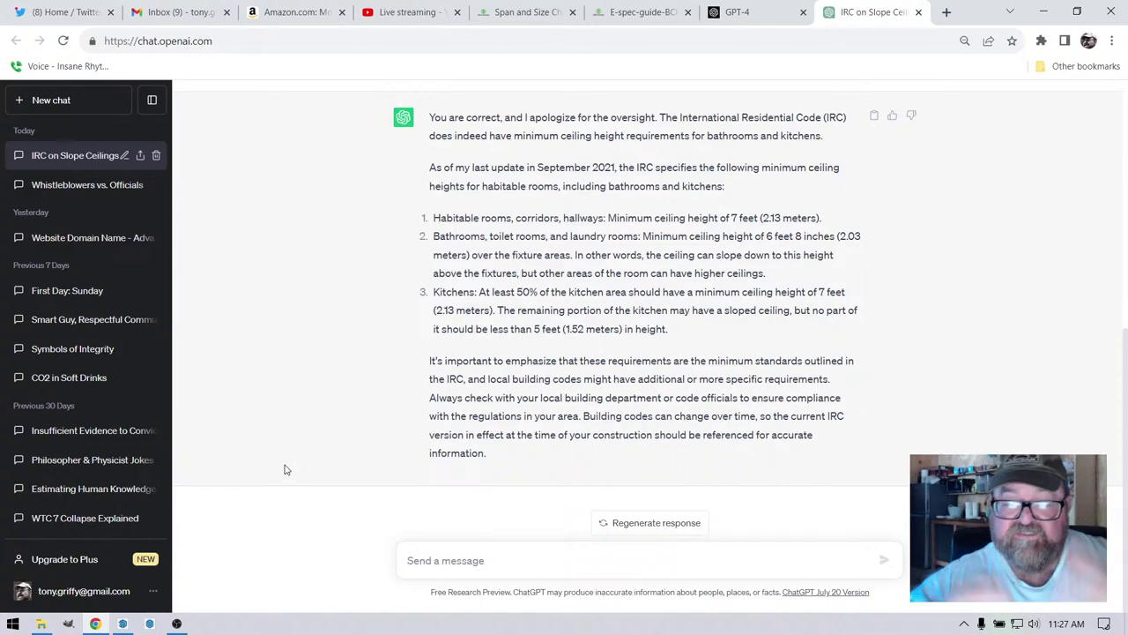
scroll(283, 470, up, 3)
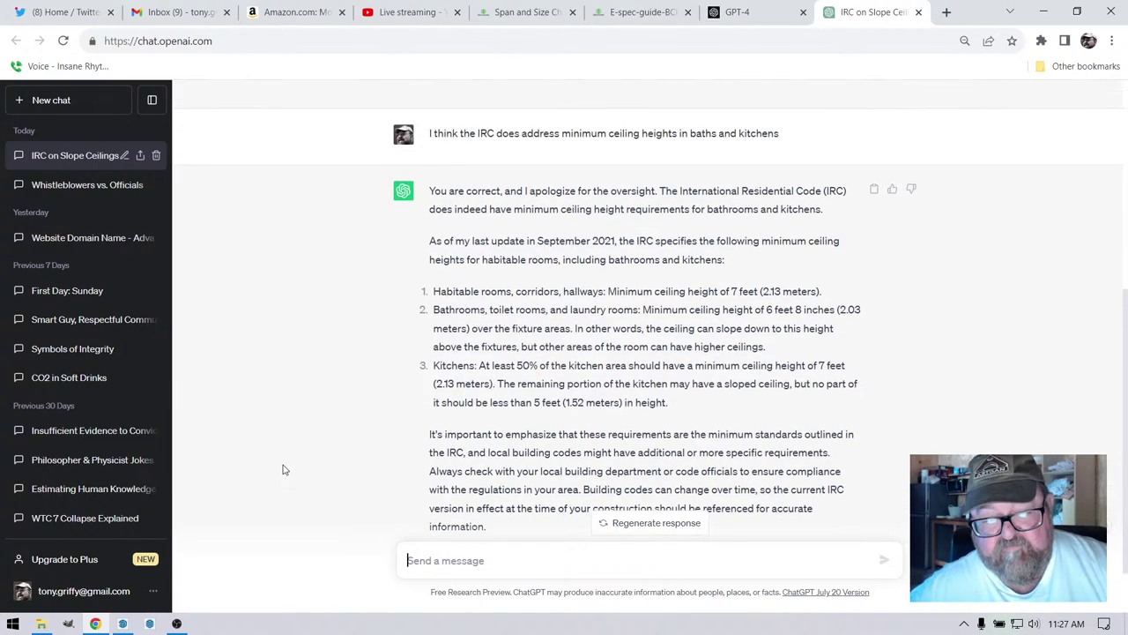
scroll(284, 469, up, 2)
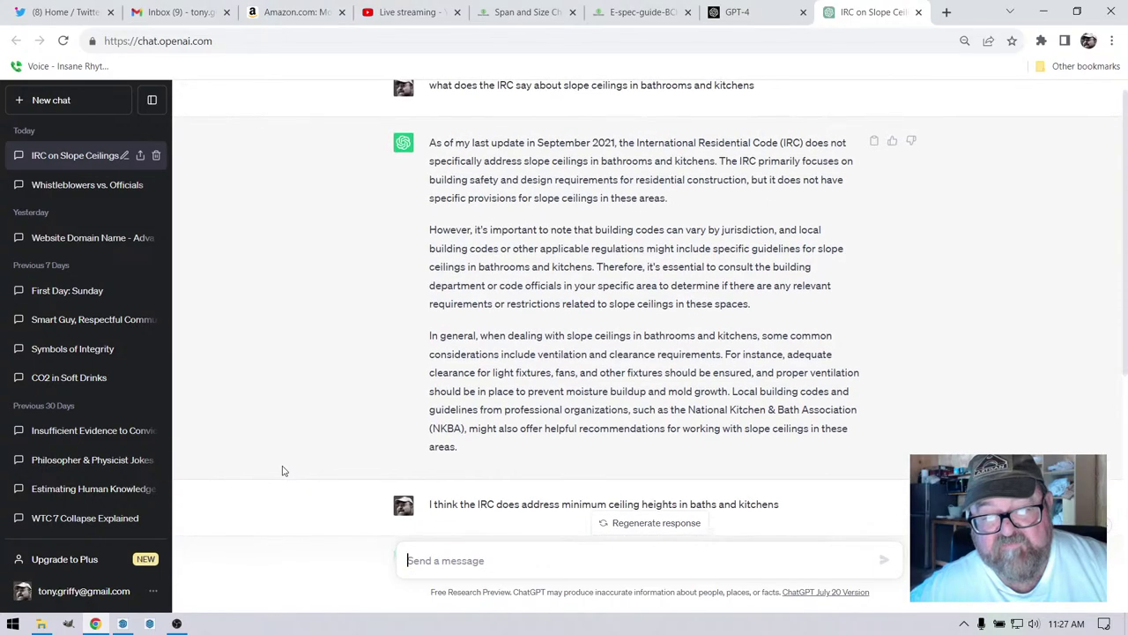
scroll(282, 471, down, 1)
scroll(282, 471, down, 4)
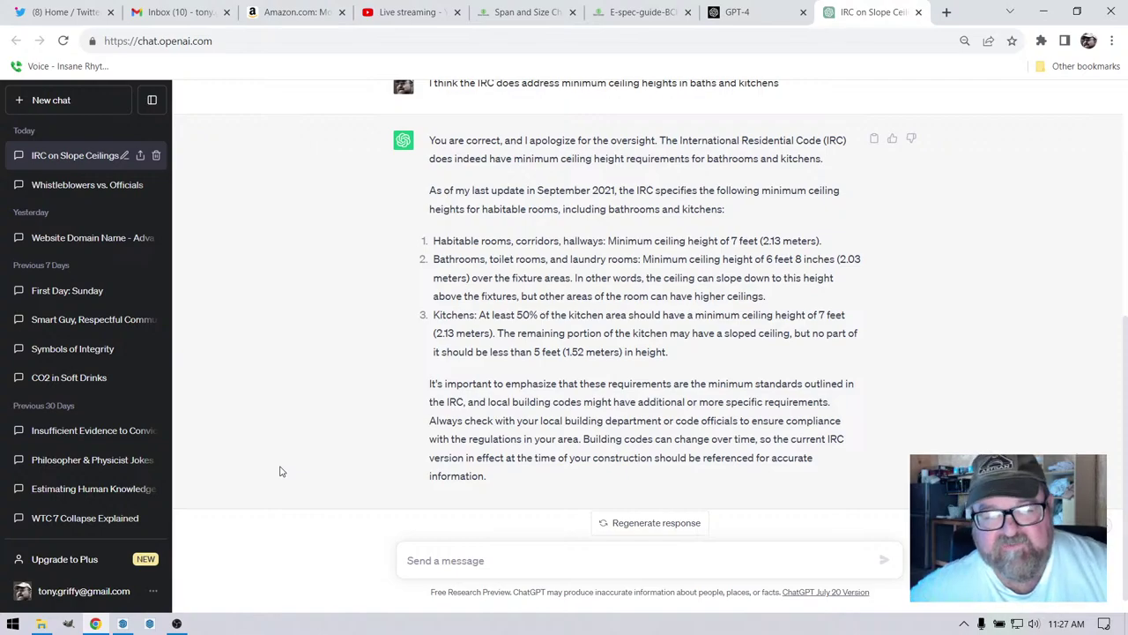
scroll(284, 450, up, 1)
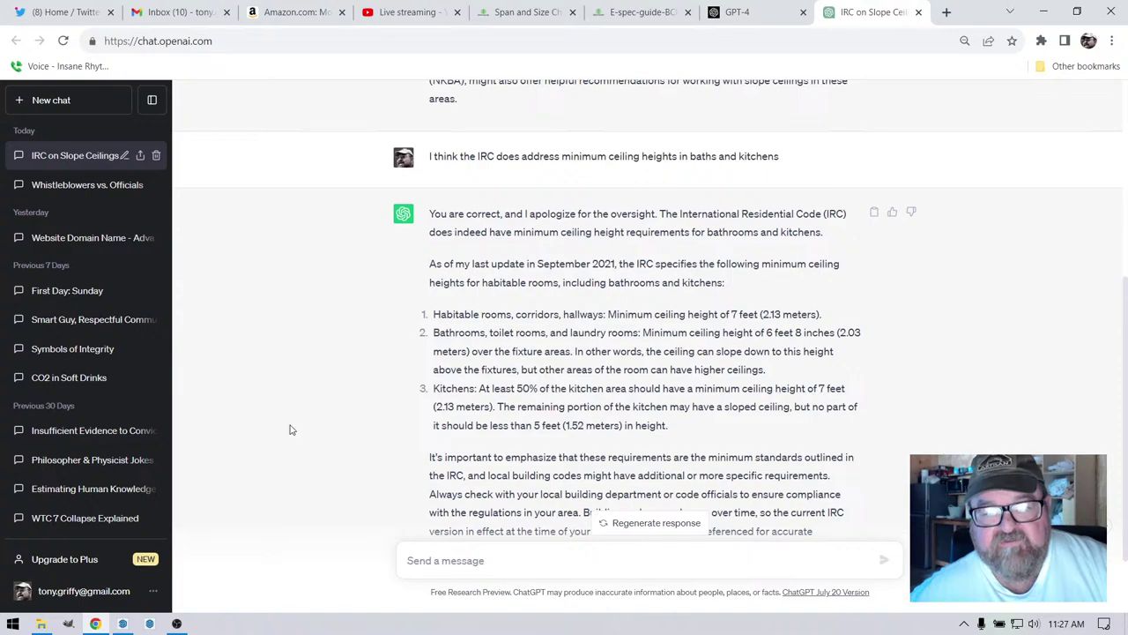
scroll(317, 444, down, 1)
scroll(280, 436, up, 1)
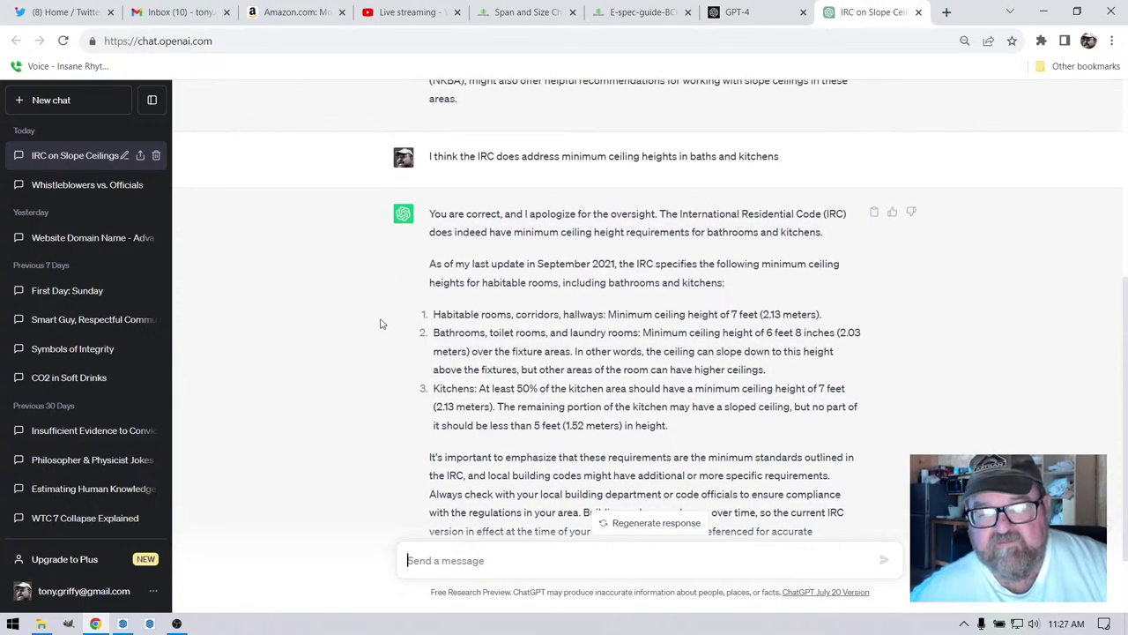
scroll(379, 326, down, 1)
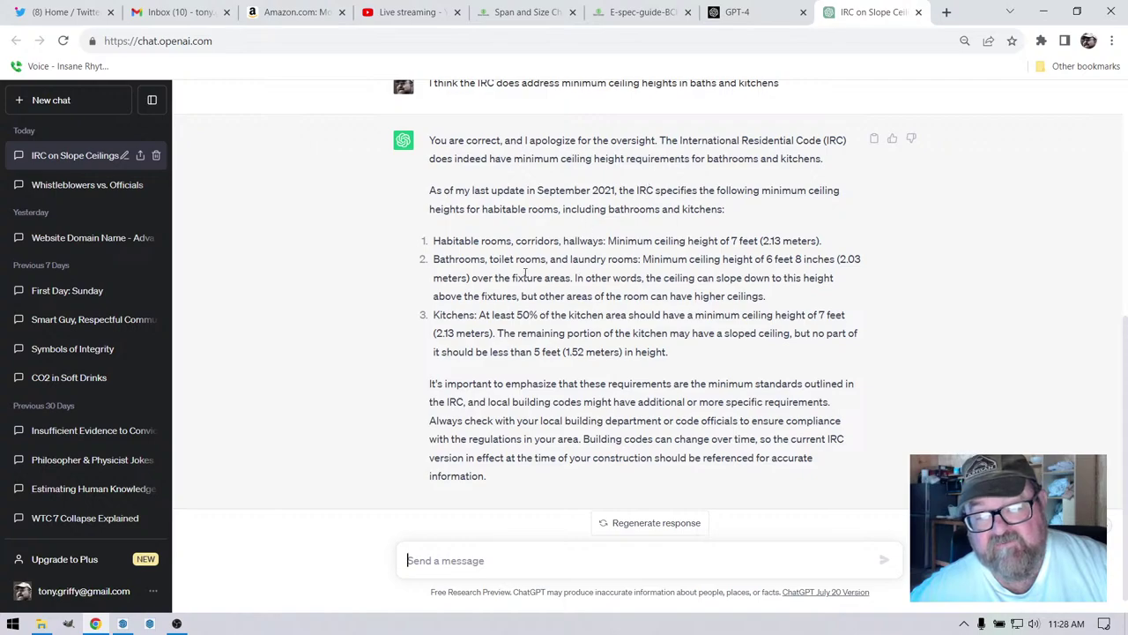
scroll(485, 301, down, 1)
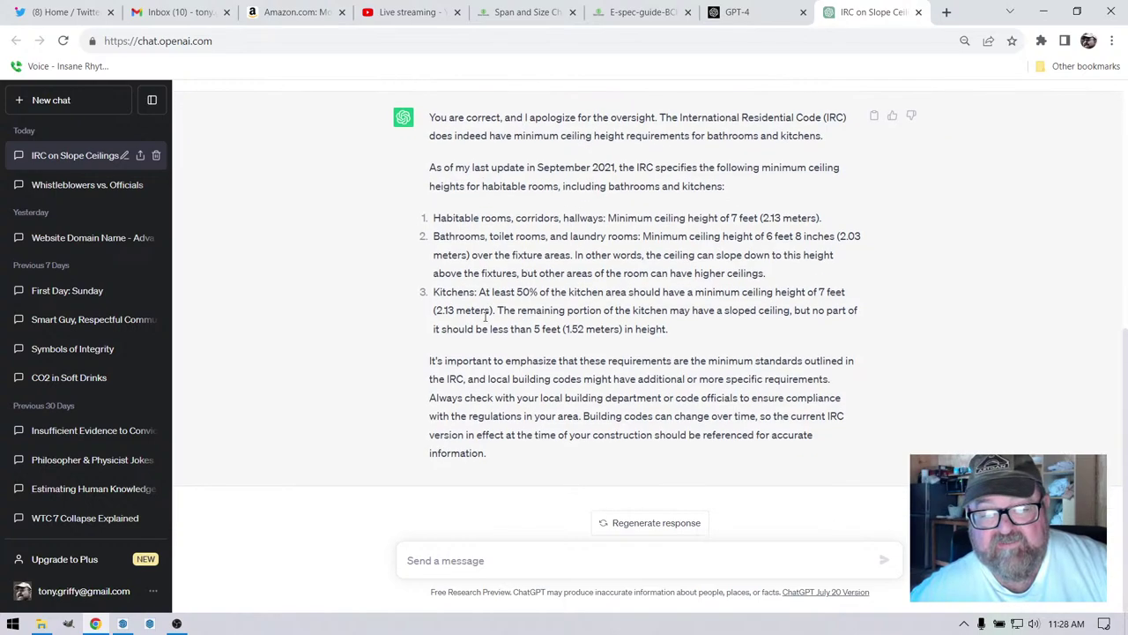
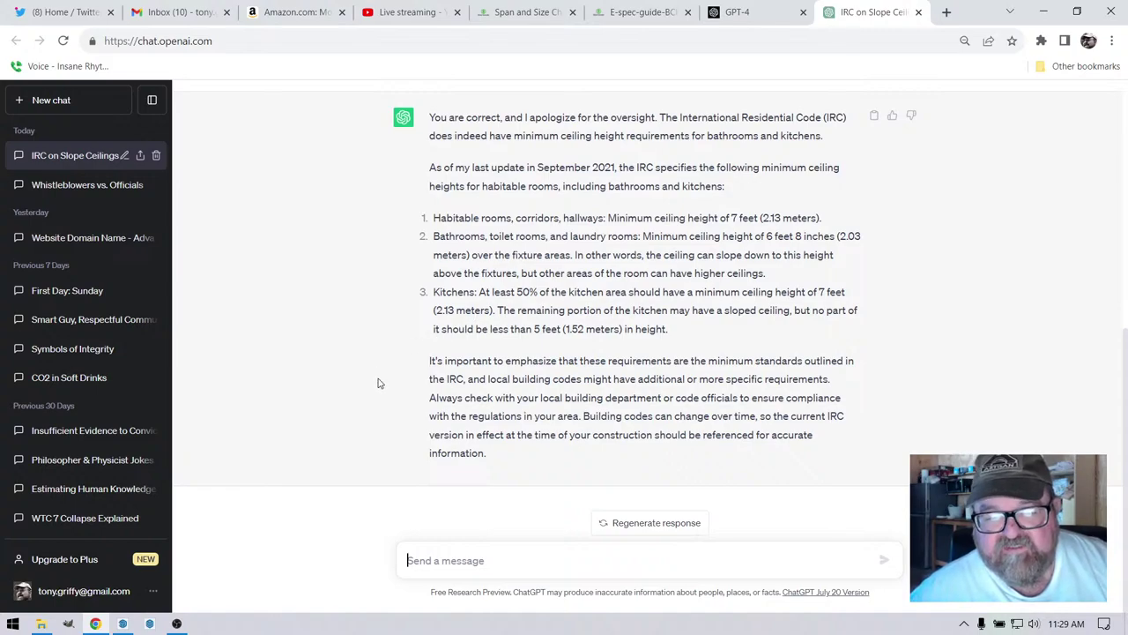
- Leave ChatGPT and bring back the Franks Home SketchUp model showing its floor plans
click(123, 623)
scroll(390, 341, down, 3)
- Orbit and zoom to view the floor plans in perspective alongside the house photos
middle_drag(390, 340, 314, 446)
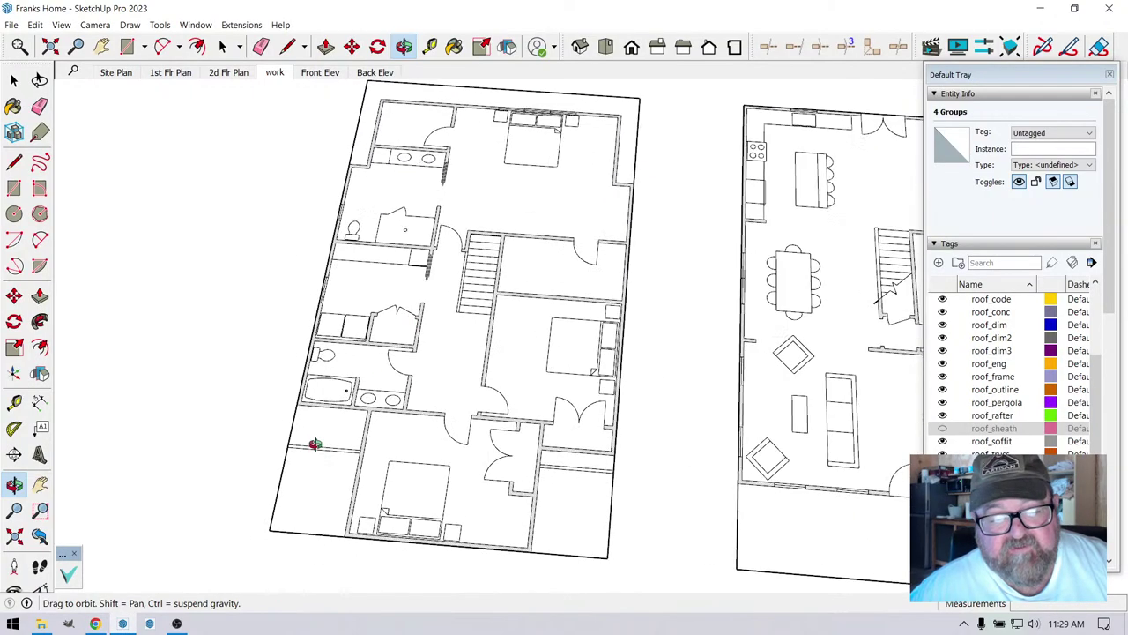
scroll(448, 473, up, 3)
mouse_move(449, 473)
middle_down()
mouse_move(298, 372)
mouse_move(365, 441)
mouse_move(543, 521)
middle_up()
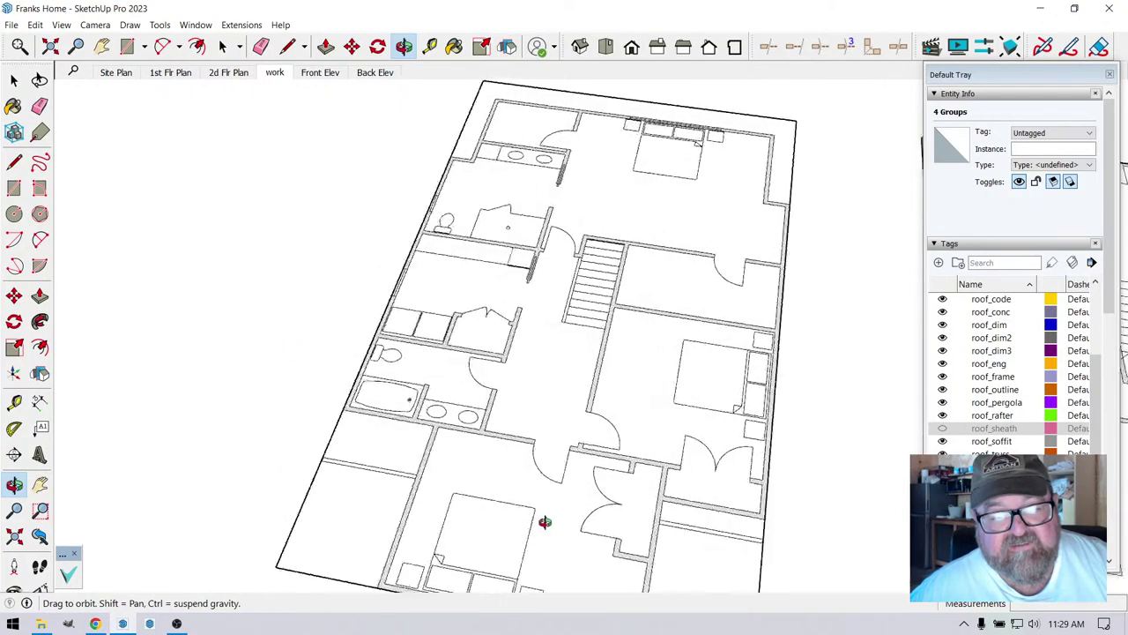
scroll(433, 432, up, 2)
scroll(430, 364, up, 2)
scroll(335, 365, down, 2)
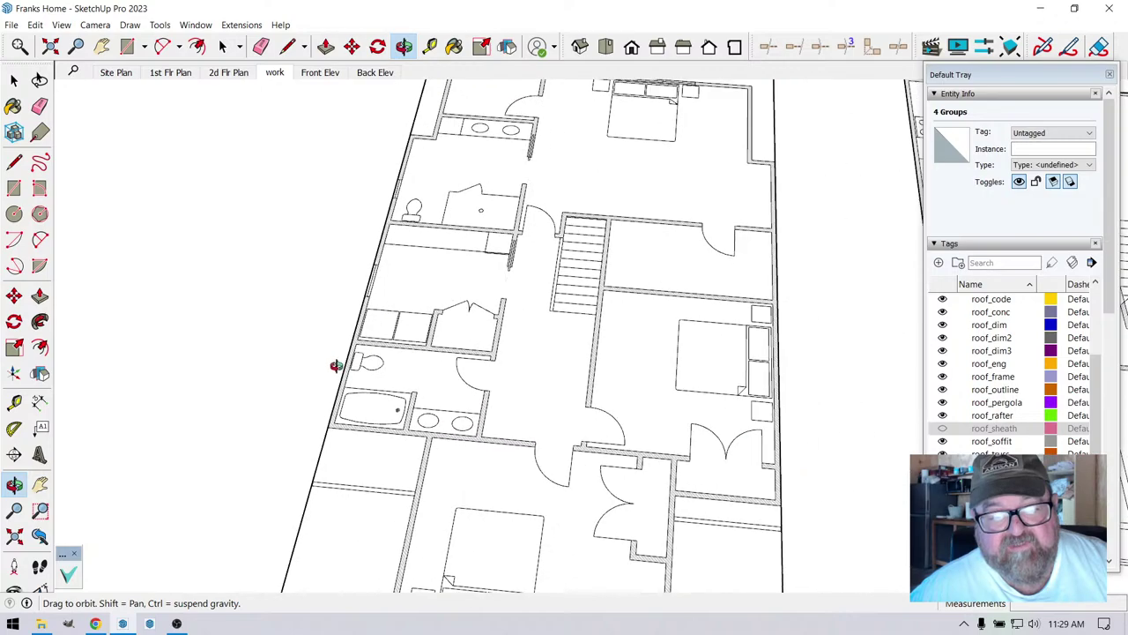
scroll(415, 398, up, 2)
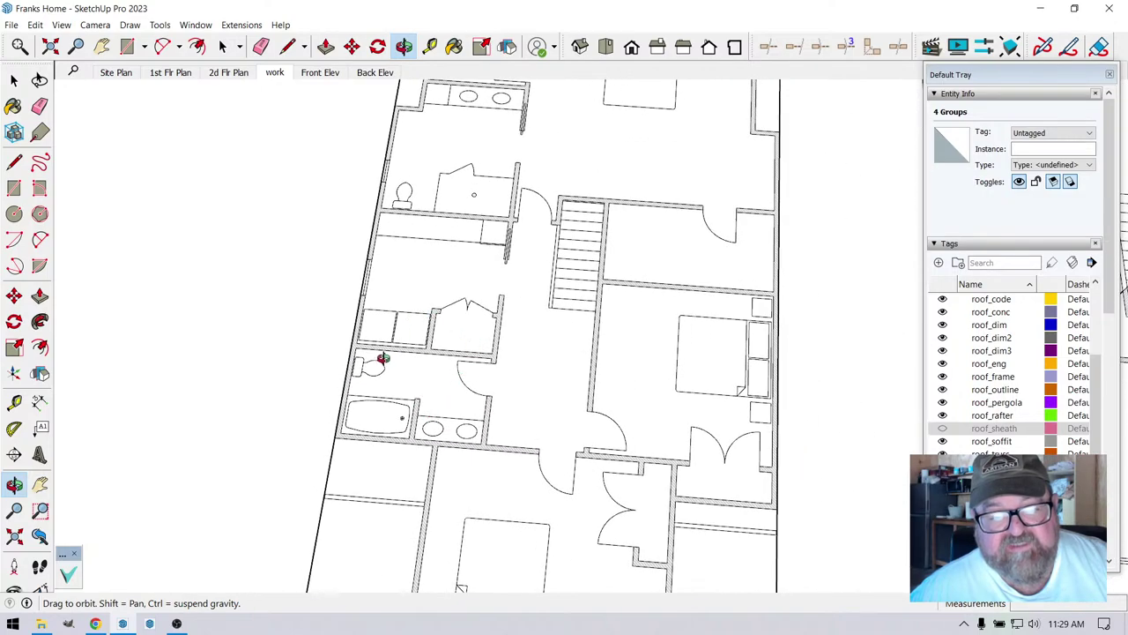
scroll(400, 411, up, 2)
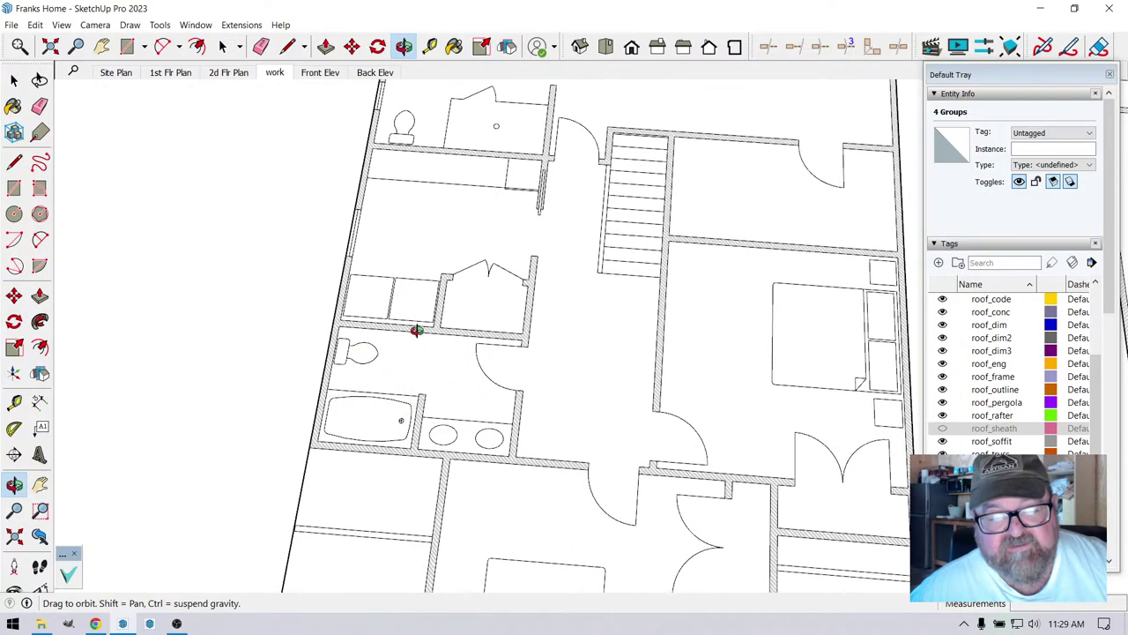
scroll(302, 418, down, 2)
scroll(302, 418, down, 2)
drag(304, 428, 446, 435)
scroll(637, 144, up, 8)
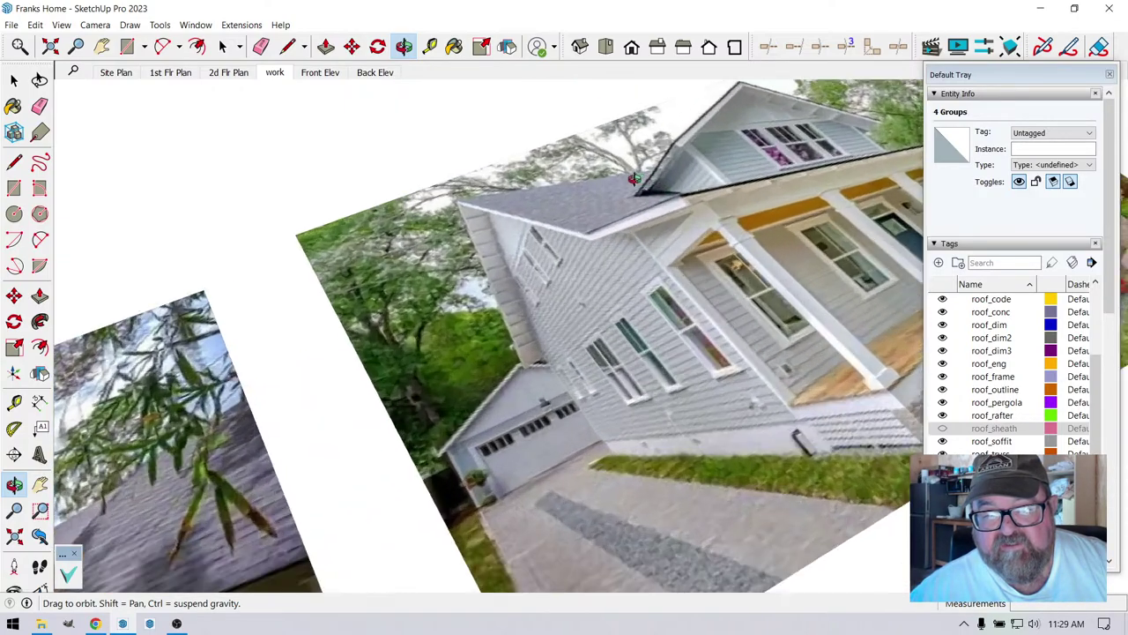
- Look down over the dormer roof framing, then deselect the four groups
drag(633, 179, 610, 278)
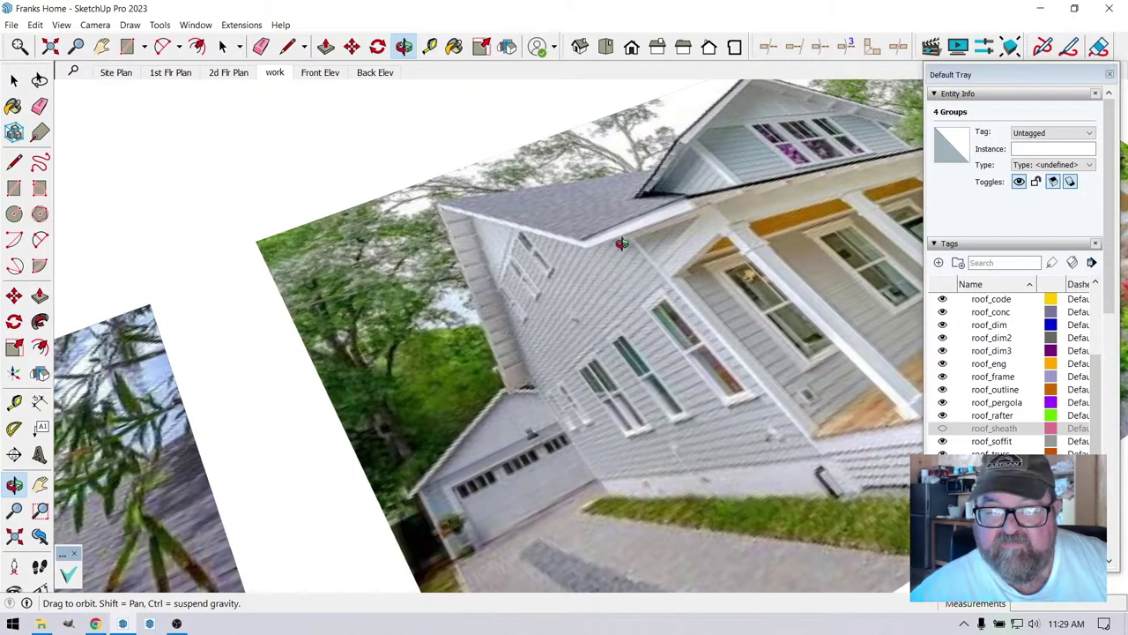
key(m)
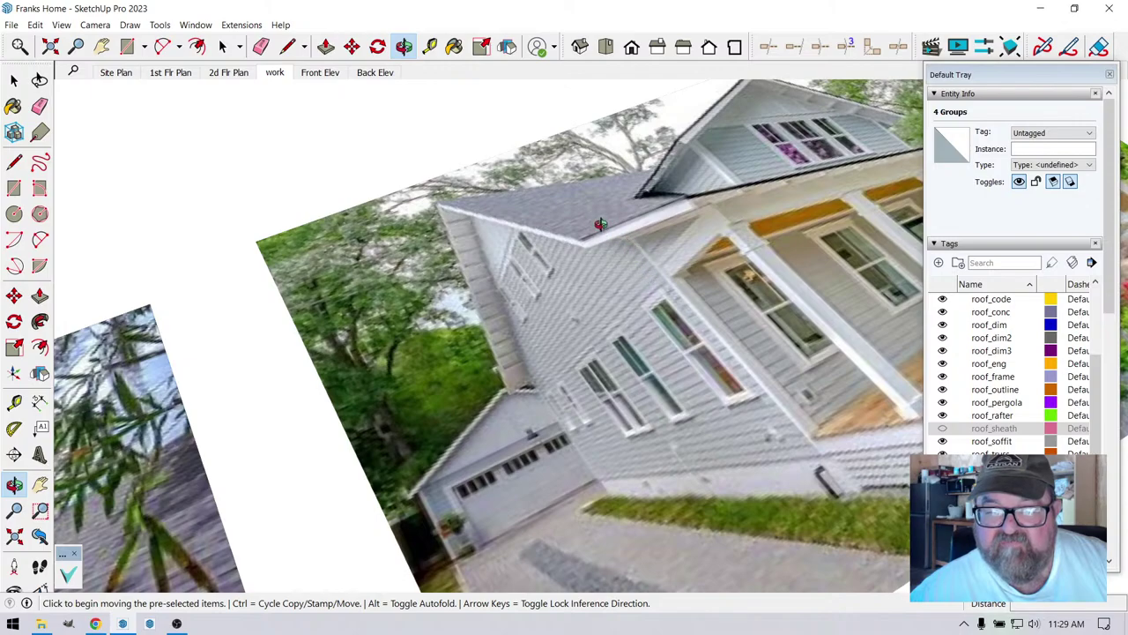
scroll(794, 485, down, 10)
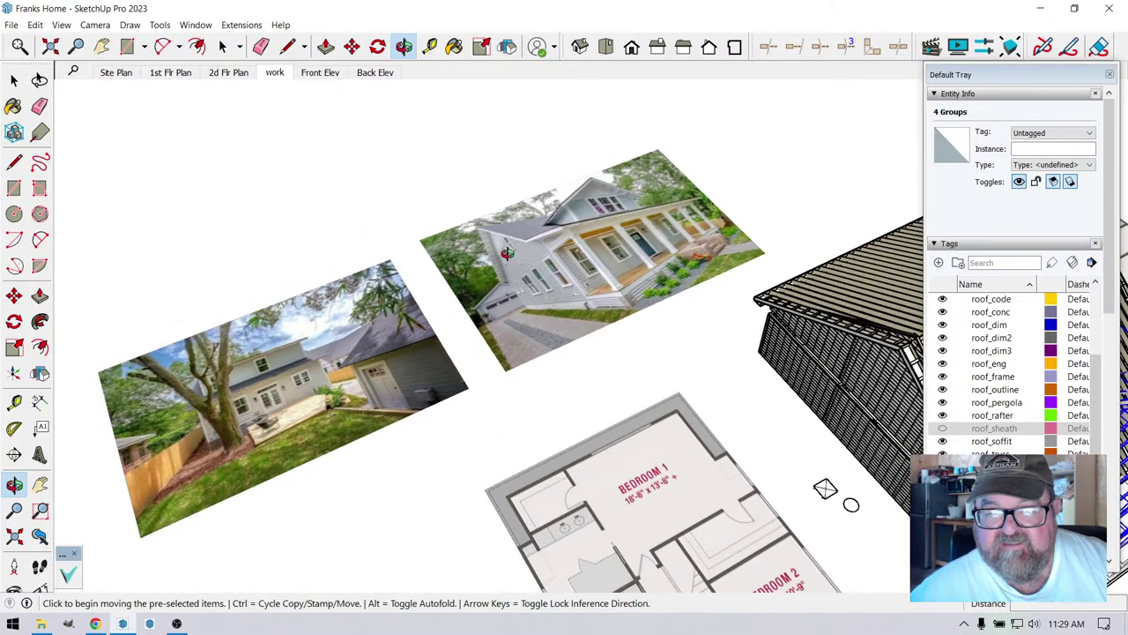
middle_drag(722, 491, 791, 408)
scroll(791, 408, up, 8)
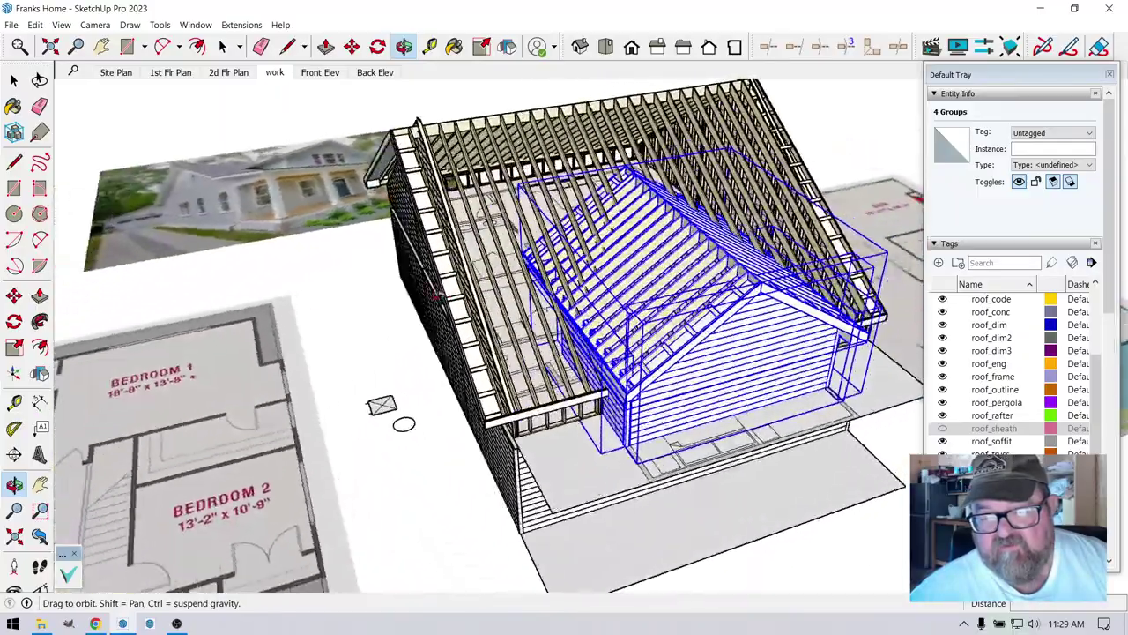
middle_drag(435, 295, 453, 337)
scroll(467, 383, up, 6)
scroll(453, 338, down, 6)
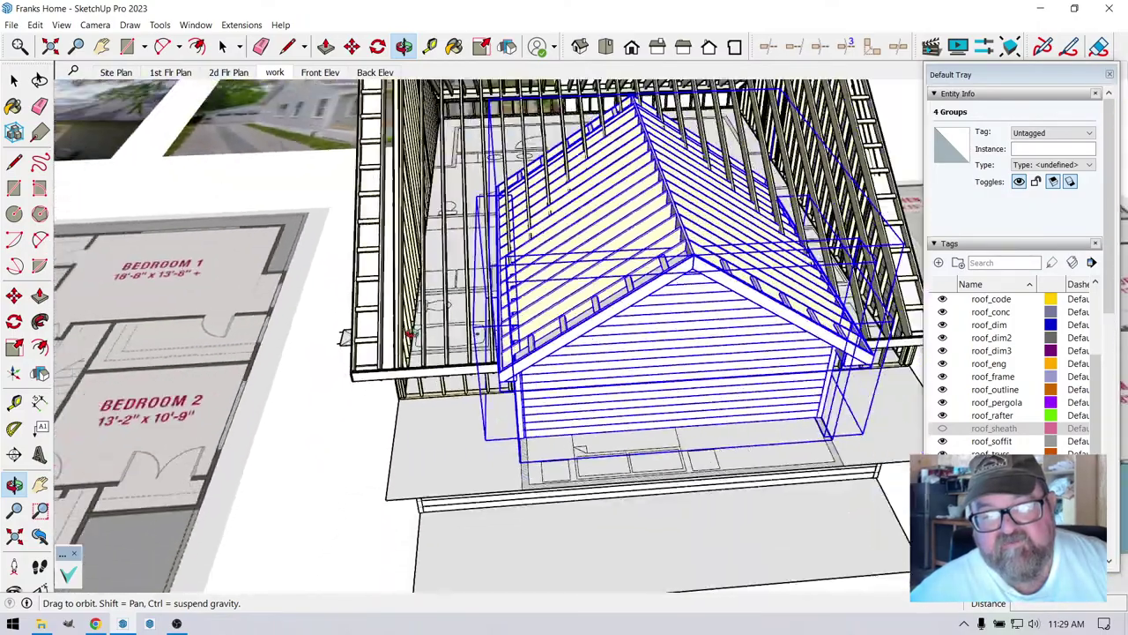
click(14, 81)
click(246, 207)
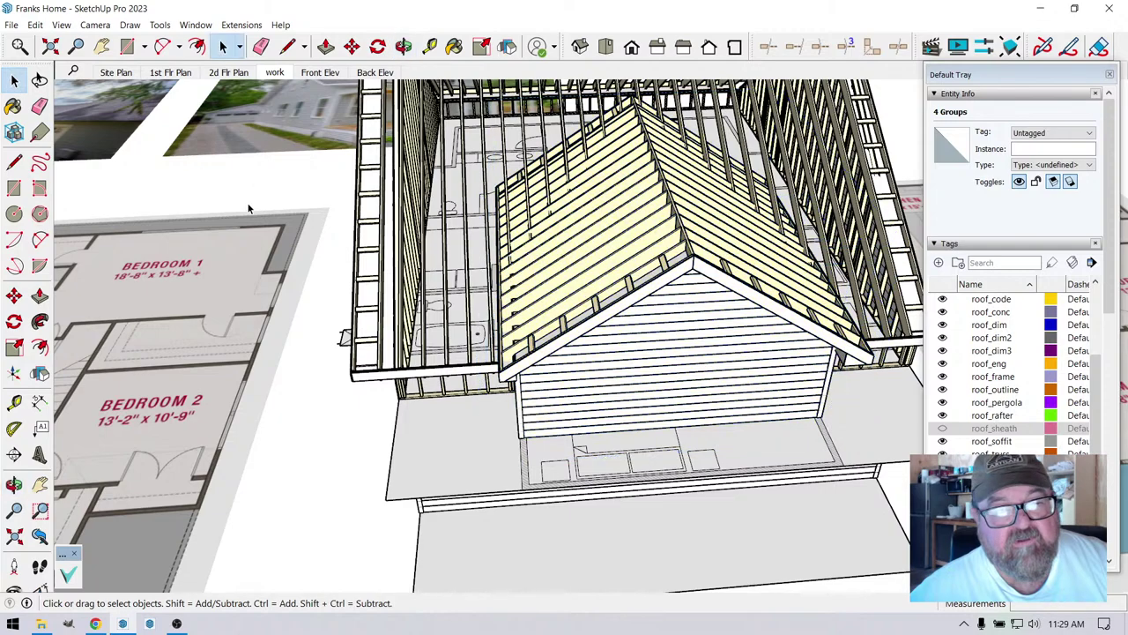
- In Chrome, review the joist-span guide and GPT-4 page, ending on the YouTube Studio live dashboard
click(94, 624)
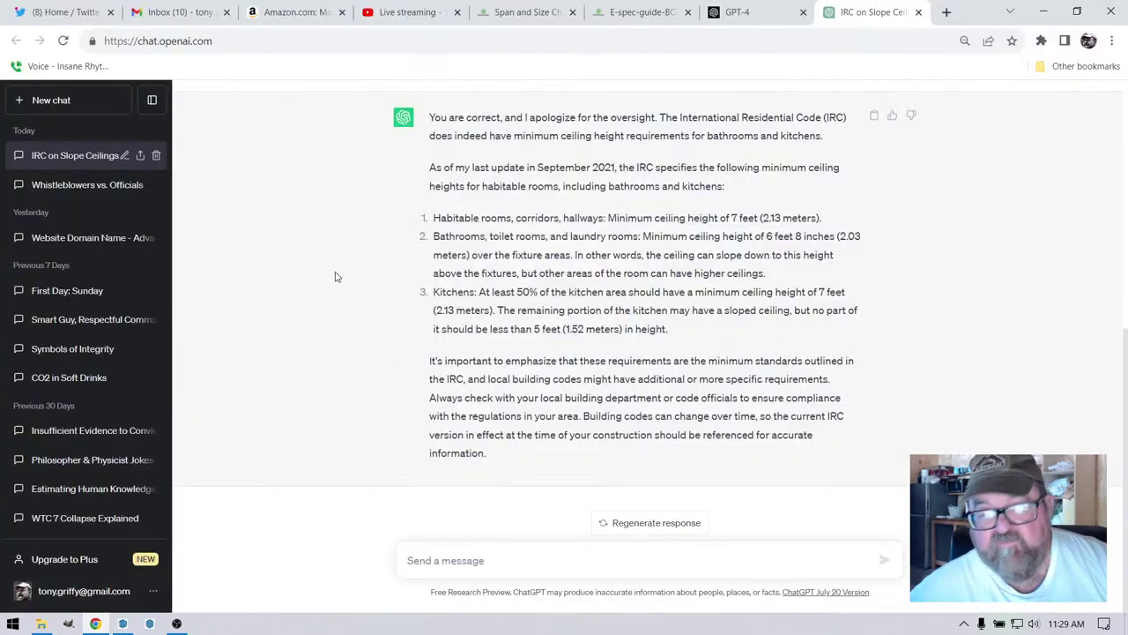
click(637, 11)
click(730, 12)
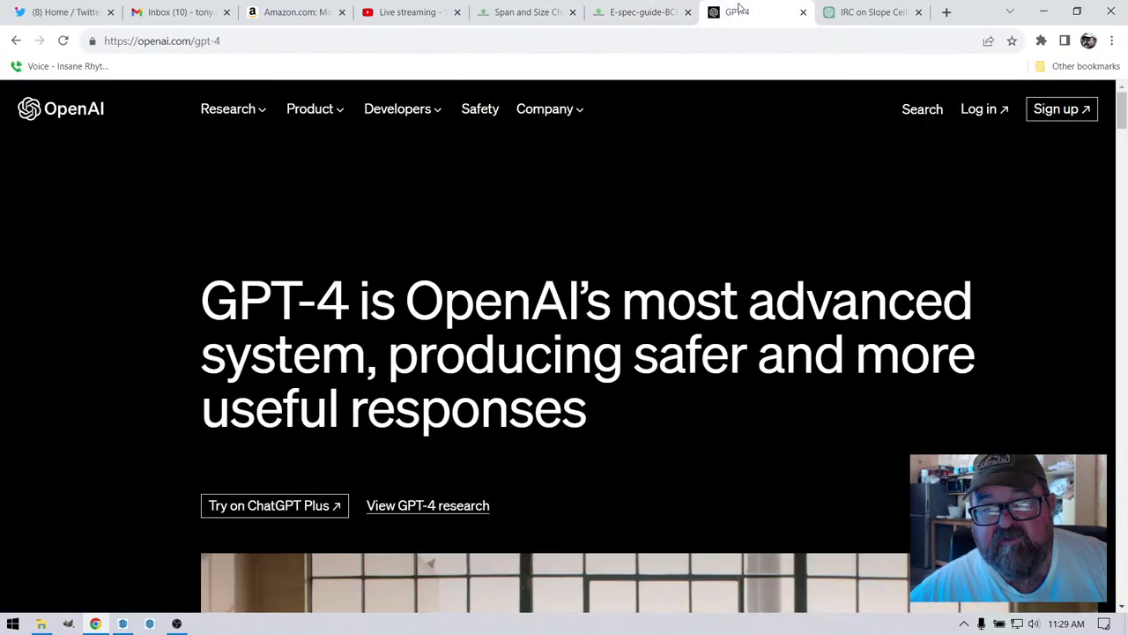
click(410, 13)
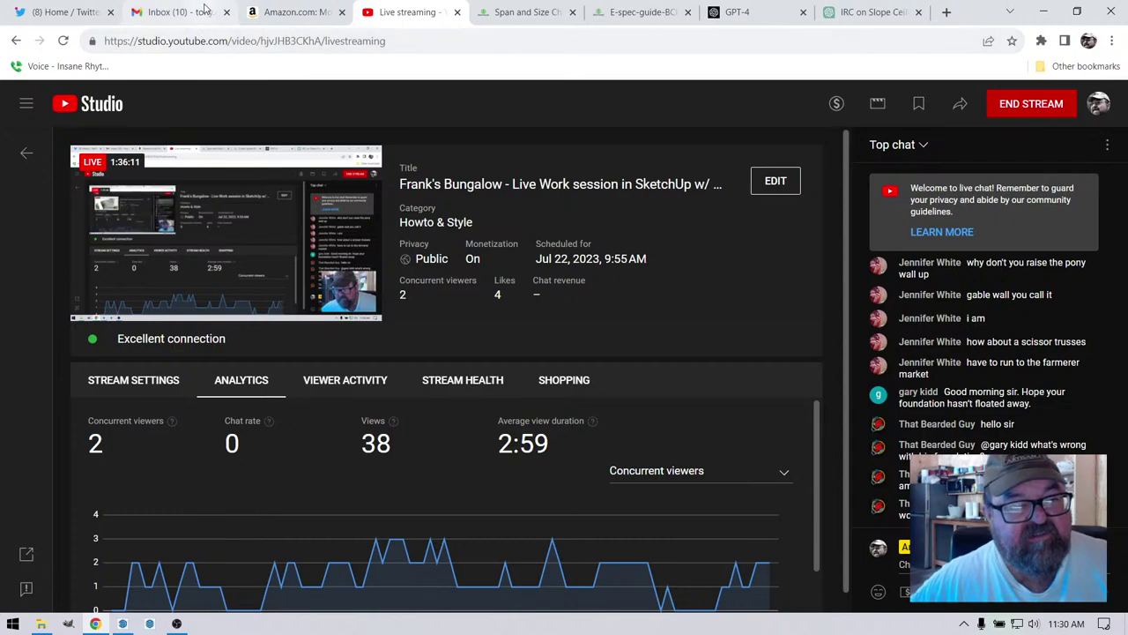
- Return to SketchUp and orbit to close side views of the dormer and roof framing
click(123, 623)
middle_drag(360, 427, 458, 274)
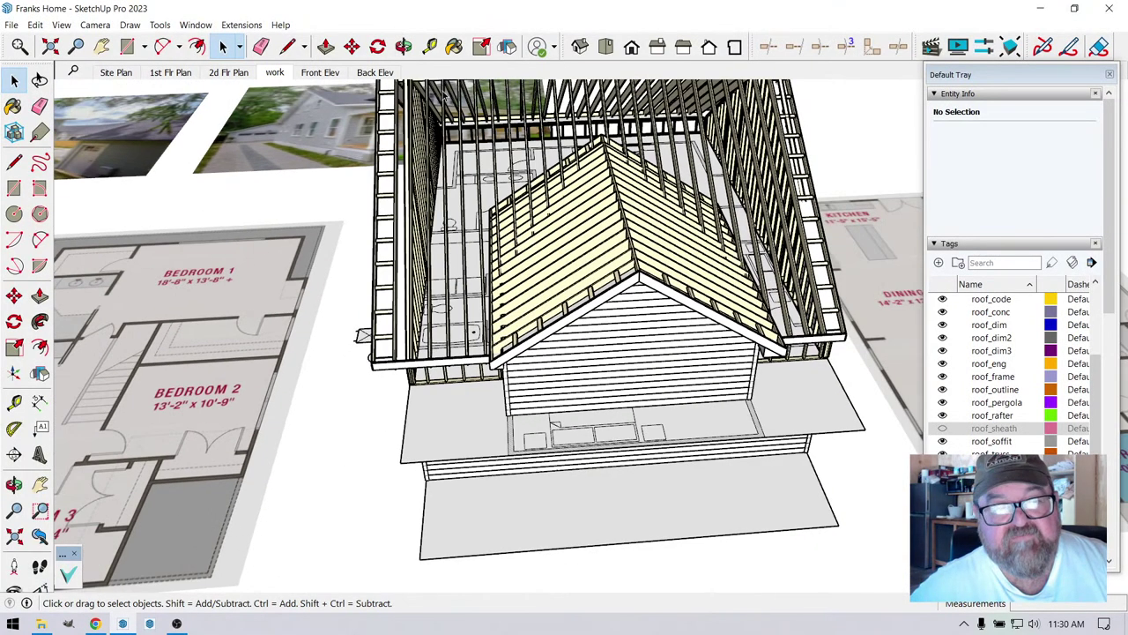
click(405, 46)
drag(609, 594, 494, 281)
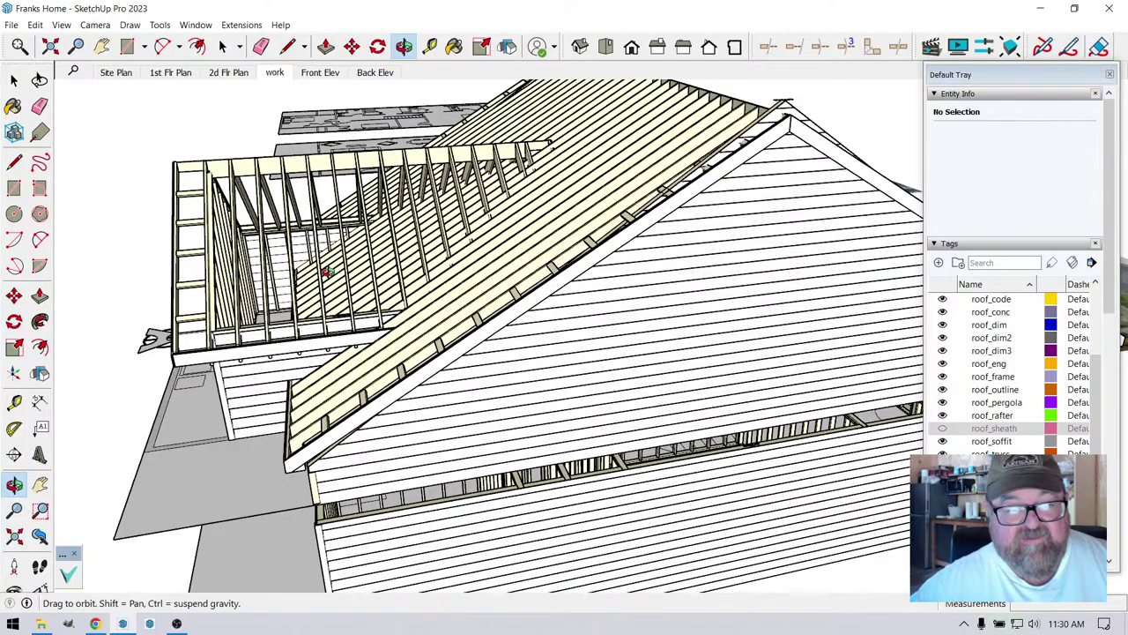
drag(326, 269, 194, 313)
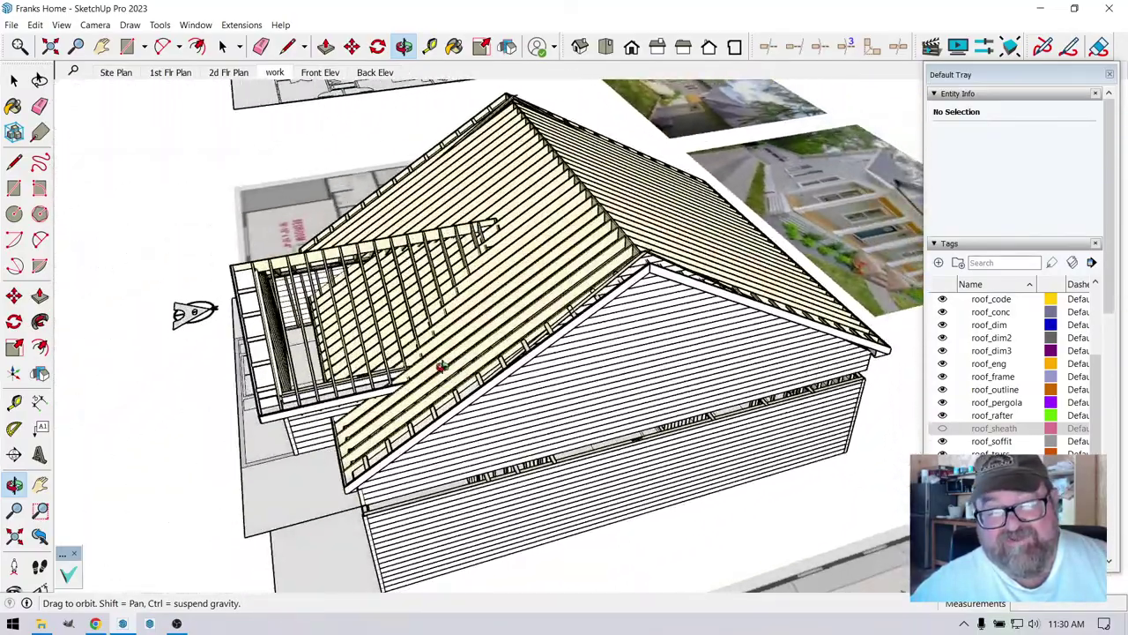
drag(487, 356, 739, 309)
- Look down the rafters toward the gable end, then swing to a three-quarter view
drag(565, 297, 569, 256)
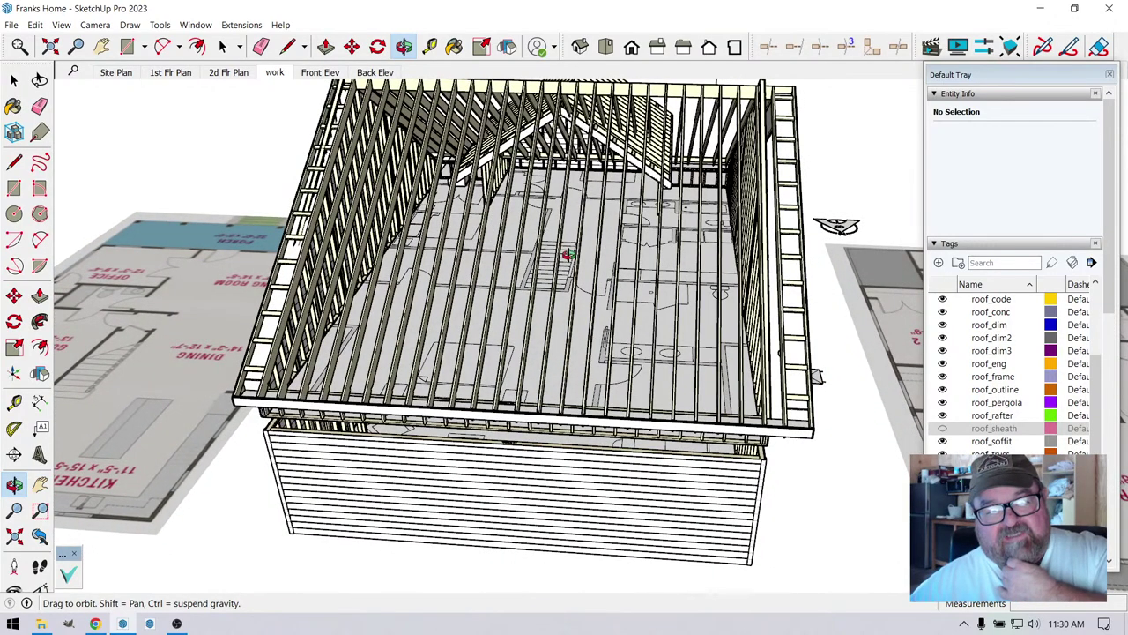
drag(569, 256, 565, 290)
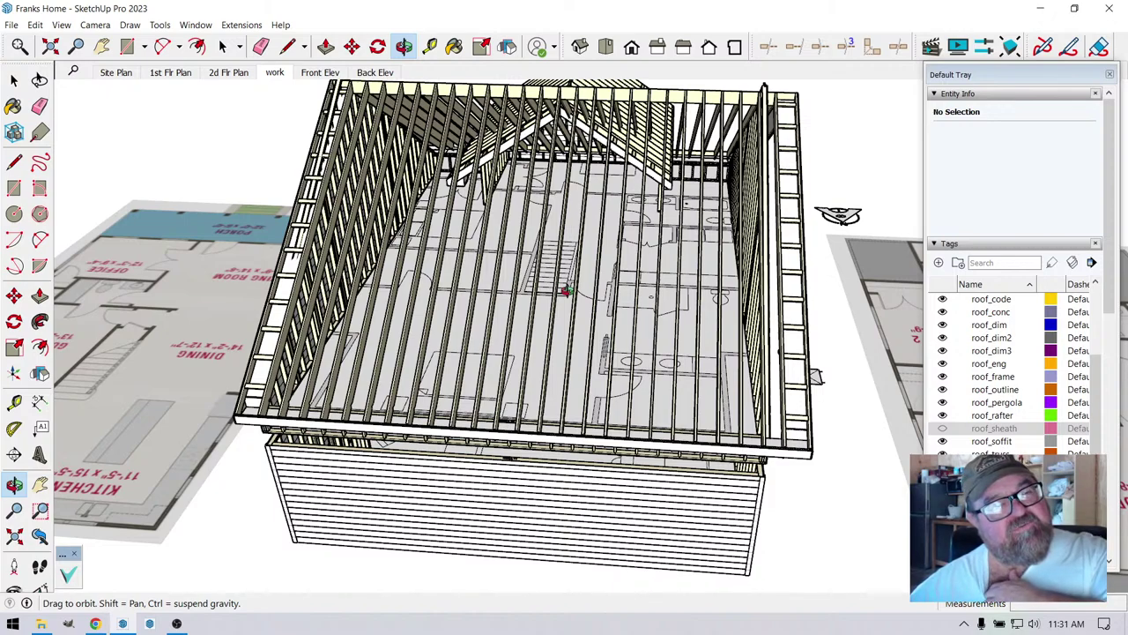
drag(493, 276, 741, 273)
drag(442, 289, 567, 291)
drag(740, 306, 555, 269)
scroll(283, 233, down, 5)
scroll(969, 339, up, 2)
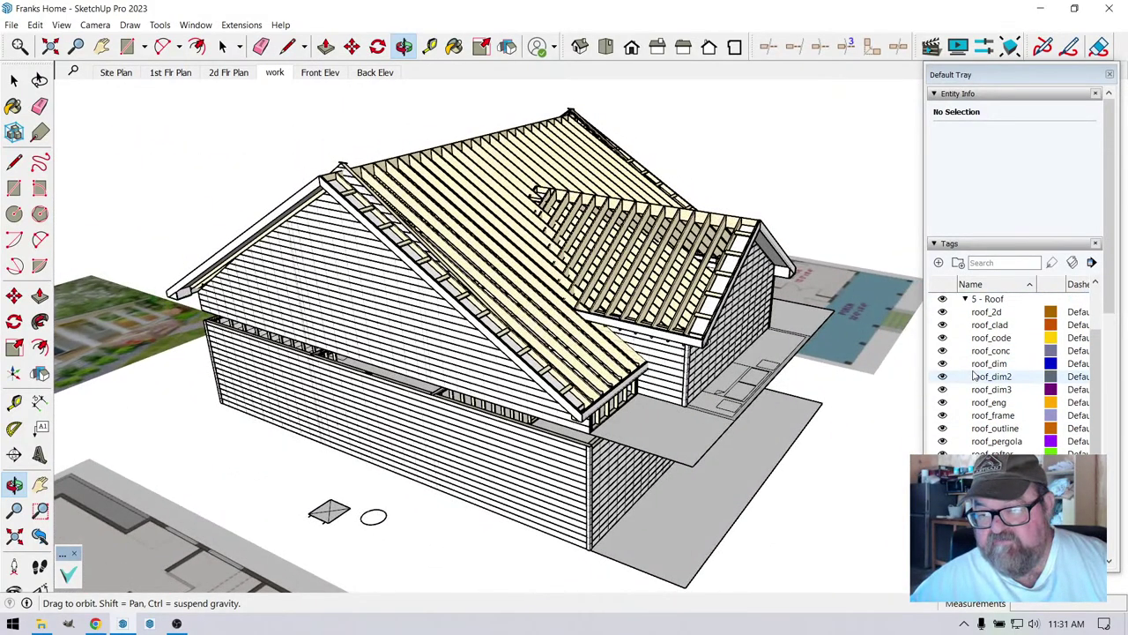
- Collapse and hide the 5 - Roof tag folder, then orbit to the clapboard-sided second-floor walls
click(965, 338)
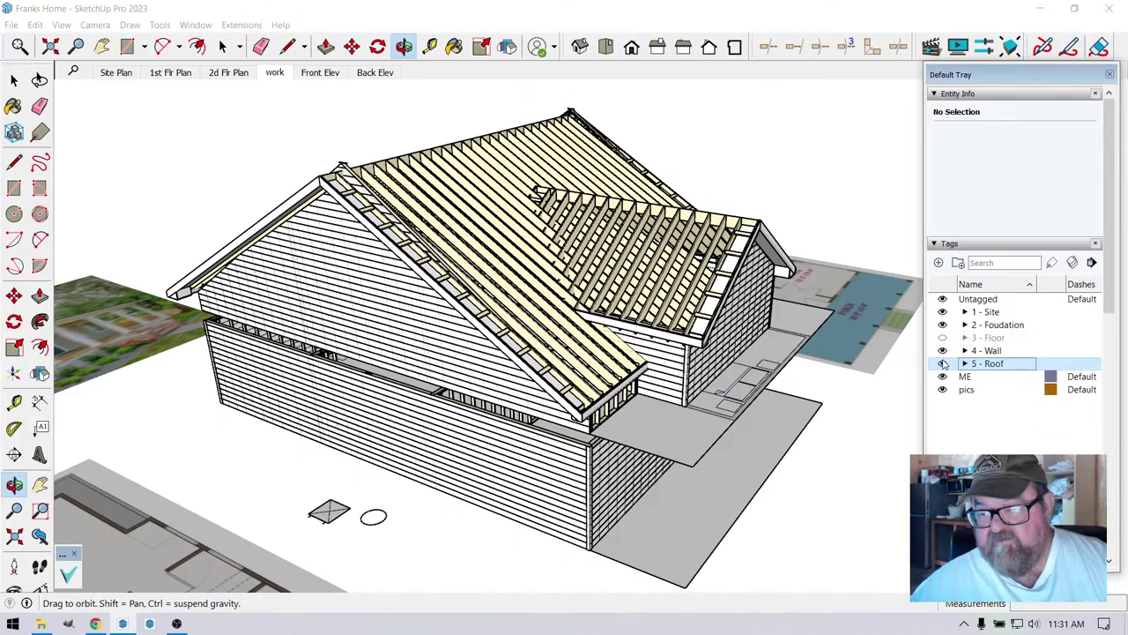
click(942, 363)
drag(633, 326, 612, 293)
scroll(570, 373, up, 5)
drag(692, 467, 717, 386)
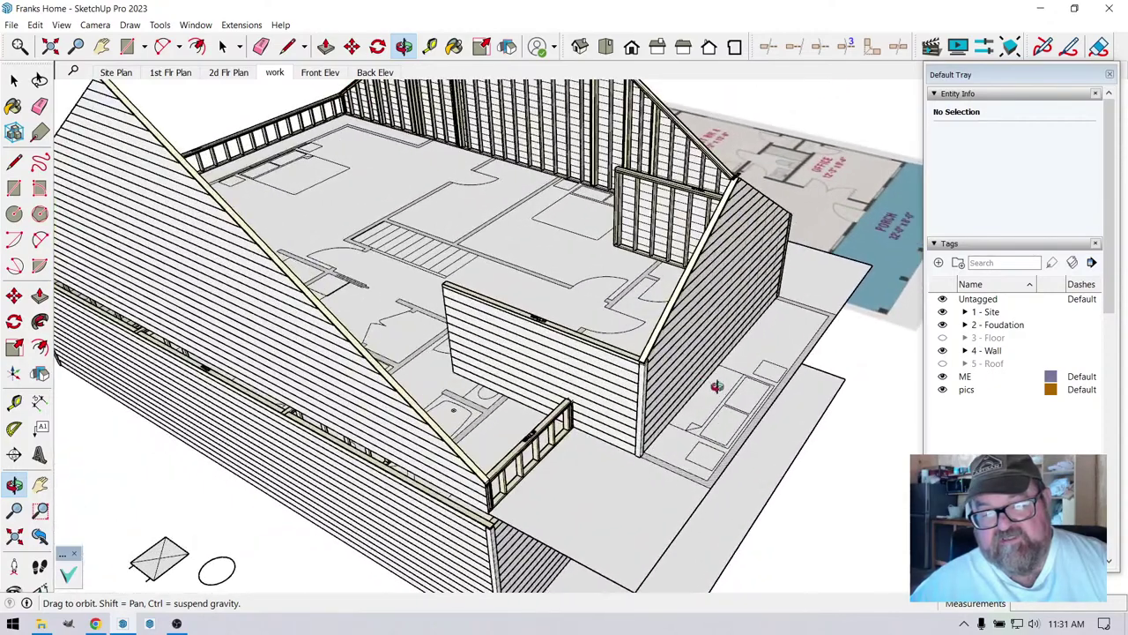
drag(665, 420, 636, 305)
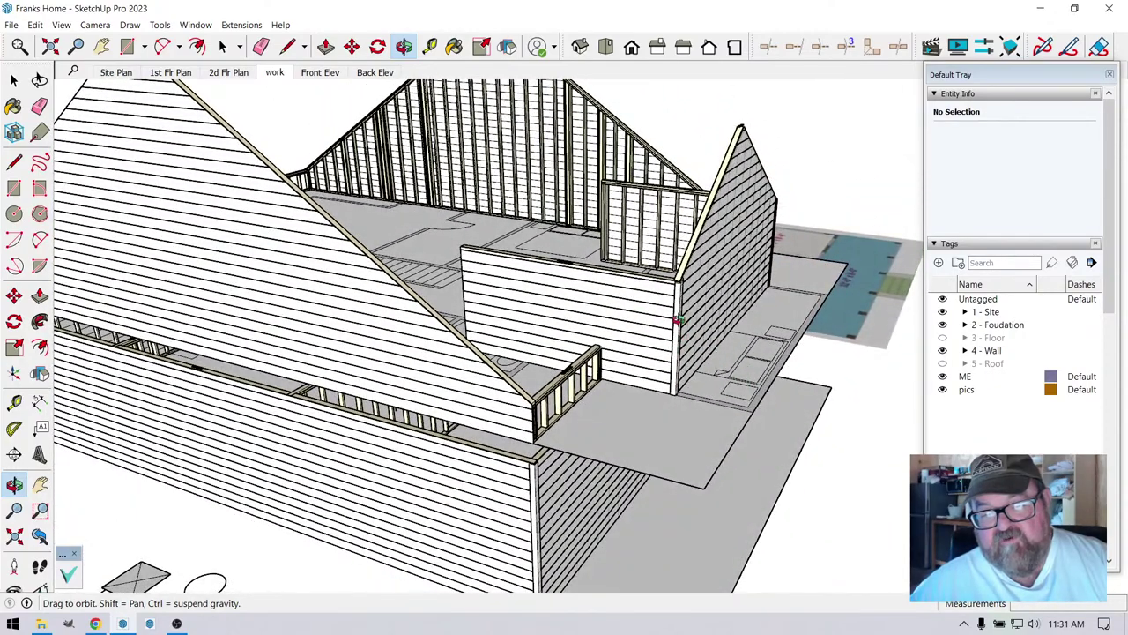
drag(727, 409, 572, 450)
scroll(629, 431, down, 5)
scroll(255, 204, up, 8)
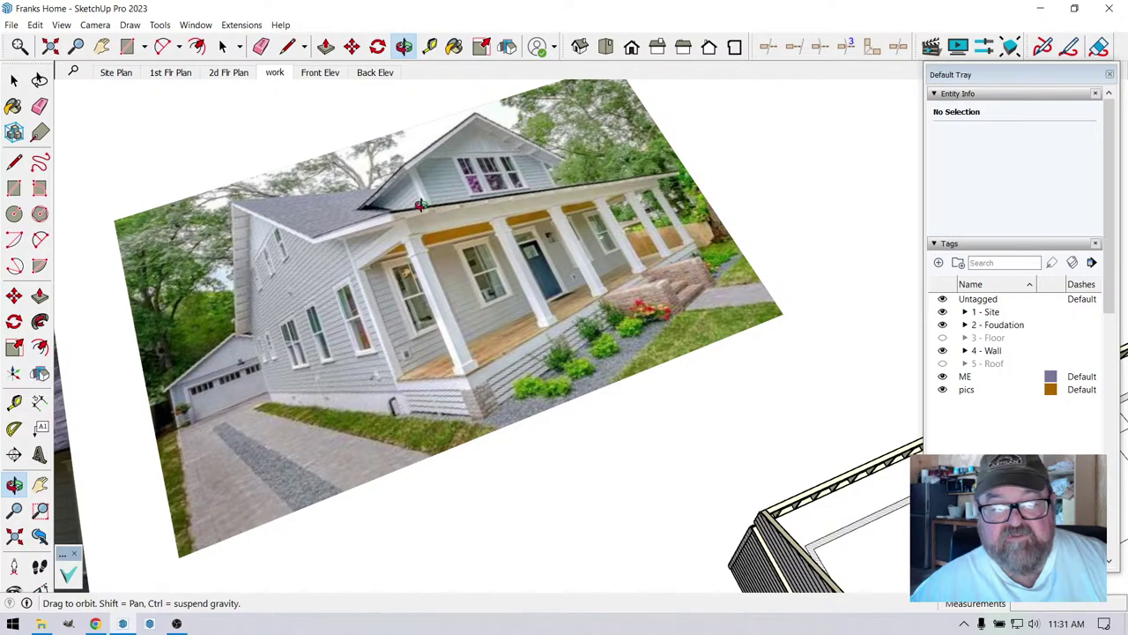
drag(422, 204, 473, 182)
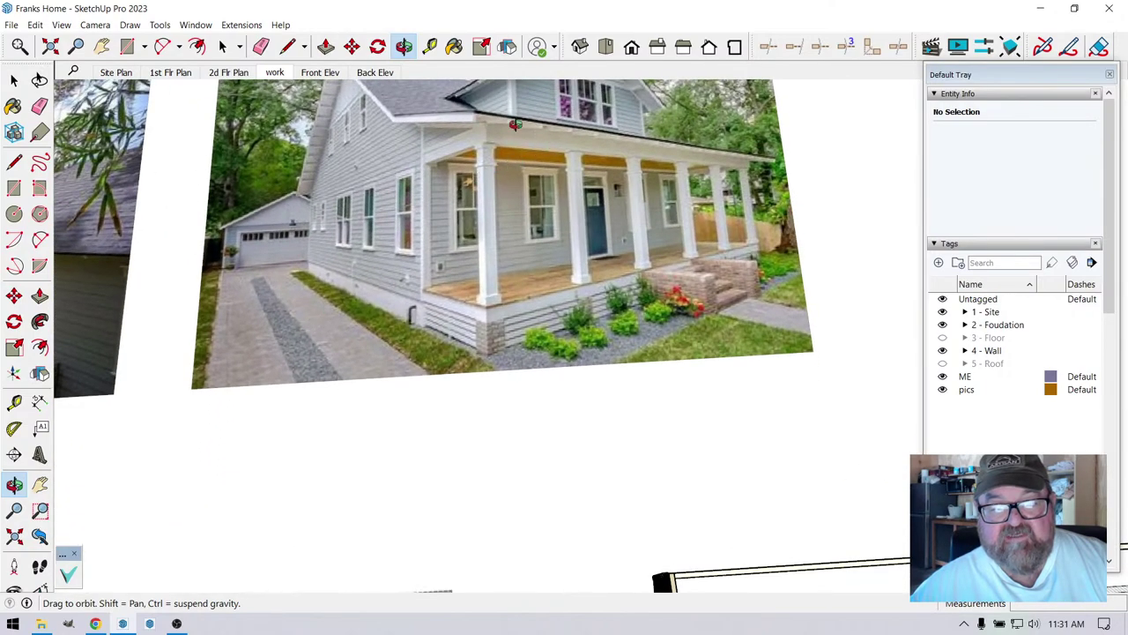
drag(515, 124, 553, 345)
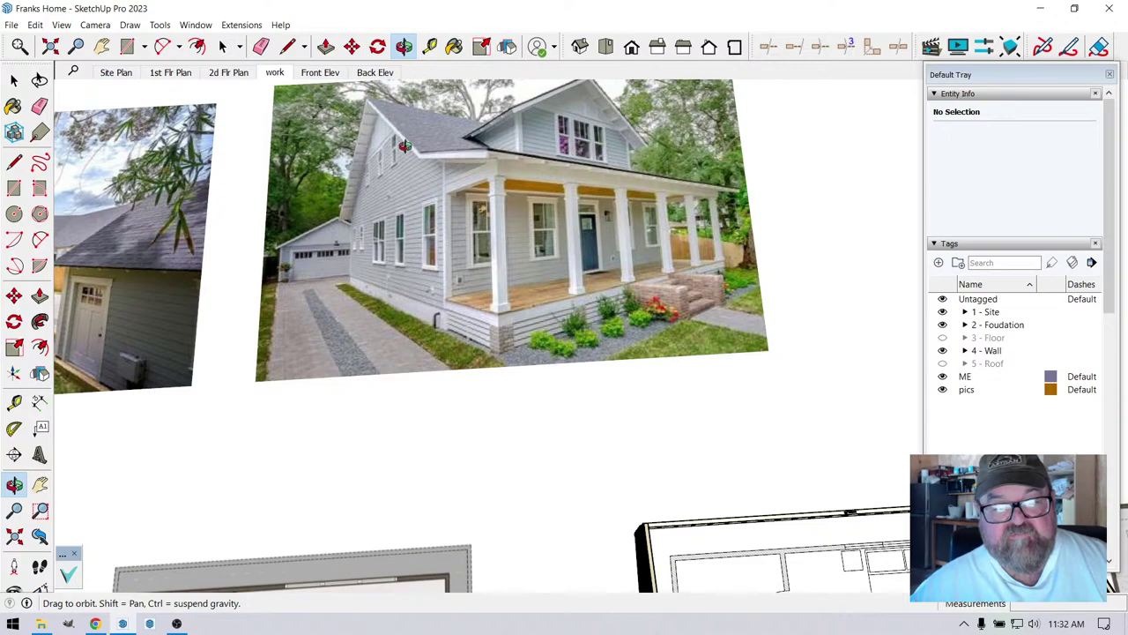
scroll(554, 131, up, 5)
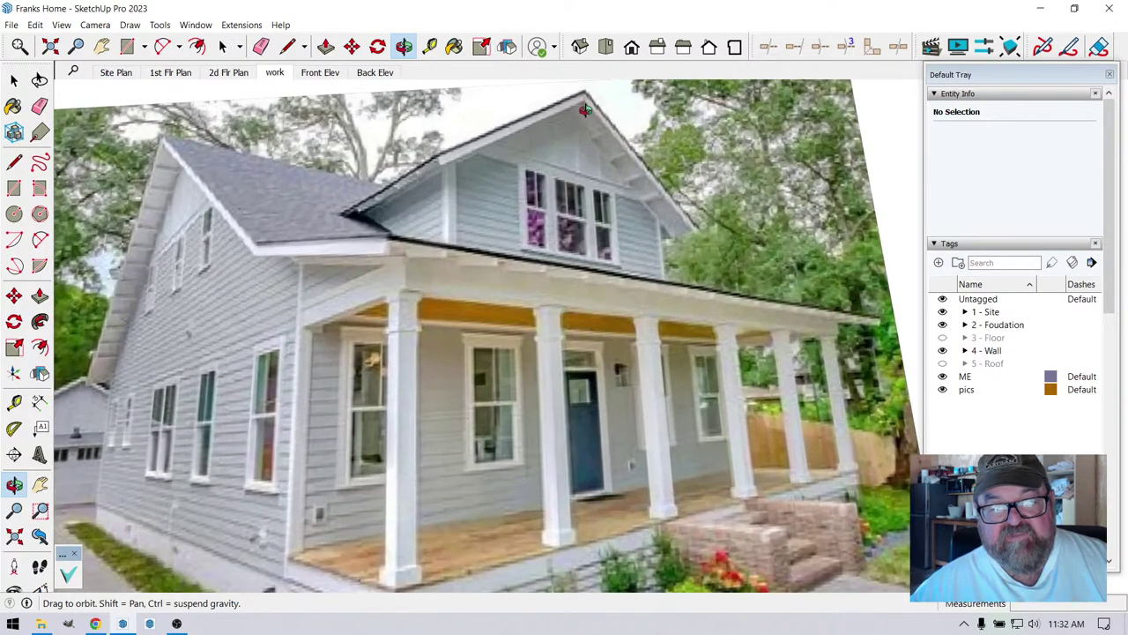
scroll(621, 193, up, 1)
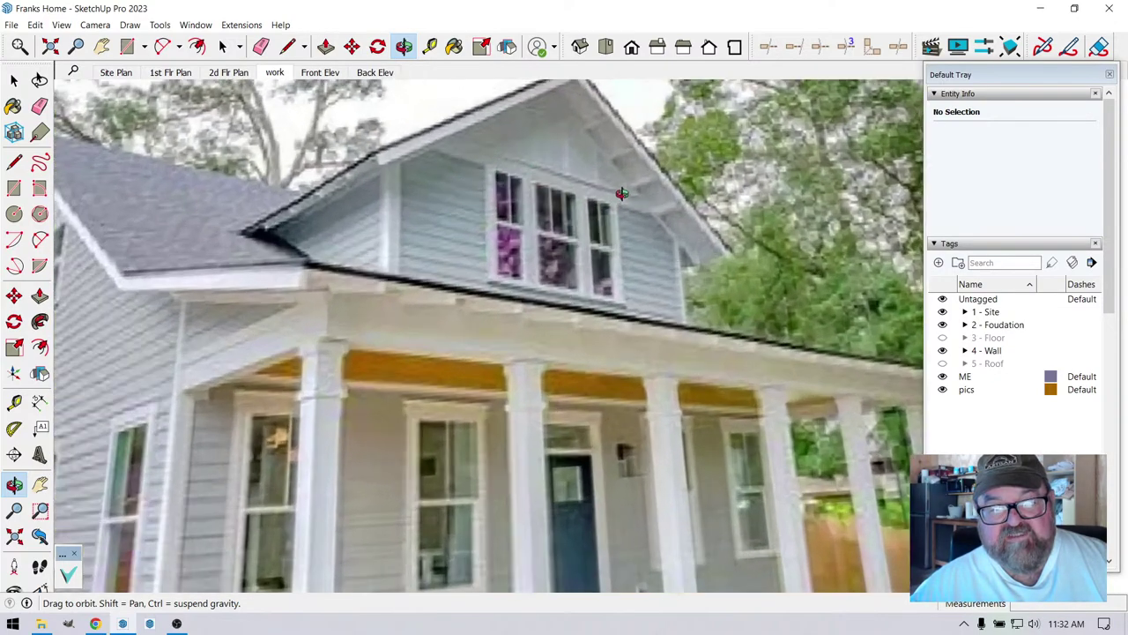
scroll(654, 242, up, 1)
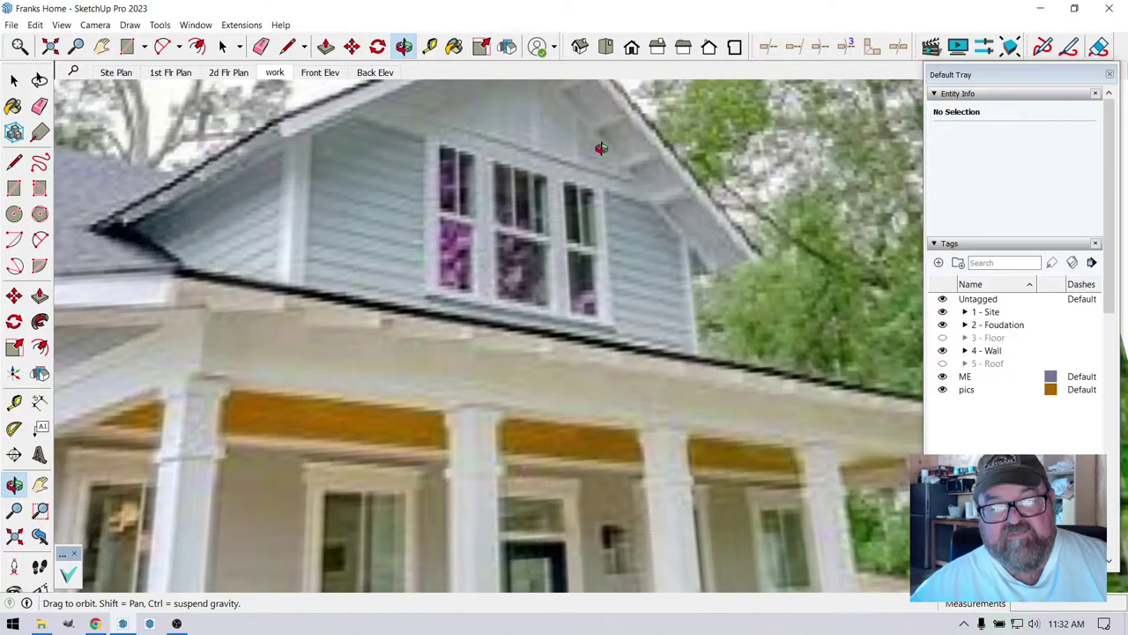
scroll(429, 102, down, 10)
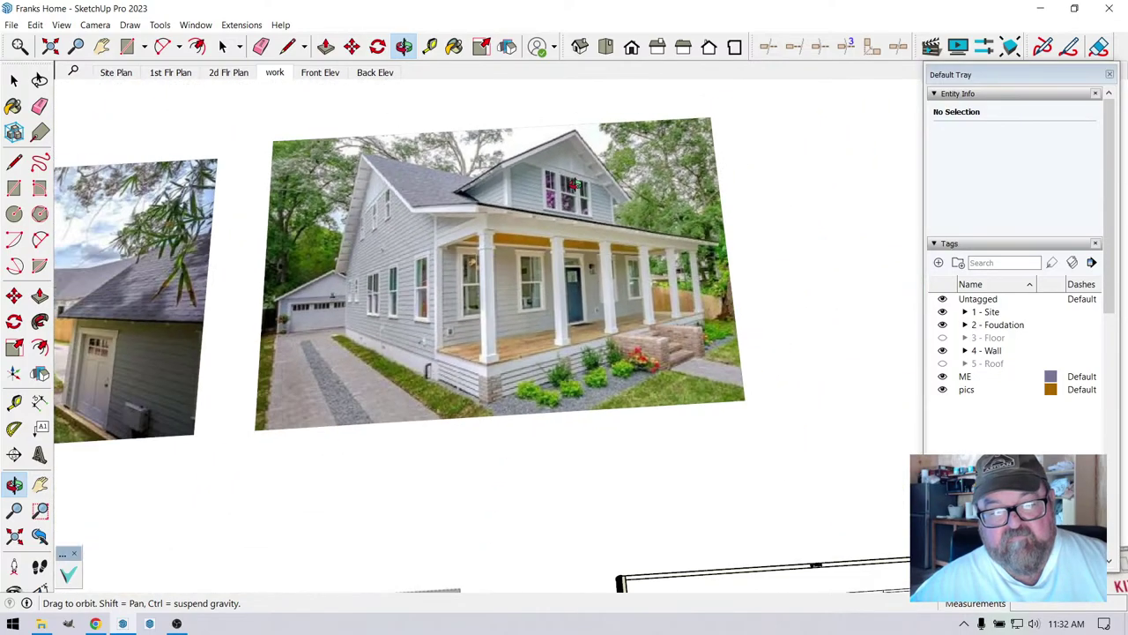
scroll(573, 194, down, 3)
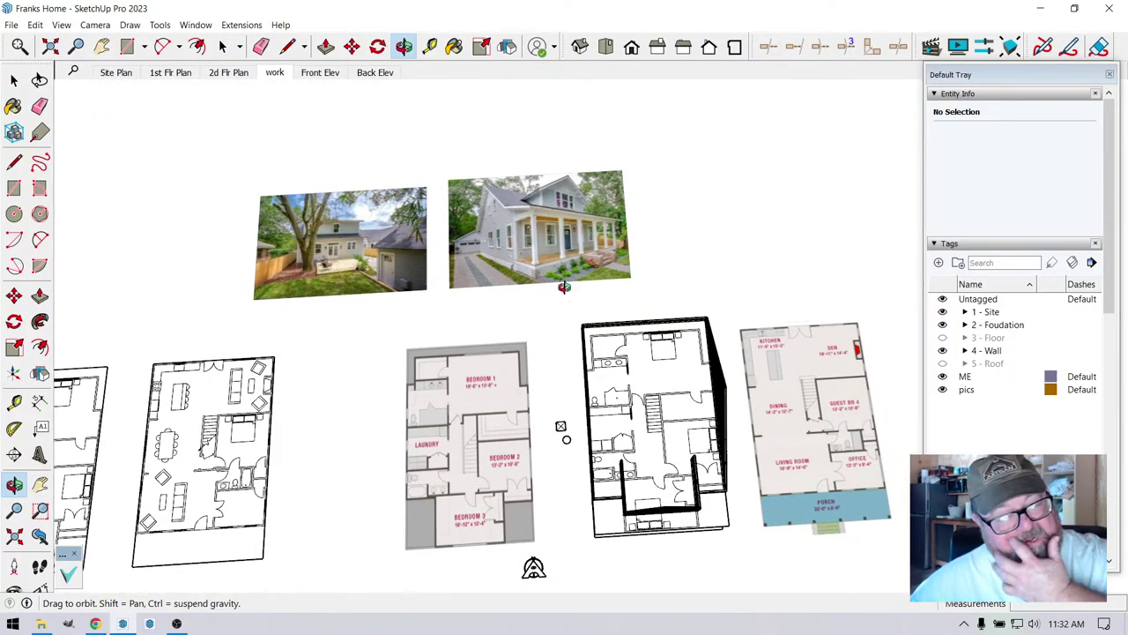
scroll(538, 204, up, 3)
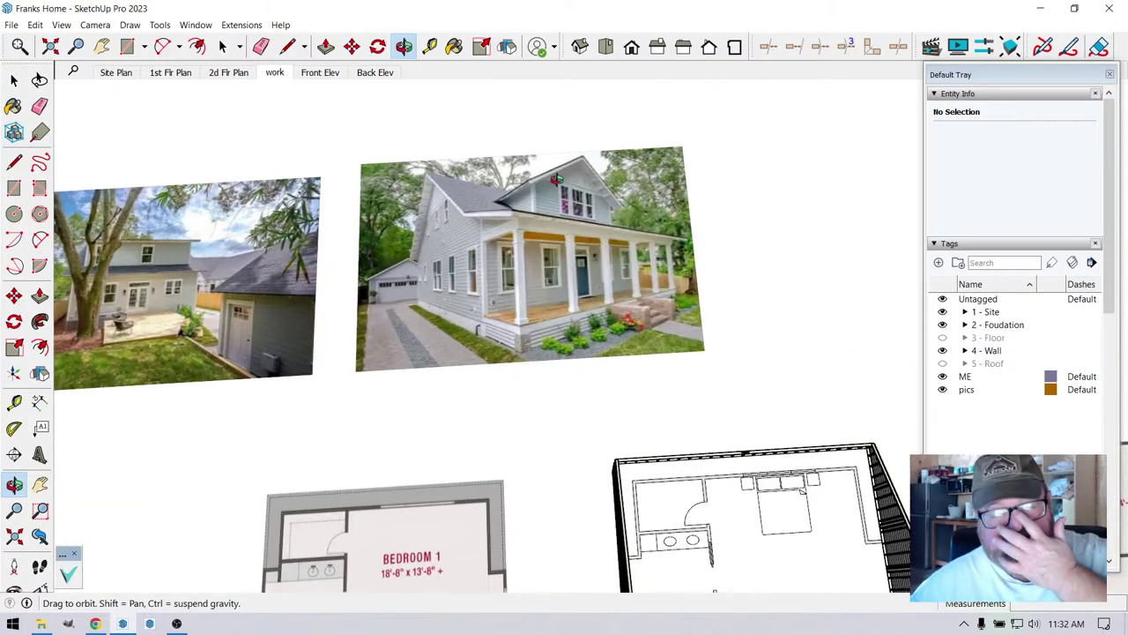
scroll(564, 194, down, 3)
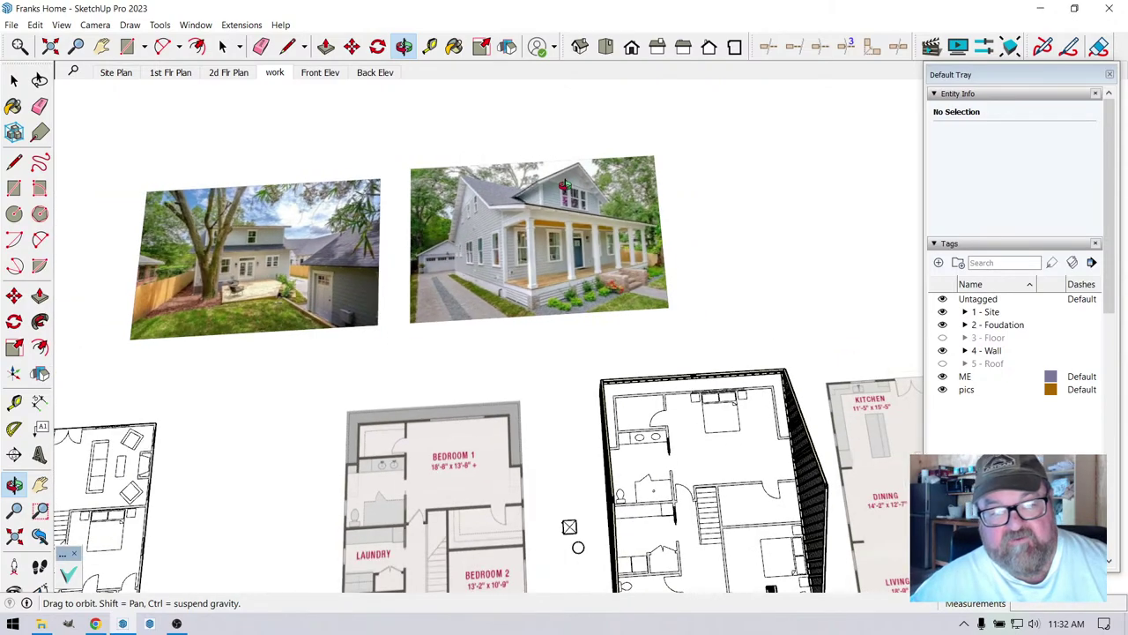
mouse_move(529, 511)
mouse_down()
mouse_move(536, 550)
mouse_move(559, 559)
mouse_move(547, 555)
mouse_up()
scroll(567, 287, up, 2)
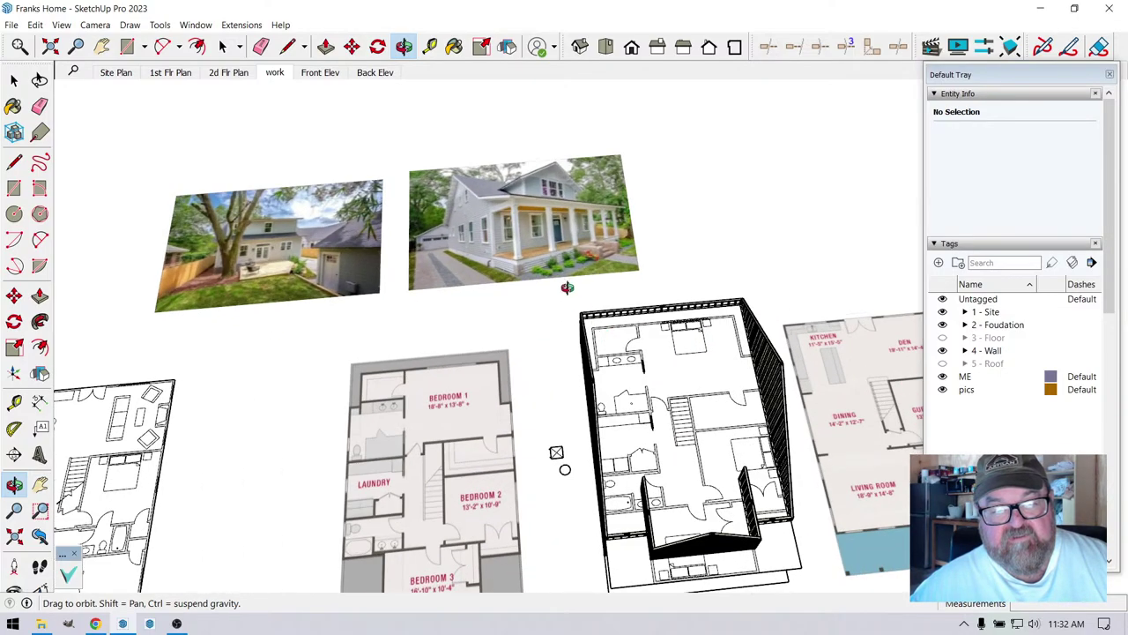
scroll(238, 215, up, 5)
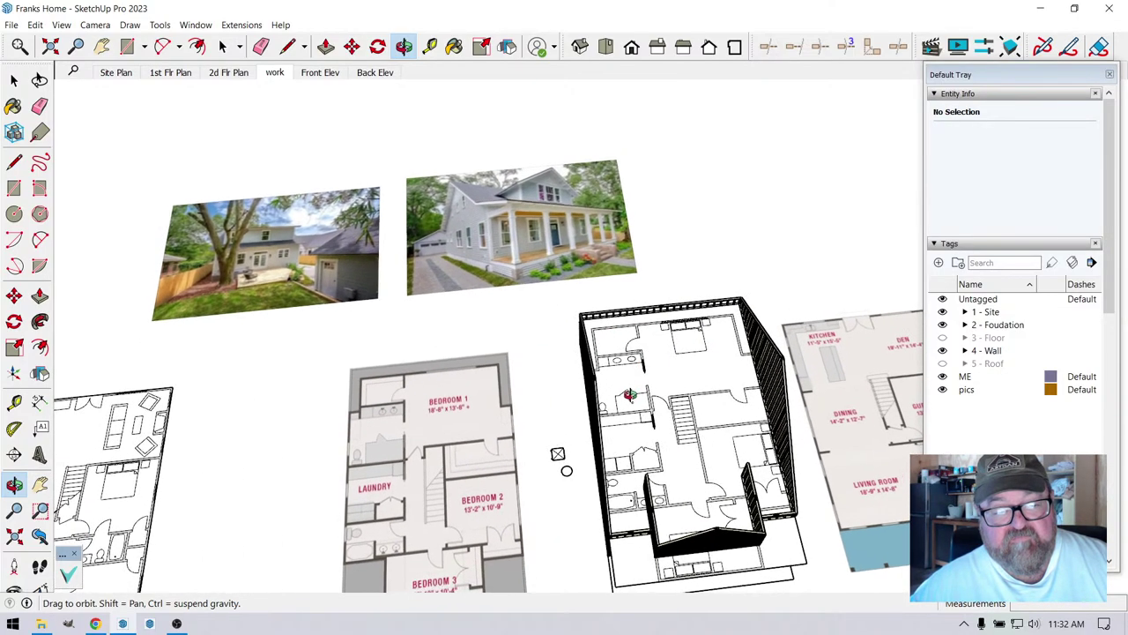
scroll(238, 214, up, 10)
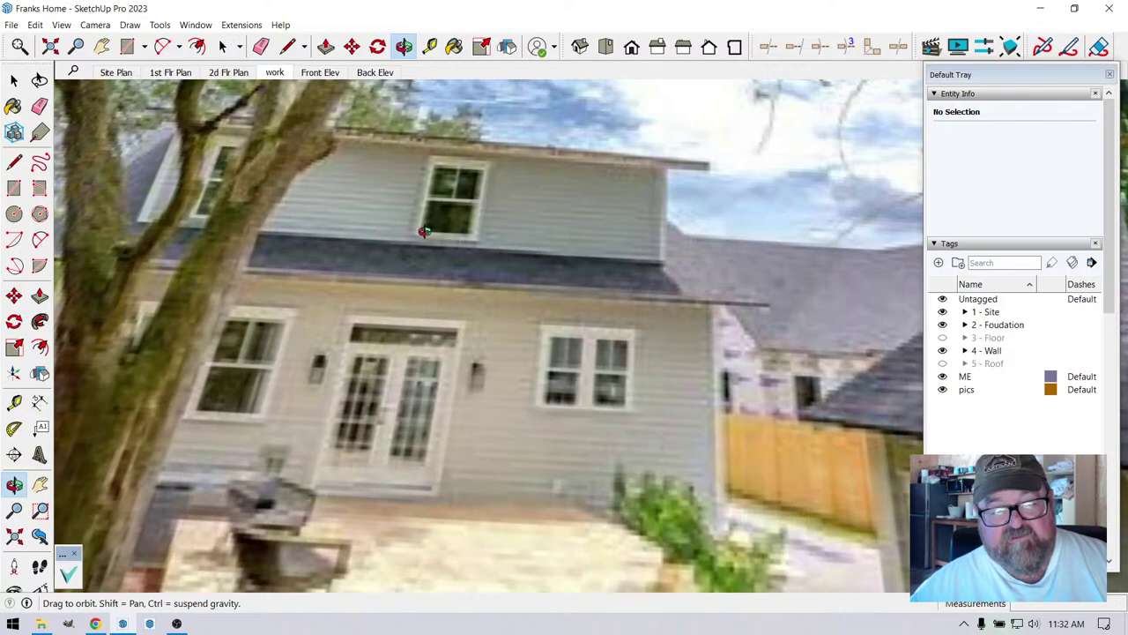
scroll(412, 194, down, 15)
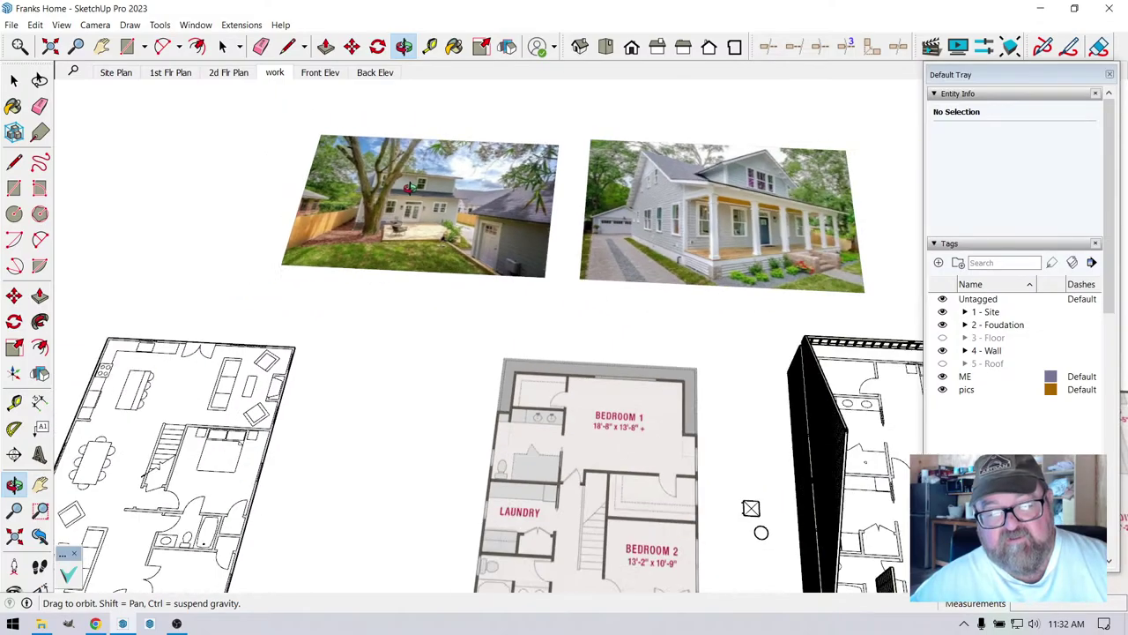
mouse_move(410, 188)
mouse_down()
mouse_move(594, 309)
mouse_move(292, 297)
mouse_move(577, 384)
mouse_move(660, 385)
mouse_move(673, 327)
mouse_move(545, 325)
mouse_move(580, 452)
mouse_up()
scroll(576, 384, up, 5)
scroll(579, 452, up, 3)
drag(703, 381, 517, 378)
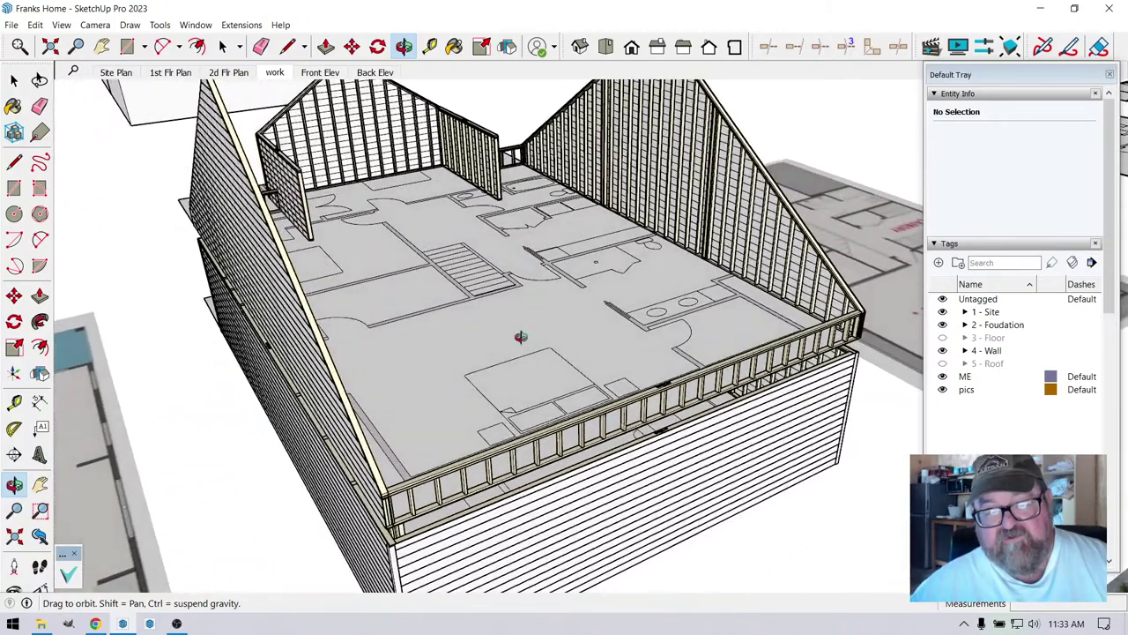
scroll(516, 121, up, 3)
scroll(474, 243, up, 2)
mouse_move(517, 121)
mouse_down()
mouse_move(474, 242)
mouse_move(573, 177)
mouse_move(617, 102)
mouse_move(532, 221)
mouse_up()
scroll(544, 190, down, 8)
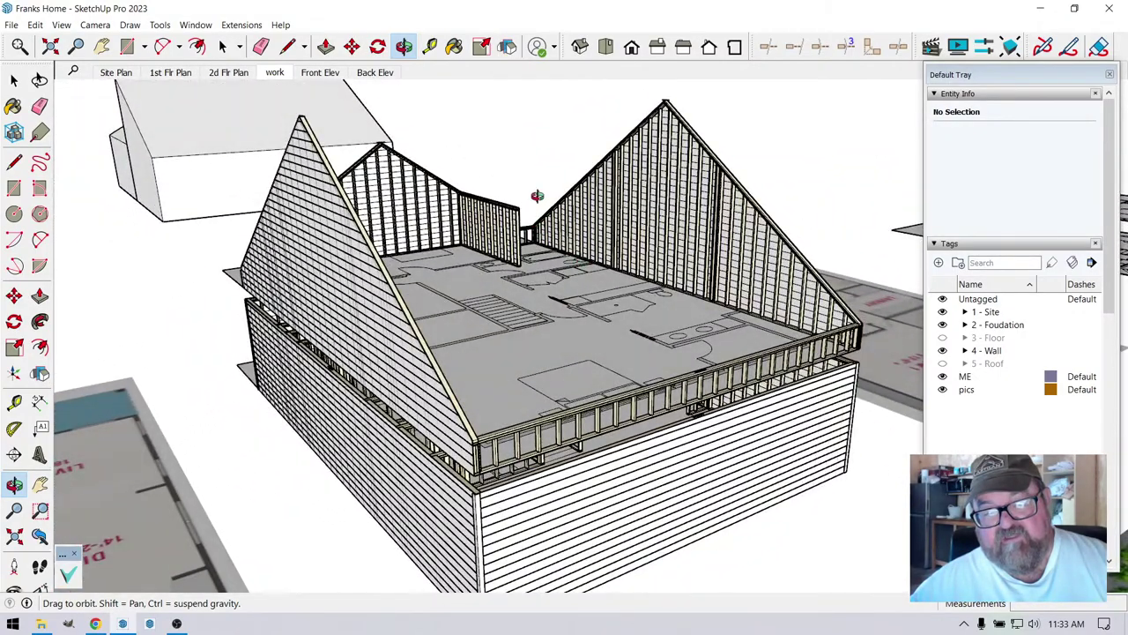
mouse_move(850, 361)
mouse_down()
mouse_move(582, 322)
mouse_move(457, 150)
mouse_up()
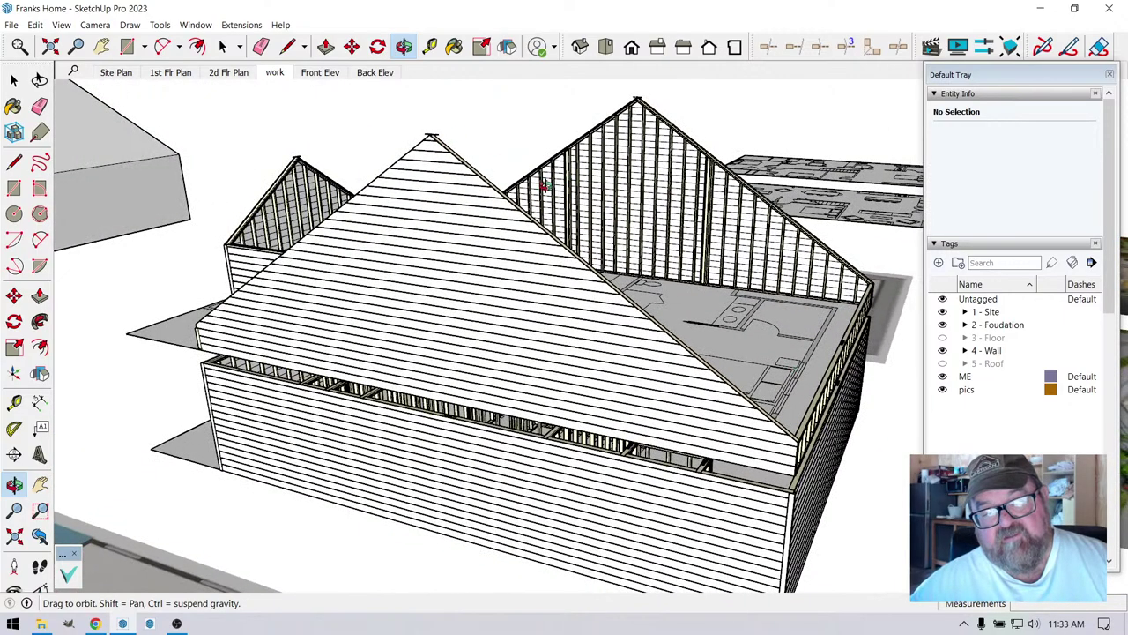
scroll(544, 185, down, 4)
mouse_move(393, 232)
mouse_down()
mouse_move(327, 259)
mouse_move(432, 284)
mouse_move(519, 344)
mouse_up()
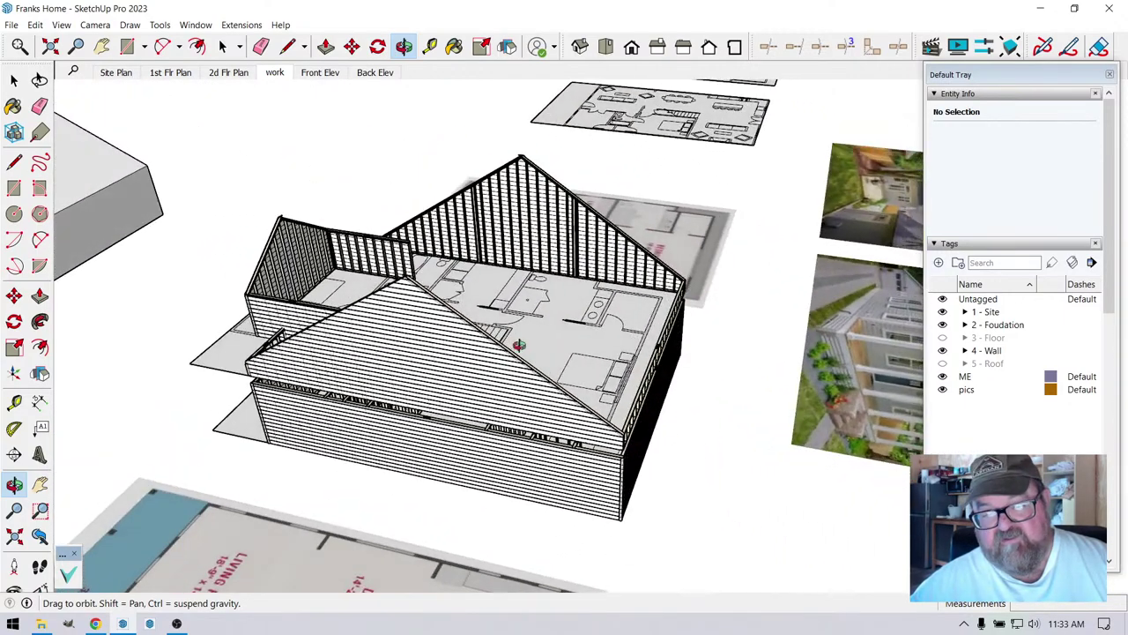
scroll(285, 276, down, 5)
scroll(388, 305, down, 3)
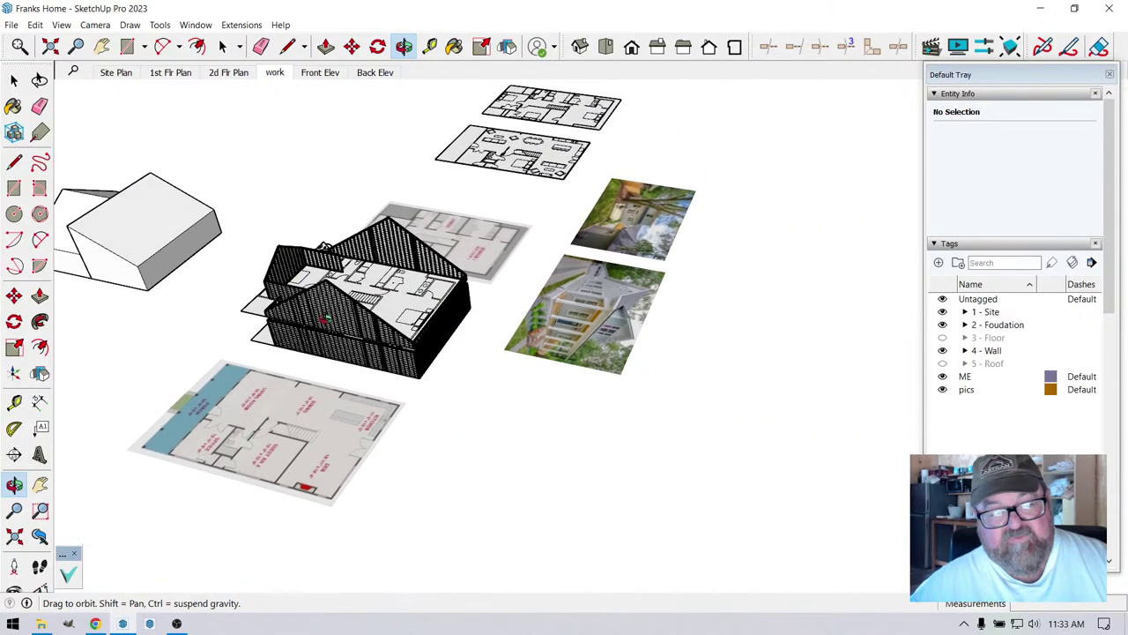
drag(388, 304, 493, 334)
scroll(494, 335, up, 4)
click(14, 80)
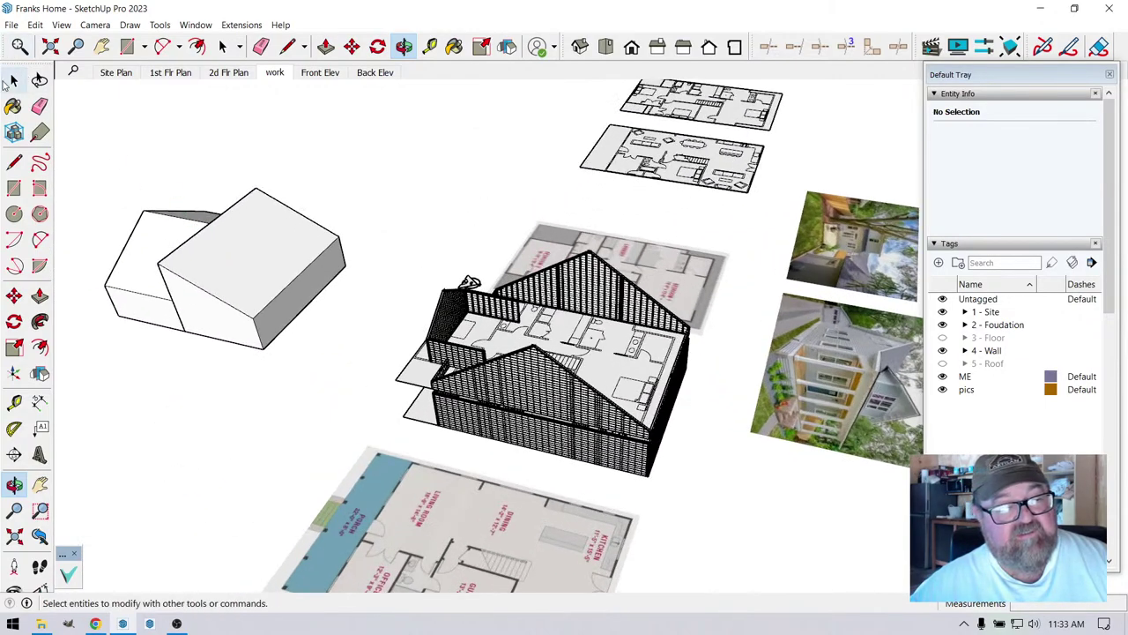
click(223, 46)
click(118, 299)
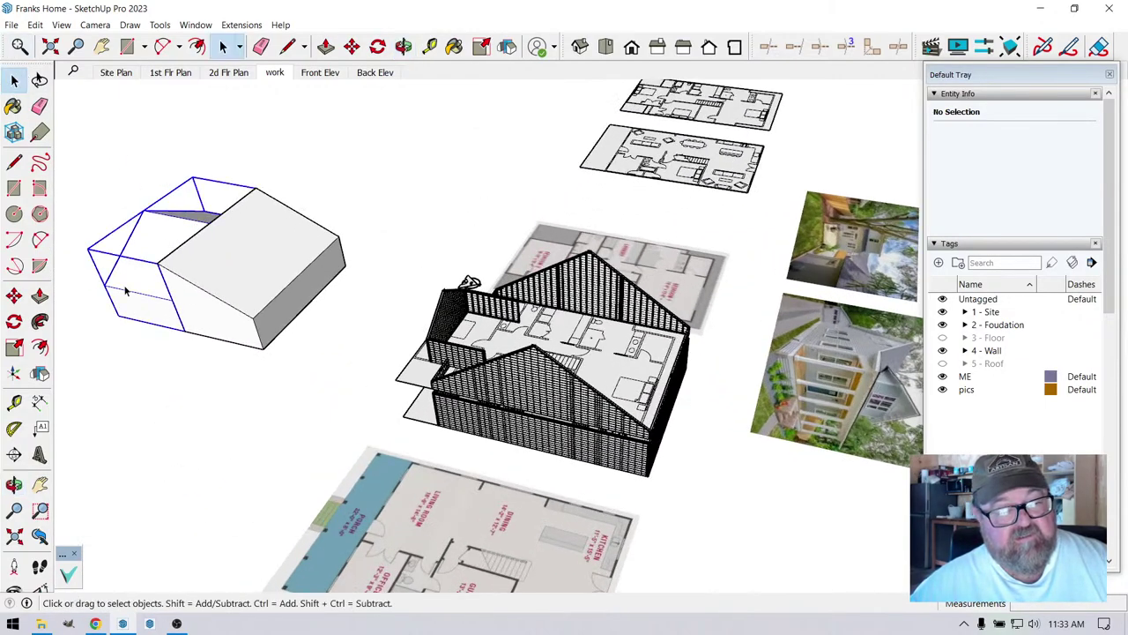
- Select both solid blocks and move them over the house
ctrl+click(229, 296)
click(352, 45)
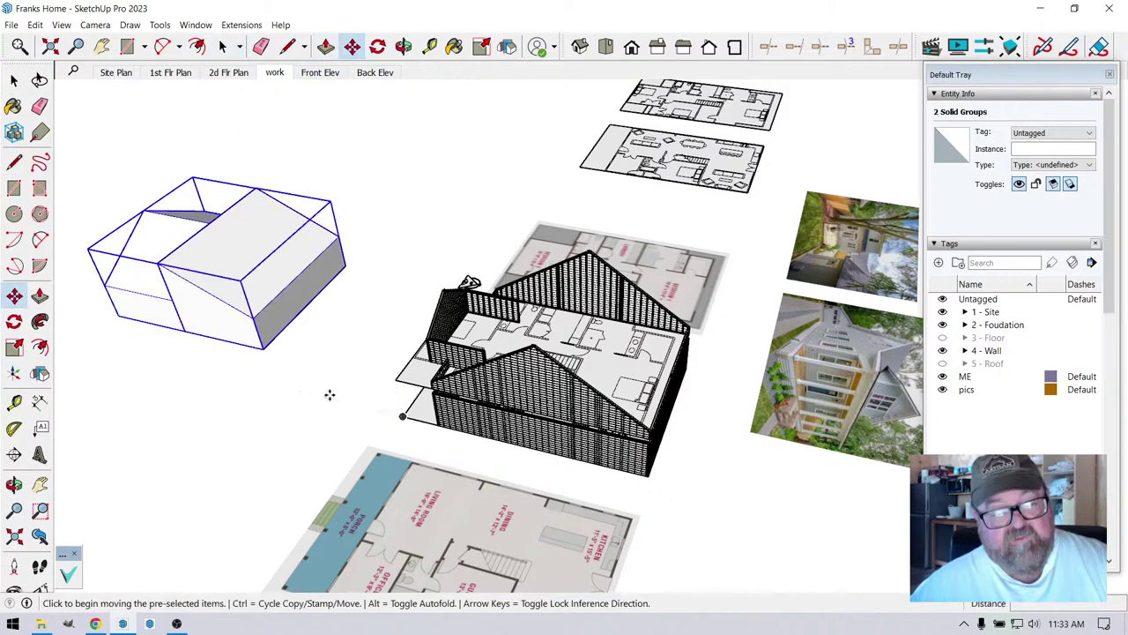
click(579, 486)
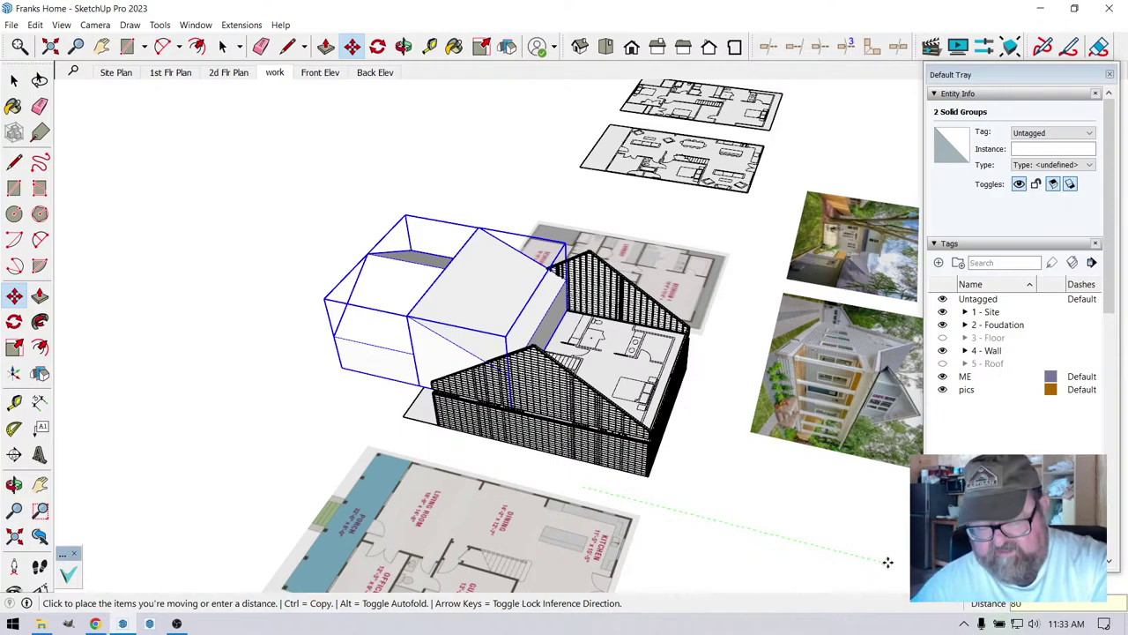
click(888, 562)
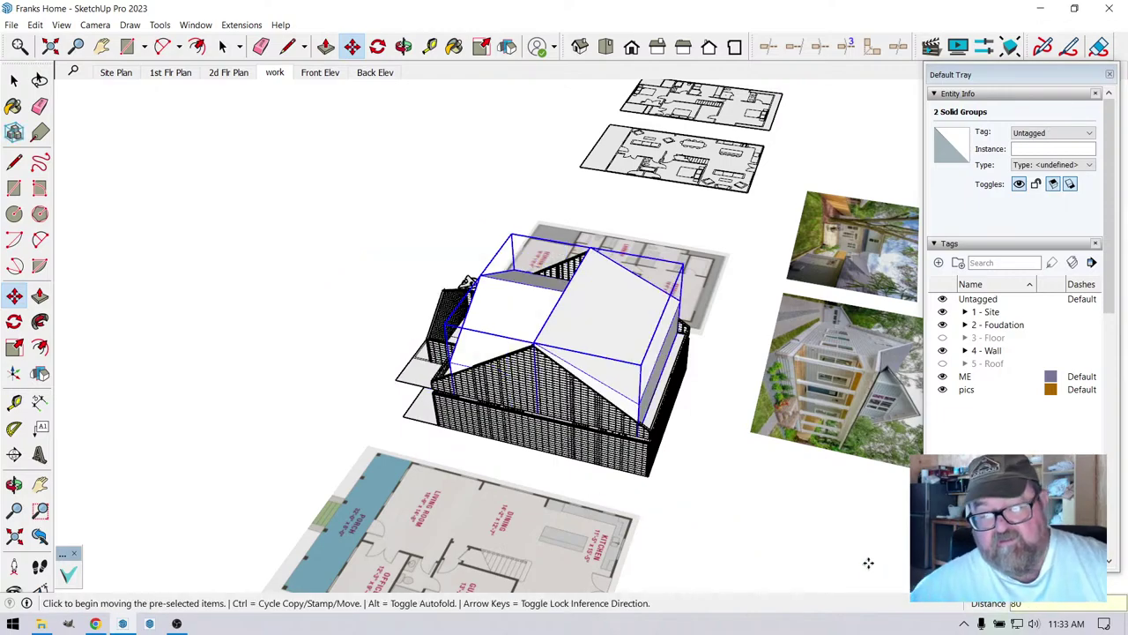
- Turn the 5 - Roof tag back on and orbit around the roof from both sides
click(942, 363)
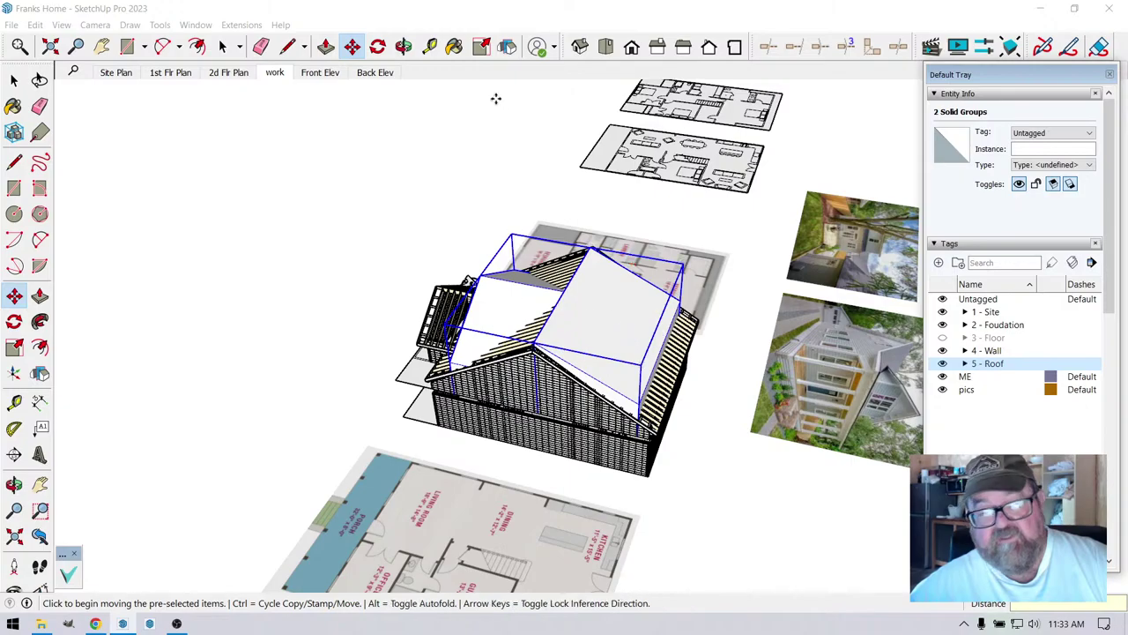
click(404, 46)
scroll(563, 349, up, 5)
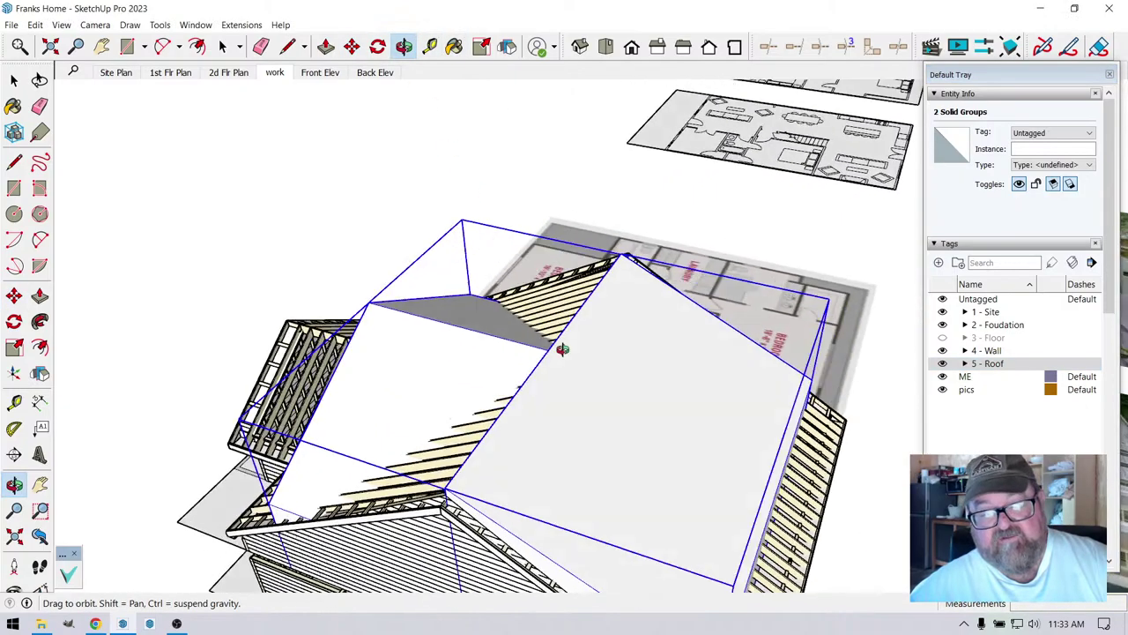
drag(562, 349, 607, 343)
drag(608, 426, 324, 407)
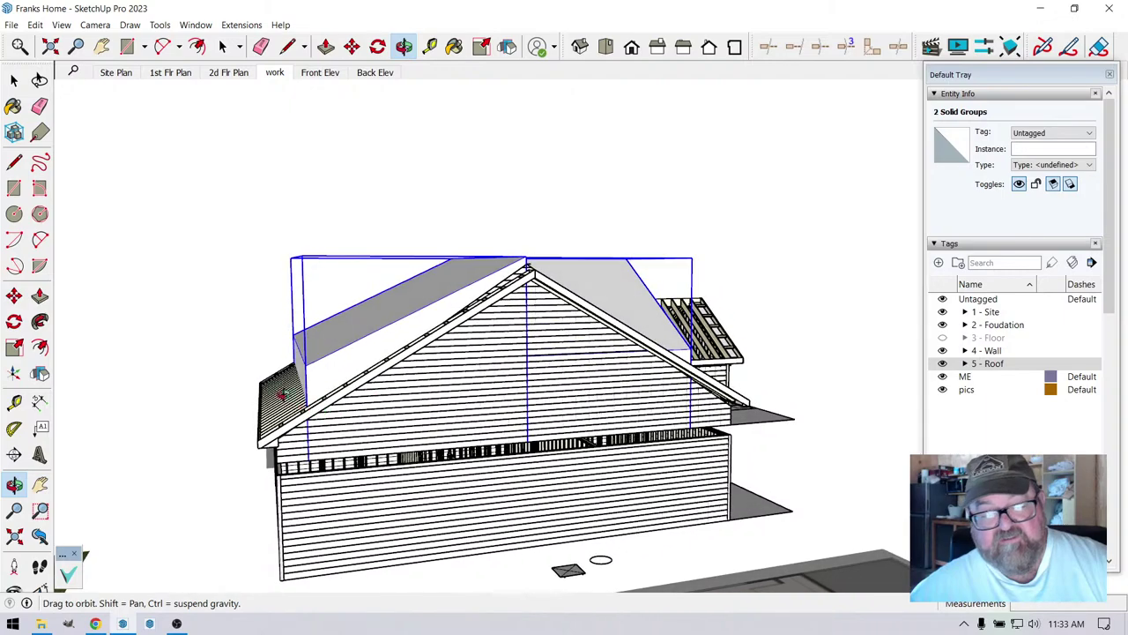
click(14, 79)
scroll(267, 413, up, 2)
- In Edit Gable Rafter Roof, set Overhang Left to 8 in. and update the ROOF10 assembly
click(267, 412)
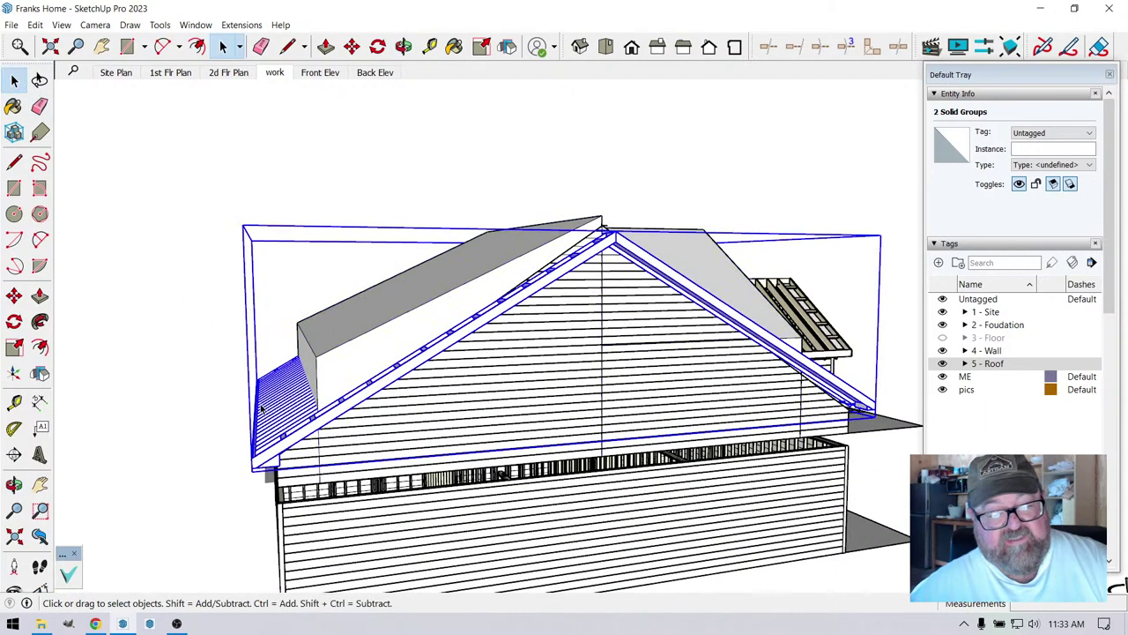
right_click(265, 415)
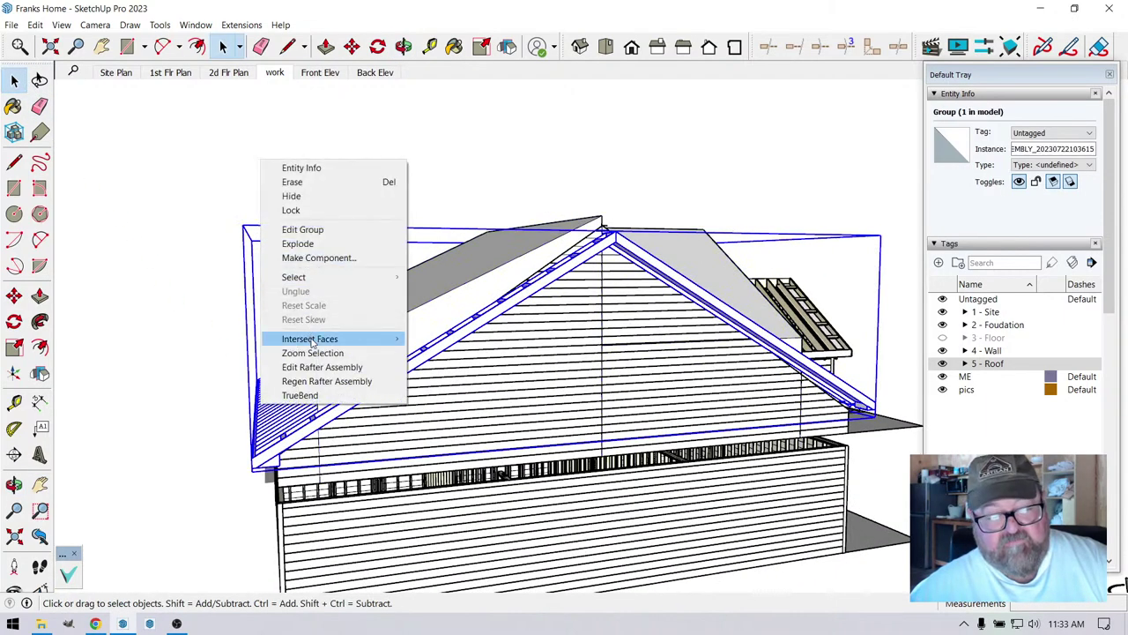
click(317, 367)
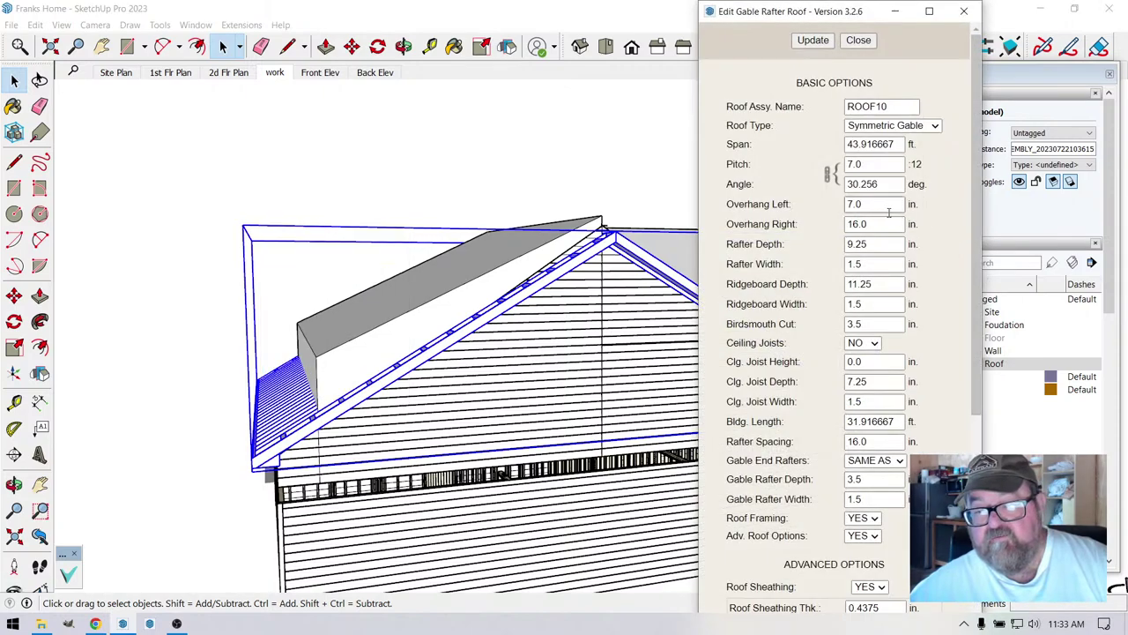
click(874, 166)
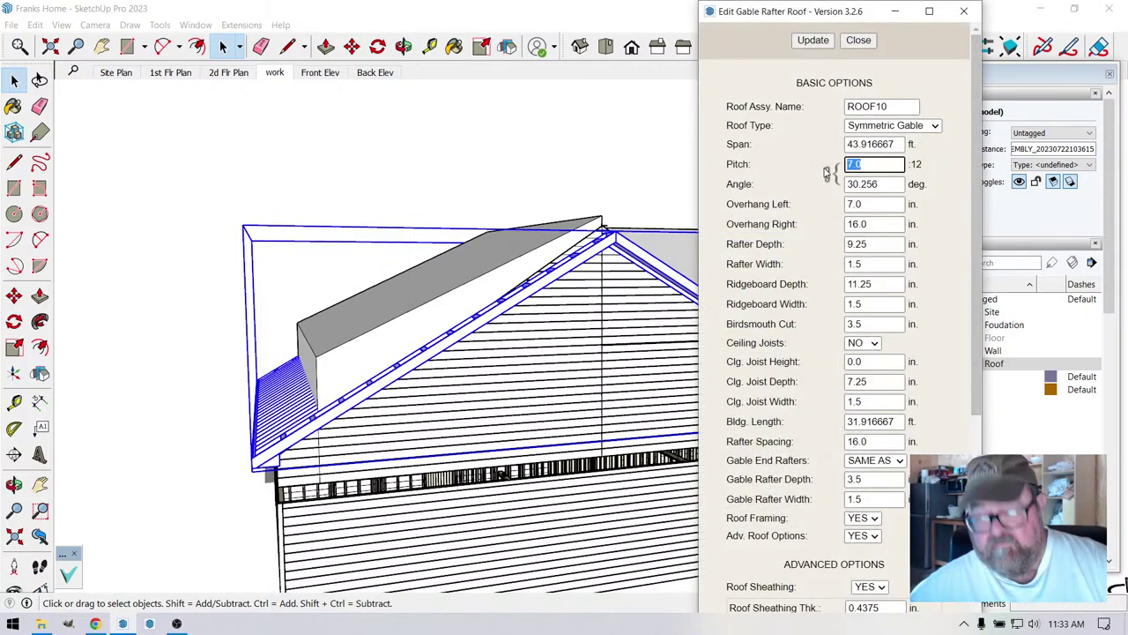
click(876, 203)
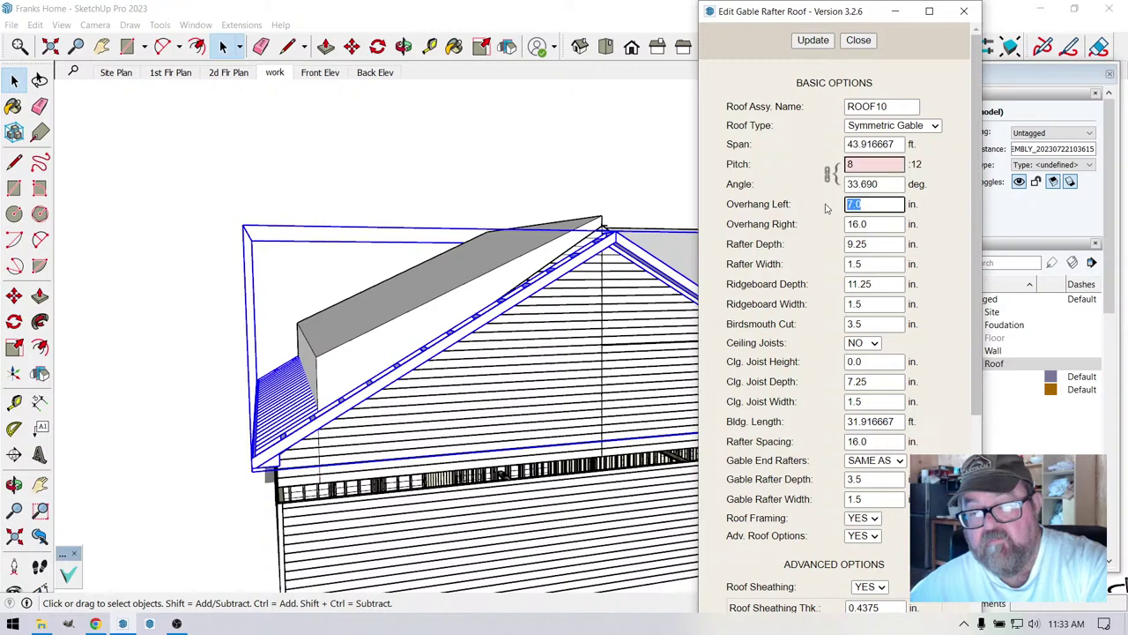
text(8)
click(815, 43)
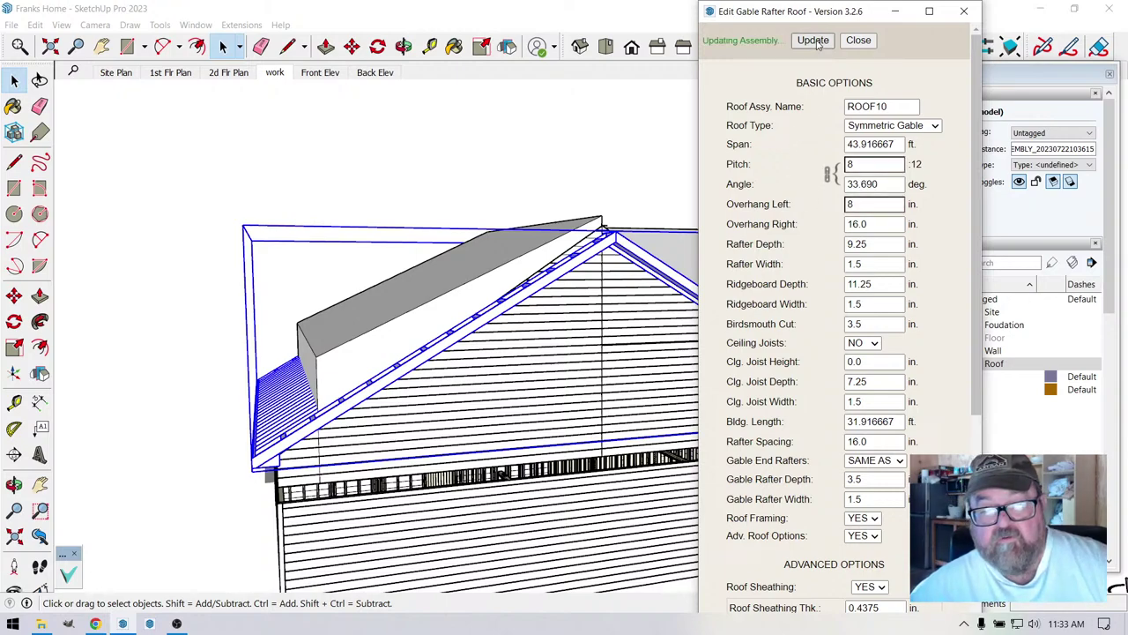
click(858, 39)
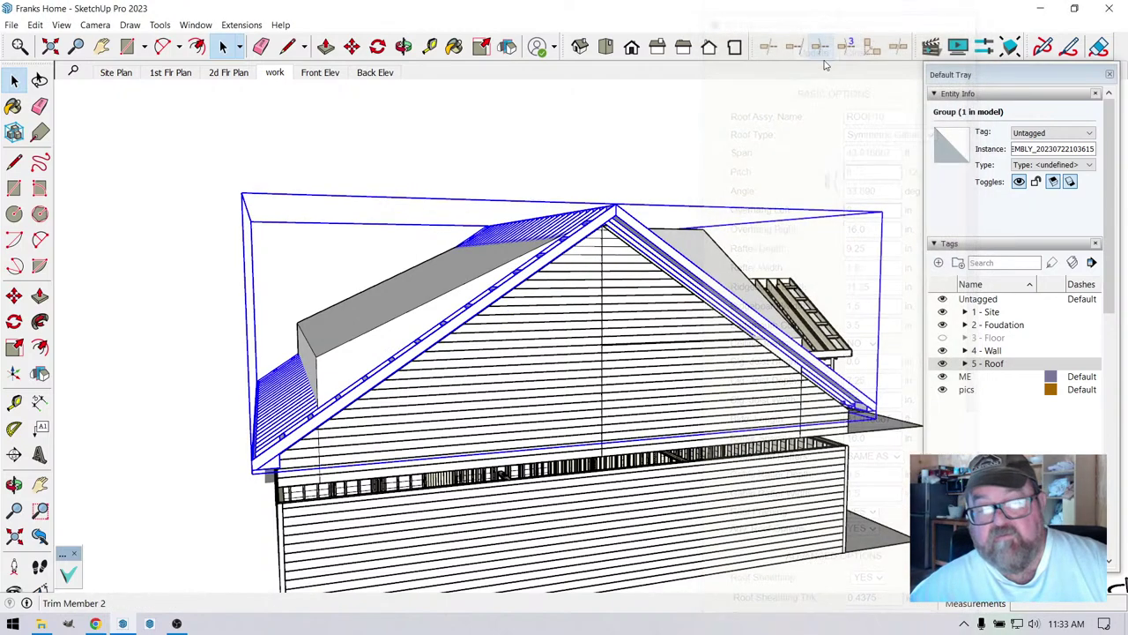
- Orbit to the roof's long side and select both box-shaped solid groups
click(404, 46)
drag(375, 256, 497, 353)
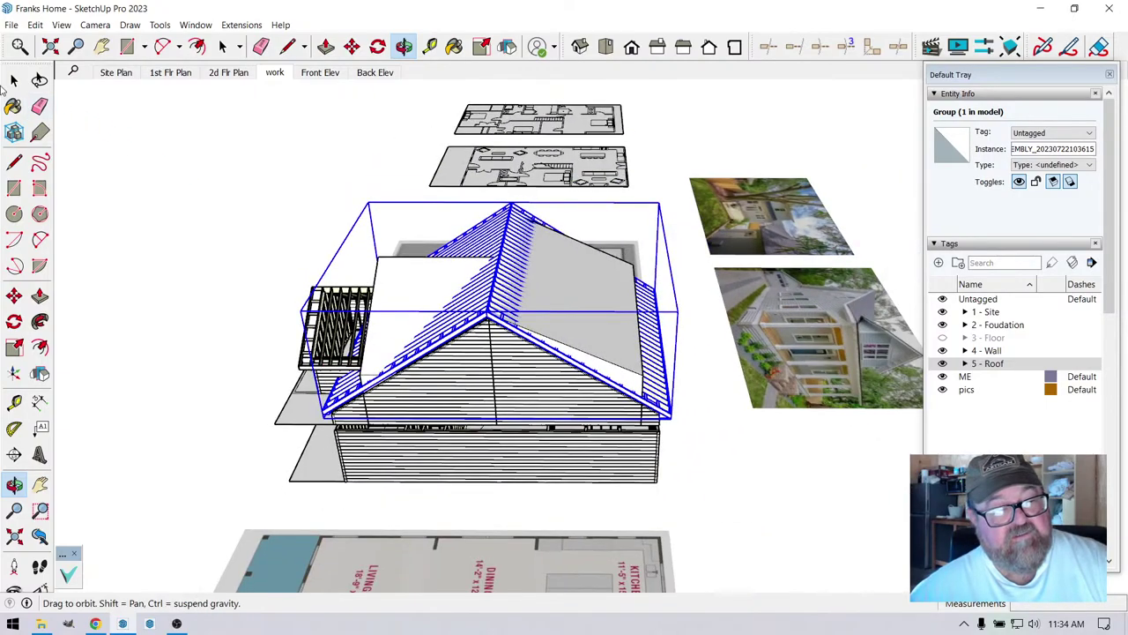
click(14, 80)
click(291, 260)
click(401, 293)
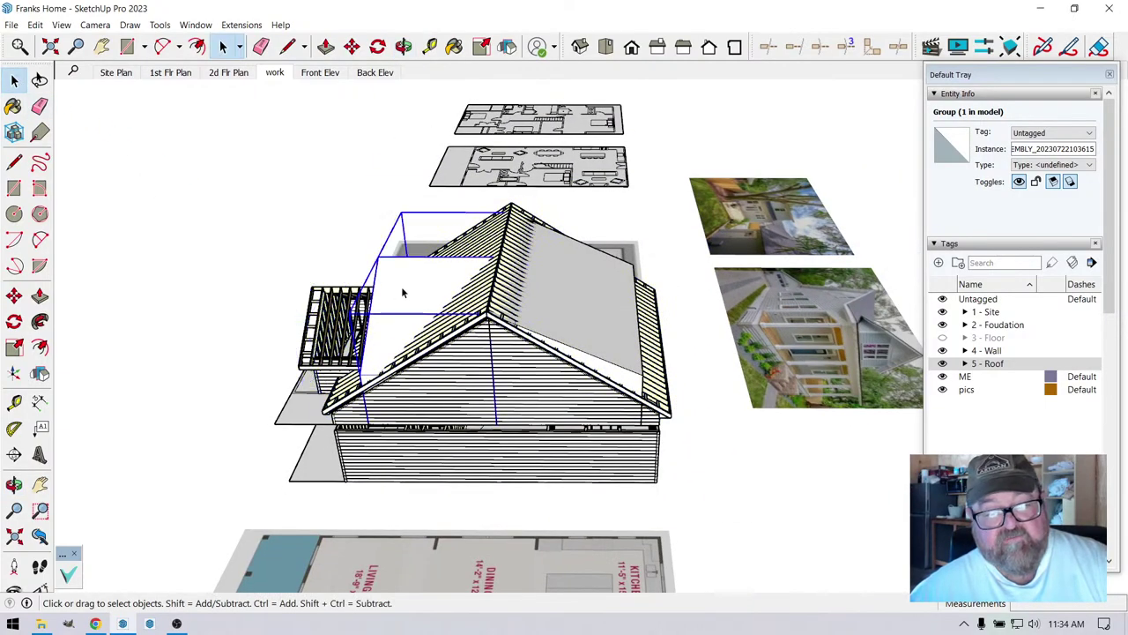
shift+click(623, 313)
scroll(626, 315, down, 2)
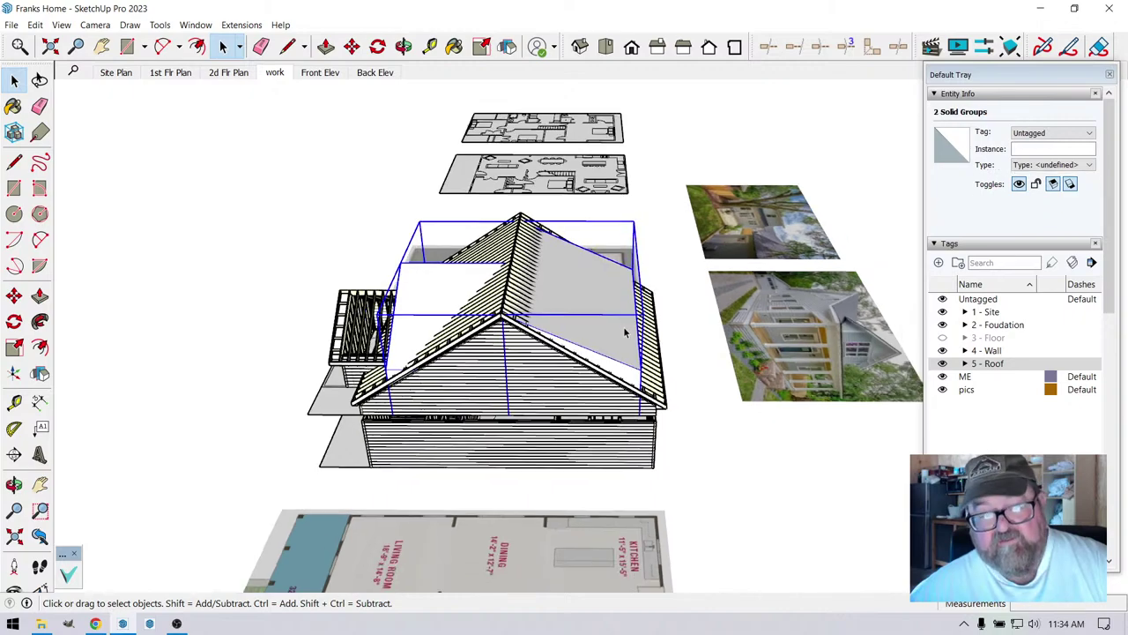
- Move the two box groups 80 to the right, off the house
click(352, 45)
scroll(364, 256, down, 1)
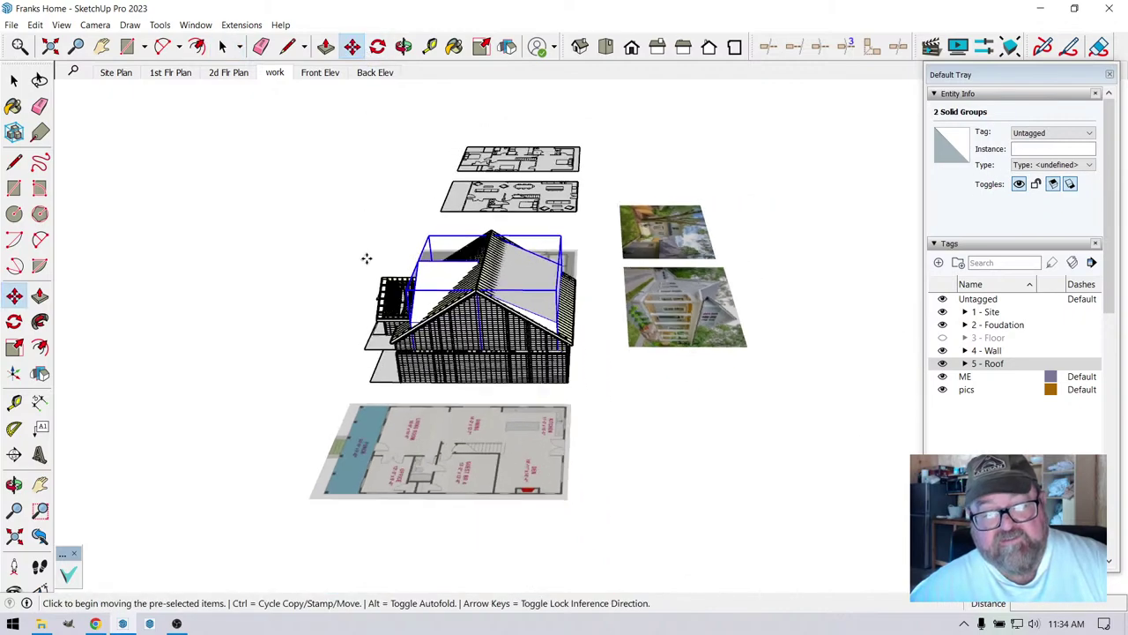
click(530, 397)
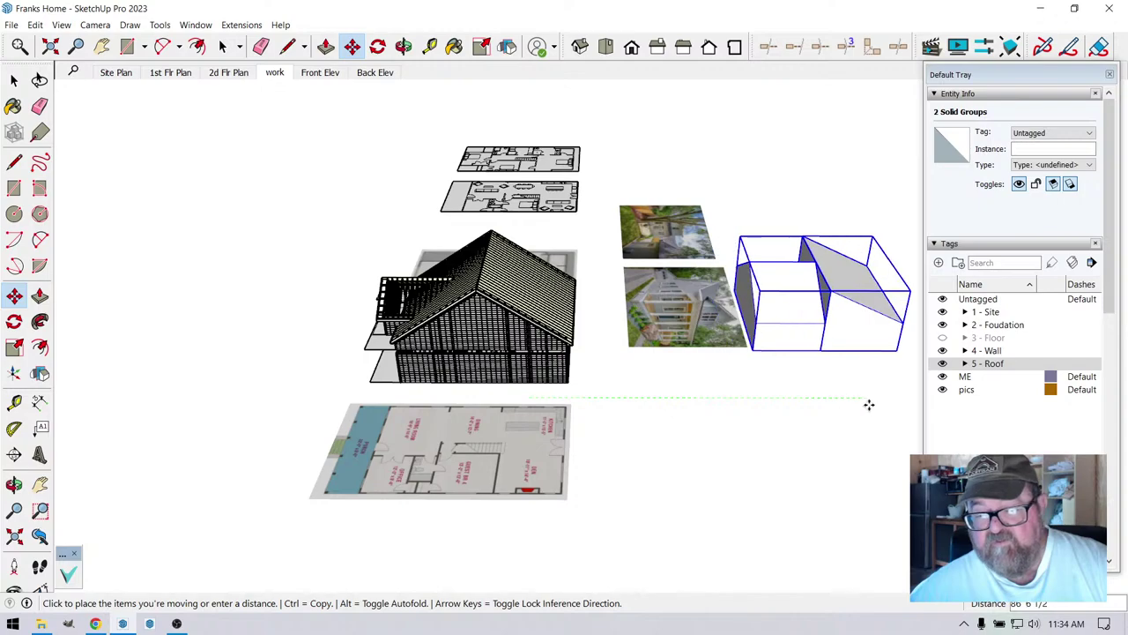
text(80)
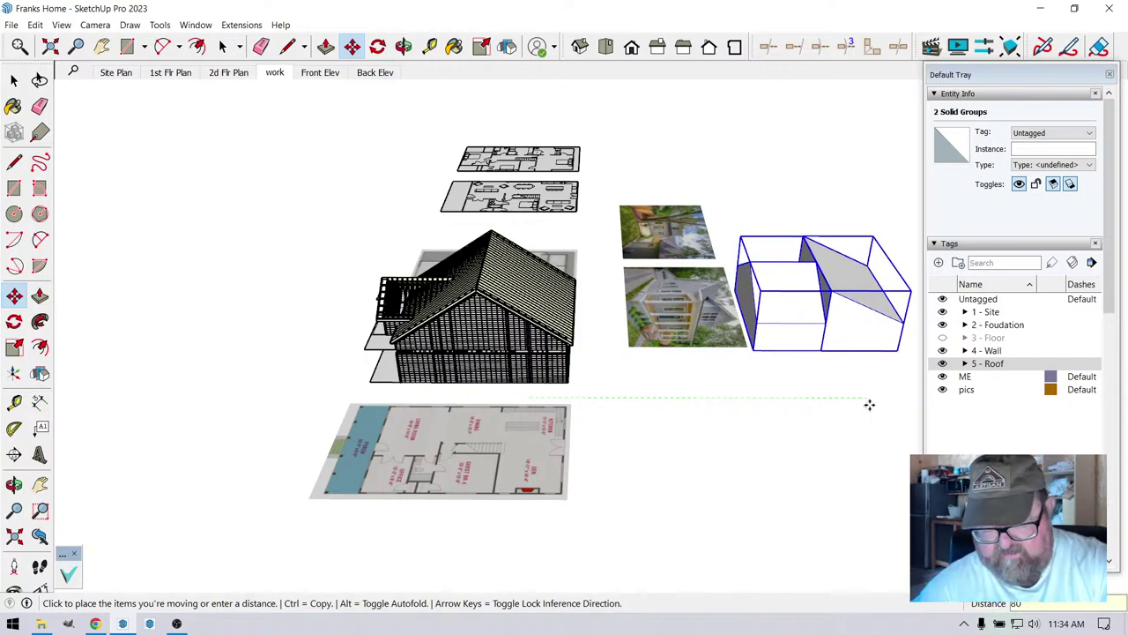
key(Return)
scroll(488, 141, up, 3)
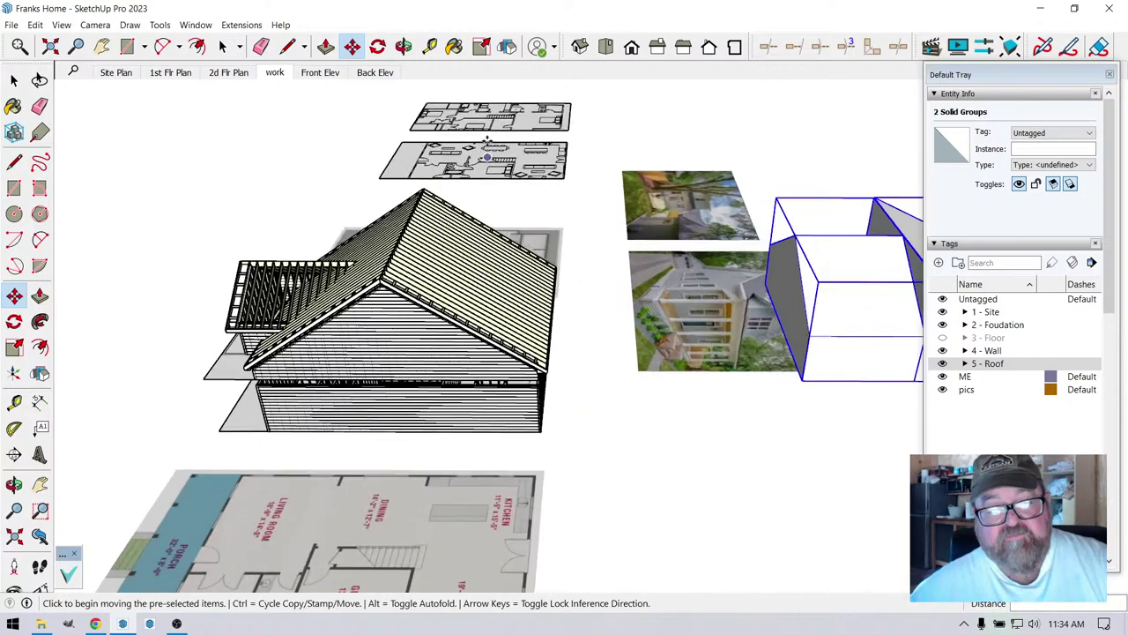
- Orbit and zoom around the house to look down on the floor plans
click(403, 46)
drag(414, 167, 732, 270)
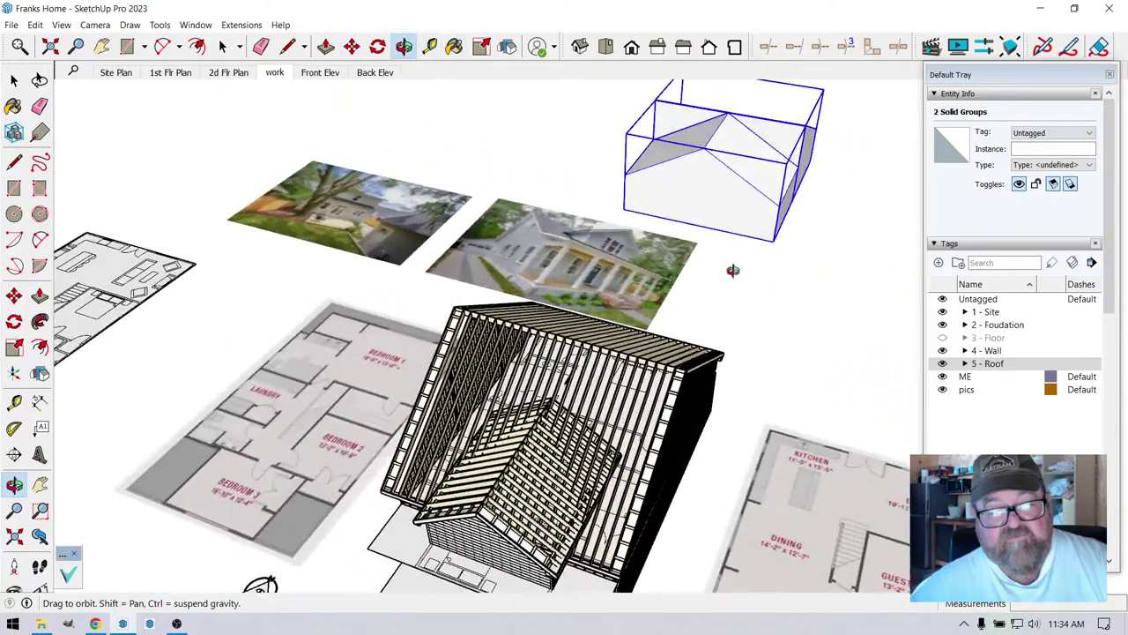
scroll(733, 270, down, 3)
scroll(499, 274, up, 5)
scroll(529, 371, up, 5)
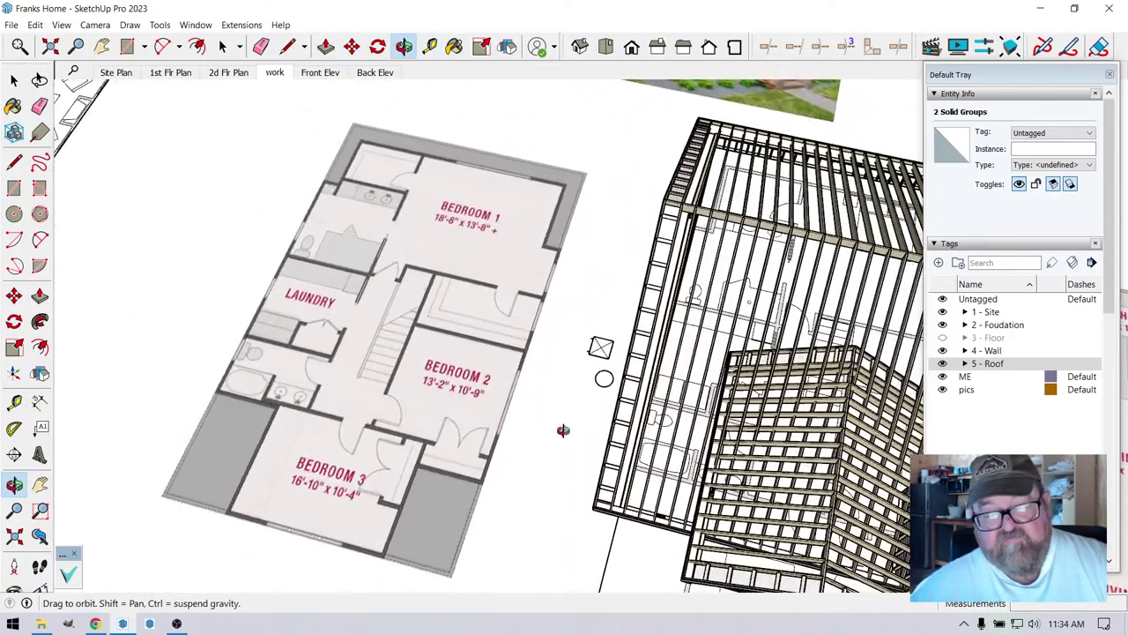
scroll(503, 564, down, 6)
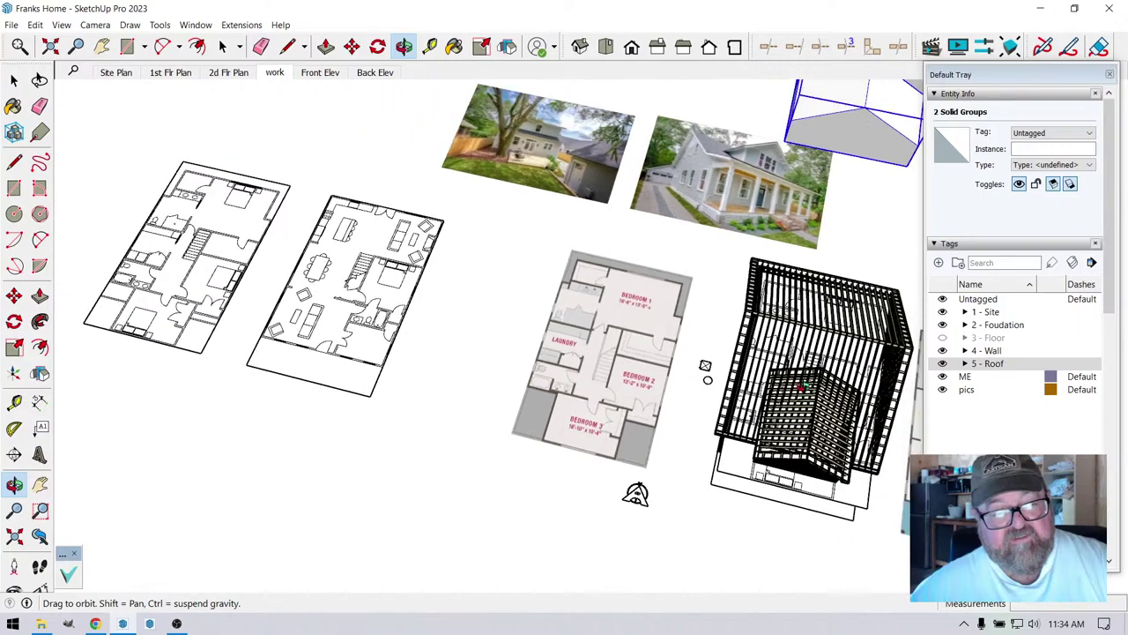
drag(636, 494, 652, 446)
scroll(870, 493, up, 3)
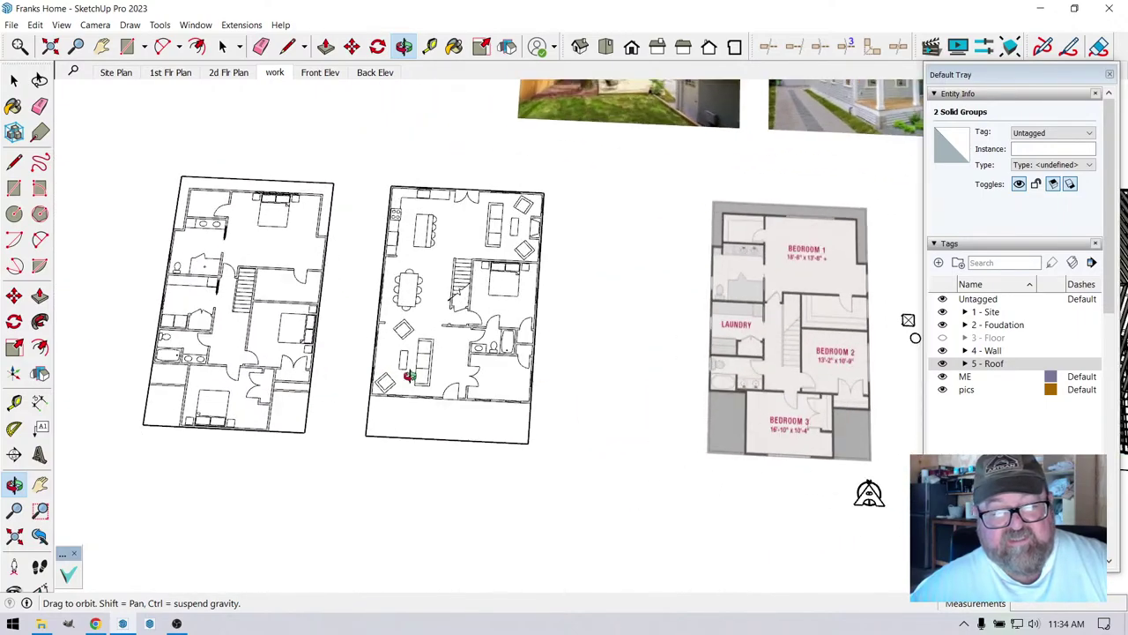
scroll(221, 345, up, 3)
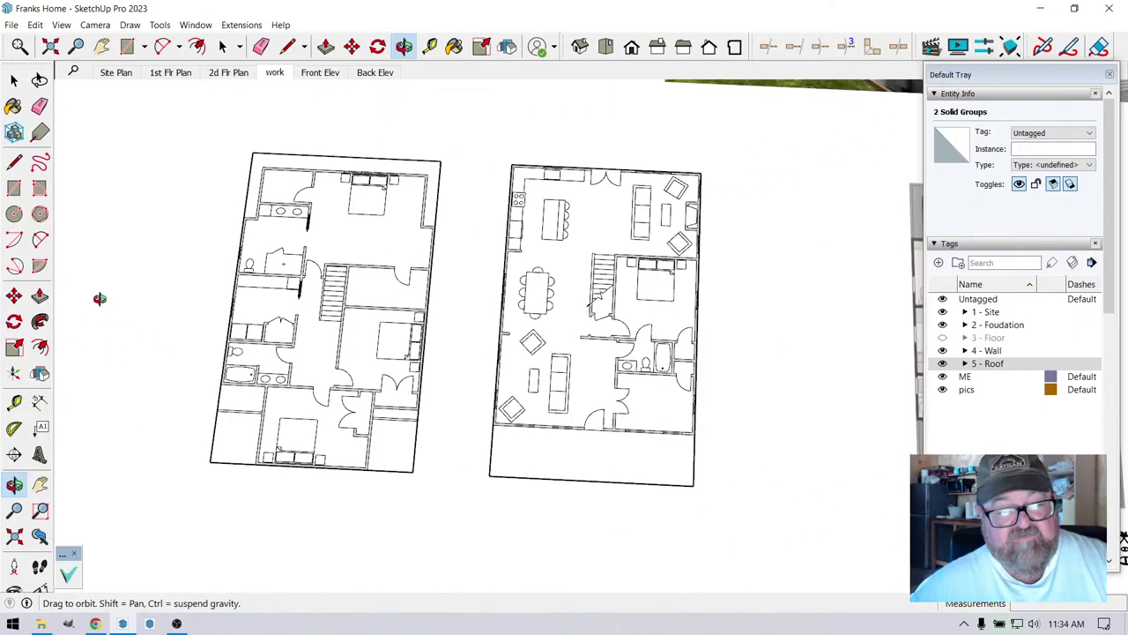
scroll(236, 341, up, 3)
scroll(236, 341, up, 5)
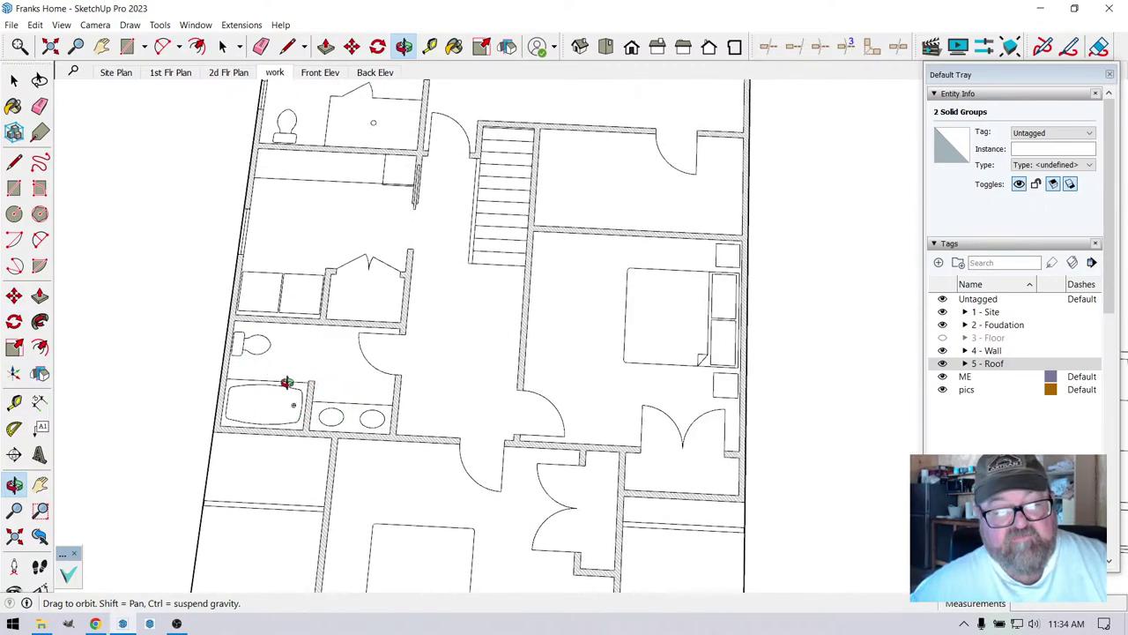
scroll(300, 244, down, 5)
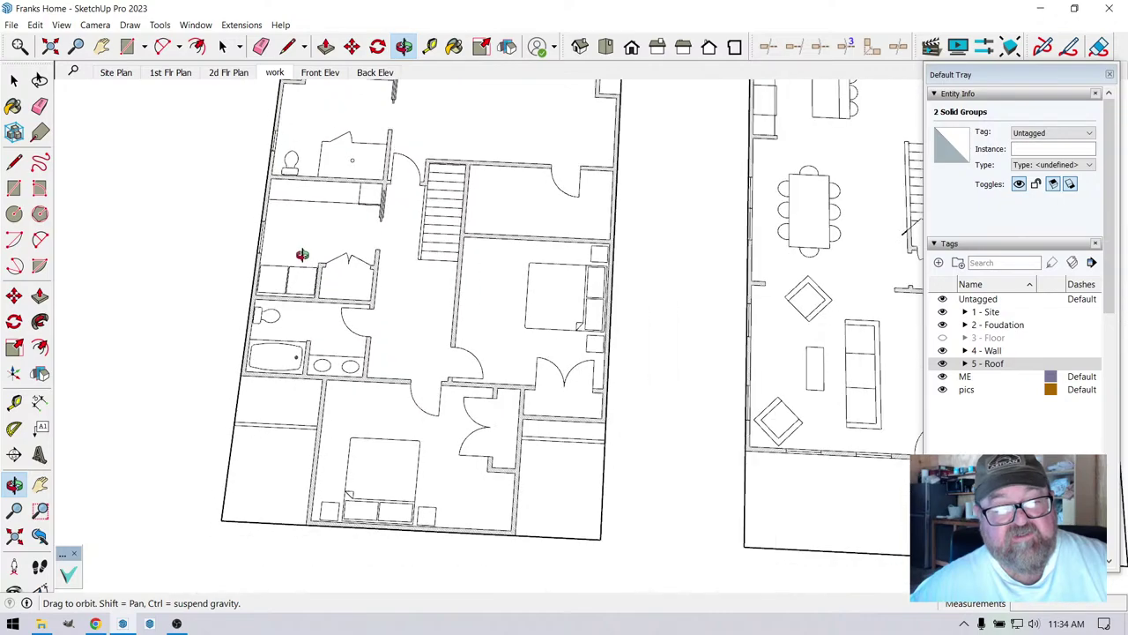
scroll(290, 291, down, 2)
scroll(325, 333, up, 3)
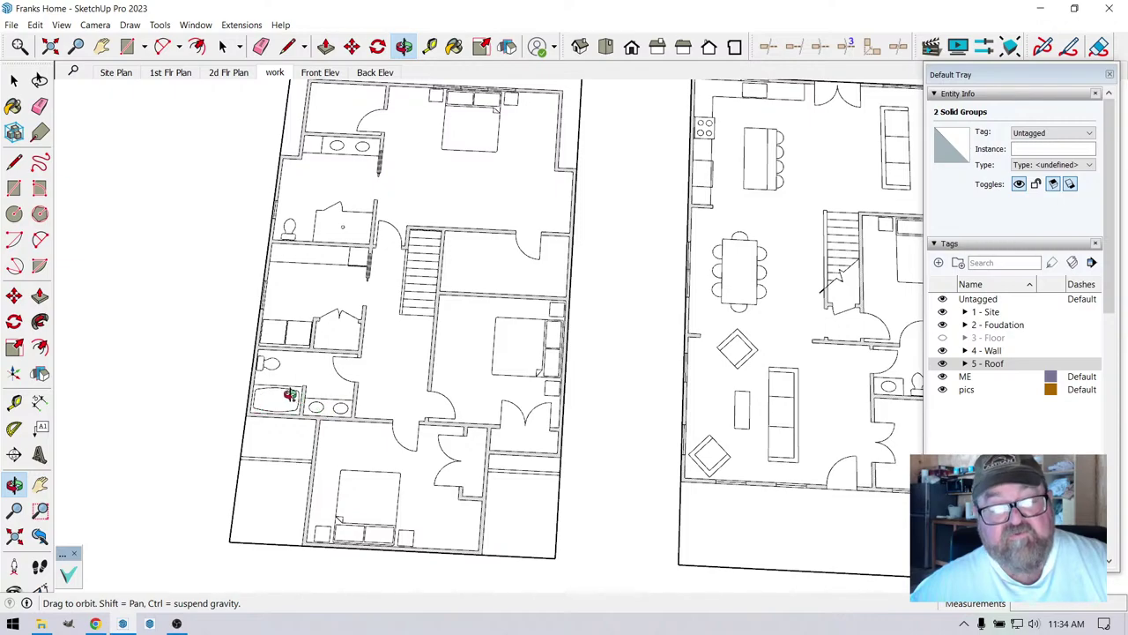
scroll(295, 392, down, 2)
scroll(308, 392, down, 1)
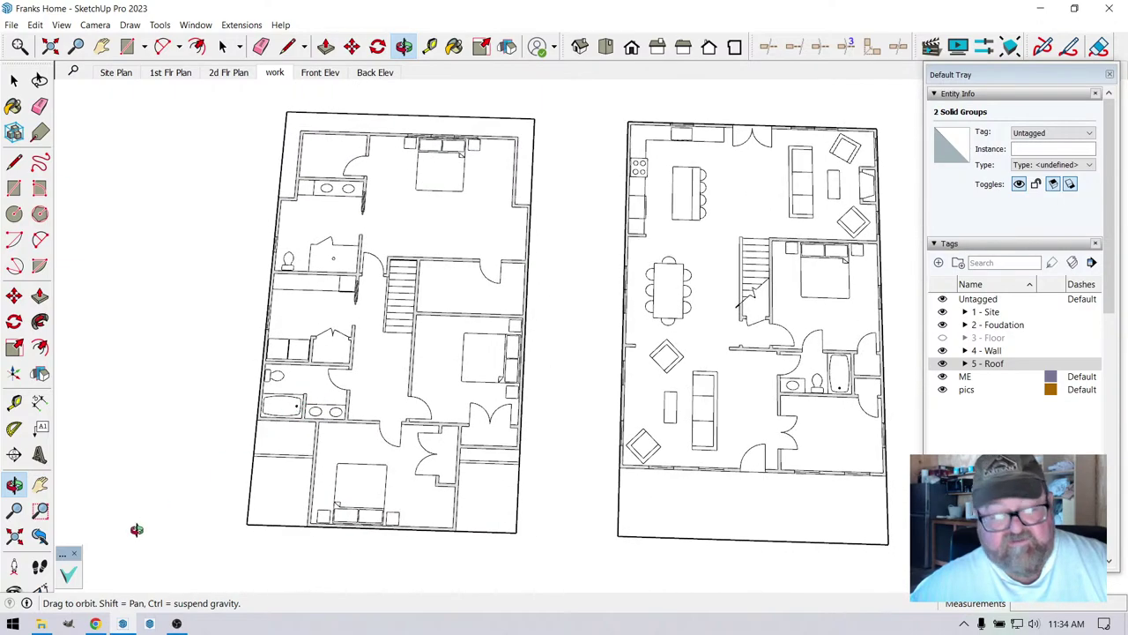
- Switch to Chrome's YouTube Studio live dashboard showing 41 views and the live chat
click(95, 623)
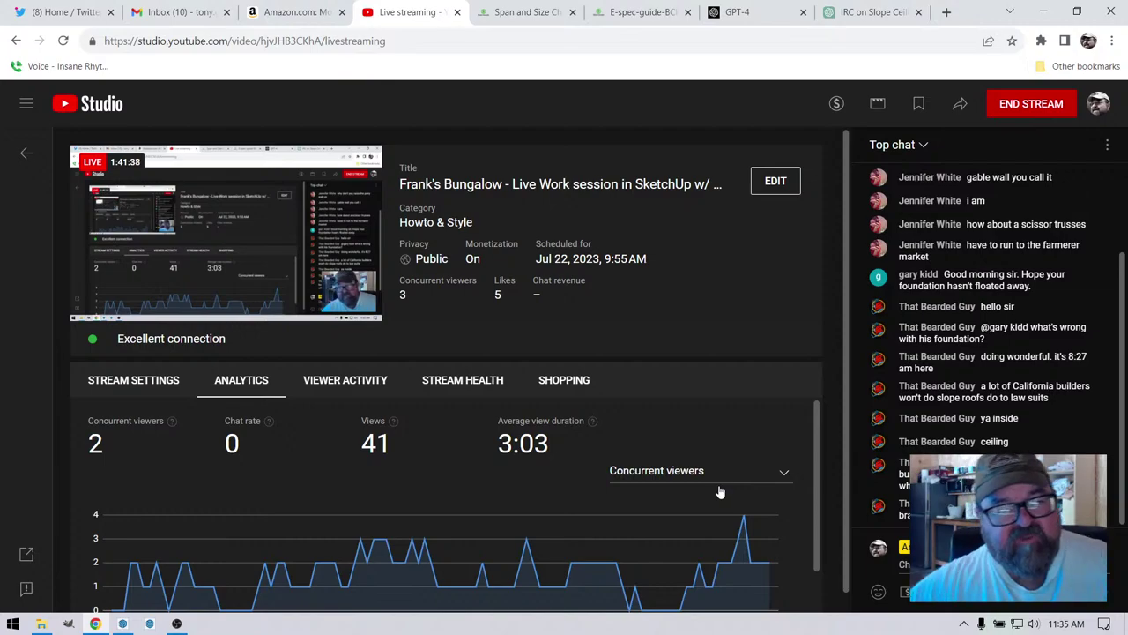
- Return to SketchUp, orbit to the gable roof, and expand the 5 - Roof tags like roof_sheath
click(122, 623)
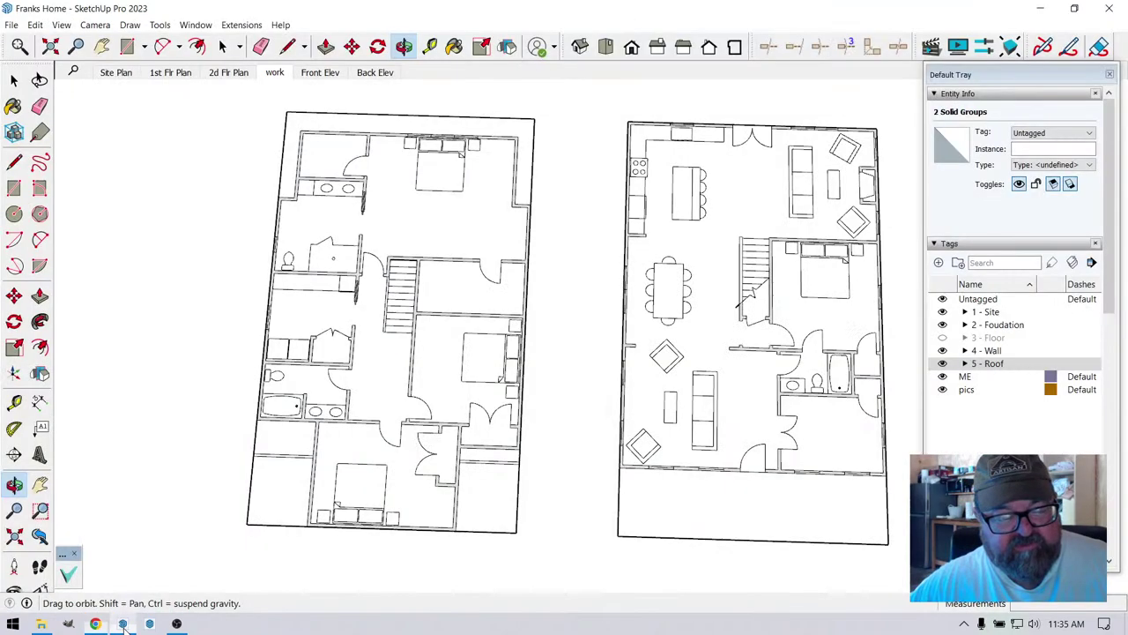
scroll(252, 388, down, 4)
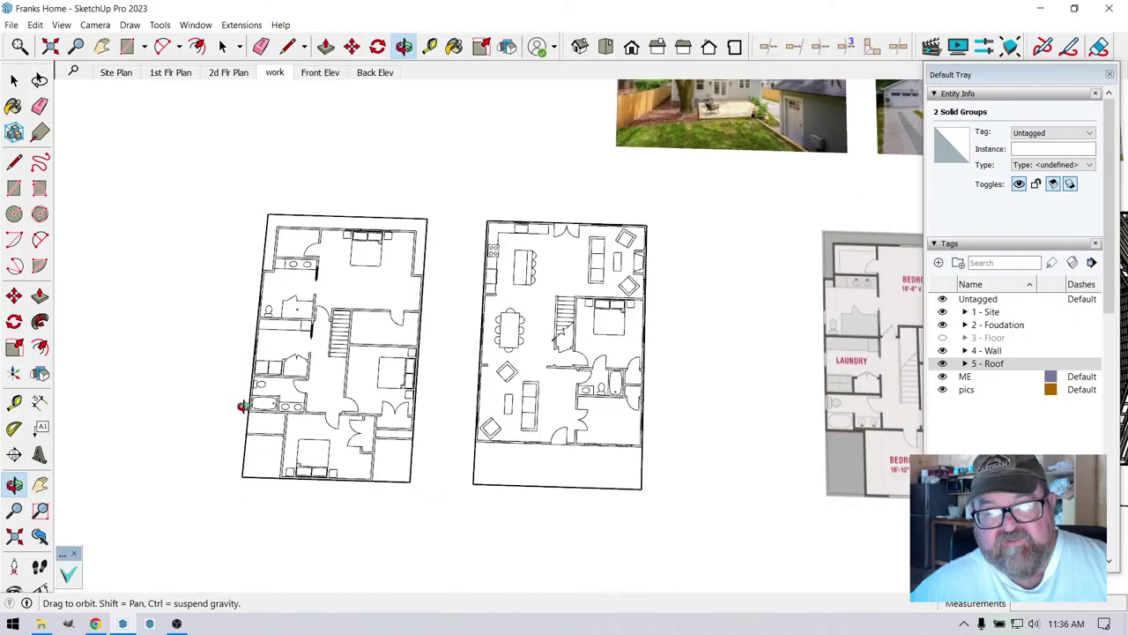
mouse_move(795, 500)
mouse_down()
mouse_move(667, 481)
mouse_move(632, 496)
mouse_move(444, 421)
mouse_move(361, 403)
mouse_move(307, 408)
mouse_up()
scroll(320, 398, up, 5)
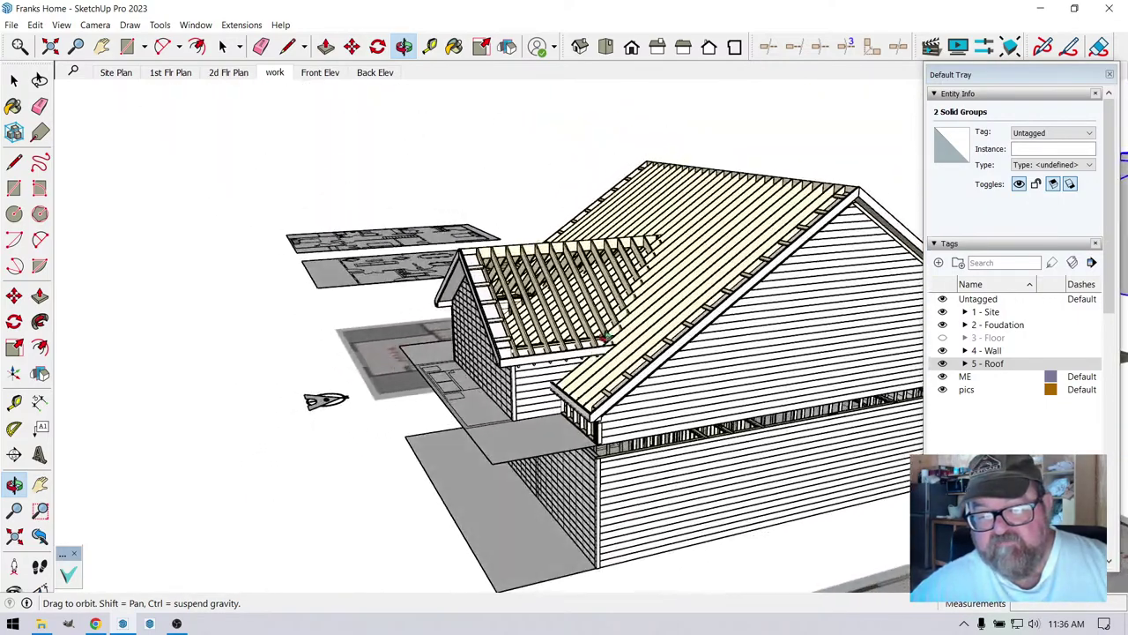
scroll(598, 404, up, 2)
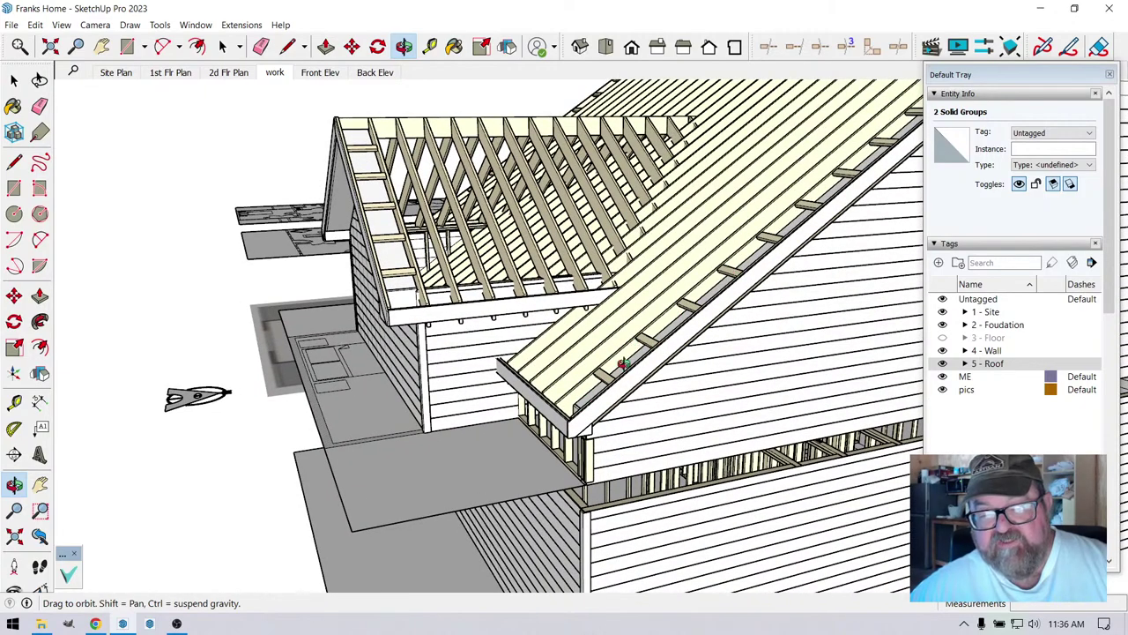
drag(596, 376, 580, 391)
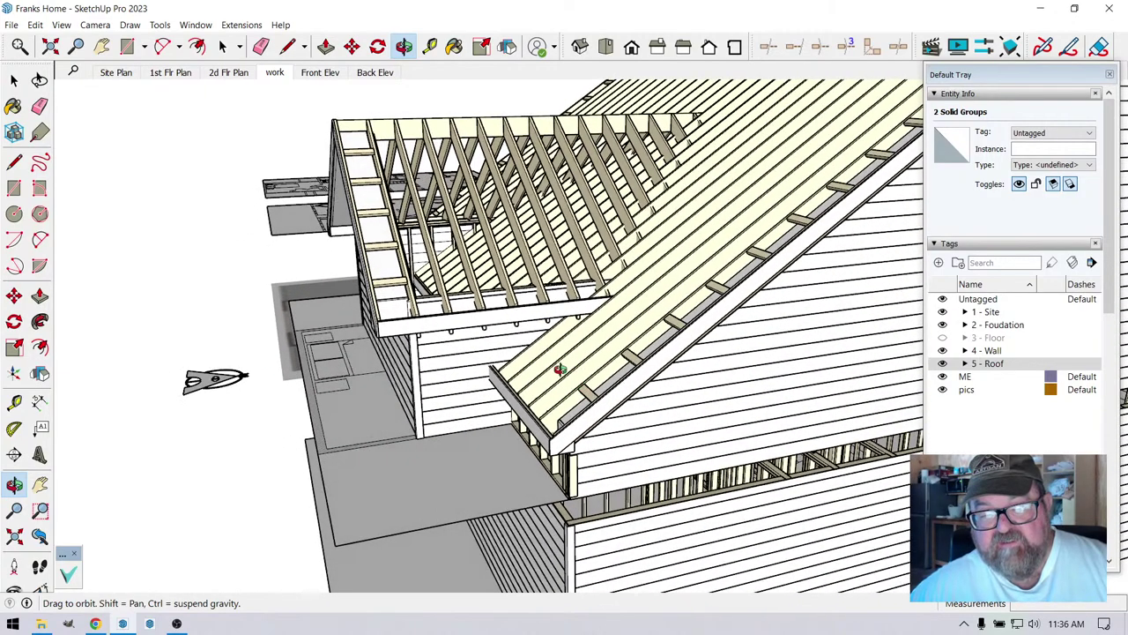
scroll(571, 388, up, 2)
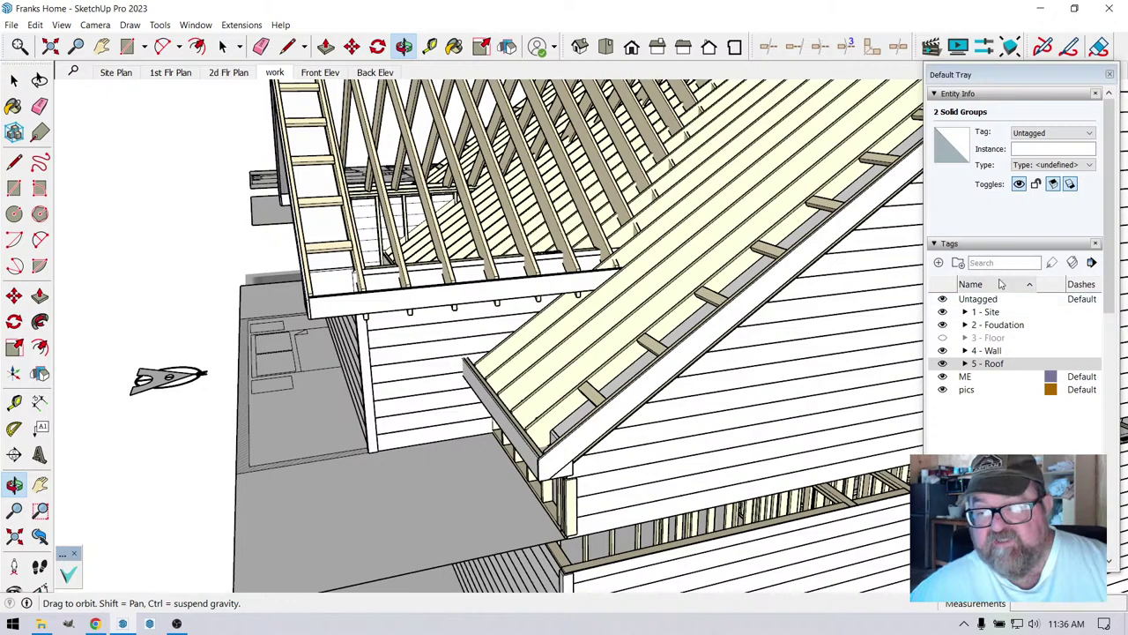
click(965, 363)
scroll(965, 371, down, 3)
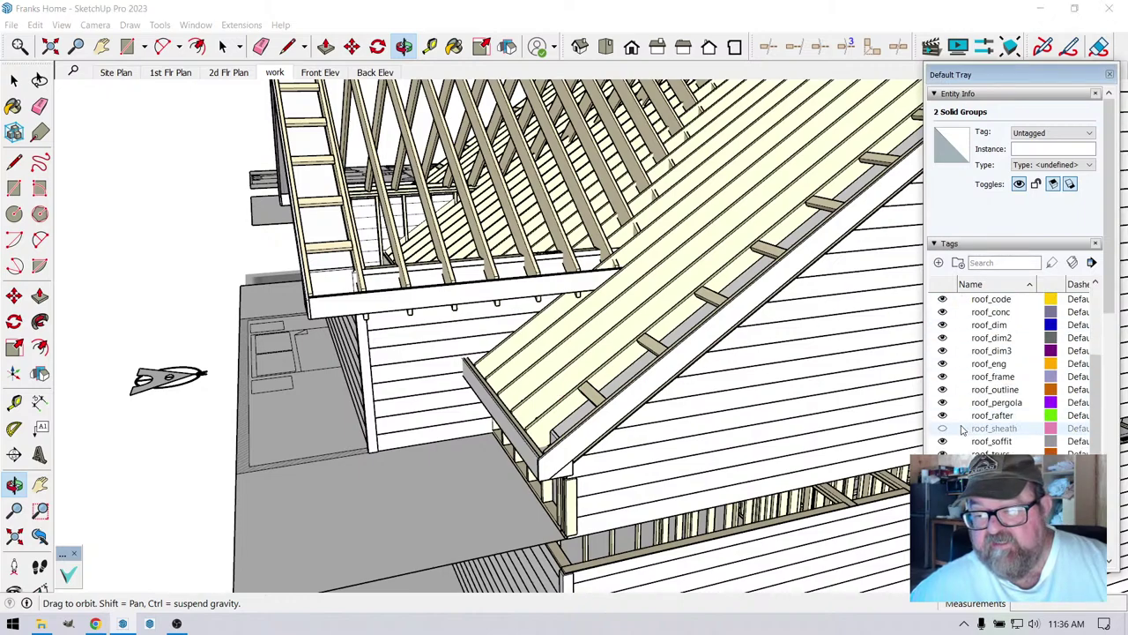
- Show the roof_sheath tag and orbit around the newly sheathed roof to a lower dormer view
click(943, 428)
middle_drag(644, 326, 587, 276)
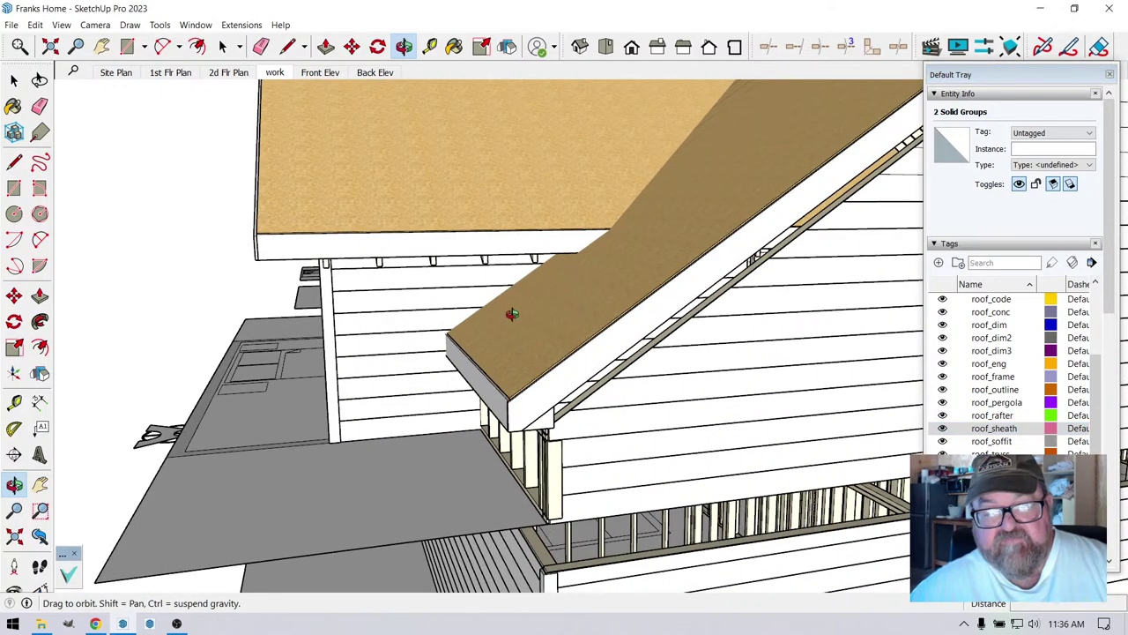
drag(547, 292, 564, 305)
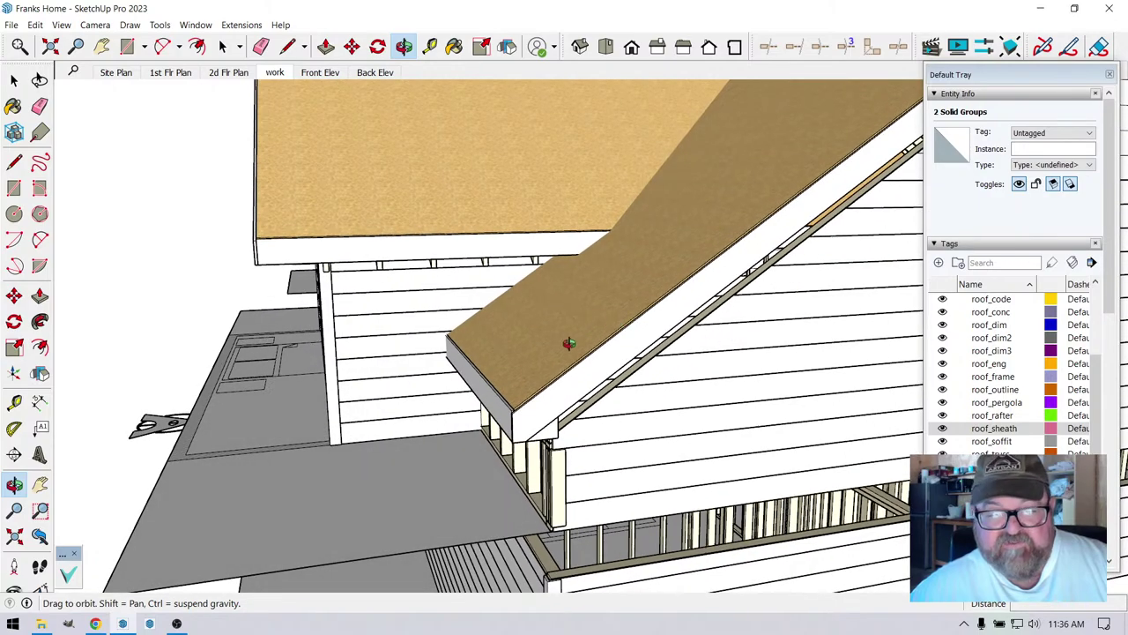
scroll(643, 344, down, 3)
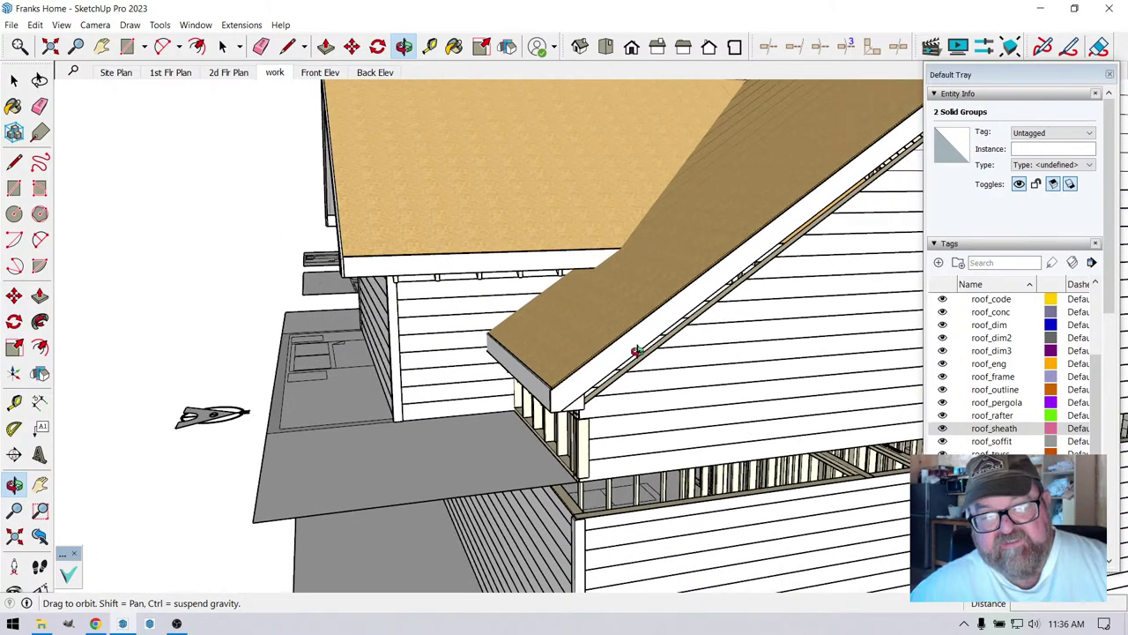
drag(638, 352, 589, 281)
- Zoom and orbit to inspect the sheathed dormer roof from above and higher up
scroll(600, 323, down, 1)
scroll(600, 323, down, 2)
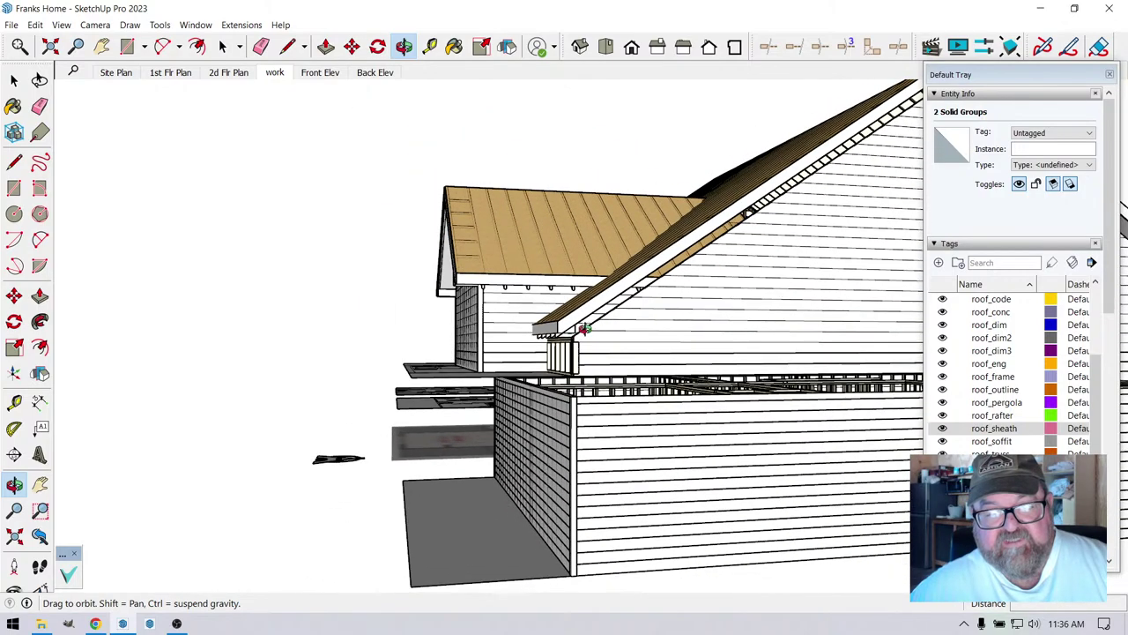
drag(585, 330, 640, 403)
scroll(574, 380, up, 1)
scroll(509, 371, down, 2)
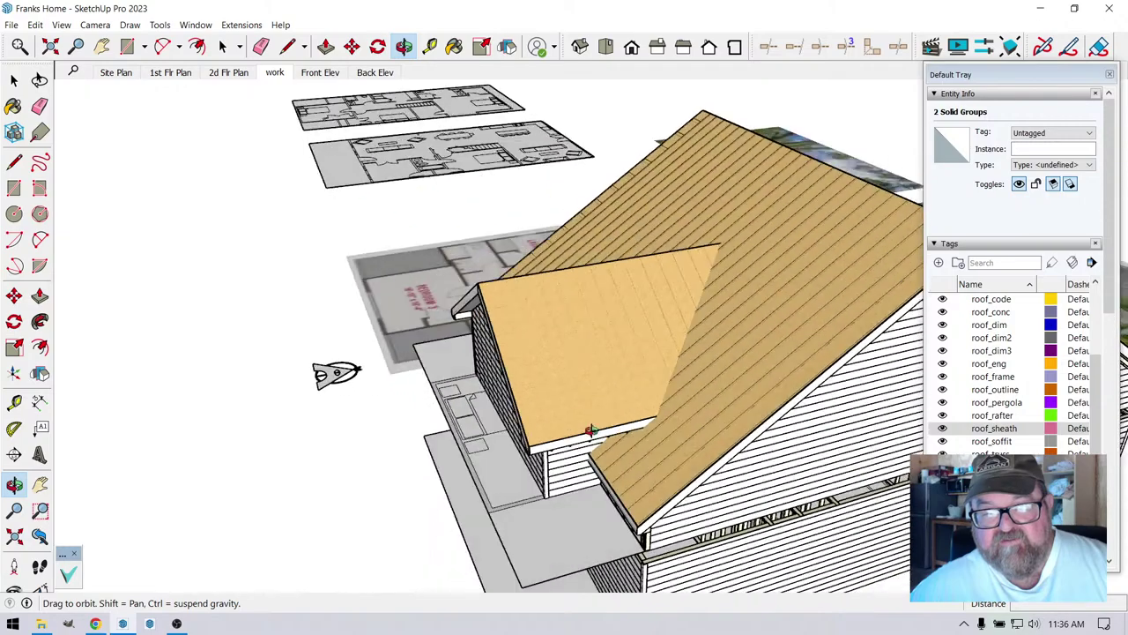
drag(509, 371, 381, 373)
scroll(375, 379, up, 2)
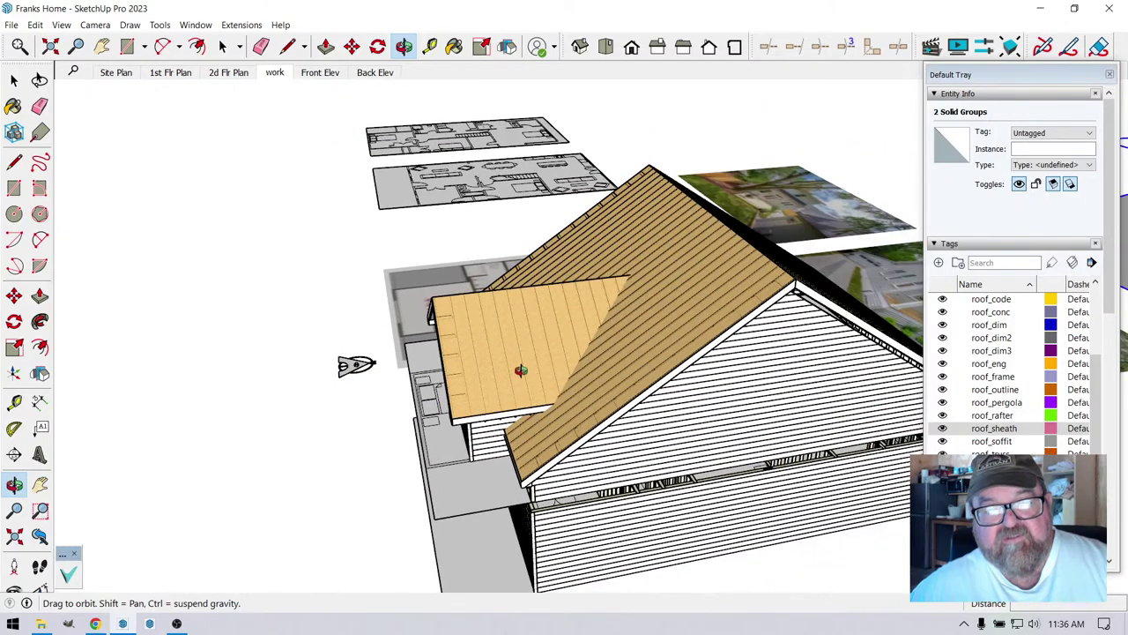
scroll(519, 370, up, 1)
- Bring Chrome forward, open a new tab and search Google for 'liner lock'
click(95, 623)
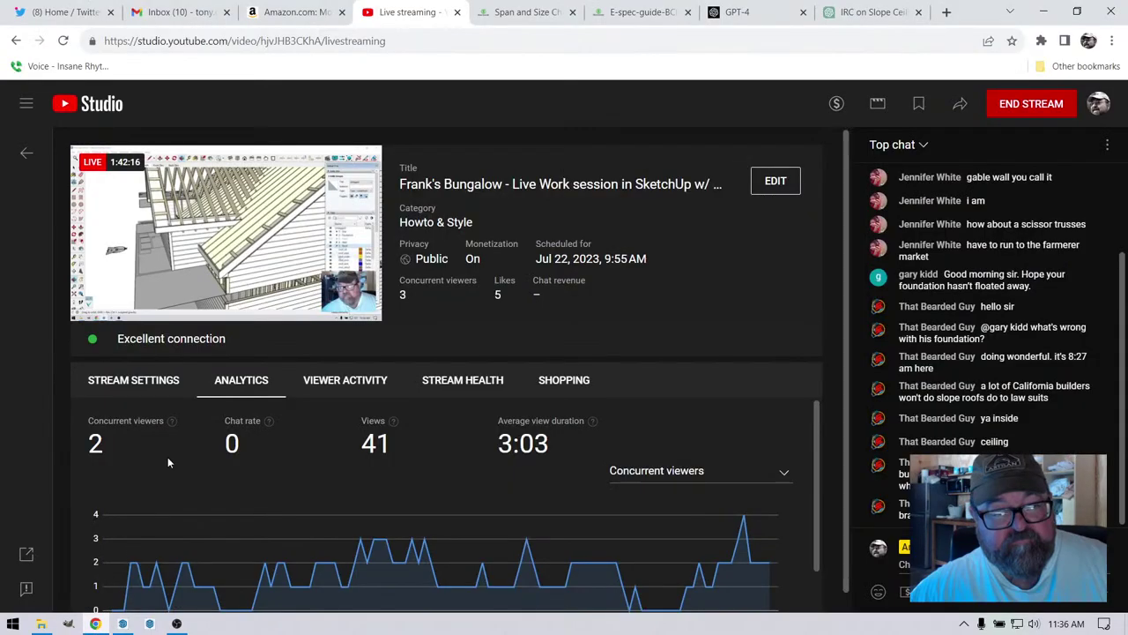
click(868, 12)
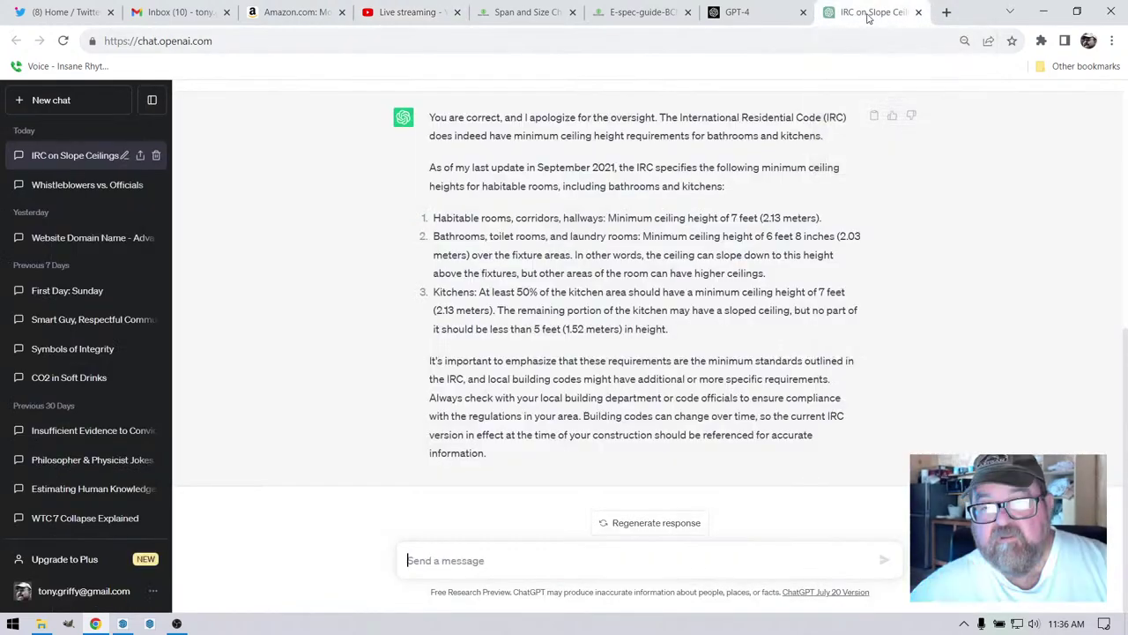
click(946, 13)
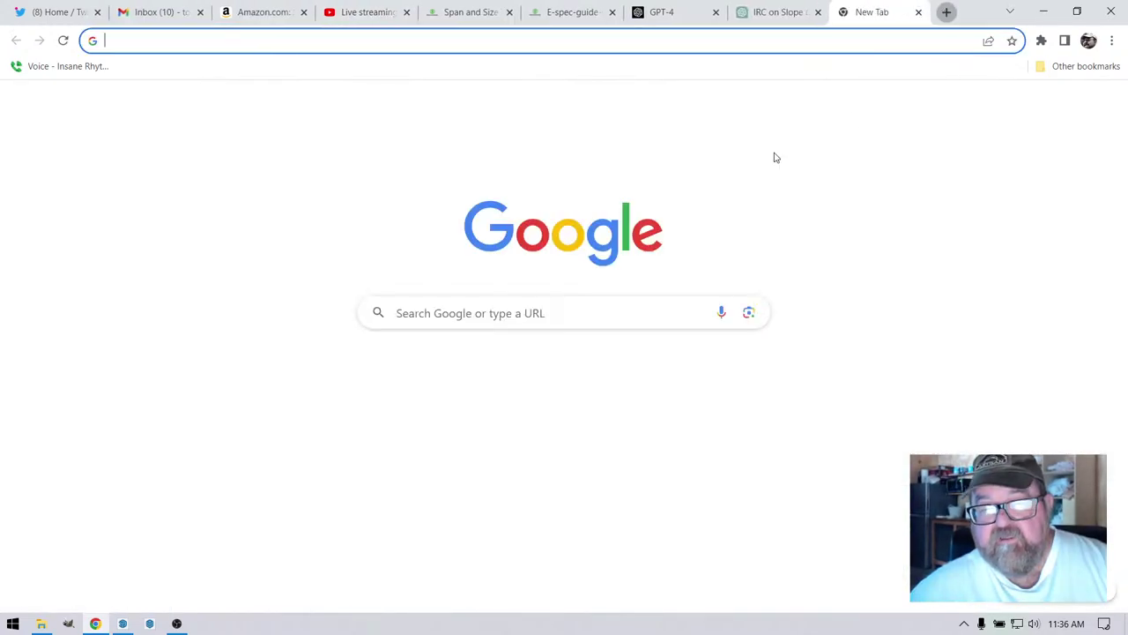
click(465, 314)
text(liner)
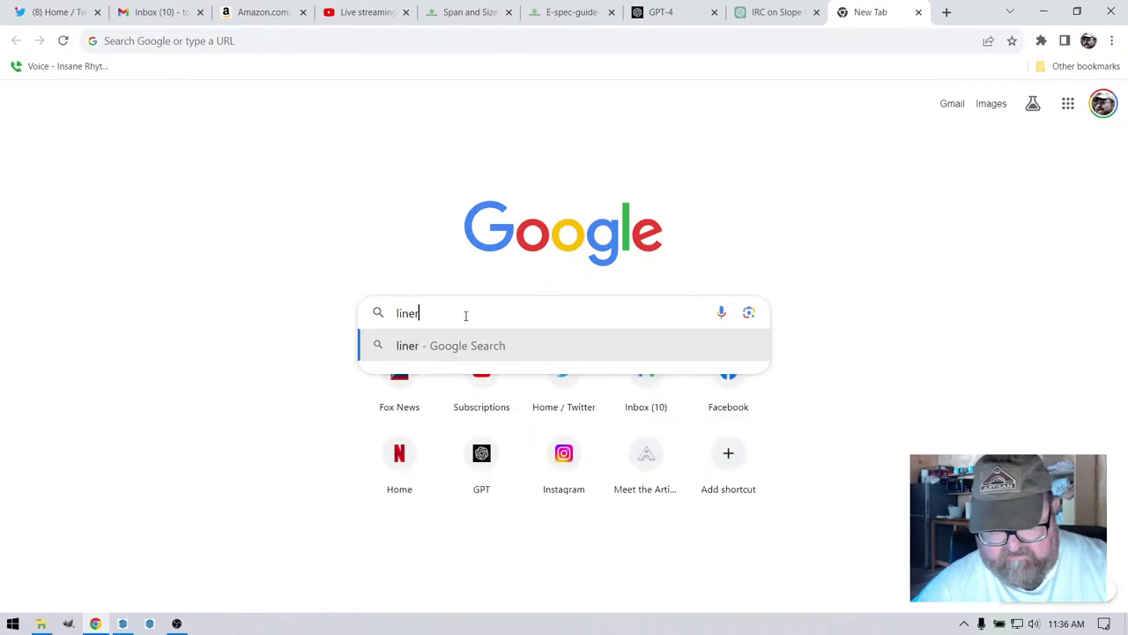
text( lock)
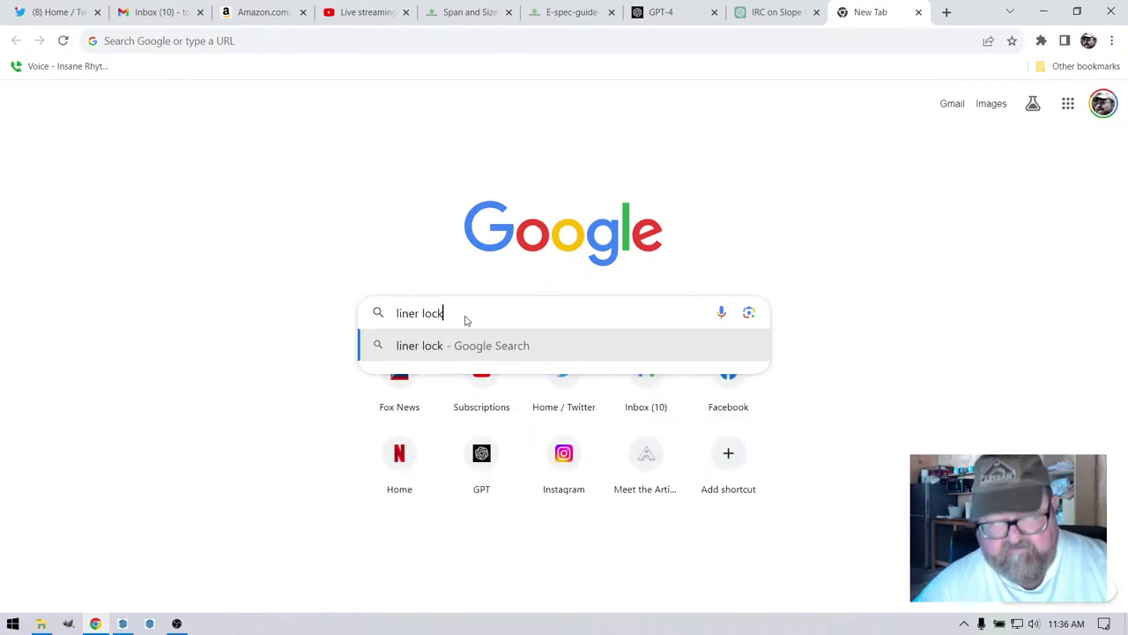
key(Return)
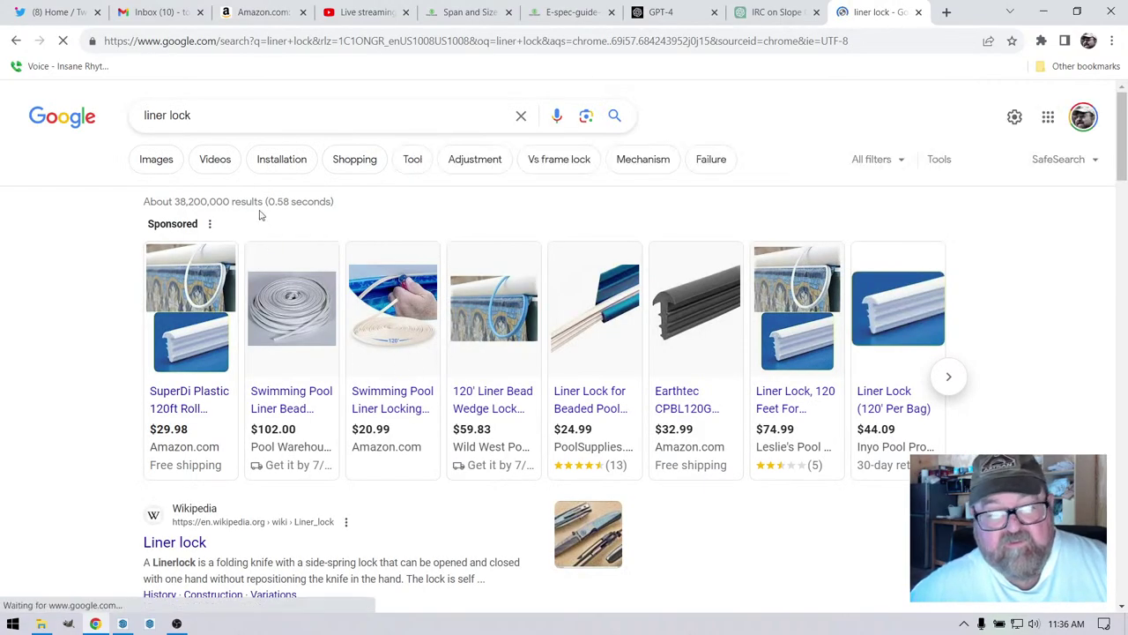
- Refine the search to 'liner lock synthetic roof felt' and scroll through the results
click(233, 112)
text(sy)
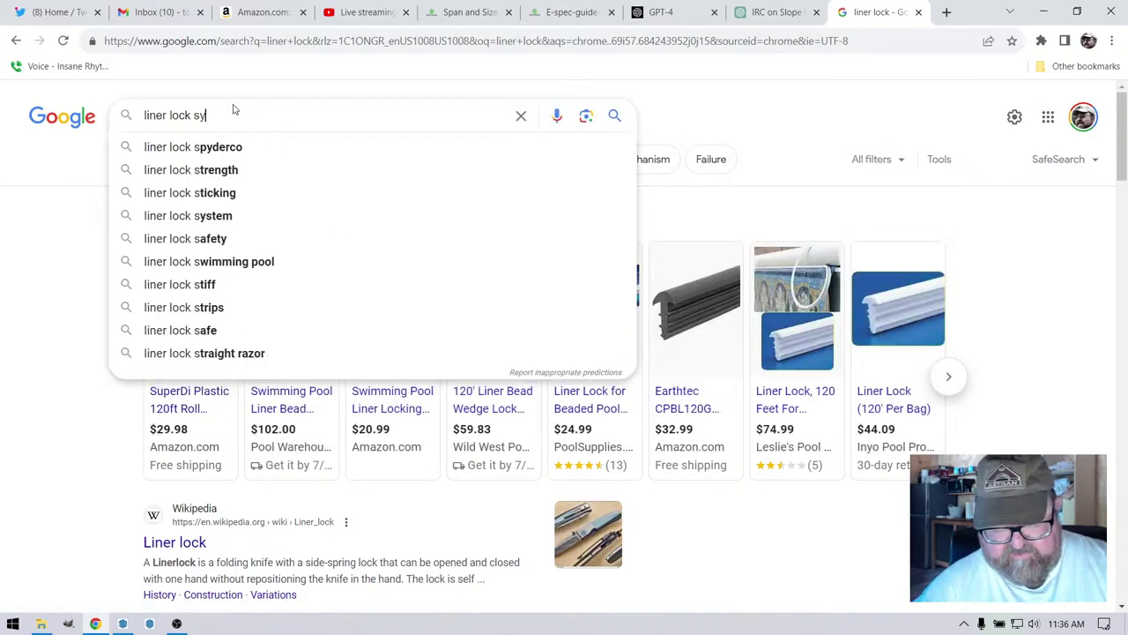
text(nthetic roof )
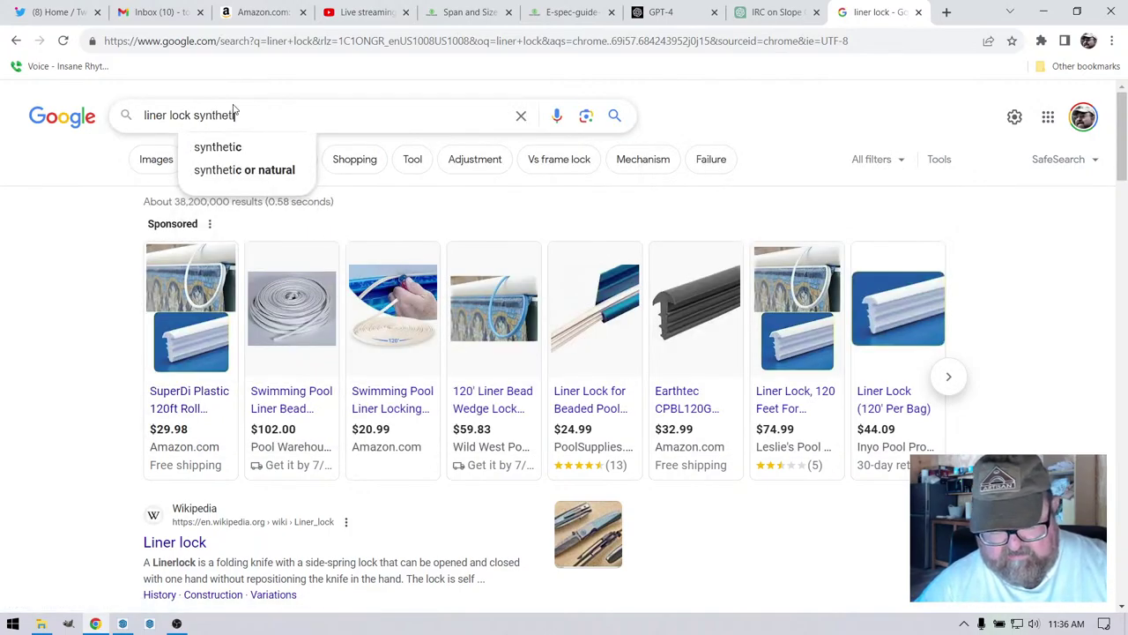
text(felt)
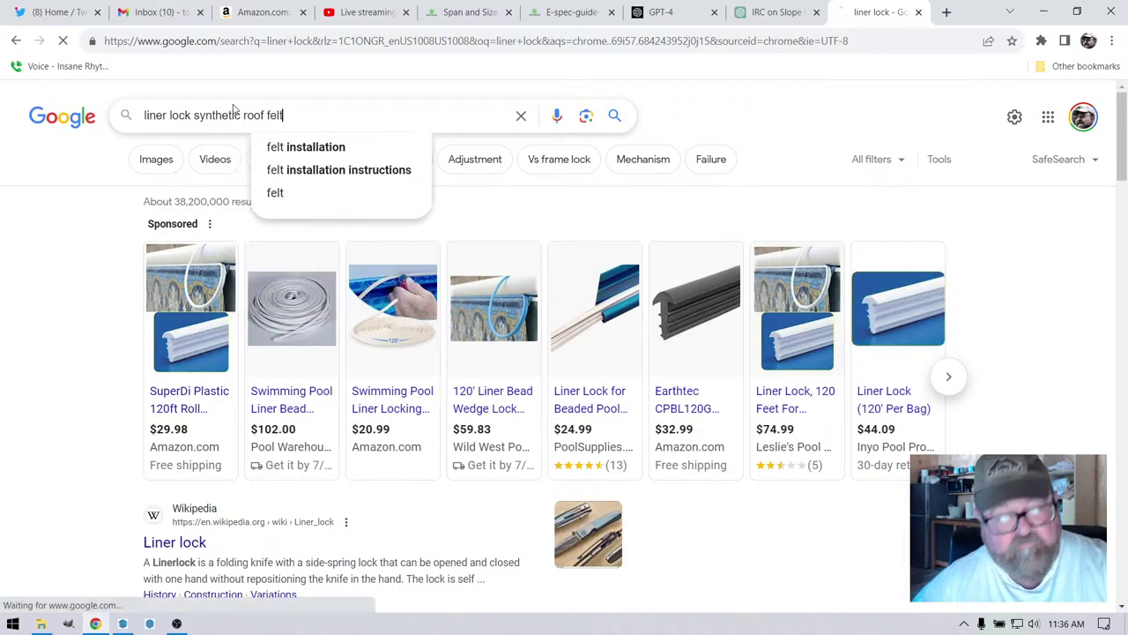
key(Return)
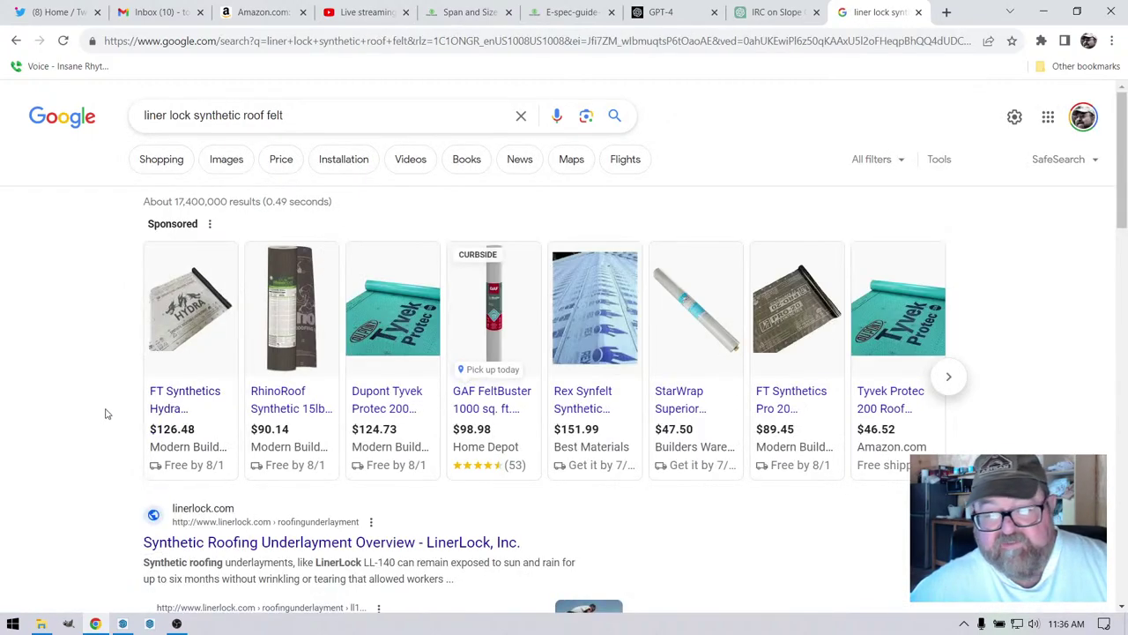
mouse_move(799, 411)
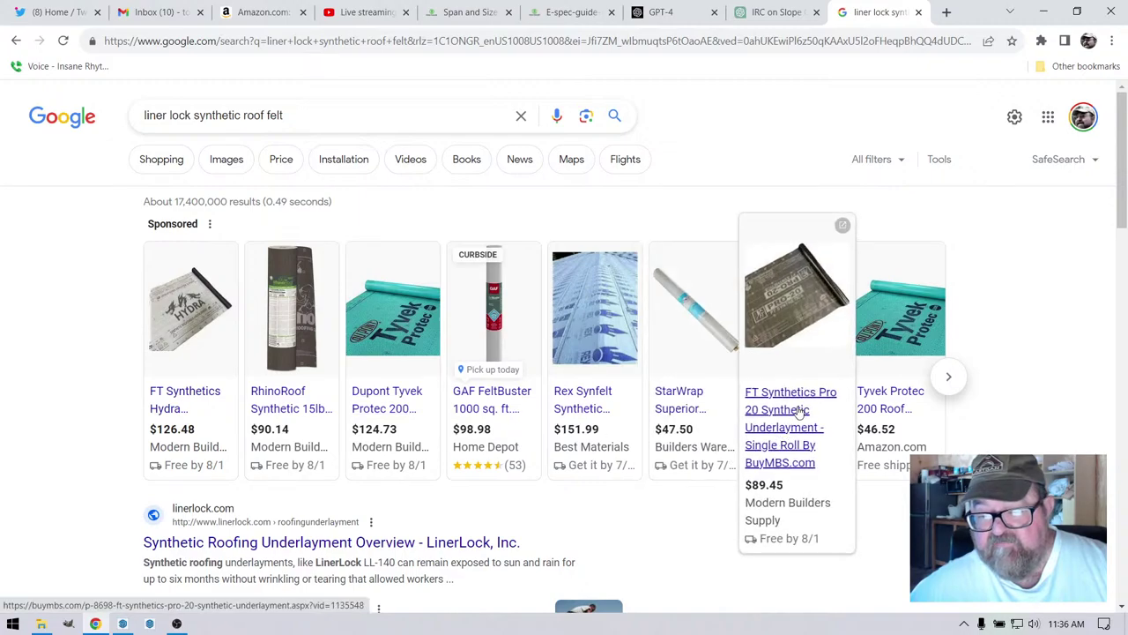
mouse_move(221, 339)
scroll(222, 340, down, 2)
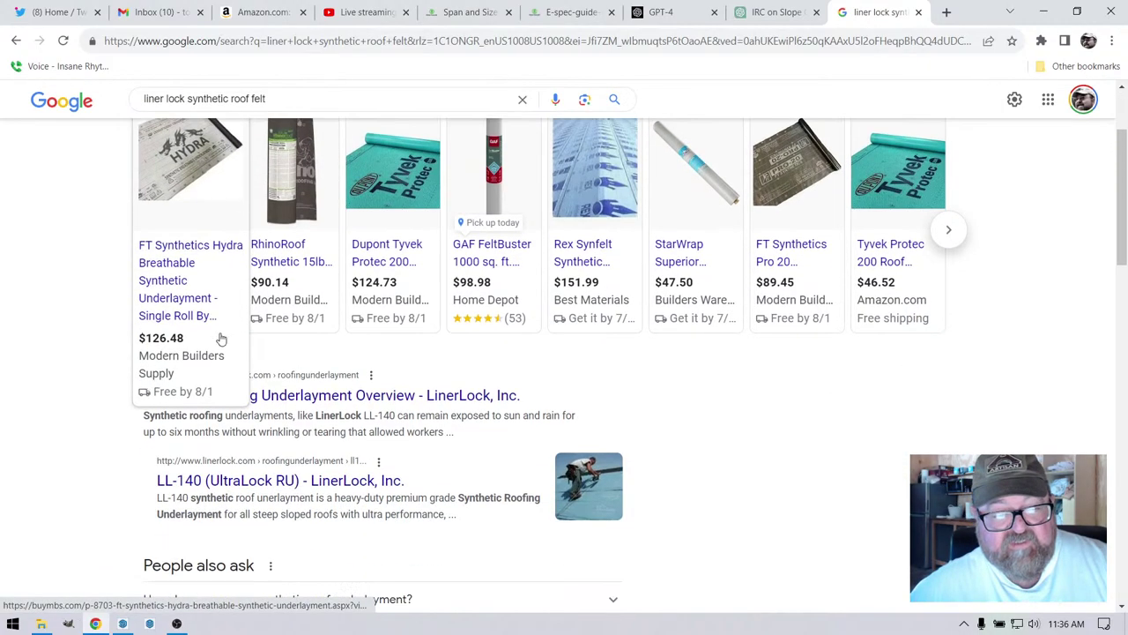
mouse_move(289, 276)
scroll(62, 330, down, 2)
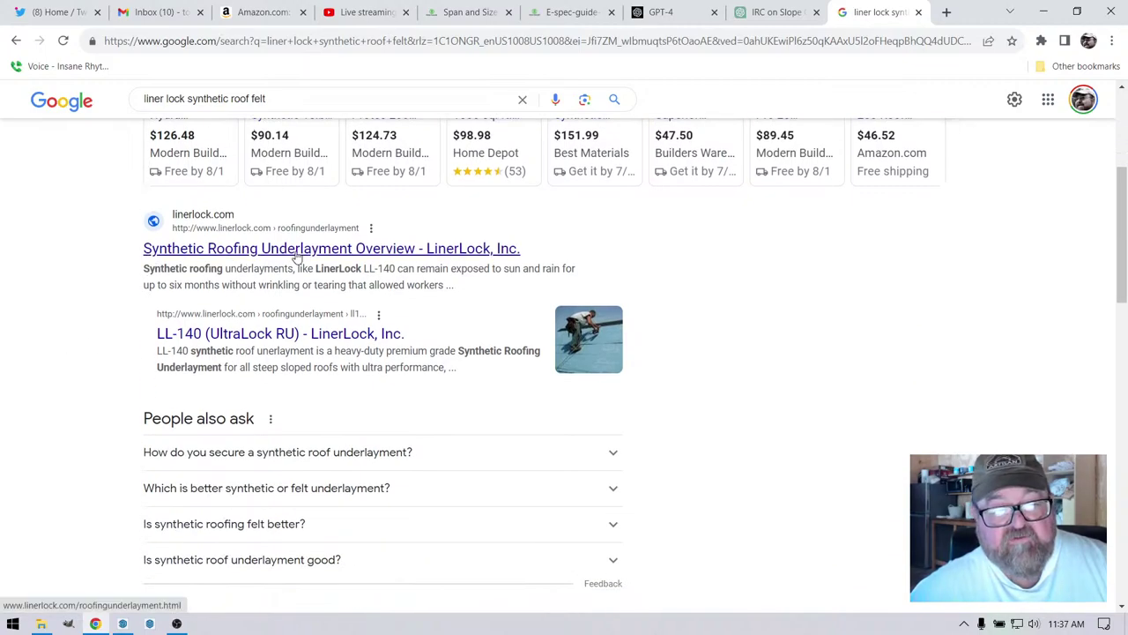
- Read LinerLock's synthetic roofing underlayment overview, then return to the search results
click(298, 250)
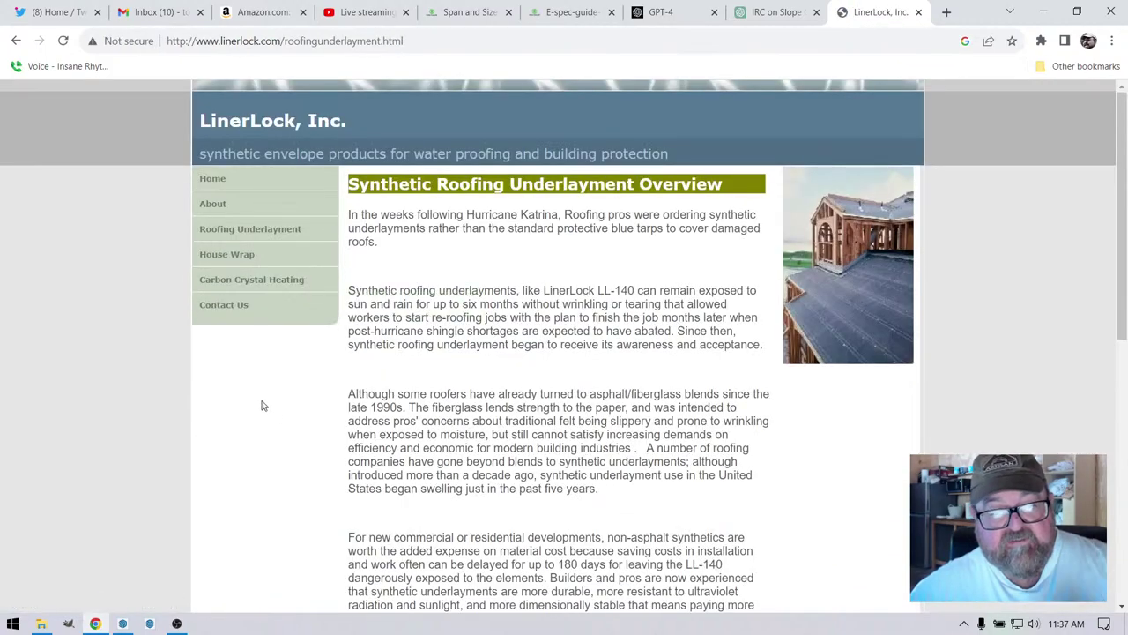
scroll(716, 214, down, 2)
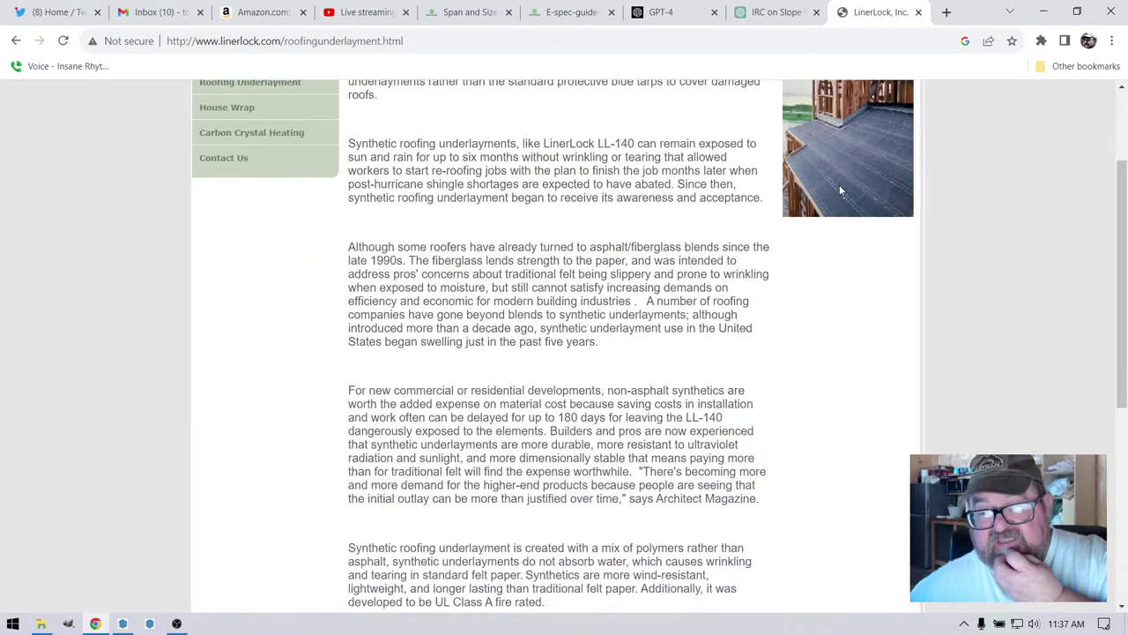
scroll(277, 373, down, 5)
scroll(264, 379, up, 7)
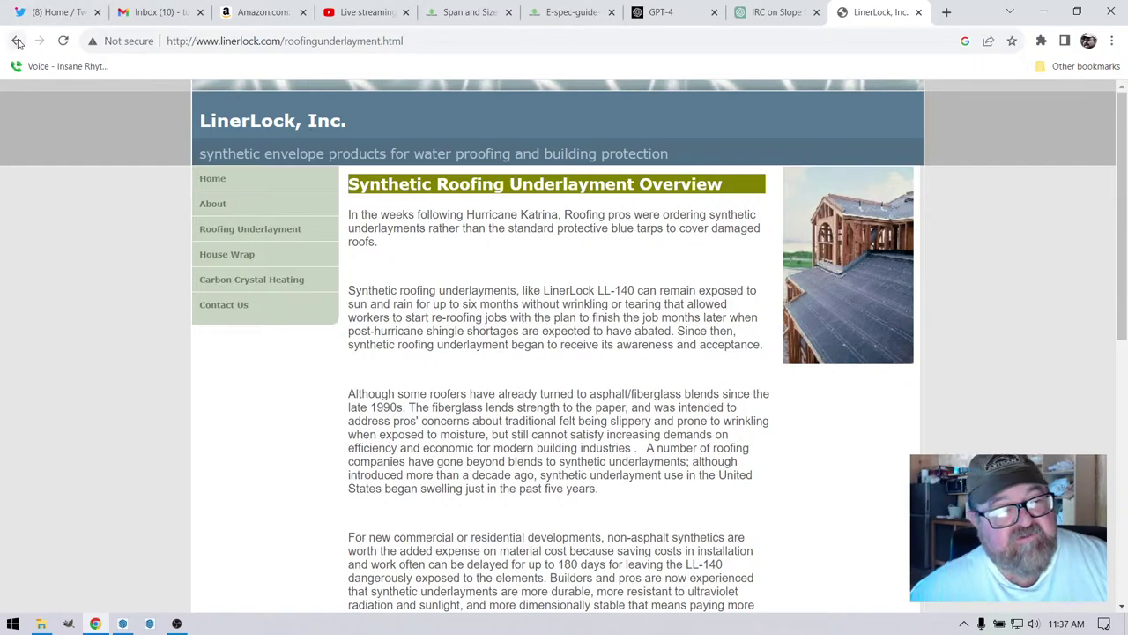
key(alt+Left)
- Open the LL-140 UltraLock RU product page and view its enlarged installation photo
click(586, 344)
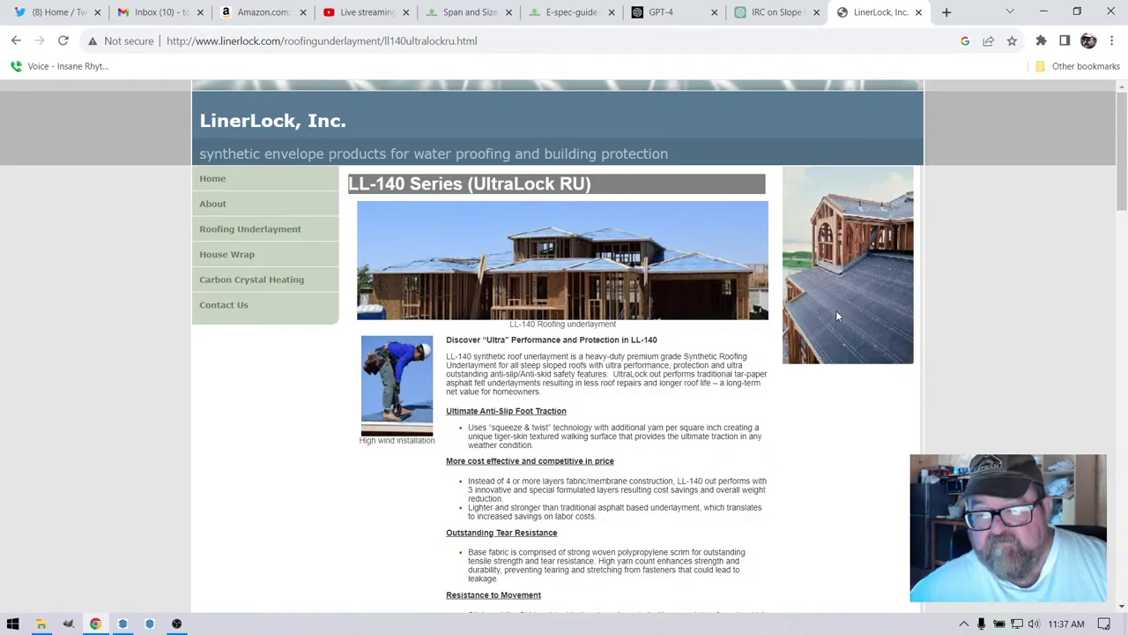
scroll(381, 288, down, 5)
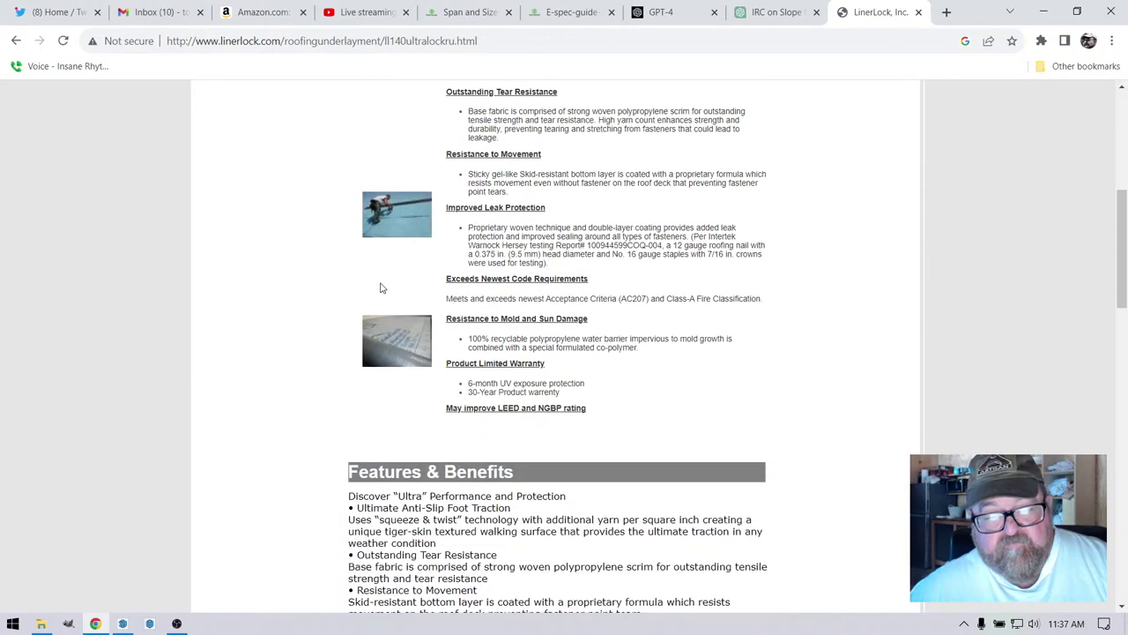
click(397, 231)
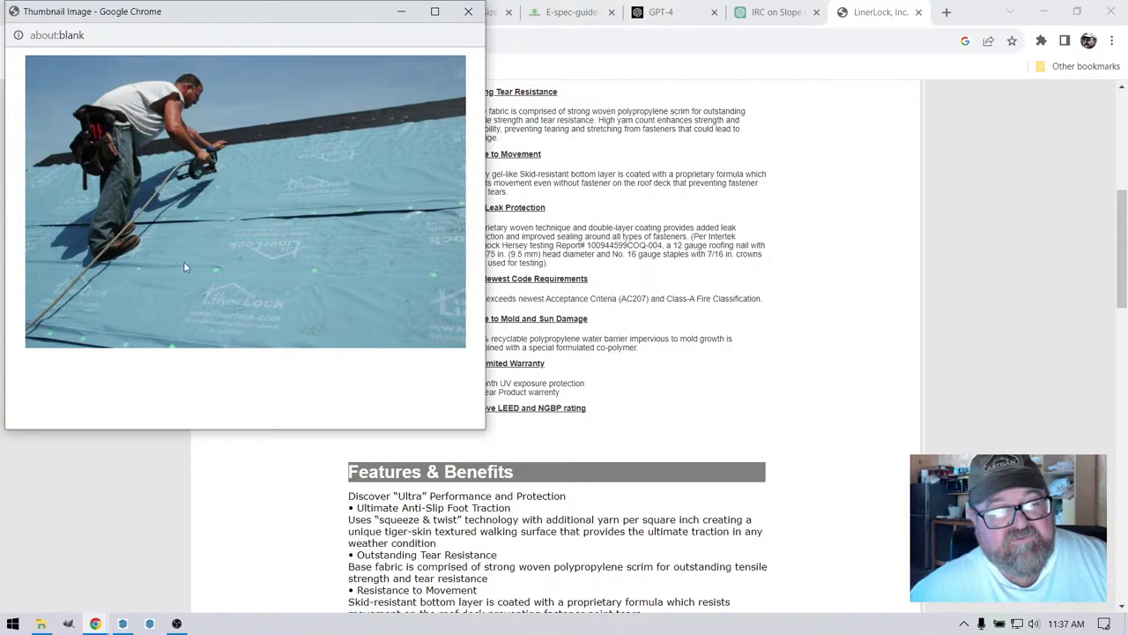
click(468, 12)
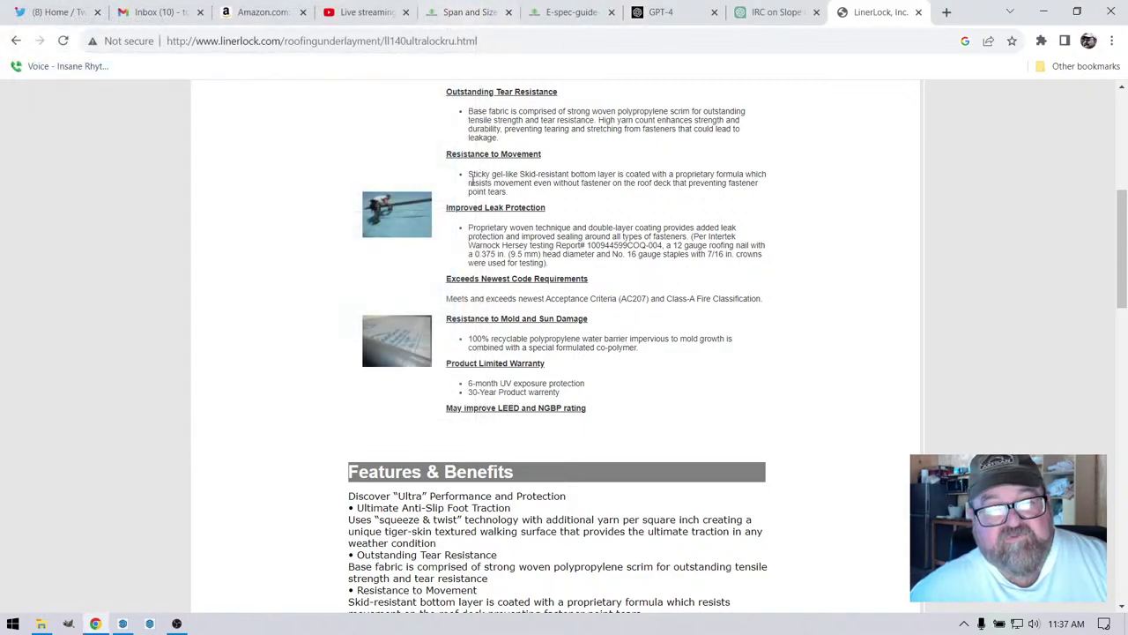
scroll(523, 217, up, 1)
scroll(375, 234, up, 4)
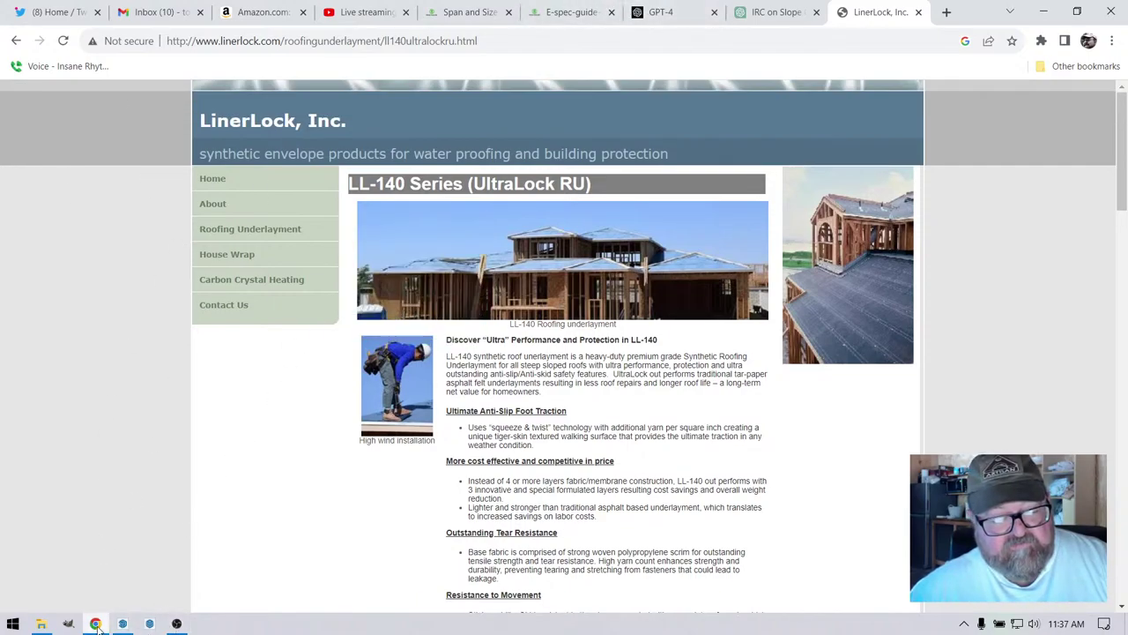
- Switch to the IRC on Slope Ceilings chat, then the joist span tables page
mouse_move(97, 625)
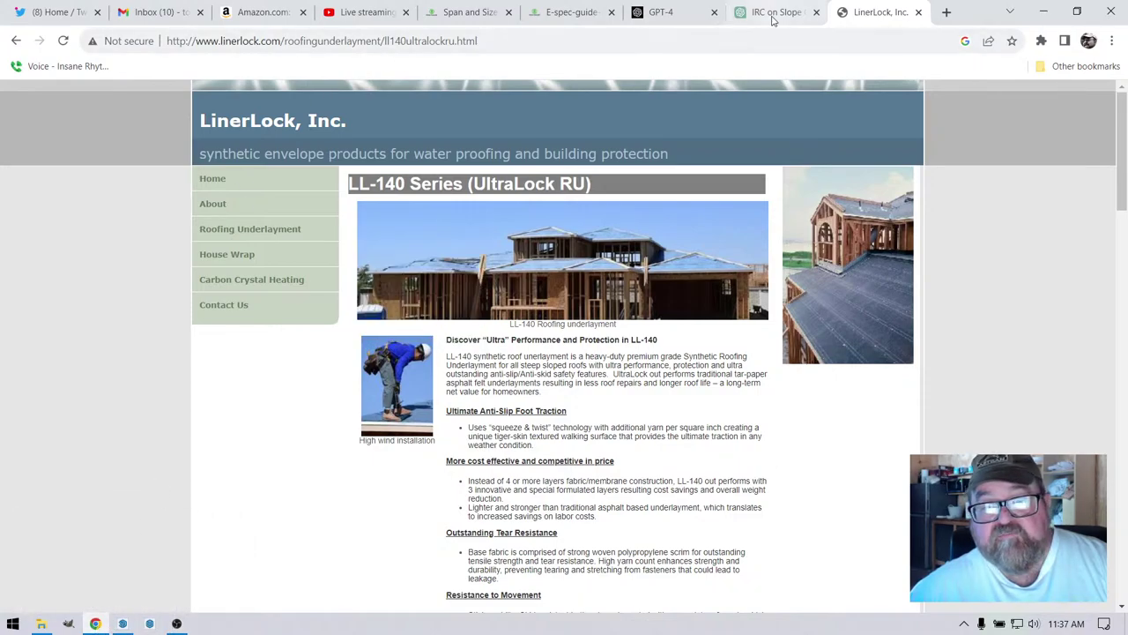
click(744, 18)
click(467, 13)
- Check the live-stream dashboard's chat and analytics, then return to the LinerLock LL-140 page
click(361, 13)
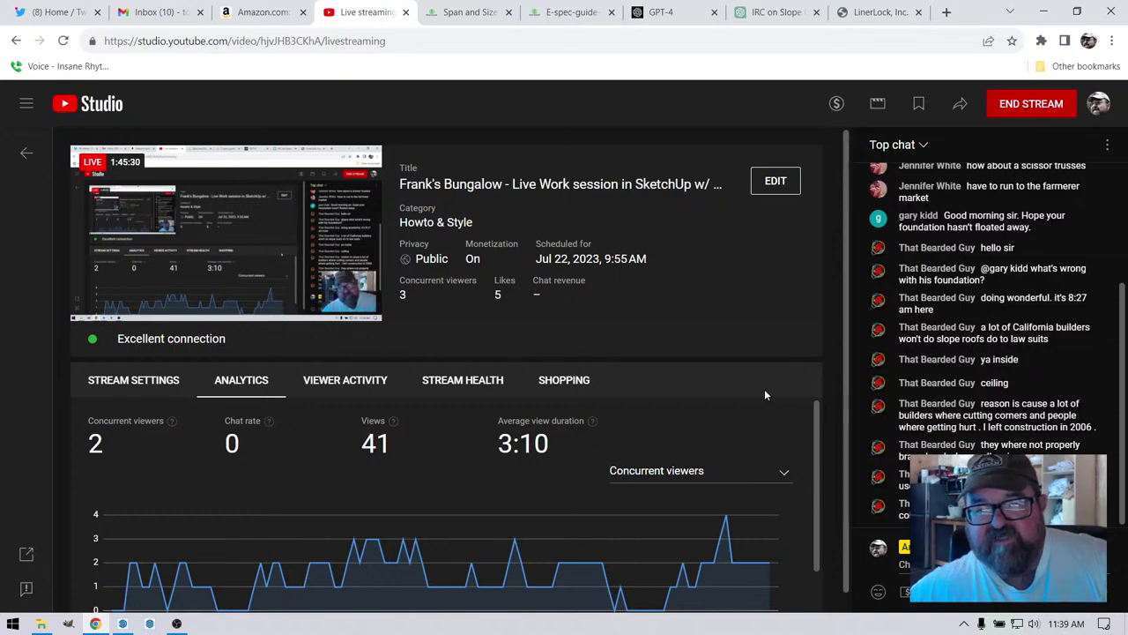
click(875, 12)
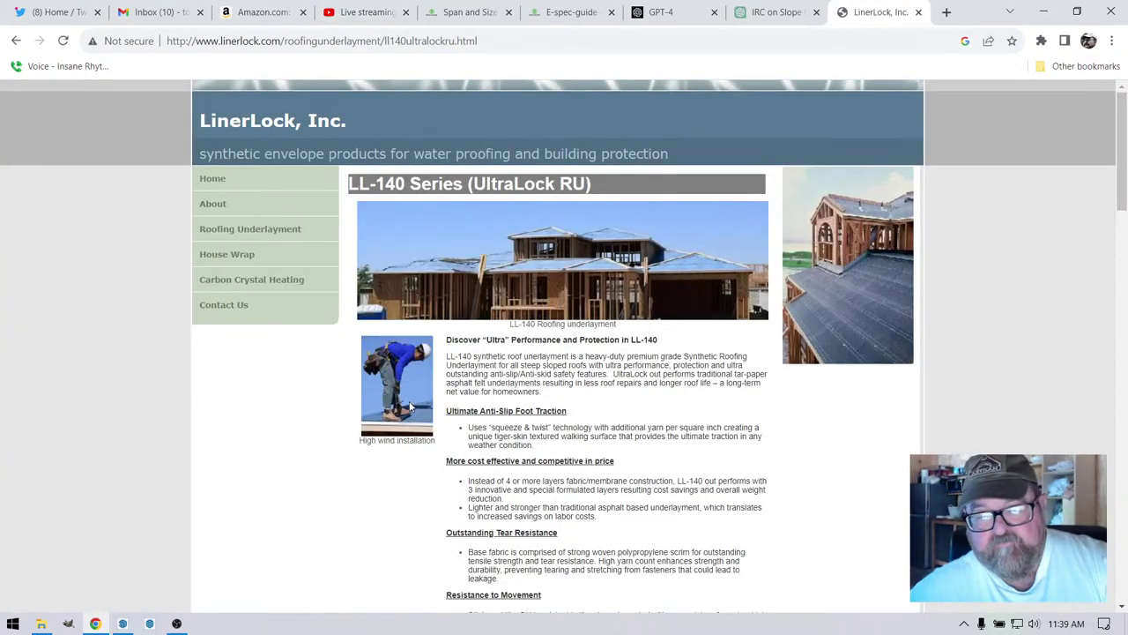
- View and close the enlarged LL-140 roofing photo, then close the live-streaming tab
scroll(412, 403, down, 2)
click(394, 447)
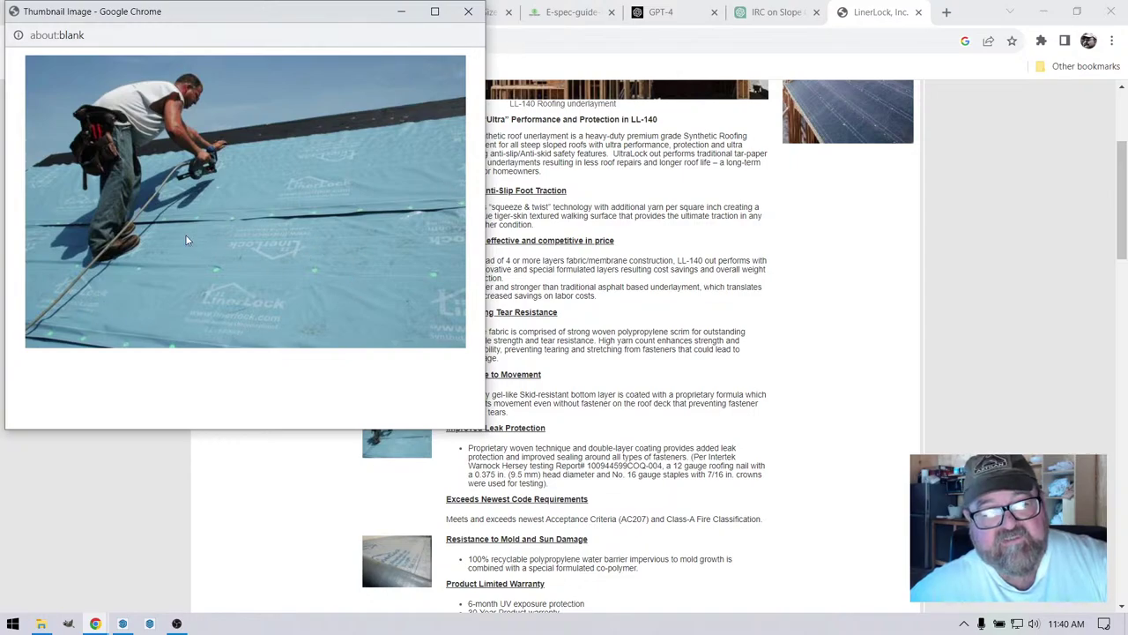
click(468, 12)
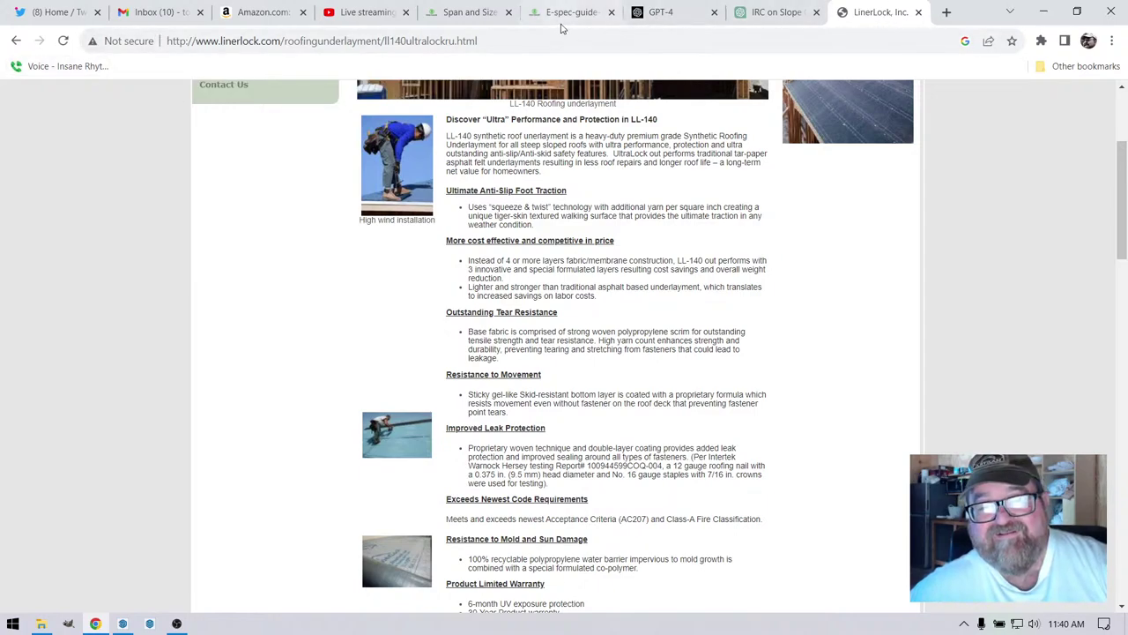
click(406, 12)
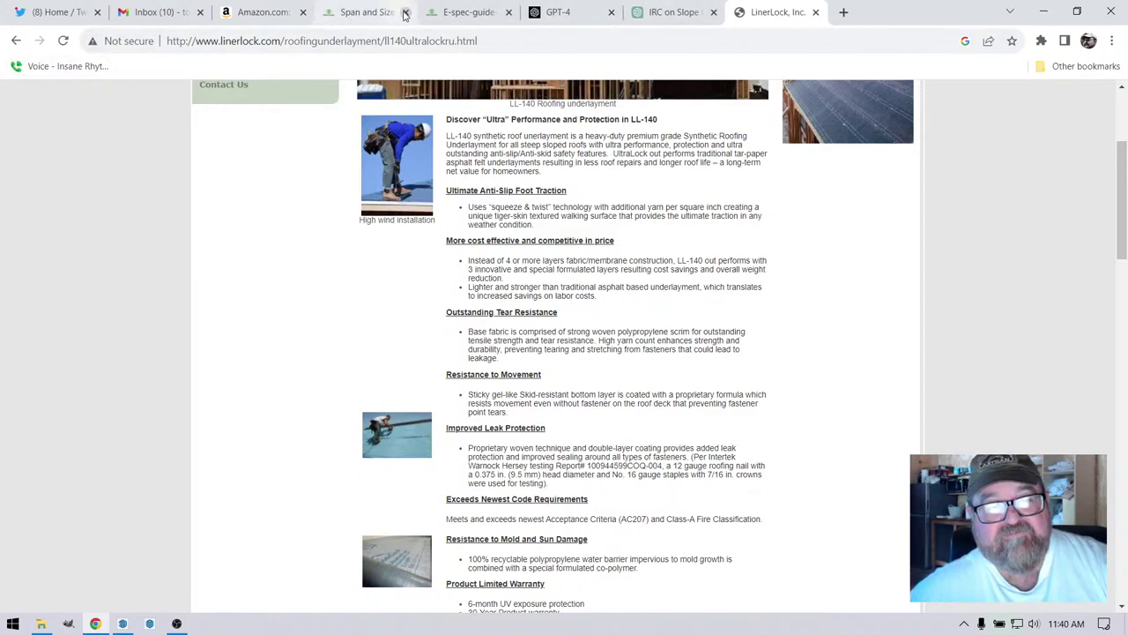
- In a new tab, open the bookmarked YouTube subscriptions page
click(844, 12)
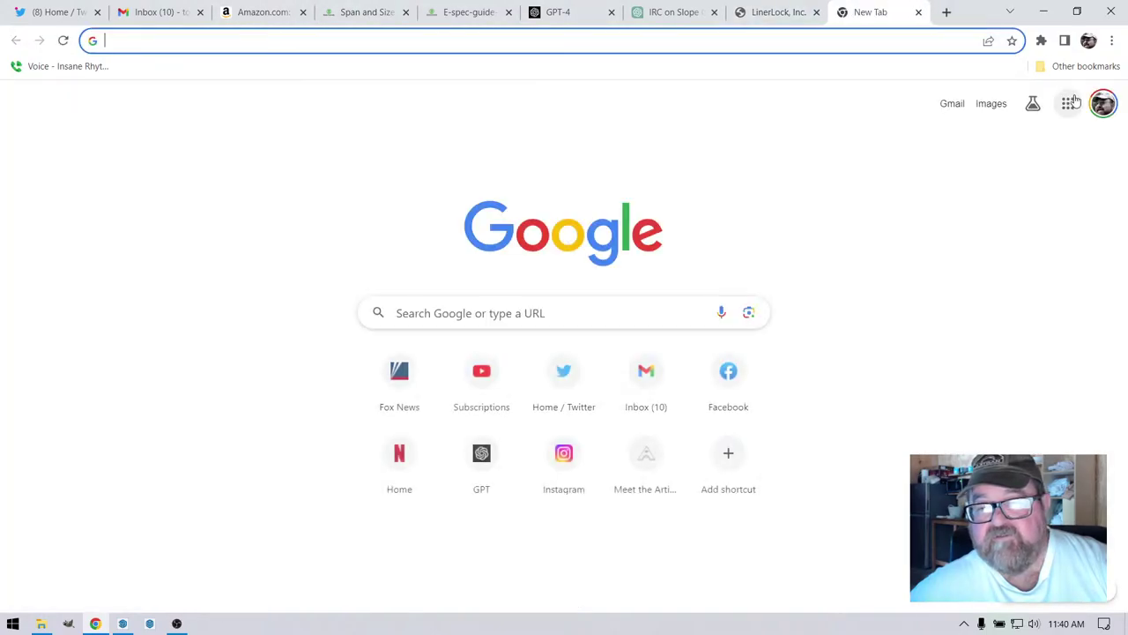
click(1075, 66)
click(892, 258)
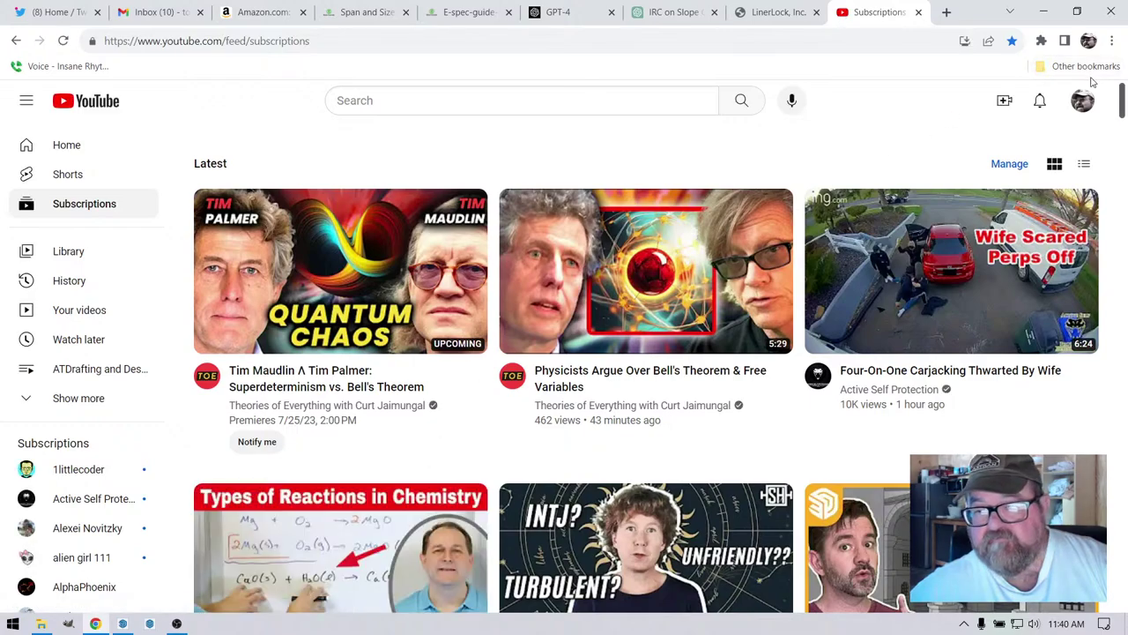
click(1087, 68)
click(927, 258)
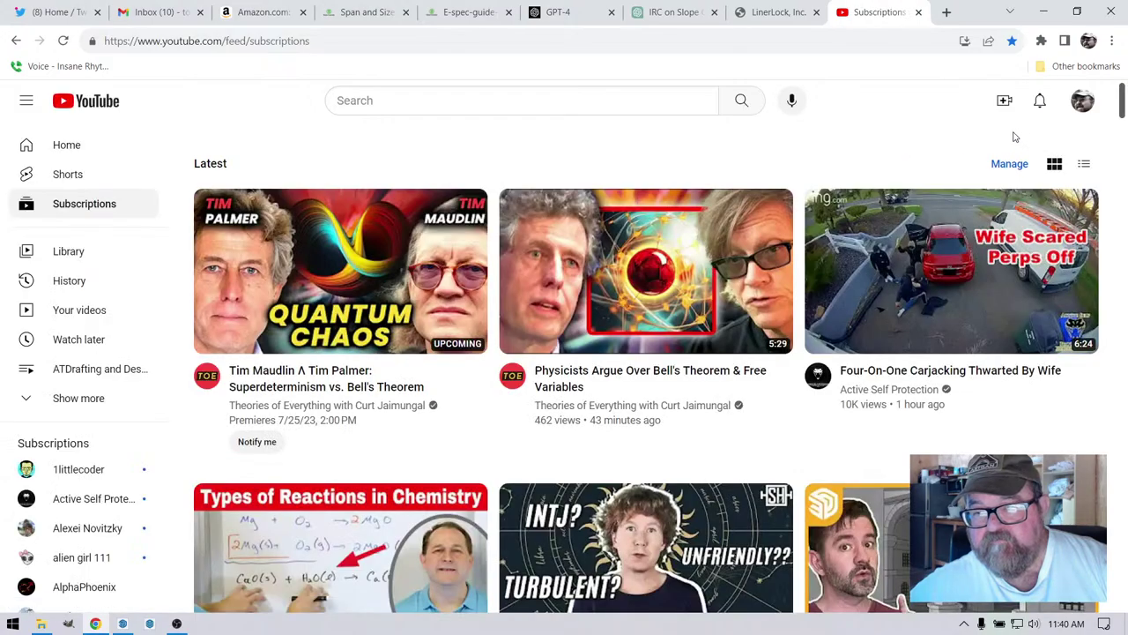
- From your channel's Live tab, play the Frank's Bungalow stream, skip the ad, and bring OBS forward
click(1082, 101)
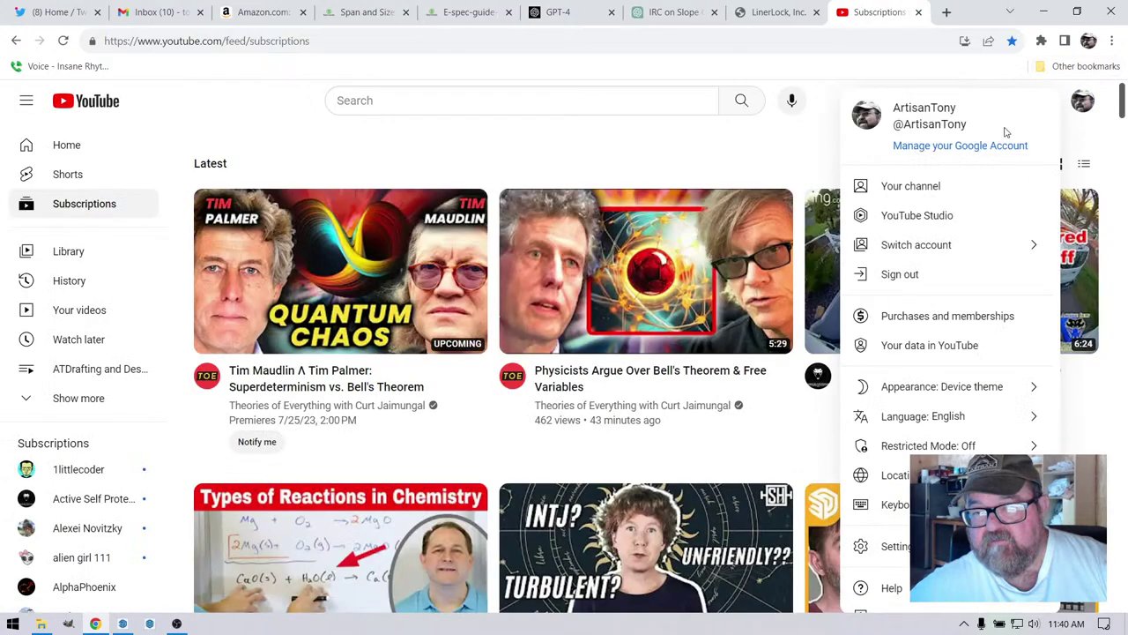
click(934, 189)
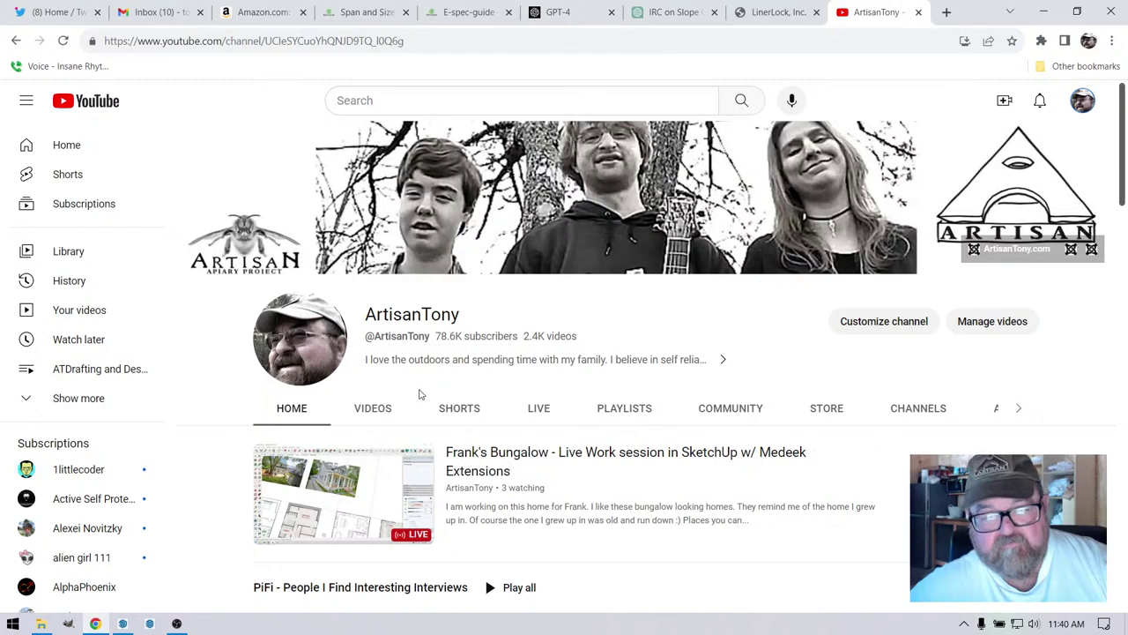
click(375, 410)
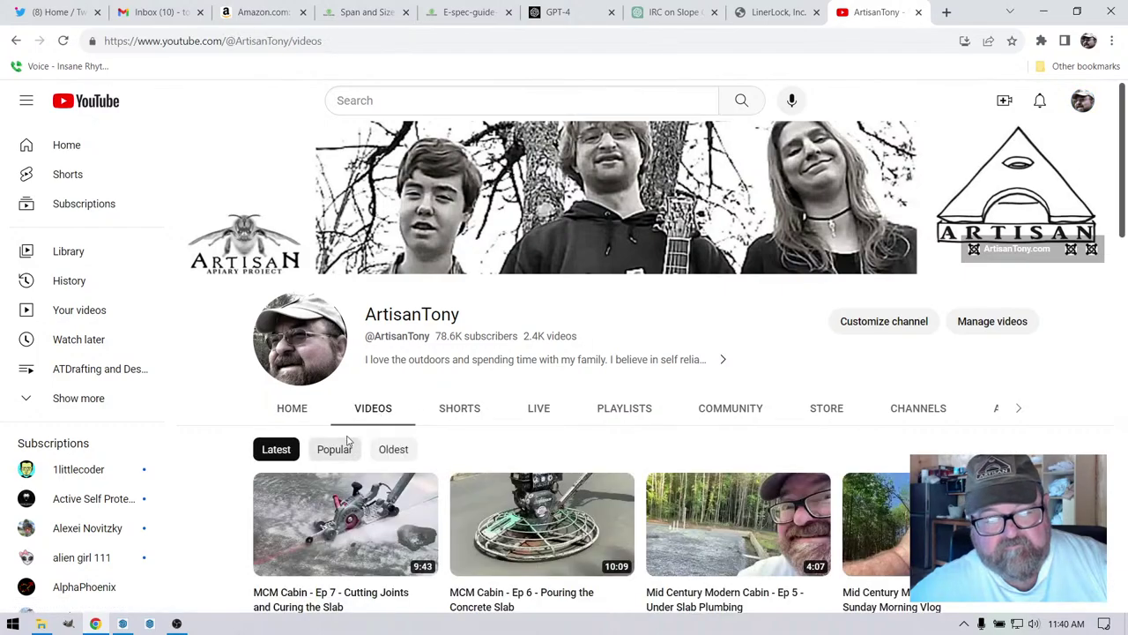
click(535, 408)
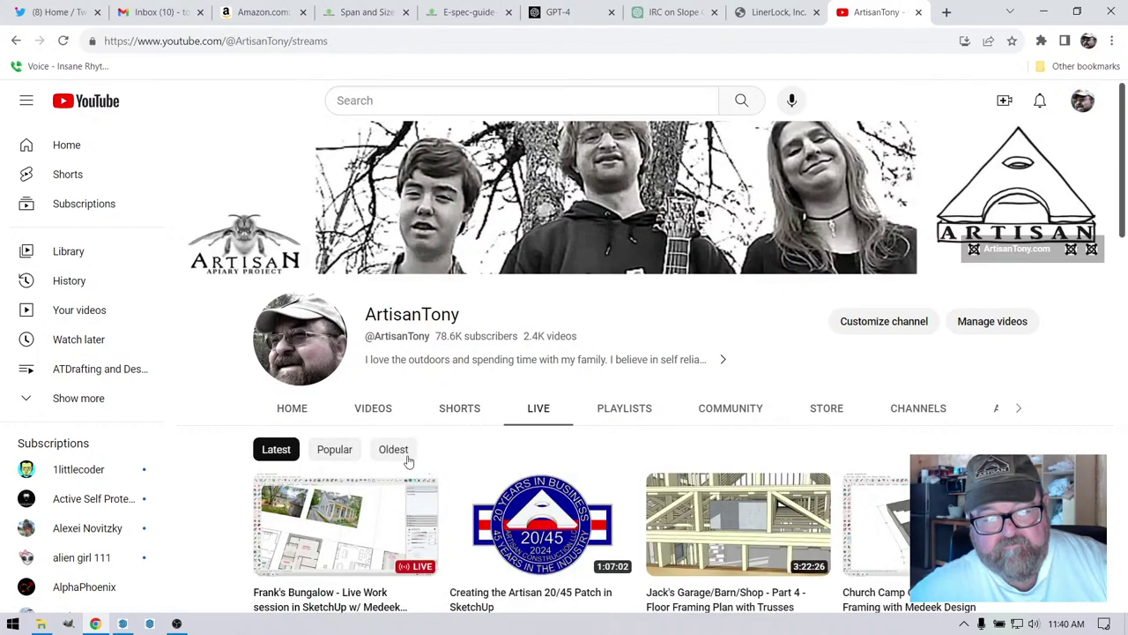
click(377, 516)
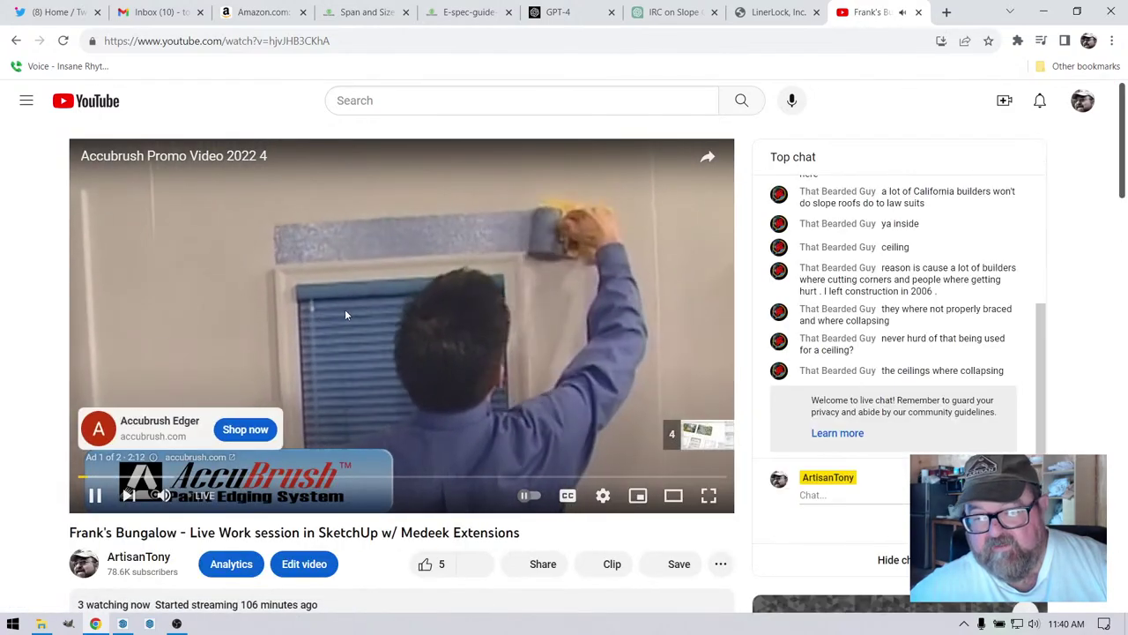
scroll(344, 310, down, 2)
scroll(2, 322, up, 2)
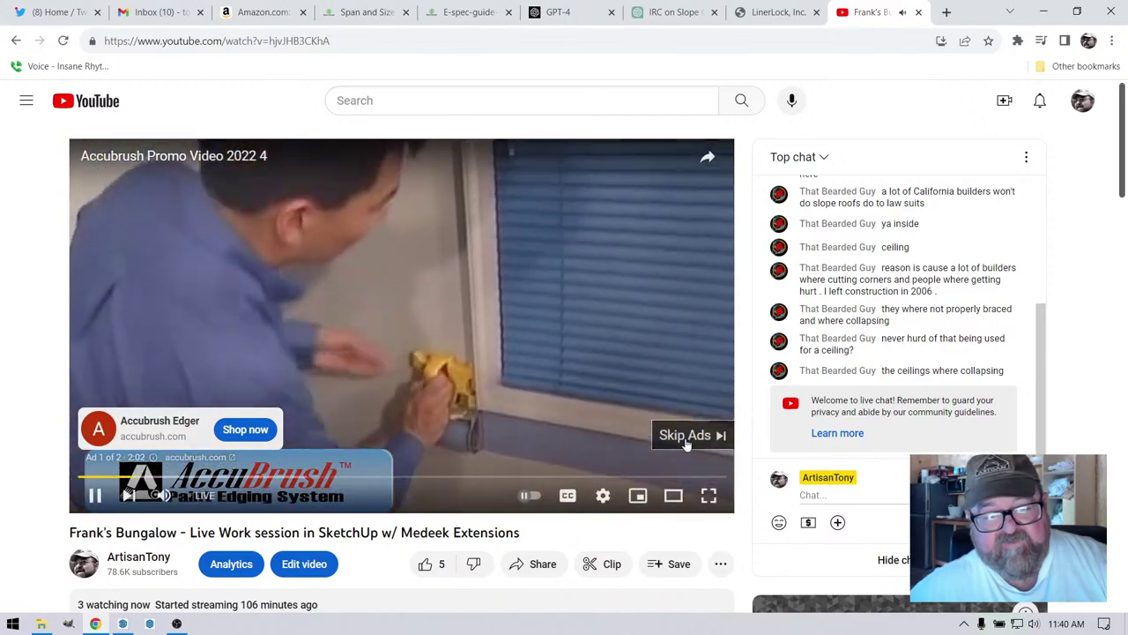
click(687, 437)
click(176, 624)
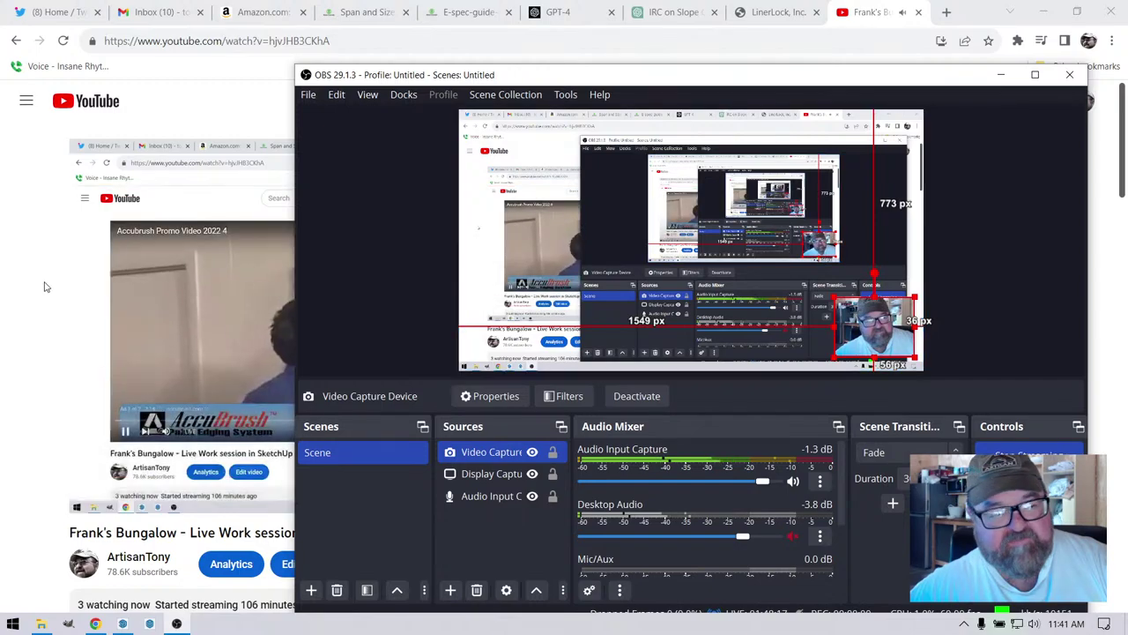
- Return to the YouTube stream page, start a chat message, then switch back to SketchUp
click(121, 303)
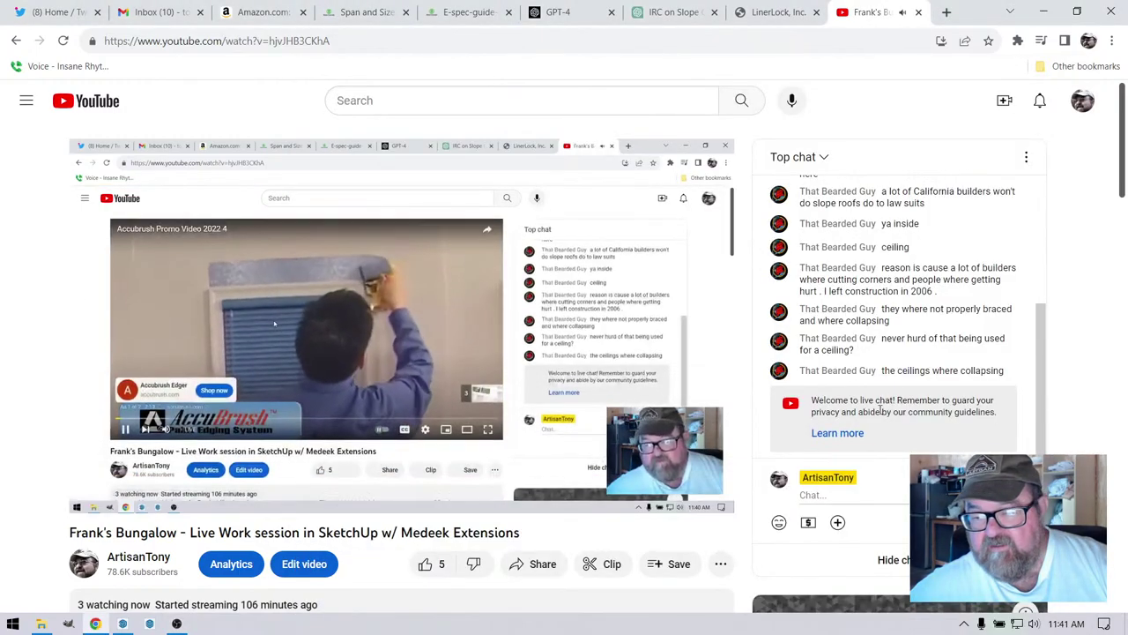
scroll(900, 415, up, 3)
scroll(897, 387, down, 3)
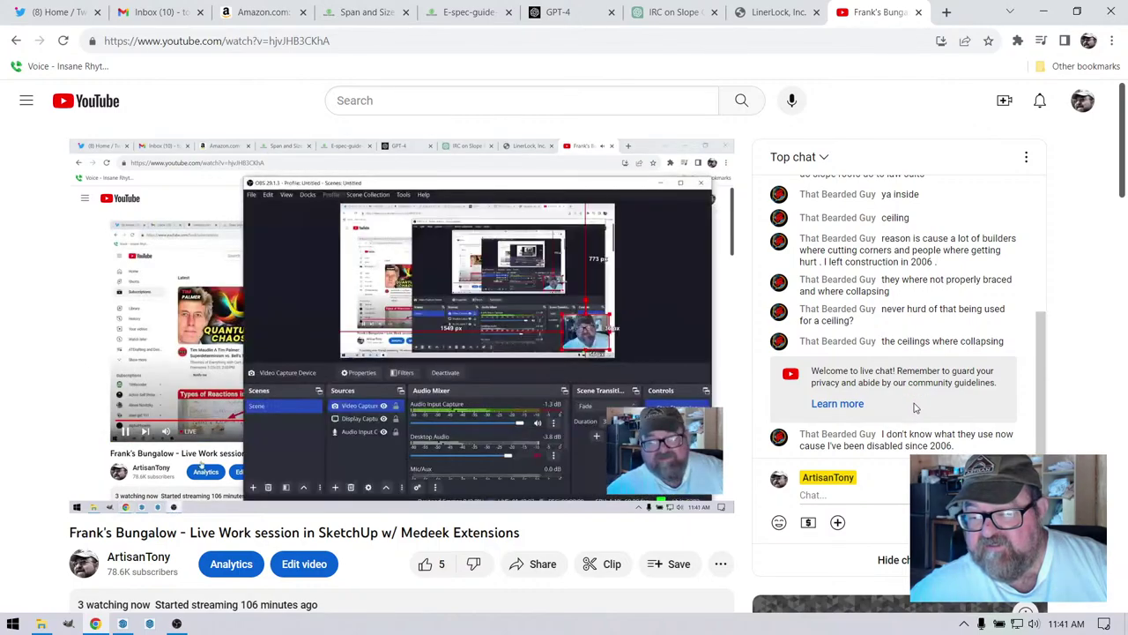
click(867, 496)
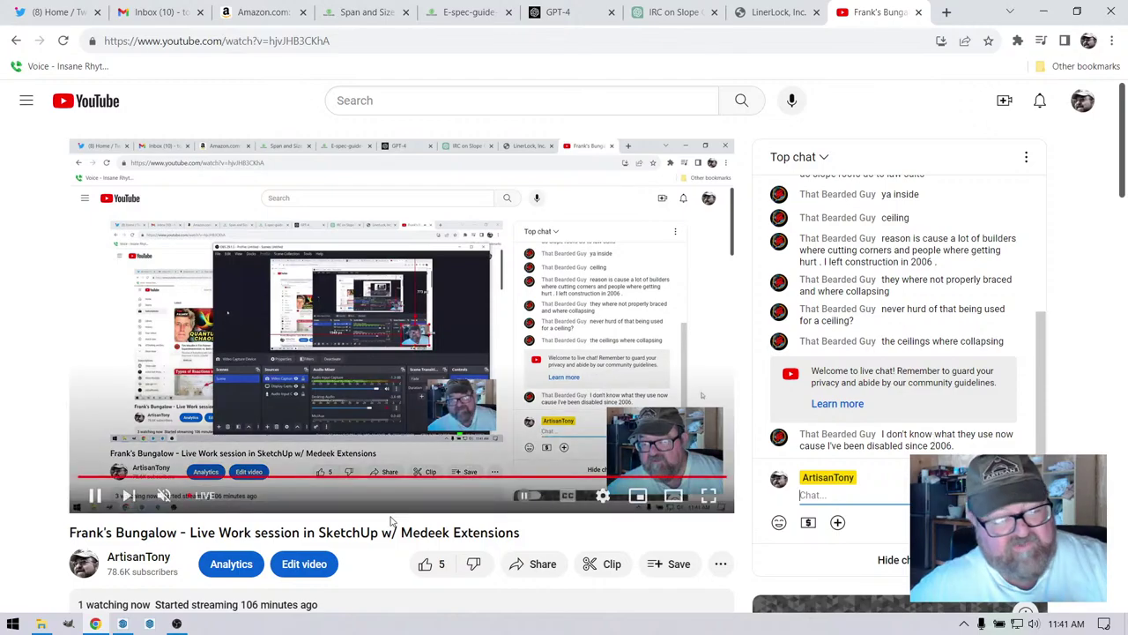
click(125, 623)
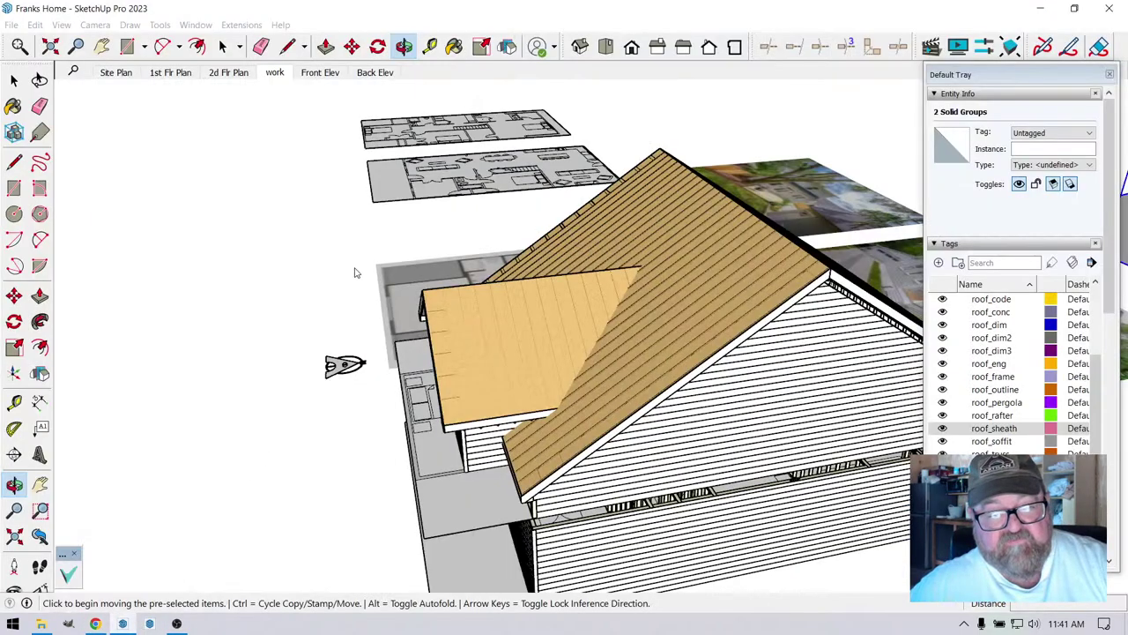
- Select the Paint Bucket, then orbit around the house to a head-on side view
click(454, 47)
click(403, 47)
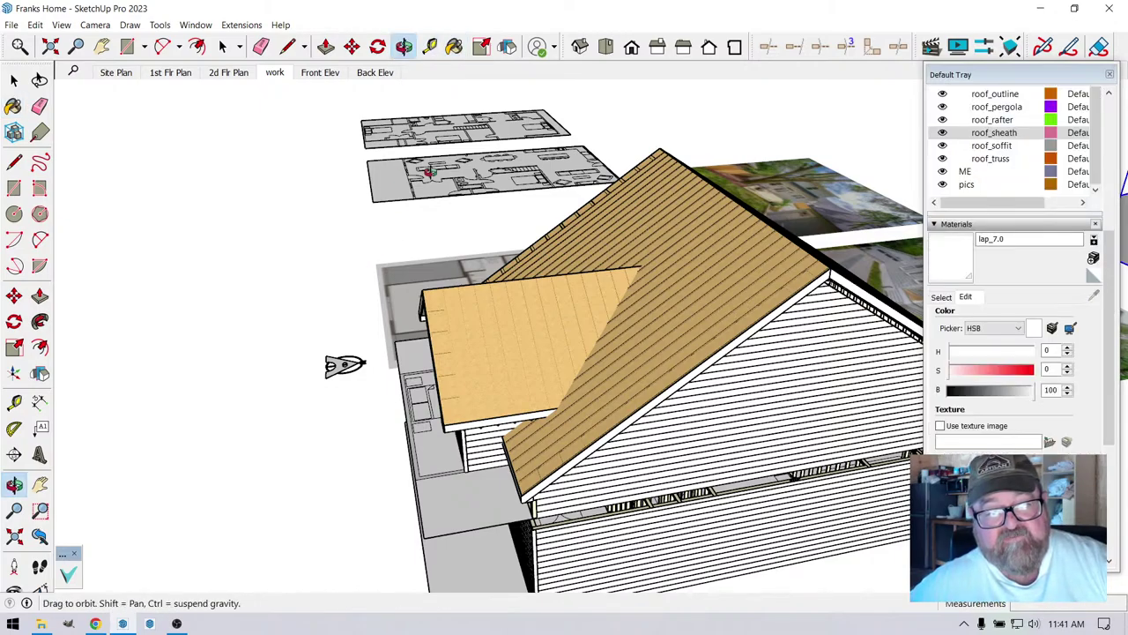
drag(441, 247, 356, 233)
scroll(710, 375, up, 4)
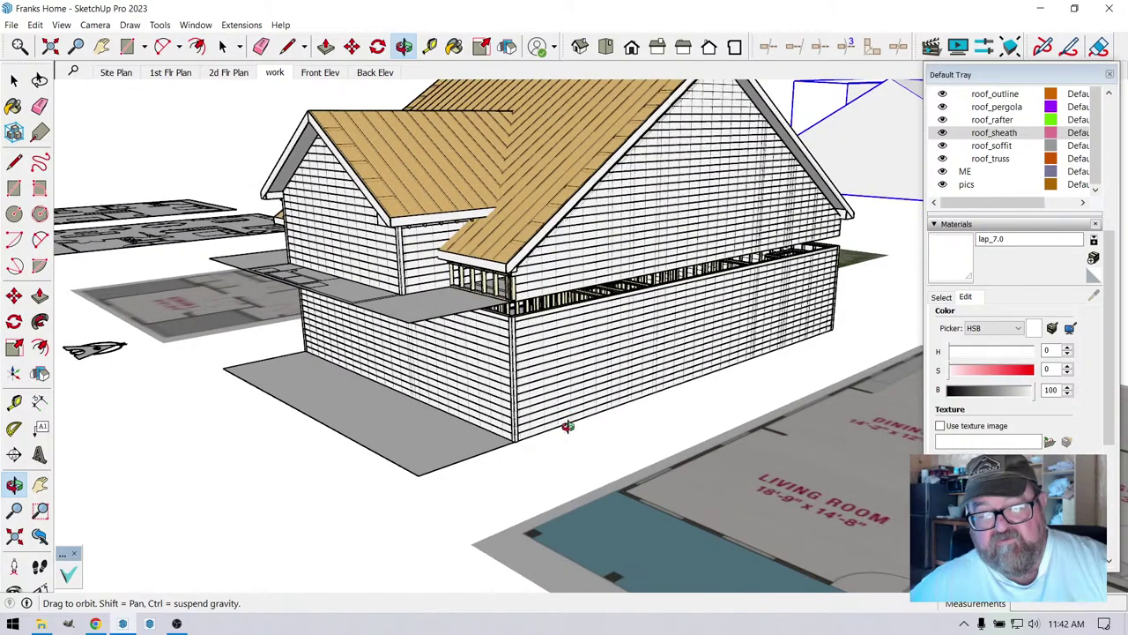
drag(541, 452, 762, 368)
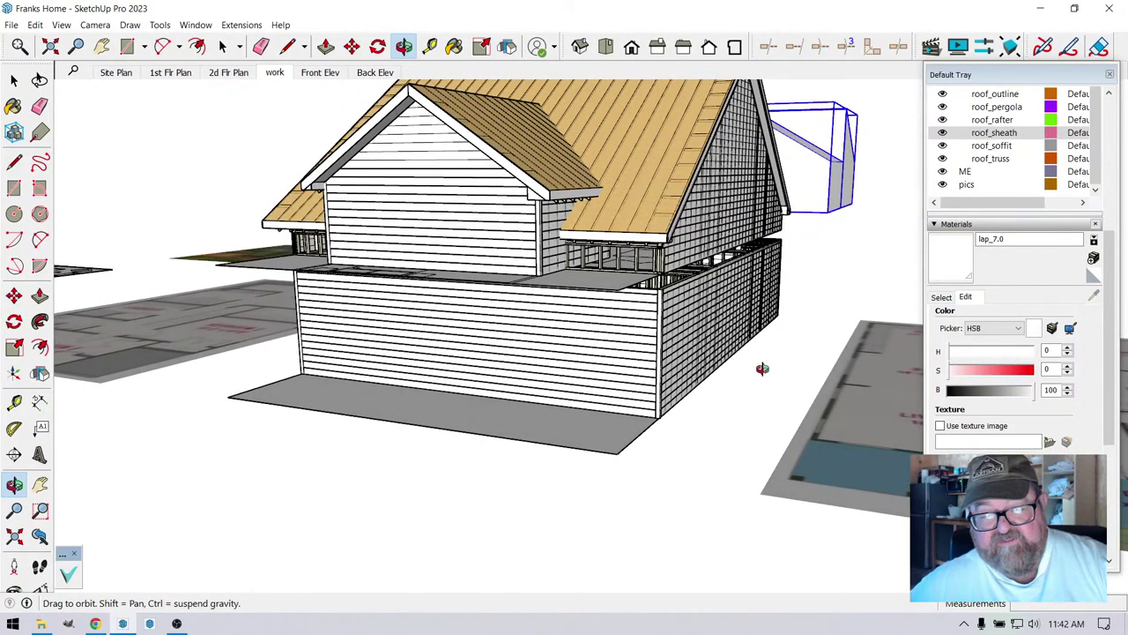
drag(681, 470, 693, 417)
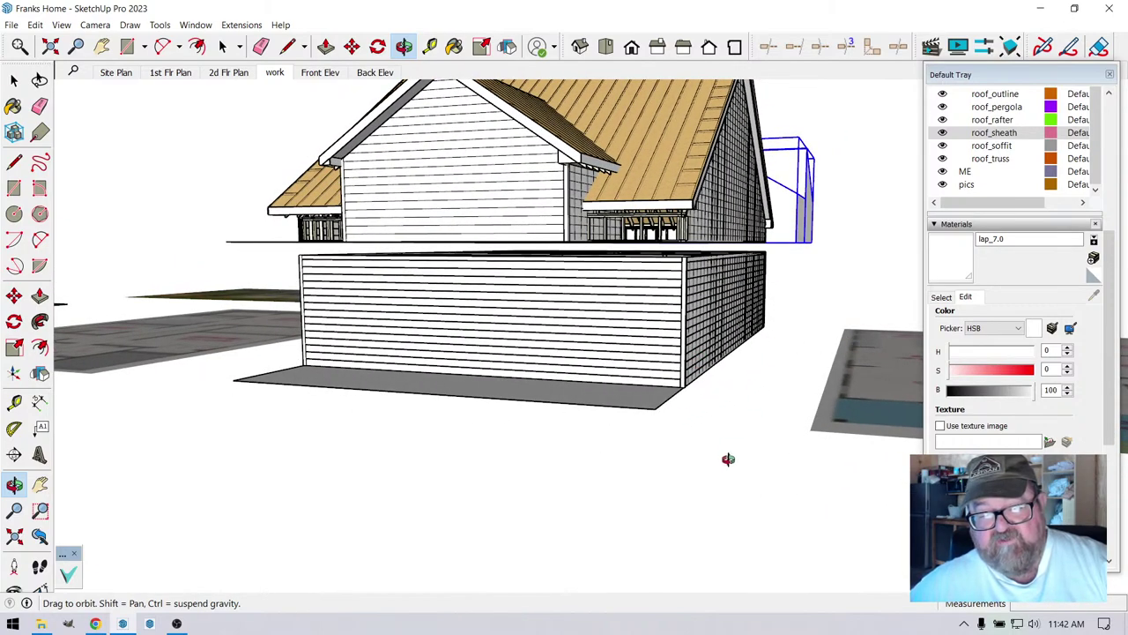
- Orbit to three-quarter, eye-level and overhead roof views, then bring OBS forward
drag(741, 396, 743, 288)
drag(756, 238, 696, 247)
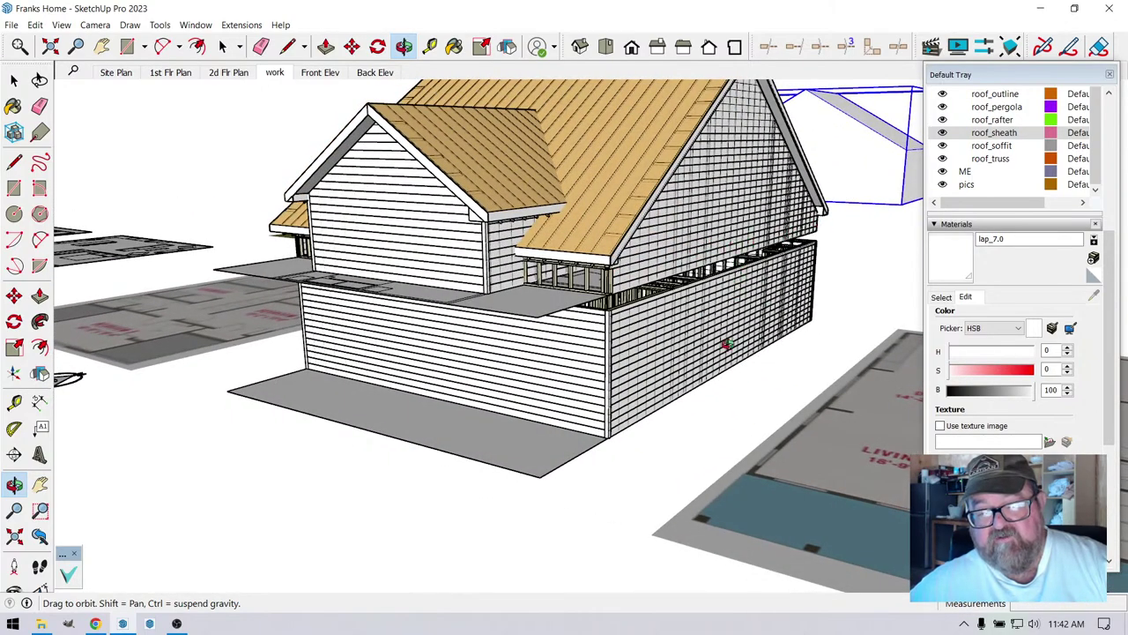
drag(688, 452, 816, 371)
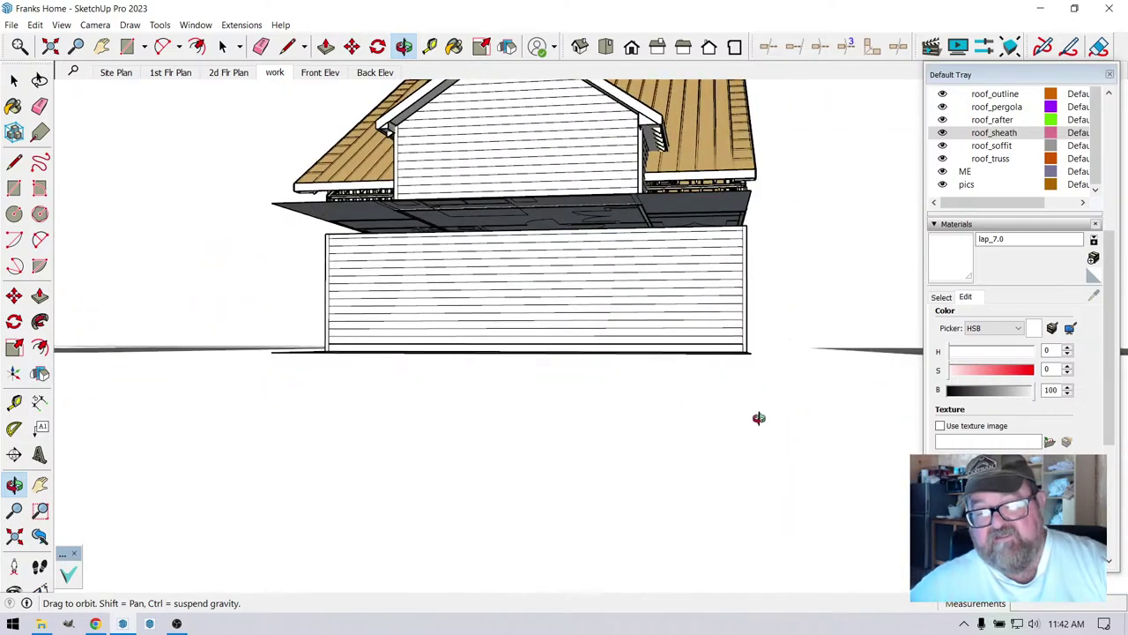
drag(758, 418, 647, 388)
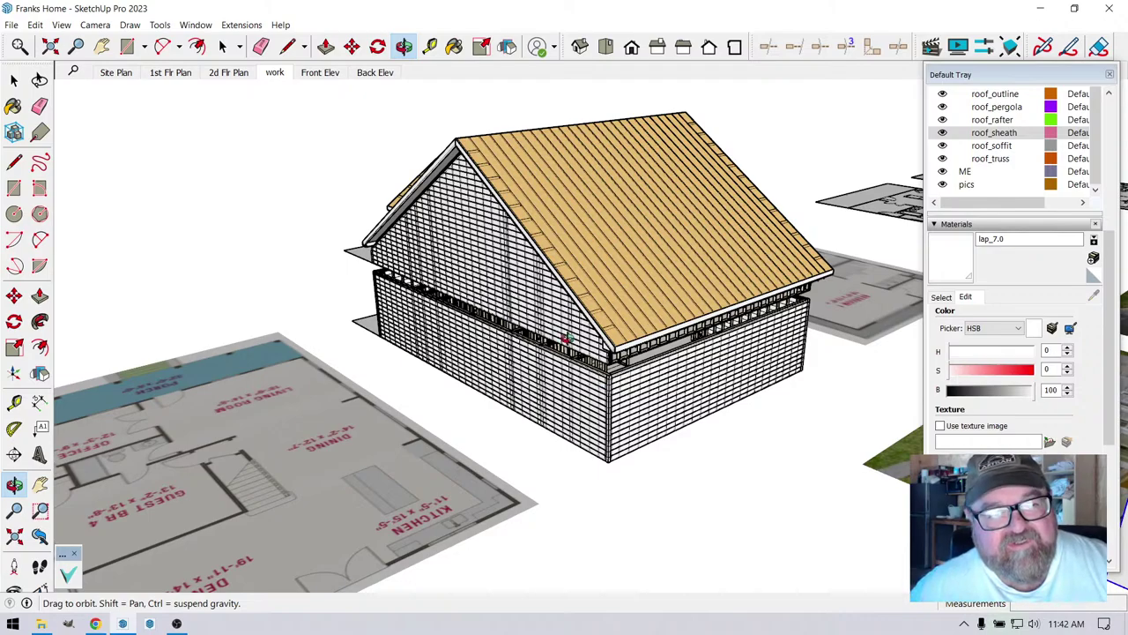
drag(571, 339, 581, 361)
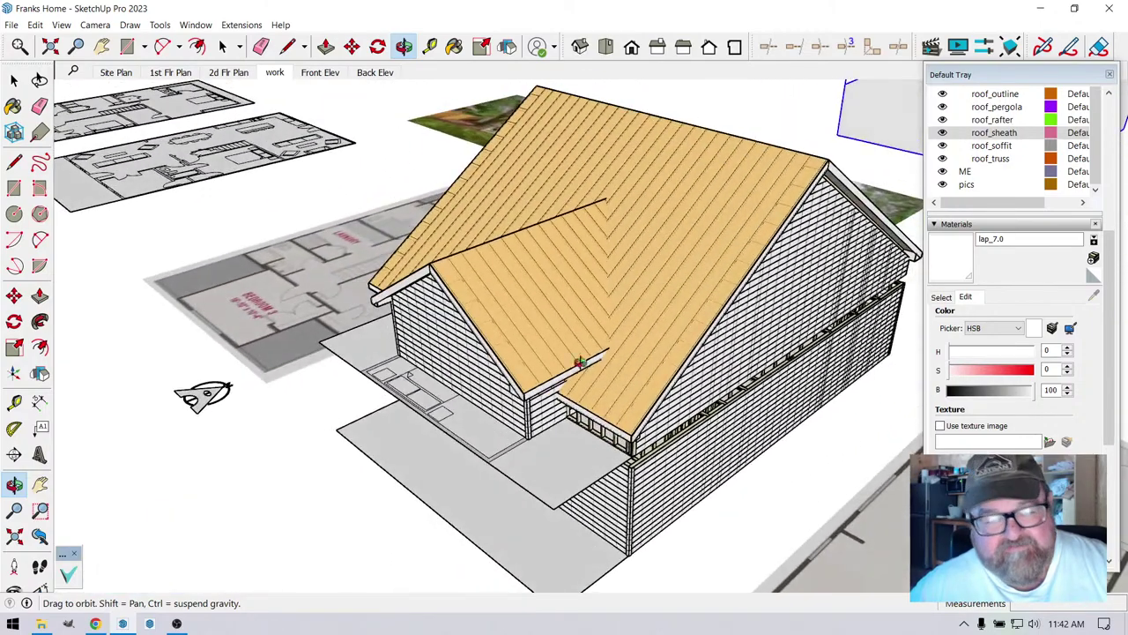
click(177, 623)
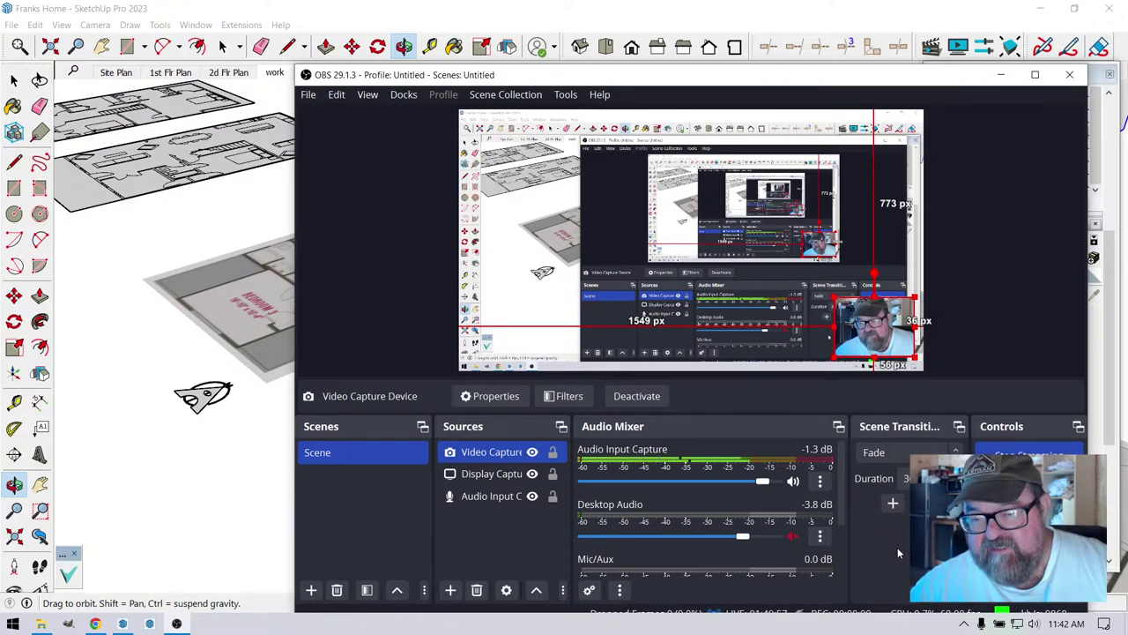